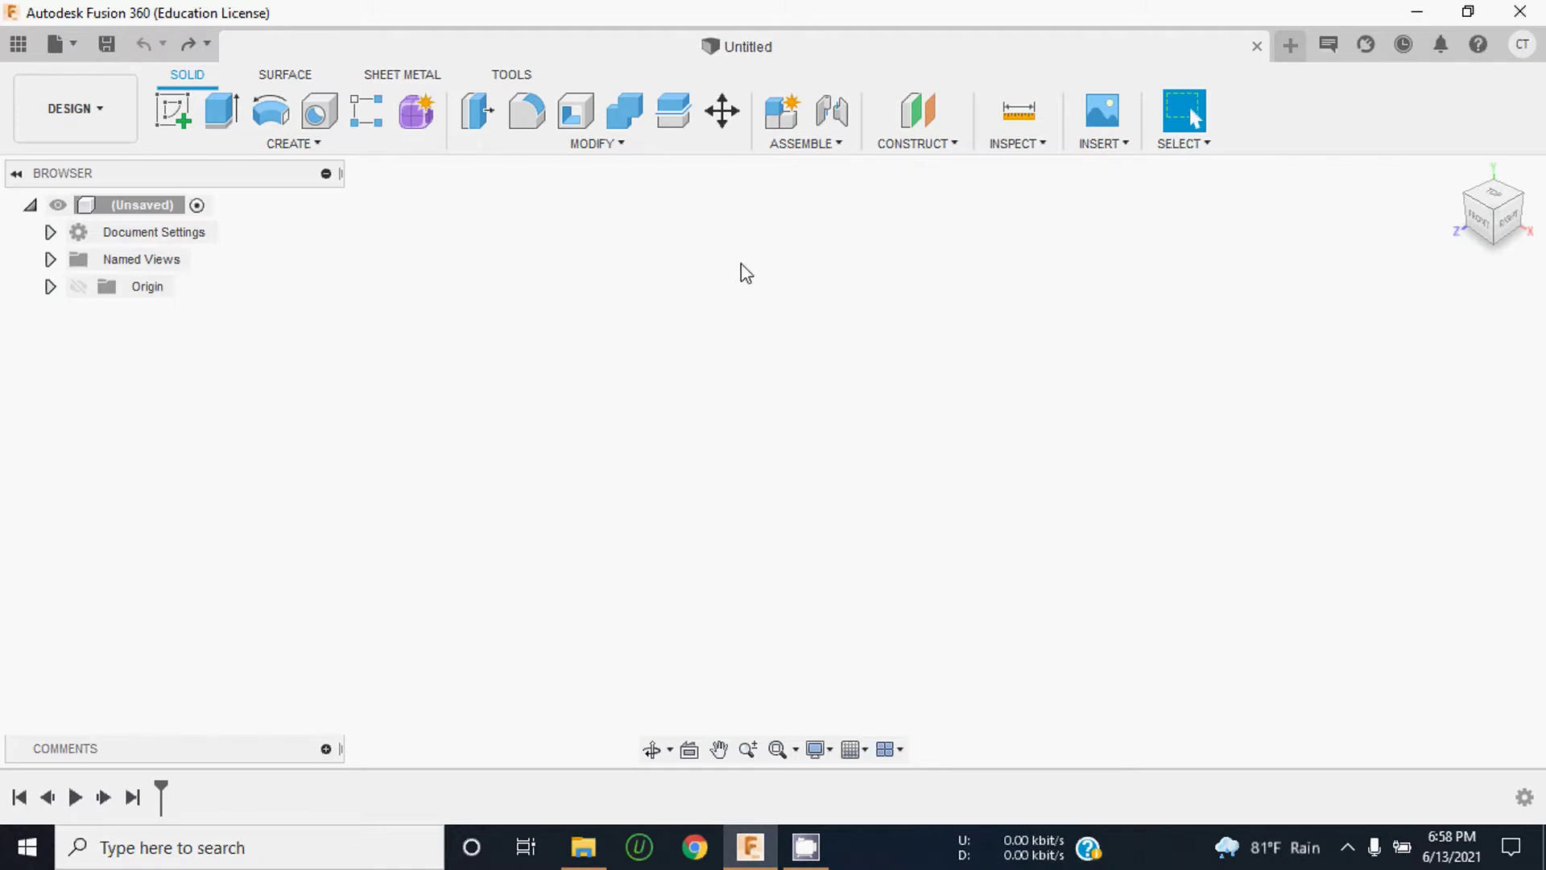
Step: Open Brandy Bottle.jpg in Photos from the desktop Brandy Bottle folder, review it, and close it
left_click(1417, 11)
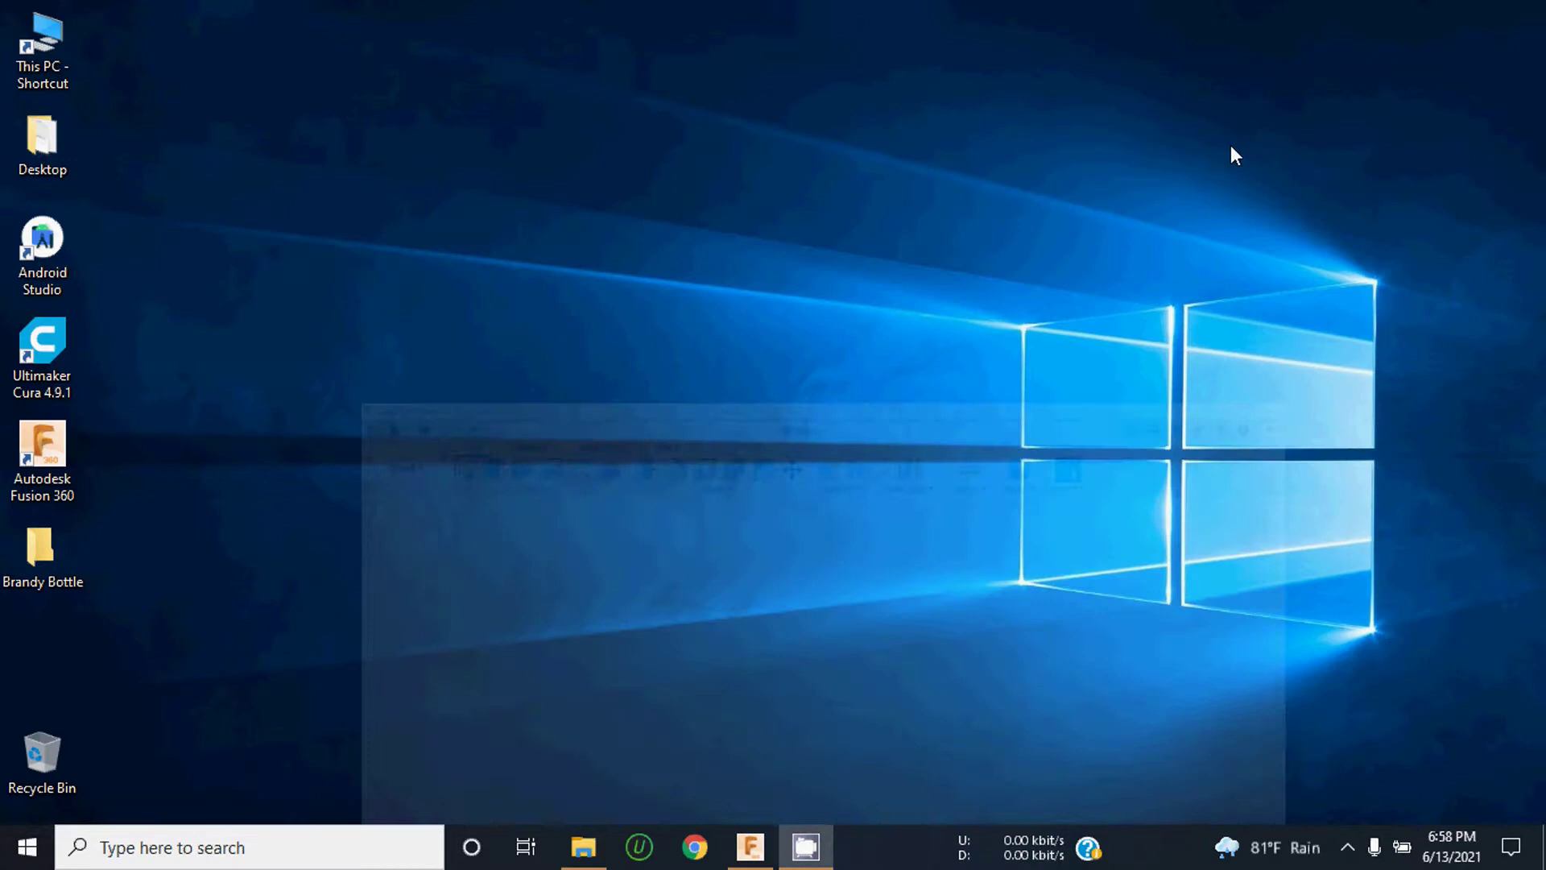
double_click(48, 563)
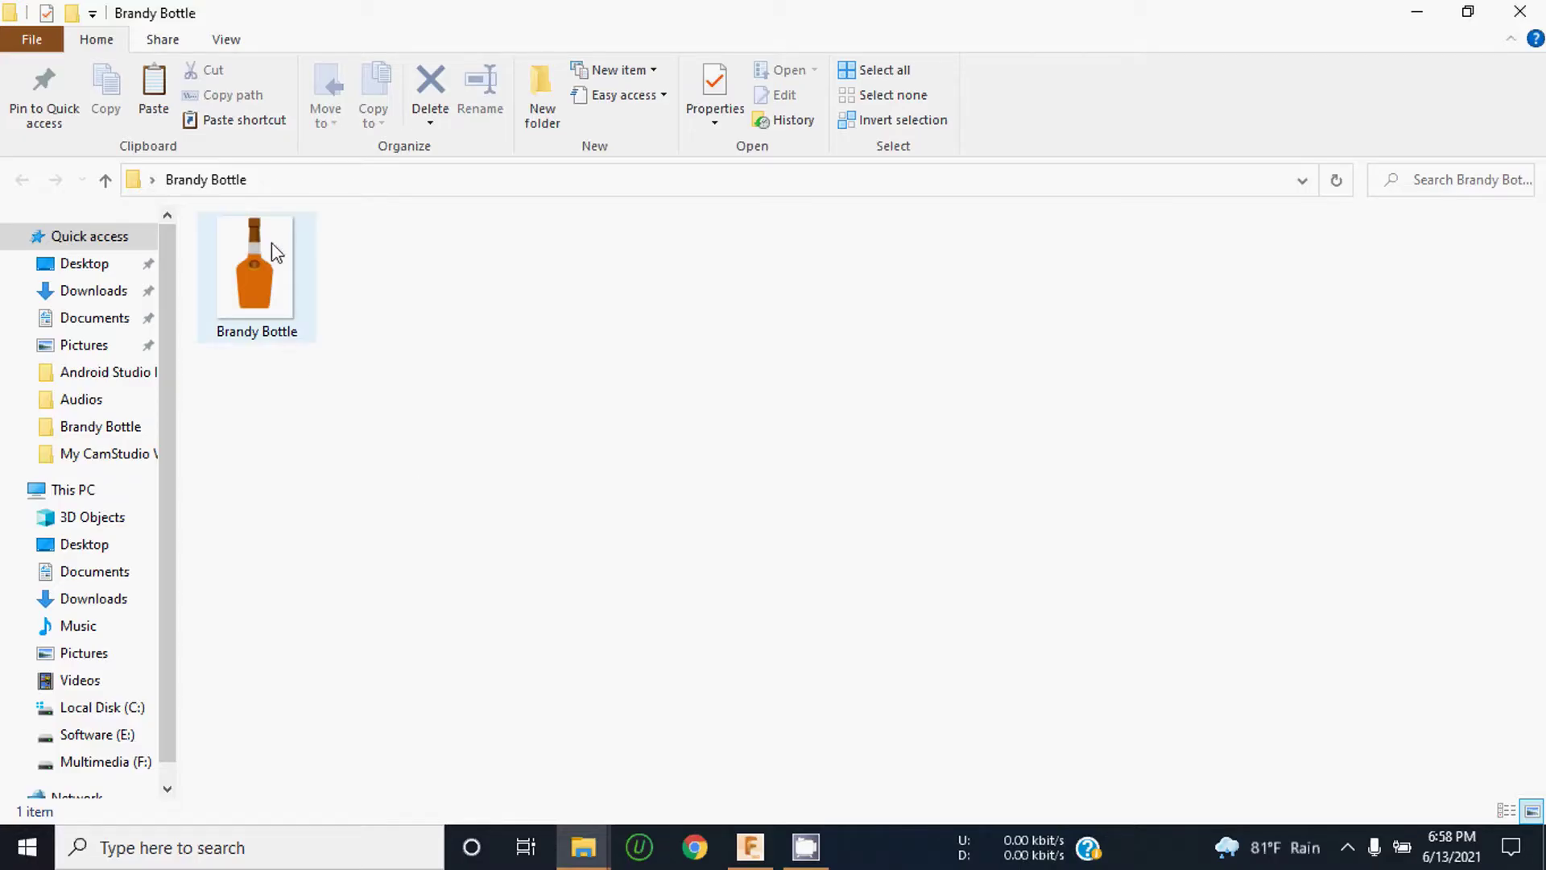
left_click(256, 290)
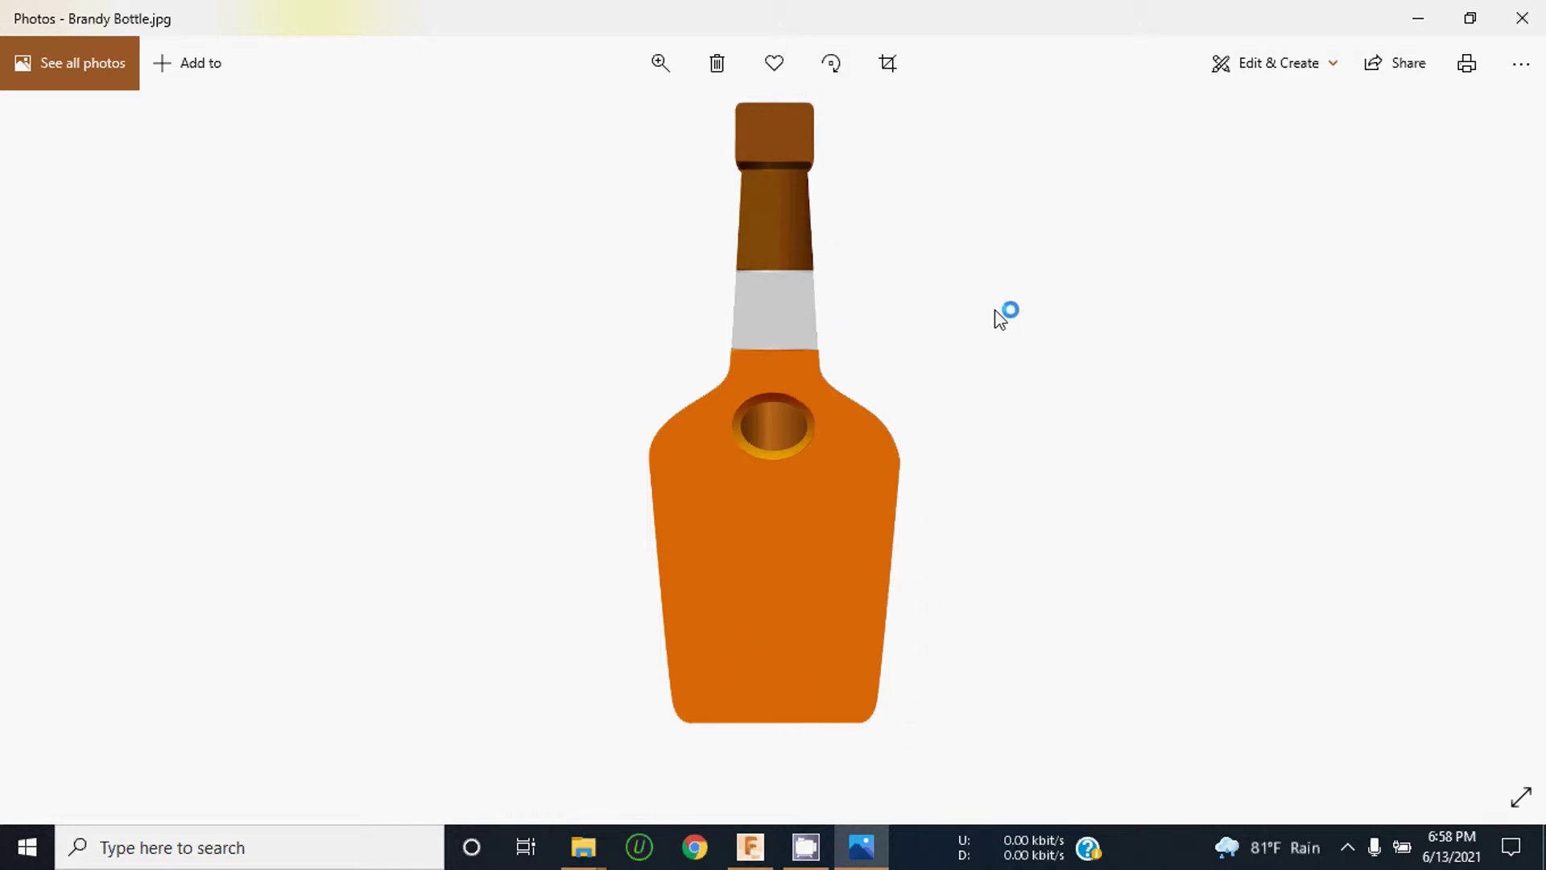
left_click(1415, 16)
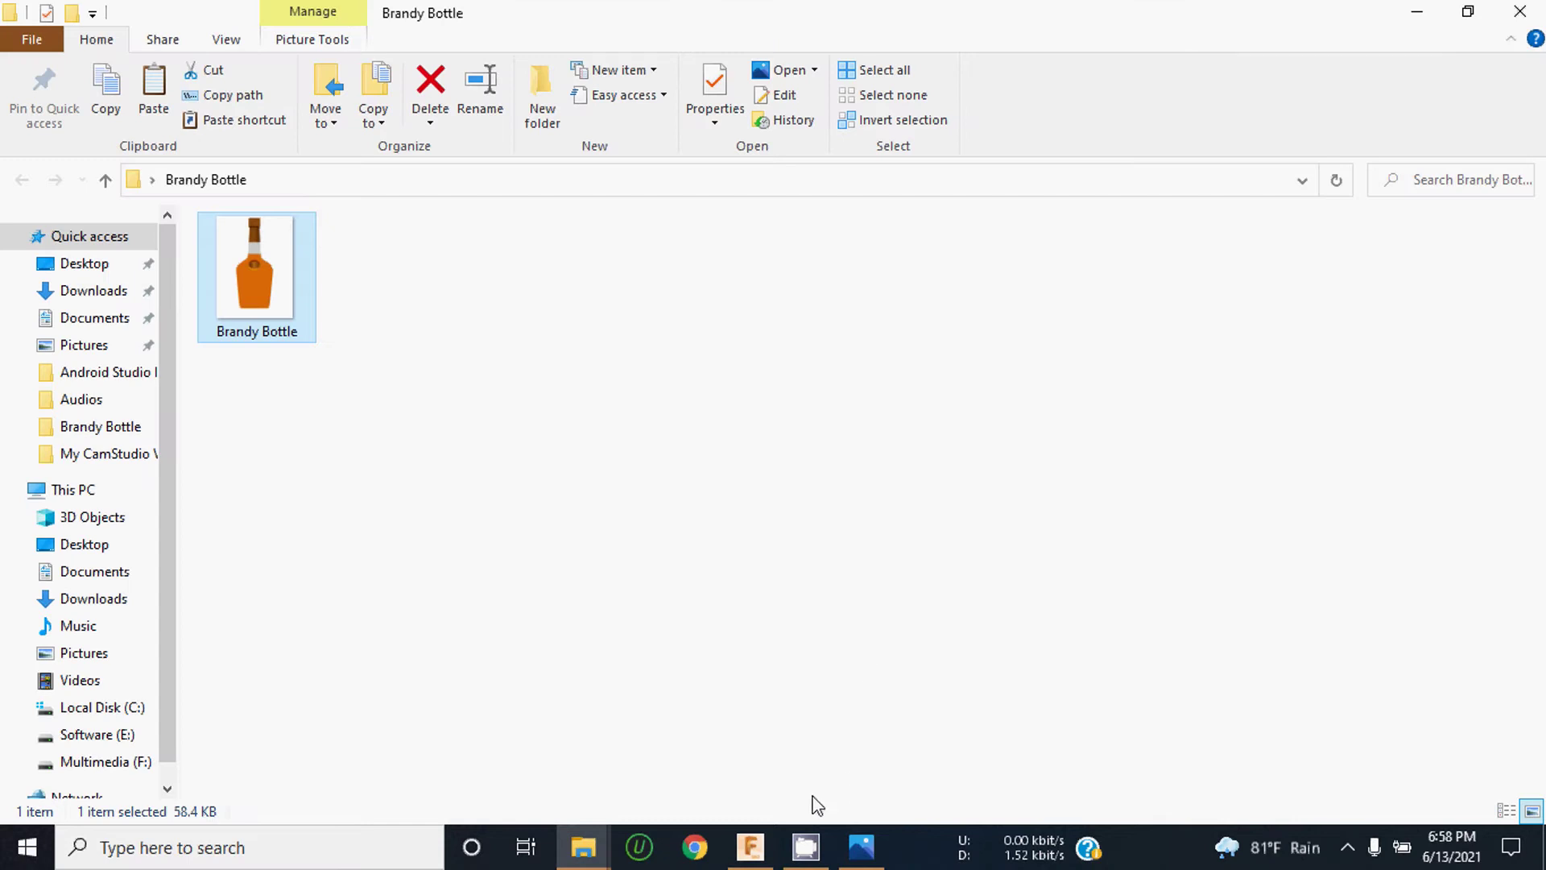
left_click(861, 846)
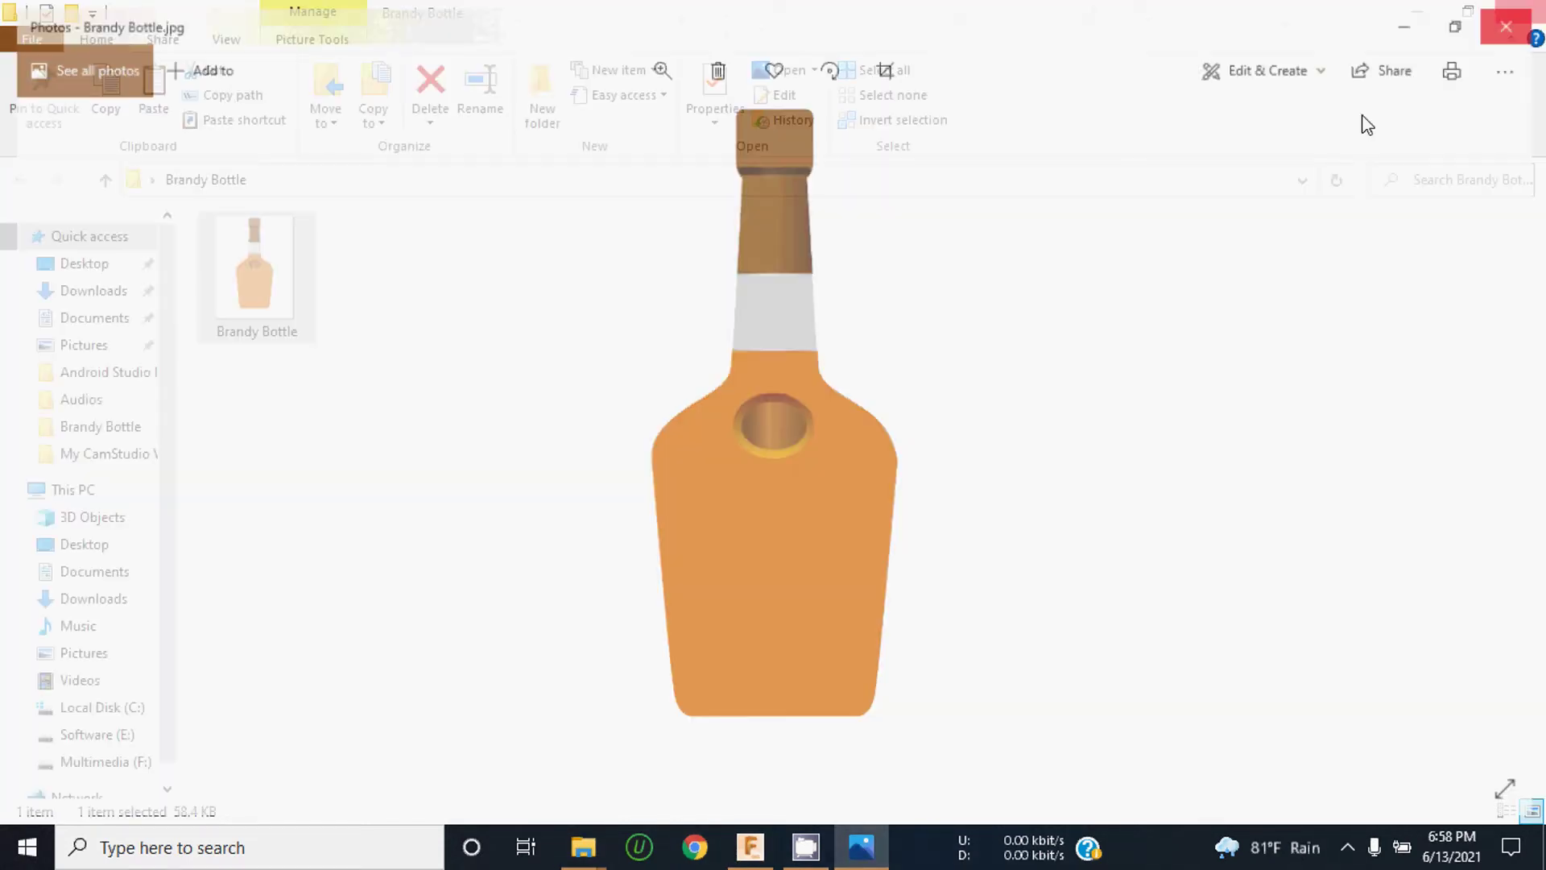
left_click(750, 847)
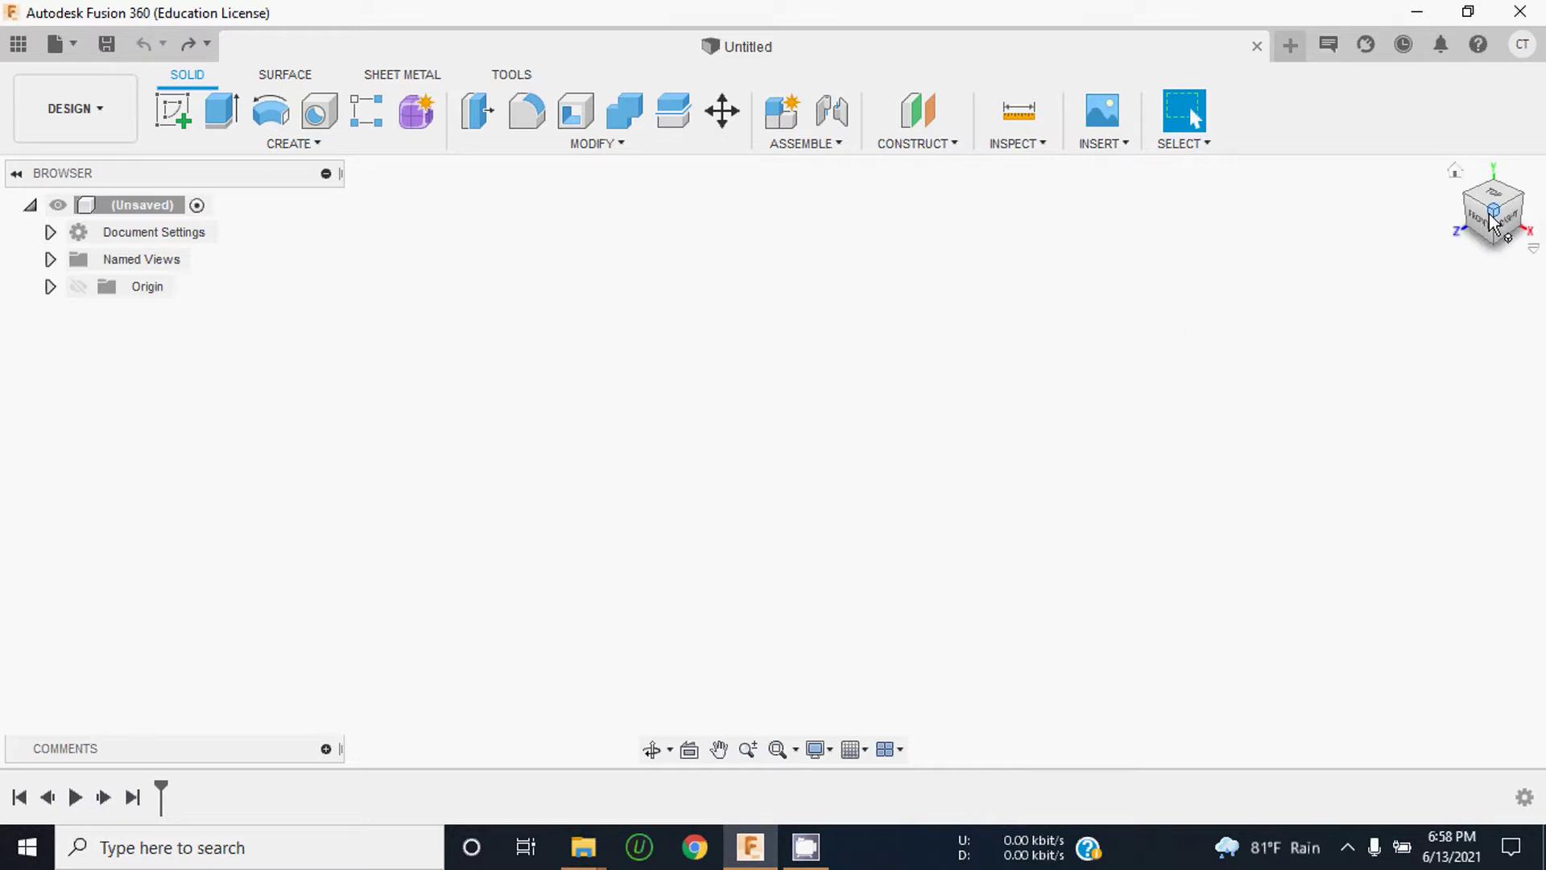
Step: Show the Origin planes and axes, then view the design from the ViewCube's FRONT face
middle_click_drag(1490, 216, 1485, 219, "shift")
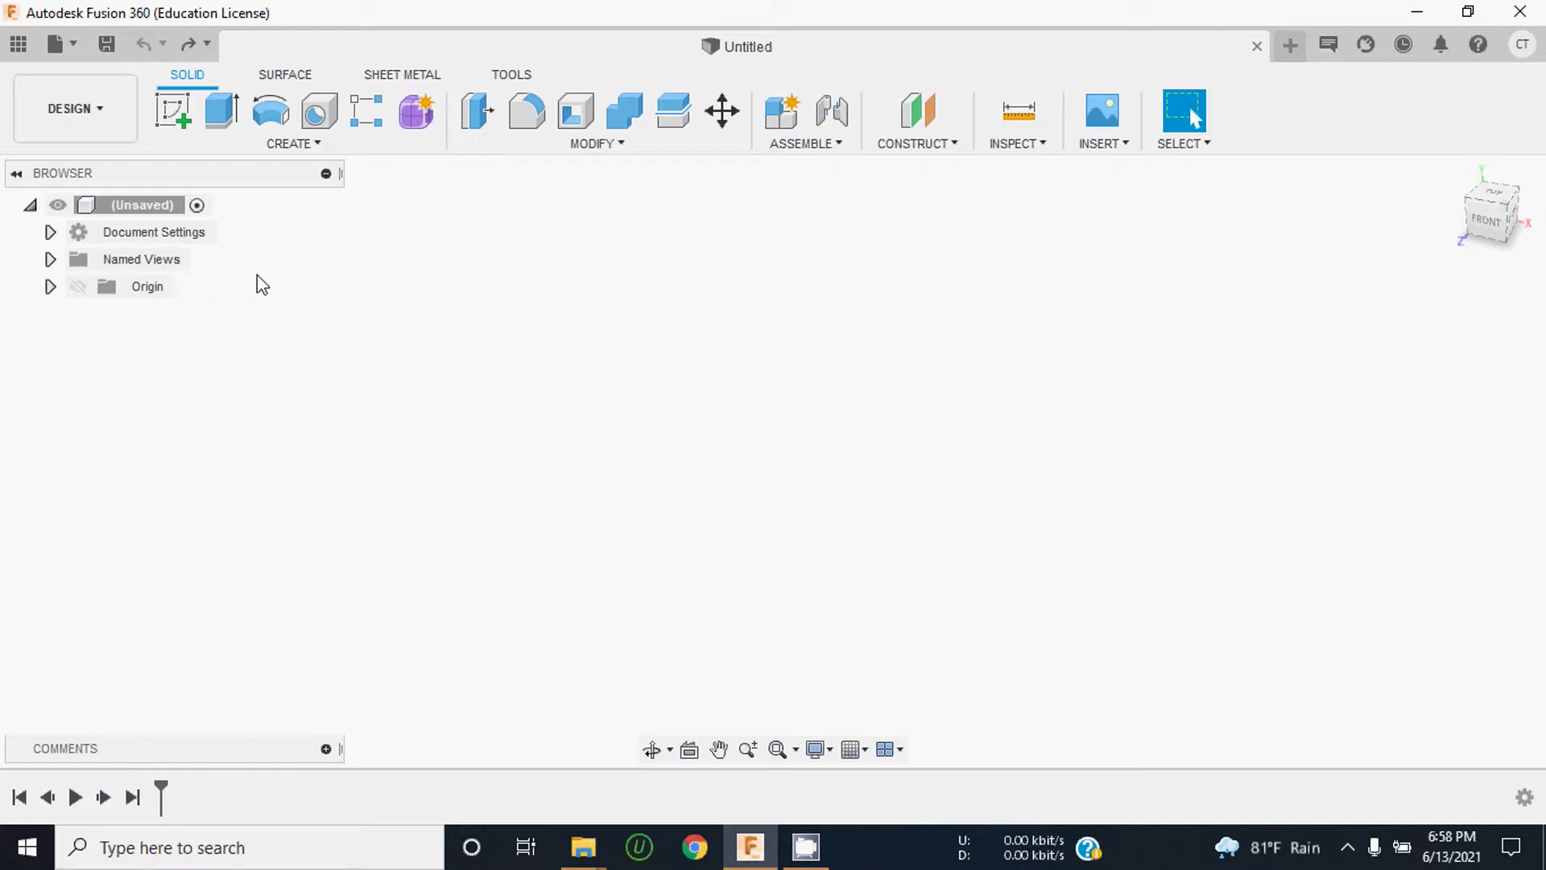
left_click(78, 287)
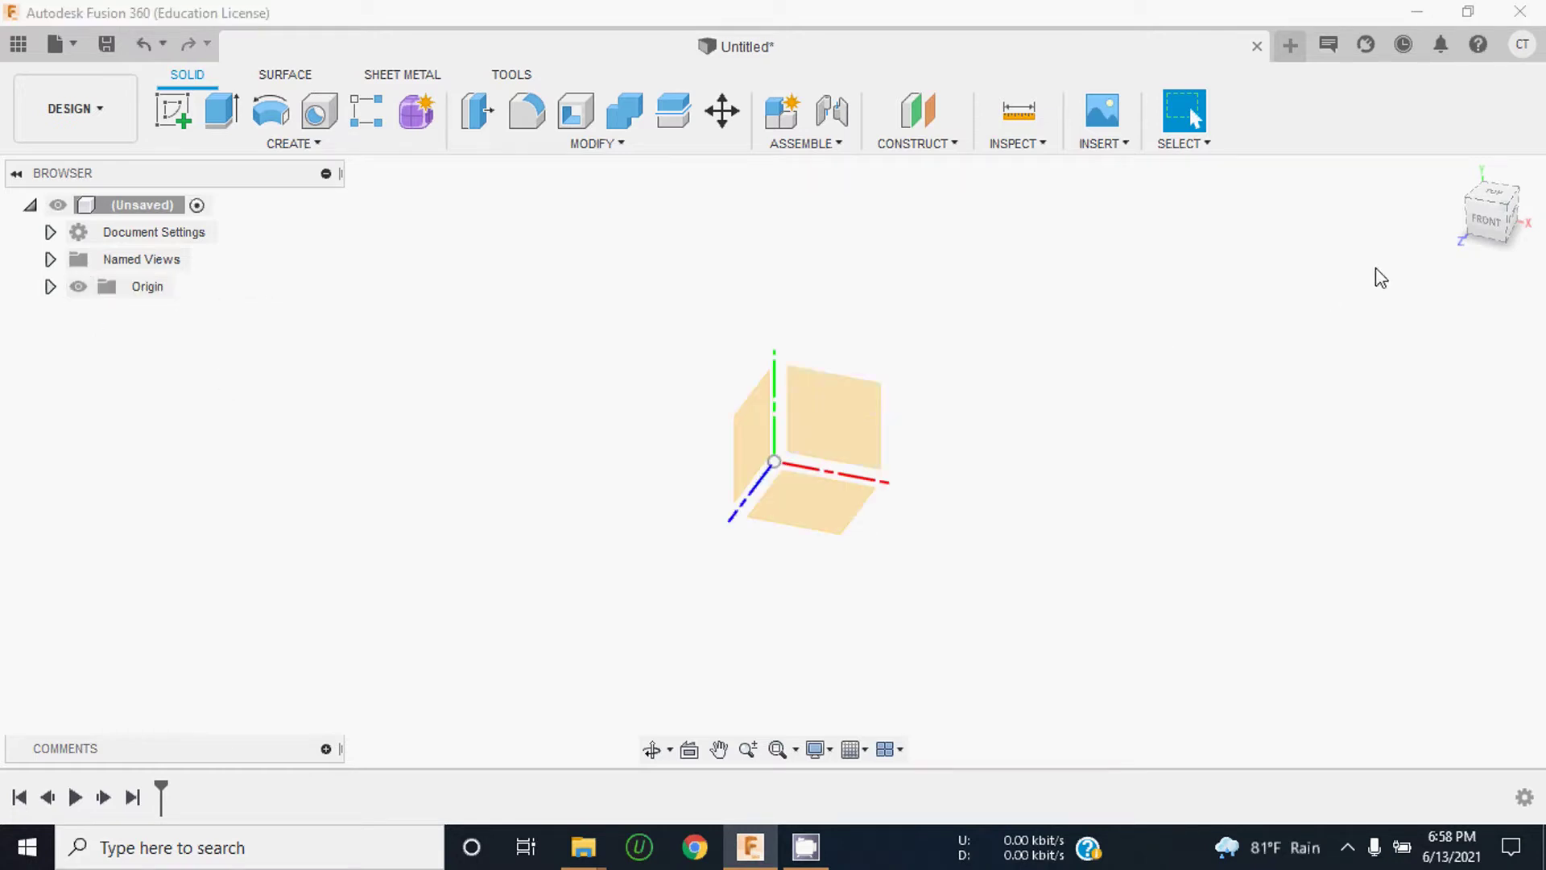
left_click_drag(1490, 213, 1045, 395)
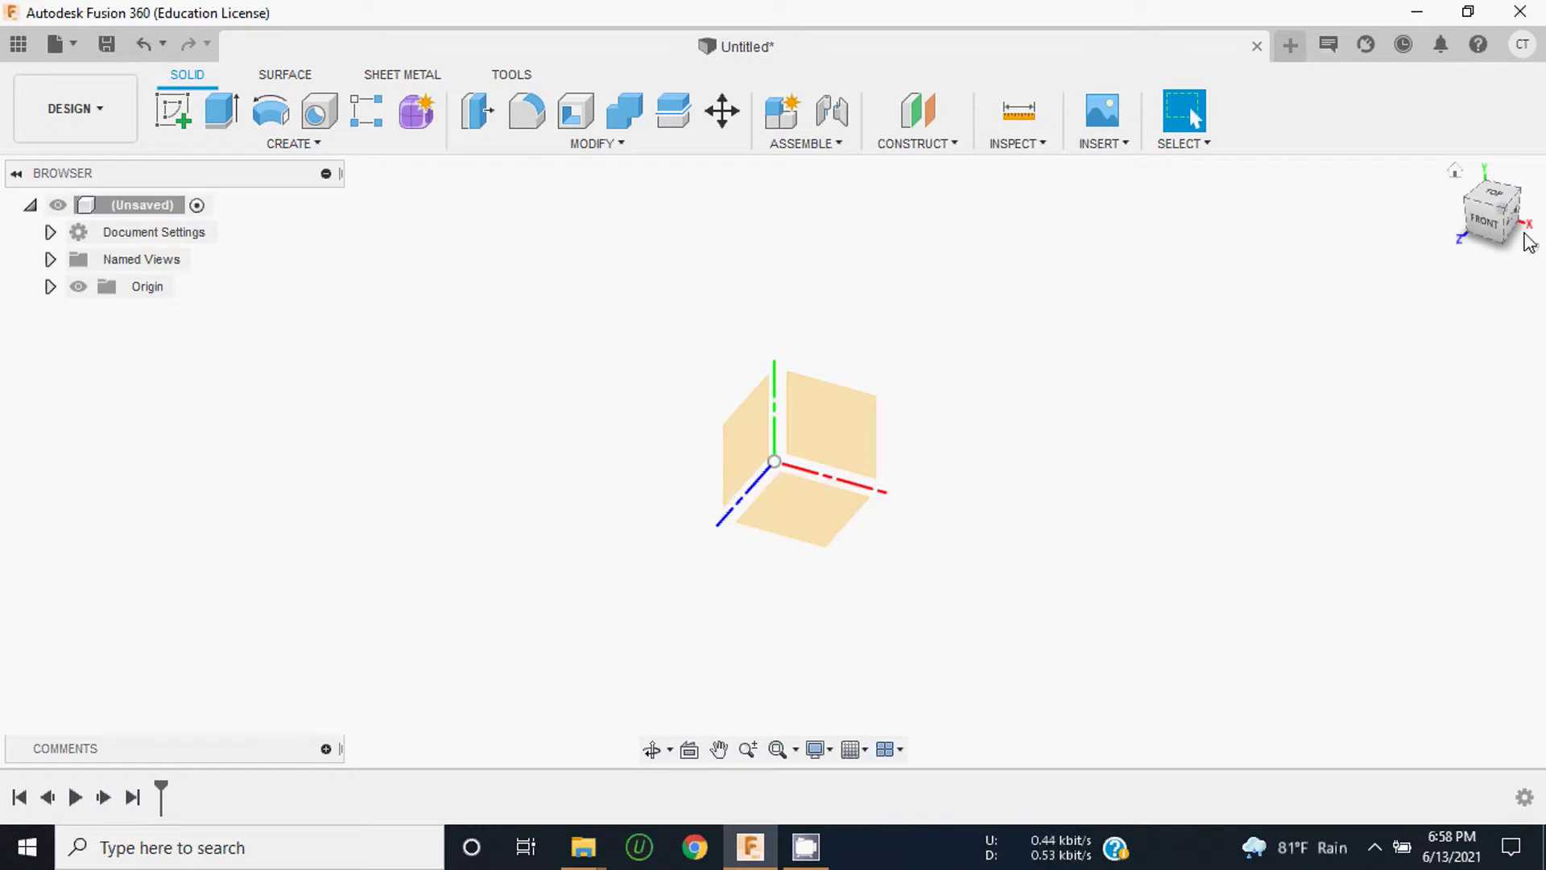
left_click_drag(1505, 229, 1502, 202)
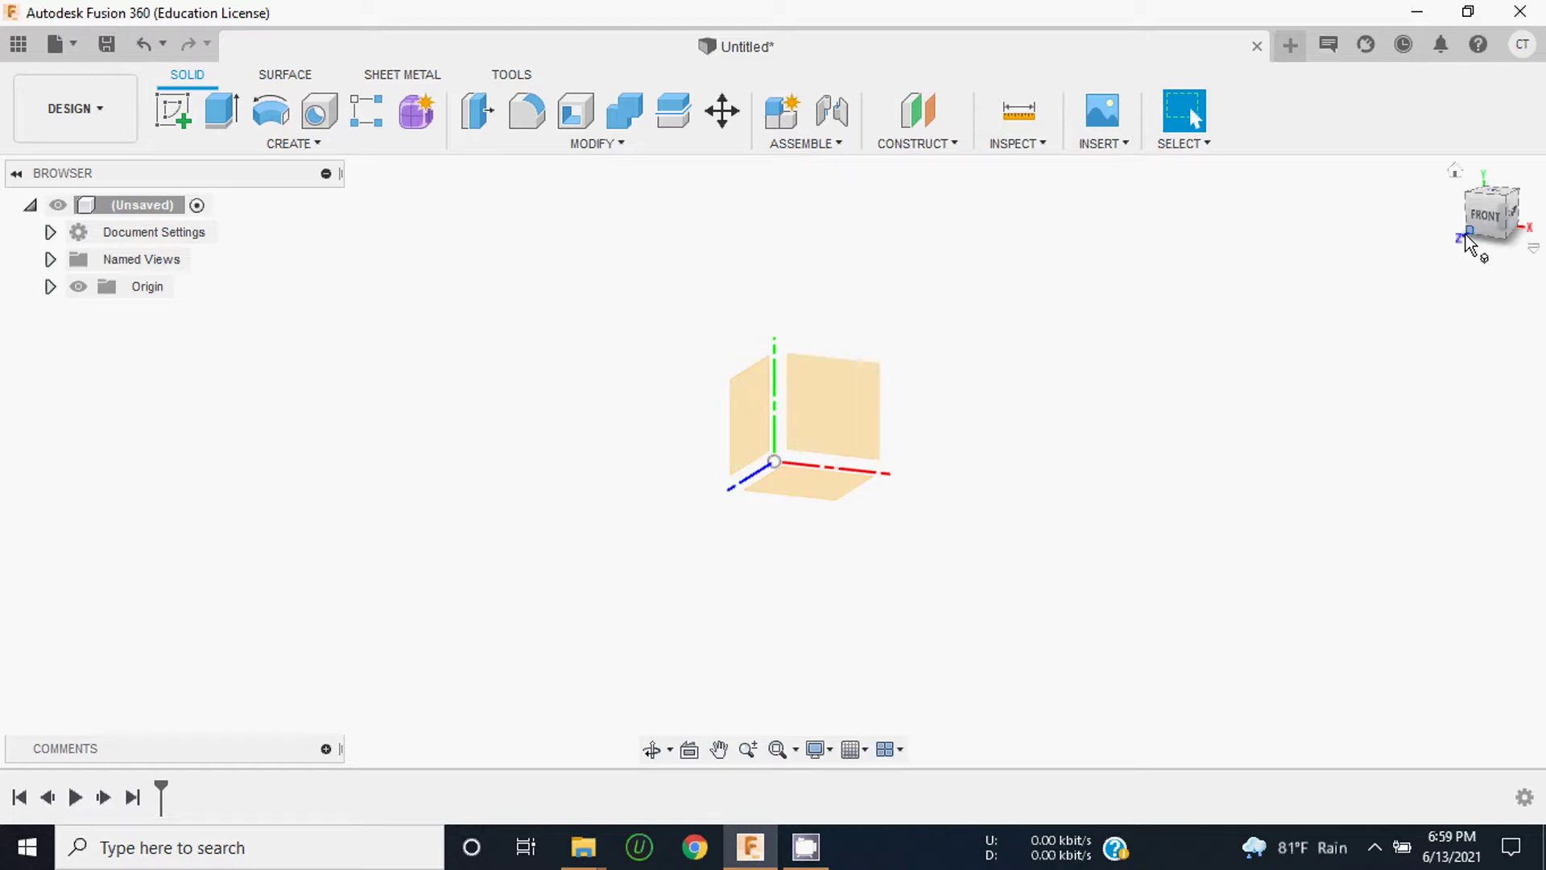
left_click(1503, 214)
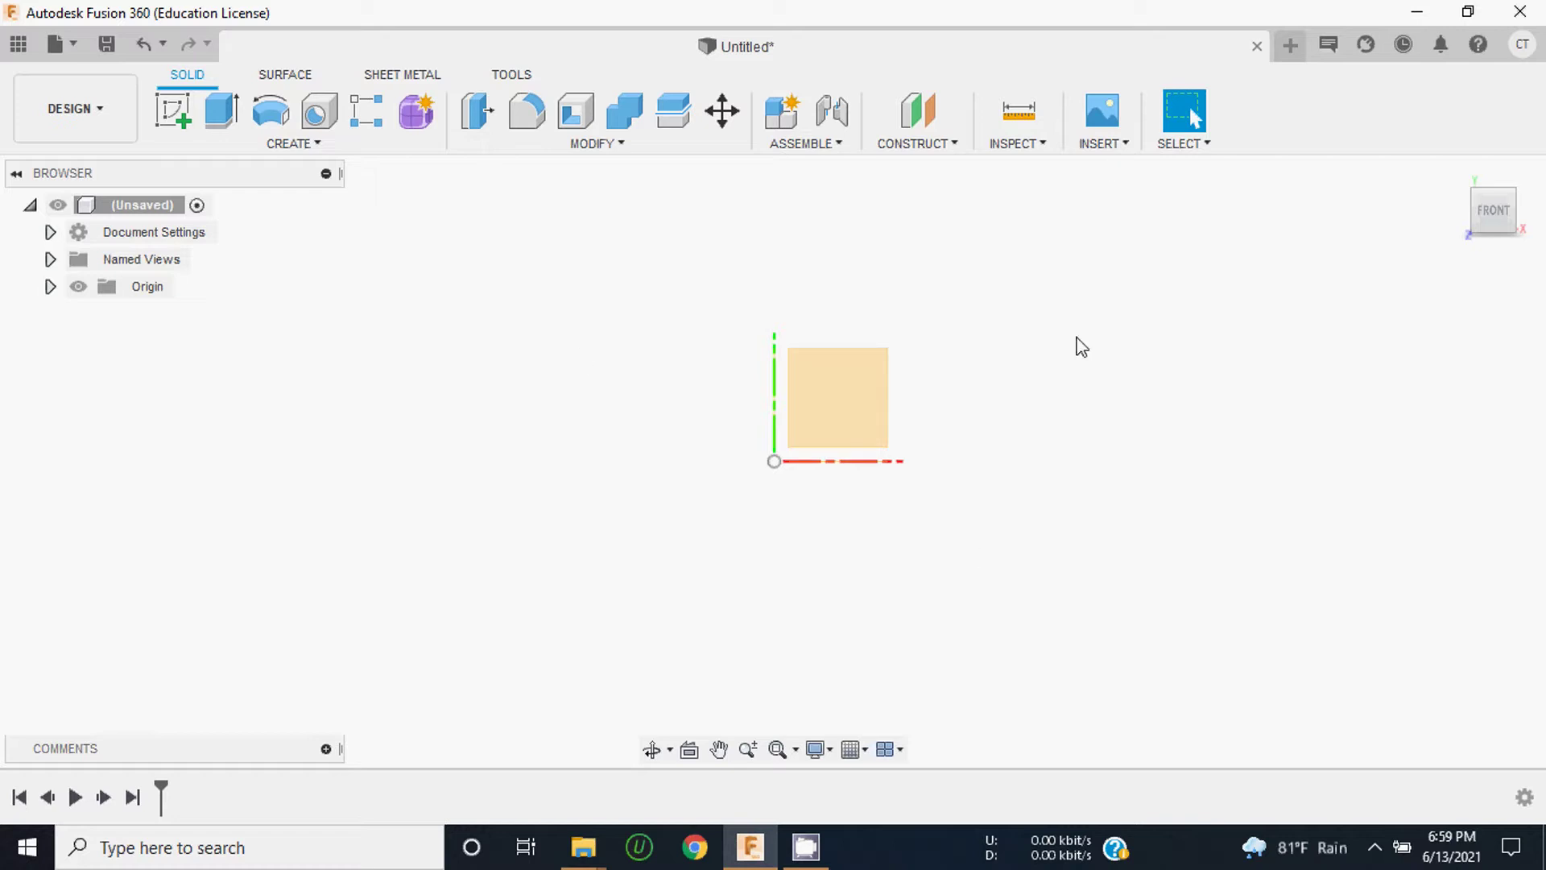
Step: Insert Brandy Bottle.jpg from this computer as a canvas on the XY plane and adjust its opacity
left_click(1103, 143)
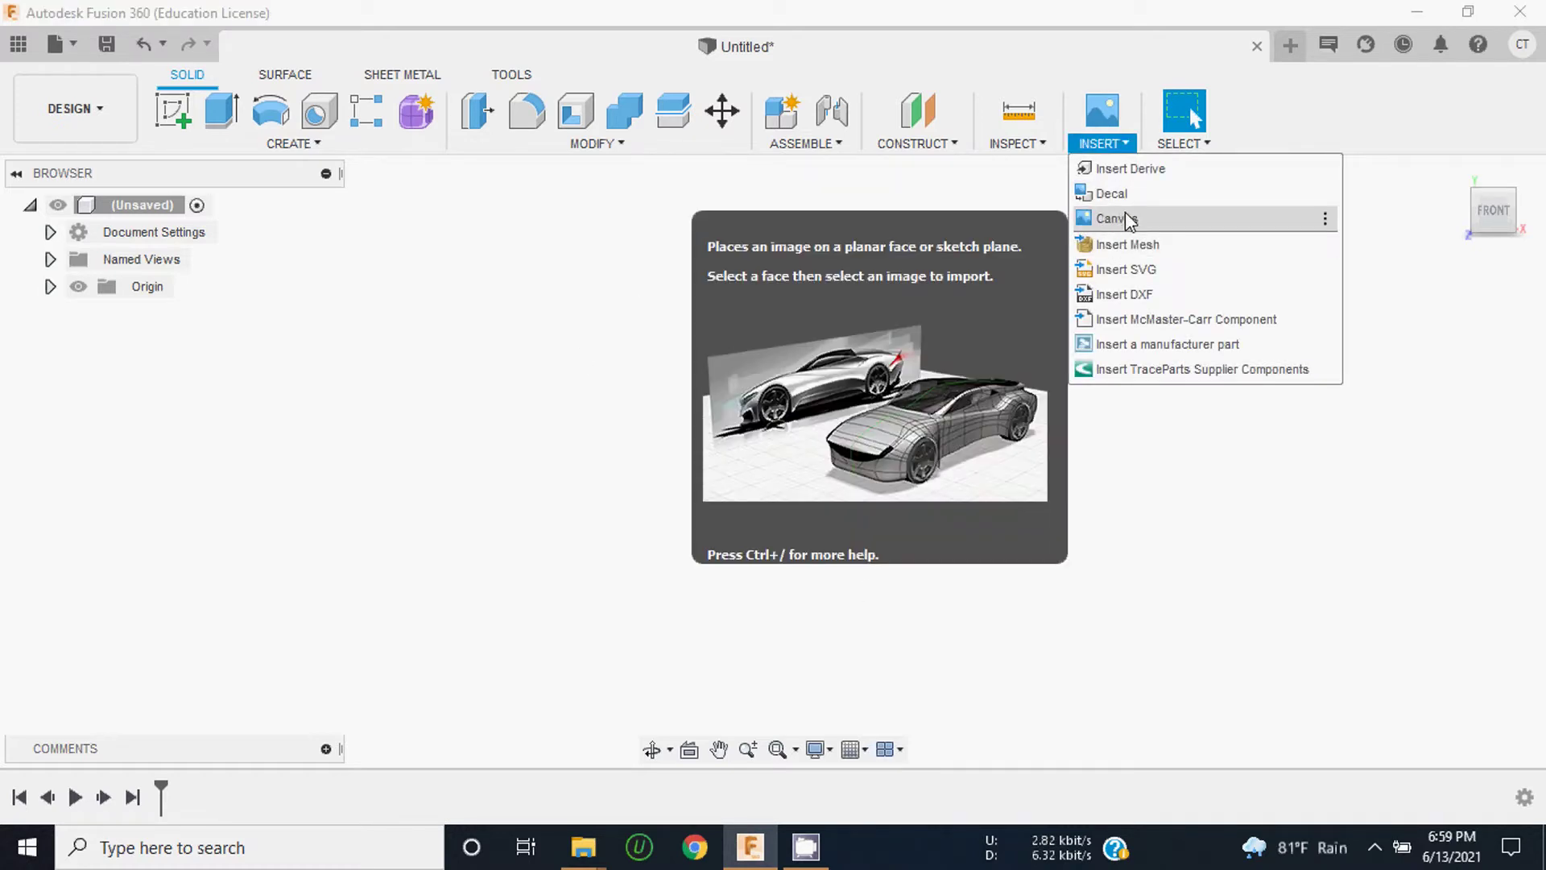
left_click(1116, 219)
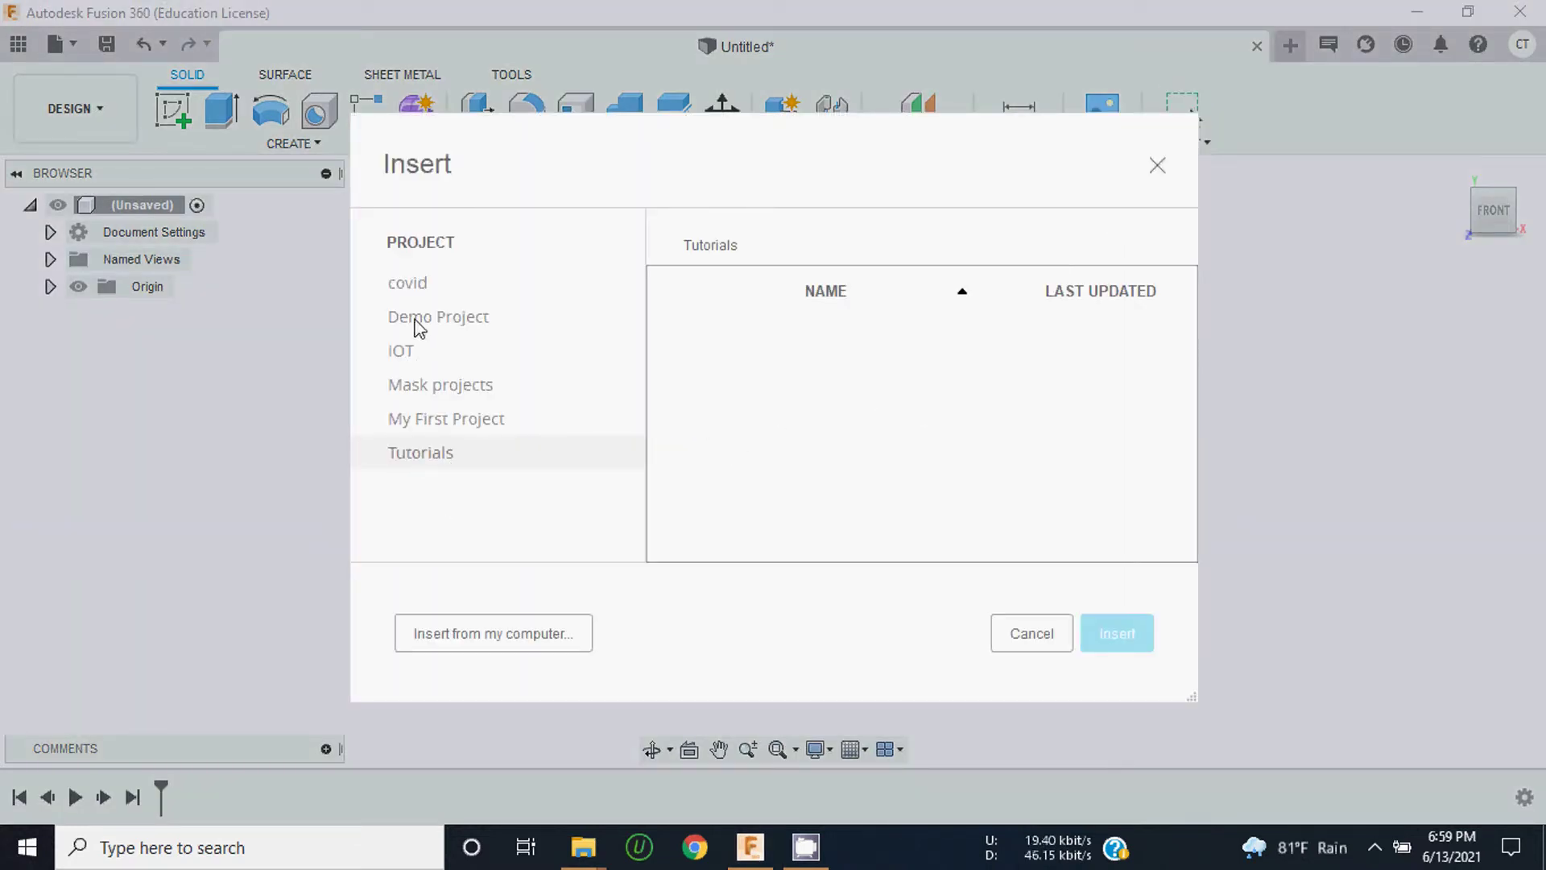
left_click(472, 644)
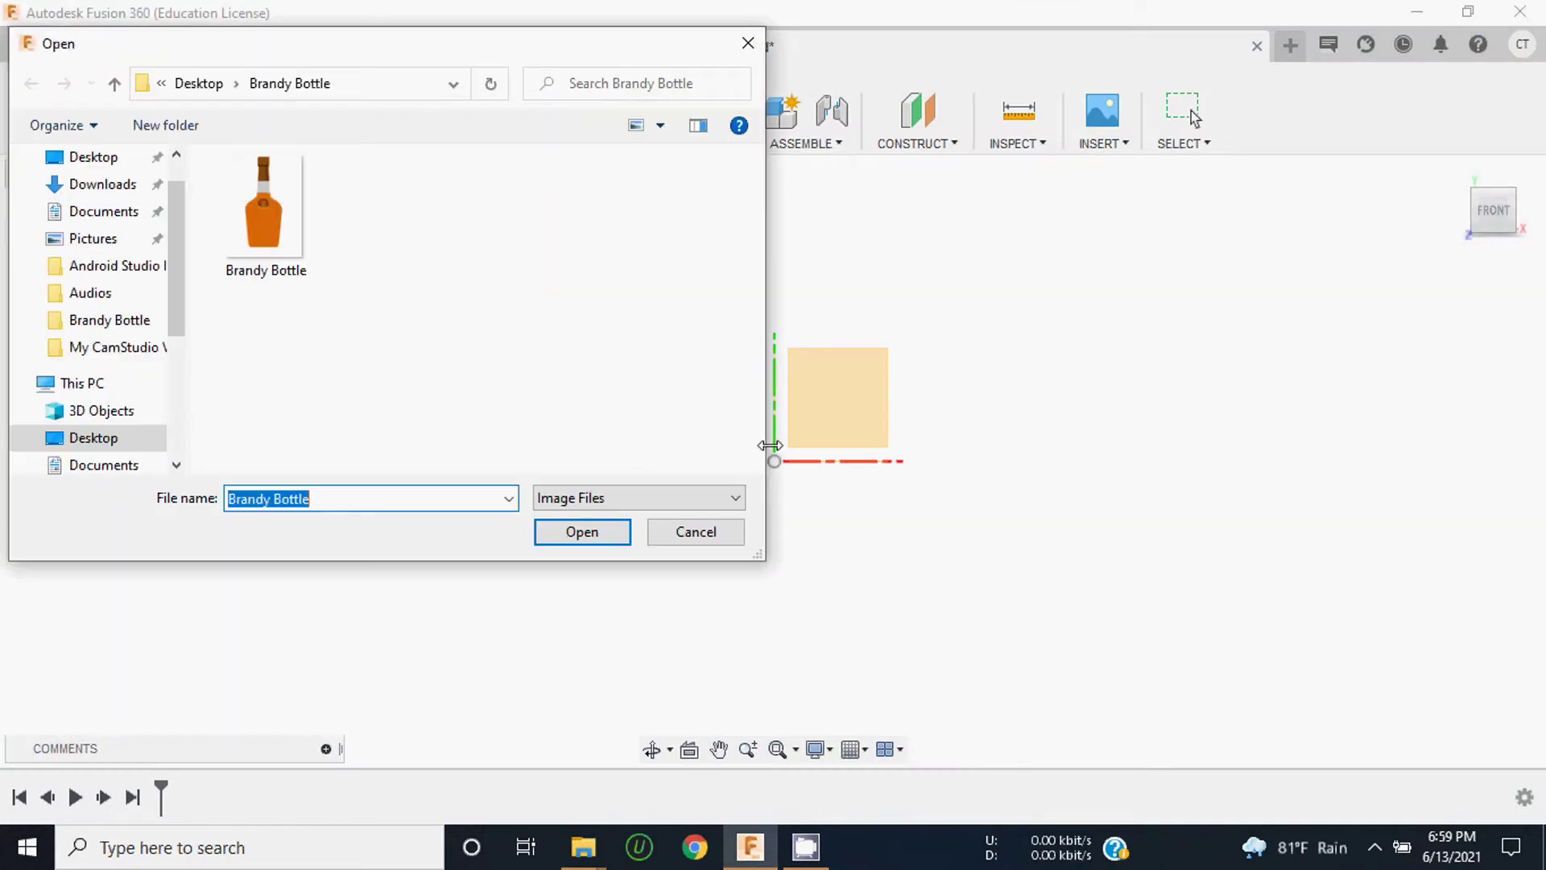
left_click(256, 233)
left_click(590, 532)
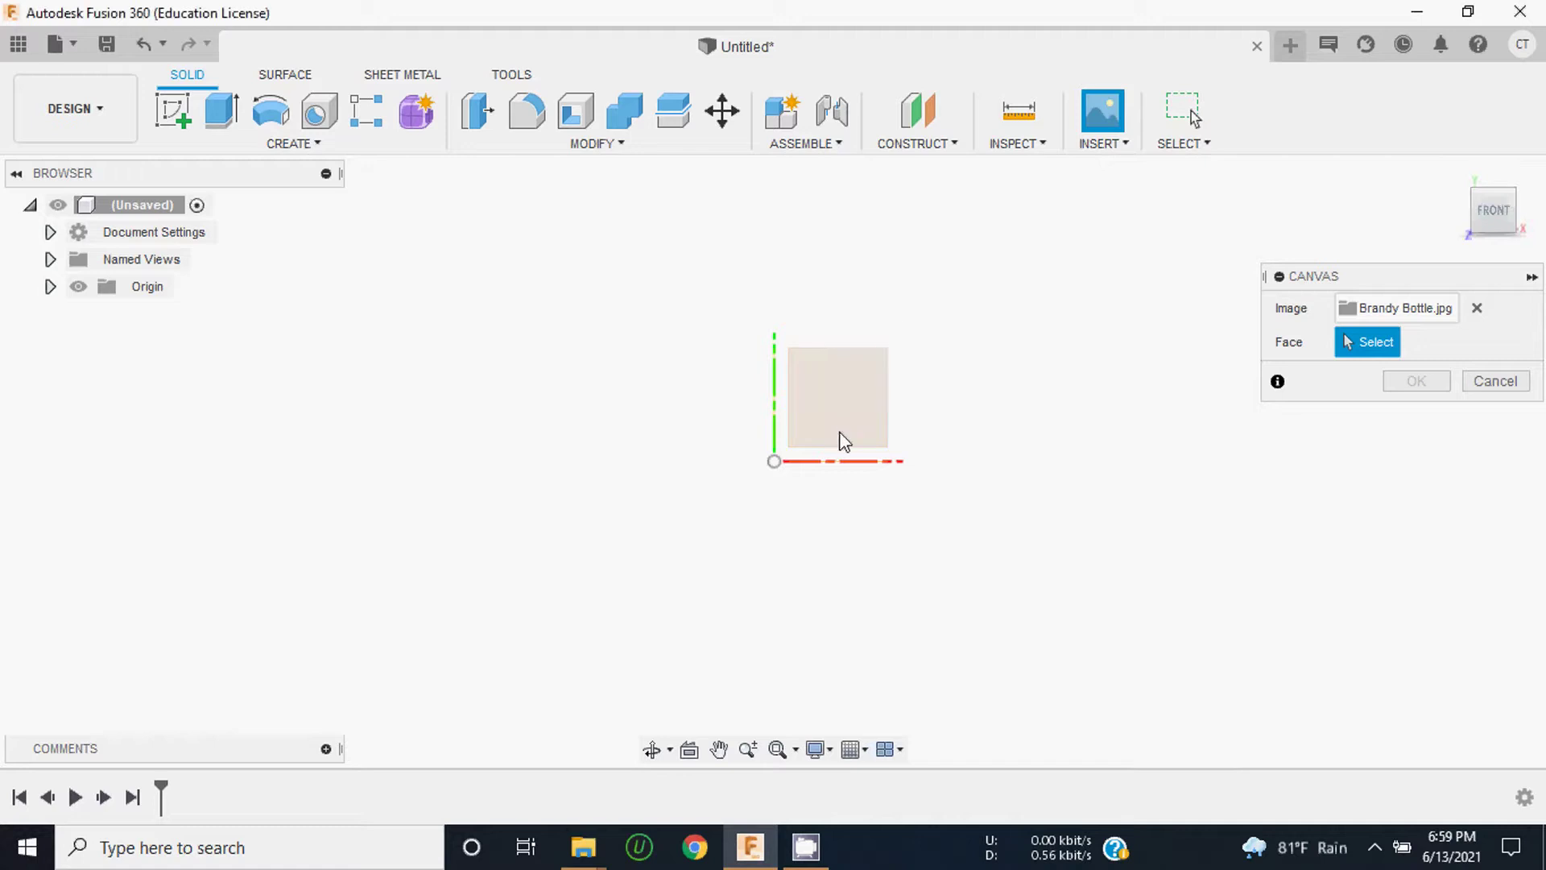
left_click(843, 441)
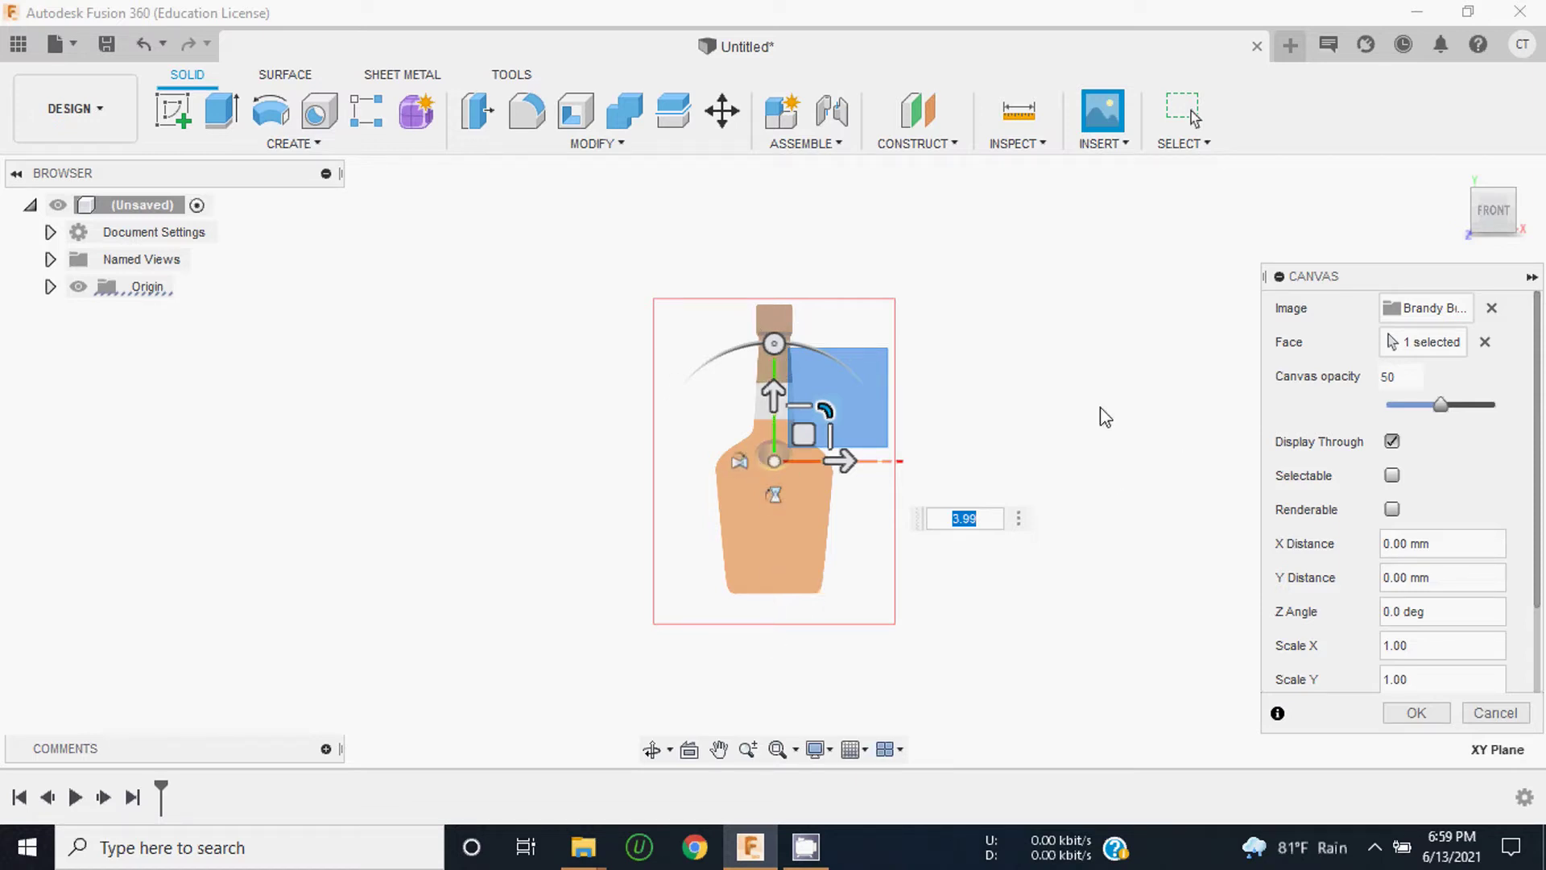
mouse_move(1442, 404)
left_mouse_down()
mouse_move(1404, 405)
mouse_move(1459, 405)
left_mouse_up()
Step: Confirm the canvas, then calibrate it by marking the bottle cap top and the bottle base
left_click(1416, 714)
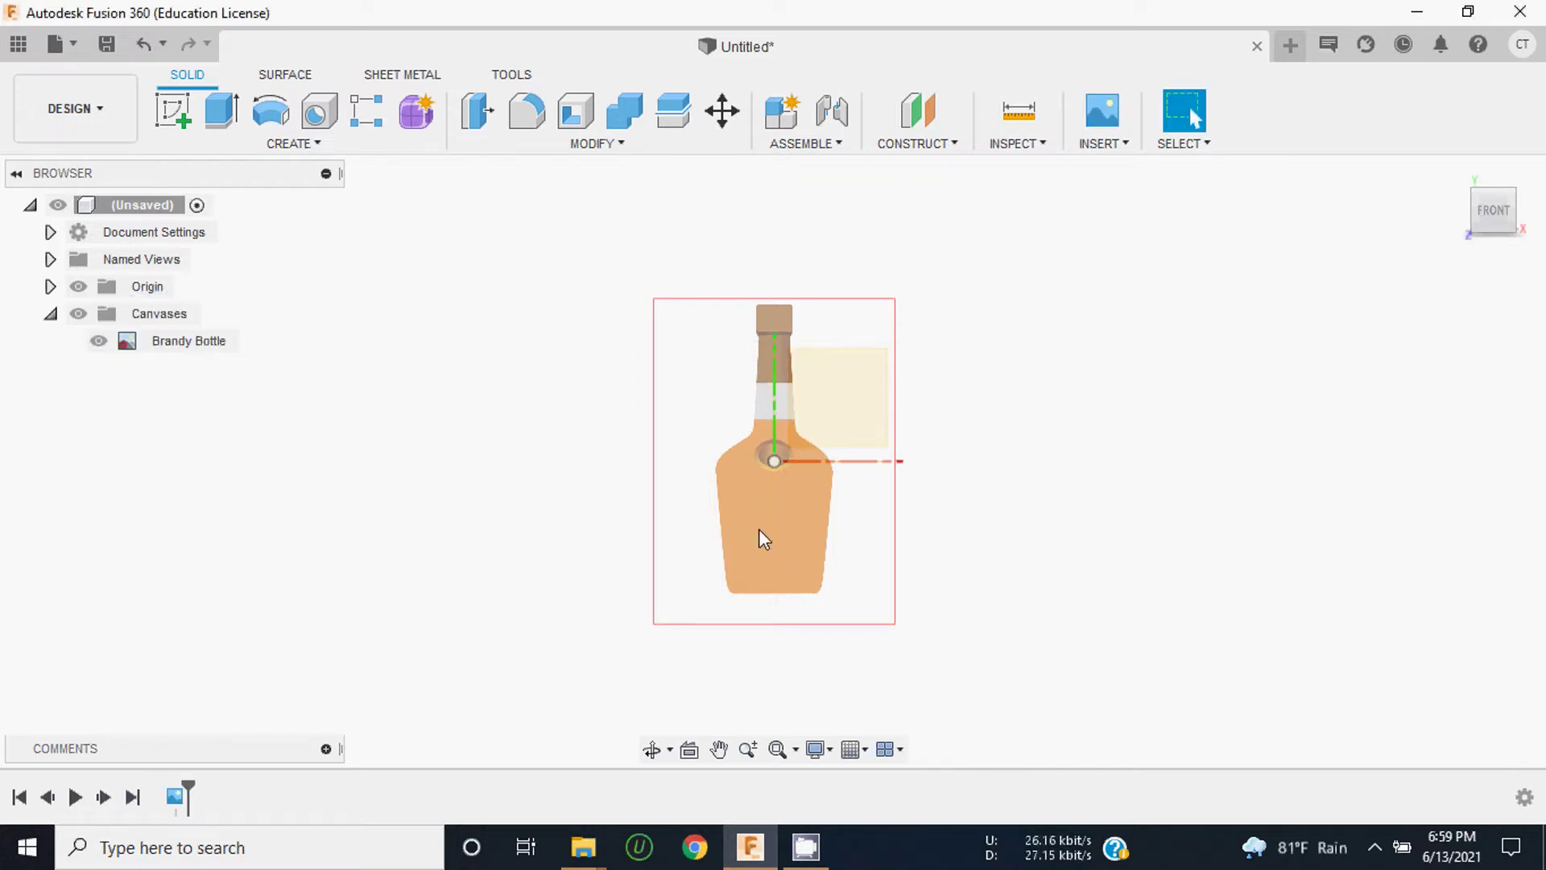
left_click(176, 342)
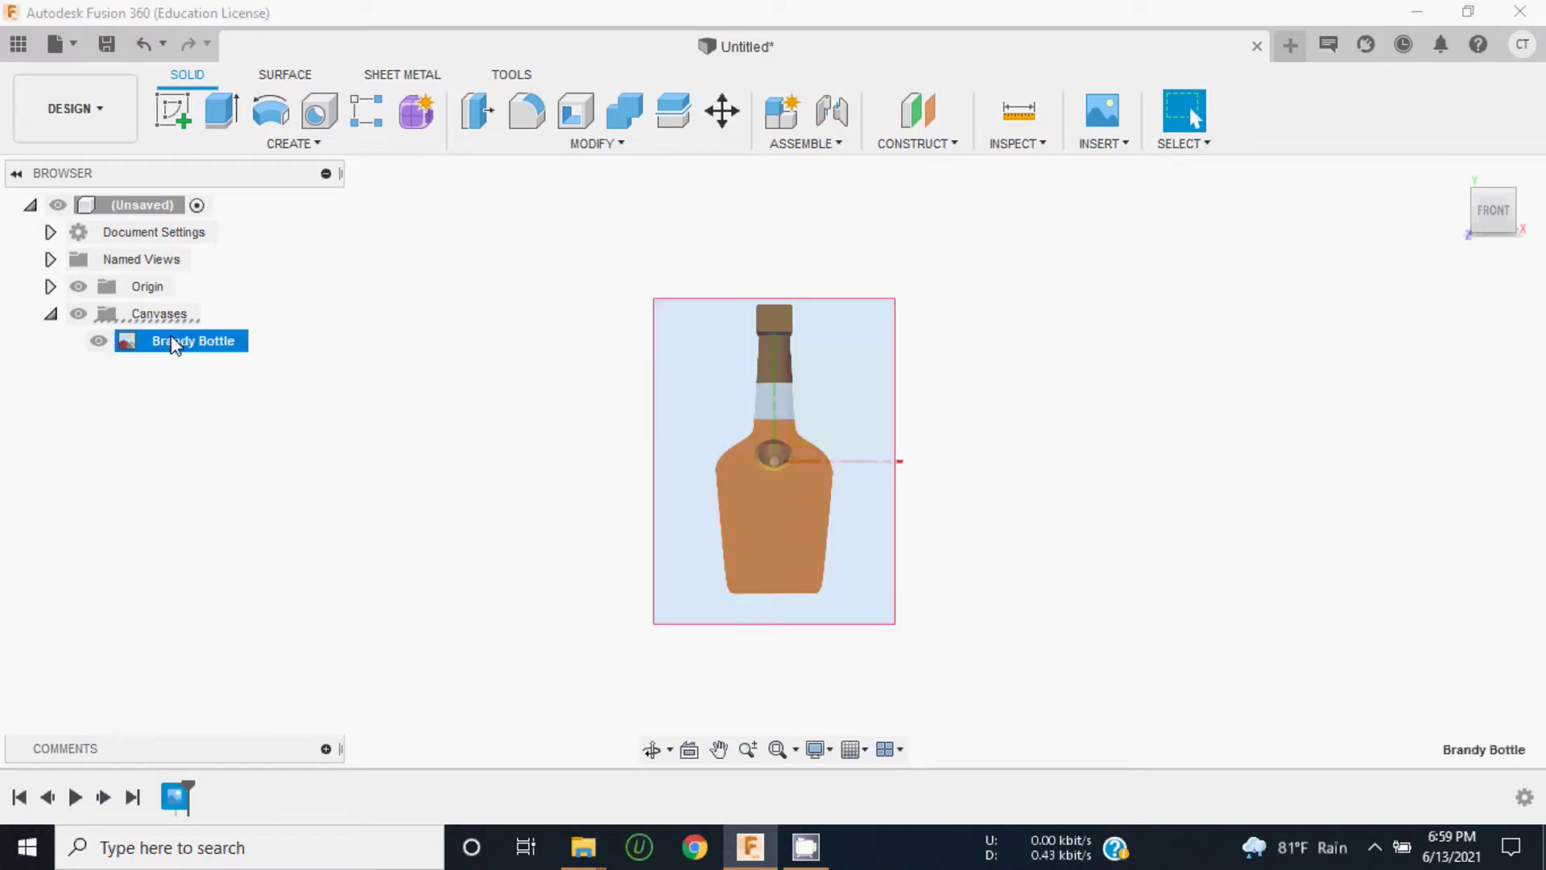
right_click(171, 337)
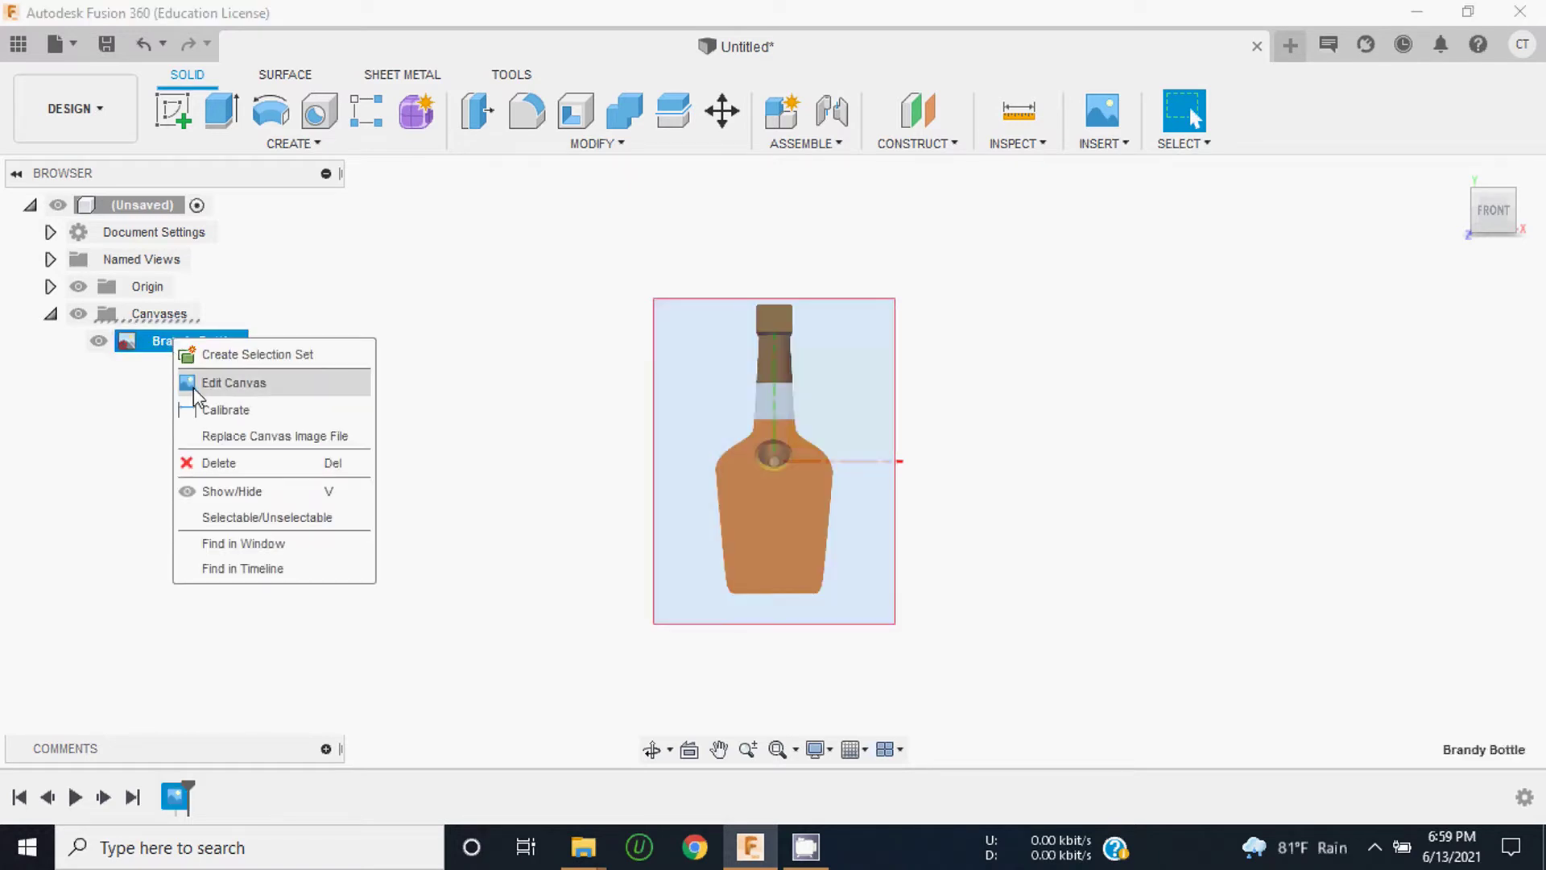
left_click(229, 419)
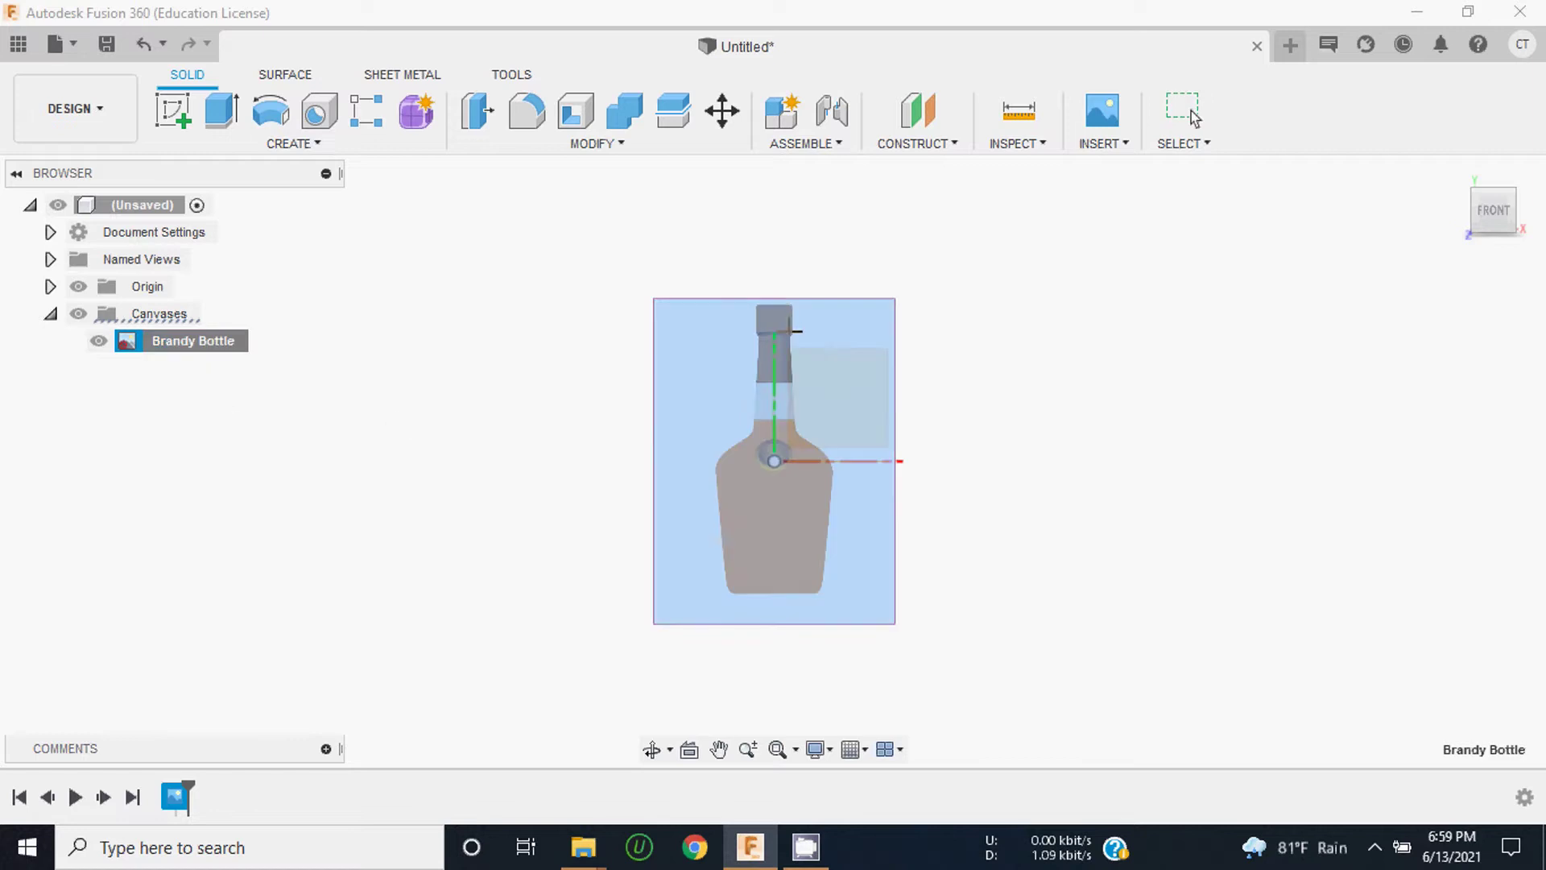
scroll(786, 322, "up", 5)
scroll(757, 282, "up", 5)
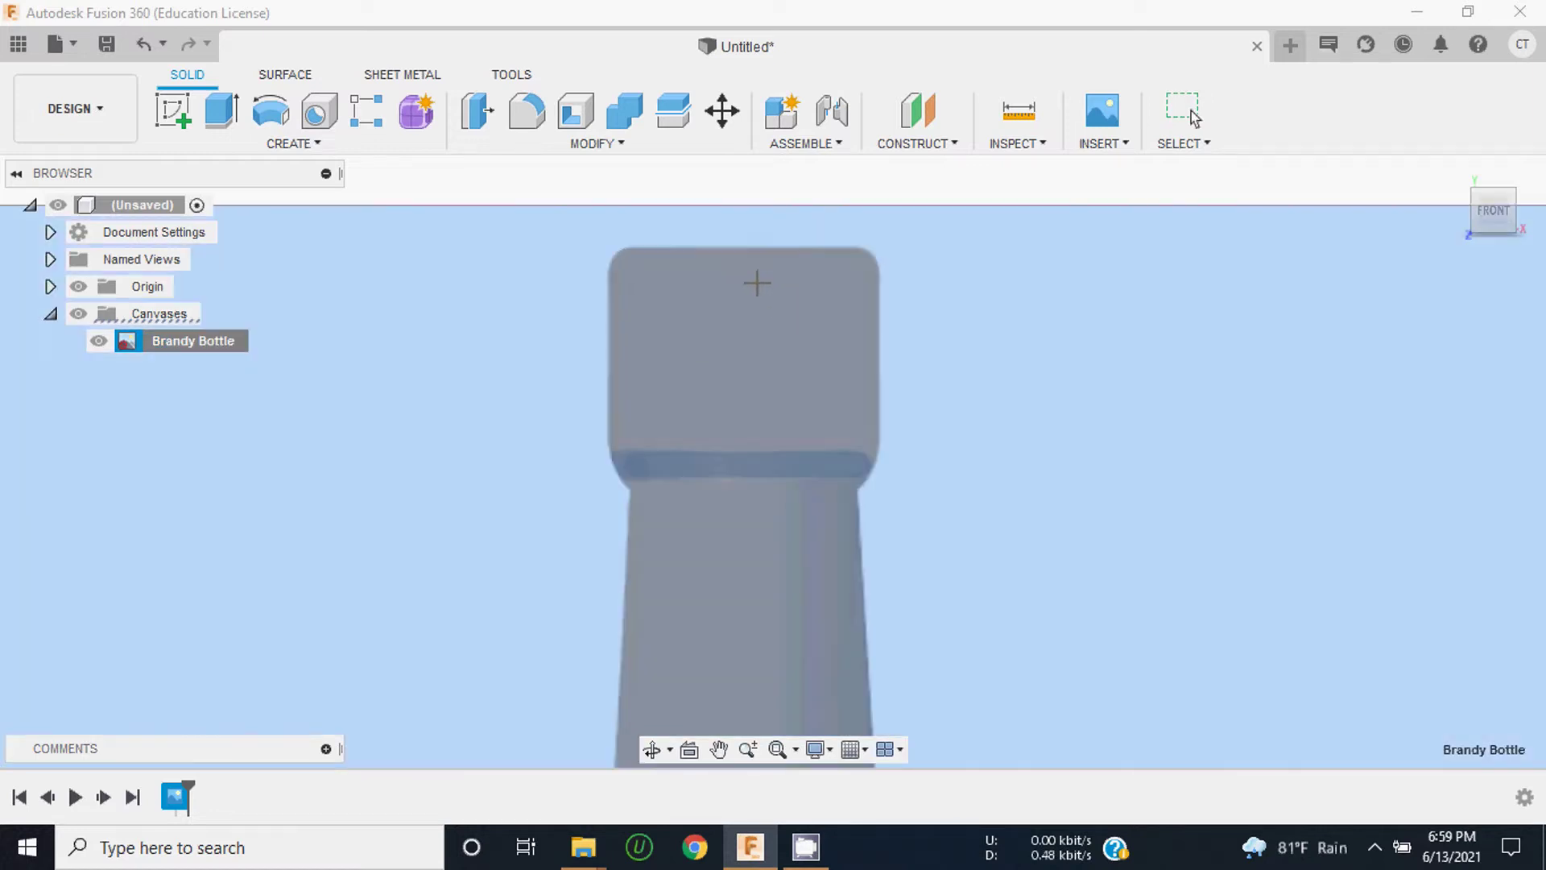
left_click(736, 246)
scroll(750, 332, "down", 3)
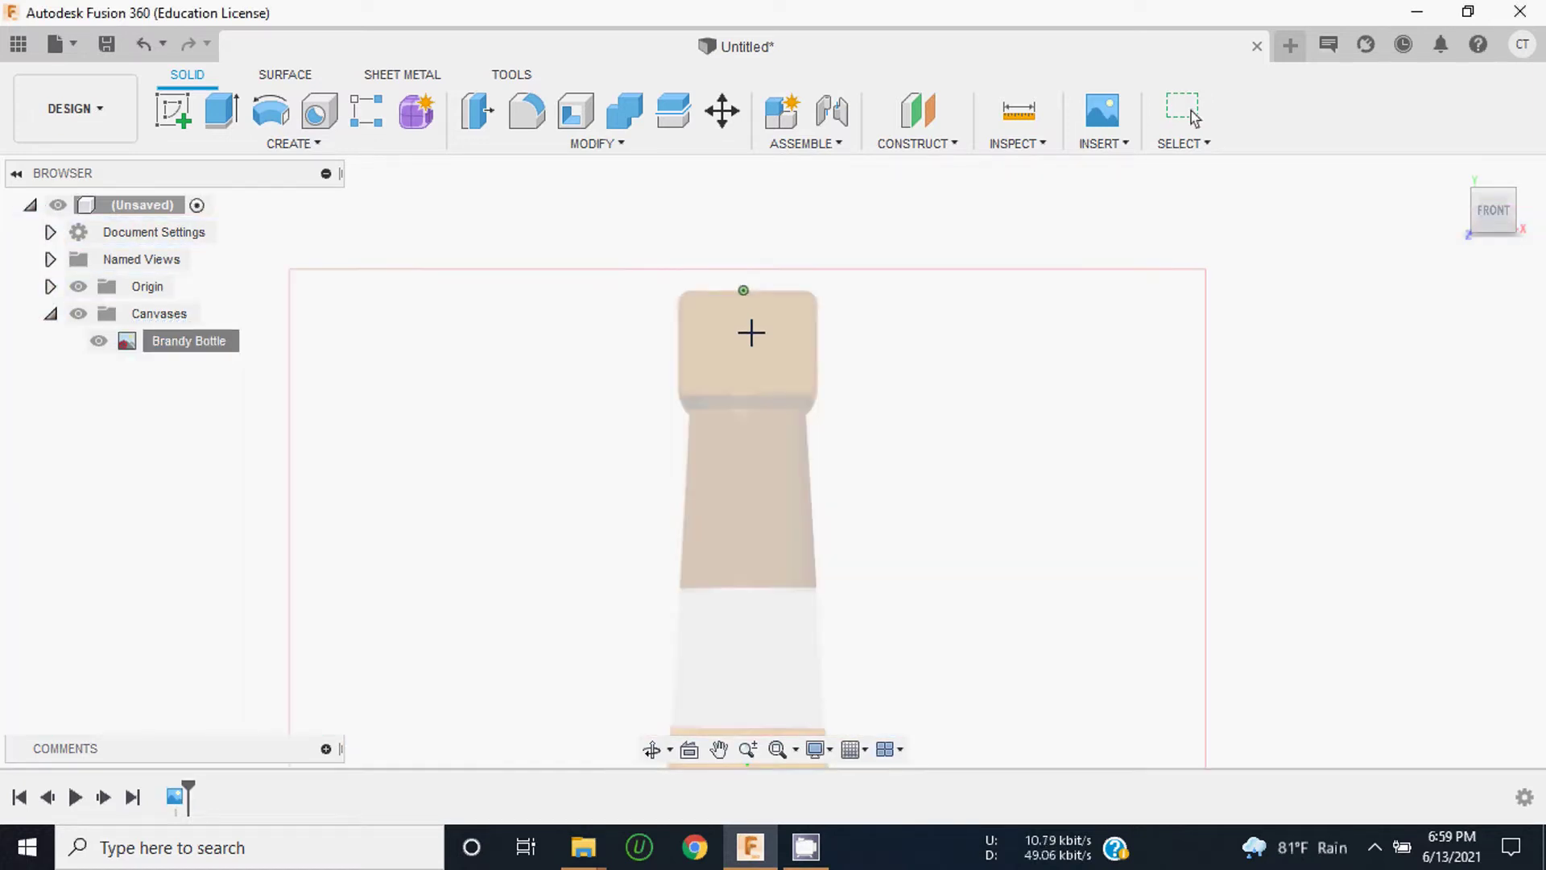
scroll(751, 332, "down", 3)
scroll(753, 489, "up", 5)
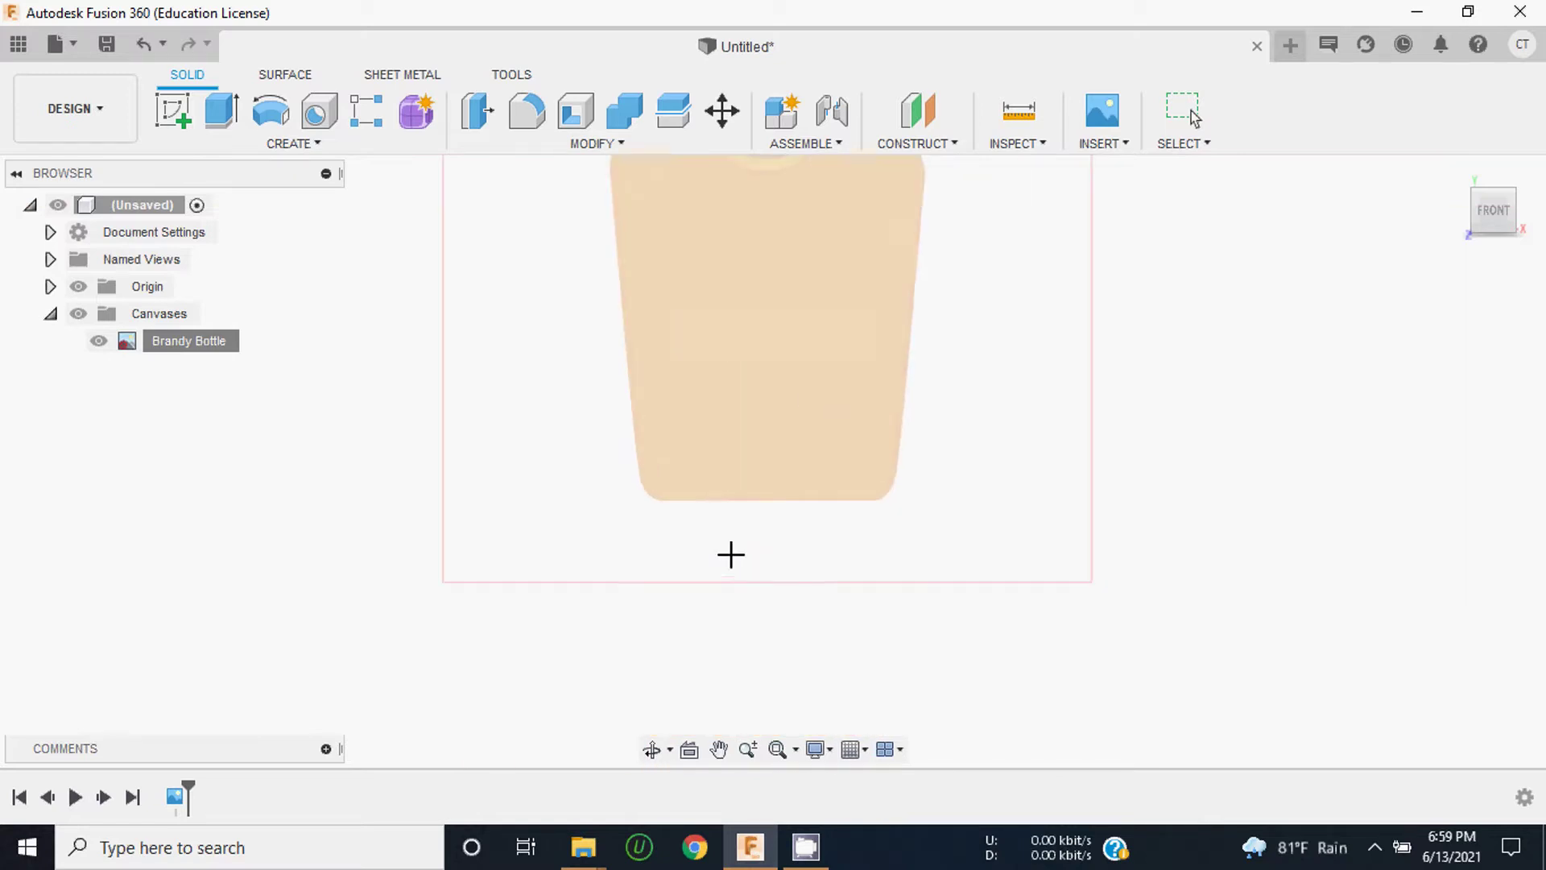
left_click(769, 484)
Step: Enter 450 mm as the cap-to-base distance to scale the canvas
scroll(767, 573, "down", 2)
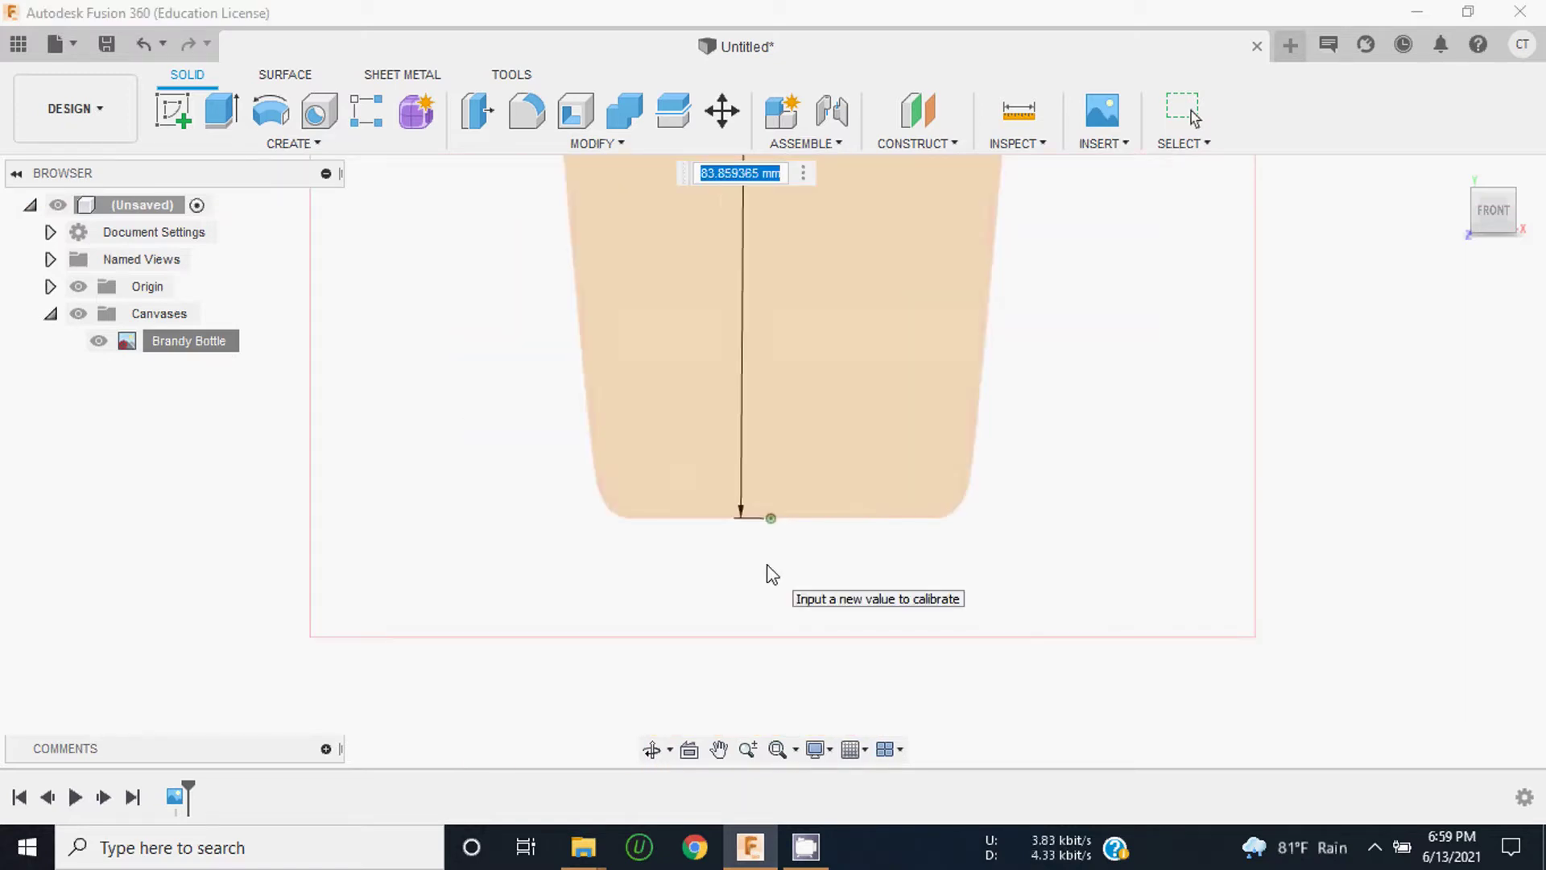
scroll(772, 573, "down", 5)
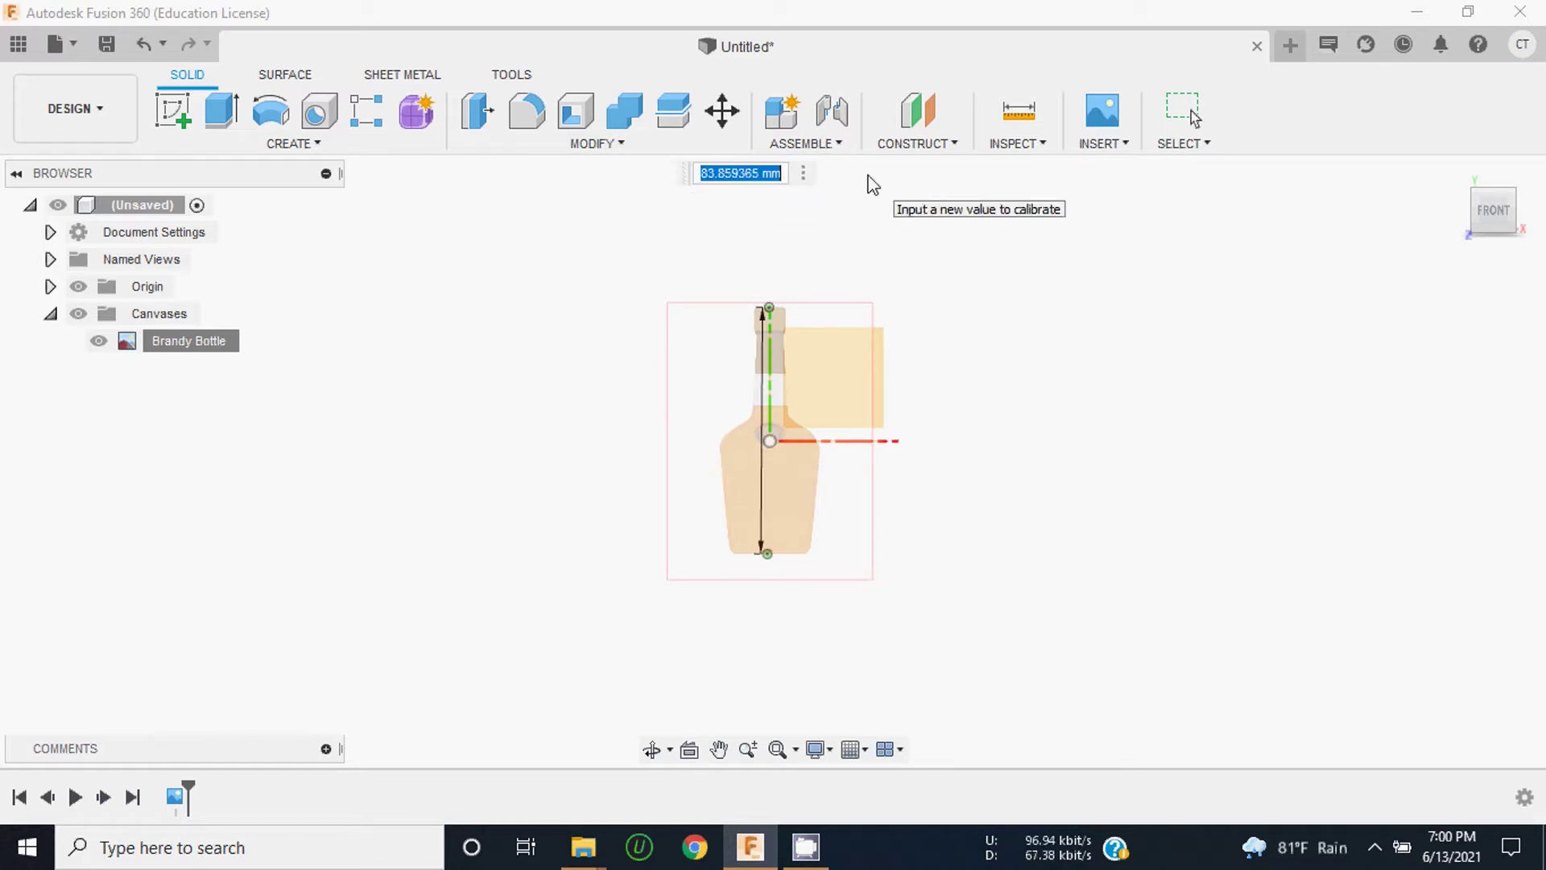
type("150")
key("BackSpace")
key("BackSpace")
key("BackSpace")
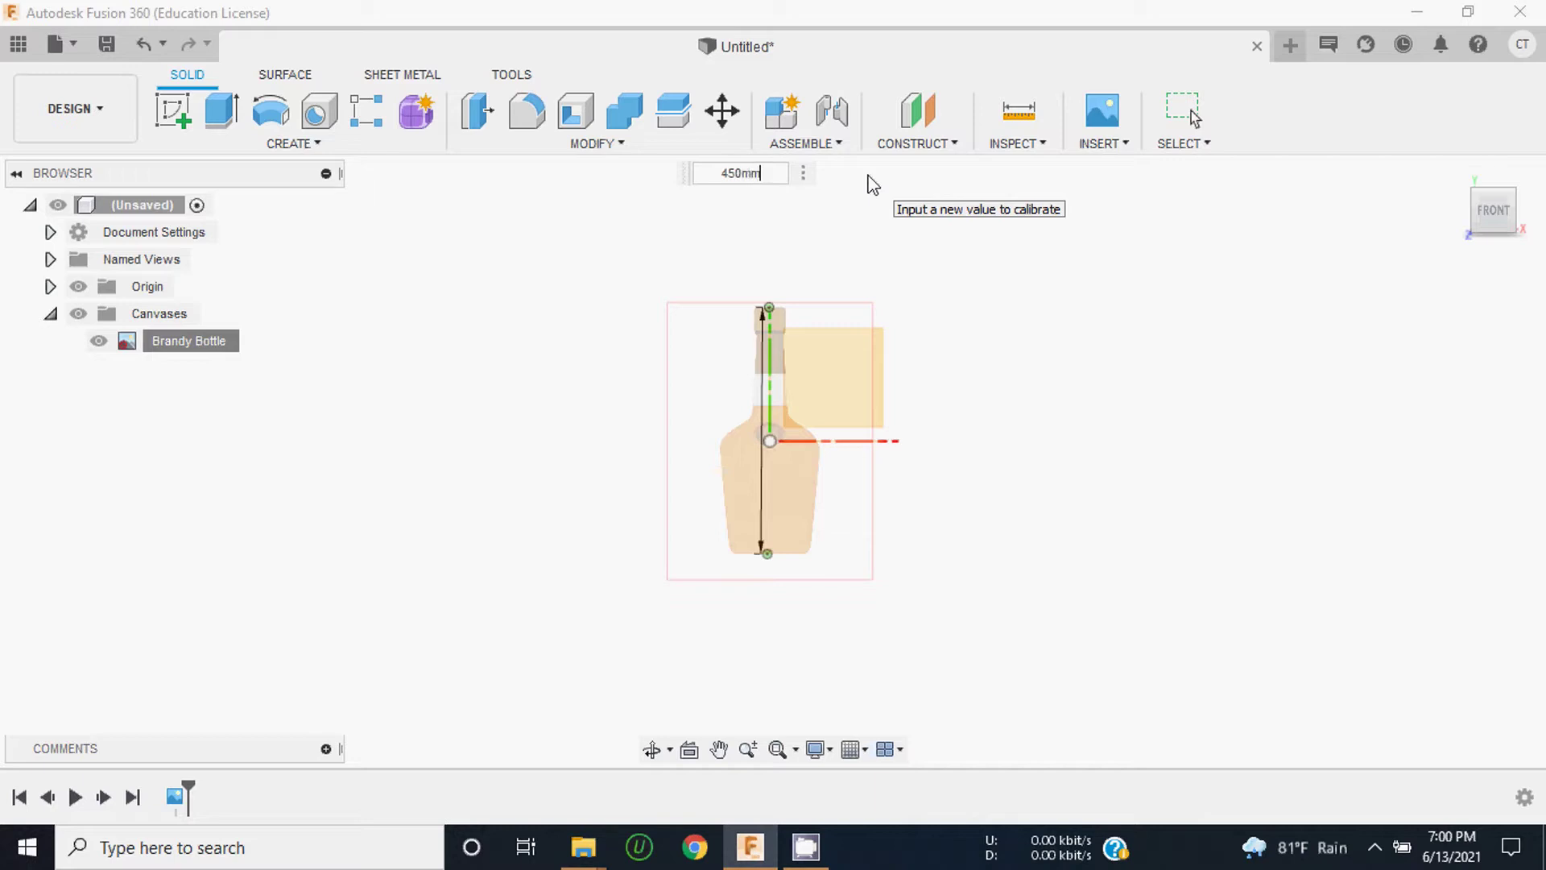
key("Return")
scroll(853, 451, "up", 2)
scroll(850, 461, "down", 5)
scroll(773, 447, "down", 4)
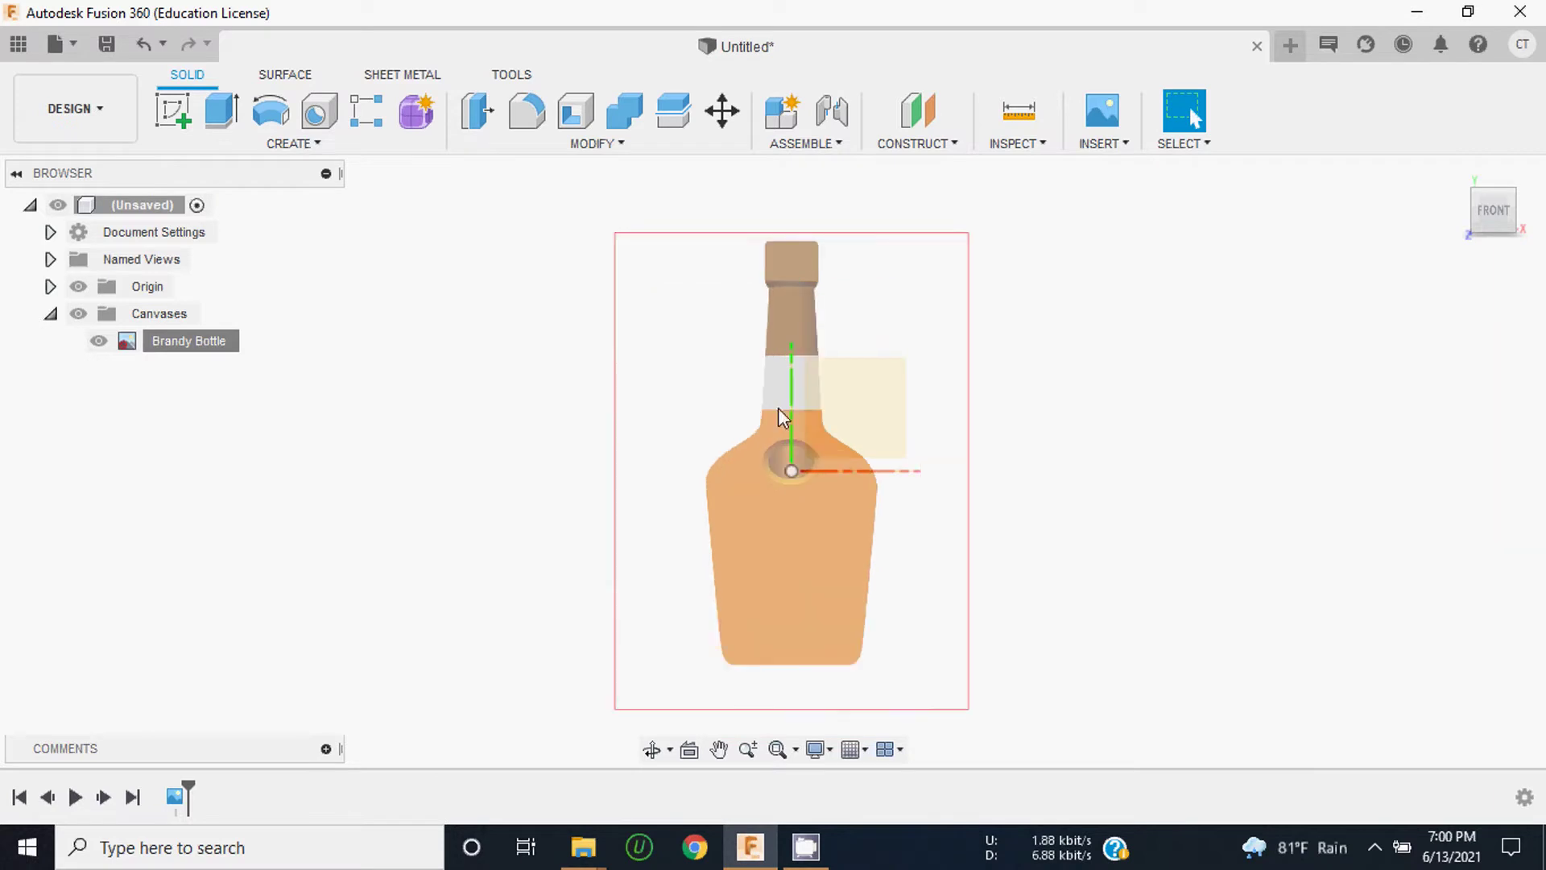
scroll(808, 455, "up", 3)
scroll(793, 458, "up", 2)
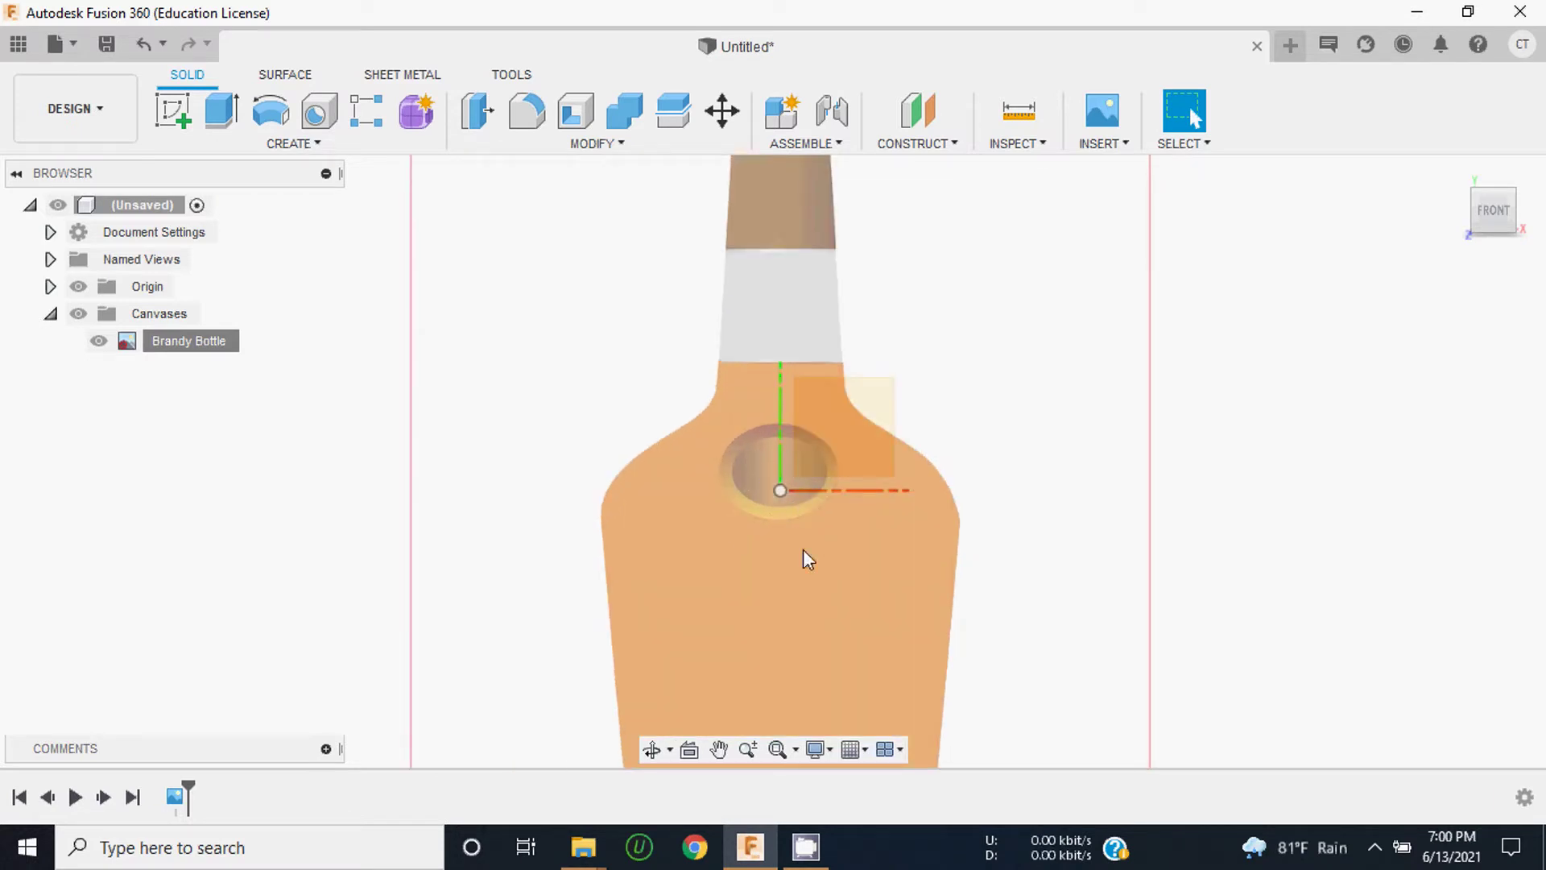
scroll(807, 558, "down", 3)
scroll(721, 394, "down", 2)
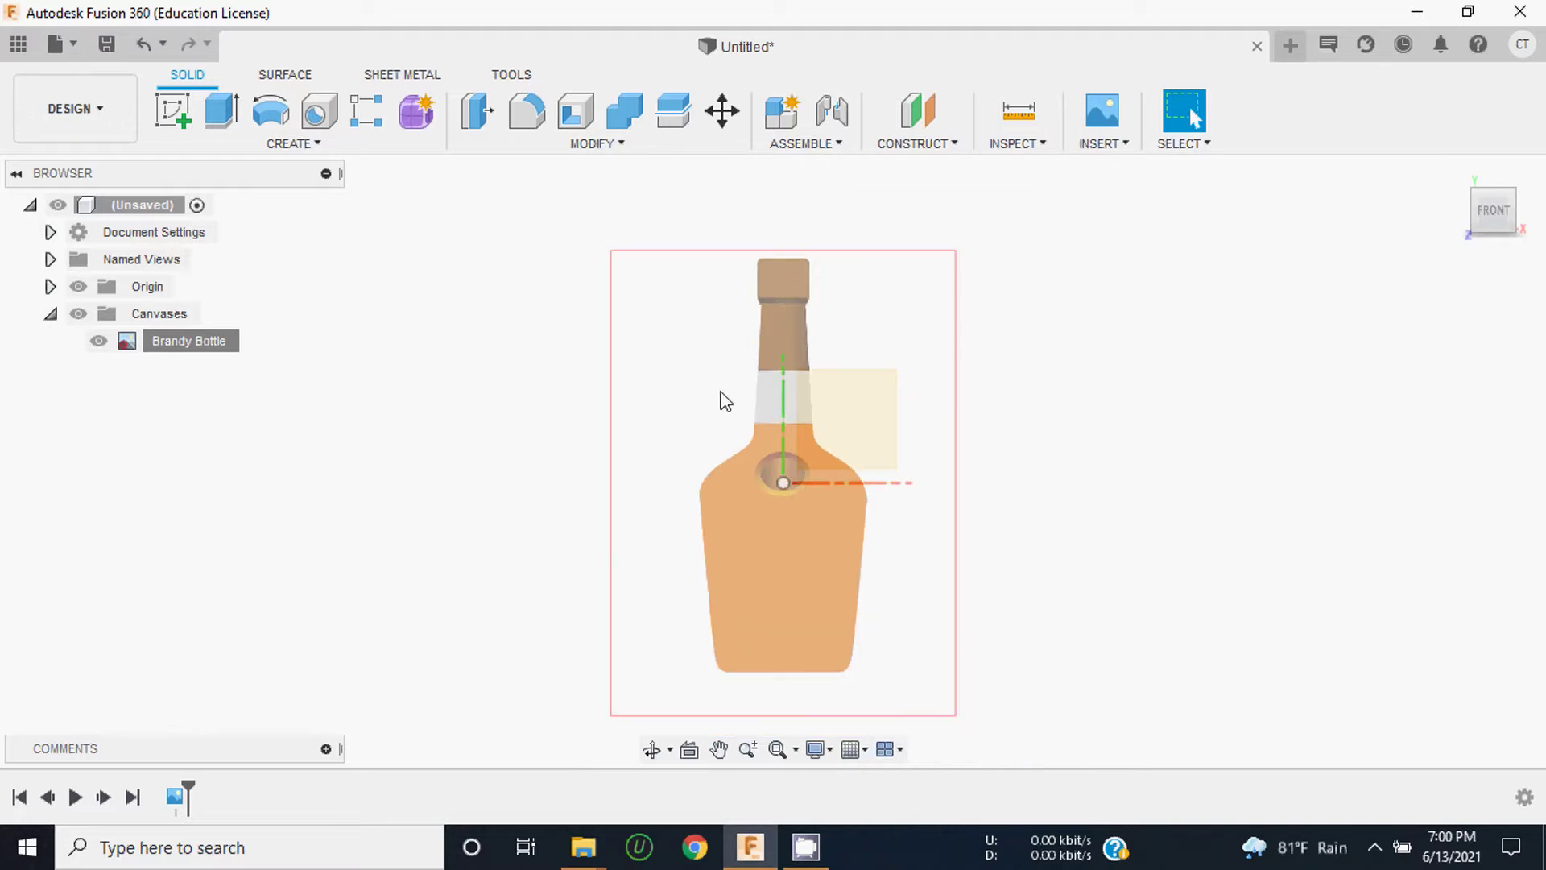
scroll(721, 395, "down", 1)
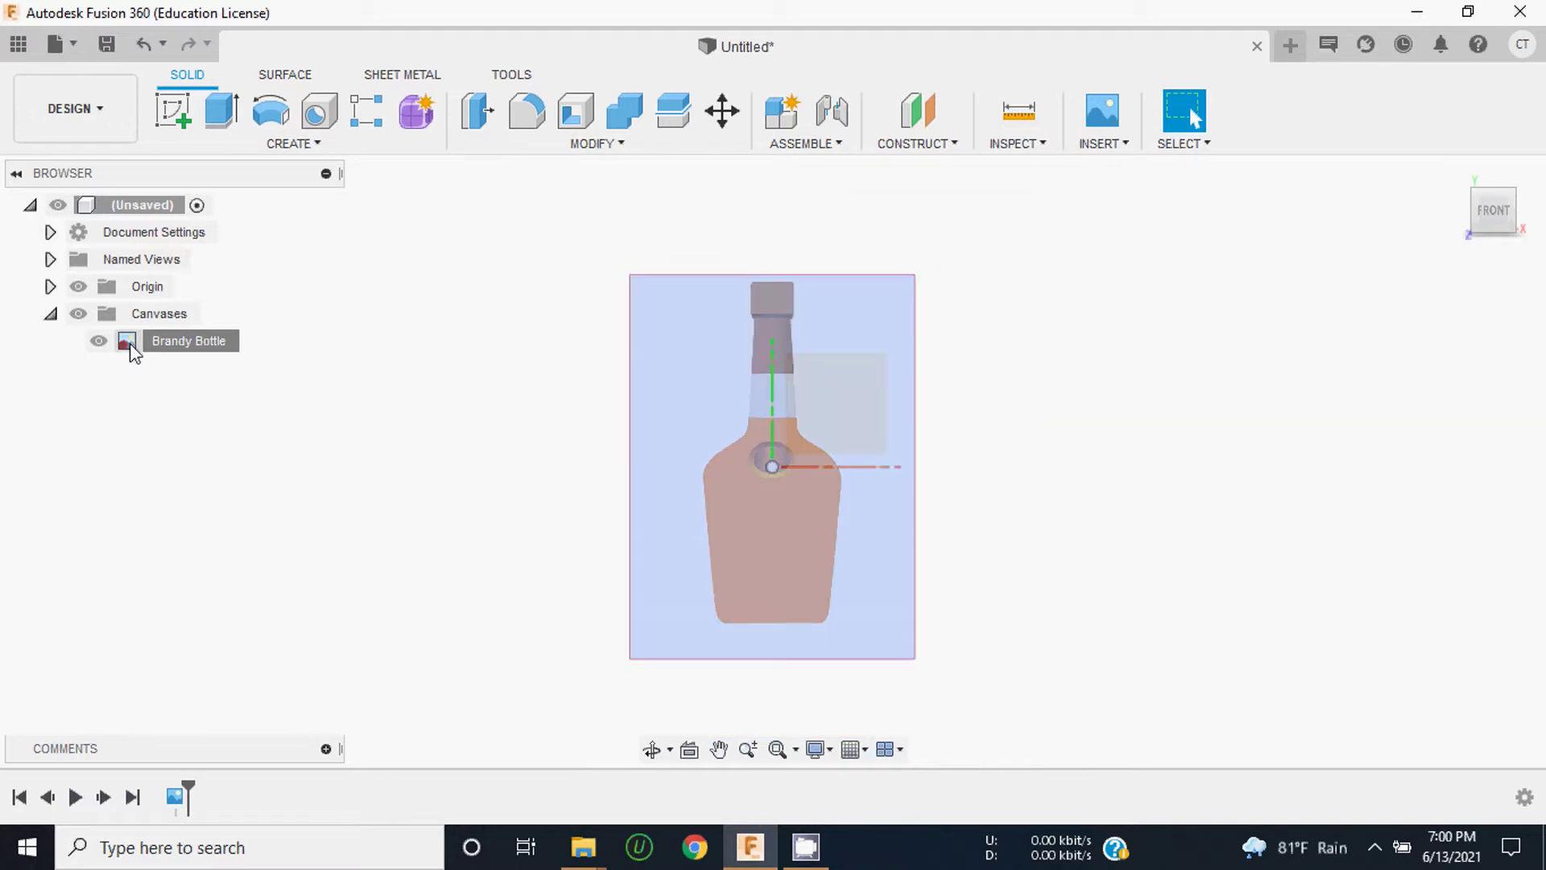
Step: Use Edit Canvas to move the Brandy Bottle canvas to -200 mm along X
right_click(186, 342)
left_click(233, 389)
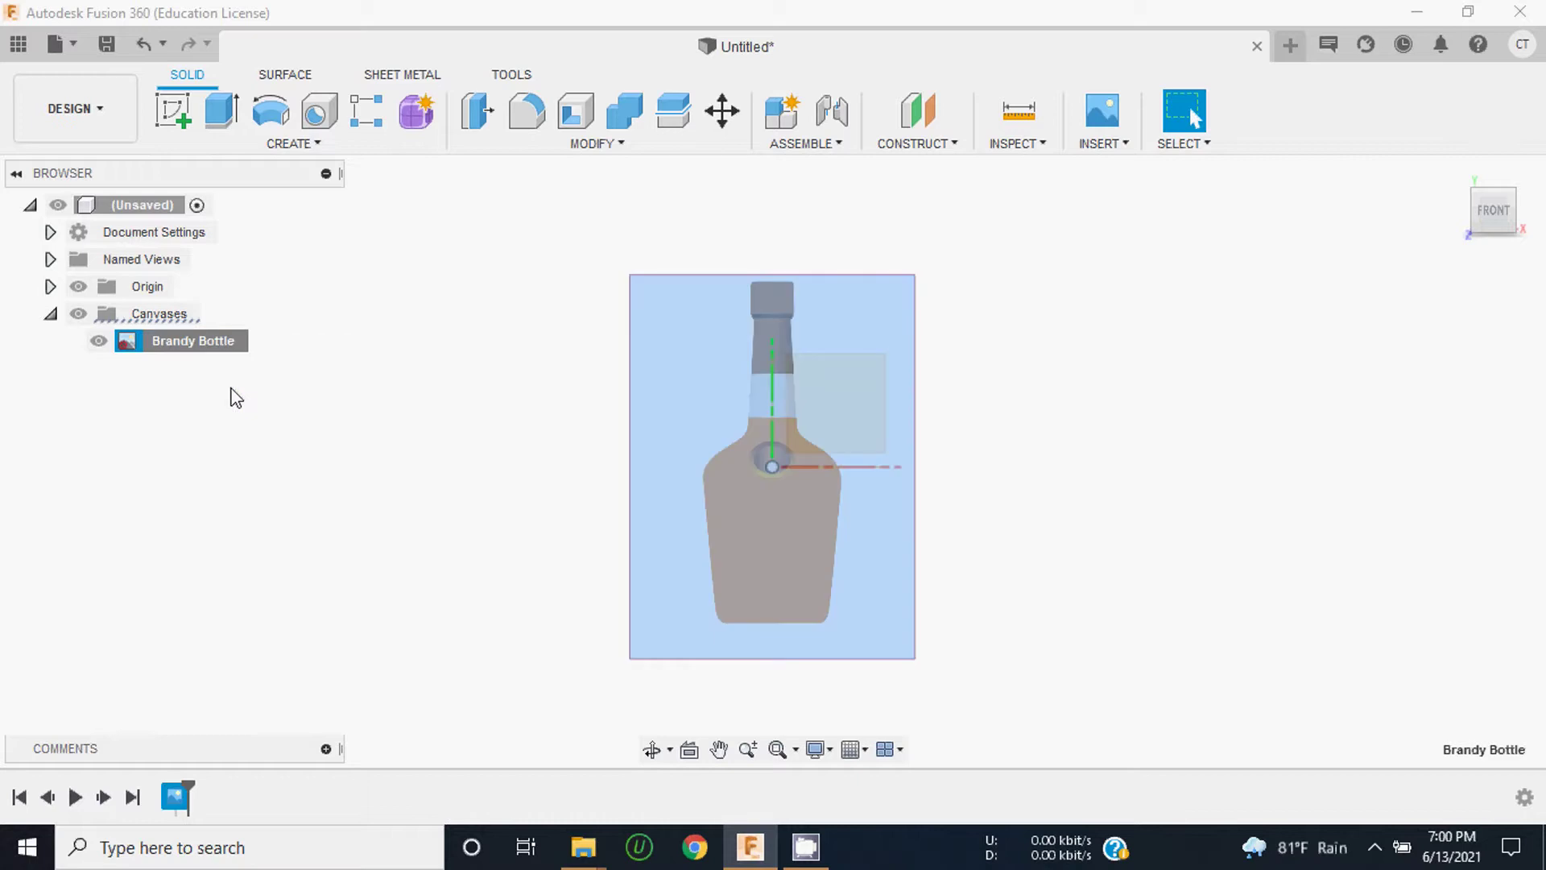
mouse_move(825, 465)
left_mouse_down()
mouse_move(669, 461)
mouse_move(706, 465)
left_mouse_up()
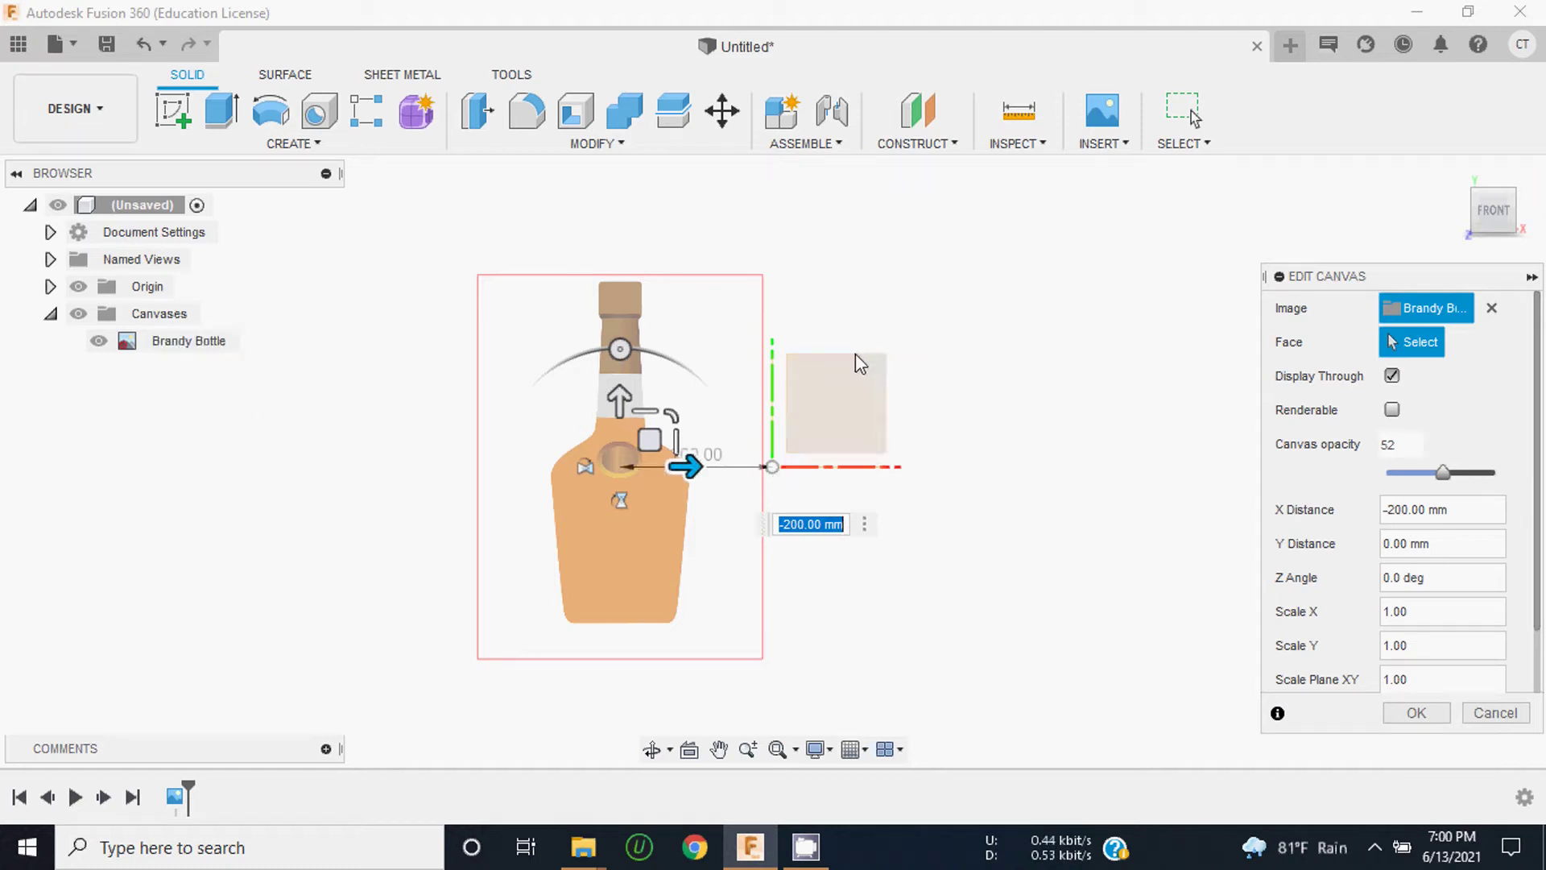
left_click(1417, 714)
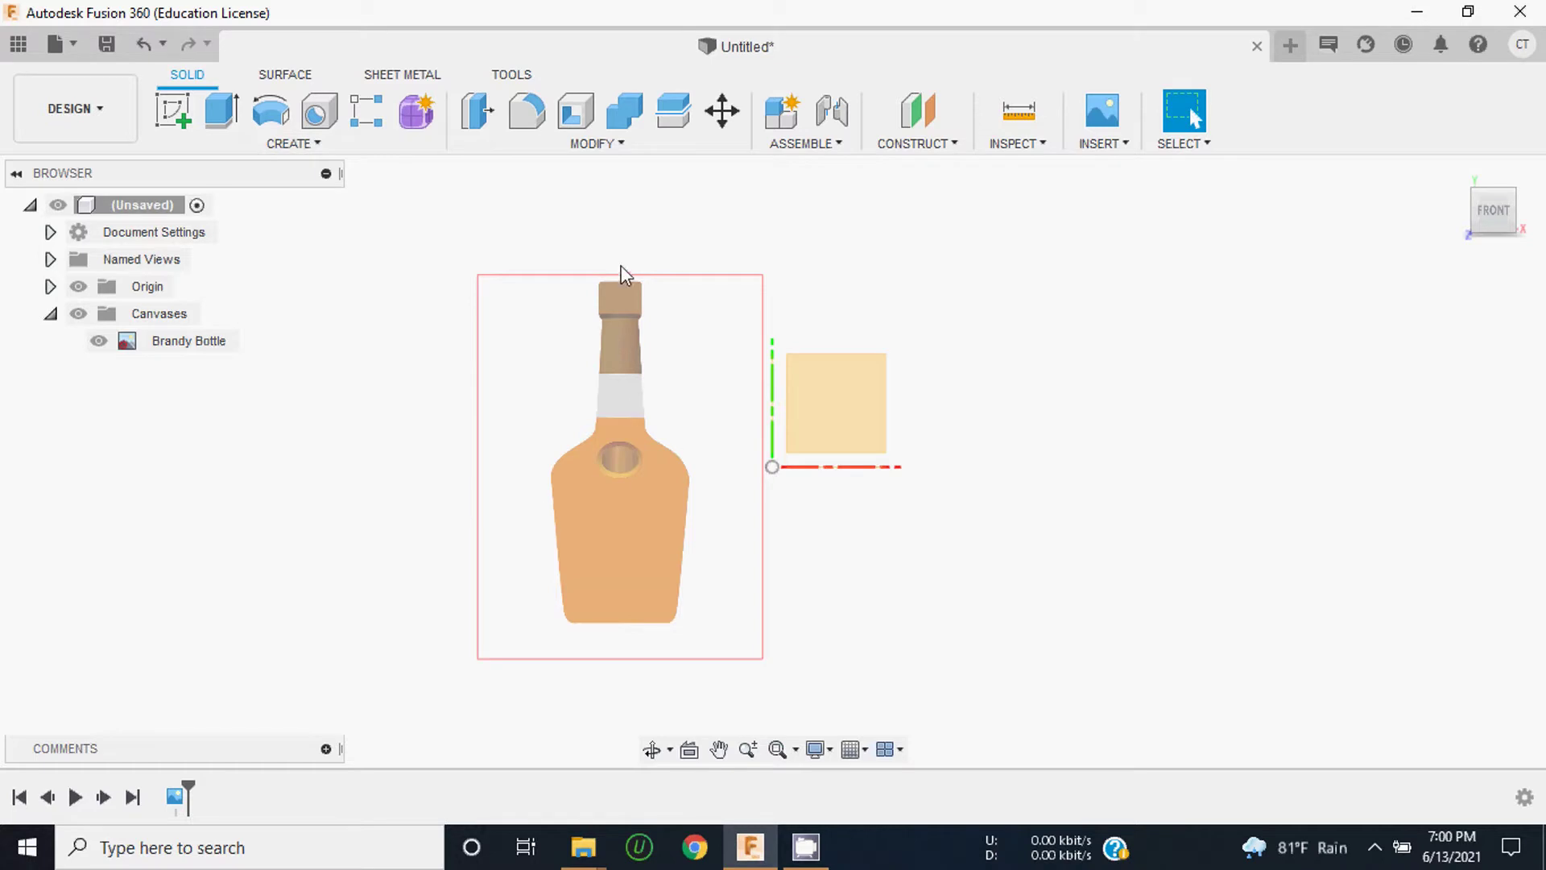
scroll(561, 376, "up", 2)
scroll(604, 390, "down", 1)
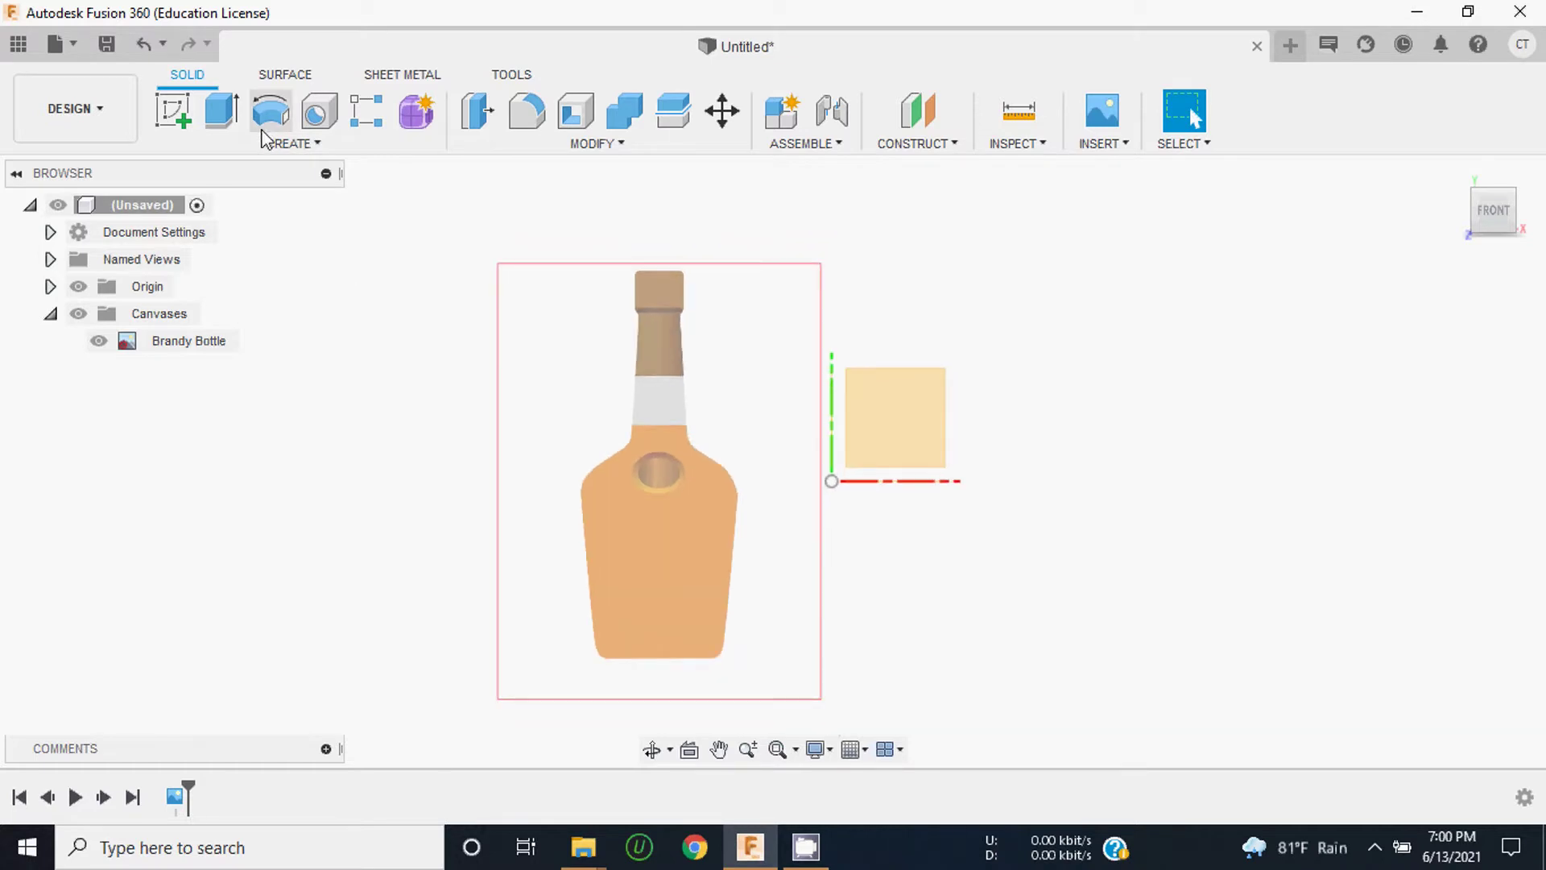
Step: Start a new sketch on the front (XZ) plane over the bottle canvas, ready to draw lines
left_click(290, 145)
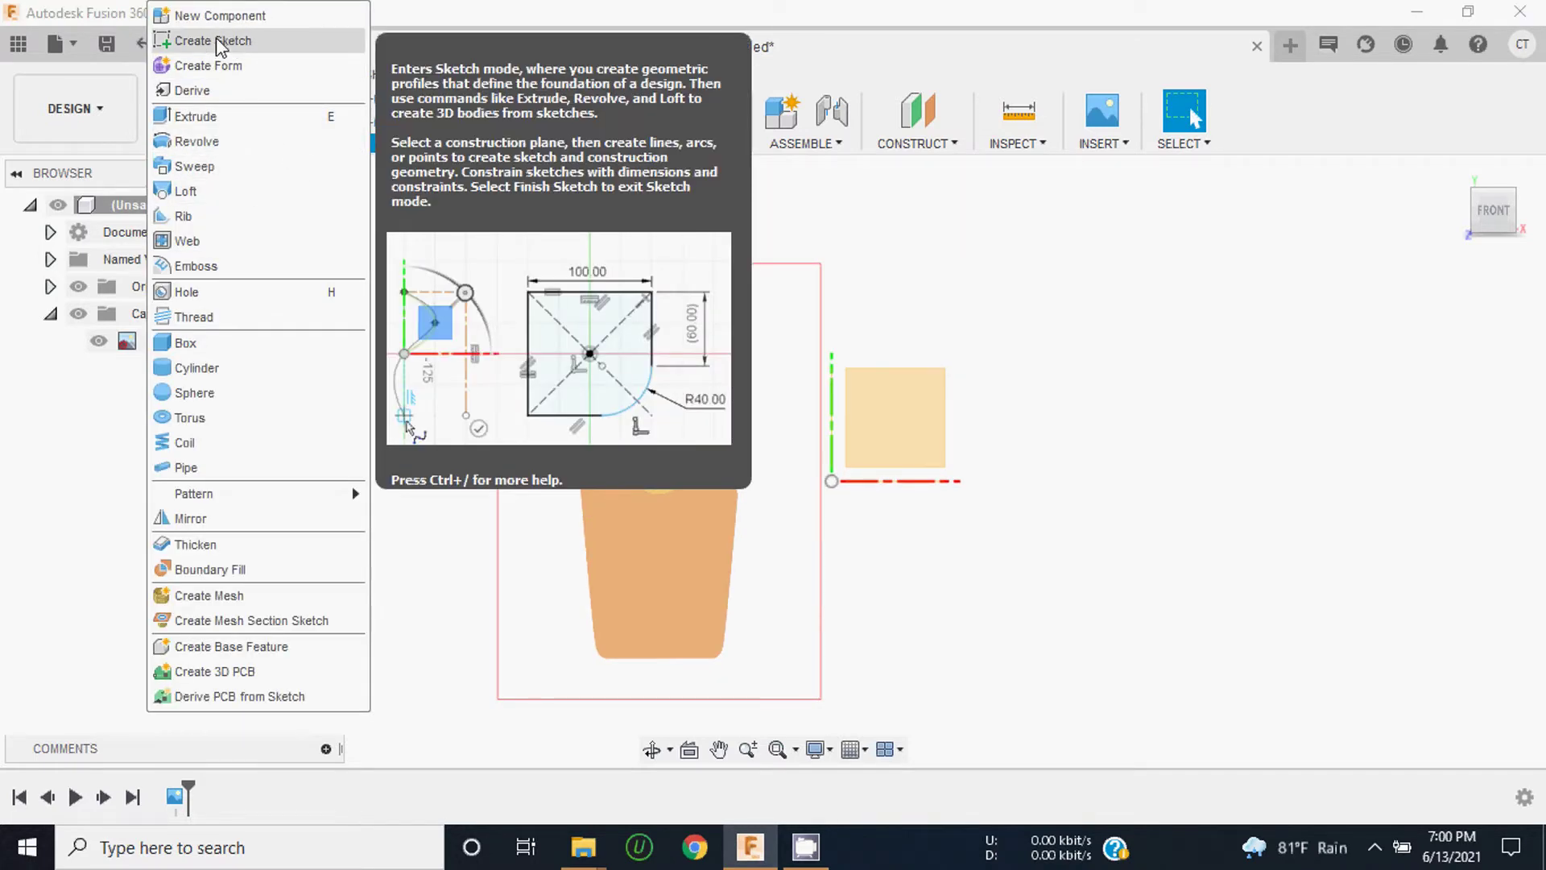
left_click(223, 50)
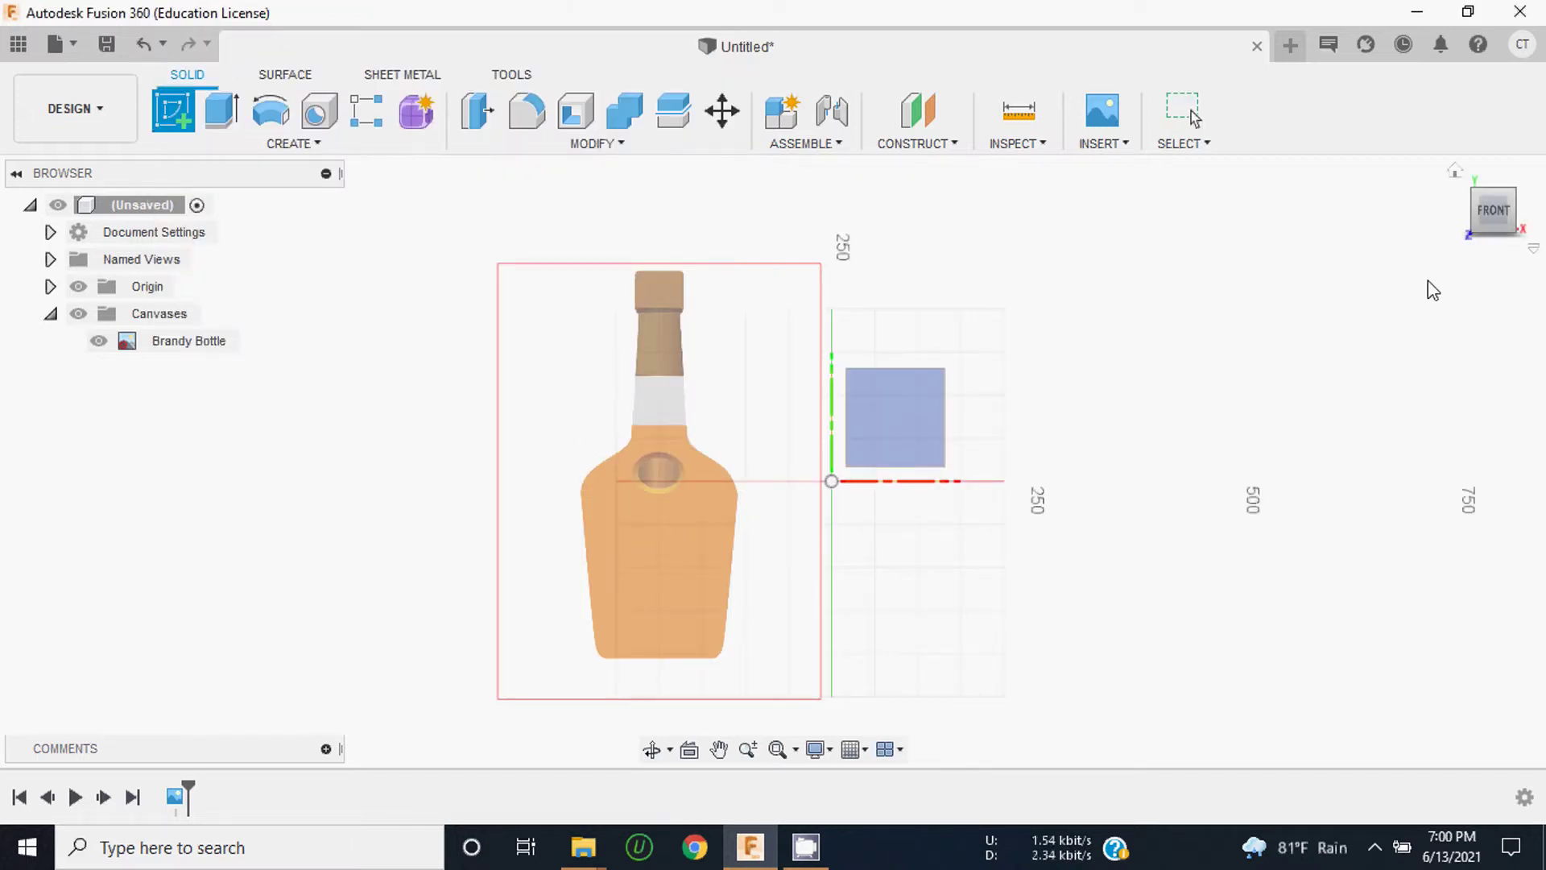
left_click(943, 418)
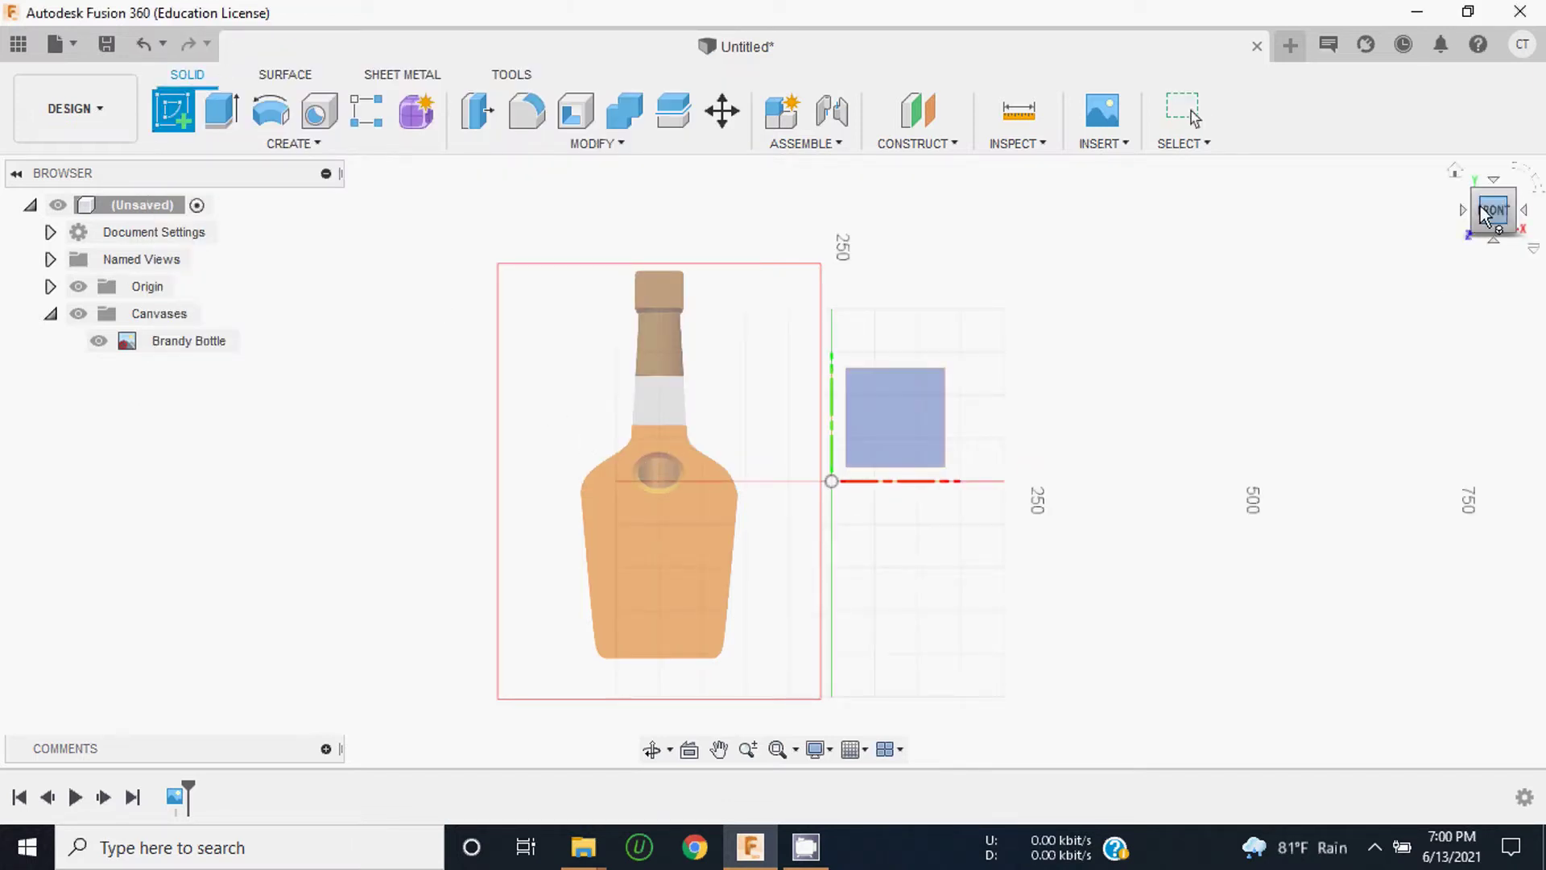
left_click(894, 408)
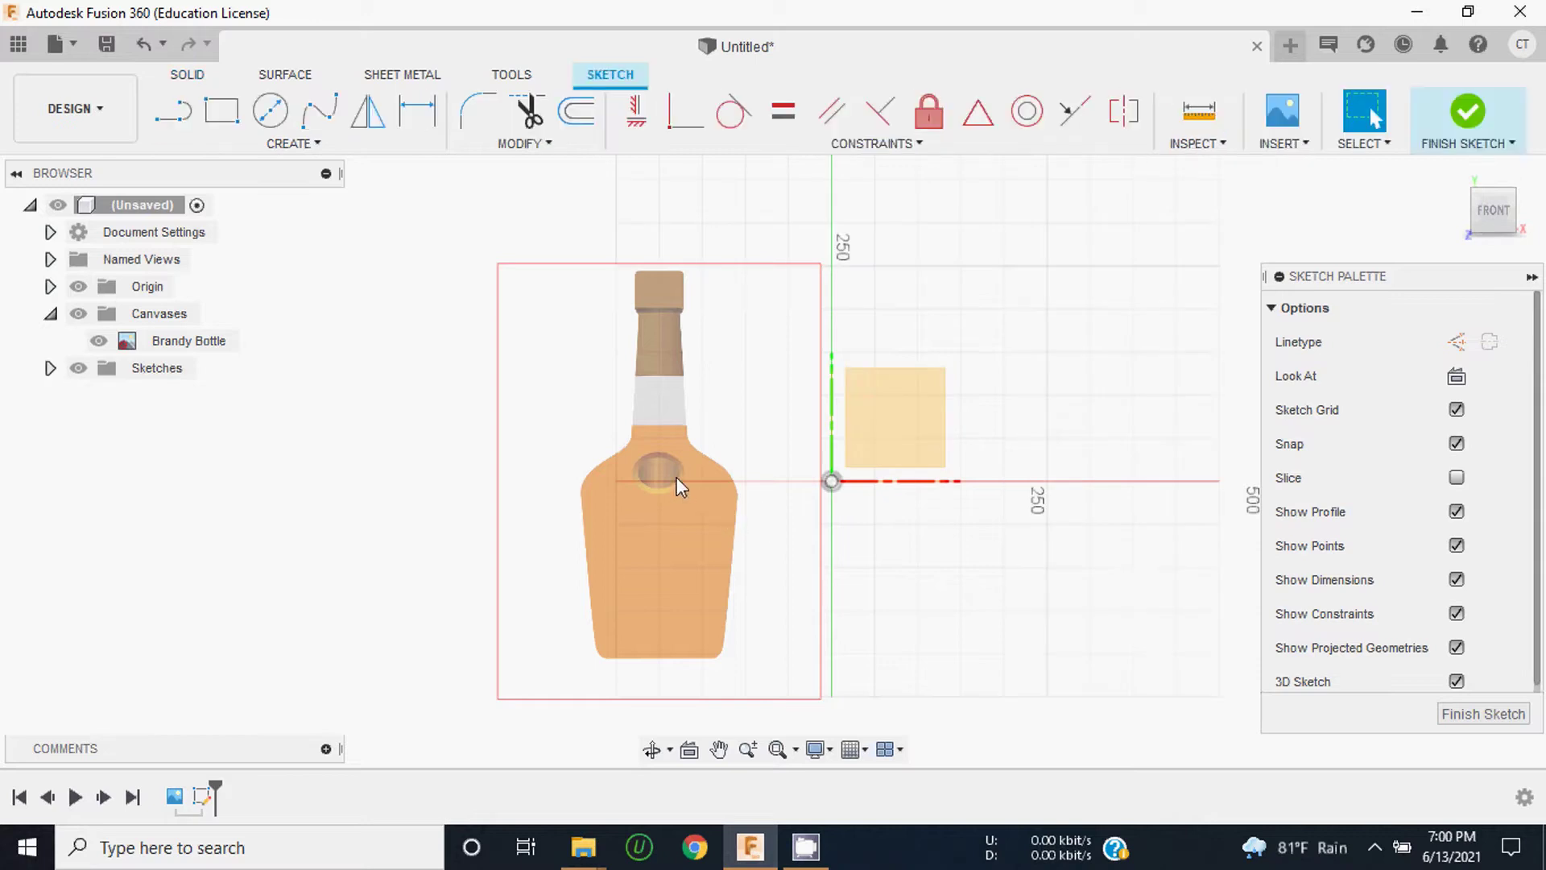
scroll(708, 496, "up", 2)
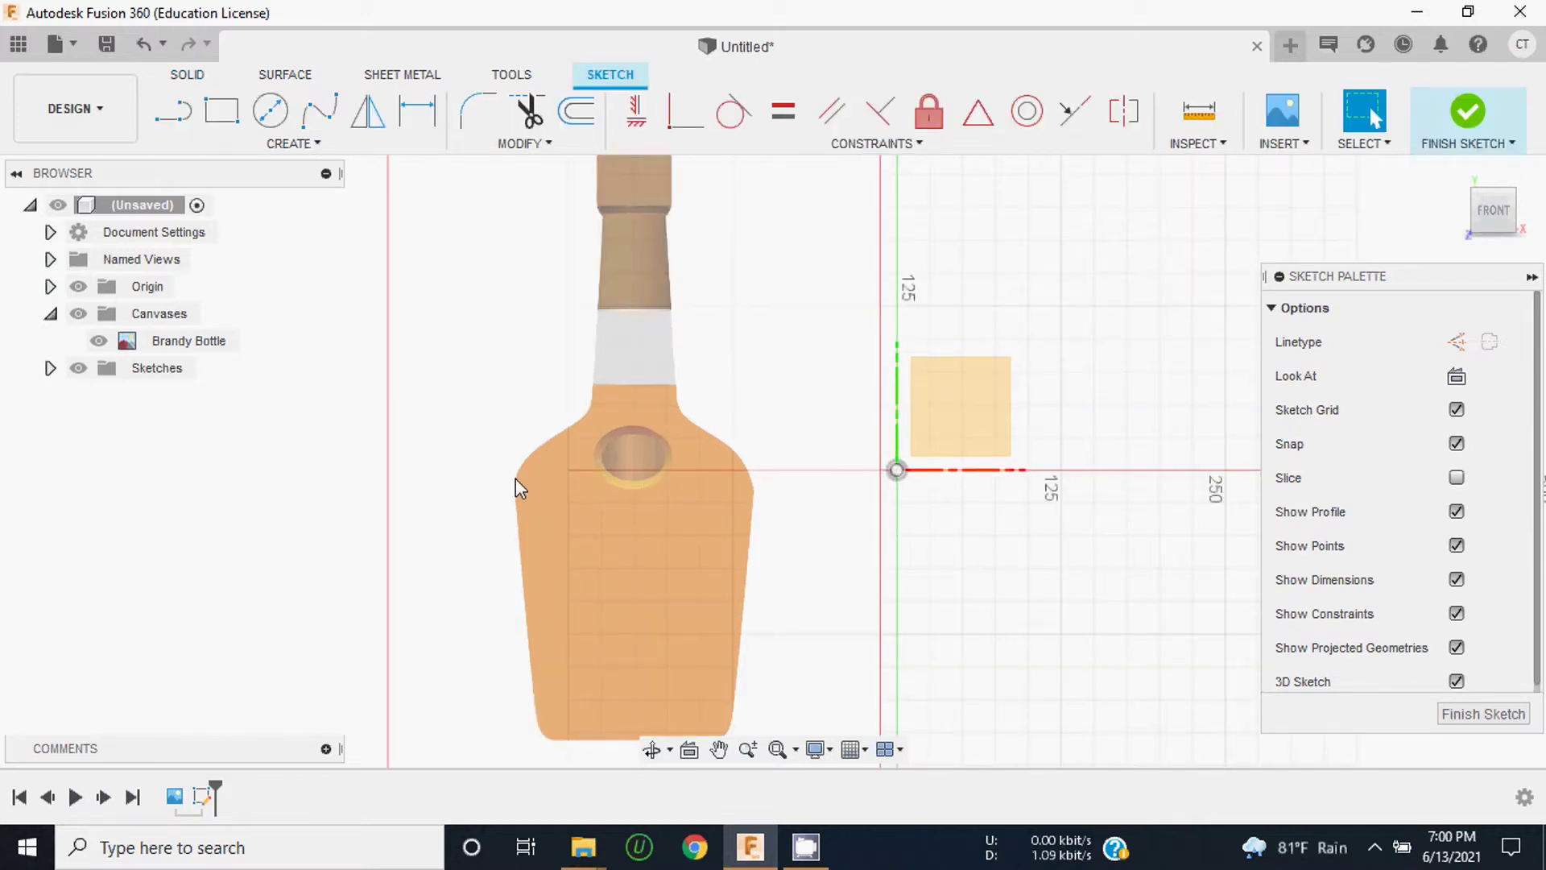
scroll(649, 432, "down", 2)
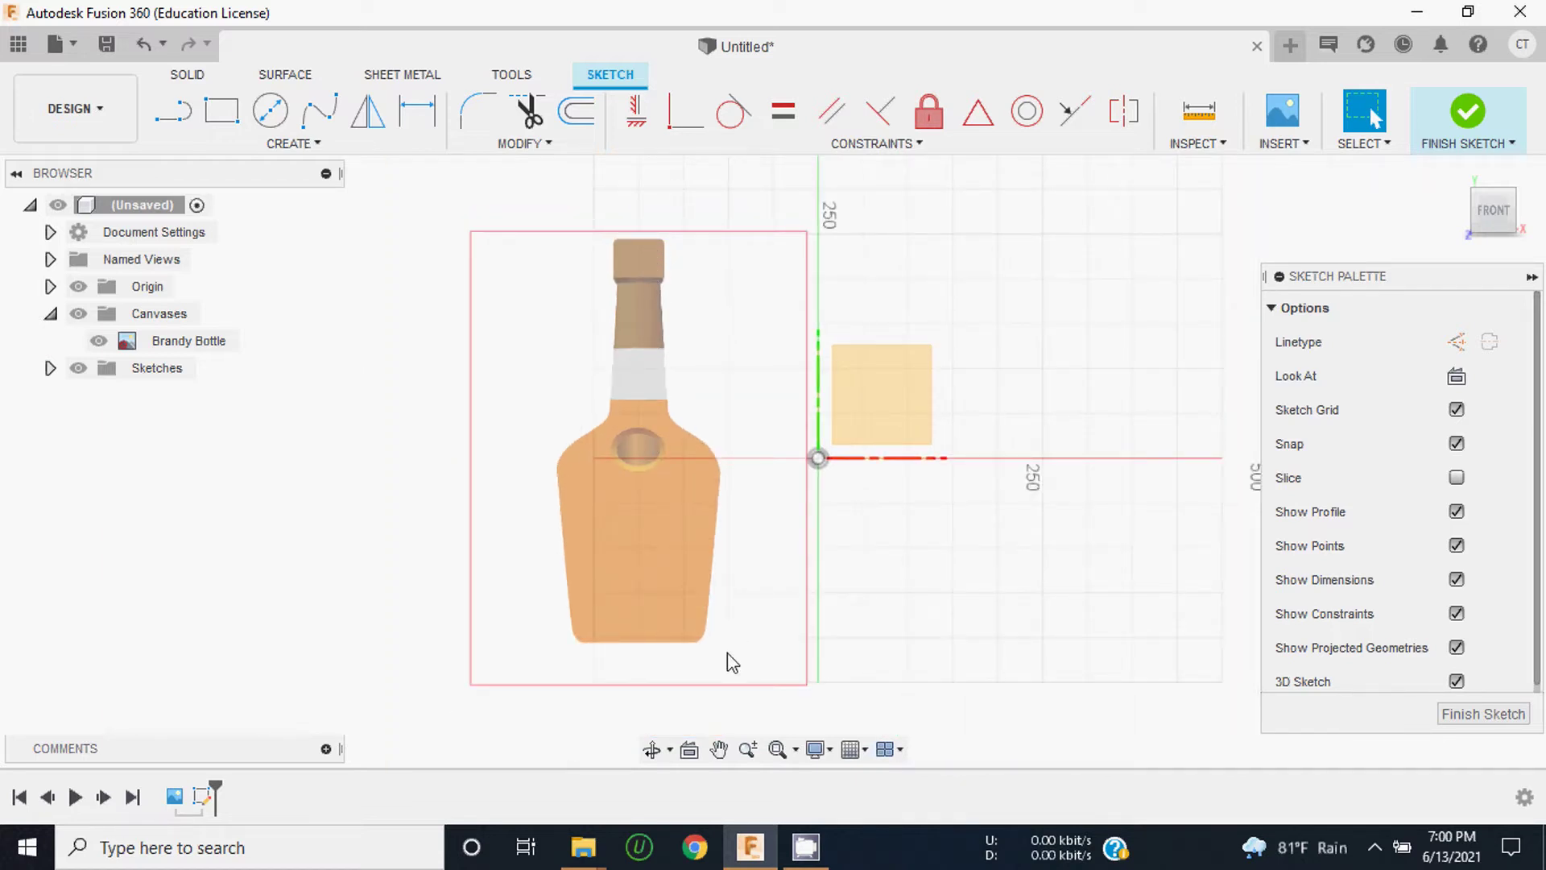
left_click(173, 124)
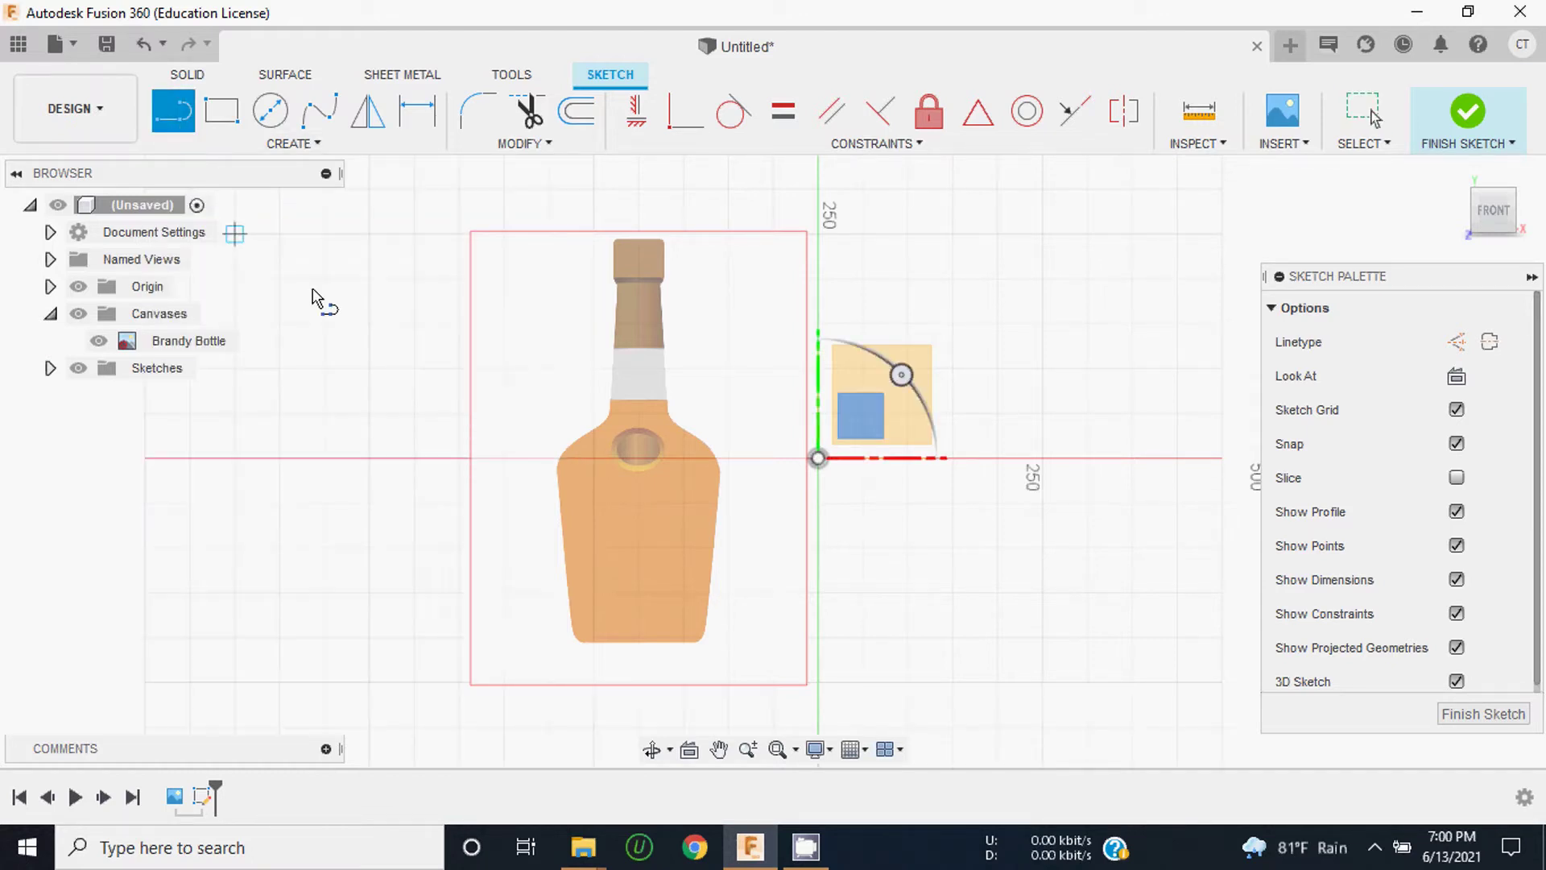
scroll(612, 451, "up", 2)
scroll(956, 491, "up", 2)
Step: Start the shoulder line on the bottle's right edge just below the round hole
scroll(889, 536, "up", 2)
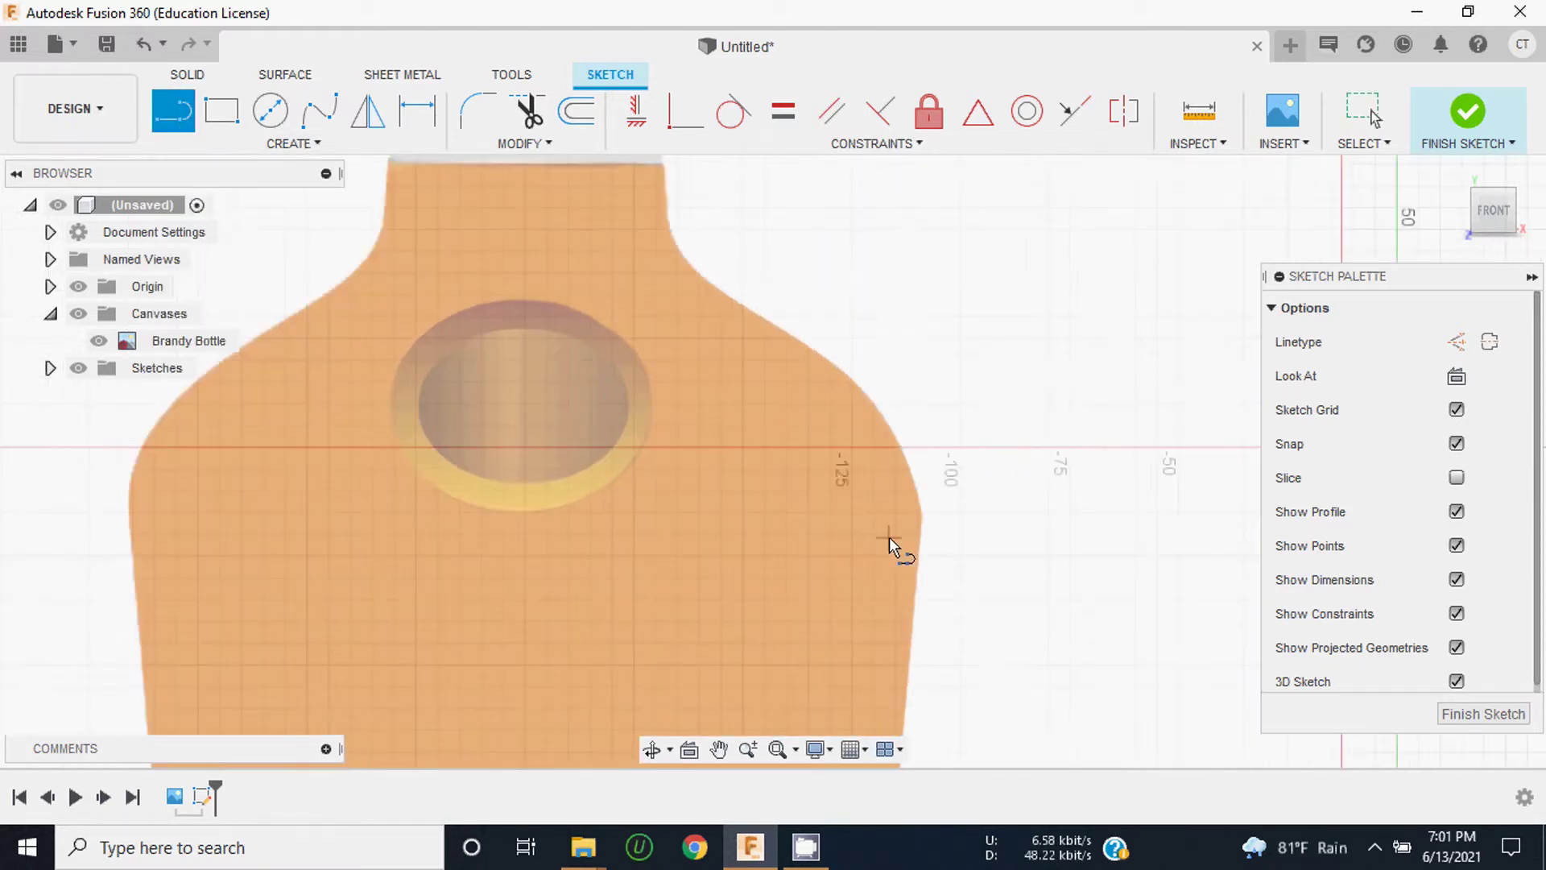
scroll(889, 536, "up", 2)
scroll(914, 519, "down", 2)
scroll(933, 529, "down", 1)
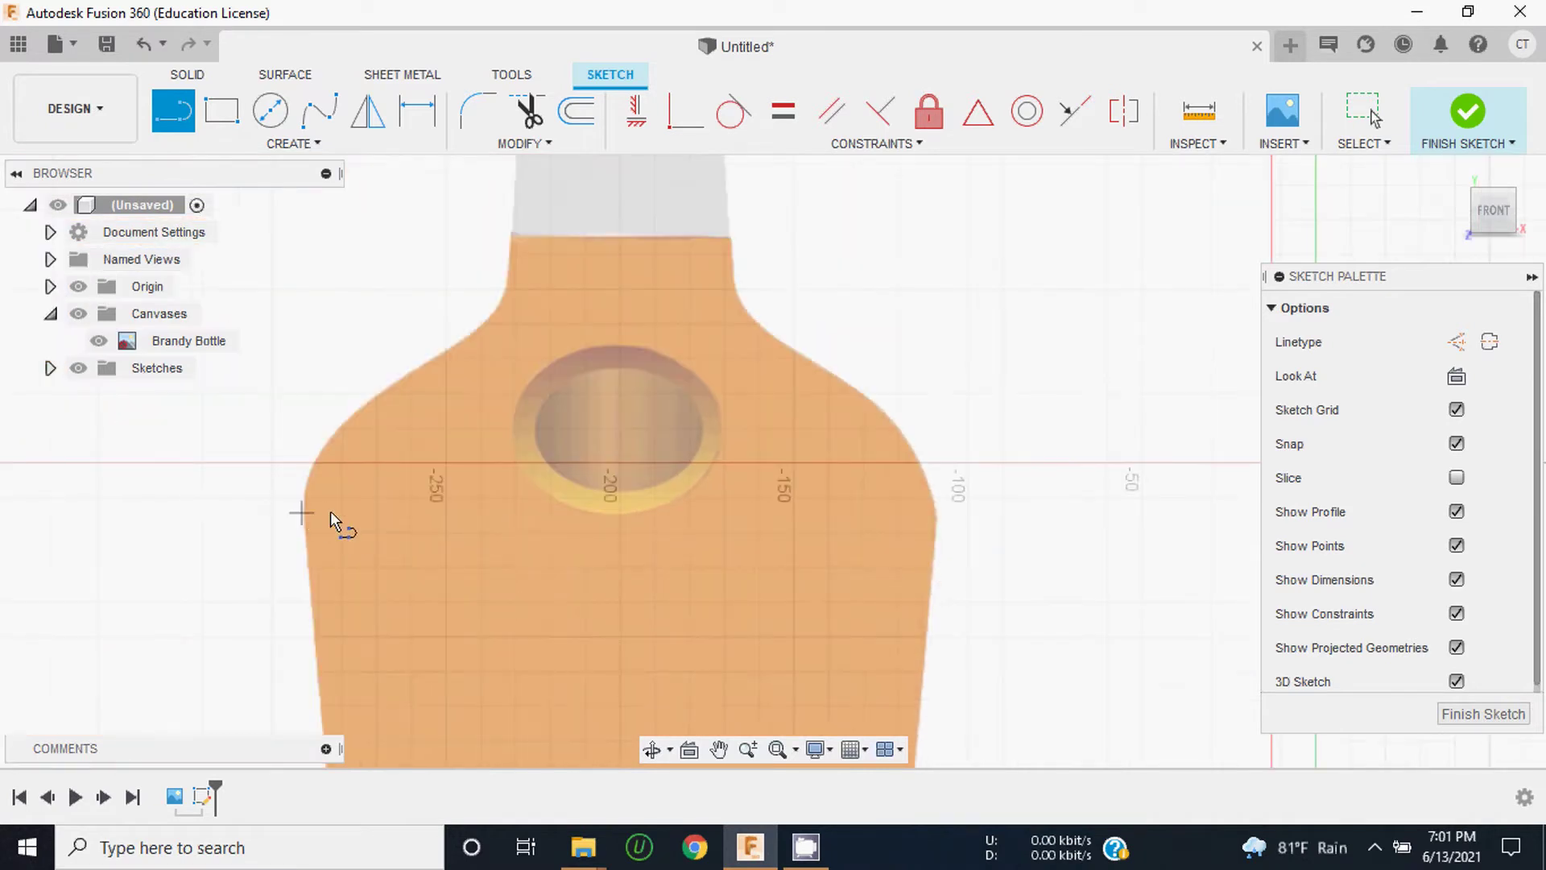
scroll(939, 514, "up", 2)
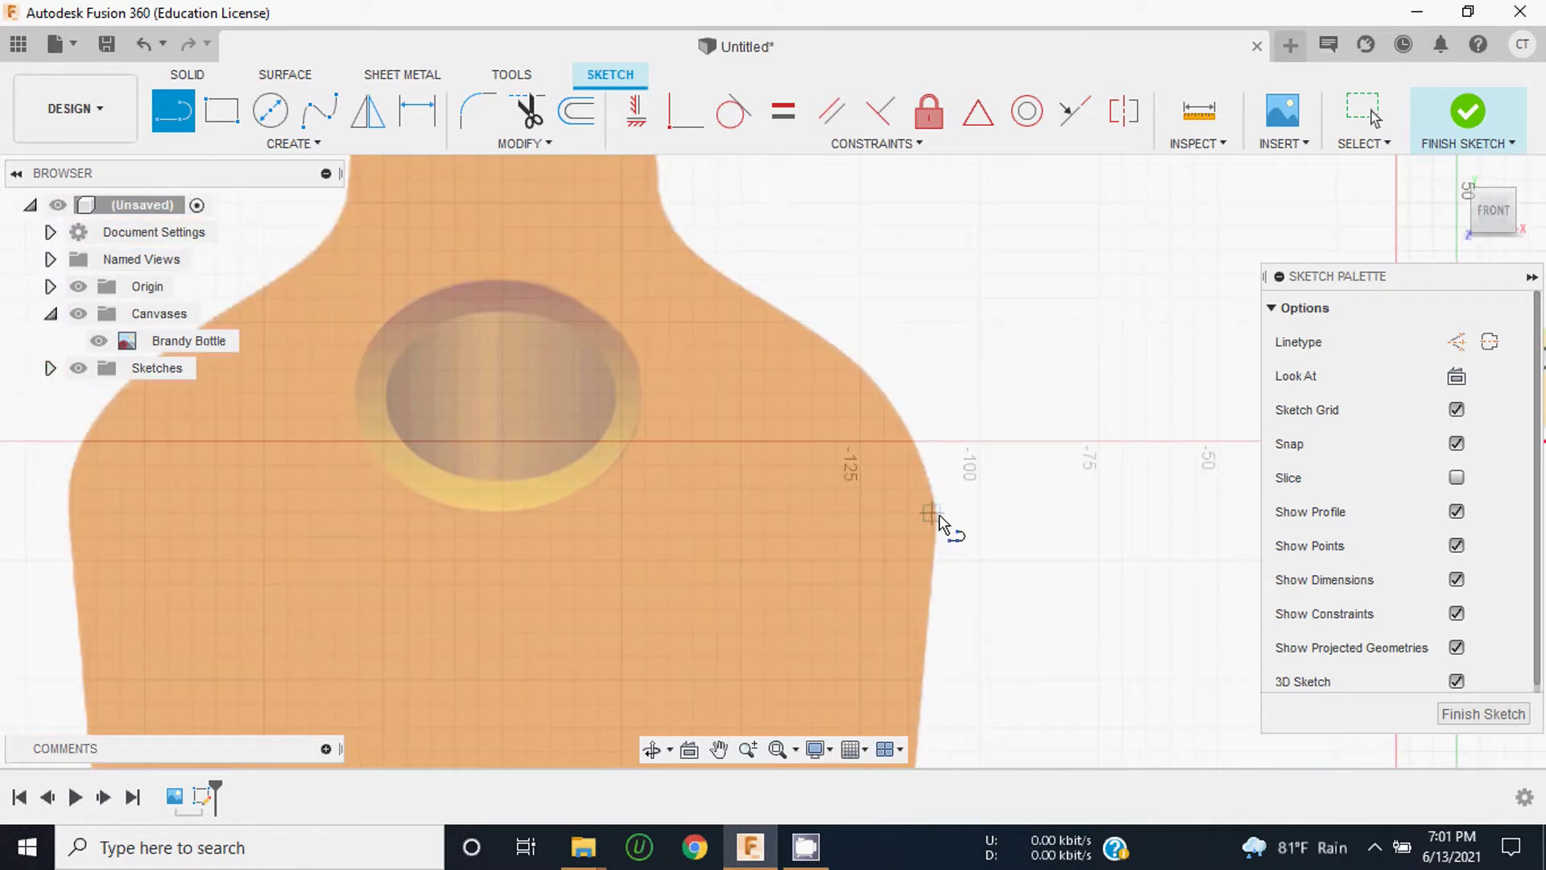
scroll(941, 515, "up", 2)
scroll(939, 508, "down", 2)
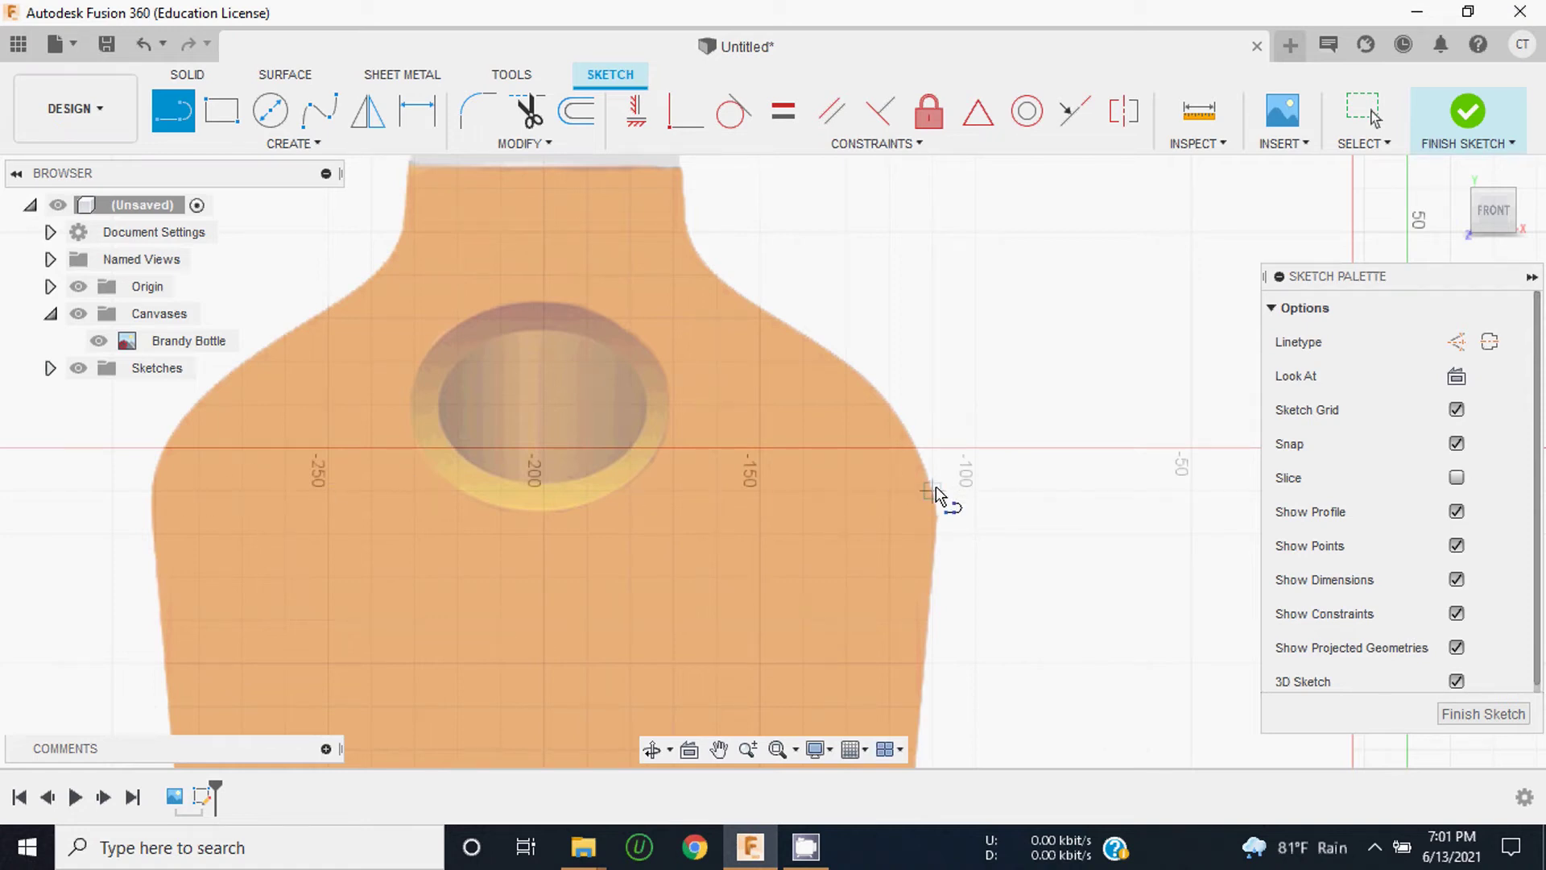
scroll(936, 494, "up", 2)
scroll(935, 500, "up", 2)
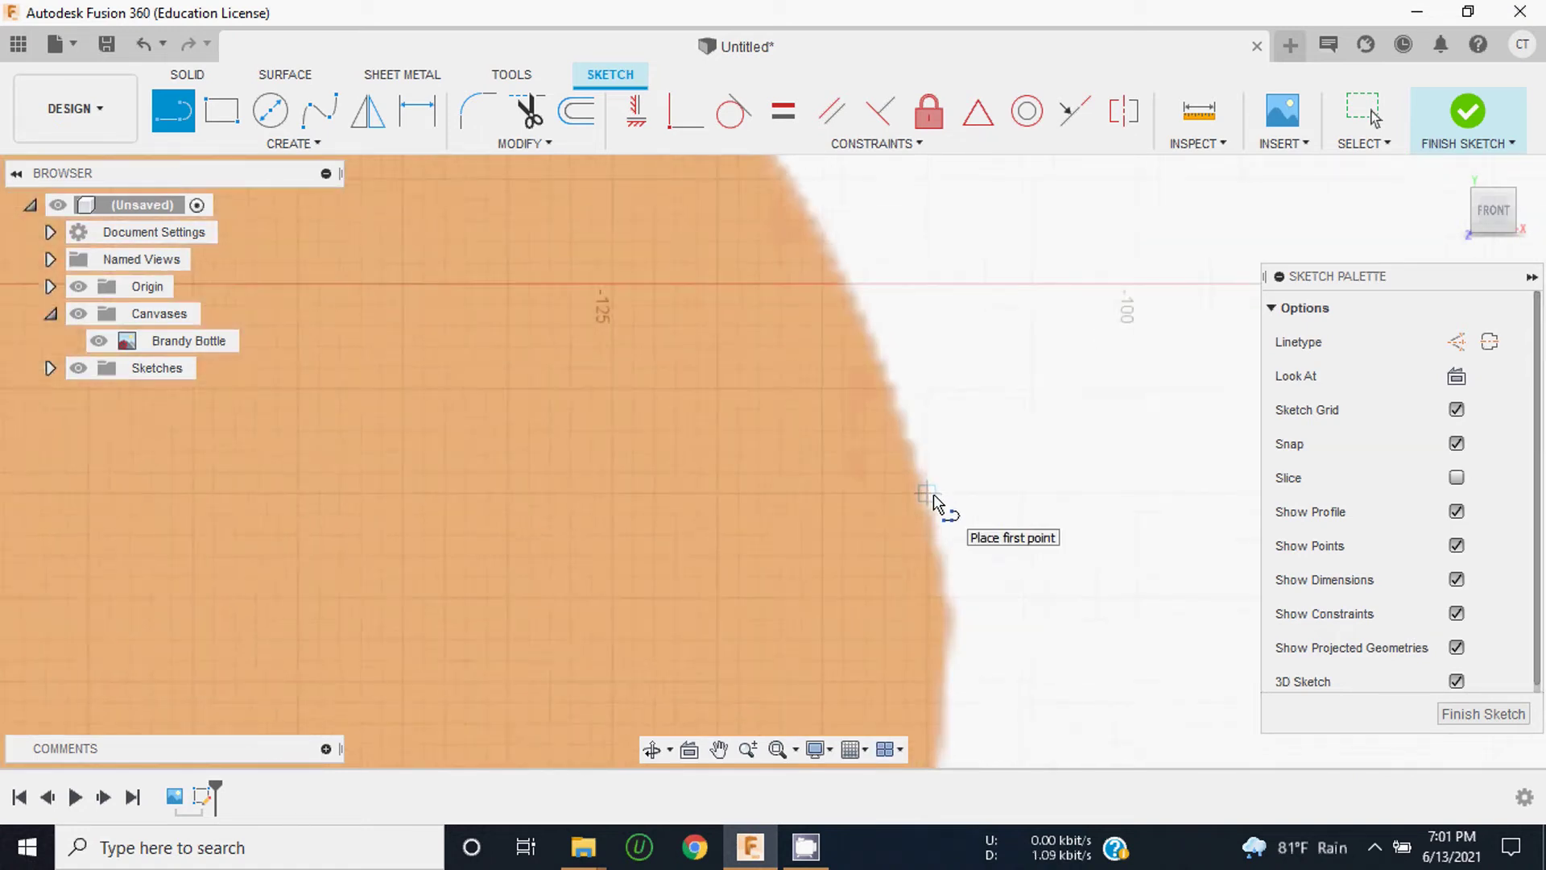
scroll(934, 501, "up", 2)
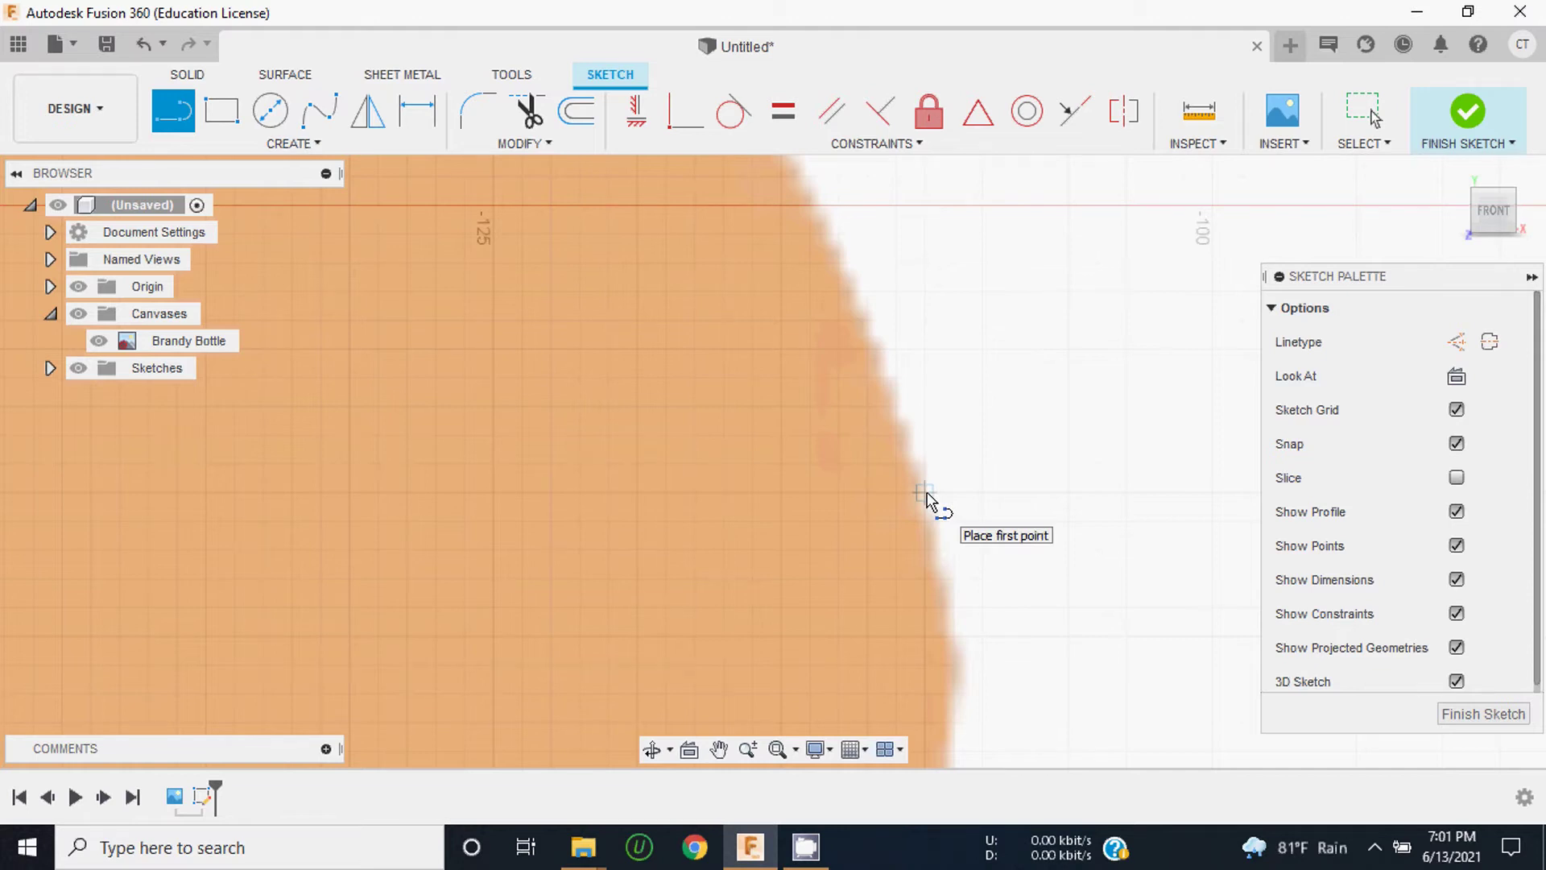
left_click(925, 494)
scroll(886, 515, "down", 1)
scroll(861, 515, "down", 3)
scroll(872, 507, "down", 3)
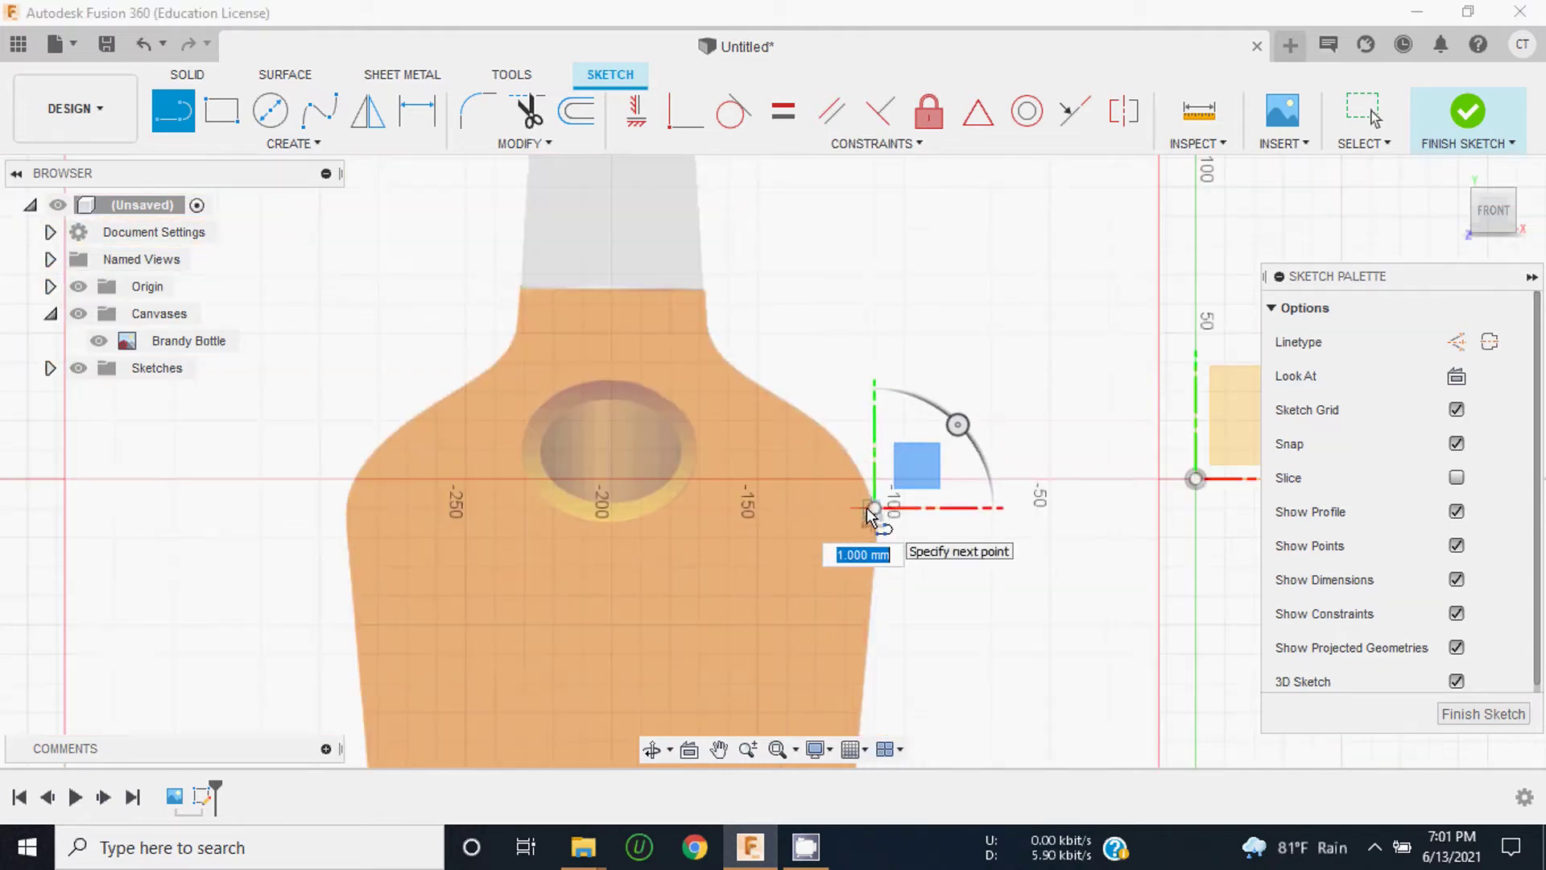
scroll(780, 451, "up", 1)
scroll(781, 451, "up", 1)
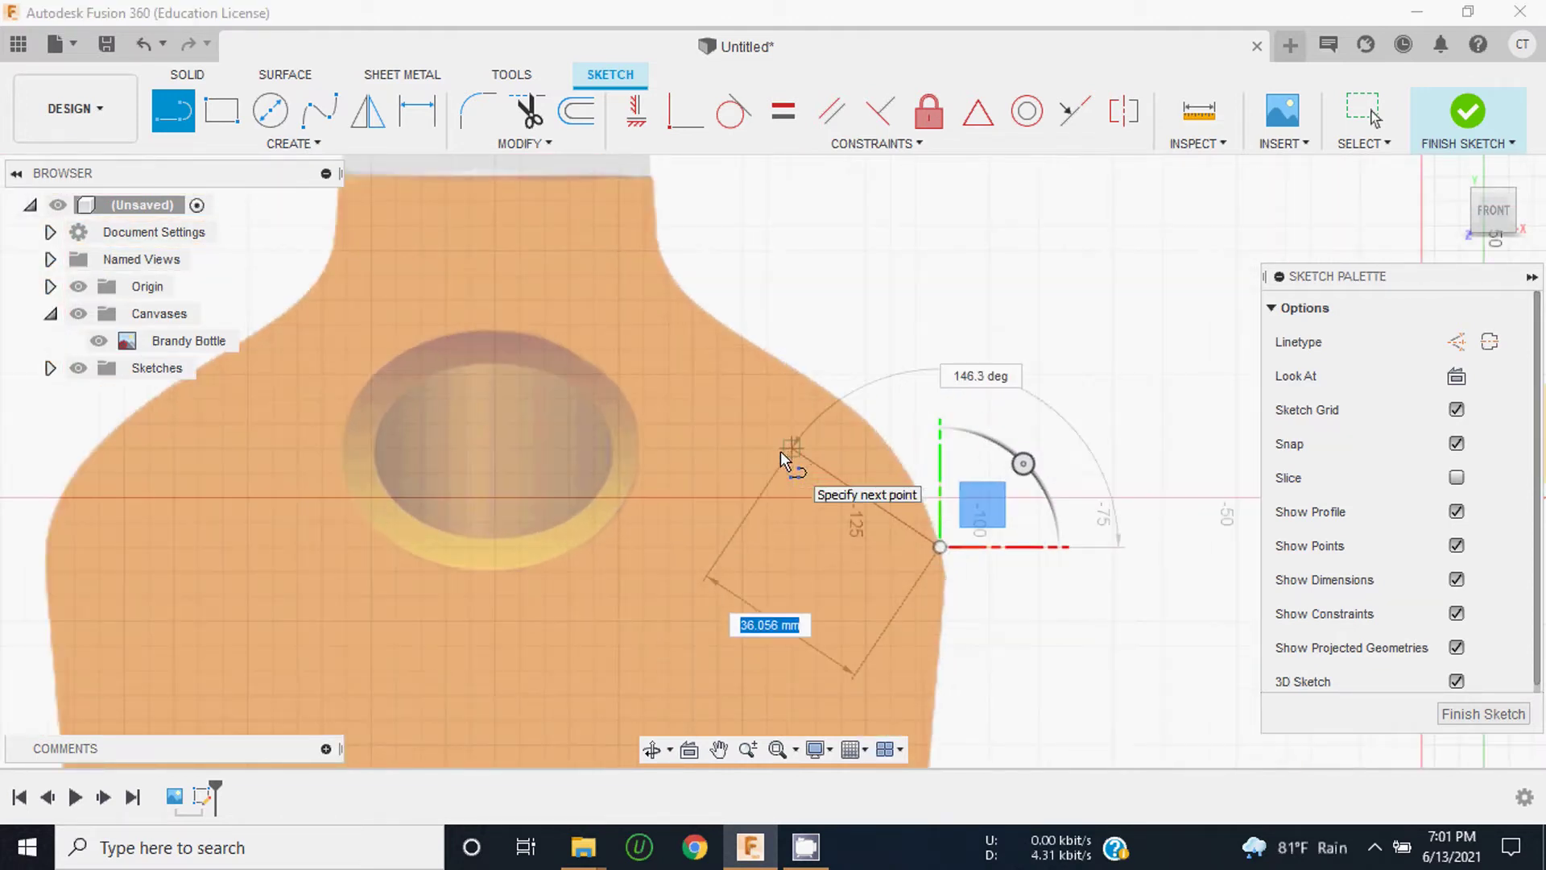
Step: Lock the line angle at 180° and end it on the bottle's left edge
key("Tab")
type("180")
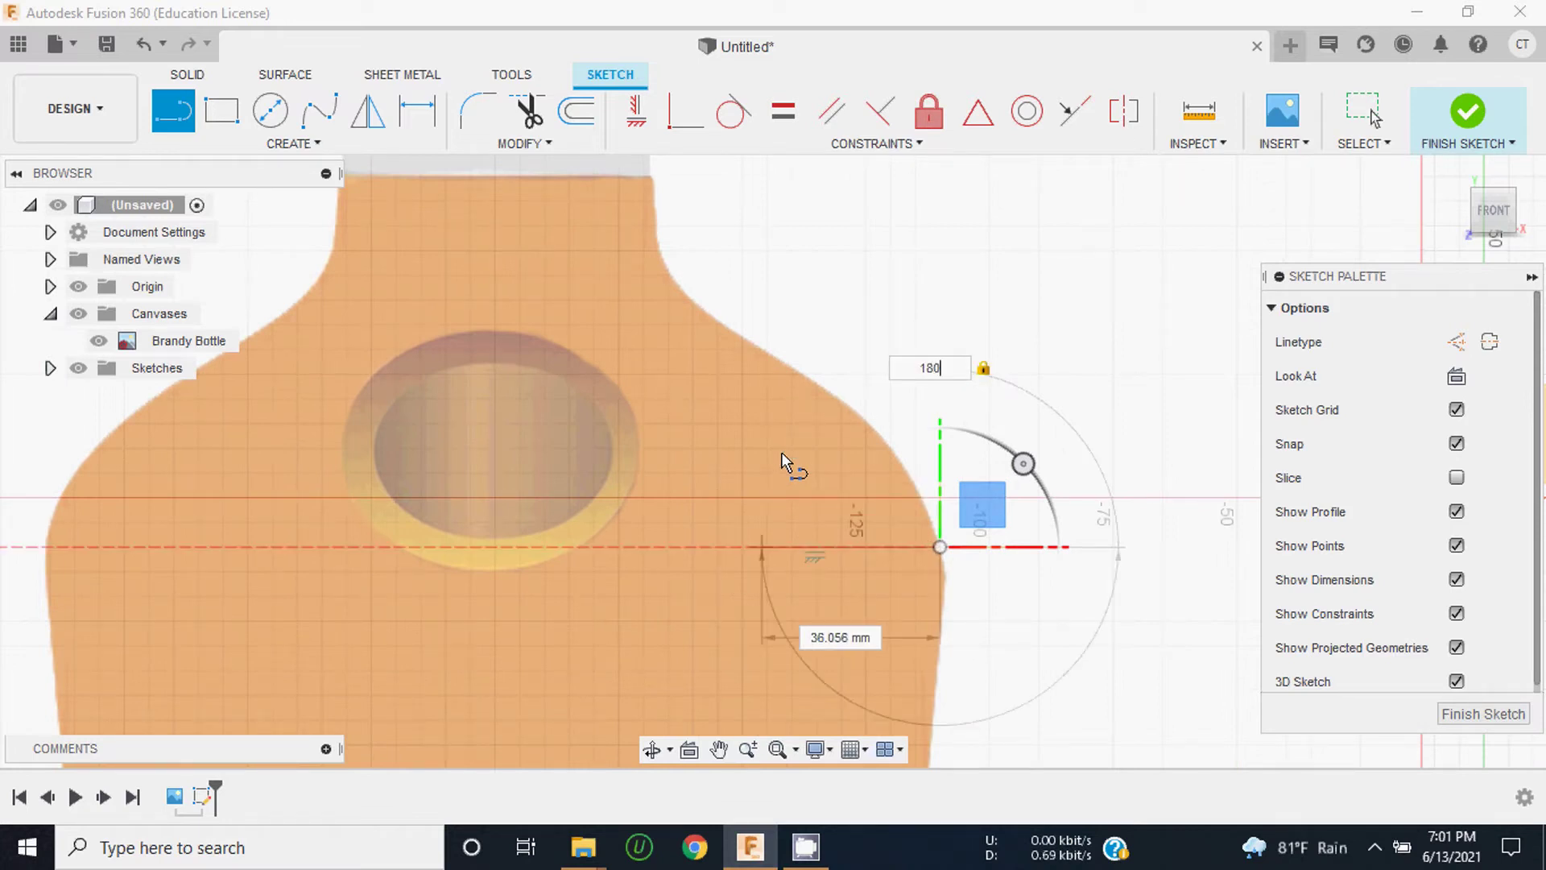
key("Tab")
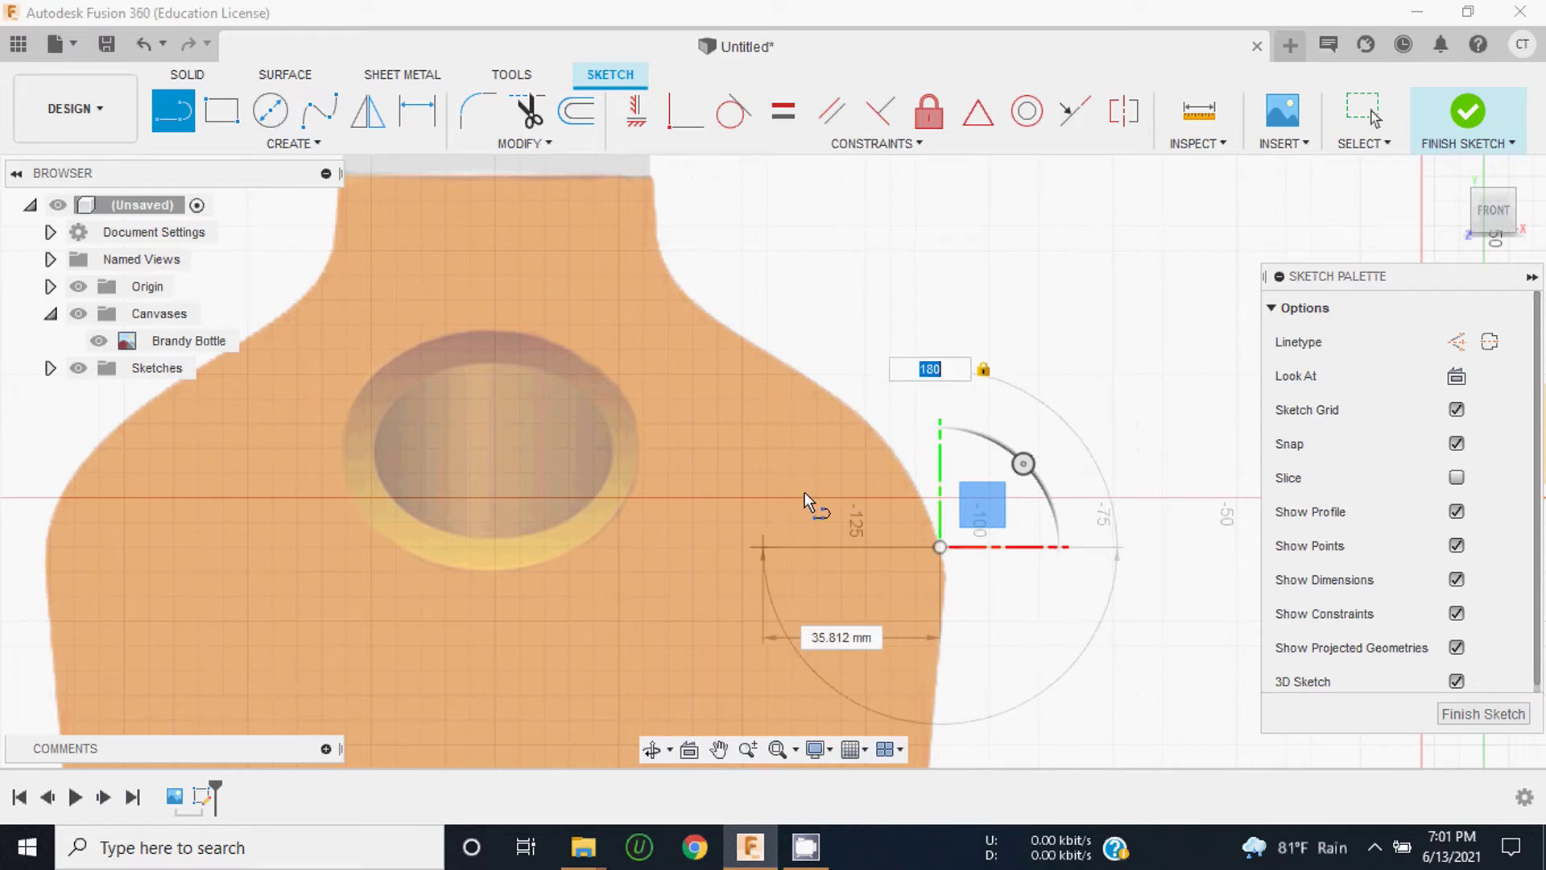
scroll(837, 484, "down", 2)
scroll(862, 448, "down", 3)
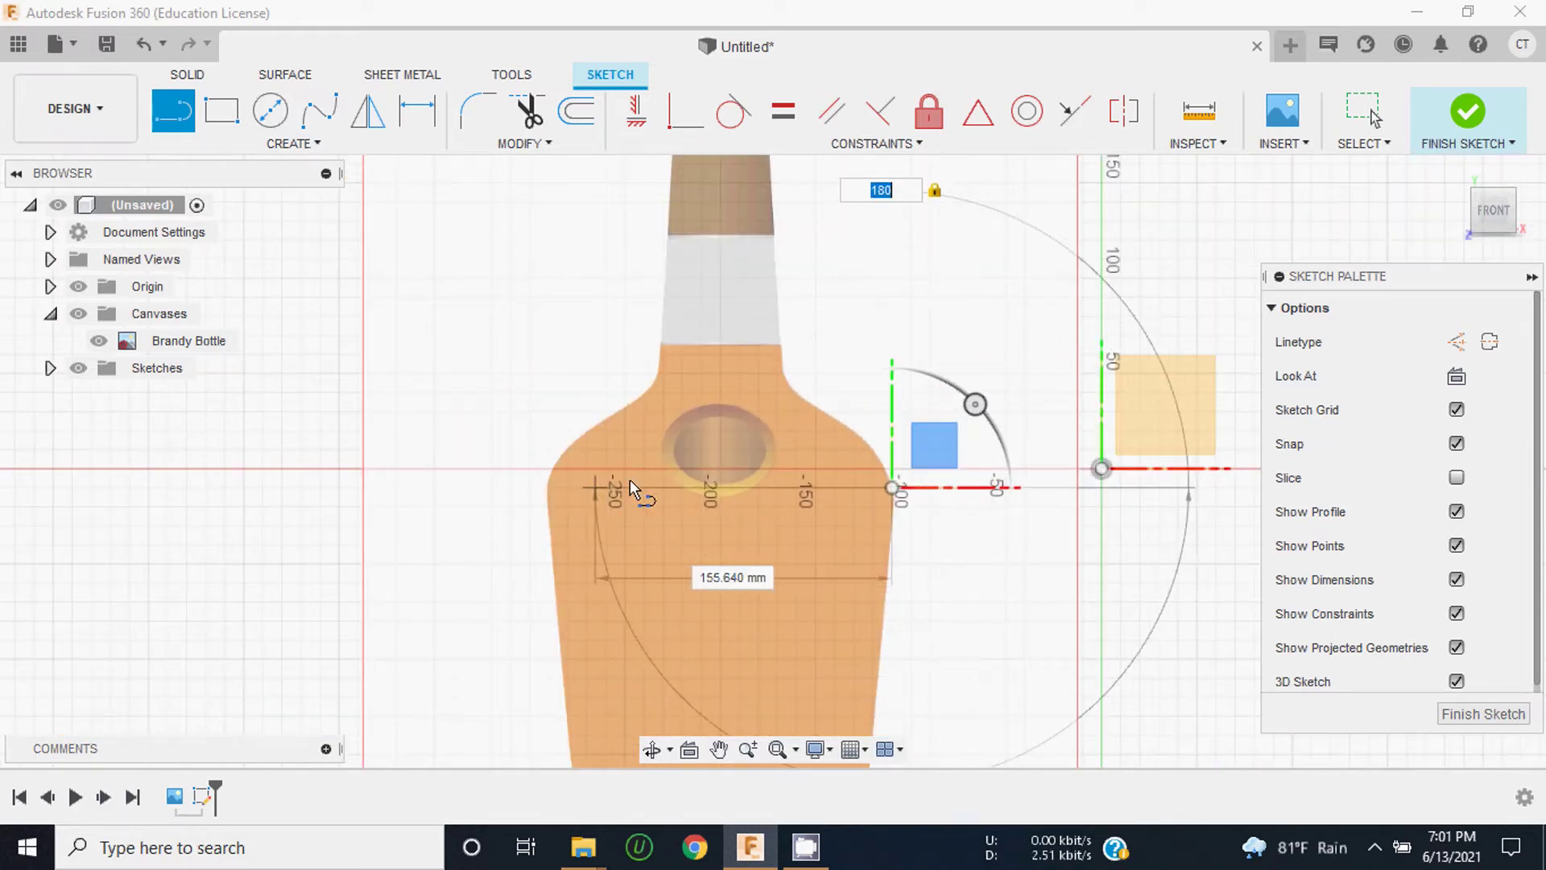
scroll(569, 486, "up", 2)
scroll(532, 491, "up", 2)
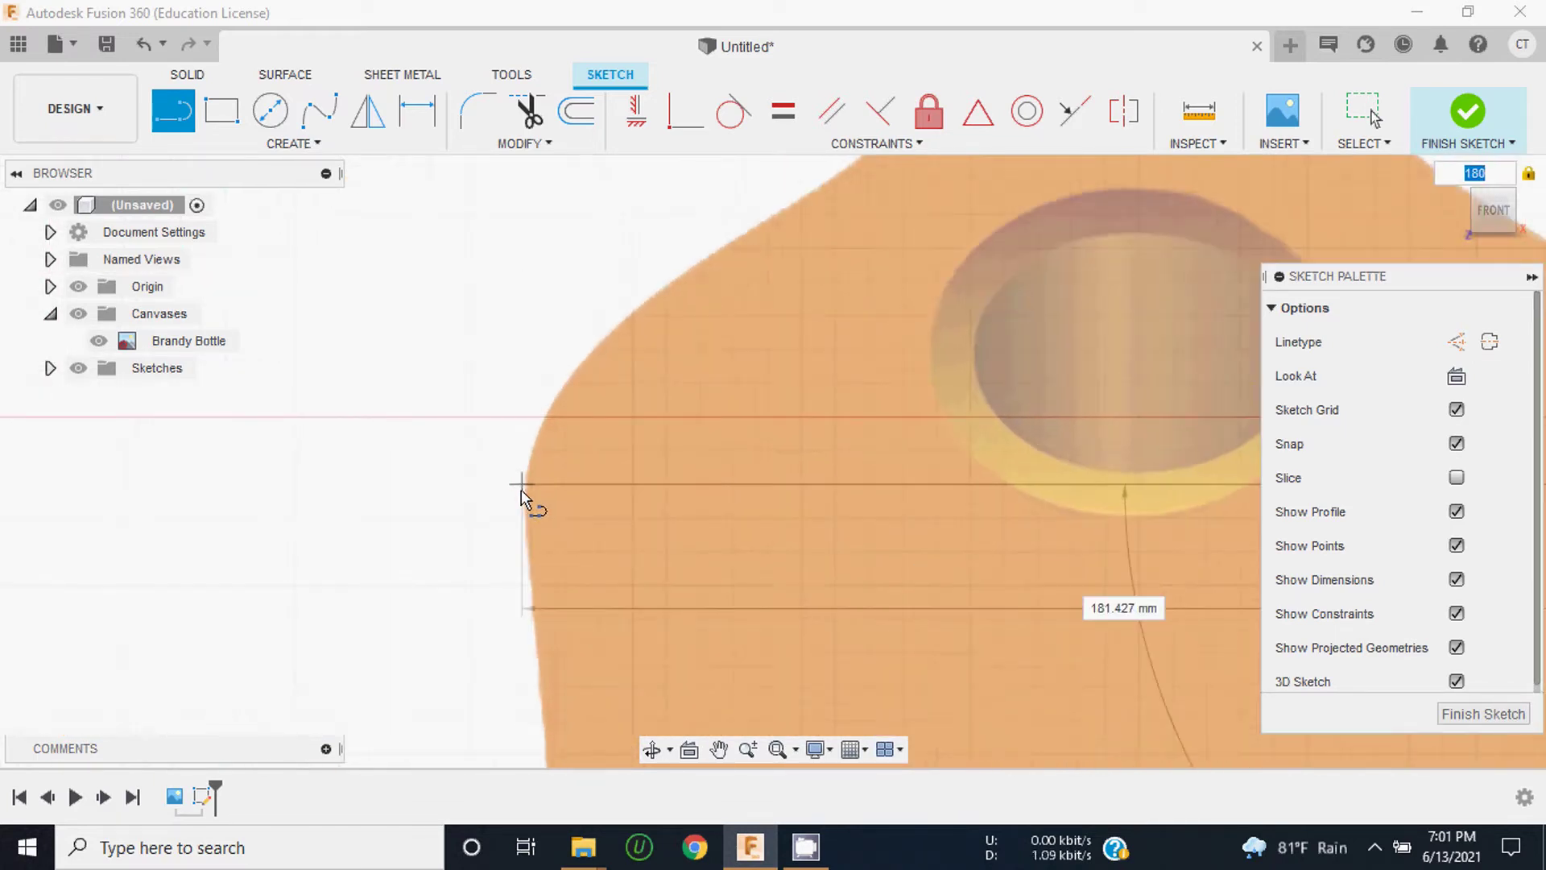
scroll(528, 488, "up", 2)
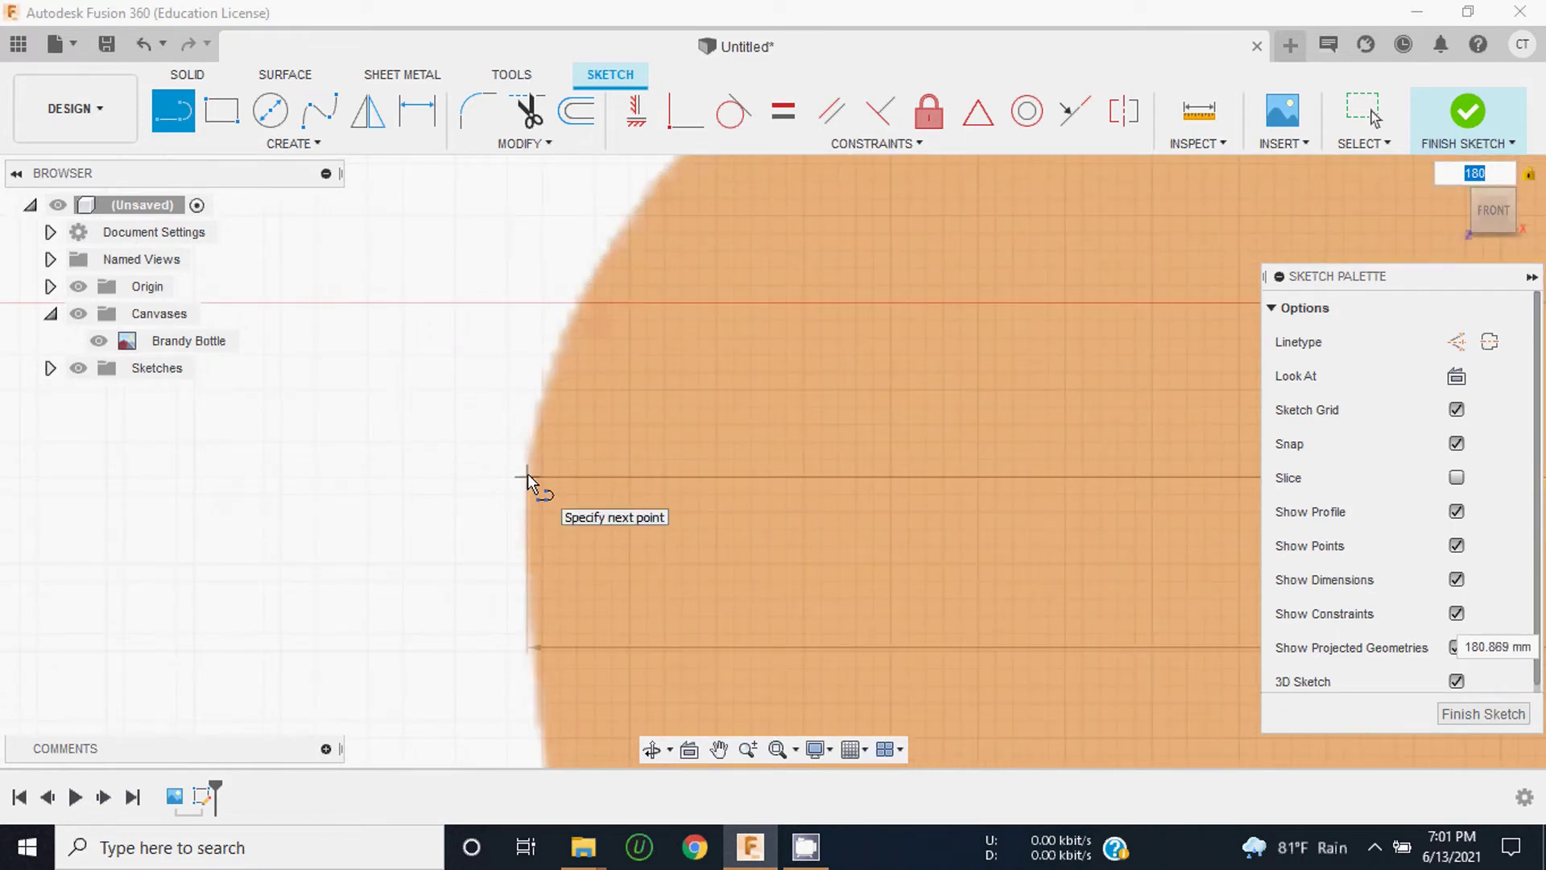
left_click(528, 476)
scroll(516, 573, "down", 1)
scroll(514, 578, "down", 2)
scroll(514, 579, "down", 2)
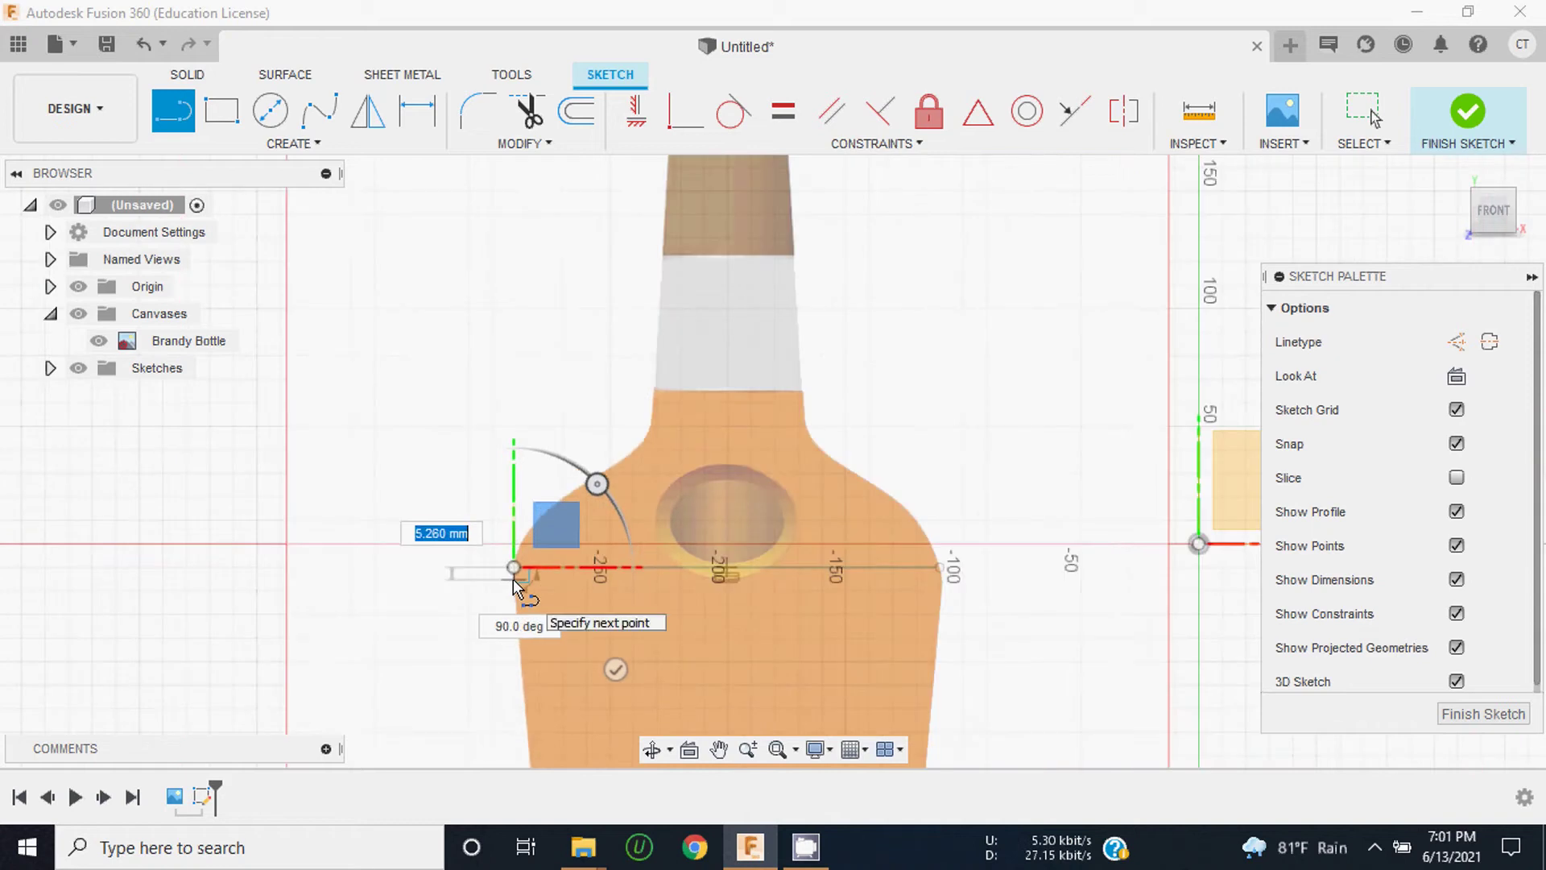
key("Escape")
scroll(725, 573, "down", 3)
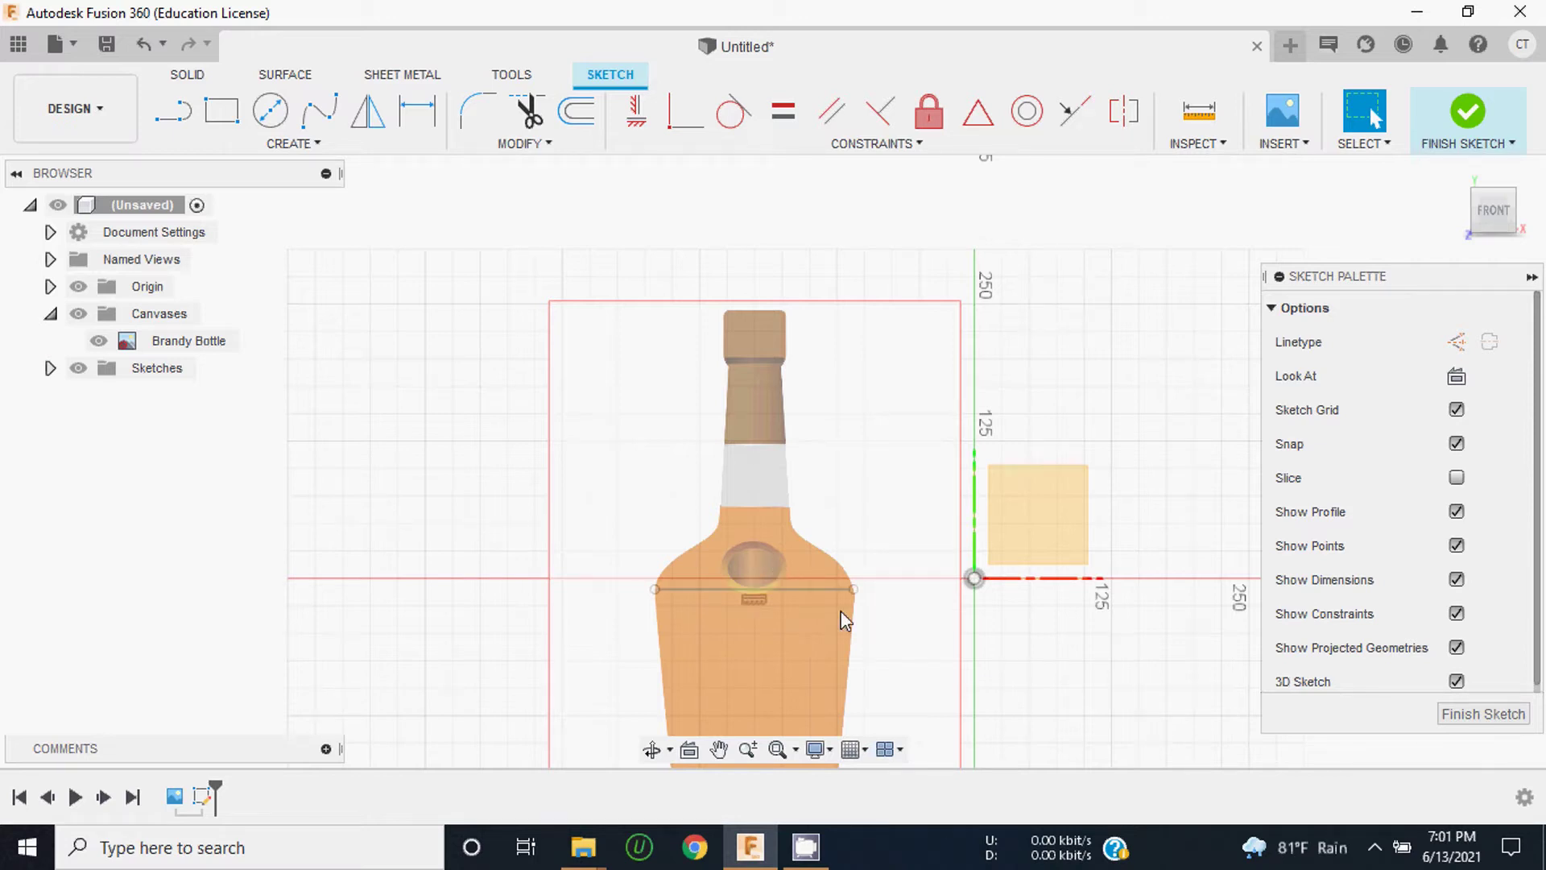
Step: Zoom out until the whole bottle canvas is visible
scroll(806, 628, "up", 2)
scroll(770, 633, "up", 3)
scroll(724, 550, "up", 2)
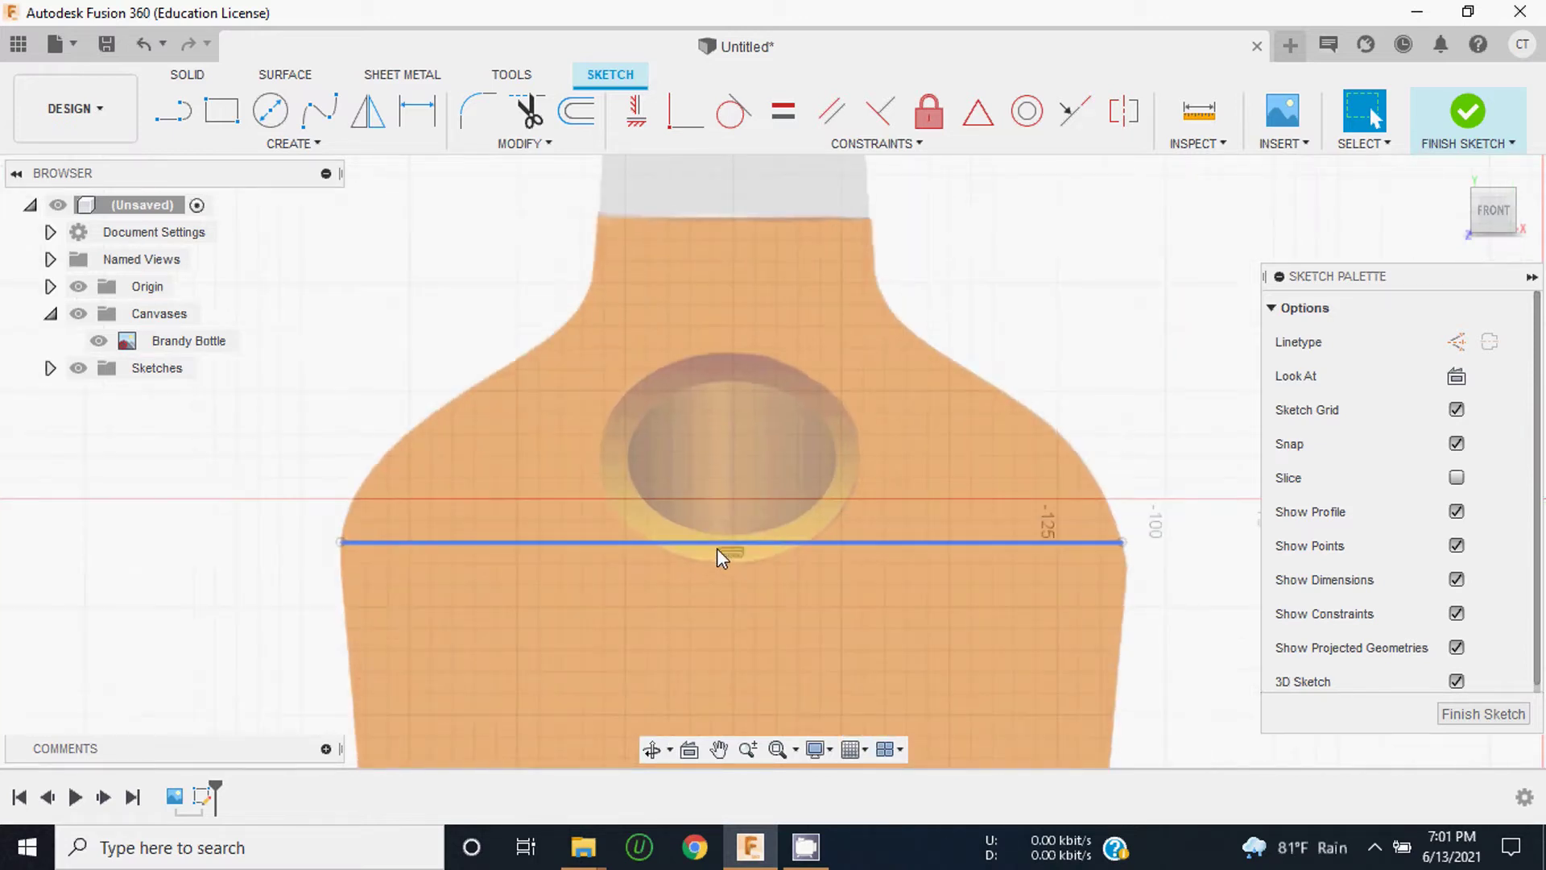
left_click(182, 133)
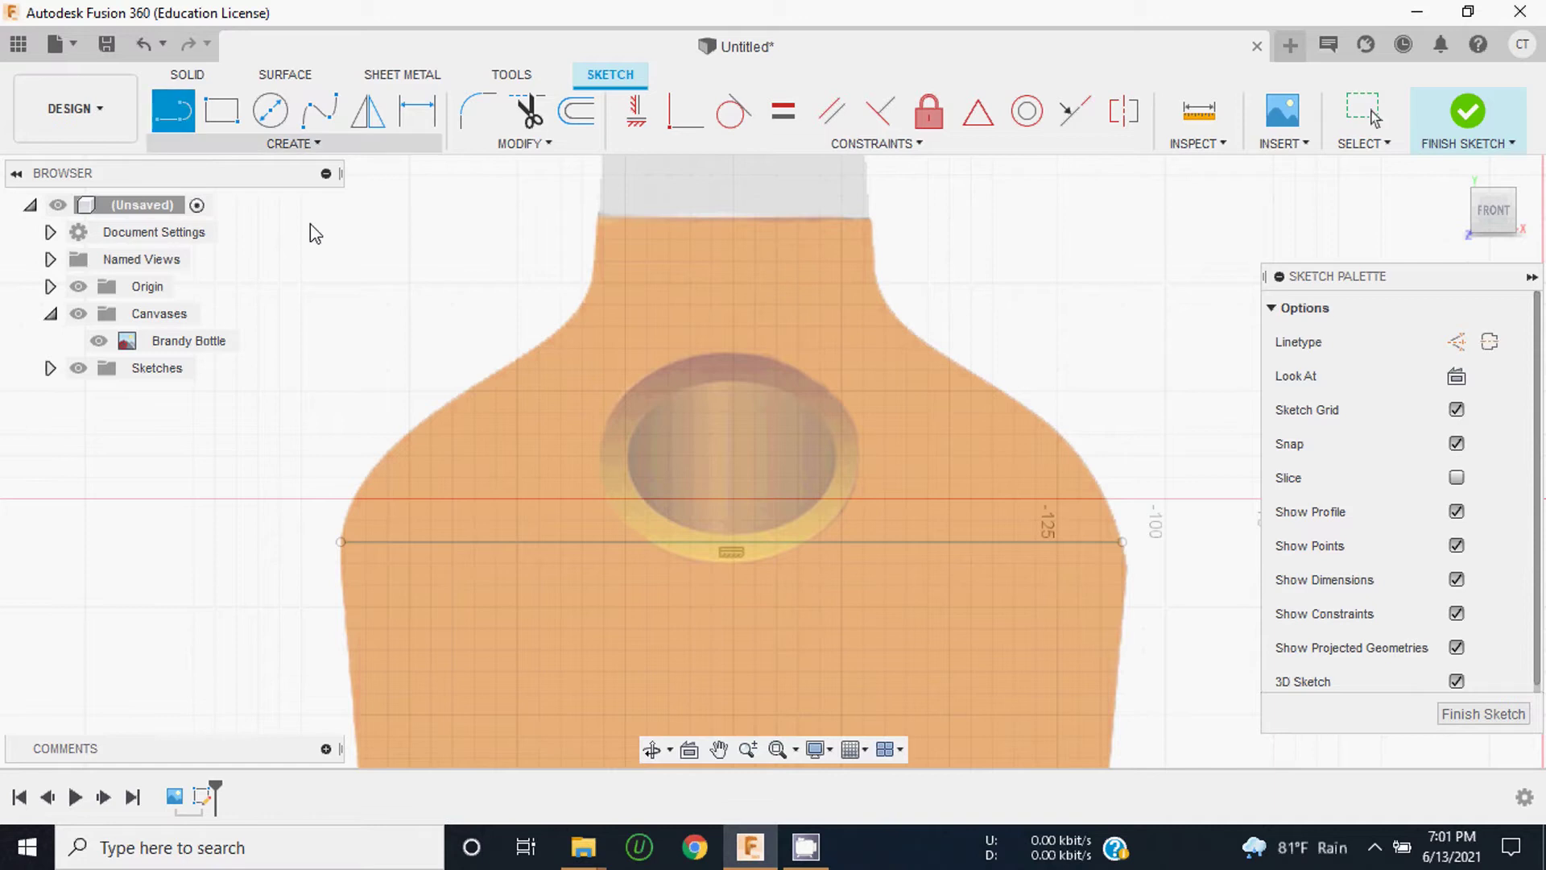
Step: Place a sketch point at the middle of the horizontal shoulder line
left_click(291, 144)
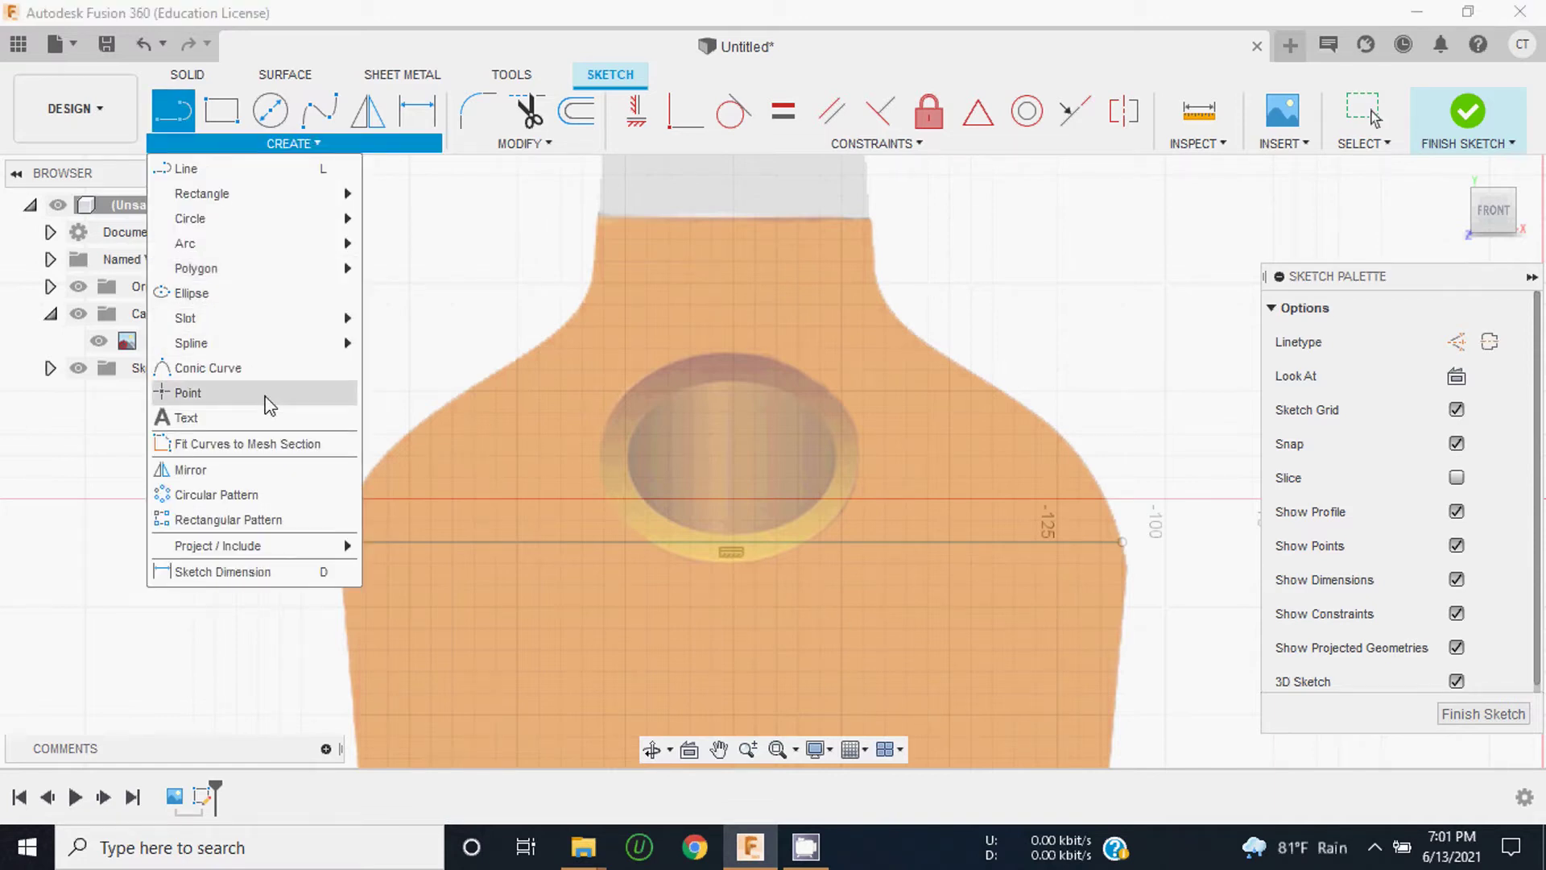
left_click(203, 395)
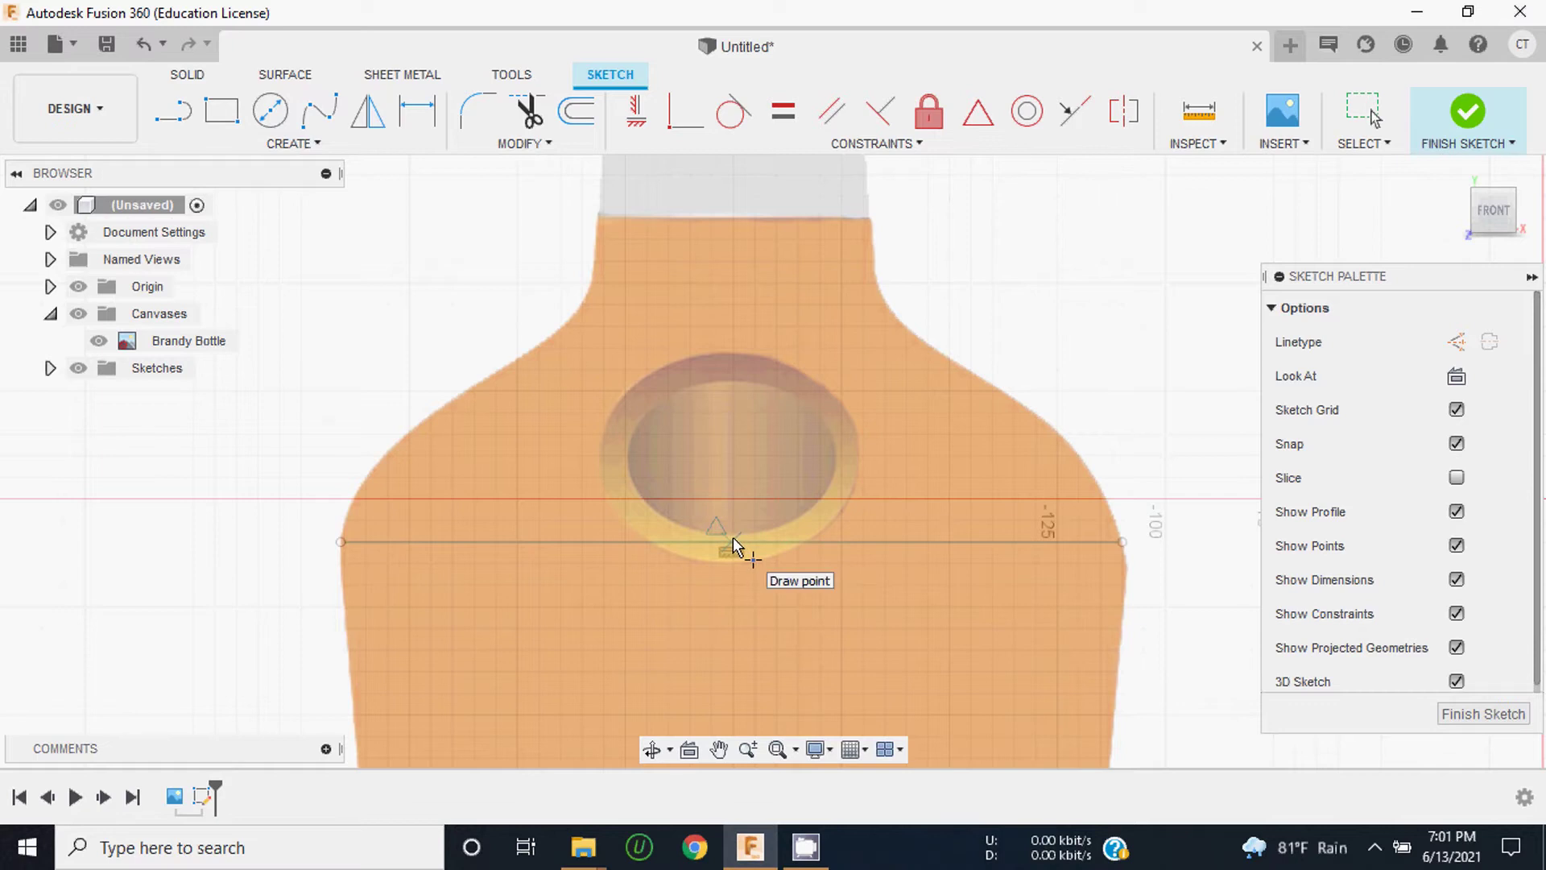
scroll(733, 538, "up", 2)
scroll(733, 538, "up", 2)
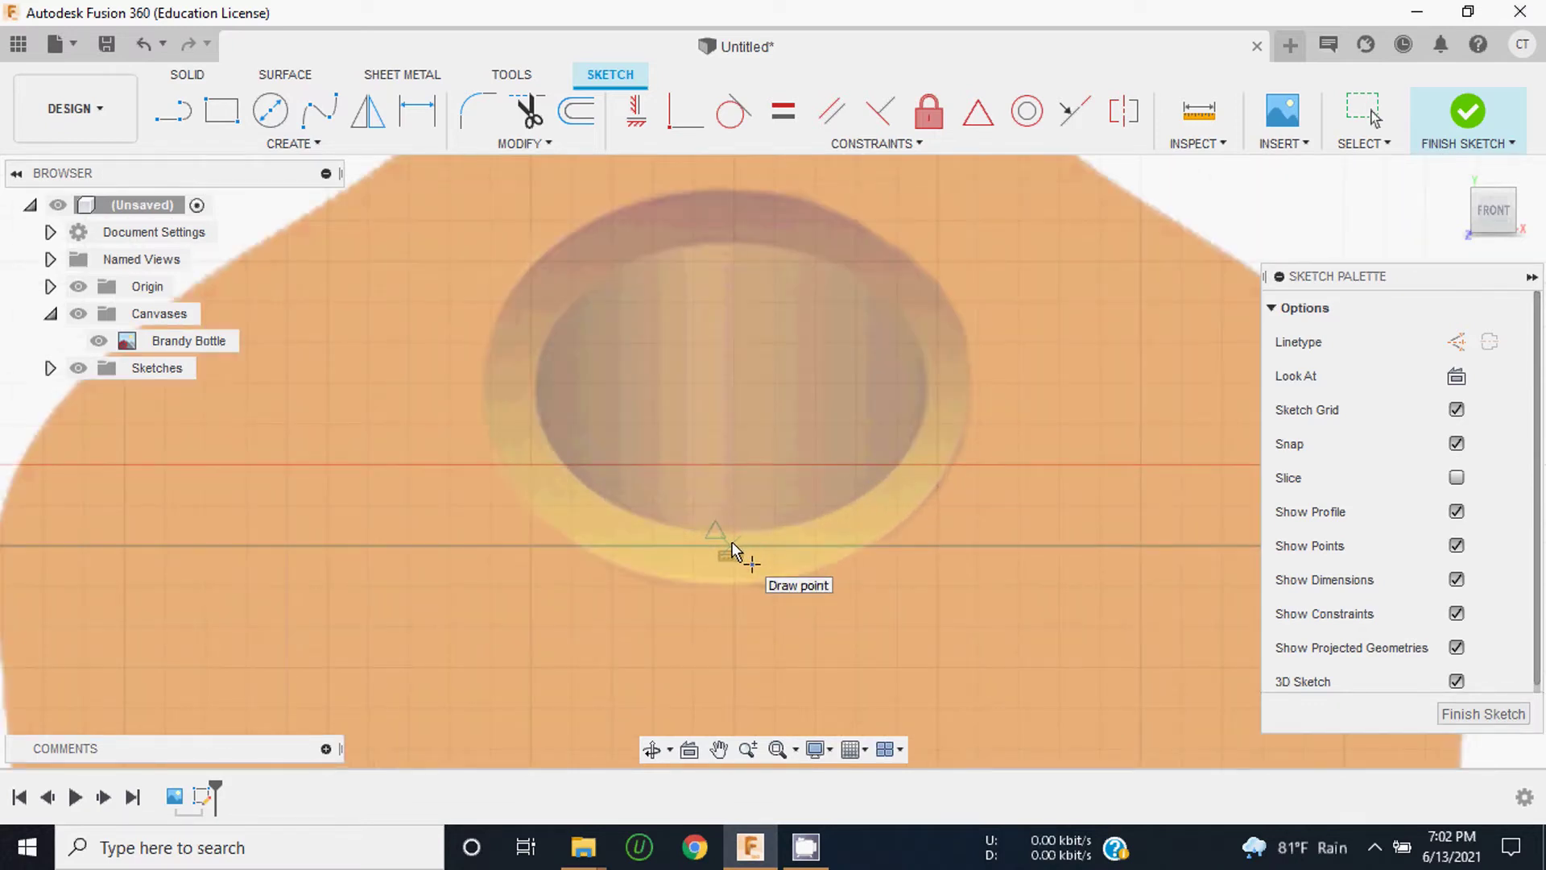
left_click(732, 541)
scroll(728, 547, "down", 3)
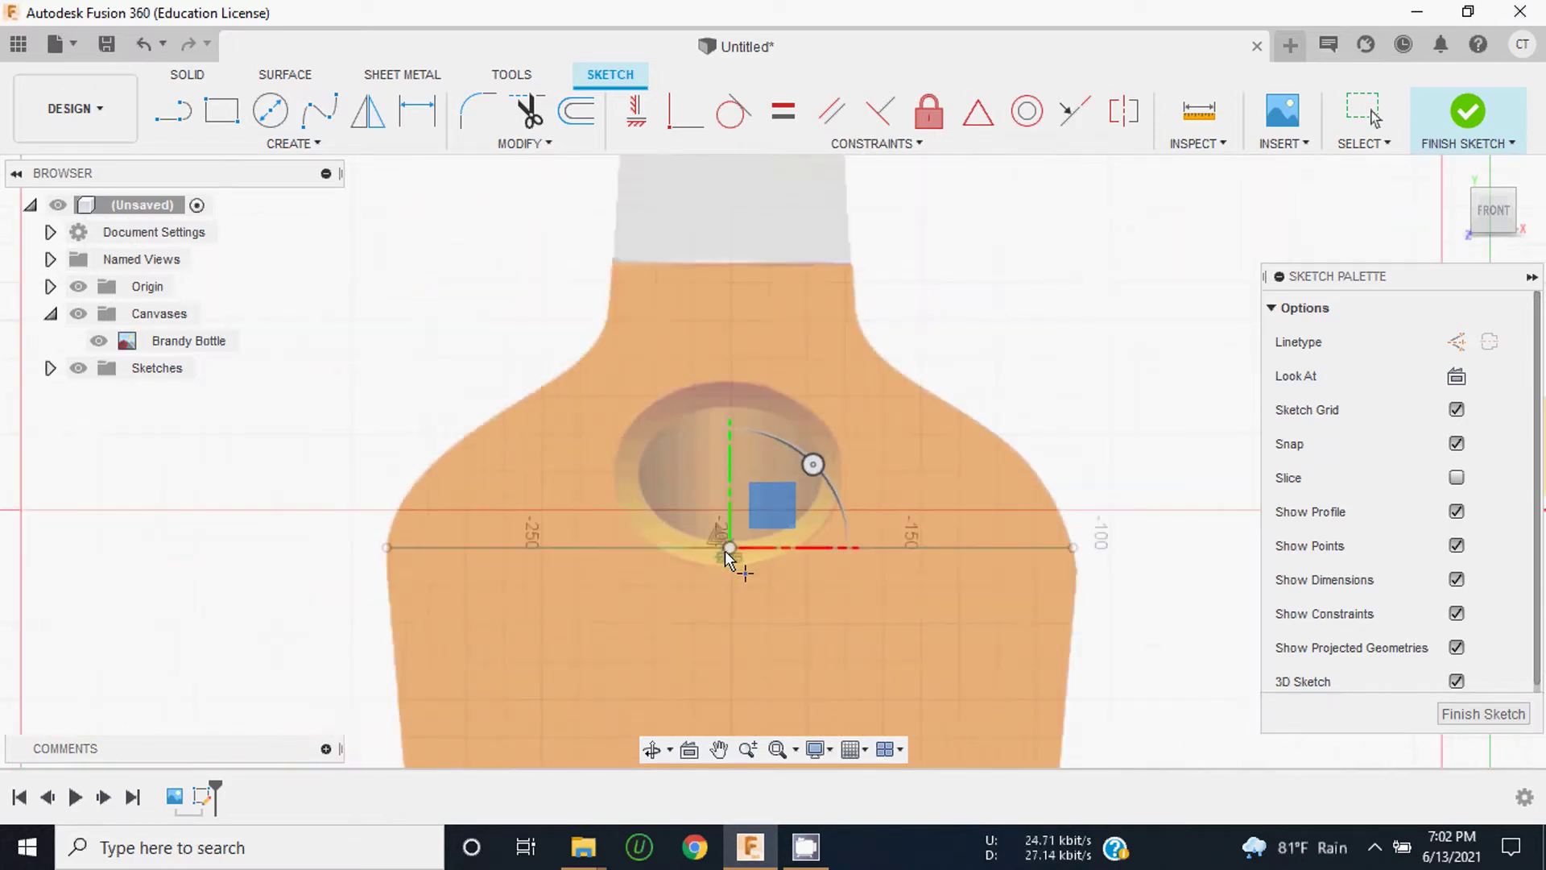
scroll(725, 549, "down", 3)
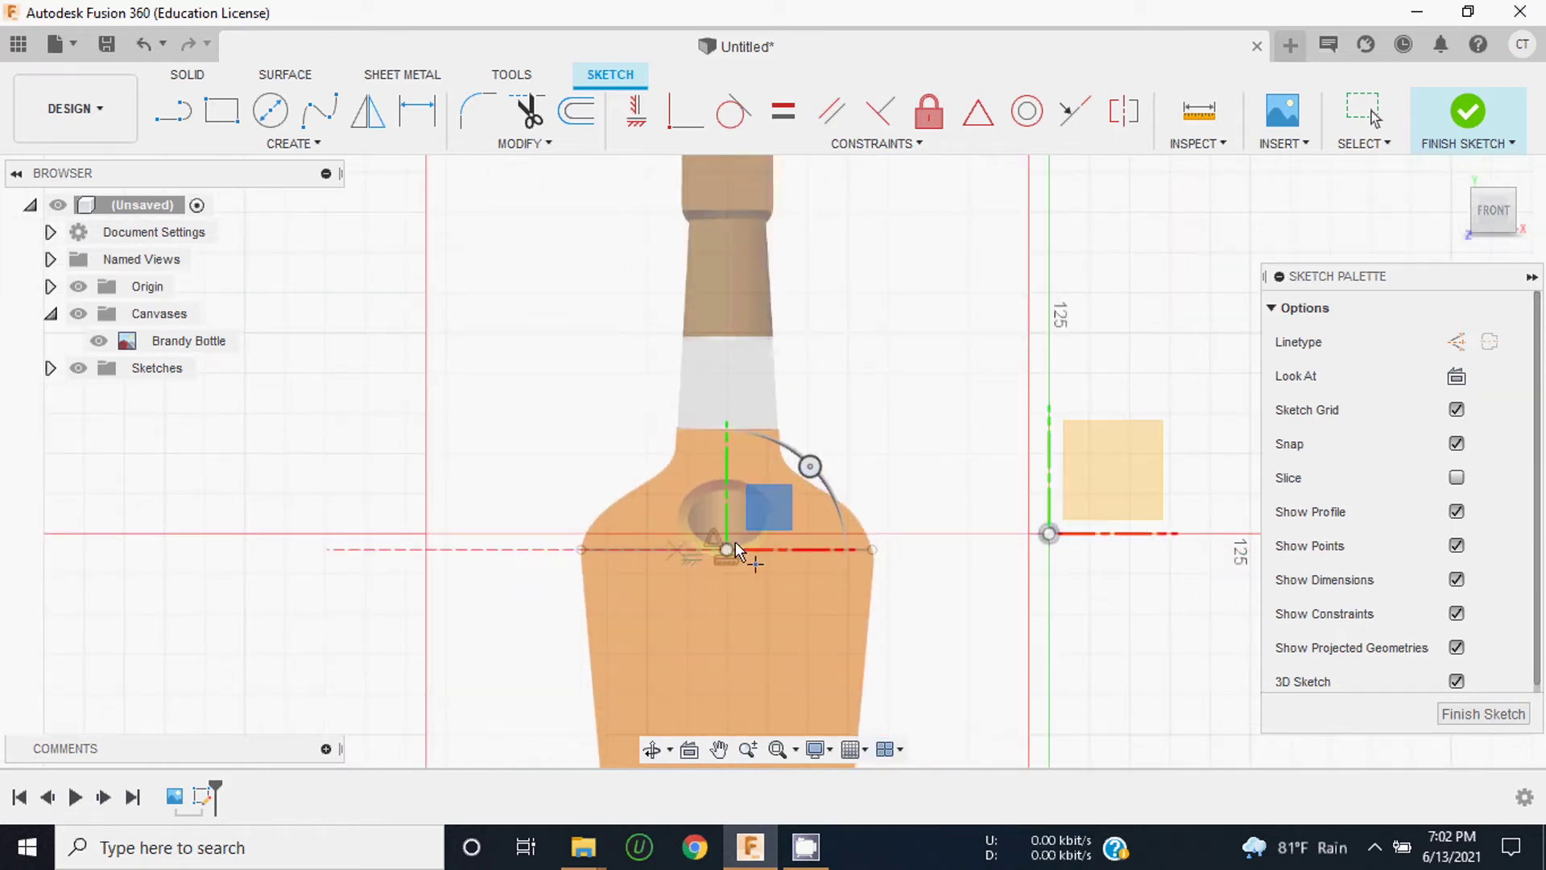
scroll(692, 429, "down", 2)
scroll(692, 428, "down", 1)
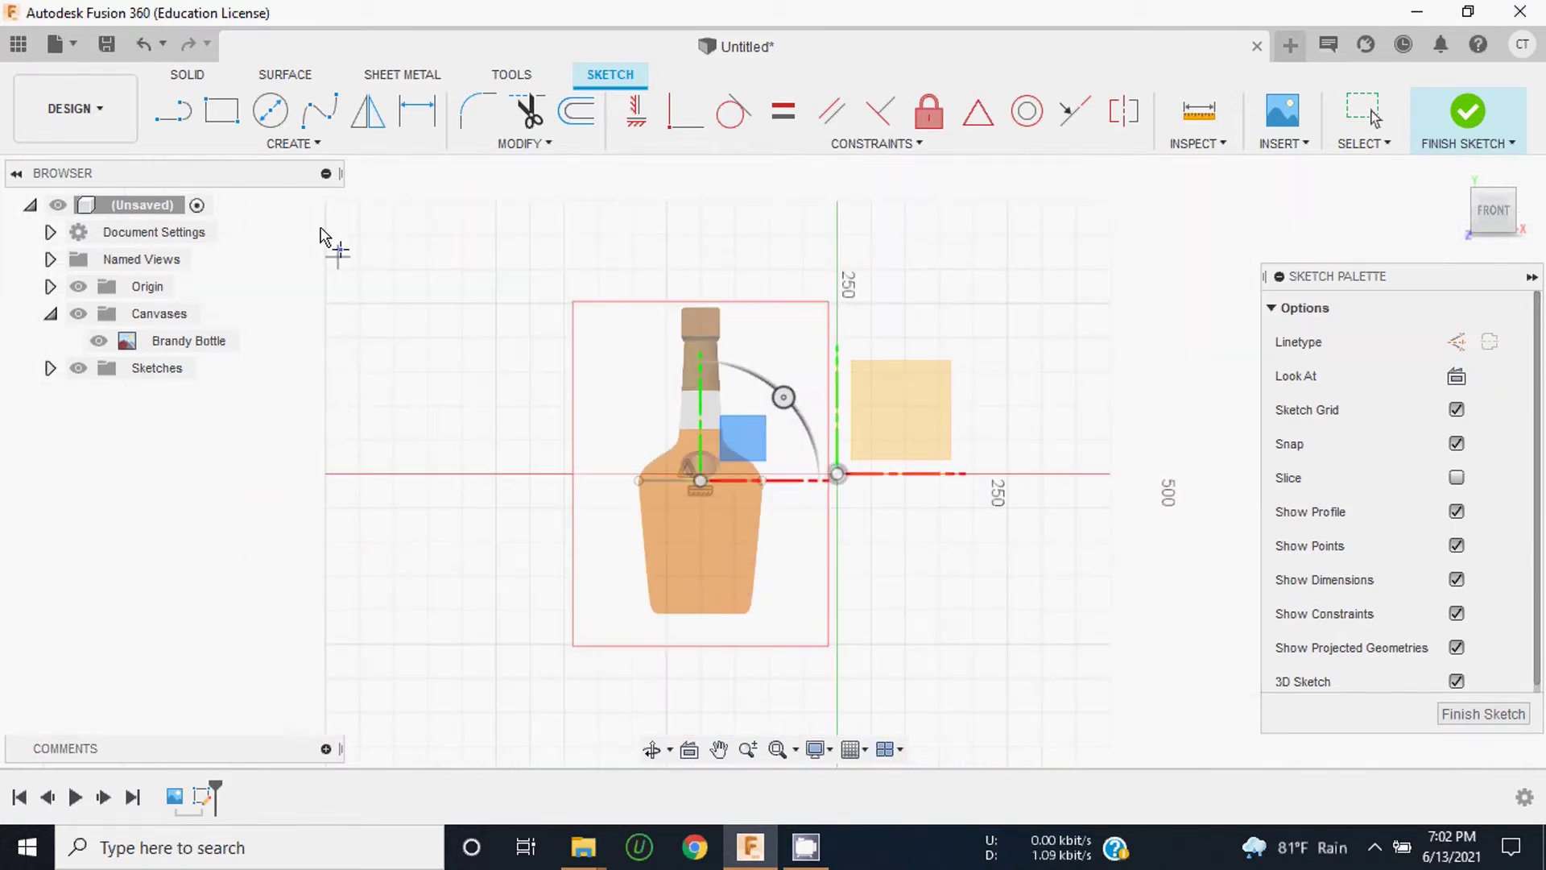
left_click(173, 110)
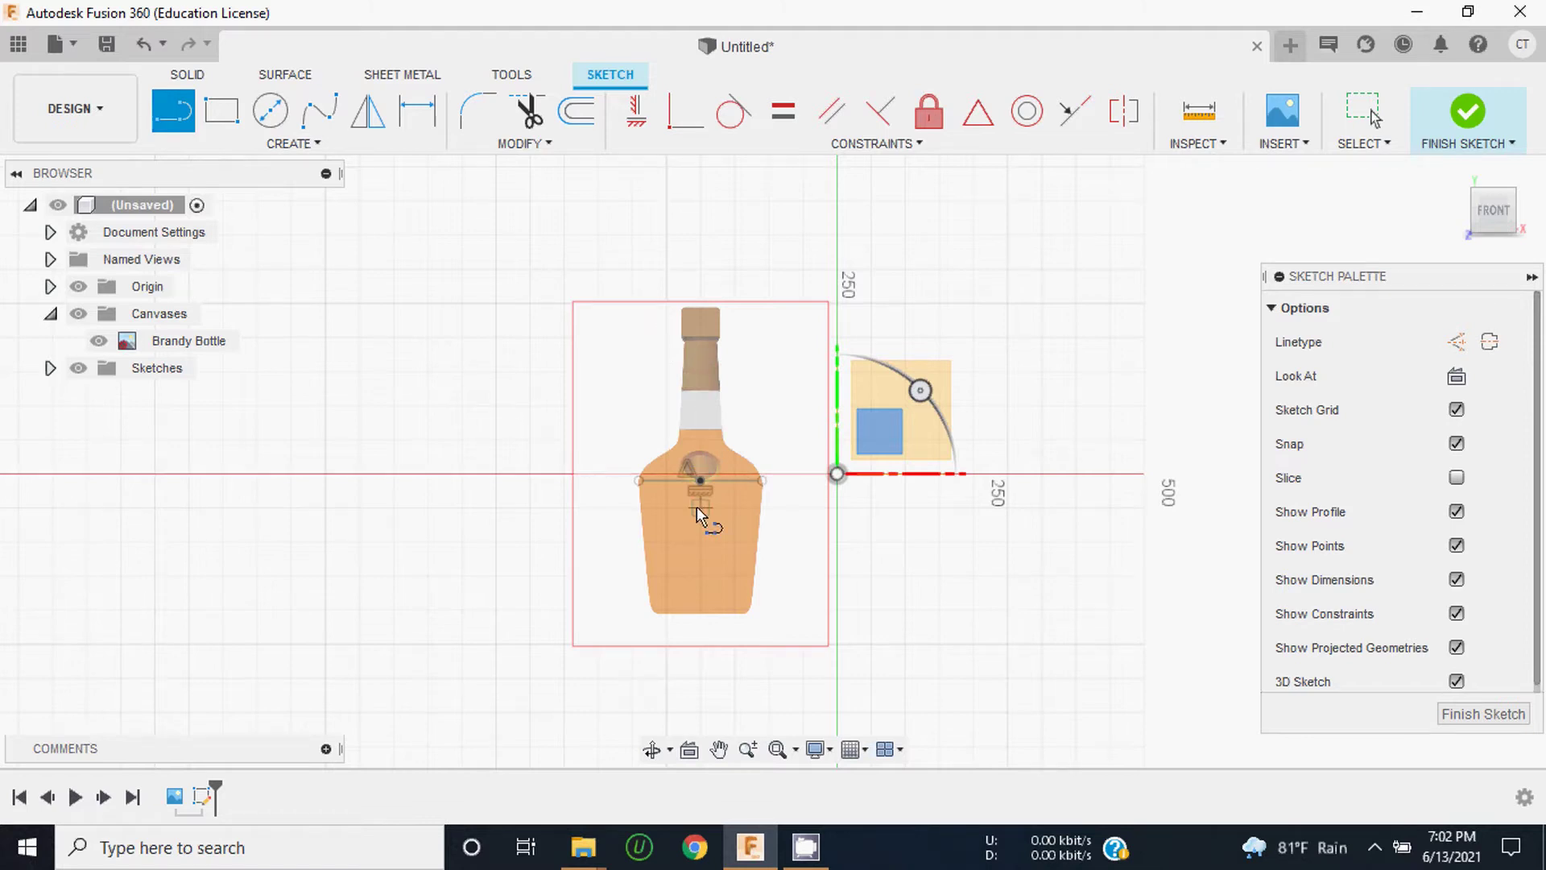
Step: Draw a vertical centre line through the shoulder midpoint, from above the neck to below the base
left_click(701, 480)
scroll(702, 481, "up", 1)
scroll(703, 484, "up", 1)
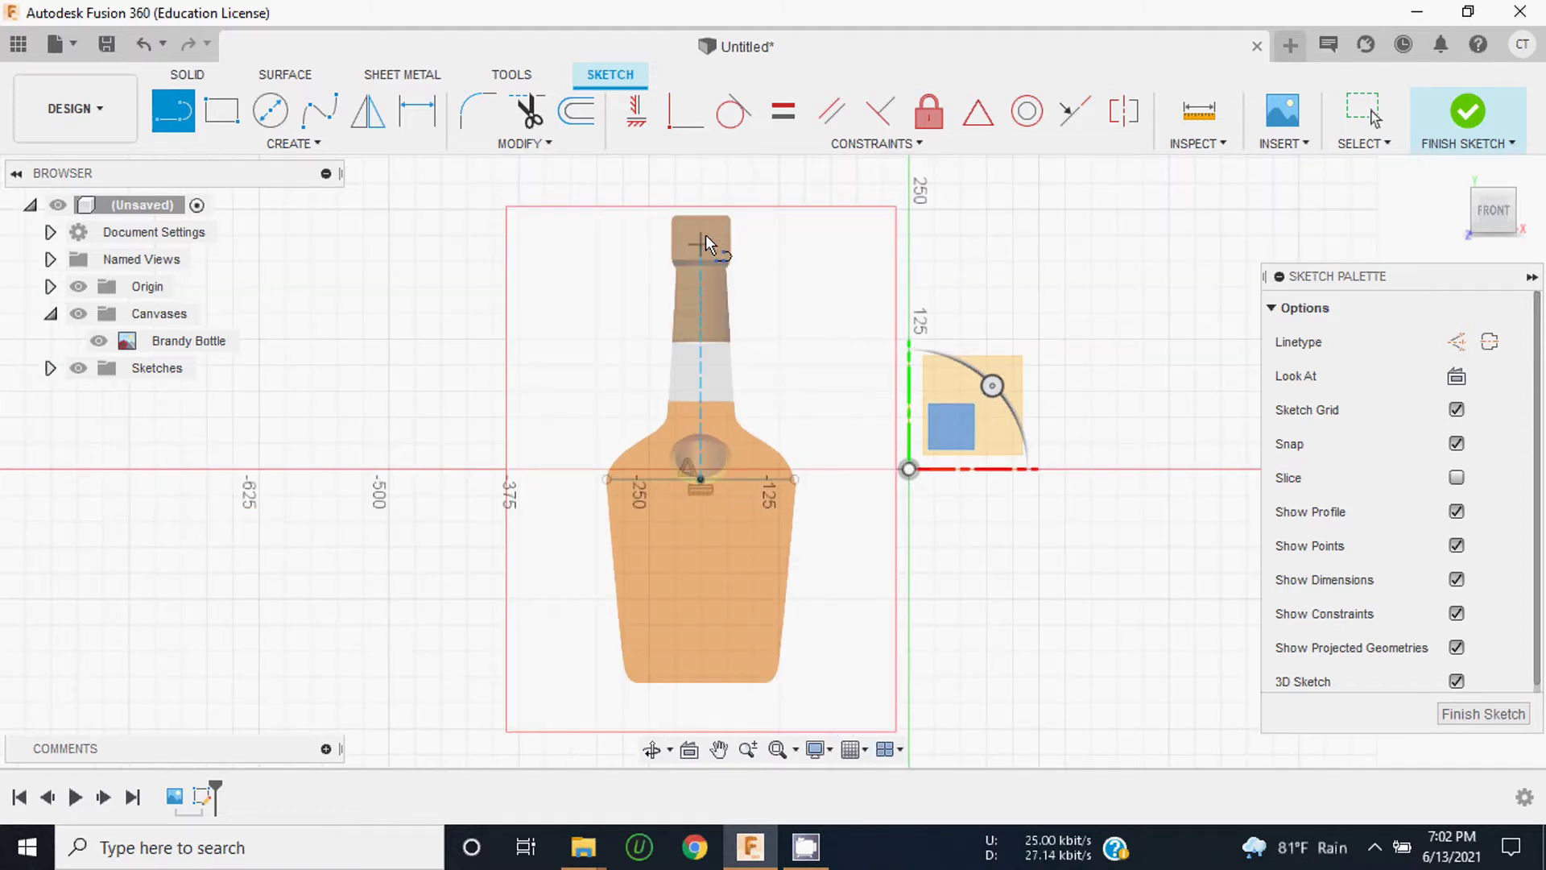
scroll(698, 503, "up", 1)
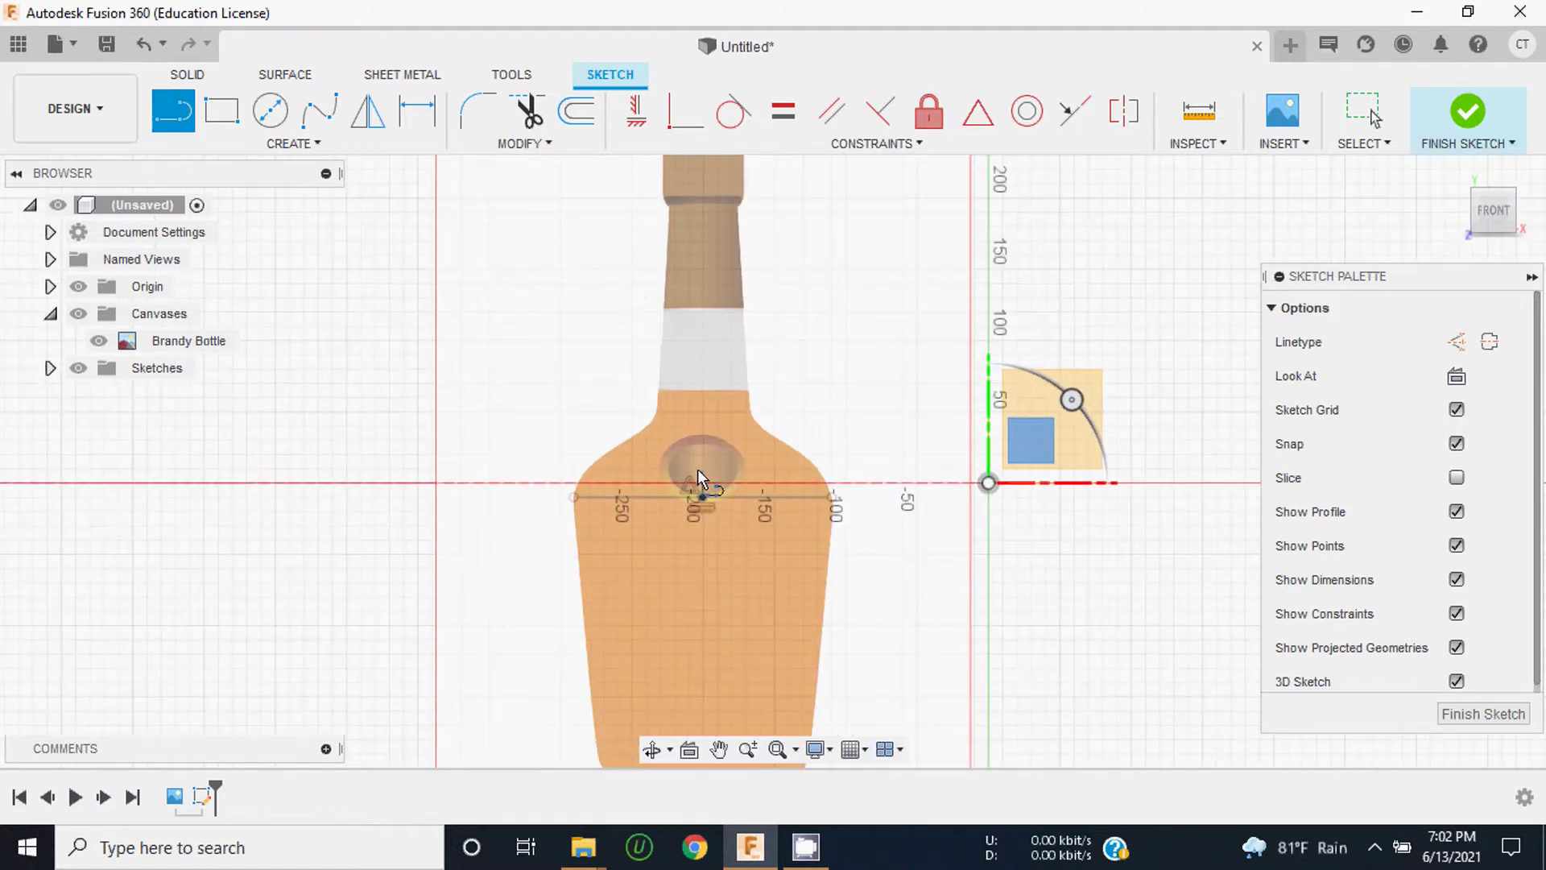
scroll(705, 516, "up", 2)
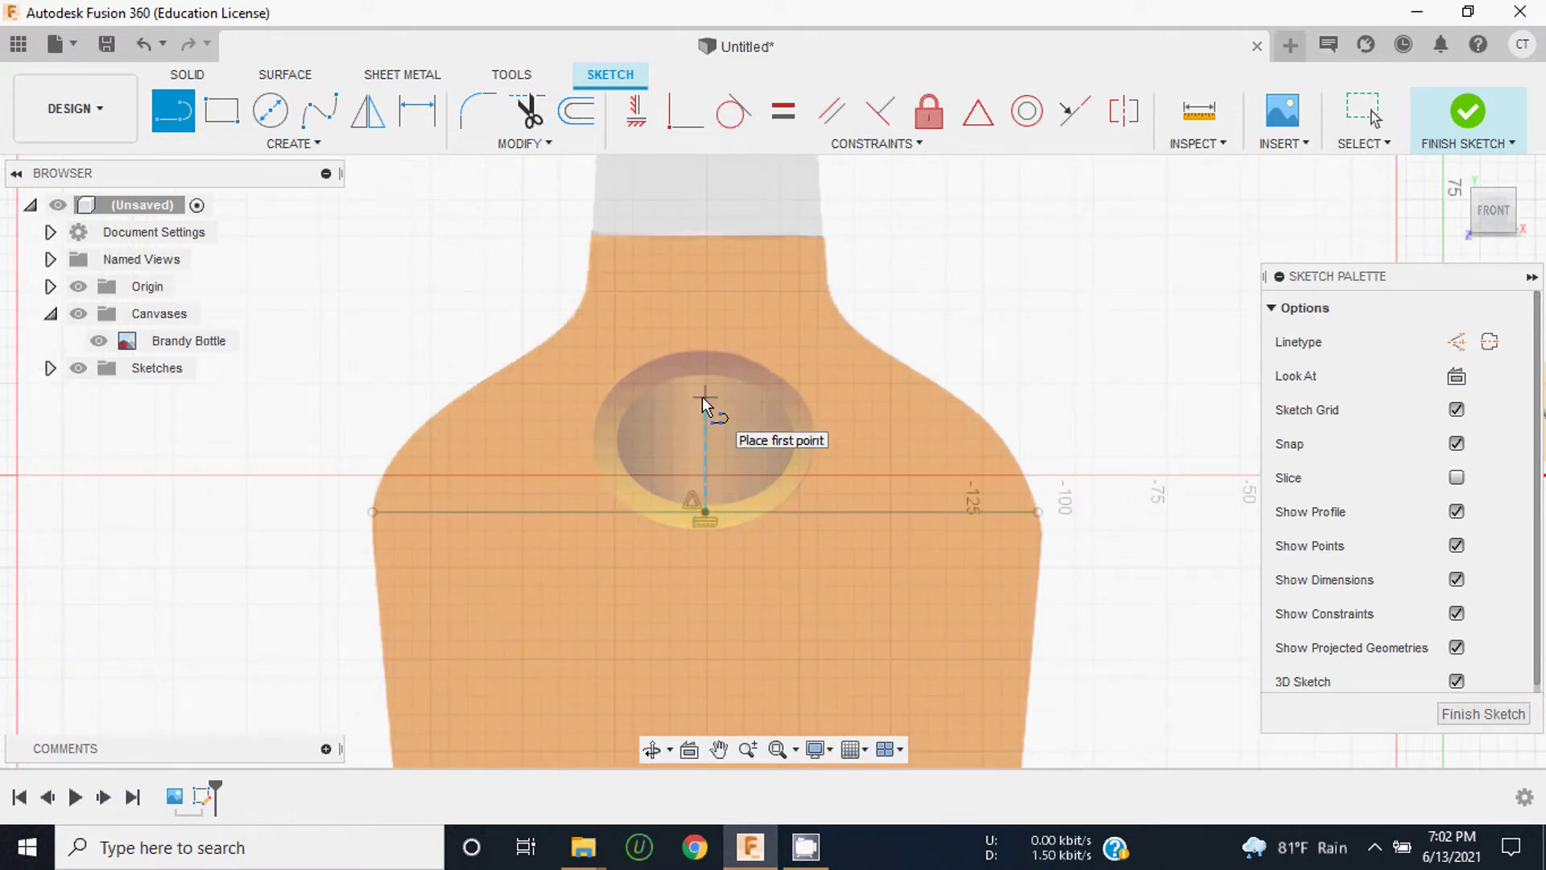
scroll(703, 426, "down", 1)
scroll(705, 362, "down", 3)
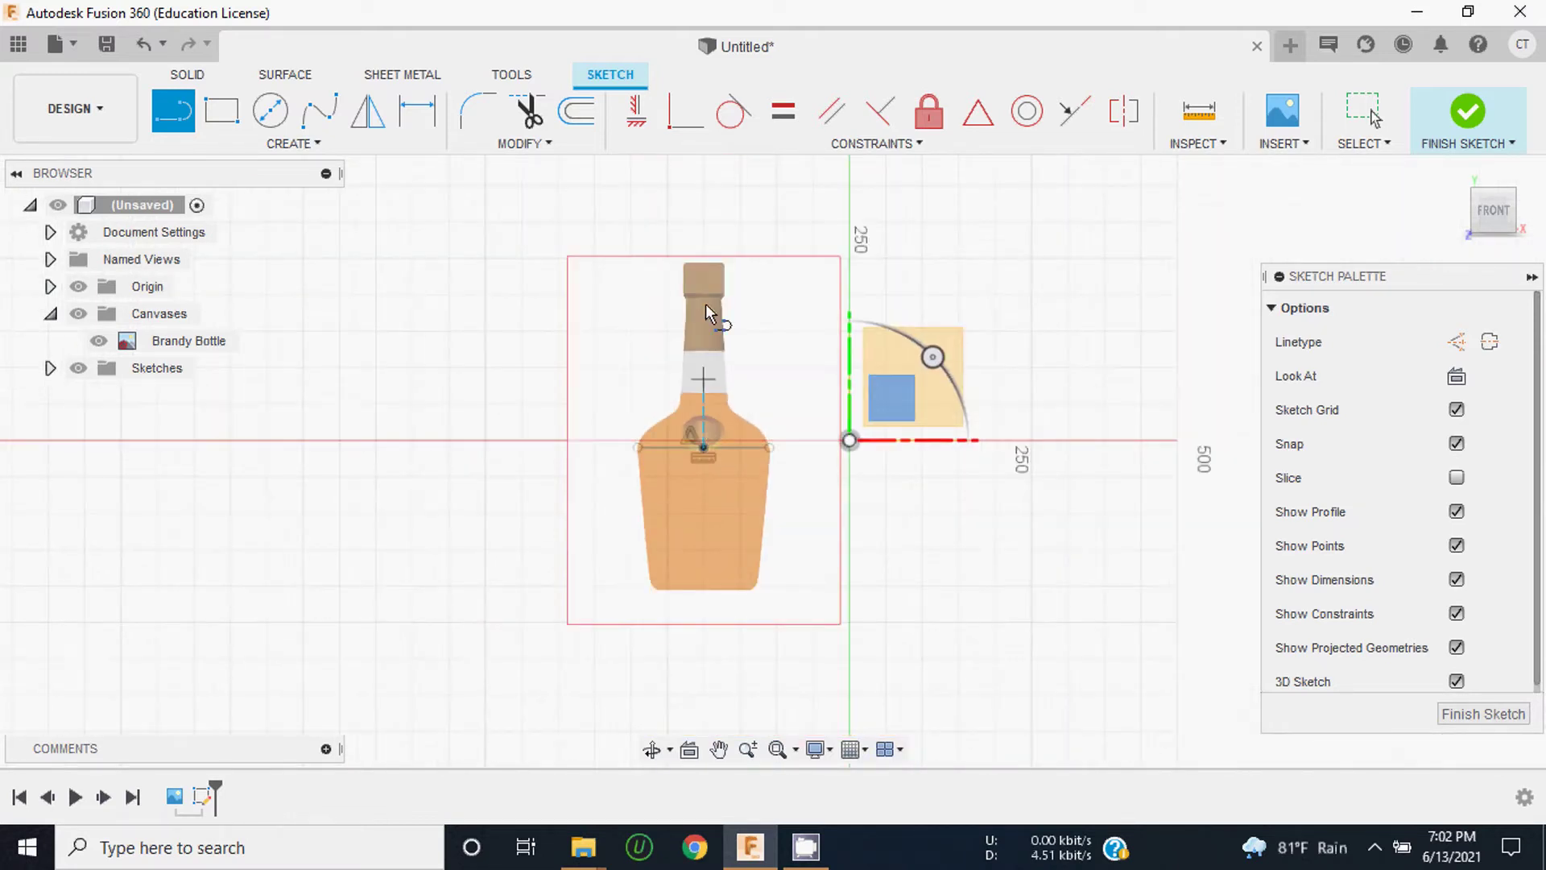
left_click(707, 201)
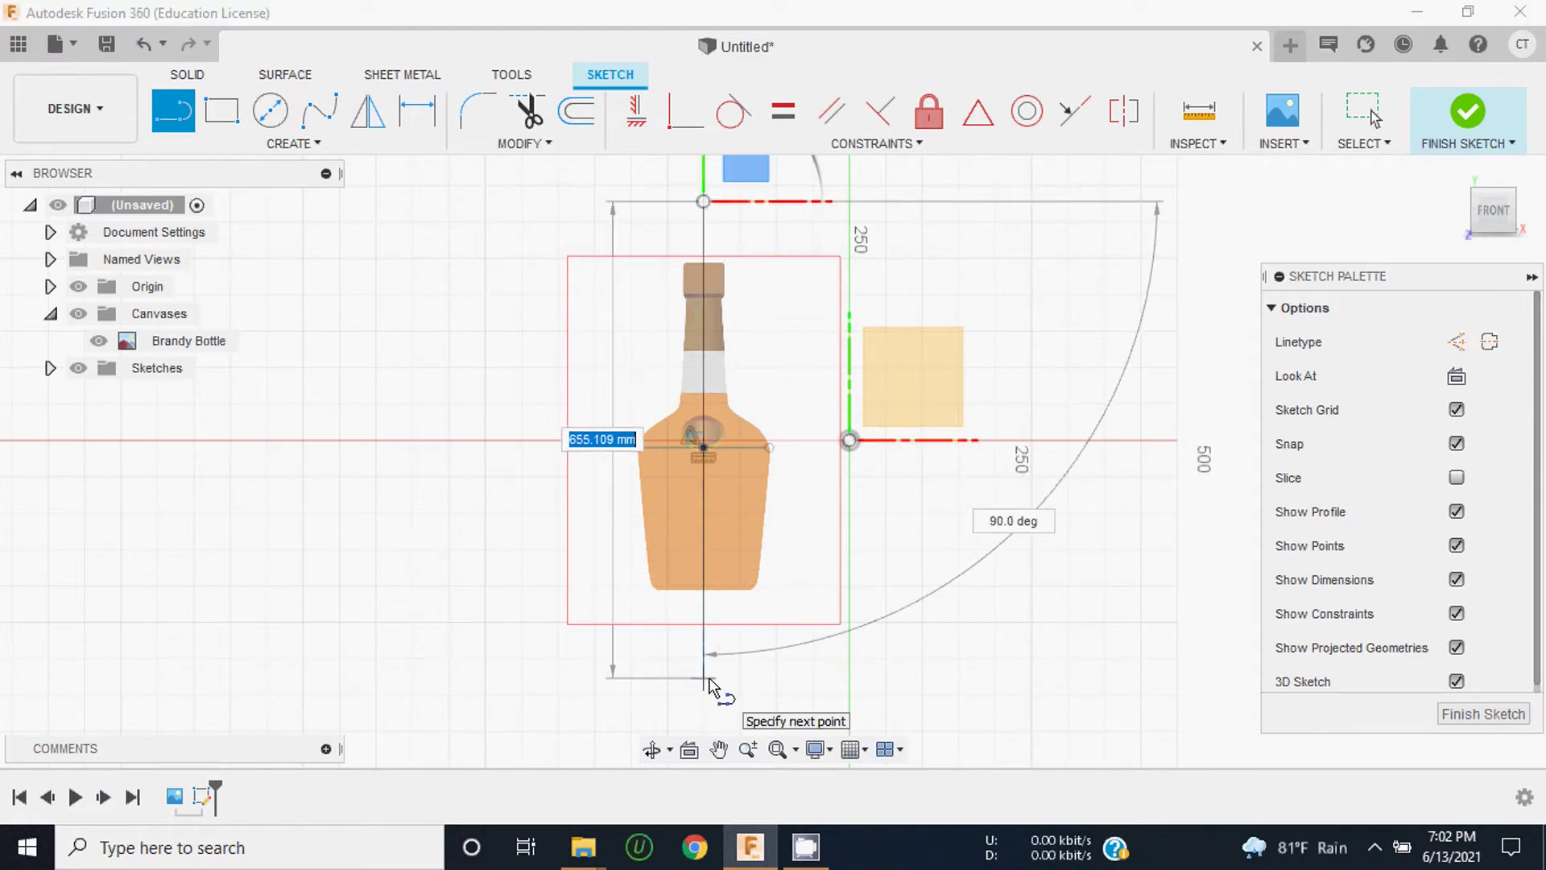
left_click(709, 681)
scroll(673, 426, "up", 3)
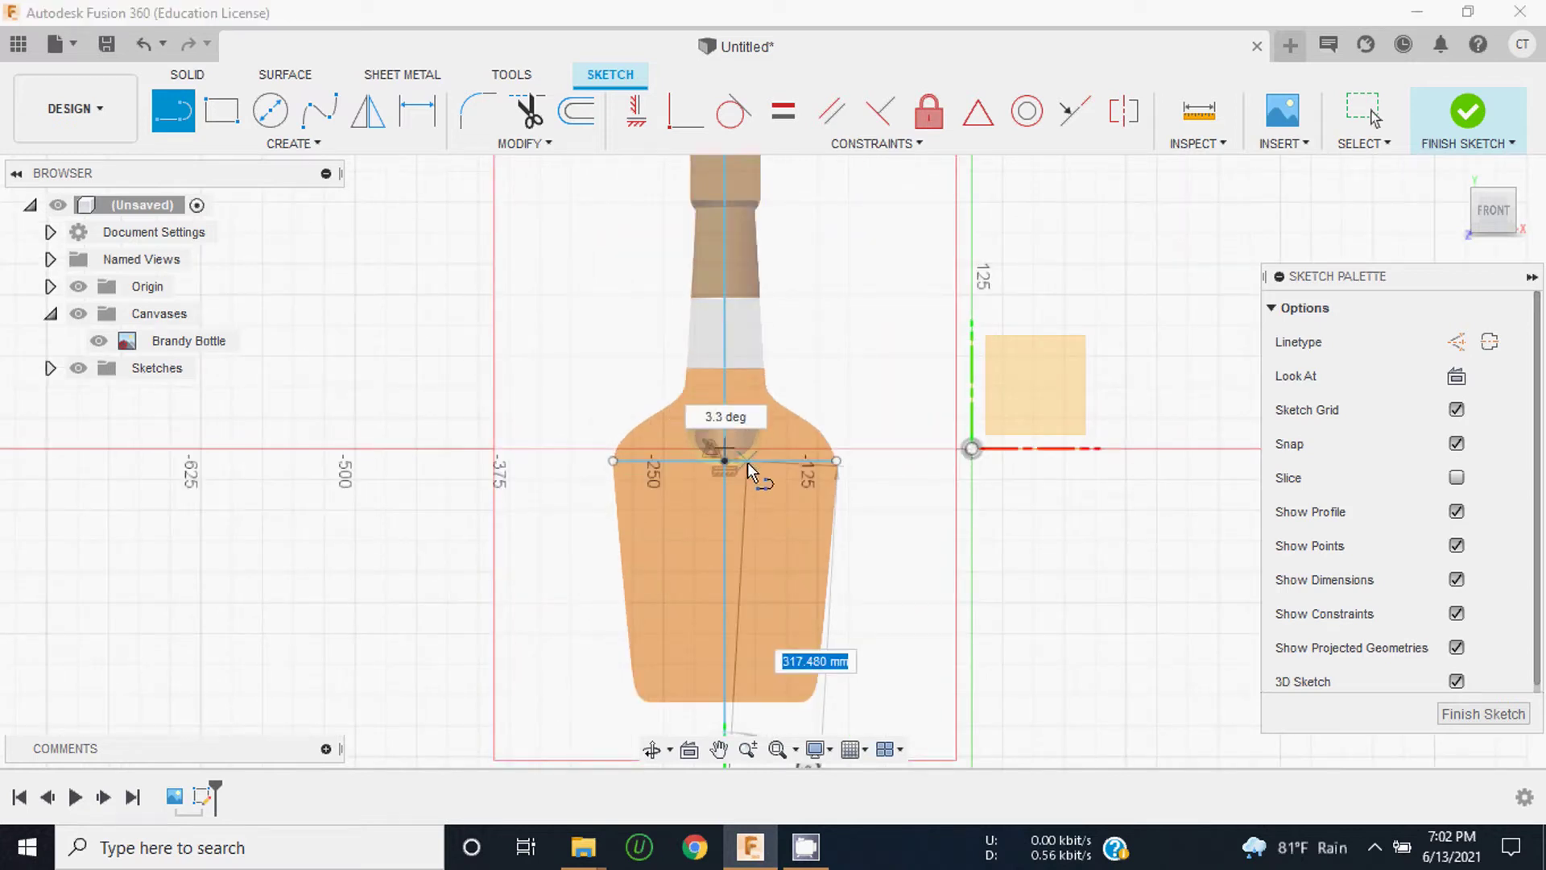
scroll(747, 464, "up", 3)
key("Escape")
scroll(675, 475, "up", 2)
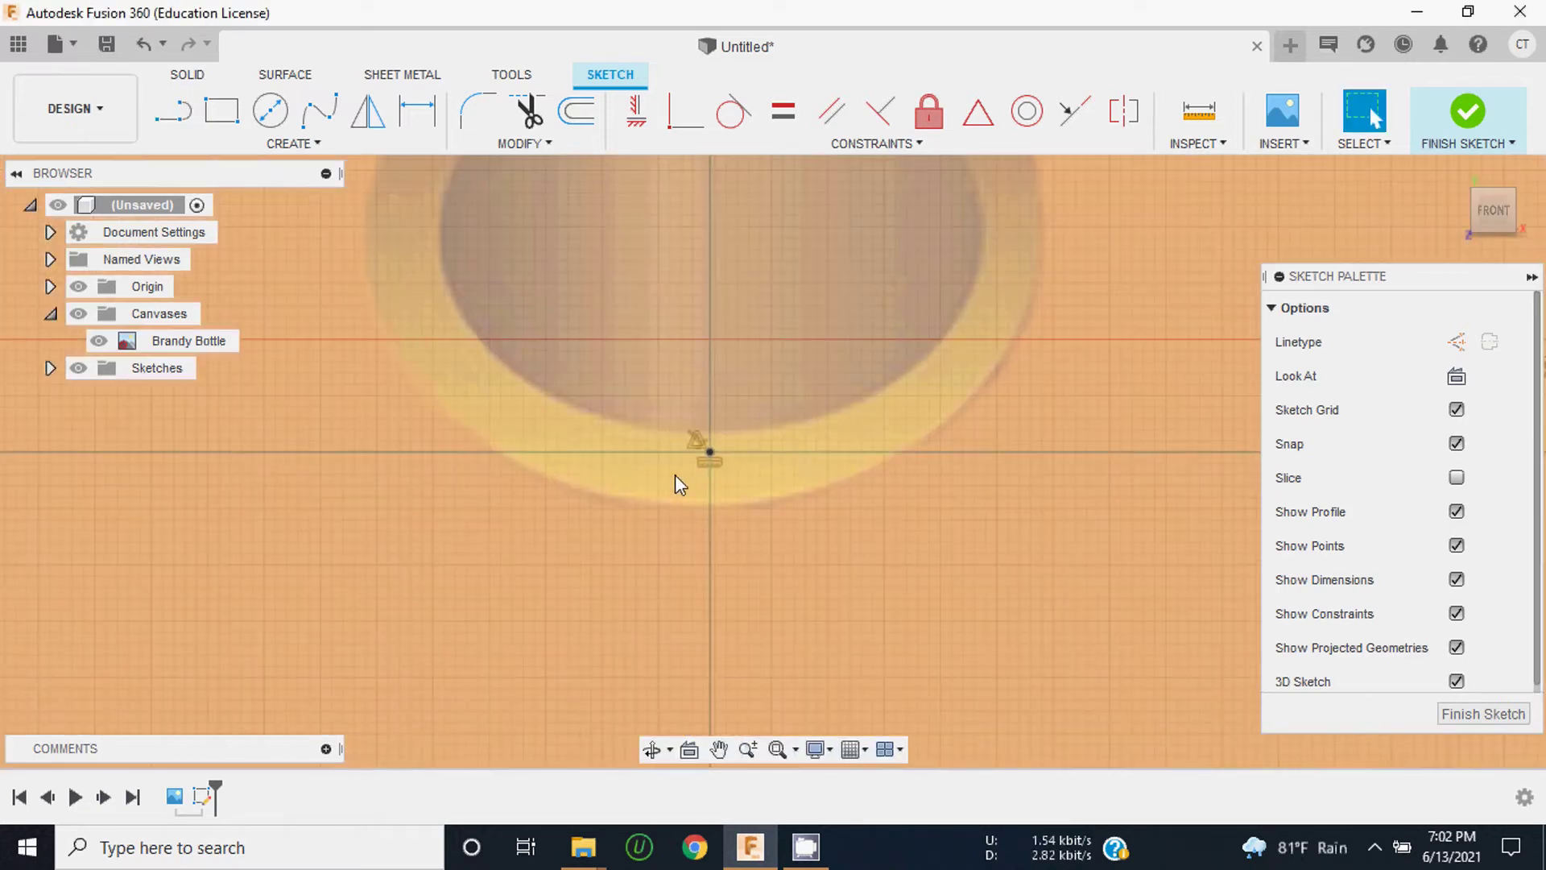
scroll(713, 459, "down", 3)
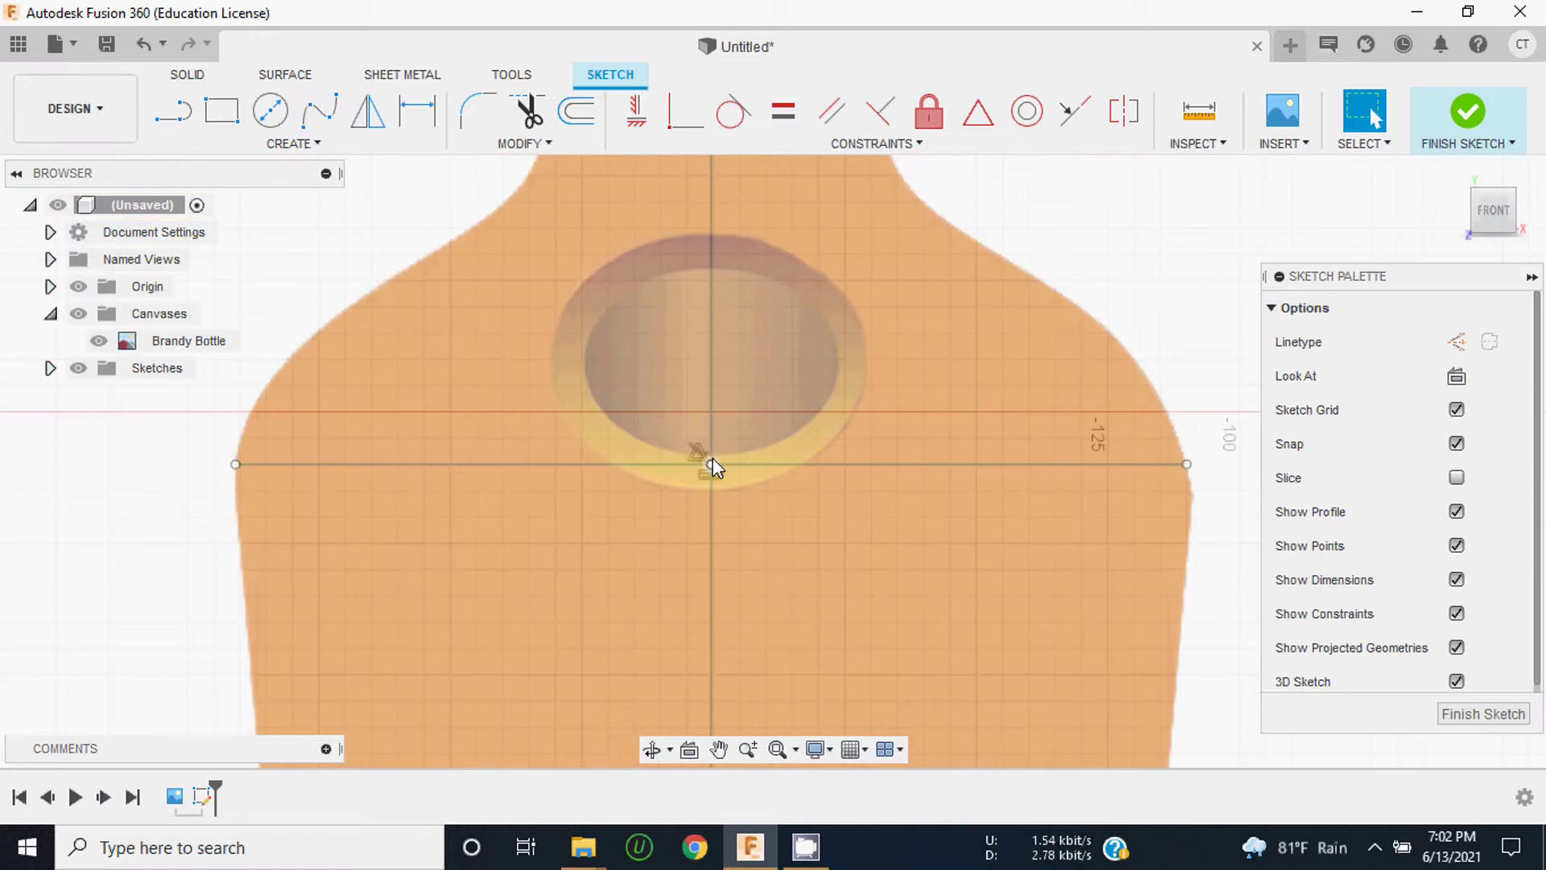
scroll(713, 465, "down", 5)
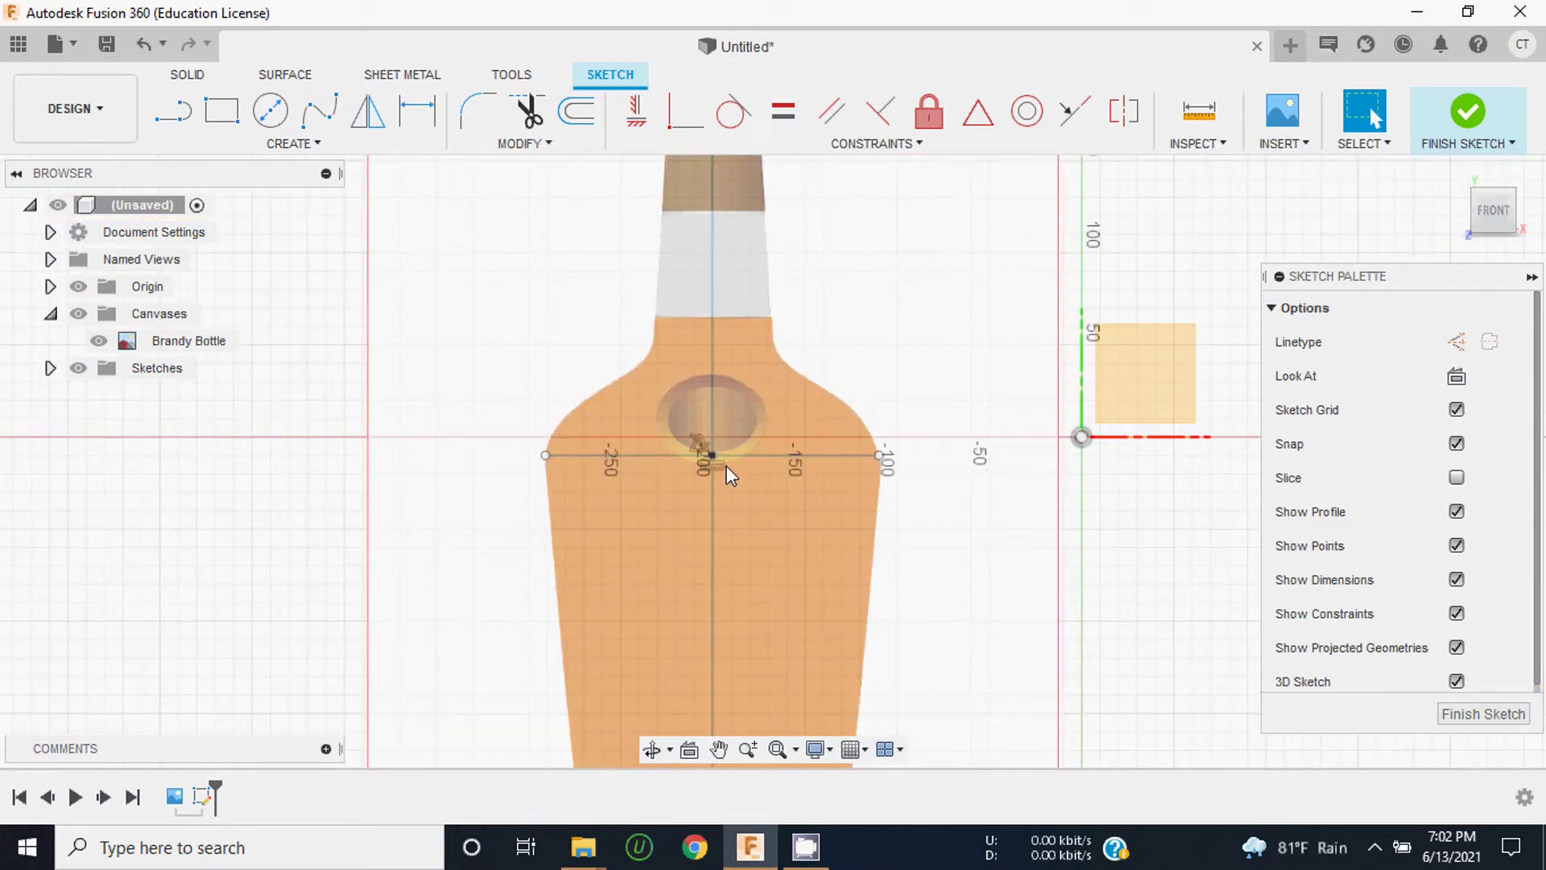
scroll(727, 466, "down", 5)
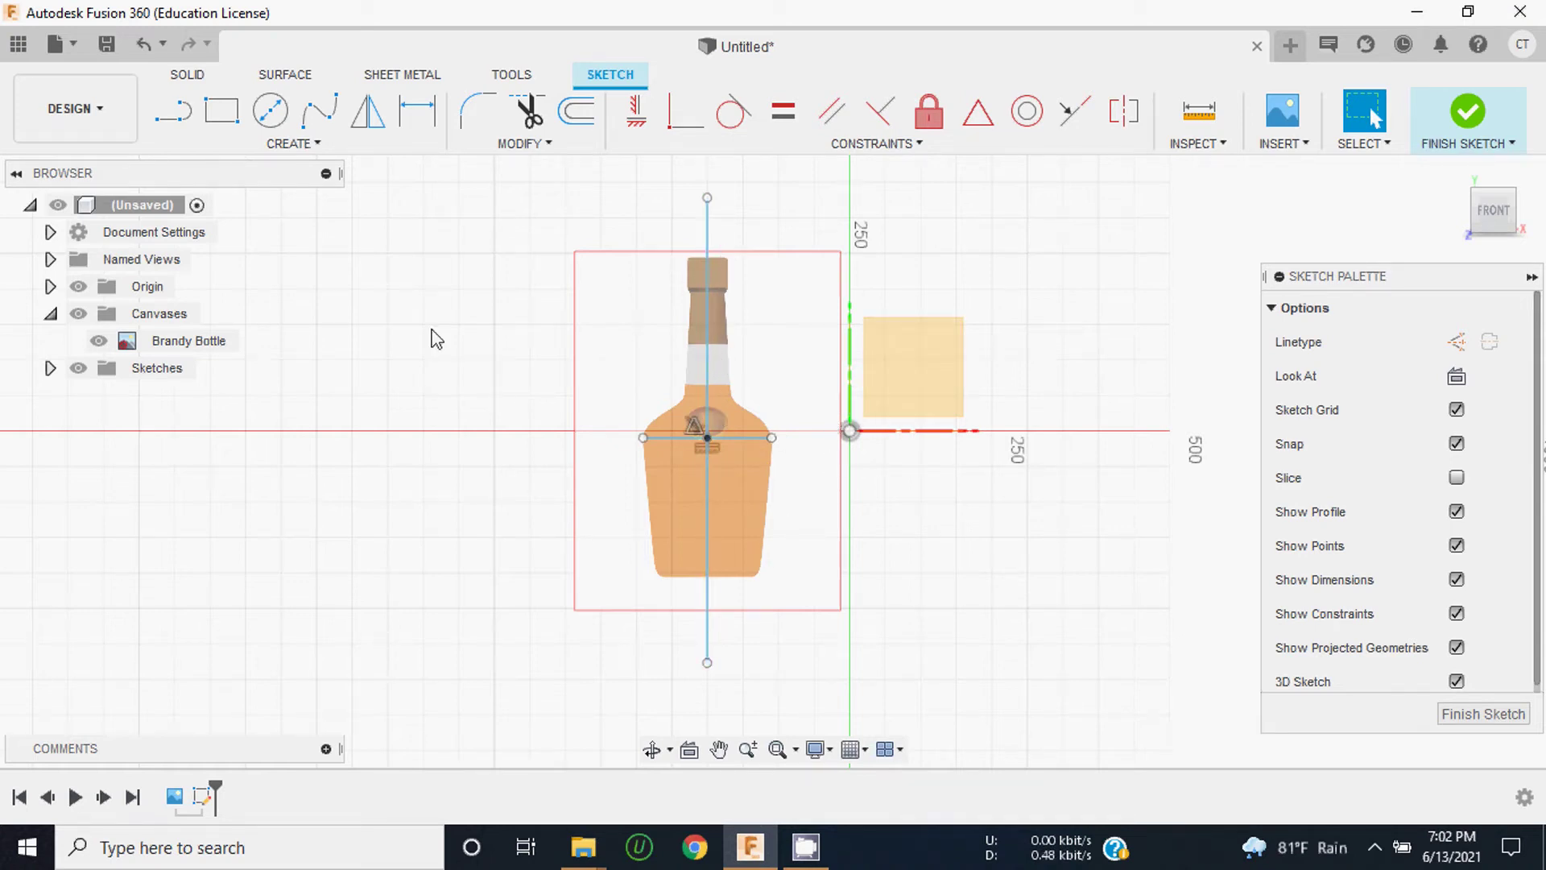
Step: Hide the origin planes and axes
left_click(78, 286)
scroll(701, 427, "up", 2)
scroll(678, 456, "up", 2)
scroll(679, 455, "down", 2)
scroll(744, 495, "down", 3)
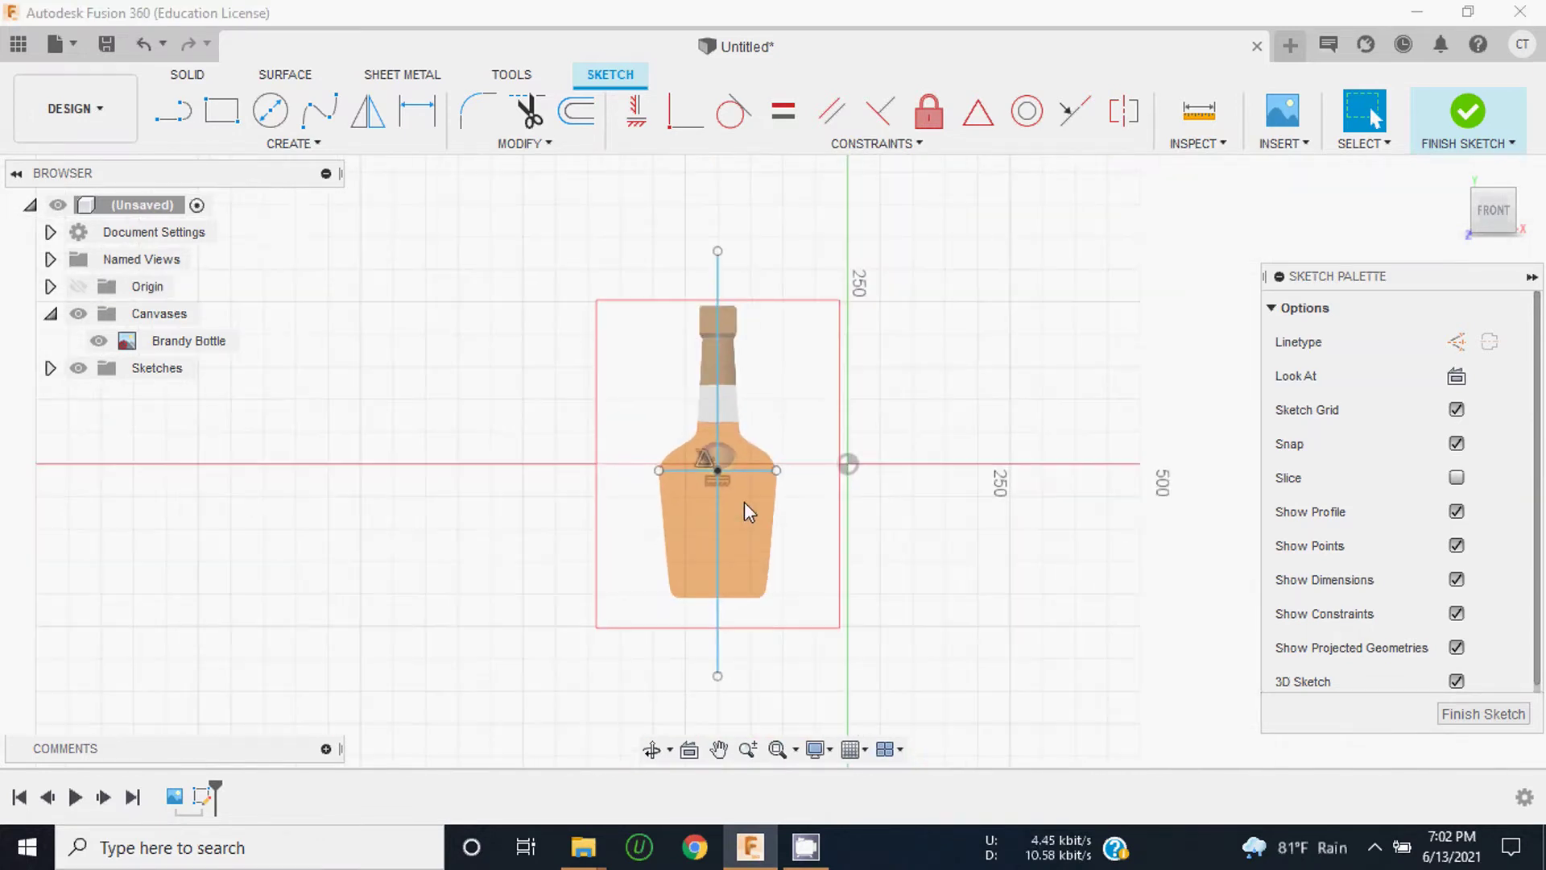
scroll(755, 321, "up", 3)
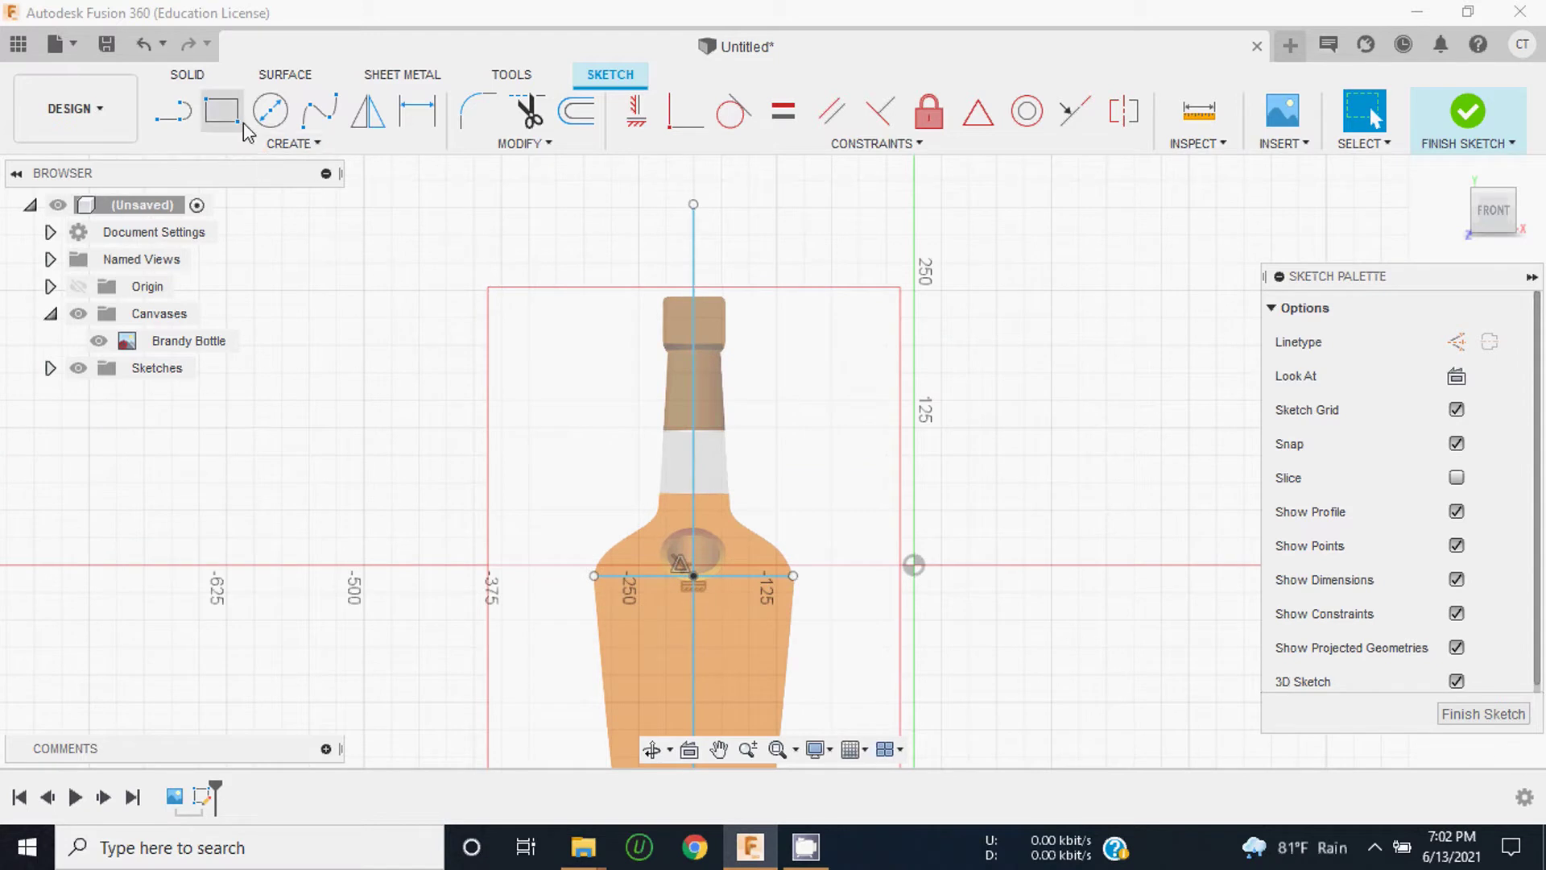
Step: Draw the base line from the centre axis to the bottle's bottom-right corner
left_click(181, 122)
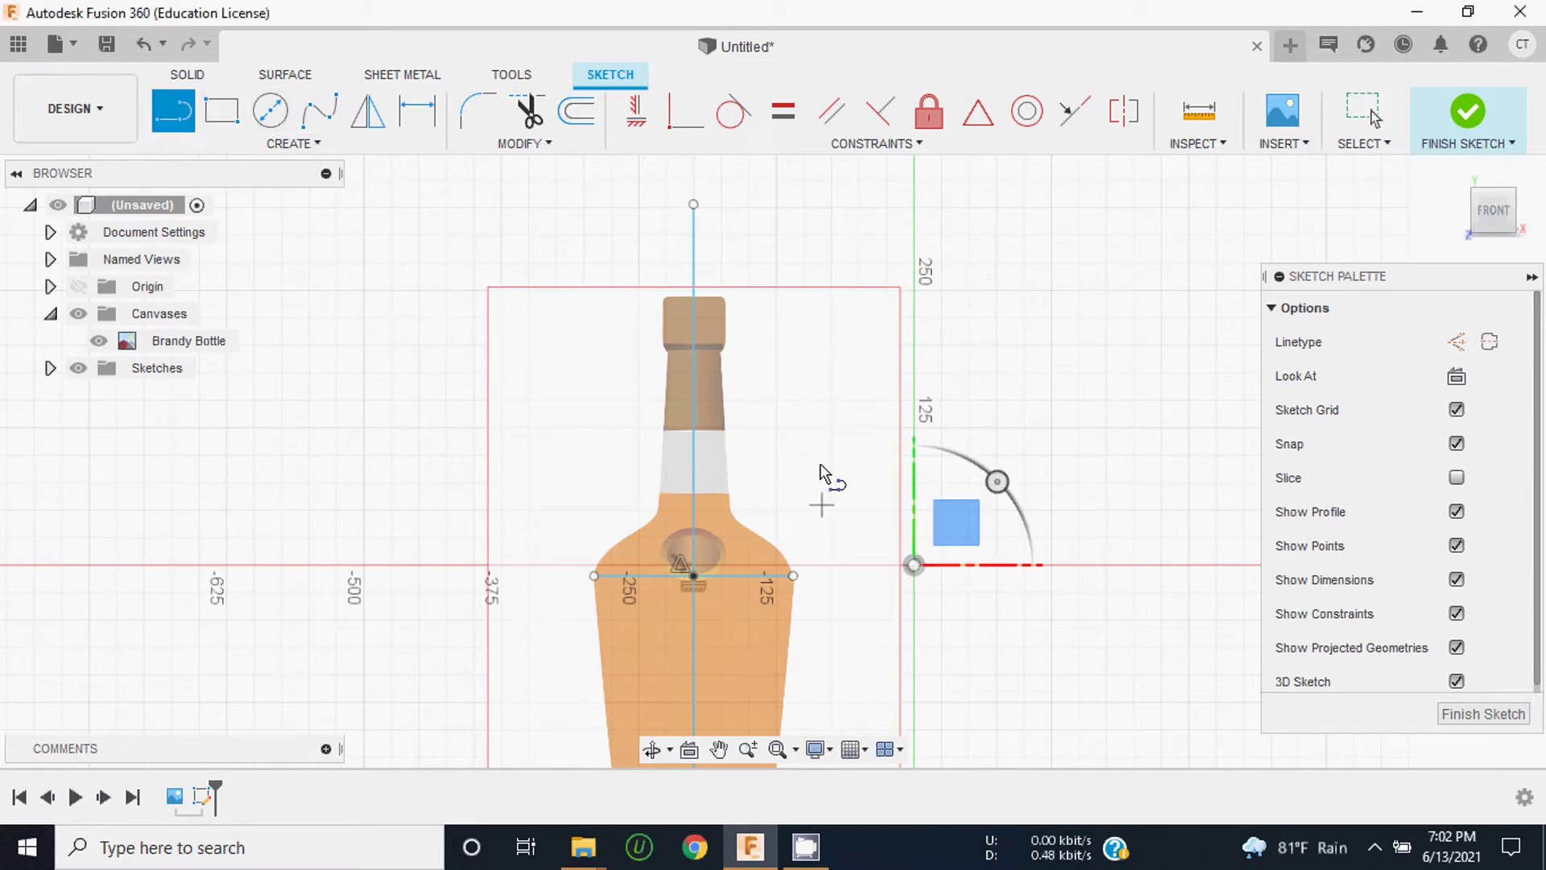
scroll(820, 467, "down", 3)
scroll(781, 605, "up", 3)
scroll(725, 601, "up", 2)
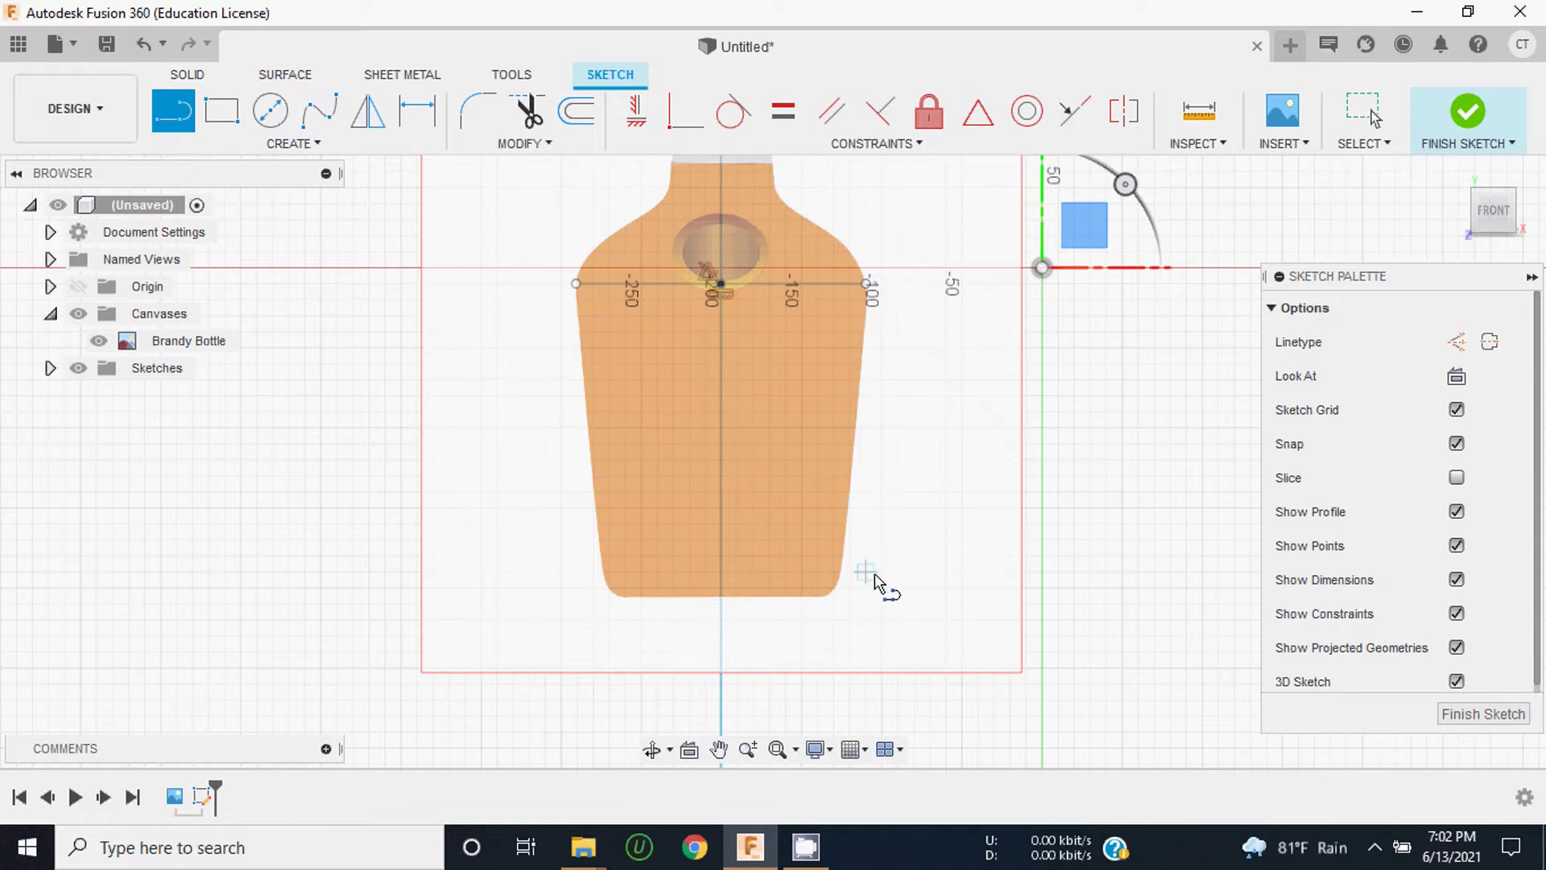
scroll(773, 609, "up", 3)
scroll(580, 612, "up", 3)
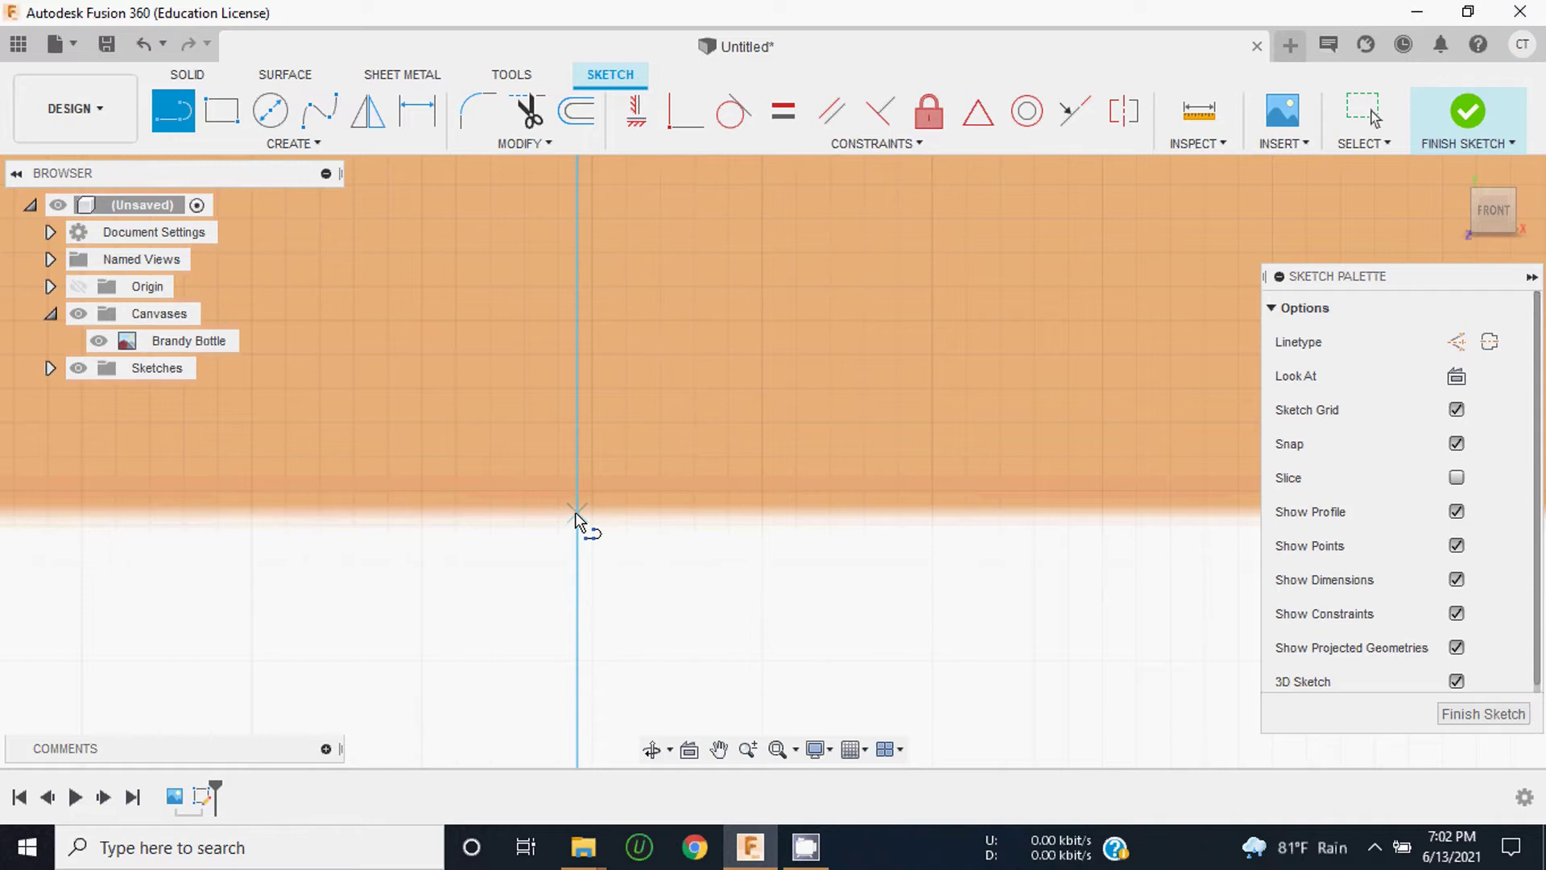
left_click(577, 512)
scroll(604, 545, "down", 2)
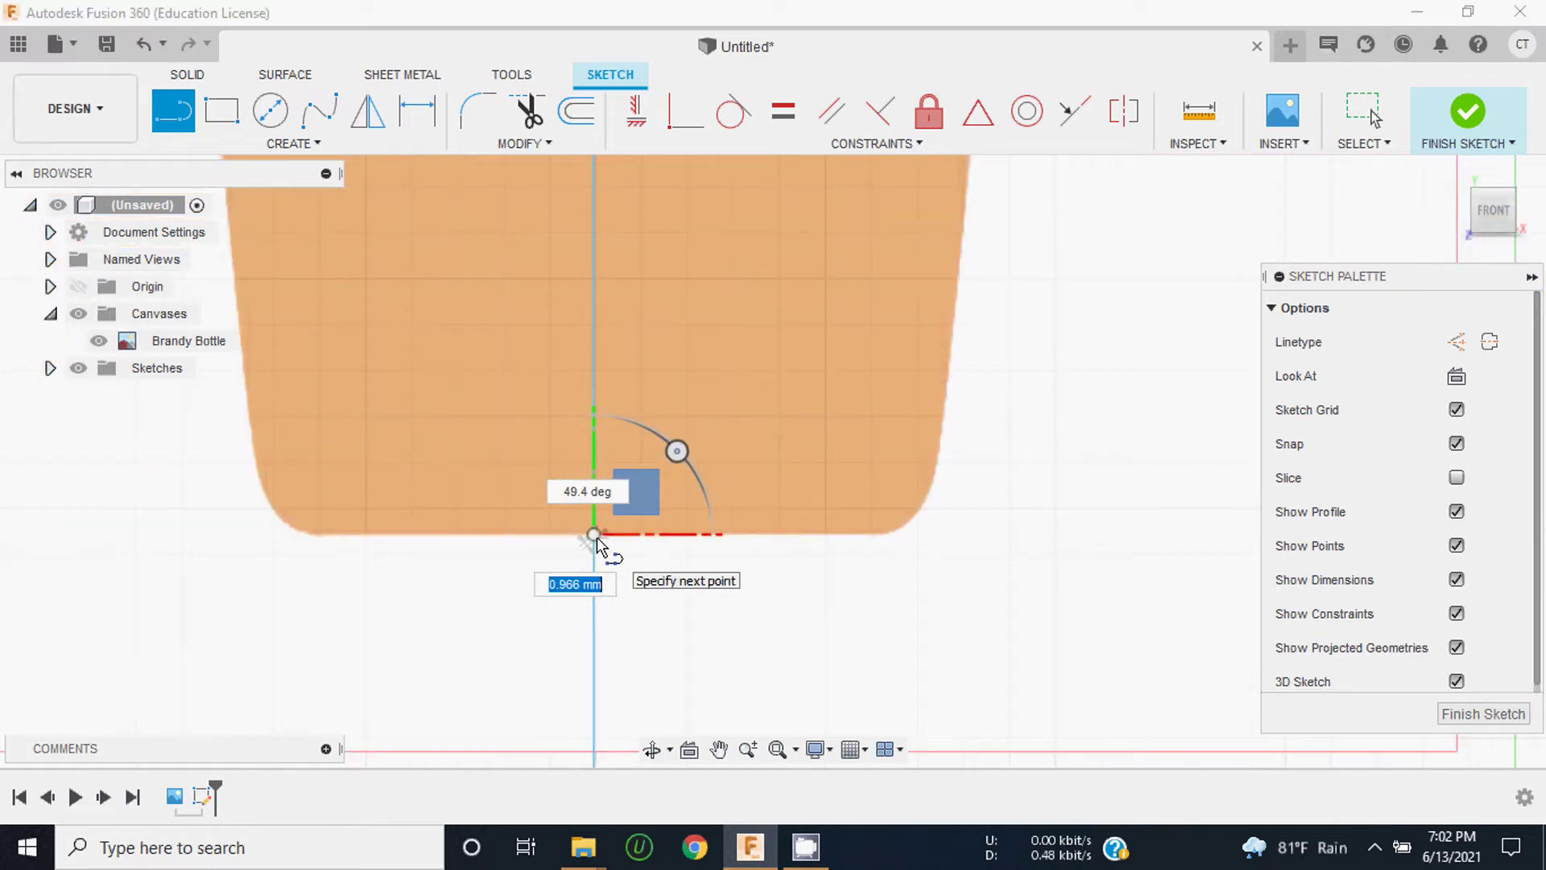
scroll(604, 545, "down", 1)
left_click(894, 535)
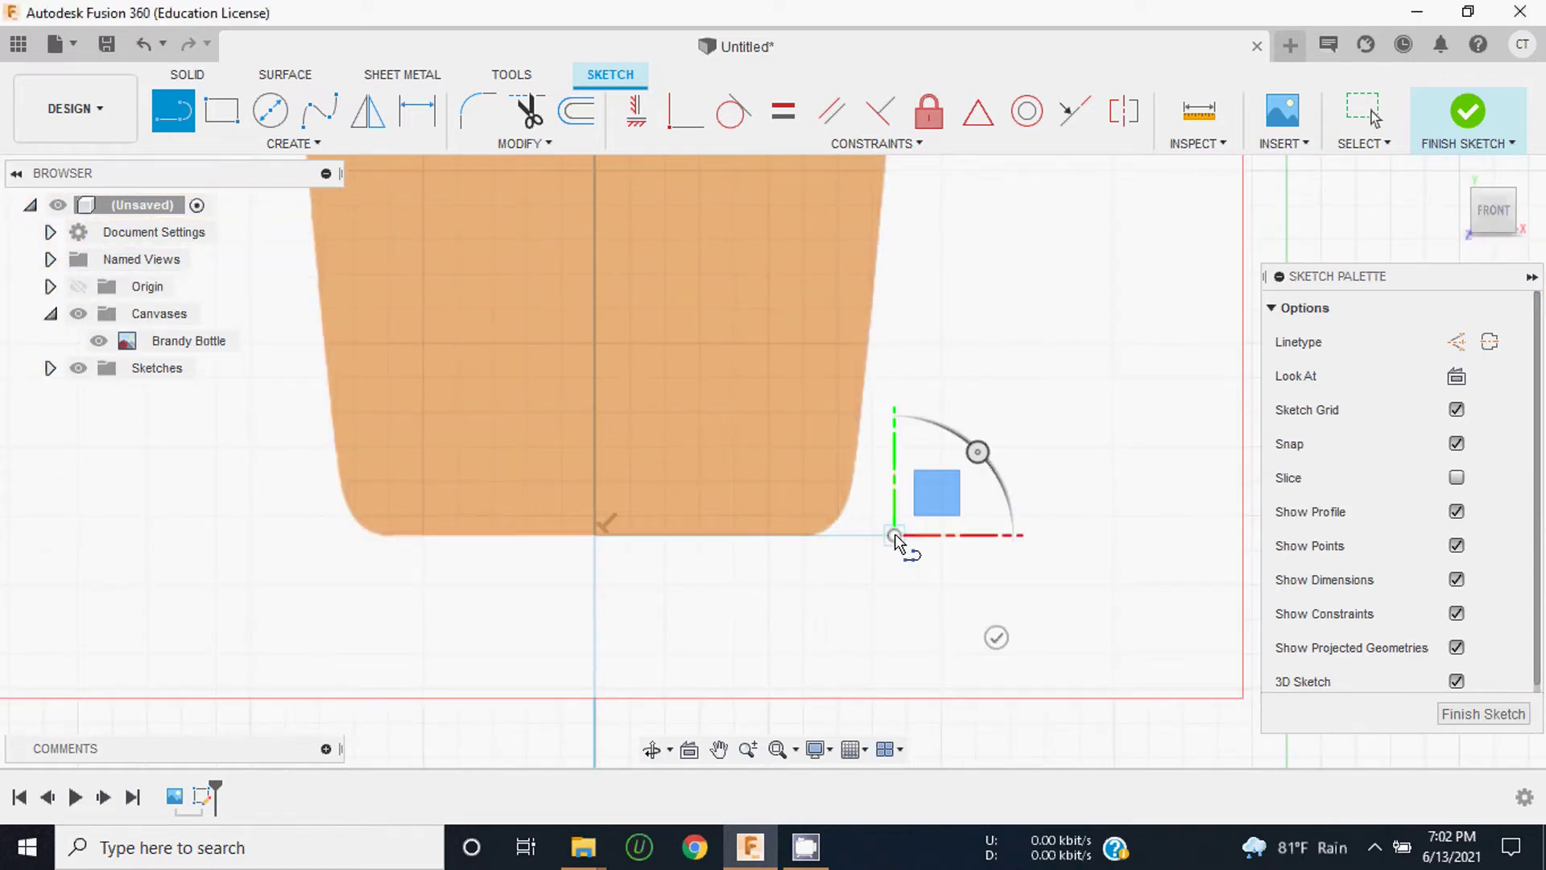
key("Escape")
scroll(804, 636, "down", 2)
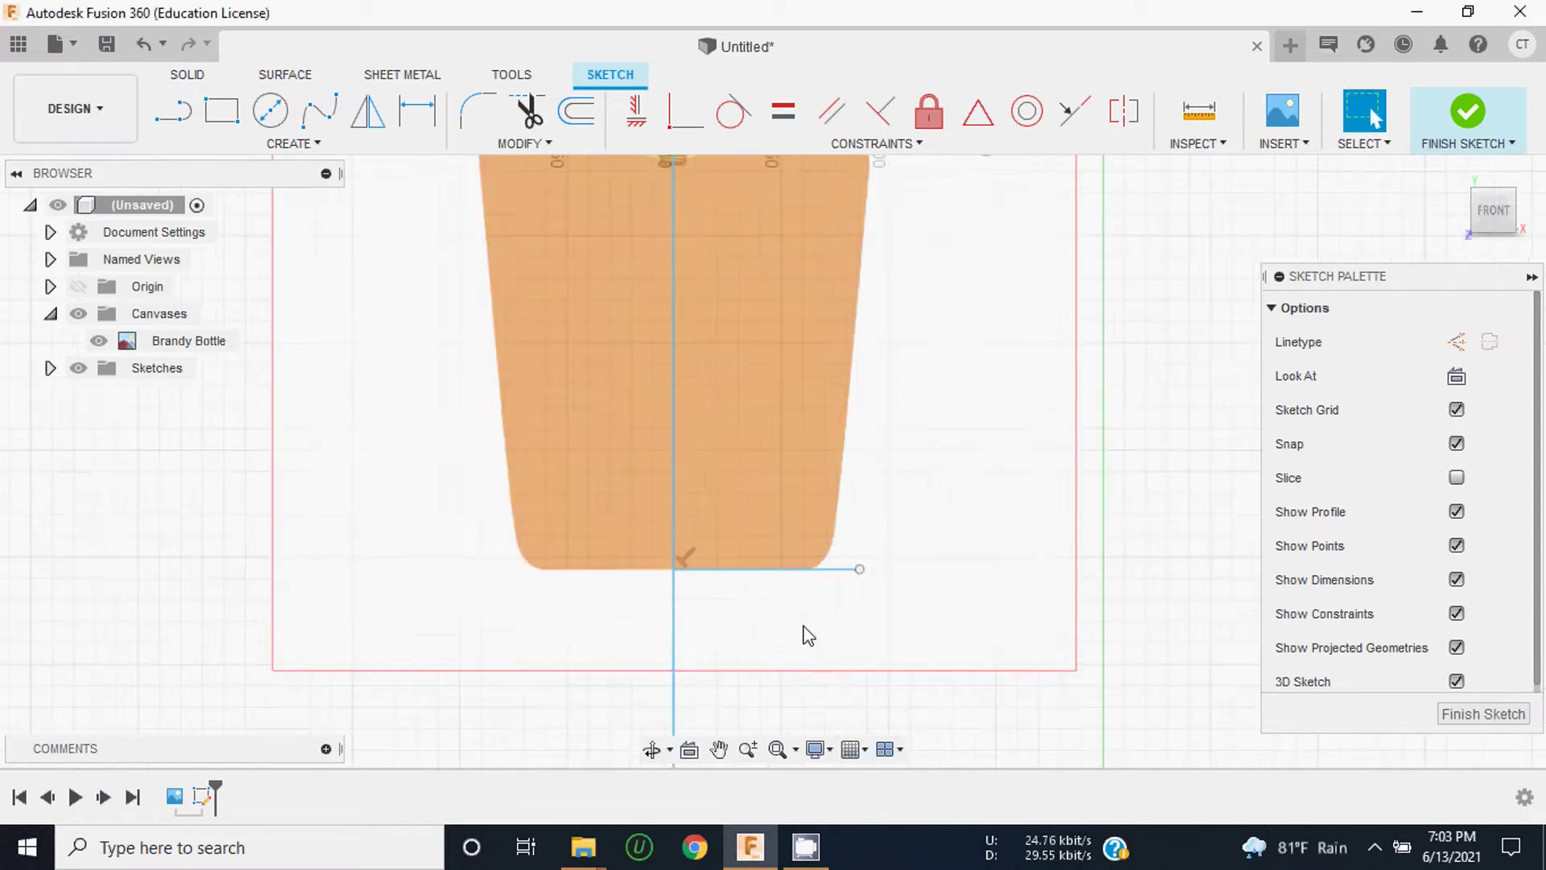
scroll(809, 630, "down", 1)
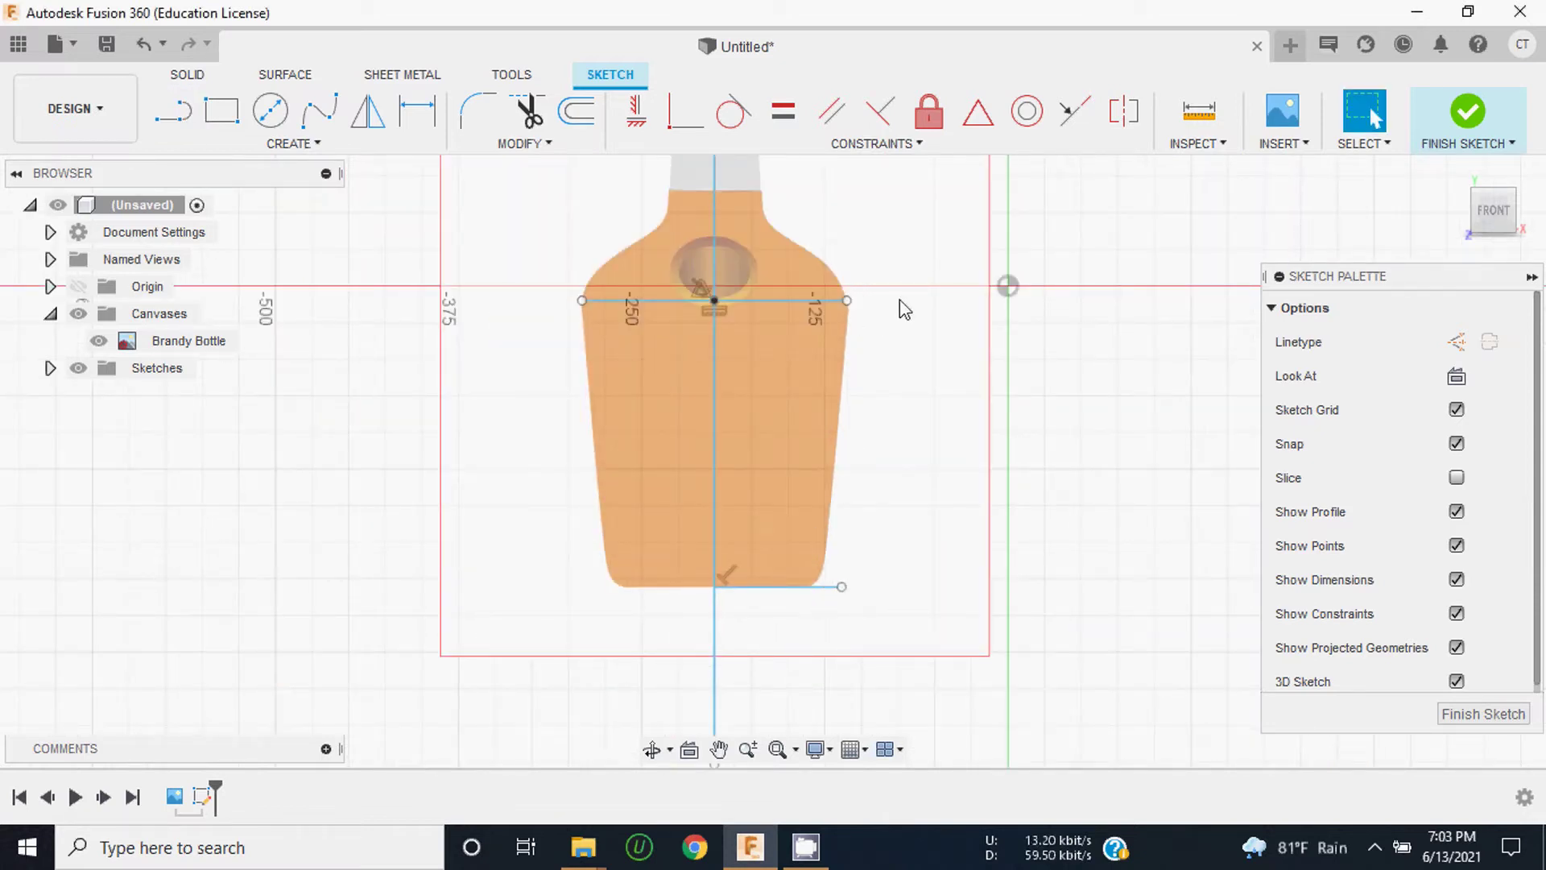
left_click(172, 111)
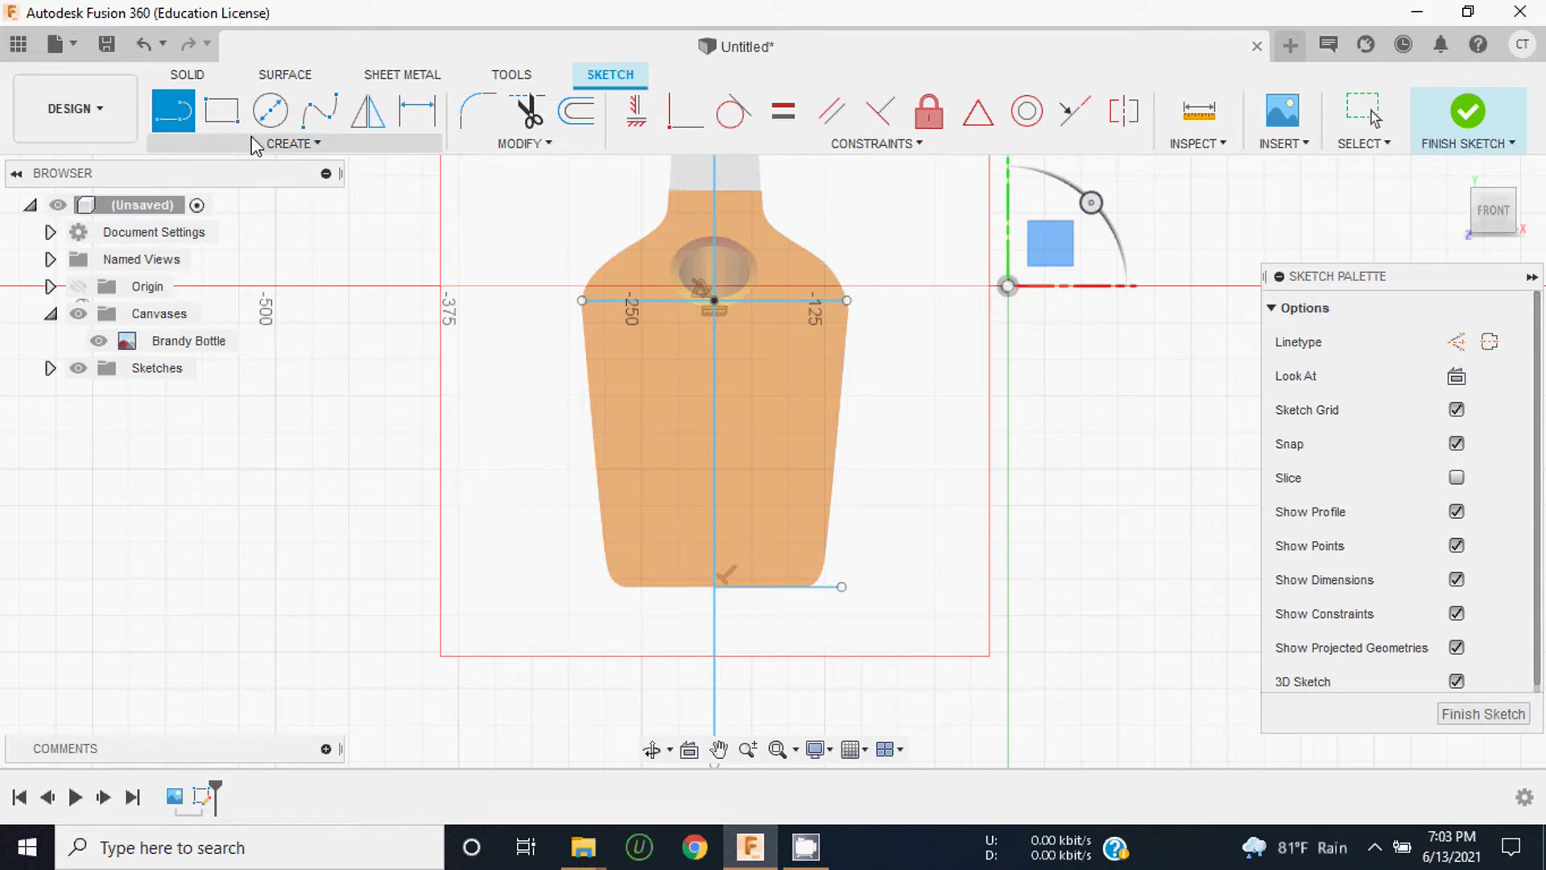
scroll(846, 354, "up", 2)
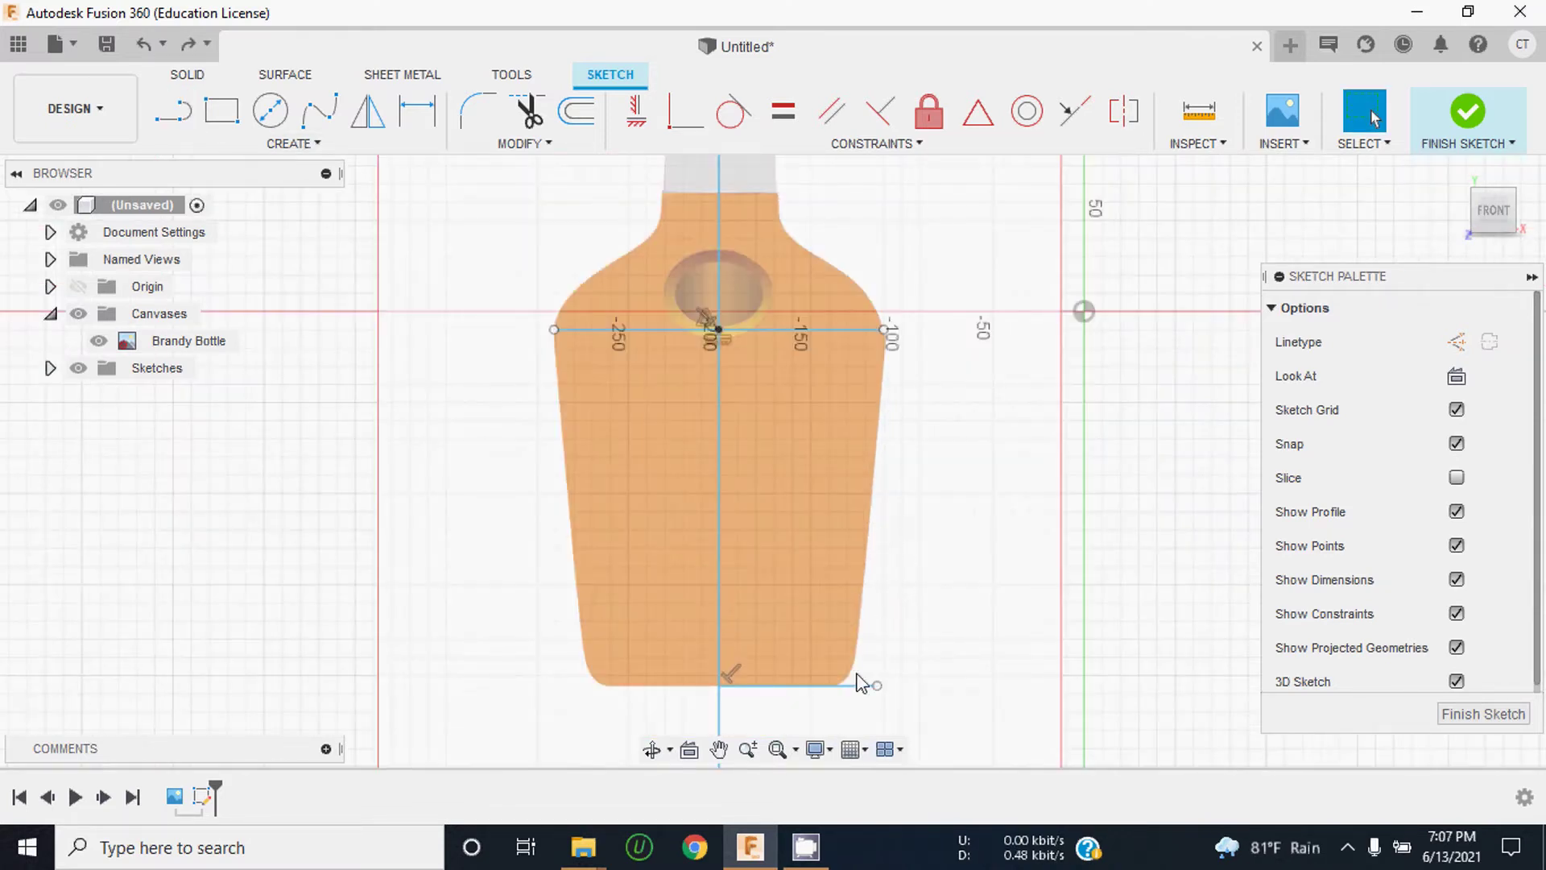
Step: Draw the base line from the bottle's right edge to the base corner, then exit the Line tool
left_click(173, 111)
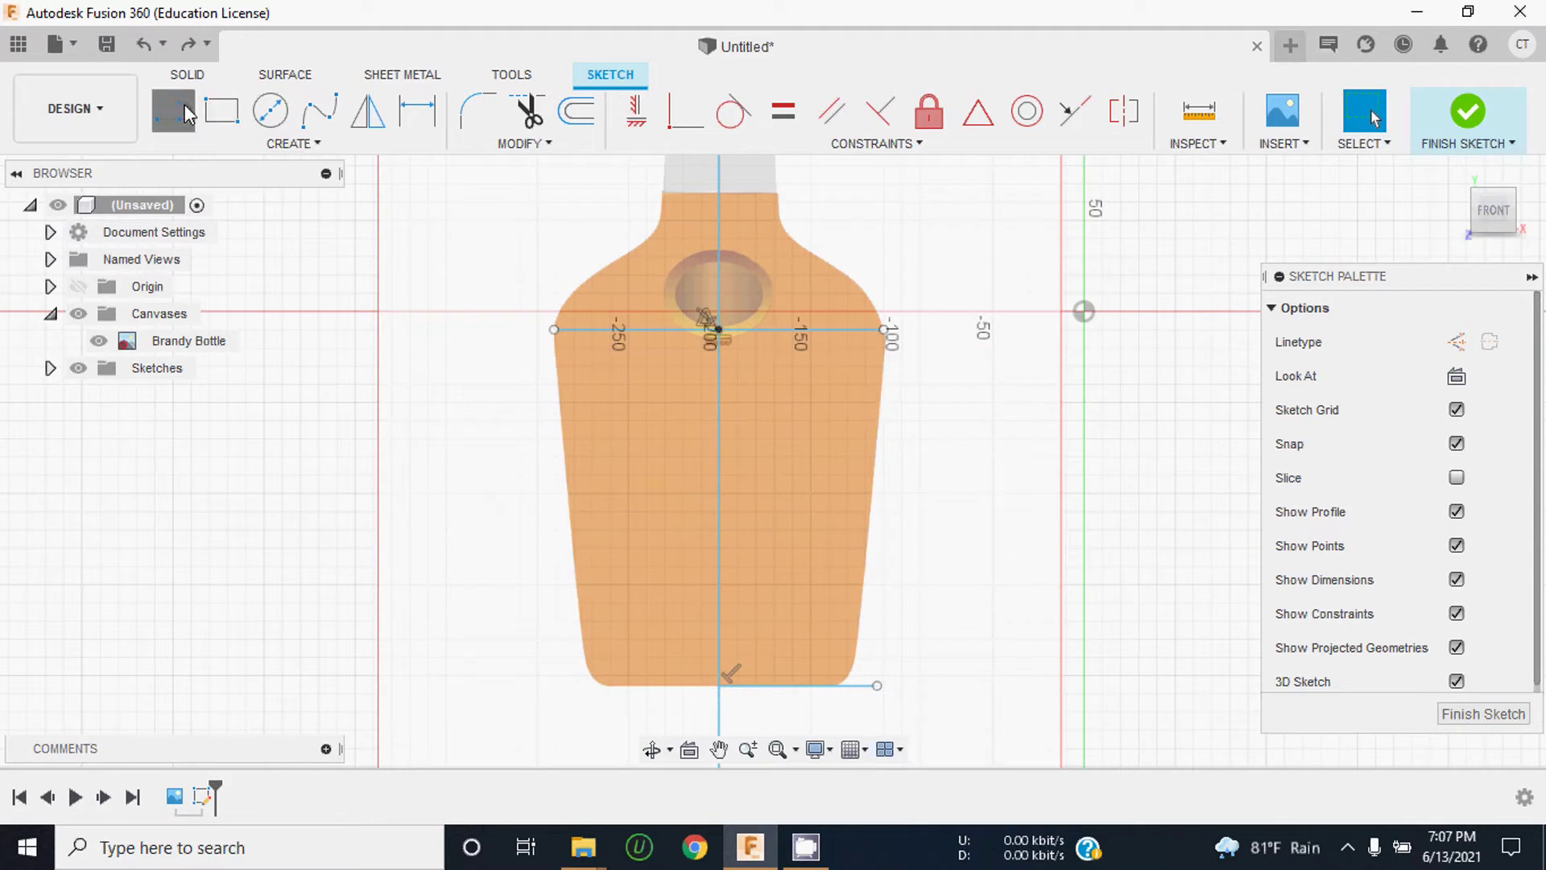
scroll(839, 335, "up", 3)
scroll(922, 348, "up", 3)
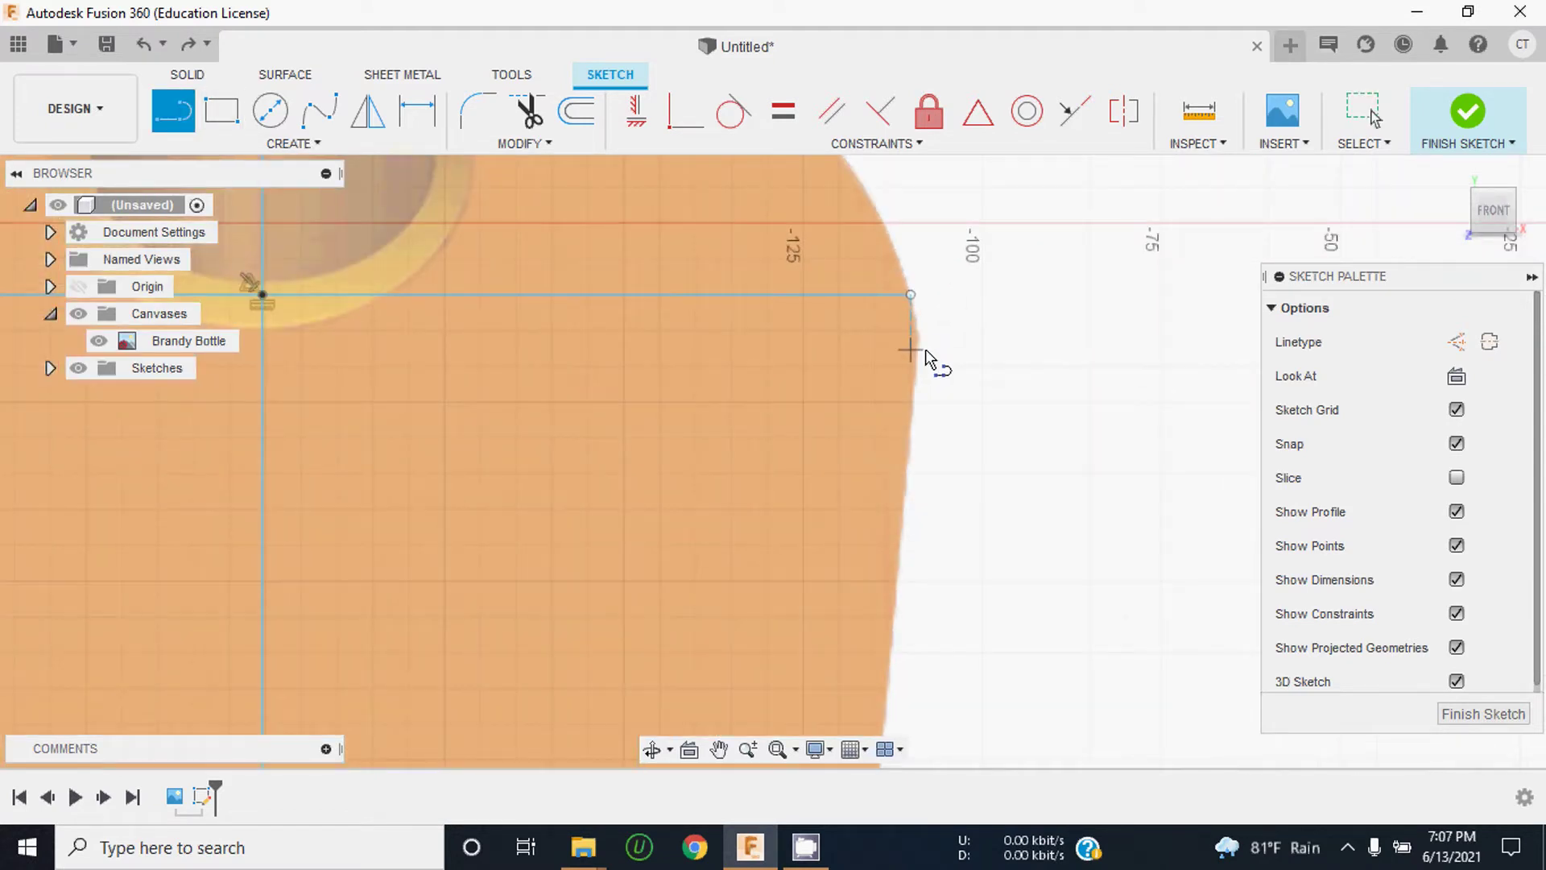
scroll(923, 342, "up", 2)
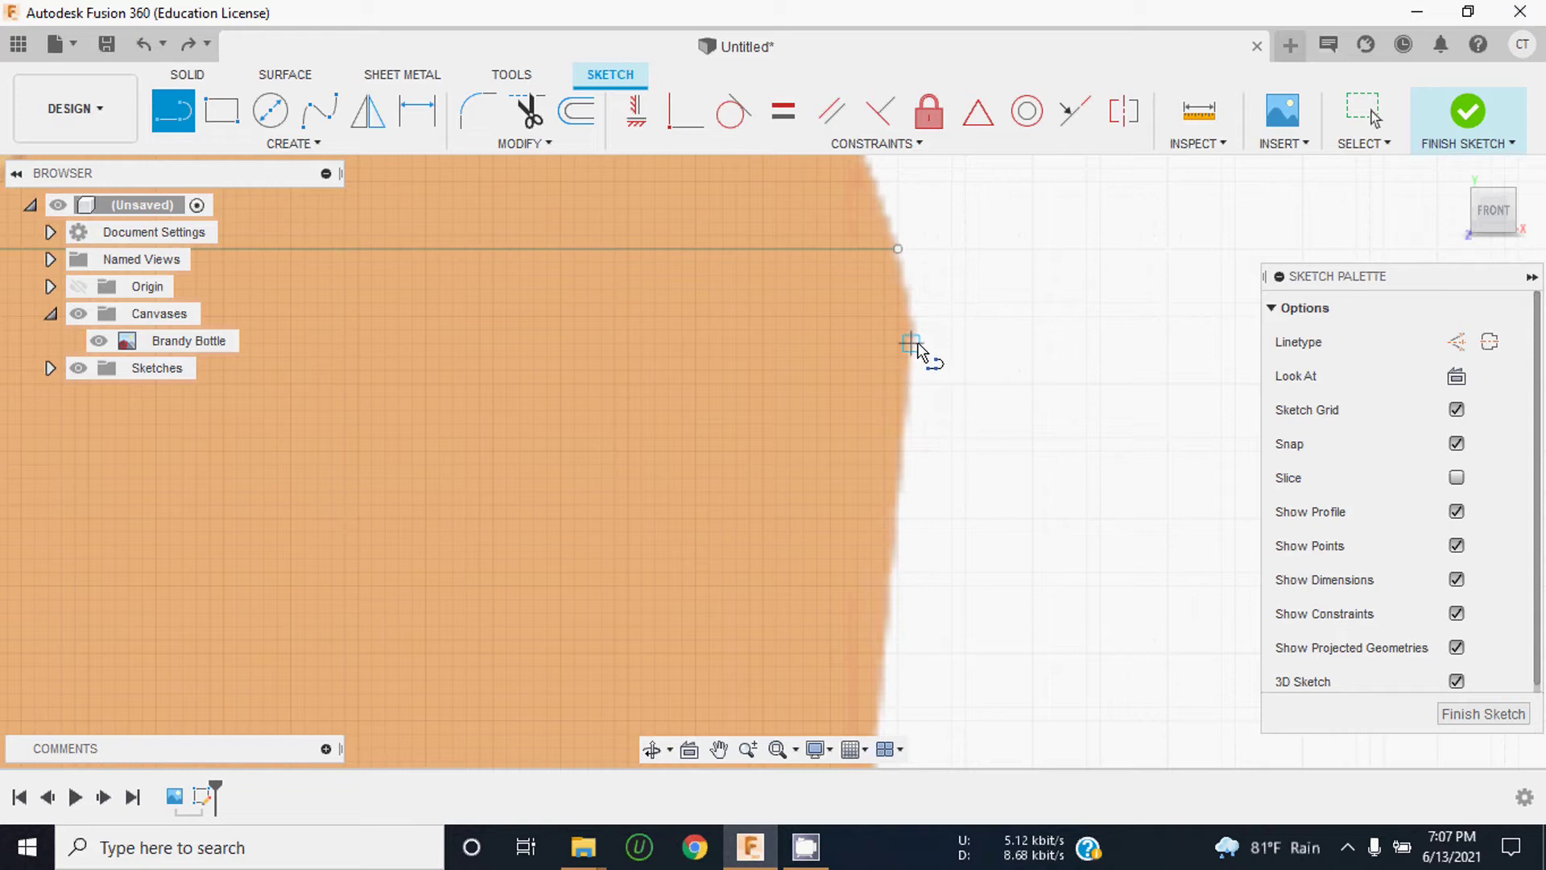
left_click(911, 343)
scroll(913, 354, "down", 2)
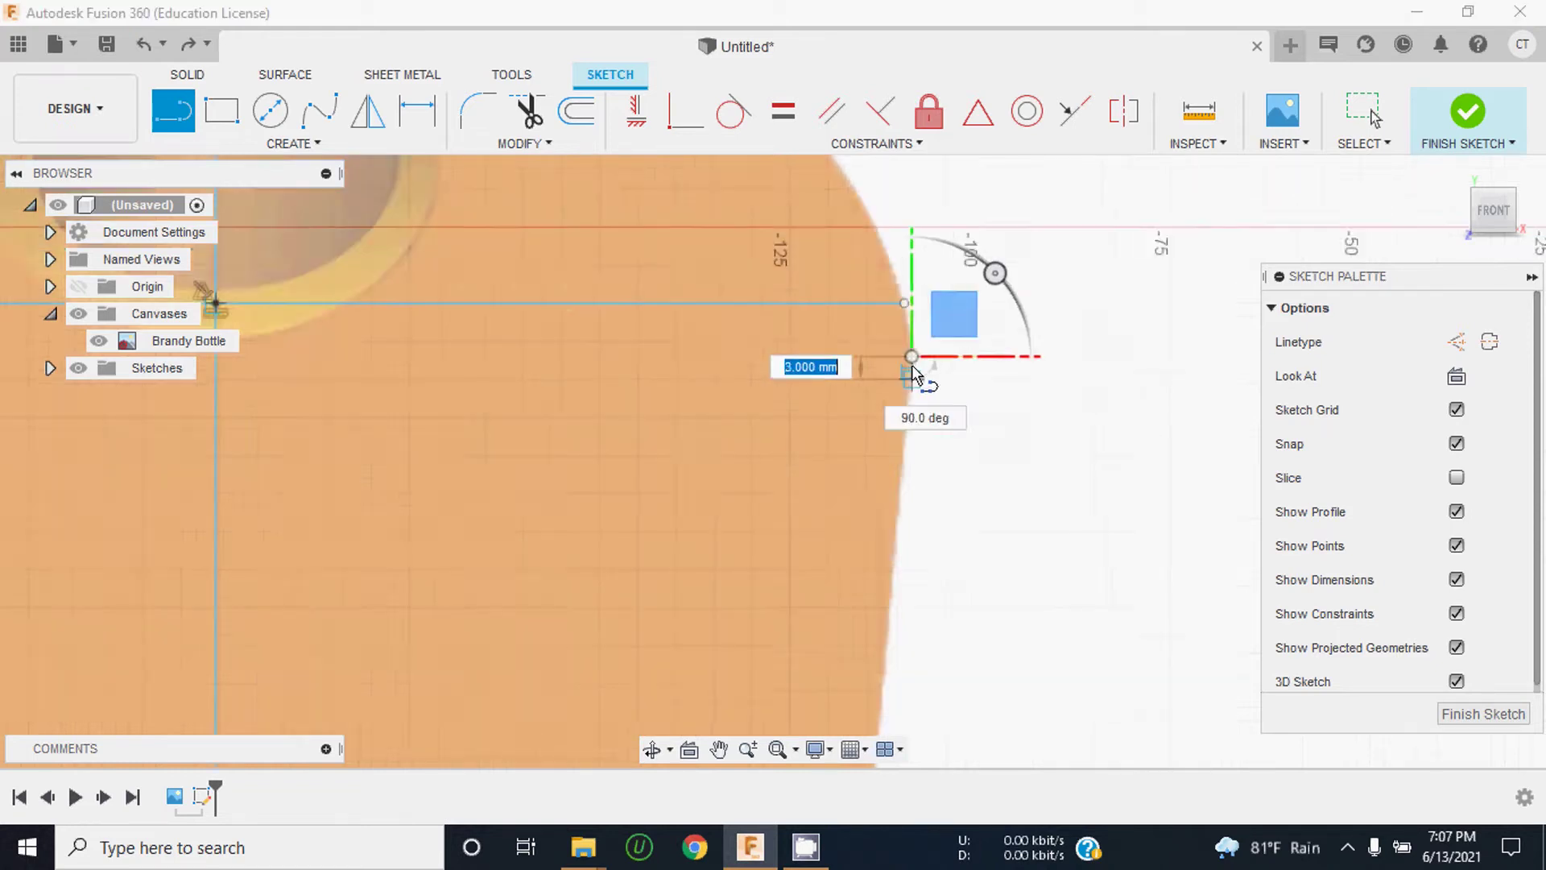
scroll(913, 354, "down", 2)
scroll(910, 363, "down", 2)
scroll(897, 580, "up", 2)
scroll(890, 594, "up", 2)
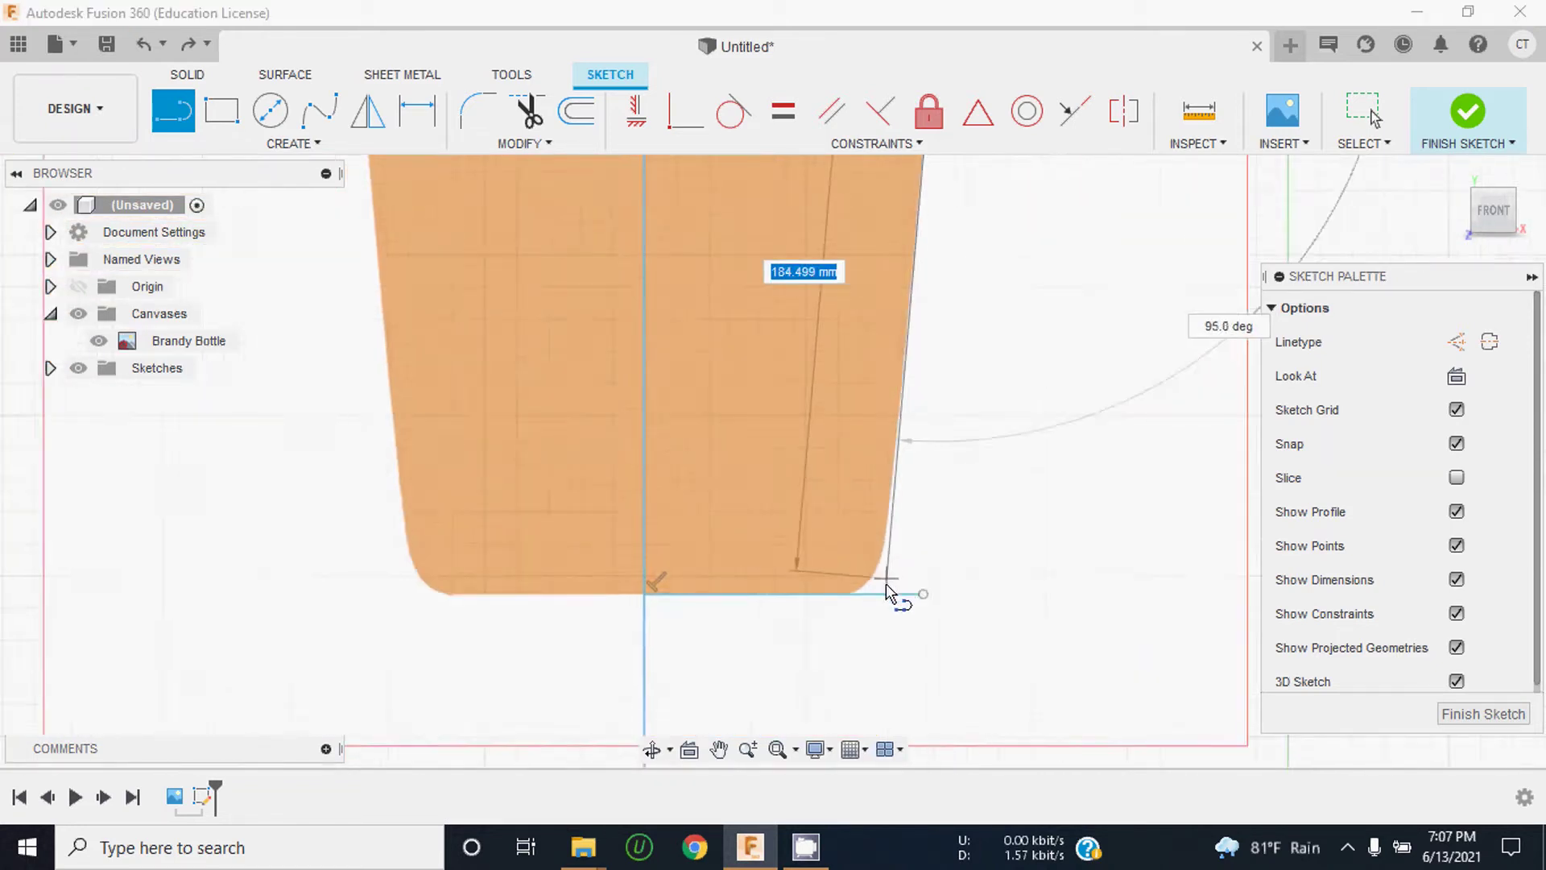
scroll(890, 593, "up", 2)
scroll(877, 600, "up", 1)
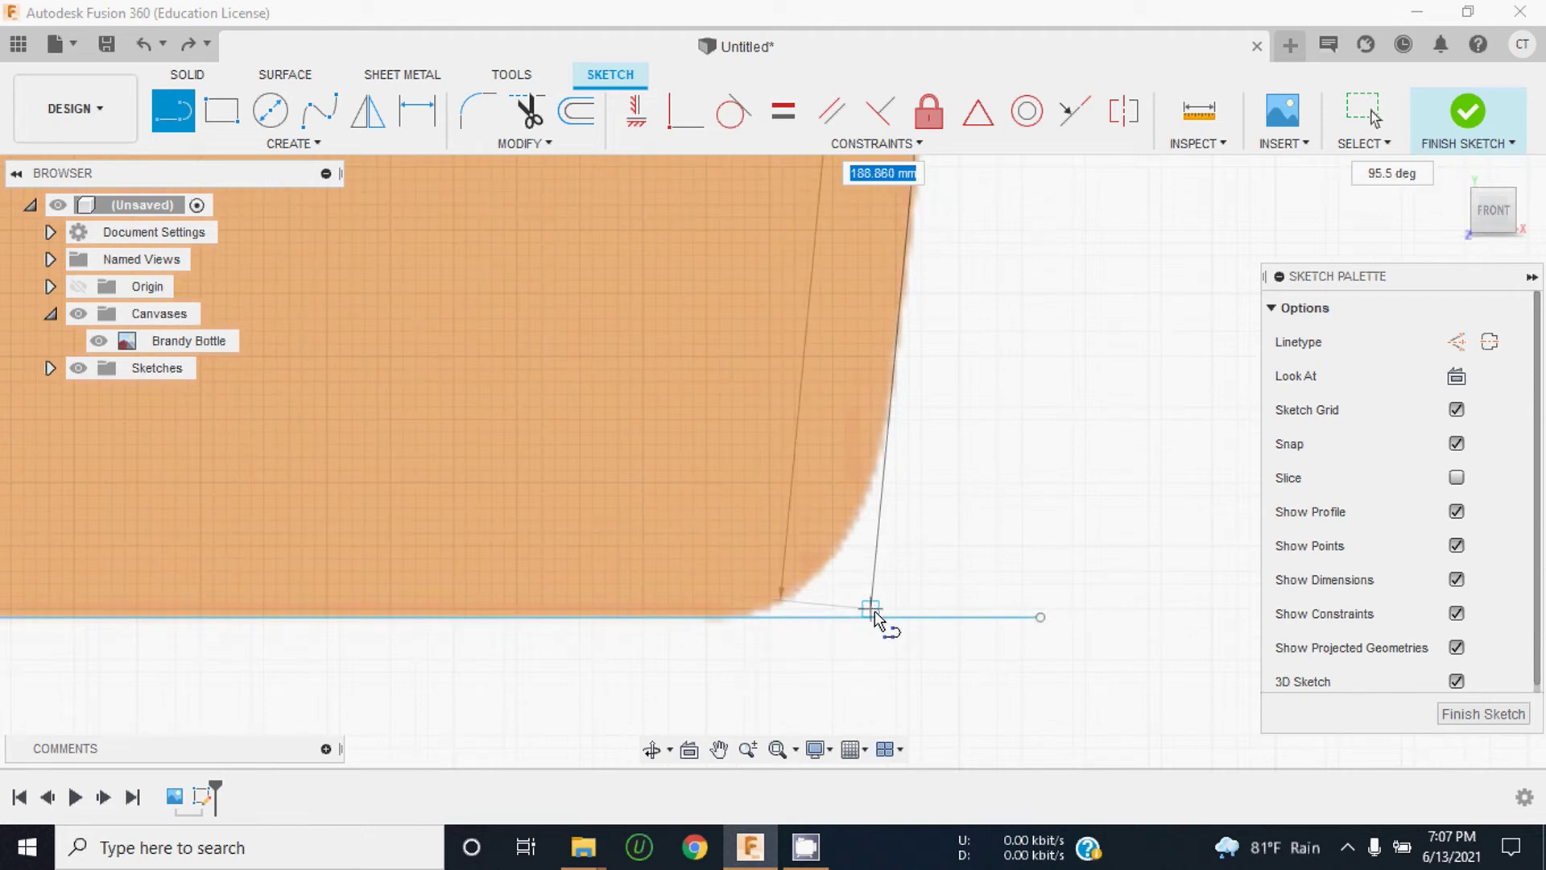
left_click(875, 614)
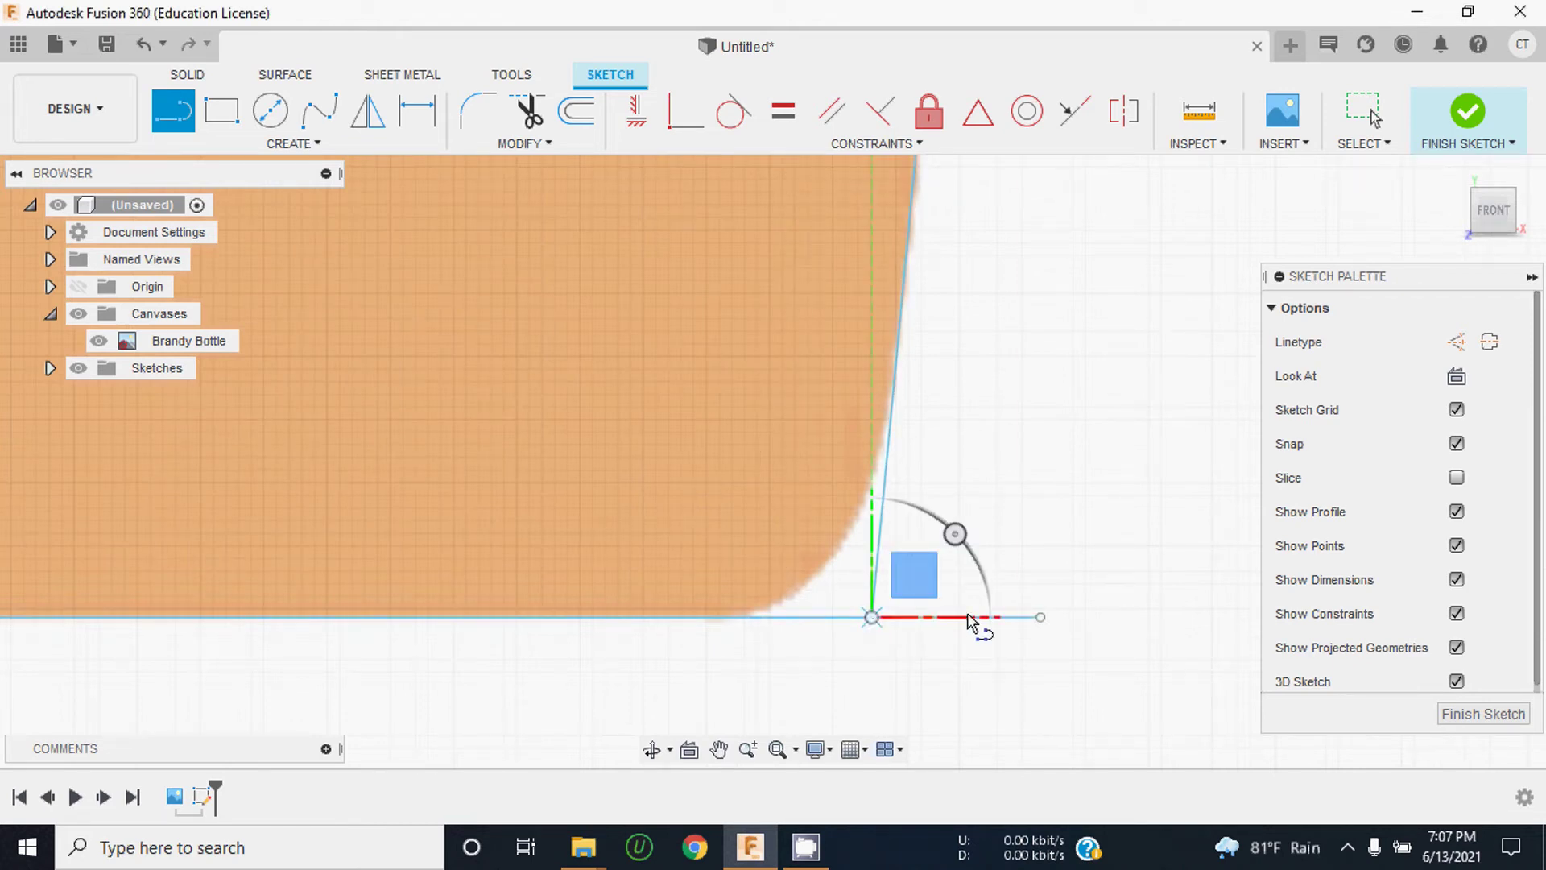
scroll(972, 620, "down", 2)
scroll(974, 564, "down", 2)
key("Escape")
scroll(819, 604, "down", 2)
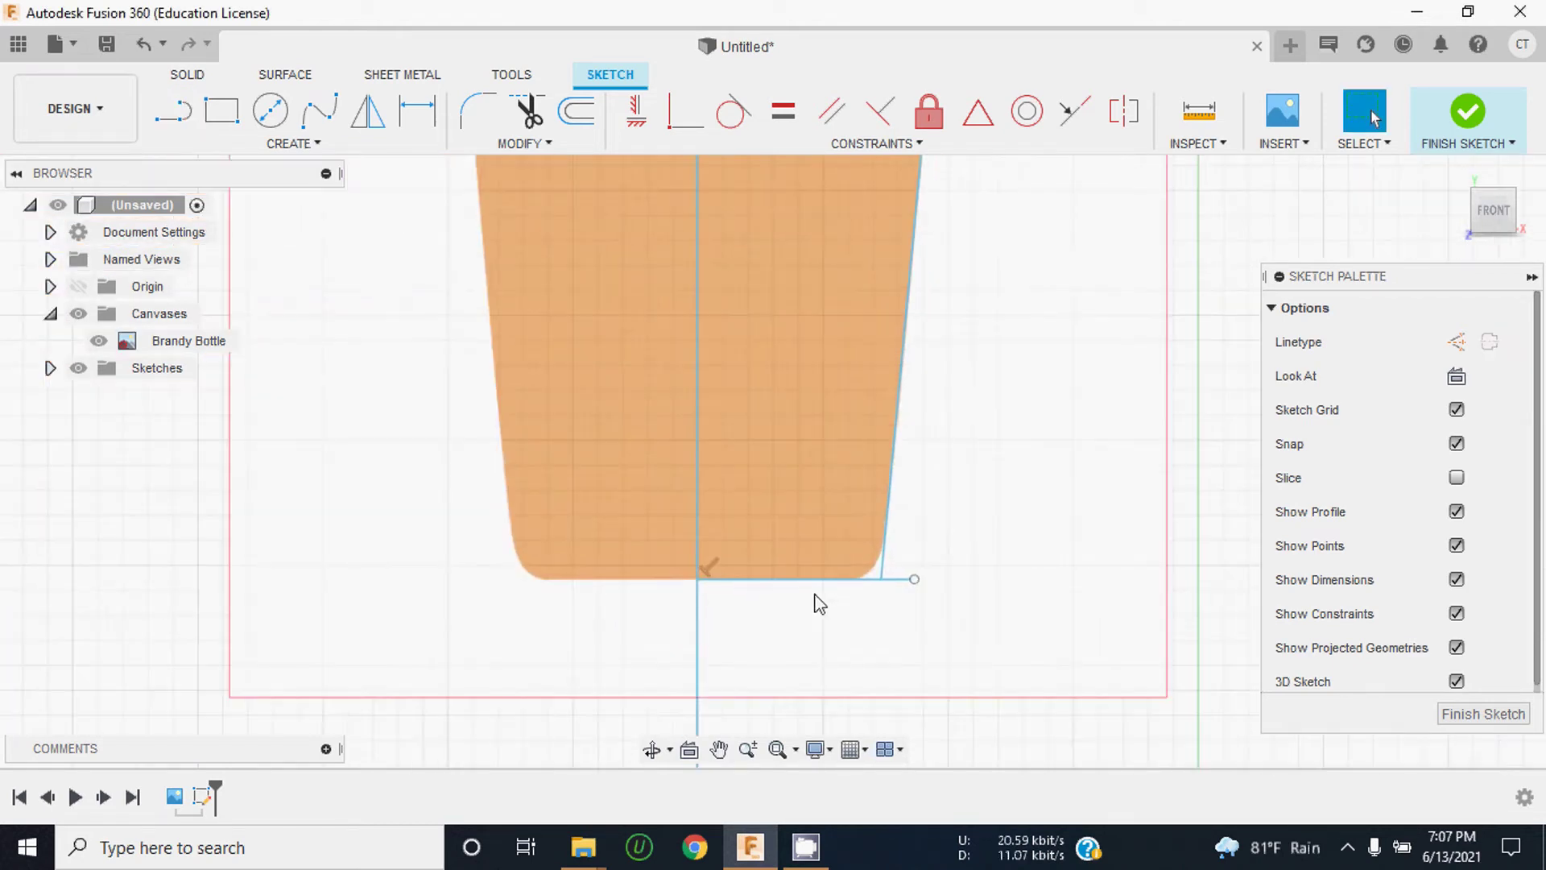
scroll(932, 397, "down", 2)
scroll(887, 407, "up", 1)
scroll(825, 442, "up", 3)
scroll(851, 438, "up", 1)
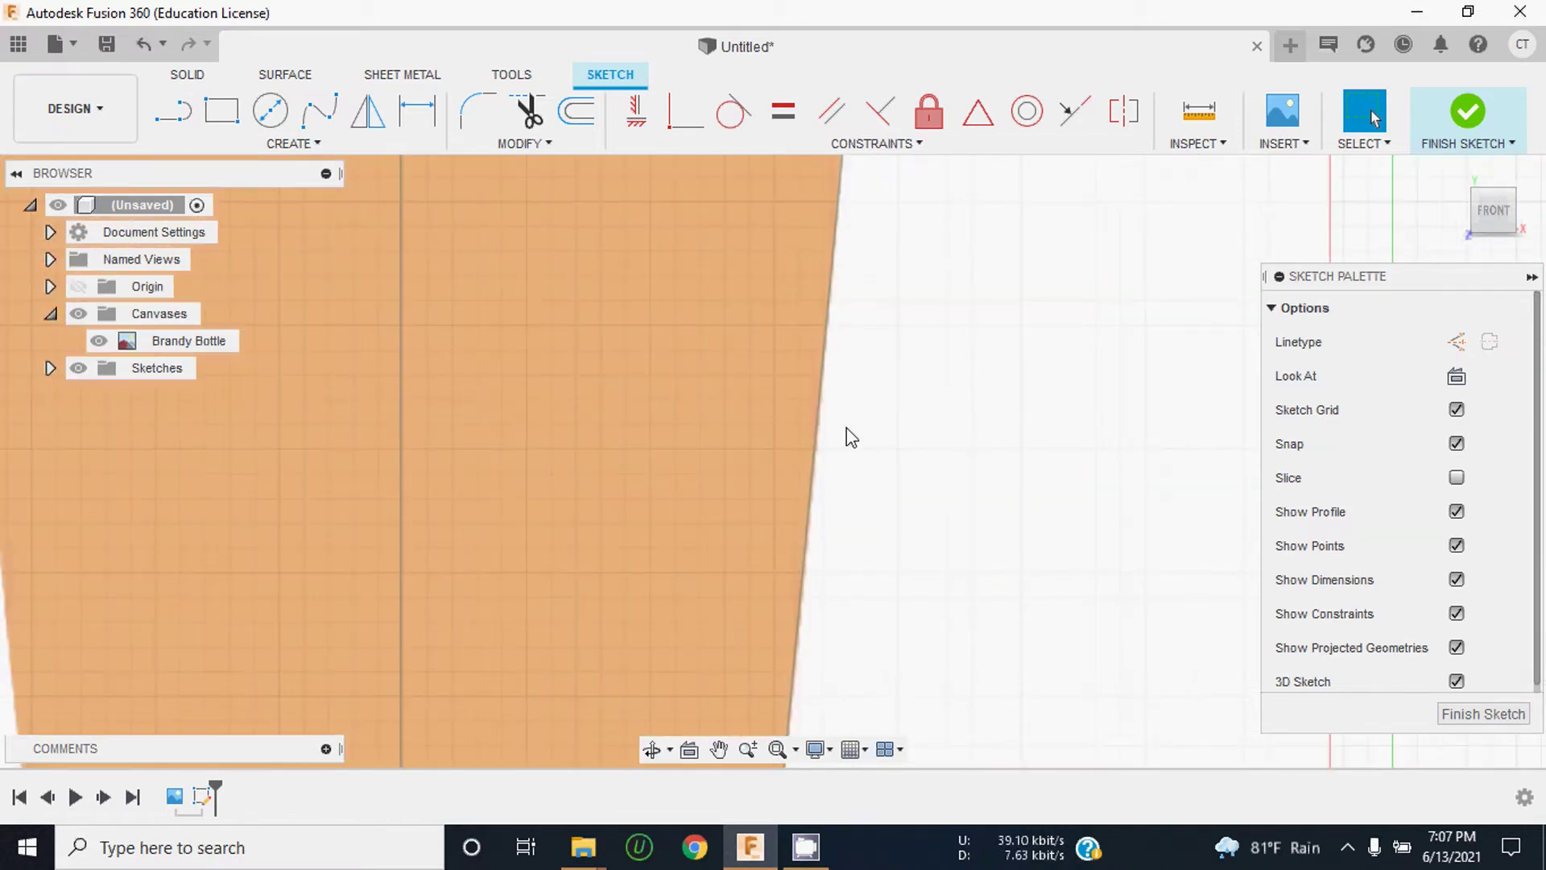
scroll(851, 437, "down", 4)
scroll(842, 564, "up", 2)
scroll(829, 578, "up", 2)
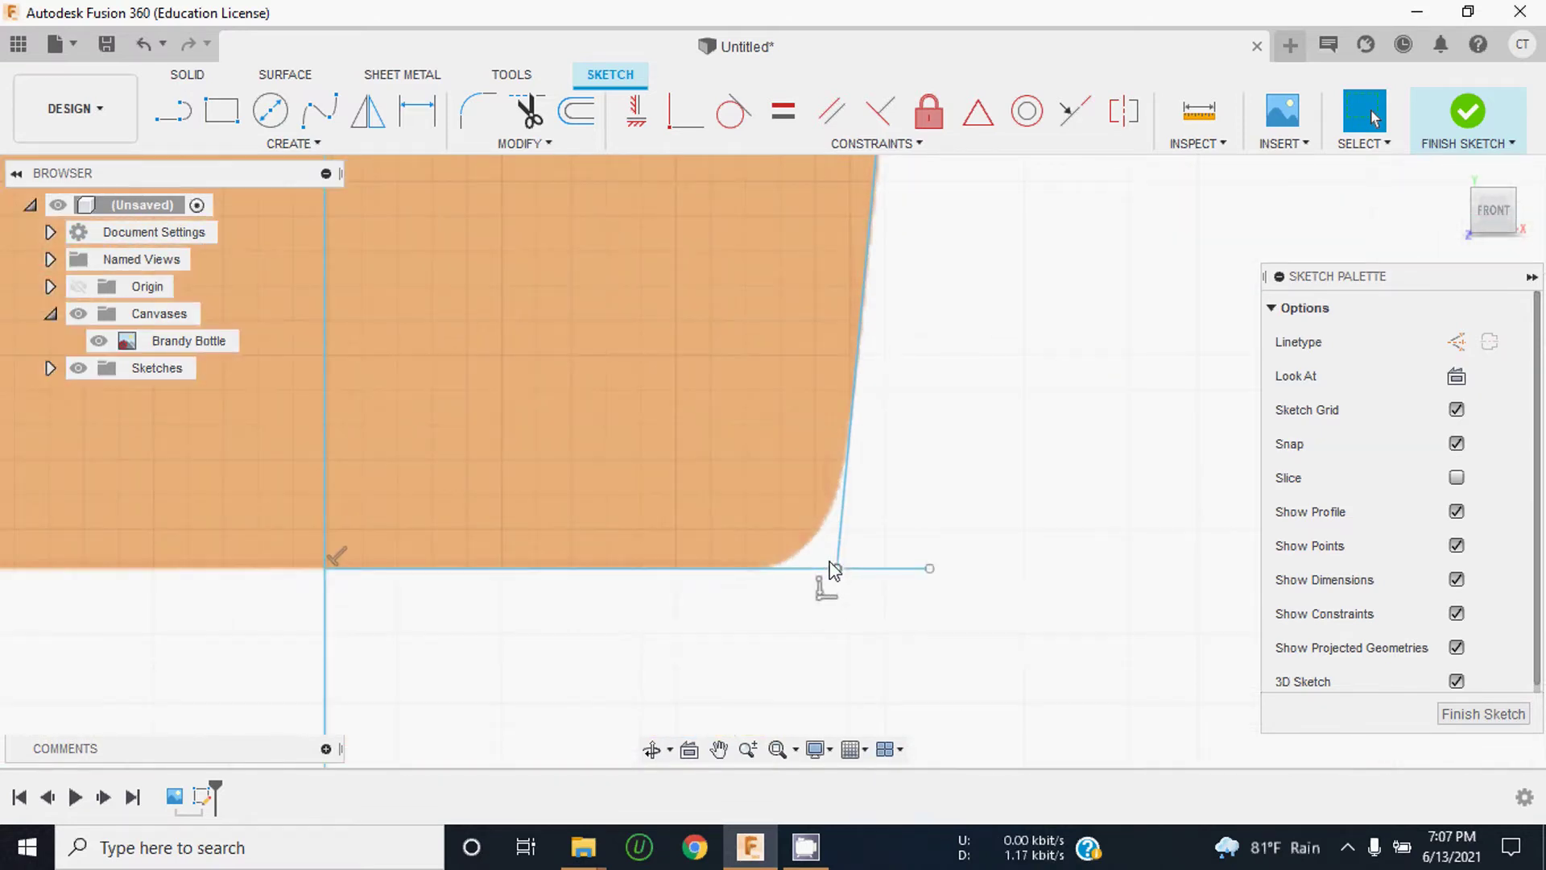
Step: Trim the base line's overhanging right end and fillet the side-to-base corner at 16.50 mm
left_click(528, 111)
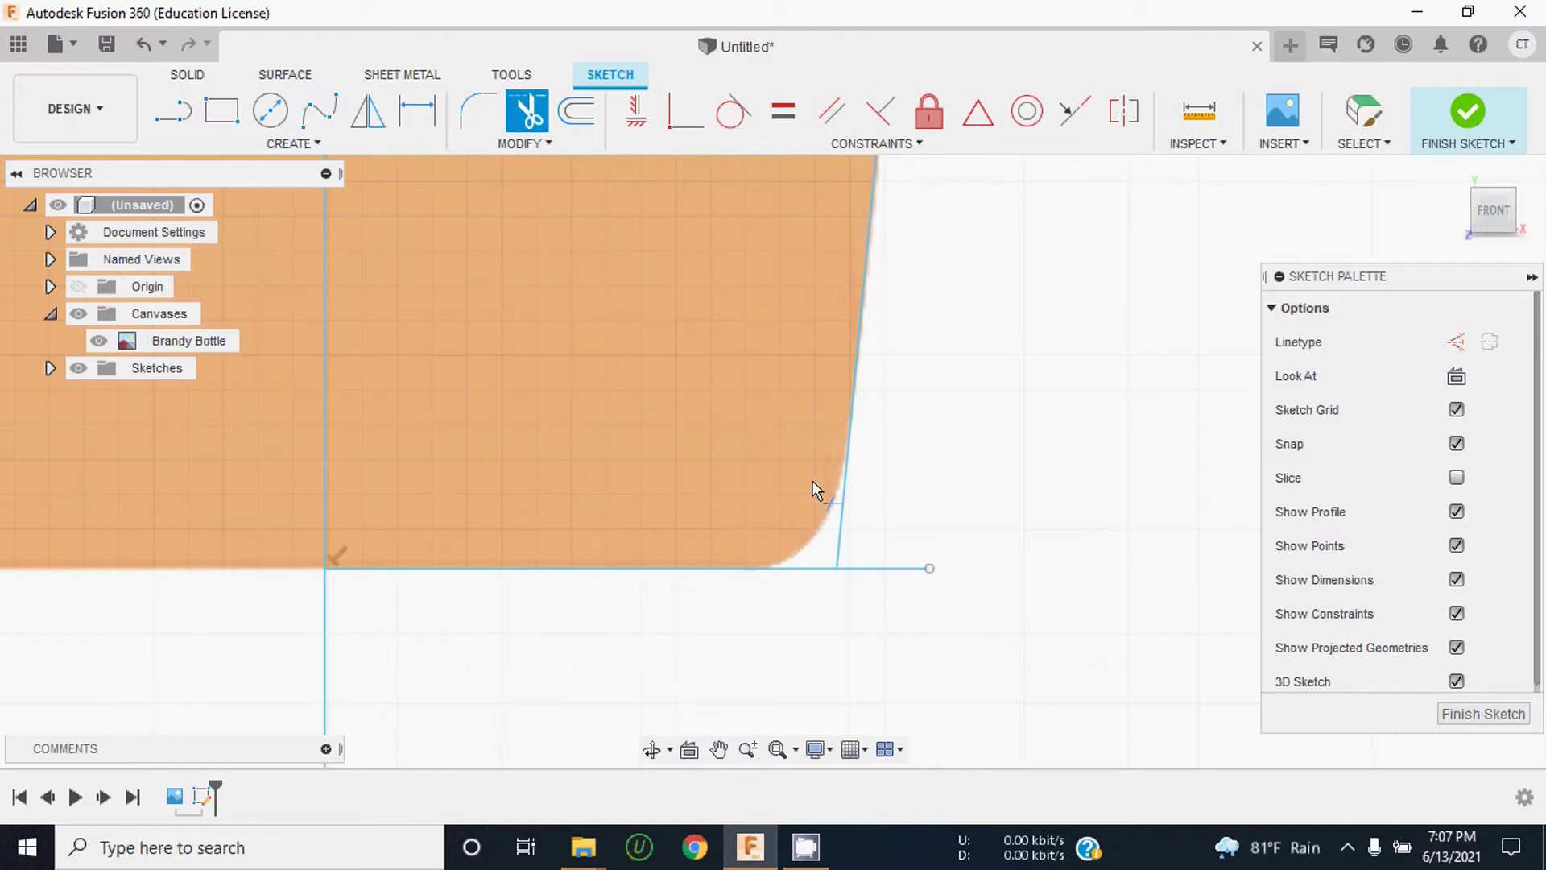
left_click(889, 569)
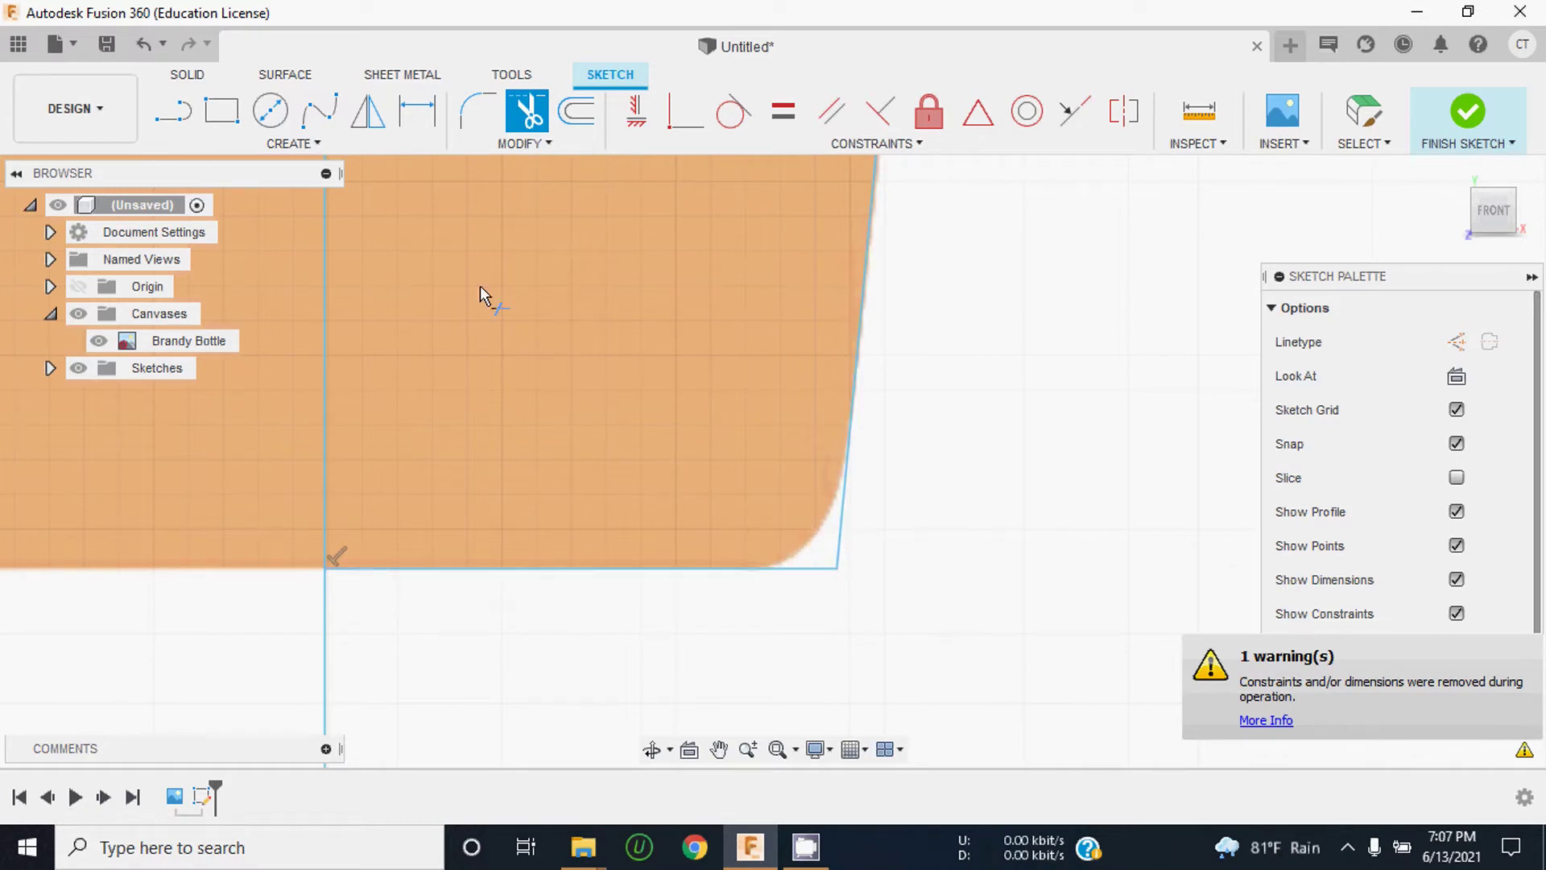
left_click(480, 114)
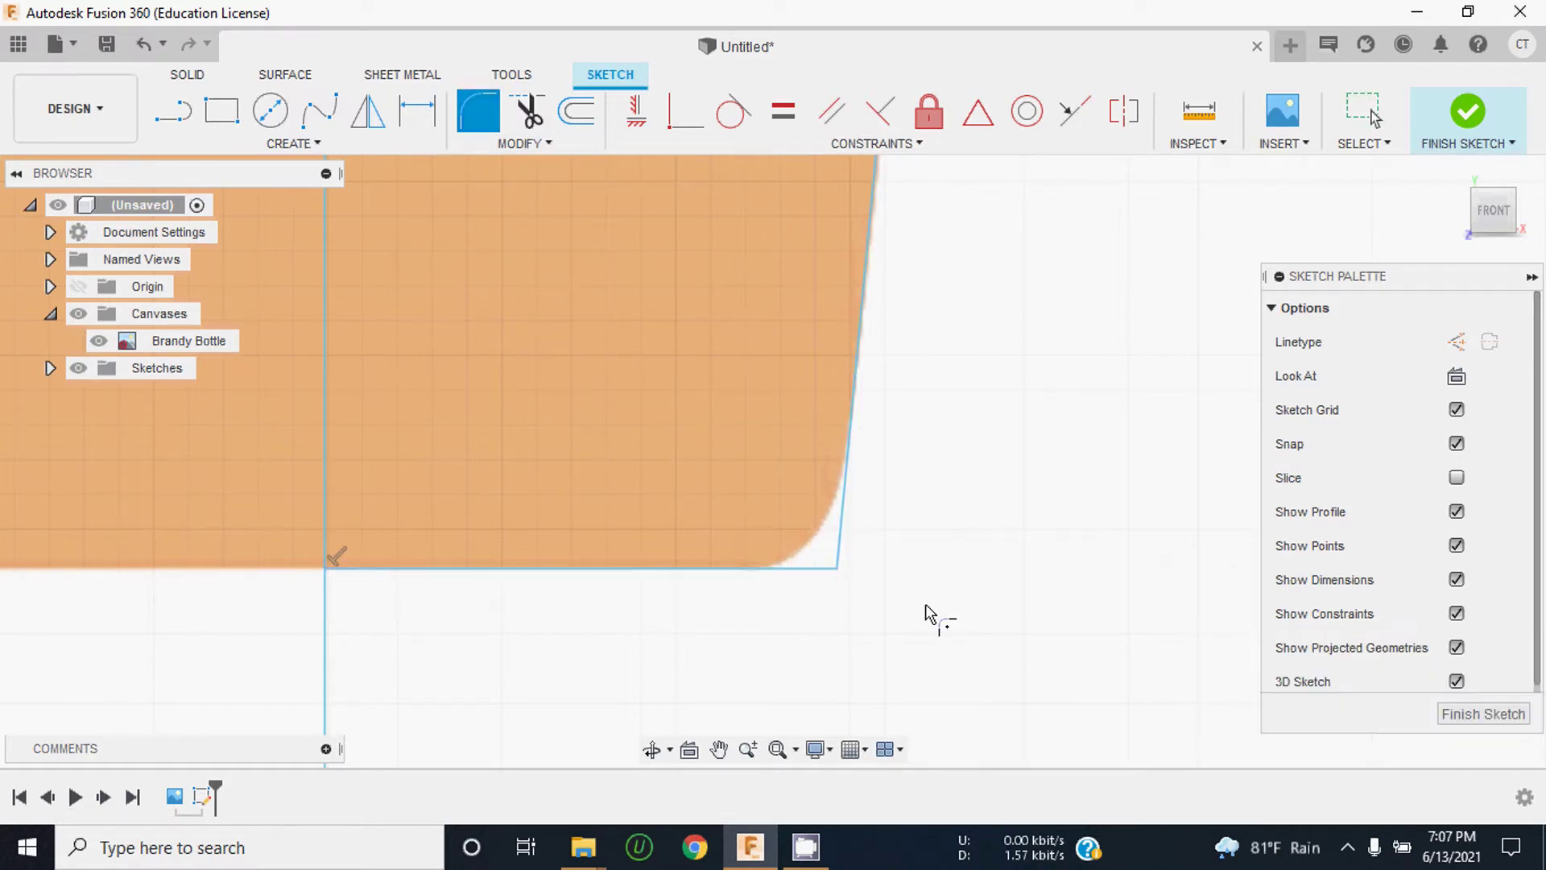
scroll(794, 580, "up", 2)
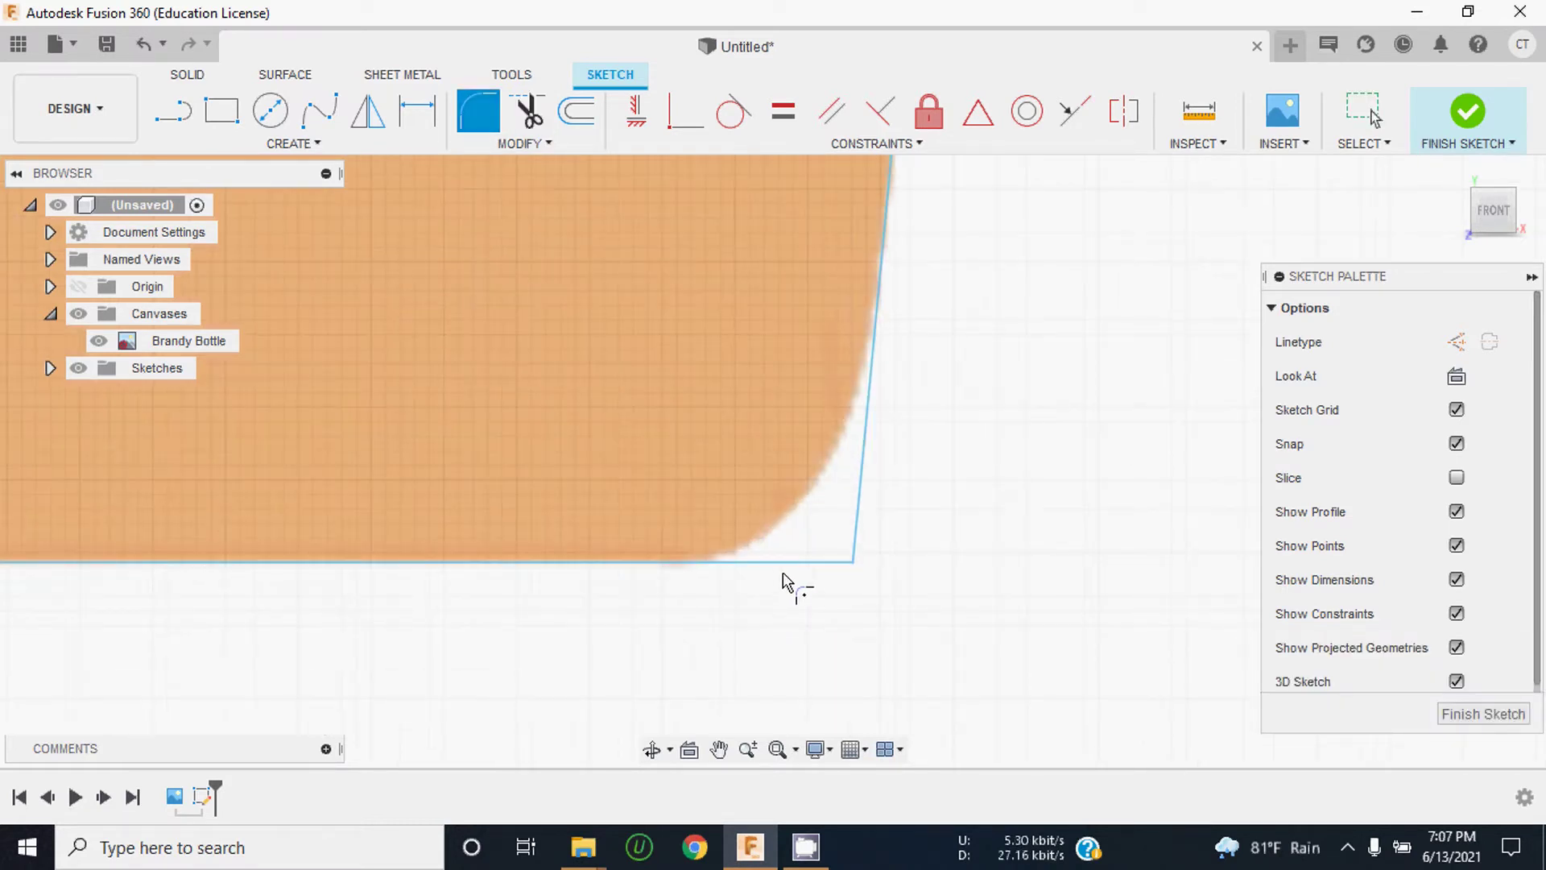
left_click(859, 528)
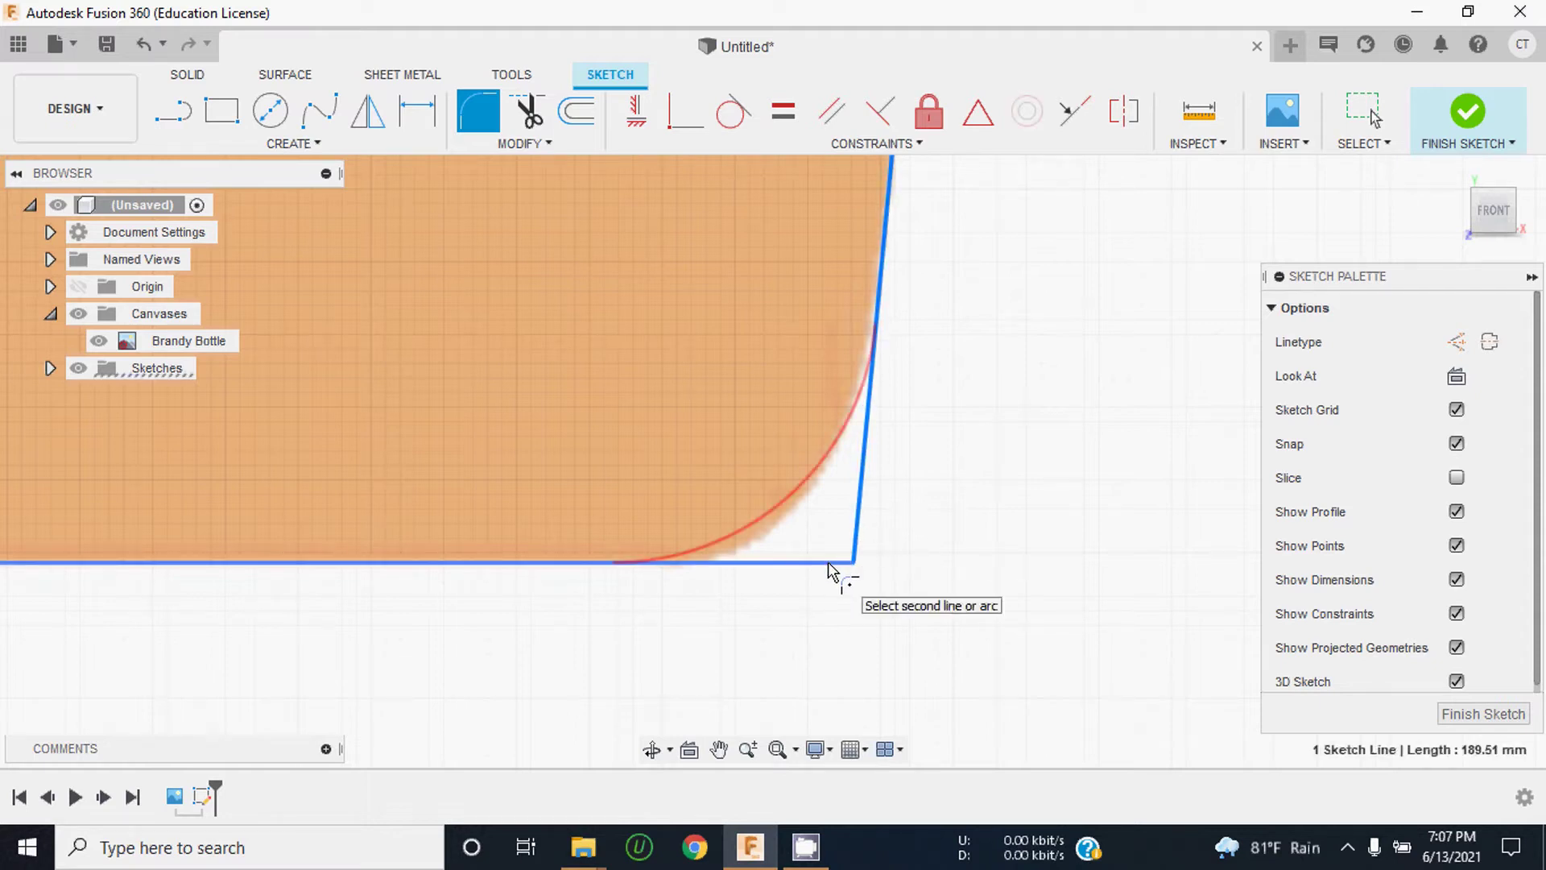
left_click(830, 562)
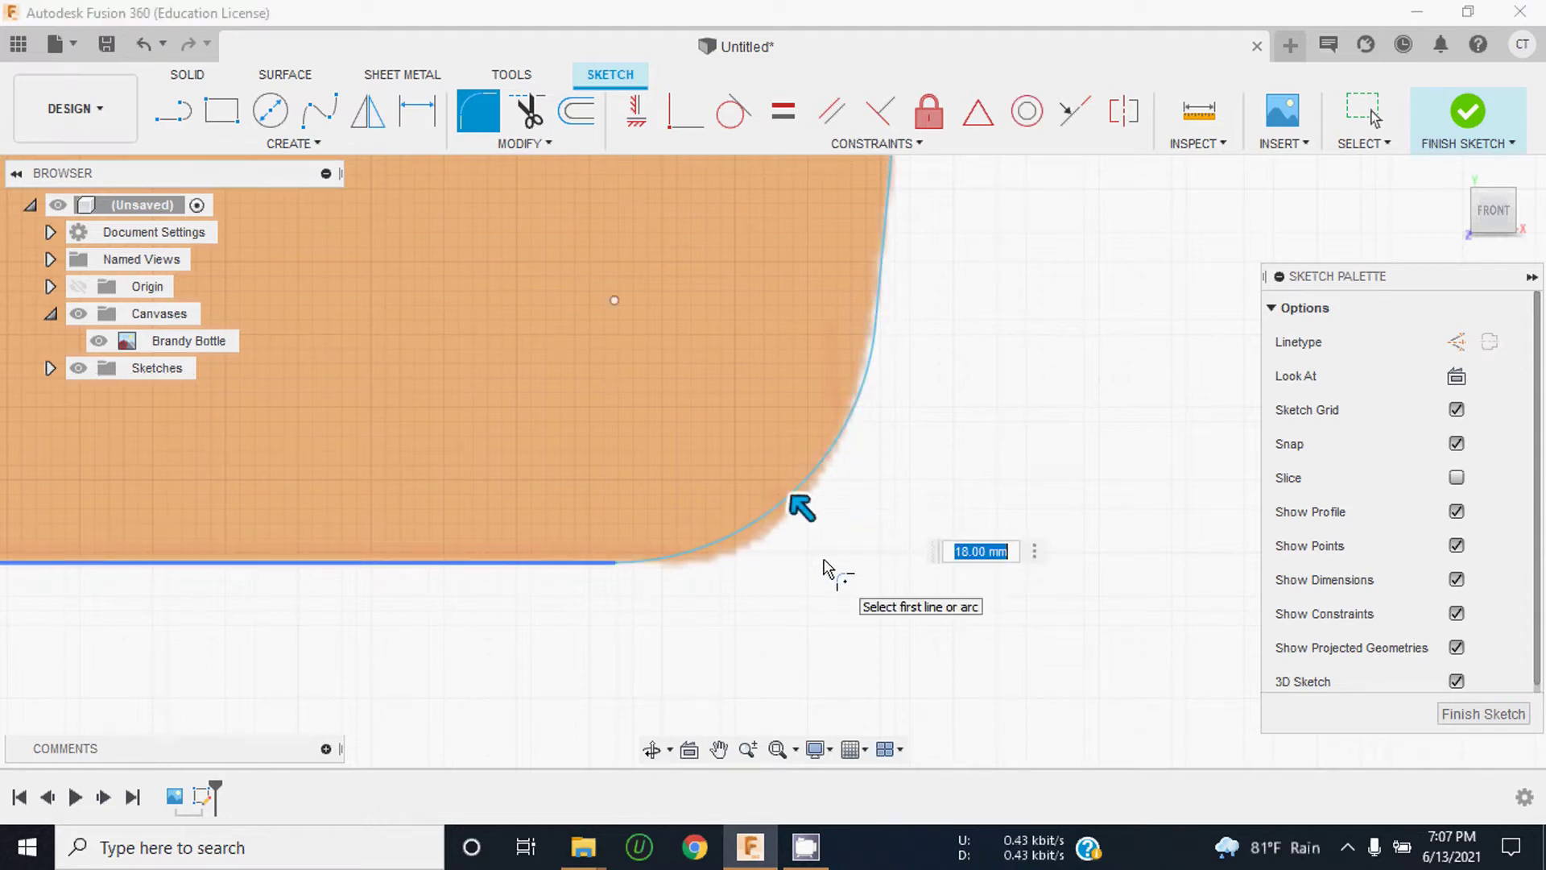
left_click_drag(801, 516, 810, 521)
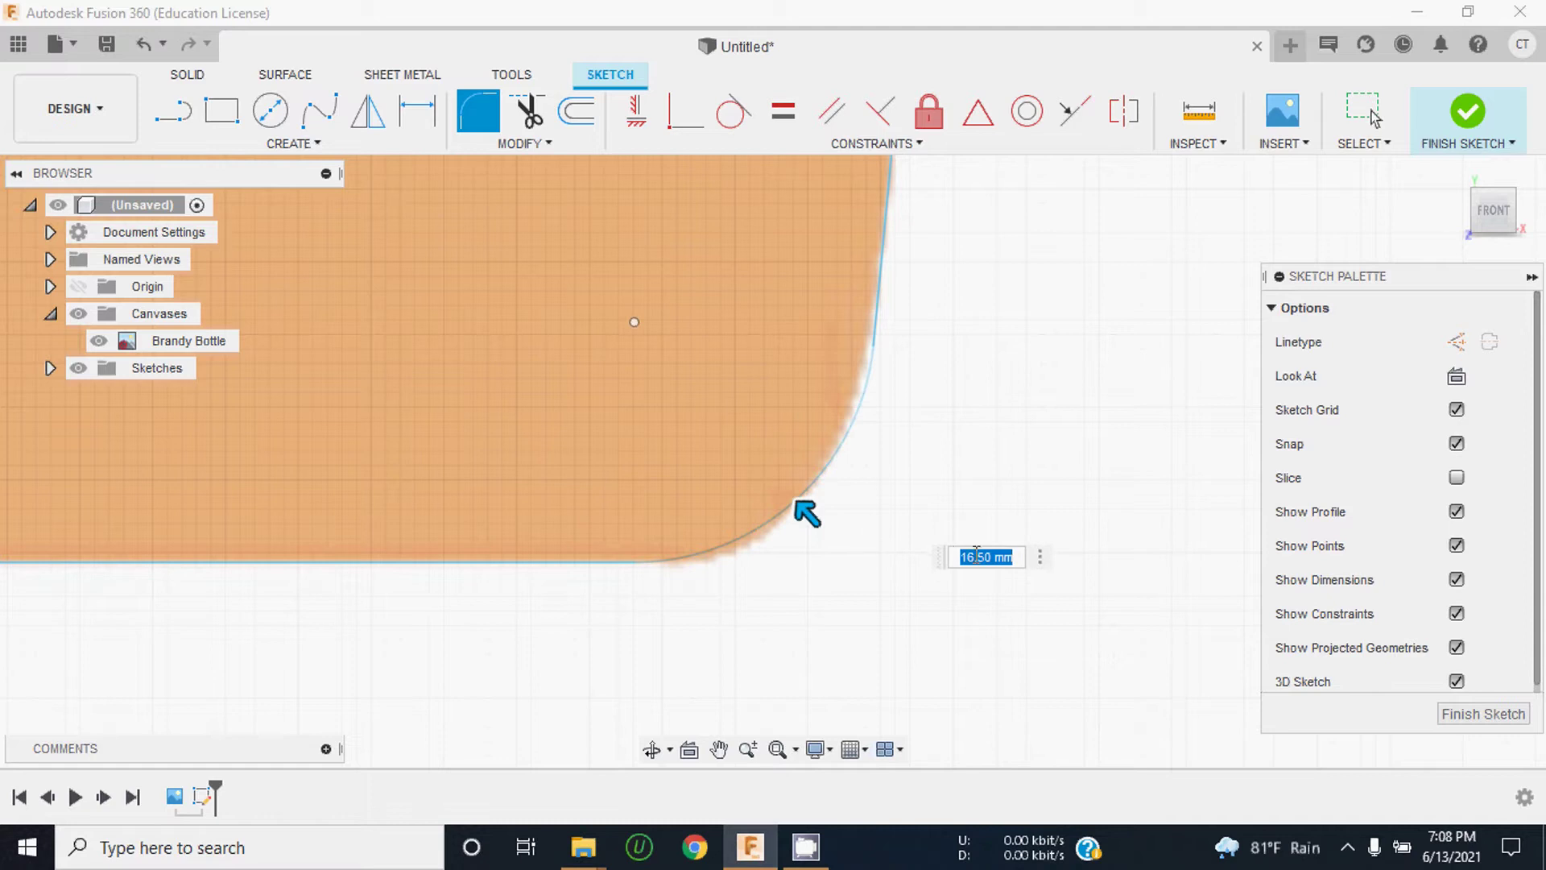
key("Return")
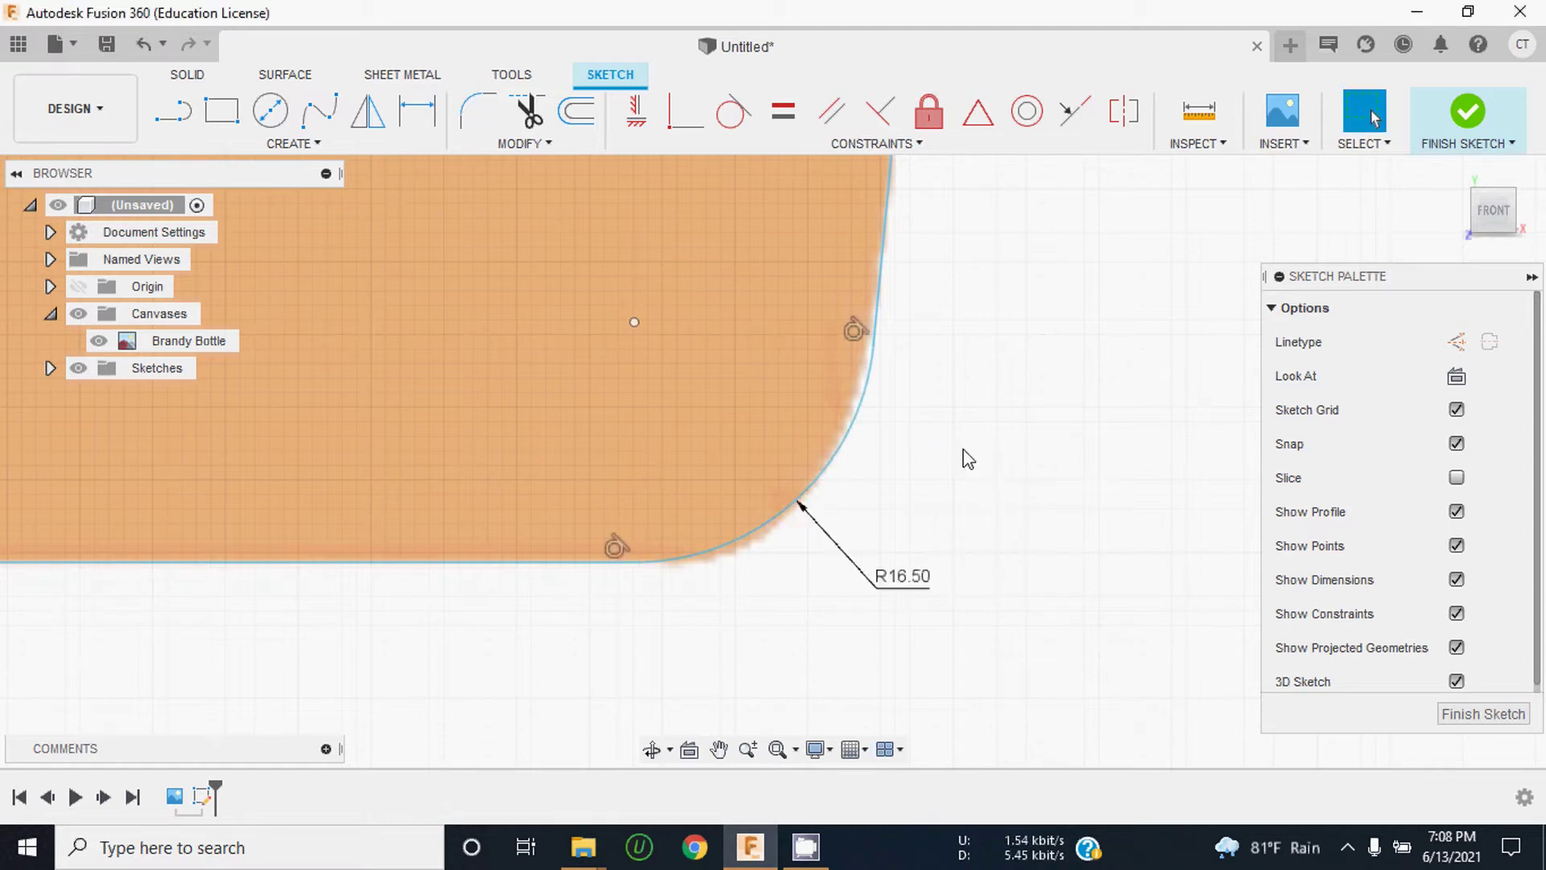
scroll(975, 539, "down", 3)
scroll(977, 548, "down", 3)
scroll(975, 543, "down", 3)
scroll(970, 542, "down", 2)
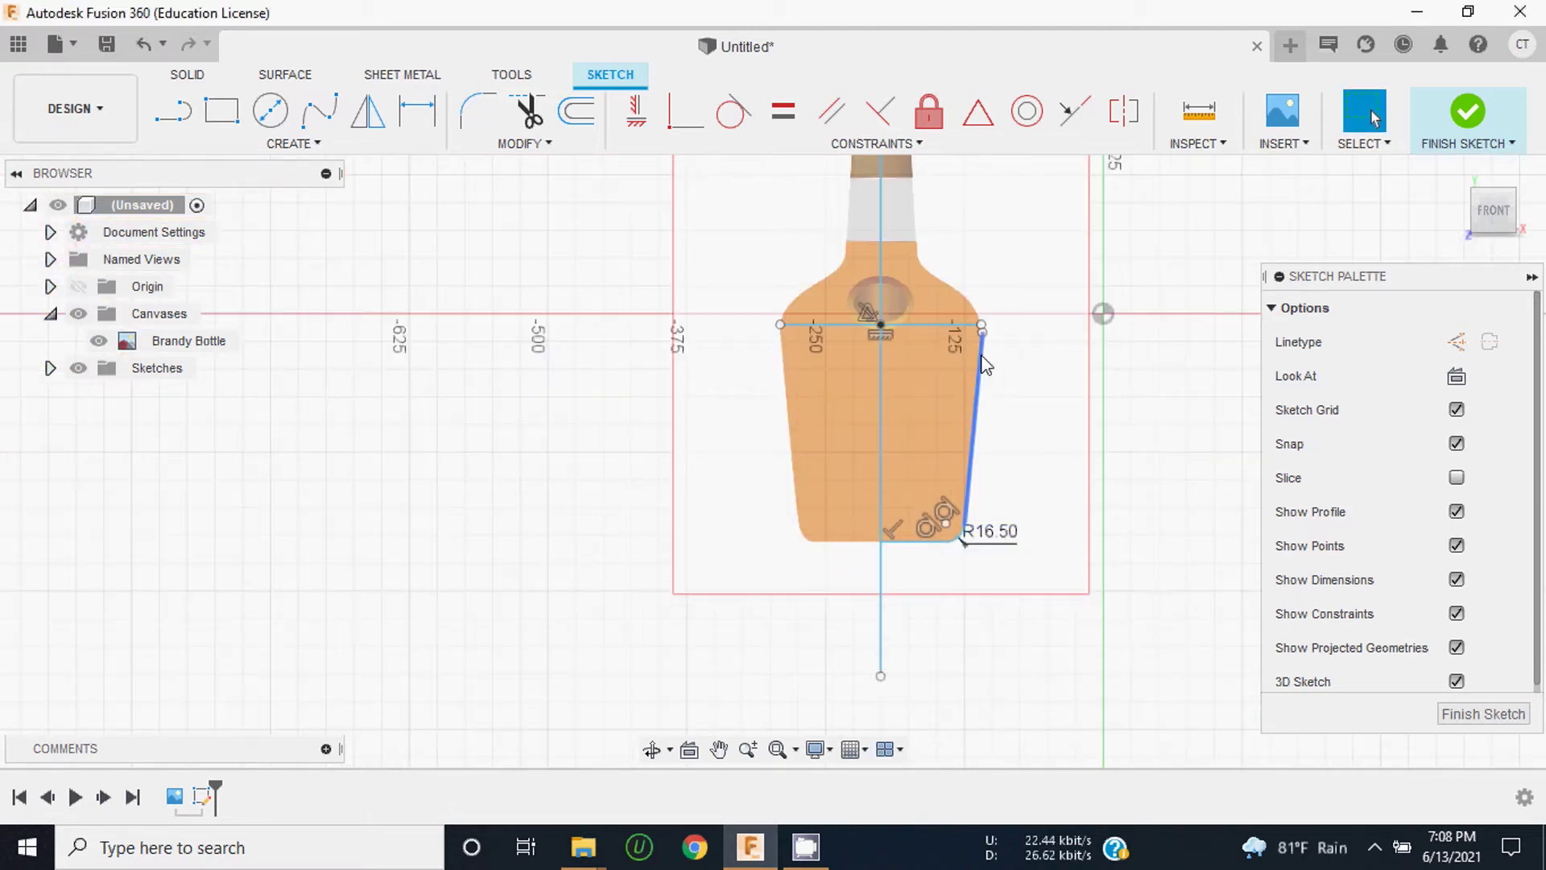
scroll(996, 304, "up", 5)
scroll(926, 516, "down", 4)
scroll(939, 452, "up", 3)
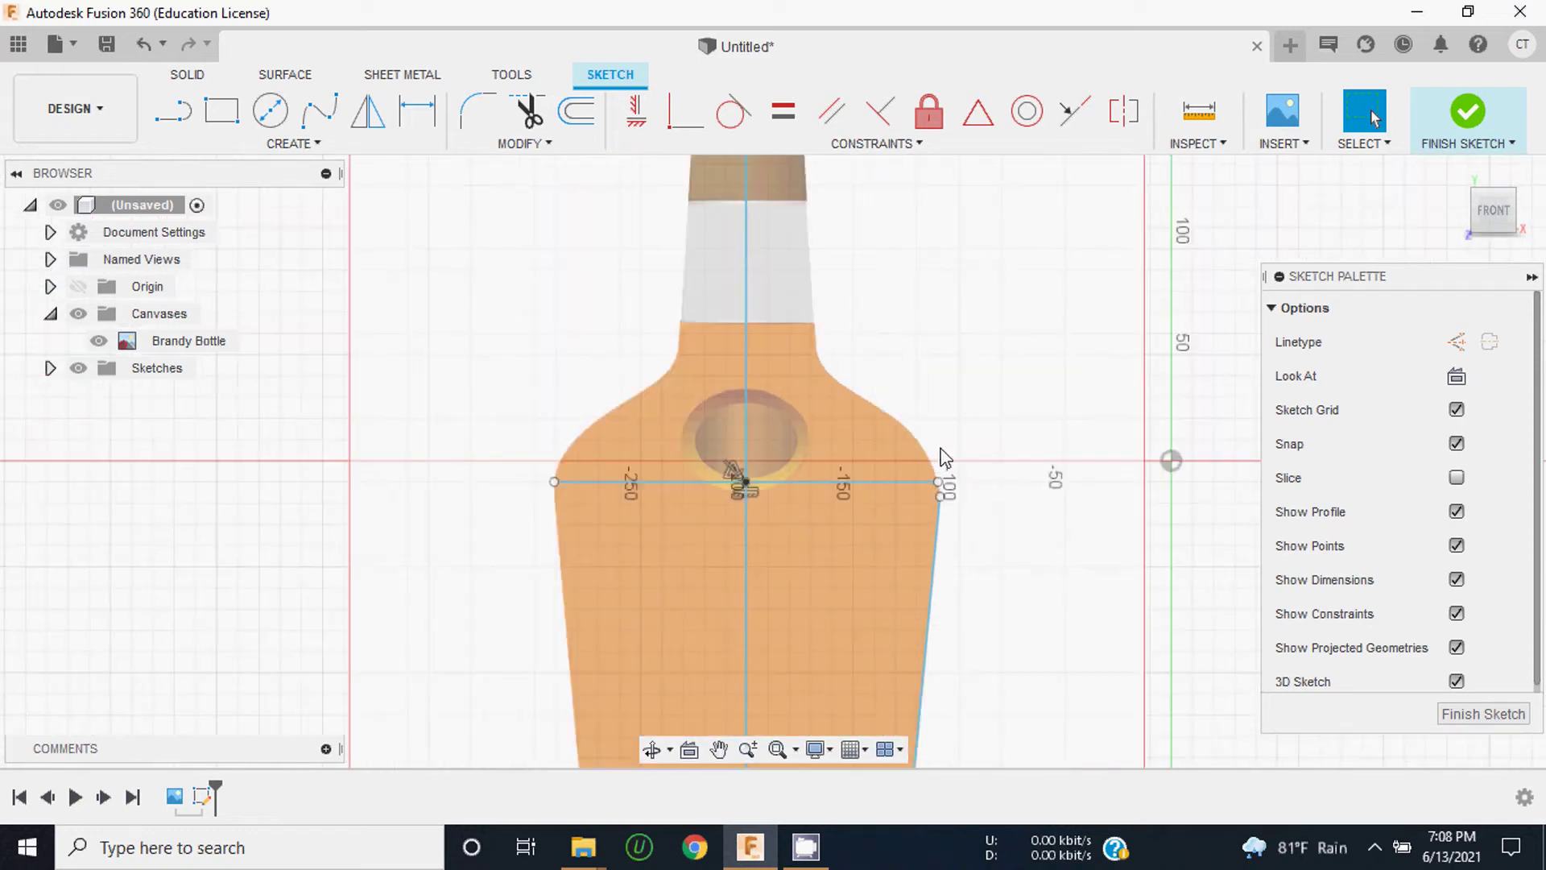
scroll(946, 526, "up", 2)
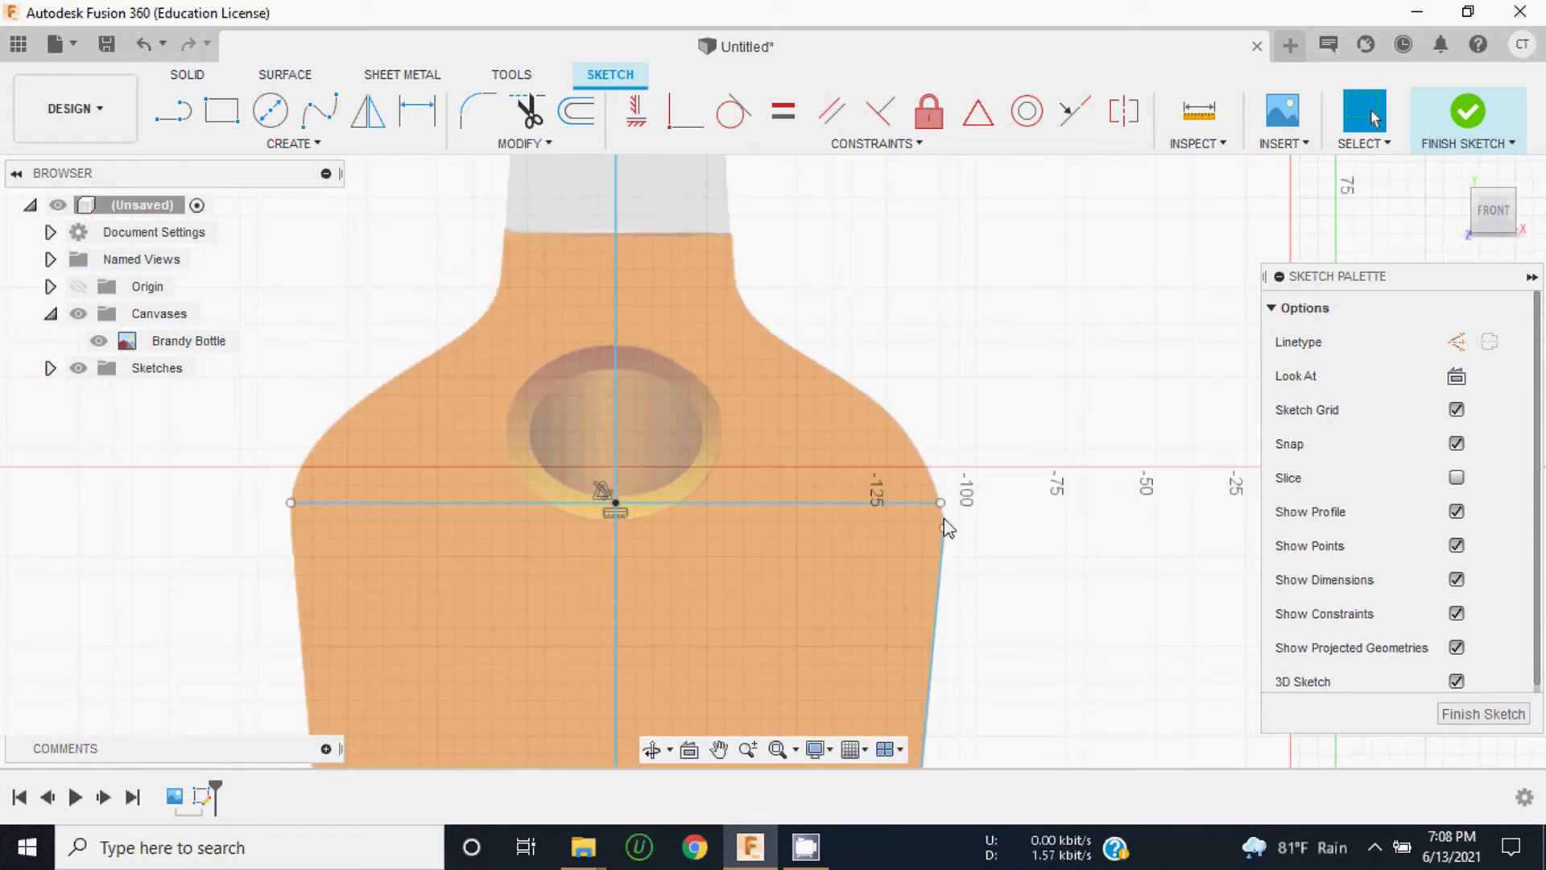
left_click(321, 115)
scroll(939, 494, "up", 2)
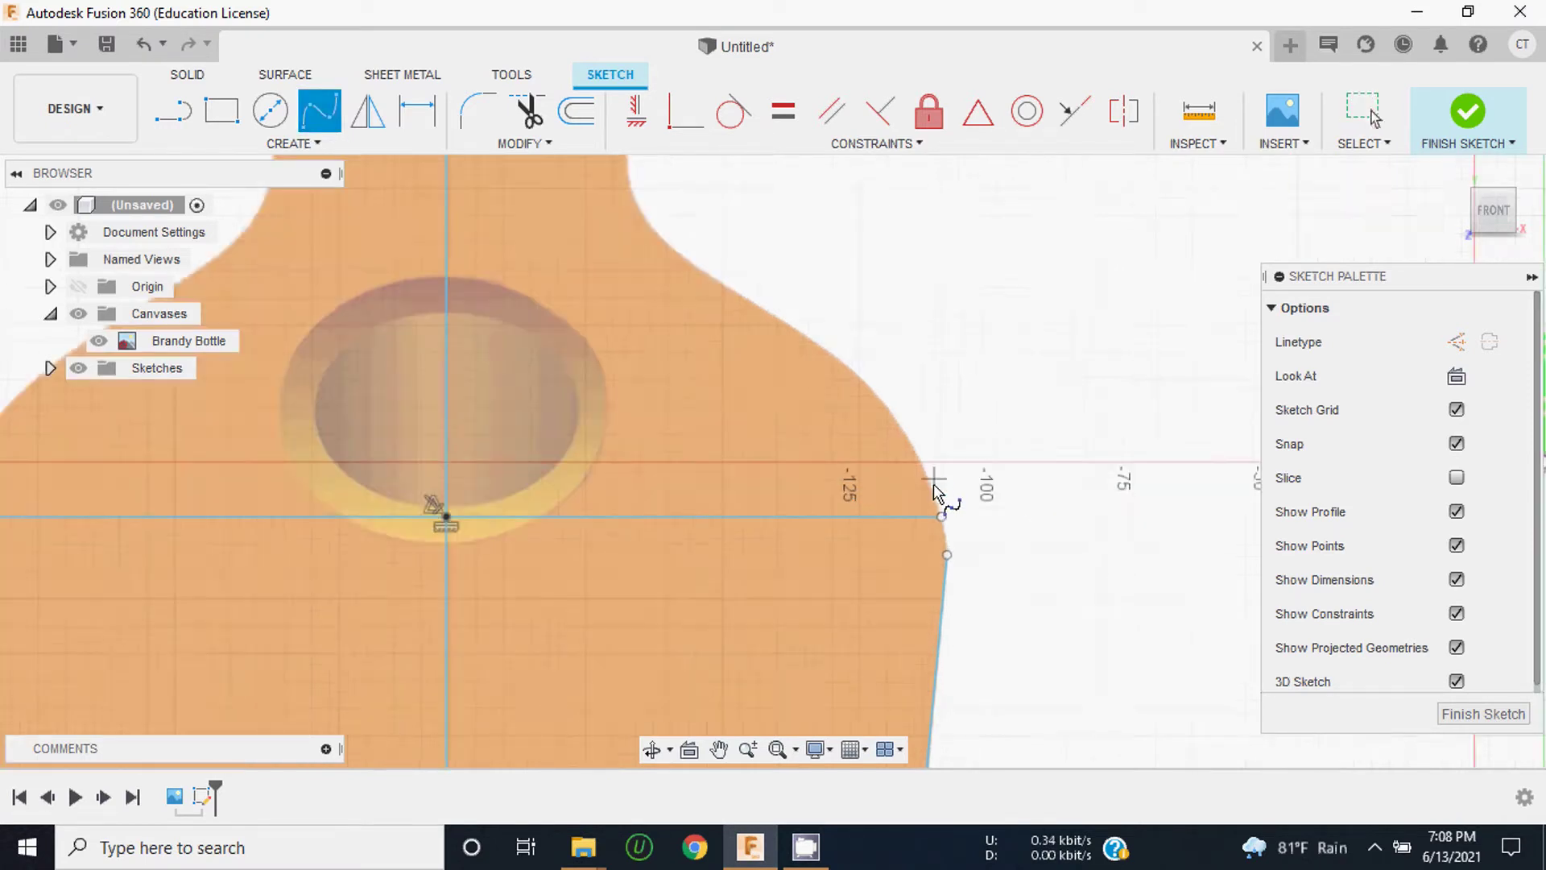
scroll(974, 600, "up", 3)
scroll(959, 596, "up", 4)
left_click(942, 594)
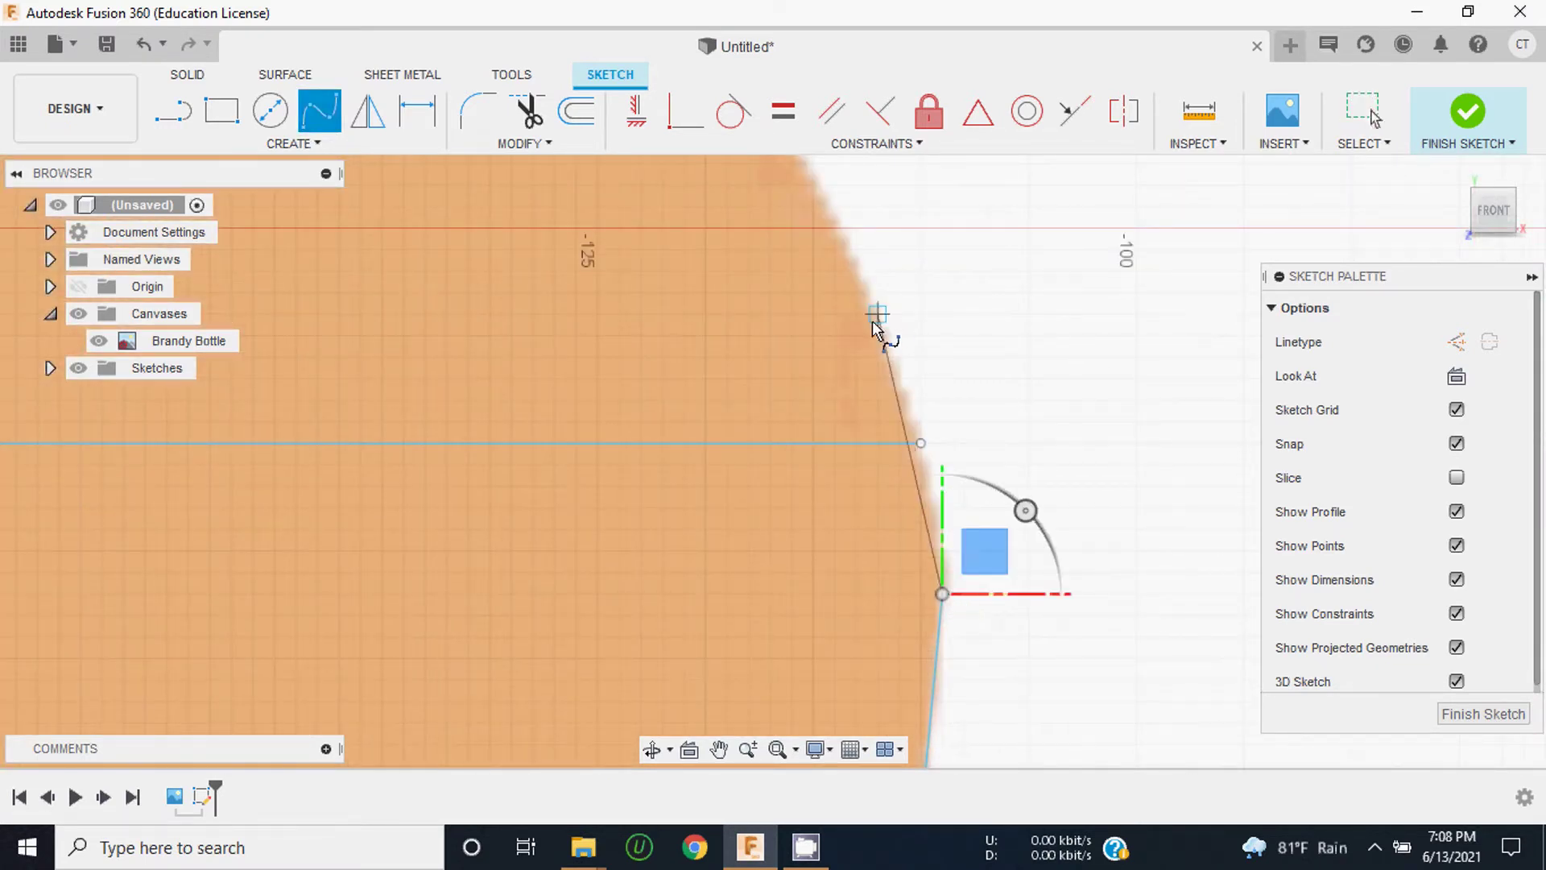
scroll(1015, 496, "down", 3)
scroll(991, 451, "down", 3)
scroll(929, 370, "up", 5)
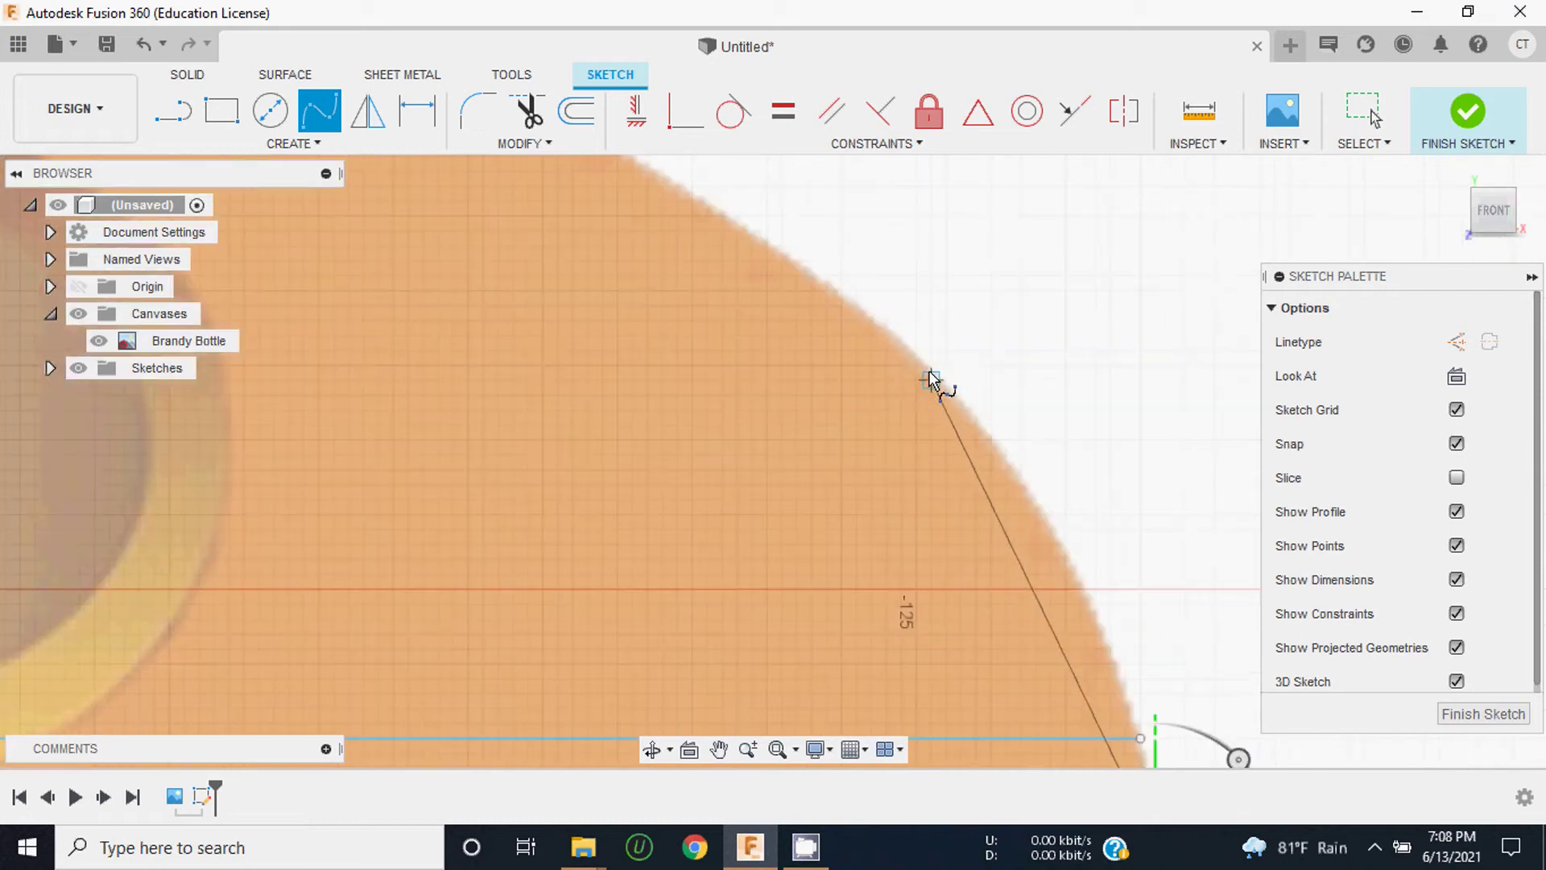
scroll(929, 376, "up", 3)
left_click(969, 402)
scroll(983, 427, "down", 3)
scroll(1007, 443, "down", 2)
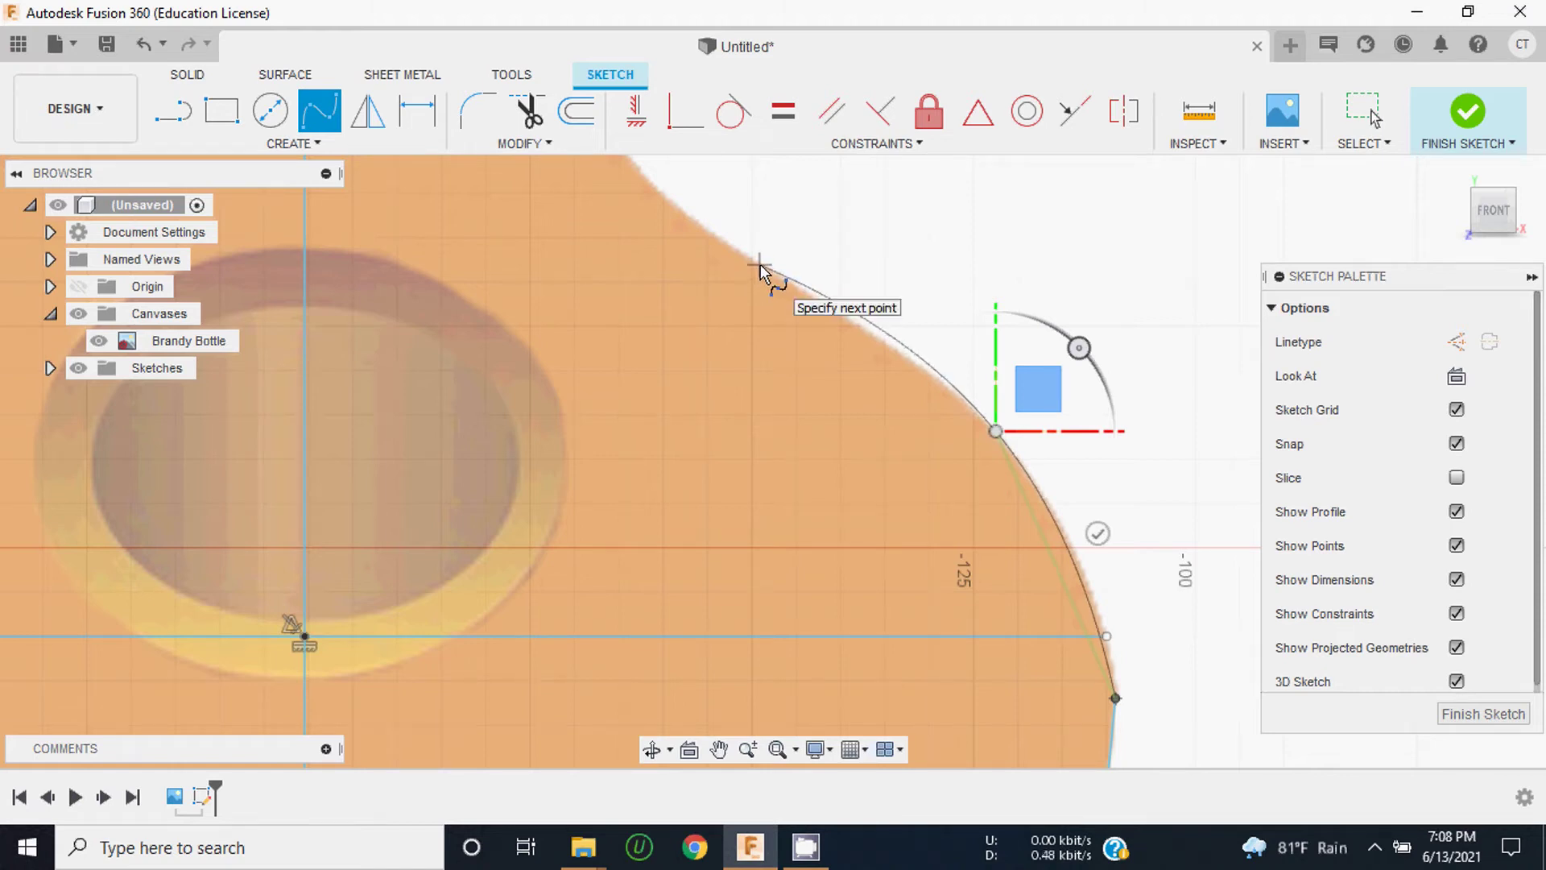
left_click(760, 264)
scroll(799, 319, "down", 2)
scroll(773, 282, "down", 2)
scroll(746, 250, "up", 2)
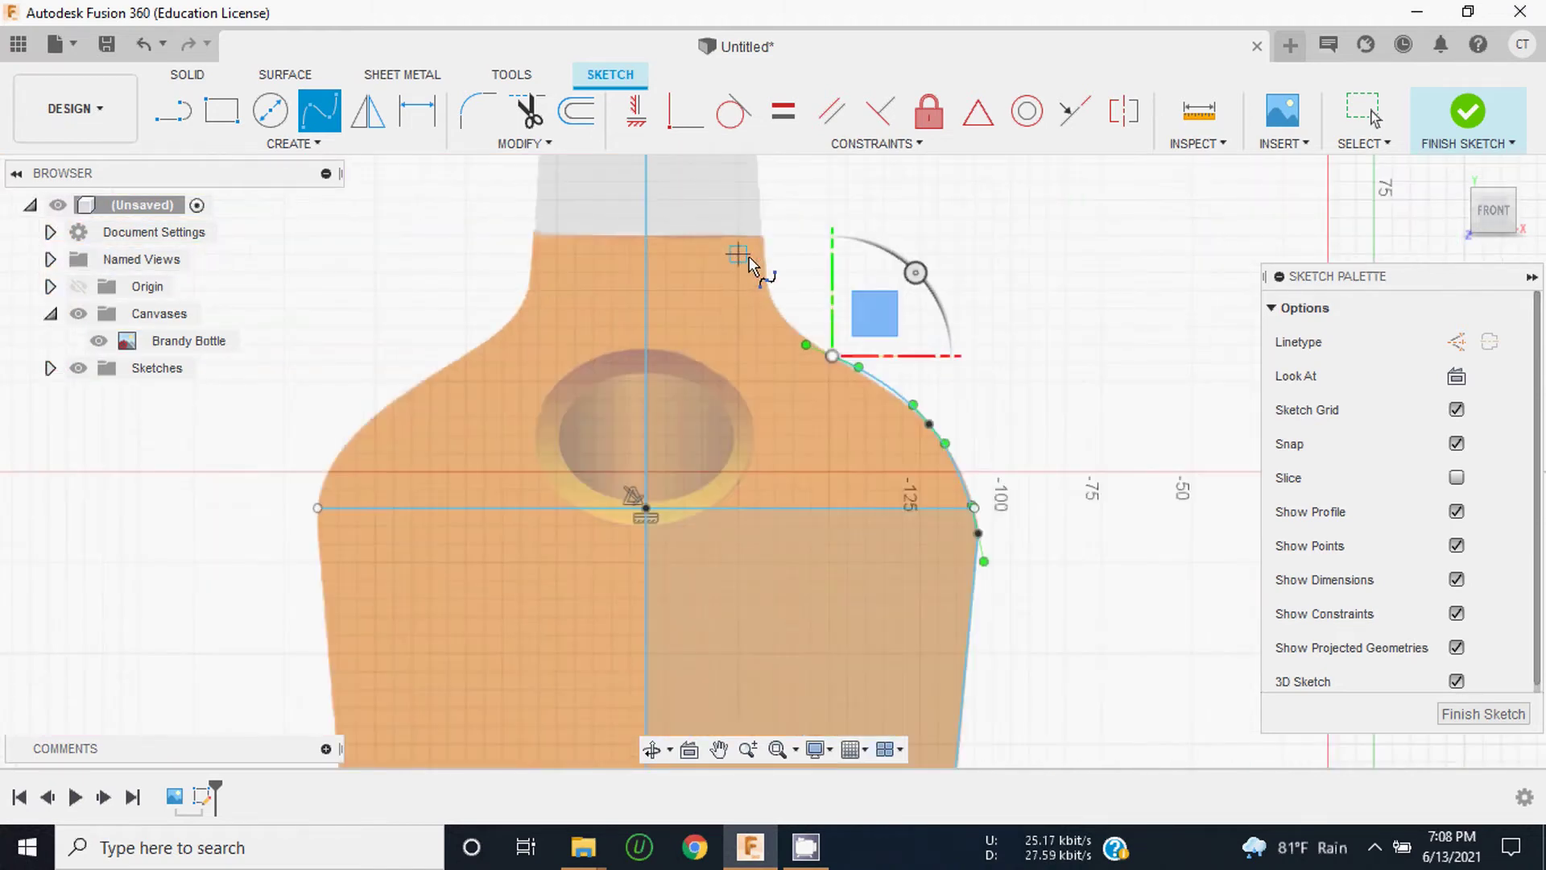
scroll(749, 256, "up", 2)
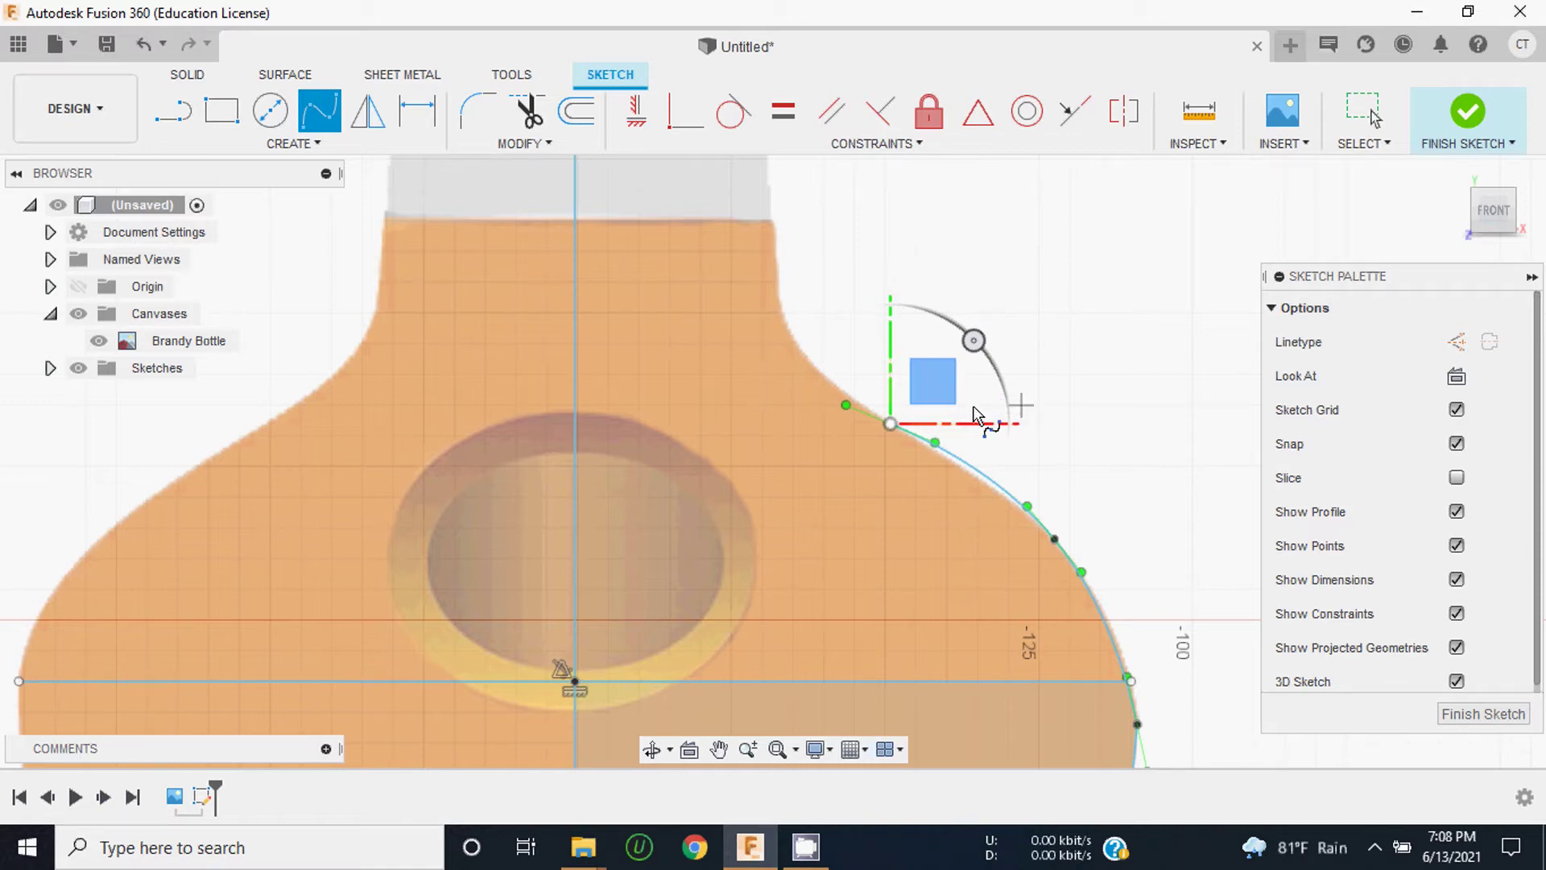
key("Return")
key("Escape")
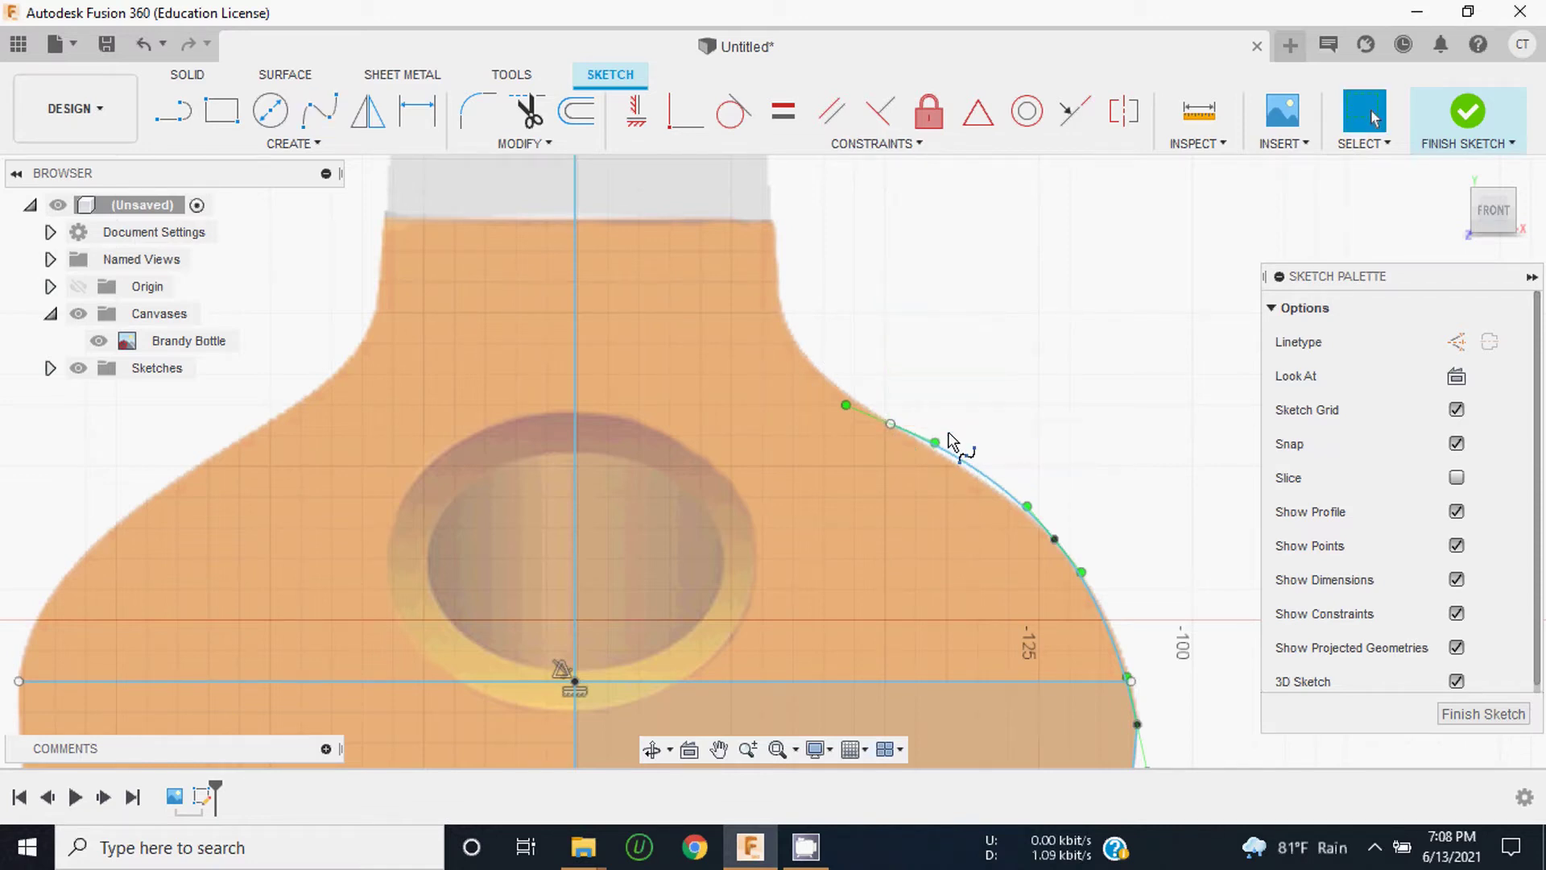
scroll(946, 435, "down", 3)
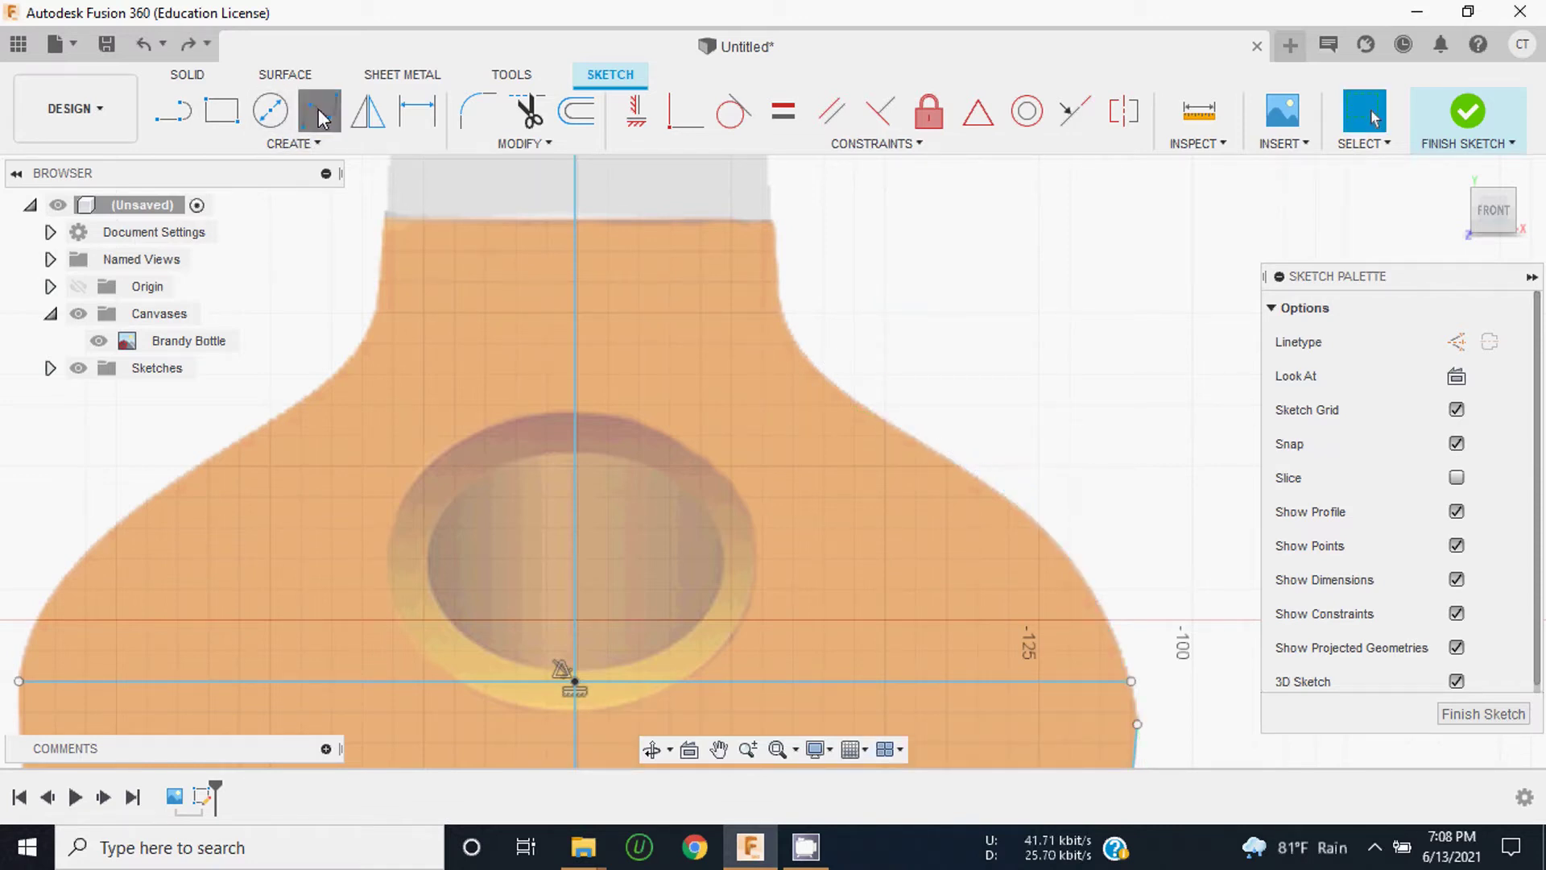
Step: Start a fit point spline at the side line's top and add a point on the shoulder edge
left_click(320, 110)
scroll(706, 327, "up", 5)
scroll(705, 327, "down", 3)
scroll(819, 406, "down", 1)
scroll(992, 577, "up", 1)
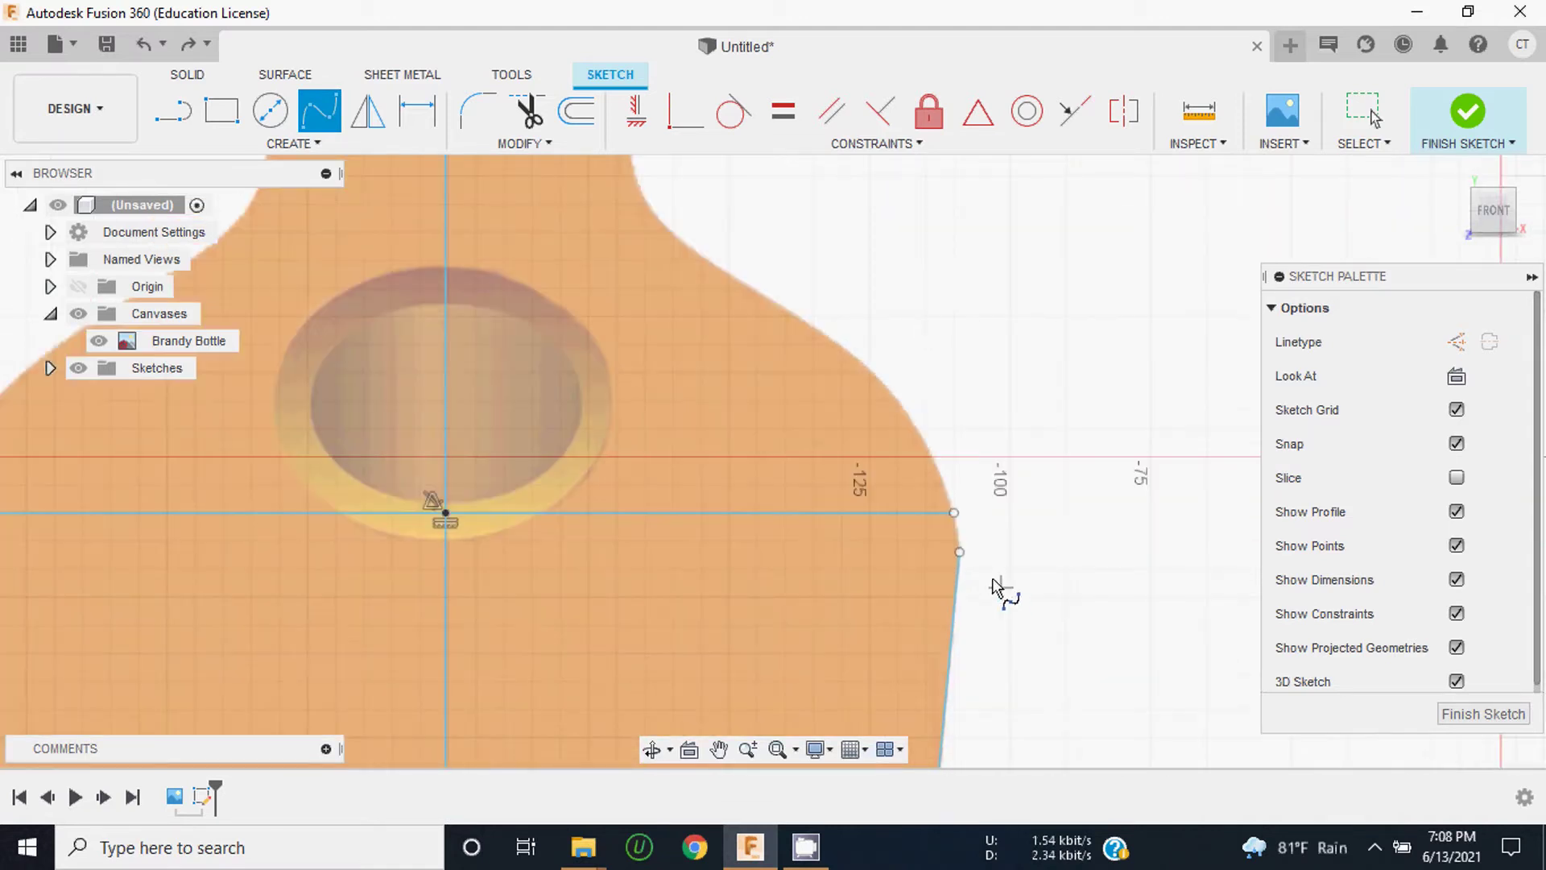
scroll(959, 552, "up", 3)
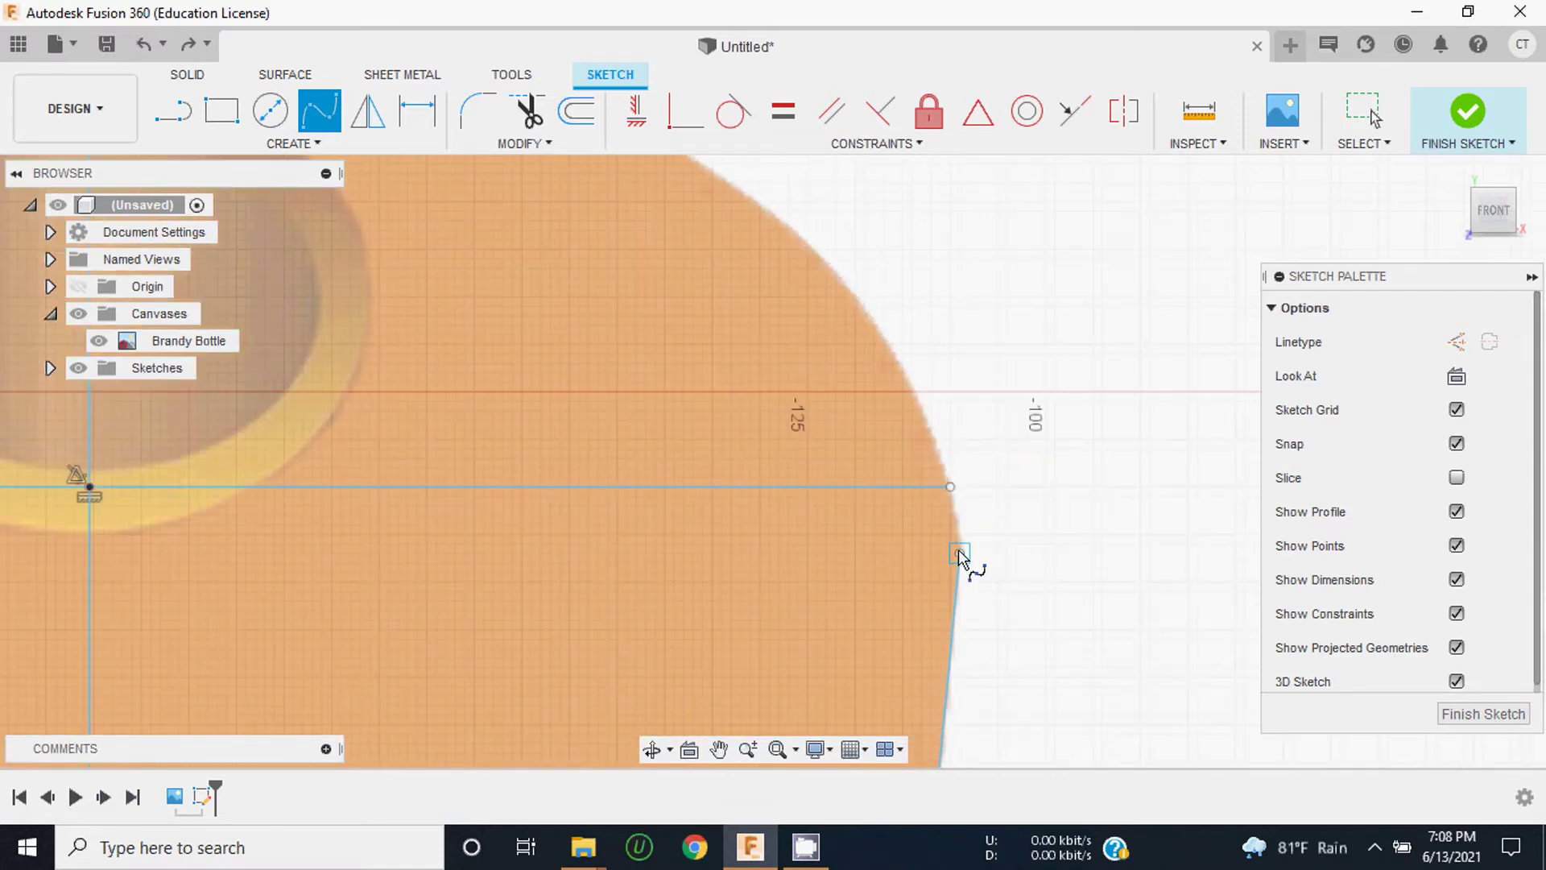
scroll(960, 552, "up", 2)
left_click(961, 554)
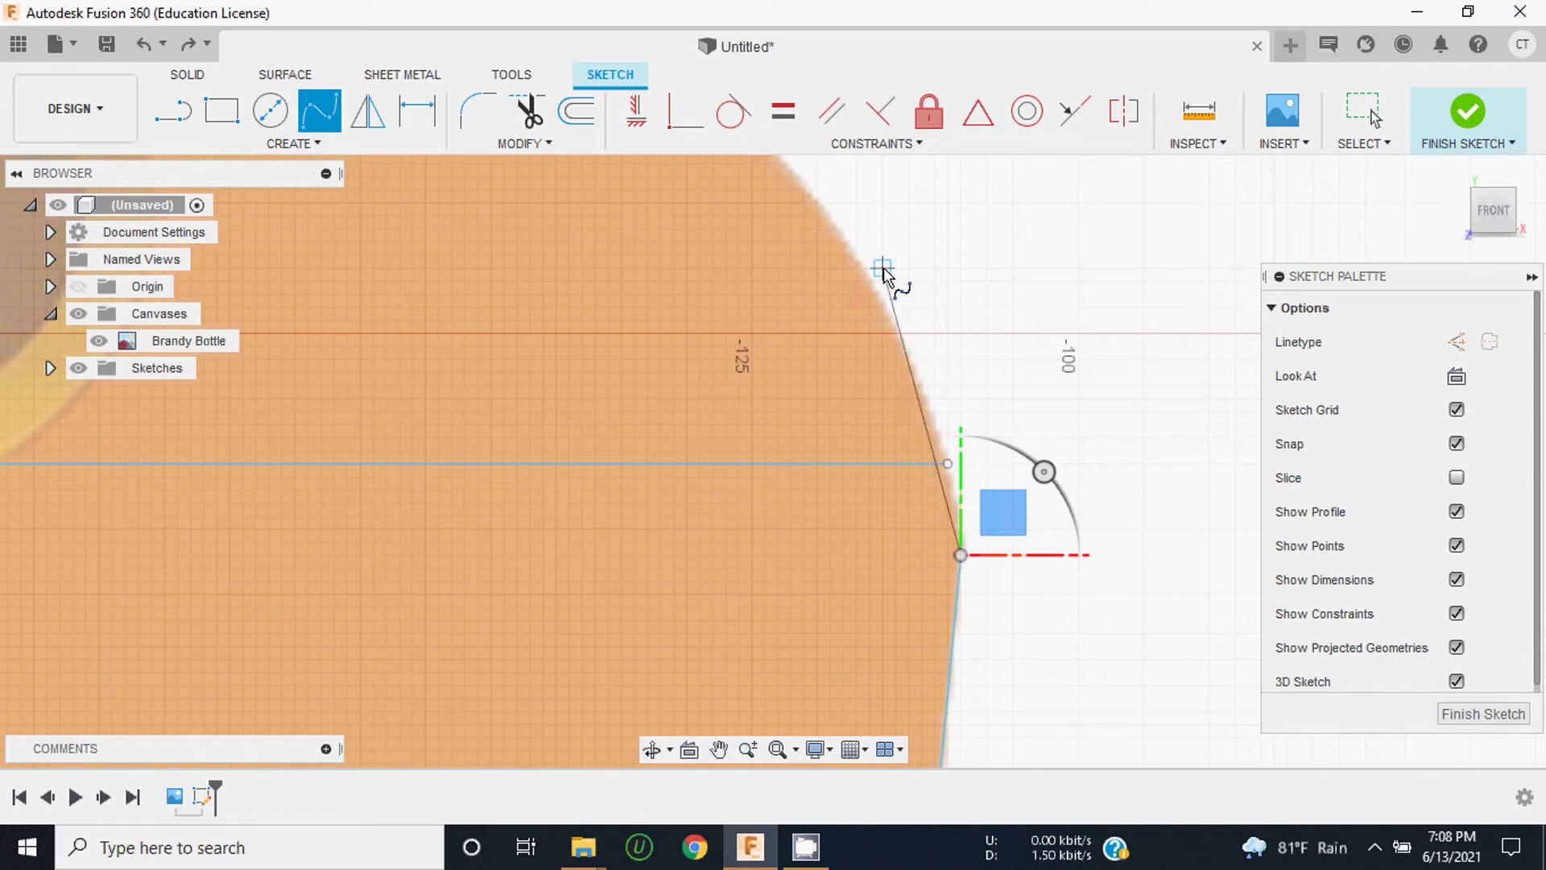
scroll(1098, 547, "down", 3)
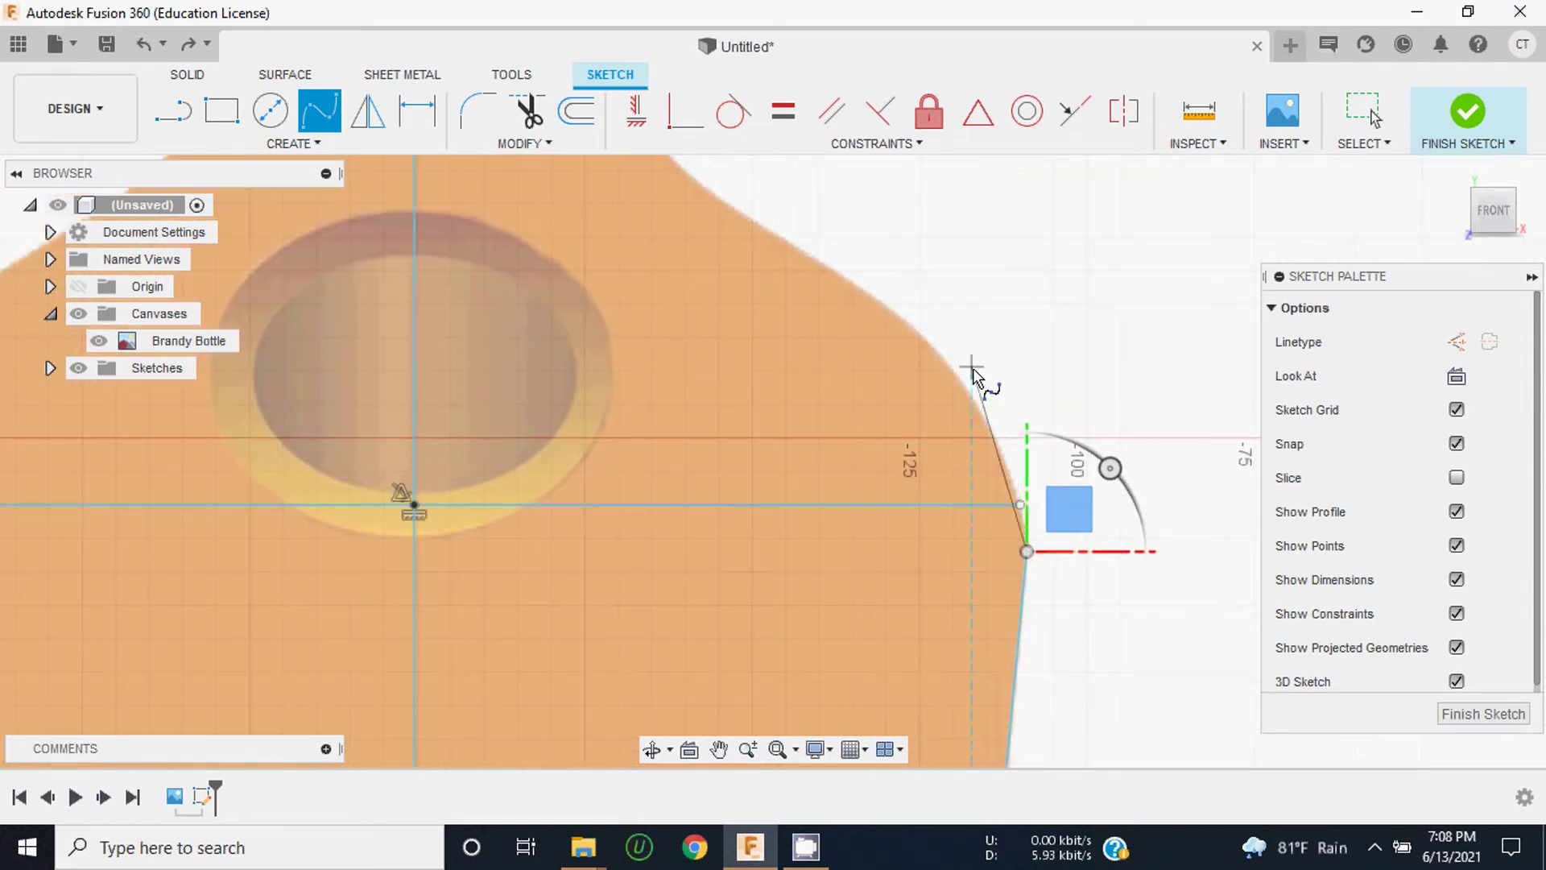
scroll(962, 367, "up", 4)
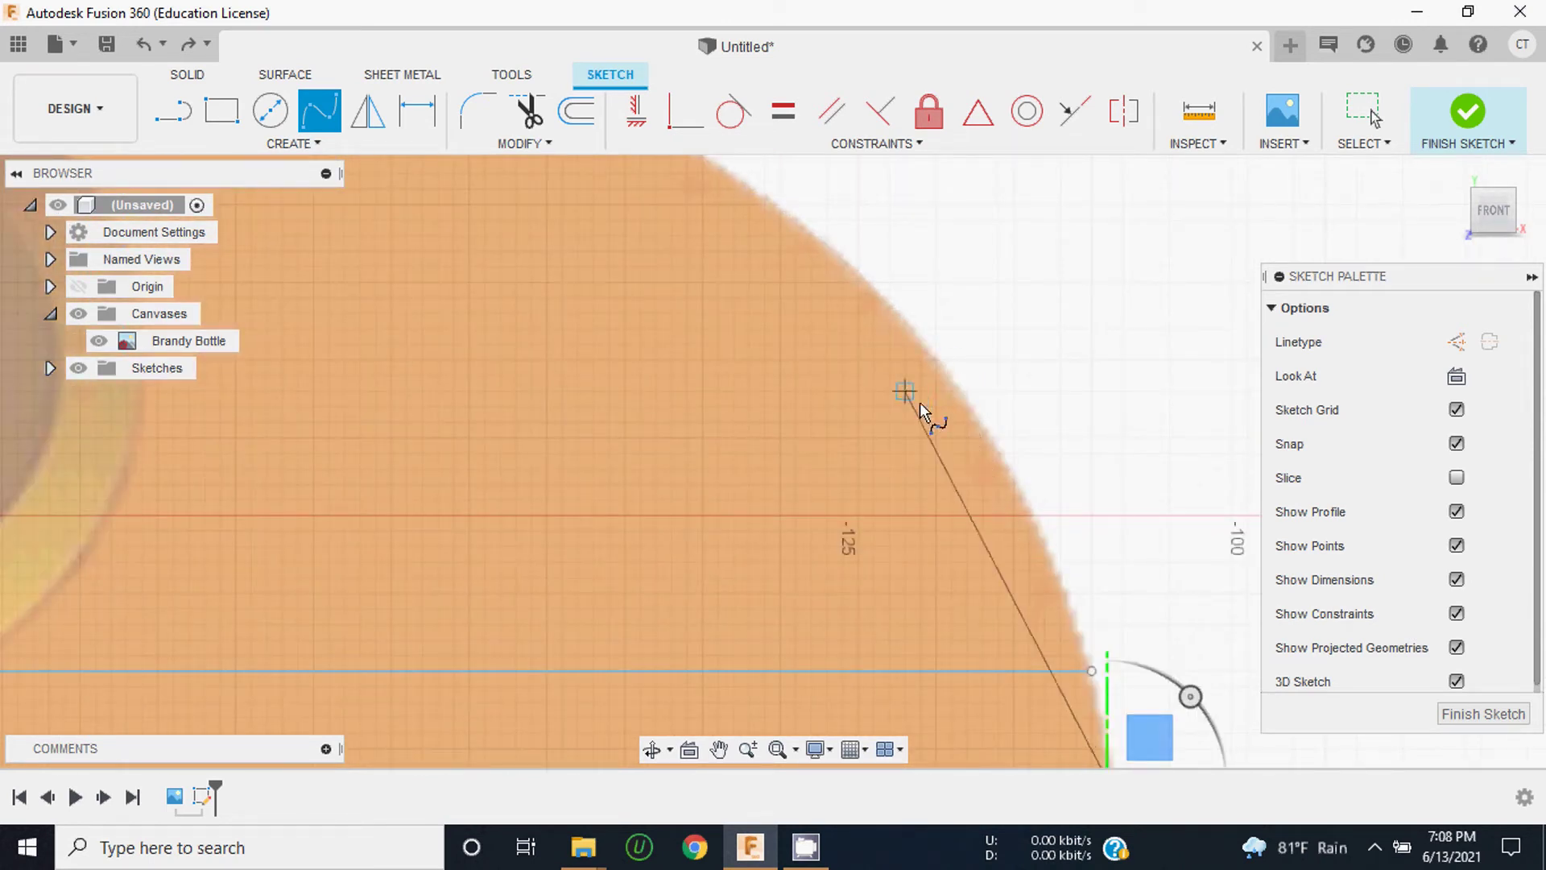
left_click(934, 360)
scroll(926, 364, "down", 2)
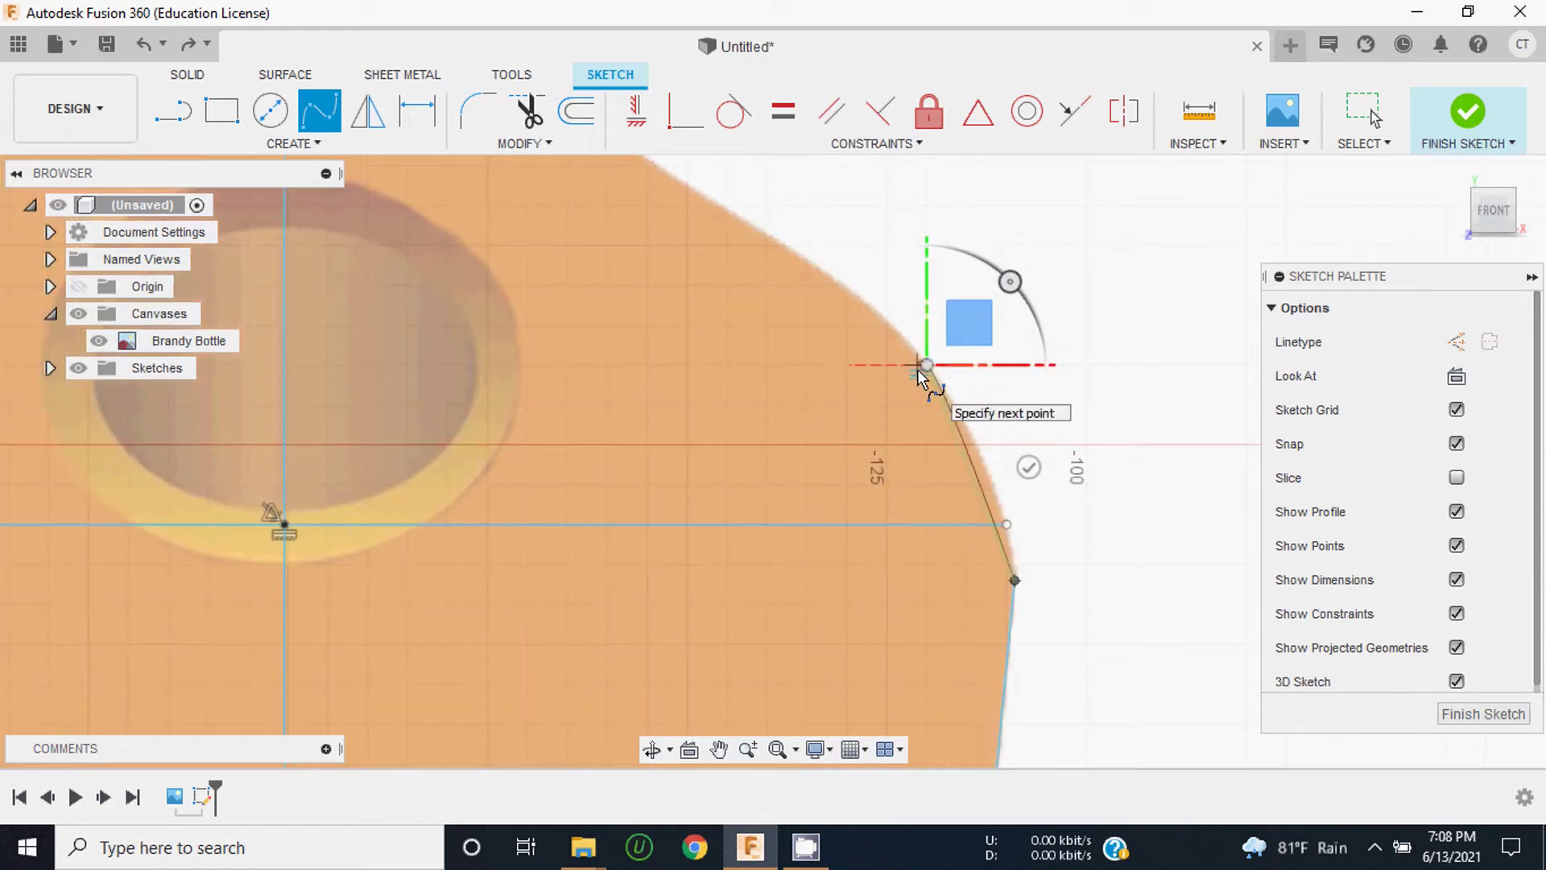
scroll(916, 369, "down", 2)
scroll(812, 274, "up", 1)
scroll(819, 292, "up", 2)
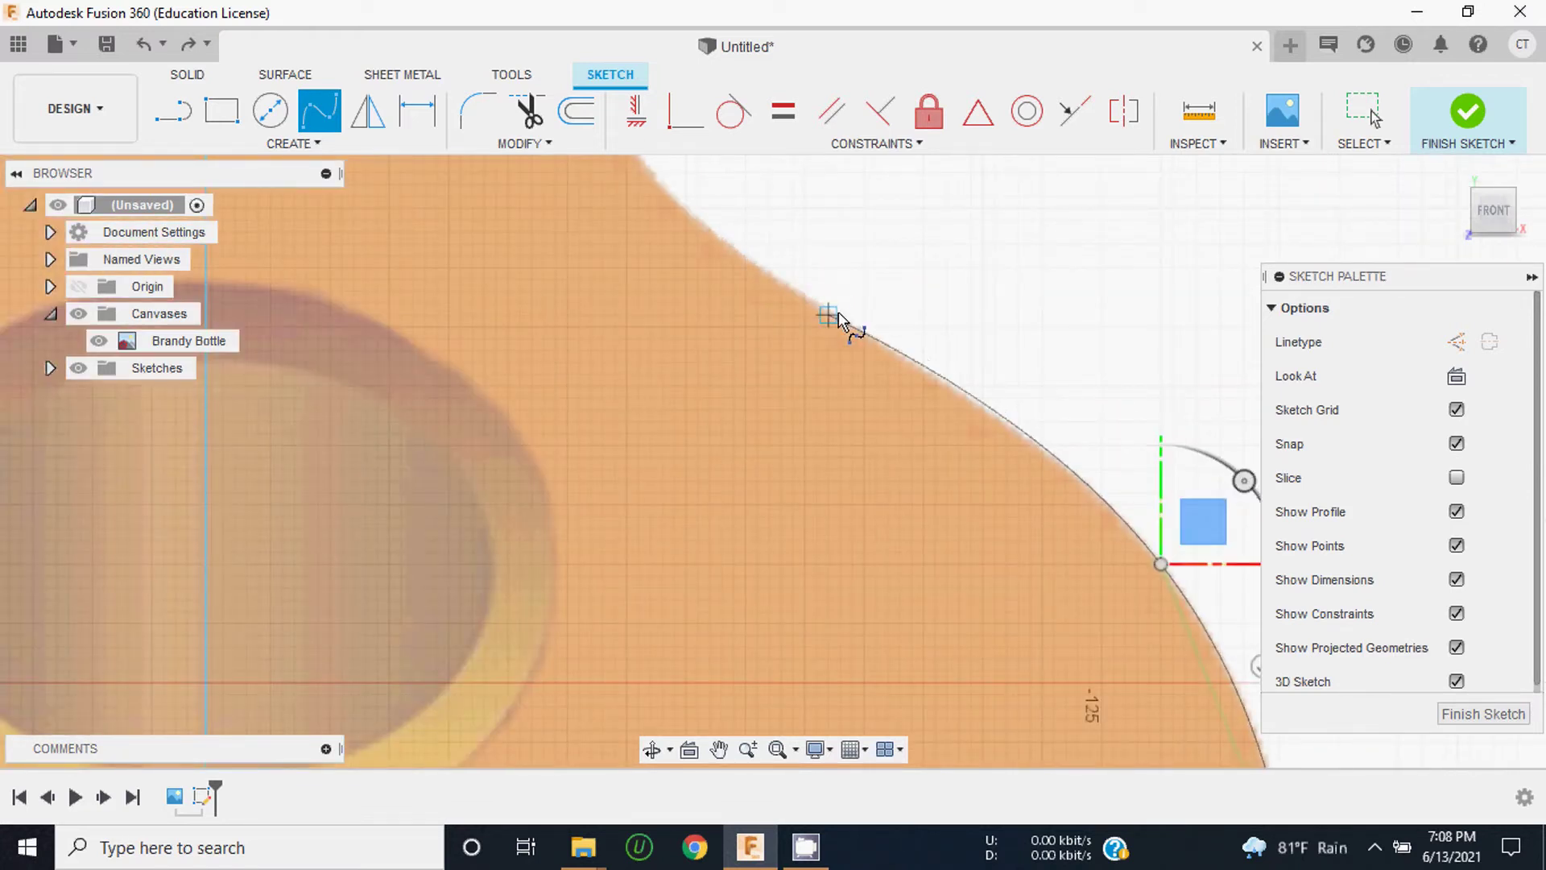
Step: Continue the spline higher up the shoulder and finish it at the neck base
left_click(830, 316)
scroll(839, 335, "down", 3)
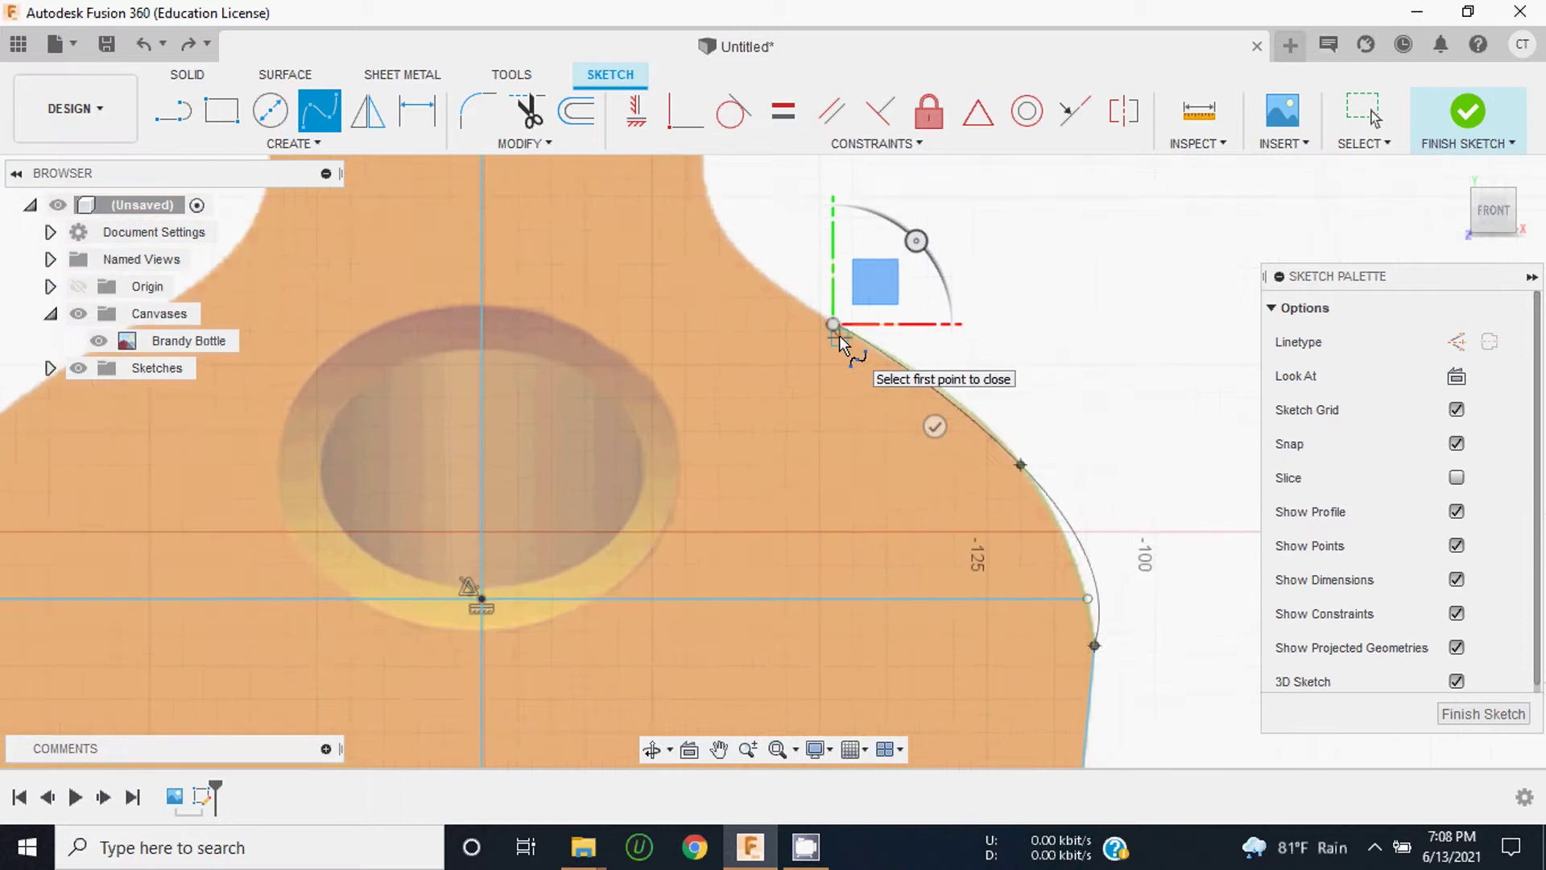
scroll(839, 335, "down", 1)
scroll(773, 282, "down", 2)
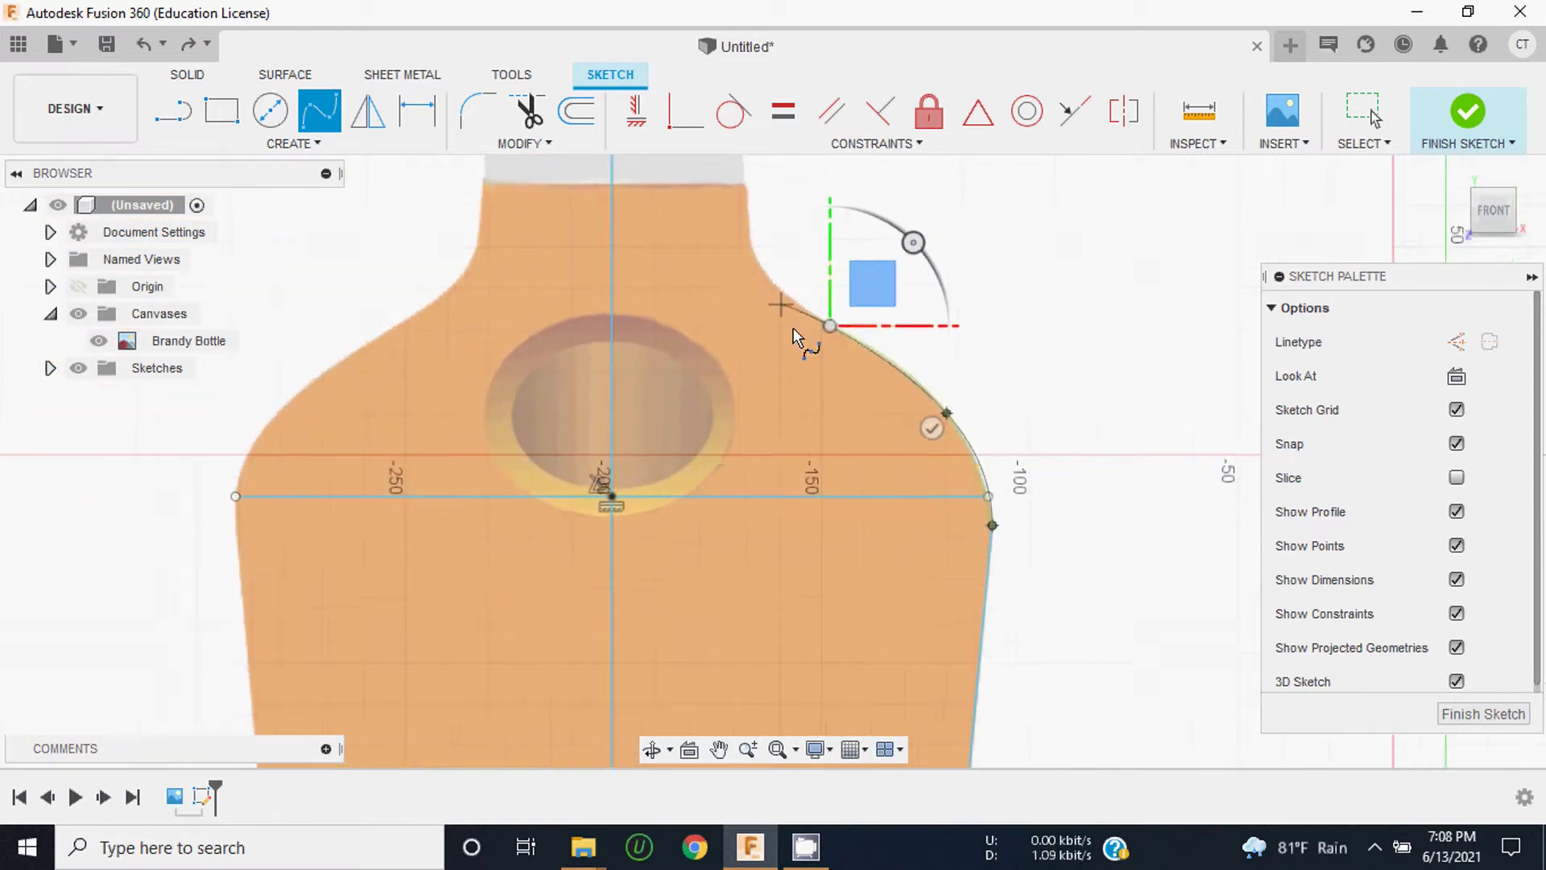
scroll(792, 327, "down", 1)
scroll(765, 266, "up", 2)
scroll(758, 238, "up", 3)
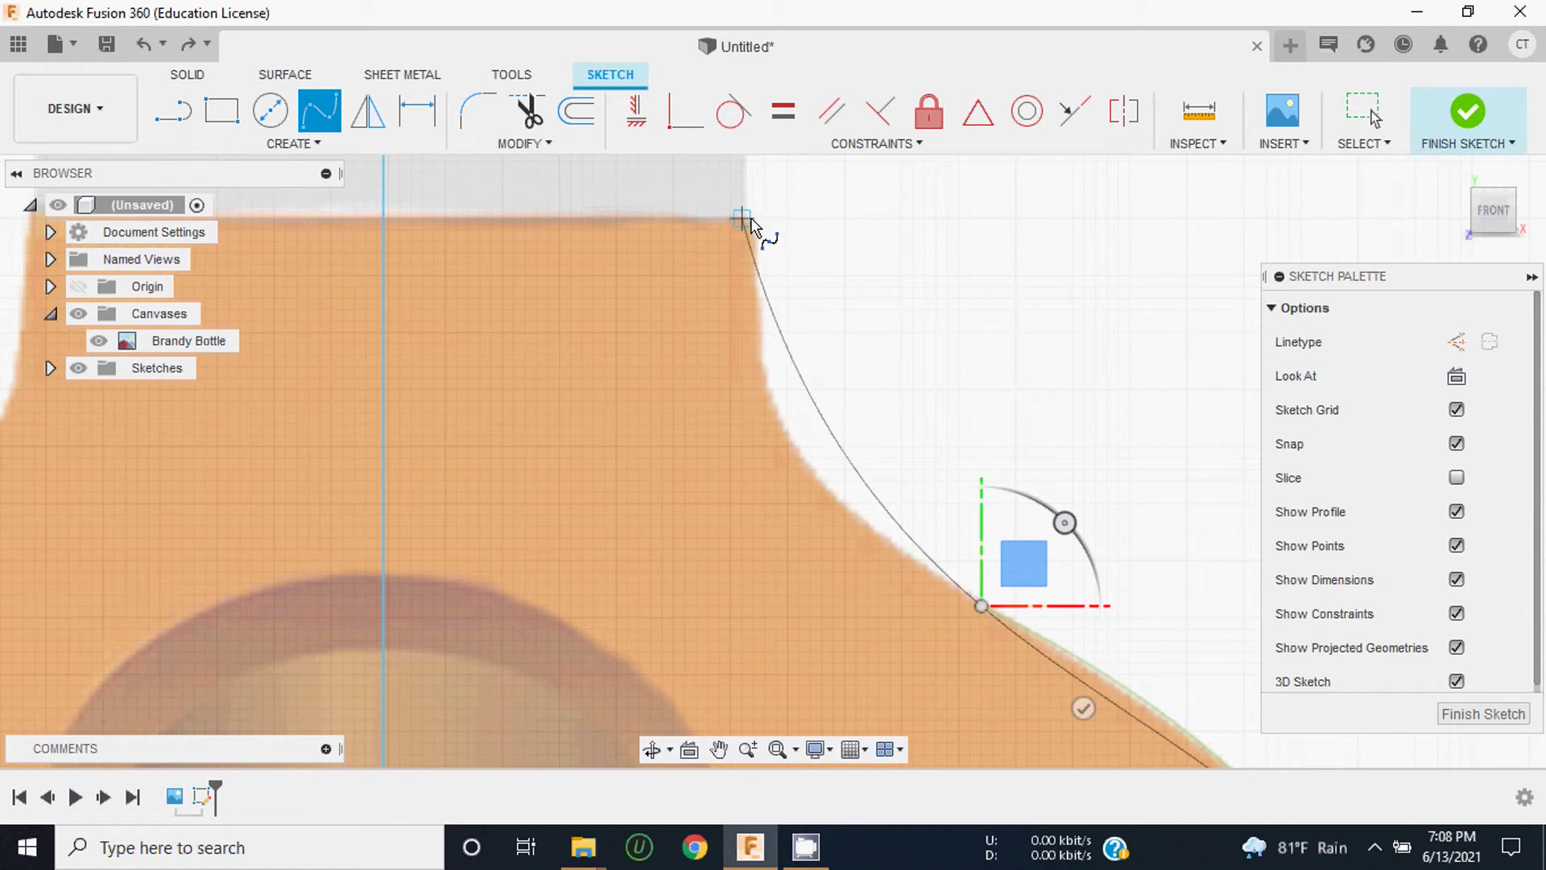
scroll(751, 218, "up", 3)
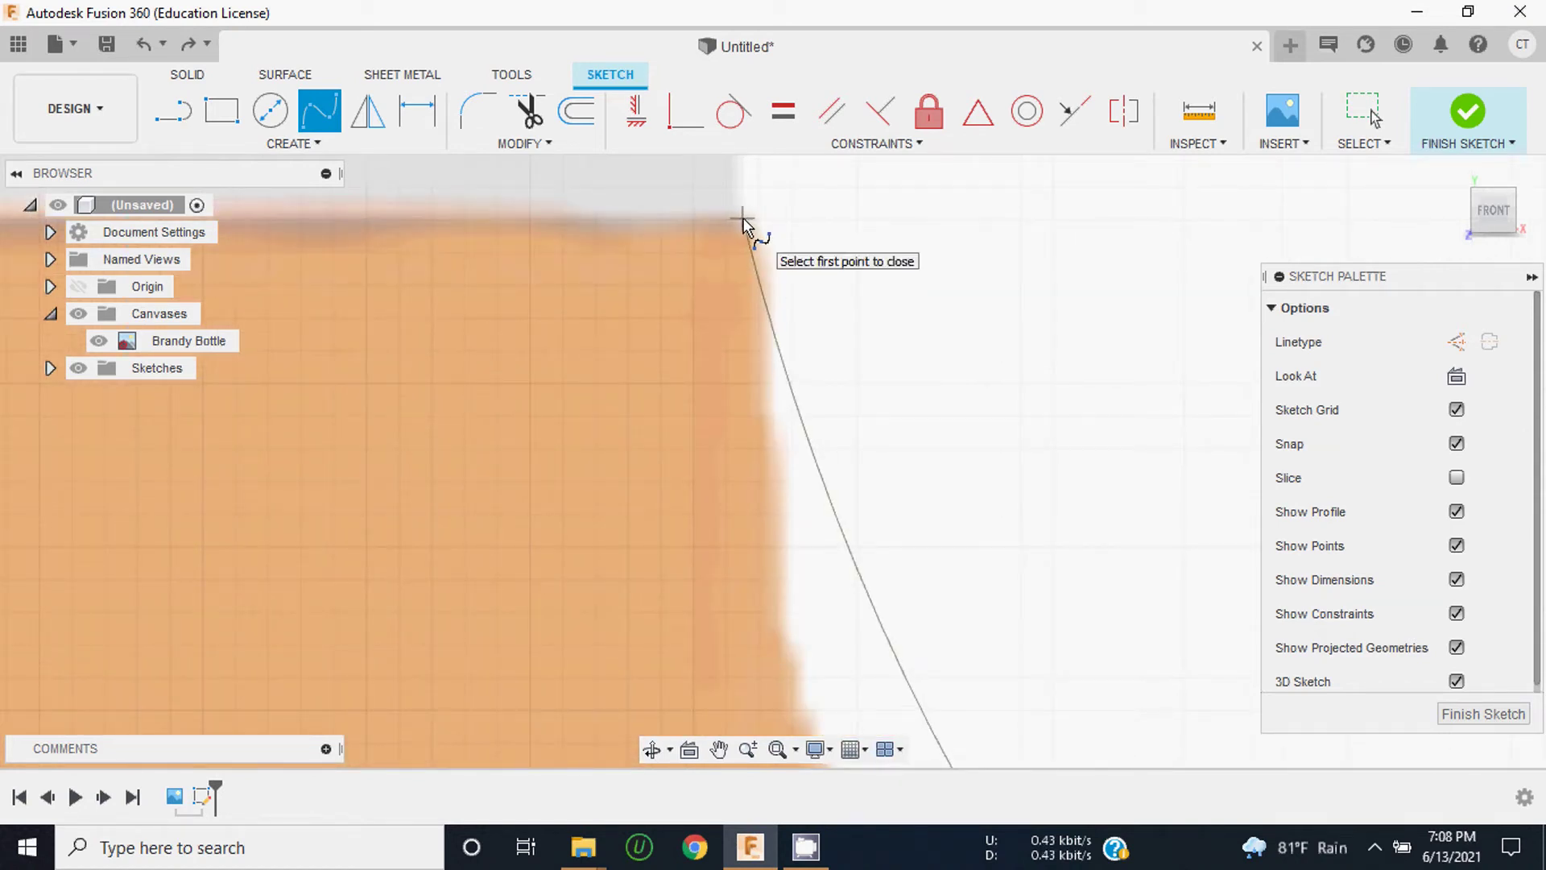
left_click(742, 219)
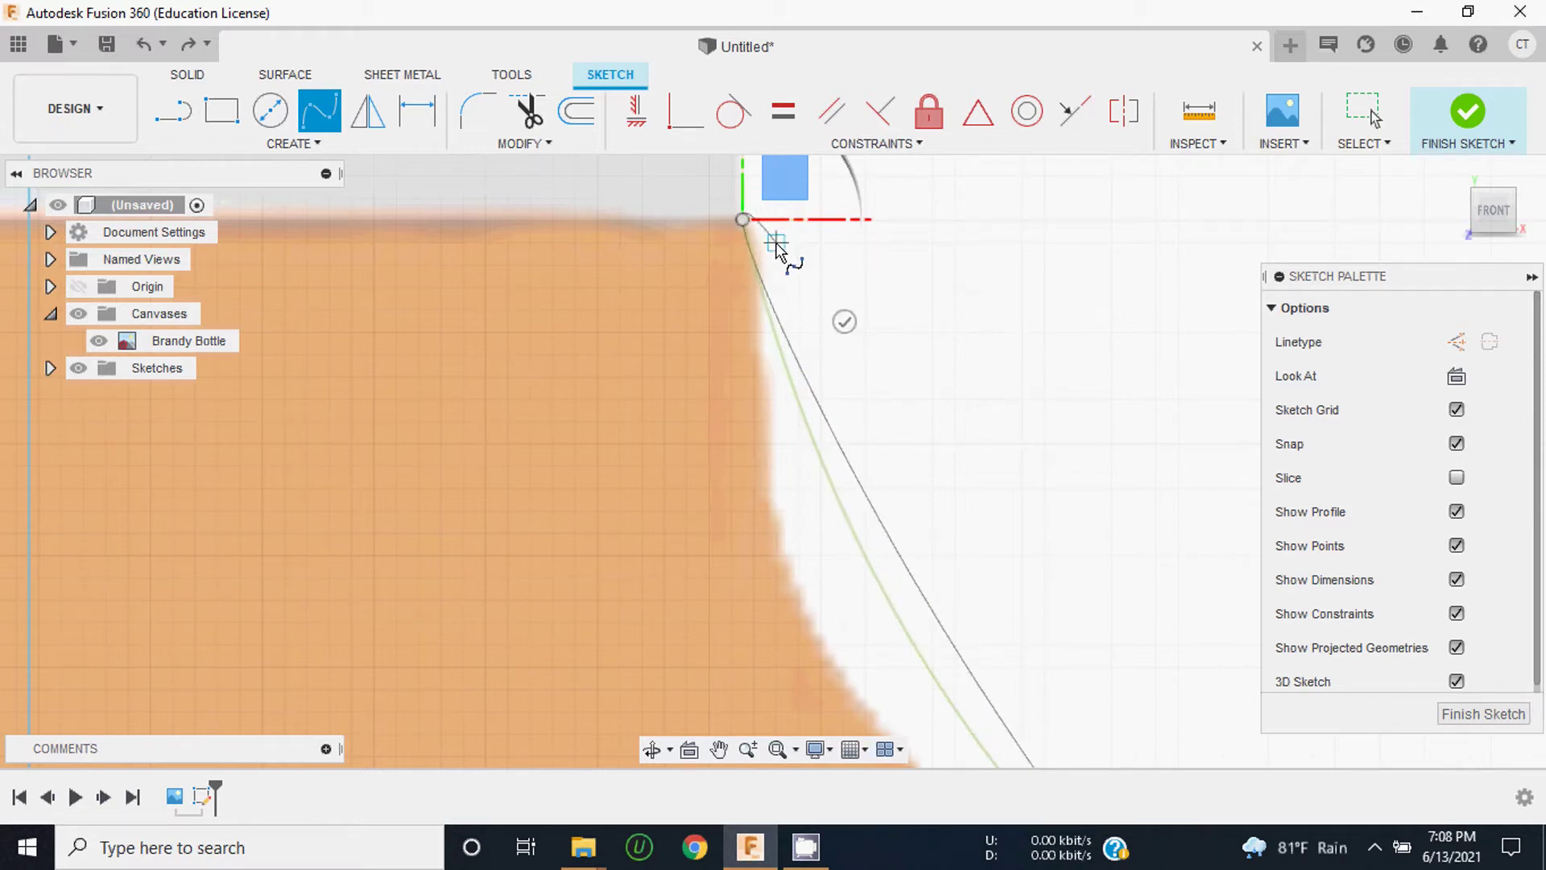
key("Return")
scroll(853, 319, "down", 2)
scroll(854, 318, "down", 2)
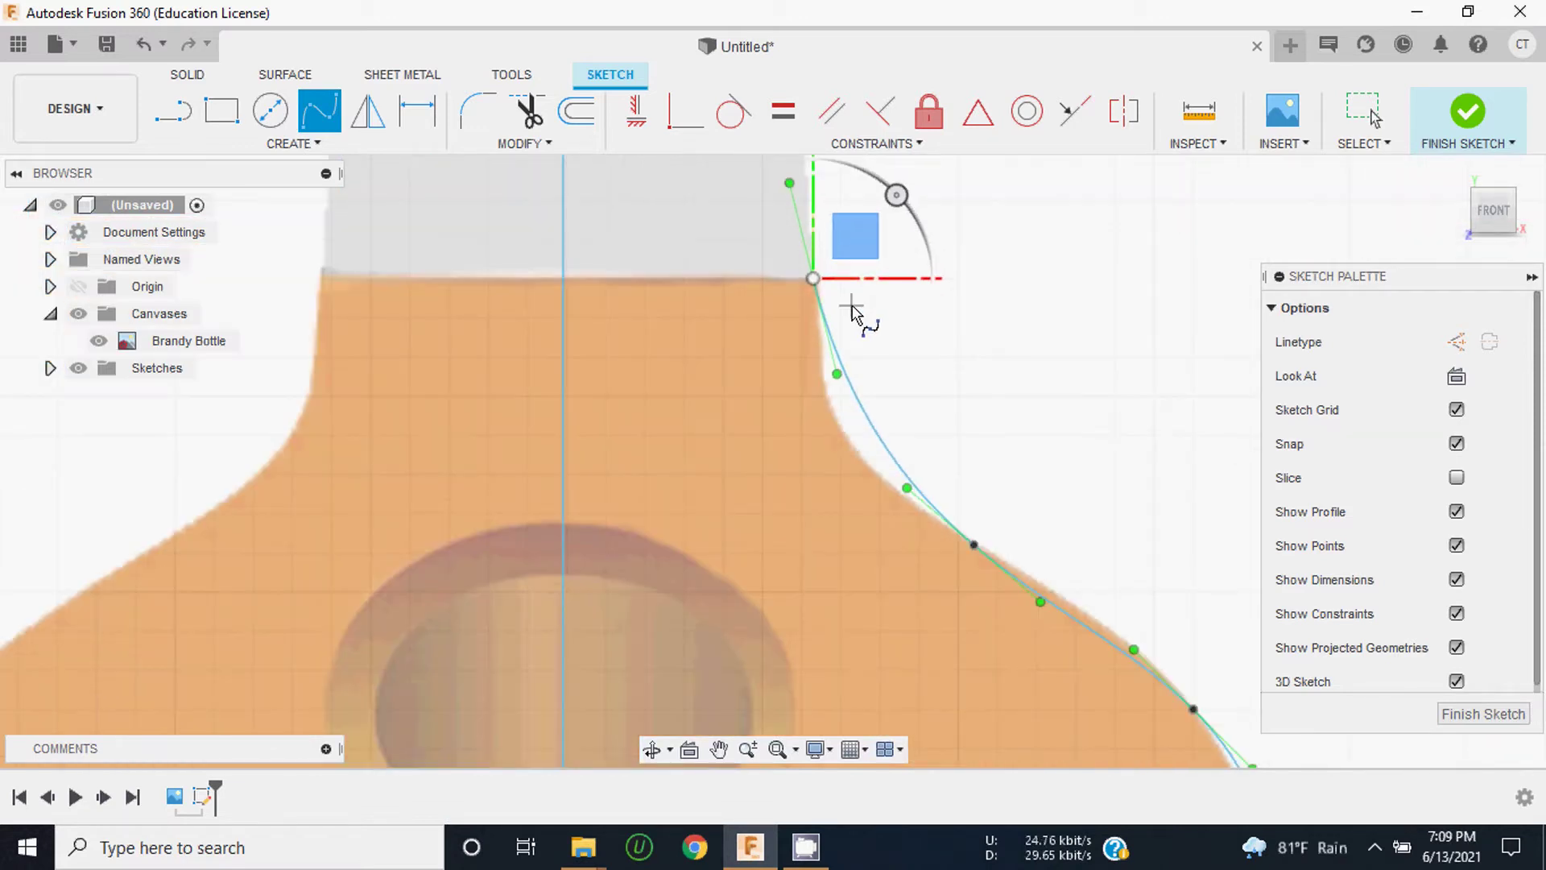
scroll(1104, 569, "down", 1)
scroll(1073, 633, "up", 1)
scroll(1072, 633, "up", 2)
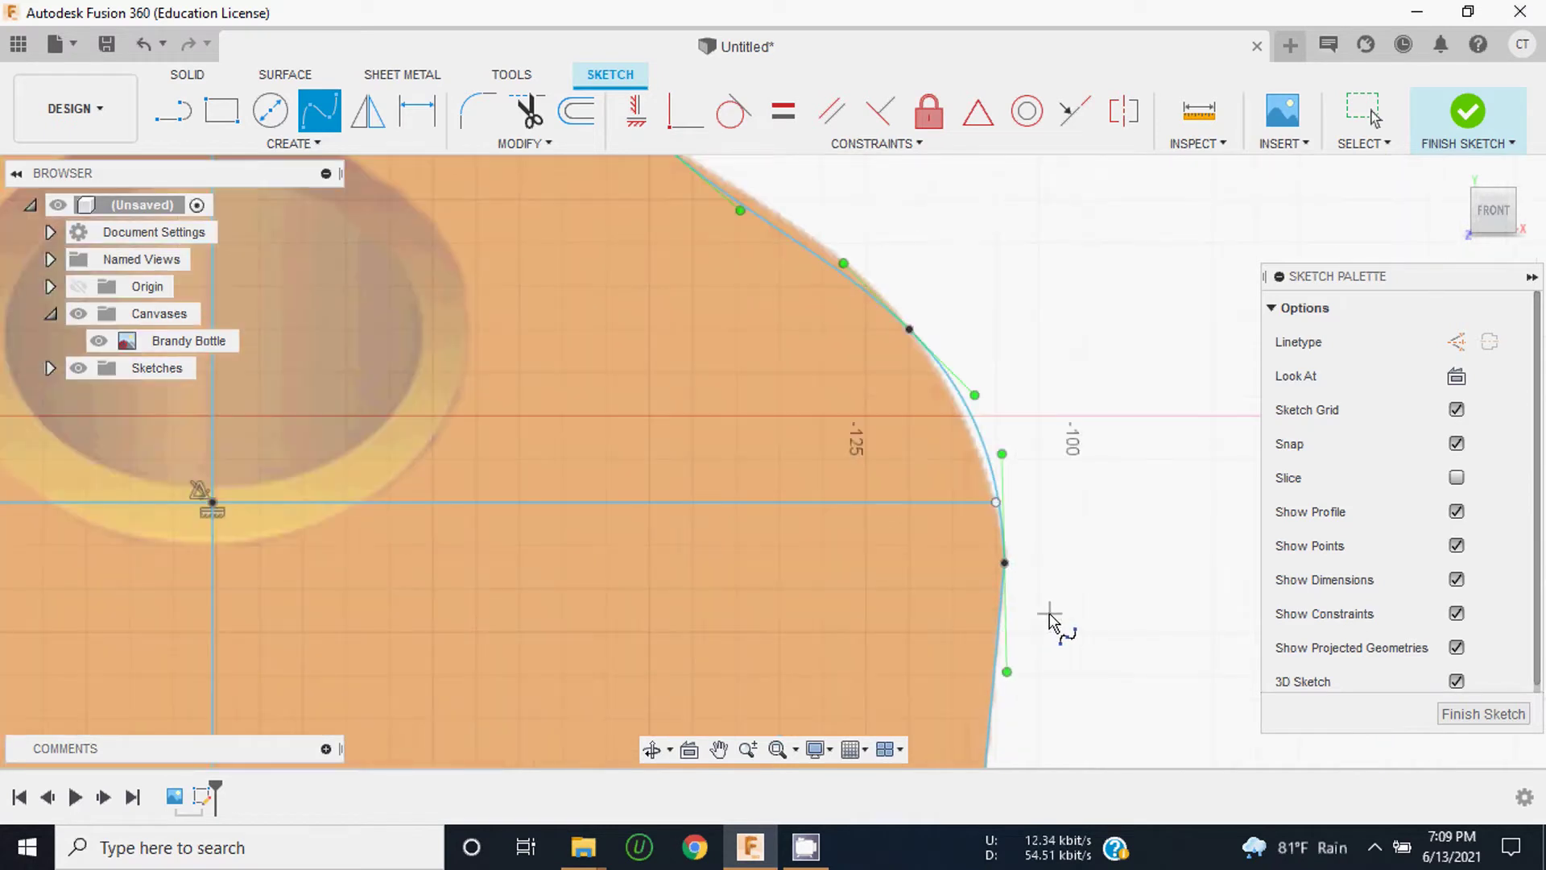
scroll(1039, 563, "up", 1)
Step: Shorten the spline's lower-end tangent and tweak the upper shoulder fit point's tangent
key("Escape")
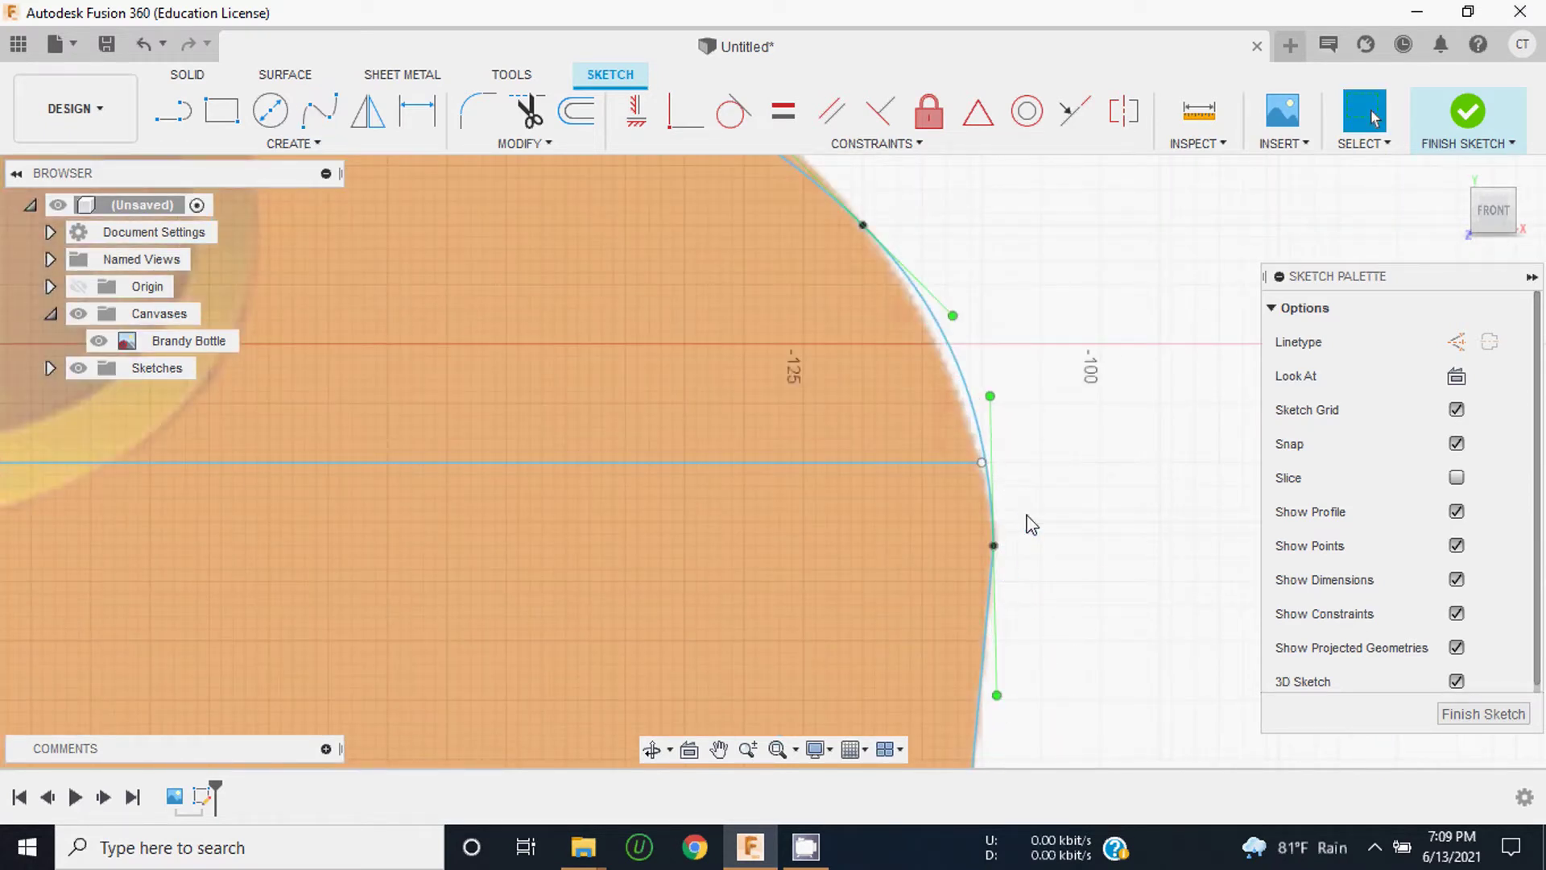
left_click_drag(997, 694, 991, 626)
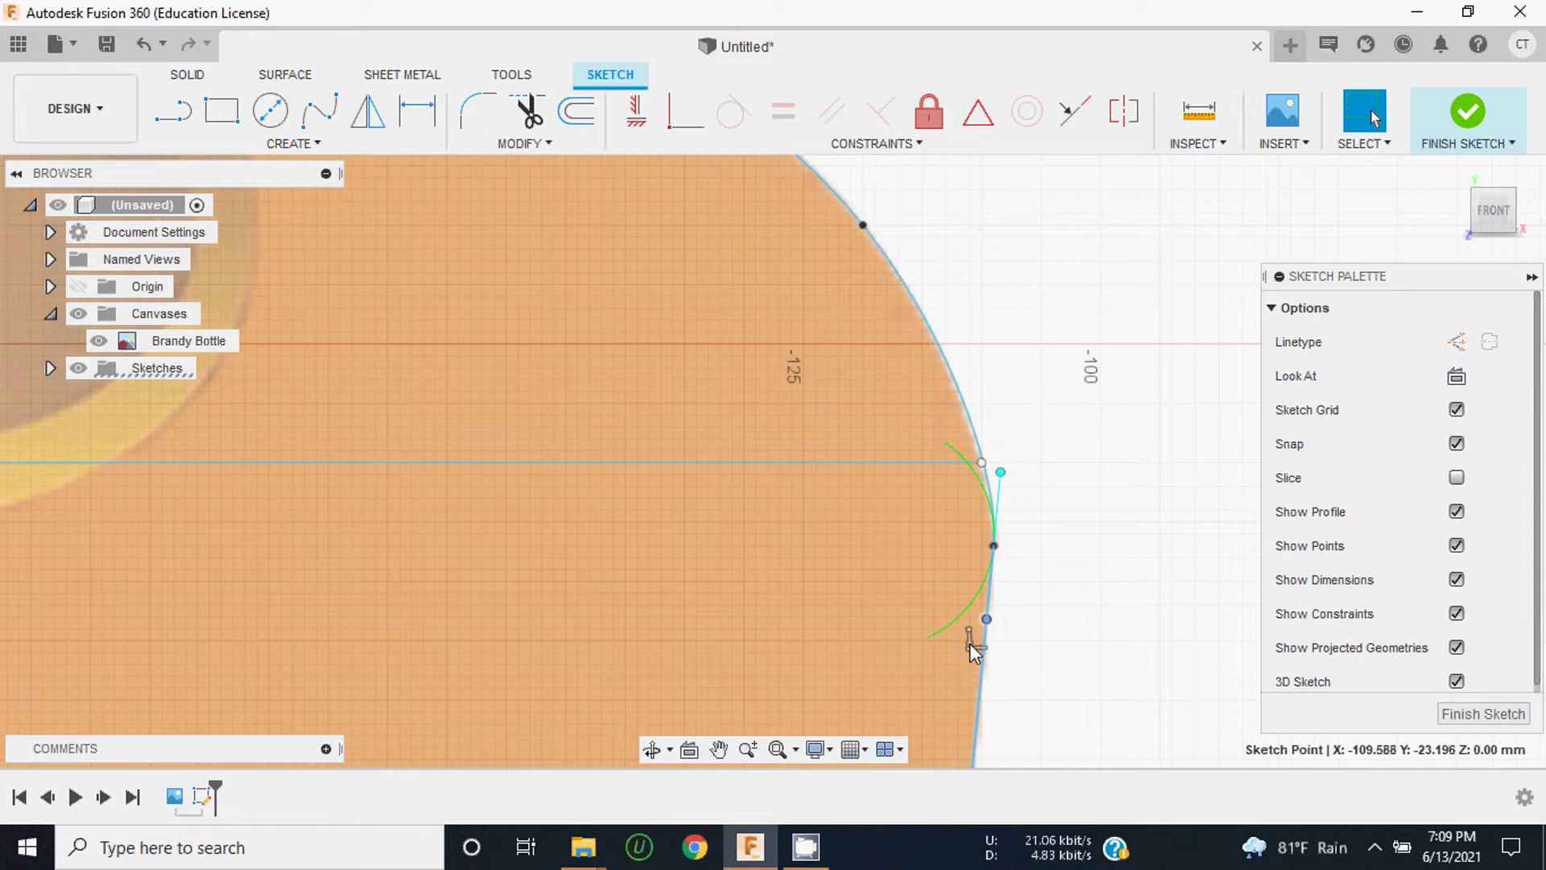
scroll(977, 631, "down", 1)
scroll(991, 624, "down", 2)
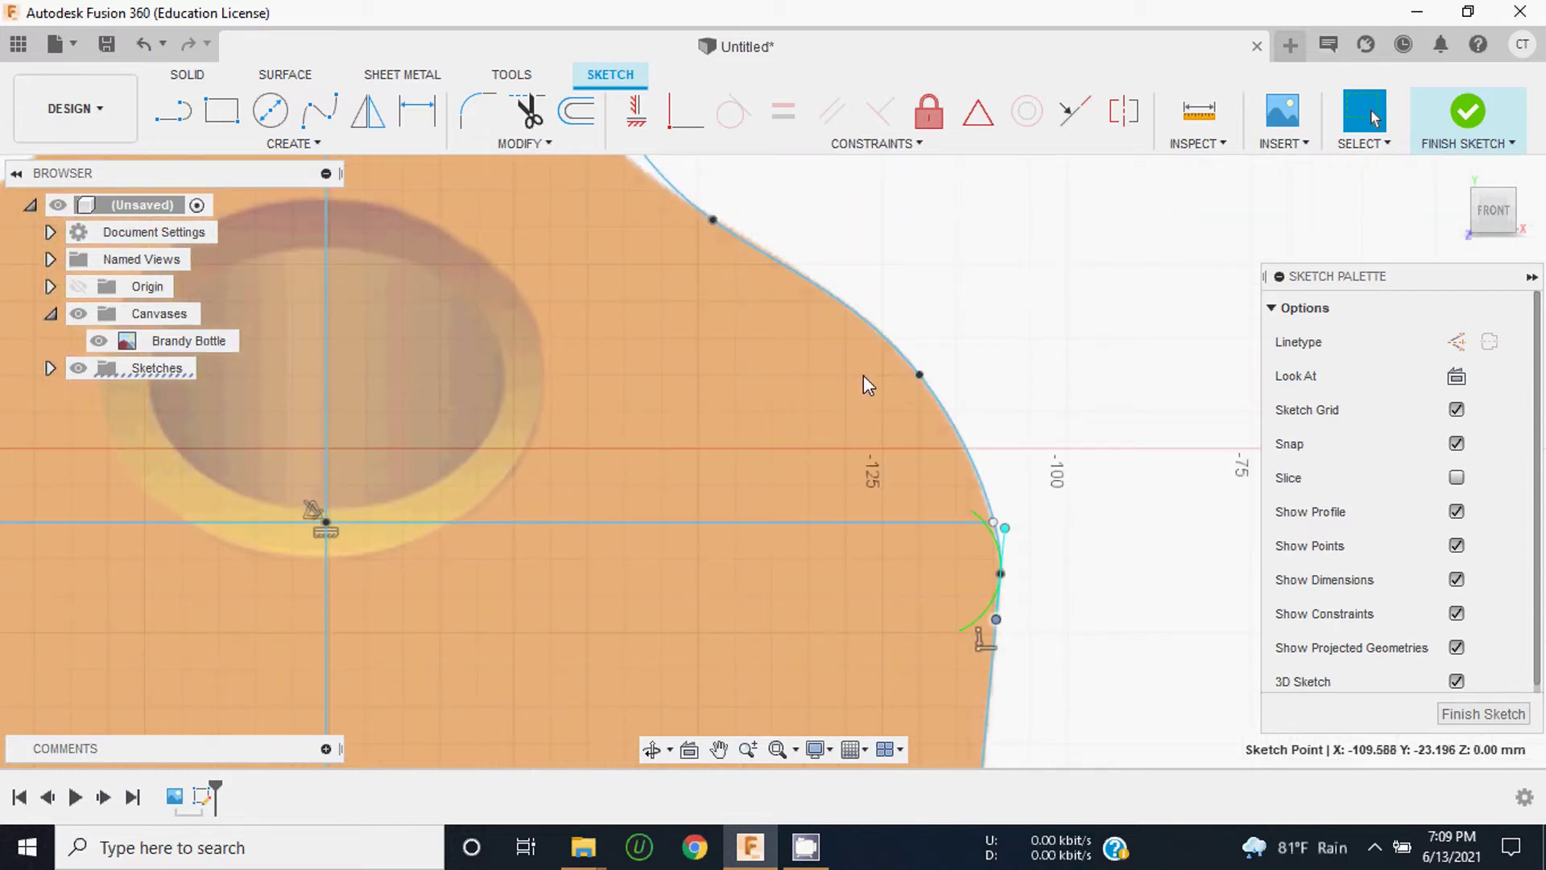
scroll(910, 354, "down", 1)
scroll(967, 403, "down", 2)
scroll(845, 322, "up", 2)
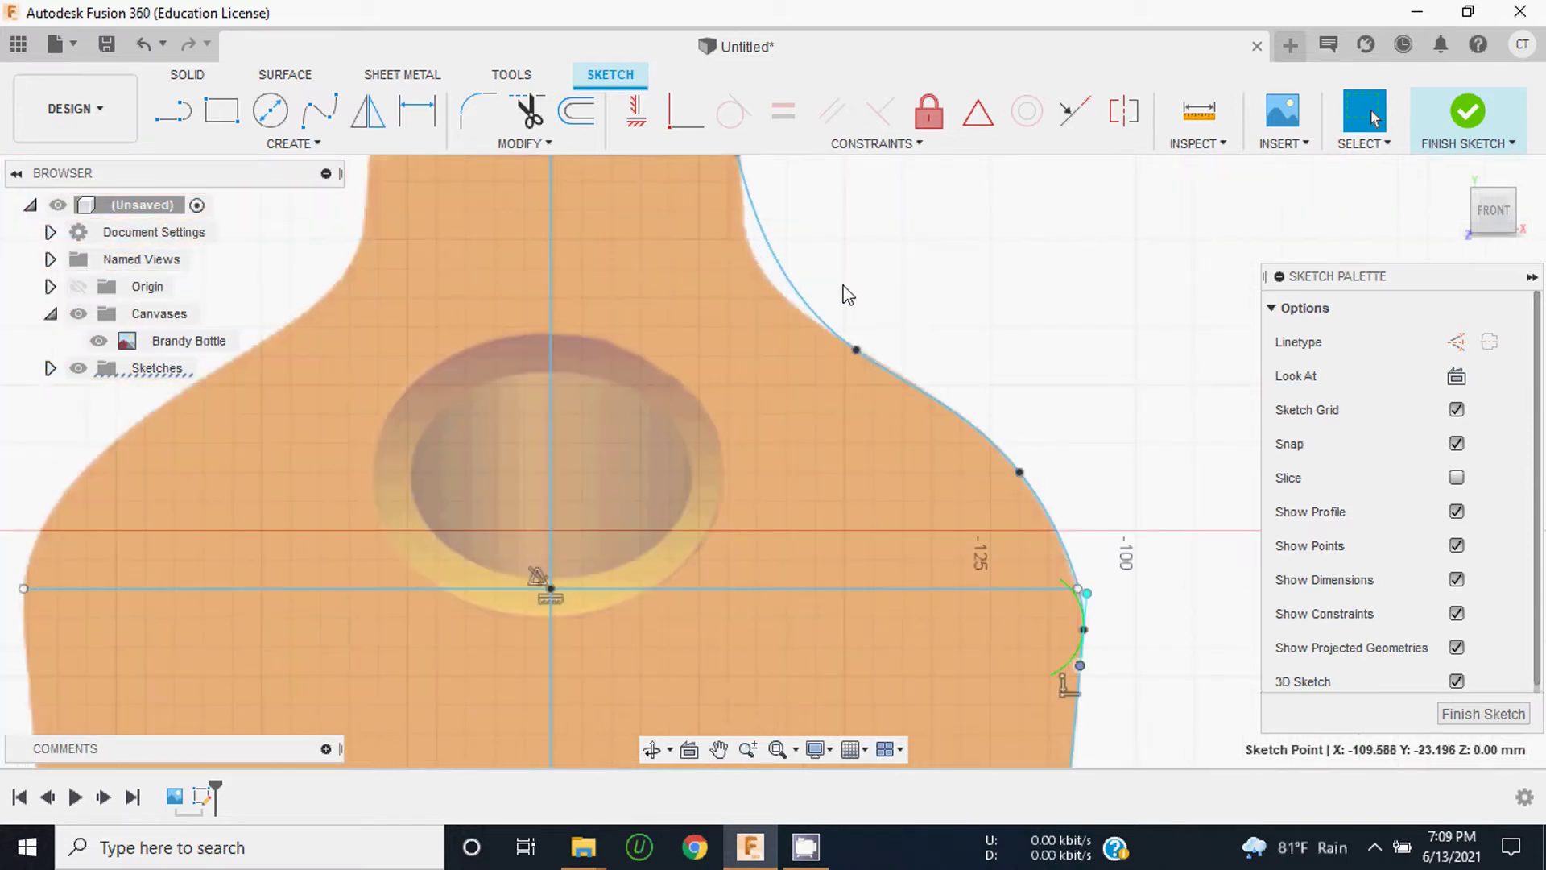
left_click(858, 350)
left_click_drag(808, 323, 797, 317)
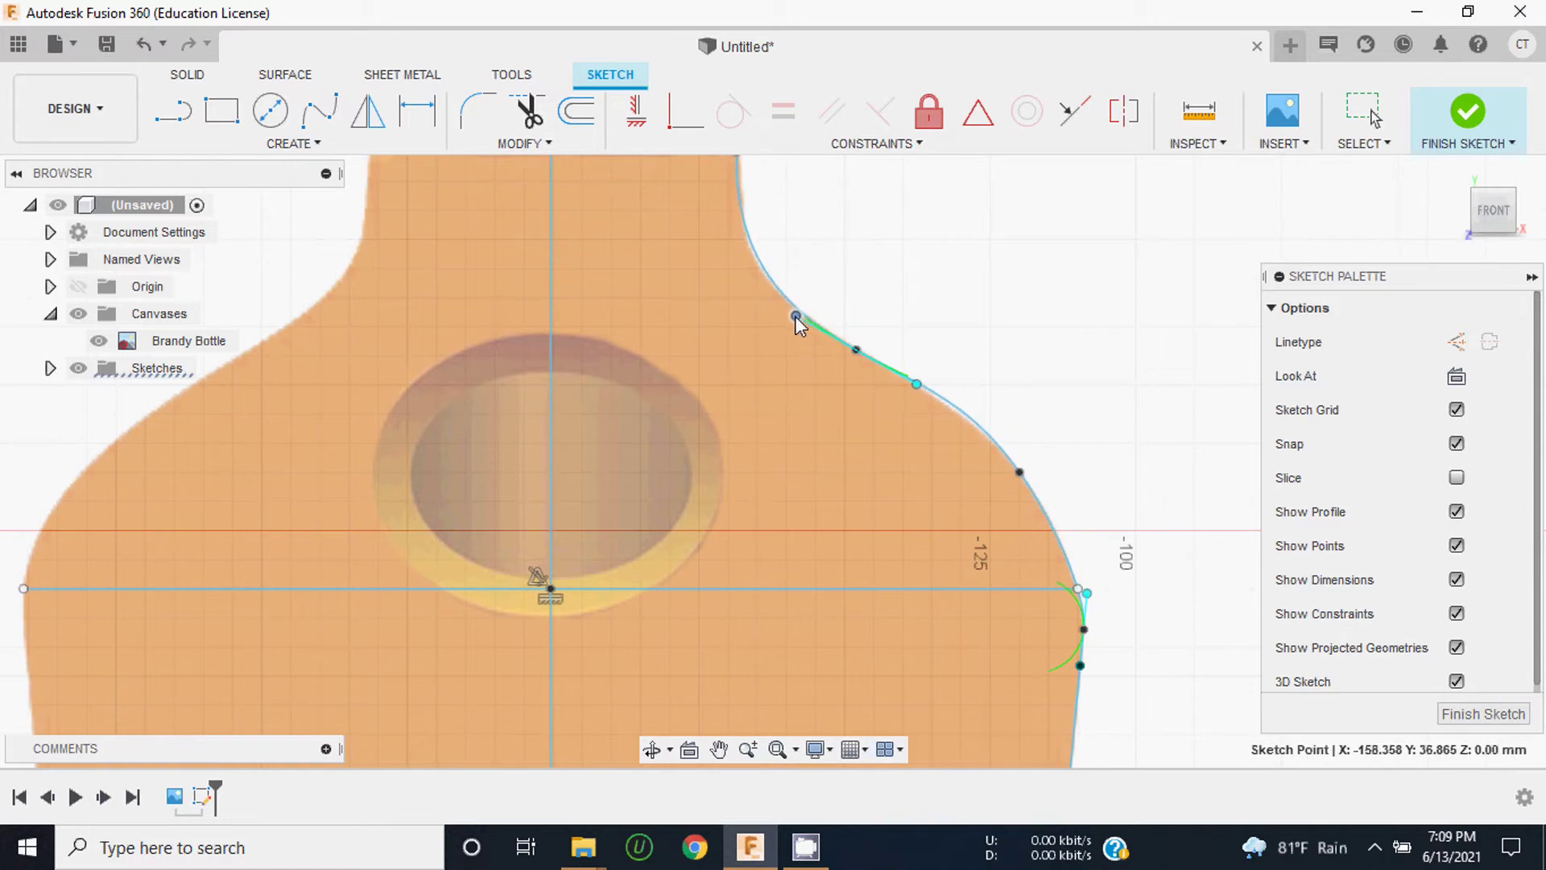
Step: Adjust the tangents at the lower shoulder point and the neck end to steepen the curve
left_click(1021, 475)
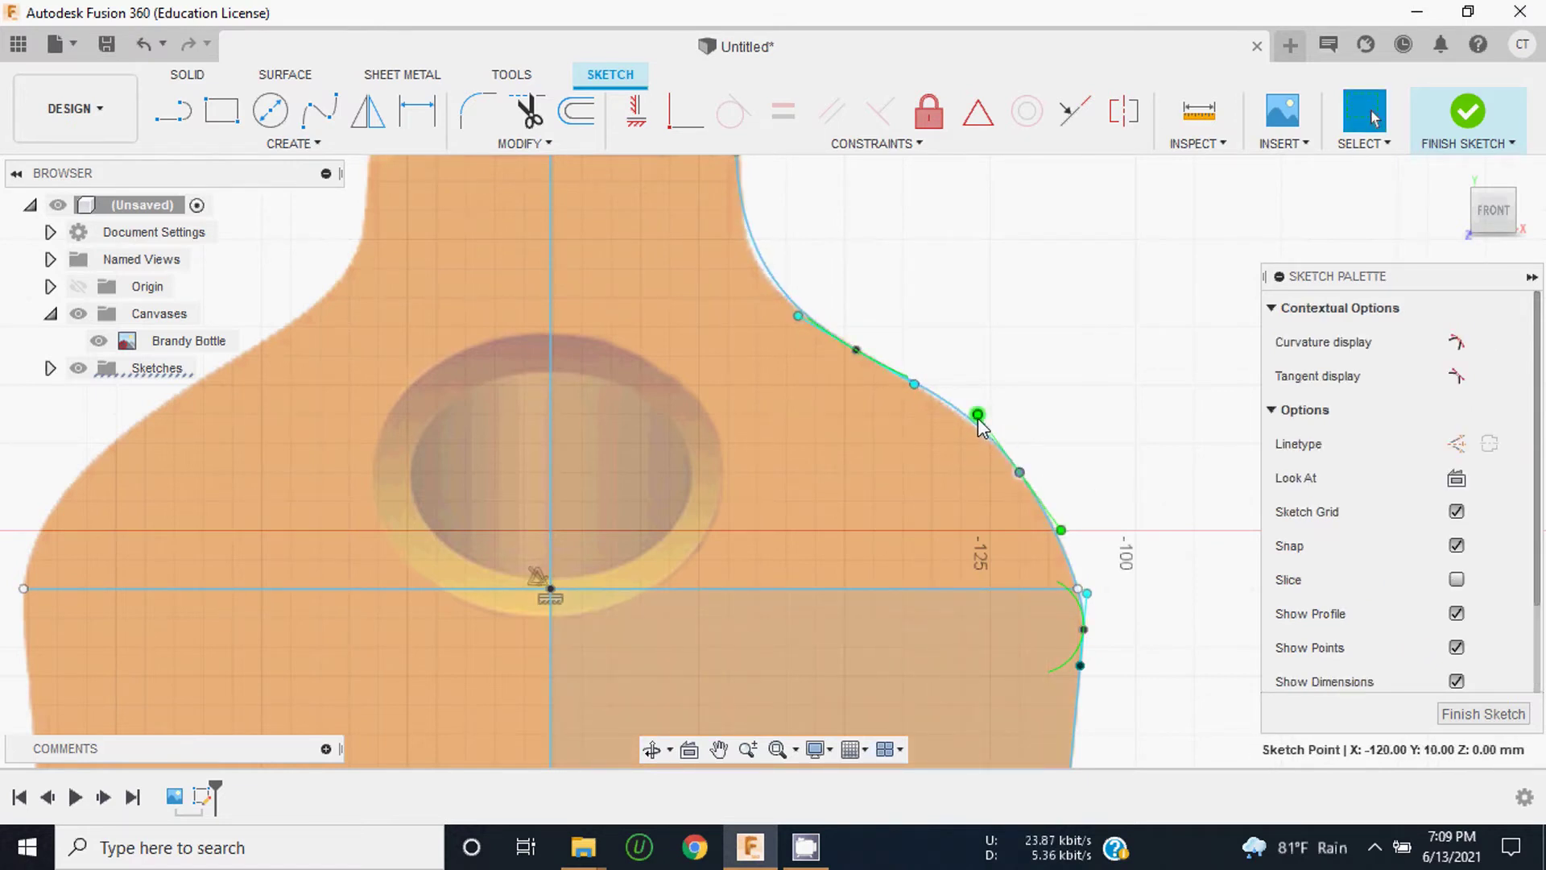
left_click_drag(977, 414, 981, 419)
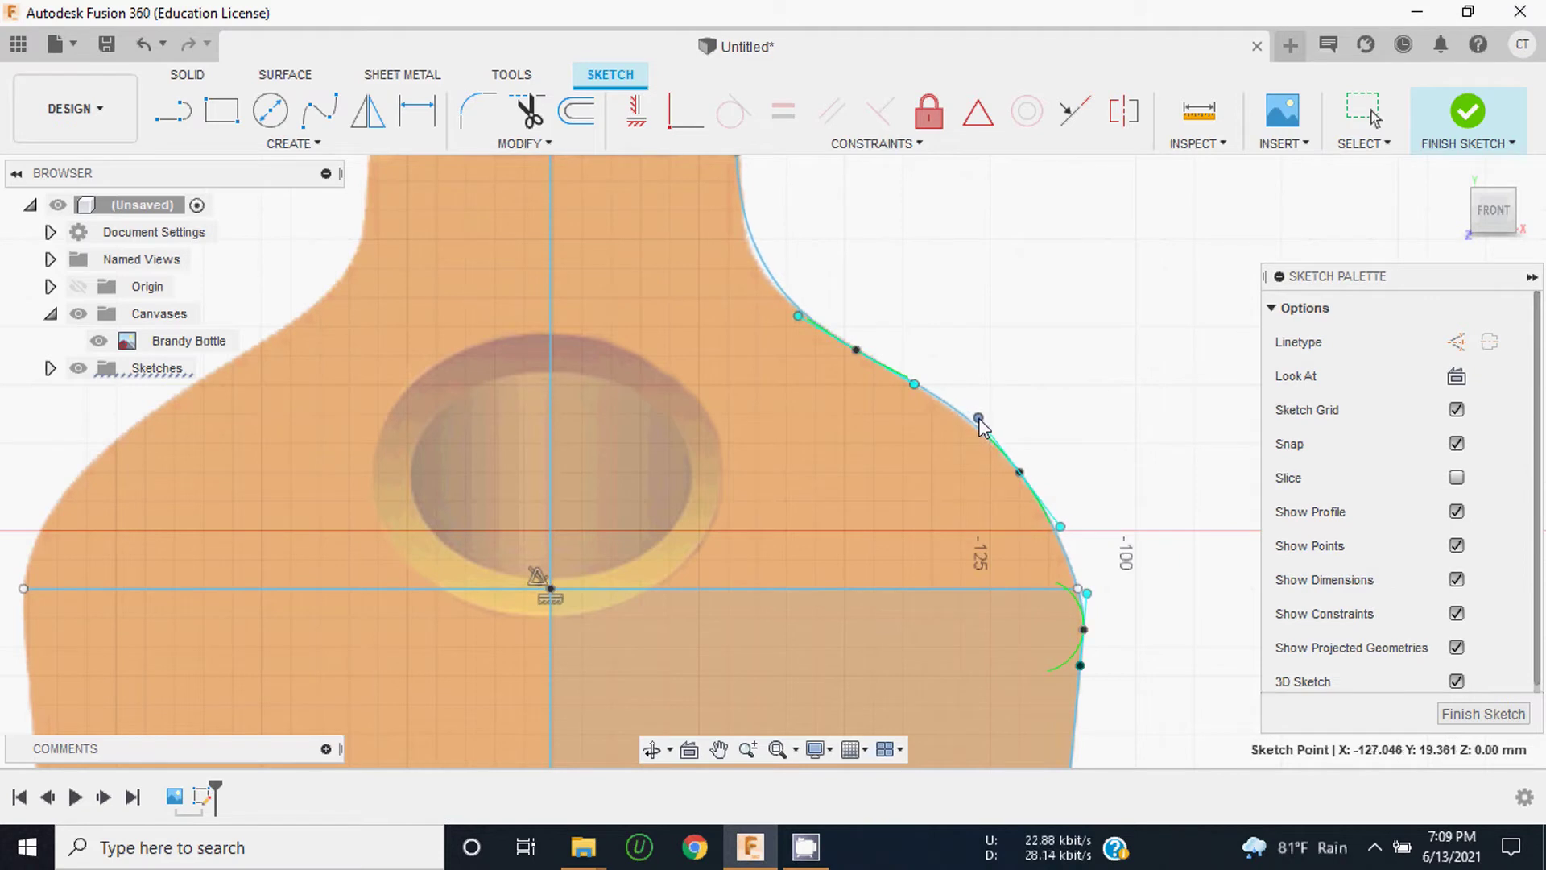
scroll(1029, 465, "down", 3)
scroll(914, 342, "up", 2)
scroll(886, 316, "up", 2)
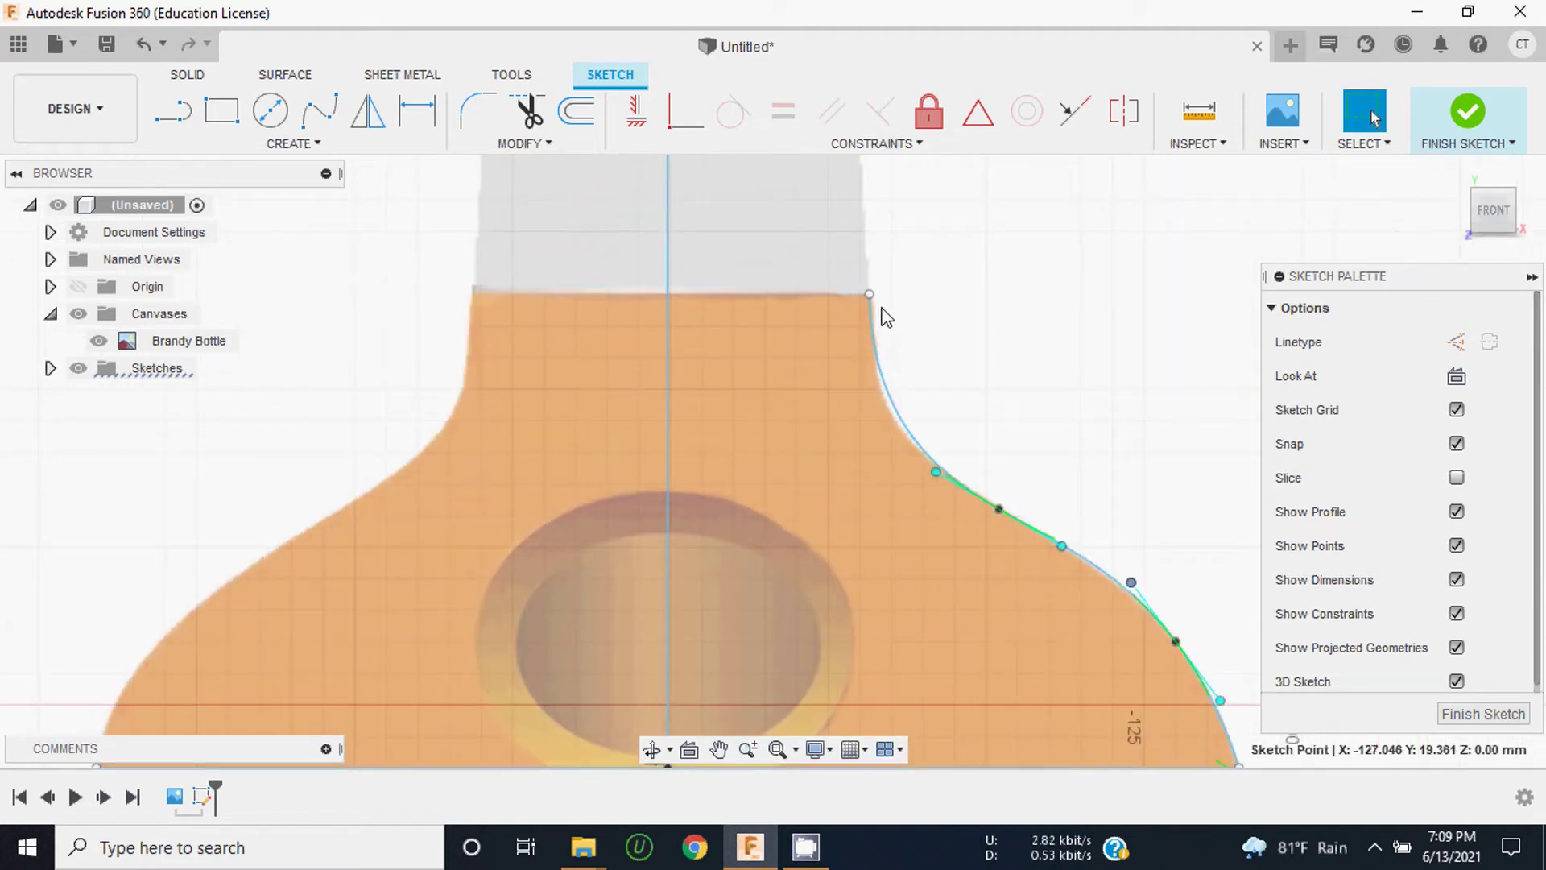
left_click(870, 296)
left_click_drag(872, 385, 880, 384)
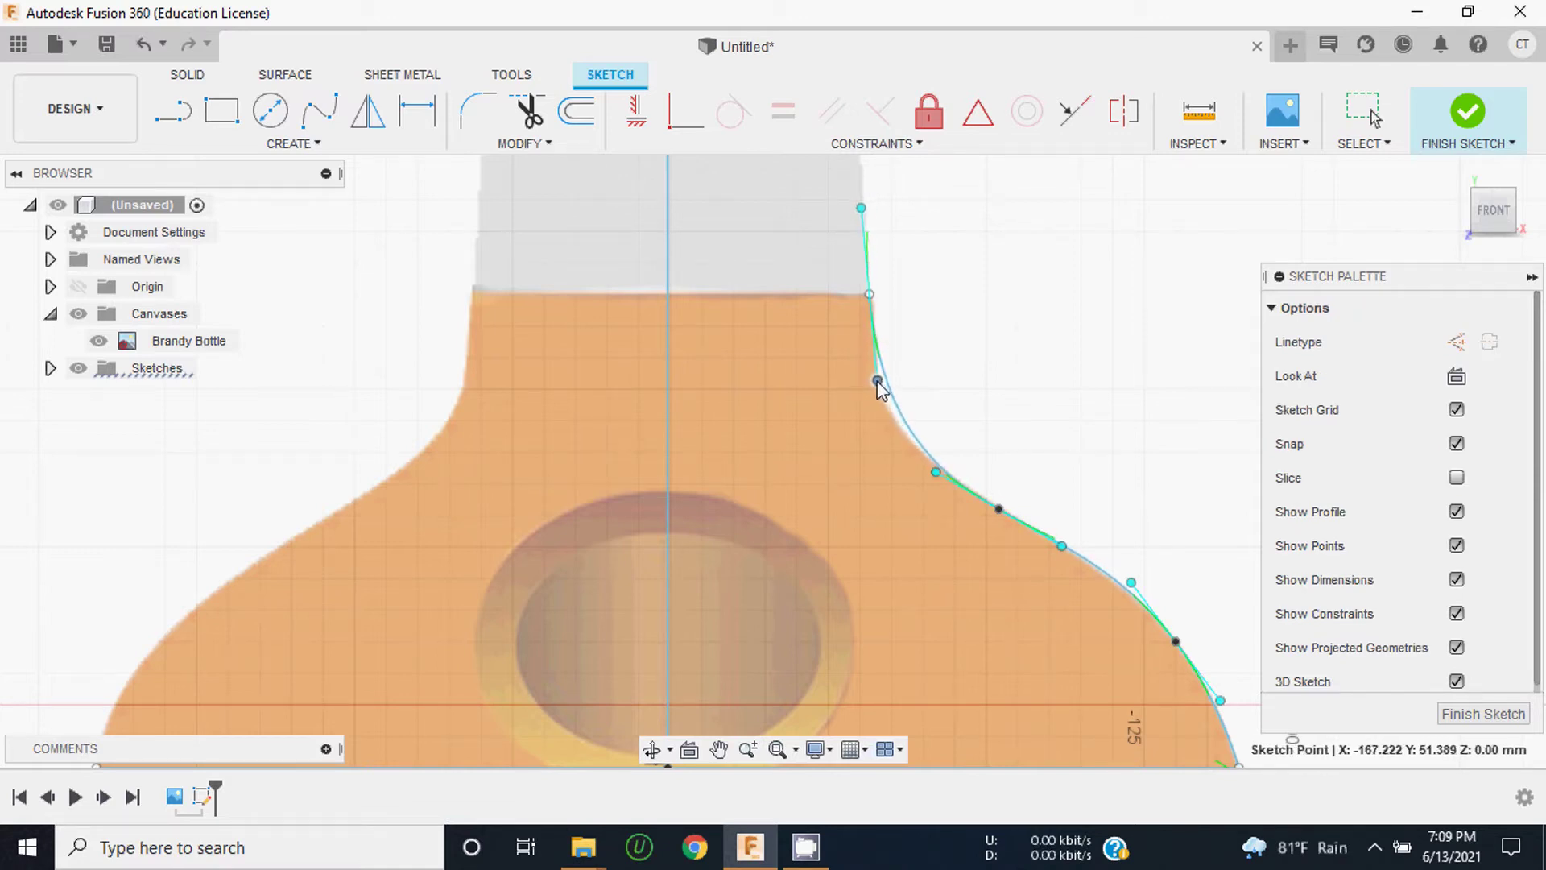
left_click_drag(879, 384, 873, 376)
left_click_drag(935, 475, 930, 472)
Step: Move the lower shoulder fit point to X -127, Y 19
left_click(1153, 609)
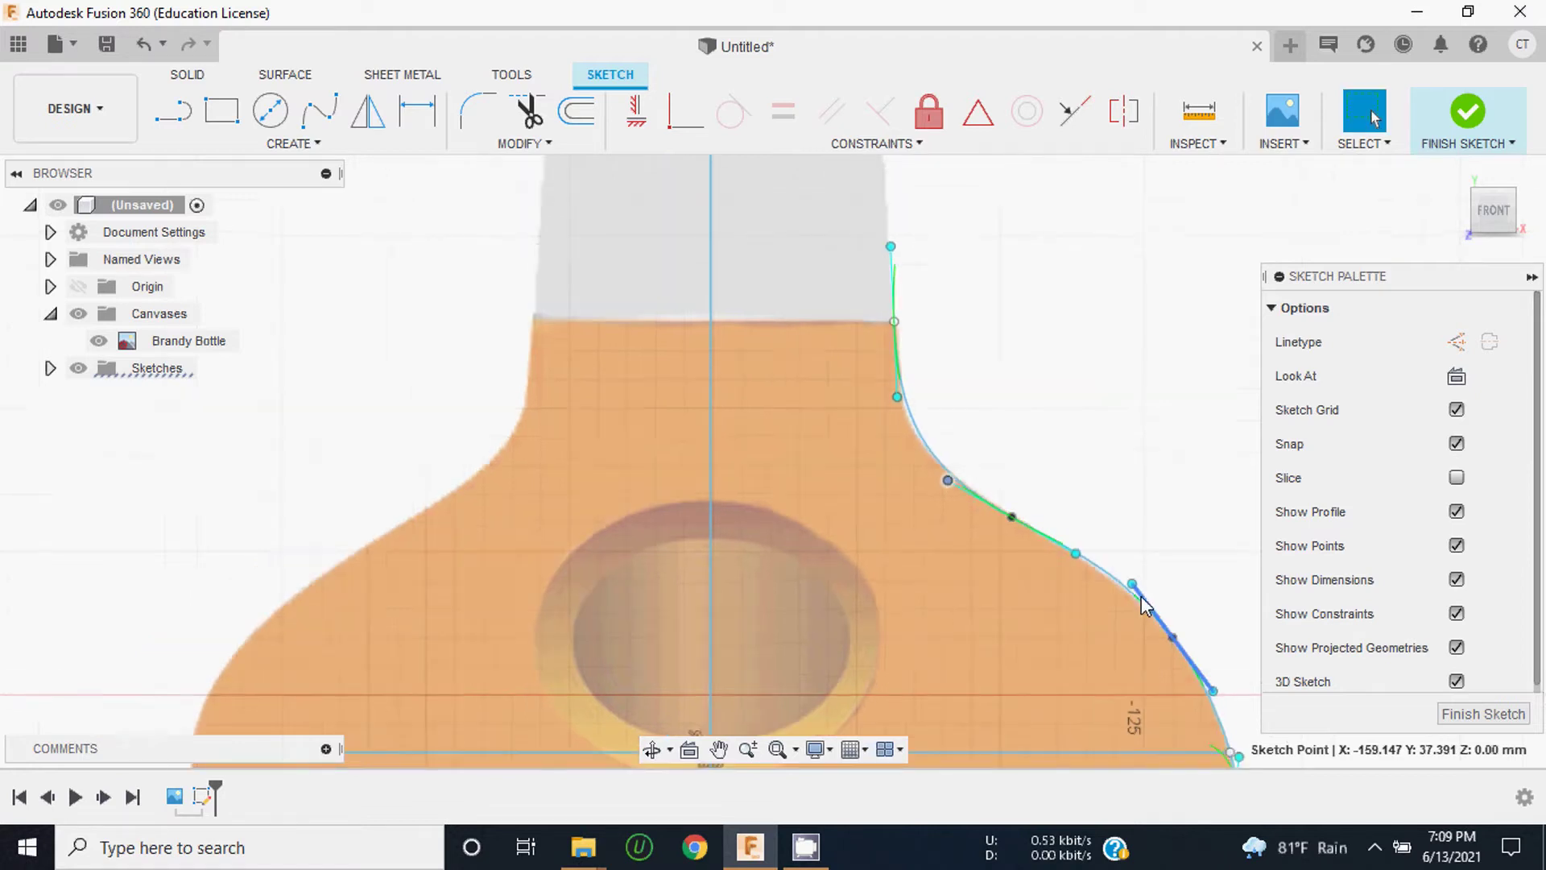
scroll(1156, 612, "up", 3)
scroll(1112, 578, "up", 2)
scroll(1096, 561, "up", 1)
left_click(1077, 534)
left_click_drag(1078, 533, 1077, 538)
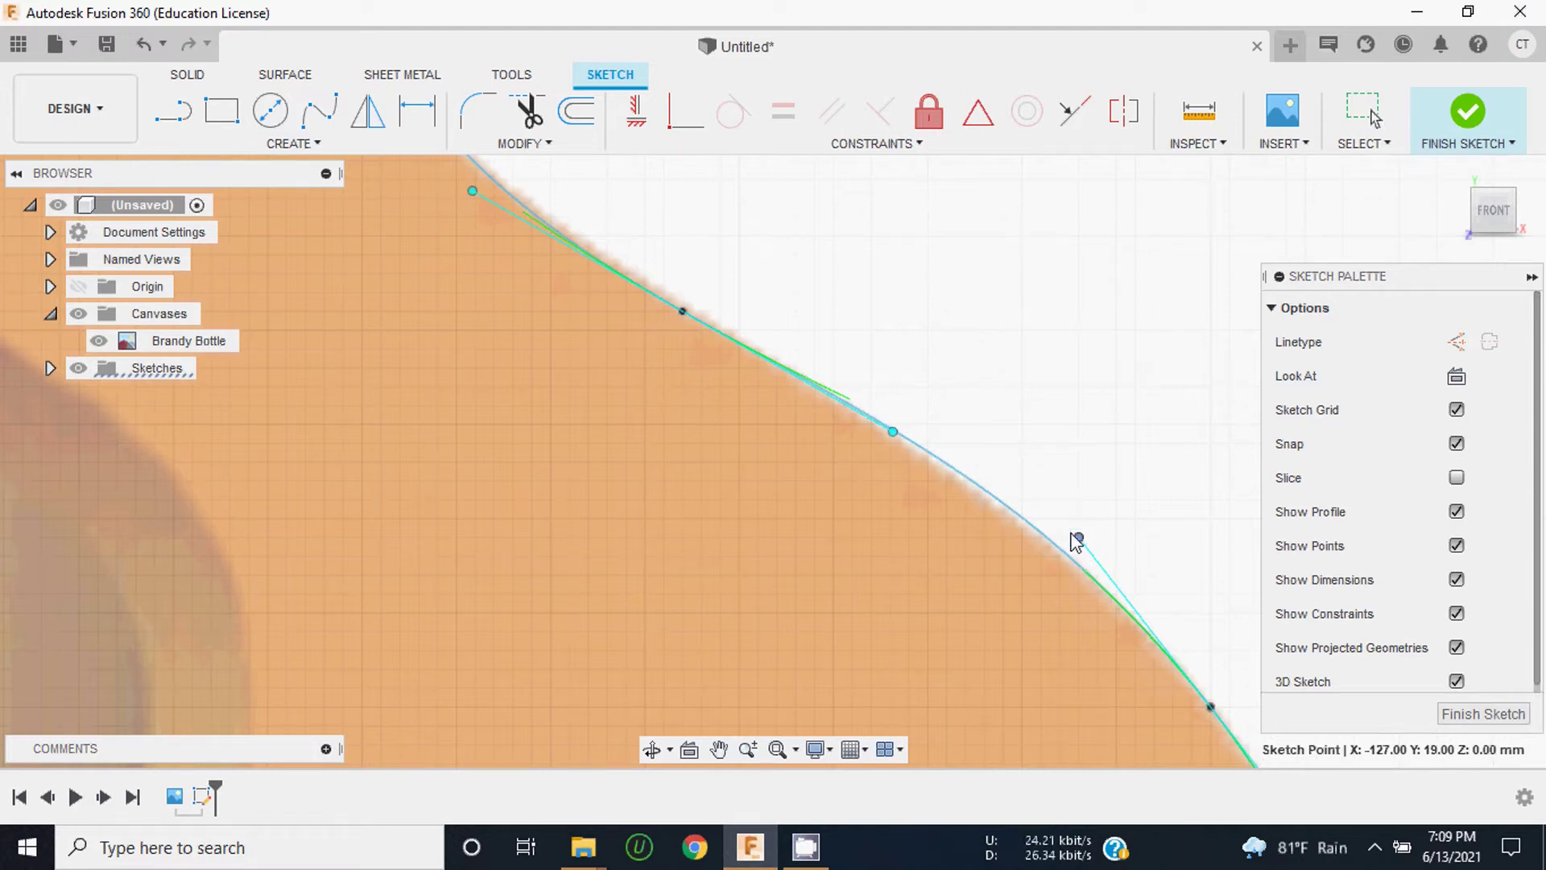
scroll(1077, 538, "down", 3)
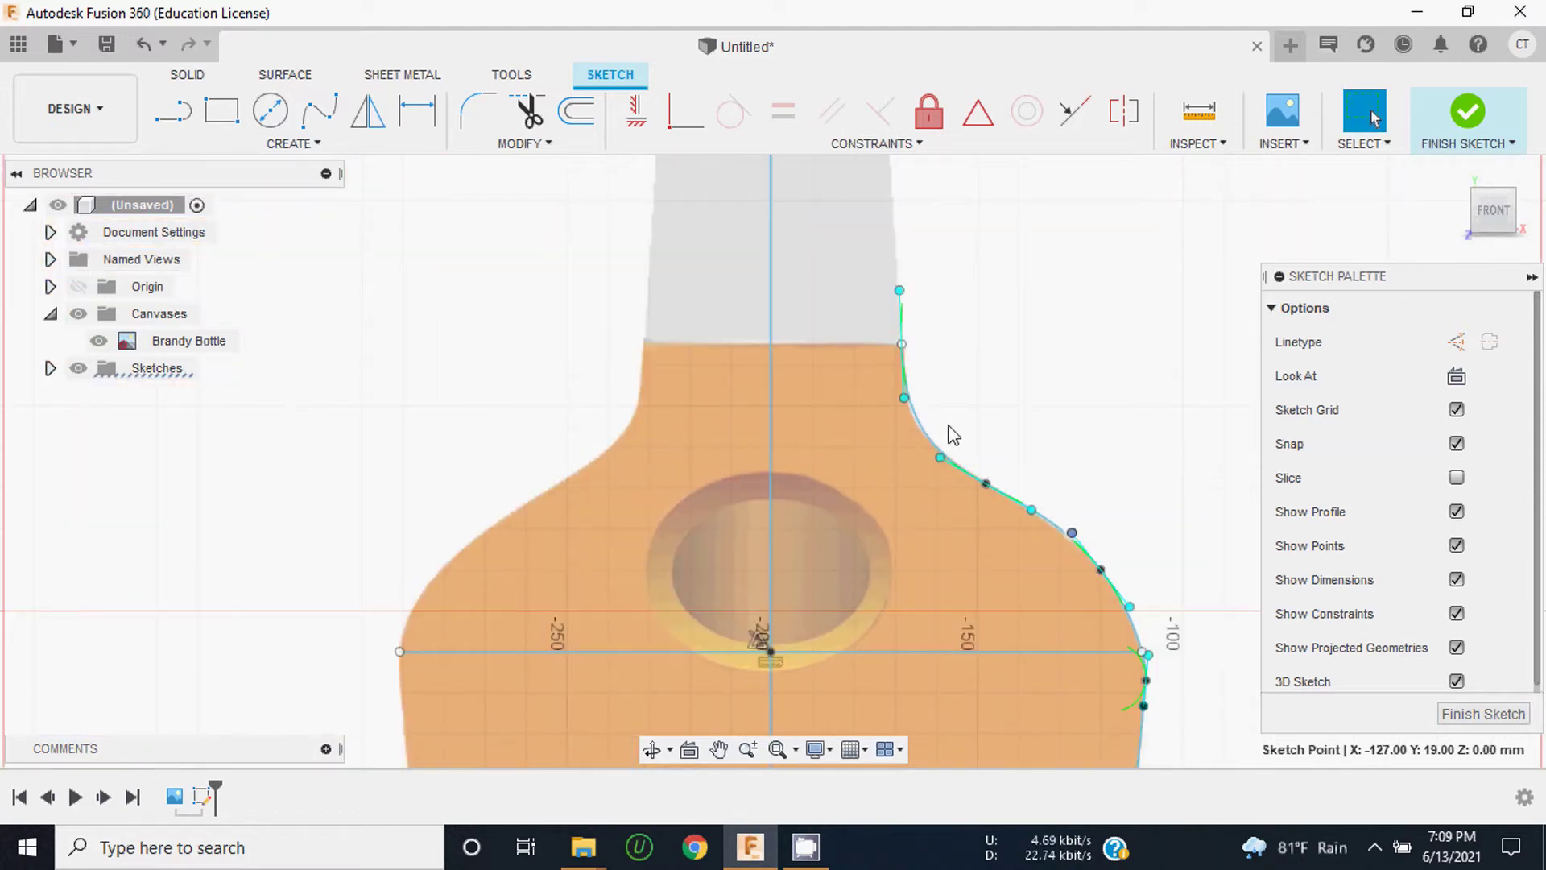
scroll(916, 382, "down", 4)
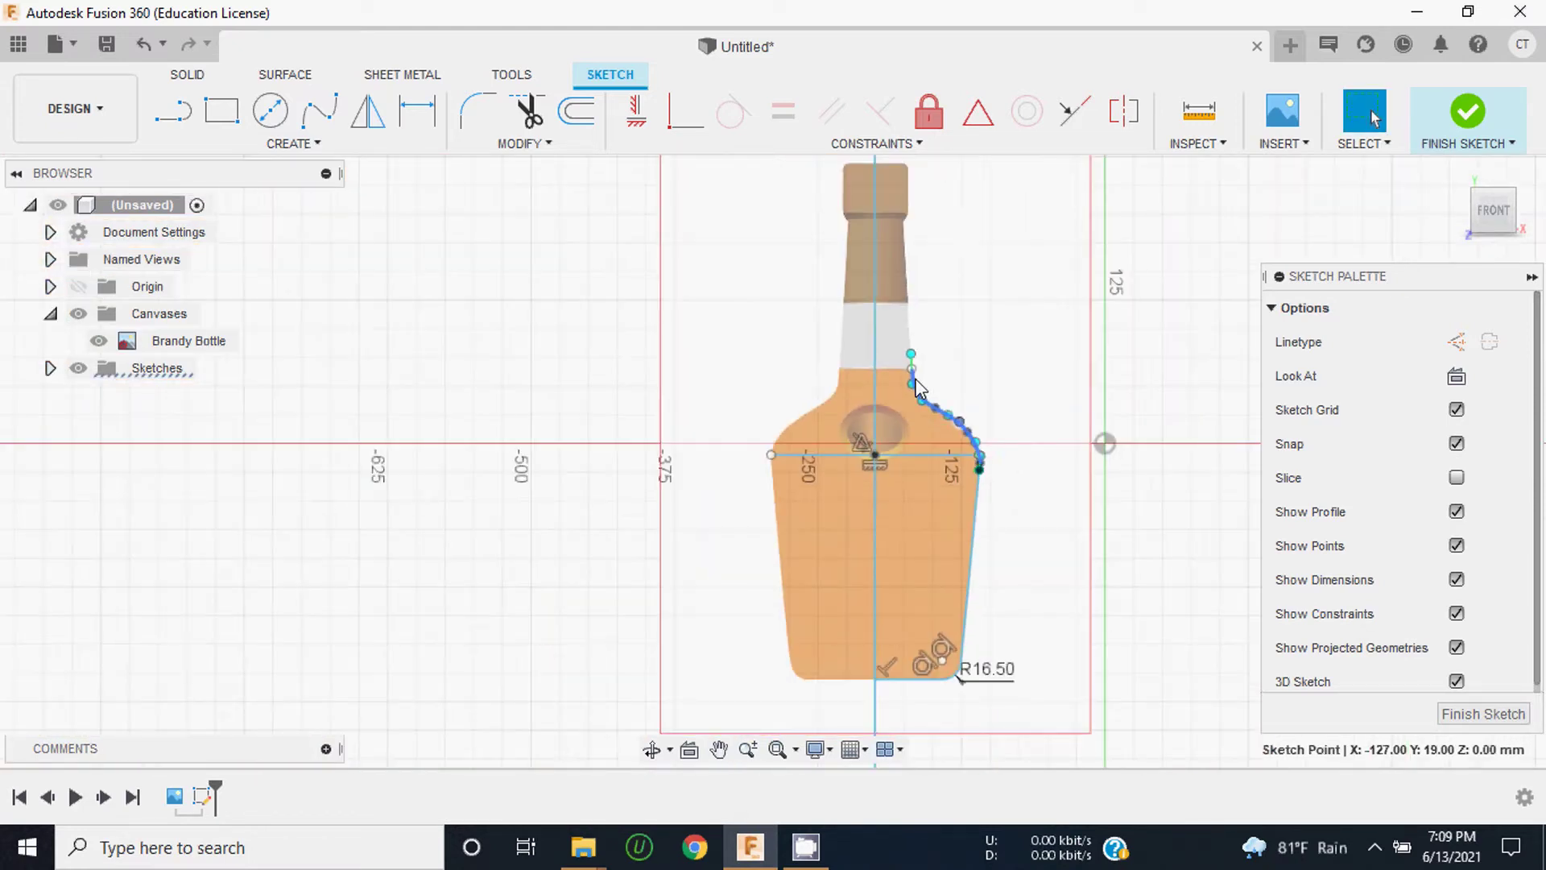
scroll(885, 309, "up", 3)
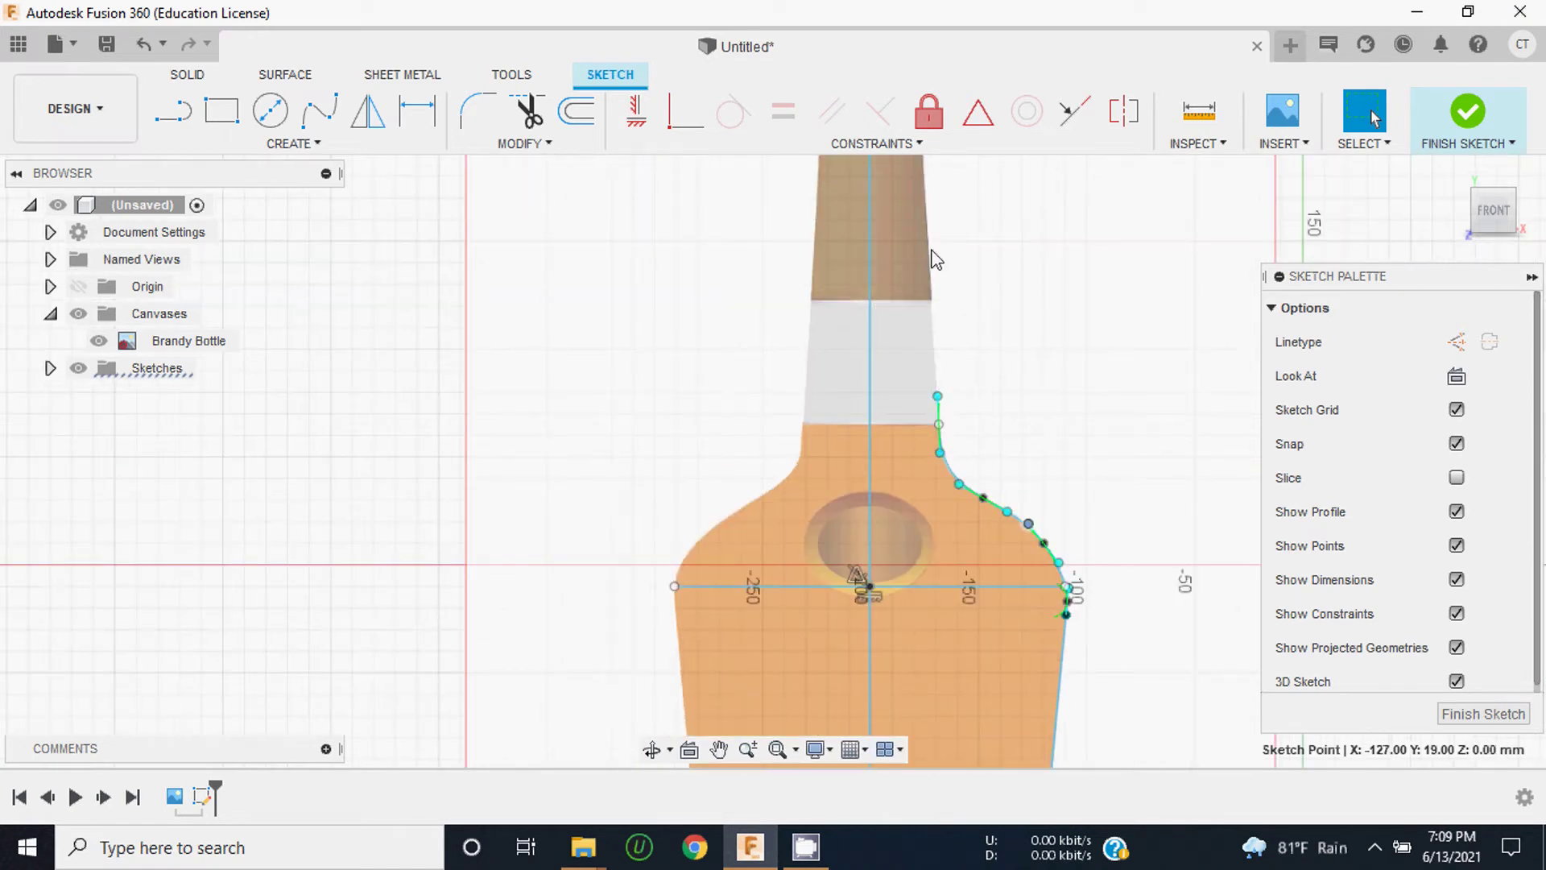
scroll(934, 259, "down", 1)
scroll(922, 290, "down", 2)
scroll(922, 296, "up", 1)
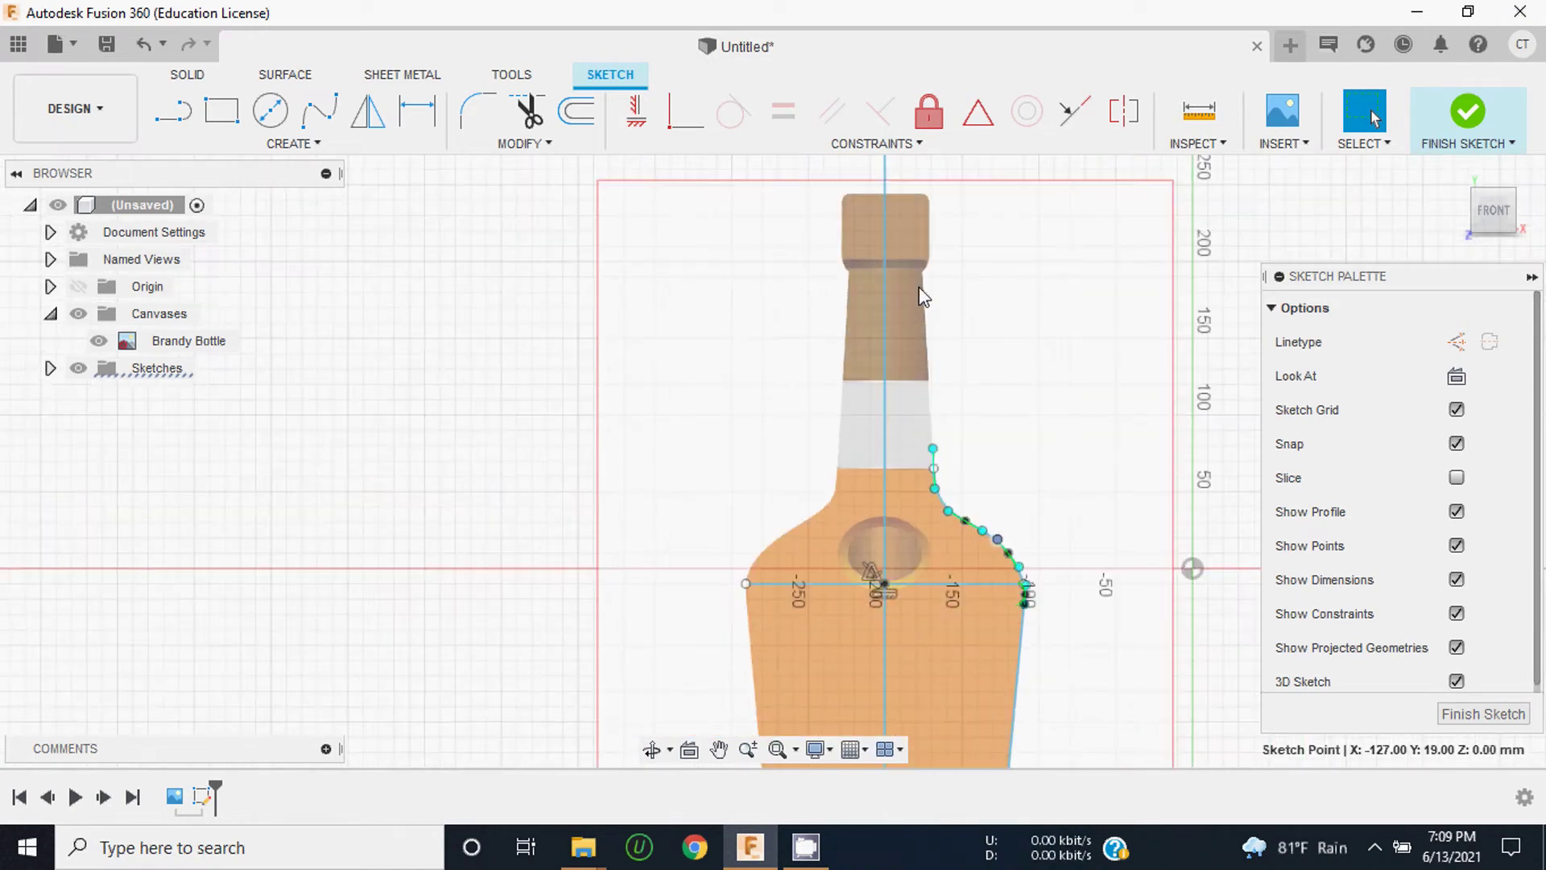
scroll(922, 297, "up", 1)
scroll(949, 296, "up", 1)
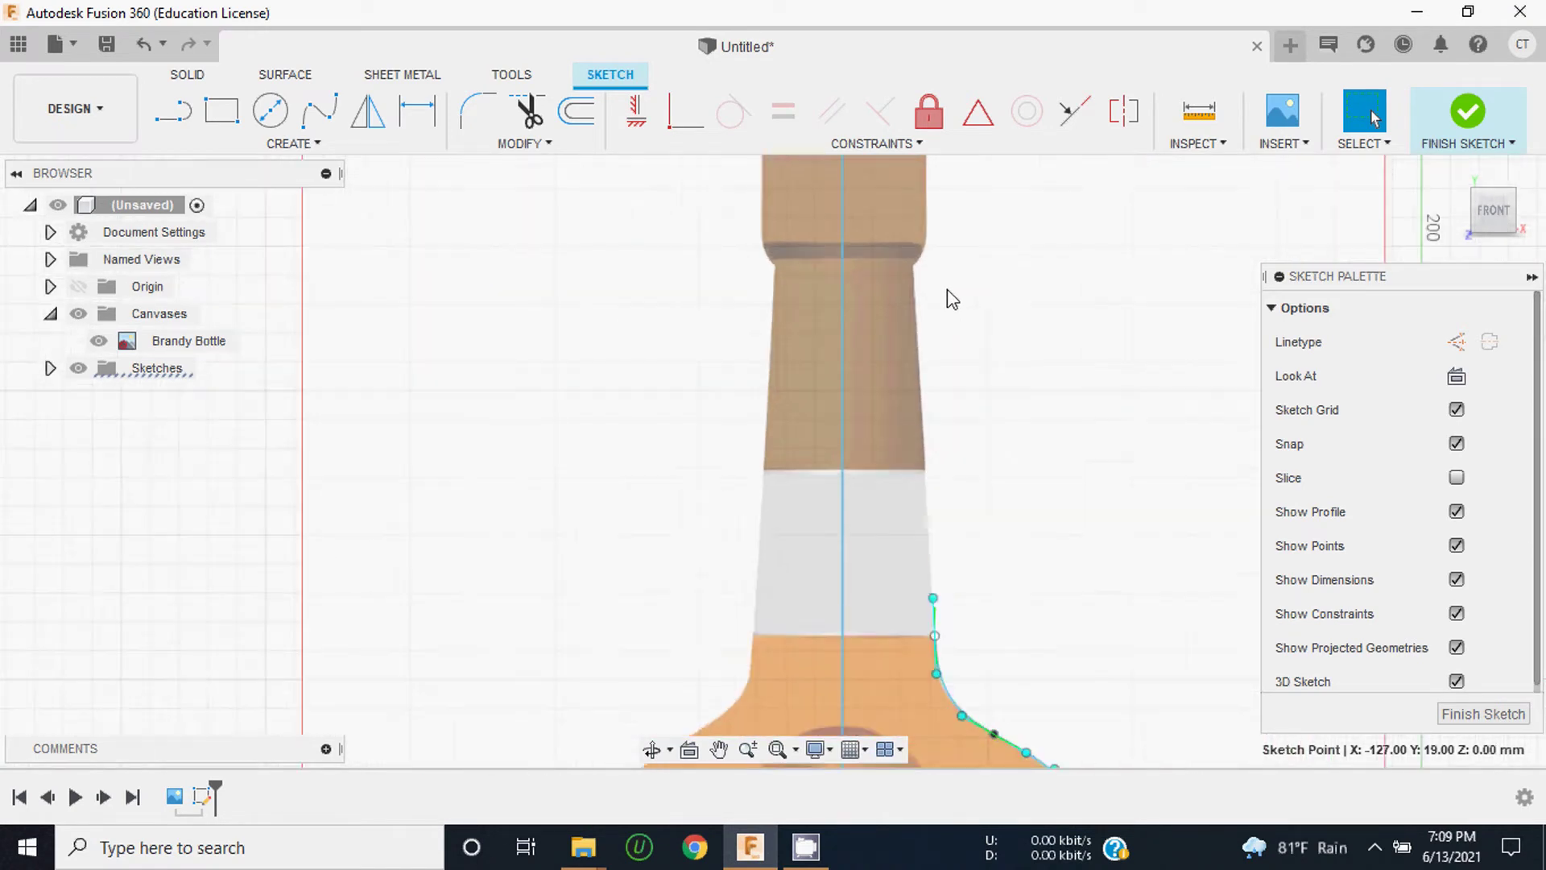
Step: Draw a straight line up the neck's right edge from the spline's top end to the cap
left_click(173, 125)
left_click(934, 637)
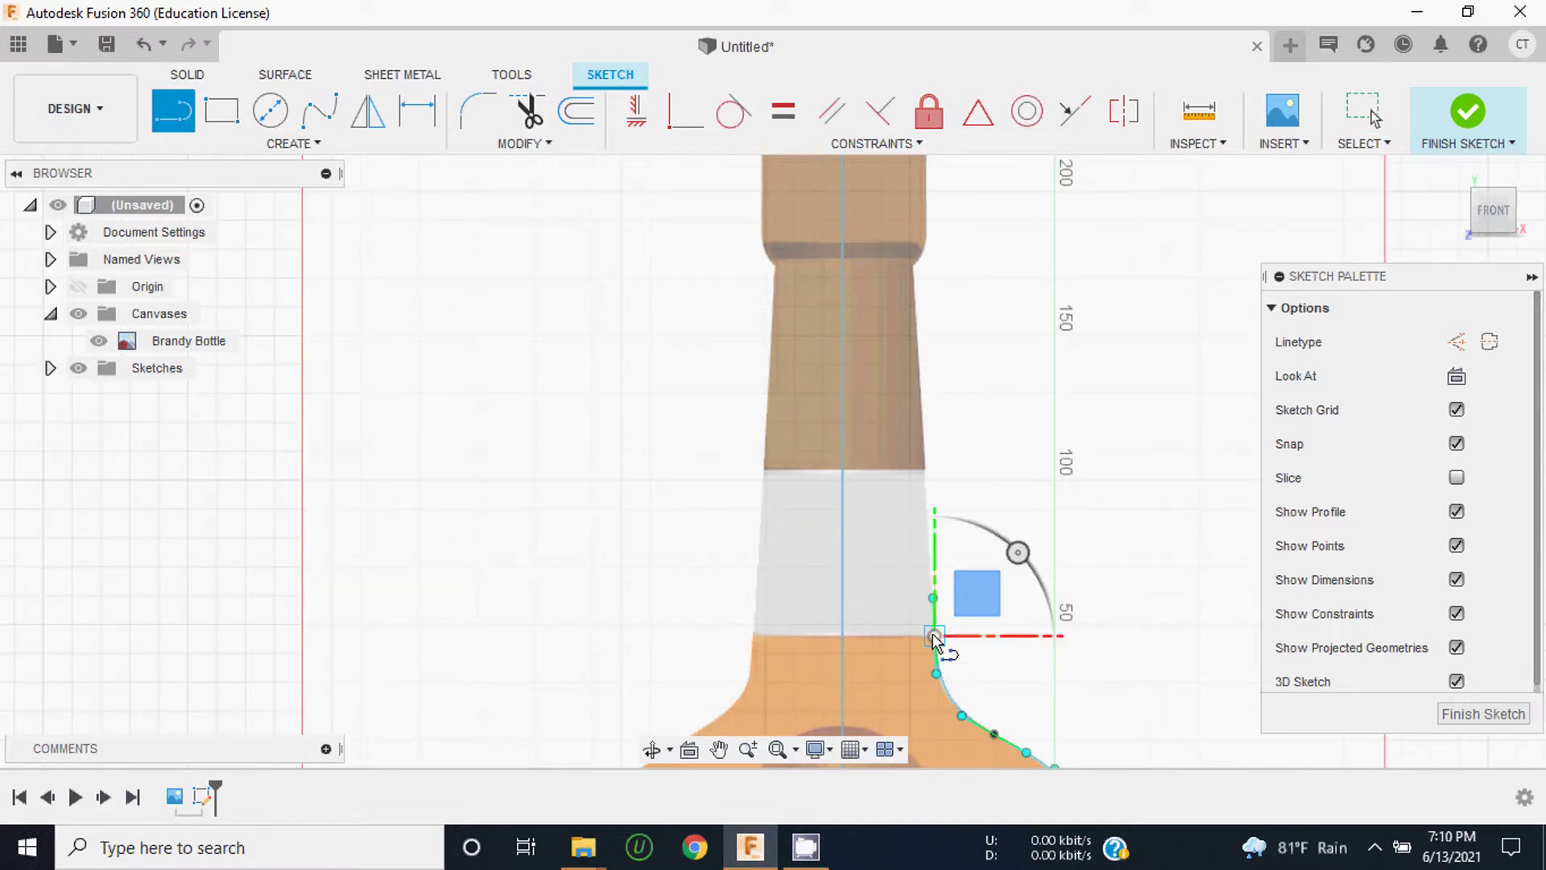
scroll(912, 274, "up", 1)
scroll(912, 263, "up", 1)
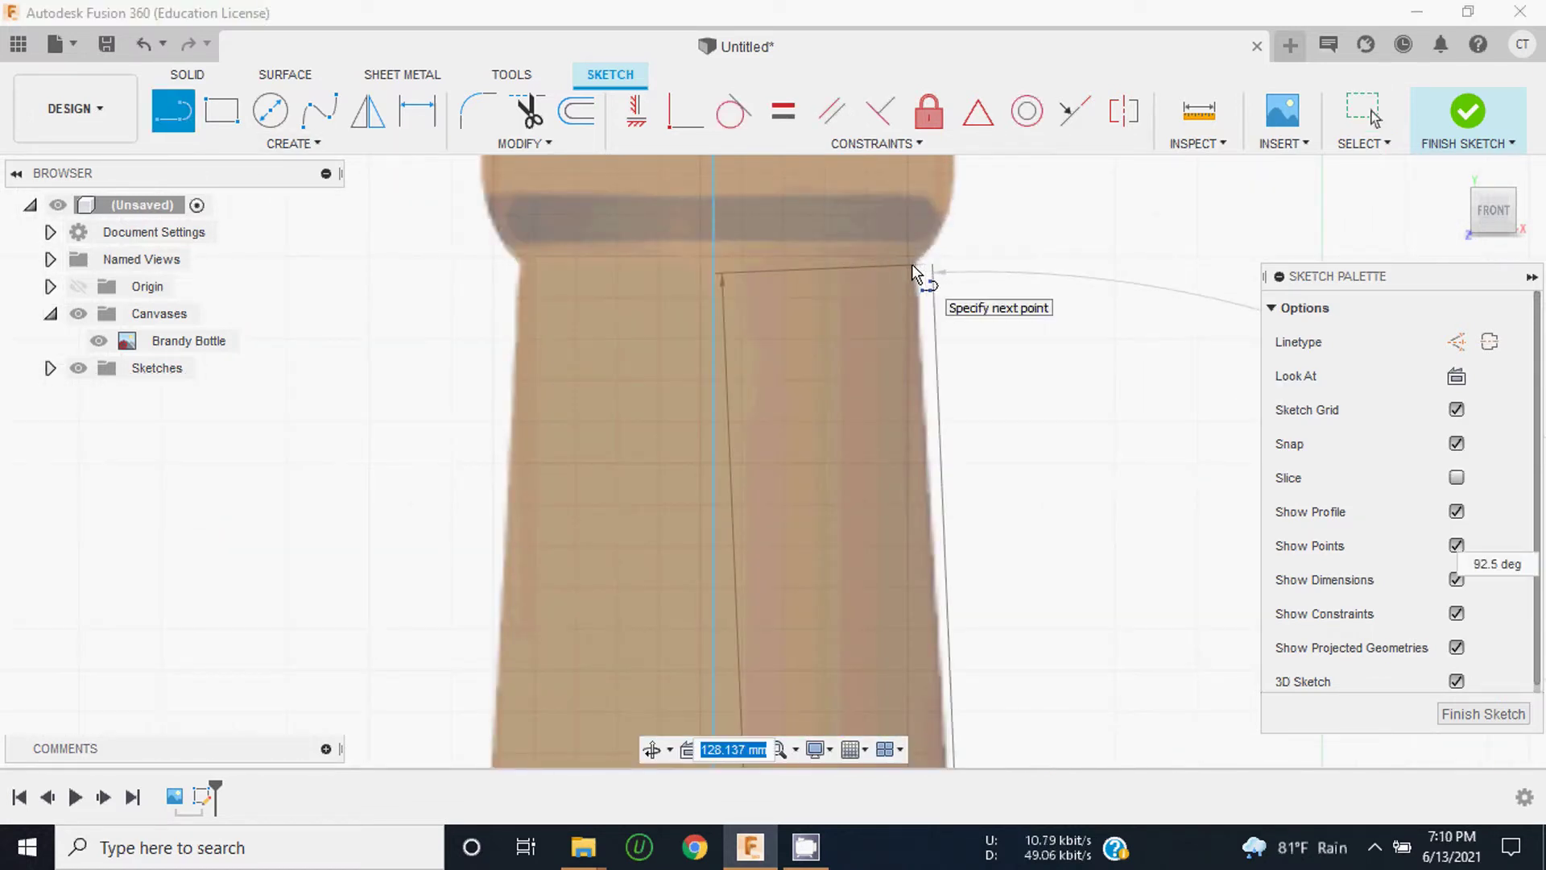
scroll(914, 264, "up", 1)
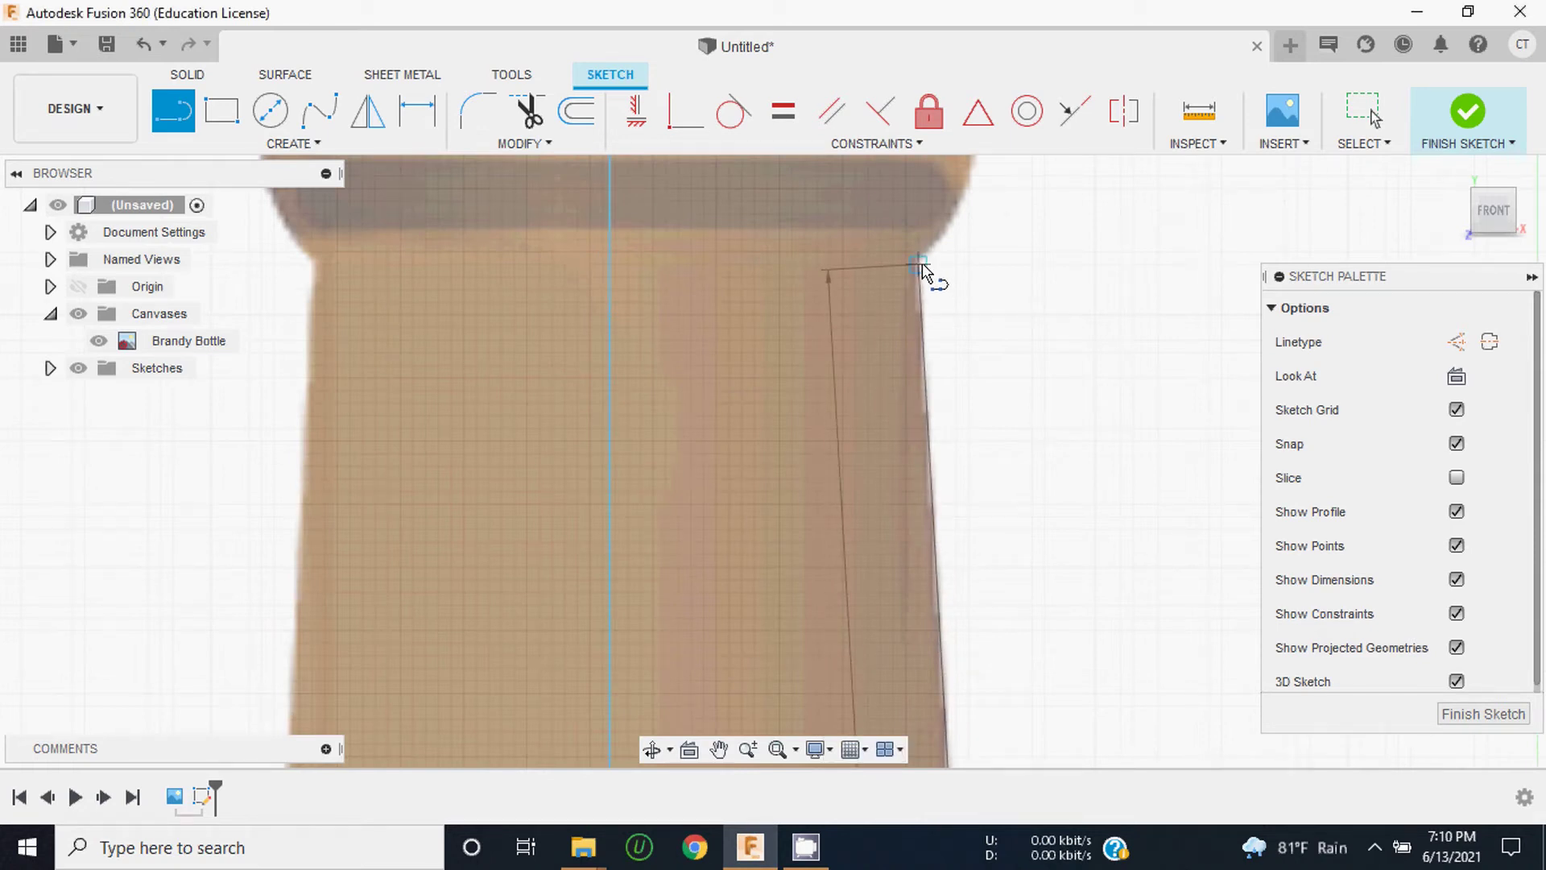
left_click(919, 265)
key("Escape")
scroll(918, 286, "down", 2)
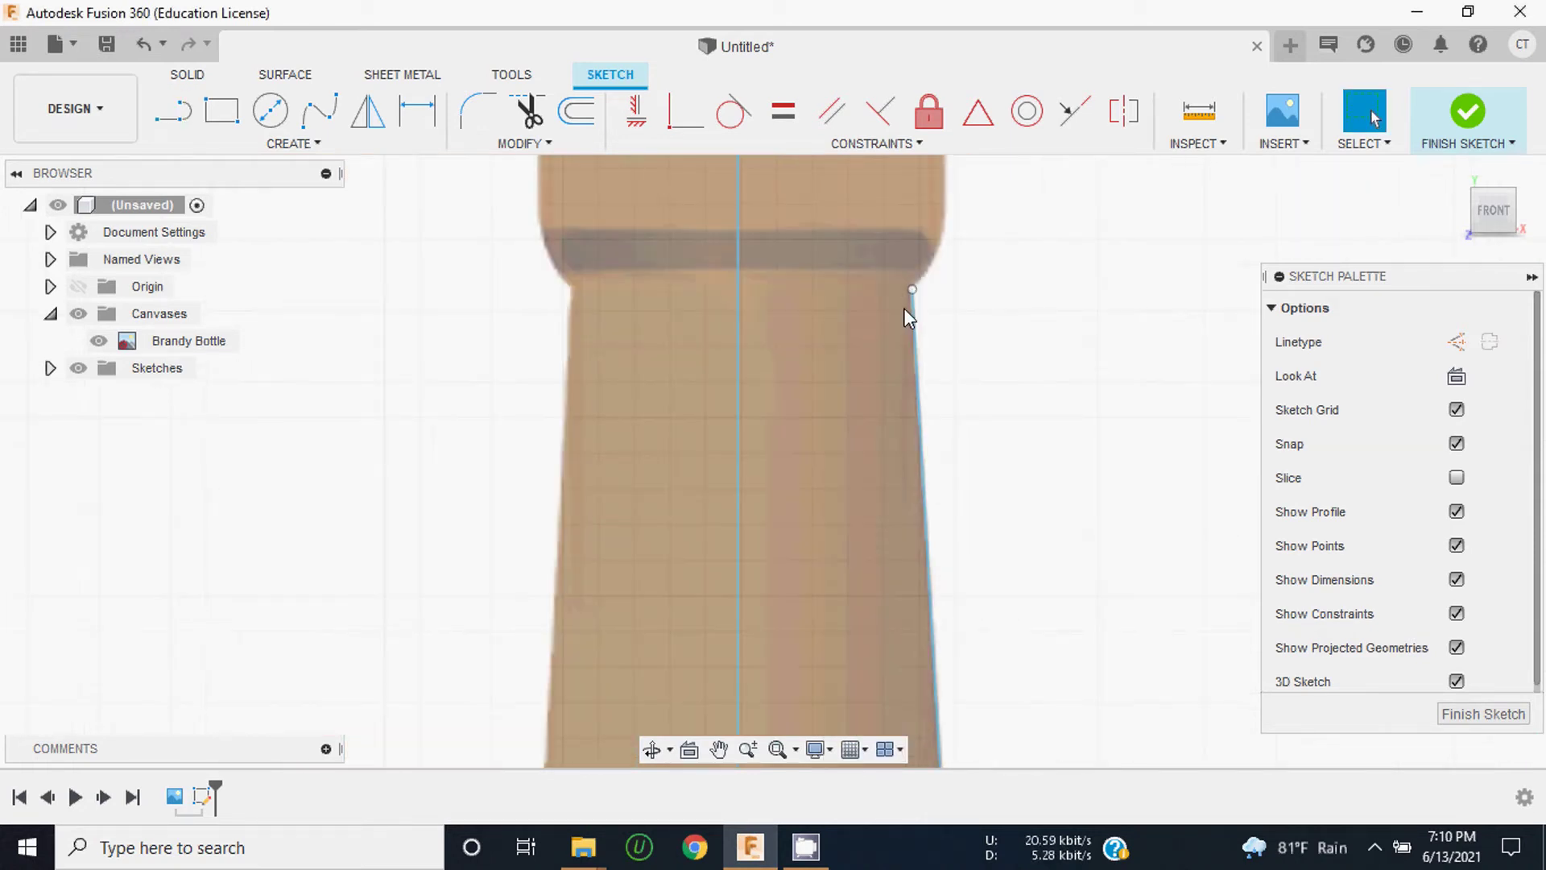
scroll(905, 310, "down", 2)
scroll(923, 383, "down", 3)
scroll(922, 640, "up", 2)
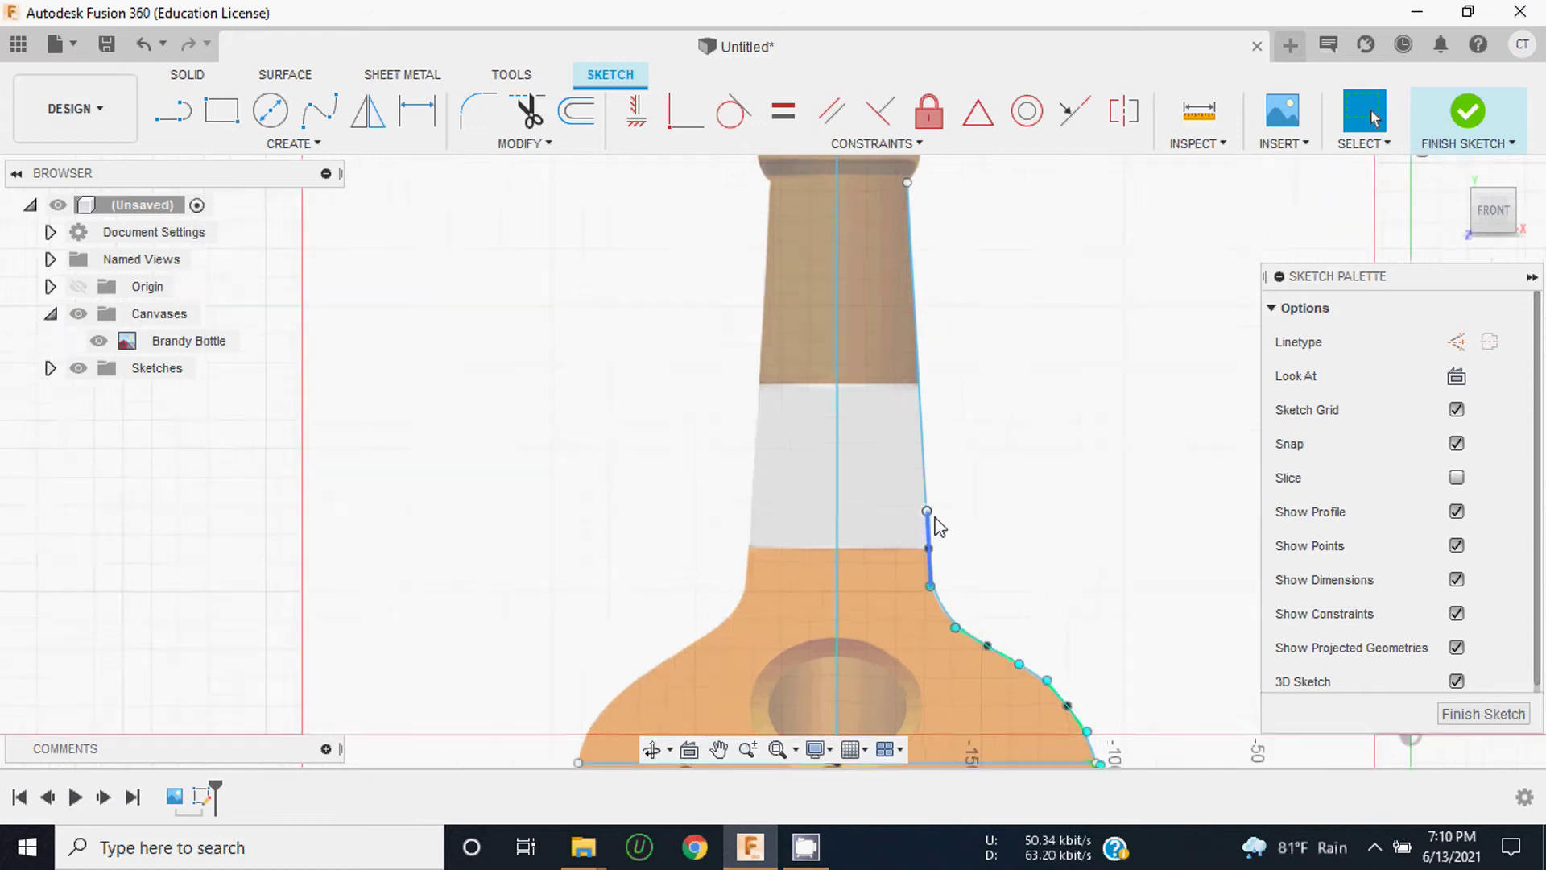
scroll(926, 524, "up", 2)
Step: Select the point joining the line and spline plus the short vertical segments below it
left_click(922, 498)
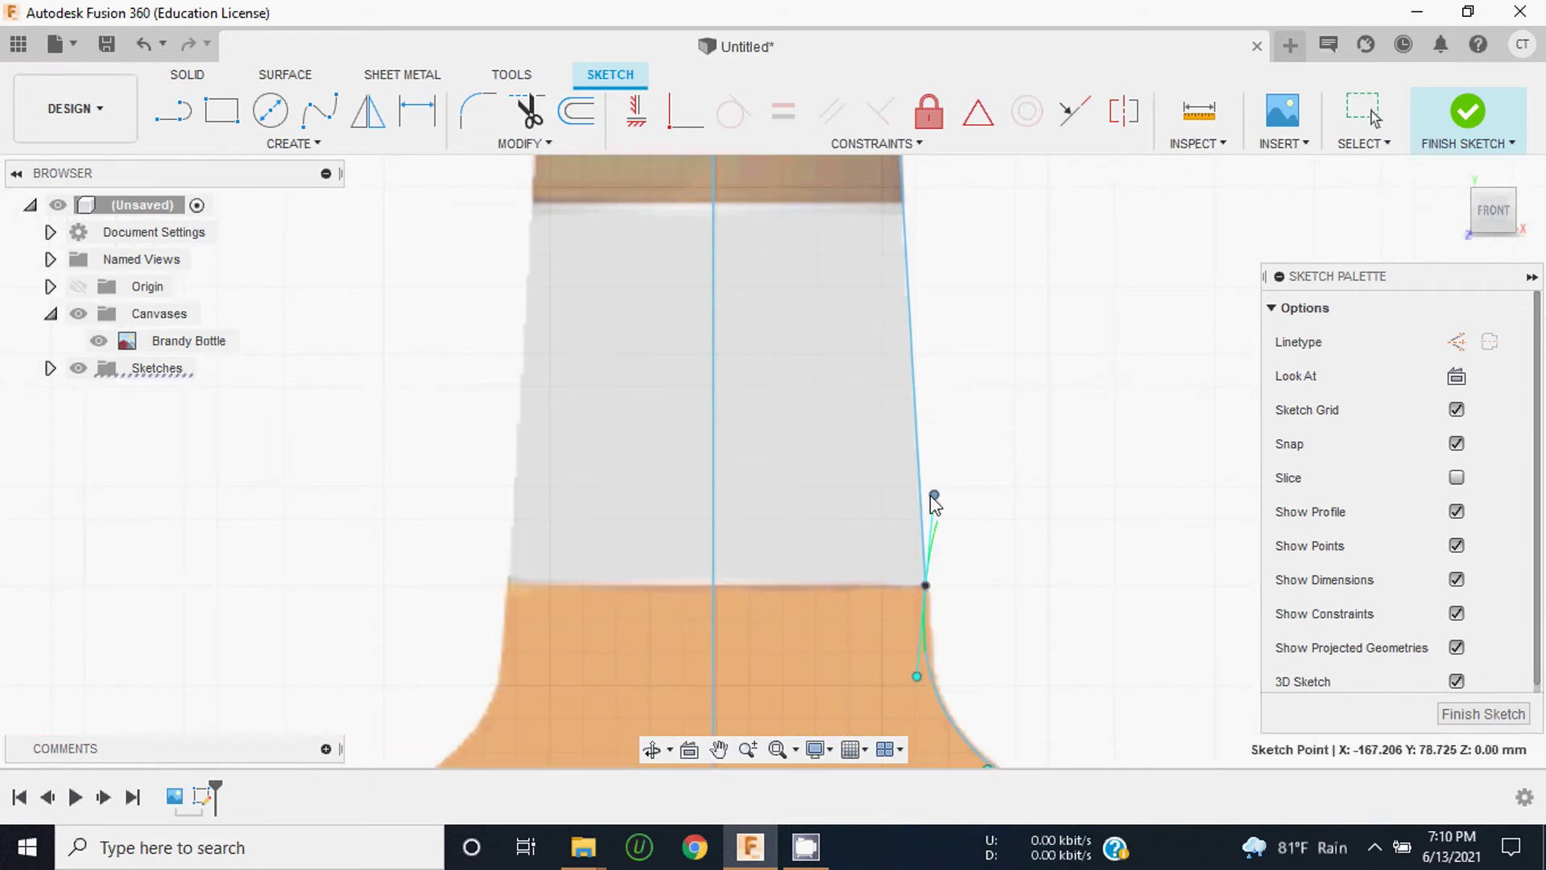
left_click(927, 544)
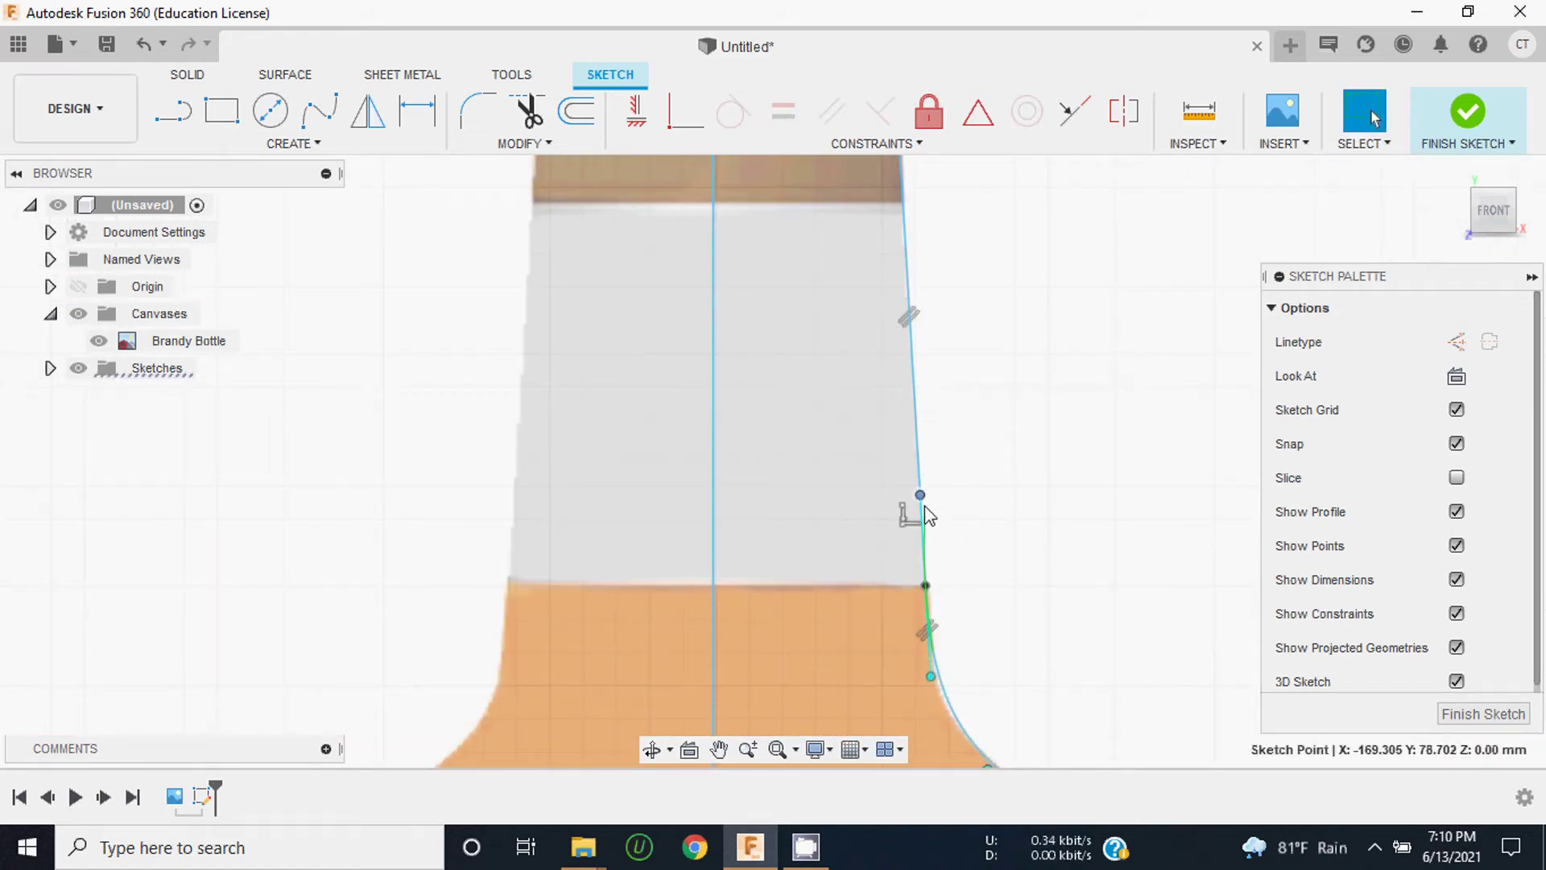
left_click(924, 529)
scroll(926, 531, "down", 2)
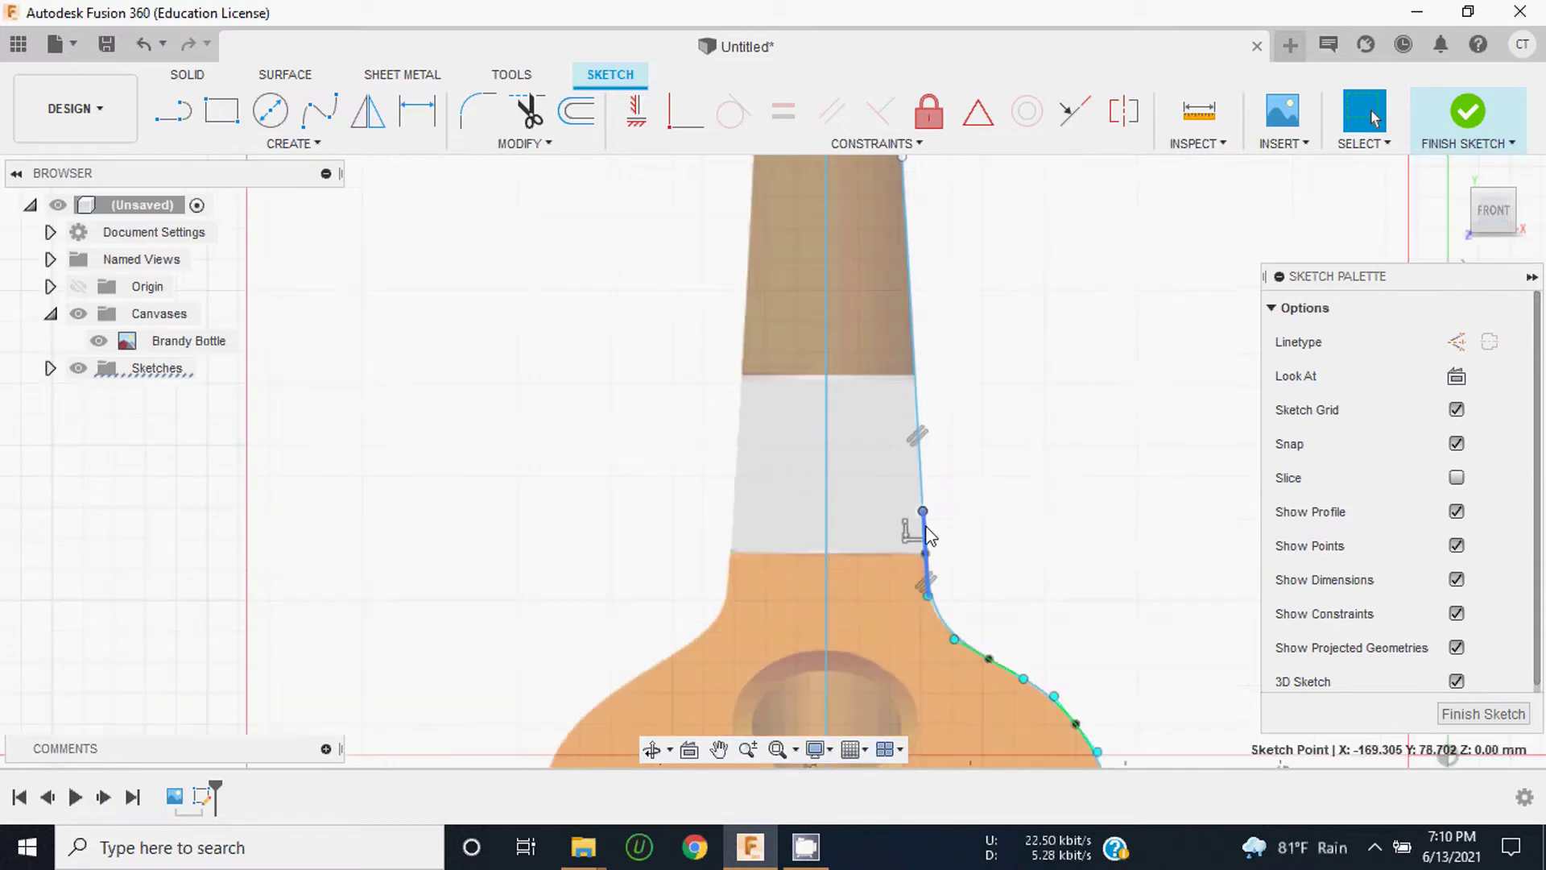
scroll(926, 516, "down", 1)
scroll(926, 451, "down", 1)
scroll(927, 355, "up", 1)
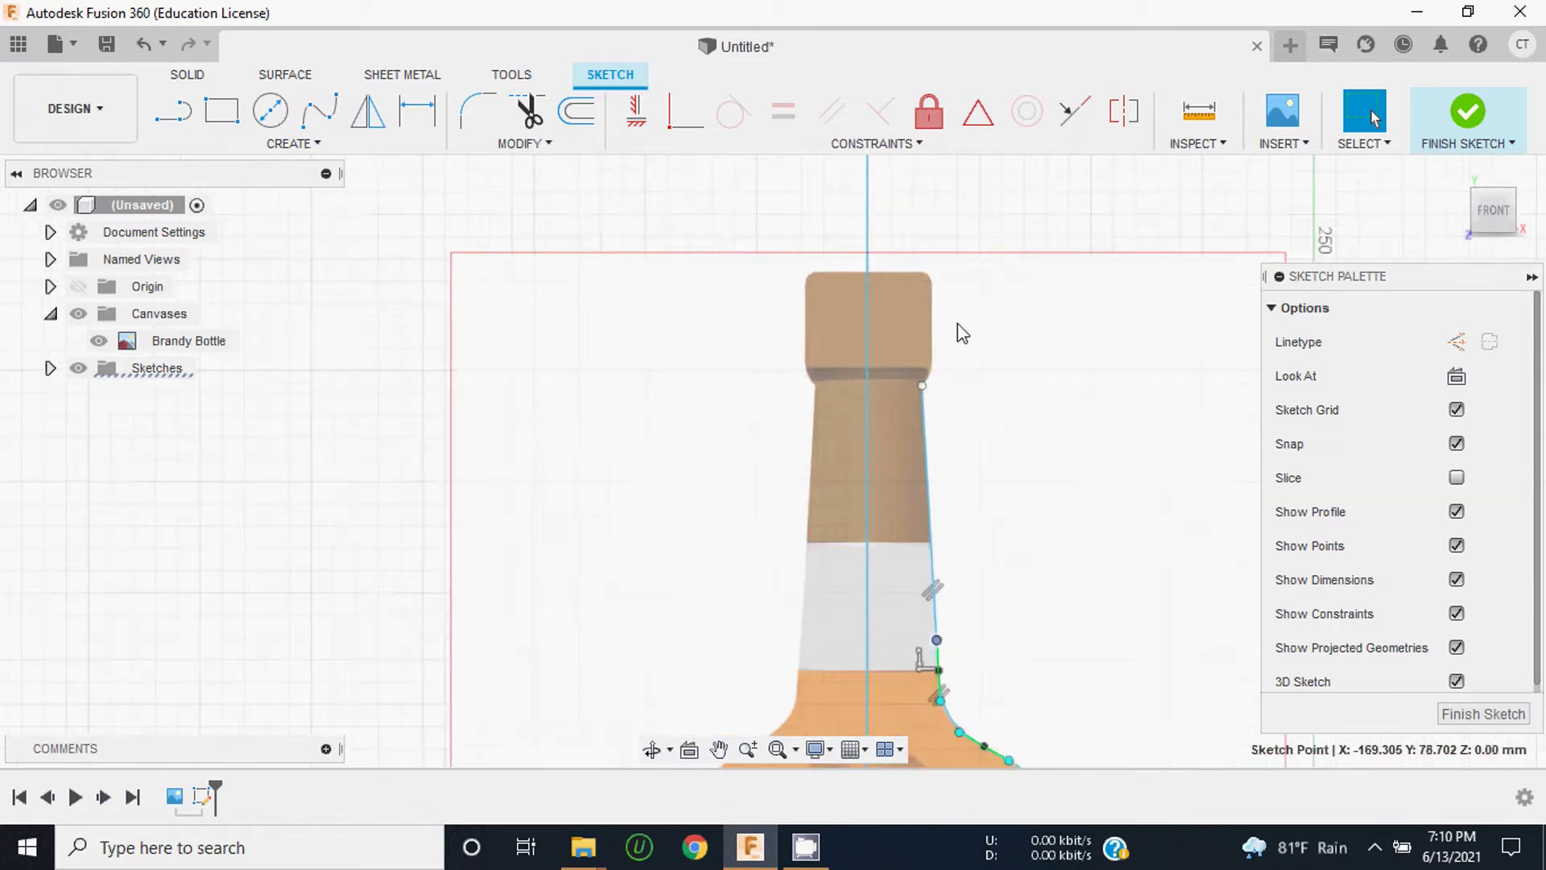
scroll(958, 331, "up", 2)
scroll(939, 290, "up", 1)
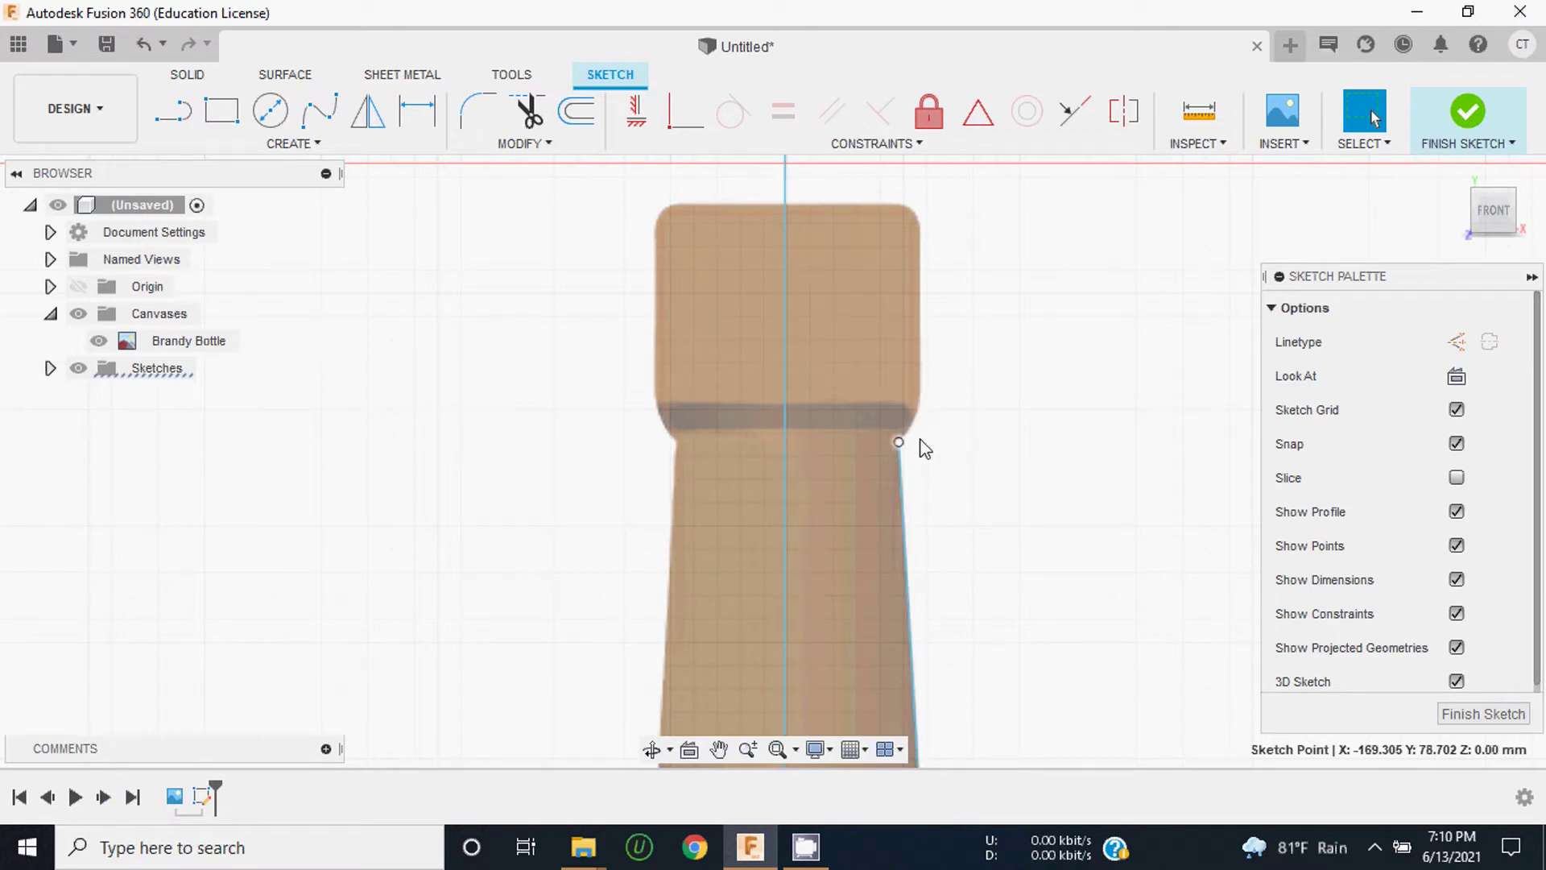
Step: Draw a vertical line up the cap's right edge, from its lower corner to its top corner
left_click(171, 108)
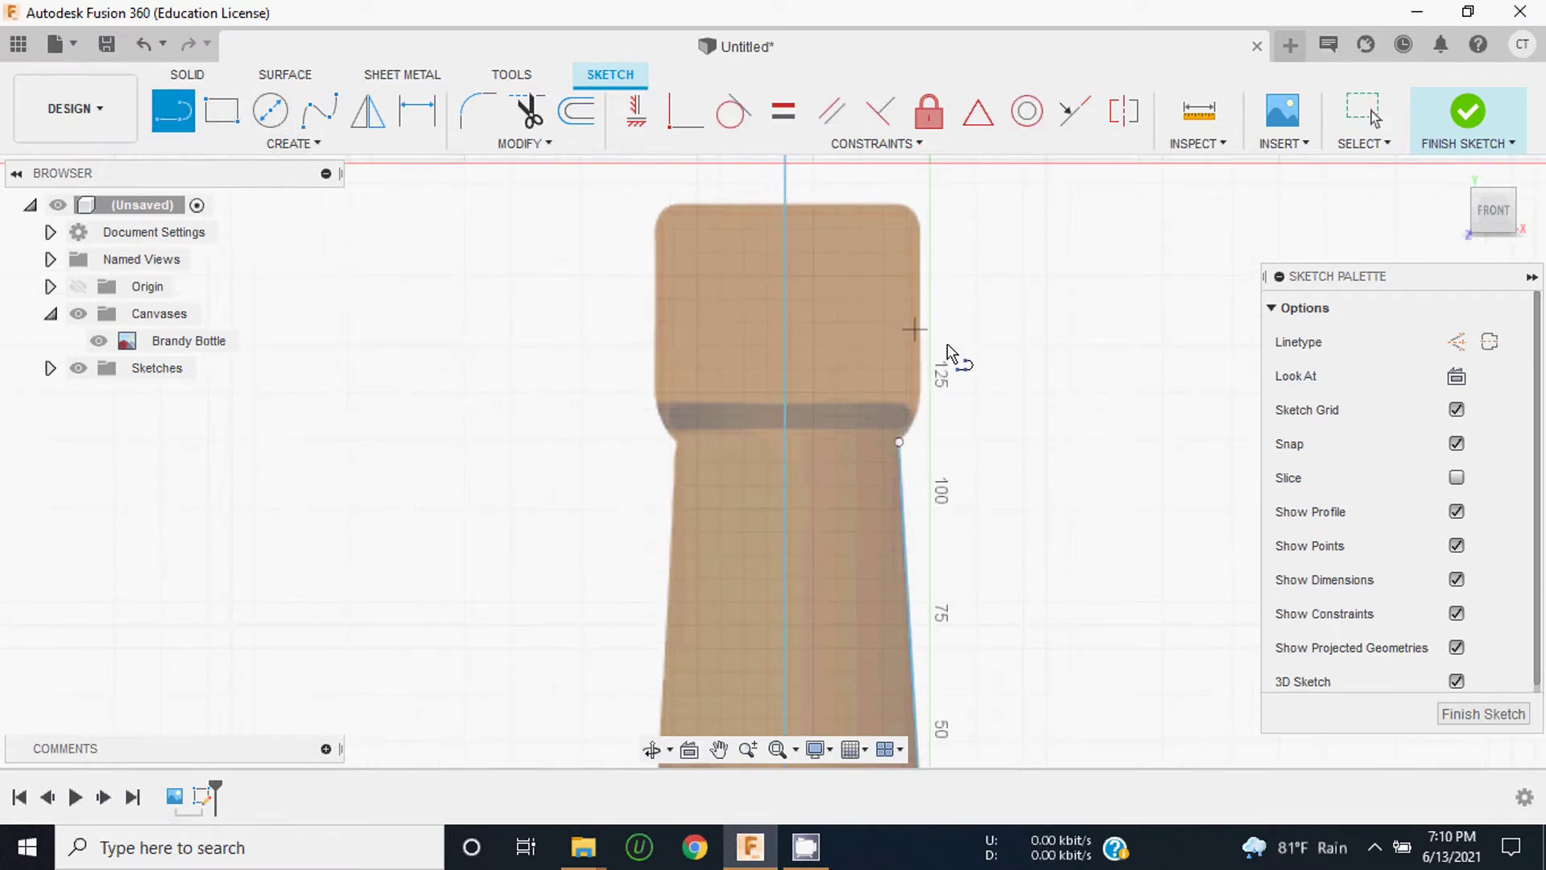
scroll(950, 359, "up", 1)
scroll(863, 448, "up", 1)
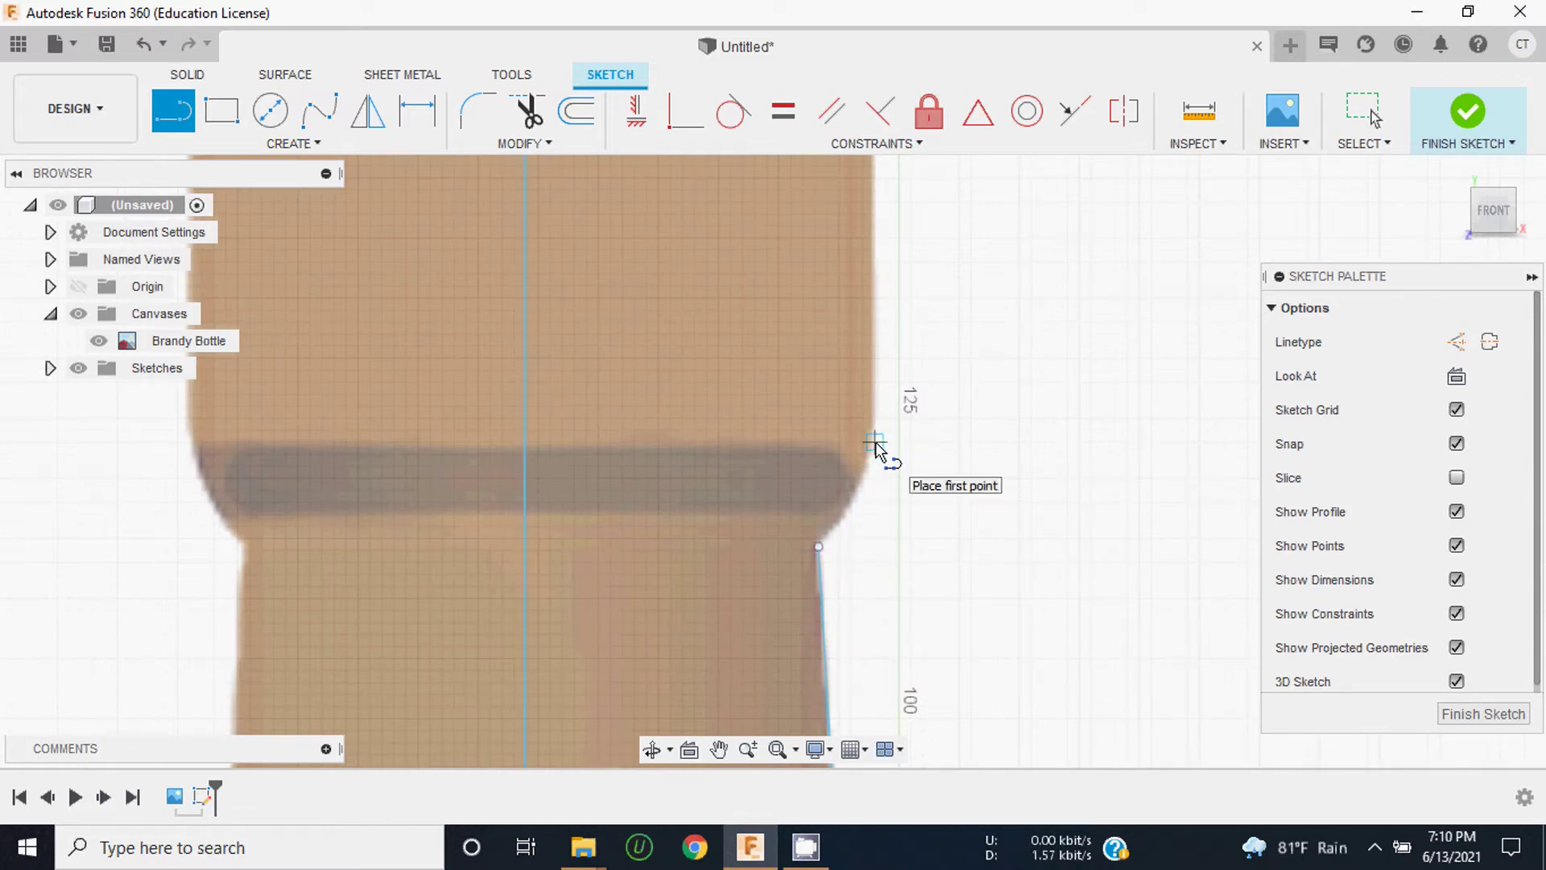
left_click(876, 446)
scroll(874, 435, "down", 3)
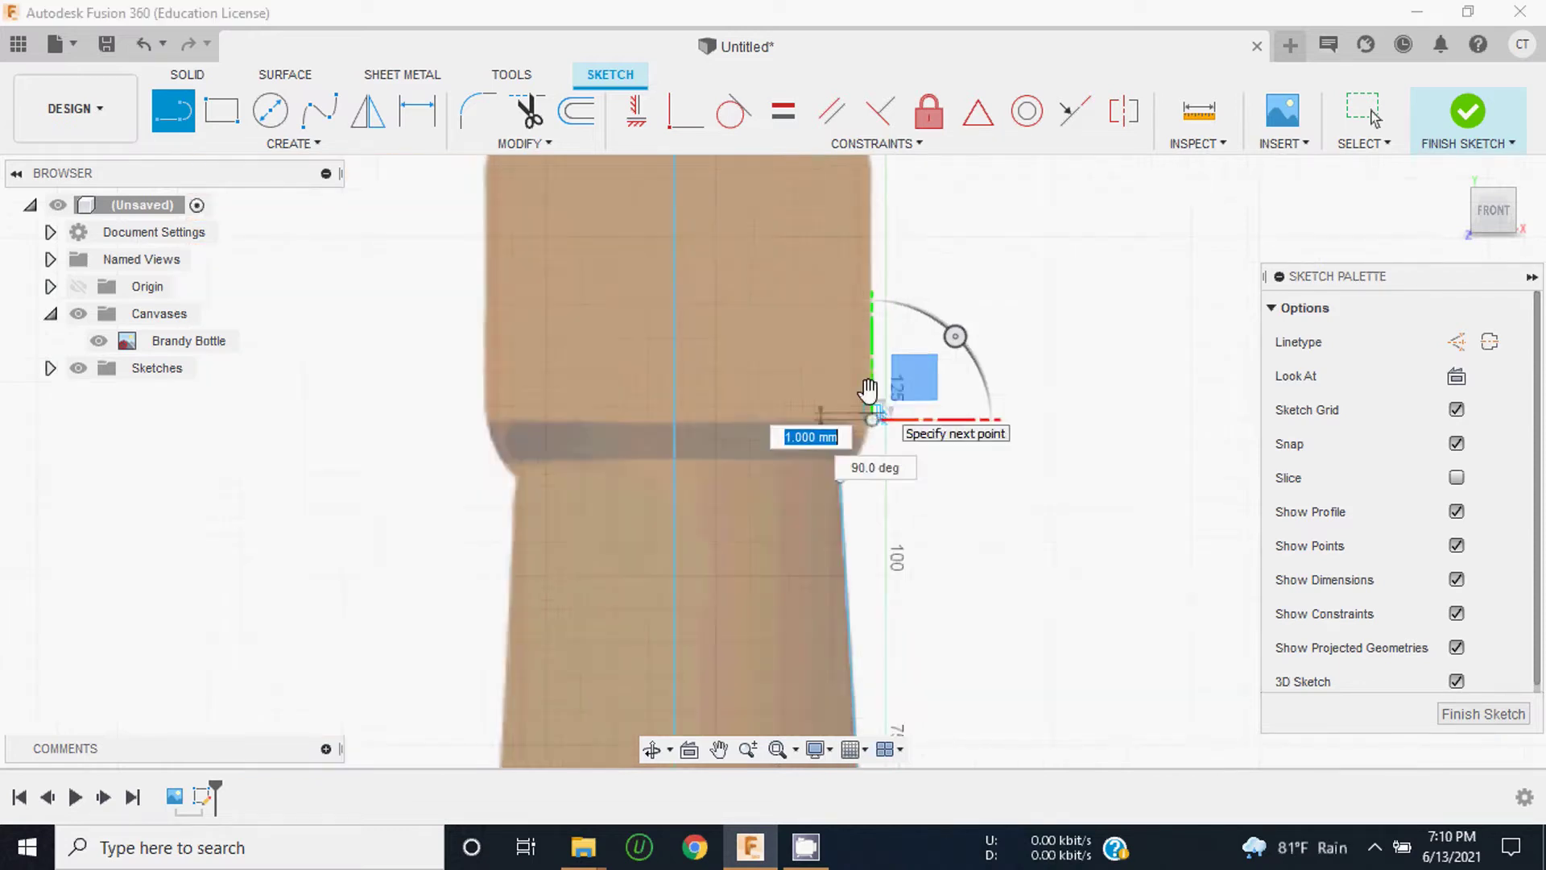
scroll(868, 389, "down", 4)
scroll(868, 389, "up", 3)
scroll(870, 298, "up", 3)
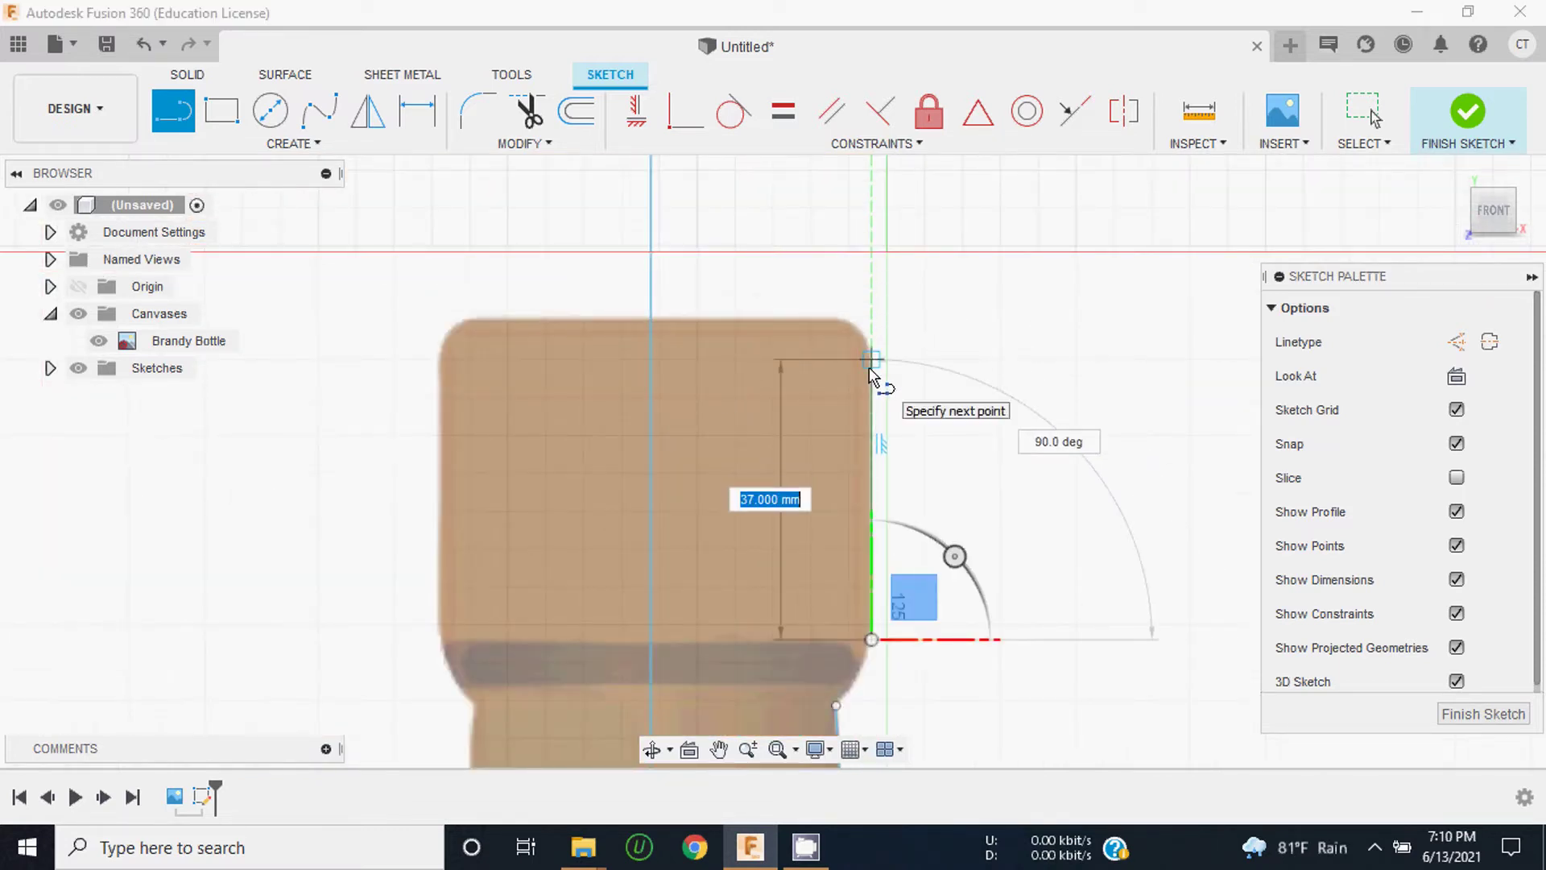
scroll(872, 369, "up", 2)
scroll(872, 363, "up", 2)
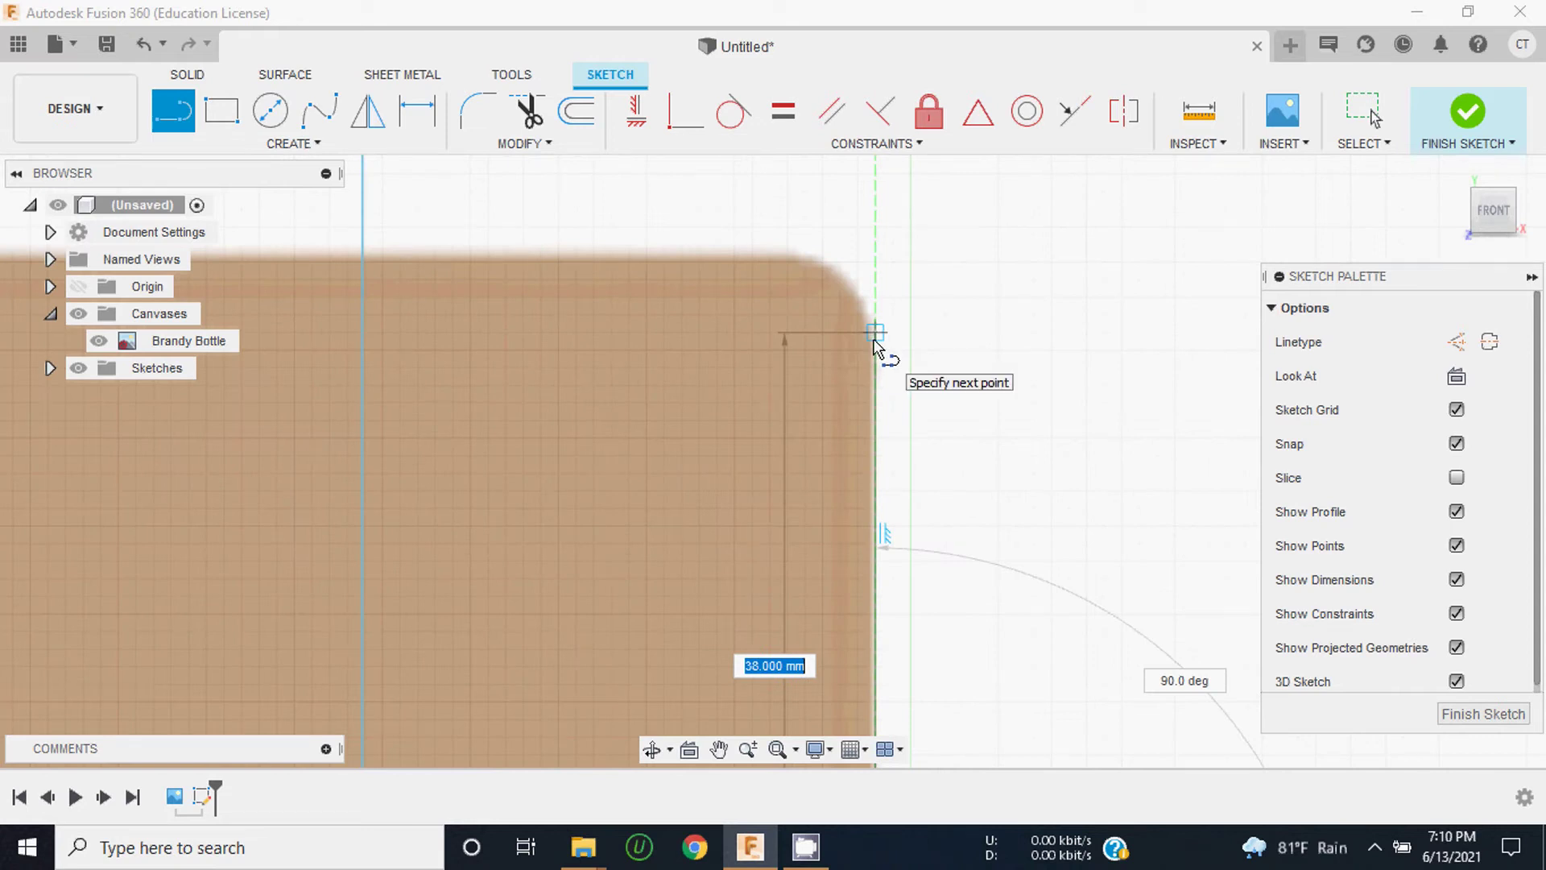
left_click(875, 244)
key("Escape")
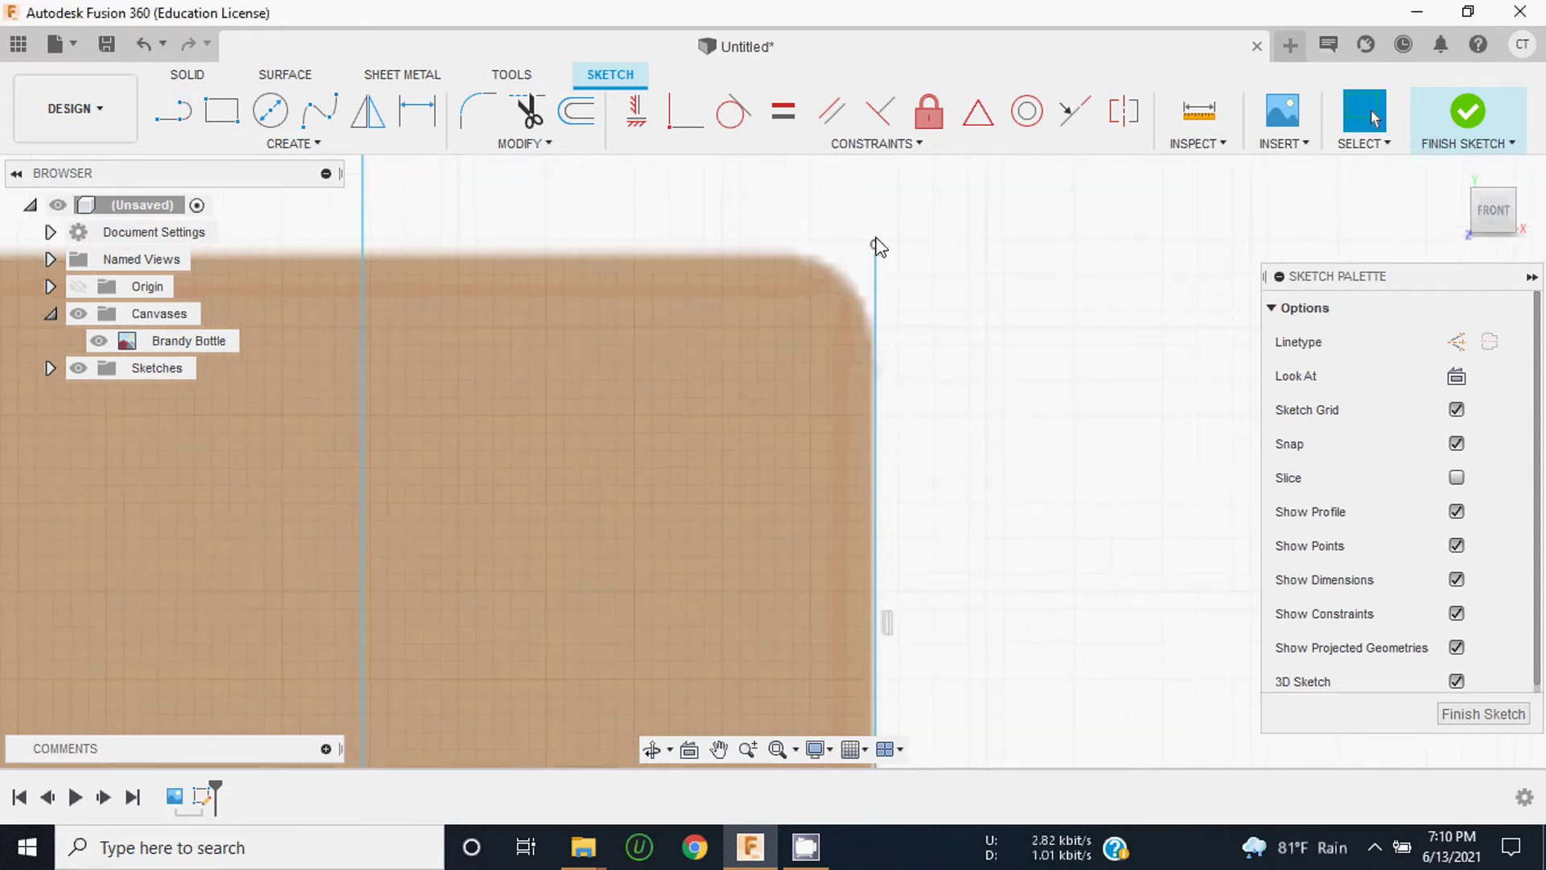
Step: Draw a fit-point spline from the top of the neck to the cap's lower corner
scroll(875, 258, "down", 2)
scroll(874, 304, "down", 2)
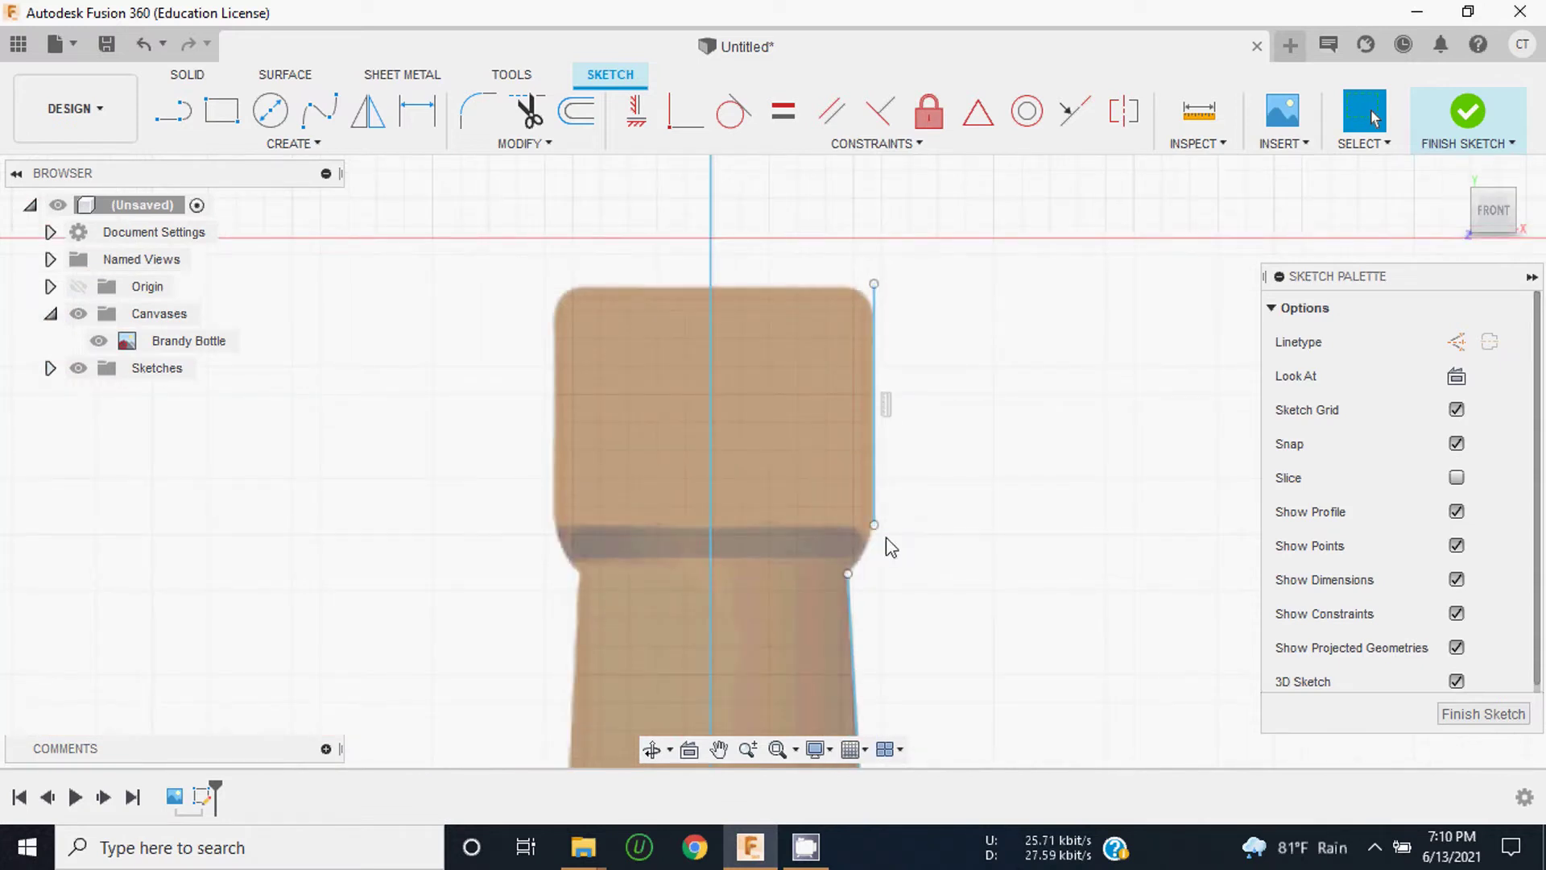
left_click(319, 111)
scroll(847, 585, "up", 2)
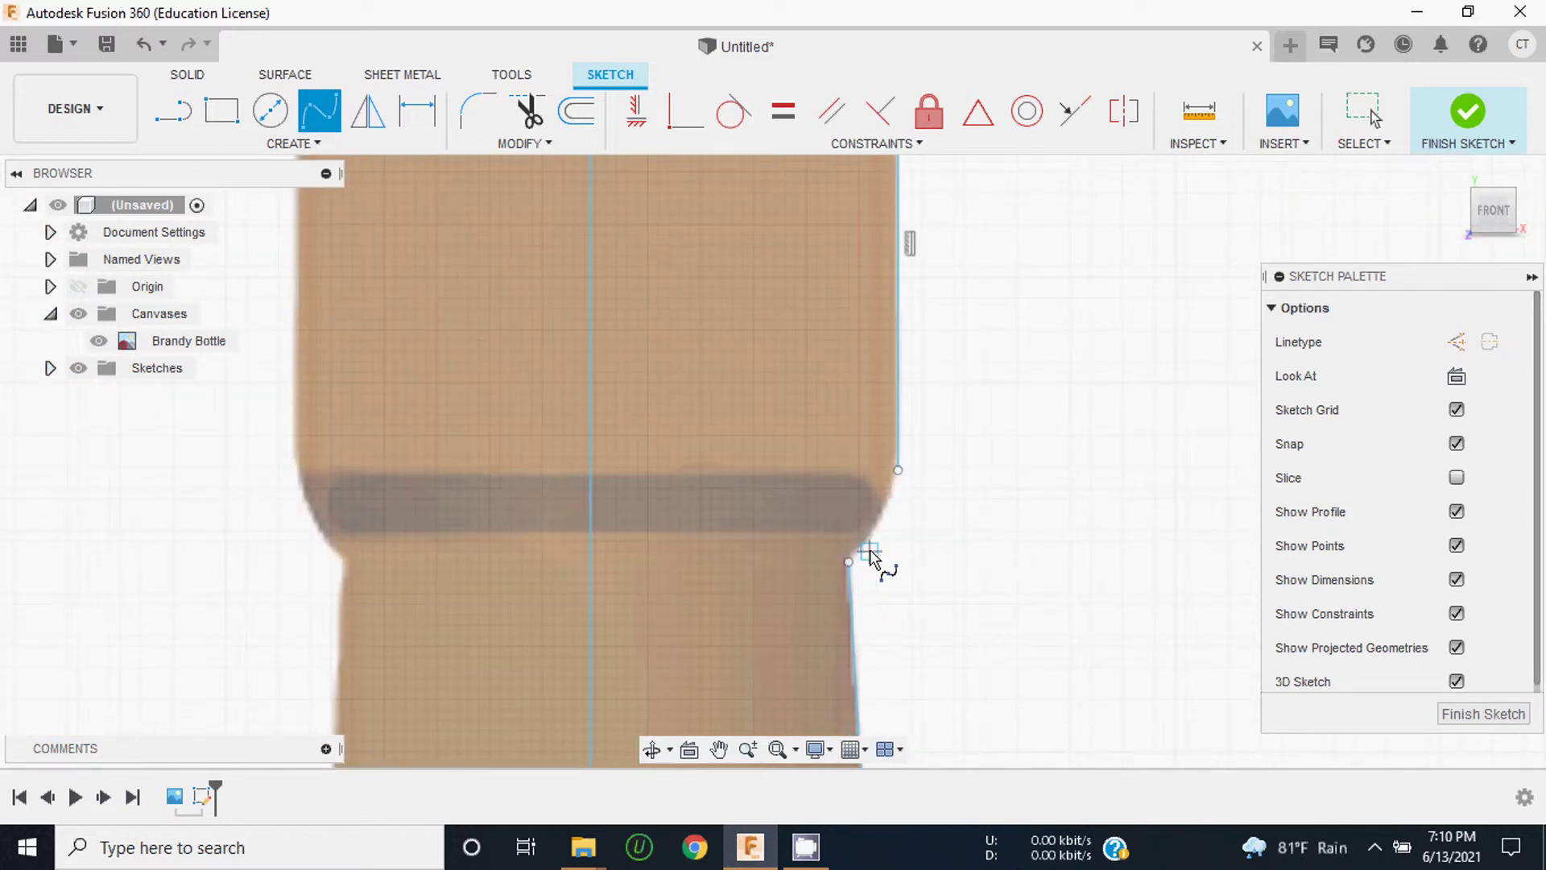
scroll(854, 580, "up", 2)
left_click(840, 566)
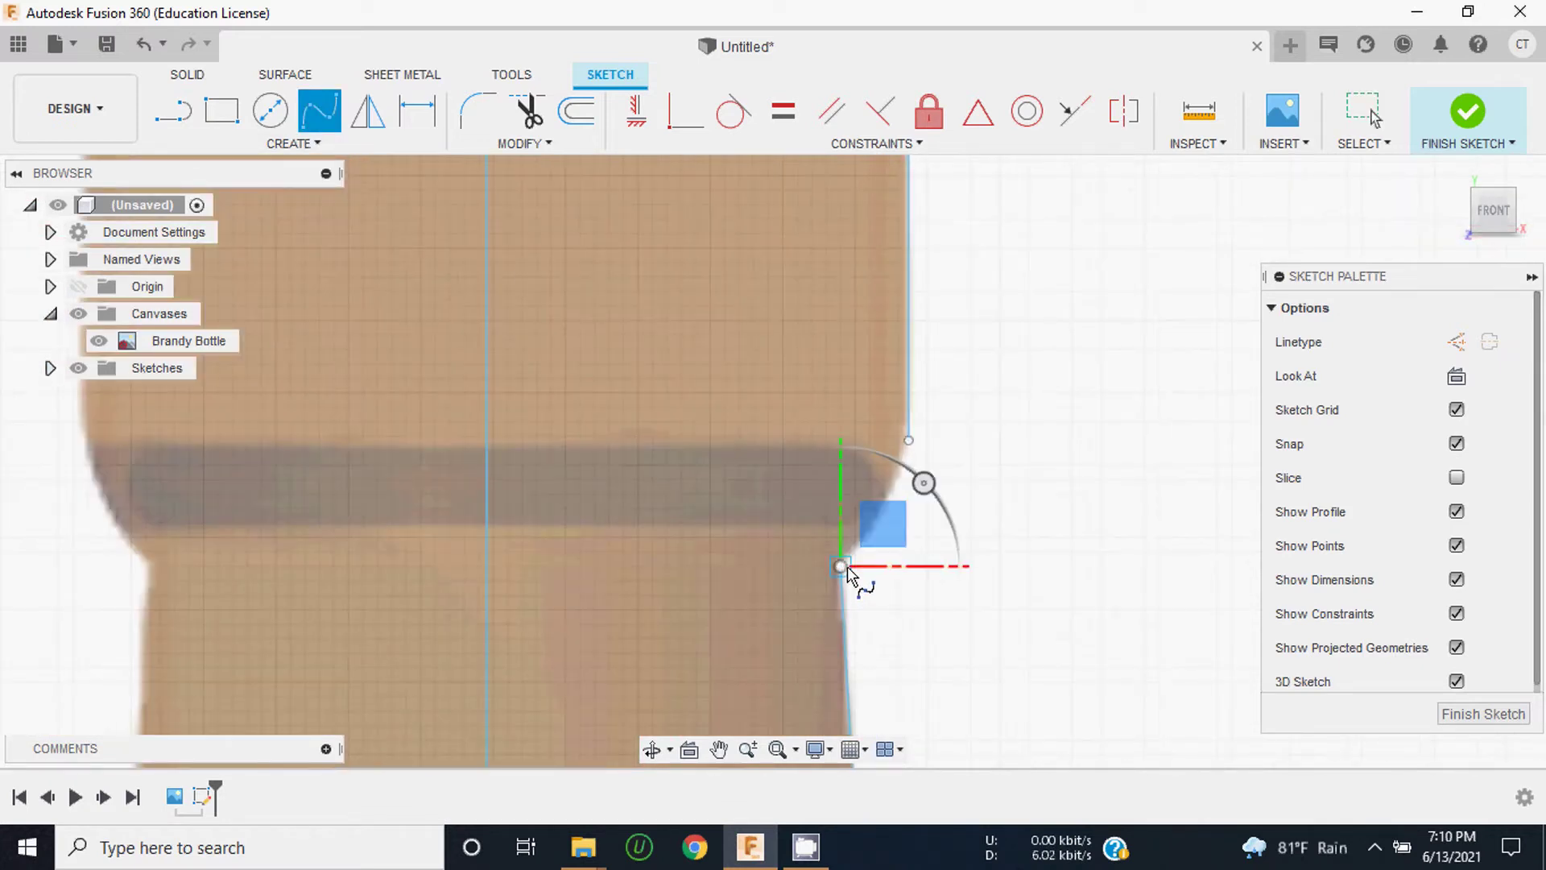
left_click(910, 441)
key("Escape")
key("Escape")
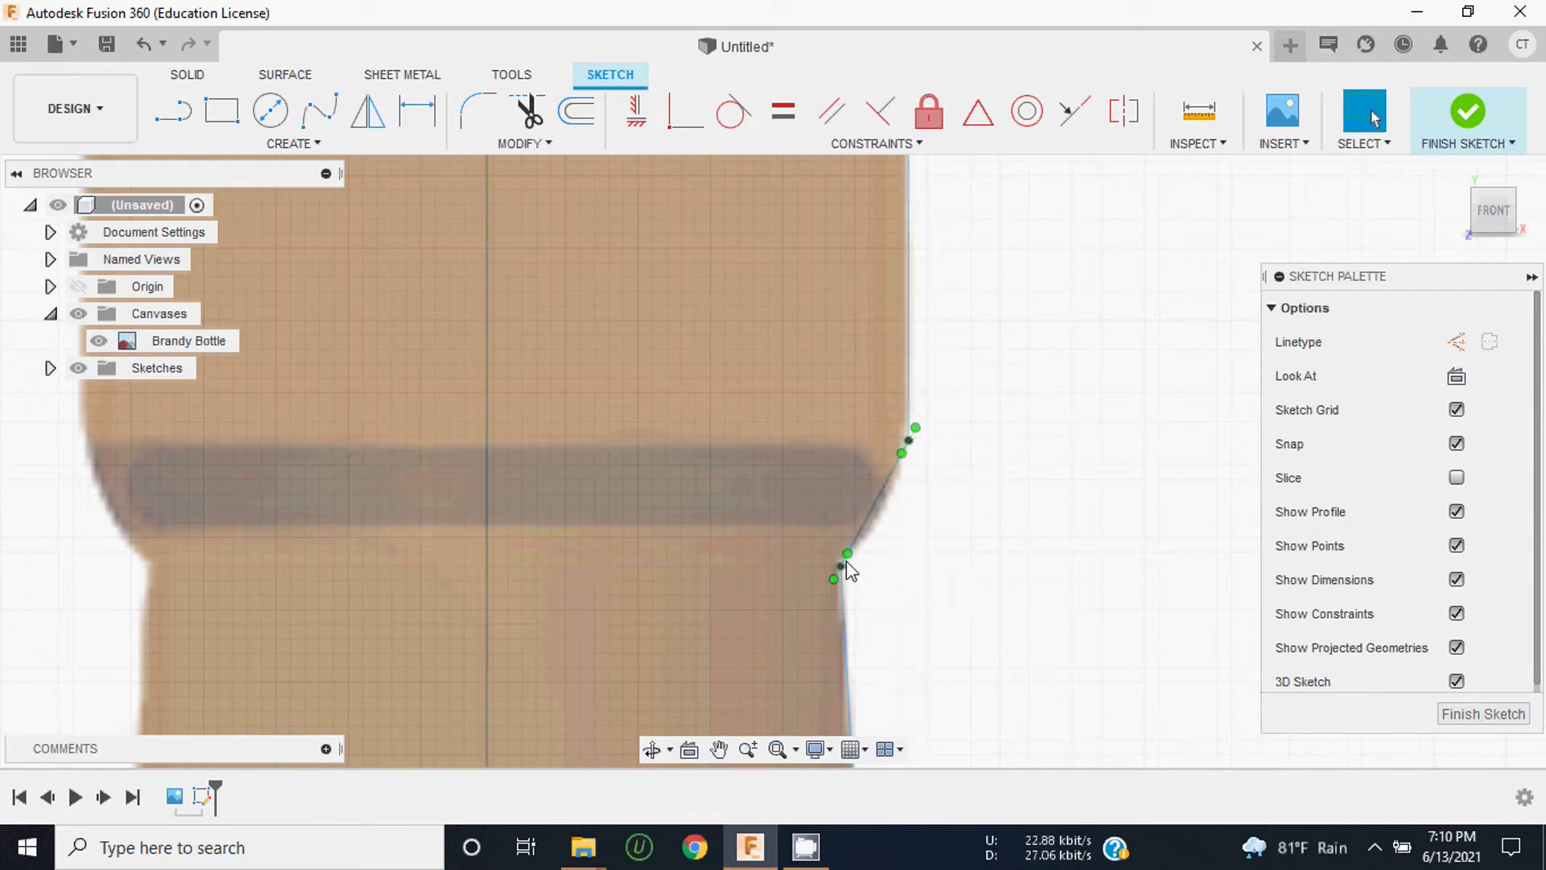
Step: Drag the spline's lower and top fit points to shape the curved shoulder
scroll(850, 564, "up", 3)
mouse_move(848, 547)
left_mouse_down()
mouse_move(868, 553)
mouse_move(832, 543)
left_mouse_up()
left_click(794, 610)
left_click(990, 294)
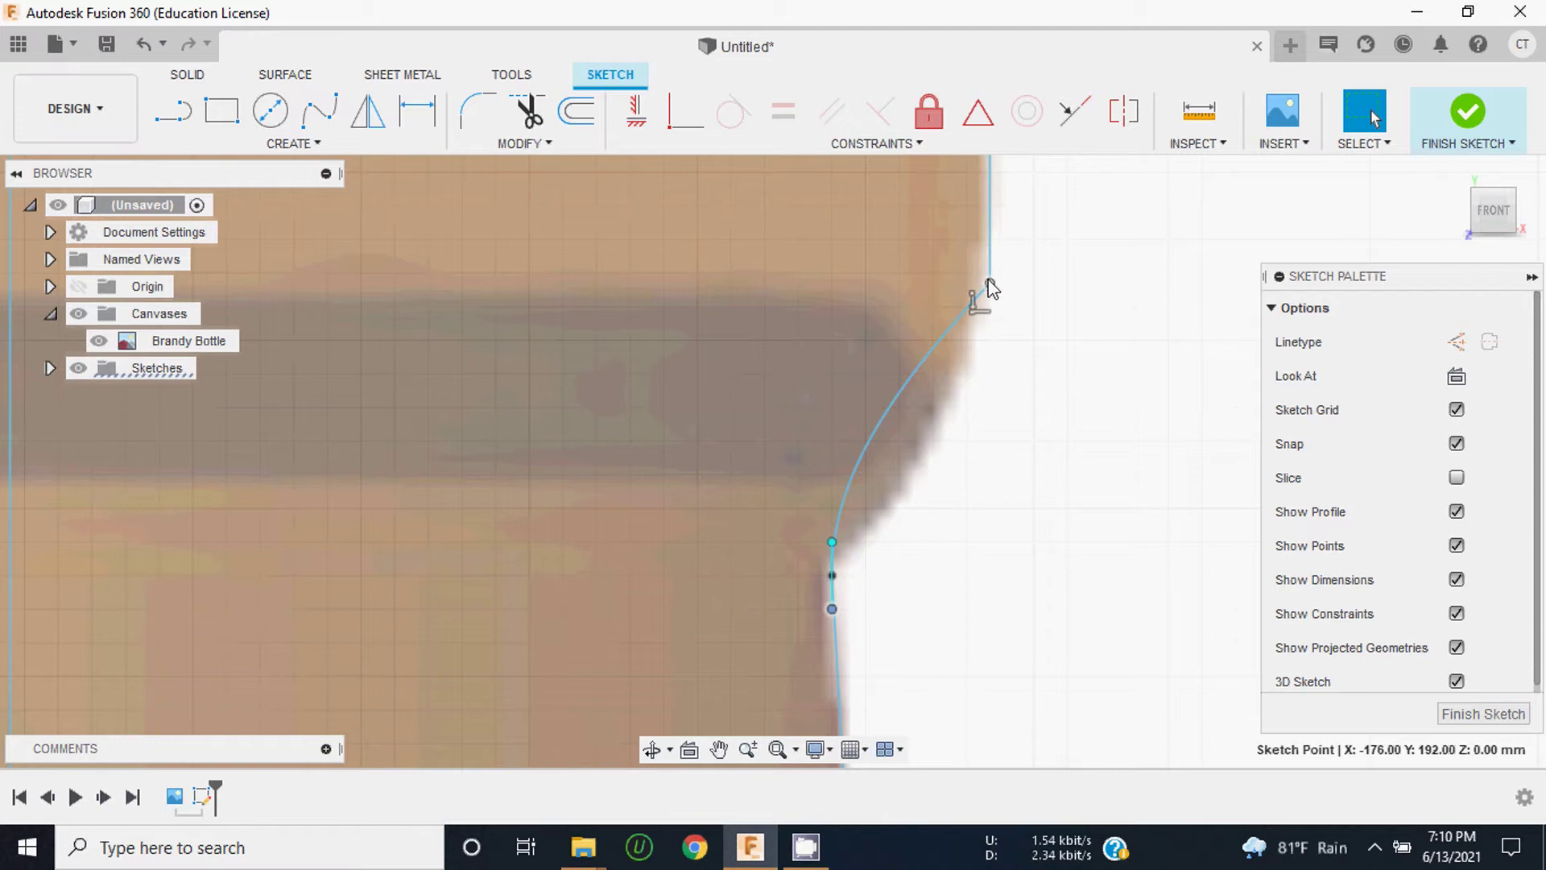
left_click(974, 311)
left_click_drag(975, 316, 990, 317)
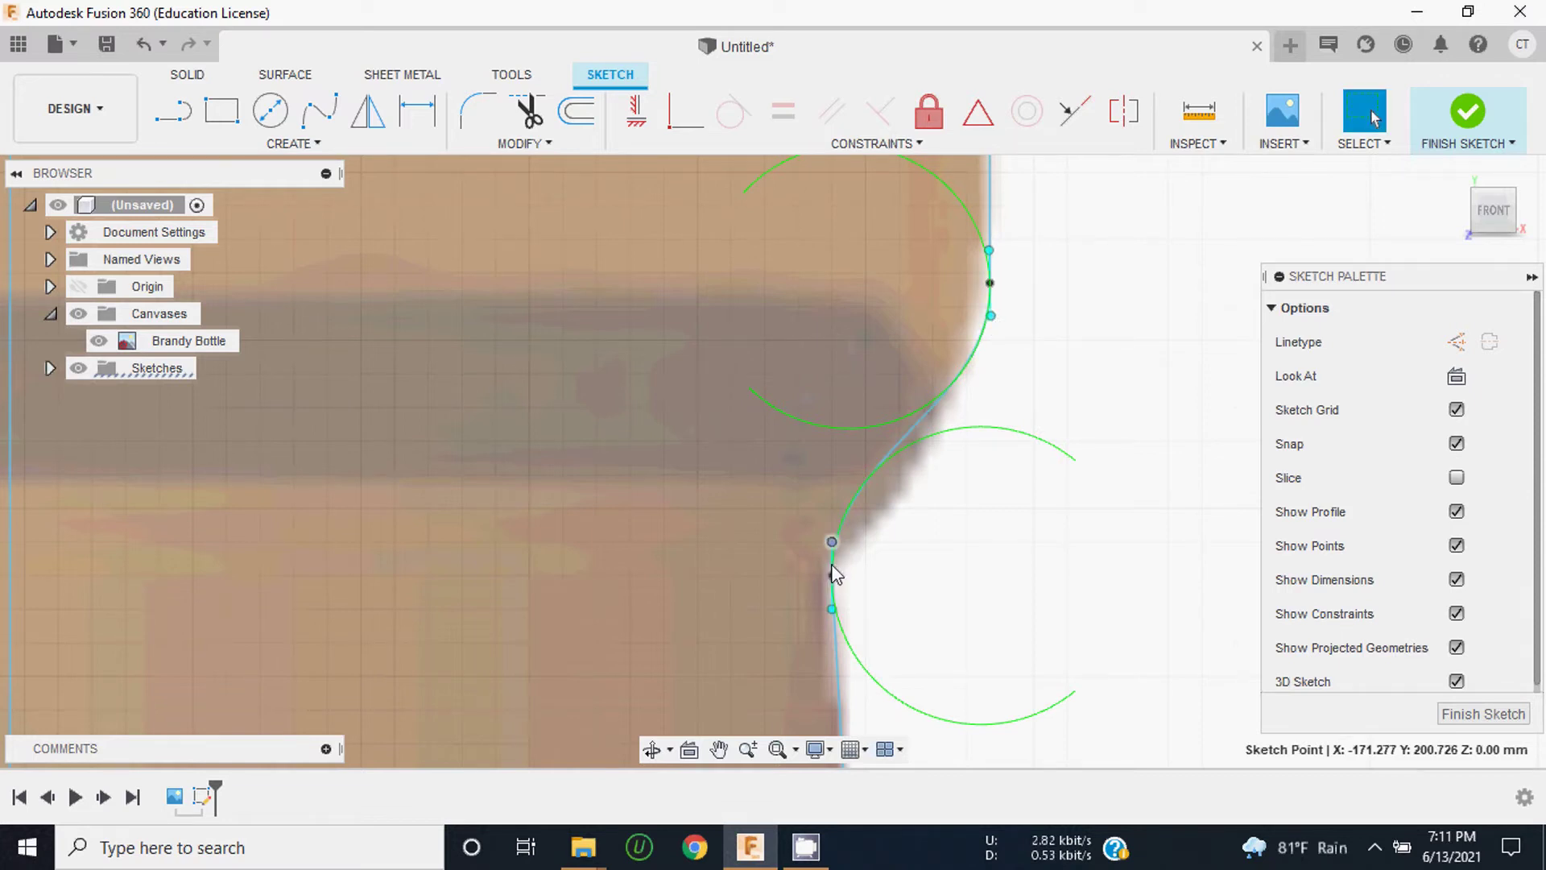
left_click_drag(832, 574, 834, 575)
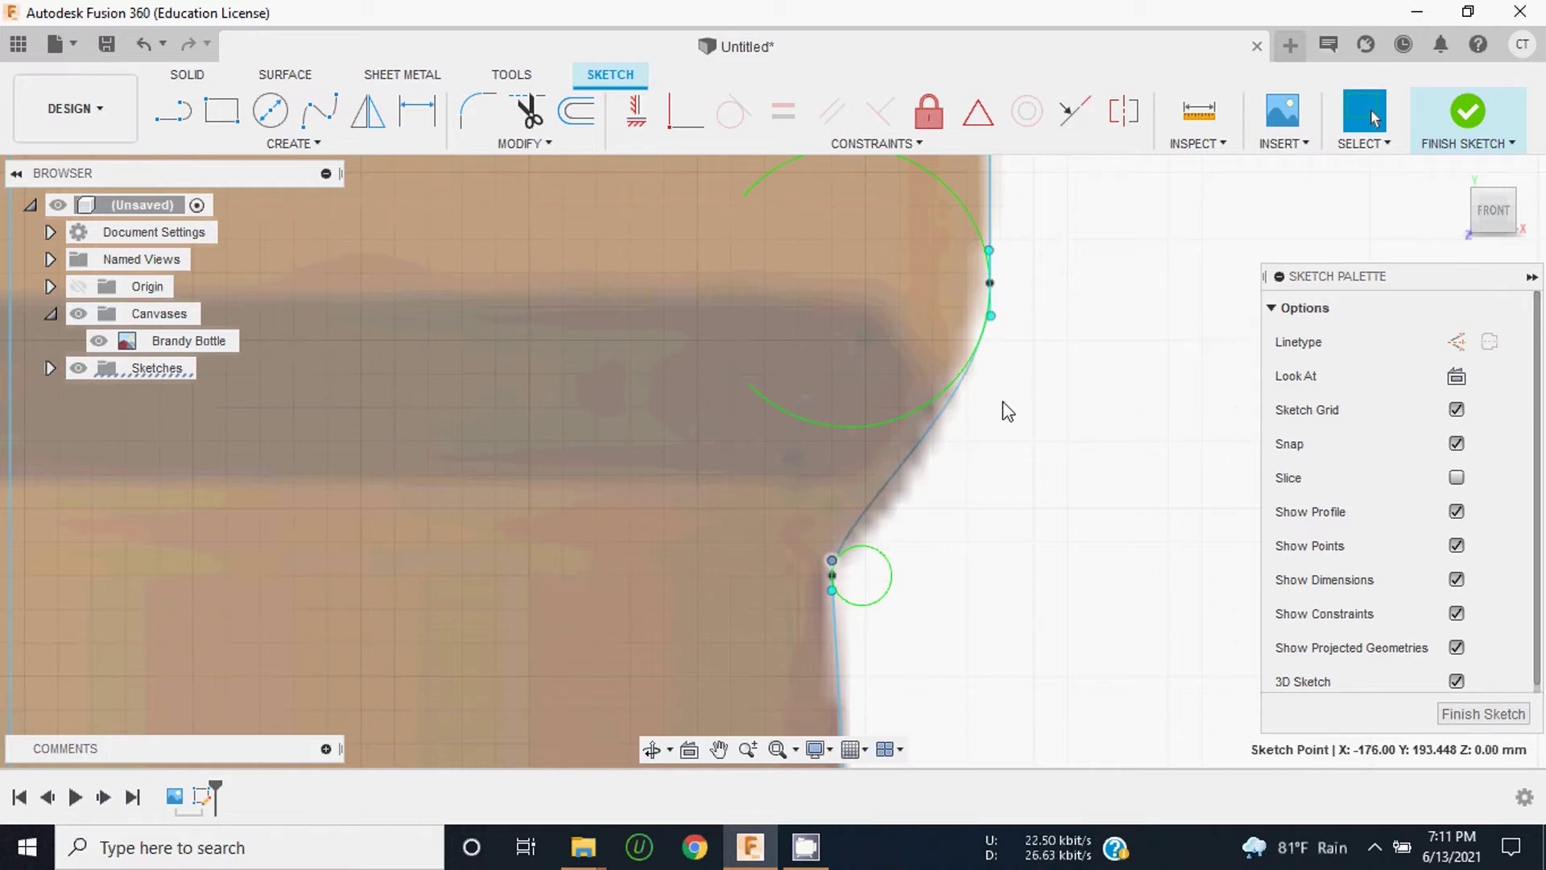
scroll(994, 435, "down", 3)
scroll(982, 443, "down", 2)
scroll(981, 306, "down", 3)
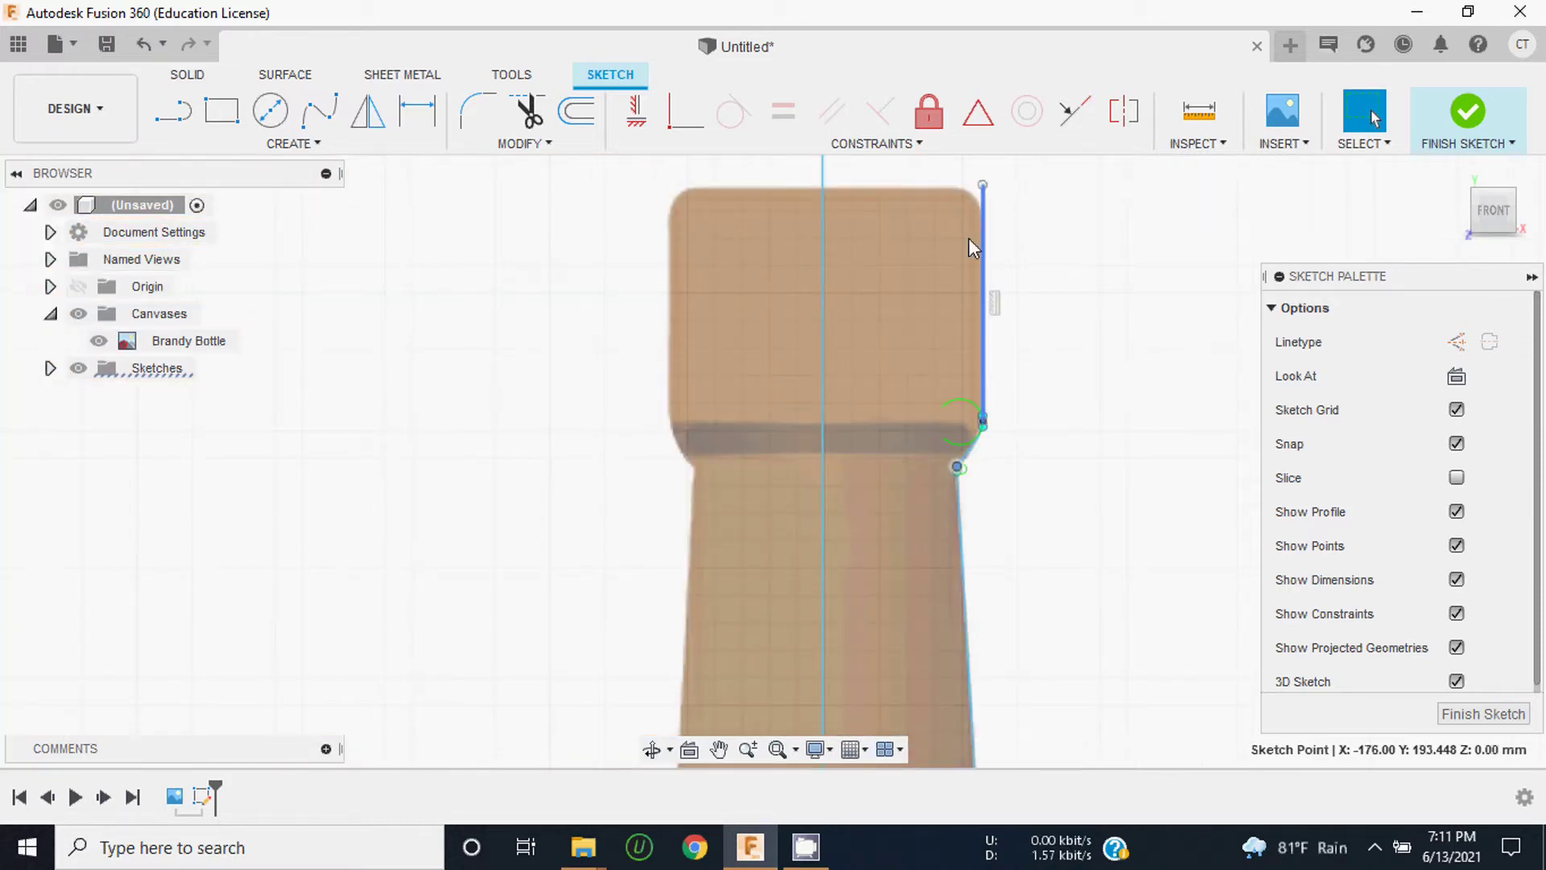
scroll(949, 444, "down", 3)
scroll(991, 270, "down", 2)
scroll(844, 438, "up", 5)
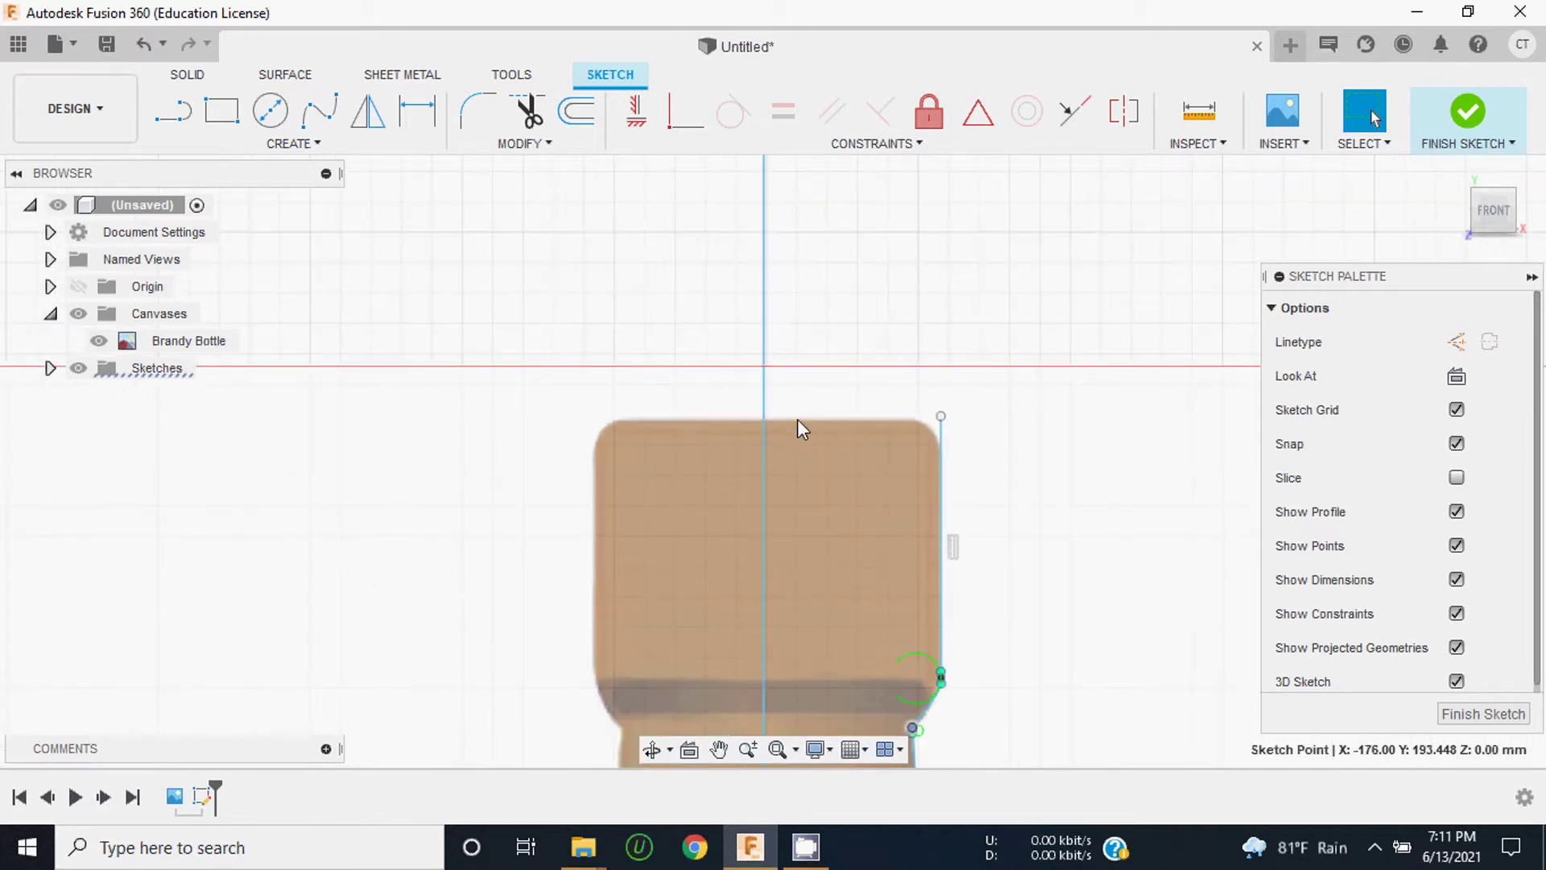
Step: Draw a roughly 30 mm horizontal line from the axis at the cap top to the cap's top-right corner
left_click(173, 113)
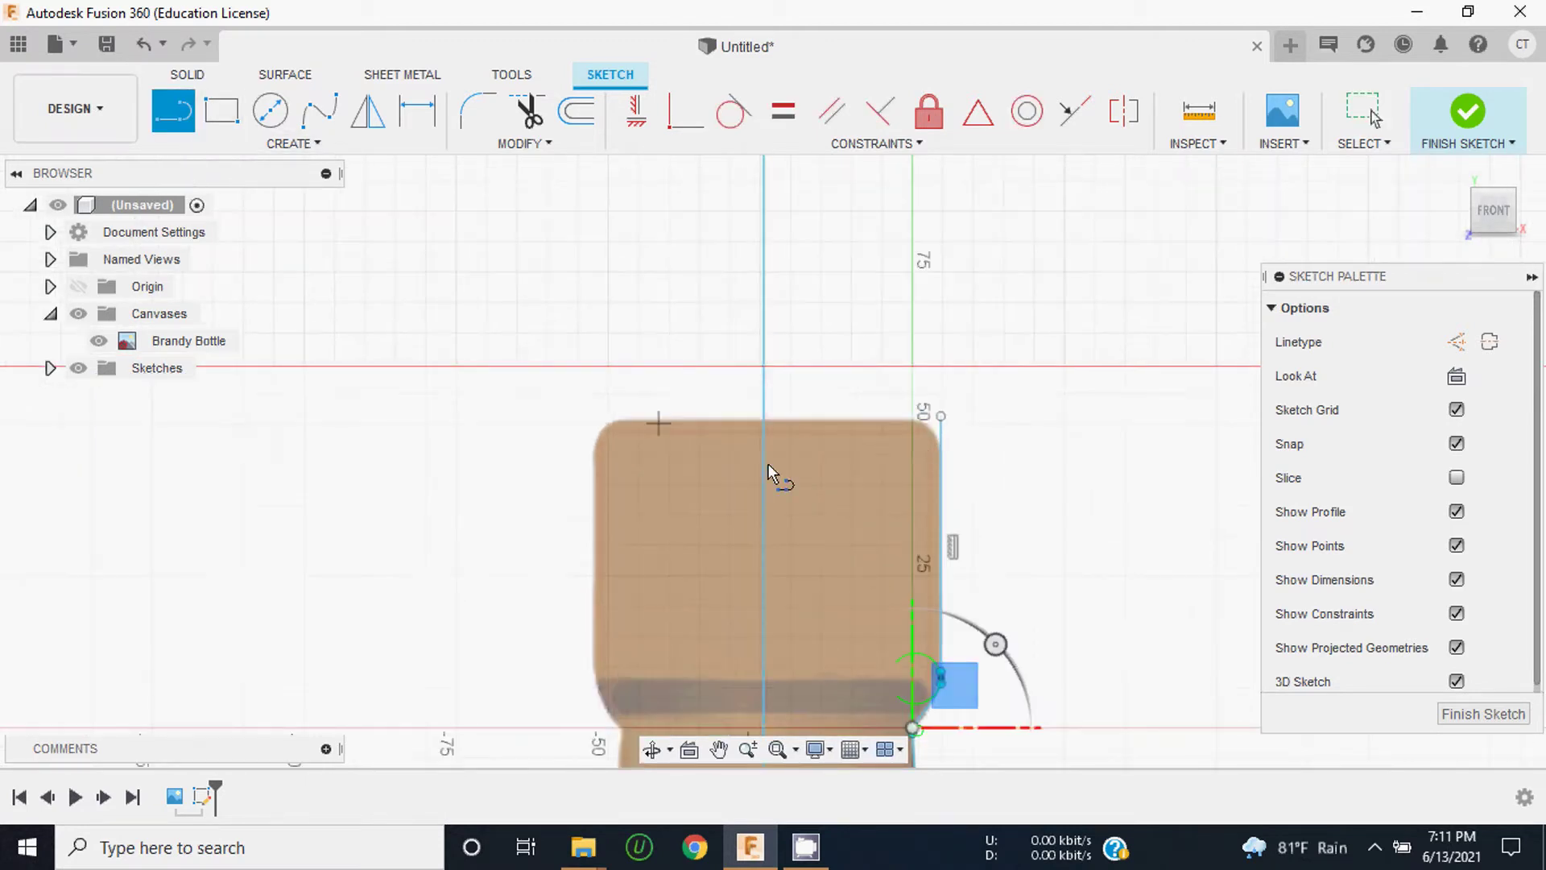
scroll(793, 374, "up", 3)
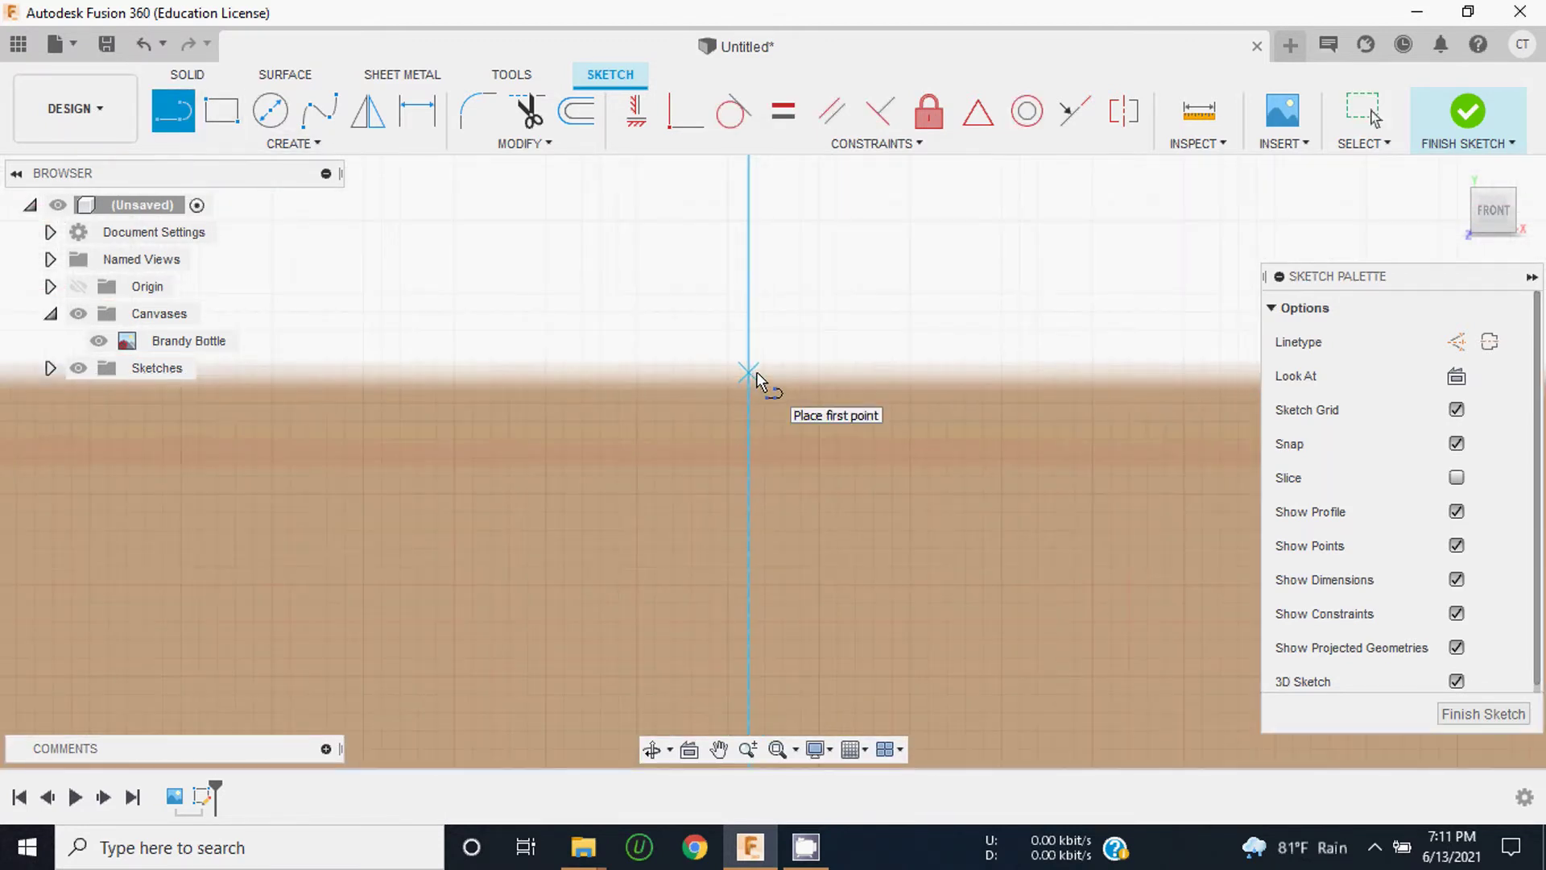
left_click(752, 371)
scroll(709, 387, "up", 2)
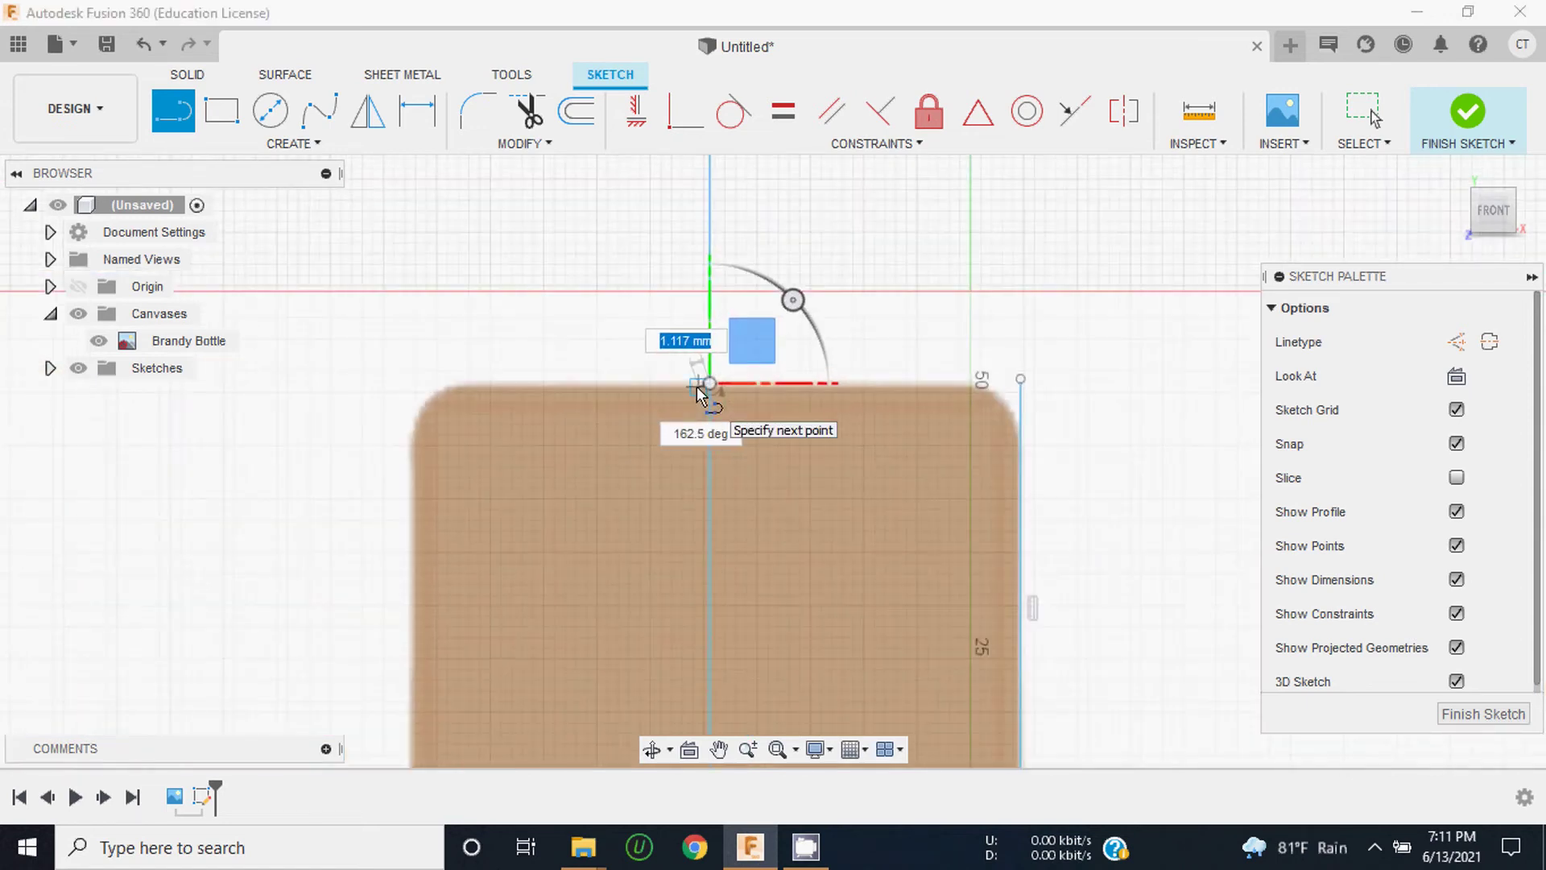
mouse_move(1018, 379)
middle_mouse_down()
mouse_move(734, 383)
mouse_move(791, 386)
middle_mouse_up()
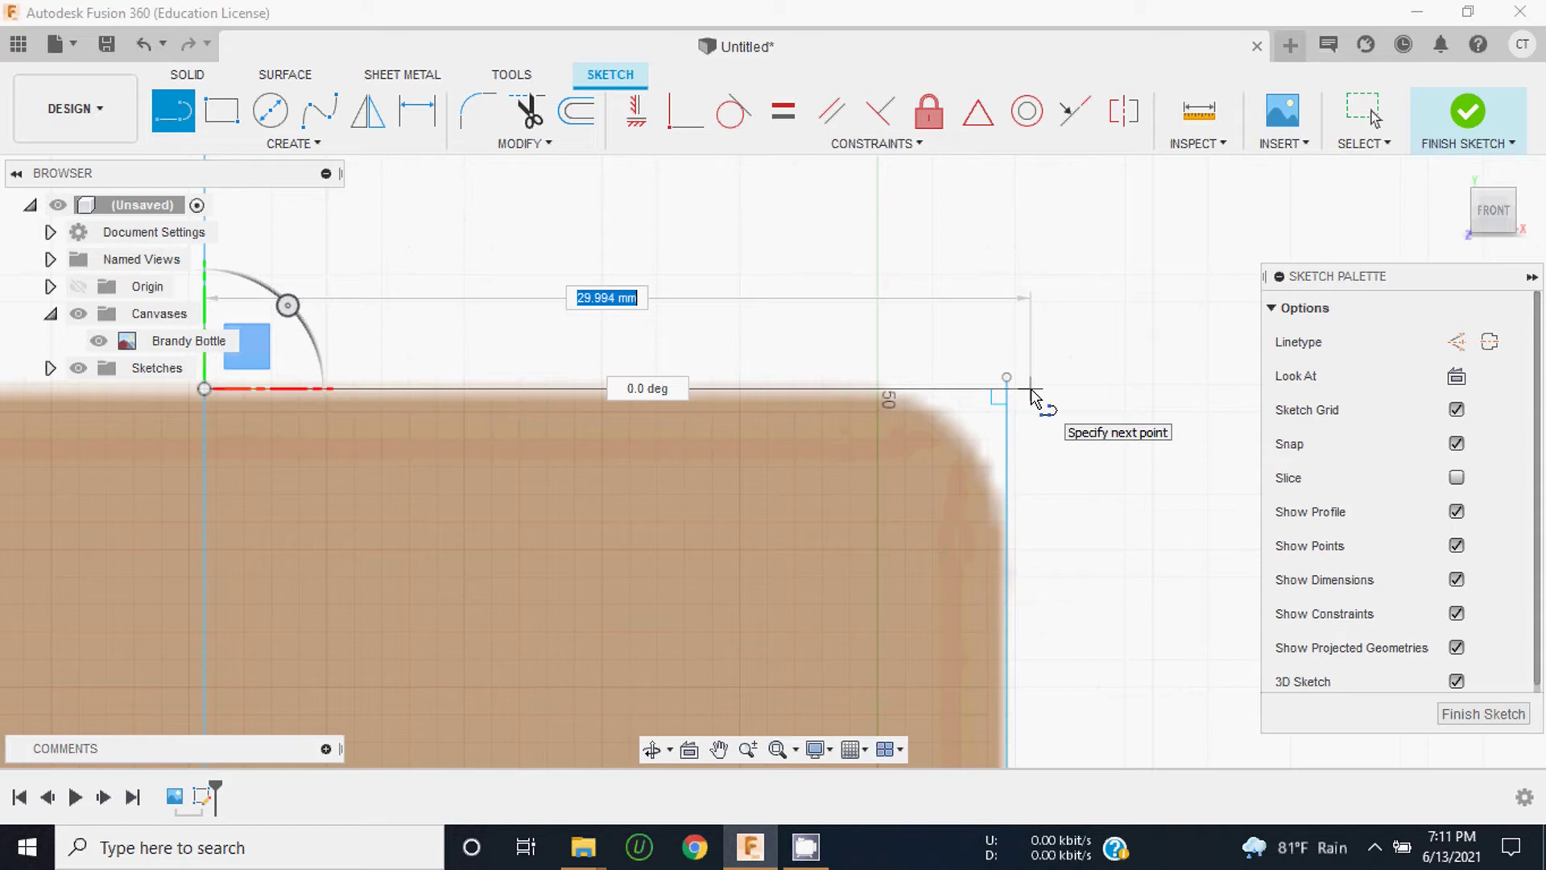
key("Tab")
key("Tab")
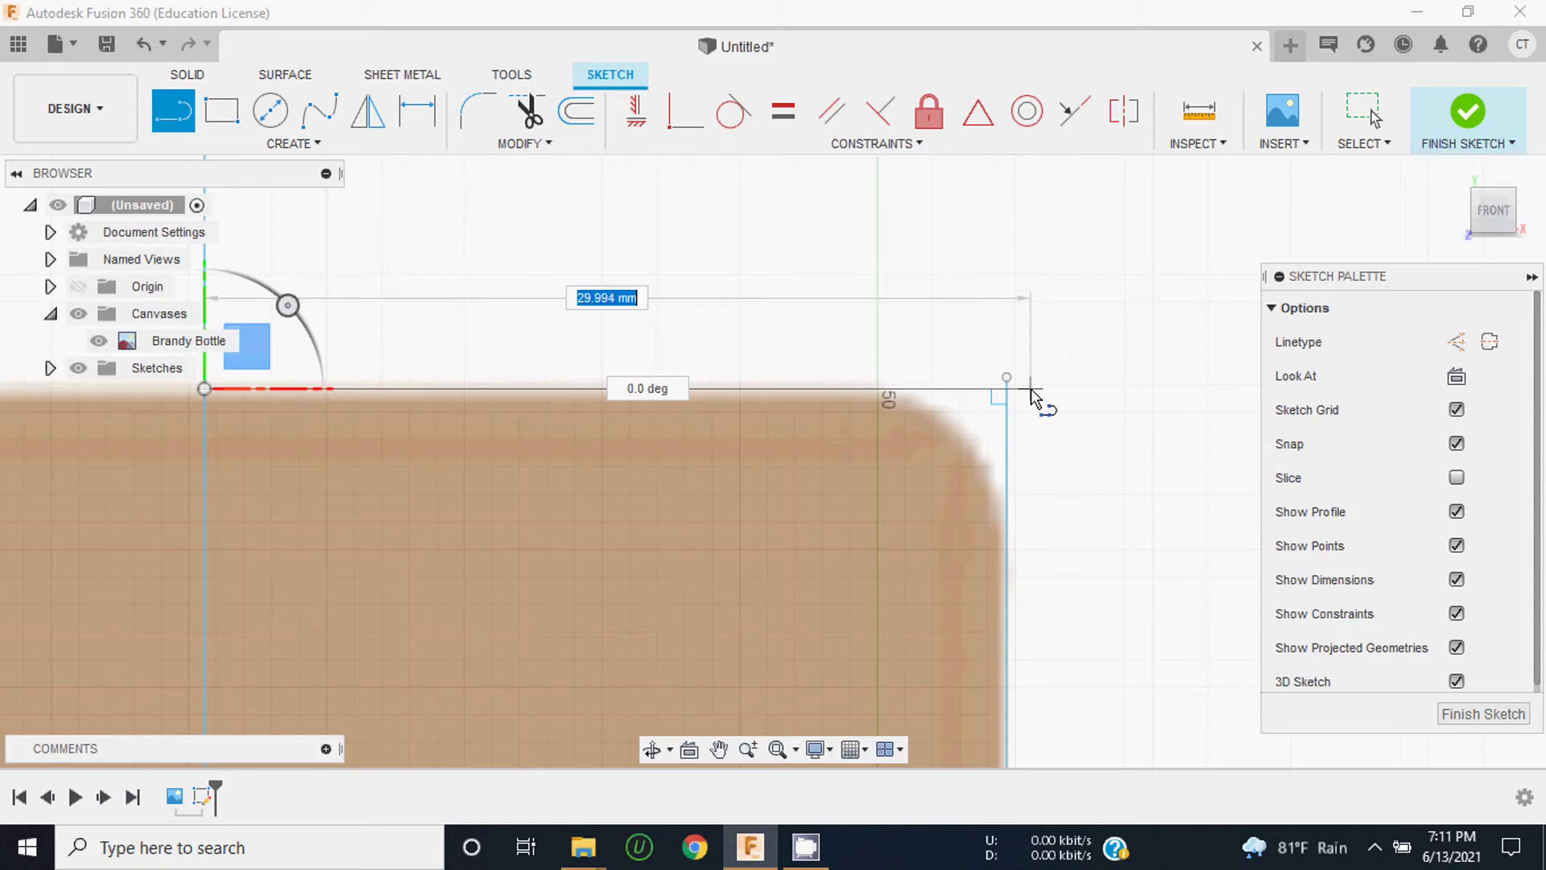
left_click(1040, 391)
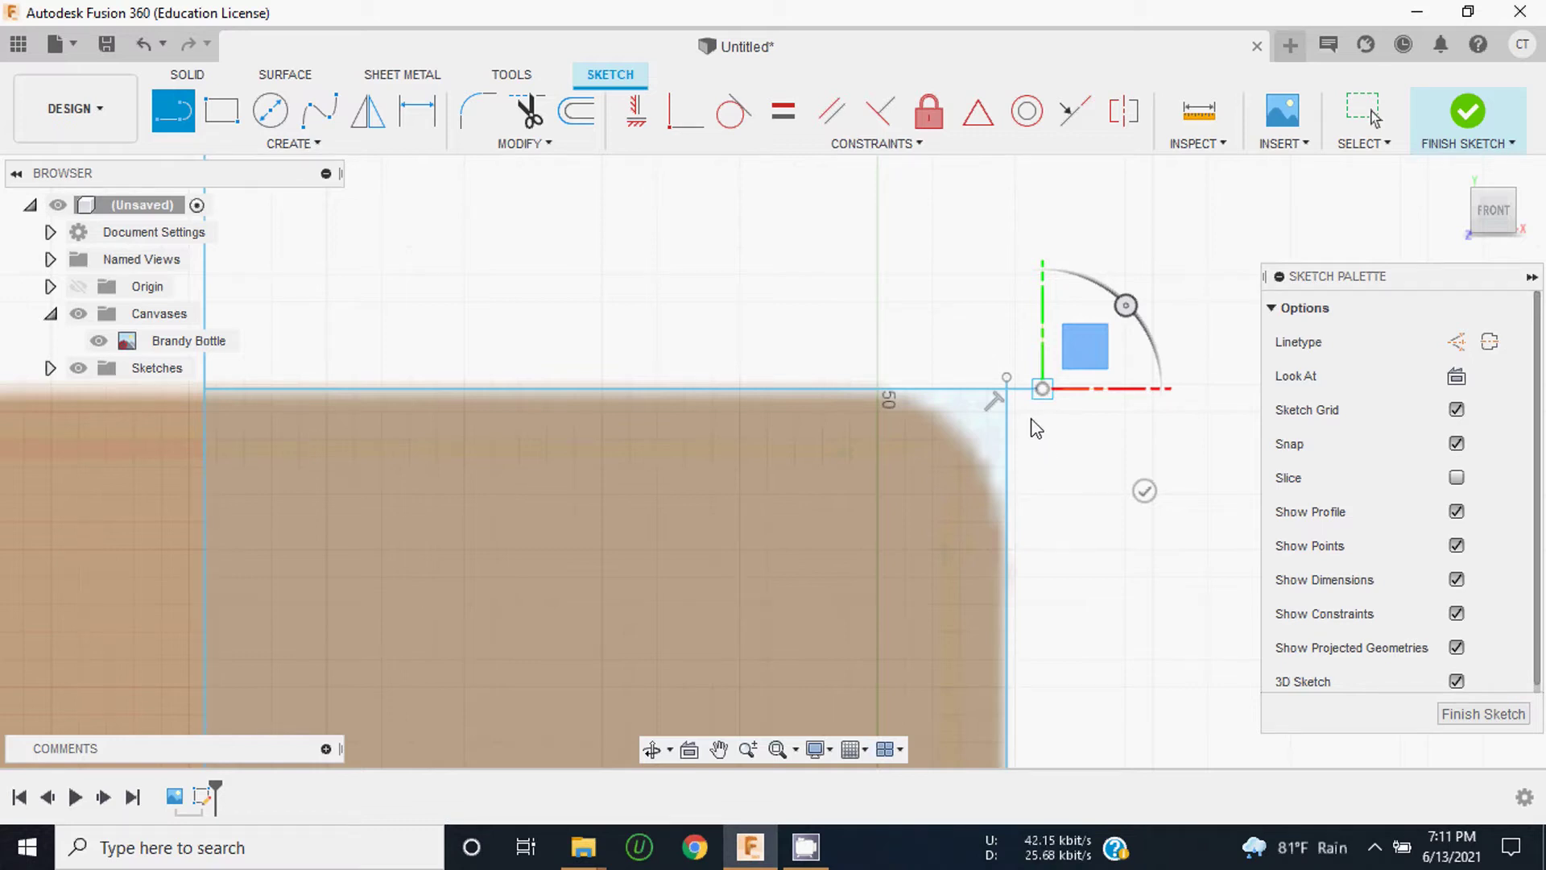
key("Escape")
scroll(1030, 423, "down", 2)
scroll(897, 387, "down", 3)
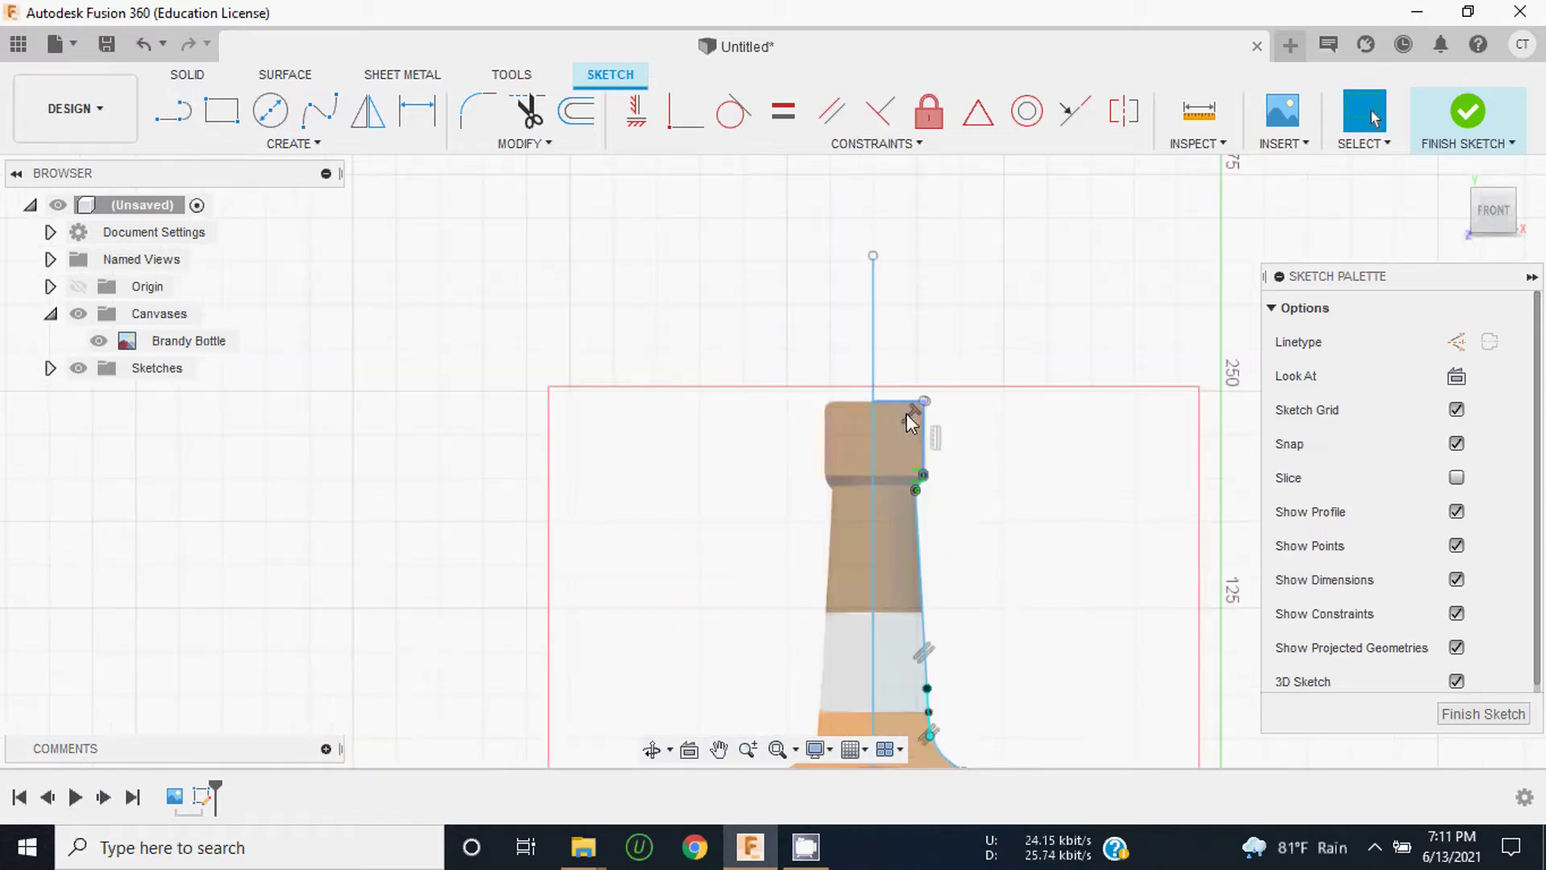
scroll(886, 423, "down", 5)
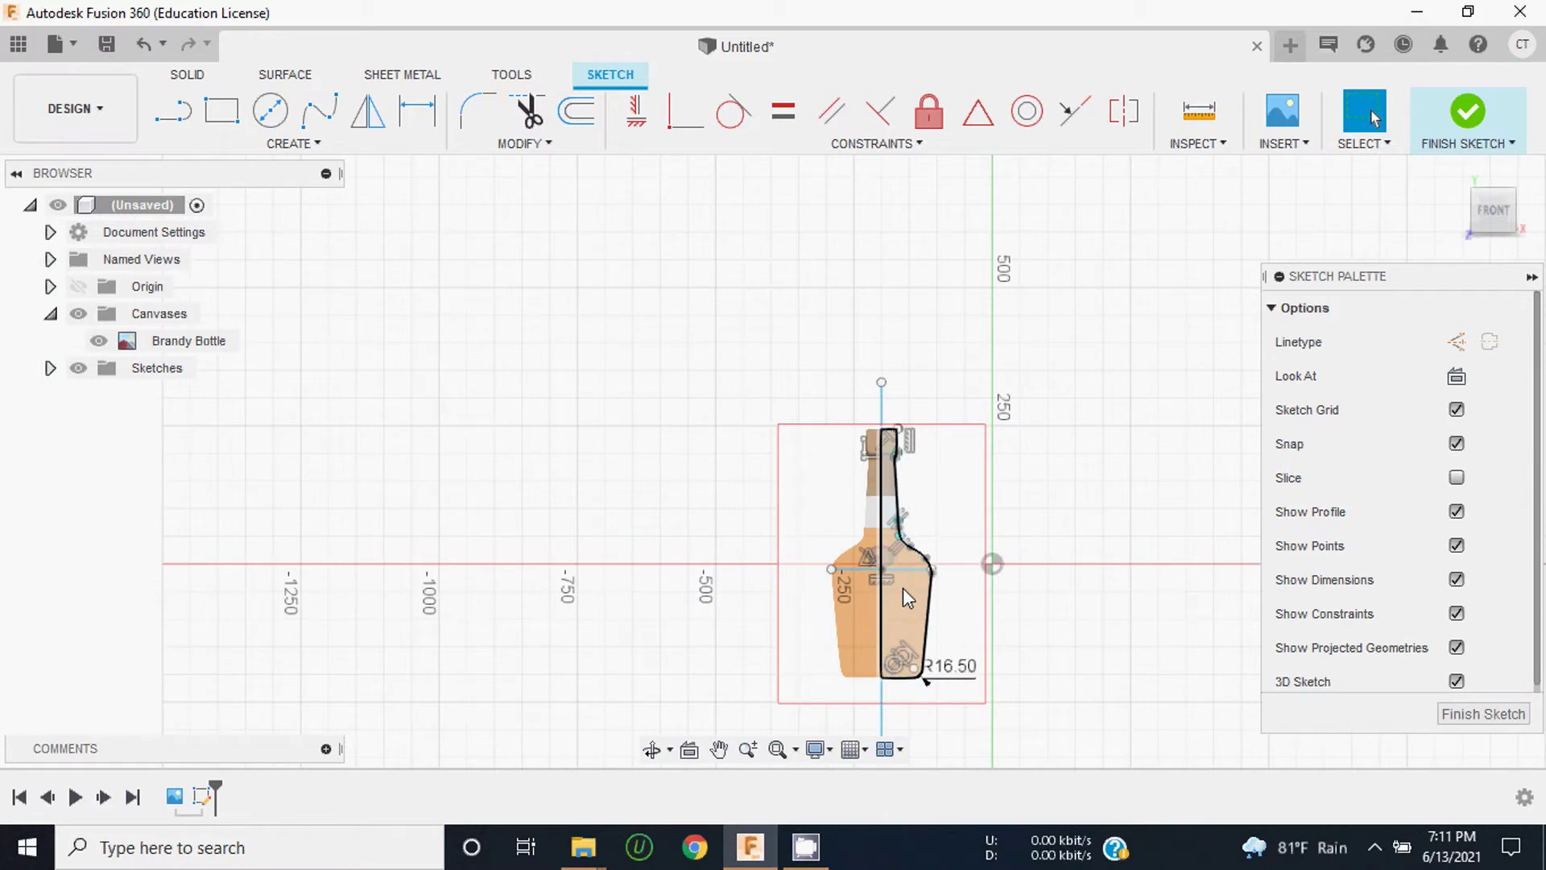
Step: Finish the sketch and select the closed right-half profile of 25674.804 mm²
scroll(894, 564, "up", 3)
left_click(871, 458)
scroll(886, 515, "down", 3)
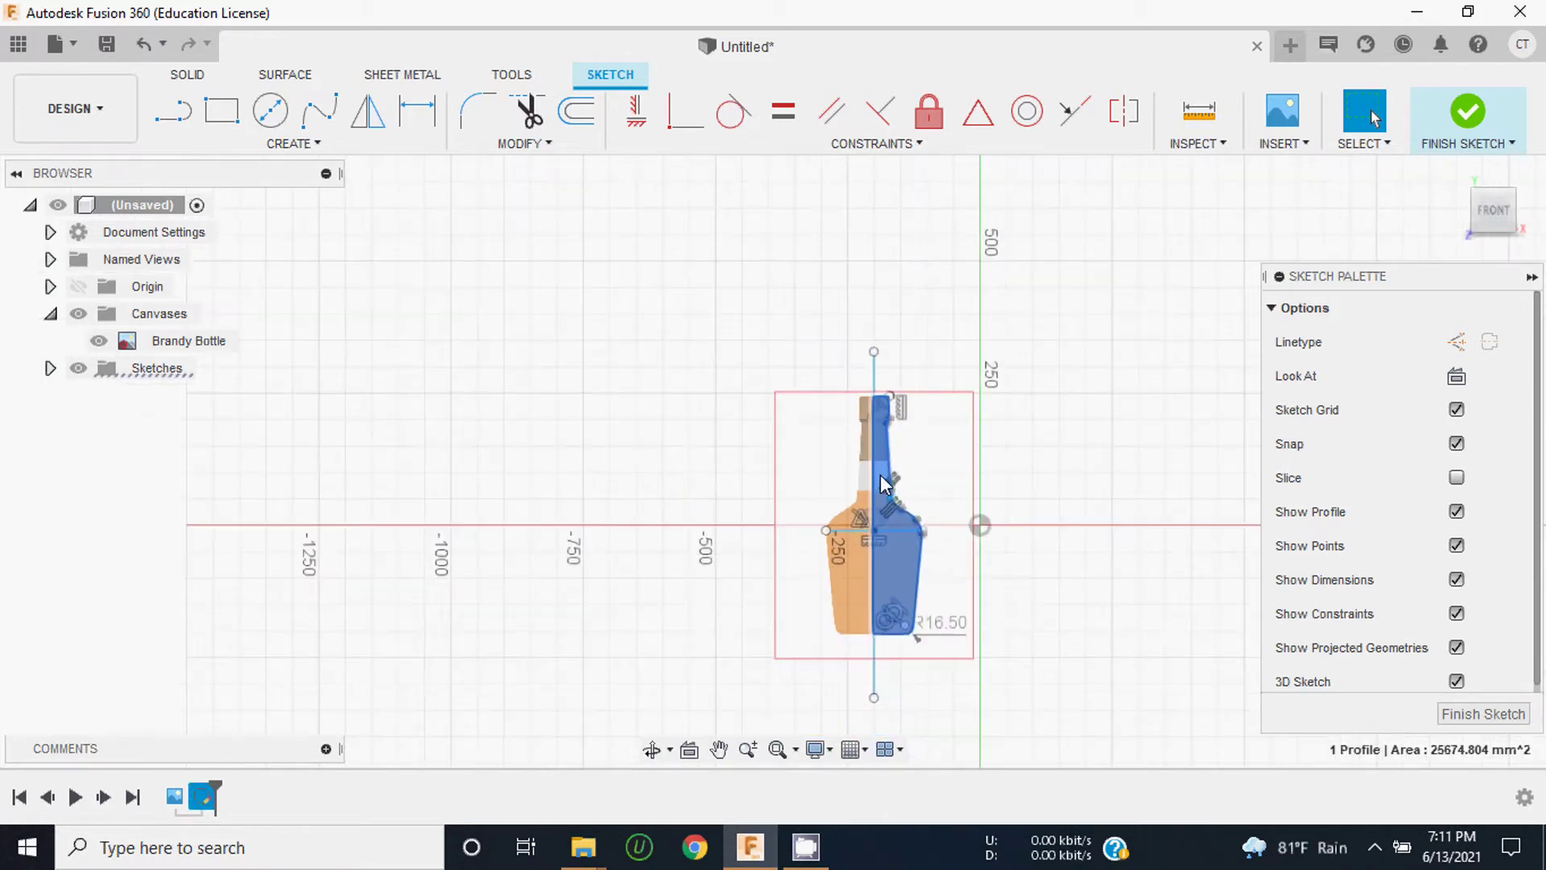
scroll(898, 576, "up", 2)
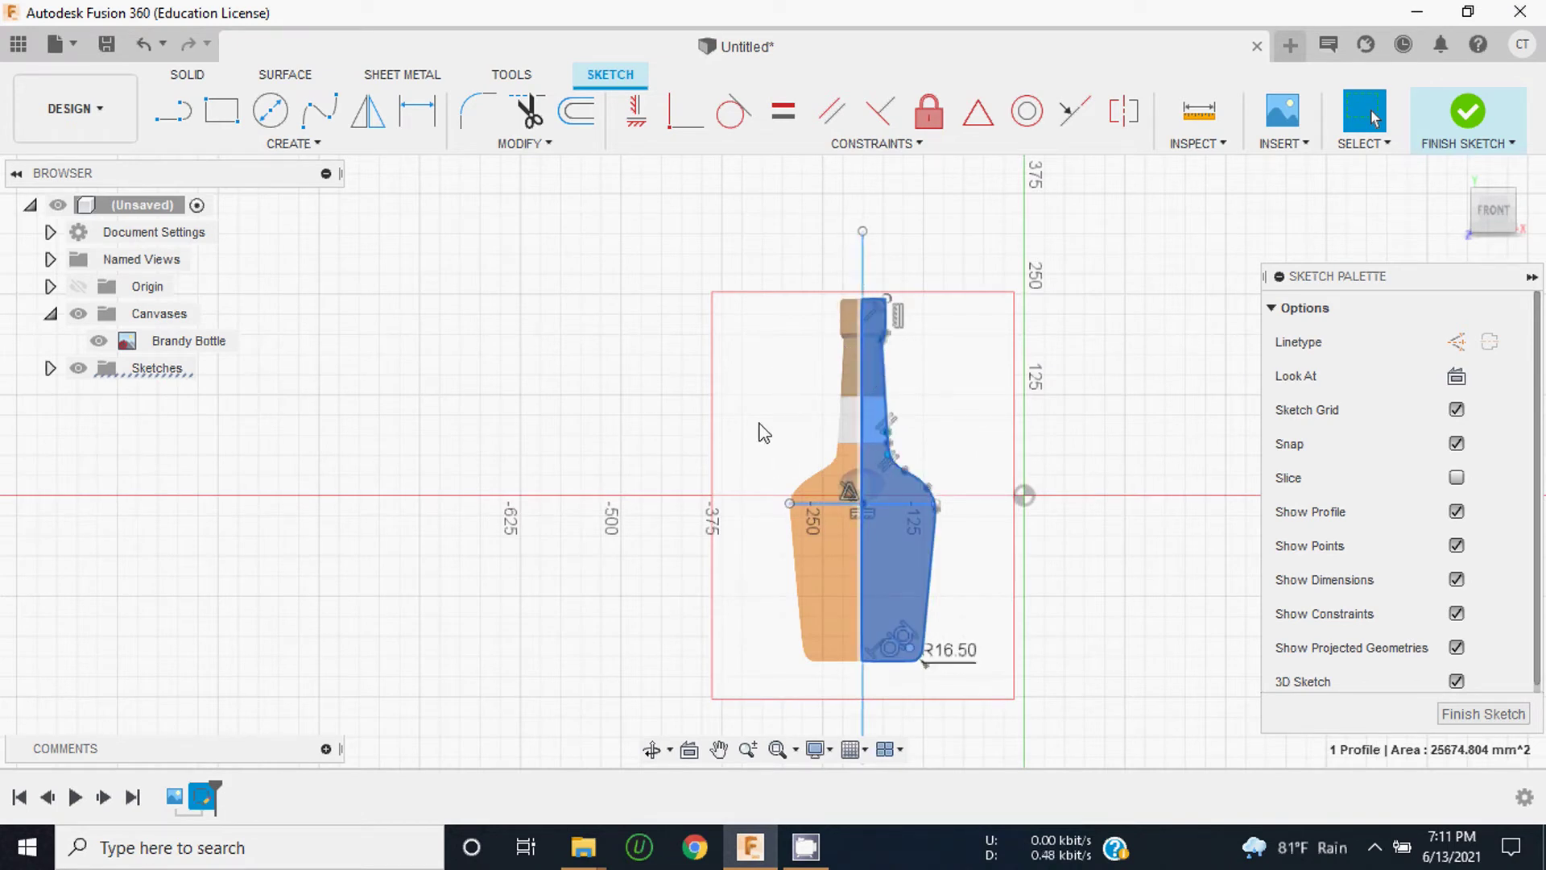
scroll(763, 355, "down", 1)
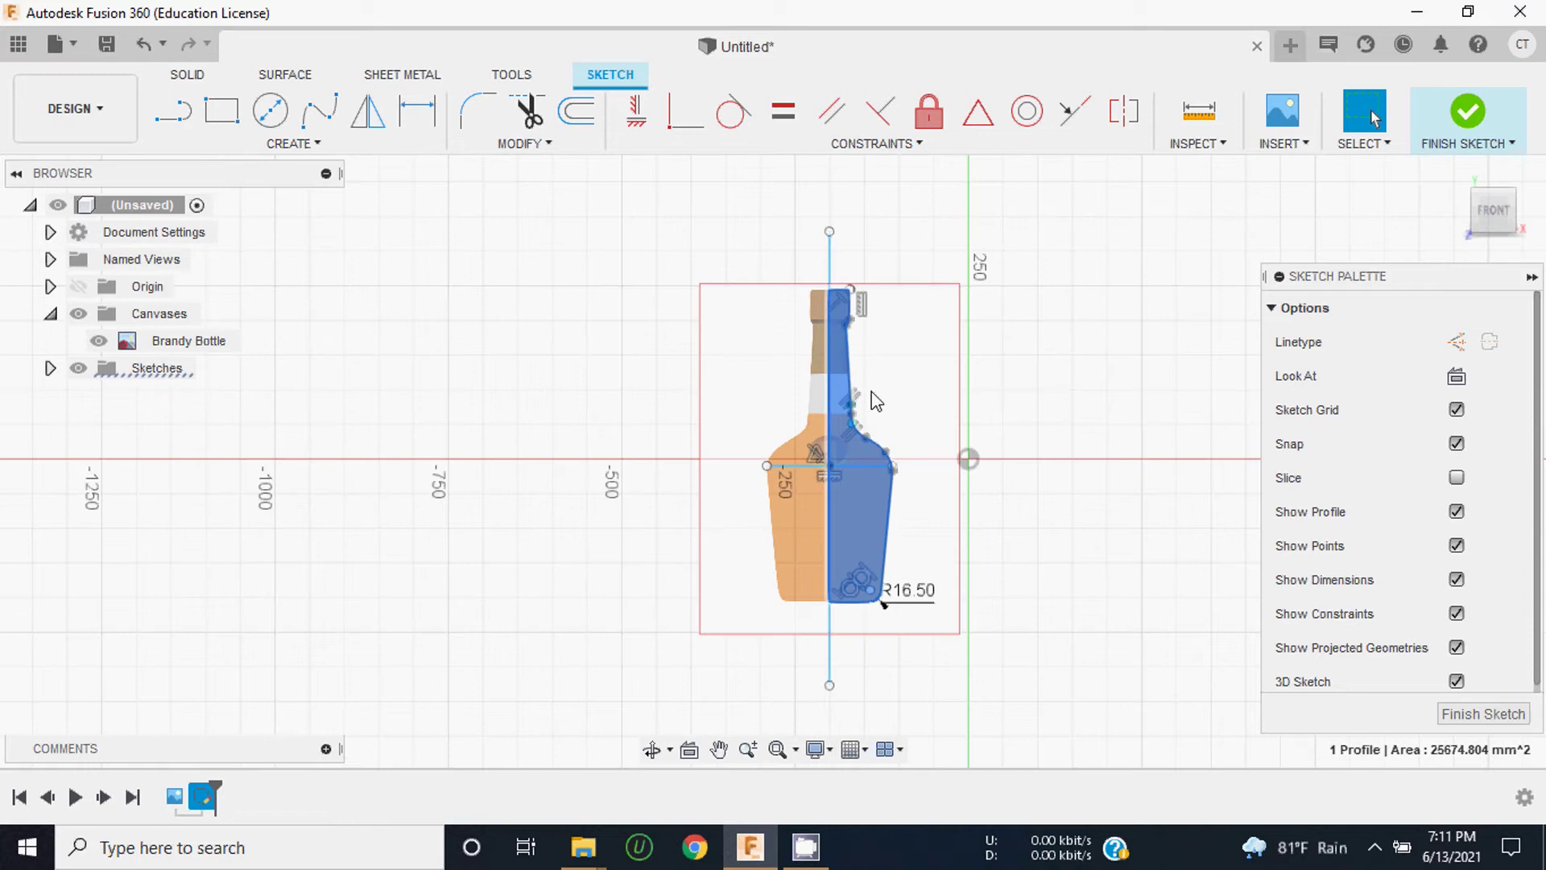
left_click(1466, 113)
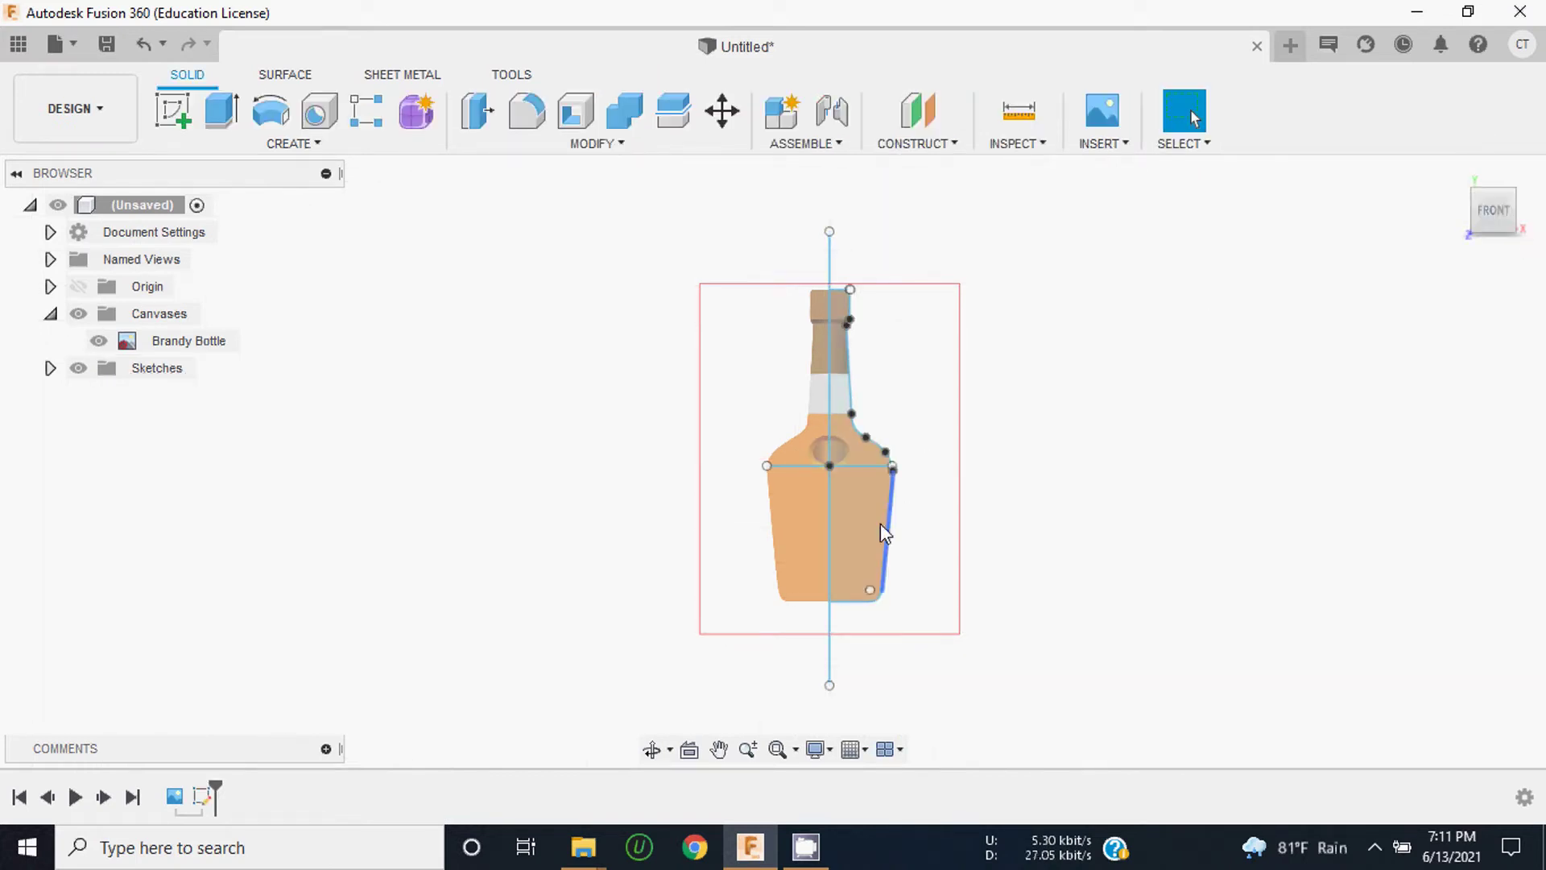
left_click(853, 496)
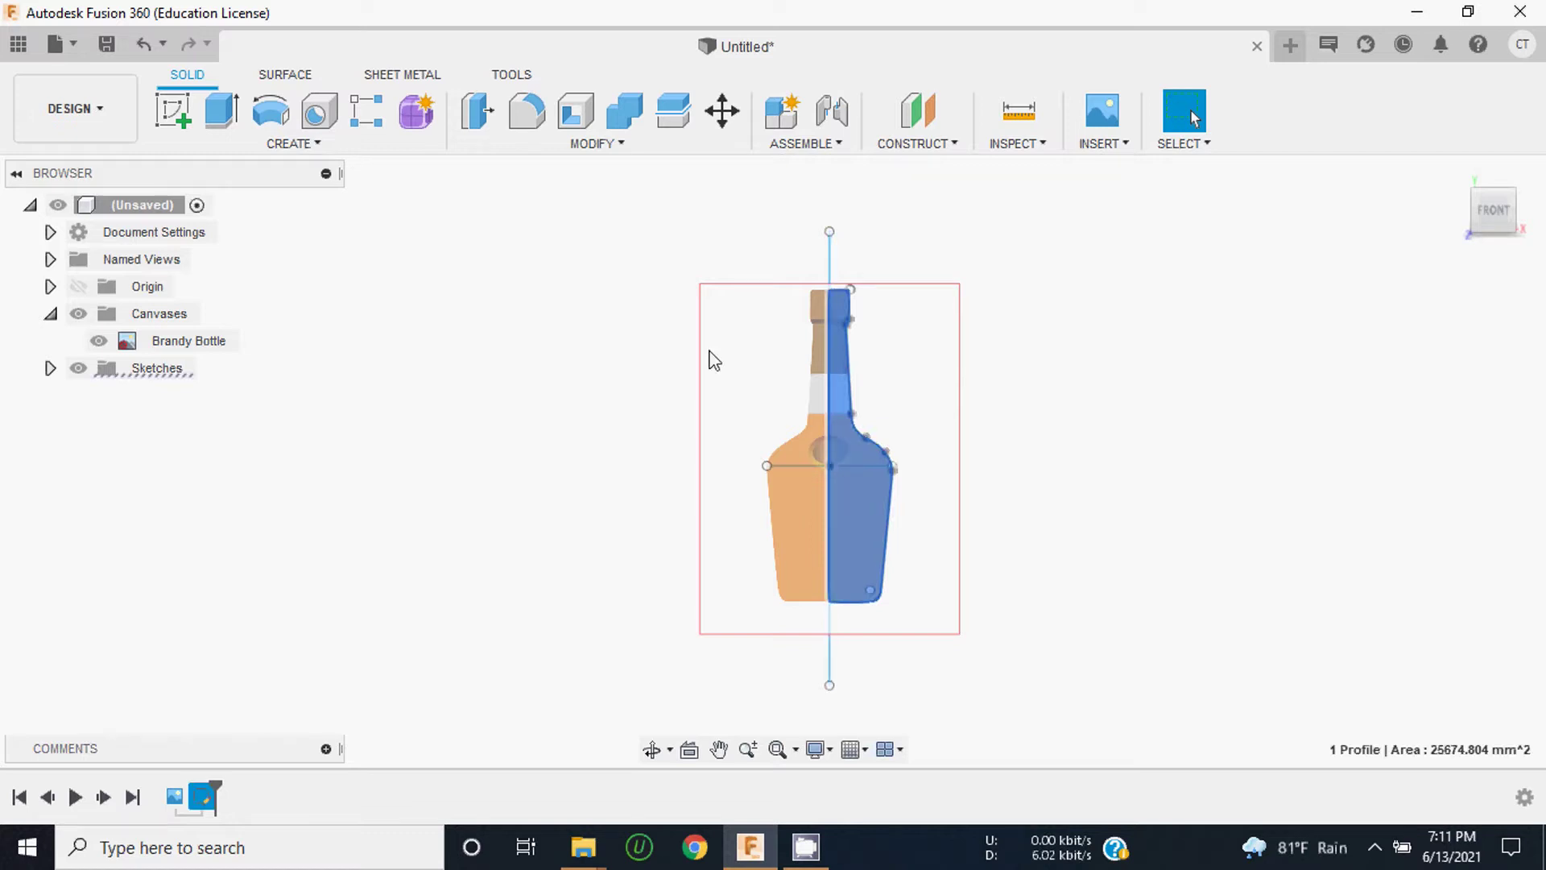
scroll(850, 292, "up", 3)
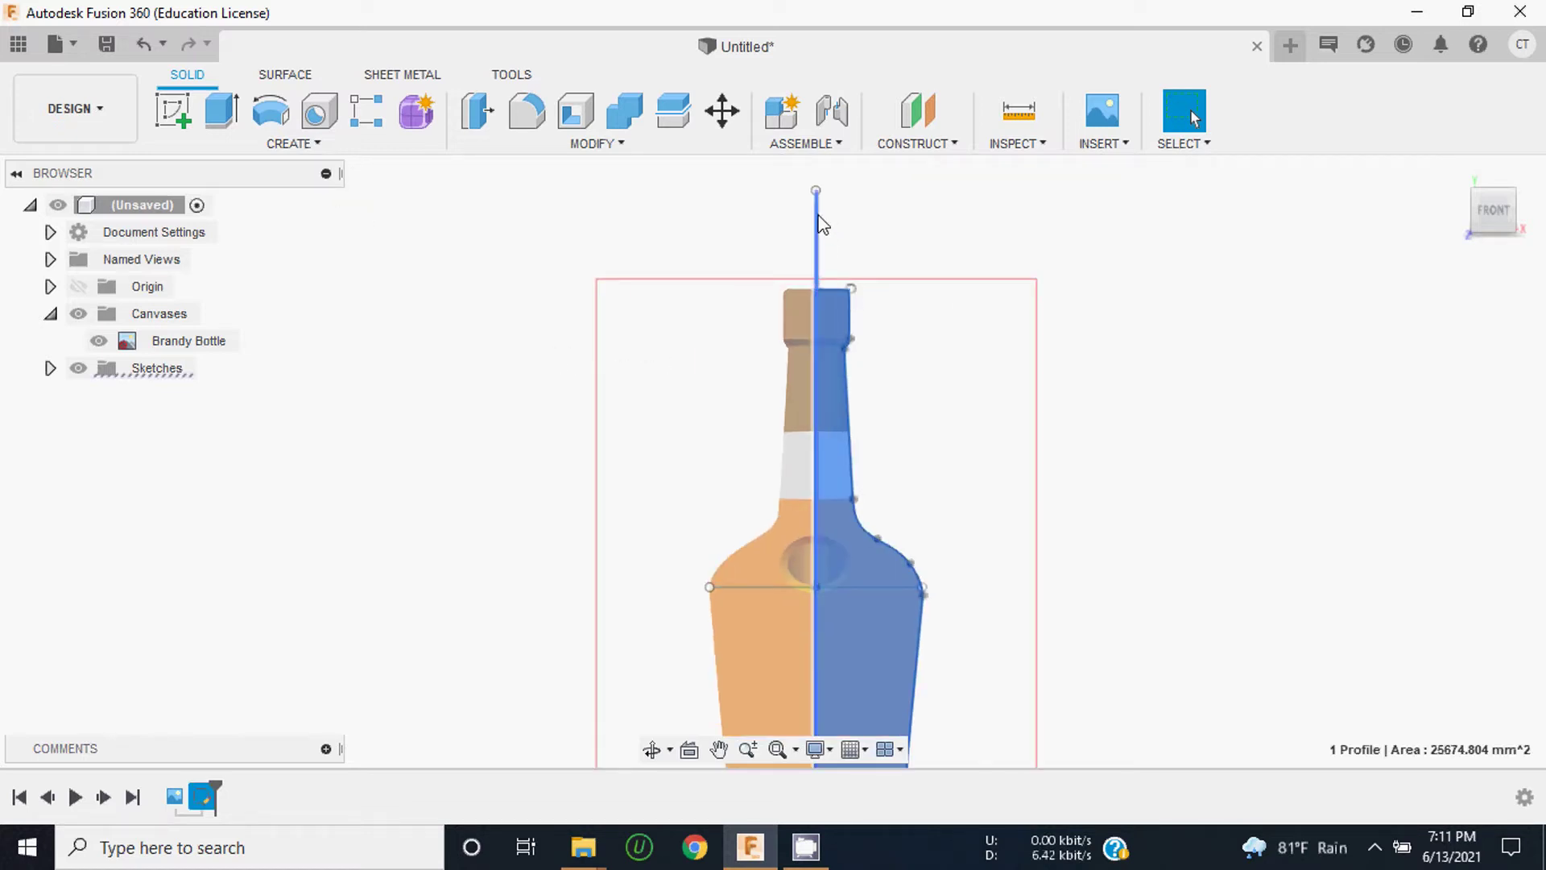
Step: Start a revolve of the profile using the bottle's centre sketch line as the axis
left_click(270, 113)
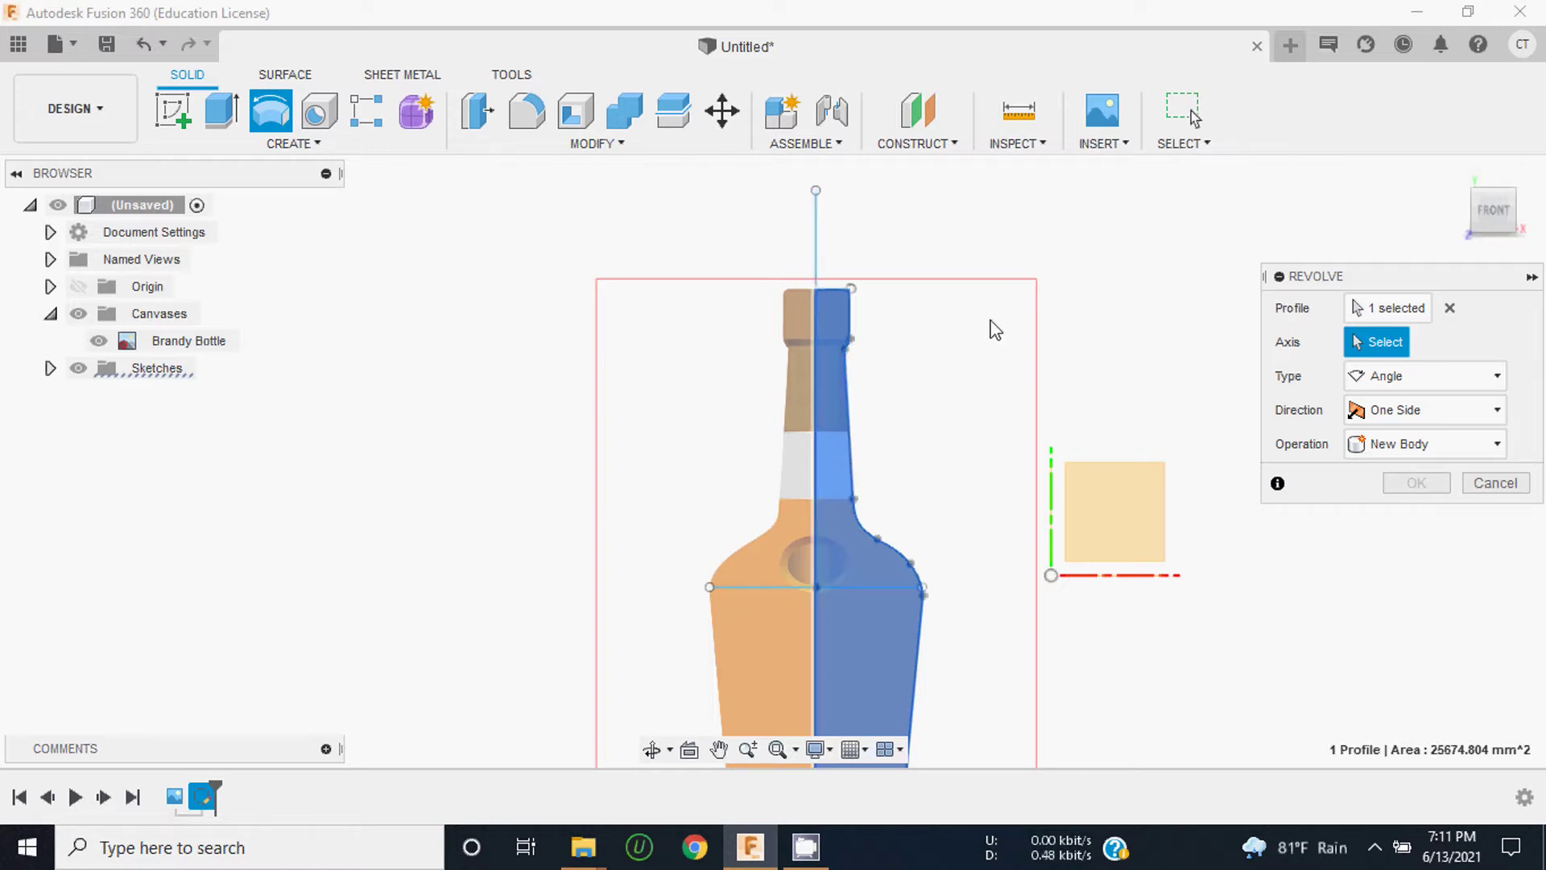
scroll(958, 310, "down", 2)
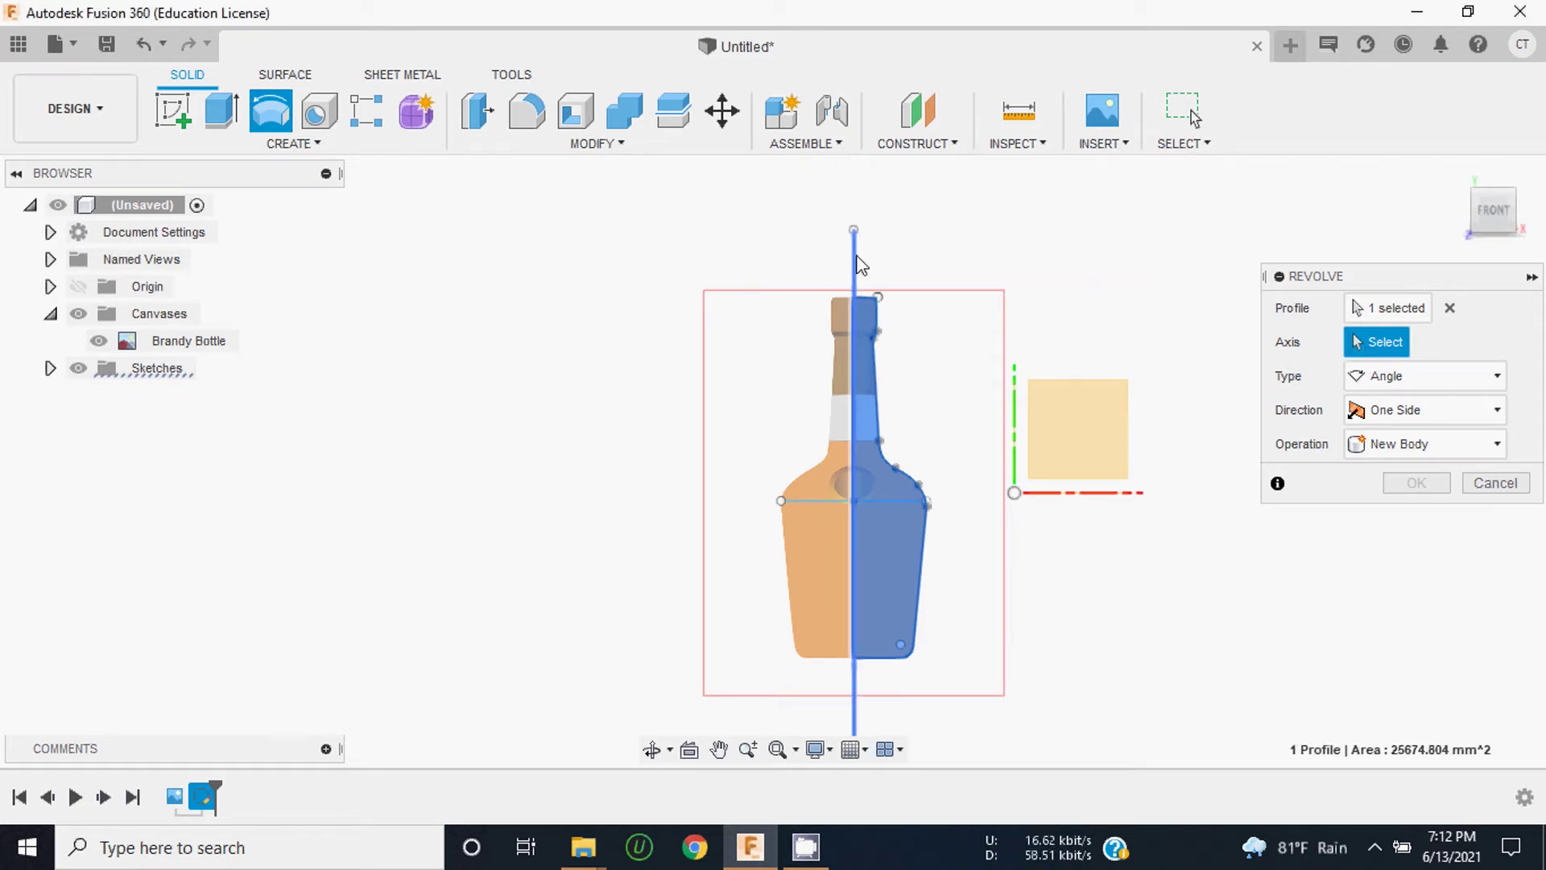
left_click(856, 266)
scroll(850, 419, "down", 1)
scroll(850, 419, "down", 2)
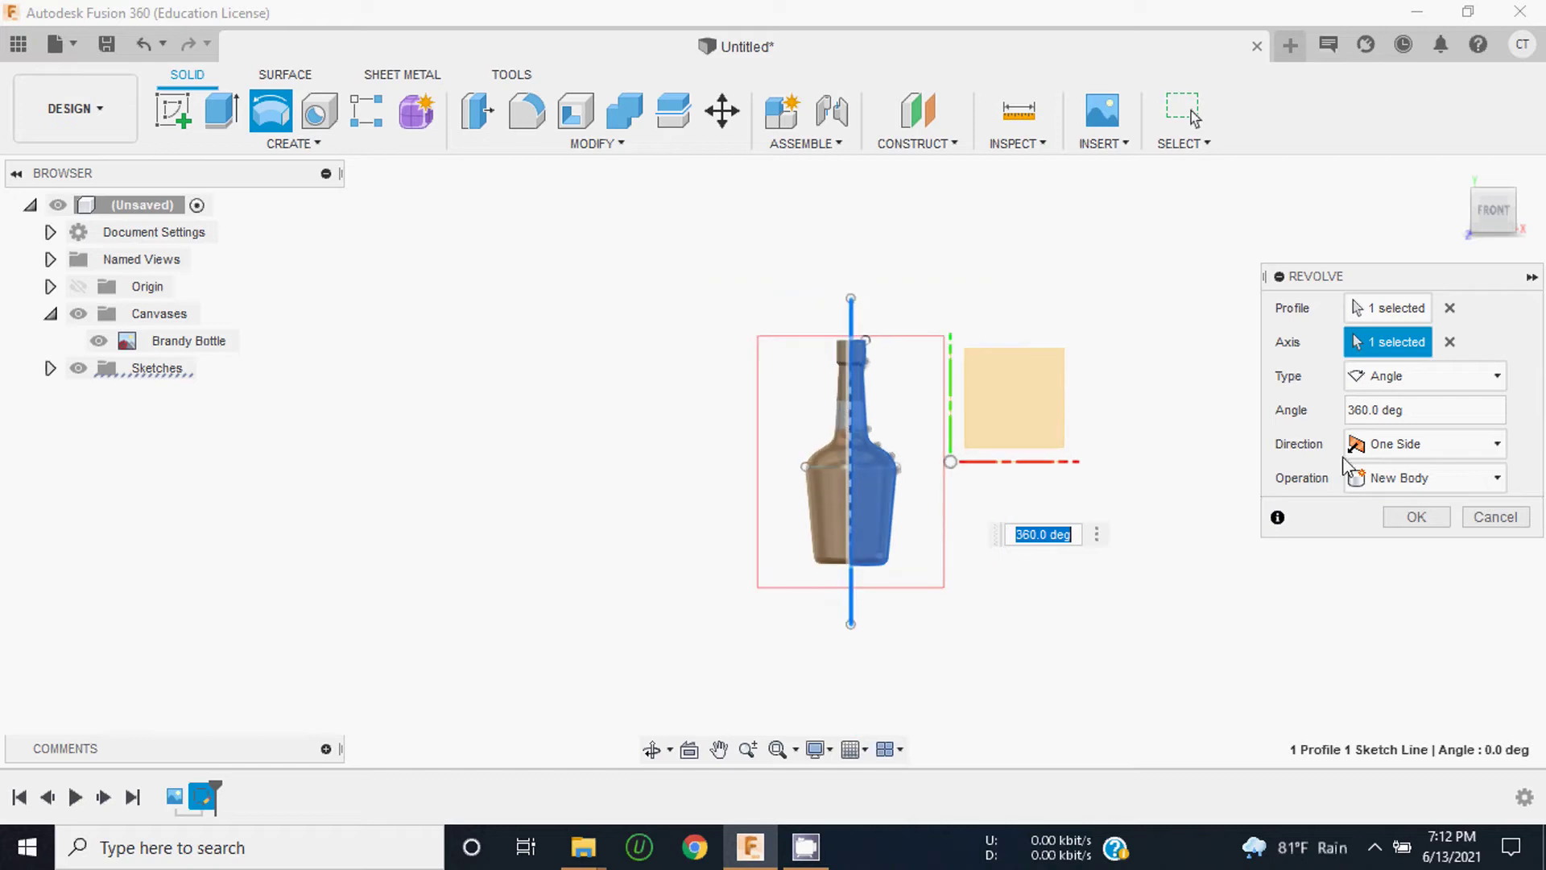
left_click(1420, 409)
scroll(925, 456, "up", 2)
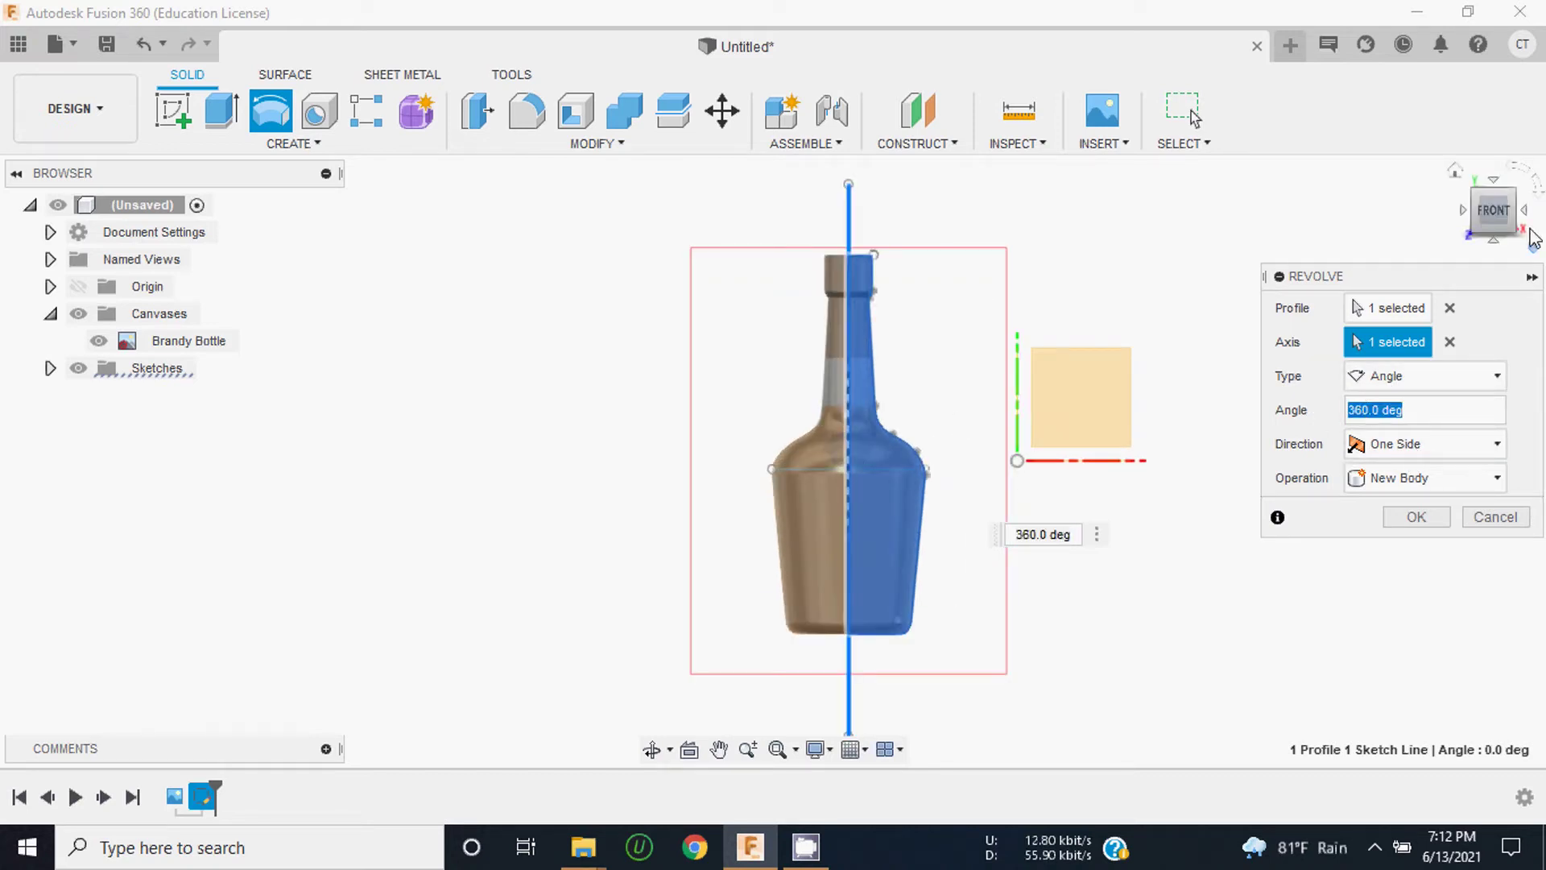
left_click(1515, 190)
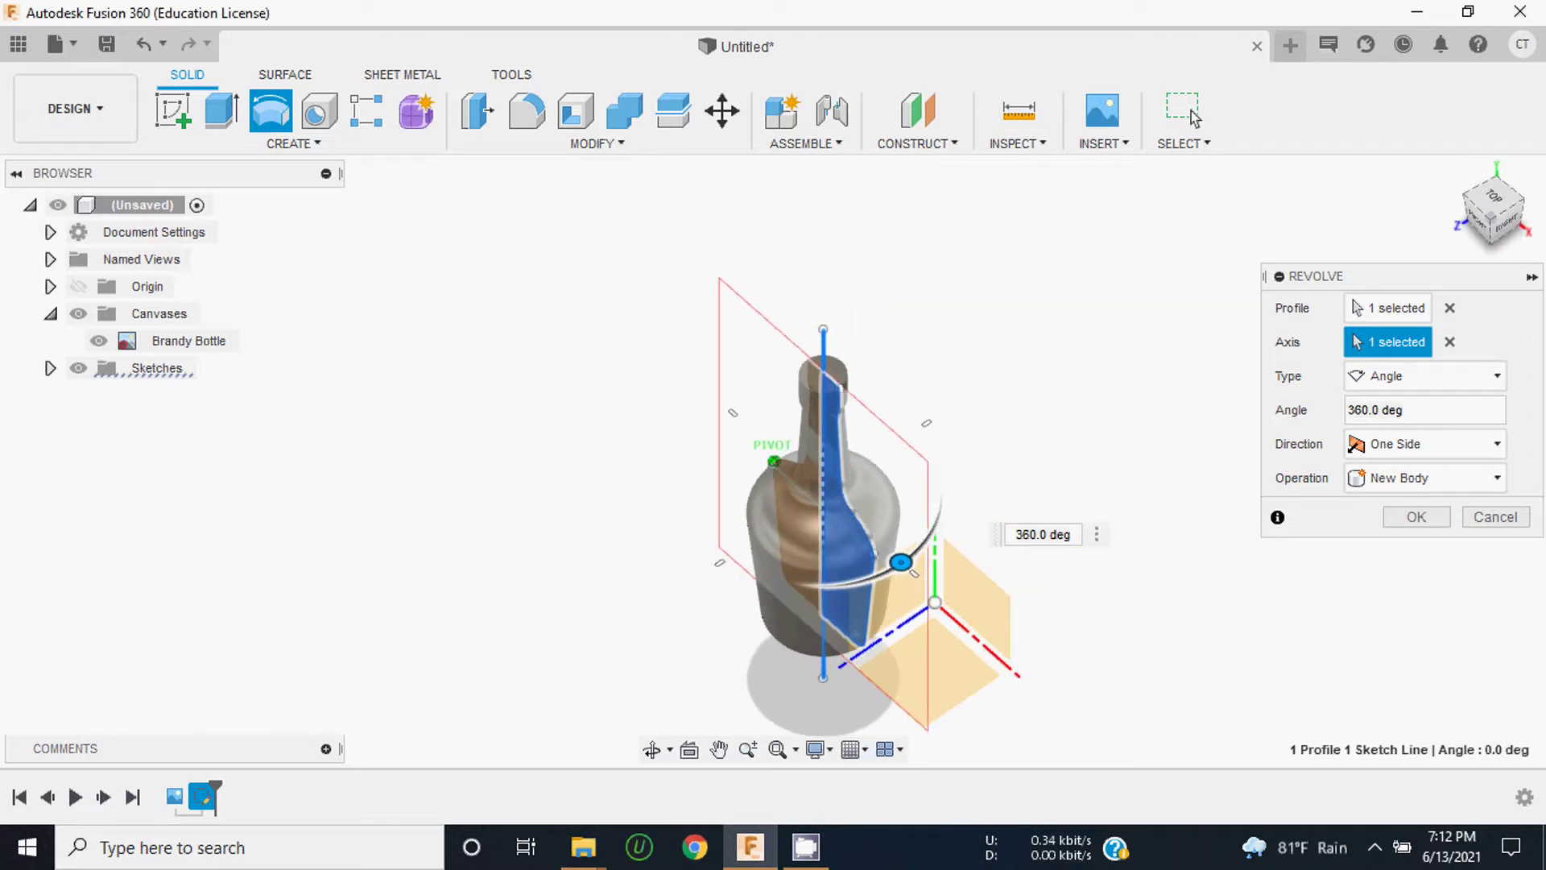
middle_click_drag(805, 499, 848, 596, "shift")
scroll(791, 501, "up", 5)
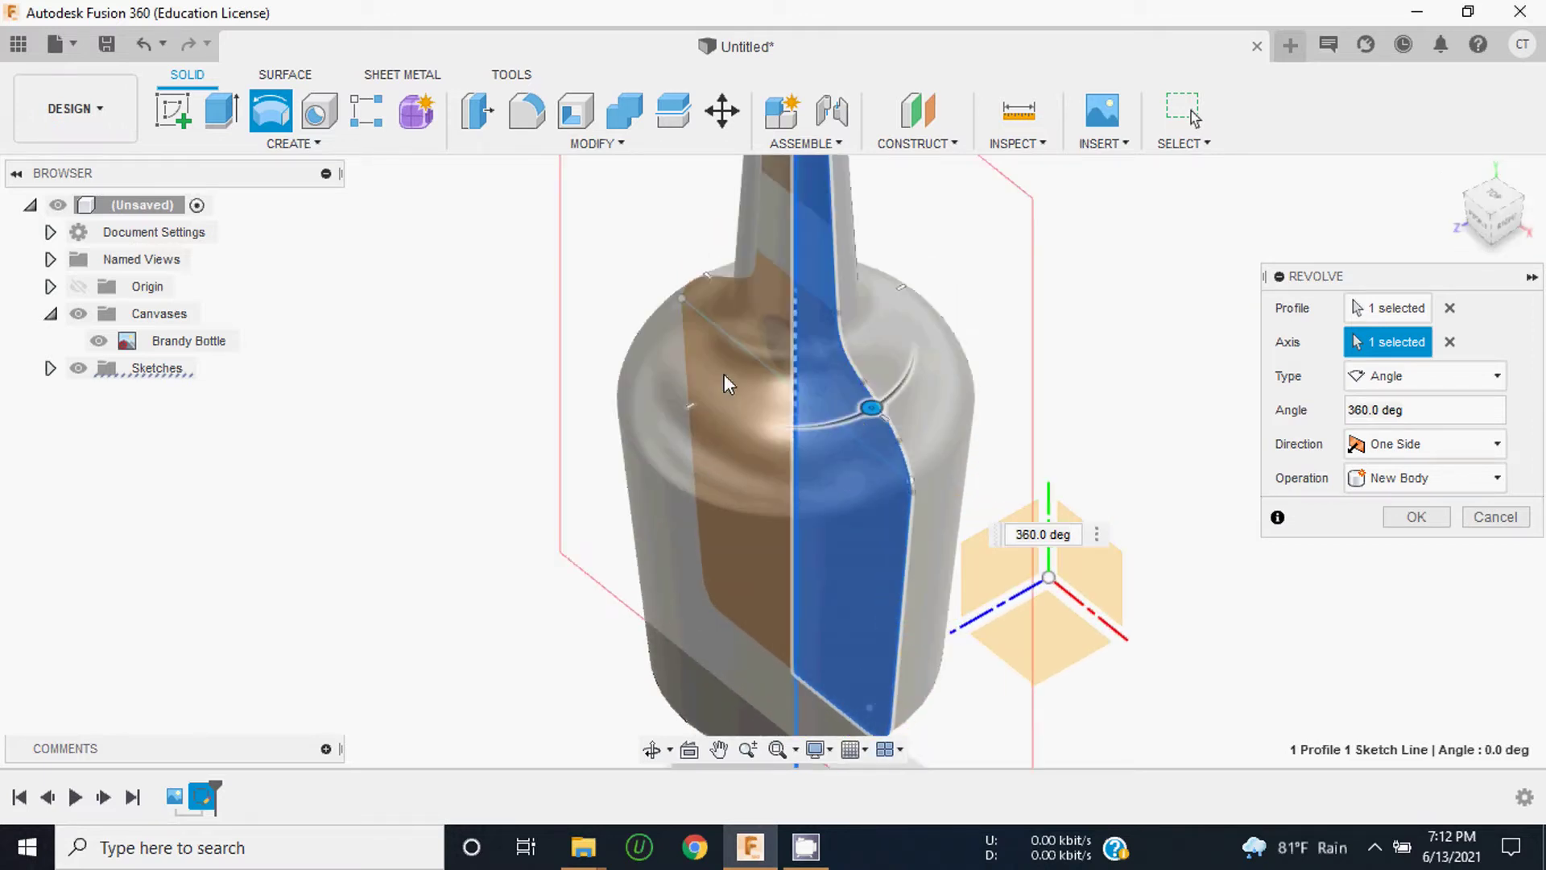
Step: Keep the 360° angle and New Body operation, and confirm the revolve
left_click(1421, 410)
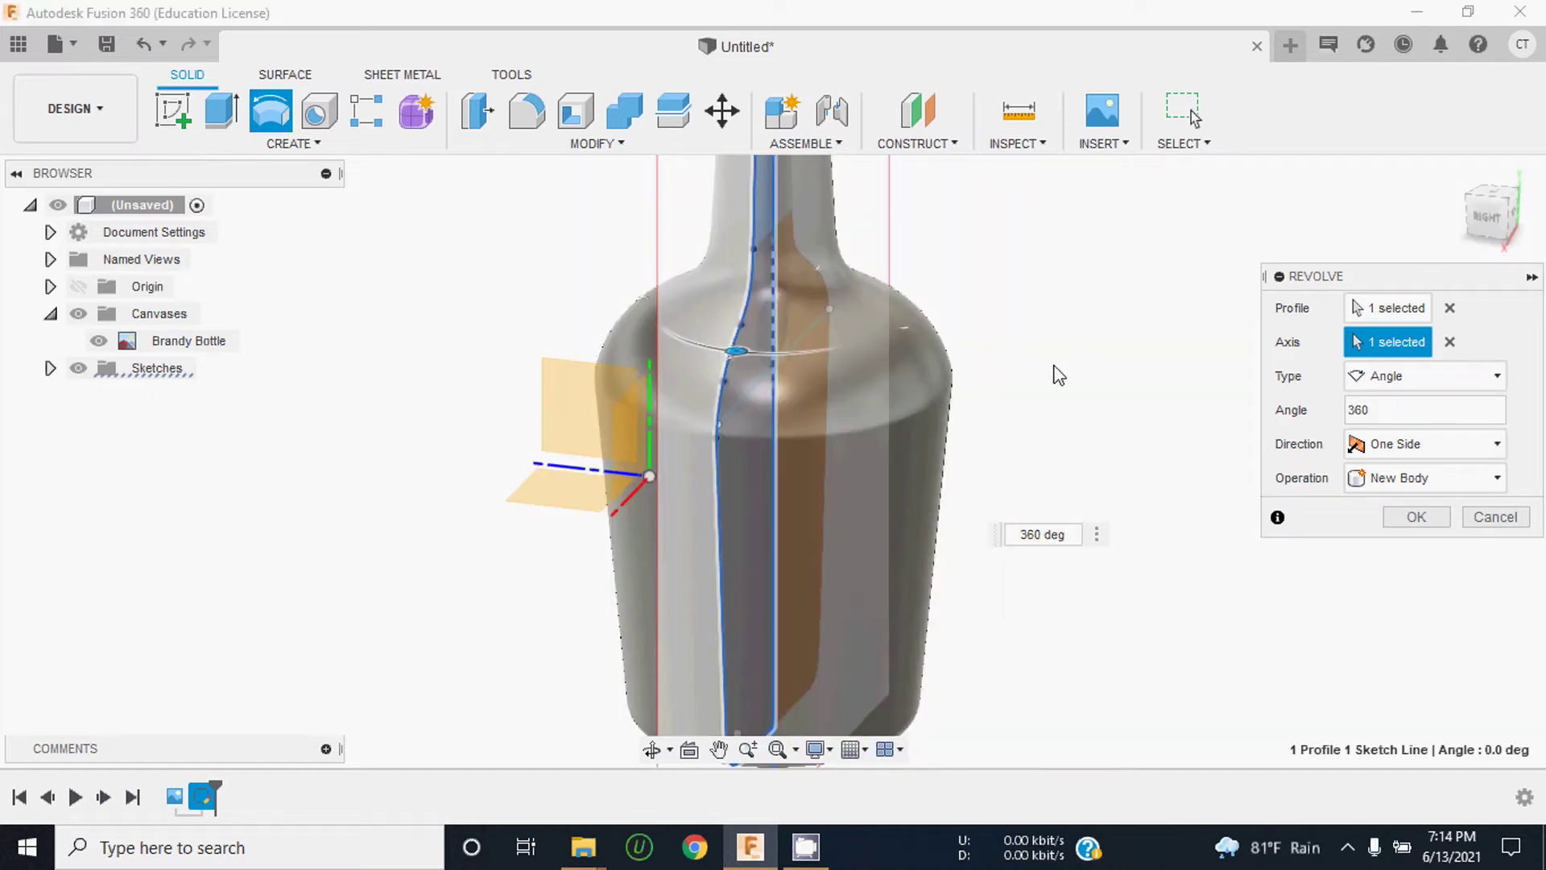
left_click(1407, 478)
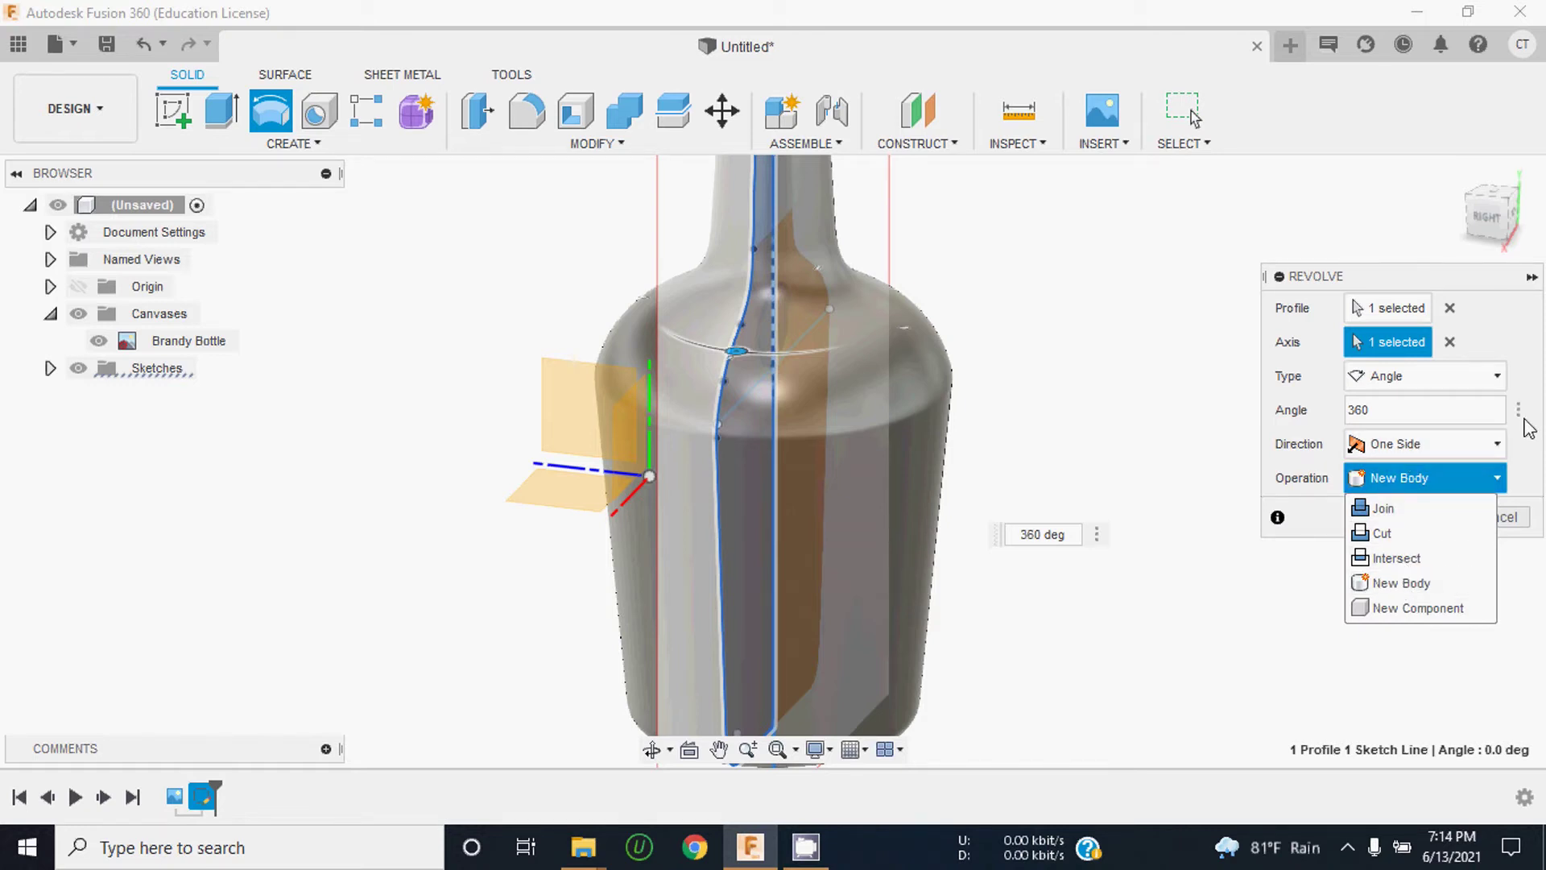
left_click(1401, 409)
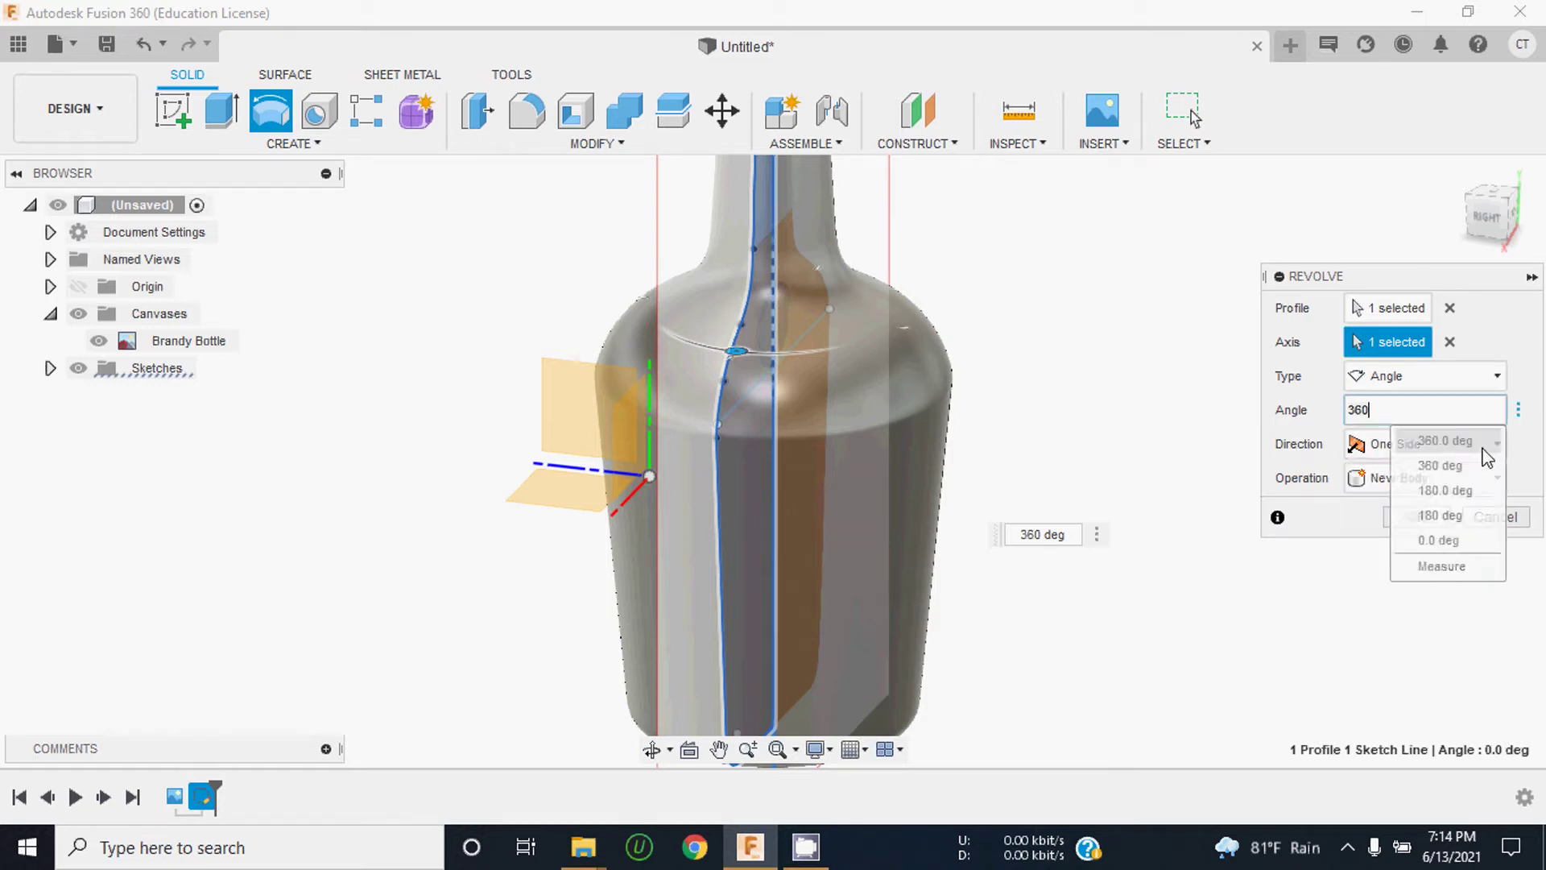
left_click(1511, 347)
left_click(1417, 518)
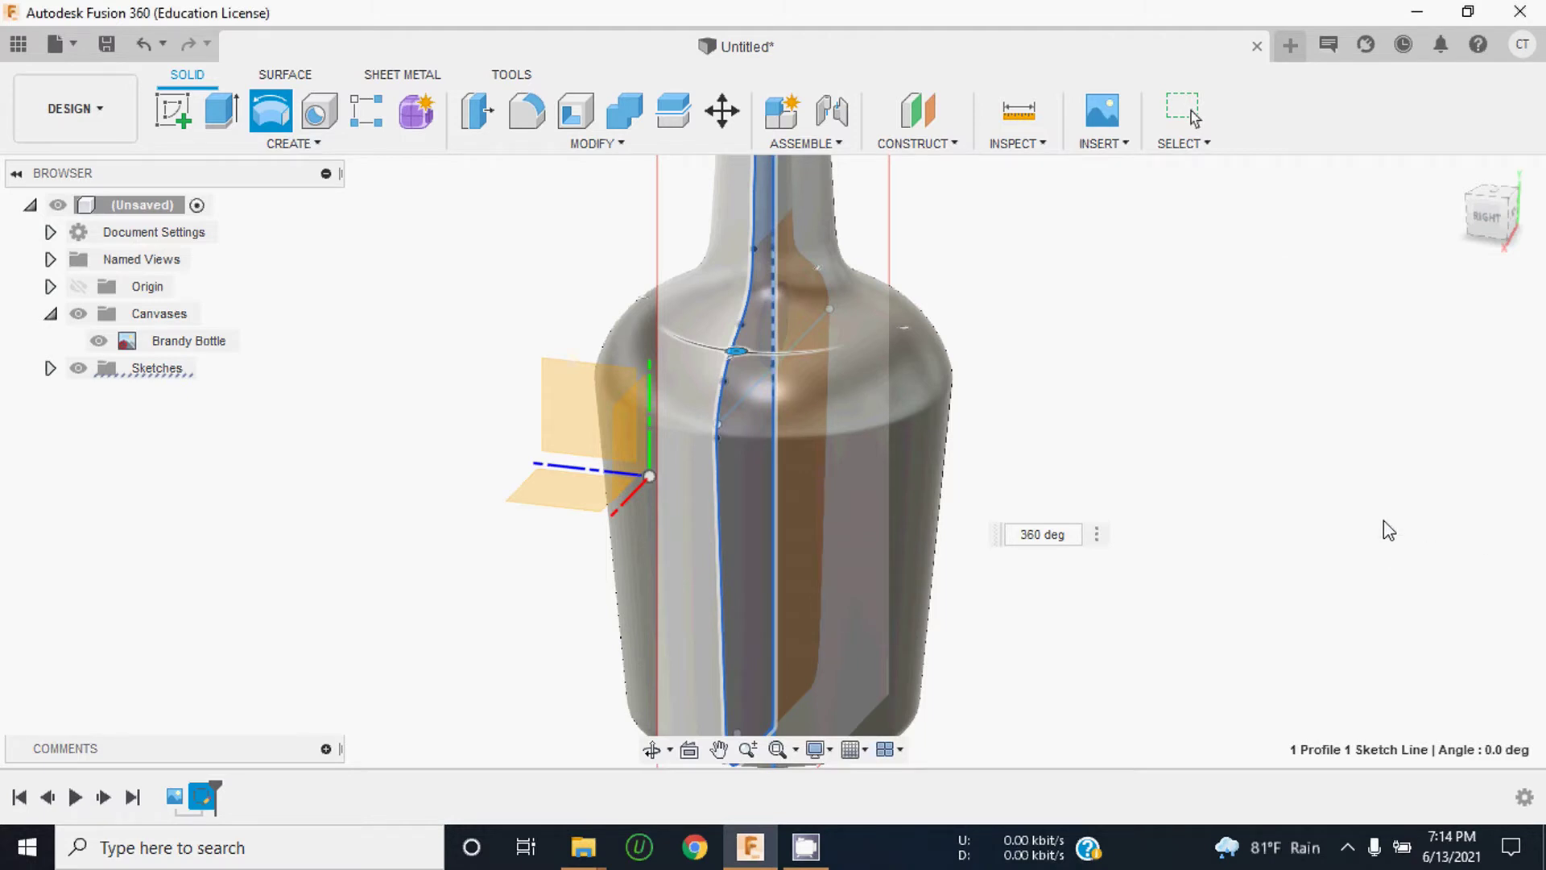
scroll(770, 438, "down", 3)
scroll(791, 424, "down", 2)
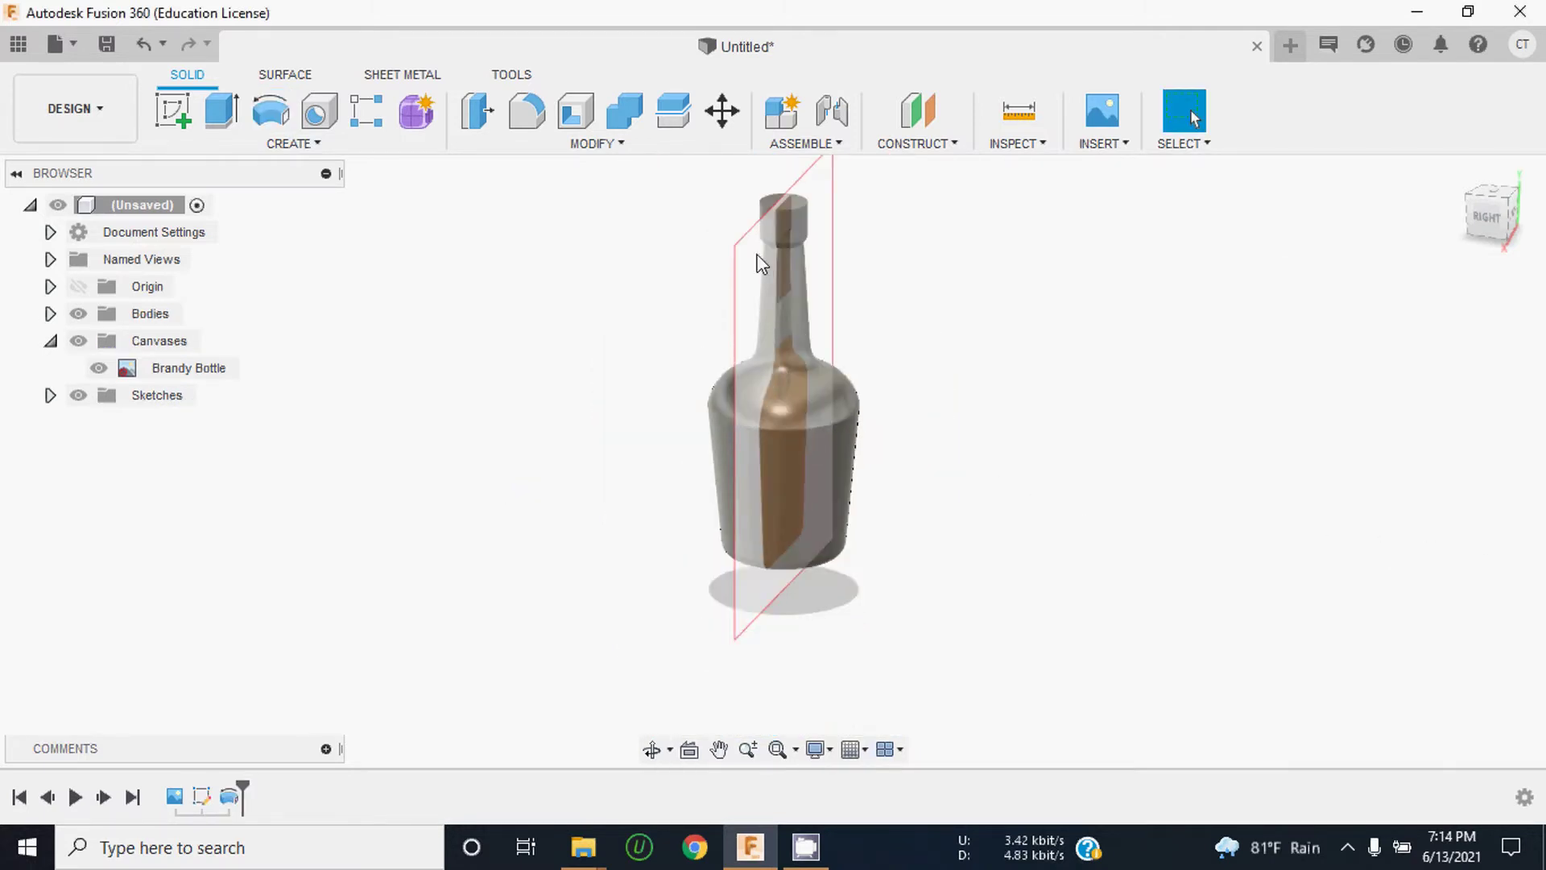
mouse_move(1489, 215)
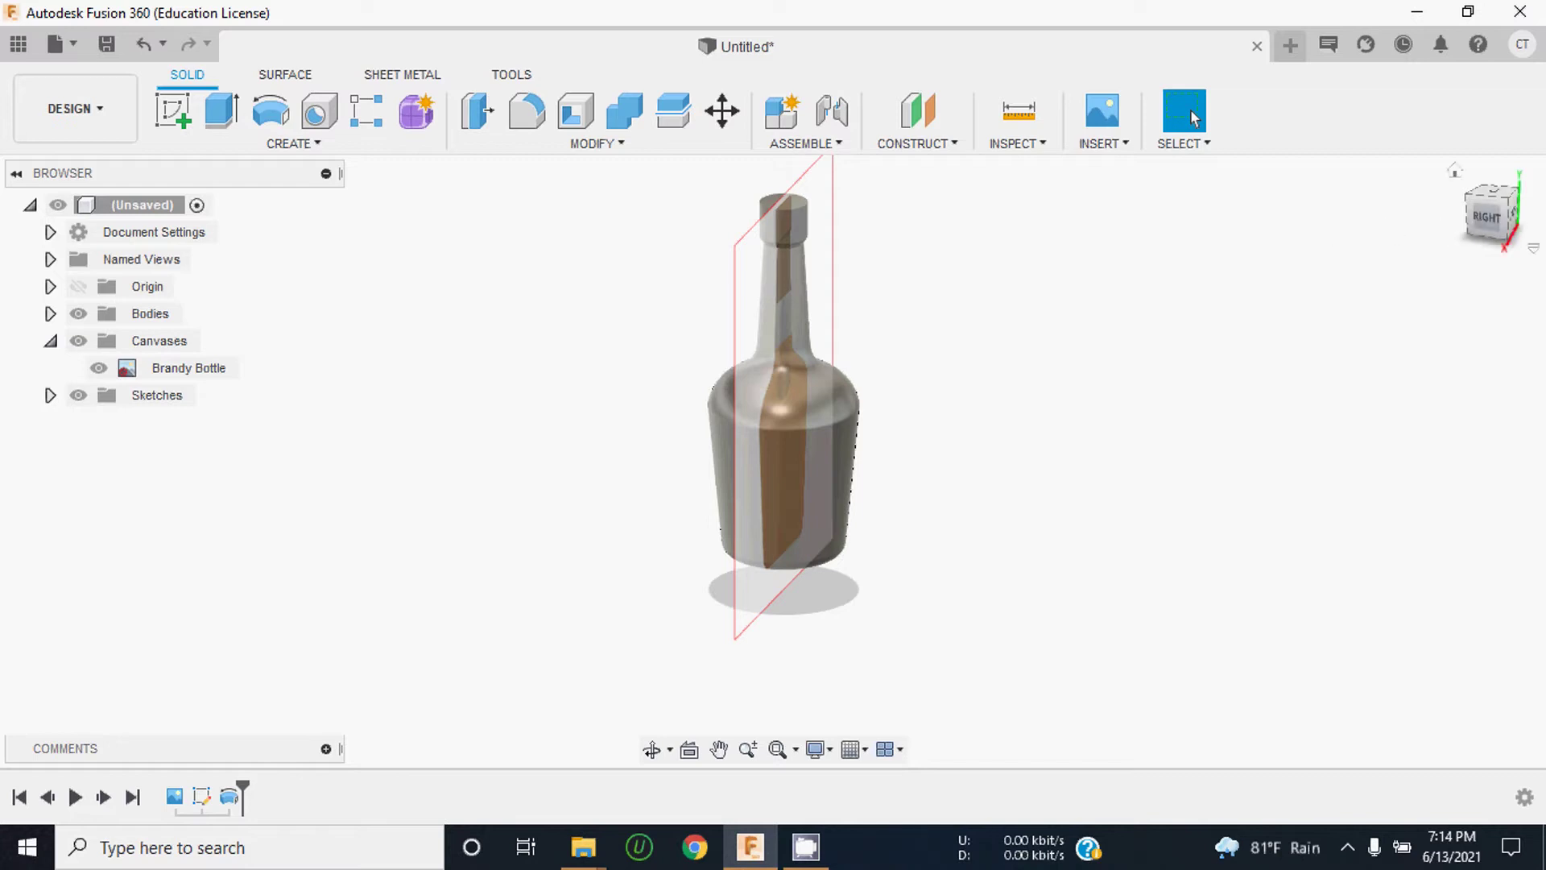
Step: Hide the Brandy Bottle canvas and select Body1 in the expanded Bodies list
left_click_drag(1511, 229, 1469, 226)
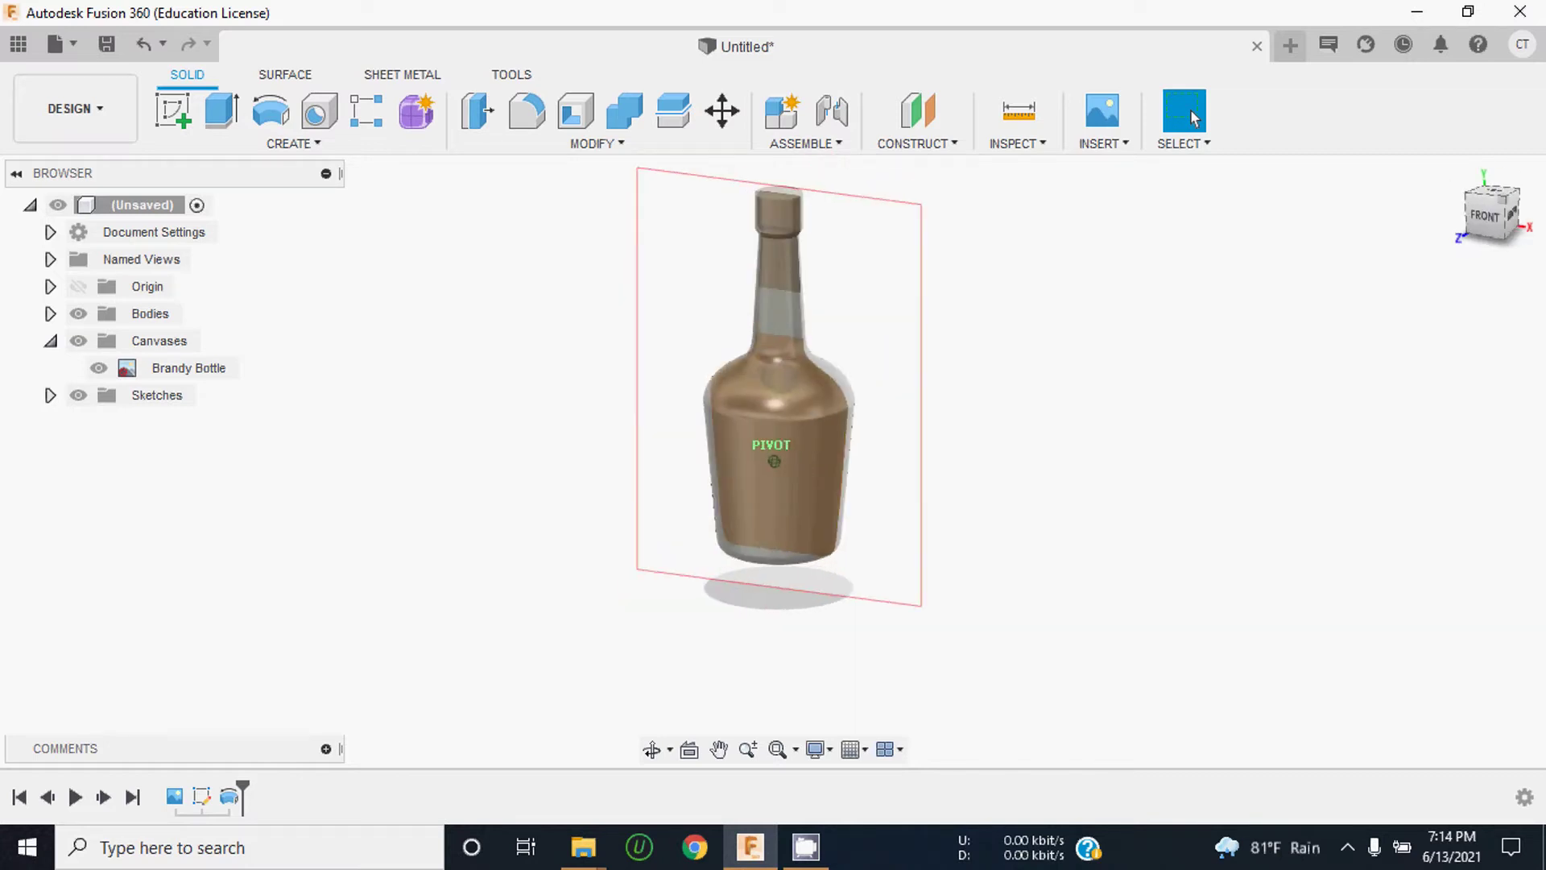
left_click(1477, 217)
left_click(97, 368)
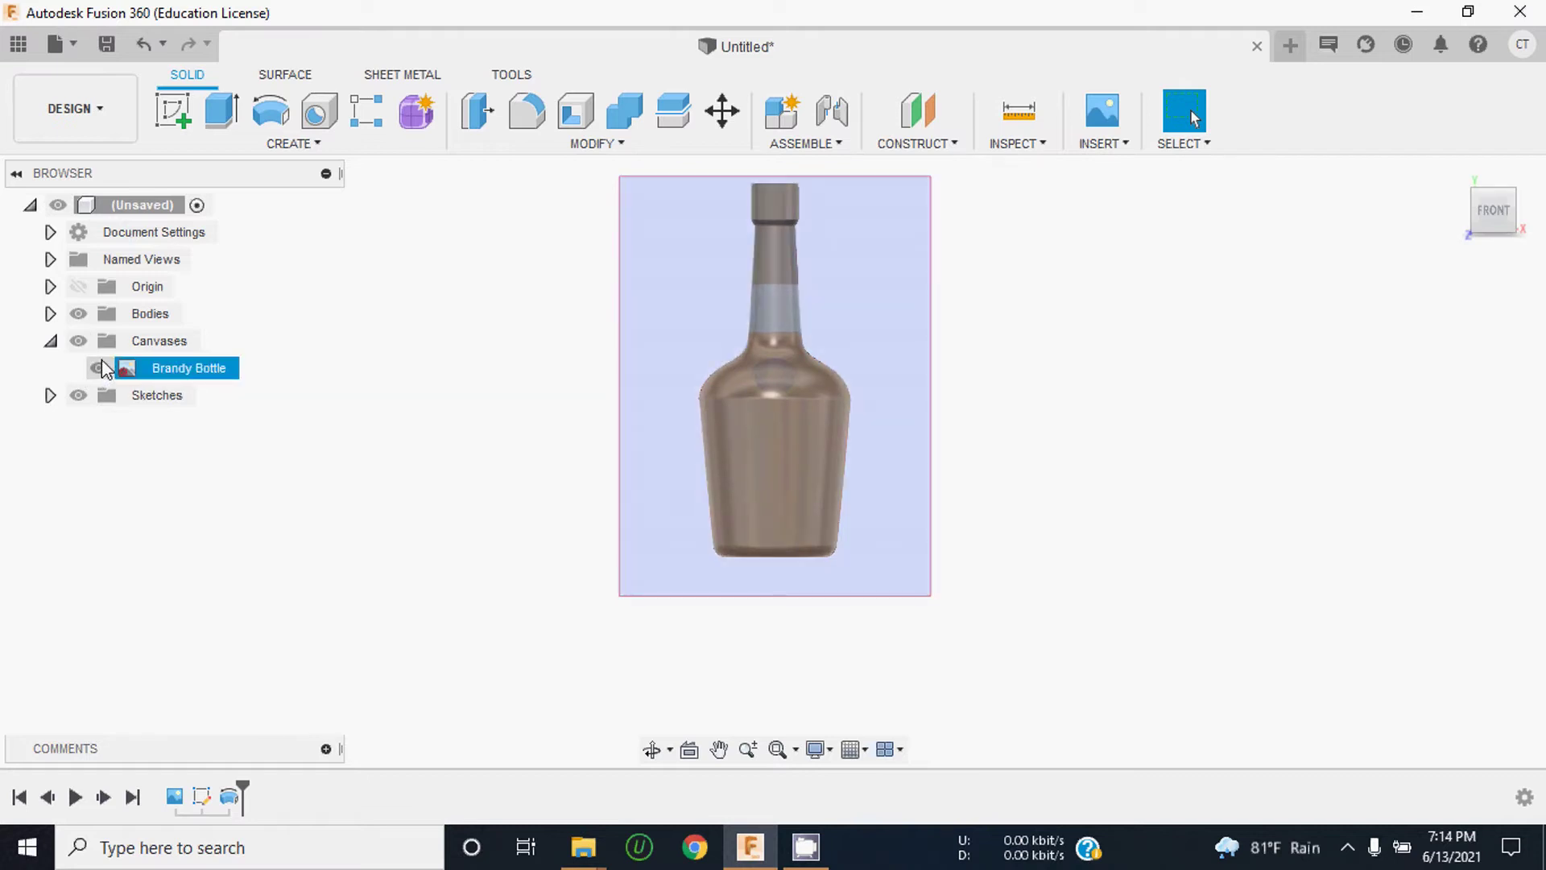
left_click(78, 341)
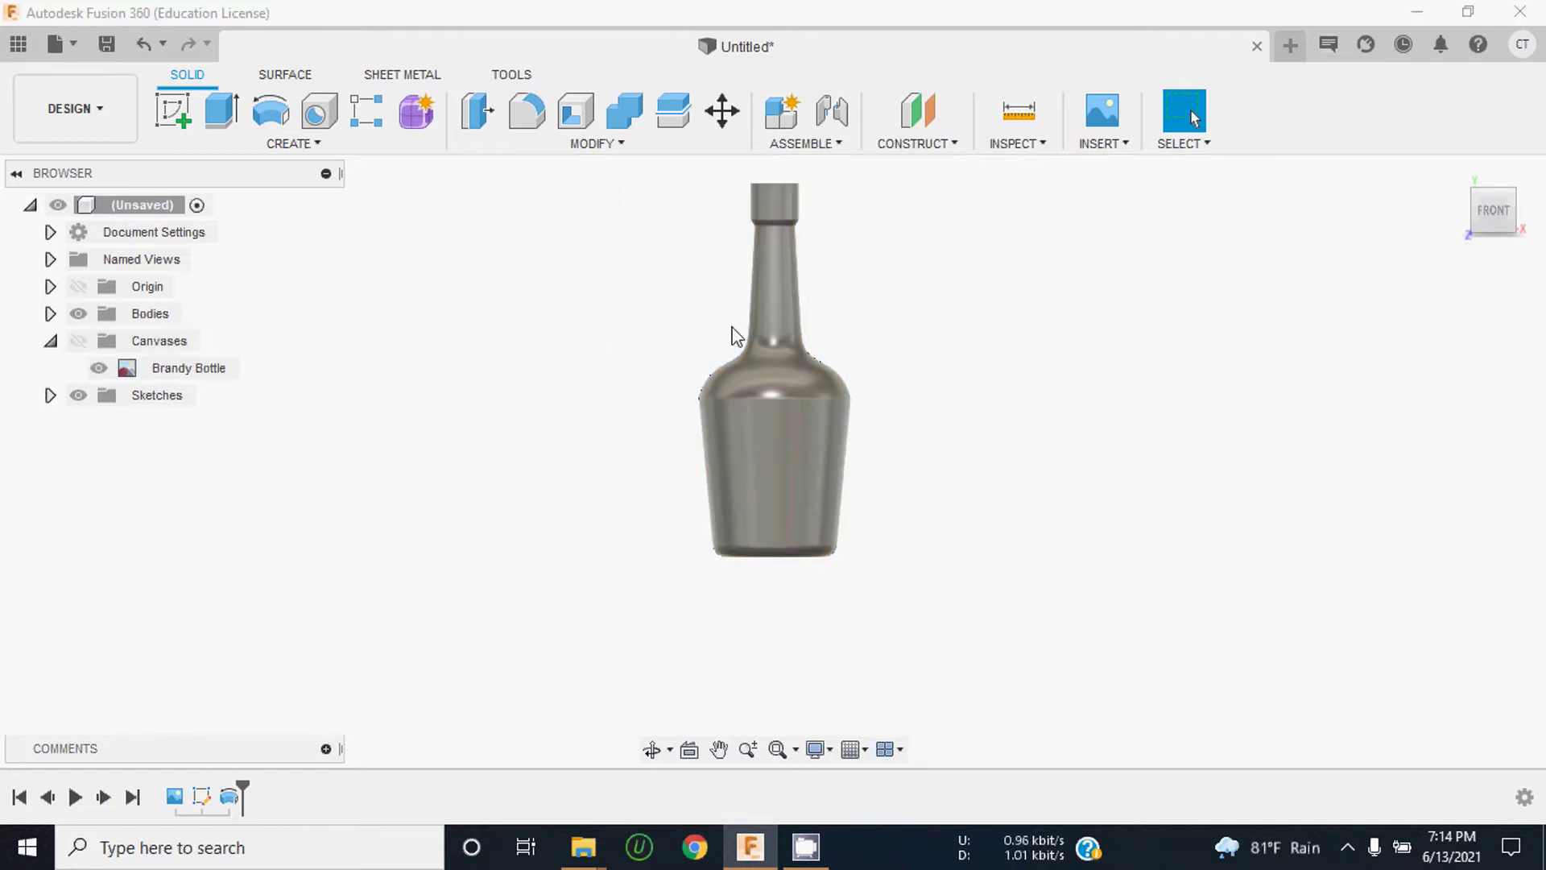
left_click(50, 313)
left_click(168, 341)
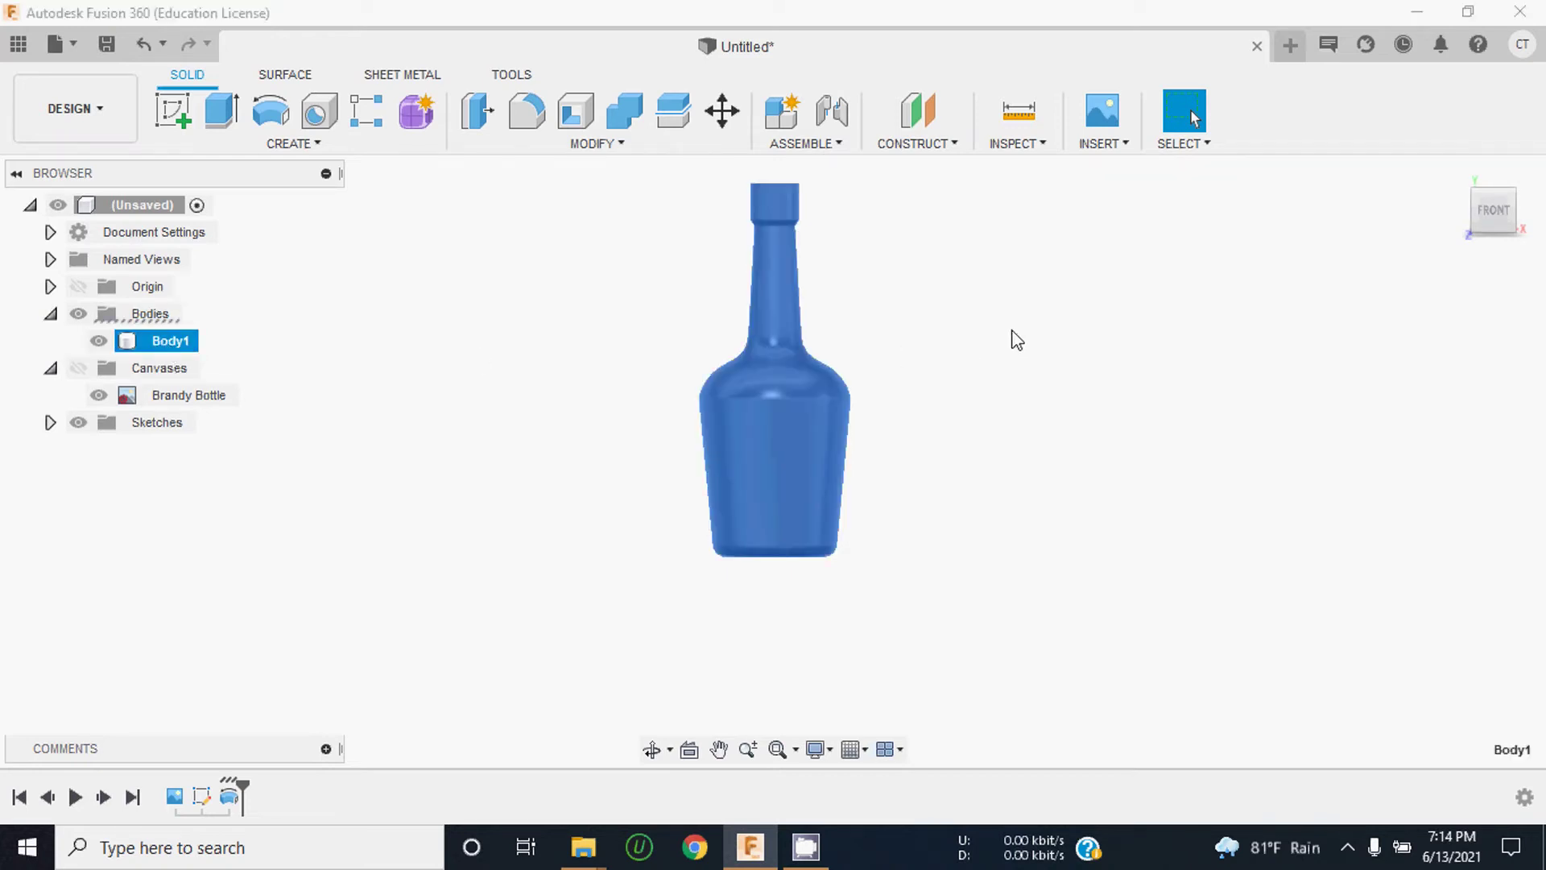
Step: Orbit and zoom around Body1 to inspect its cap and neck from the front and above
left_click_drag(1493, 211, 1494, 211)
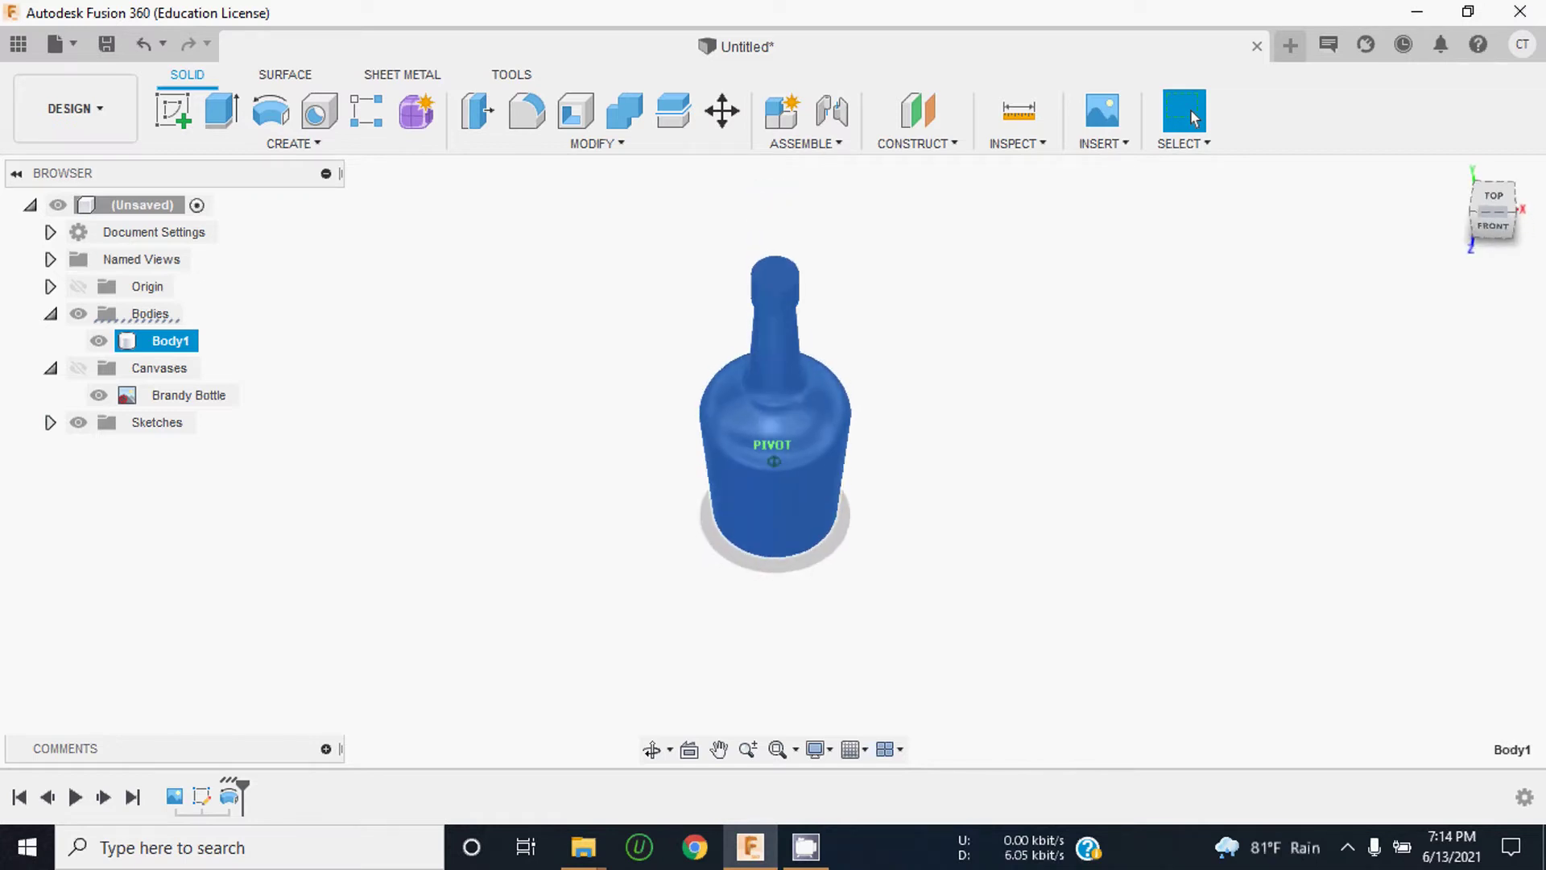
left_click(1492, 225)
left_click(934, 384)
scroll(926, 383, "down", 3)
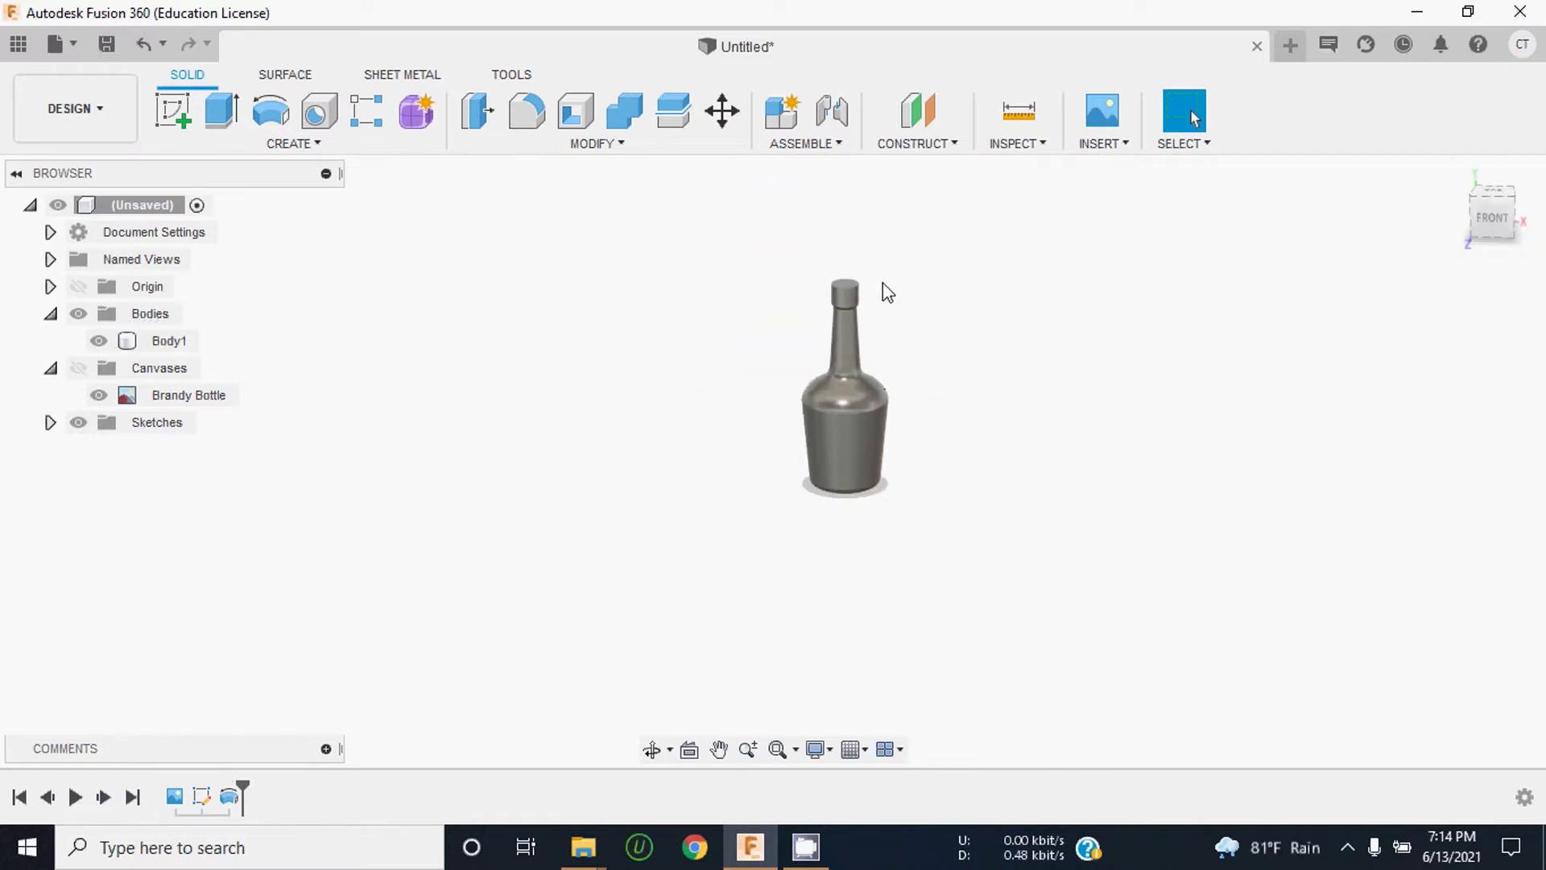
scroll(853, 290, "up", 5)
scroll(814, 290, "up", 5)
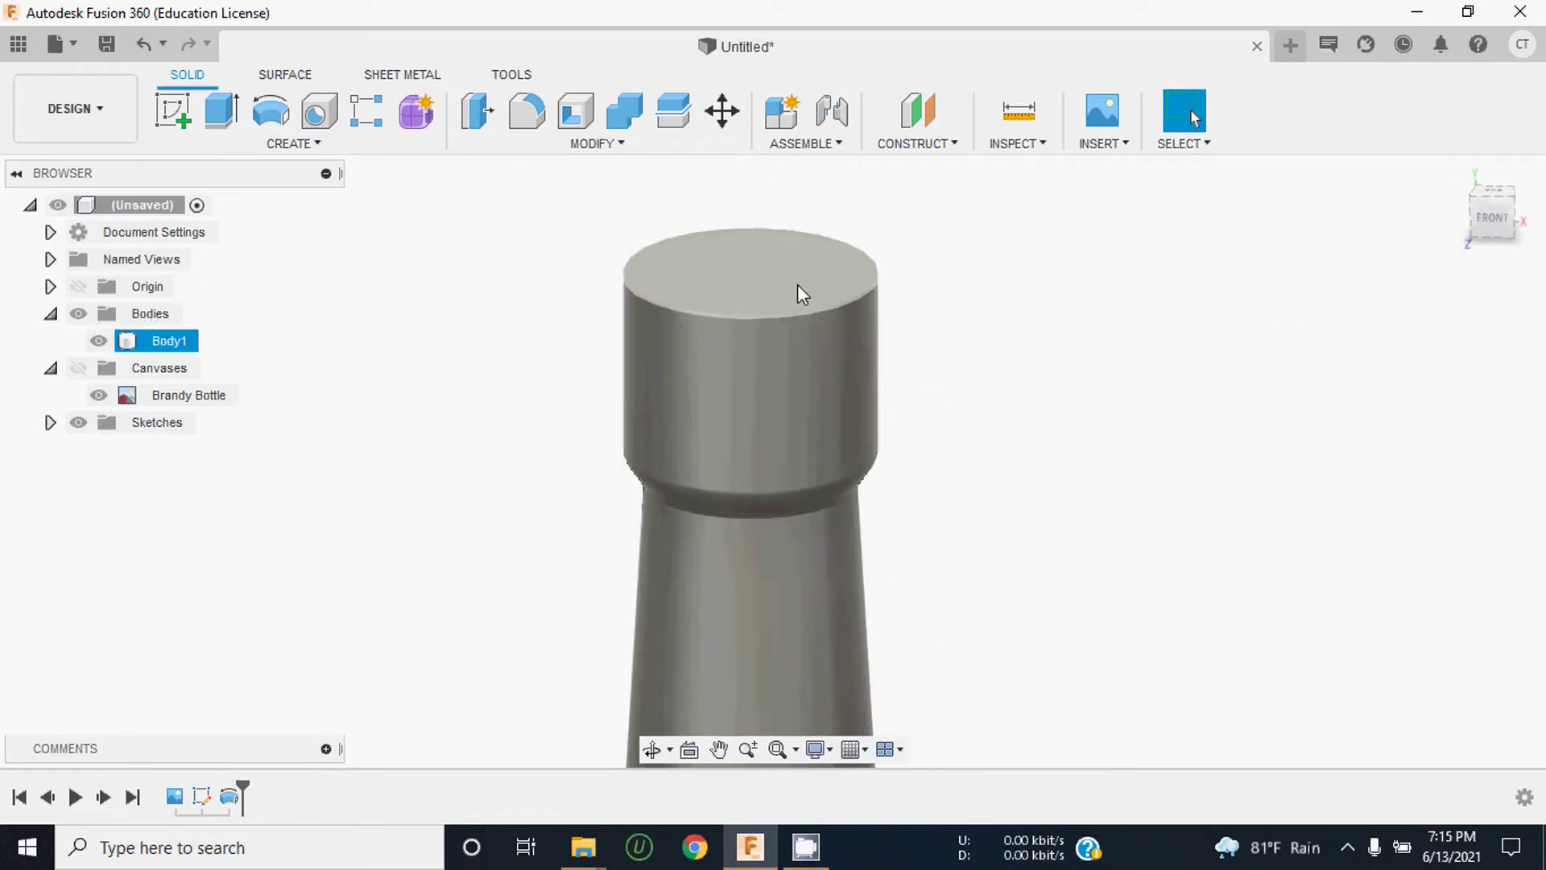
left_click(1492, 190)
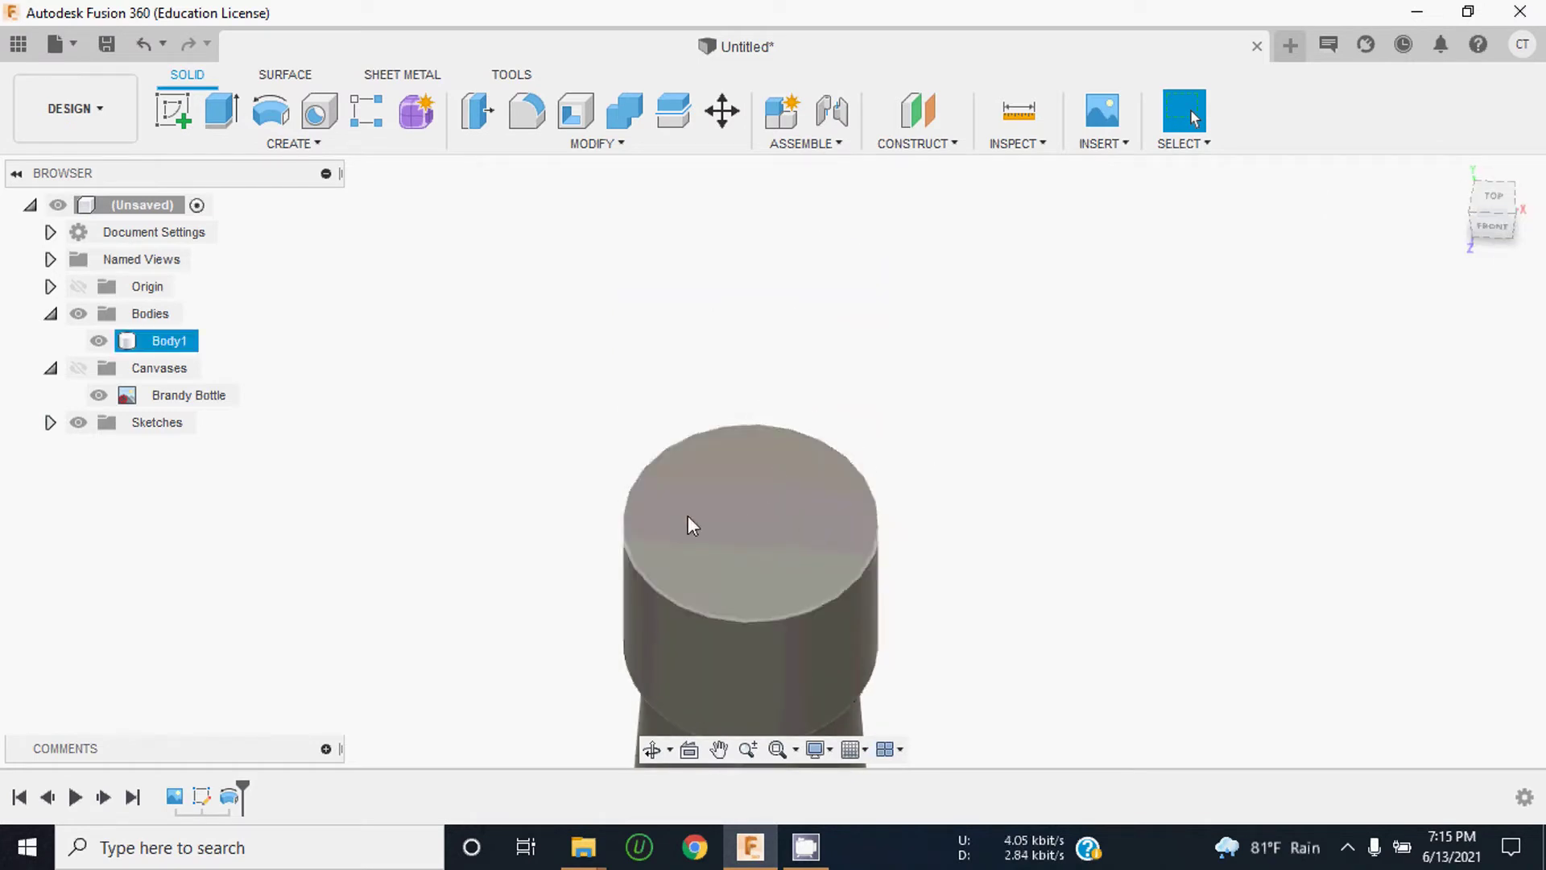
scroll(1051, 277, "down", 3)
scroll(933, 269, "down", 2)
scroll(853, 380, "down", 1)
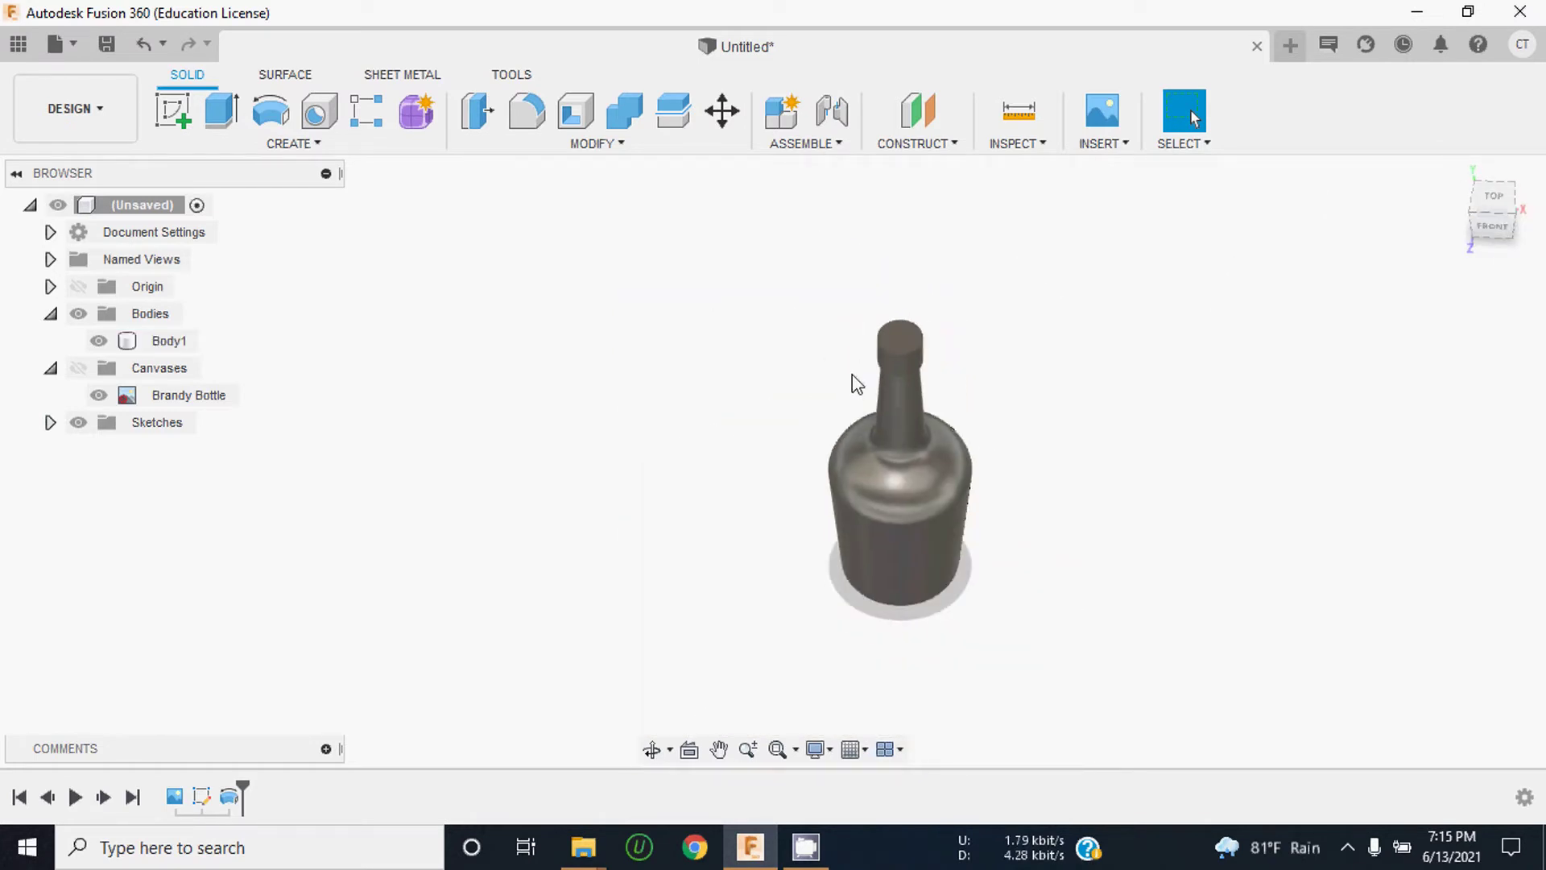
scroll(949, 356, "up", 5)
scroll(881, 320, "up", 3)
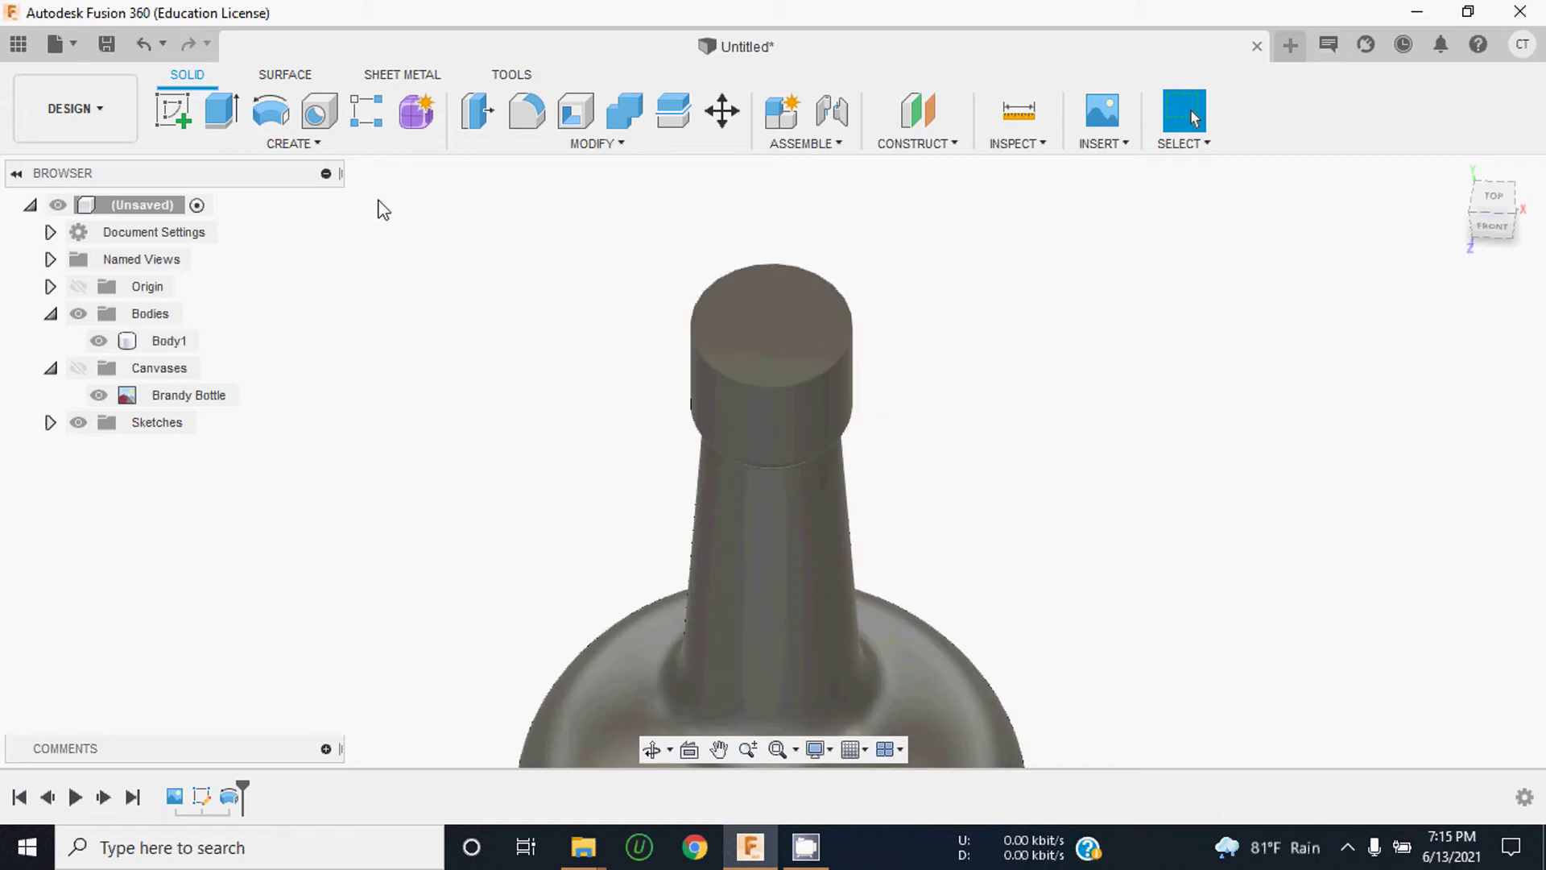
Step: Shell Body1 inward with a 1 mm wall, removing the neck's top face
left_click(575, 121)
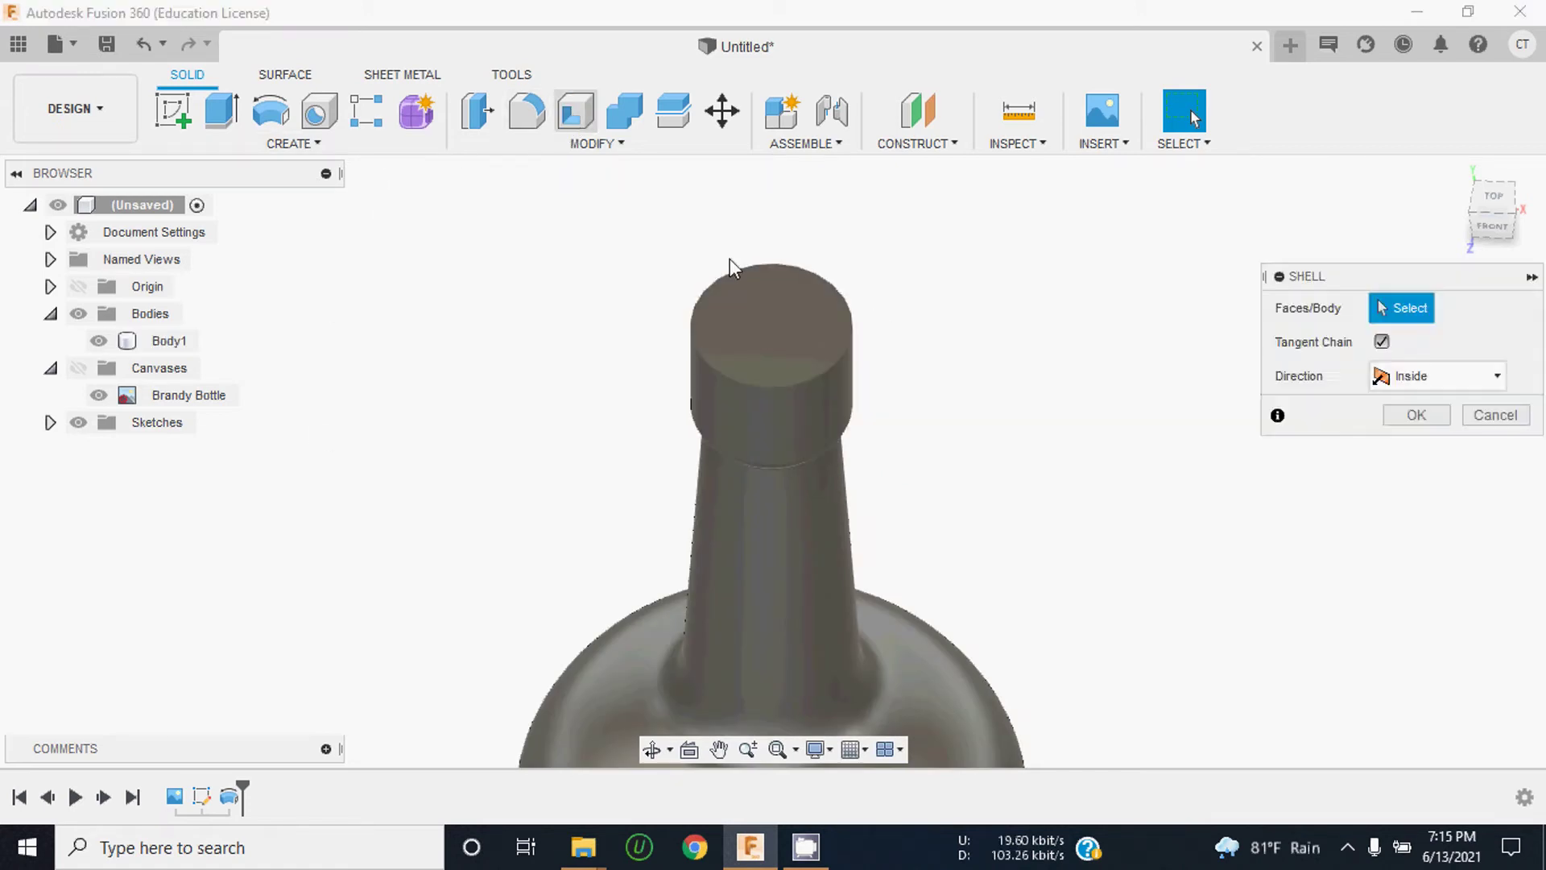
left_click(775, 330)
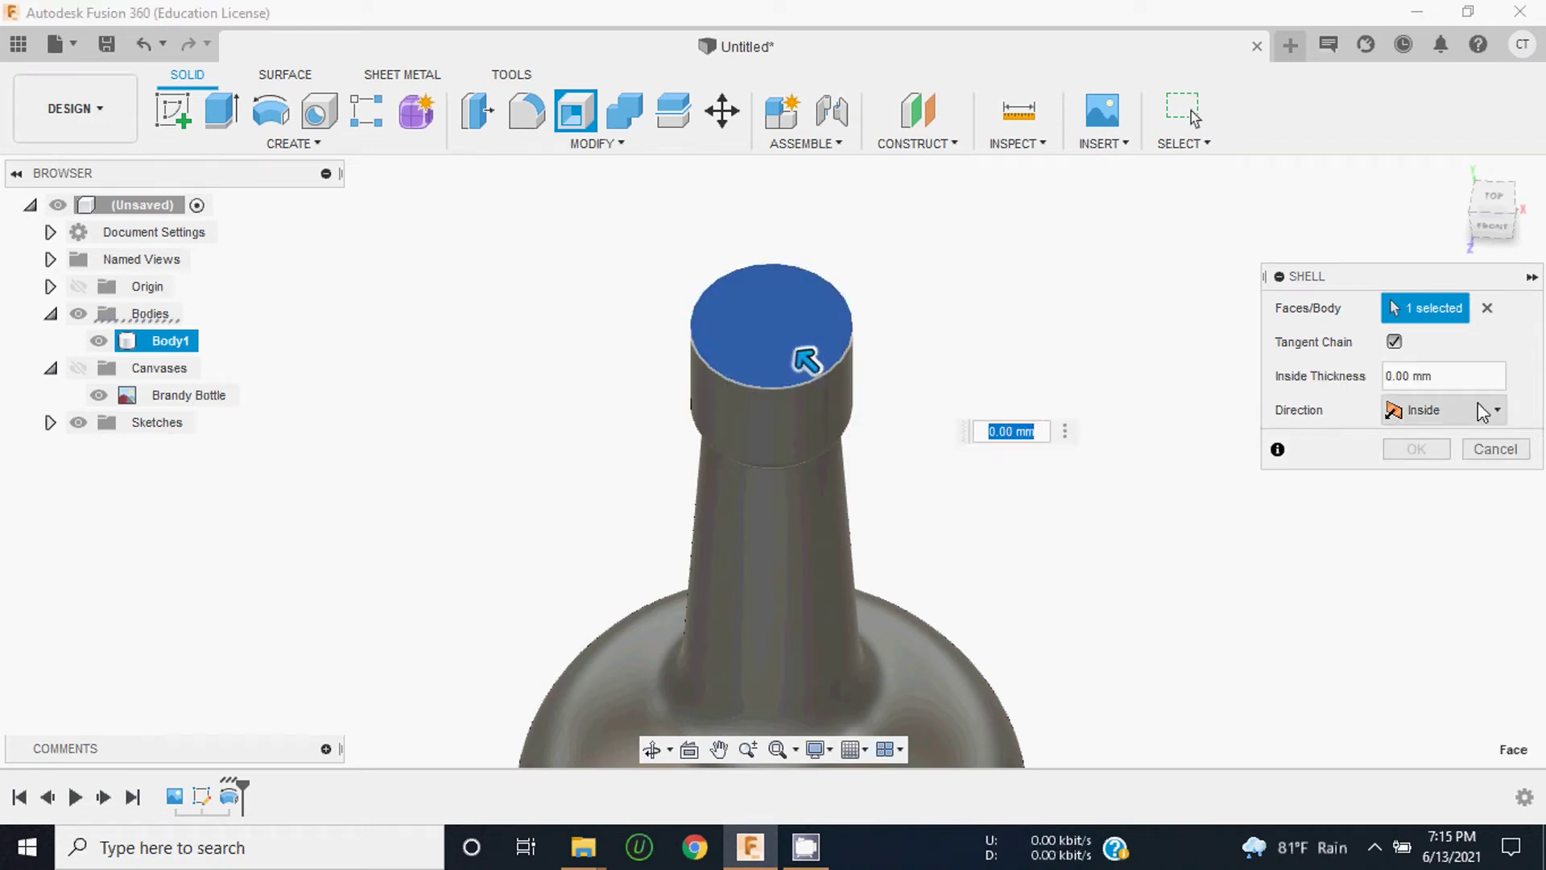
left_click(1434, 431)
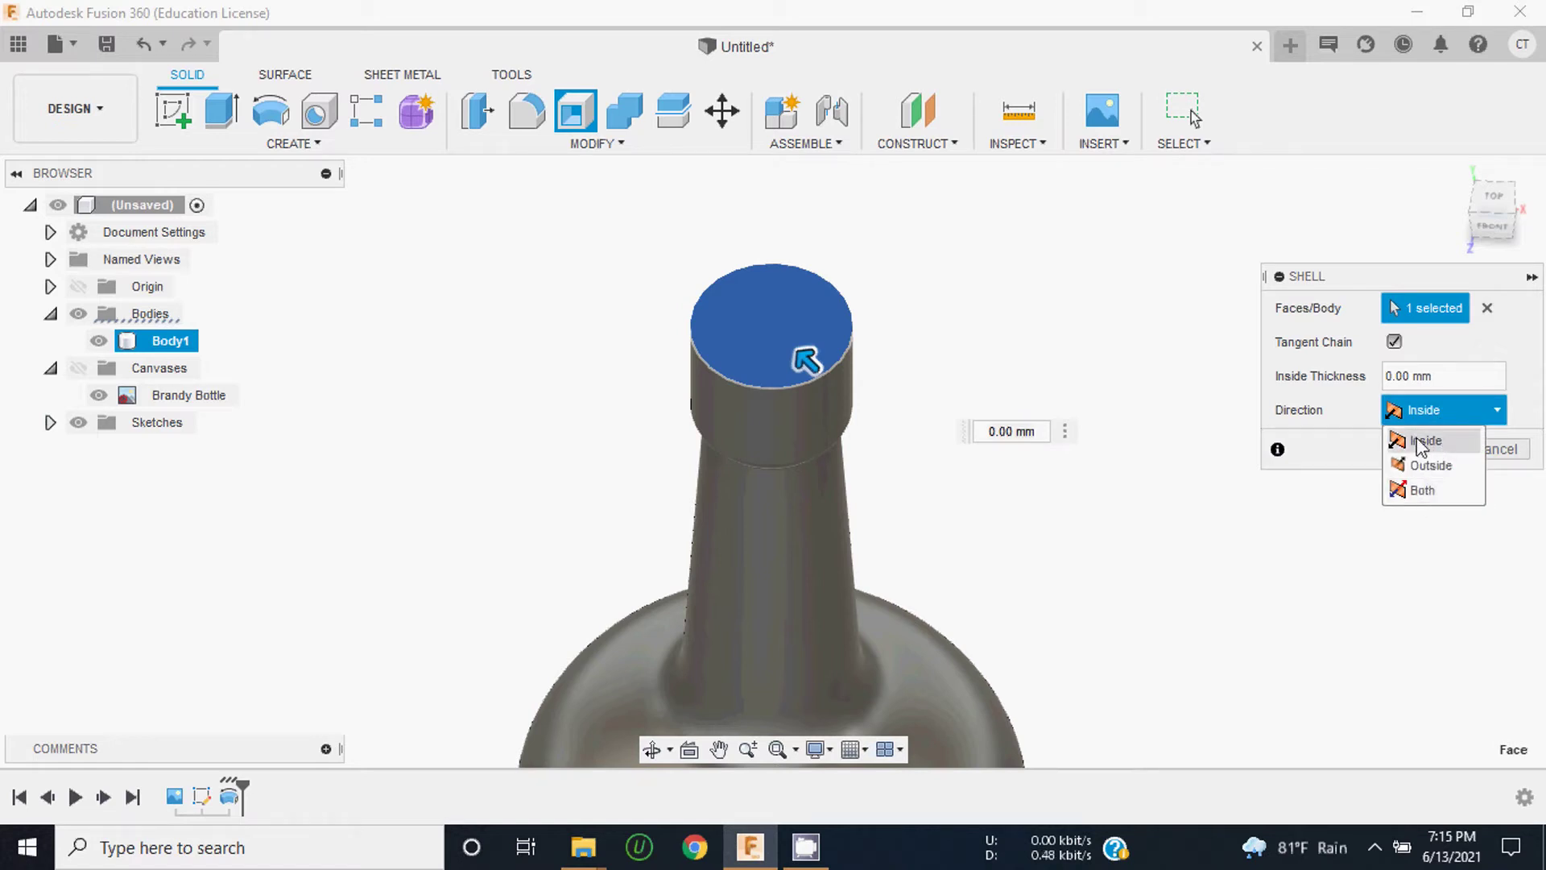
left_click(1333, 384)
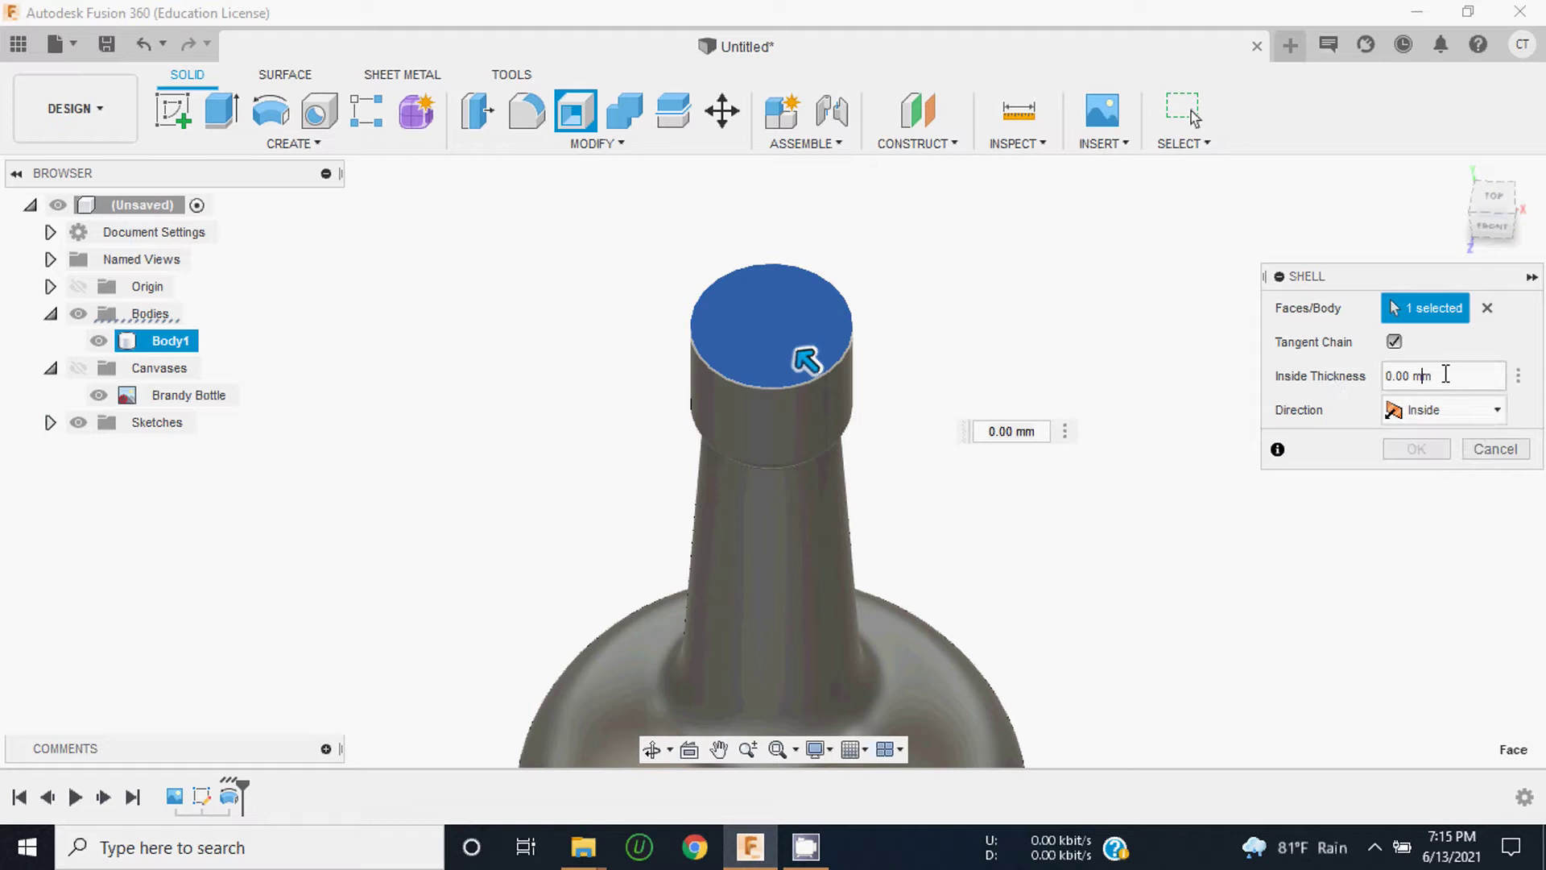
type("1")
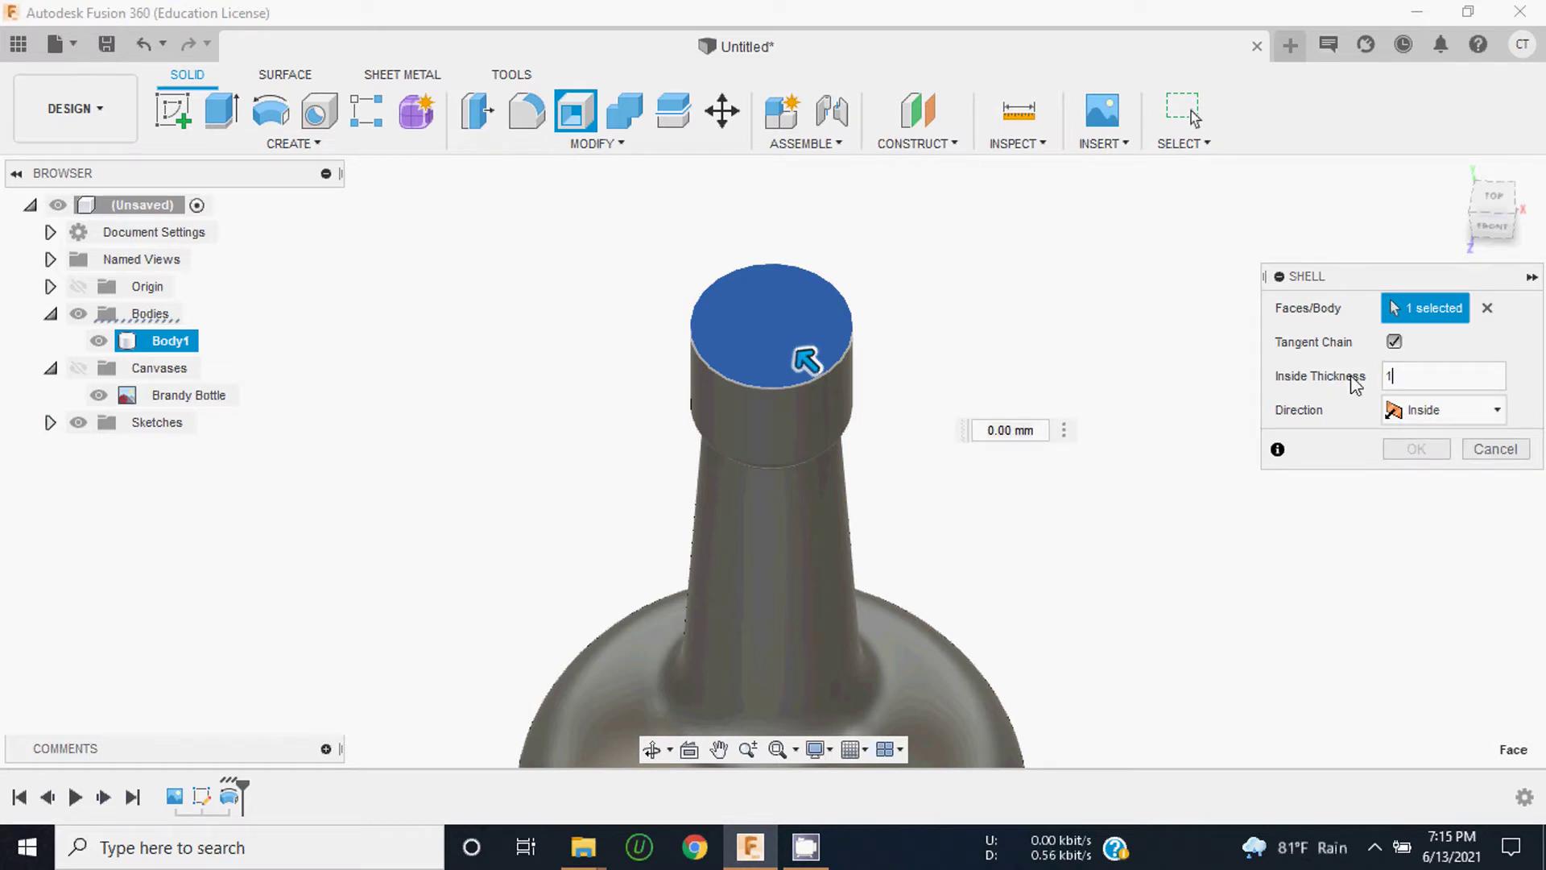
type(" mm")
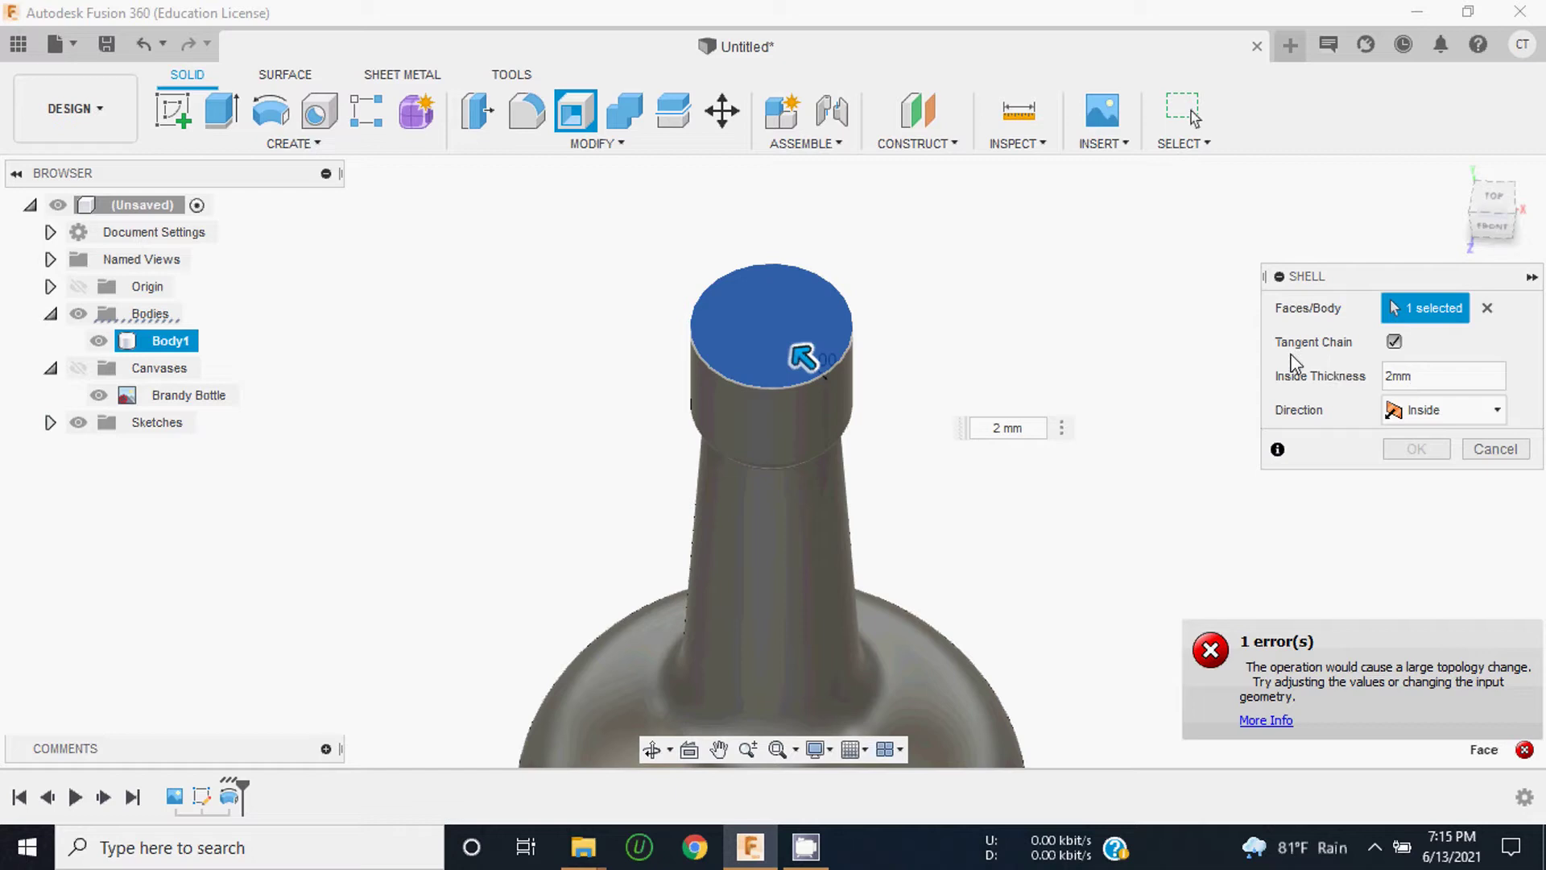
left_click(1427, 375)
type("1")
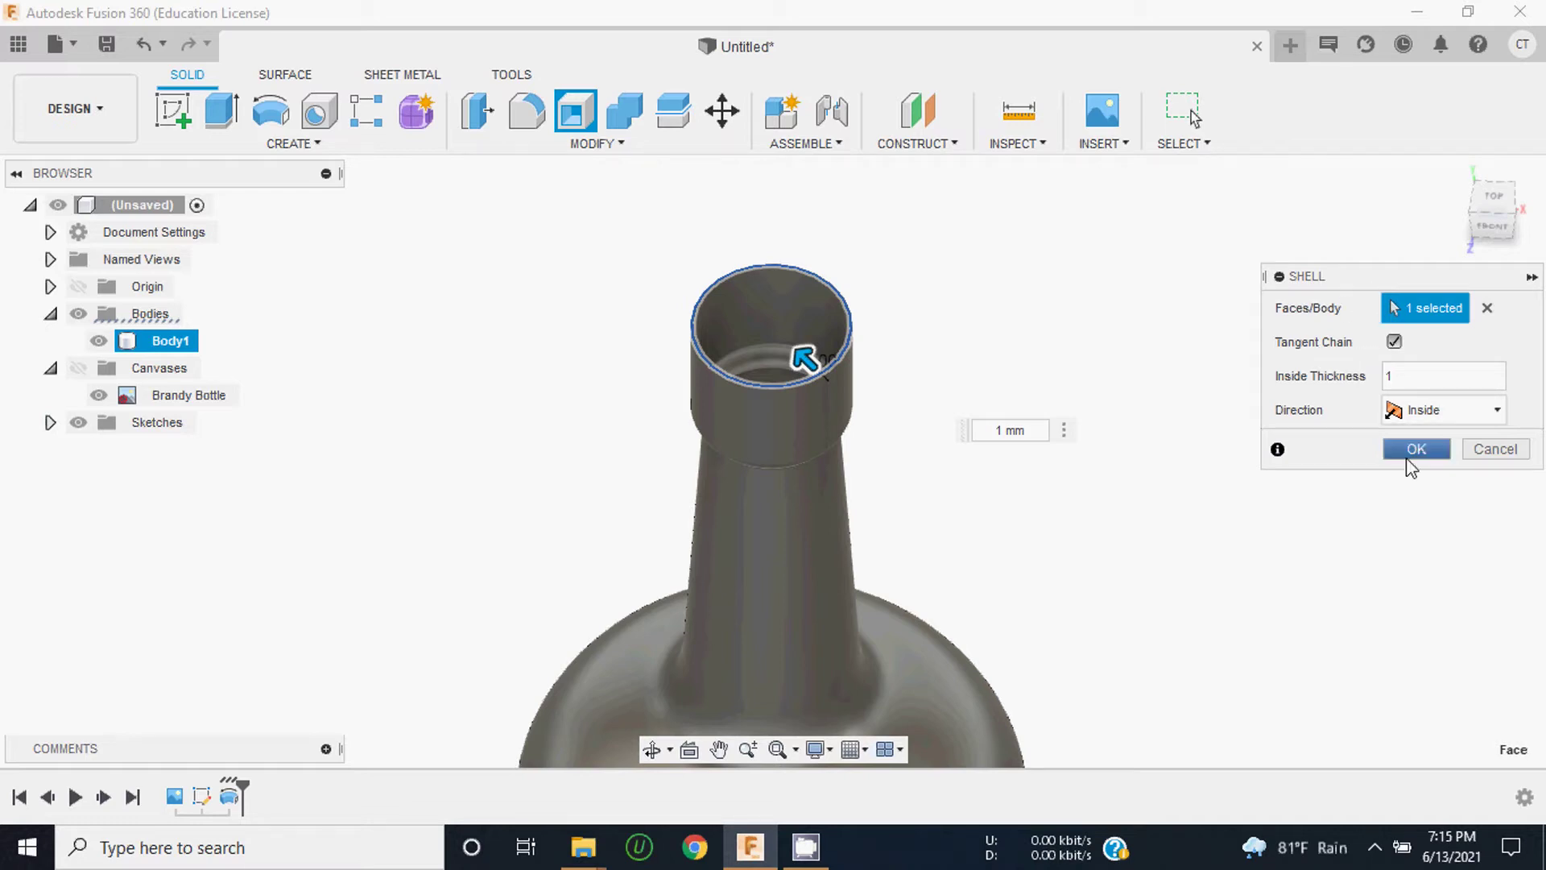
left_click(1411, 451)
Step: Orbit and zoom to look into the bottle opening, then view the whole bottle from the front
scroll(811, 331, "up", 3)
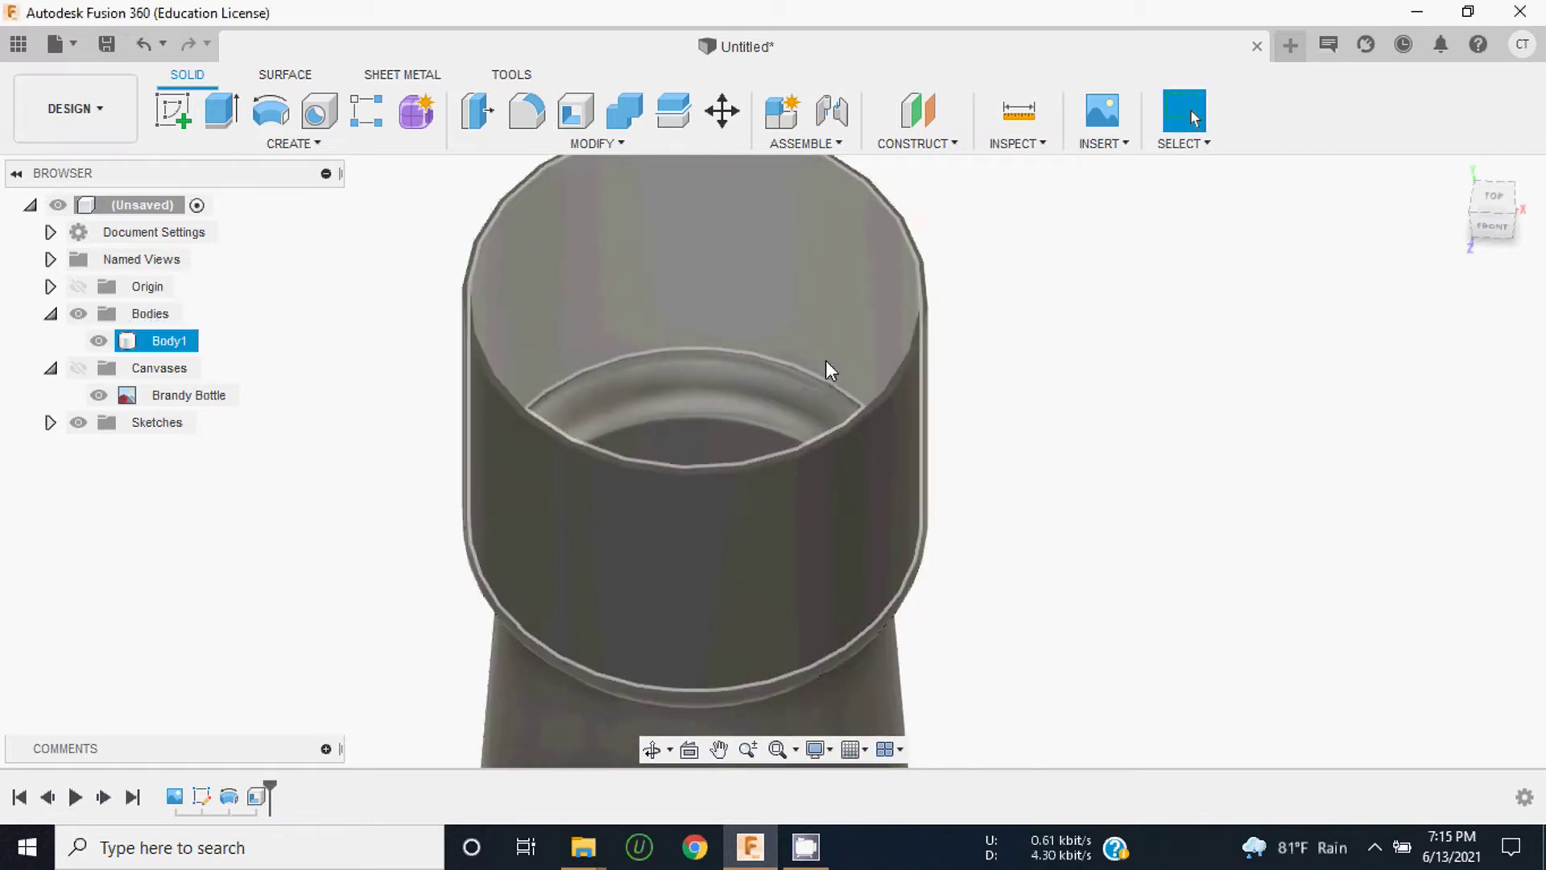
scroll(824, 360, "up", 3)
scroll(977, 359, "down", 3)
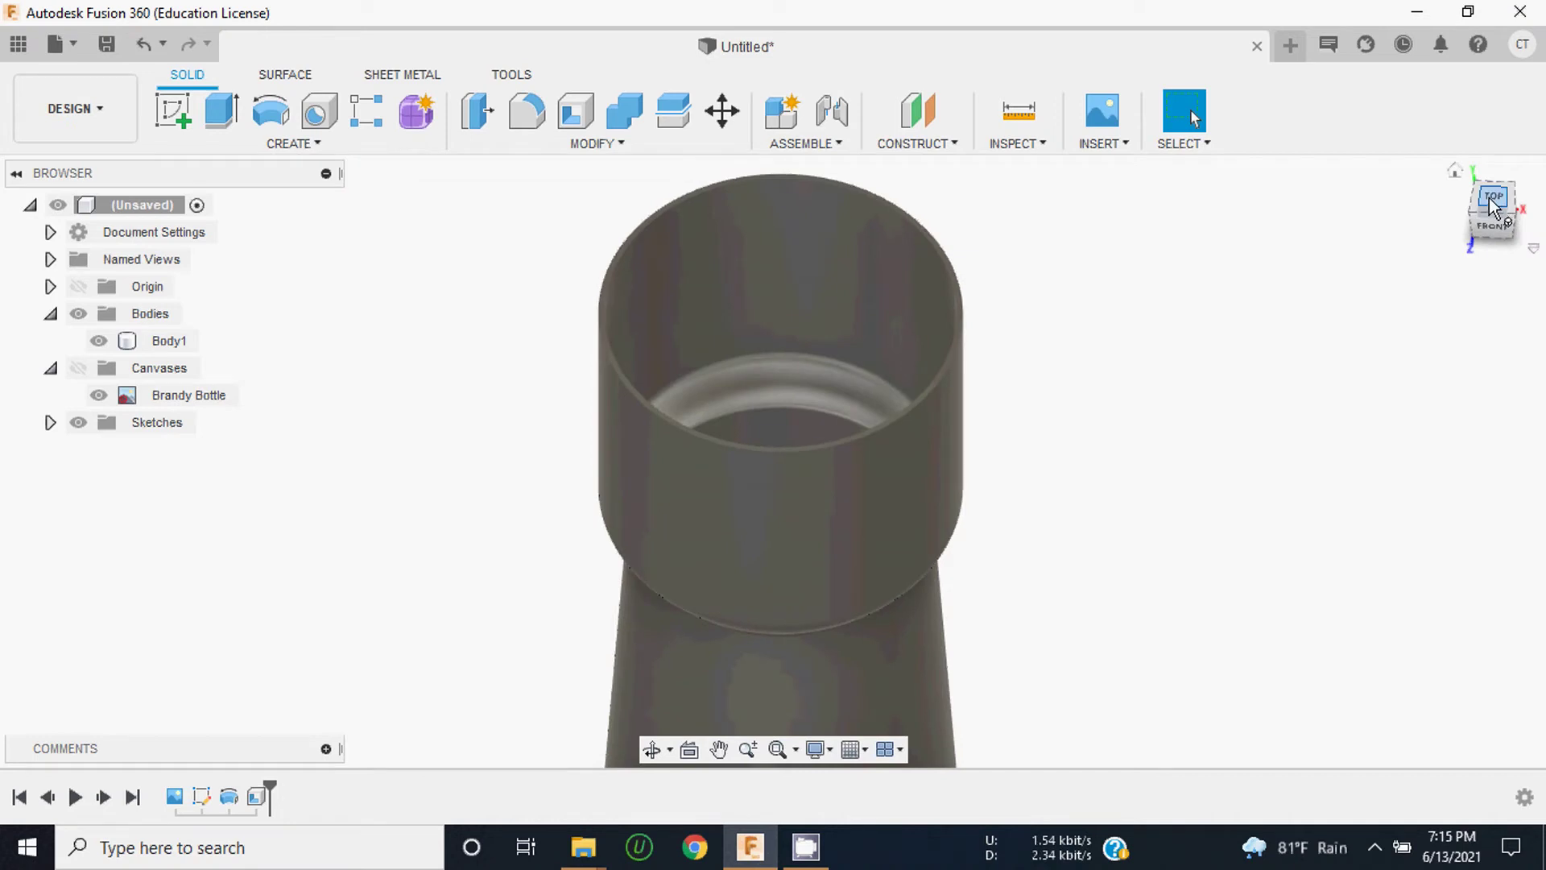
left_click_drag(1494, 207, 1519, 242)
middle_click_drag(1519, 241, 1434, 197, "shift")
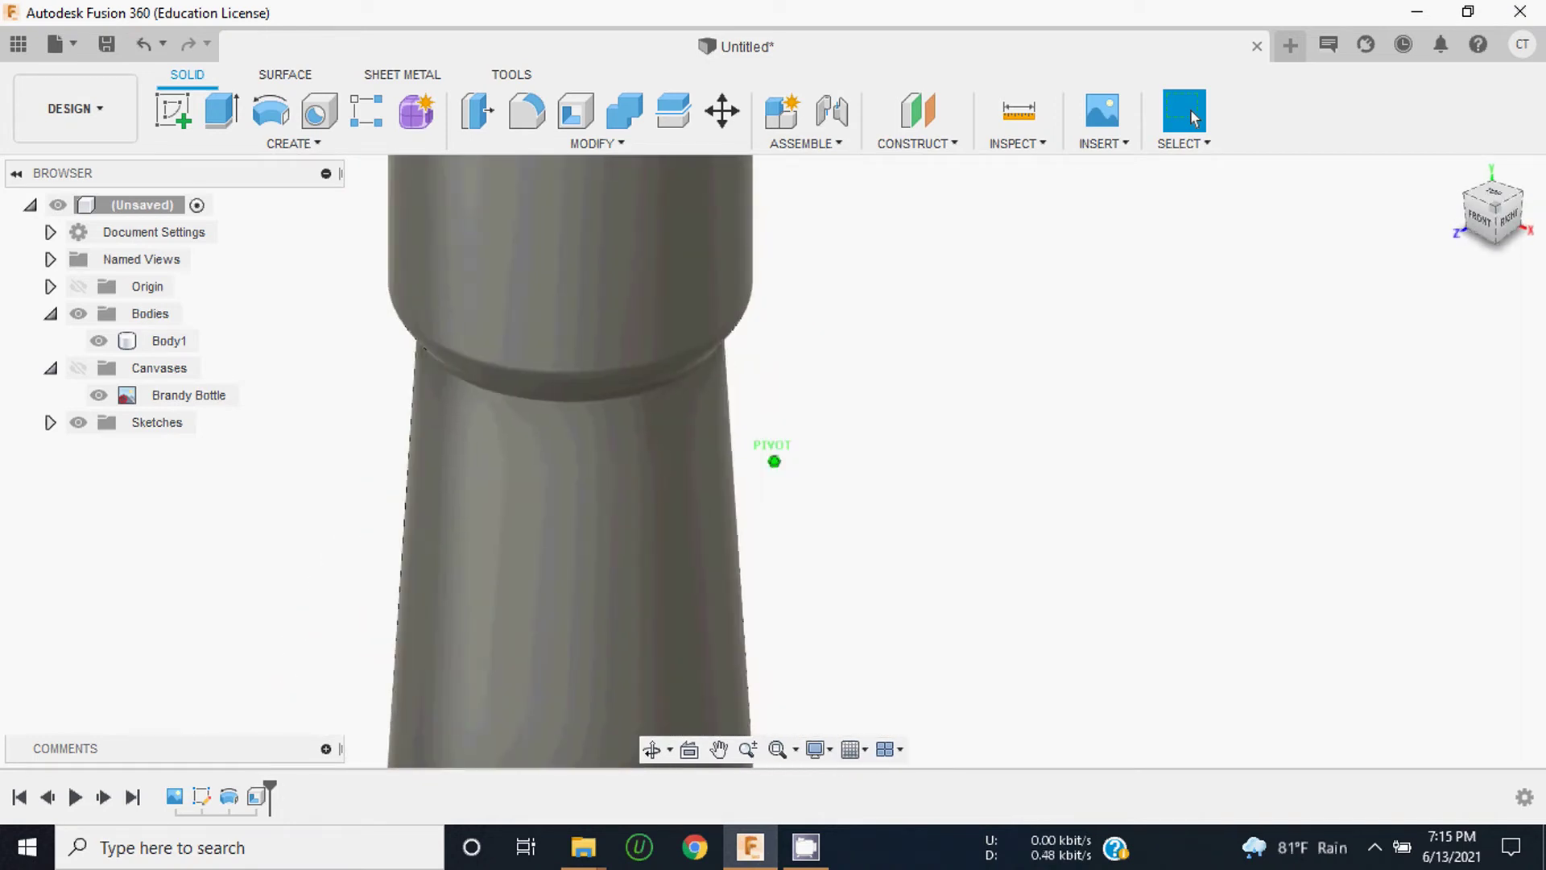
scroll(1132, 328, "down", 2)
scroll(1028, 321, "down", 2)
scroll(1025, 311, "down", 2)
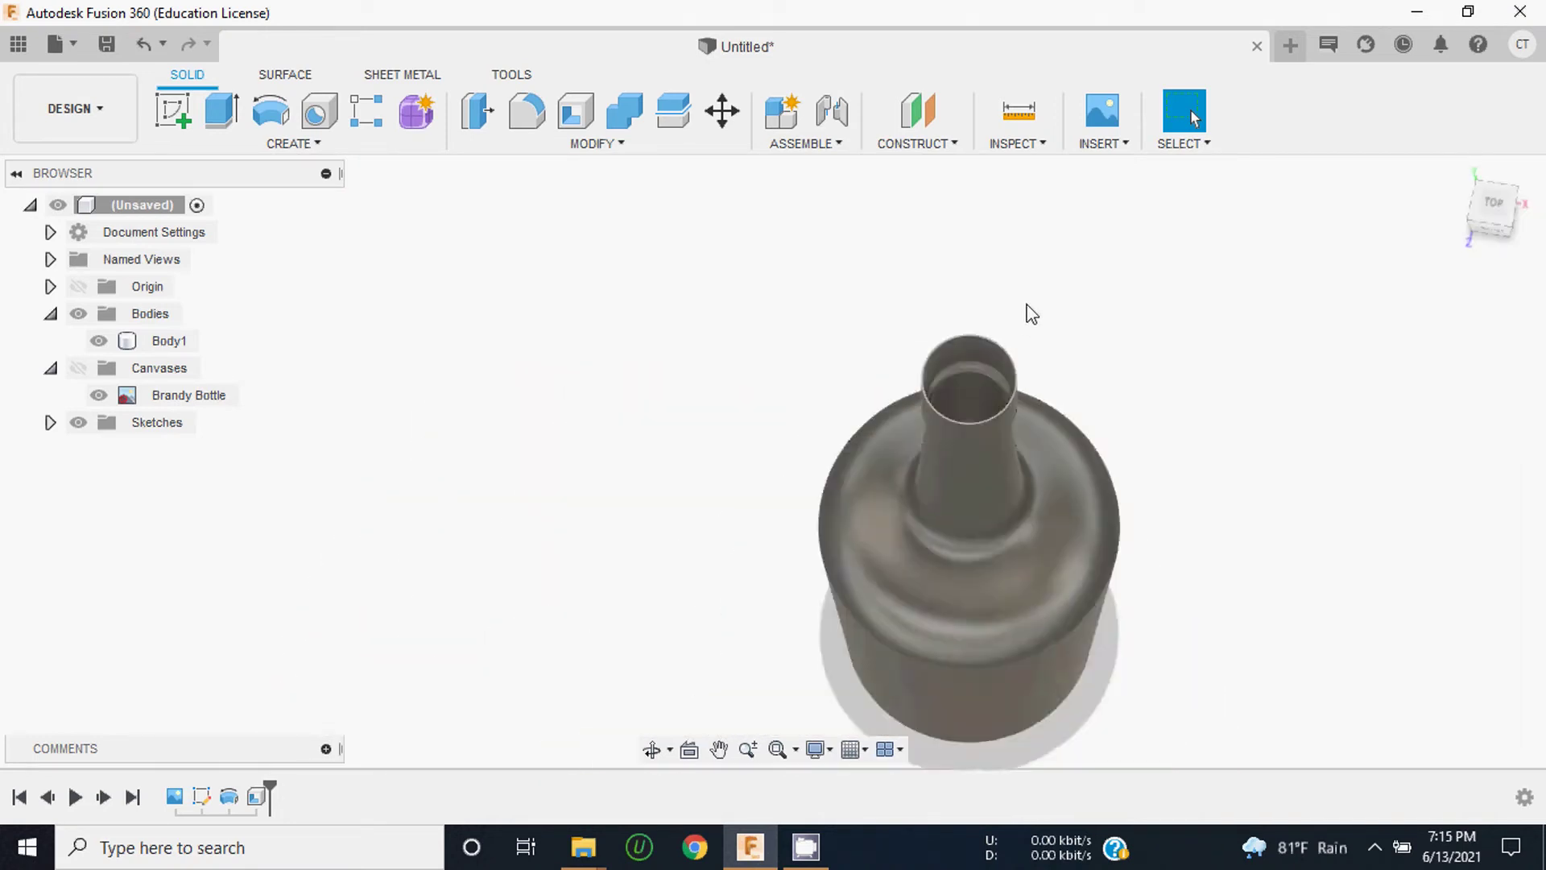
scroll(1025, 311, "down", 1)
middle_click_drag(1432, 232, 933, 311, "shift")
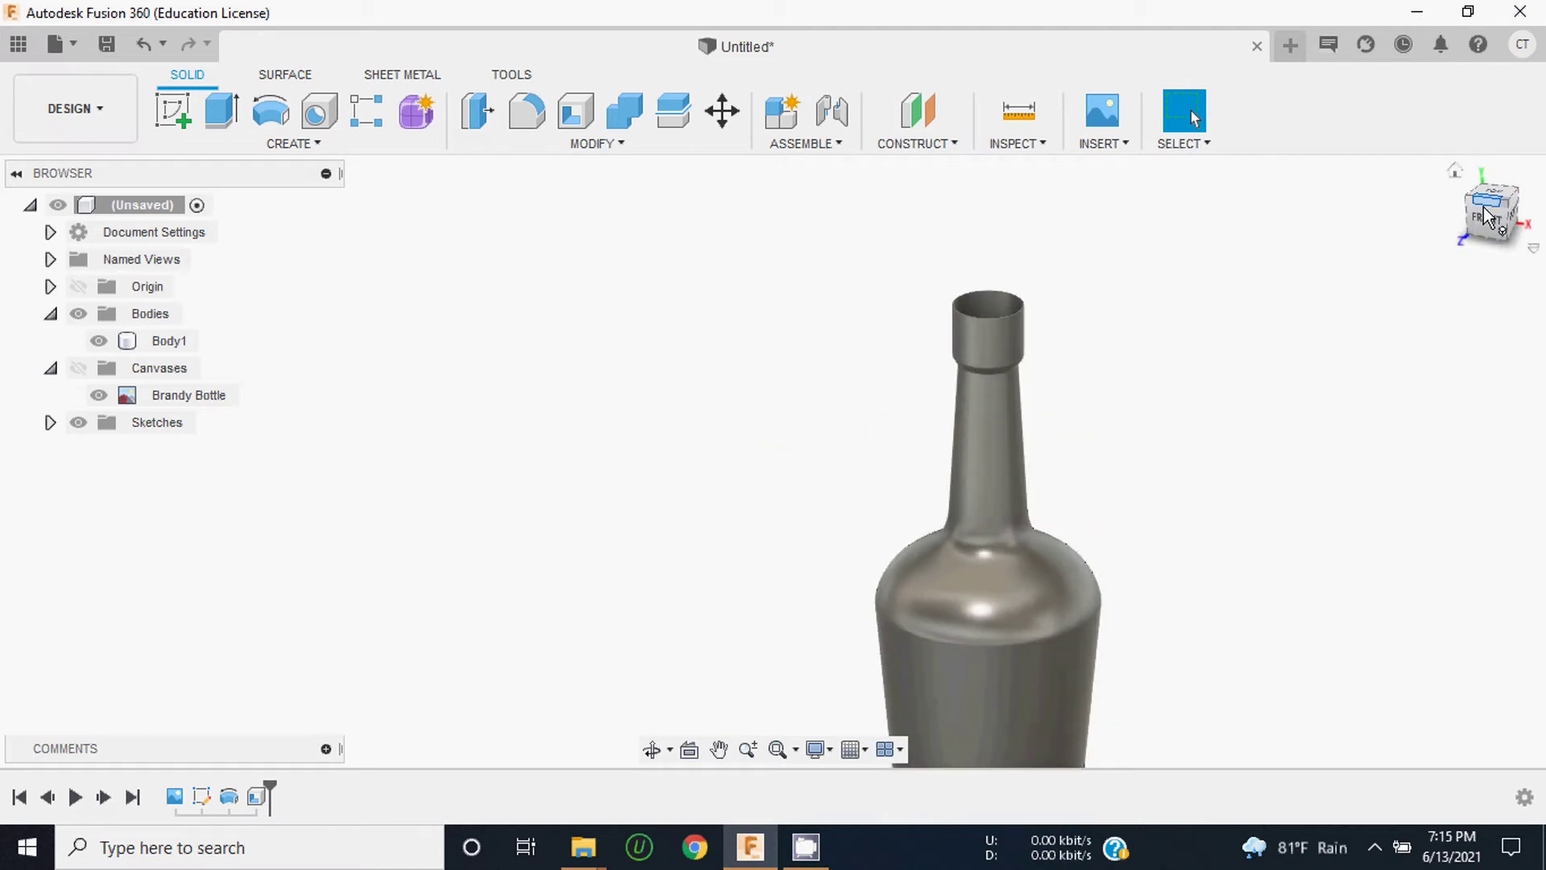
scroll(918, 331, "up", 2)
scroll(934, 329, "up", 2)
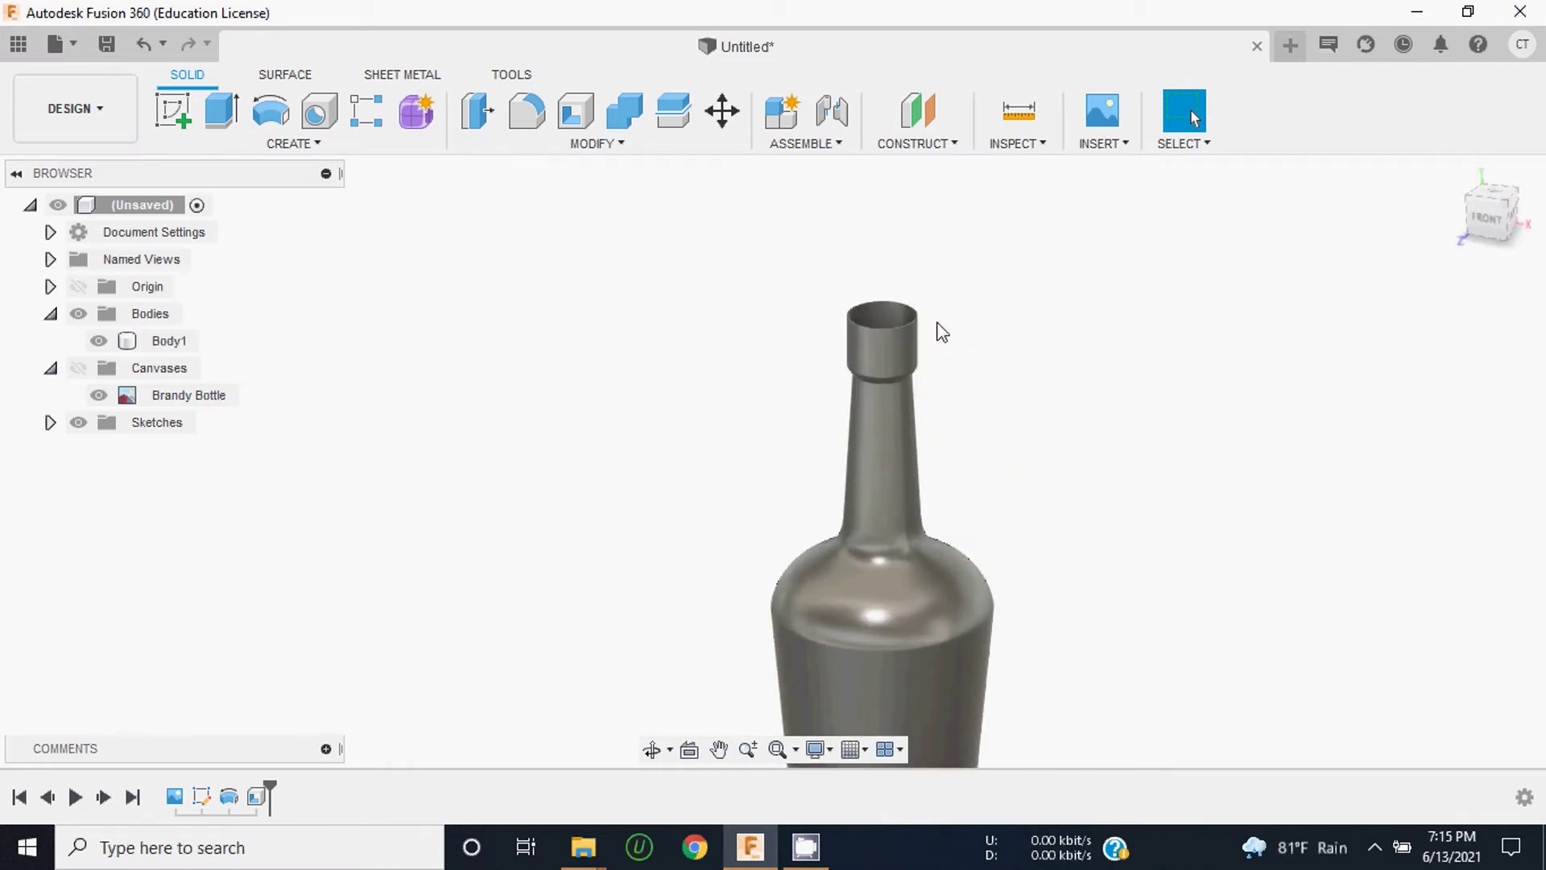
scroll(939, 328, "up", 1)
scroll(637, 399, "down", 1)
scroll(640, 393, "down", 2)
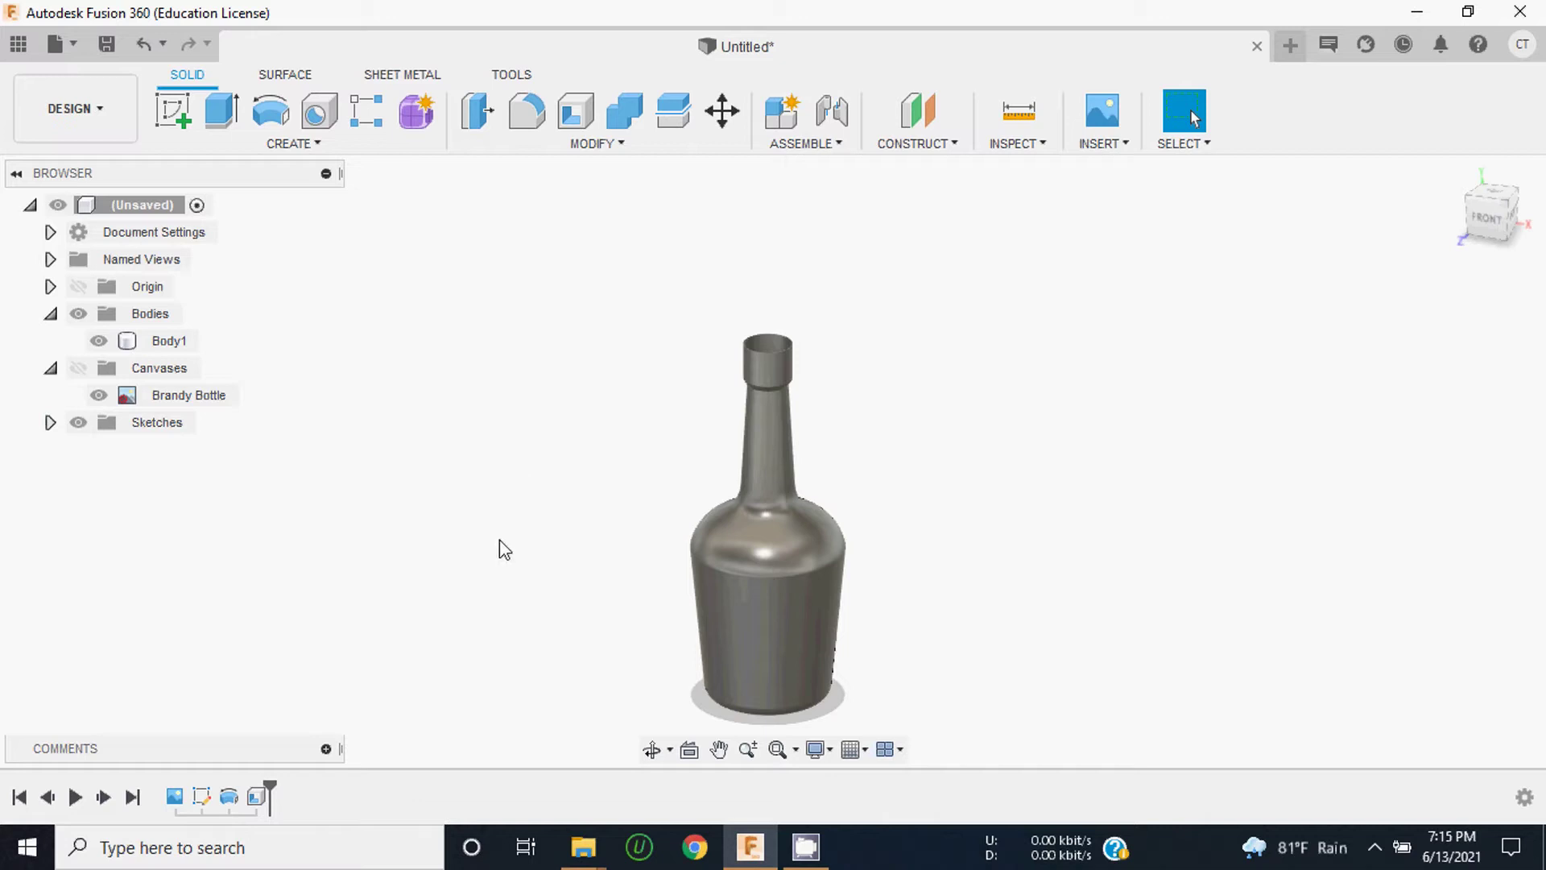
Step: Edit the Shell feature to try a 3 mm inside thickness, then cancel after the topology error
right_click(256, 802)
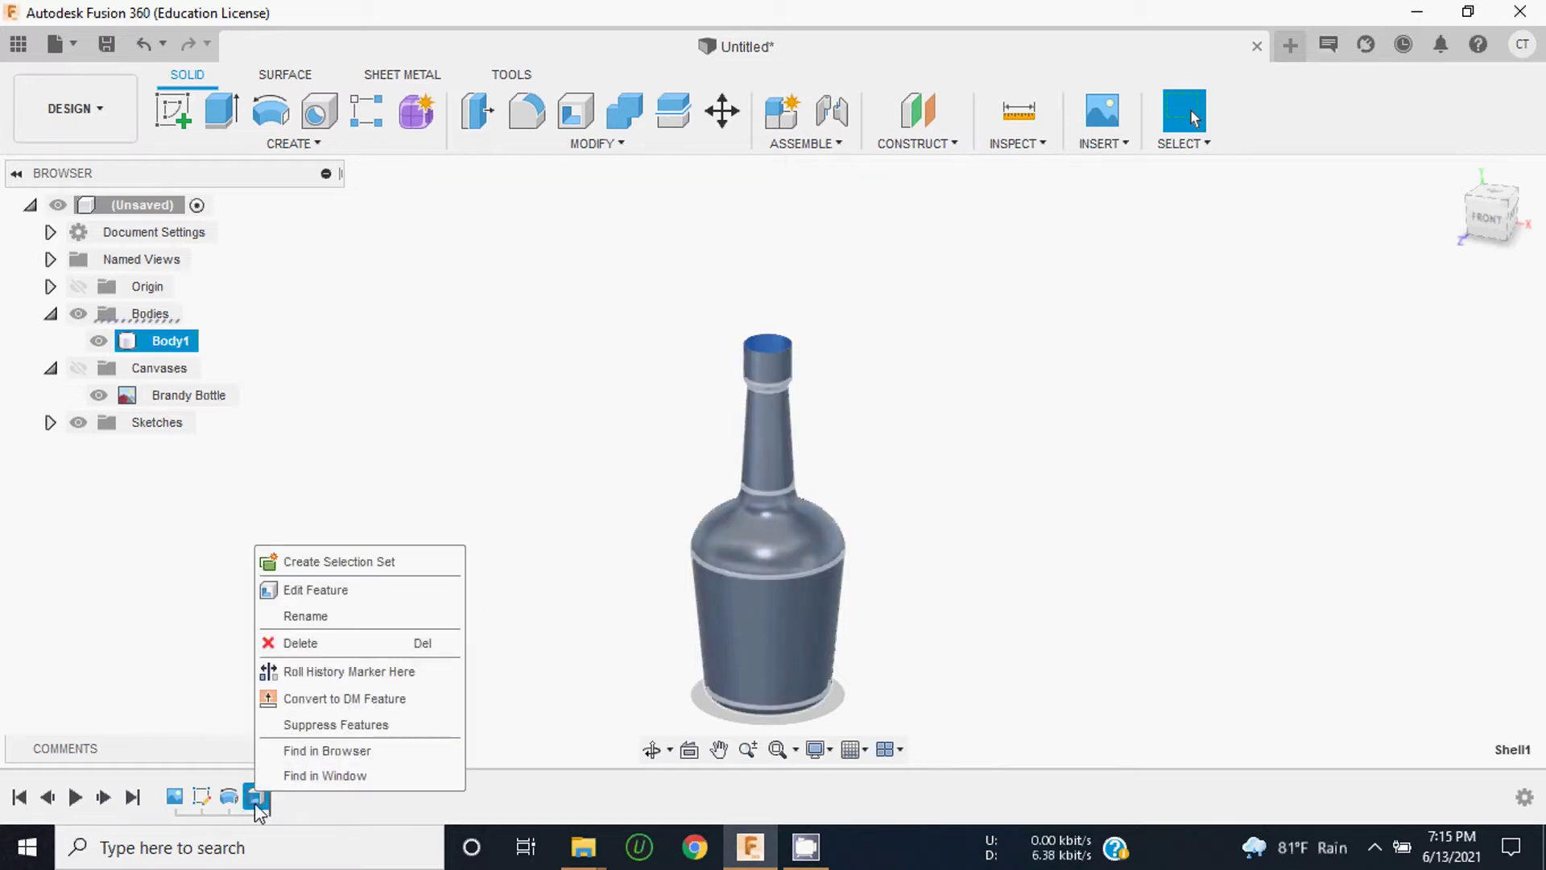
left_click(314, 596)
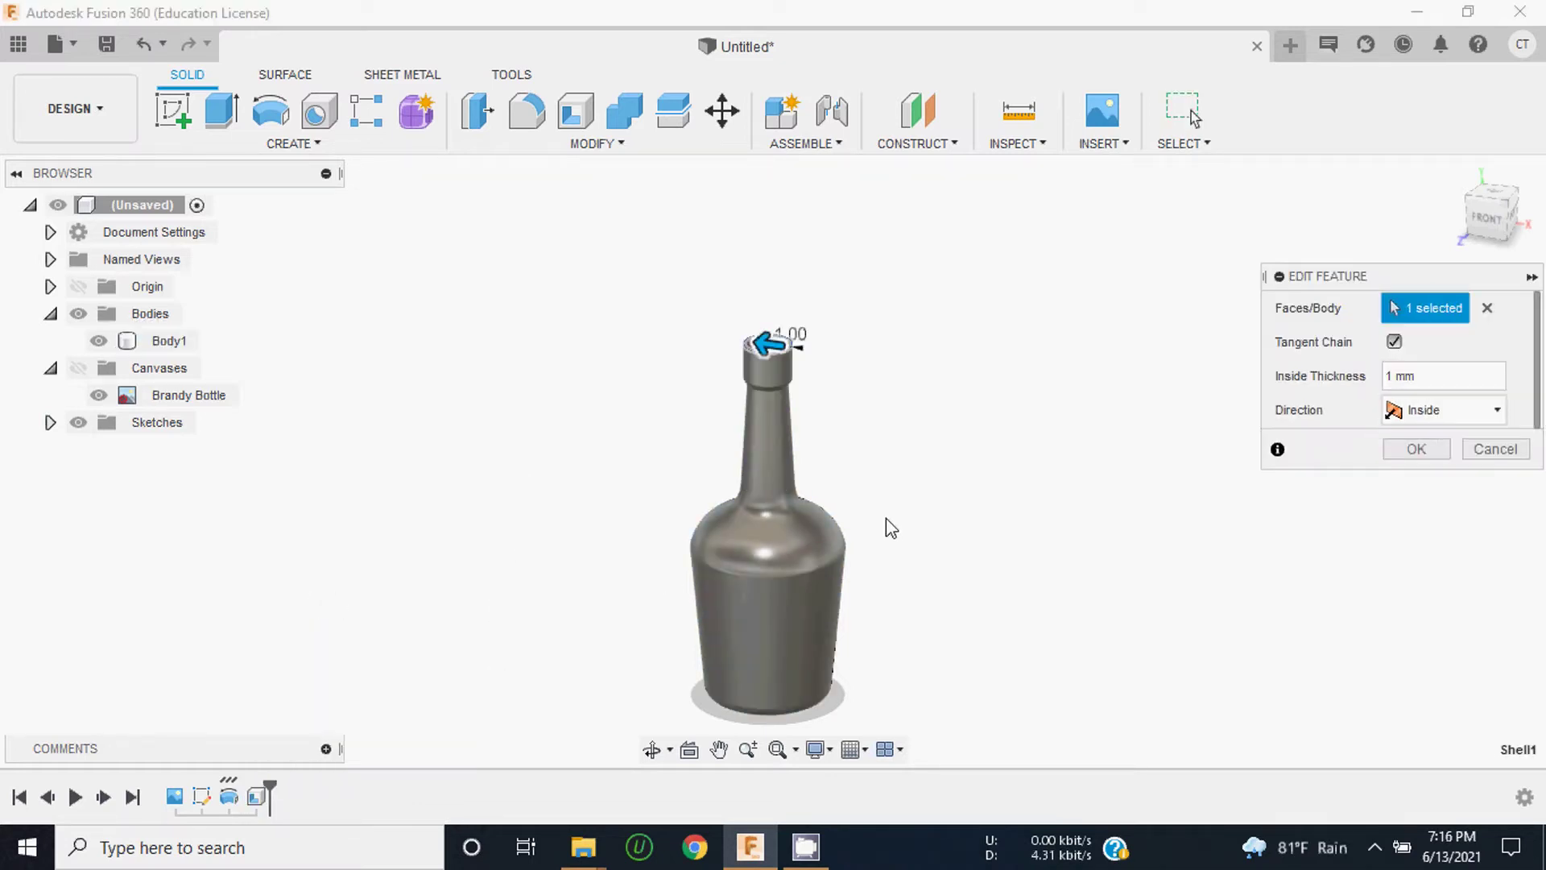
left_click(1417, 372)
type("3")
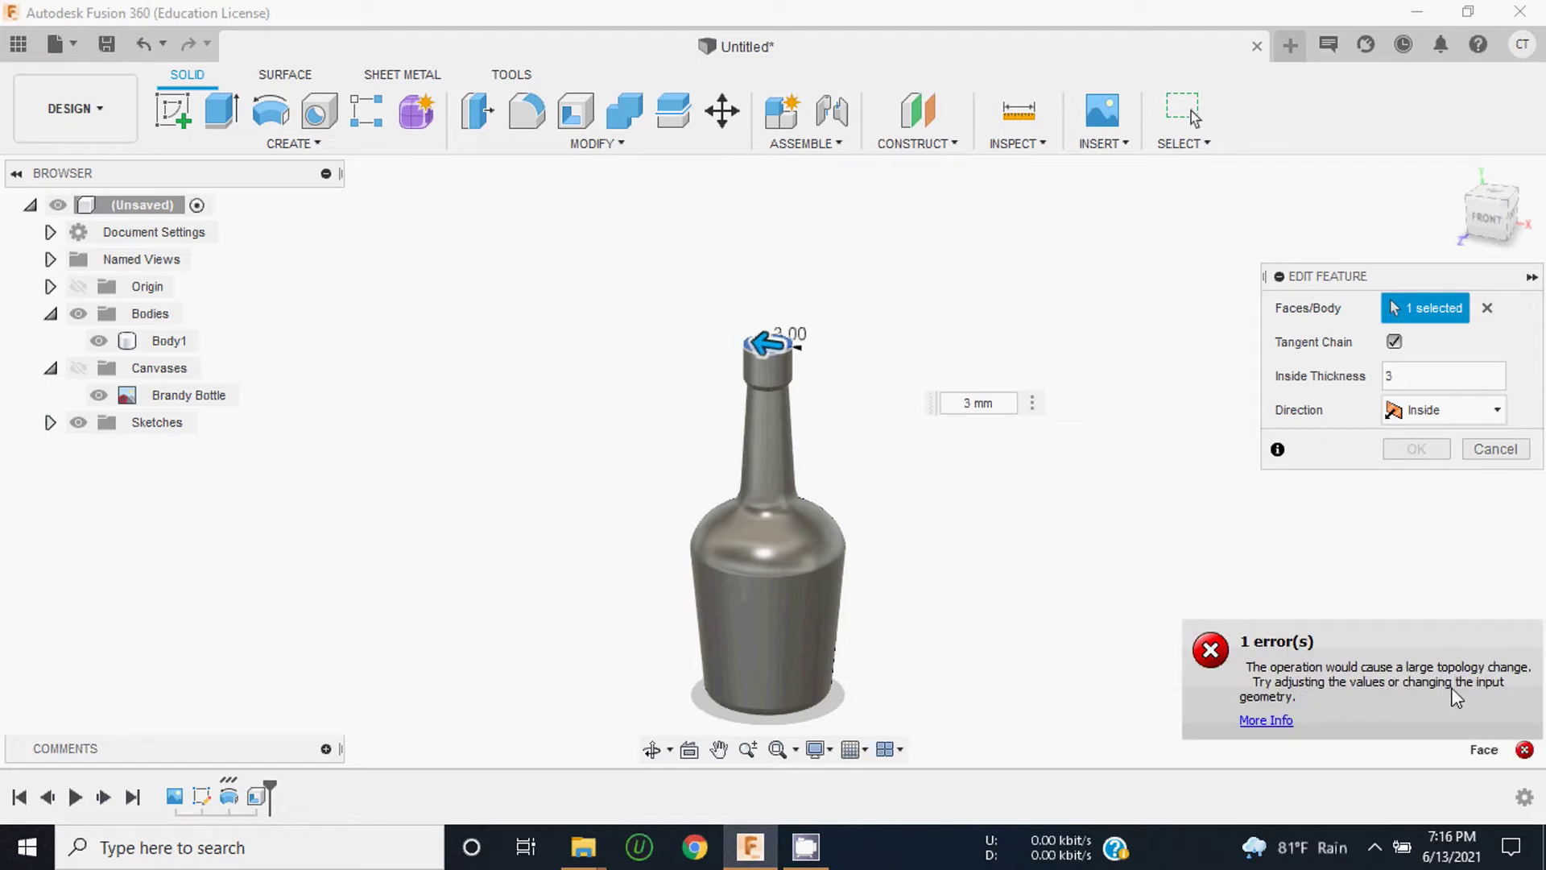
scroll(746, 661, "up", 2)
scroll(760, 636, "up", 3)
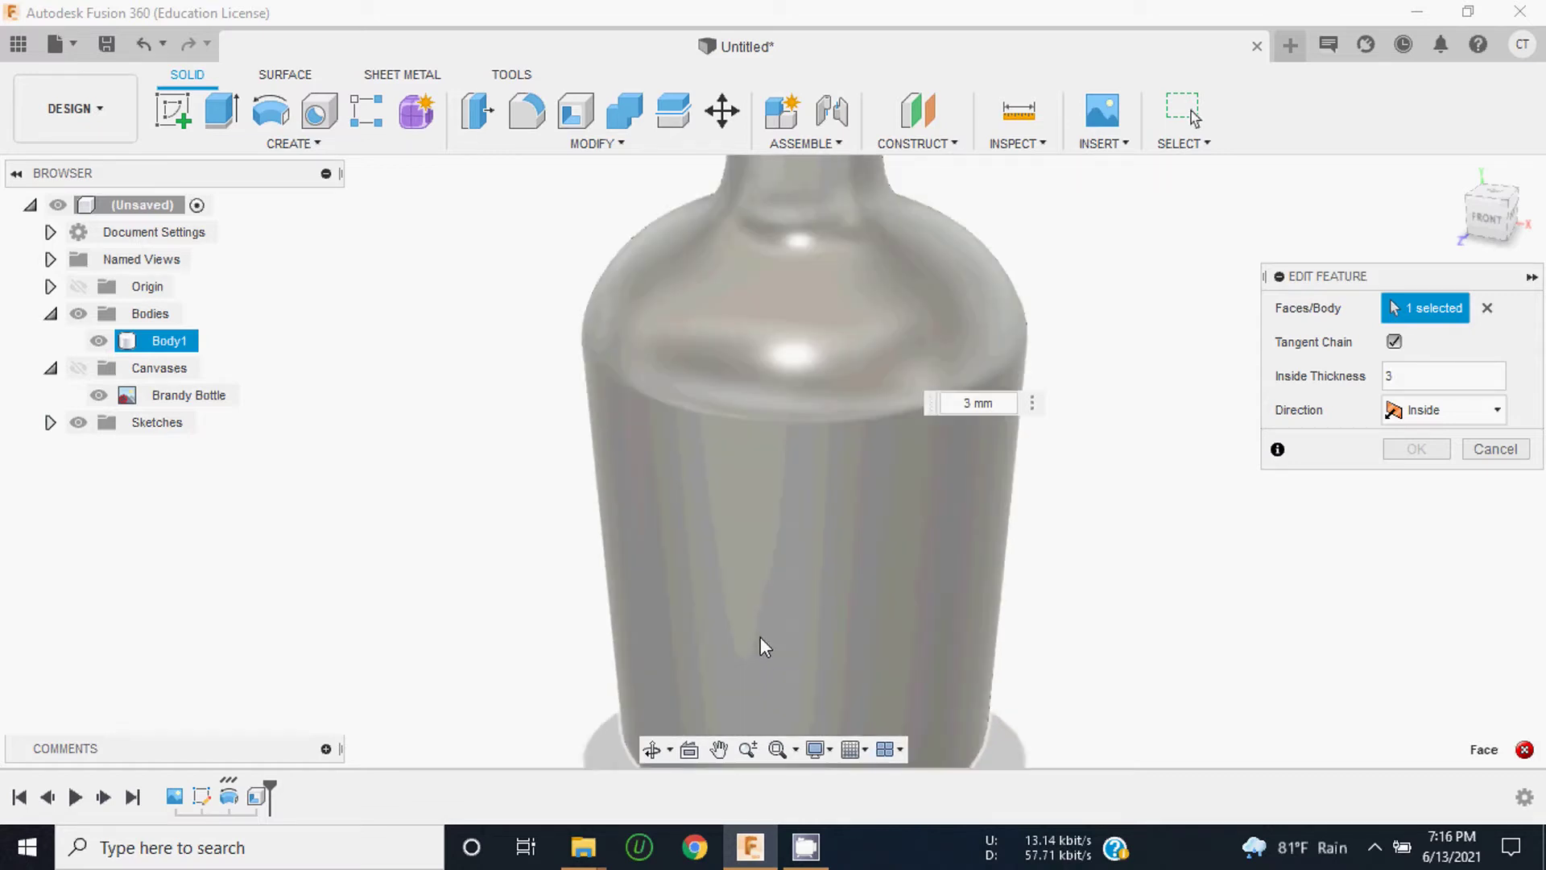
mouse_move(773, 461)
middle_mouse_down("shift")
mouse_move(813, 468)
mouse_move(817, 197)
middle_mouse_up("shift")
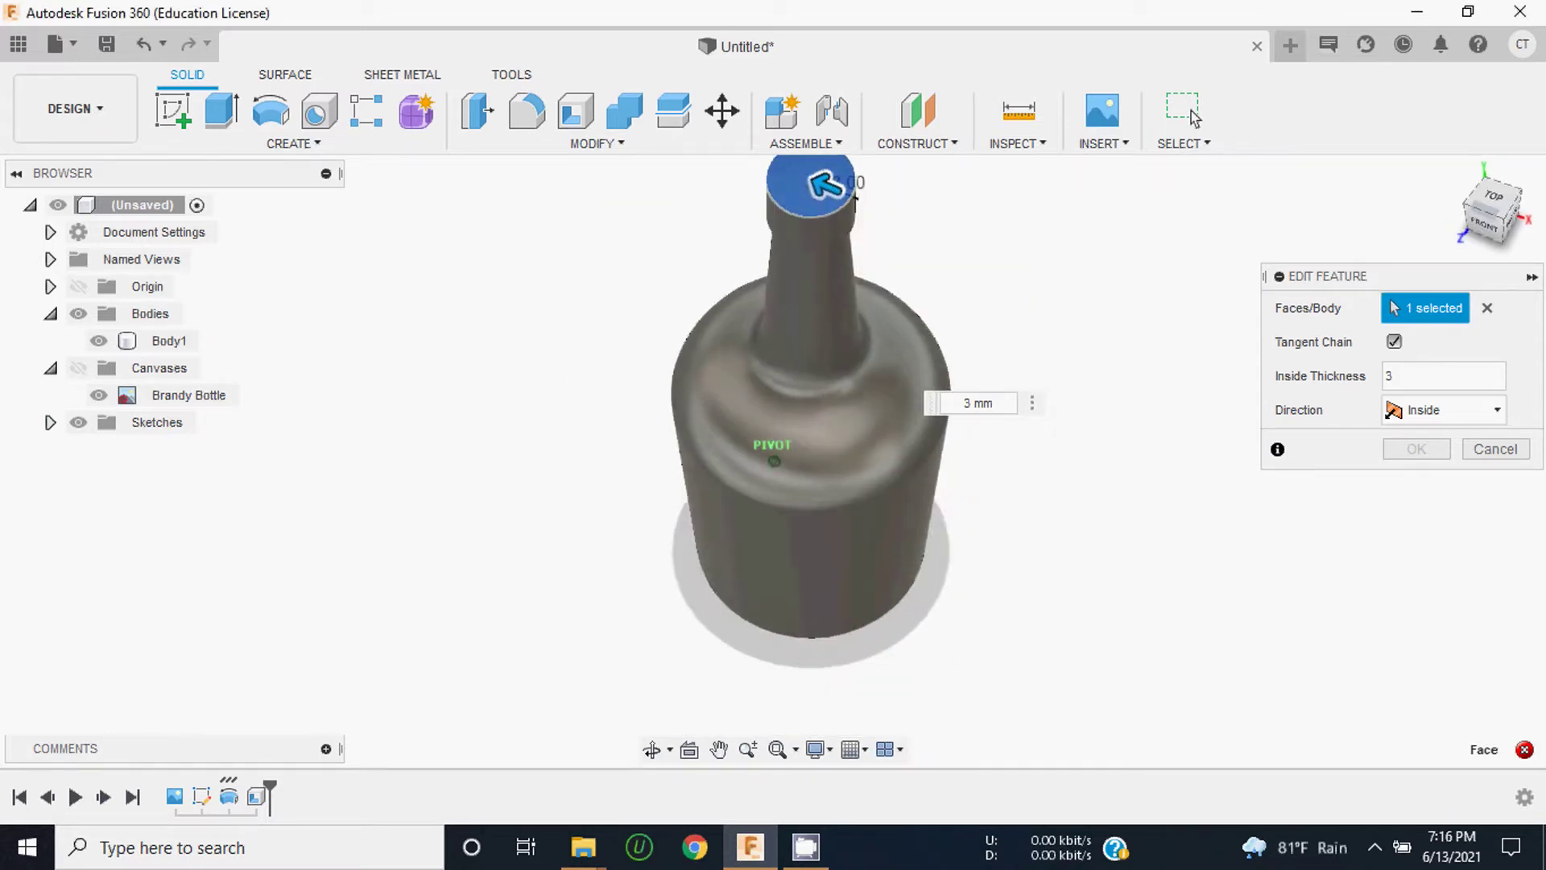
scroll(930, 488, "down", 4)
scroll(911, 345, "up", 3)
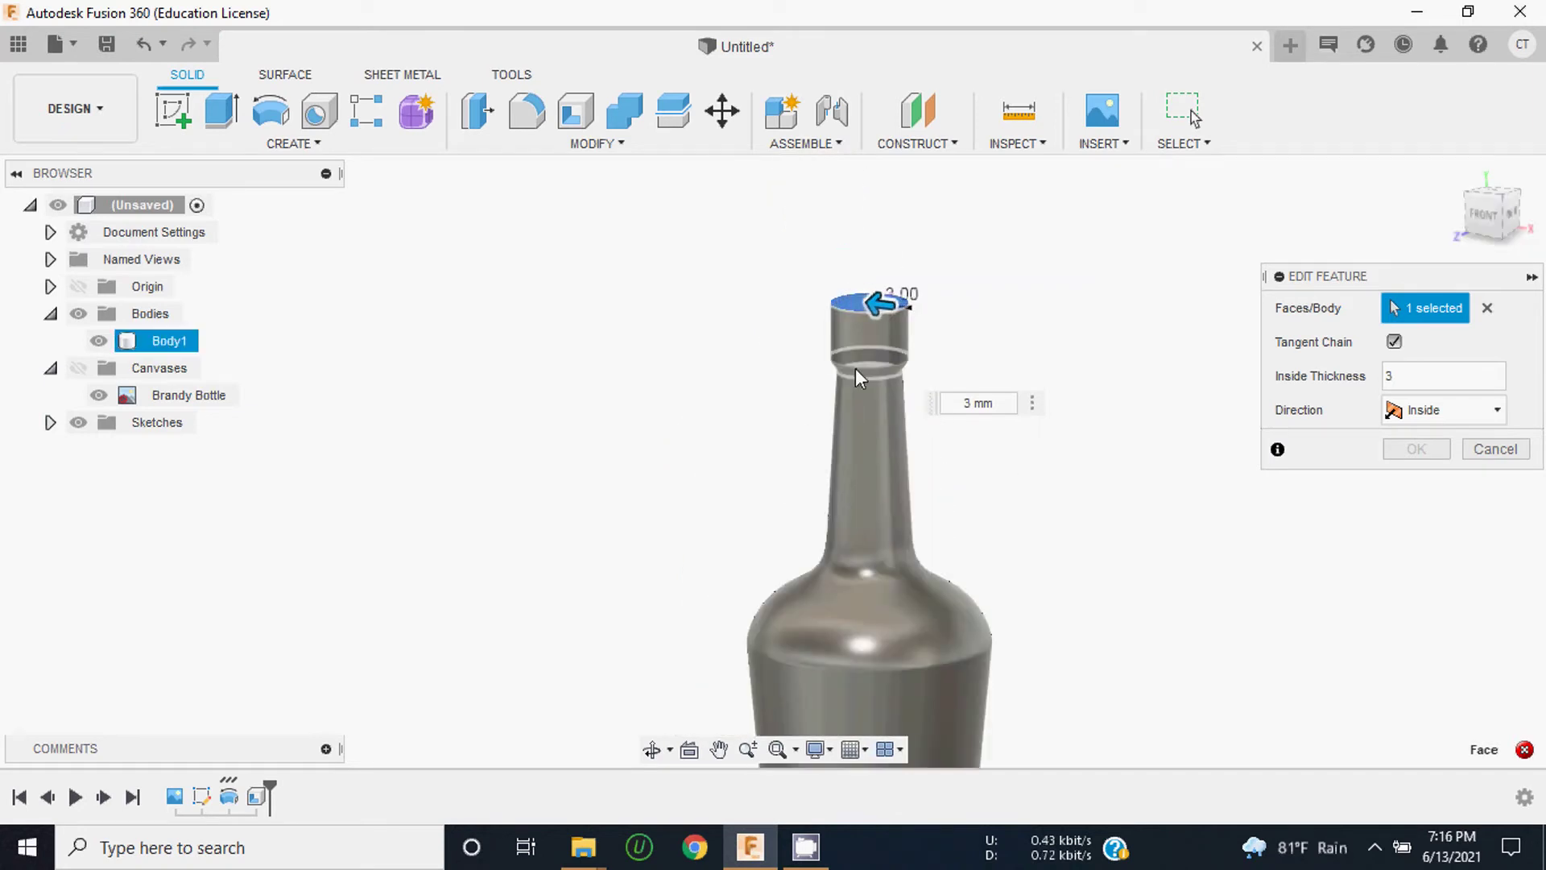
scroll(973, 371, "up", 3)
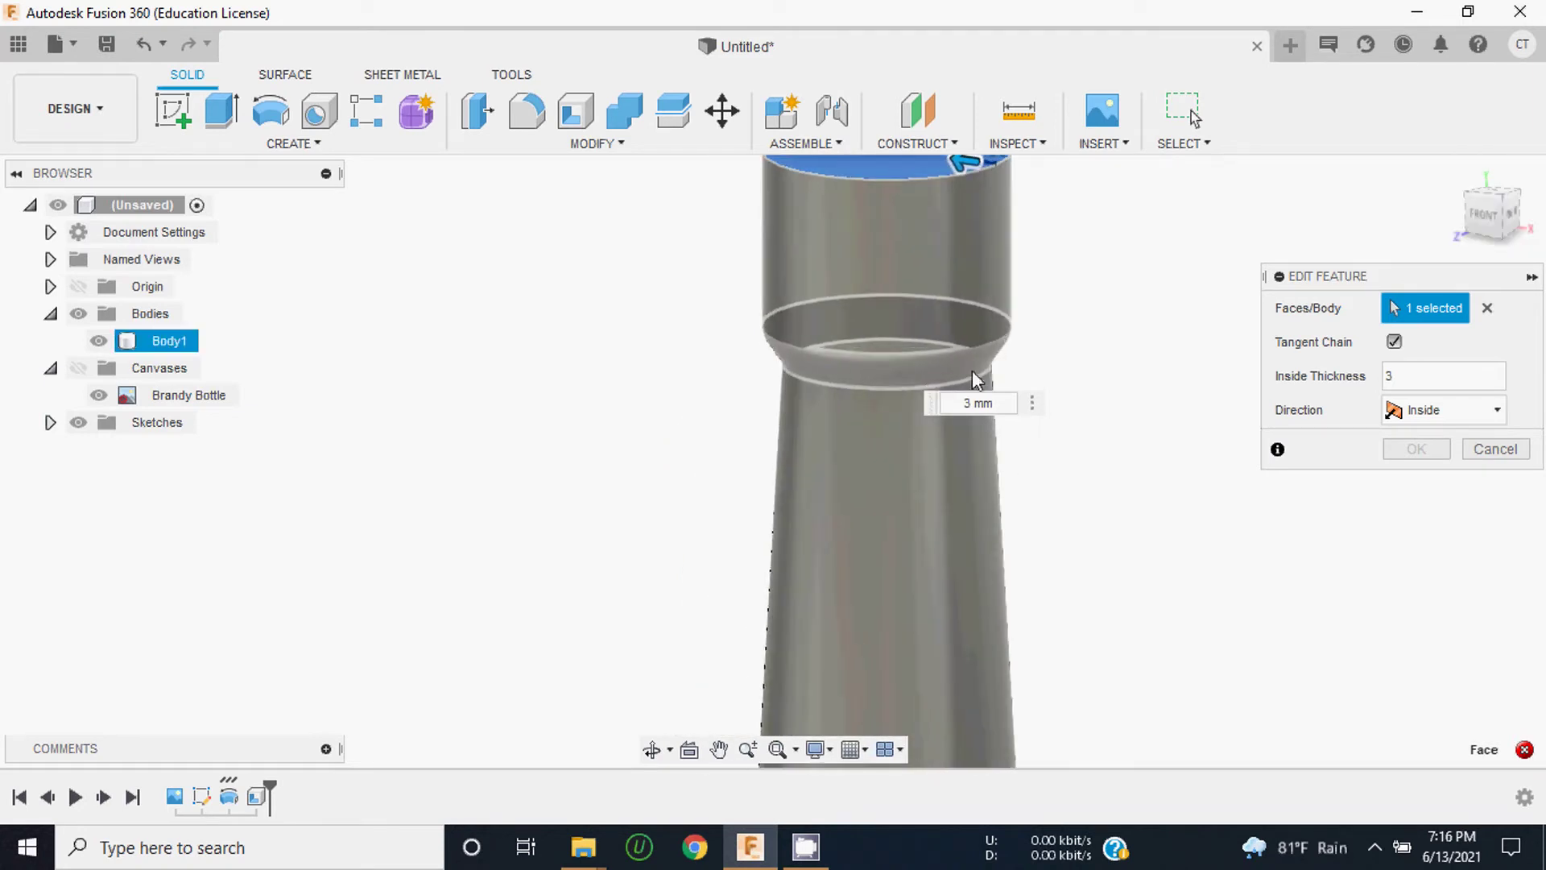
left_click(1496, 448)
scroll(822, 402, "down", 3)
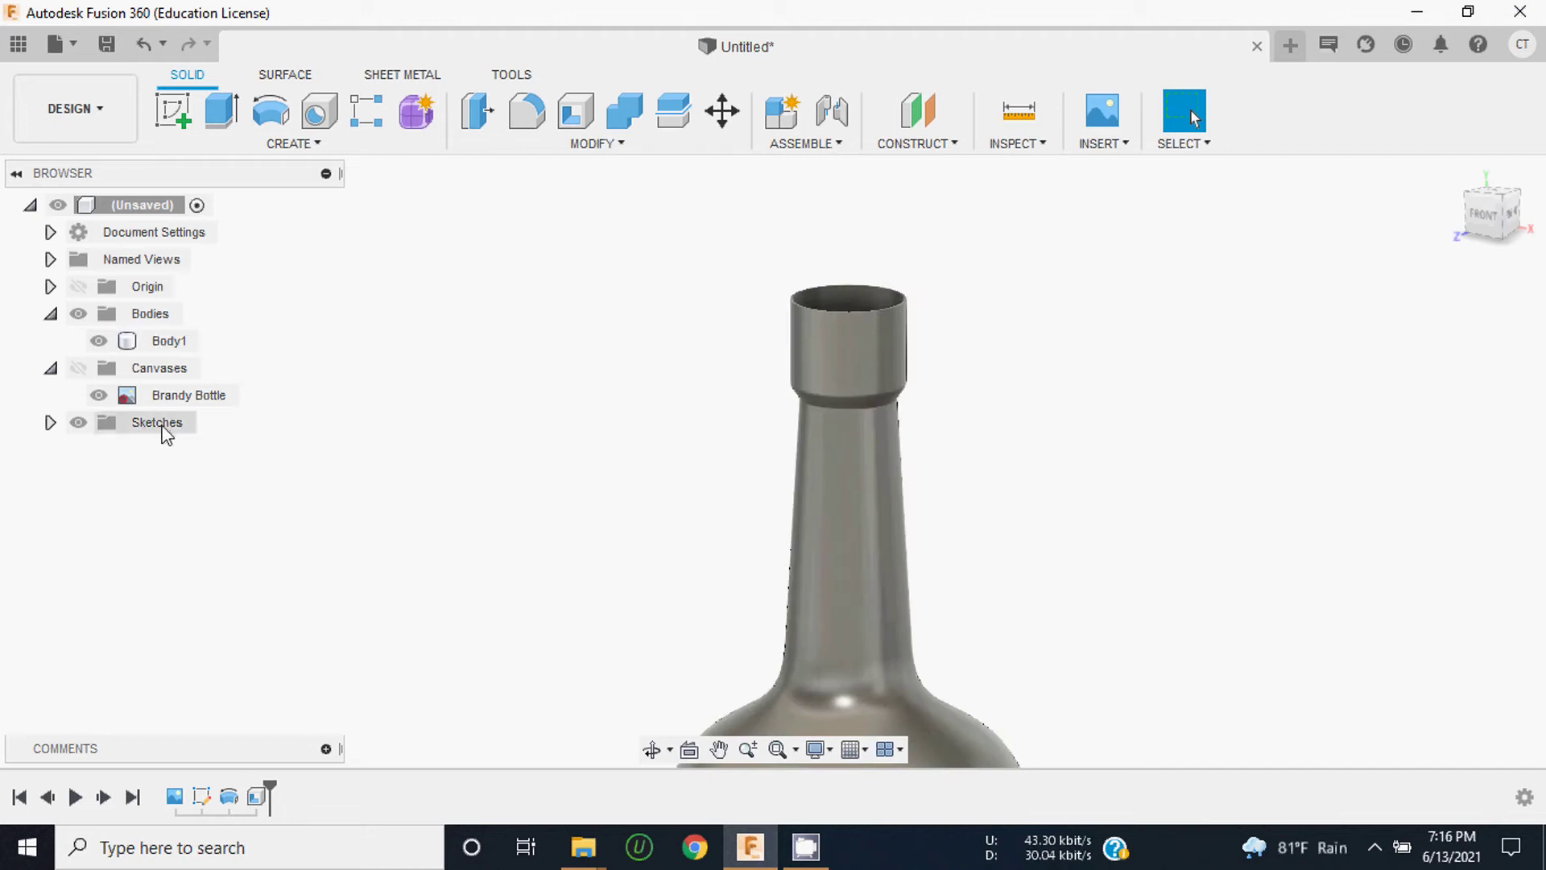
Step: Show Sketch1 under Sketches and reopen it with Edit Sketch
left_click(50, 422)
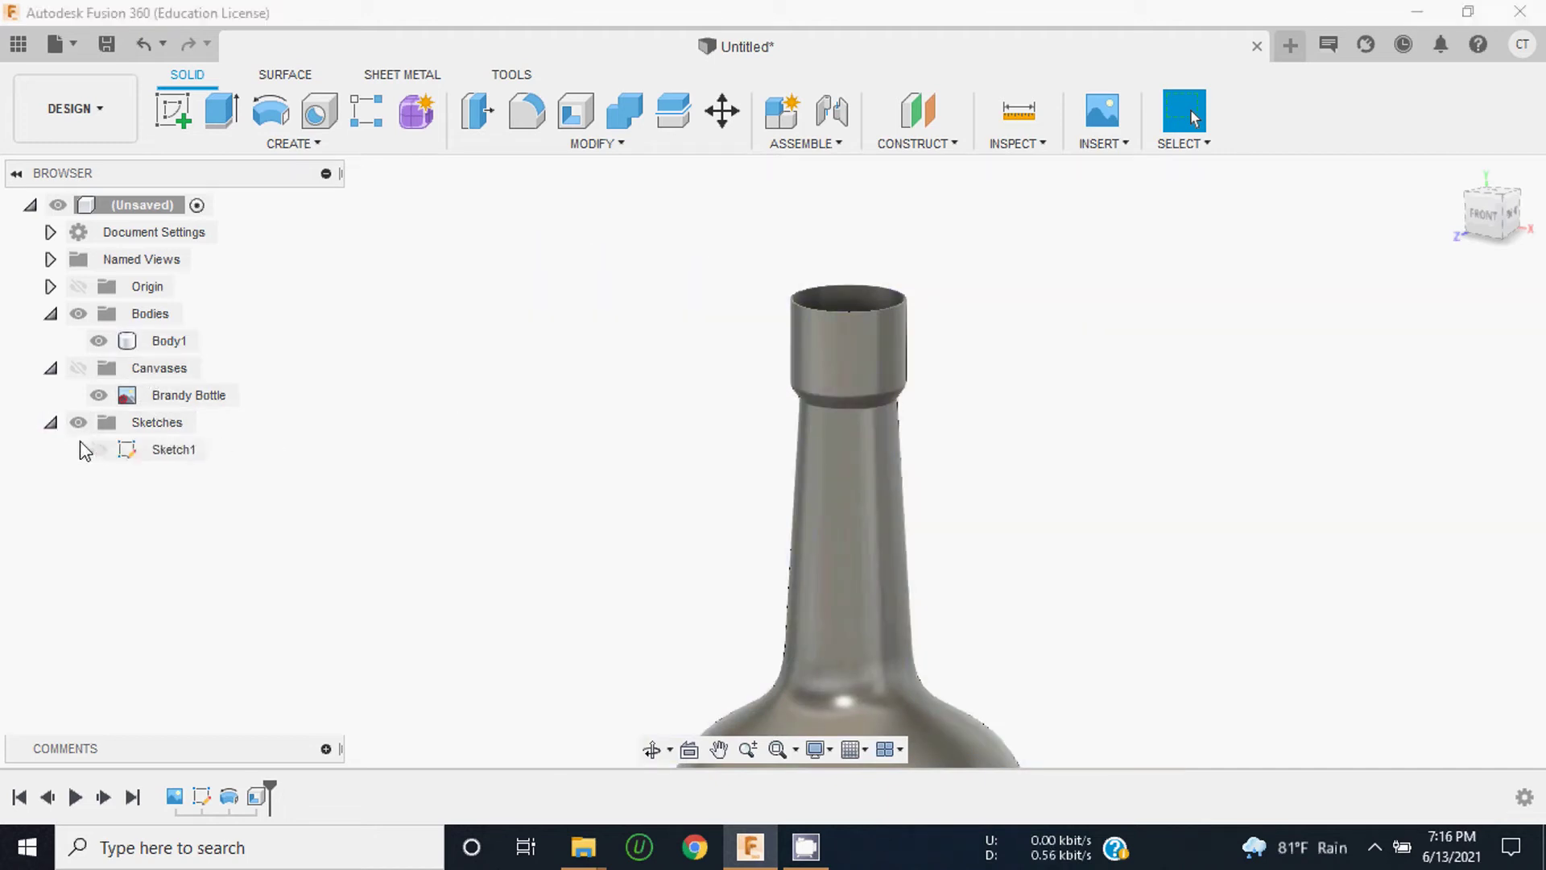
left_click(113, 456)
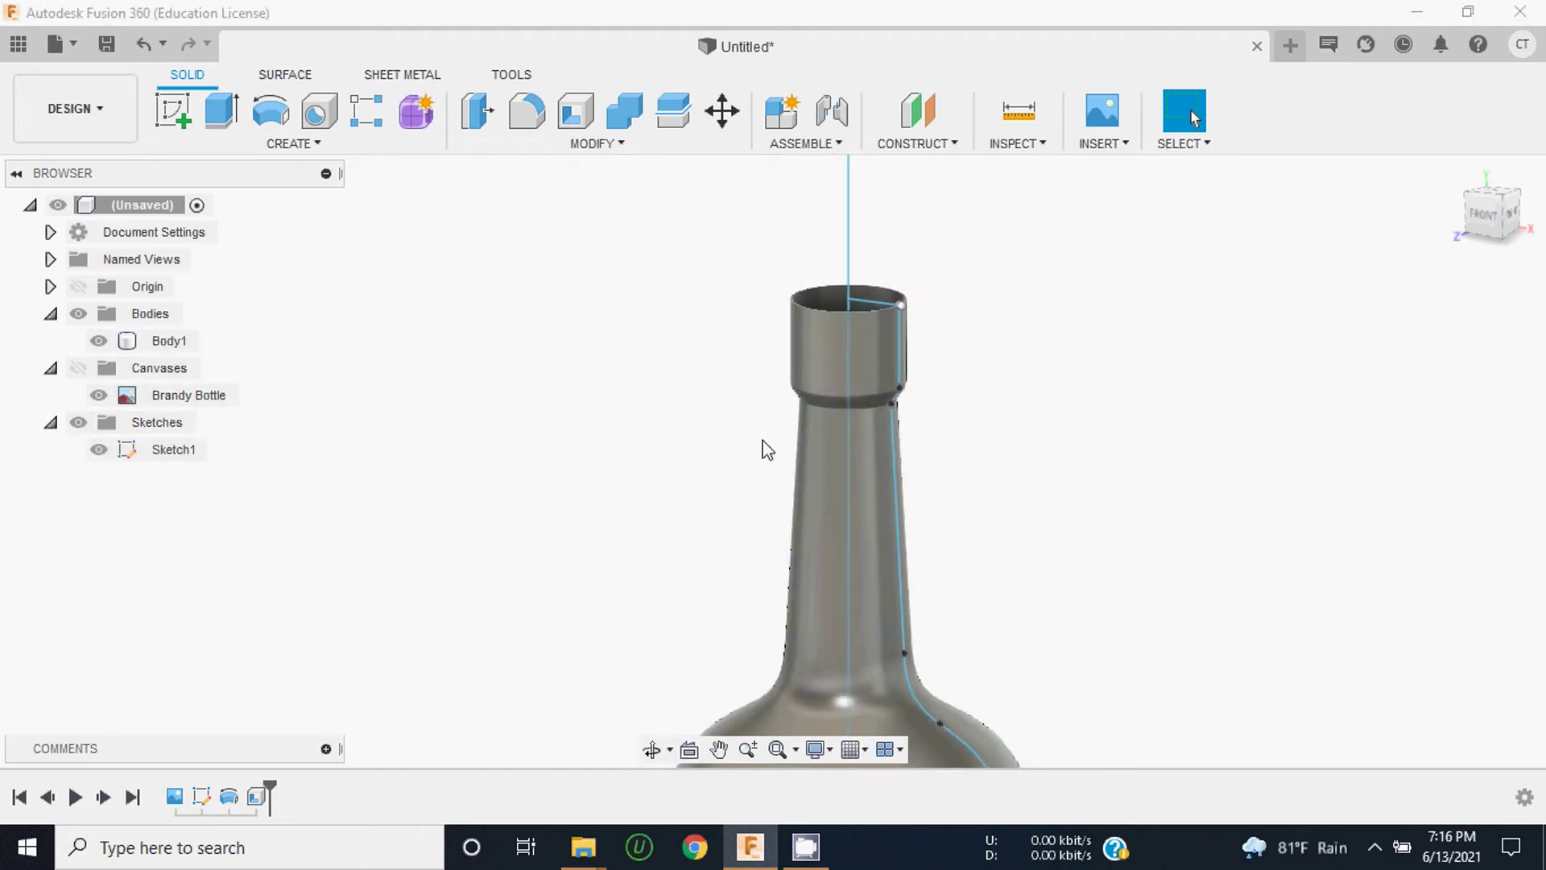
scroll(761, 435, "down", 3)
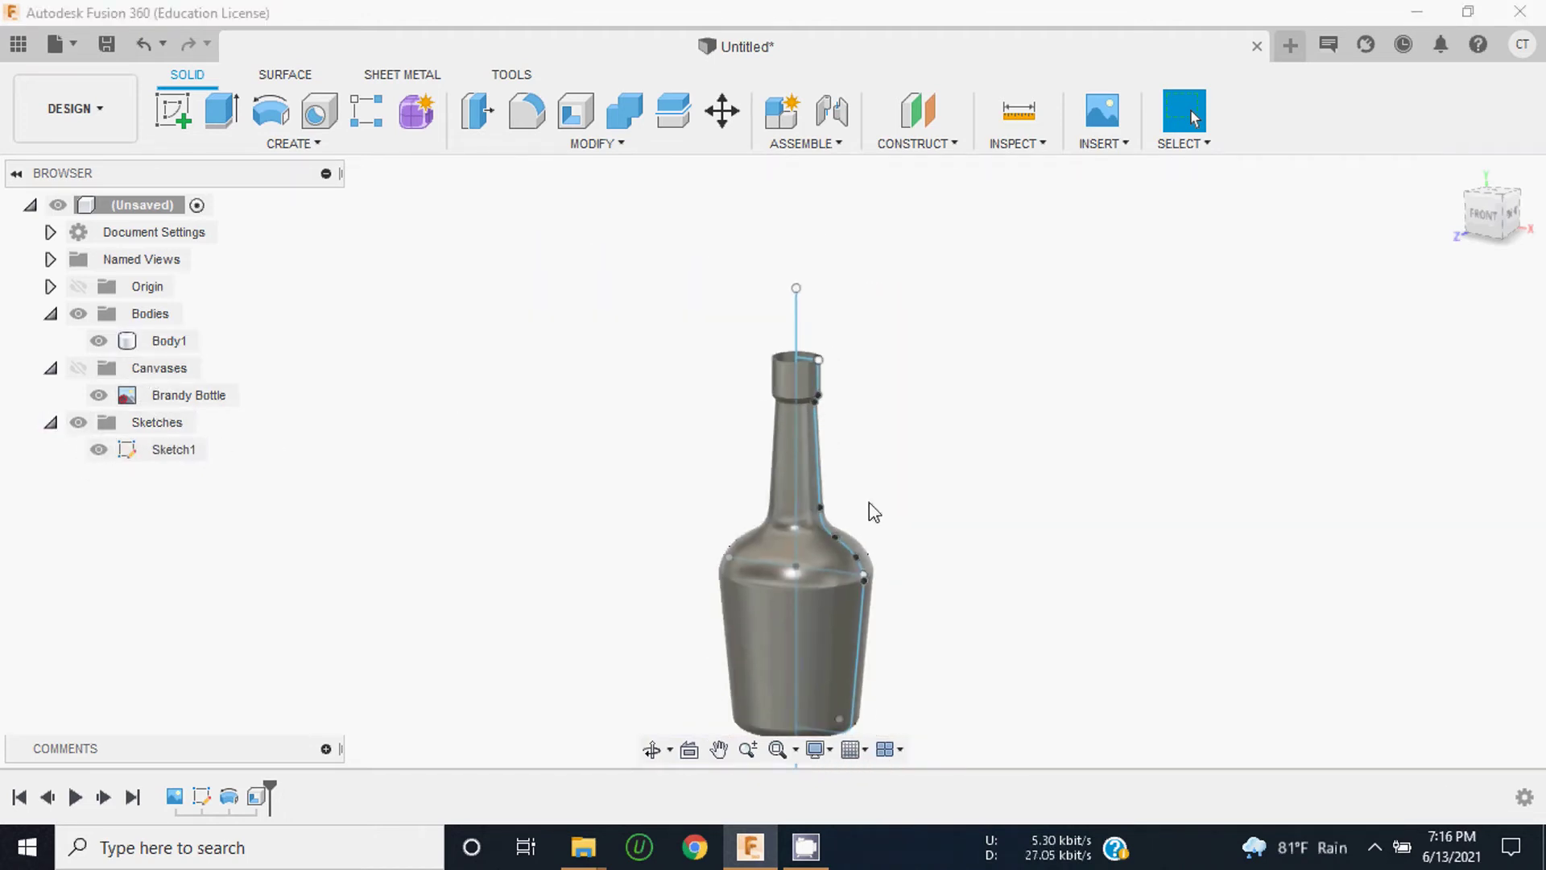
right_click(160, 453)
left_click(219, 529)
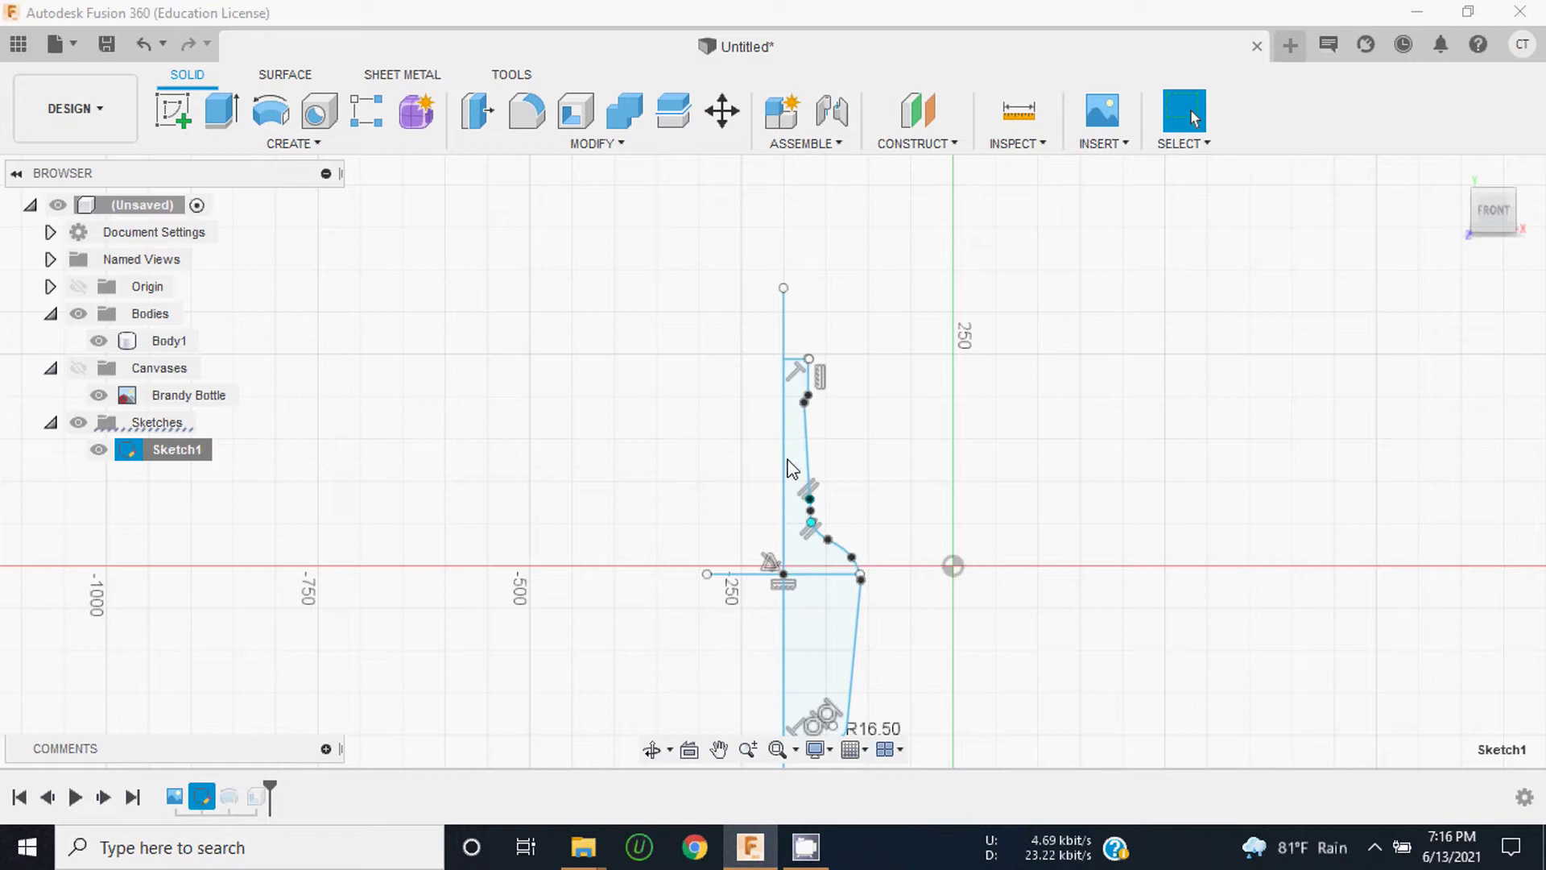
scroll(863, 446, "down", 3)
scroll(862, 448, "up", 3)
scroll(852, 314, "up", 4)
scroll(852, 319, "up", 2)
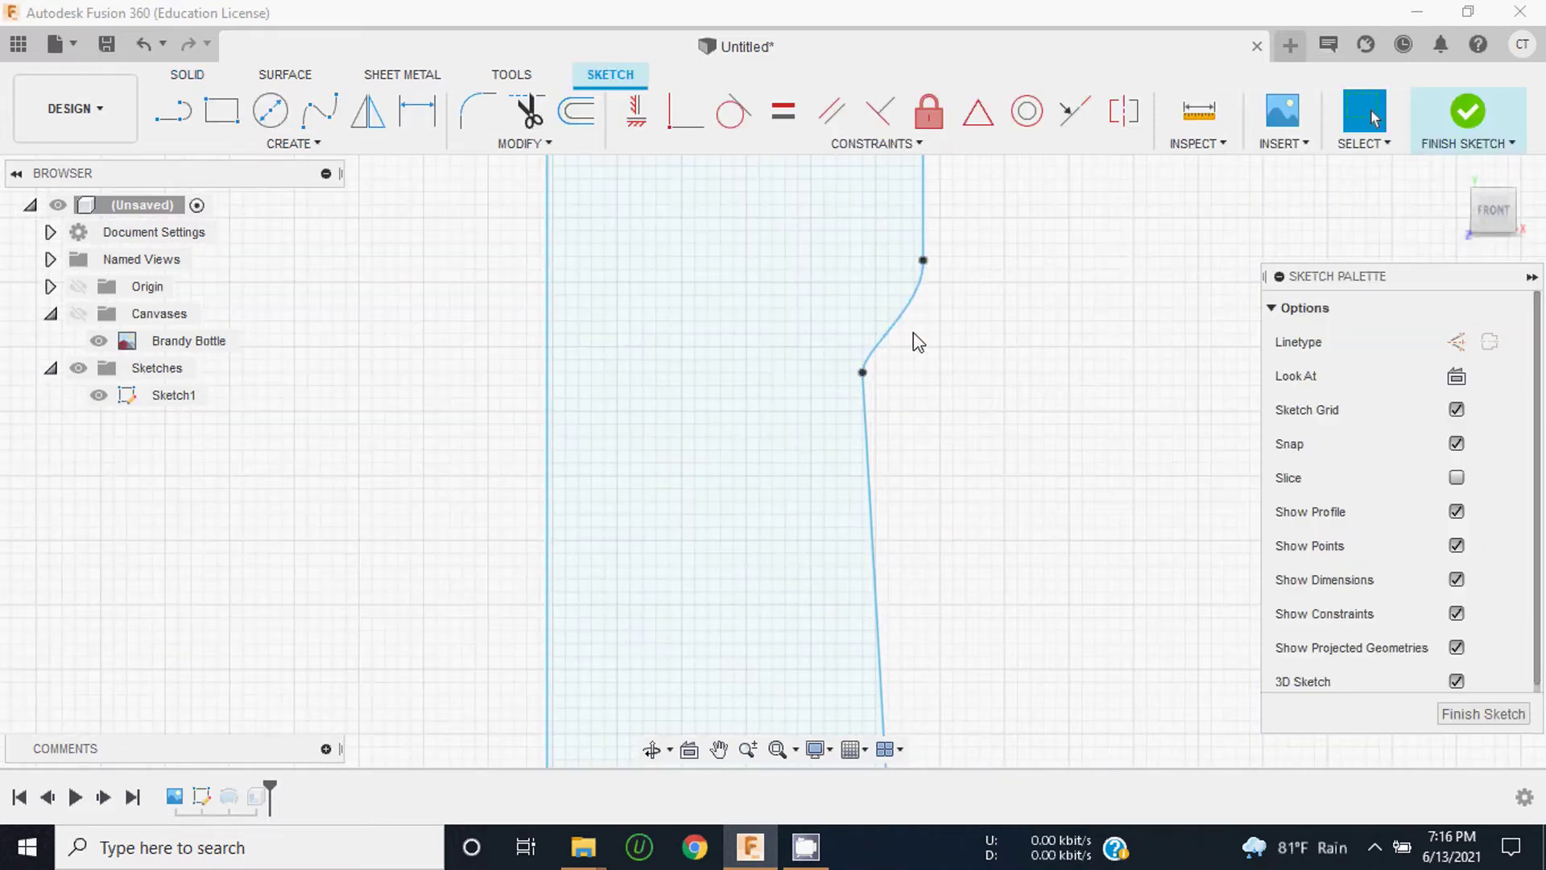
Step: Delete the old shoulder spline from the bottle profile
left_click(856, 377)
scroll(852, 376, "down", 2)
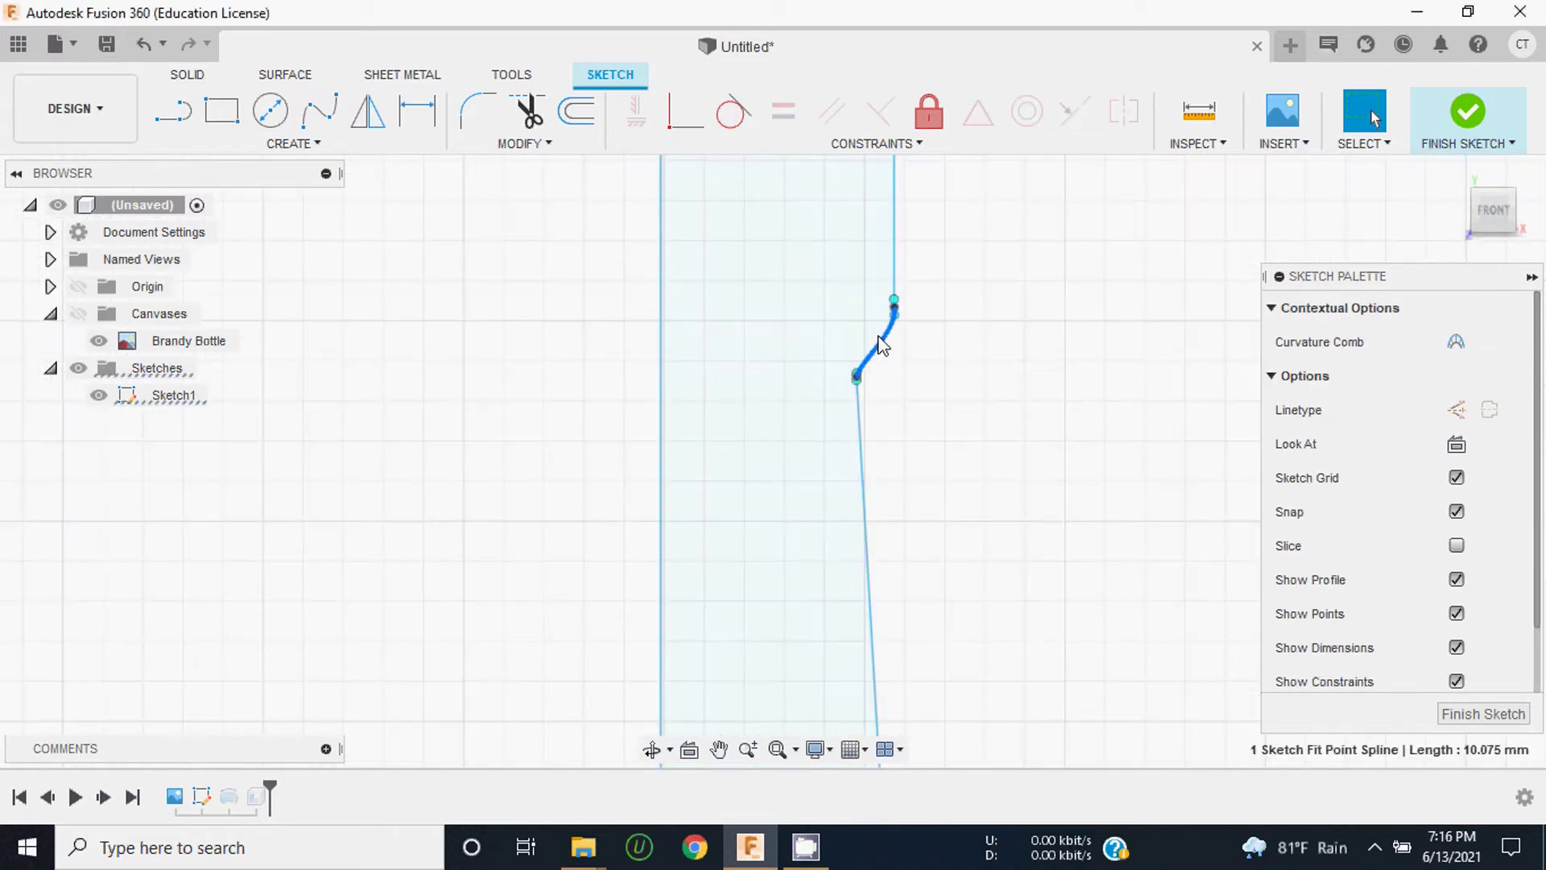
key("Delete")
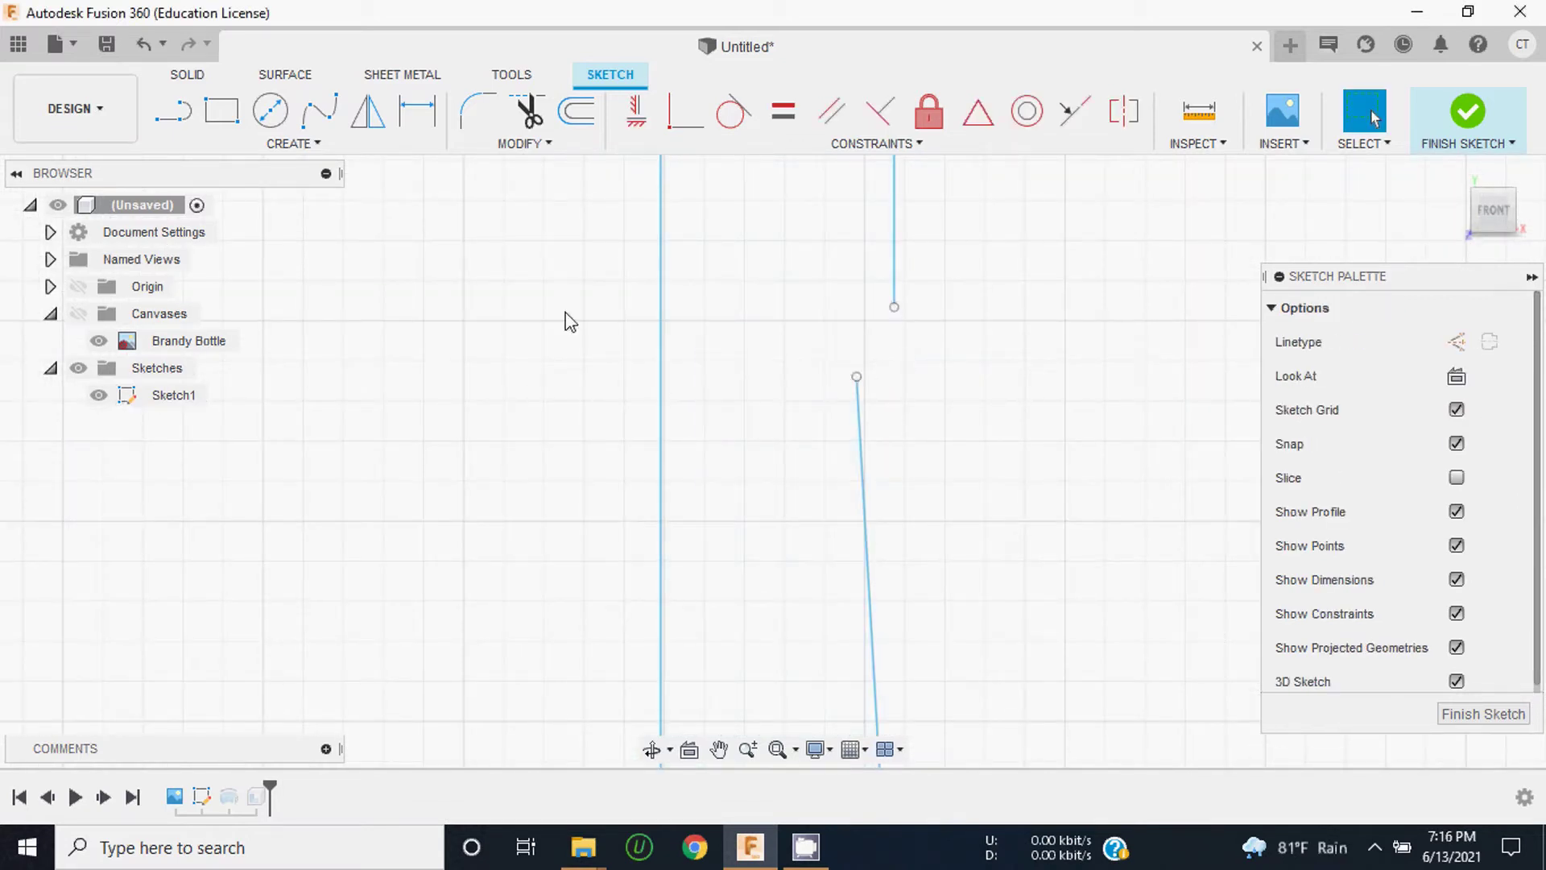
Step: Draw a new fit point spline from the lower open endpoint to the upper endpoint
left_click(319, 111)
scroll(884, 331, "up", 4)
left_click(816, 448)
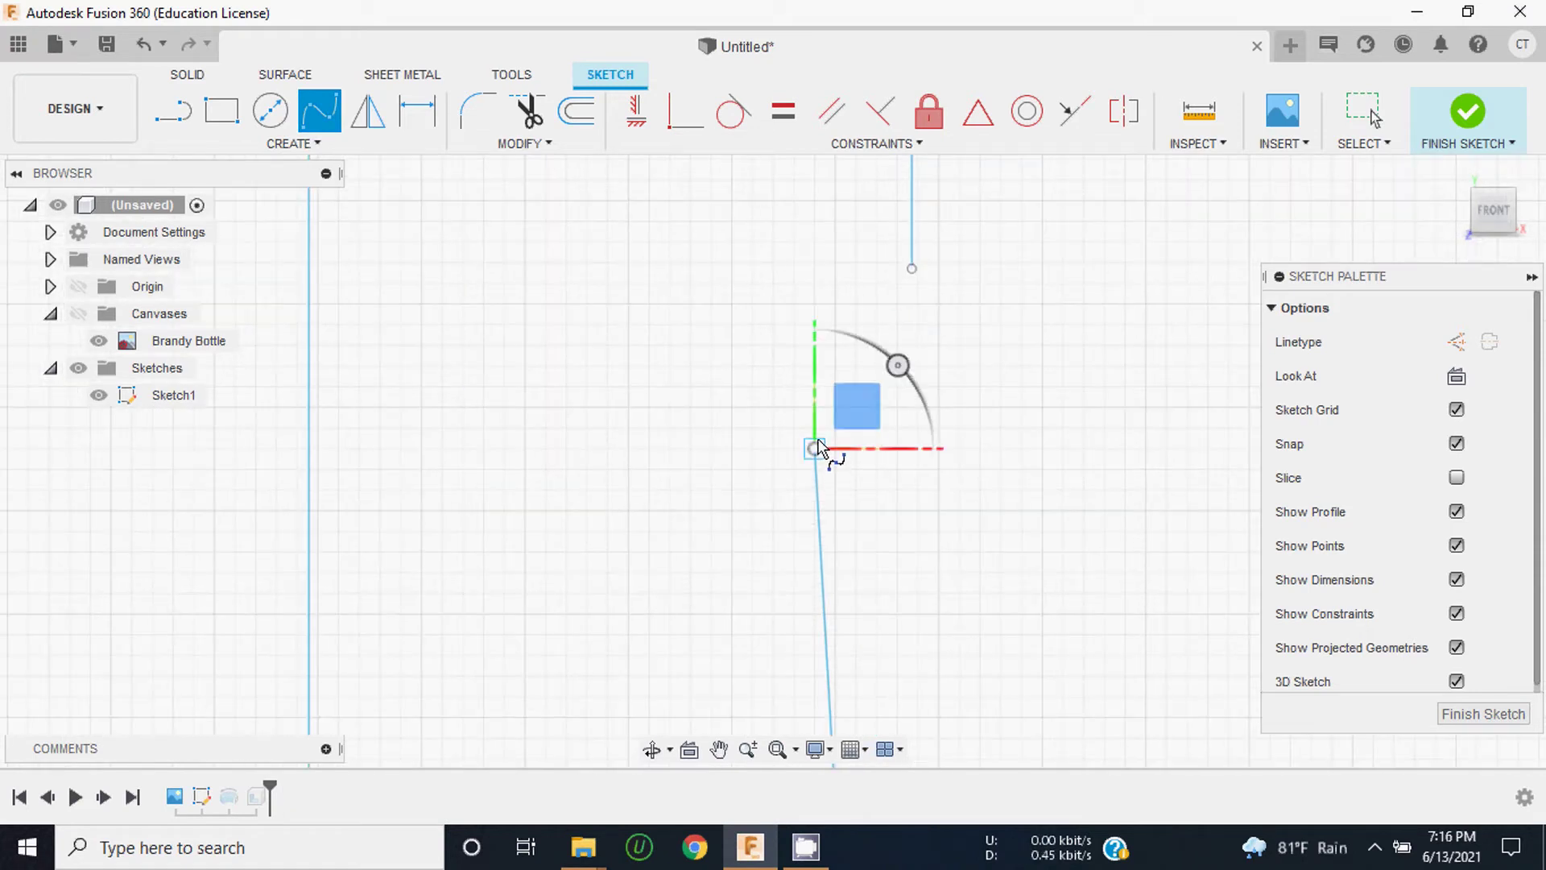
left_click(912, 268)
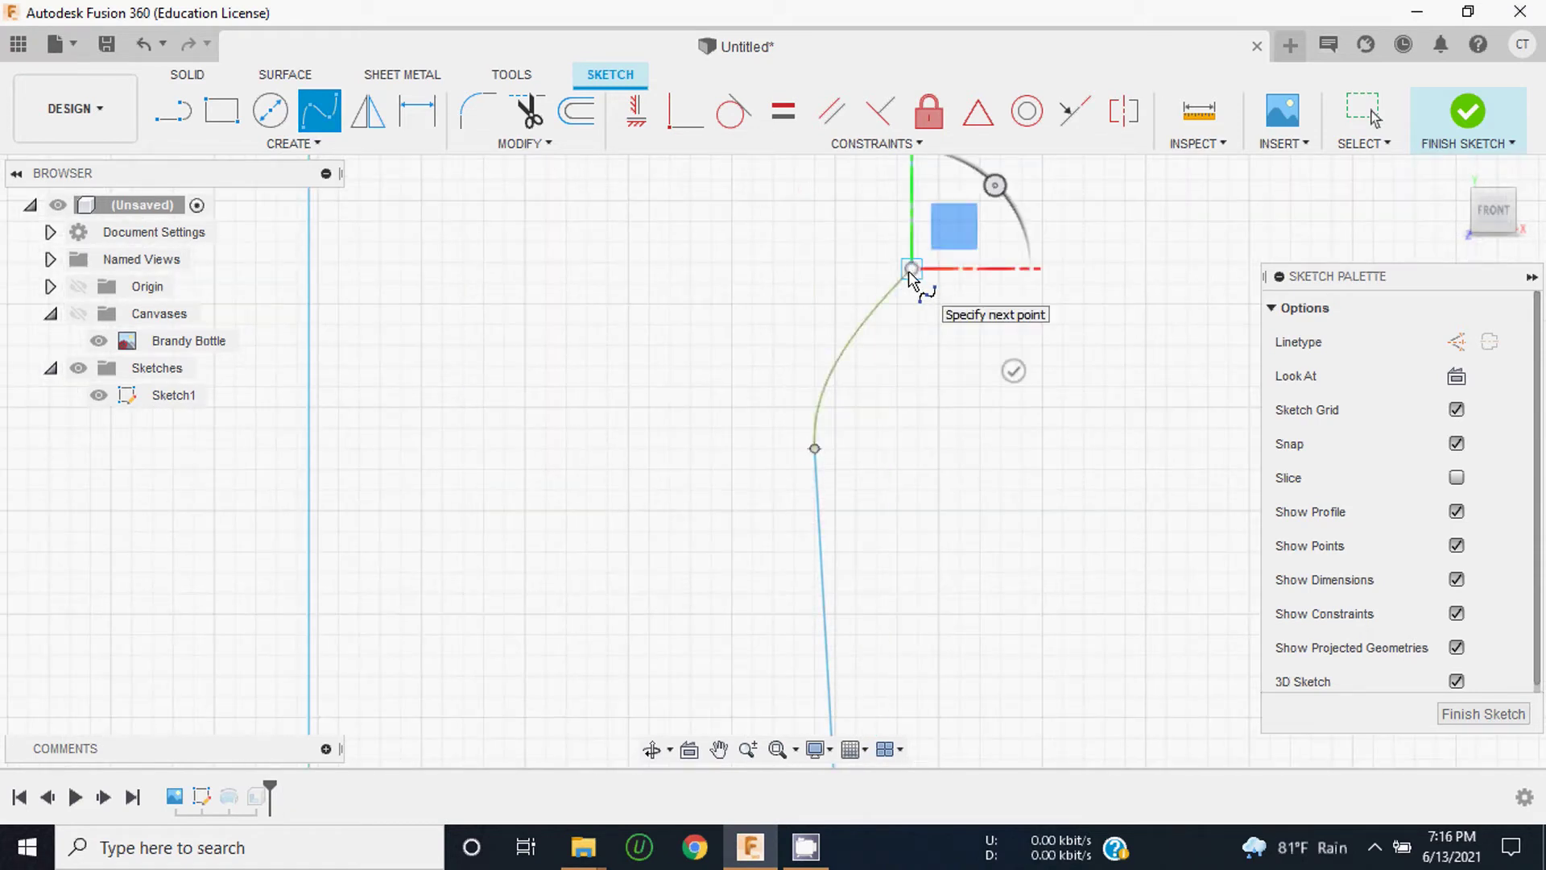
key("Escape")
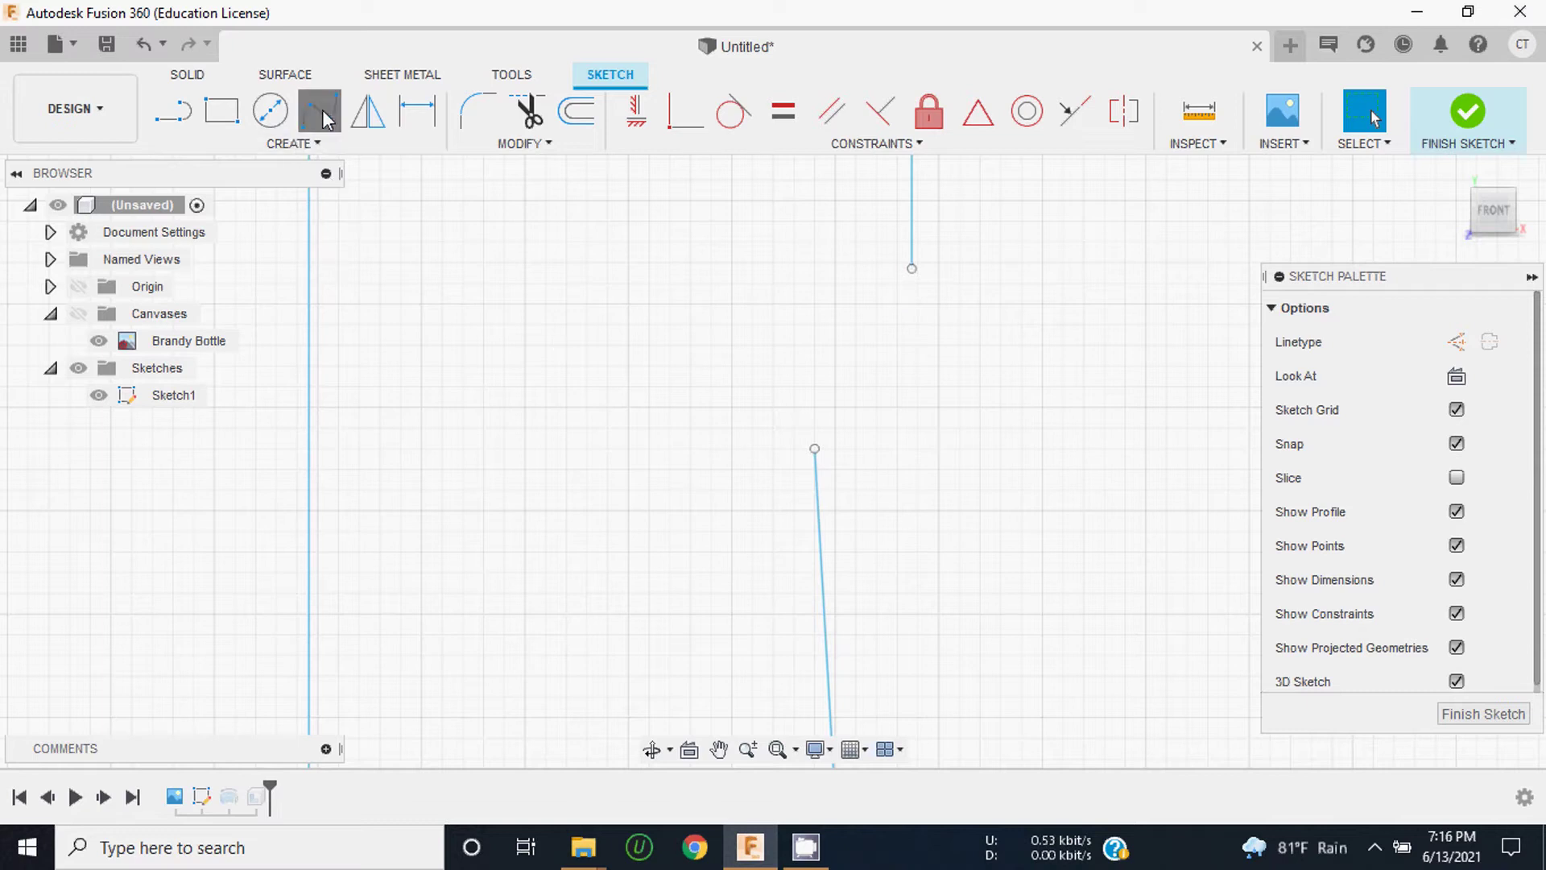
left_click(320, 111)
left_click(815, 448)
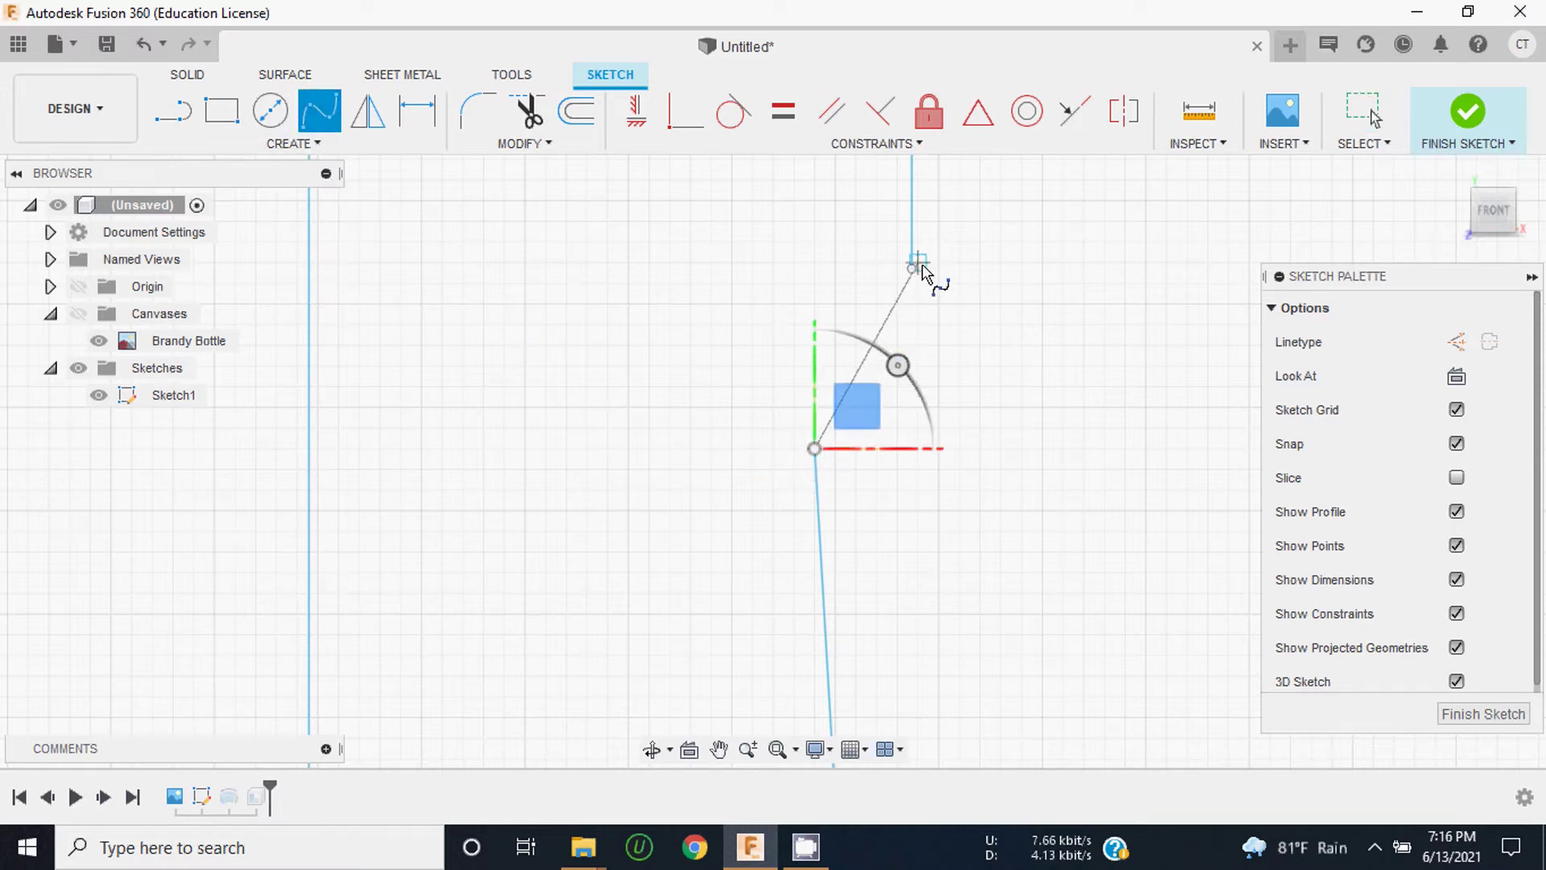
left_click(912, 269)
left_click(804, 470)
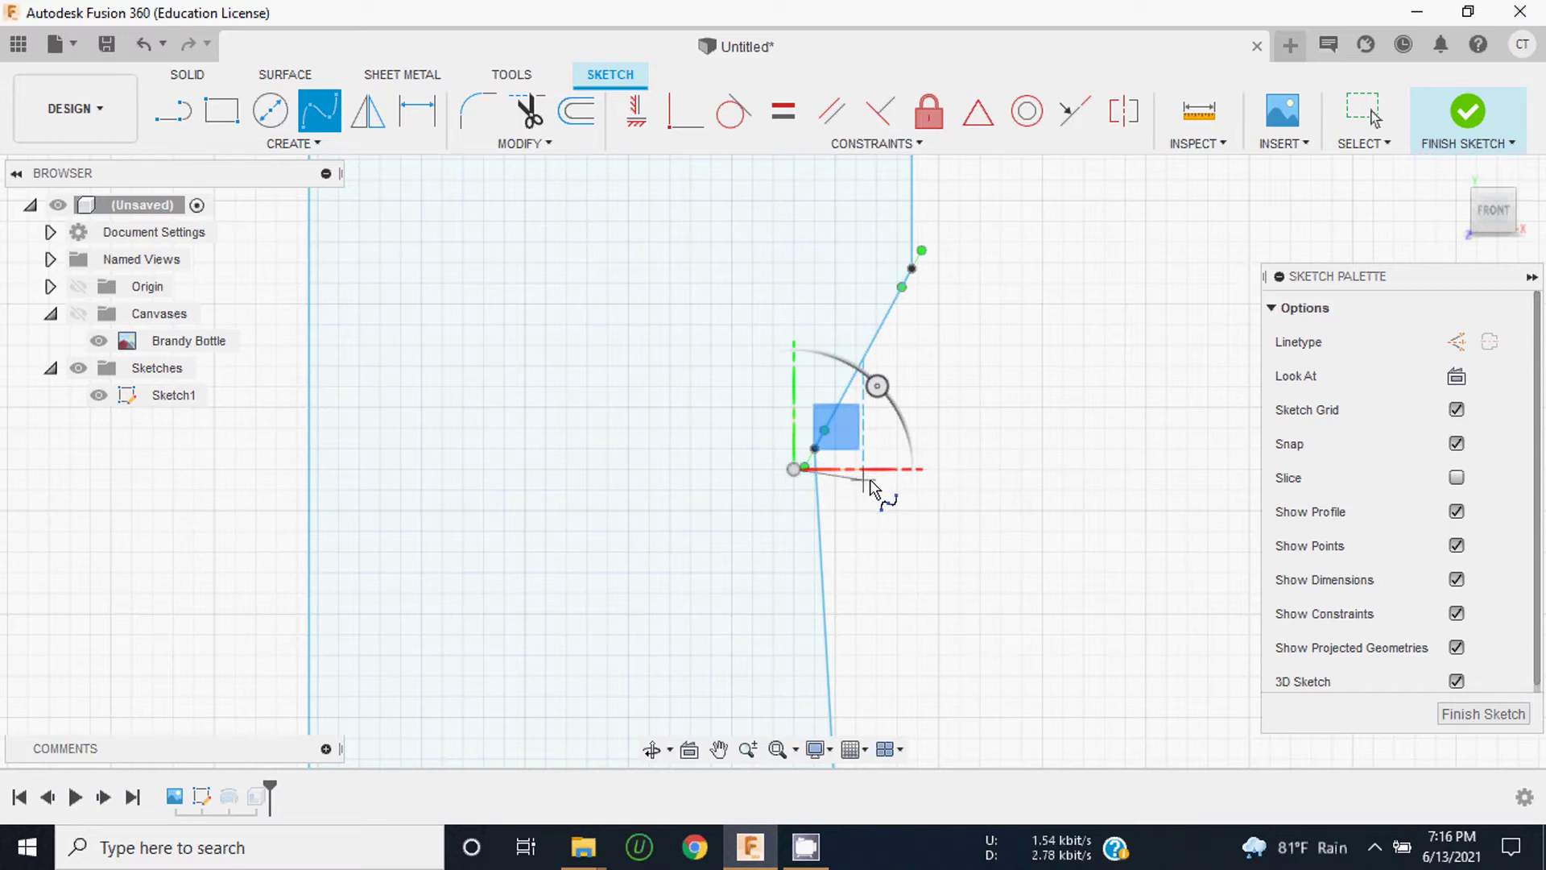
key("Escape")
Step: Reshape the new shoulder spline by moving its fit points and top tangent handle
mouse_move(806, 469)
left_mouse_down()
mouse_move(821, 493)
mouse_move(815, 461)
left_mouse_up()
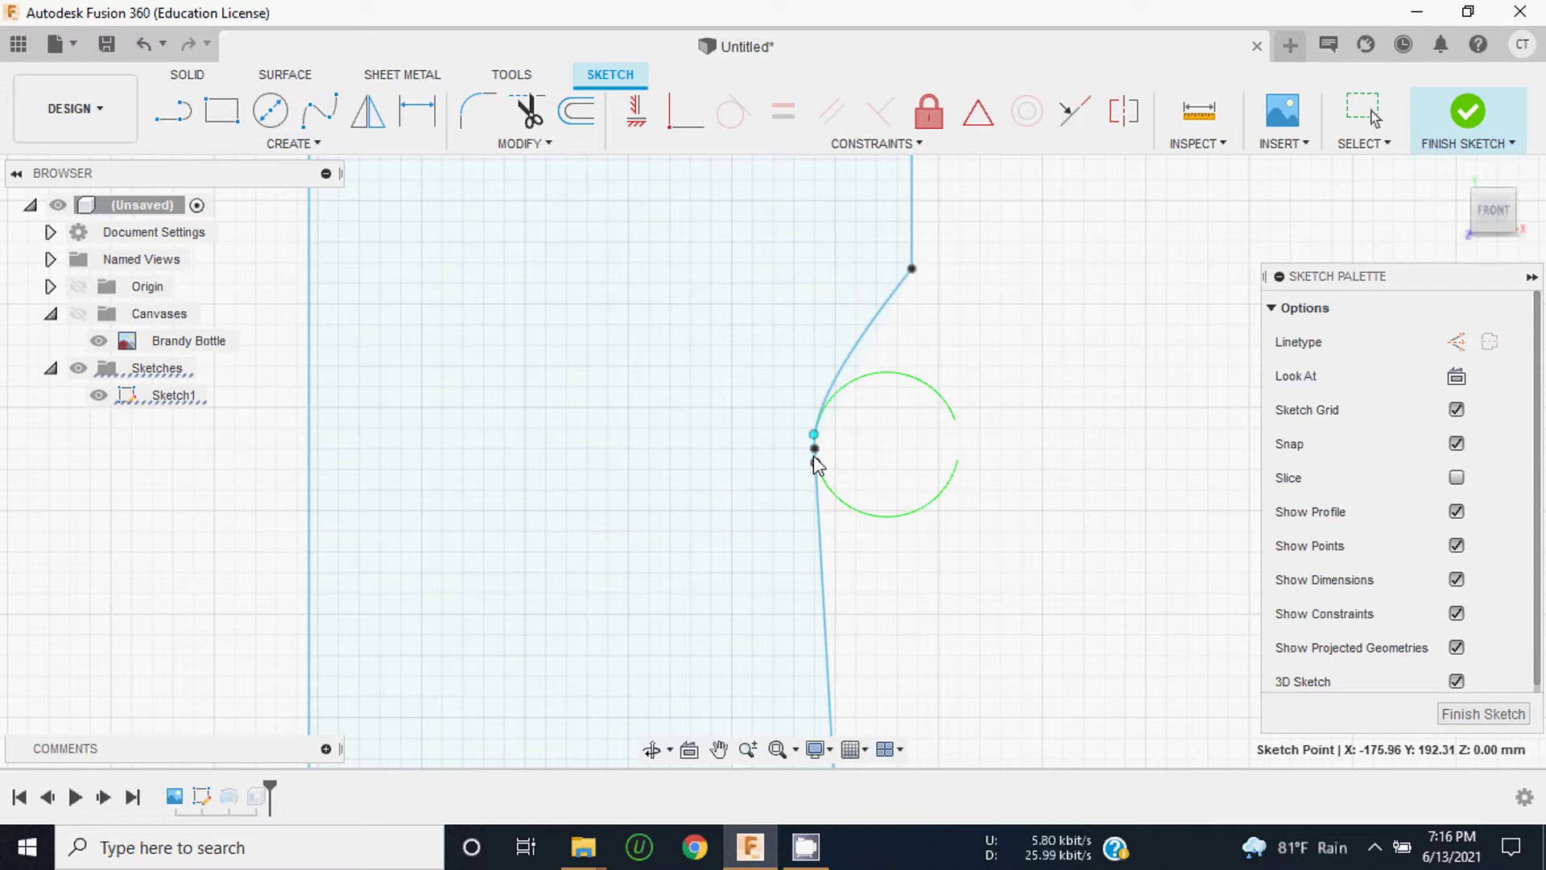
left_click(811, 433)
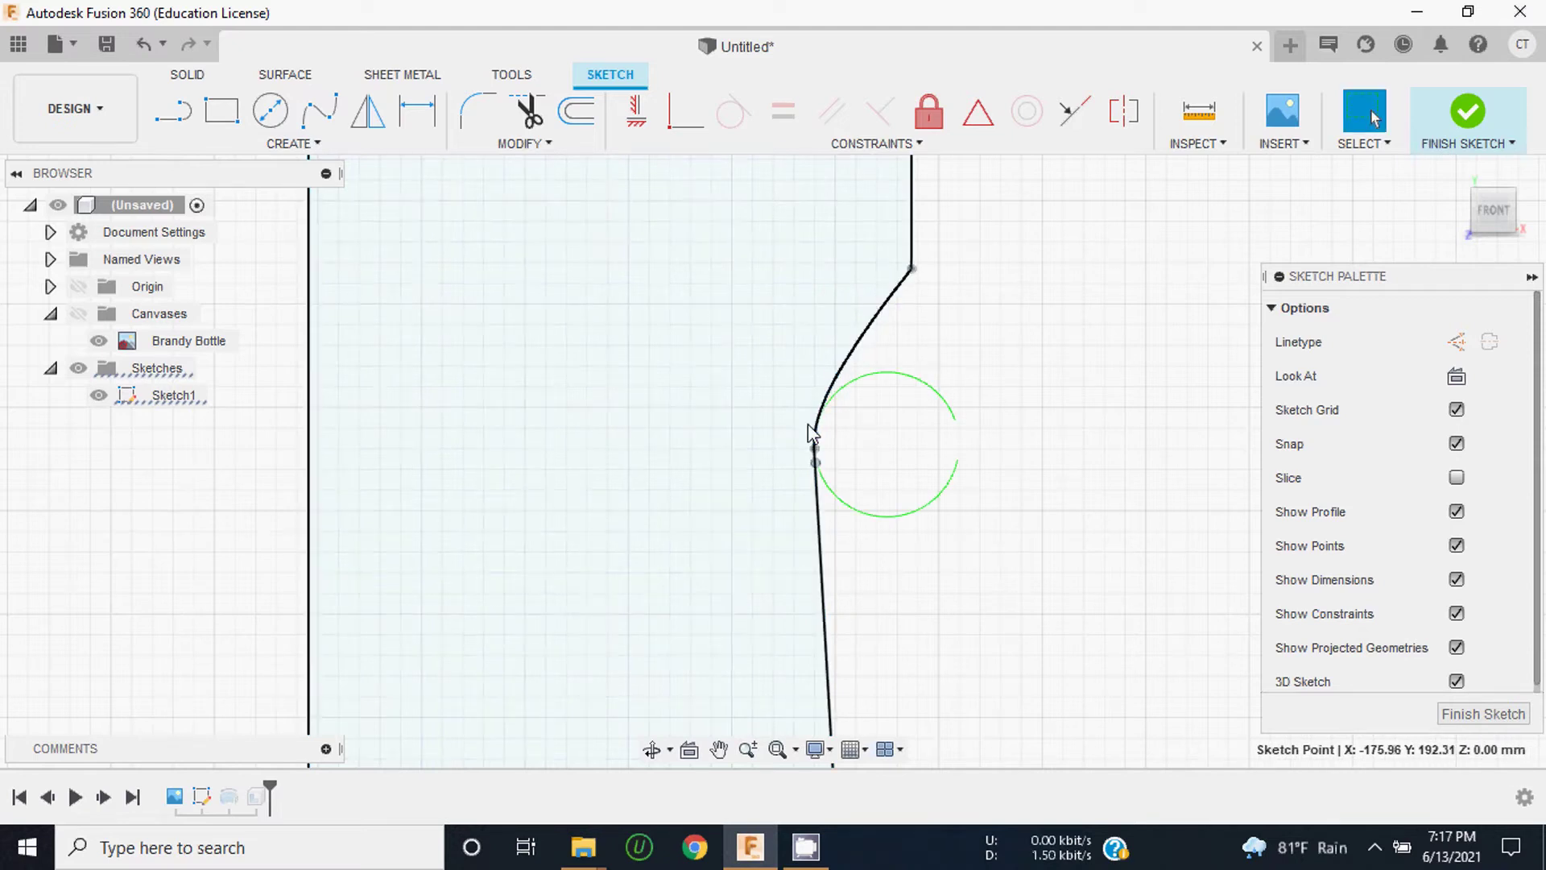
left_click_drag(813, 441, 814, 429)
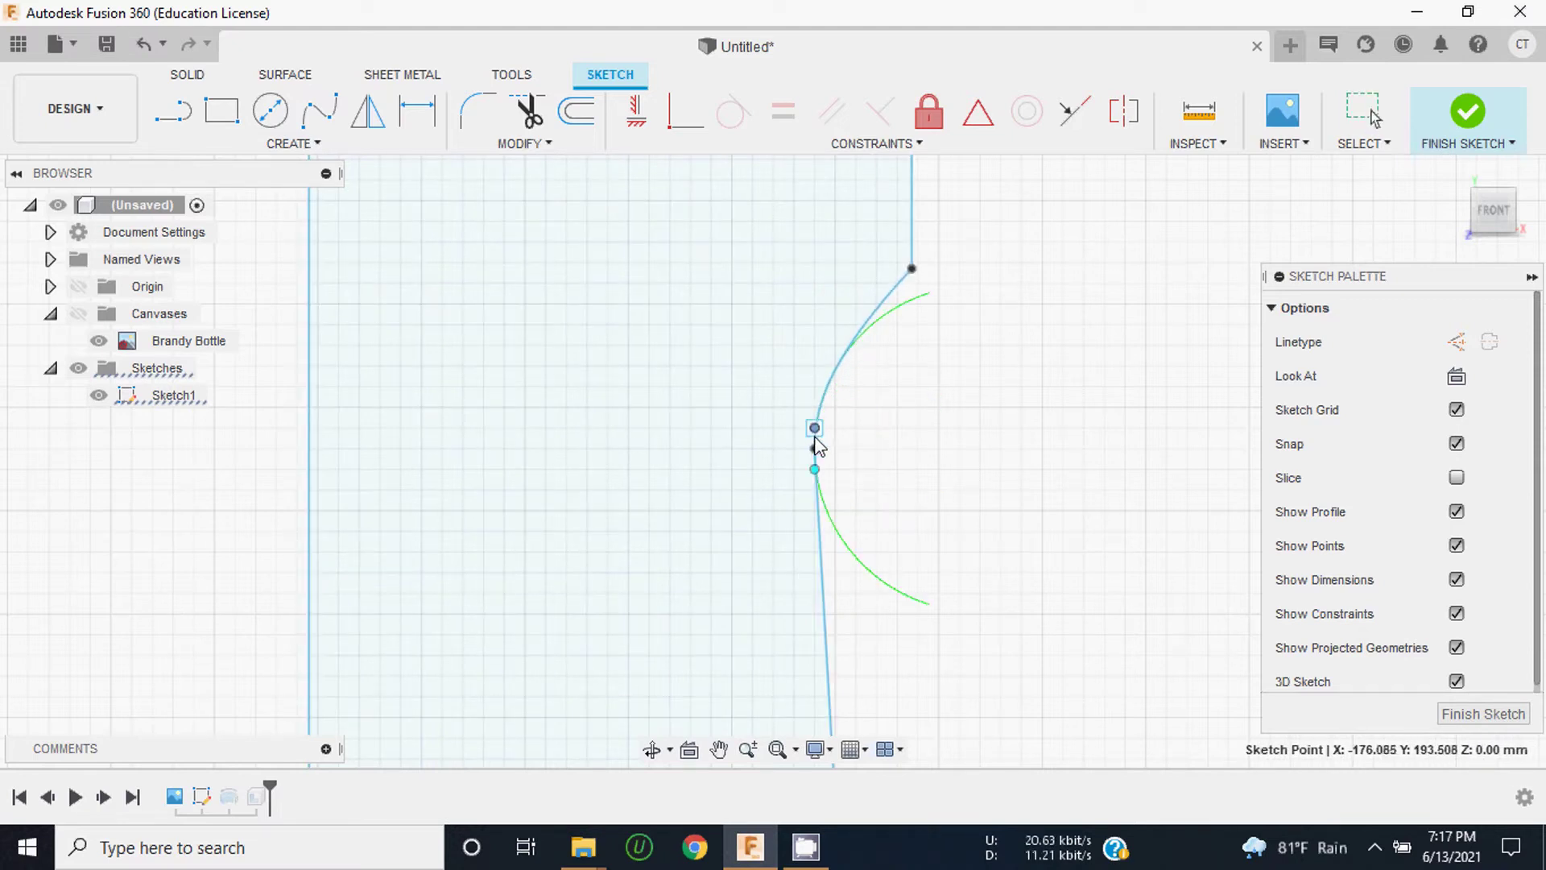
left_click(814, 471)
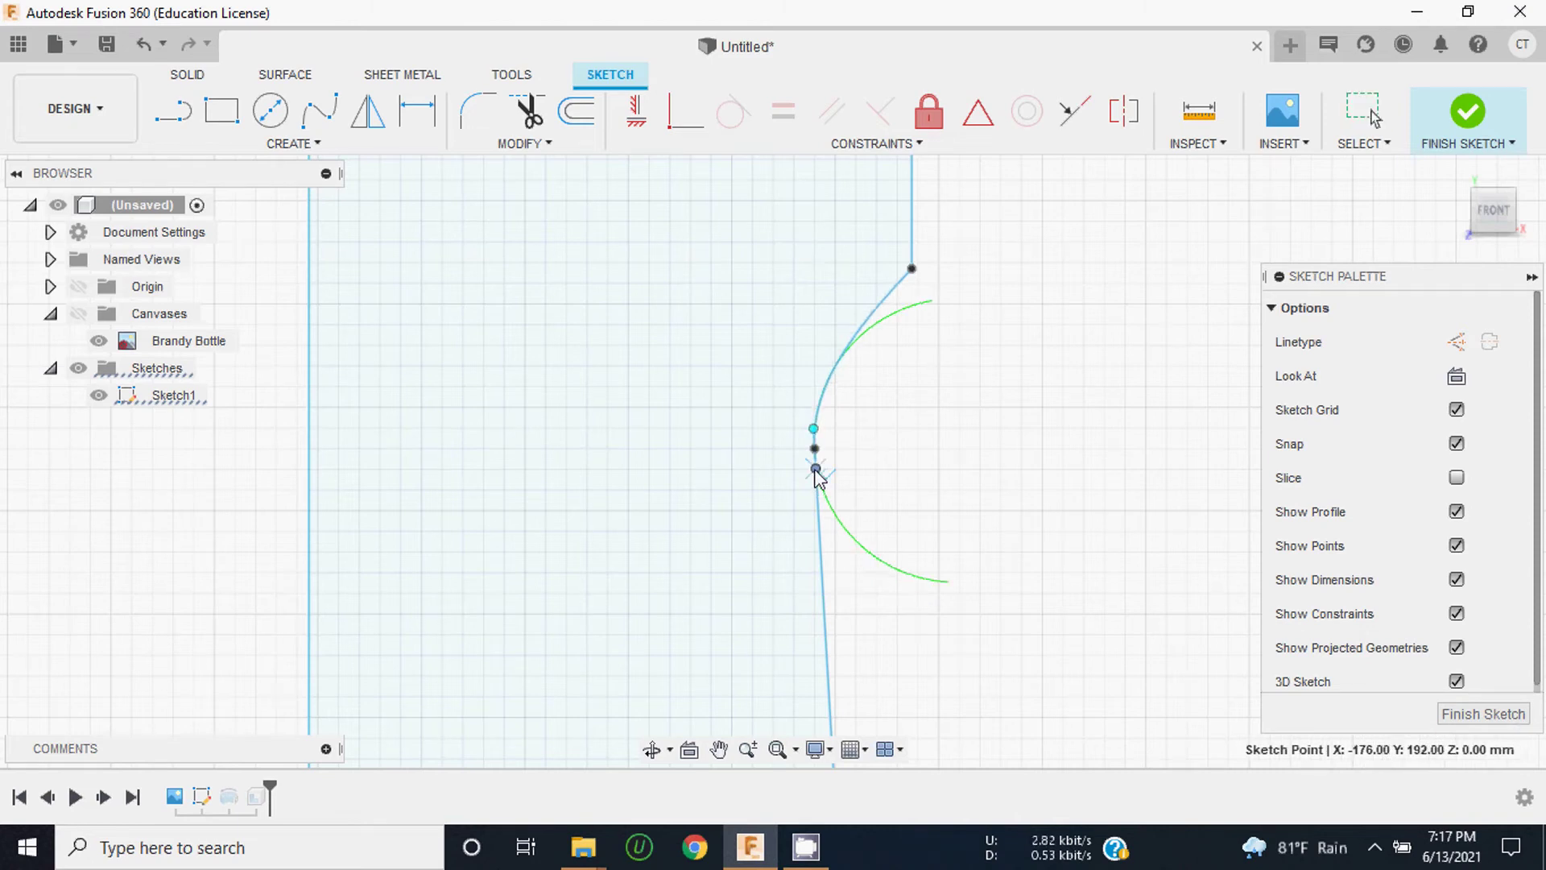
left_click_drag(813, 468, 815, 460)
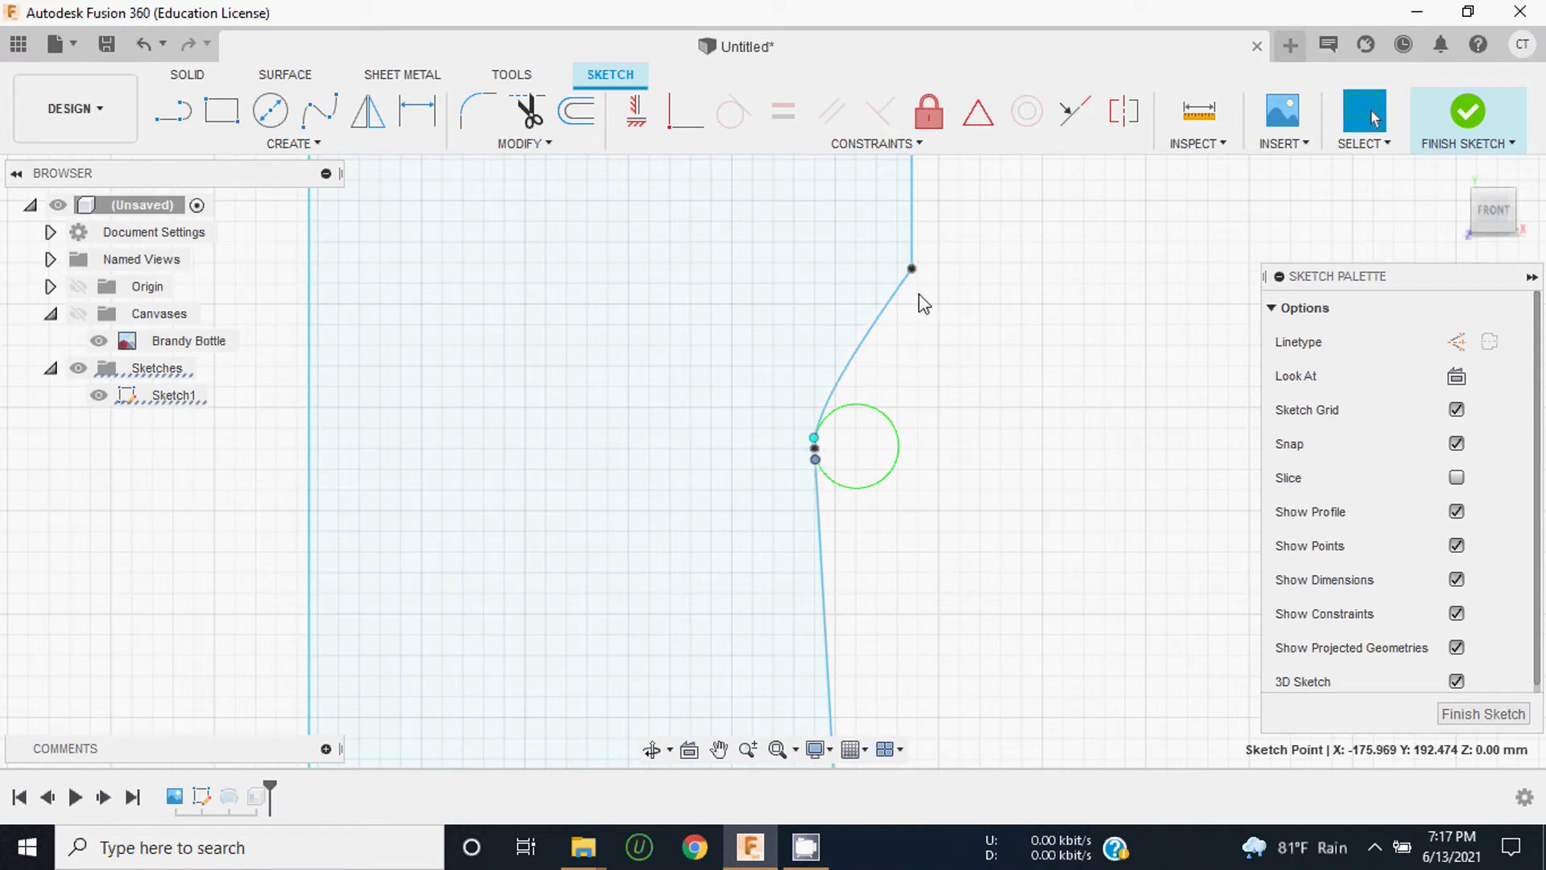
left_click(912, 271)
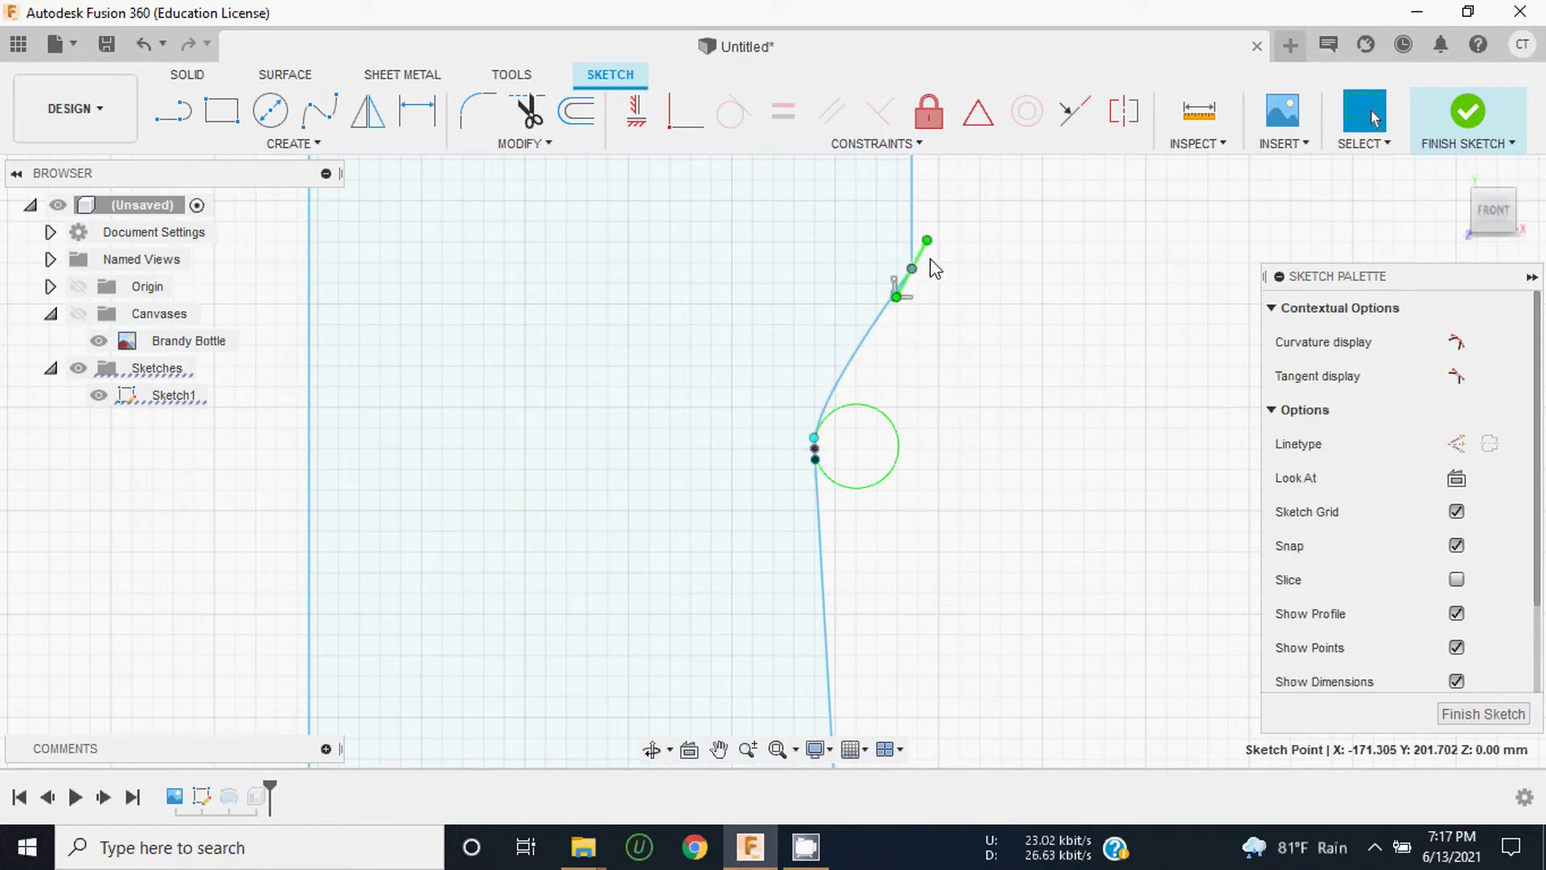
left_click_drag(928, 240, 916, 262)
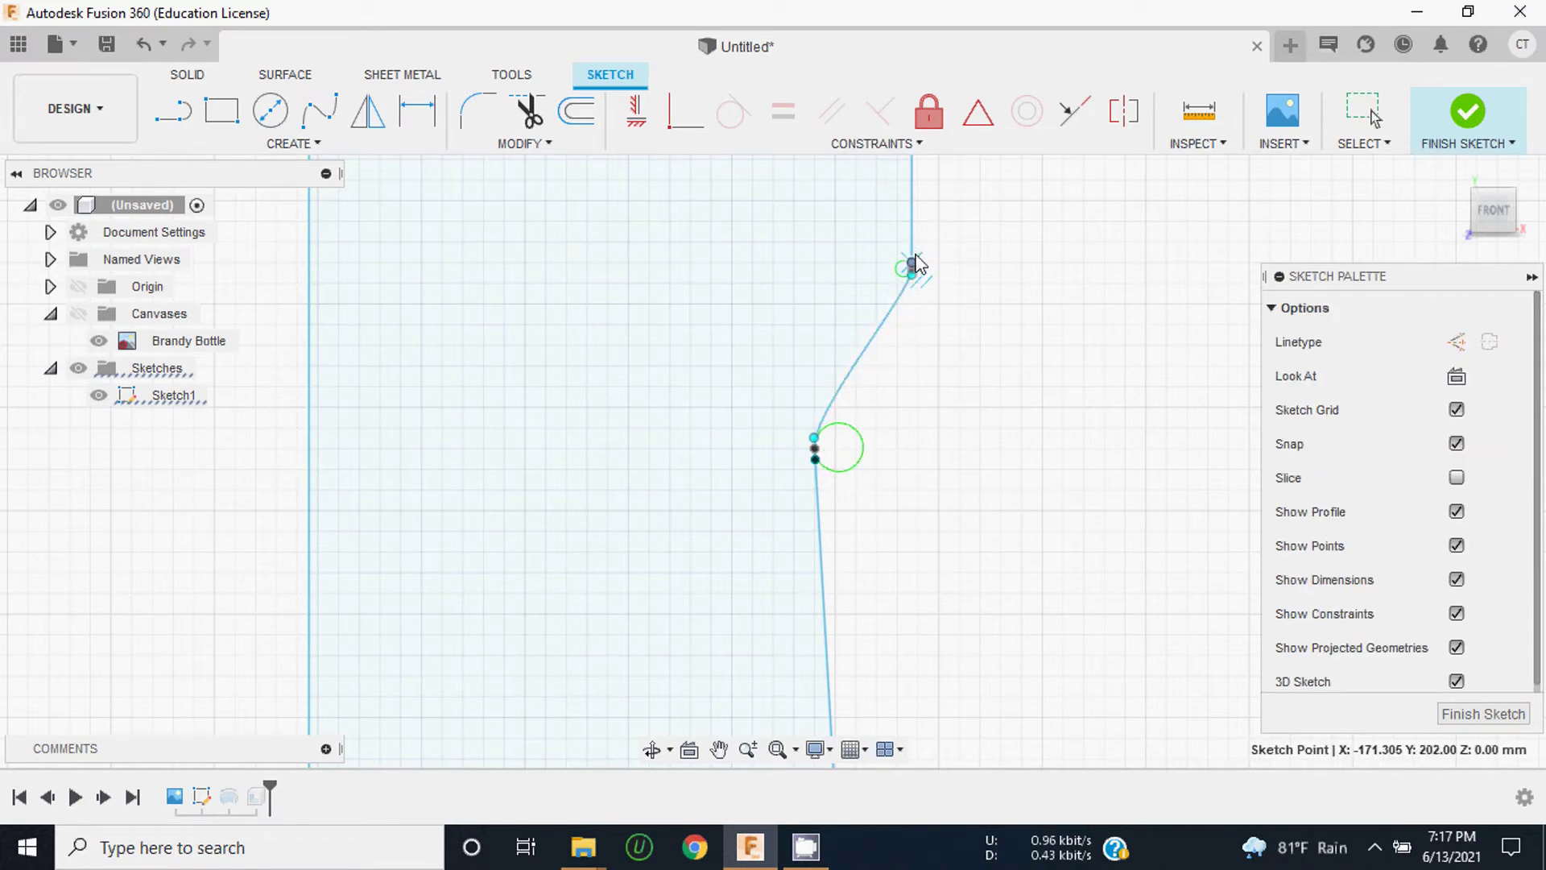
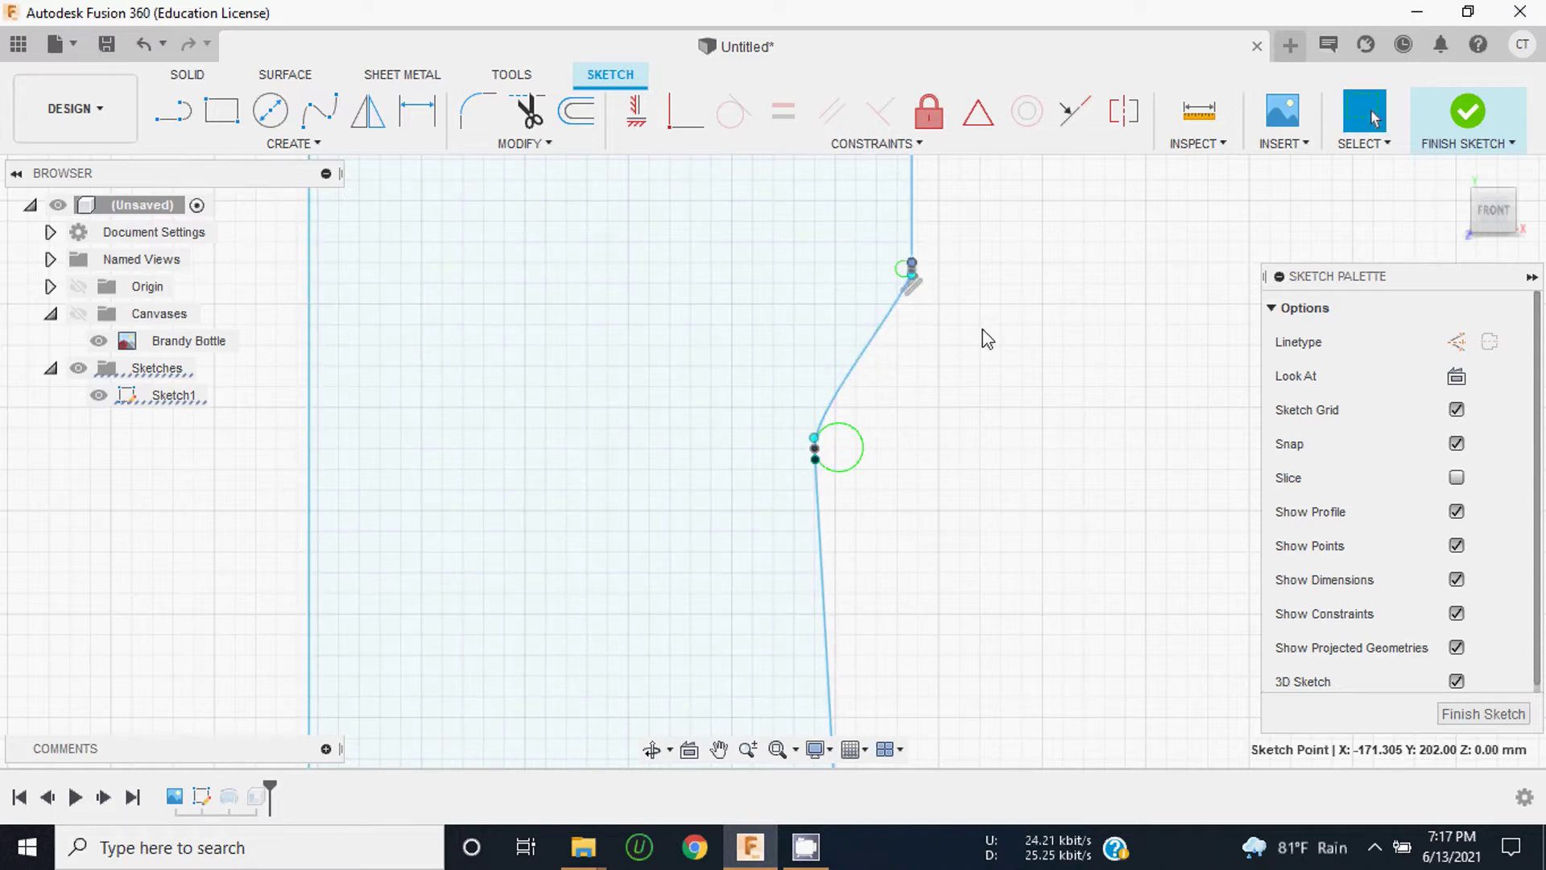
Step: Finish the profile sketch and view the revolved bottle body from the top
left_click(1466, 117)
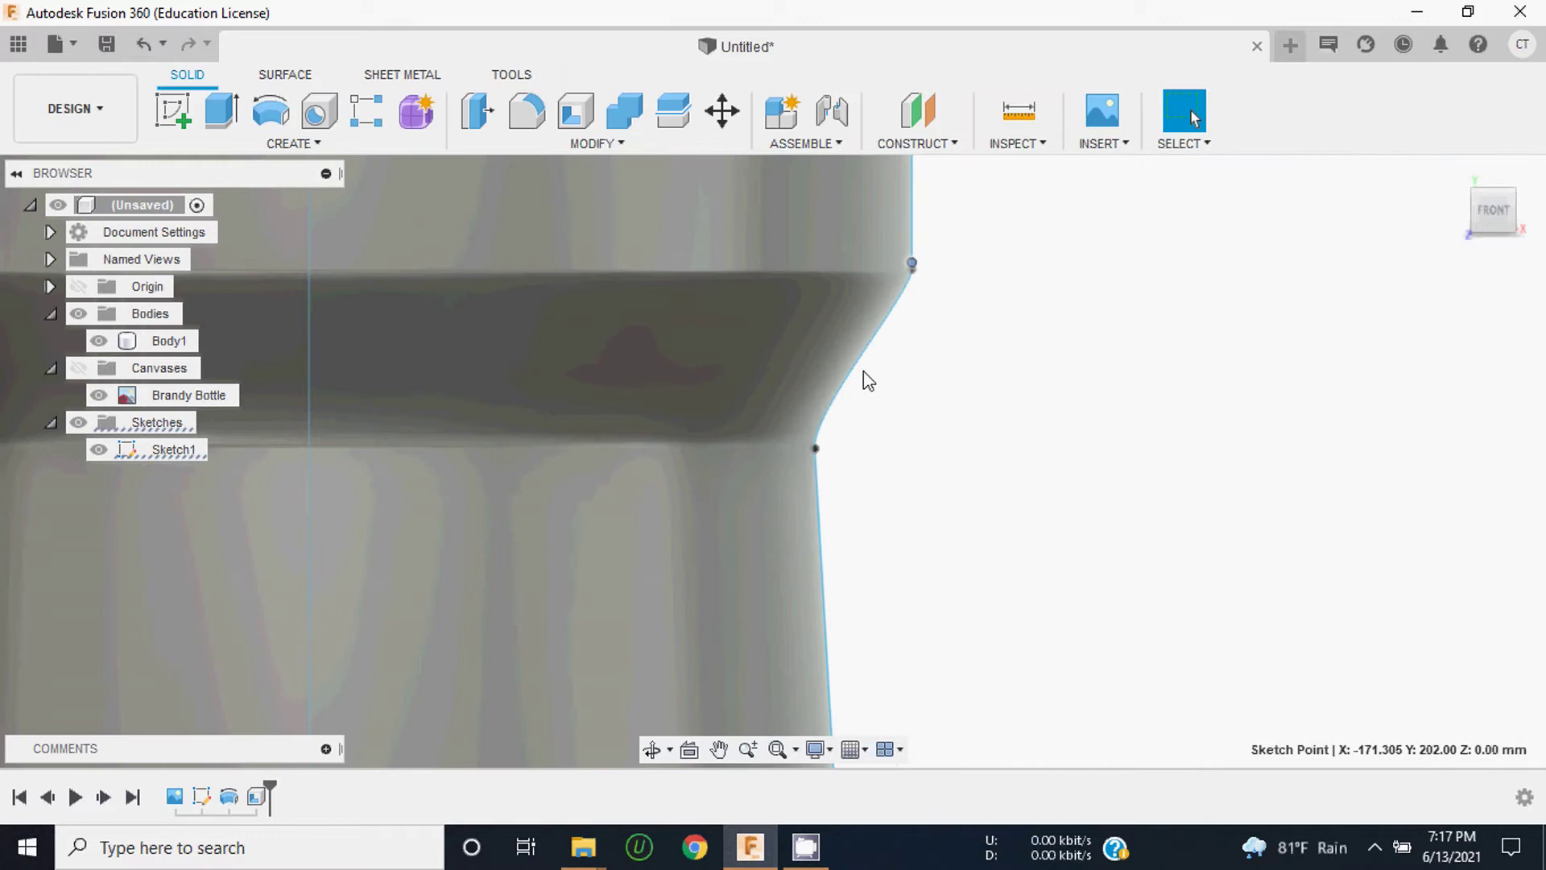
scroll(868, 374, "down", 3)
scroll(747, 335, "down", 3)
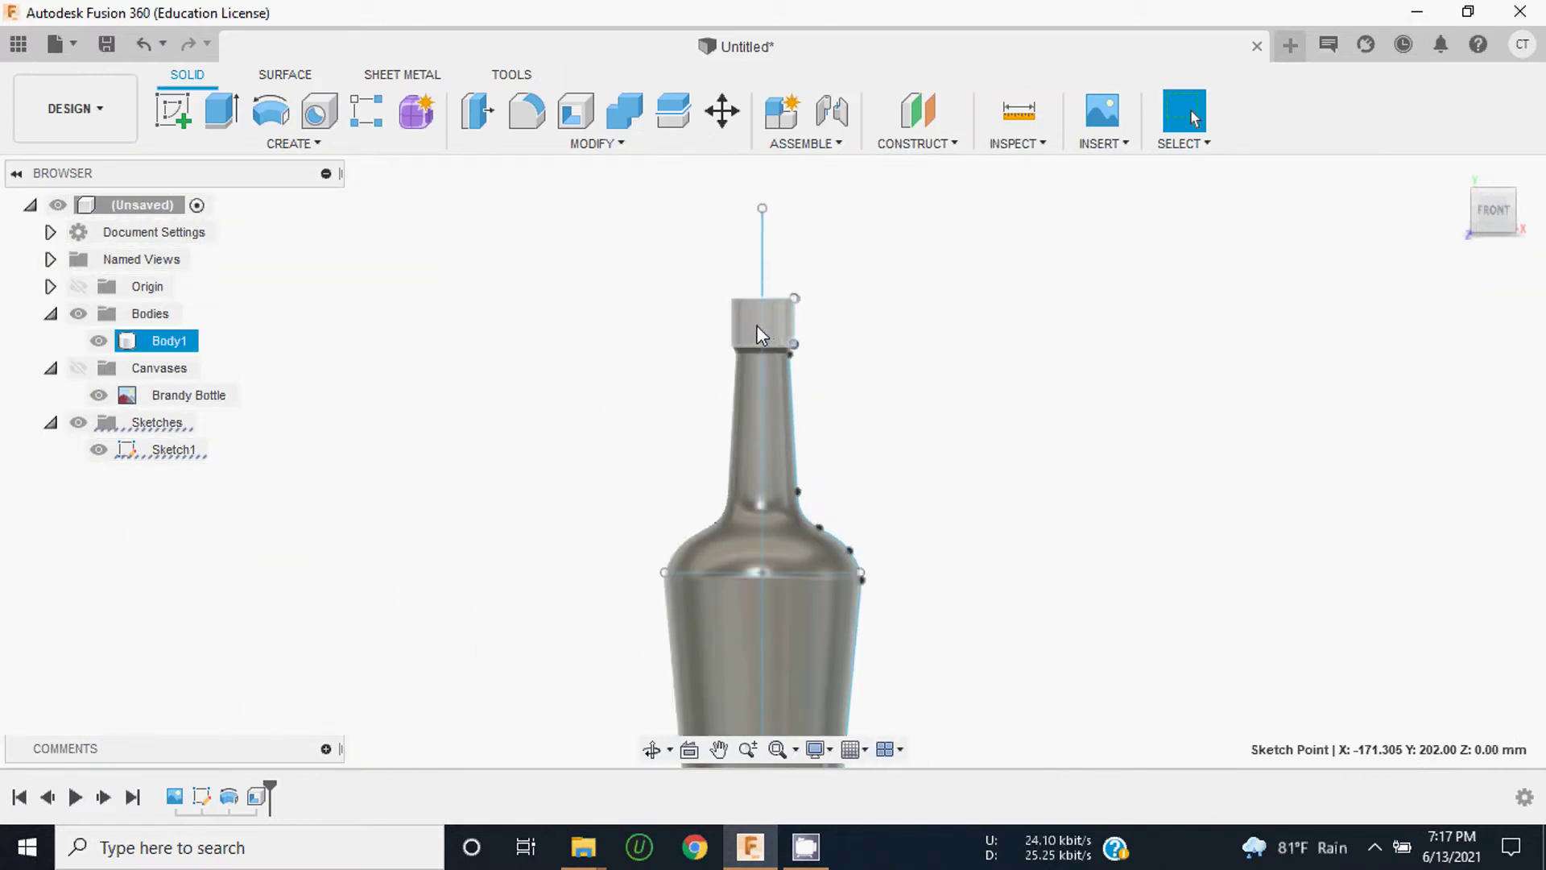
left_click(1494, 190)
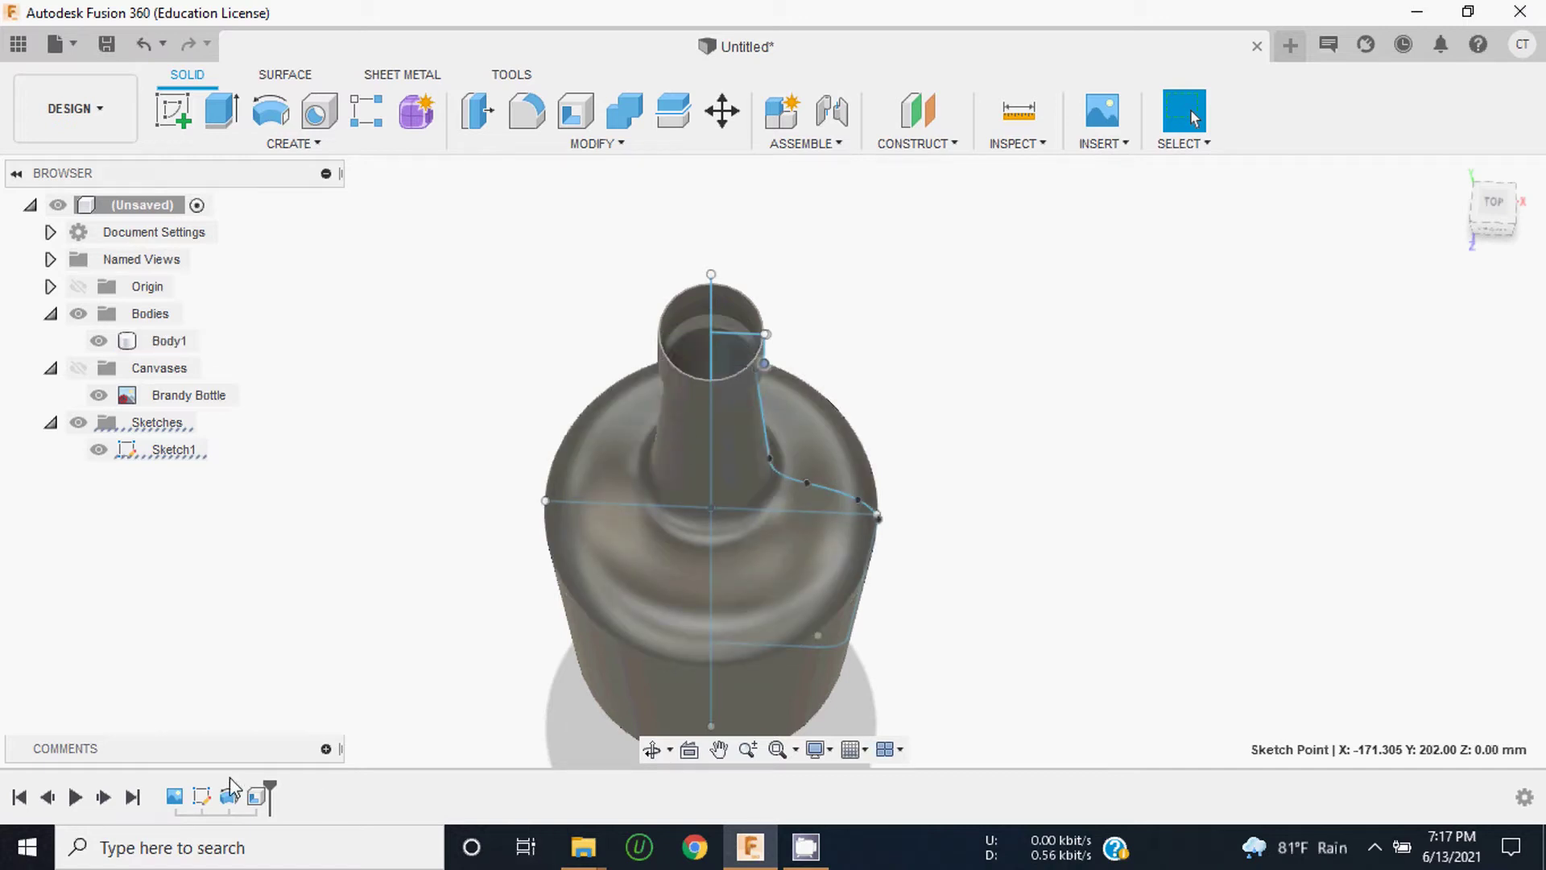
Step: Edit the Shell feature, raising its inside thickness to 4 mm, and apply it
right_click(256, 797)
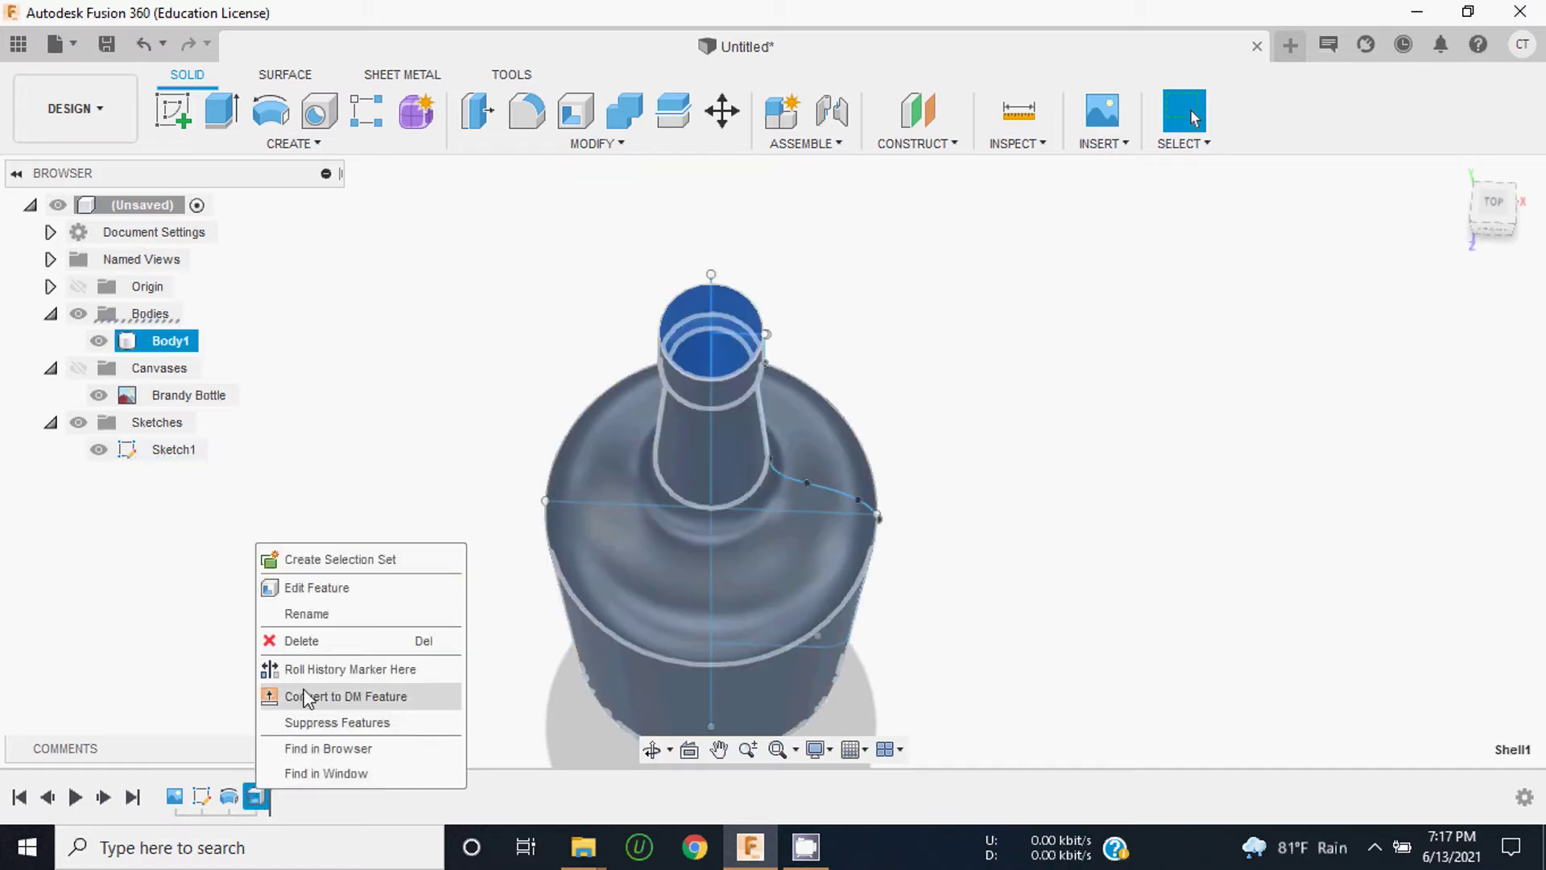
left_click(314, 600)
scroll(904, 373, "up", 2)
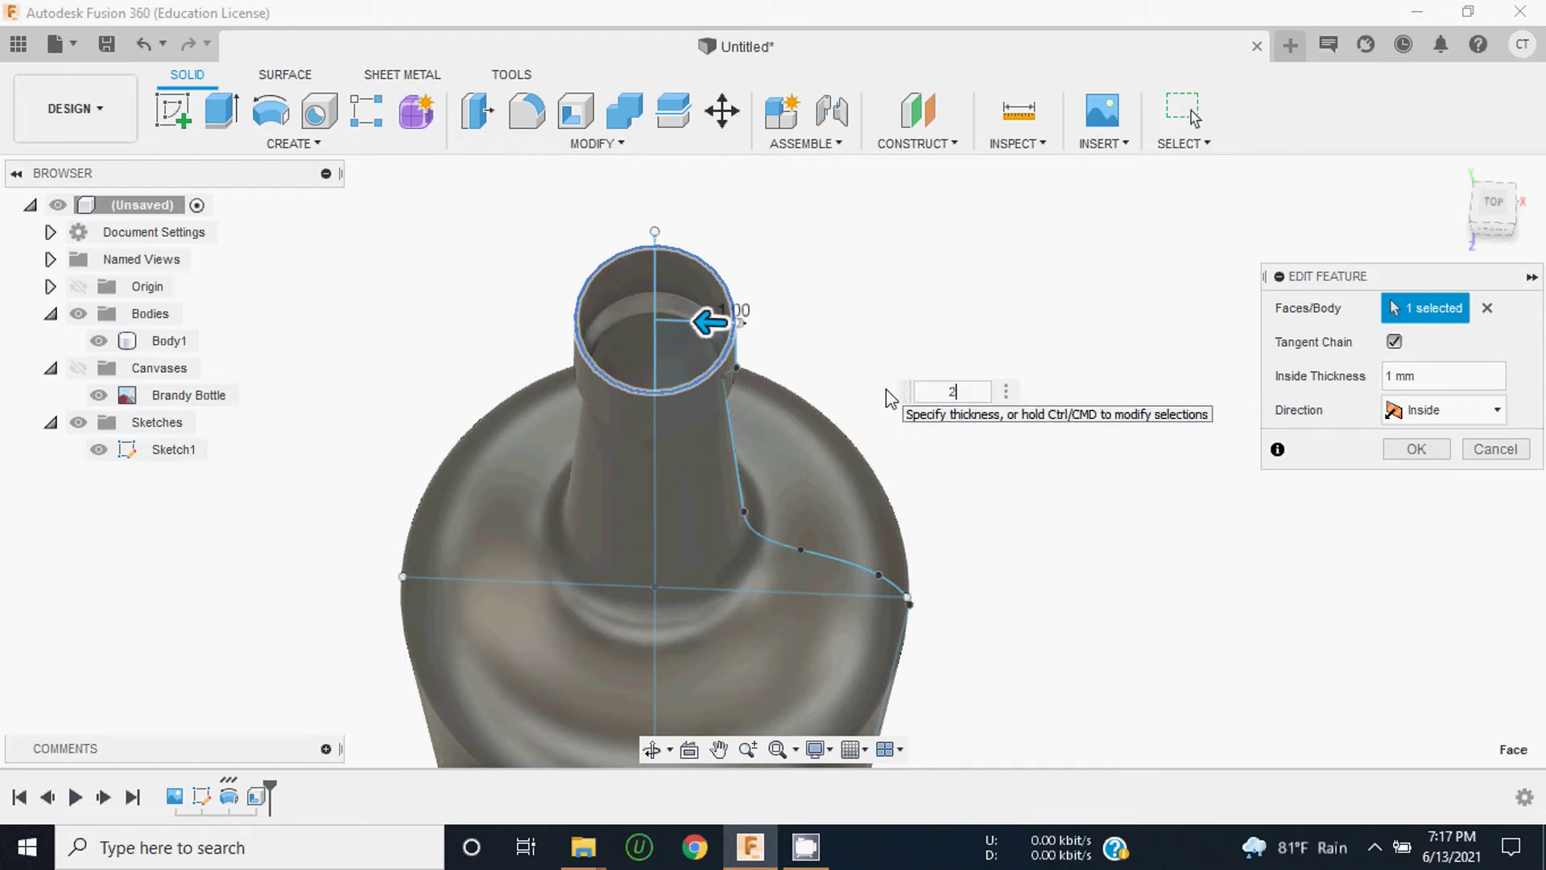
key("Return")
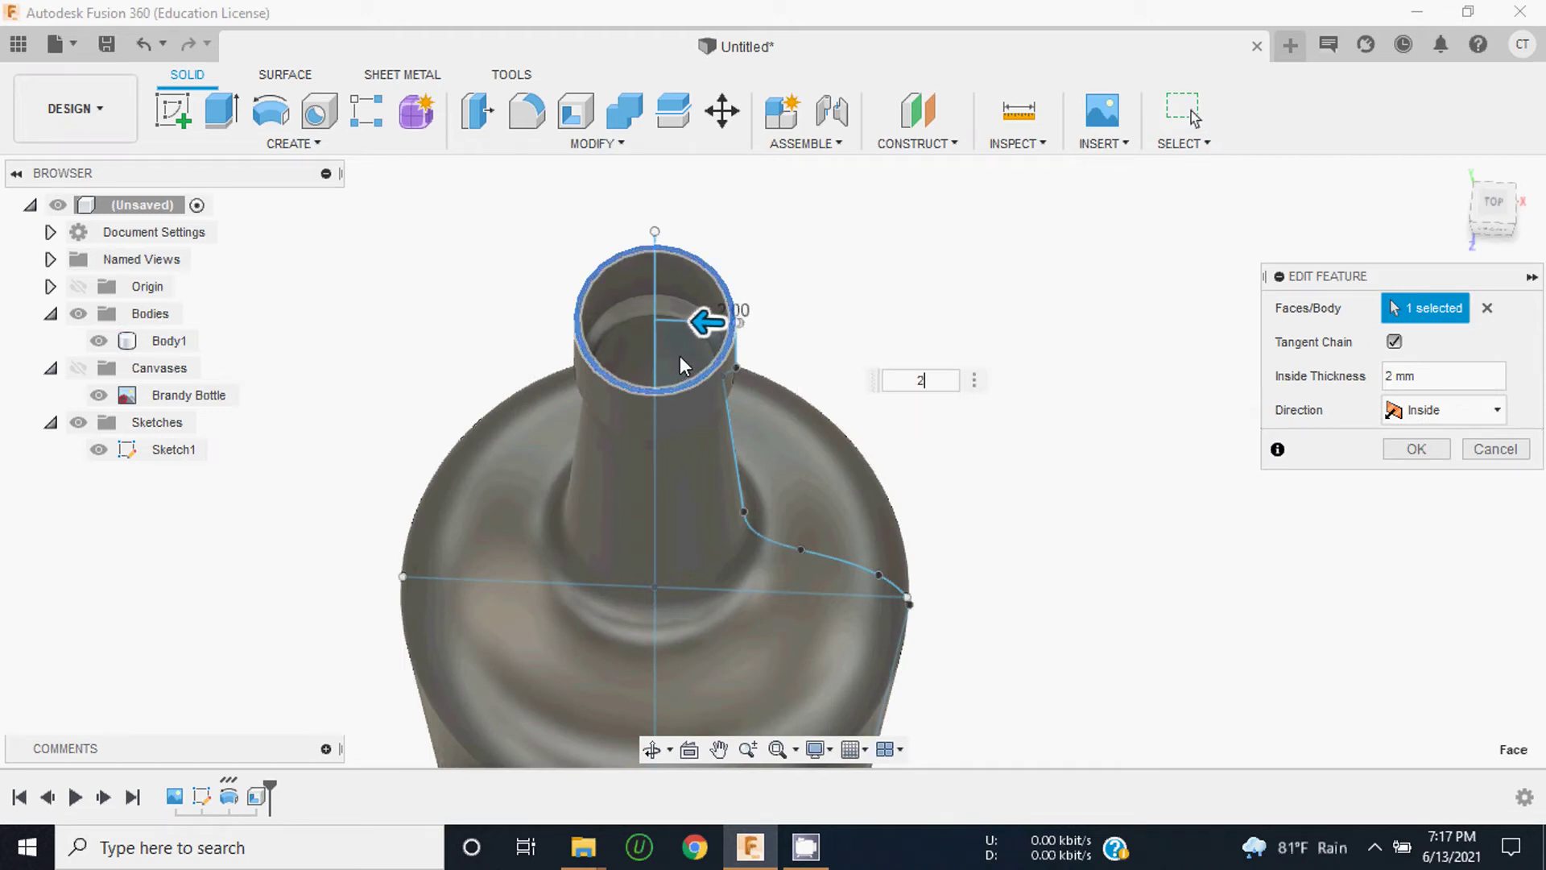
scroll(681, 354, "up", 3)
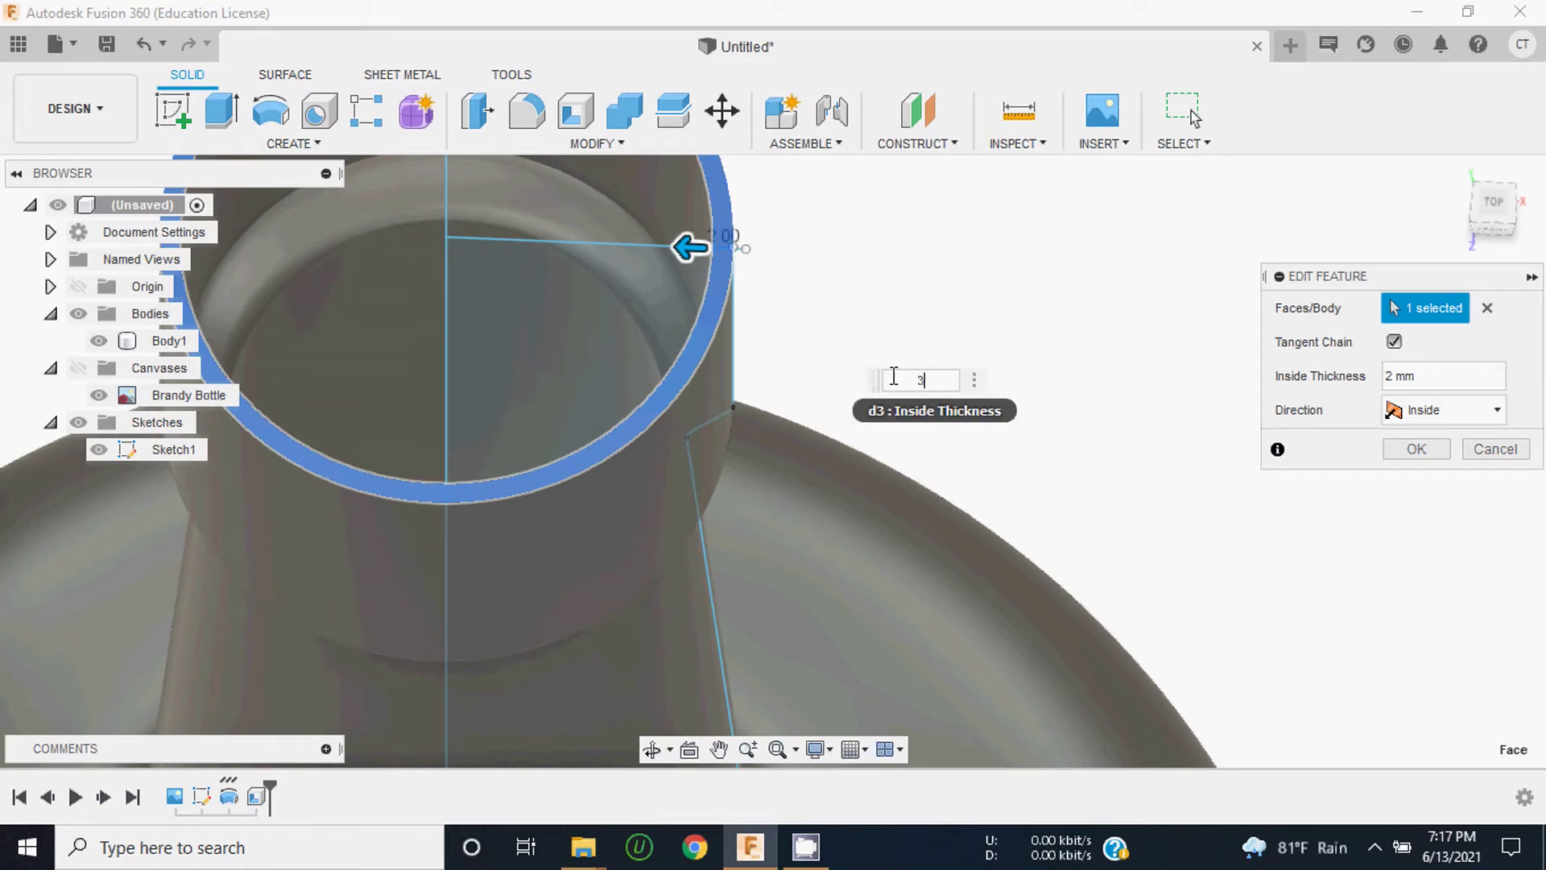
key("Return")
scroll(793, 339, "down", 3)
scroll(730, 364, "down", 2)
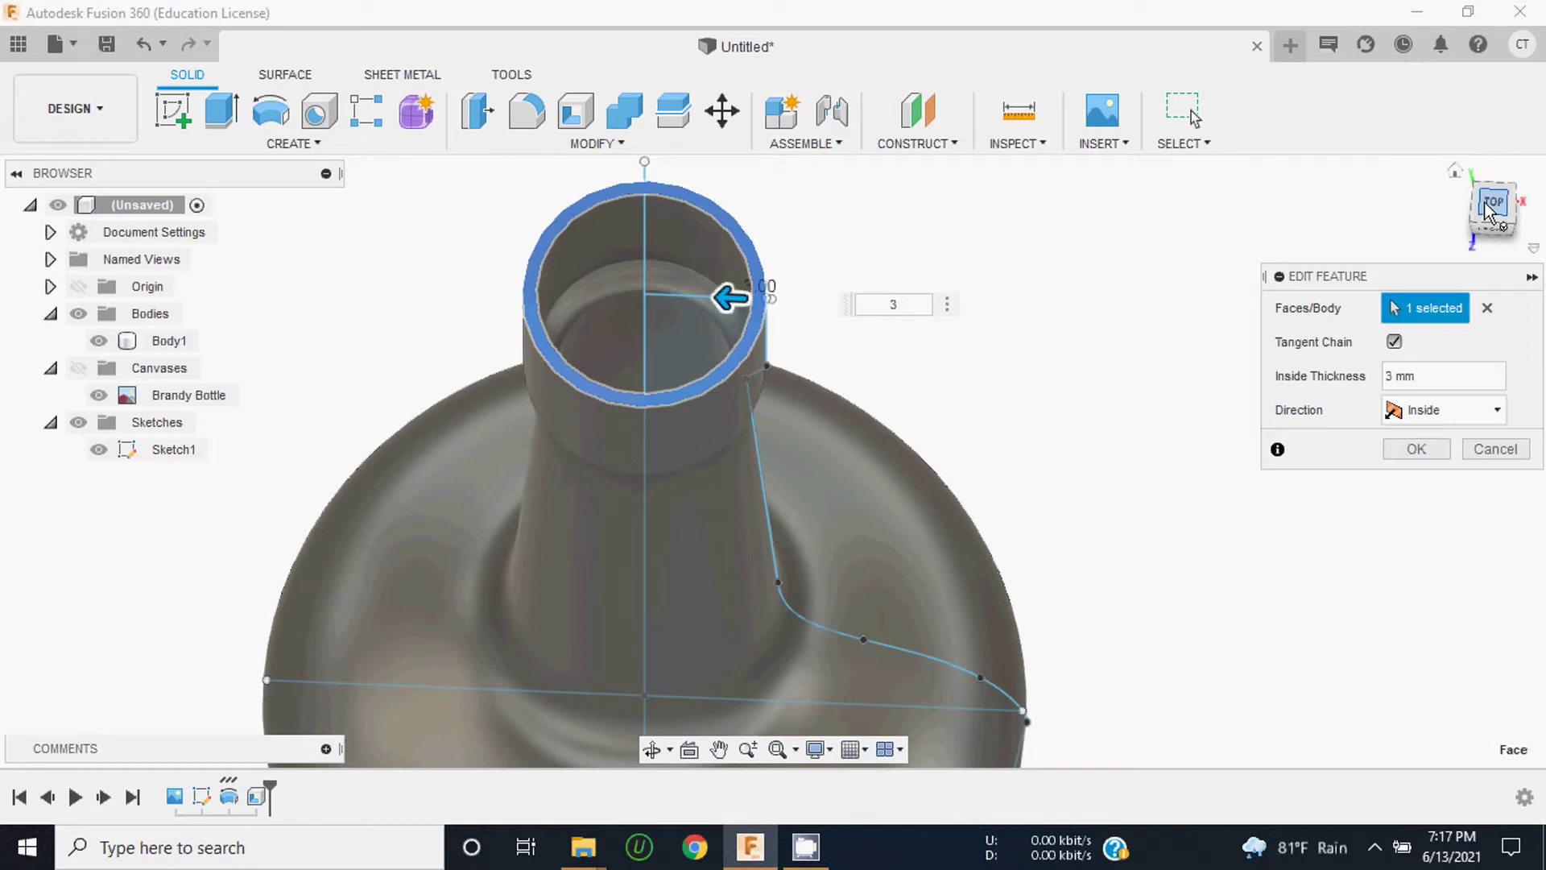
middle_click_drag(773, 459, 741, 265, "shift")
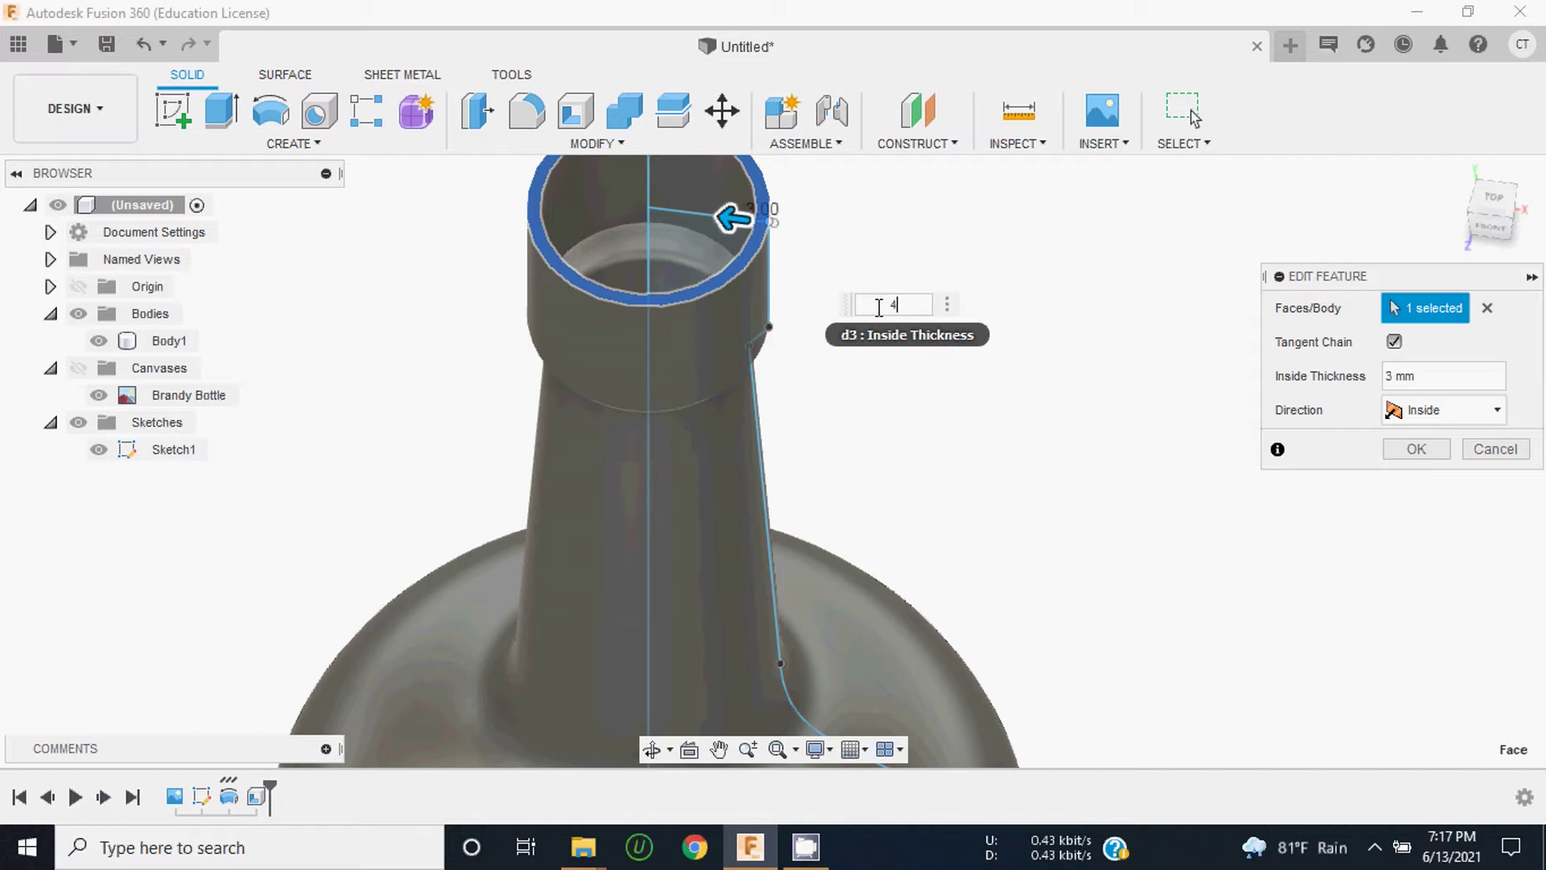
type("4")
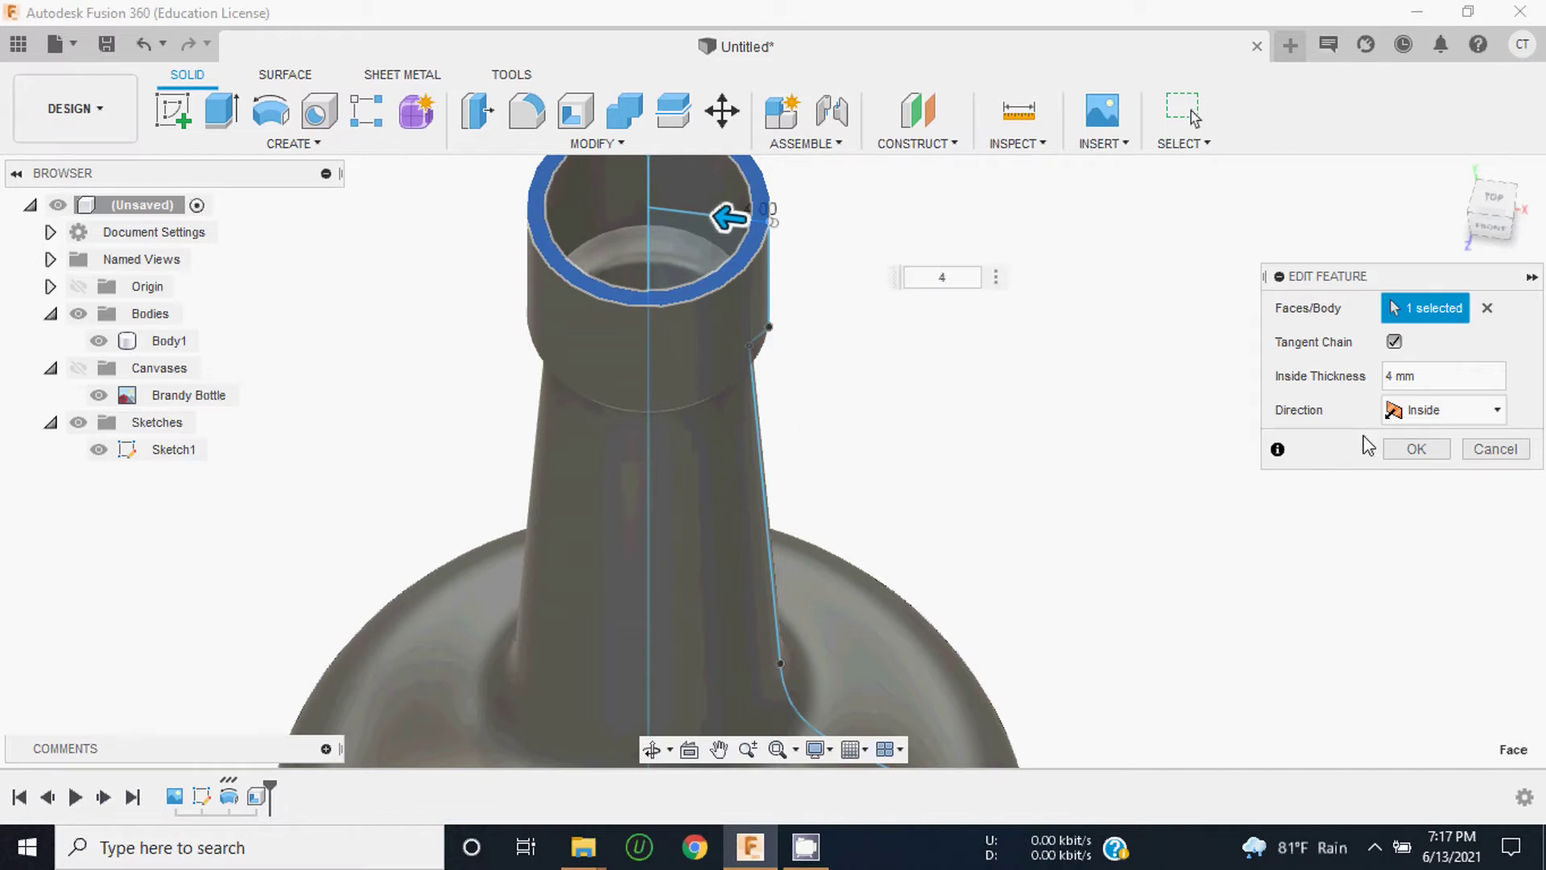
left_click(1417, 448)
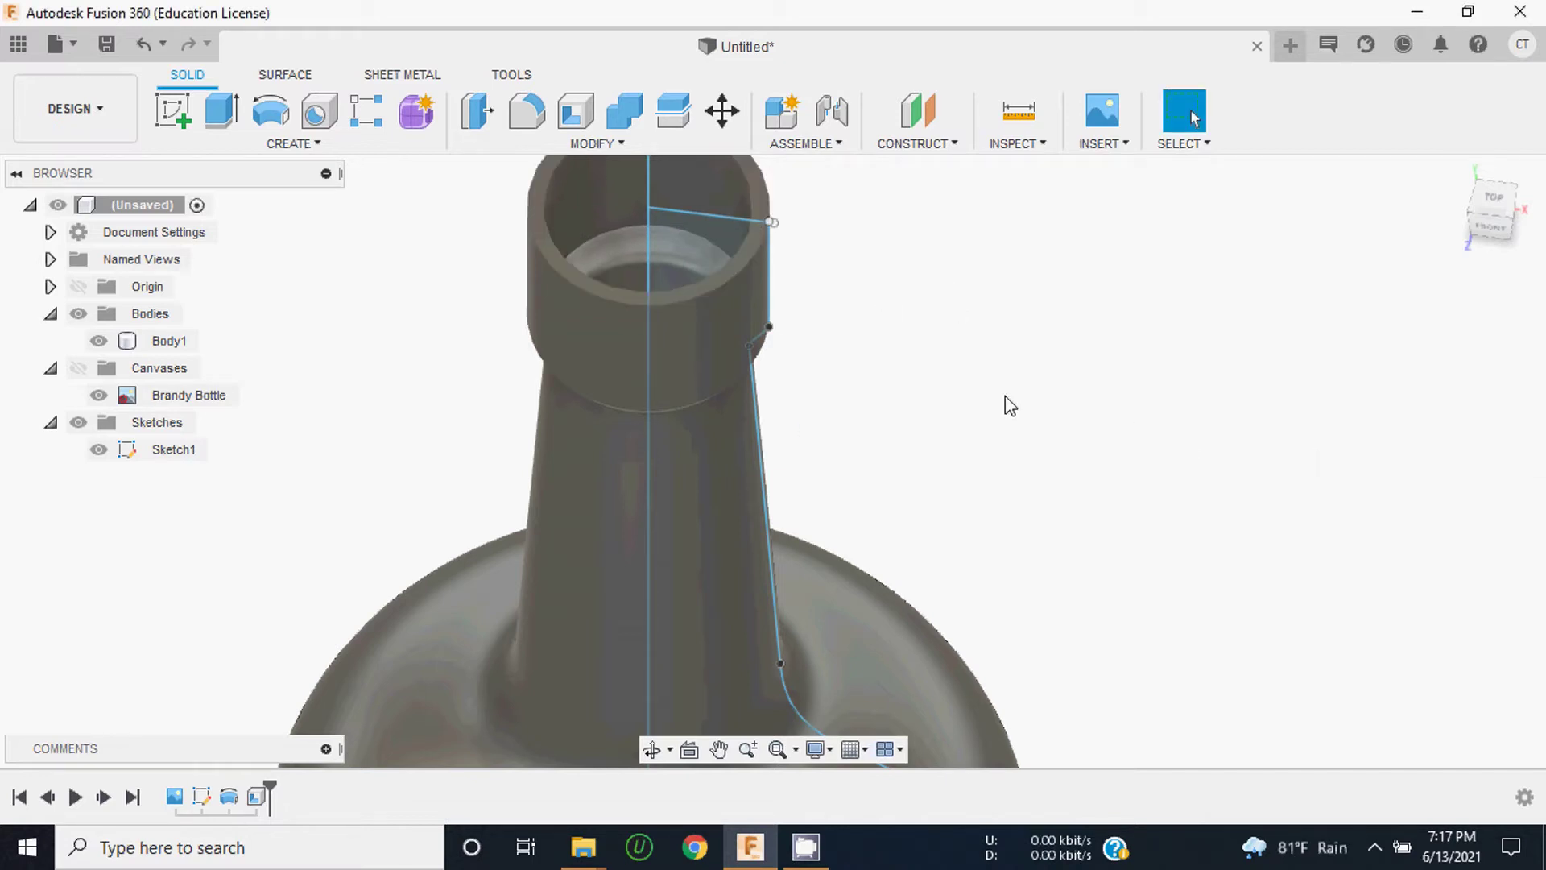
Step: Switch to the front view and hide the Sketches folder, leaving only the bottle body
scroll(908, 324, "down", 5)
left_click(1492, 226)
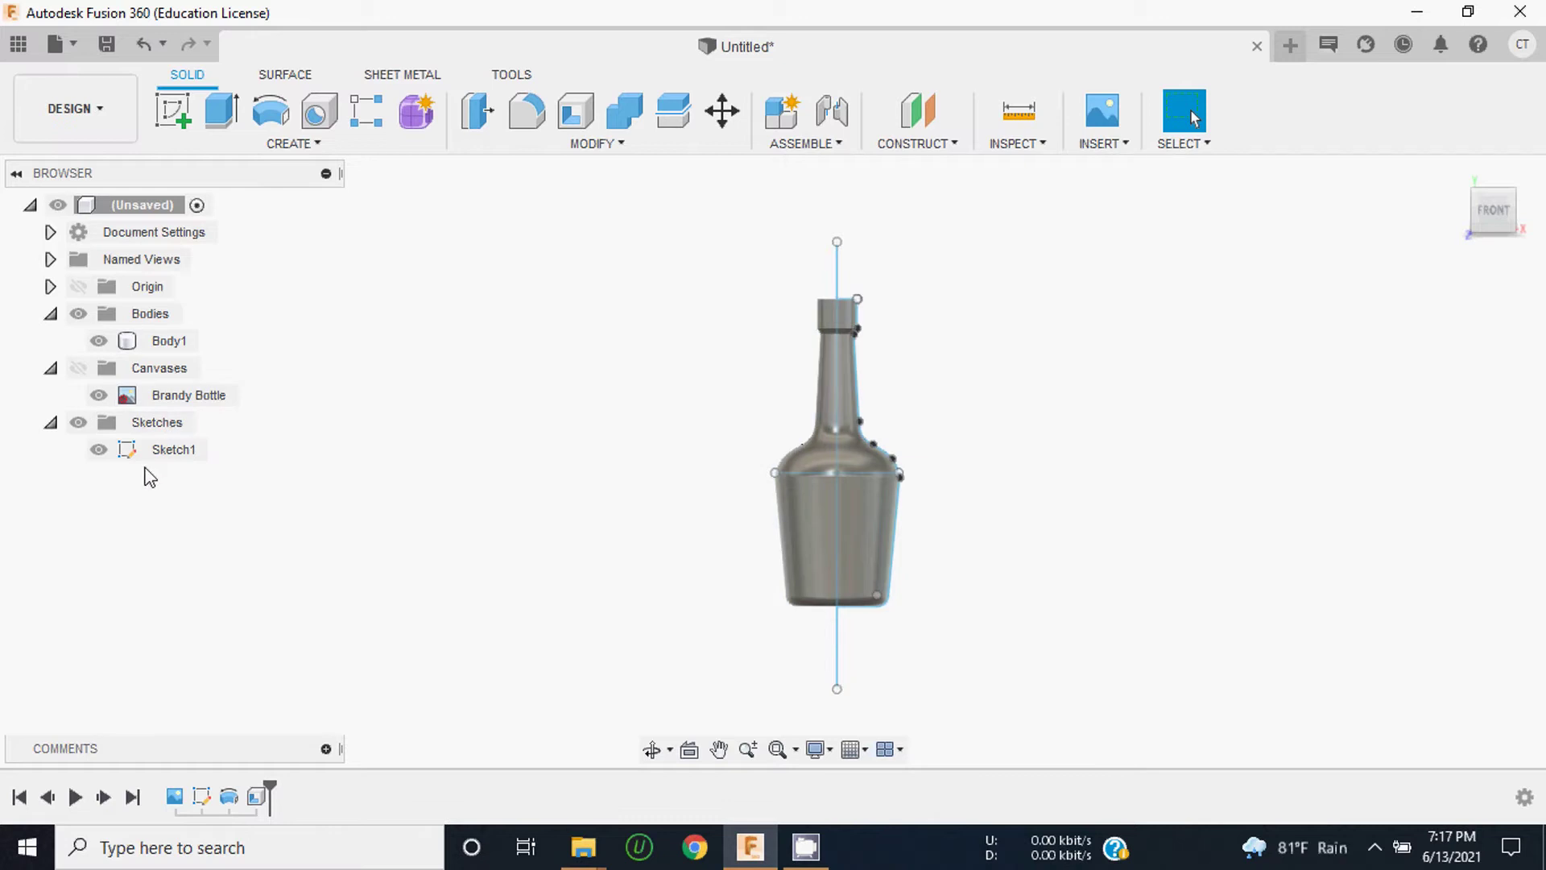
left_click(130, 456)
left_click(161, 448)
left_click(78, 423)
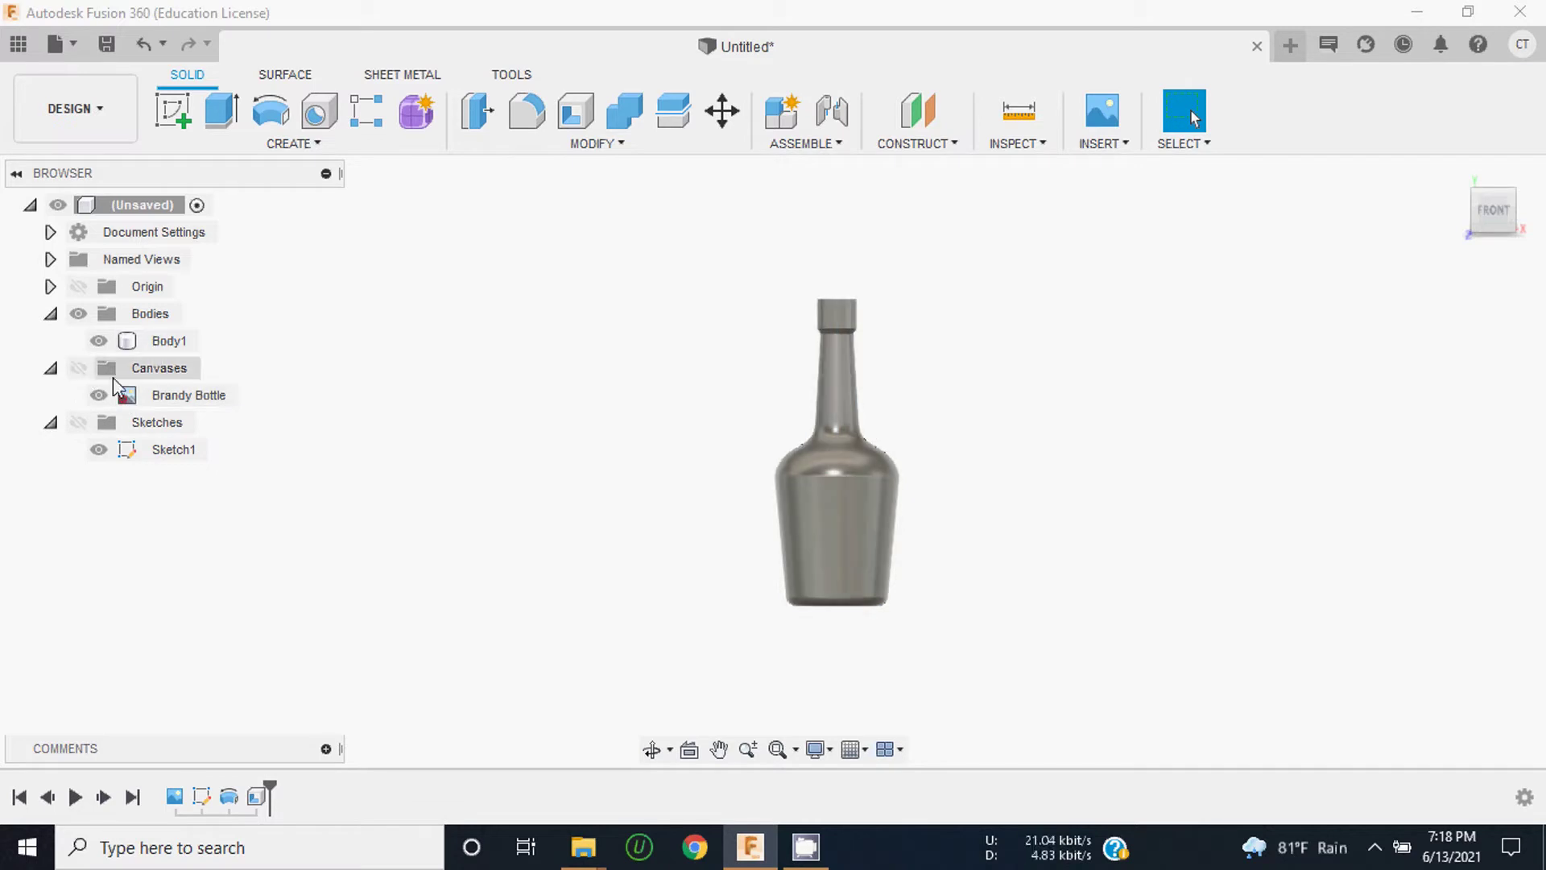
scroll(886, 395, "up", 2)
scroll(794, 387, "up", 3)
scroll(644, 443, "down", 3)
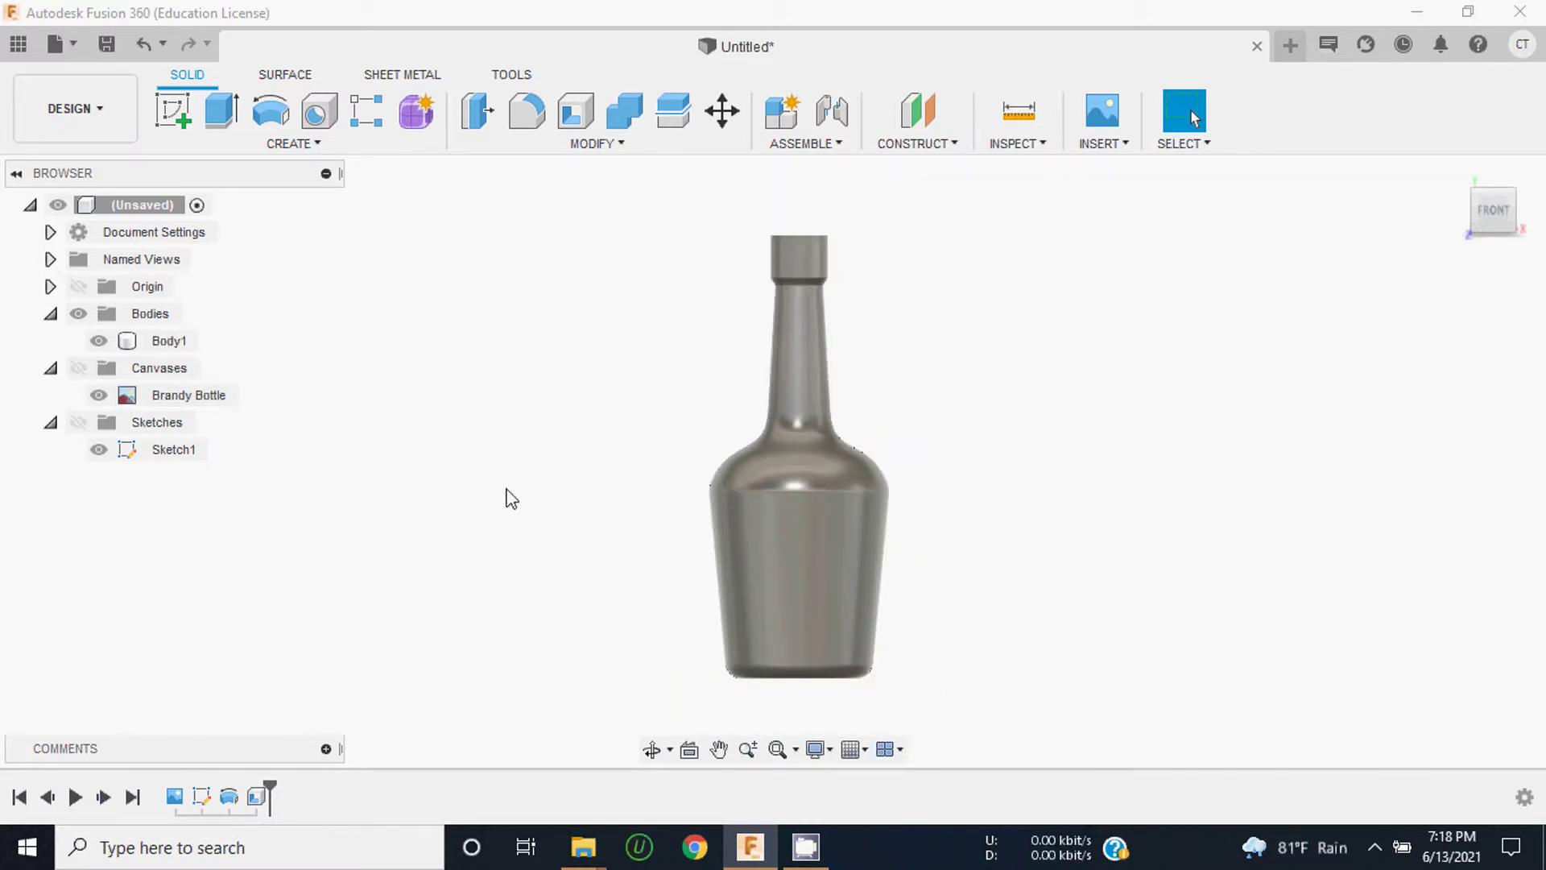
Step: Start a section analysis cutting the bottle along the XY plane
left_click(1029, 149)
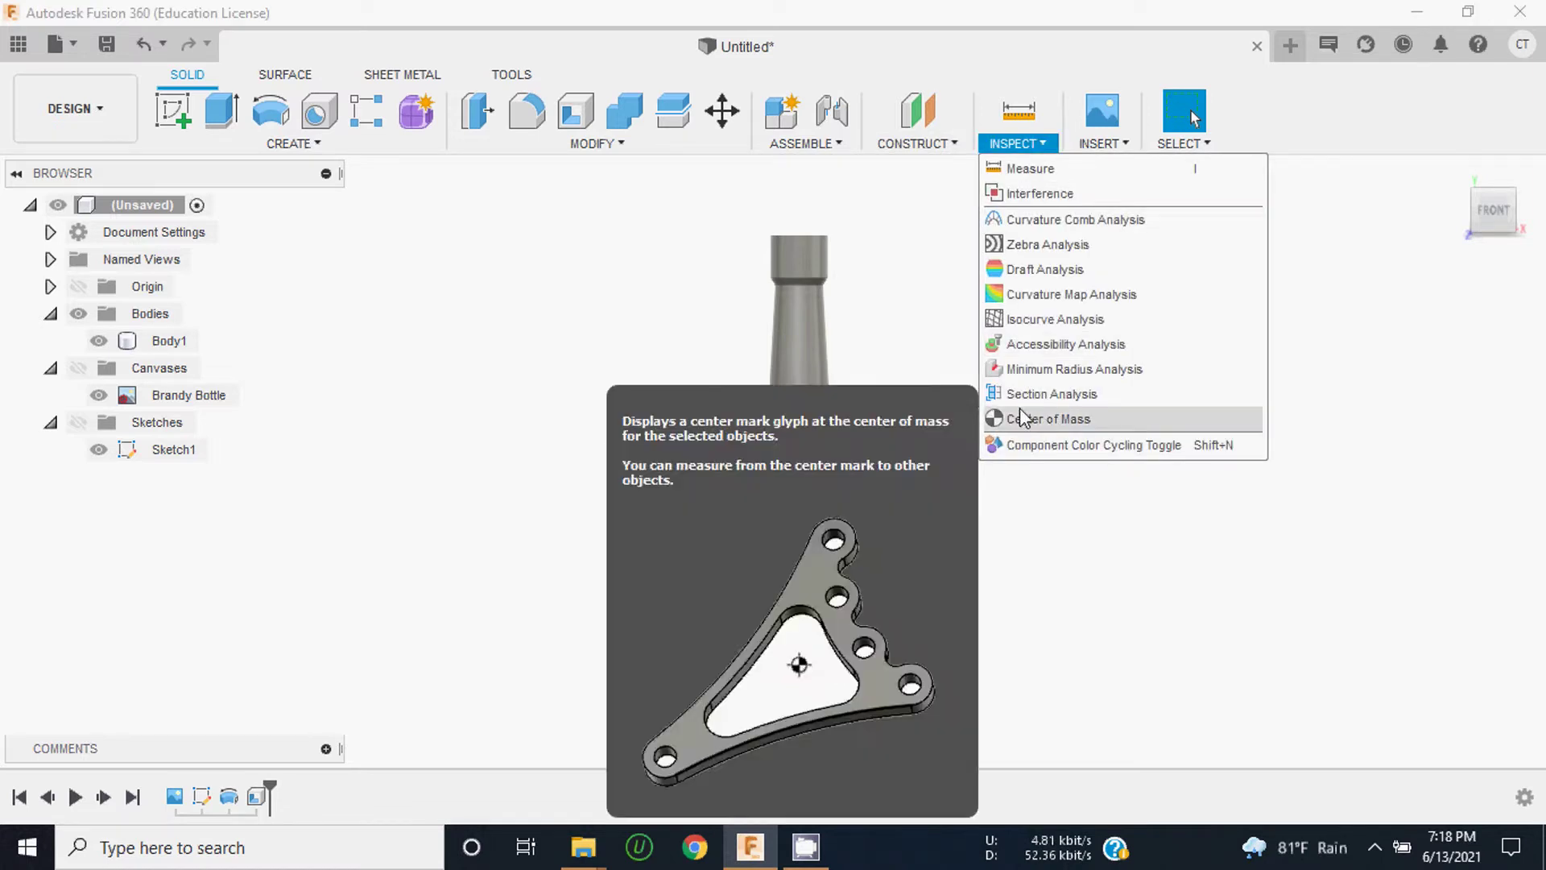
left_click(1043, 411)
mouse_move(1493, 211)
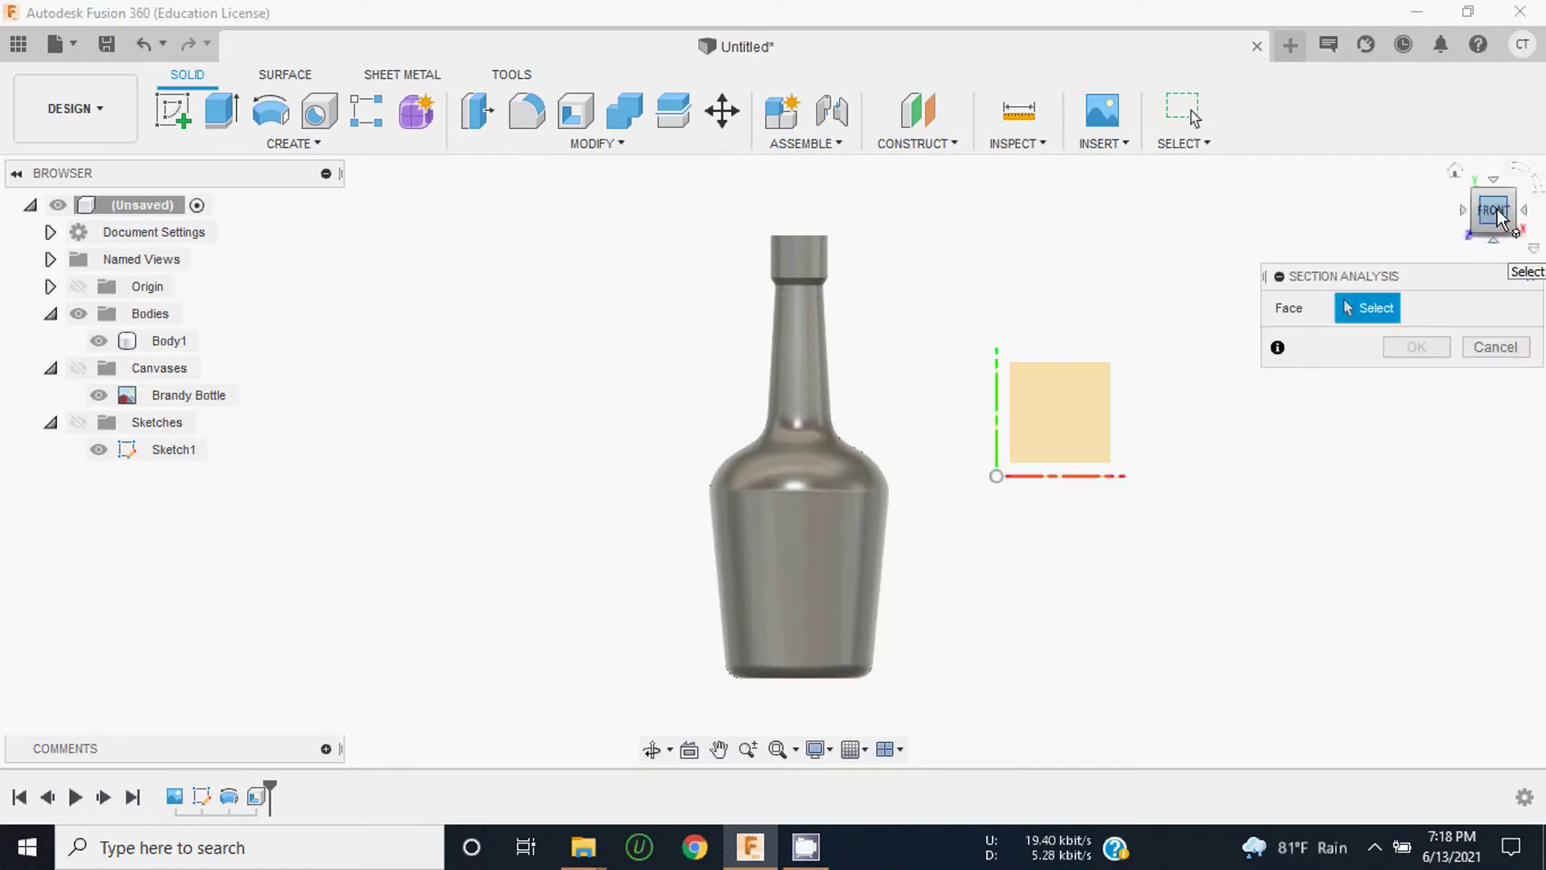
left_click(1454, 170)
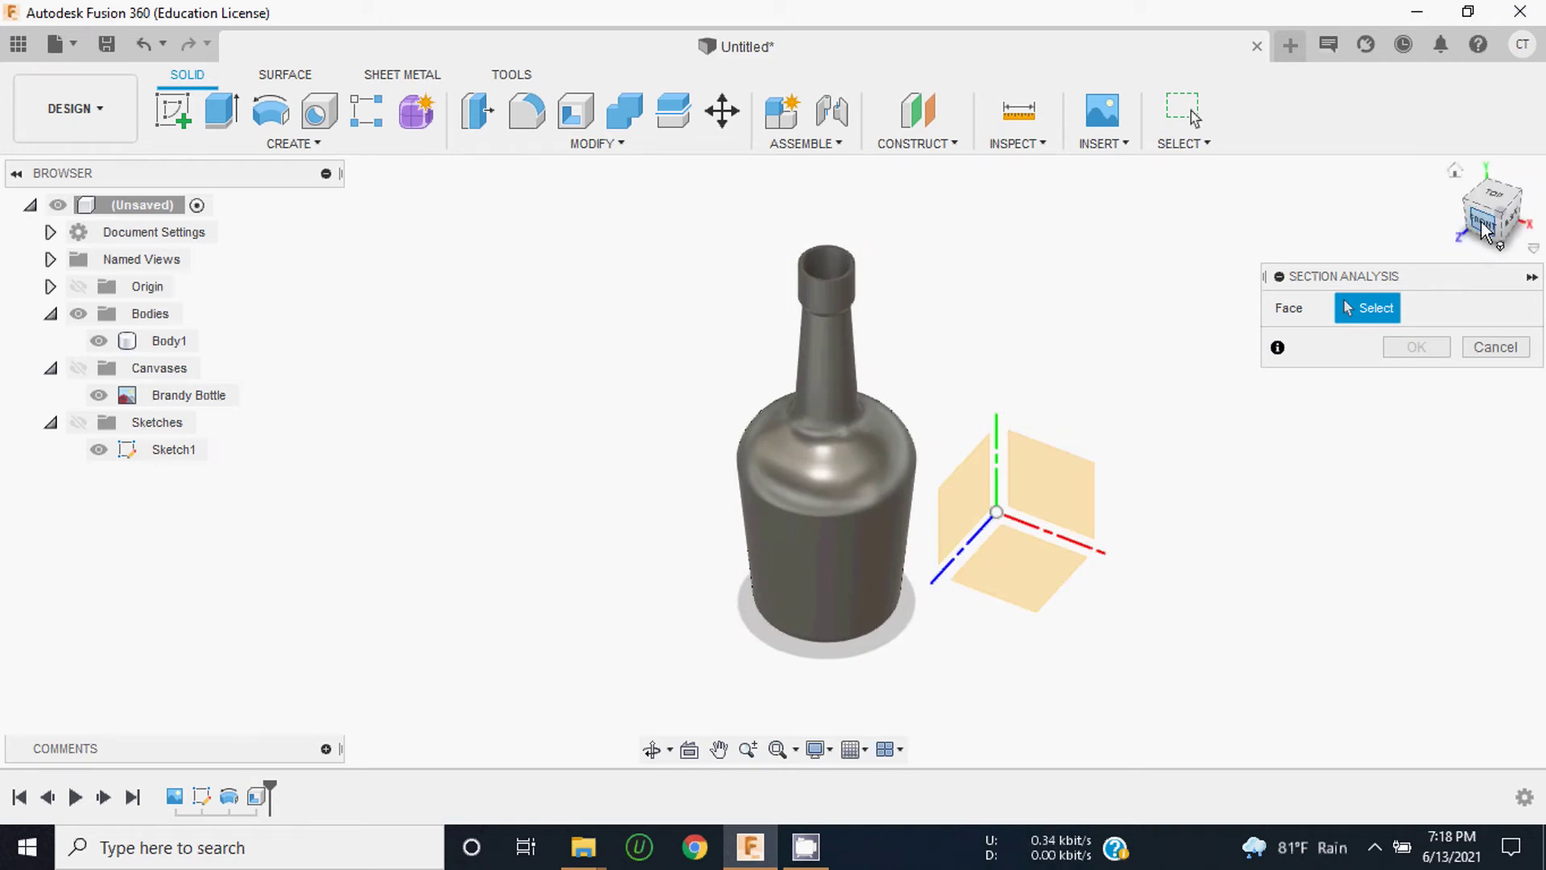
left_click(1077, 500)
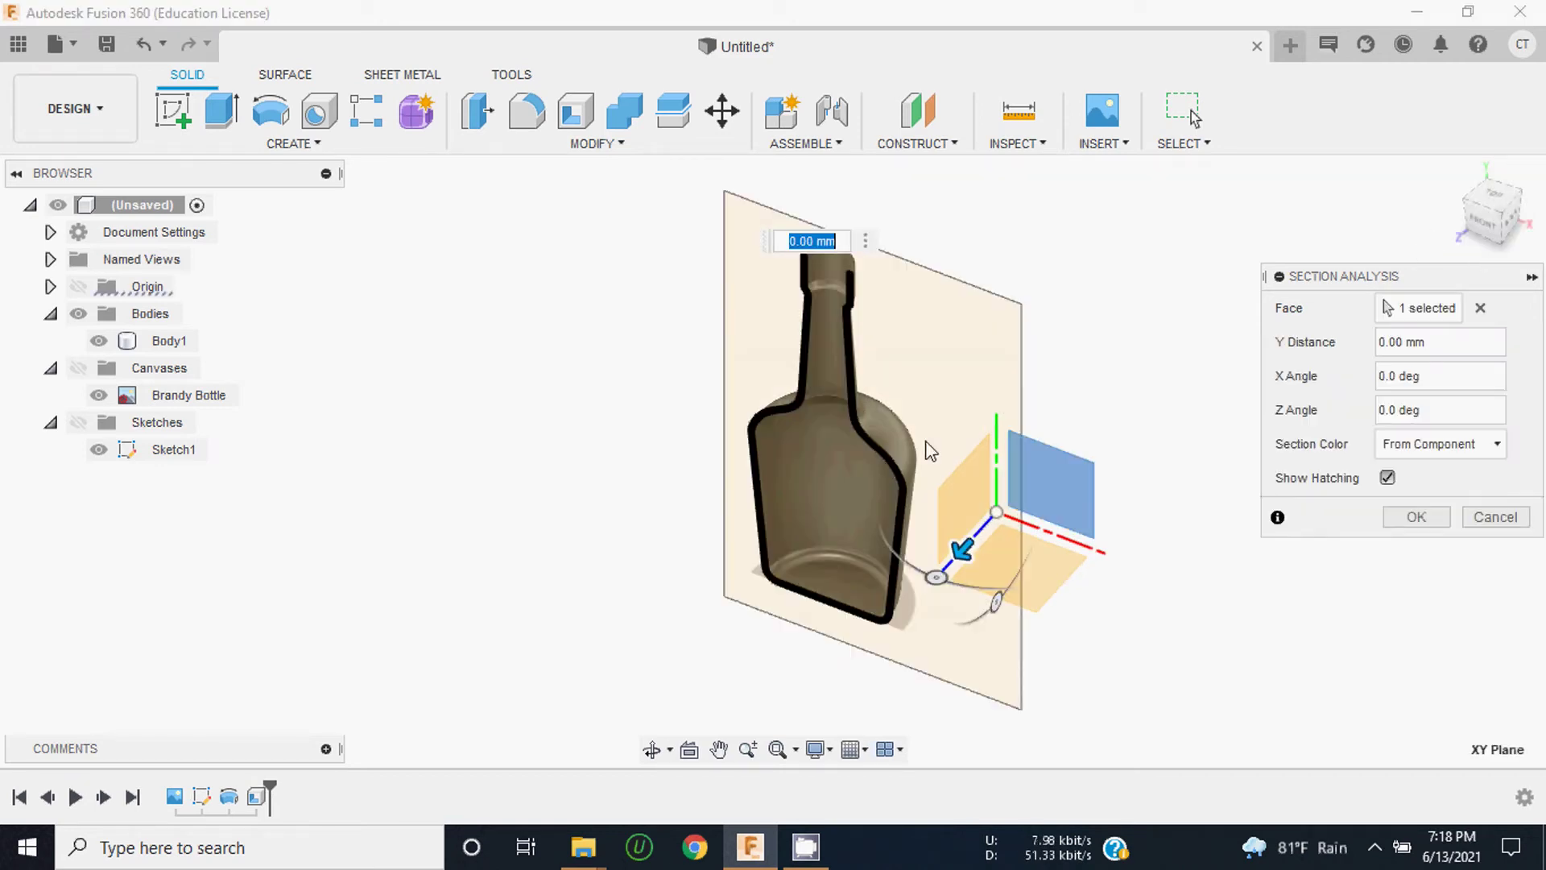
scroll(856, 328, "up", 3)
scroll(847, 326, "up", 3)
scroll(844, 319, "up", 2)
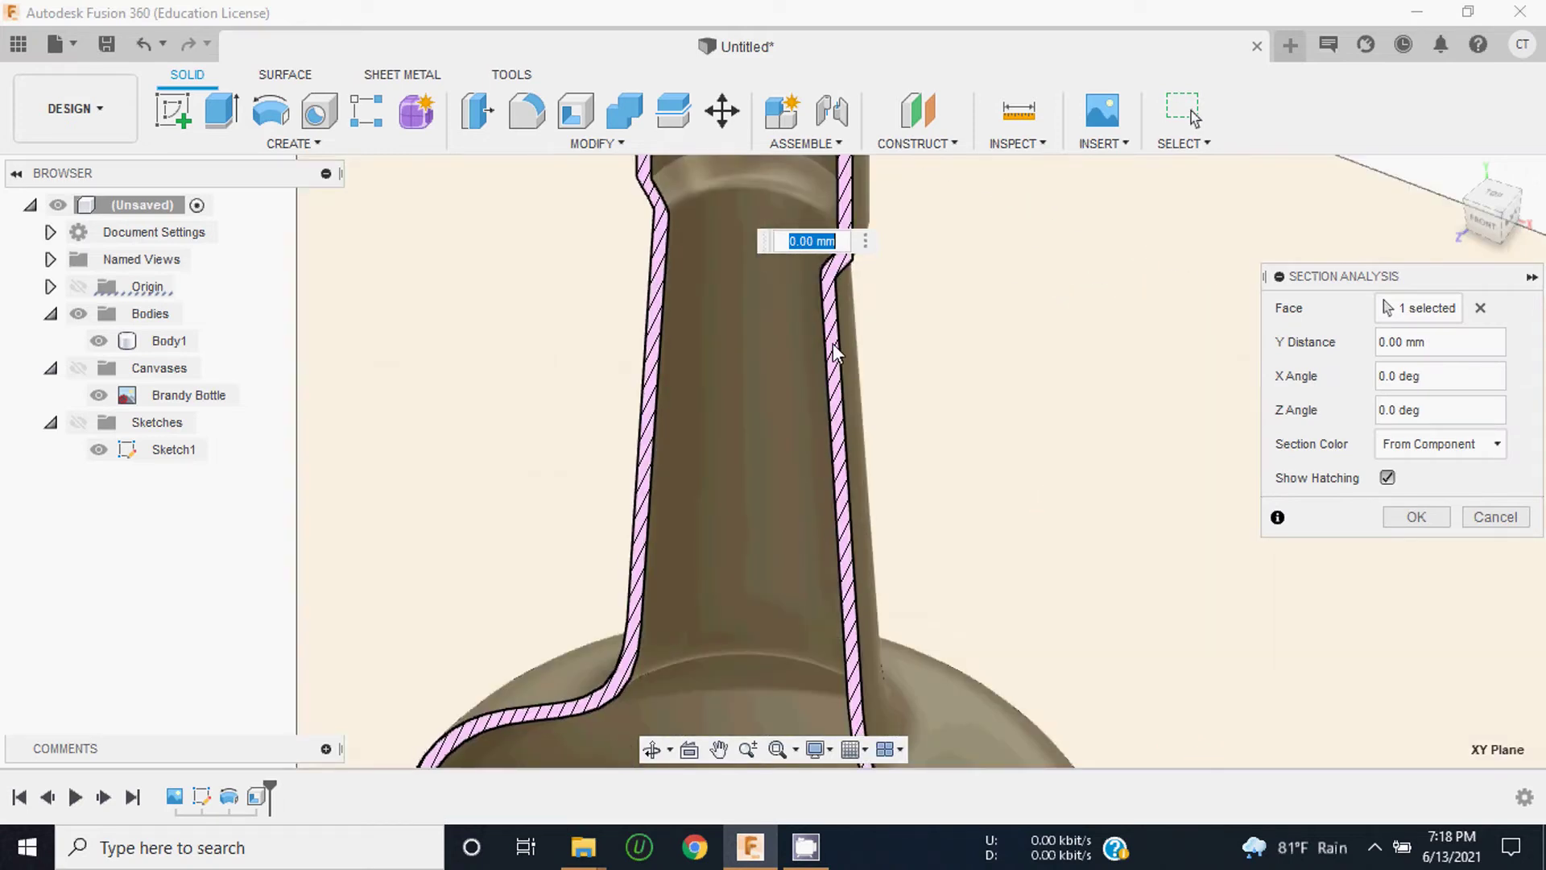
scroll(837, 352, "down", 5)
scroll(901, 594, "down", 3)
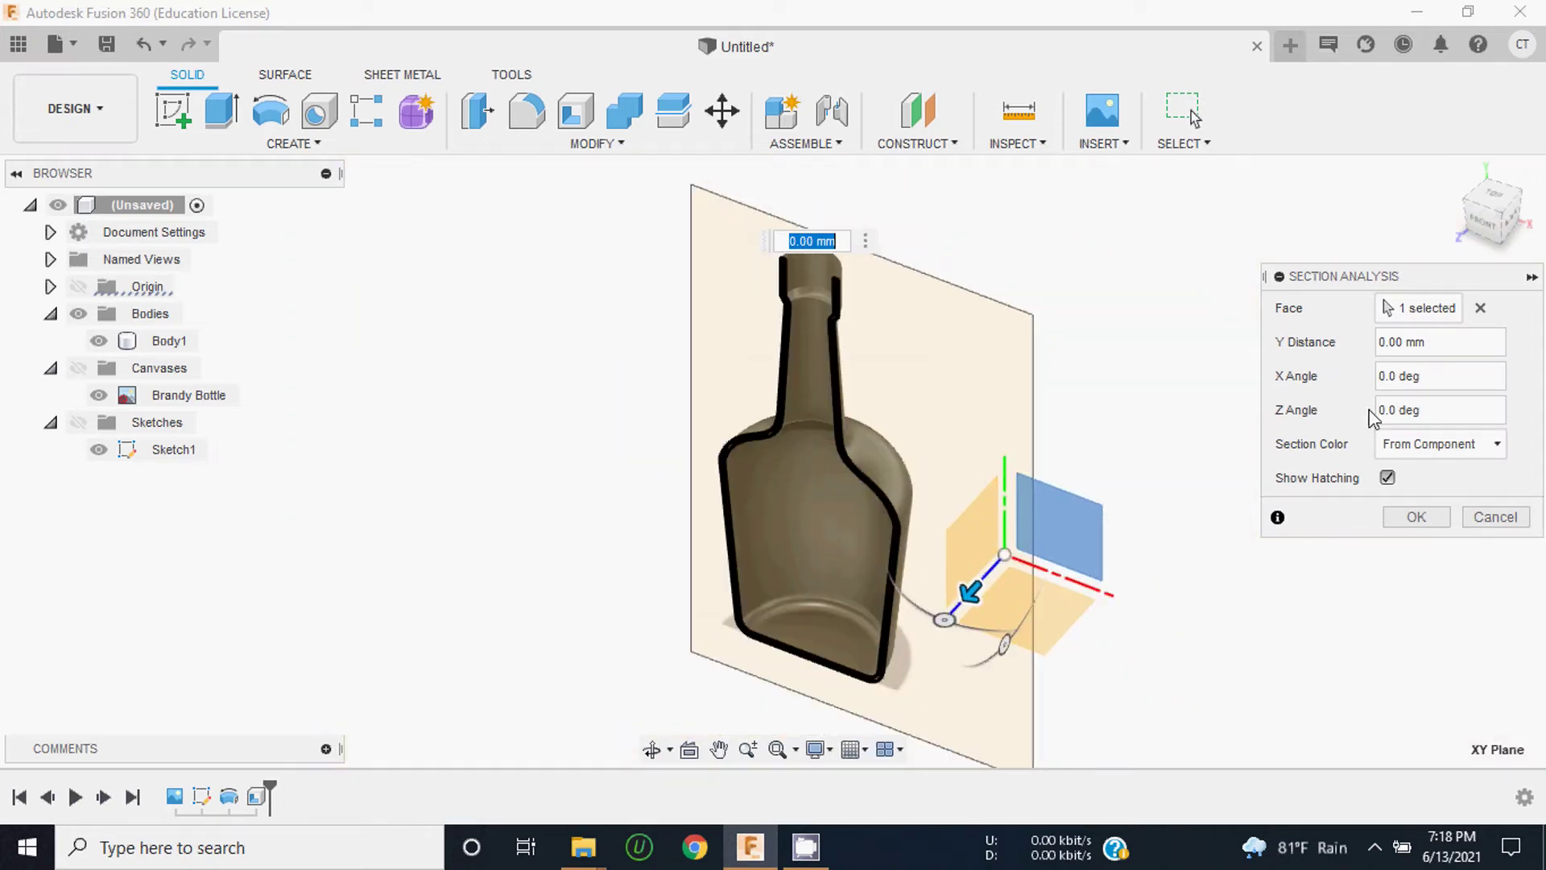
Step: Test section plane positions through the bottle and keep the 0 mm section analysis
left_click(1512, 211)
left_click_drag(1498, 211, 1485, 219)
mouse_move(838, 582)
left_mouse_down()
mouse_move(860, 586)
mouse_move(811, 604)
mouse_move(845, 598)
left_mouse_up()
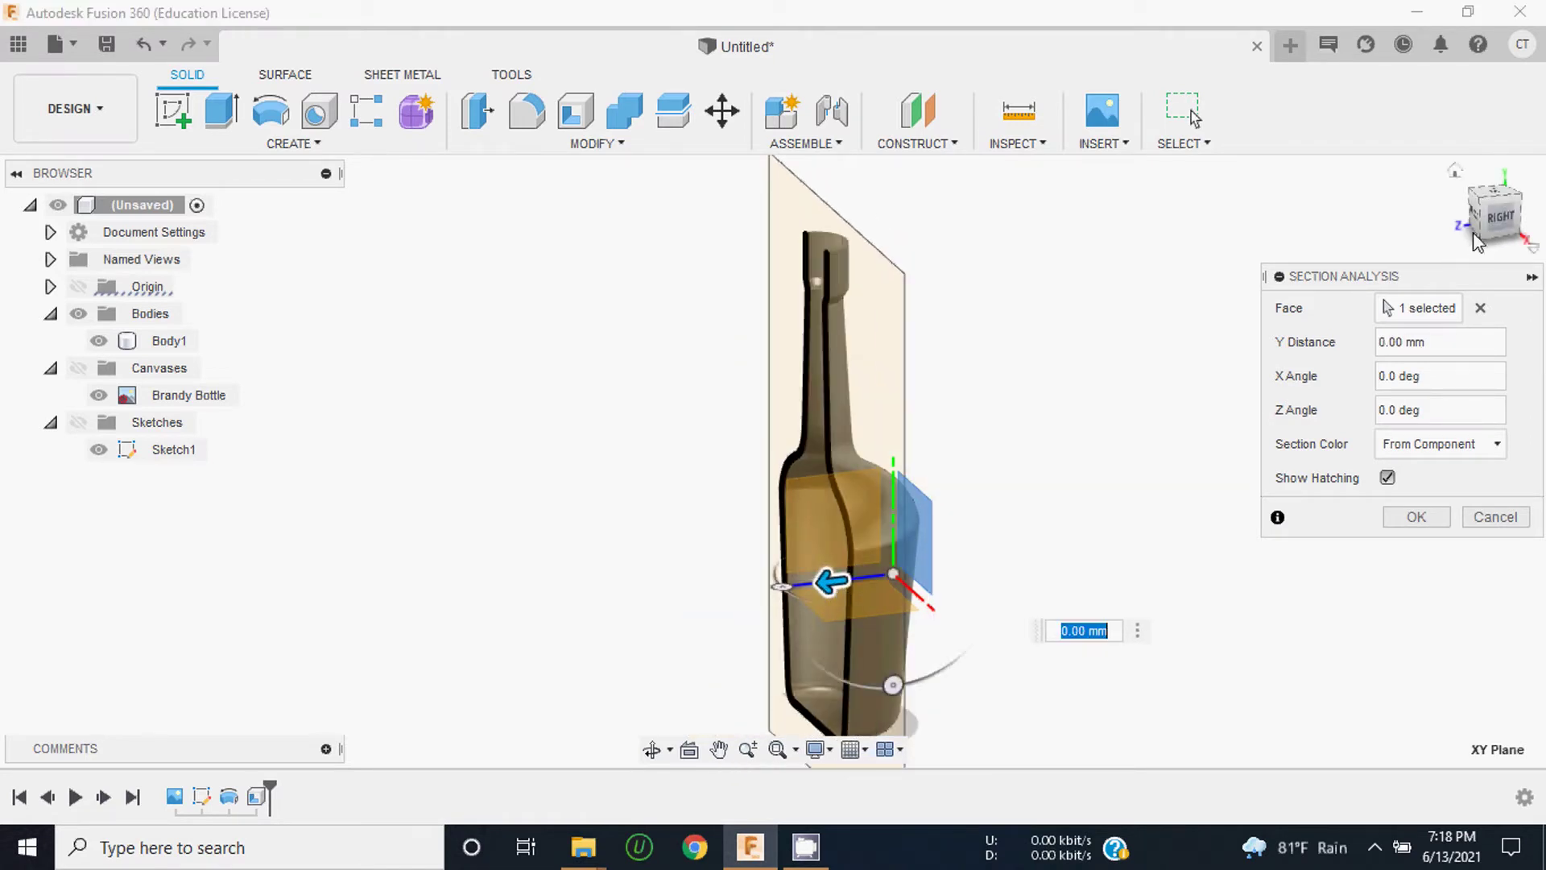
left_click_drag(1490, 231, 1026, 451)
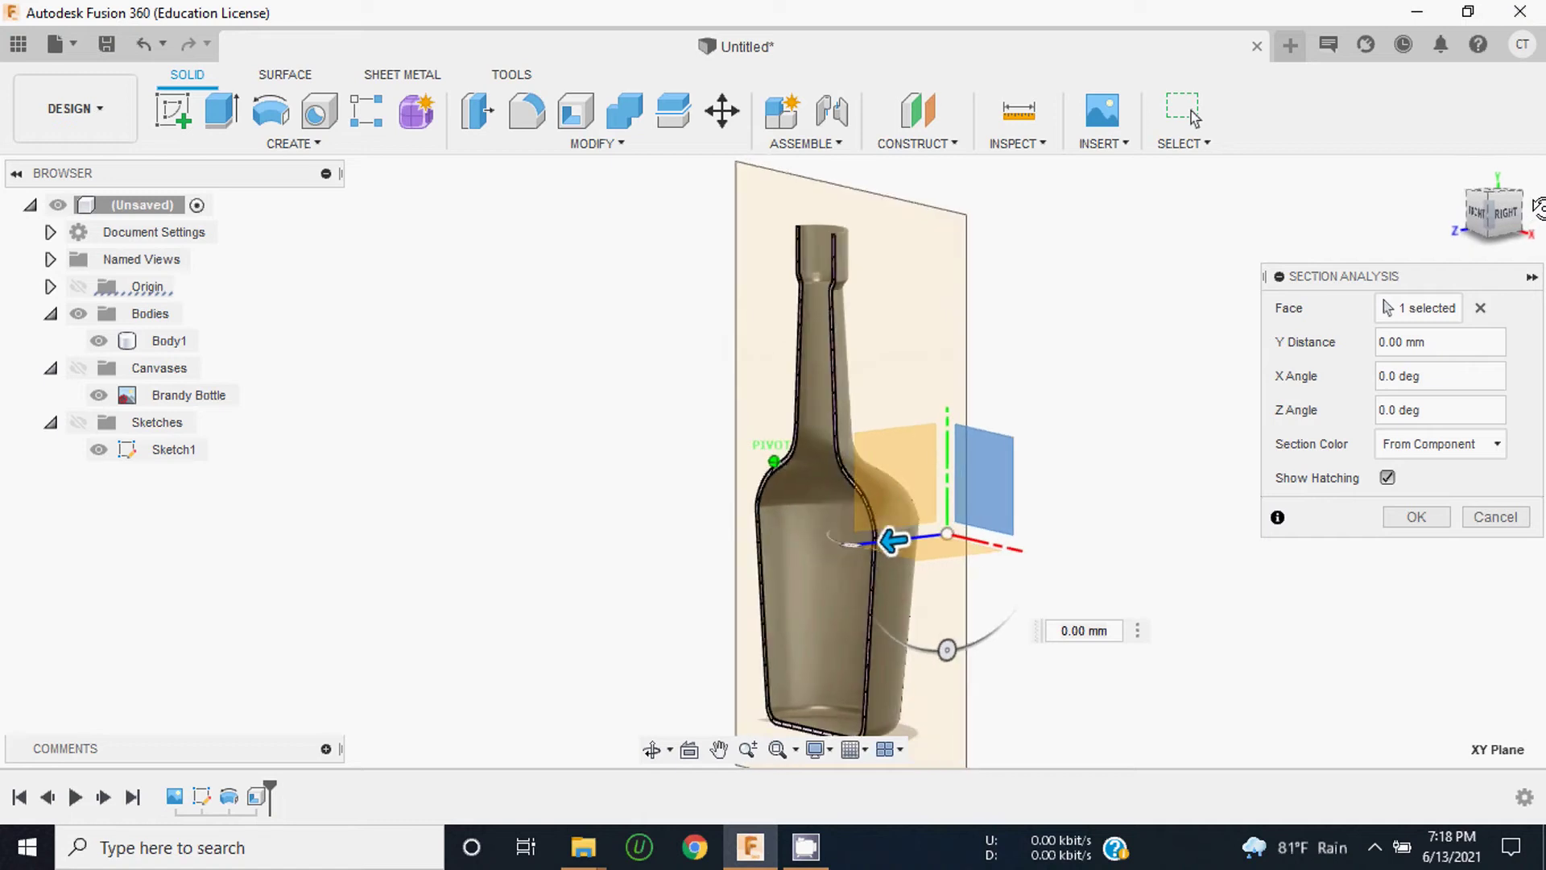
mouse_move(896, 540)
left_mouse_down()
mouse_move(853, 542)
mouse_move(898, 540)
left_mouse_up()
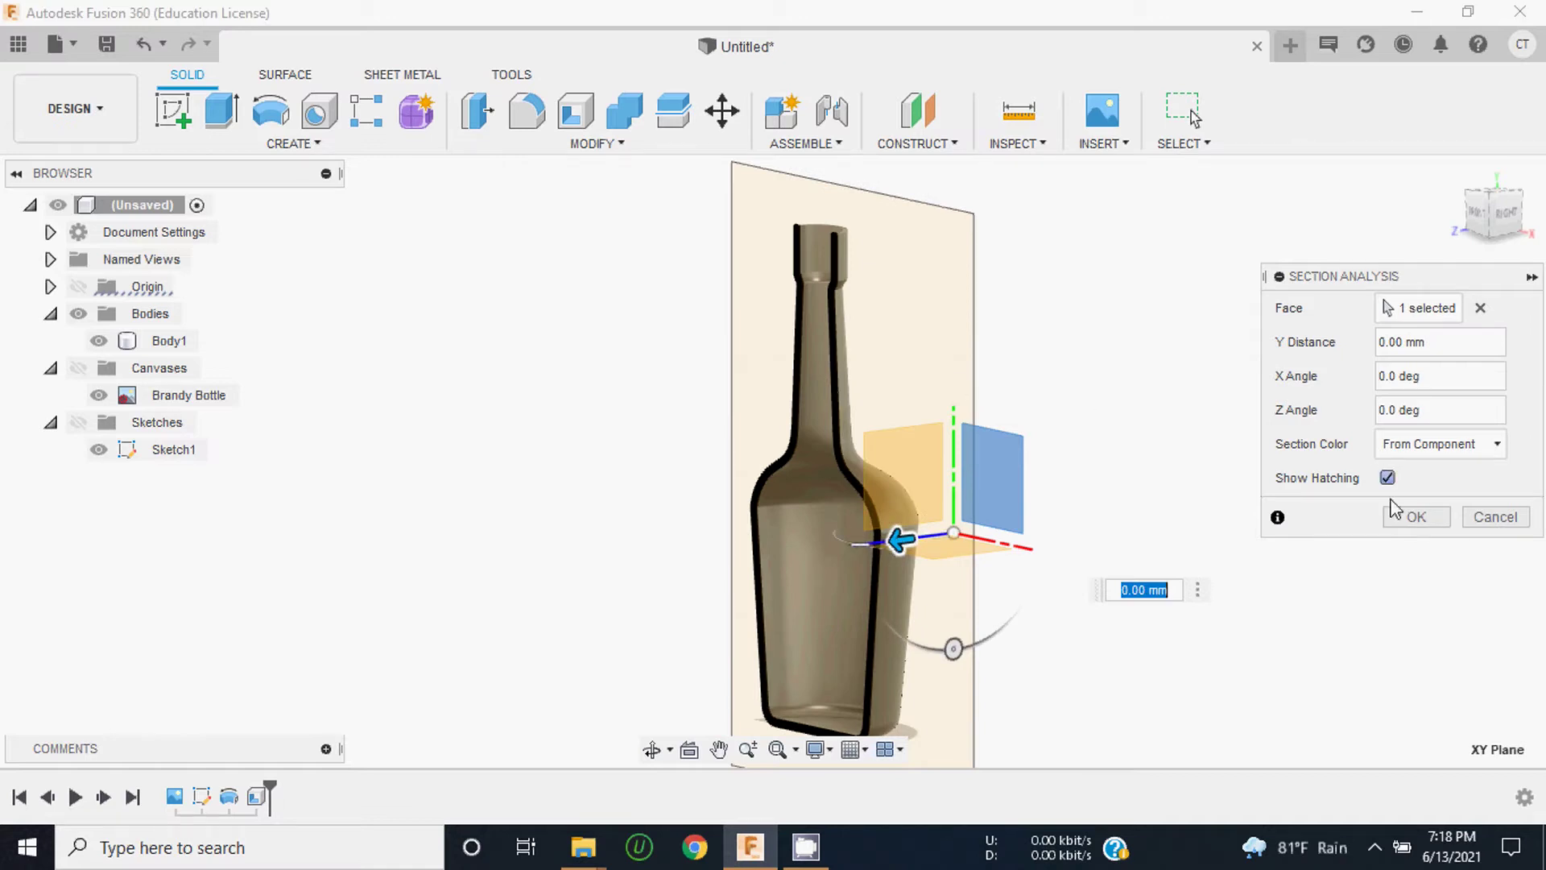
left_click(1408, 520)
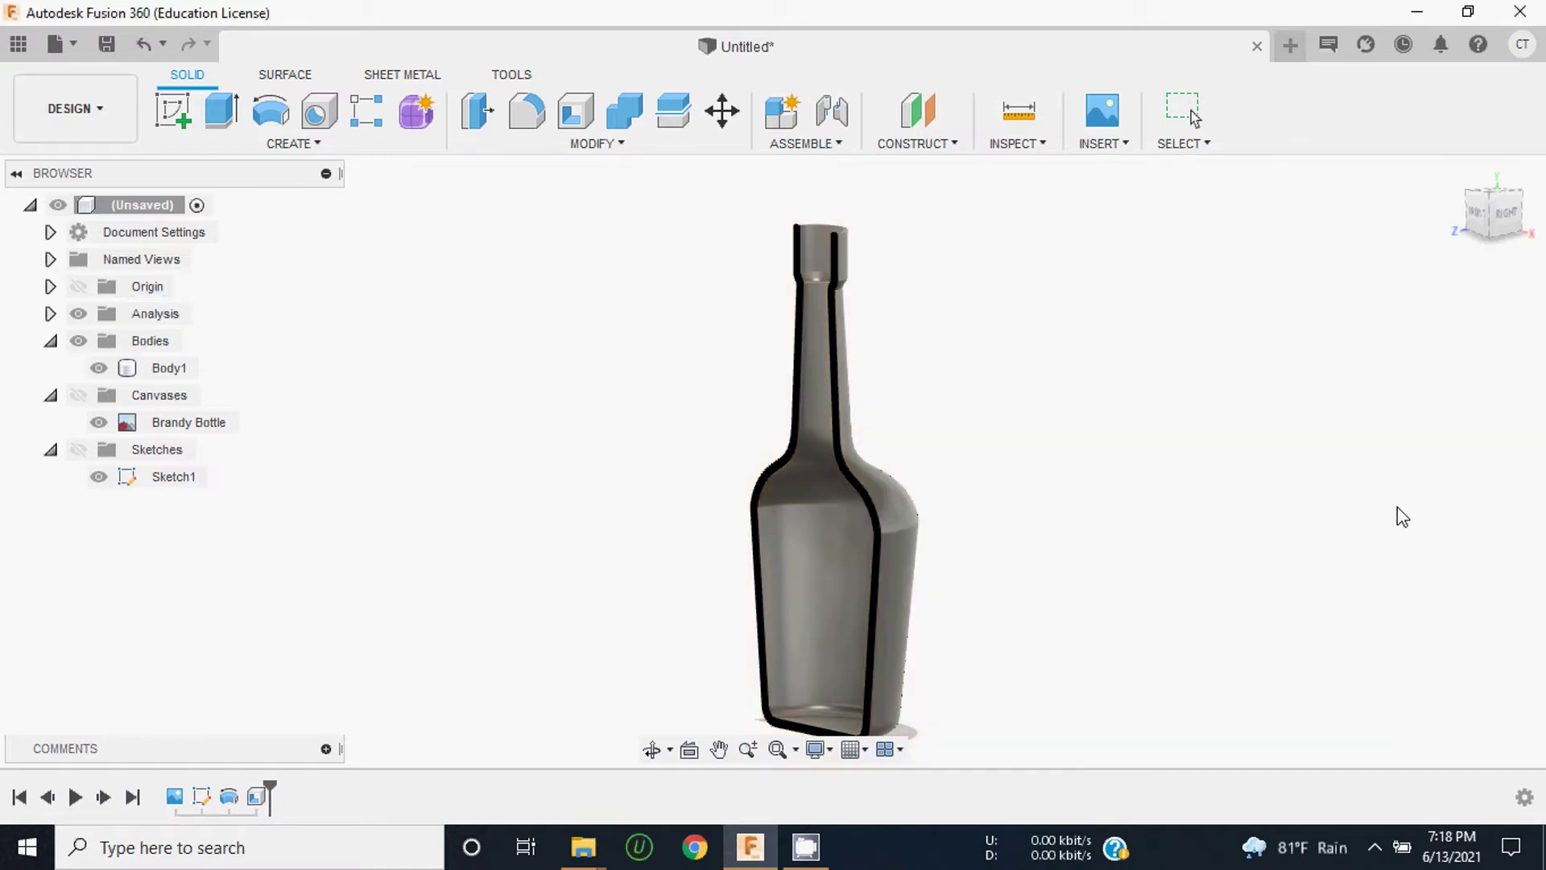
Step: View the sectioned bottle from the front and zoom in on the neck
left_click(1481, 216)
left_click(839, 385)
scroll(839, 385, "up", 2)
scroll(854, 386, "up", 4)
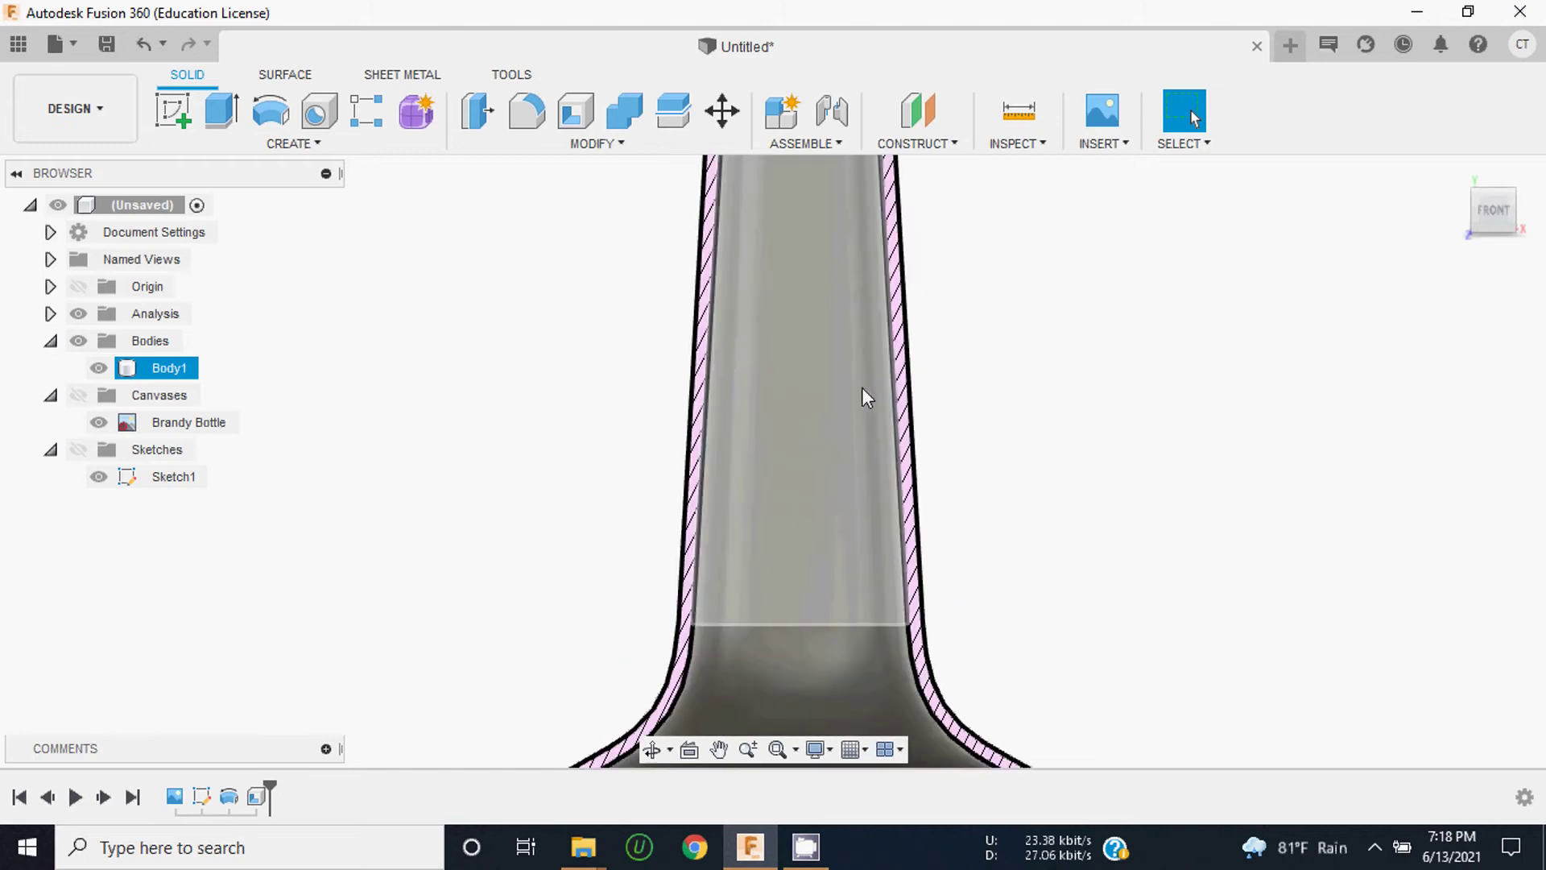
scroll(866, 395, "up", 3)
scroll(878, 406, "down", 5)
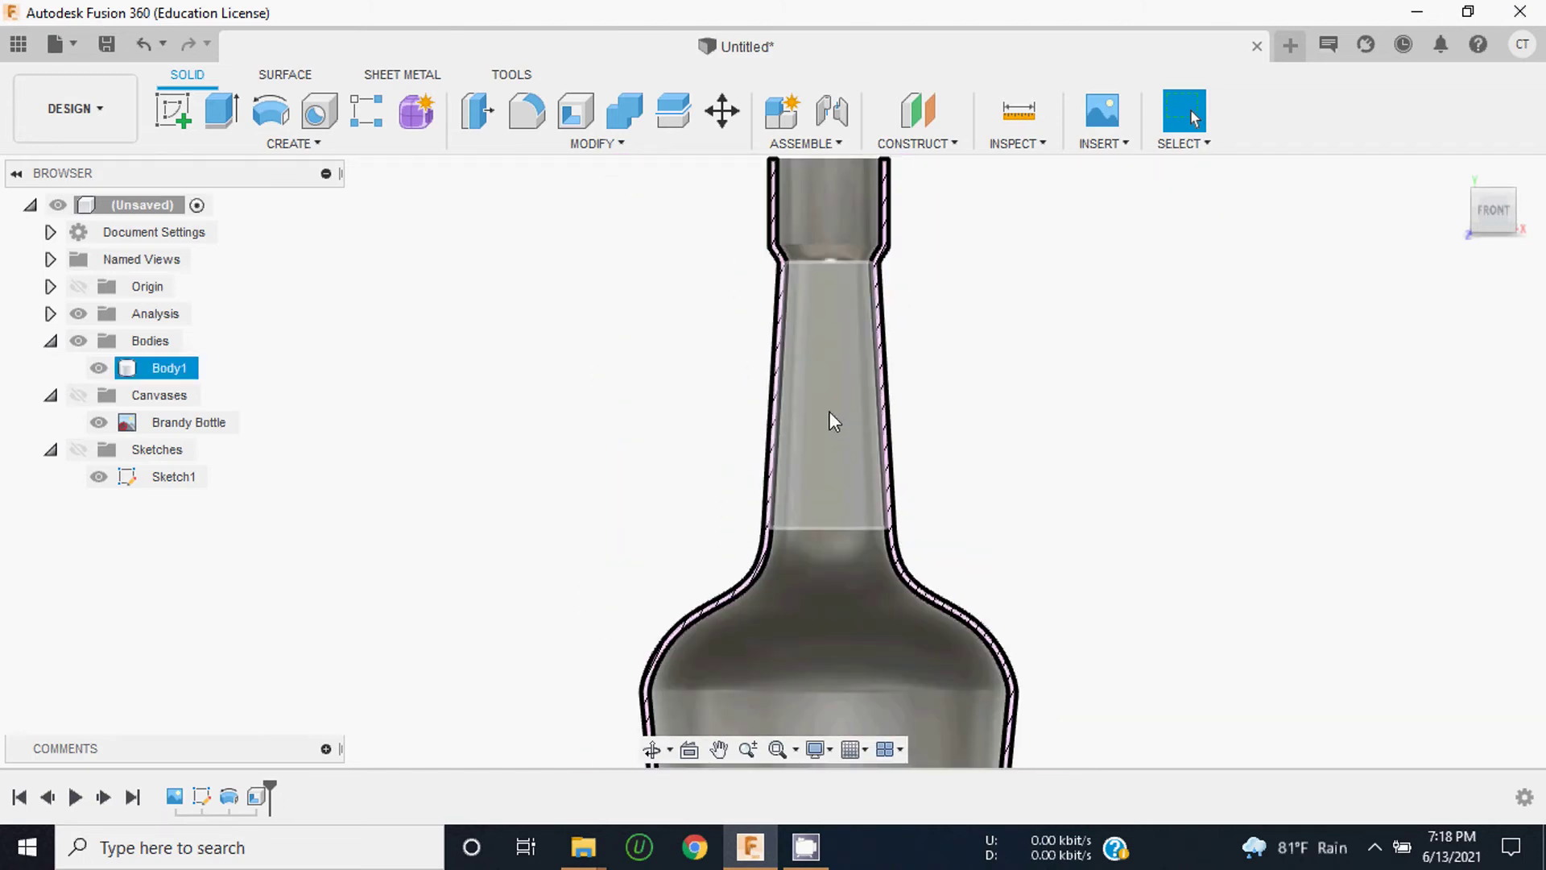
left_click(1037, 170)
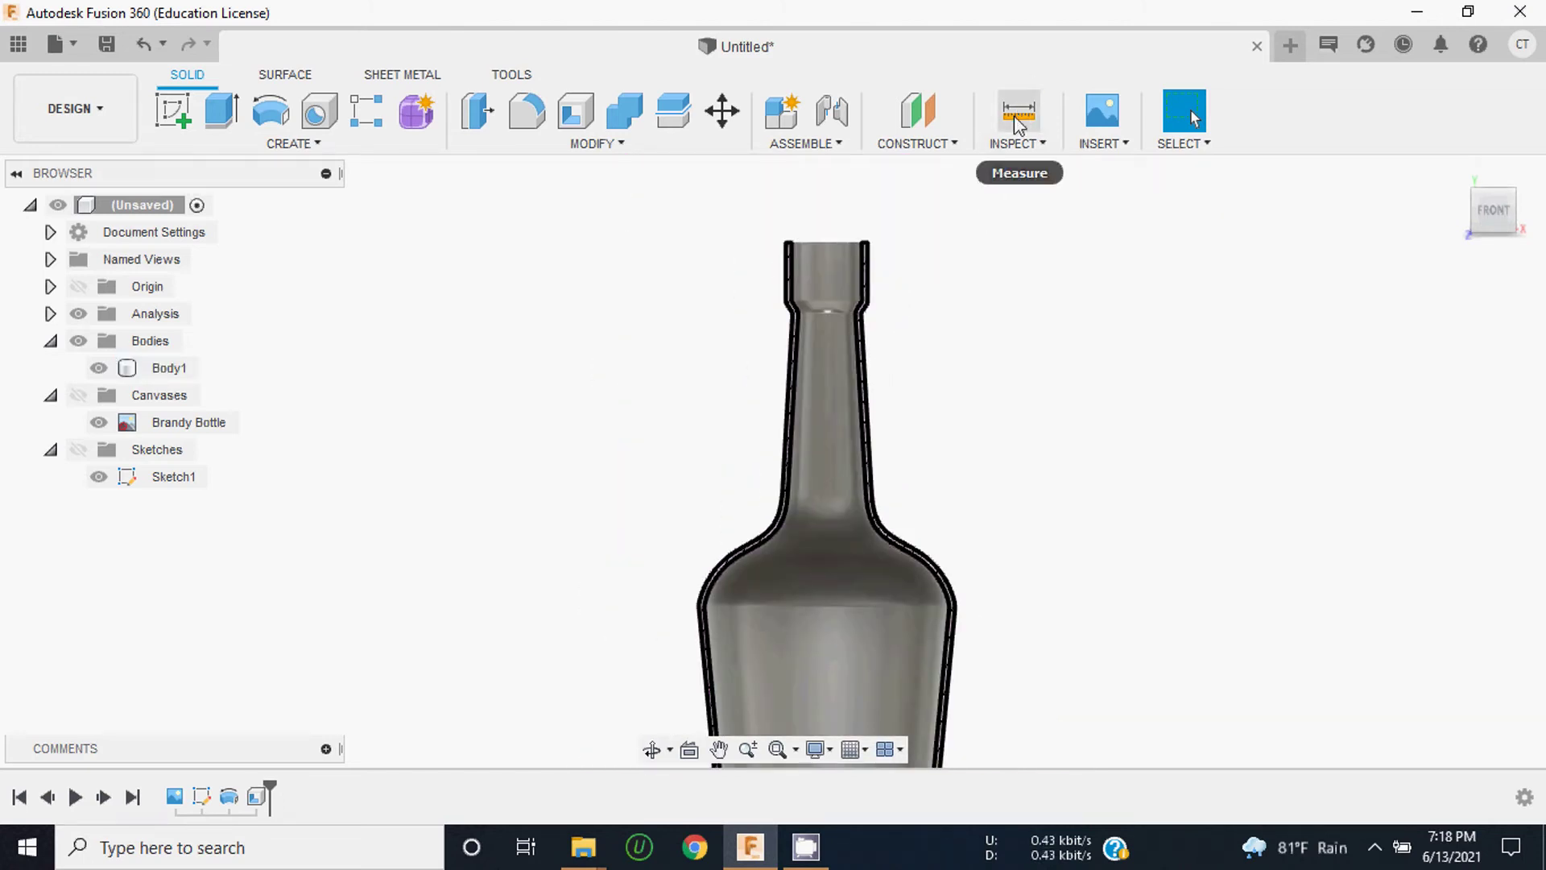
Step: Start the Measure tool (I) and tilt the view to see into the neck
key("i")
scroll(870, 258, "up", 2)
scroll(873, 242, "up", 2)
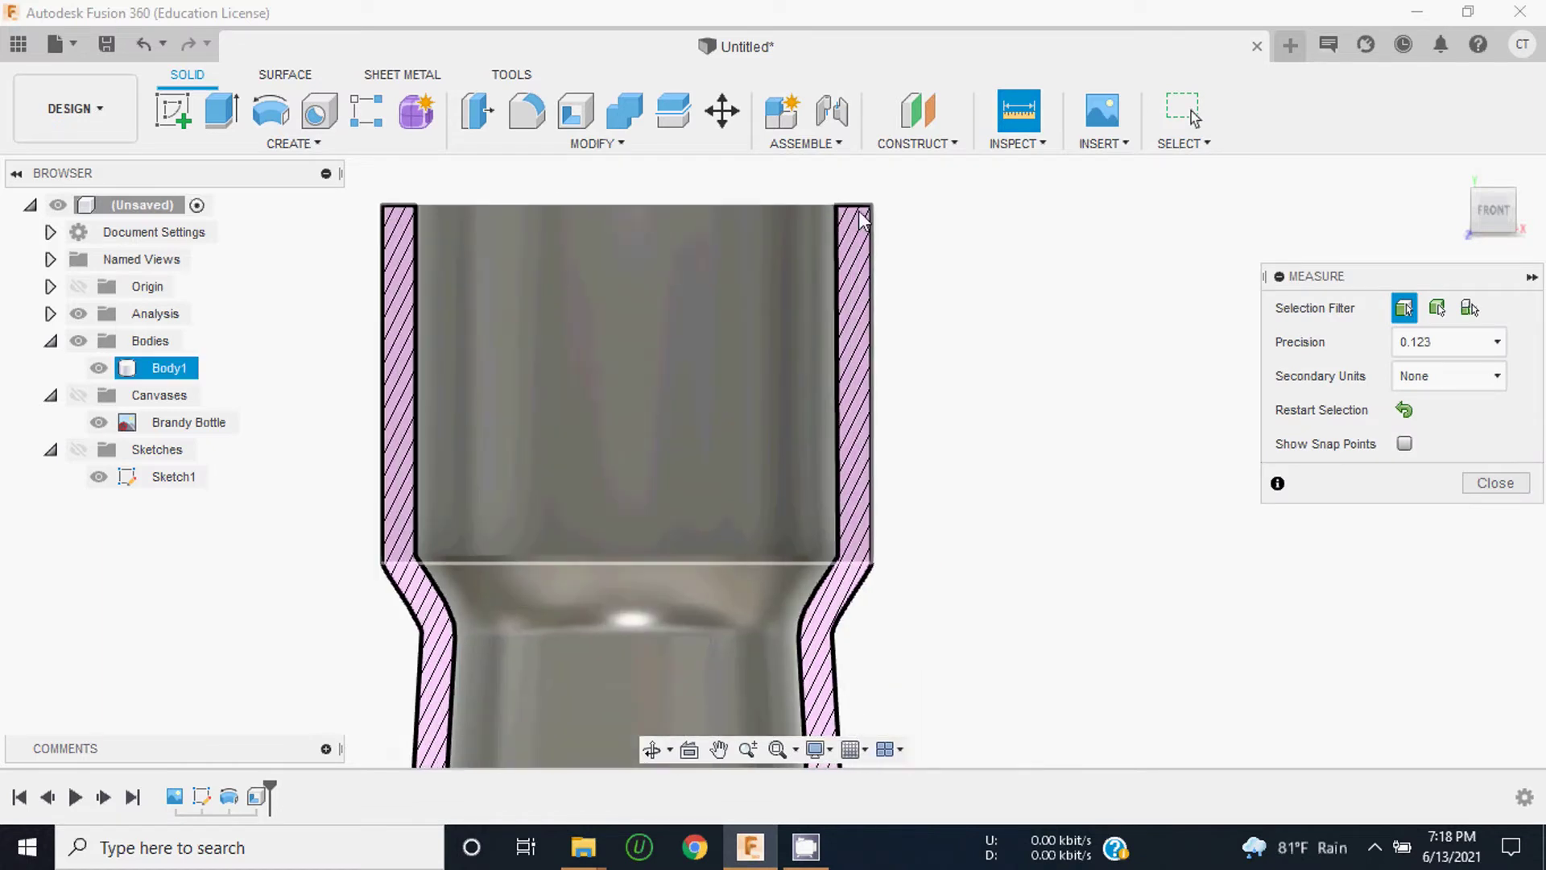
scroll(853, 216, "up", 3)
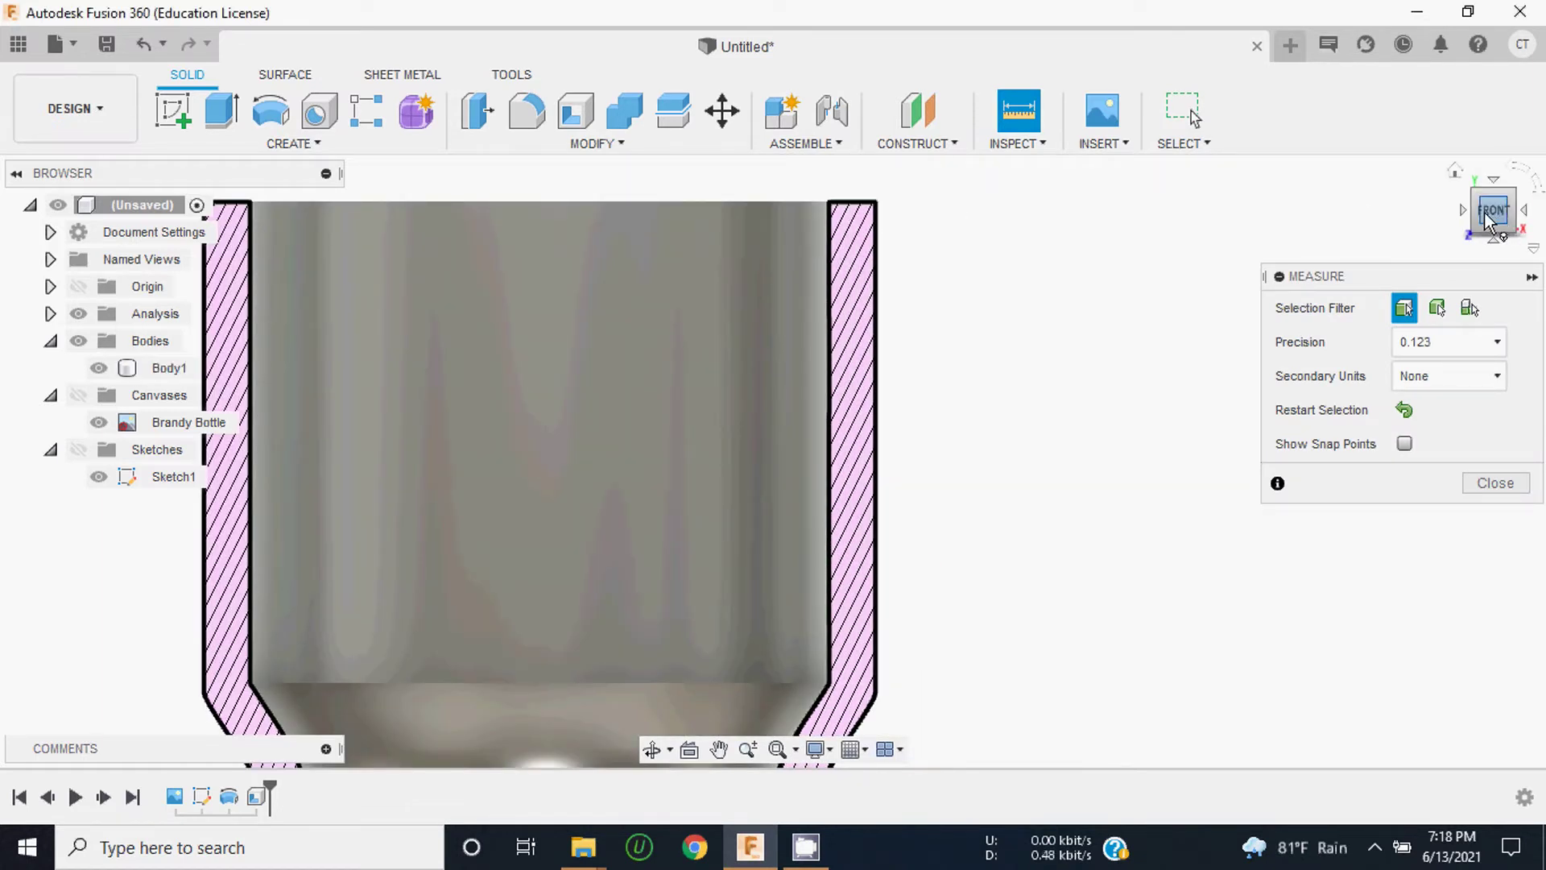
left_click_drag(1491, 213, 1477, 247)
scroll(701, 518, "down", 3)
scroll(787, 310, "down", 1)
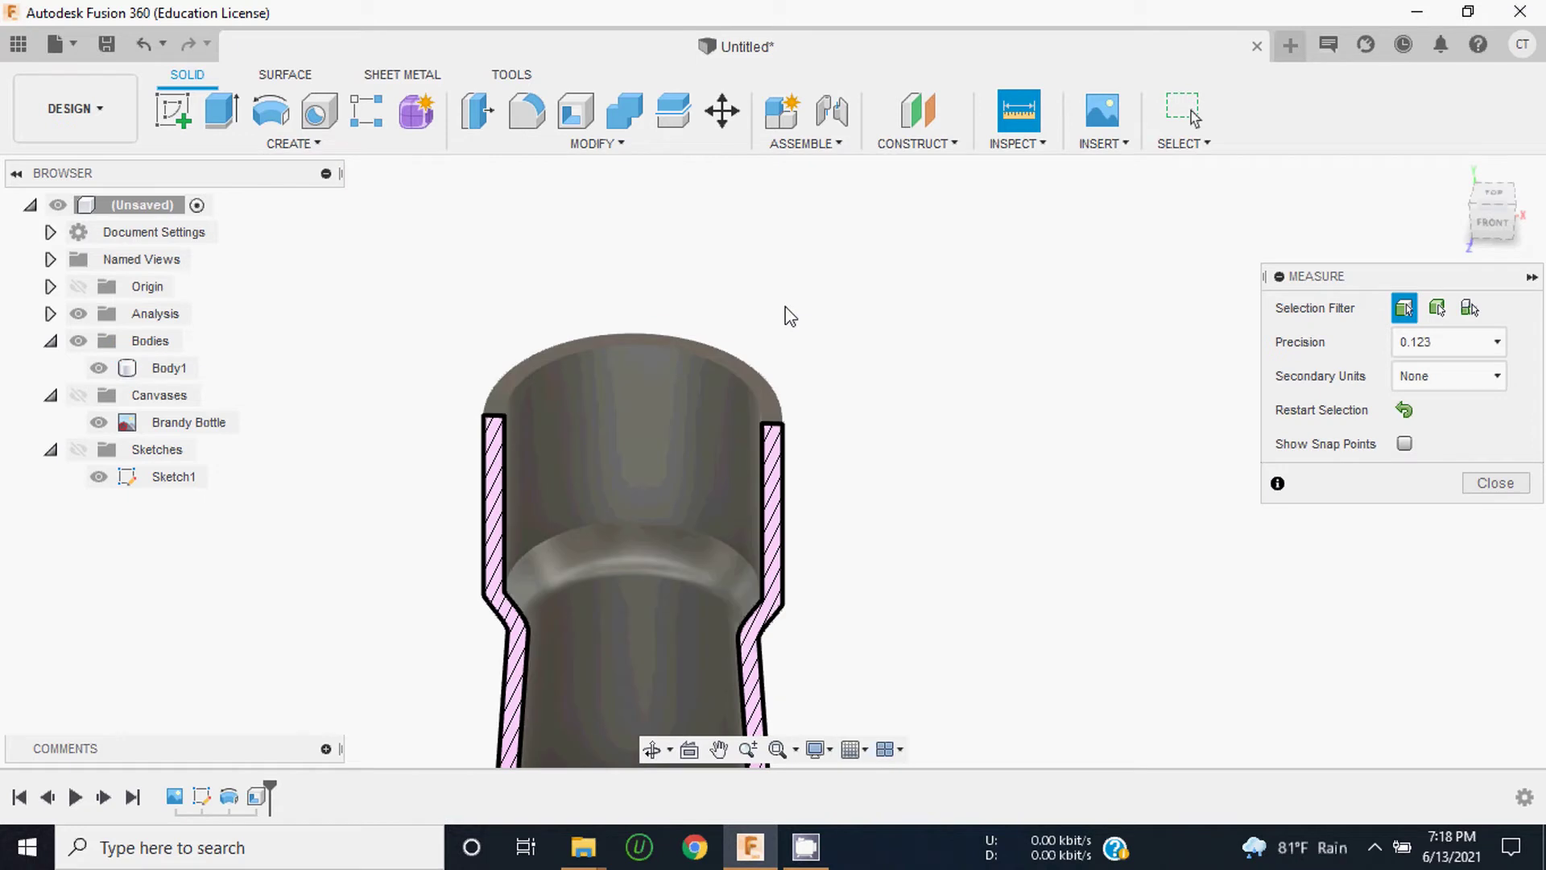
scroll(745, 438, "up", 4)
scroll(803, 439, "up", 2)
Step: Measure from the inner to the outer lip edge, reading 4.00 mm, then close Measure
left_click(784, 445)
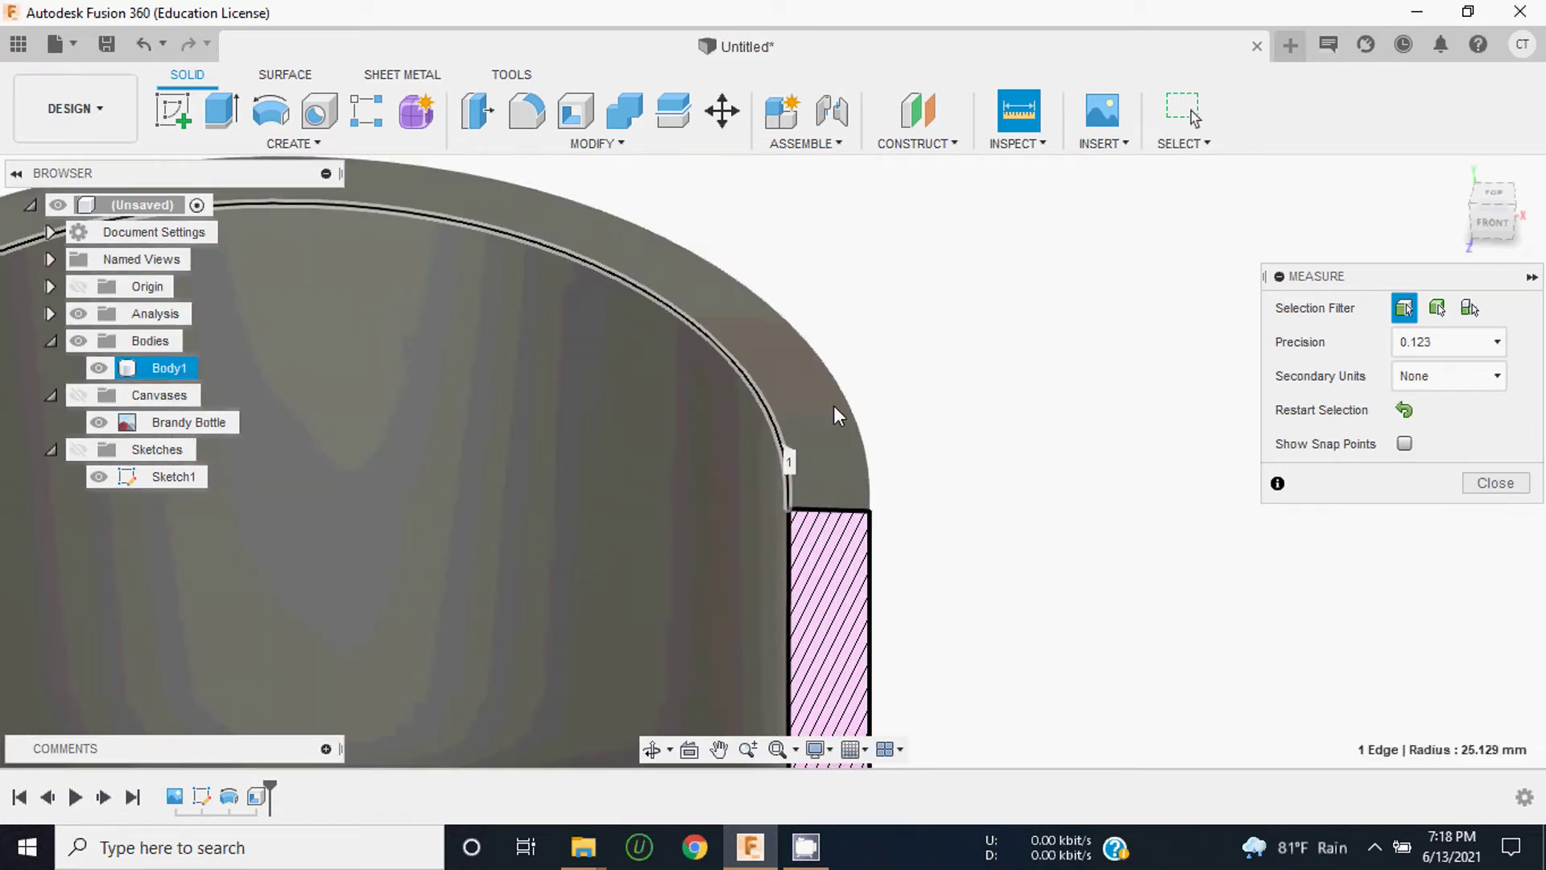
left_click(850, 413)
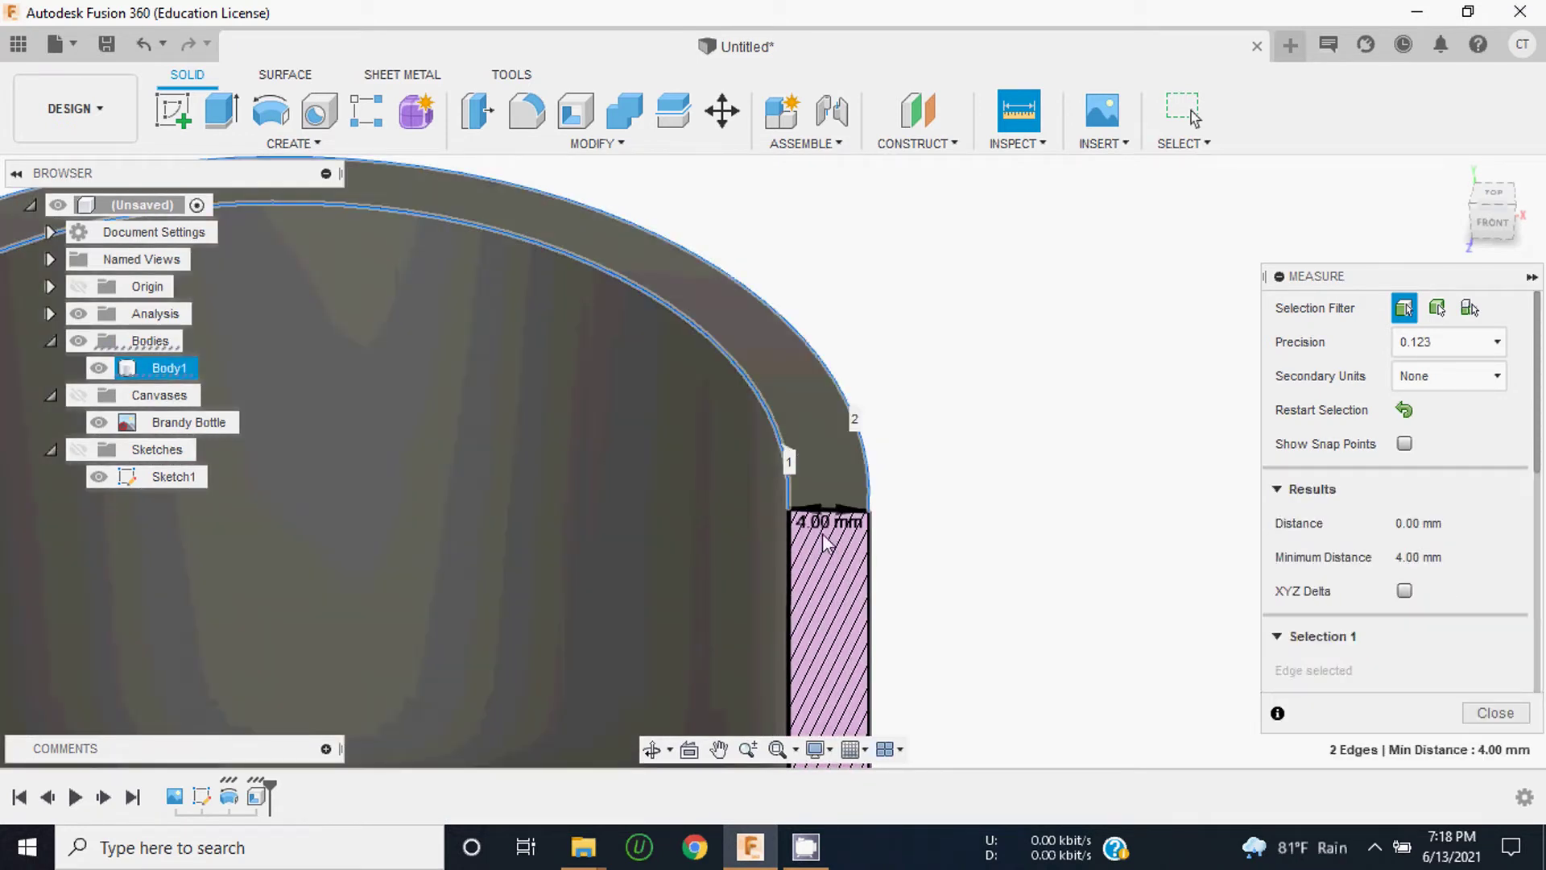
scroll(852, 426, "up", 2)
scroll(873, 516, "up", 1)
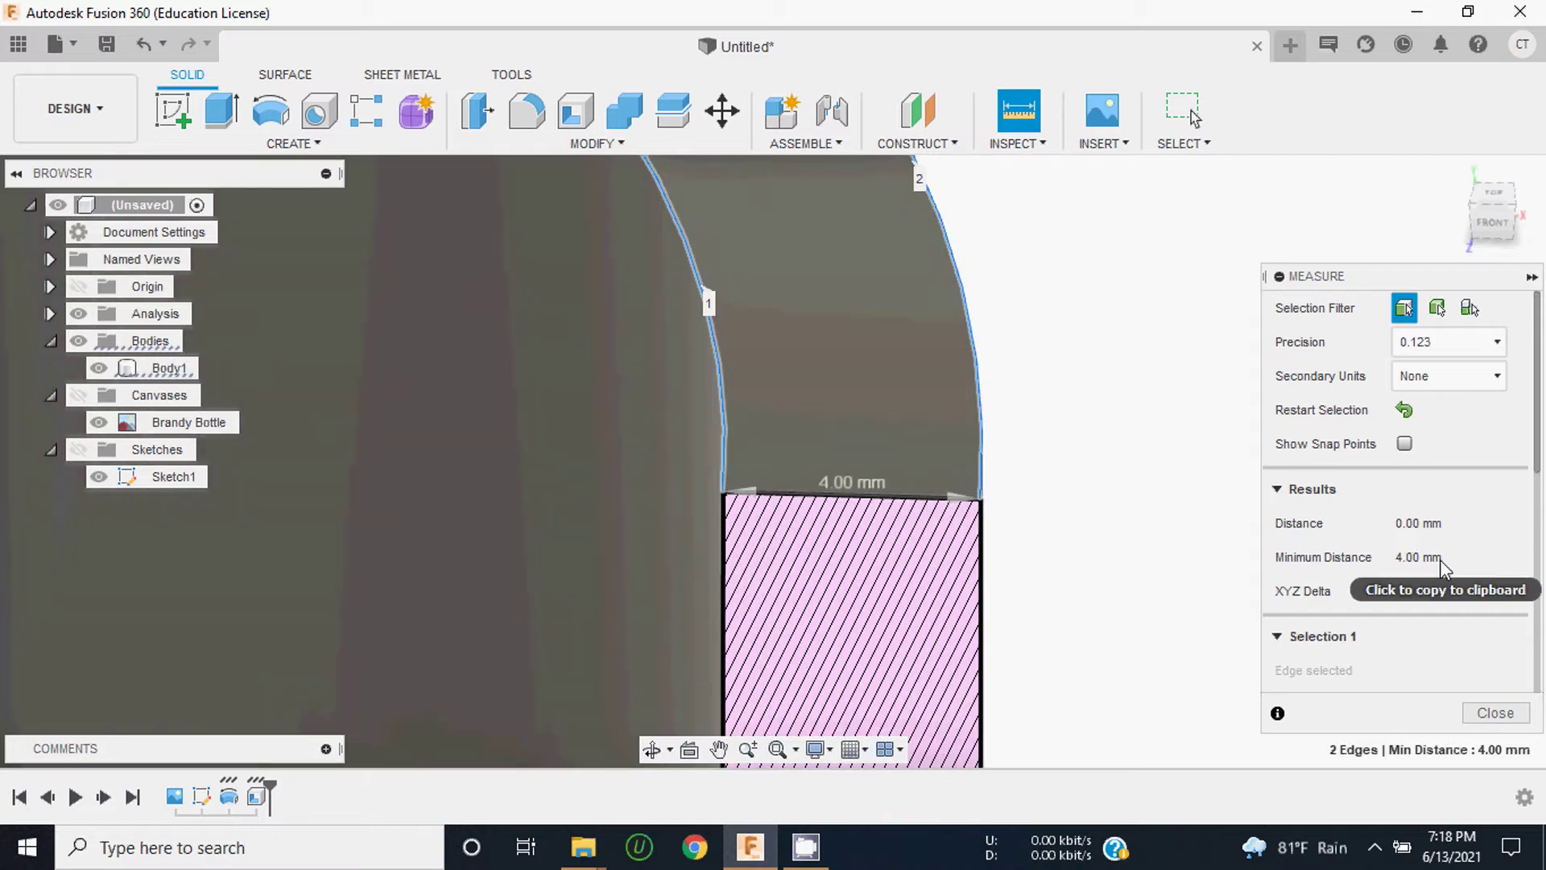
left_click(1495, 713)
scroll(910, 519, "down", 3)
scroll(916, 370, "down", 3)
Step: Return to the home view and hide Body1
scroll(918, 331, "down", 2)
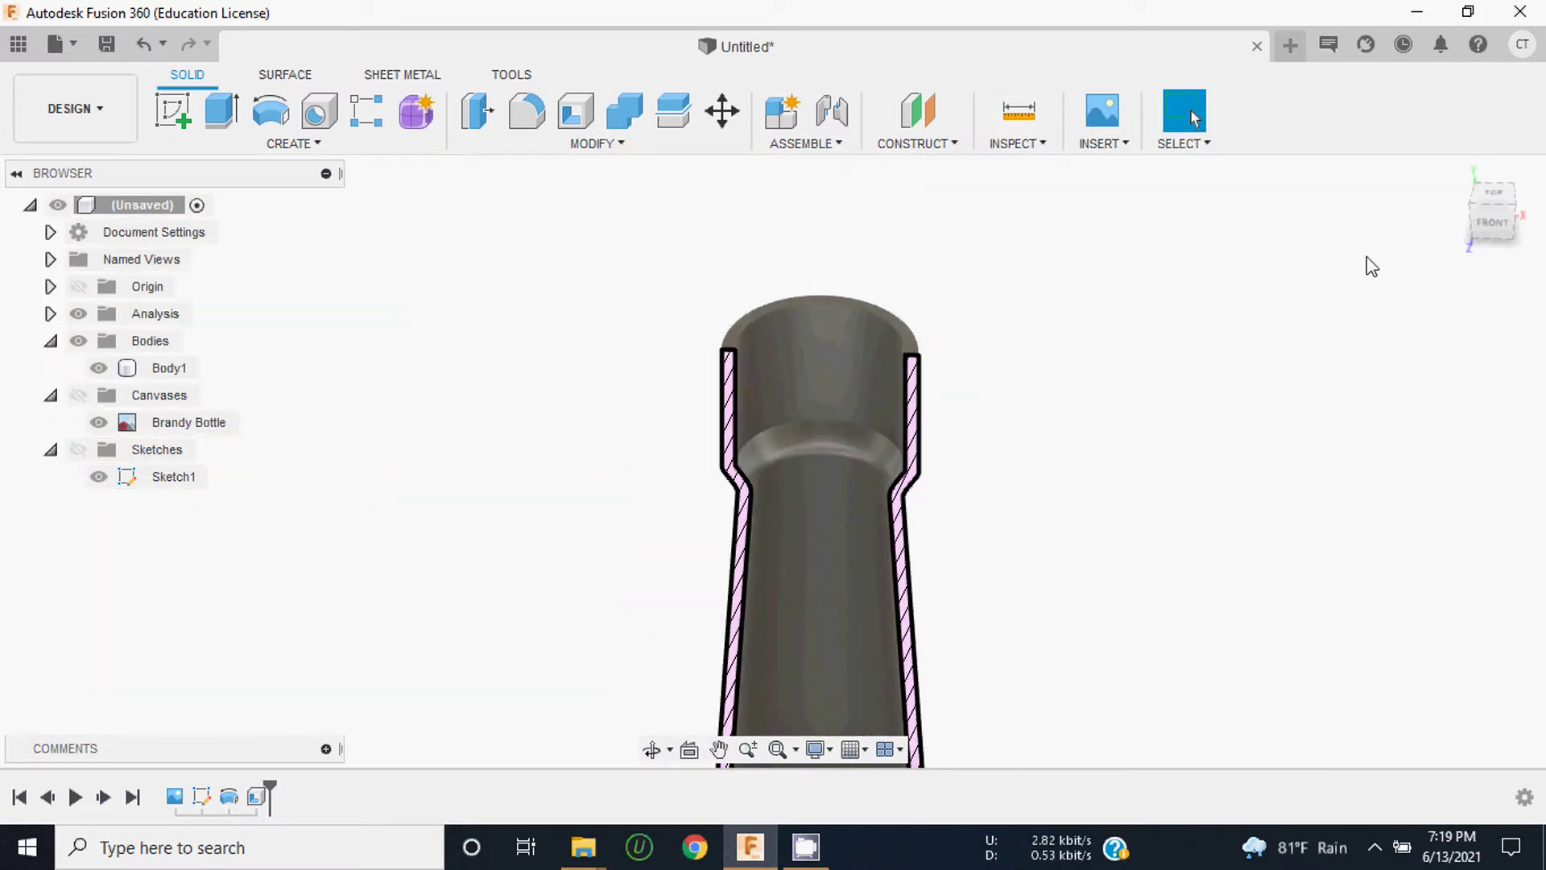
scroll(827, 307, "down", 2)
scroll(830, 300, "down", 2)
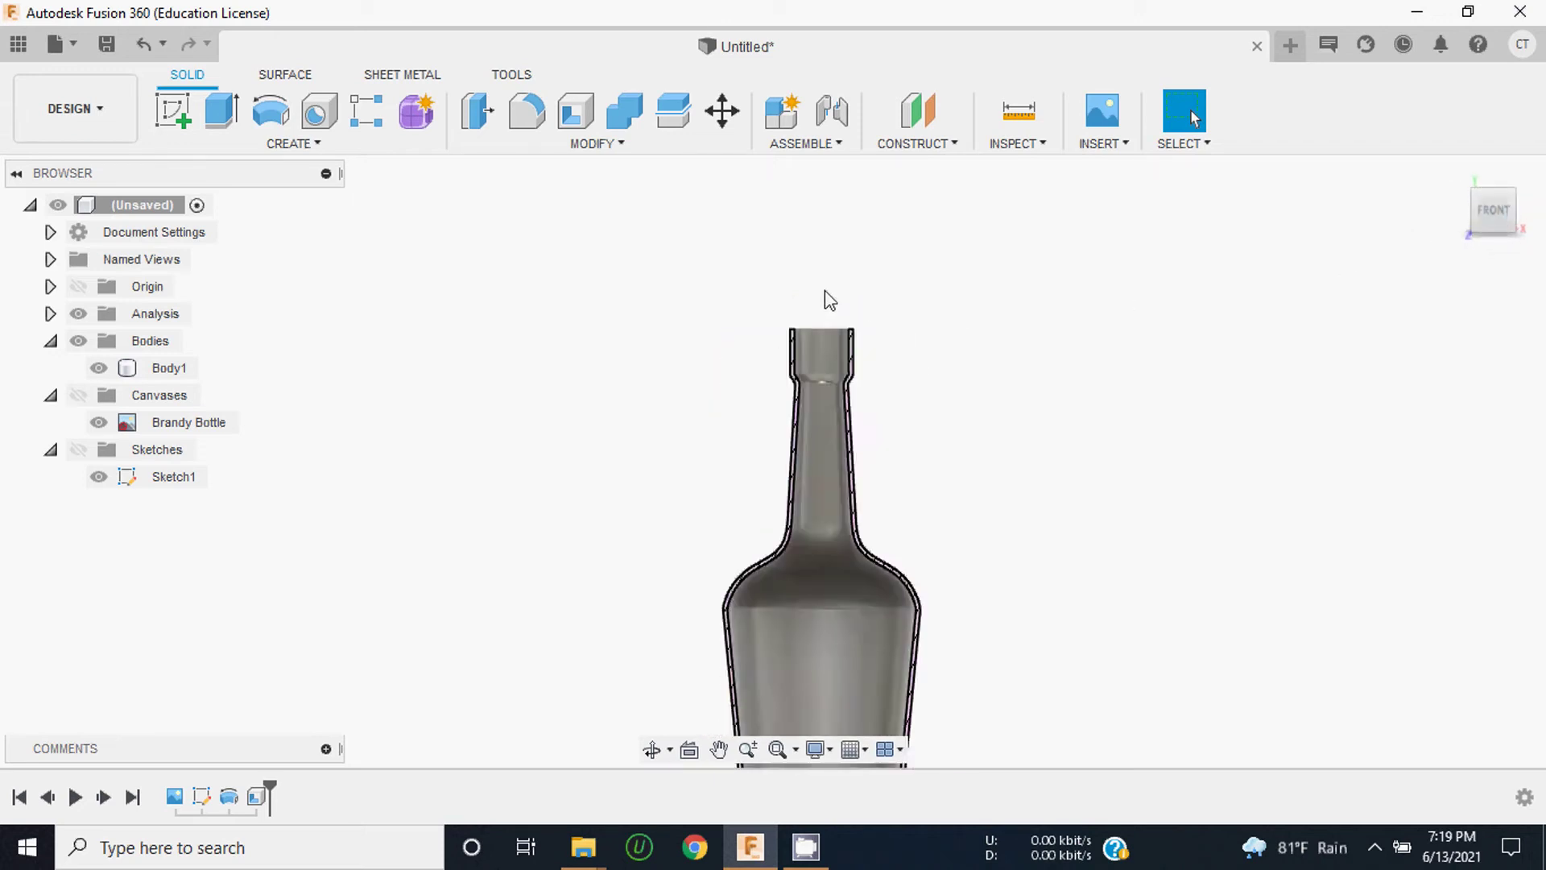
scroll(876, 648, "down", 1)
scroll(866, 631, "up", 3)
scroll(817, 575, "down", 3)
scroll(895, 584, "up", 1)
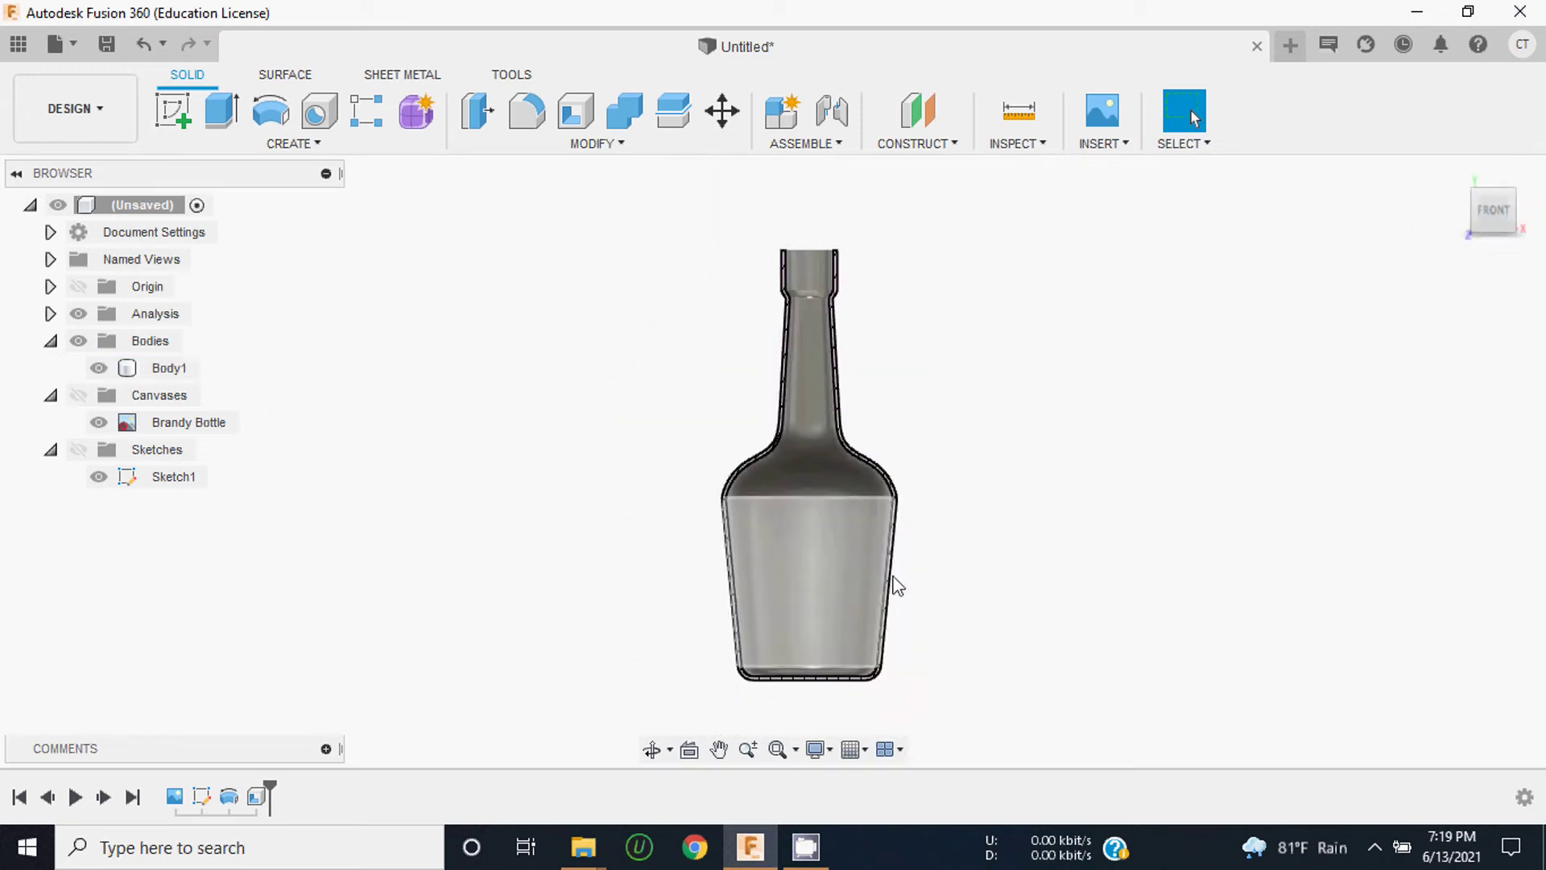
left_click(1462, 227)
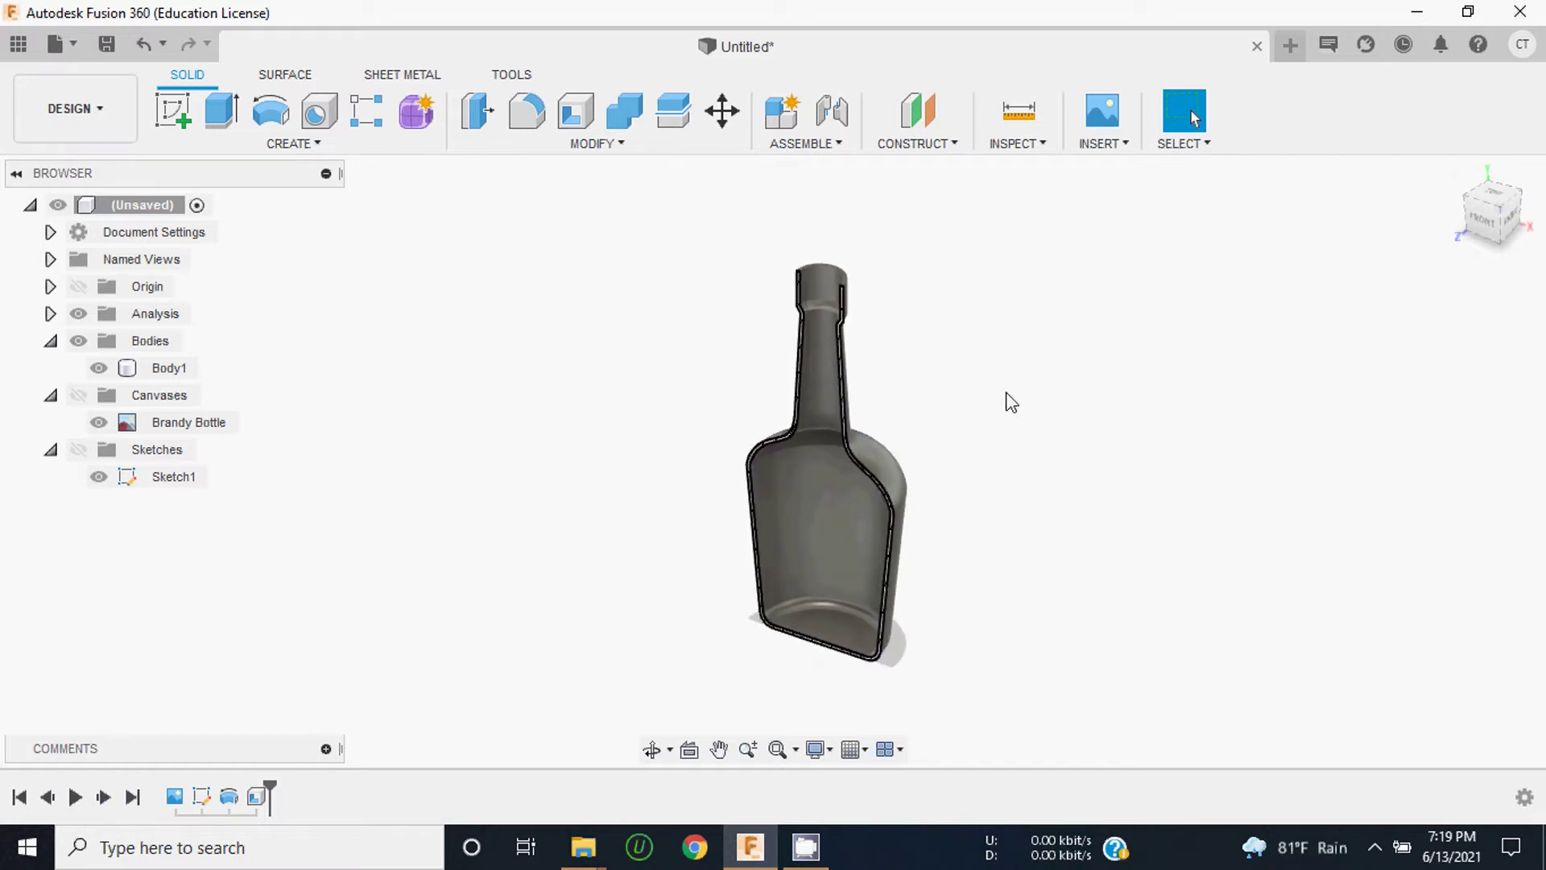
left_click(741, 483)
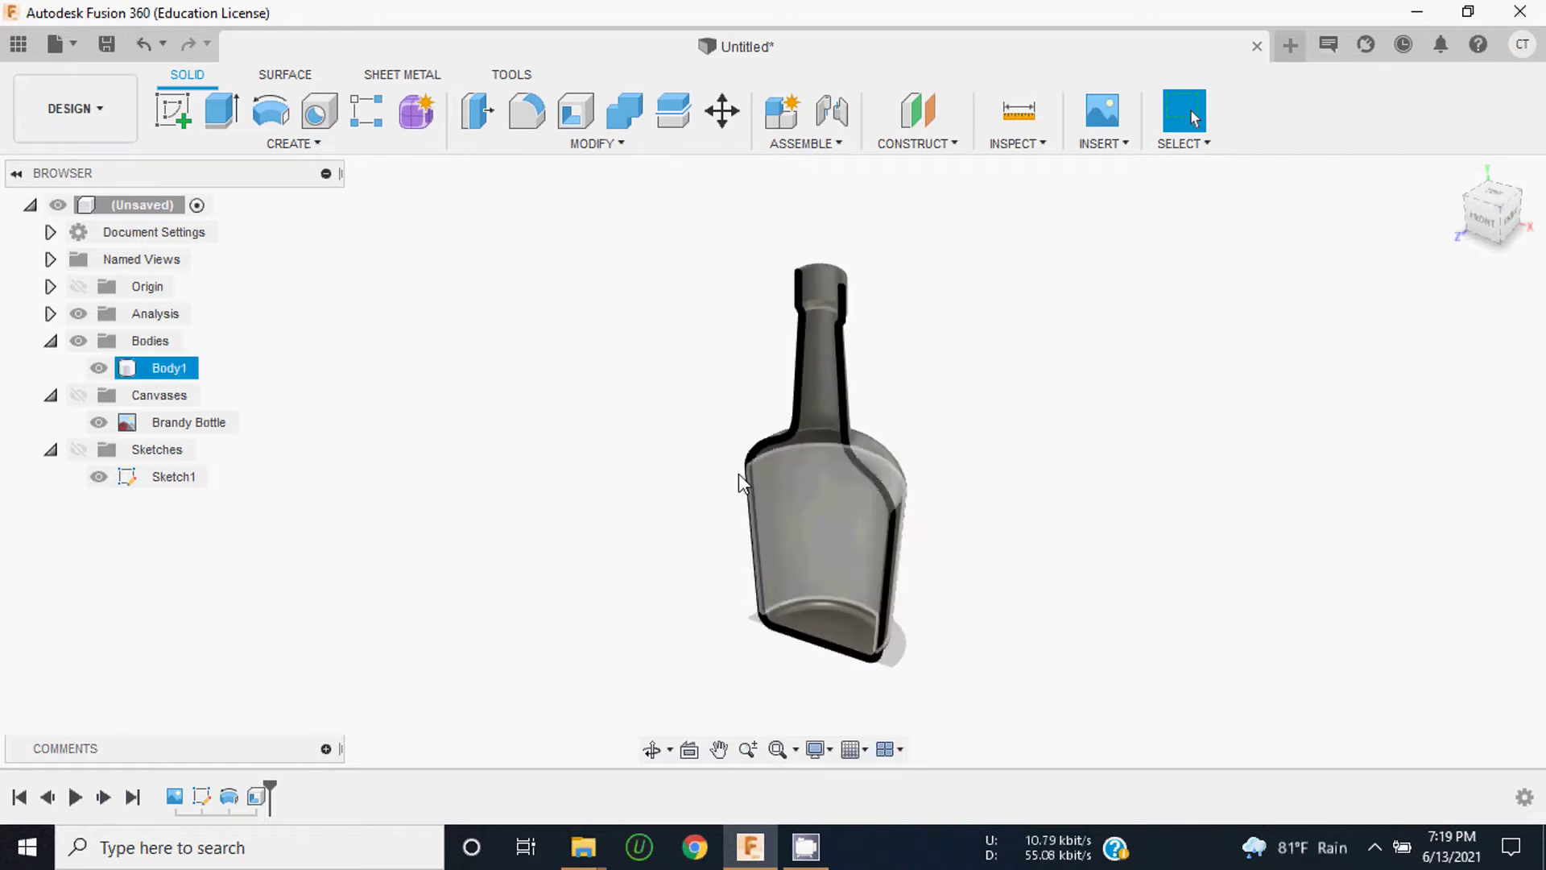
left_click(99, 368)
Step: Show the Sketches folder and view the Sketch1 profile from the front
left_click(105, 475)
left_click(79, 448)
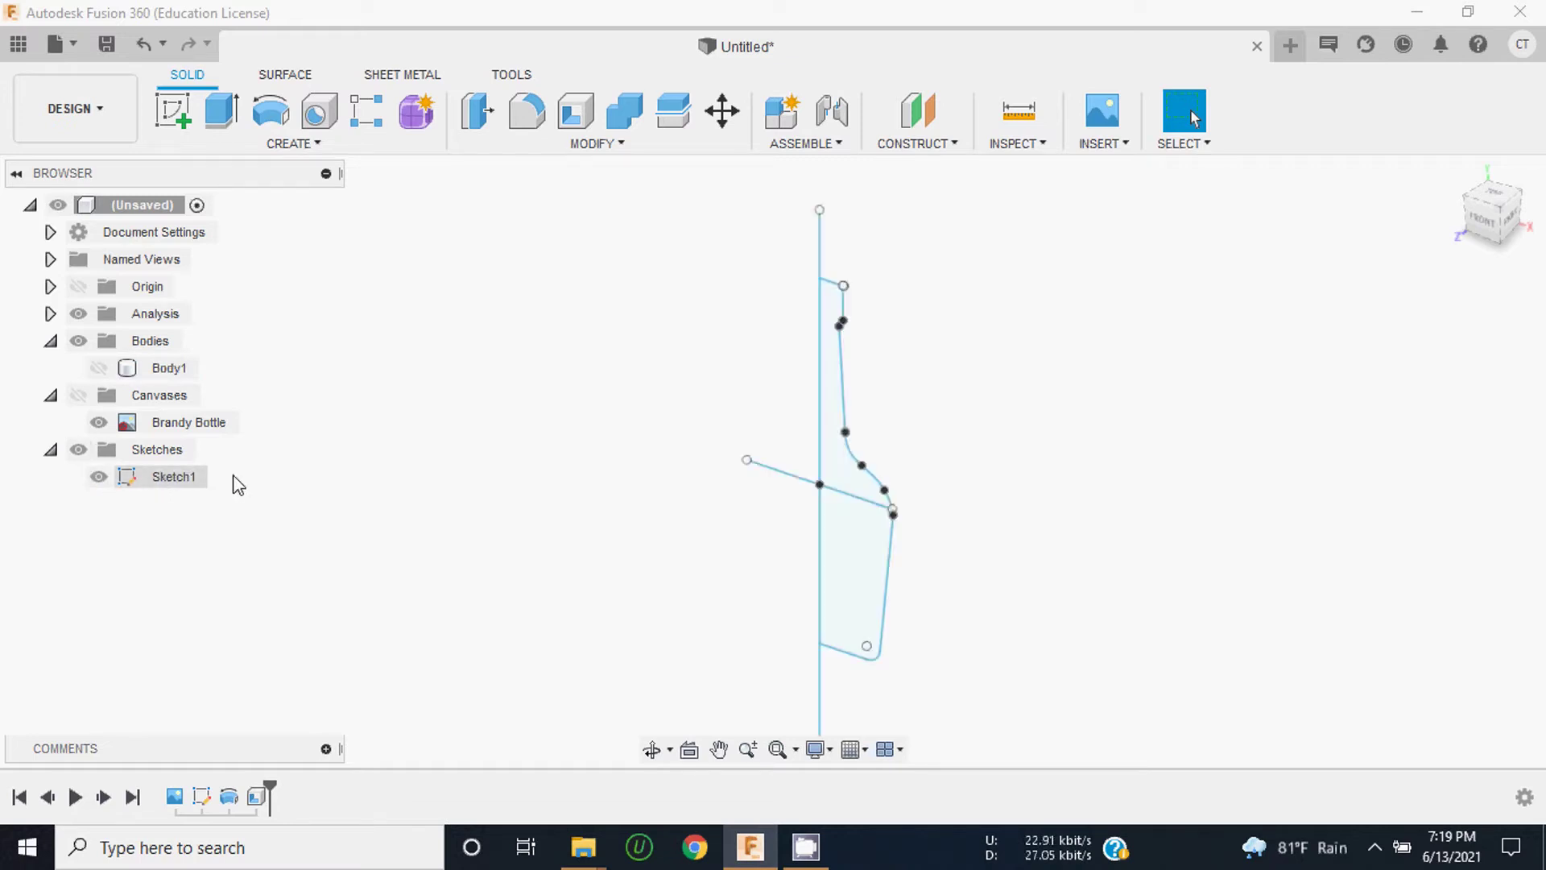
left_click(1489, 229)
scroll(829, 274, "up", 4)
scroll(841, 330, "down", 3)
scroll(839, 322, "down", 2)
scroll(829, 419, "up", 2)
scroll(860, 404, "down", 2)
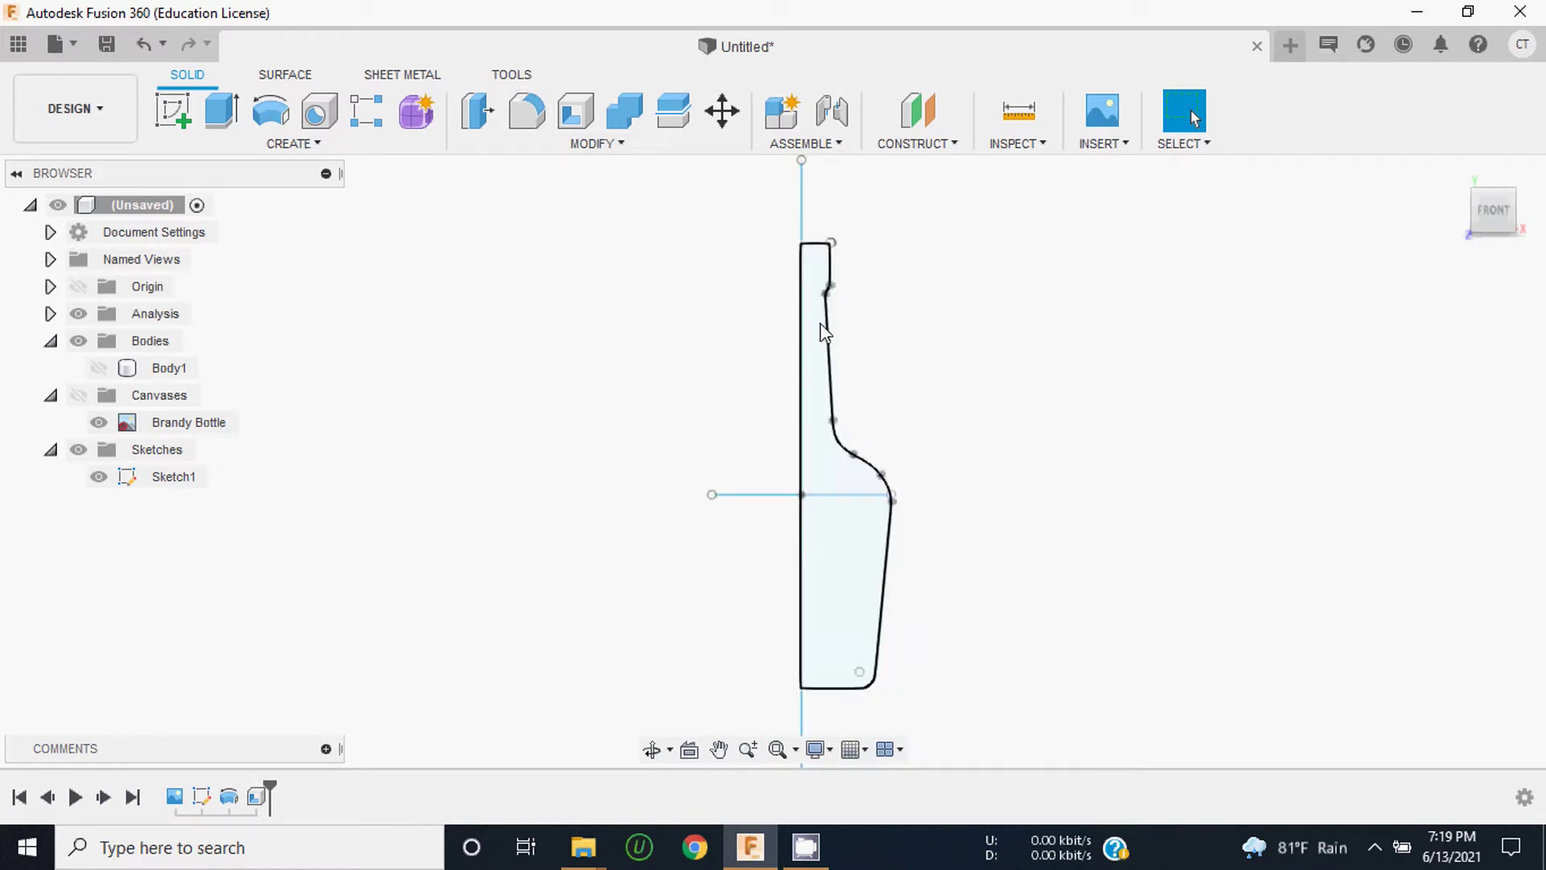
Step: Make the Canvases visible, showing the Brandy Bottle reference image
left_click(84, 395)
left_click(102, 418)
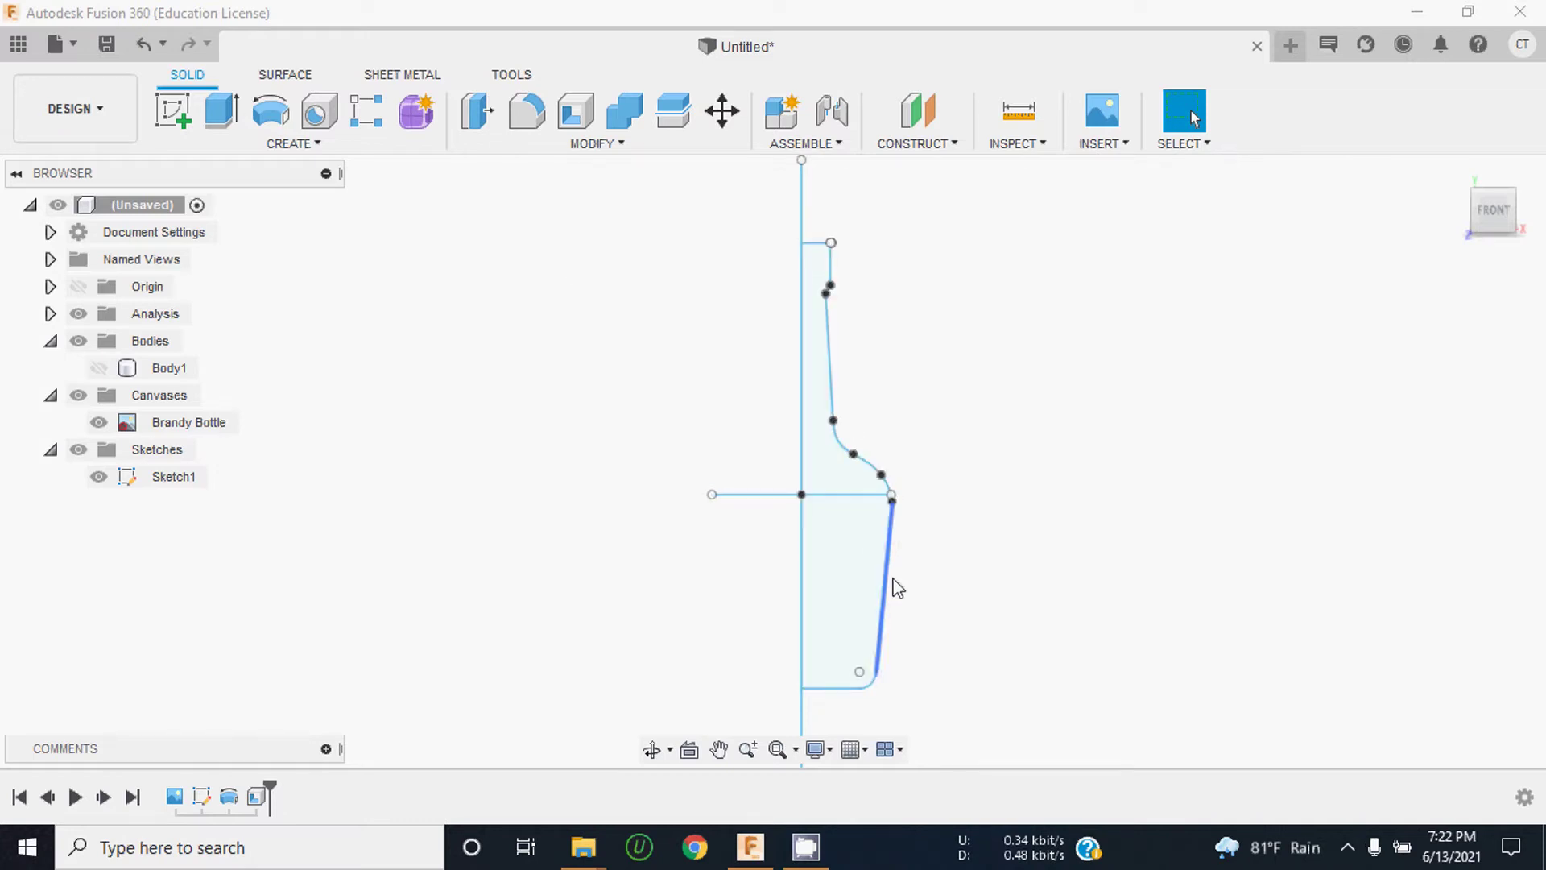
scroll(813, 363, "up", 2)
scroll(797, 370, "down", 3)
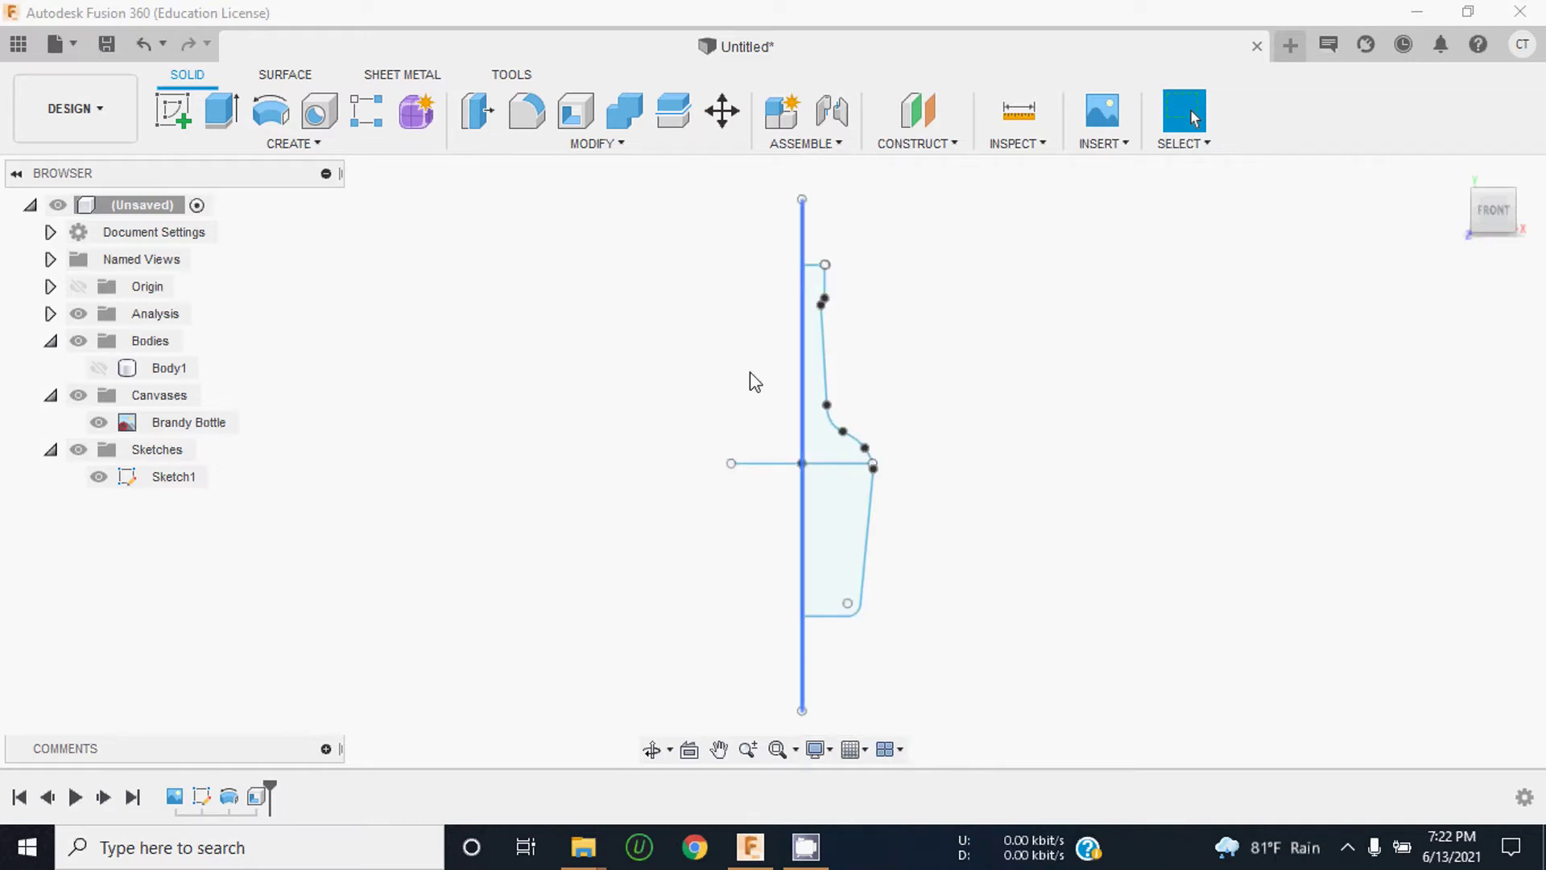
Step: Open Sketch1 for editing
right_click(166, 484)
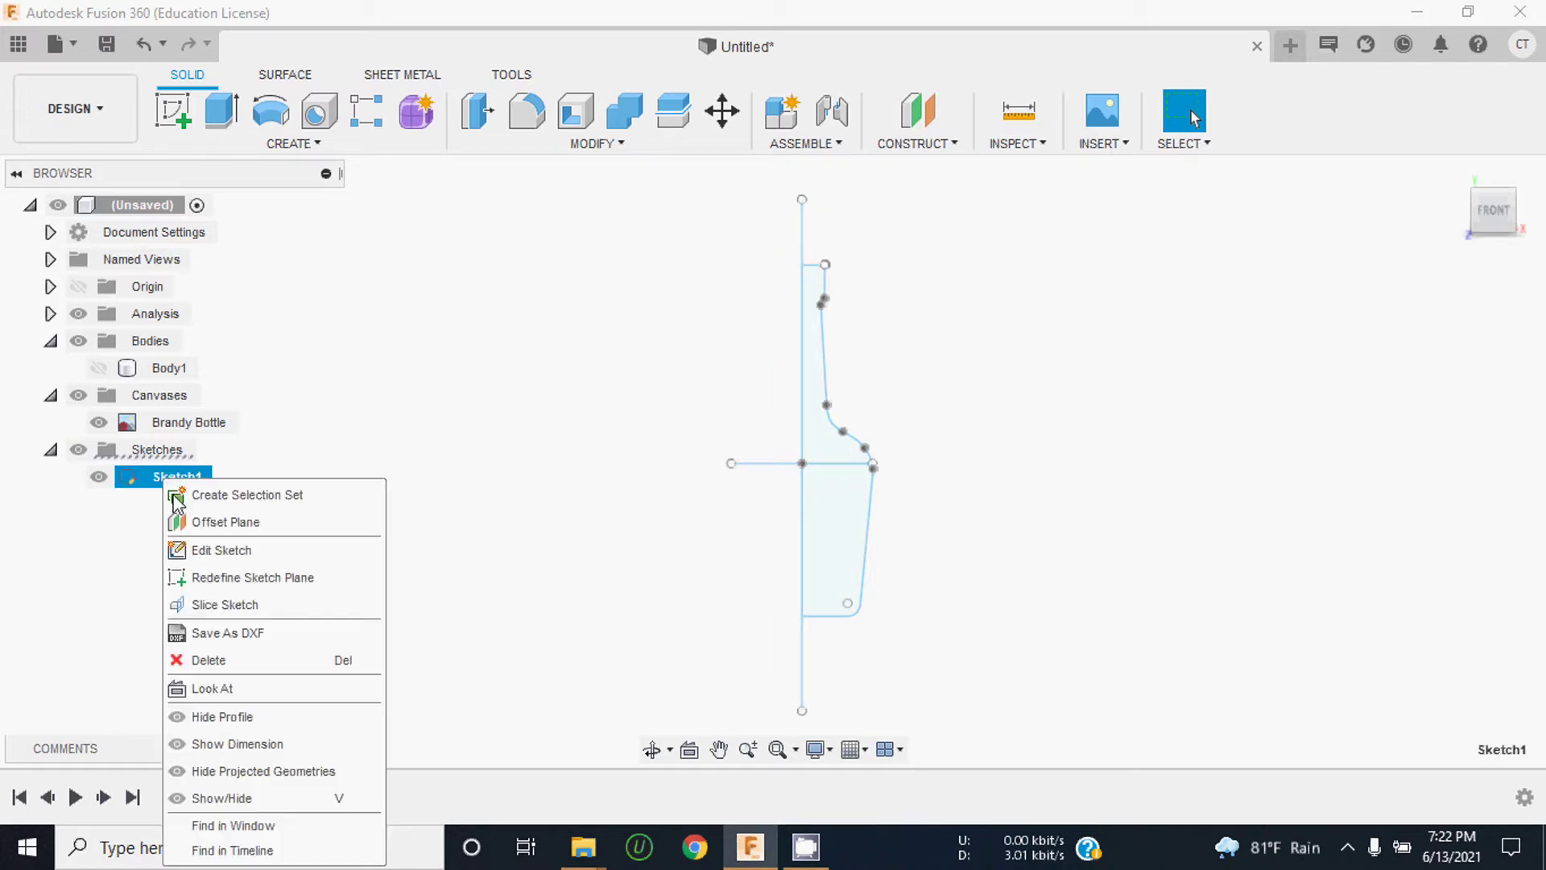
left_click(209, 550)
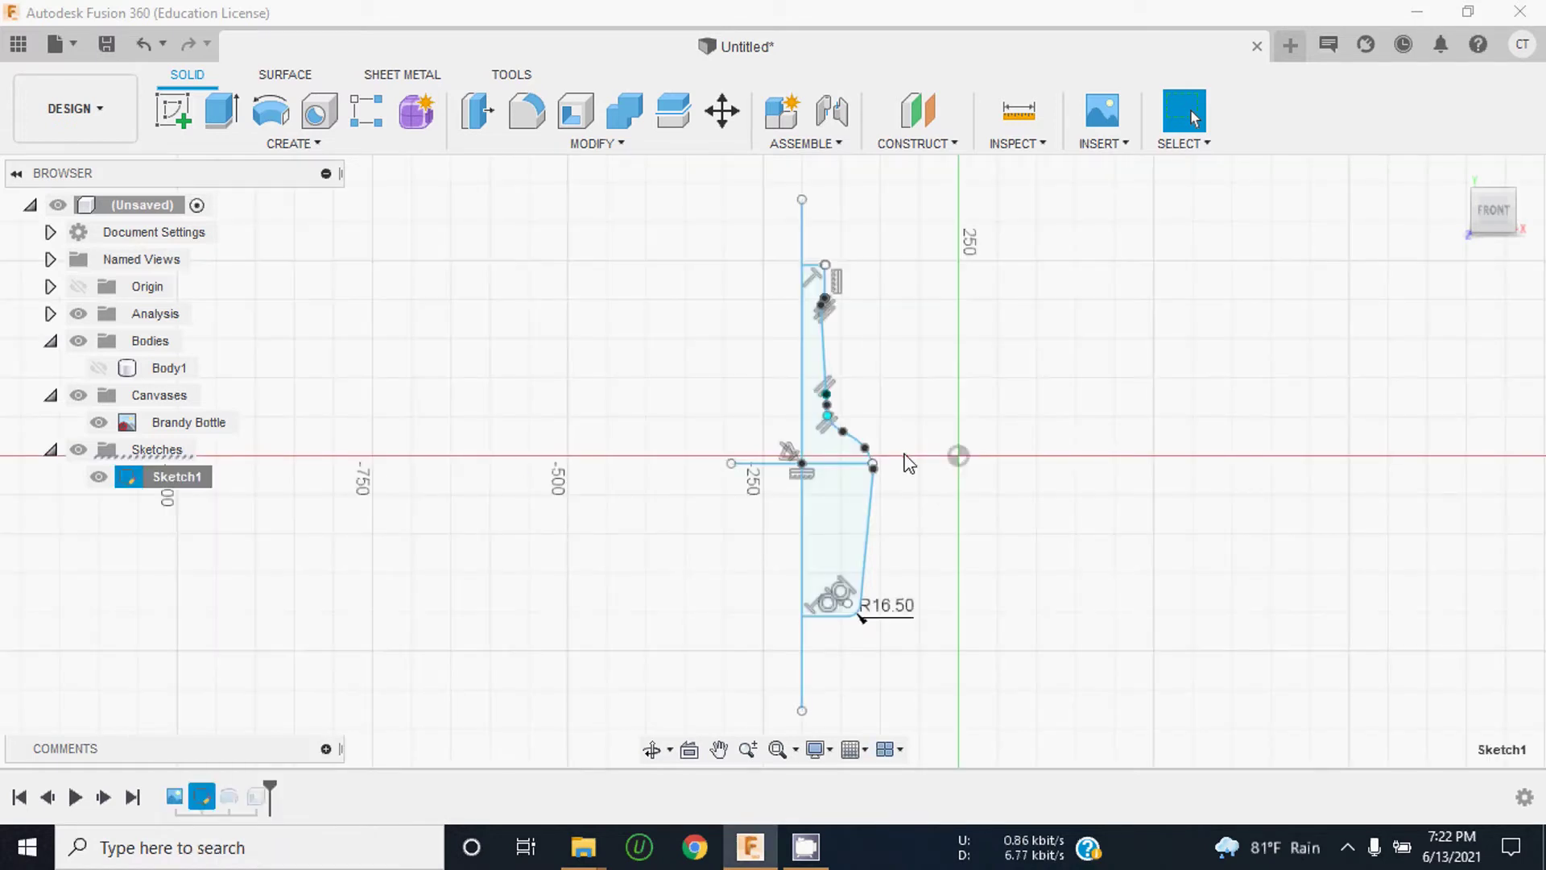
scroll(851, 294, "up", 4)
scroll(791, 302, "down", 4)
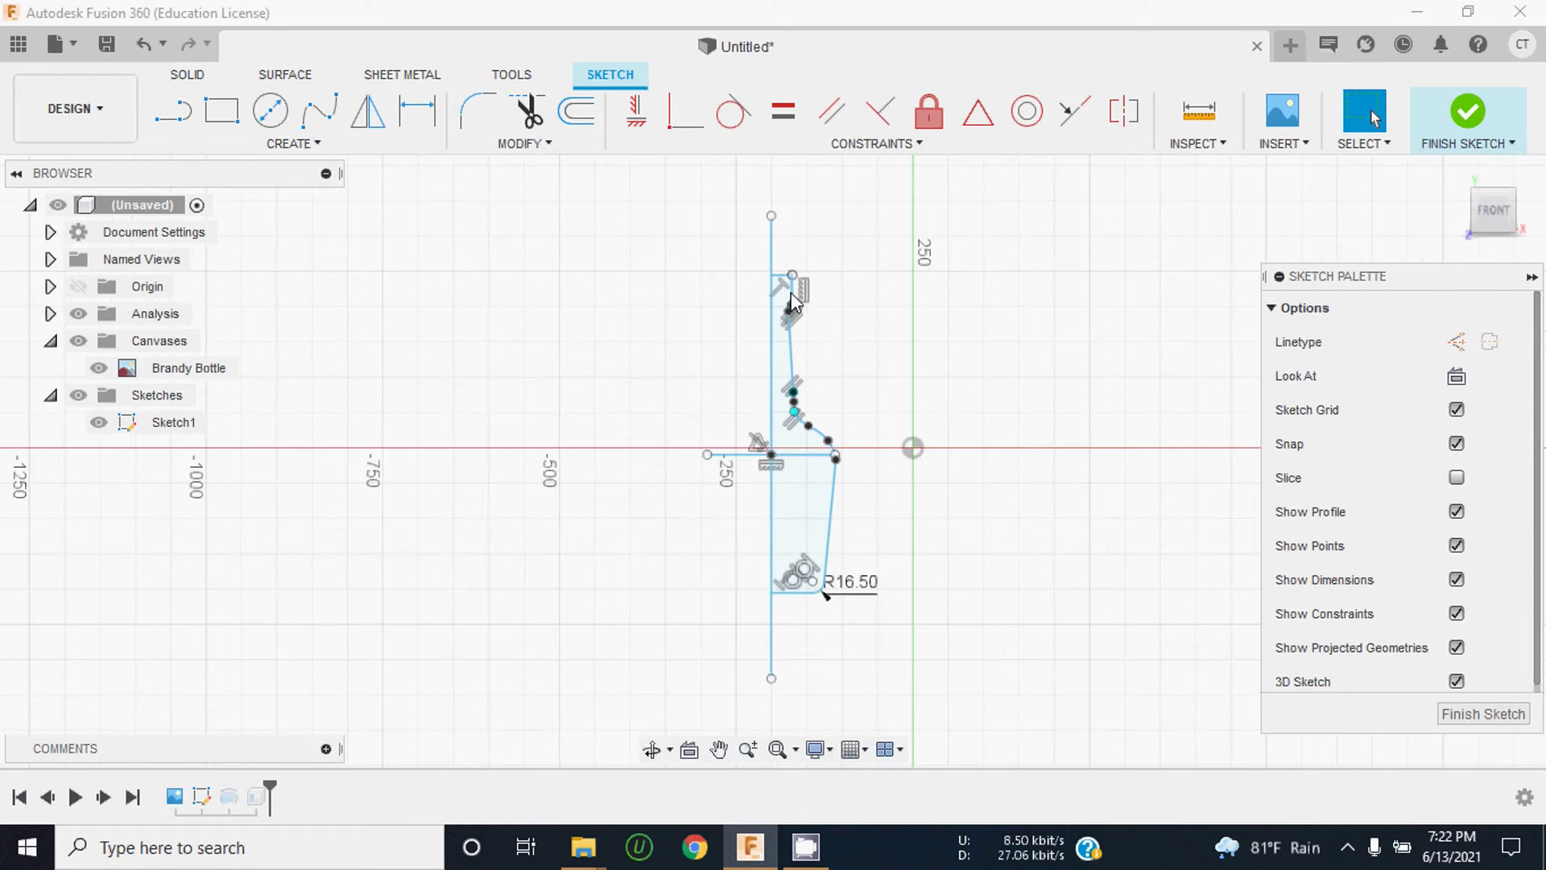
scroll(799, 436, "up", 2)
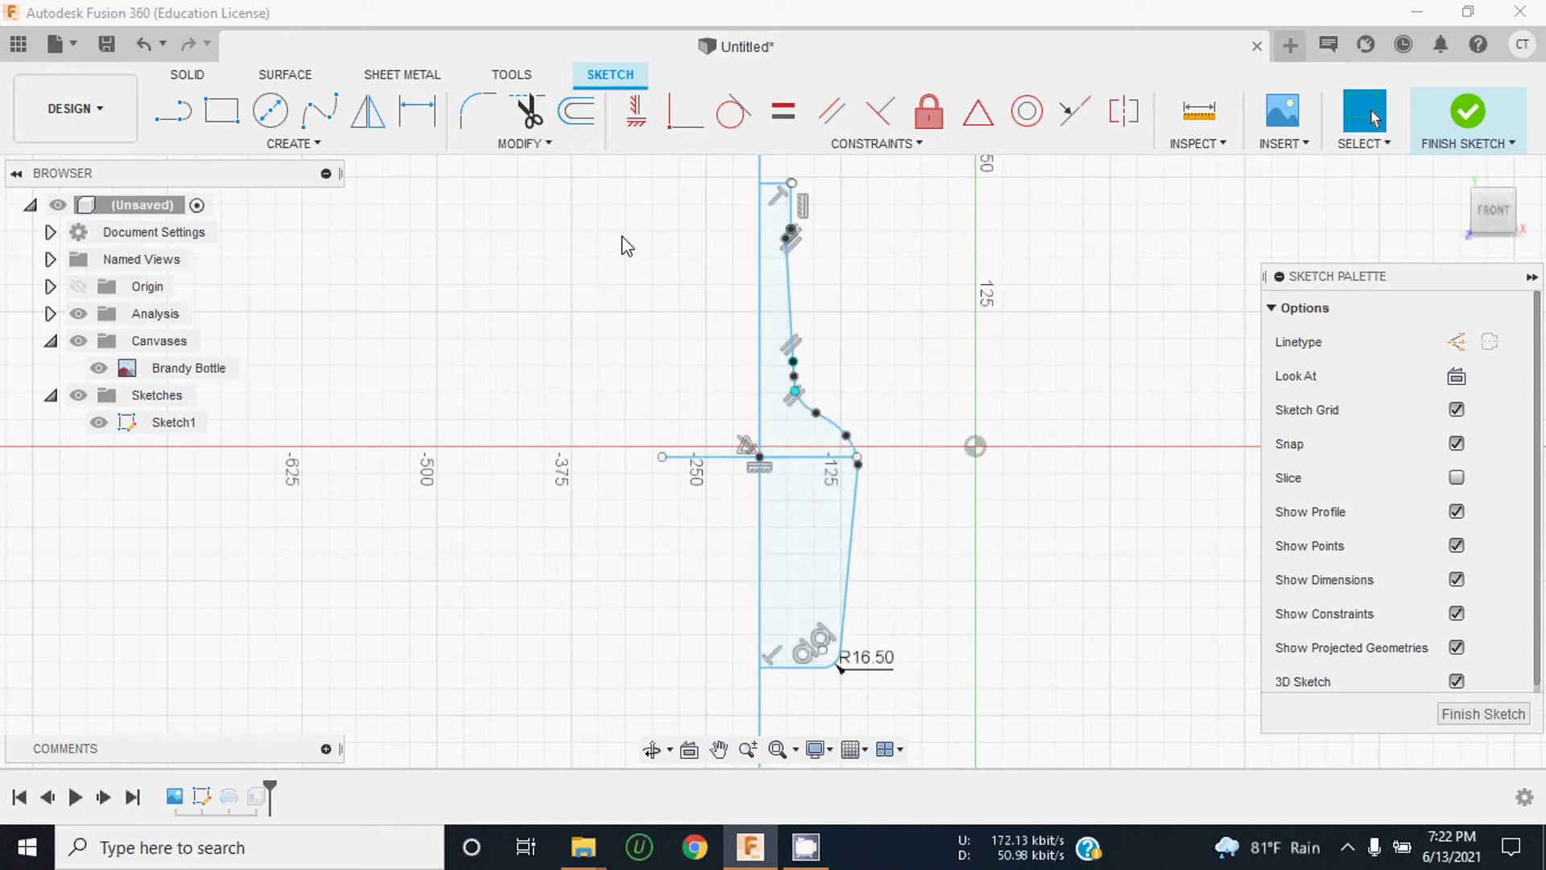
Step: Start an Offset and select the bottle's outline chain
left_click(585, 113)
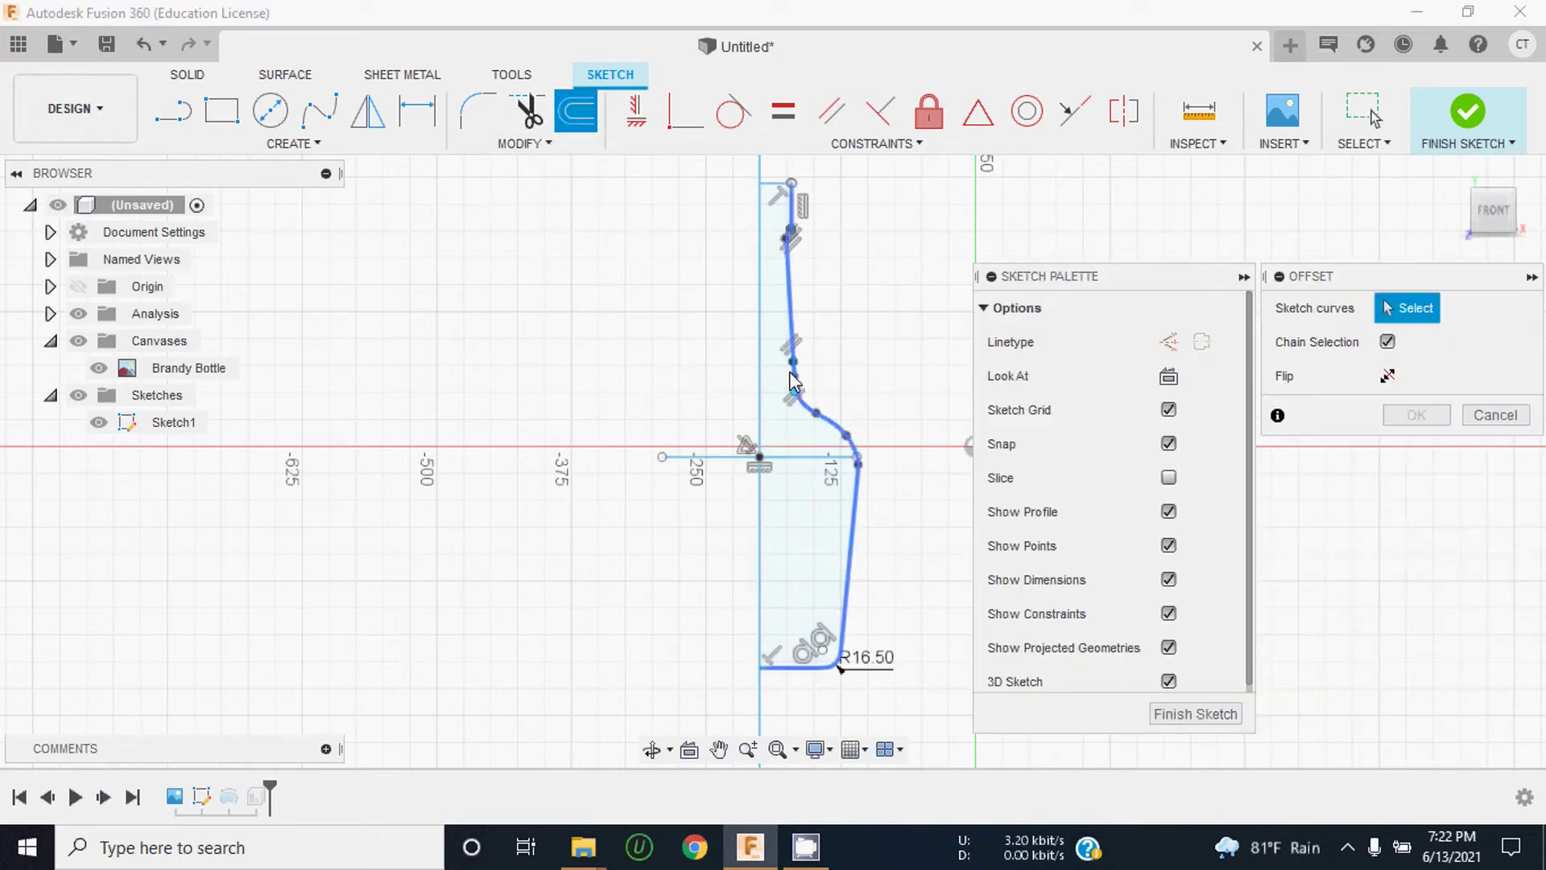
scroll(753, 403, "down", 2)
scroll(753, 347, "up", 2)
left_click(753, 334)
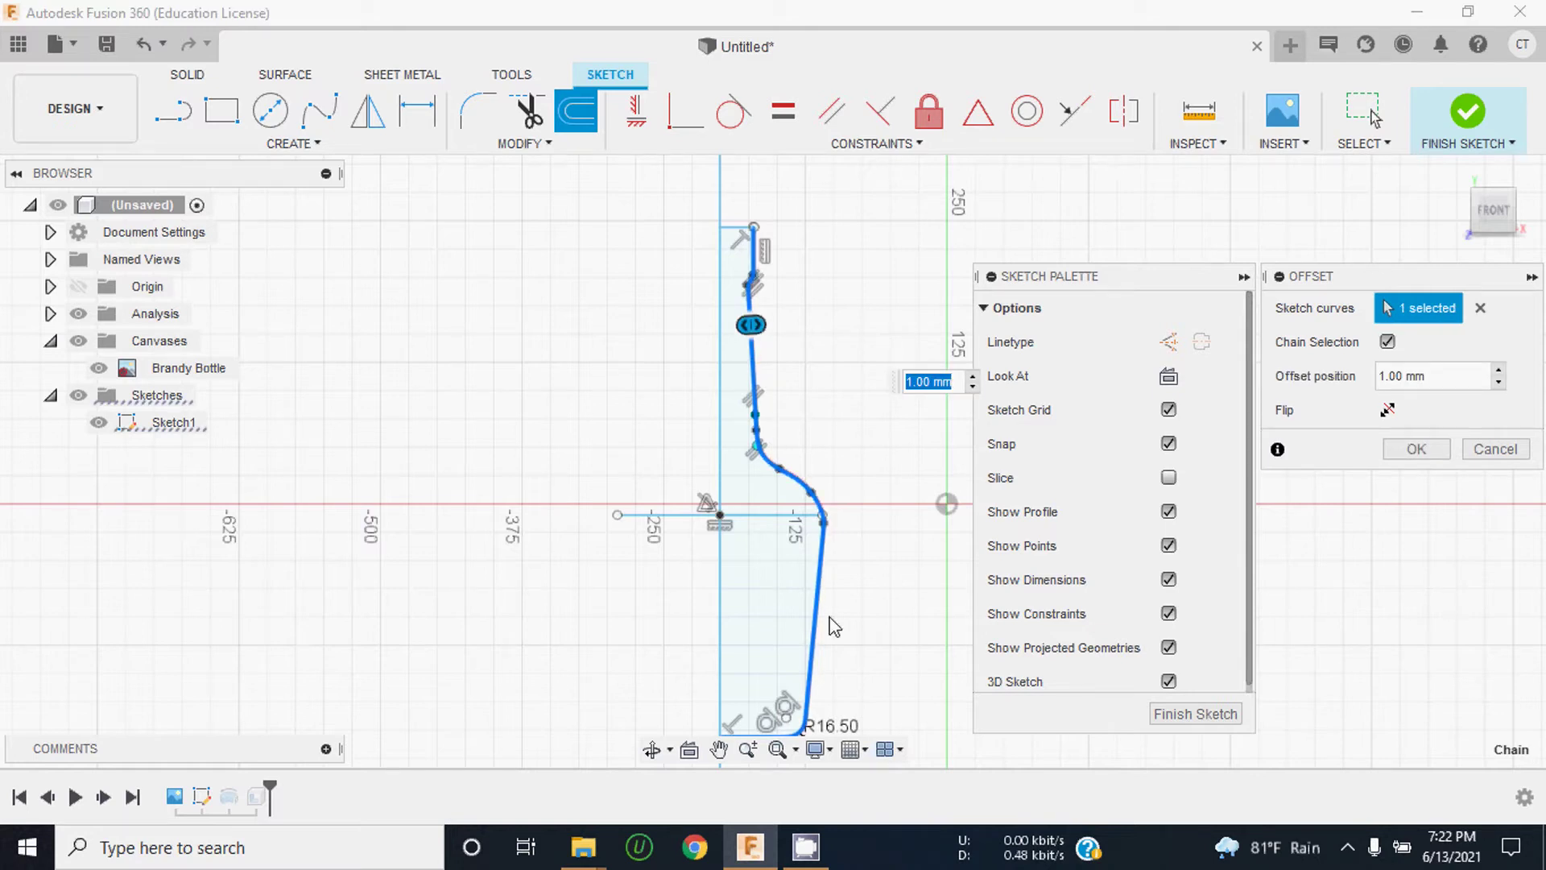
scroll(701, 410, "down", 2)
scroll(752, 414, "up", 2)
scroll(773, 413, "up", 1)
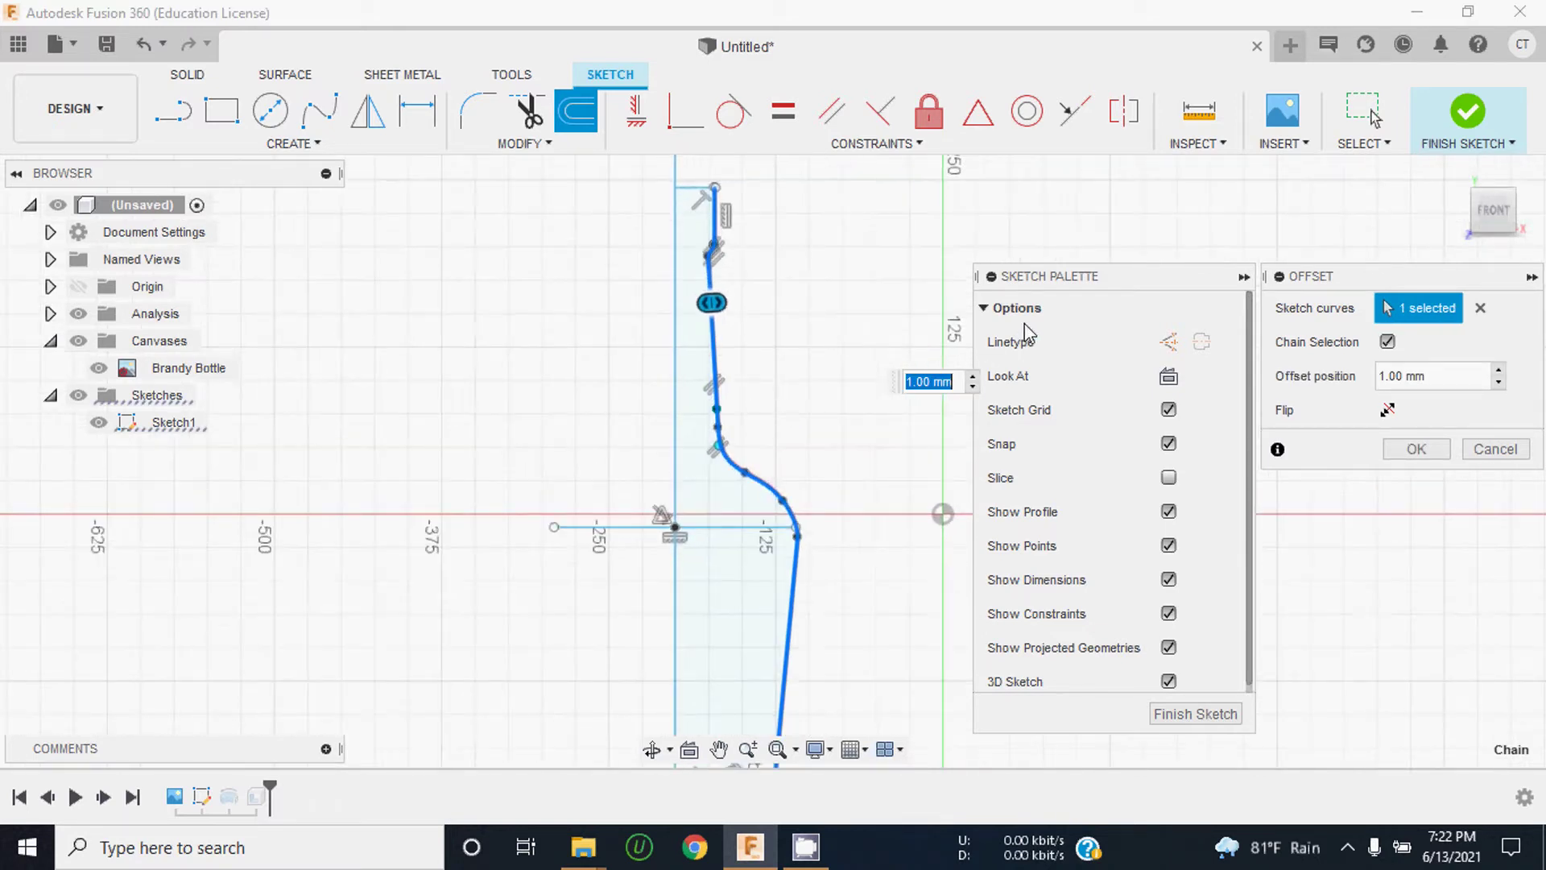
mouse_move(709, 300)
left_mouse_down()
mouse_move(787, 302)
mouse_move(676, 309)
left_mouse_up()
Step: Set the offset distance to -4 mm inward and confirm it
scroll(655, 321, "down", 2)
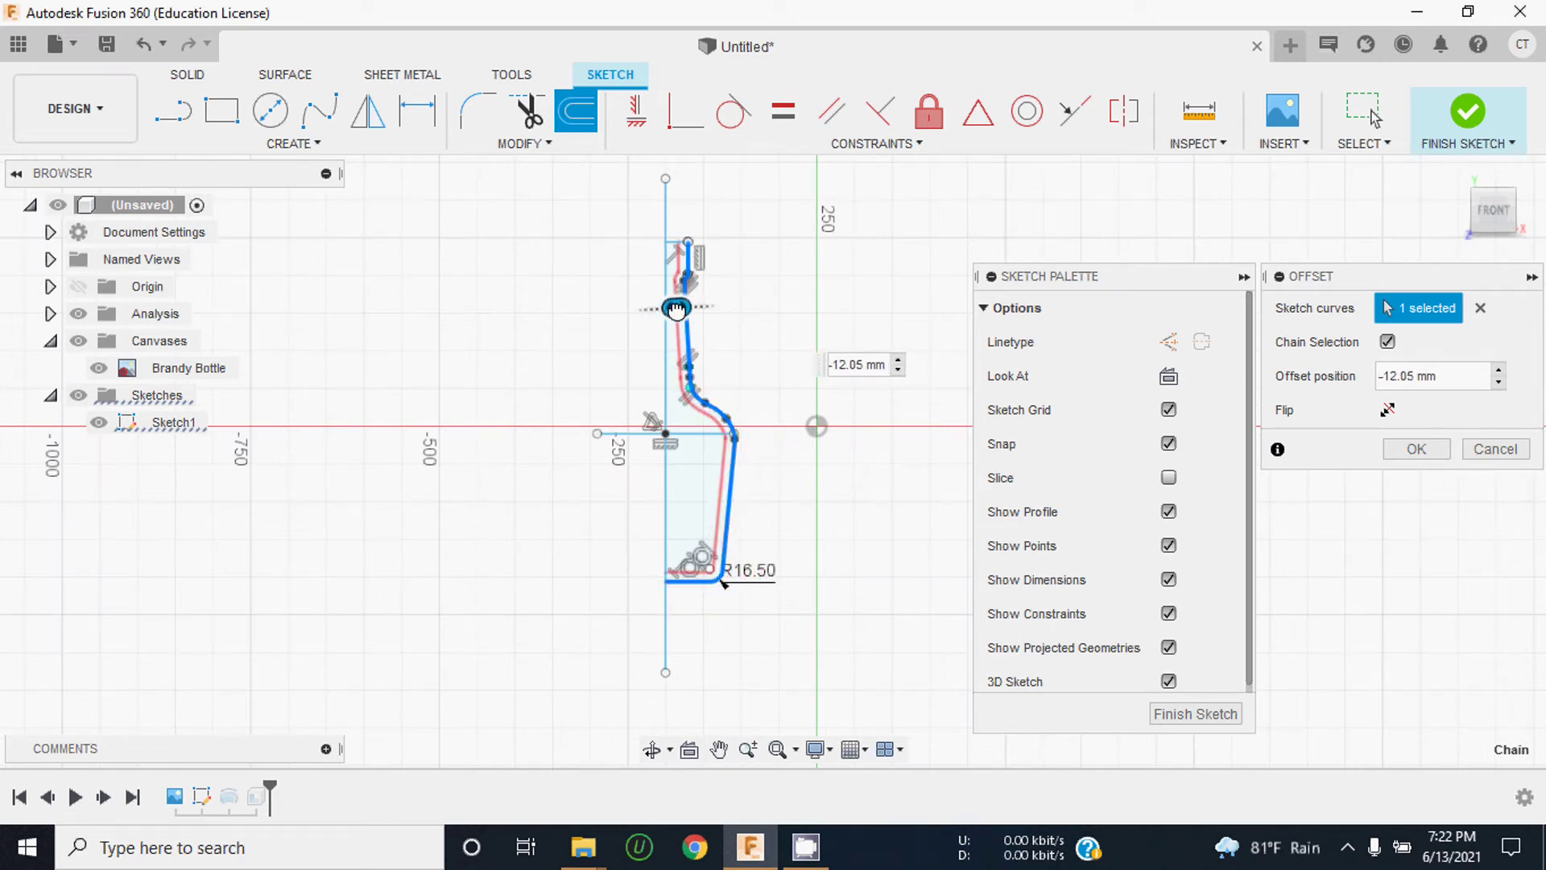
scroll(706, 424, "up", 2)
scroll(705, 424, "up", 3)
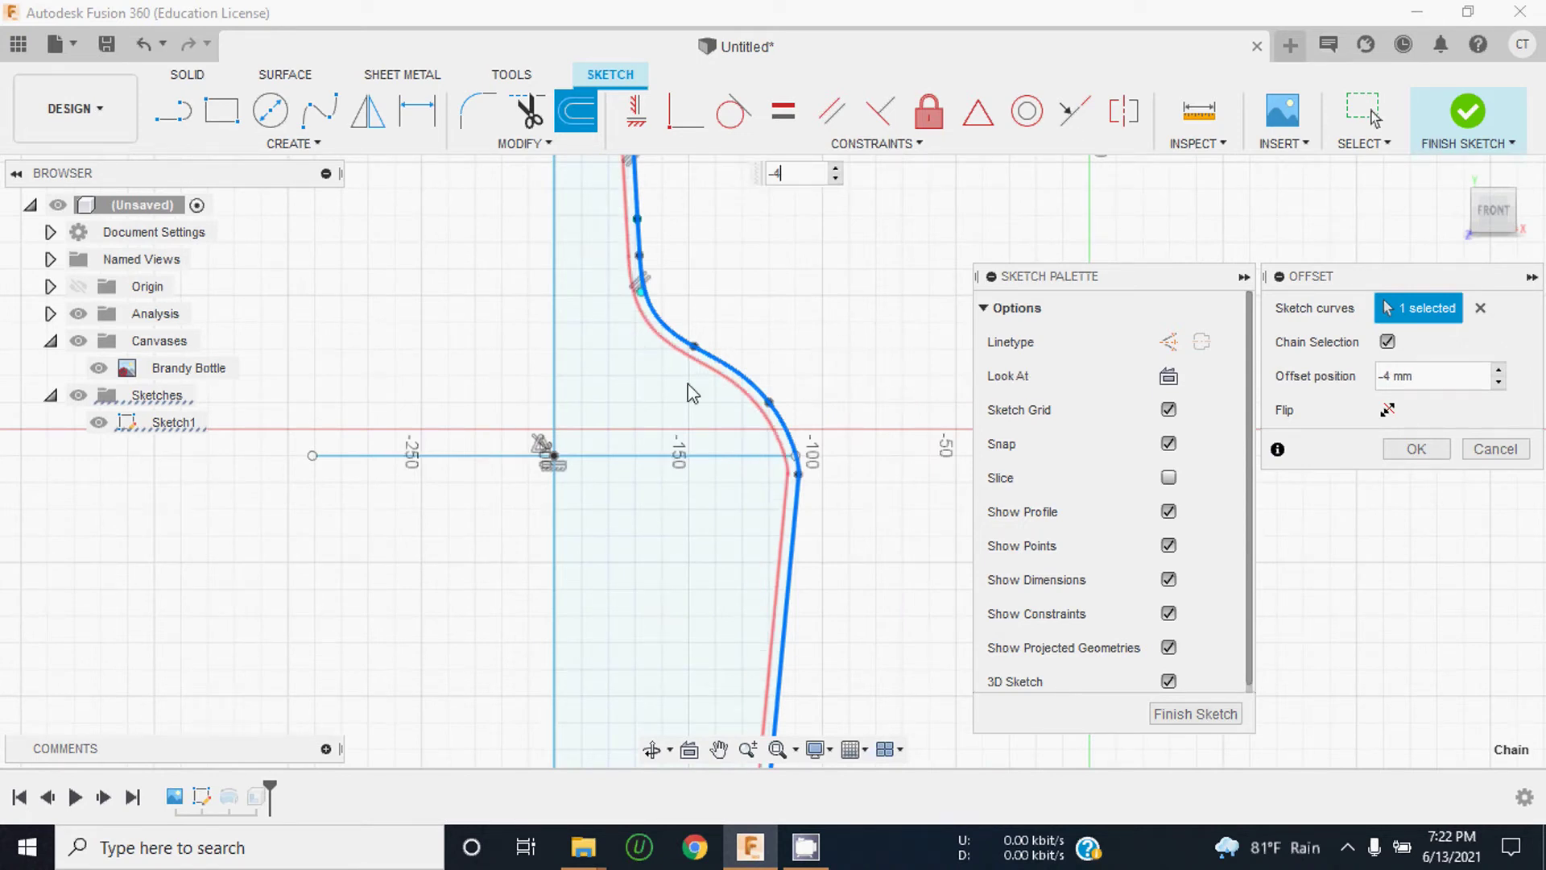
scroll(690, 393, "down", 5)
scroll(697, 649, "up", 2)
scroll(629, 573, "up", 3)
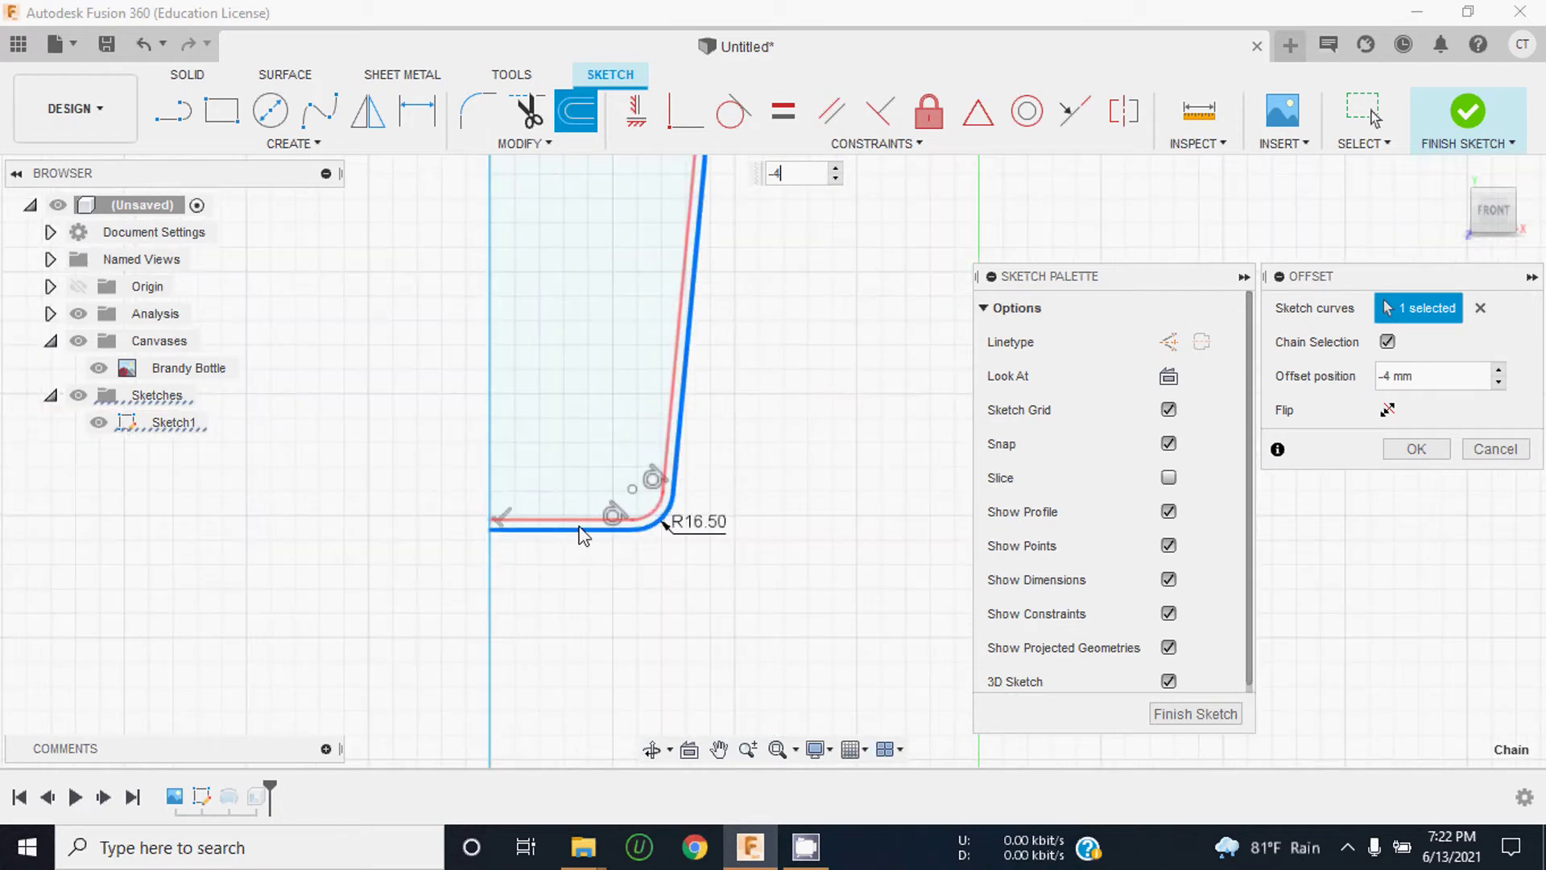
scroll(725, 587, "down", 3)
scroll(688, 471, "down", 2)
scroll(657, 290, "up", 2)
scroll(681, 241, "up", 3)
scroll(675, 254, "up", 2)
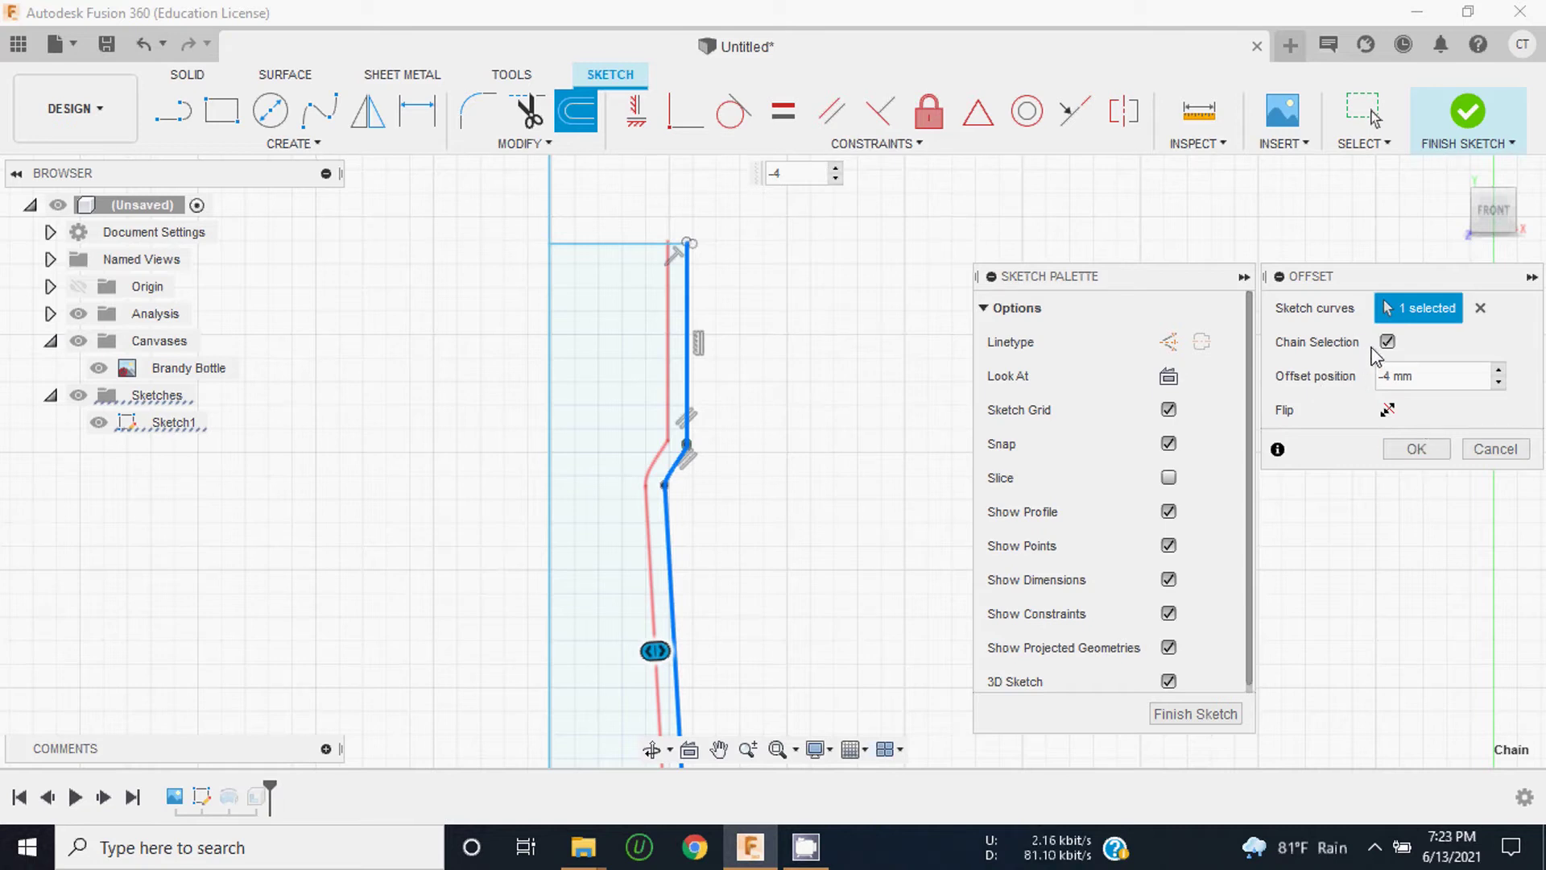
left_click(1413, 459)
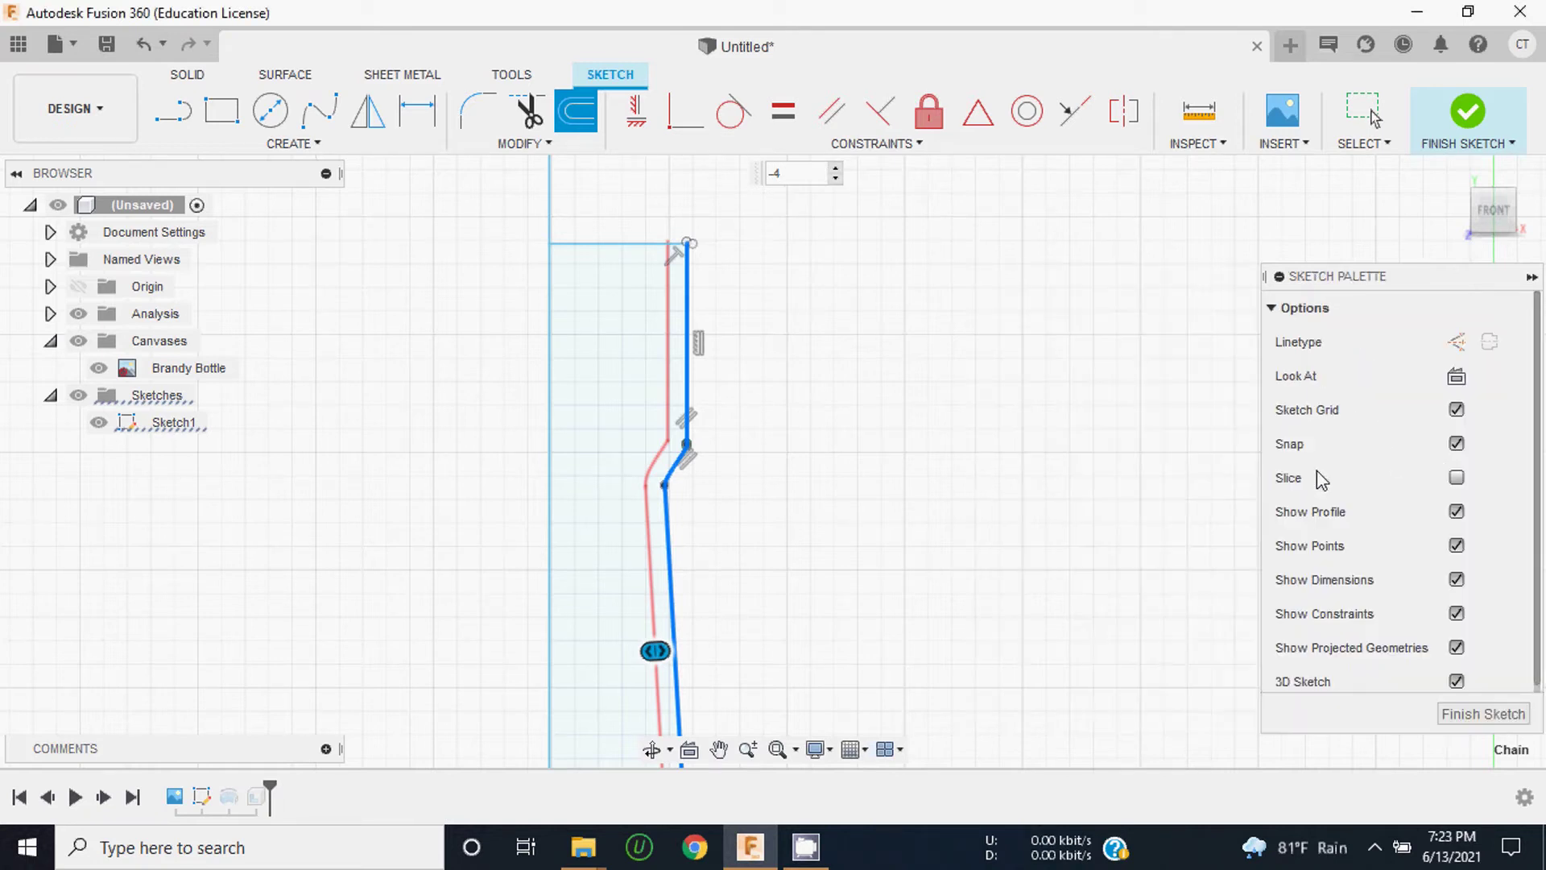
Step: Check the new profiles, selecting the 2167.863 mm² thin wall strip between the outlines
scroll(691, 386, "down", 3)
scroll(689, 360, "down", 1)
scroll(685, 346, "up", 5)
left_click(675, 390)
scroll(675, 389, "down", 2)
scroll(674, 362, "down", 2)
scroll(738, 476, "down", 1)
scroll(722, 673, "up", 2)
scroll(723, 678, "up", 2)
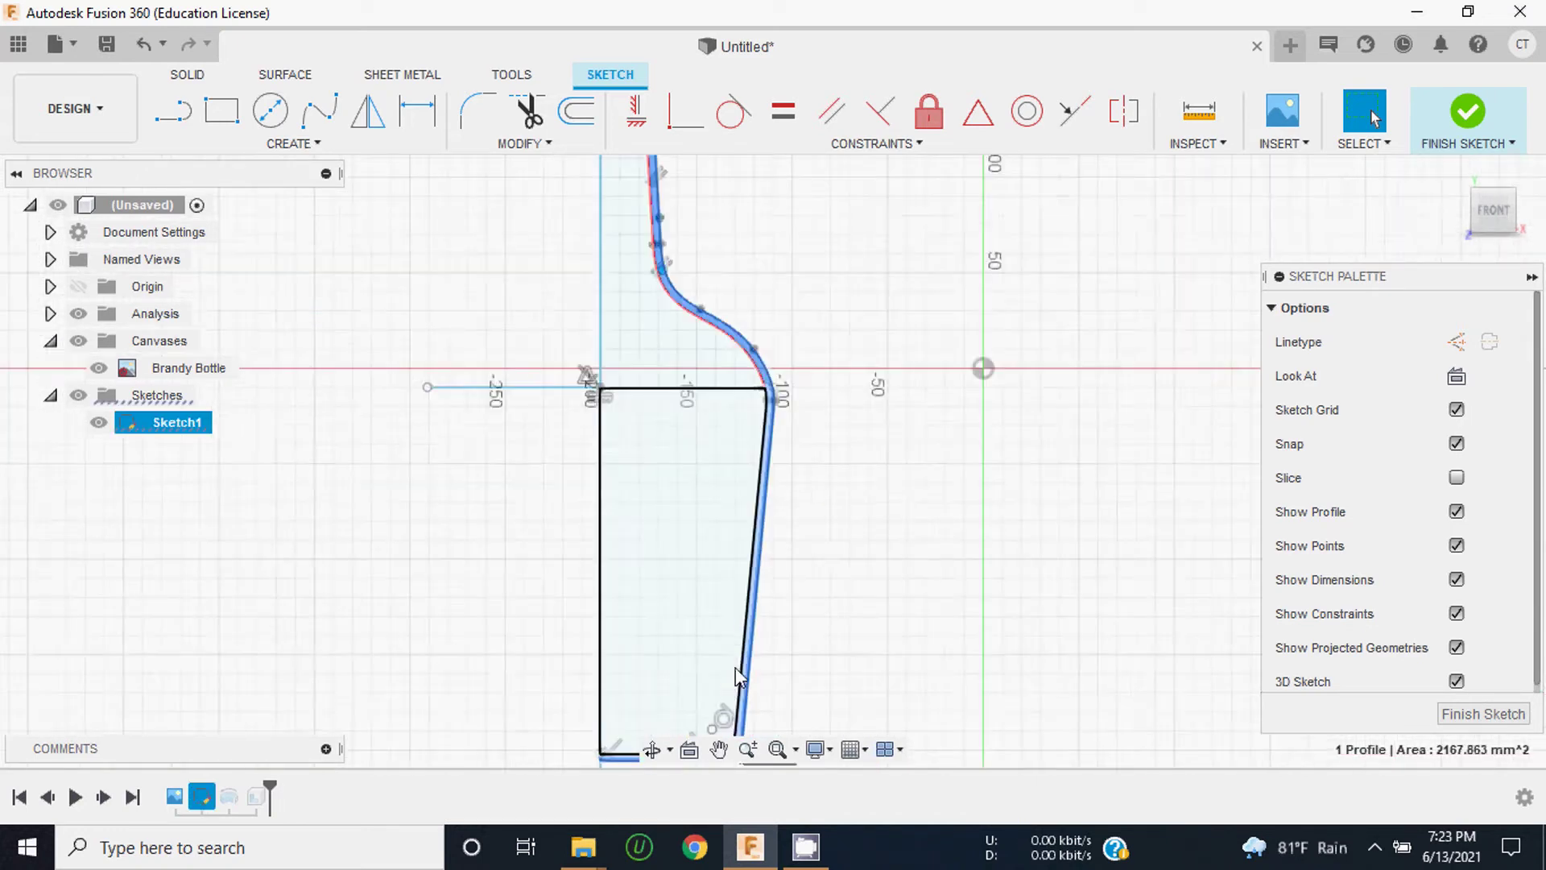
scroll(736, 666, "up", 3)
left_click(600, 616)
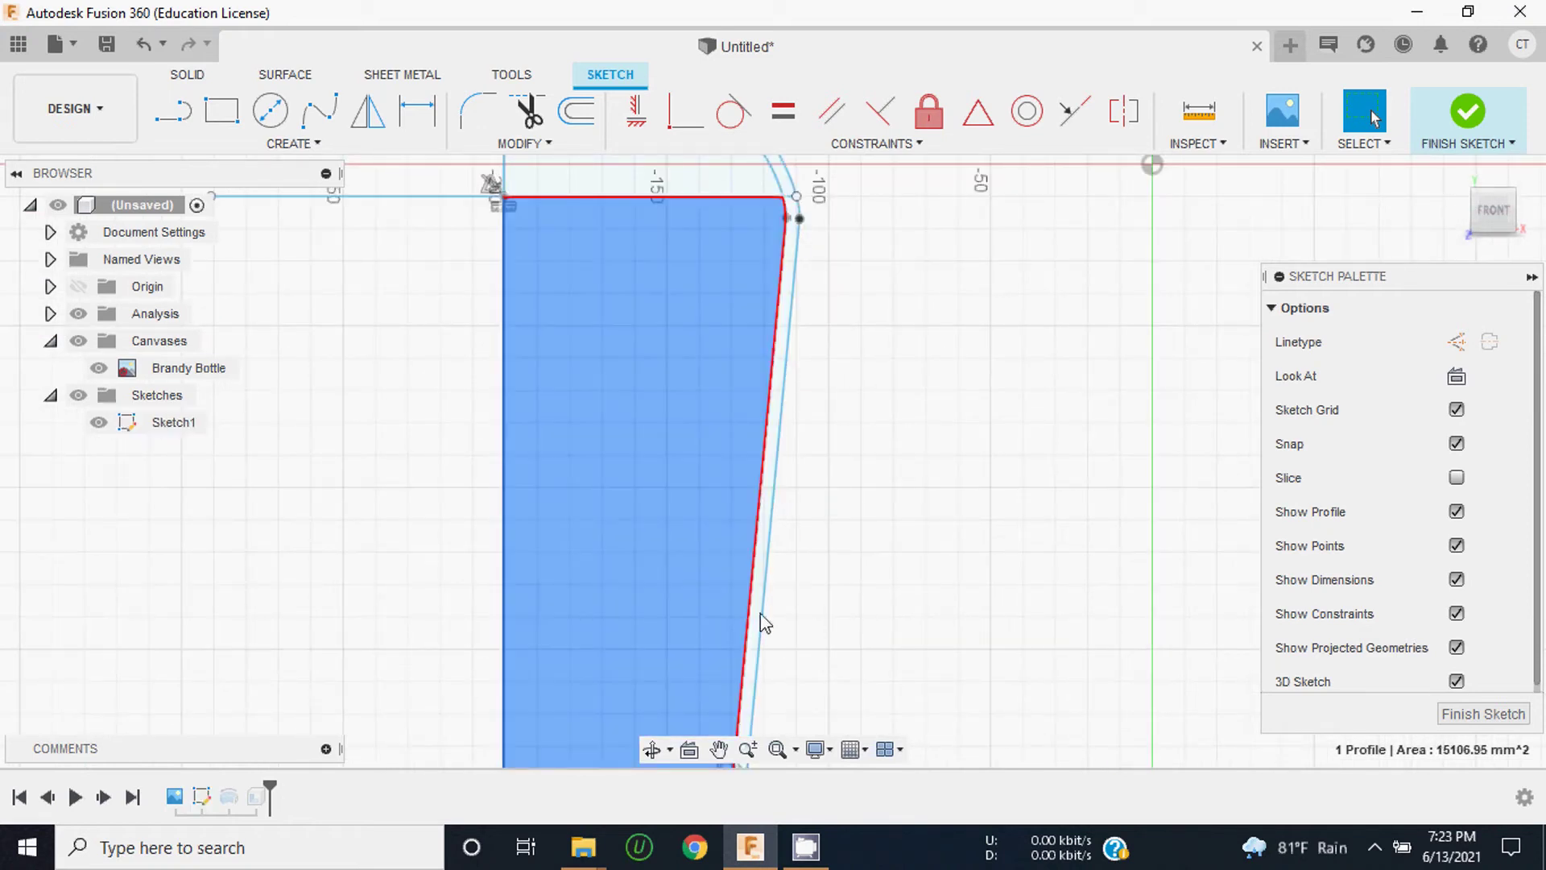
scroll(756, 618, "up", 2)
scroll(757, 610, "up", 2)
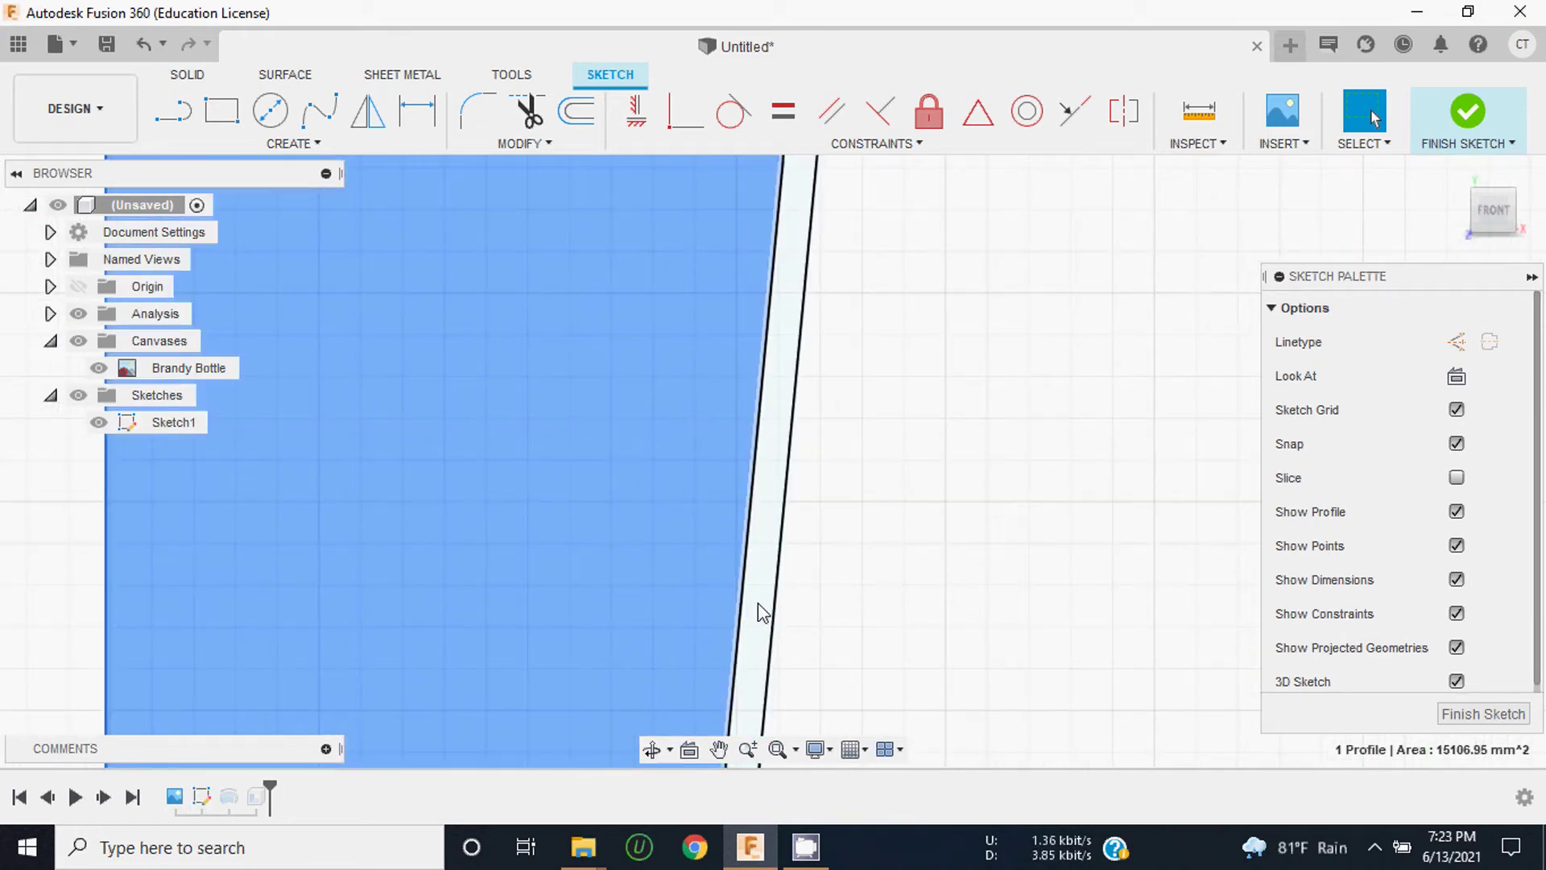
left_click(765, 596)
scroll(763, 600, "down", 5)
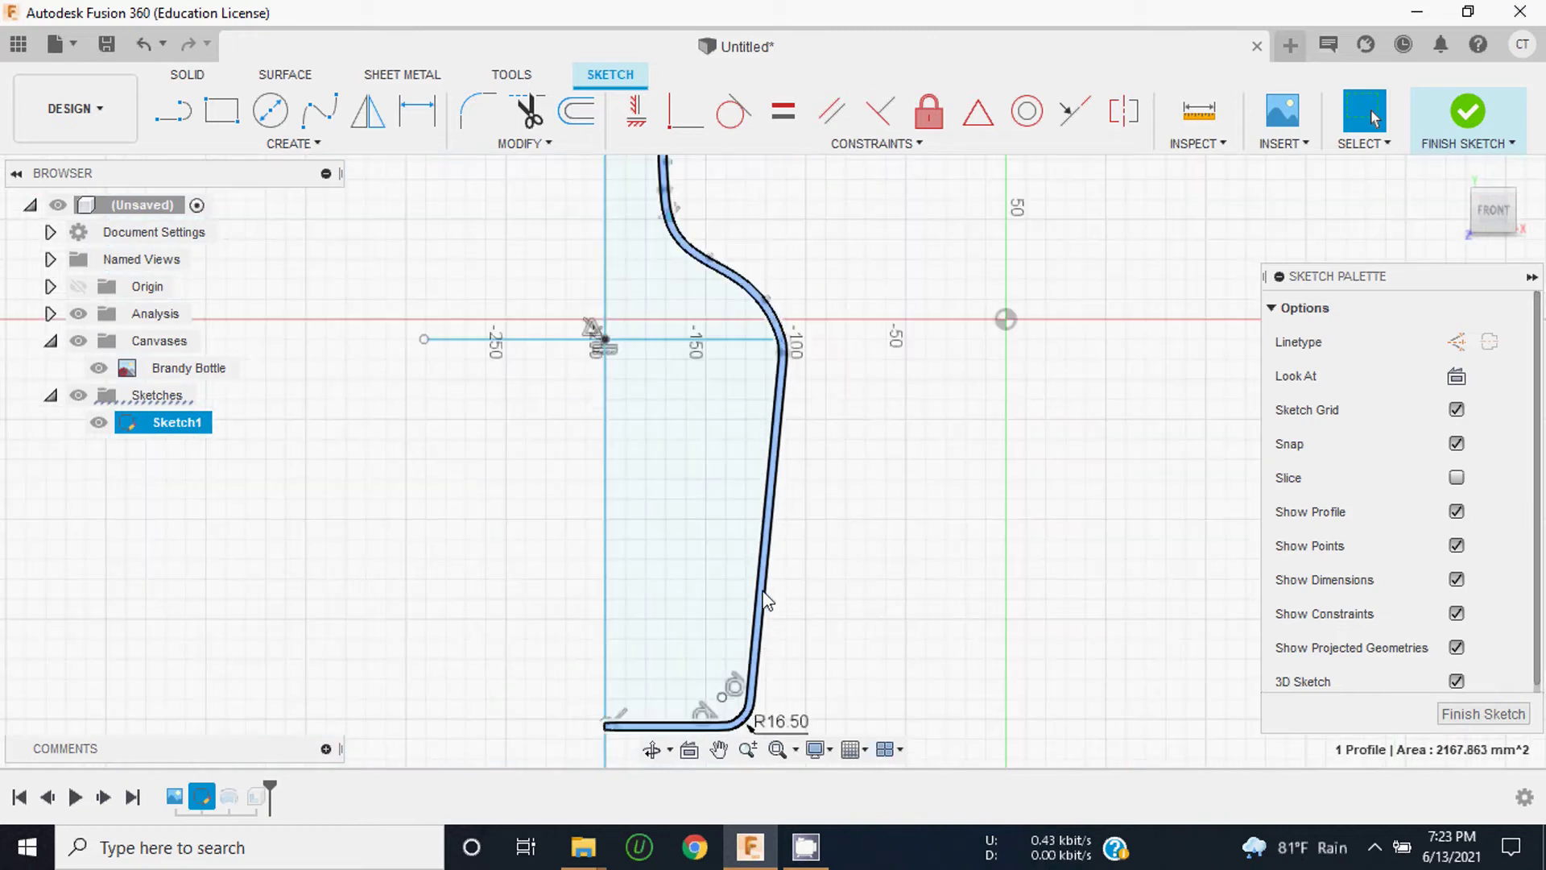
Step: Finish the sketch and make Body1 visible again
left_click(1456, 121)
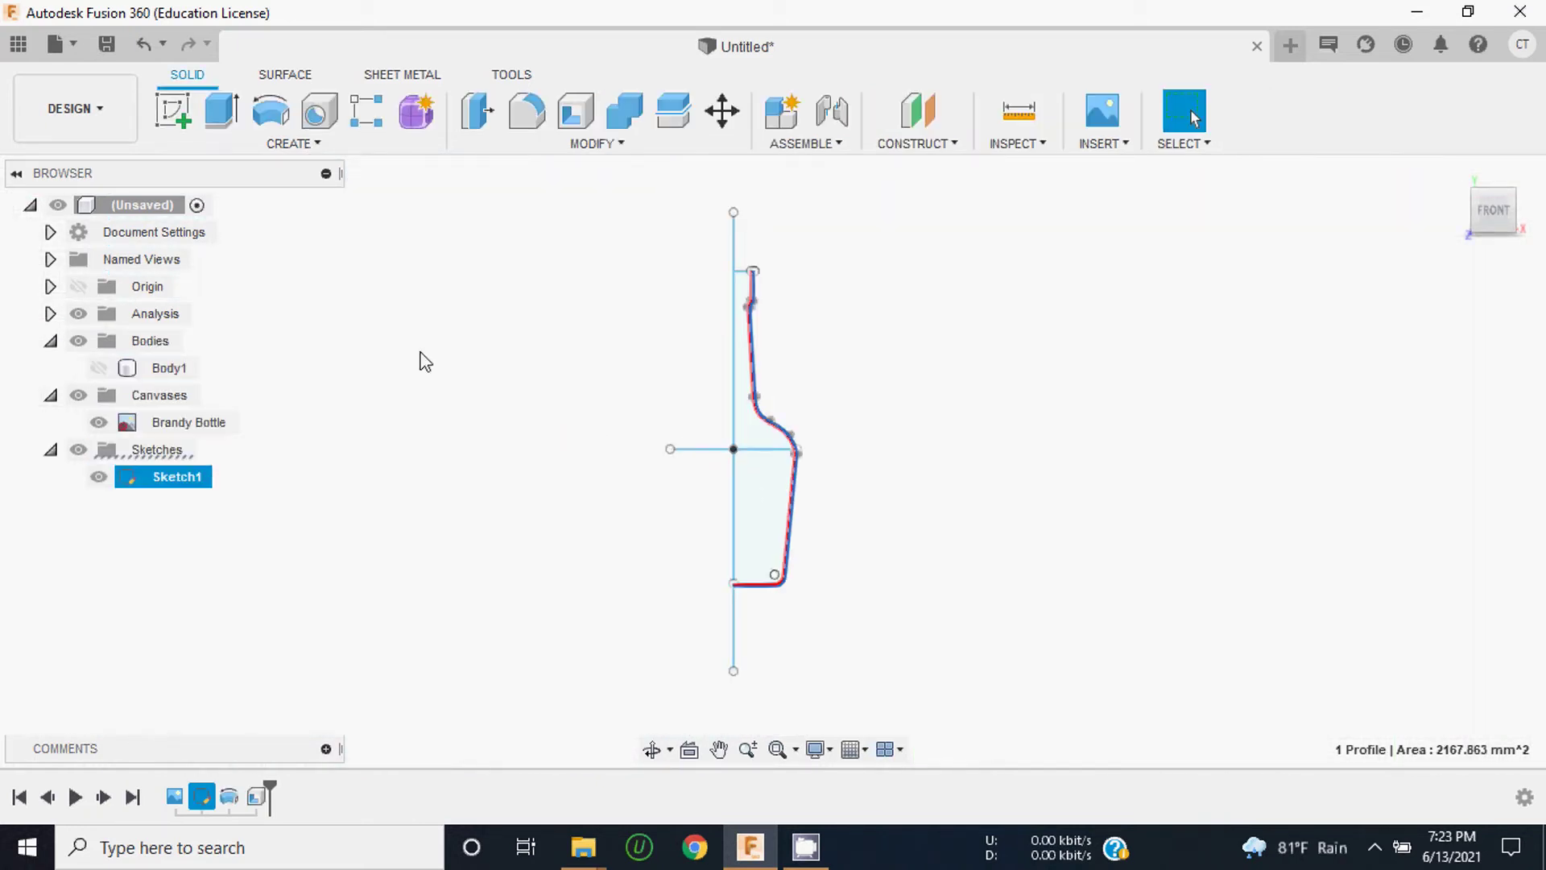
left_click(98, 368)
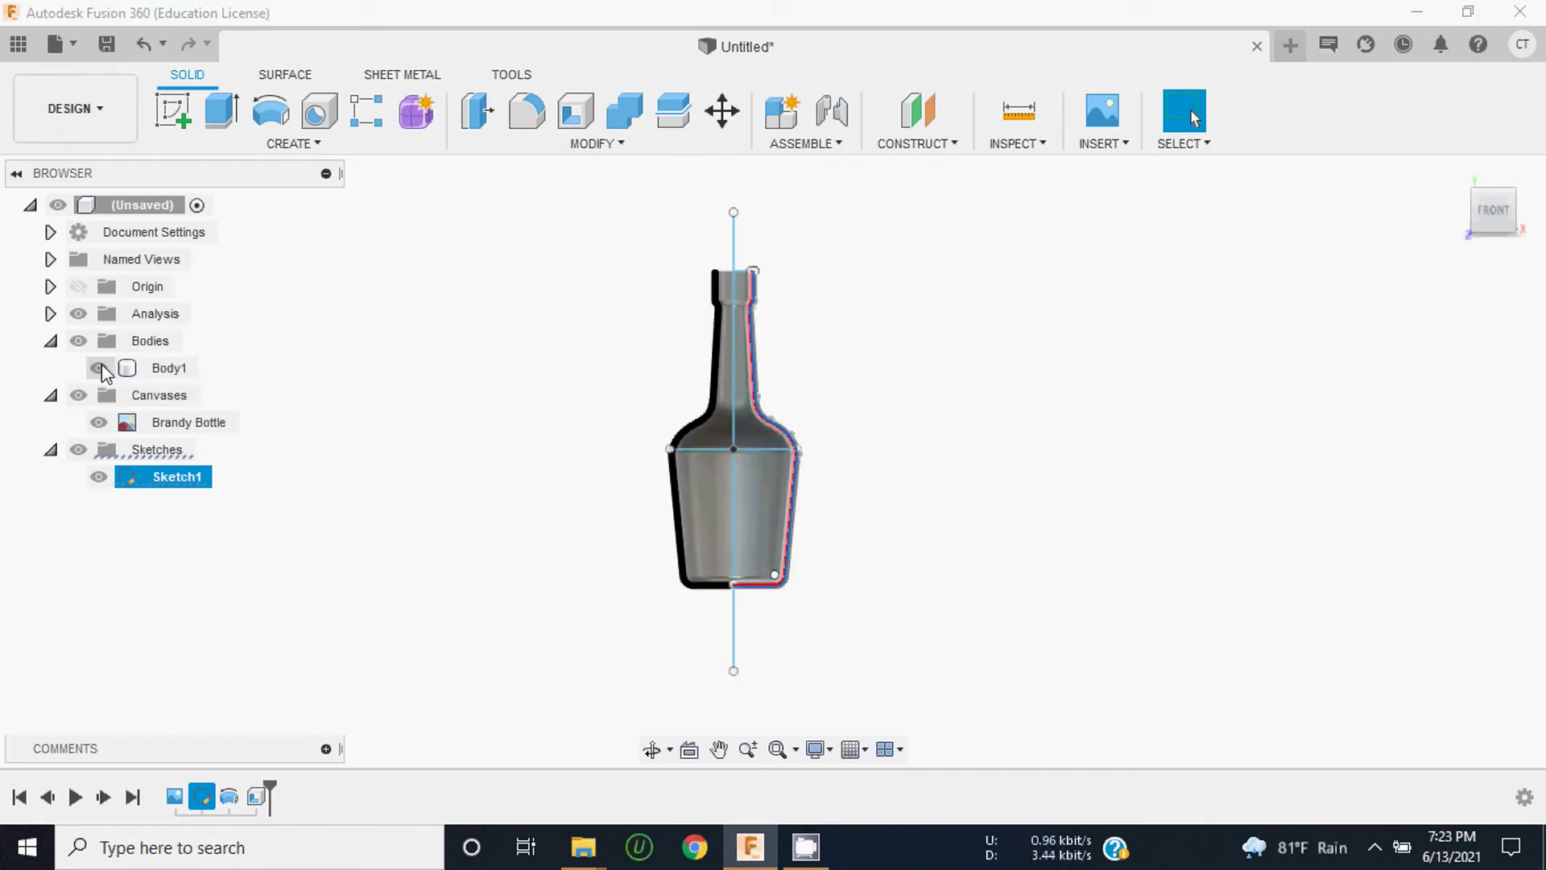
left_click(100, 370)
left_click(97, 373)
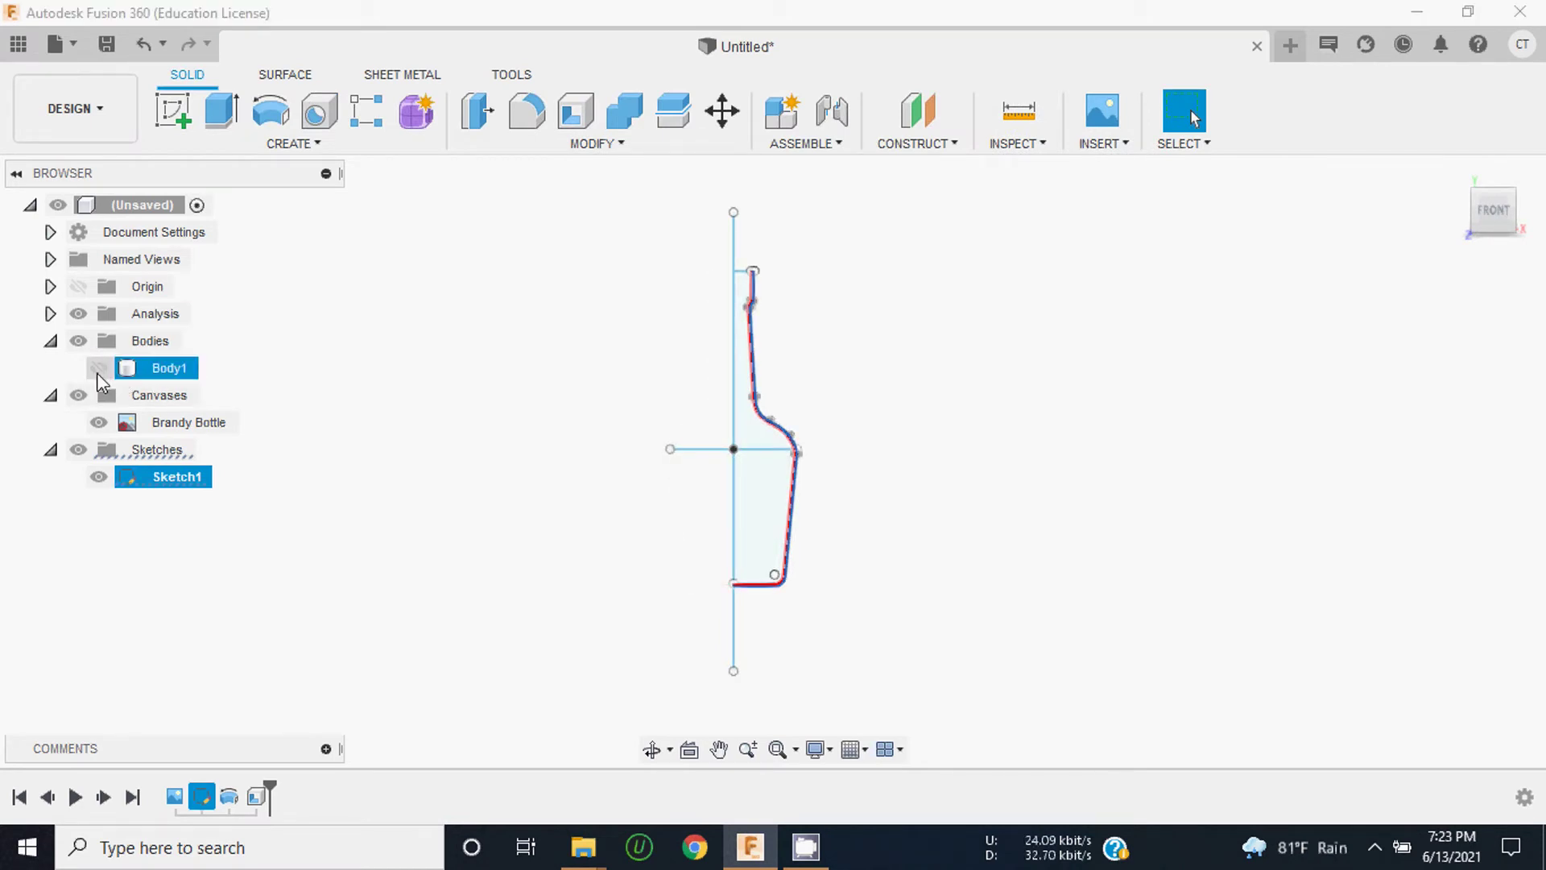
left_click(99, 370)
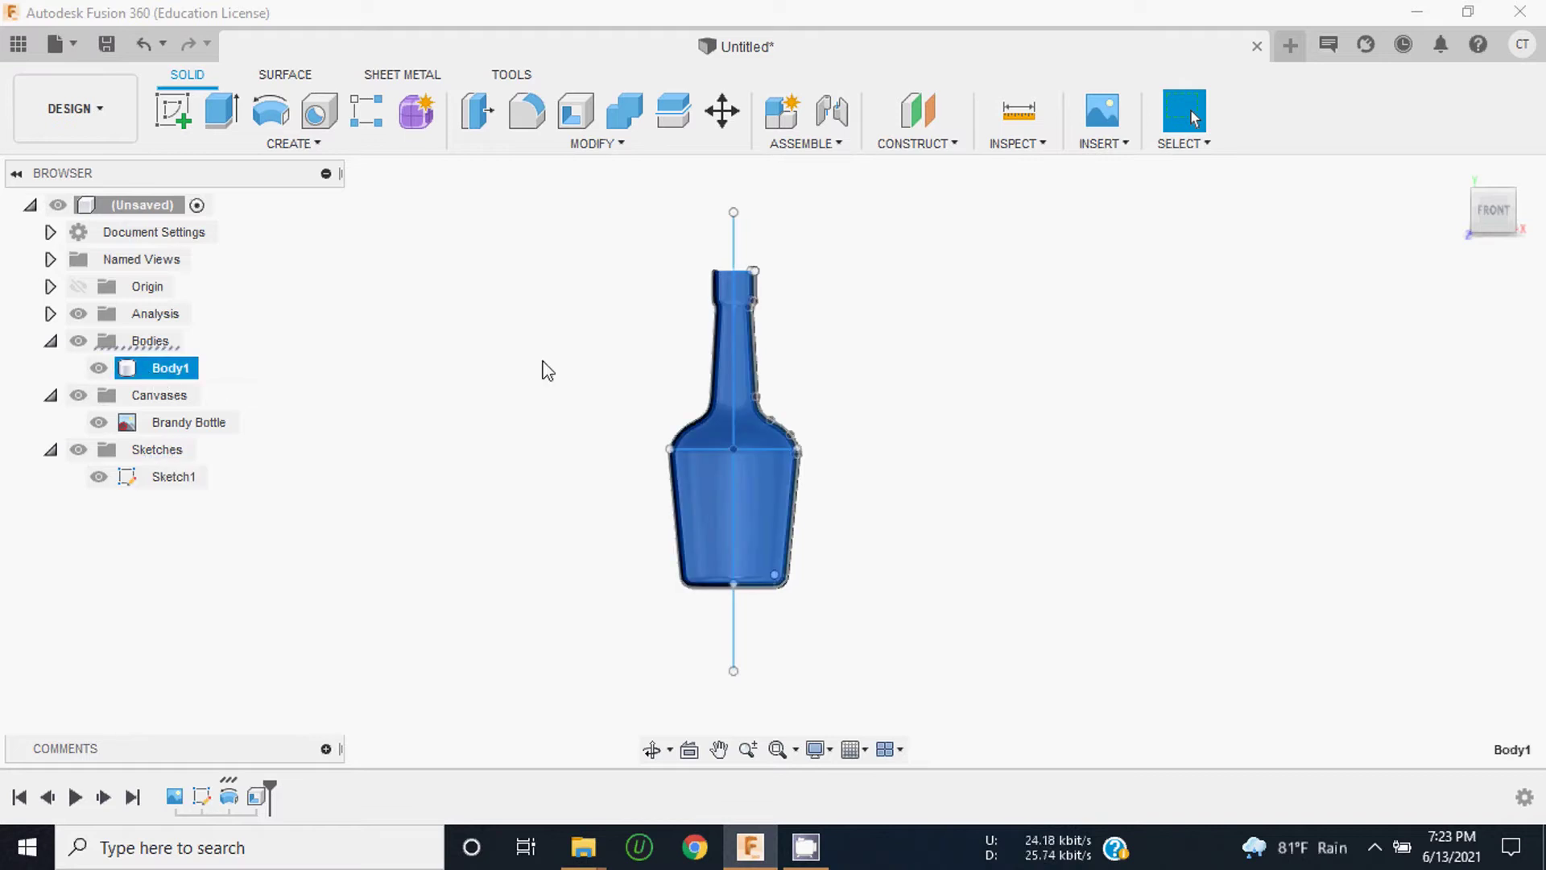
Step: Move Body1 -400 mm along X with Move/Copy
left_click(722, 111)
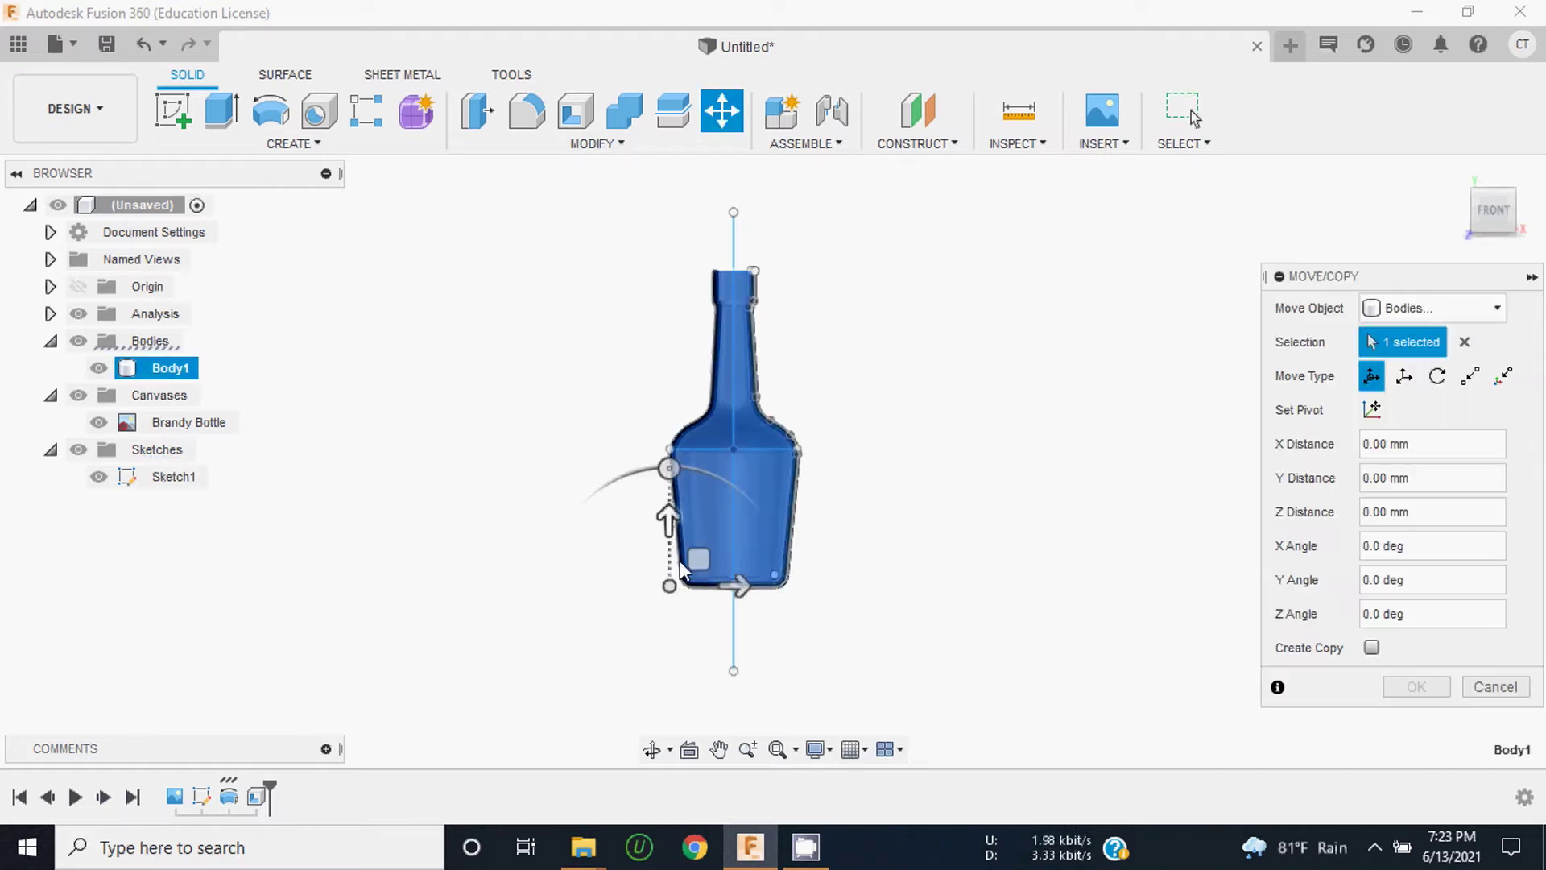
left_click_drag(733, 581, 465, 570)
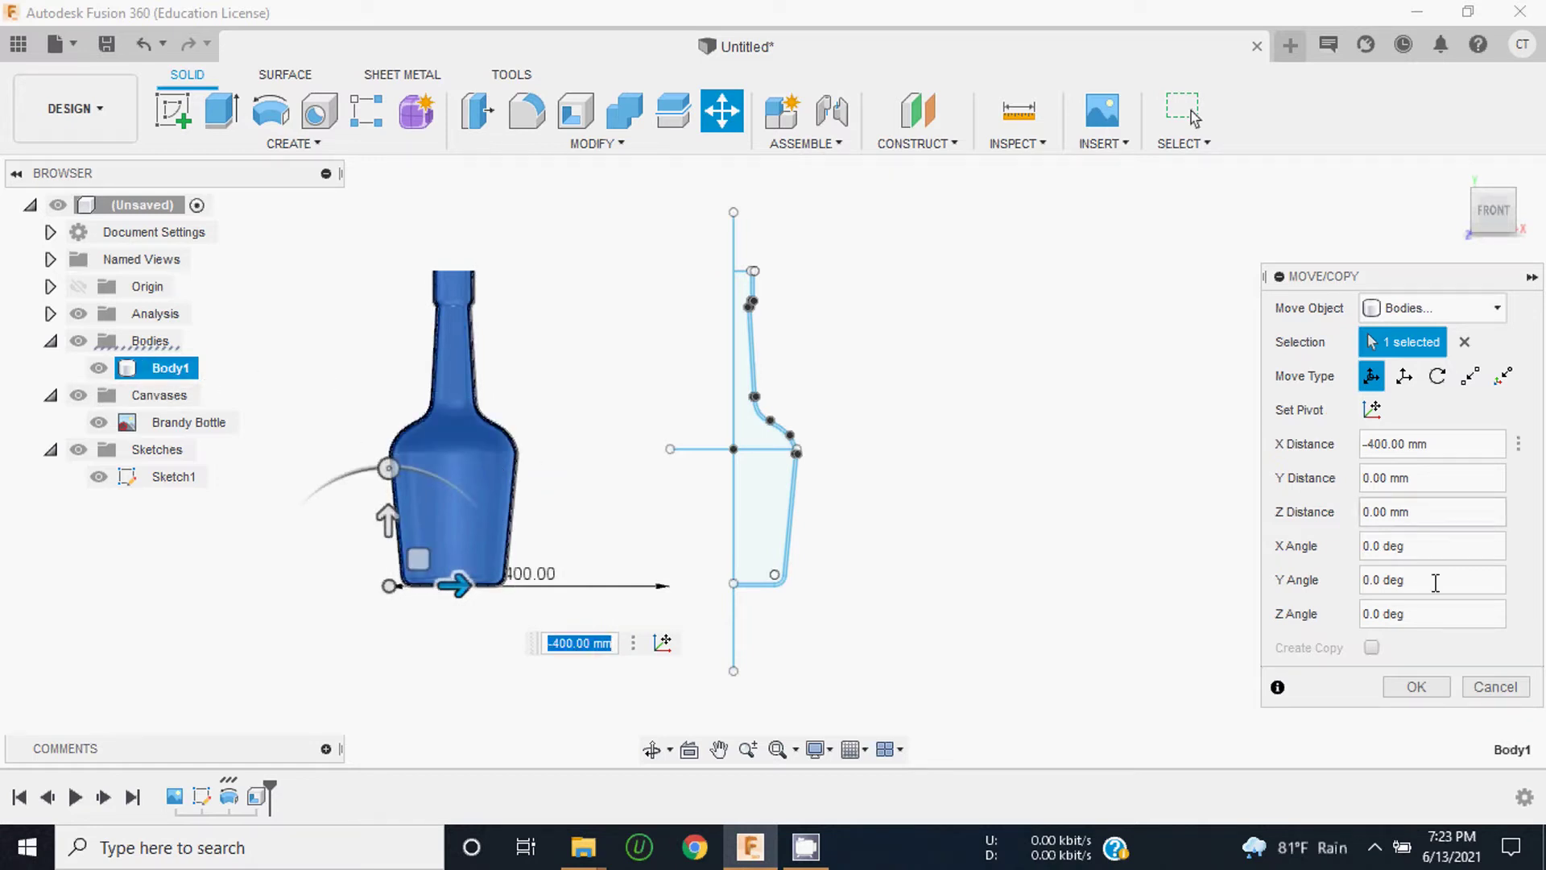
left_click(1417, 687)
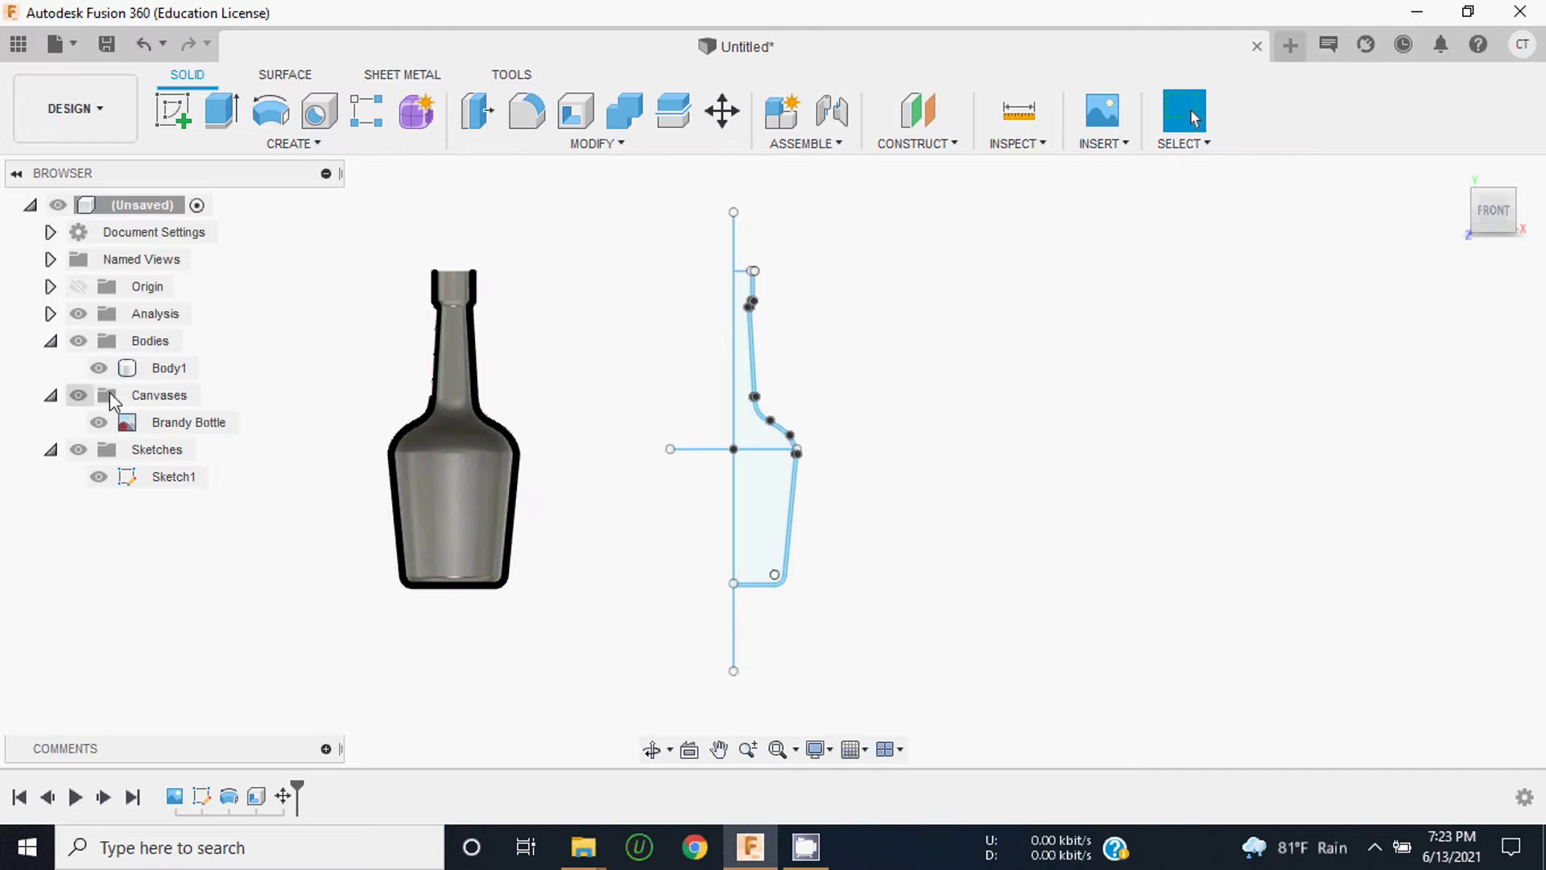
Step: Rename Body1 to Method1 in the browser and hide it
left_click(172, 370)
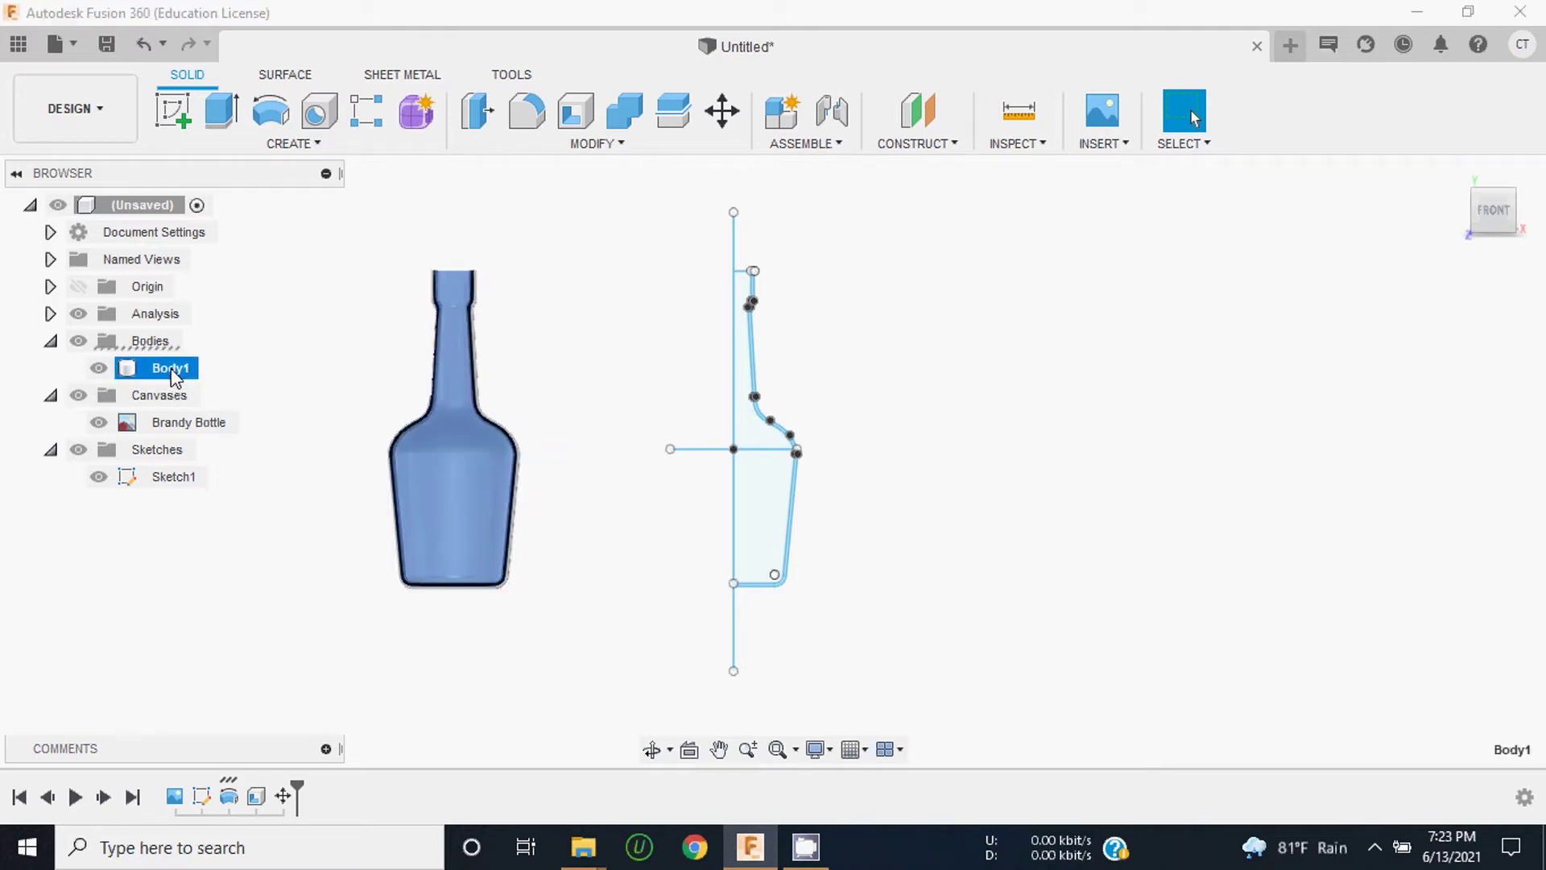
right_click(174, 377)
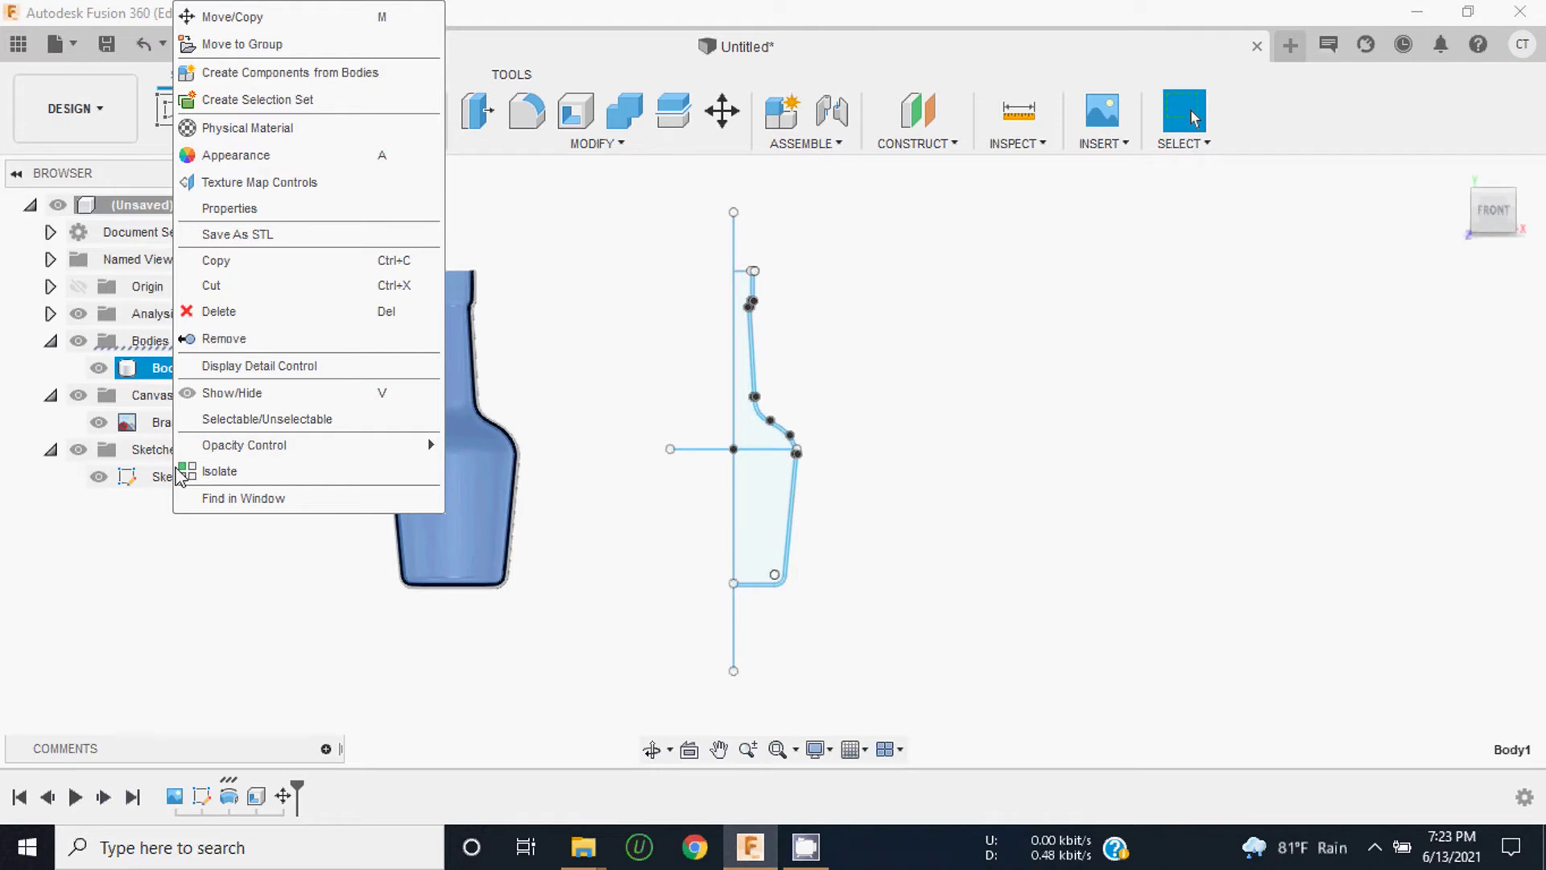
left_click(225, 563)
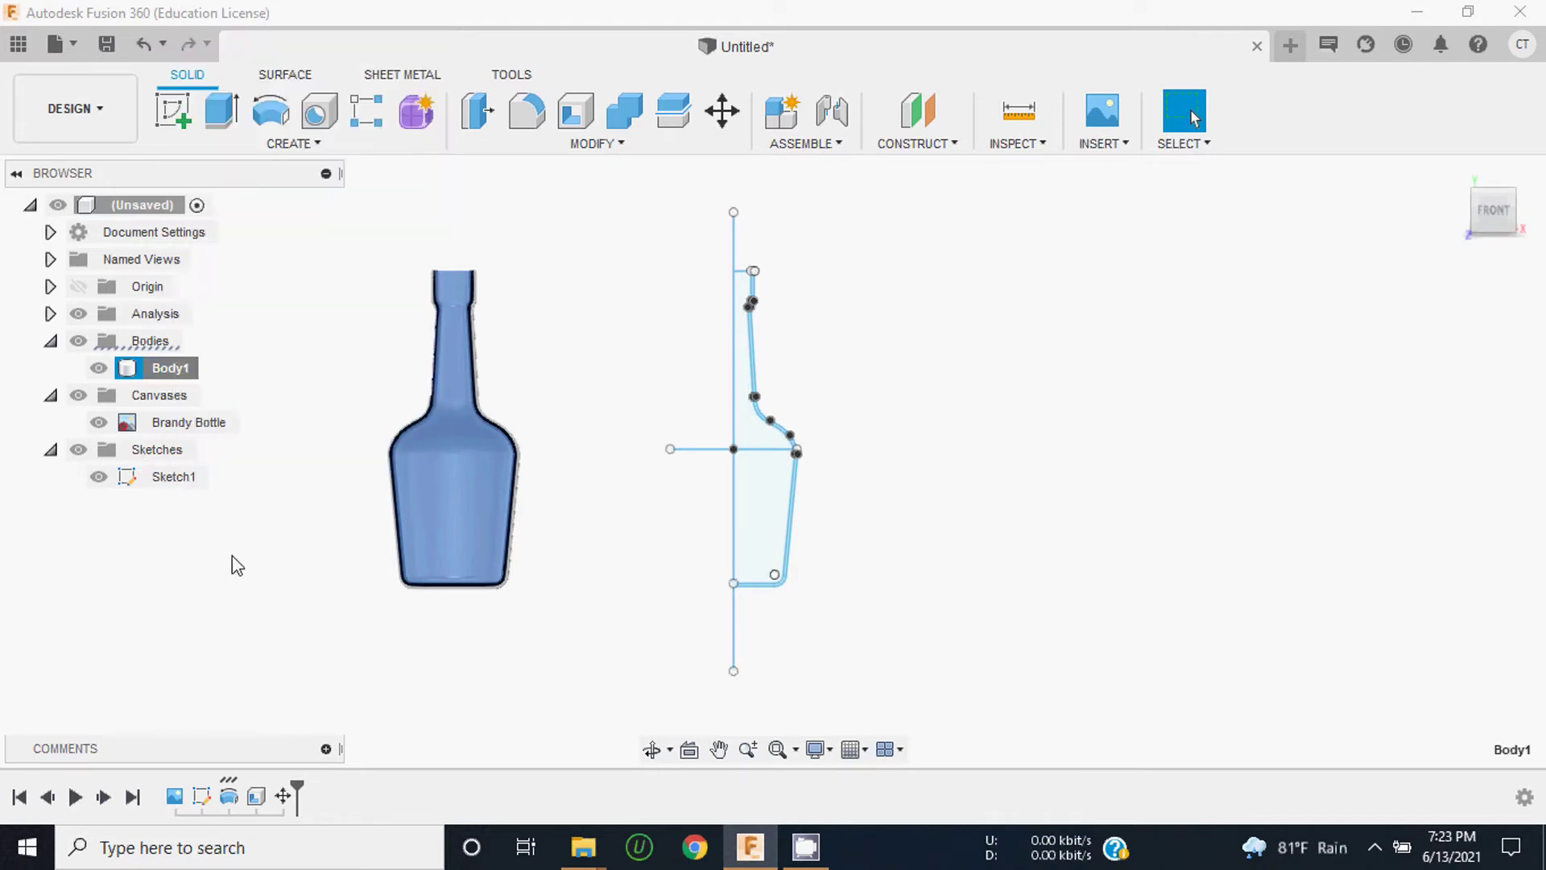
double_click(172, 368)
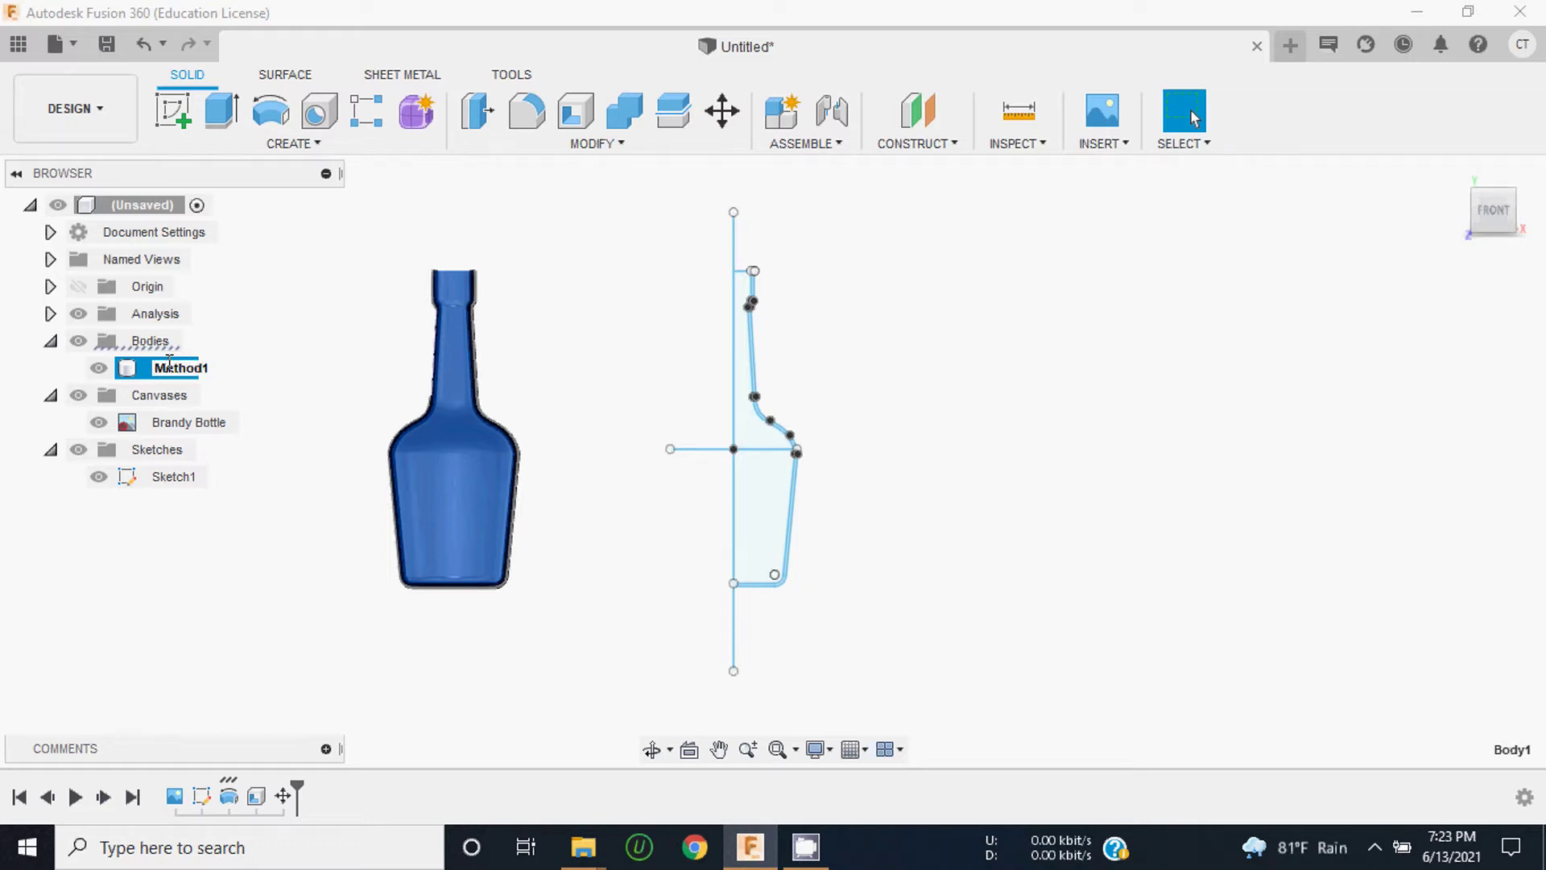
left_click(247, 416)
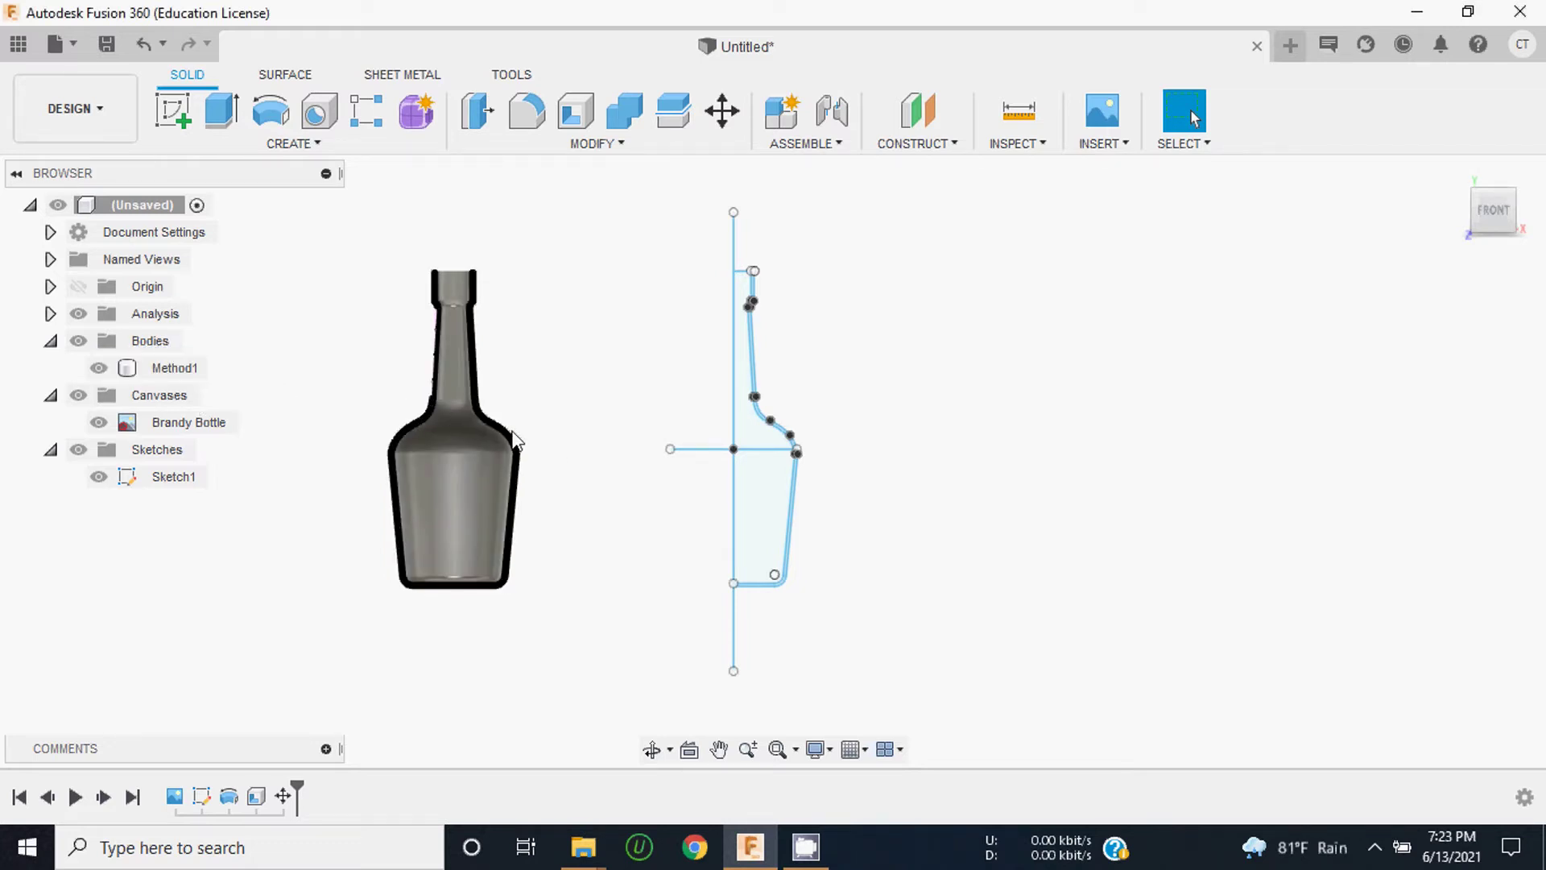
left_click(98, 368)
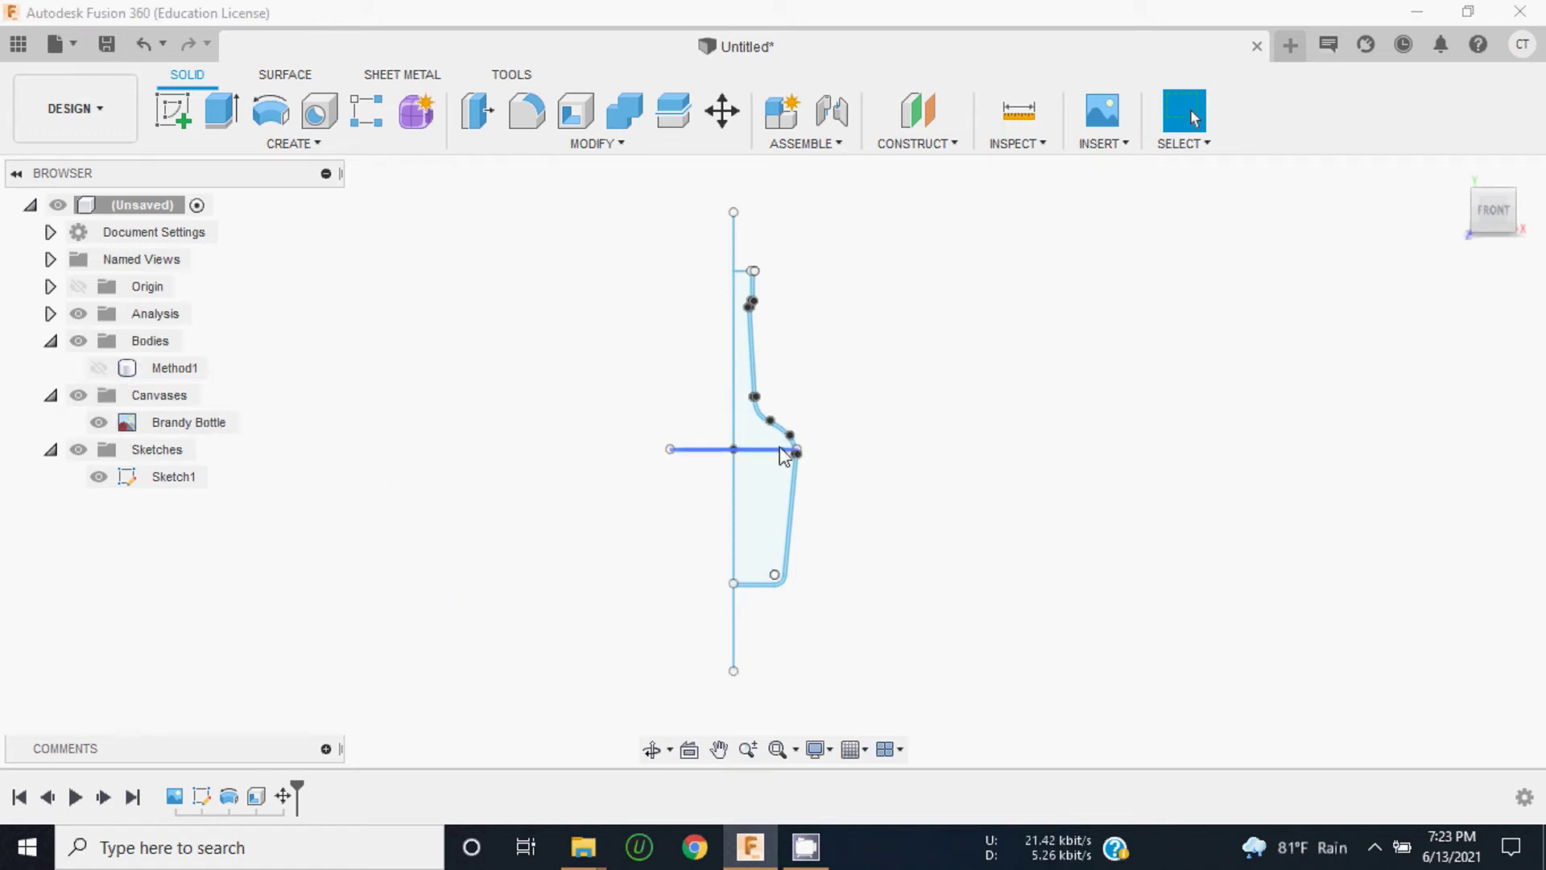
Step: Select the bottle profile and revolve it around the vertical centre line
scroll(788, 435, "up", 5)
scroll(773, 443, "up", 3)
left_click(762, 466)
scroll(763, 459, "down", 3)
scroll(764, 460, "down", 3)
scroll(769, 317, "up", 1)
scroll(725, 302, "up", 2)
scroll(725, 302, "up", 2)
scroll(709, 306, "down", 2)
scroll(752, 254, "down", 3)
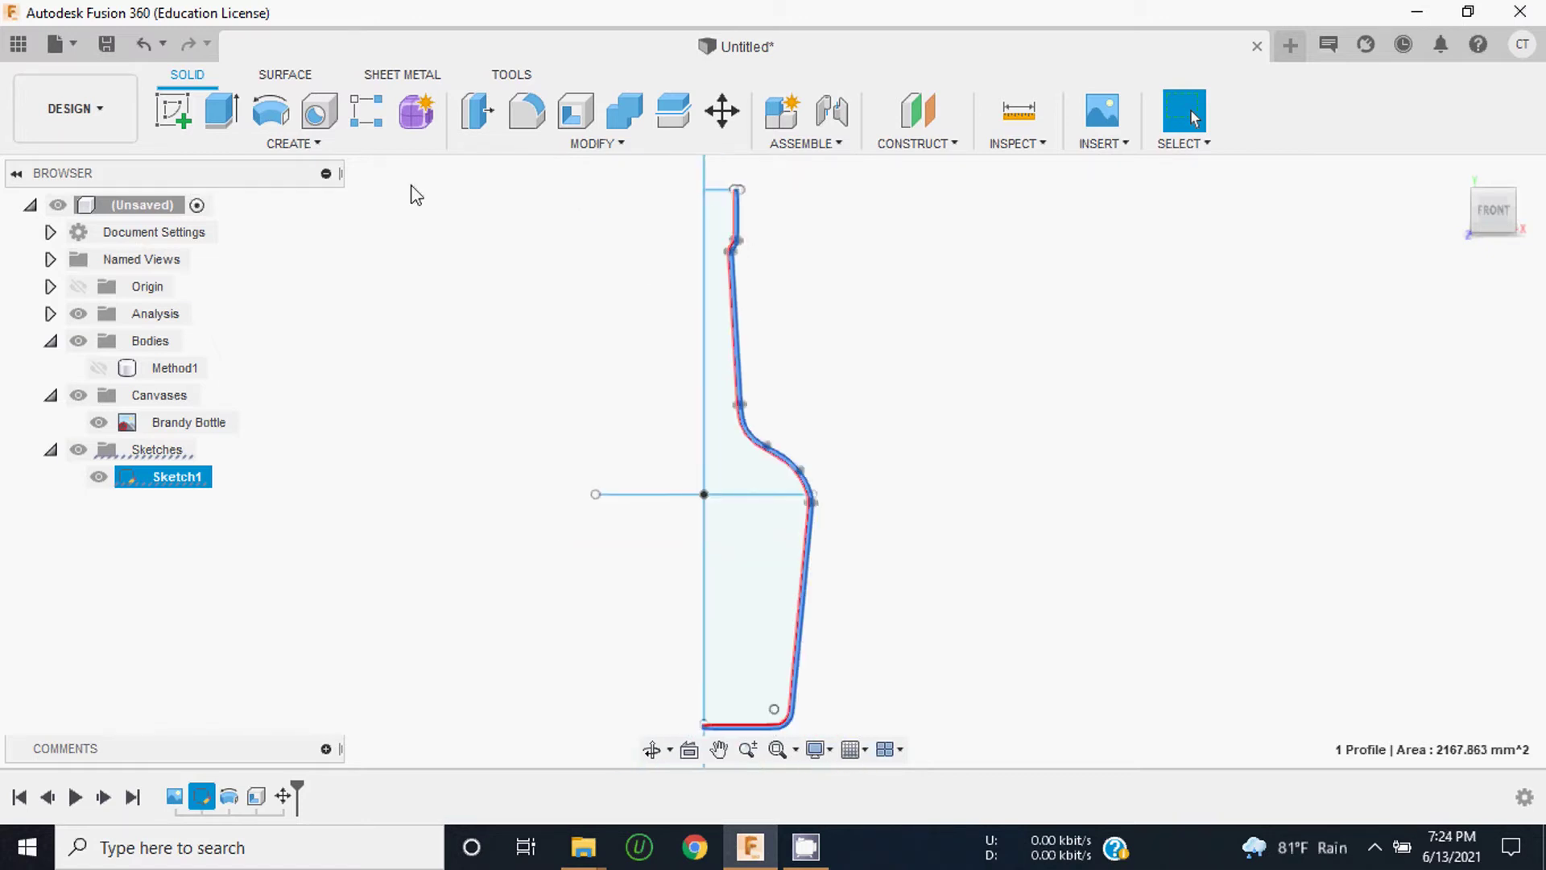
scroll(691, 375, "down", 2)
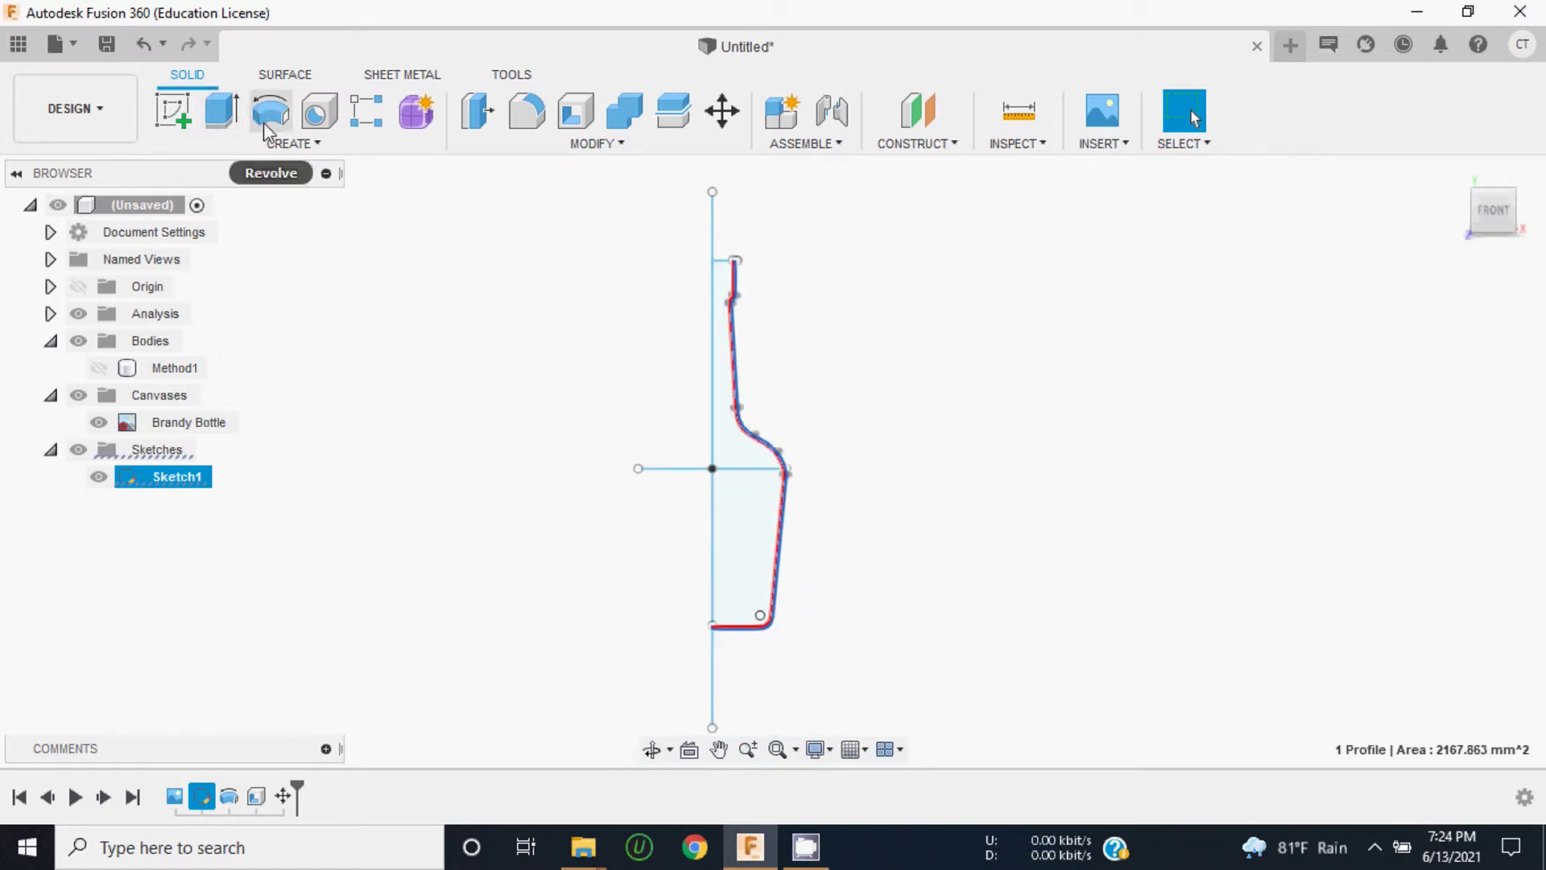
left_click(271, 116)
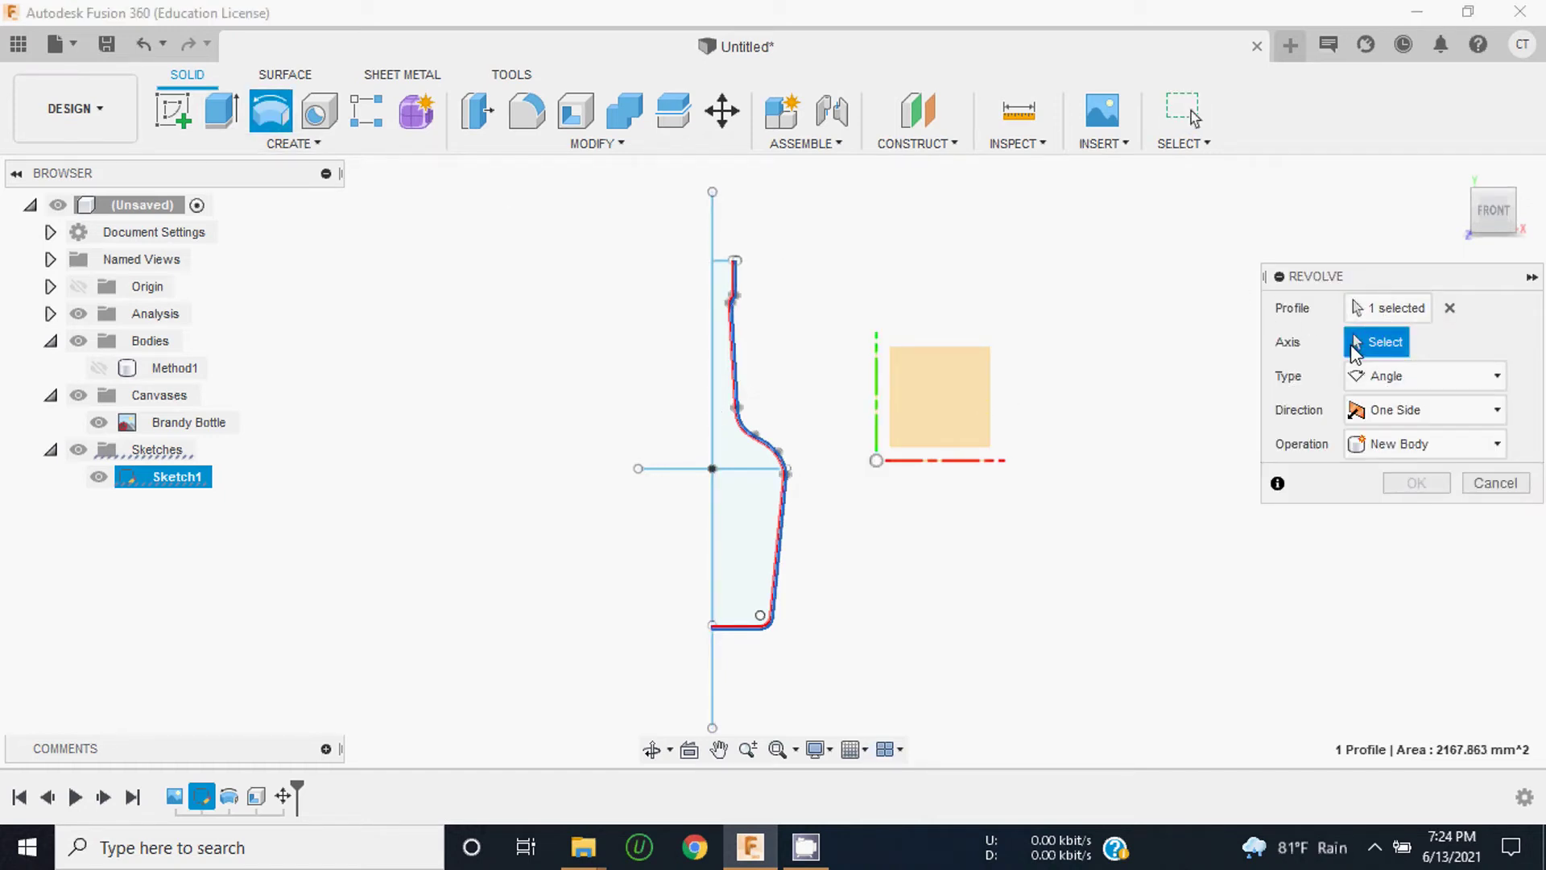
left_click(713, 212)
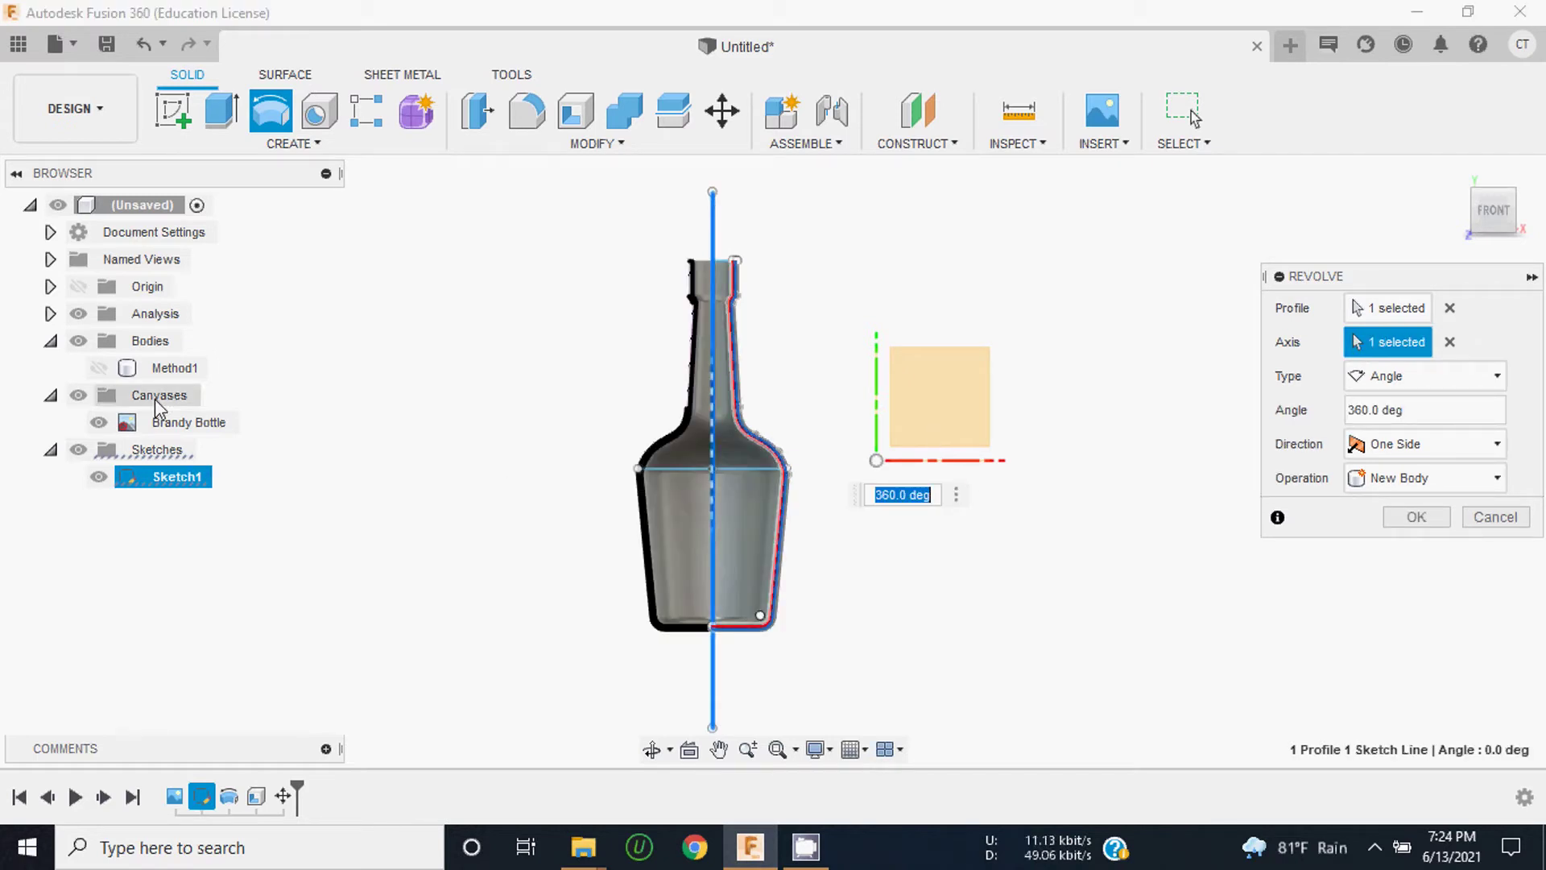
Step: Hide the Analysis and Brandy Bottle canvas, keeping New Body as the revolve result
left_click(79, 315)
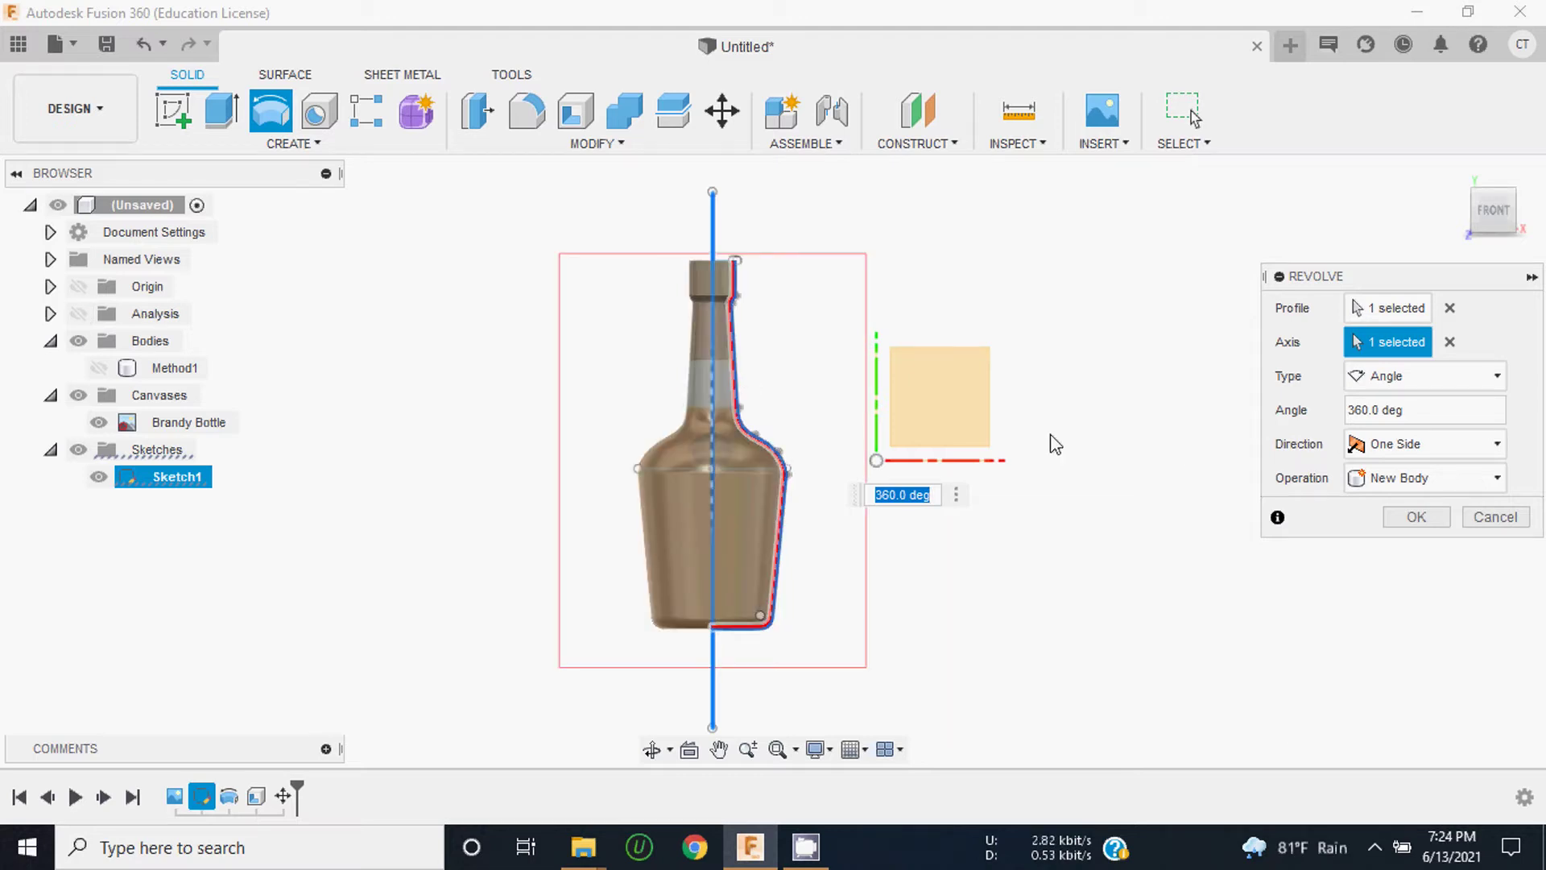
scroll(706, 404, "up", 3)
scroll(717, 385, "down", 4)
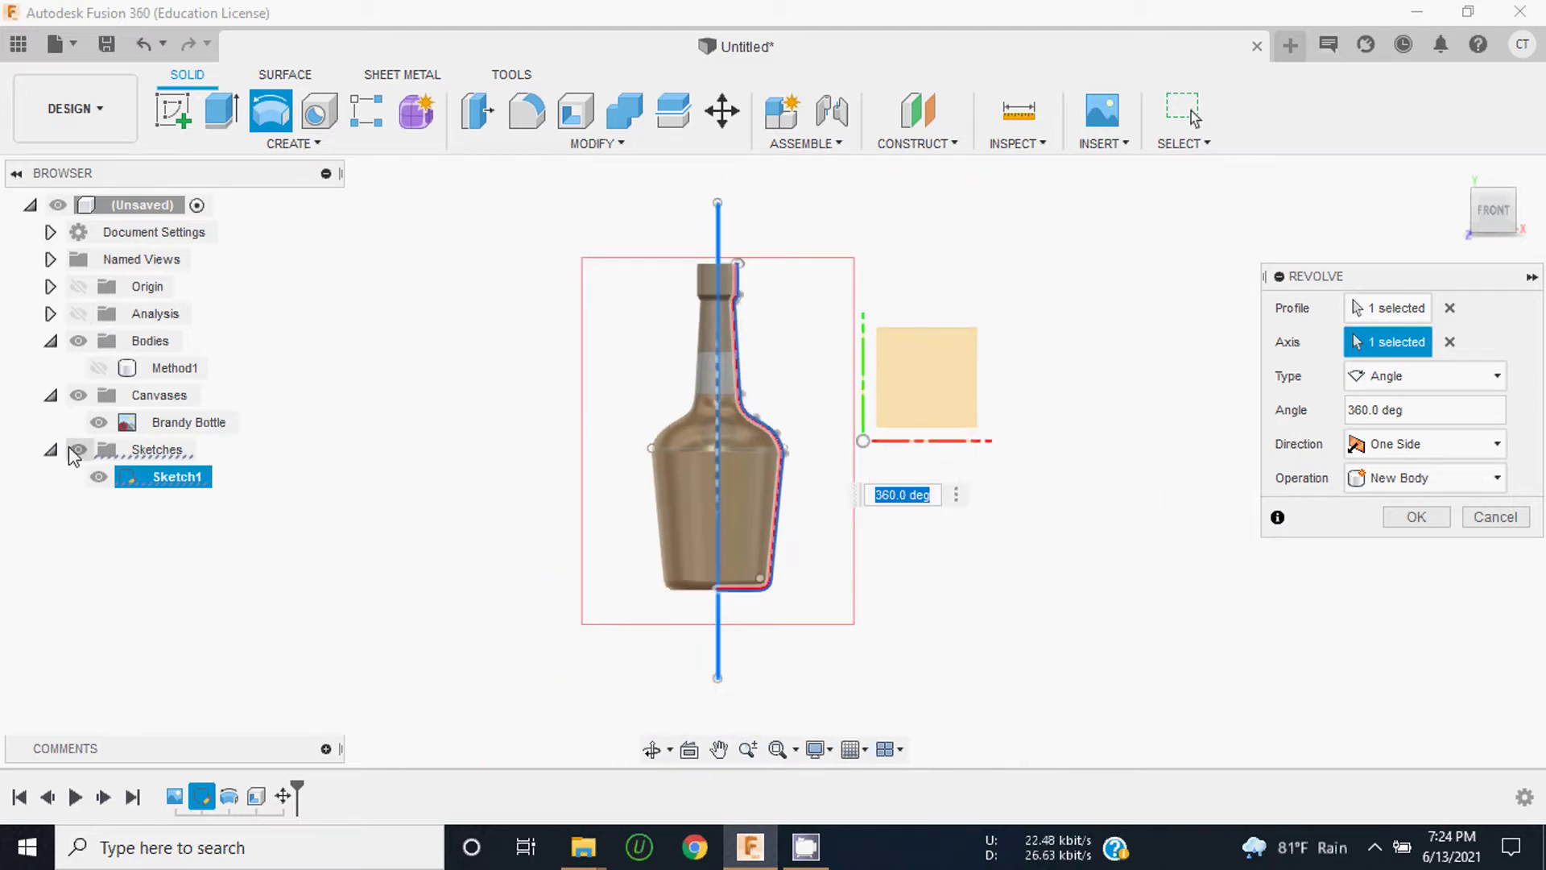
left_click(78, 395)
scroll(712, 384, "up", 3)
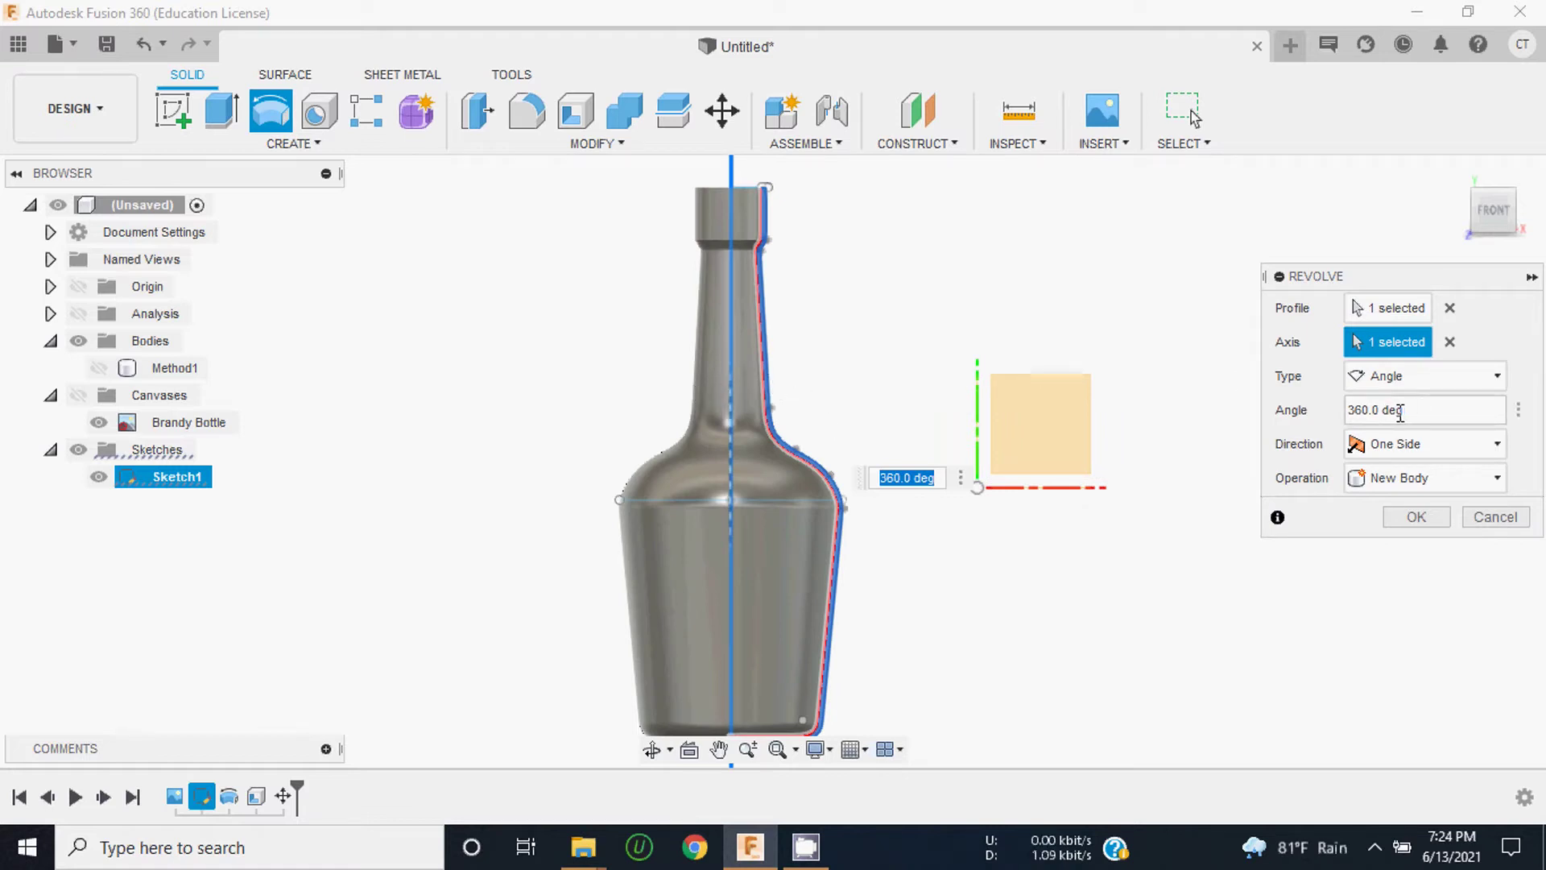
left_click(1417, 479)
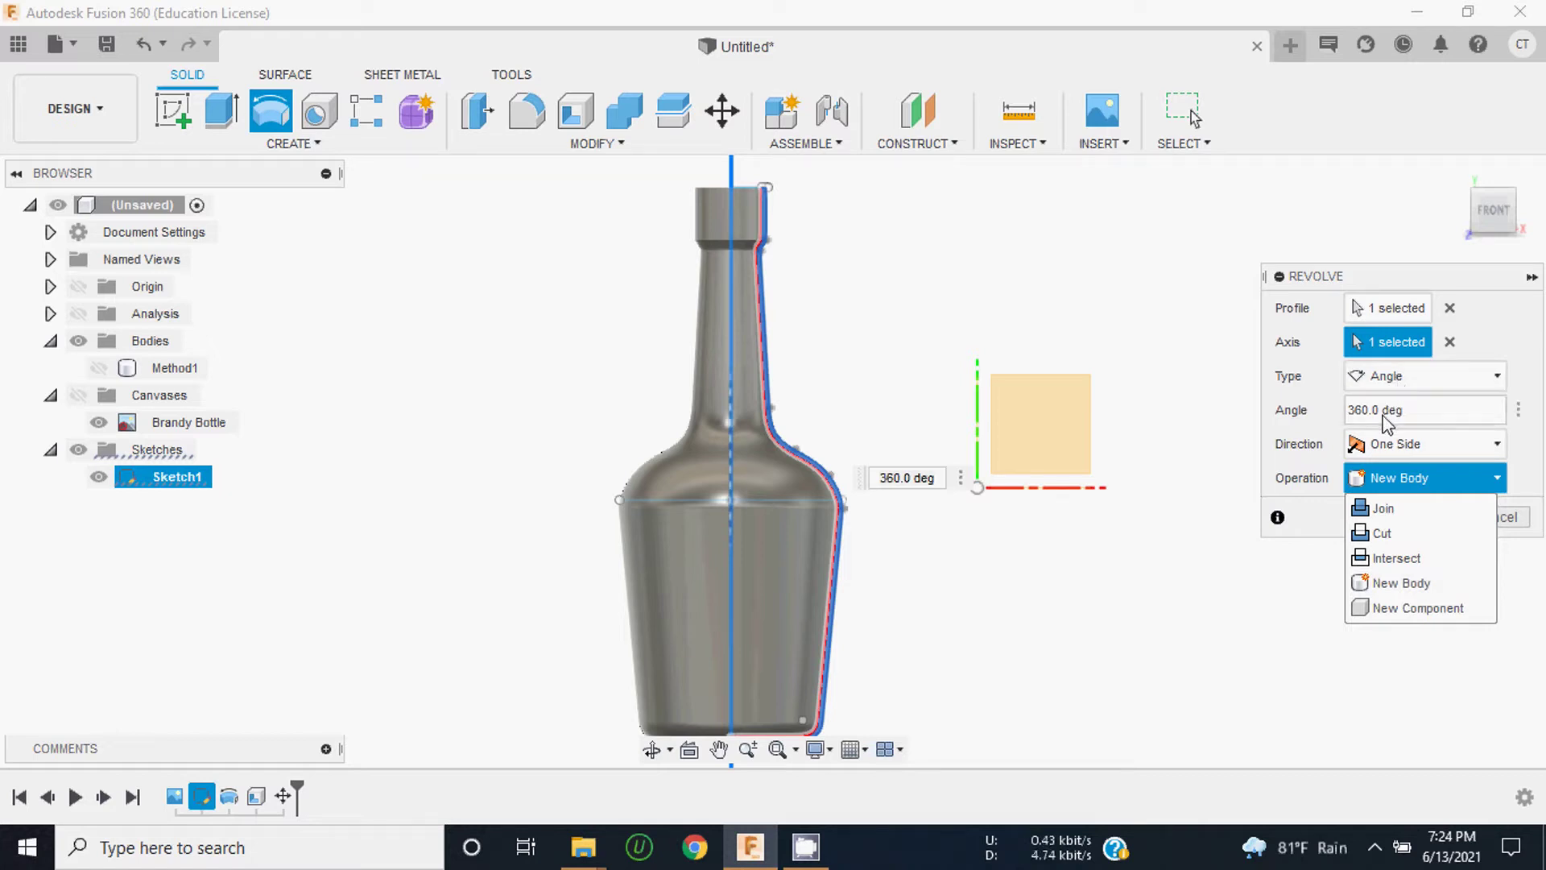
left_click(1533, 452)
Step: Confirm the 360° revolve as a new body and orbit down onto the bottle neck
left_click(1415, 516)
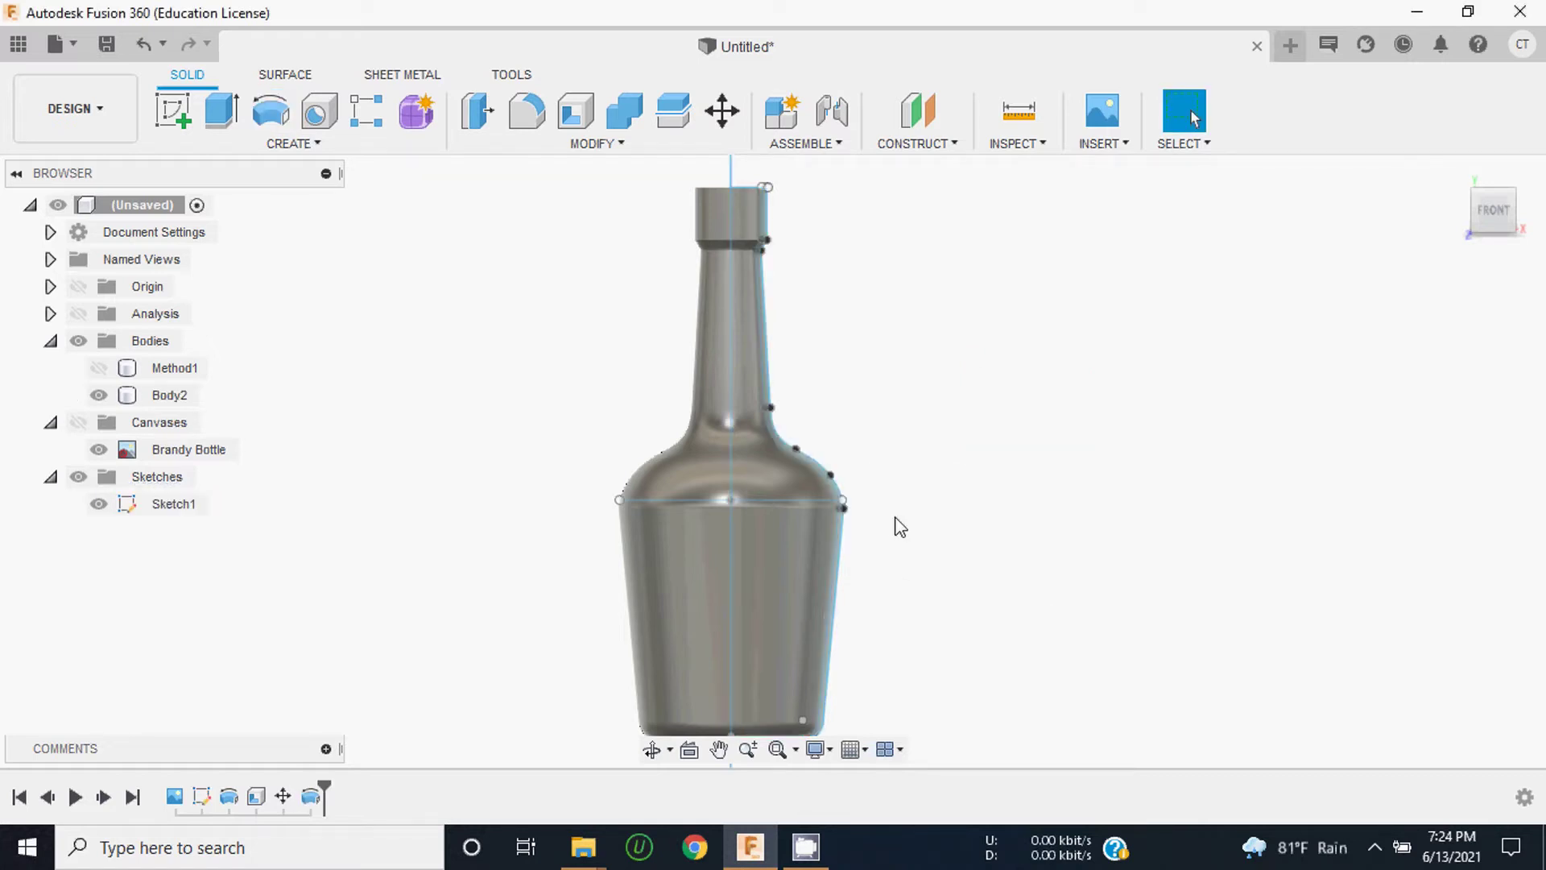
scroll(819, 366, "up", 5)
scroll(819, 367, "up", 2)
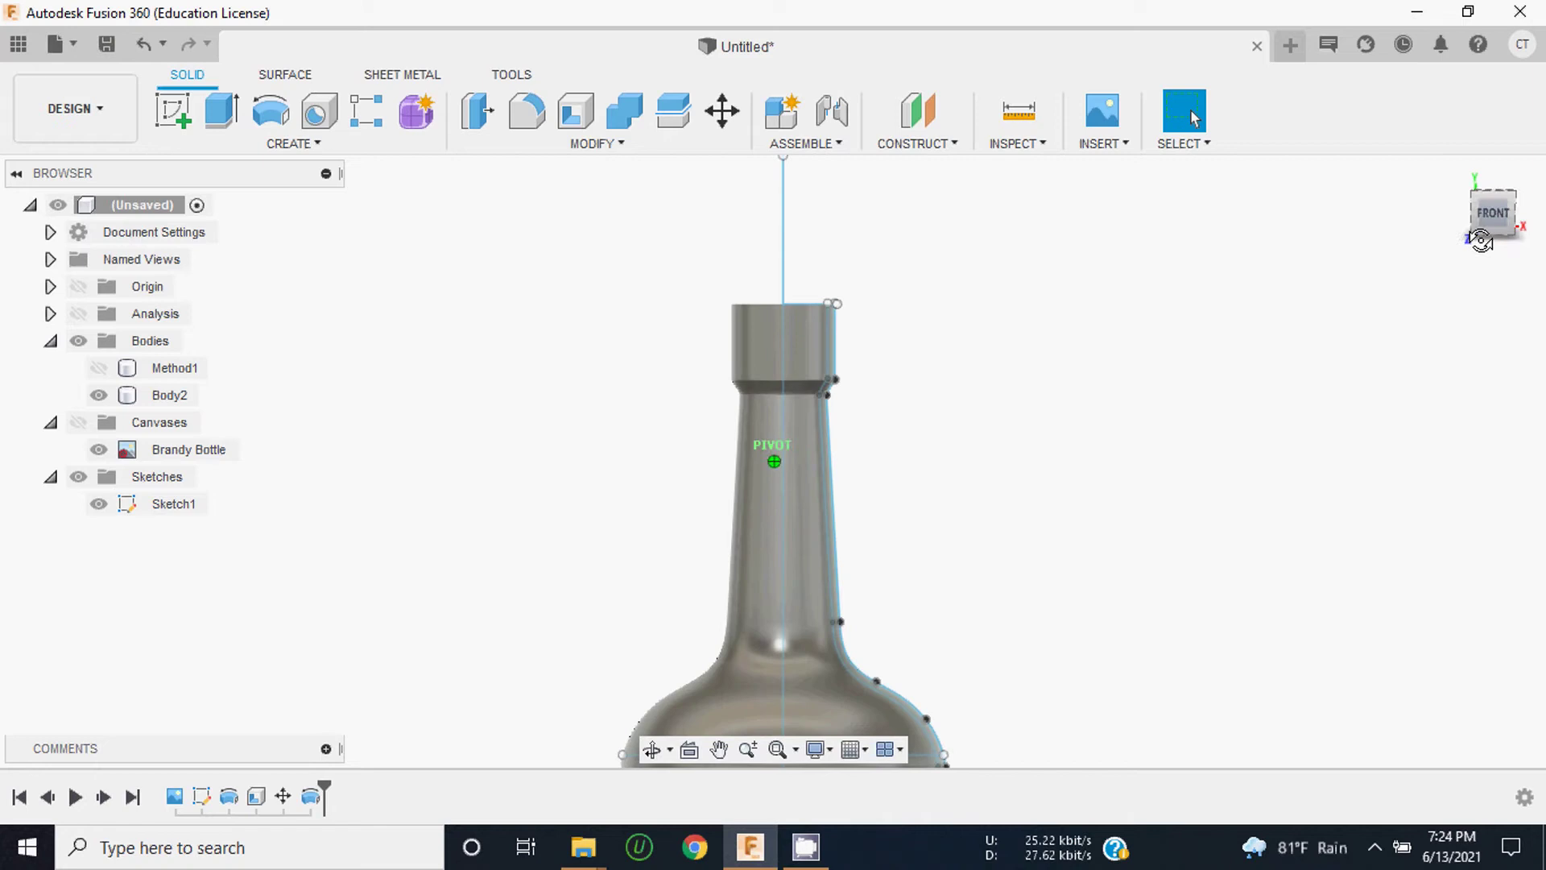
middle_click_drag(1484, 236, 1470, 273, "shift")
scroll(900, 331, "up", 2)
scroll(828, 297, "up", 2)
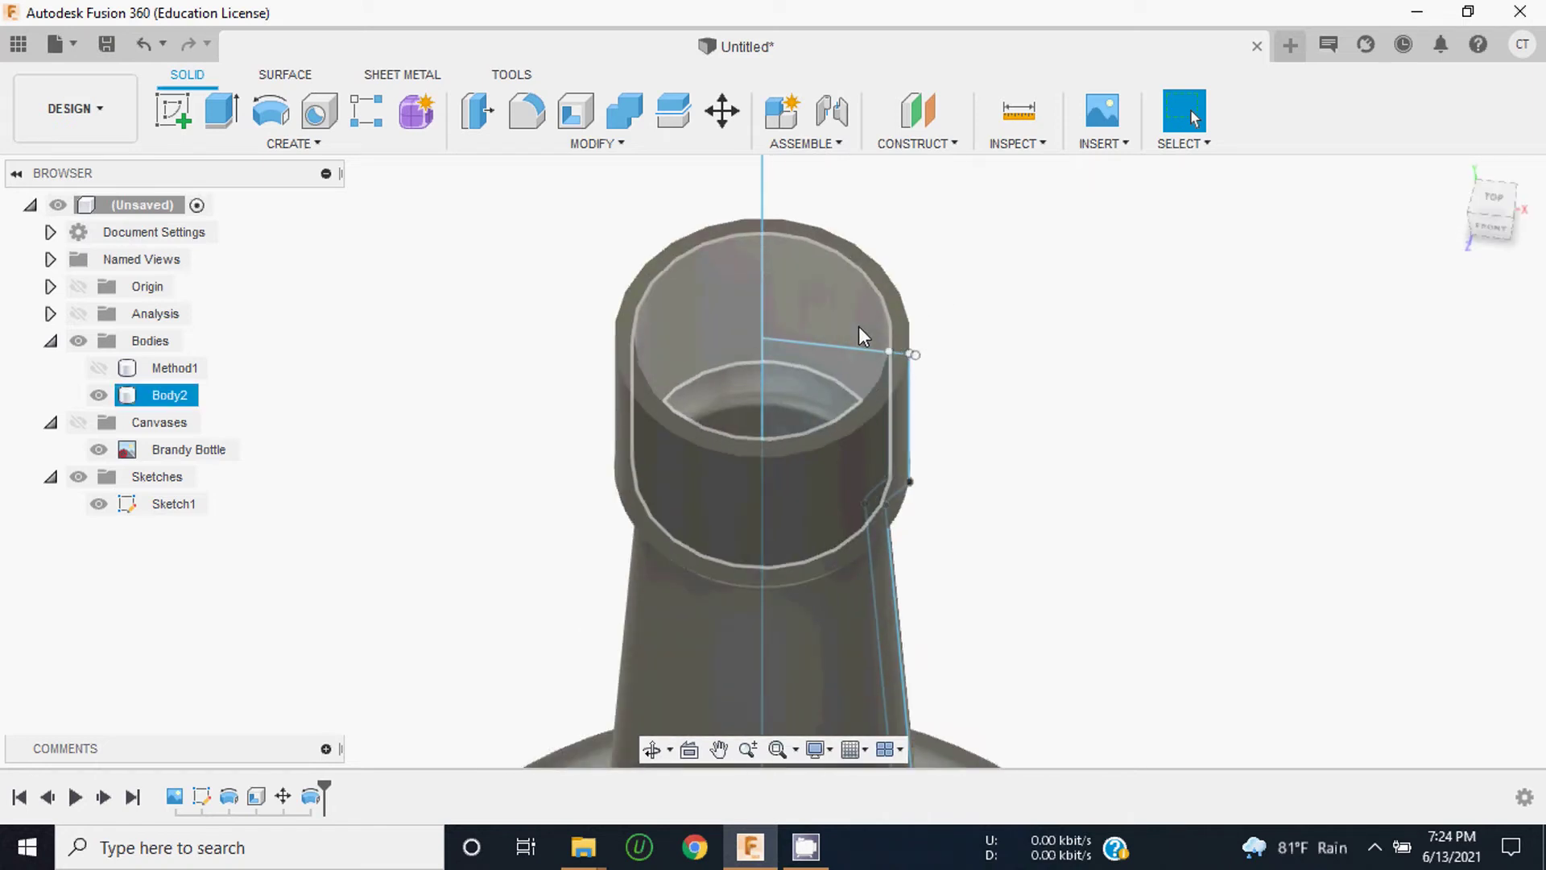
scroll(859, 326, "up", 2)
Step: Rename Body2 to Method2 in the Browser
left_click(182, 399)
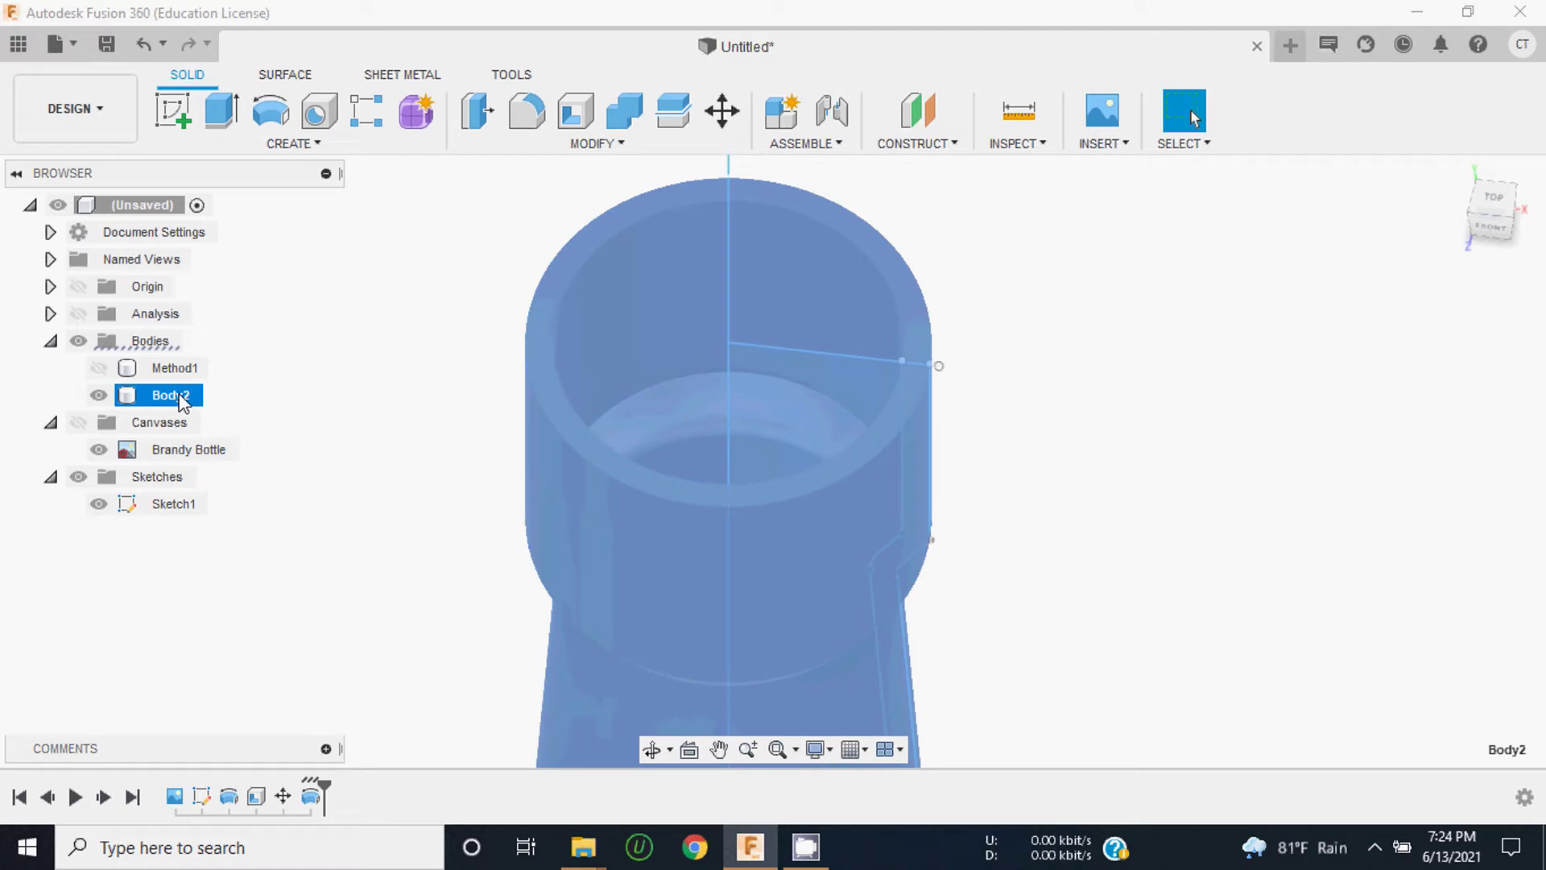
double_click(182, 400)
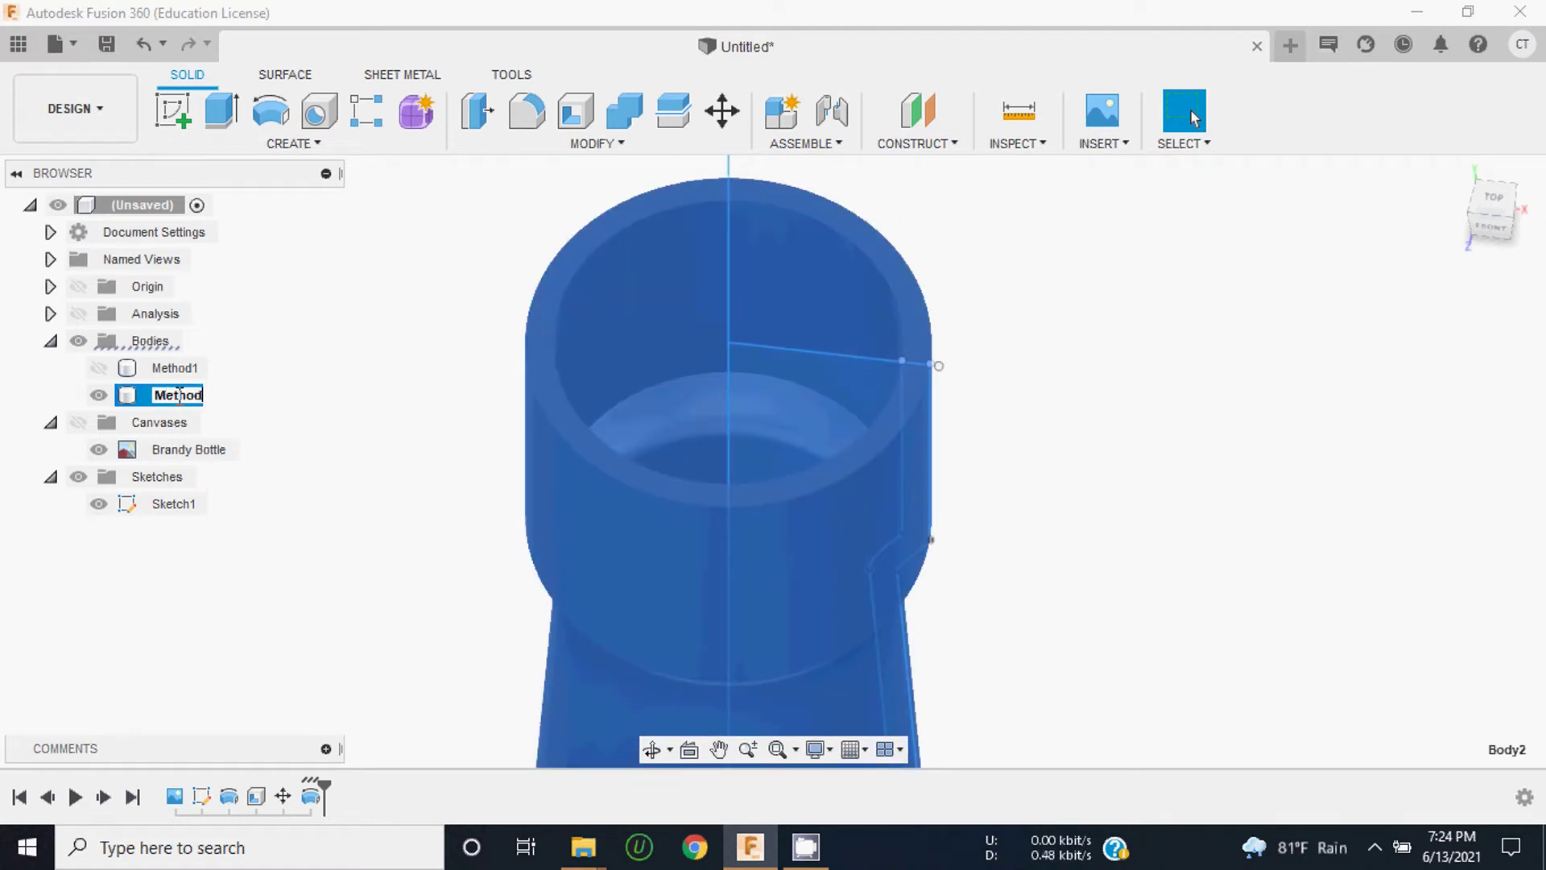
left_click(348, 414)
scroll(886, 378, "down", 5)
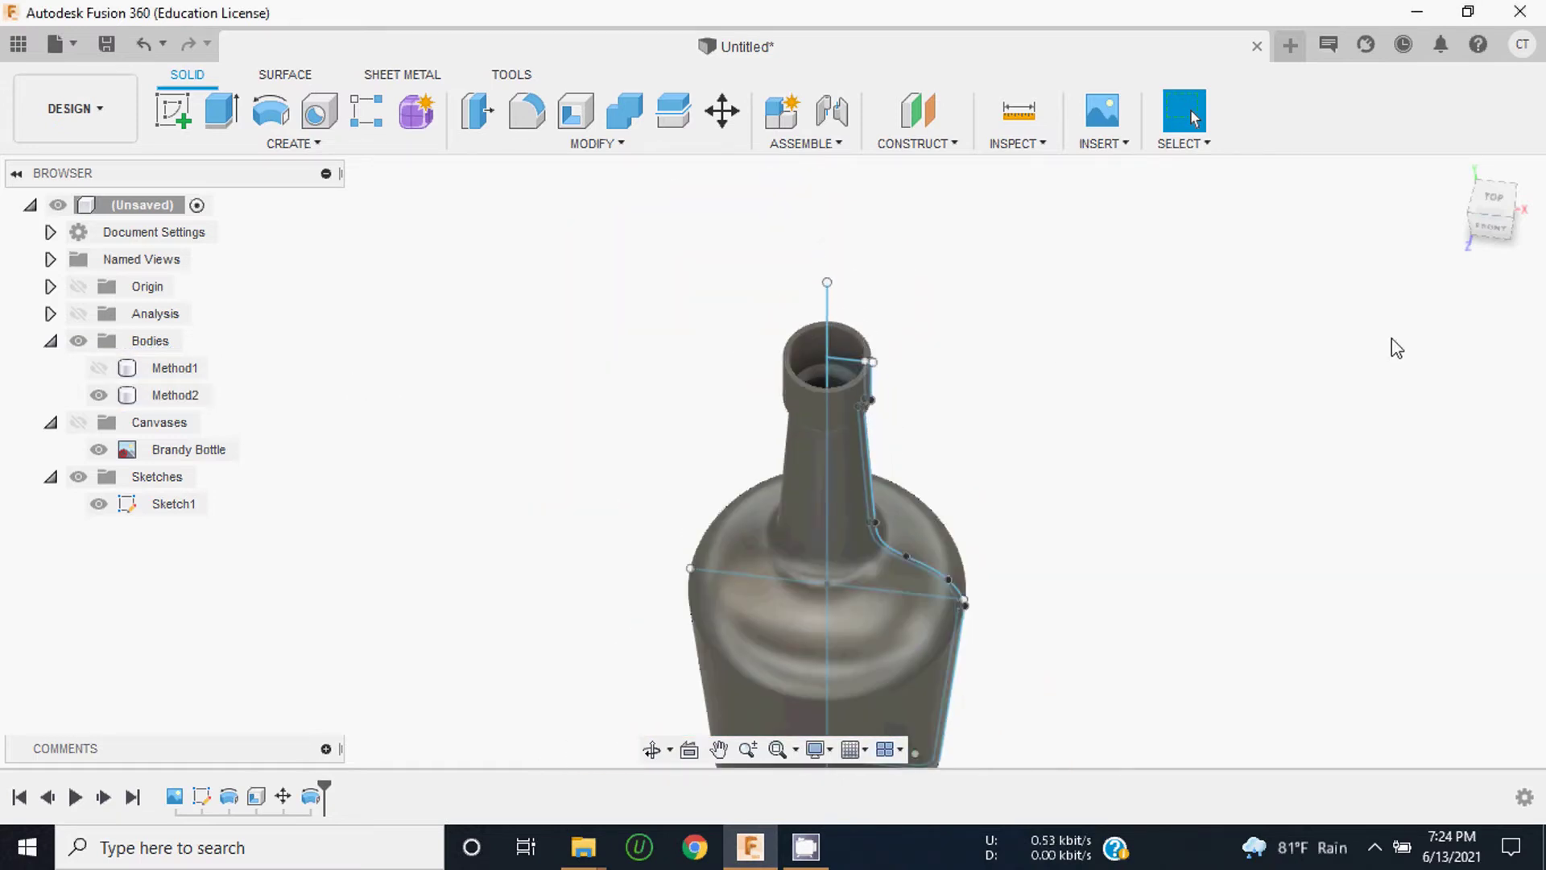
Step: Orbit back to the front, zoom in on the neck rim and clear the selection
mouse_move(774, 460)
middle_mouse_down("shift")
mouse_move(774, 426)
mouse_move(813, 378)
middle_mouse_up("shift")
scroll(813, 379, "up", 5)
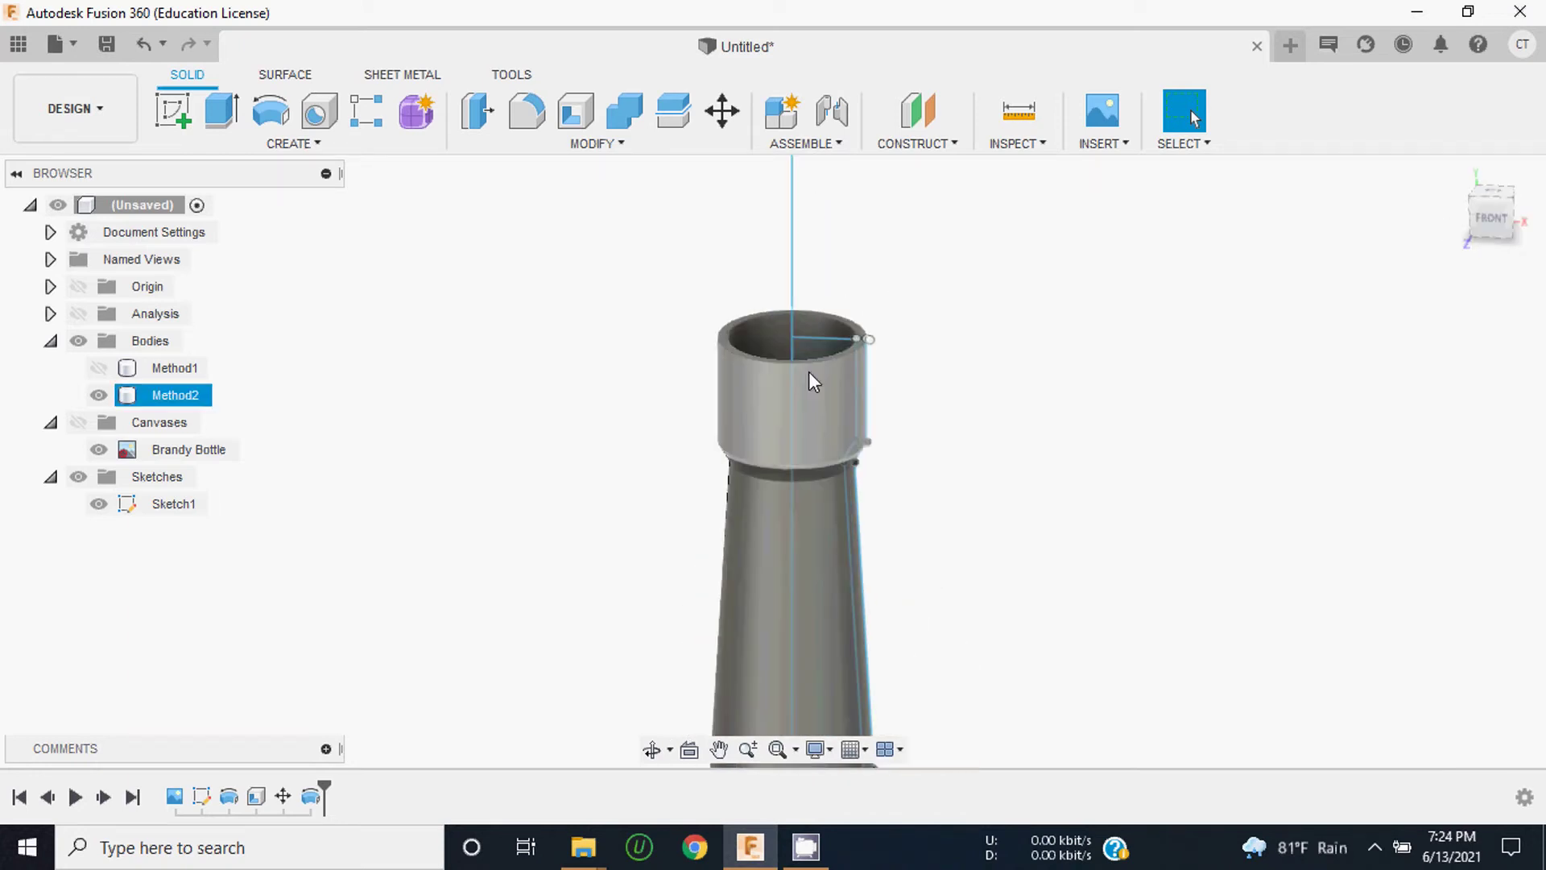
scroll(809, 371, "up", 2)
scroll(829, 360, "up", 3)
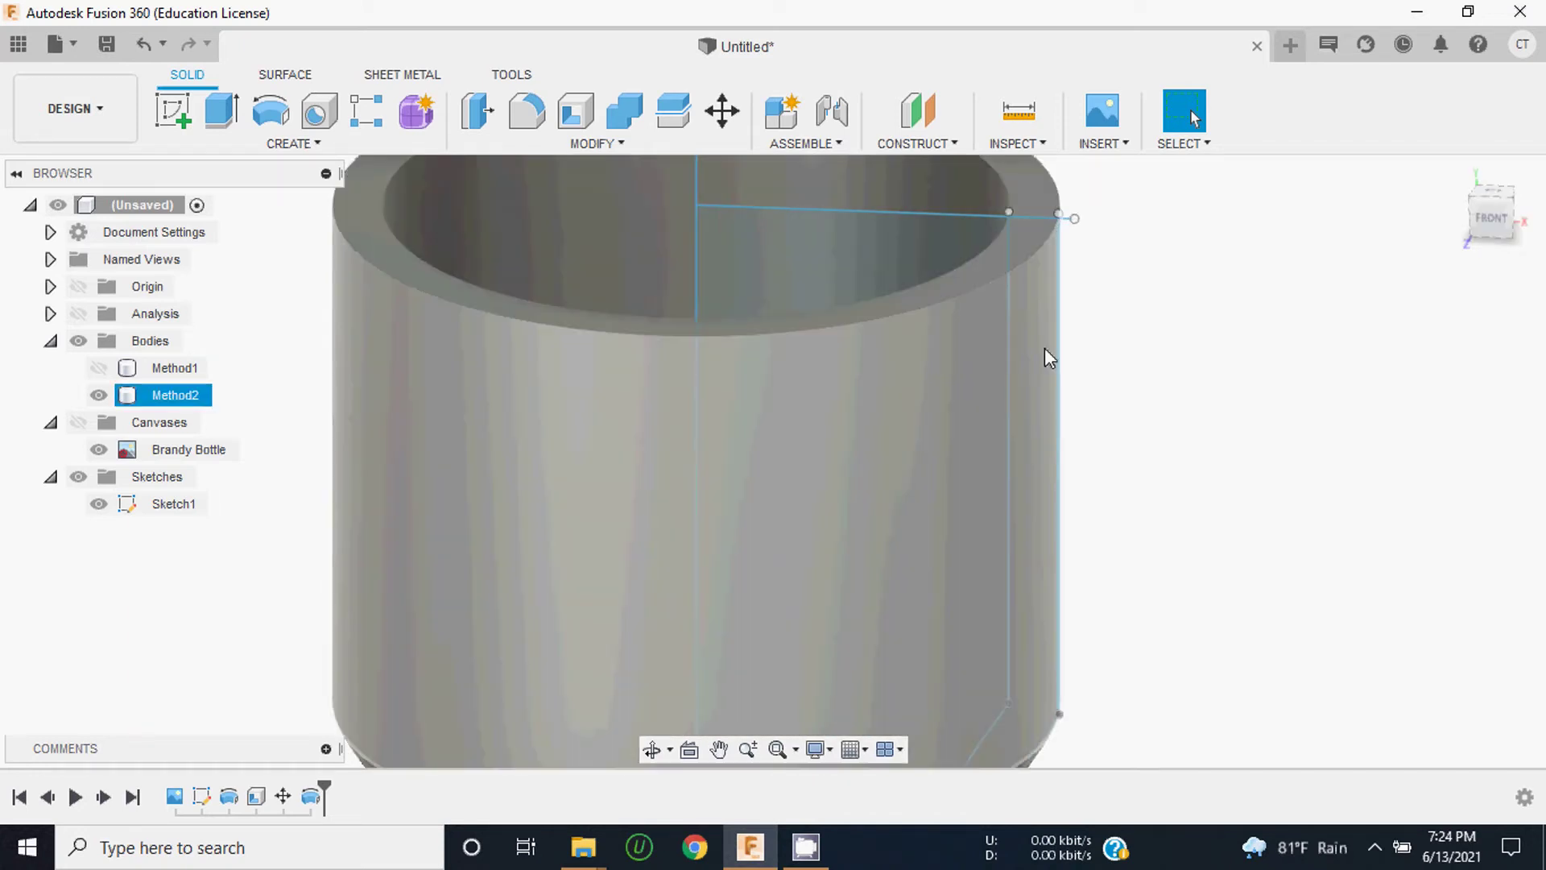
scroll(931, 318, "down", 3)
scroll(976, 242, "up", 2)
scroll(977, 272, "up", 2)
scroll(969, 294, "up", 2)
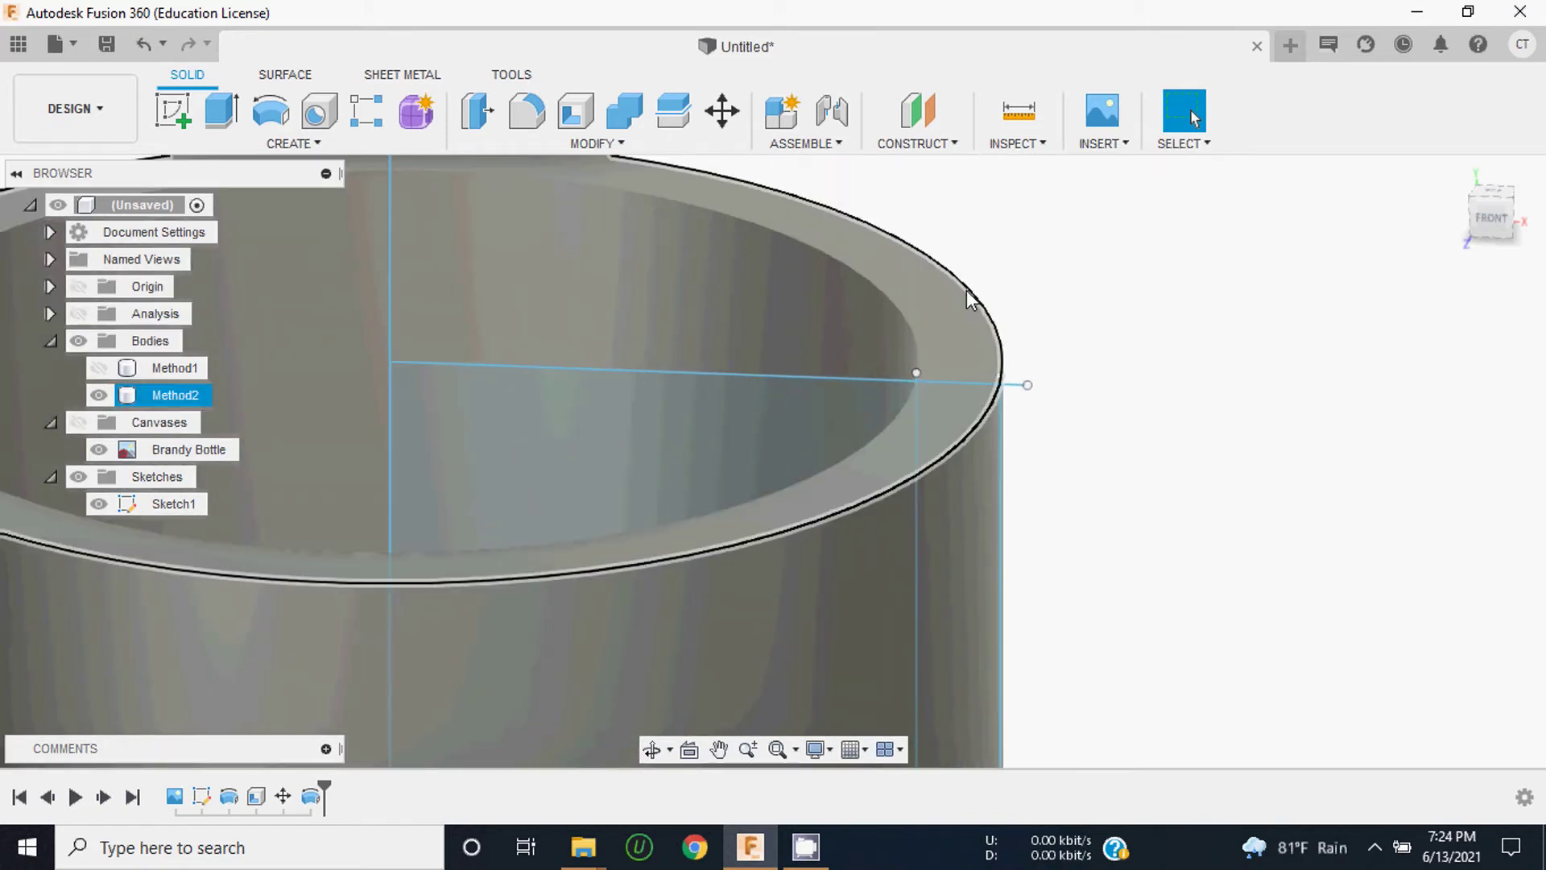
key("Escape")
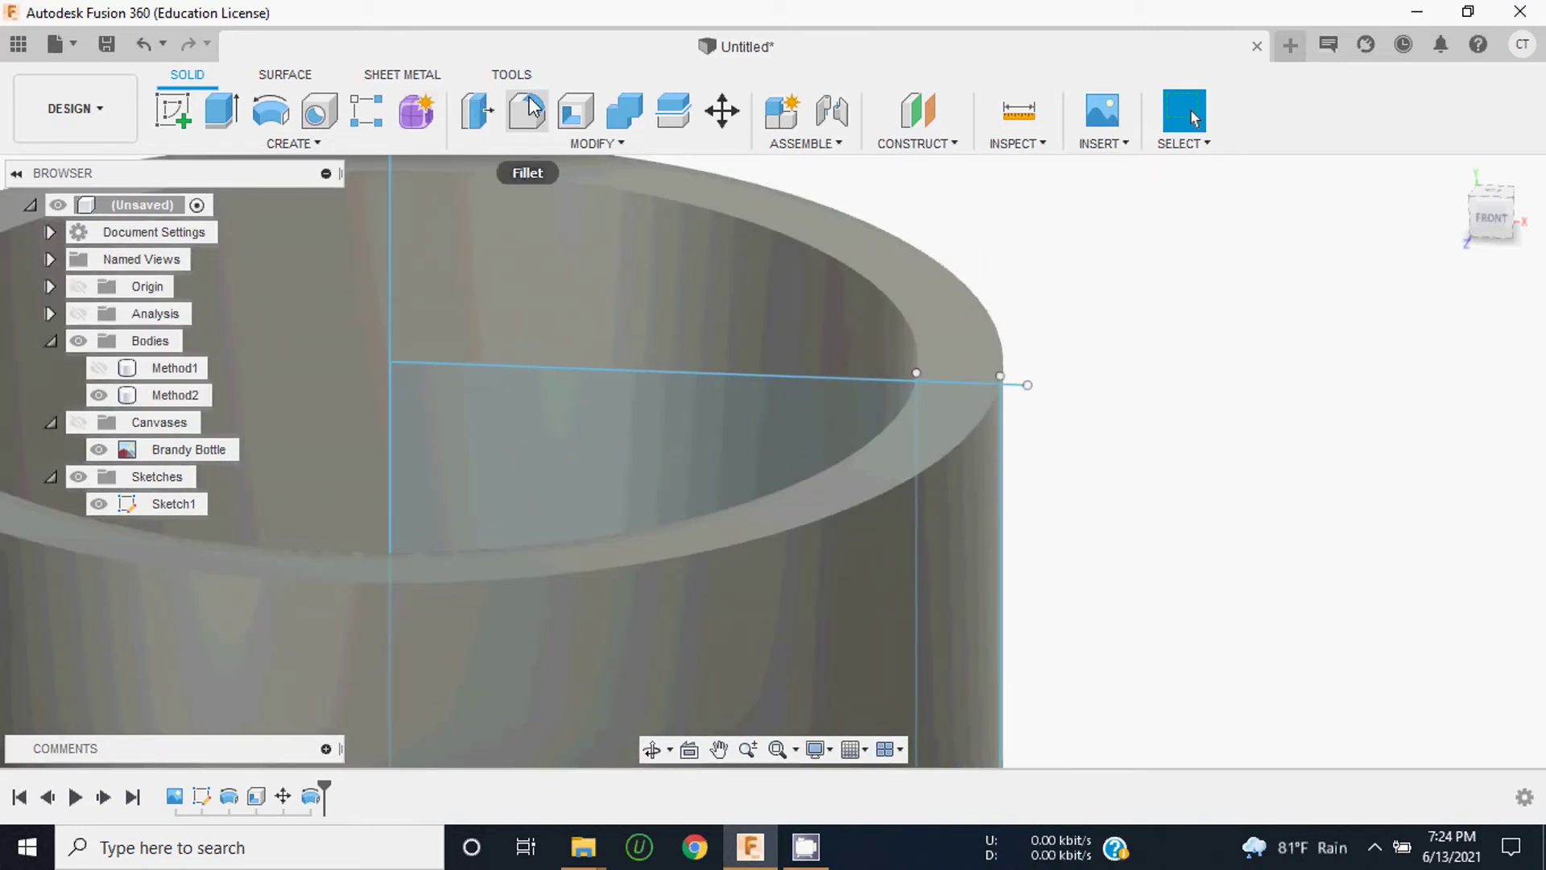
Step: Round the top rim edge of the neck with a 1 mm fillet
left_click(529, 107)
left_click(994, 322)
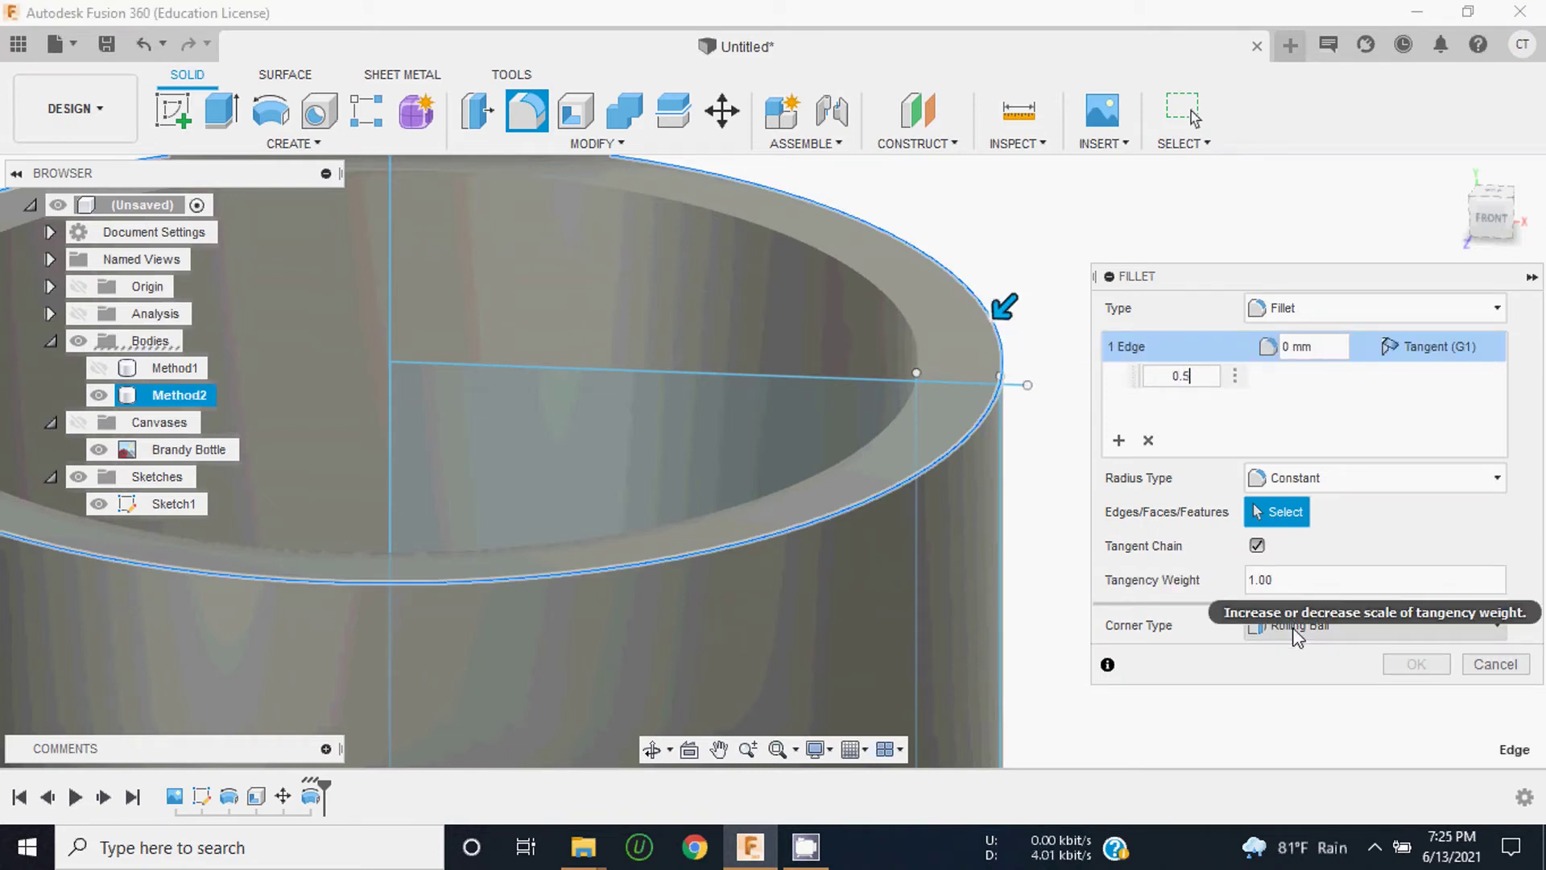
key("Tab")
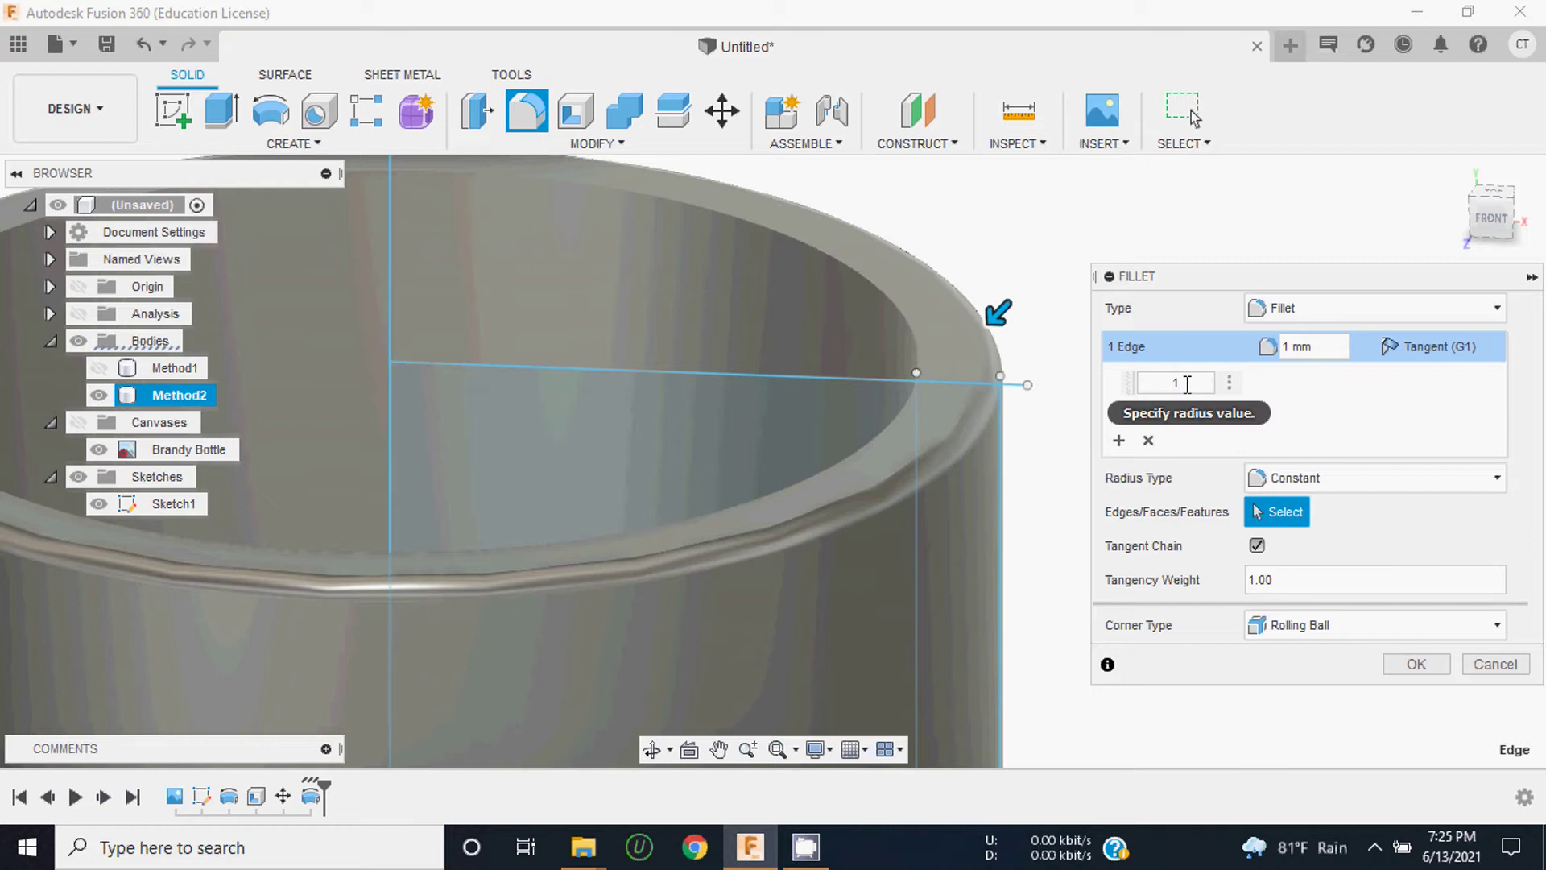
left_click(1438, 668)
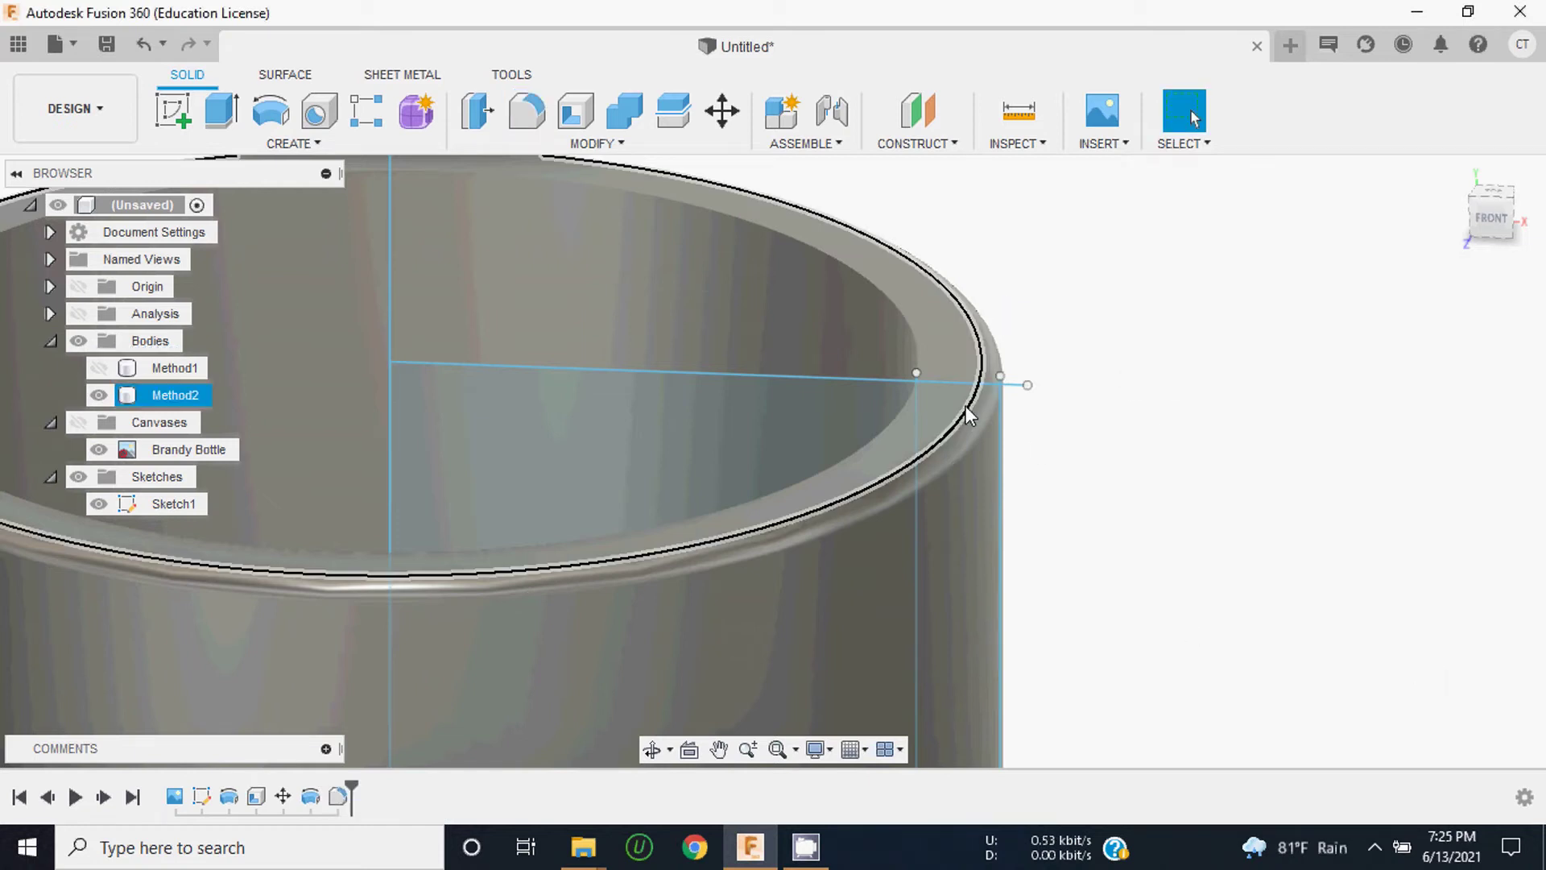
scroll(965, 404, "down", 5)
scroll(844, 395, "up", 3)
scroll(1157, 360, "up", 2)
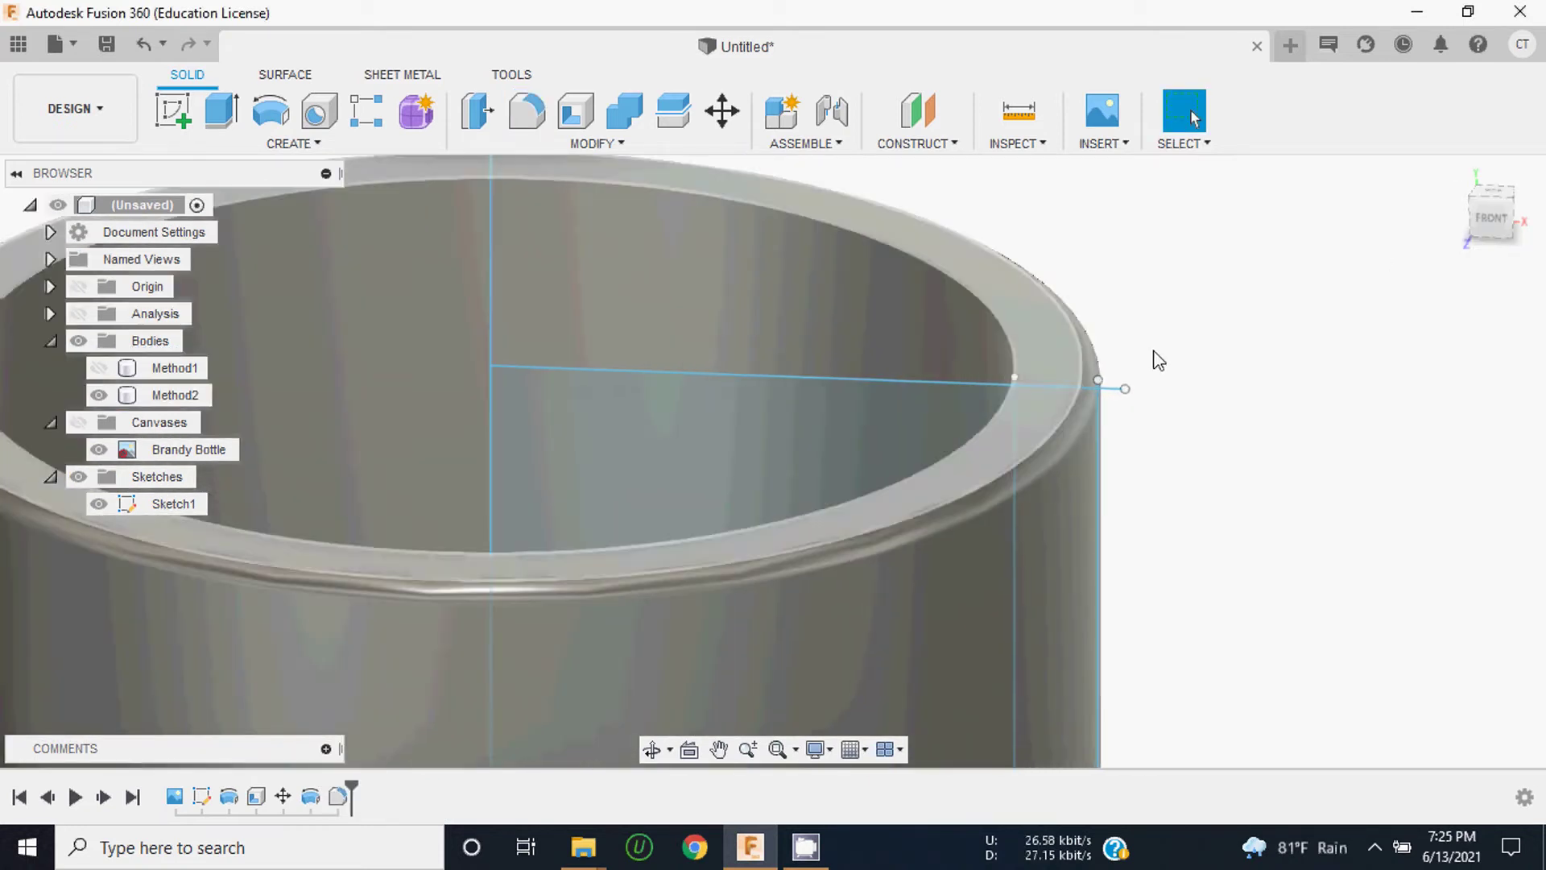
mouse_move(1481, 219)
left_mouse_down()
mouse_move(1433, 230)
mouse_move(1480, 230)
left_mouse_up()
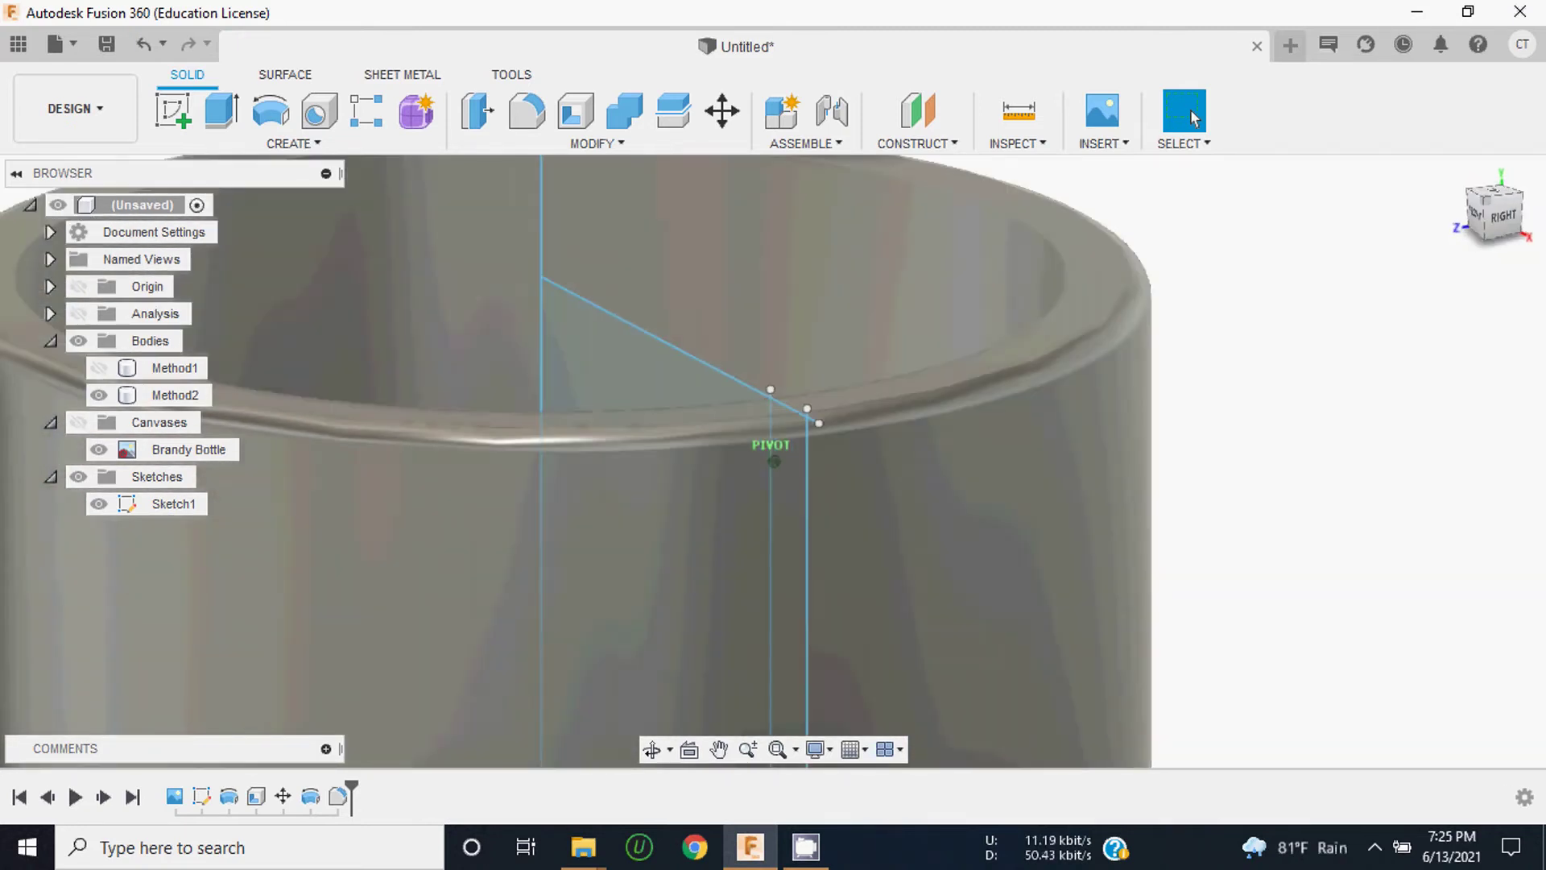
Step: Switch to the front view and show Method1 and the Analysis outlines
left_click(1478, 229)
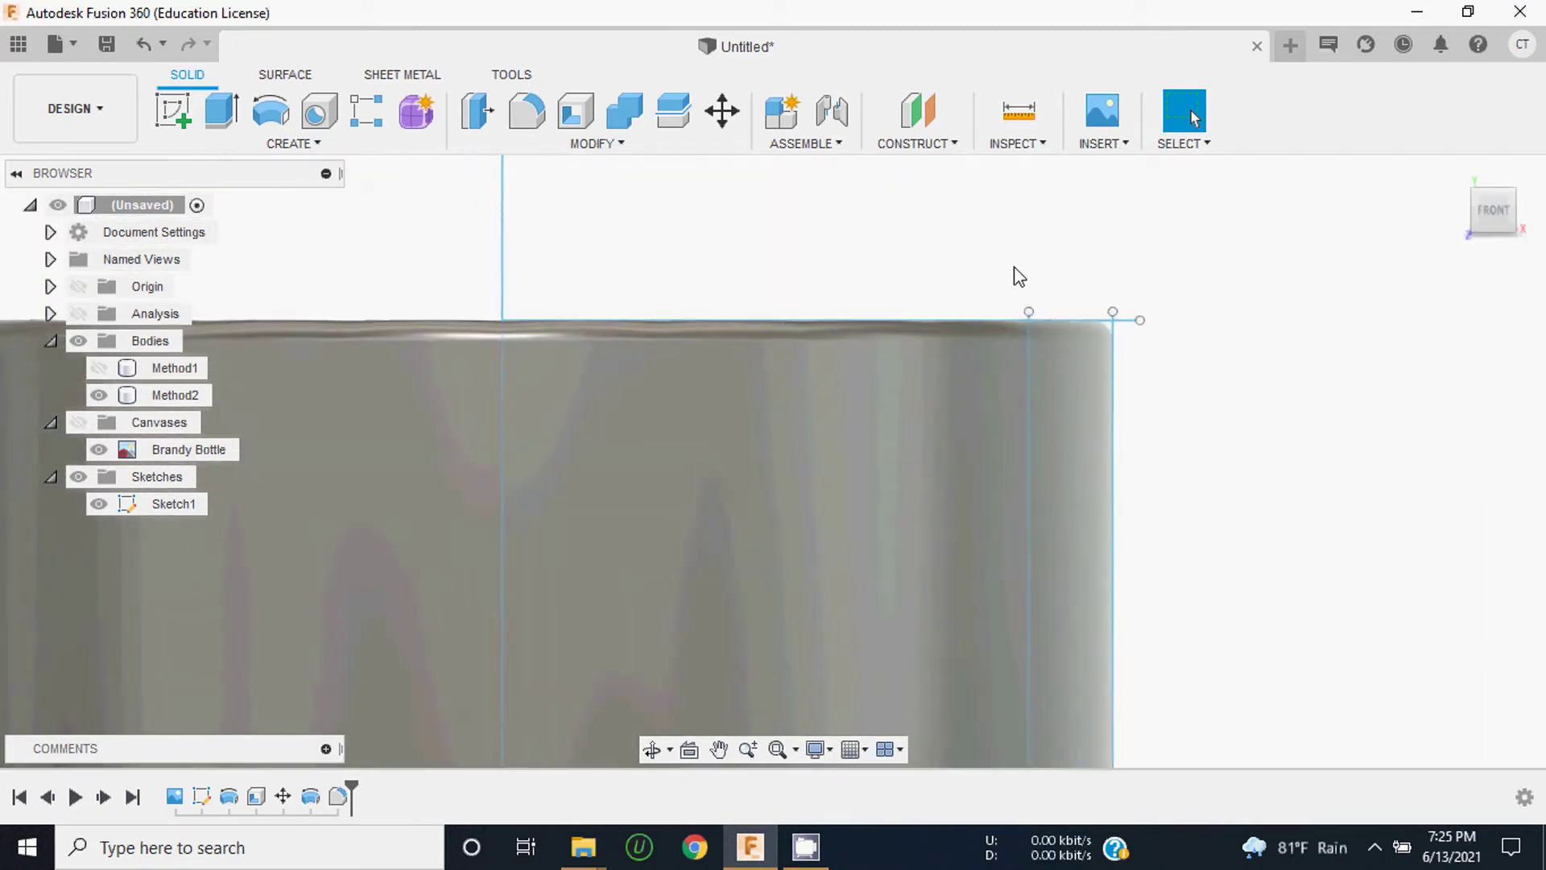
scroll(915, 243, "down", 4)
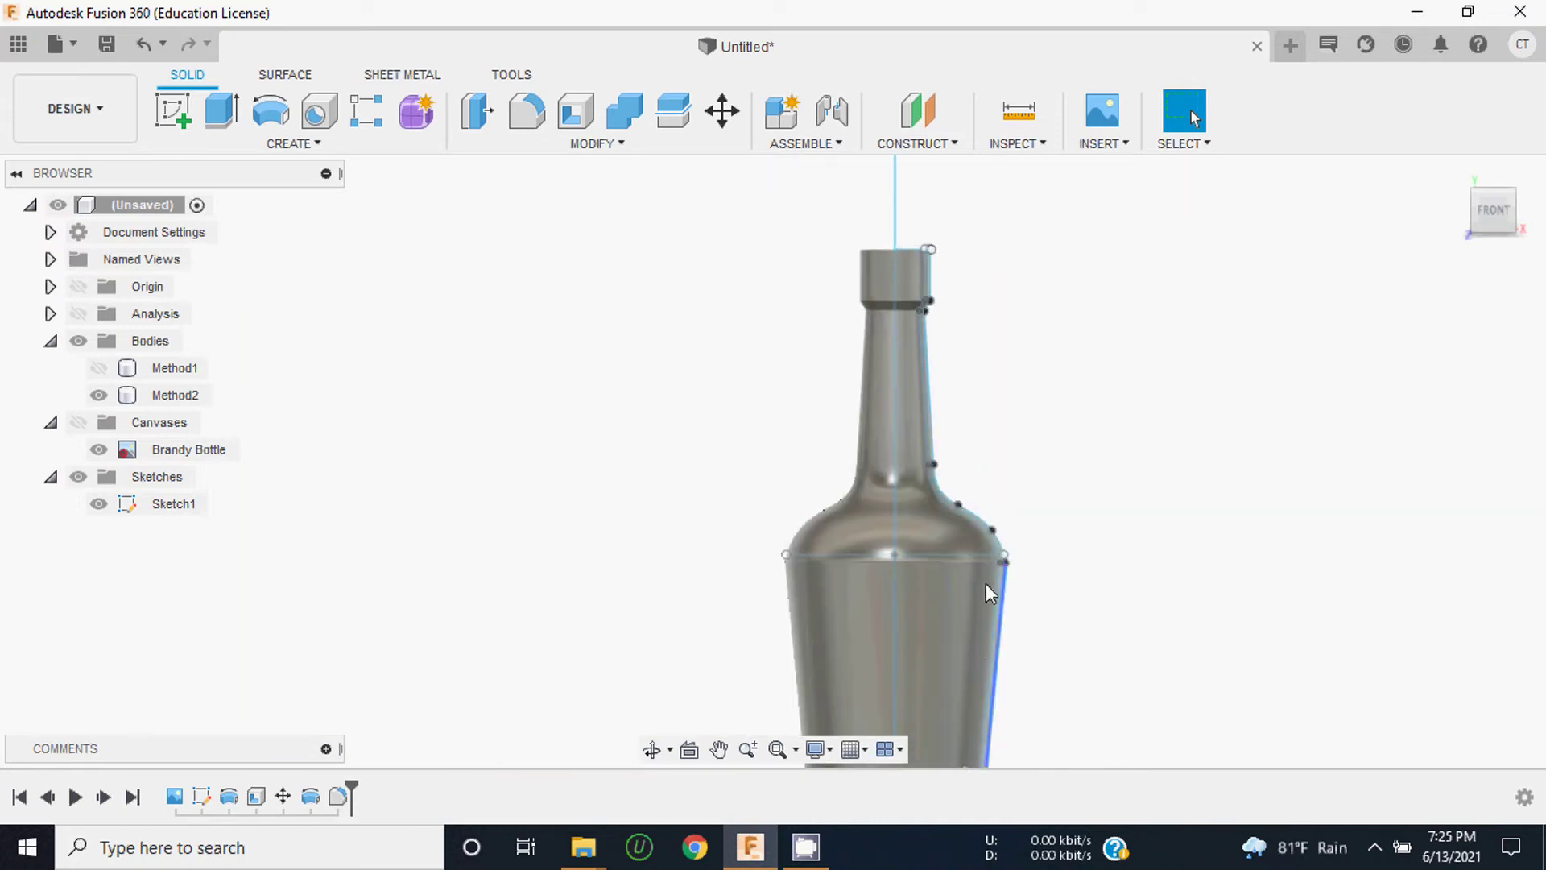
left_click(92, 372)
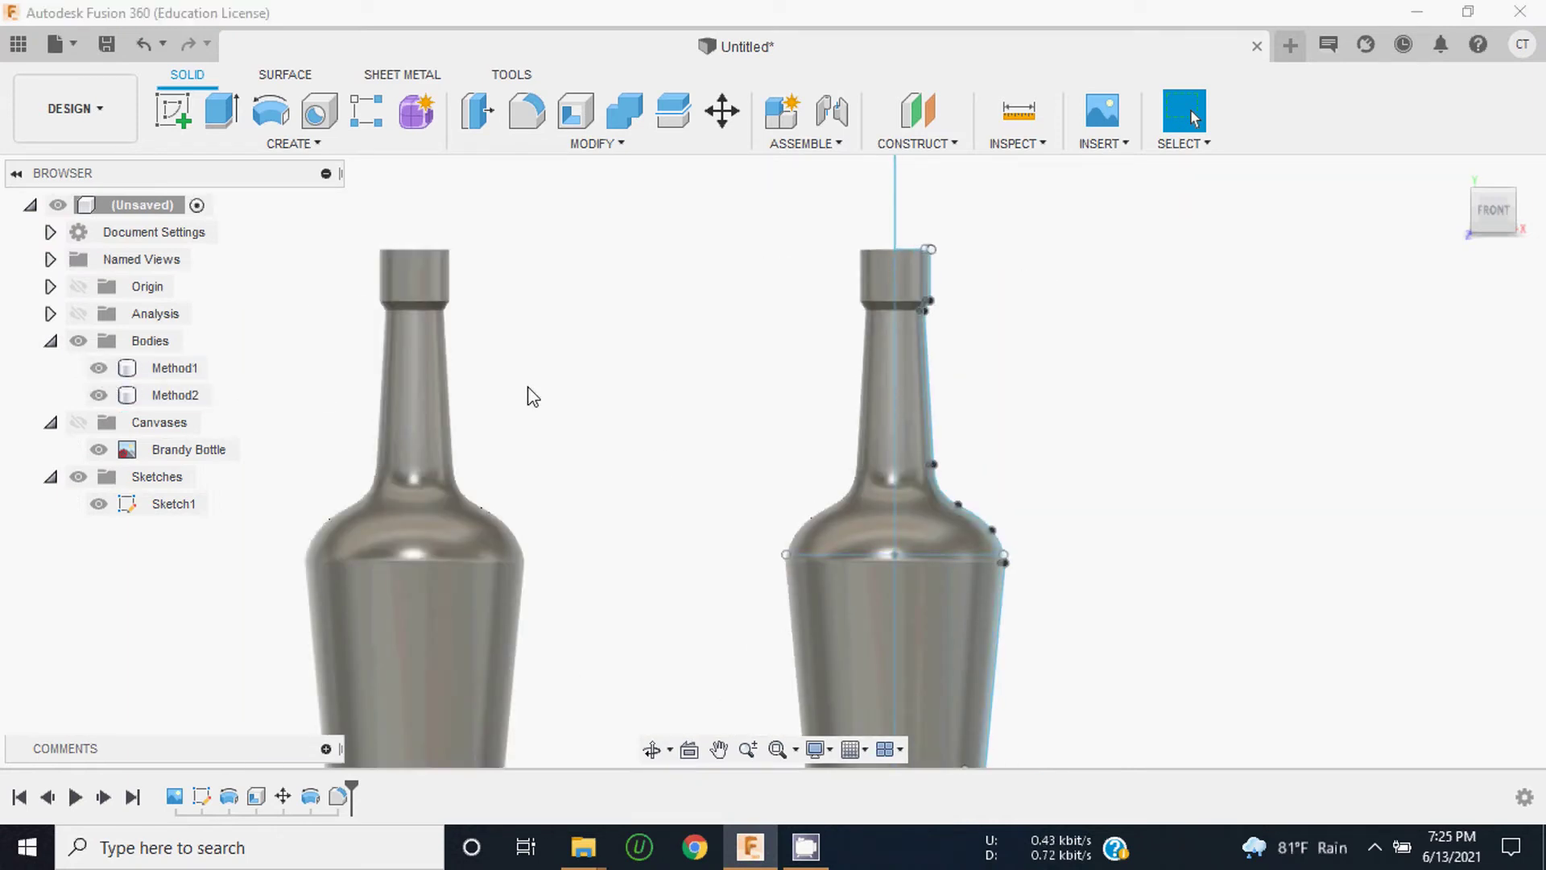
scroll(555, 403, "down", 3)
scroll(546, 422, "up", 2)
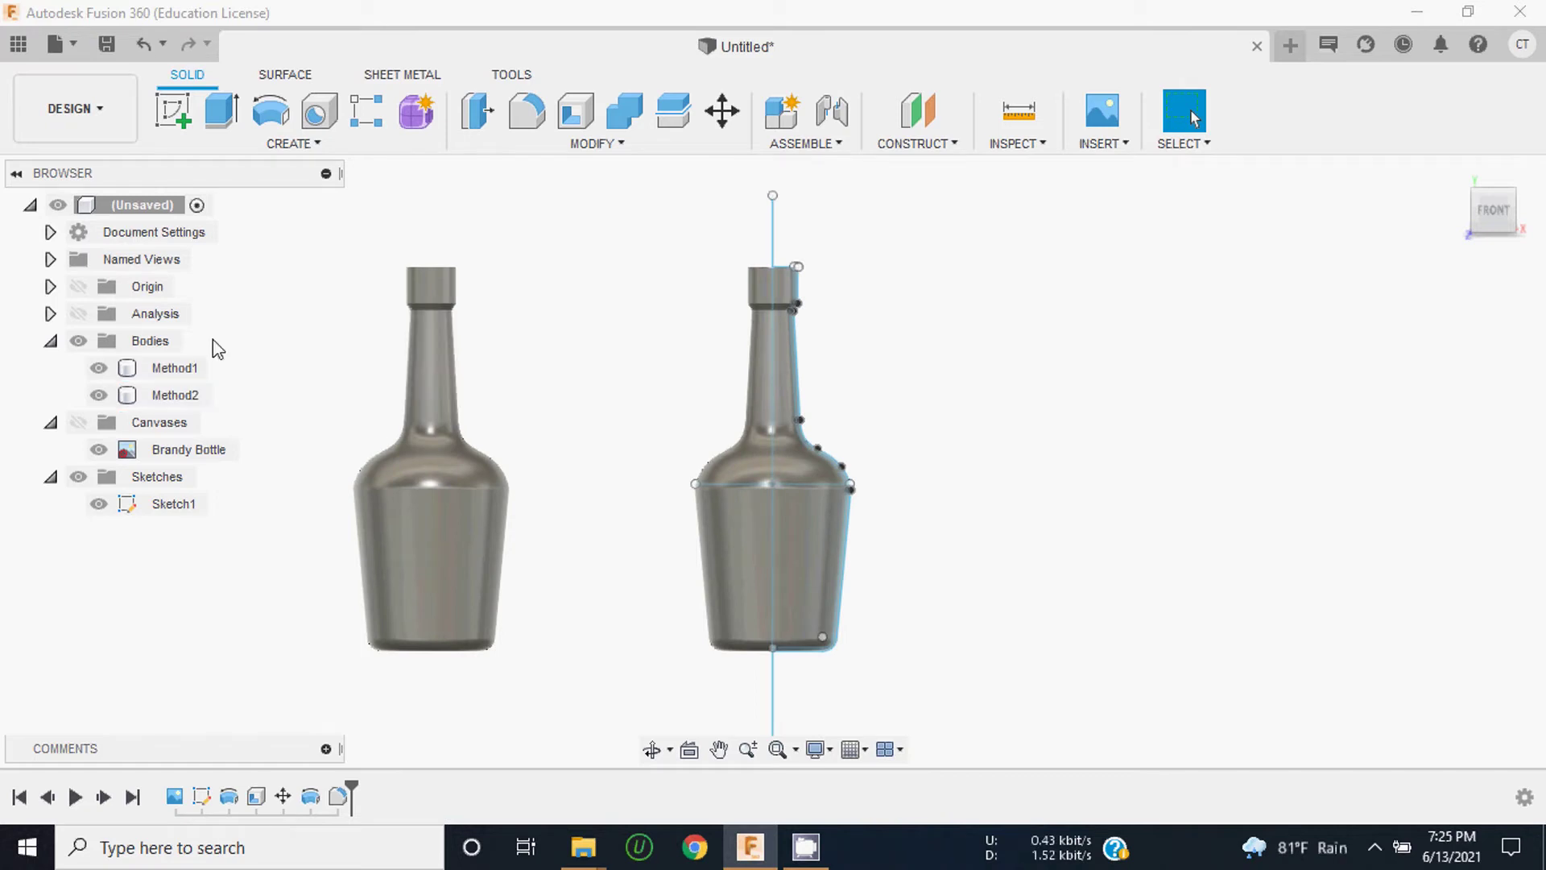
left_click(78, 314)
Step: Zoom in and select Method1 and Method2 in turn to compare the bottle shoulders
left_click(442, 456)
scroll(442, 456, "down", 1)
scroll(471, 457, "up", 2)
scroll(471, 458, "up", 2)
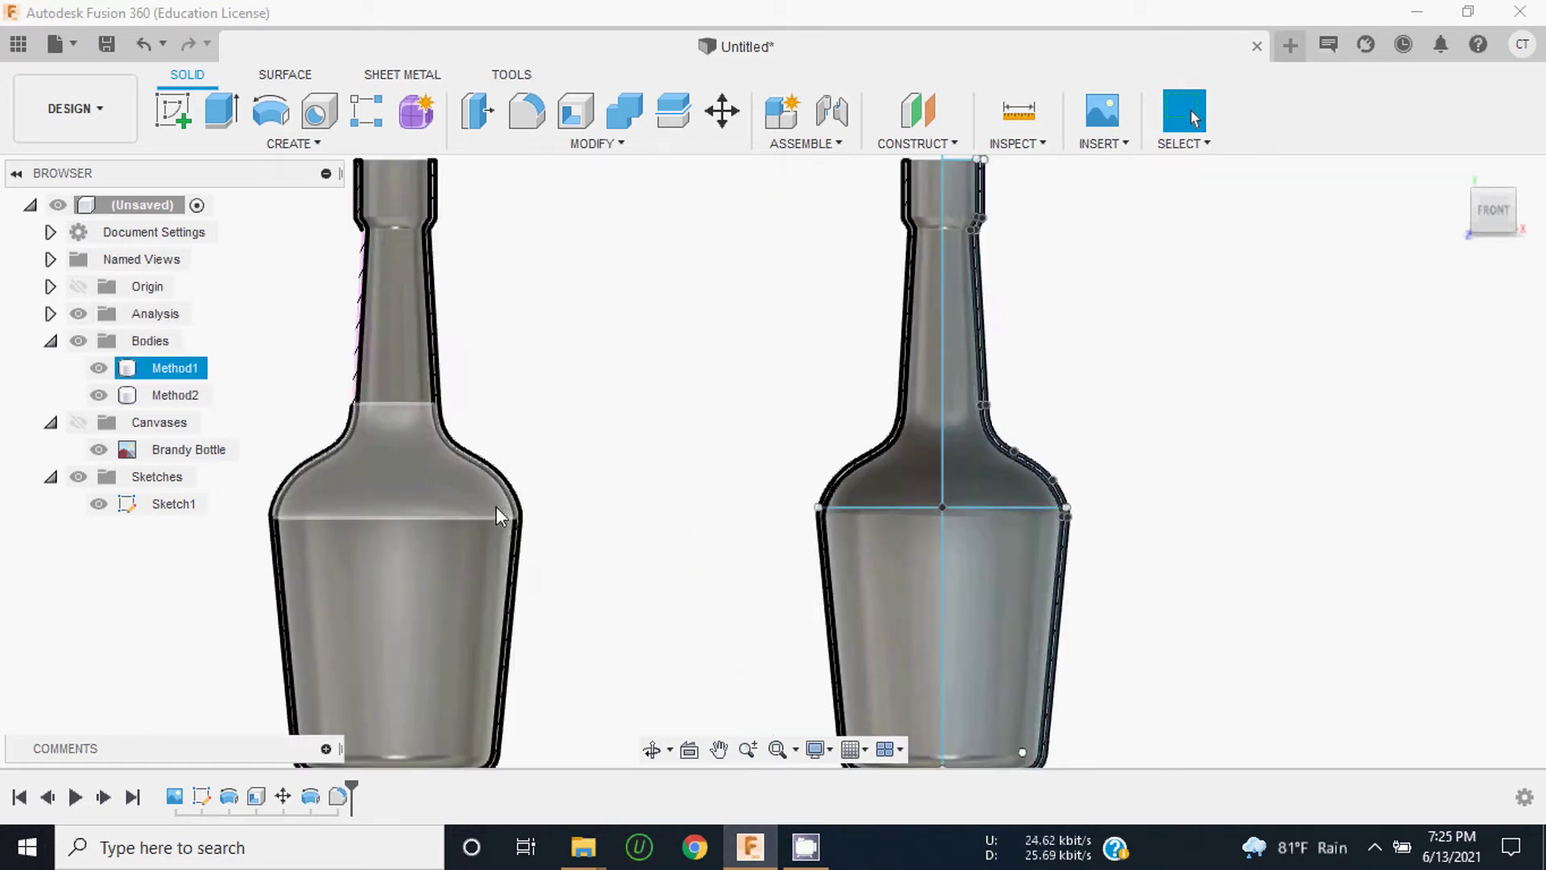
scroll(496, 506, "up", 2)
left_click(803, 471)
scroll(803, 471, "down", 1)
left_click(1079, 475)
scroll(1080, 476, "up", 2)
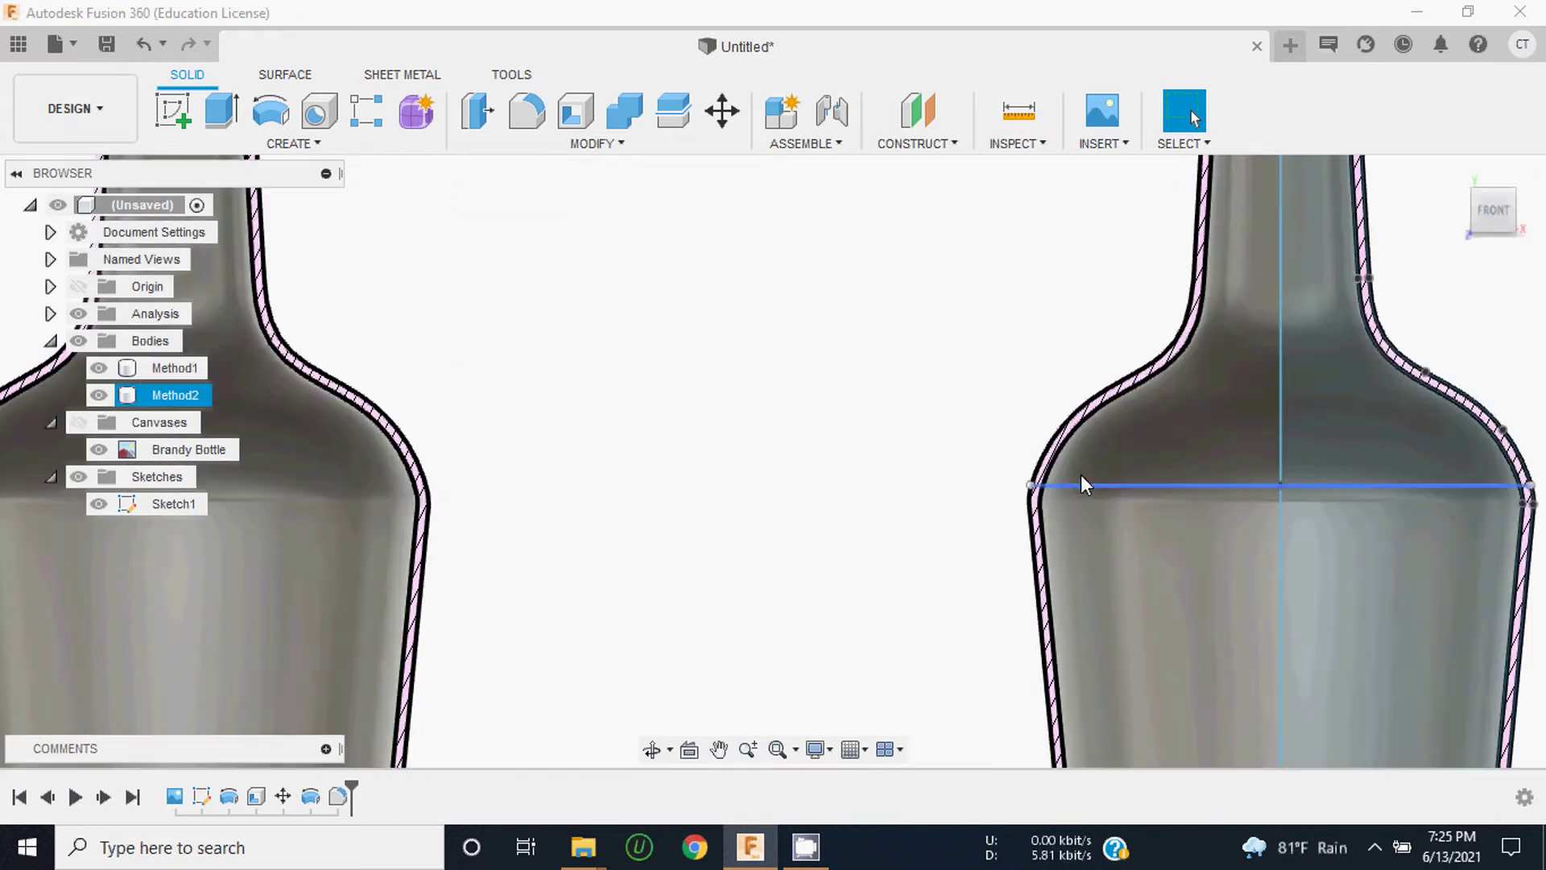
scroll(1046, 476, "up", 2)
scroll(1012, 475, "up", 2)
scroll(1011, 475, "down", 4)
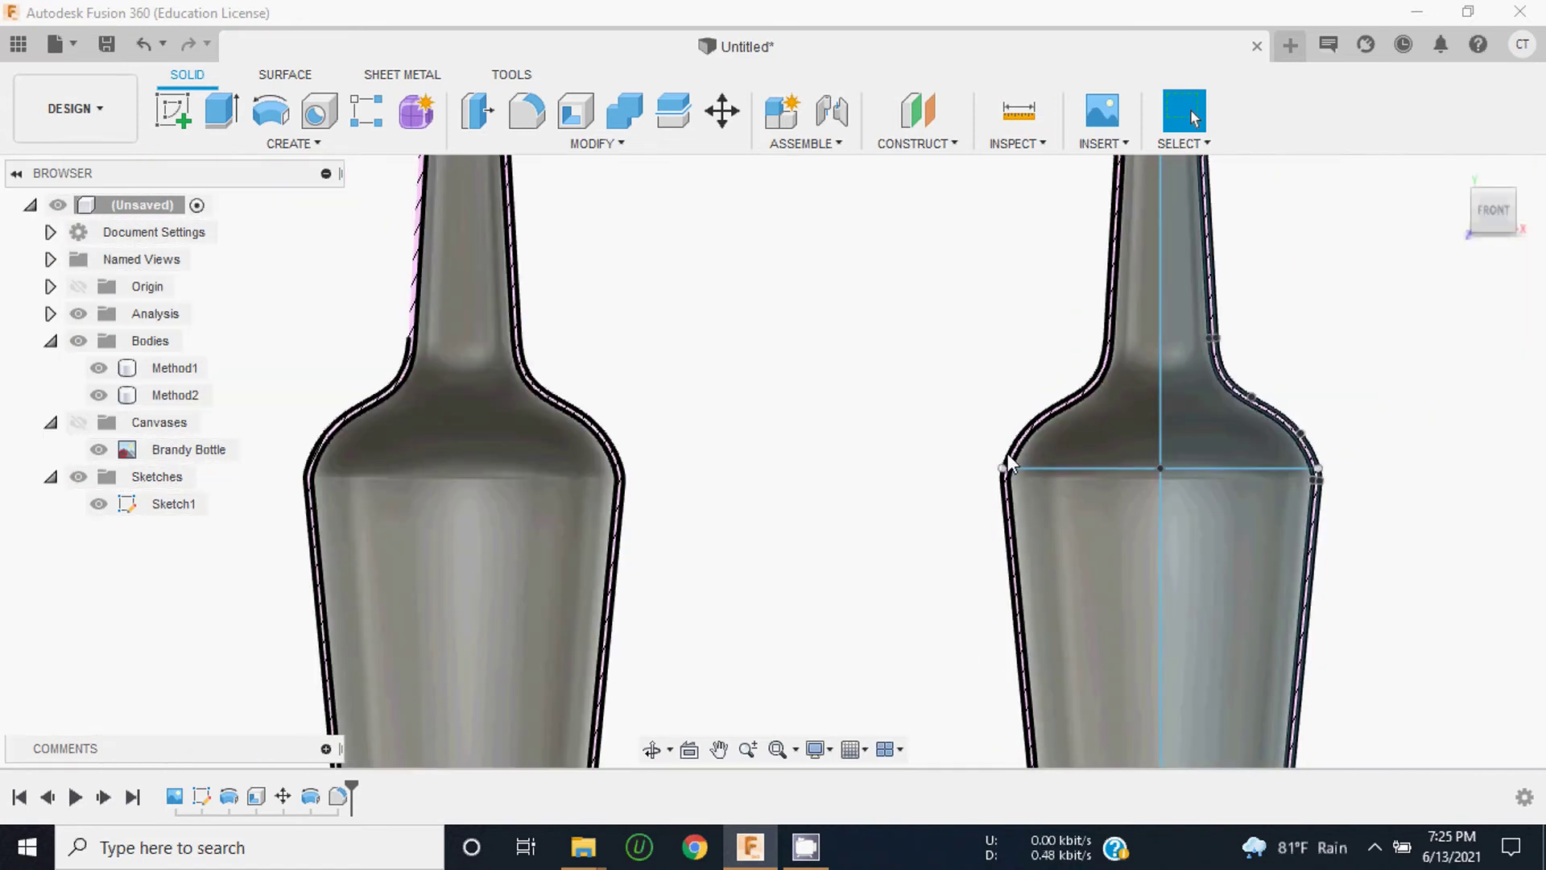
scroll(1007, 455, "down", 2)
left_click(805, 524)
left_click(849, 608)
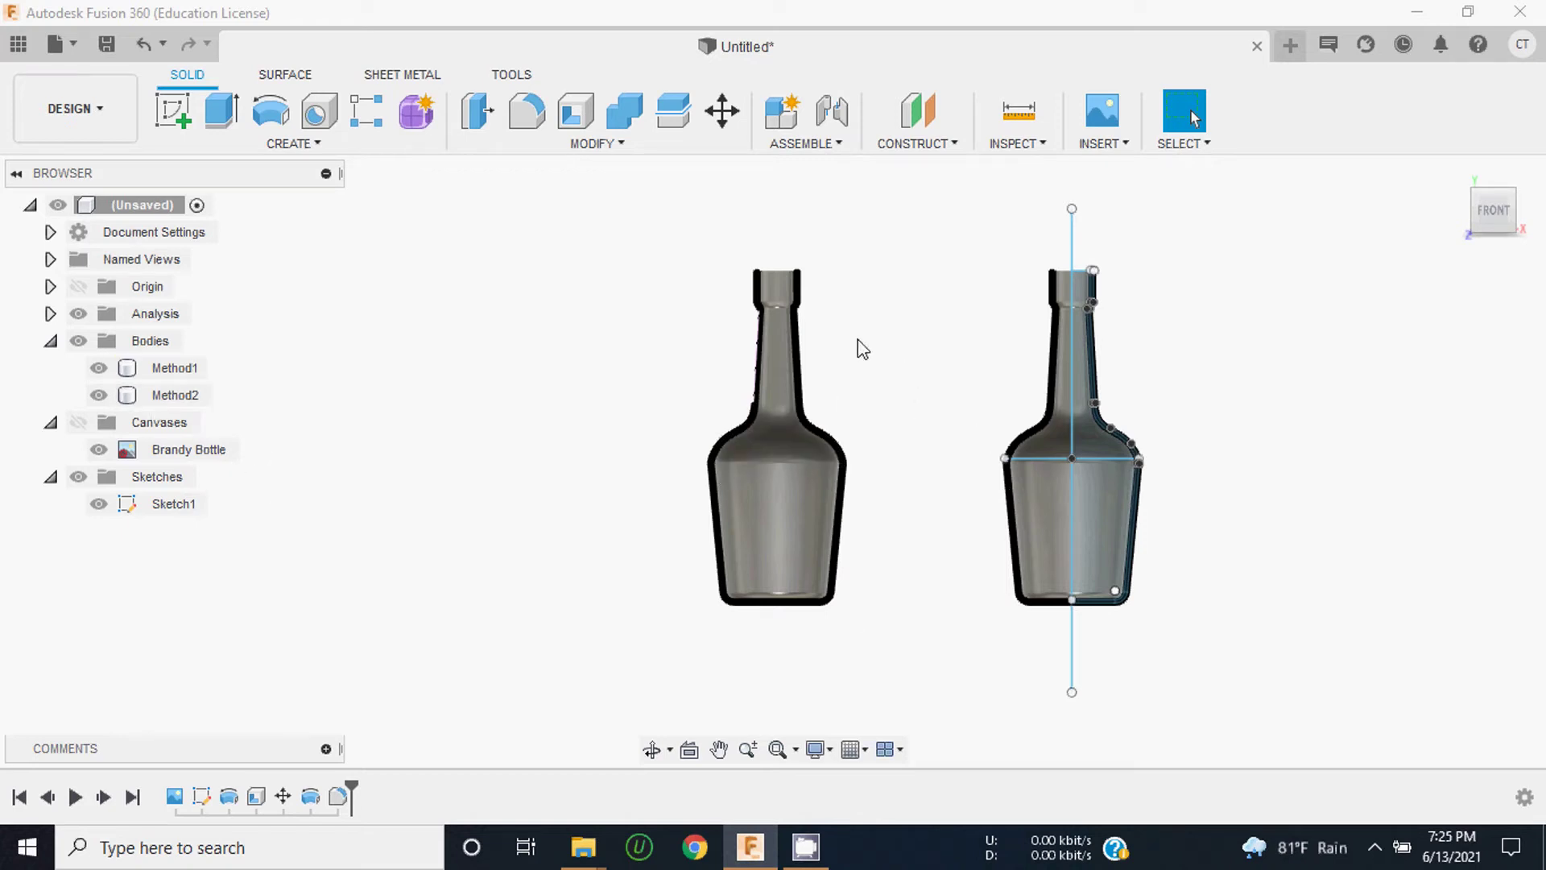
scroll(821, 386, "up", 1)
scroll(790, 421, "down", 2)
Step: Hide Method1, Method2 and the Brandy Bottle canvas
left_click(98, 368)
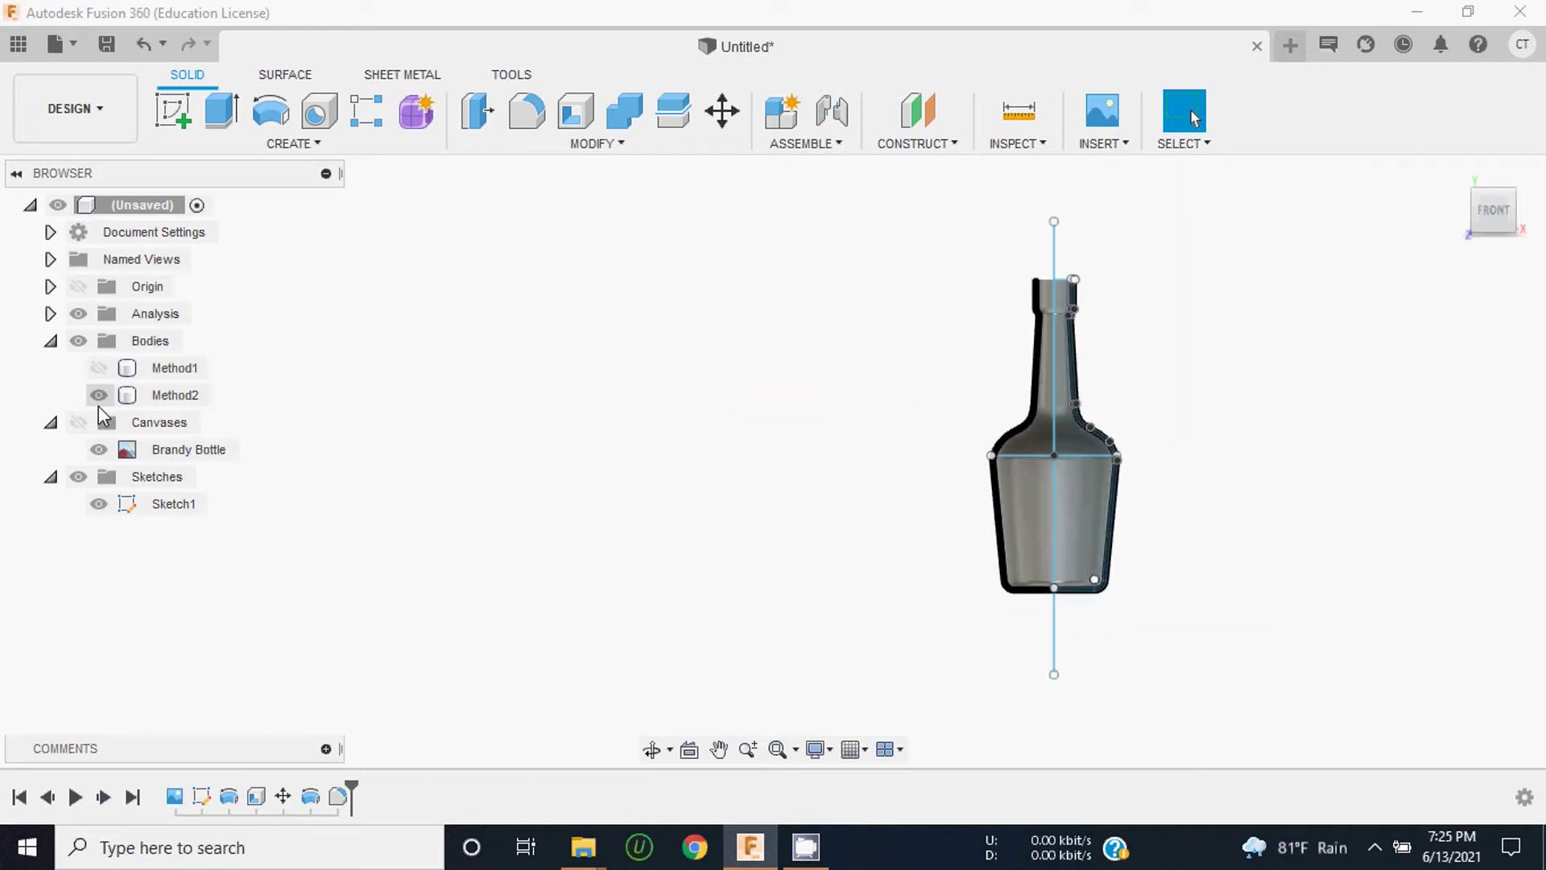
left_click(99, 395)
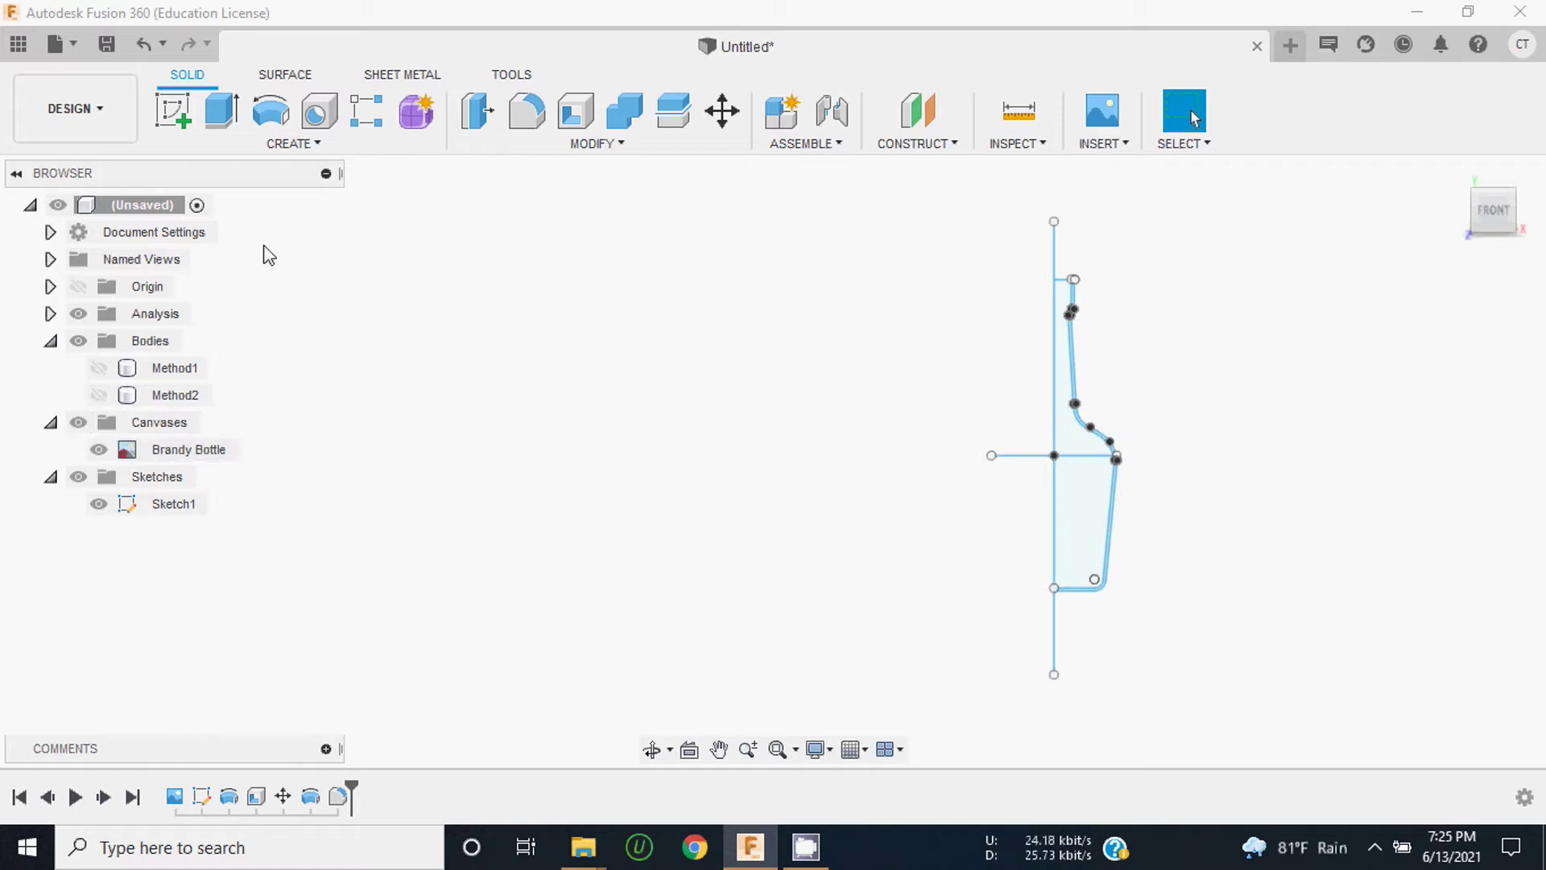
left_click(98, 449)
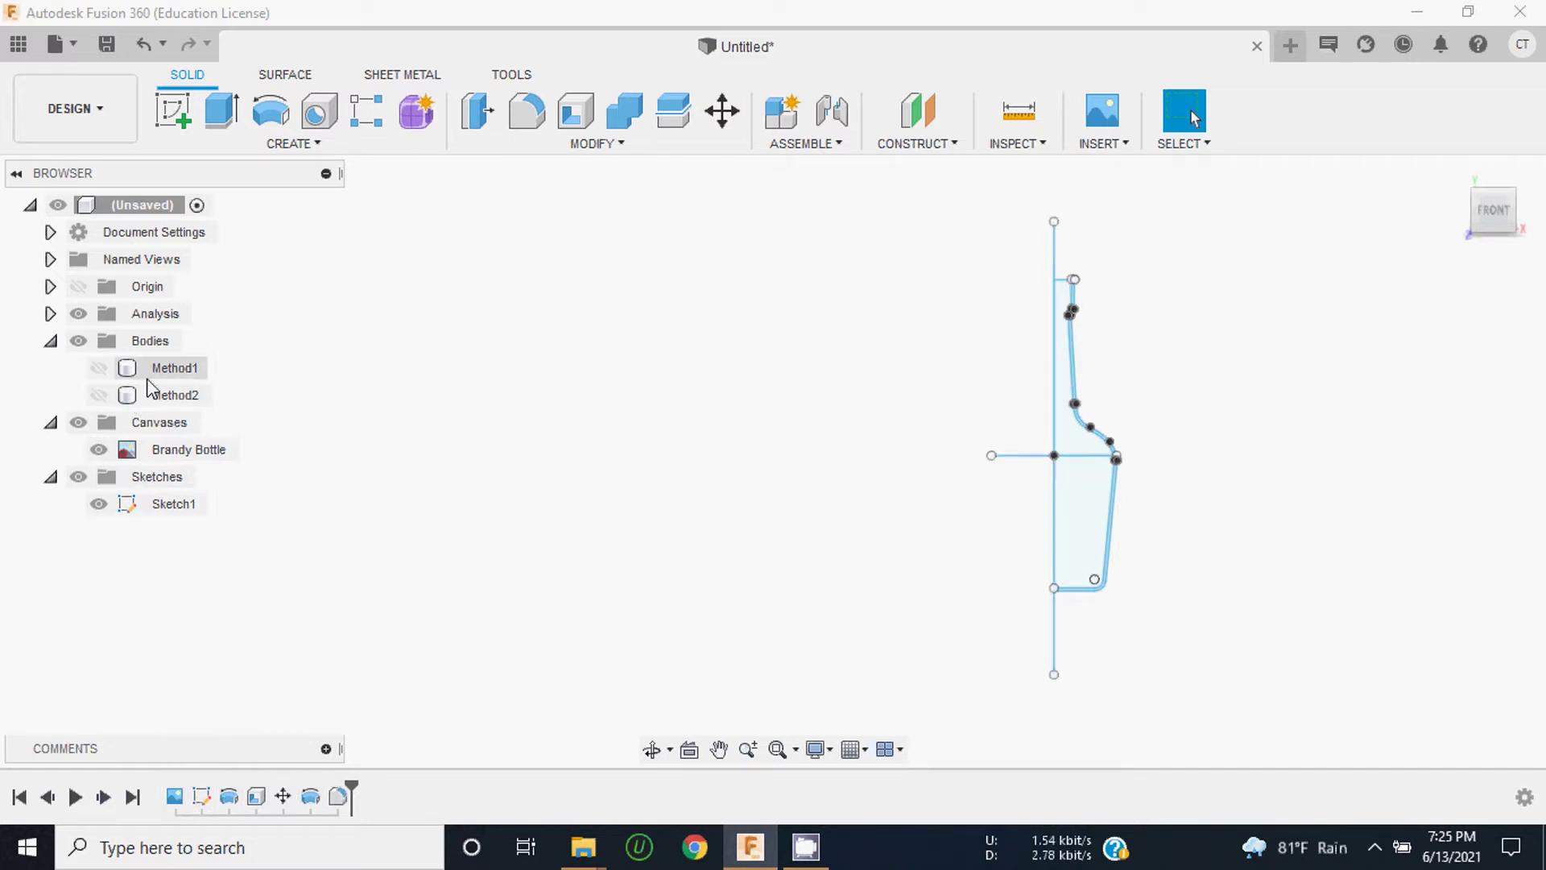
left_click(98, 451)
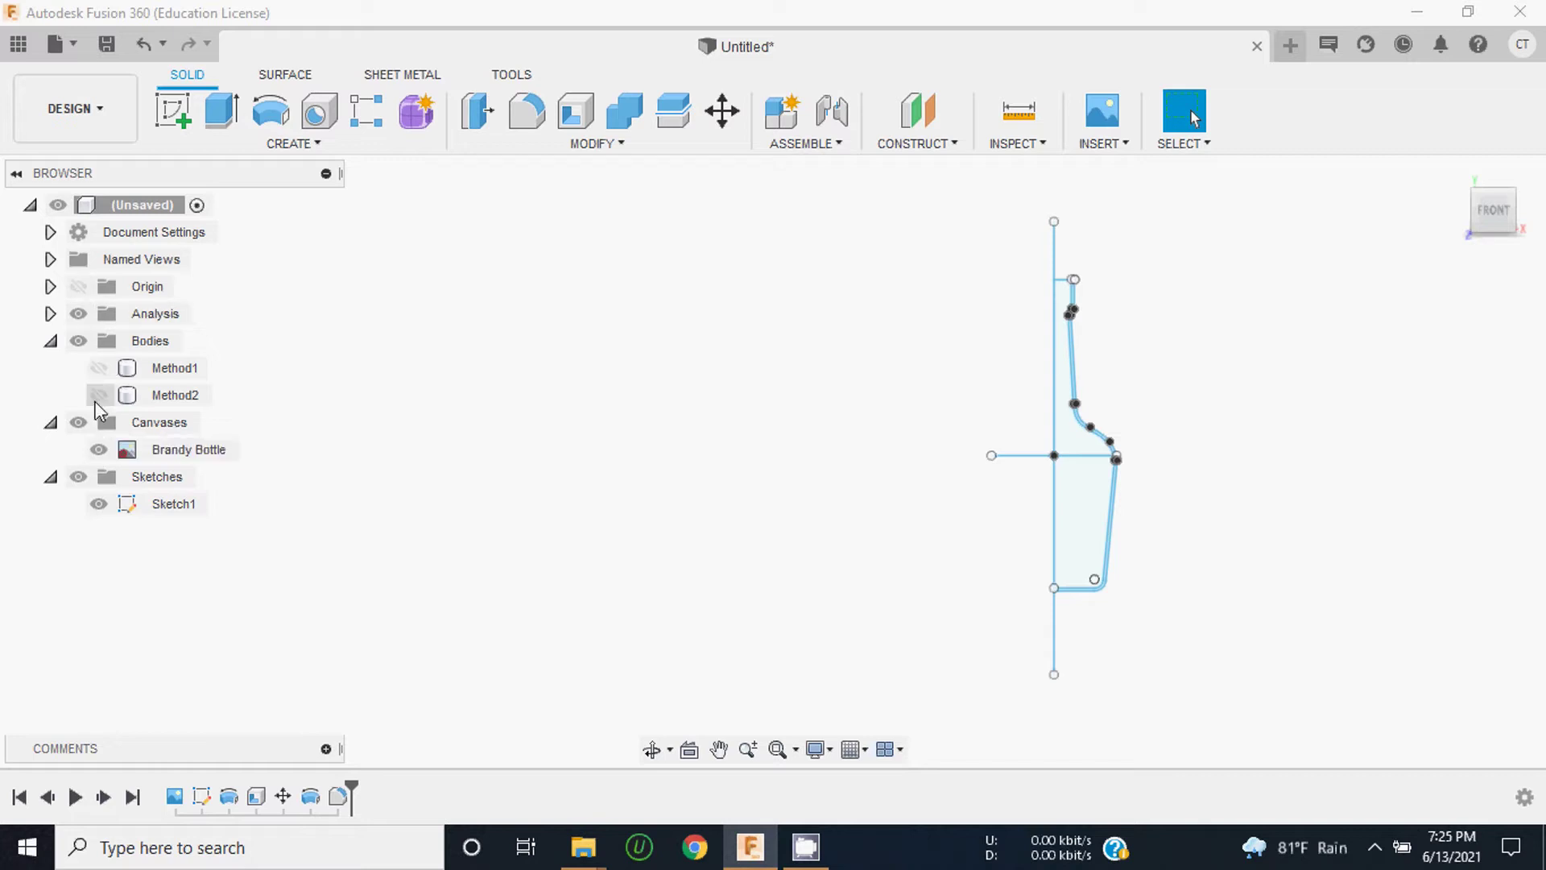
left_click(106, 451)
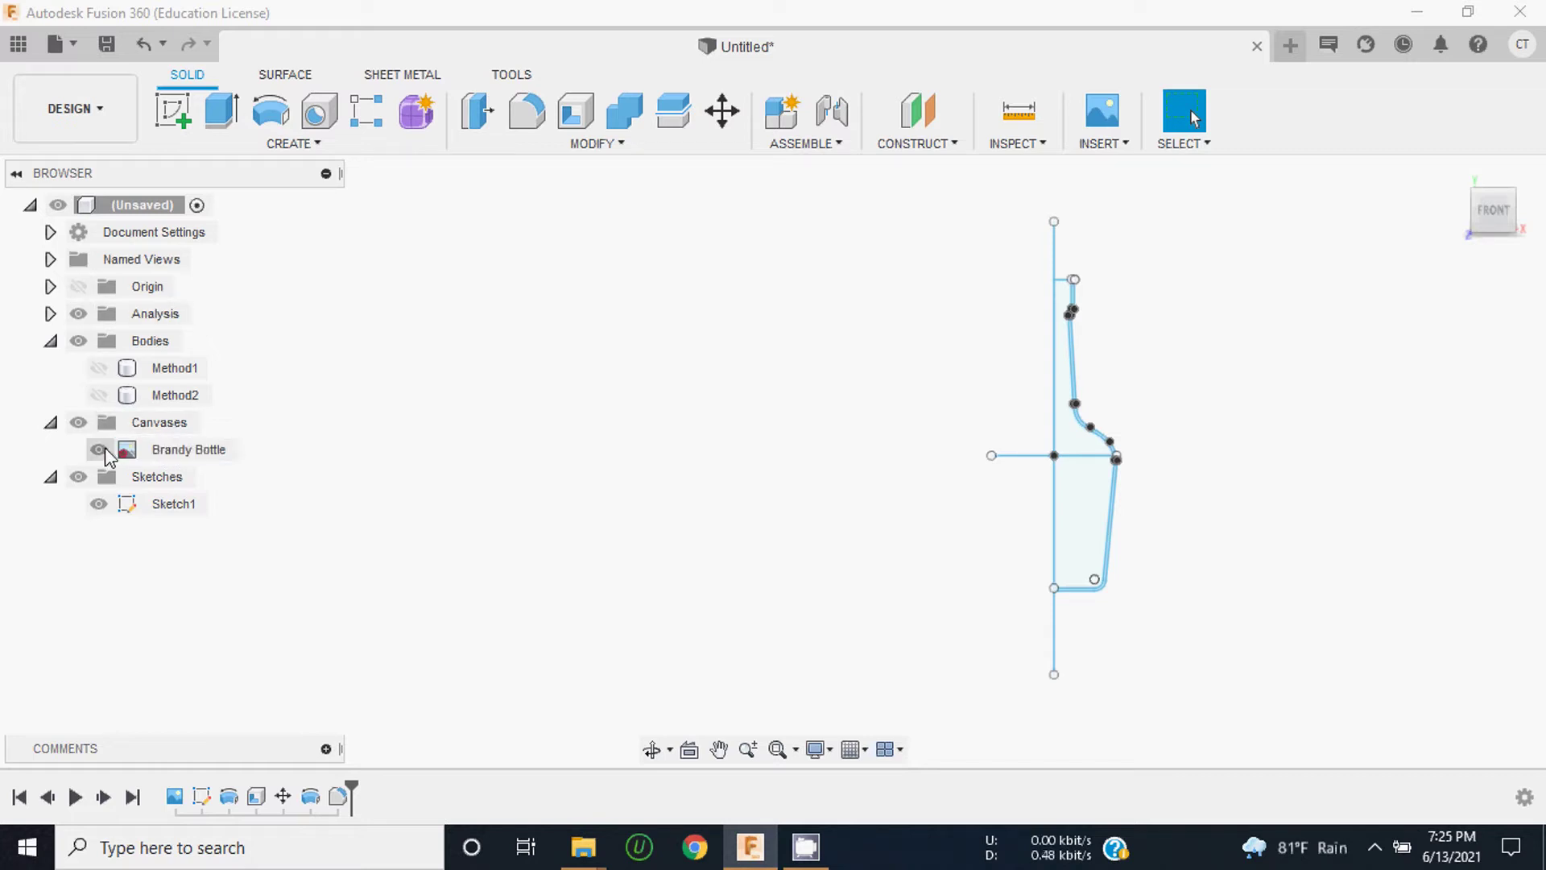
Step: Orbit the sketch to the back and side, then return to the front view
scroll(649, 452, "down", 3)
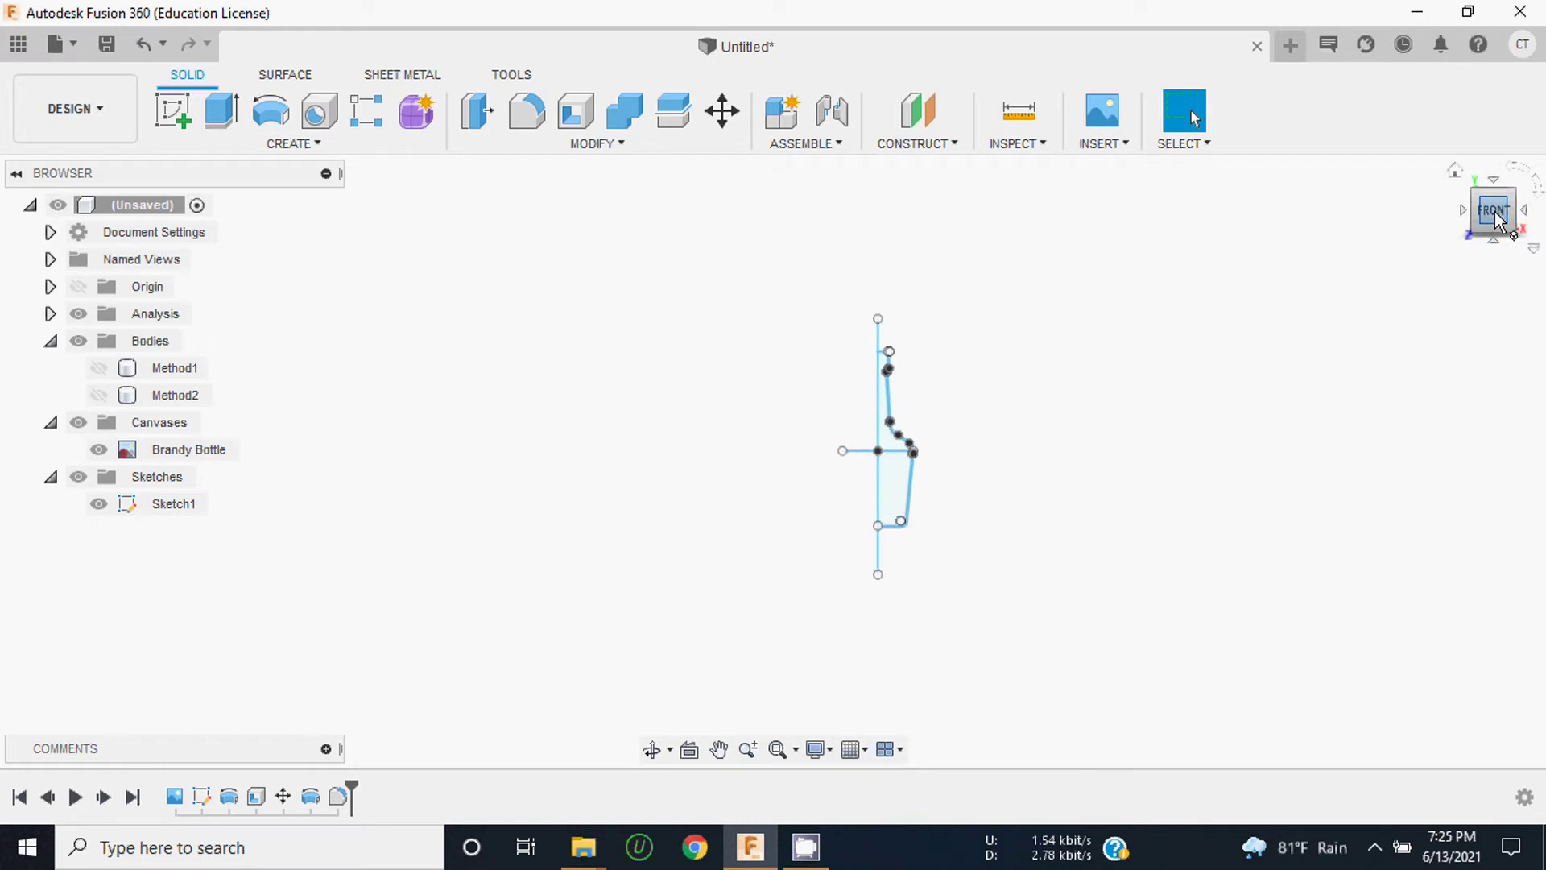
left_click_drag(1495, 219, 1474, 211)
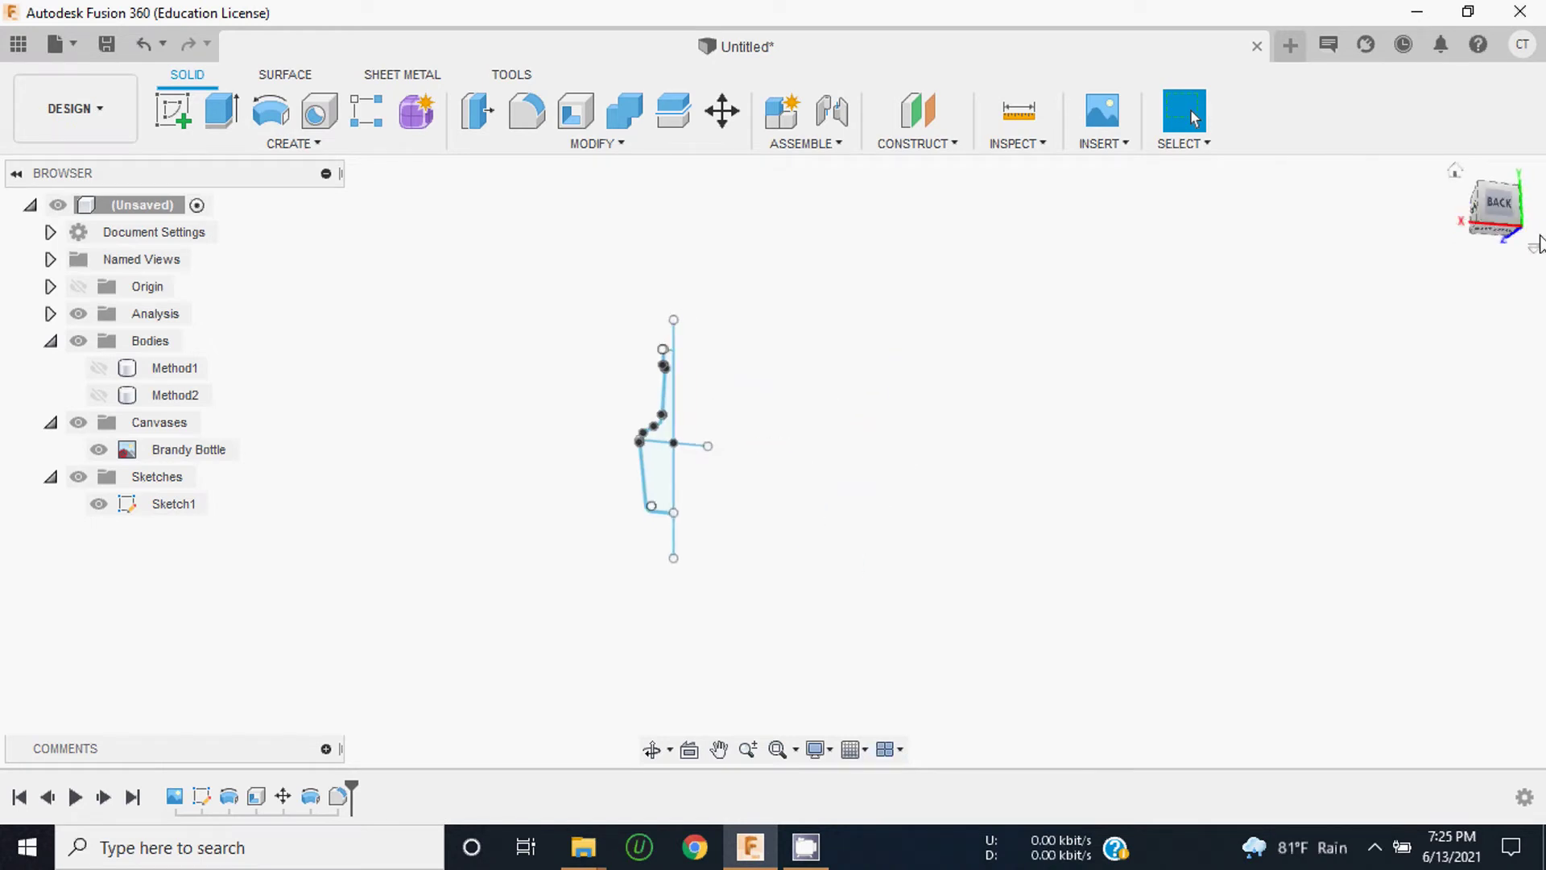
middle_click_drag(1539, 241, 35, 211, "shift")
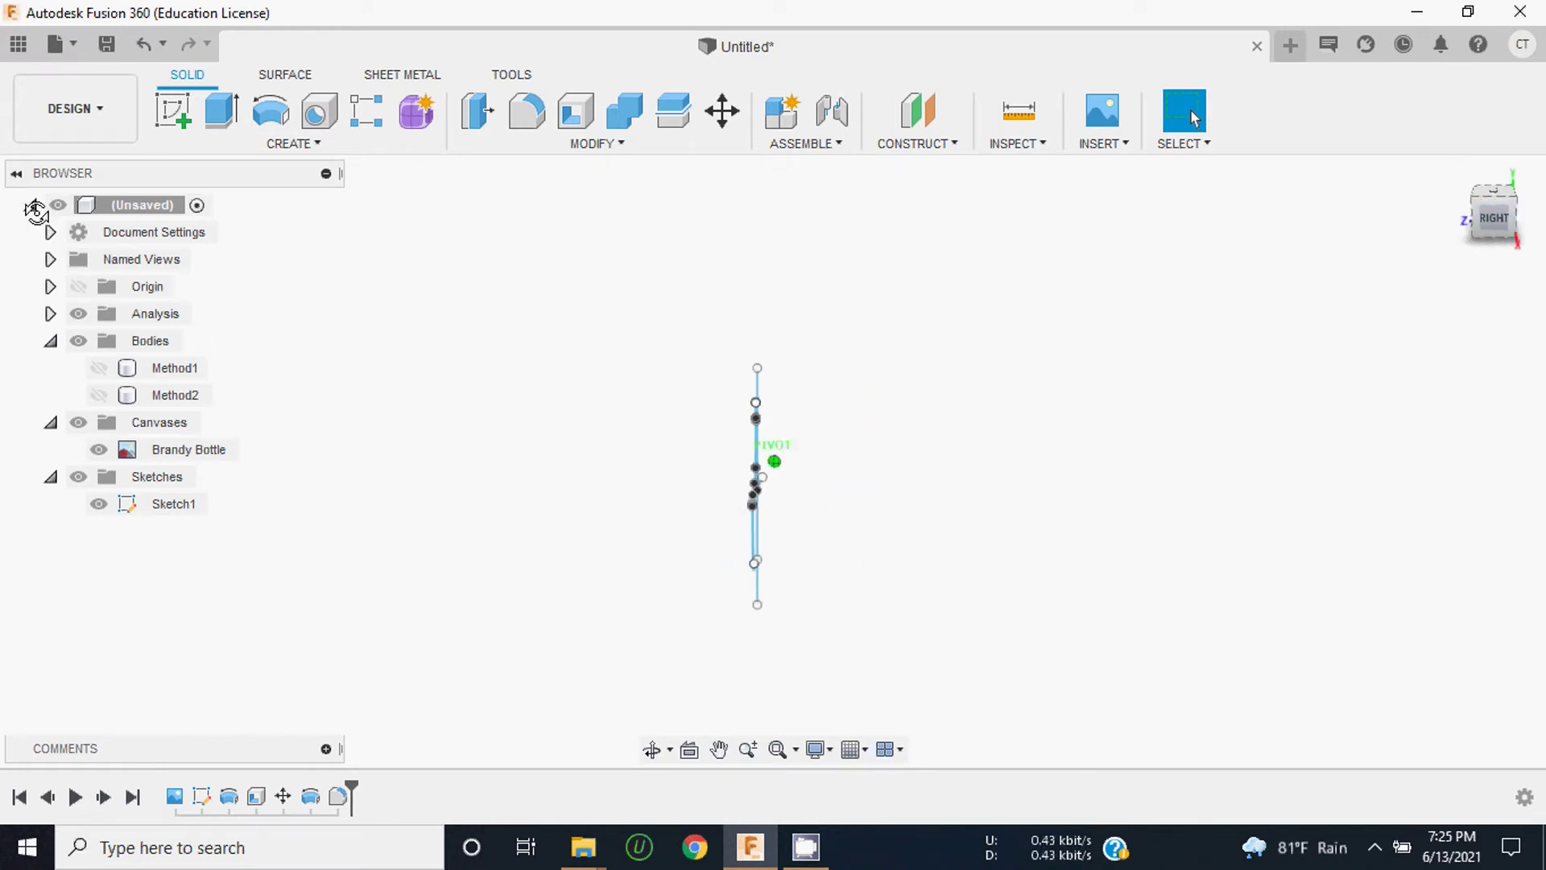
left_click_drag(1494, 219, 1476, 219)
left_click(1479, 222)
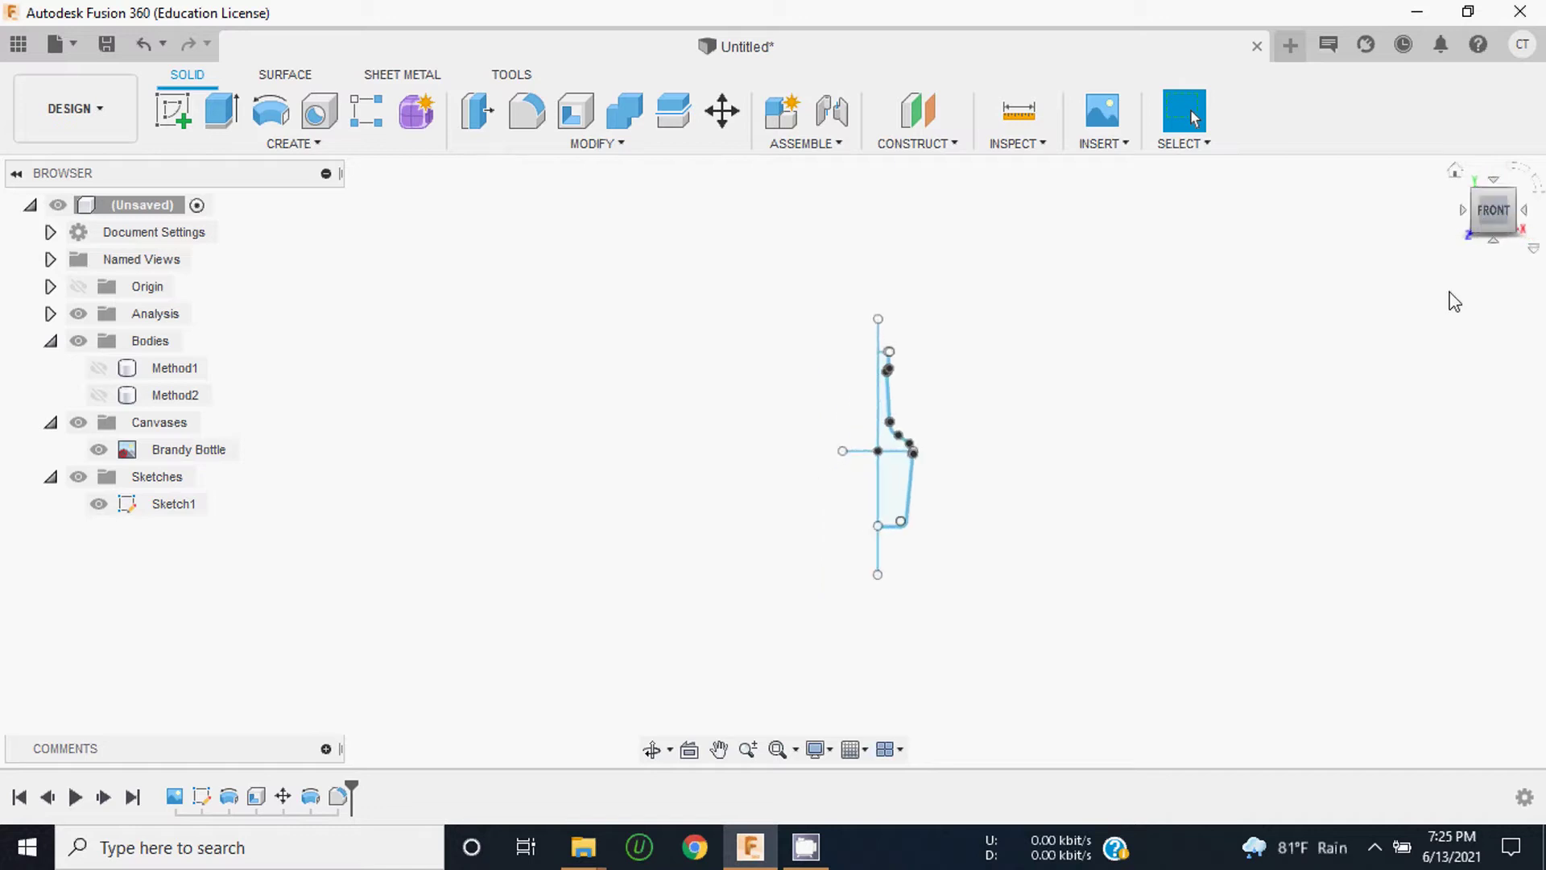
left_click(122, 454)
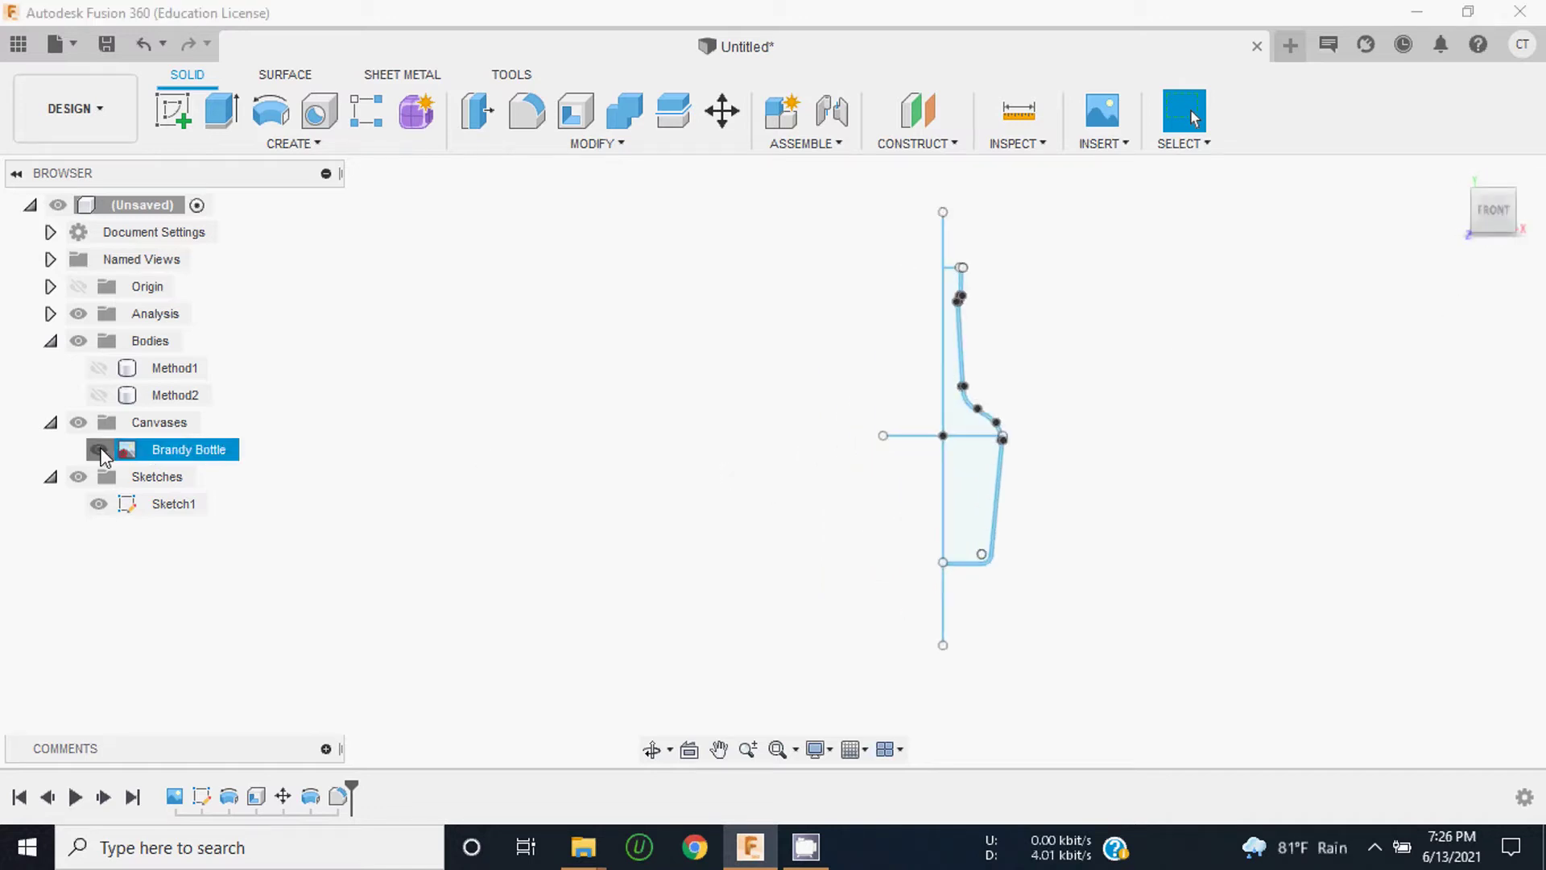
Step: Show the Brandy Bottle canvas, open its edit settings and close them unapplied
left_click(100, 451)
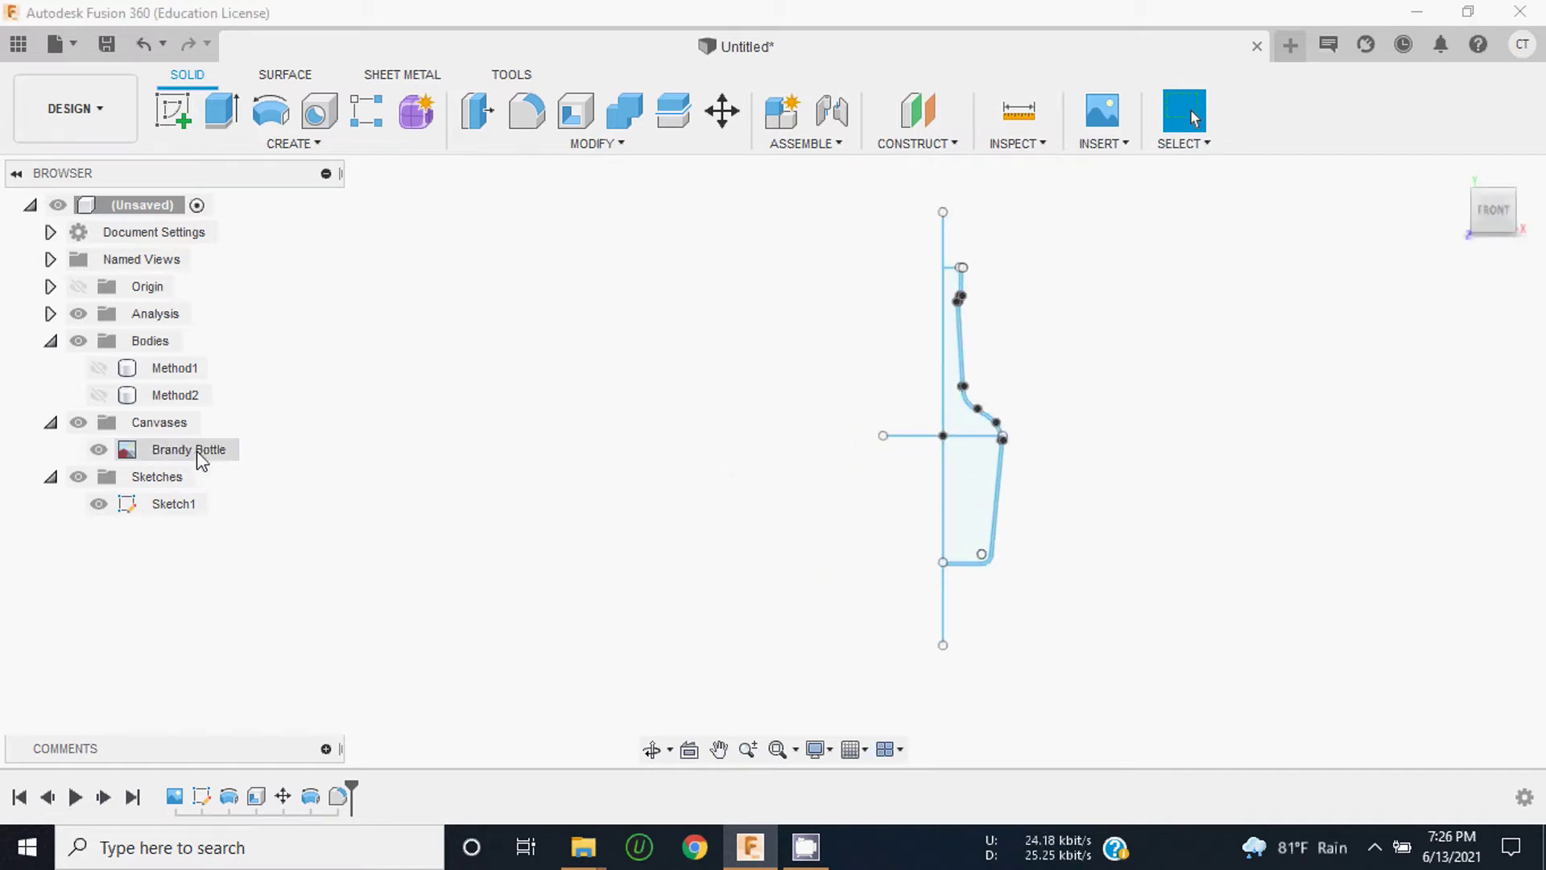
left_click(198, 451)
right_click(198, 451)
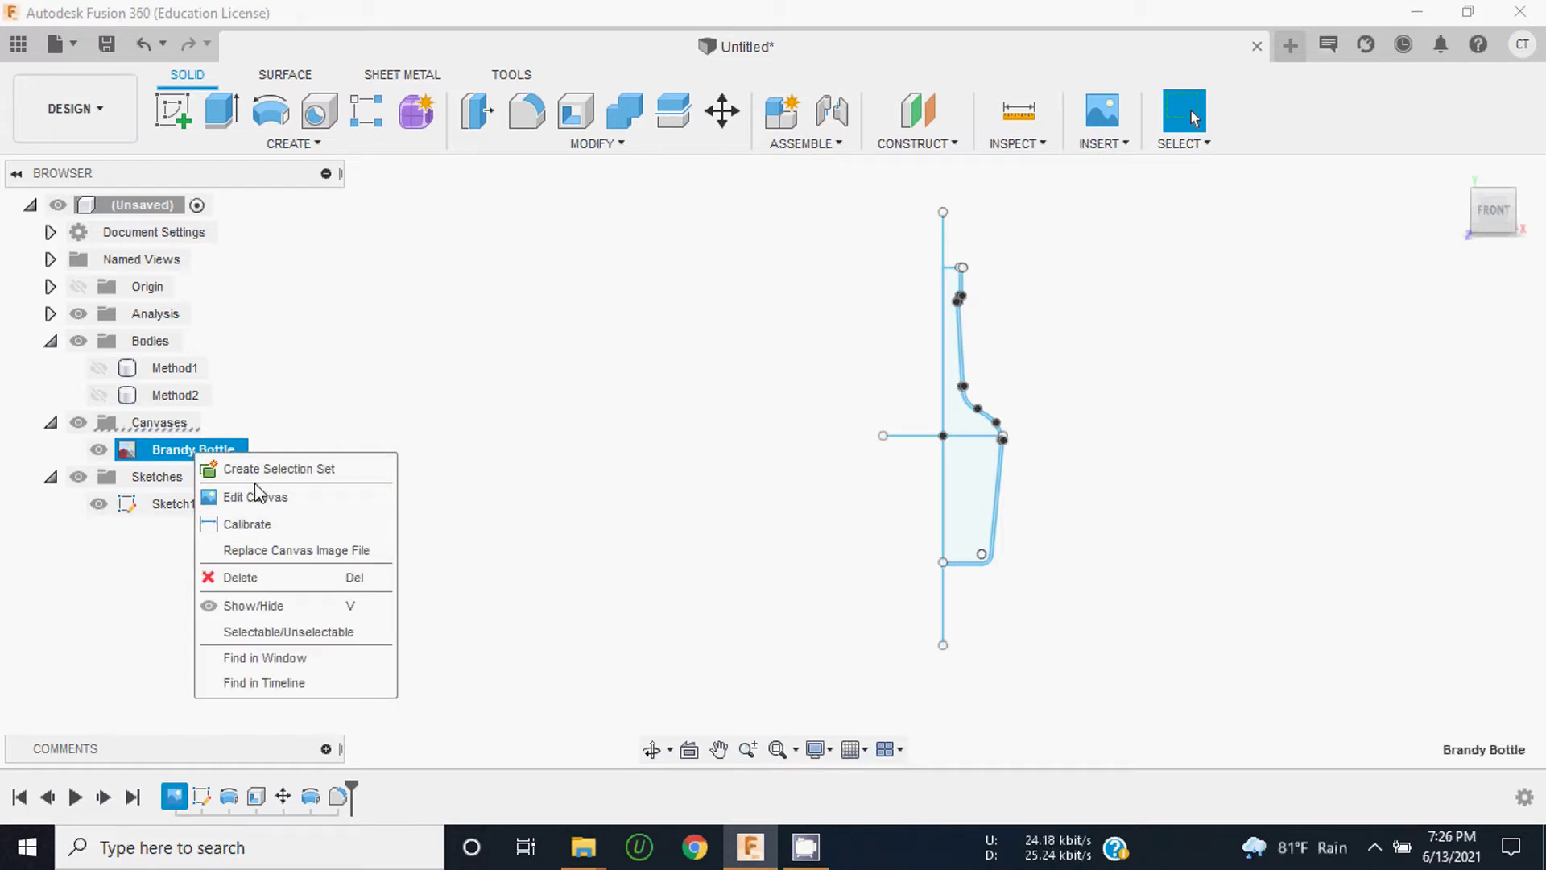
left_click(259, 496)
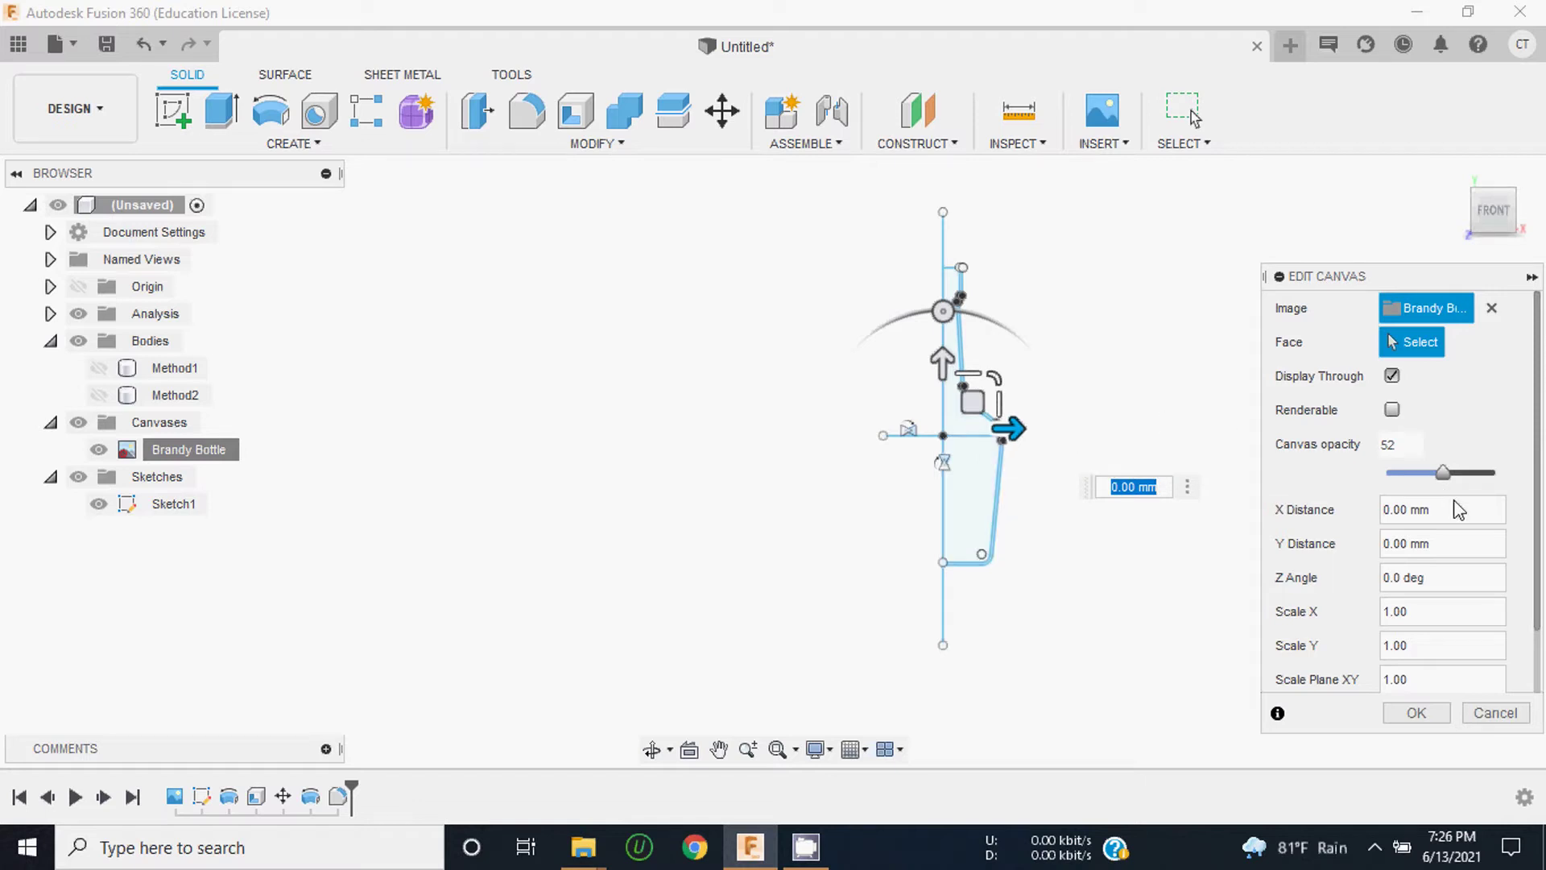
left_click_drag(1446, 477, 1466, 481)
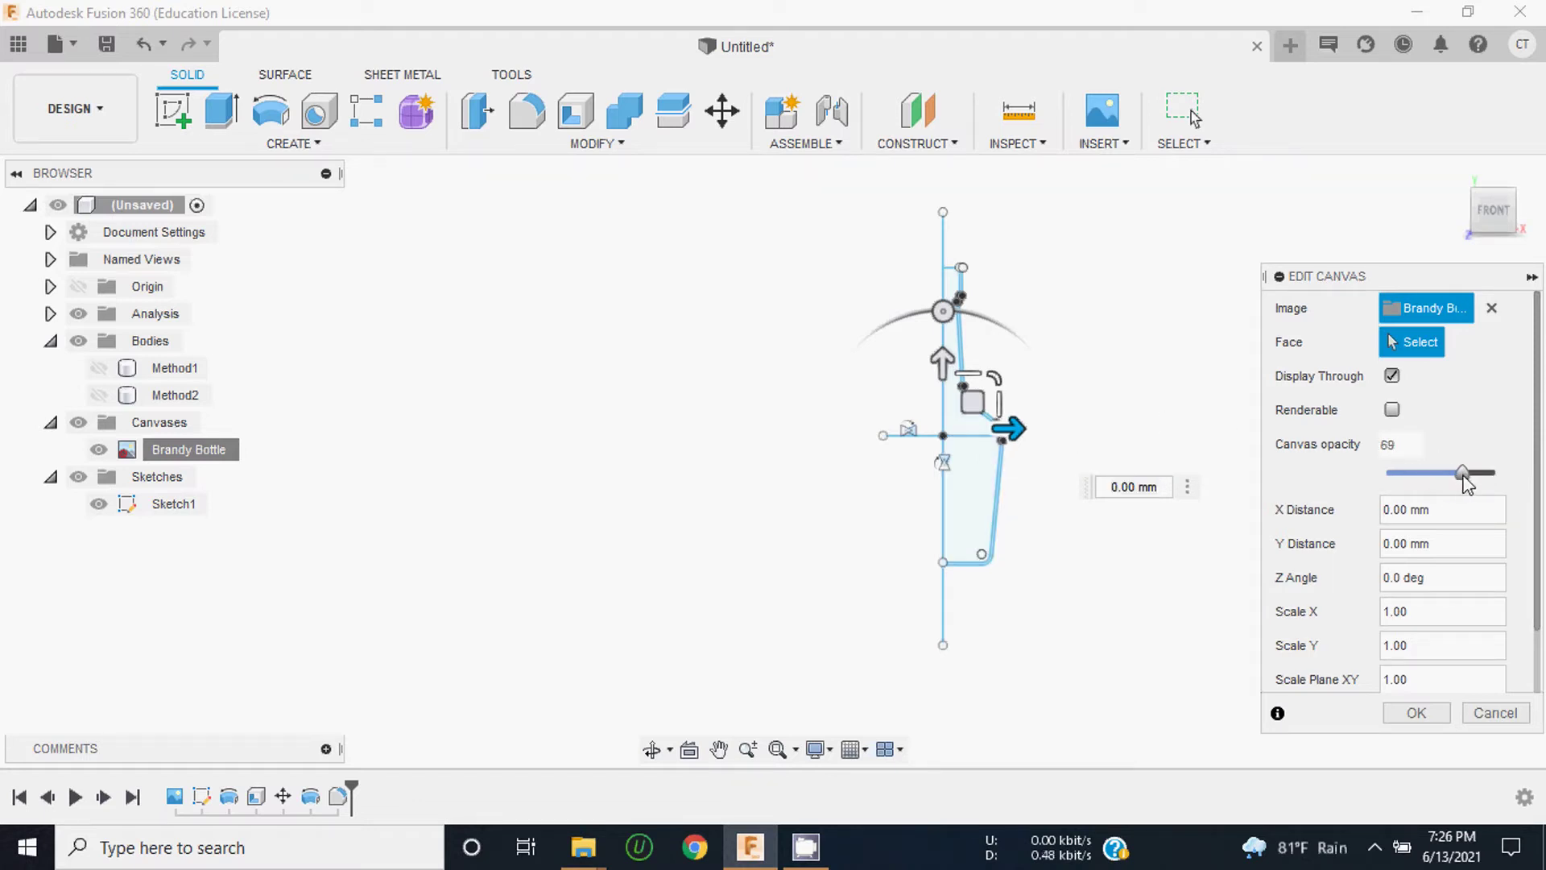
left_click(1481, 713)
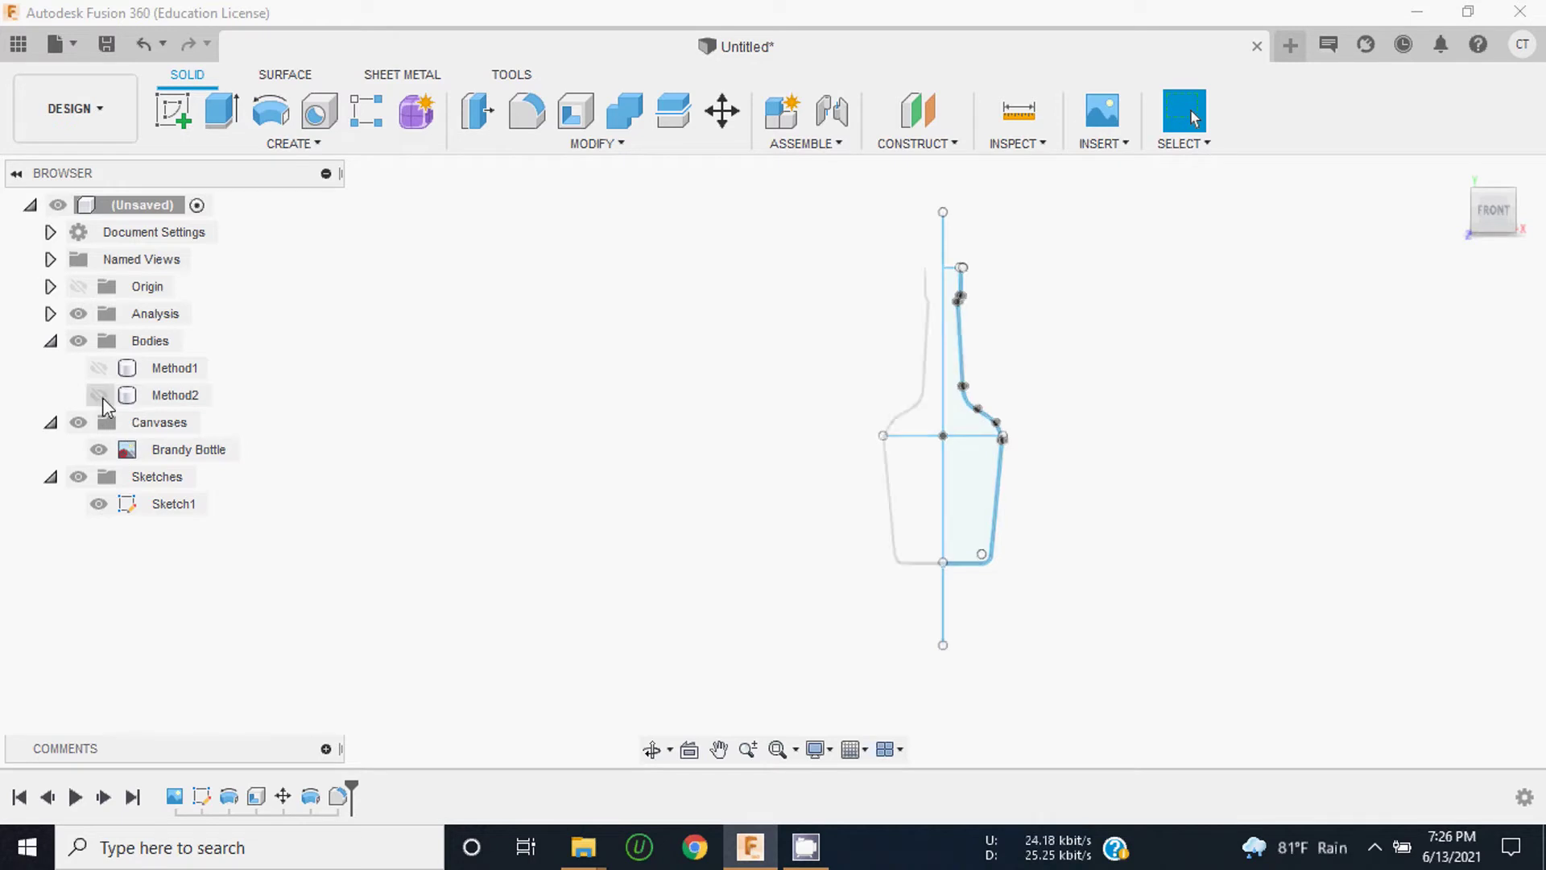
Step: Edit the Brandy Bottle canvas feature from the timeline and confirm its settings
left_click(52, 423)
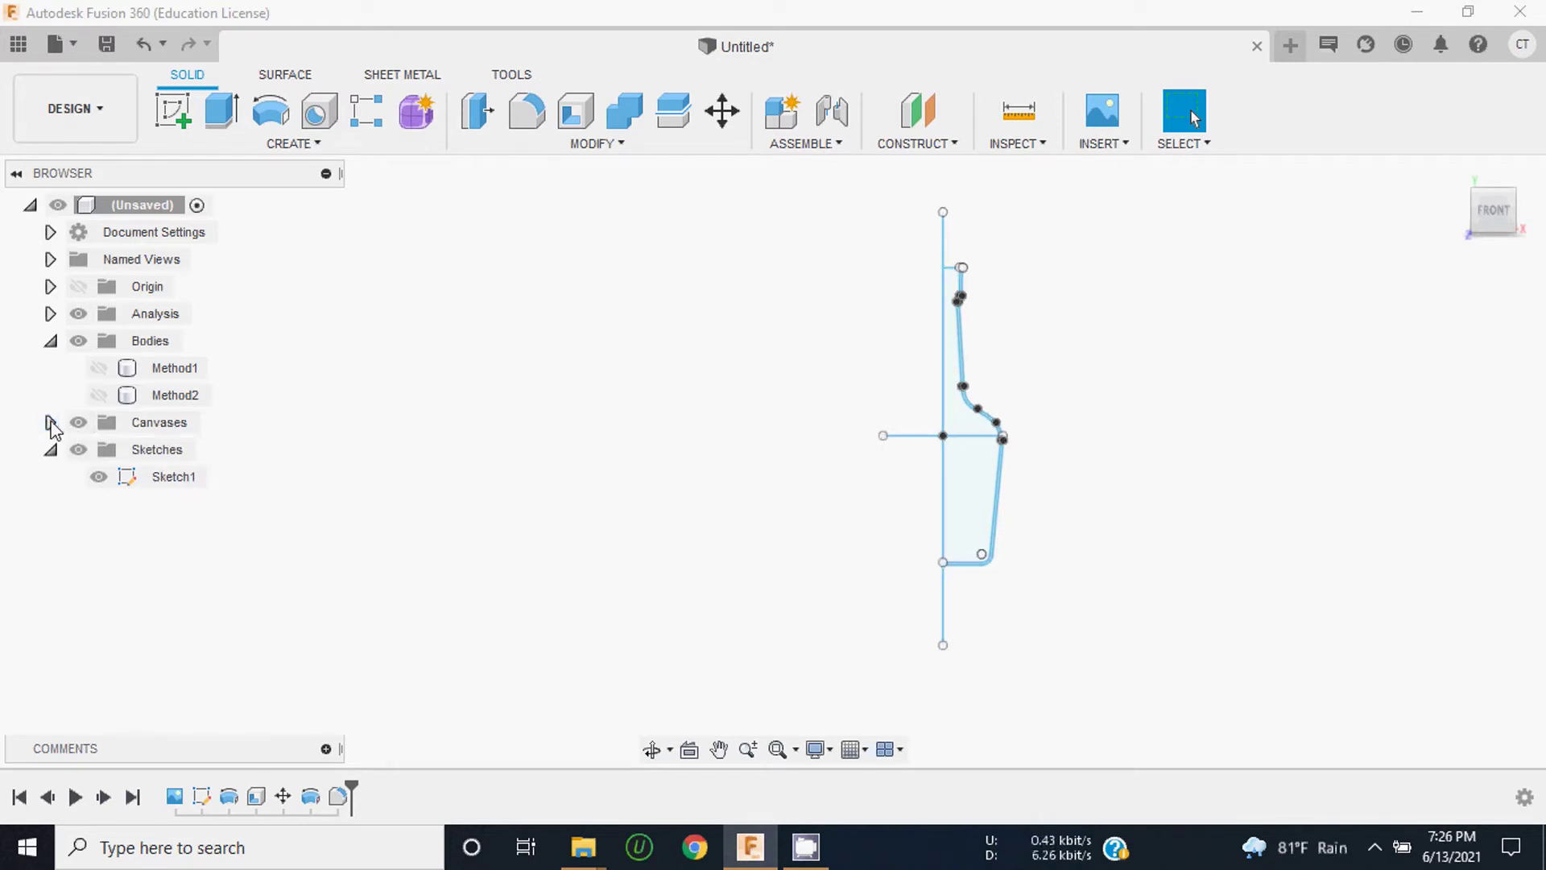
left_click(50, 423)
left_click(182, 803)
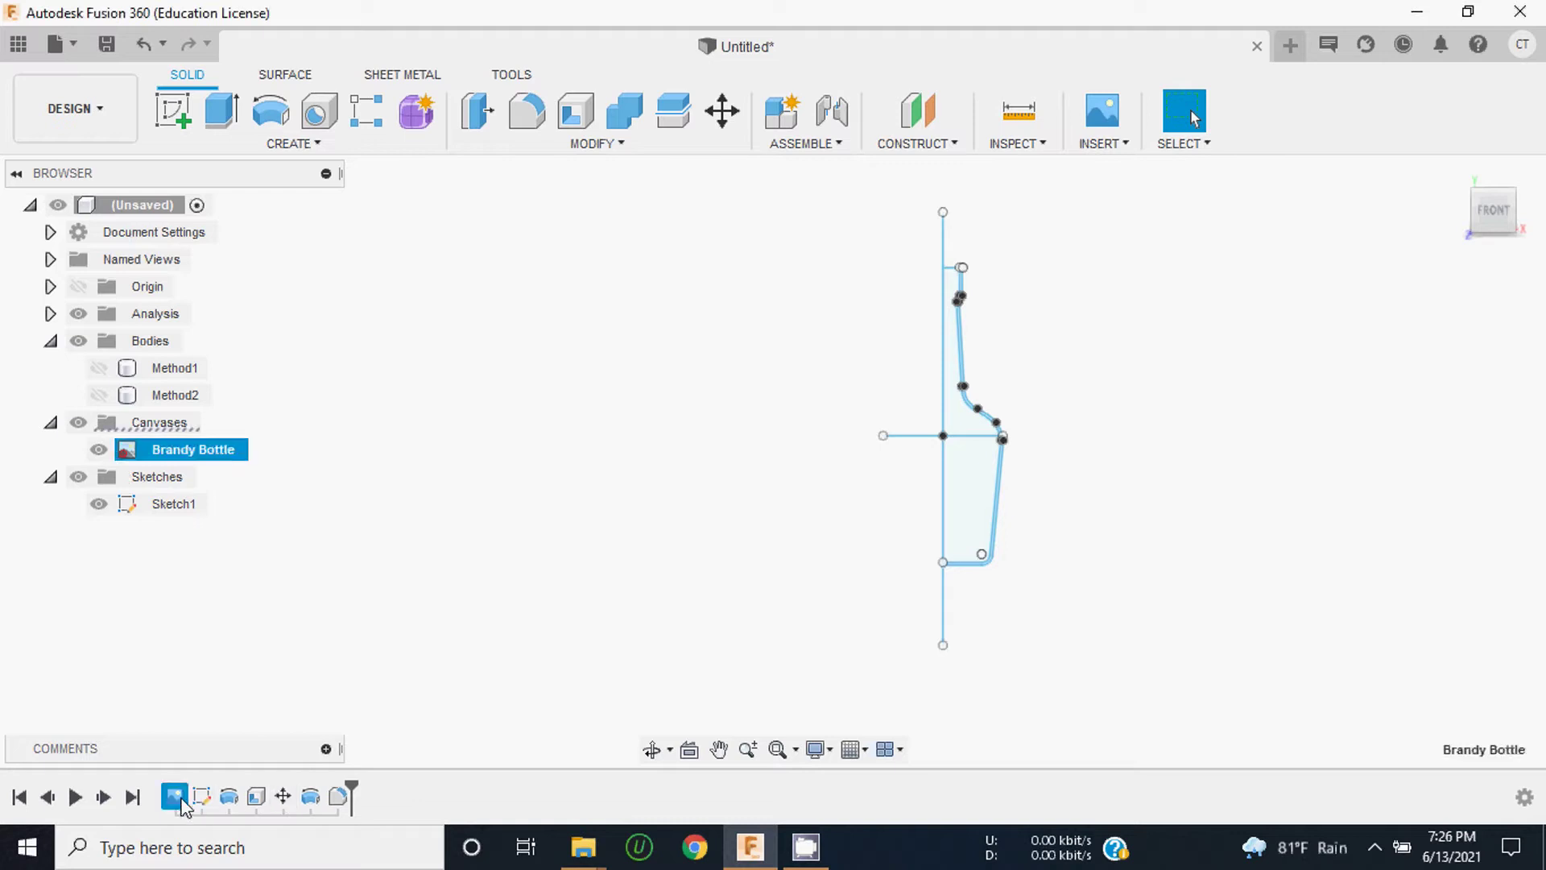
right_click(175, 801)
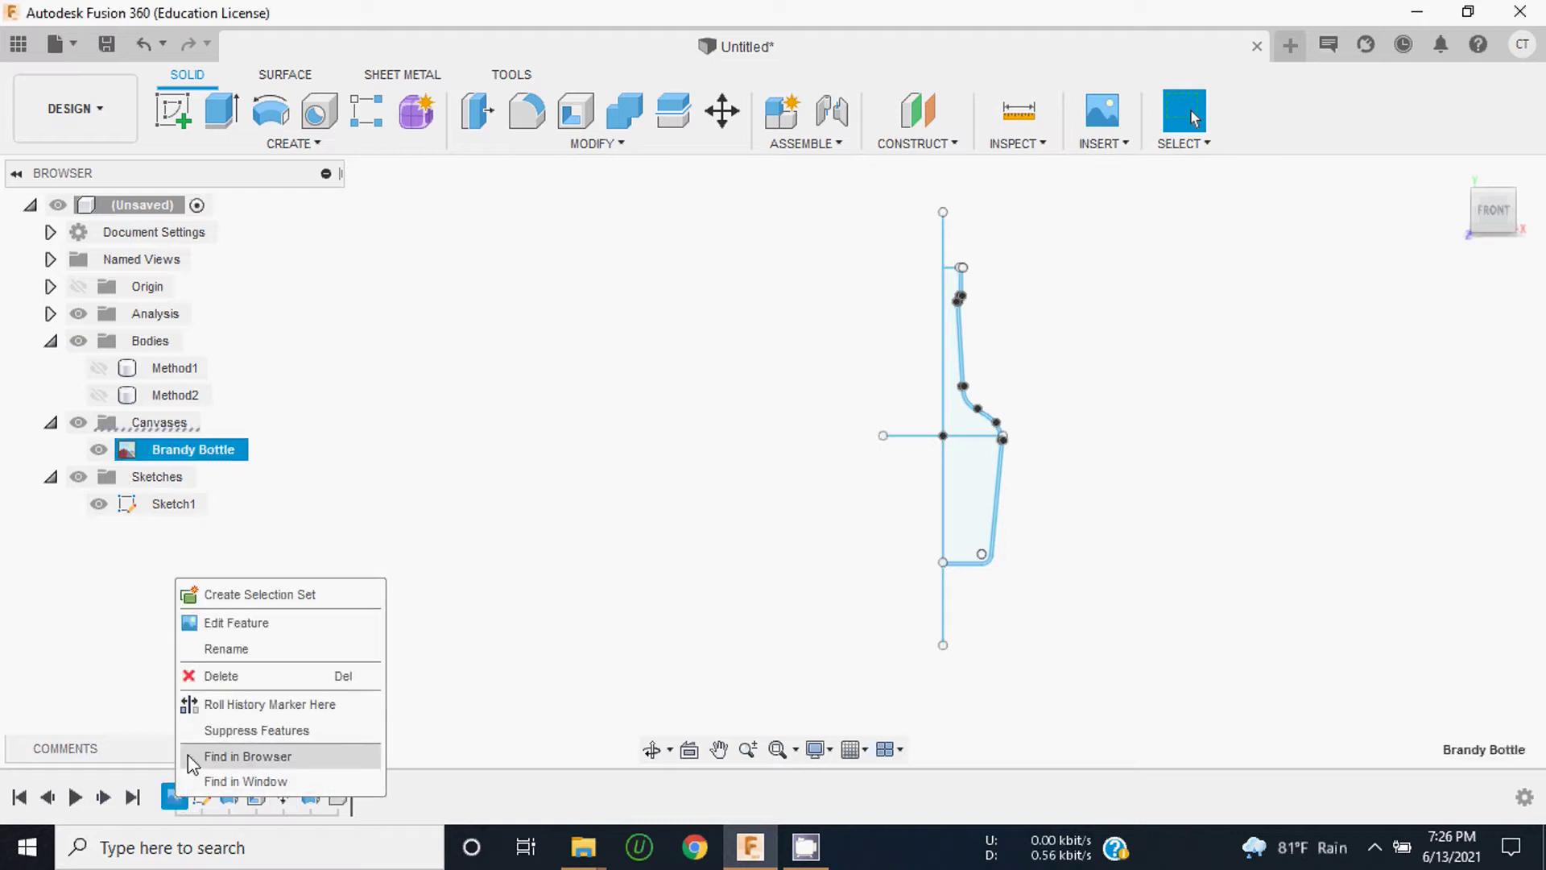
left_click(229, 624)
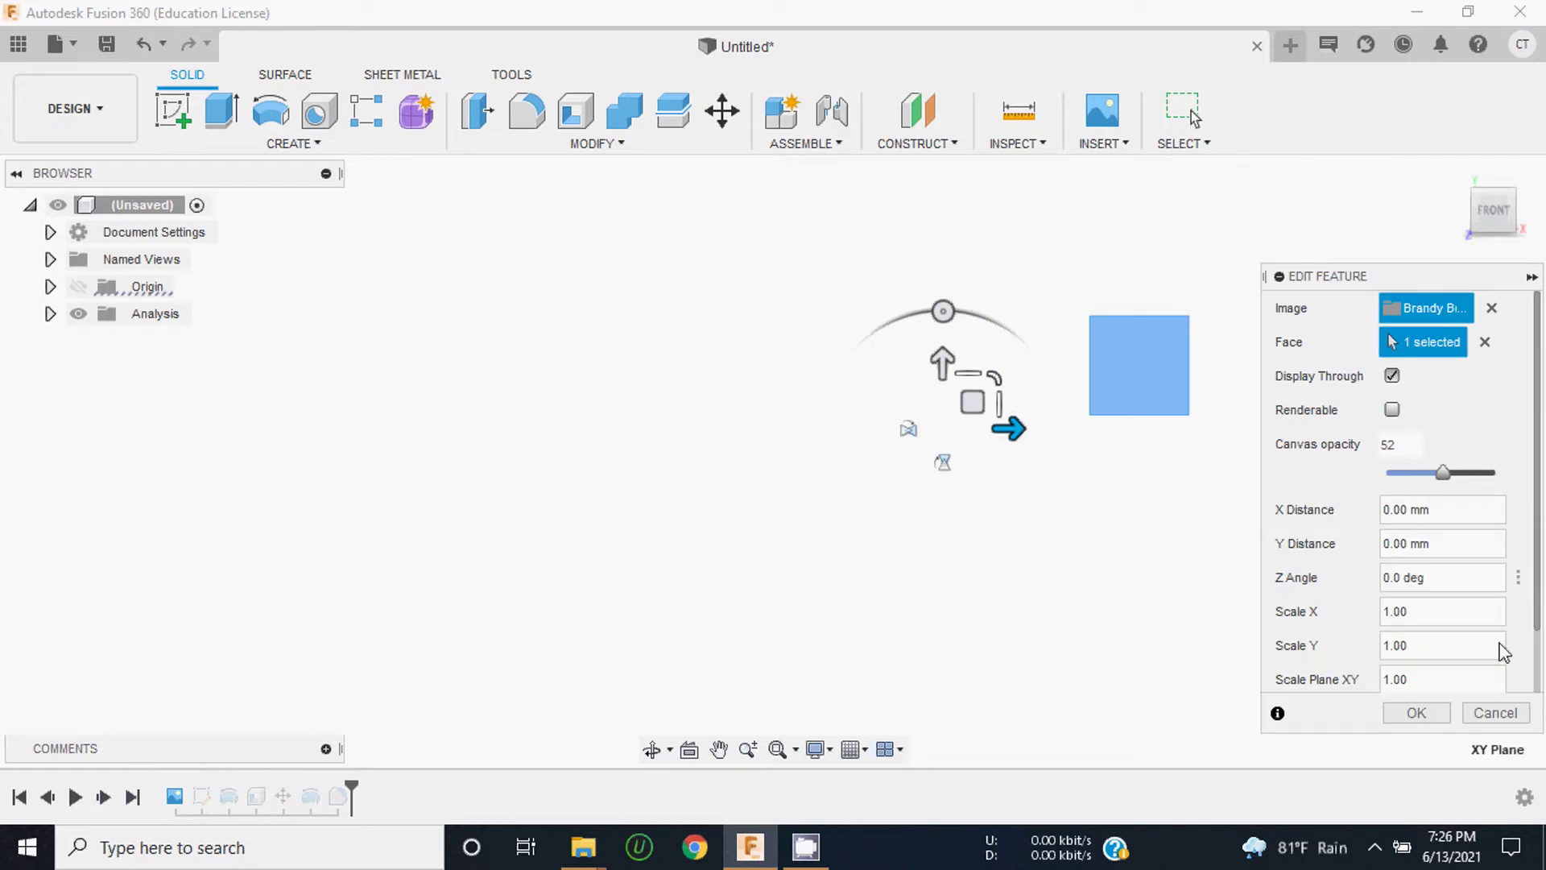
left_click(1480, 717)
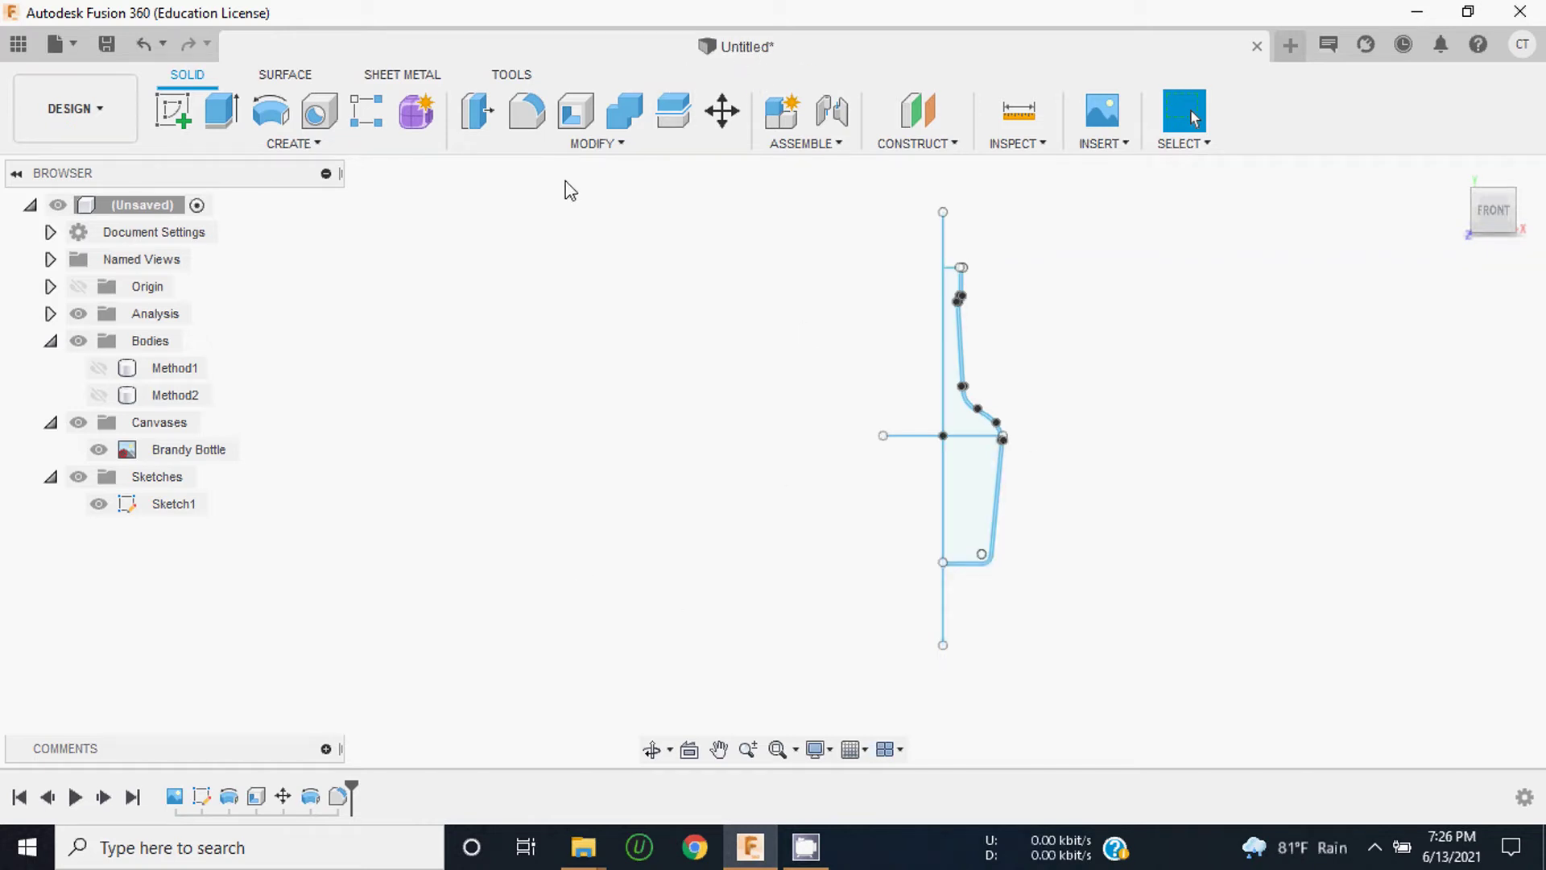
Step: Save the design as 'Brandy Bottle' in Tutorials, then close it
left_click(57, 44)
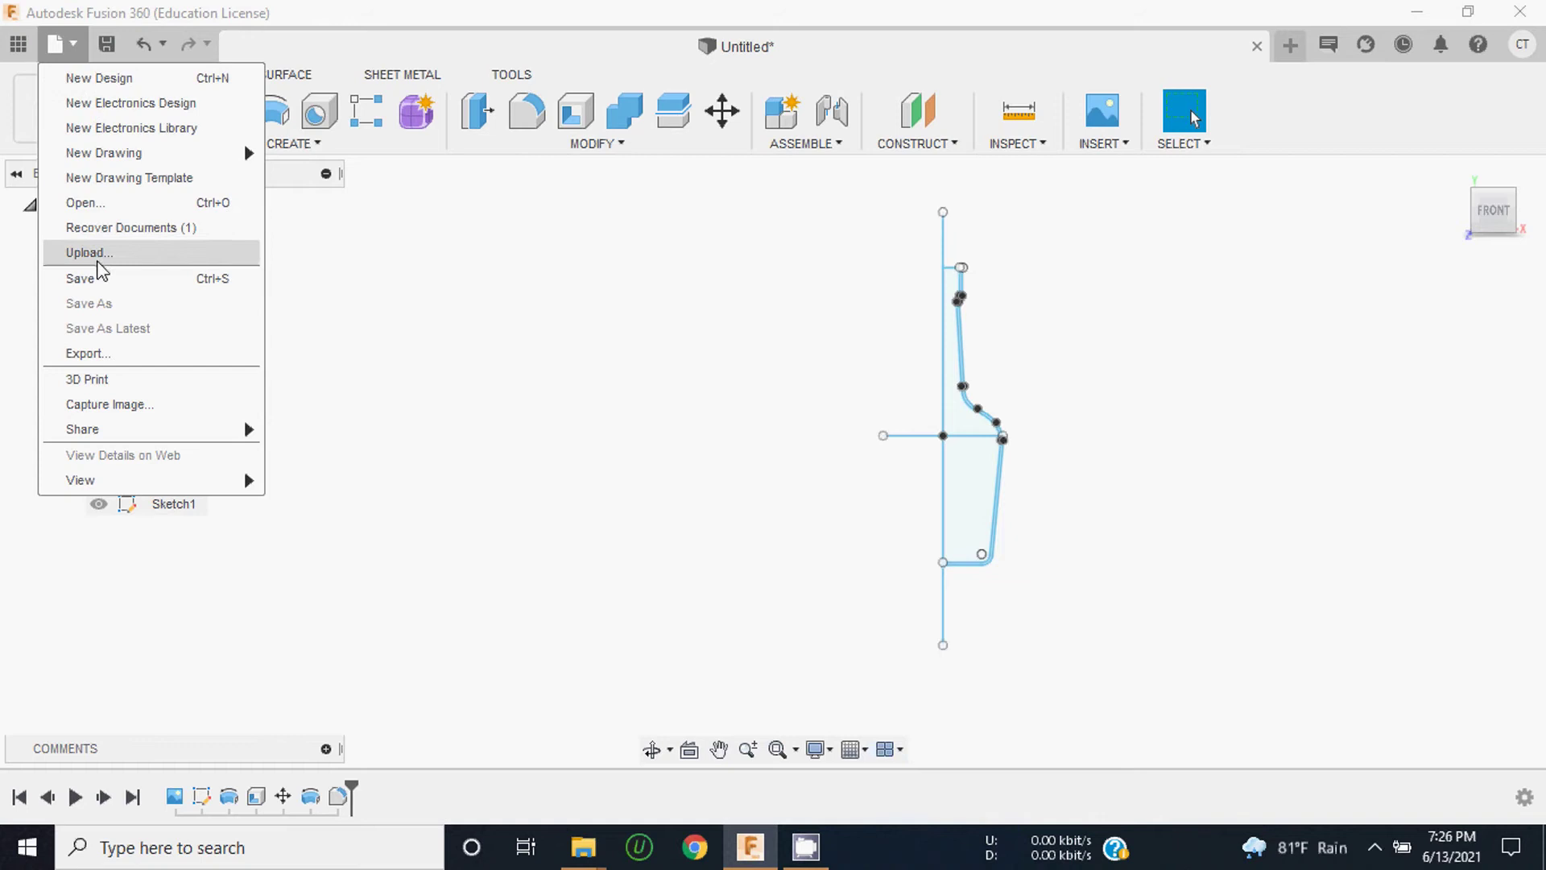
left_click(99, 281)
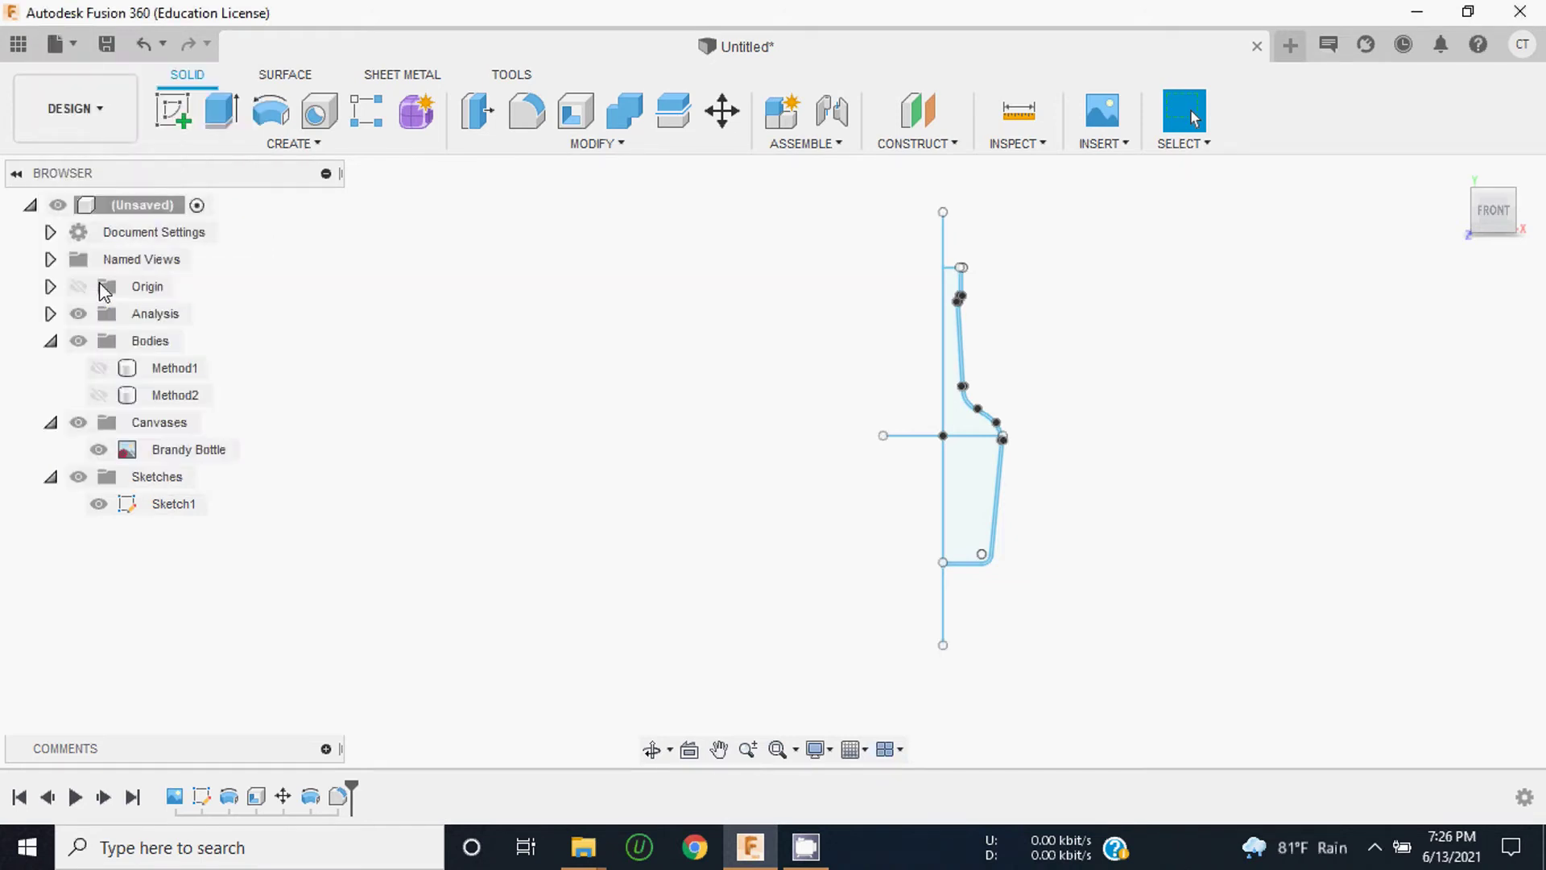
left_click_drag(399, 209, 336, 207)
type("Brandy ")
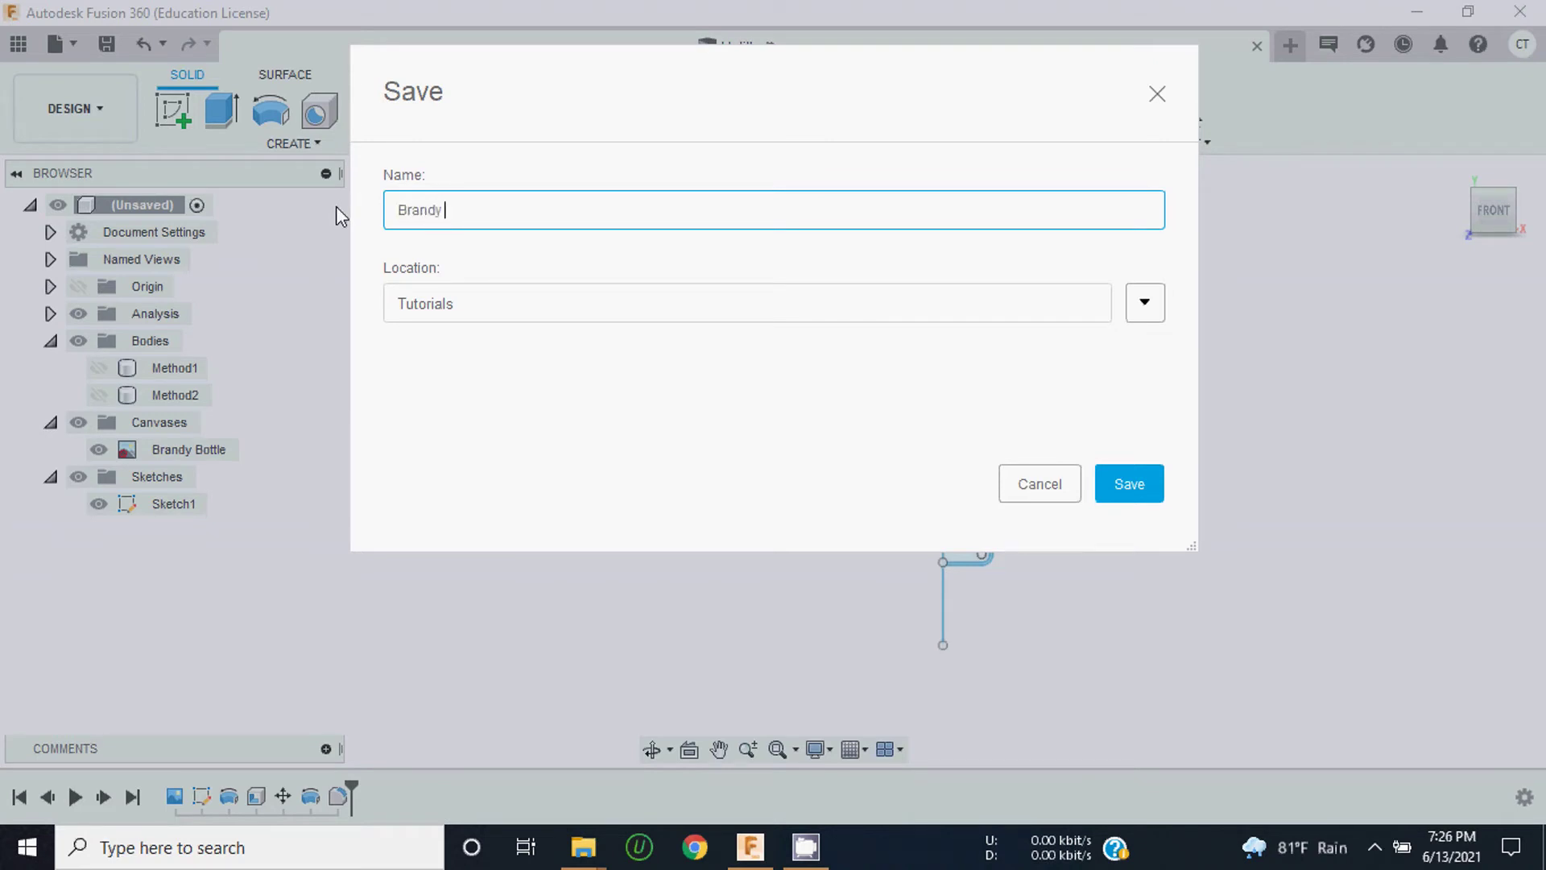
type("Bottle")
left_click(1131, 493)
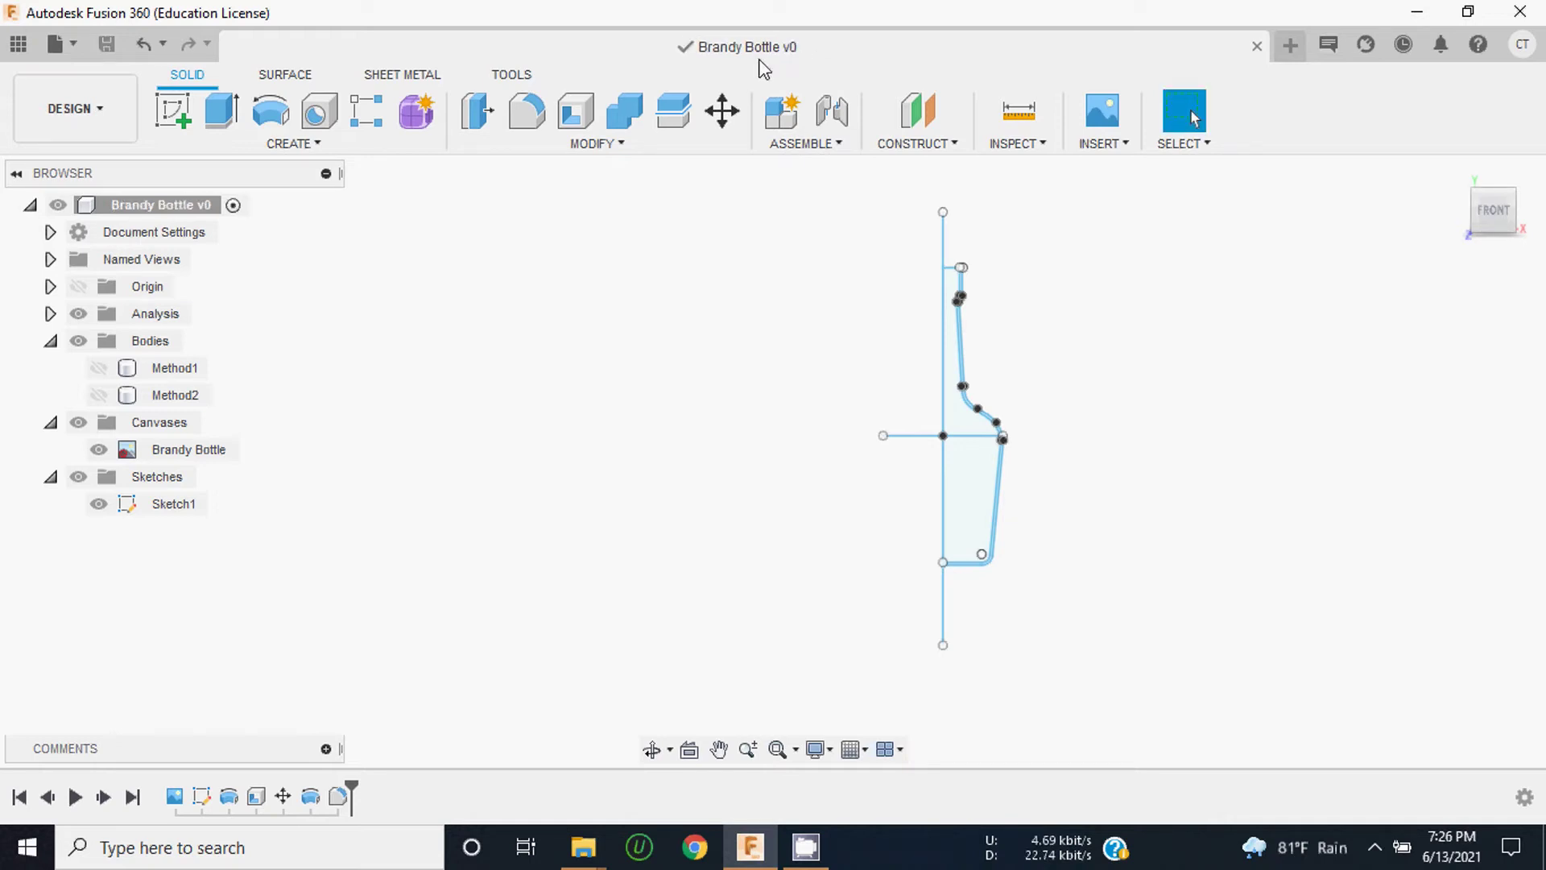
scroll(939, 335, "up", 2)
scroll(1001, 384, "down", 3)
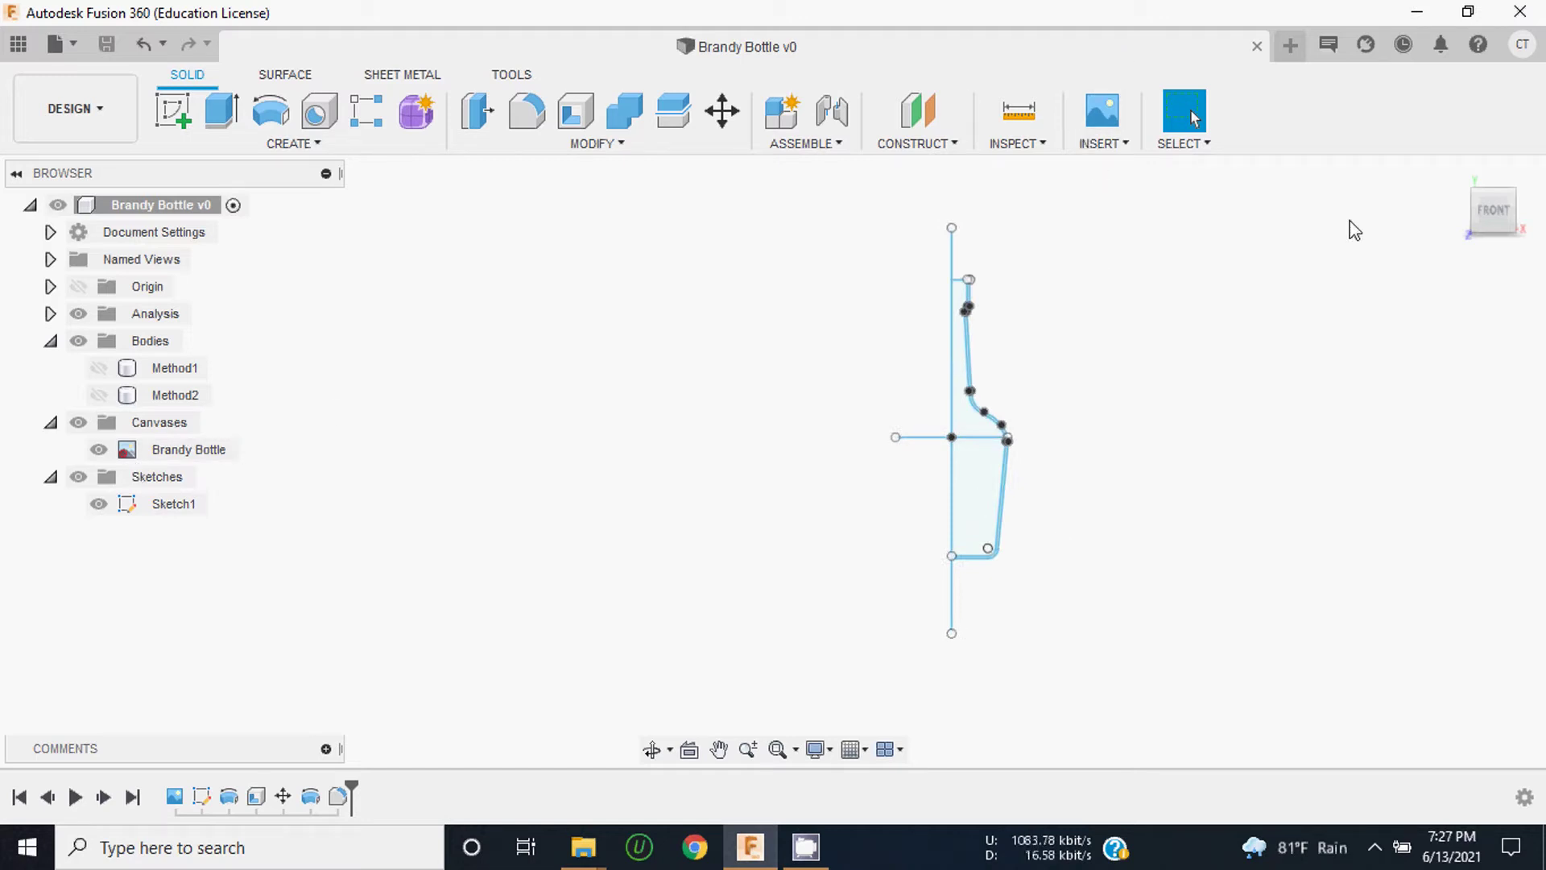
left_click(1541, 10)
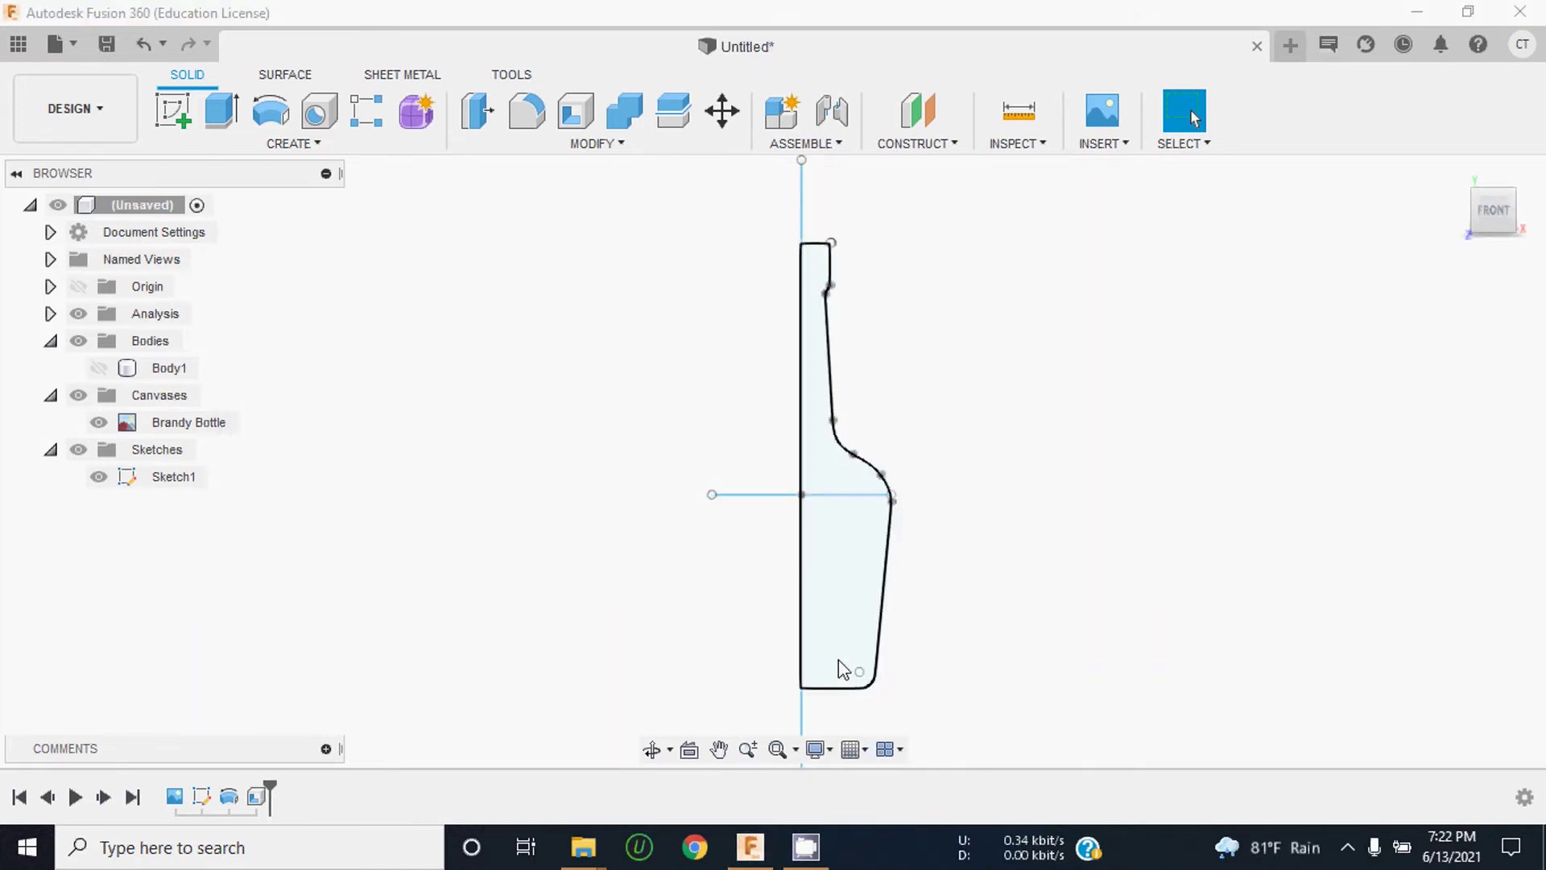
Step: Reopen Sketch1 with Edit Sketch and launch the Offset command on the bottle outline
scroll(814, 366, "up", 2)
scroll(814, 365, "down", 3)
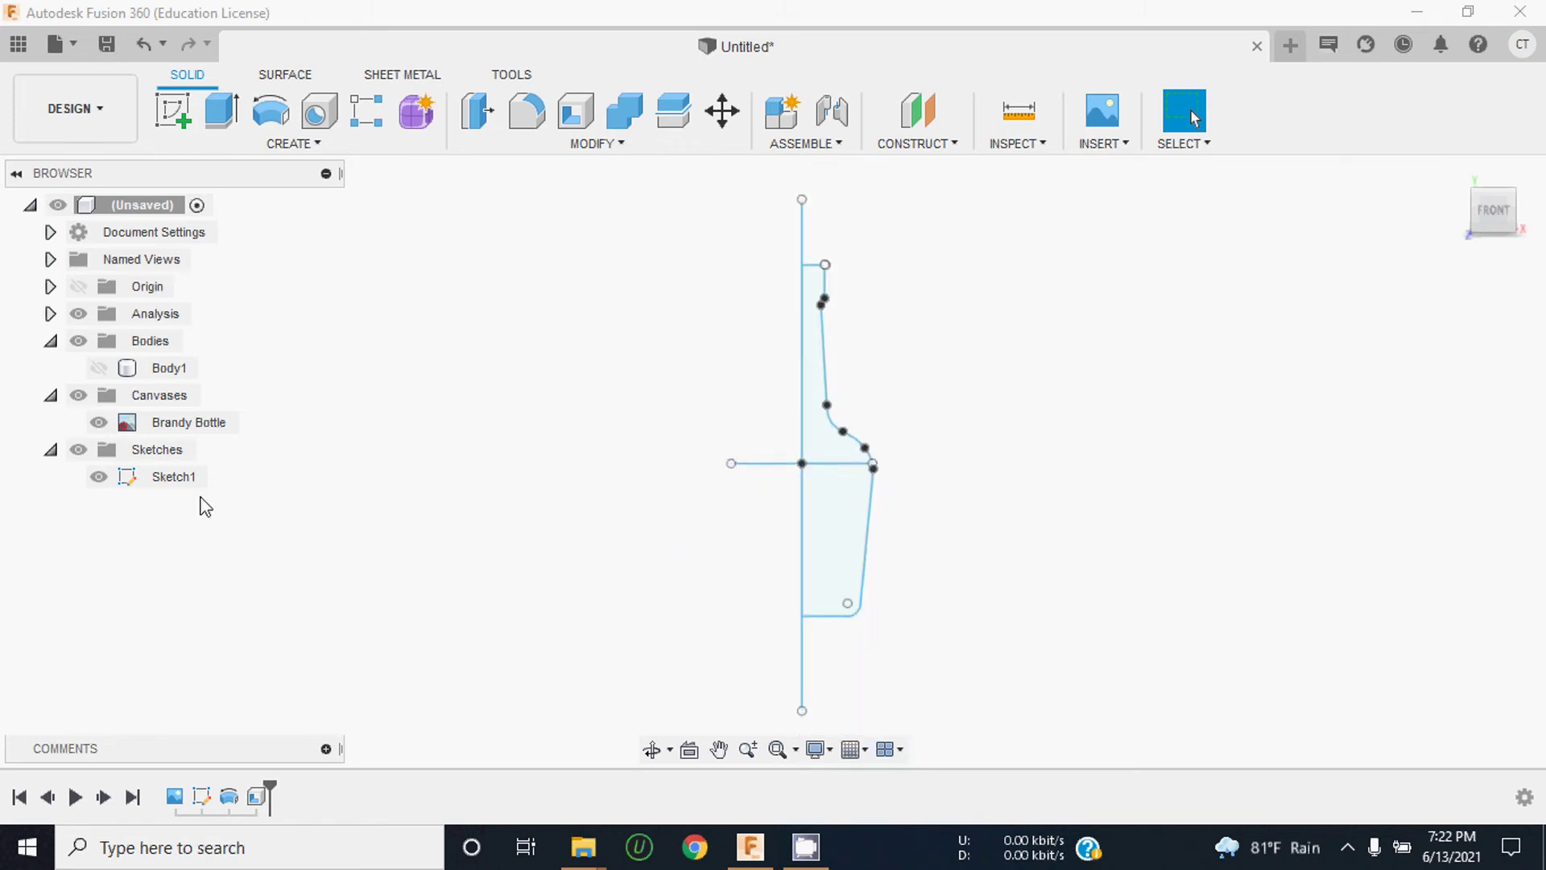
right_click(165, 481)
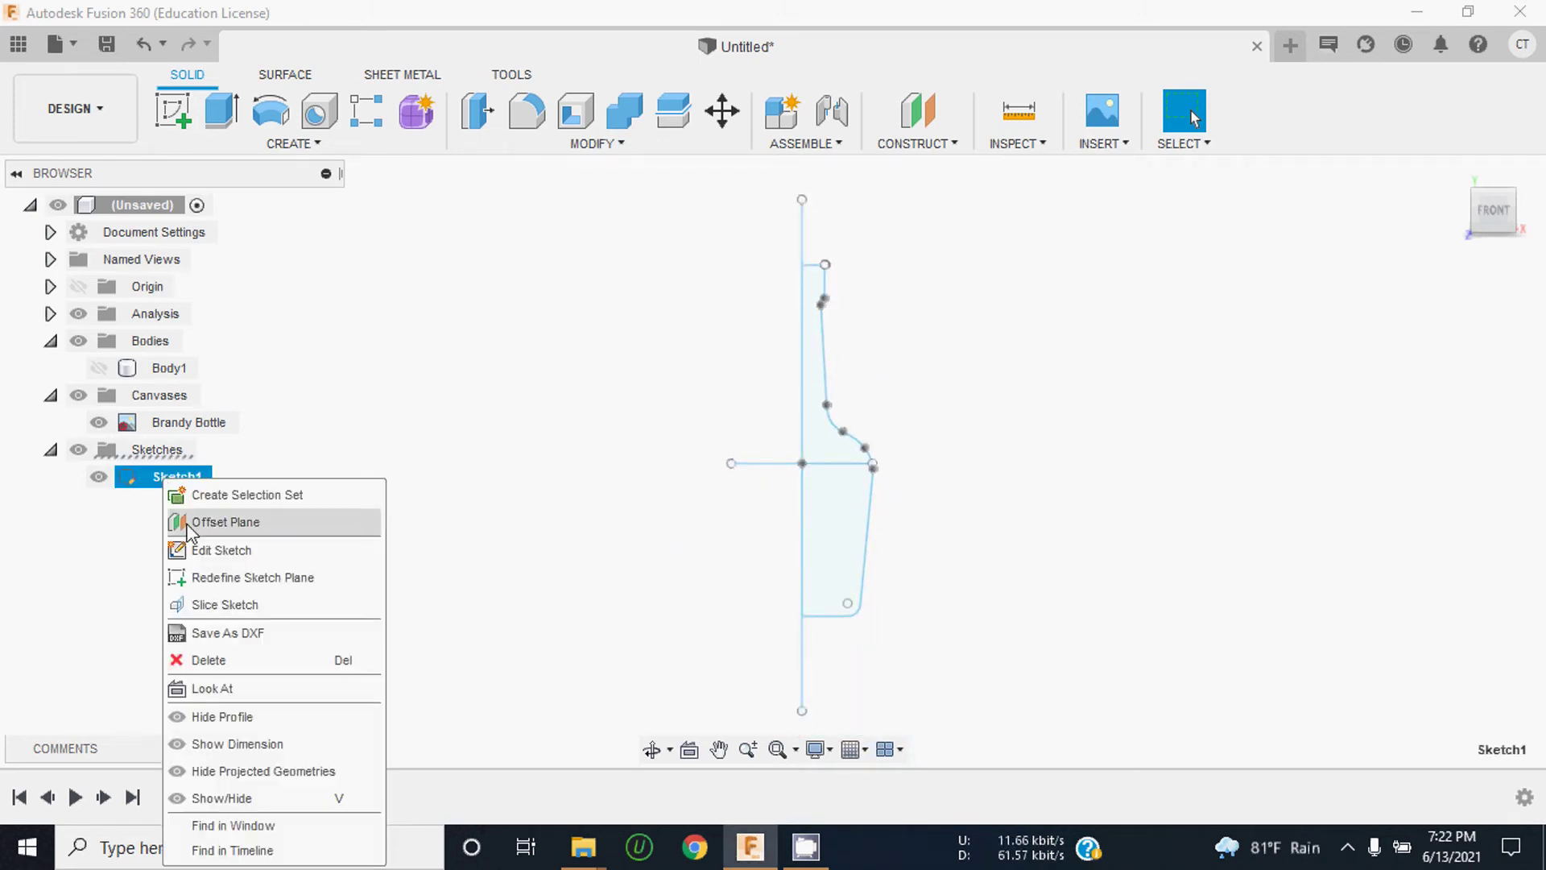
left_click(209, 552)
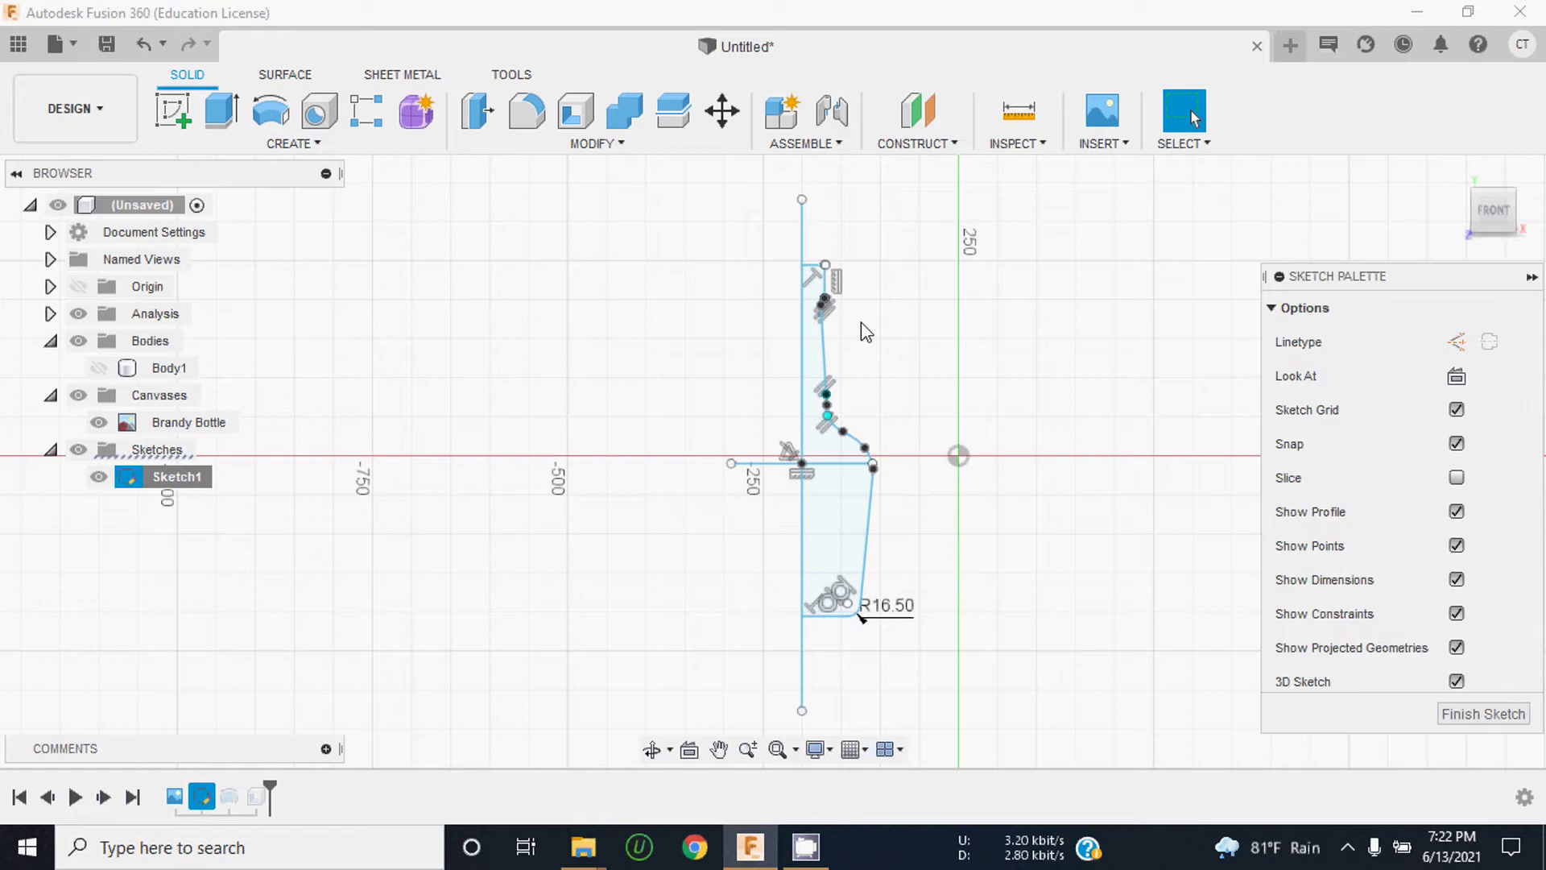
scroll(855, 300, "up", 3)
scroll(820, 300, "down", 4)
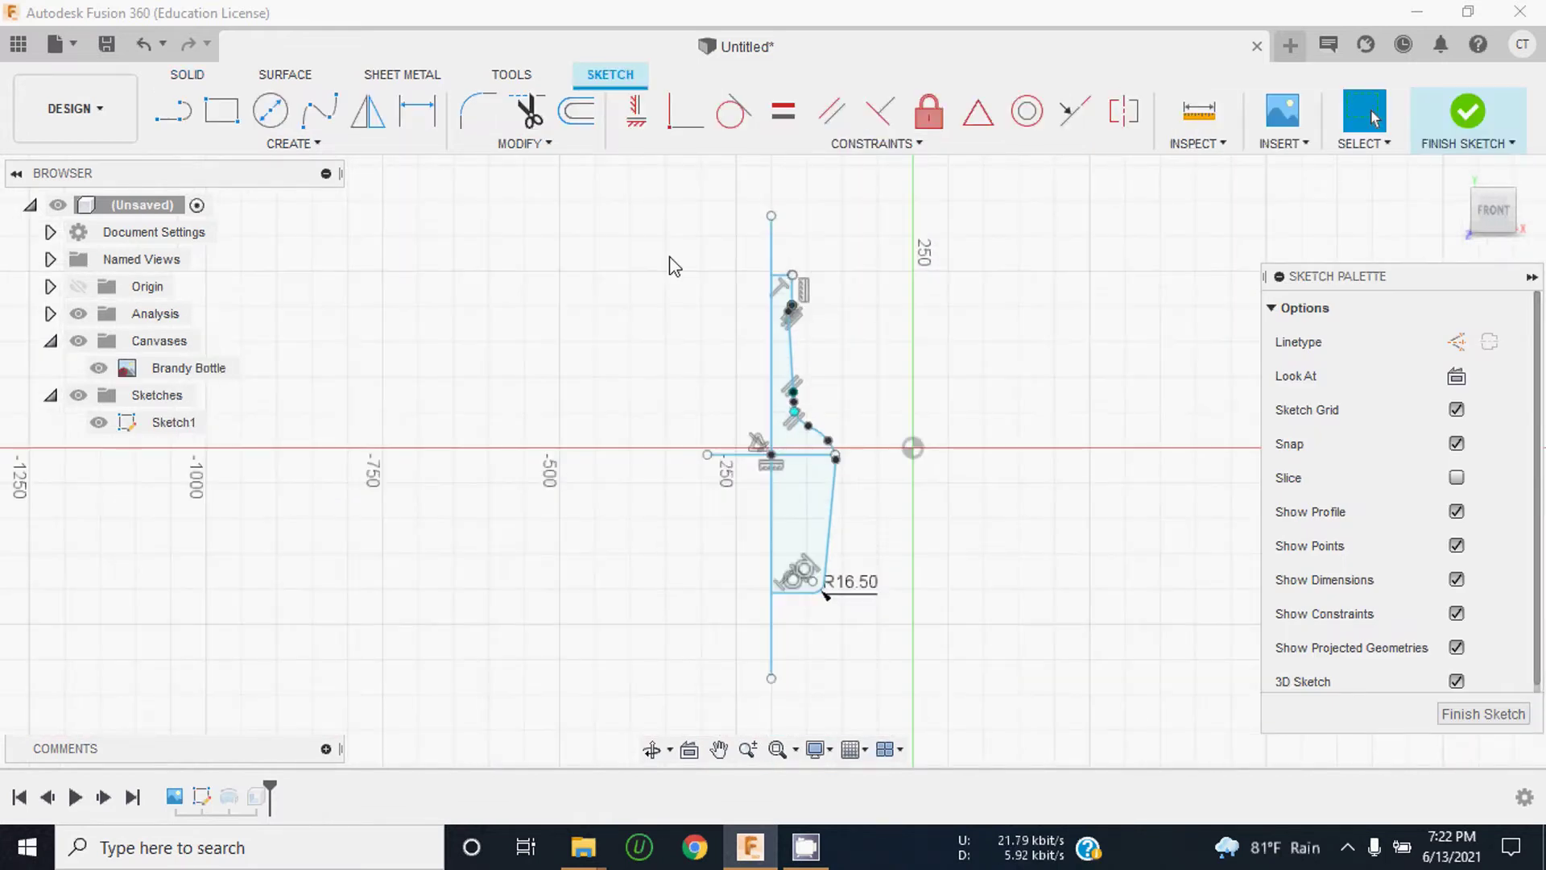
scroll(789, 461, "up", 2)
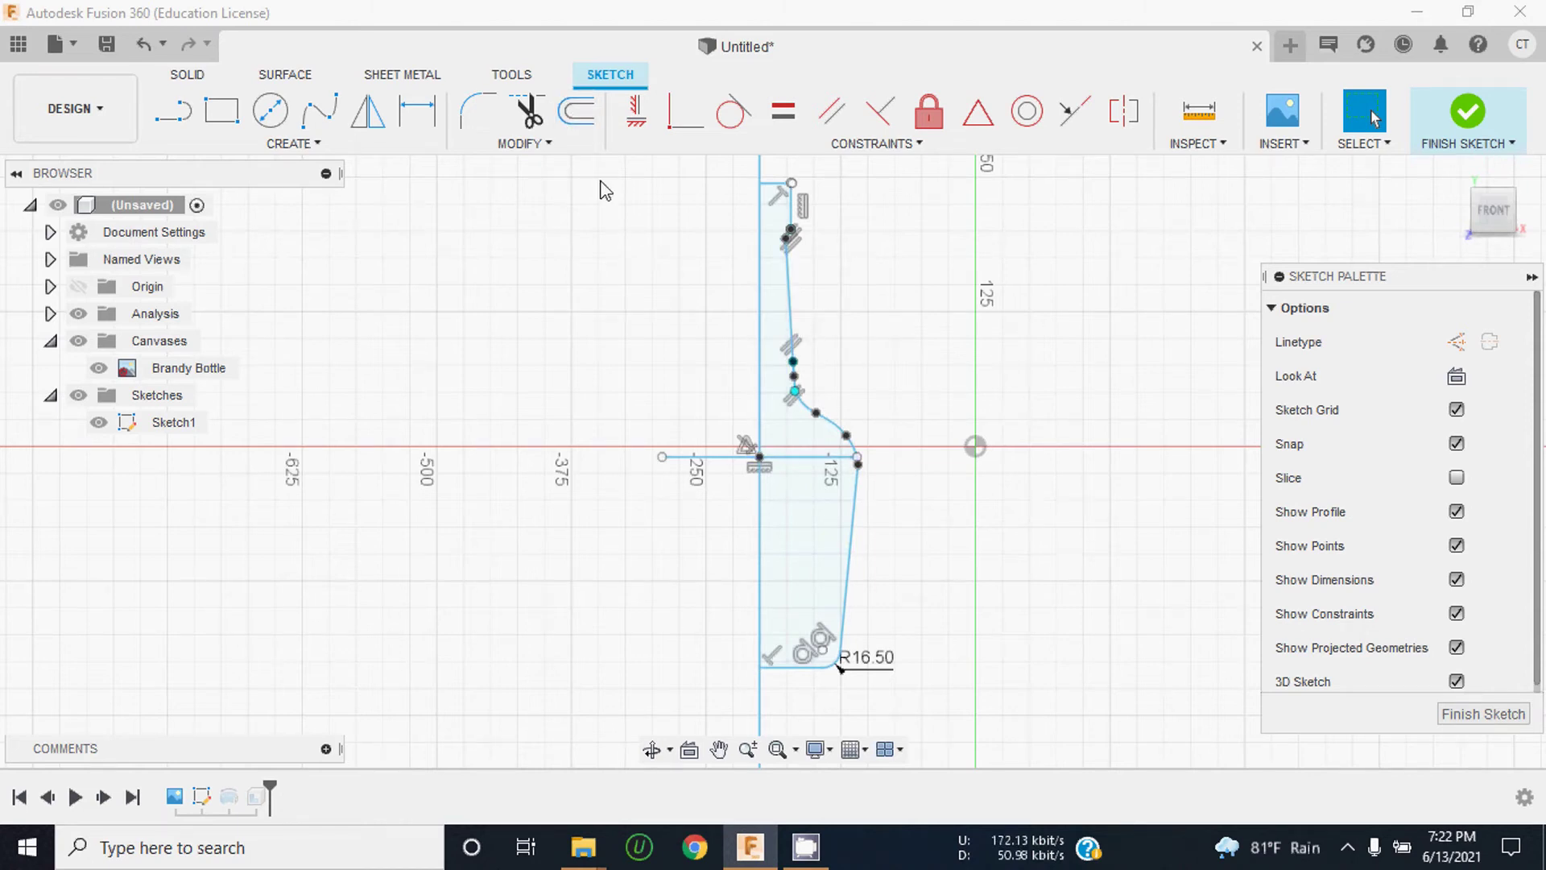
left_click(577, 111)
scroll(718, 411, "up", 2)
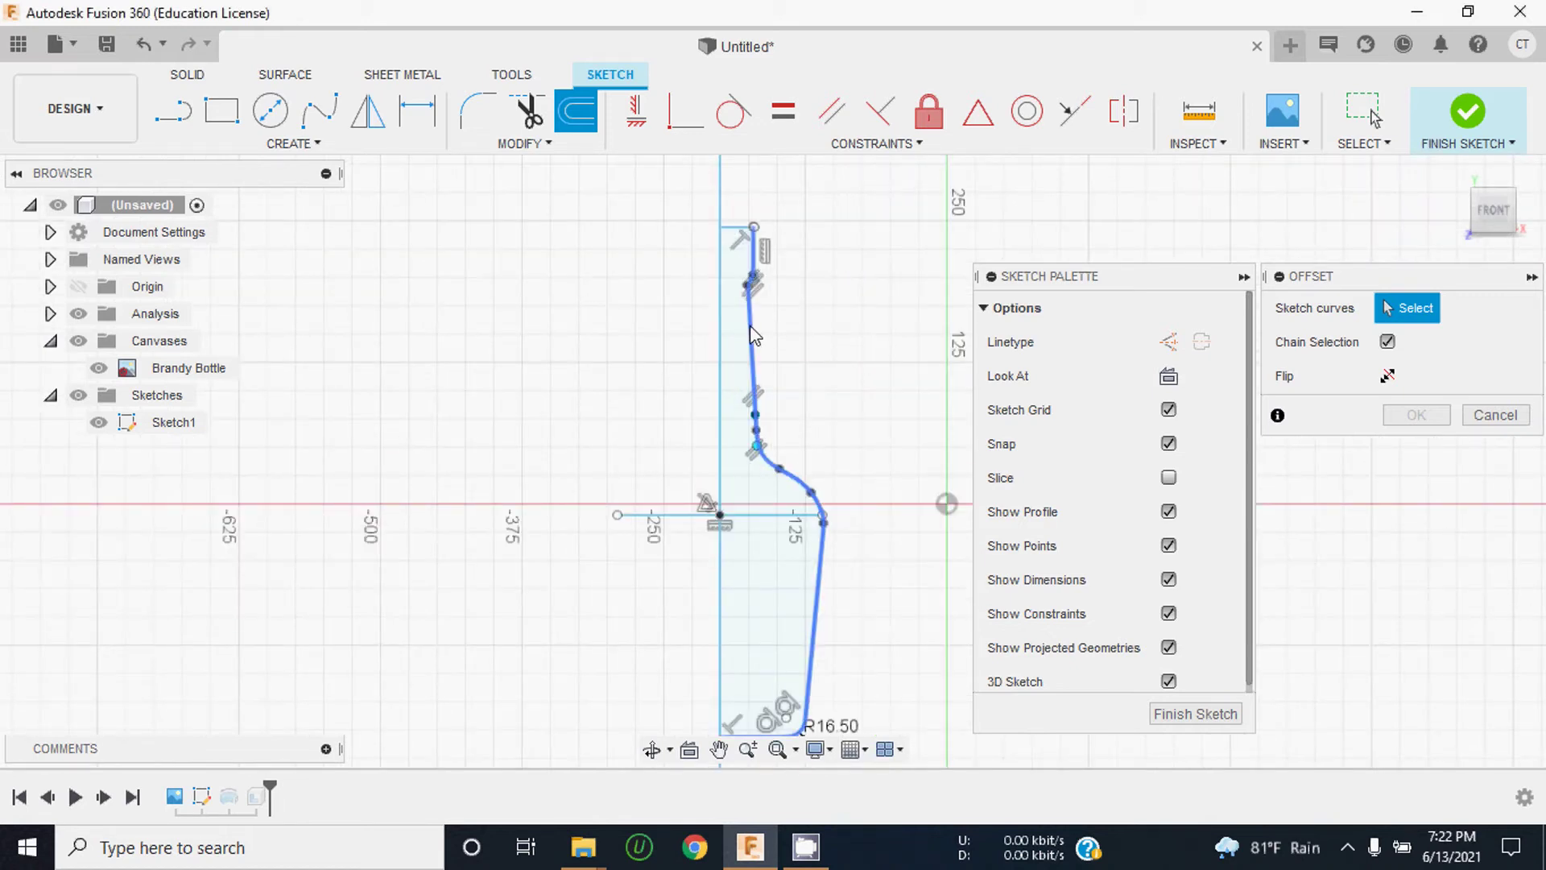
Step: Offset the whole bottle outline chain 4 mm inward (-4 mm) to create the wall
left_click(751, 331)
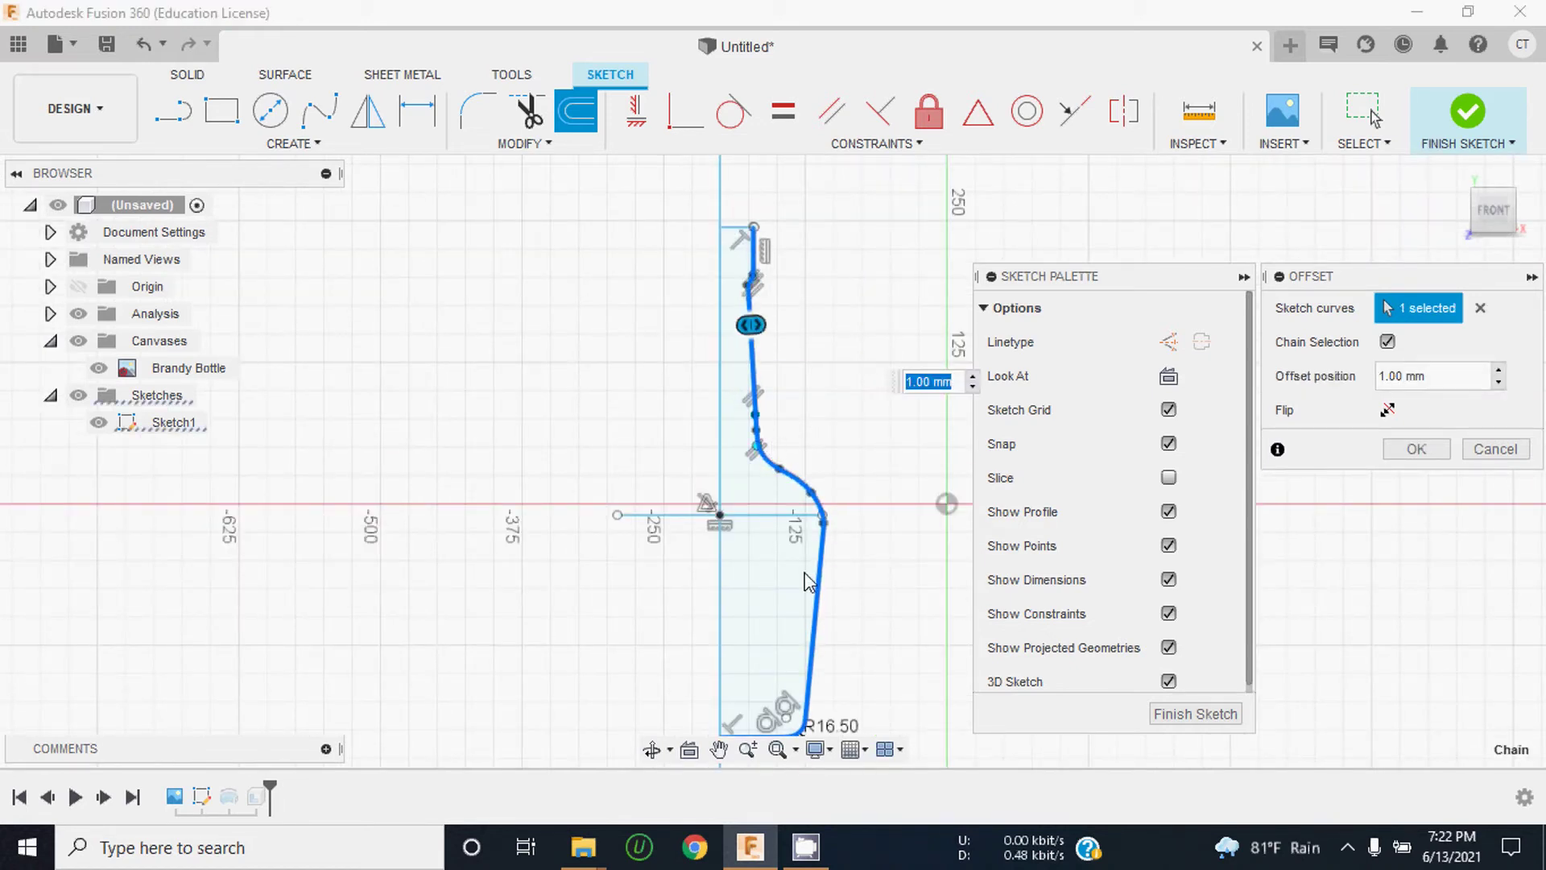
scroll(786, 412, "up", 2)
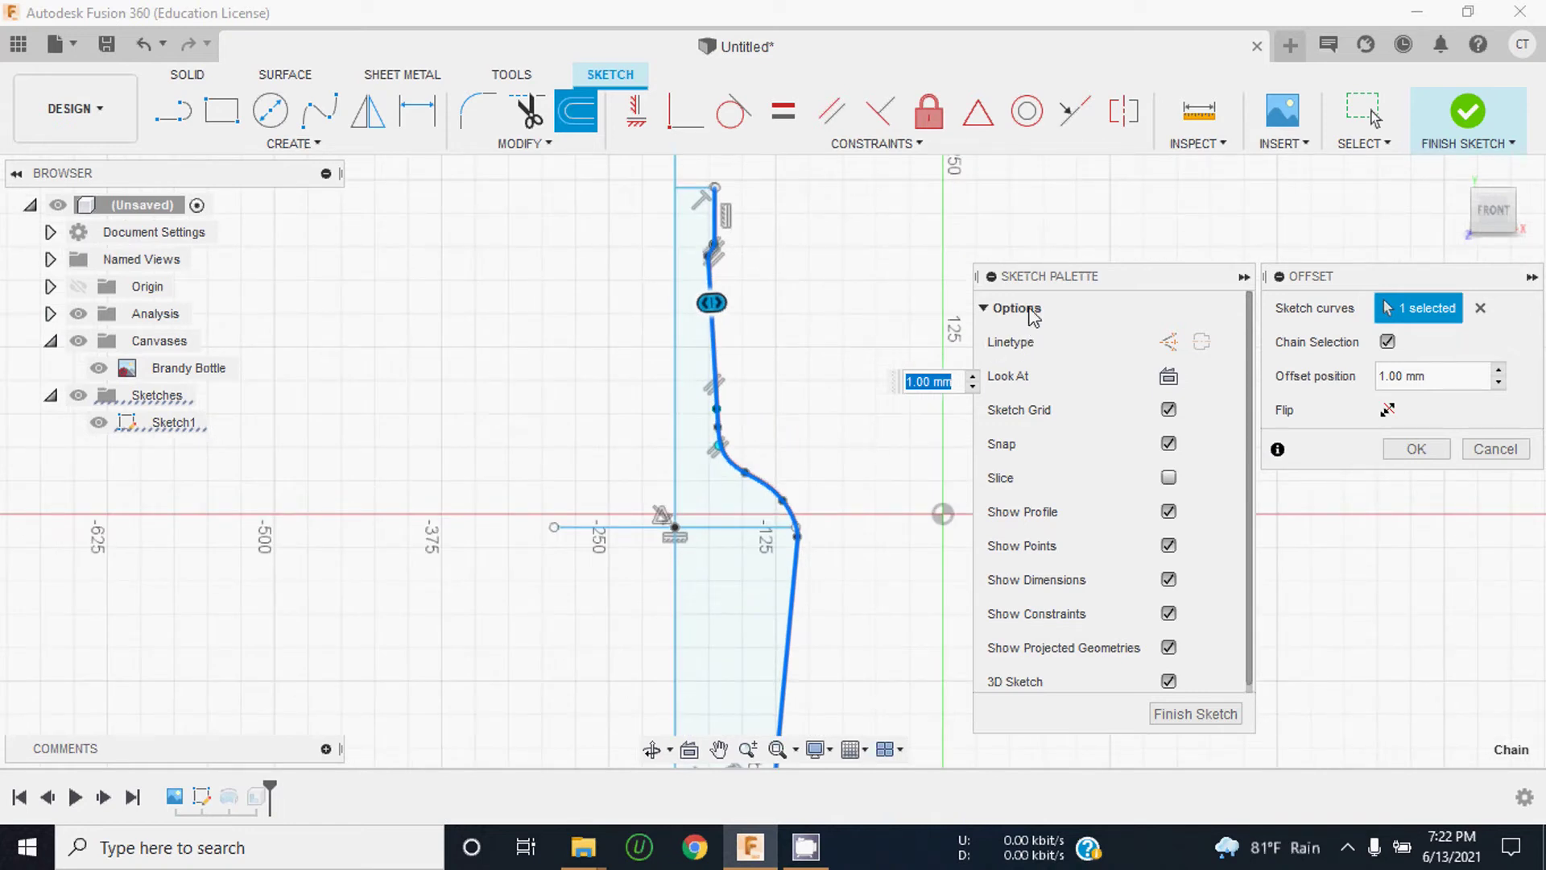
mouse_move(712, 303)
left_mouse_down()
mouse_move(777, 307)
mouse_move(676, 307)
left_mouse_up()
scroll(742, 318, "down", 2)
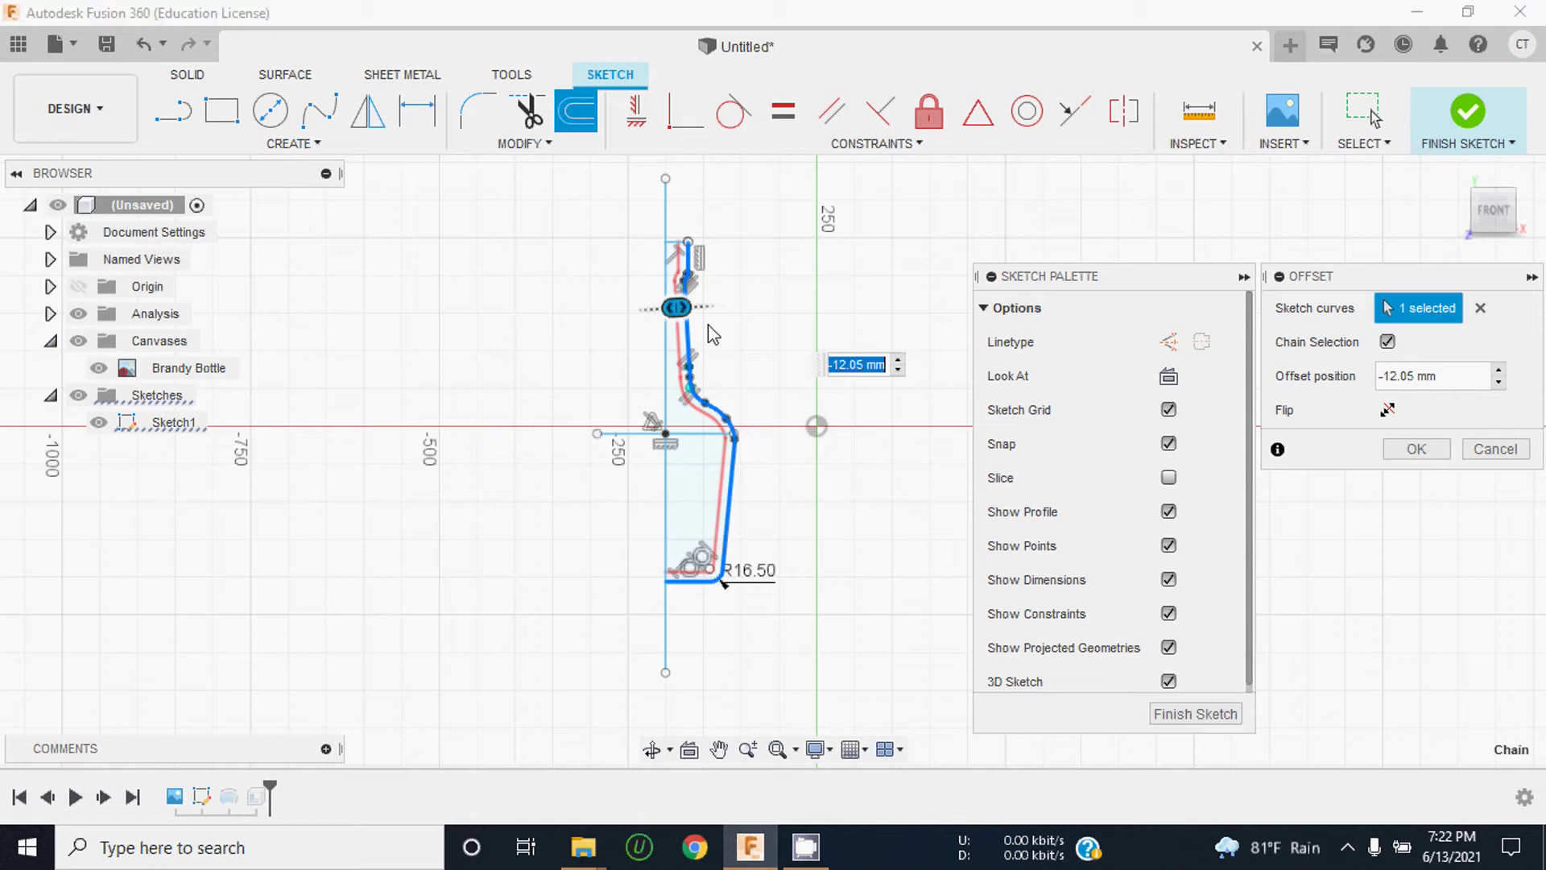
scroll(646, 421, "up", 1)
scroll(604, 431, "up", 2)
scroll(604, 432, "up", 1)
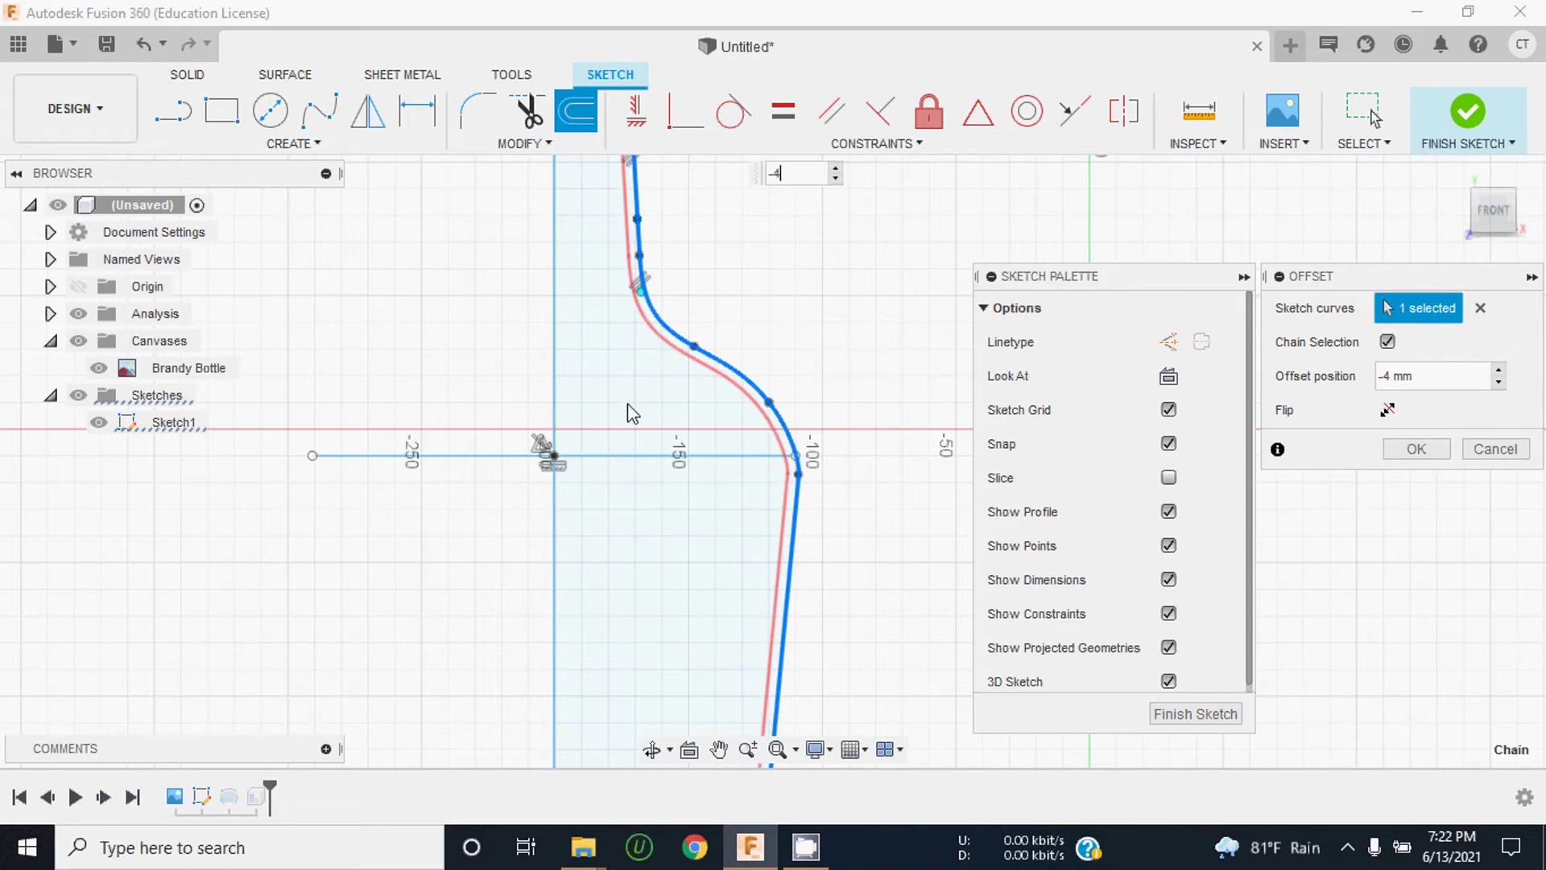
scroll(633, 413, "down", 3)
scroll(631, 601, "up", 2)
scroll(652, 522, "up", 2)
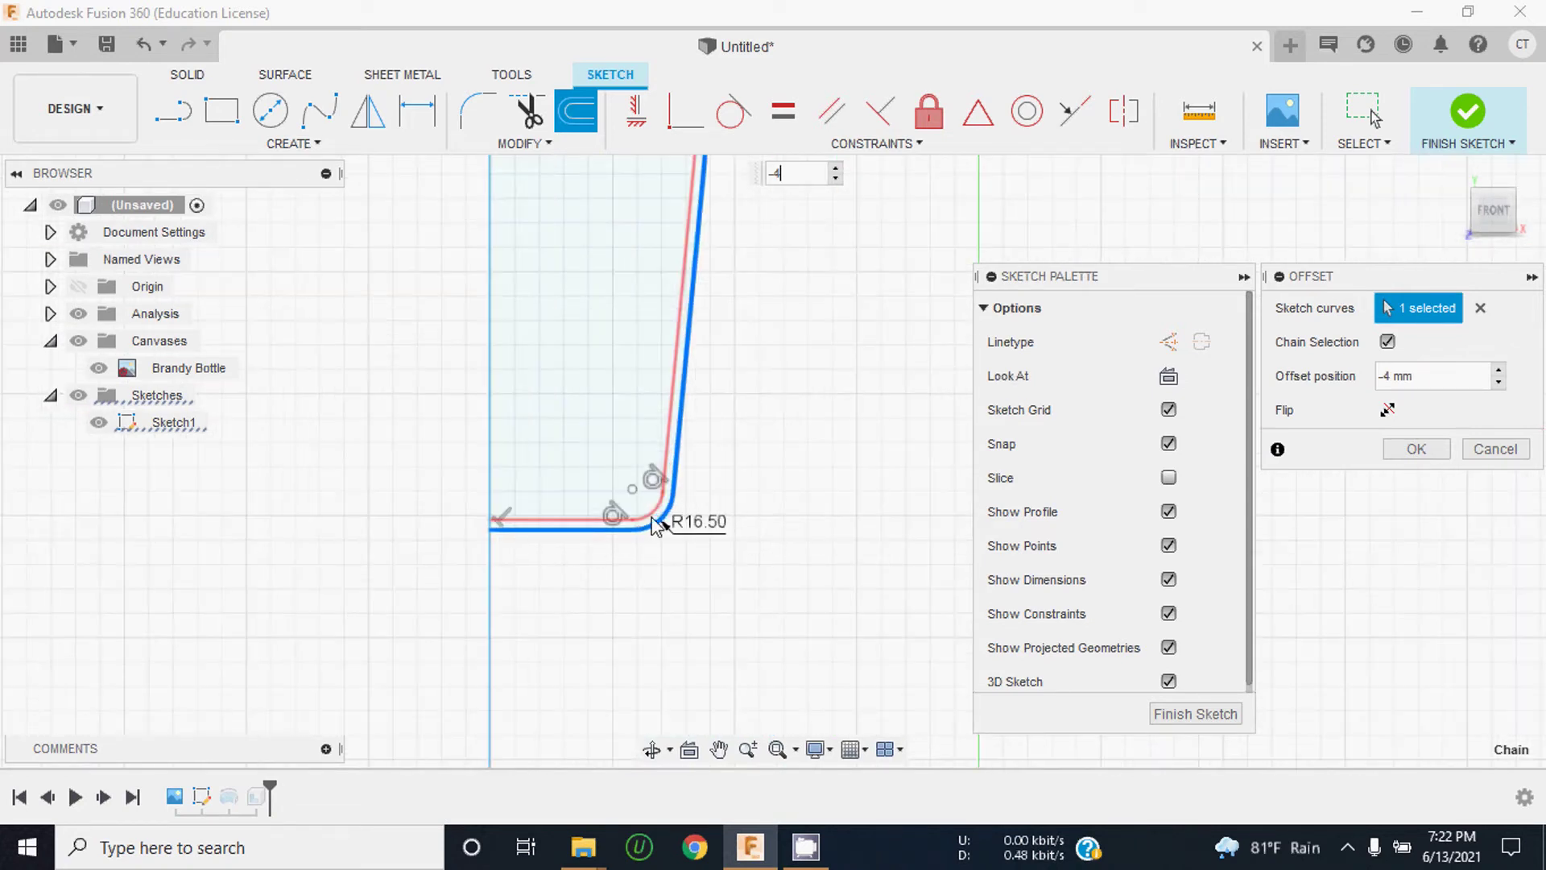
scroll(683, 407, "down", 3)
scroll(683, 257, "up", 1)
scroll(683, 245, "up", 1)
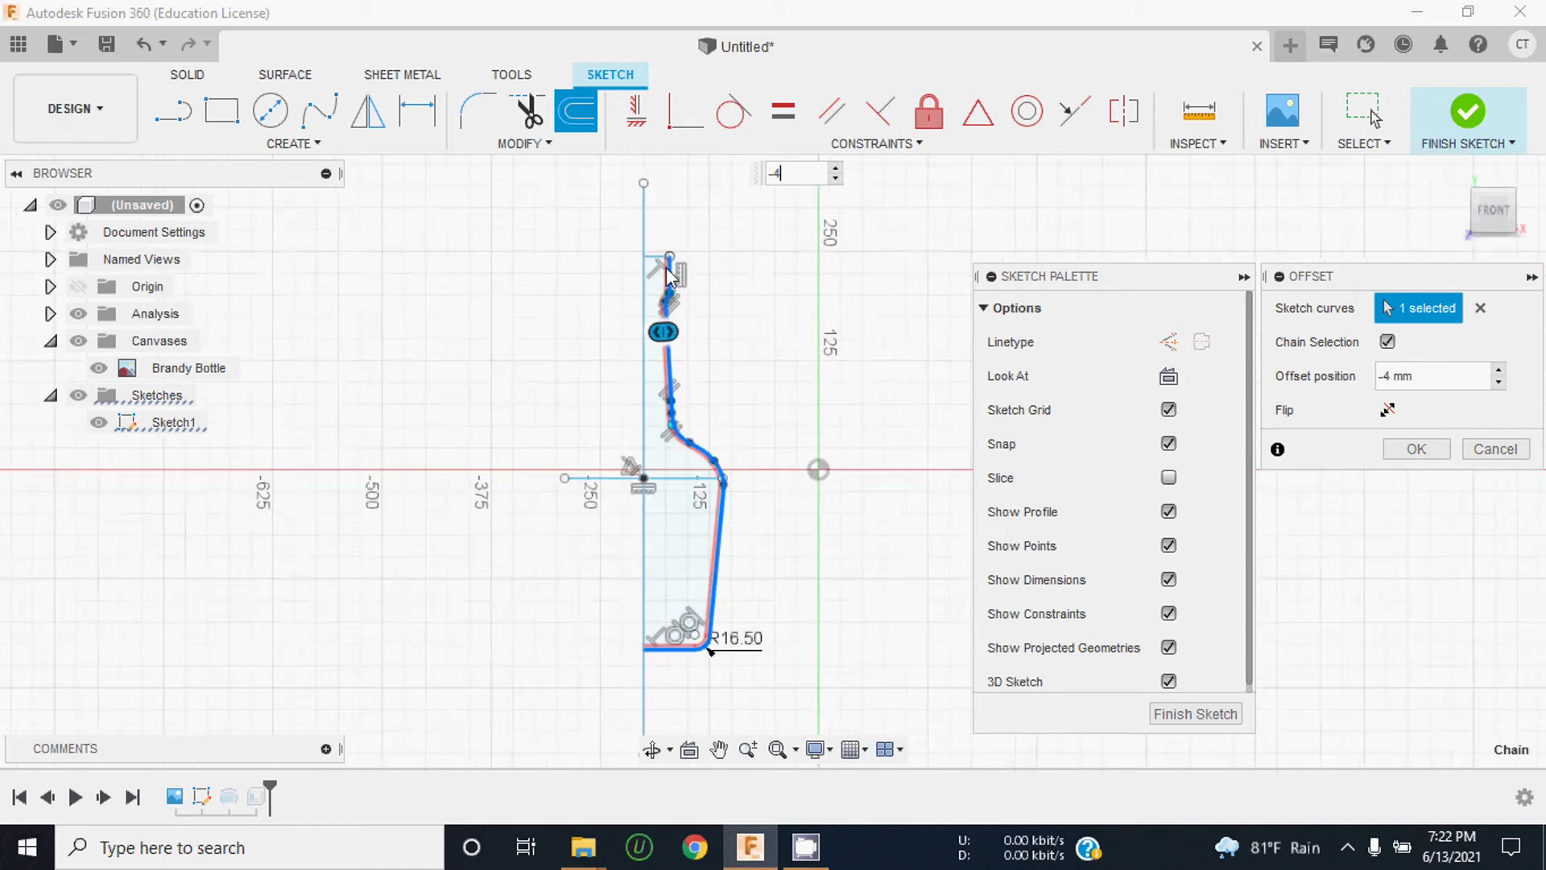
scroll(683, 245, "up", 1)
scroll(683, 245, "up", 2)
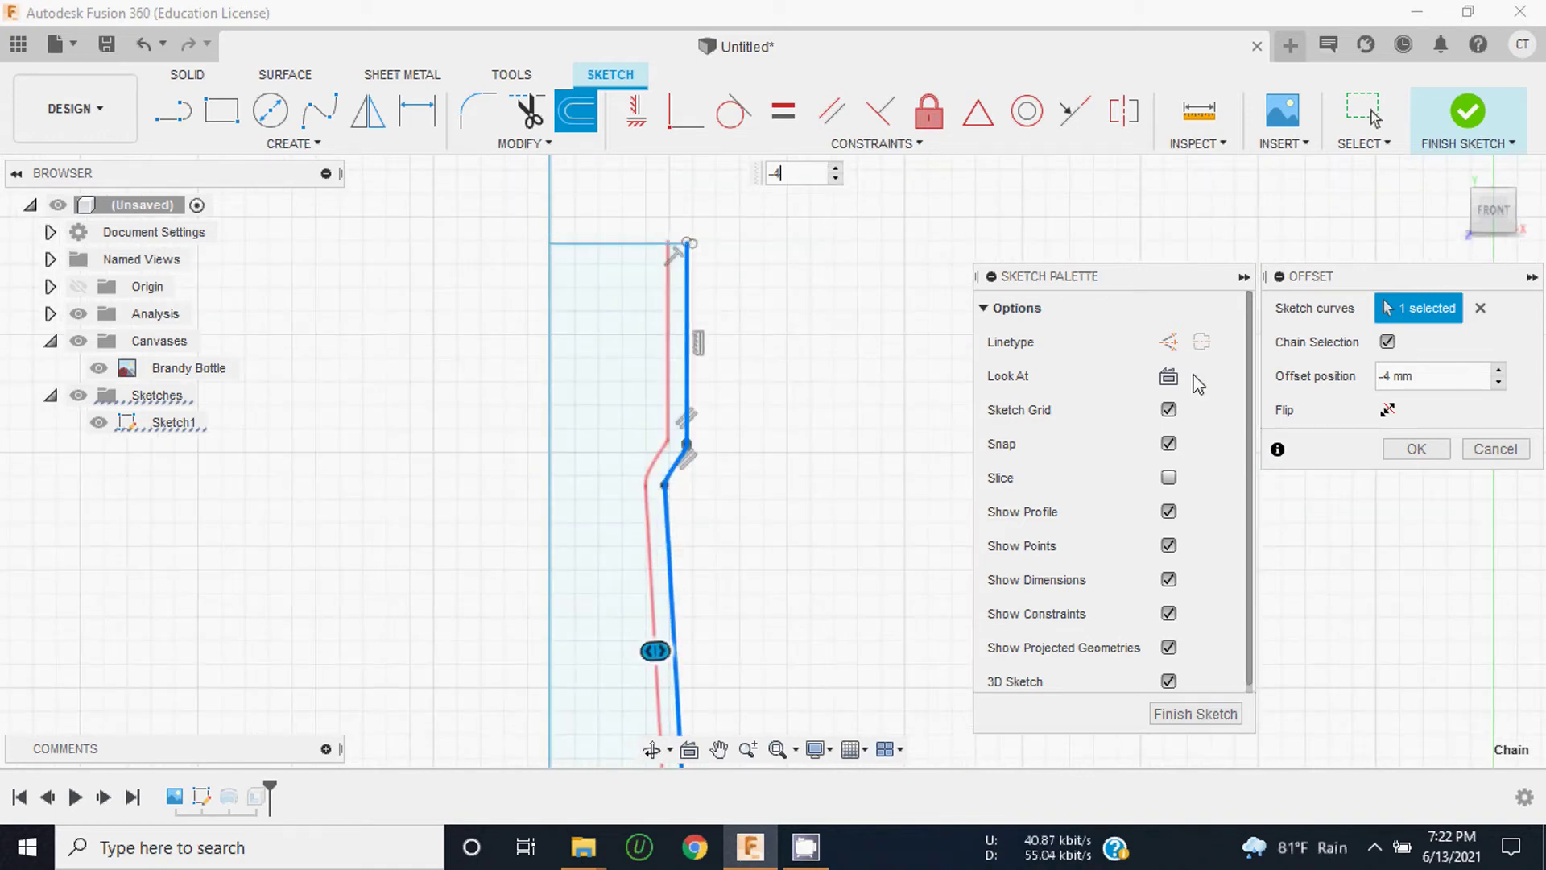
left_click(1415, 448)
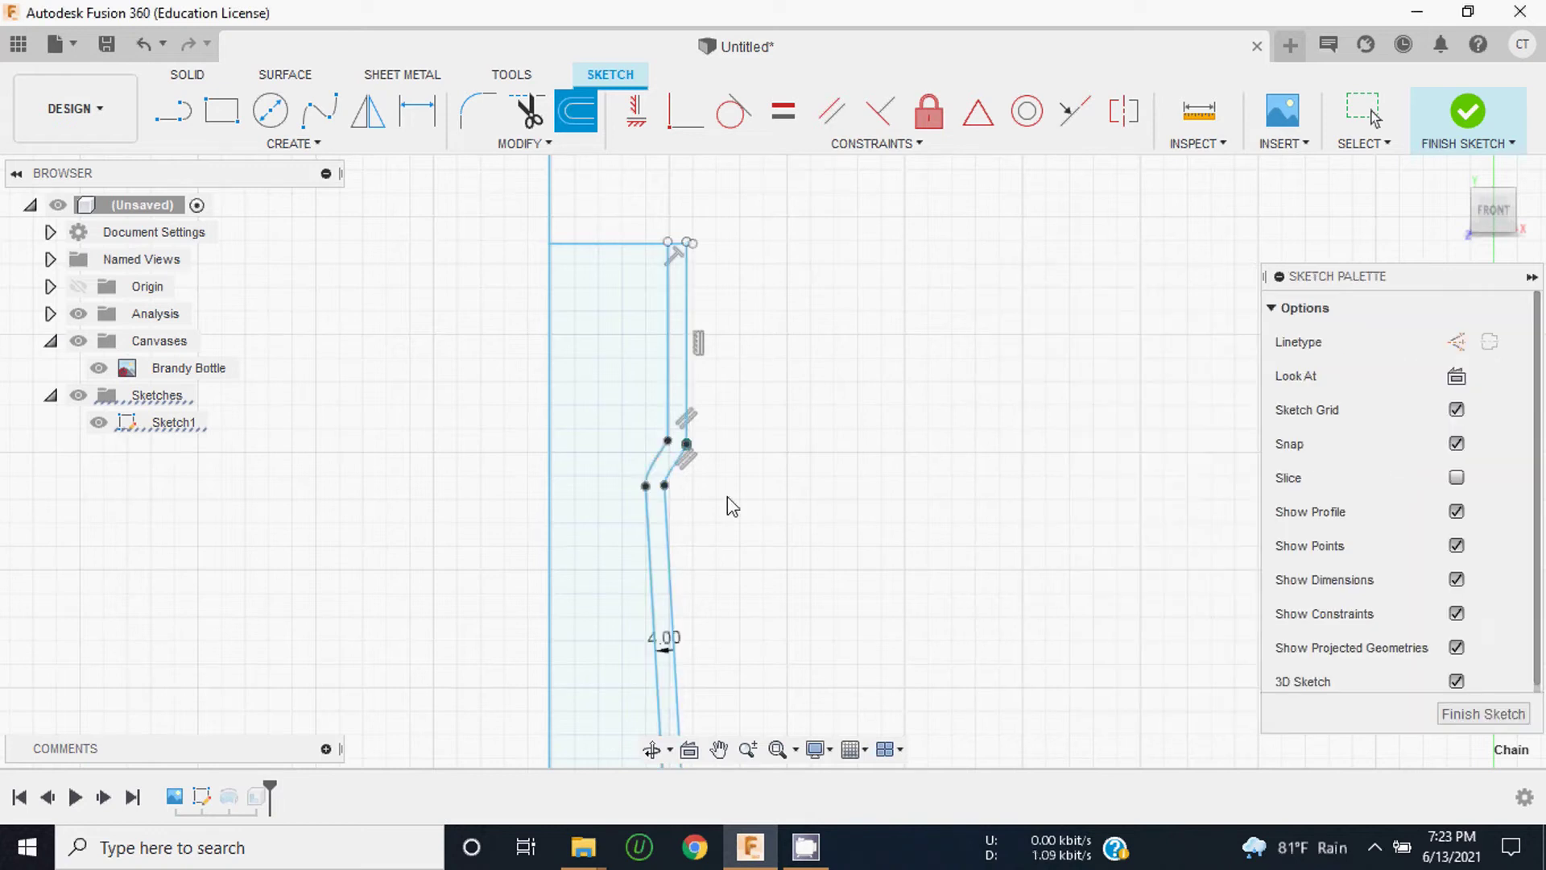
Step: Check the inner region and the thin-wall strip profiles, then finish the sketch
scroll(709, 435, "down", 2)
scroll(694, 367, "down", 1)
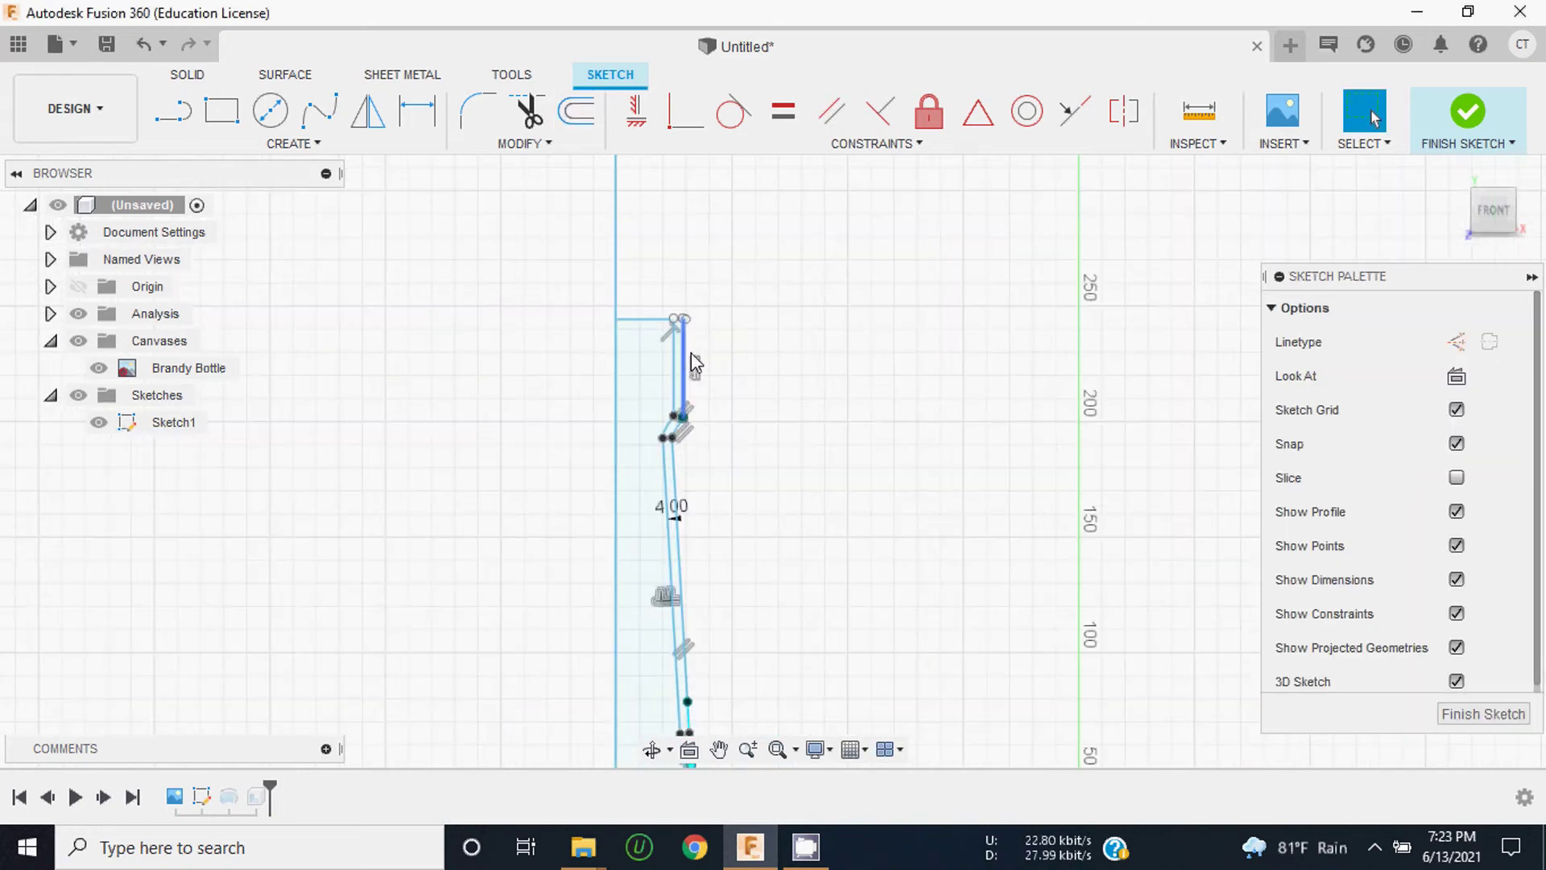
scroll(679, 387, "up", 2)
left_click(675, 391)
scroll(671, 380, "down", 1)
scroll(739, 518, "down", 1)
scroll(740, 553, "down", 1)
scroll(729, 612, "up", 1)
scroll(758, 655, "up", 3)
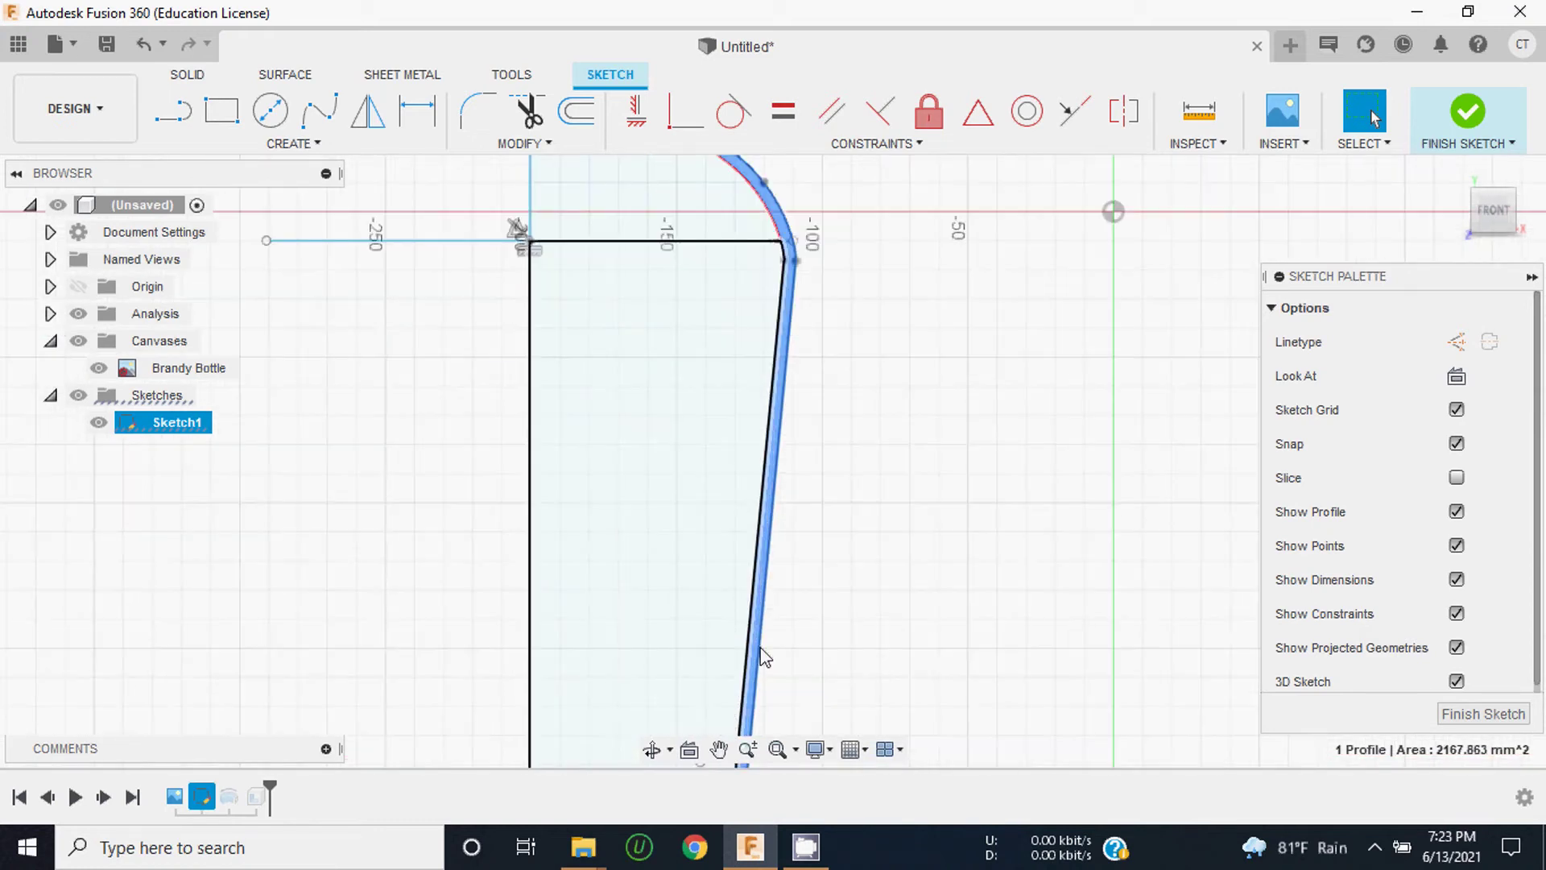
scroll(742, 620, "up", 2)
left_click(604, 616)
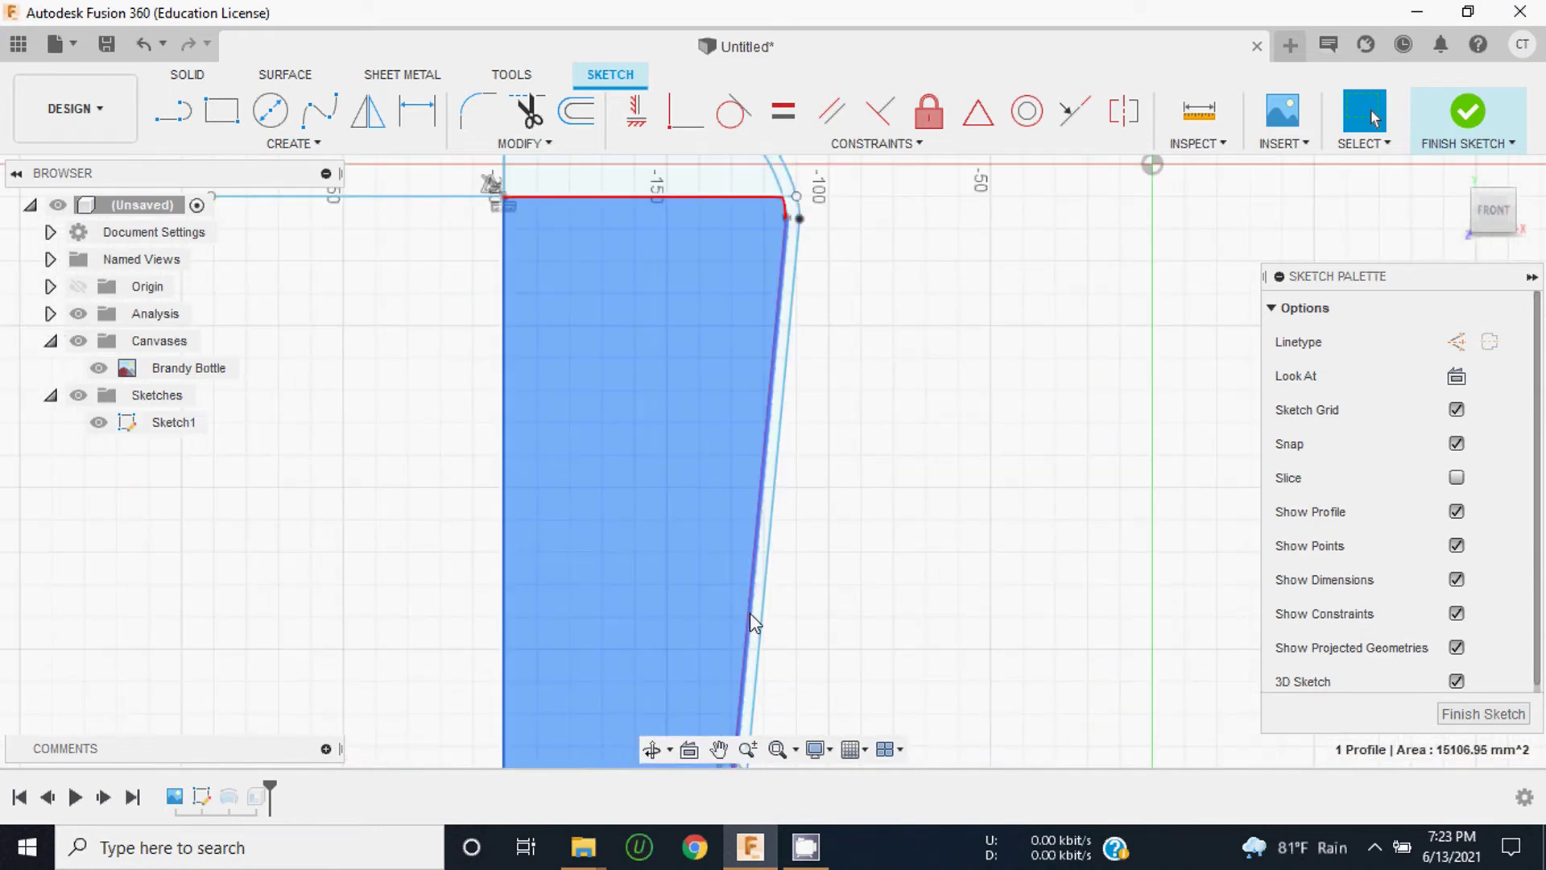
scroll(757, 618, "up", 2)
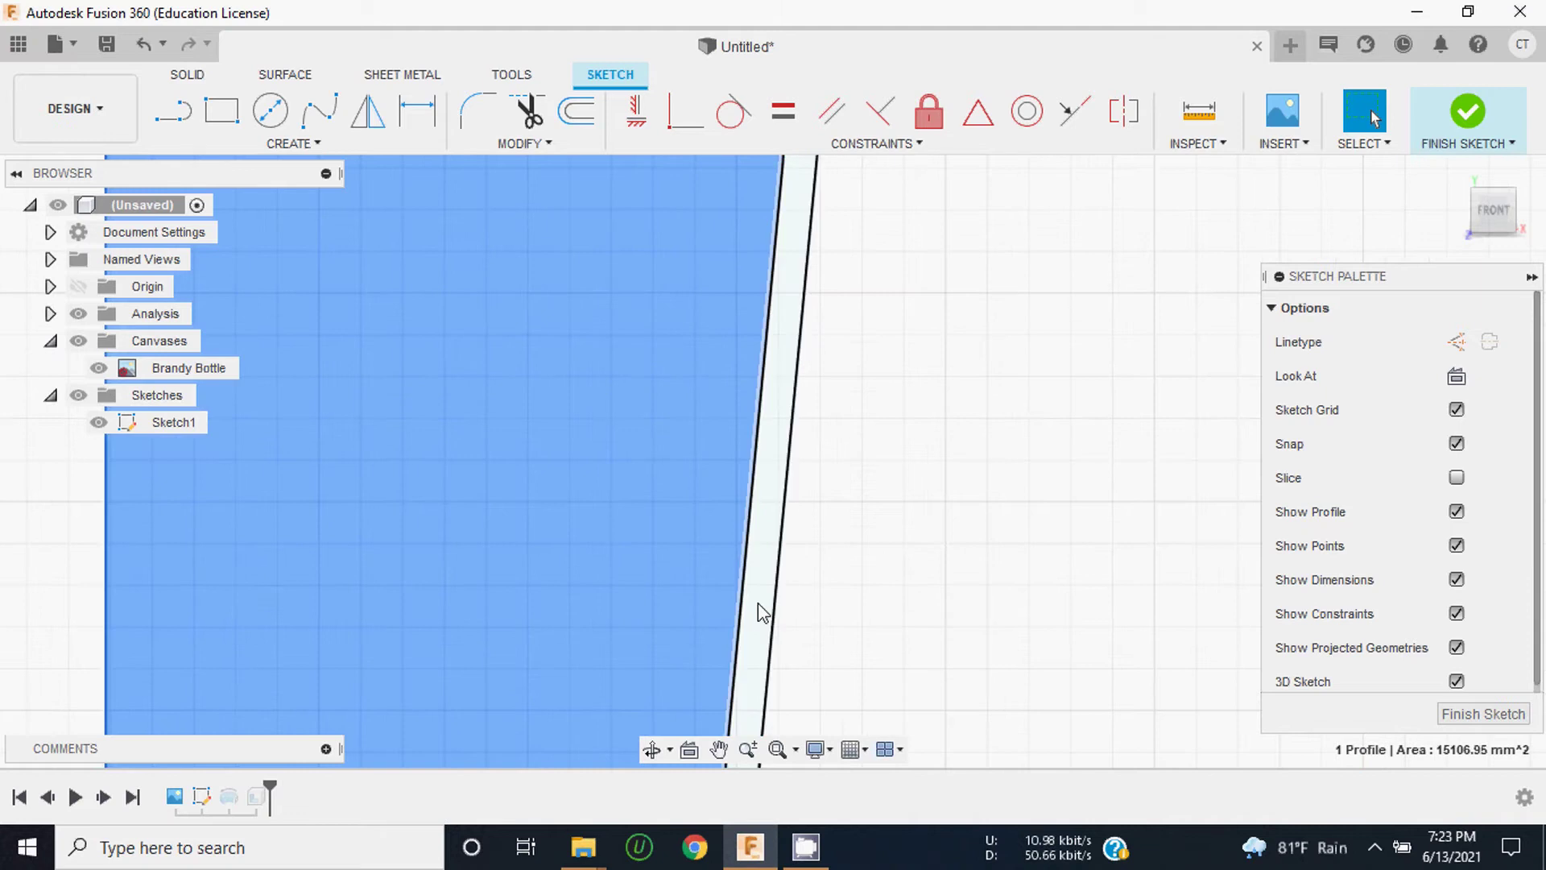
left_click(769, 600)
scroll(766, 604, "down", 2)
scroll(749, 644, "down", 2)
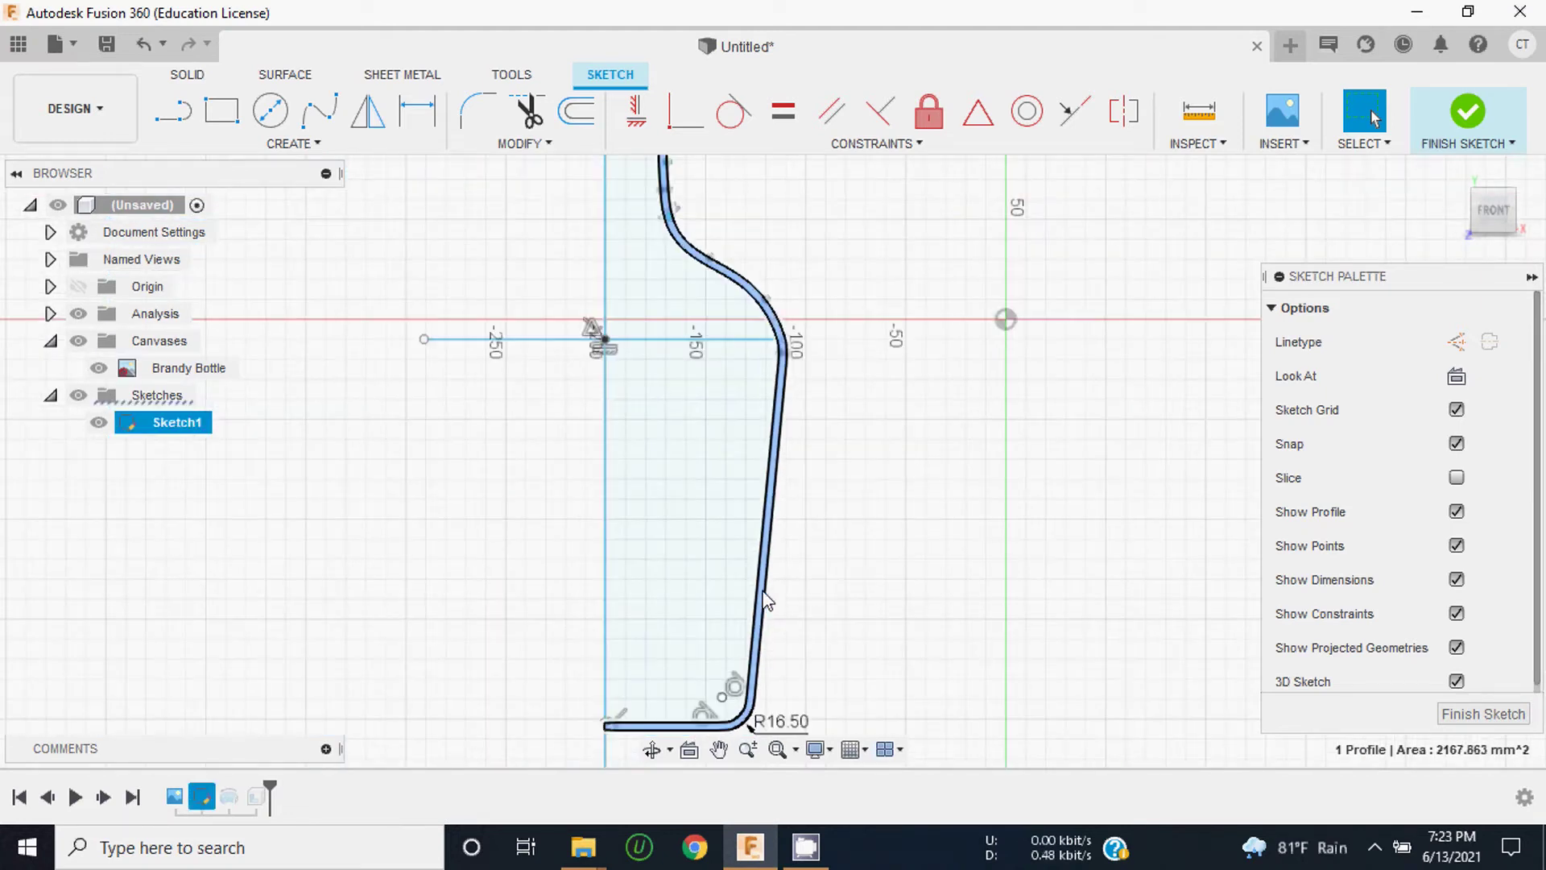
scroll(757, 435, "down", 1)
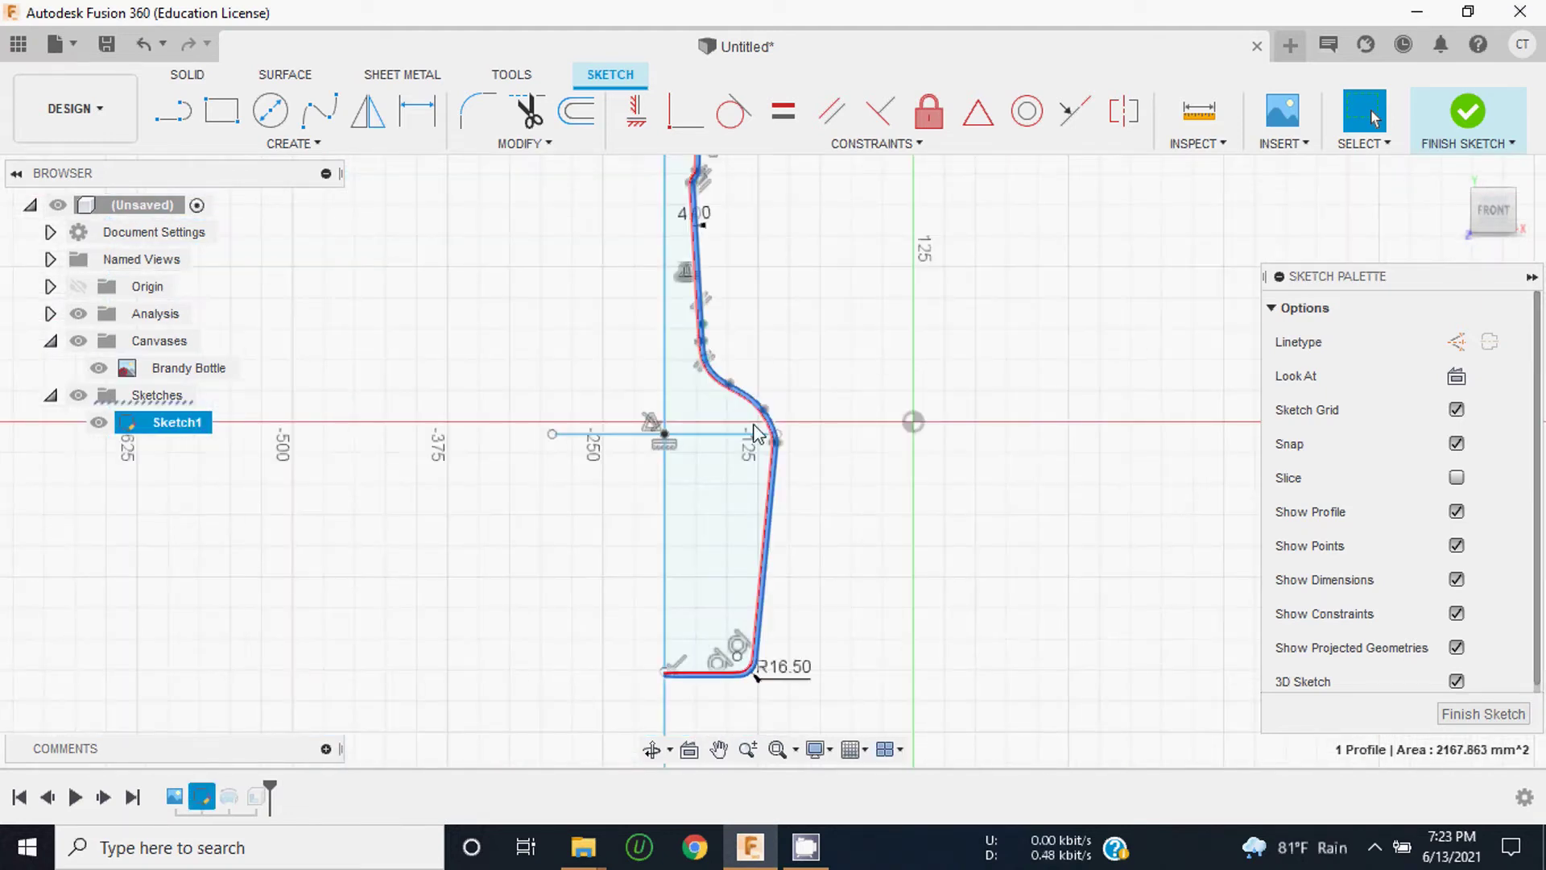
left_click(1464, 121)
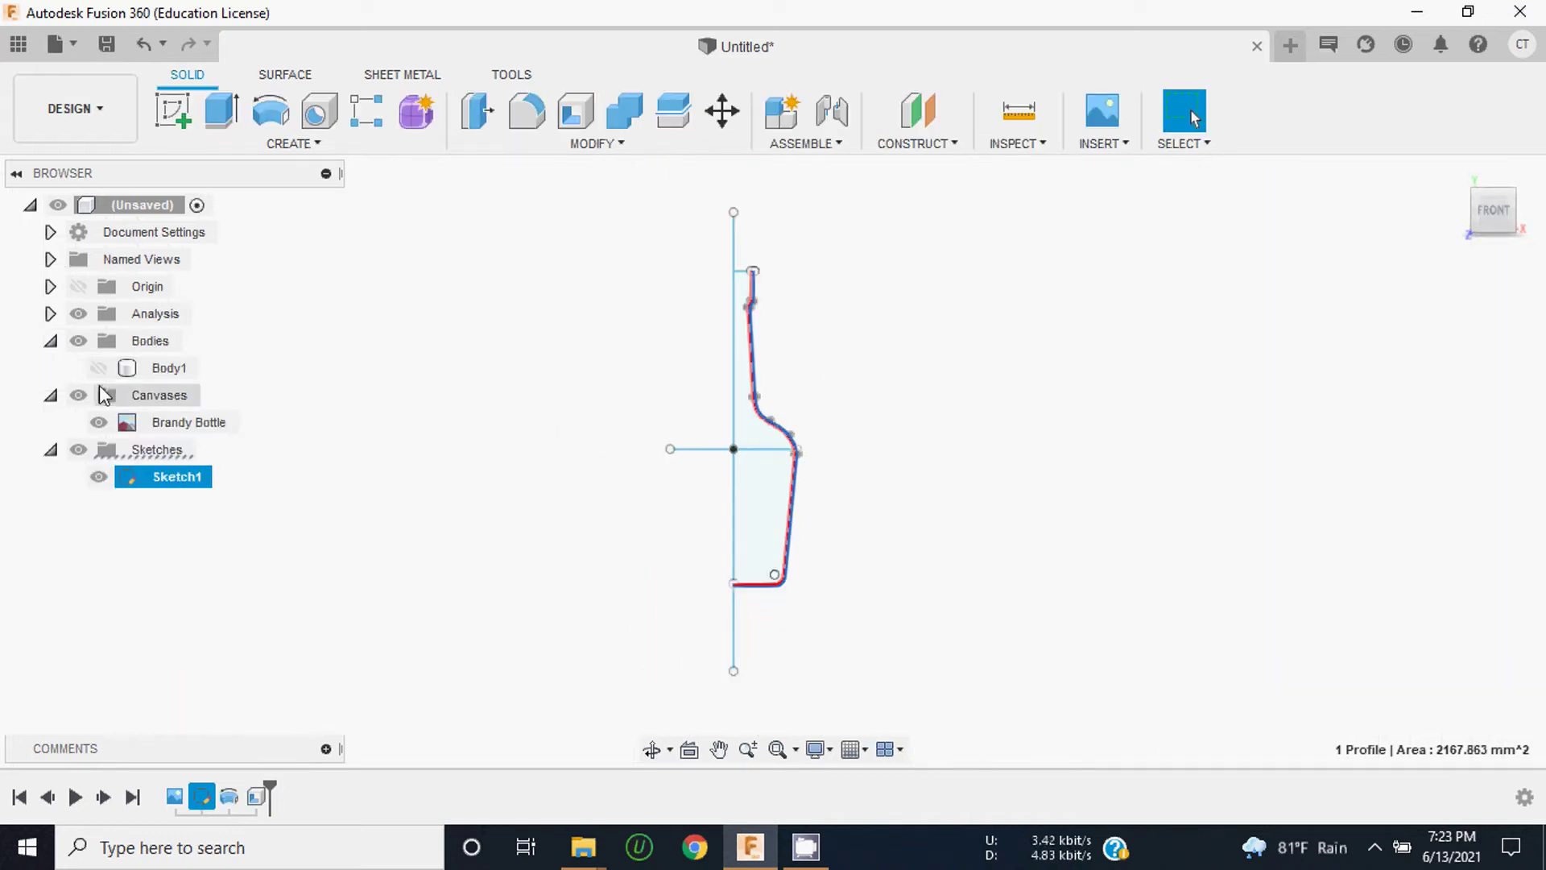
Step: Show Body1 and move it -400 mm along X, beside the sketch
left_click(99, 368)
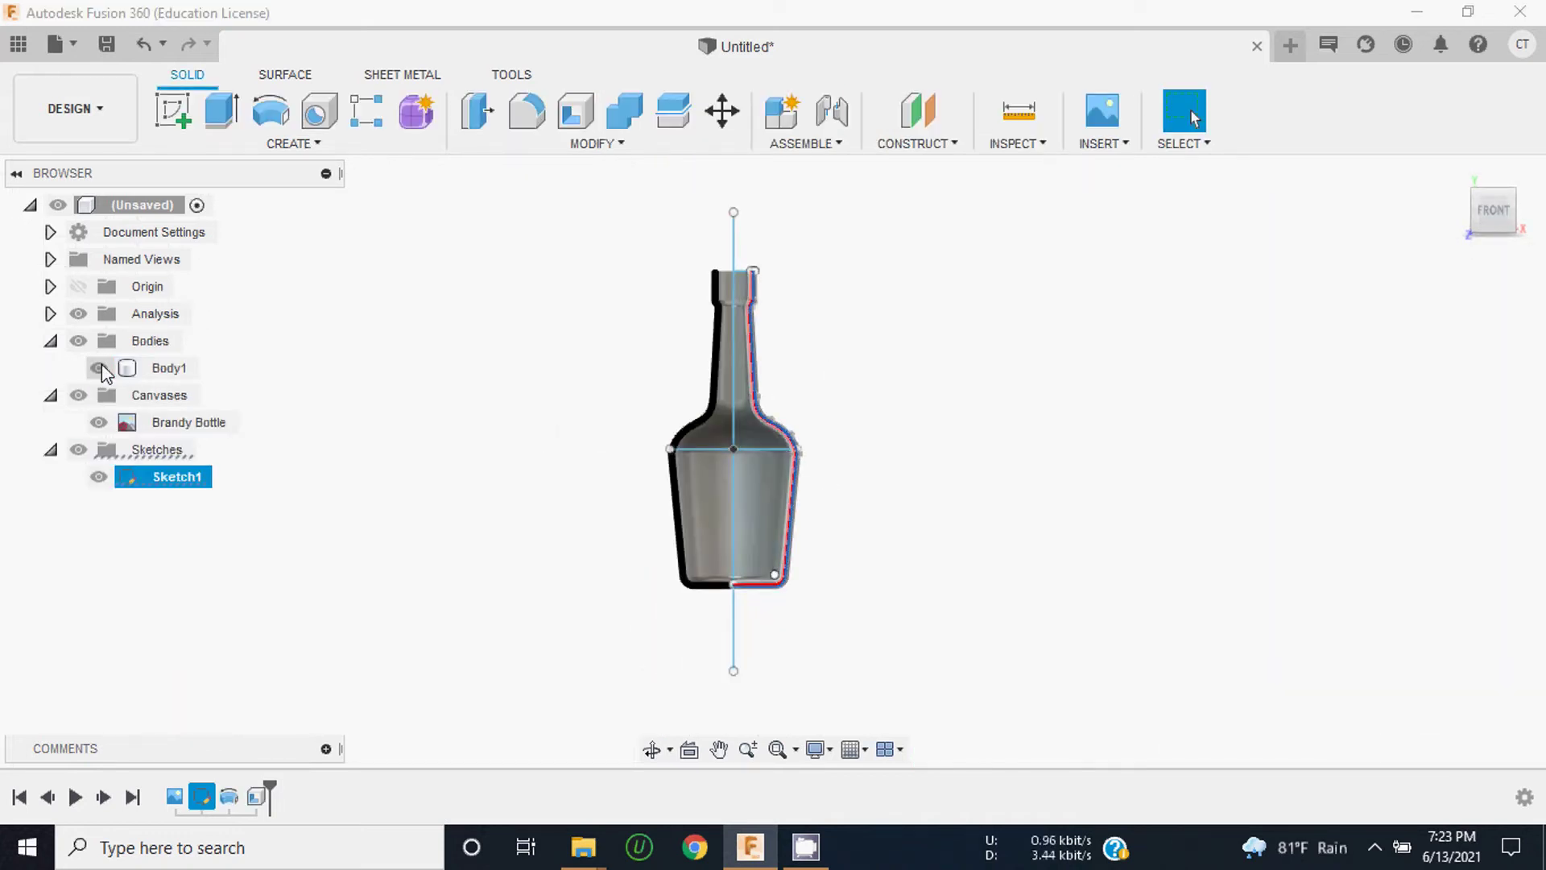
left_click(100, 369)
left_click(98, 369)
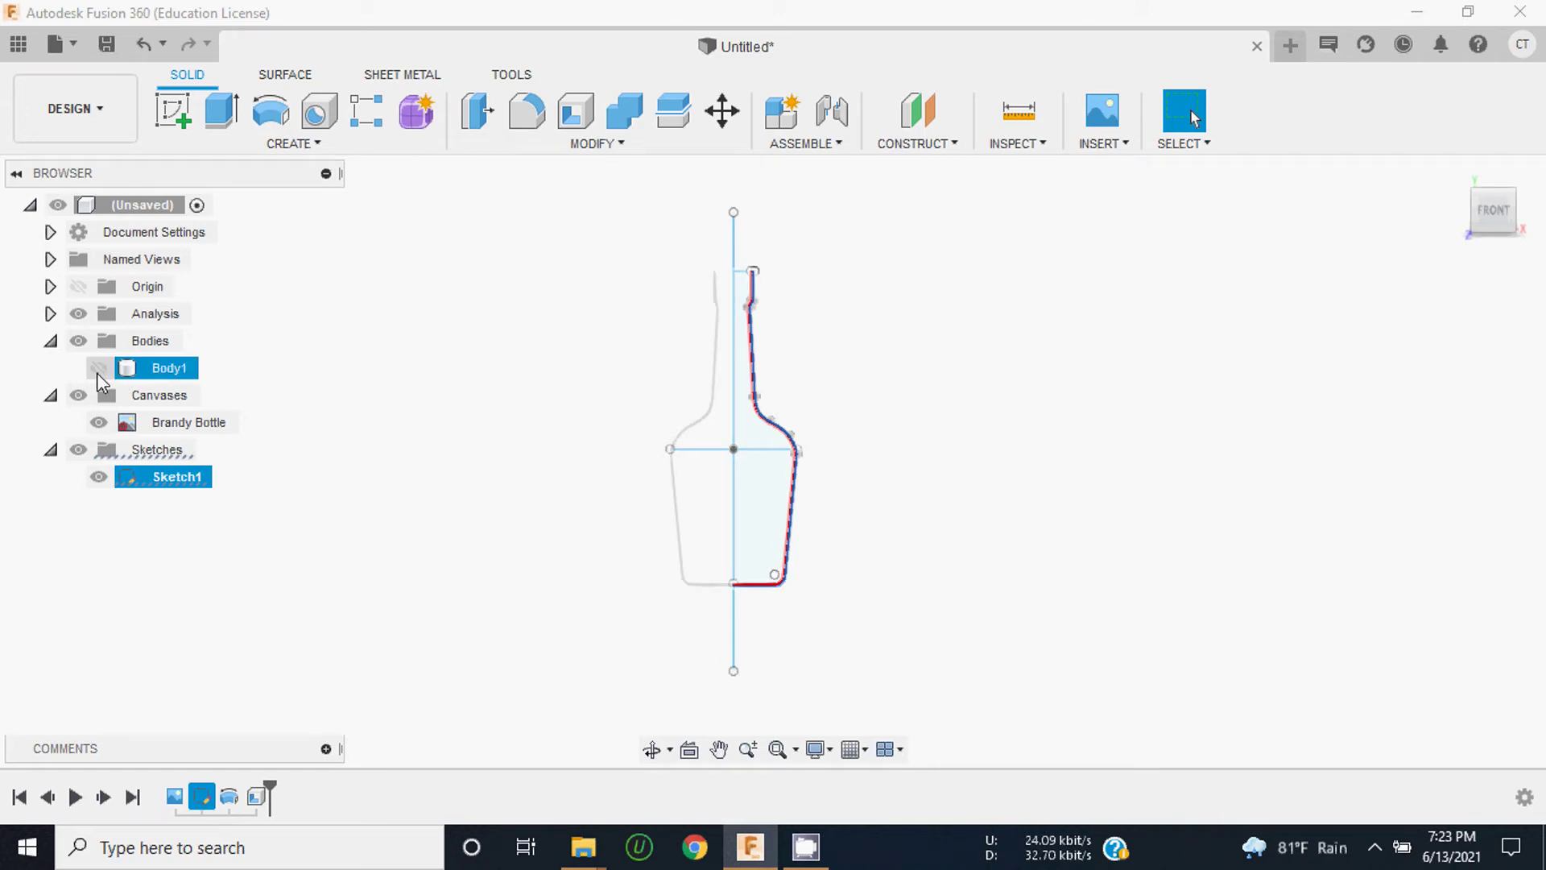
left_click(153, 370)
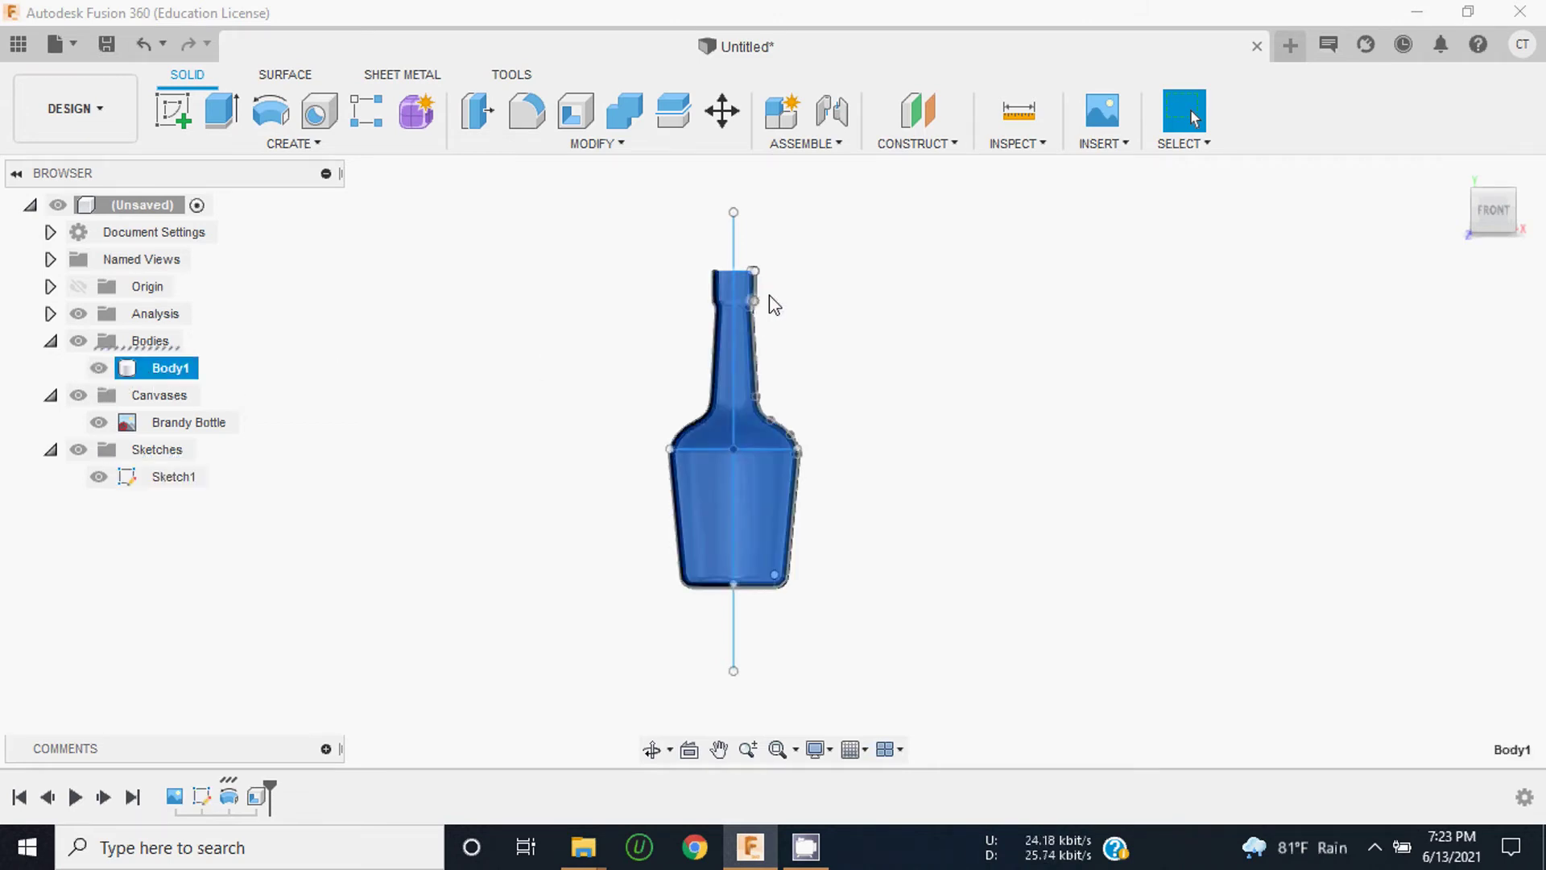
left_click(727, 127)
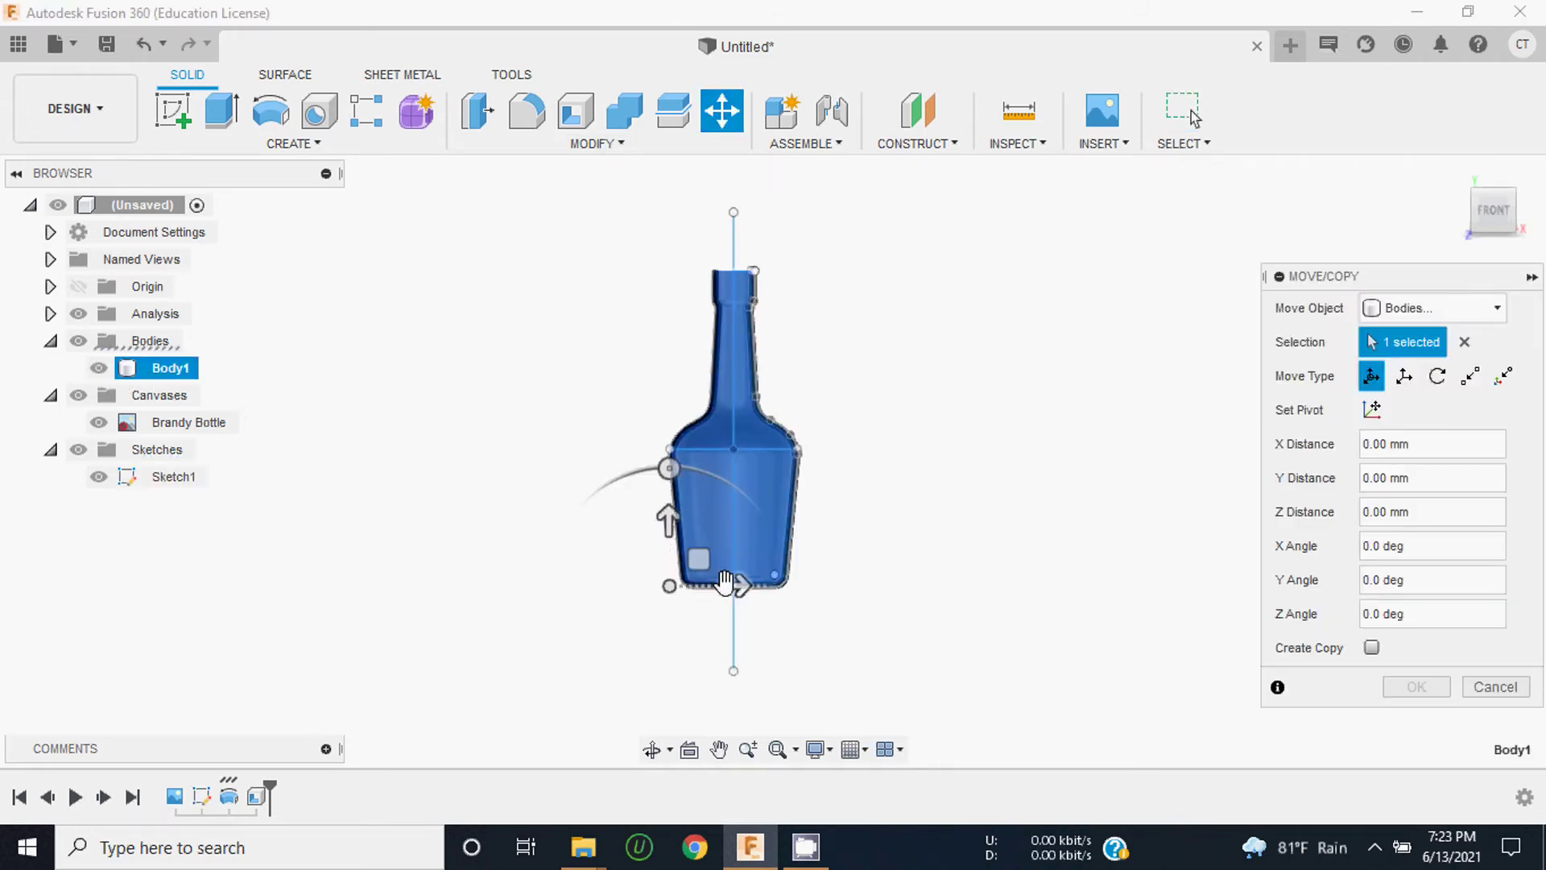
left_click_drag(733, 582, 454, 570)
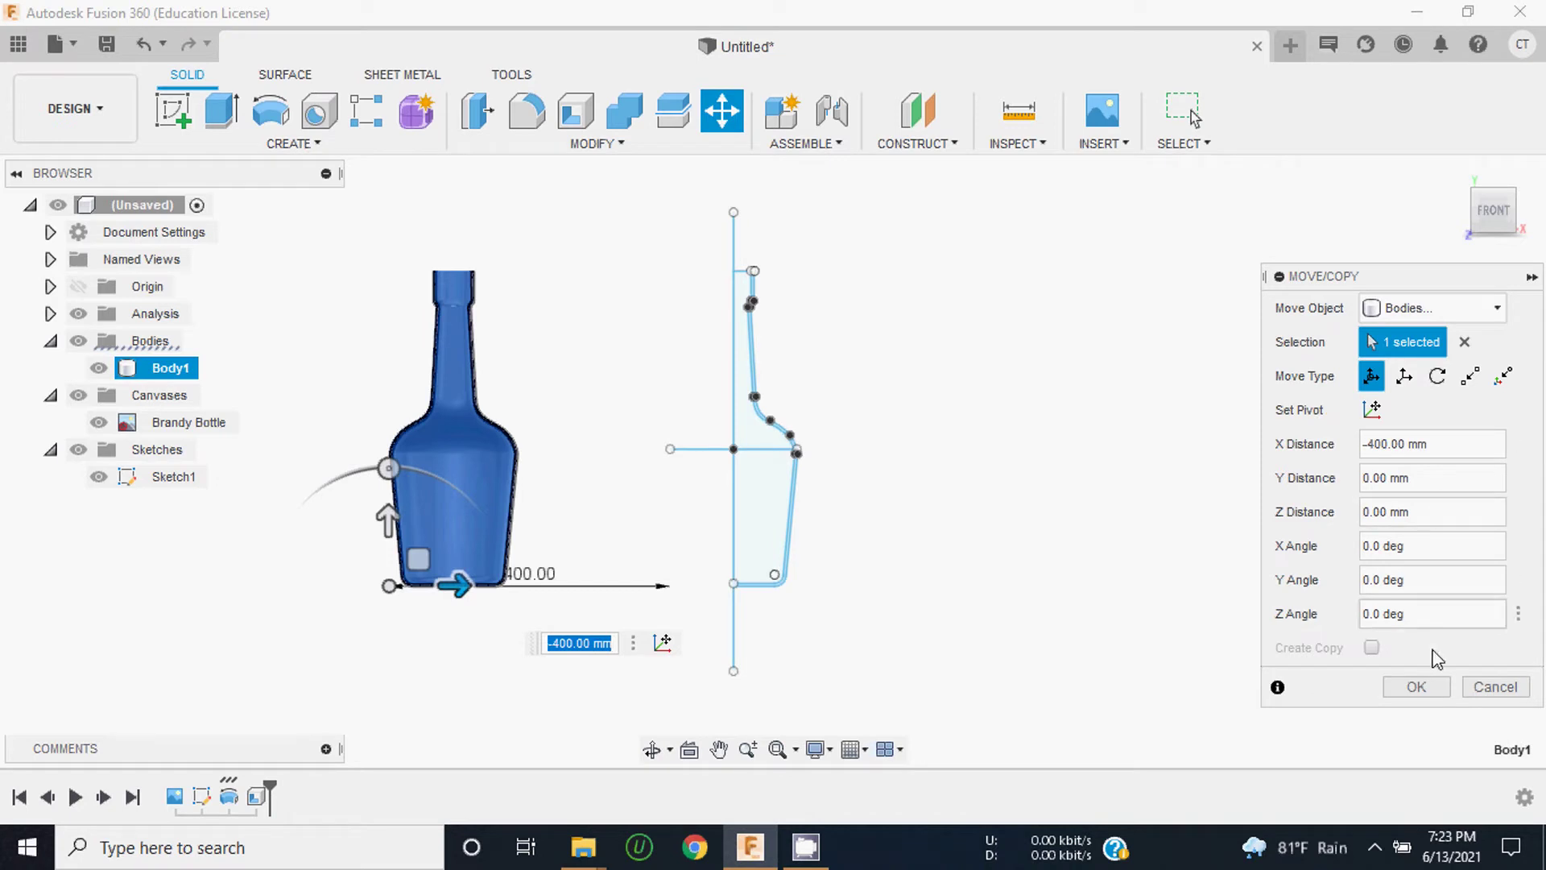
left_click(1417, 686)
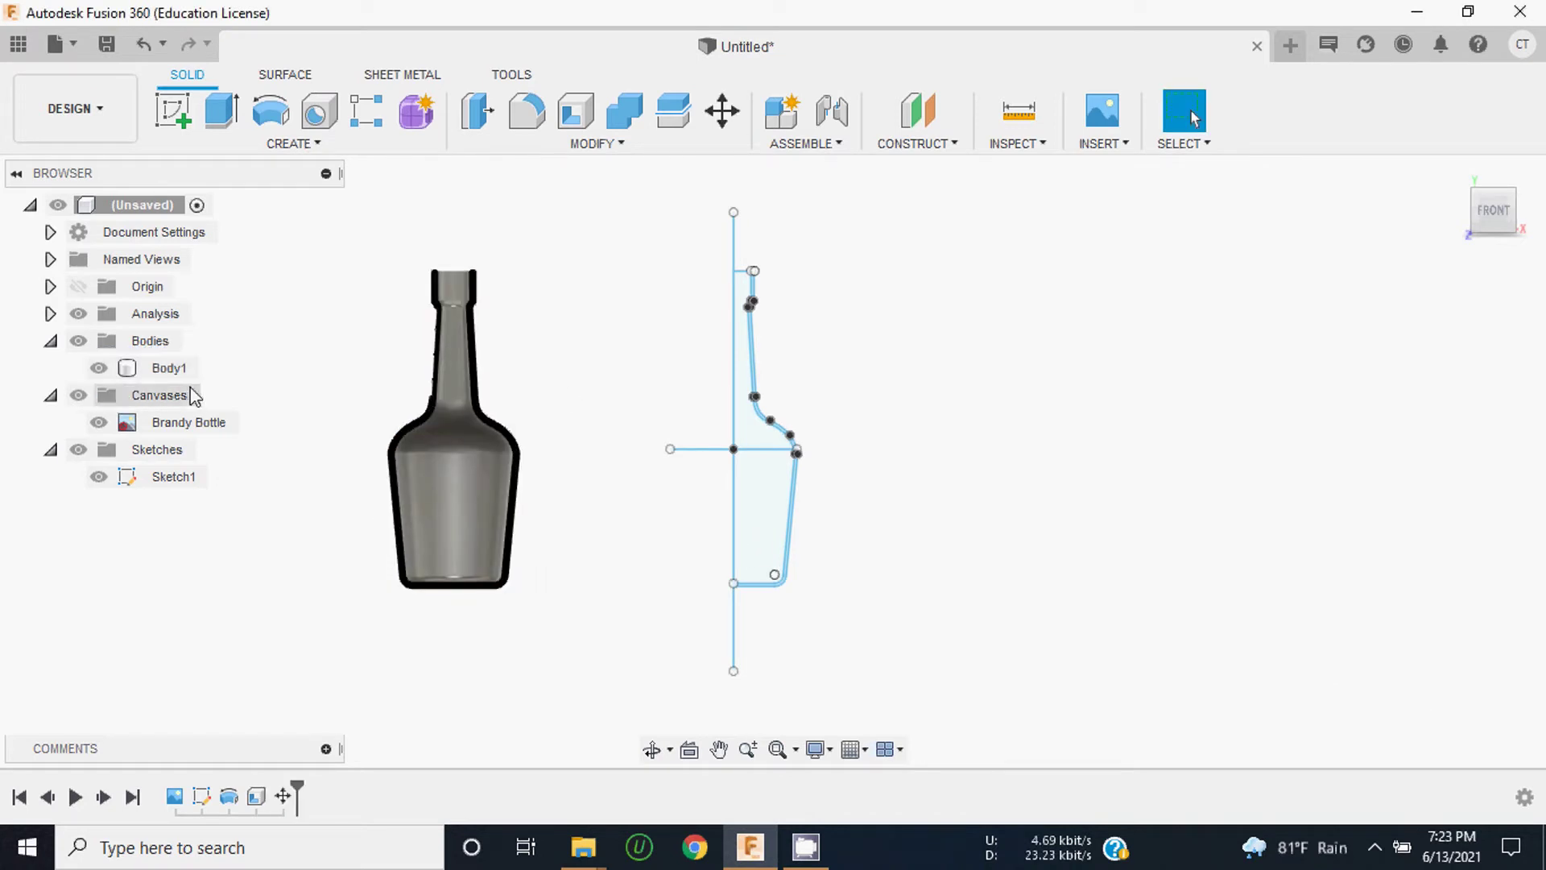
Step: Rename the Body1 bottle to Method1
left_click(170, 371)
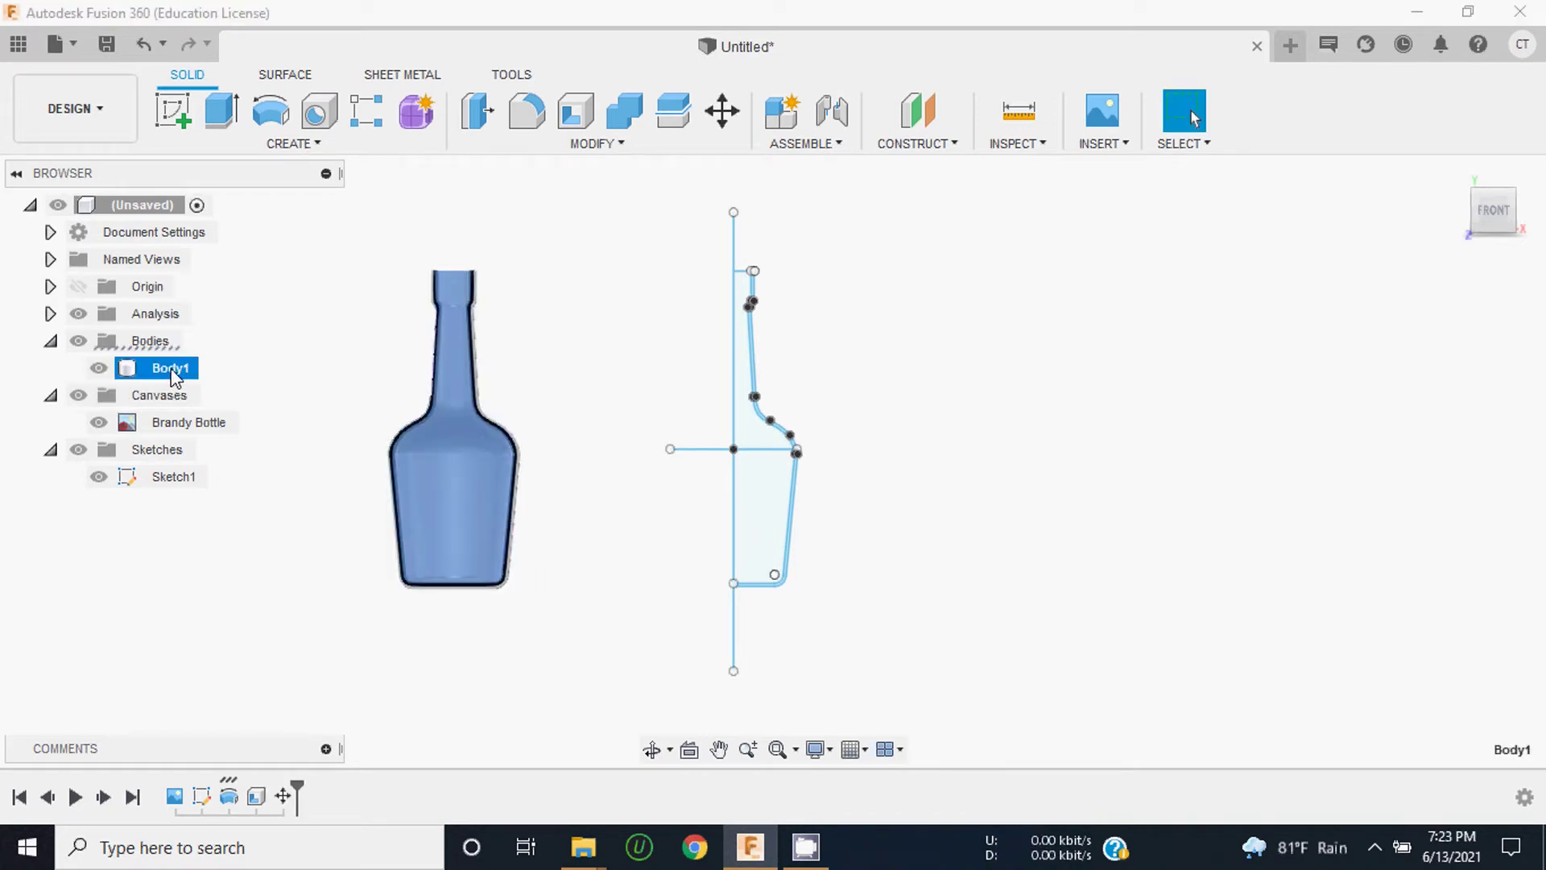
right_click(174, 374)
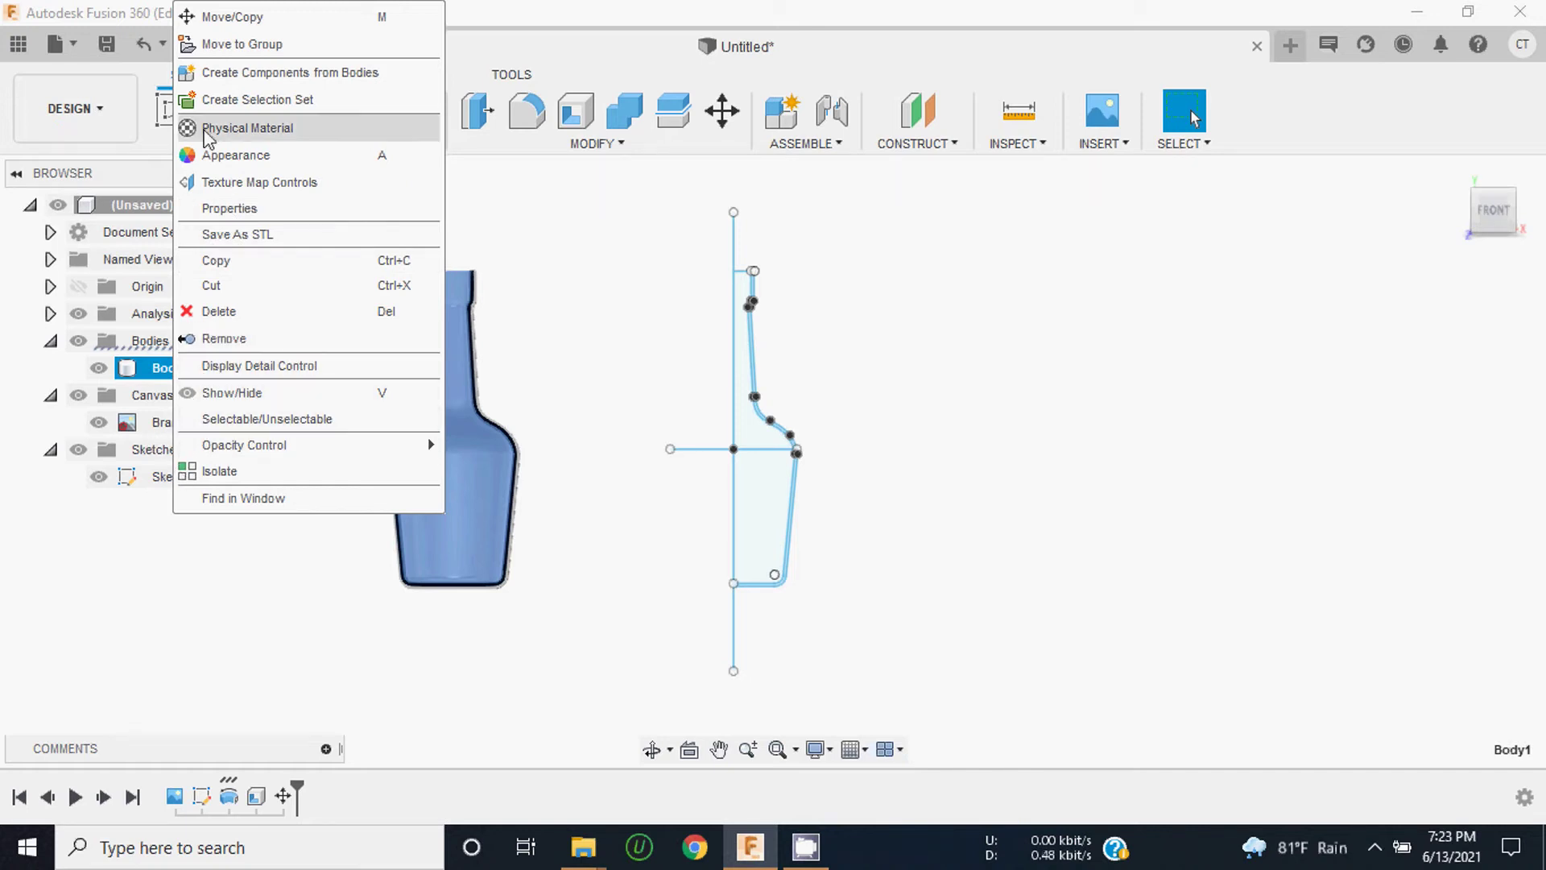
left_click(200, 573)
double_click(170, 369)
type("Meth")
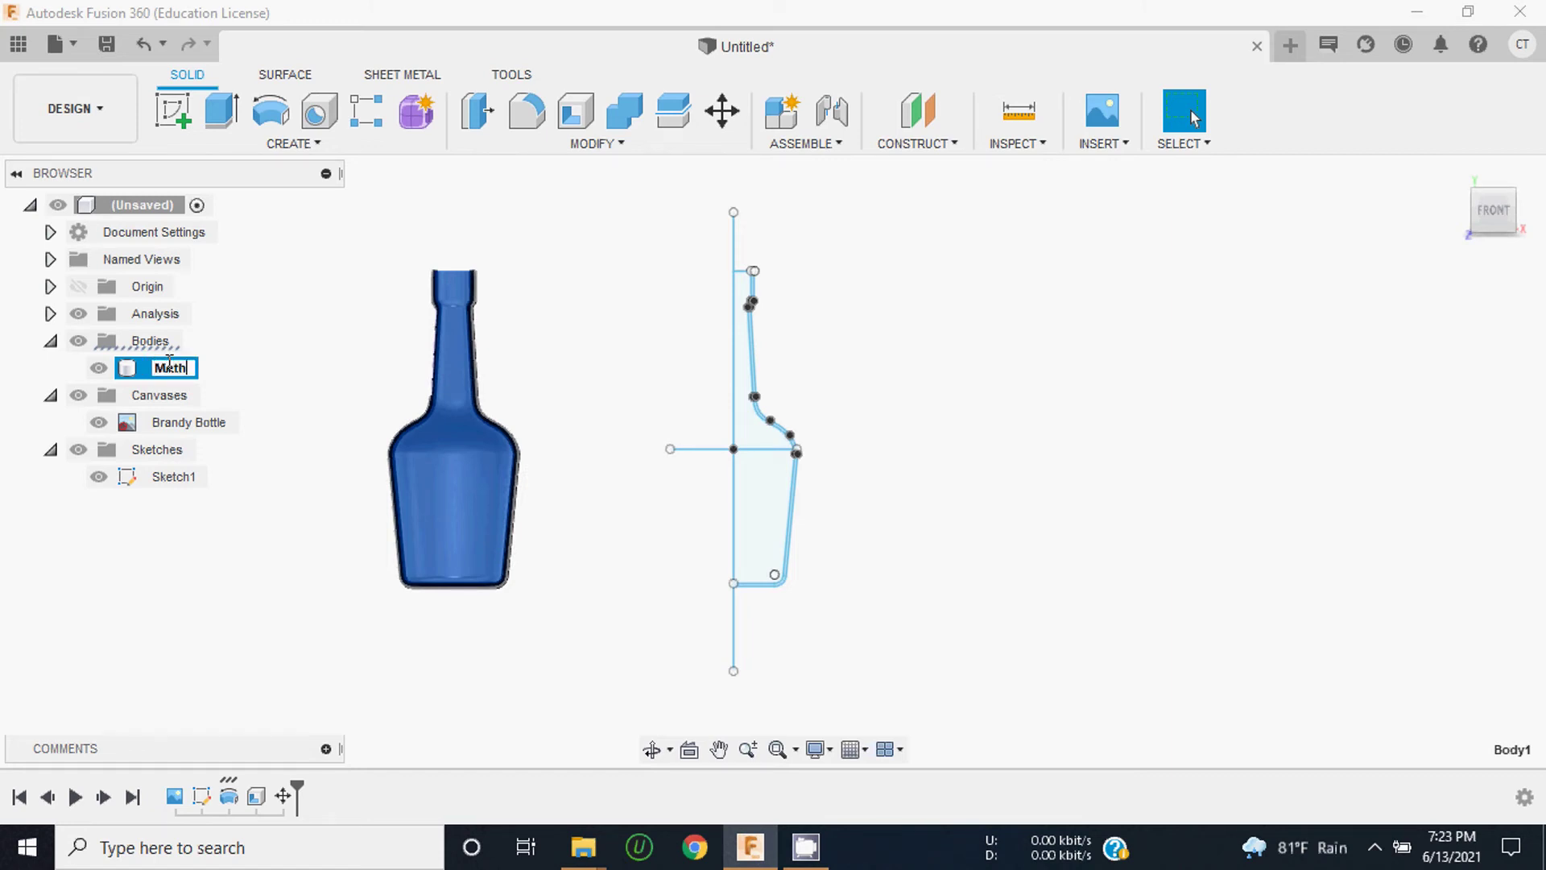
key("Return")
left_click(290, 406)
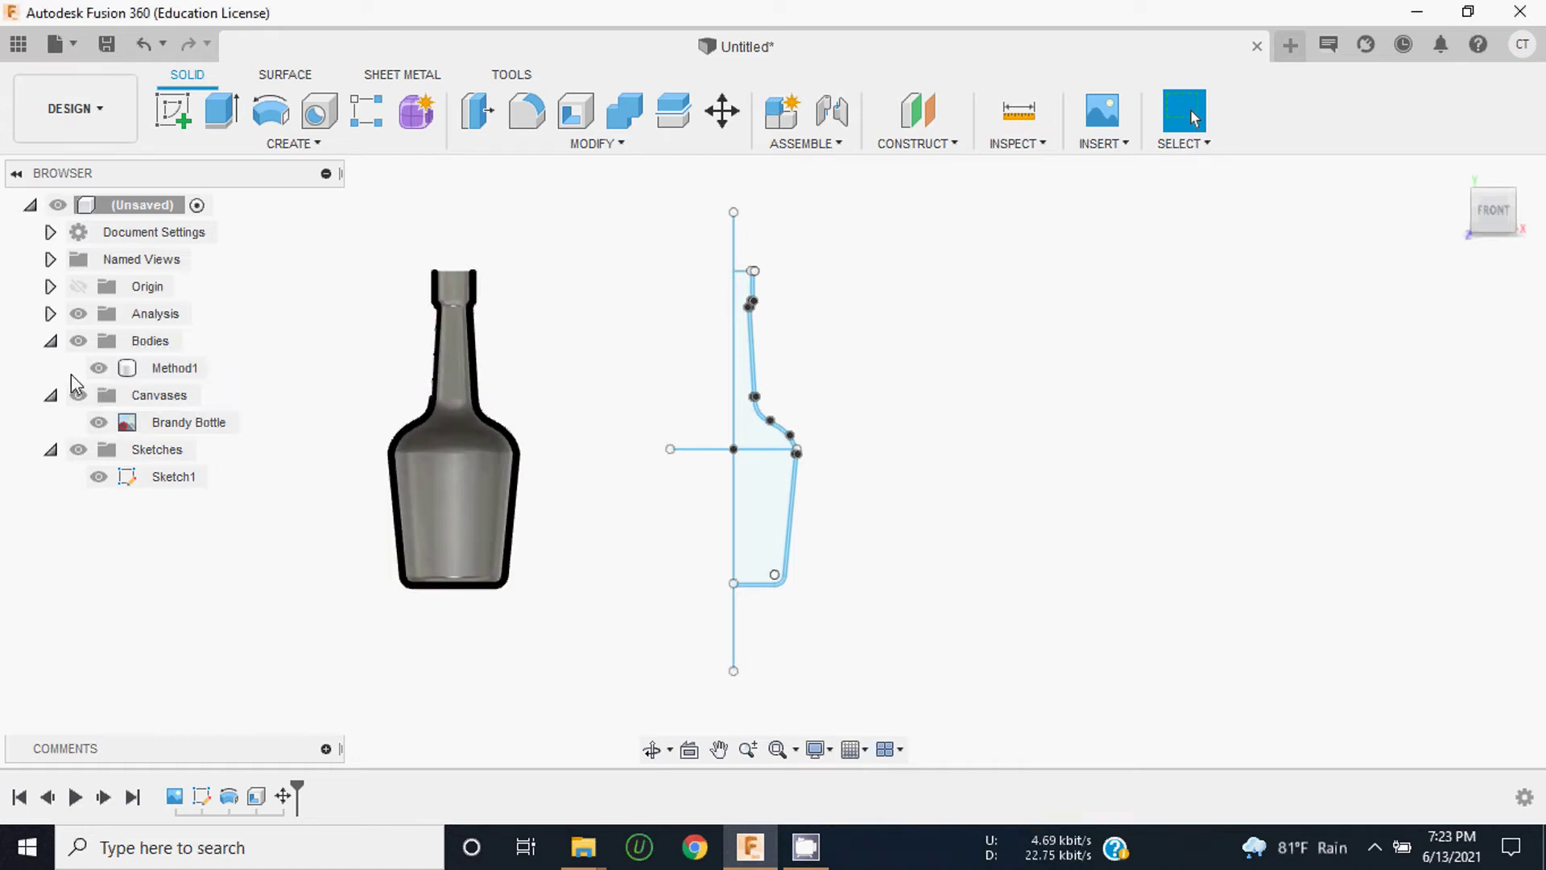
Step: Hide the Method1 bottle and select the thin-wall bottle sketch profile
left_click(98, 368)
scroll(785, 439, "up", 3)
scroll(761, 451, "up", 3)
left_click(762, 471)
scroll(762, 471, "down", 3)
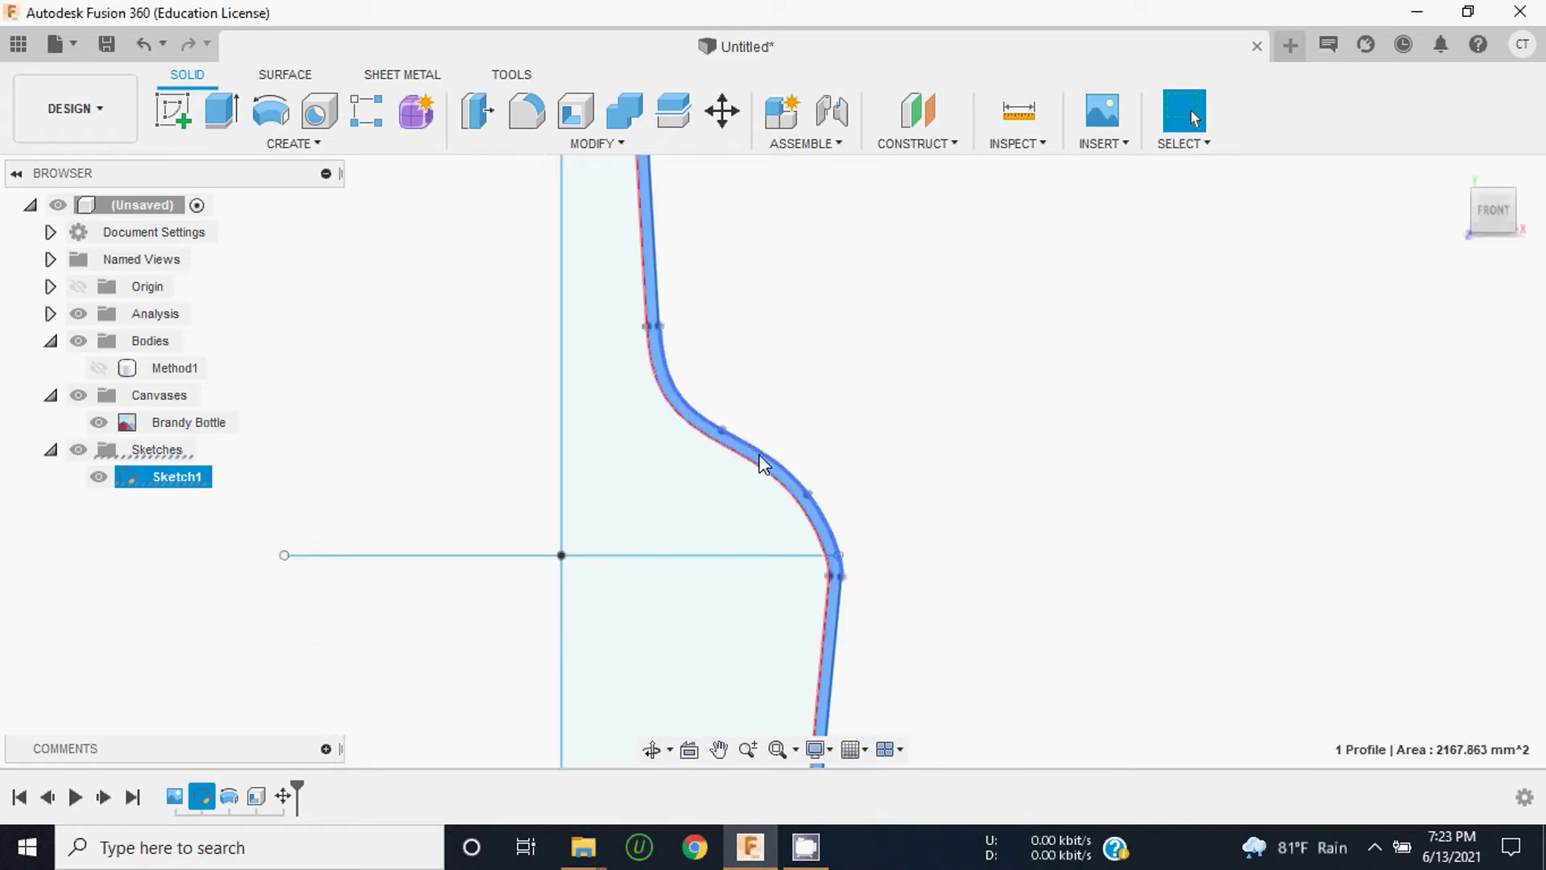
scroll(759, 459, "down", 2)
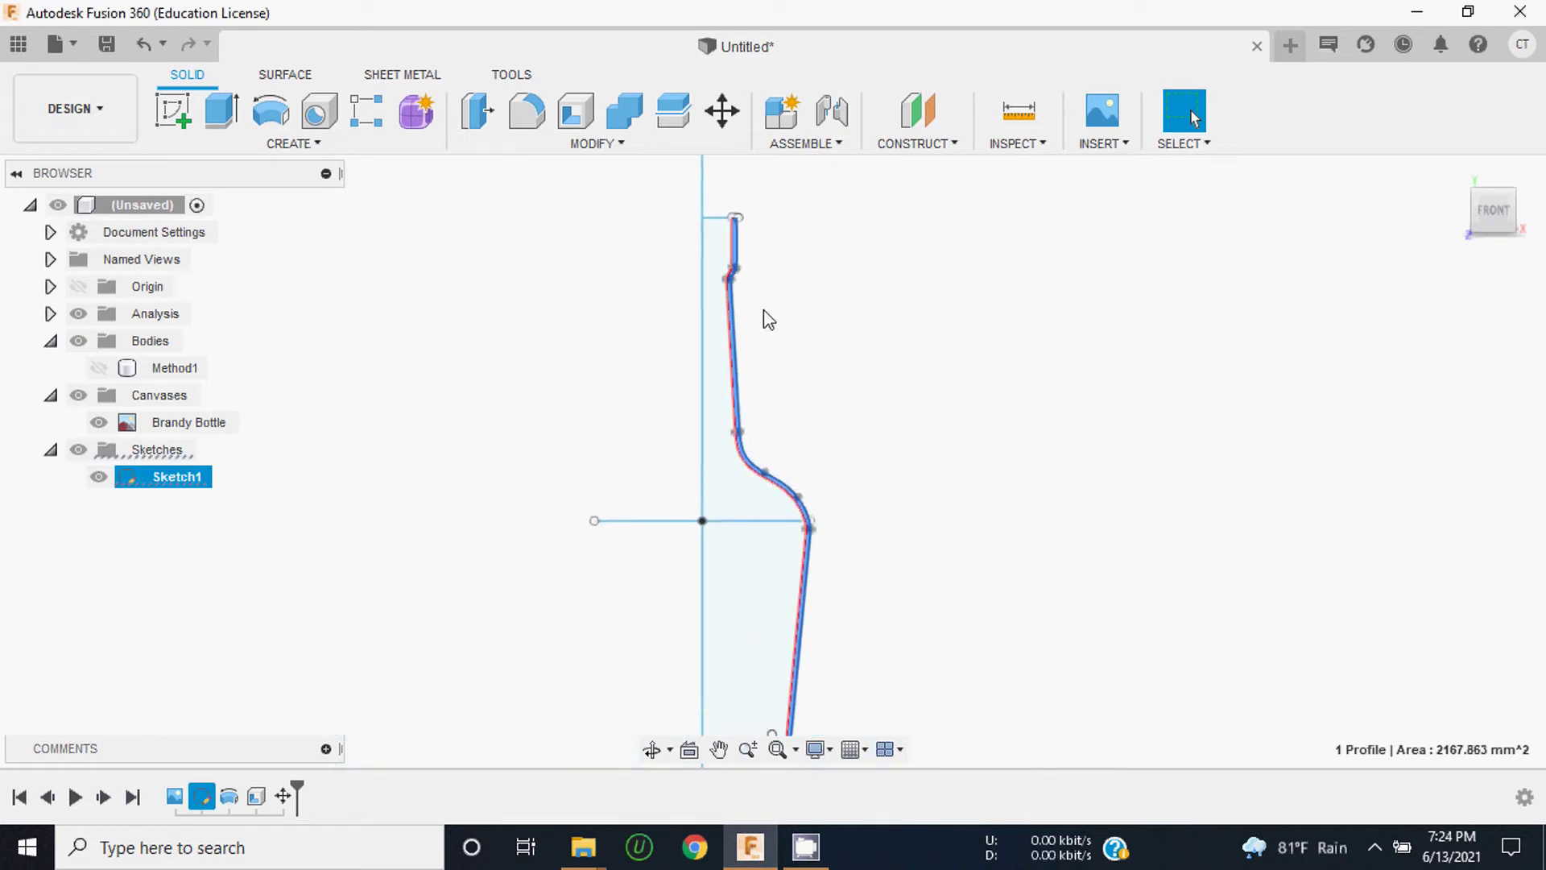
scroll(725, 322, "up", 3)
scroll(725, 335, "down", 3)
scroll(729, 412, "down", 2)
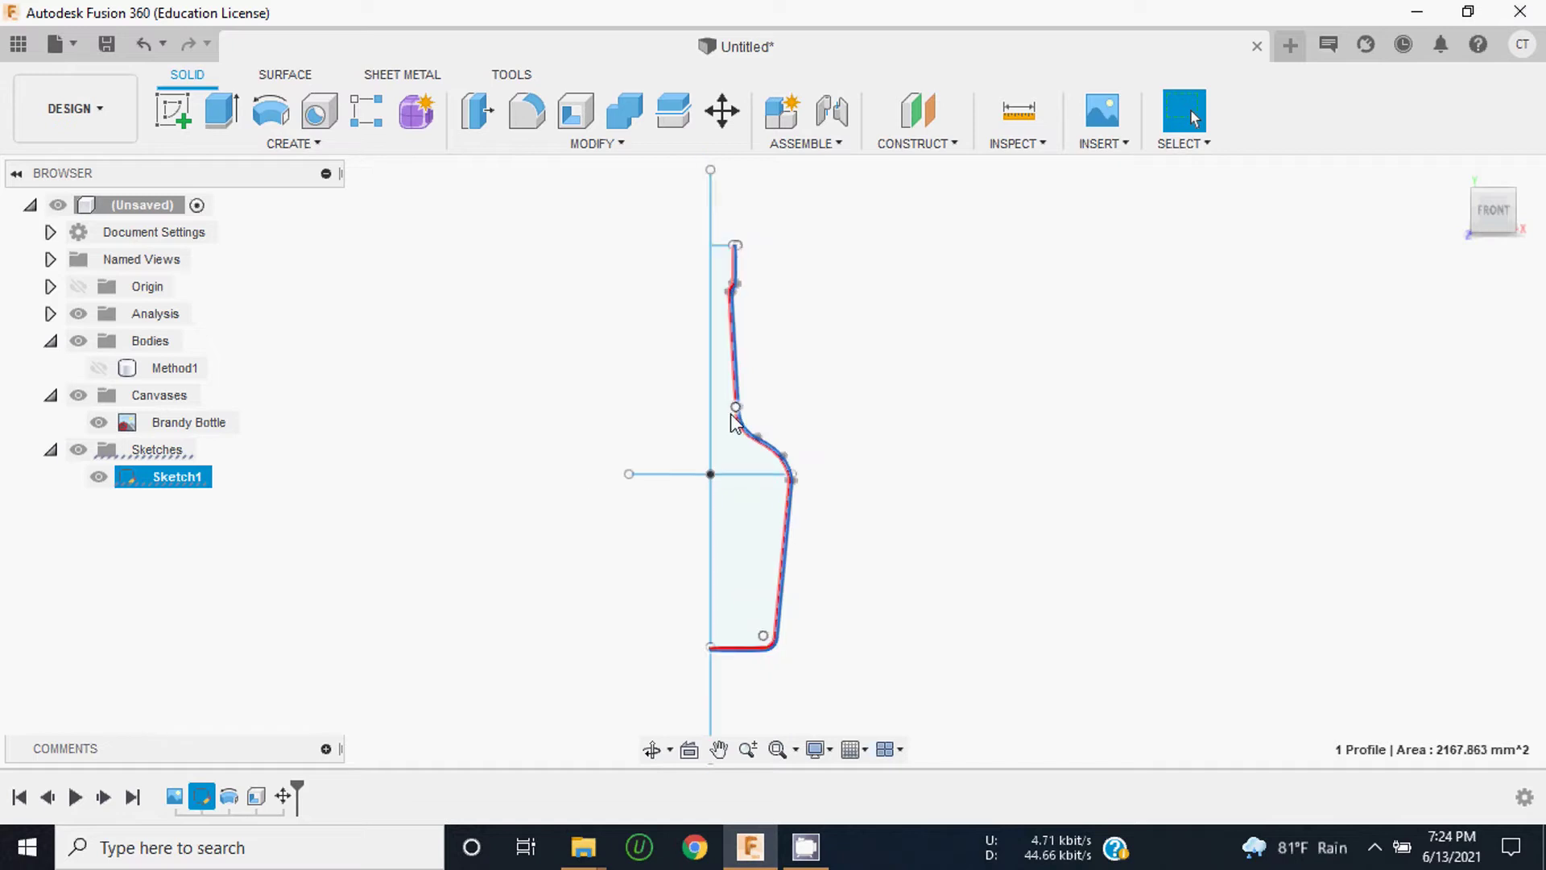
Step: Revolve the profile 360° about the vertical line as a New Body, hiding Analysis and the reference image
left_click(270, 117)
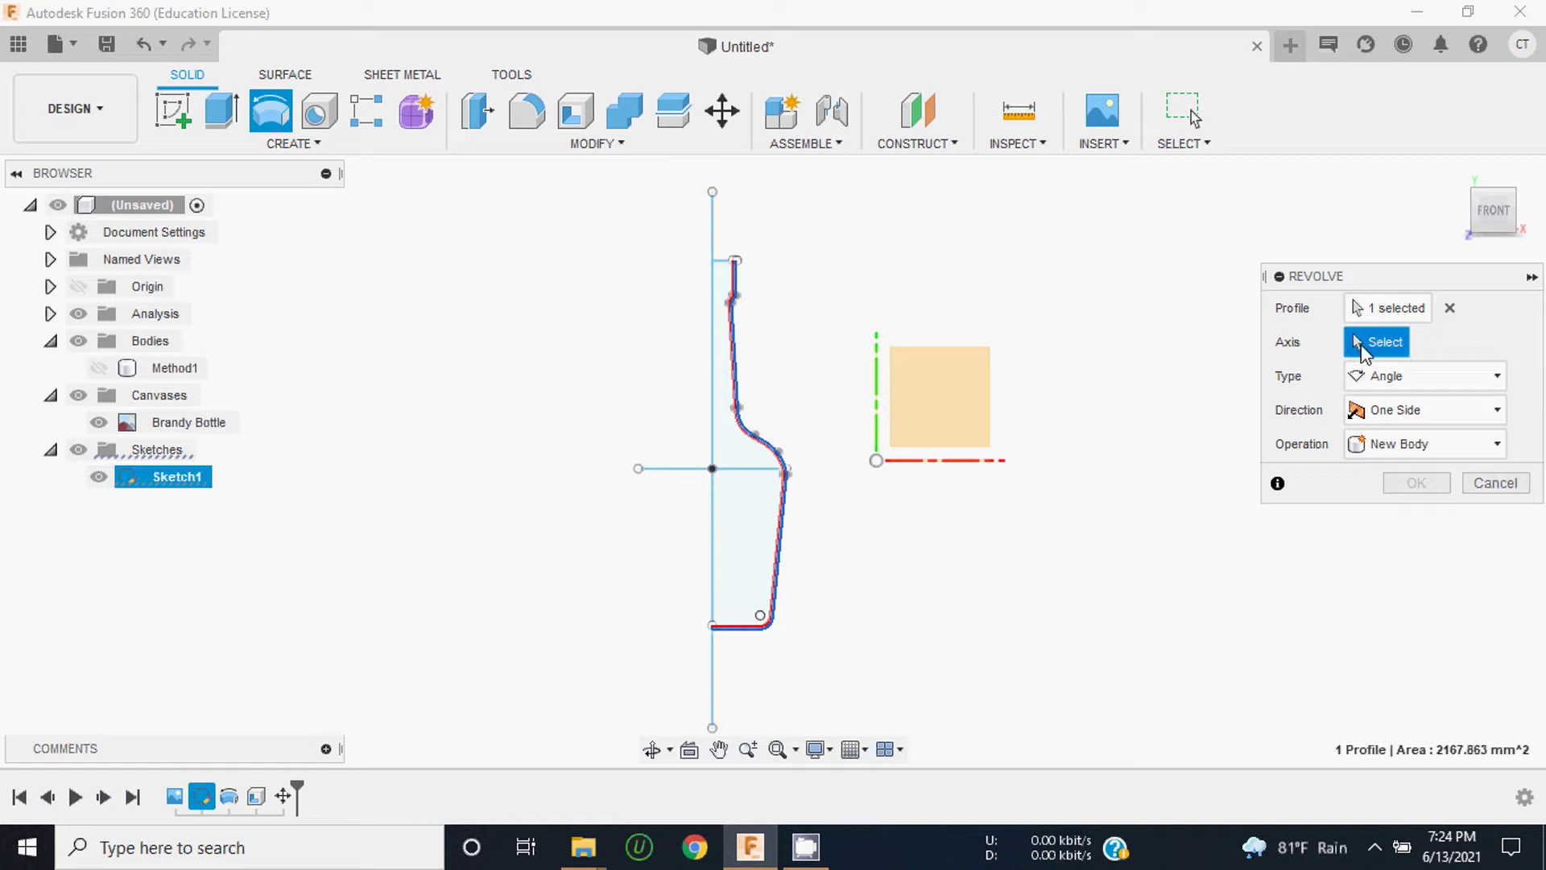
left_click(713, 211)
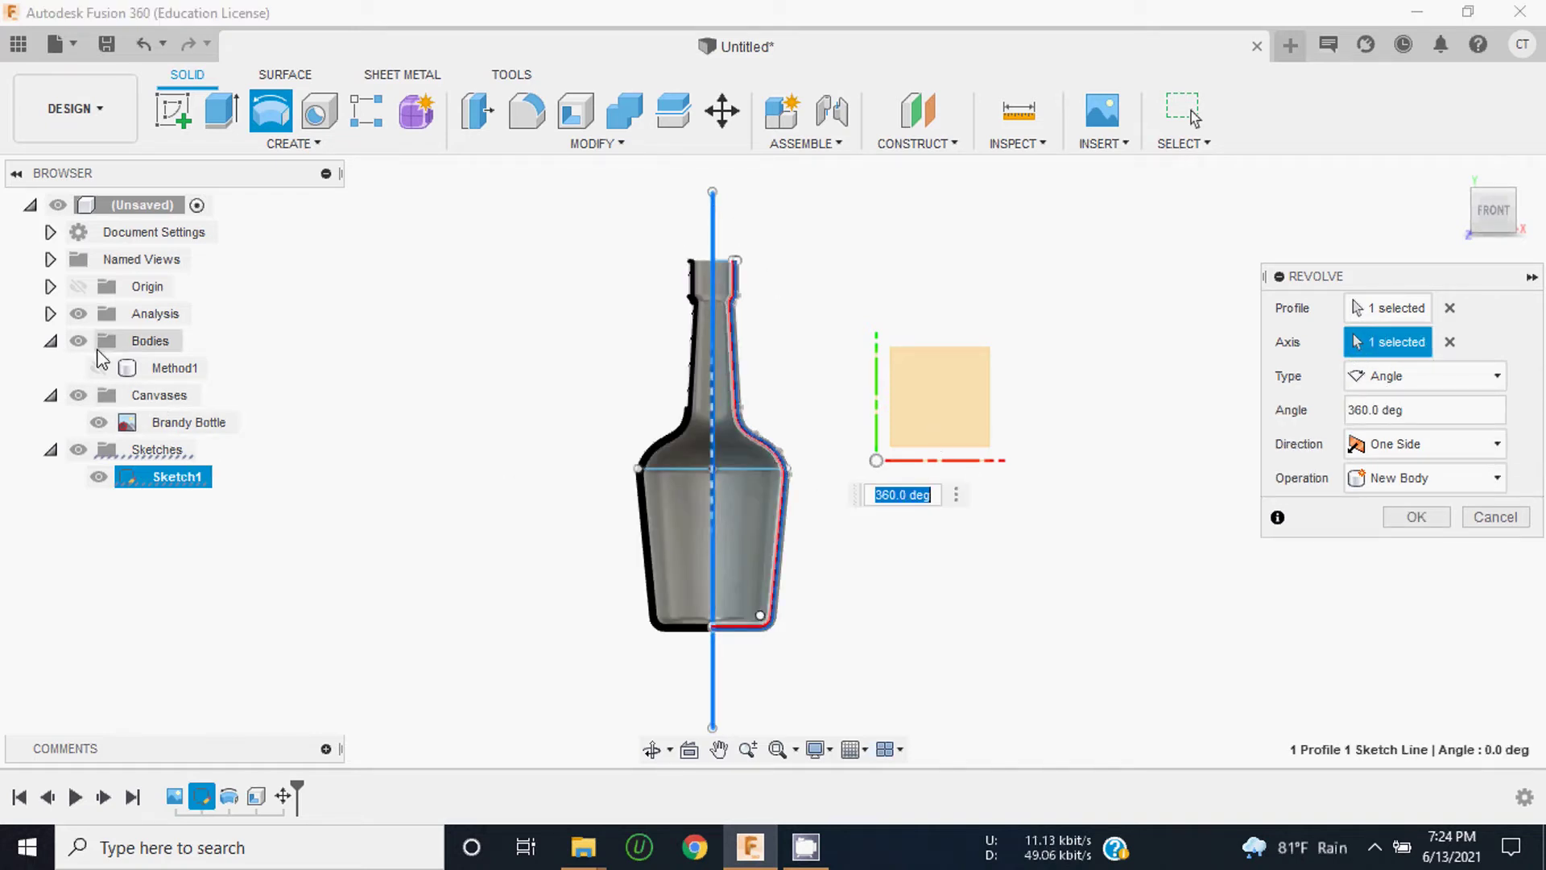
left_click(78, 315)
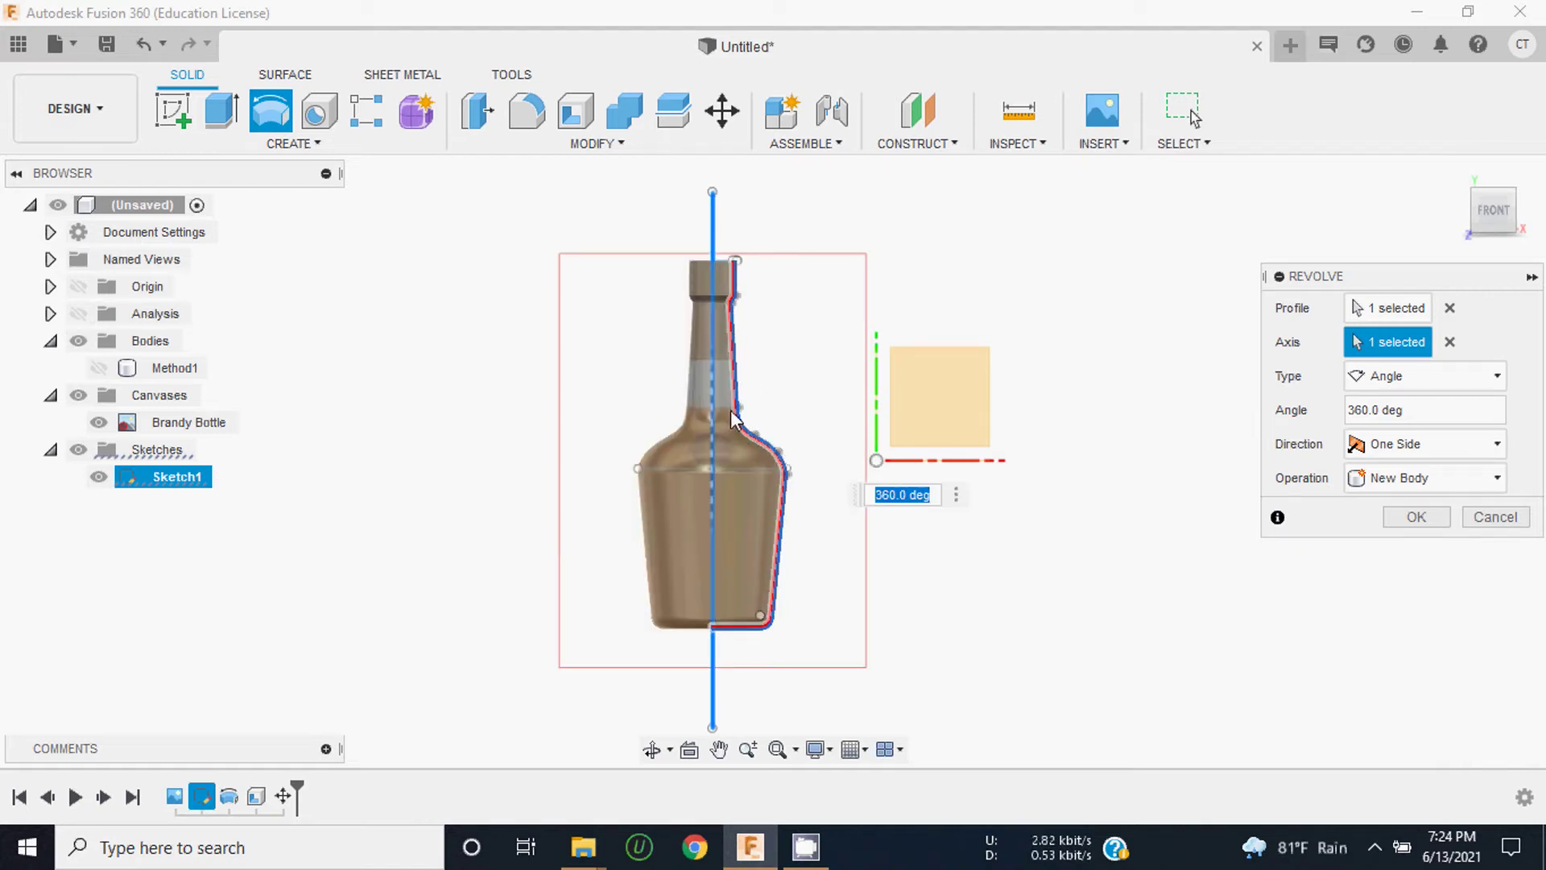
scroll(711, 390, "up", 3)
scroll(717, 385, "down", 4)
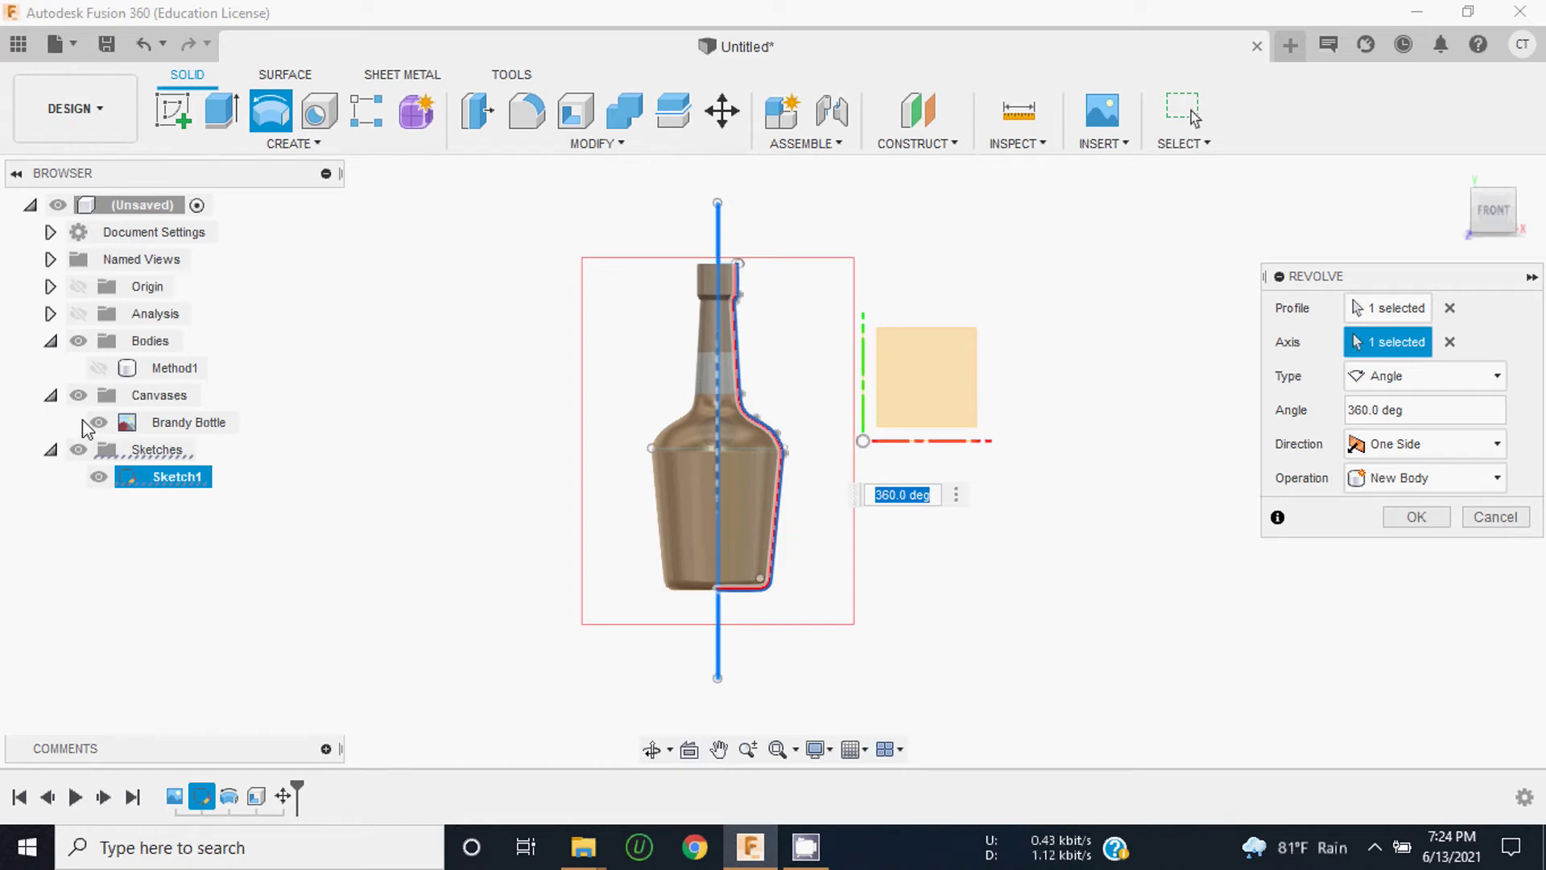
left_click(79, 396)
scroll(700, 383, "up", 2)
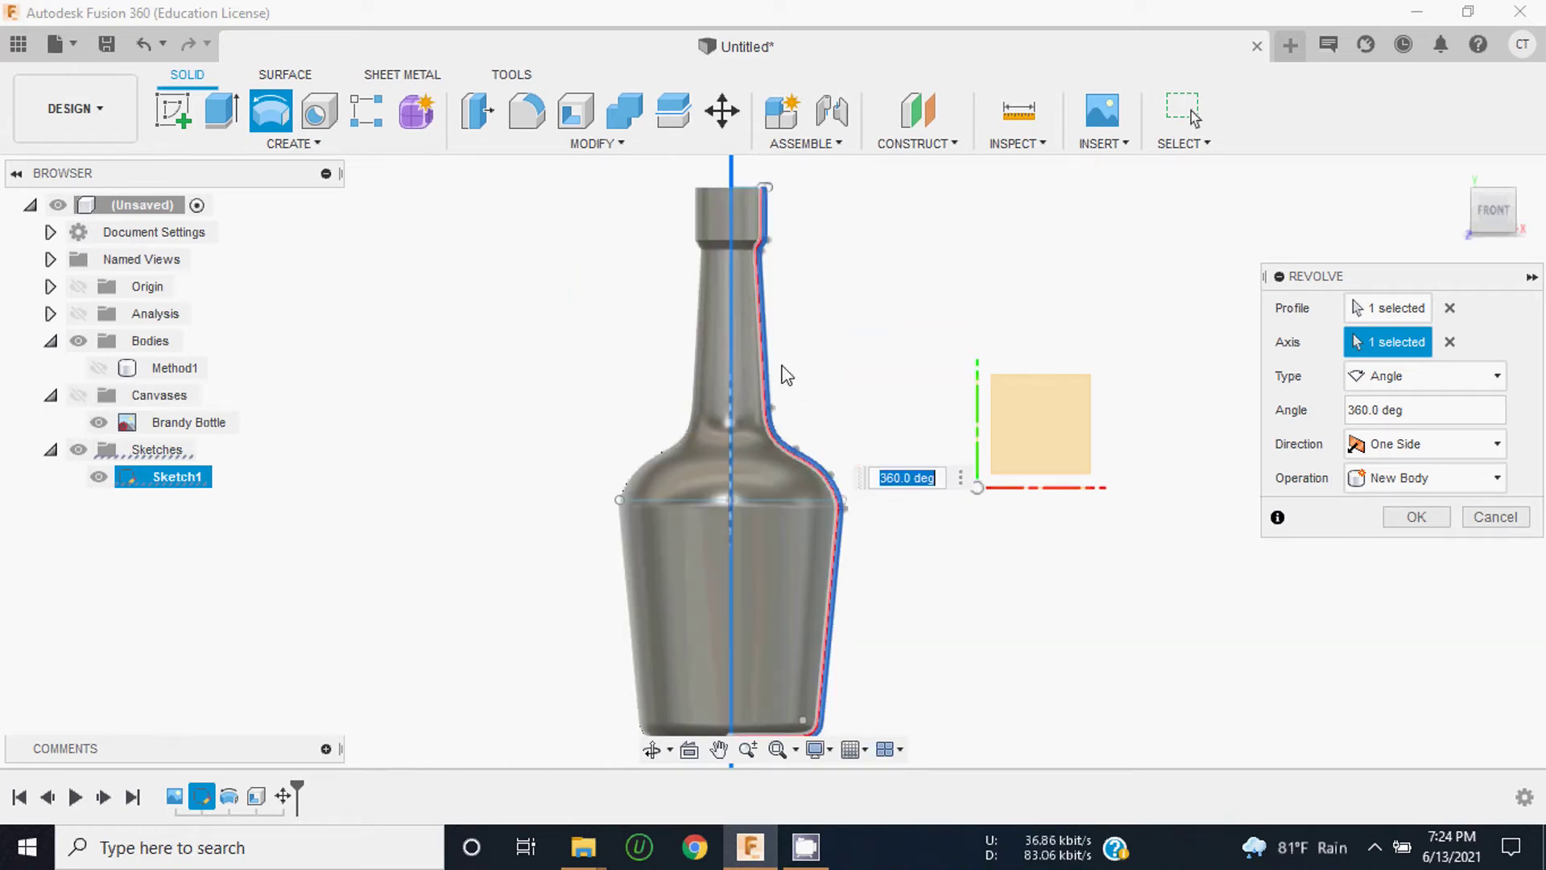
left_click(1403, 477)
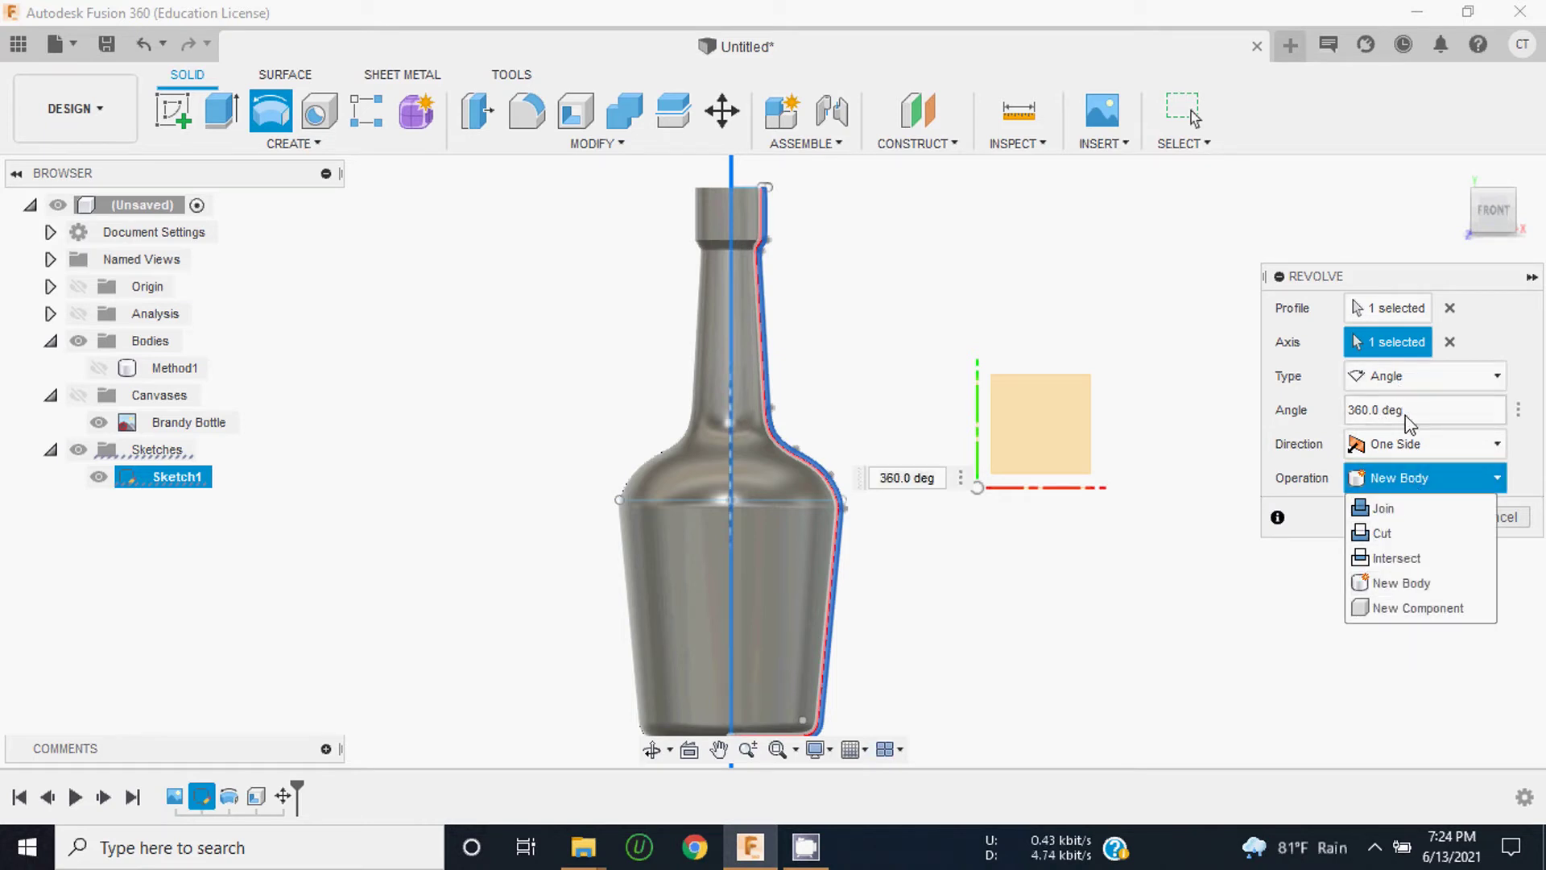
left_click(1422, 520)
Step: Rename the newly revolved Body2 to Method2
scroll(890, 521, "down", 2)
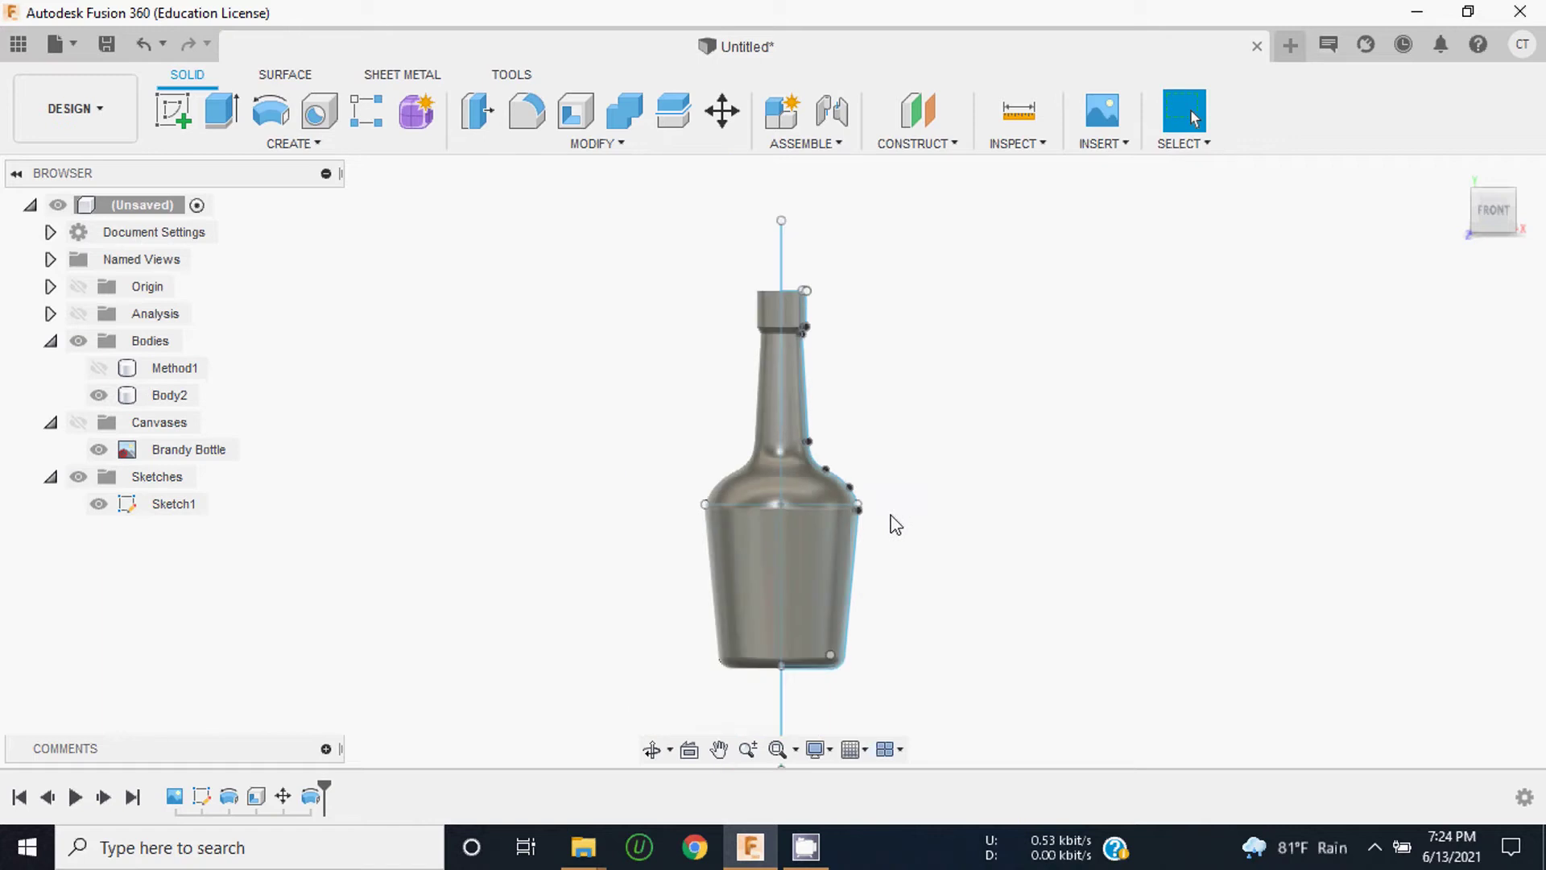
scroll(785, 242, "up", 4)
left_click_drag(1500, 224, 1496, 266)
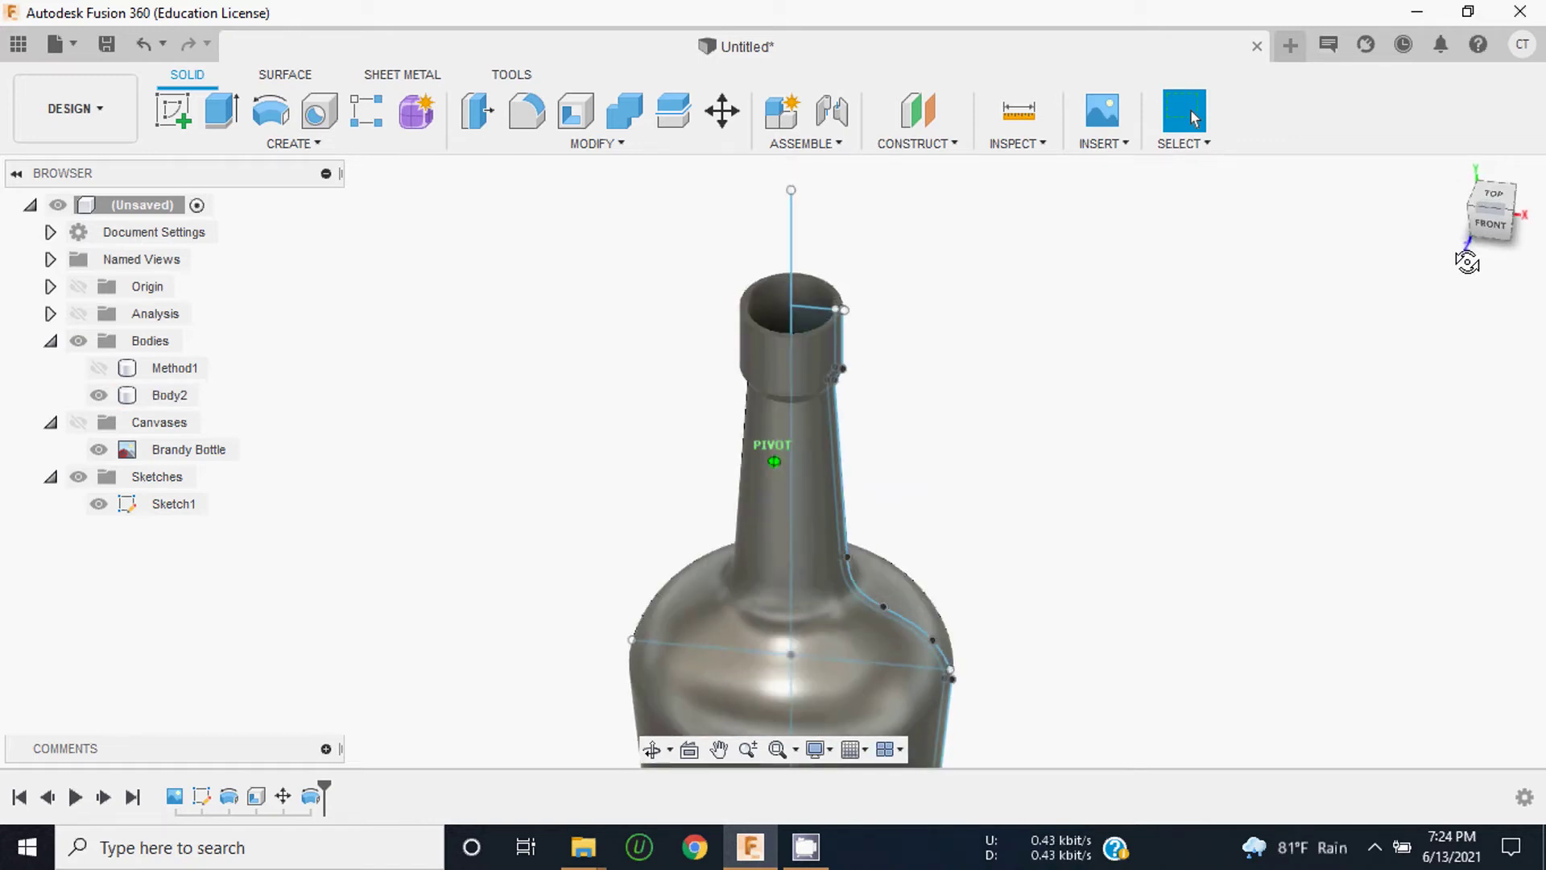
left_click(874, 321)
scroll(853, 324, "up", 3)
scroll(854, 324, "up", 3)
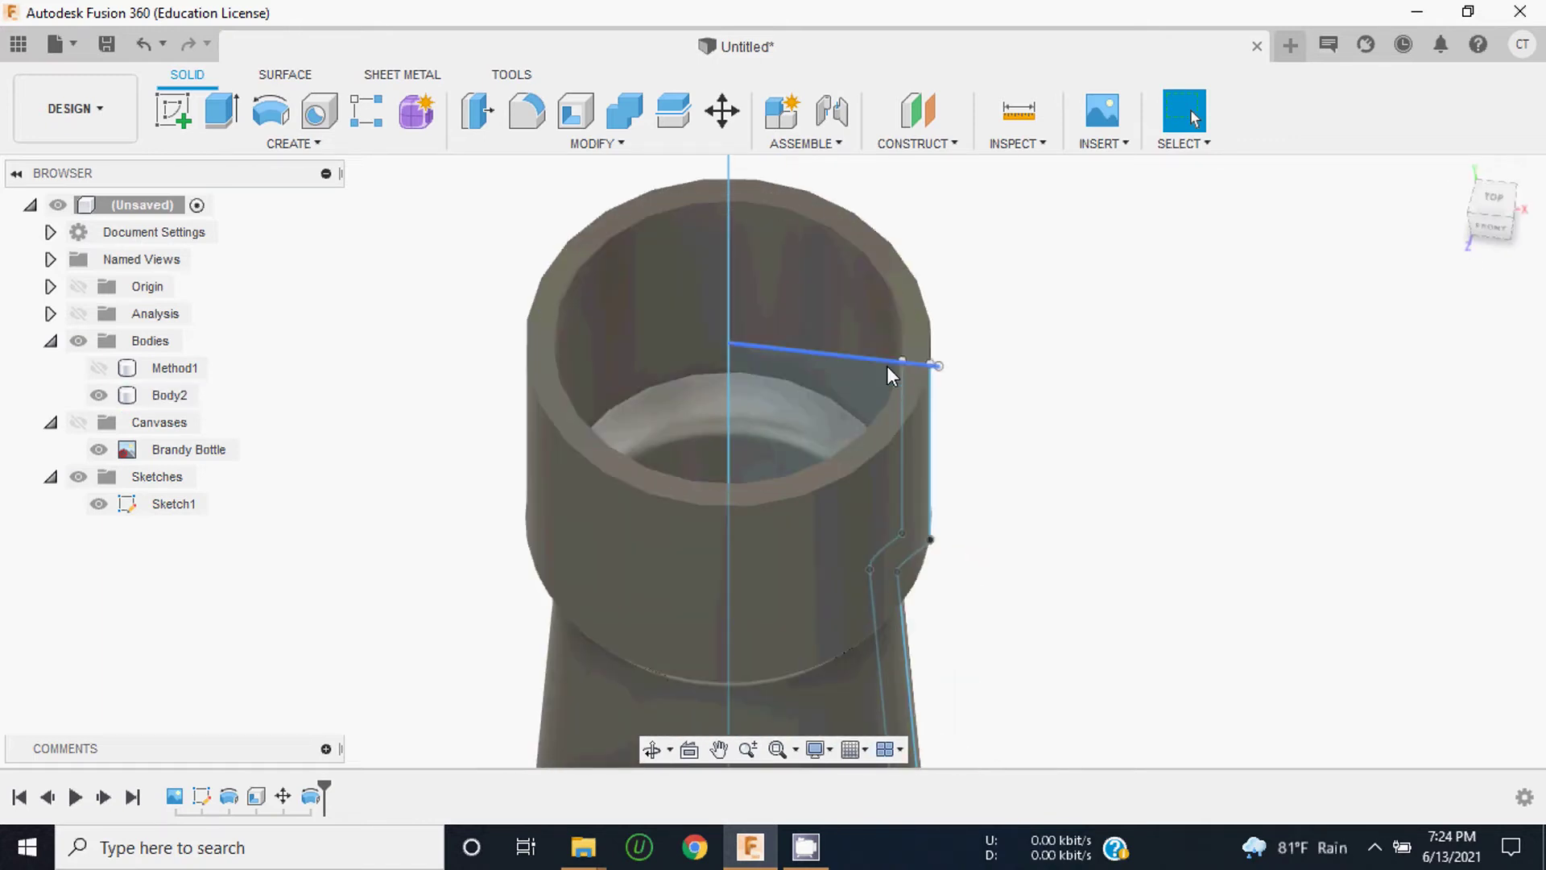
left_click(175, 403)
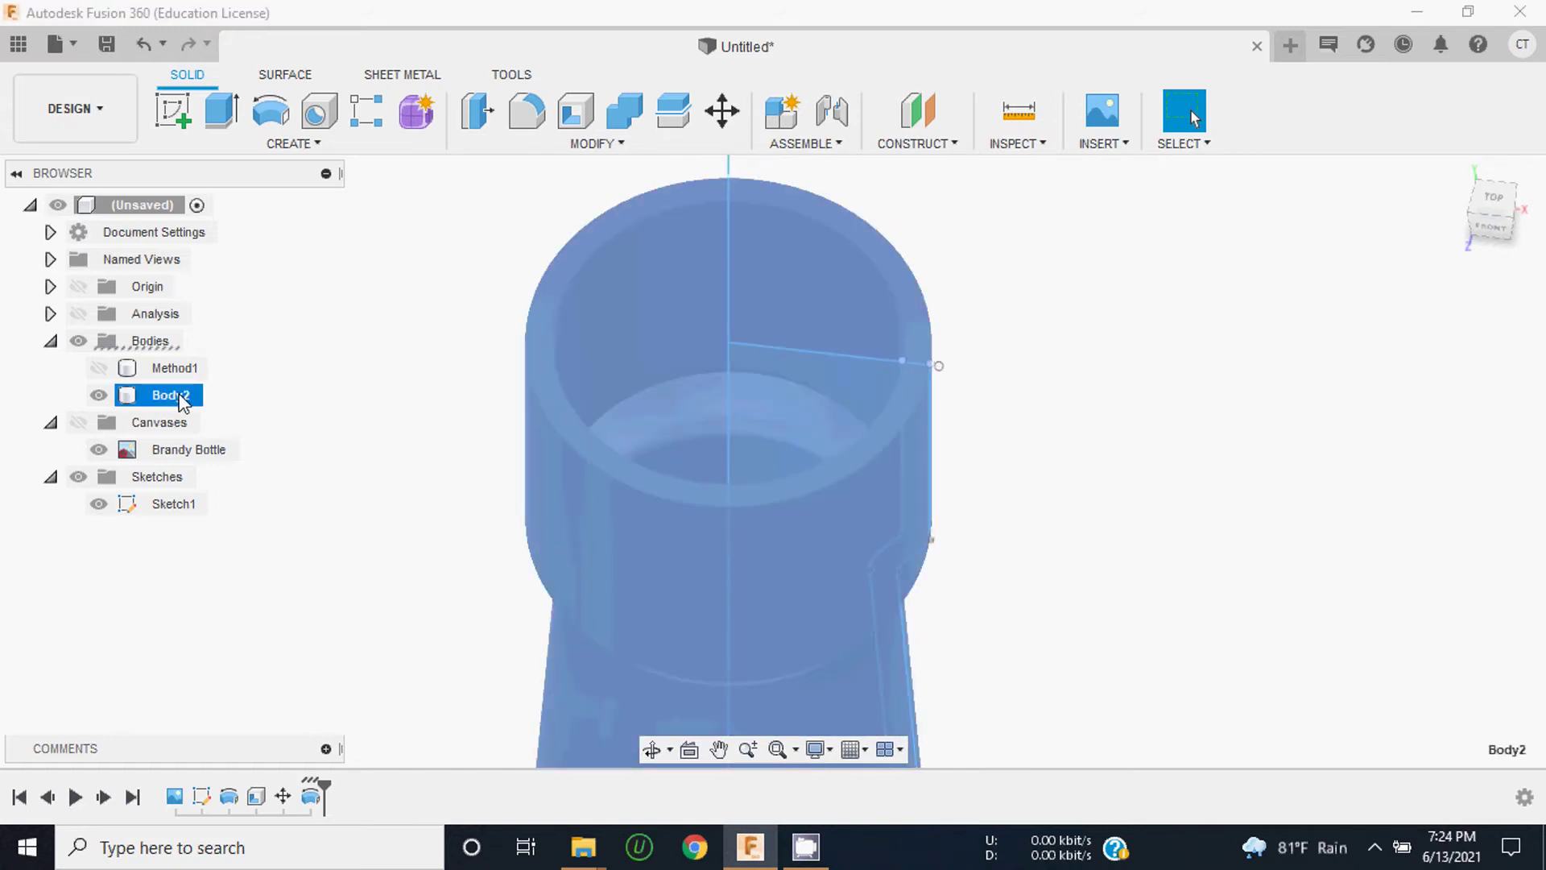
double_click(179, 400)
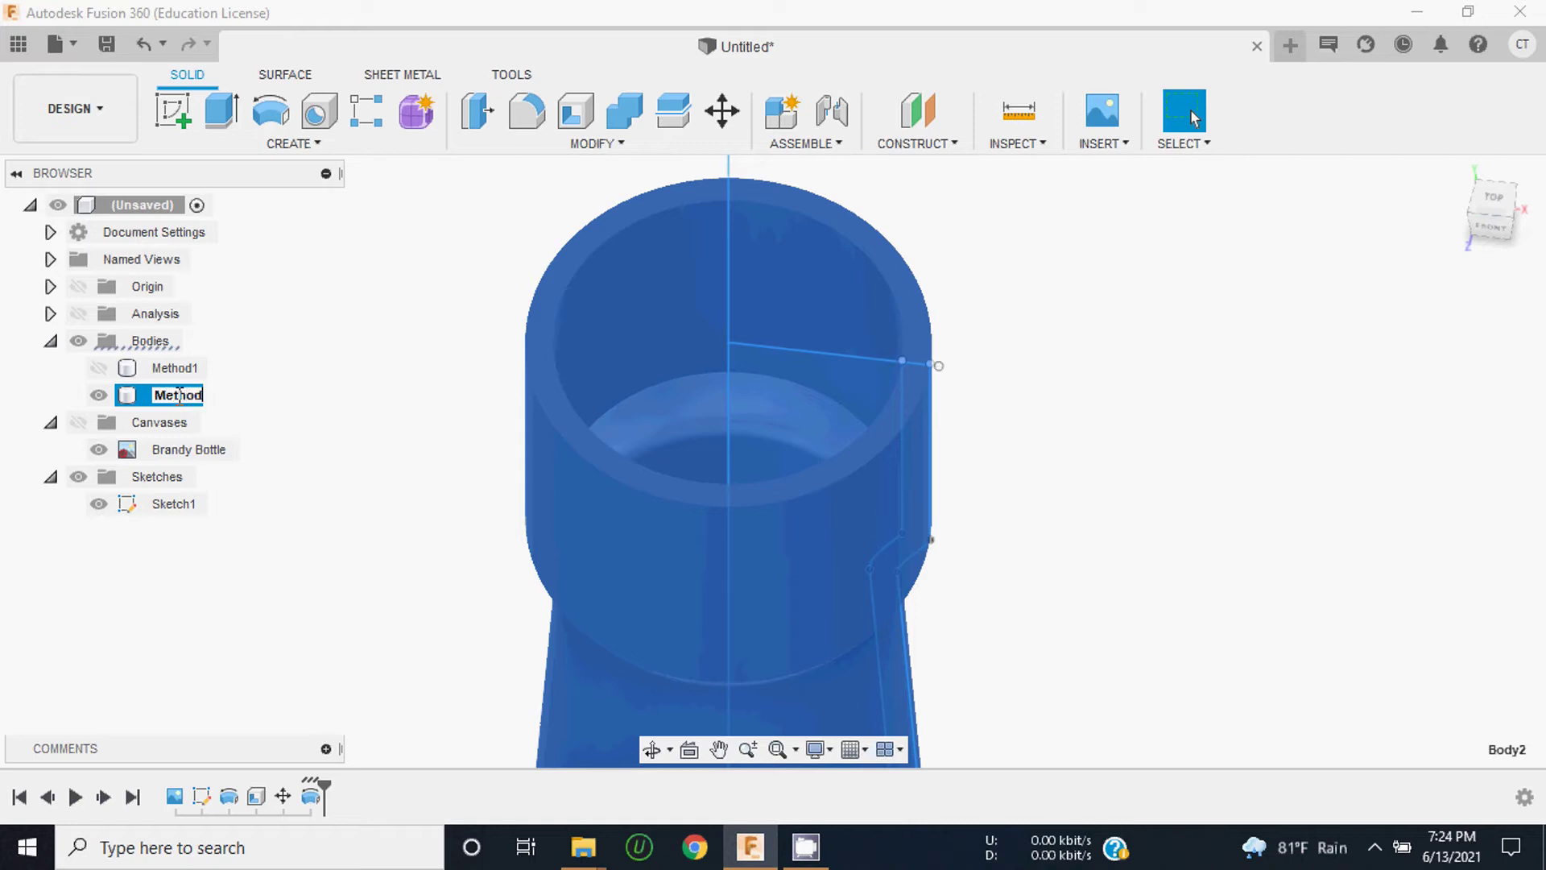
left_click(345, 407)
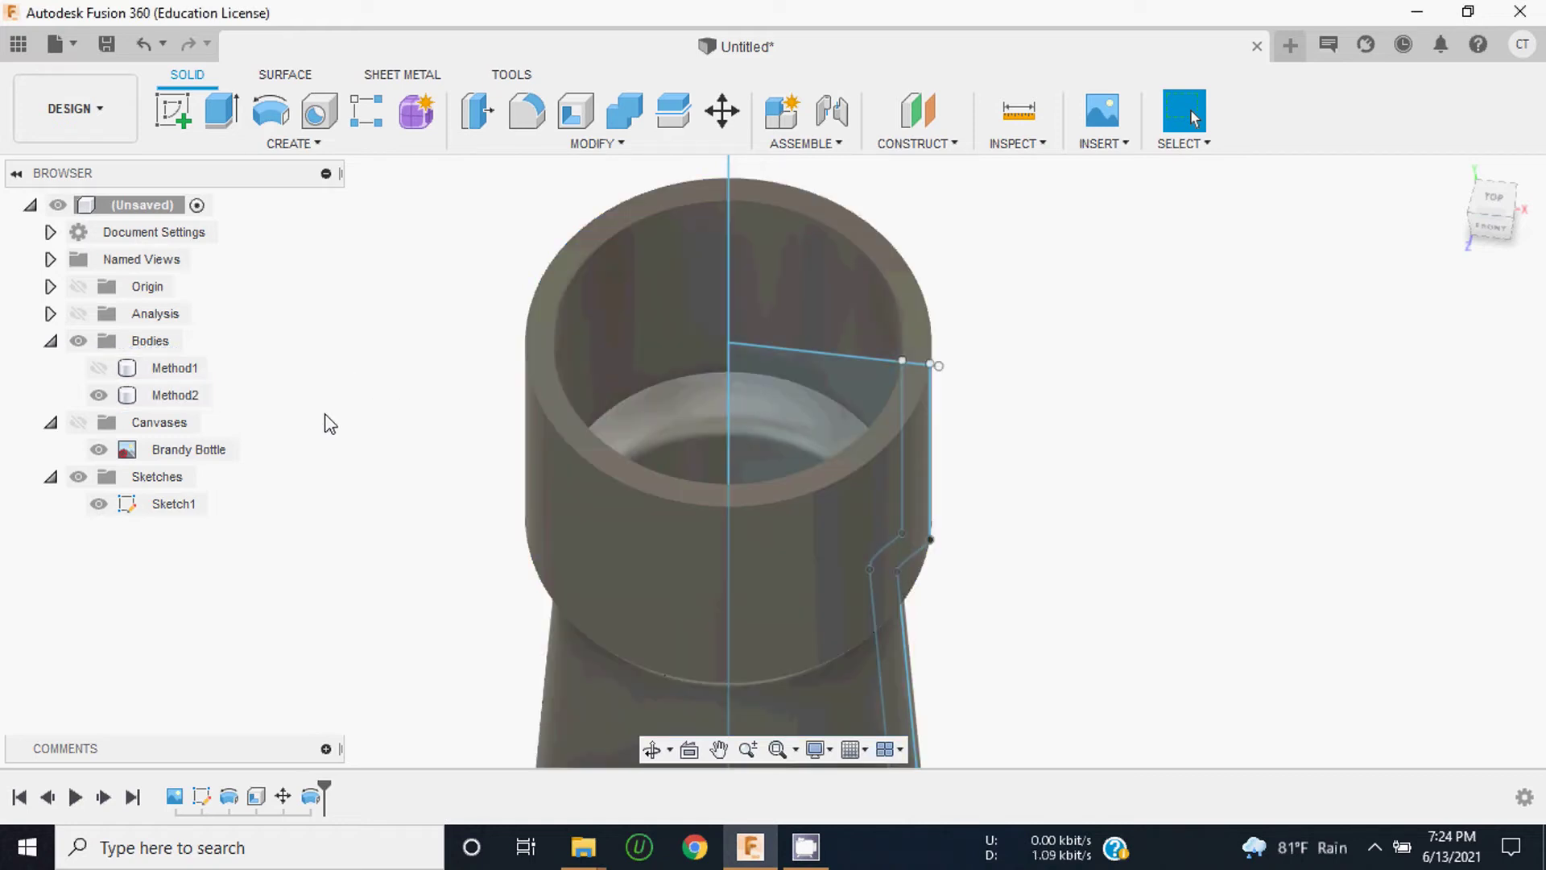
Step: Orbit and zoom in to examine the neck rim of the Method2 bottle
scroll(849, 373, "down", 5)
mouse_move(1493, 213)
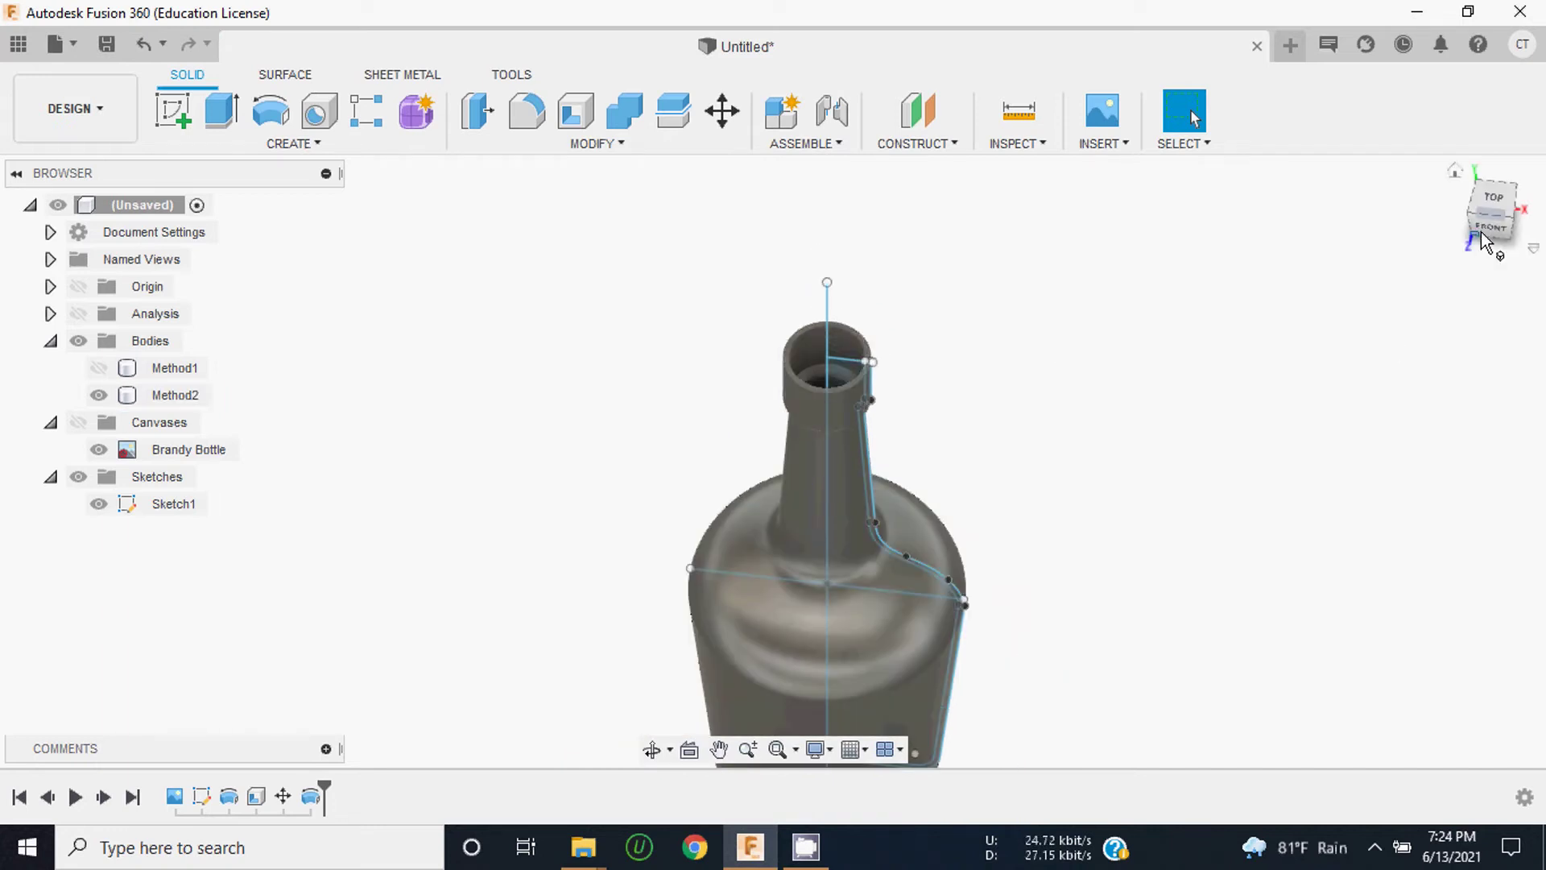
left_click_drag(1492, 211, 1492, 205)
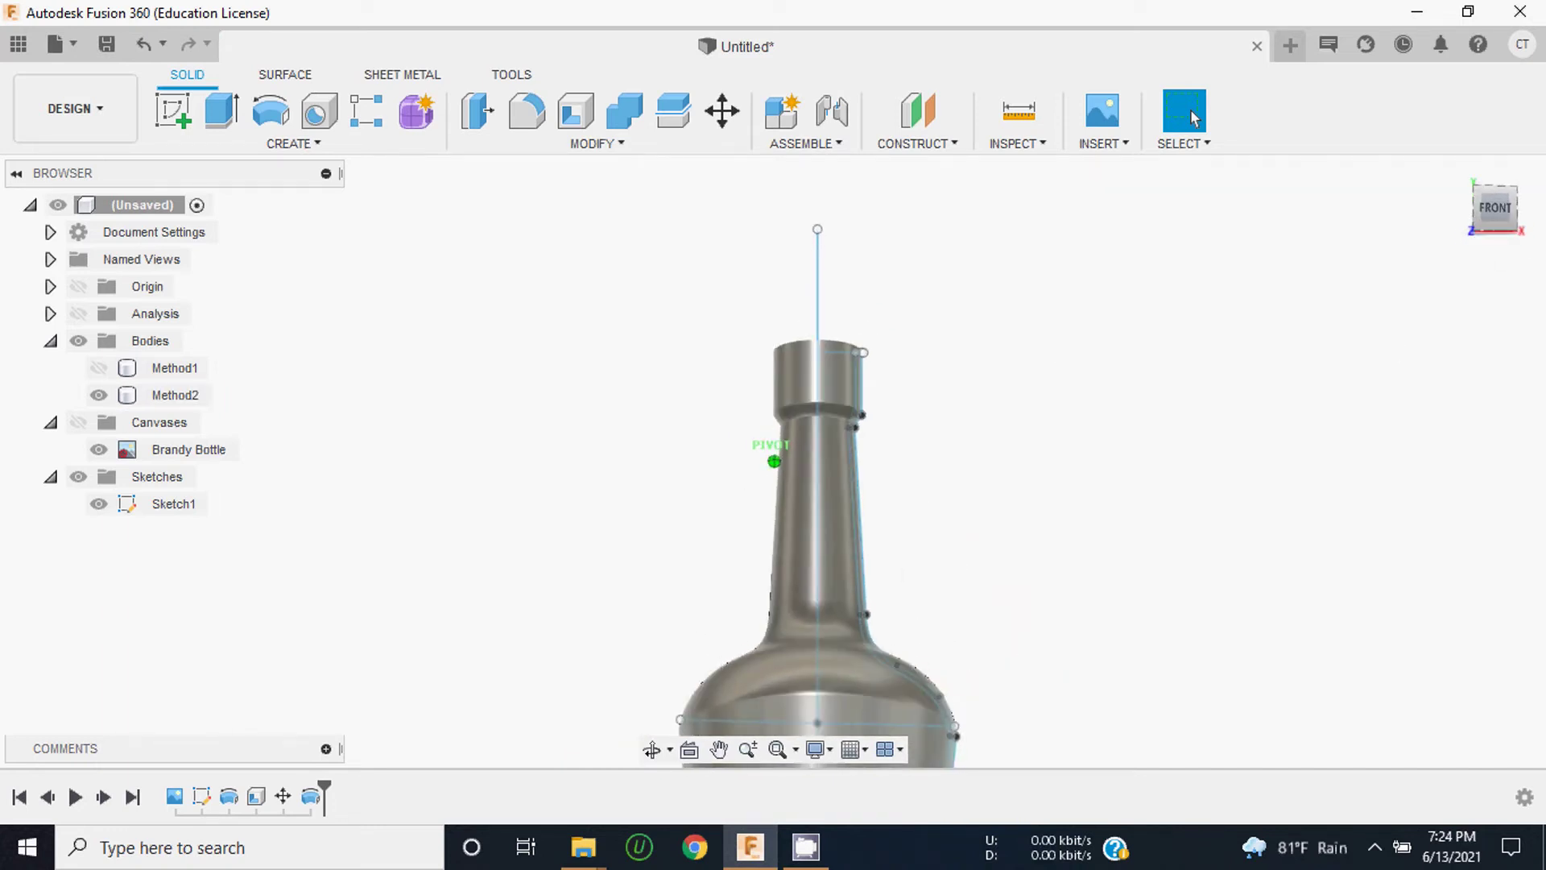
left_click(808, 371)
scroll(808, 371, "up", 5)
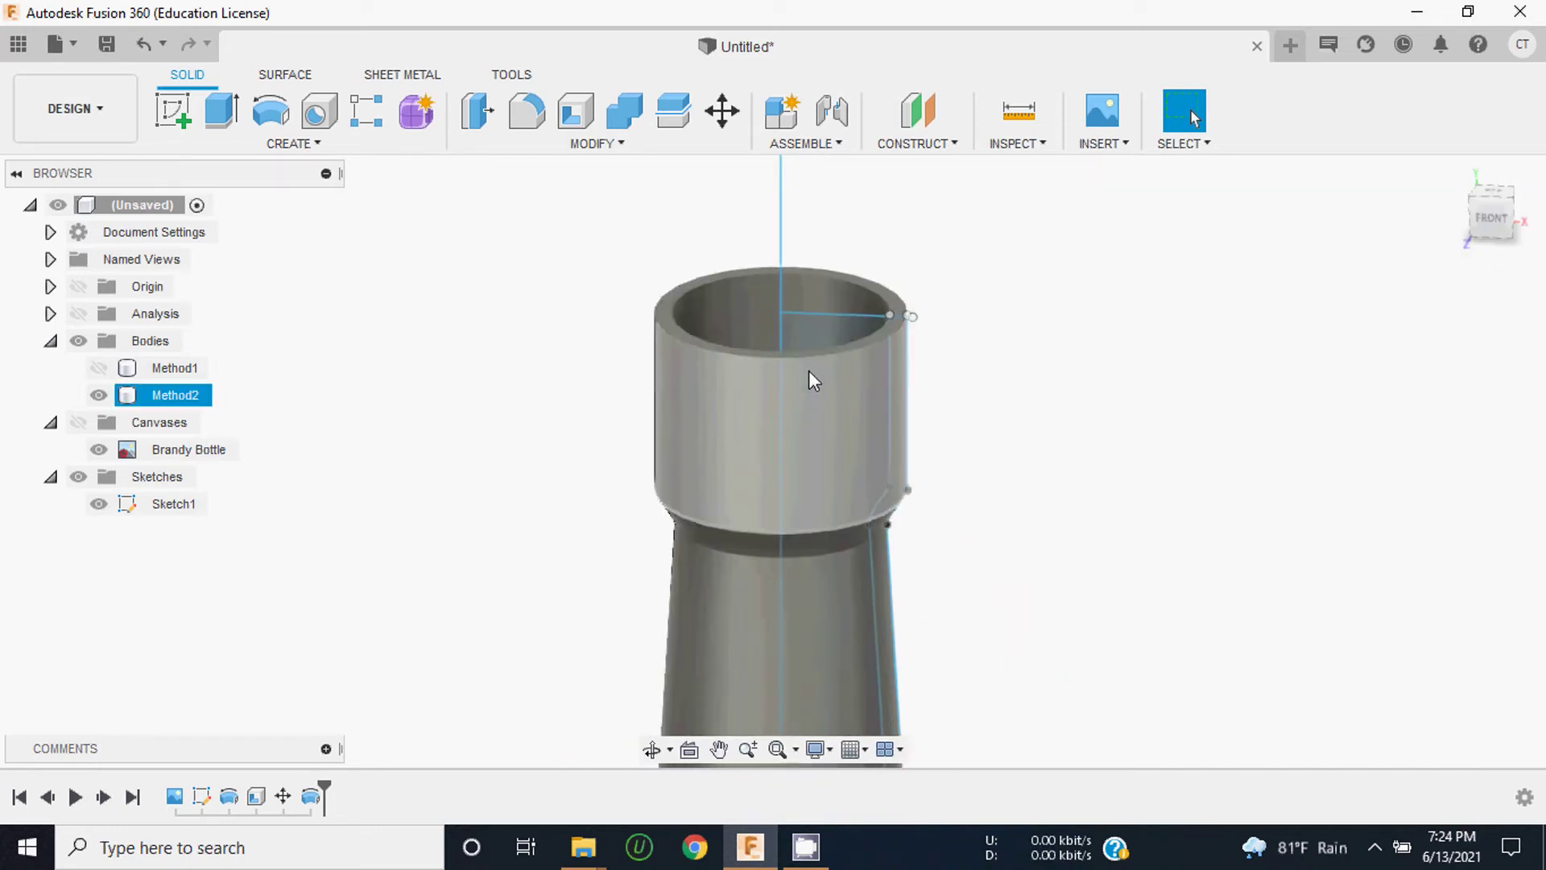
scroll(857, 369, "up", 3)
scroll(857, 369, "up", 3)
scroll(979, 295, "down", 3)
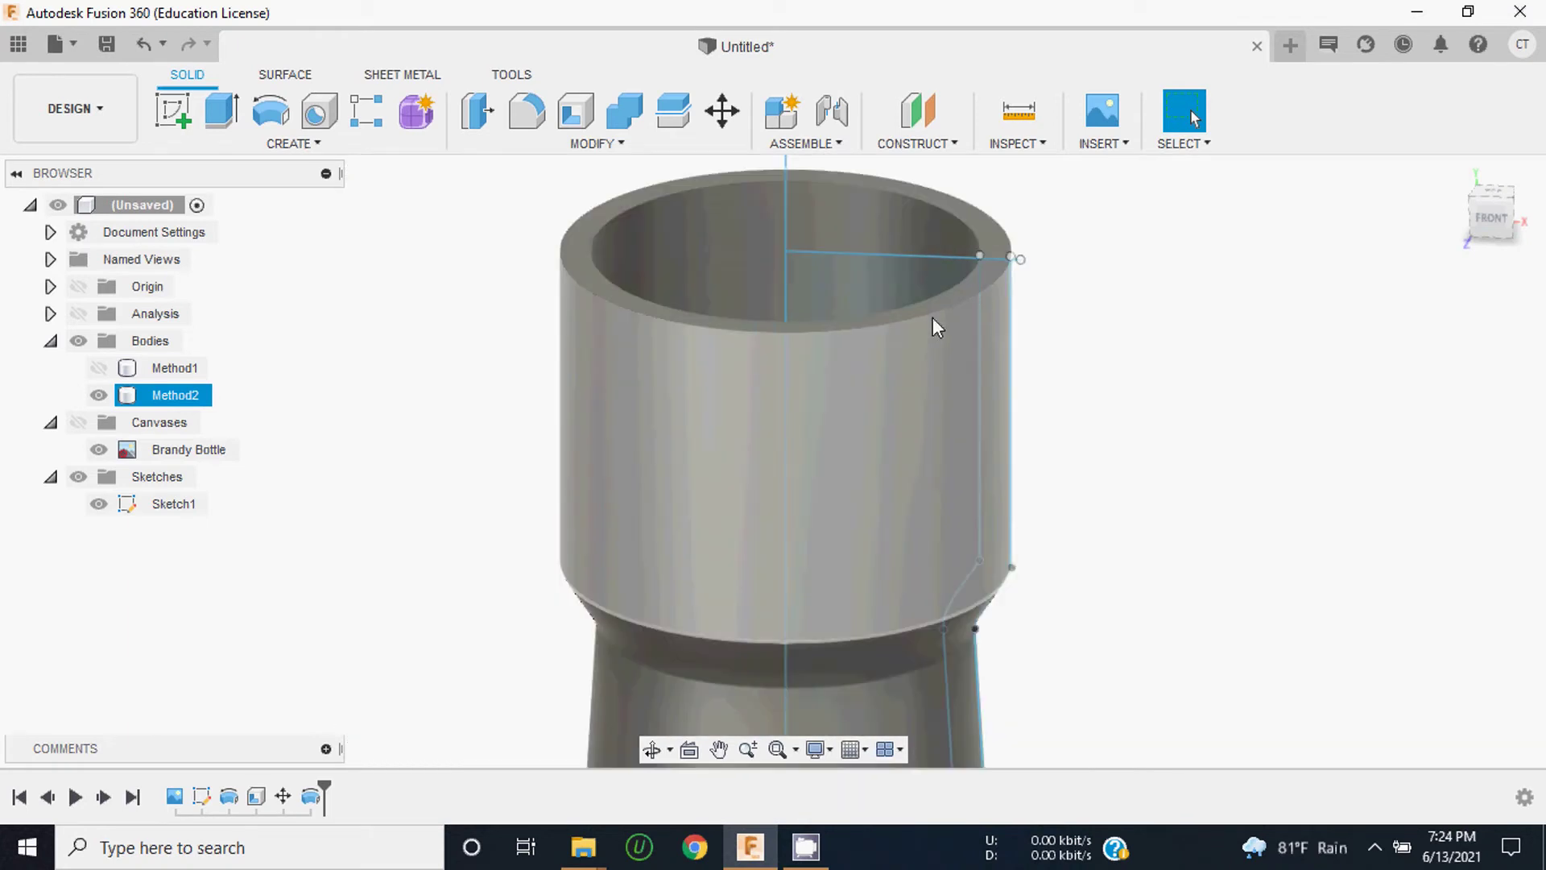
scroll(932, 317, "down", 2)
scroll(973, 269, "up", 2)
scroll(977, 255, "up", 4)
key("Escape")
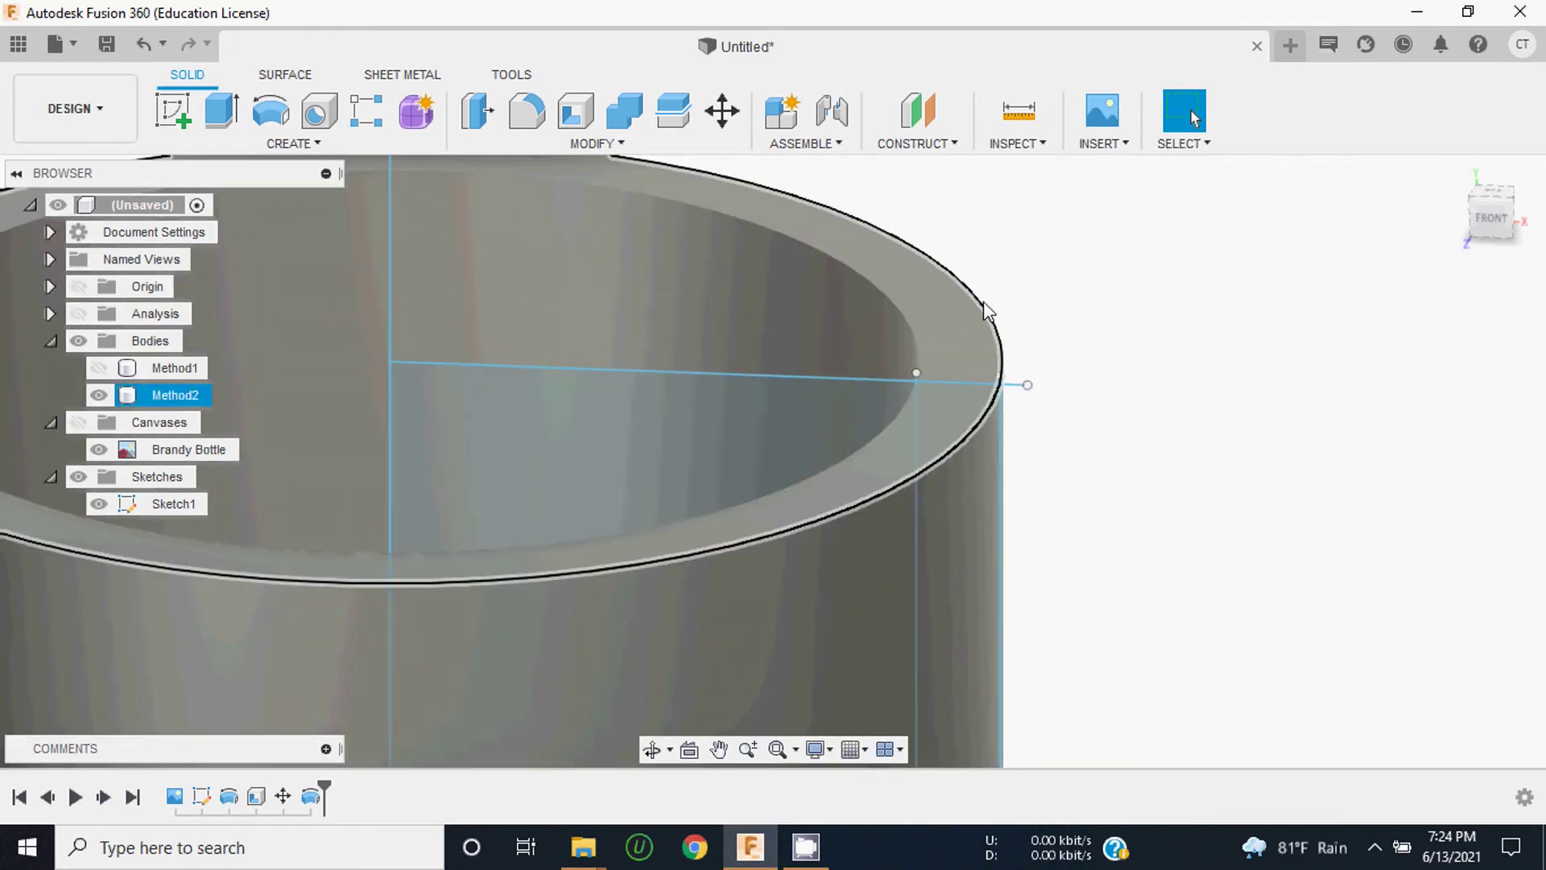
Step: Fillet the Method2 neck rim edge with a 1 mm radius
left_click(525, 103)
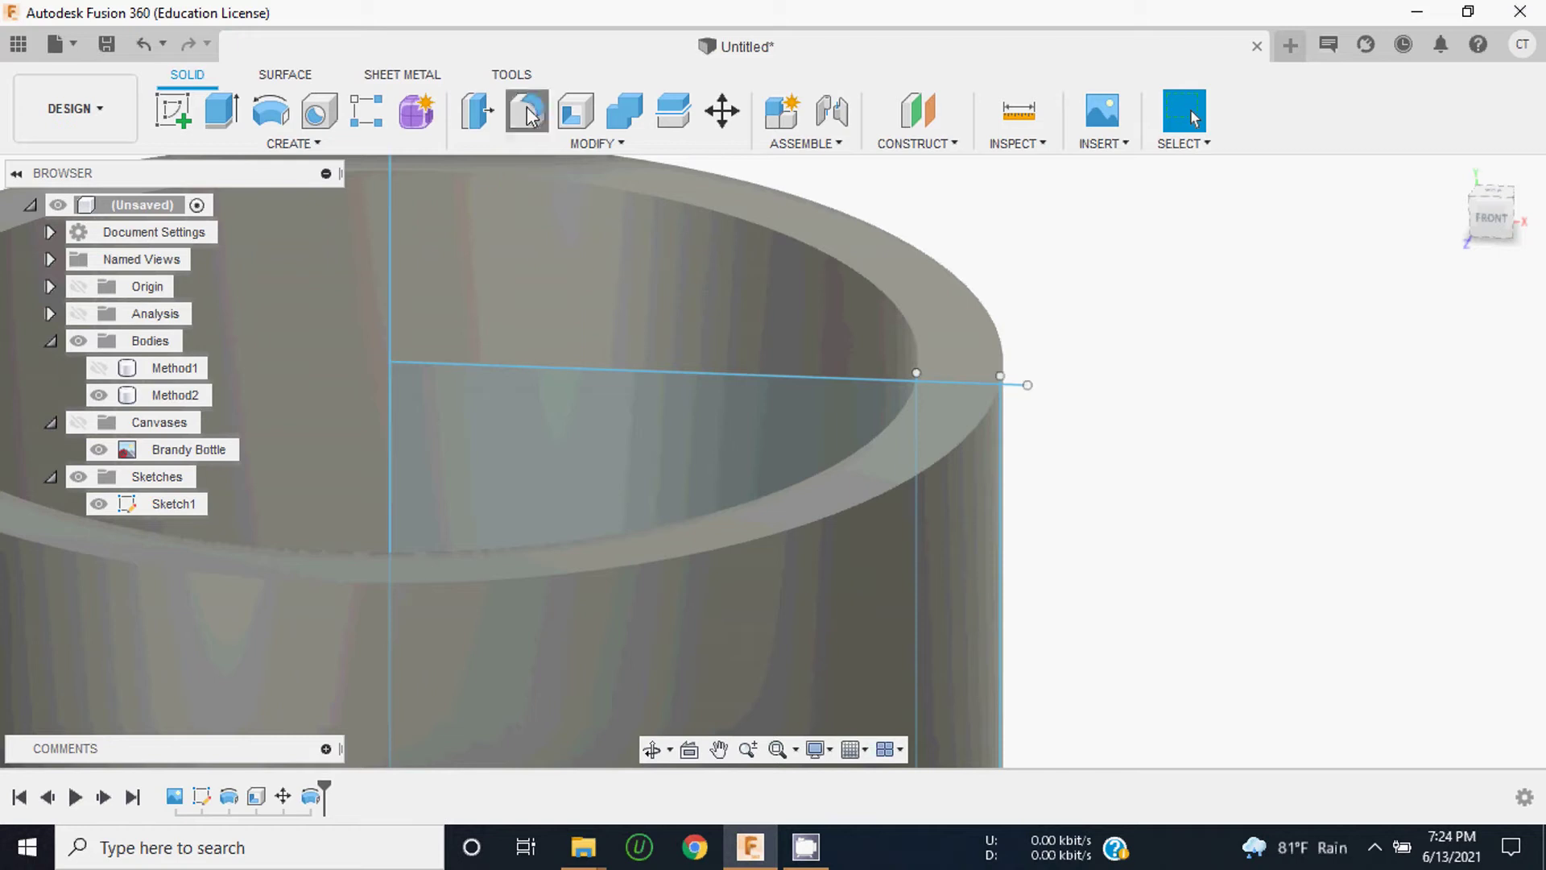
left_click(993, 326)
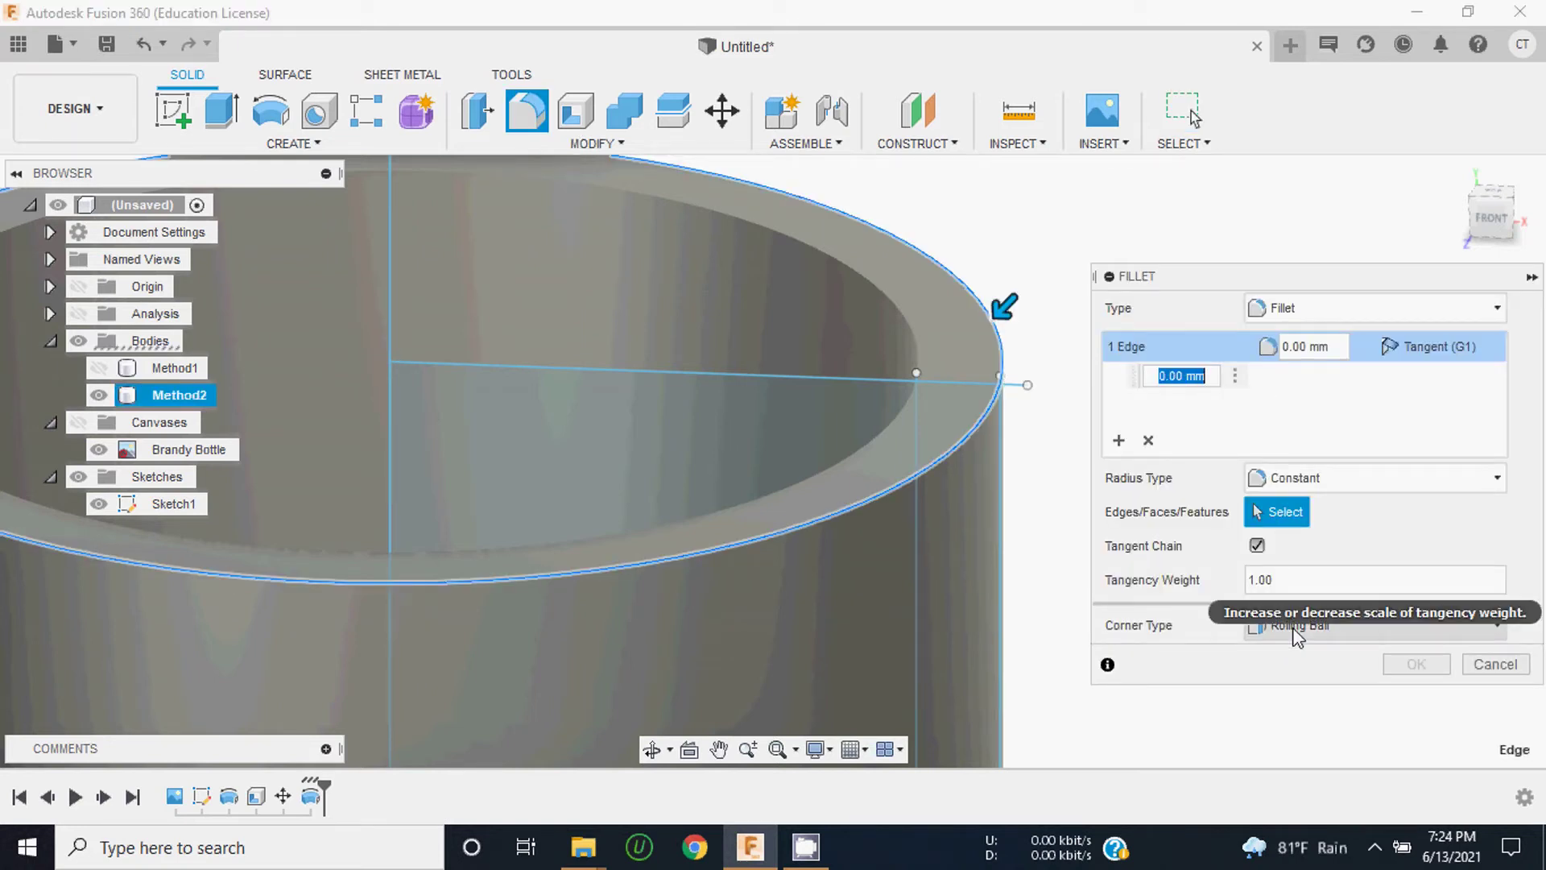
type("1")
key("Return")
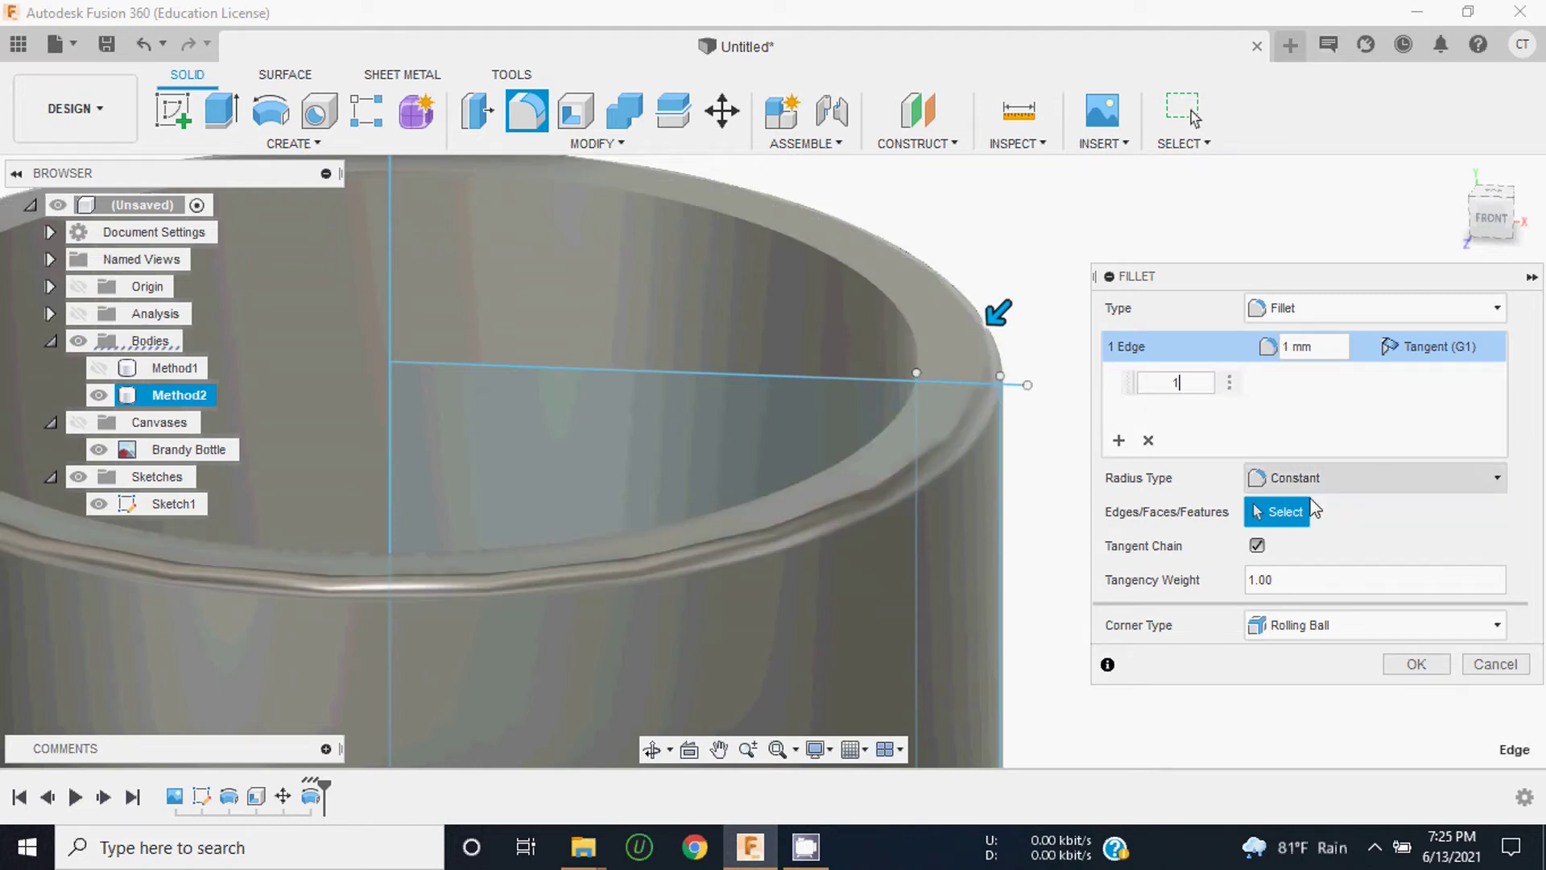
left_click(1417, 664)
Step: Orbit around the filleted rim, then return to a front view of the whole bottle
scroll(965, 401, "down", 2)
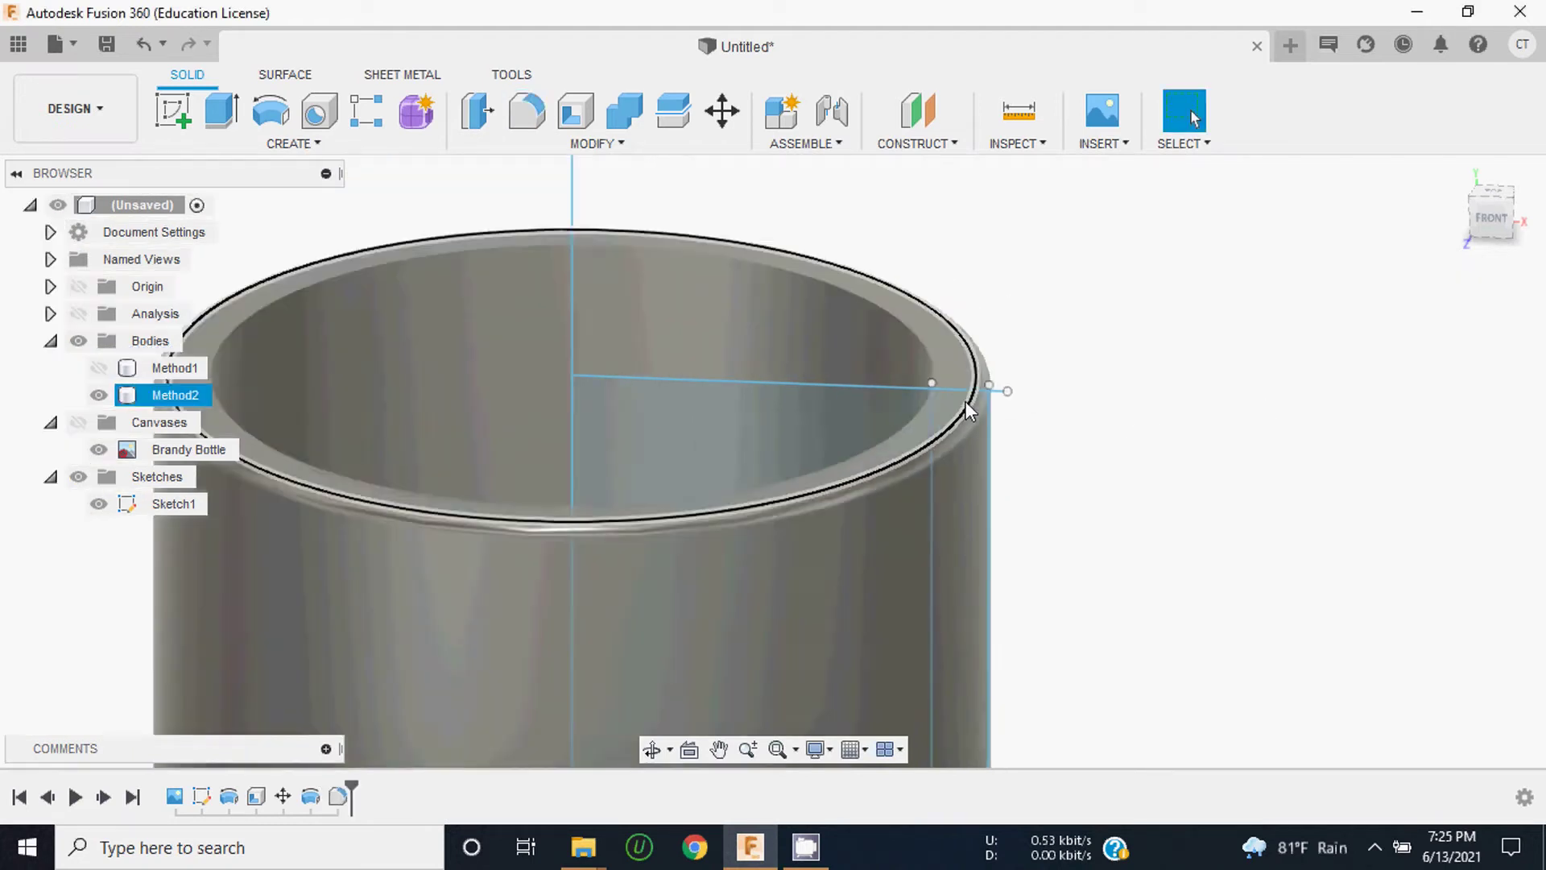
scroll(965, 401, "down", 3)
scroll(876, 424, "up", 3)
scroll(991, 390, "up", 2)
left_click(1382, 261)
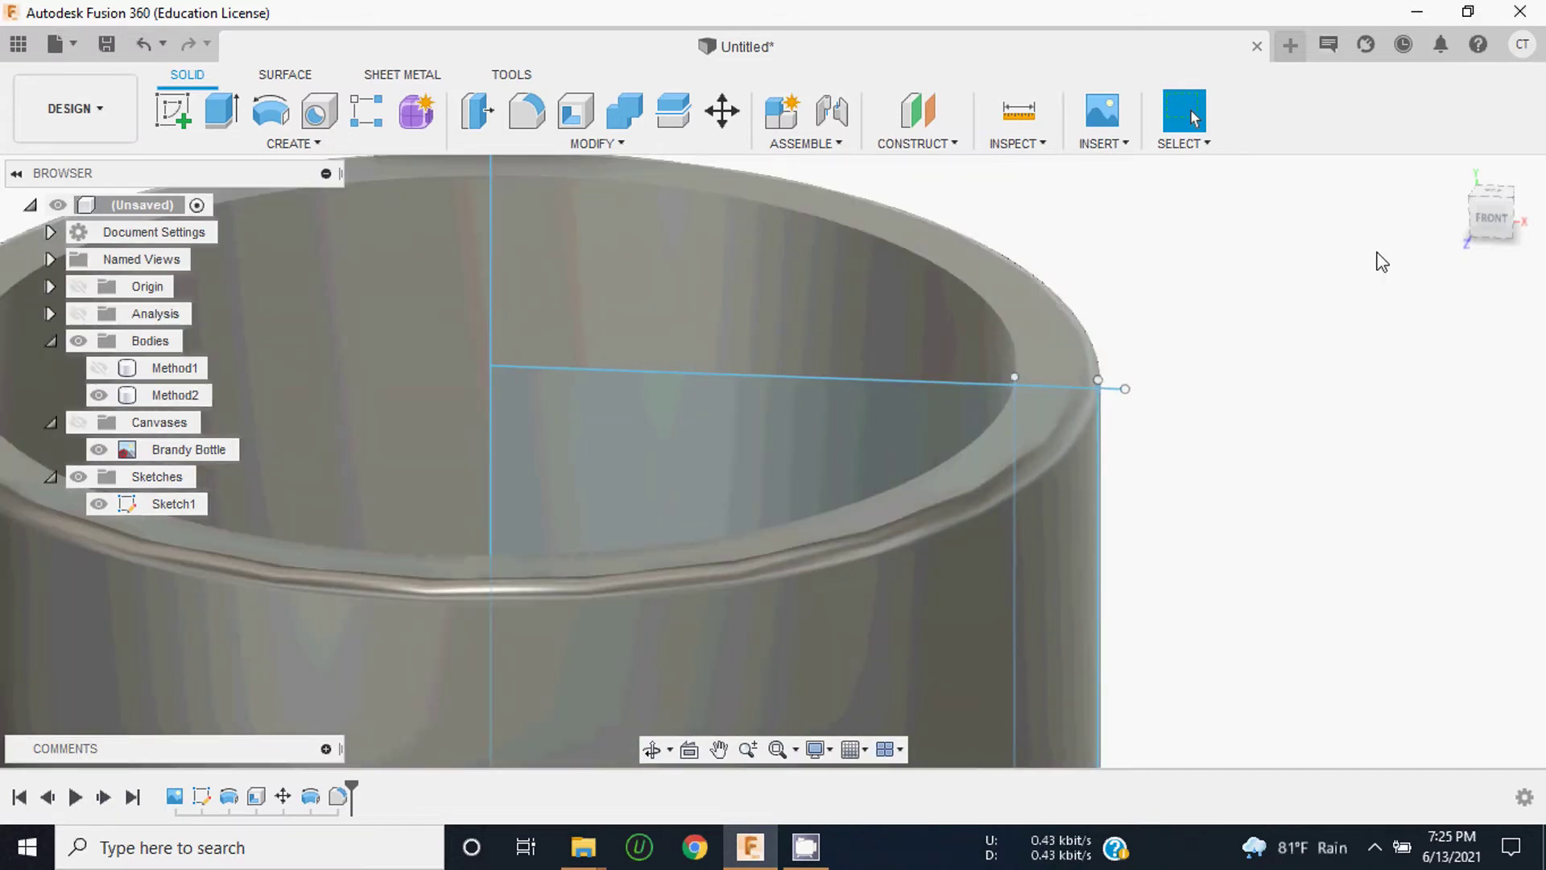
middle_click_drag(774, 460, 797, 402, "shift")
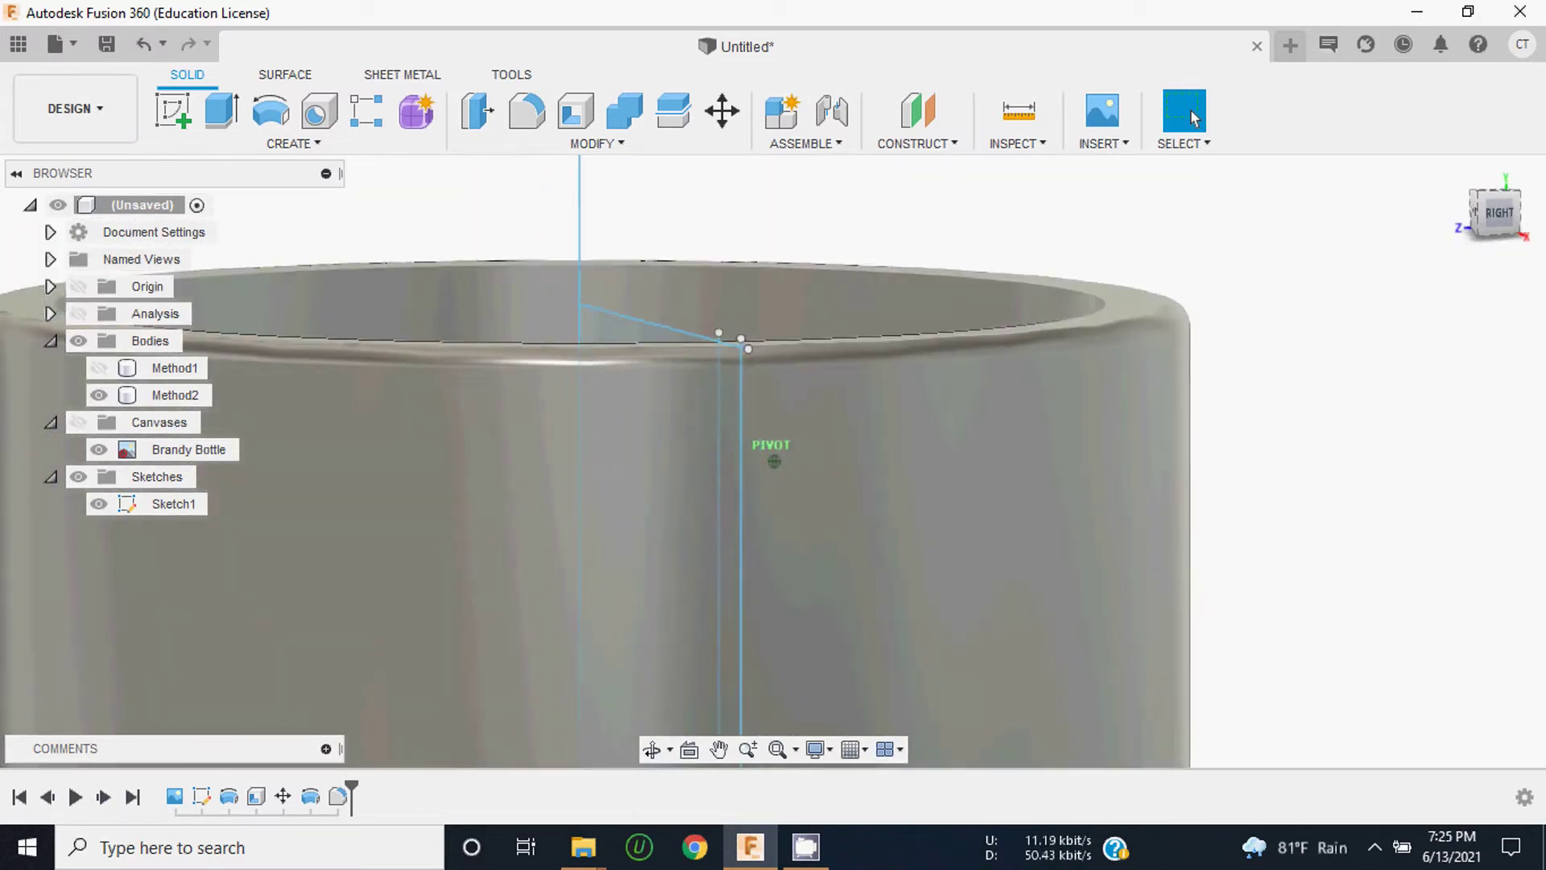
mouse_move(774, 460)
middle_mouse_down("shift")
mouse_move(749, 507)
mouse_move(773, 483)
middle_mouse_up("shift")
left_click(1478, 228)
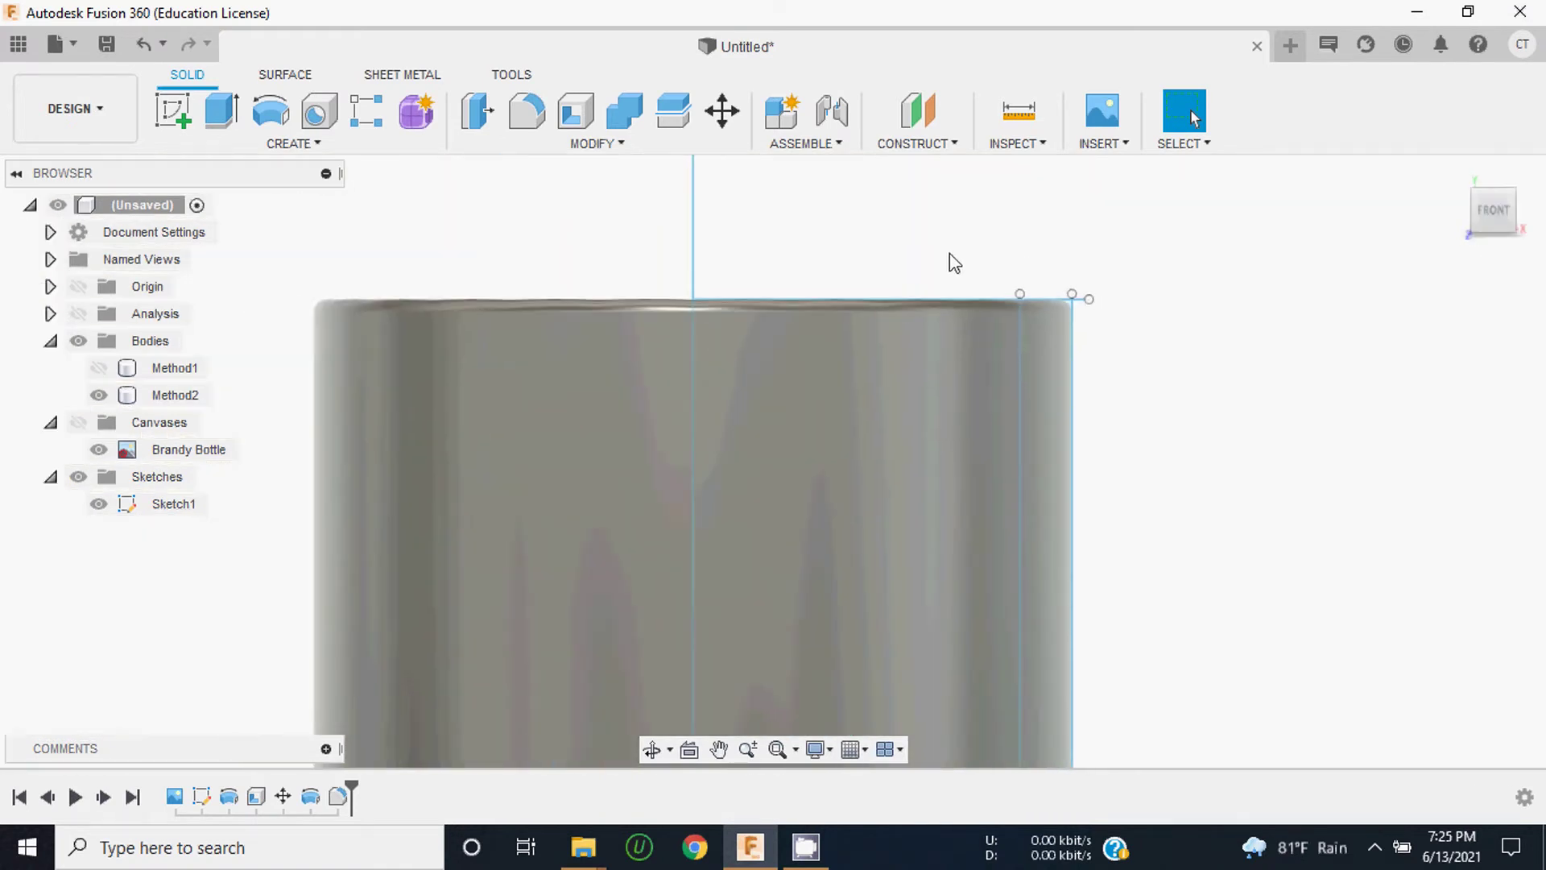
scroll(914, 243, "down", 2)
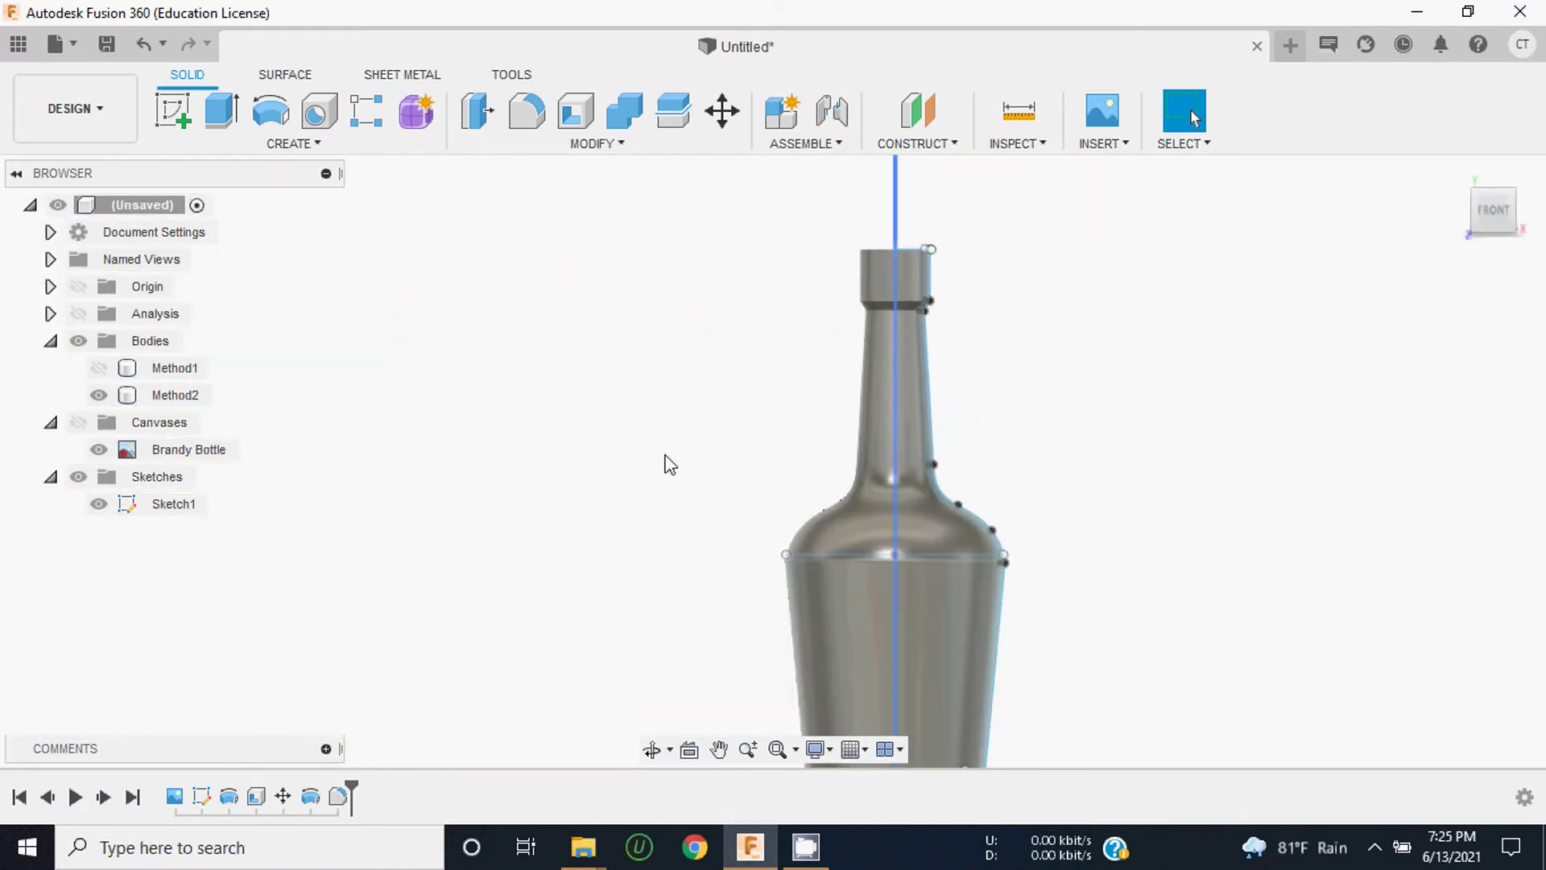
Step: Show Method1 and the Analysis display, zoom to the shoulders, and select Method1
left_click(99, 369)
scroll(536, 373, "down", 2)
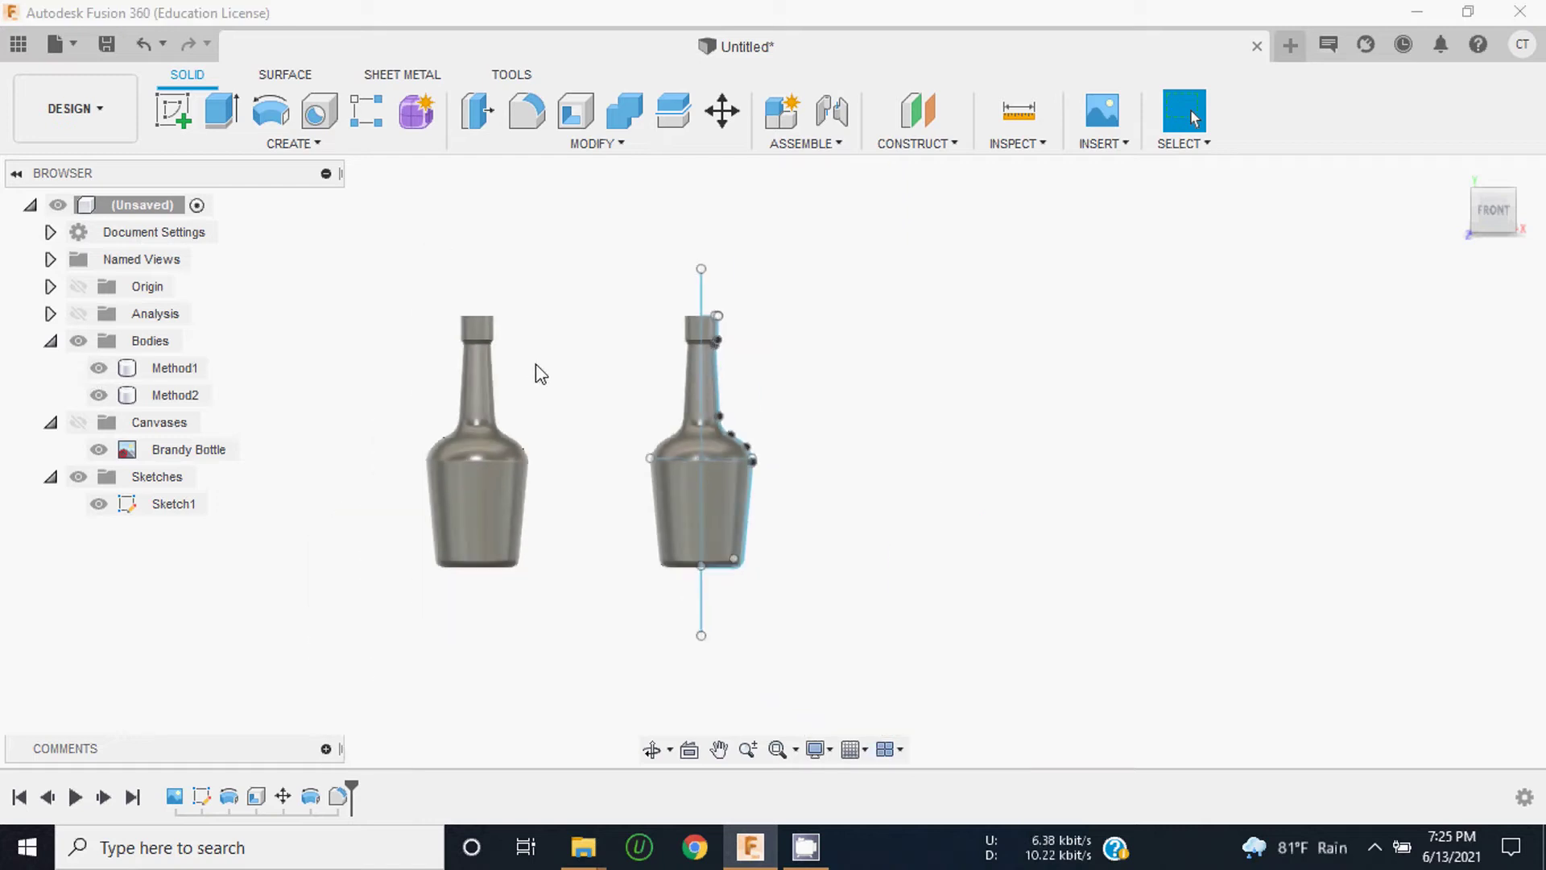
scroll(538, 421, "up", 3)
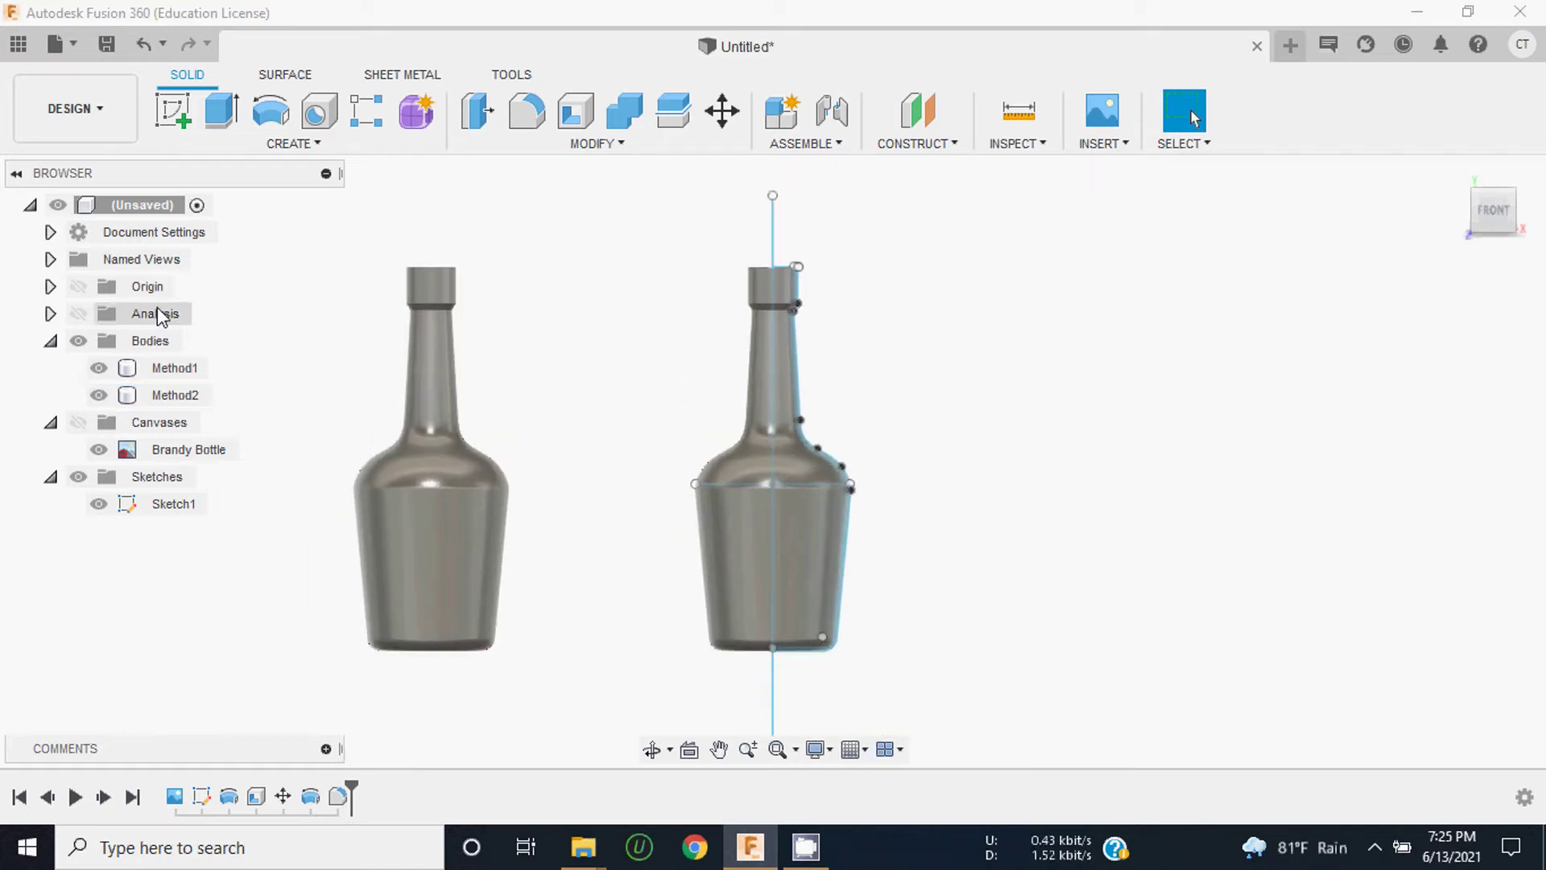
left_click(78, 313)
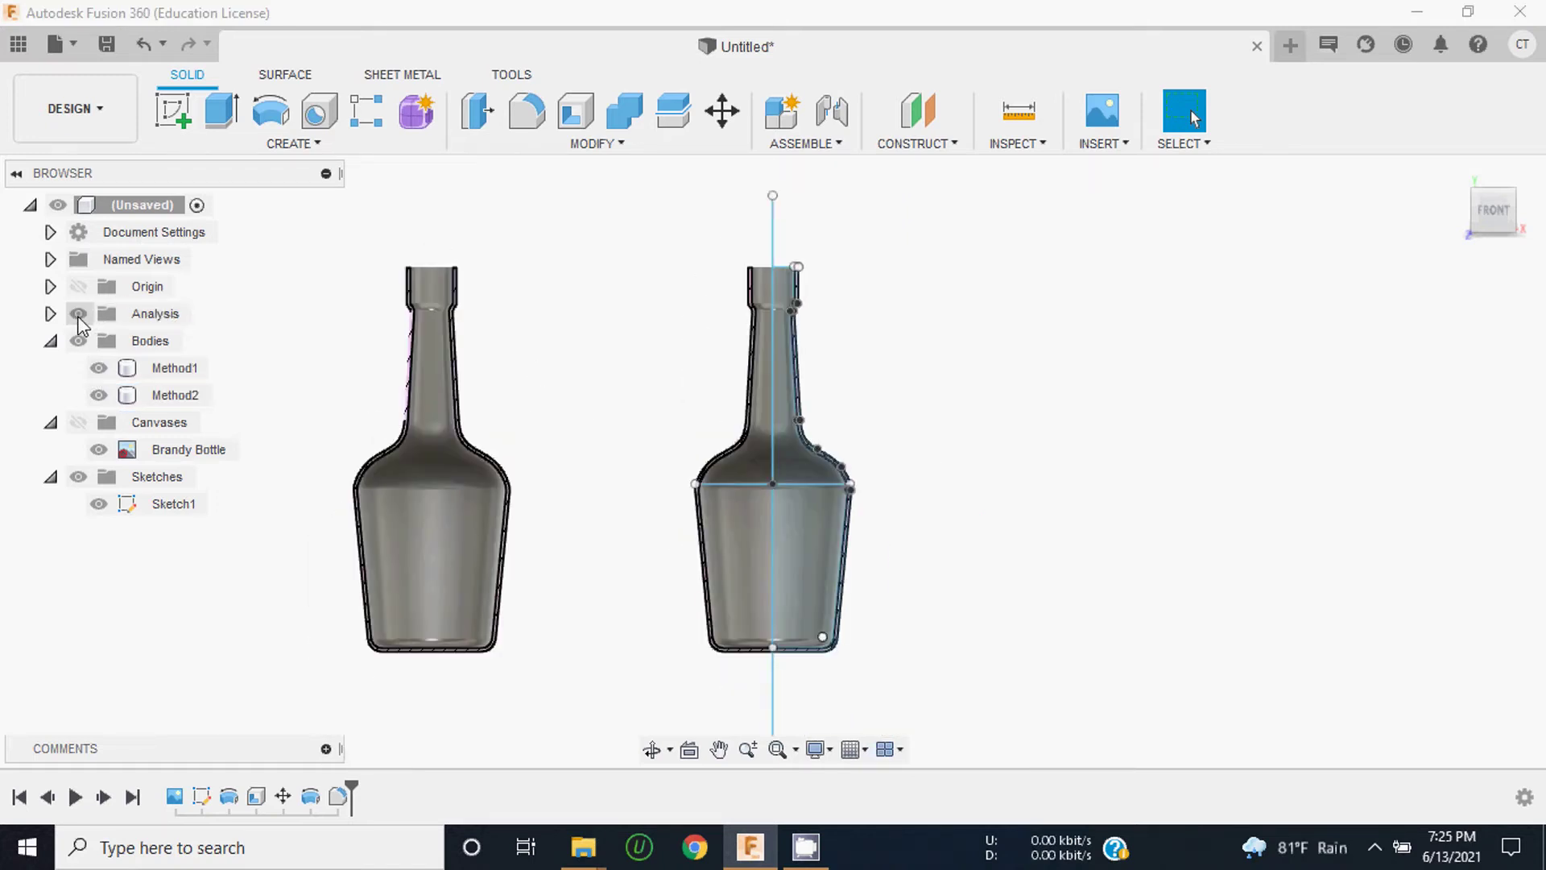
scroll(502, 513, "up", 4)
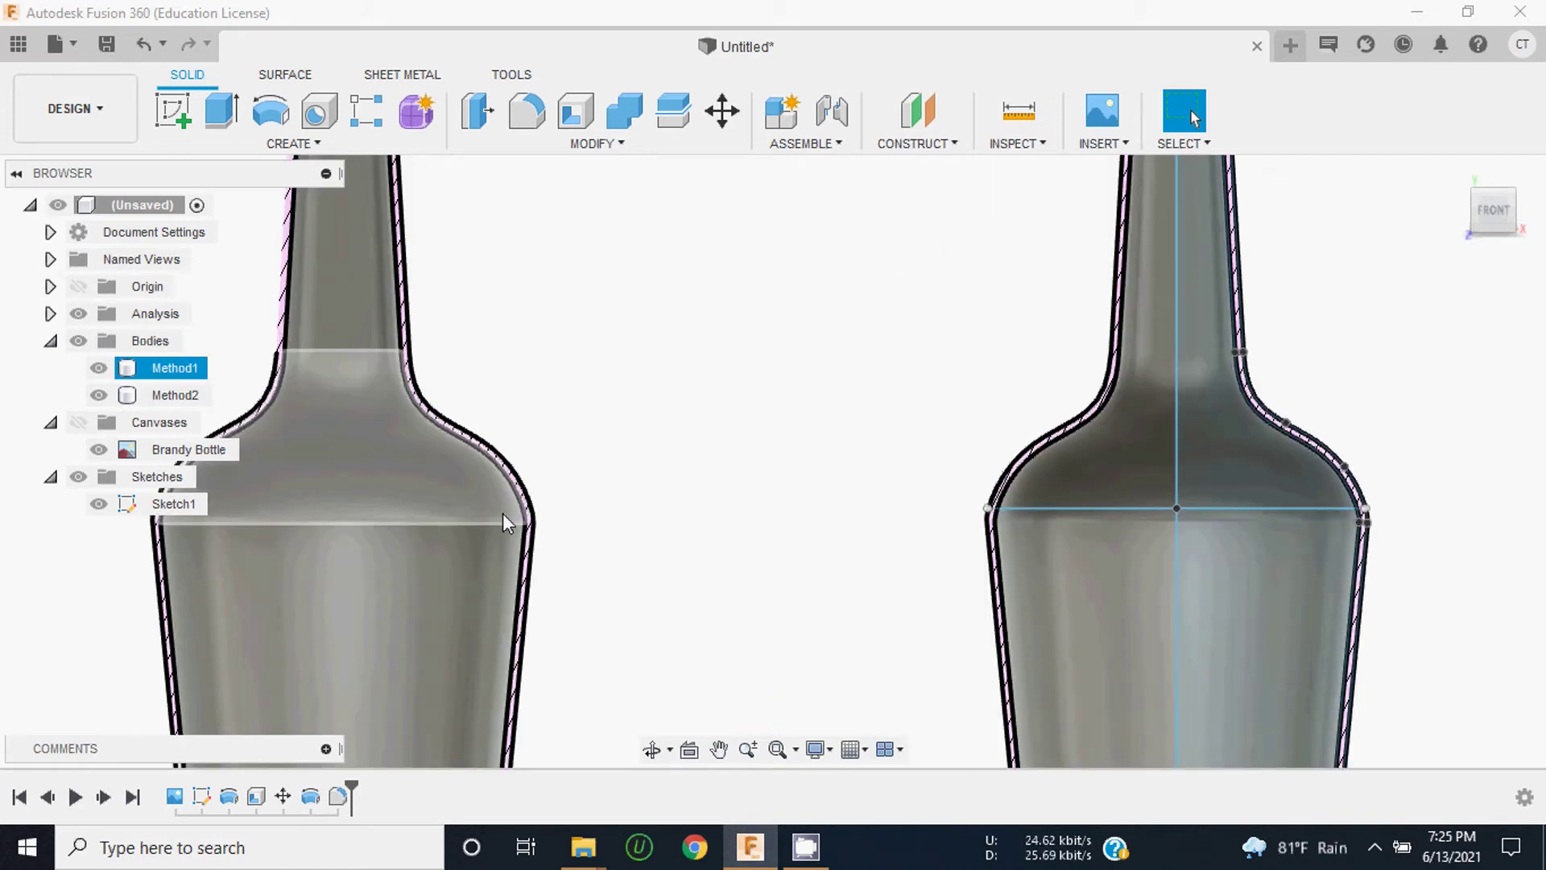
scroll(538, 524, "up", 2)
scroll(1184, 473, "down", 3)
scroll(1066, 475, "up", 2)
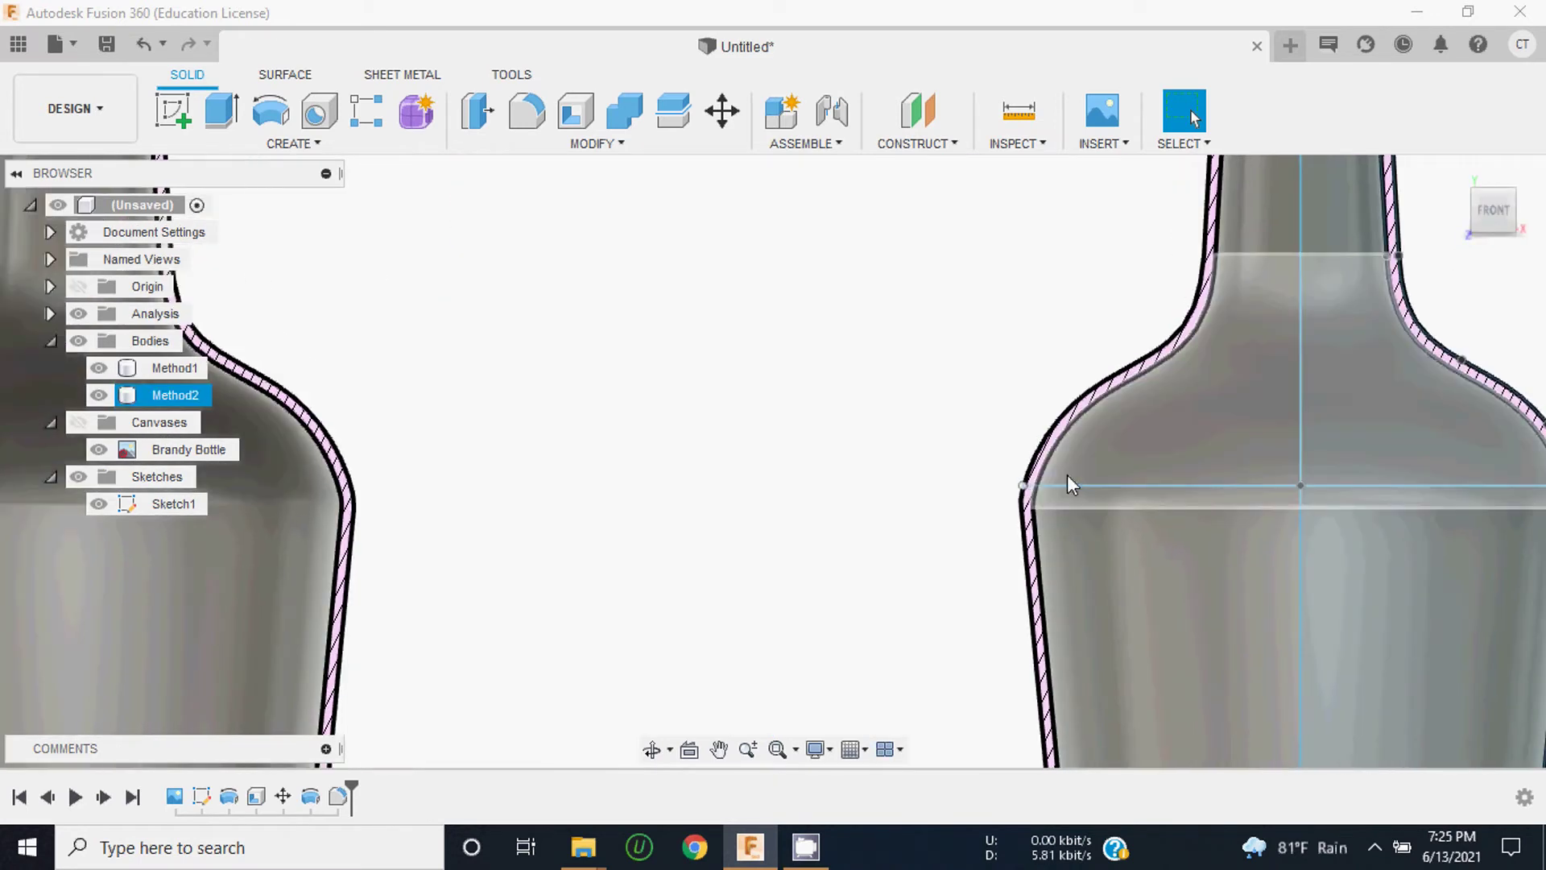
scroll(1018, 490, "up", 2)
scroll(1016, 477, "down", 2)
scroll(1010, 463, "down", 2)
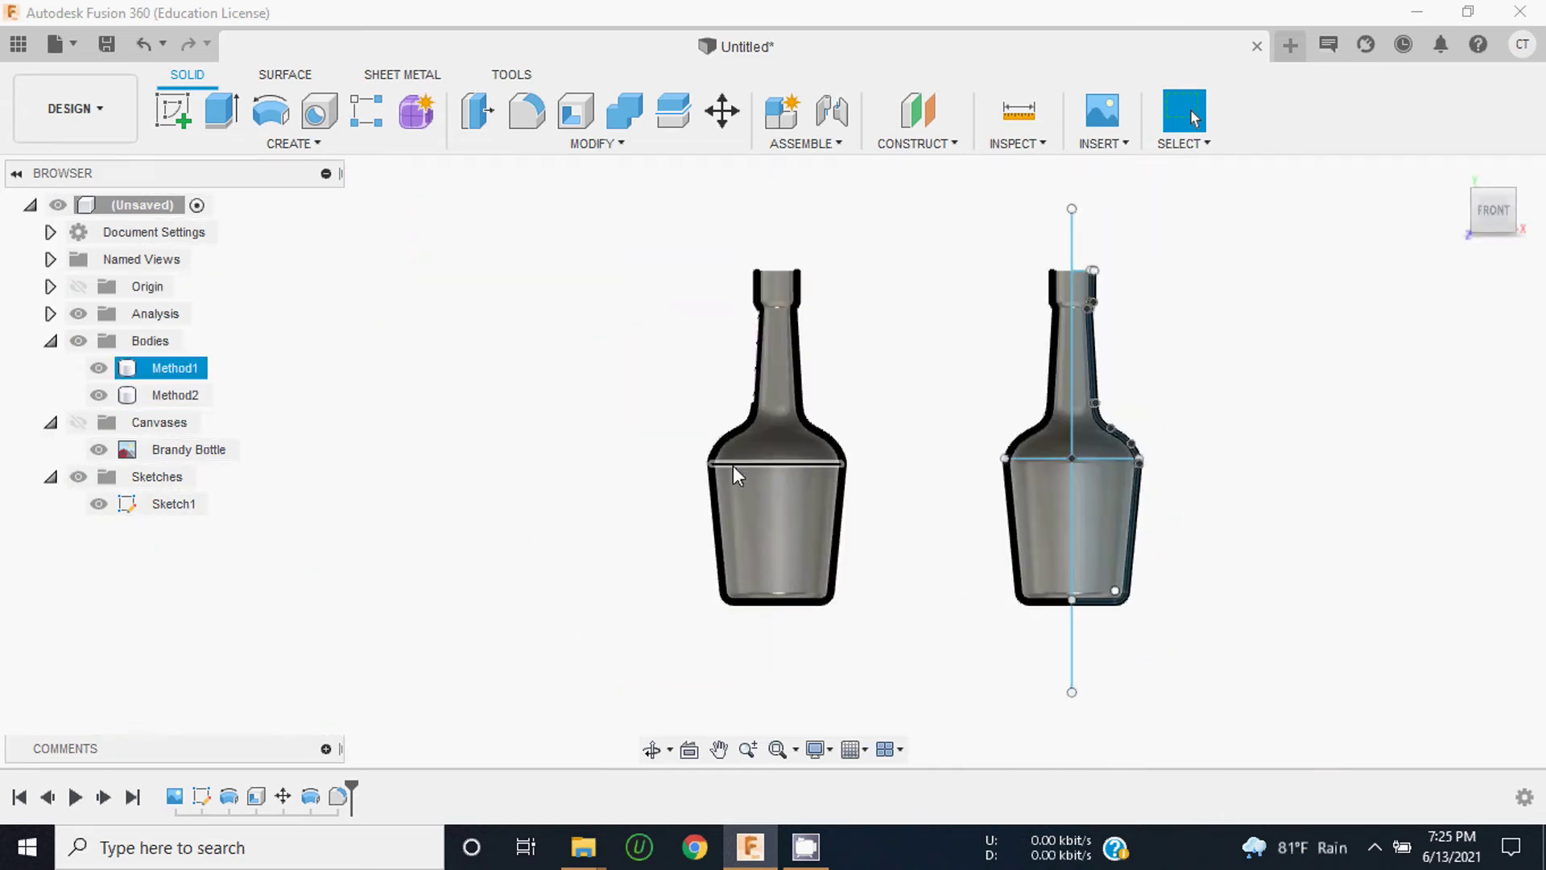
left_click(794, 414)
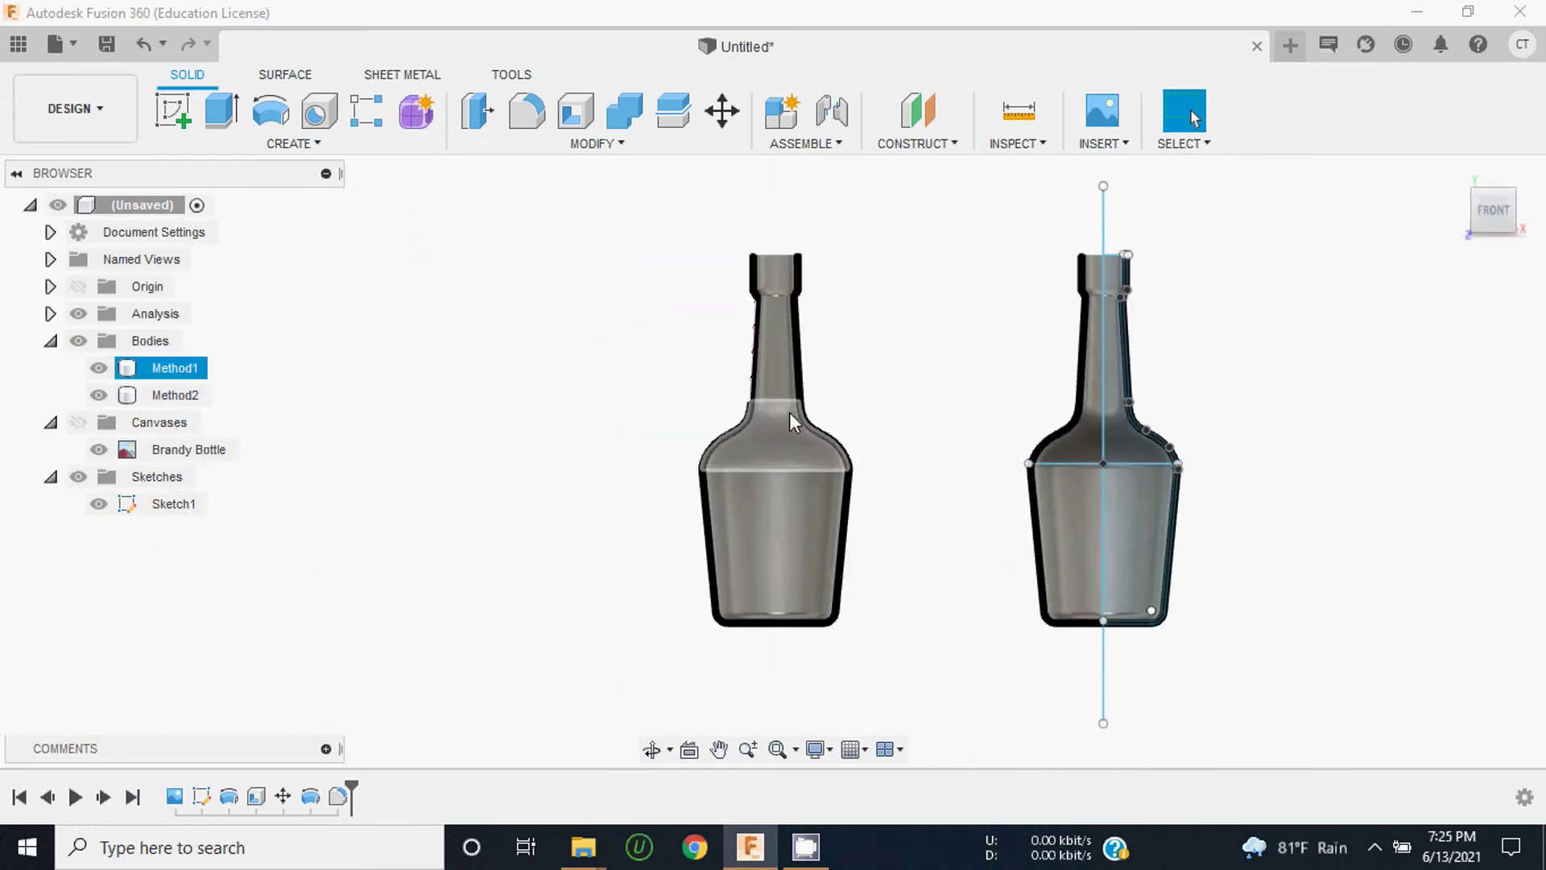
Step: Hide the Method1 and Method2 bodies and the Brandy Bottle canvas
left_click(98, 368)
left_click(98, 394)
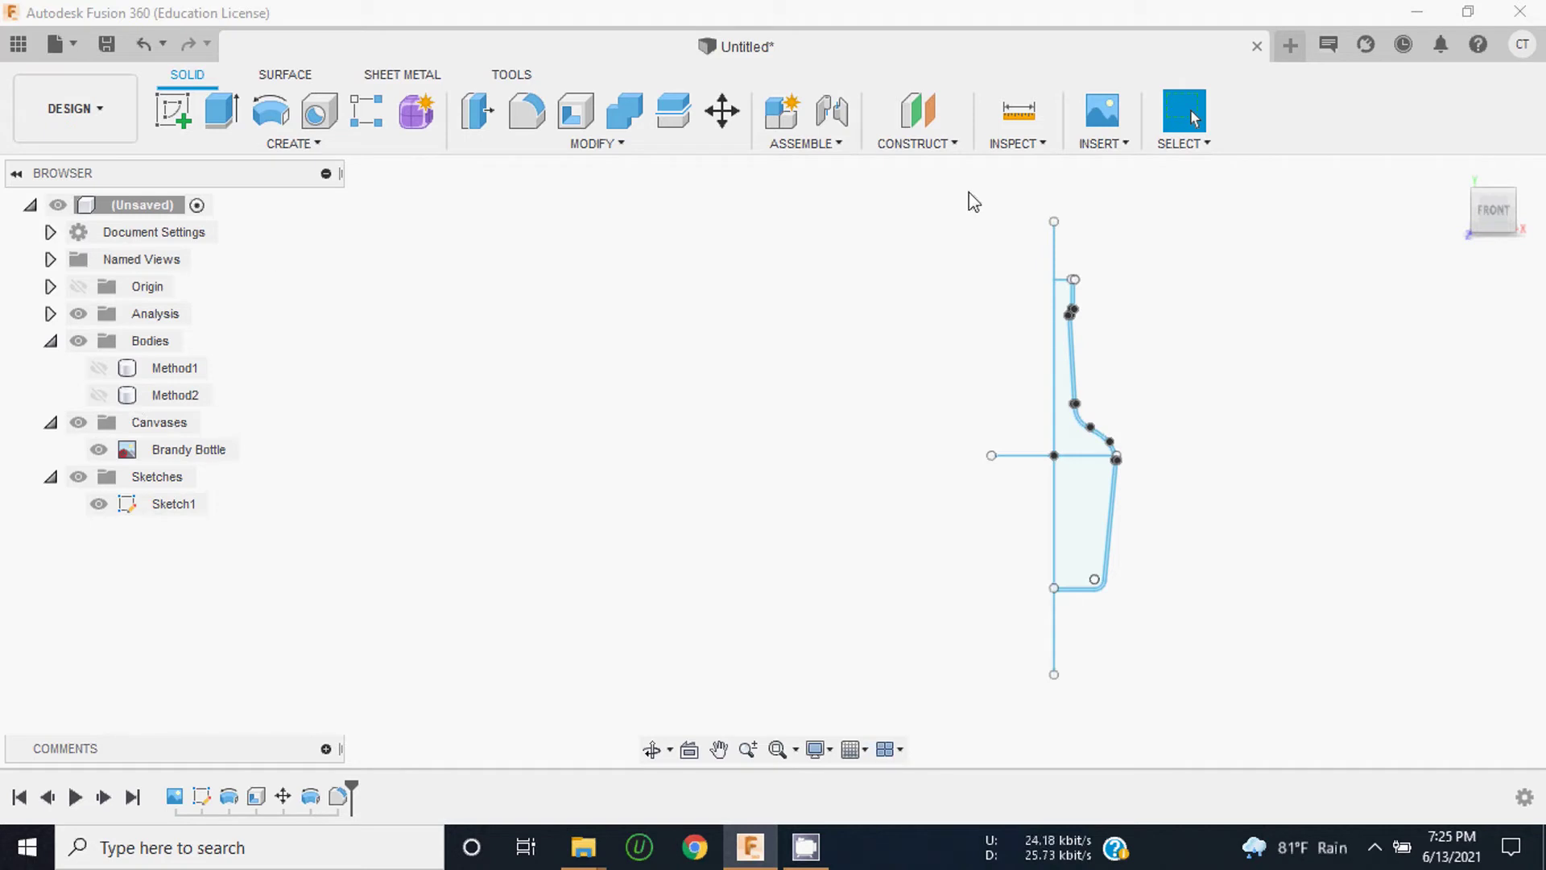
left_click(97, 451)
left_click(94, 451)
key("Escape")
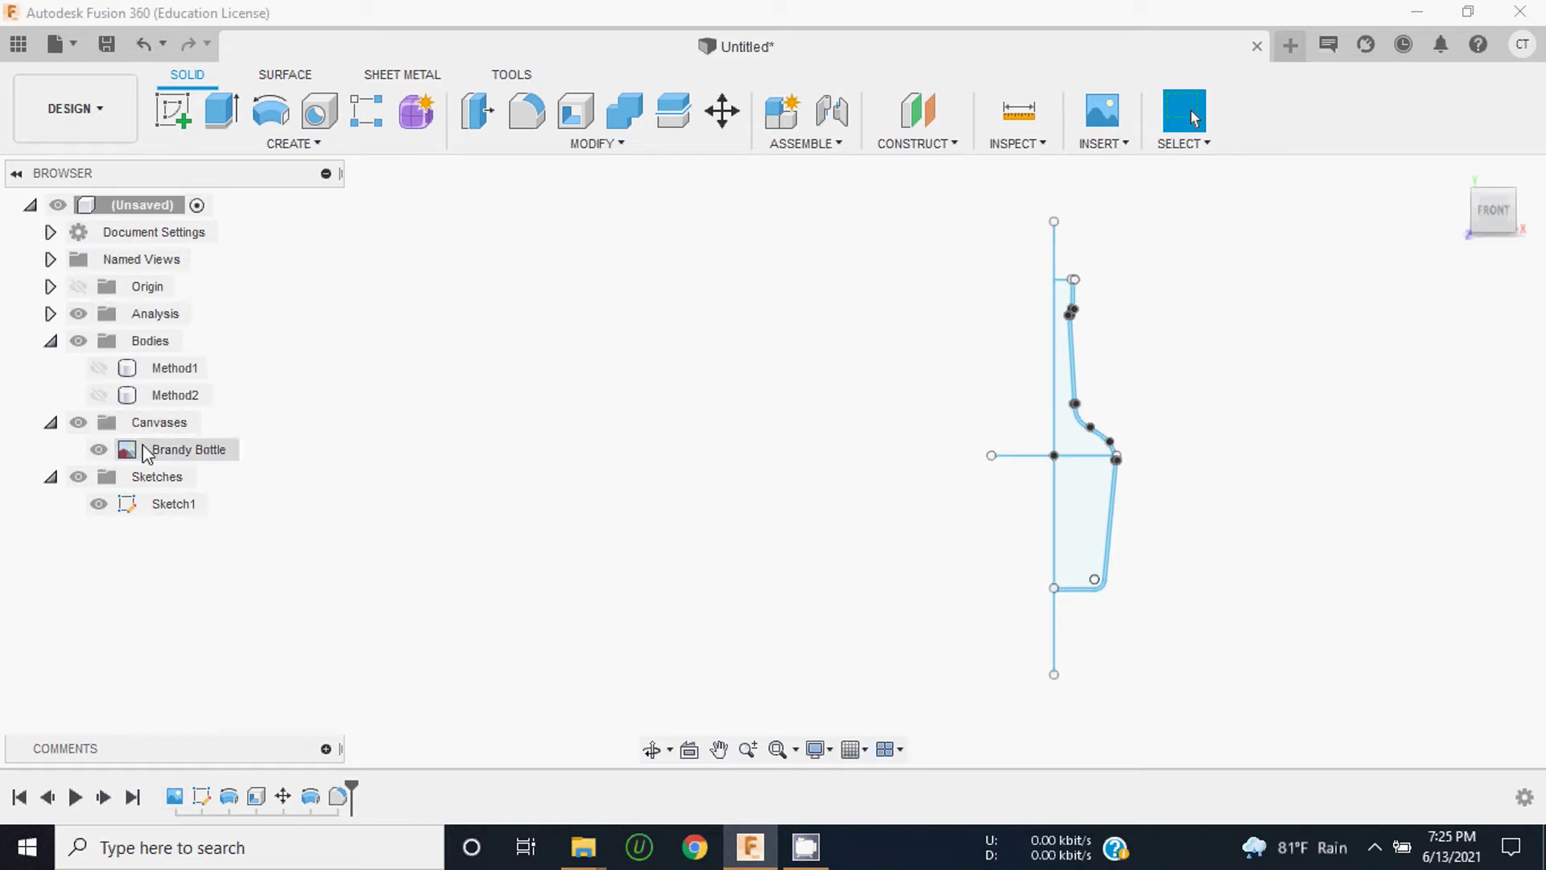
left_click(100, 449)
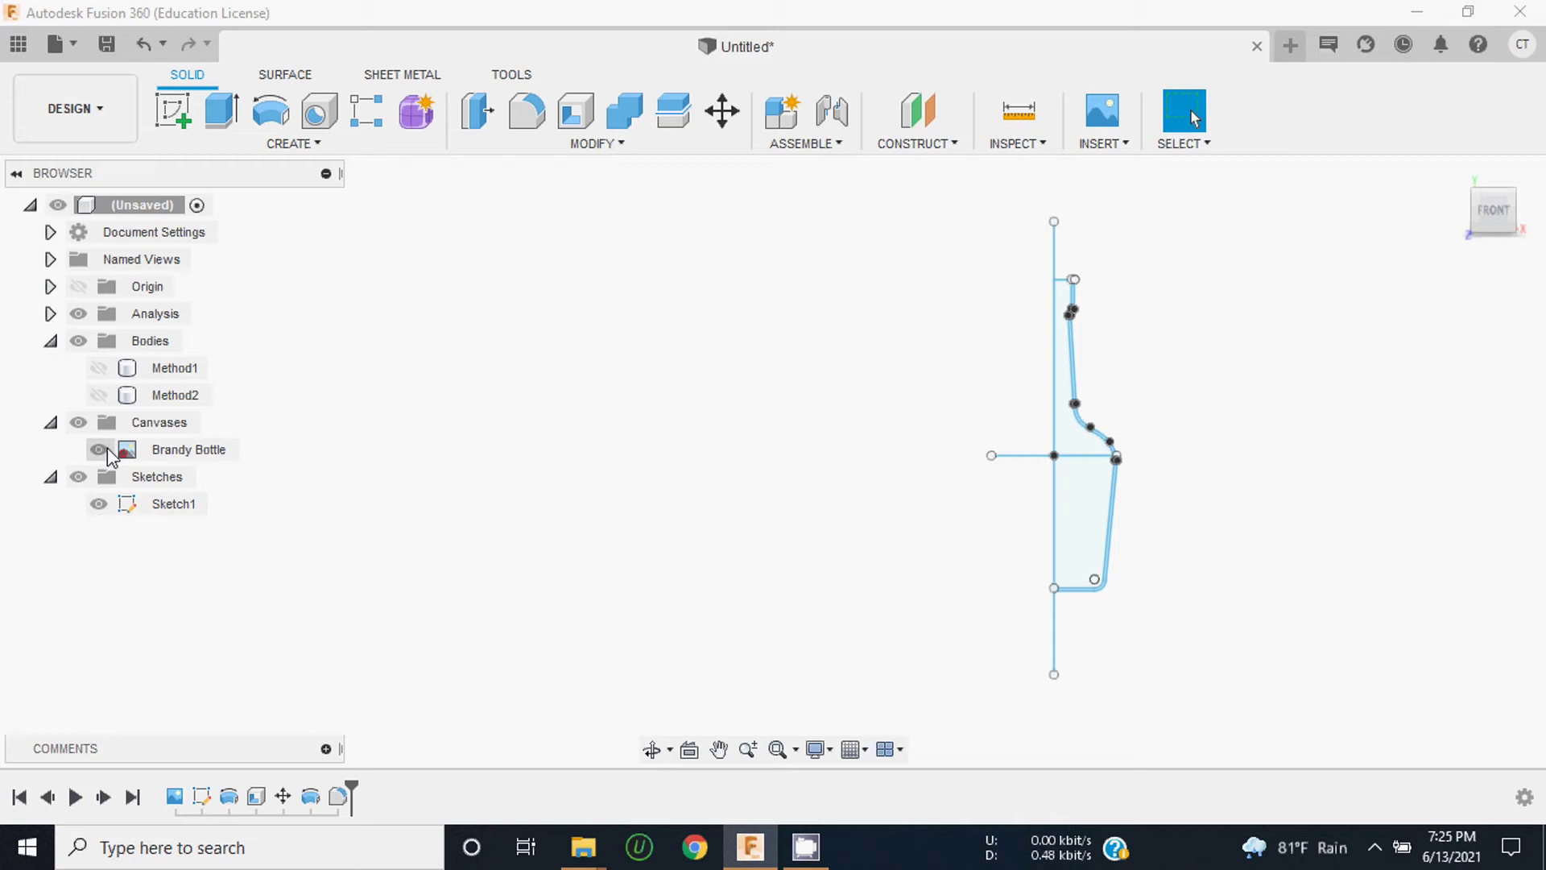
scroll(644, 445, "down", 3)
Step: Snap to the front view of the sketch, then toggle and select the Brandy Bottle canvas
mouse_move(1494, 211)
left_mouse_down()
mouse_move(1467, 211)
mouse_move(1464, 235)
left_mouse_up()
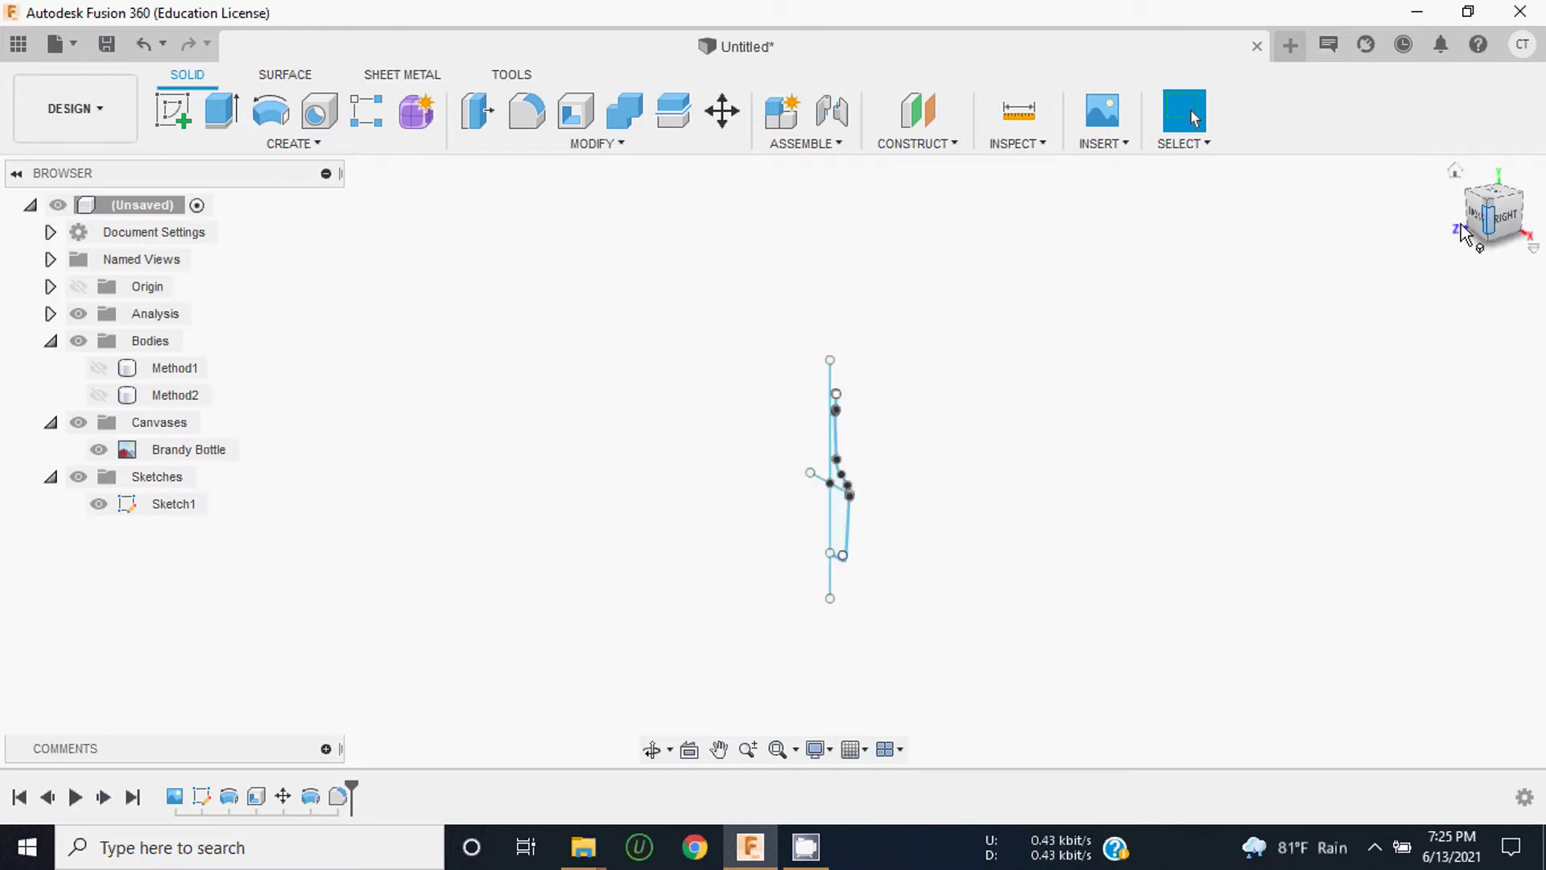
left_click(1467, 226)
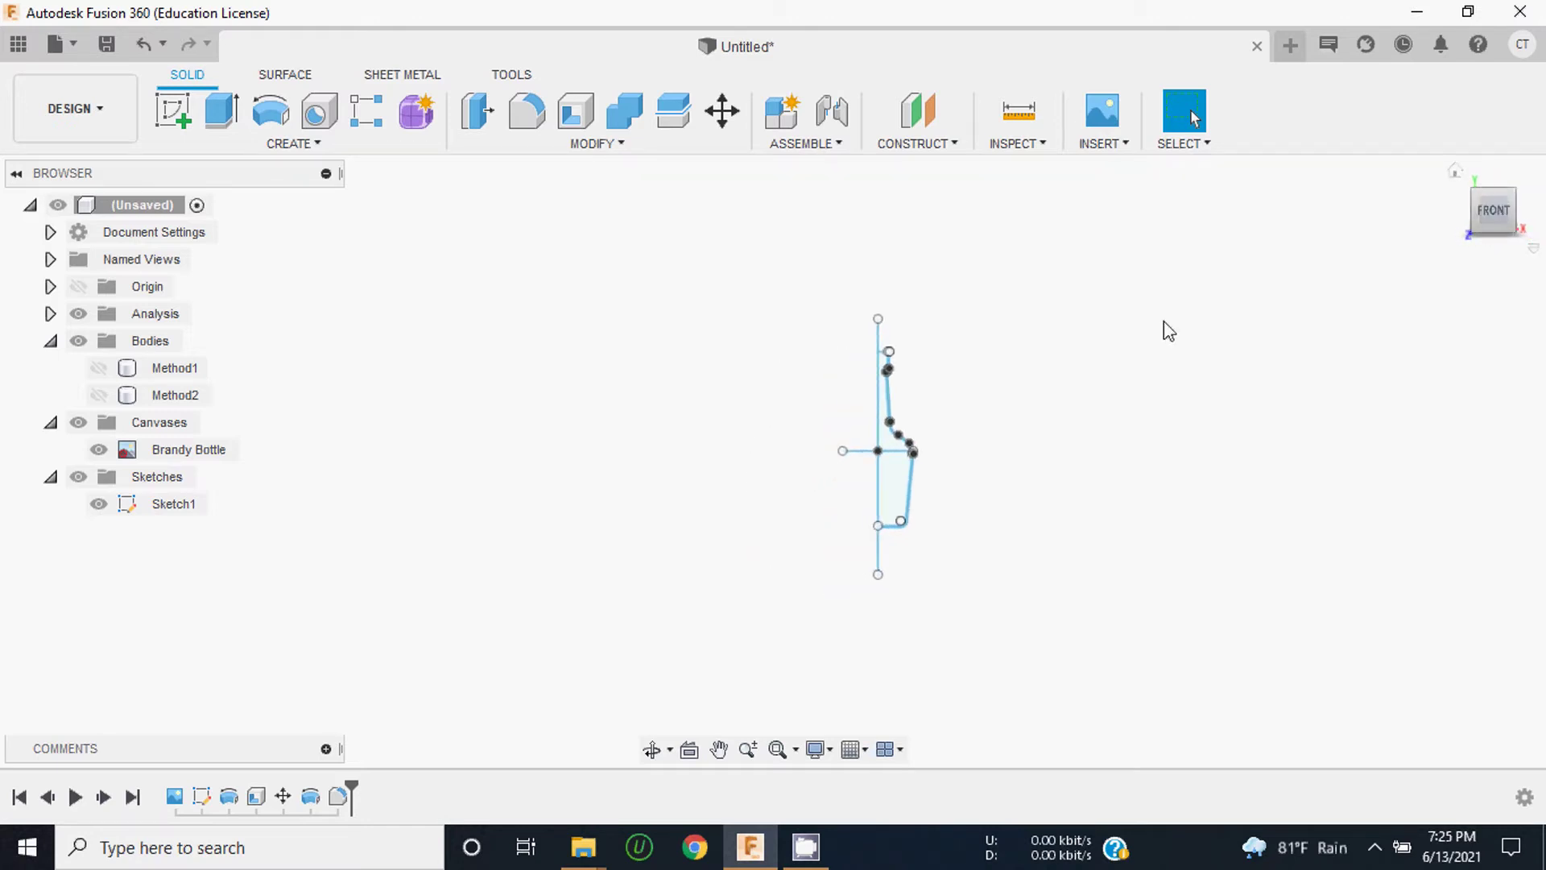
left_click(99, 450)
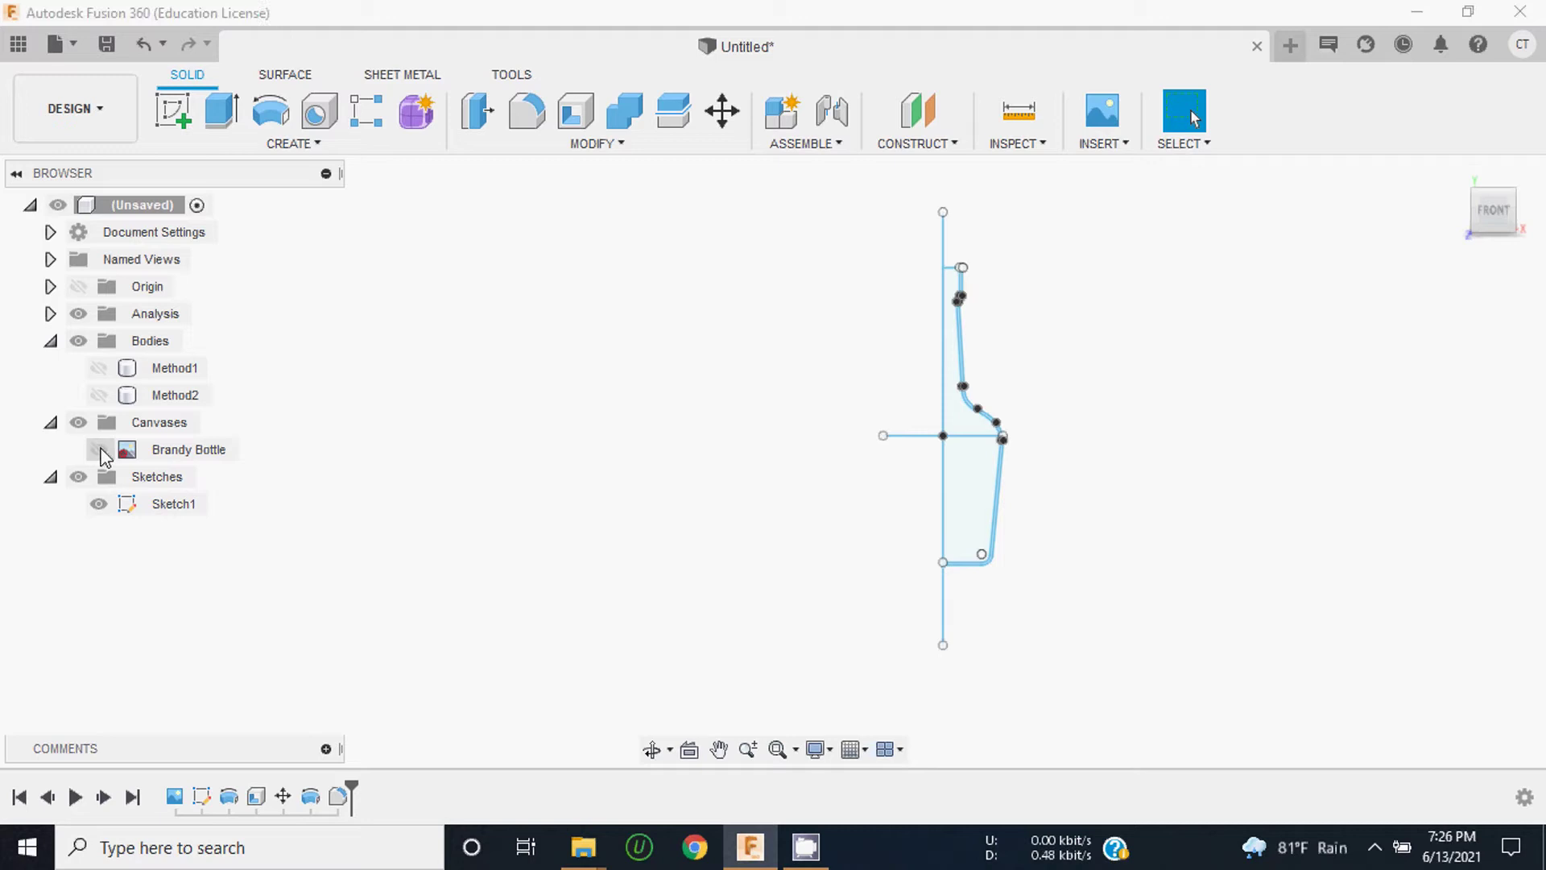
left_click(195, 451)
right_click(196, 451)
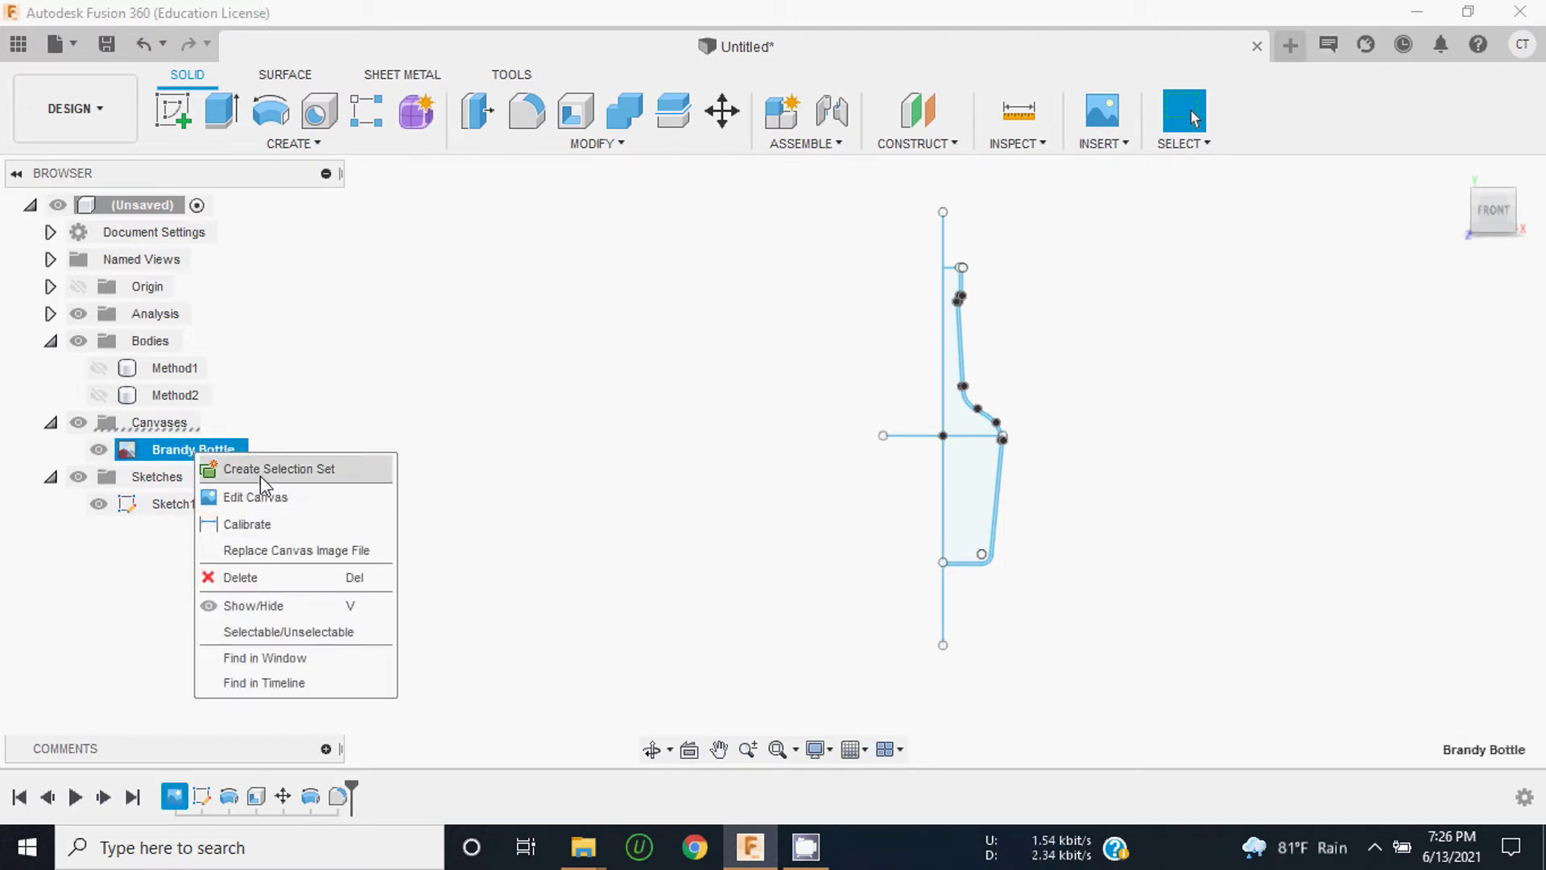
left_click(256, 497)
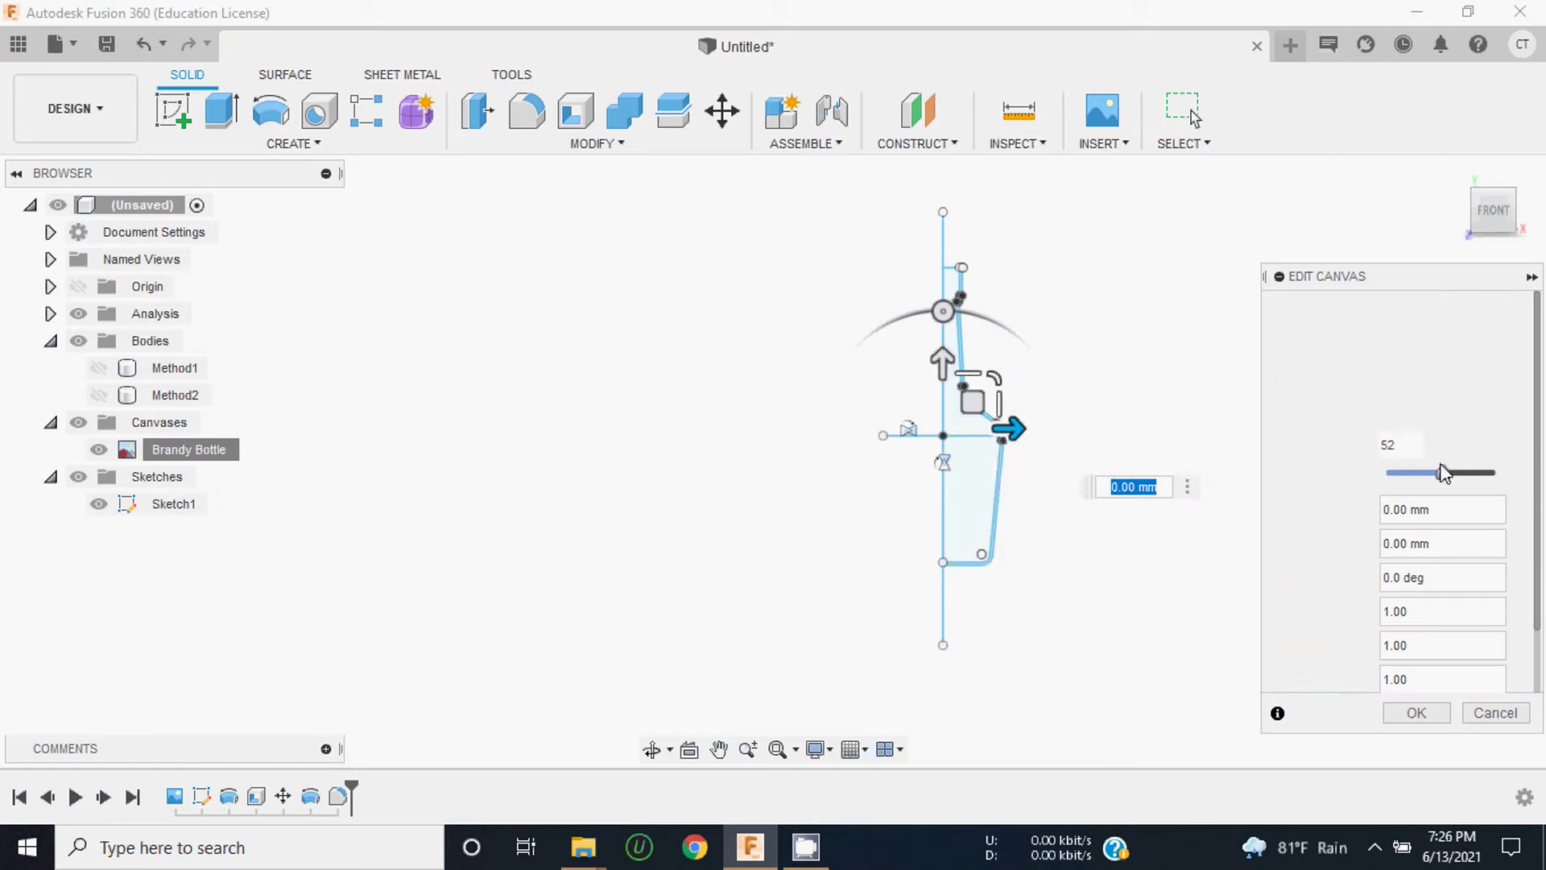
mouse_move(1442, 473)
left_mouse_down()
mouse_move(1415, 475)
mouse_move(1463, 481)
left_mouse_up()
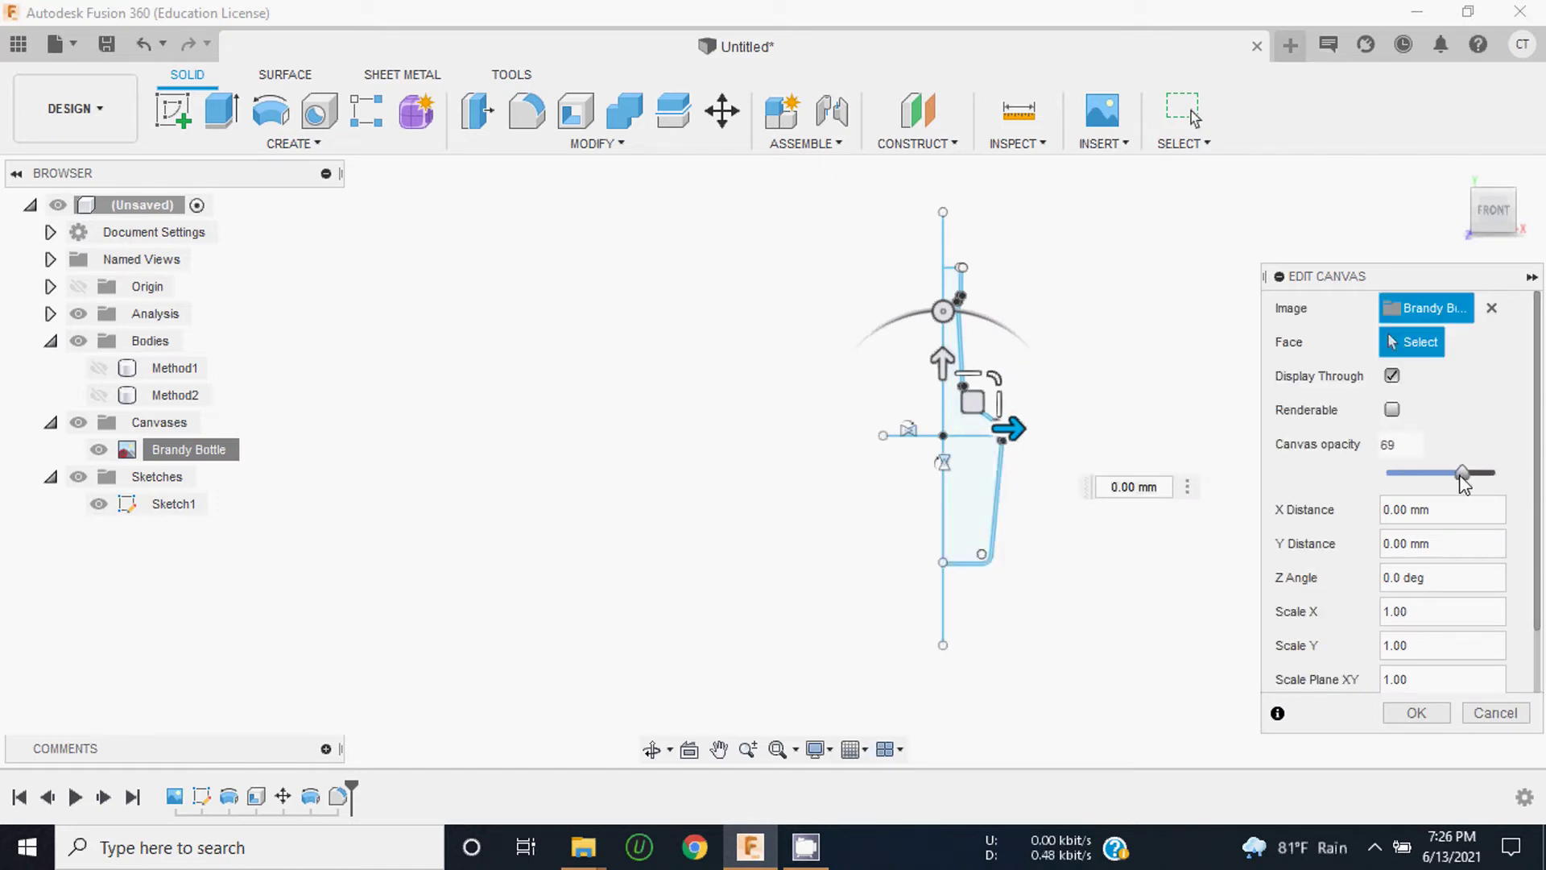
left_click(1485, 712)
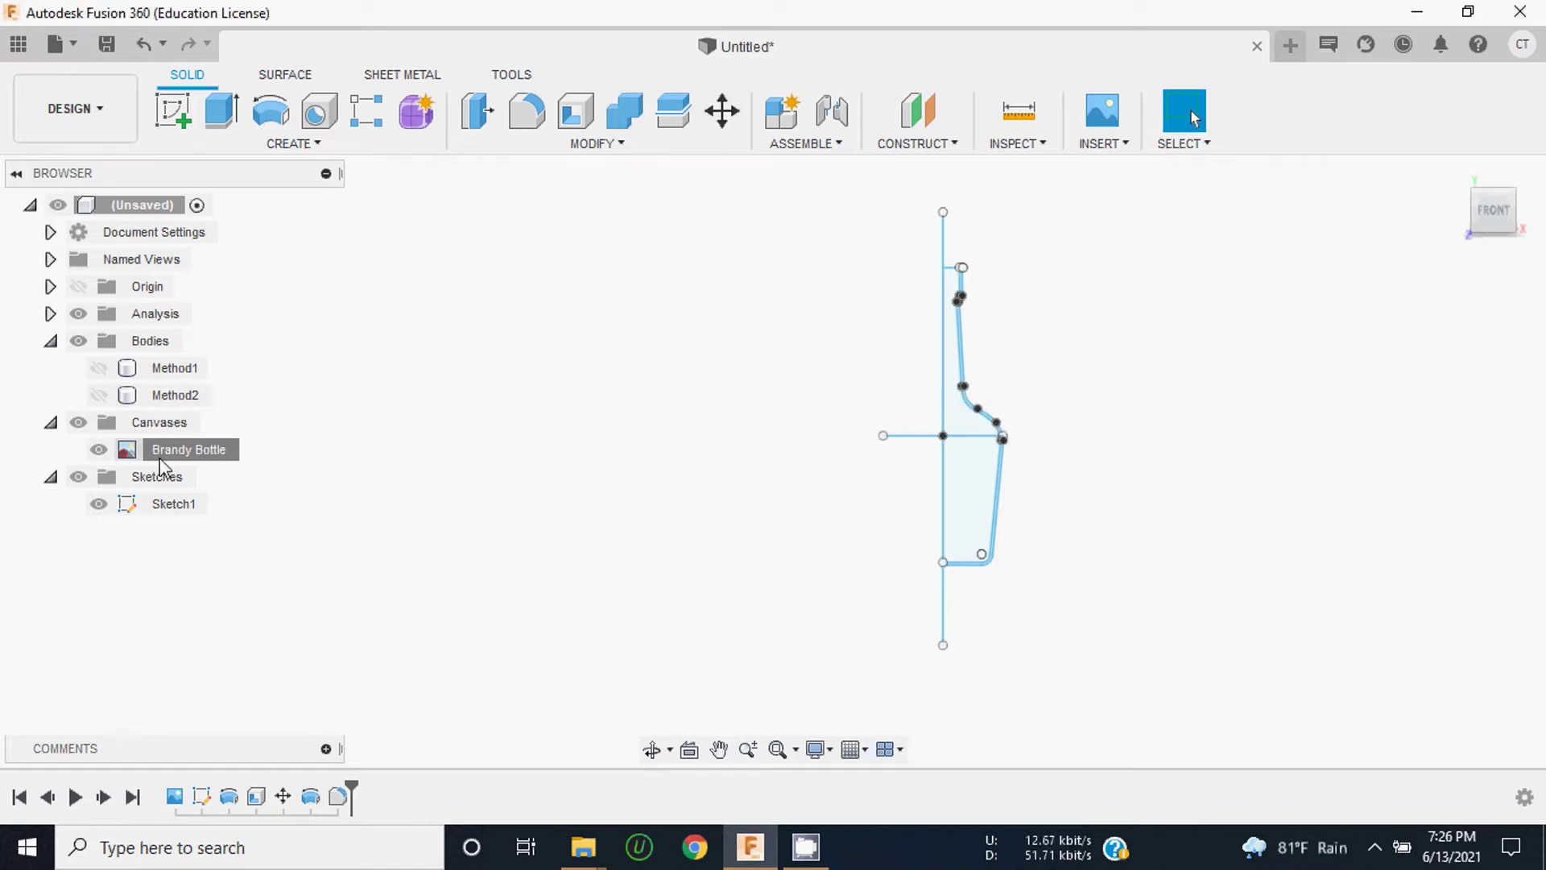
left_click(78, 288)
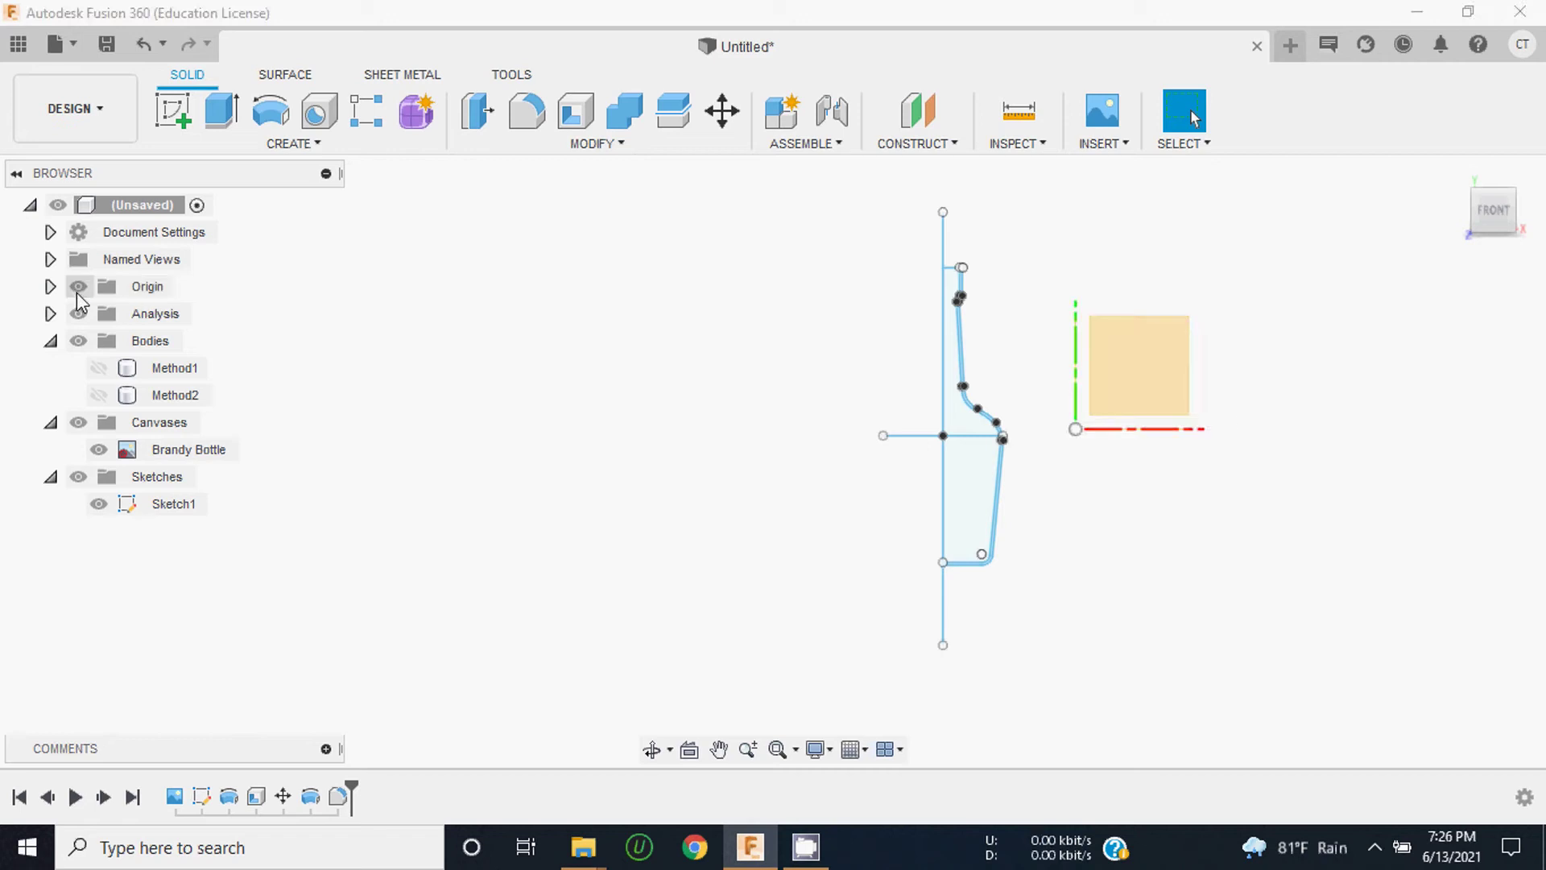
left_click(78, 289)
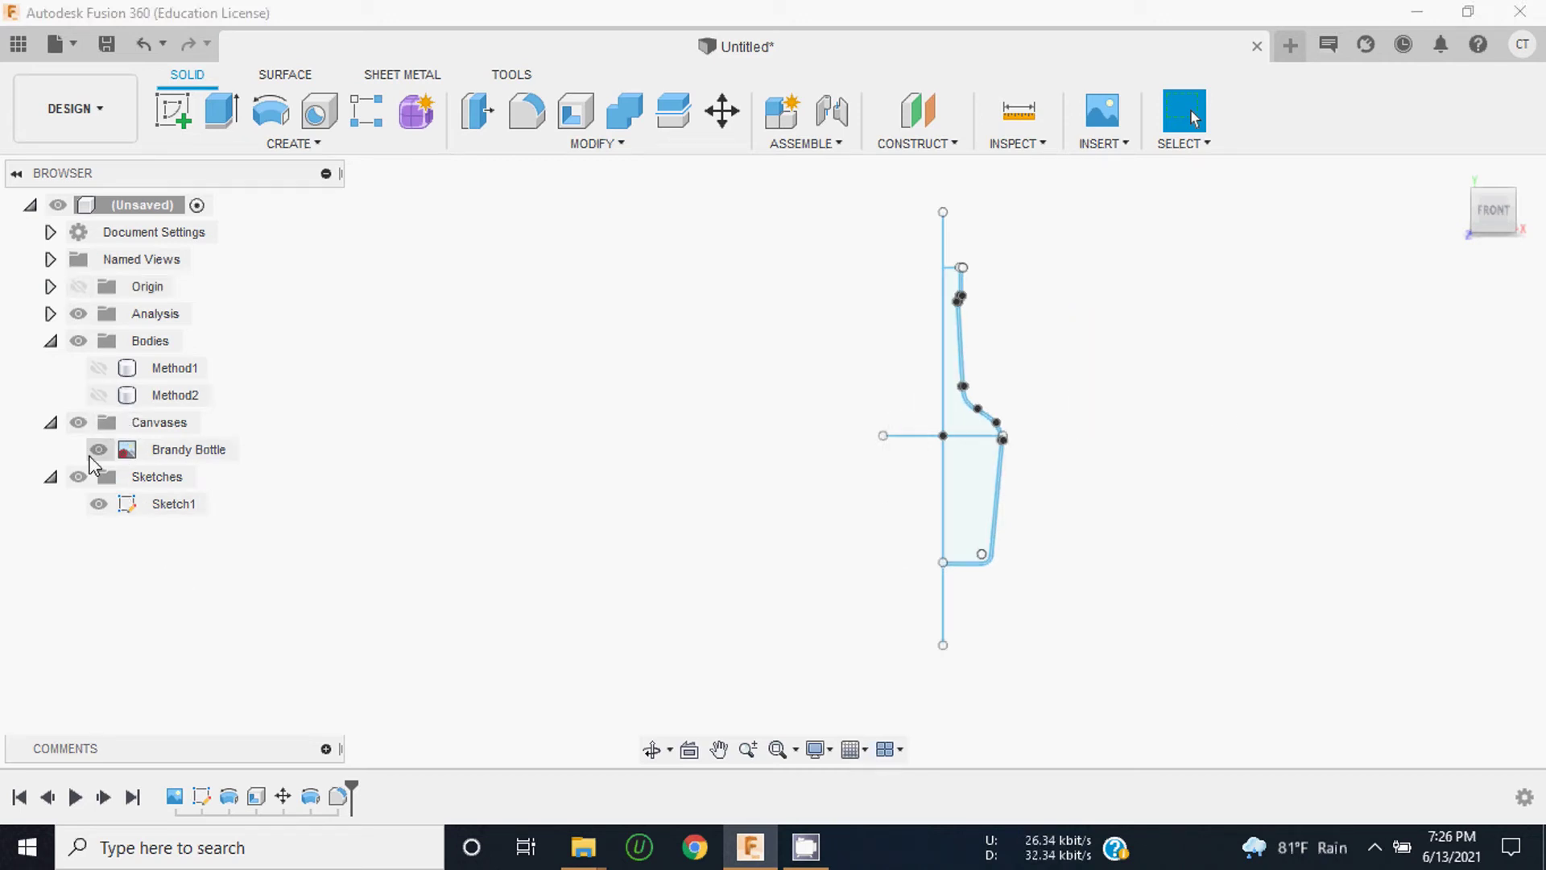
left_click(52, 423)
left_click(51, 422)
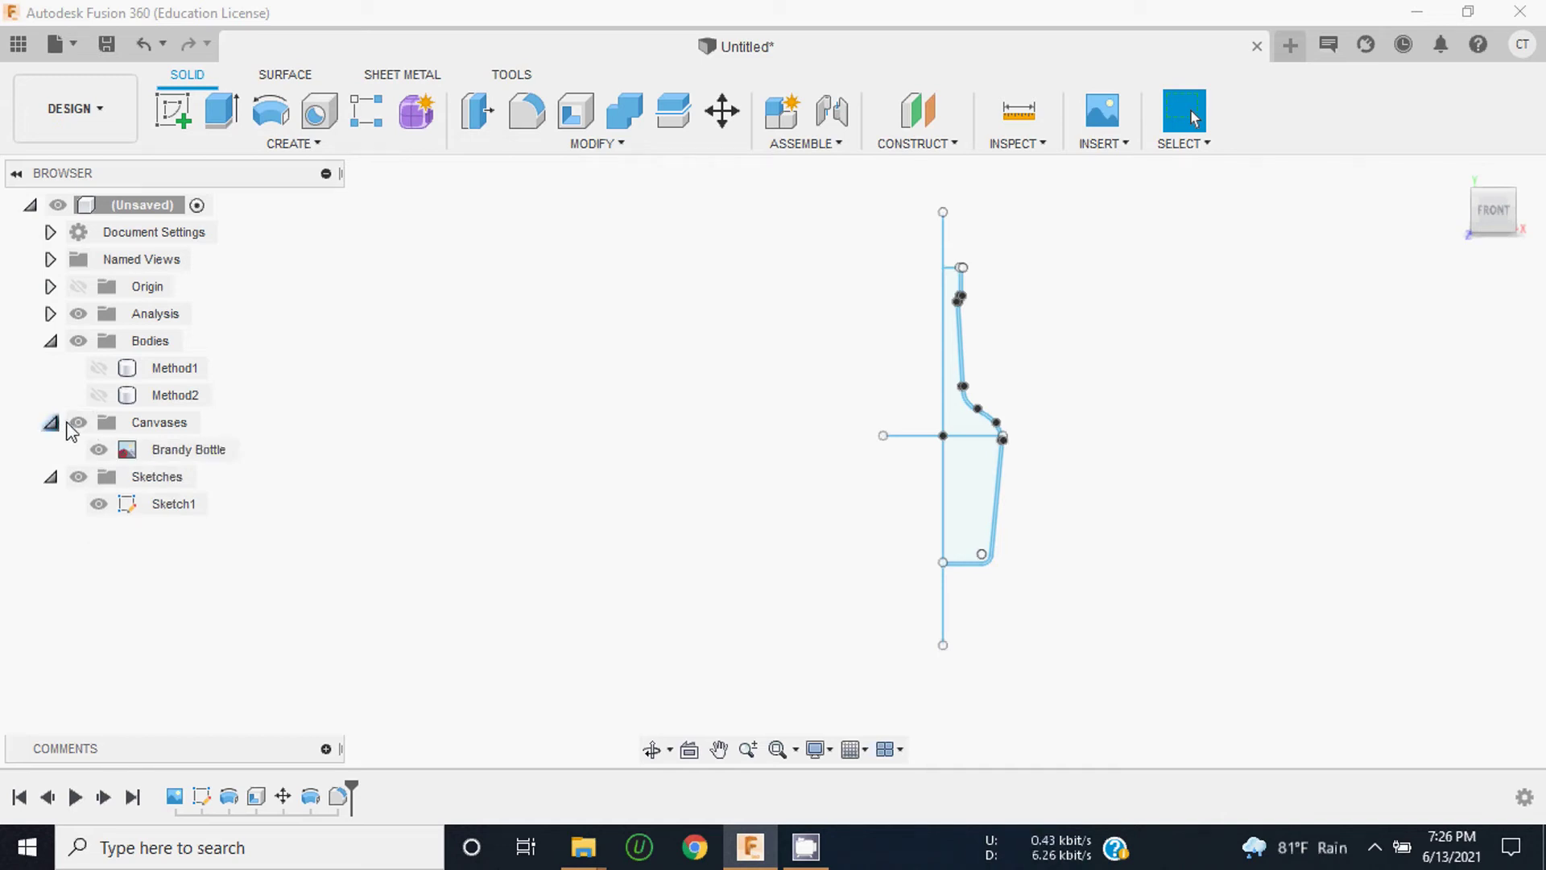
left_click(182, 800)
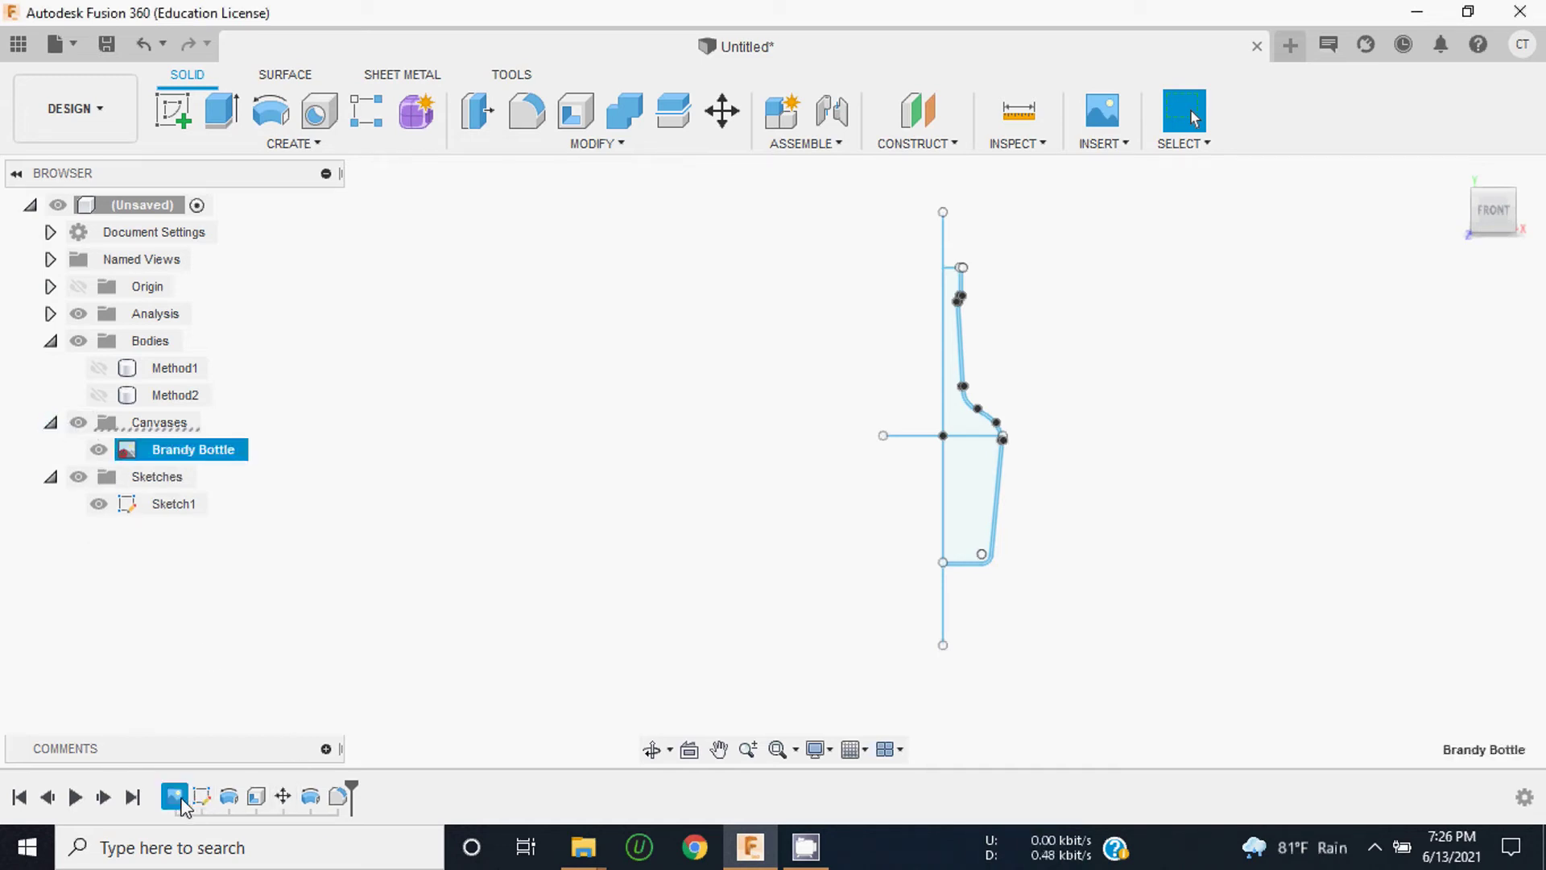
right_click(184, 803)
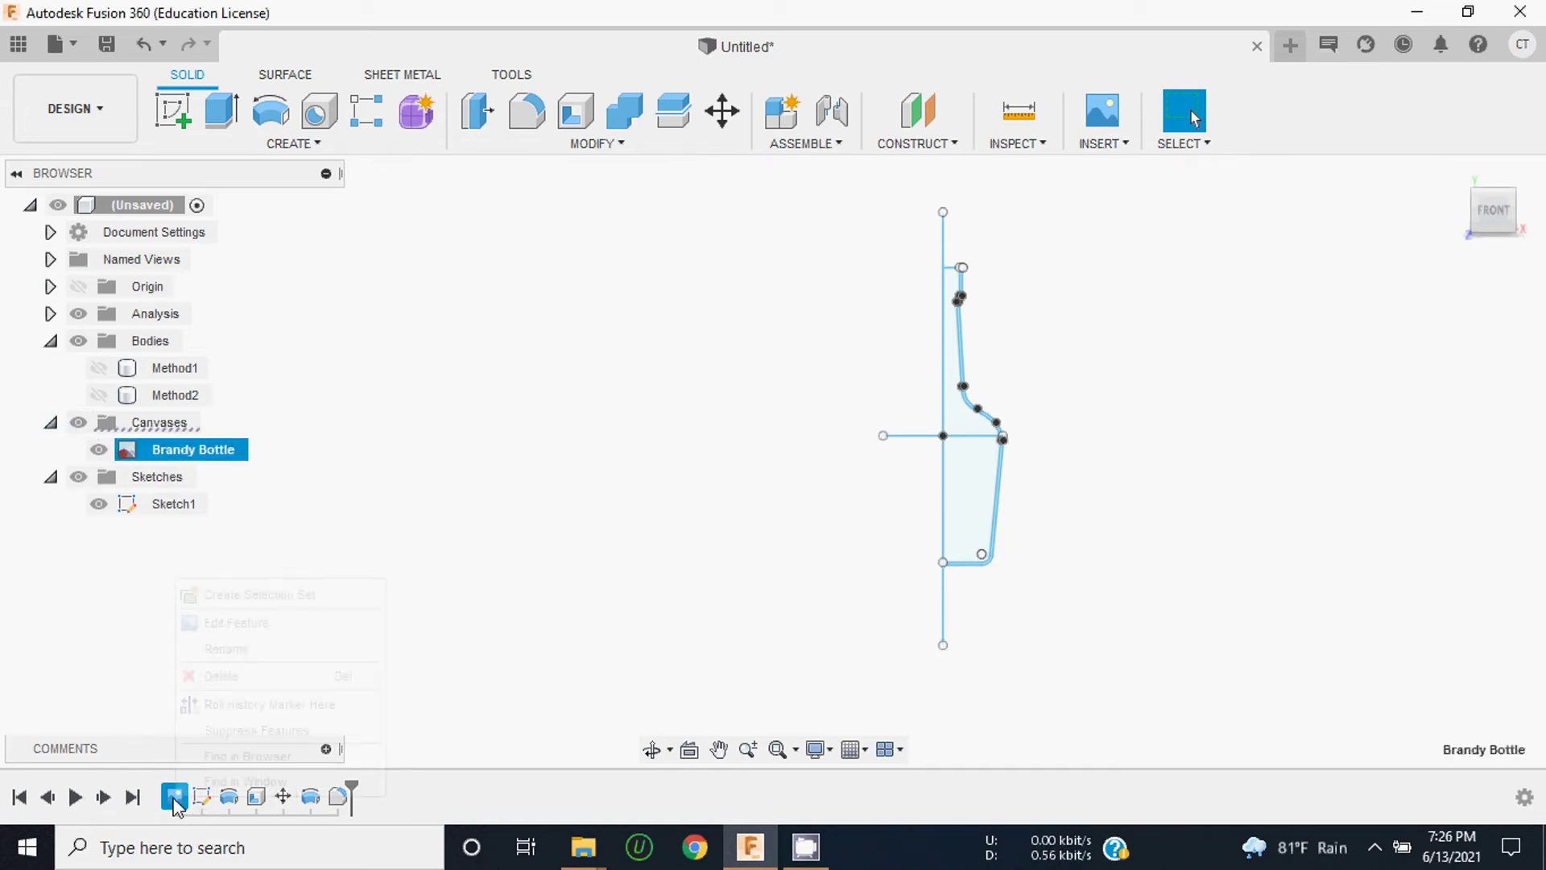
left_click(227, 626)
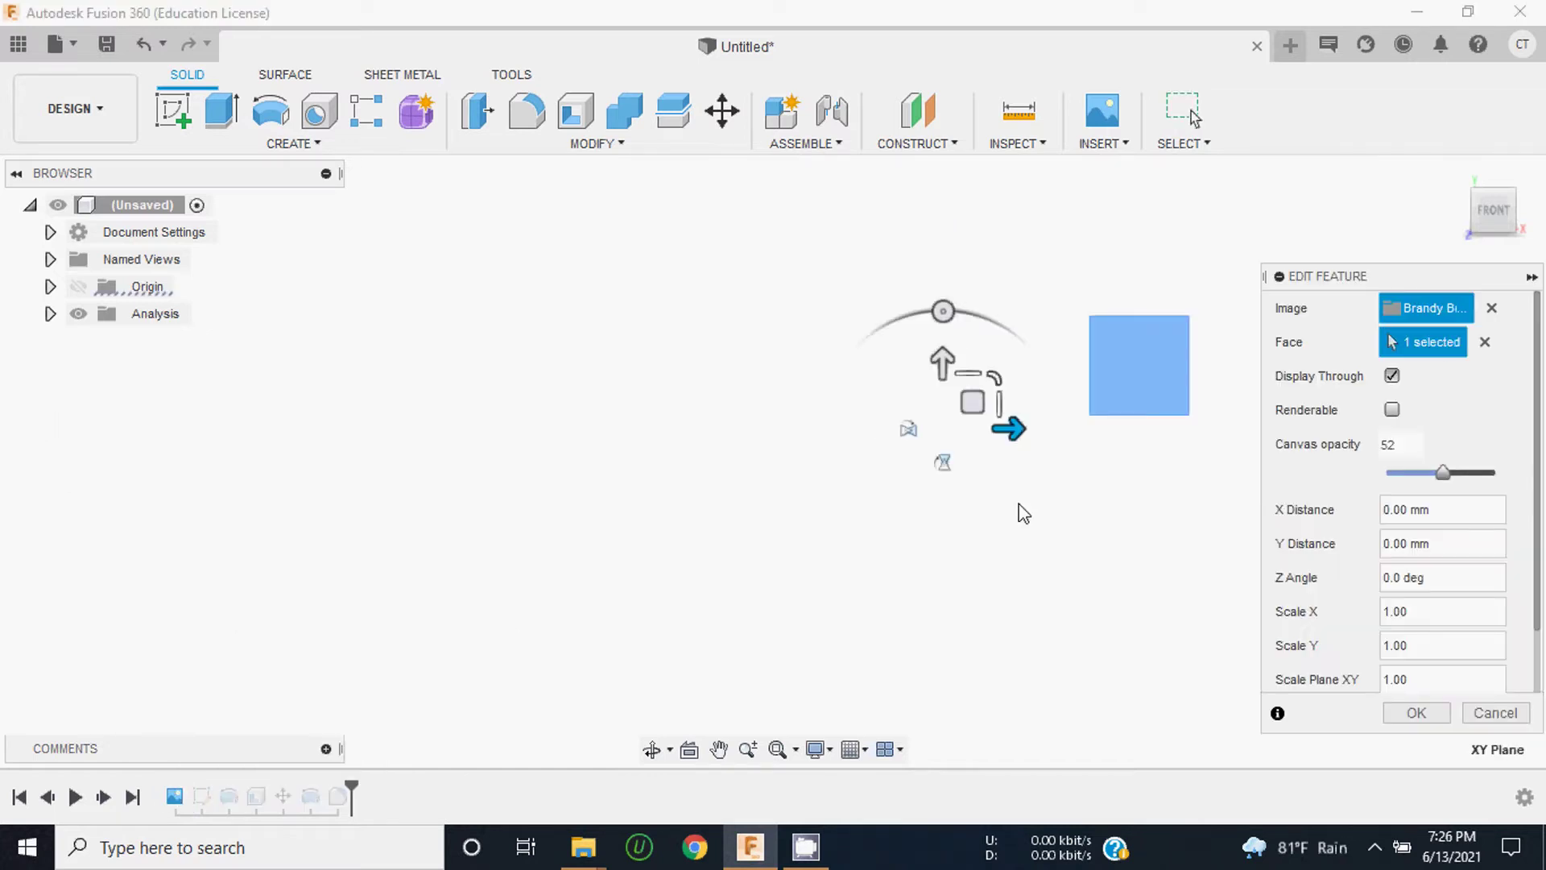
left_click(1483, 724)
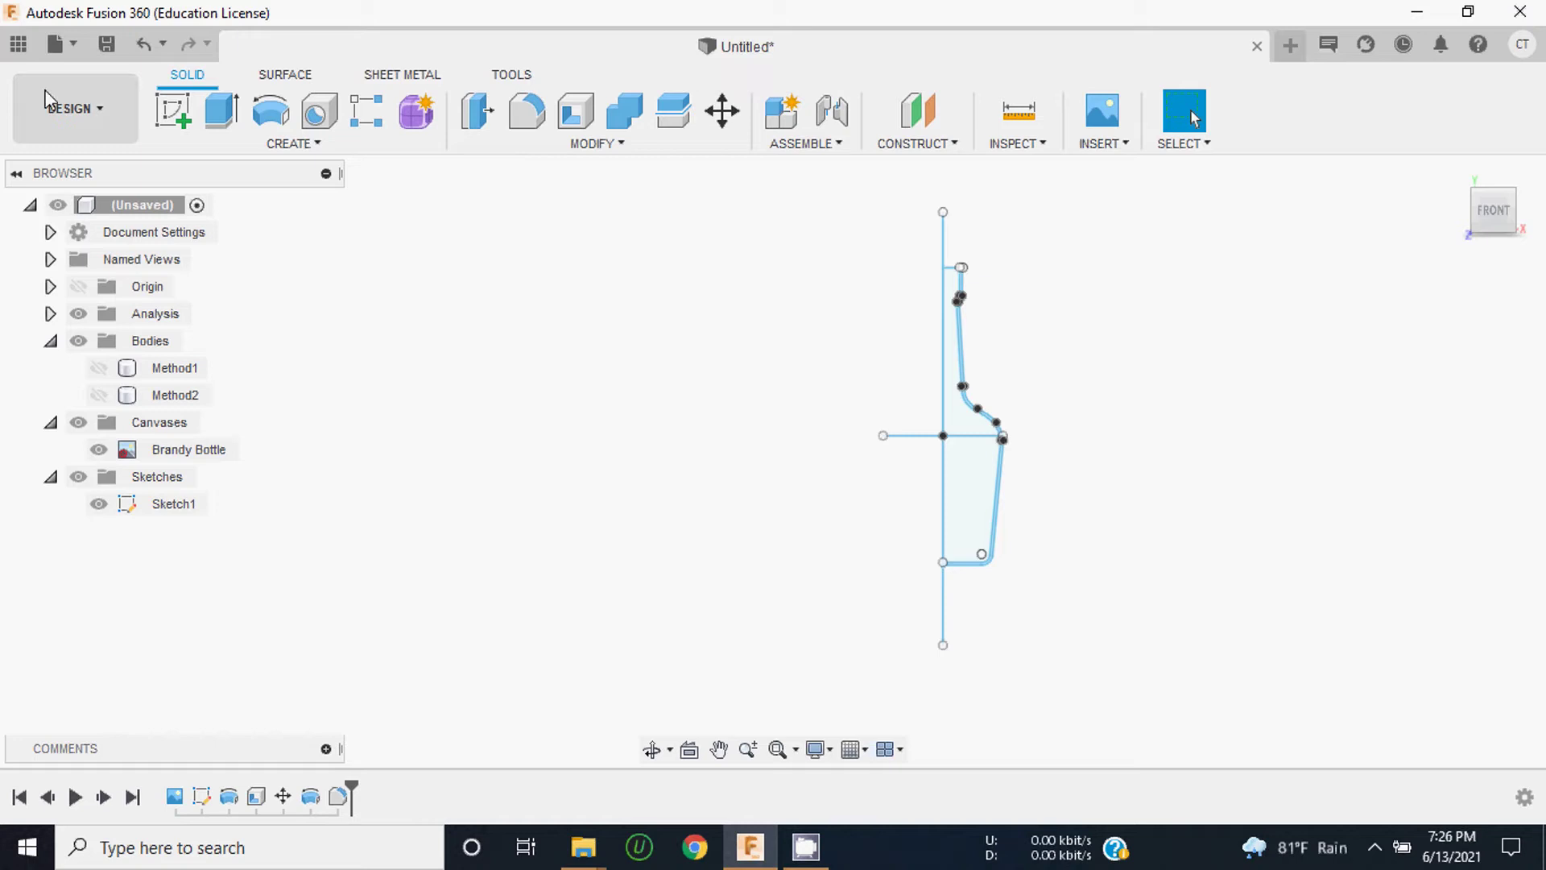
left_click(58, 45)
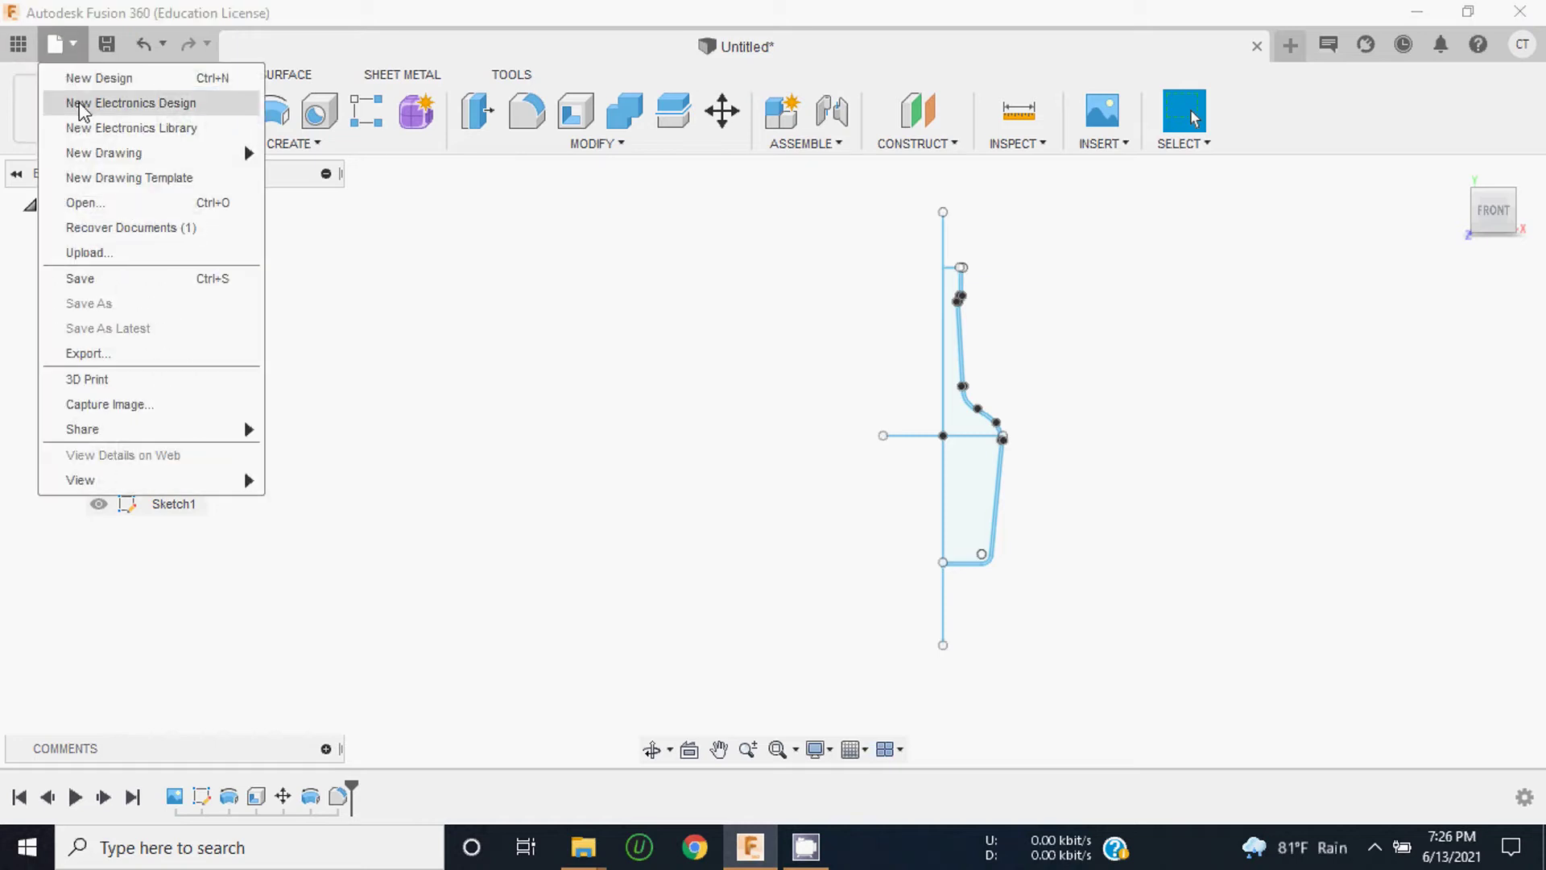
Step: Name the design 'Brandy Bottle' and save it to the Tutorials project
left_click(103, 293)
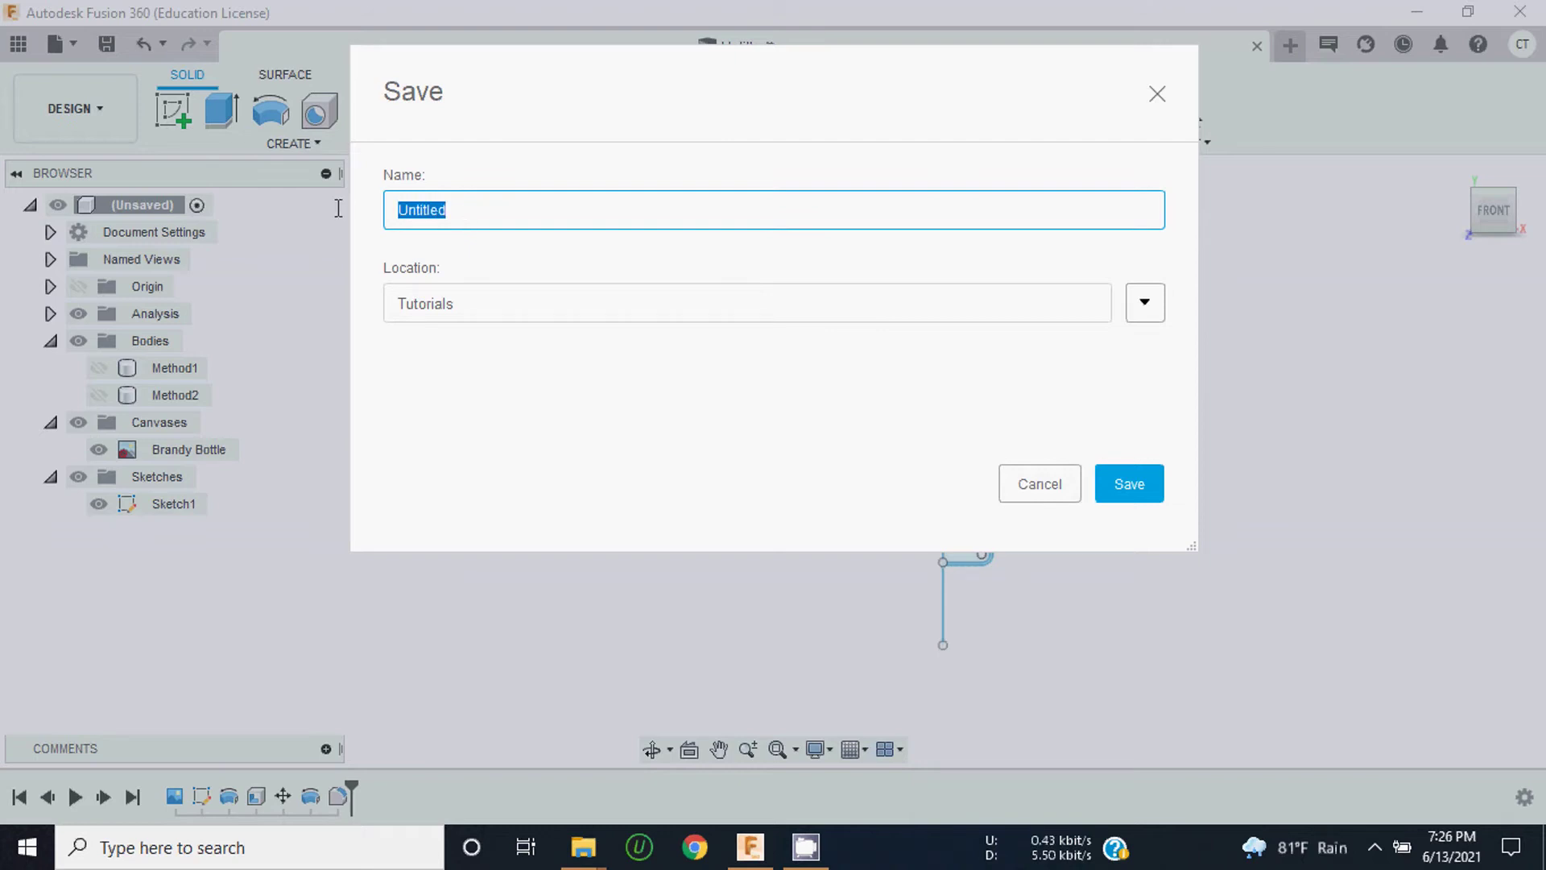
type("Brandy")
type(" Bottle")
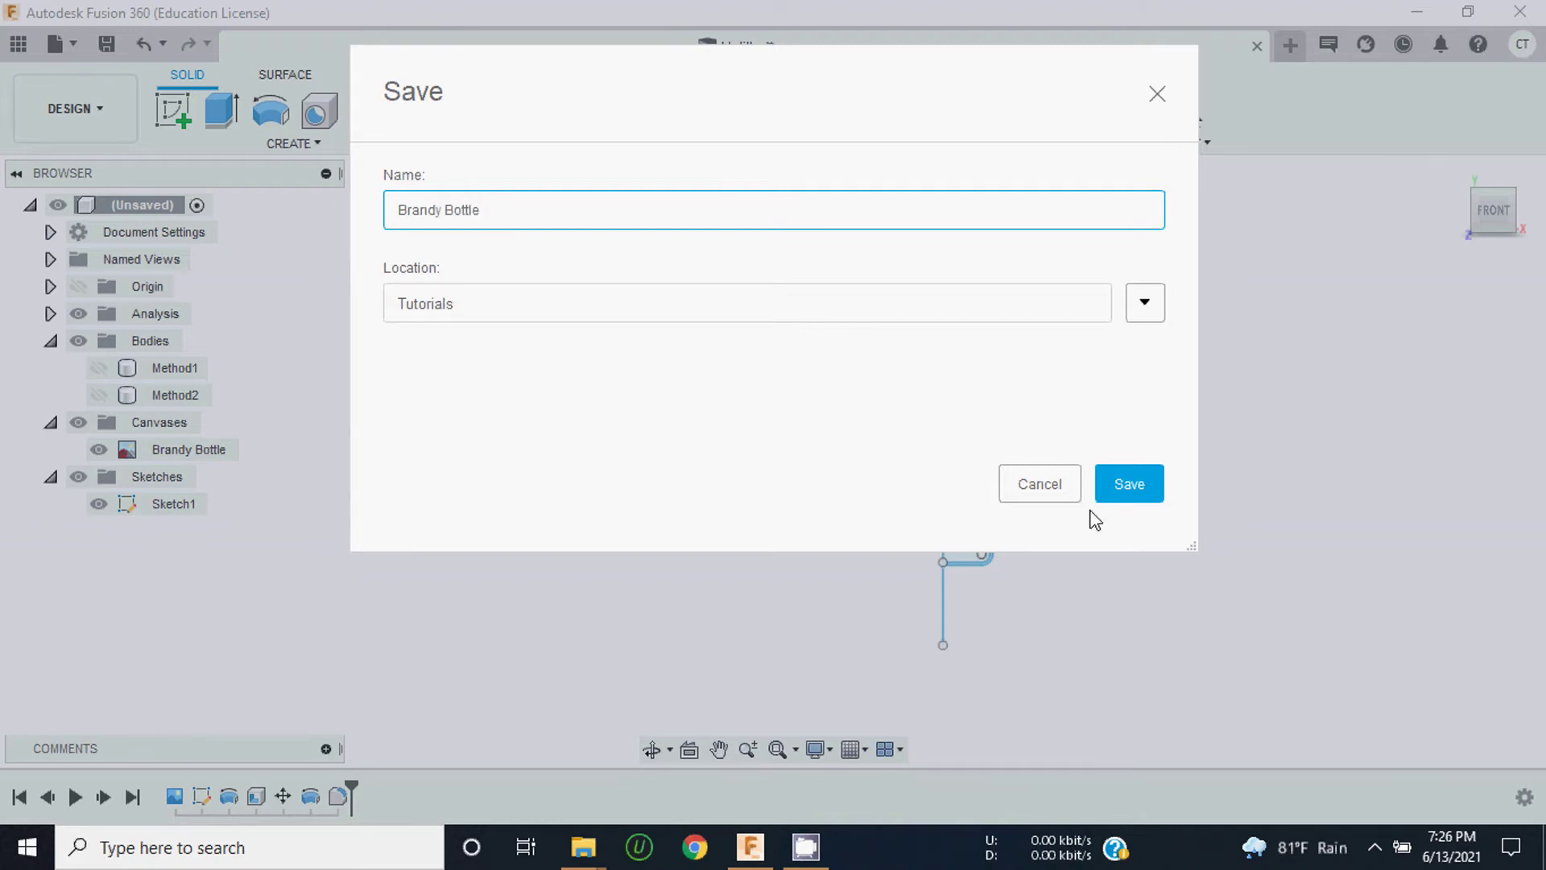
left_click(1131, 485)
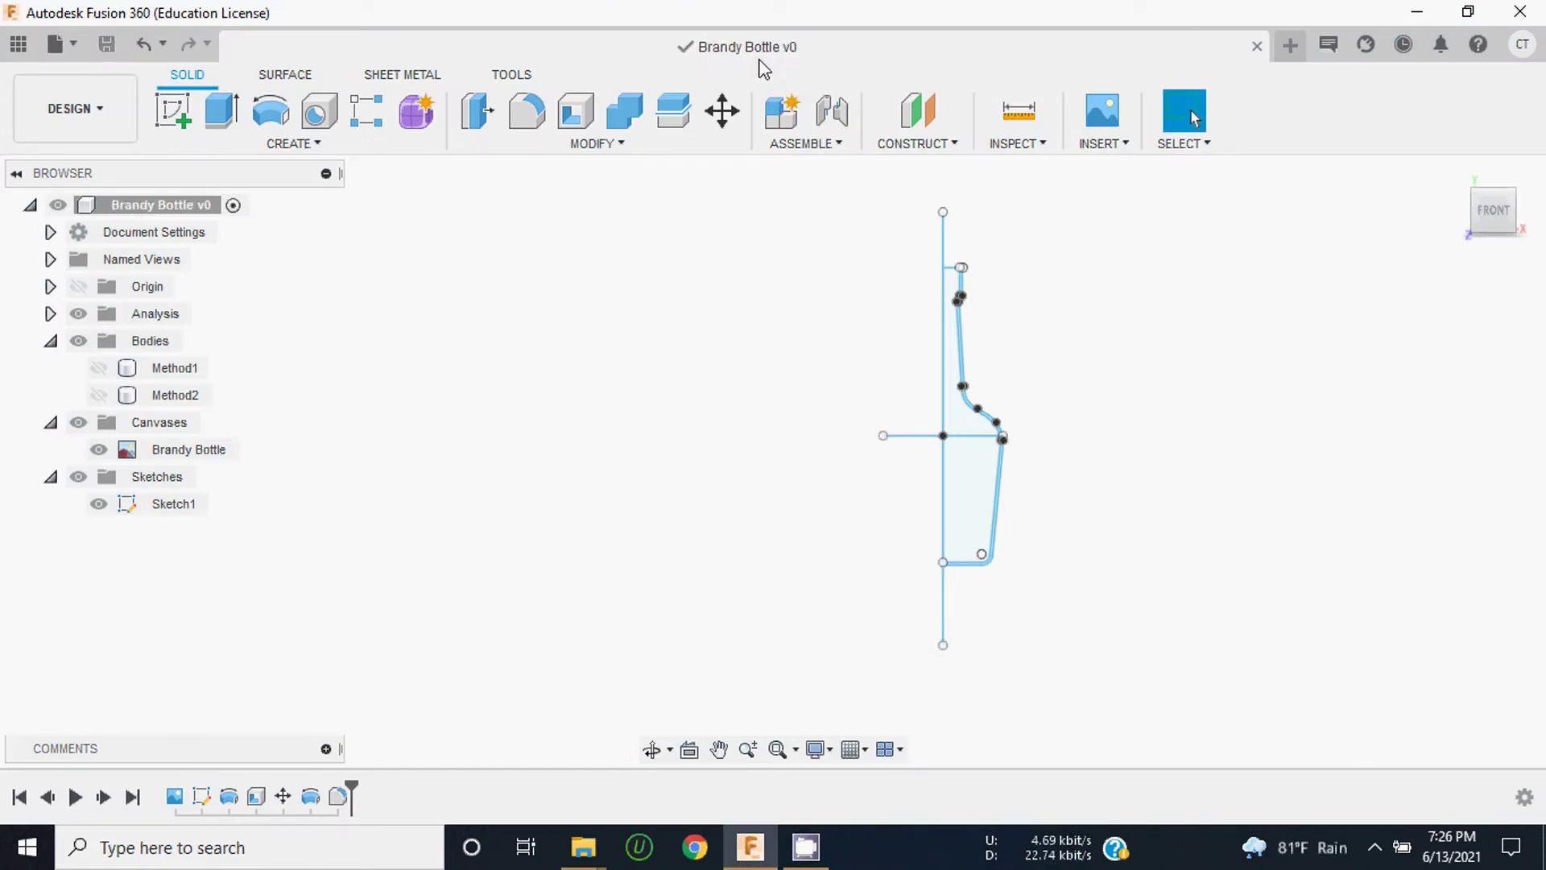
scroll(987, 373, "up", 1)
scroll(998, 383, "up", 2)
scroll(999, 383, "down", 1)
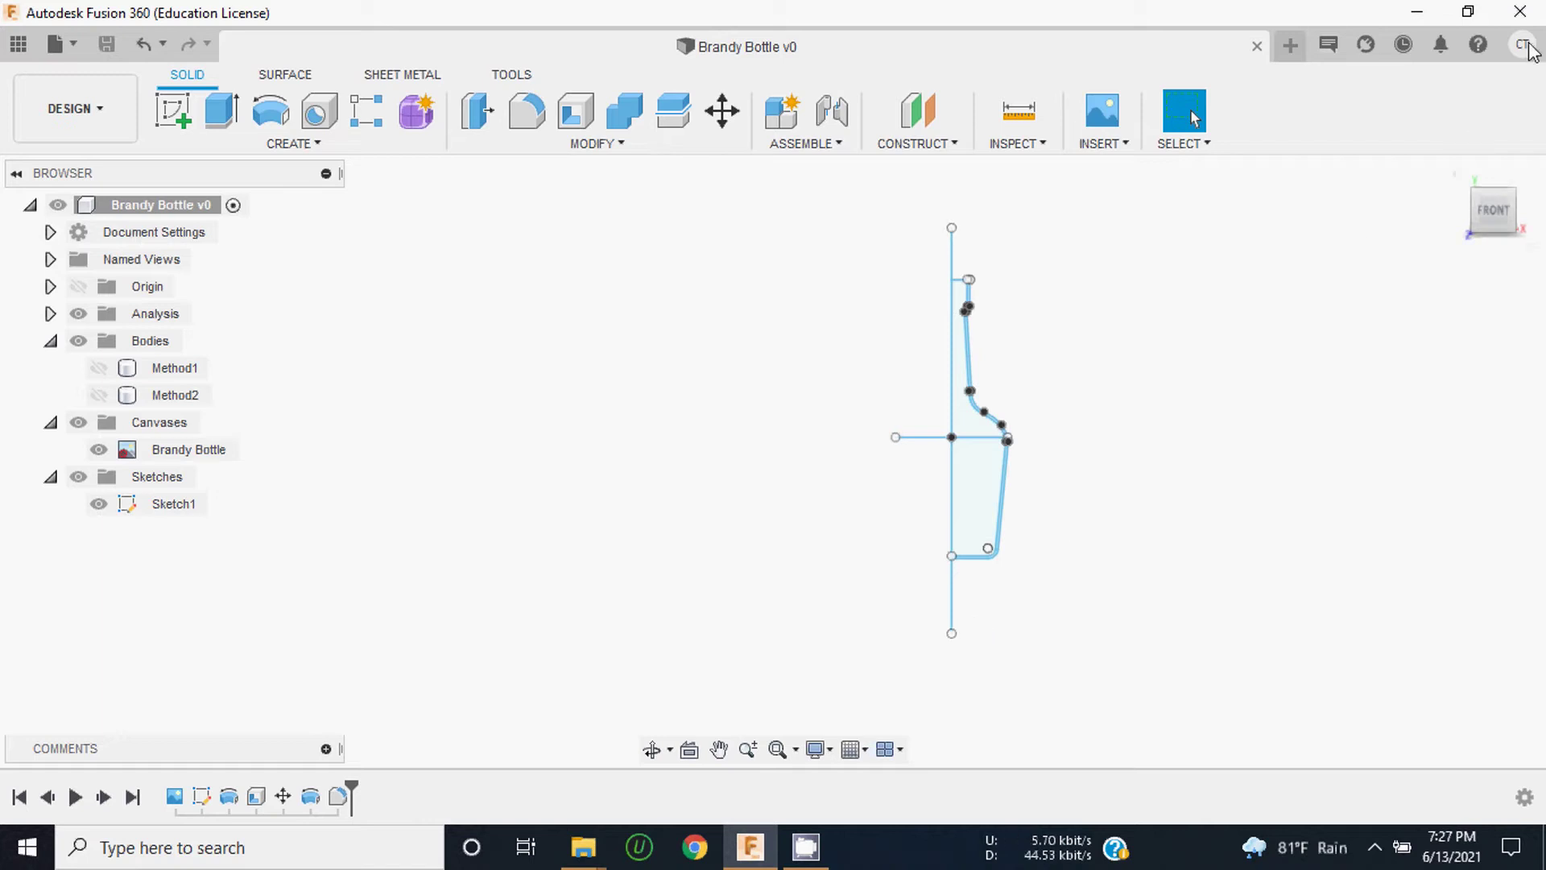
Step: Close the design and reopen Brandy Bottle from the Data Panel
left_click(1541, 8)
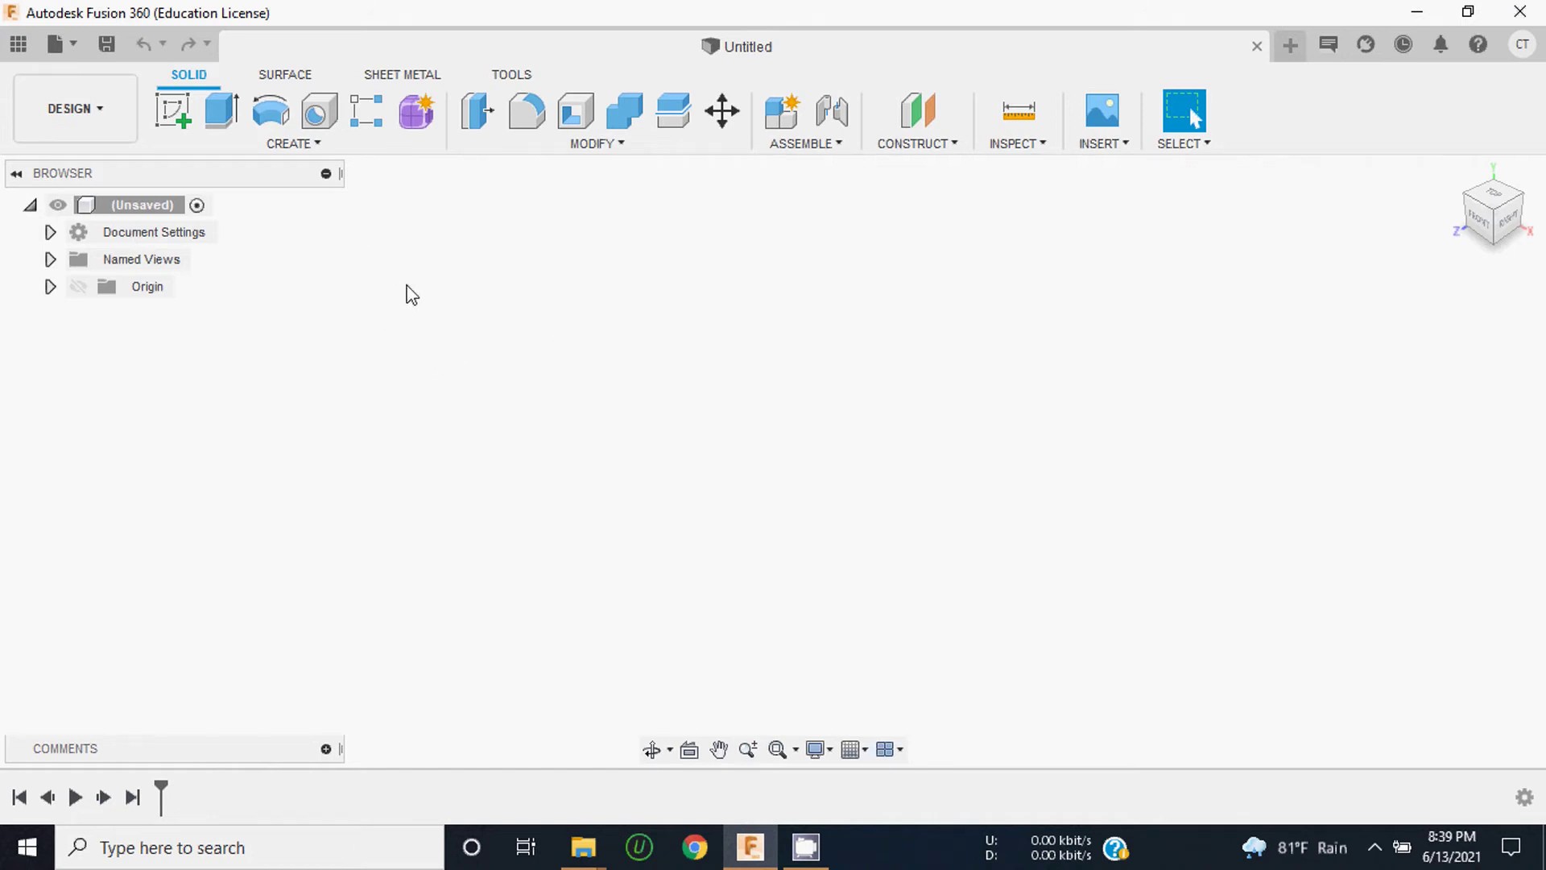
left_click(18, 44)
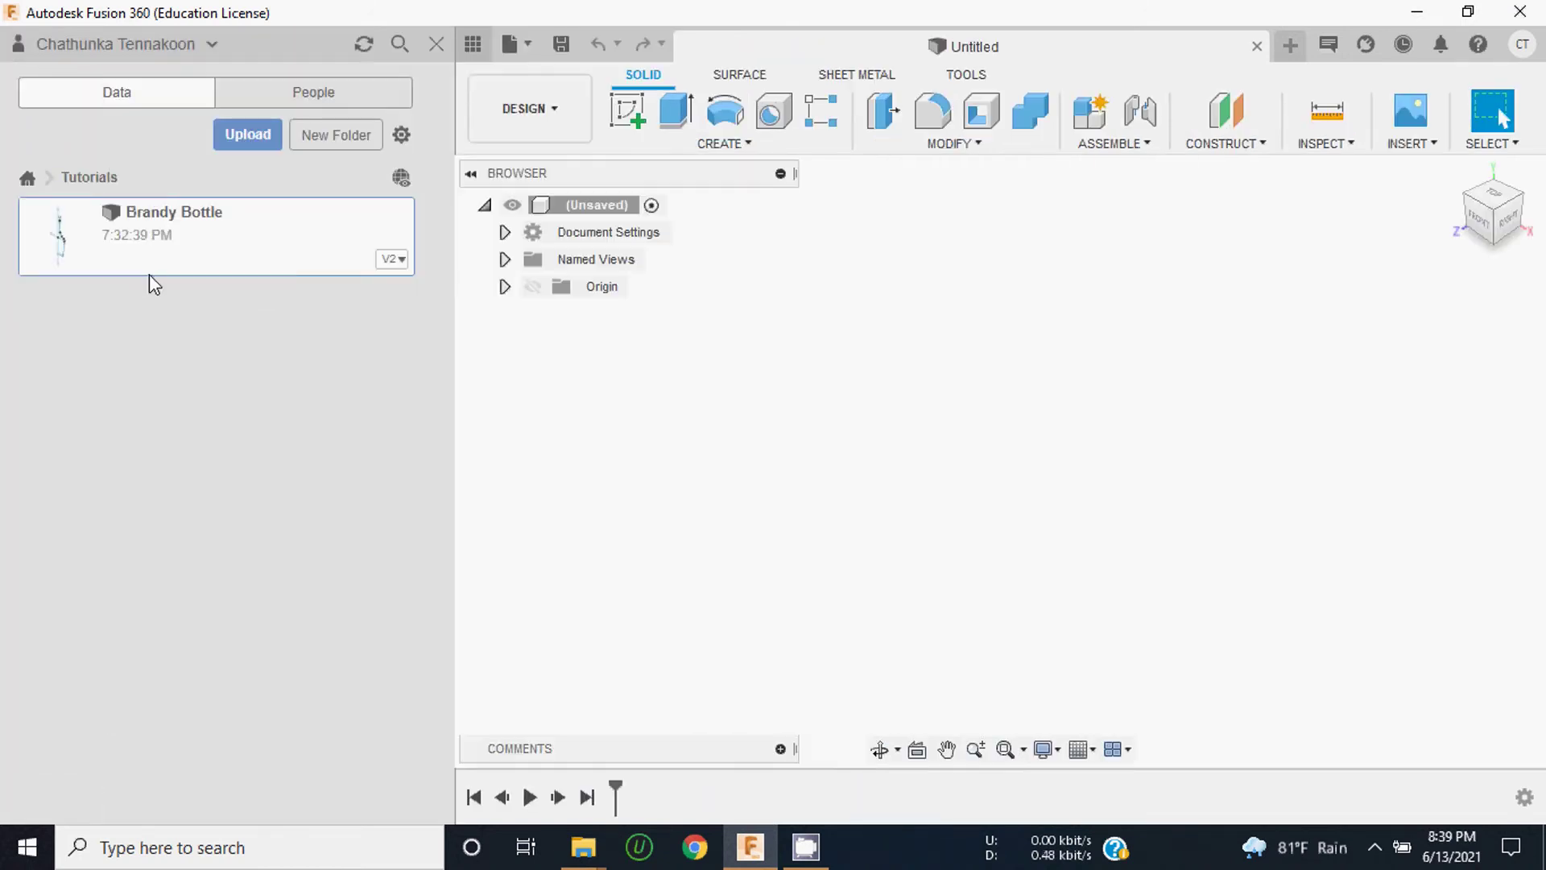
double_click(186, 230)
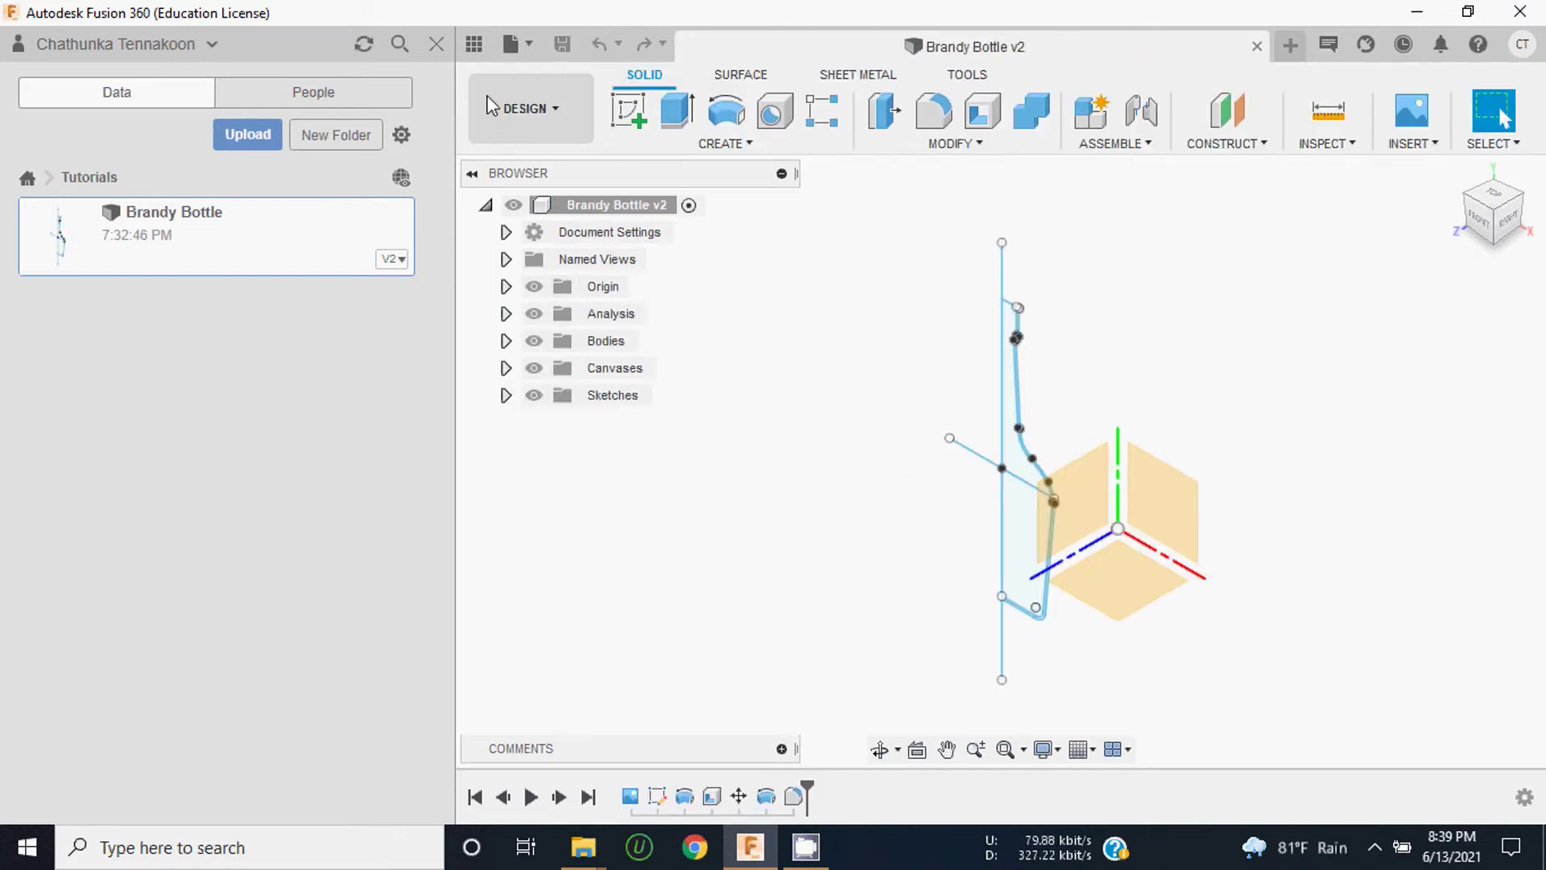
left_click(436, 43)
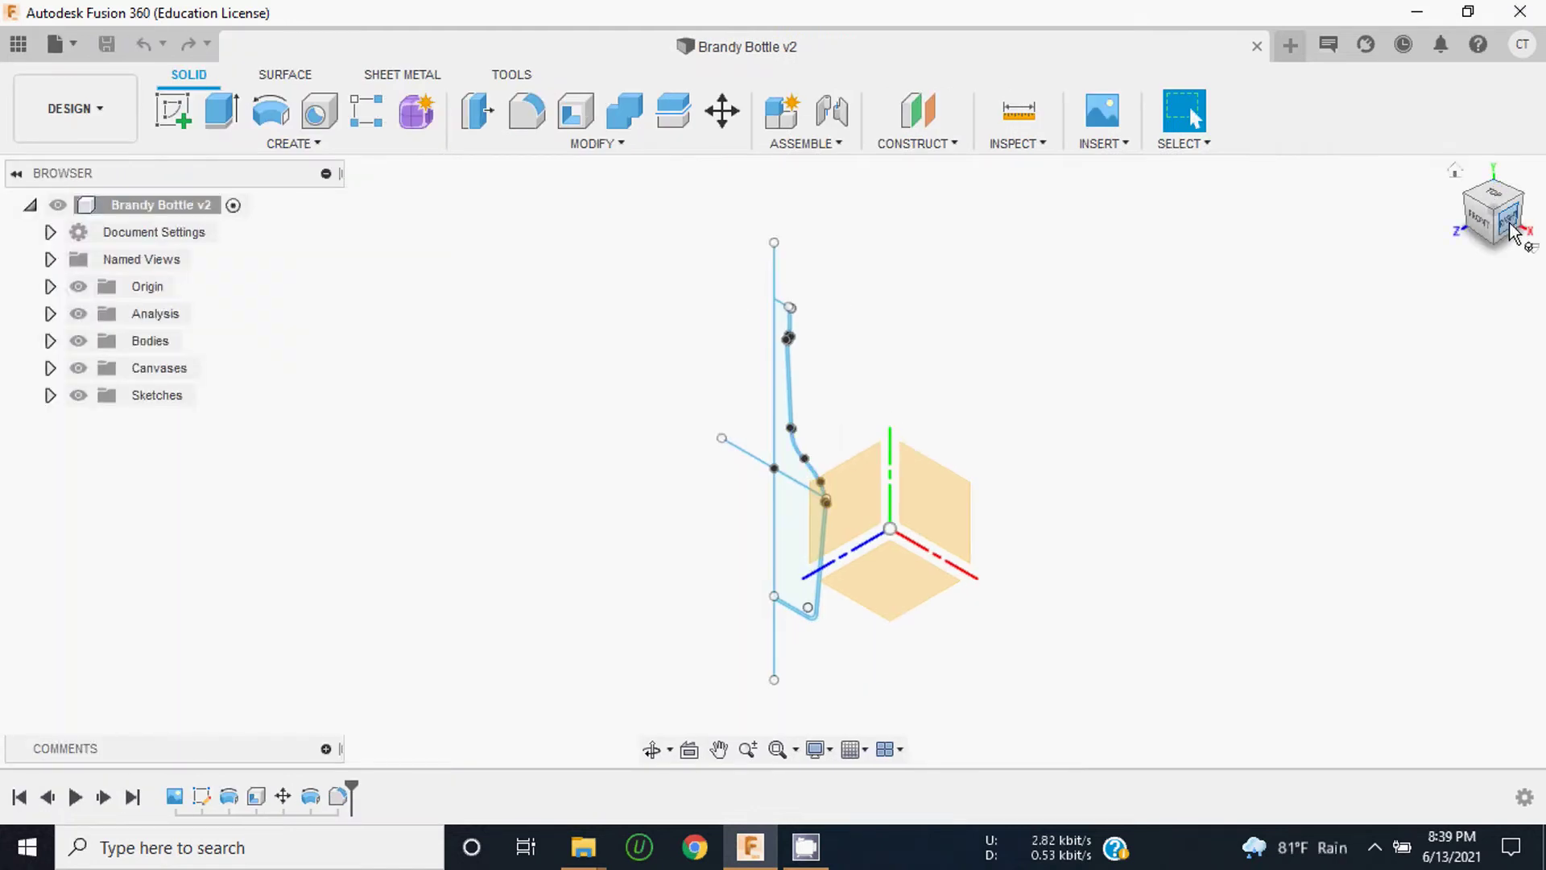
Step: Expand Canvases to list the Brandy Bottle image and view the sketch from the front
middle_click_drag(1187, 359, 1034, 432, "shift")
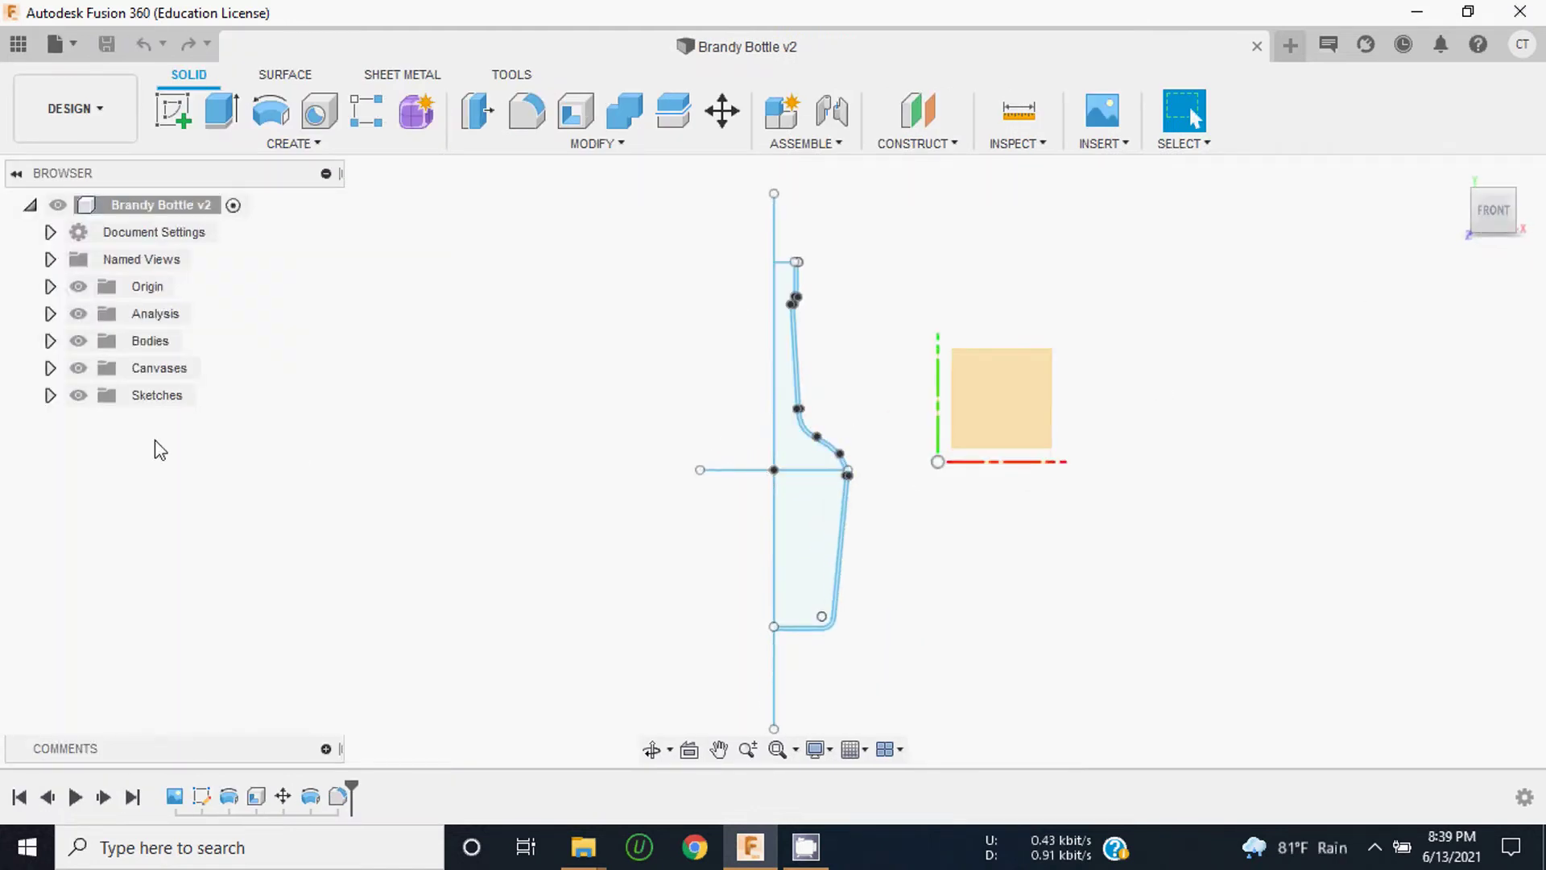
left_click(49, 369)
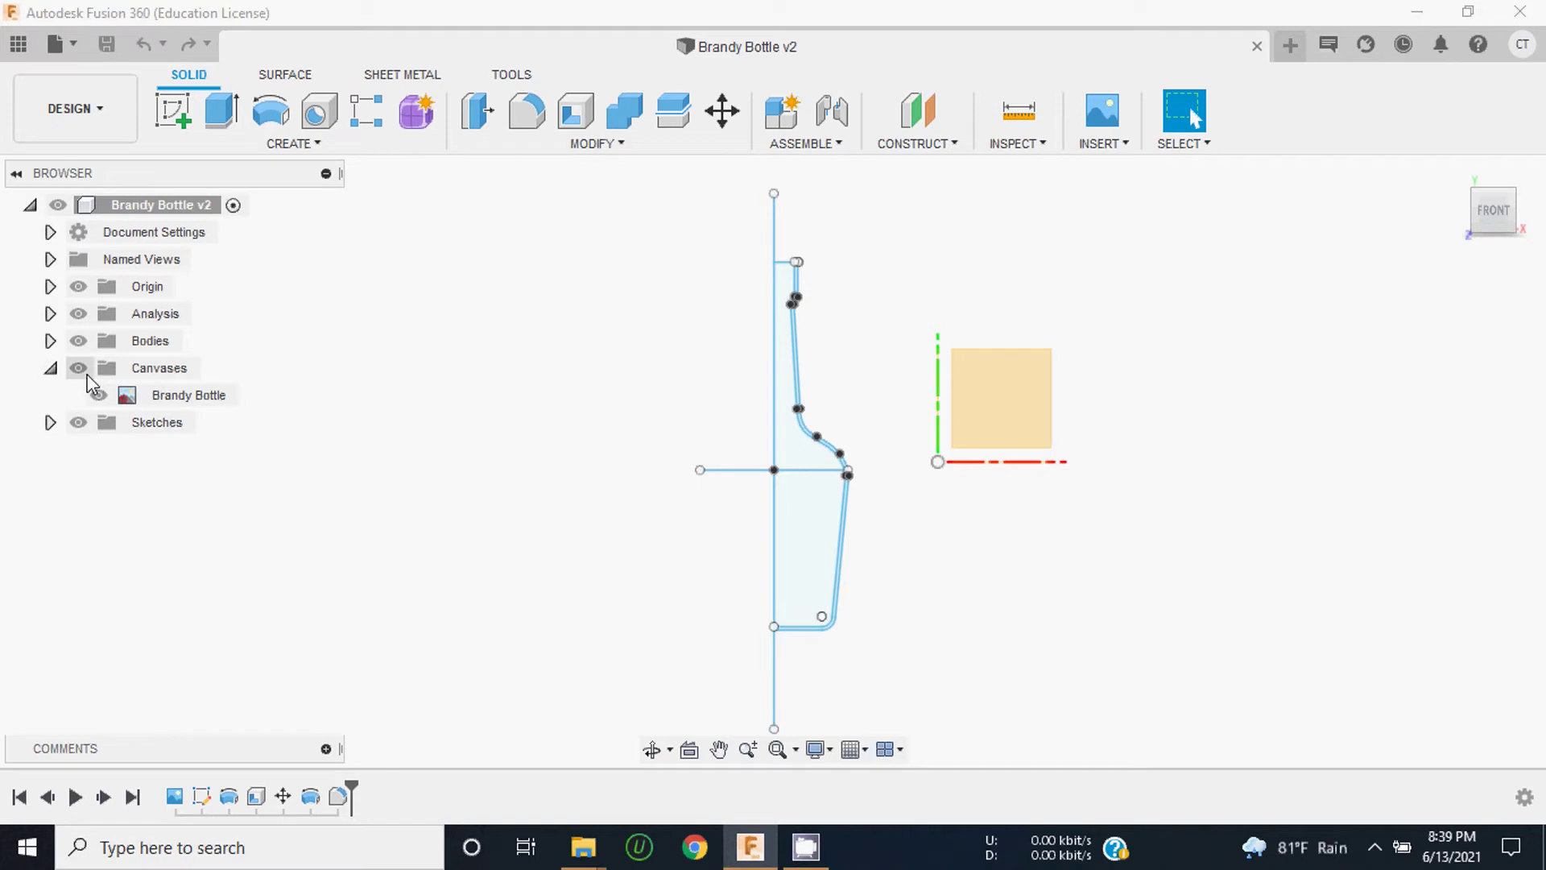
left_click_drag(1492, 211, 1496, 219)
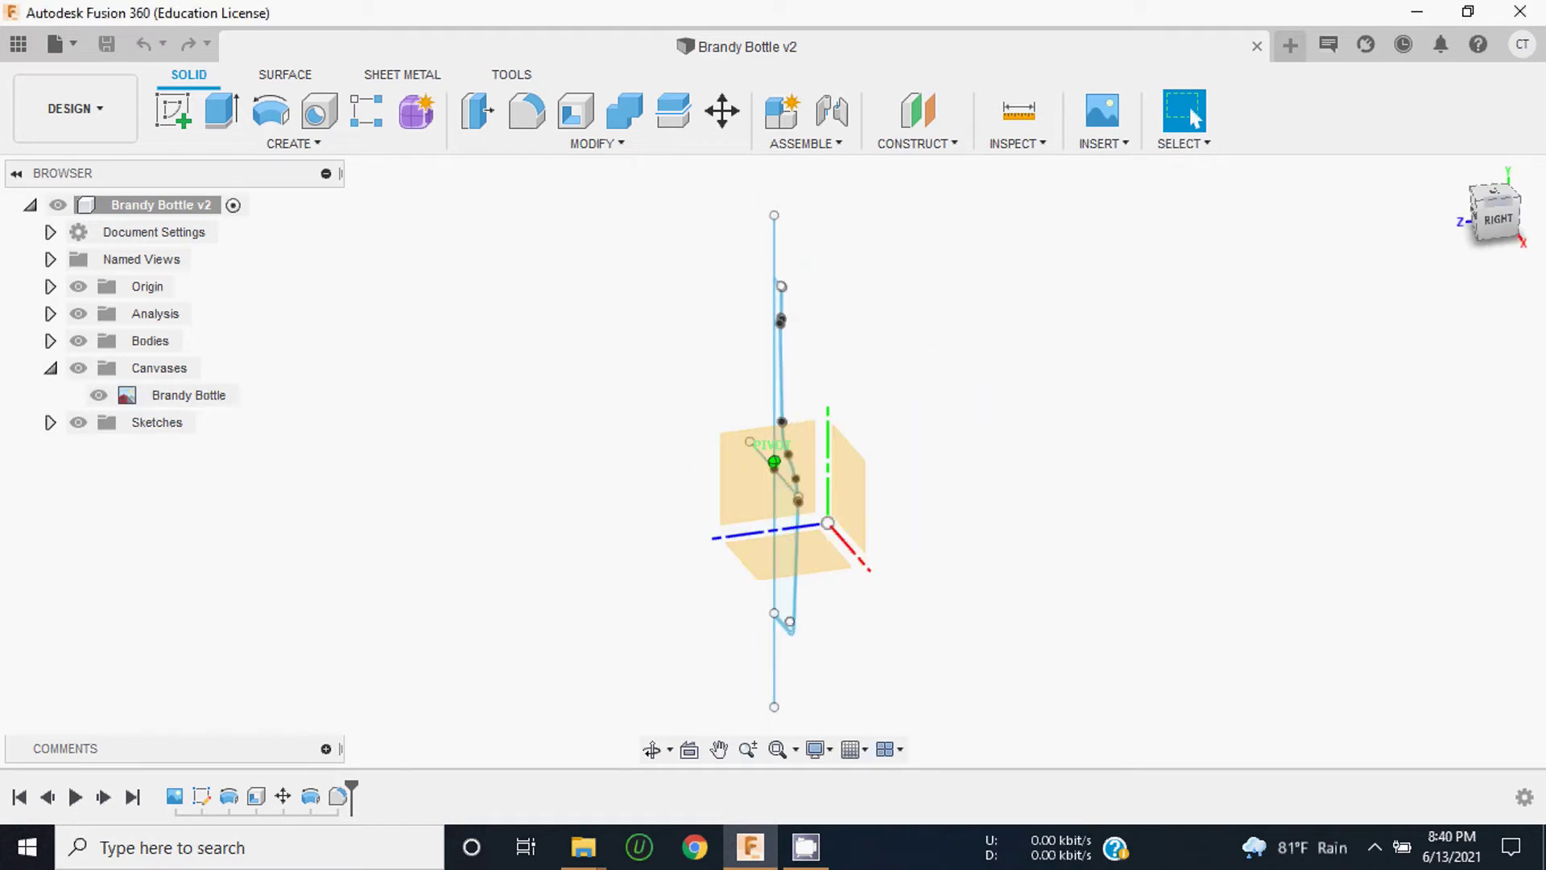
left_click(1494, 215)
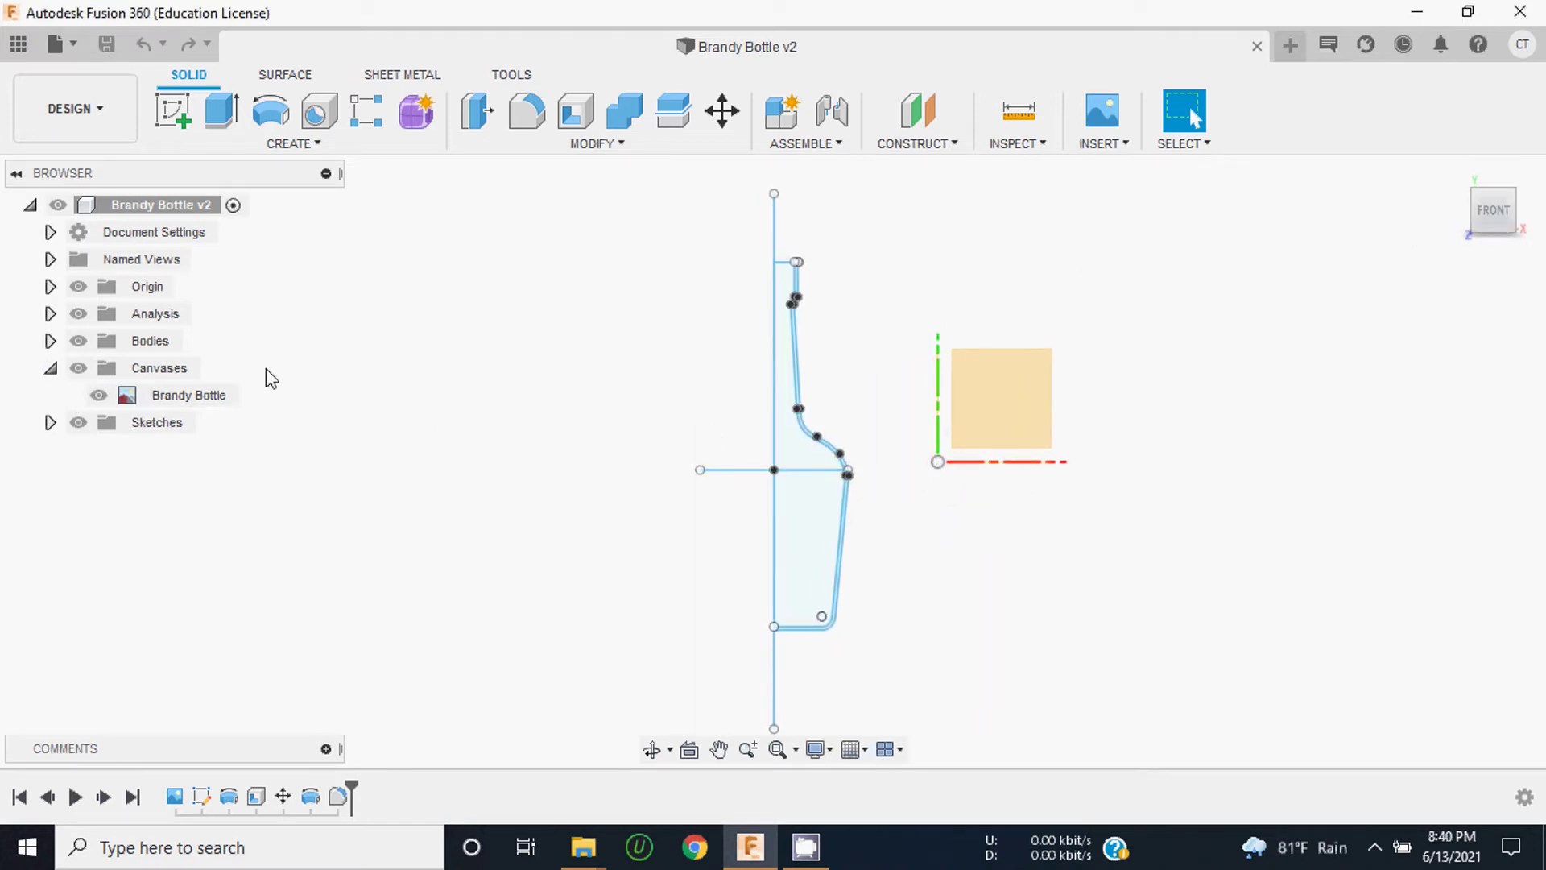
Step: Hide the Section1 analysis so the full bottle body shows over the canvas image
left_click(50, 315)
left_click(98, 341)
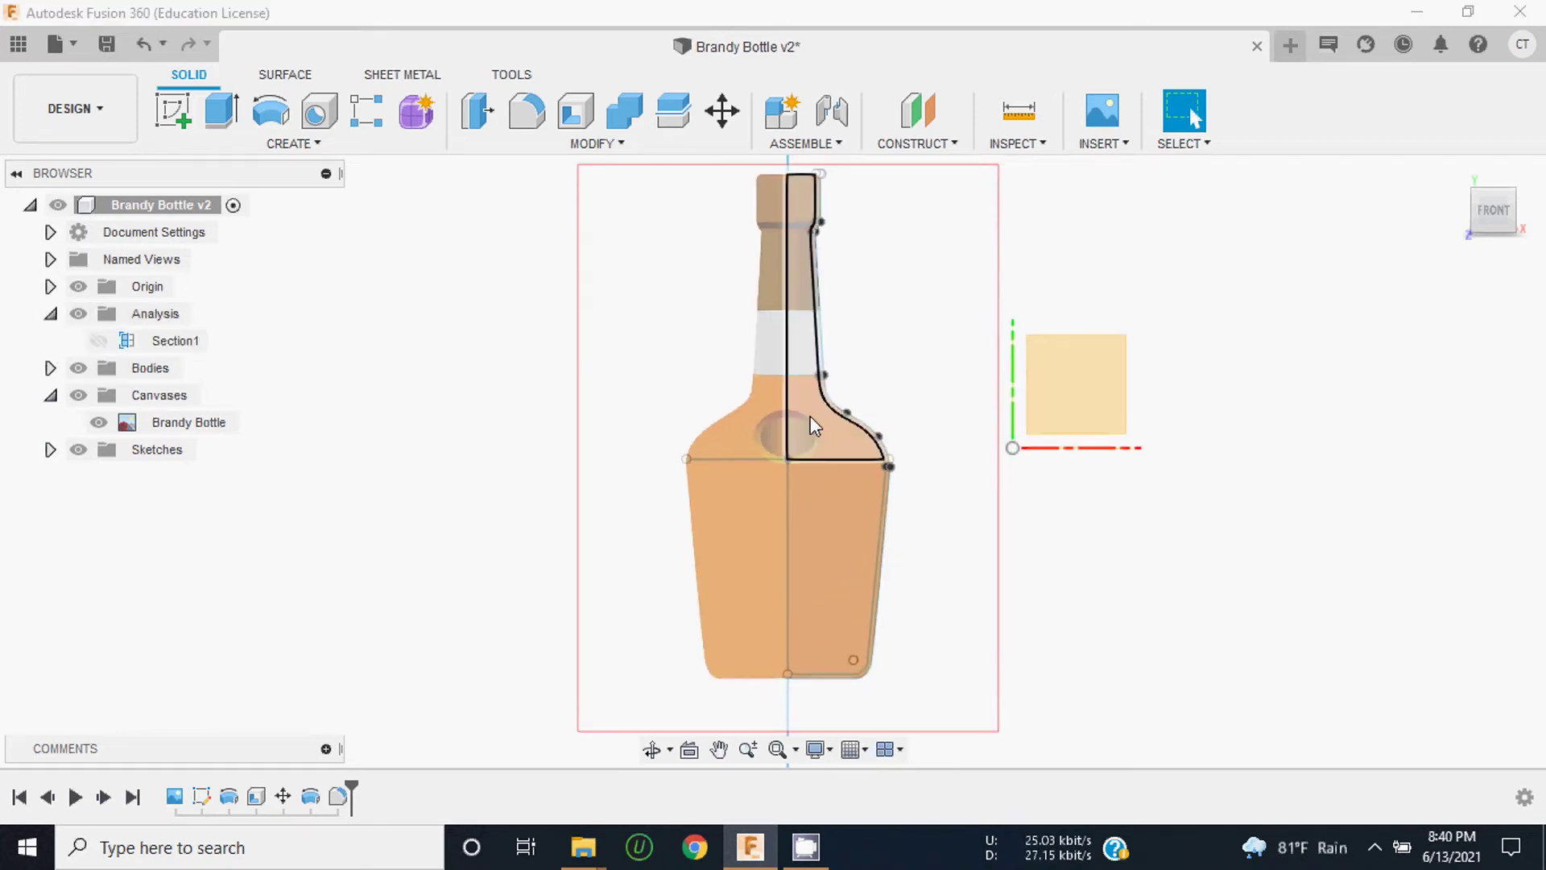
scroll(771, 448, "up", 5)
scroll(882, 409, "down", 3)
scroll(797, 274, "down", 3)
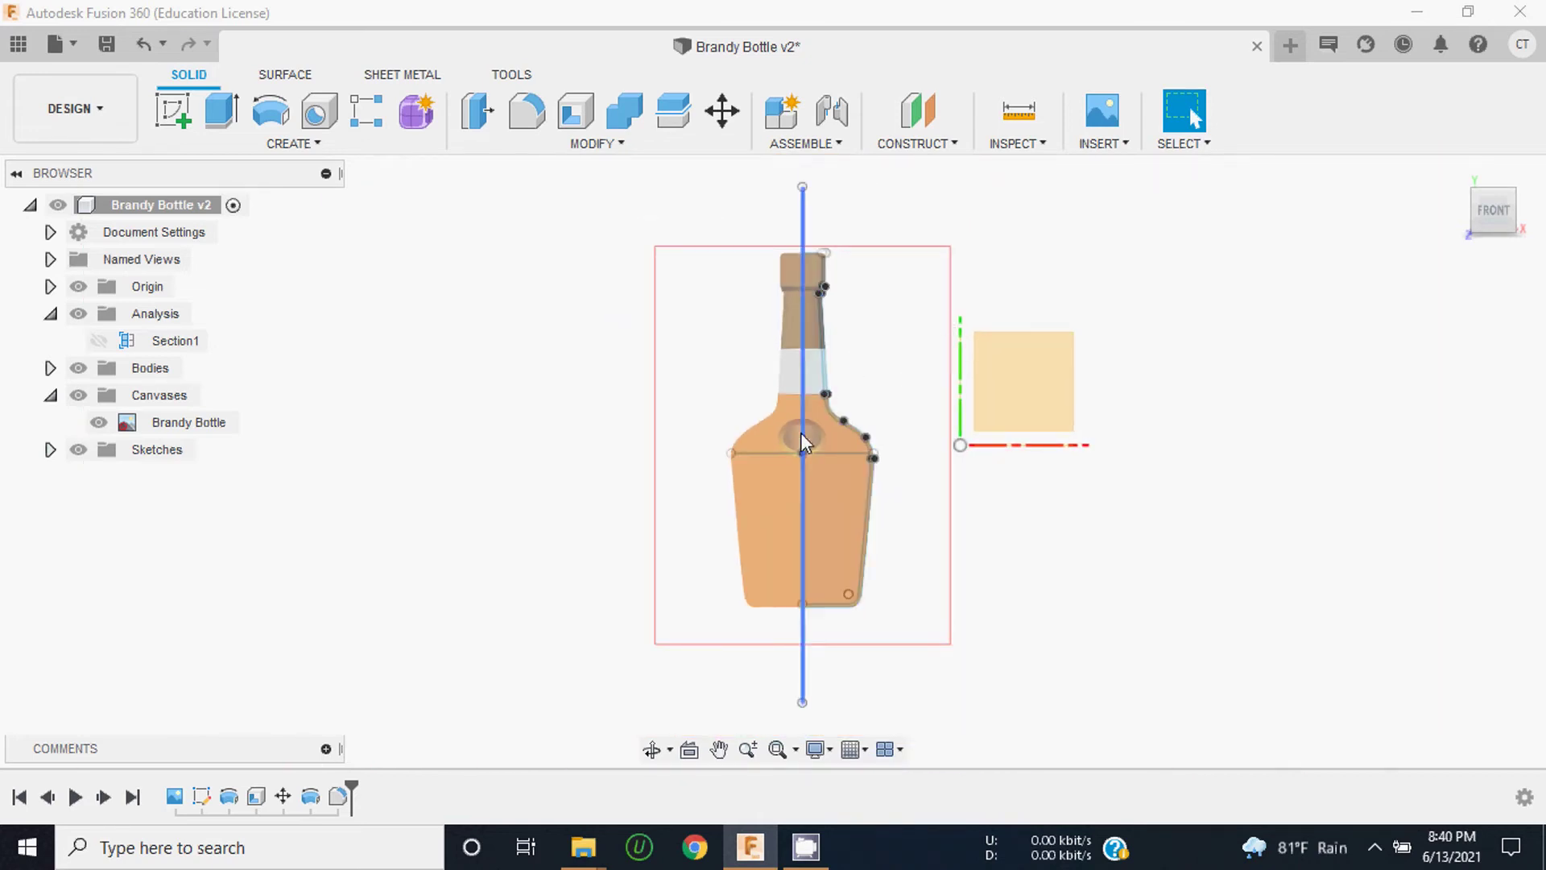
scroll(801, 433, "up", 3)
Step: Orbit the bottle edge-on, snap back to the front view, and zoom in on the shoulder
scroll(805, 441, "up", 1)
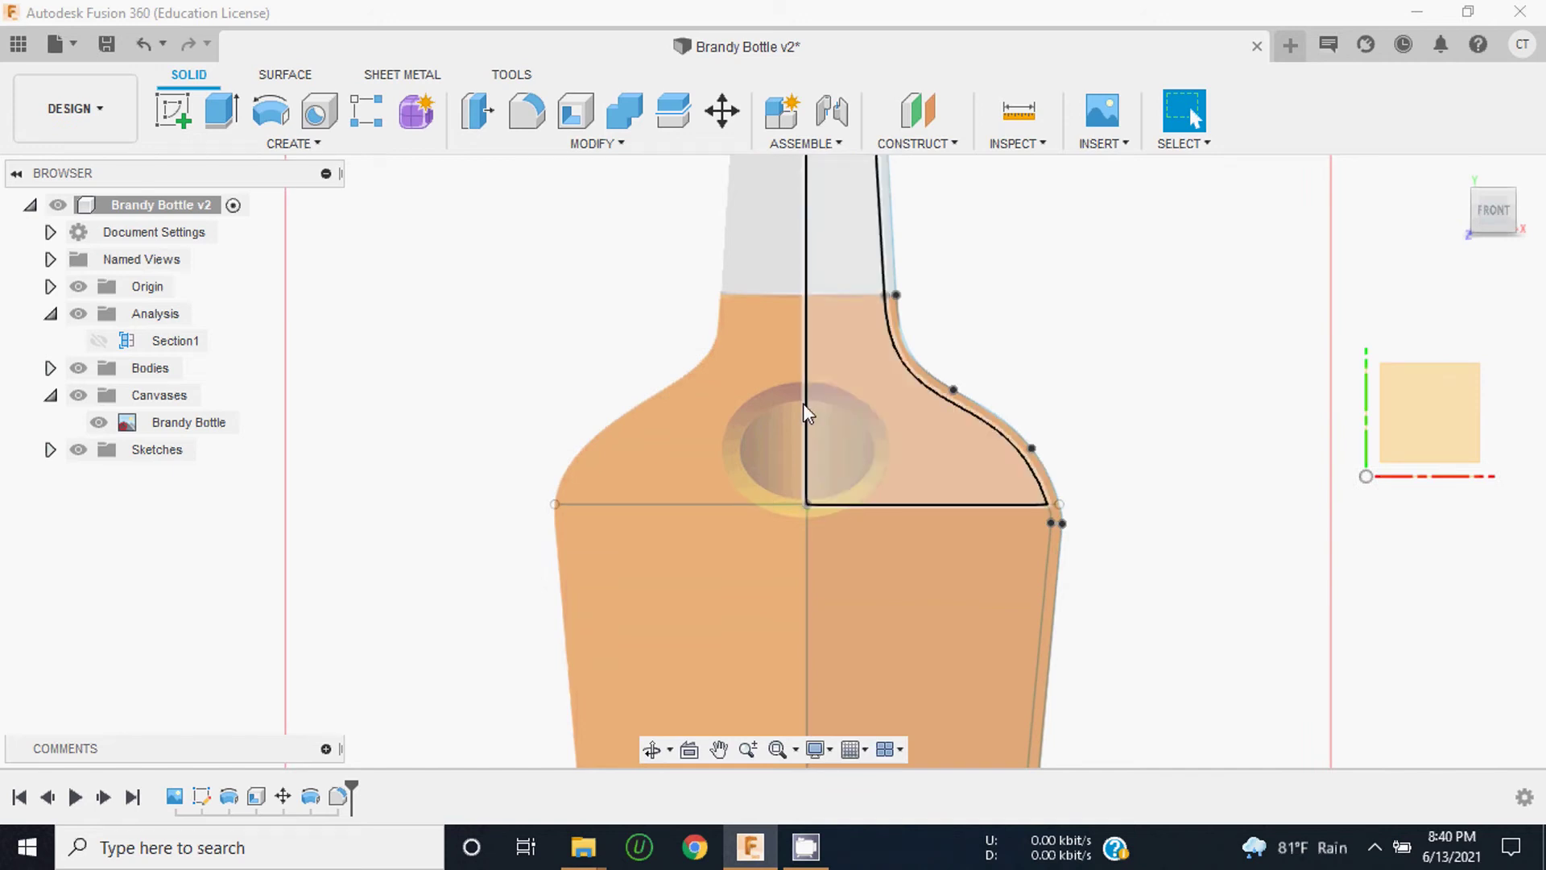
scroll(776, 470, "down", 2)
scroll(775, 470, "down", 2)
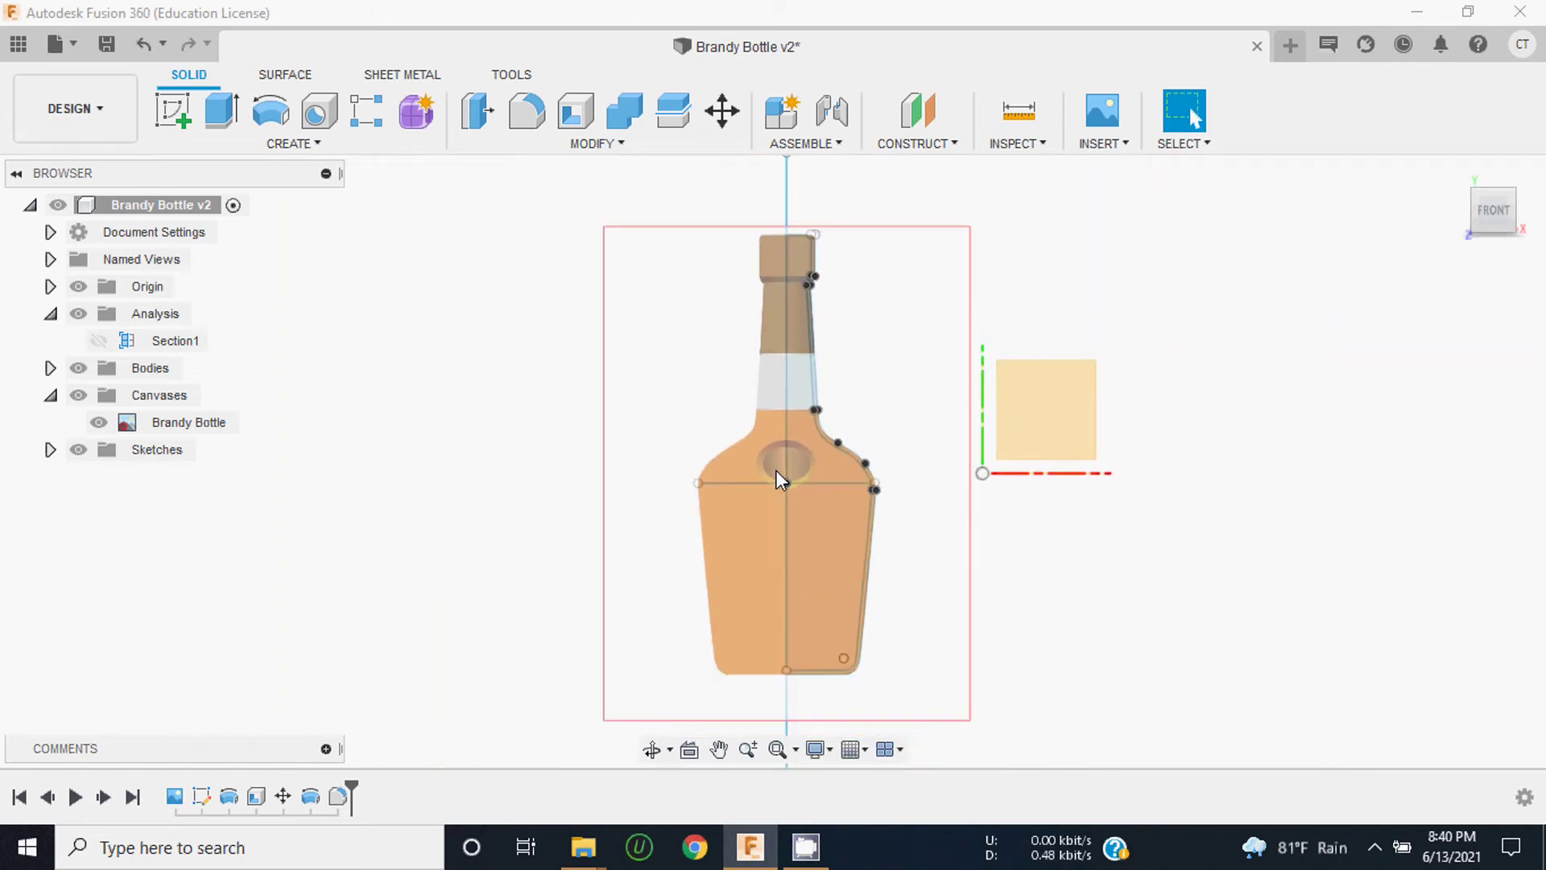
left_click_drag(1511, 228, 1474, 265)
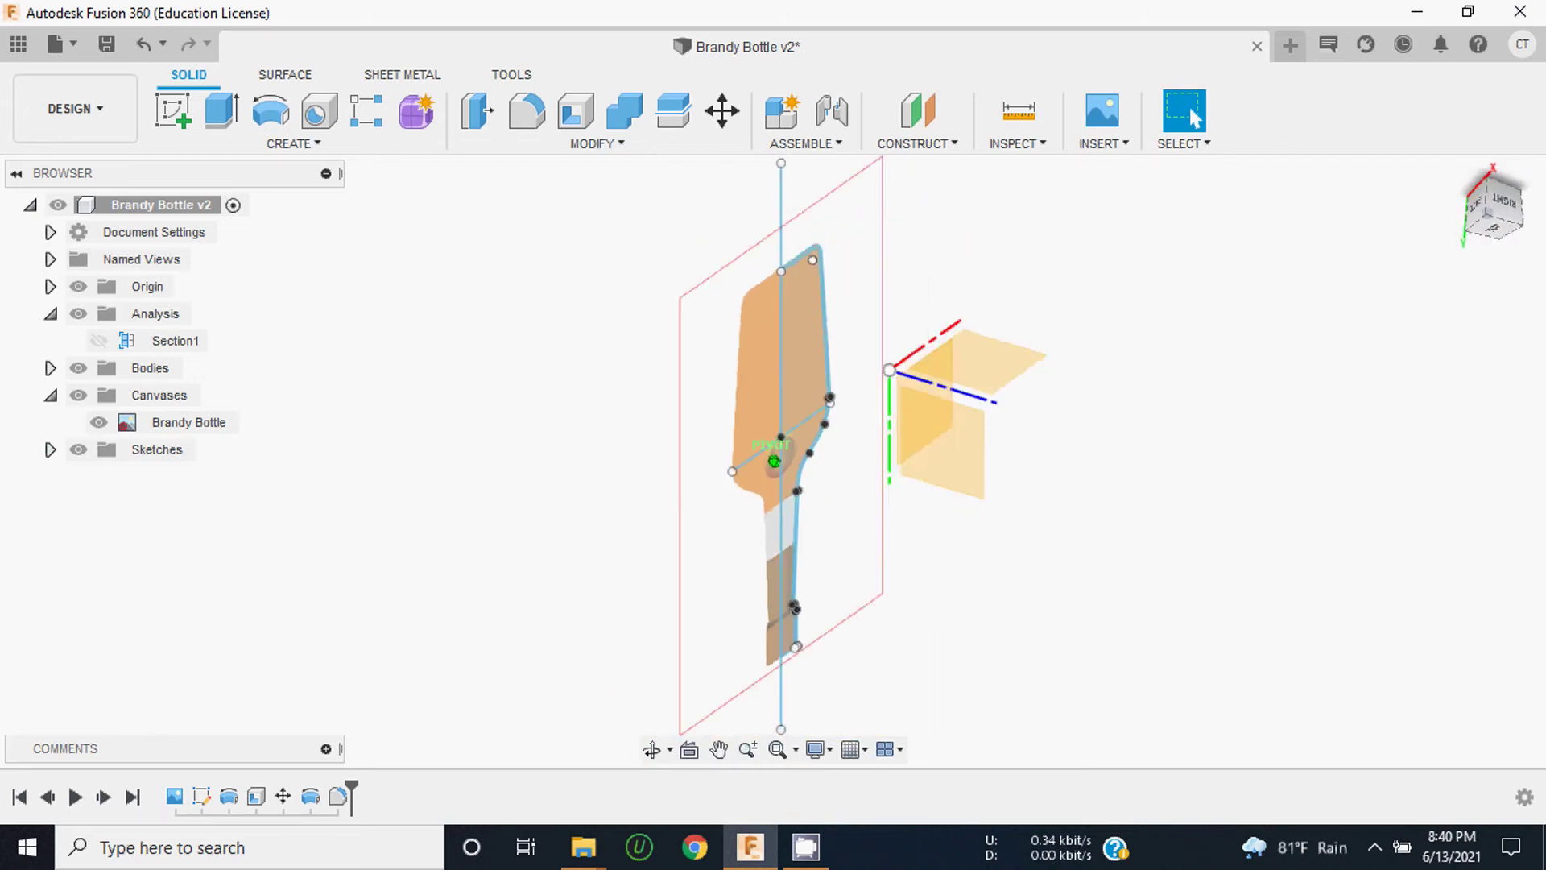
left_click_drag(1474, 266, 1508, 225)
left_click(1483, 209)
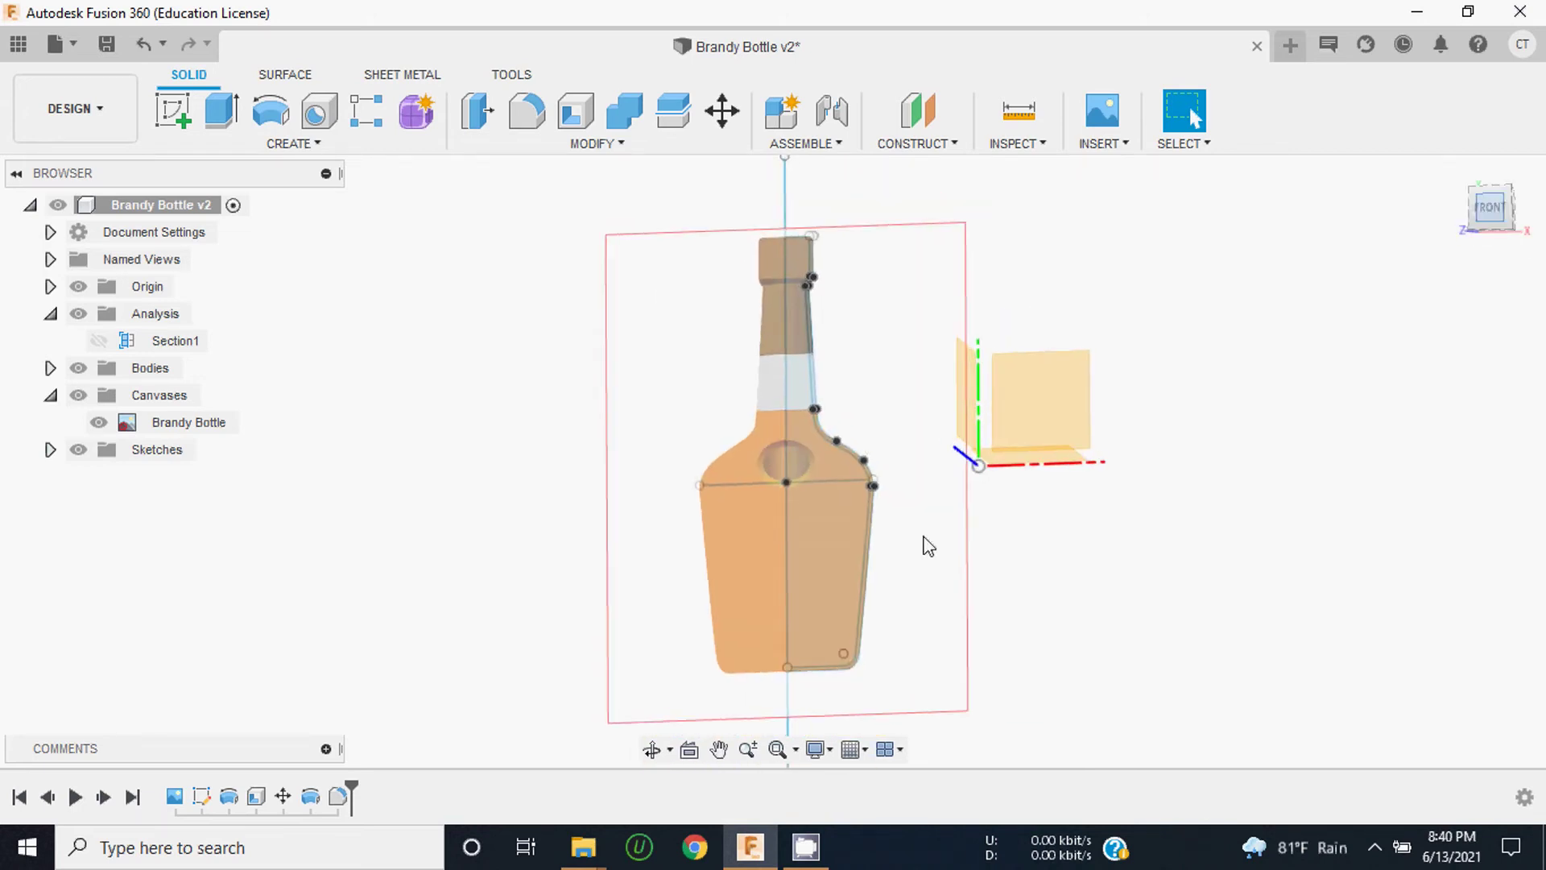
scroll(795, 461, "up", 3)
scroll(785, 448, "up", 1)
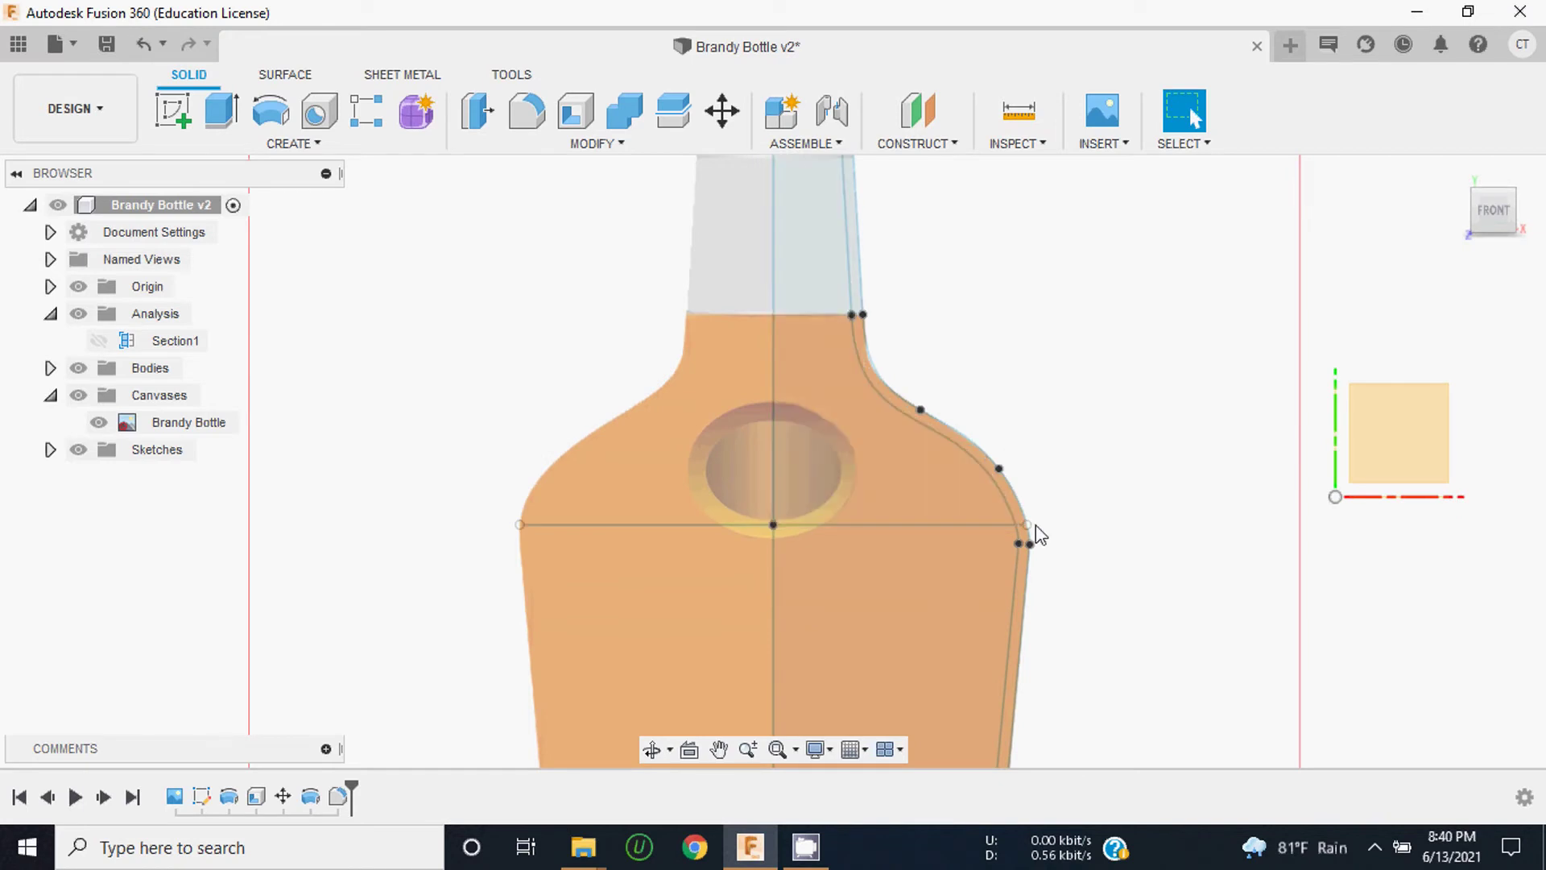
scroll(843, 505, "down", 3)
scroll(843, 496, "down", 2)
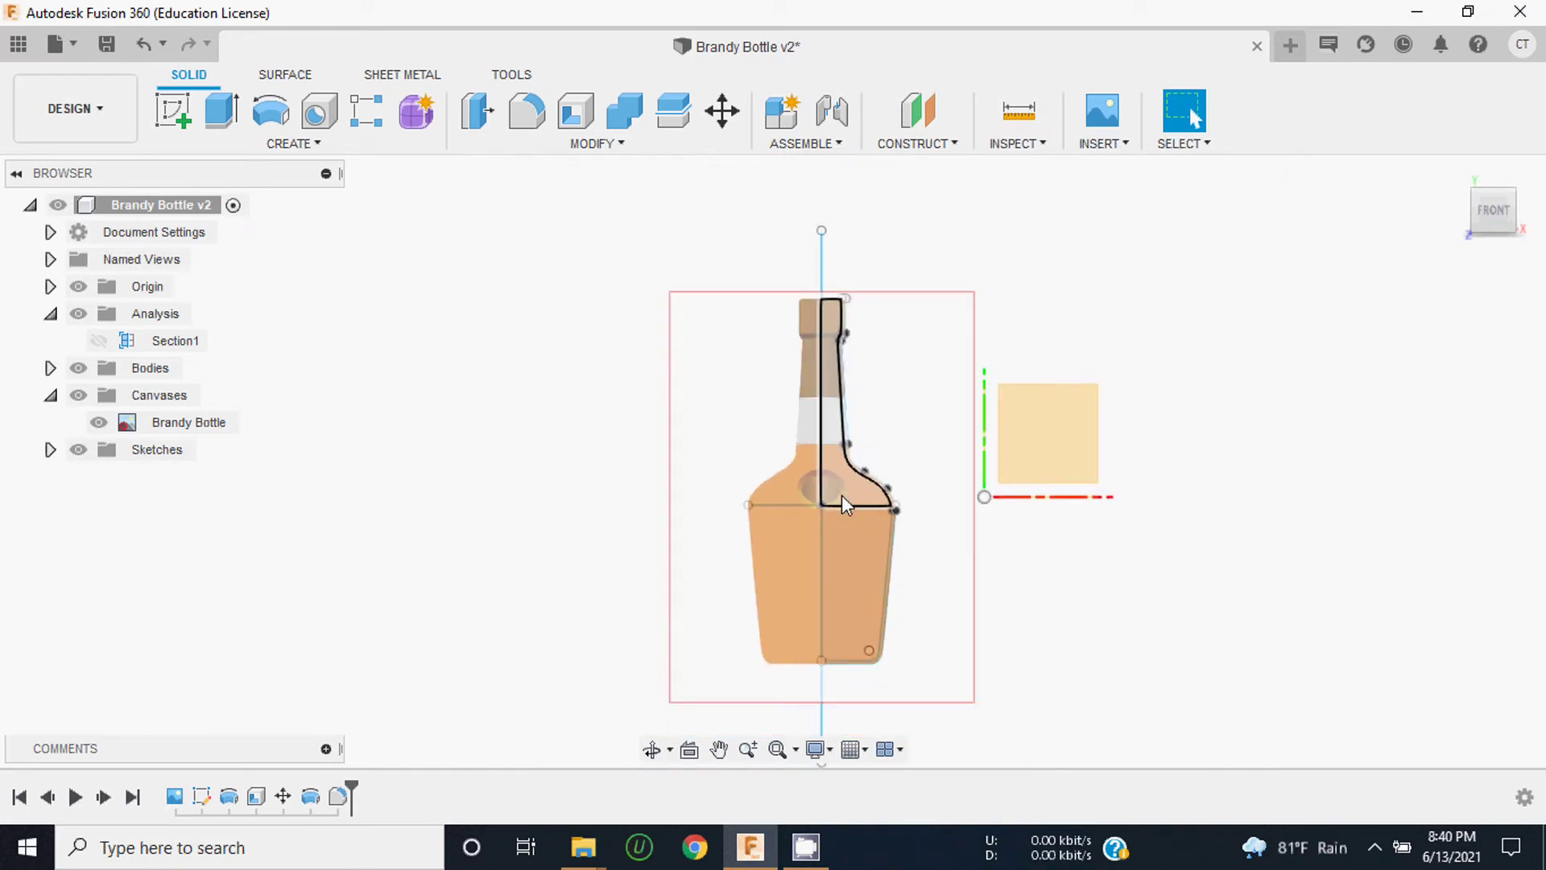
scroll(869, 512, "up", 3)
scroll(870, 512, "up", 1)
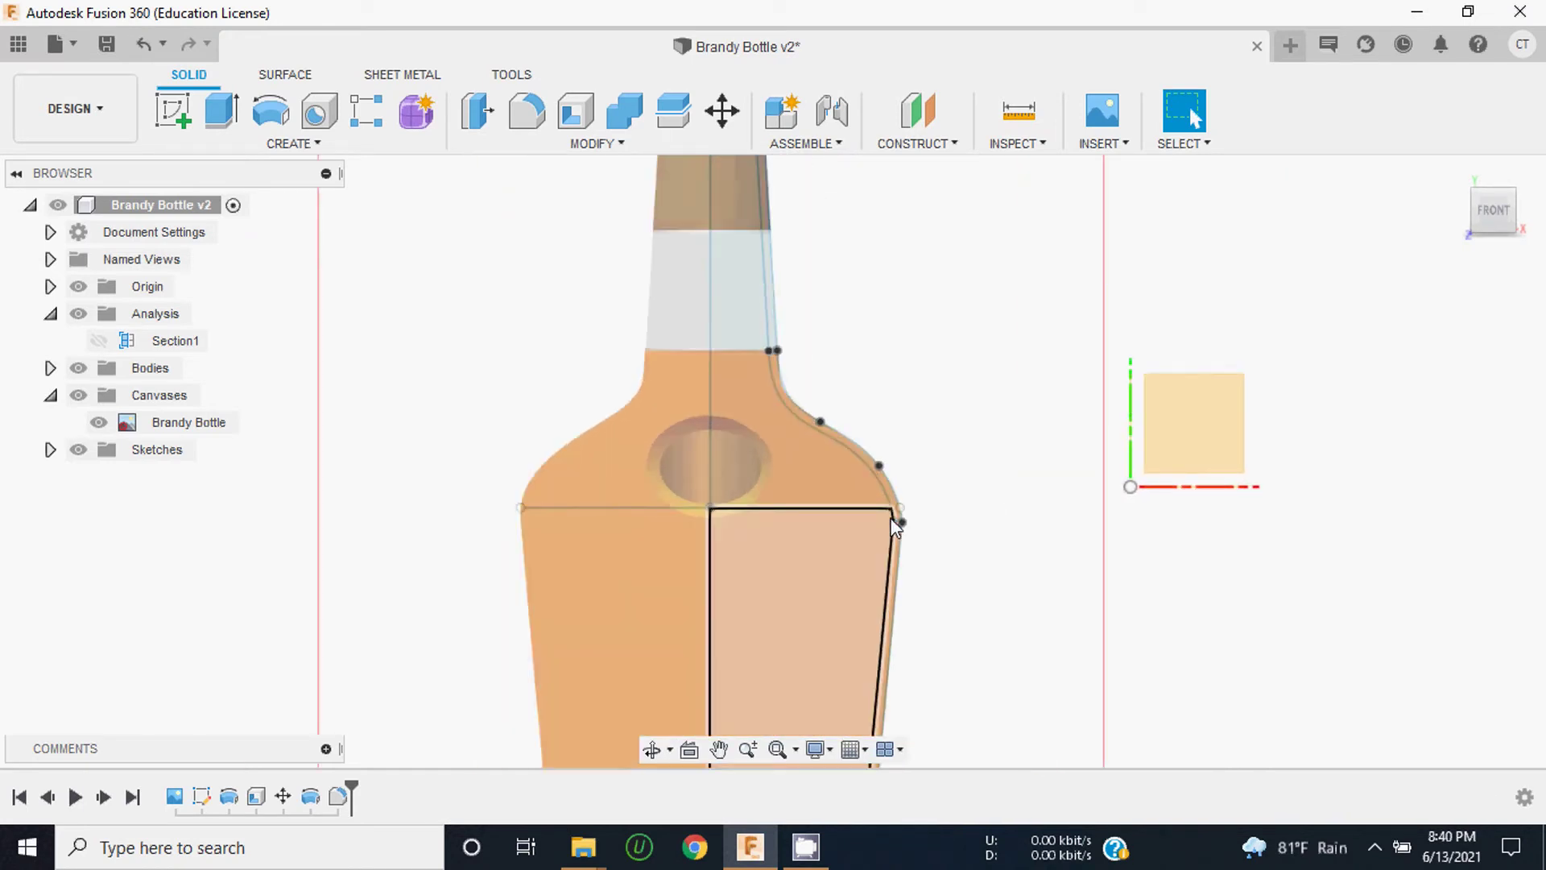
scroll(907, 470, "up", 1)
scroll(886, 507, "up", 1)
scroll(887, 508, "up", 1)
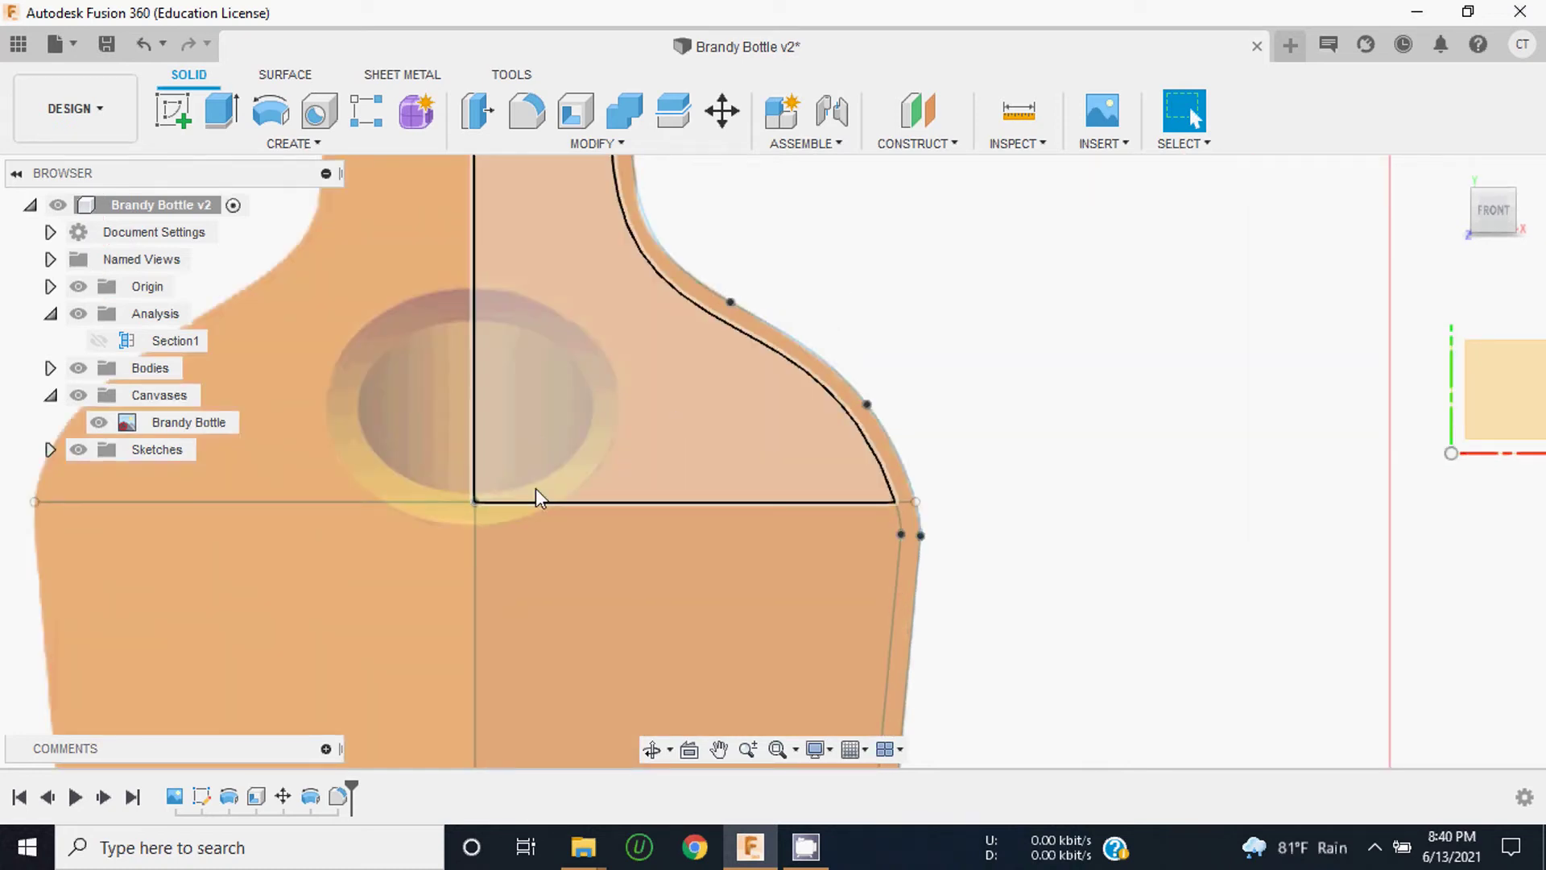
scroll(1069, 448, "down", 3)
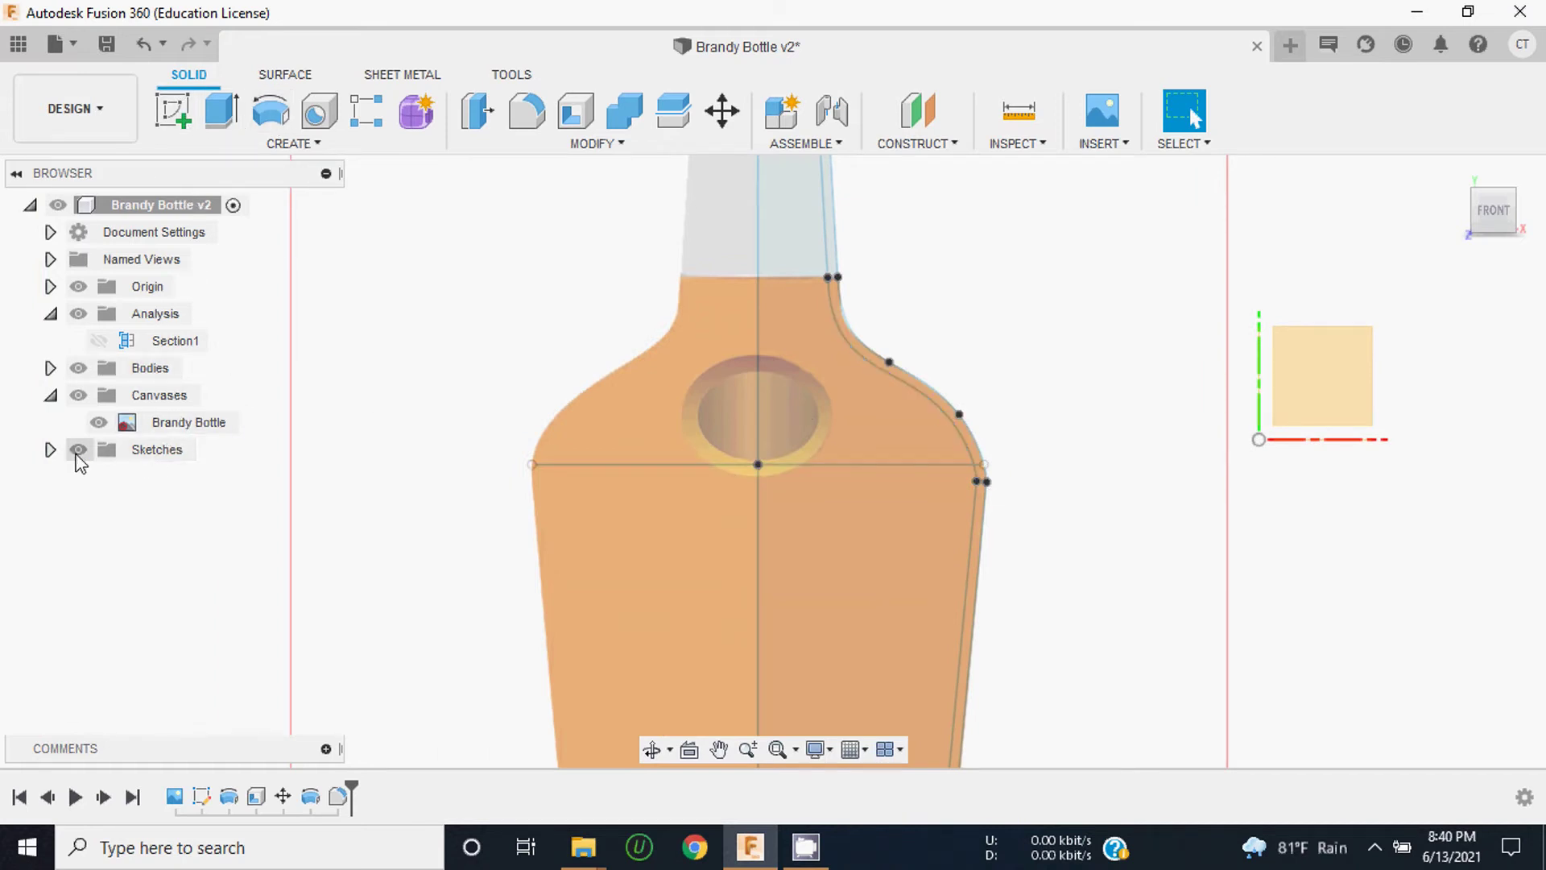
Step: Open Sketch1 for editing from the browser's Sketches folder
left_click(50, 449)
right_click(167, 478)
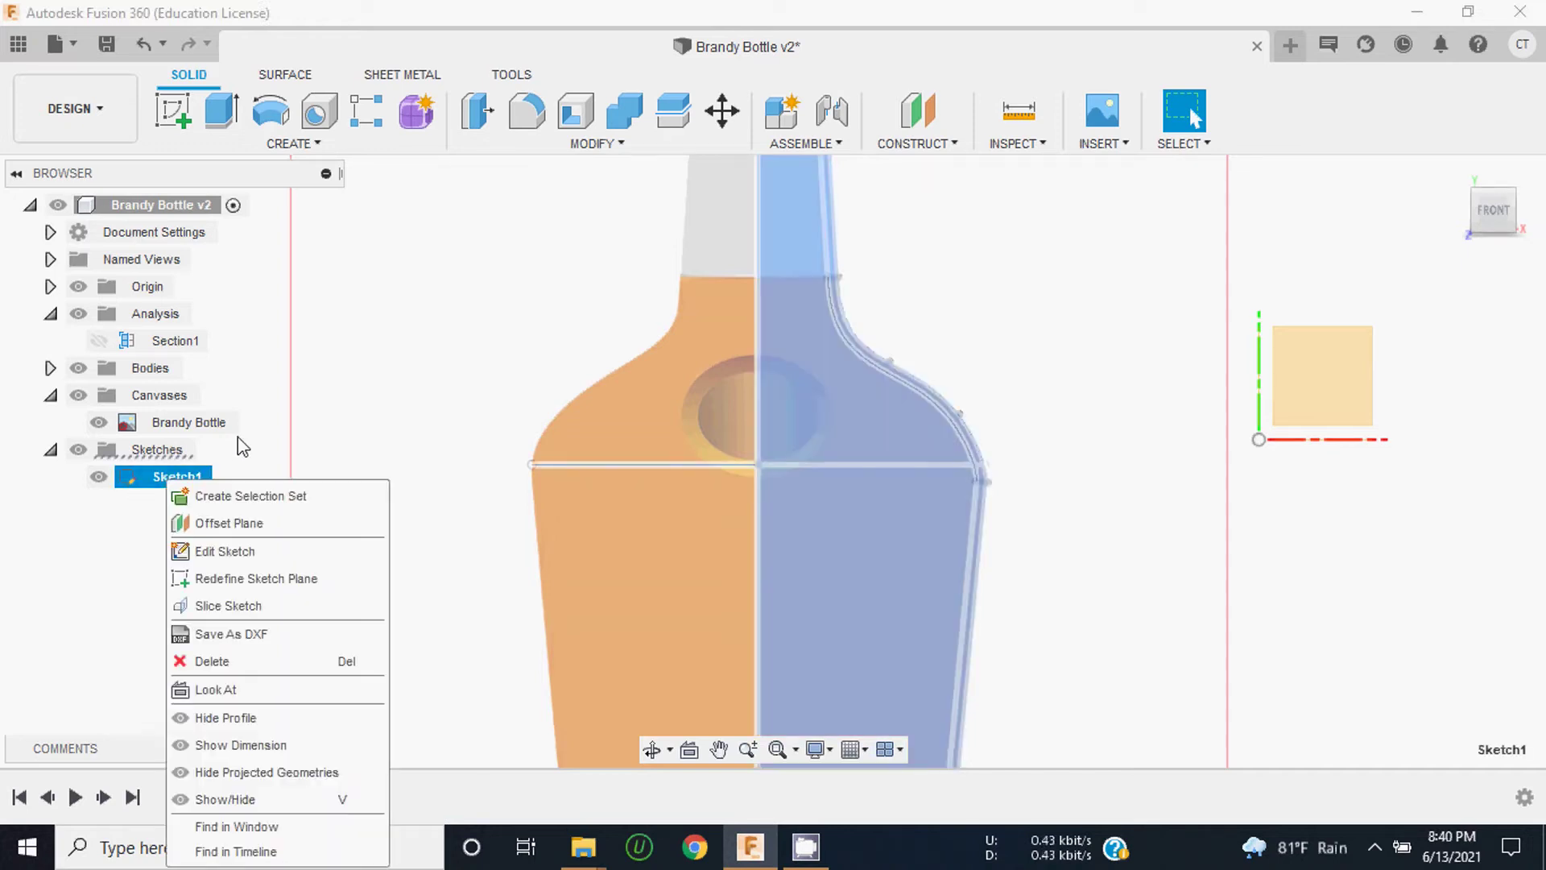
left_click(221, 545)
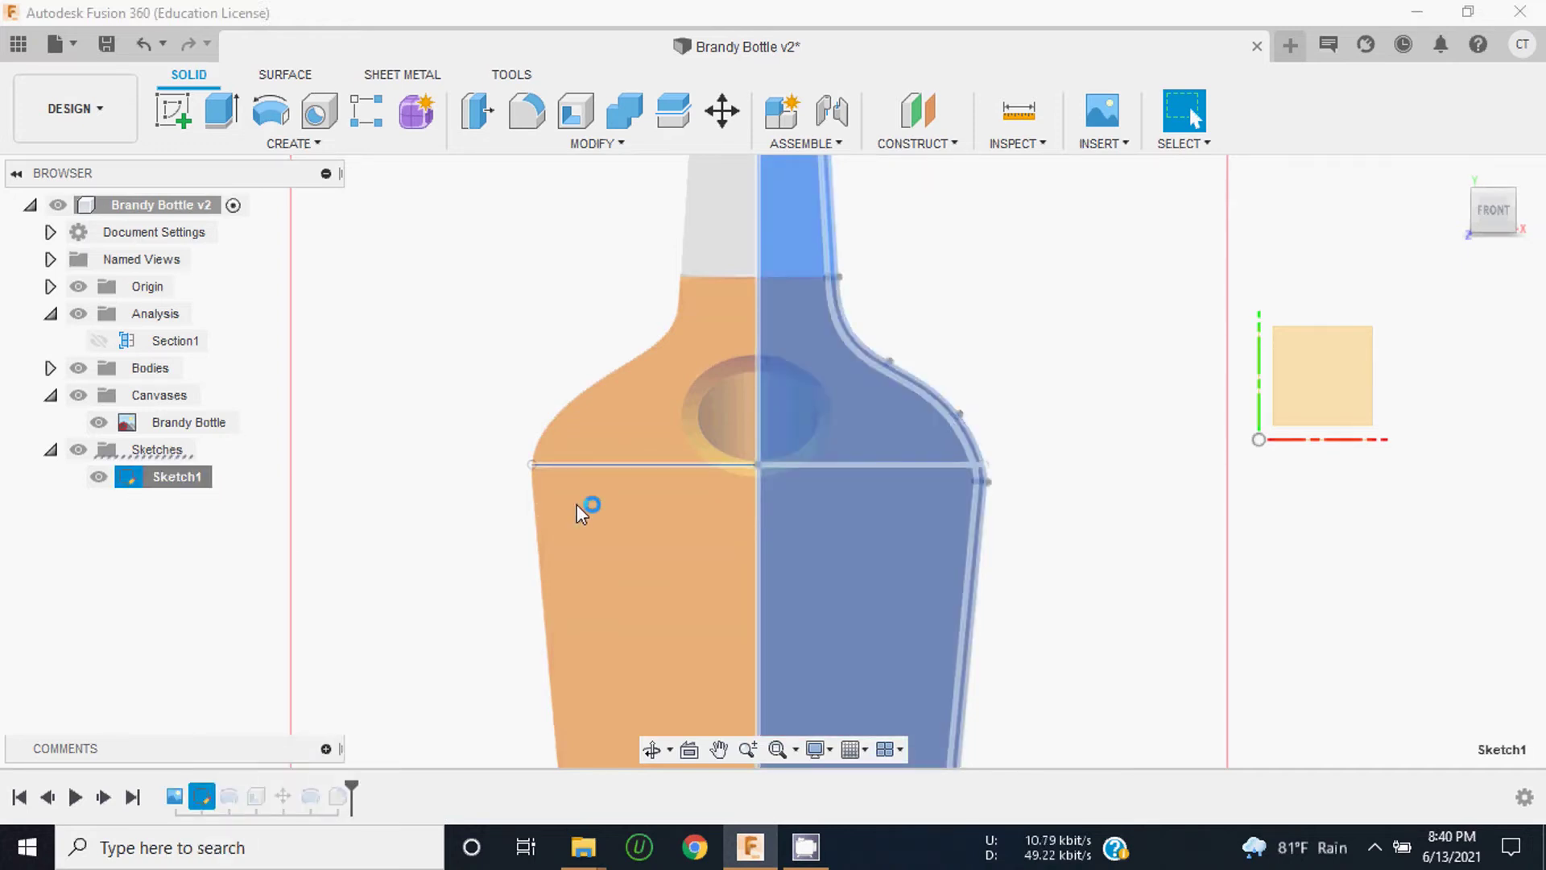
scroll(981, 475, "up", 3)
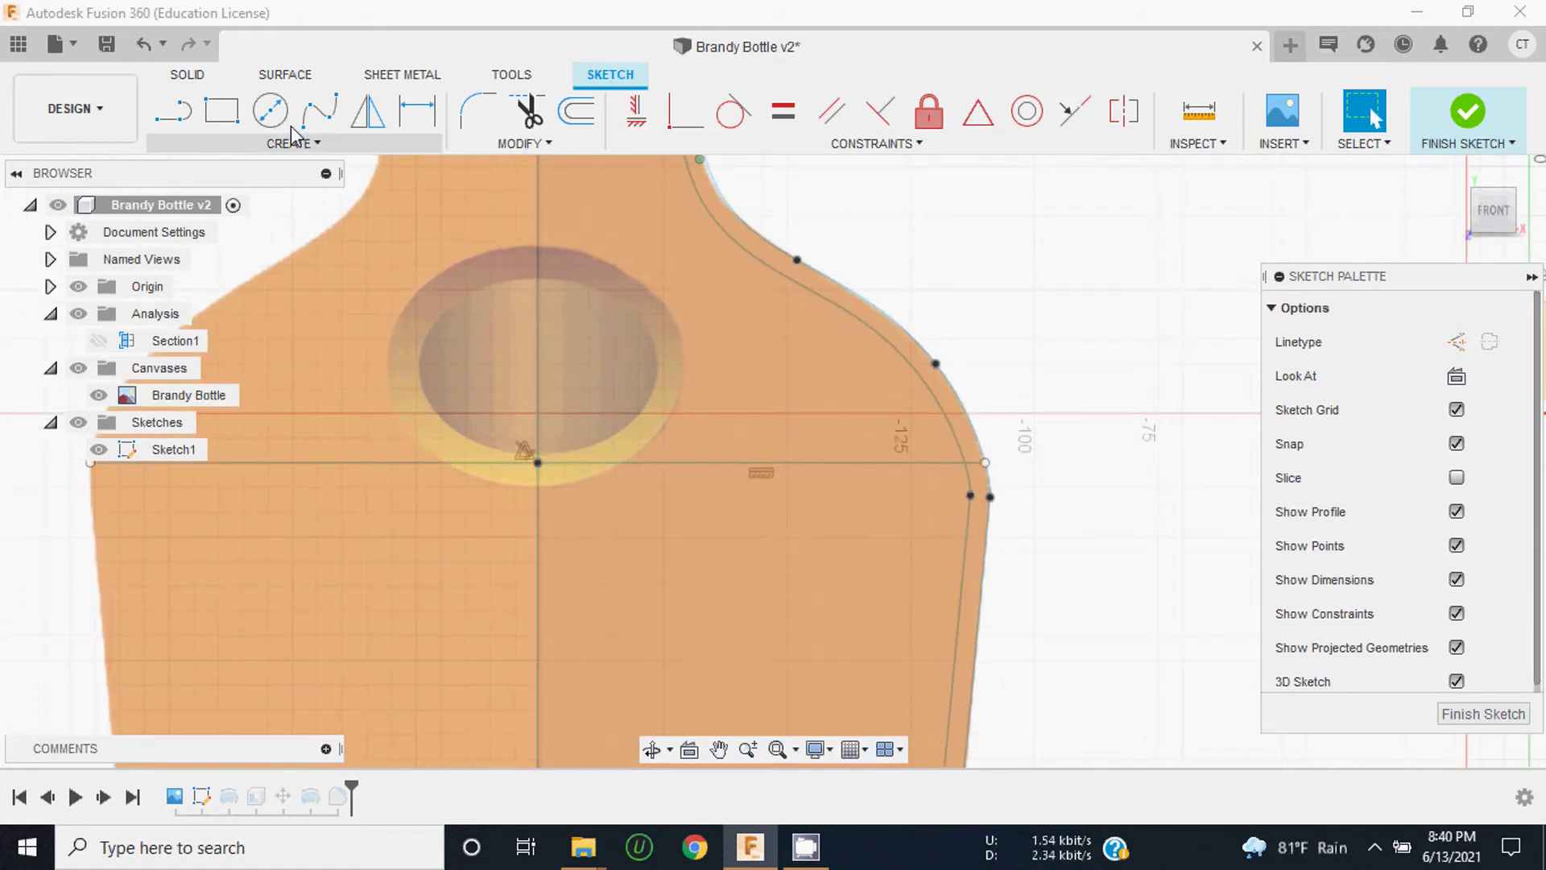
Step: Draw a line from the sketch origin down the centre axis, then horizontally to the shoulder edge
left_click(173, 111)
scroll(529, 485, "up", 5)
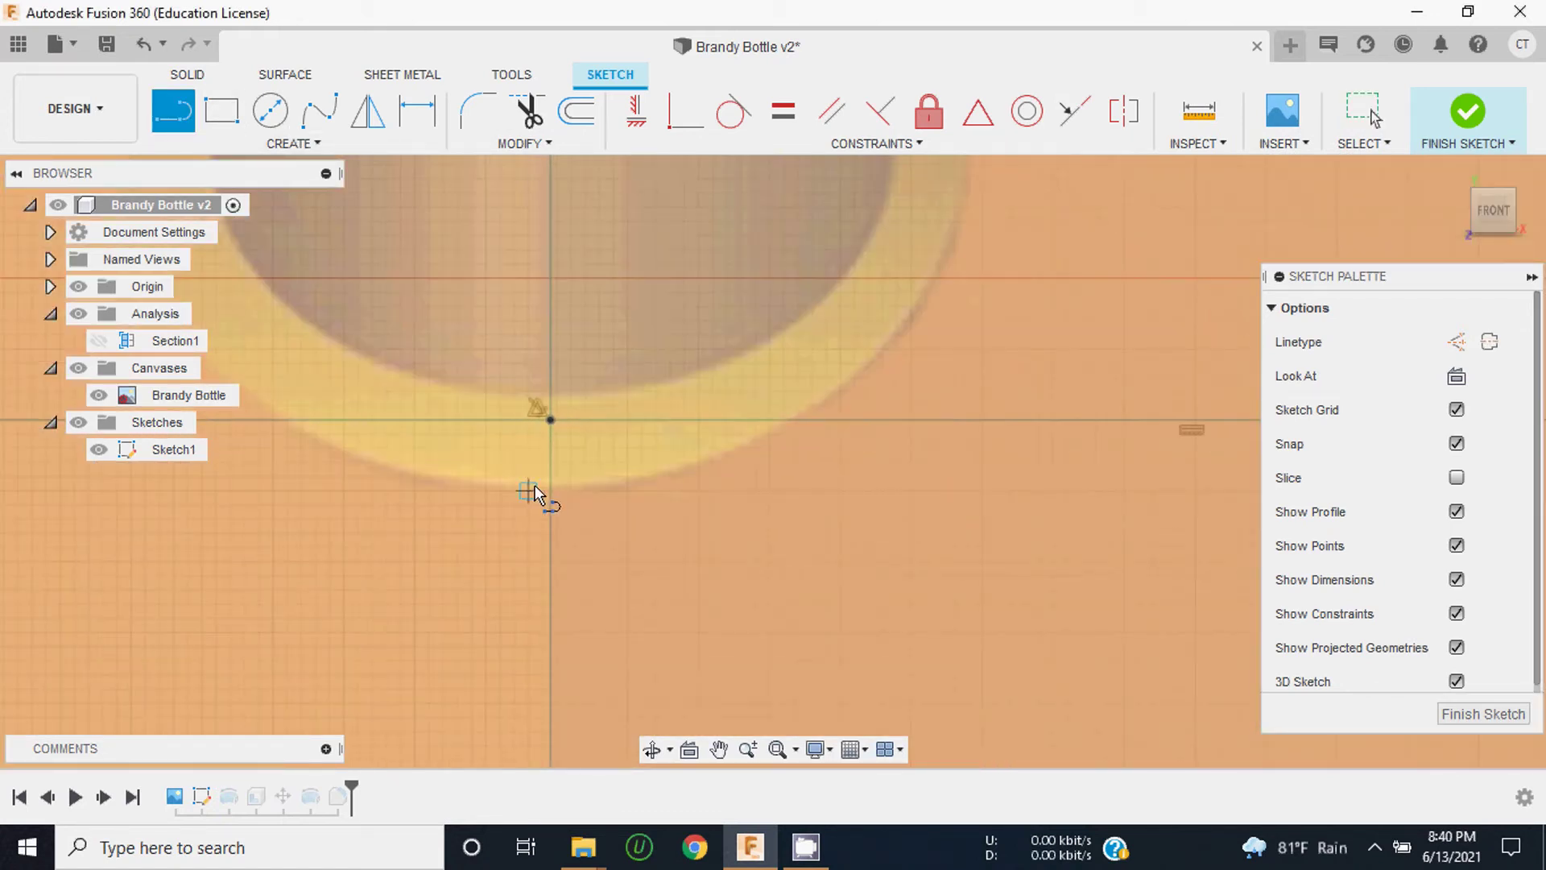
left_click(561, 373)
left_click(564, 491)
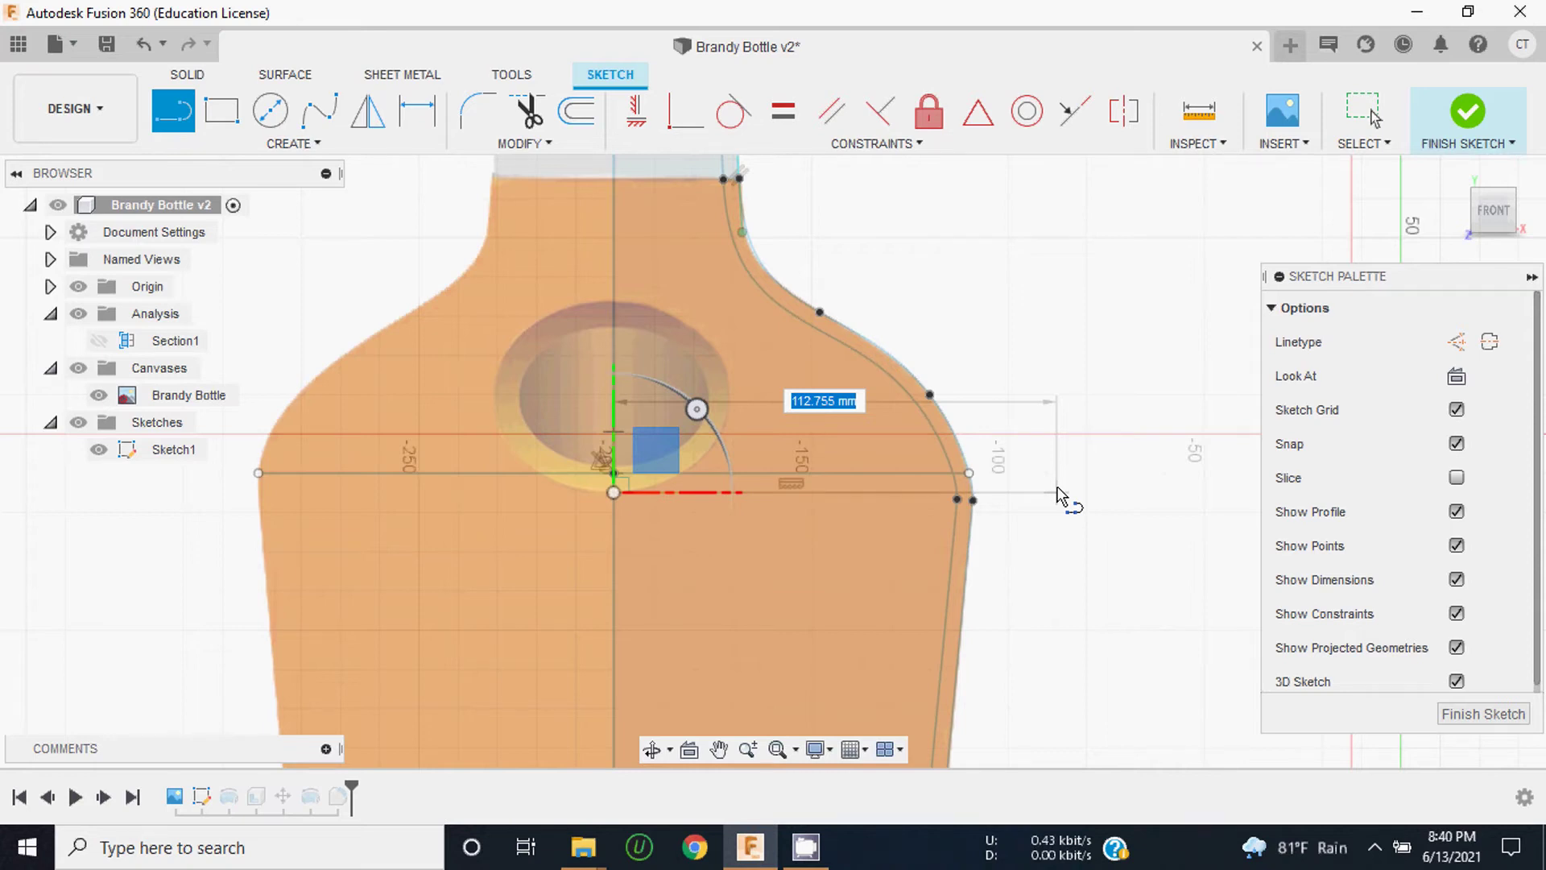
left_click(1058, 492)
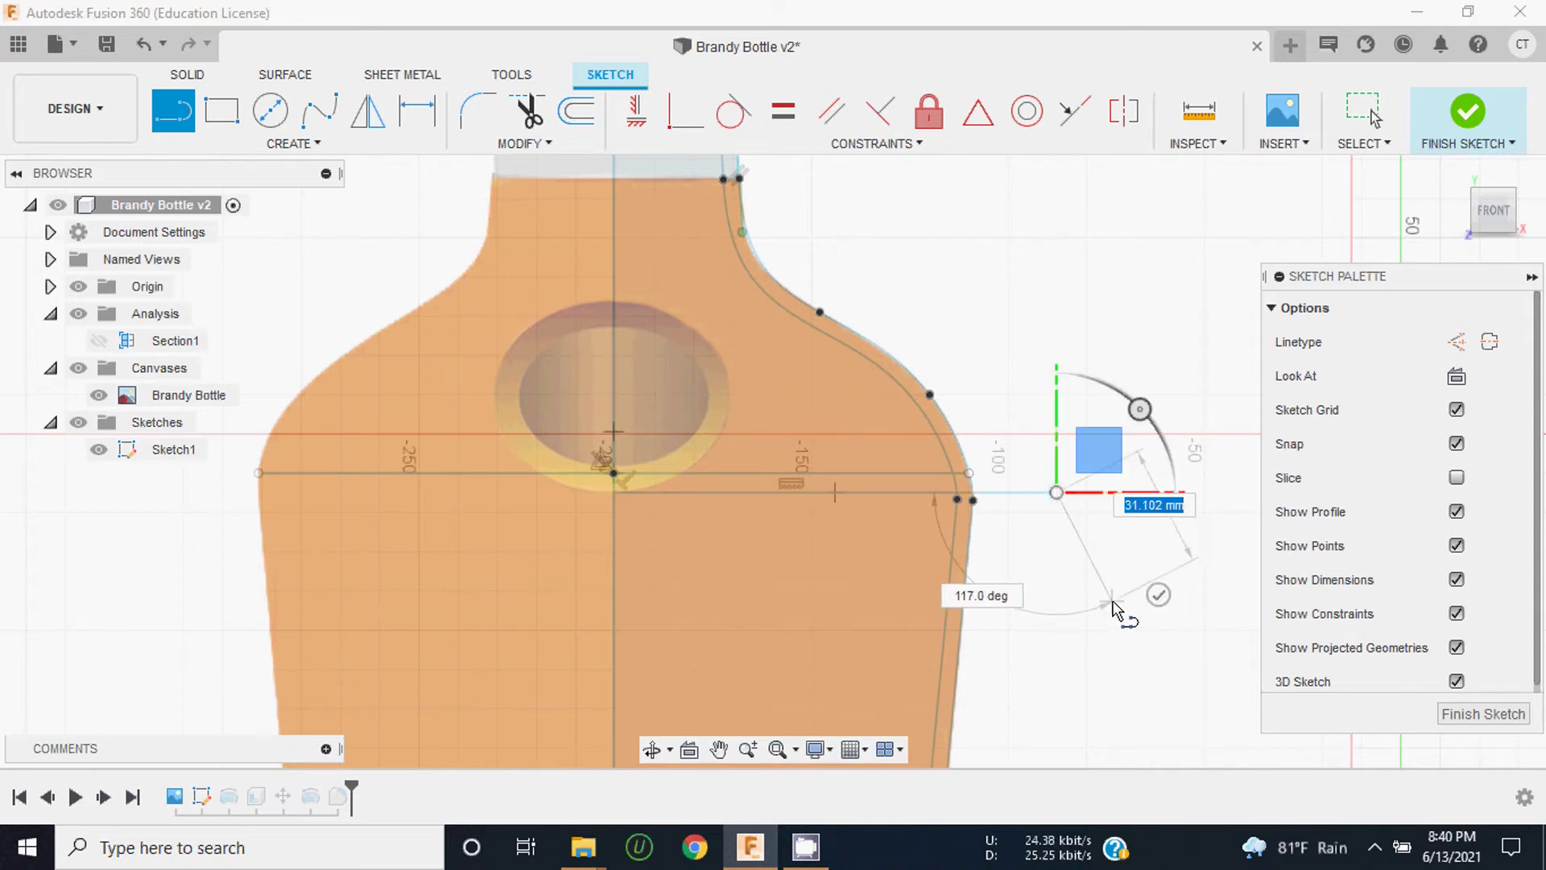
key("Escape")
Step: Zoom in on the upper shoulder with the Line tool active again
scroll(718, 422, "up", 1)
scroll(683, 427, "up", 1)
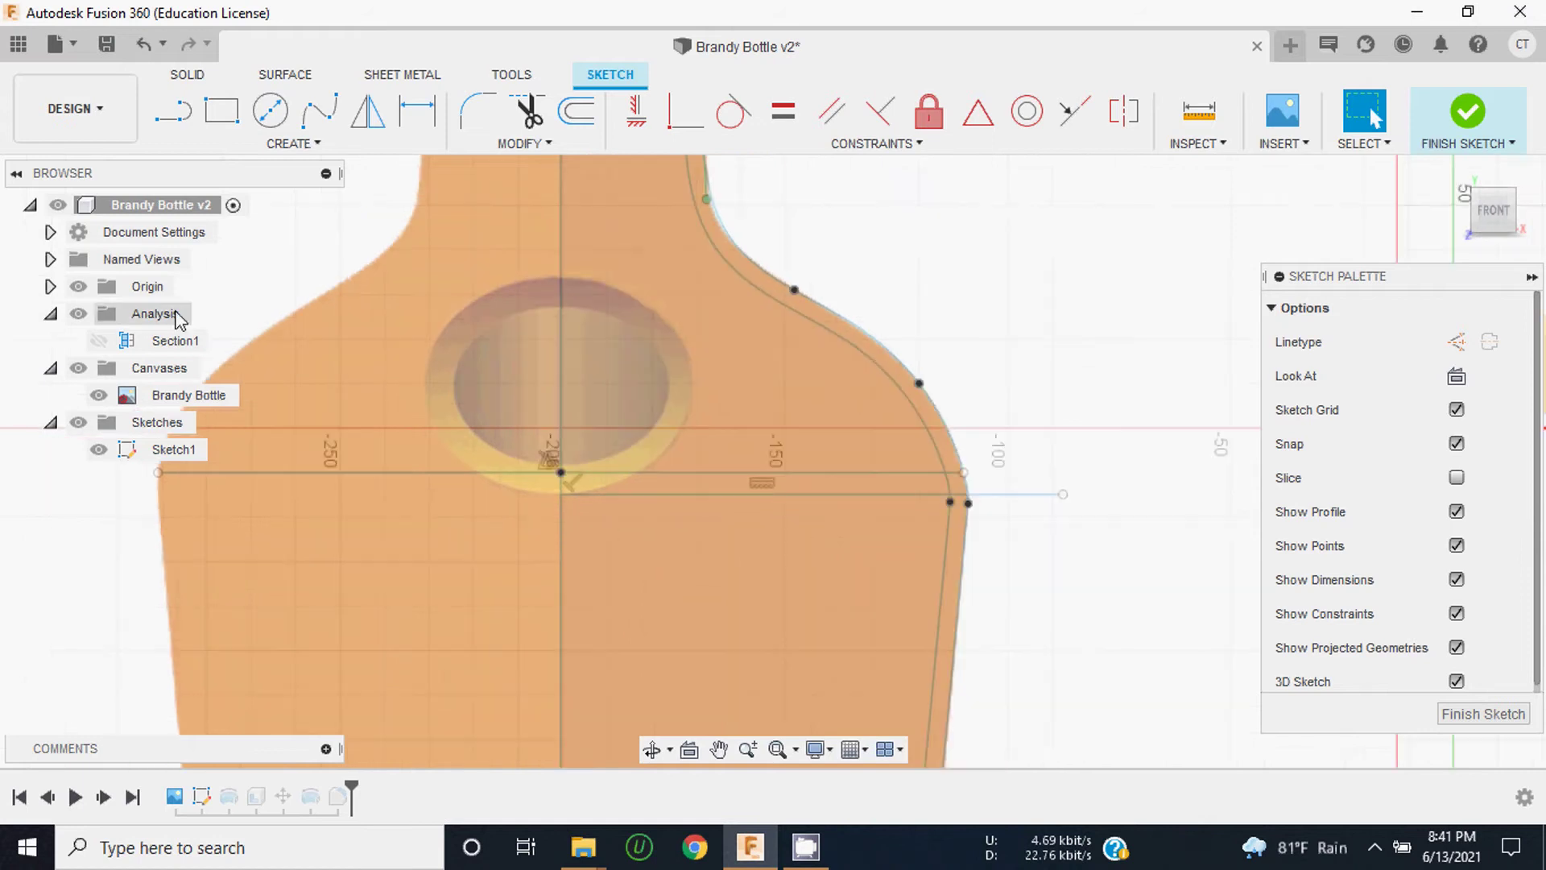
left_click(172, 111)
scroll(563, 259, "up", 2)
scroll(563, 262, "up", 1)
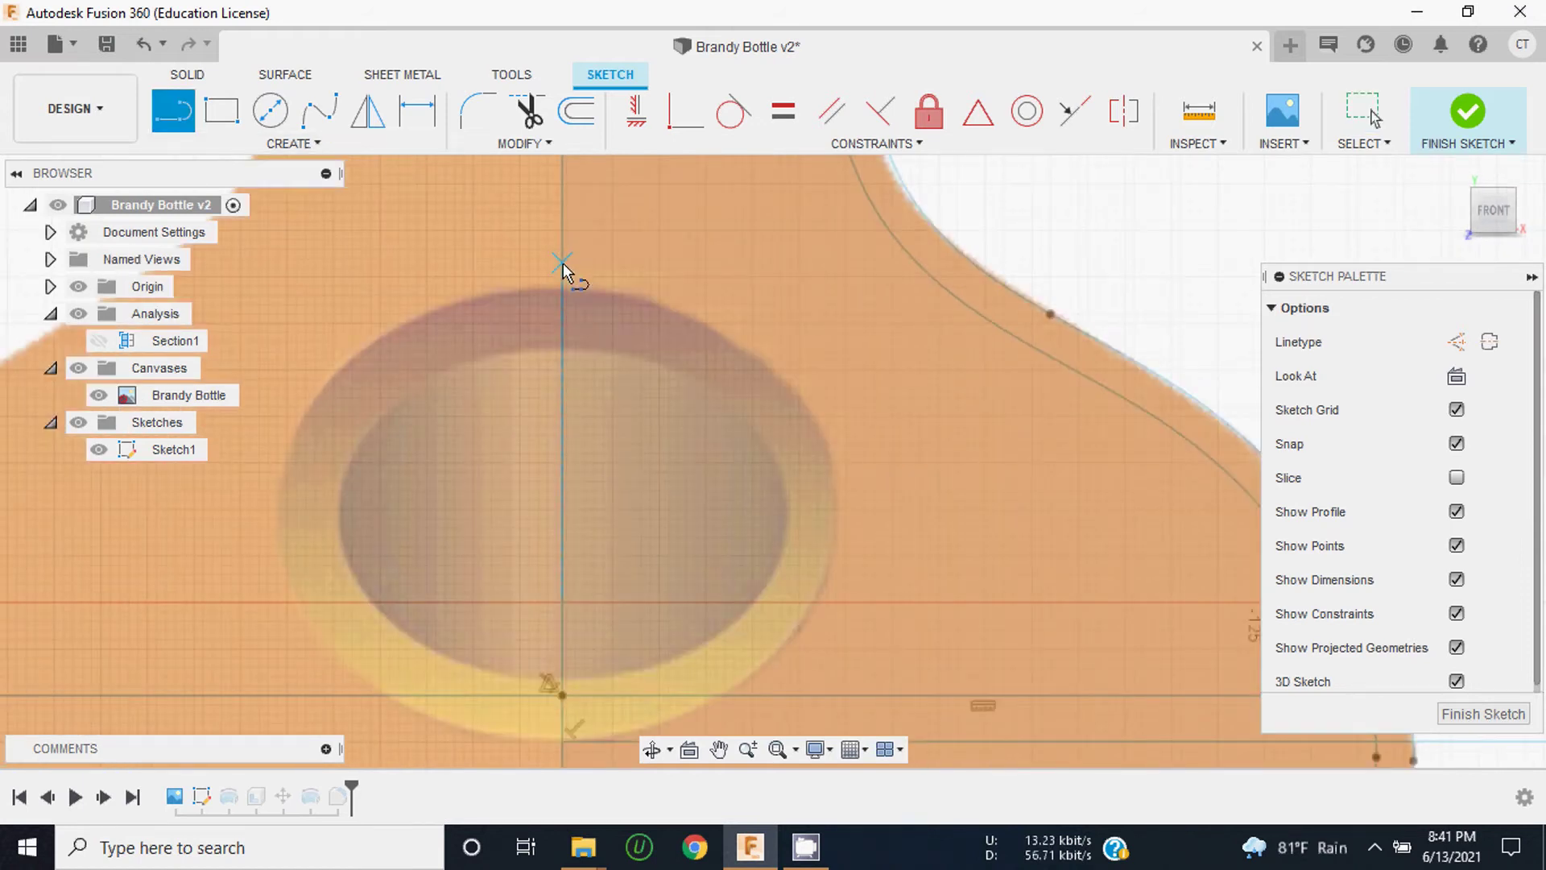
scroll(563, 265, "up", 2)
Step: Draw a horizontal line from the centre axis past the top of the shoulder edge
left_click(563, 288)
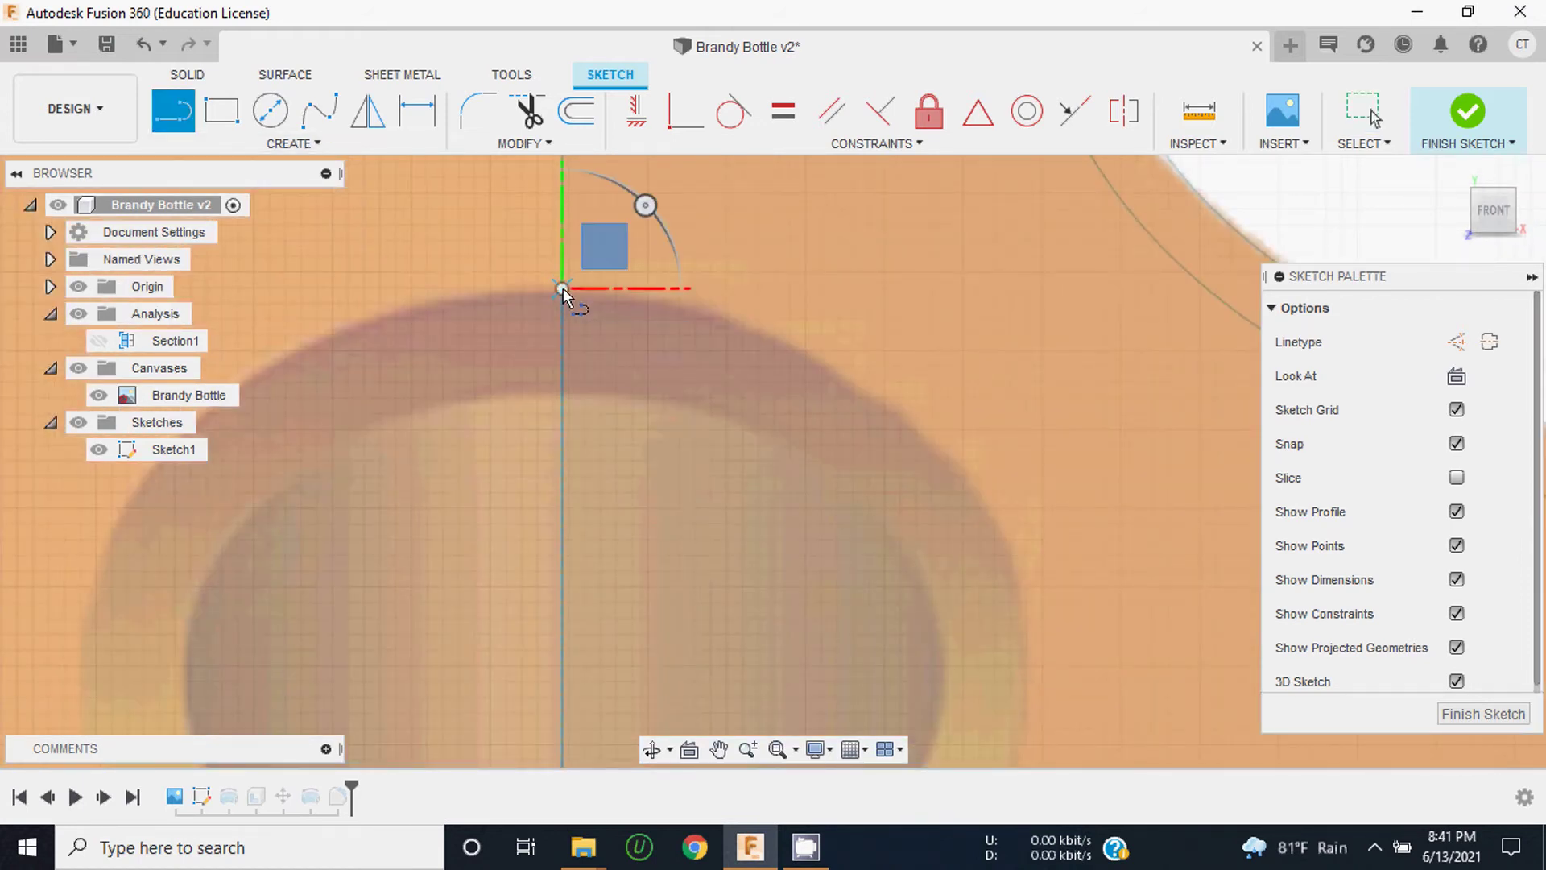
scroll(578, 293, "down", 3)
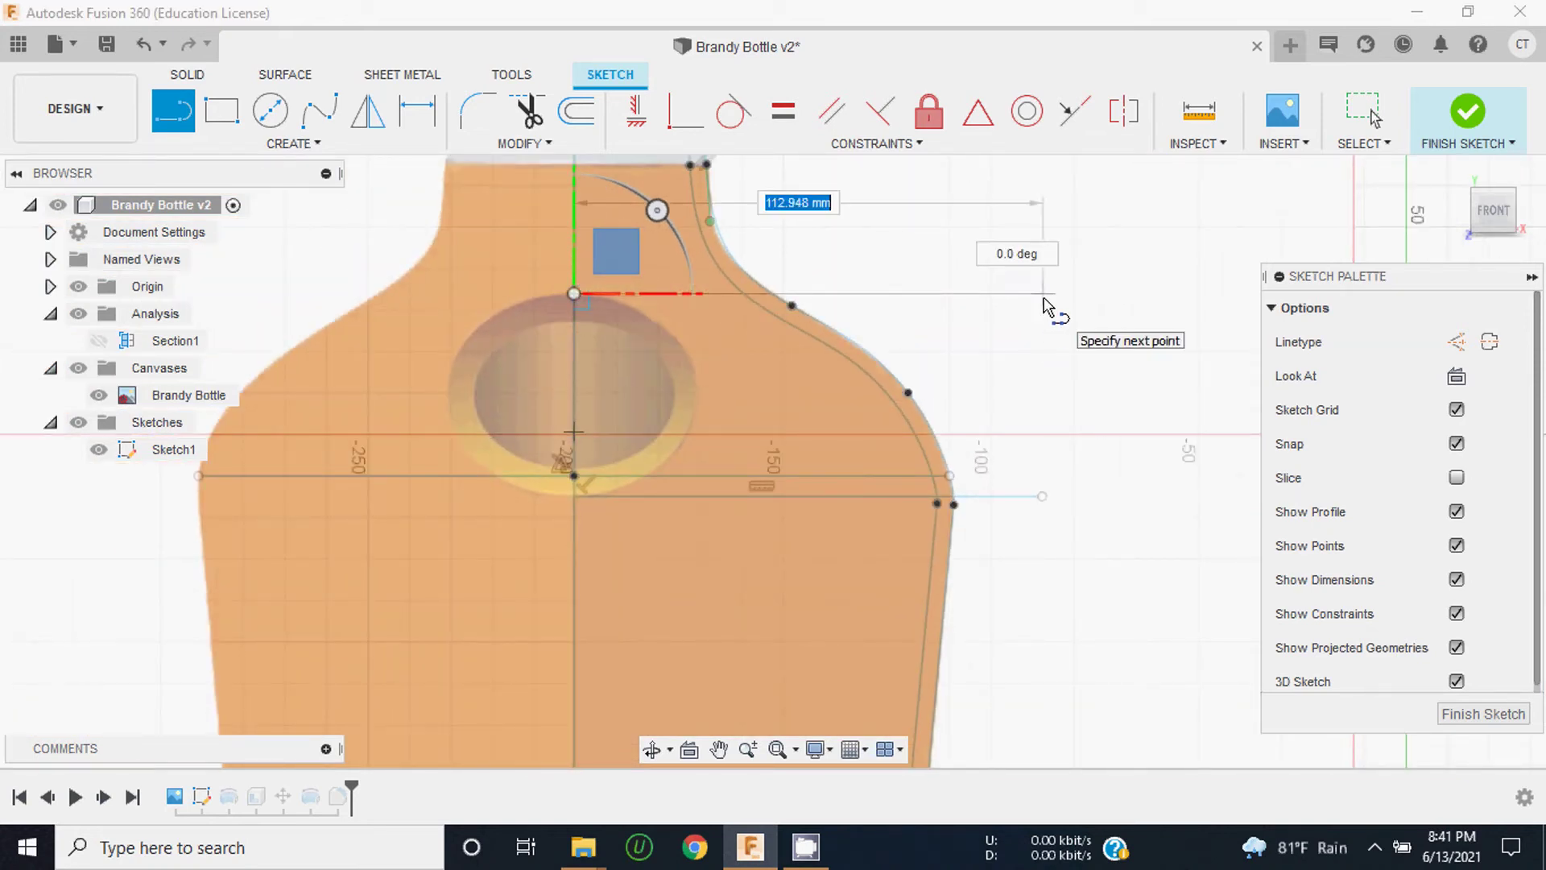
left_click(1044, 296)
key("Escape")
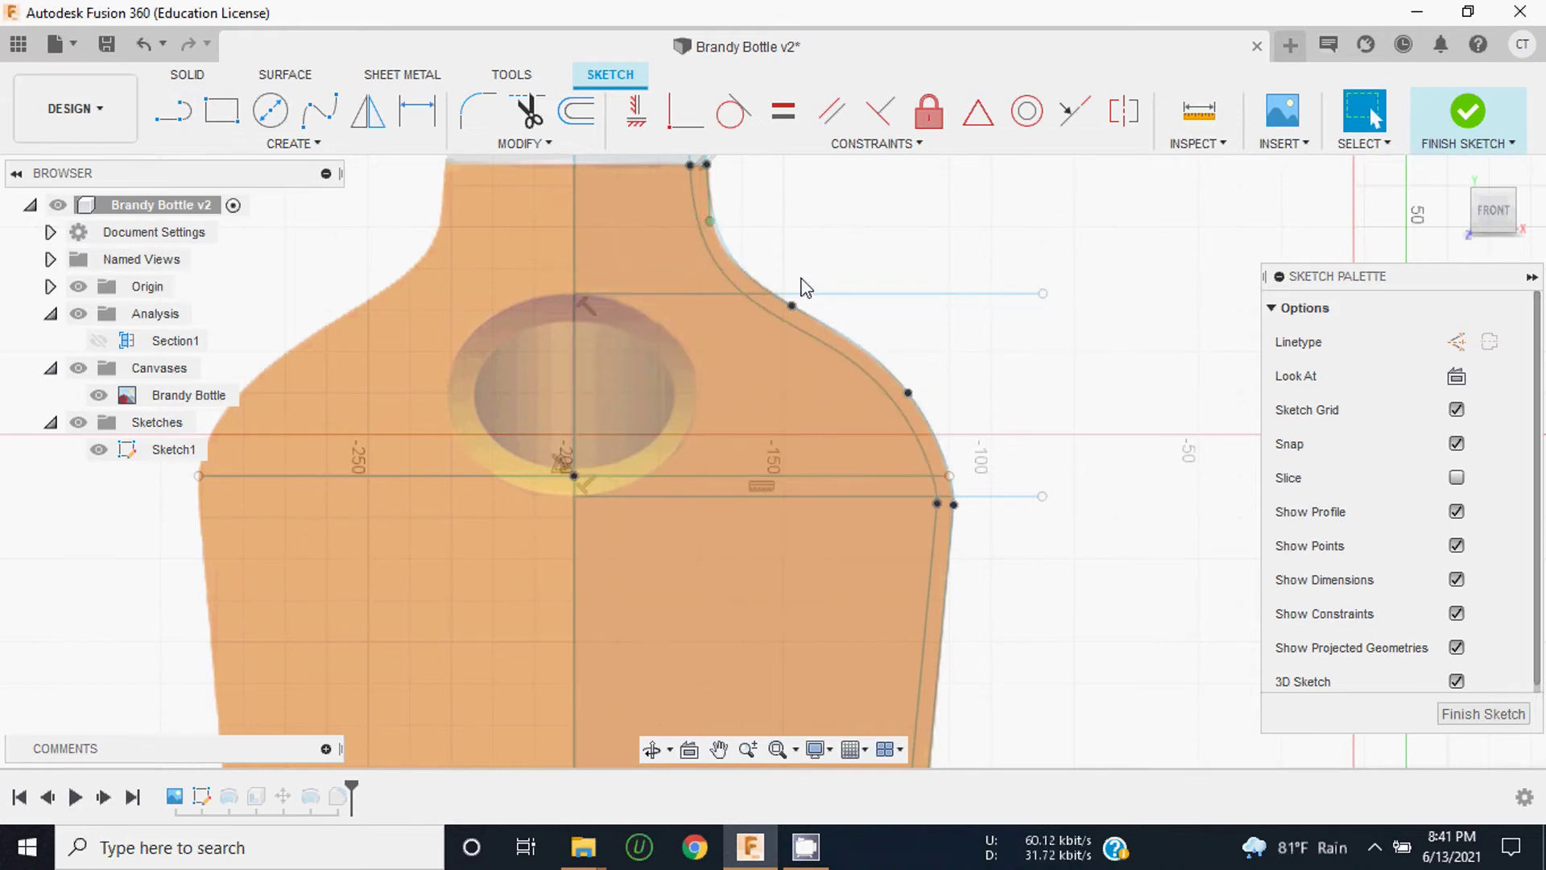
left_click(898, 384)
key("Escape")
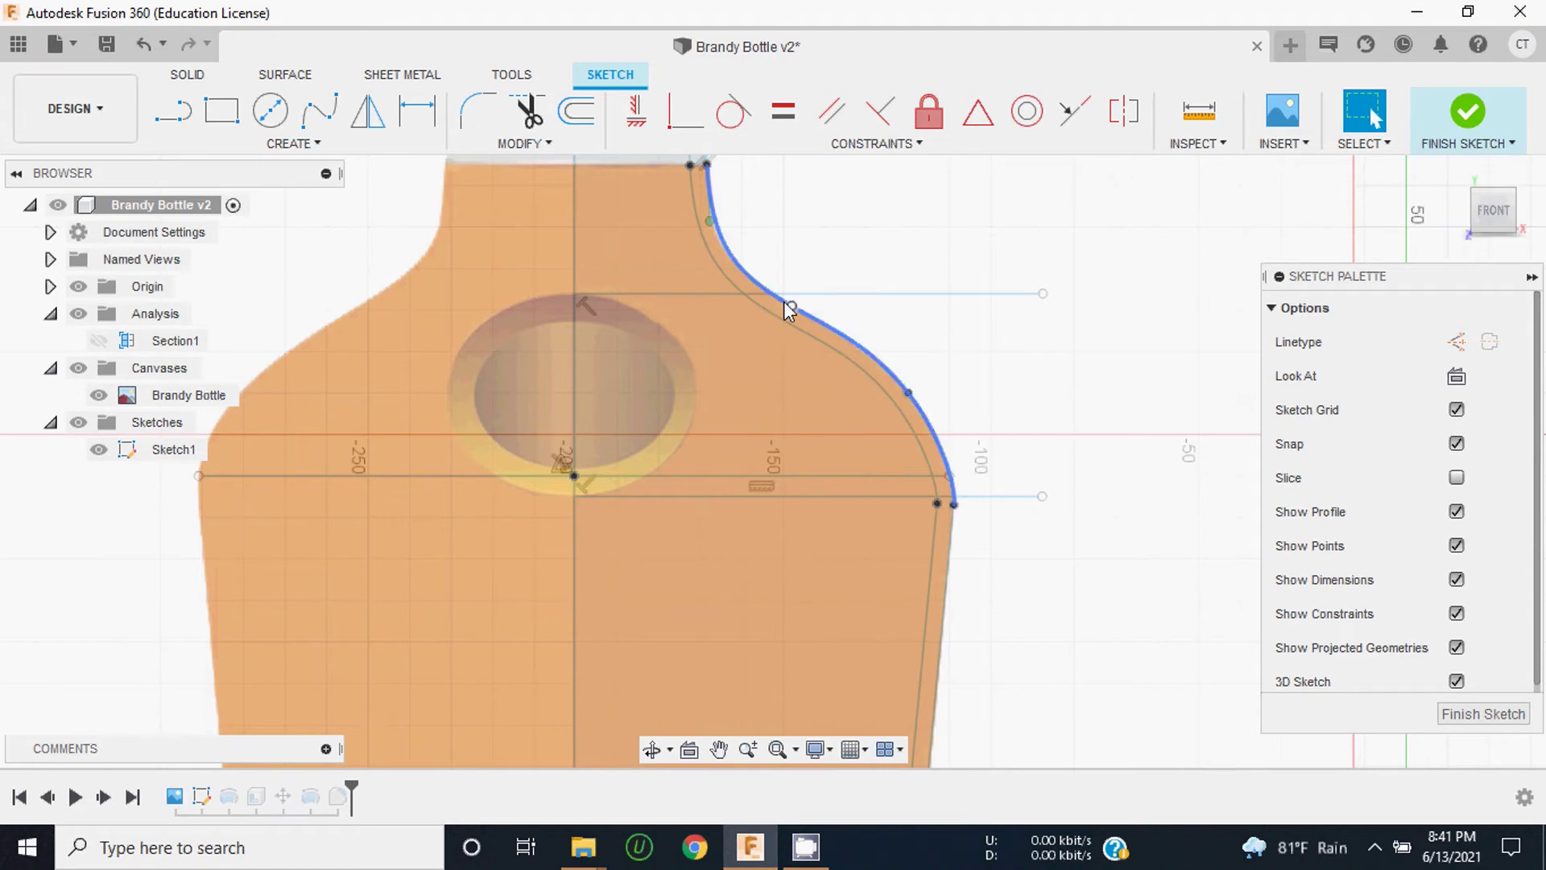
Step: Draw a diagonal line from the upper horizontal line to the lower one, skimming the shoulder curve
left_click(221, 115)
key("l")
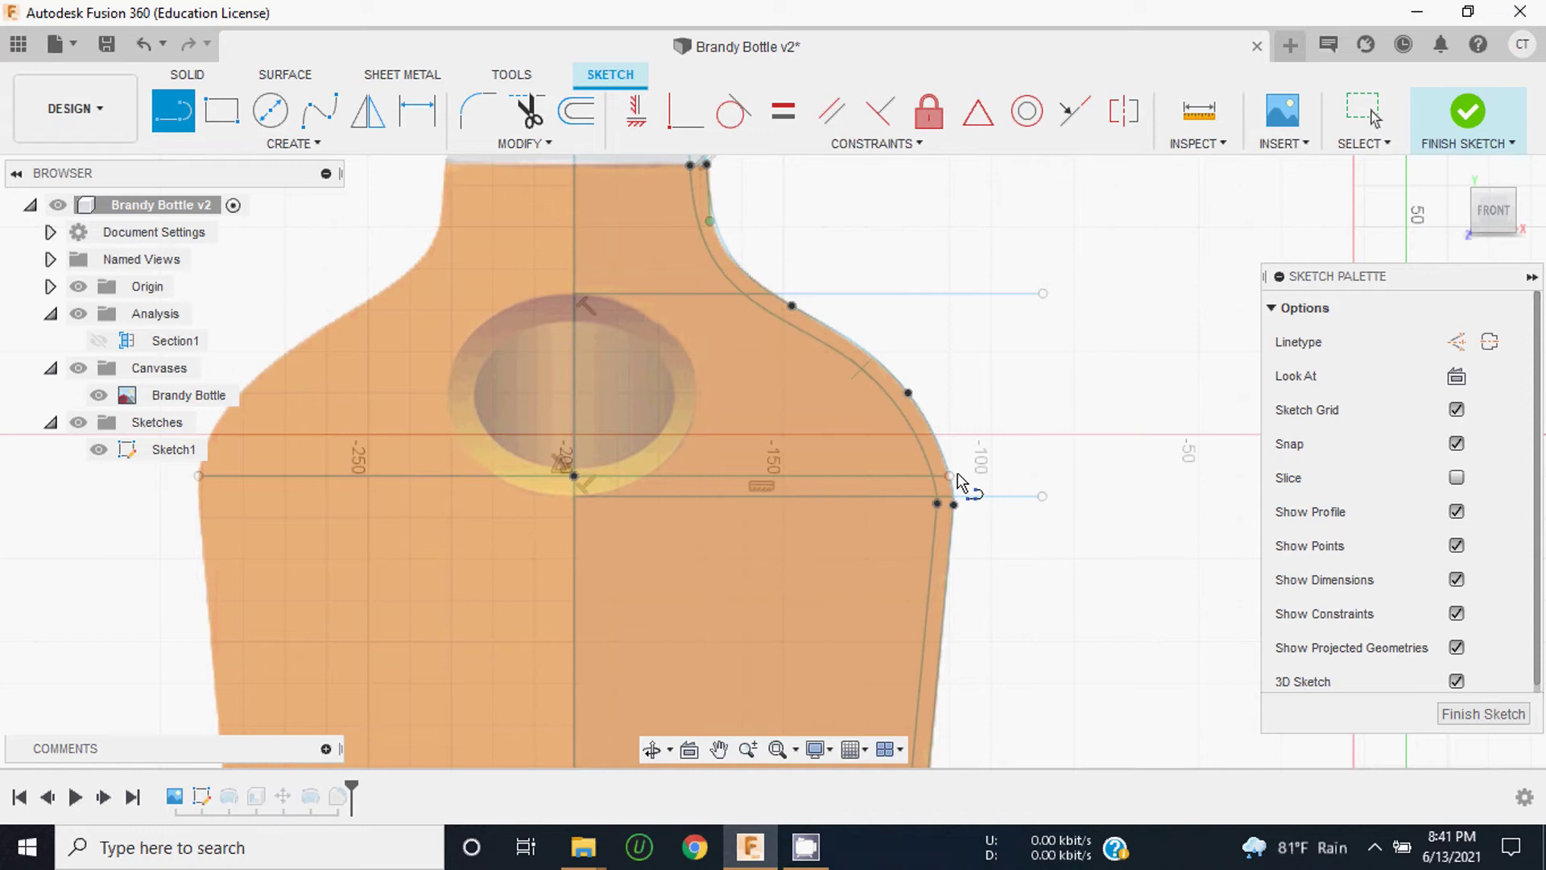
scroll(890, 360, "up", 3)
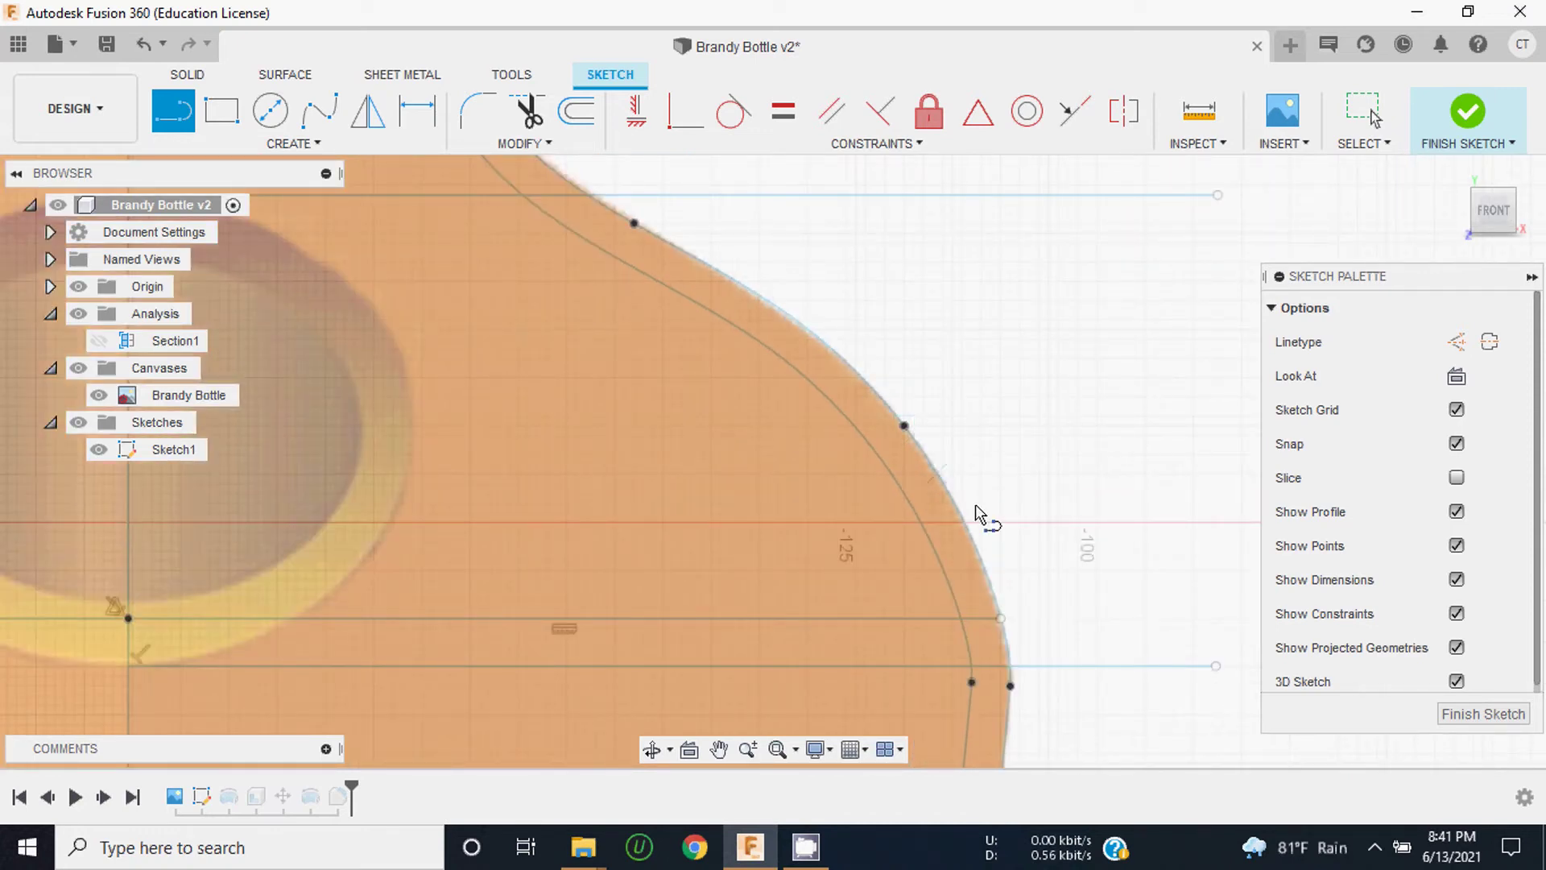
left_click(711, 173)
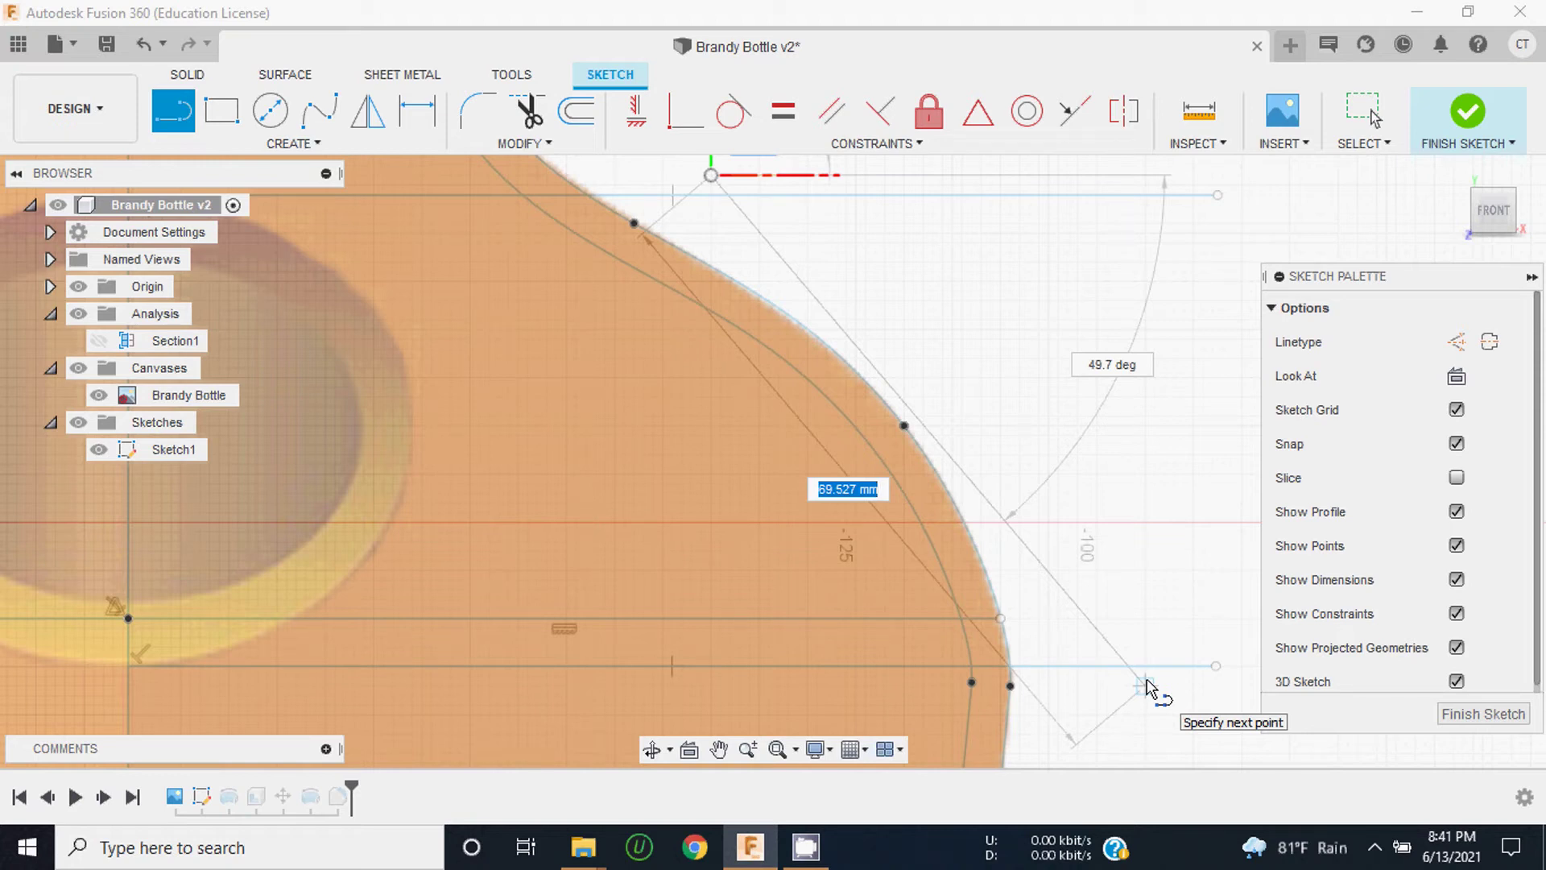
left_click(1147, 687)
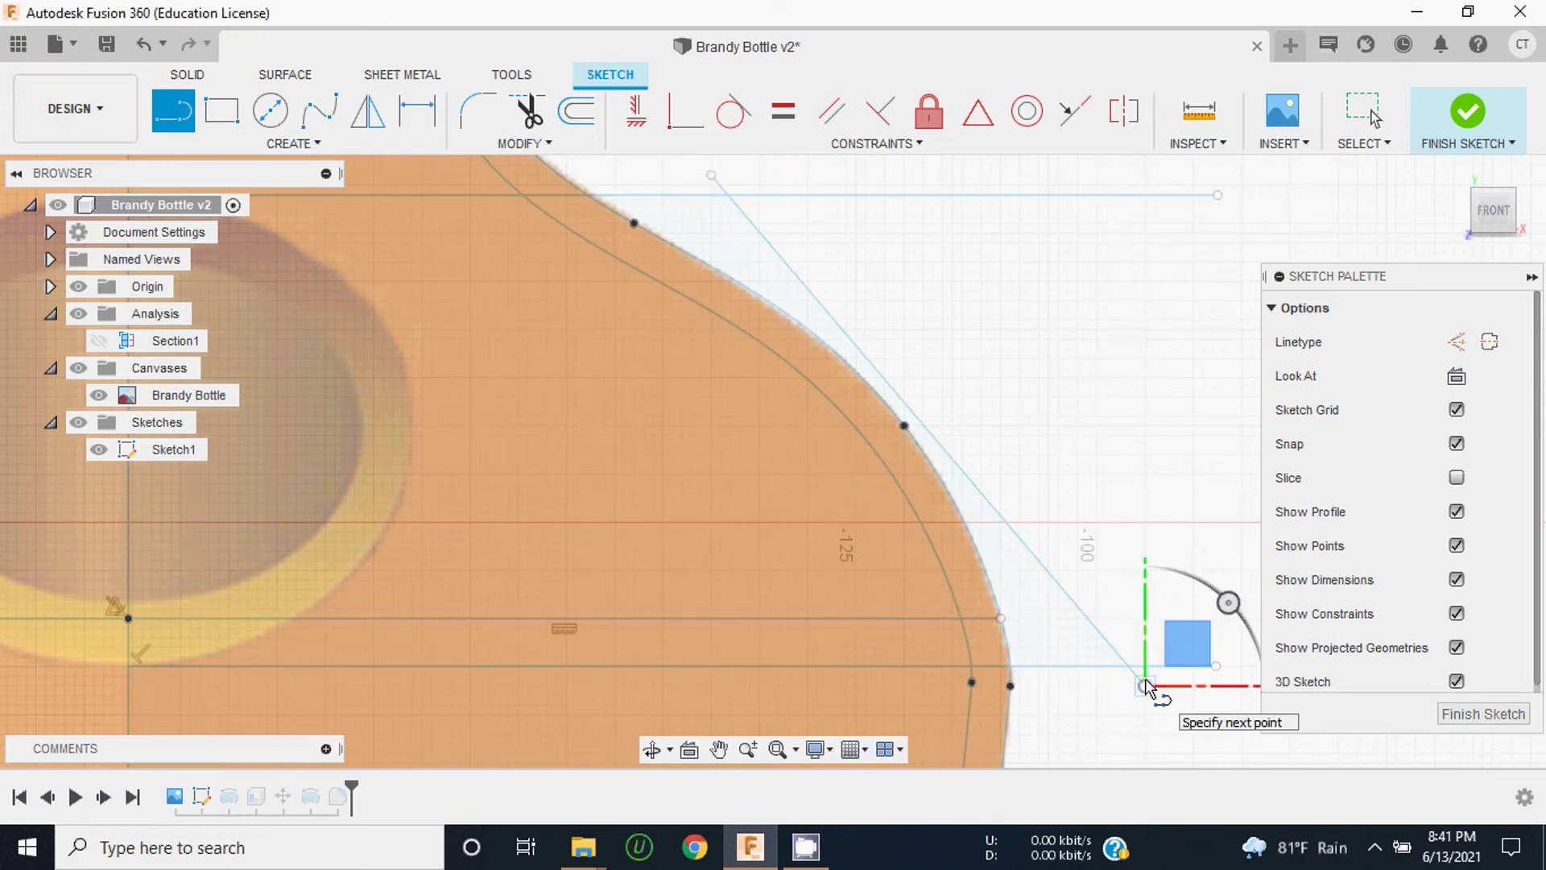
key("Escape")
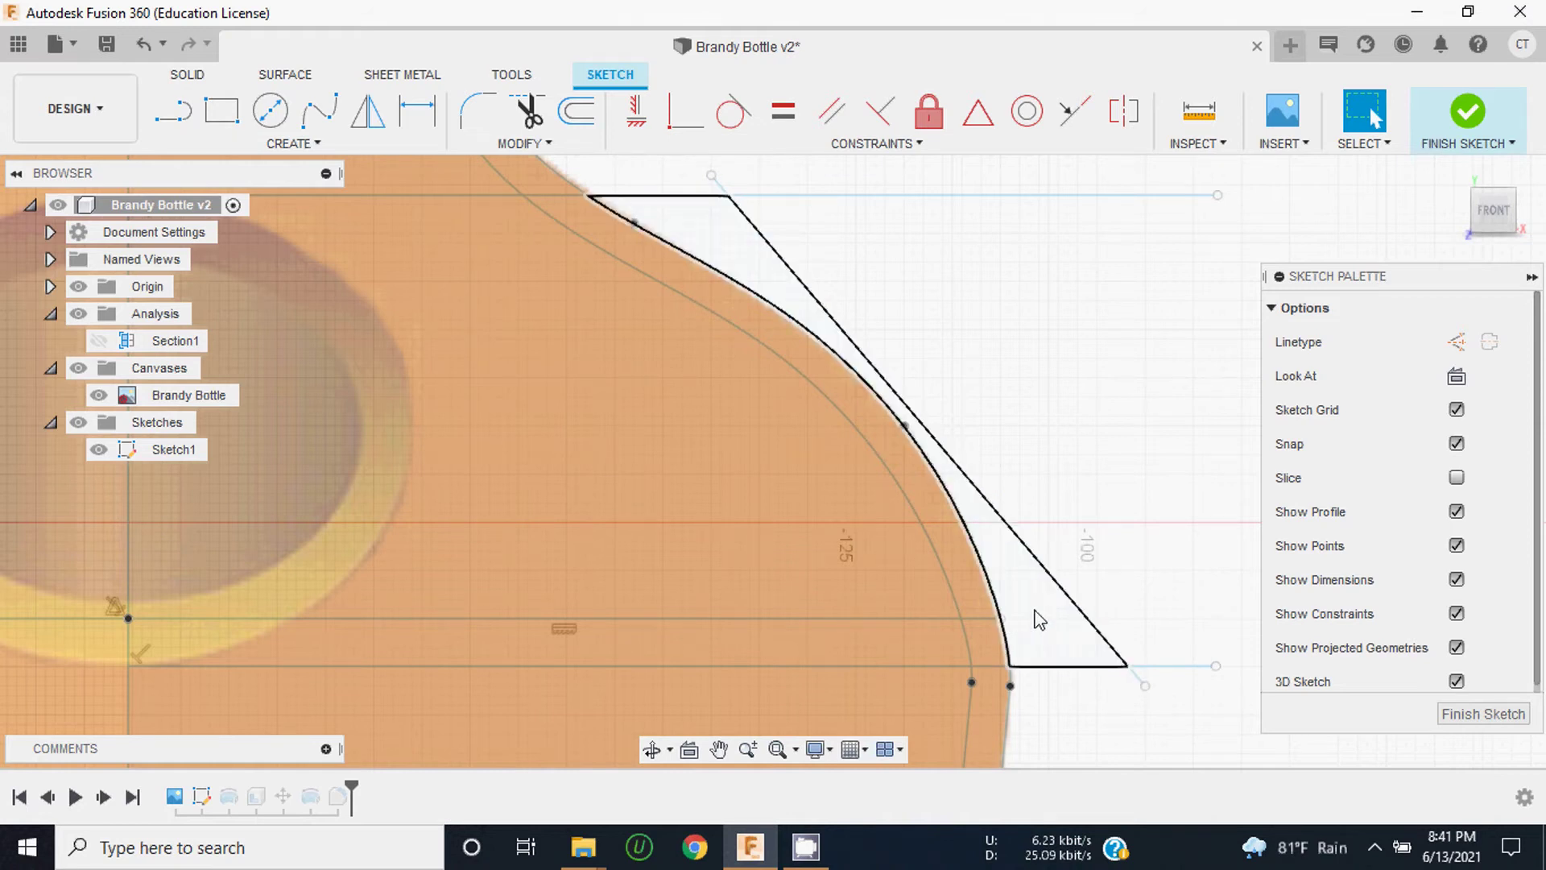
scroll(852, 453, "down", 2)
left_click(876, 429)
scroll(877, 431, "up", 3)
scroll(873, 425, "down", 3)
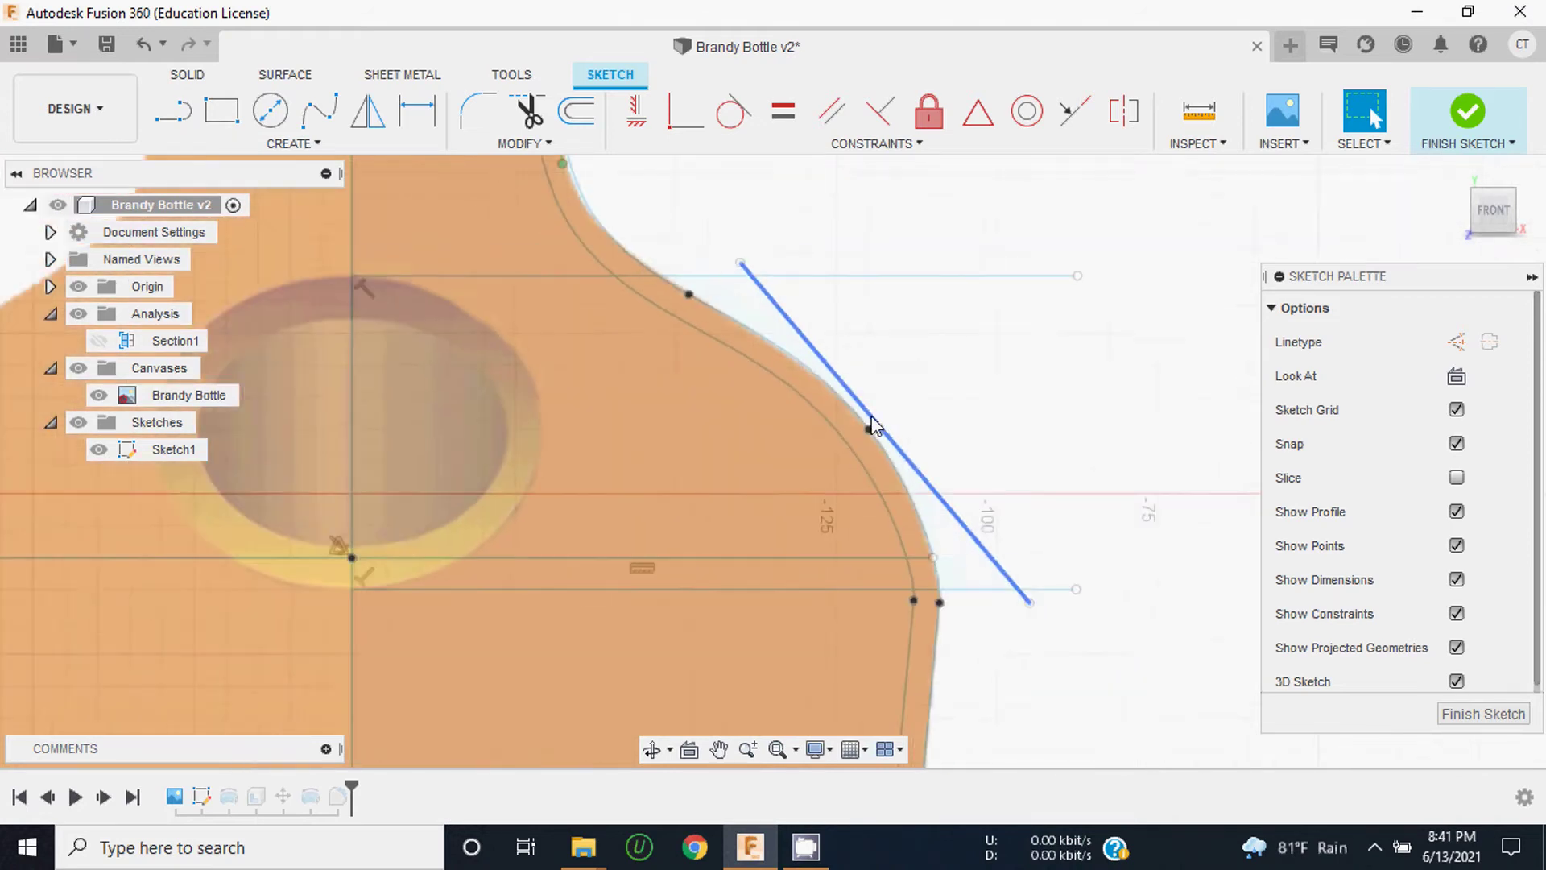
scroll(874, 424, "up", 2)
scroll(577, 270, "up", 3)
Step: Place a sketch point on the shoulder spline right beside the diagonal line
left_click(304, 147)
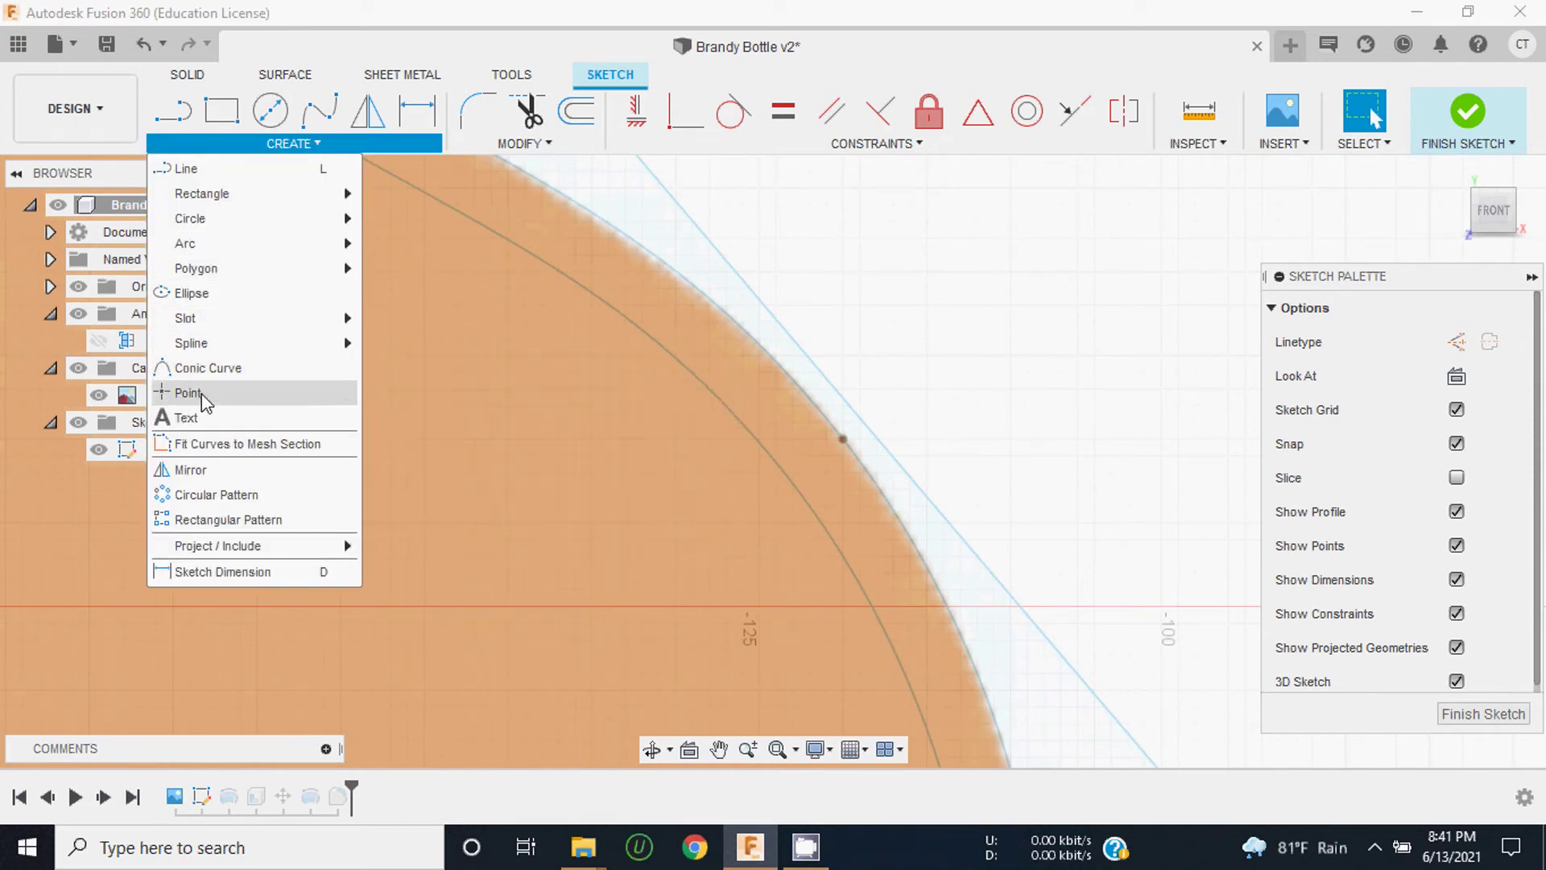
left_click(201, 394)
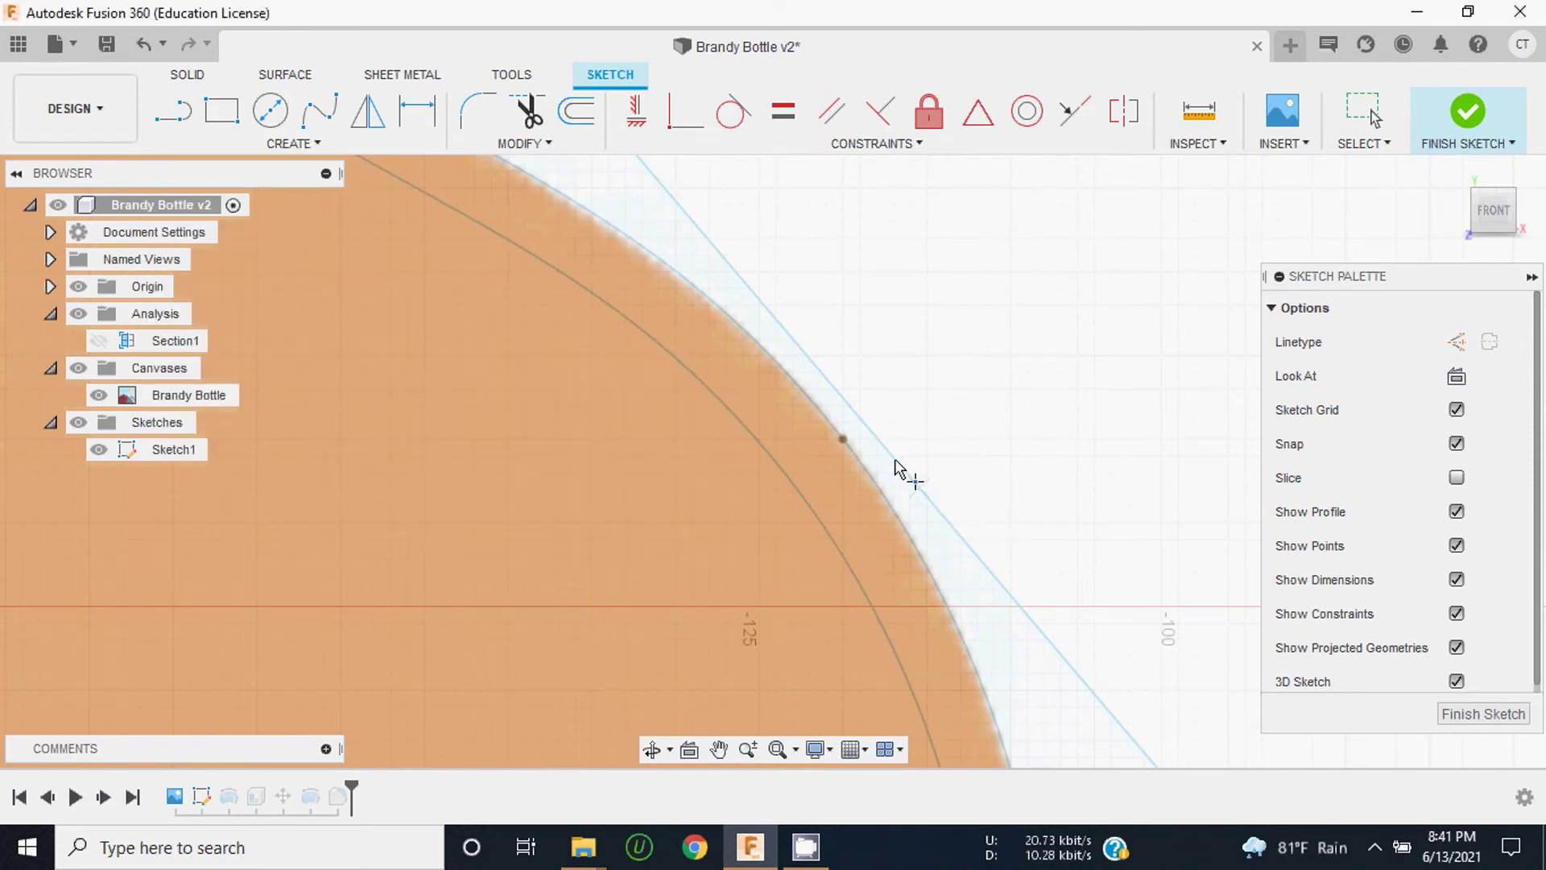
scroll(900, 469, "down", 2)
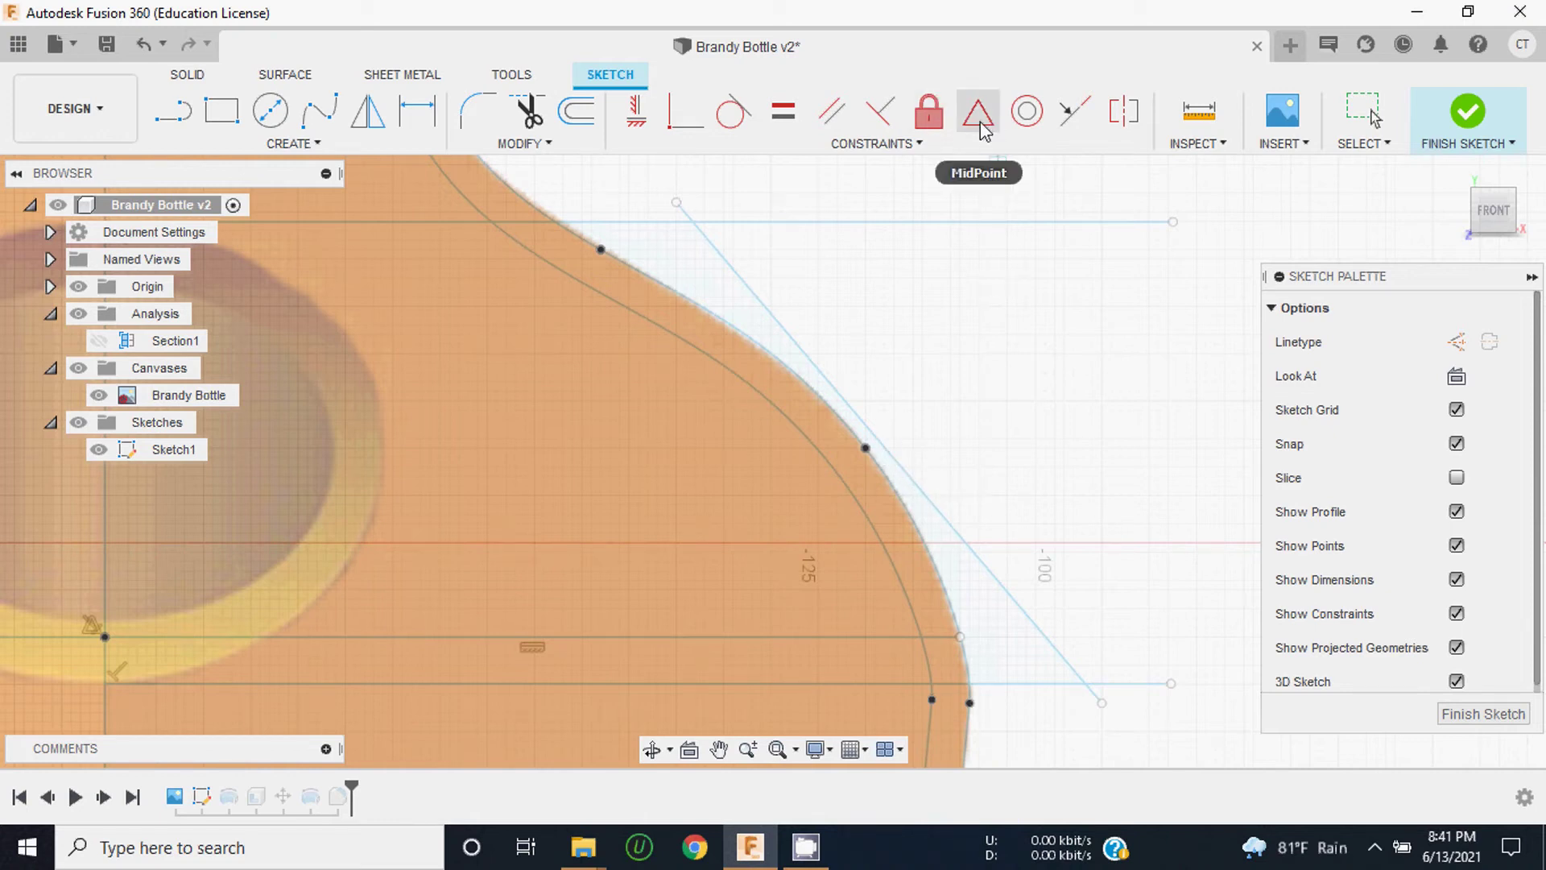
left_click(890, 455)
scroll(908, 472, "up", 1)
scroll(908, 462, "up", 1)
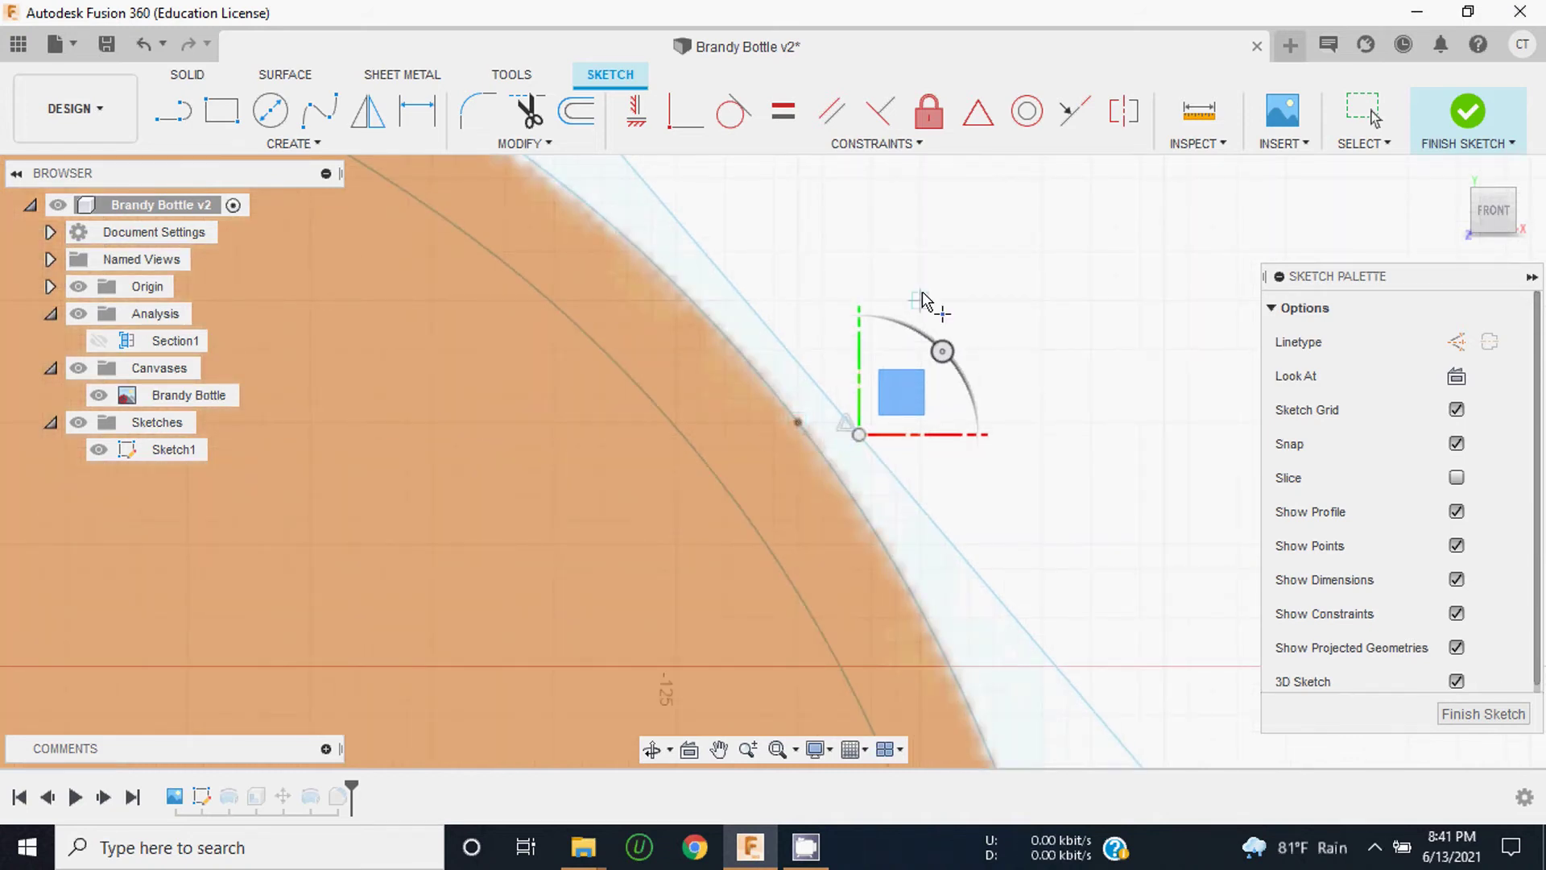
left_click(691, 133)
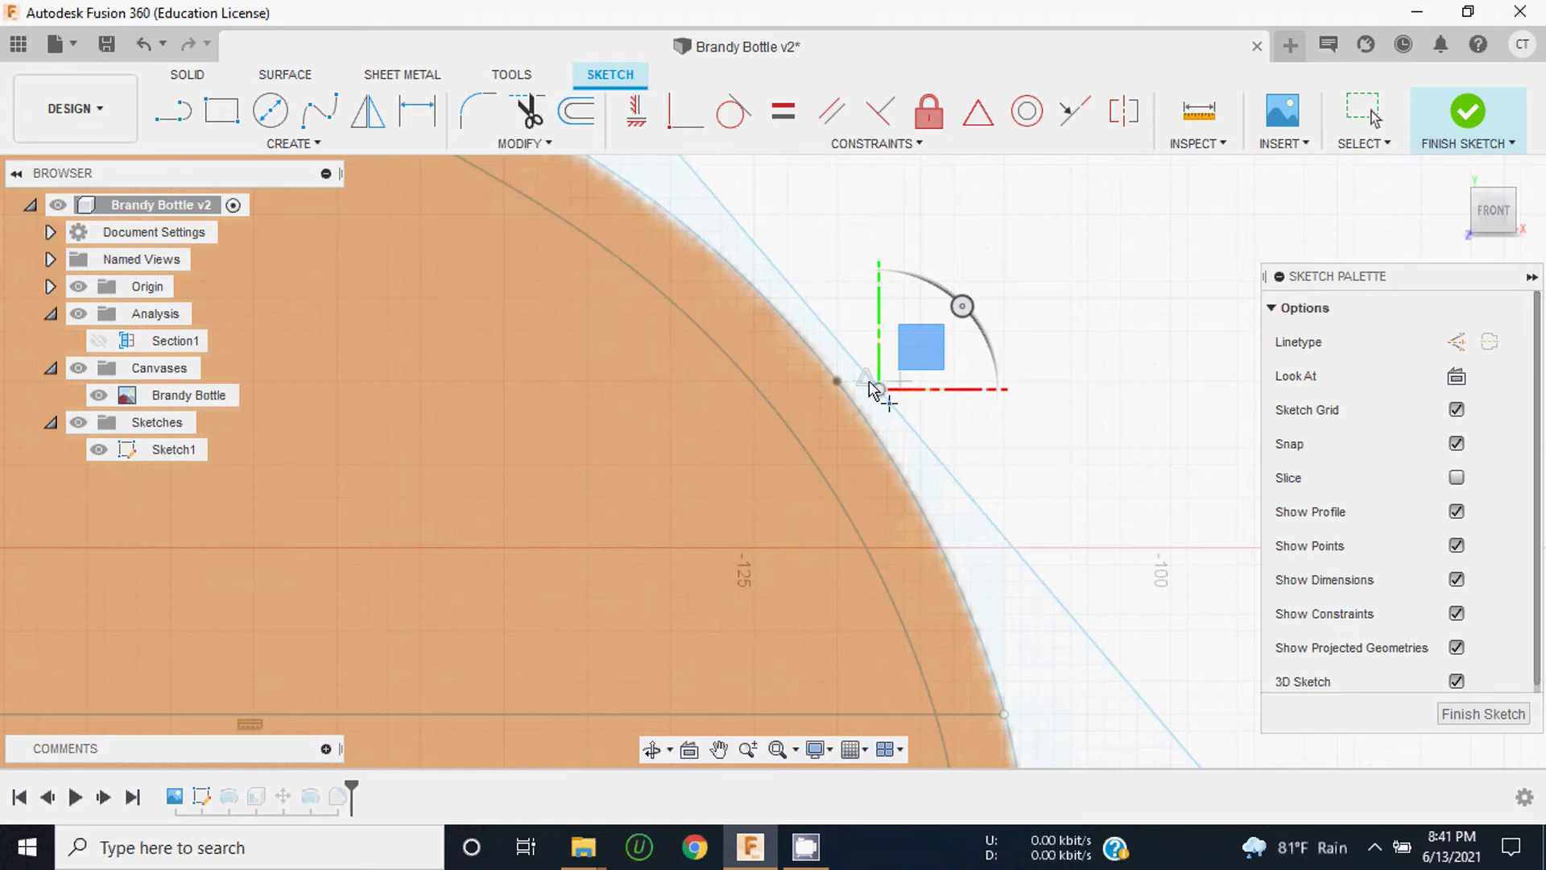
scroll(896, 359, "down", 2)
scroll(786, 515, "up", 1)
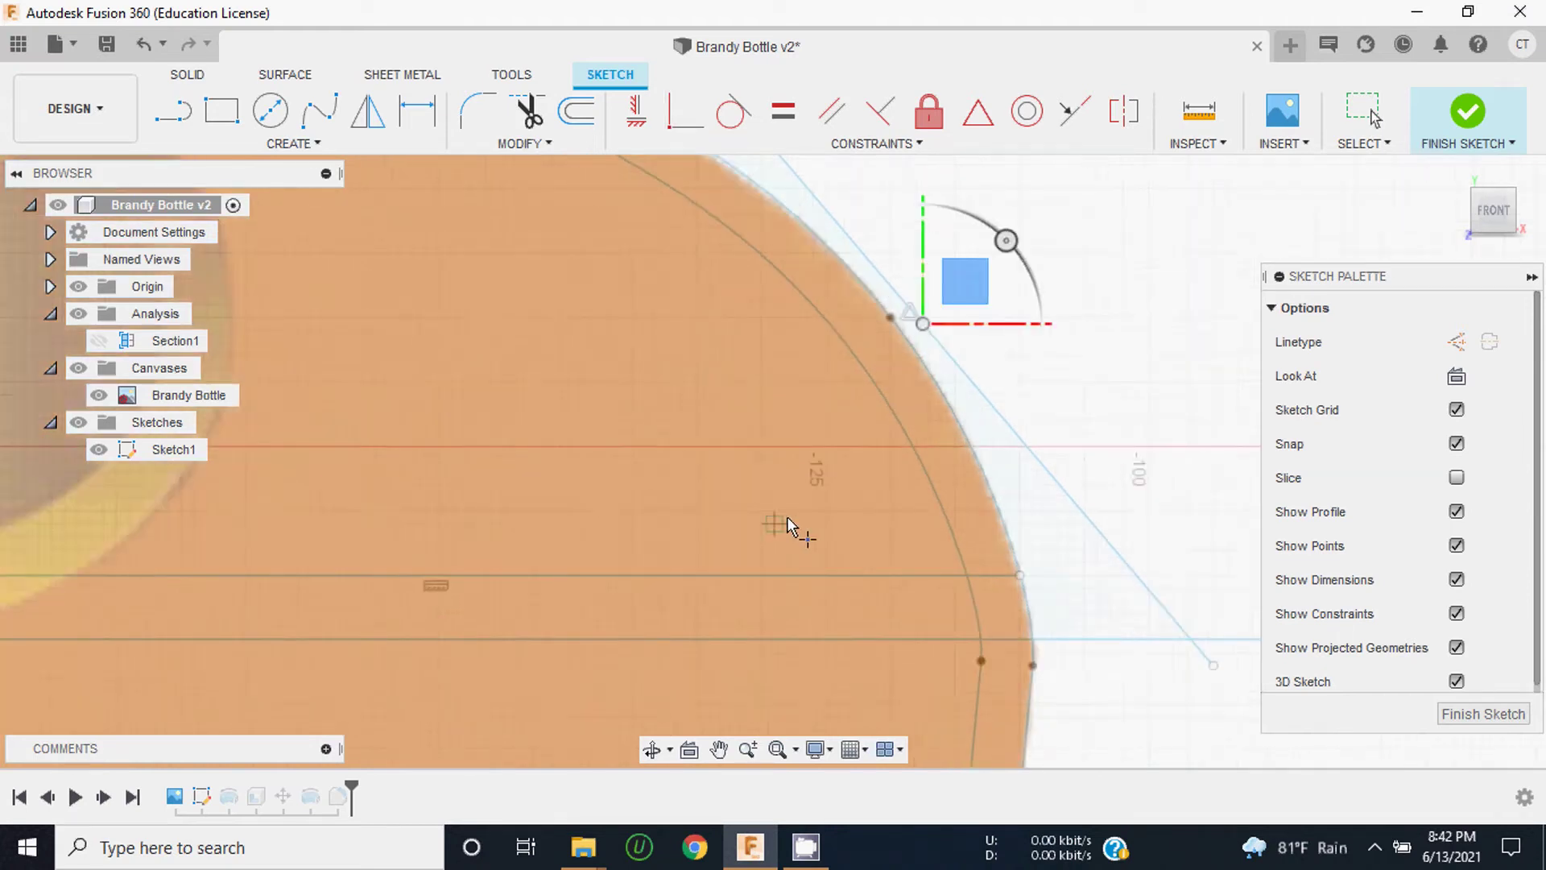
scroll(849, 398, "up", 3)
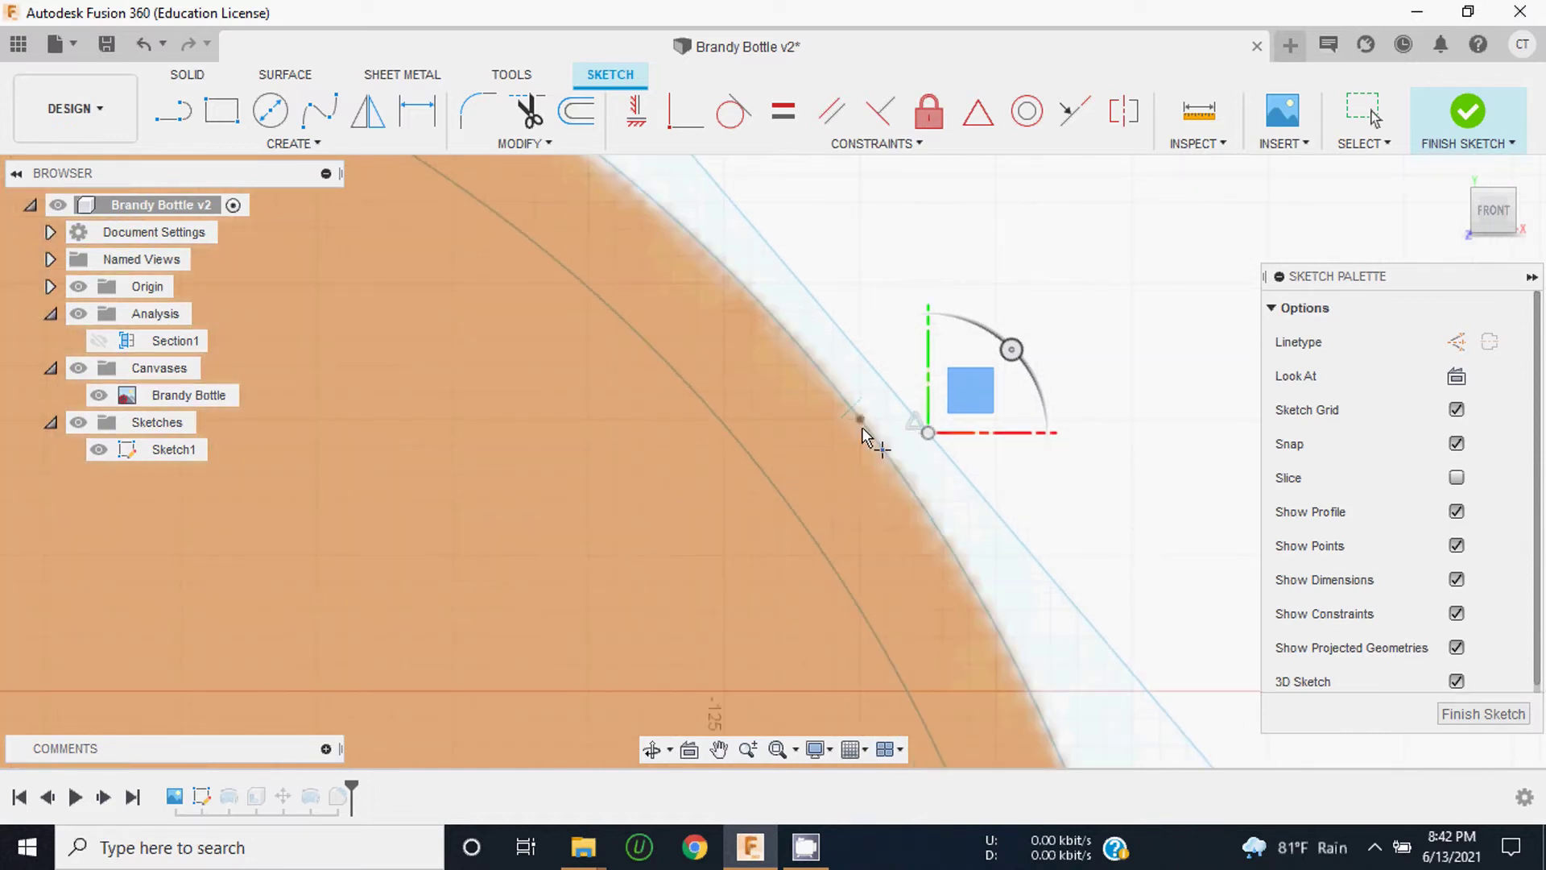
Step: Fix the shoulder spline in place
left_click(930, 112)
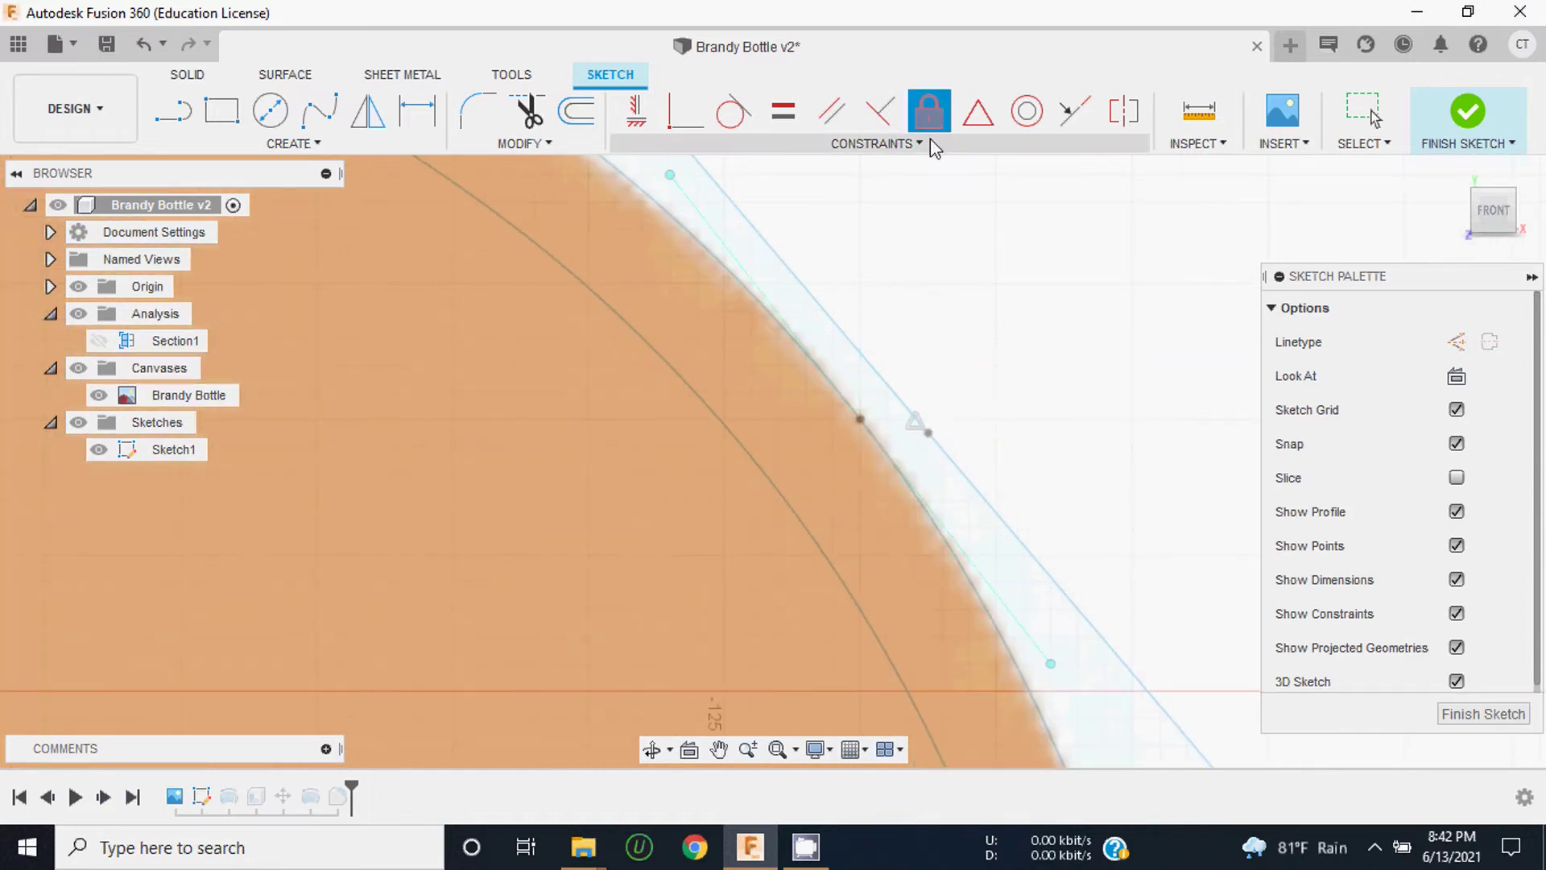
left_click(855, 419)
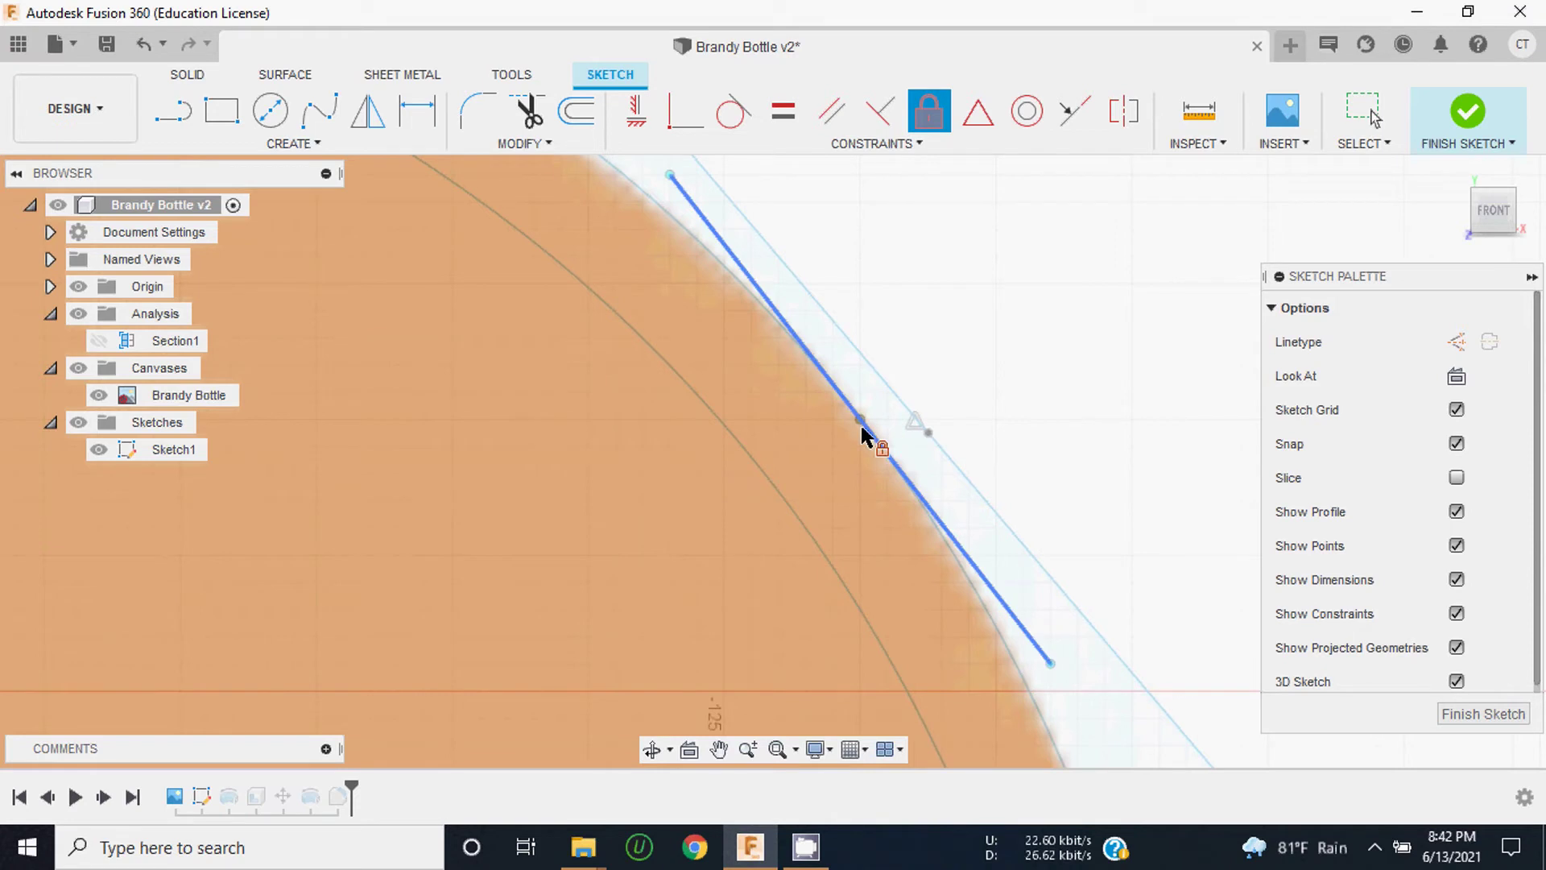
scroll(797, 436, "down", 2)
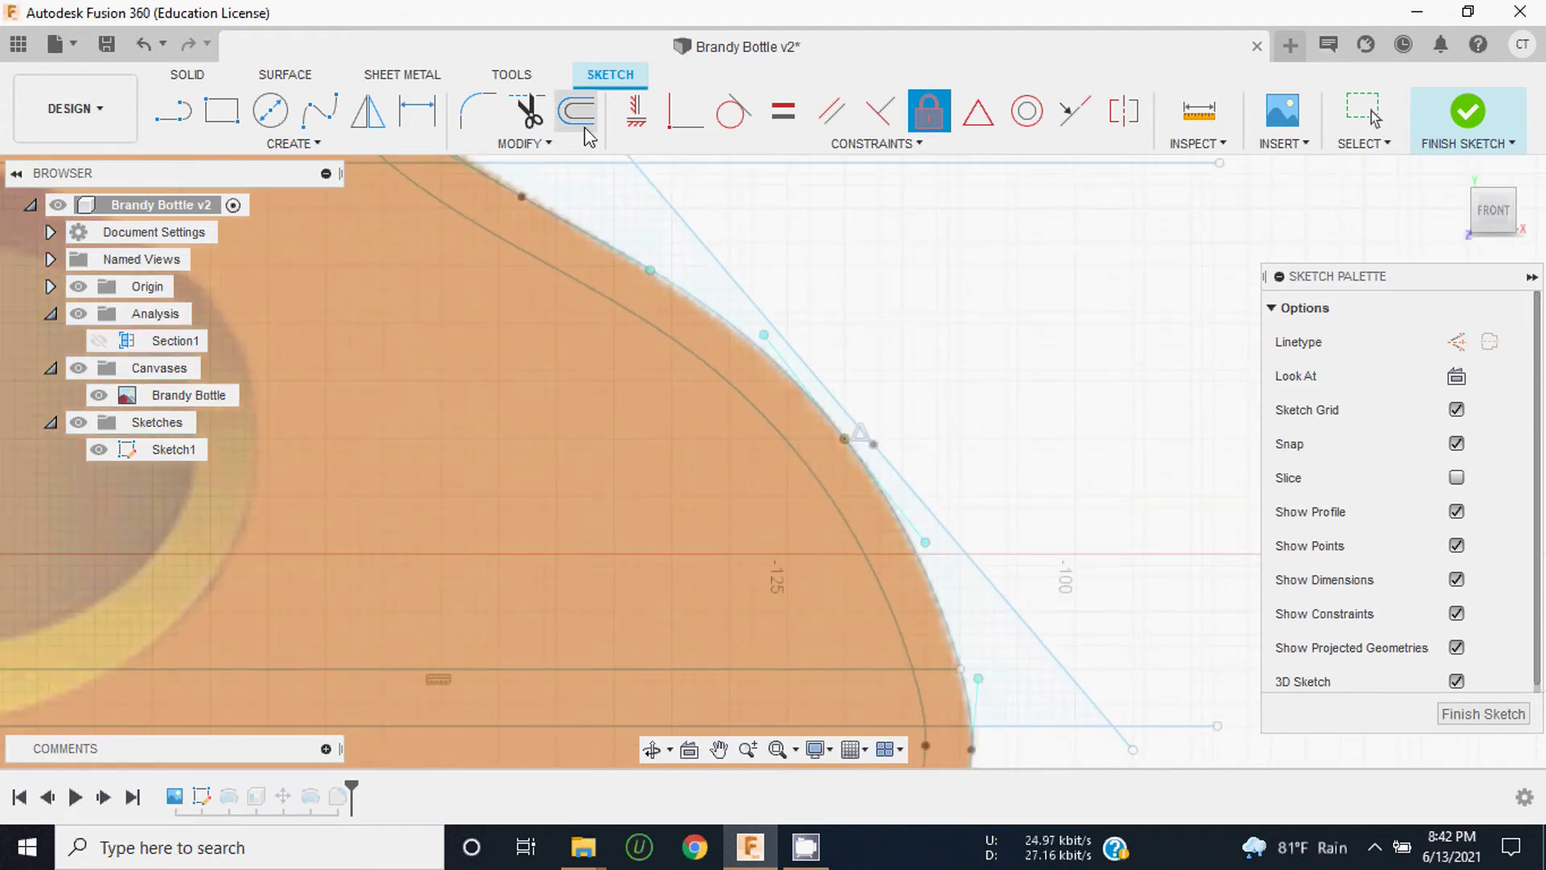
Step: Make the new sketch point coincident with the shoulder spline
left_click(685, 112)
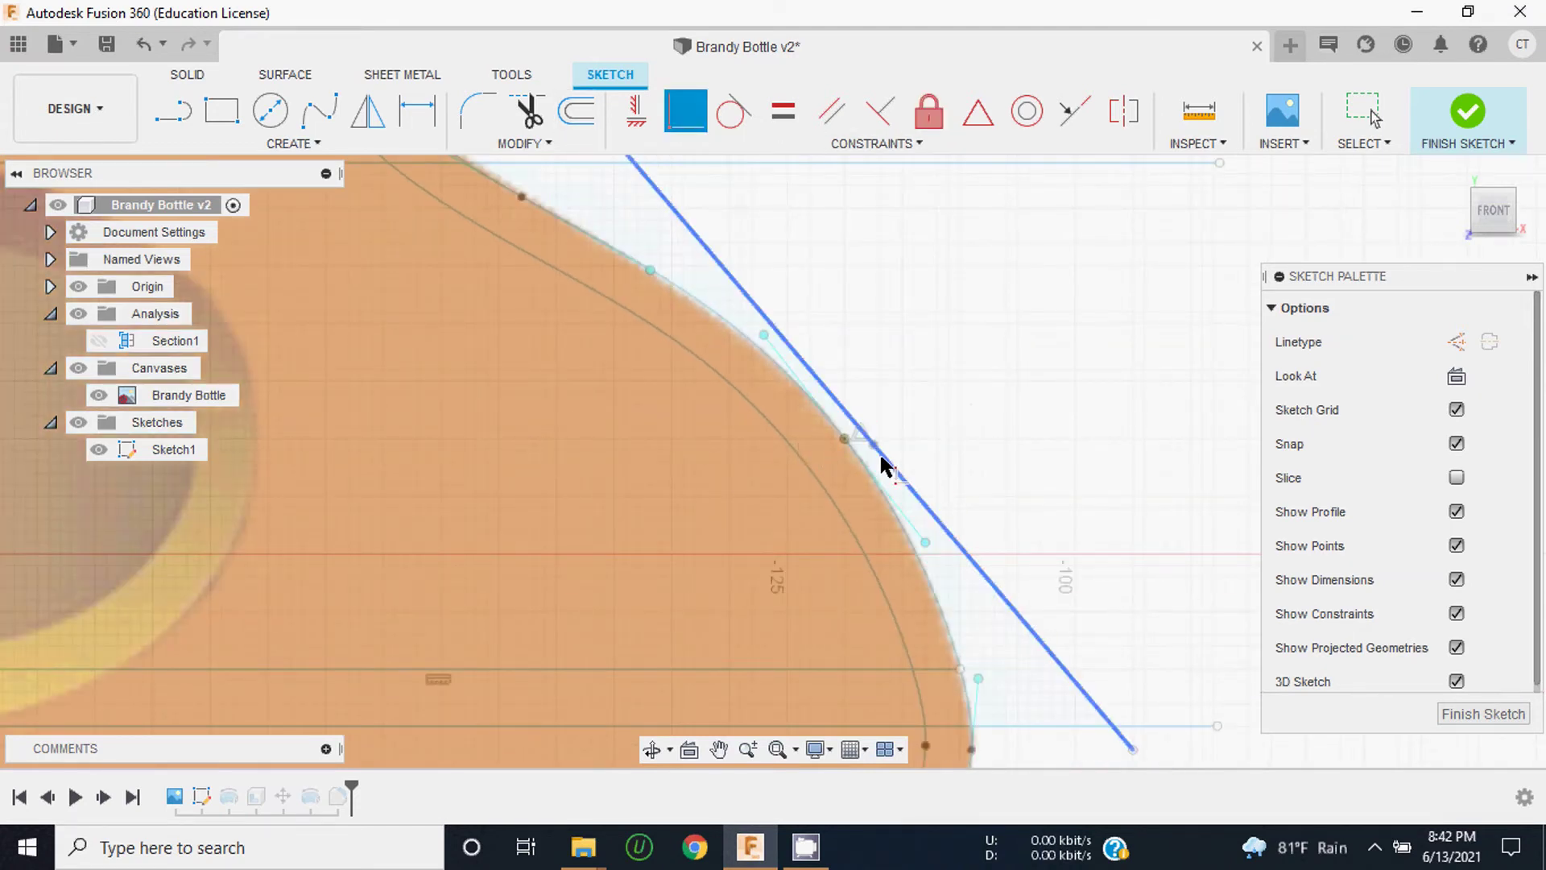
scroll(876, 453, "up", 2)
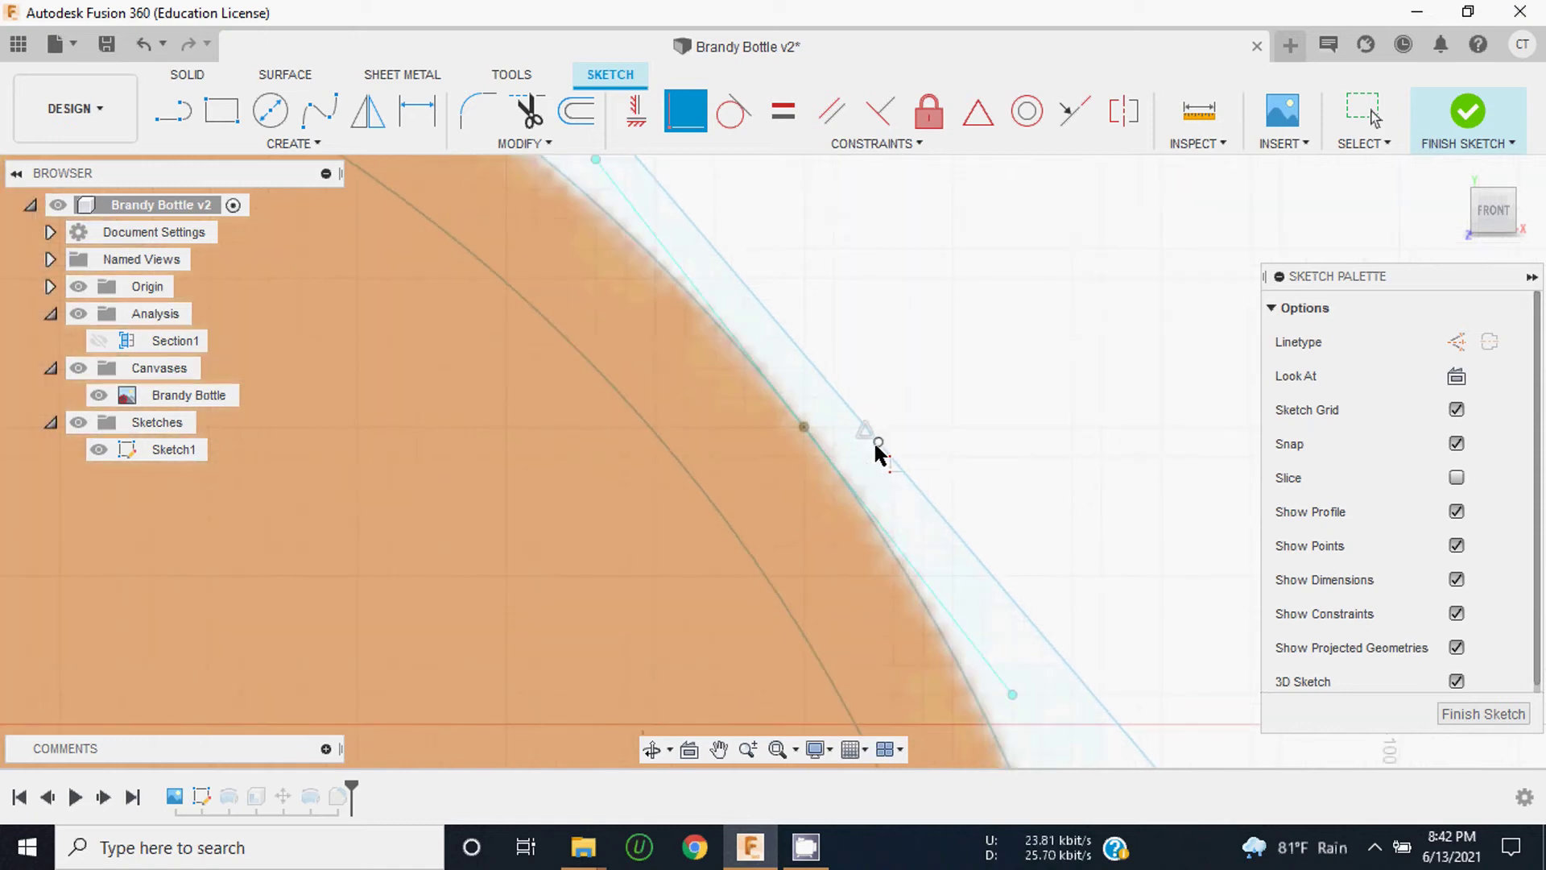
left_click(878, 443)
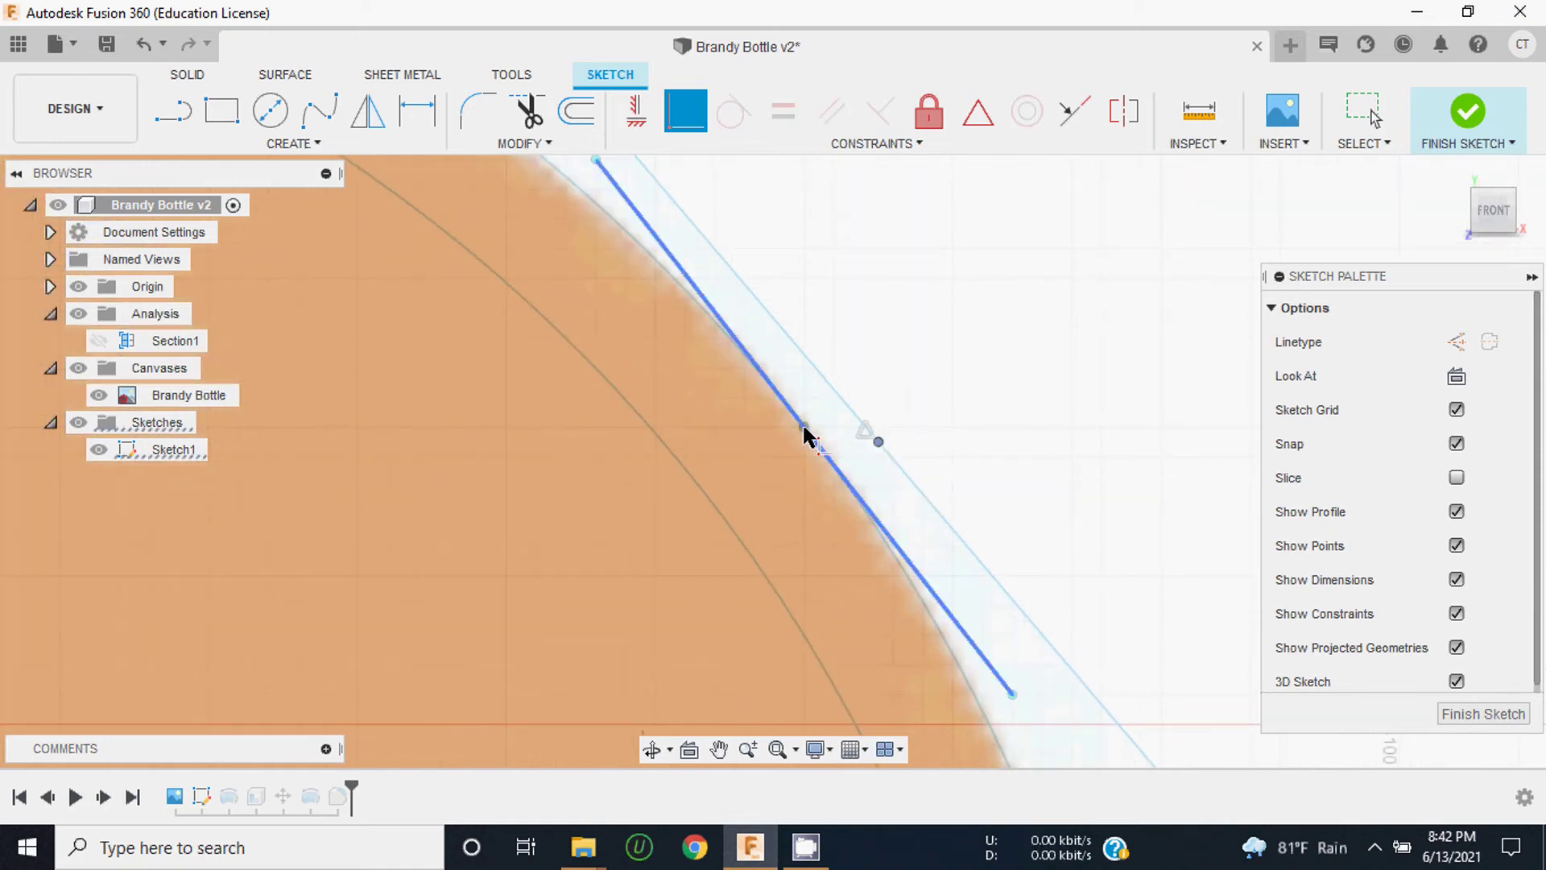
left_click(804, 435)
scroll(854, 448, "down", 2)
scroll(853, 445, "down", 1)
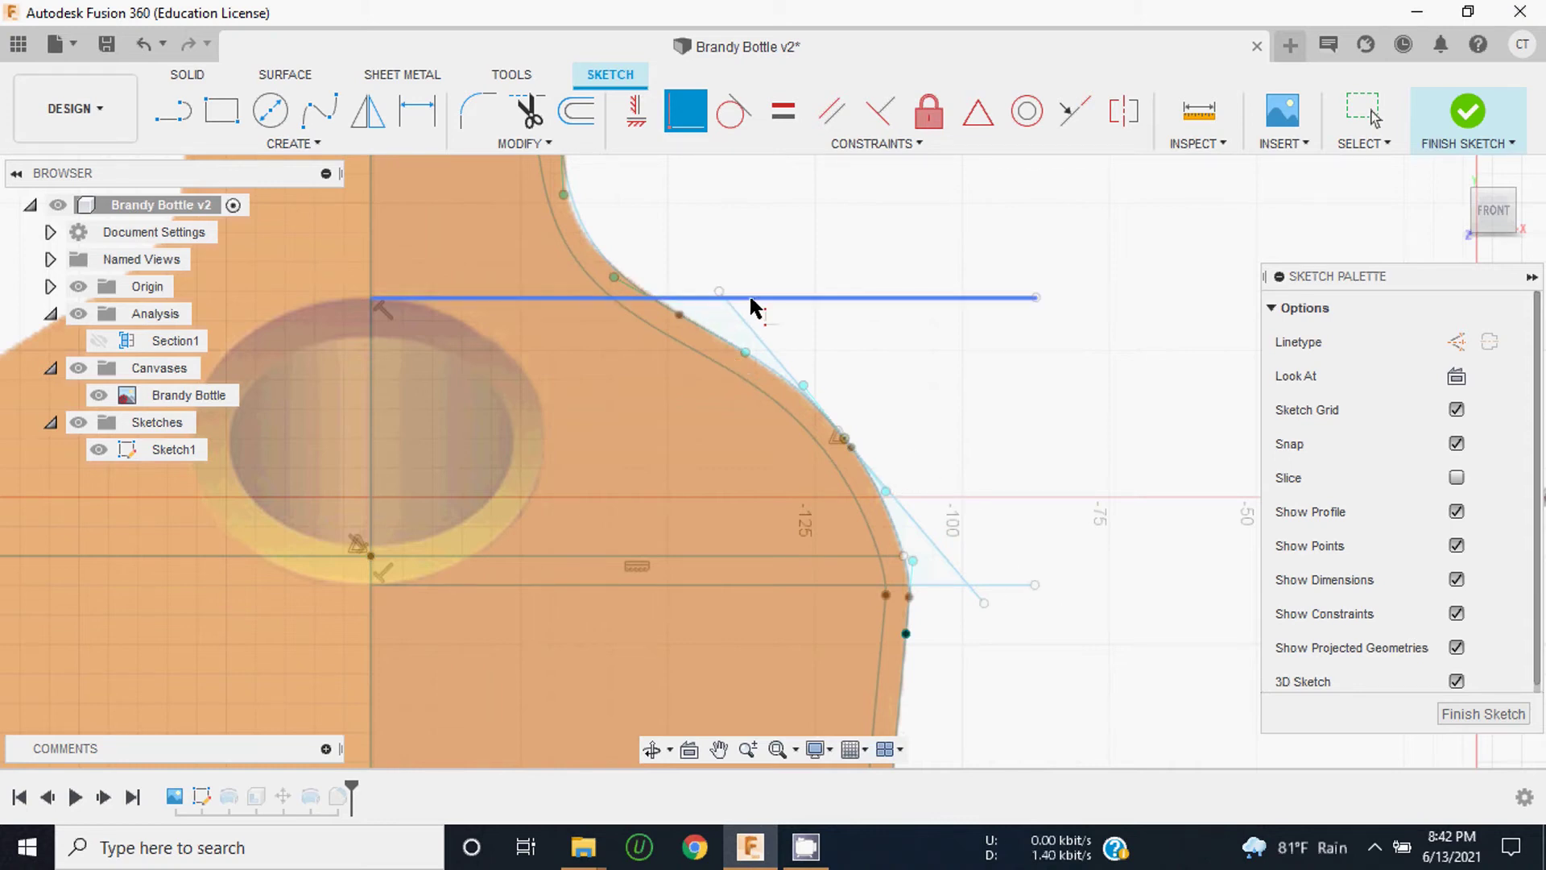
scroll(868, 411, "up", 1)
scroll(868, 411, "down", 2)
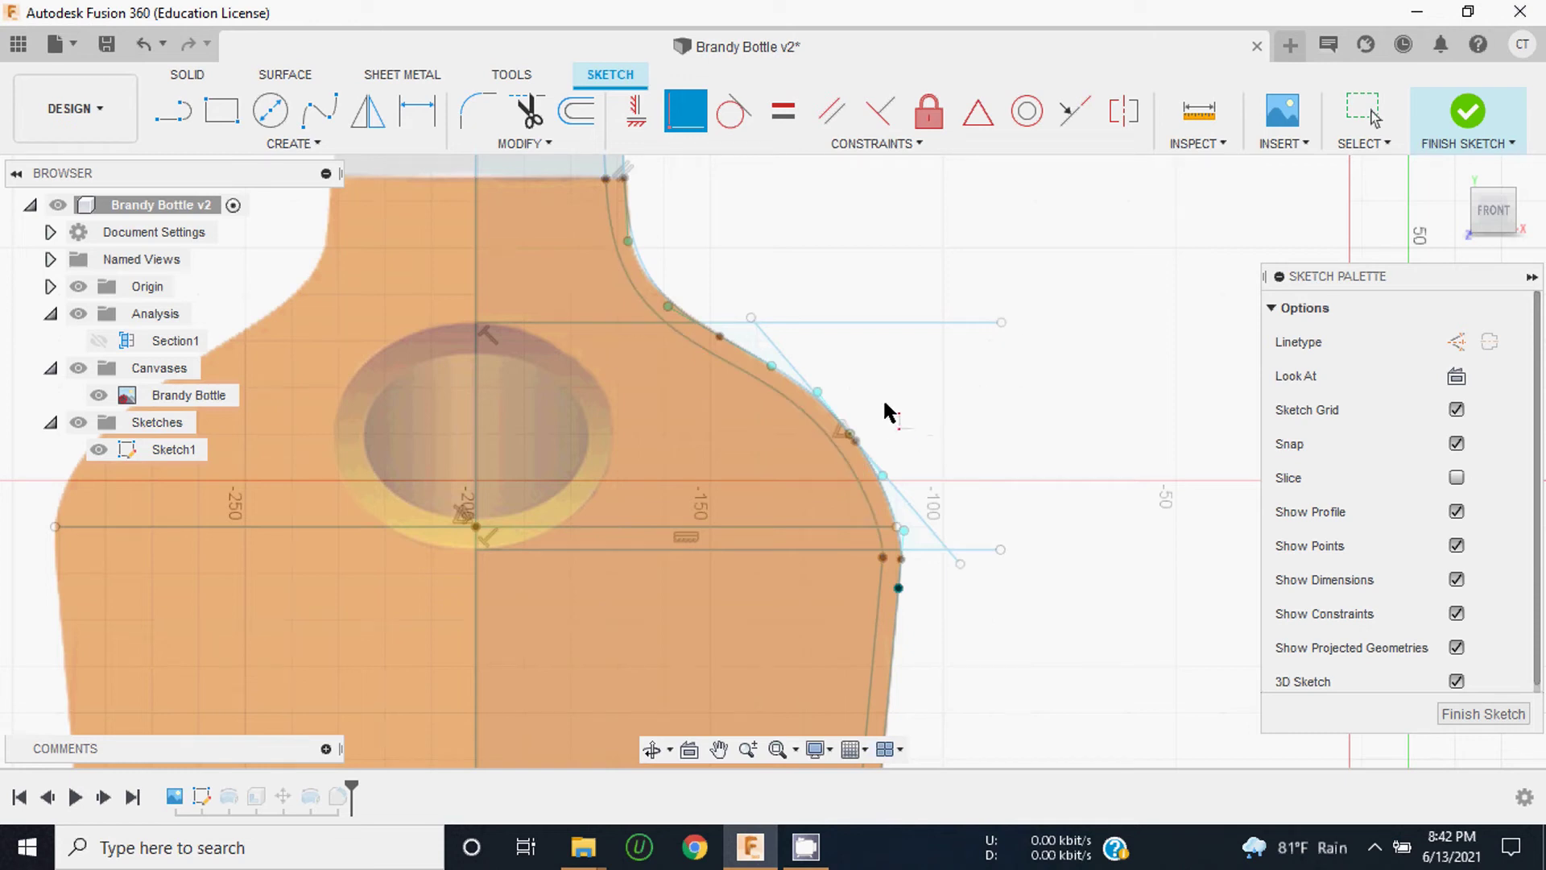
Step: Draw a line about 29.5 mm up and outward from the point on the shoulder curve
left_click(173, 113)
scroll(926, 424, "up", 3)
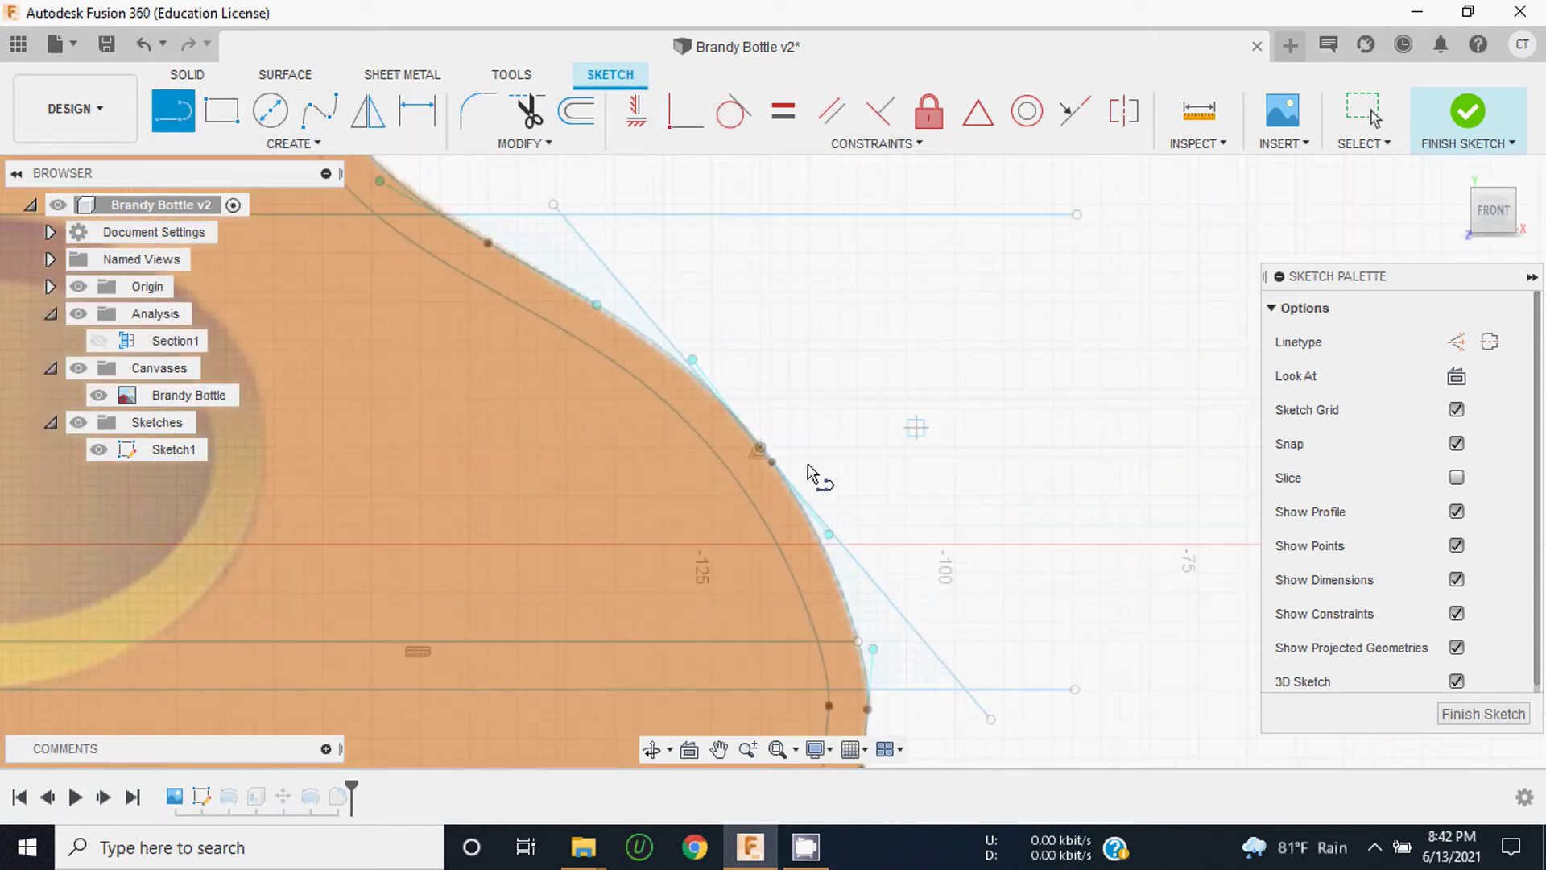
scroll(811, 474, "up", 1)
left_click(762, 462)
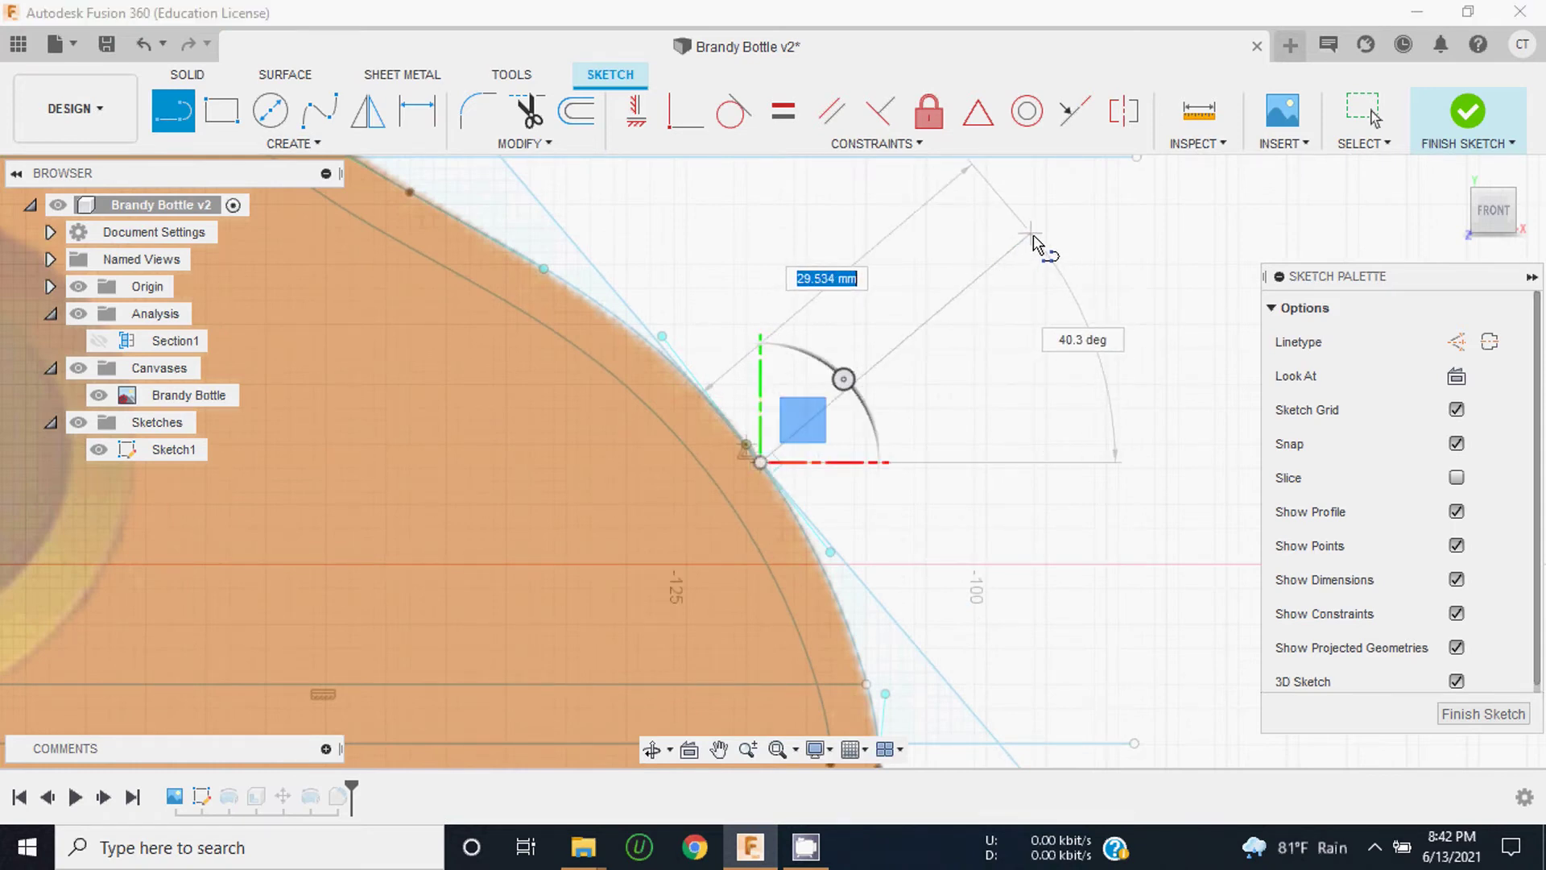
double_click(1031, 234)
key("Escape")
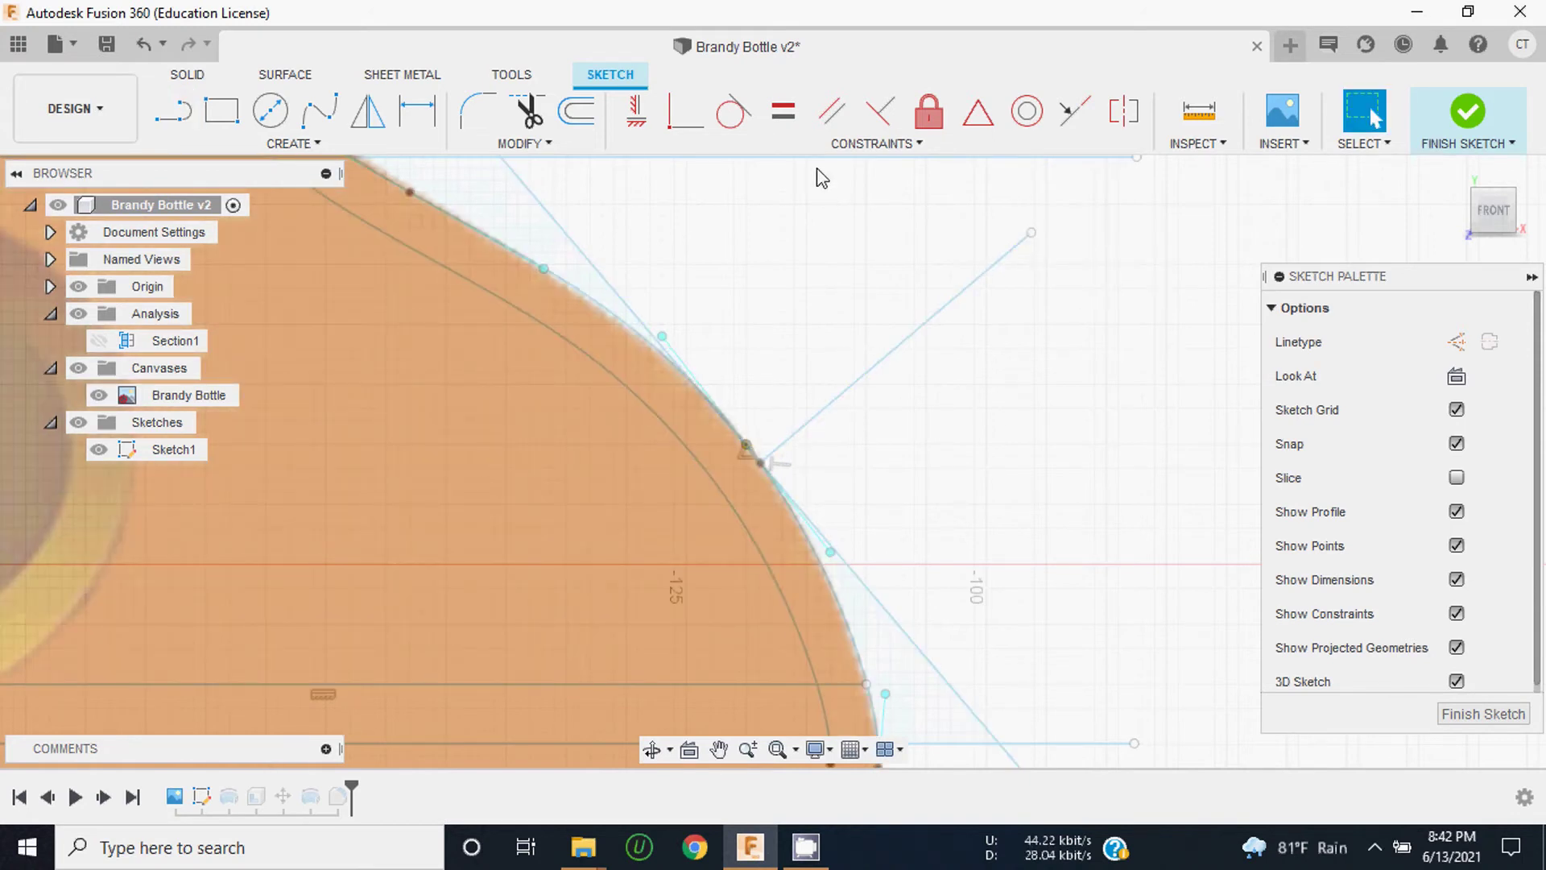
Step: Try making the short diagonal line perpendicular to the long tangent line; it's already constrained
left_click(881, 112)
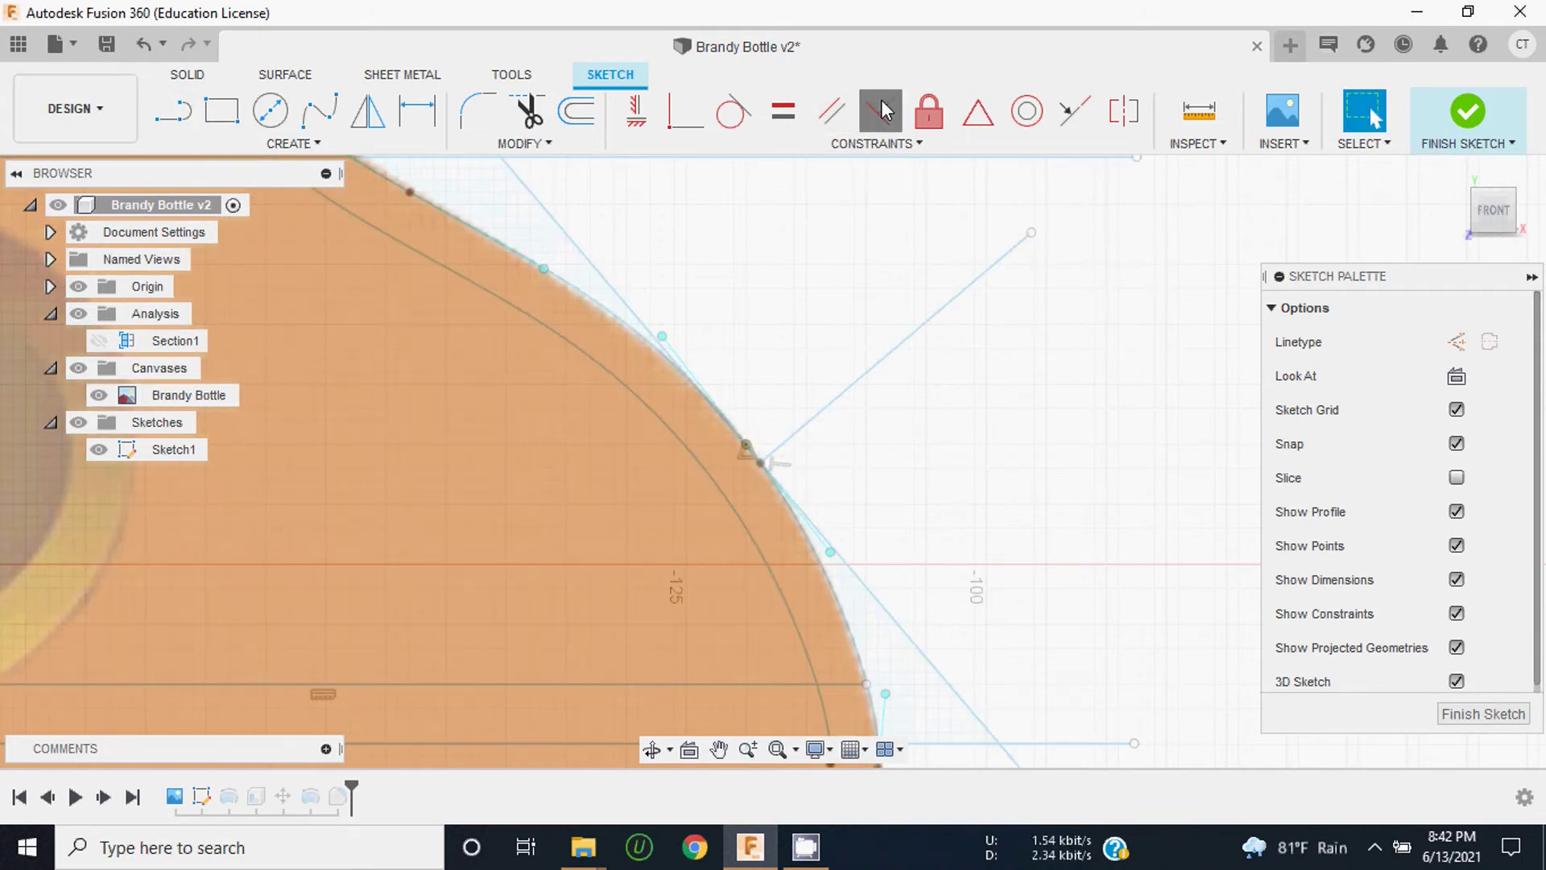
left_click(831, 406)
left_click(851, 569)
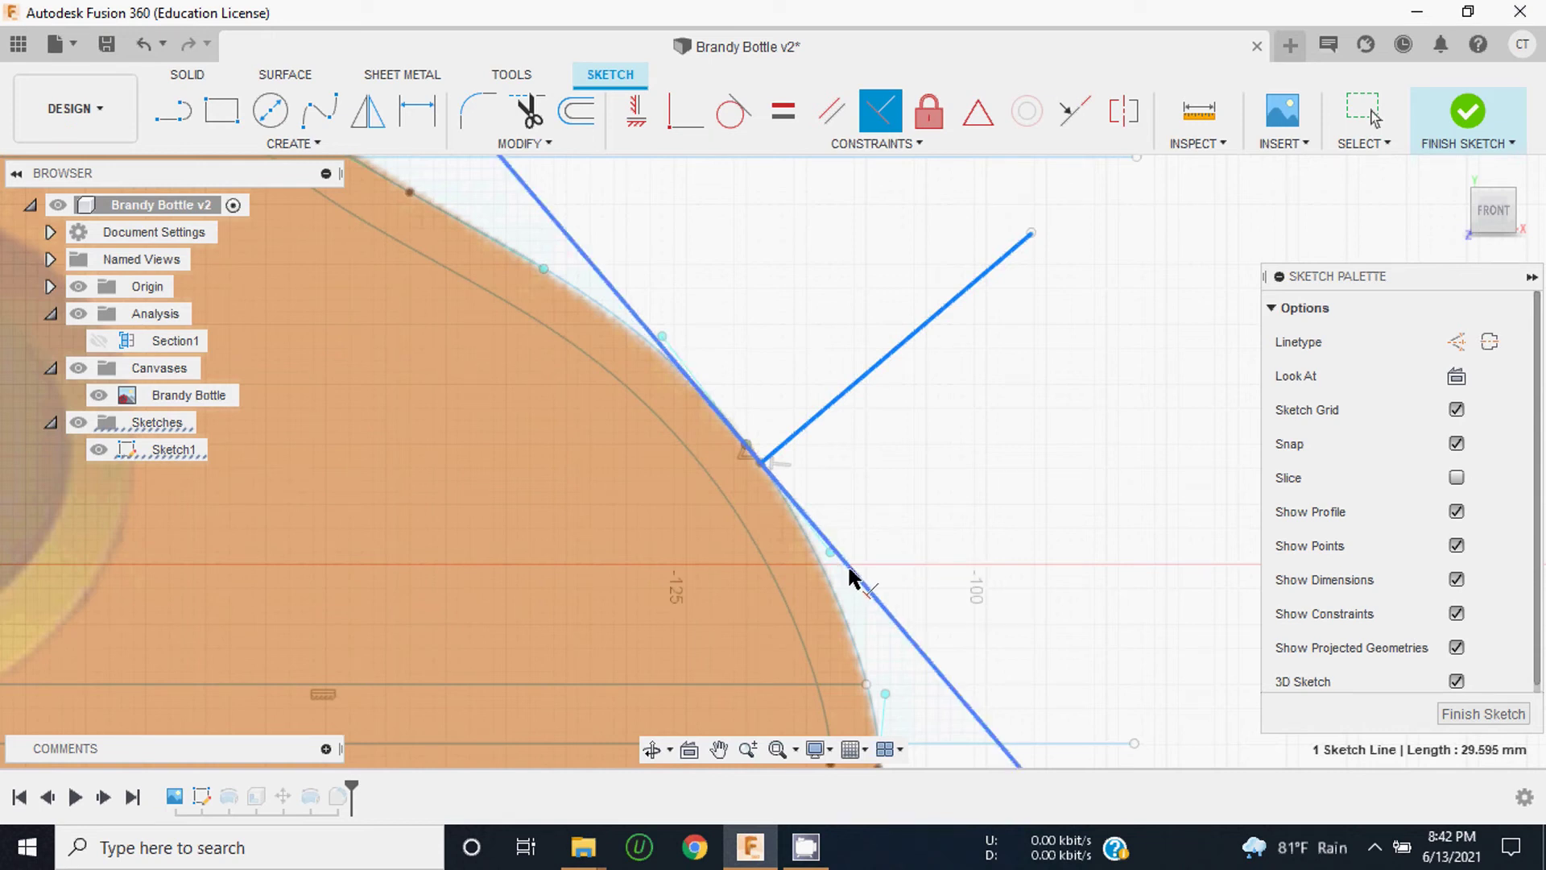
scroll(873, 451, "down", 2)
scroll(872, 470, "down", 1)
scroll(839, 467, "down", 1)
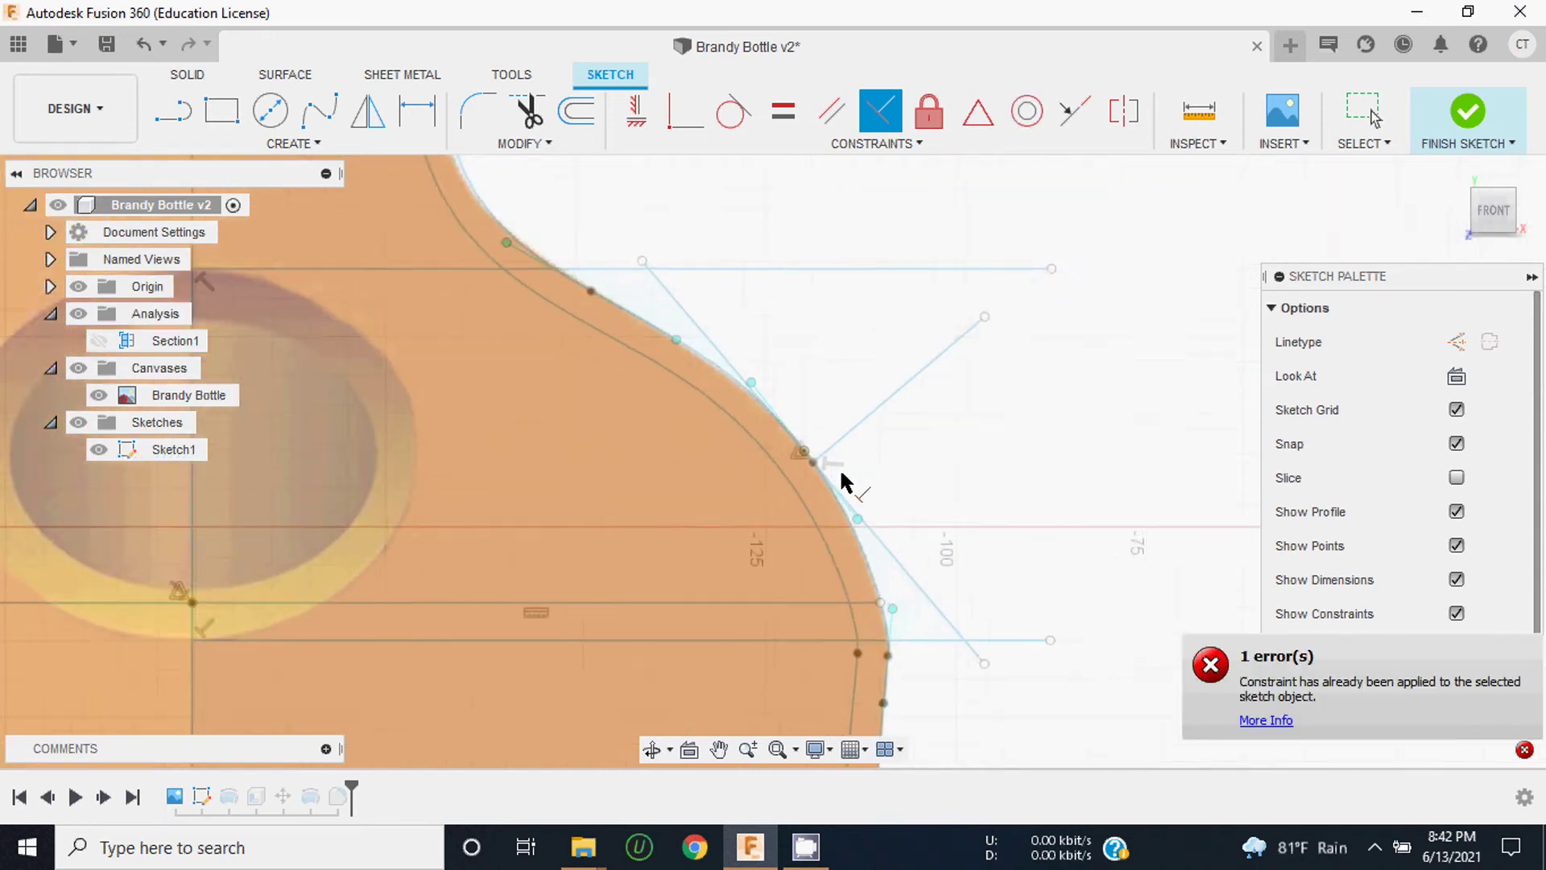
scroll(838, 467, "up", 1)
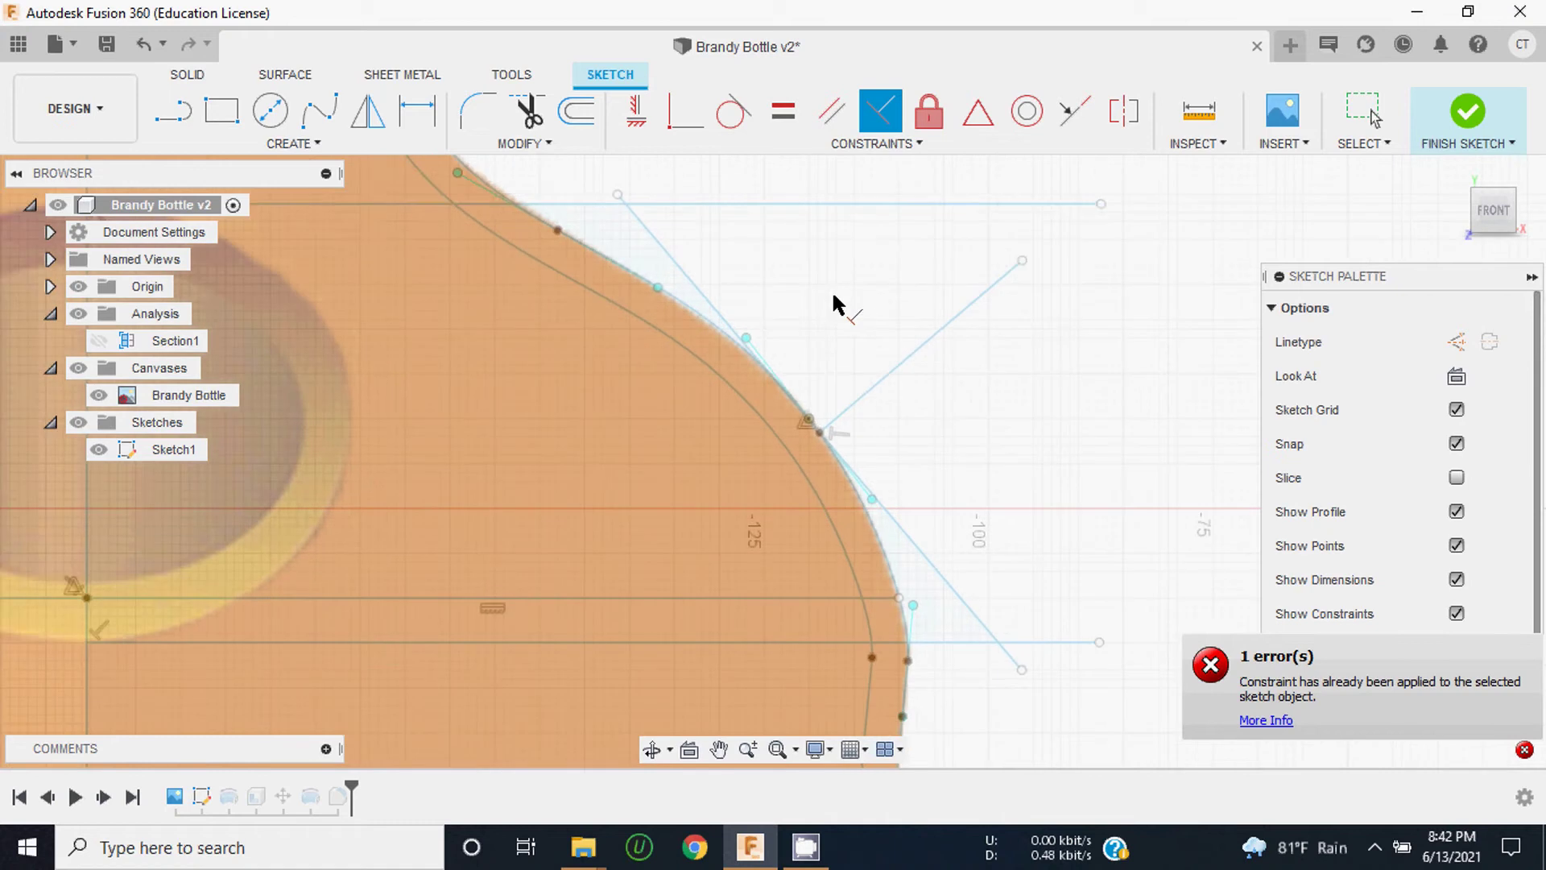
Step: Fix the short diagonal shoulder line in place and zoom out
left_click(929, 111)
left_click(902, 362)
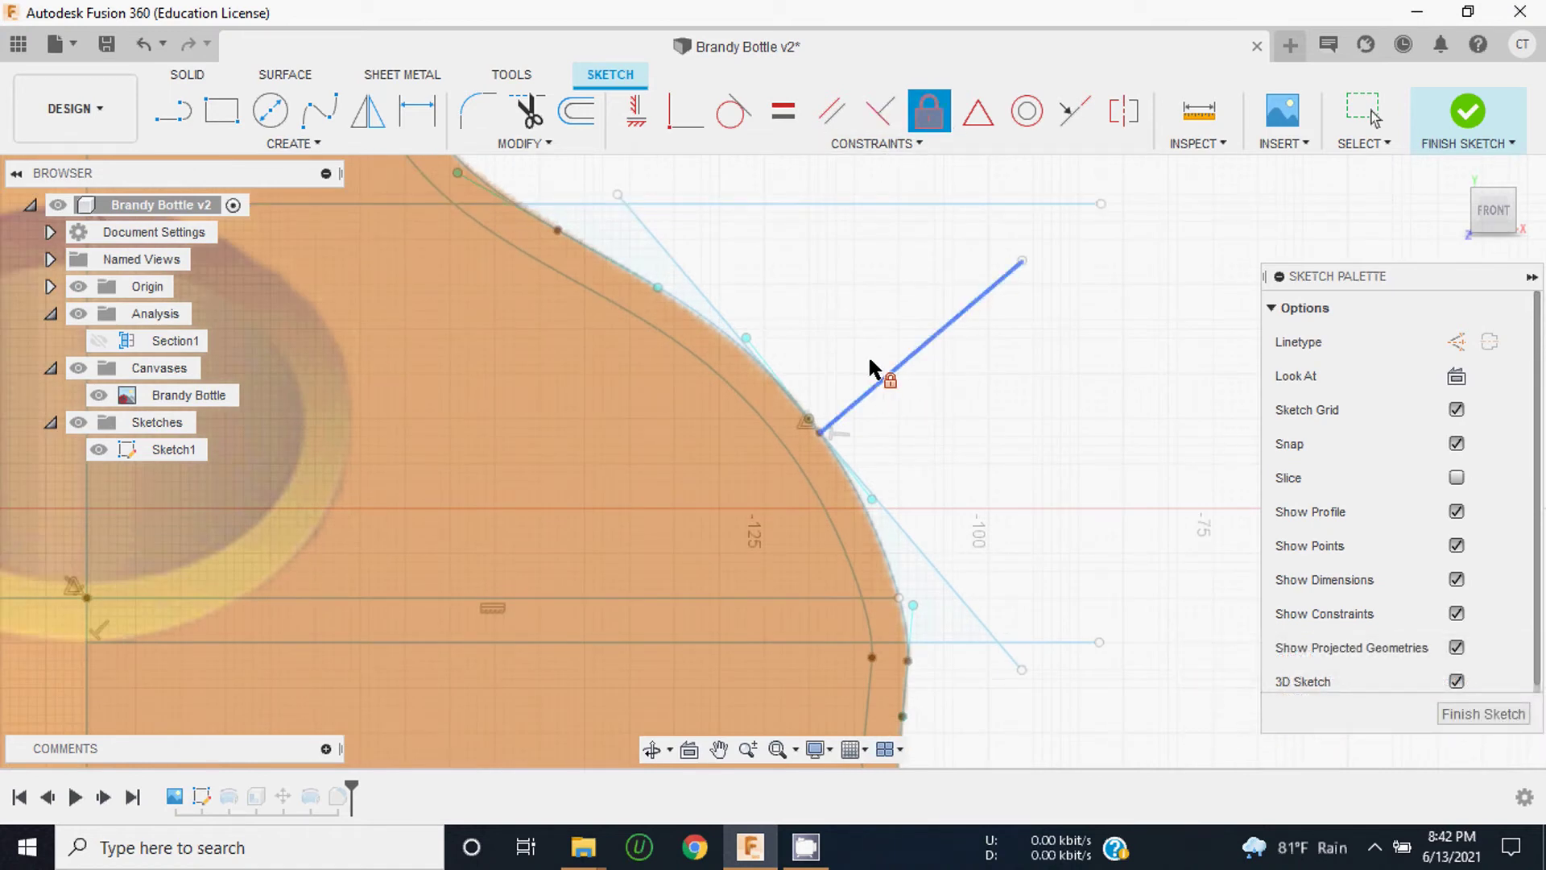
scroll(918, 361, "up", 3)
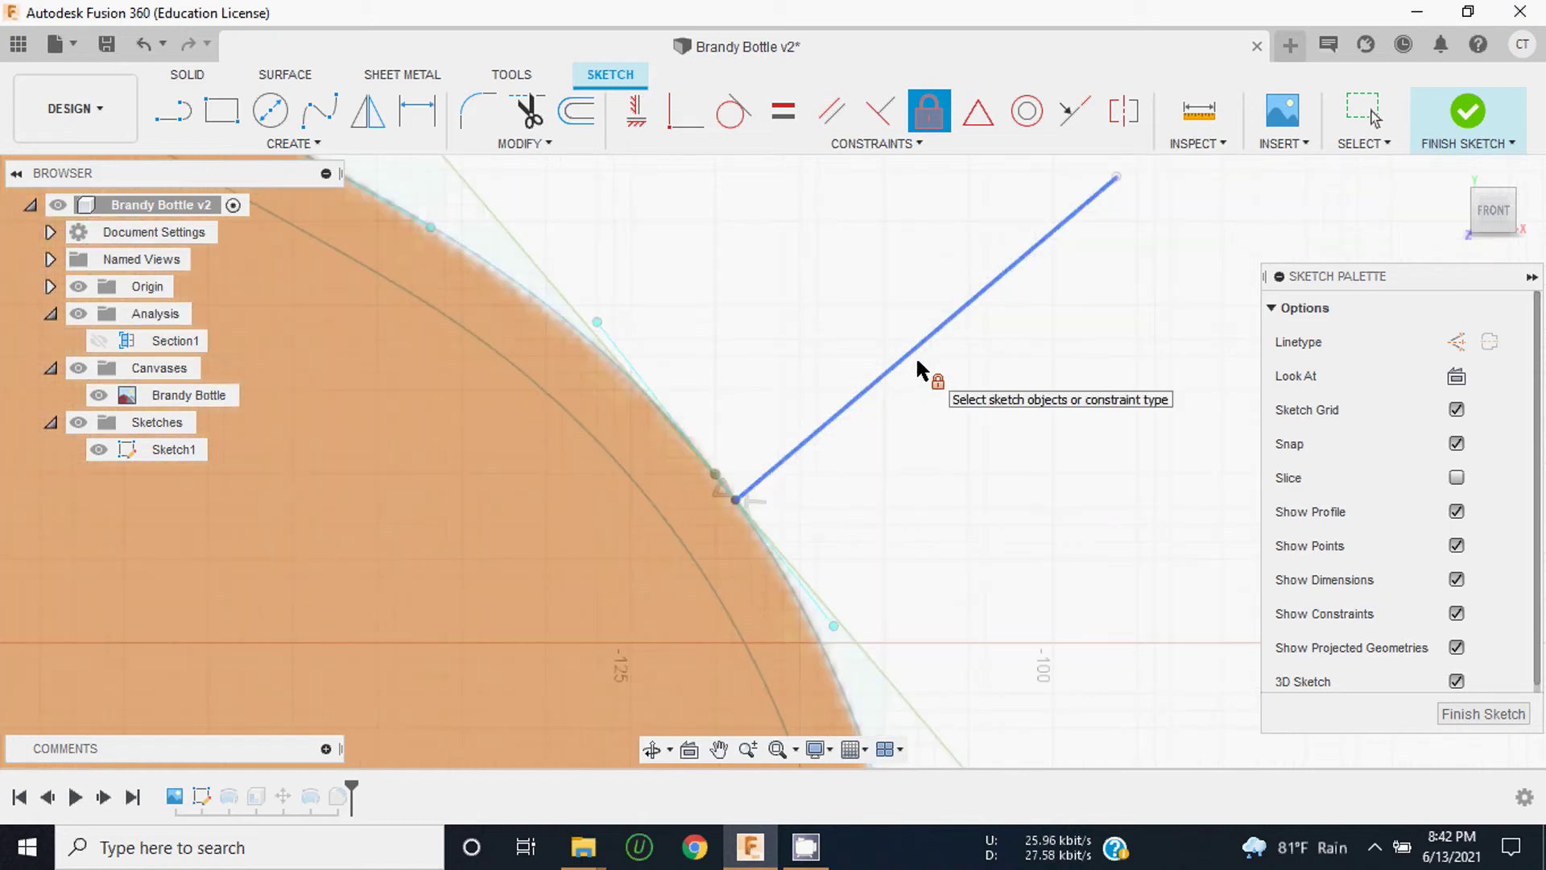
scroll(886, 391, "down", 3)
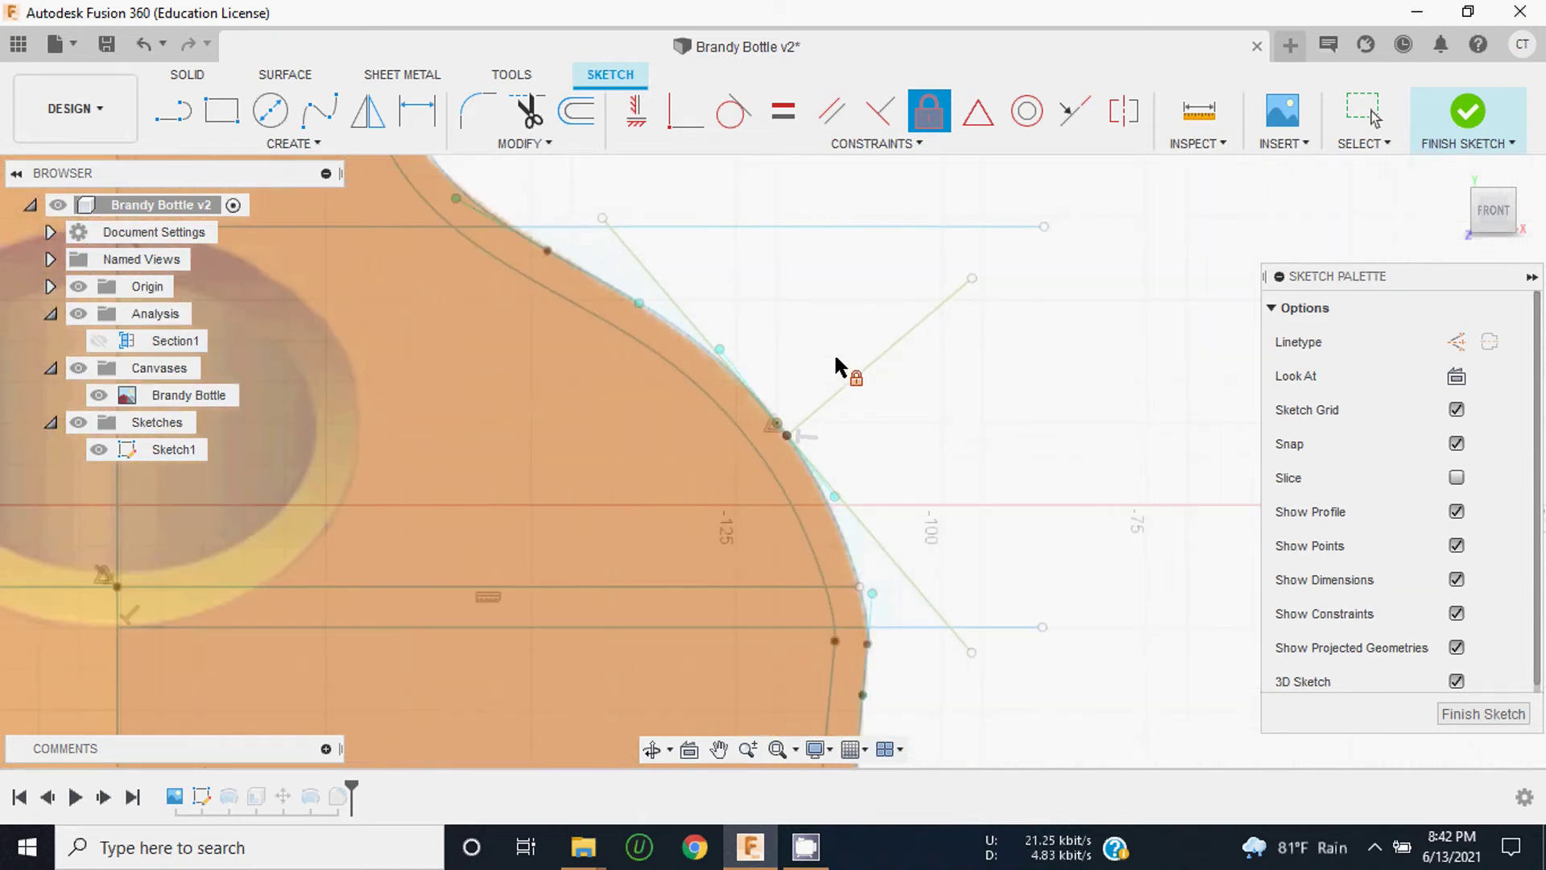
scroll(833, 352, "down", 1)
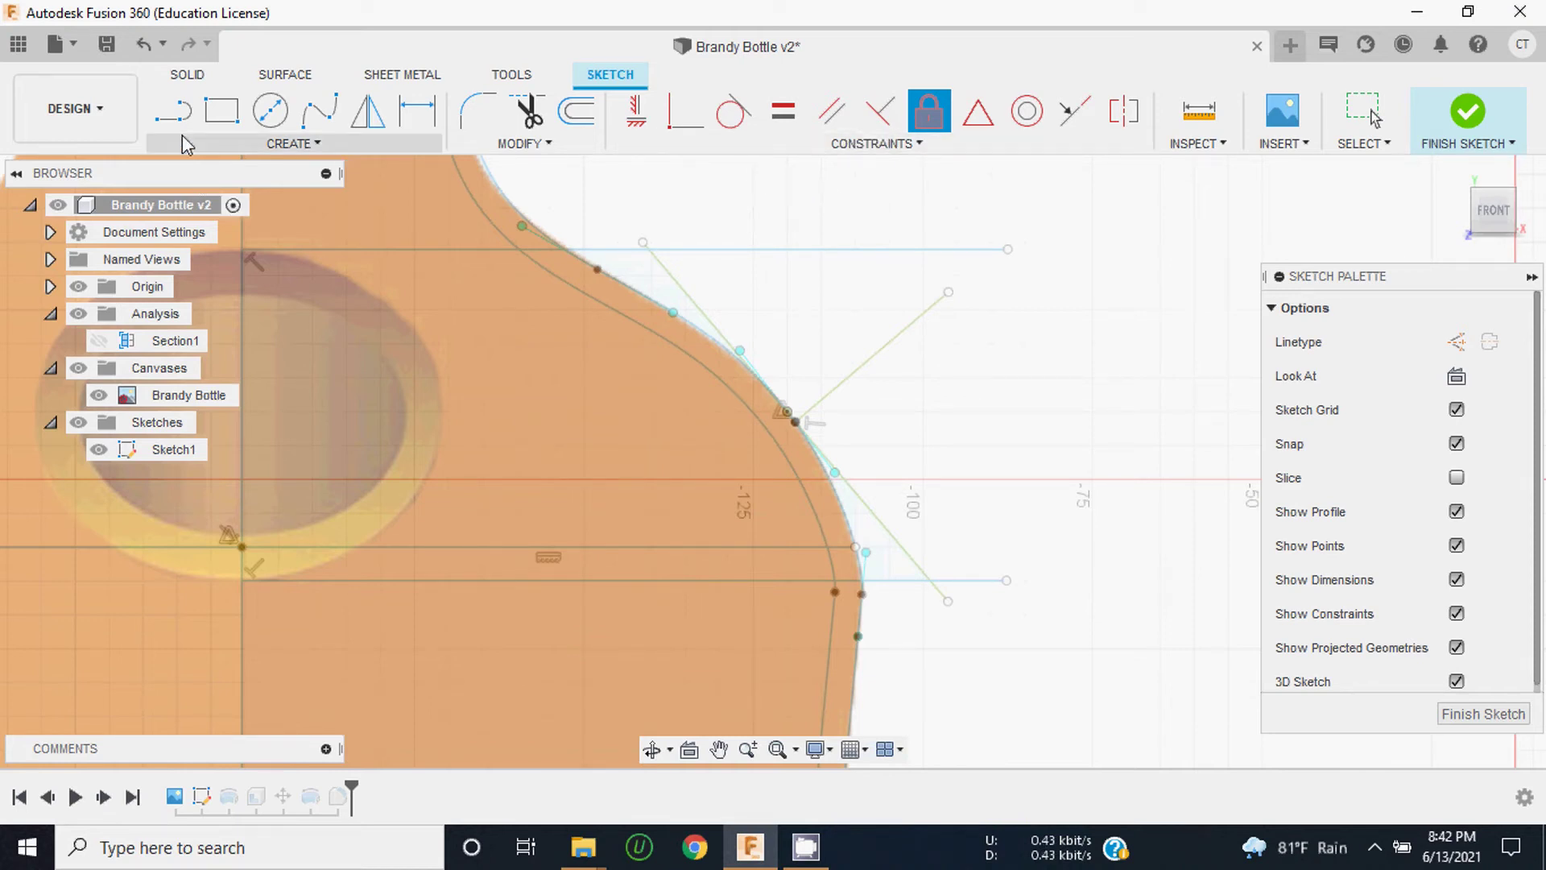
left_click(173, 114)
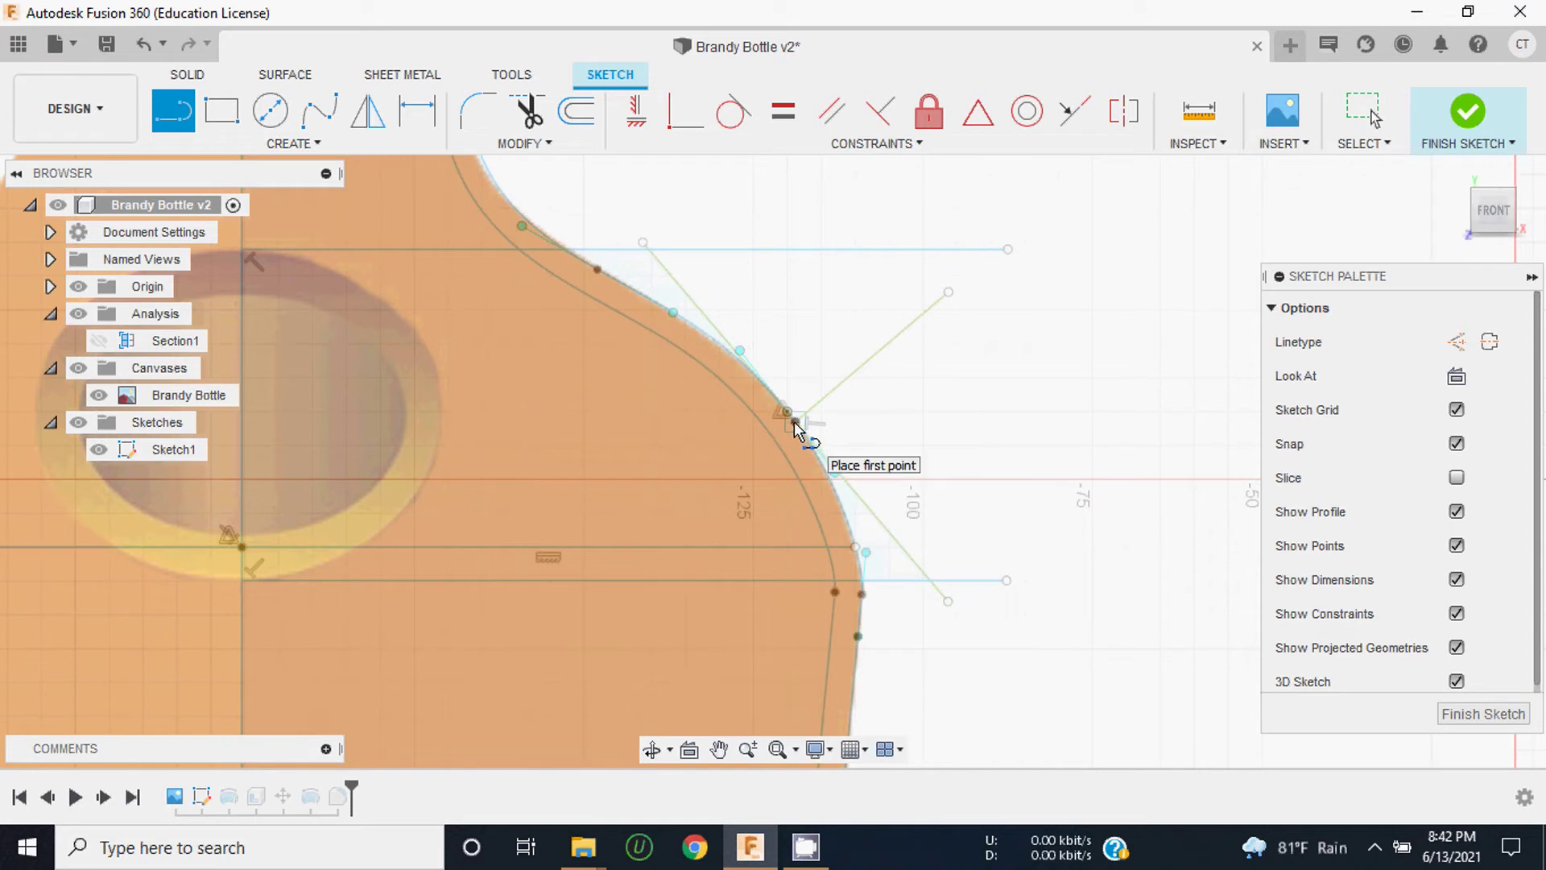
left_click_drag(1478, 218, 825, 451)
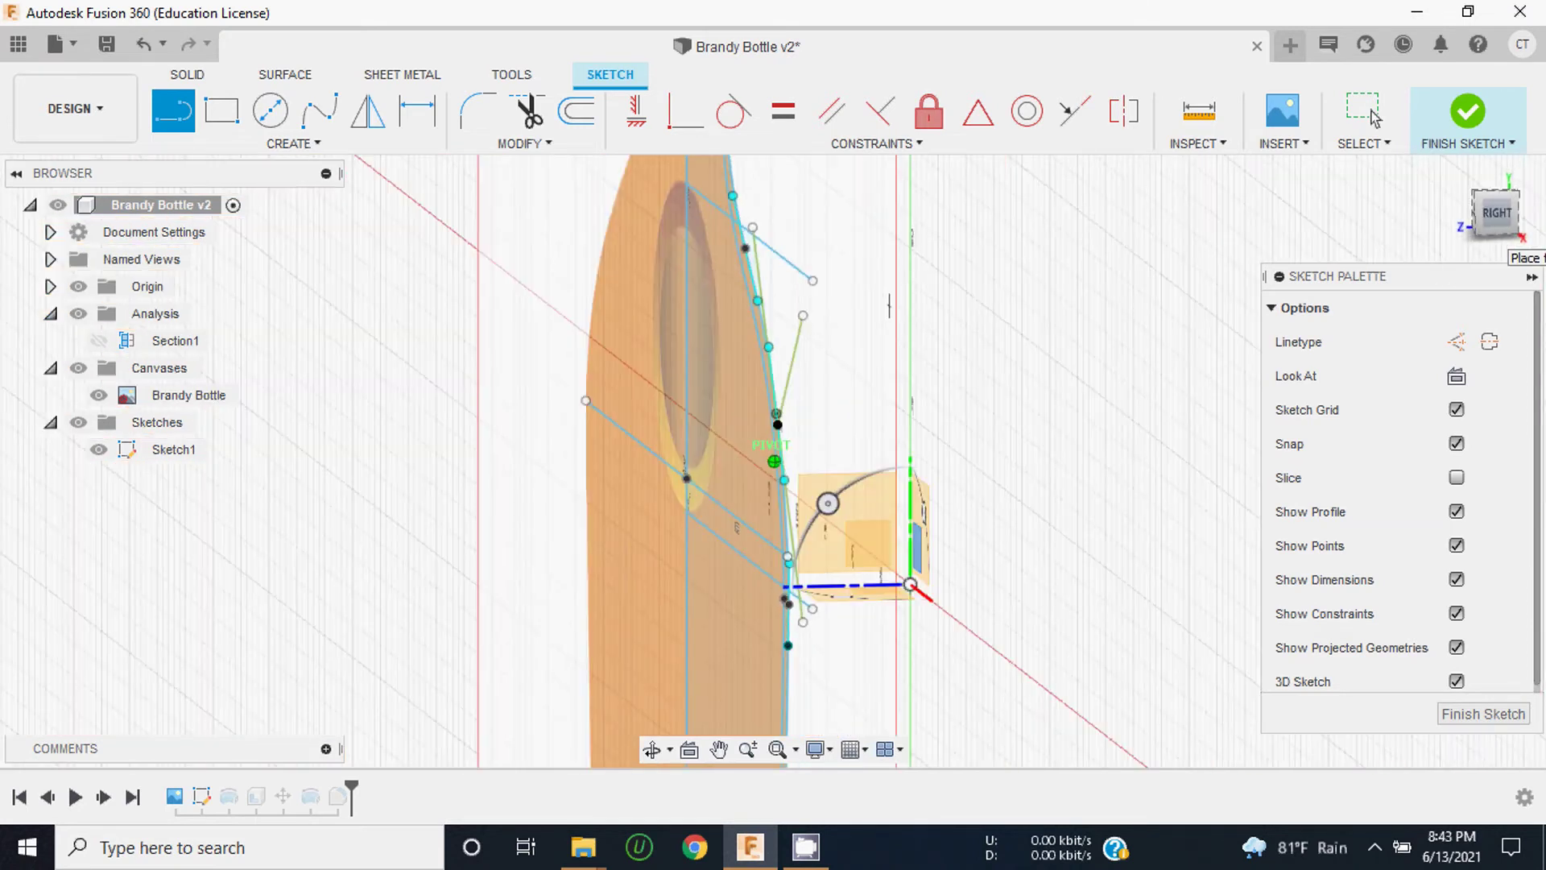
left_click(1486, 213)
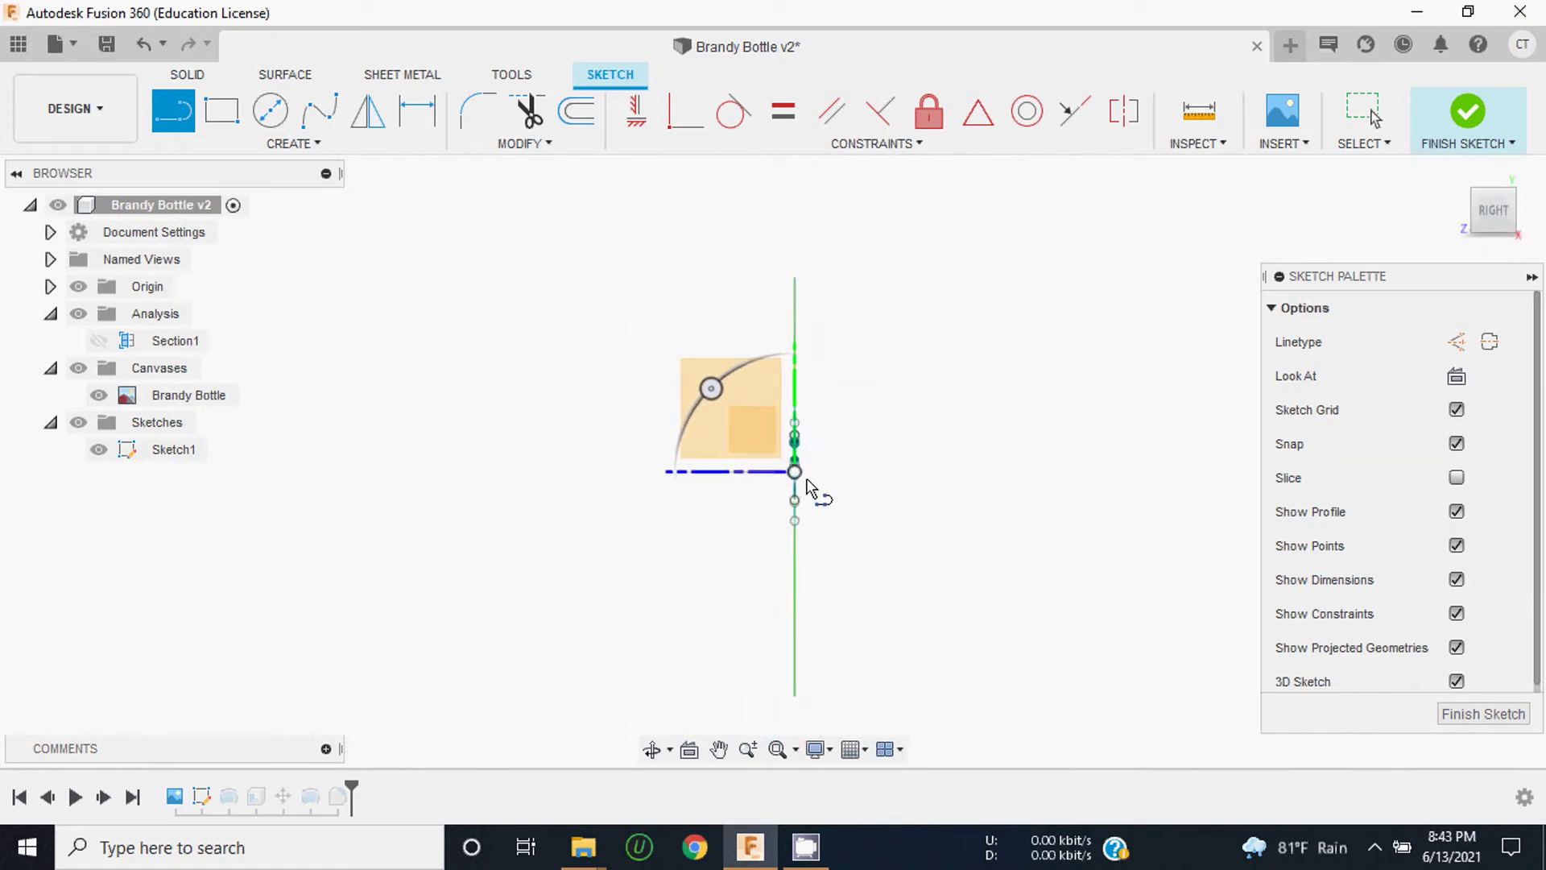
left_click(1481, 215)
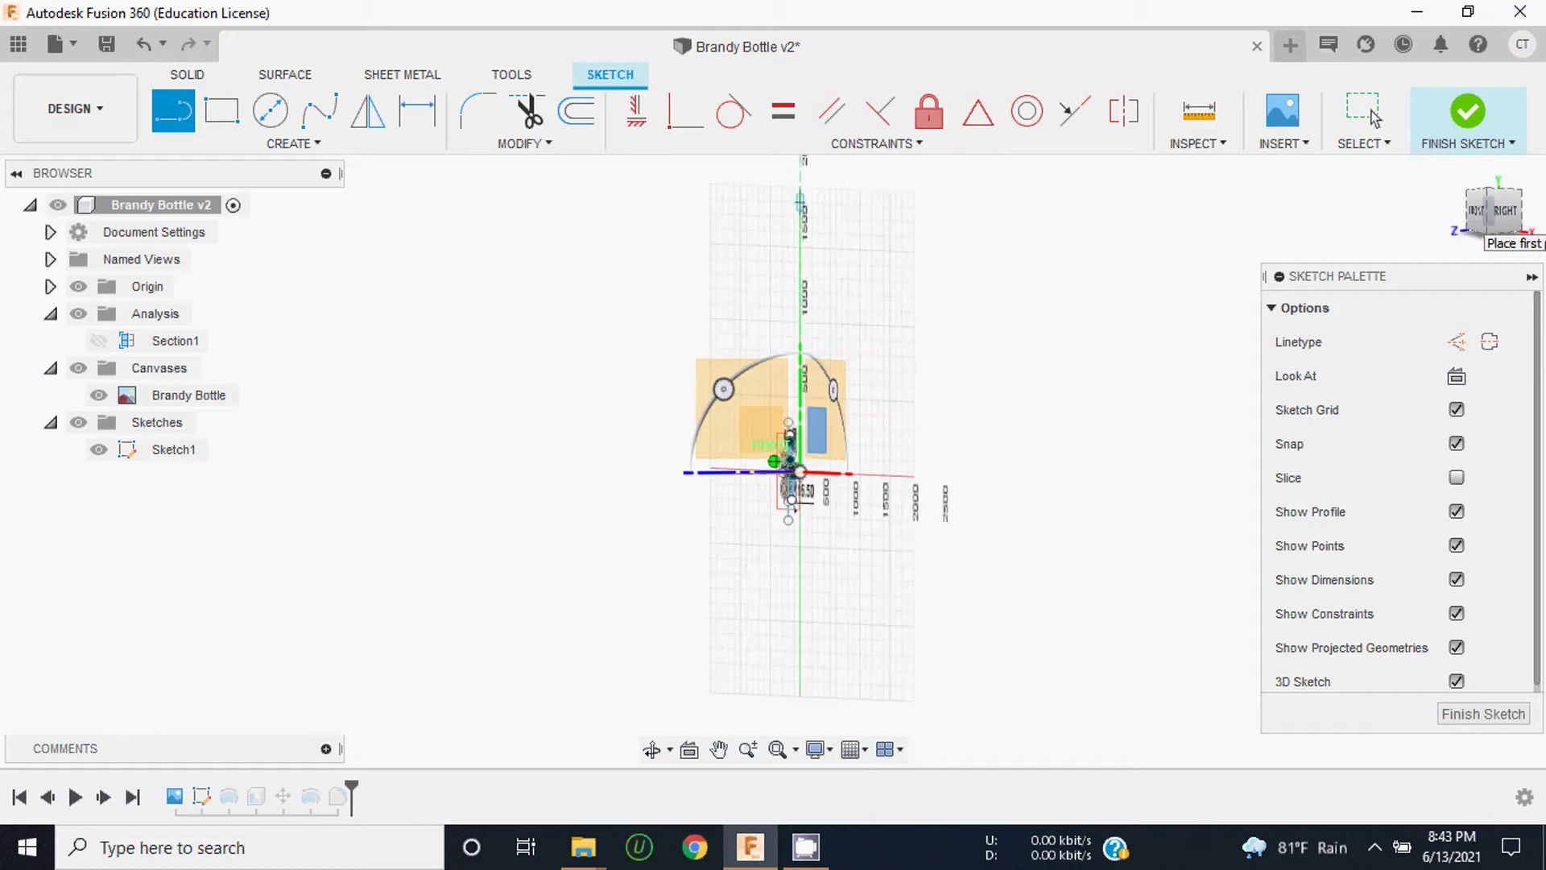
scroll(779, 494, "up", 5)
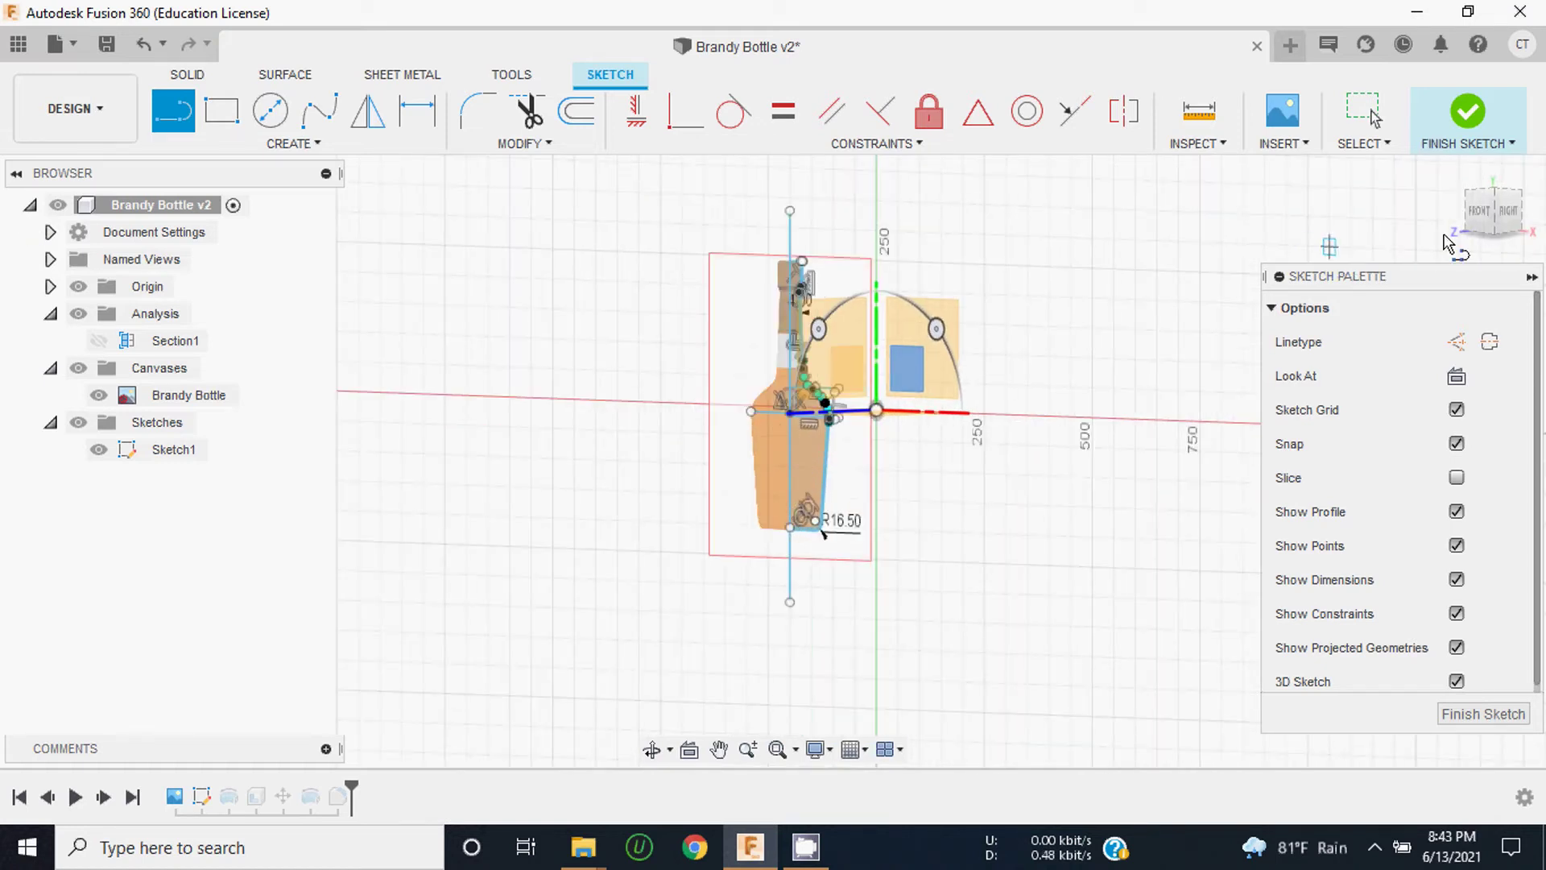
left_click(1506, 213)
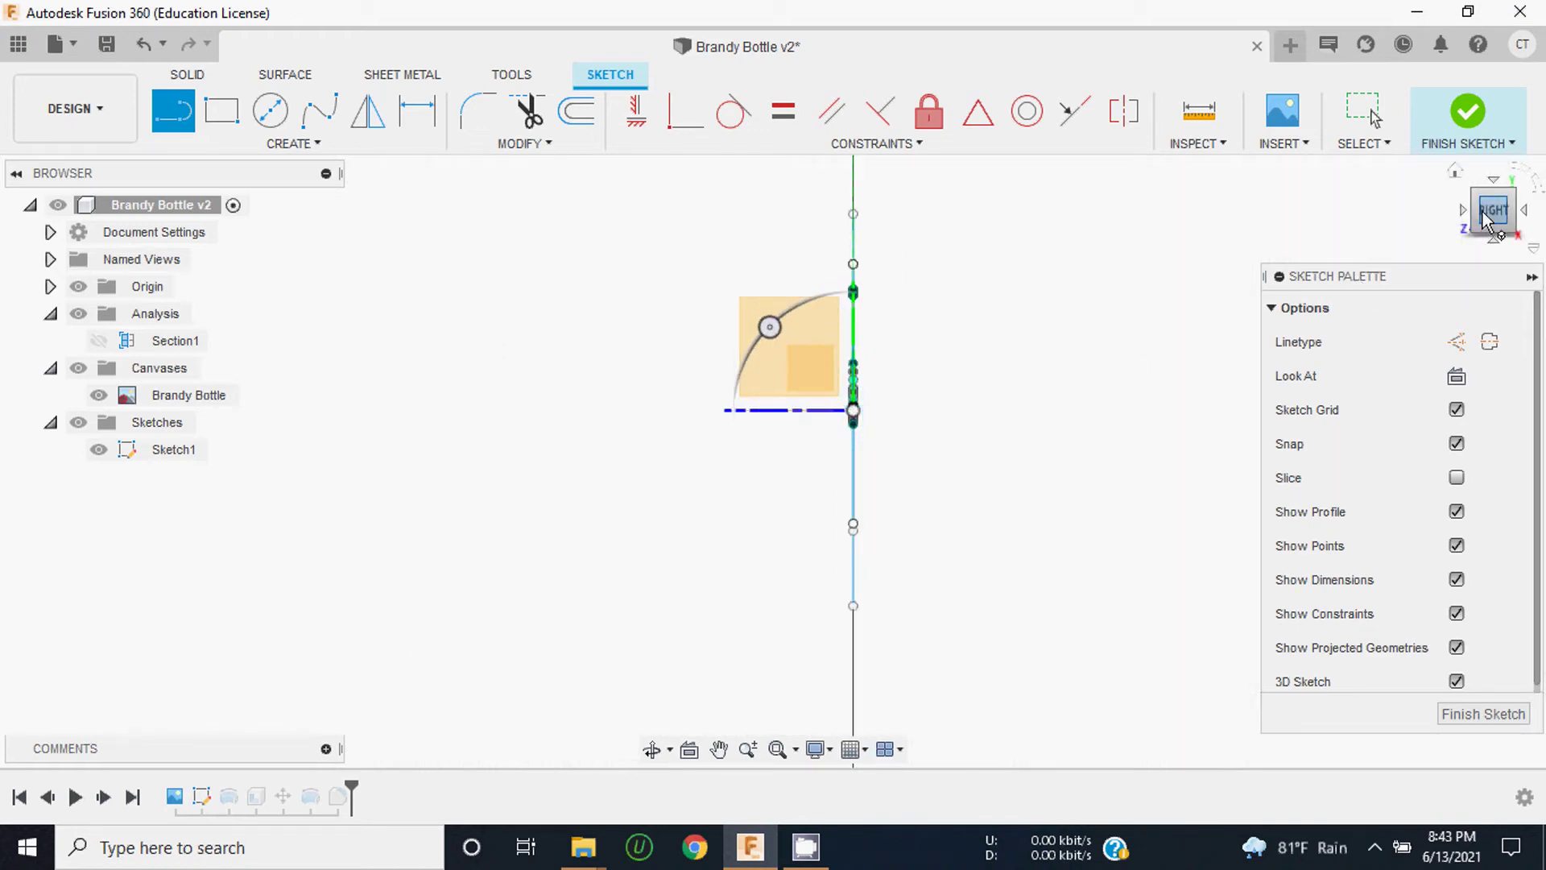
left_click(1473, 191)
scroll(854, 449, "up", 3)
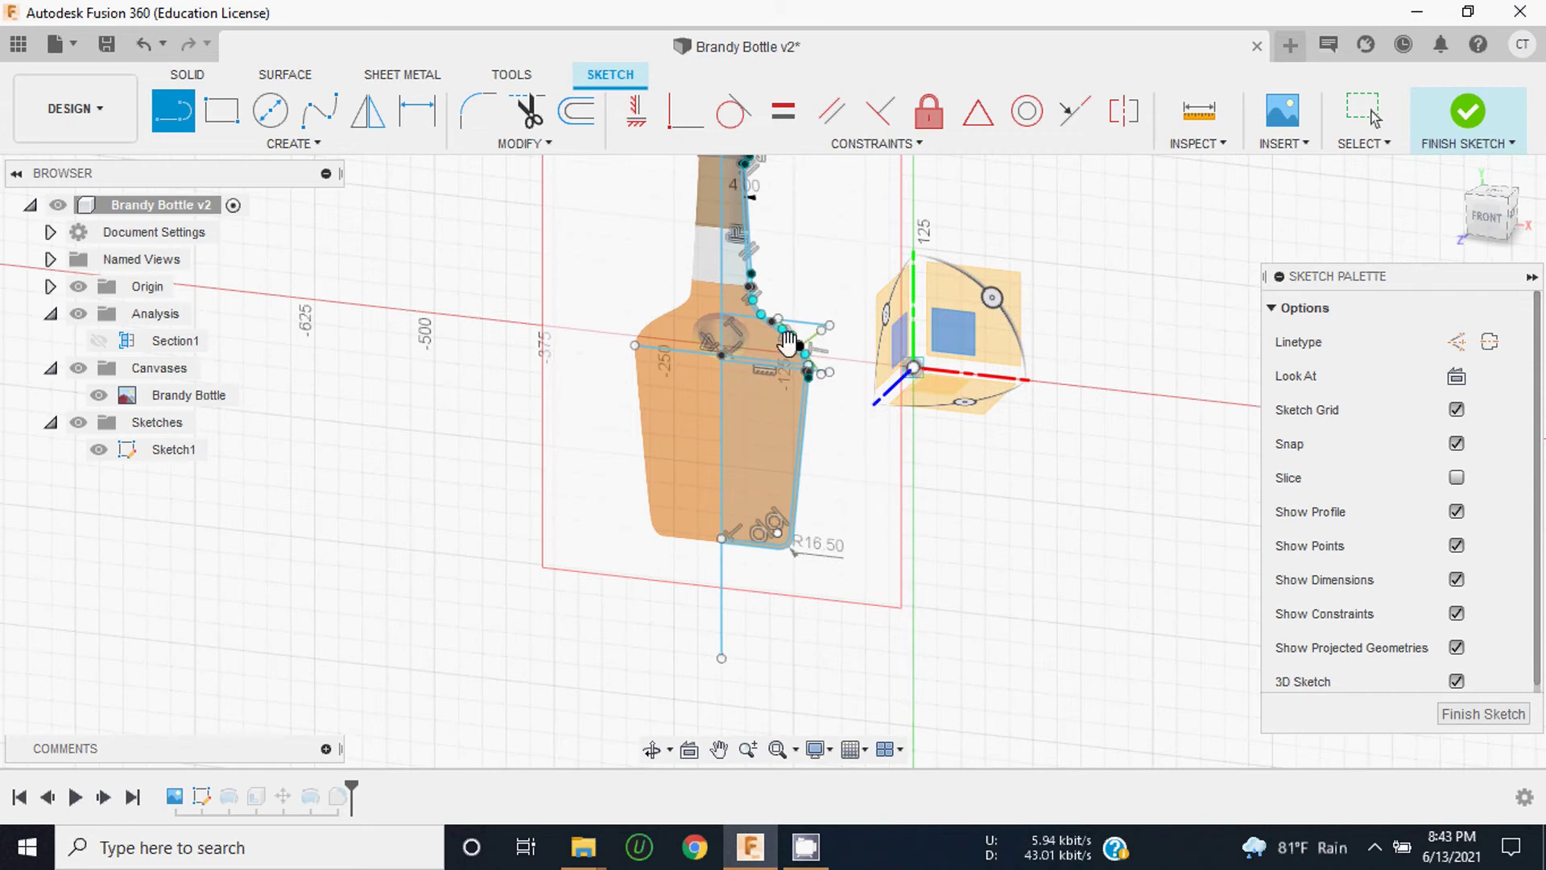
scroll(788, 343, "up", 4)
scroll(794, 330, "up", 3)
scroll(777, 302, "up", 3)
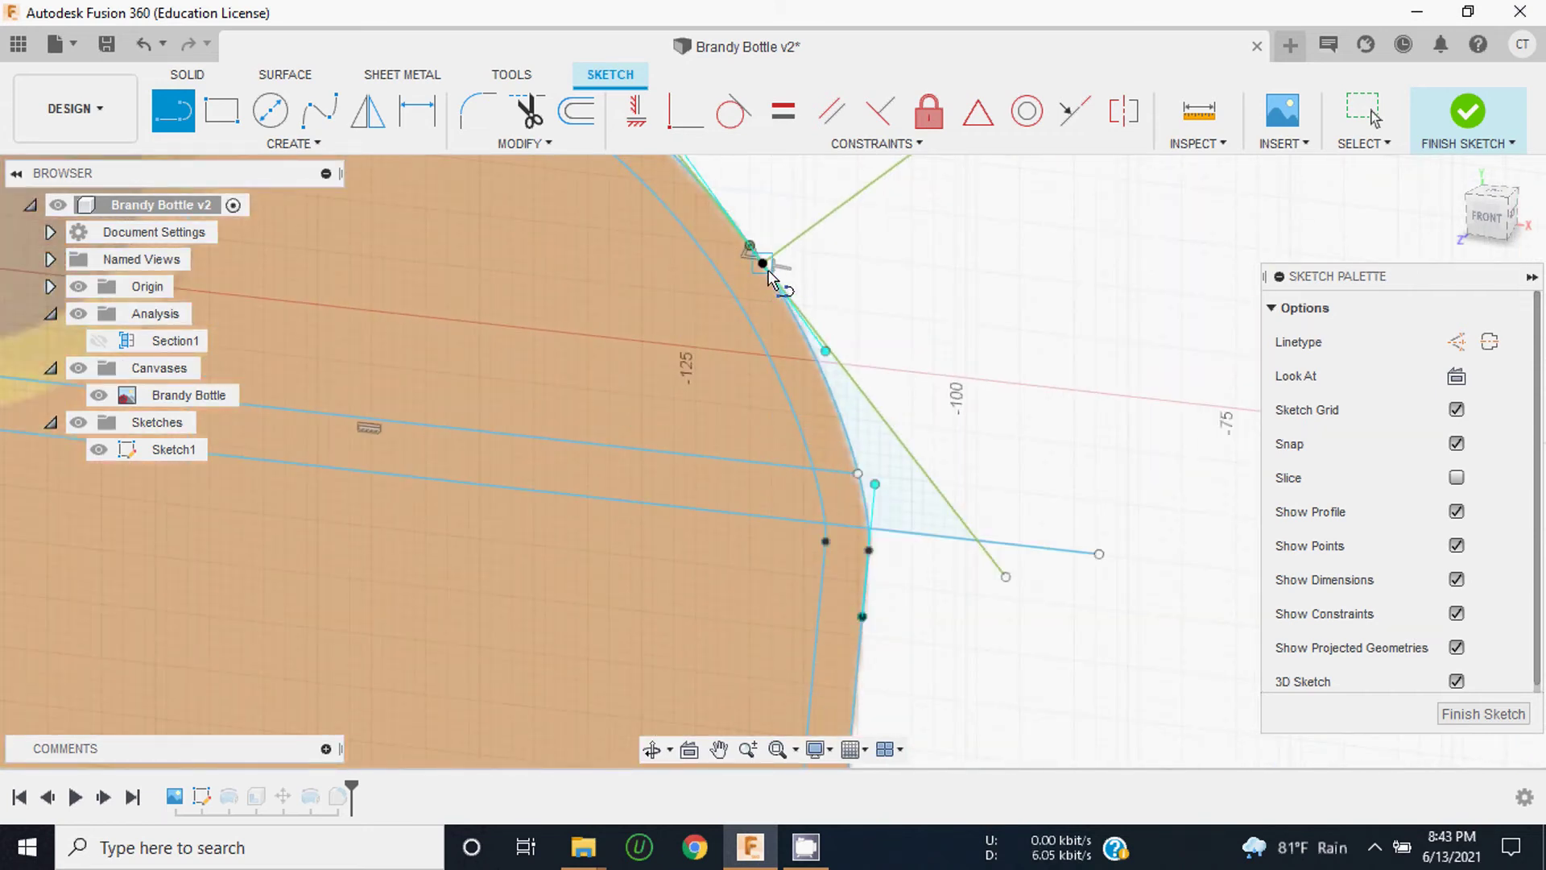
Step: Draw a short, shallow-angled line of about 27 mm outward from the shoulder tangent point
left_click(766, 265)
key("m")
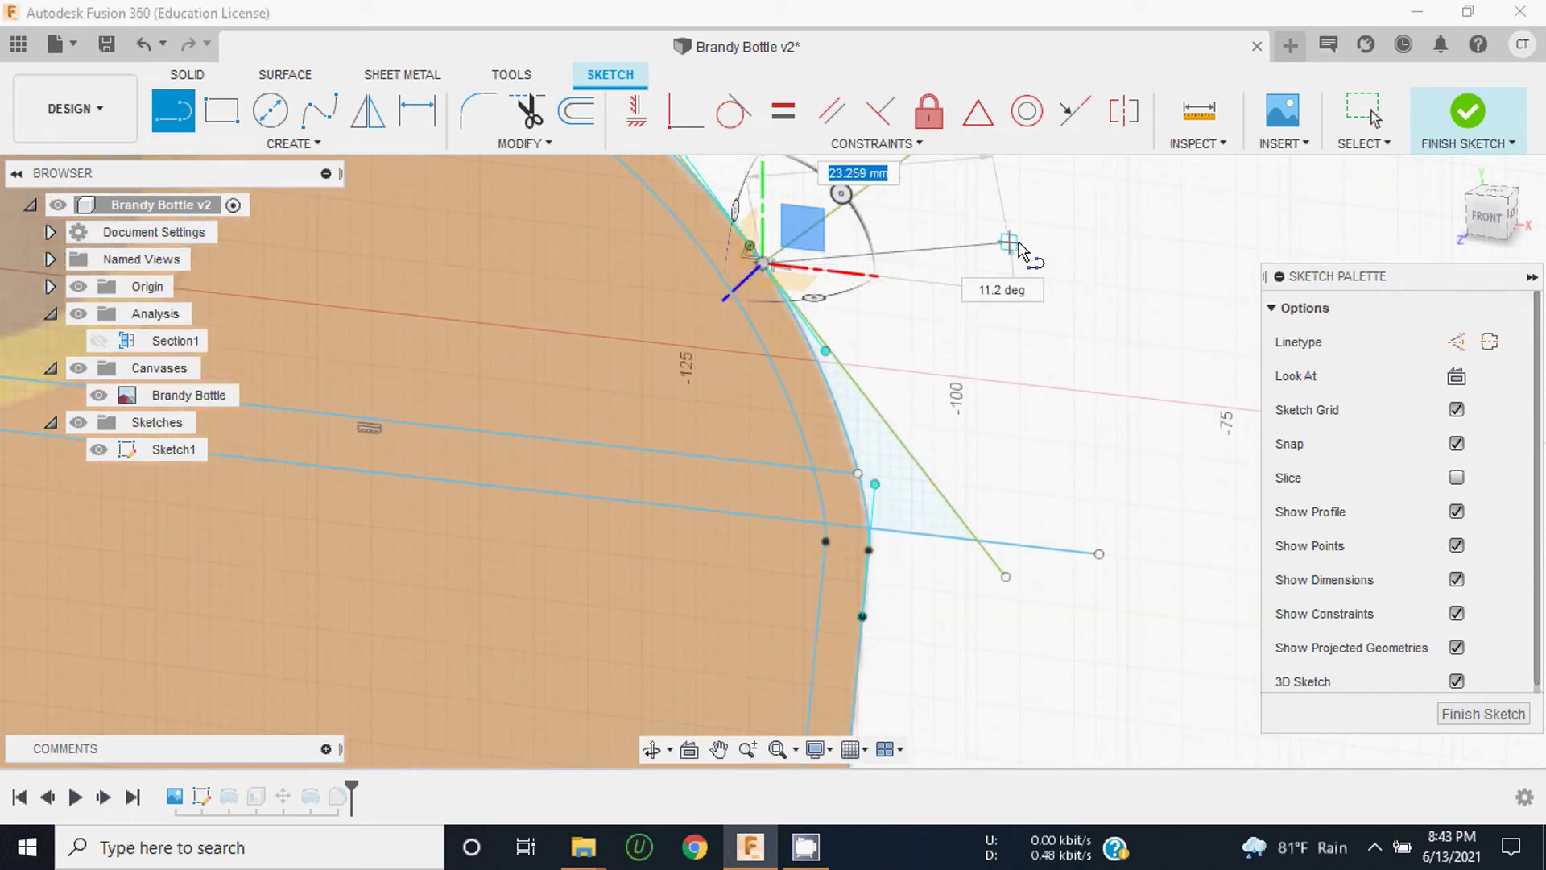
left_click_drag(754, 282, 718, 298)
scroll(727, 299, "up", 2)
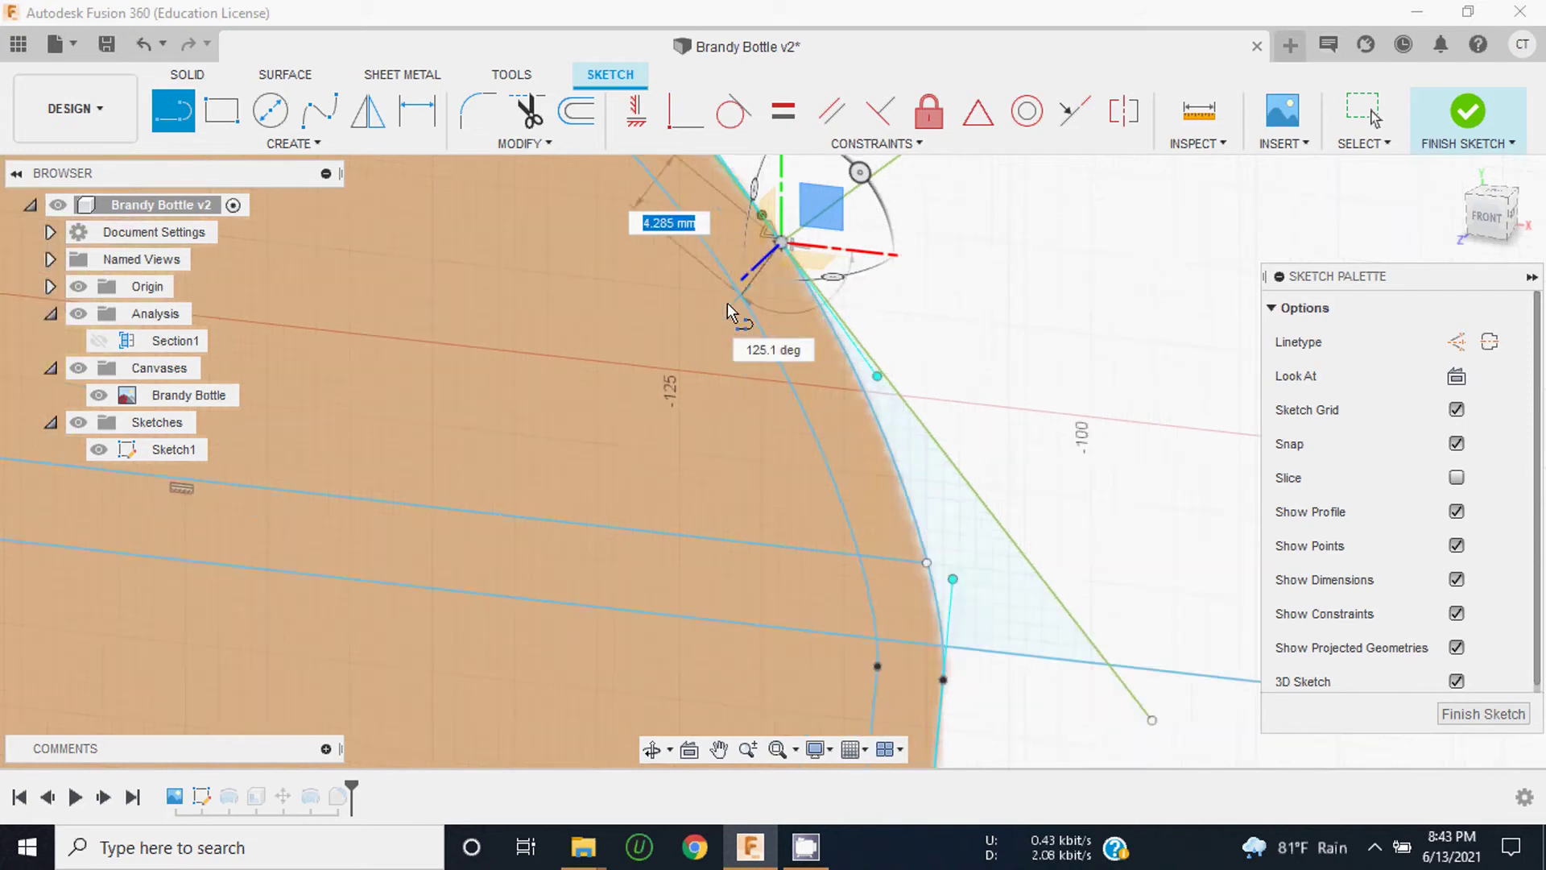
scroll(741, 274, "up", 2)
left_click_drag(762, 232, 772, 262)
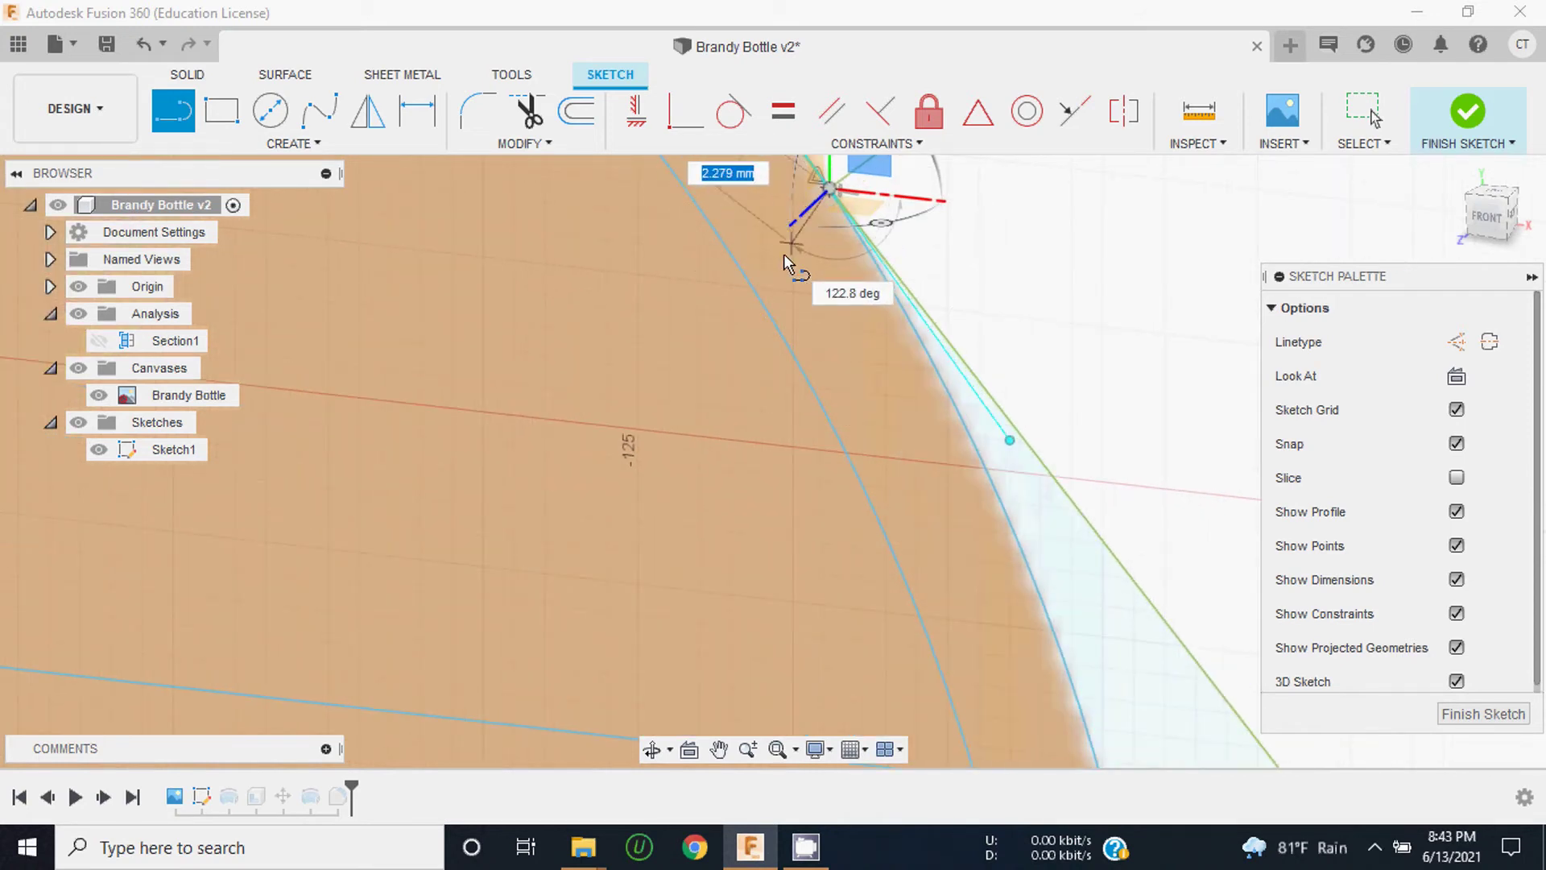
scroll(766, 351, "down", 3)
scroll(766, 346, "down", 3)
left_click_drag(766, 346, 1486, 221)
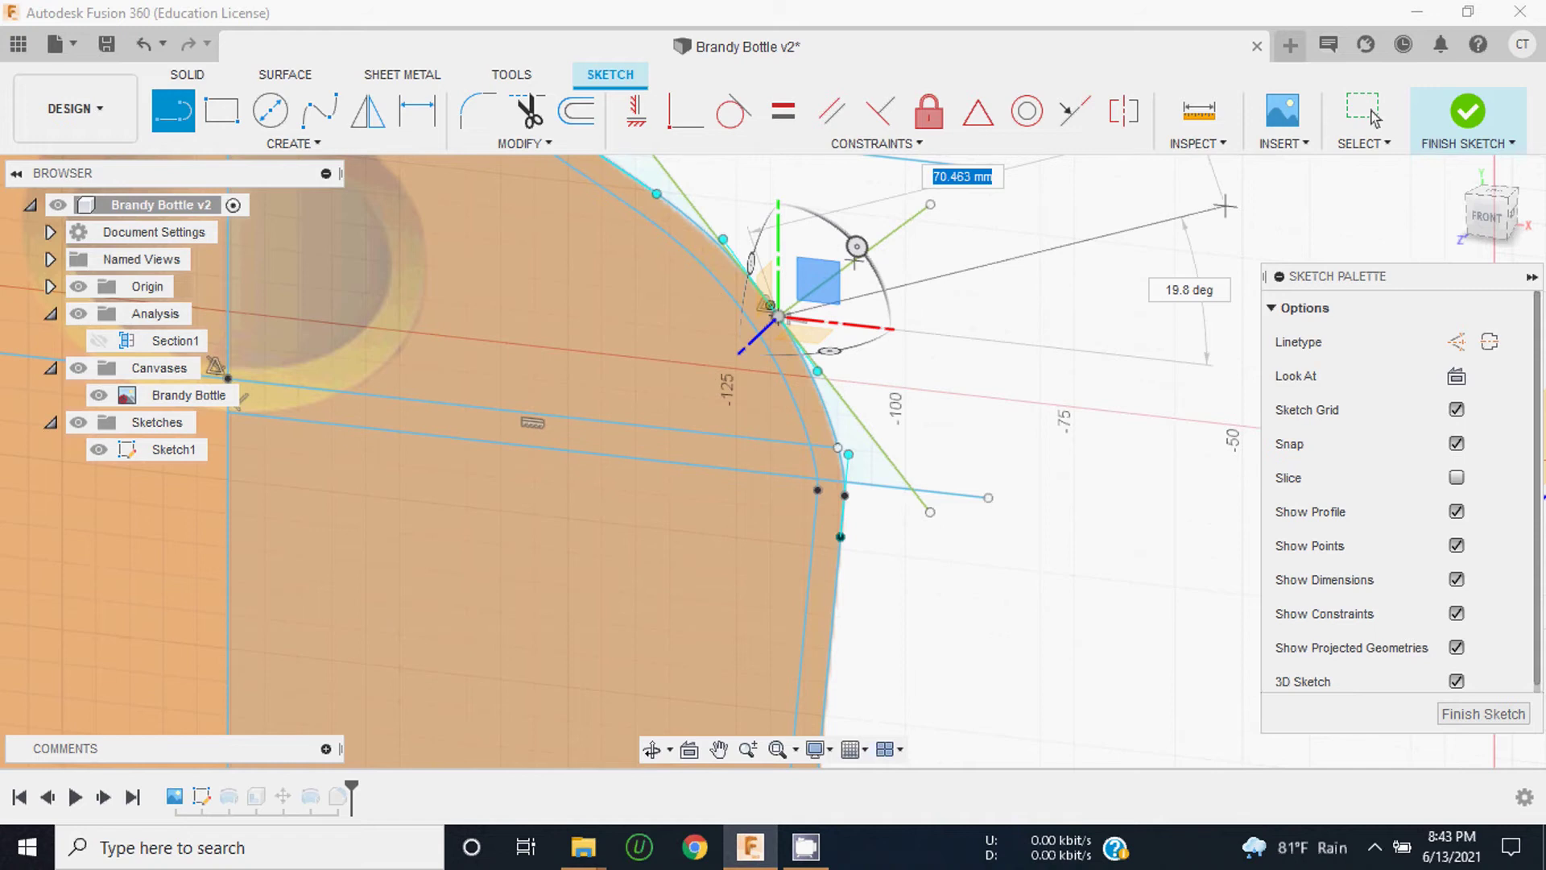
left_click(1486, 221)
mouse_move(1053, 369)
left_mouse_down()
mouse_move(673, 517)
mouse_move(761, 508)
left_mouse_up()
left_click(784, 496)
key("Escape")
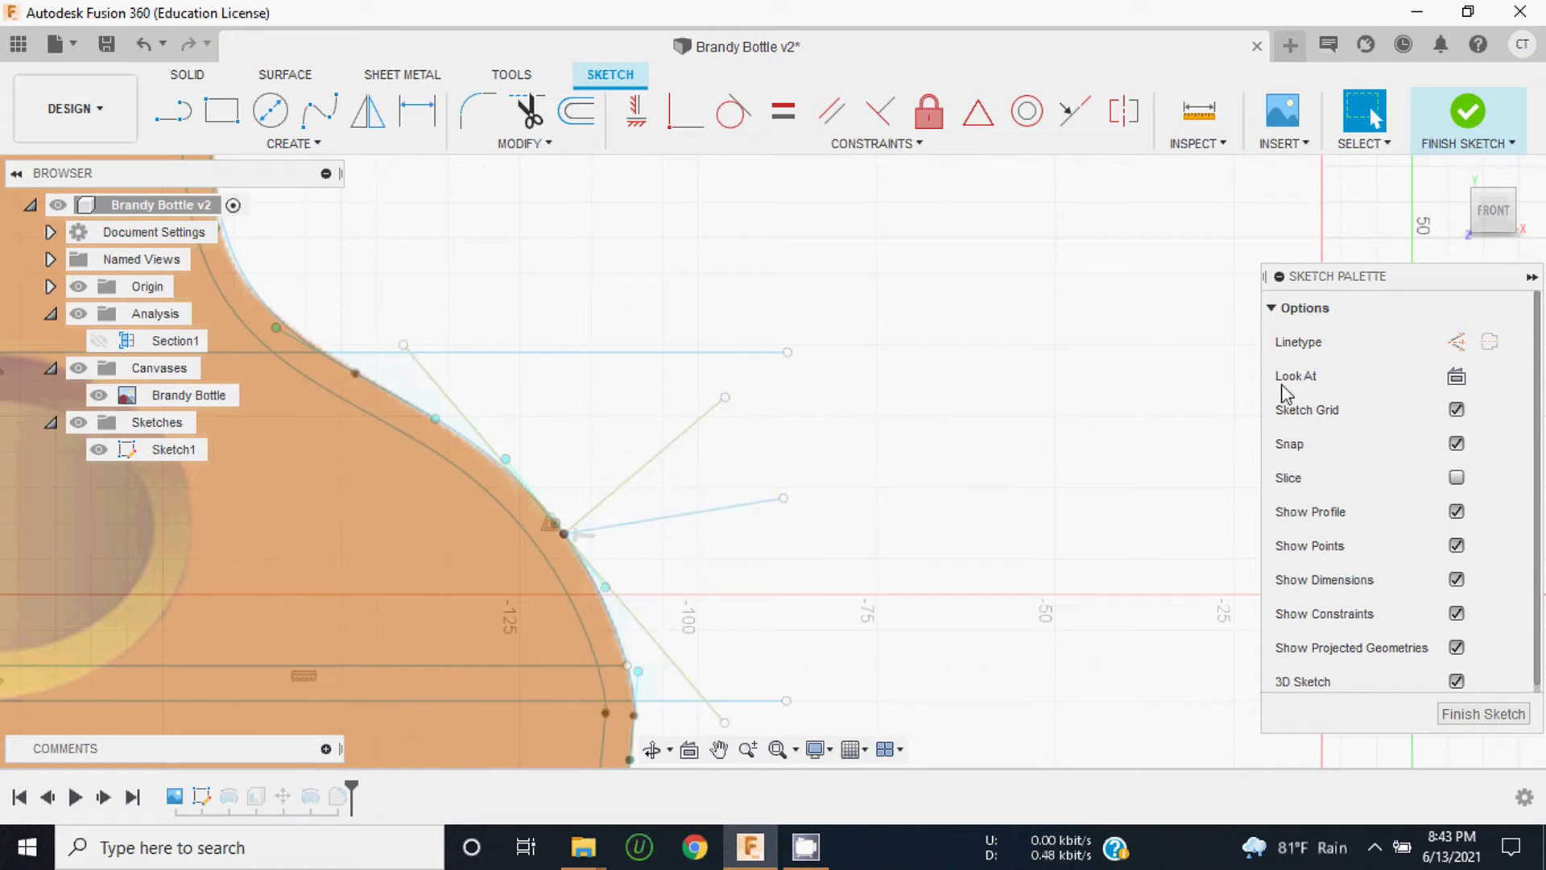
Step: Move the short shoulder line's free endpoint 50 mm out along Z with Move/Copy
left_click(786, 500)
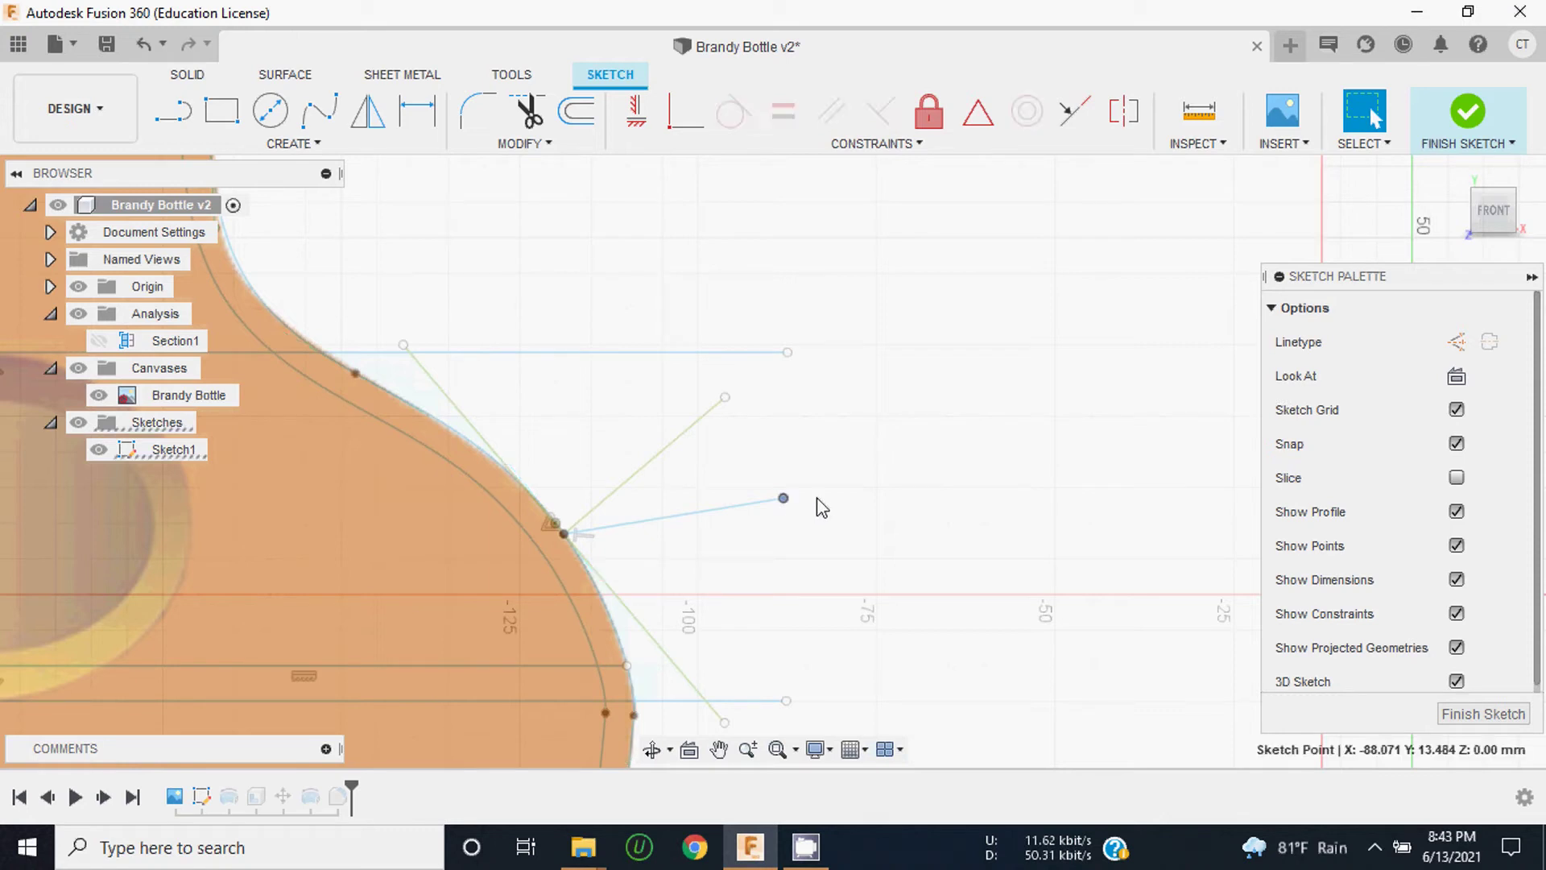
left_click(540, 147)
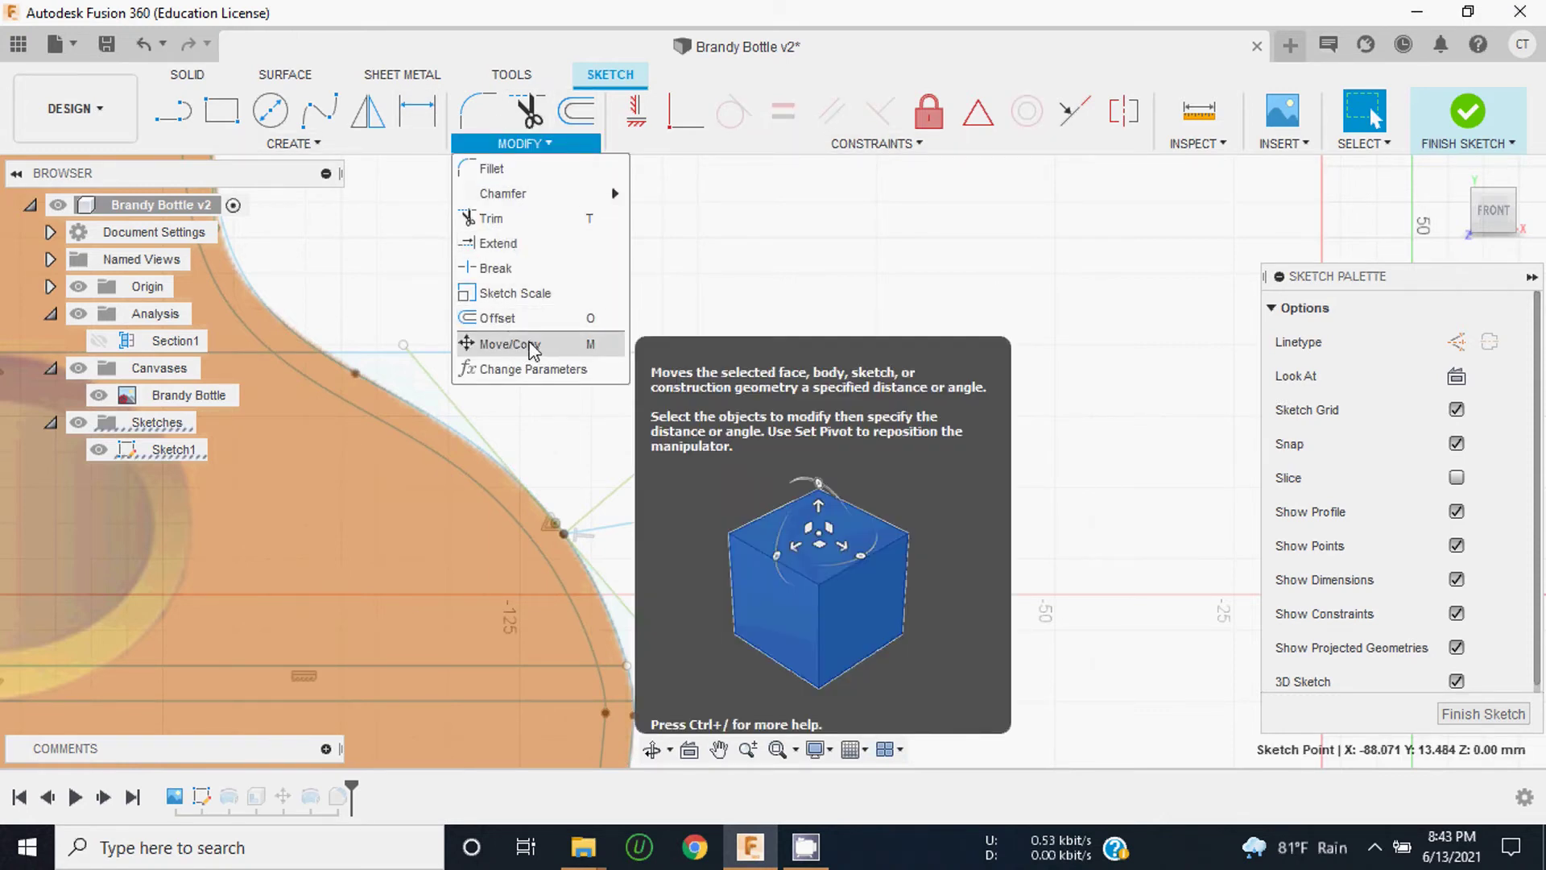
left_click(514, 344)
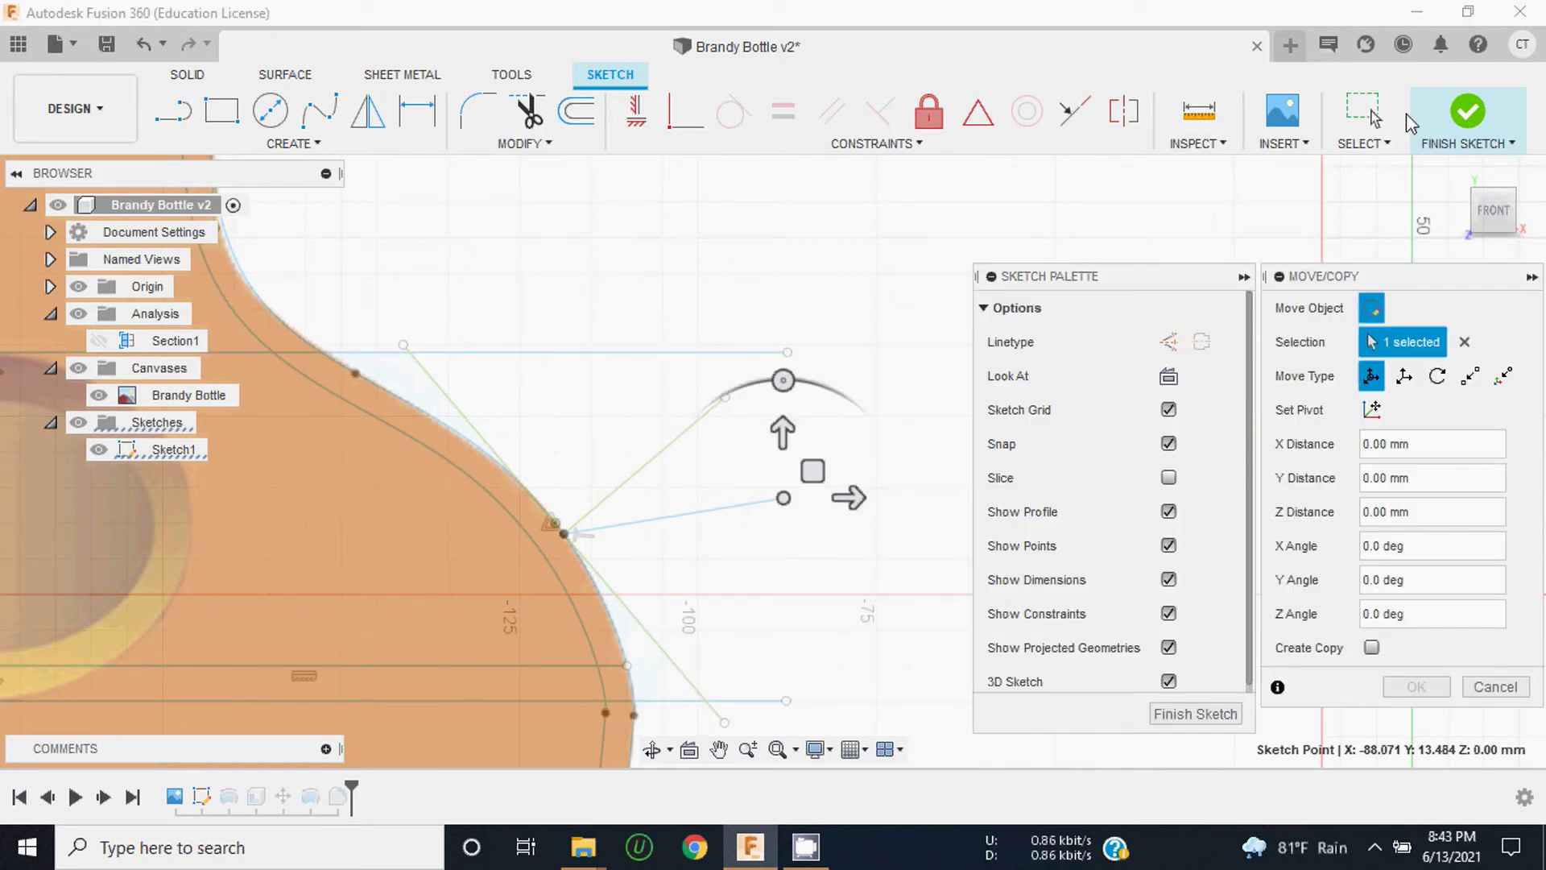
left_click(1502, 230)
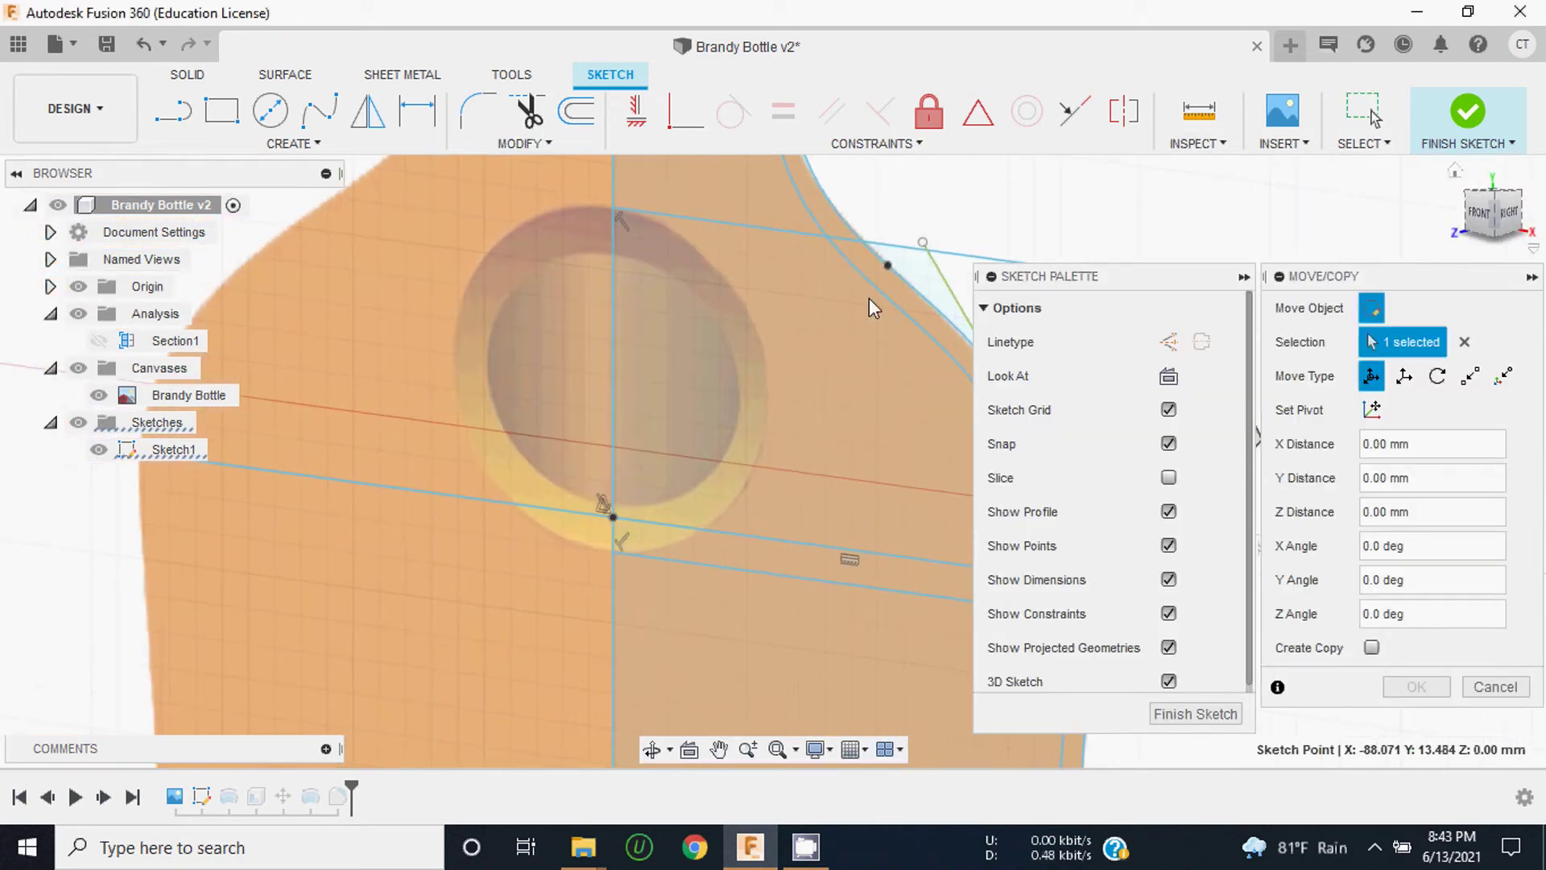
scroll(847, 389, "up", 2)
scroll(847, 389, "up", 3)
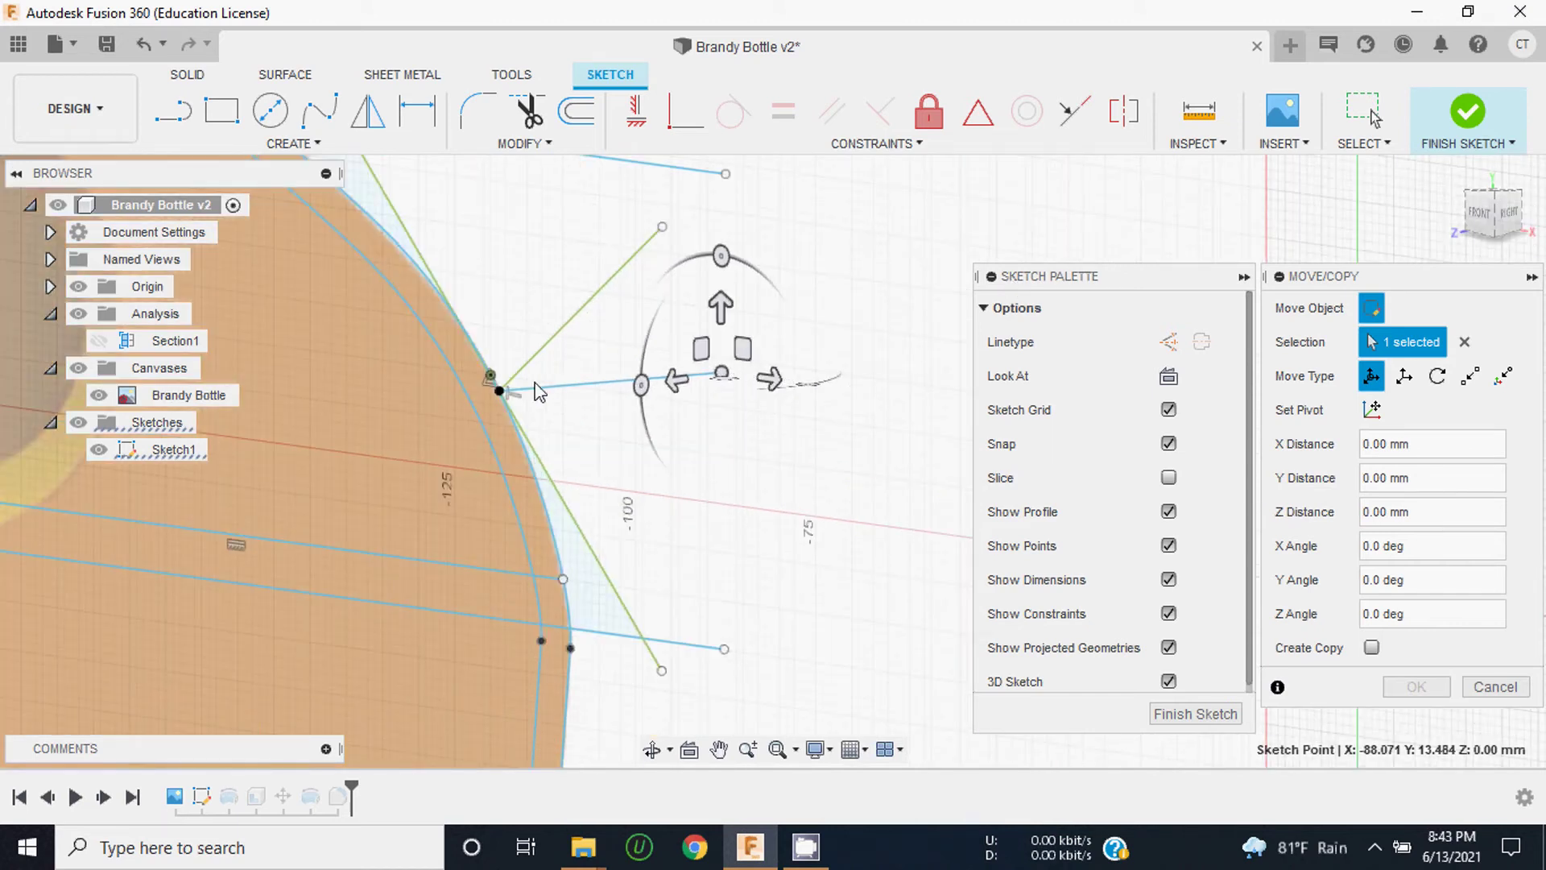
left_click_drag(681, 379, 438, 395)
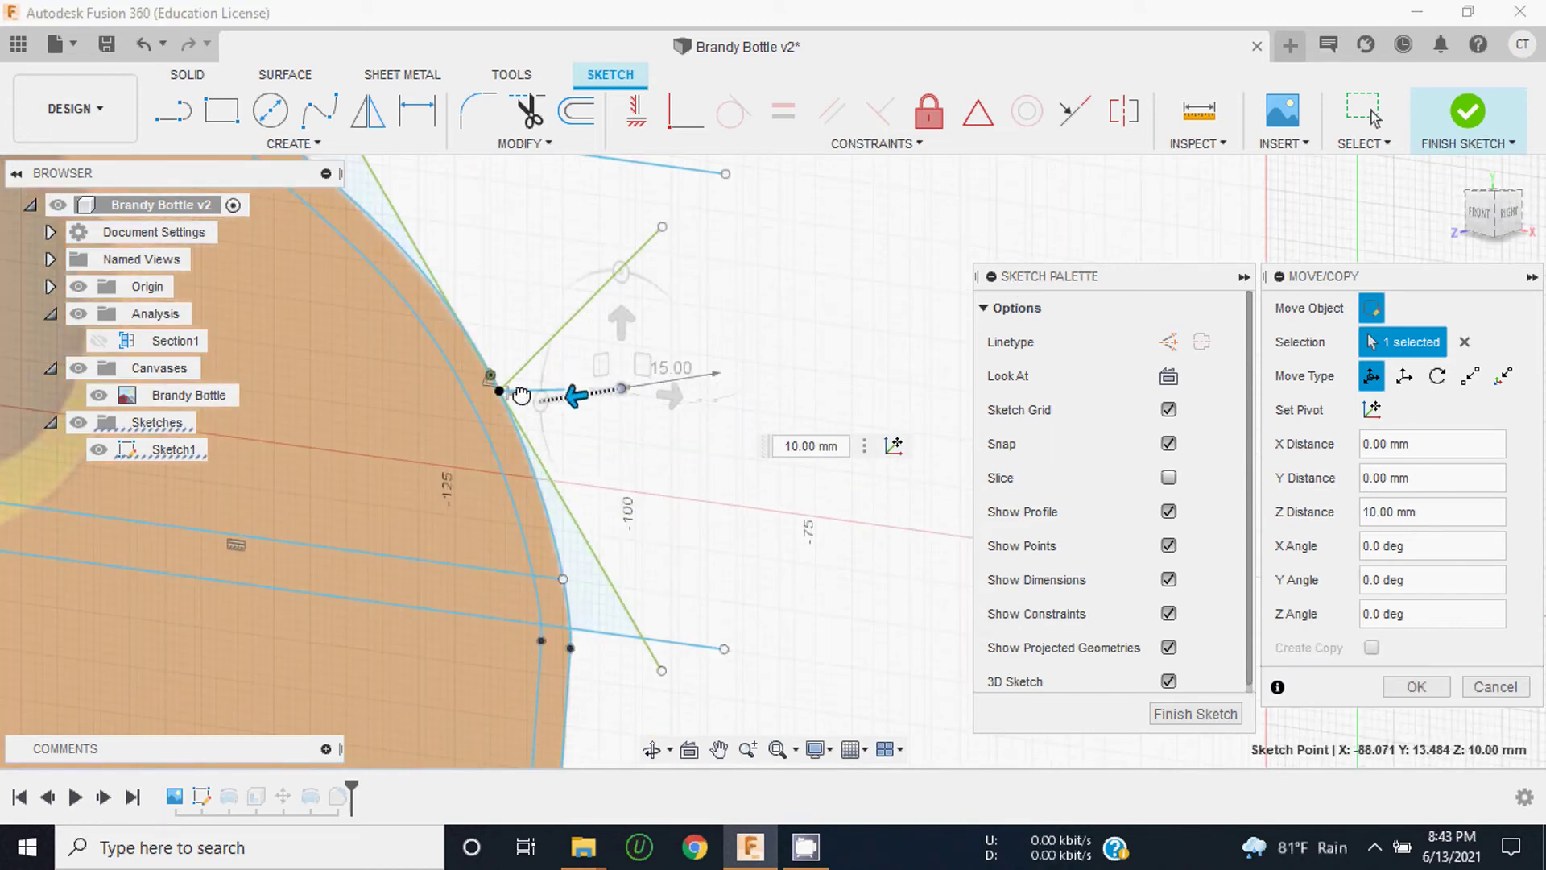
left_click_drag(438, 394, 342, 433)
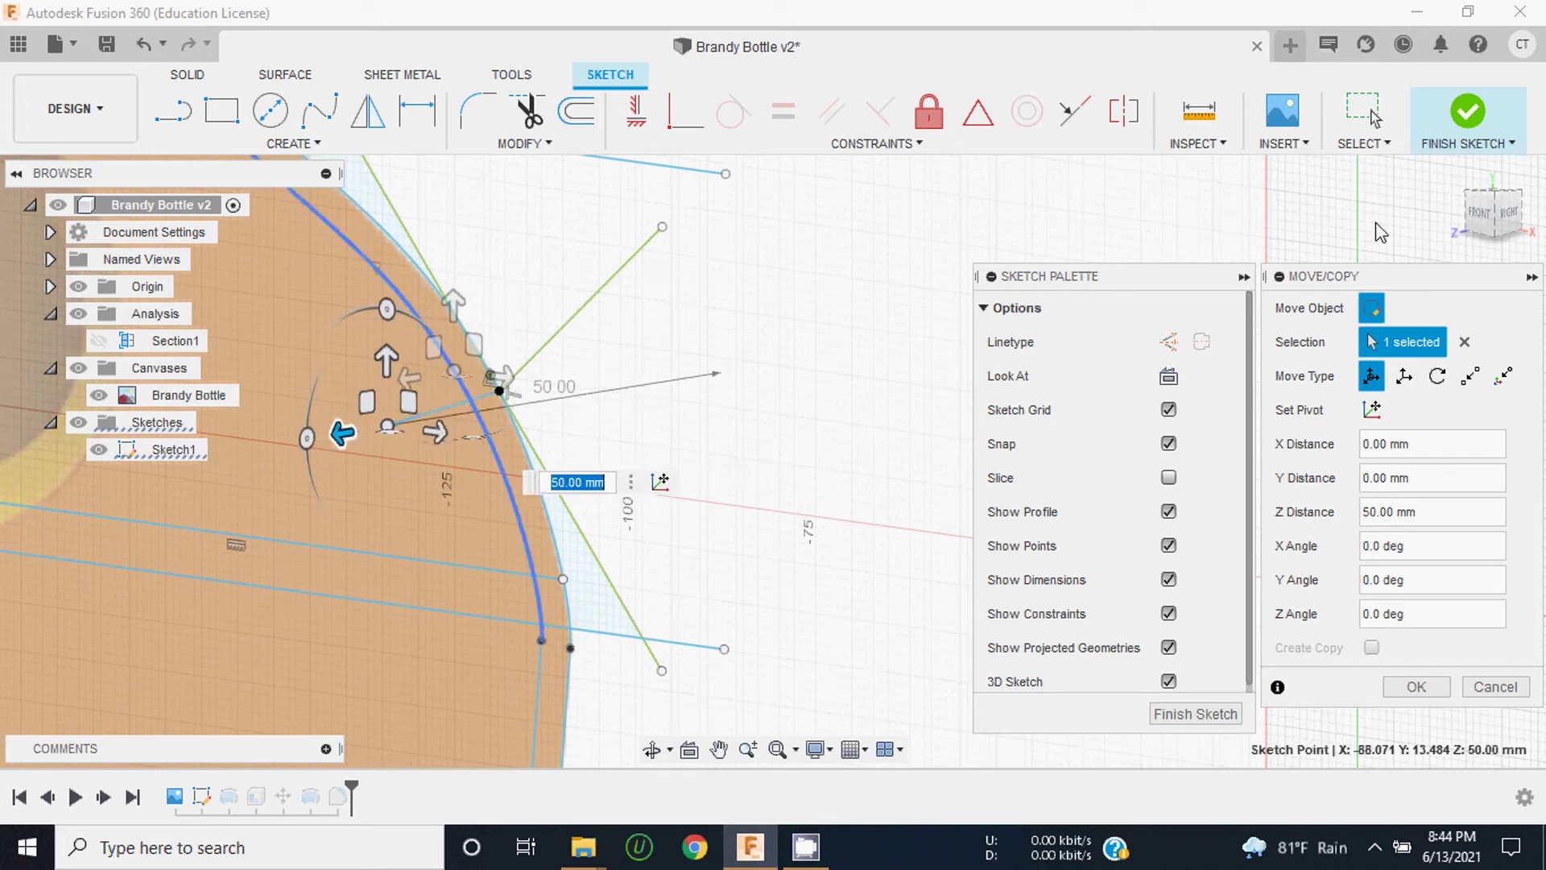
left_click(1415, 683)
left_click(1488, 215)
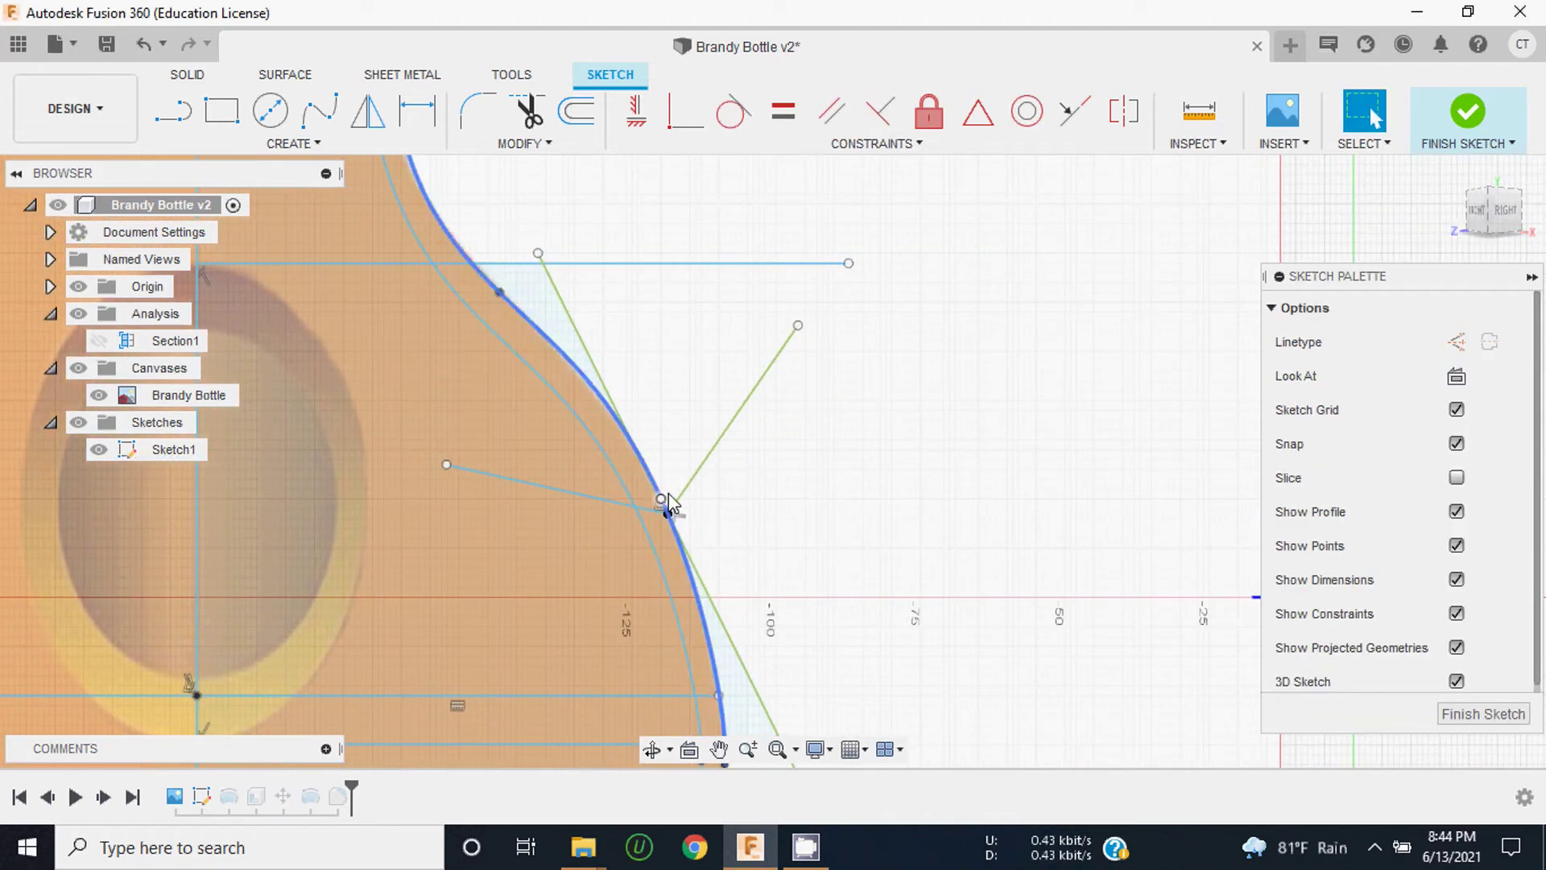
Step: Constrain the short shoulder line perpendicular to the angled tangent line
scroll(666, 504, "up", 3)
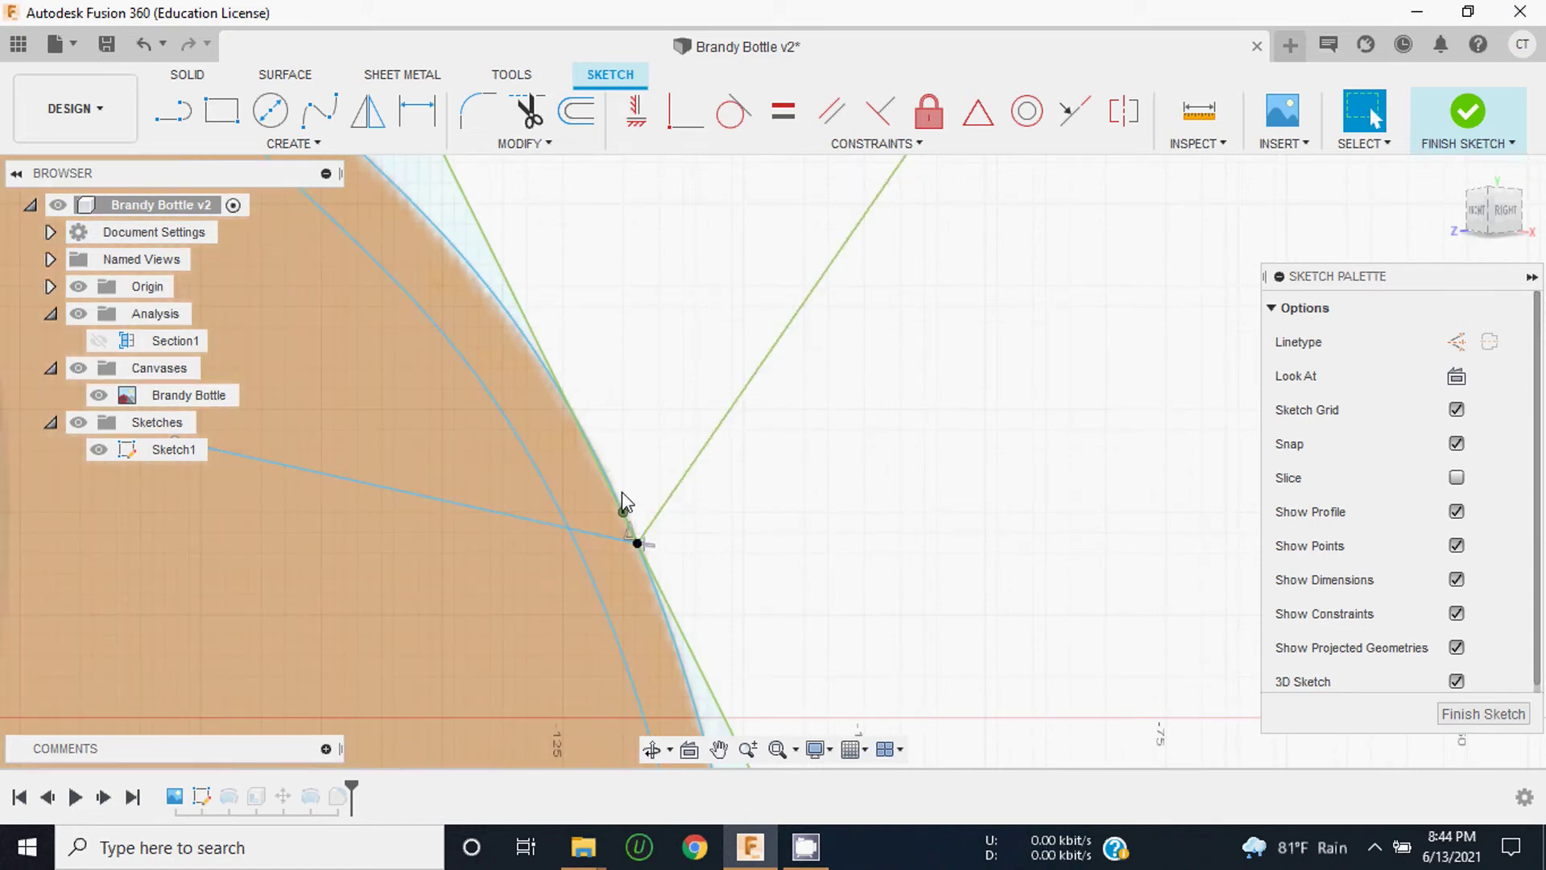
left_click(874, 117)
left_click(711, 451)
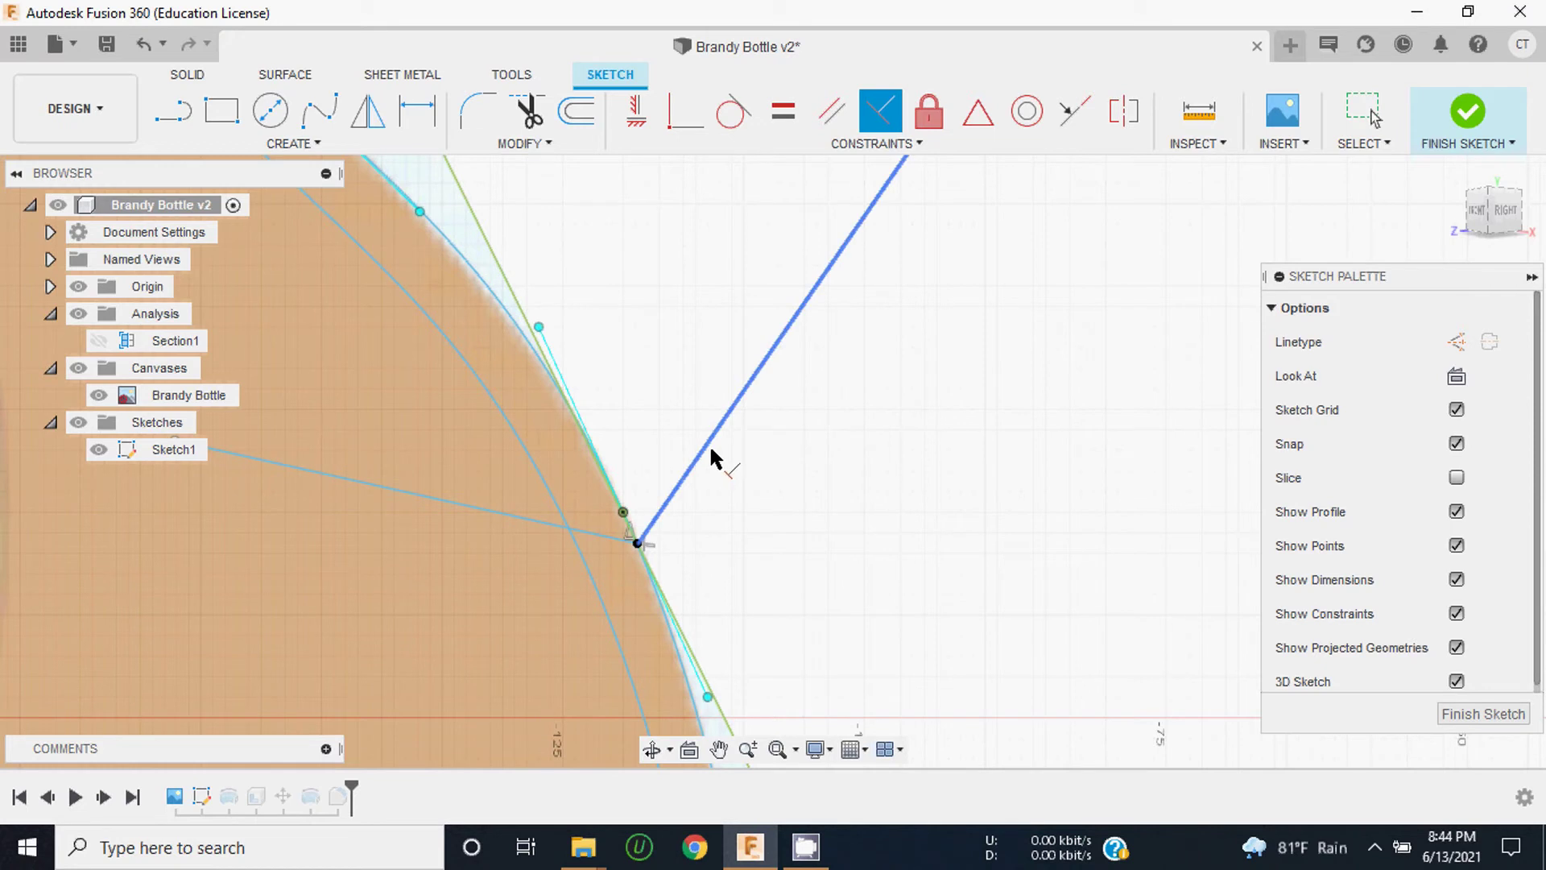
left_click(606, 538)
scroll(614, 419, "down", 5)
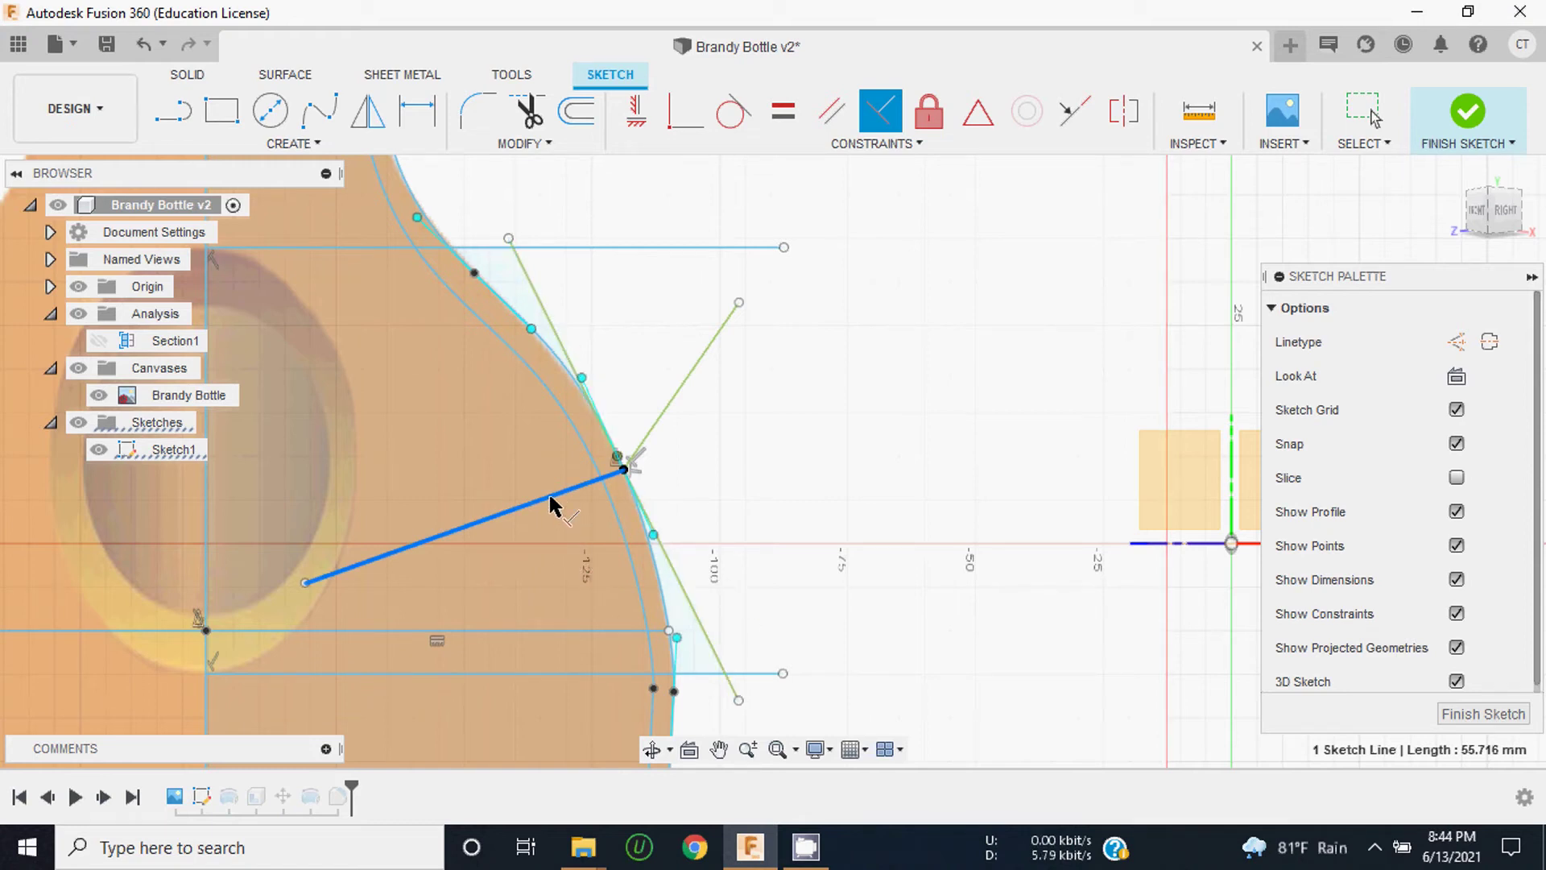
key("ctrl+z")
mouse_move(1493, 211)
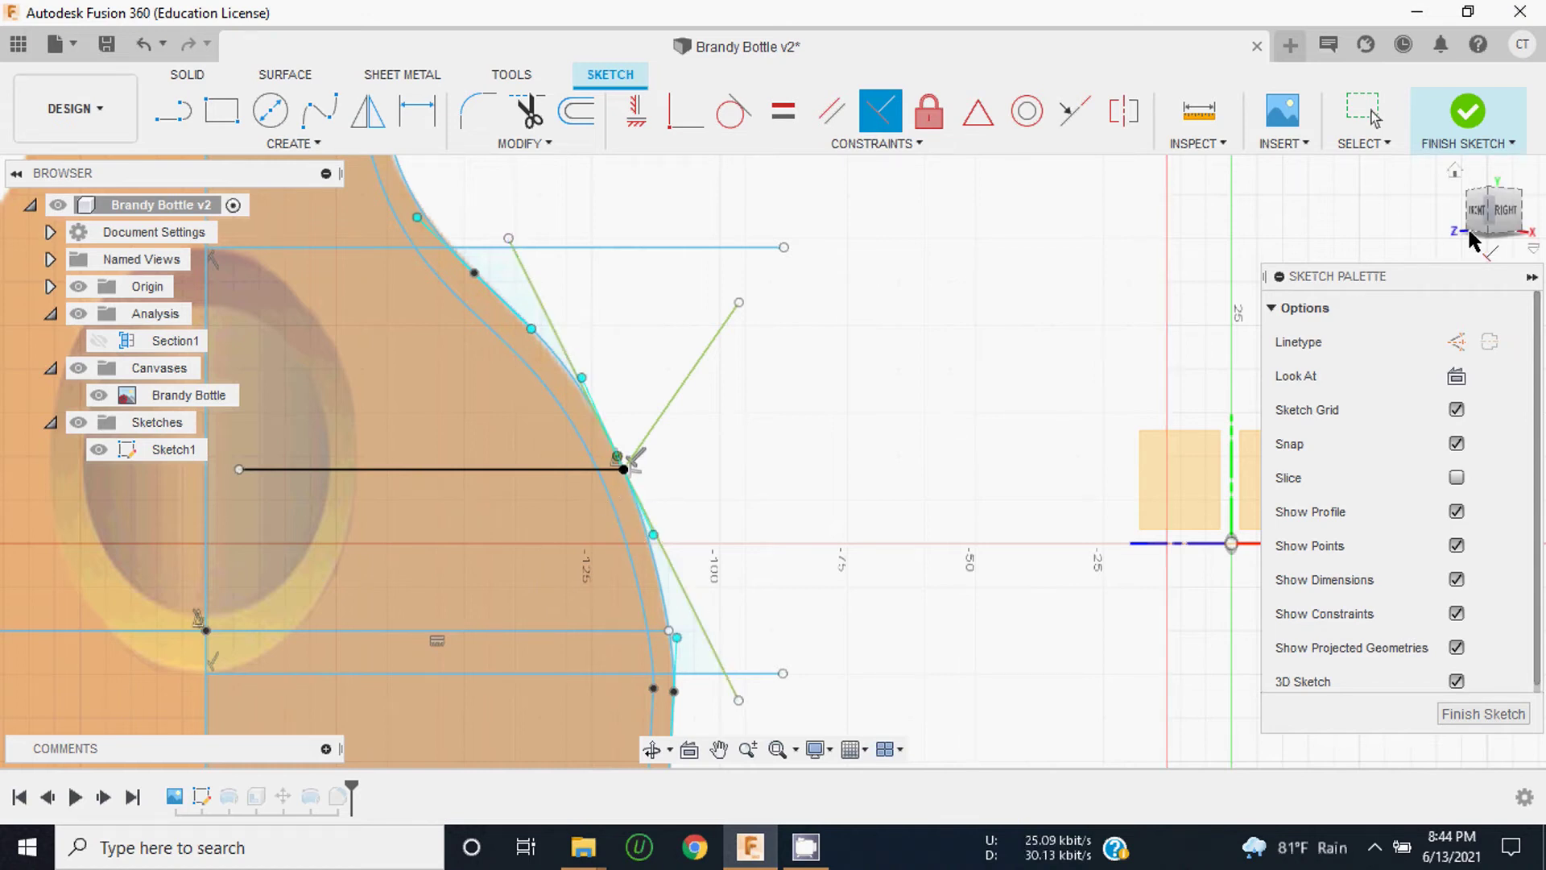
left_click_drag(1493, 215, 1497, 216)
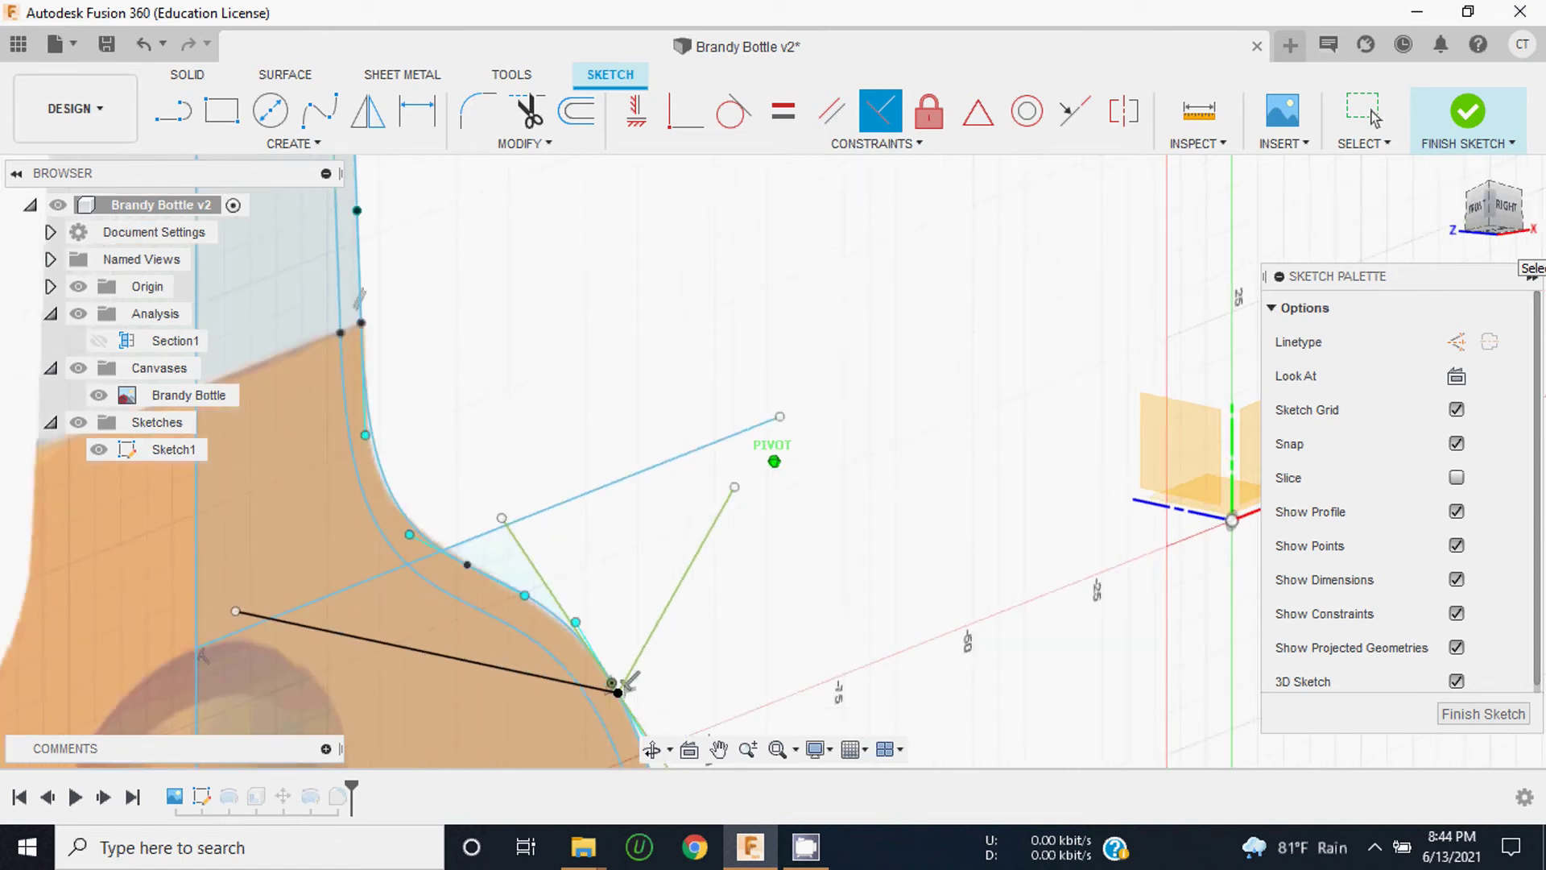
left_click_drag(1498, 216, 1445, 227)
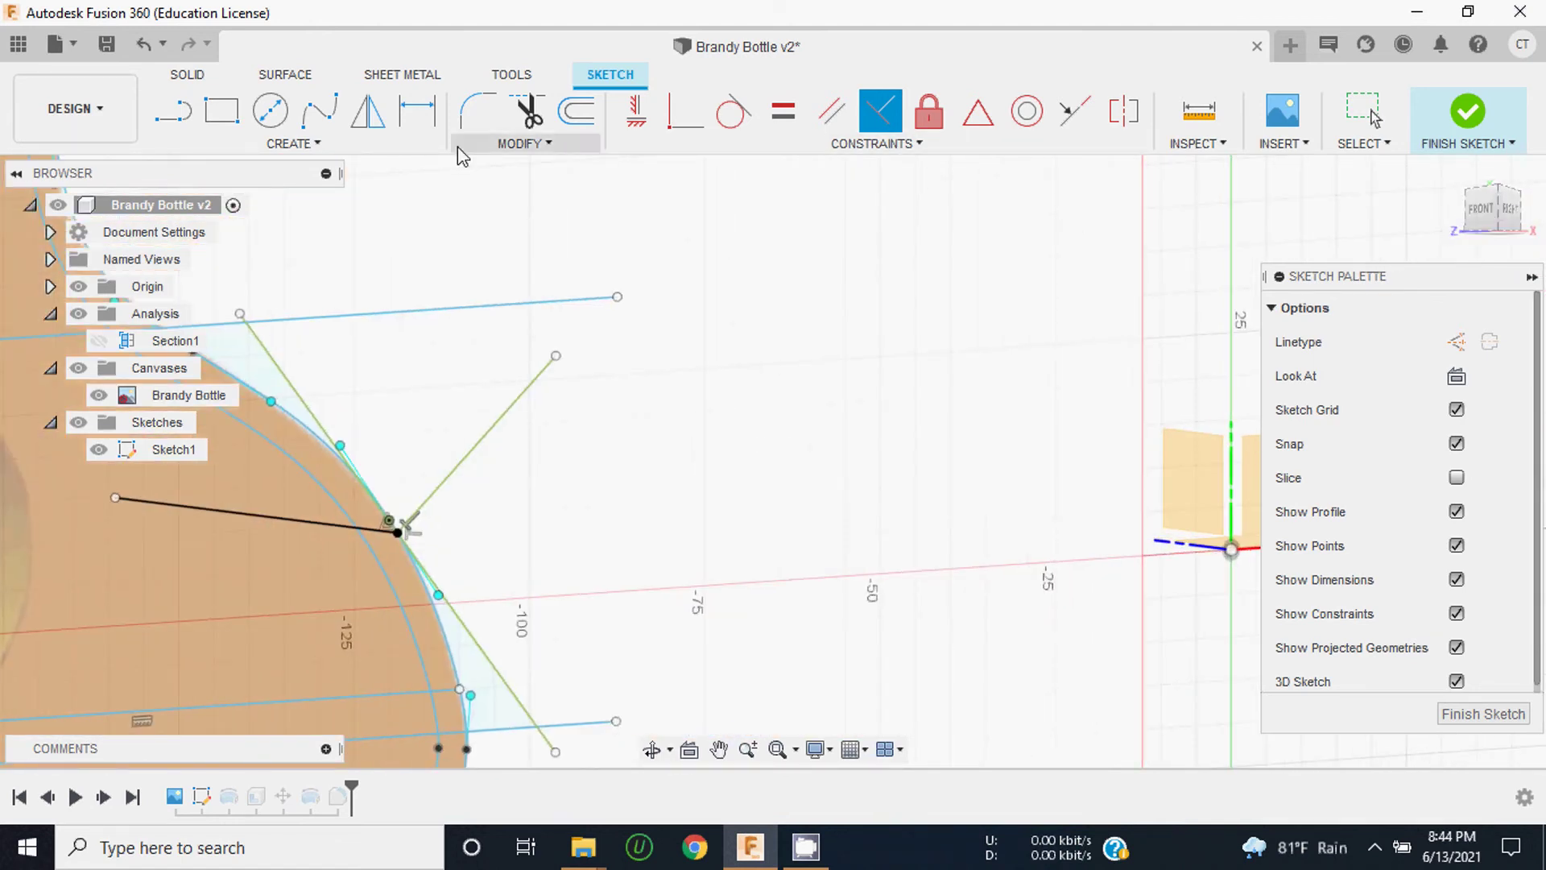
key("Escape")
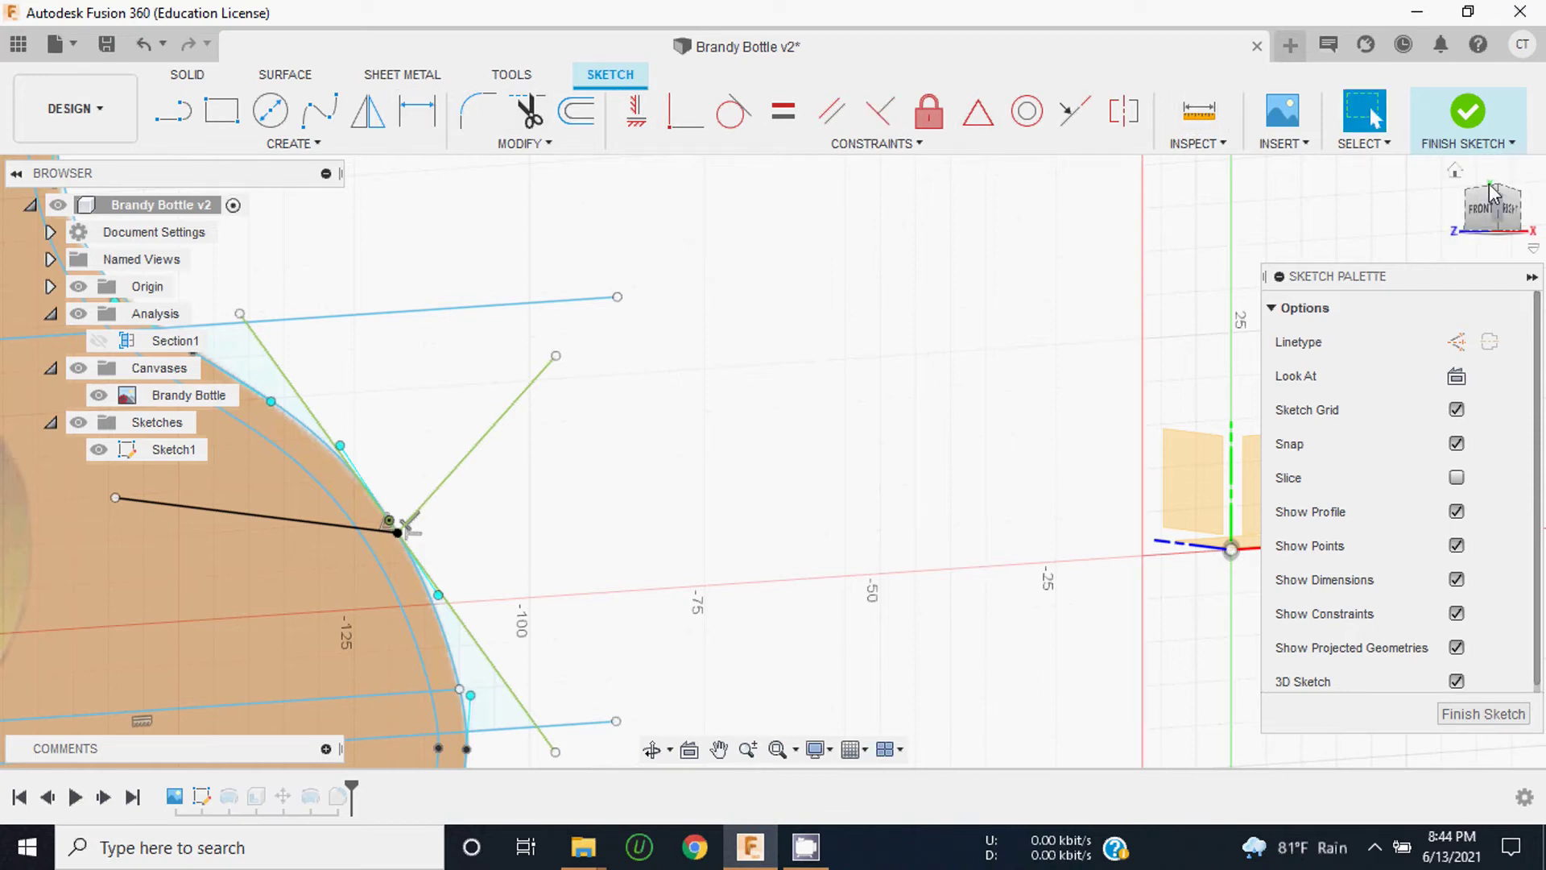
Step: Check from front, right and angled views that the shoulder line runs out along Z
left_click(1483, 211)
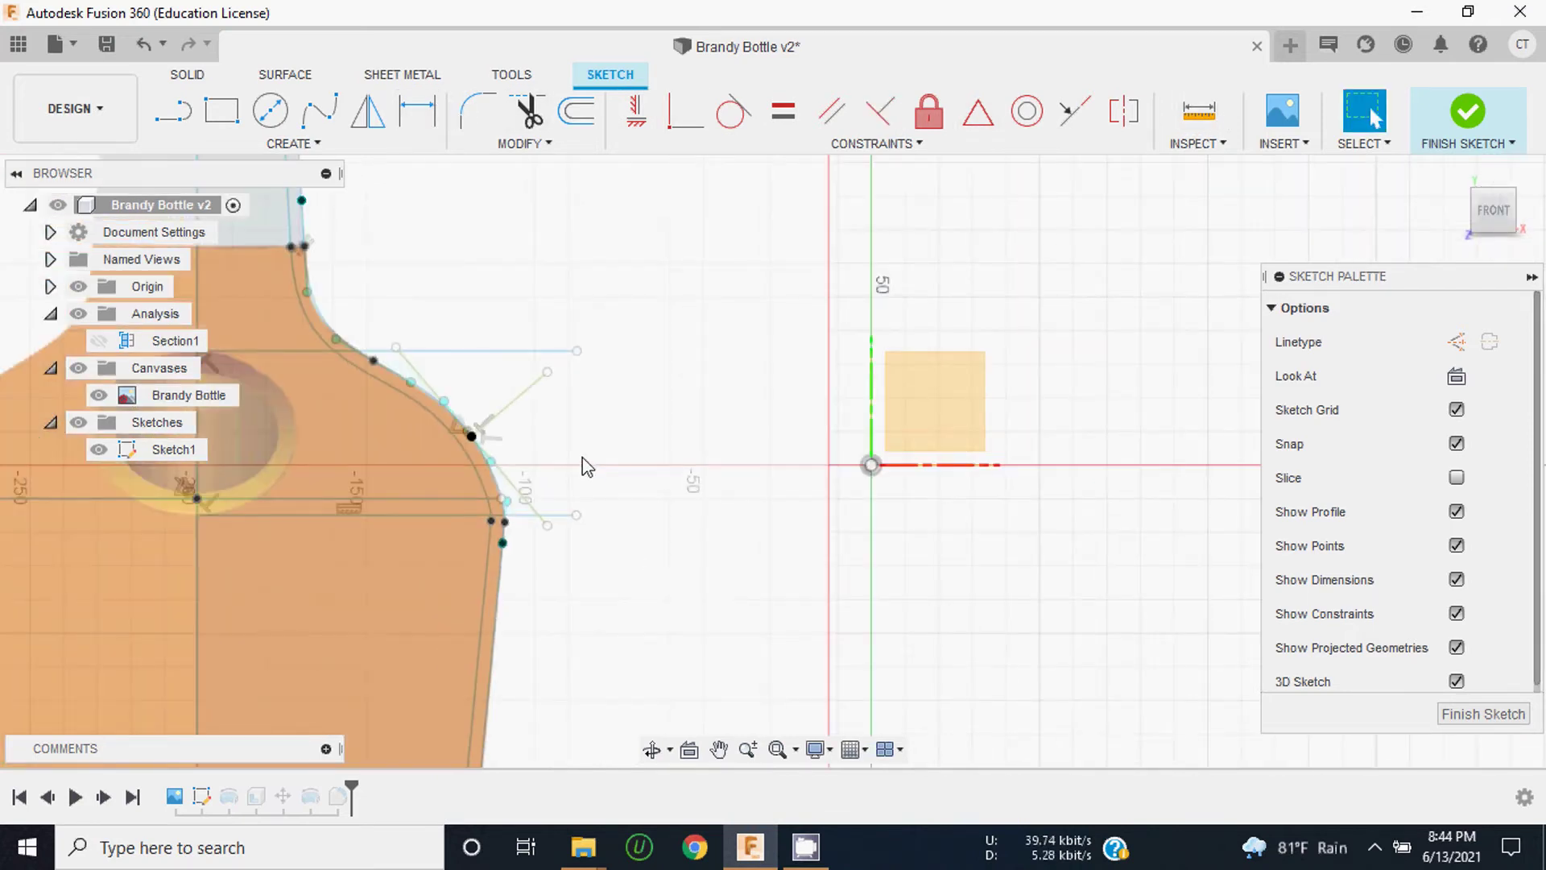
scroll(496, 446, "up", 2)
scroll(567, 384, "up", 2)
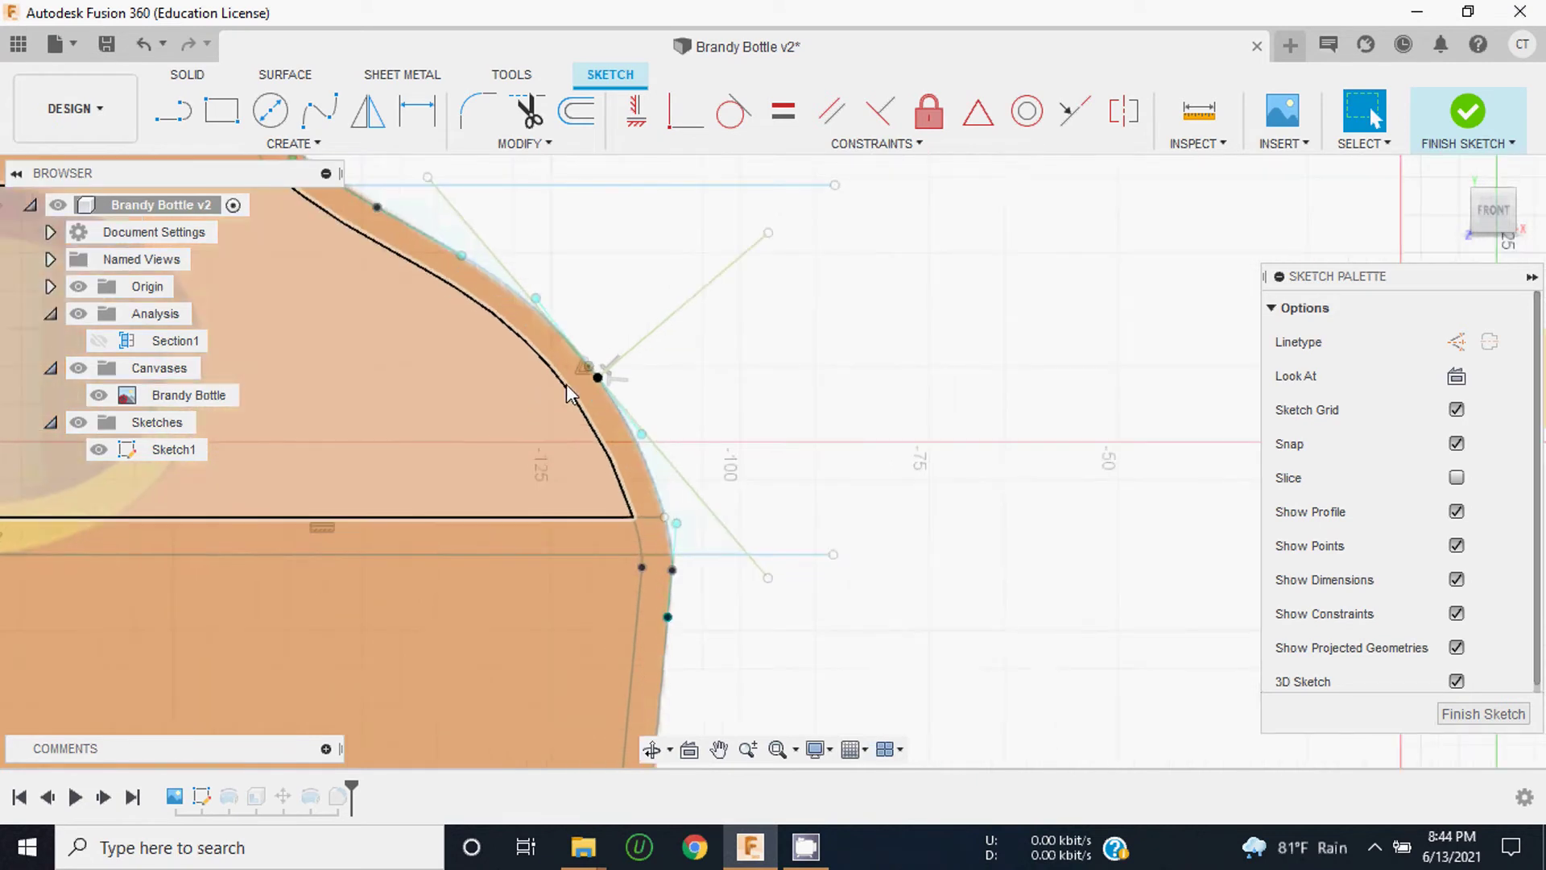
scroll(592, 372, "up", 1)
left_click_drag(1485, 242, 749, 683)
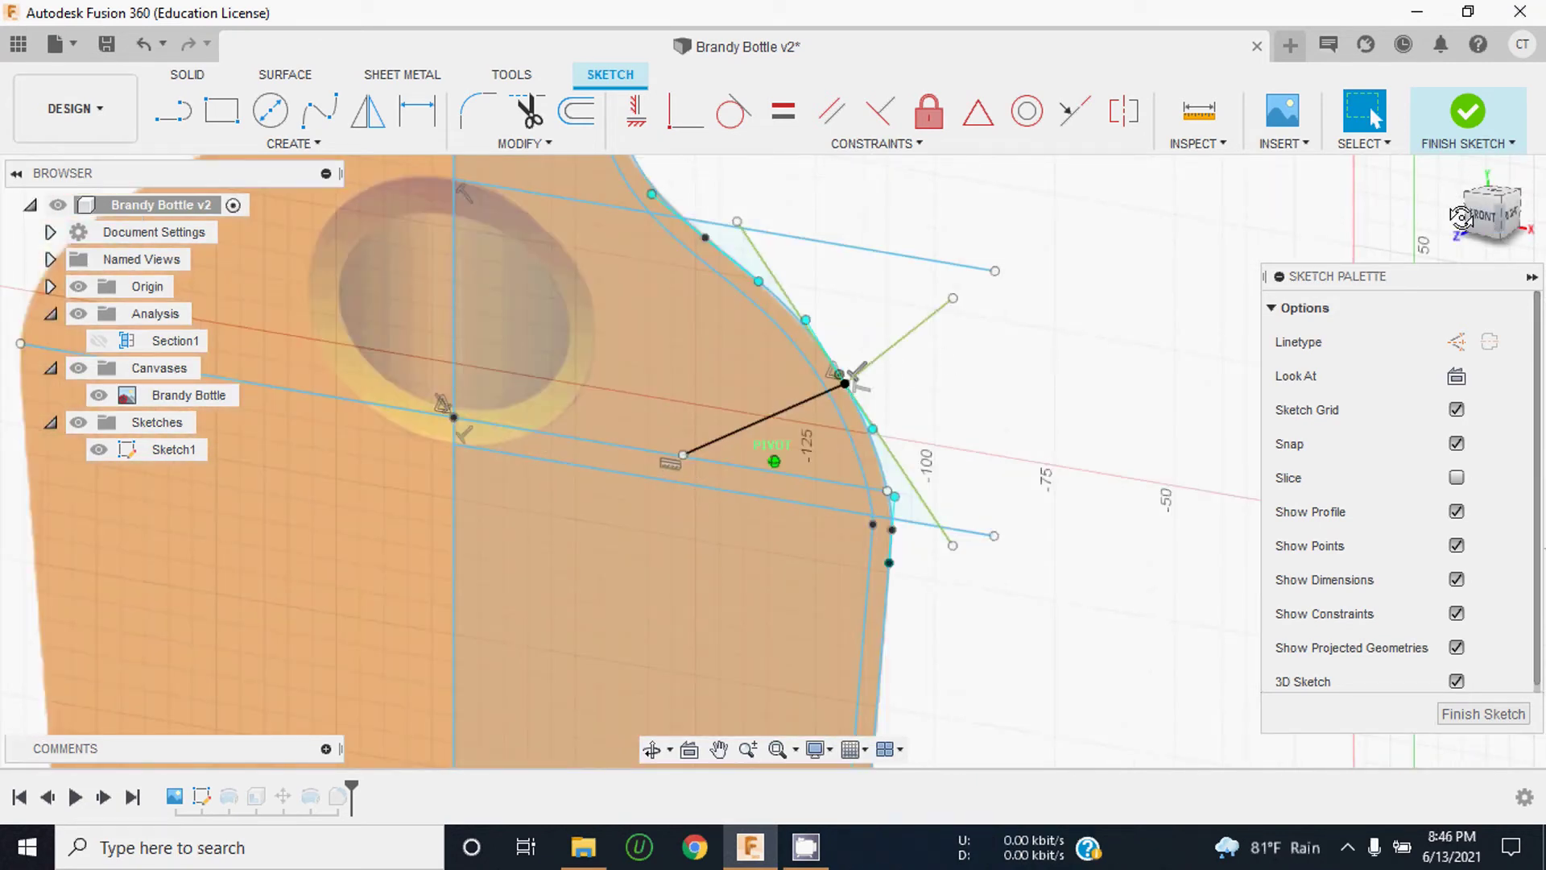
left_click_drag(1460, 218, 1539, 228)
left_click(1504, 217)
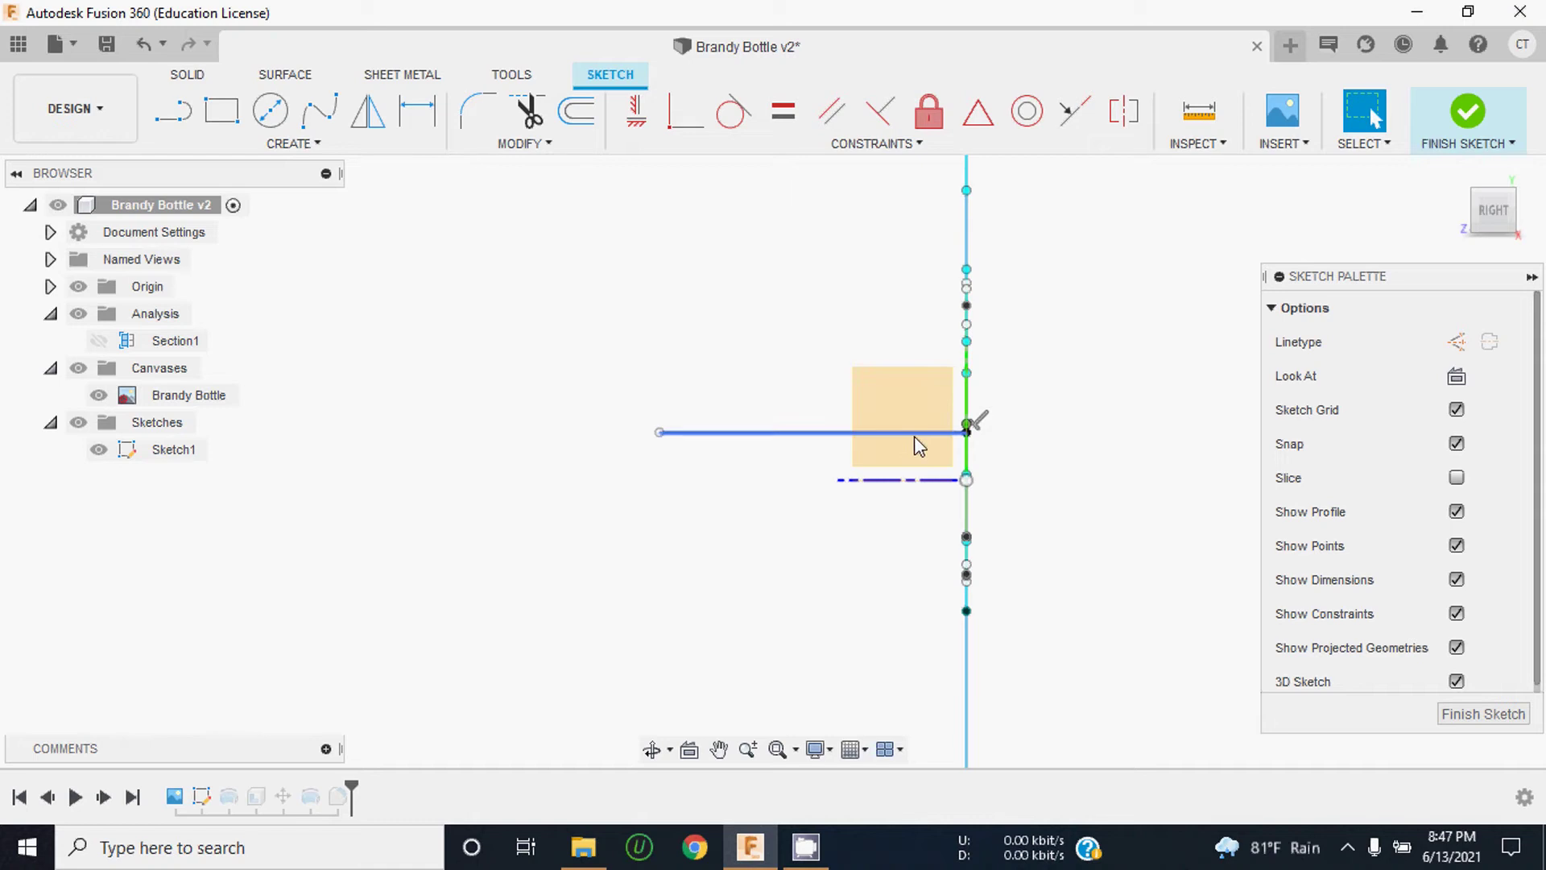
left_click(1494, 213)
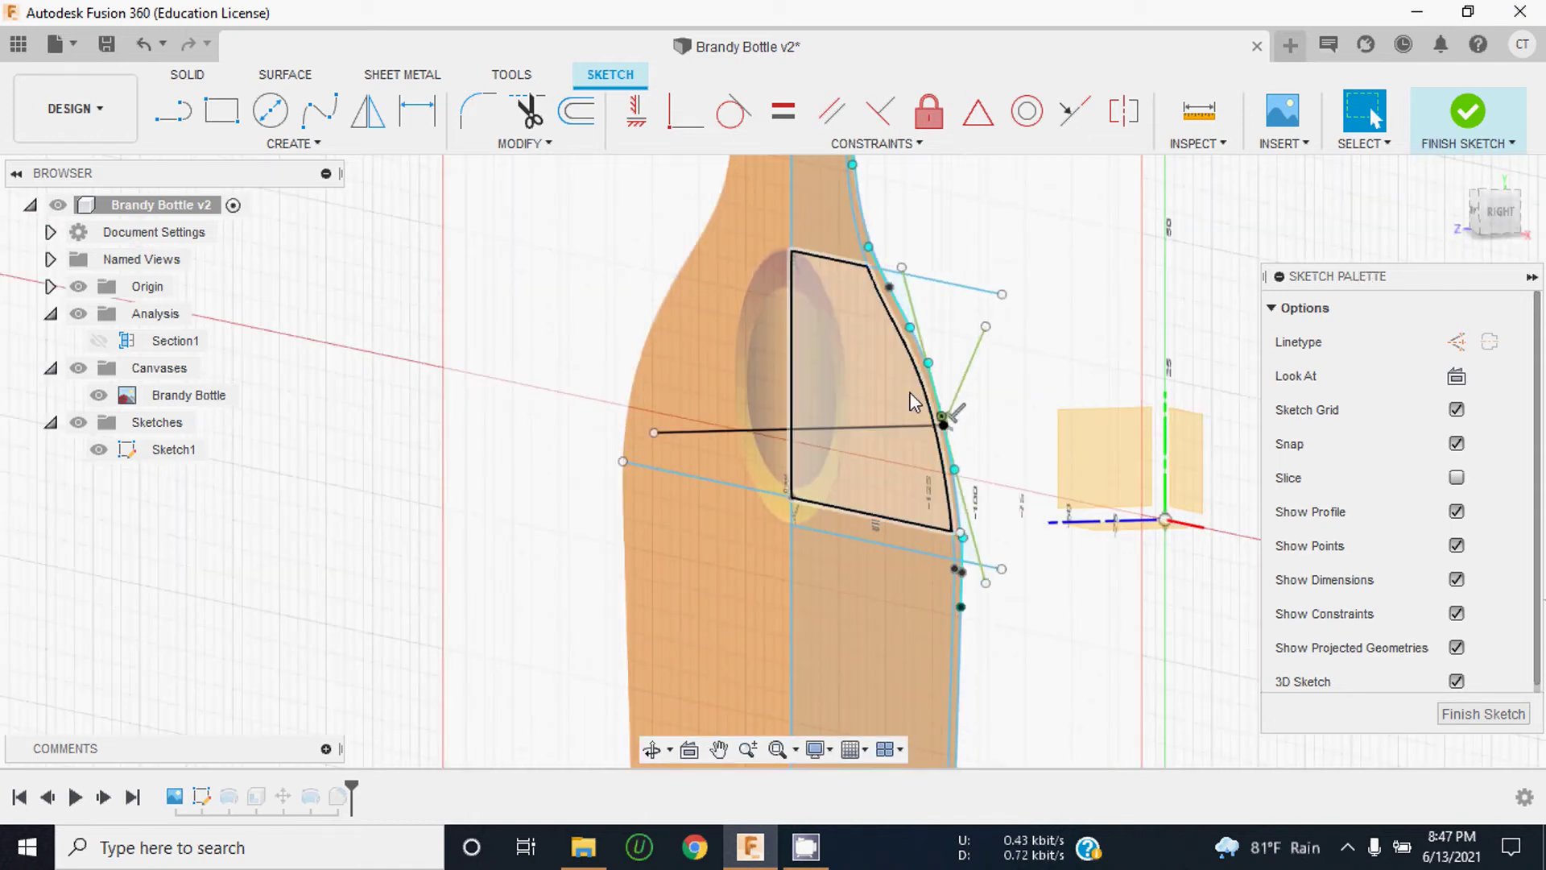
scroll(936, 414, "up", 1)
scroll(937, 419, "up", 3)
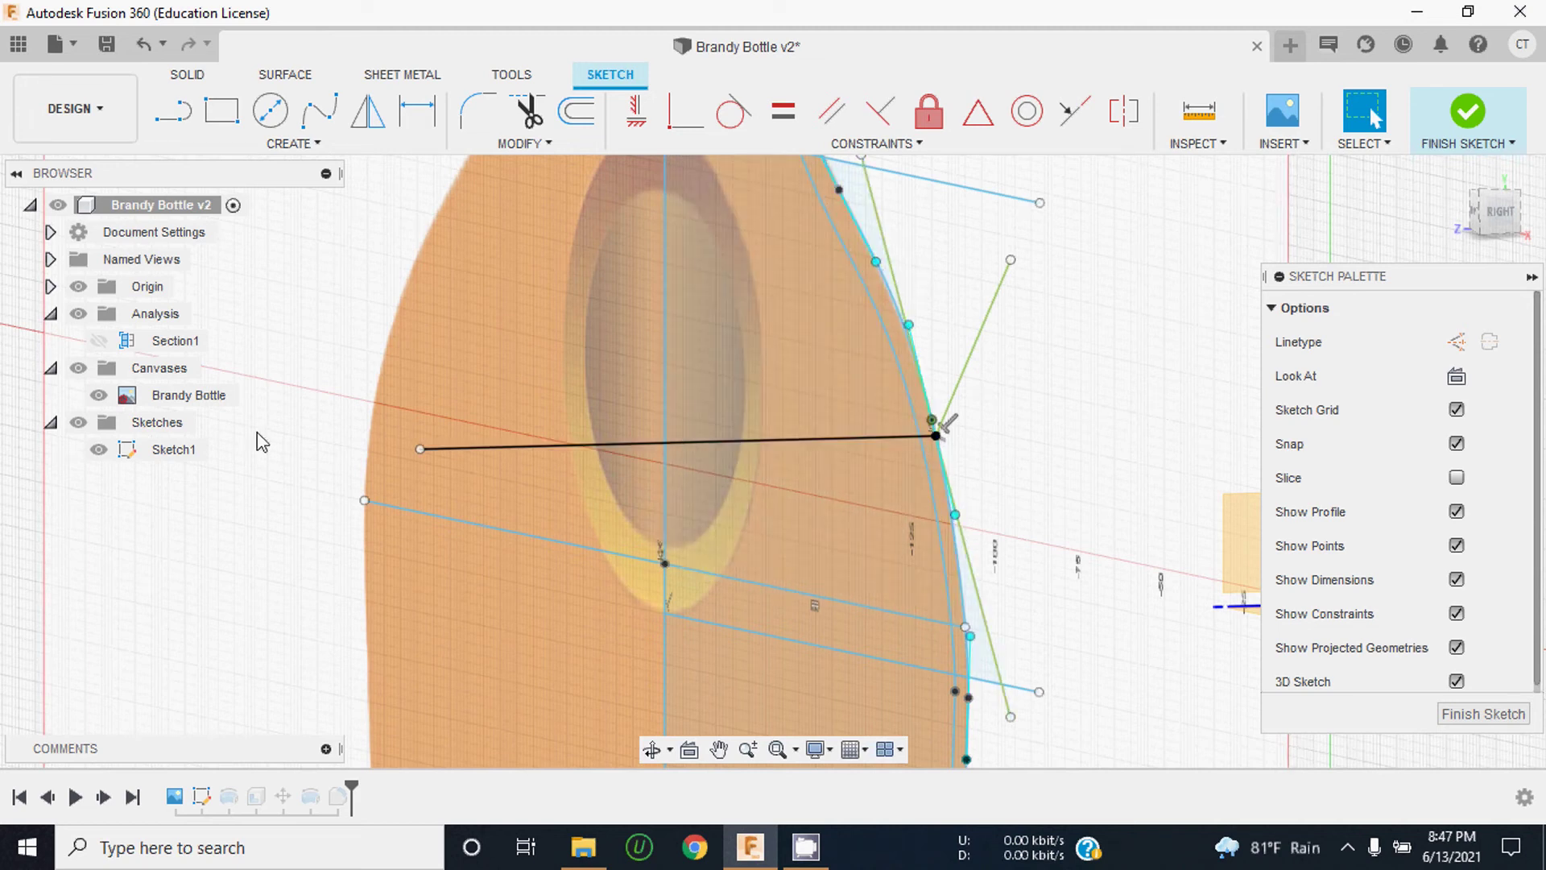
scroll(258, 435, "down", 3)
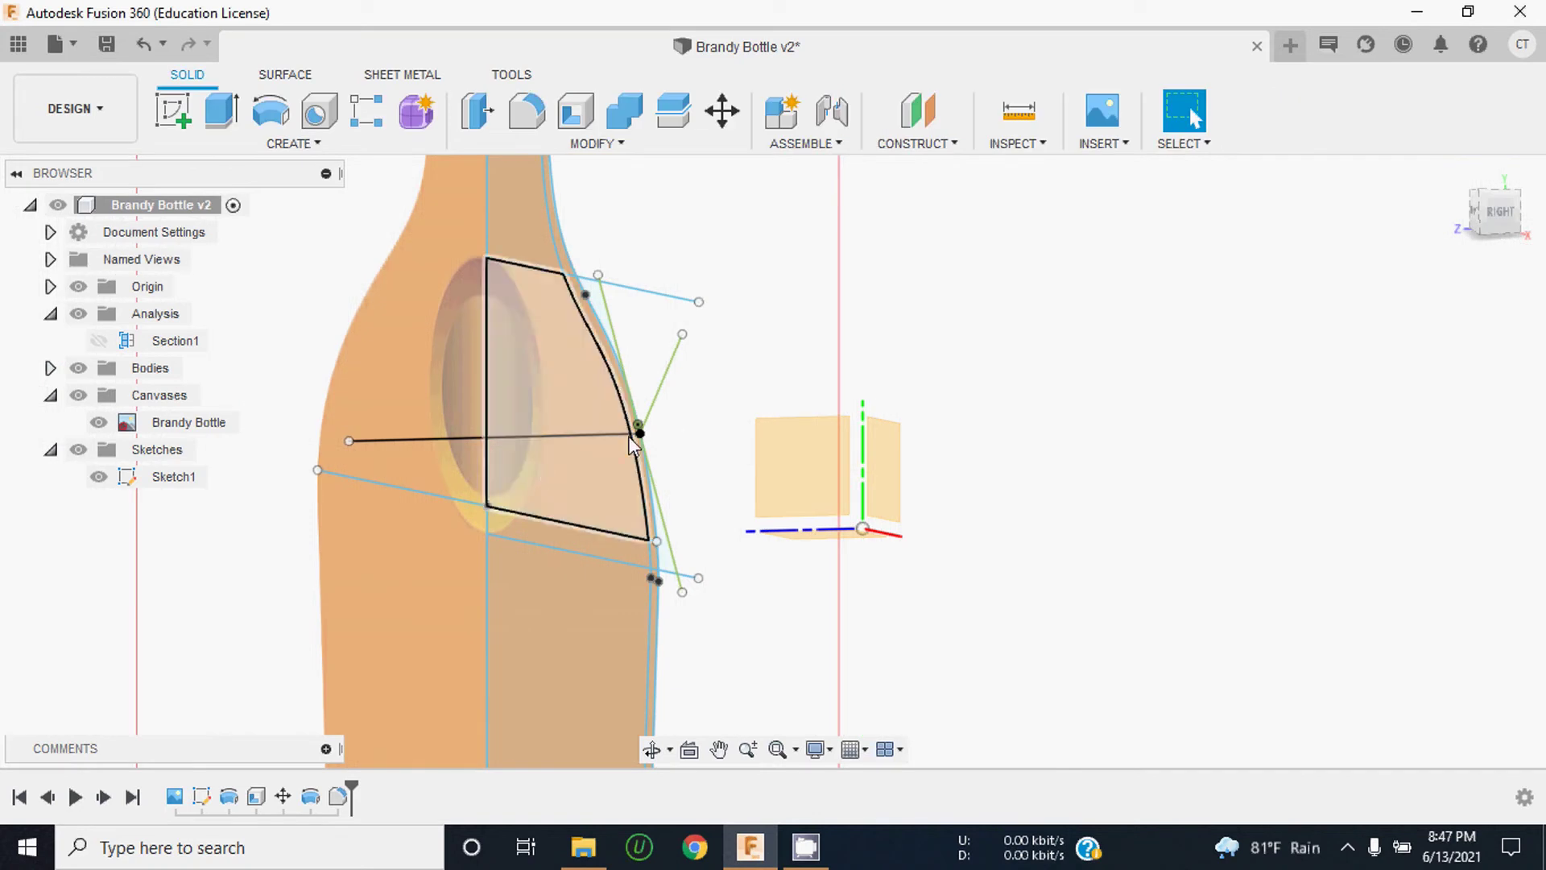
Step: Hide the Origin and the Brandy Bottle reference image in the browser
scroll(650, 436, "up", 3)
scroll(854, 415, "down", 3)
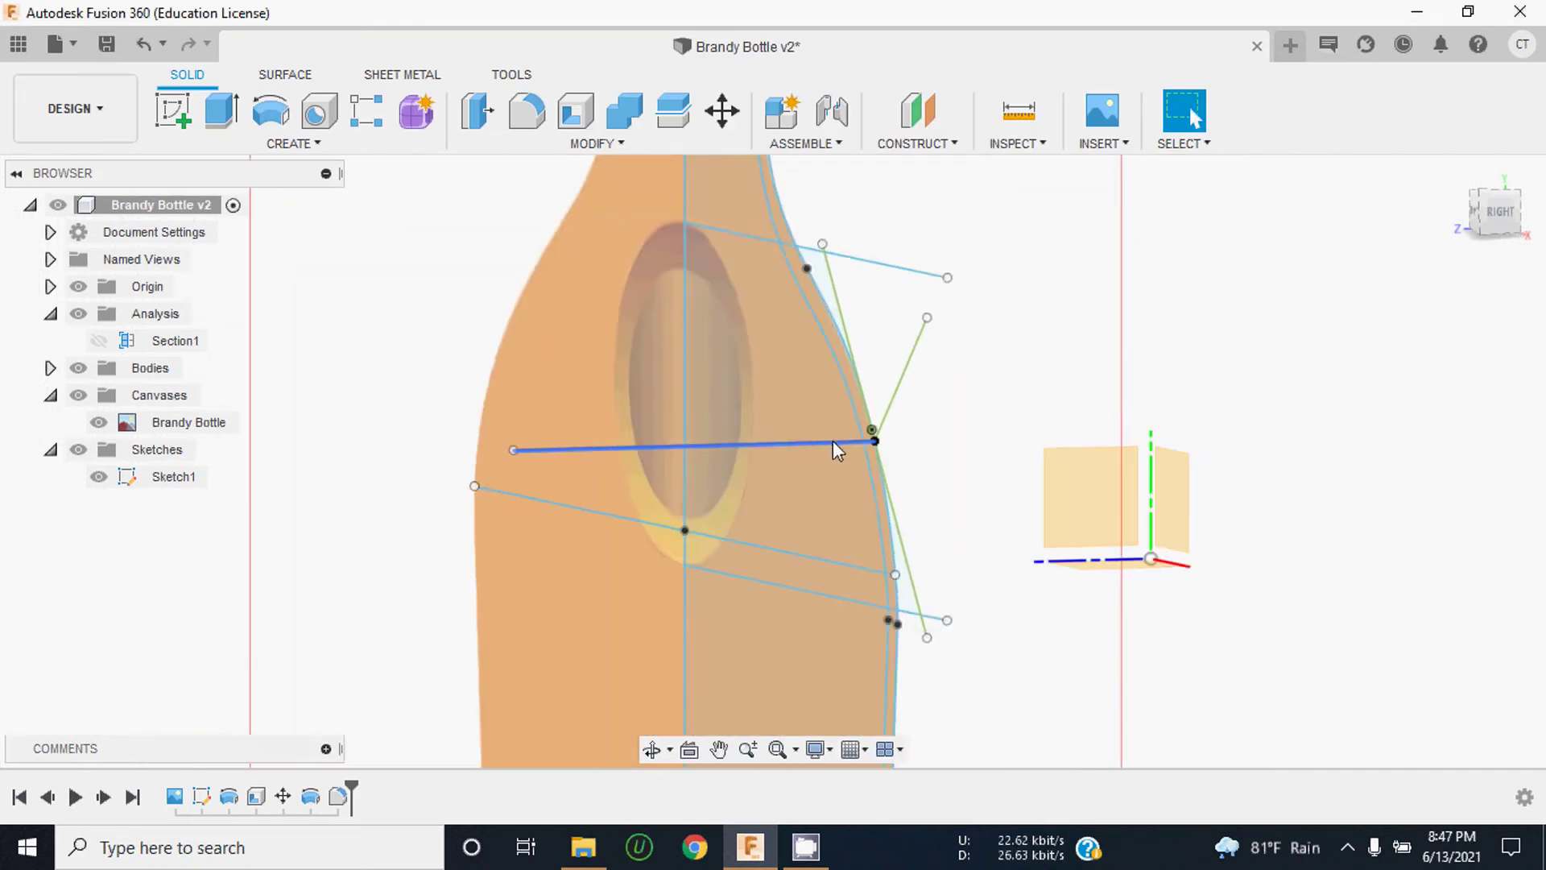
left_click(80, 288)
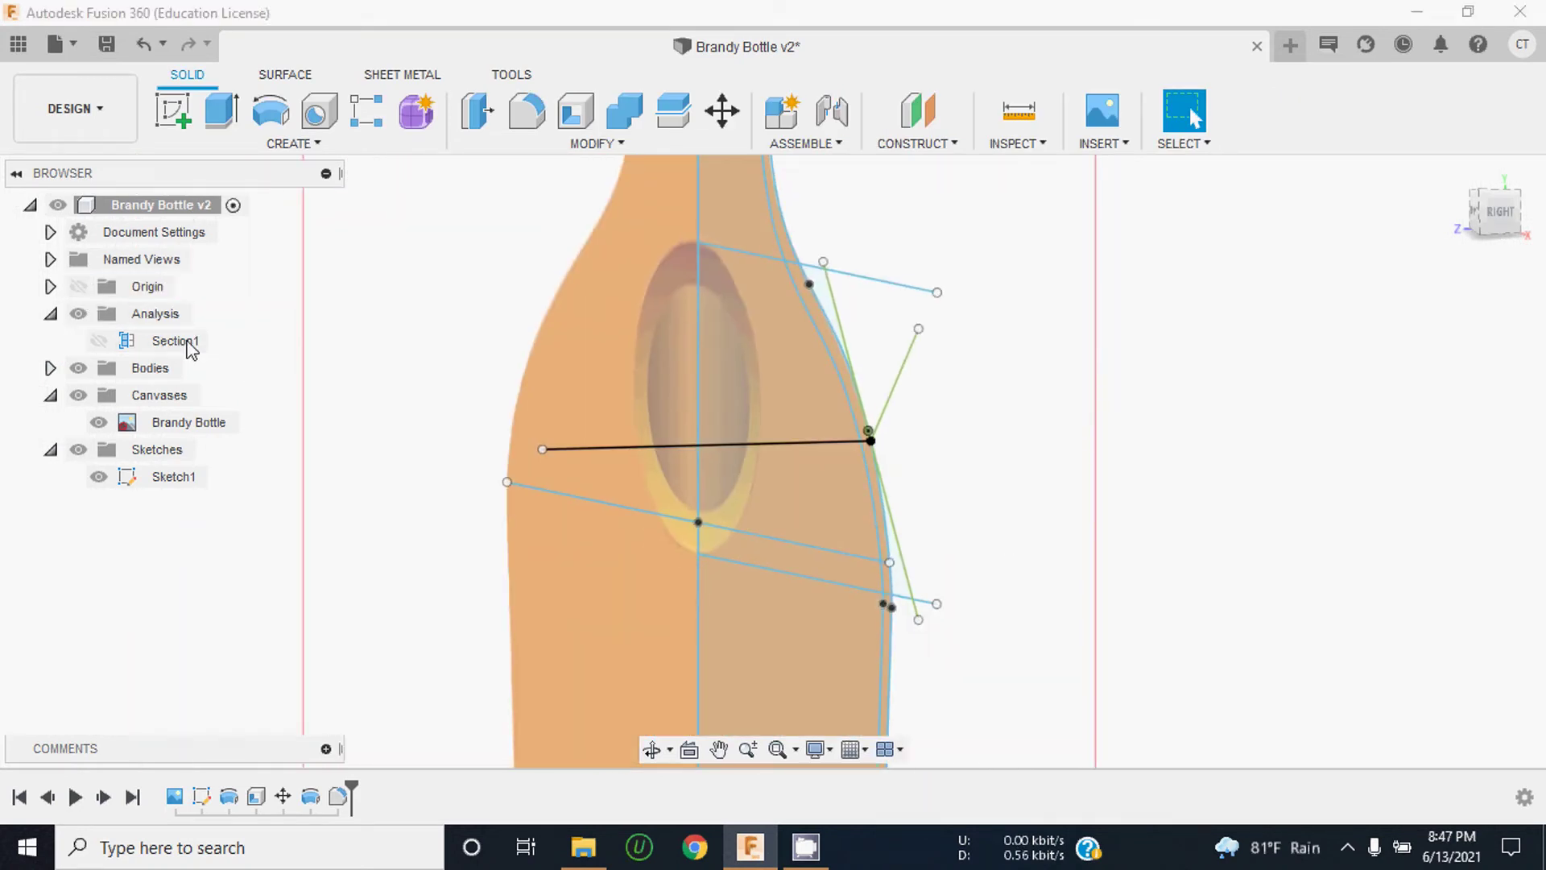
scroll(595, 513, "down", 2)
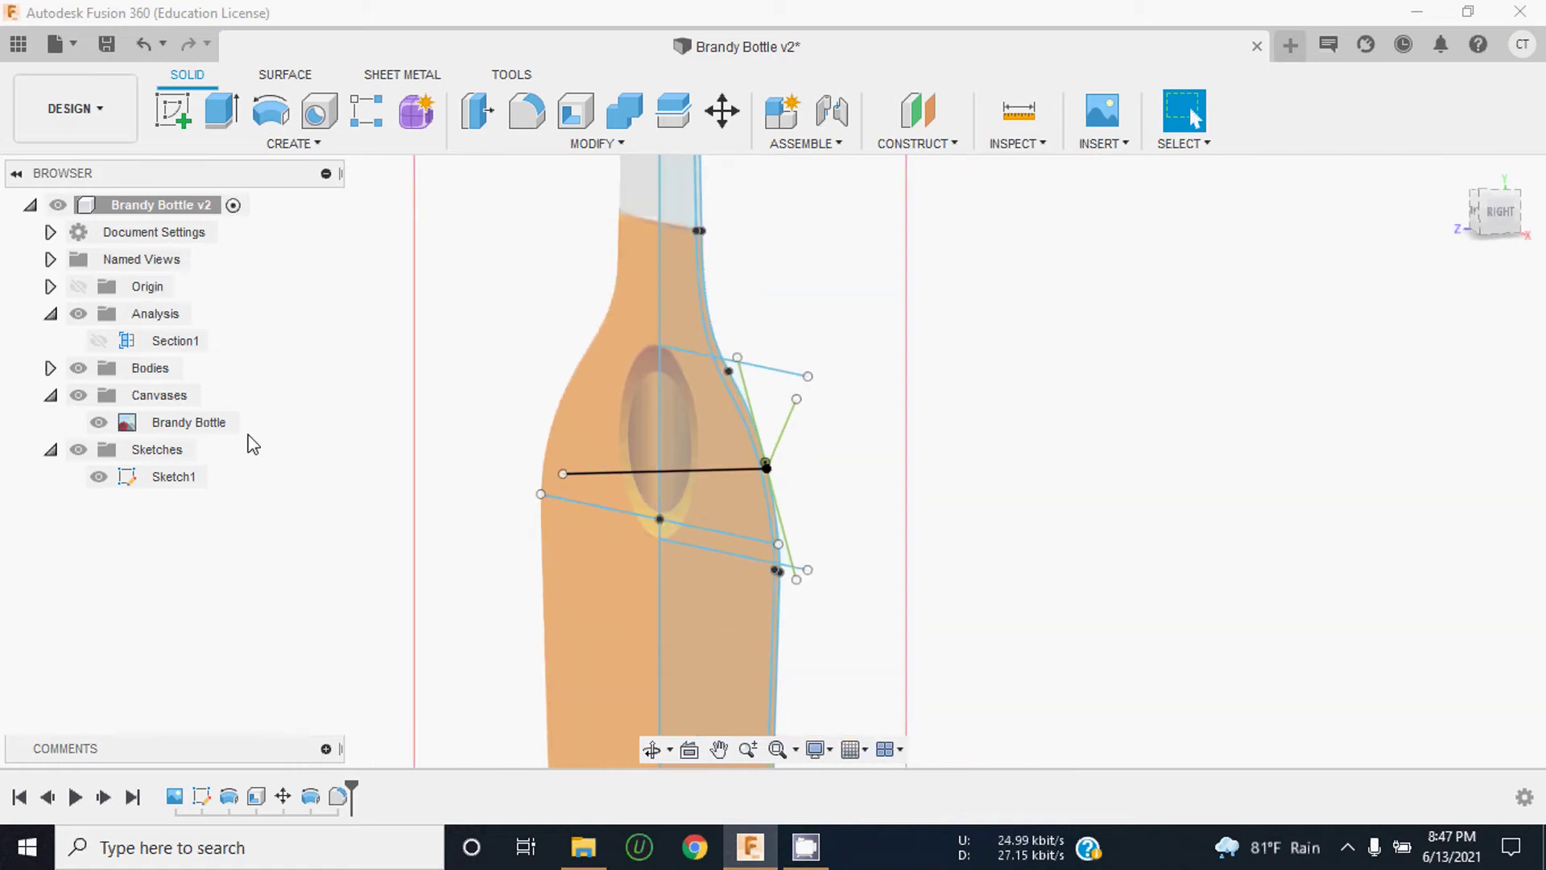
left_click(98, 422)
Step: Bring up the Construct menu's construction plane commands
scroll(766, 456, "up", 2)
scroll(765, 455, "down", 2)
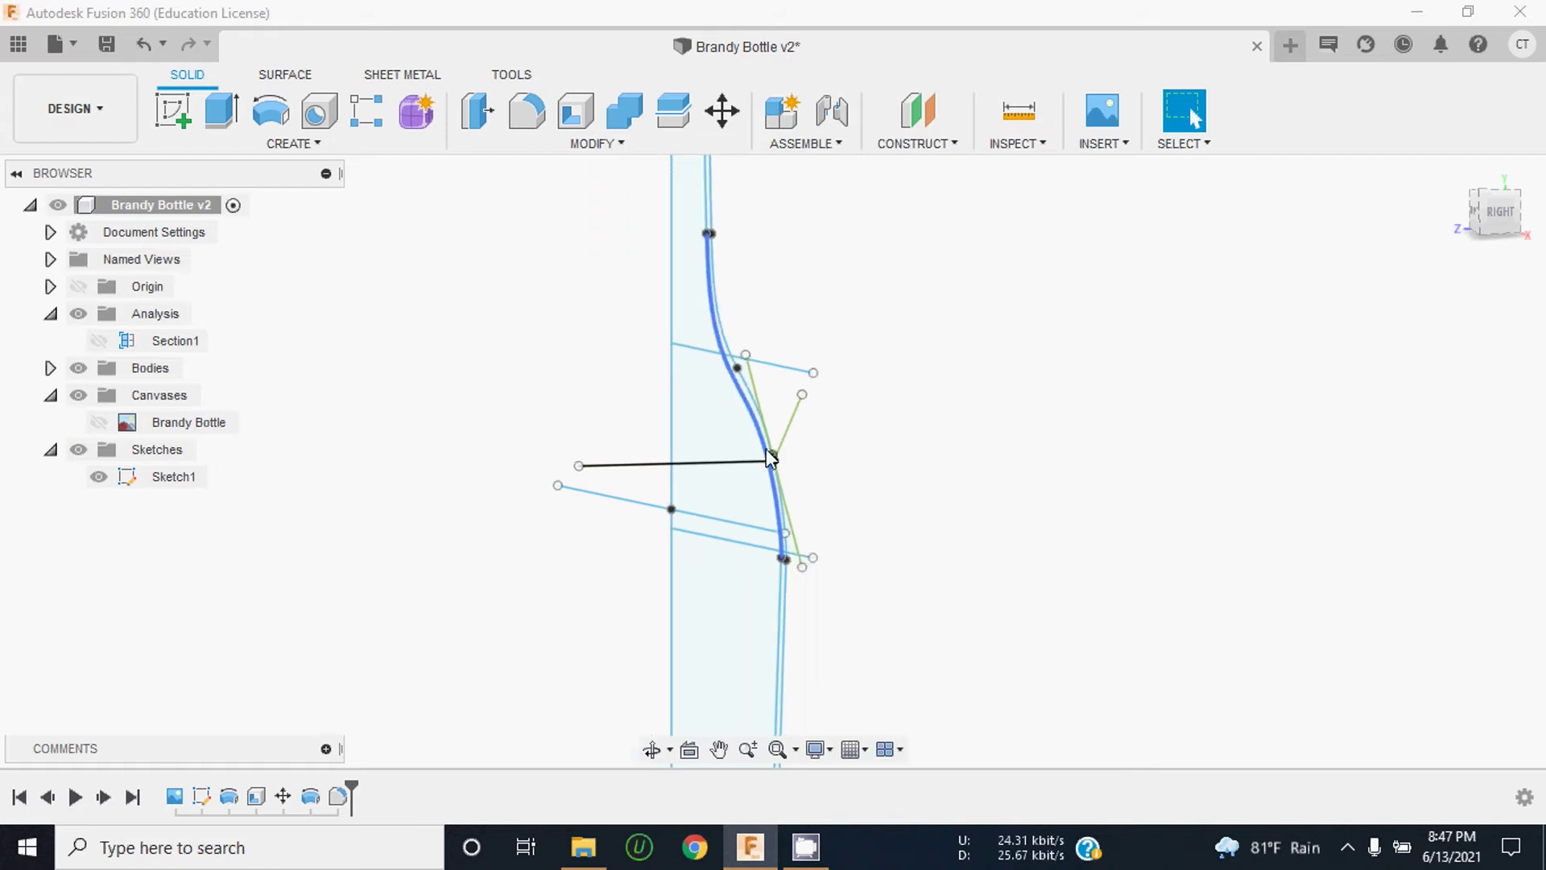
scroll(753, 387, "up", 3)
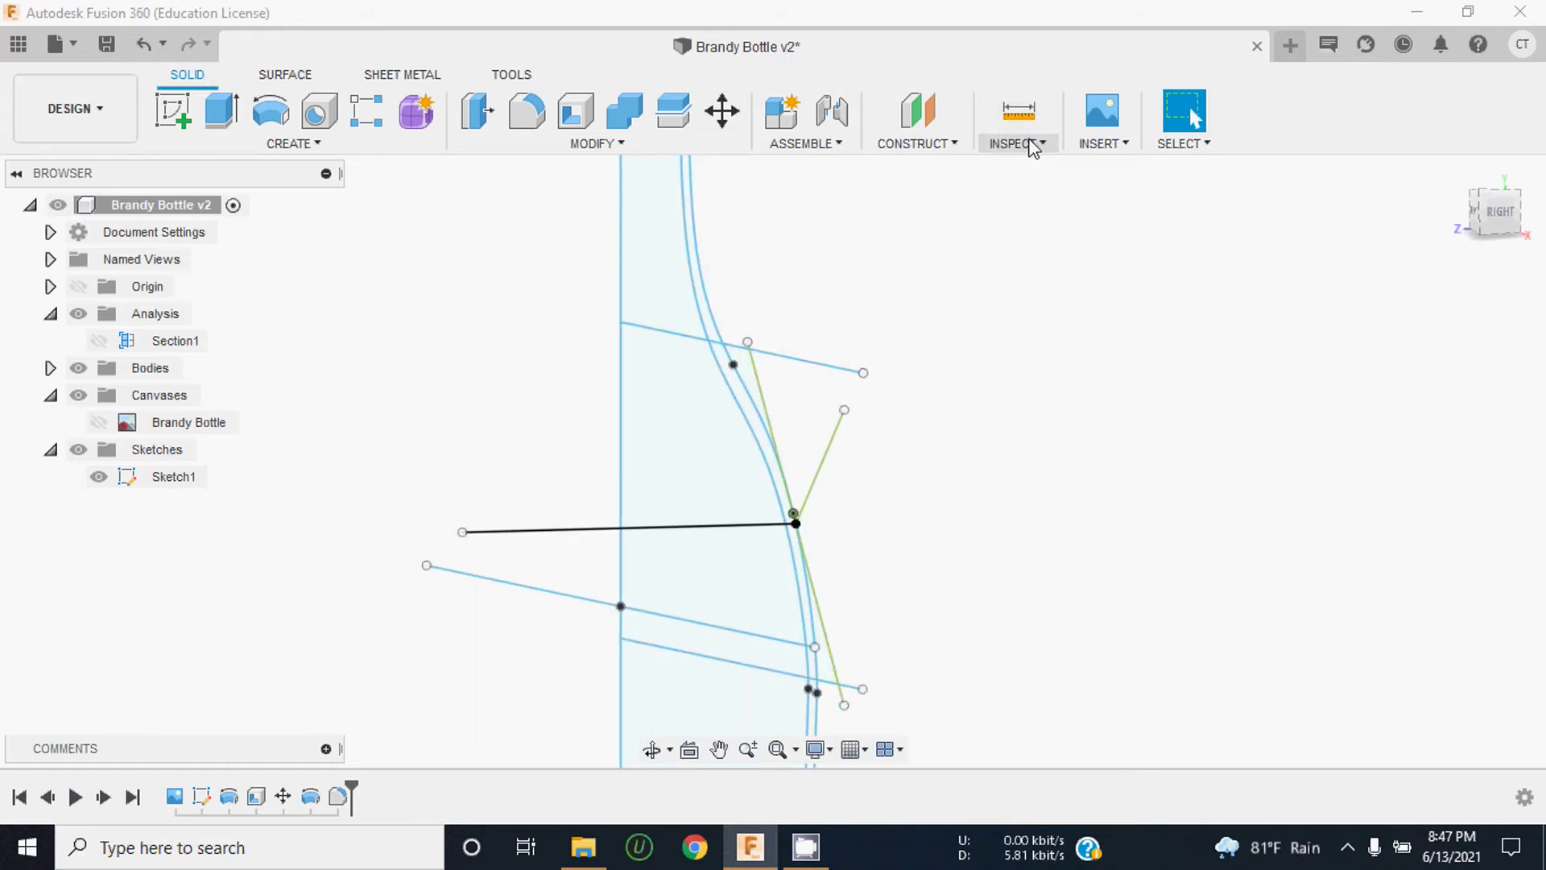
left_click(919, 145)
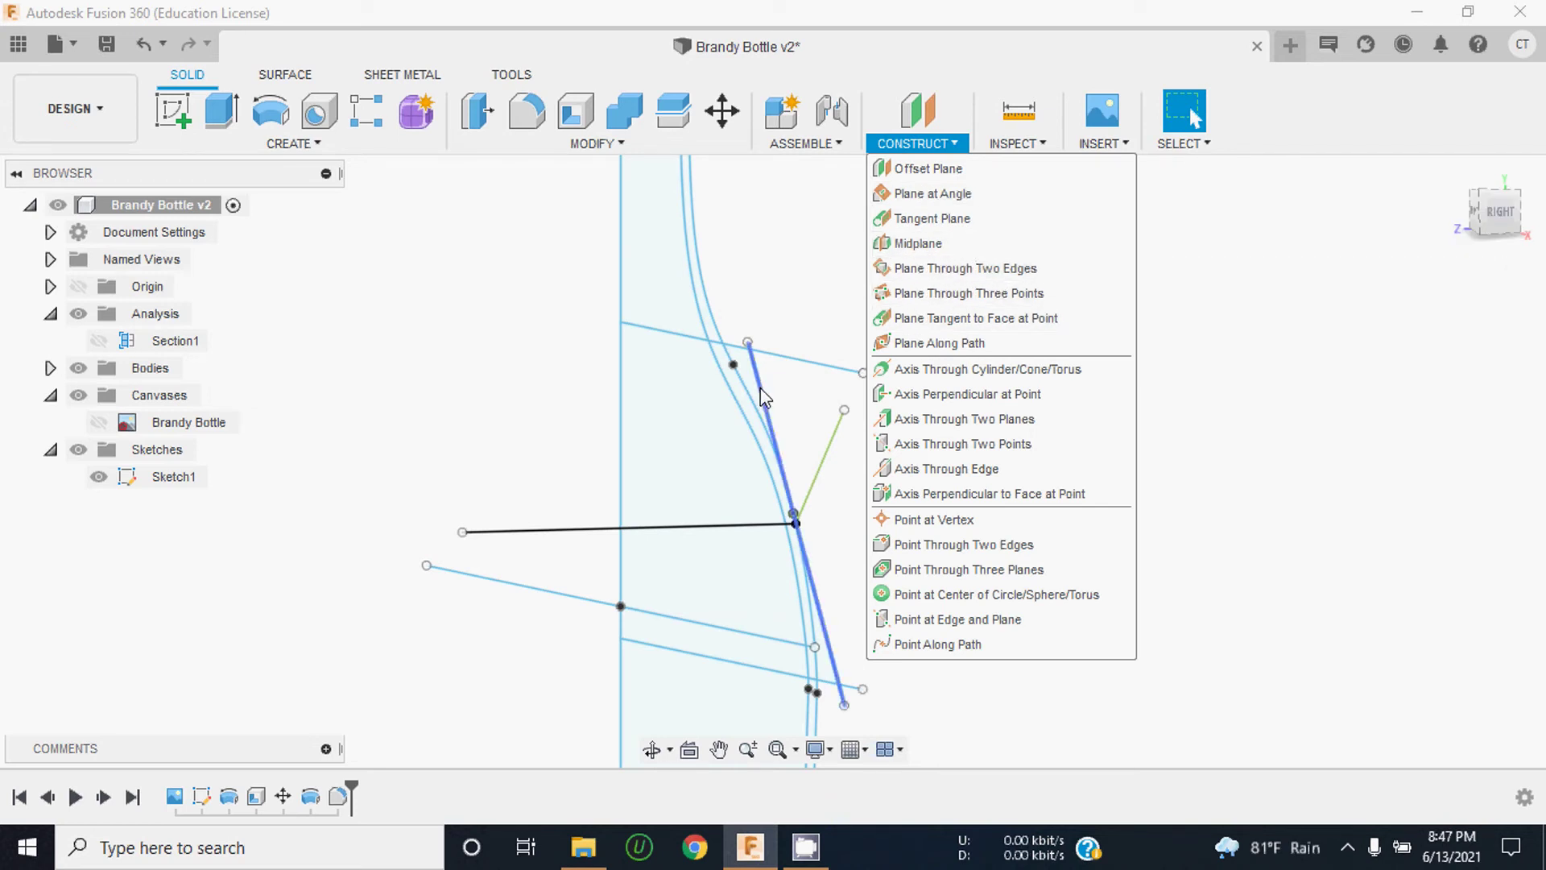
Step: Create Plane1 through the angled tangent line and the short shoulder line
left_click(955, 274)
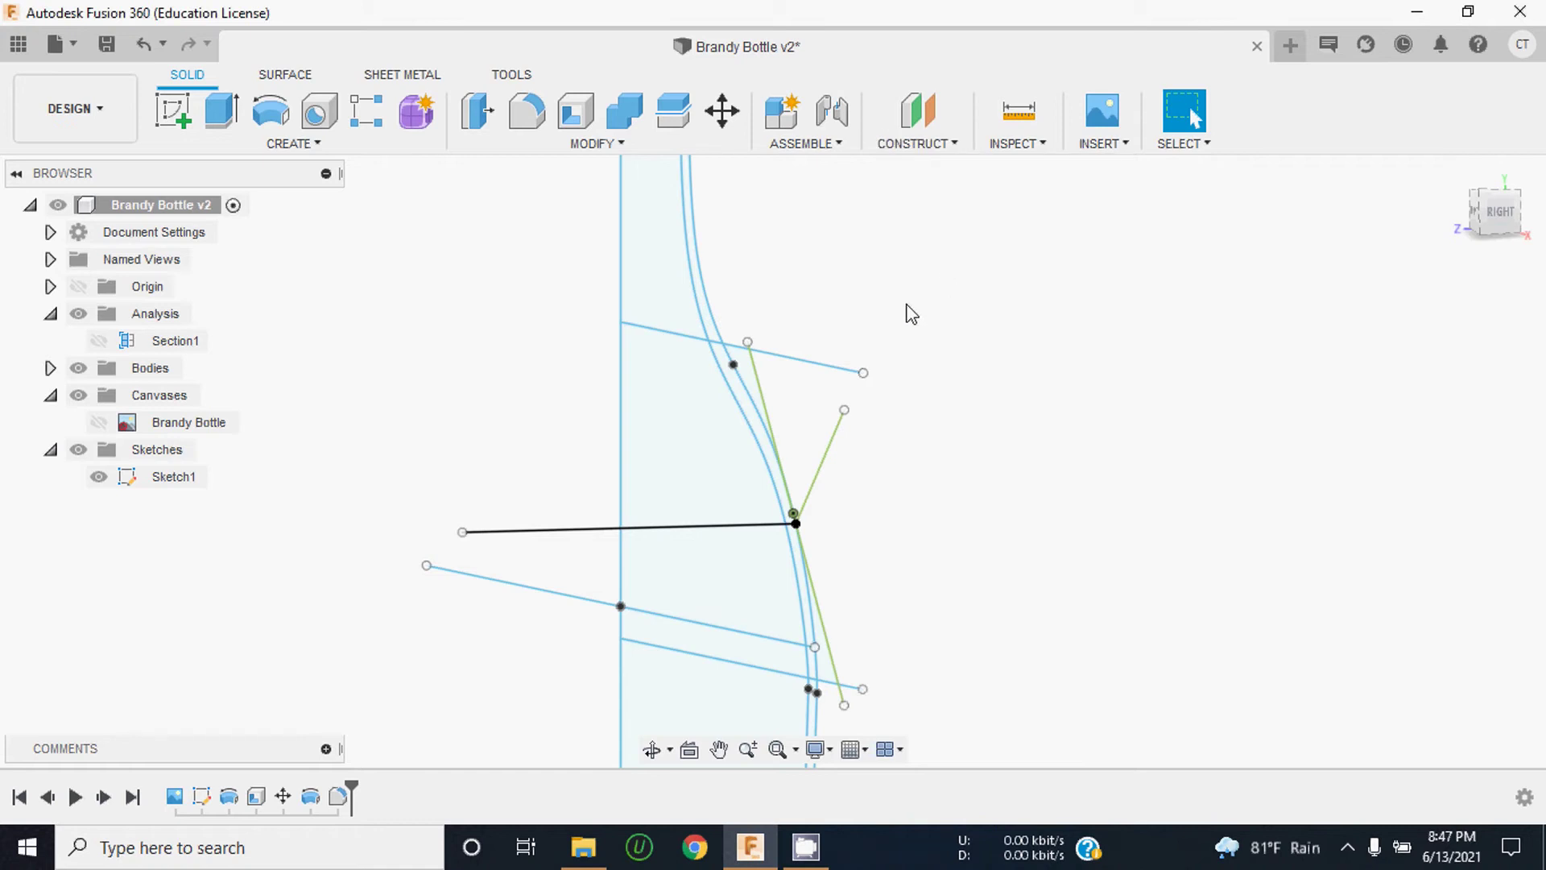
left_click(757, 385)
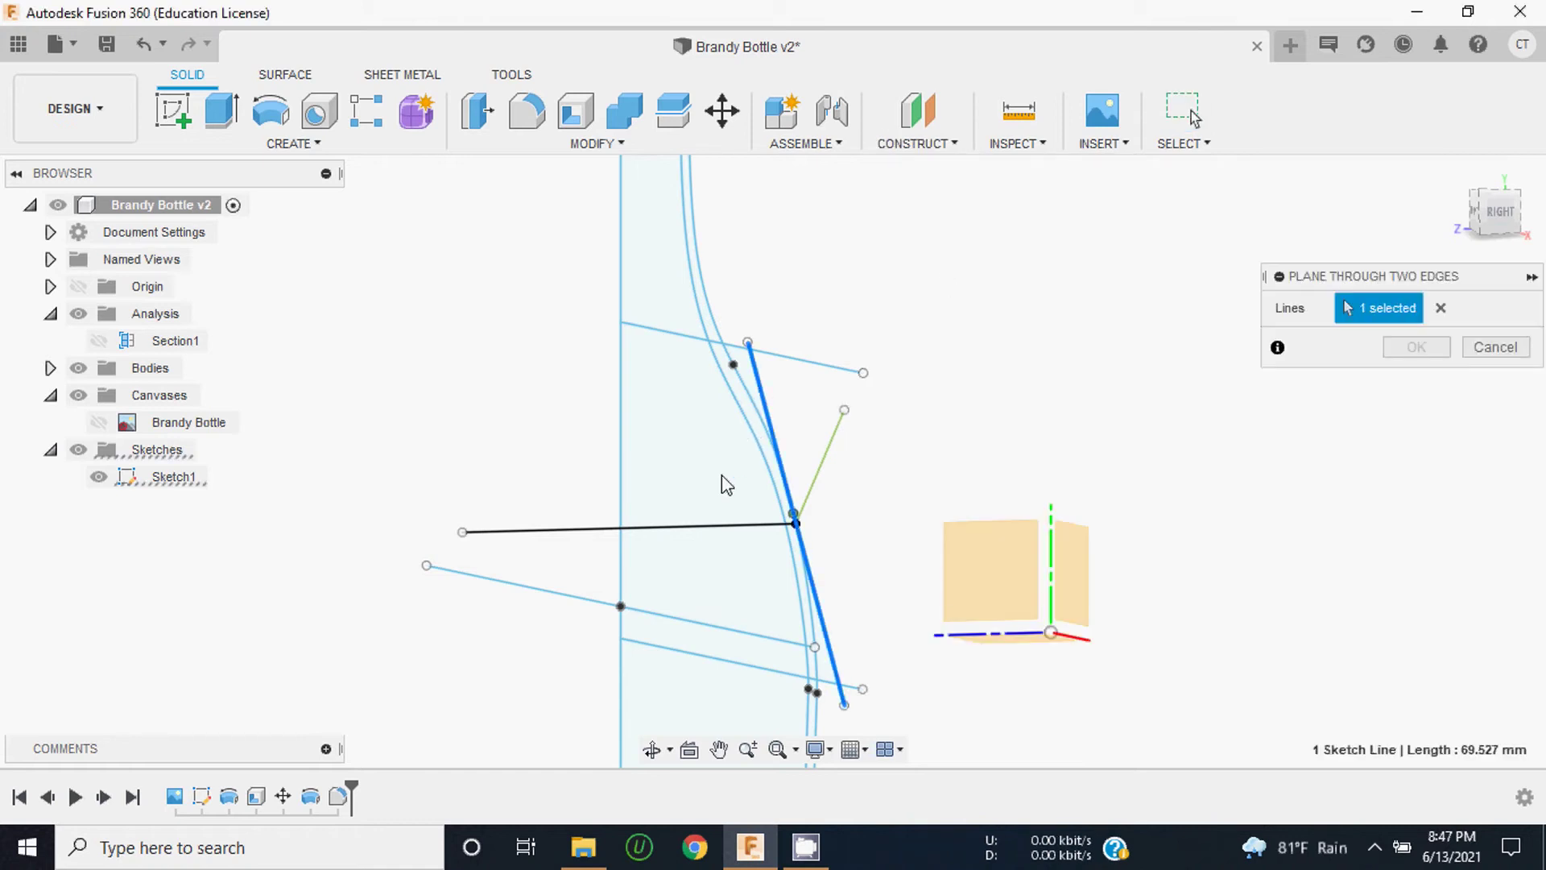
left_click(701, 530)
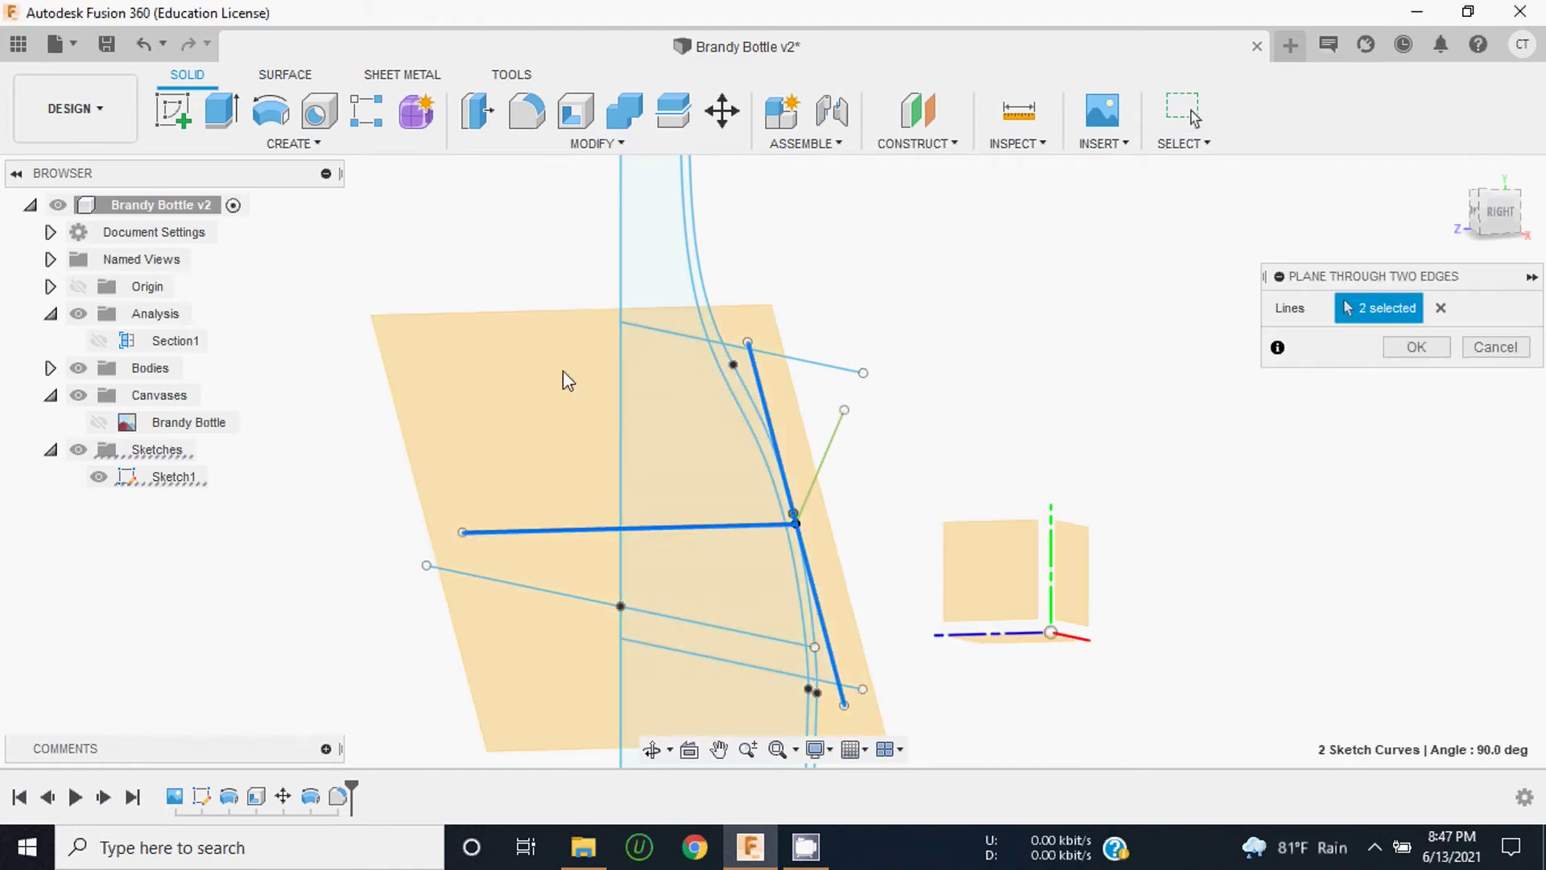
left_click(1415, 348)
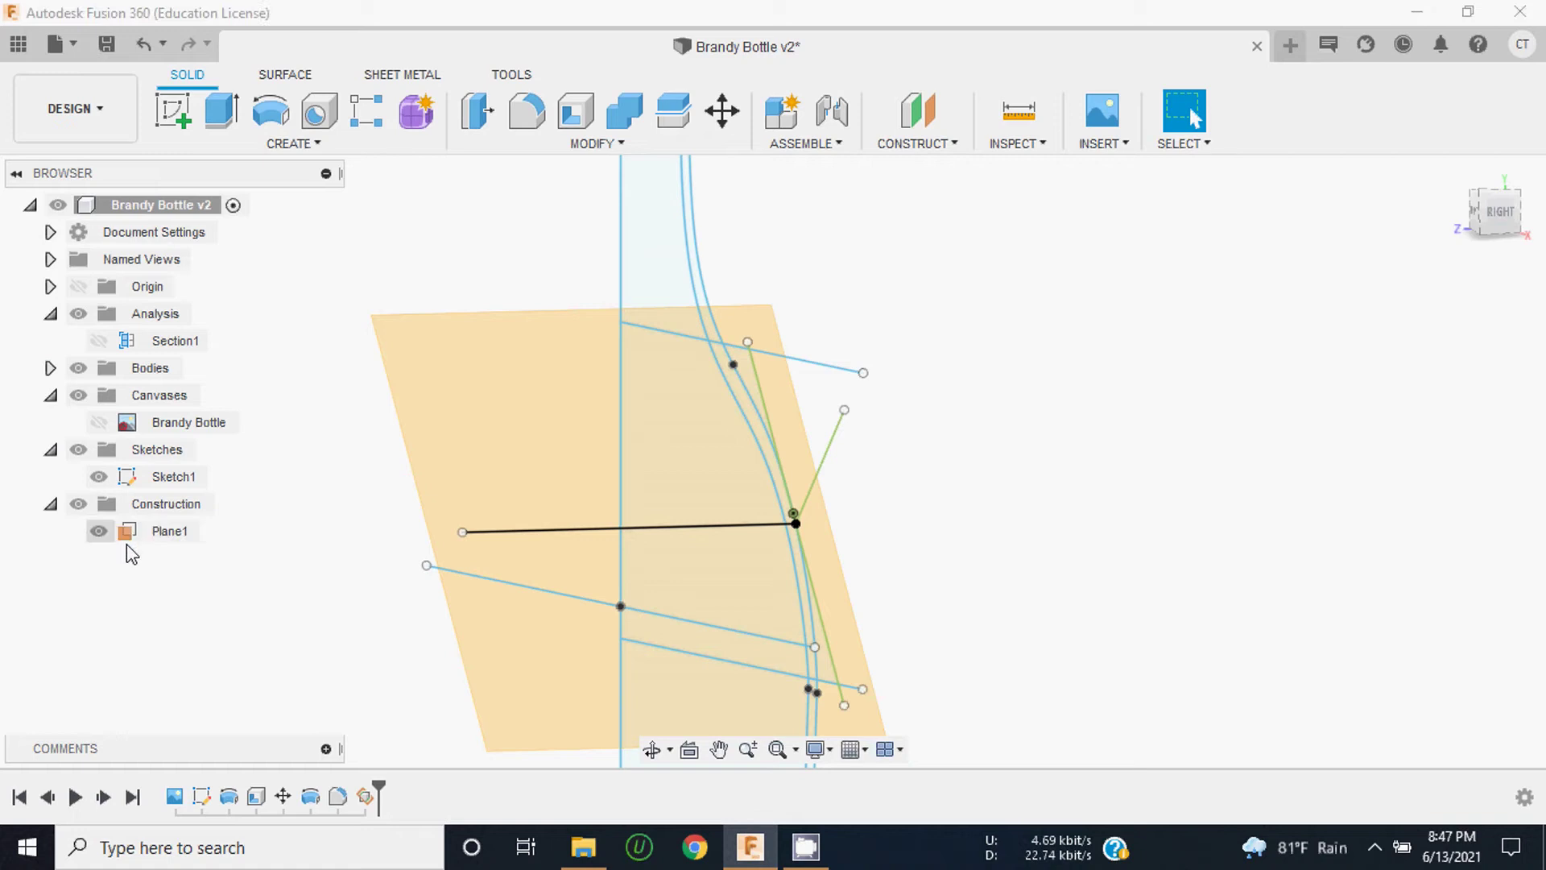
Step: Select Plane1 and orbit around the shoulder to inspect it from front and right
left_click(166, 540)
scroll(765, 445, "down", 5)
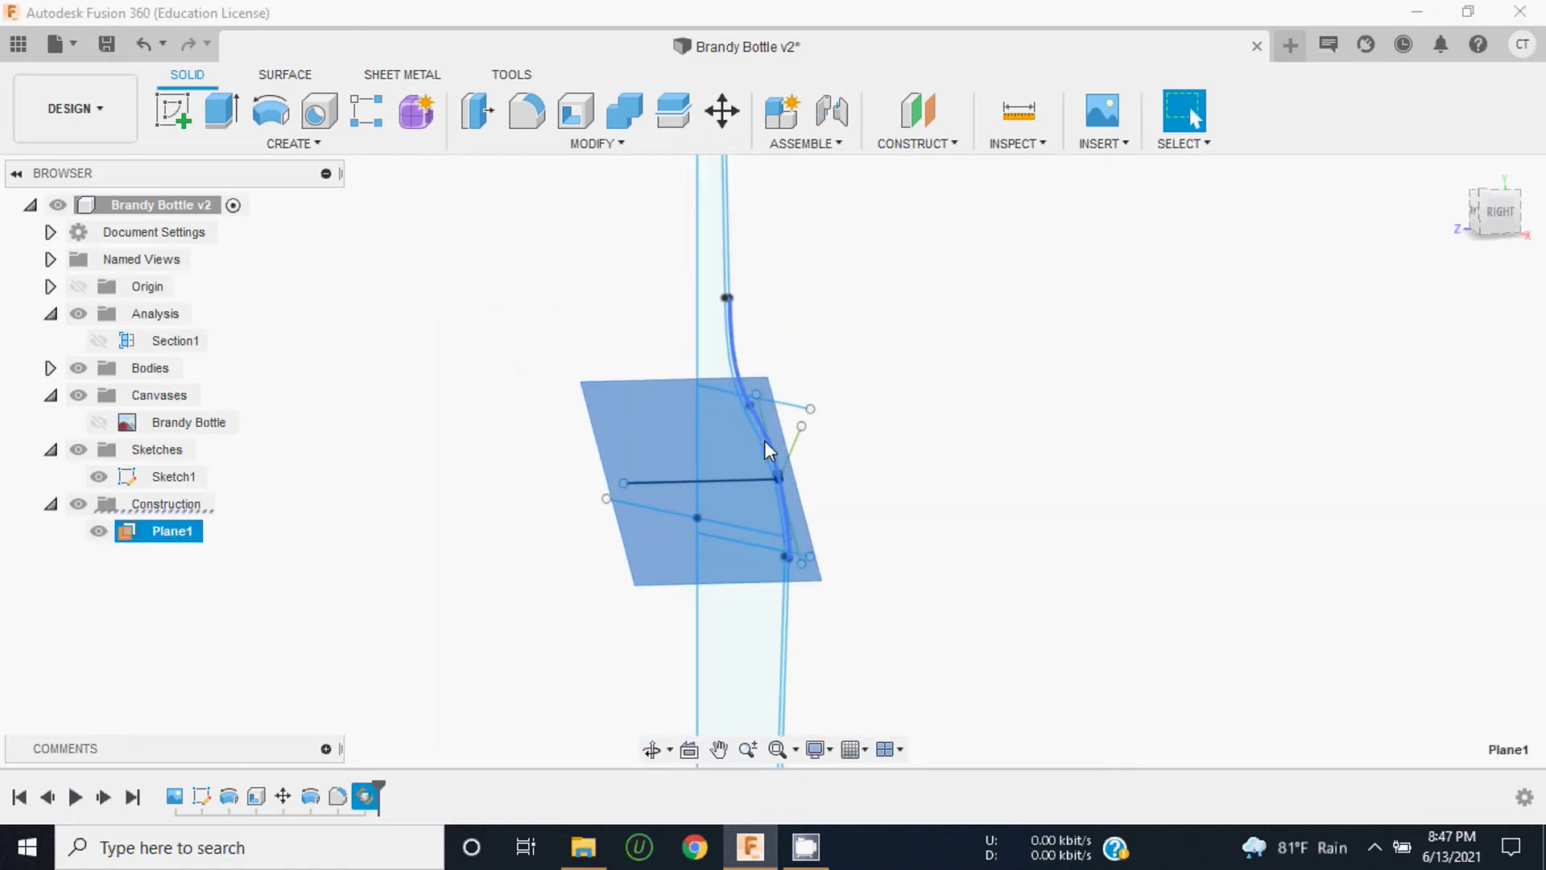
left_click(1512, 214)
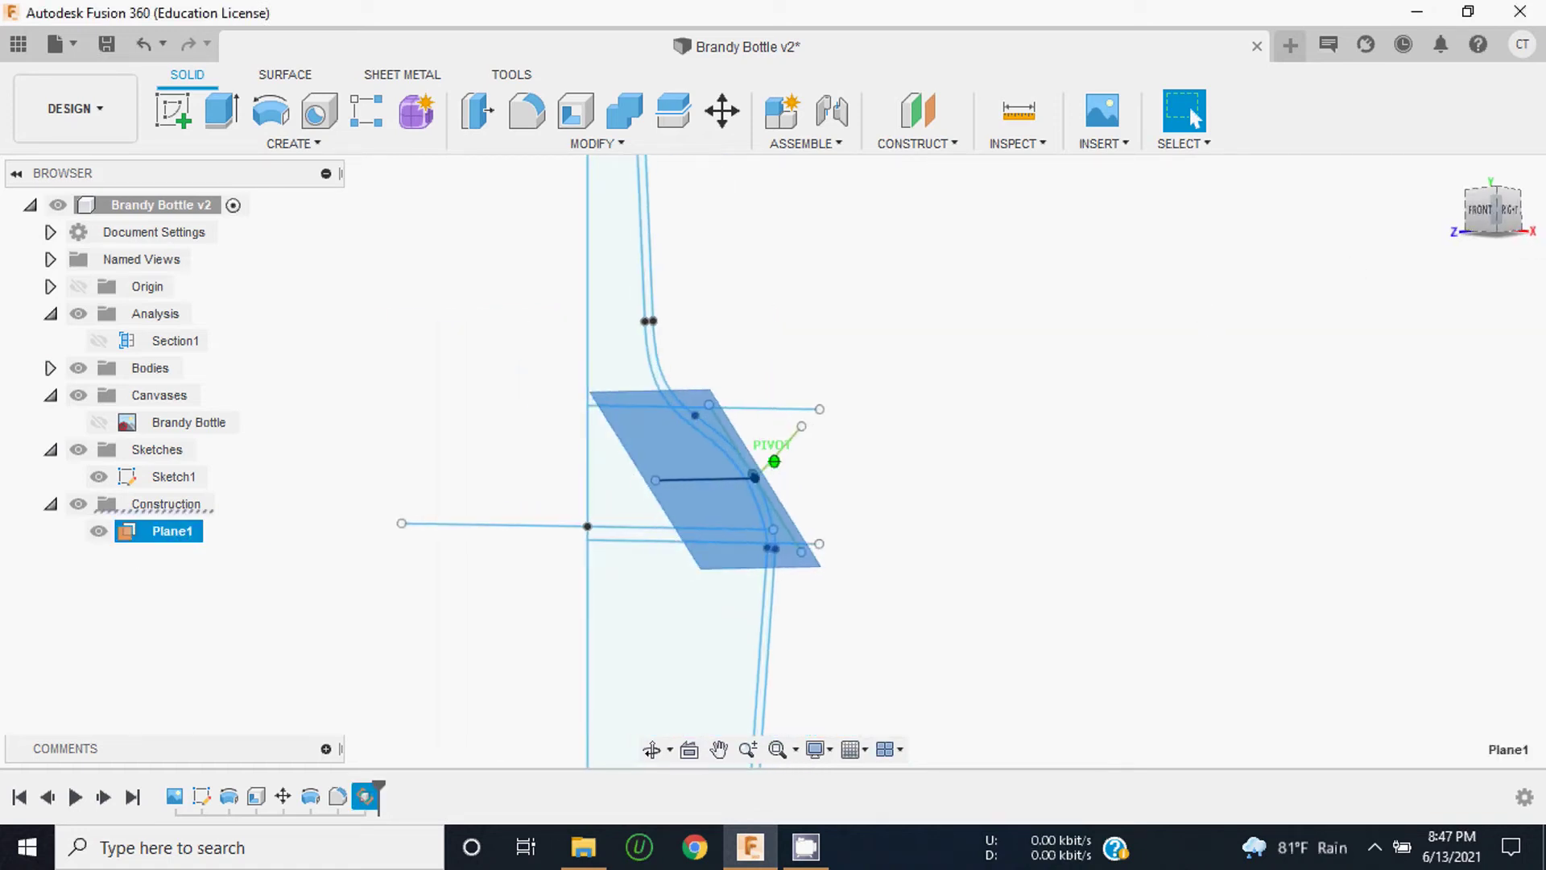
mouse_move(774, 462)
middle_mouse_down("shift")
mouse_move(854, 483)
mouse_move(1159, 483)
mouse_move(1289, 363)
middle_mouse_up("shift")
left_click(1492, 211)
left_click_drag(1534, 207, 1476, 231)
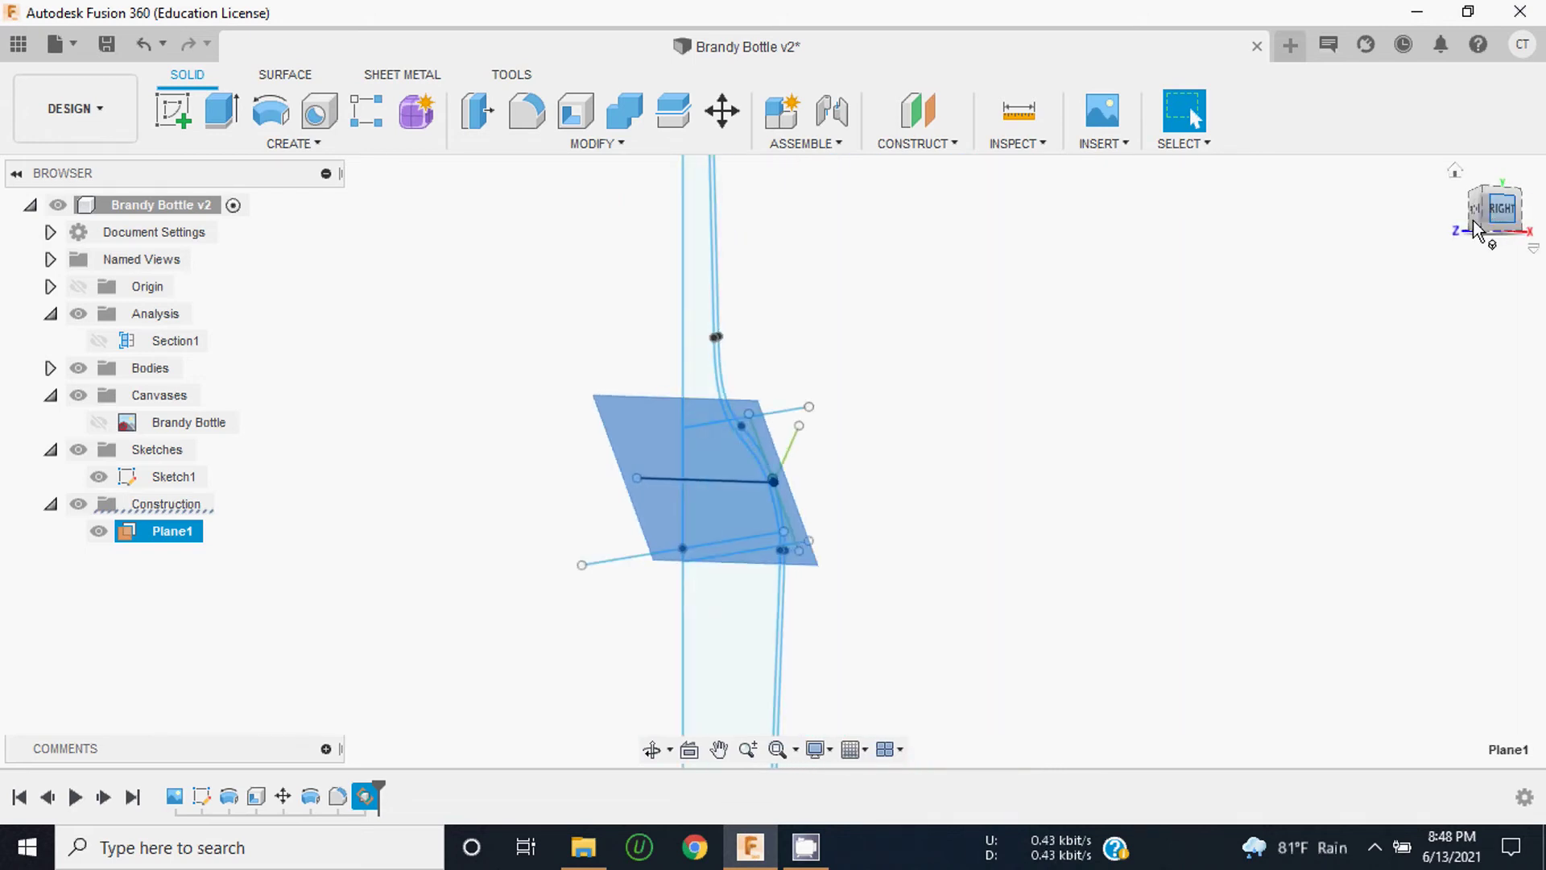
left_click(1475, 219)
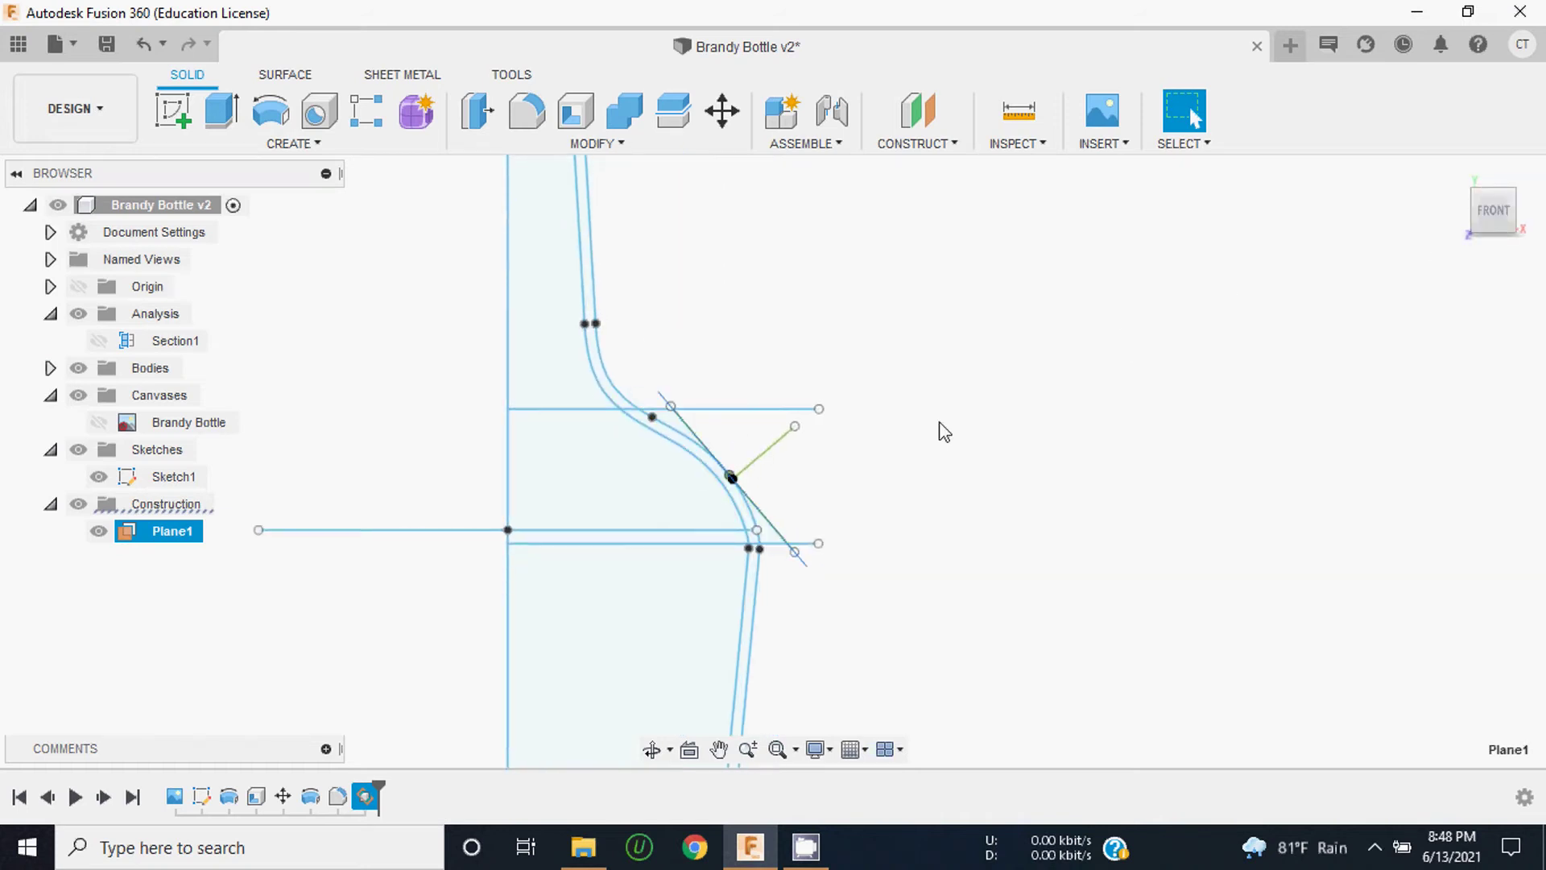
scroll(789, 453, "up", 2)
scroll(797, 449, "up", 2)
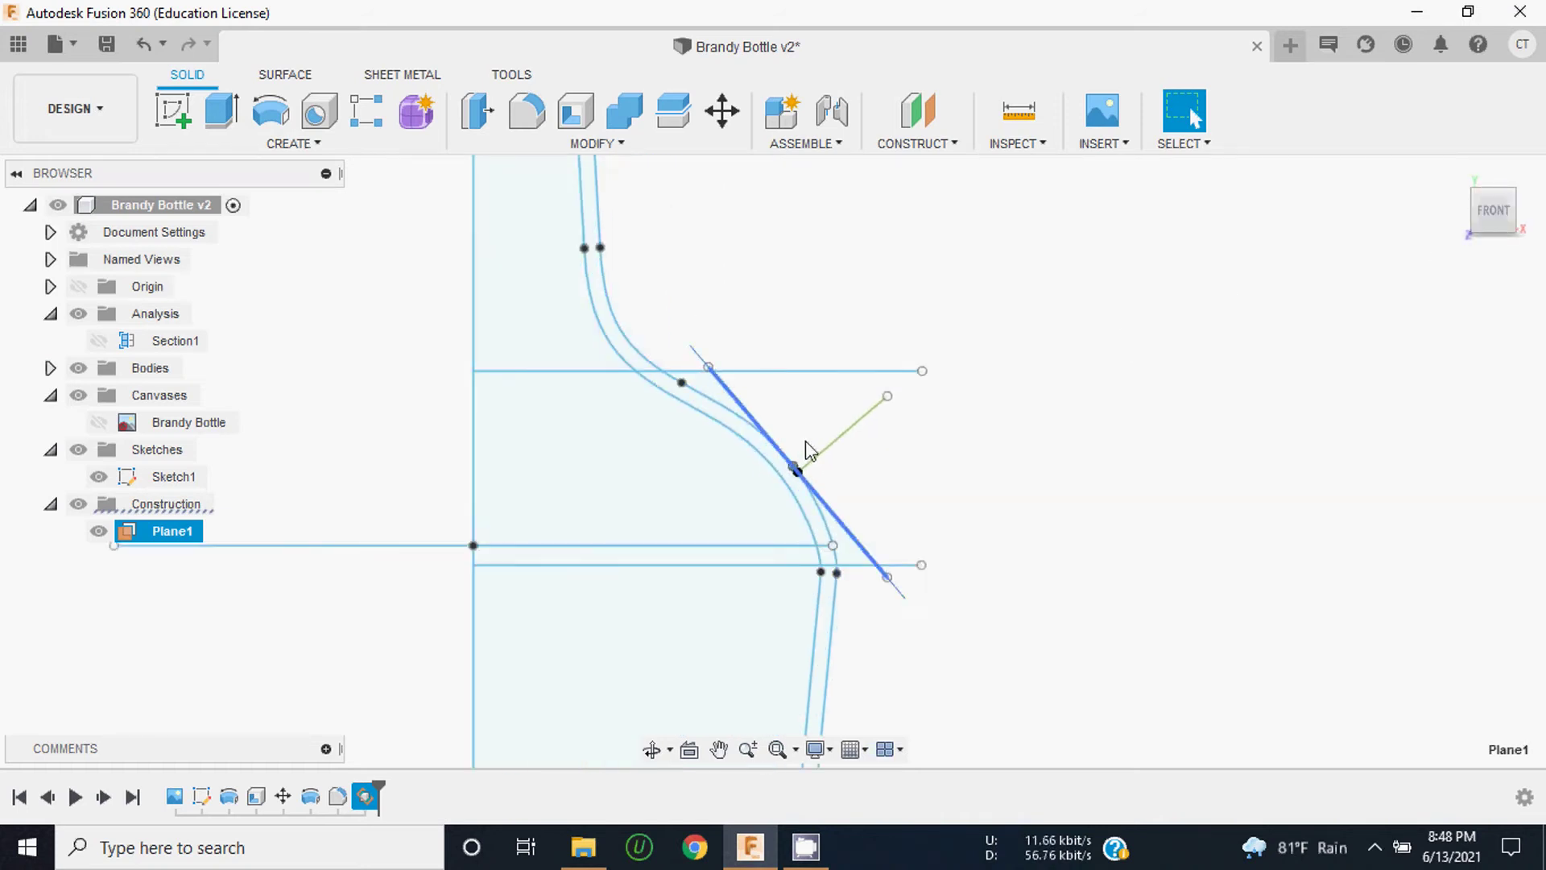
scroll(805, 448, "up", 2)
Step: Face Plane1 head-on with Look At and compare it against an angled 3D view
middle_click_drag(773, 444, 804, 442, "shift")
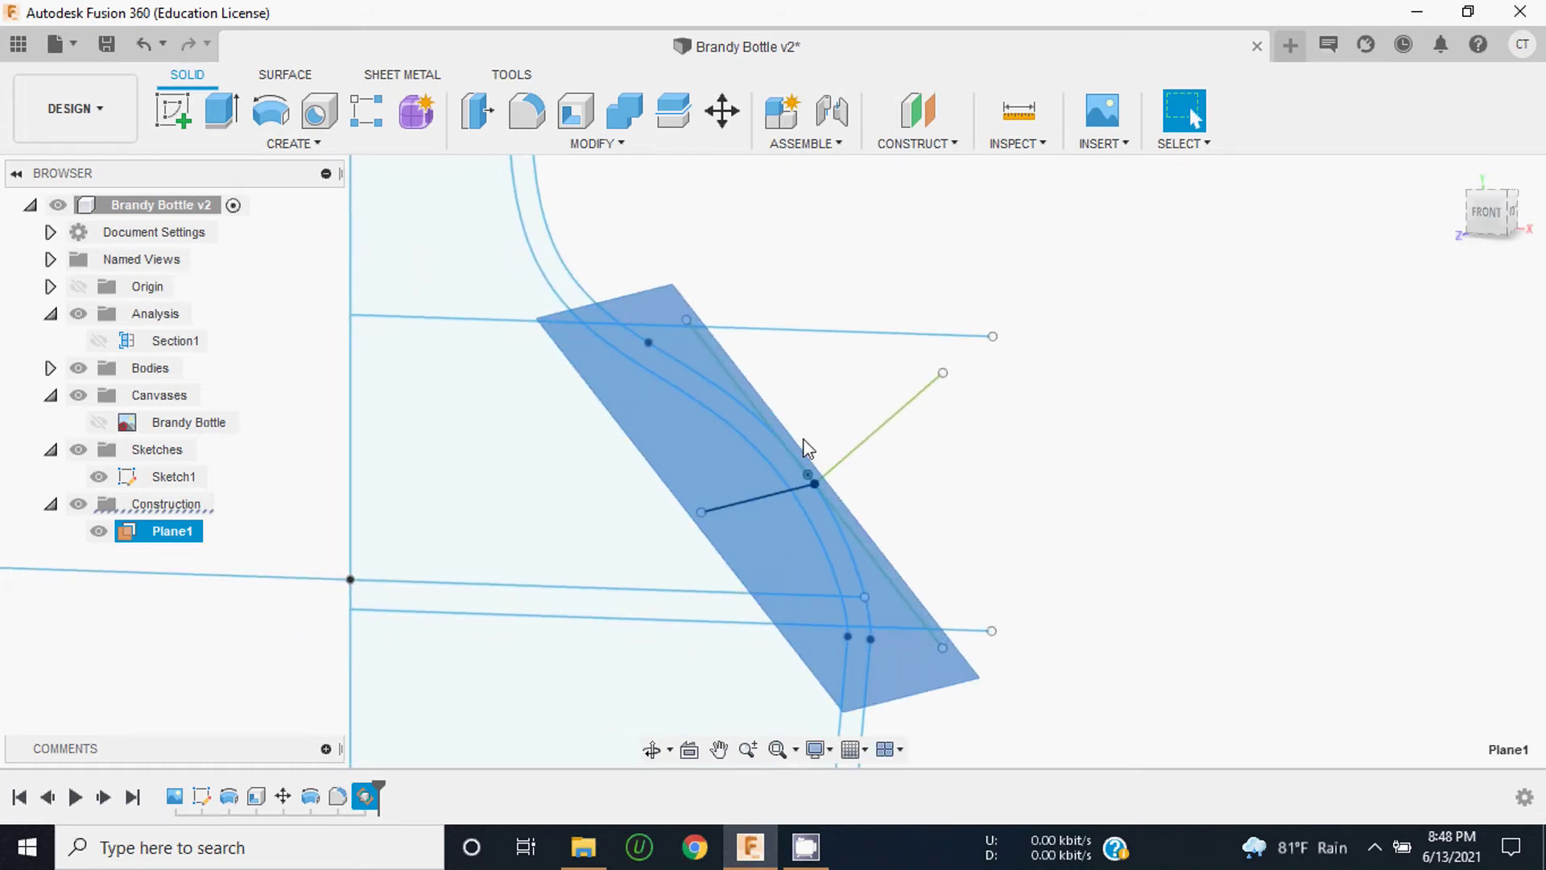
left_click(690, 751)
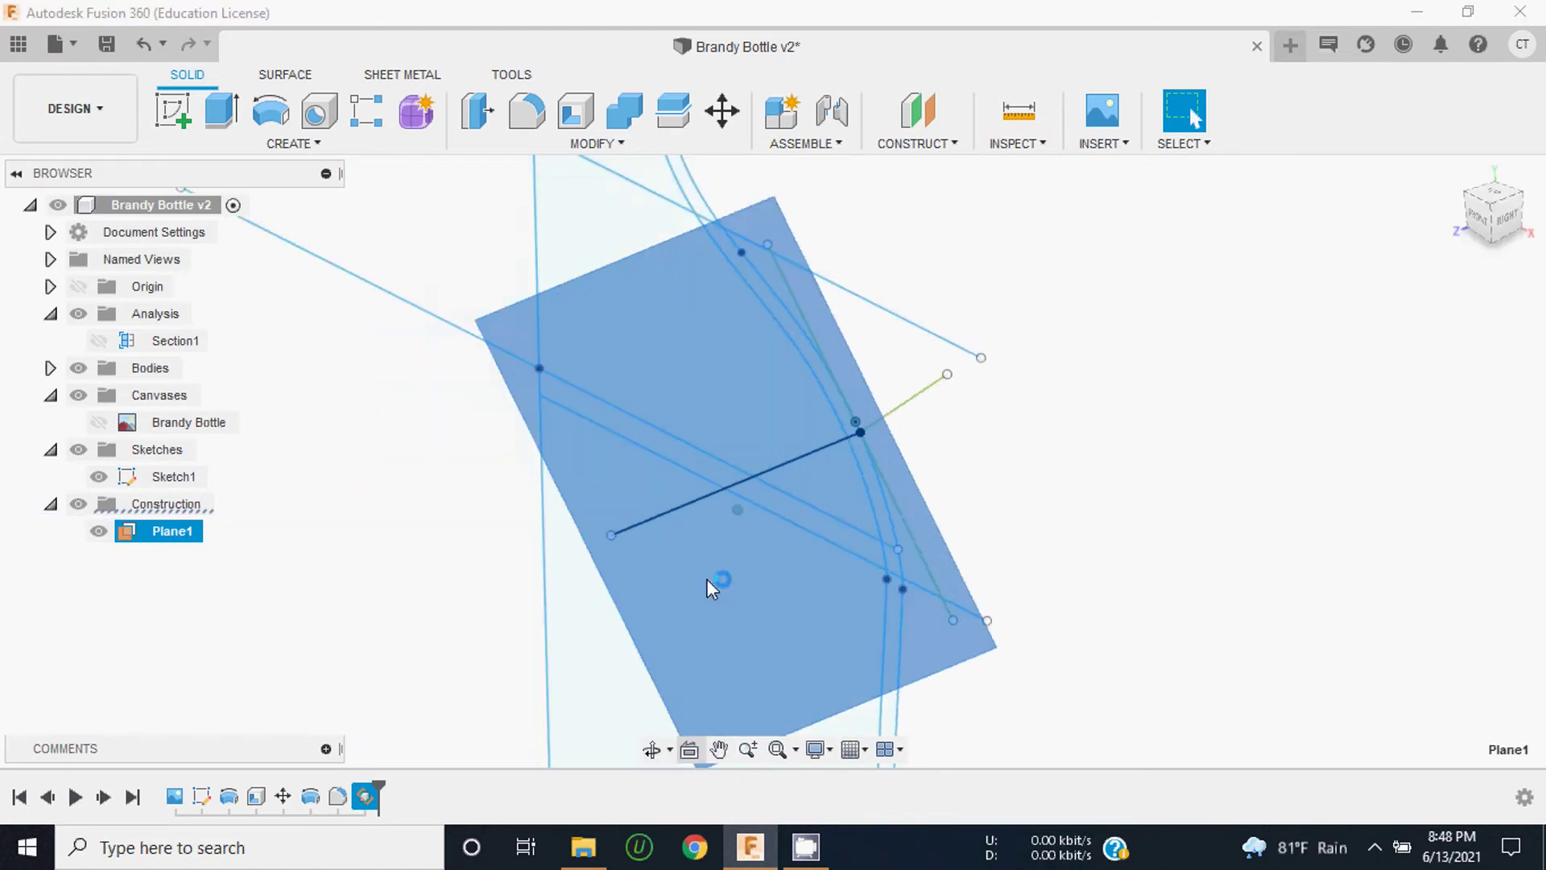
scroll(1039, 559, "down", 3)
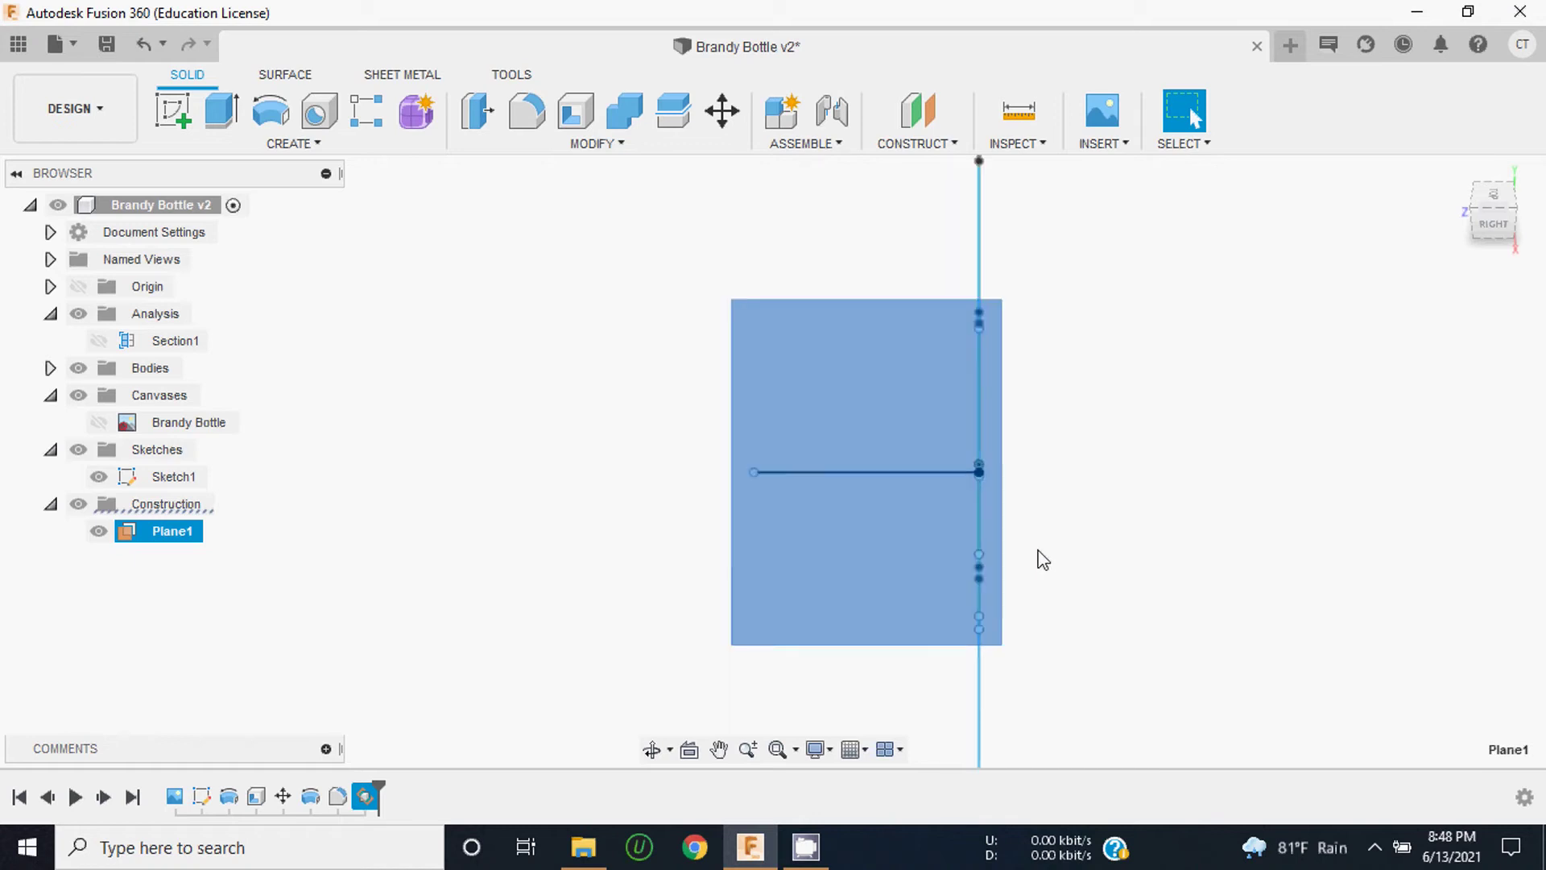
scroll(951, 515, "down", 3)
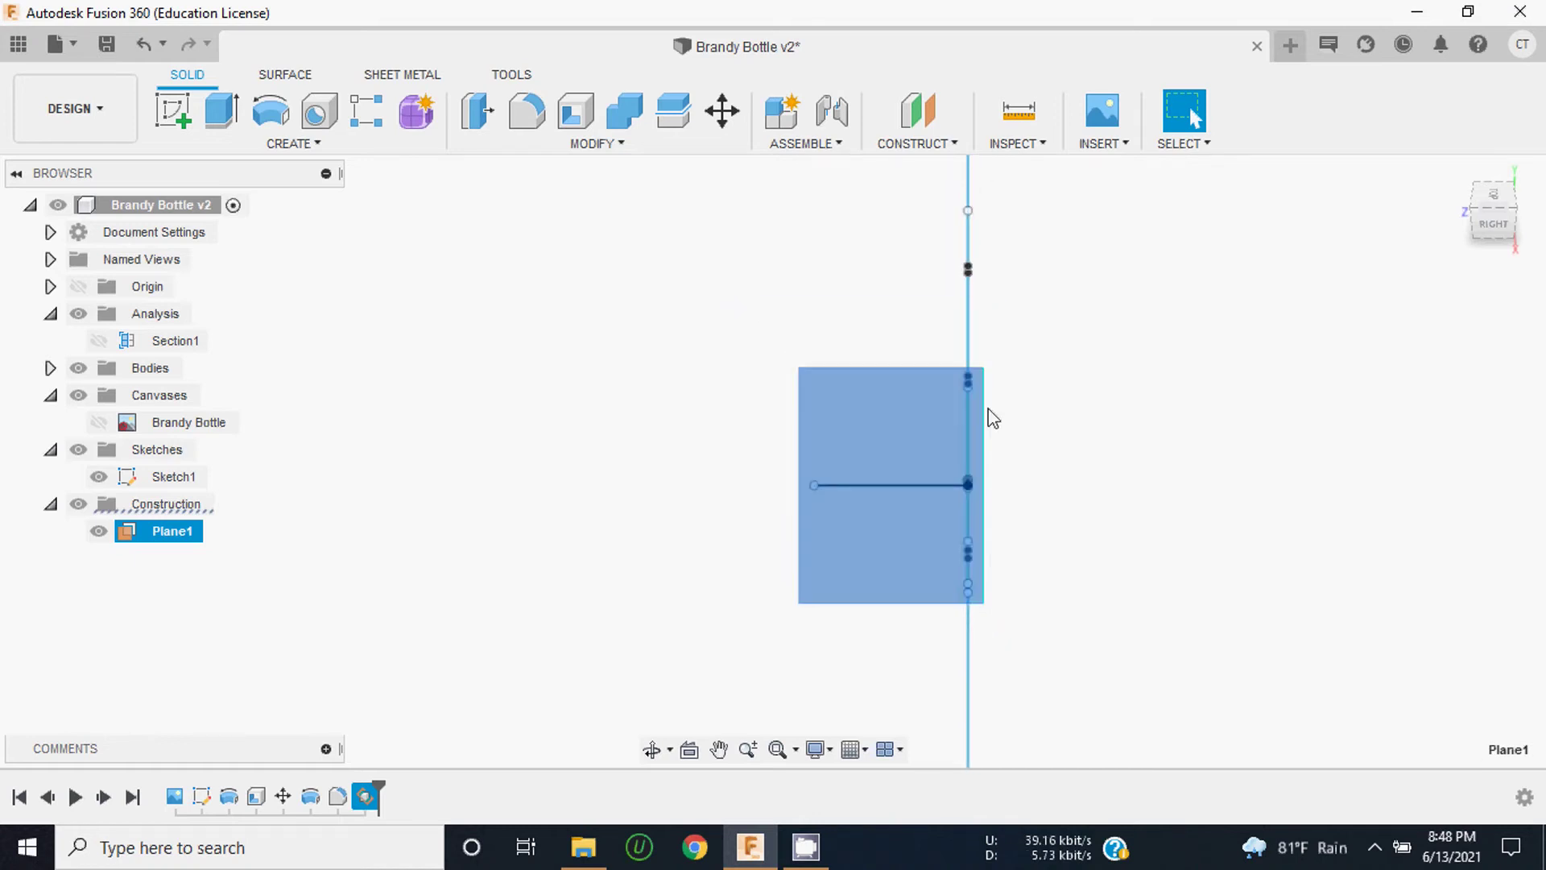
scroll(886, 390, "down", 1)
scroll(981, 535, "up", 2)
scroll(939, 435, "up", 4)
scroll(876, 483, "down", 3)
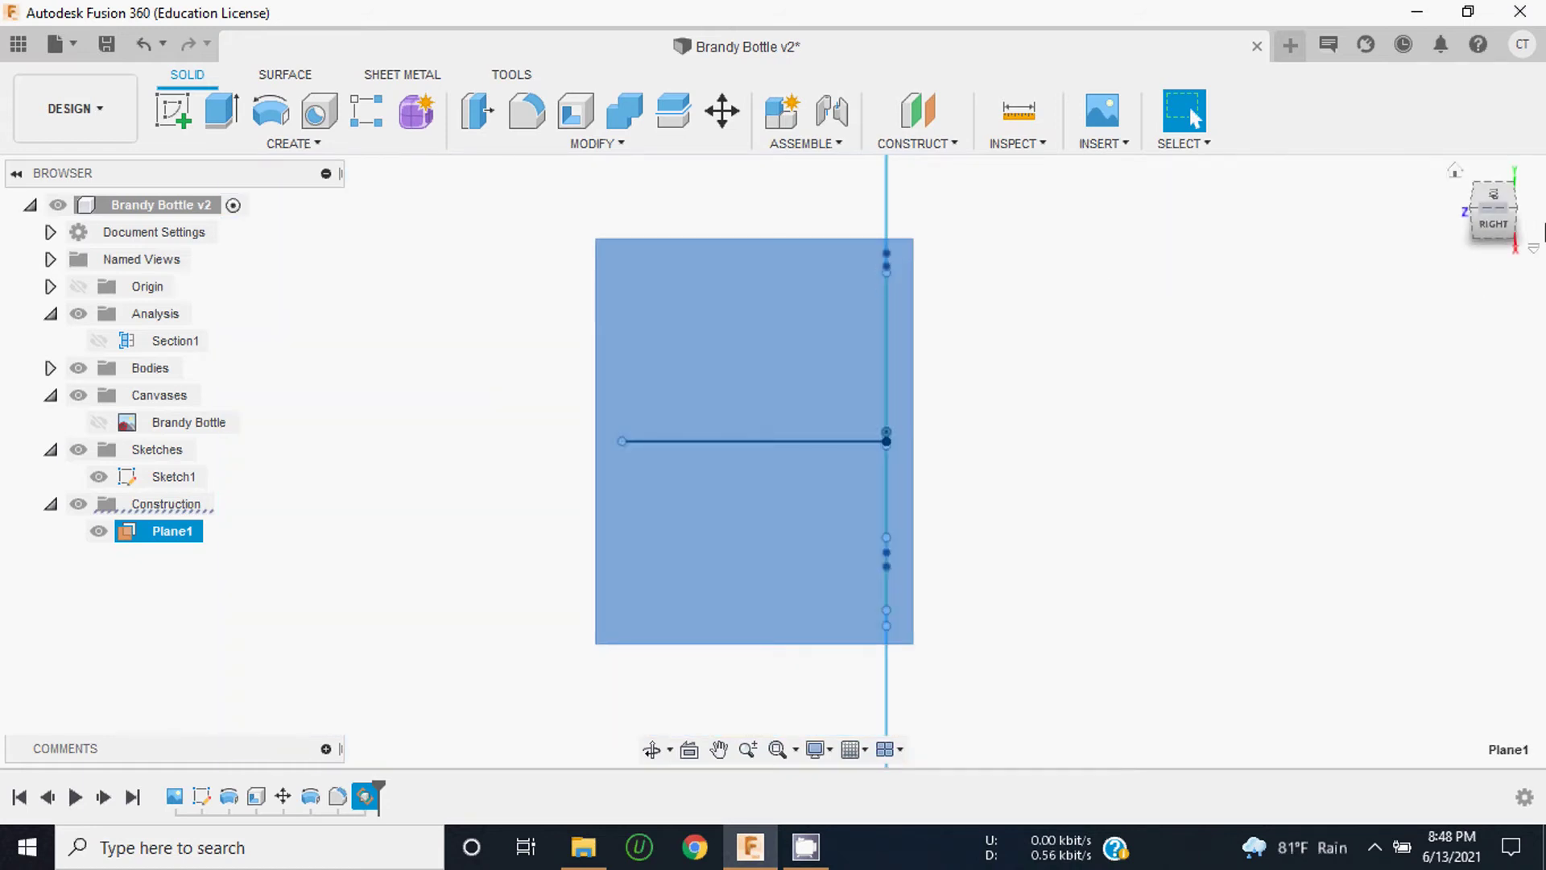
left_click(1499, 234)
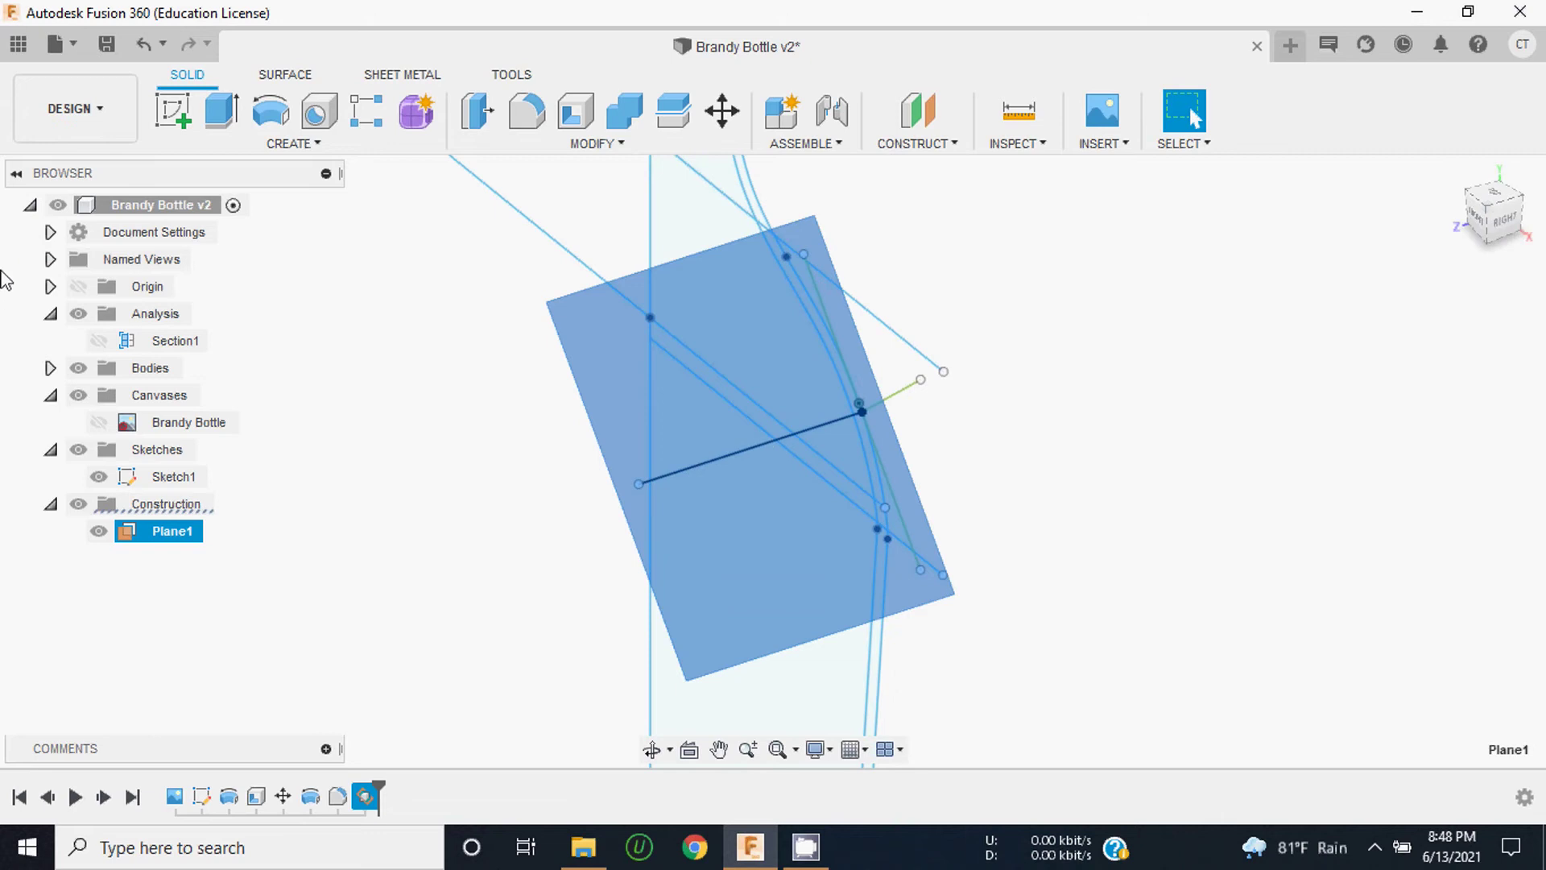
scroll(797, 245, "up", 3)
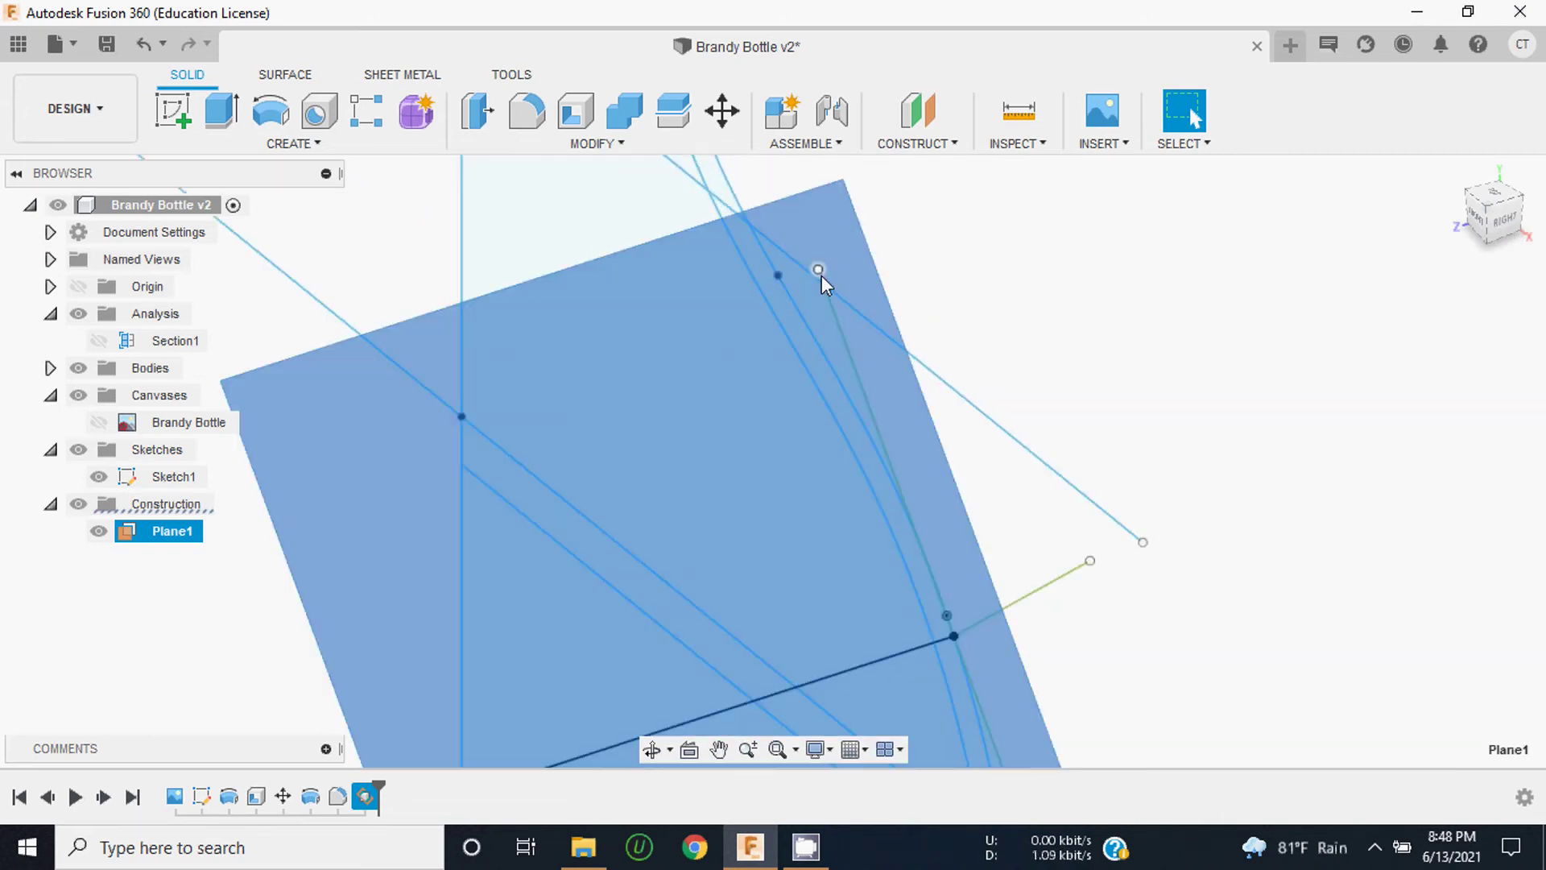
scroll(857, 355, "down", 3)
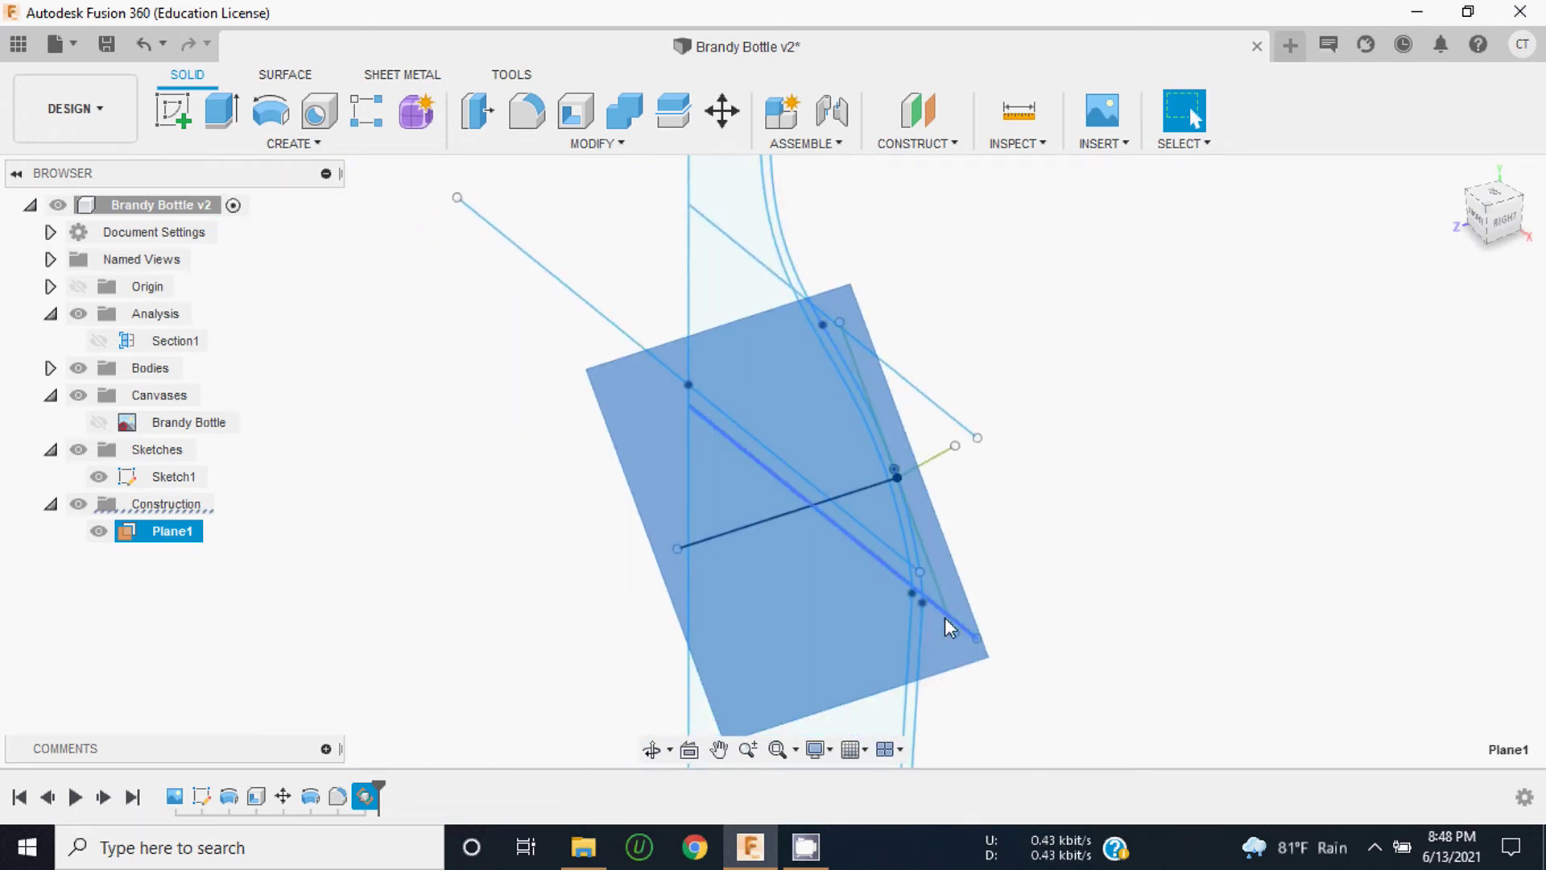
left_click(690, 757)
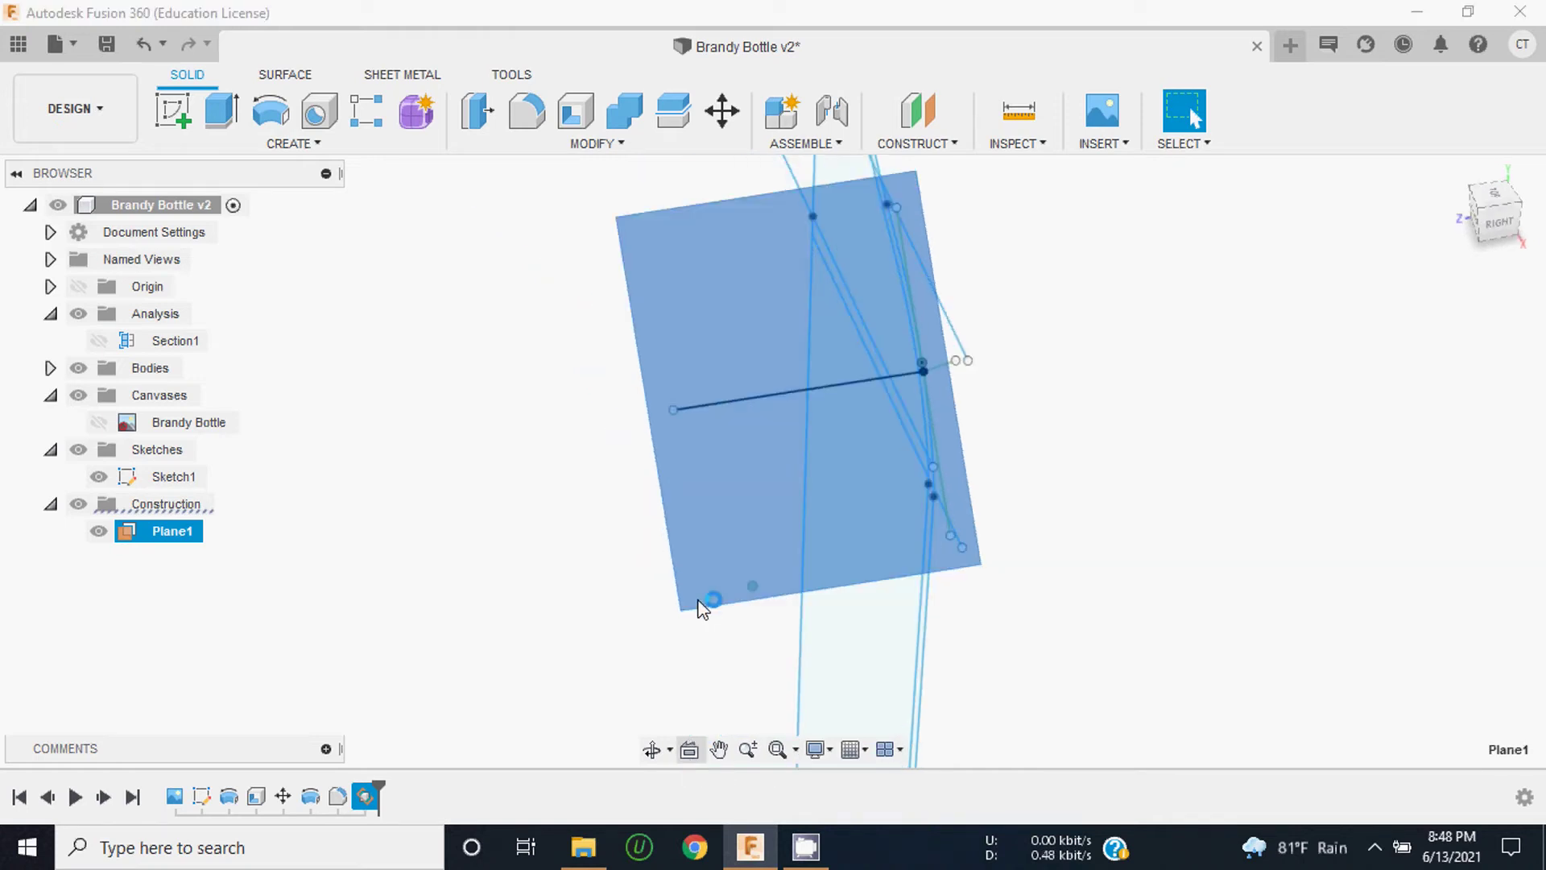
scroll(728, 638, "down", 3)
scroll(728, 638, "down", 2)
scroll(829, 435, "up", 3)
scroll(805, 463, "up", 2)
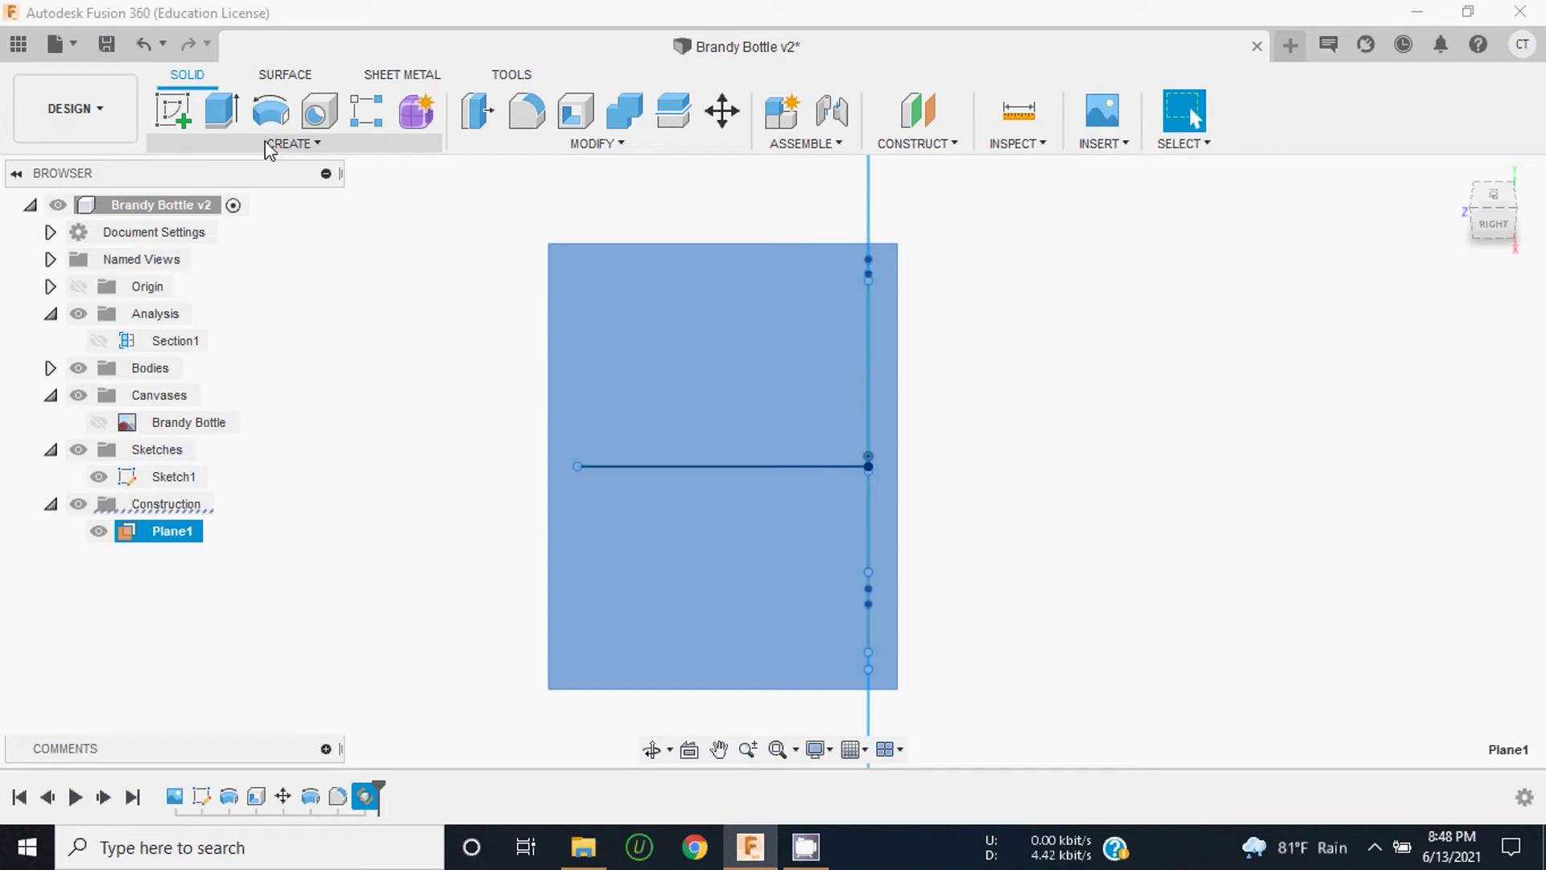
Step: Create Sketch2 on Plane1 with a centre-diameter circle from the origin to the top axis point
left_click(300, 148)
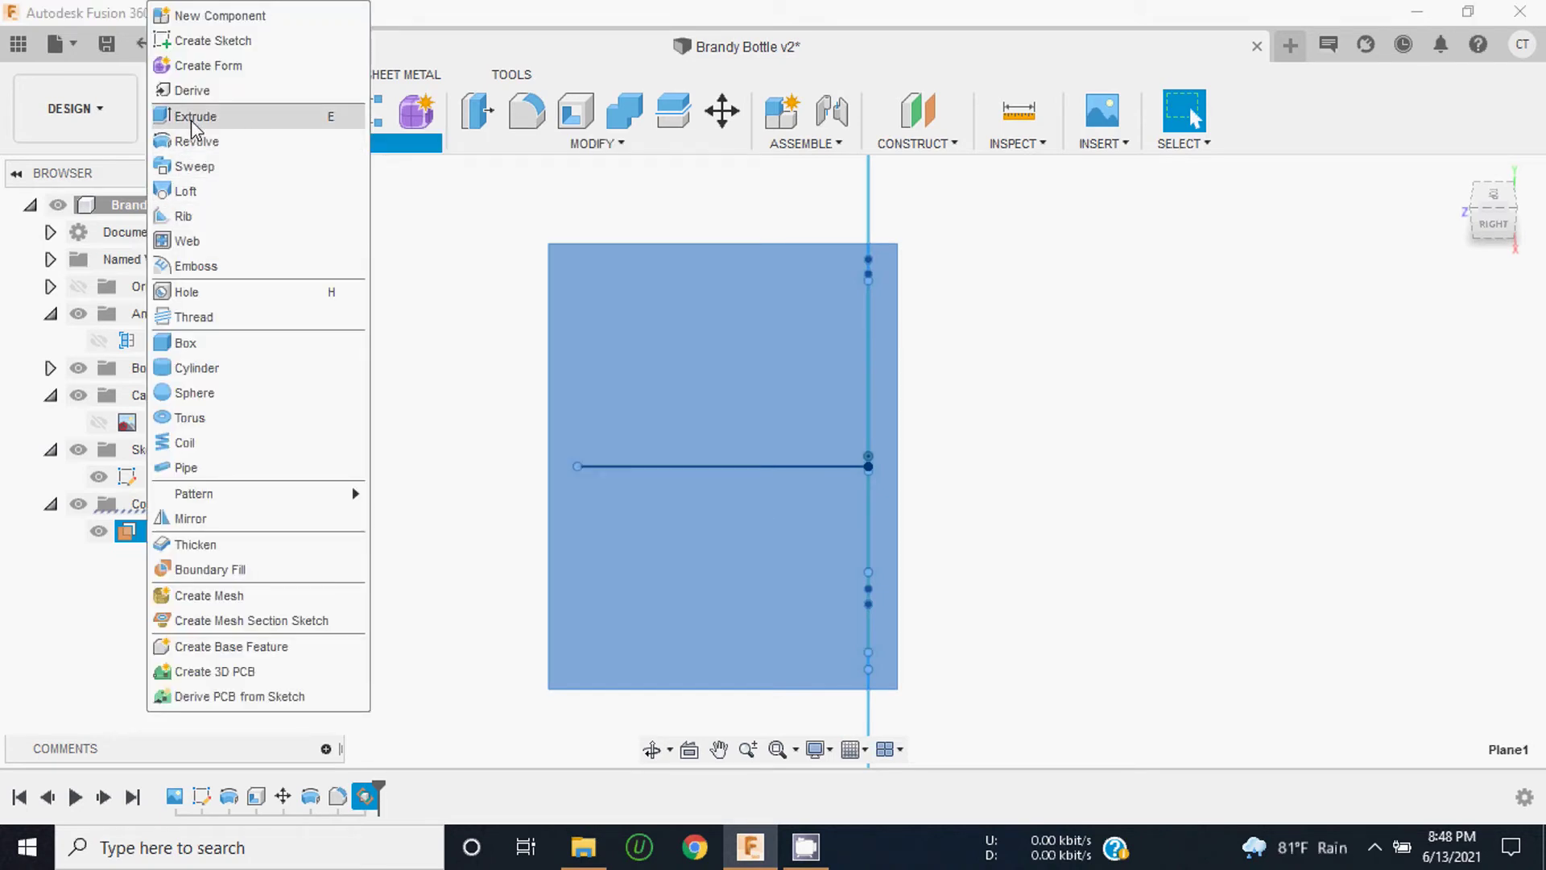
left_click(221, 47)
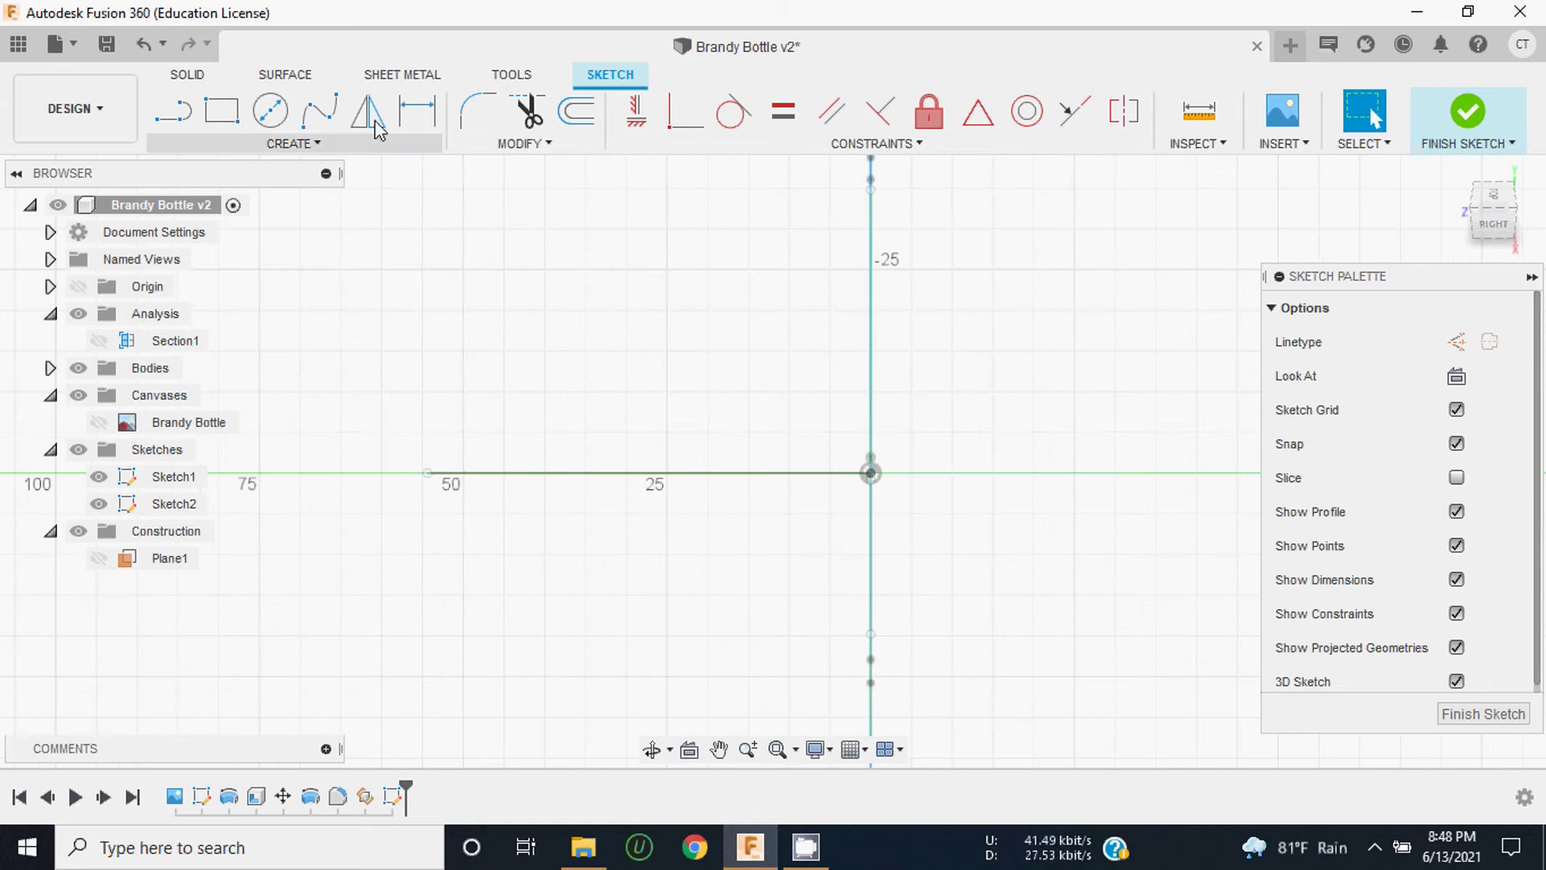
left_click(270, 110)
left_click(871, 473)
scroll(865, 469, "up", 2)
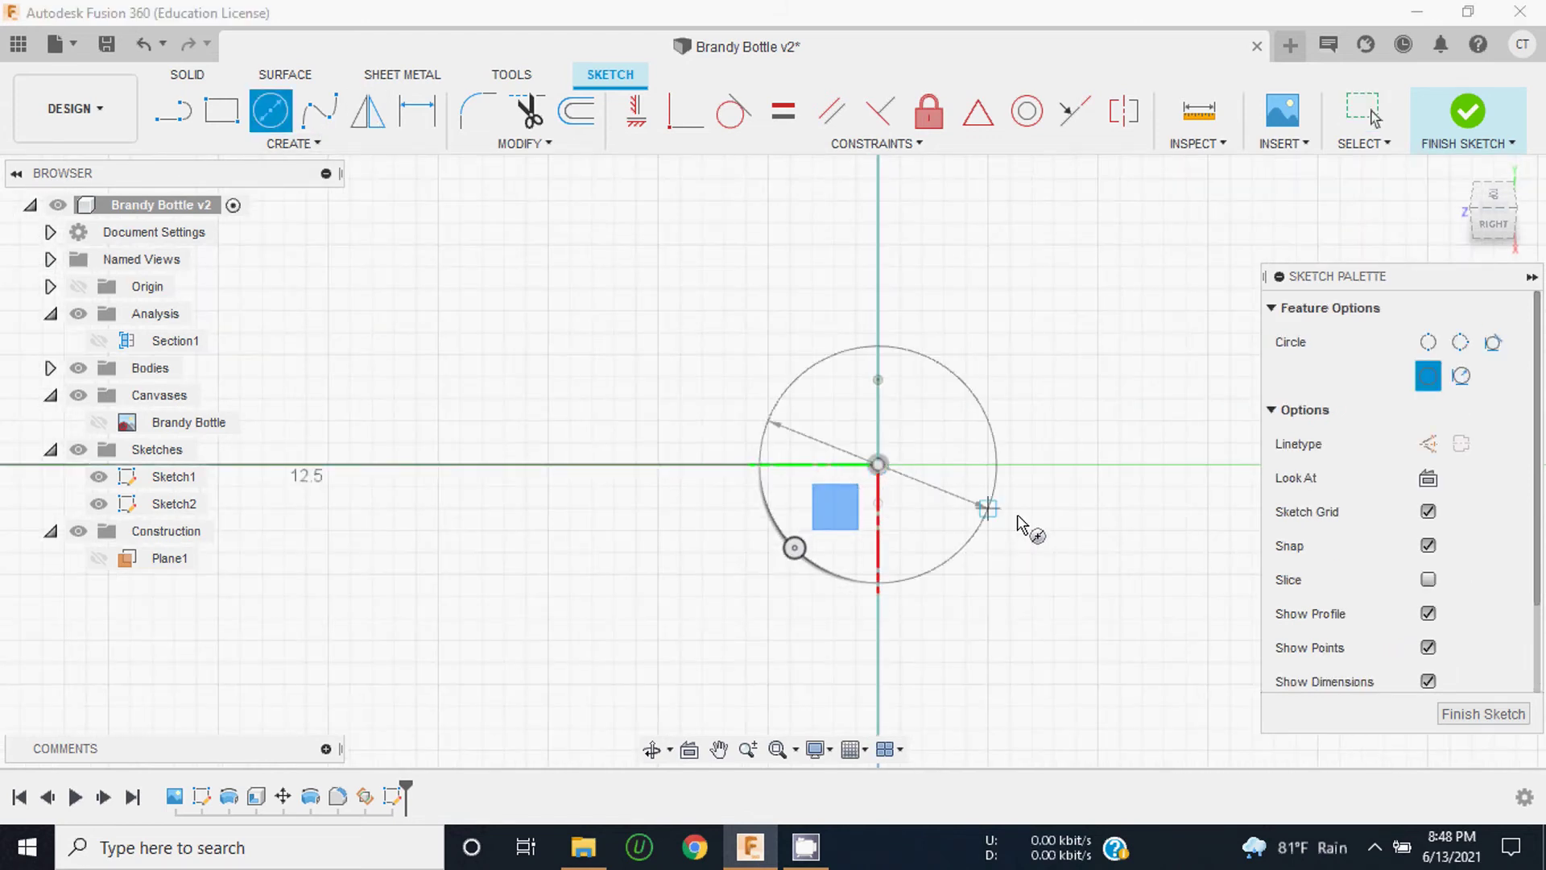
scroll(878, 477, "down", 3)
scroll(876, 474, "down", 1)
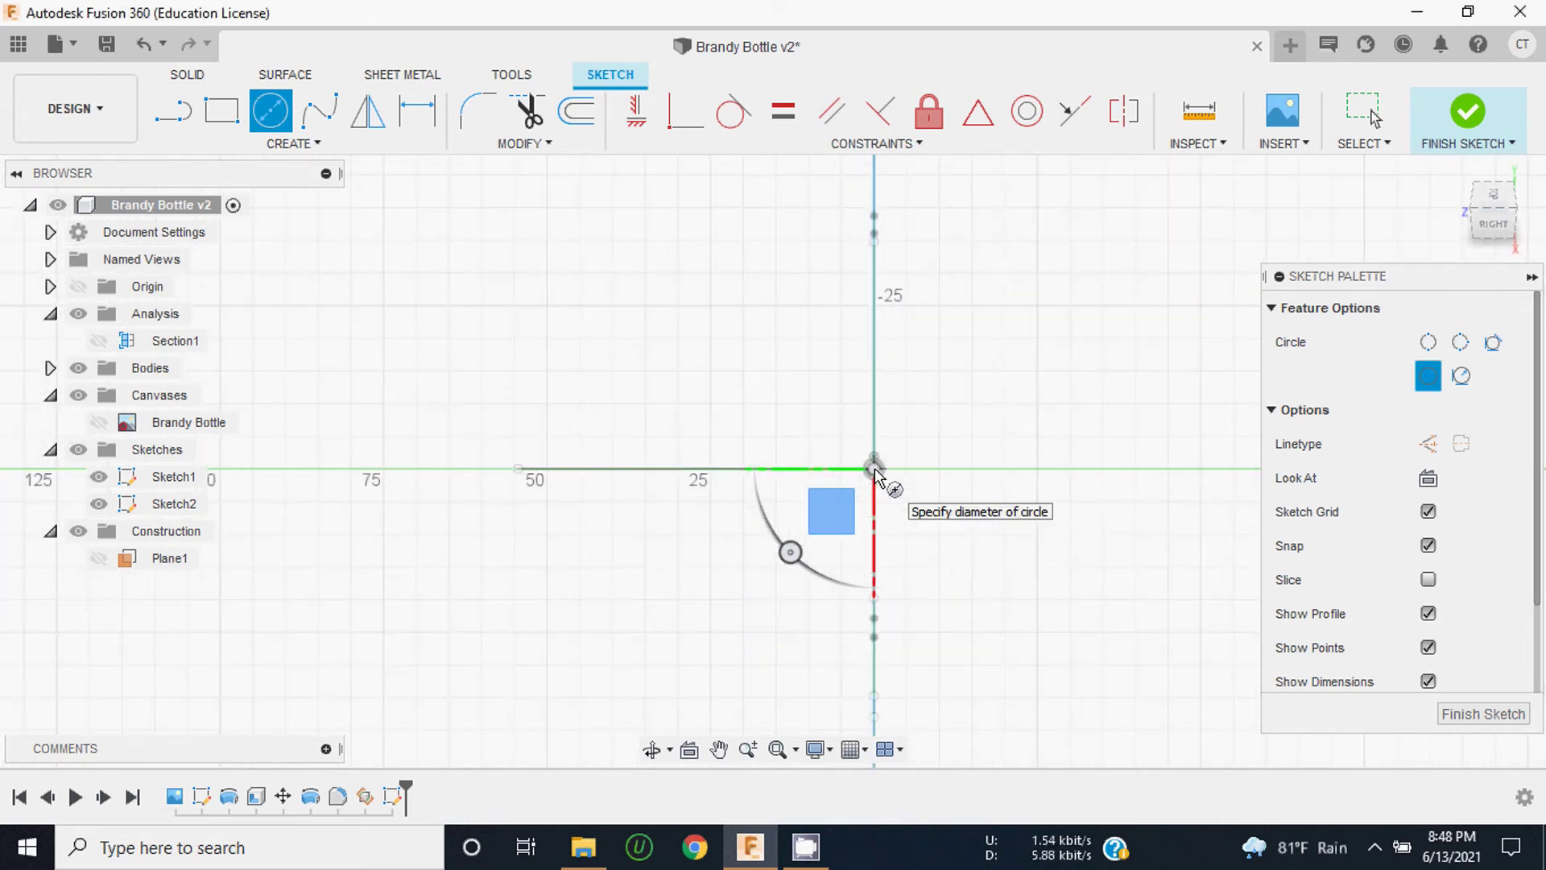
left_click(879, 244)
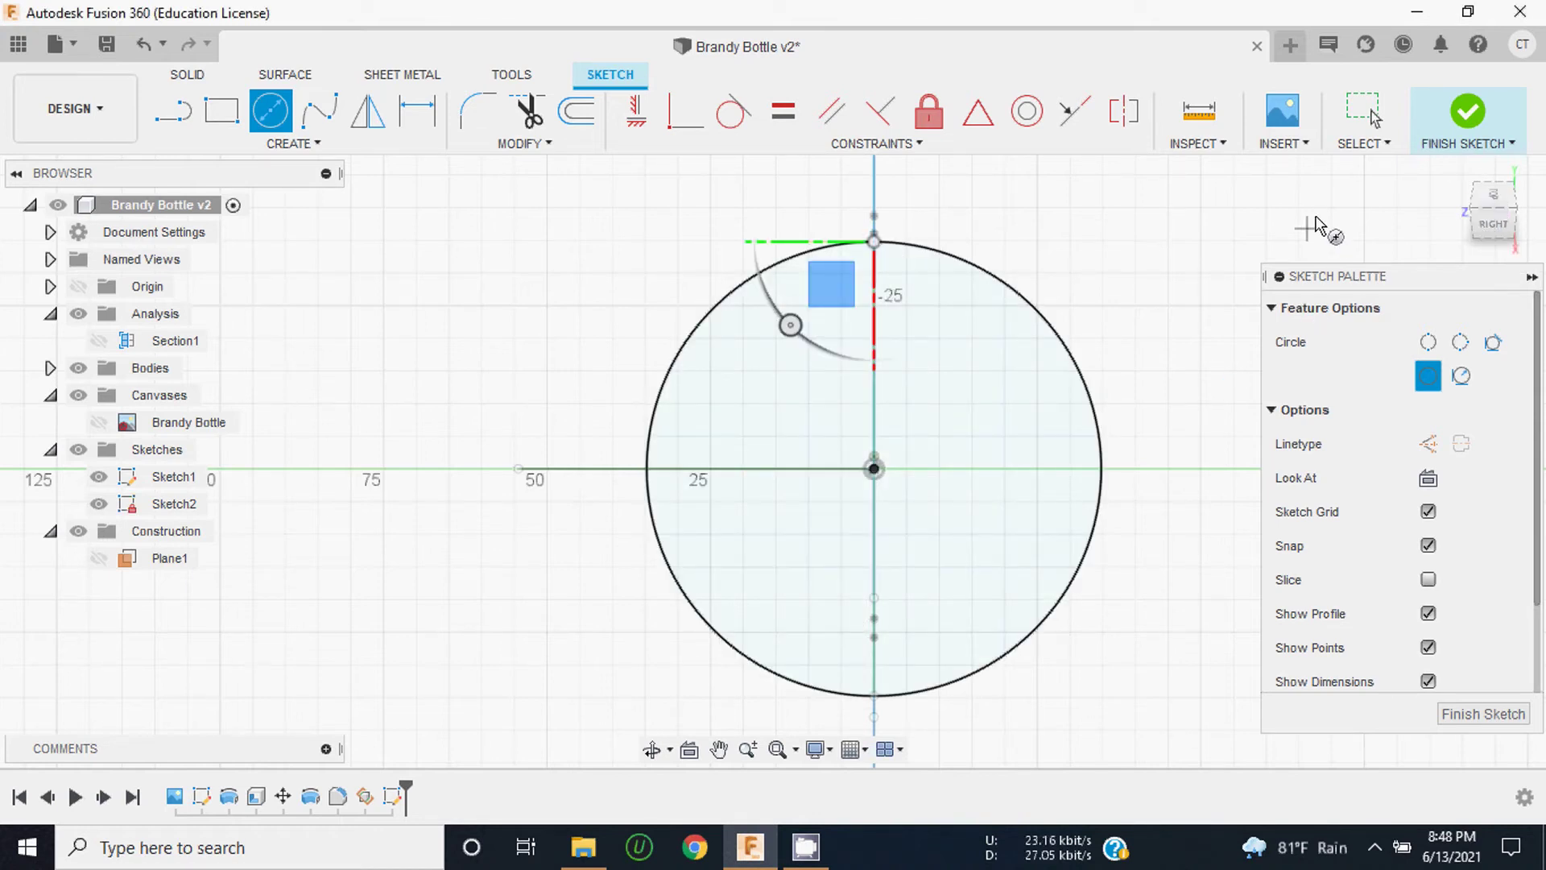
key("Escape")
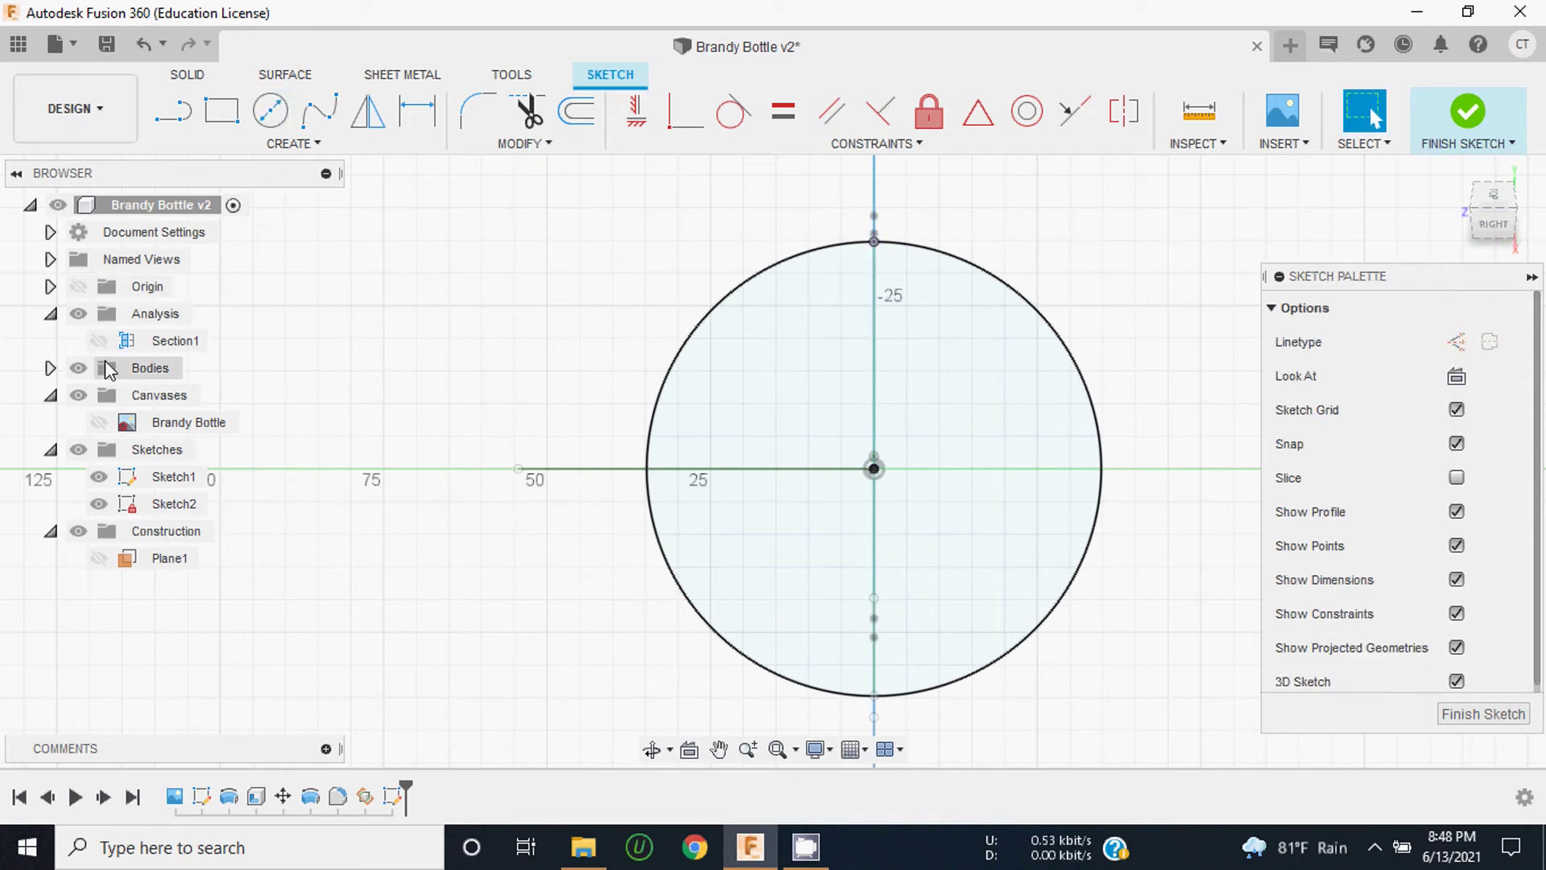
left_click(50, 368)
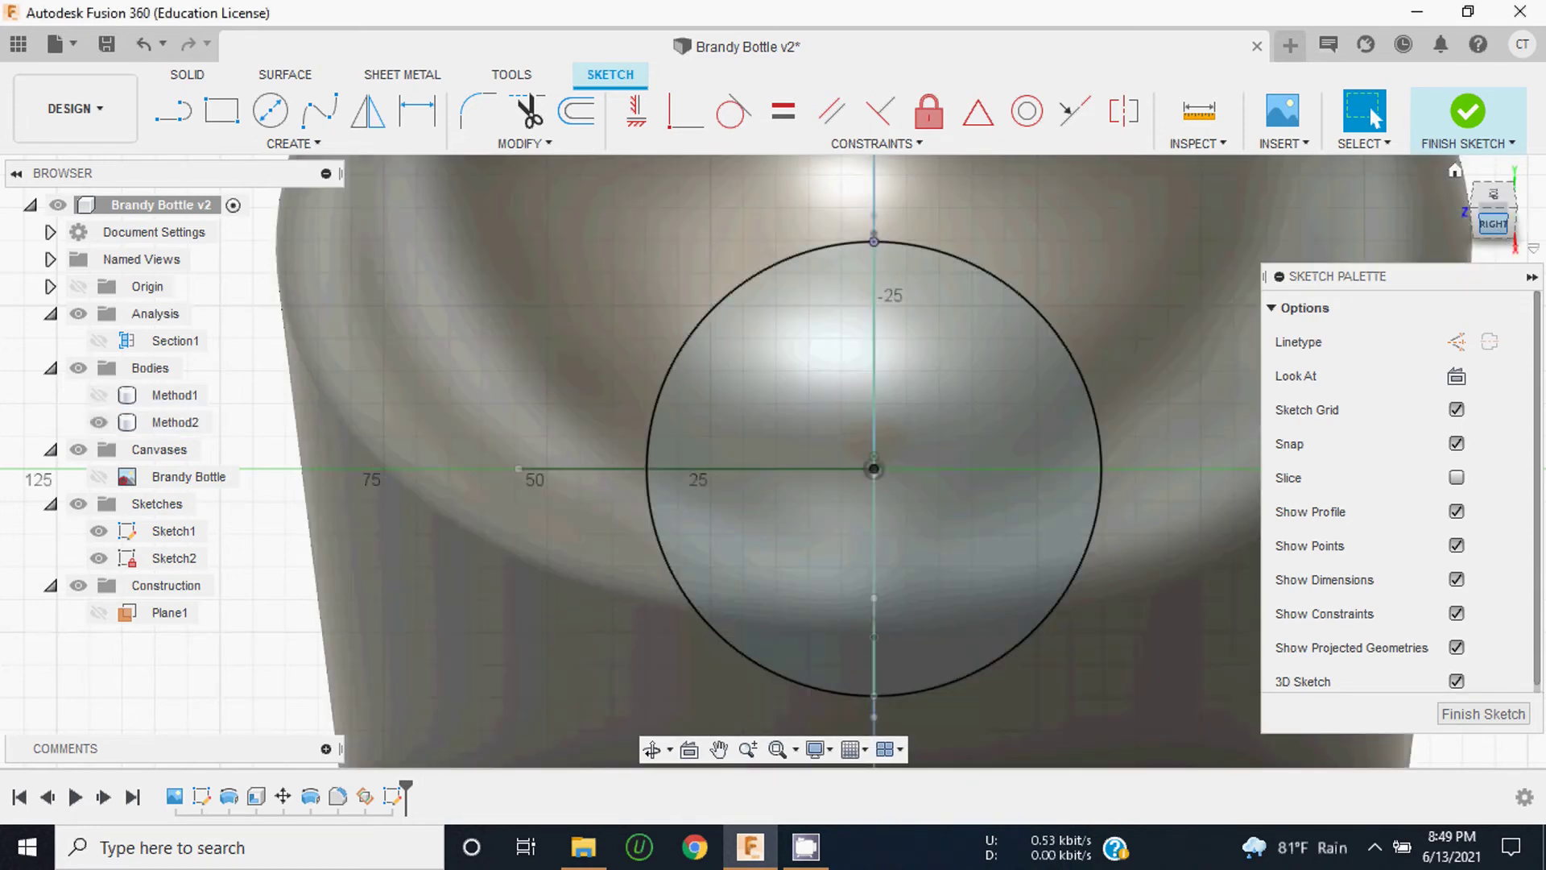
Step: Check the circle against the Method2 body from orthographic left and front views
mouse_move(774, 462)
middle_mouse_down("shift")
mouse_move(1464, 238)
mouse_move(1025, 280)
middle_mouse_up("shift")
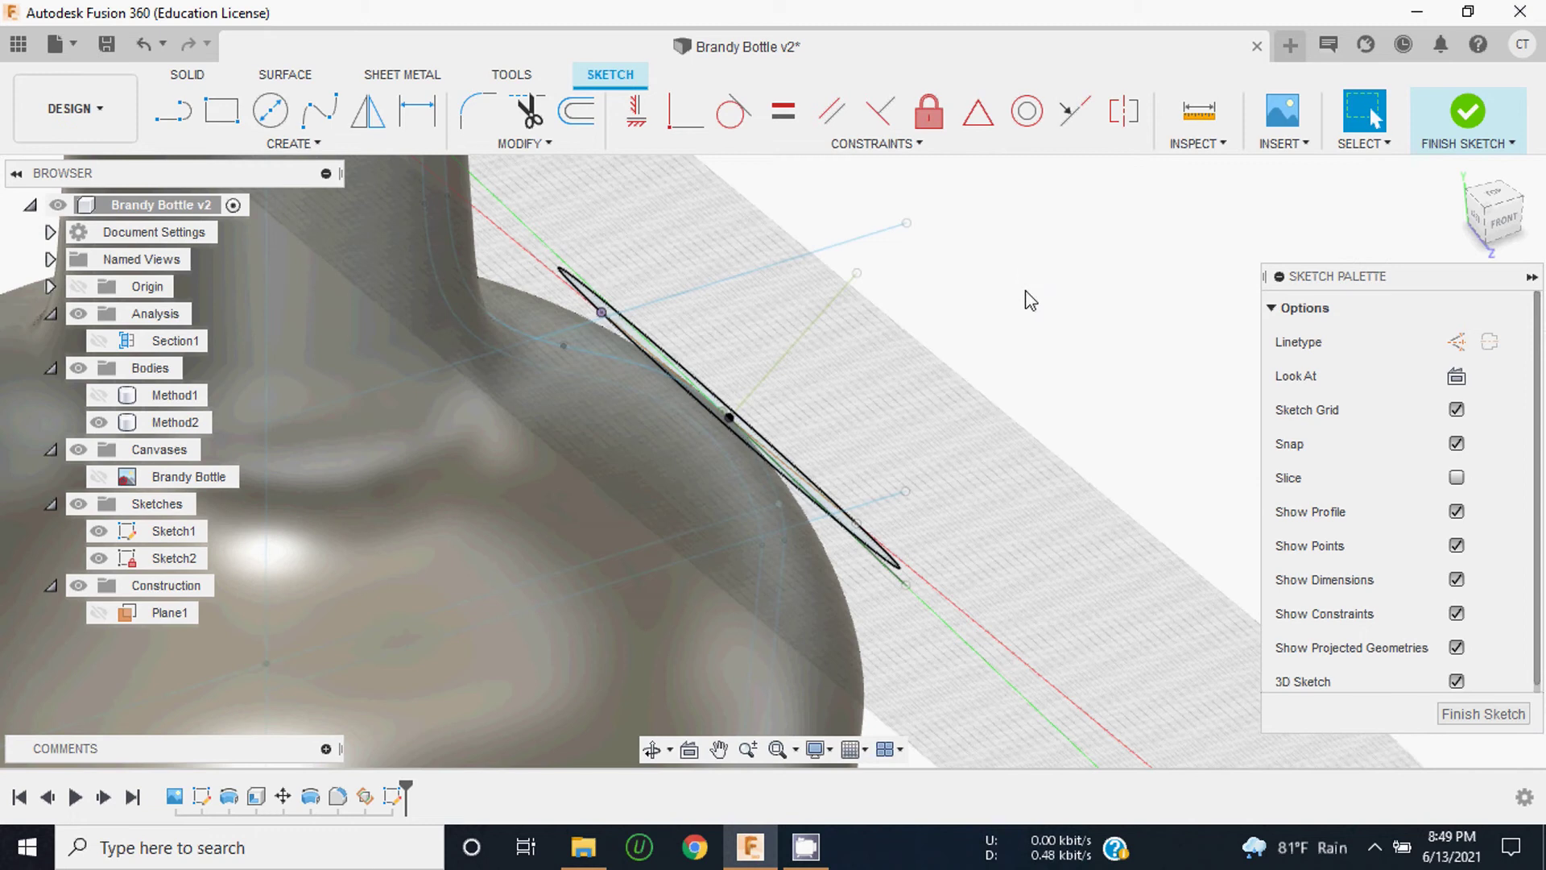
scroll(982, 392, "down", 5)
scroll(889, 359, "down", 3)
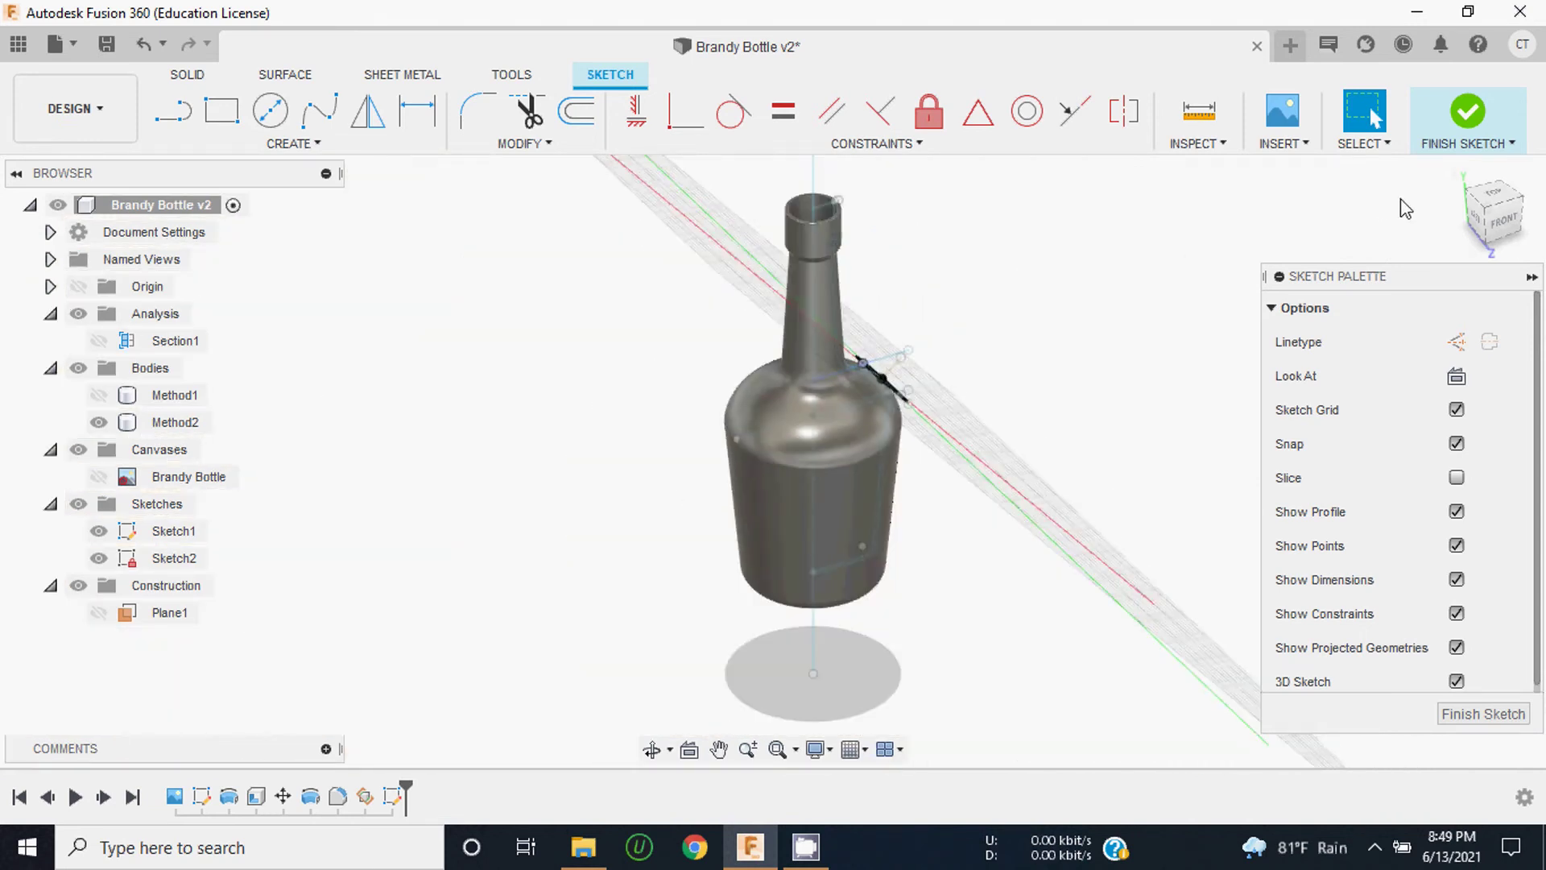
left_click(1481, 233)
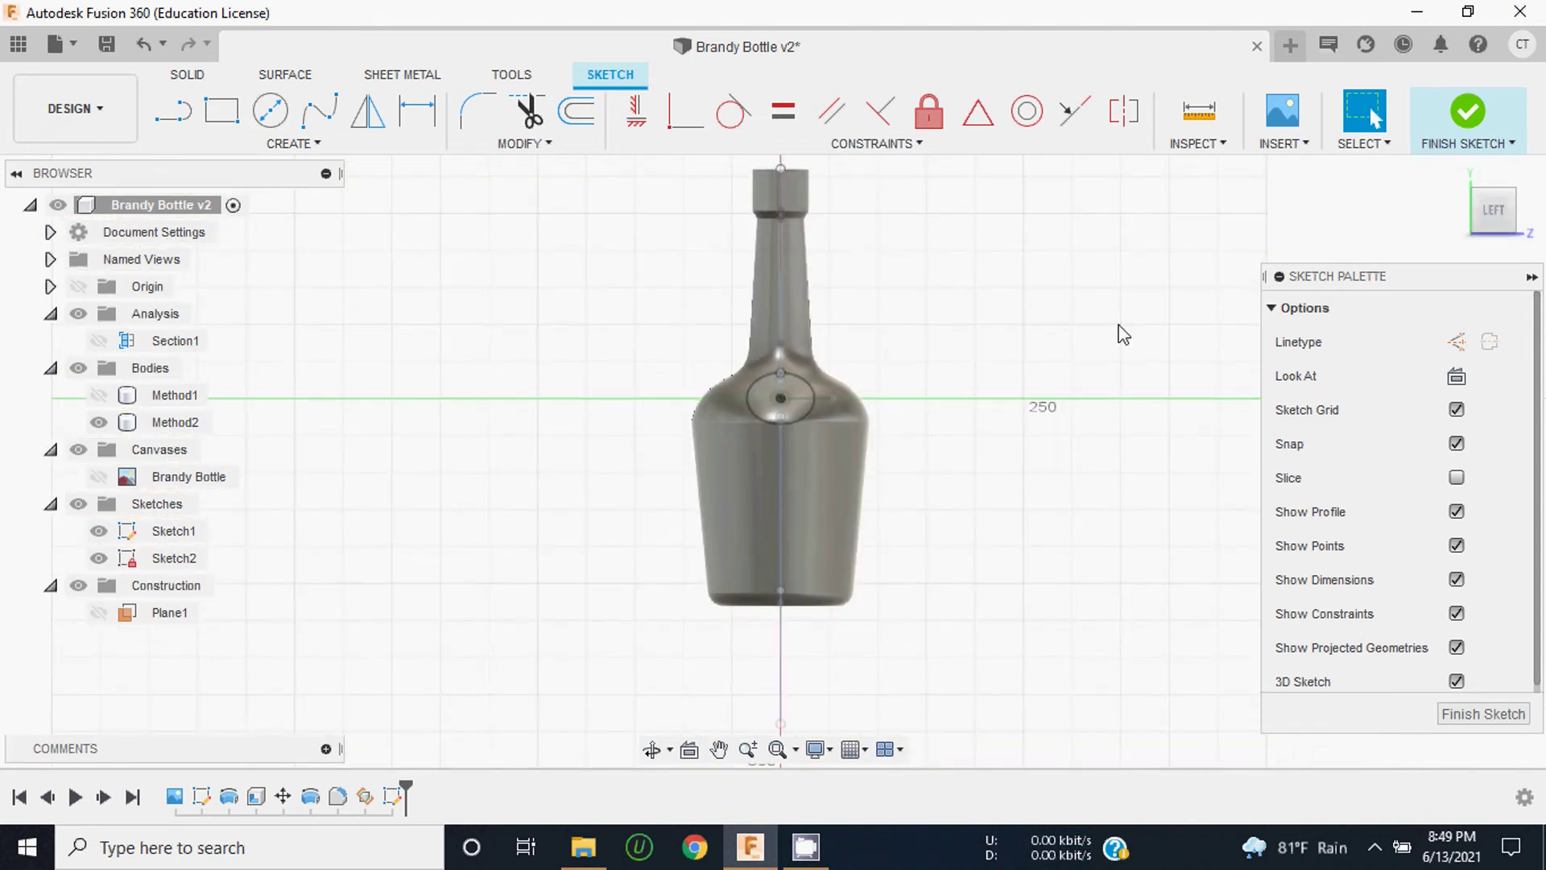
left_click(1497, 213)
middle_click_drag(1457, 222, 1128, 234, "shift")
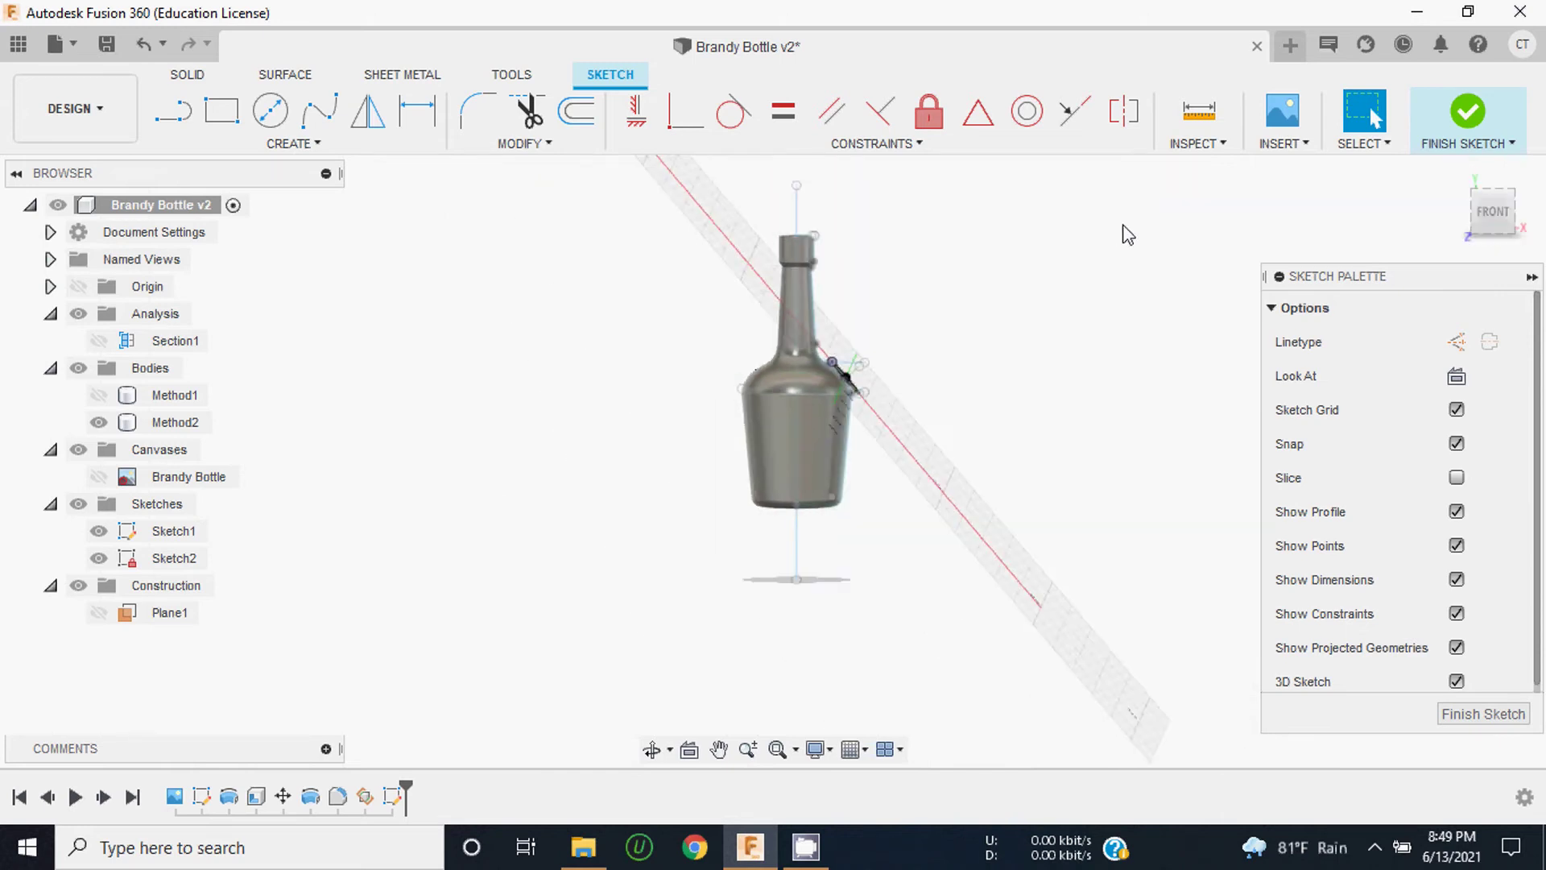
left_click(1488, 225)
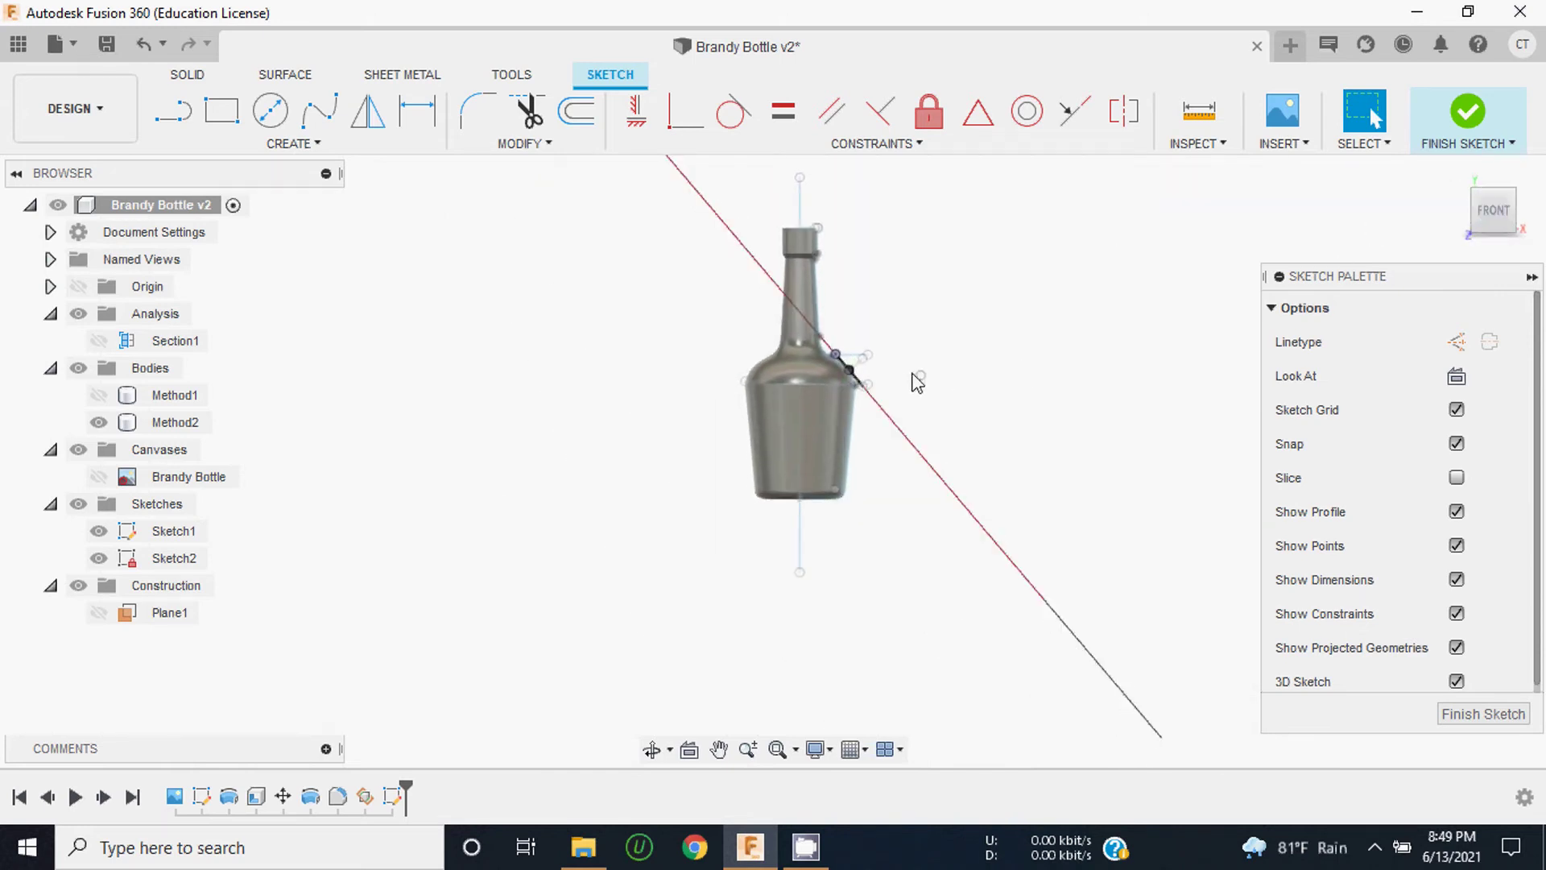
scroll(838, 372, "up", 3)
scroll(845, 372, "up", 3)
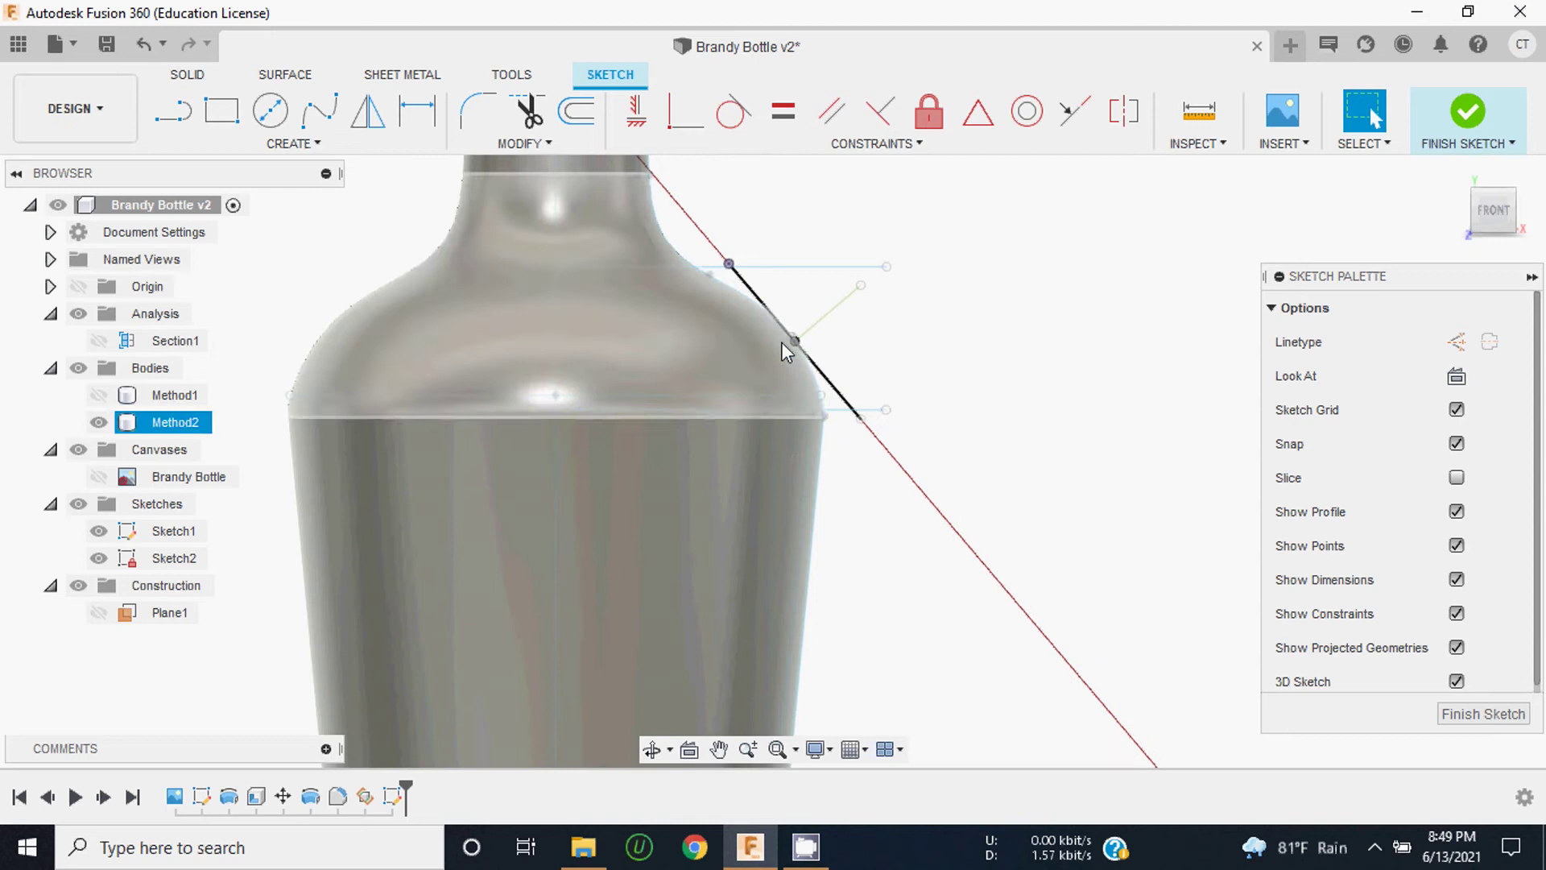
scroll(886, 354, "up", 1)
scroll(840, 377, "up", 2)
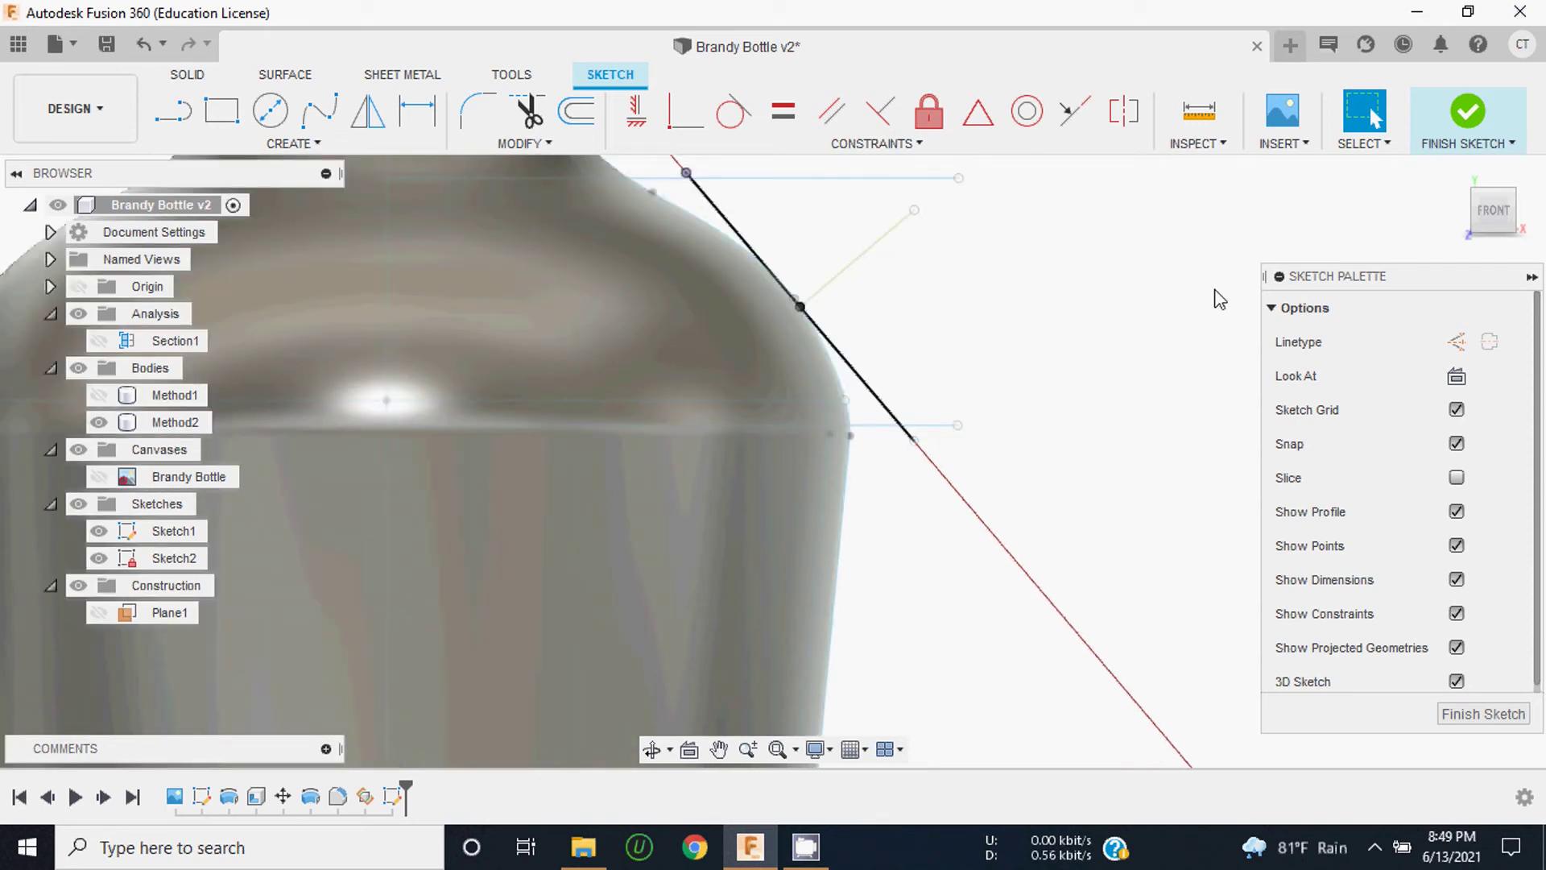
Step: Orbit around the bottle shoulder and settle on a straight right-side view
left_click_drag(1489, 210, 1482, 218)
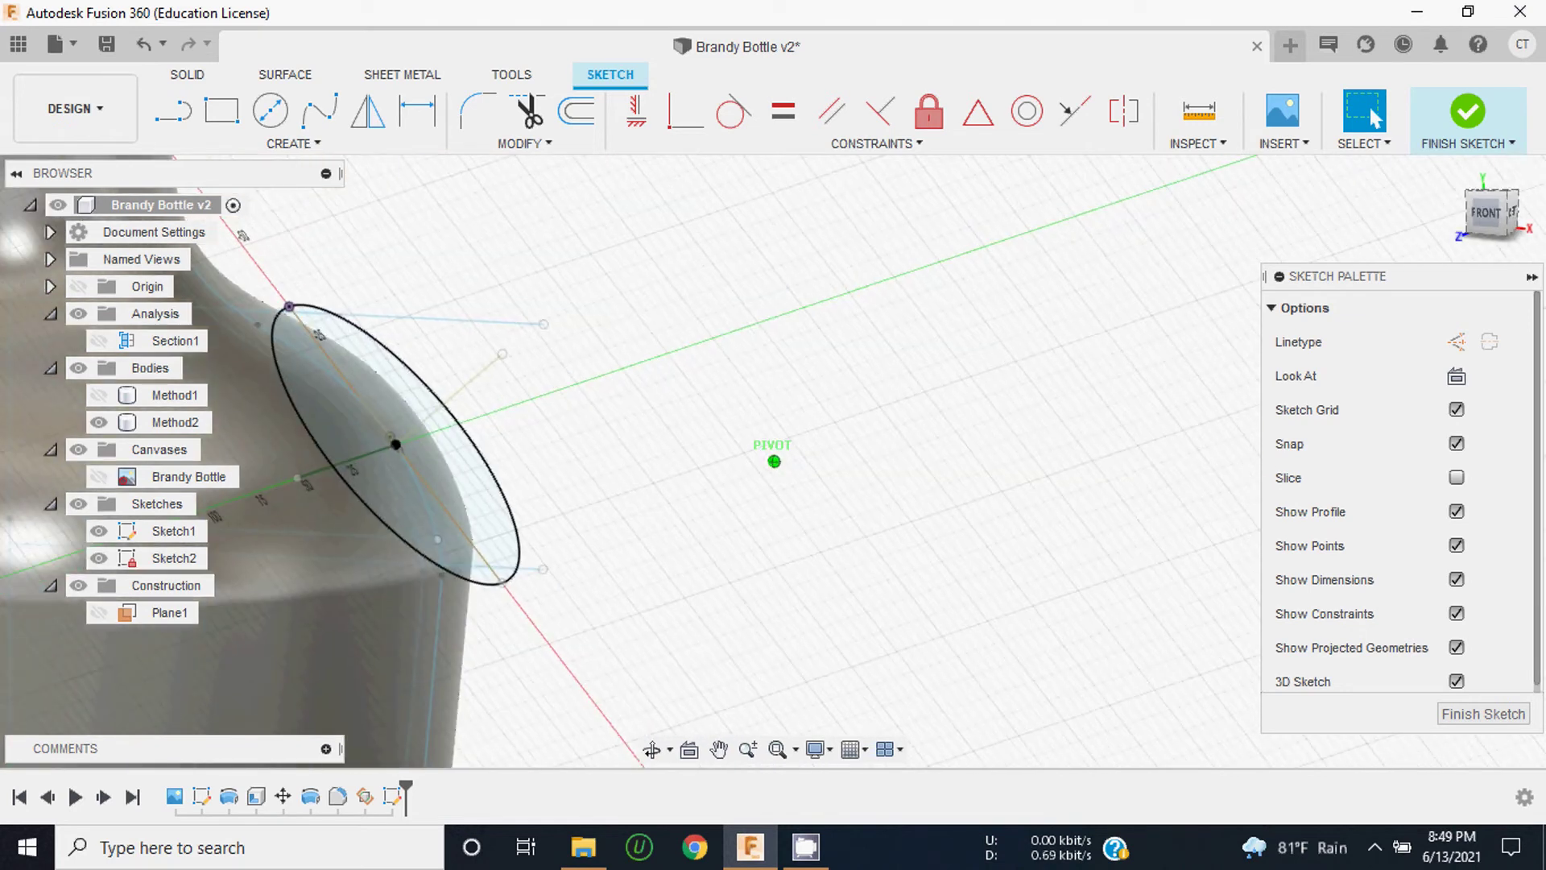
middle_click_drag(984, 322, 800, 349, "shift")
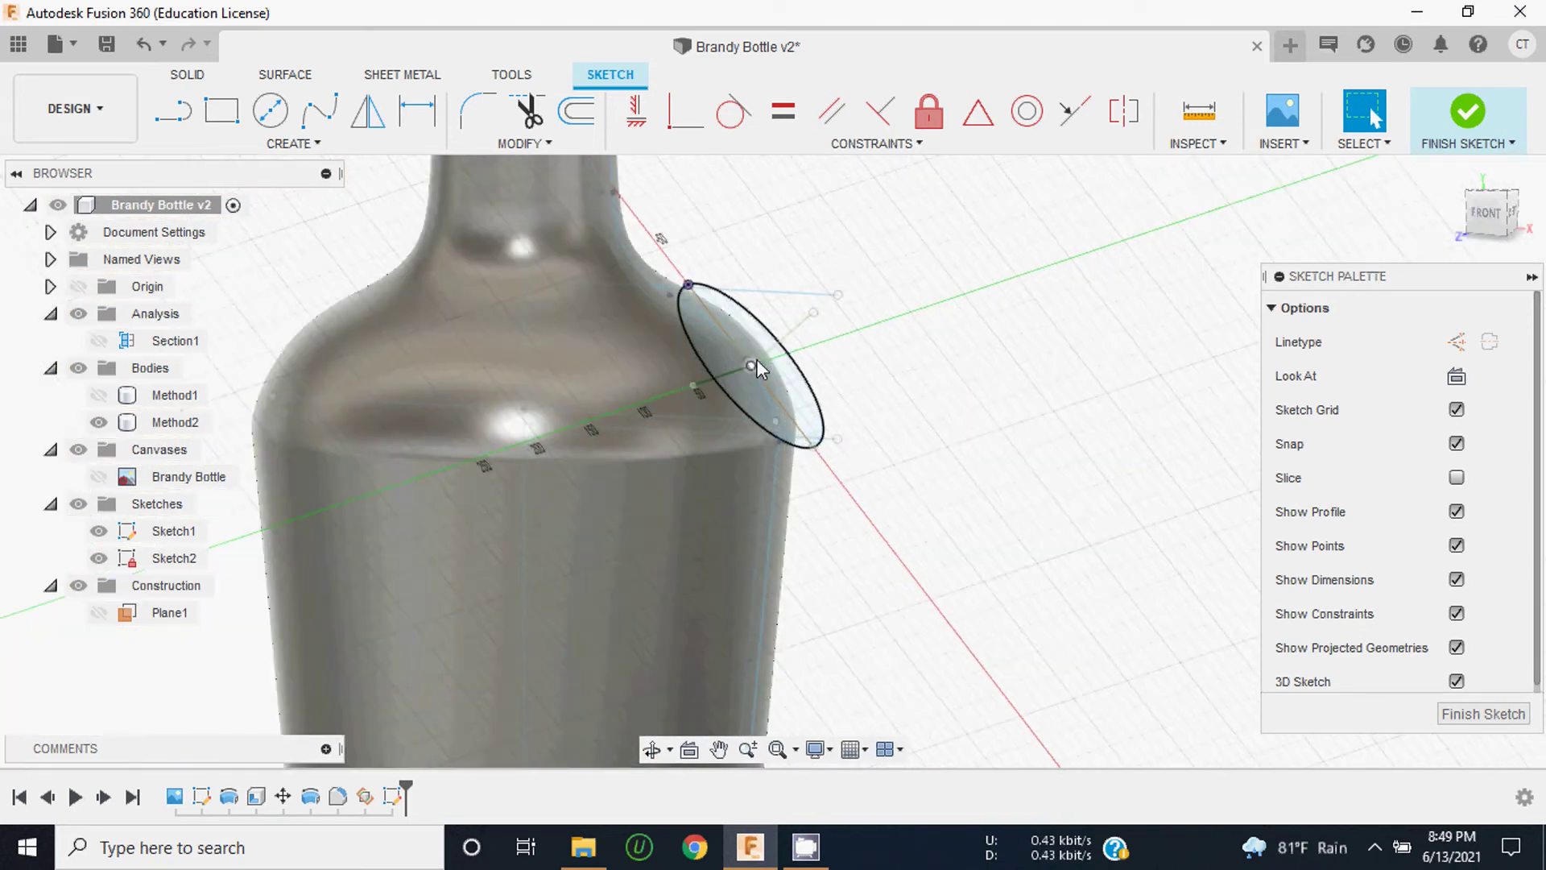
scroll(756, 359, "up", 3)
mouse_move(1493, 213)
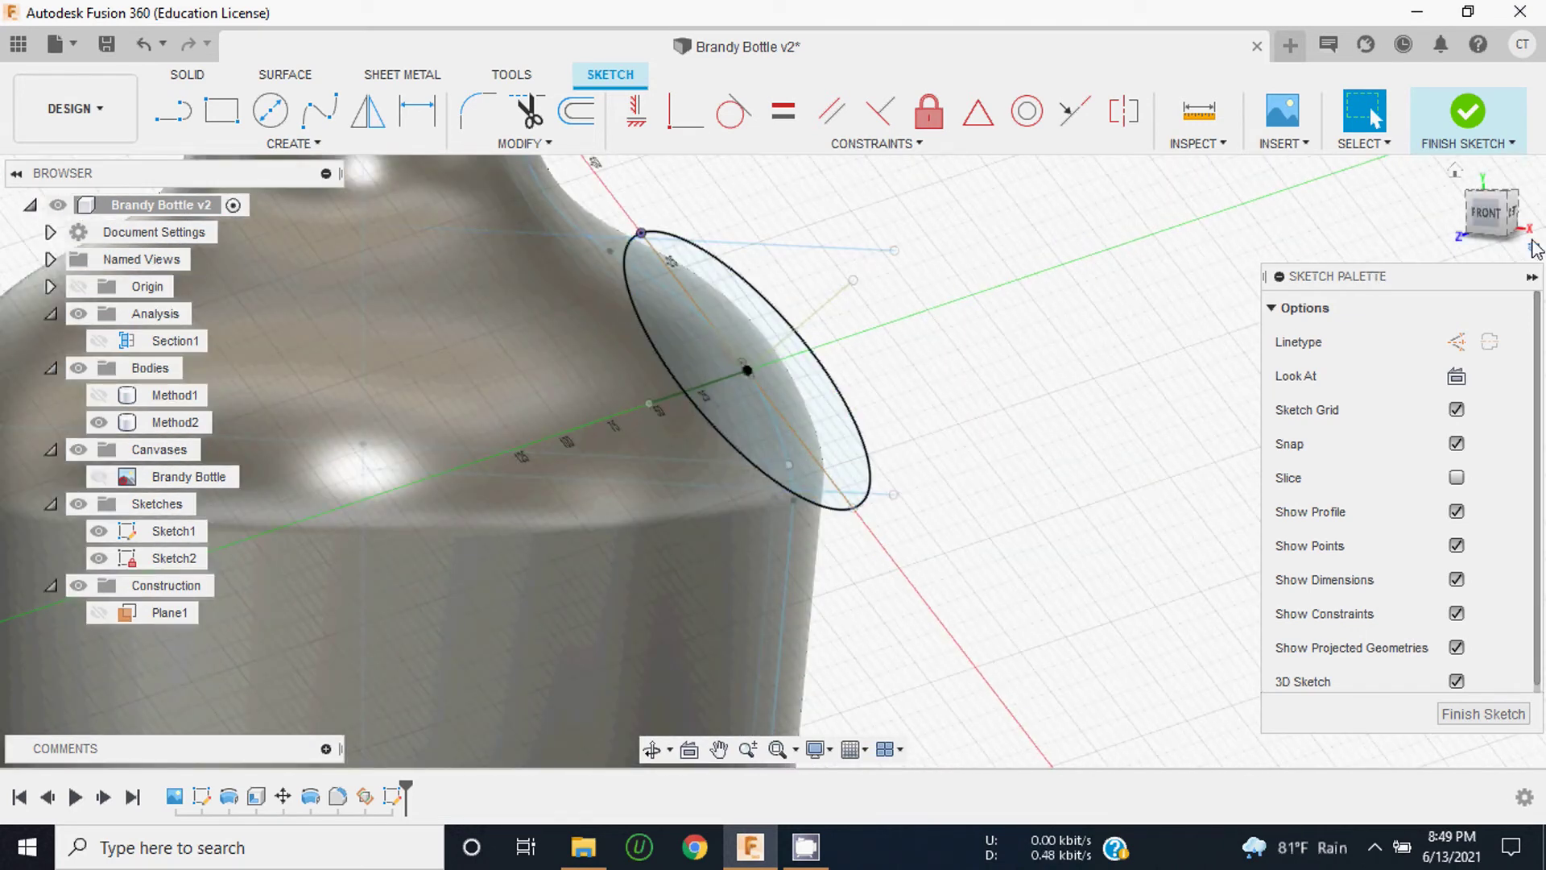
left_click_drag(1486, 225, 1510, 225)
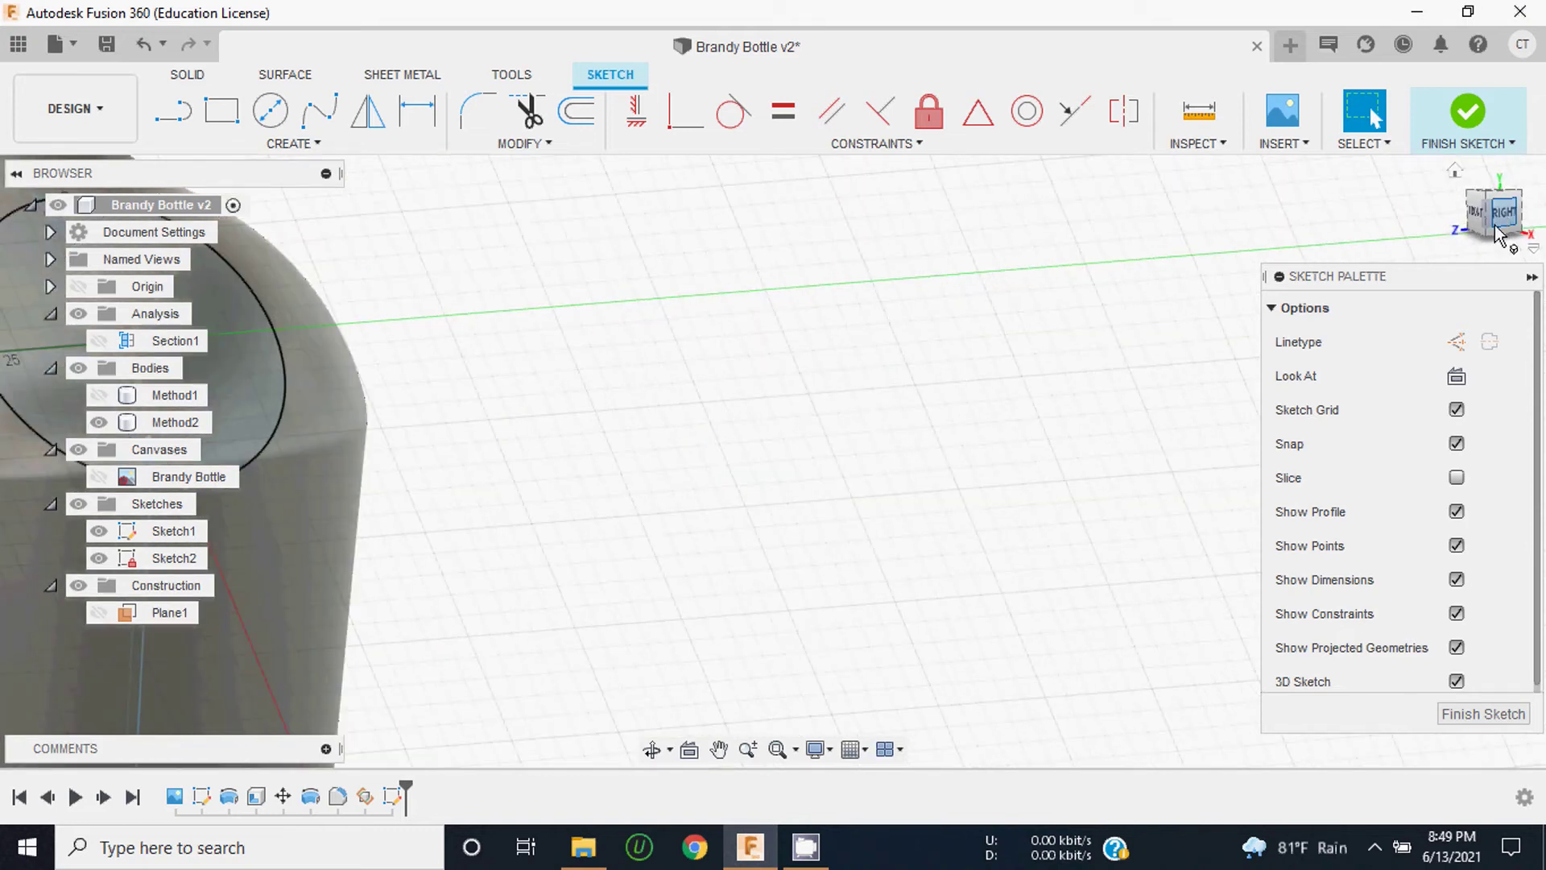
left_click(1498, 233)
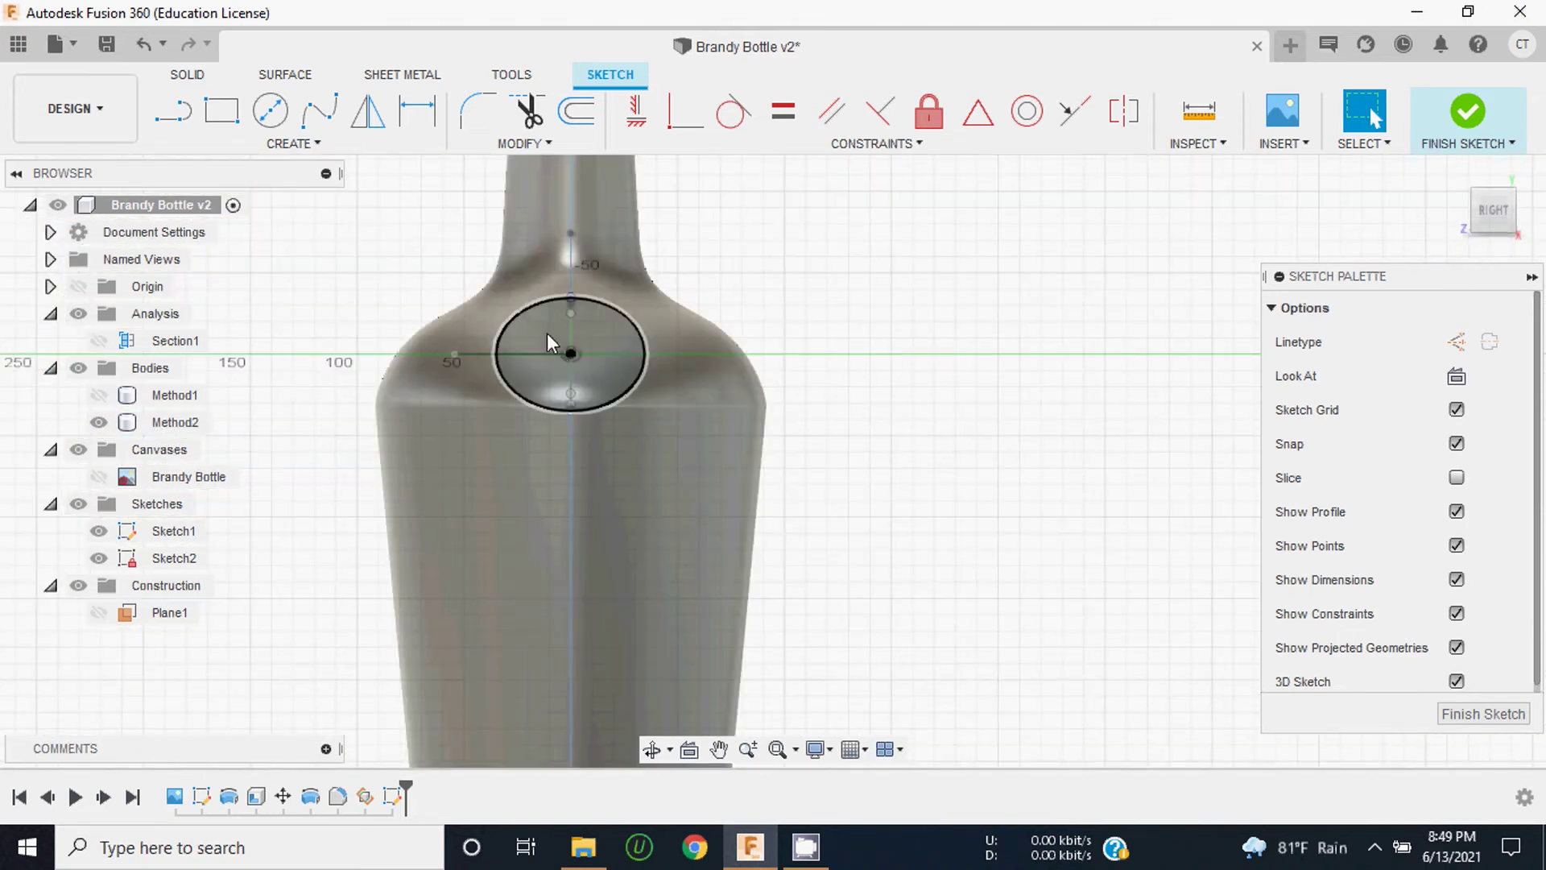
scroll(548, 332, "up", 3)
scroll(587, 321, "up", 2)
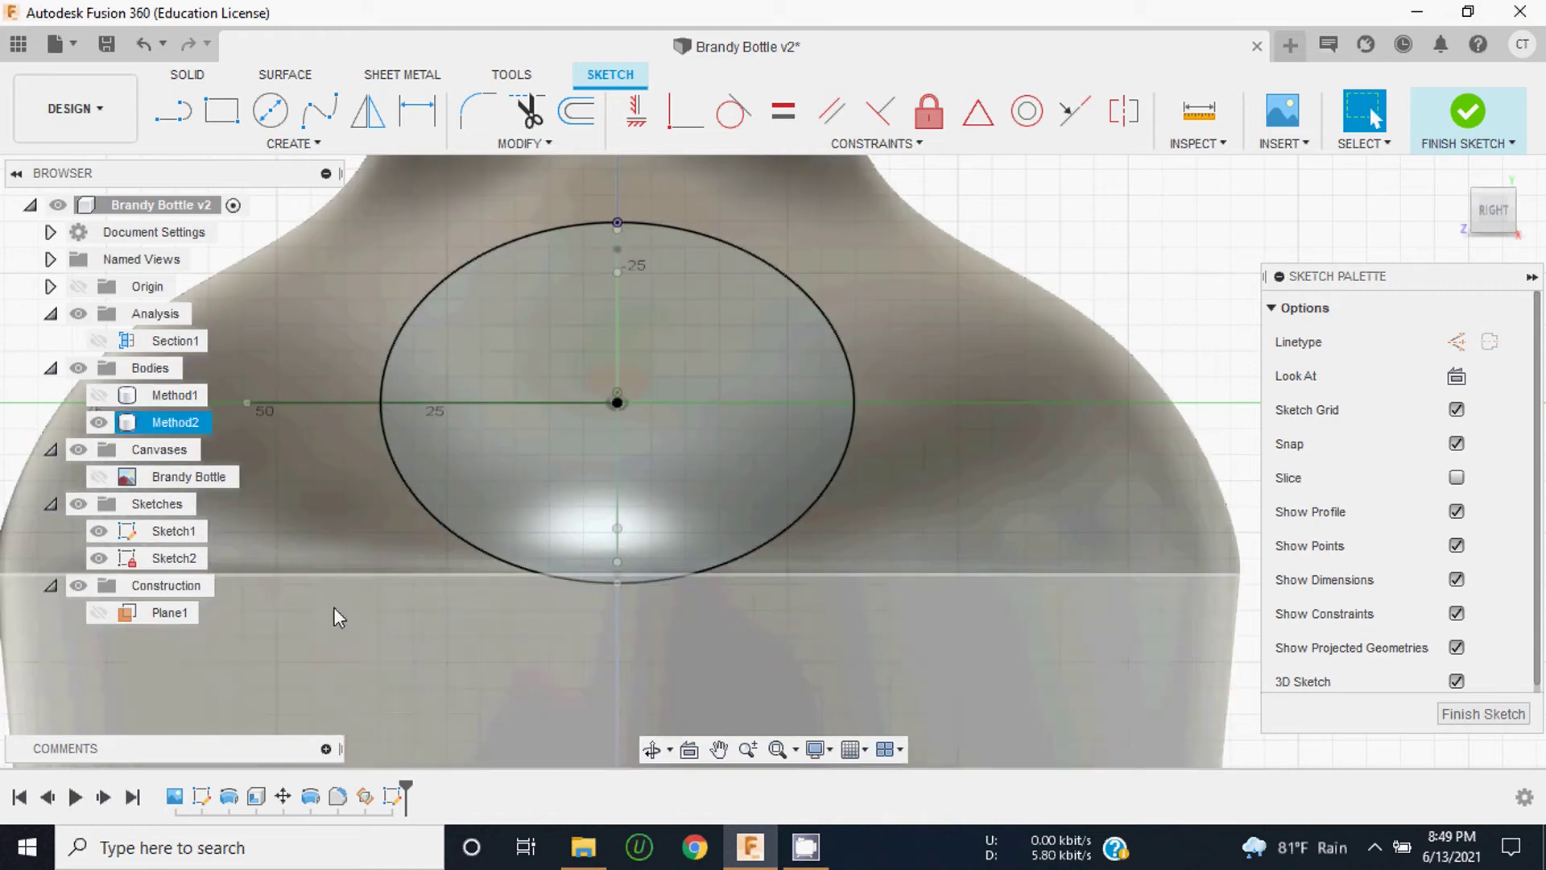
Step: Show Plane1, face the sketch plane head-on, and hide the Method2 body
left_click(98, 612)
left_click(153, 616)
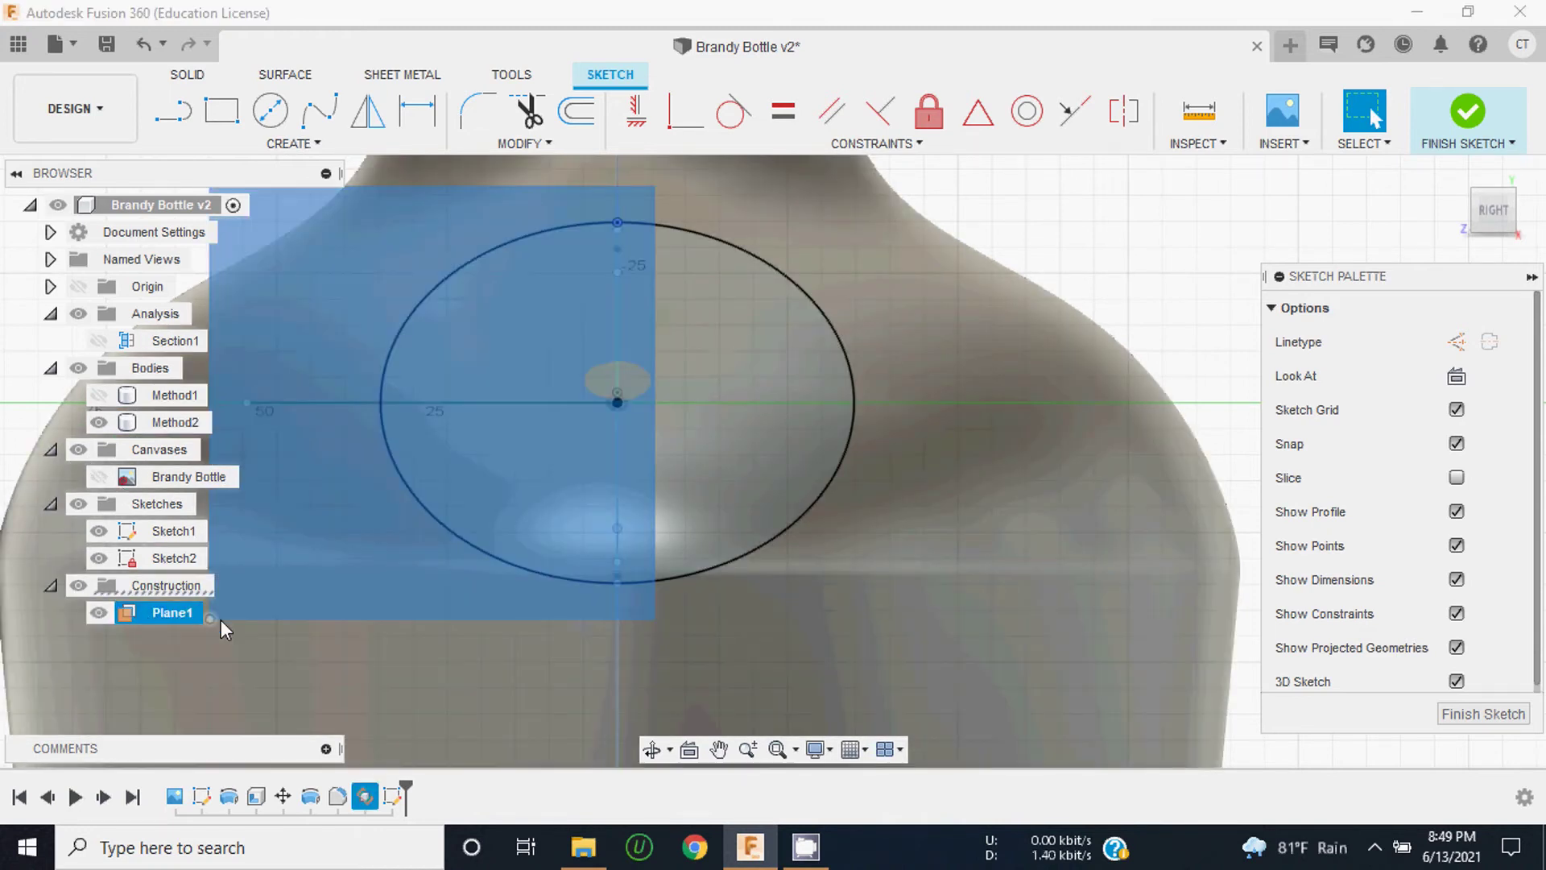
left_click(689, 751)
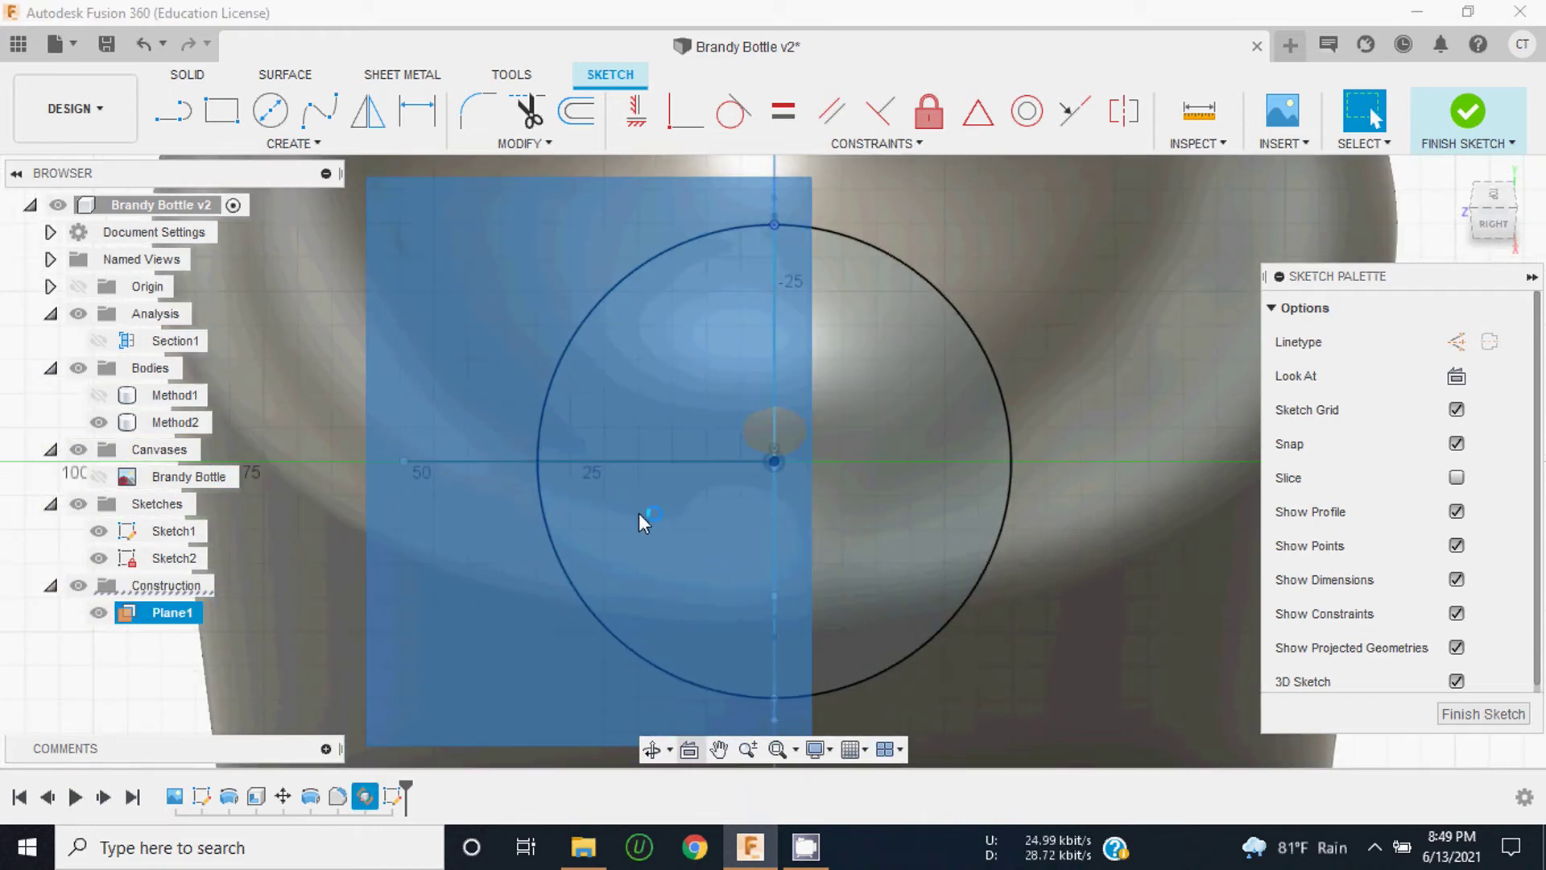
scroll(565, 457, "down", 3)
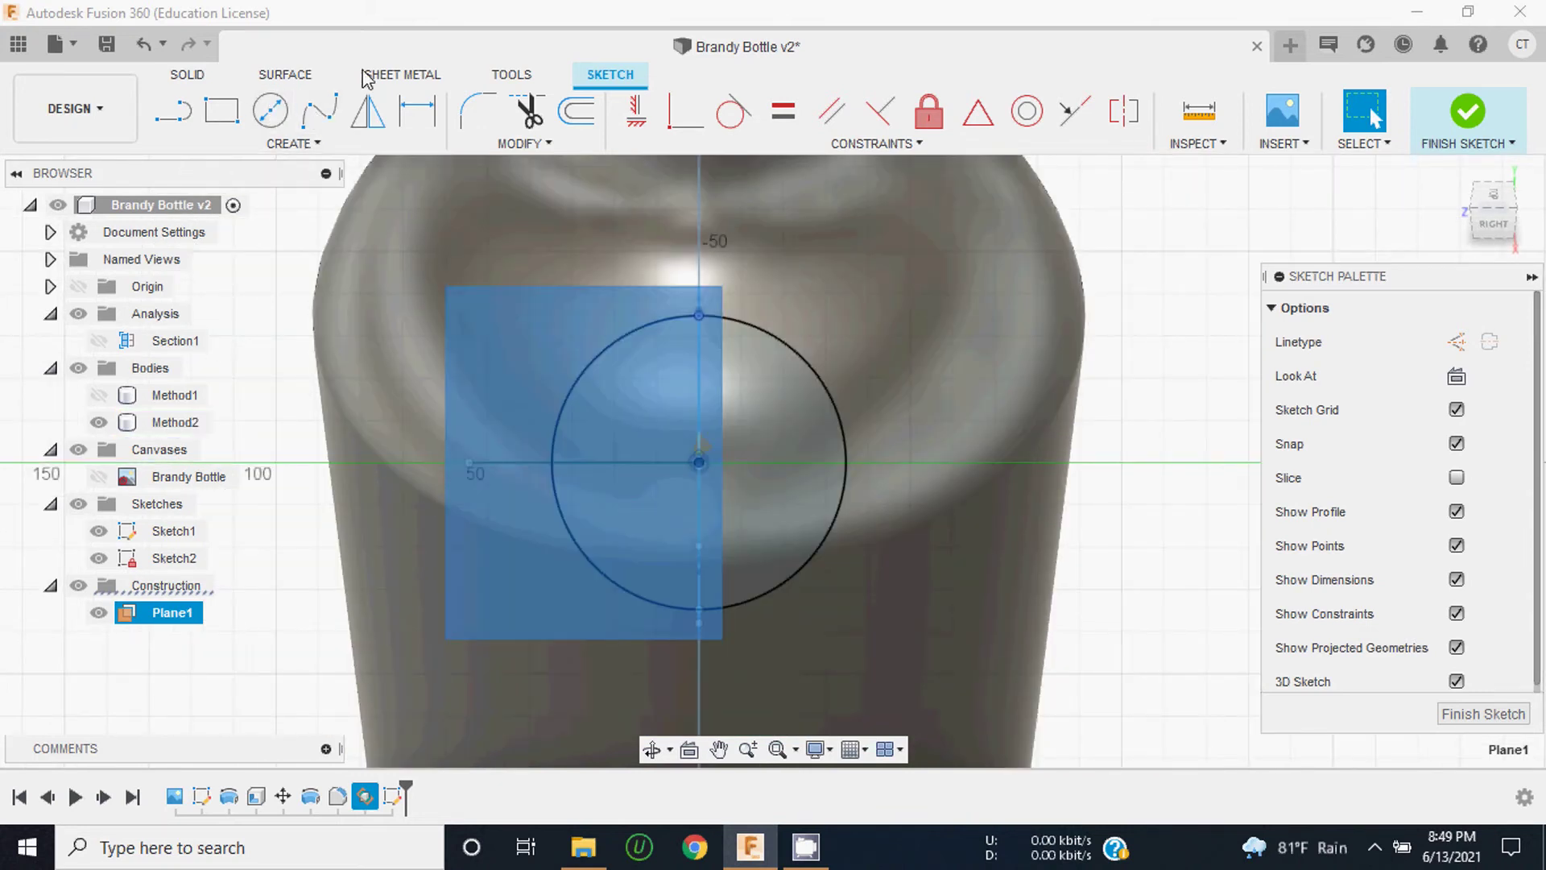
left_click(185, 424)
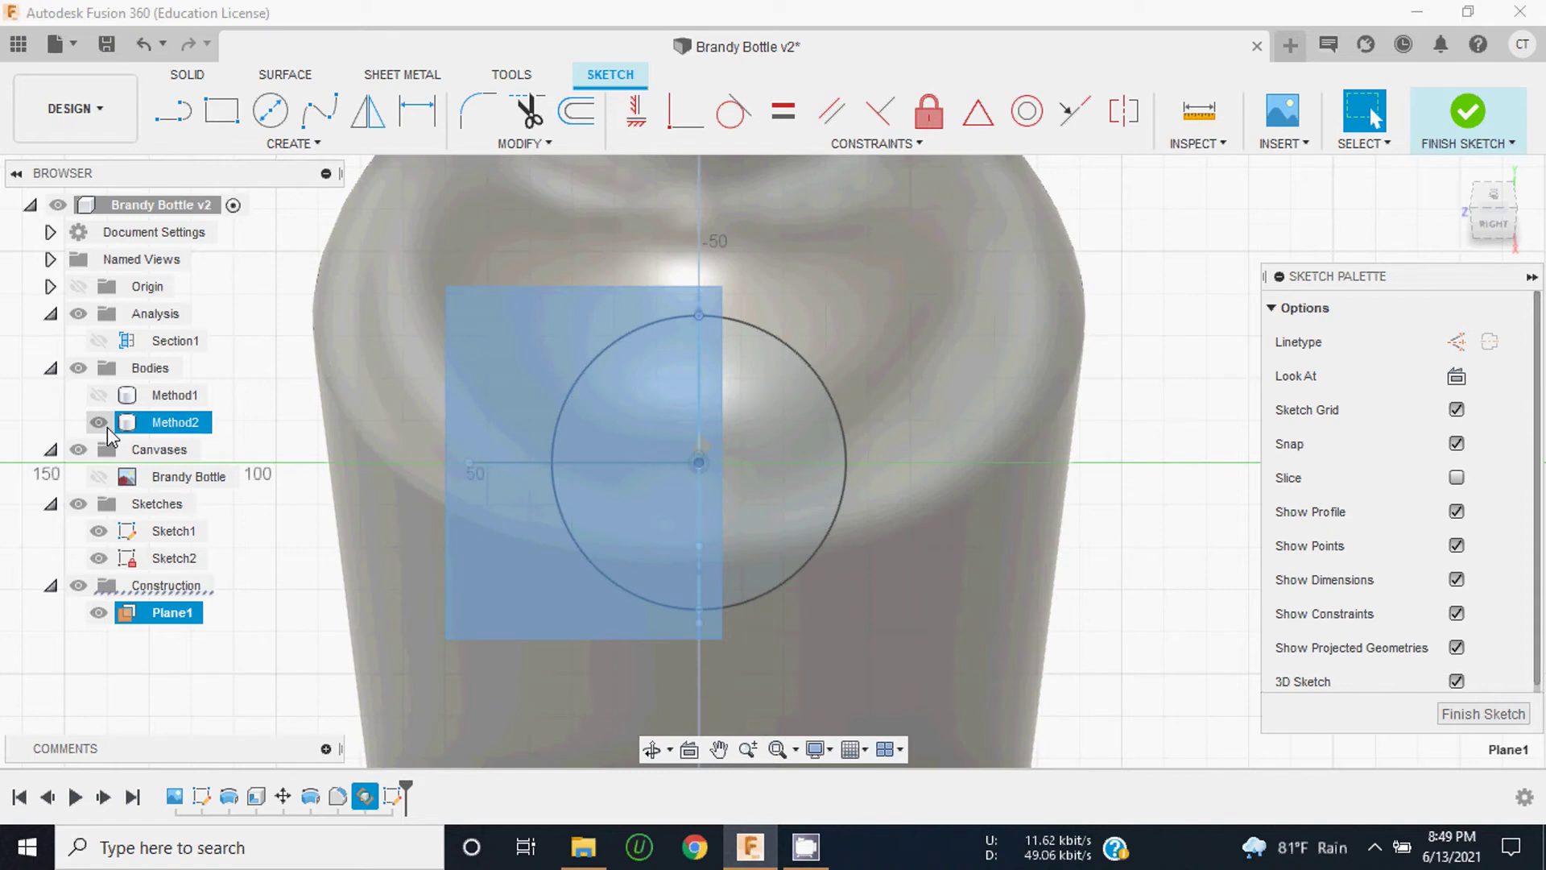
left_click(100, 424)
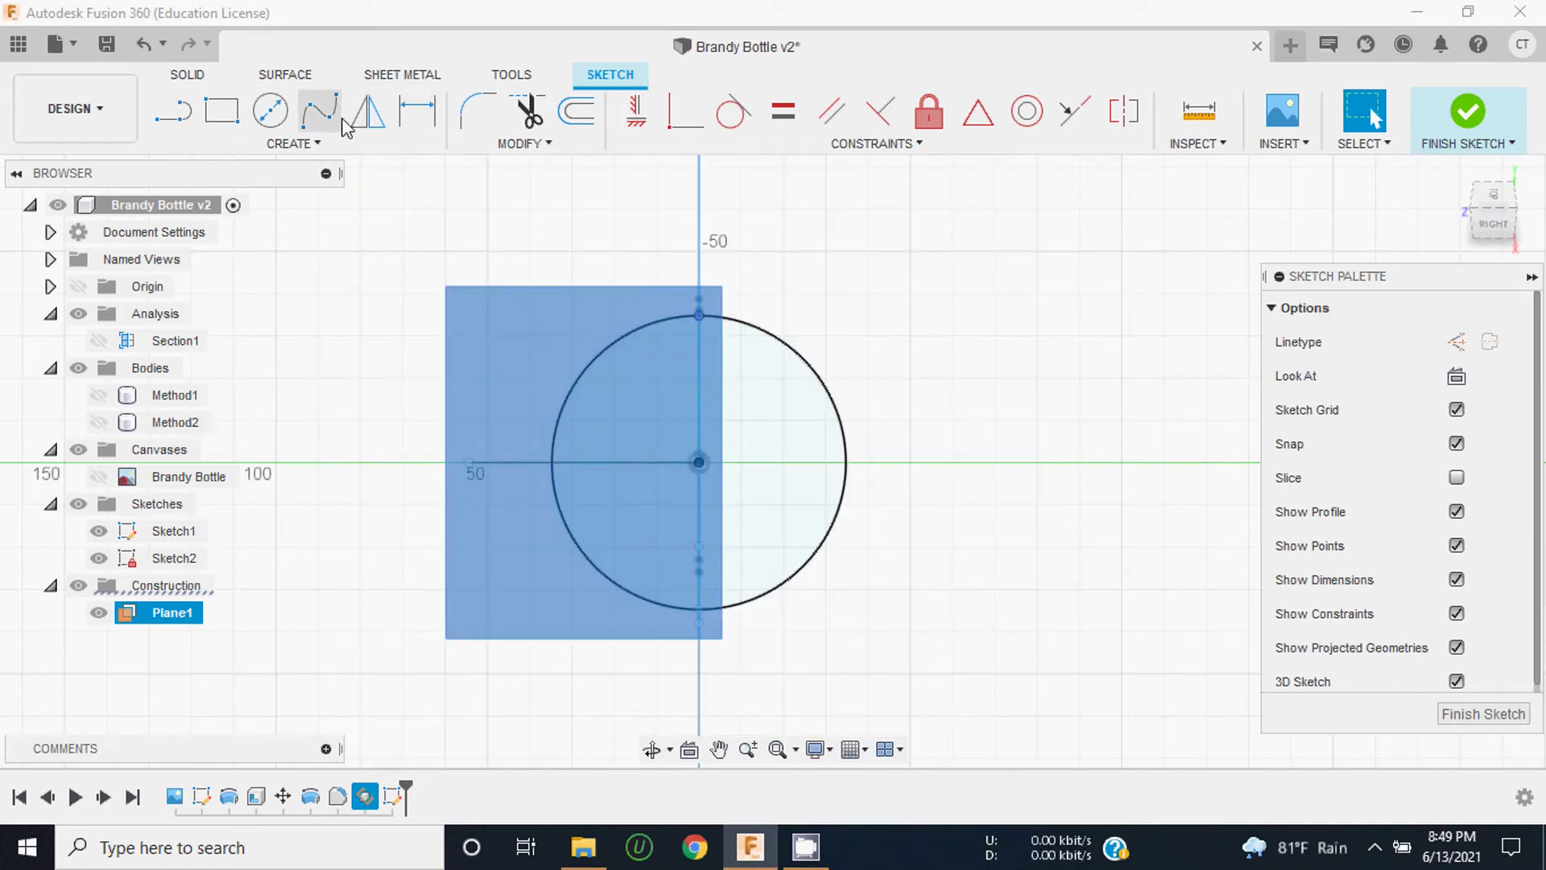
Step: Offset the sketch circle inward by 7.168 mm
left_click(577, 111)
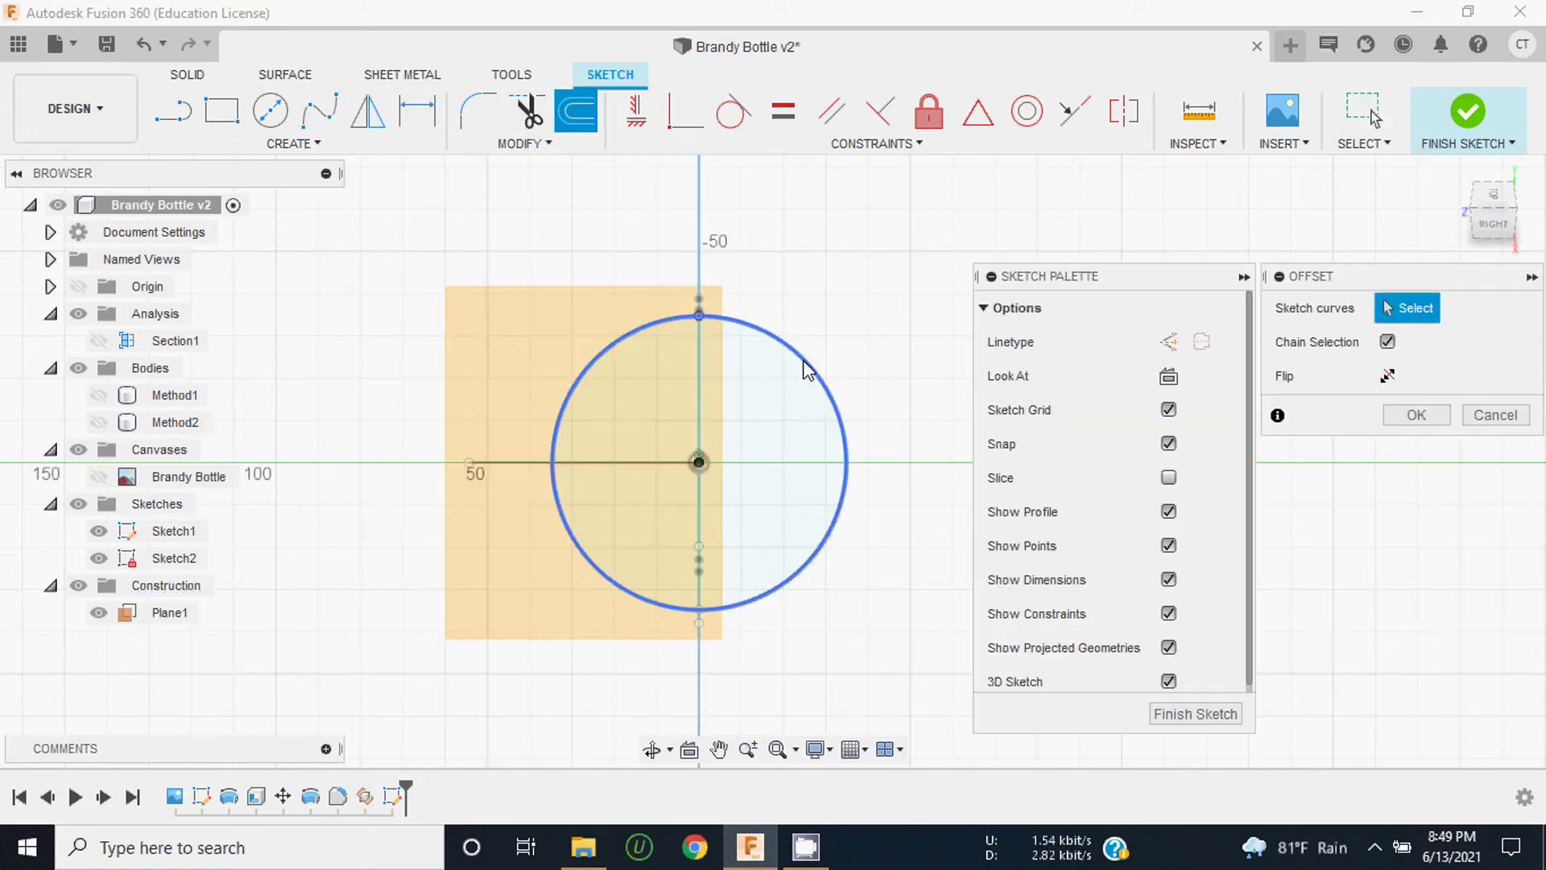
left_click(804, 362)
left_click_drag(805, 354, 783, 383)
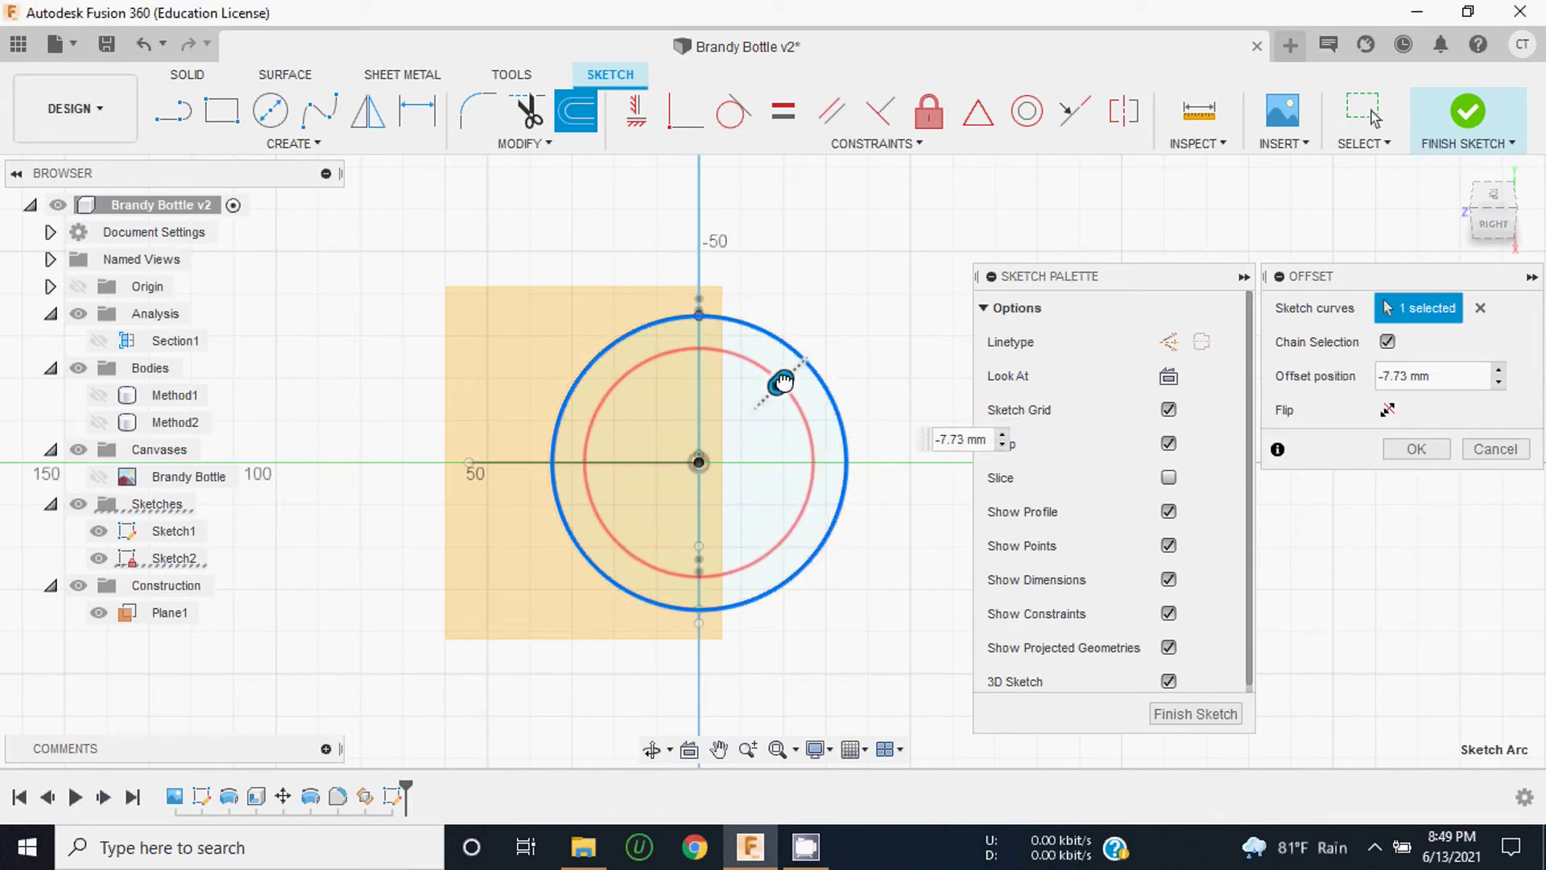
mouse_move(783, 384)
left_mouse_down()
mouse_move(804, 360)
mouse_move(782, 379)
left_mouse_up()
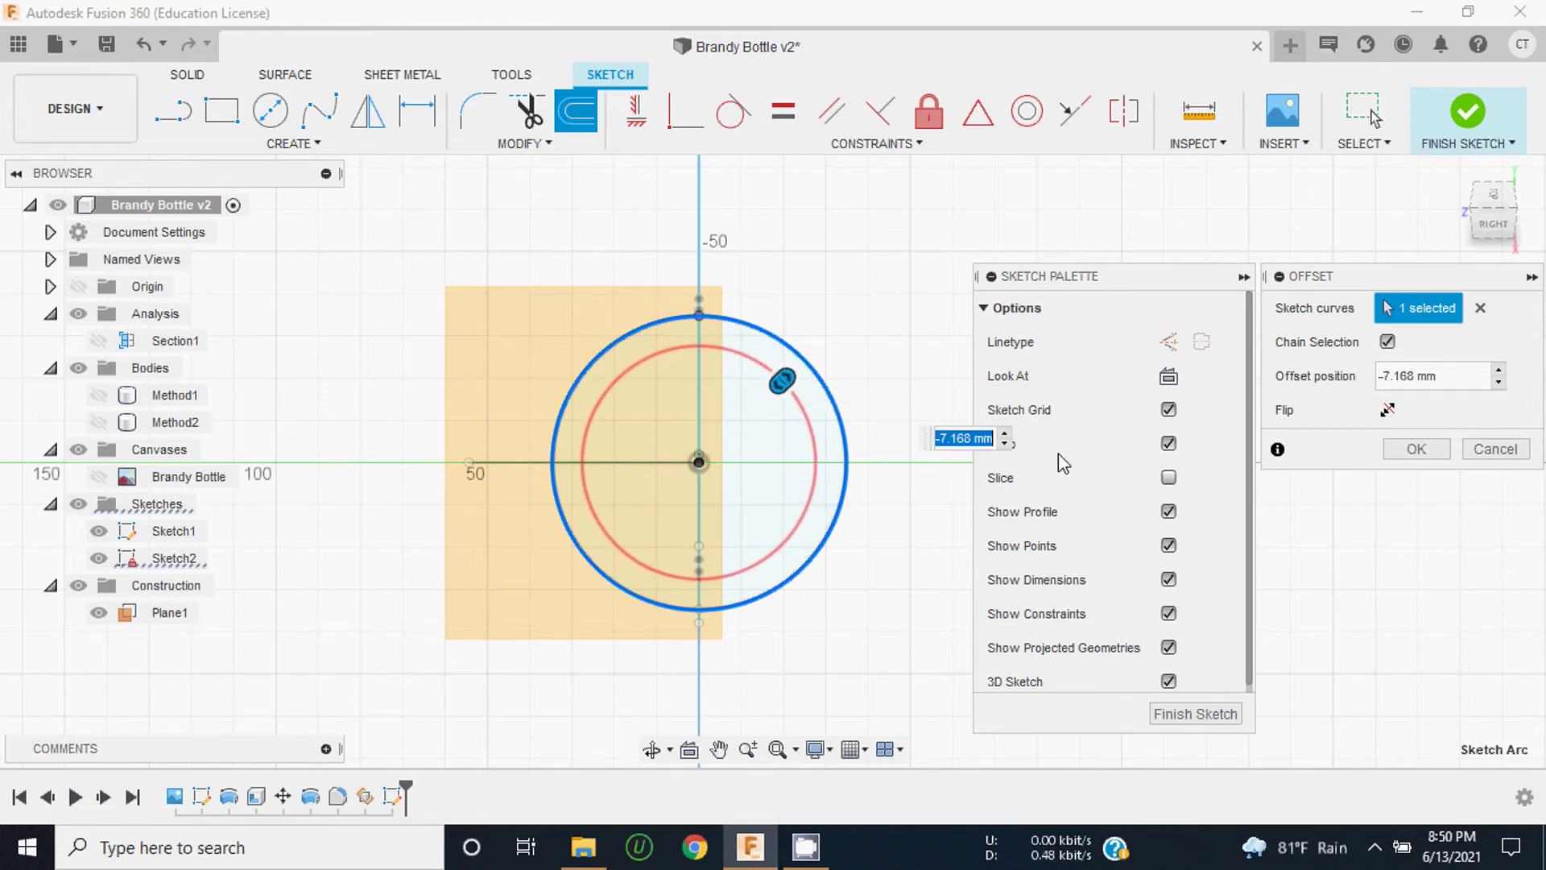
left_click(1417, 448)
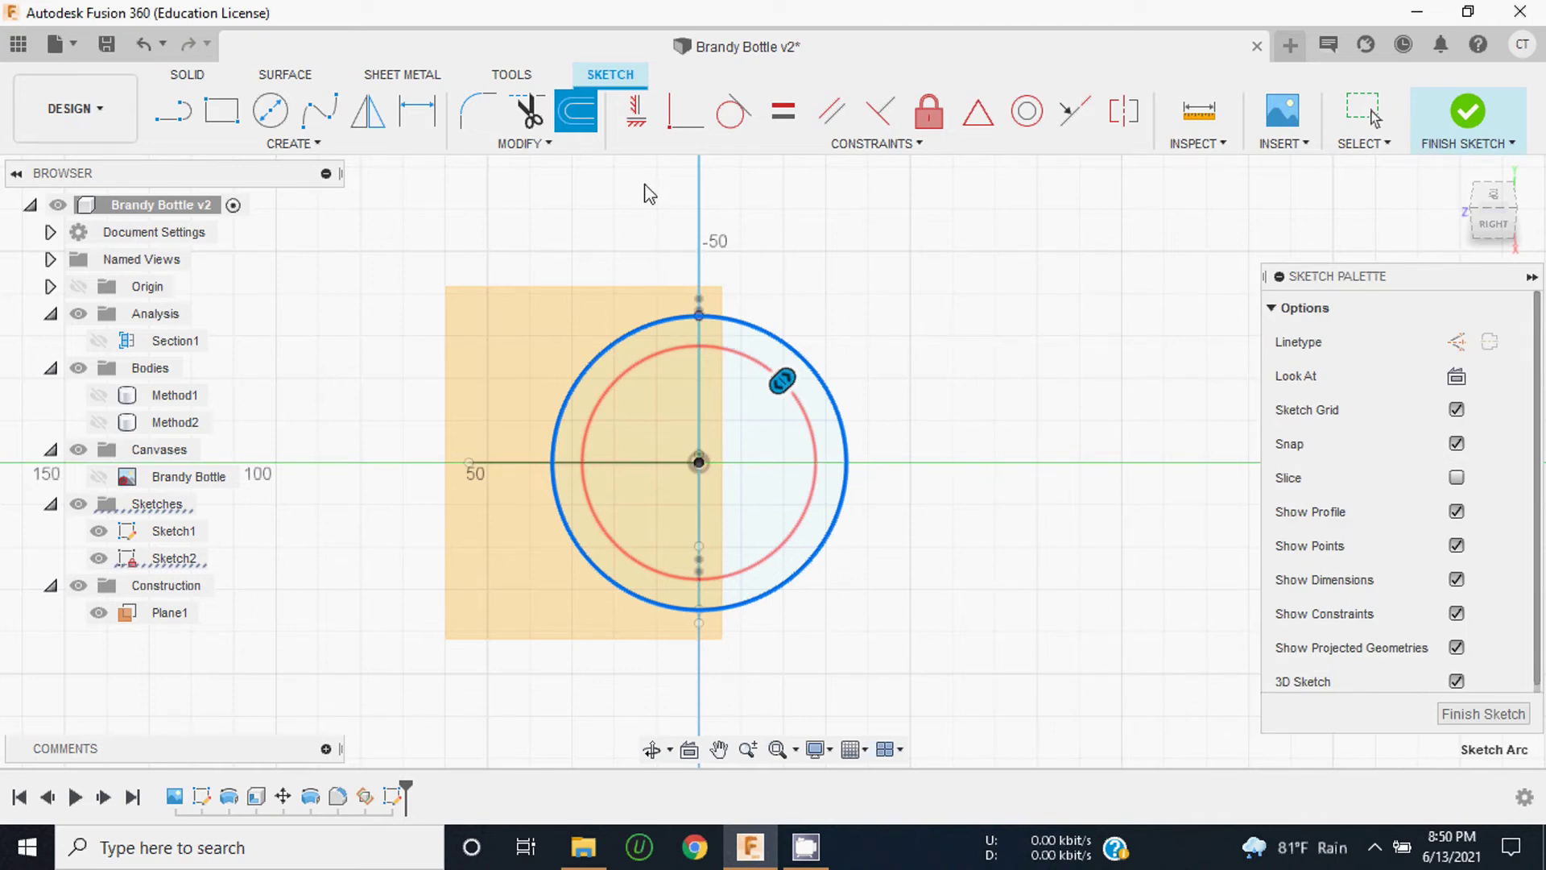
Step: Offset the outer circle inward again by 13.022 mm for a third ring
left_click(569, 117)
left_click(836, 409)
left_click_drag(829, 384, 777, 415)
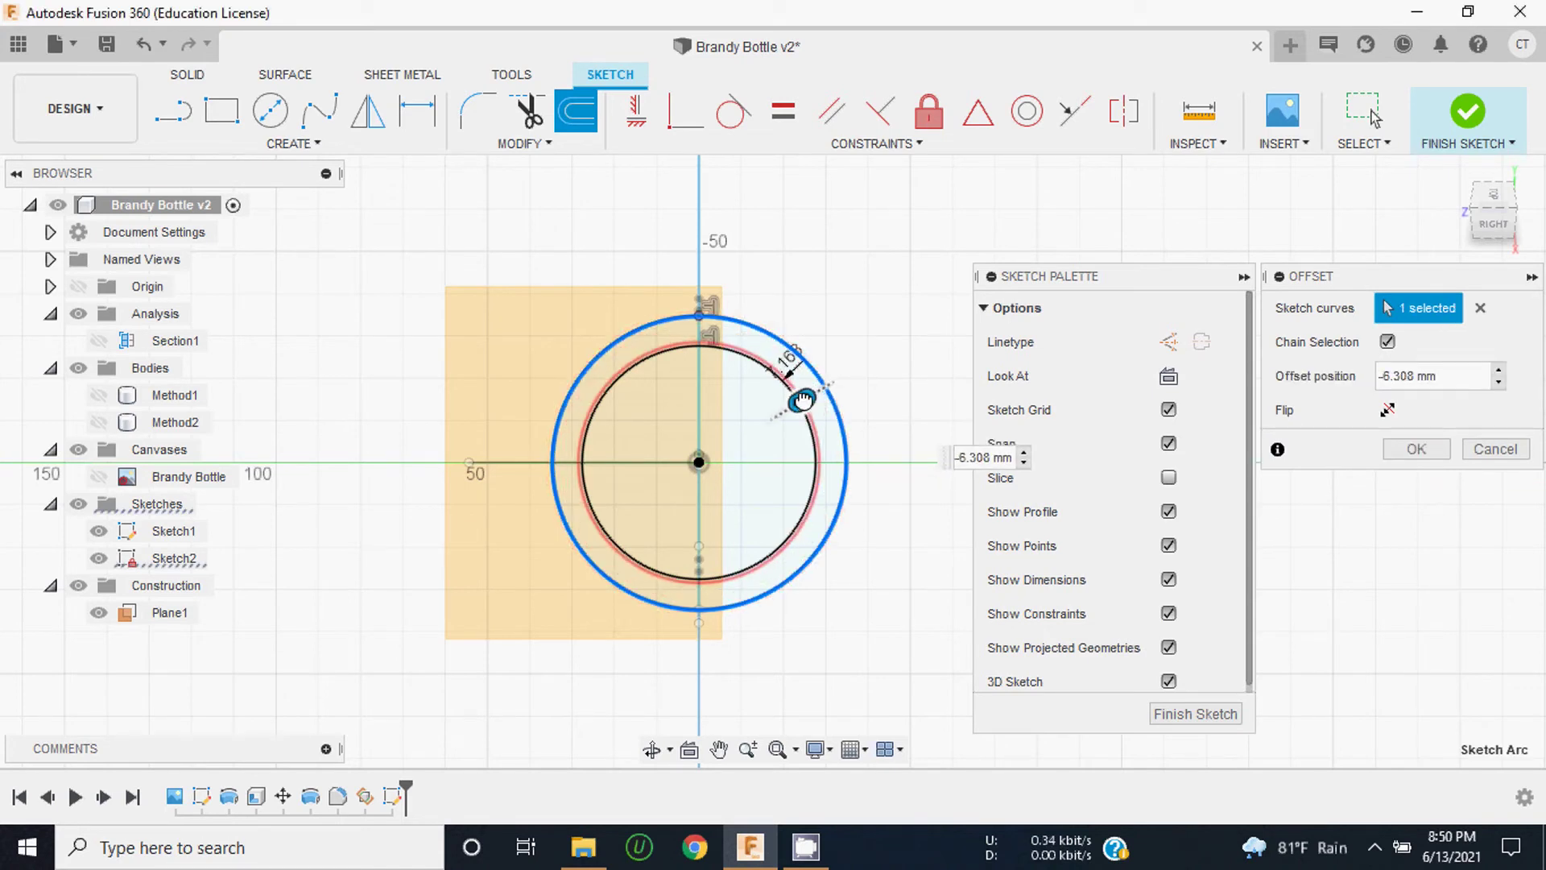
left_click_drag(784, 415, 779, 417)
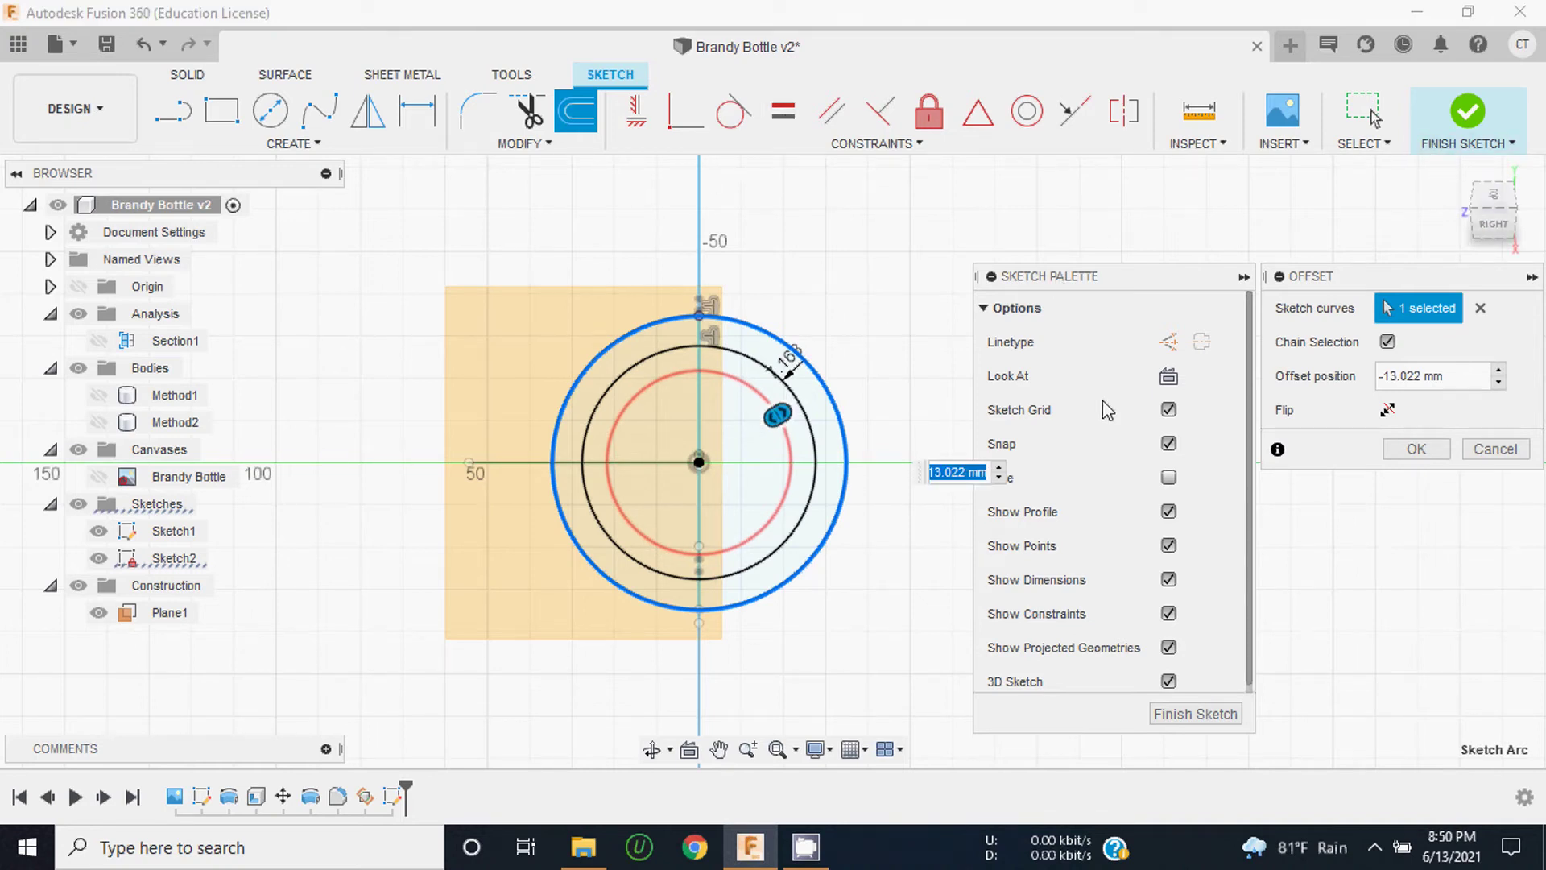
key("Return")
left_click_drag(1492, 222, 1482, 241)
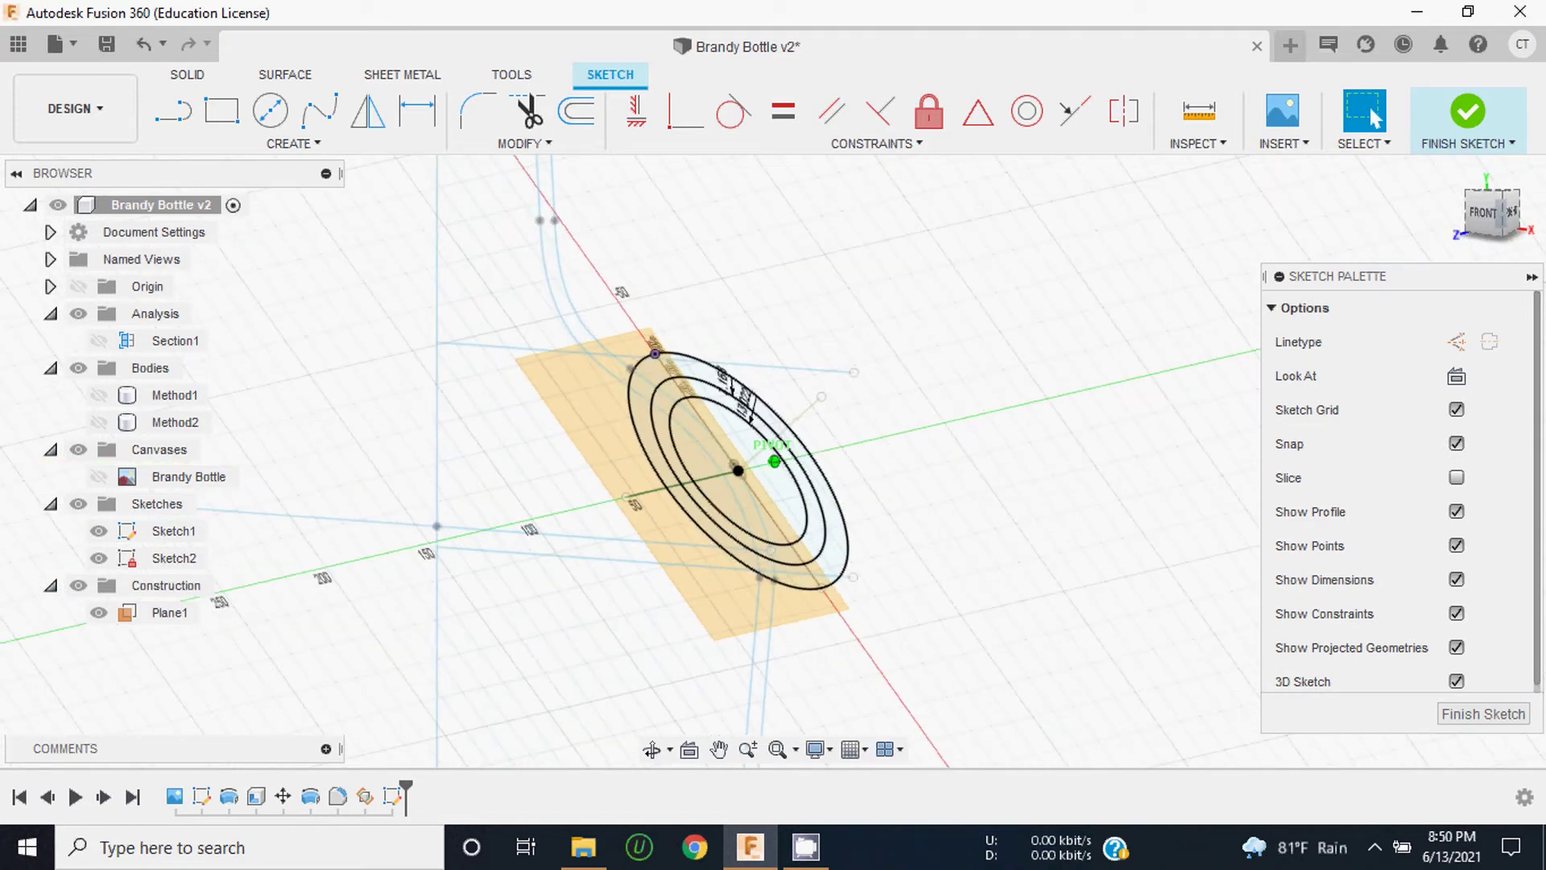
Step: Finish the sketch and show Method1 and Method2 to compare from left and top views
left_click(1464, 117)
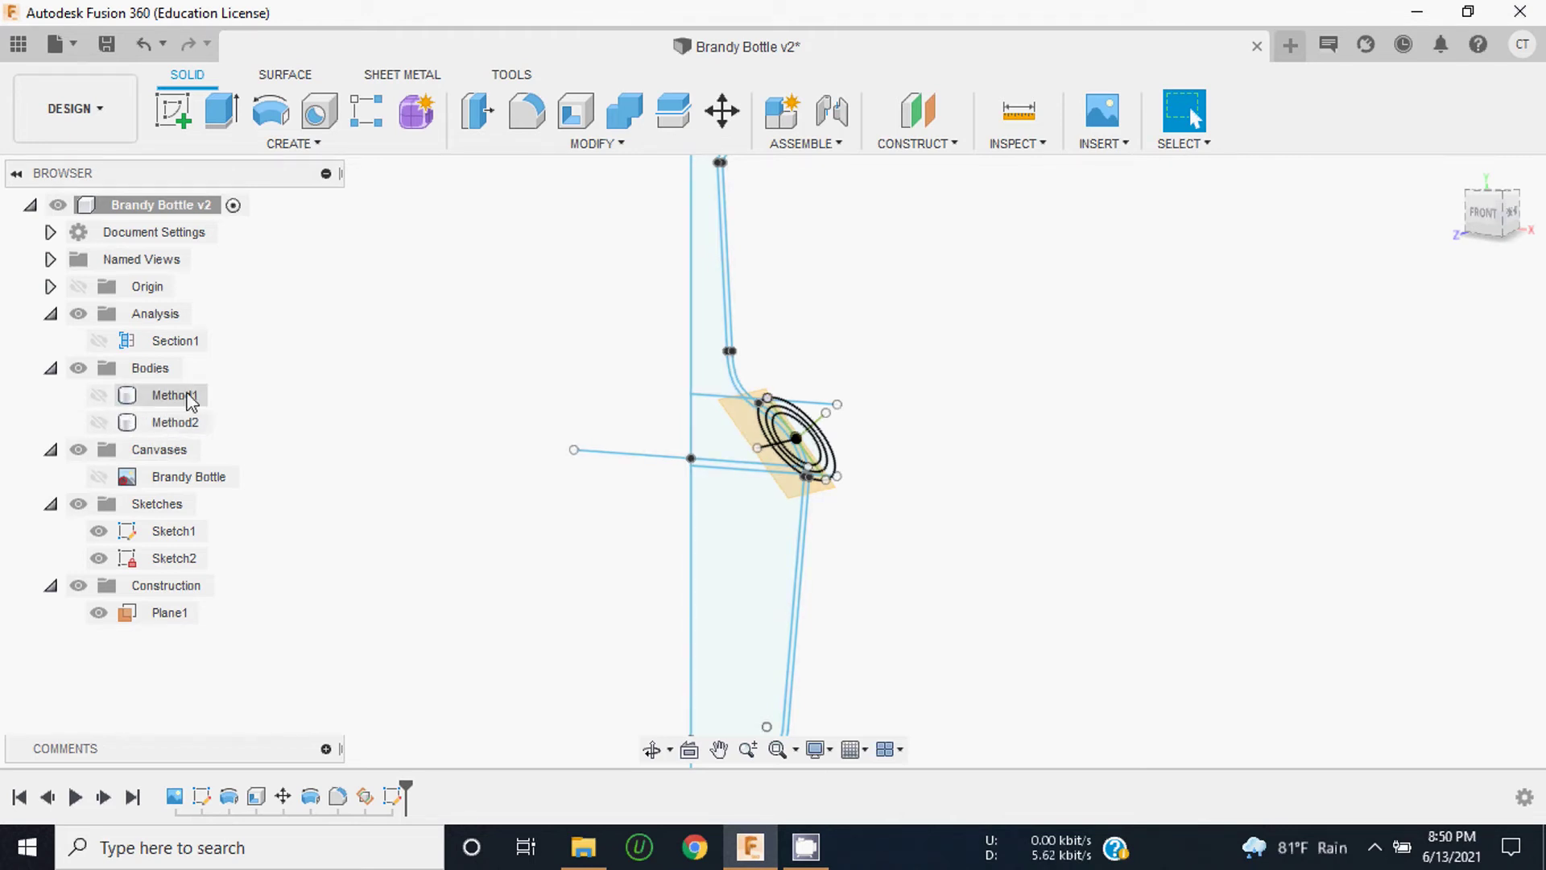
left_click(99, 396)
left_click(97, 422)
scroll(646, 477, "down", 5)
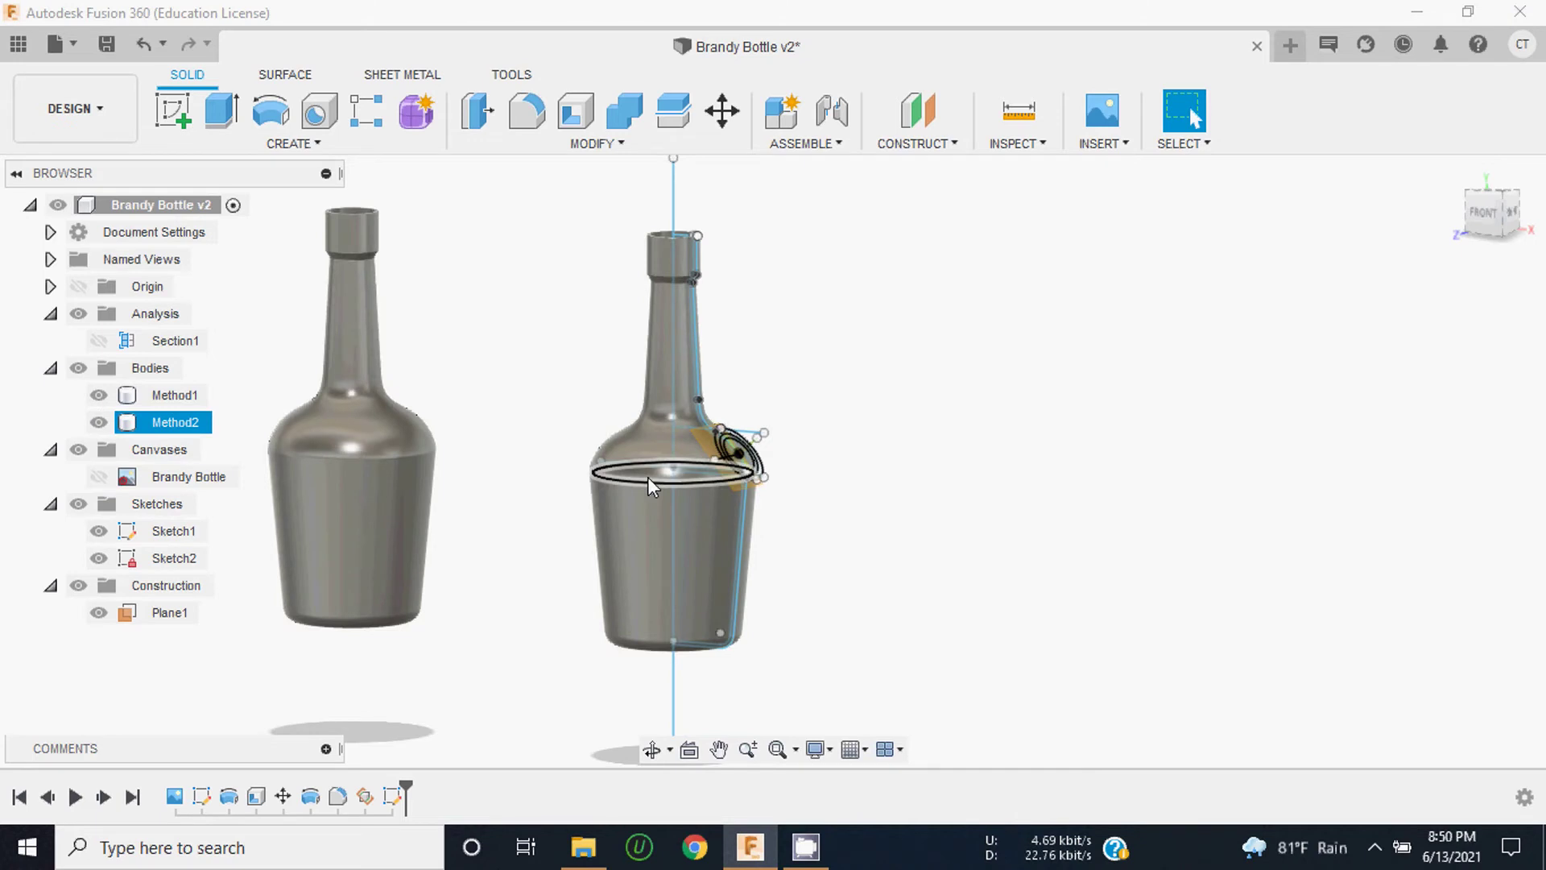
left_click(1498, 216)
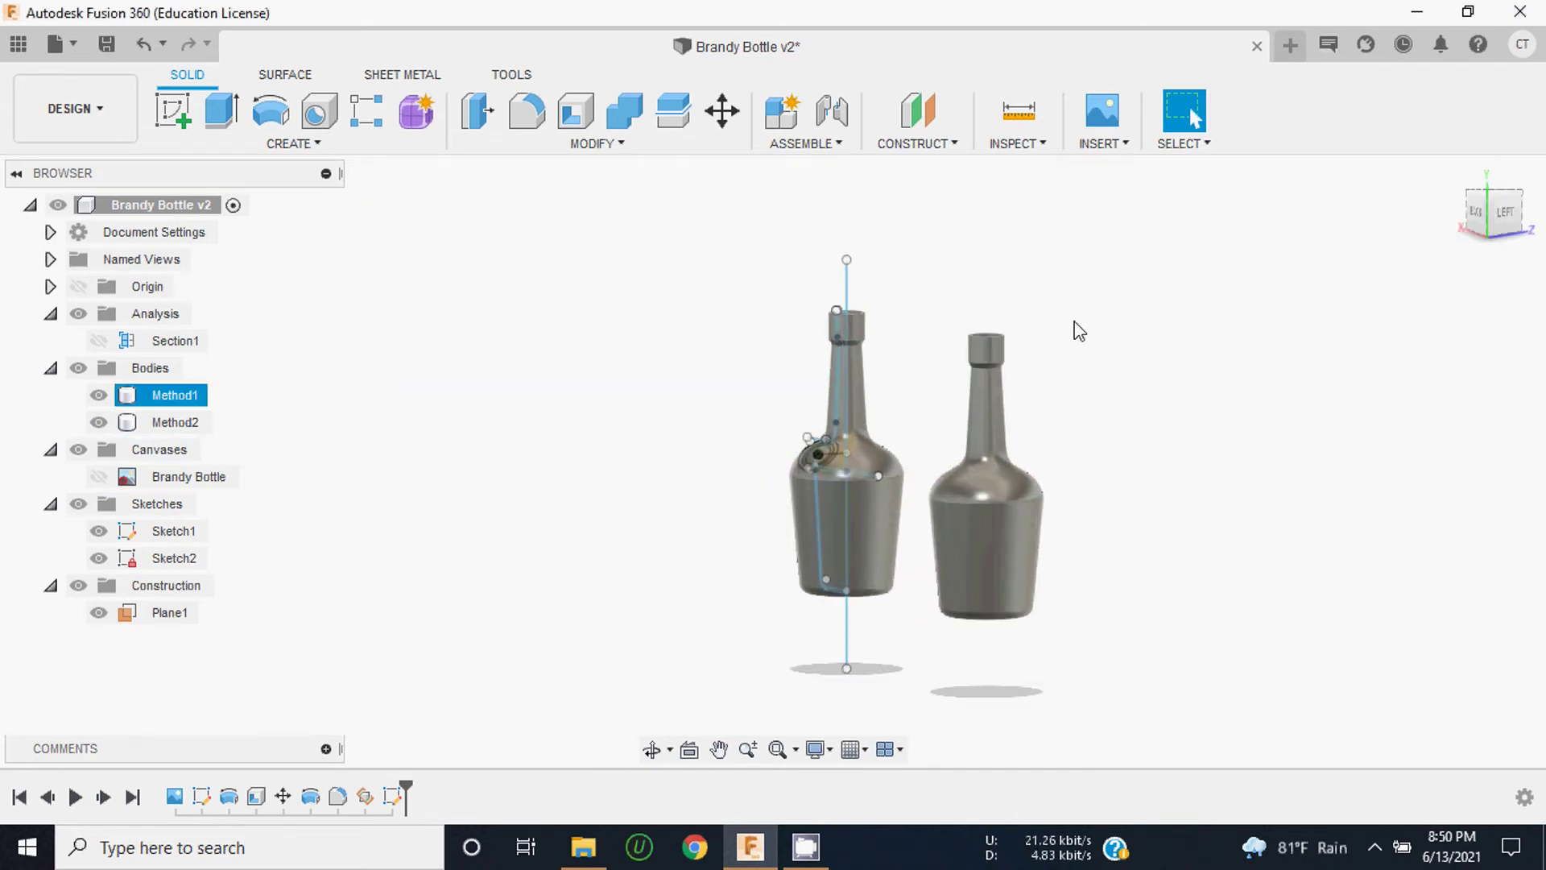
left_click(1506, 233)
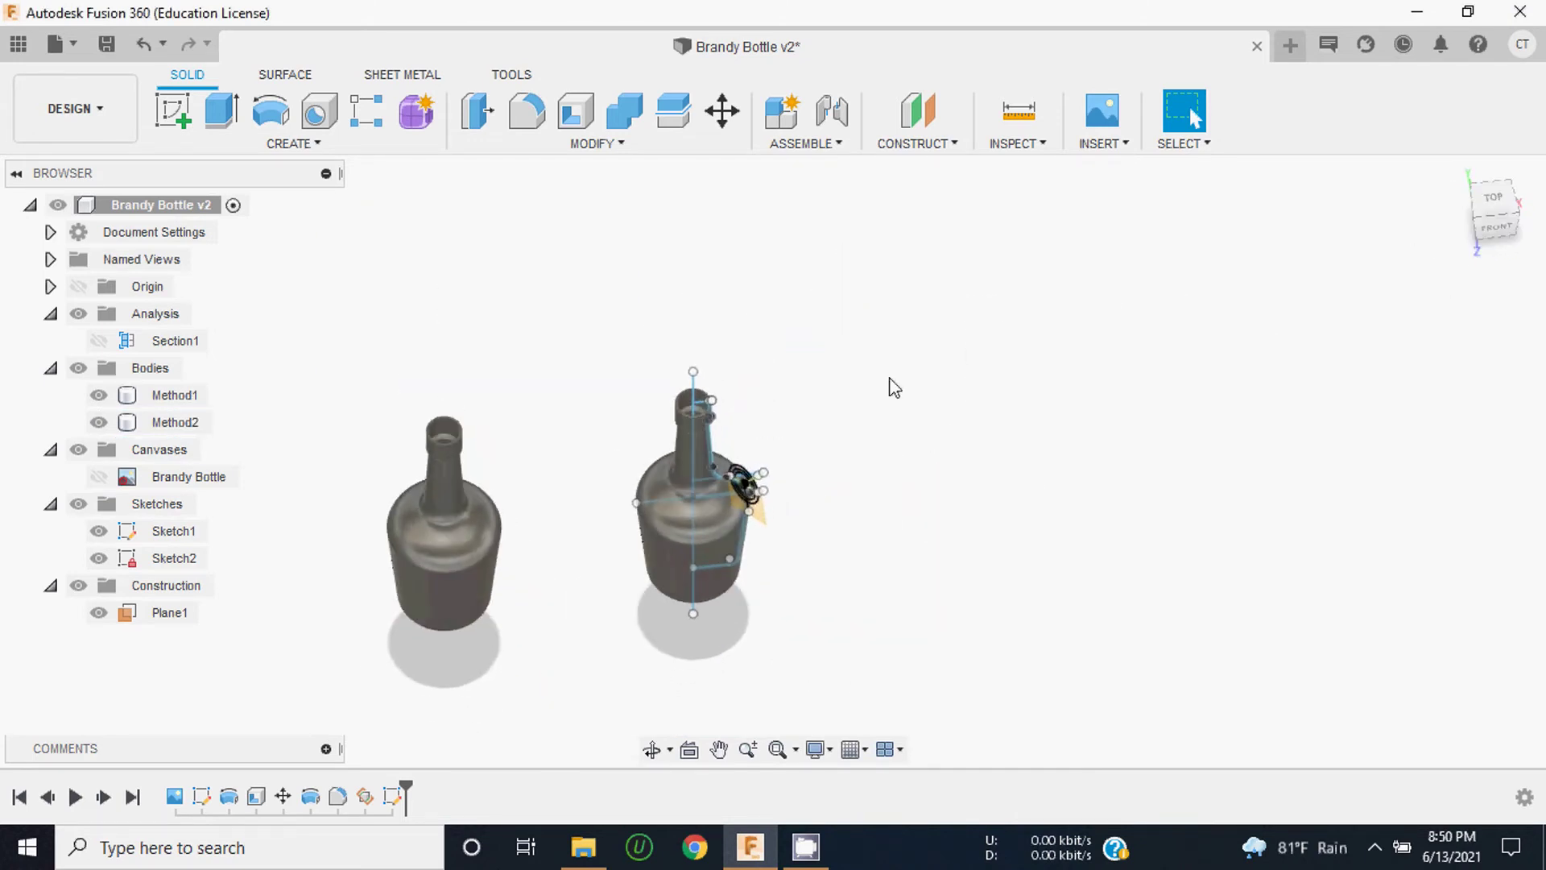
scroll(669, 439, "up", 5)
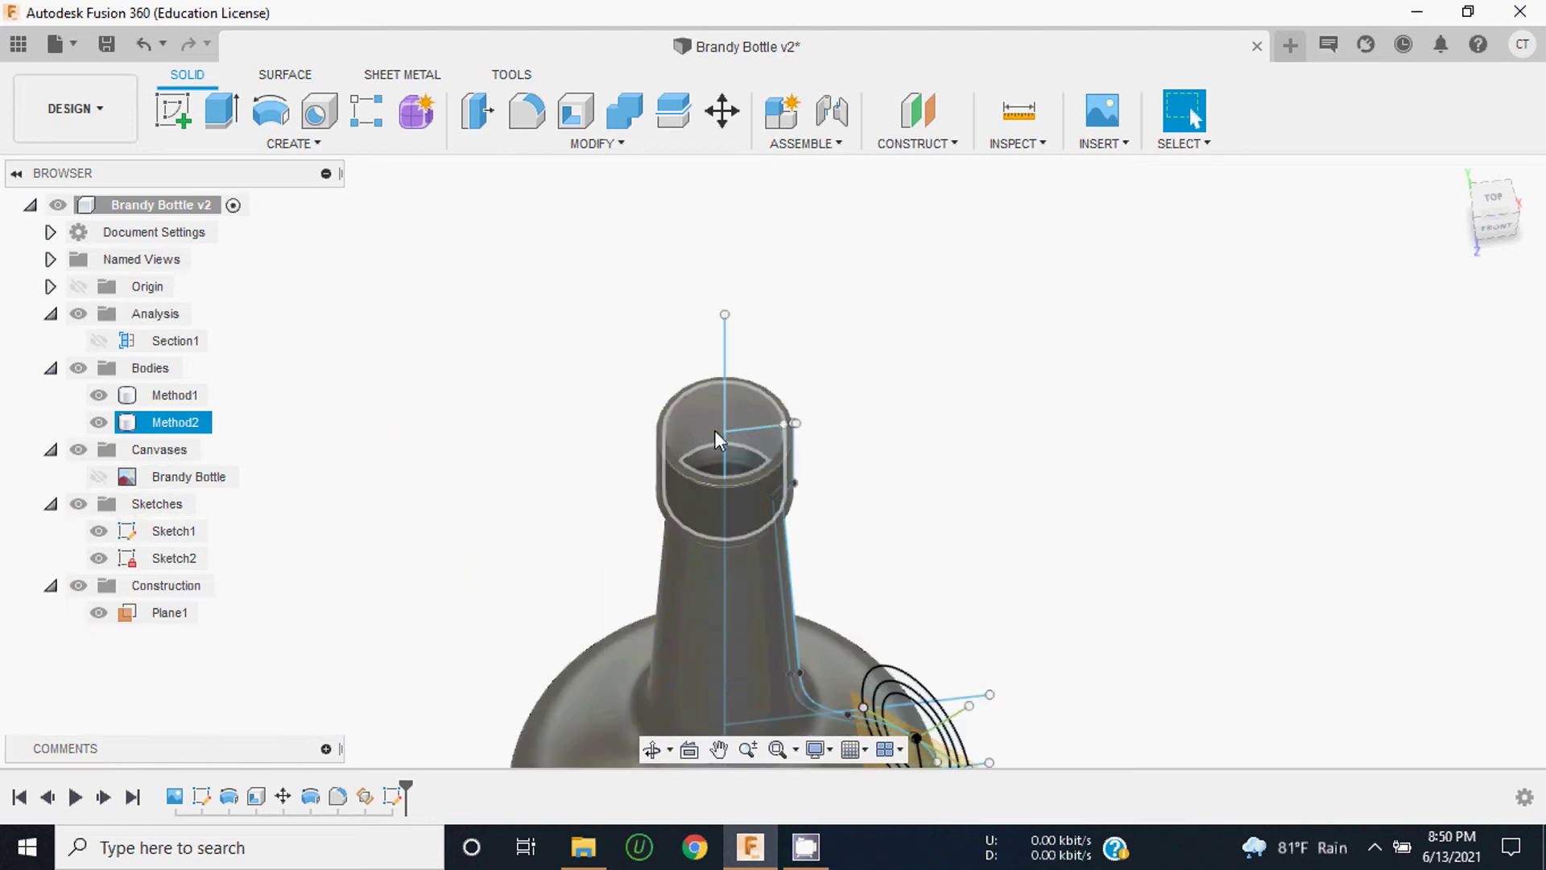
scroll(833, 376, "down", 5)
Step: Hide the Method1 and Method2 bottle bodies again
left_click(389, 455)
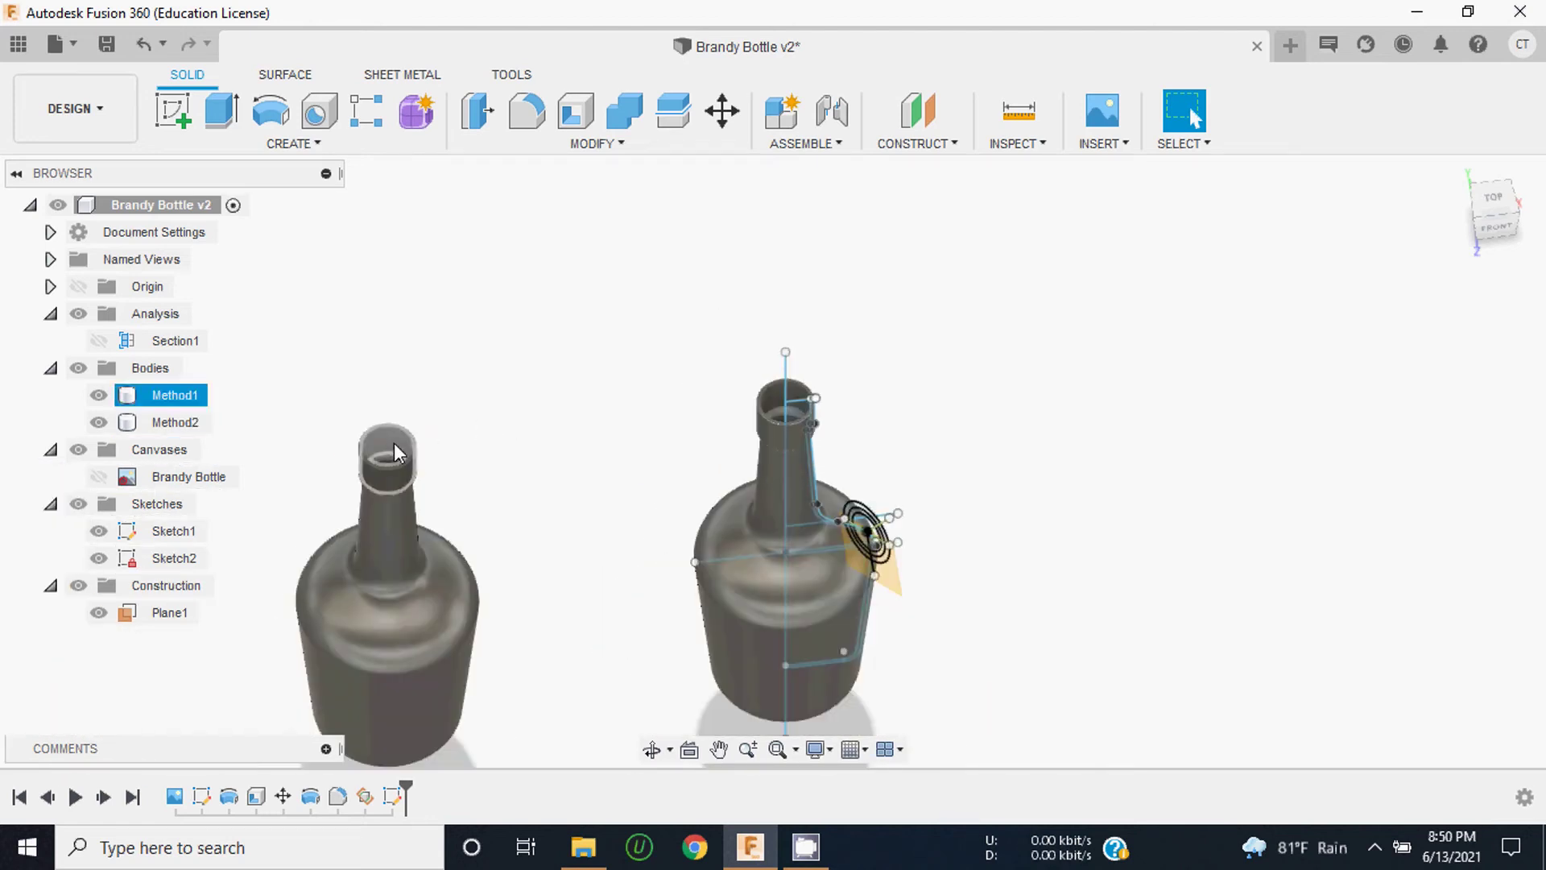
left_click(99, 394)
left_click(106, 426)
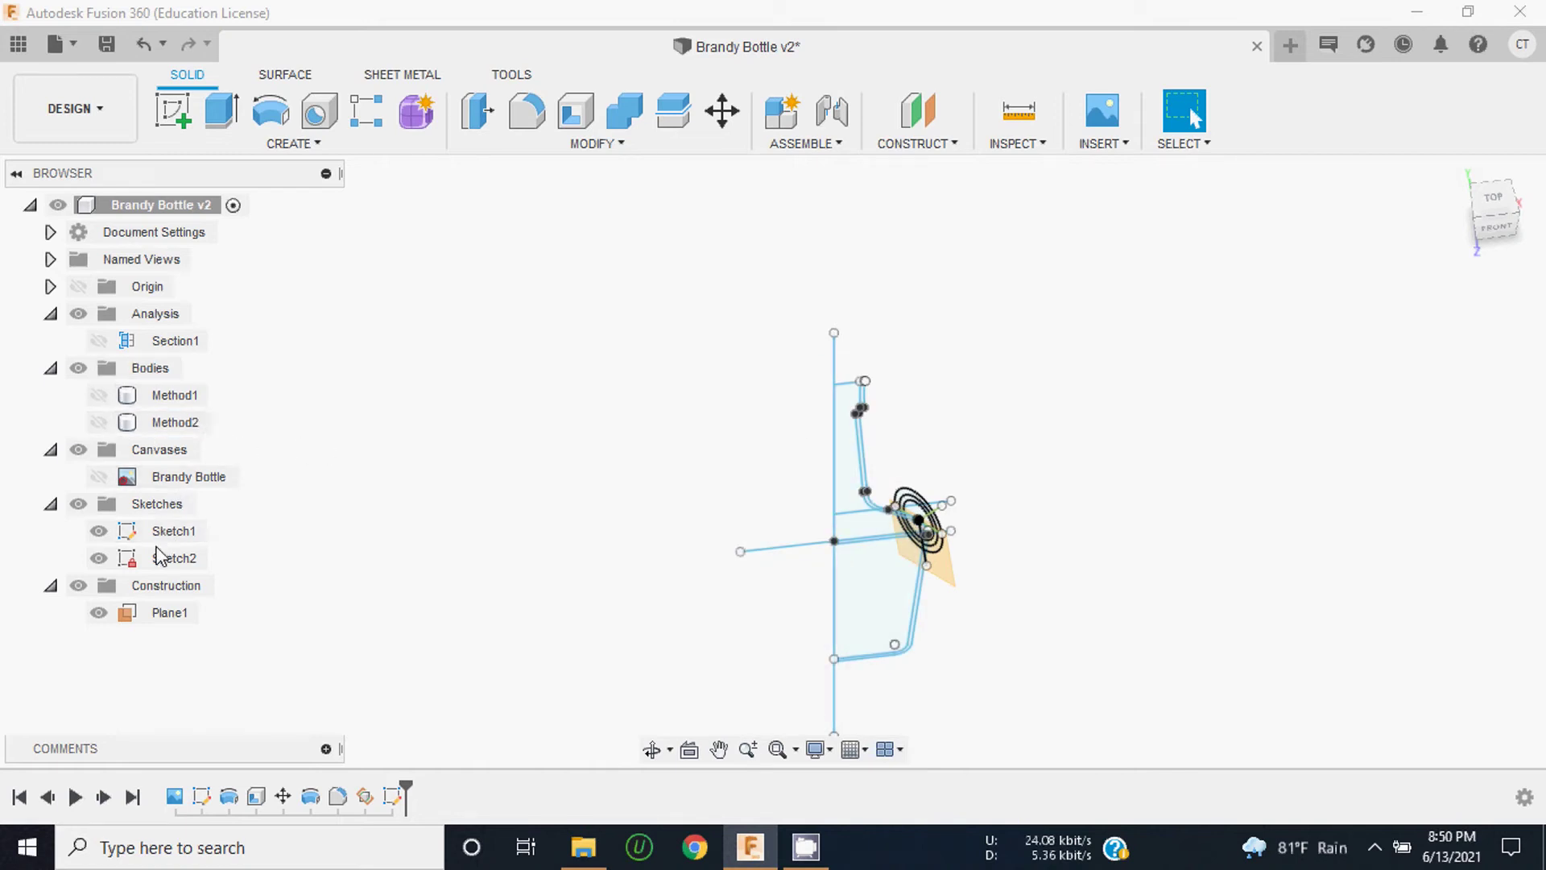
Step: Hide Sketch2's ring circles and show Sketch1's bottle profile in front view
left_click(161, 557)
left_click(98, 558)
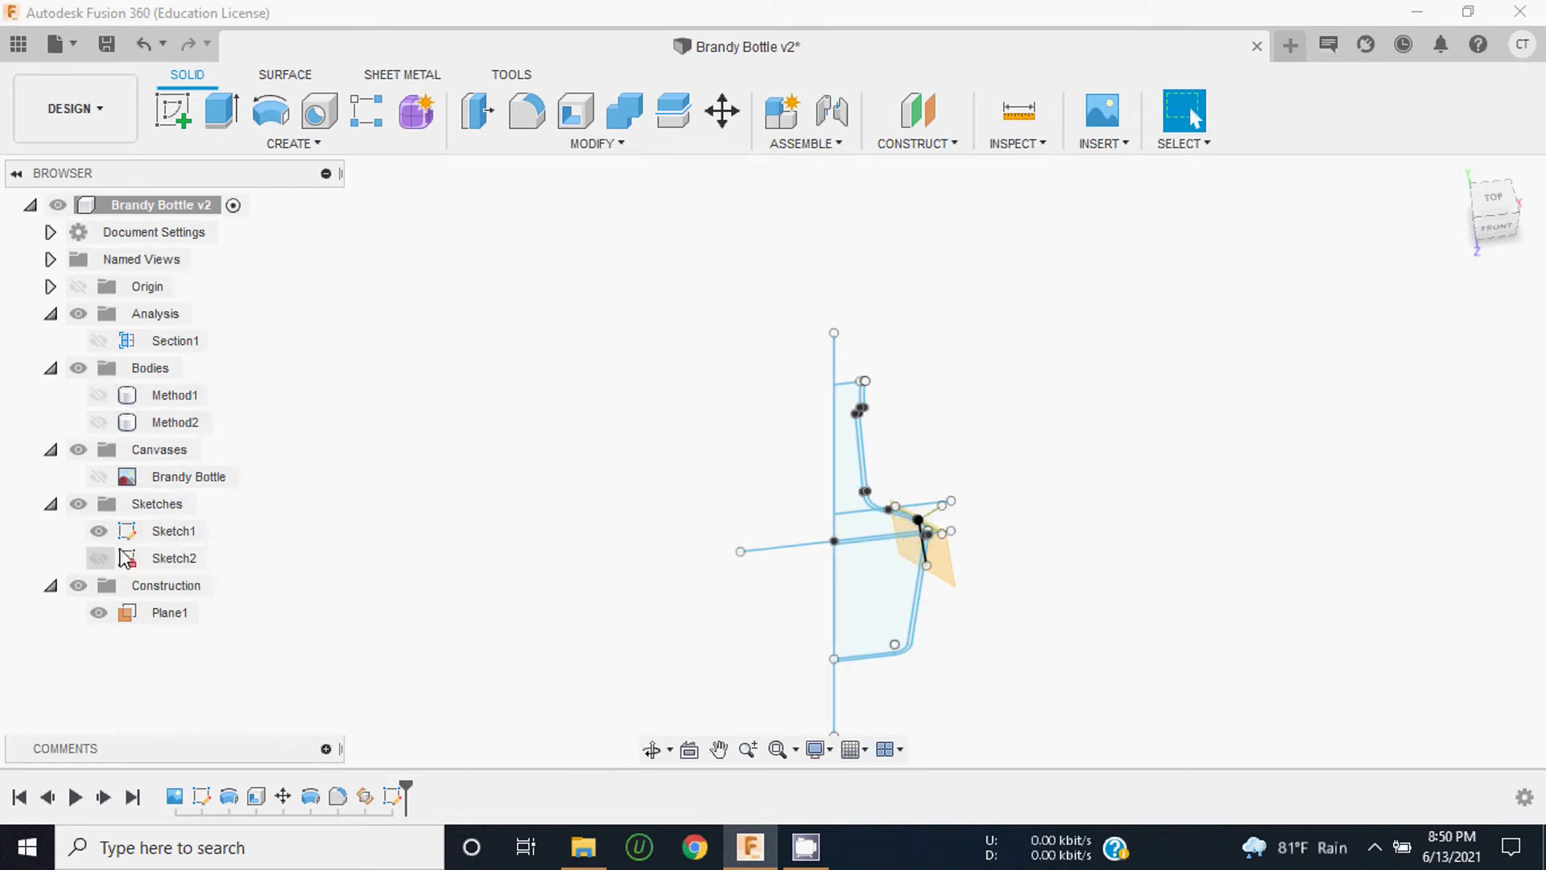
left_click(161, 534)
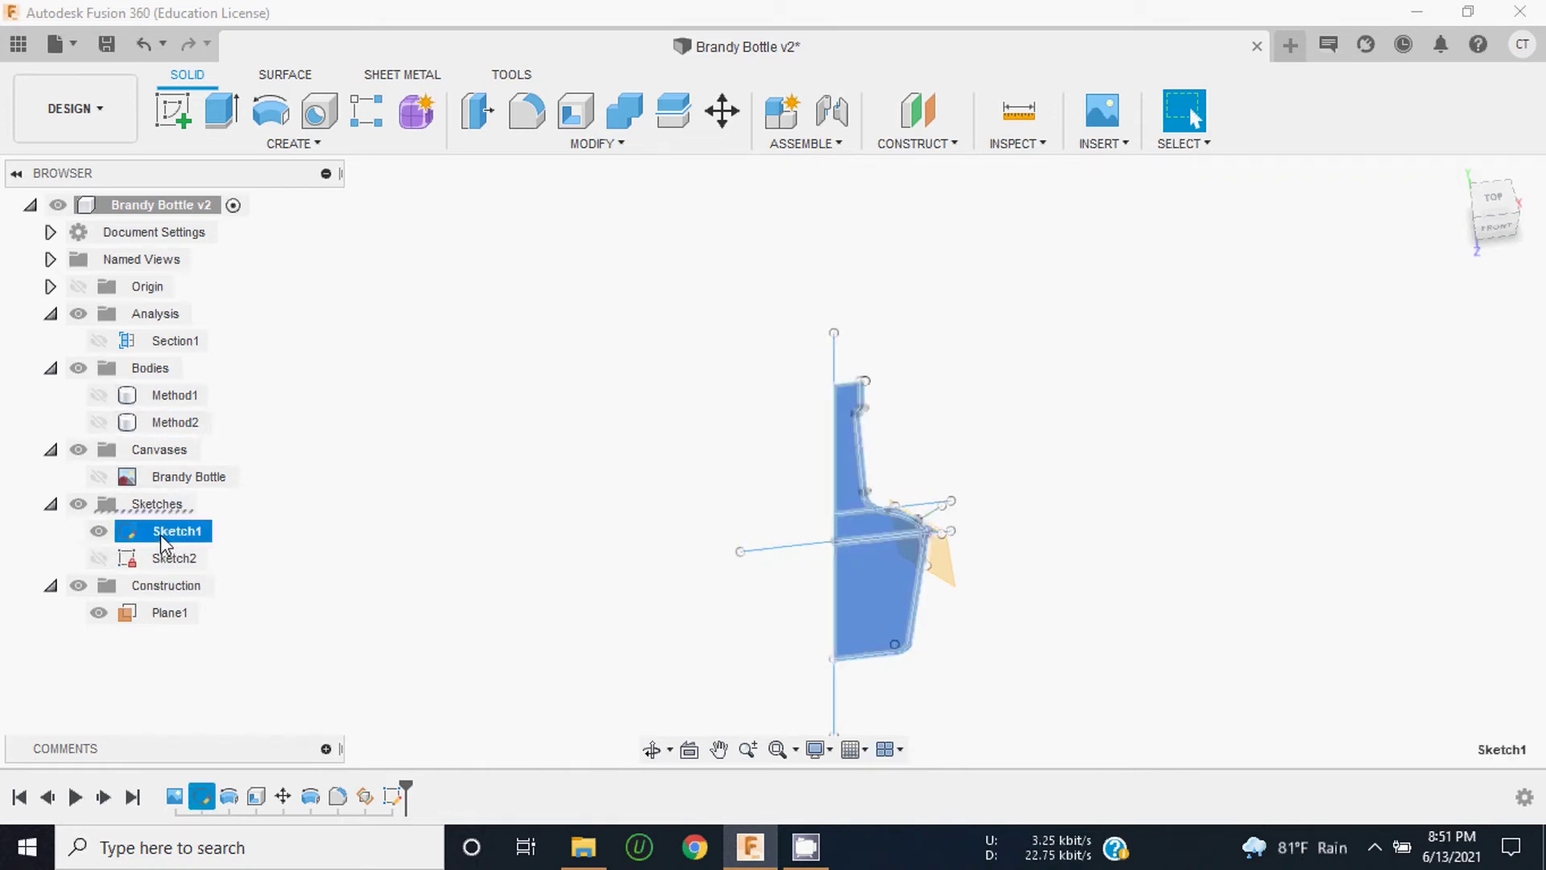
left_click(1495, 225)
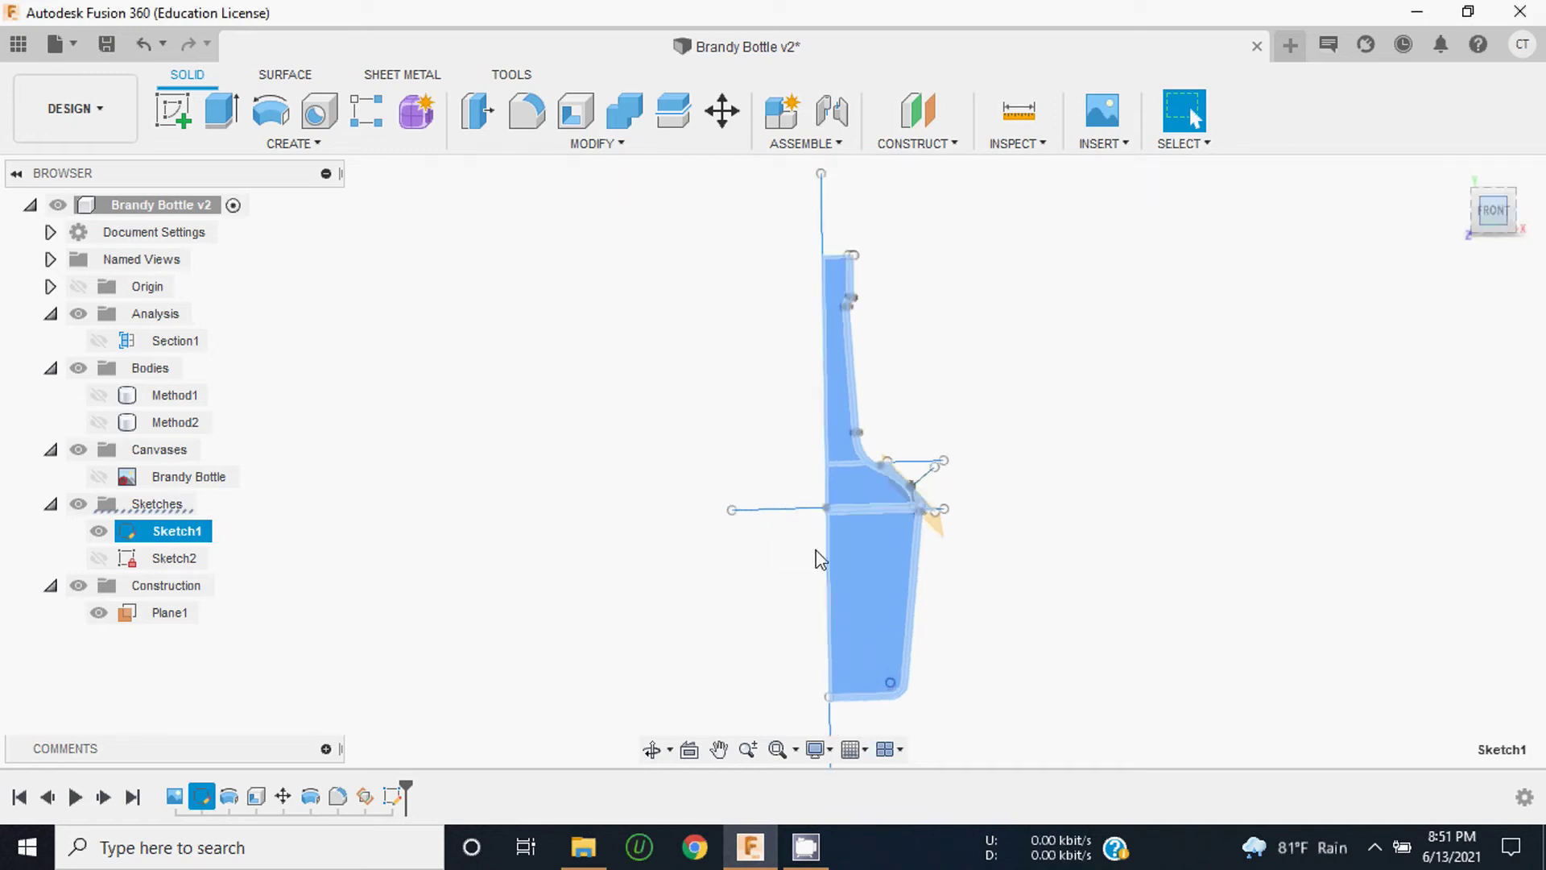
Step: Select the lower bottle profile and upper shoulder profiles, dropping the horizontal line
left_click(1011, 493)
scroll(897, 525, "up", 3)
left_click(880, 455)
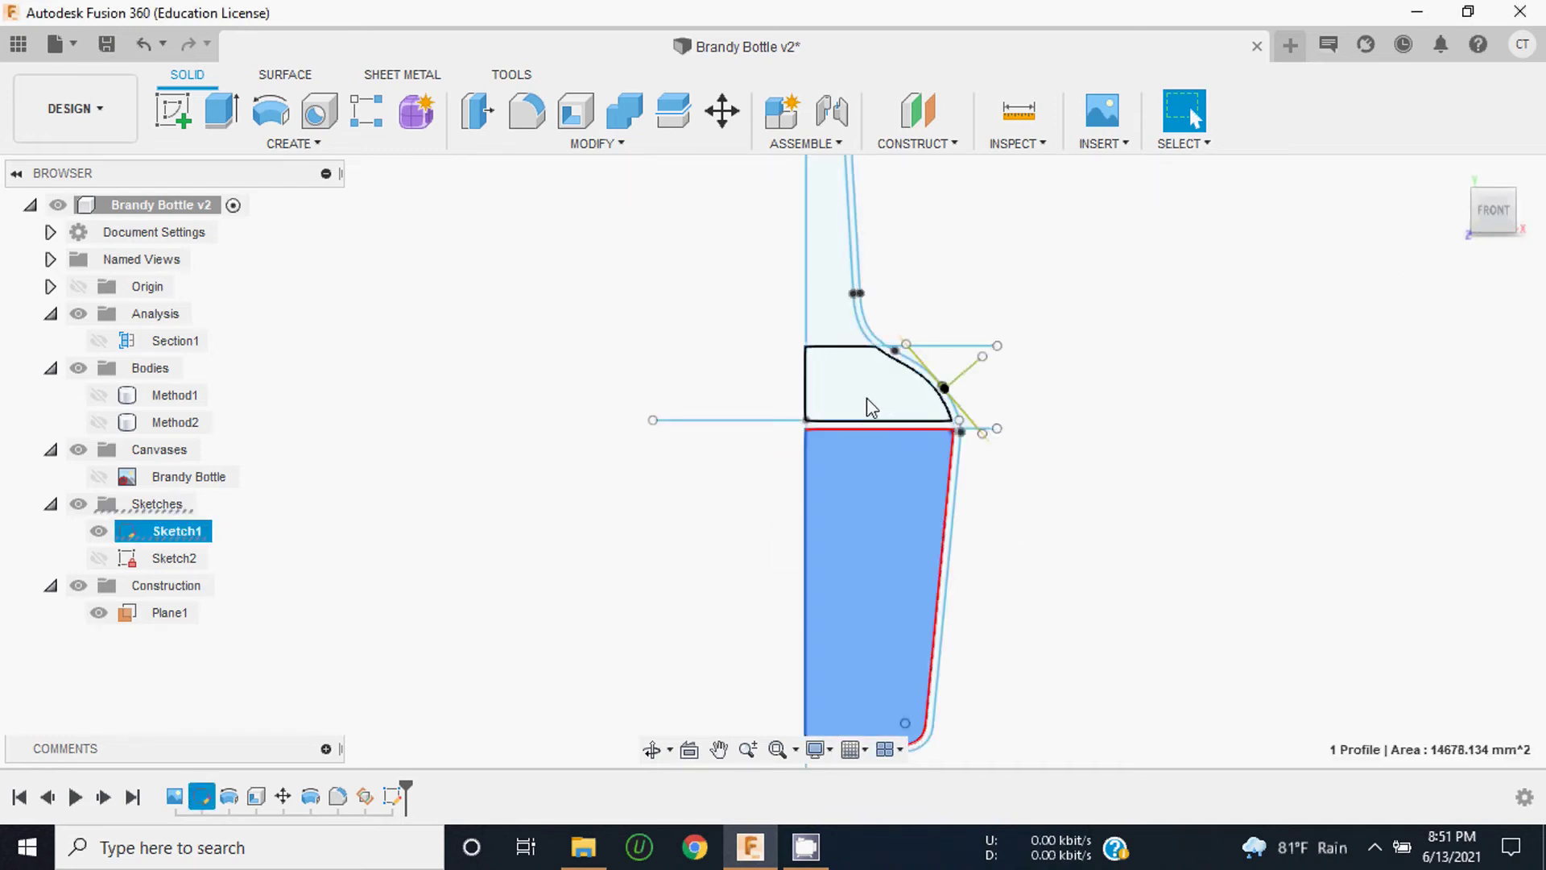
scroll(867, 398, "up", 2)
scroll(867, 398, "up", 2)
left_click(861, 424, "shift")
left_click(856, 457, "shift")
left_click(856, 468, "shift")
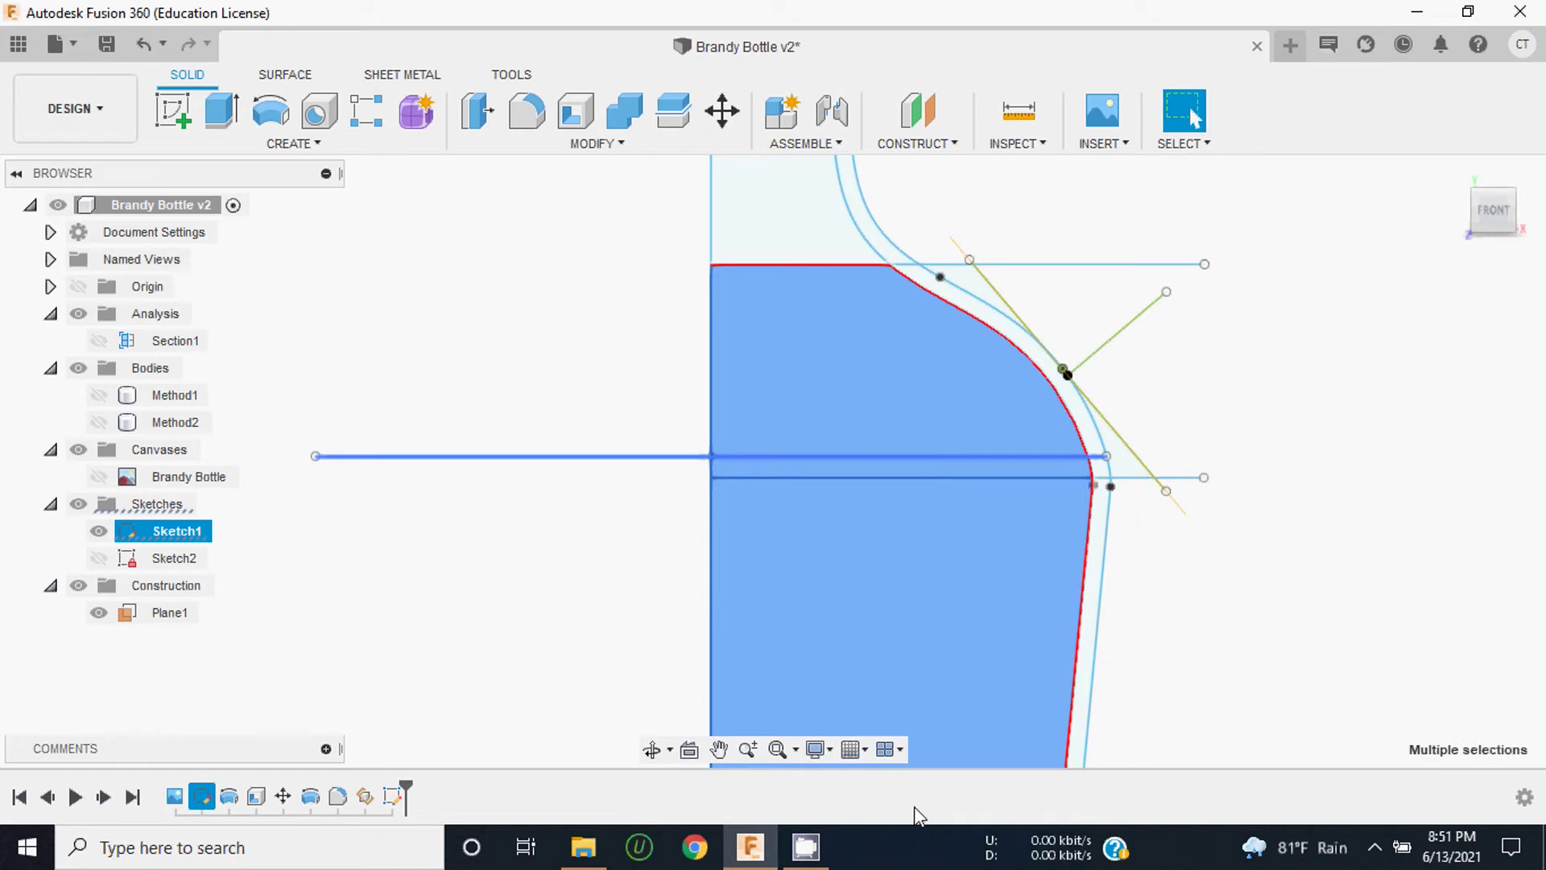
left_click(1028, 456, "shift")
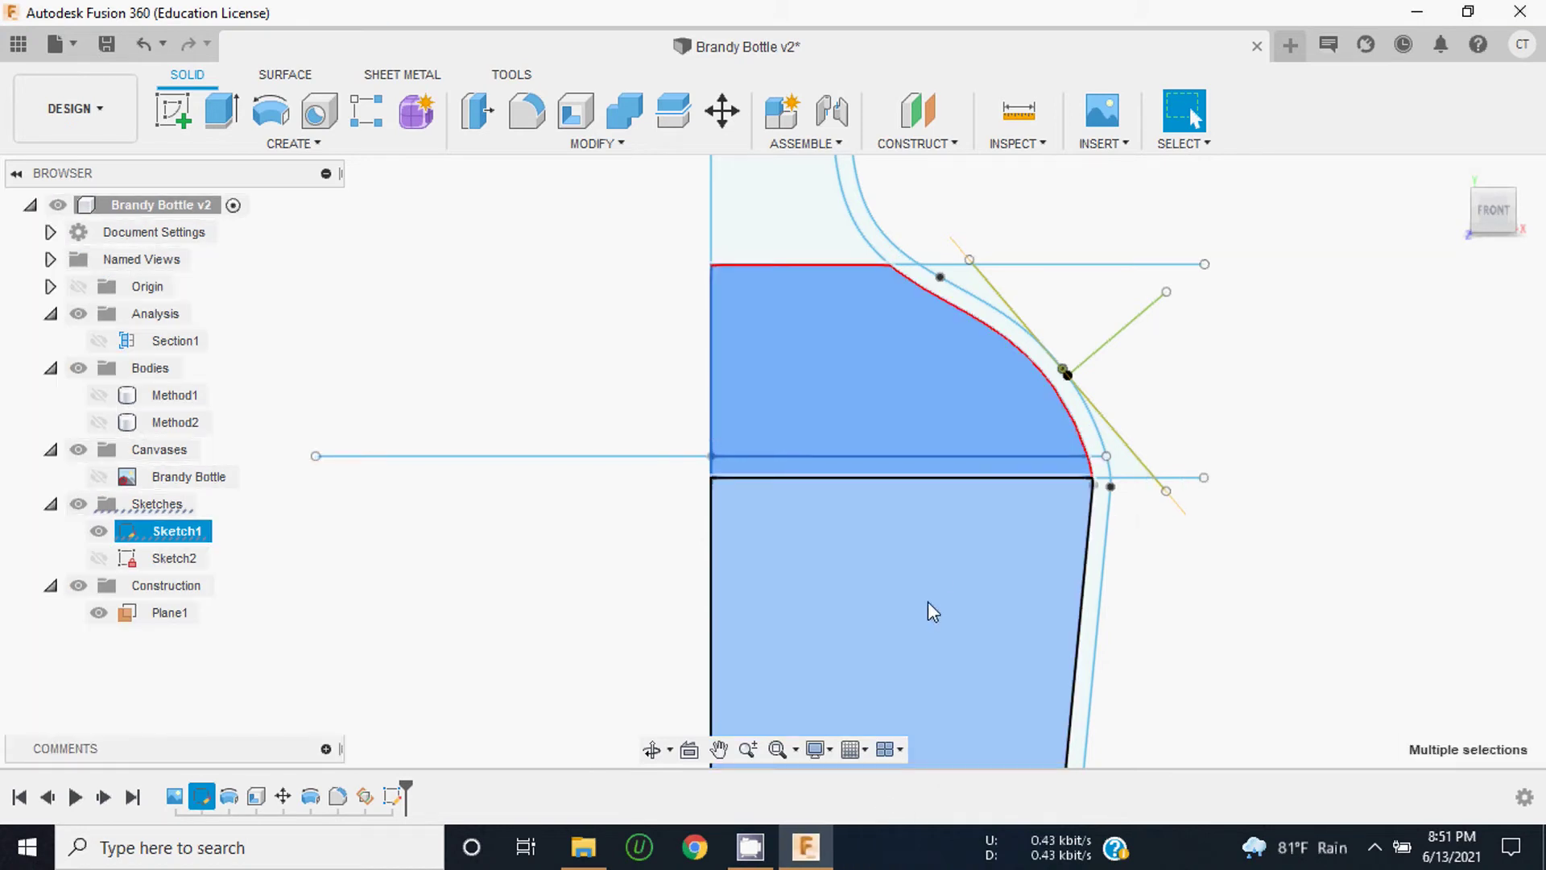
left_click(763, 846)
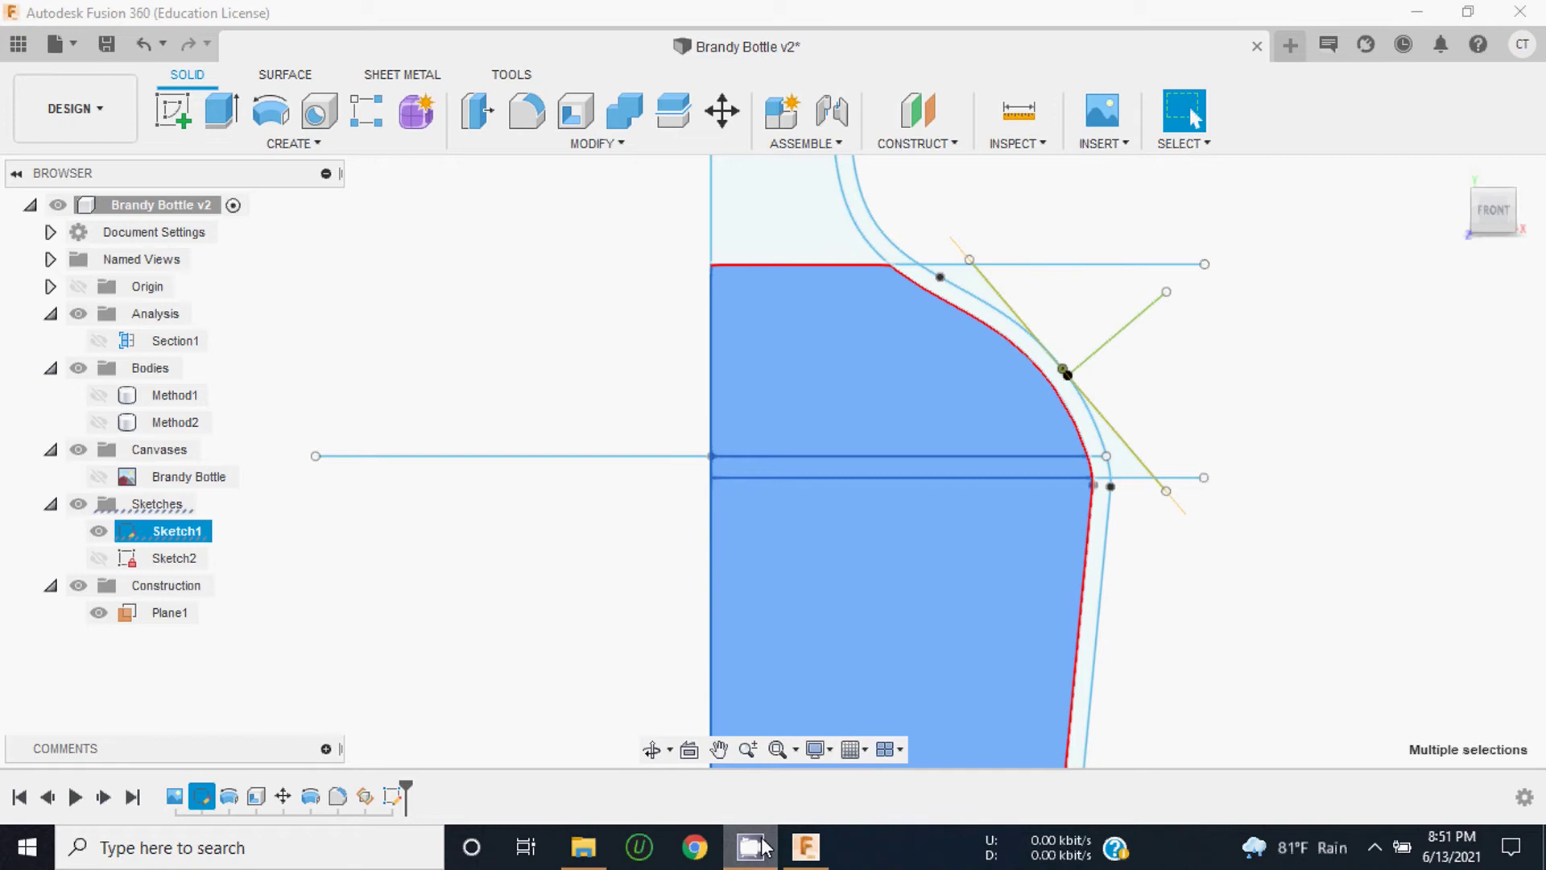
Step: Zoom into the neck, add the thin bottle-wall strip to the selection, then zoom out
scroll(882, 393, "down", 3)
scroll(836, 395, "down", 2)
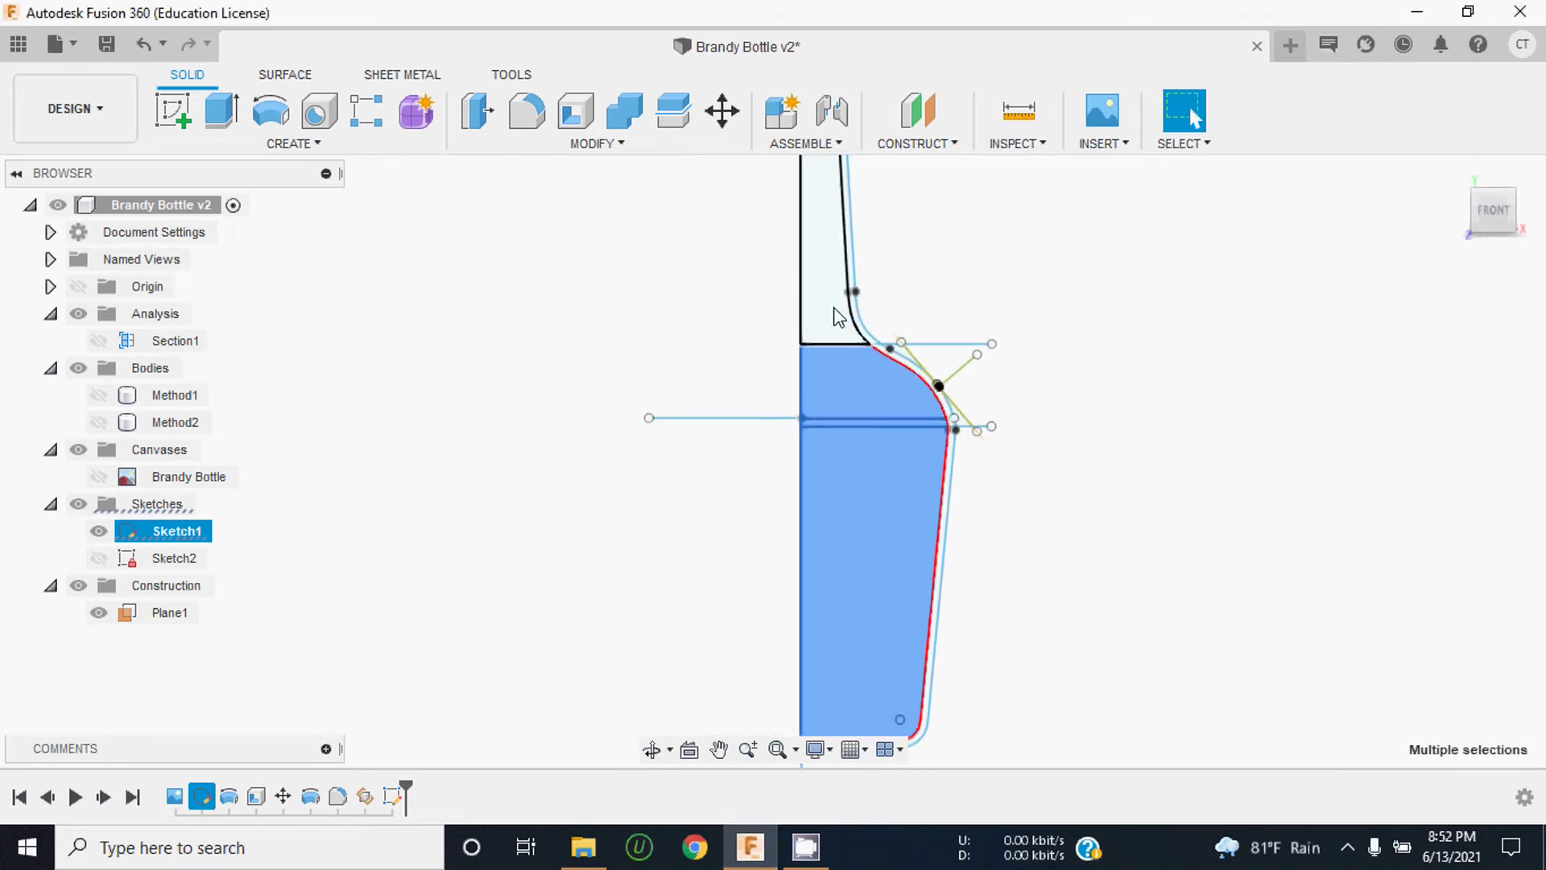
scroll(886, 371, "down", 3)
scroll(910, 406, "up", 2)
scroll(917, 427, "up", 4)
scroll(919, 440, "up", 3)
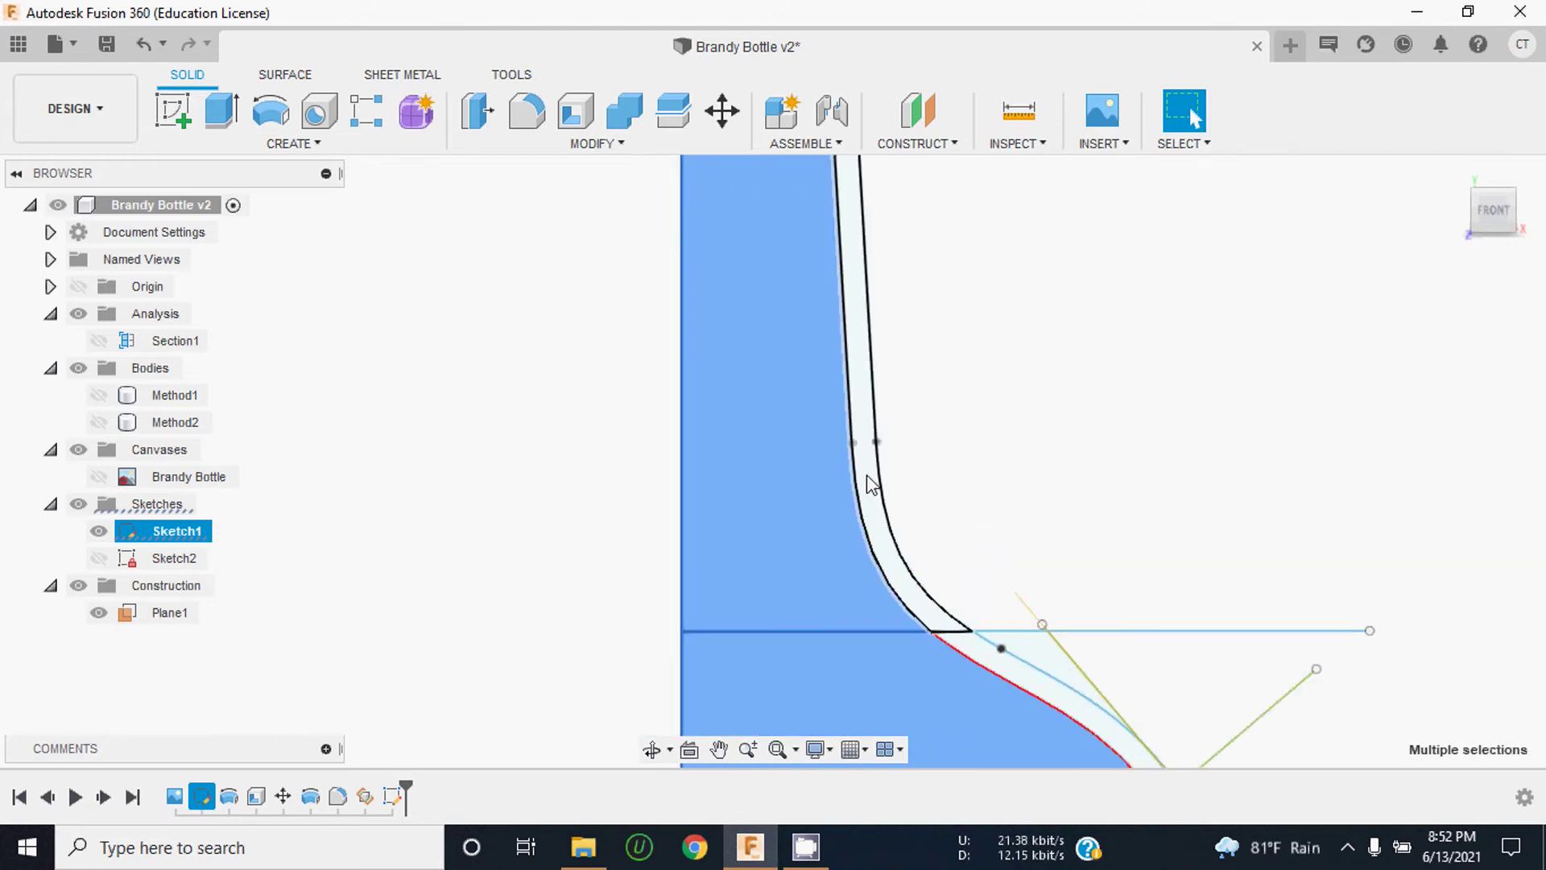
left_click(872, 483)
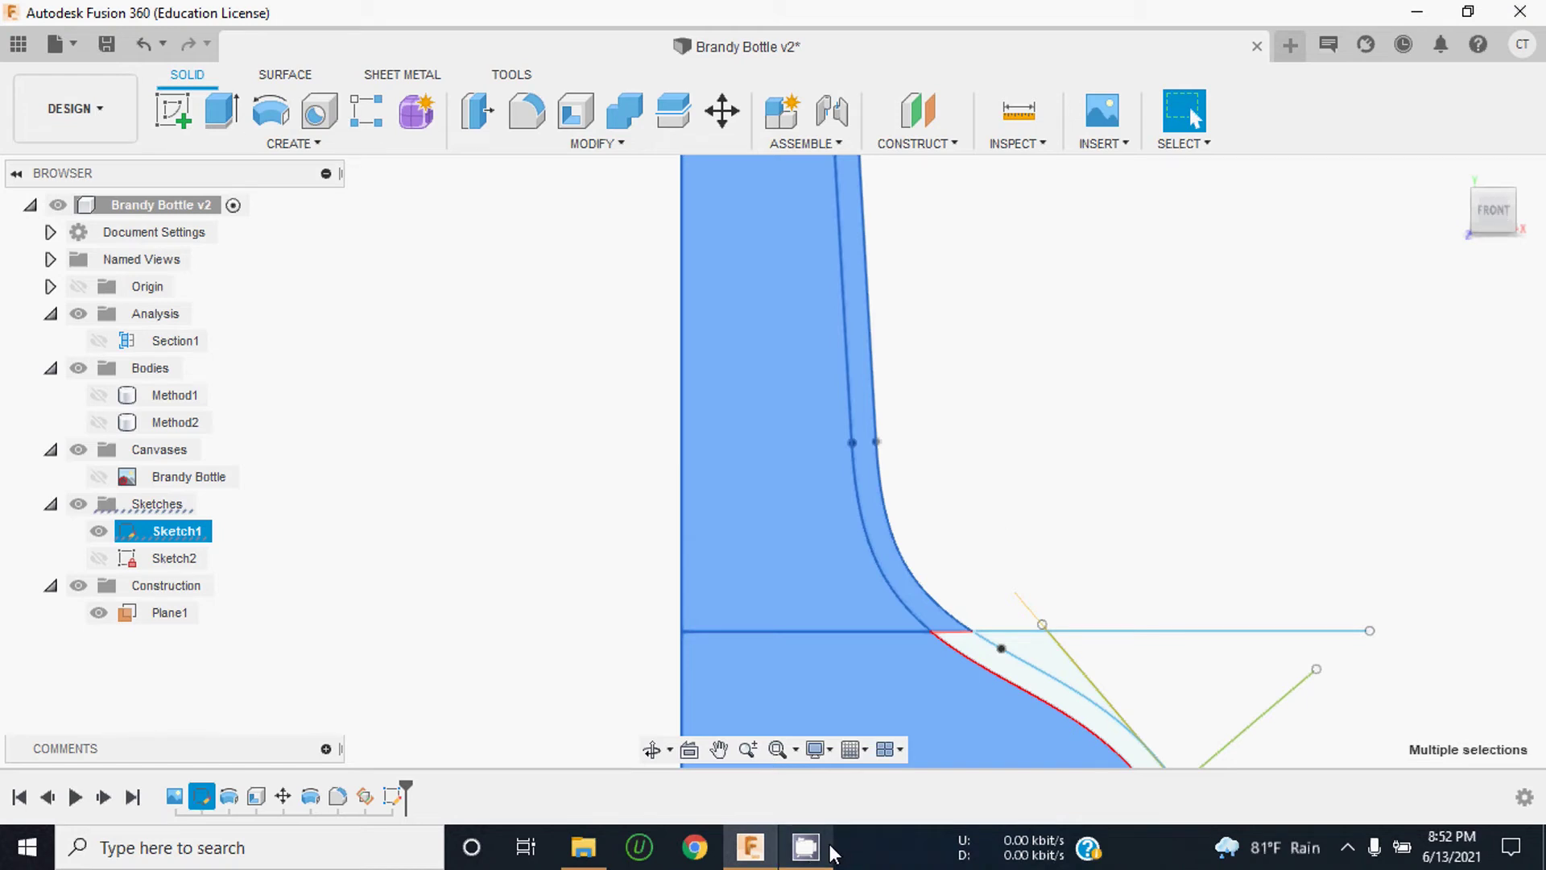
scroll(662, 458, "down", 2)
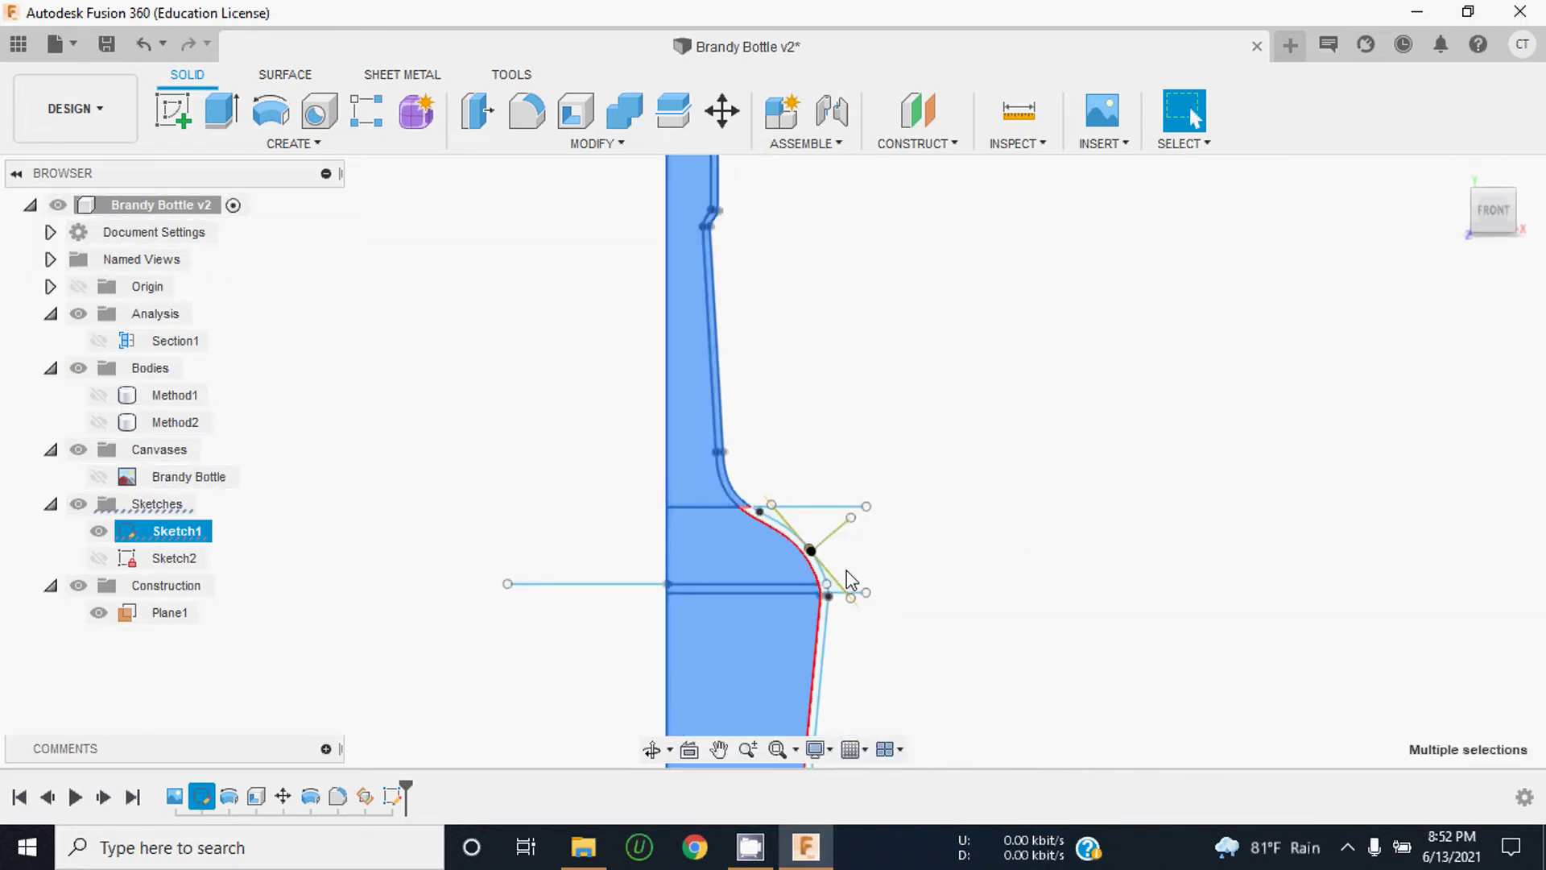
scroll(776, 528, "up", 2)
scroll(786, 535, "up", 3)
scroll(791, 528, "up", 2)
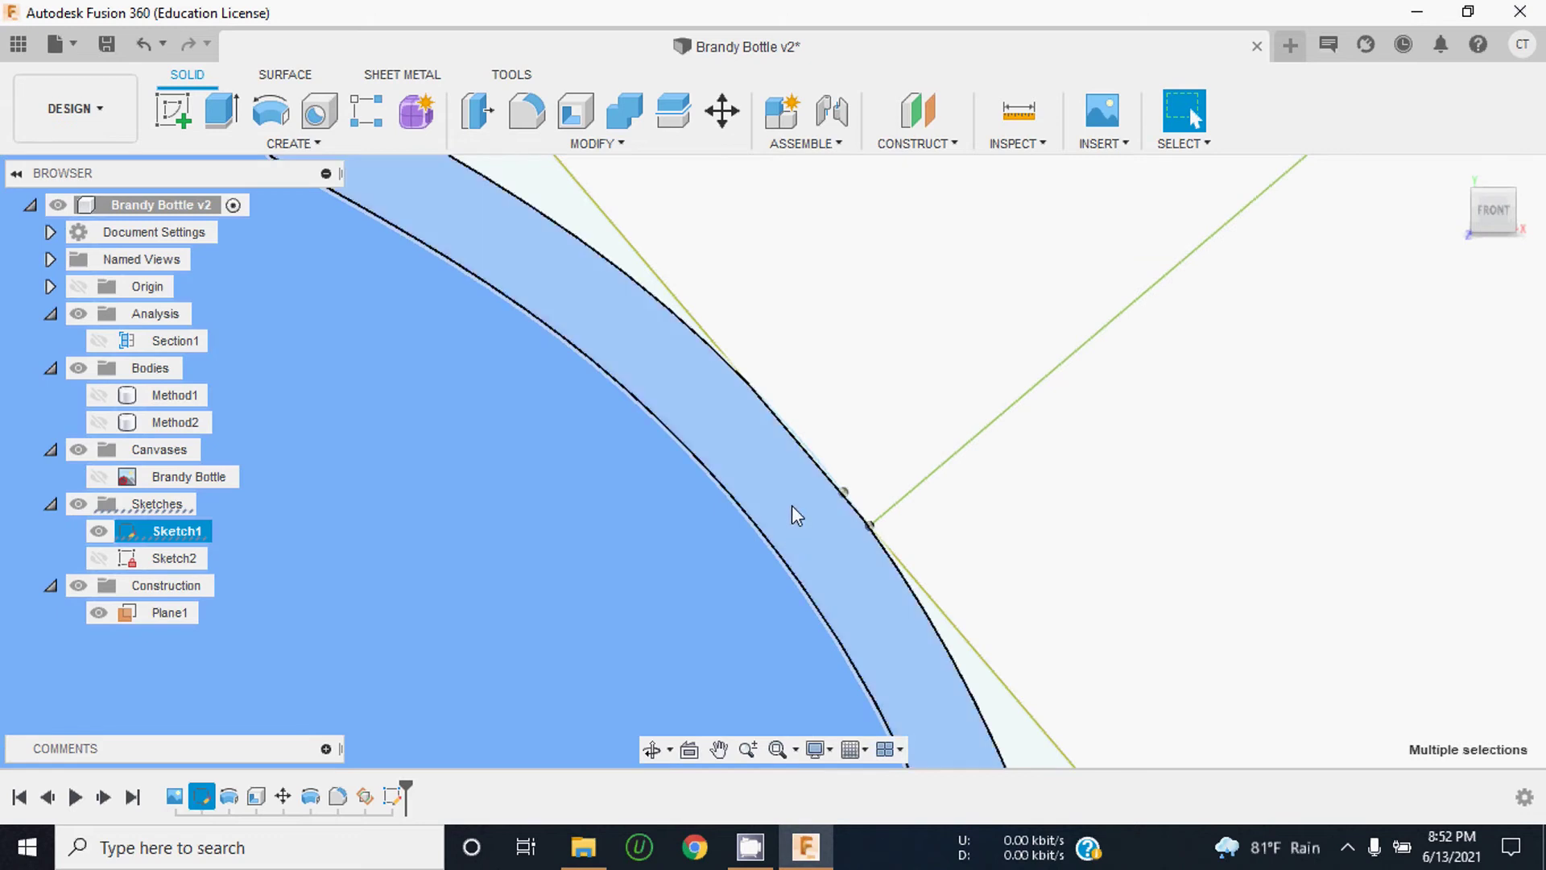
scroll(793, 492, "down", 3)
scroll(797, 451, "down", 1)
scroll(817, 608, "up", 2)
scroll(817, 608, "up", 2)
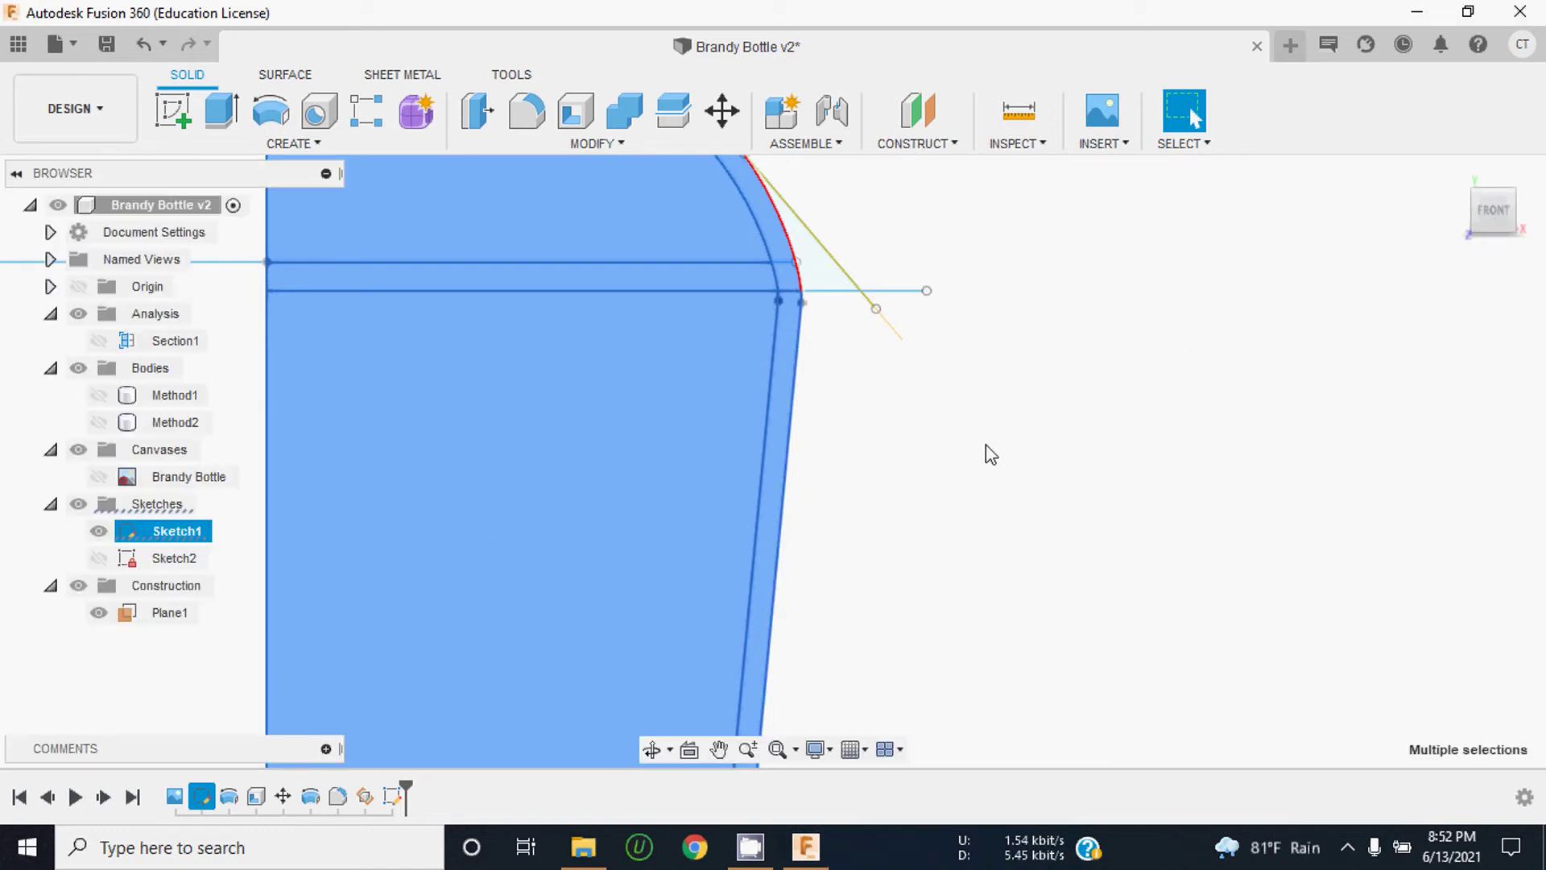
scroll(993, 421, "down", 4)
scroll(988, 420, "down", 3)
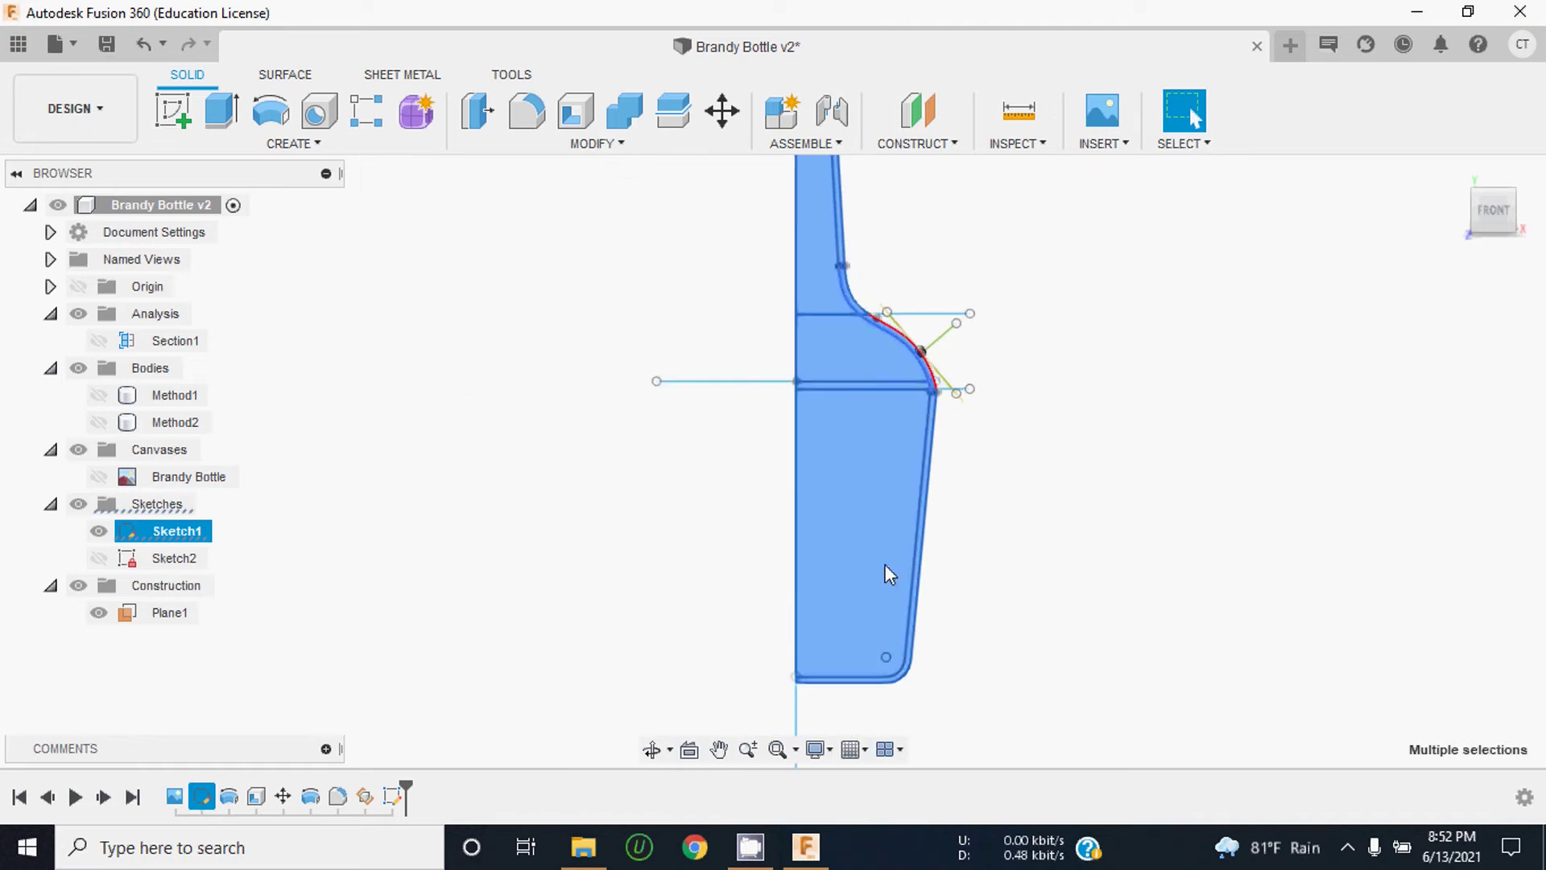
scroll(886, 570, "down", 3)
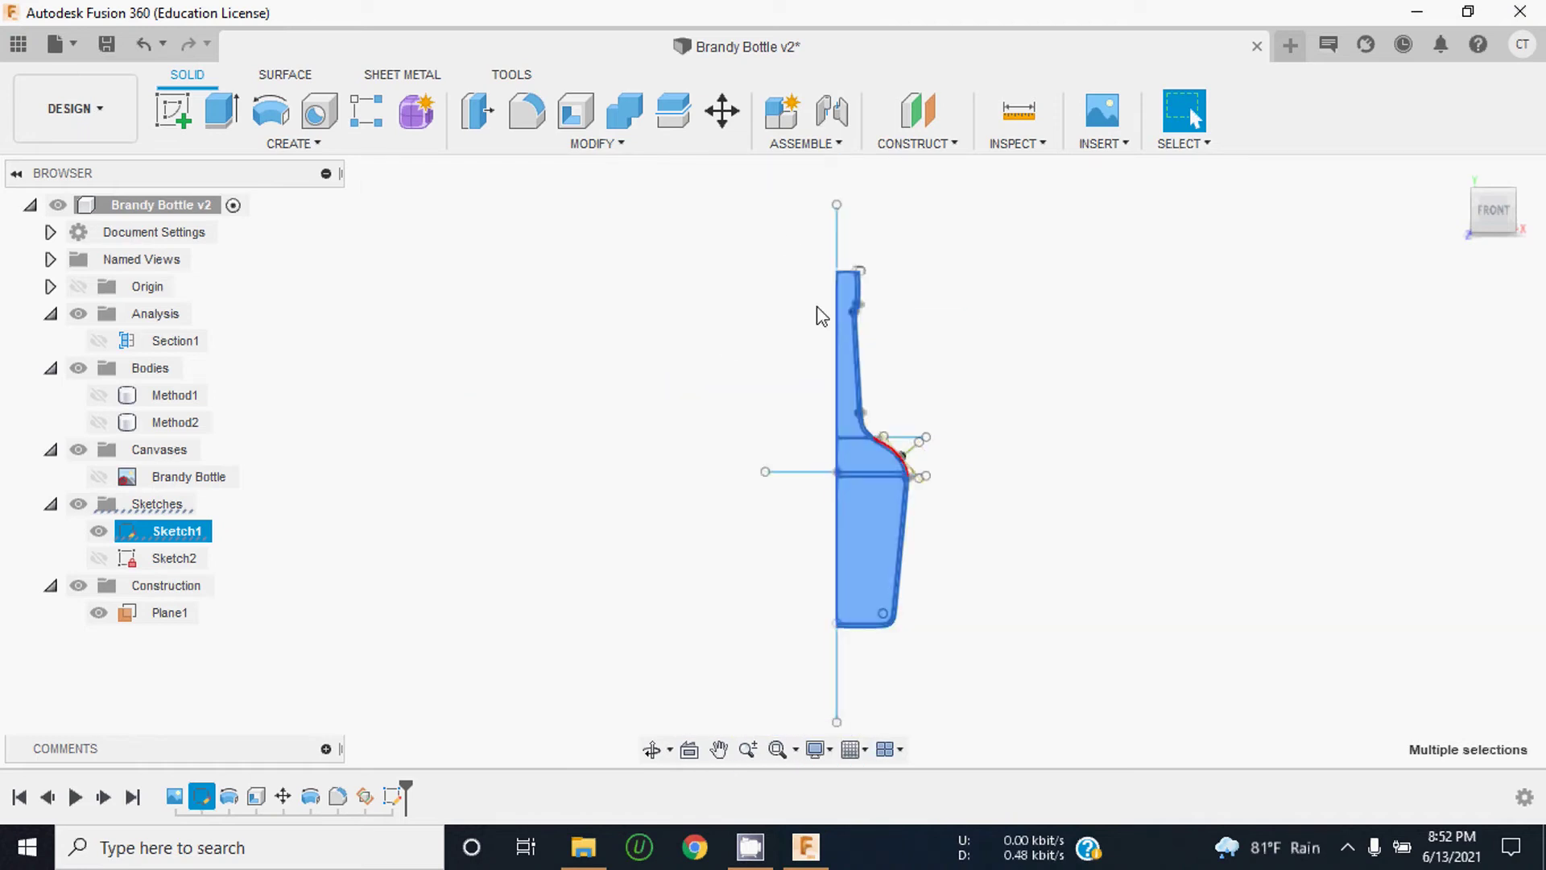
Step: Revolve the selected profiles 360° about the vertical centre line into new Body3
left_click(282, 119)
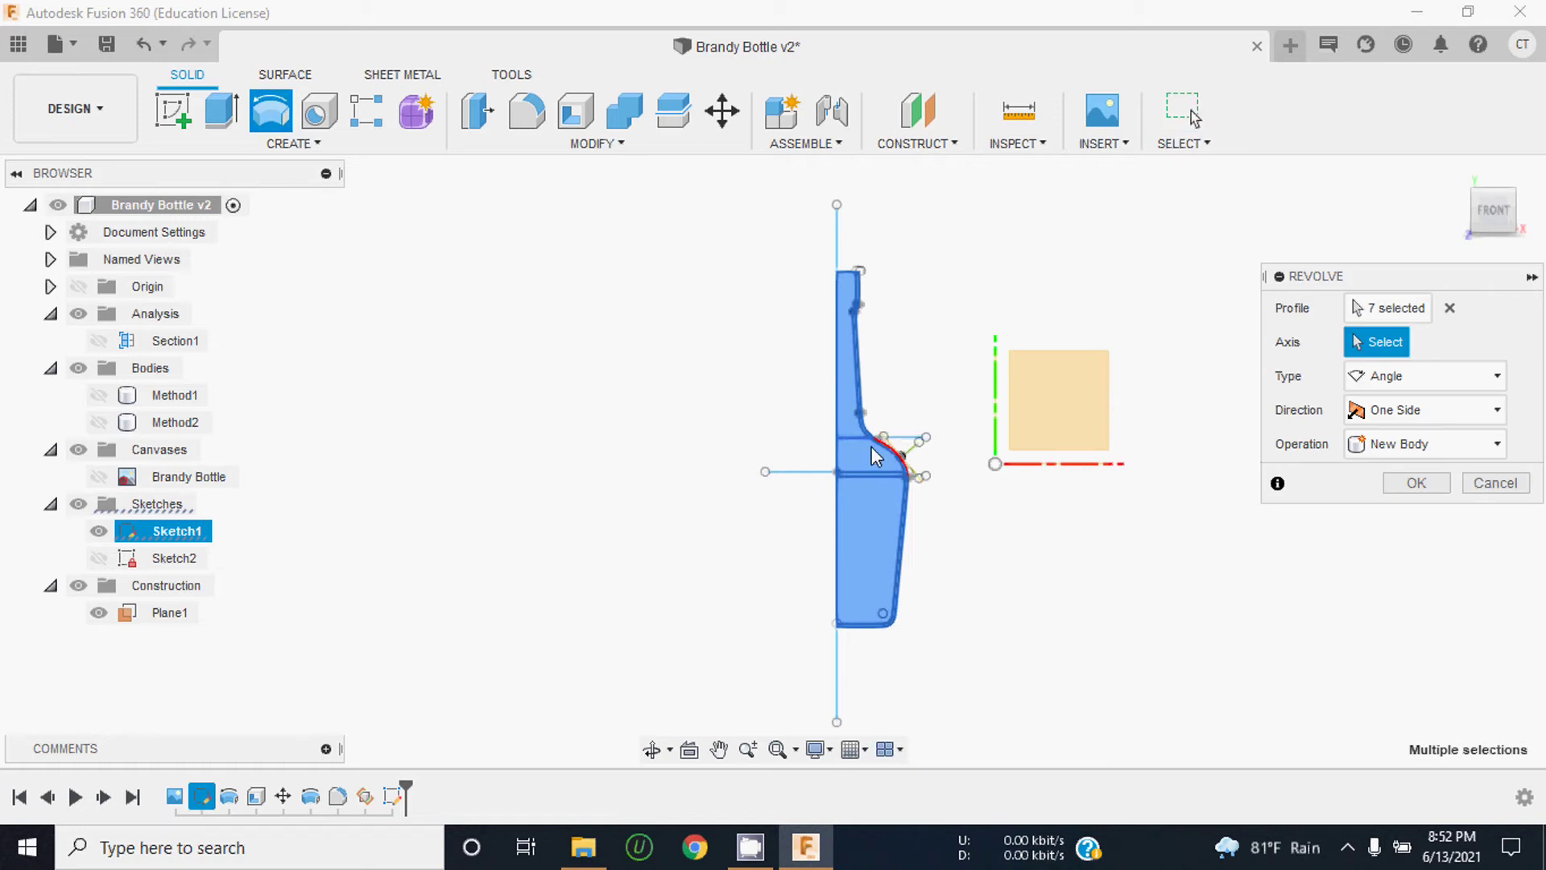
left_click(839, 235)
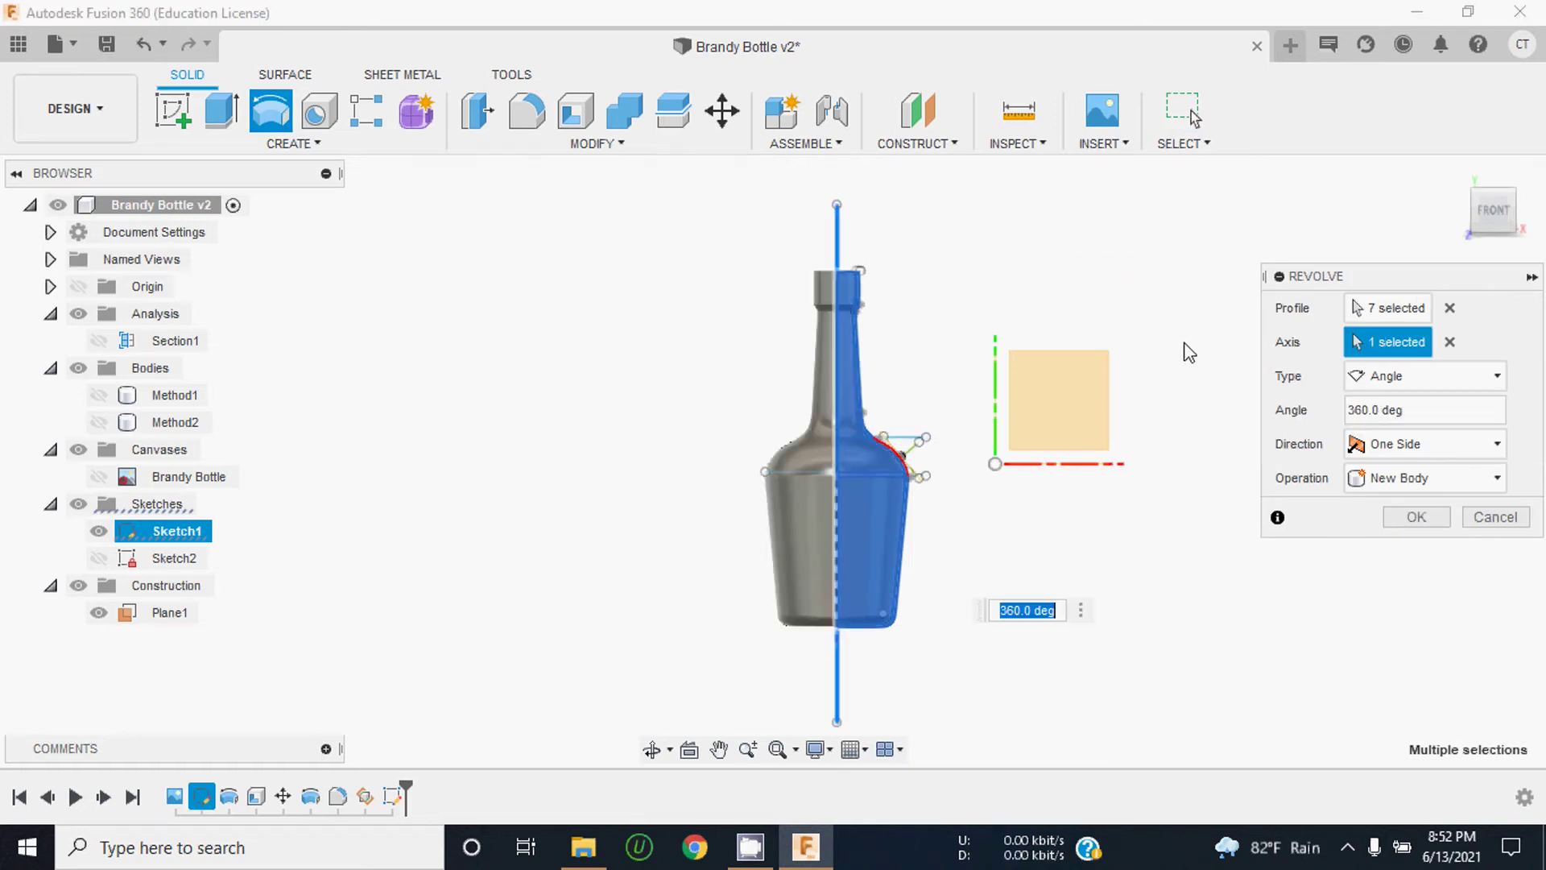
mouse_move(1424, 409)
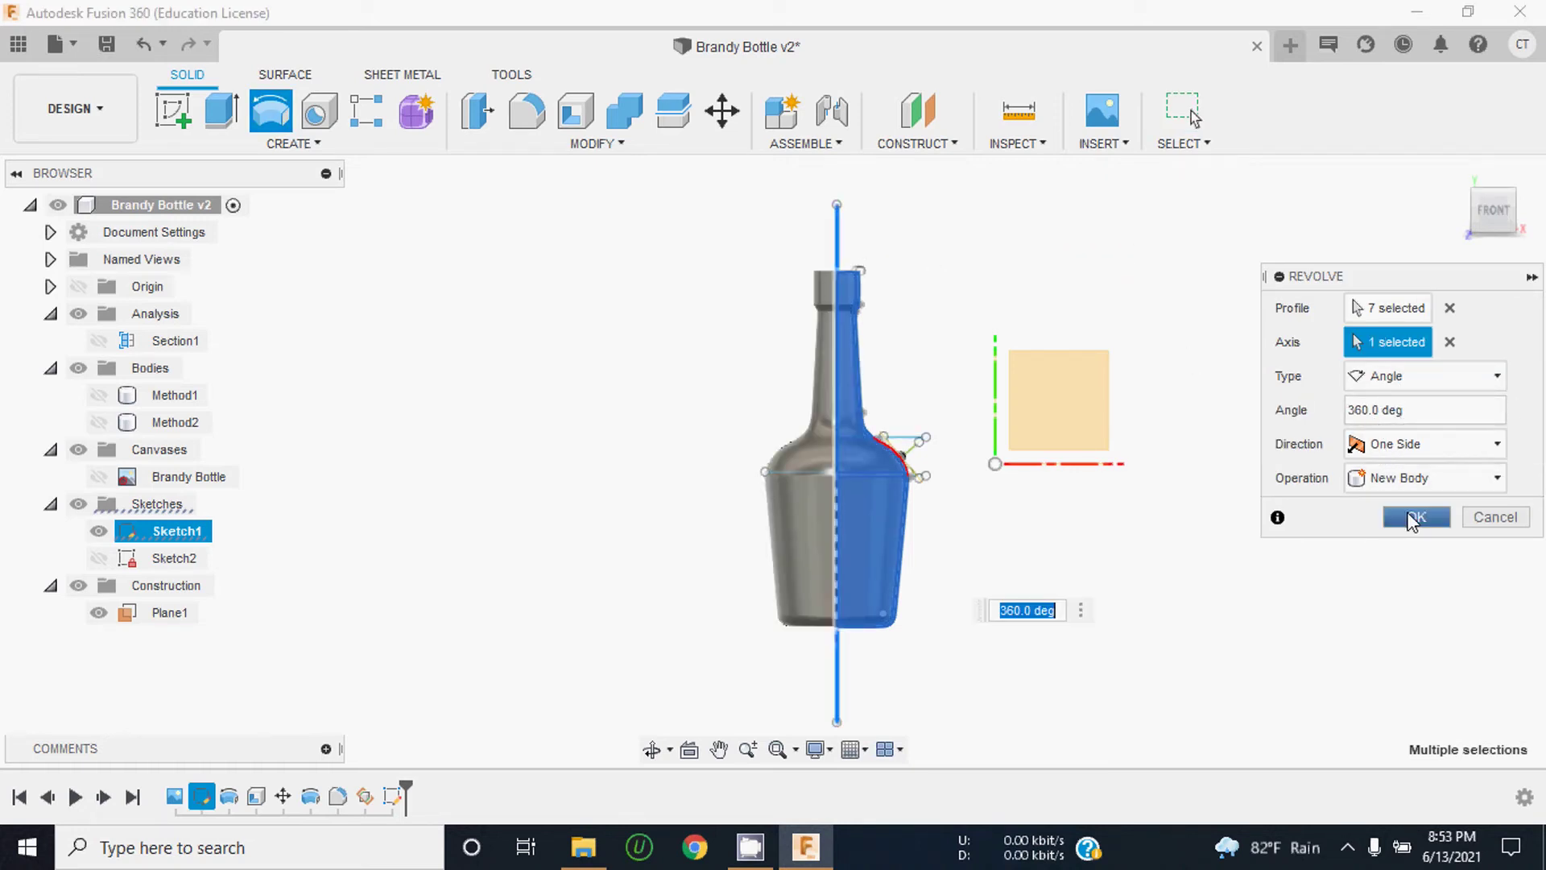
left_click(1417, 516)
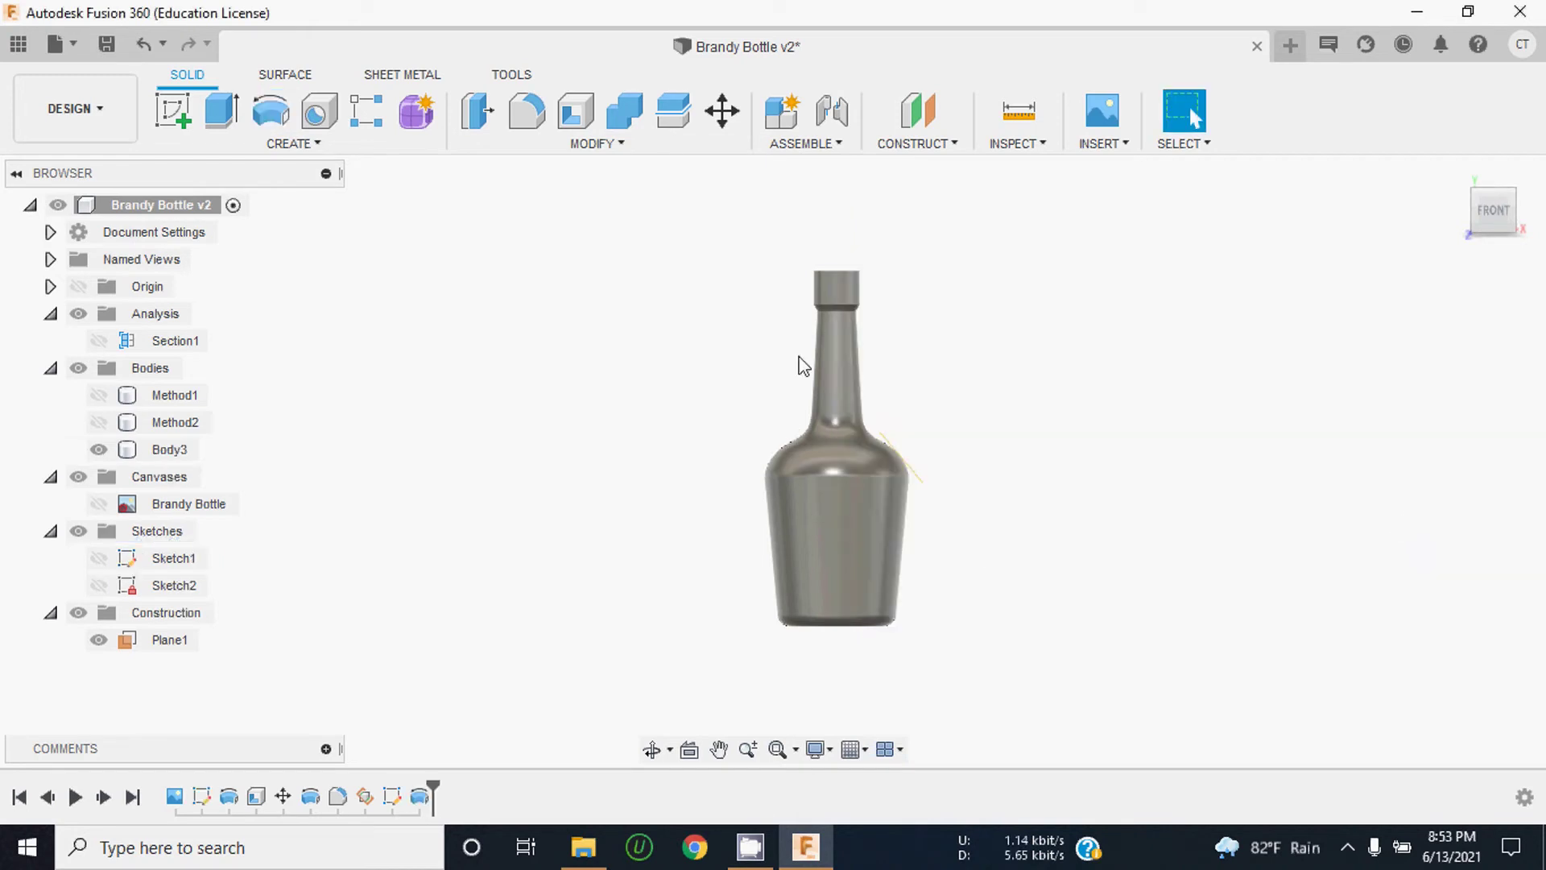
Step: Rename Body3 in the Browser's Bodies folder to 'Solid Body'
scroll(814, 324, "up", 2)
scroll(814, 323, "up", 2)
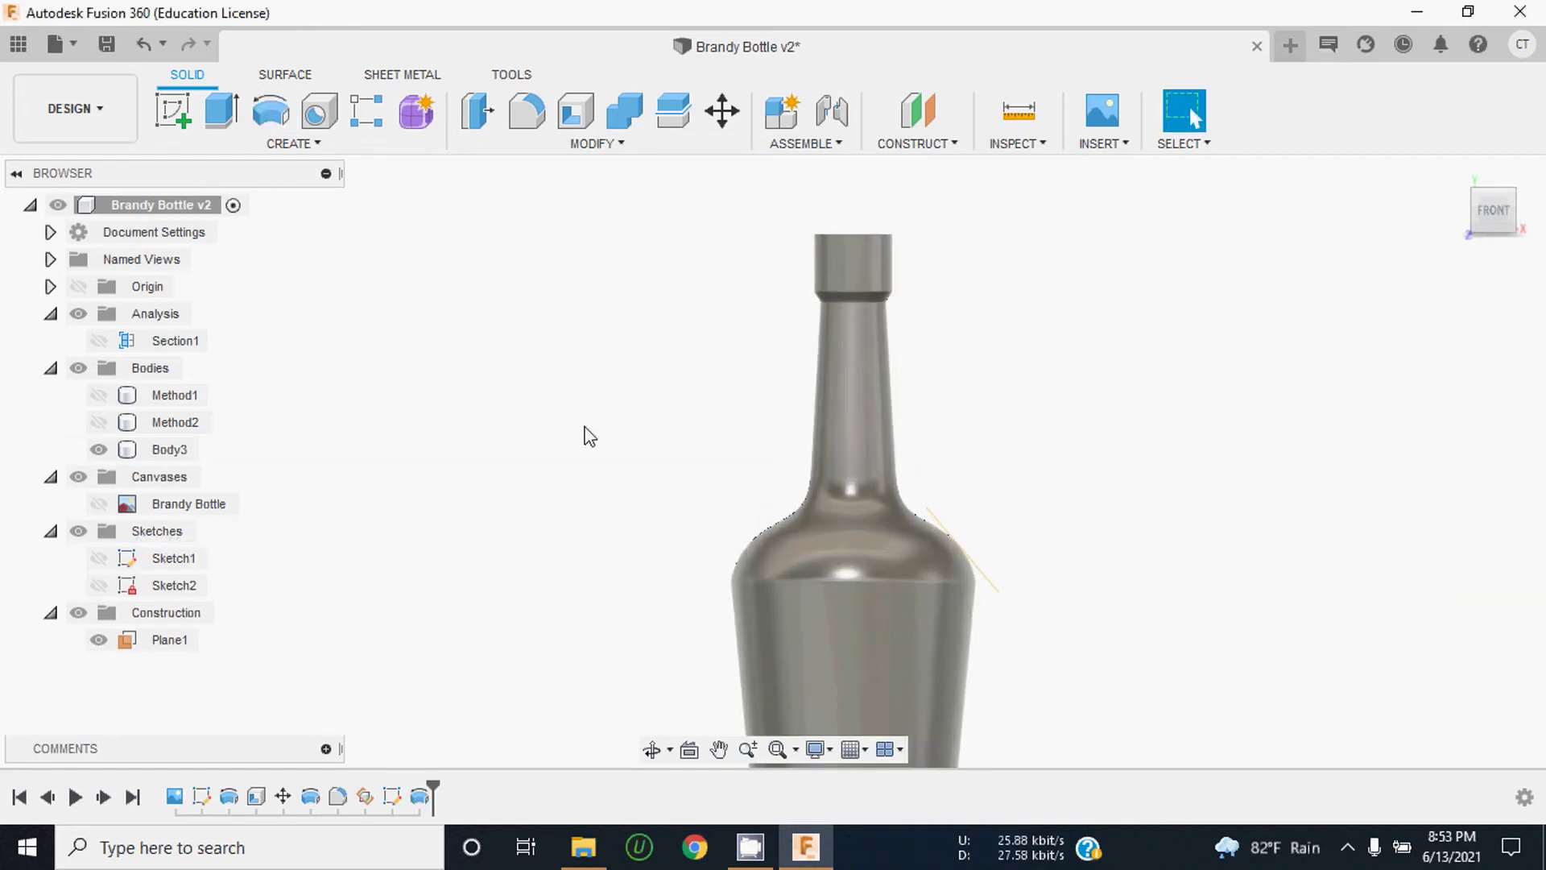
left_click(166, 449)
double_click(168, 453)
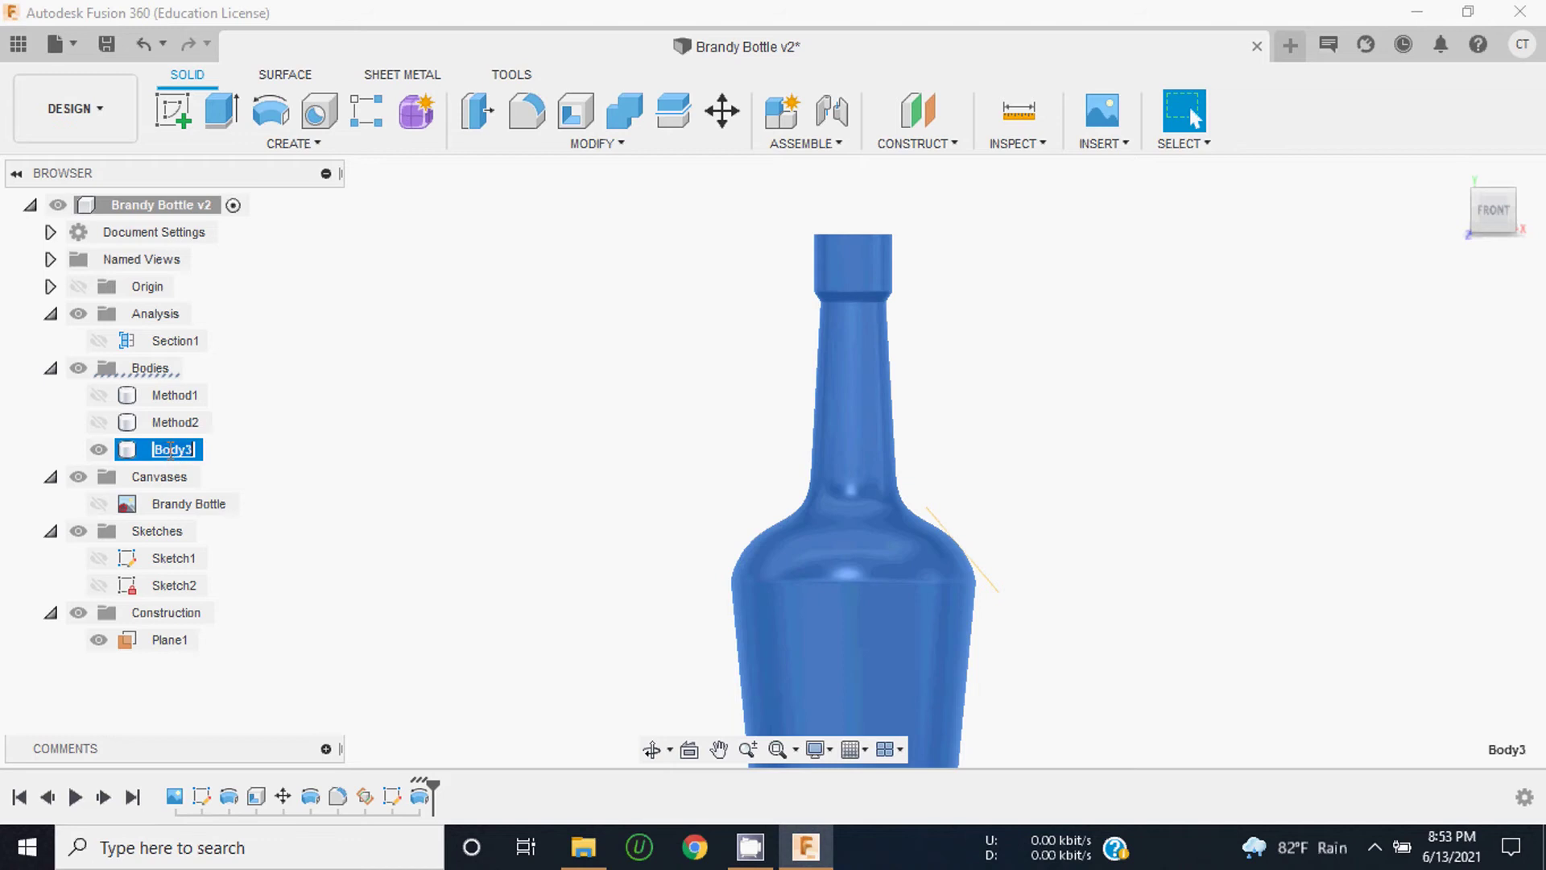
type("Soli")
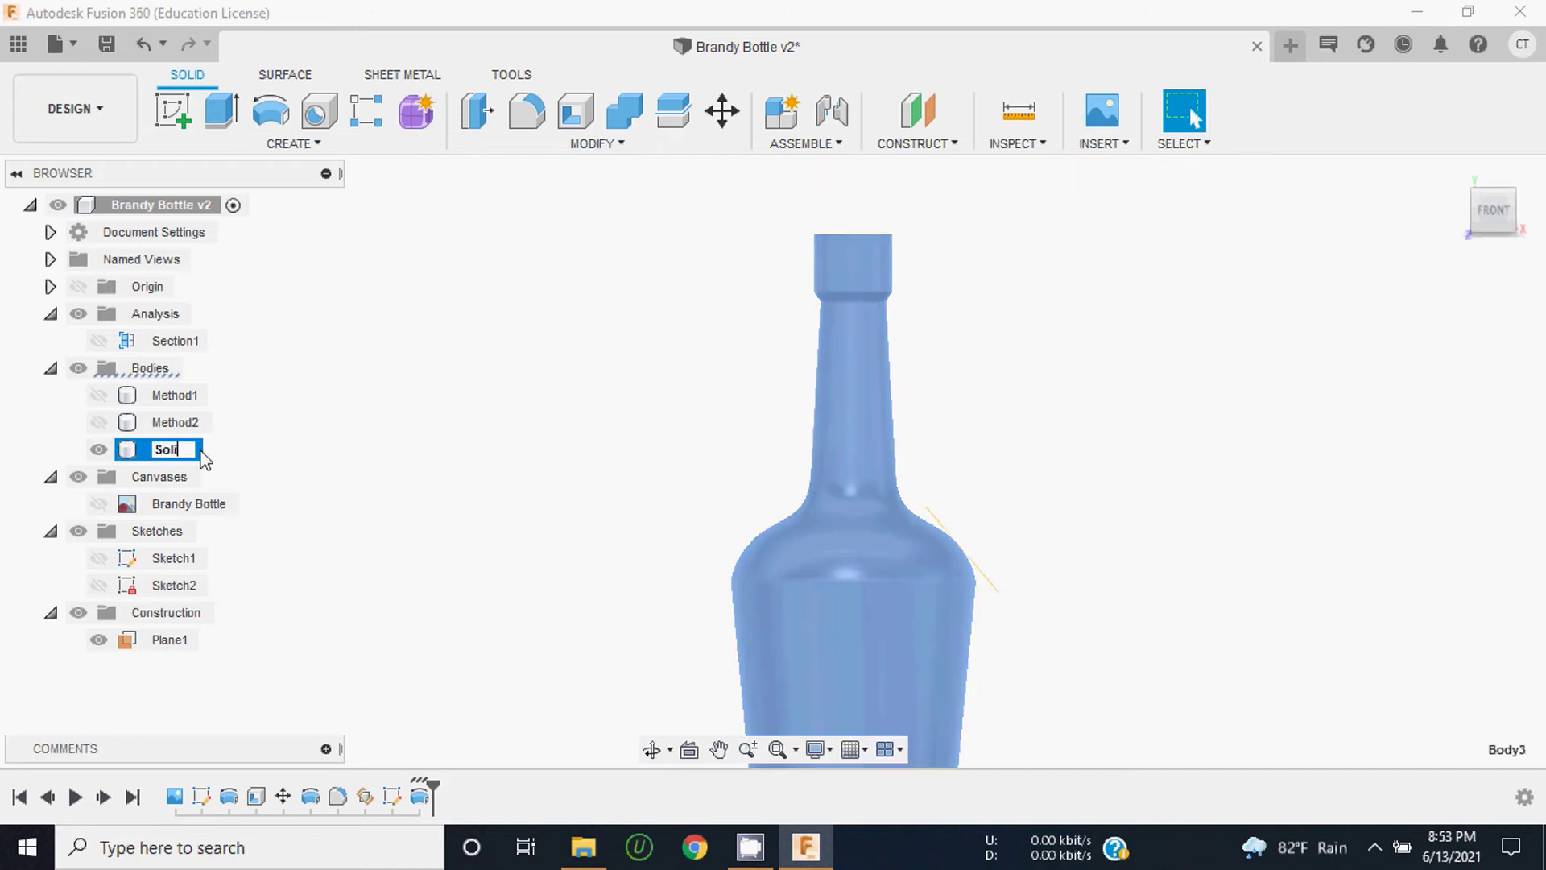
type("d Body")
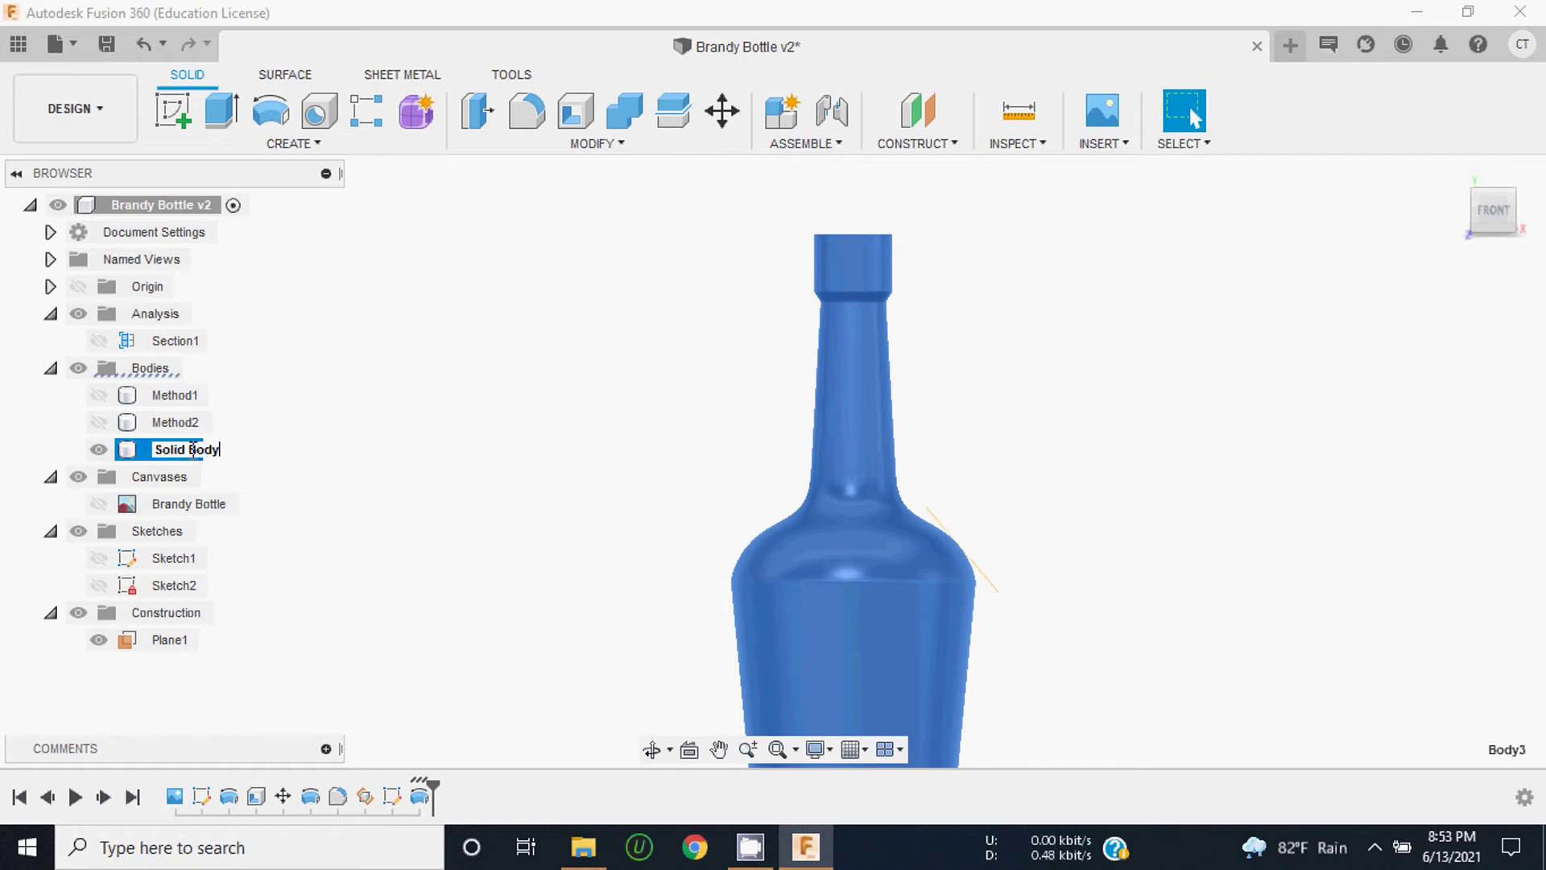
left_click(328, 419)
scroll(735, 448, "down", 3)
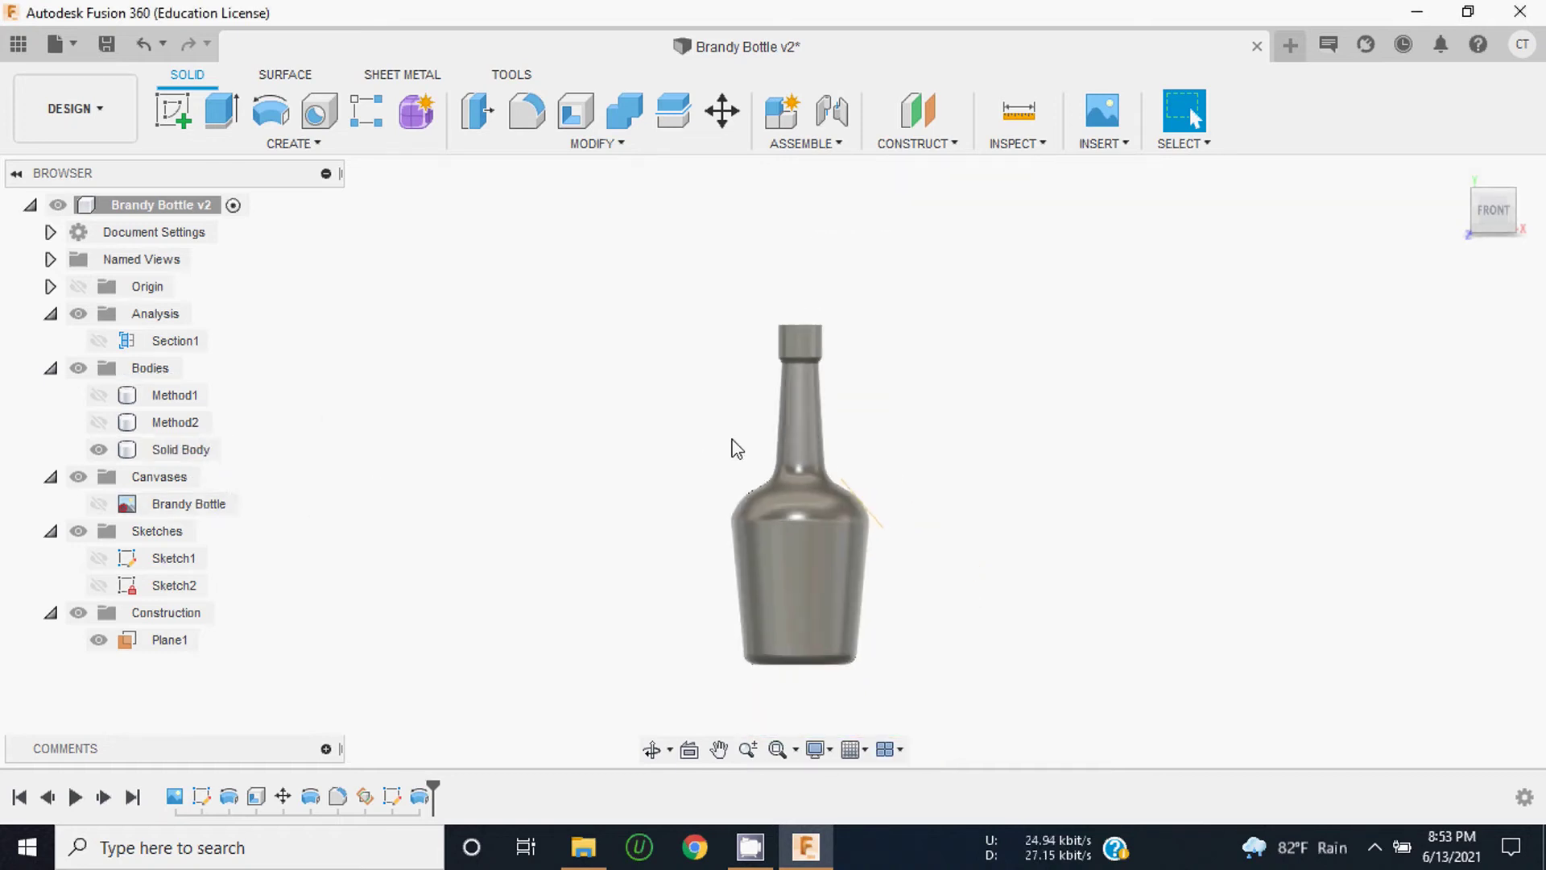
scroll(809, 515, "up", 3)
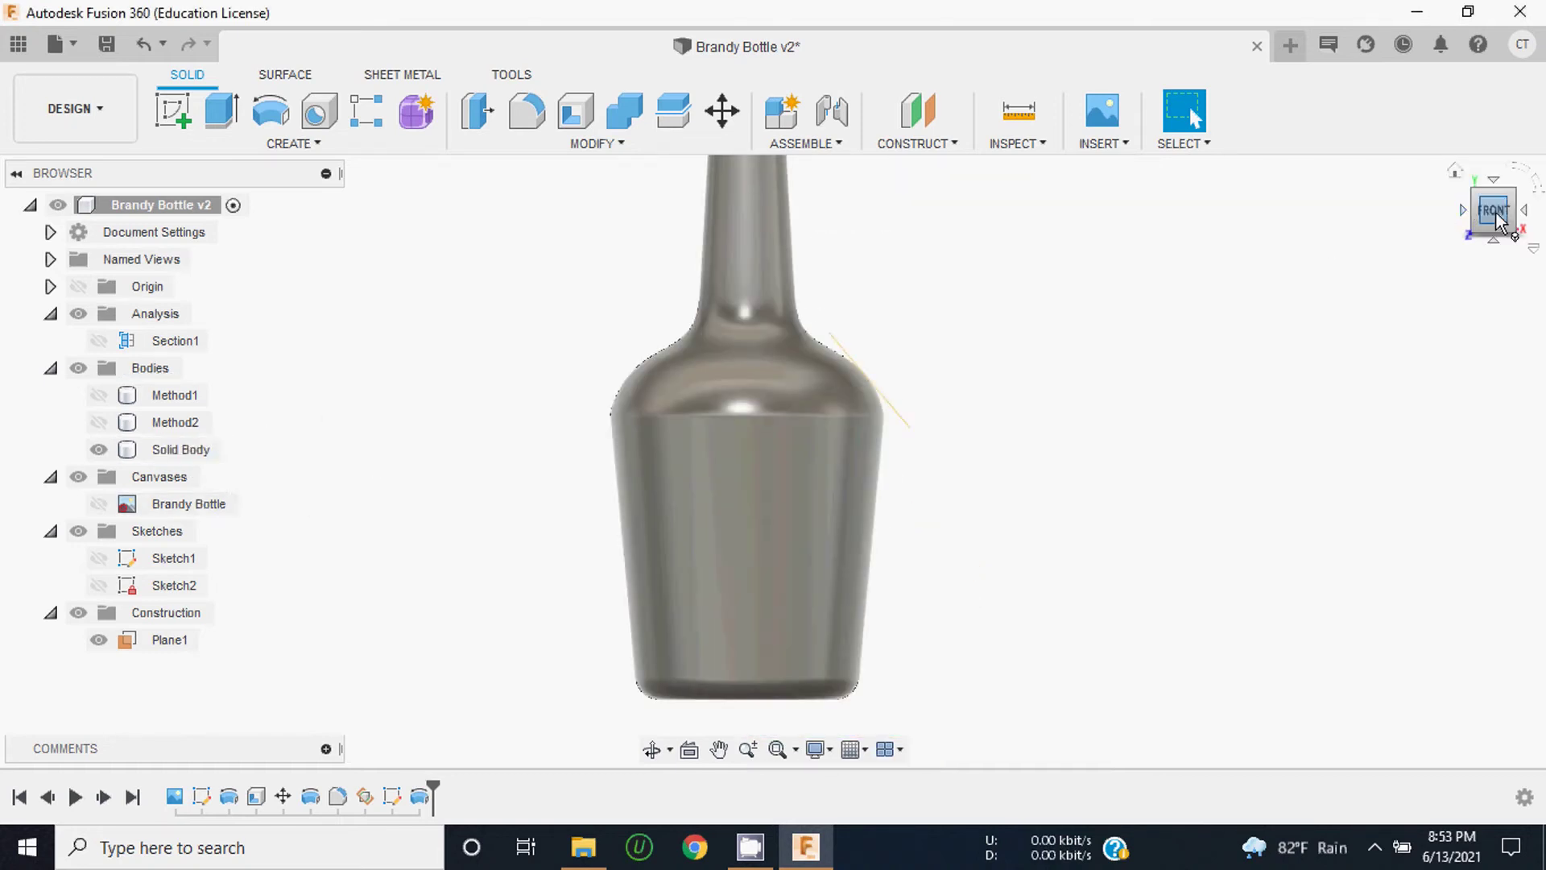
Step: Show Sketch2's concentric circles on the shoulder and hide the Solid Body
left_click(1498, 219)
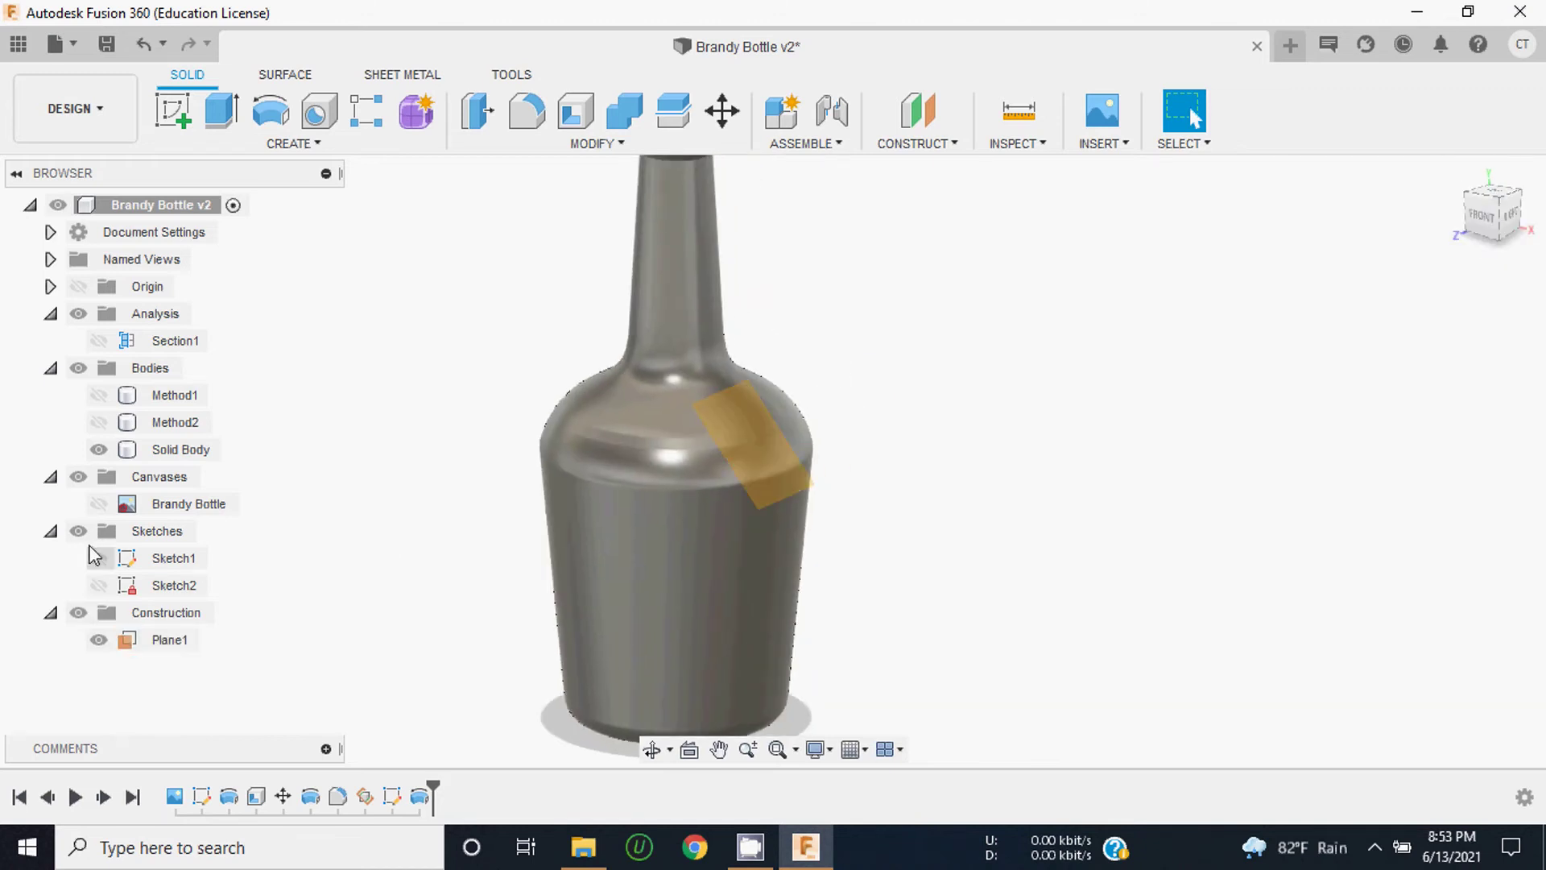
left_click(99, 586)
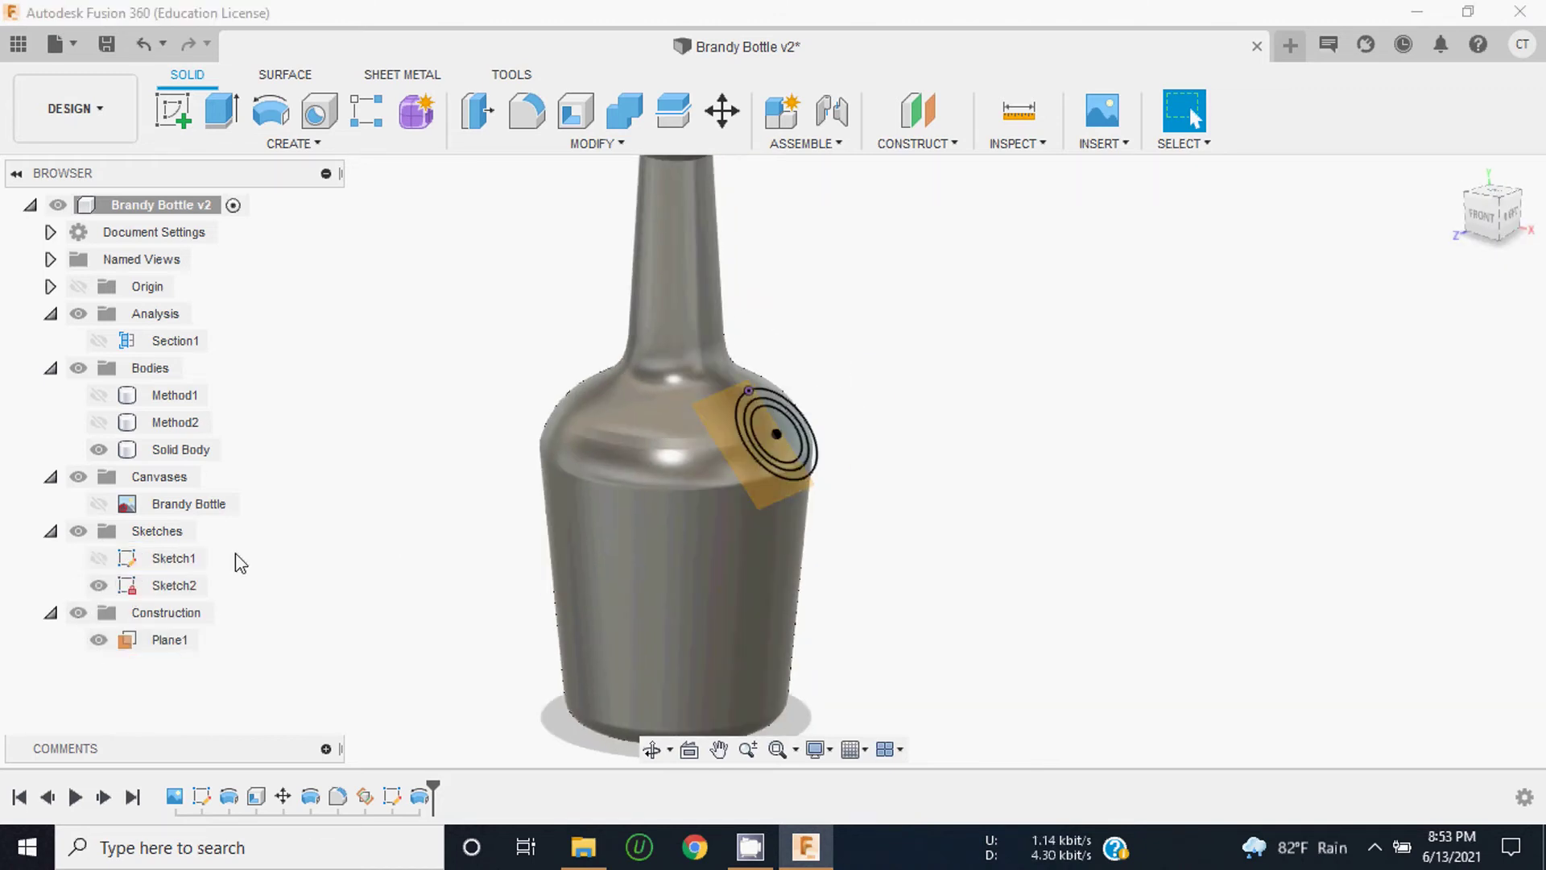
scroll(778, 432, "up", 3)
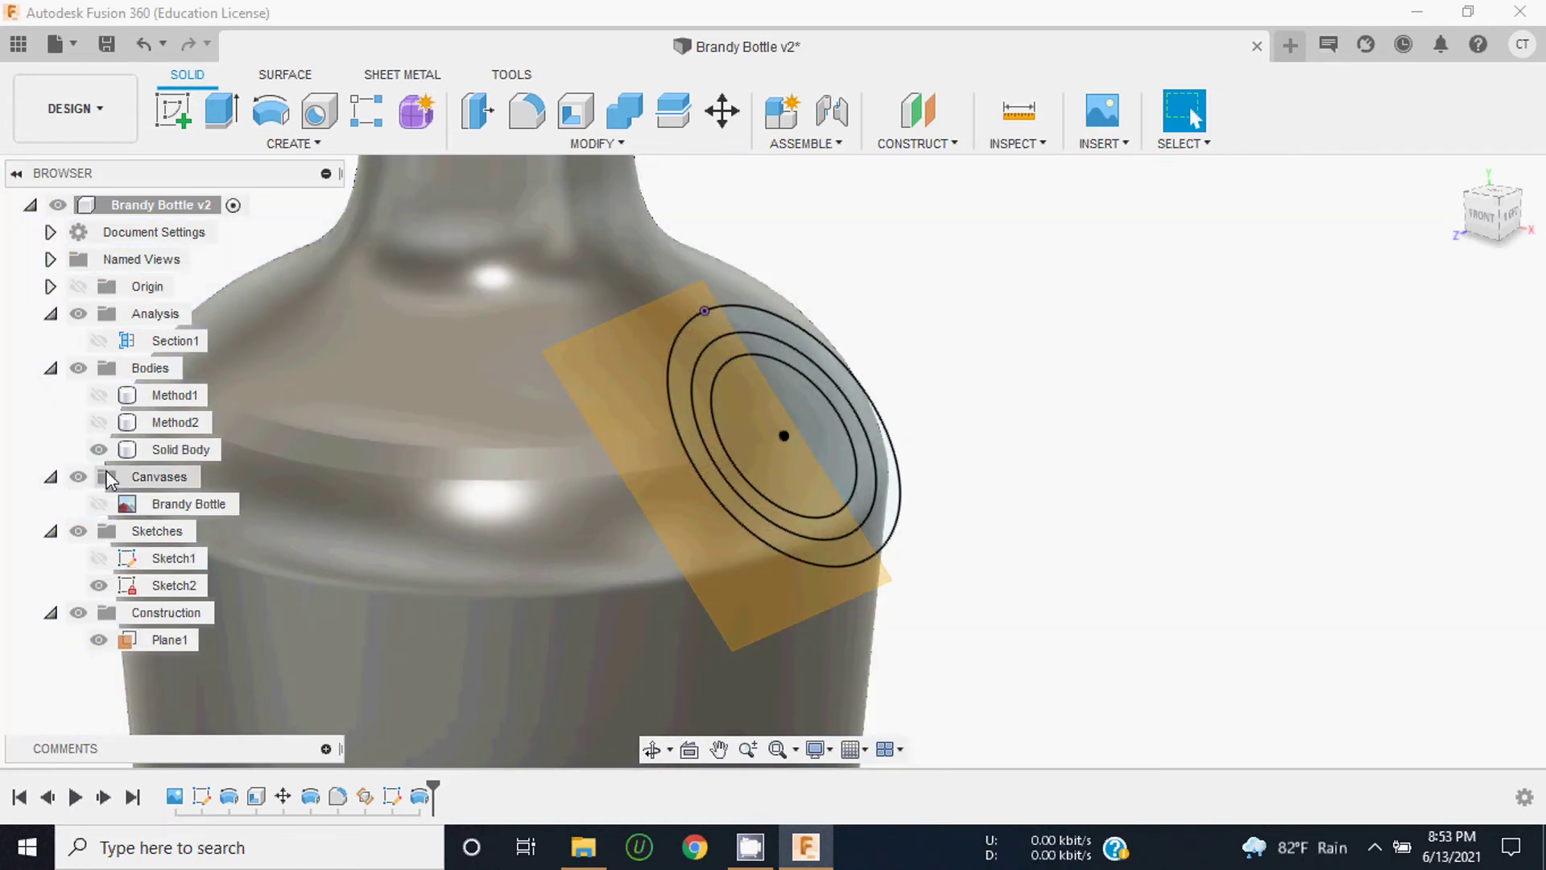
left_click(98, 450)
scroll(785, 438, "up", 3)
left_click(430, 446)
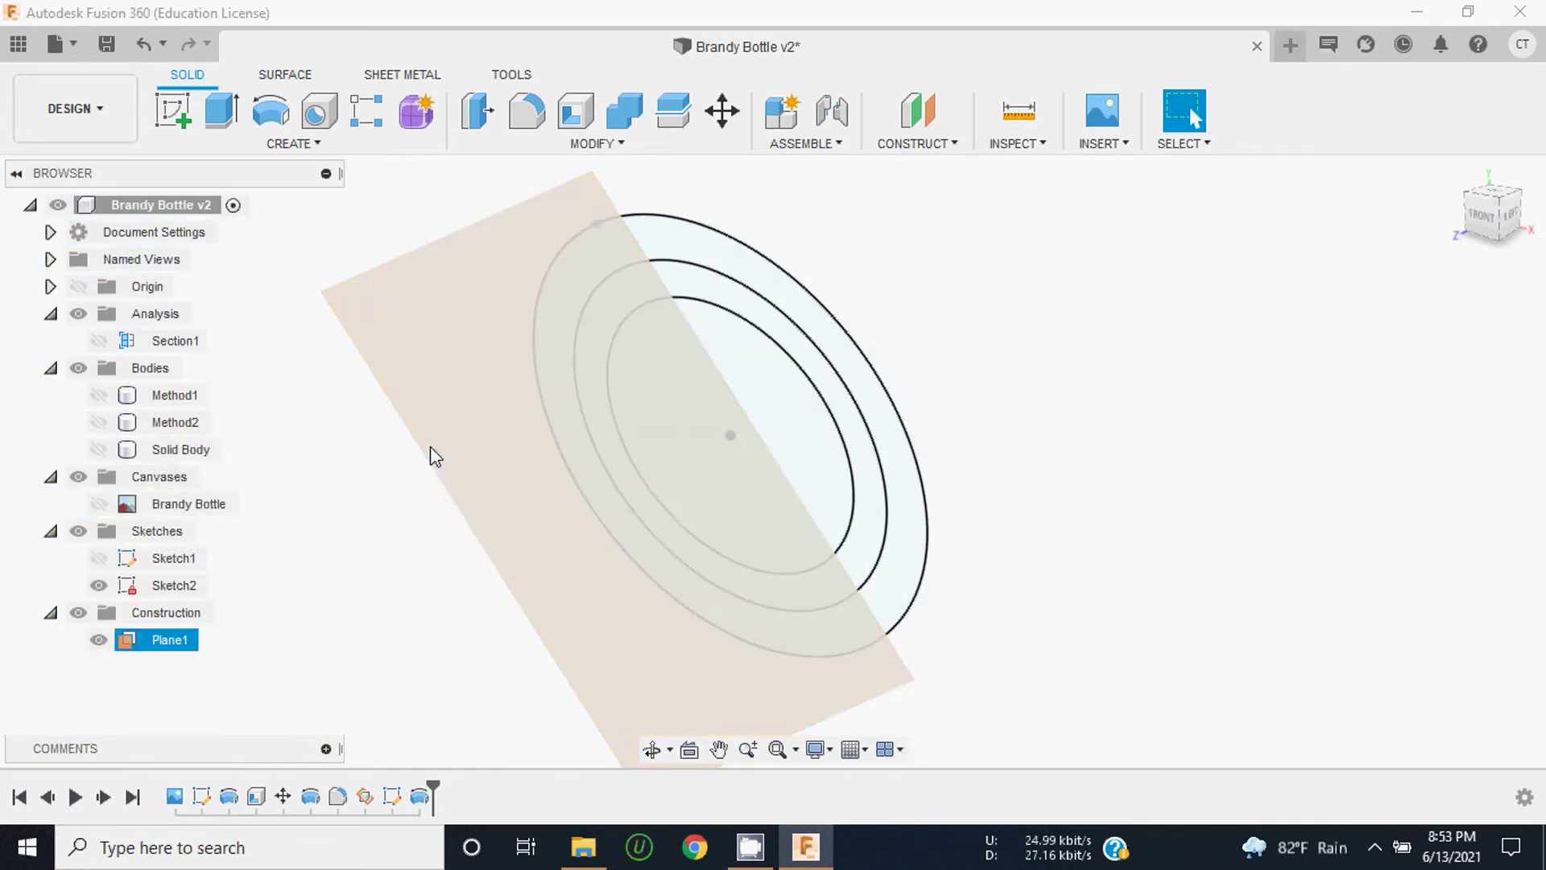
left_click(98, 450)
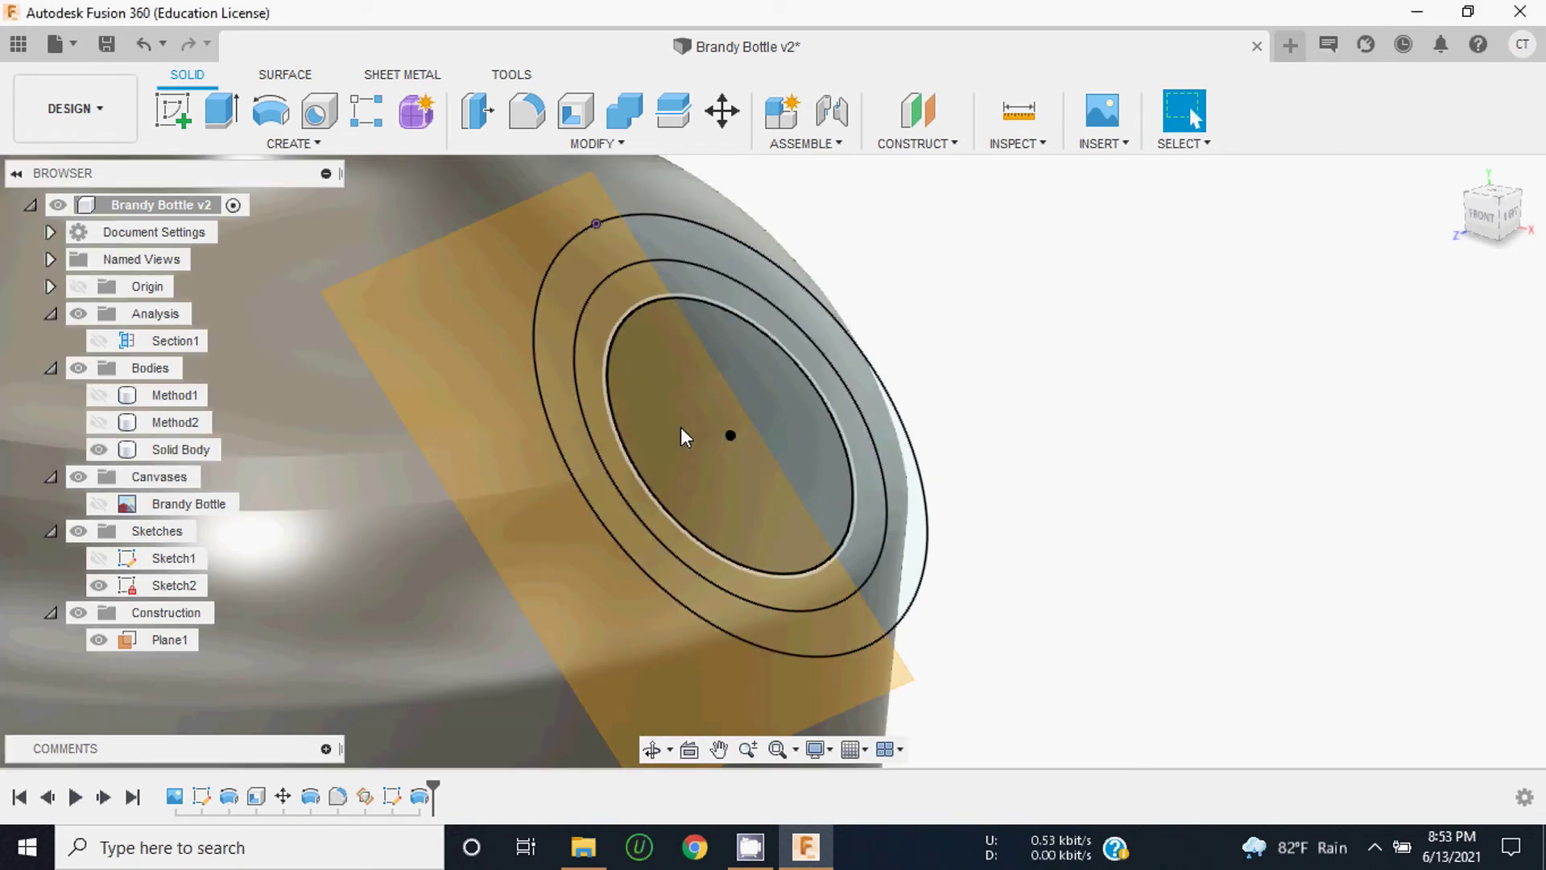
left_click(98, 450)
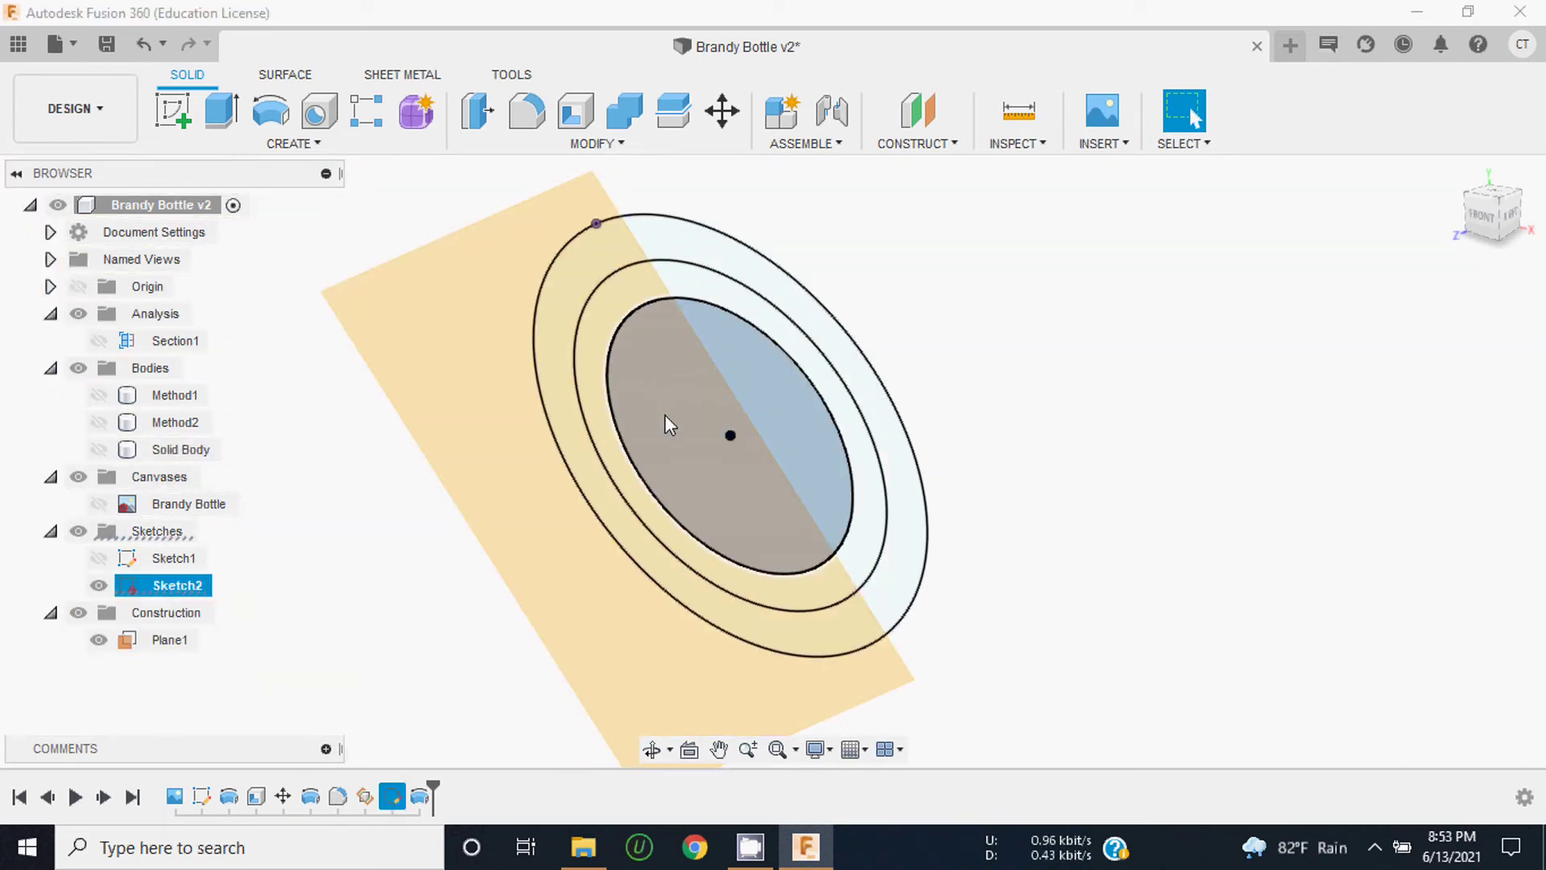
Step: Select the ring between the two inner circles, then show Solid Body in front view
left_click(664, 414)
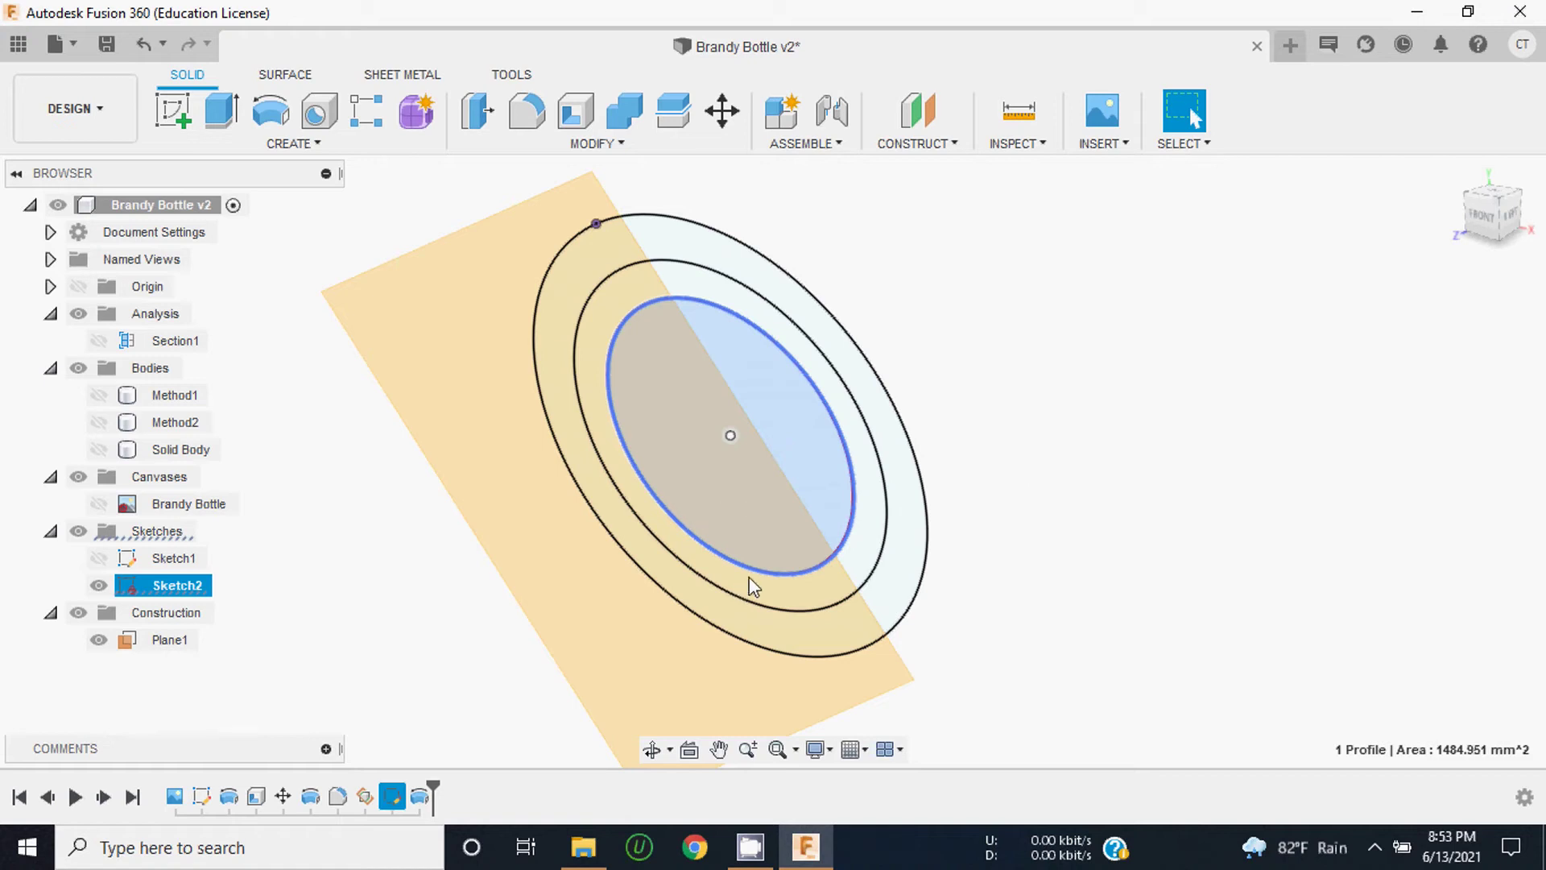
key("Escape")
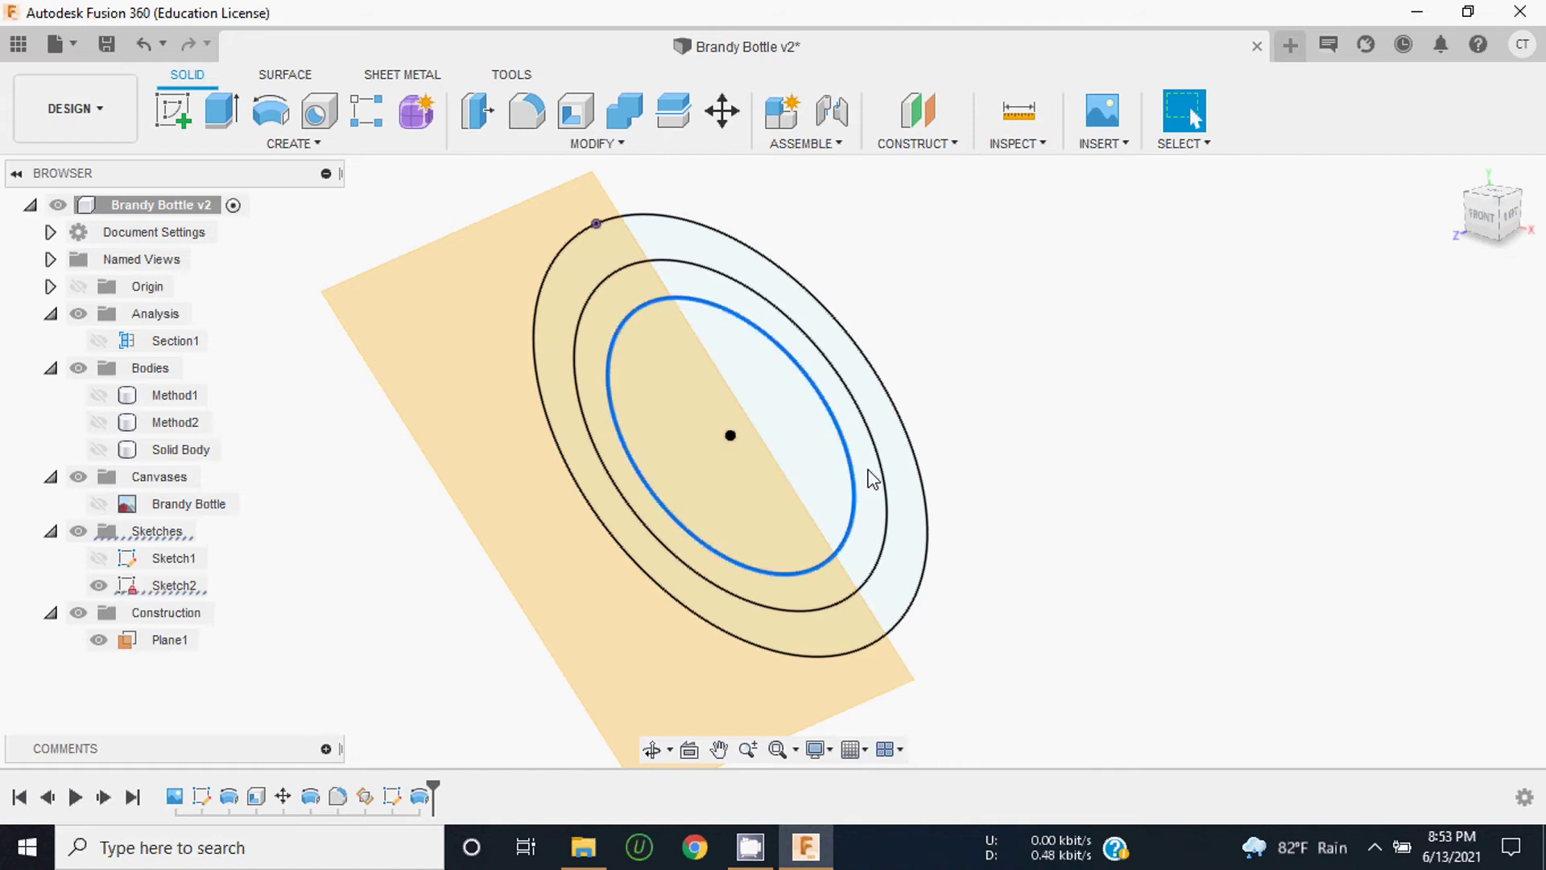
left_click(864, 544)
scroll(1004, 435, "down", 3)
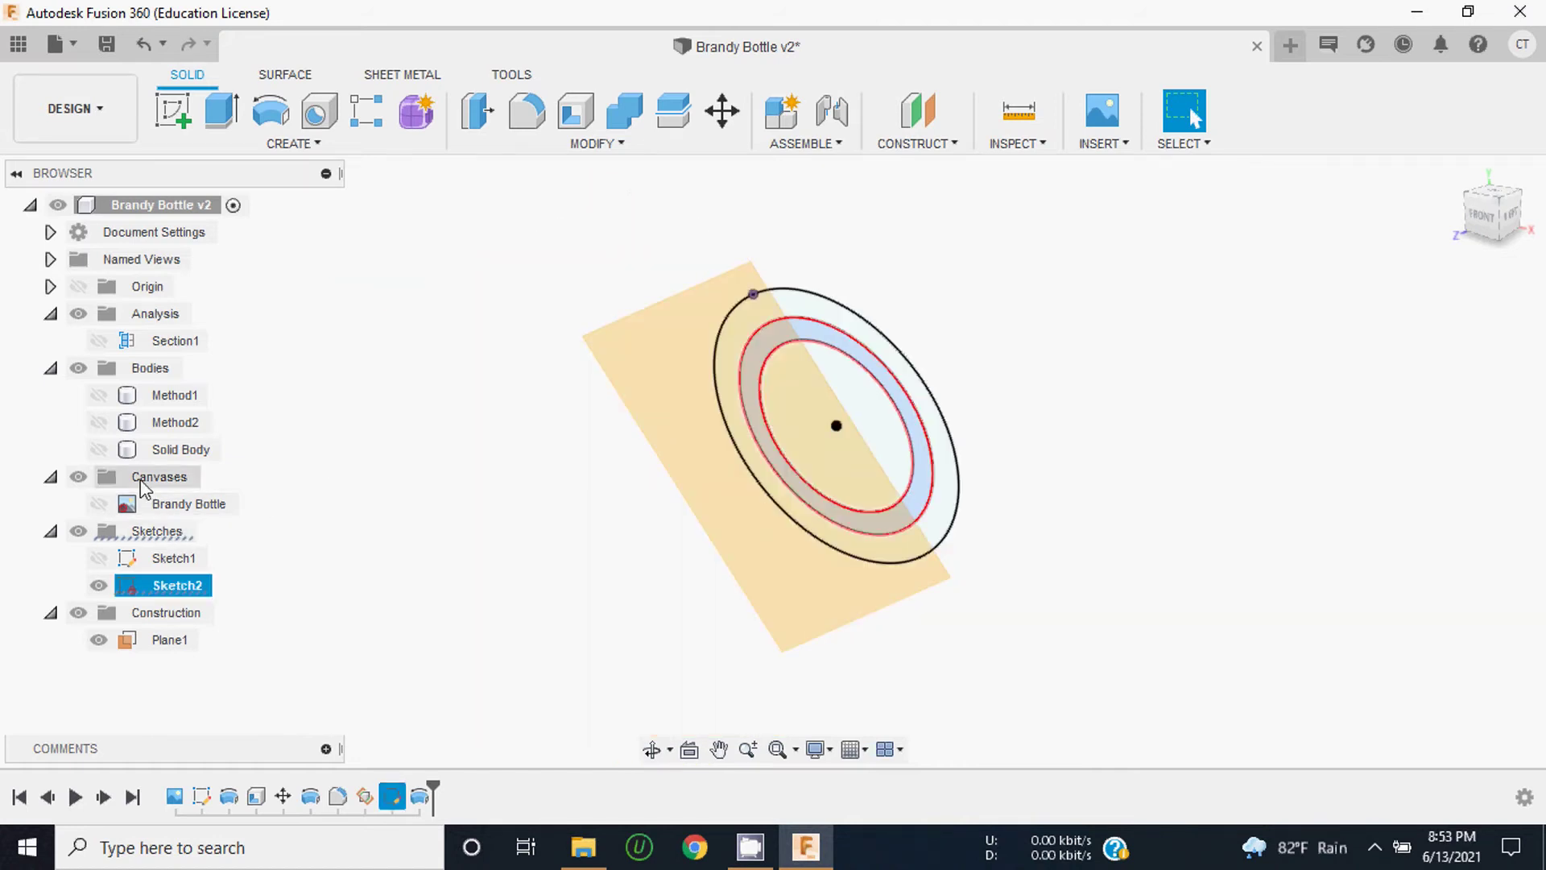
left_click(99, 450)
left_click(1494, 206)
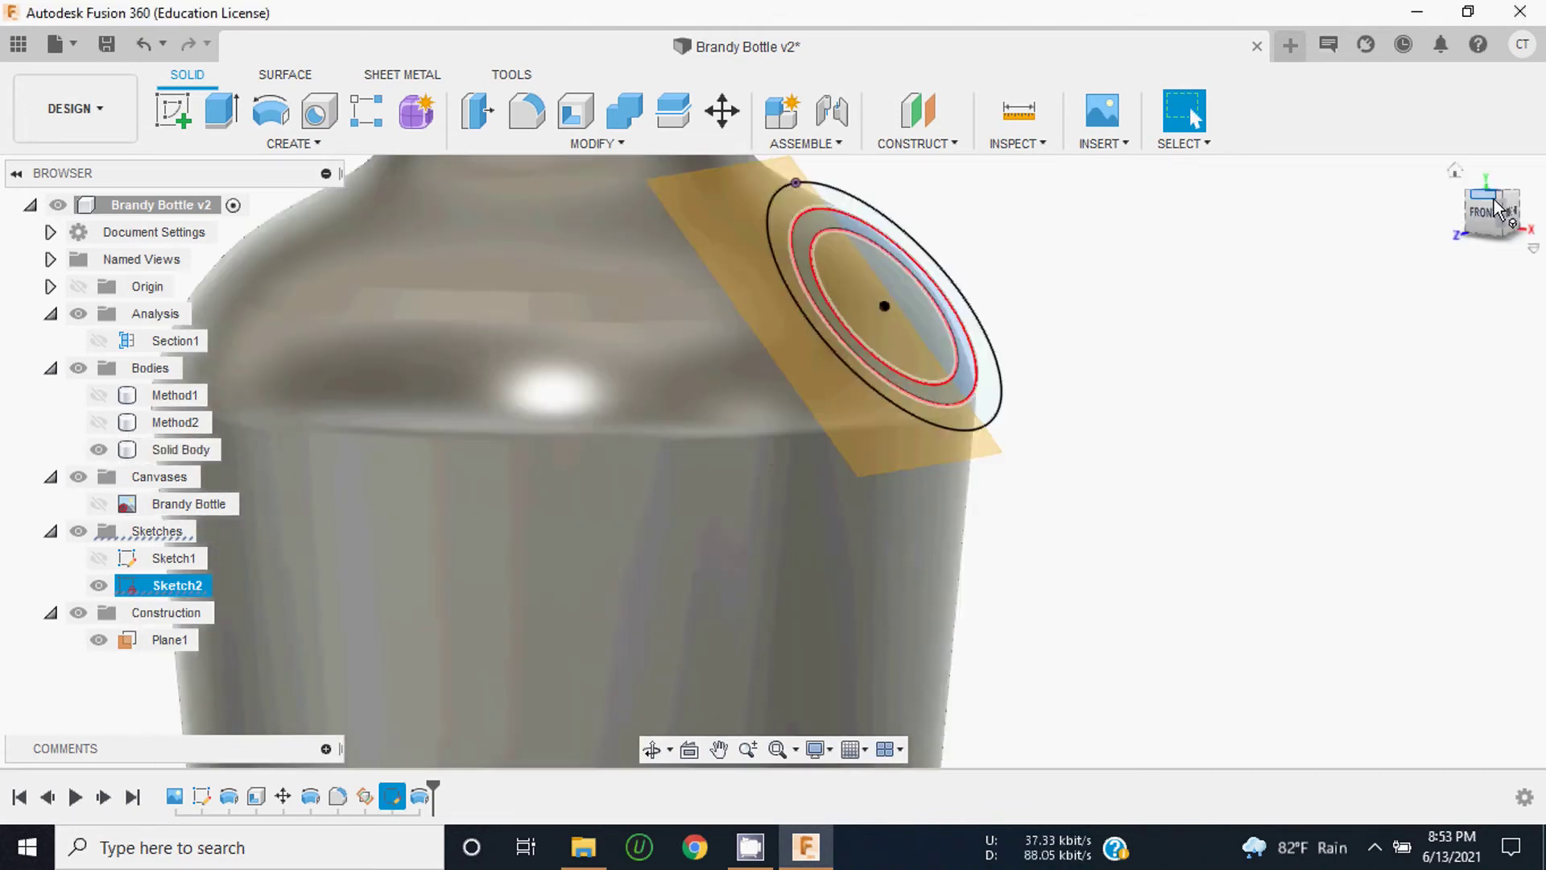
left_click_drag(1494, 206, 1487, 223)
left_click(1490, 228)
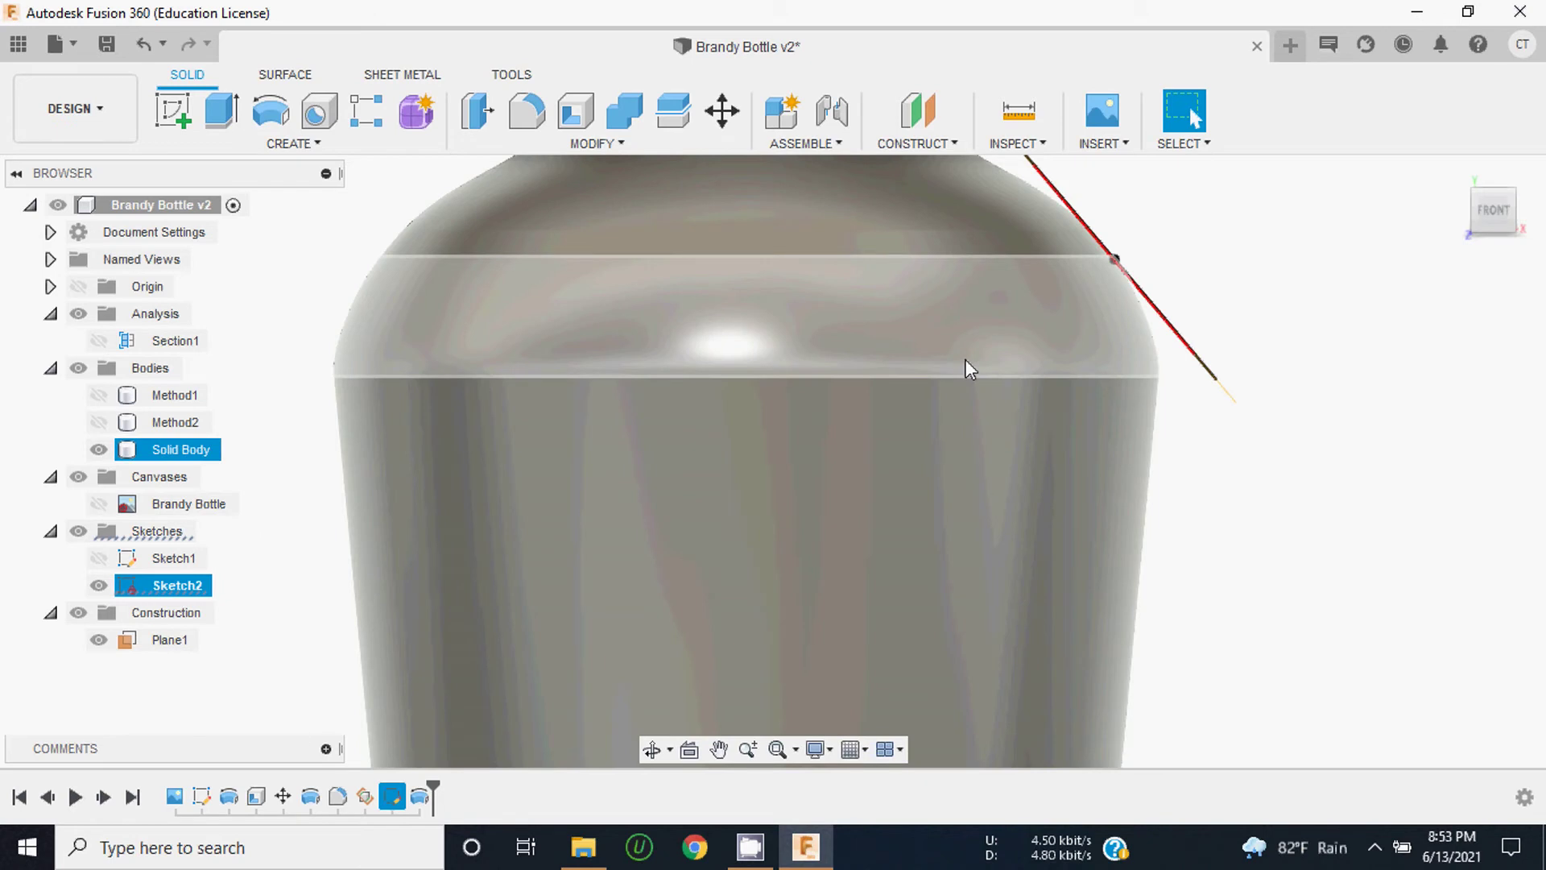
Step: Extrude the selected ring profile, dragging its depth into the shoulder
left_click(226, 120)
scroll(1195, 272, "down", 3)
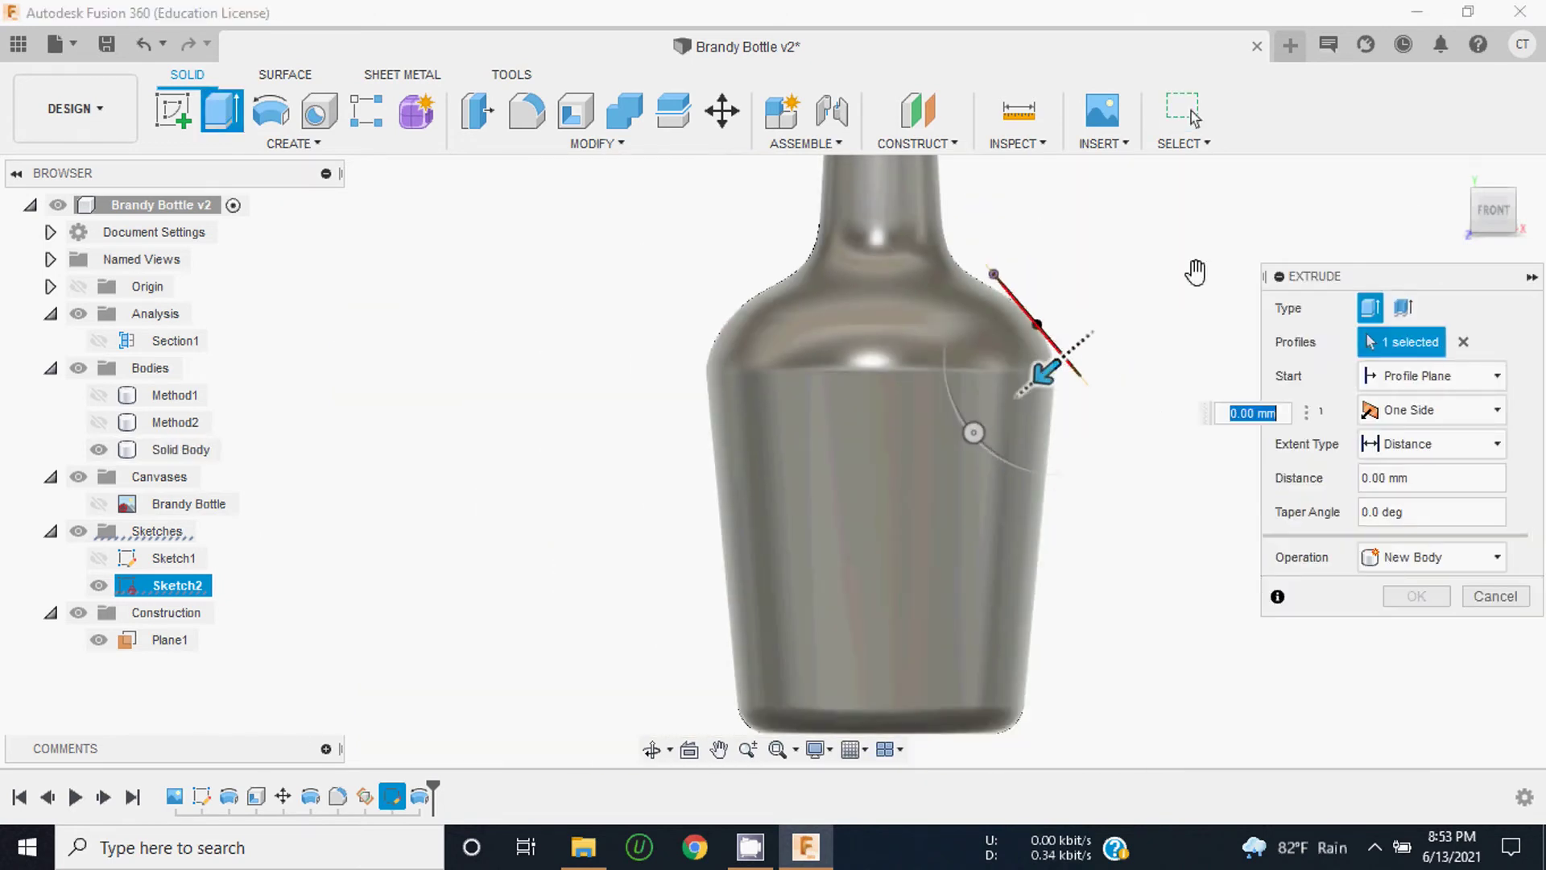
scroll(1139, 274, "up", 5)
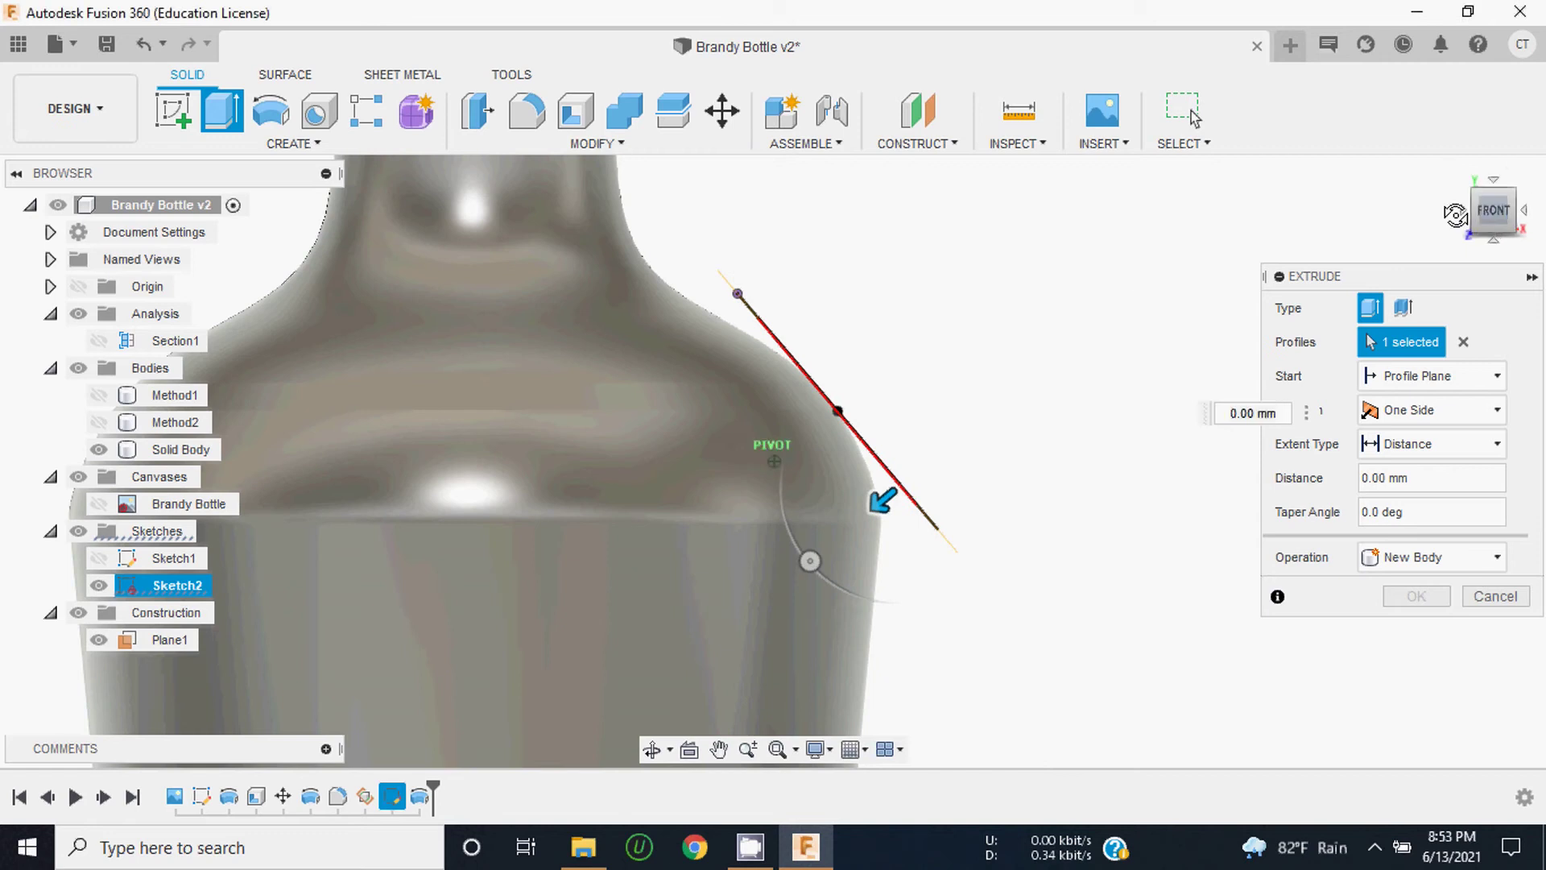
middle_click_drag(1459, 211, 1455, 216, "shift")
left_click_drag(838, 527, 803, 549)
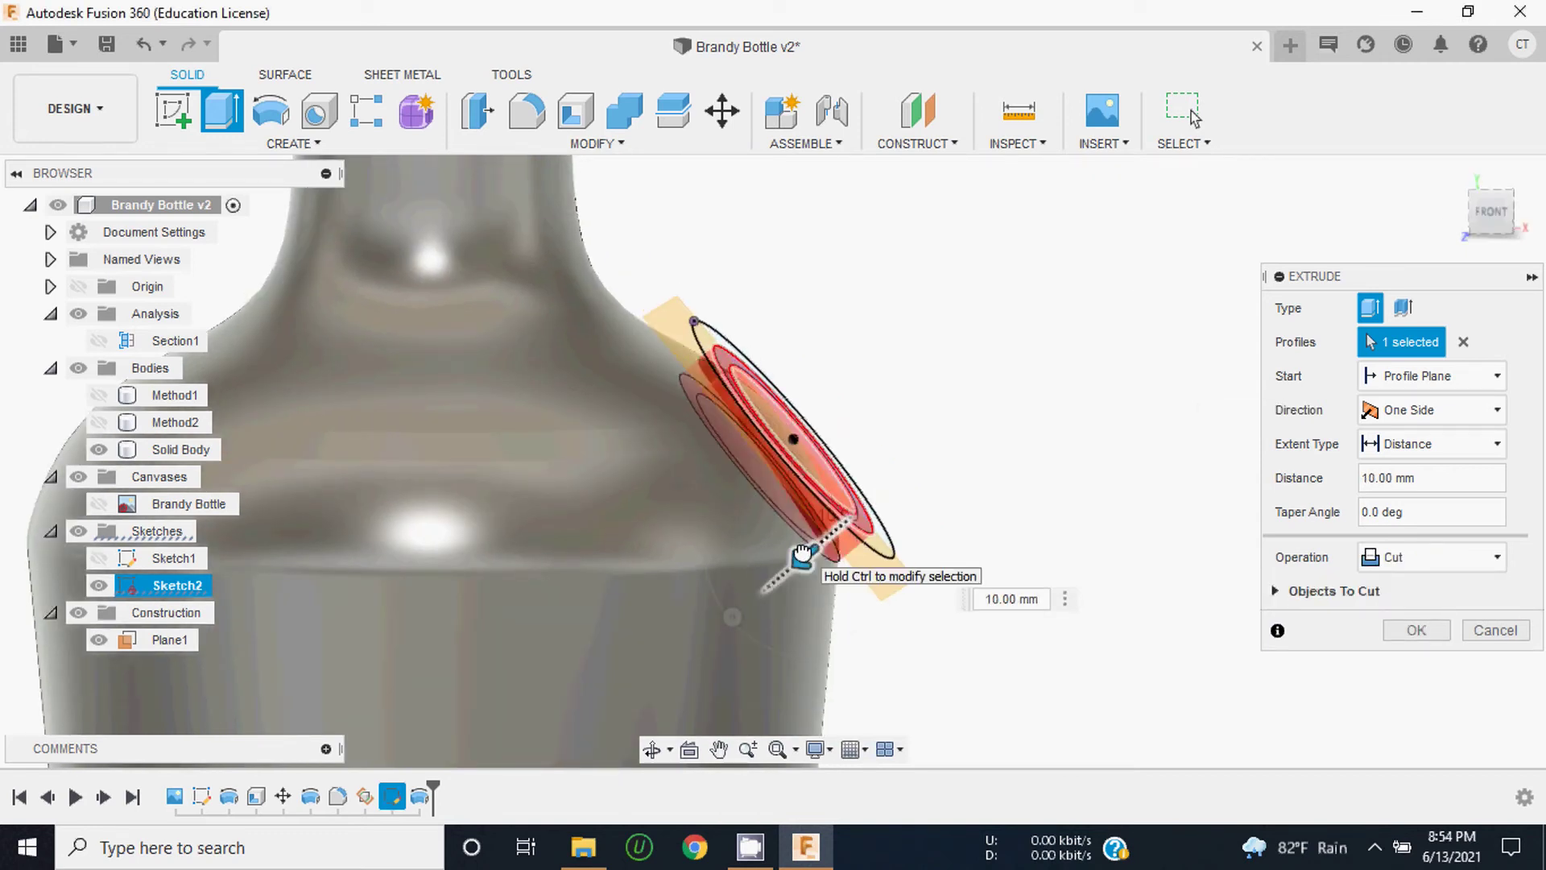
mouse_move(1492, 212)
left_click(1488, 228)
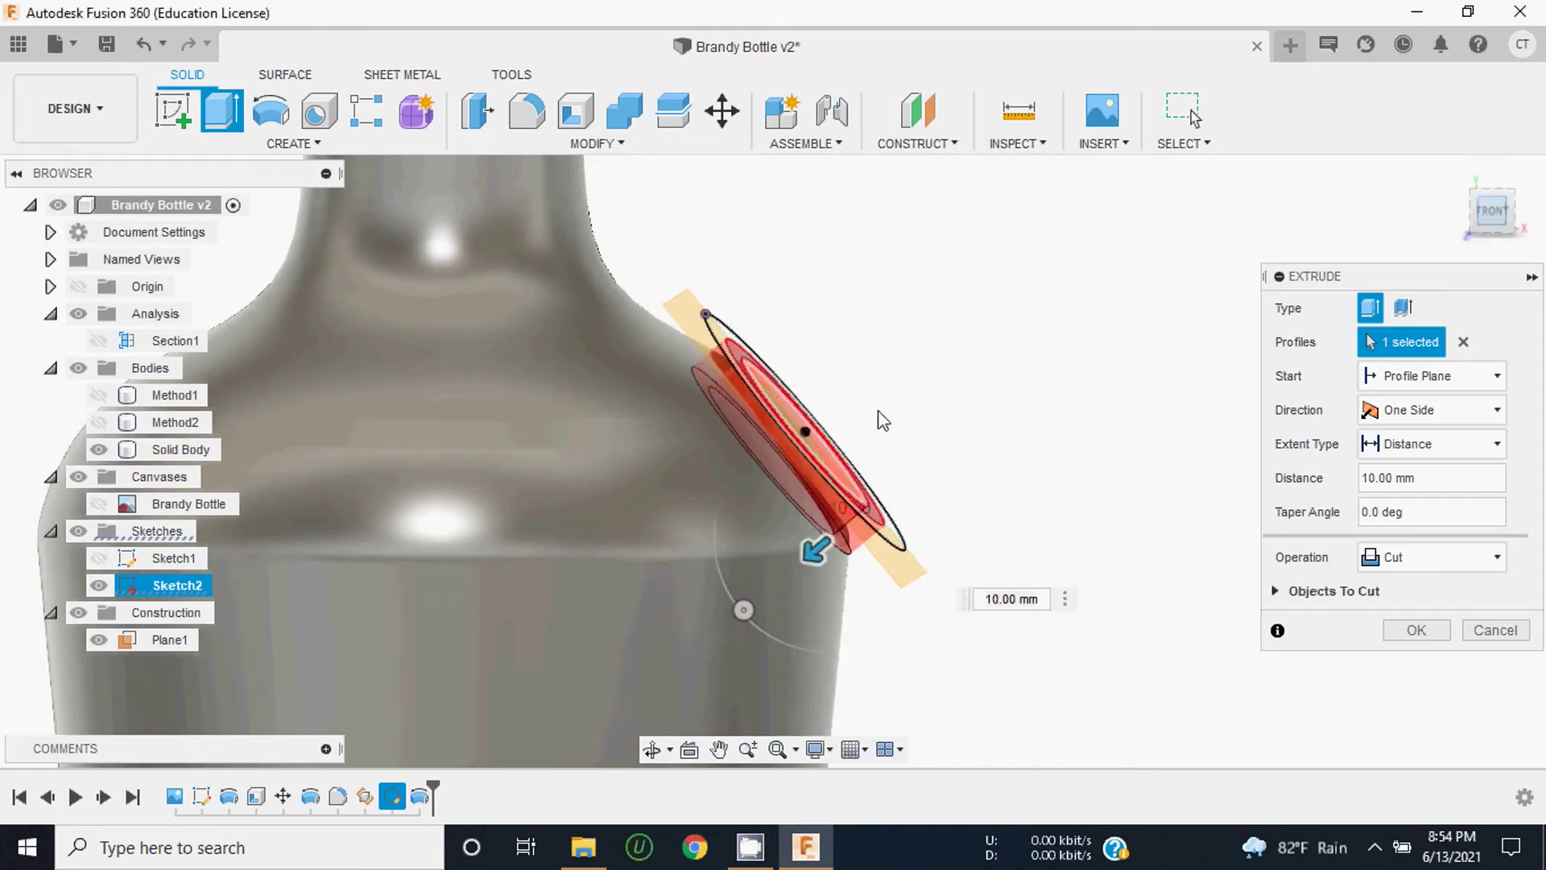
scroll(808, 409, "up", 2)
scroll(804, 403, "up", 2)
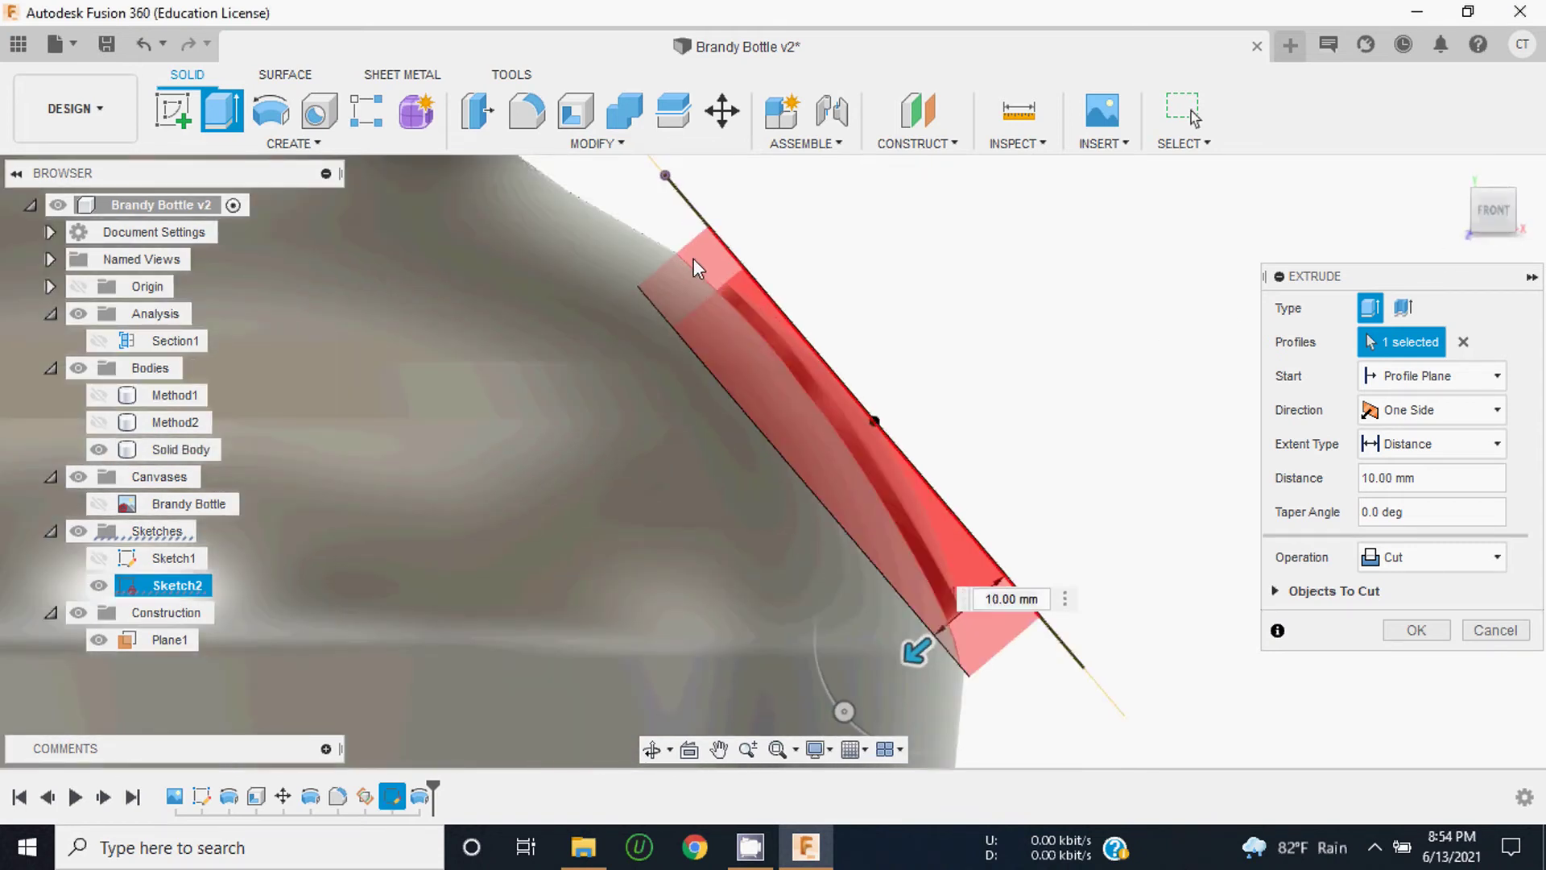
Step: Commit the ring extrusion as a Join, inspect it, then undo it
left_click(1411, 562)
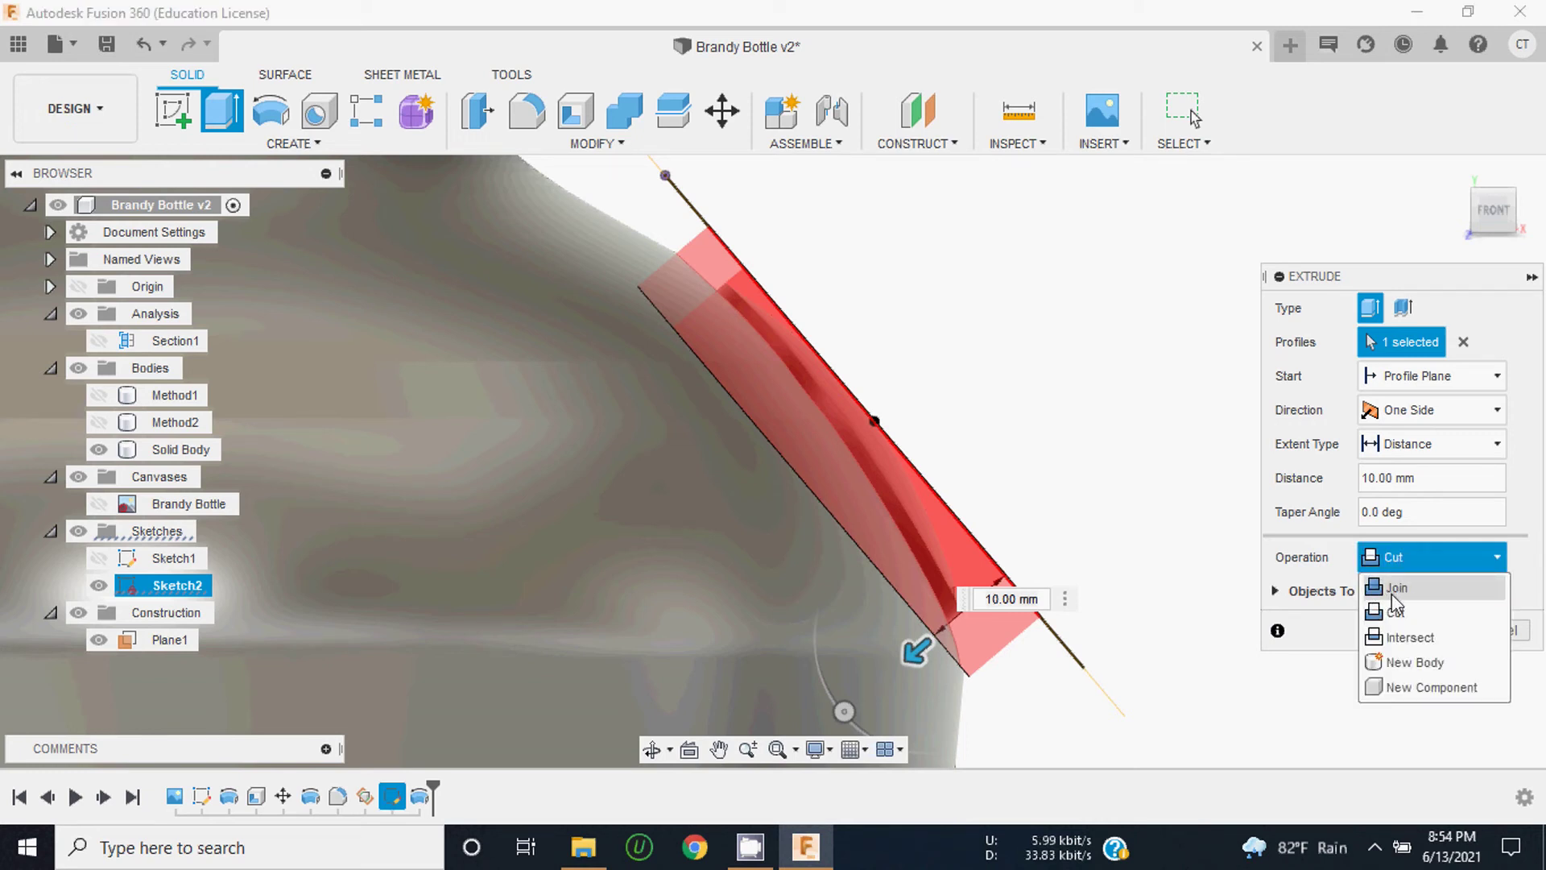
left_click(1393, 597)
key("Return")
middle_click_drag(1498, 211, 738, 459, "shift")
key("ctrl+z")
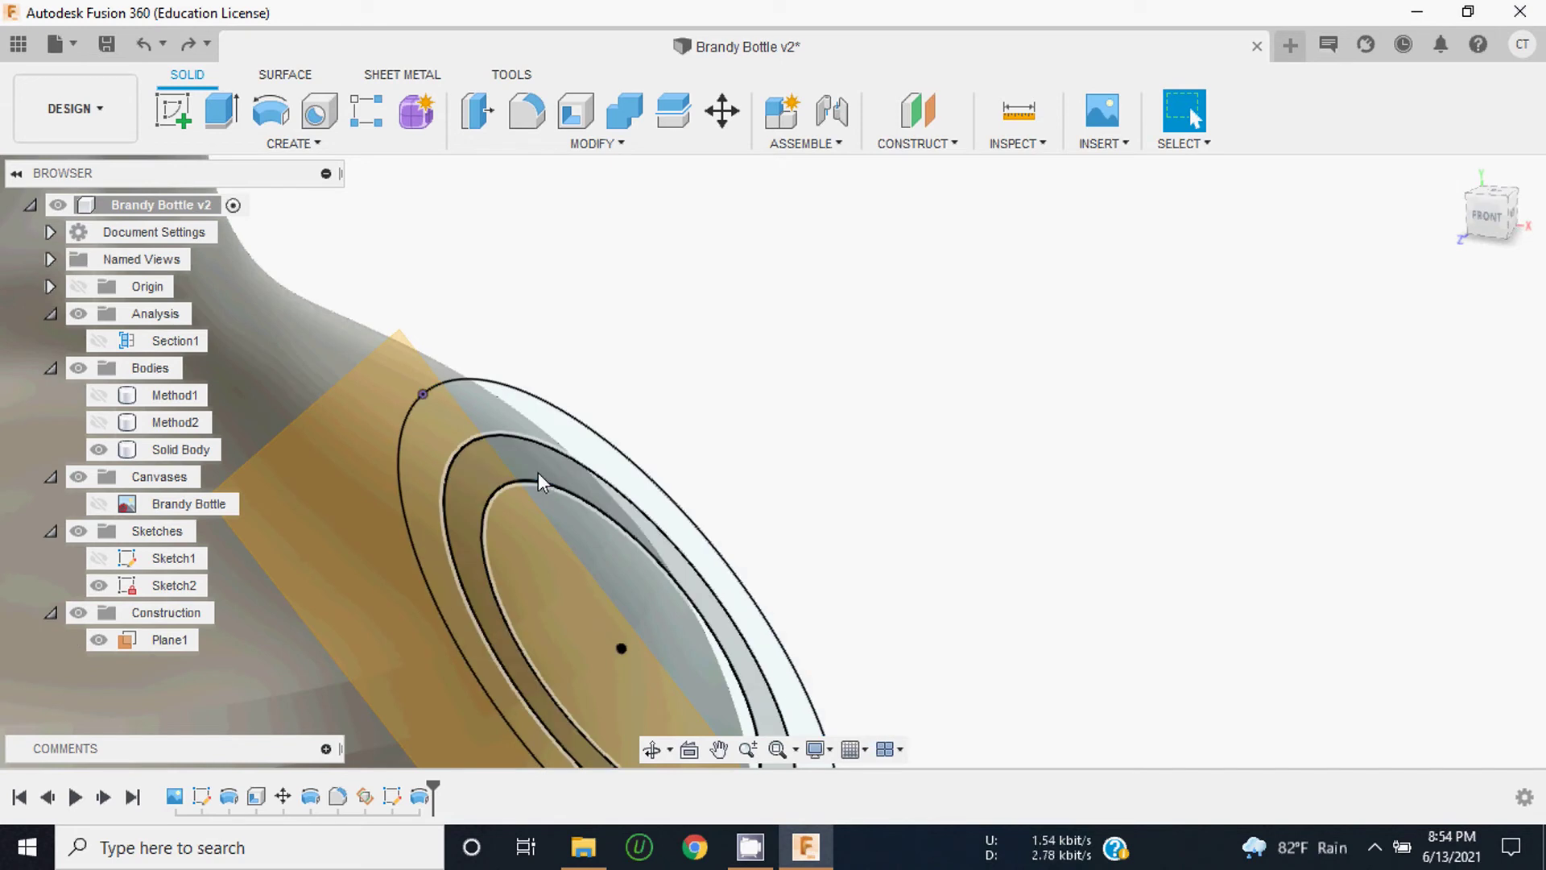
Step: Extrude the ring profile between the circles 10 mm with operation New Body
left_click(538, 481)
scroll(1125, 356, "down", 1)
scroll(1125, 356, "down", 4)
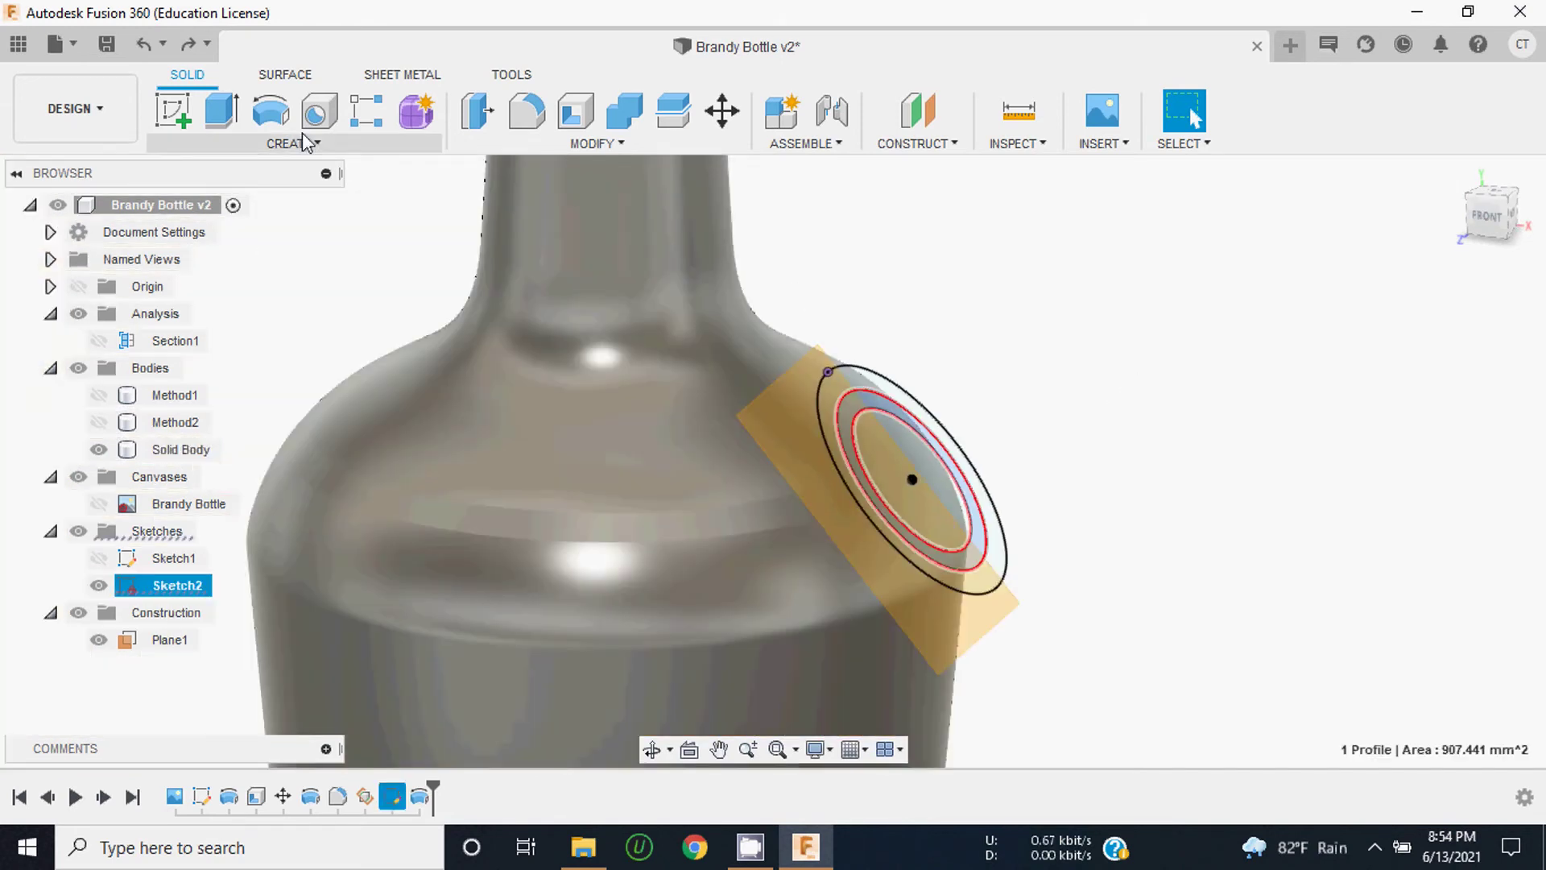
left_click(222, 111)
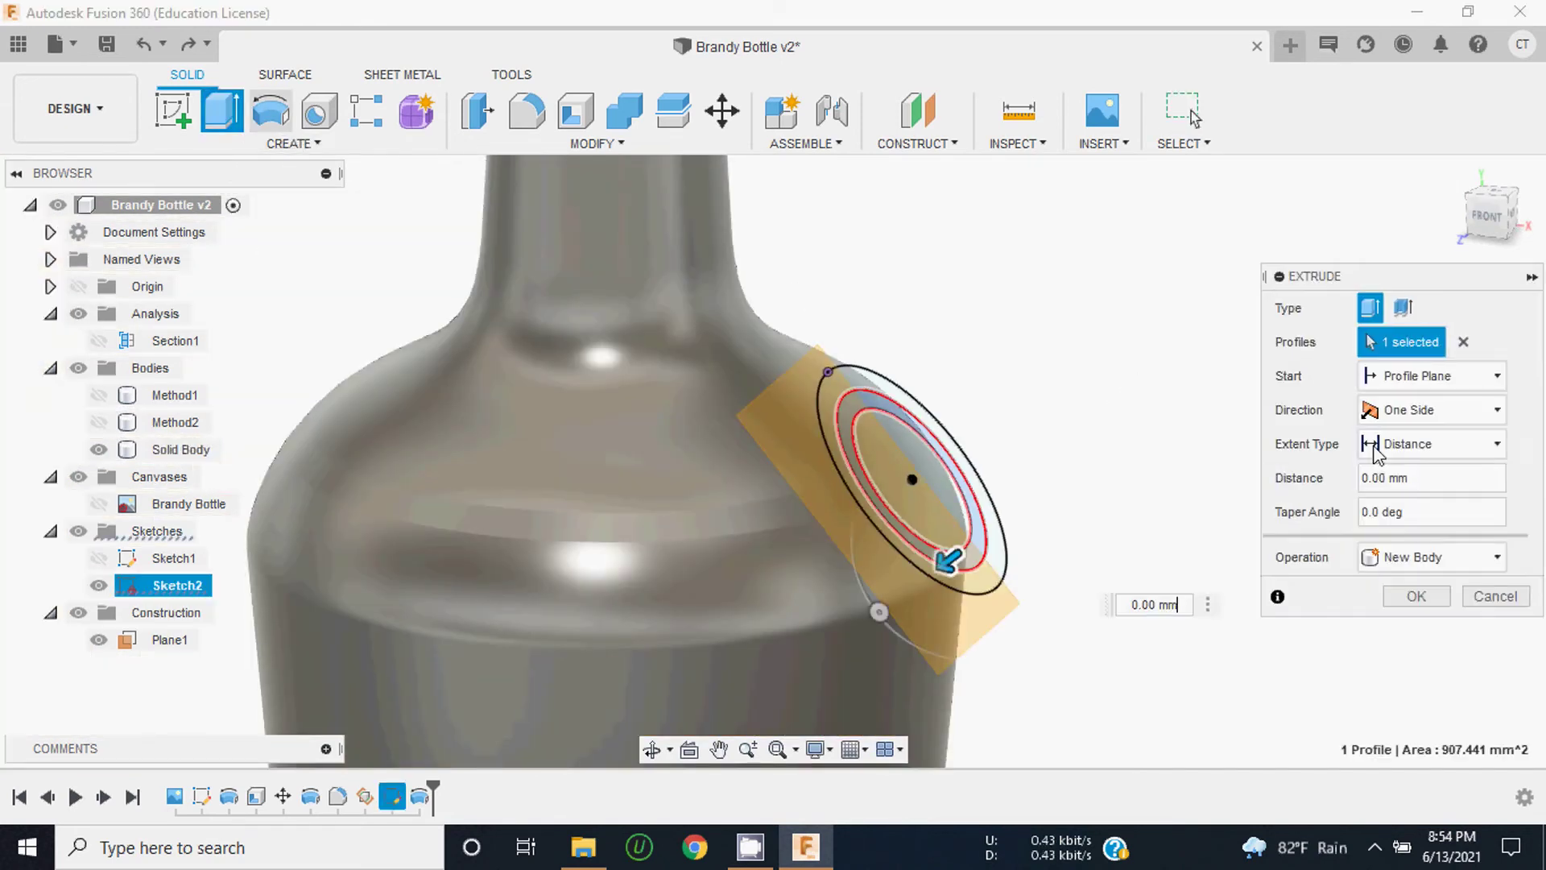
left_click(1487, 216)
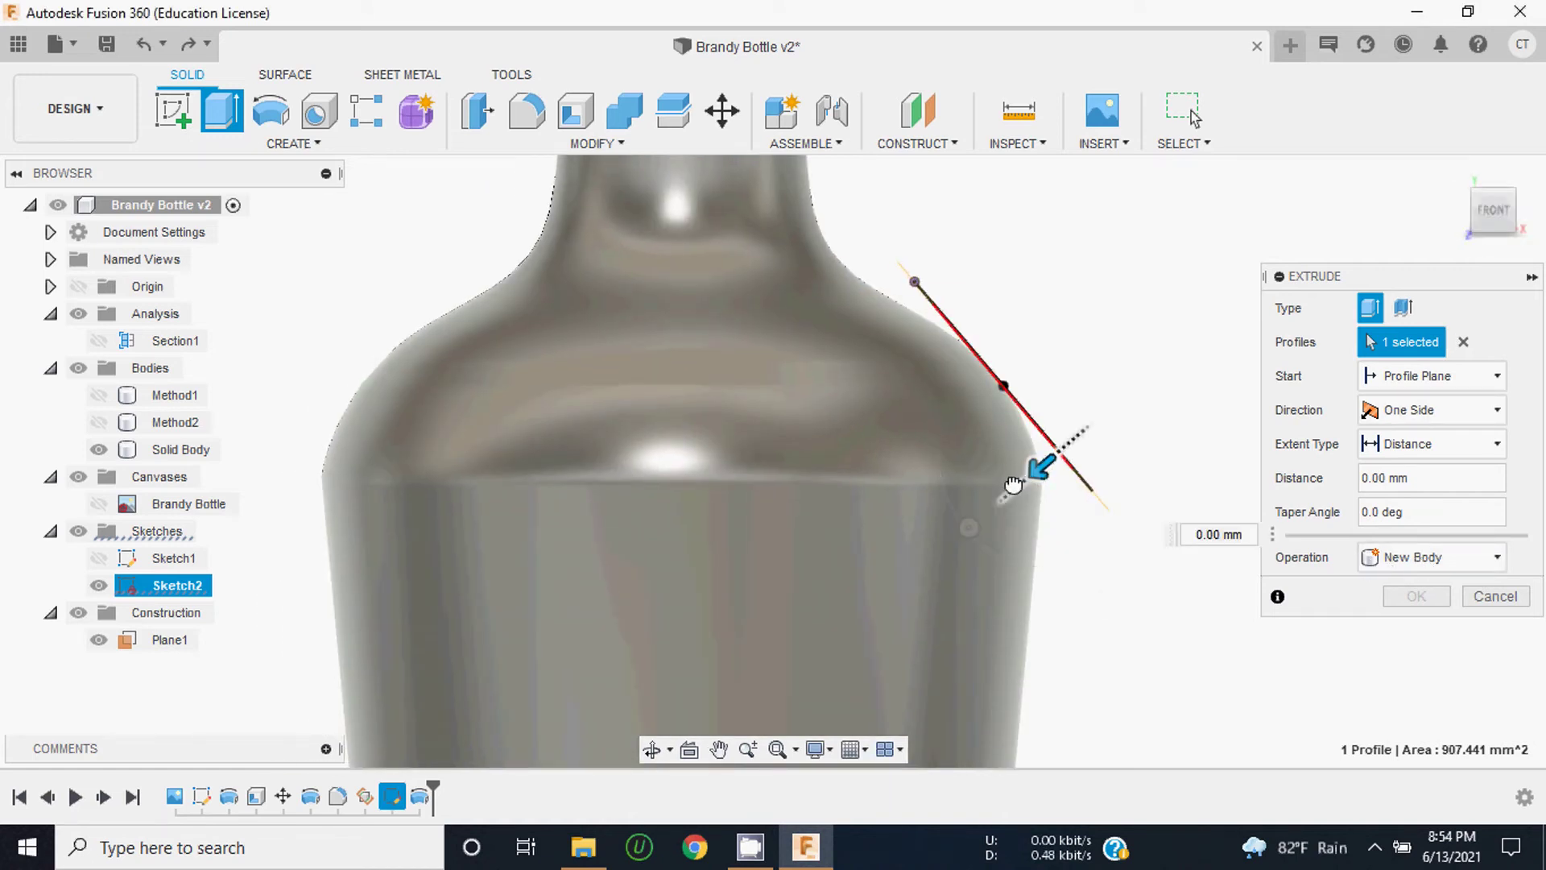
left_click_drag(1039, 465, 1002, 493)
left_click(1454, 557)
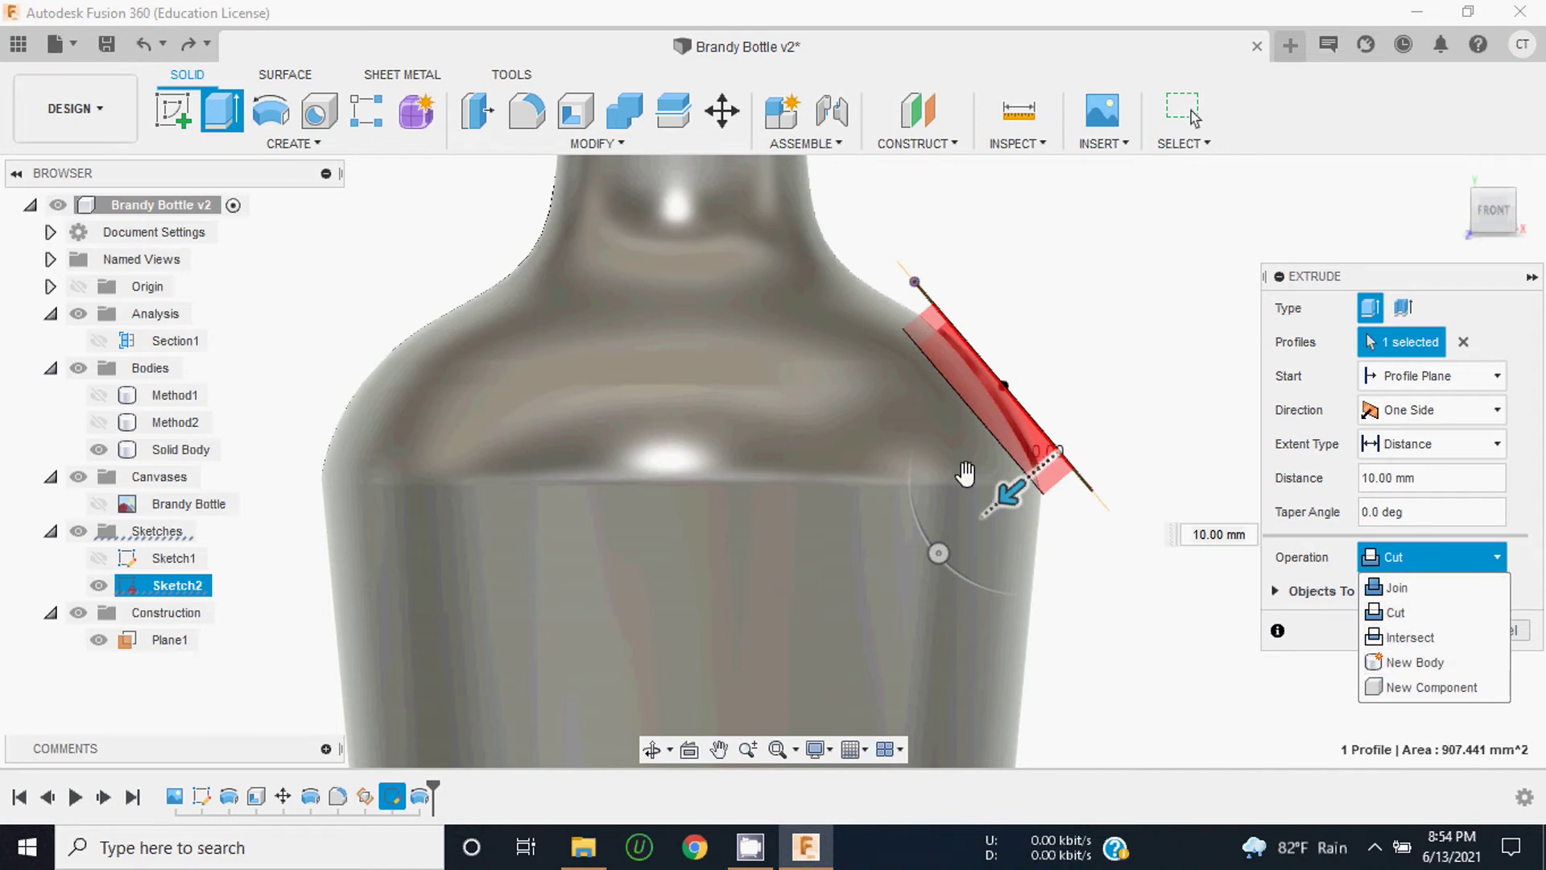
scroll(1071, 483, "up", 3)
scroll(1079, 487, "up", 3)
scroll(1080, 487, "down", 1)
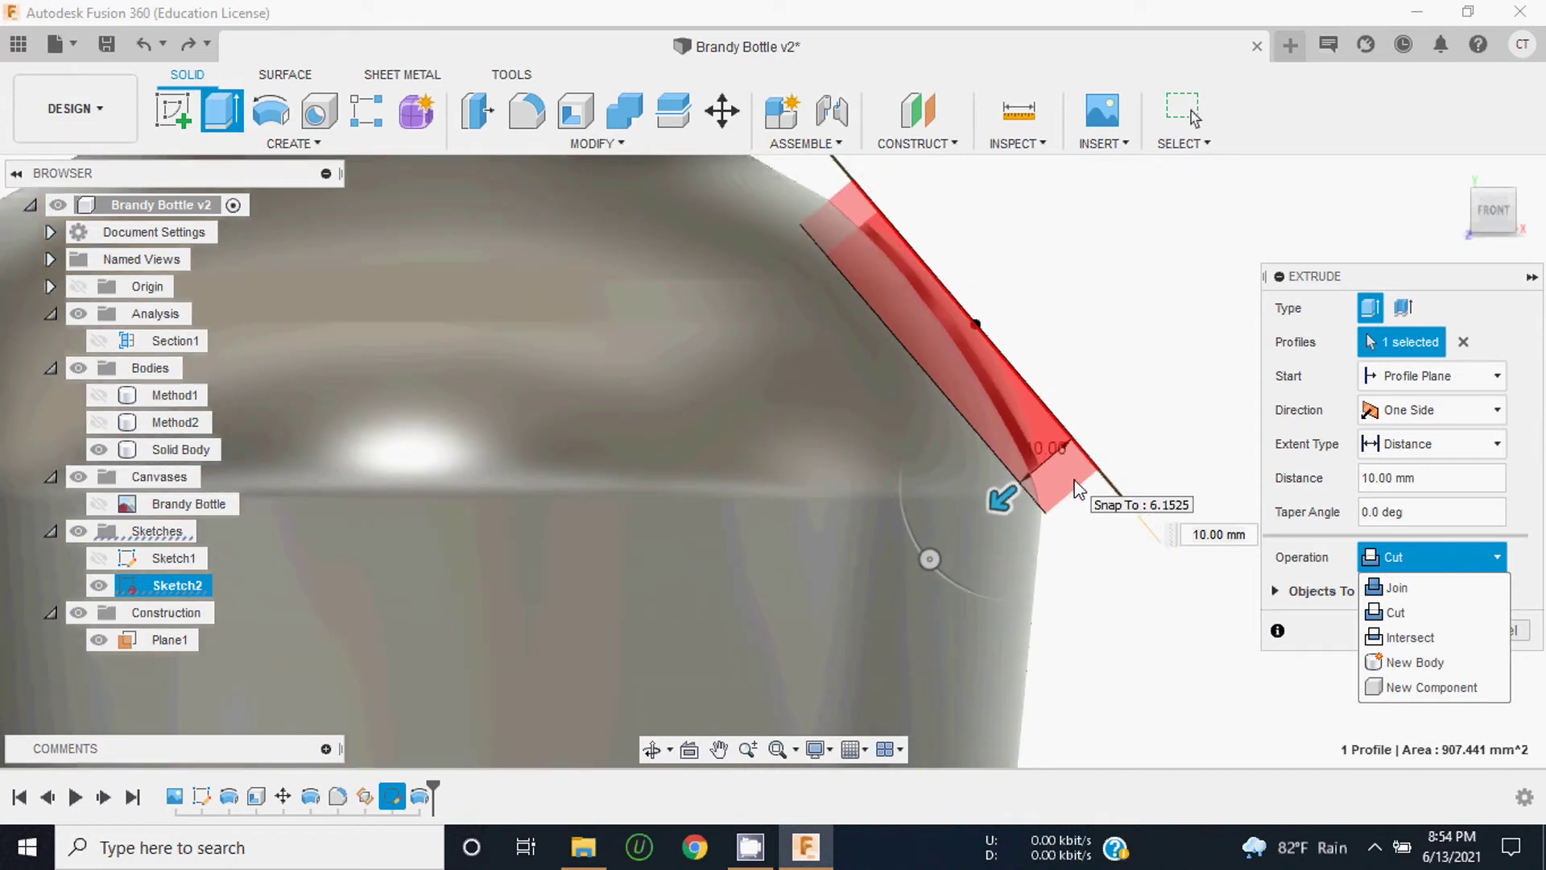
scroll(1077, 488, "down", 1)
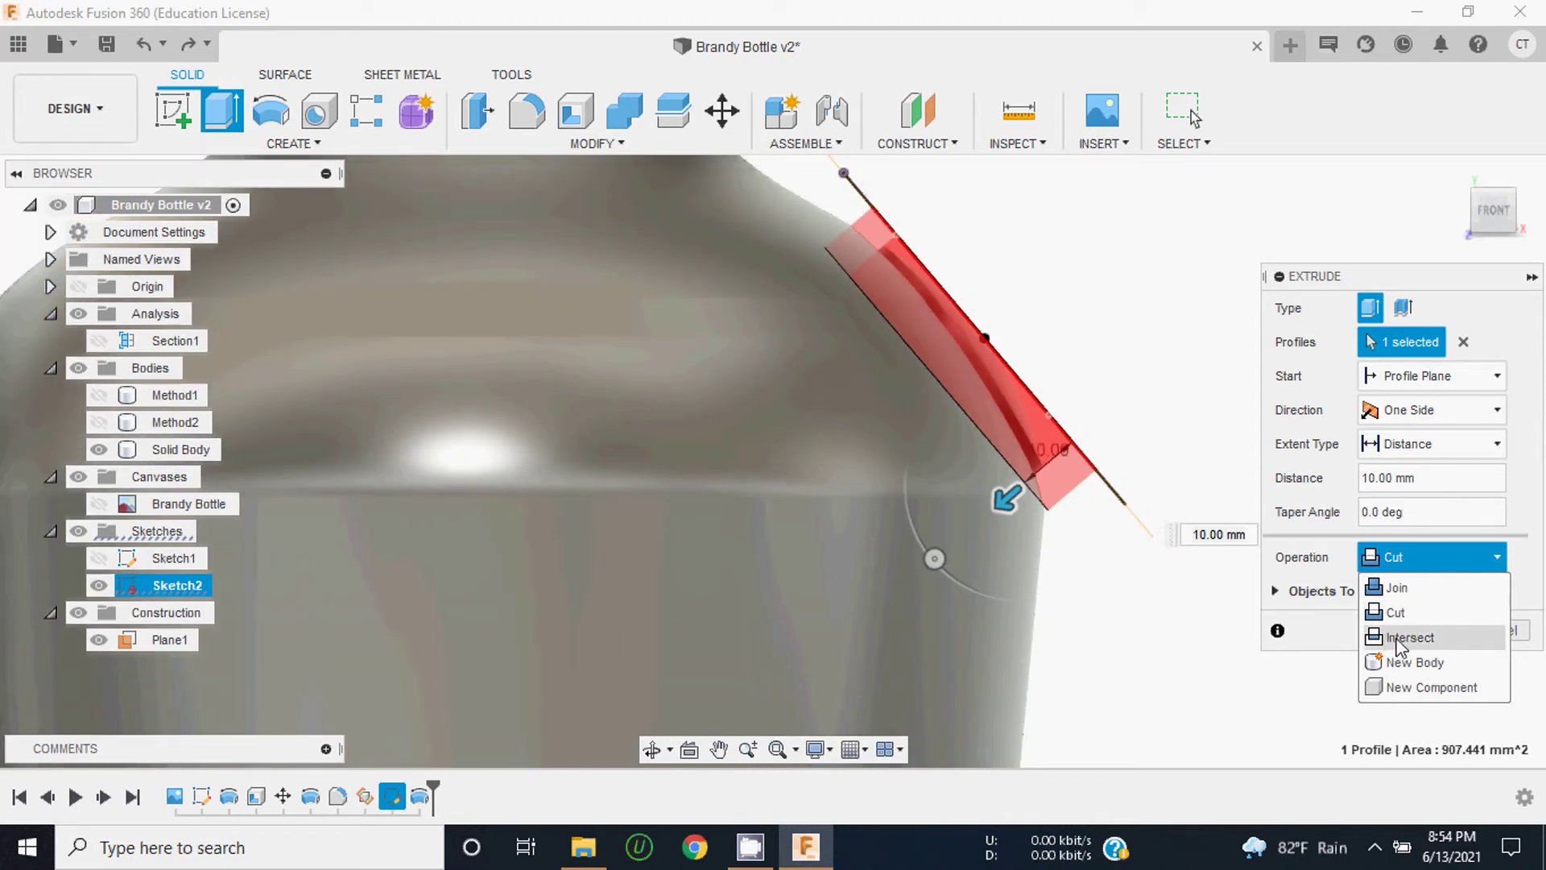
left_click(1408, 663)
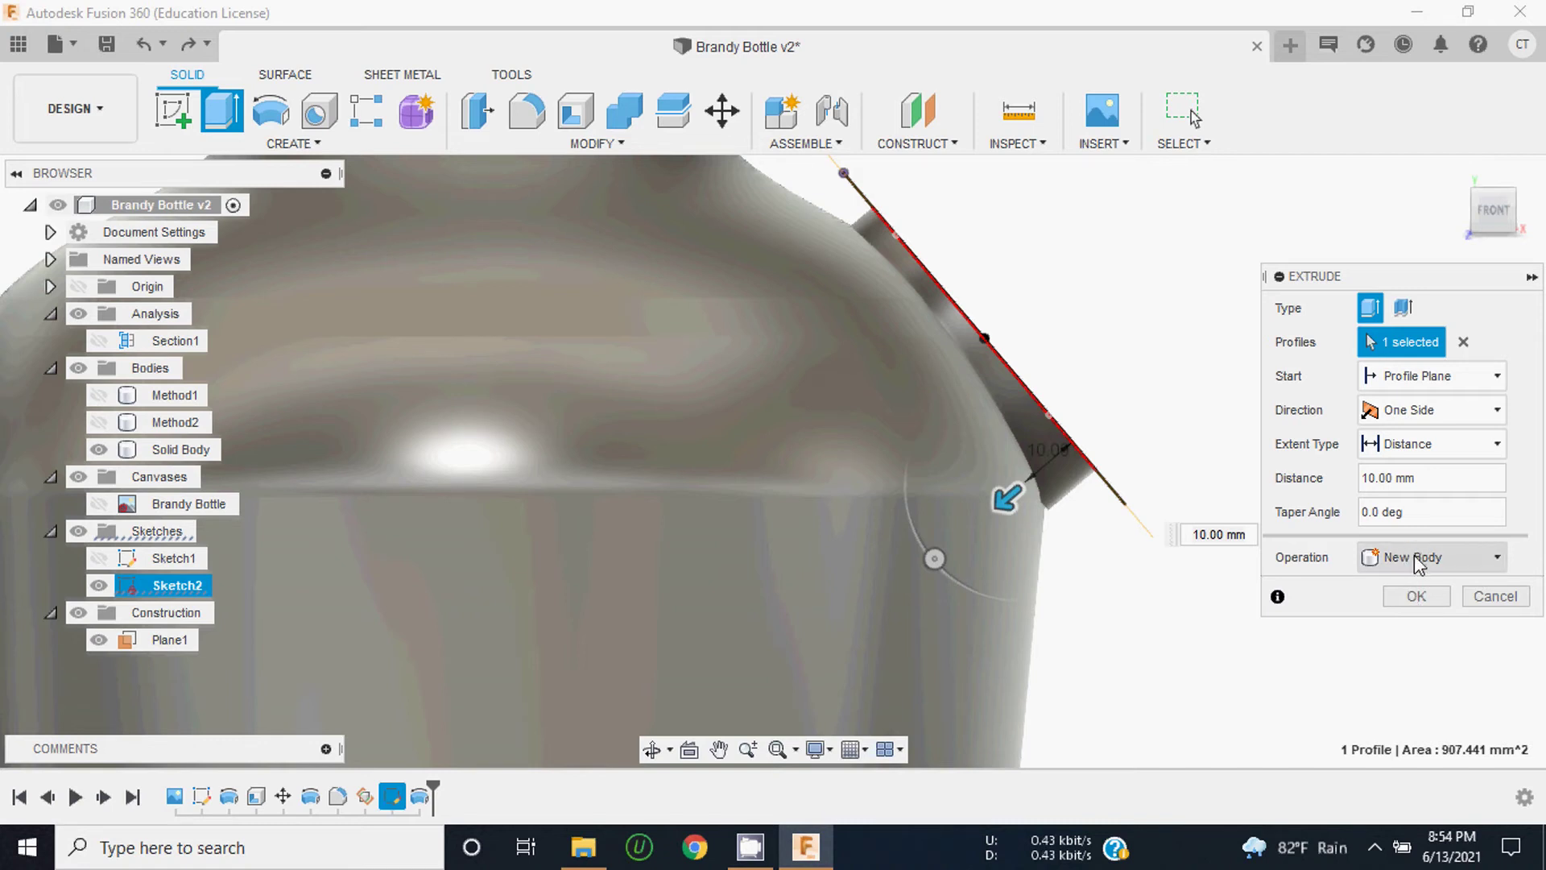
left_click(1421, 597)
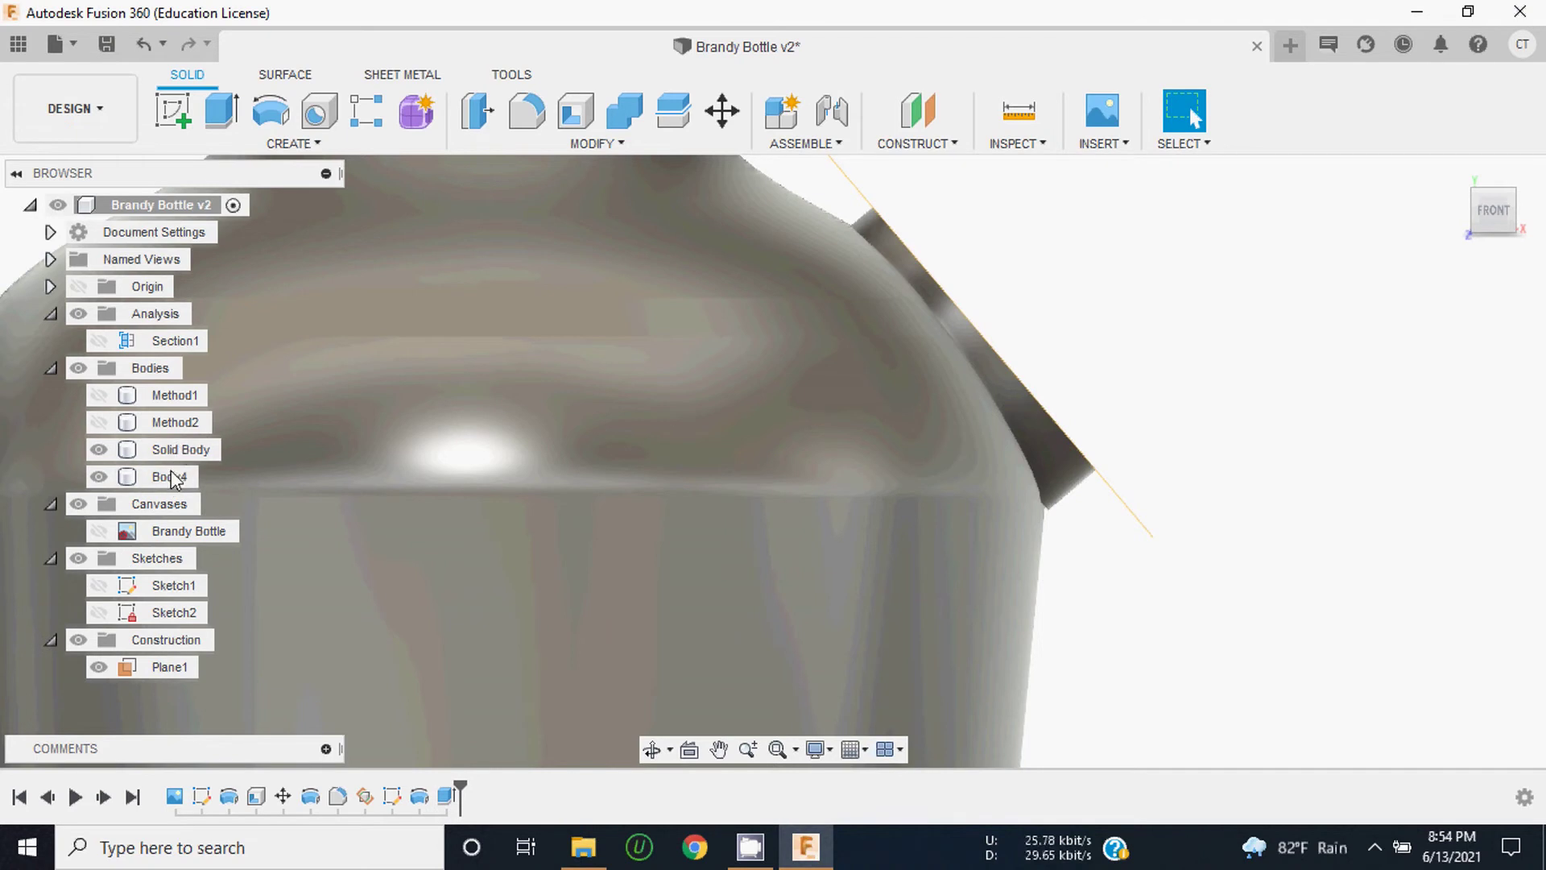
mouse_move(1494, 211)
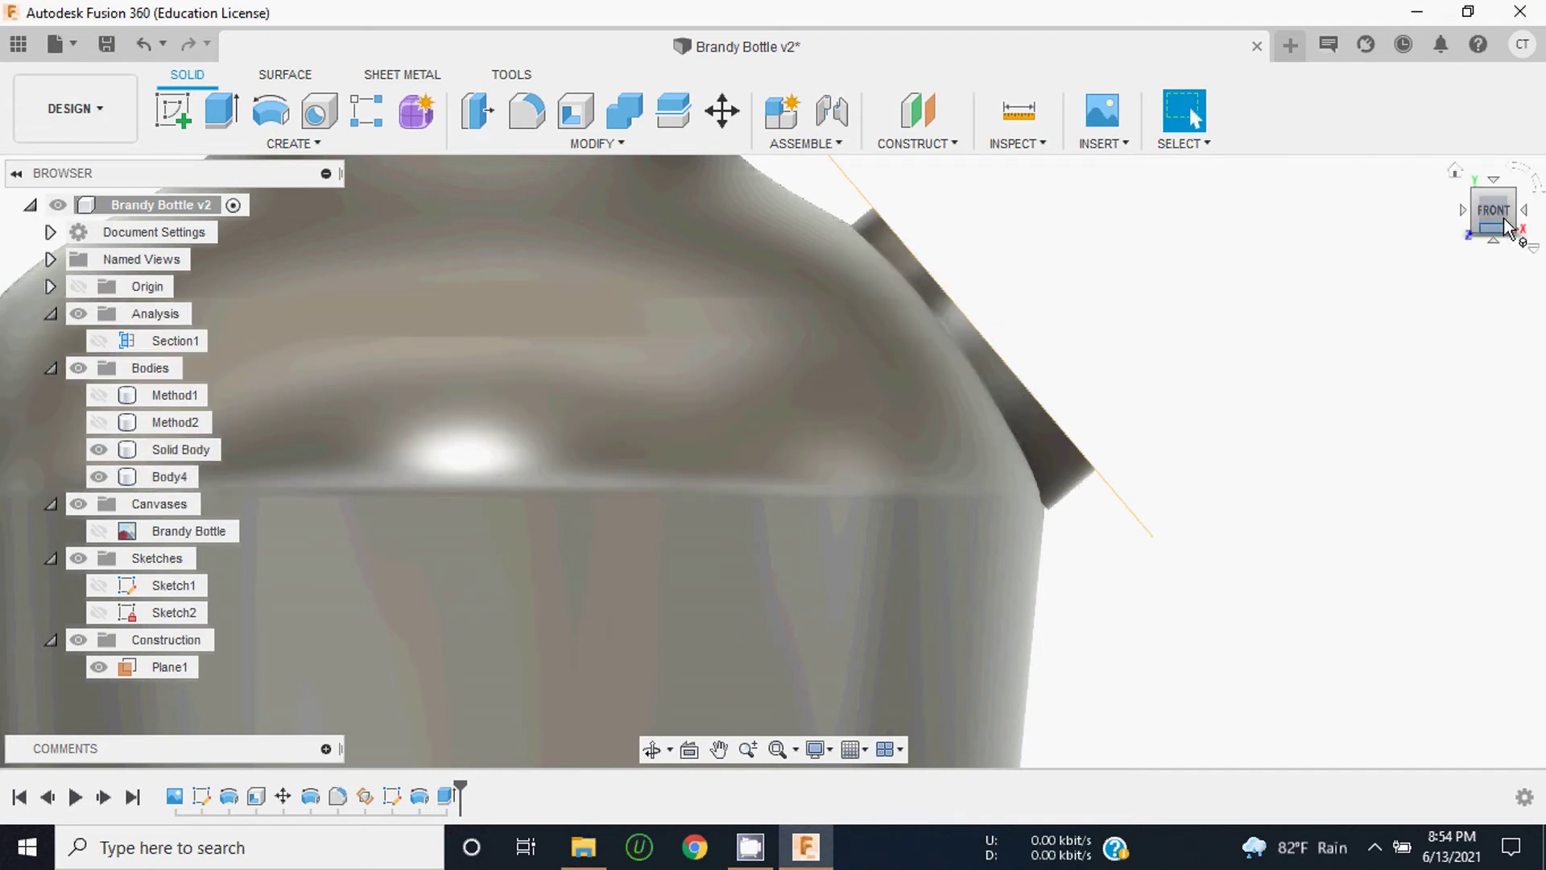
Step: Orbit toward the new ring and hide construction plane Plane1
left_click_drag(1506, 228, 1433, 234)
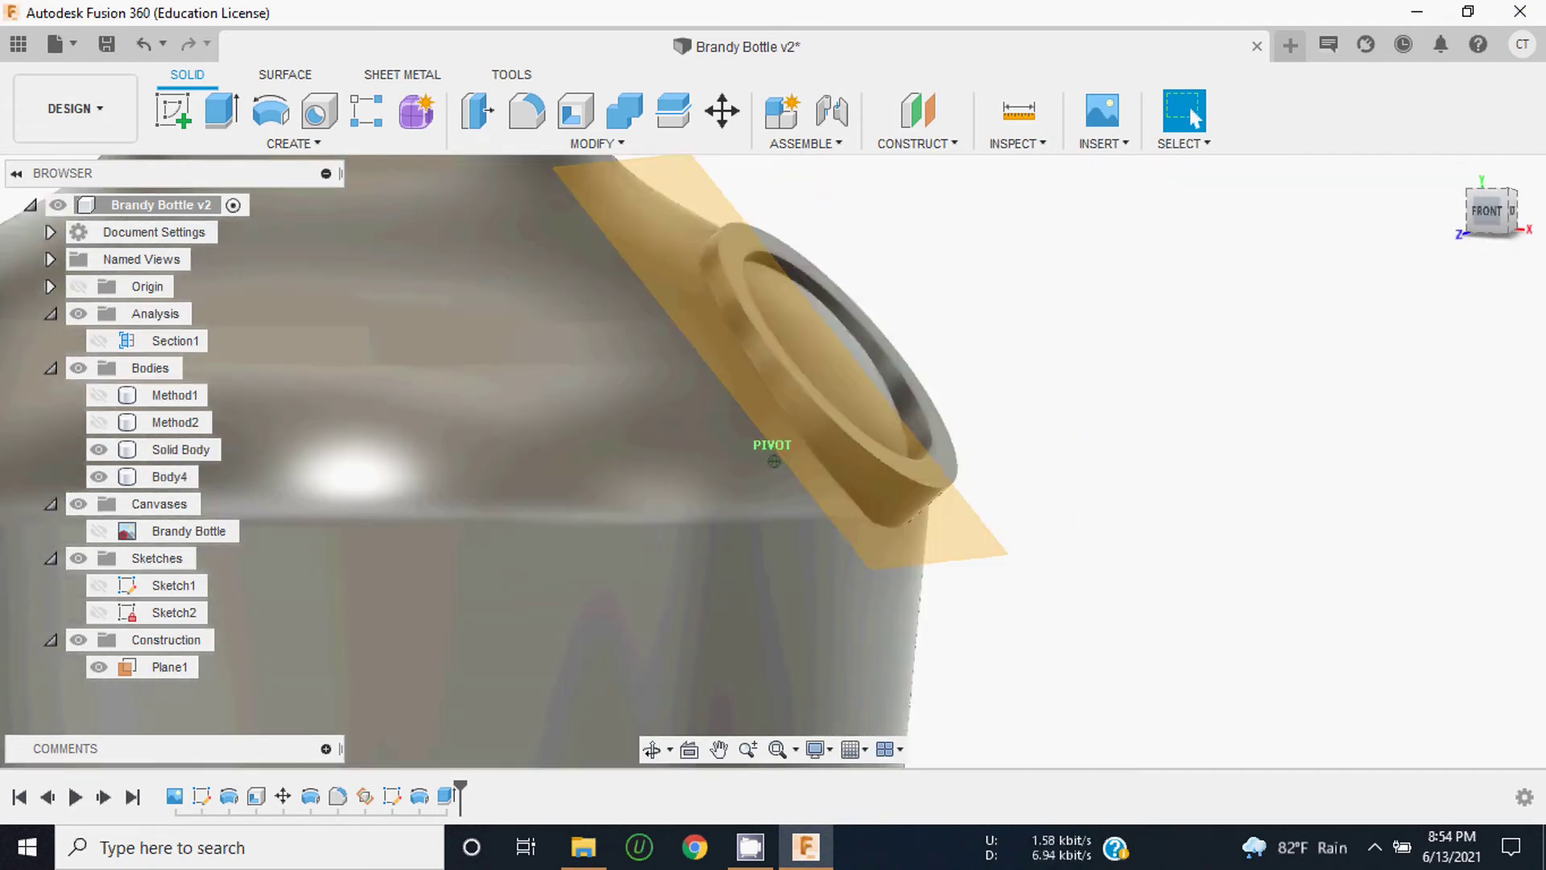
scroll(1046, 403, "down", 3)
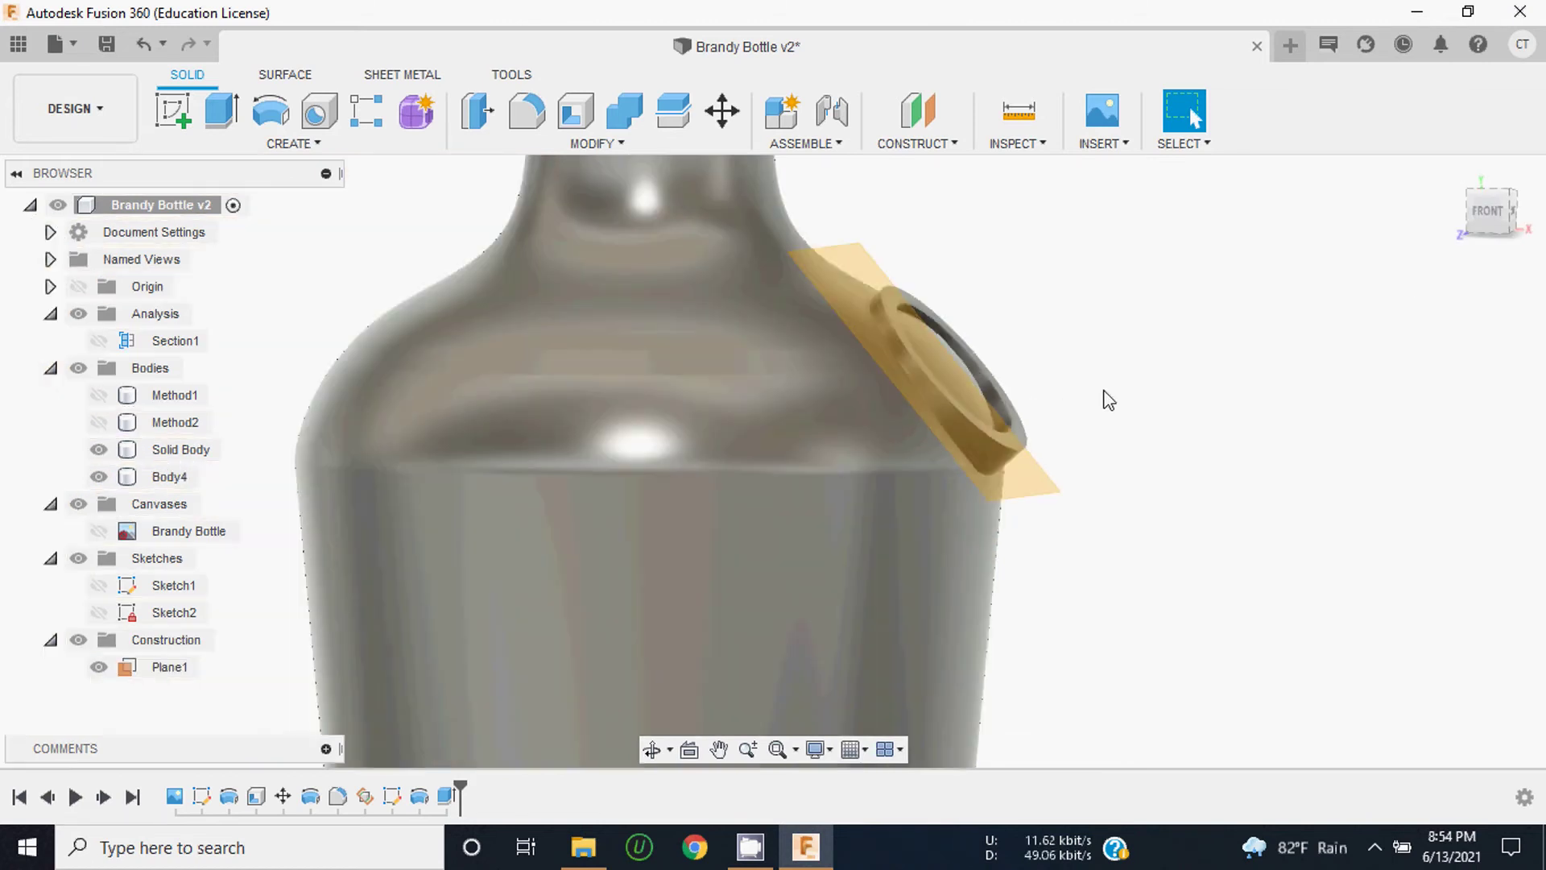
scroll(1109, 400, "down", 1)
left_click(99, 667)
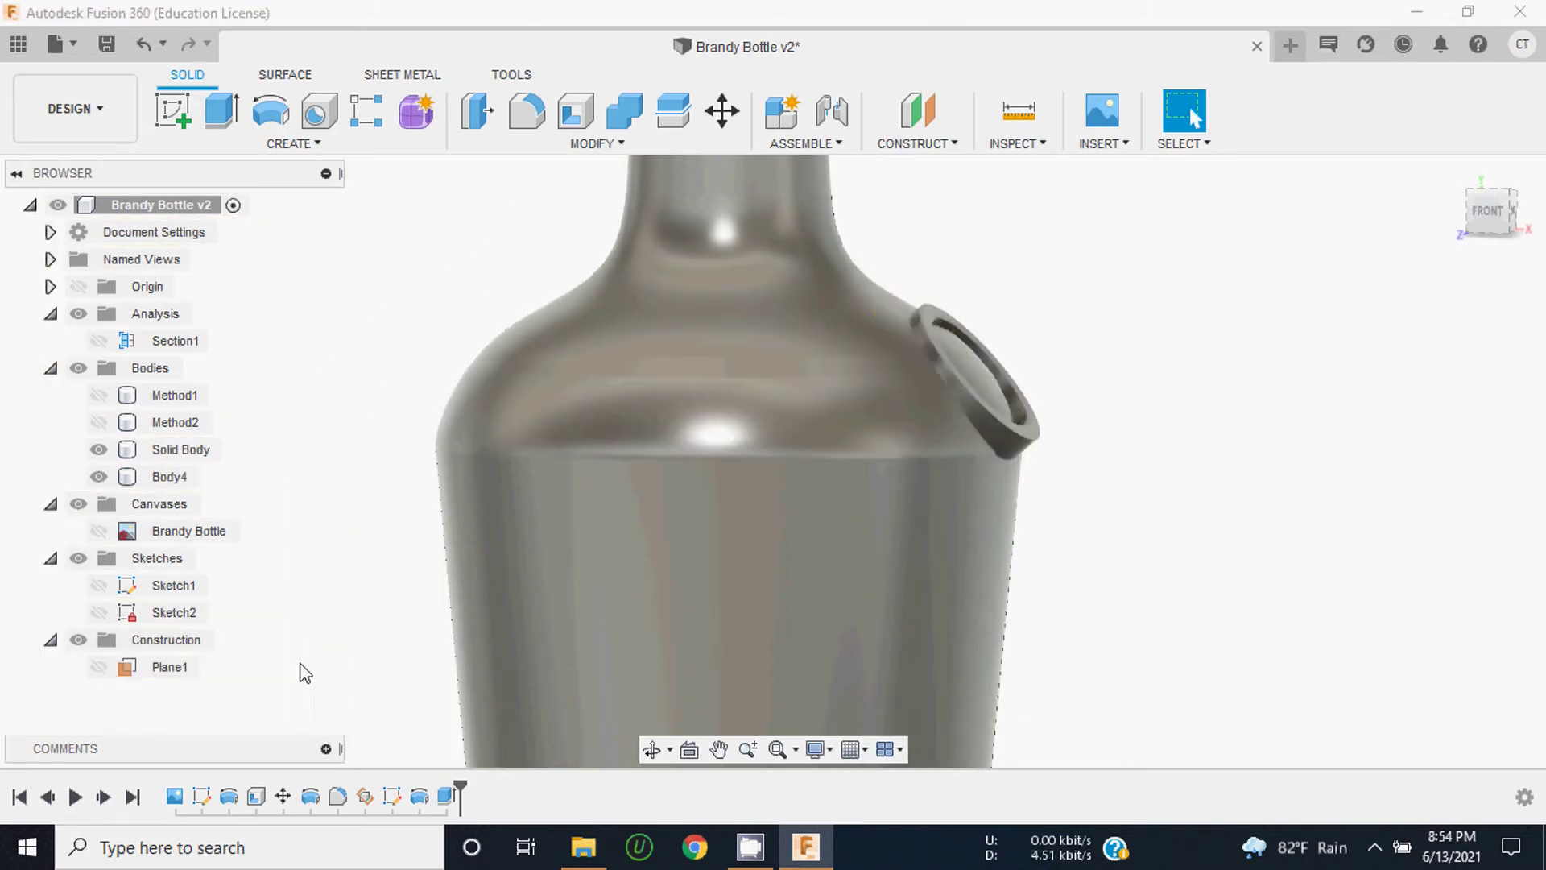
scroll(1029, 477, "up", 2)
scroll(1028, 477, "up", 2)
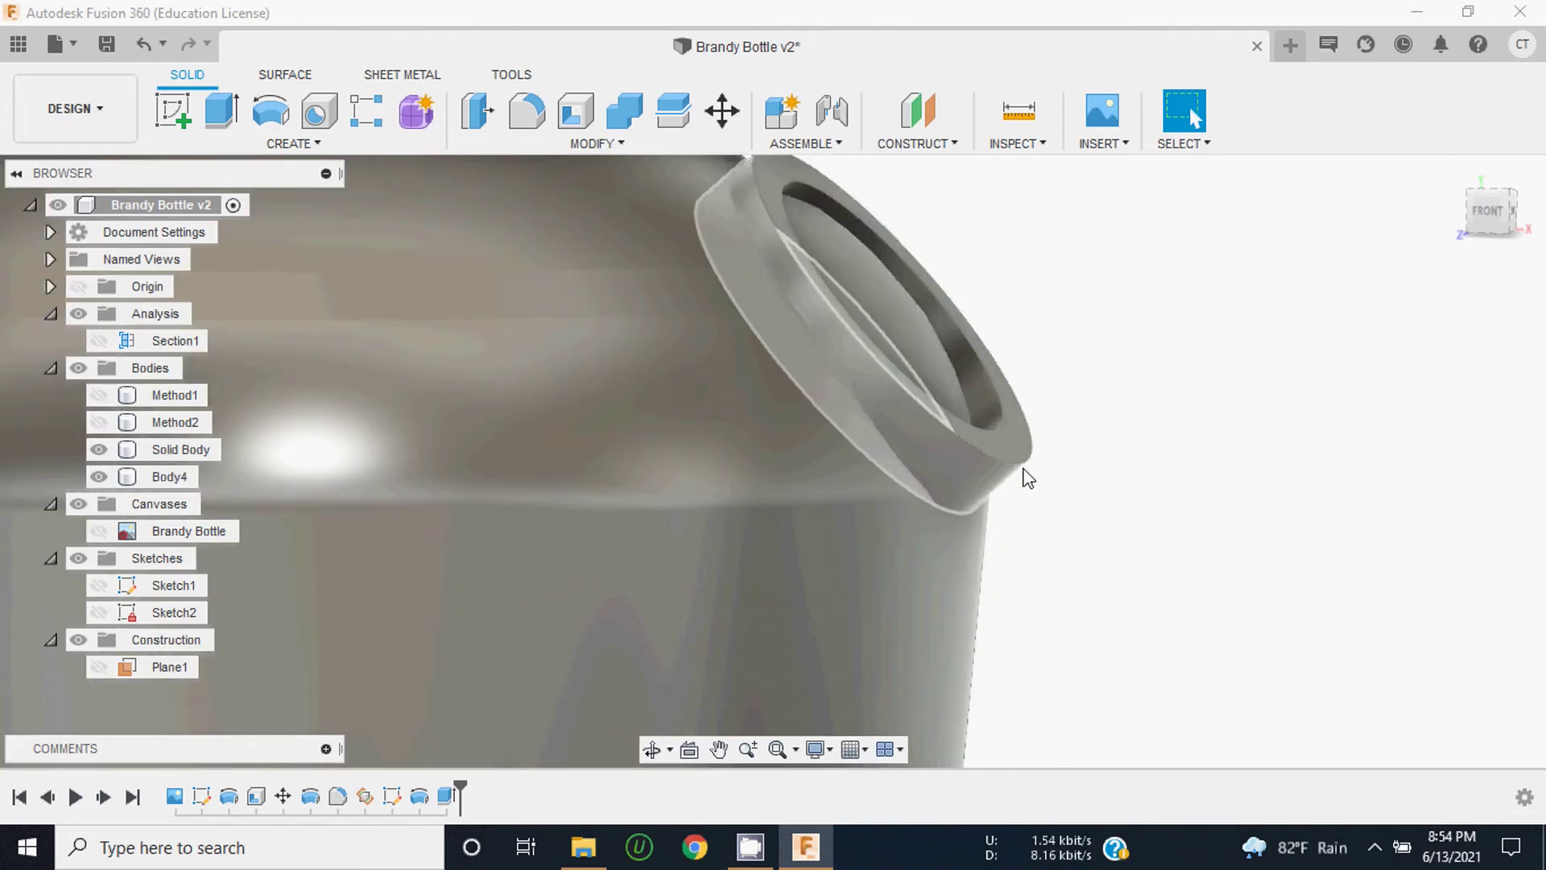
scroll(1232, 412, "down", 2)
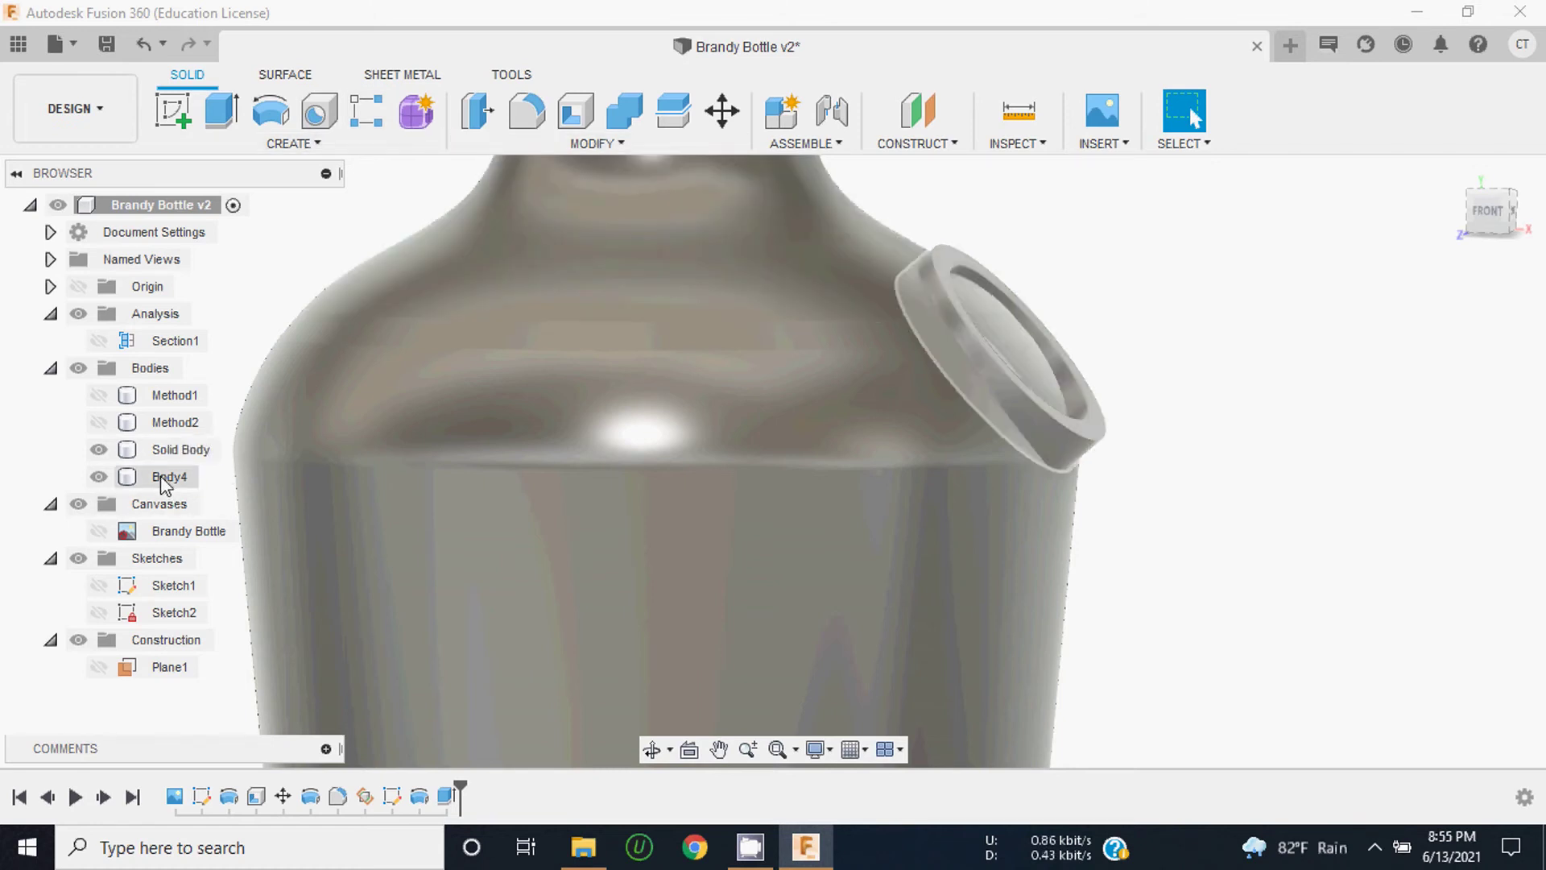
Step: Move Body4 with Move/Copy: tilt about Z, raise 2 mm, shift 3 mm left, raise 1 mm
left_click(181, 476)
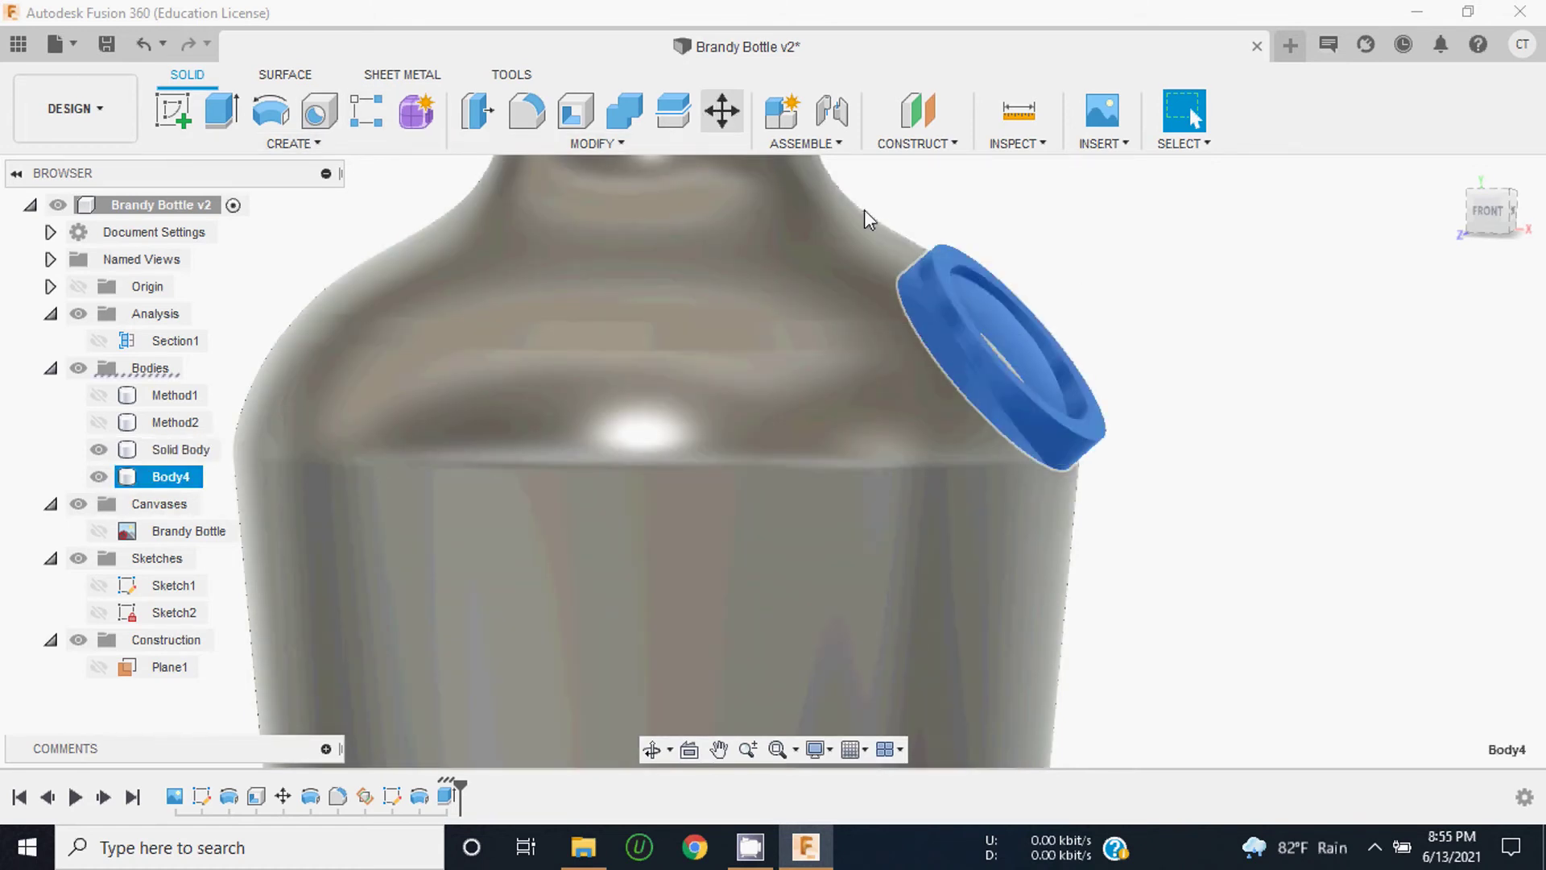
left_click(722, 115)
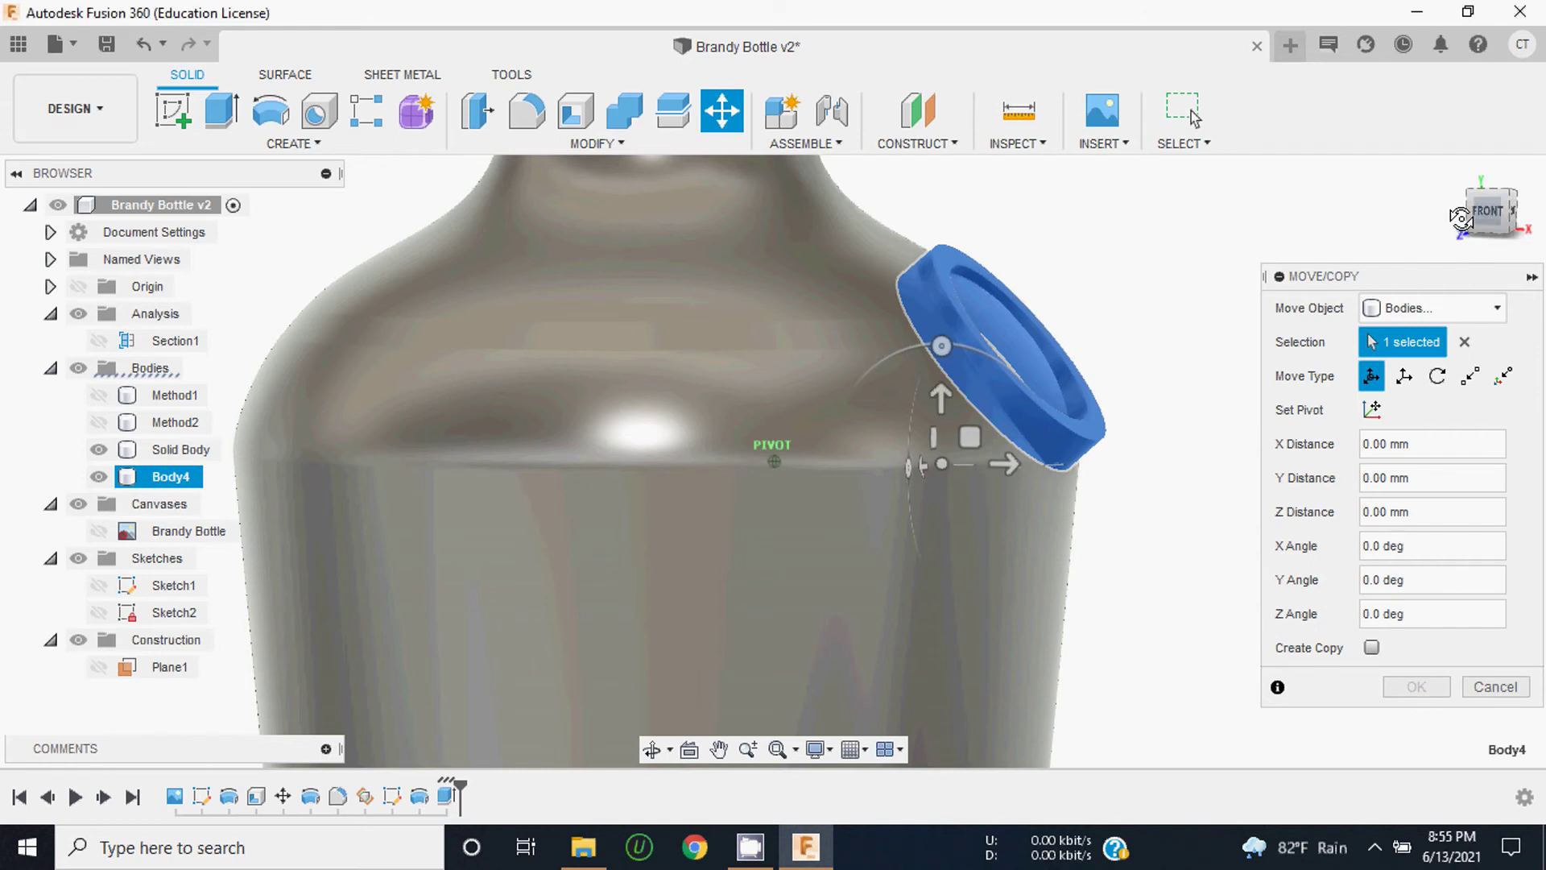
left_click_drag(1478, 229, 1489, 223)
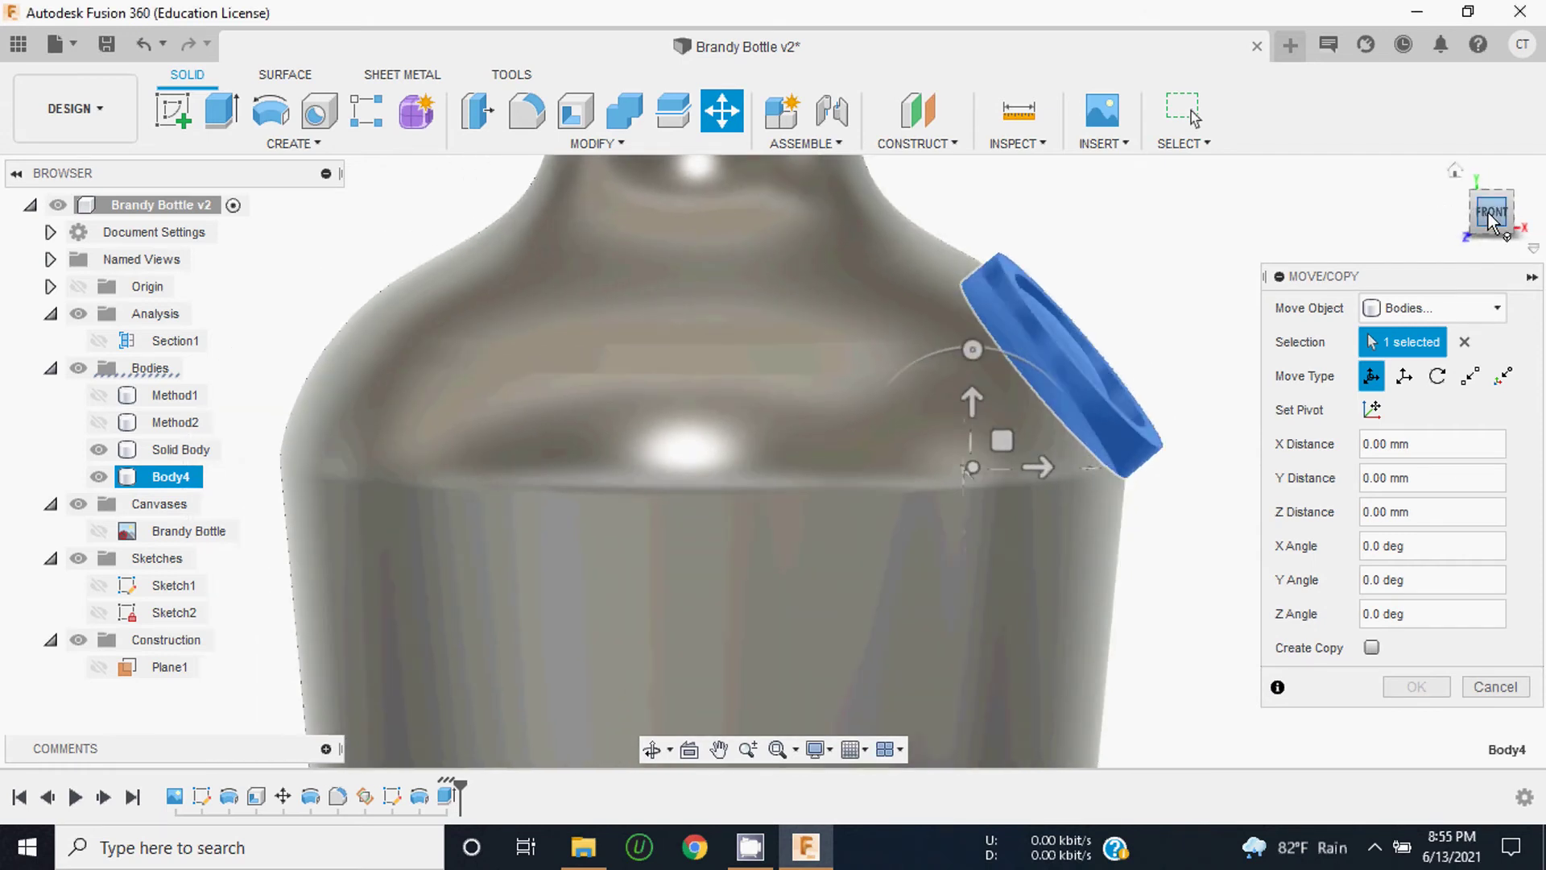
left_click(1492, 215)
left_click_drag(979, 339, 1037, 344)
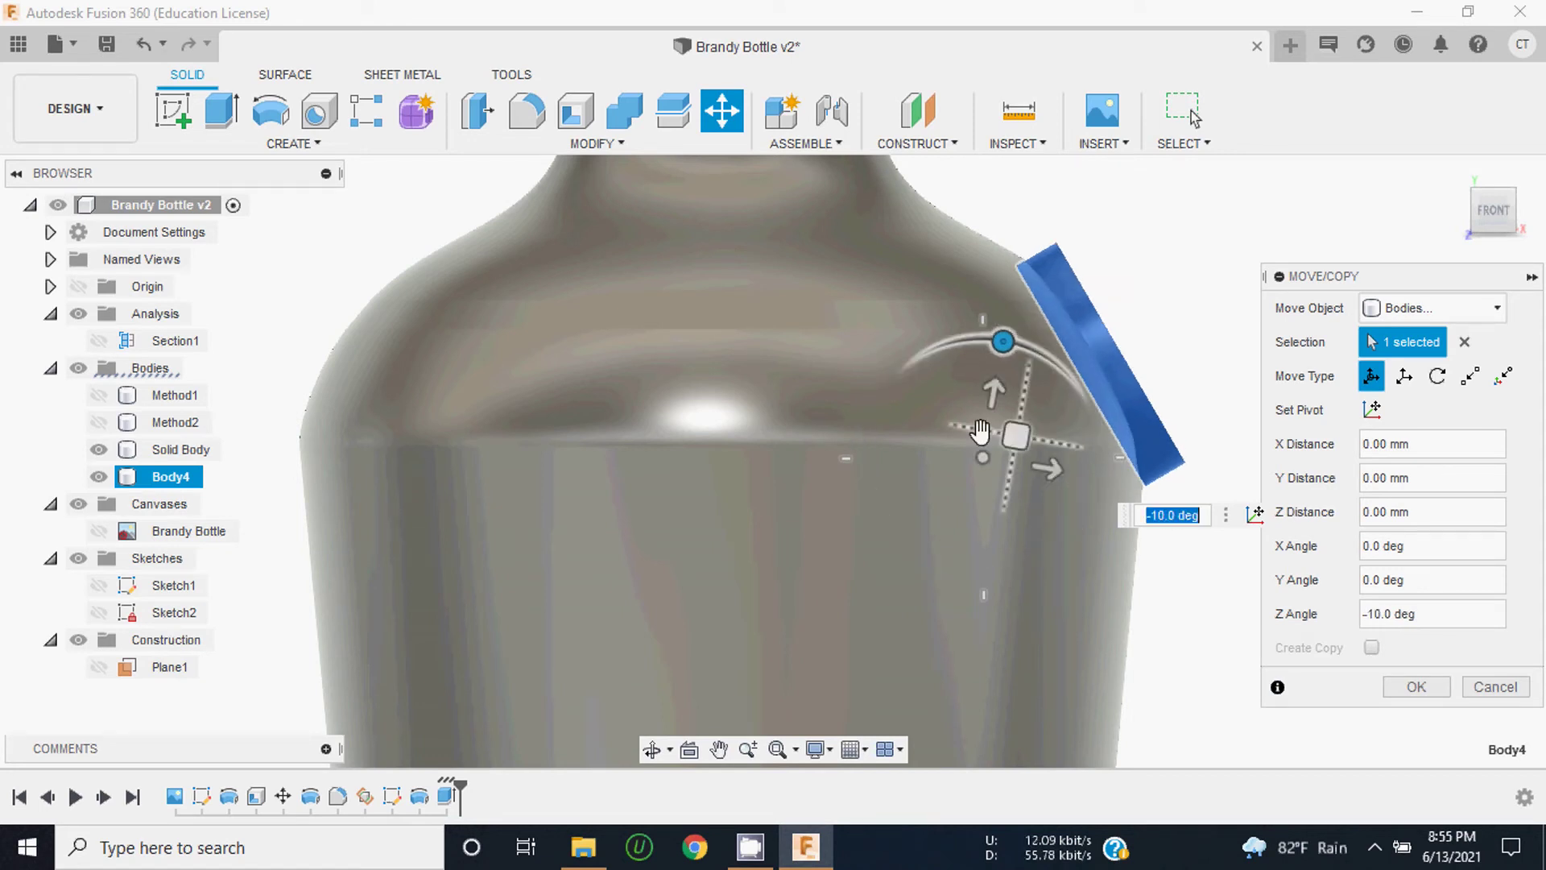
mouse_move(1047, 482)
left_mouse_down()
mouse_move(1011, 463)
mouse_move(1036, 463)
left_mouse_up()
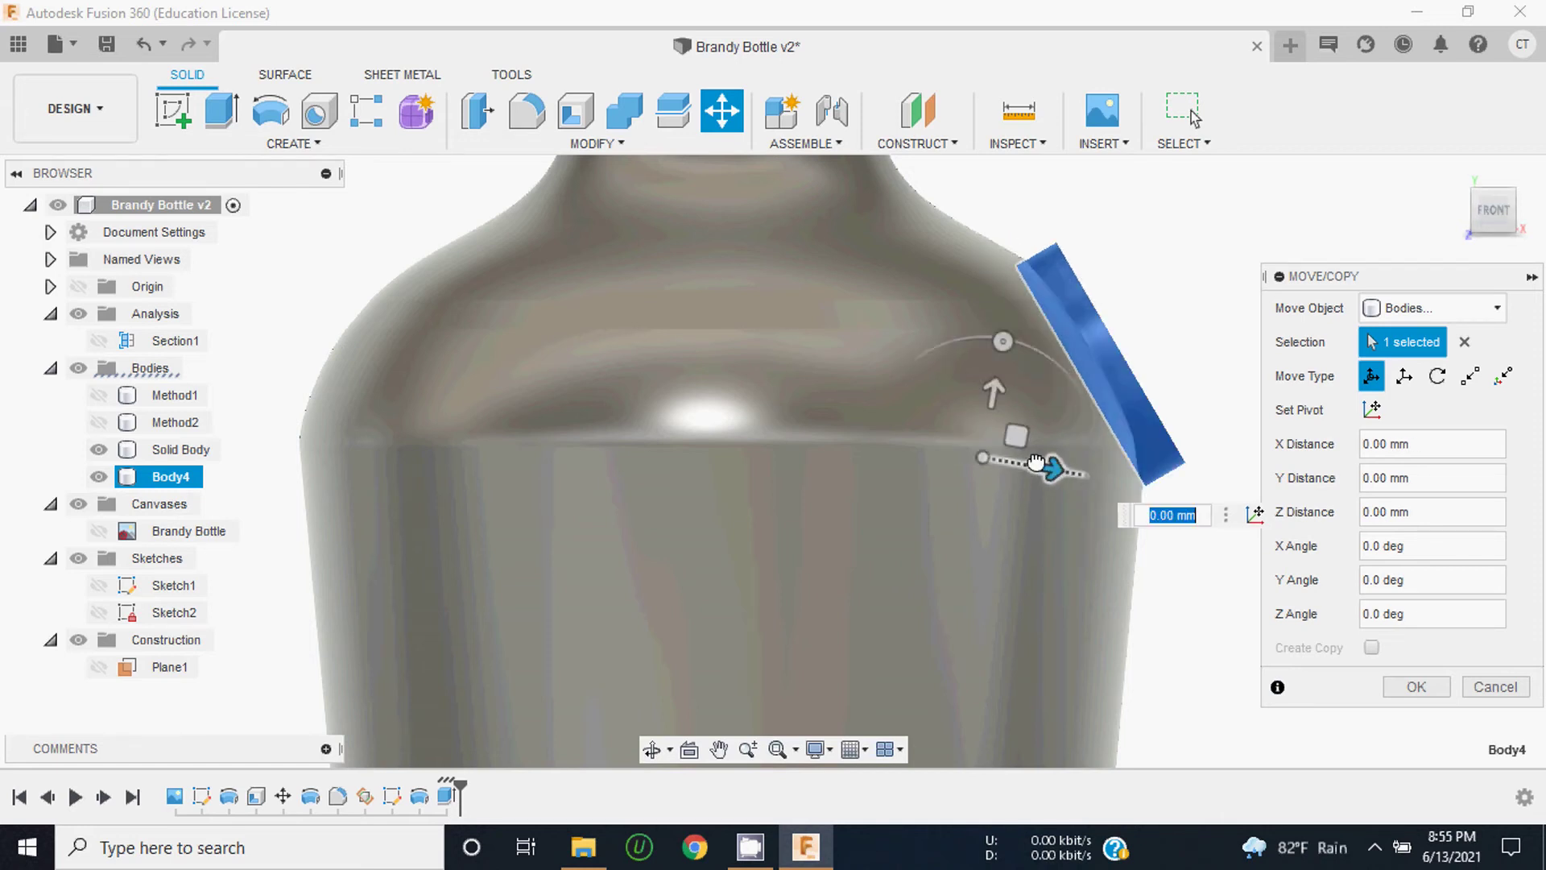
left_click(988, 385)
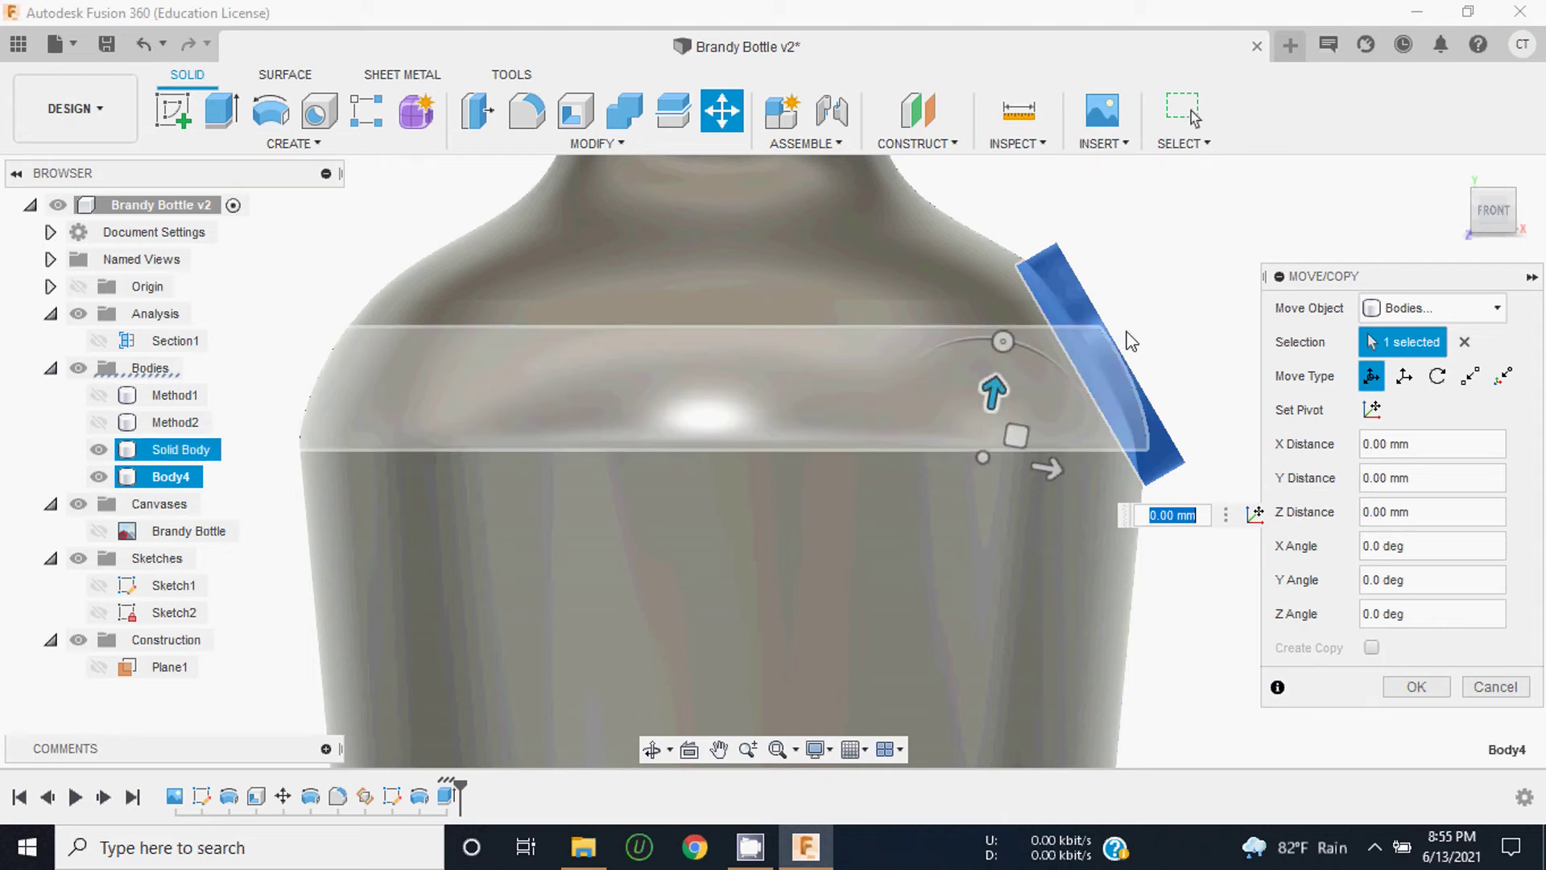
scroll(999, 398, "up", 5)
left_click_drag(840, 524, 839, 516)
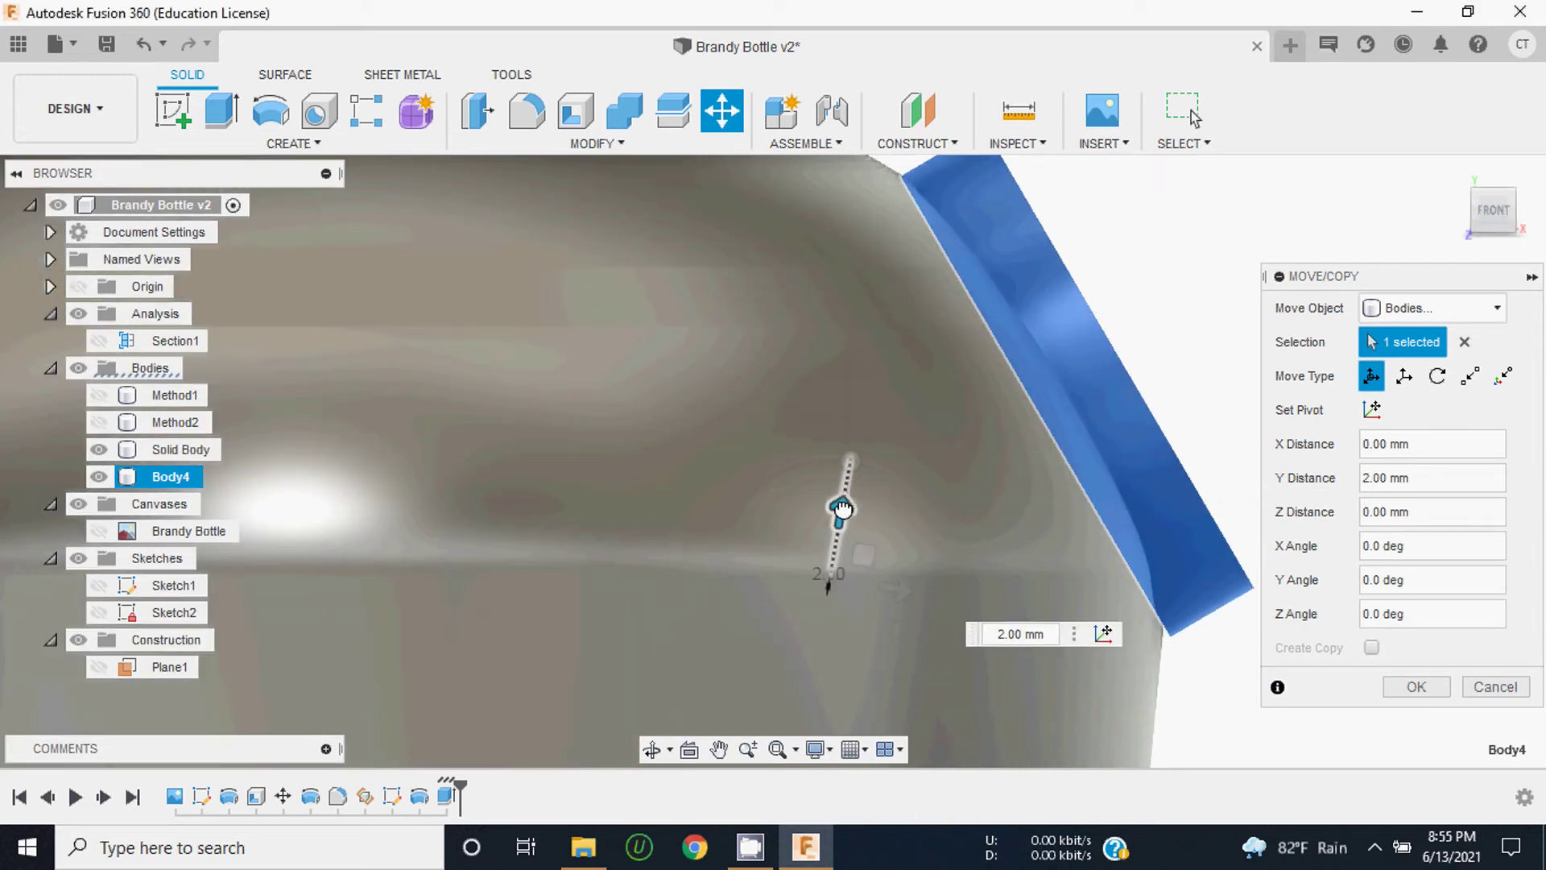
left_click_drag(899, 581, 873, 580)
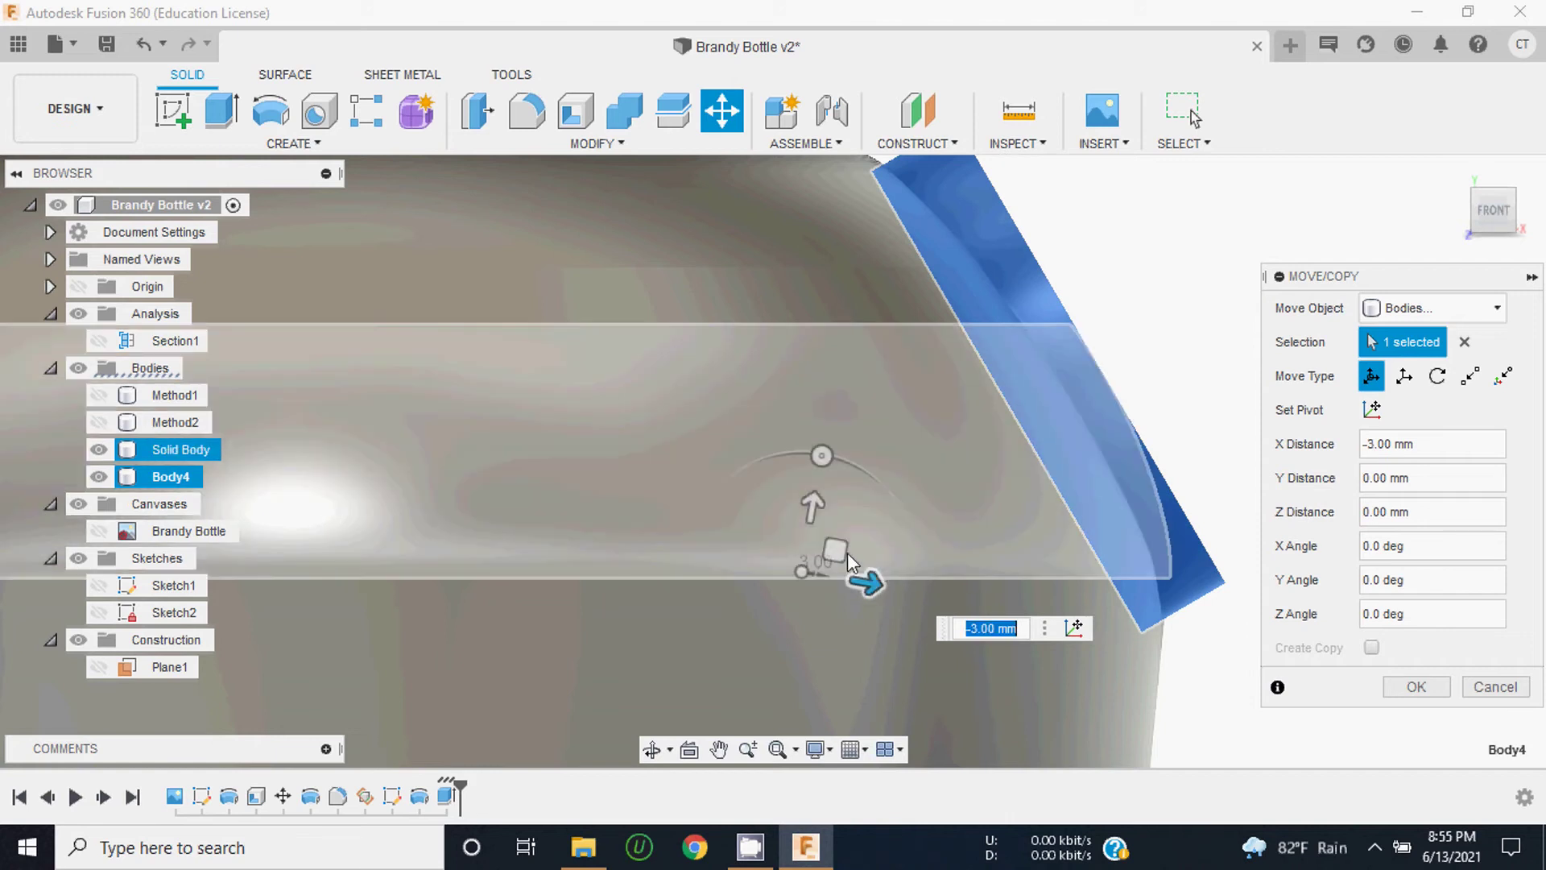
left_click_drag(816, 511, 811, 495)
scroll(994, 547, "down", 2)
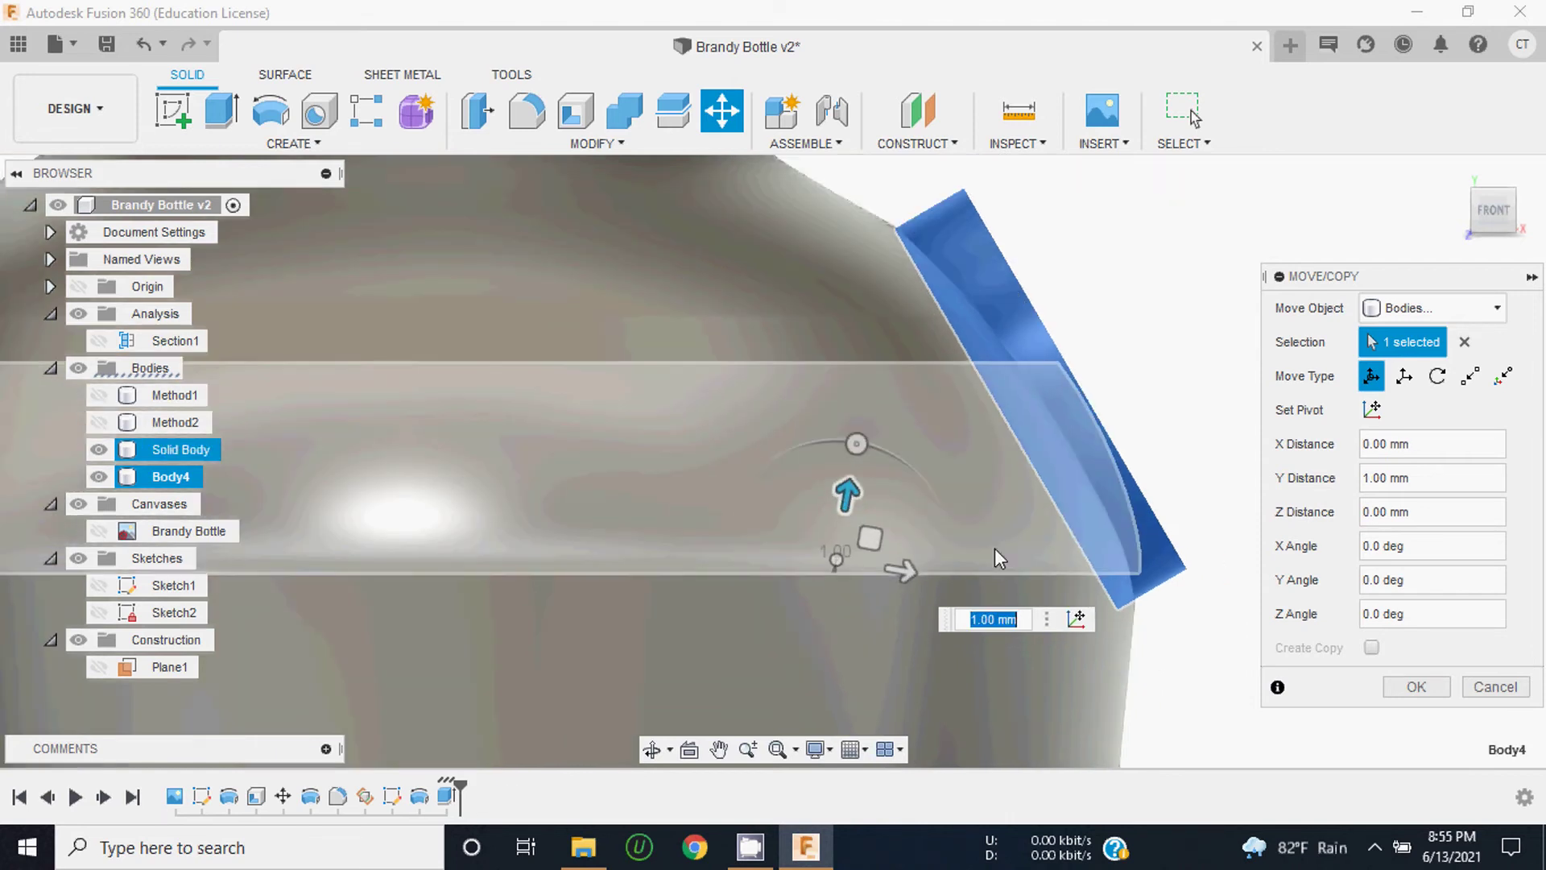
scroll(1114, 304, "down", 1)
Step: Set the ring's Z rotation angle to 6° and confirm the move
left_click_drag(832, 514, 832, 524)
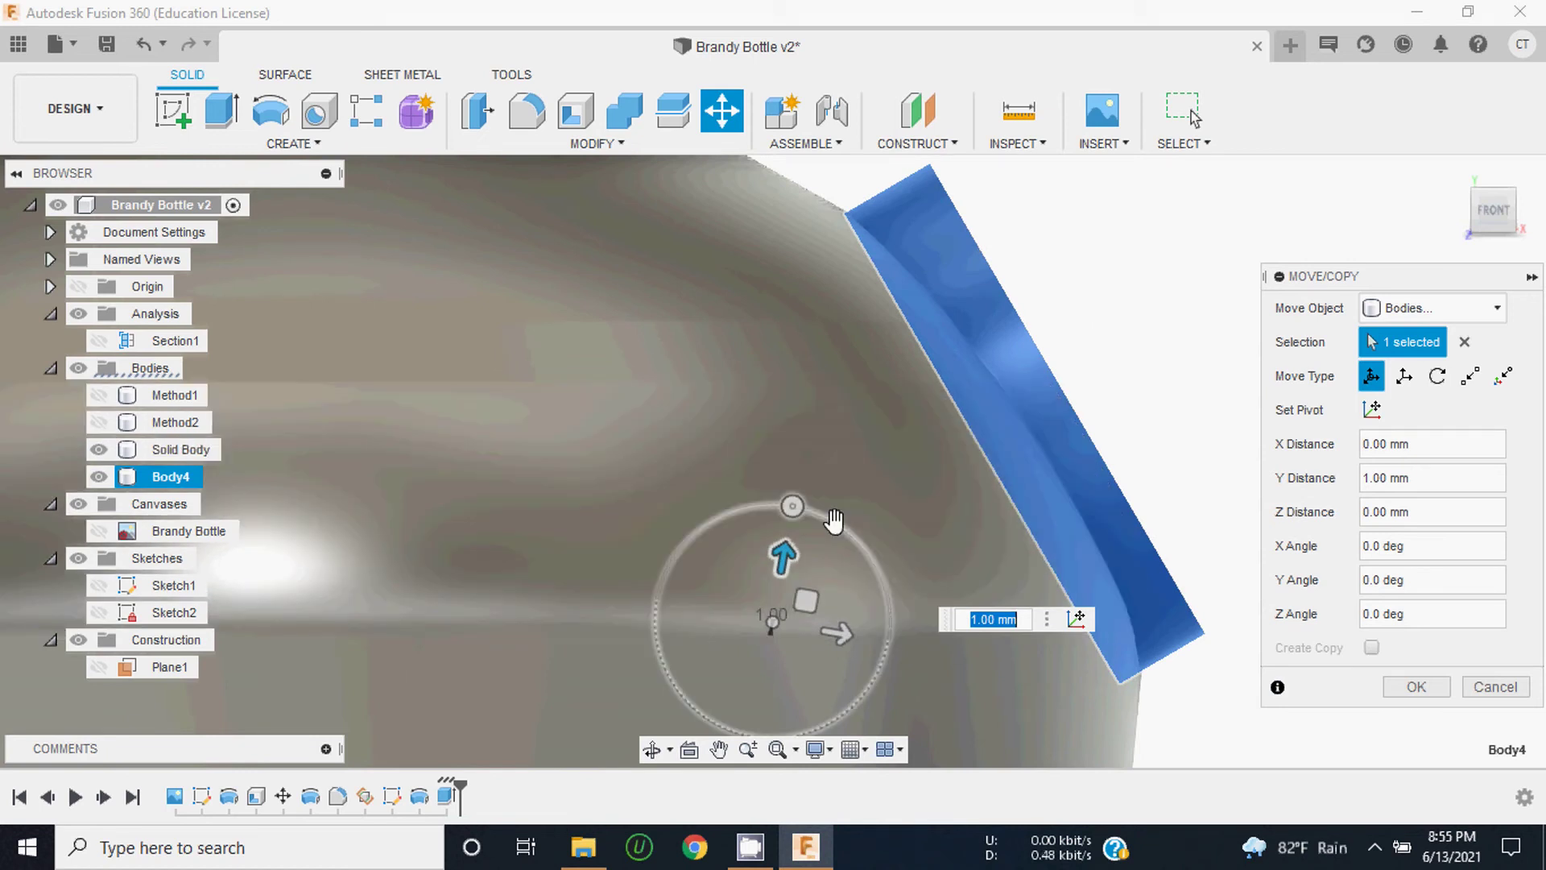
type("5")
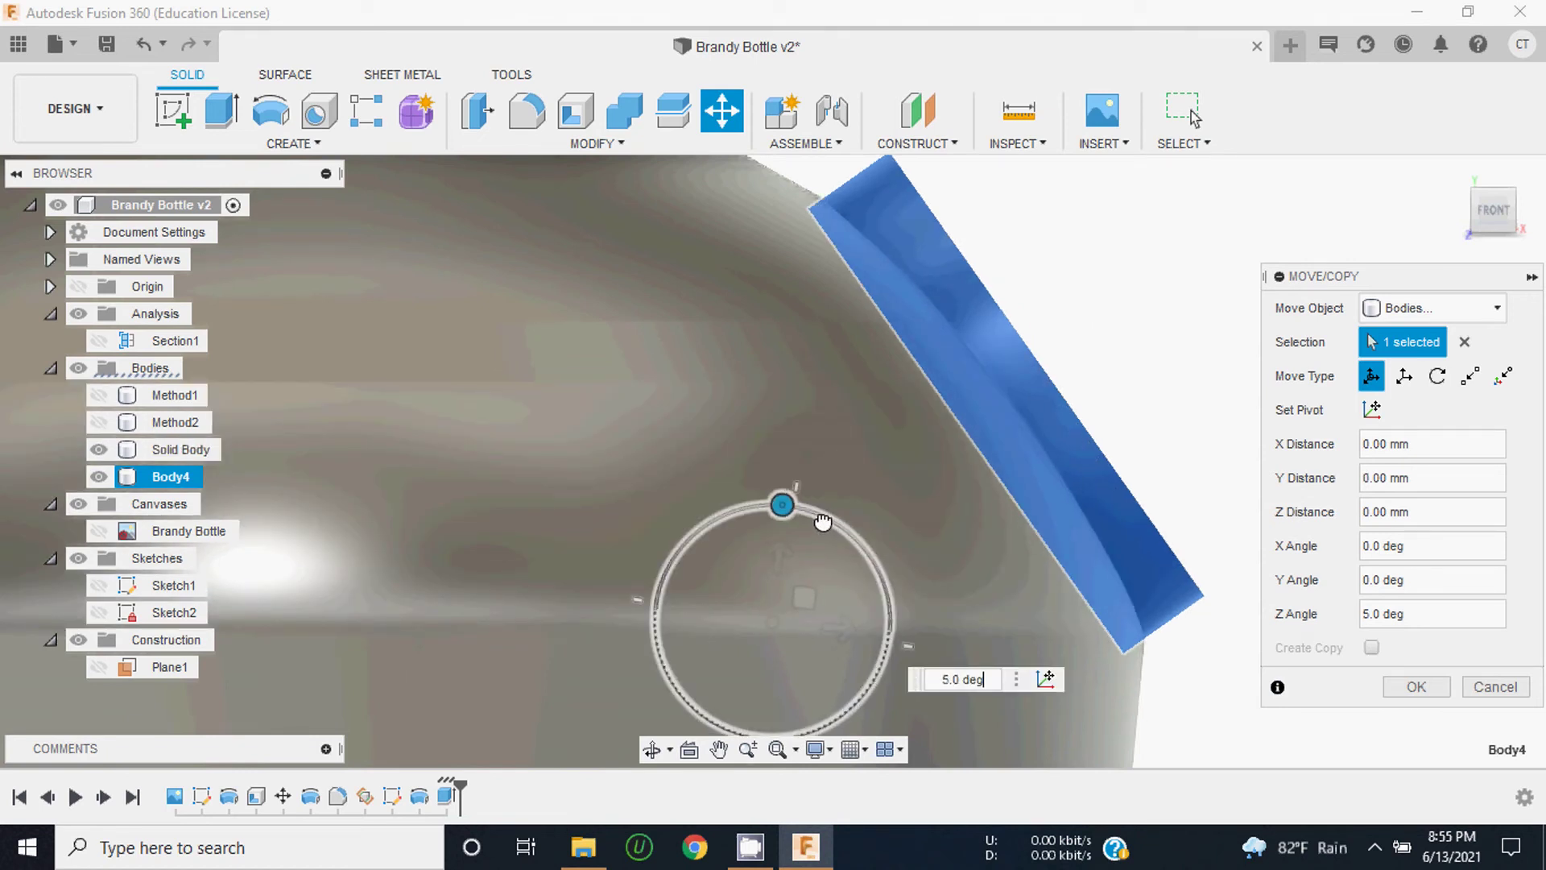
left_click(974, 682)
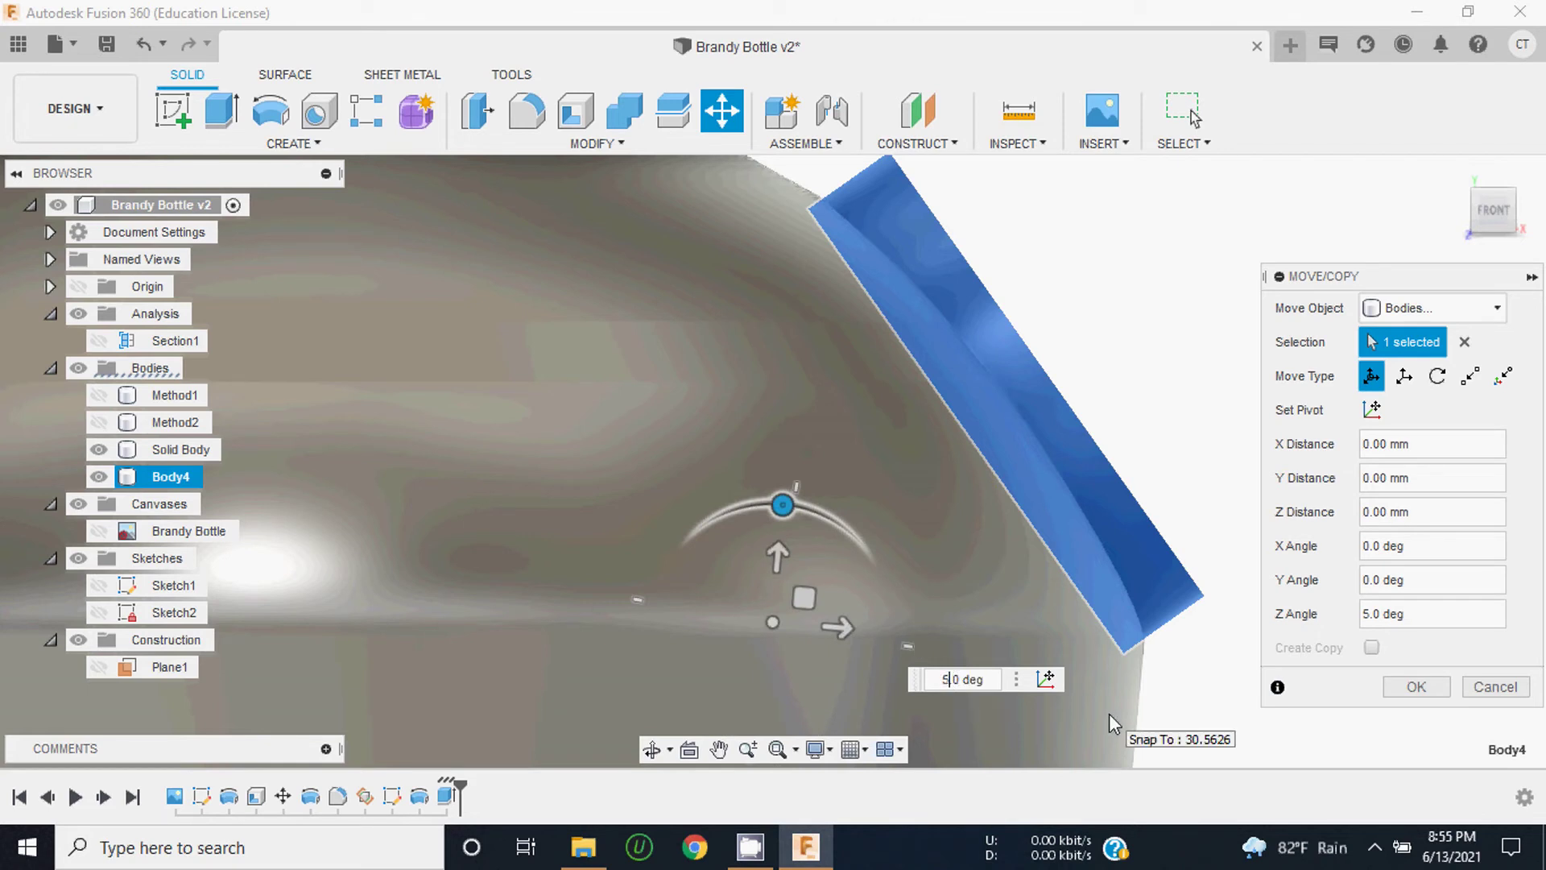
key("BackSpace")
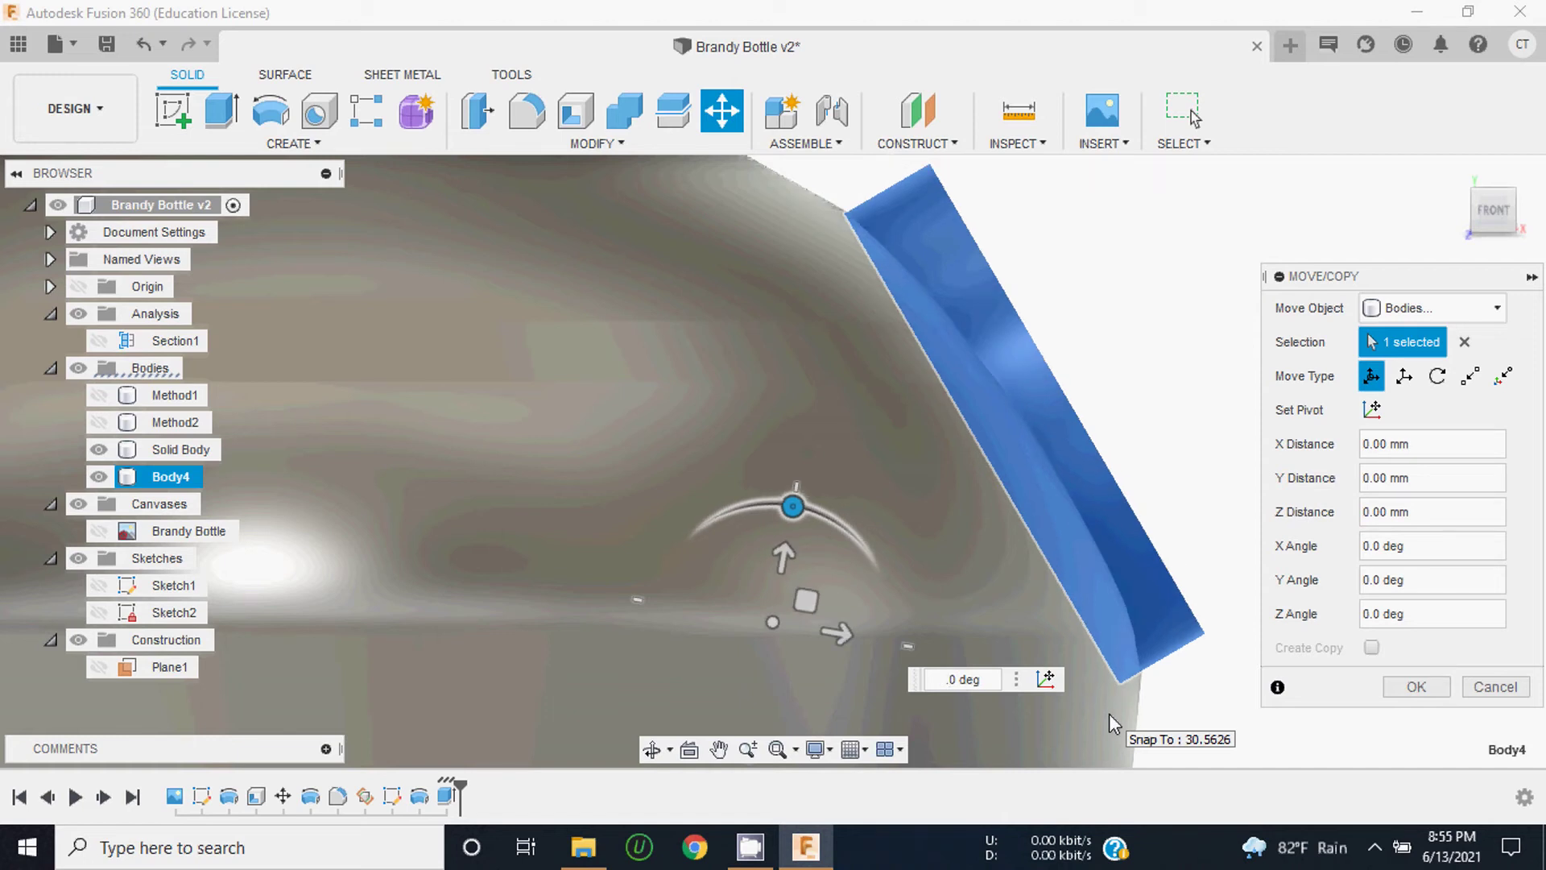
key("Right")
key("Right")
key("BackSpace")
key("BackSpace")
type("6")
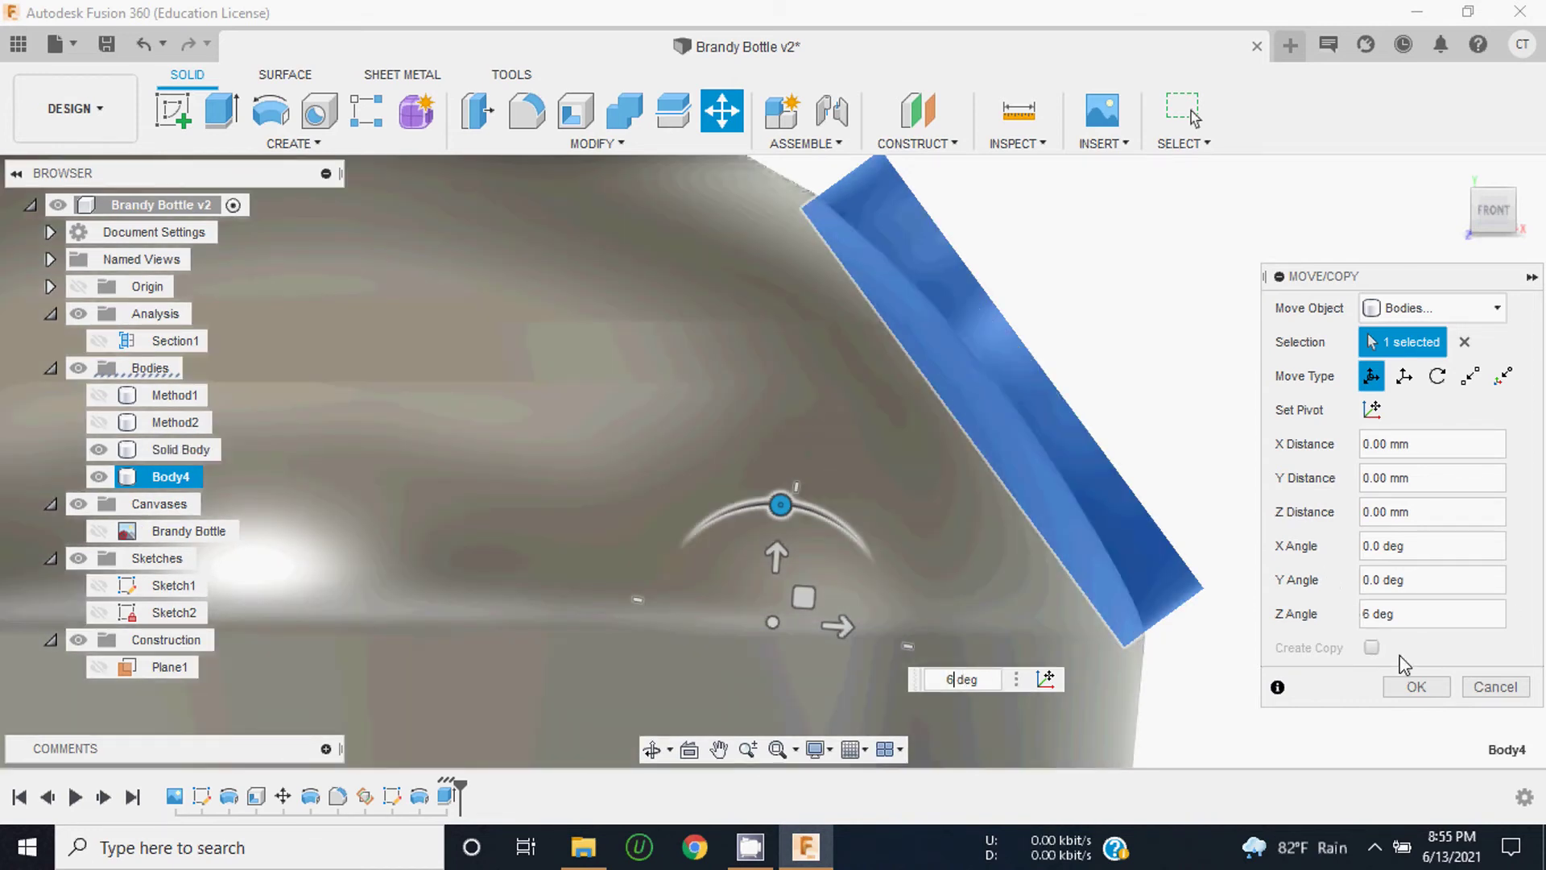
left_click(1403, 691)
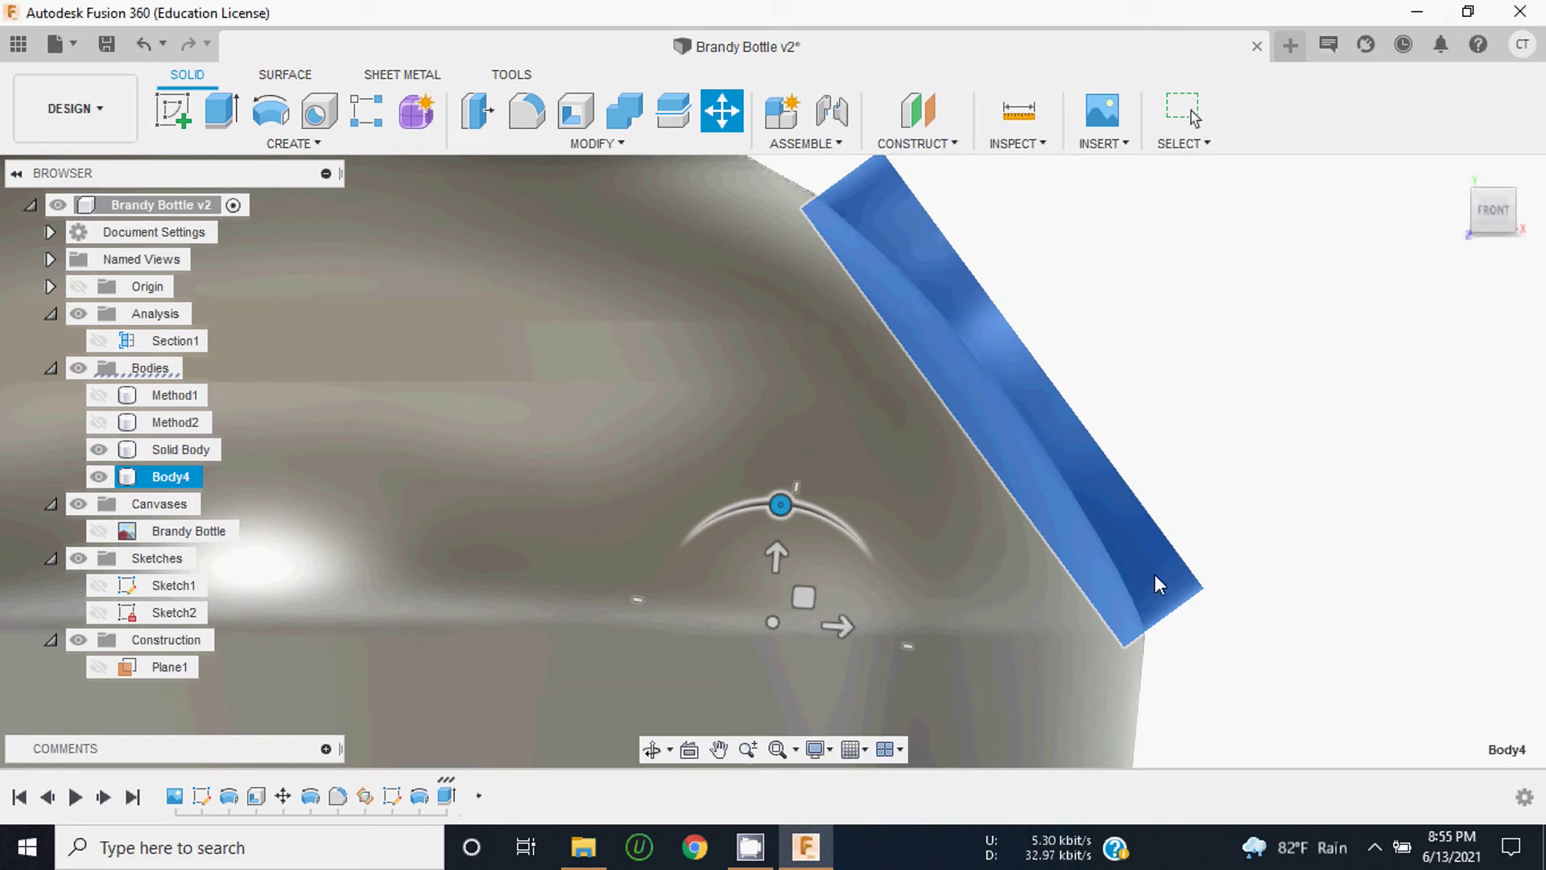
scroll(1150, 491, "down", 3)
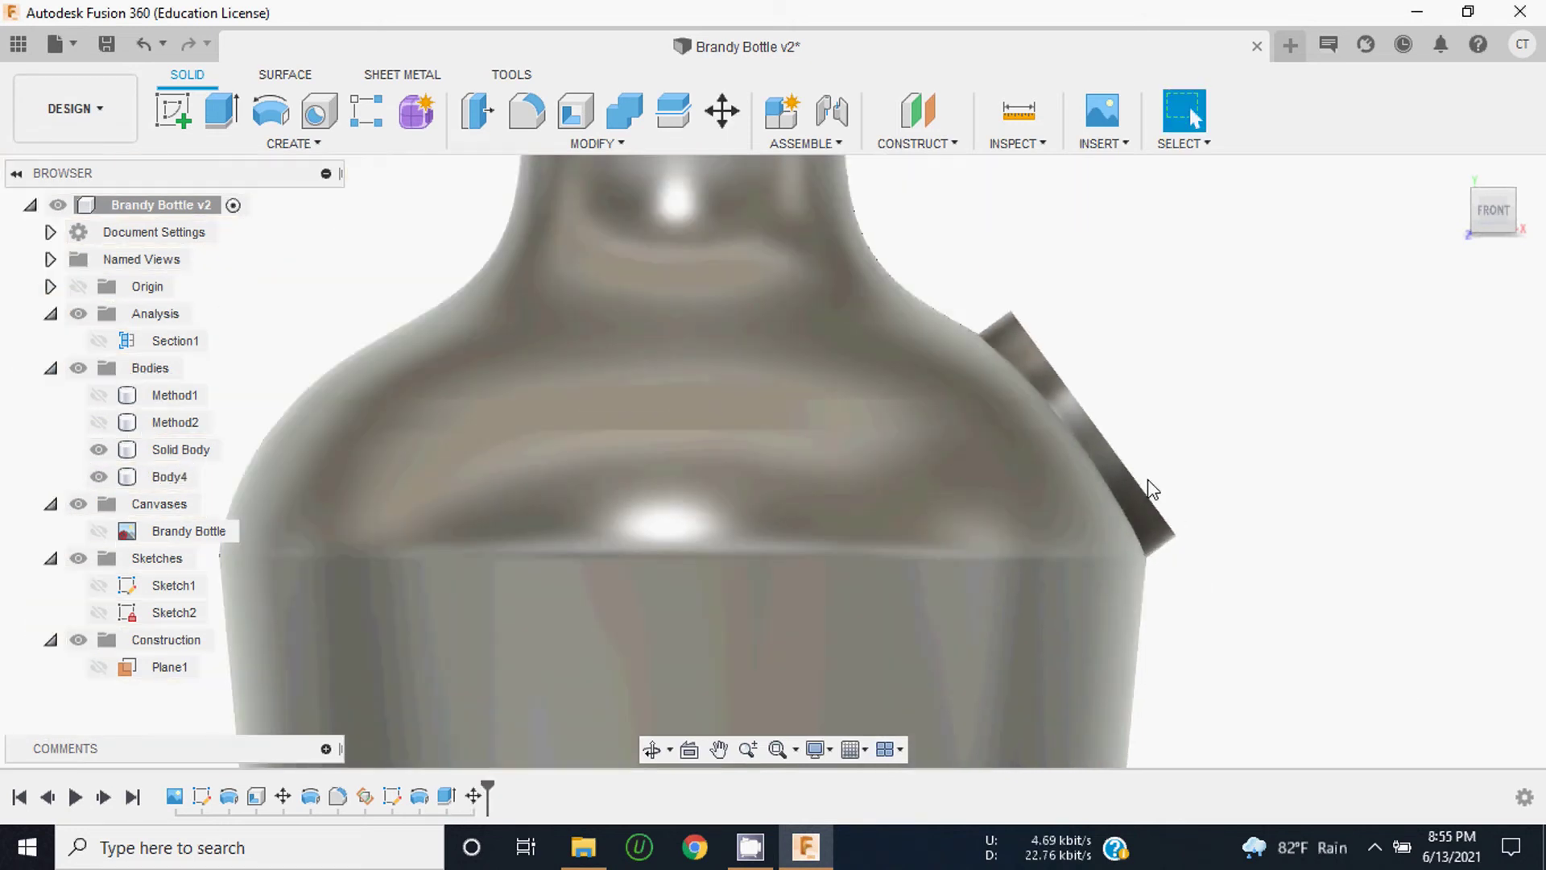
left_click_drag(1491, 216, 1441, 219)
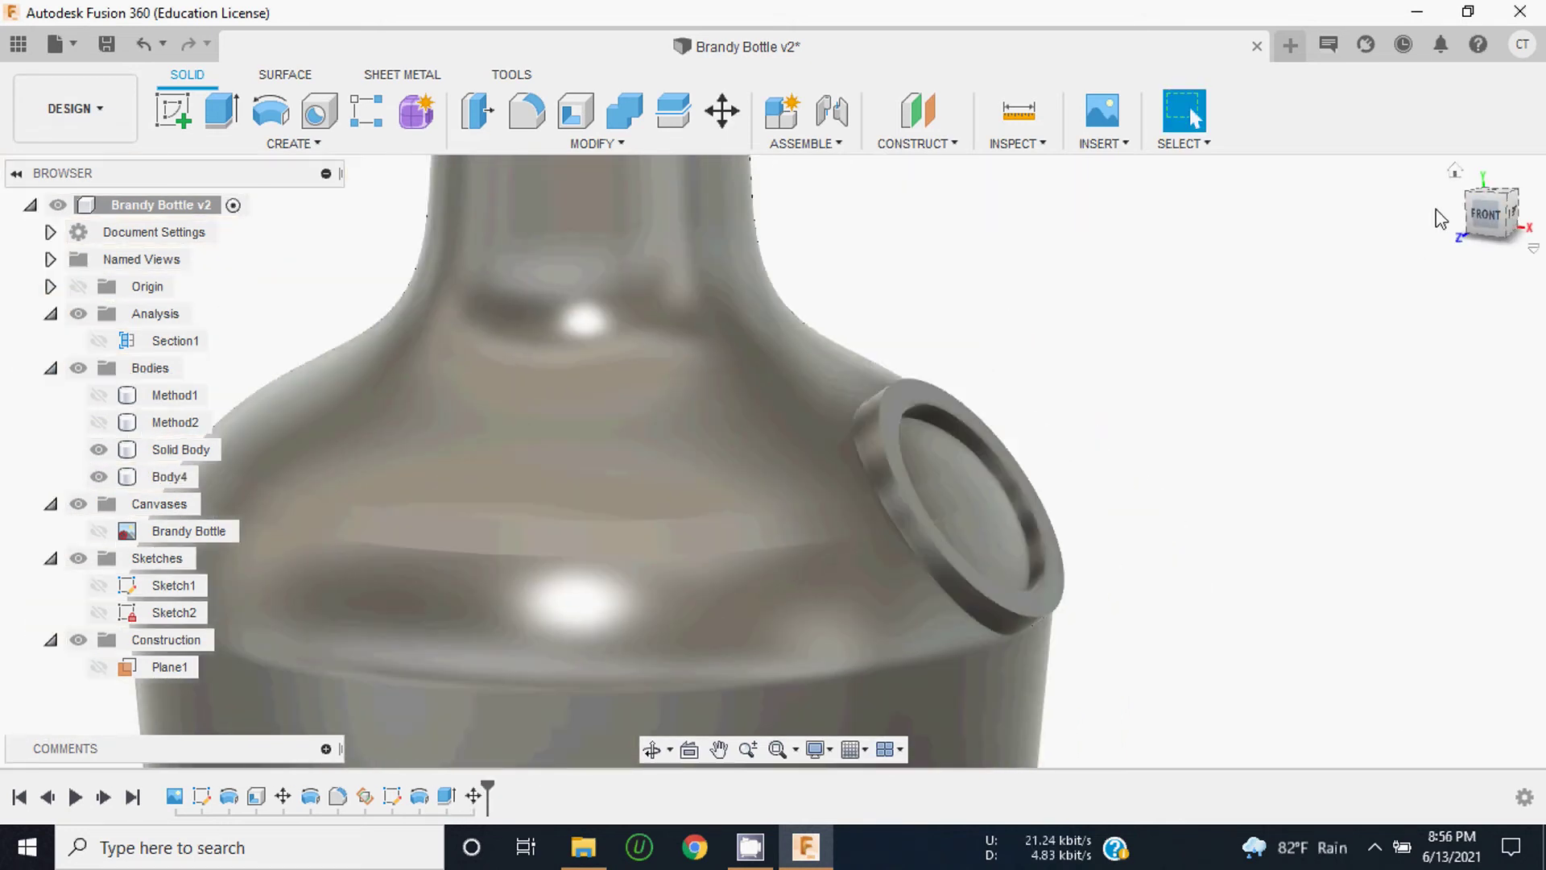
left_click(1487, 211)
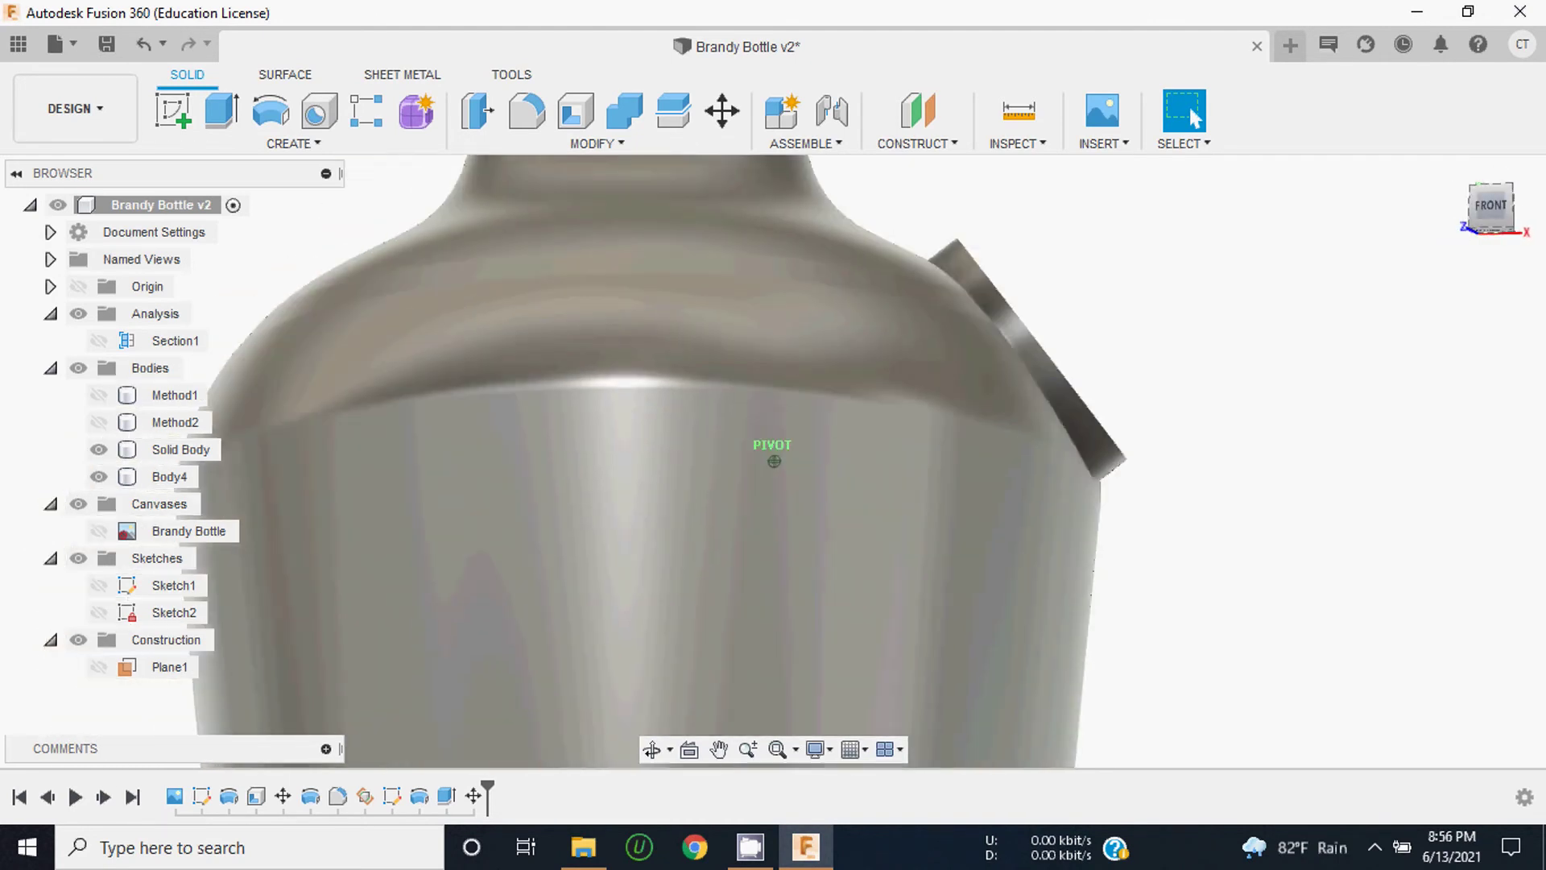
middle_click_drag(774, 461, 721, 422, "shift")
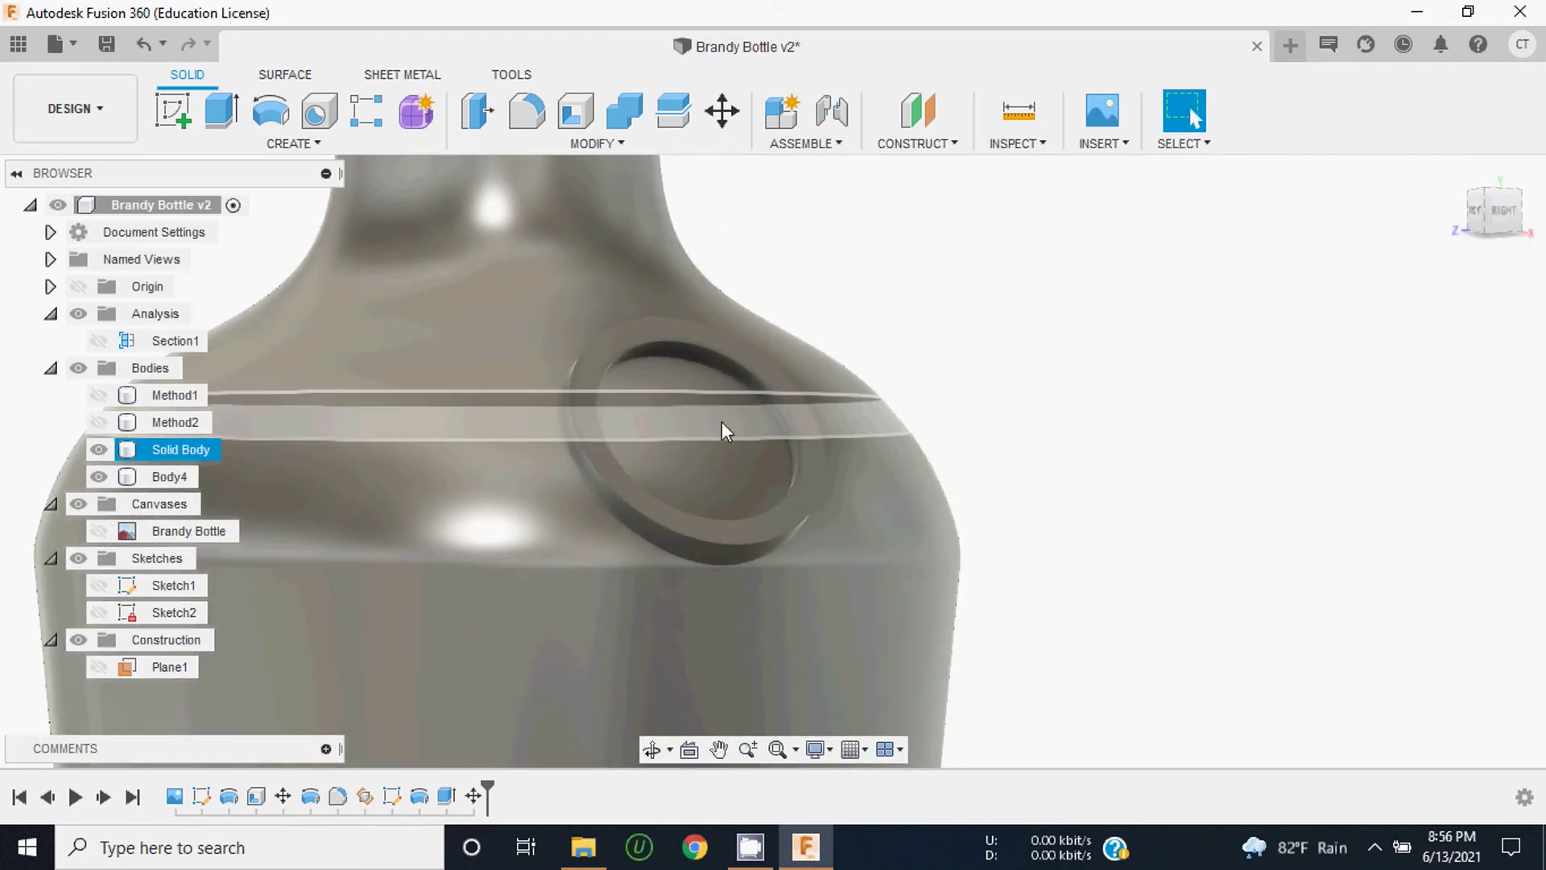
scroll(1055, 455, "down", 3)
scroll(881, 426, "up", 1)
scroll(924, 429, "up", 3)
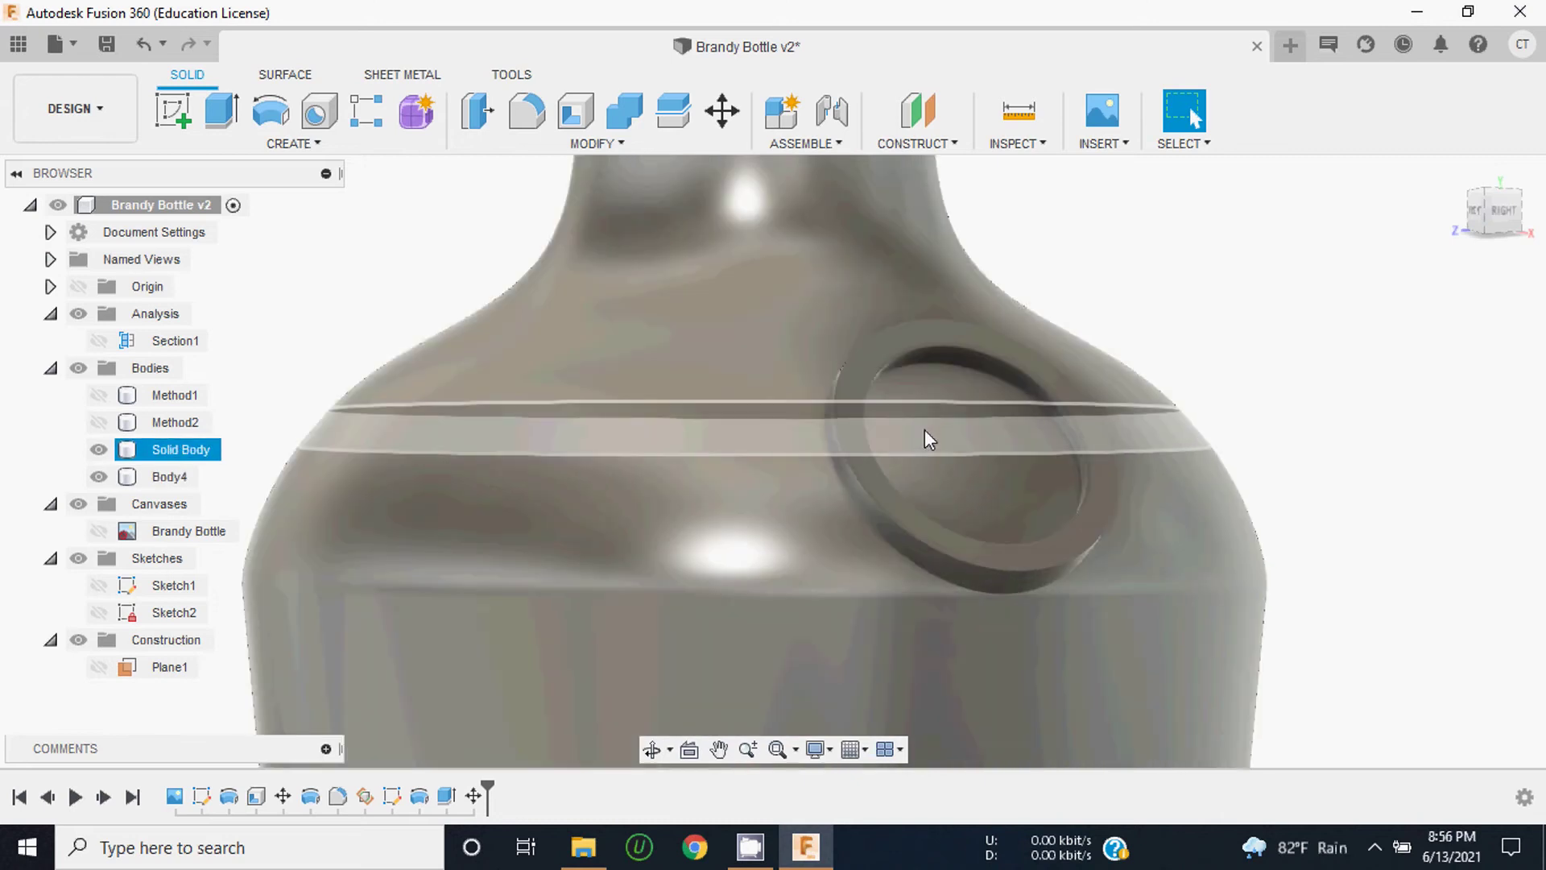
left_click(1494, 211)
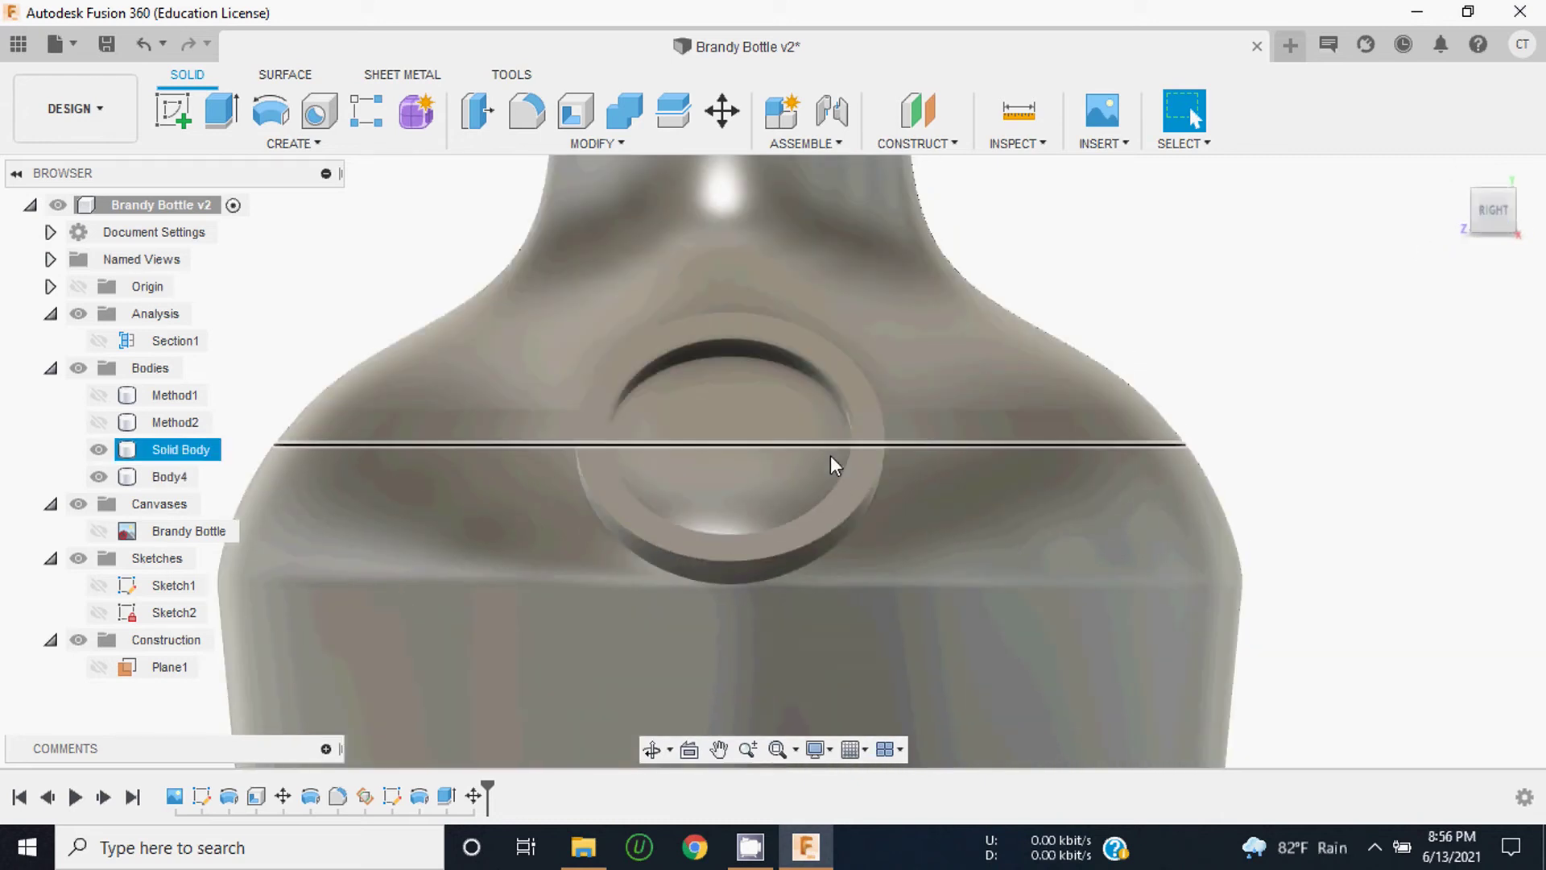
left_click_drag(1490, 207, 1441, 211)
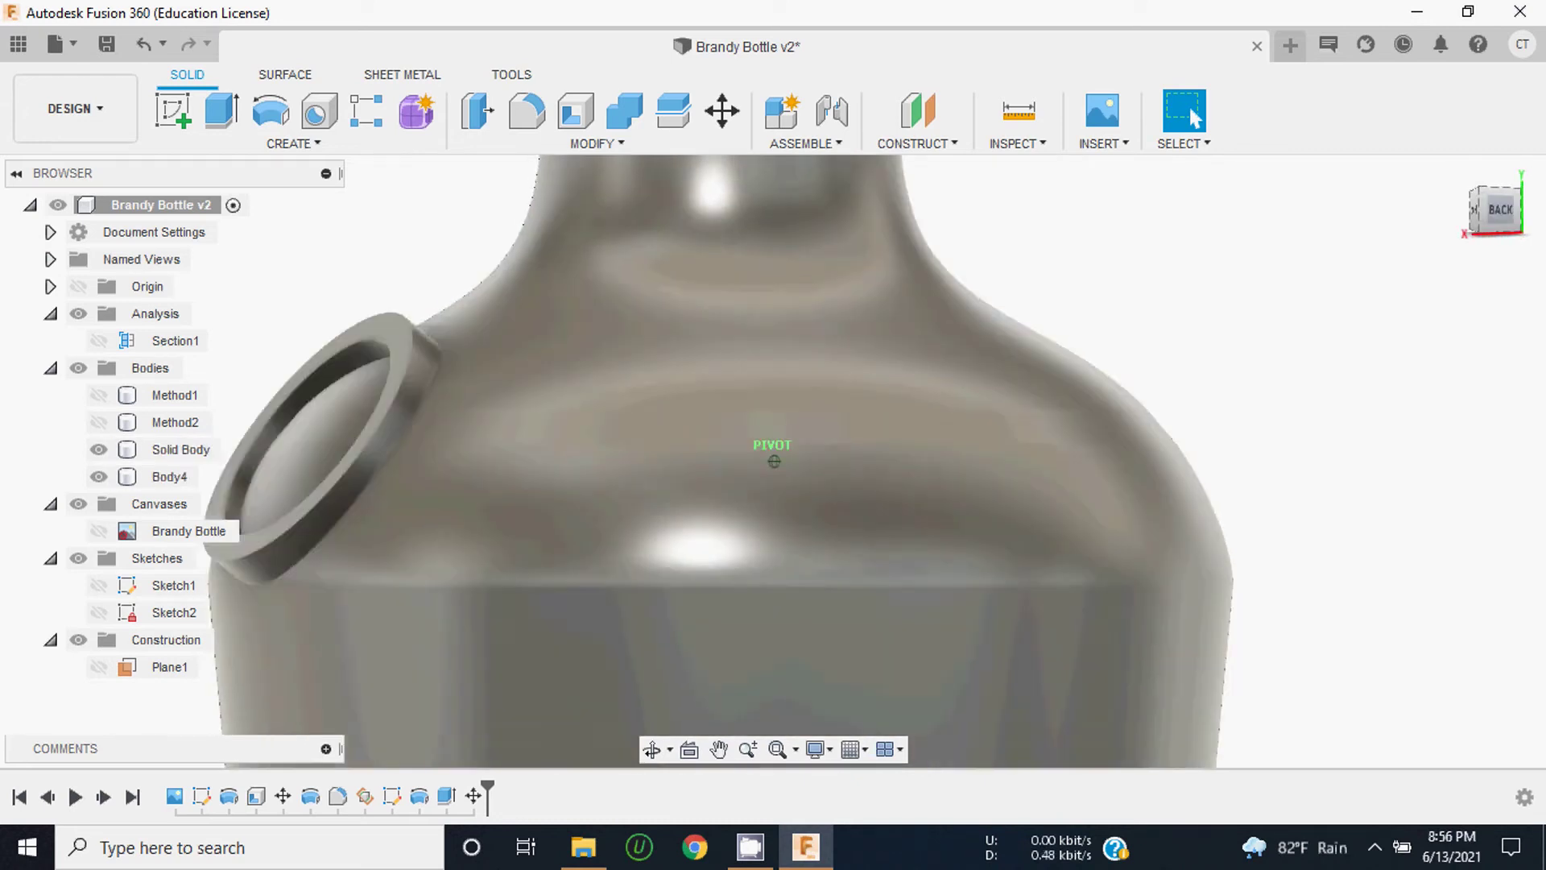
middle_click_drag(774, 461, 806, 461, "shift")
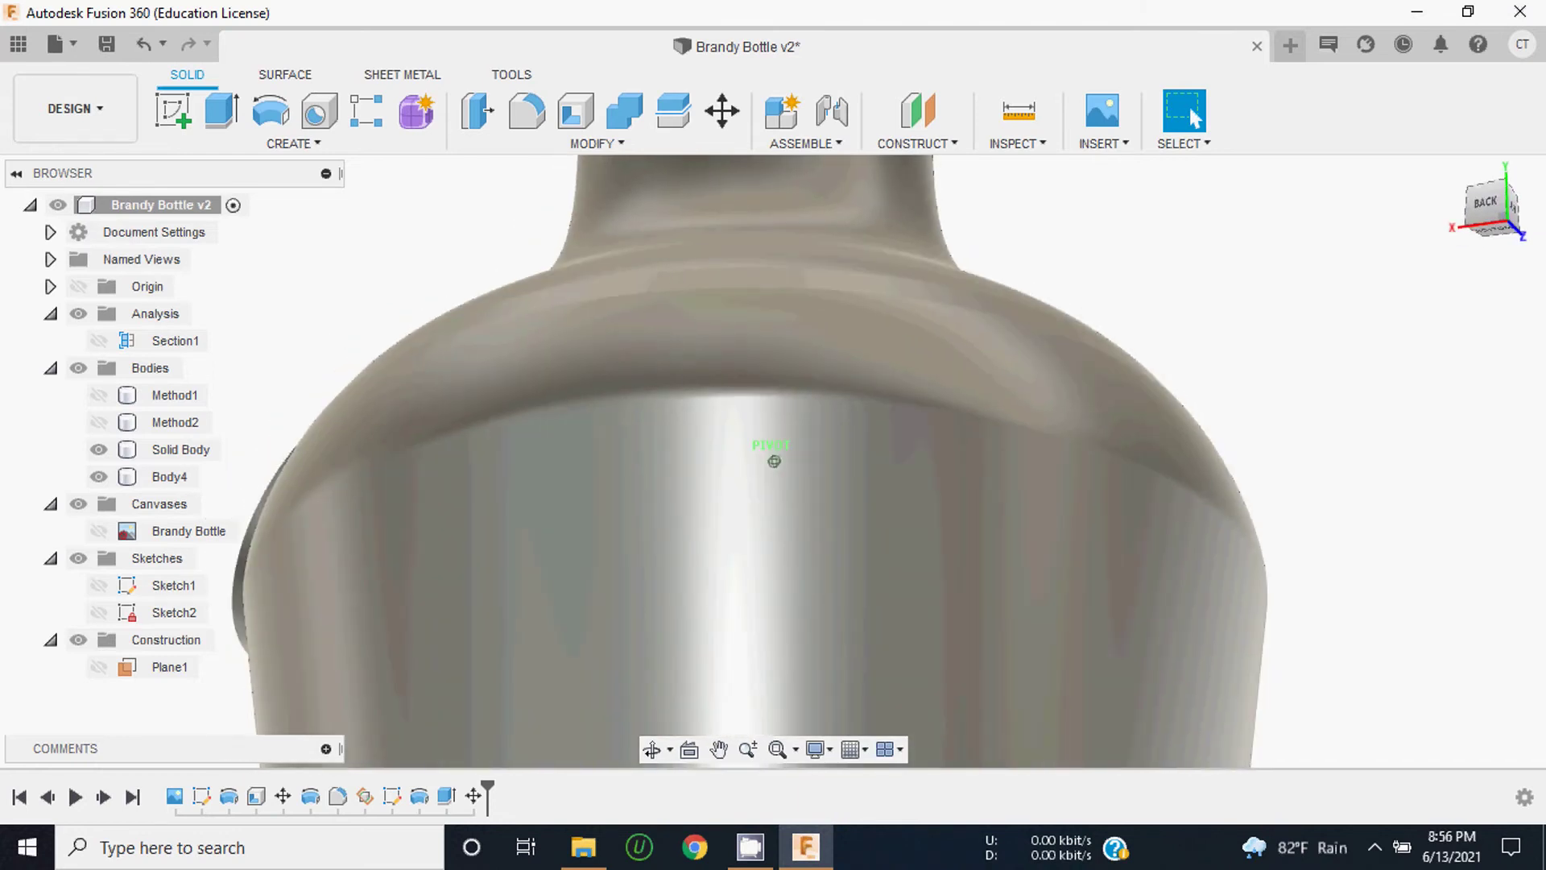
middle_click_drag(773, 460, 961, 298, "shift")
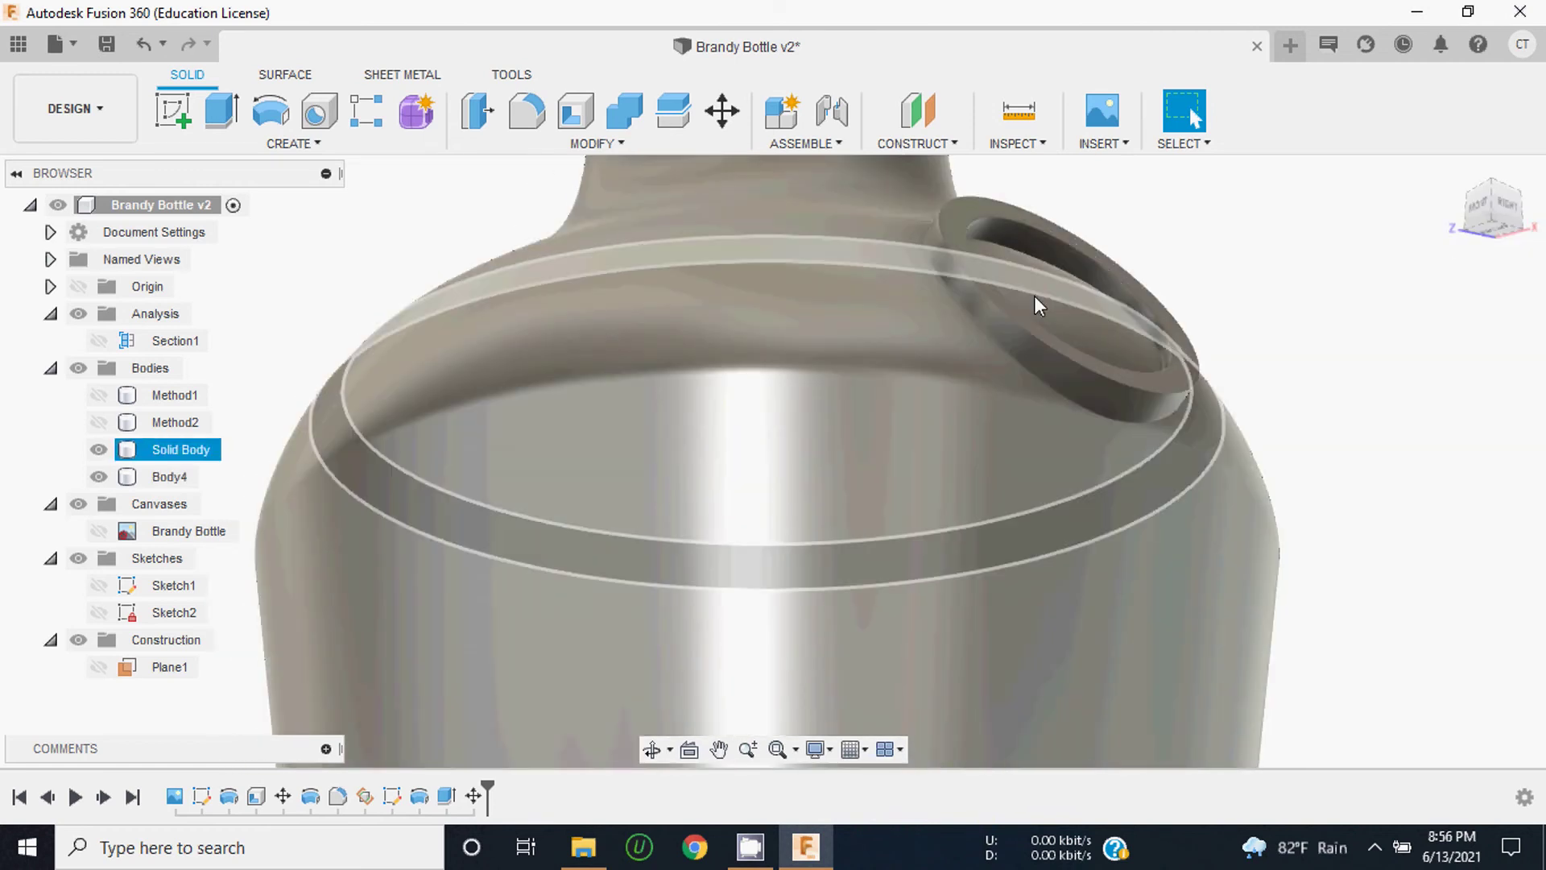
scroll(1063, 322, "down", 3)
scroll(1087, 413, "down", 2)
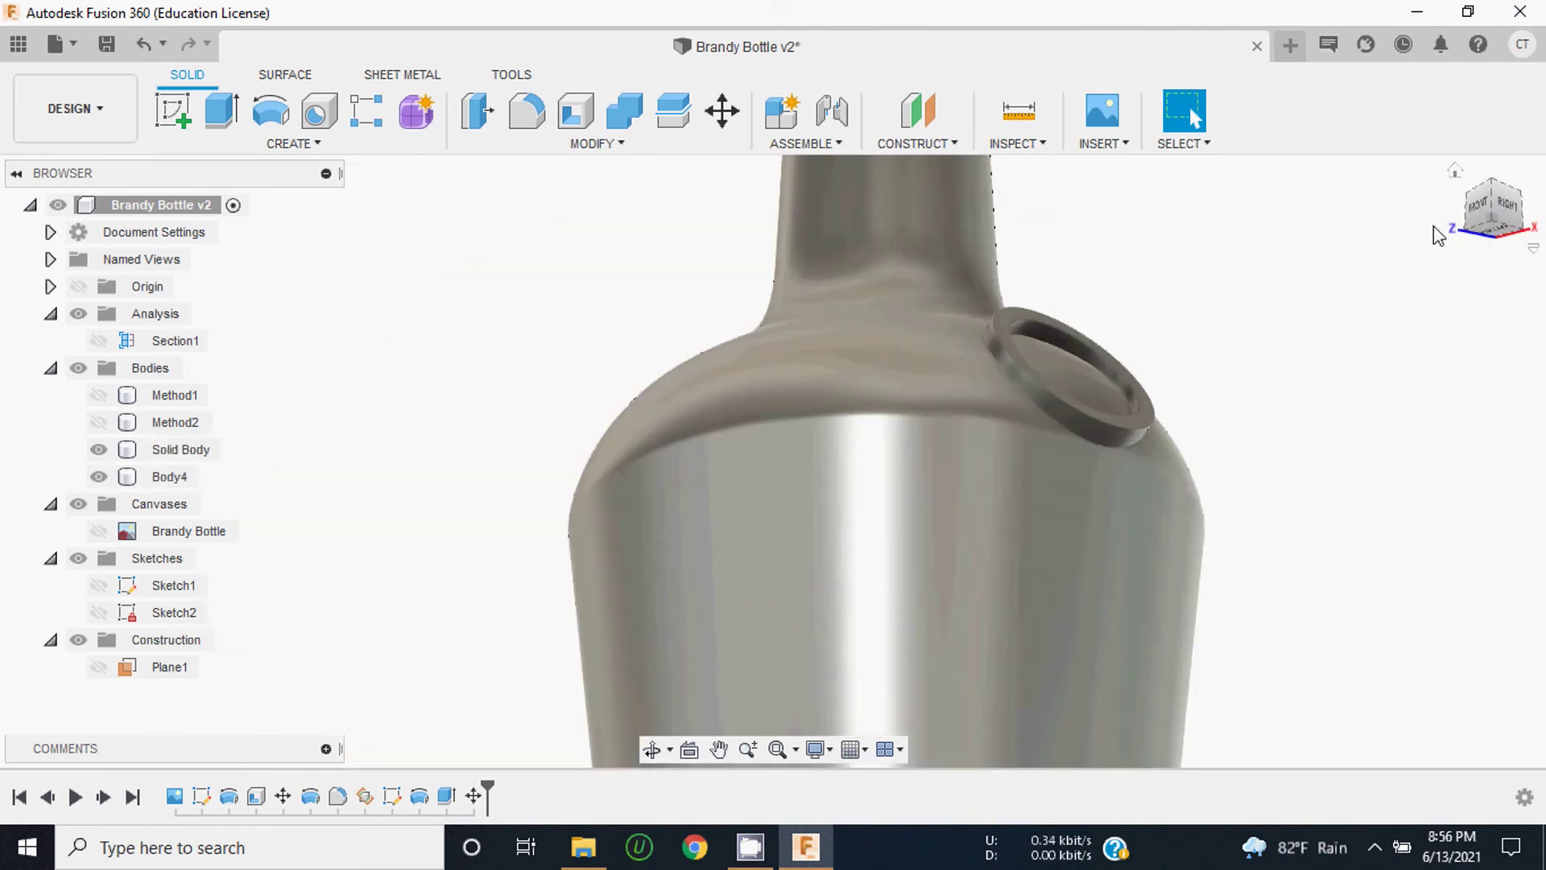
left_click(1480, 210)
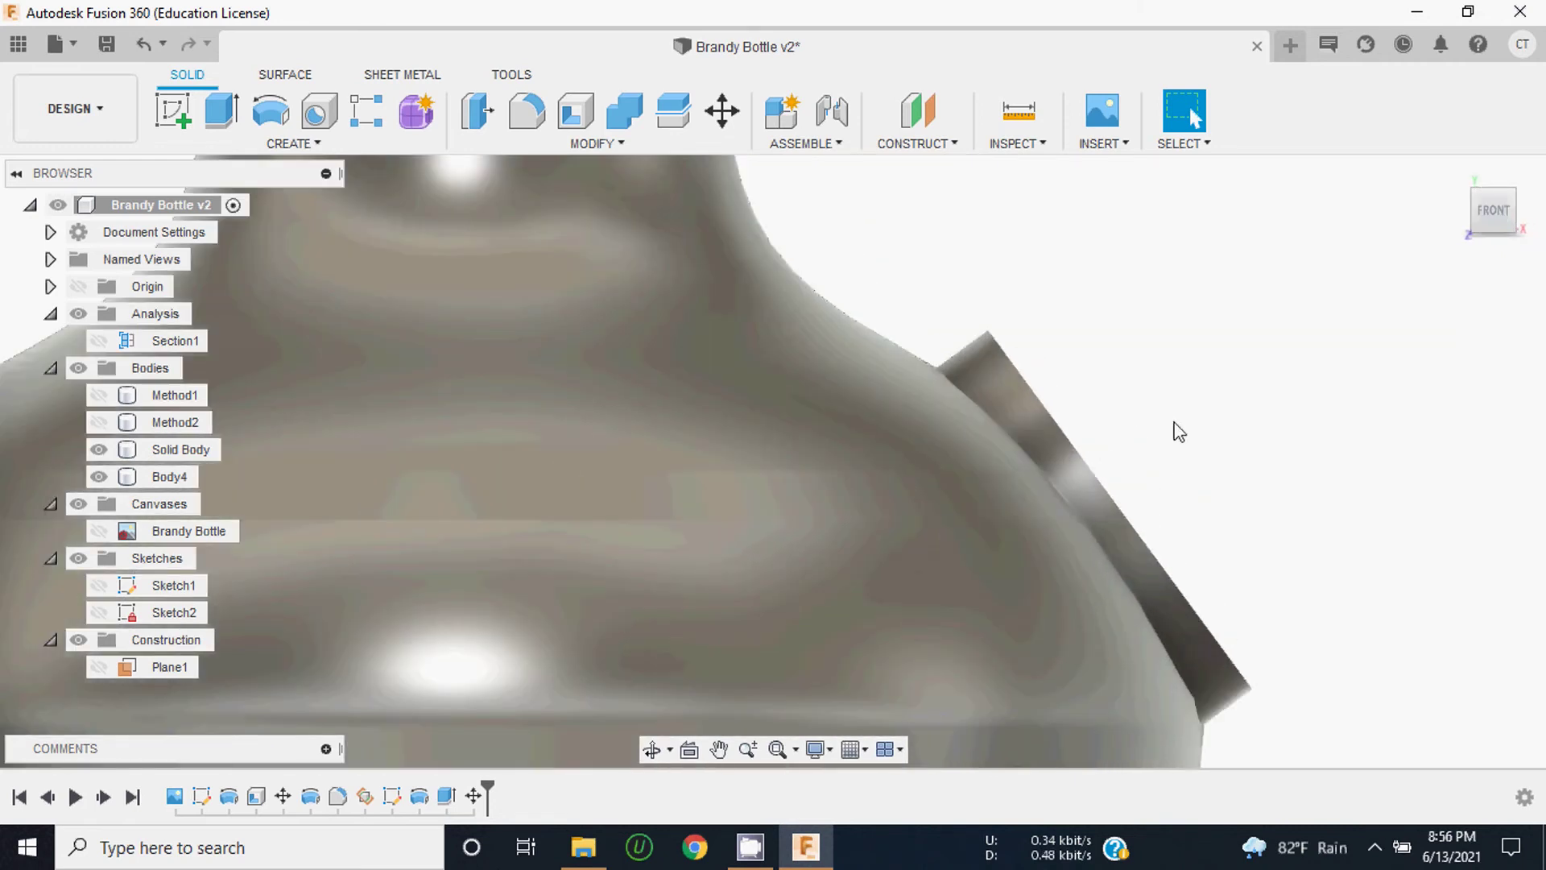
left_click_drag(1488, 216, 1475, 211)
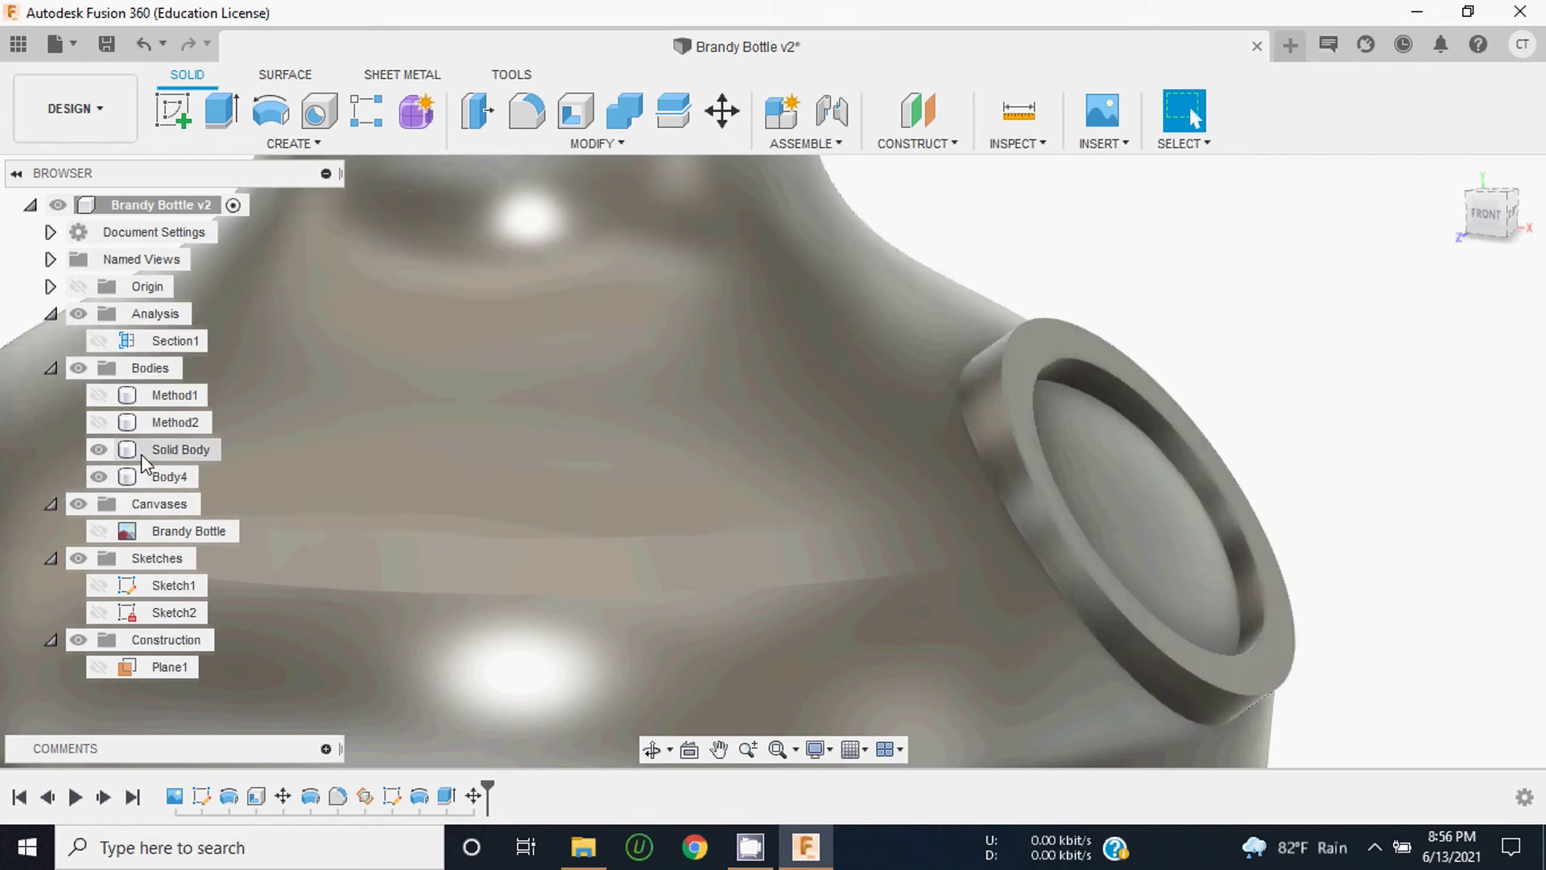
Step: Show Sketch2 and Body4, preview a 6 mm cut of the inner profile, then cancel it
left_click(99, 610)
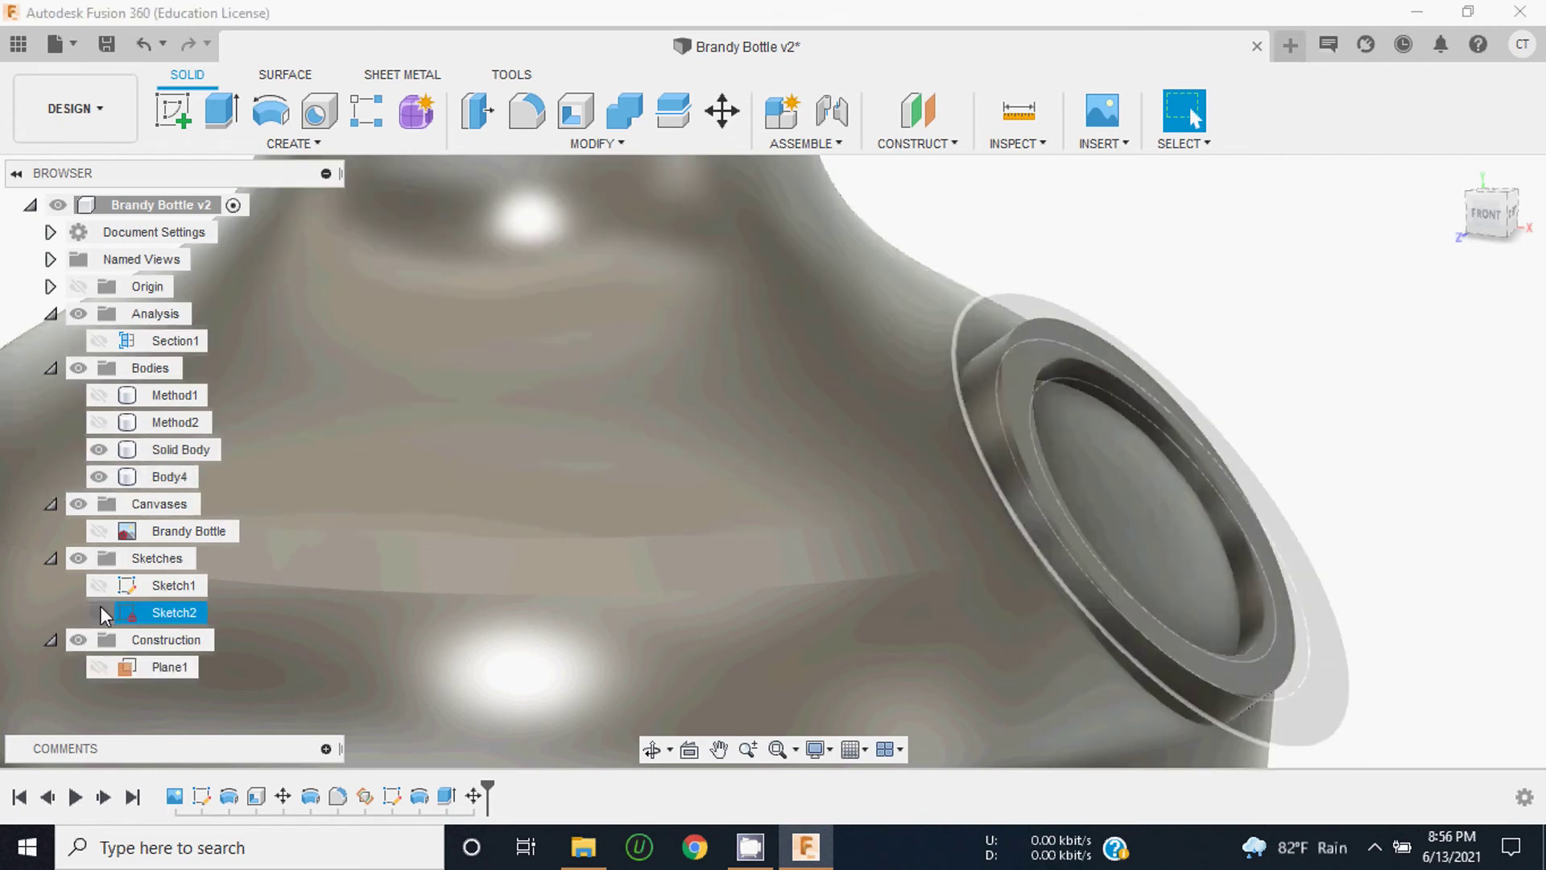
left_click(1197, 517)
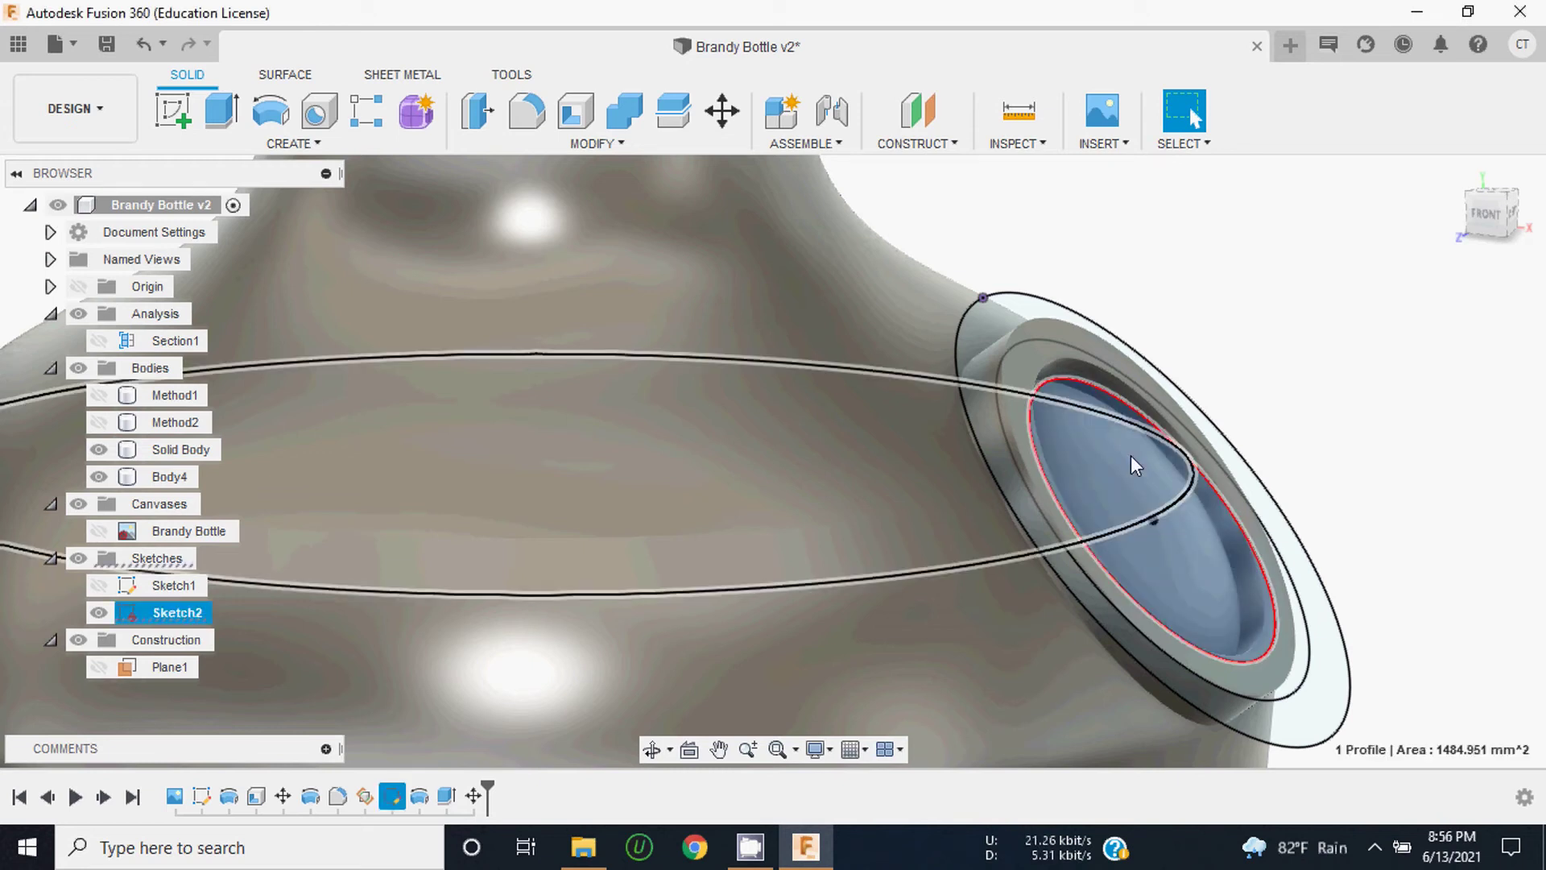
left_click(97, 474)
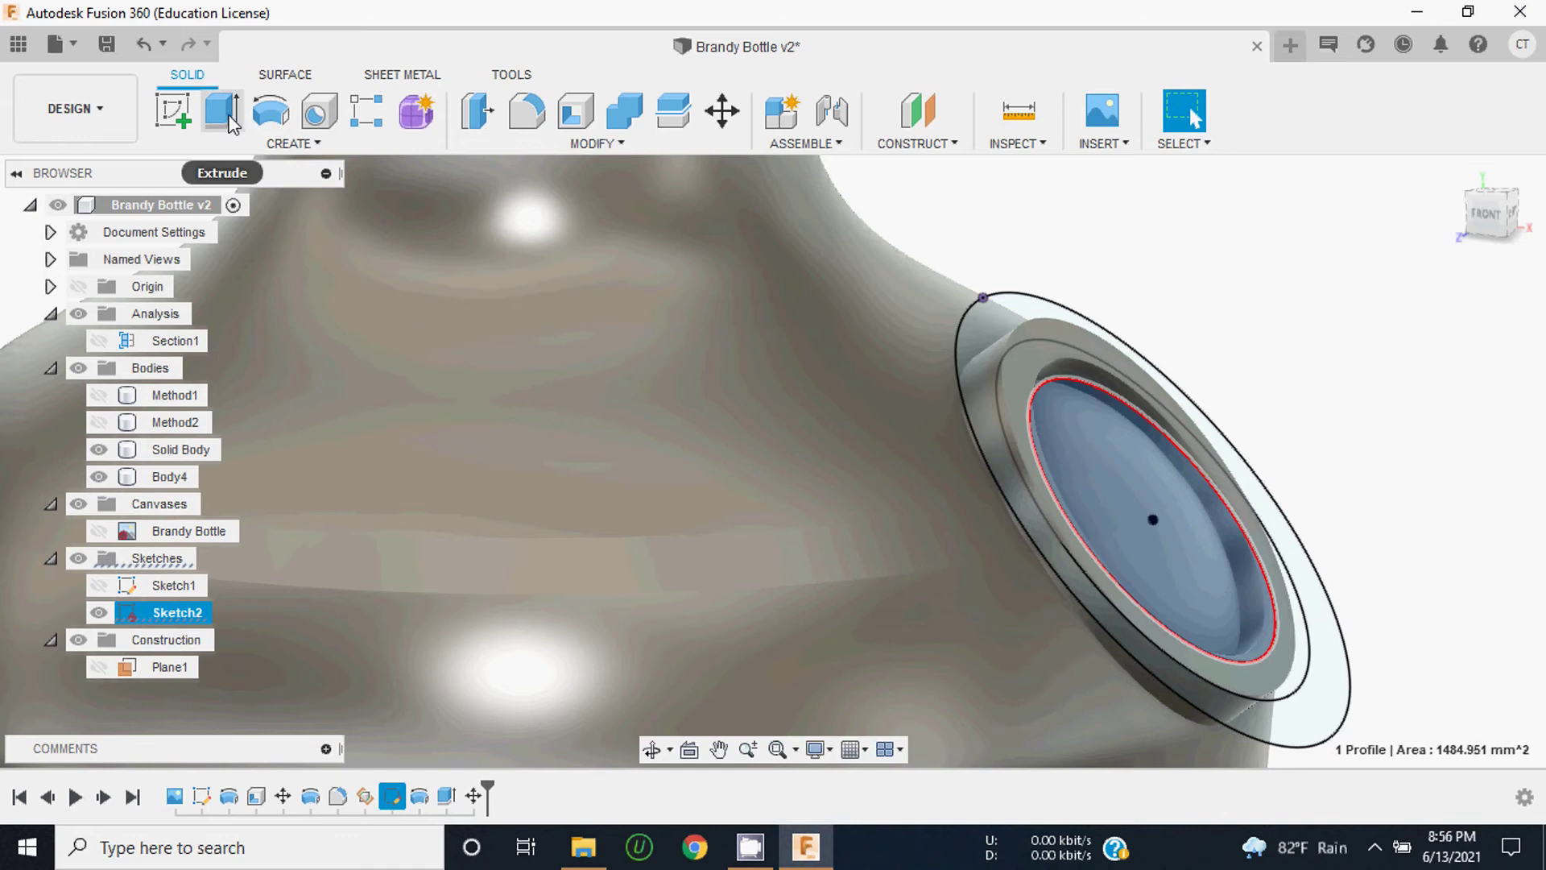
mouse_move(1490, 214)
left_click(1476, 216)
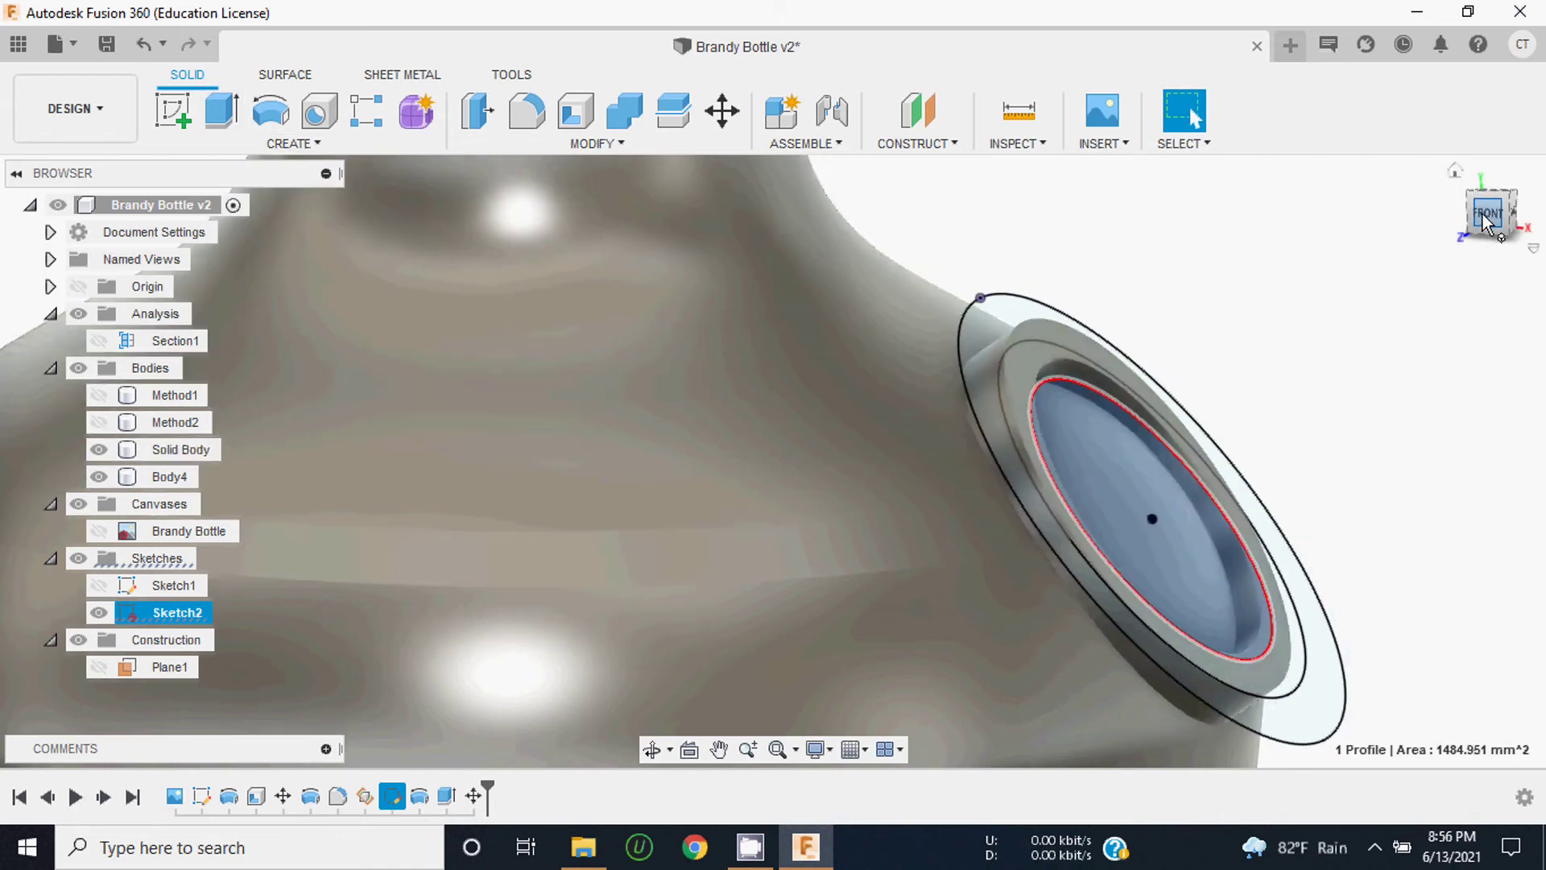
left_click(223, 113)
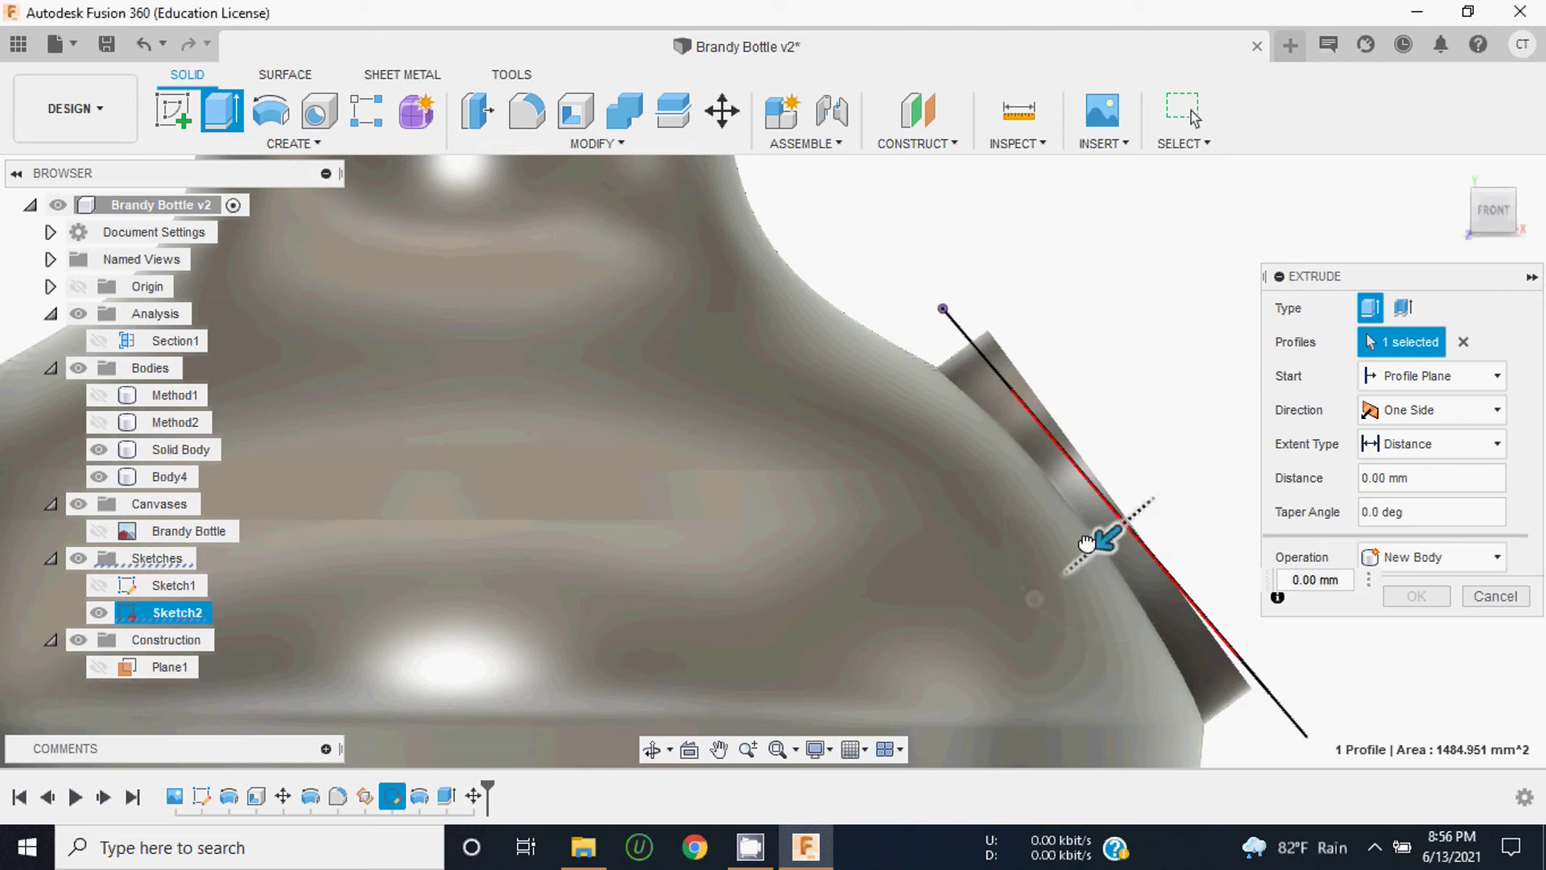
left_click_drag(1105, 532, 1076, 555)
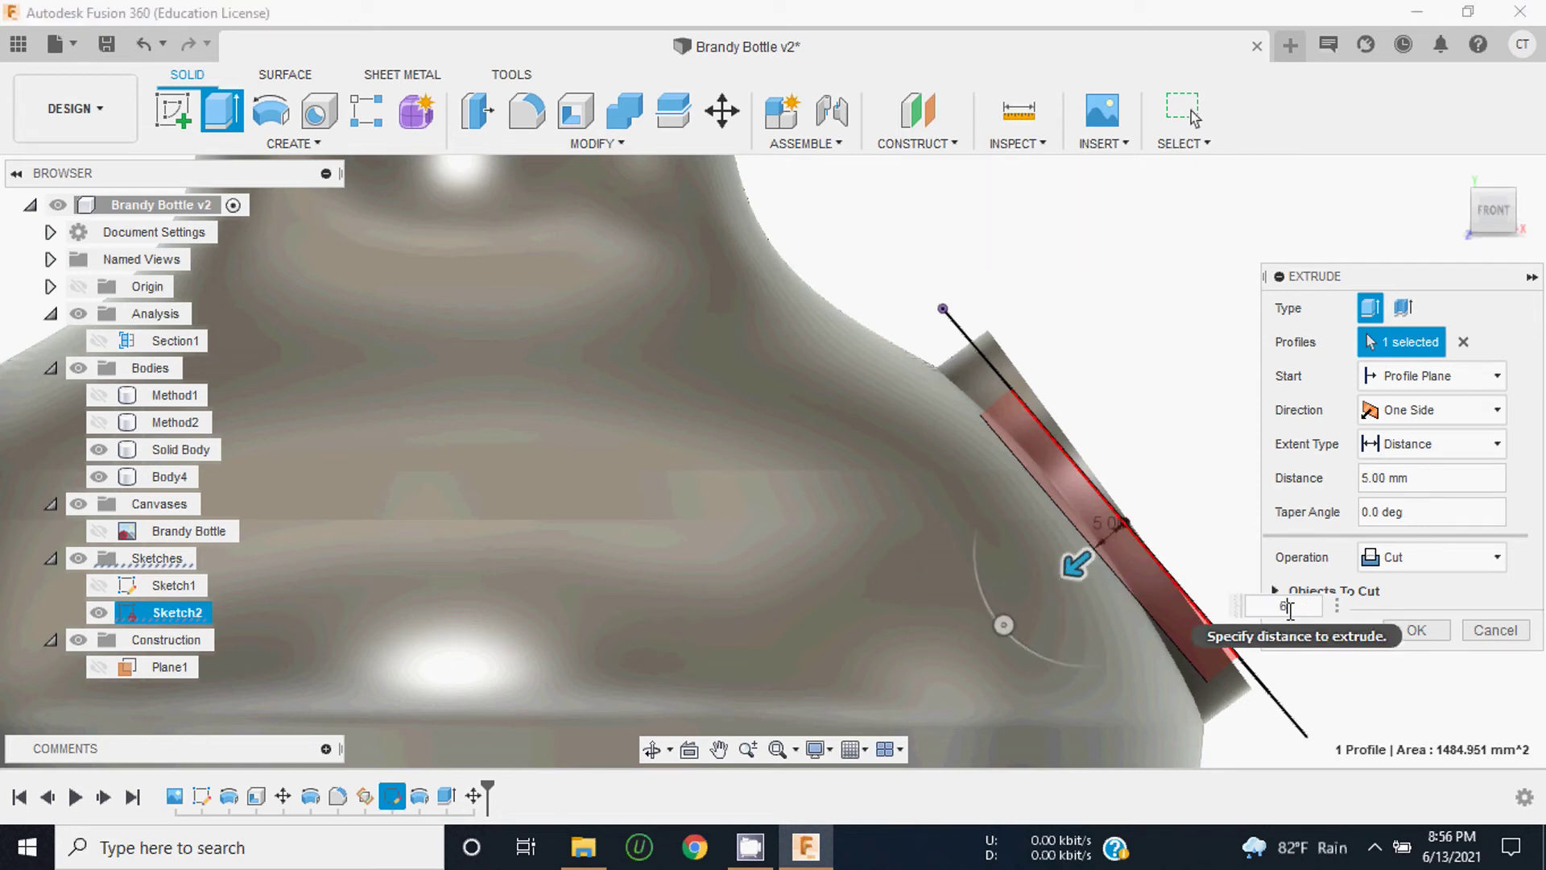
type("6")
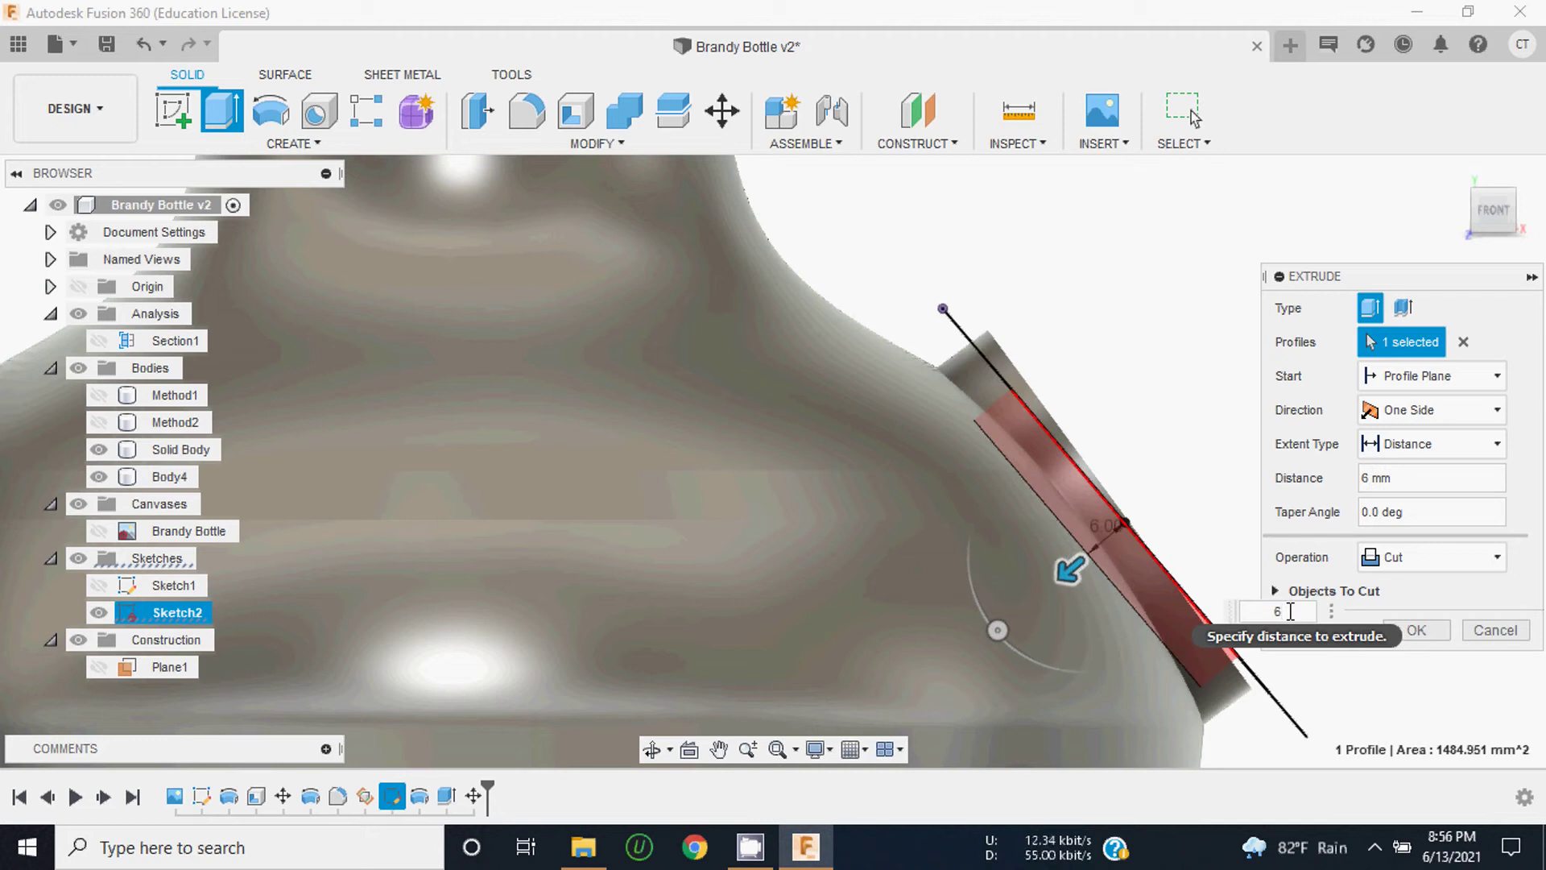
left_click(1468, 627)
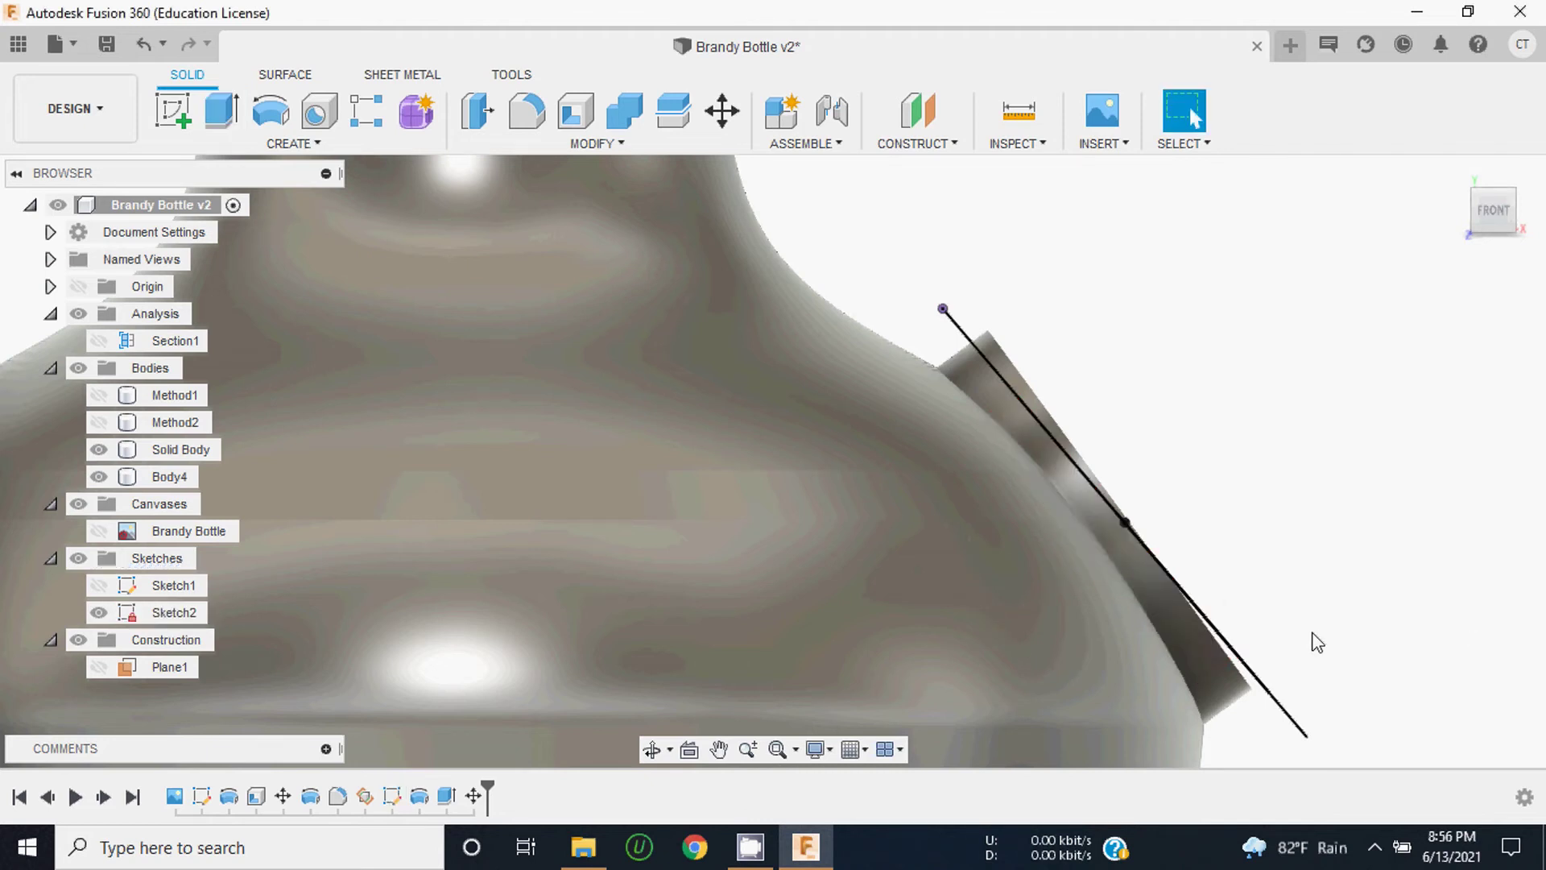
Step: Hide Sketch2 and start a new sketch on the ring's flat top face, viewed straight on
left_click(1514, 211)
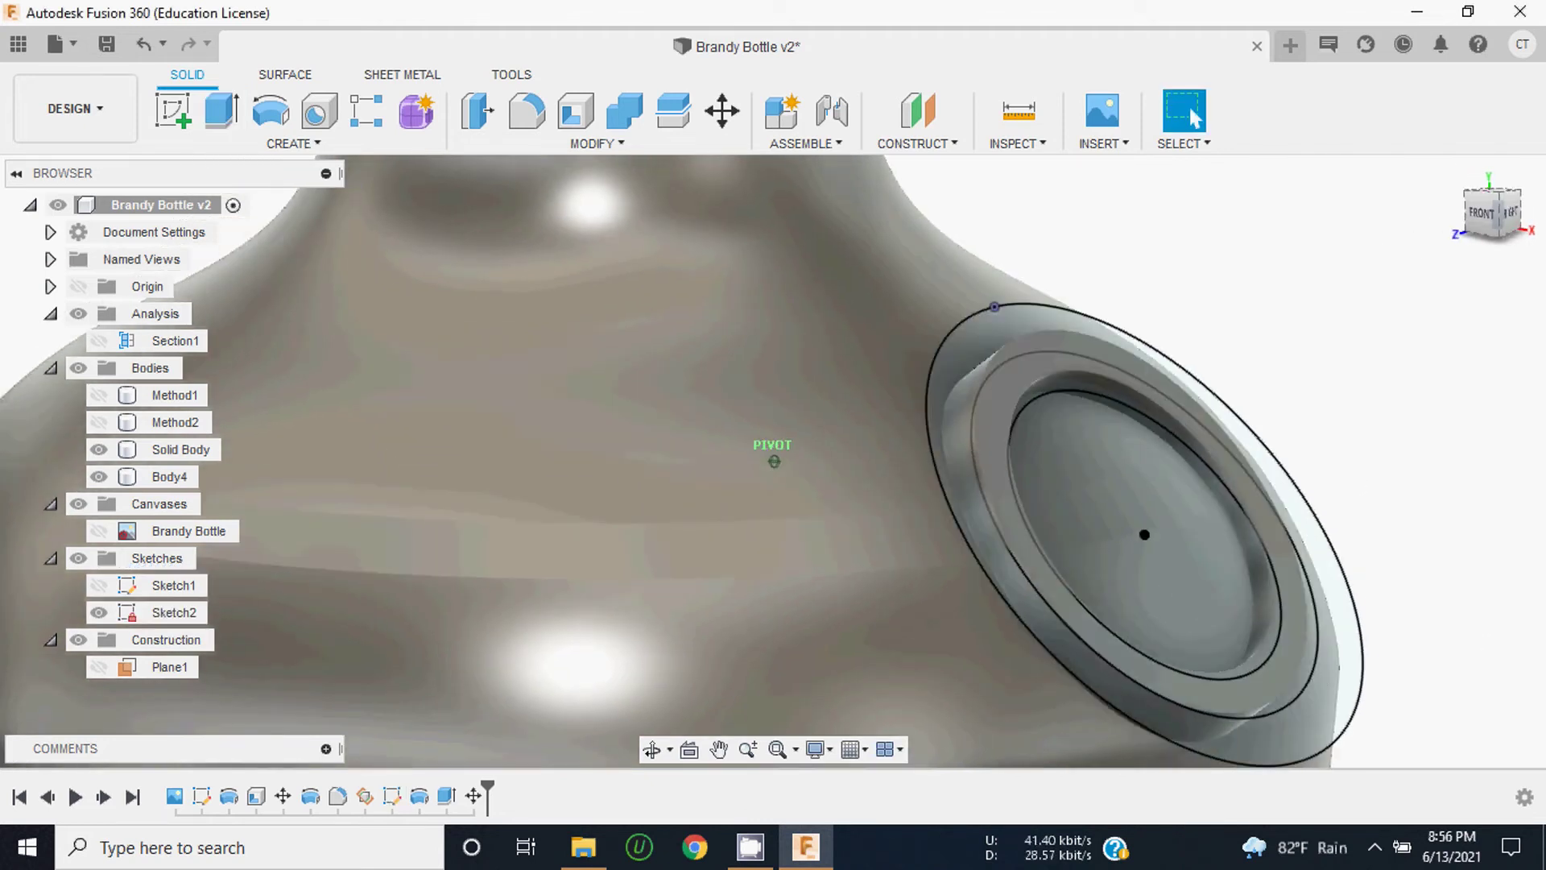
scroll(994, 477, "down", 2)
scroll(994, 477, "down", 5)
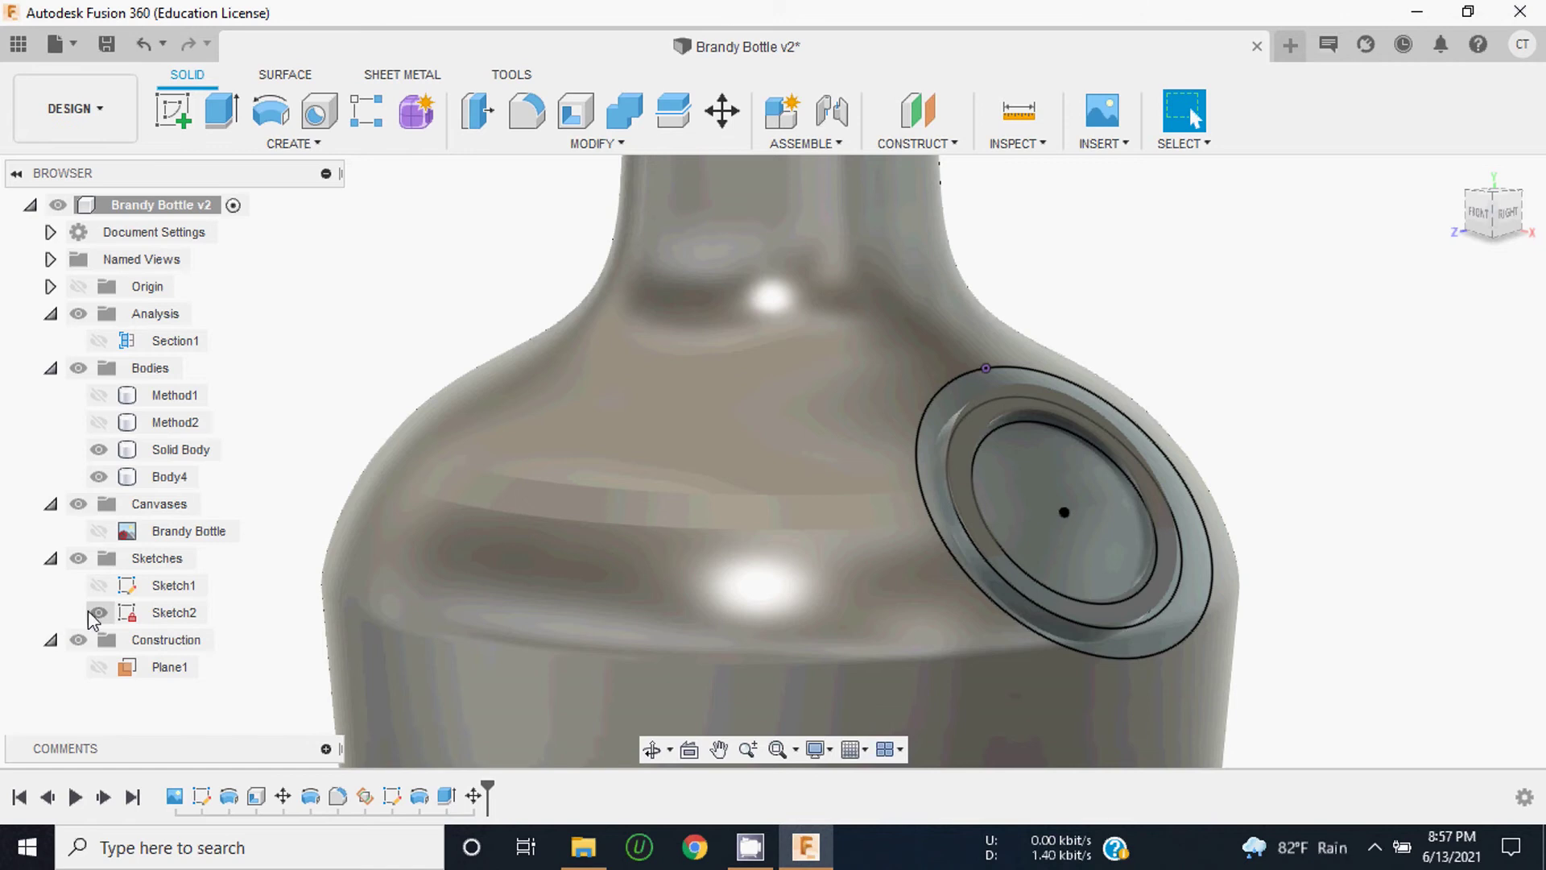
left_click(98, 612)
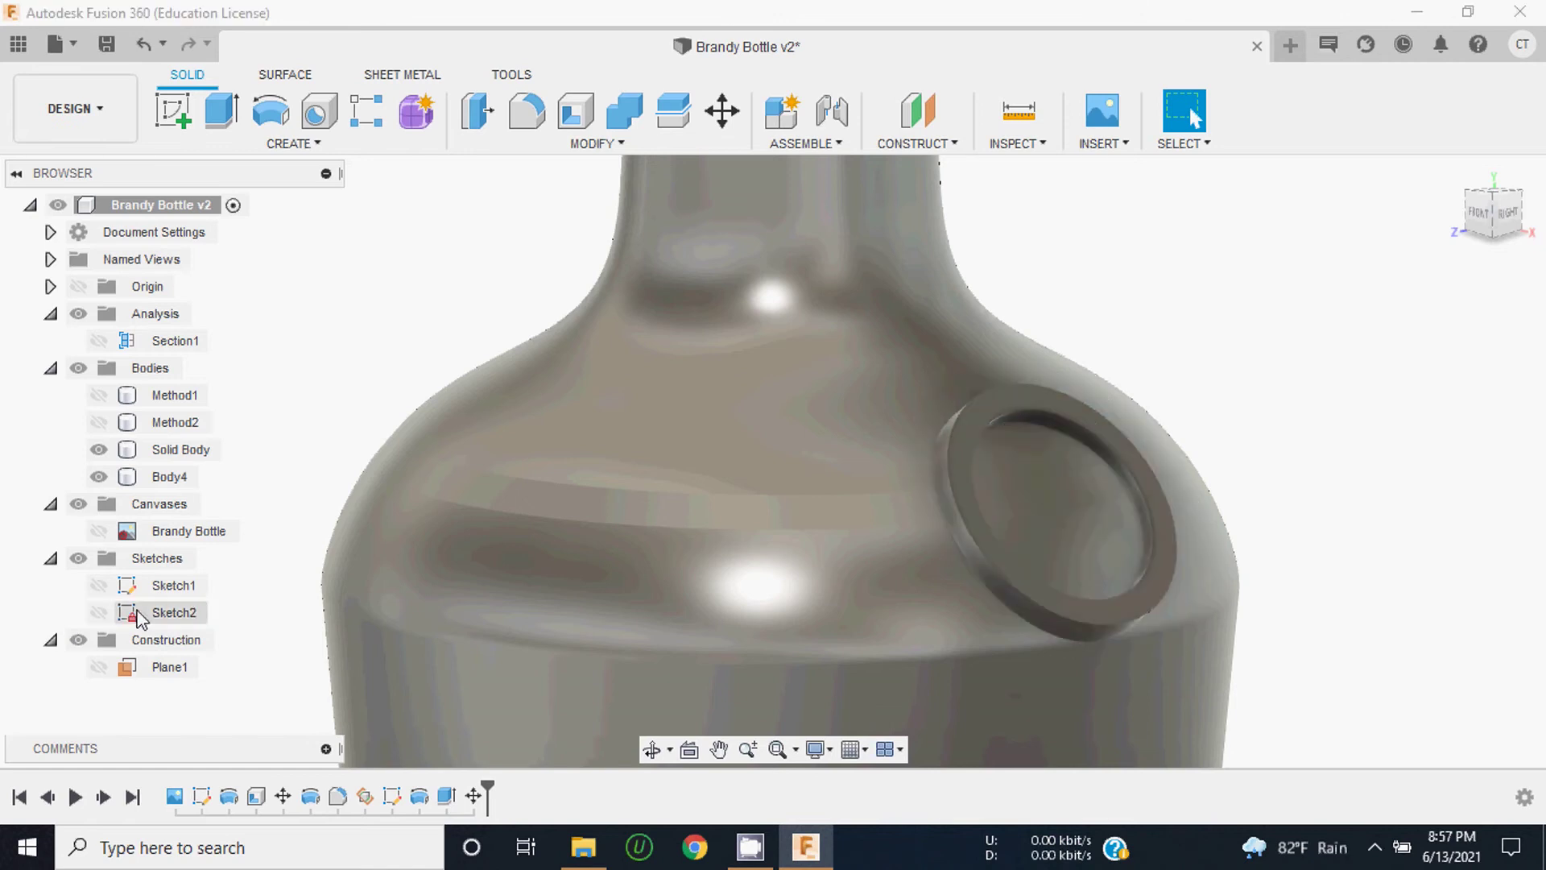
scroll(1171, 510, "up", 5)
left_click(1135, 503)
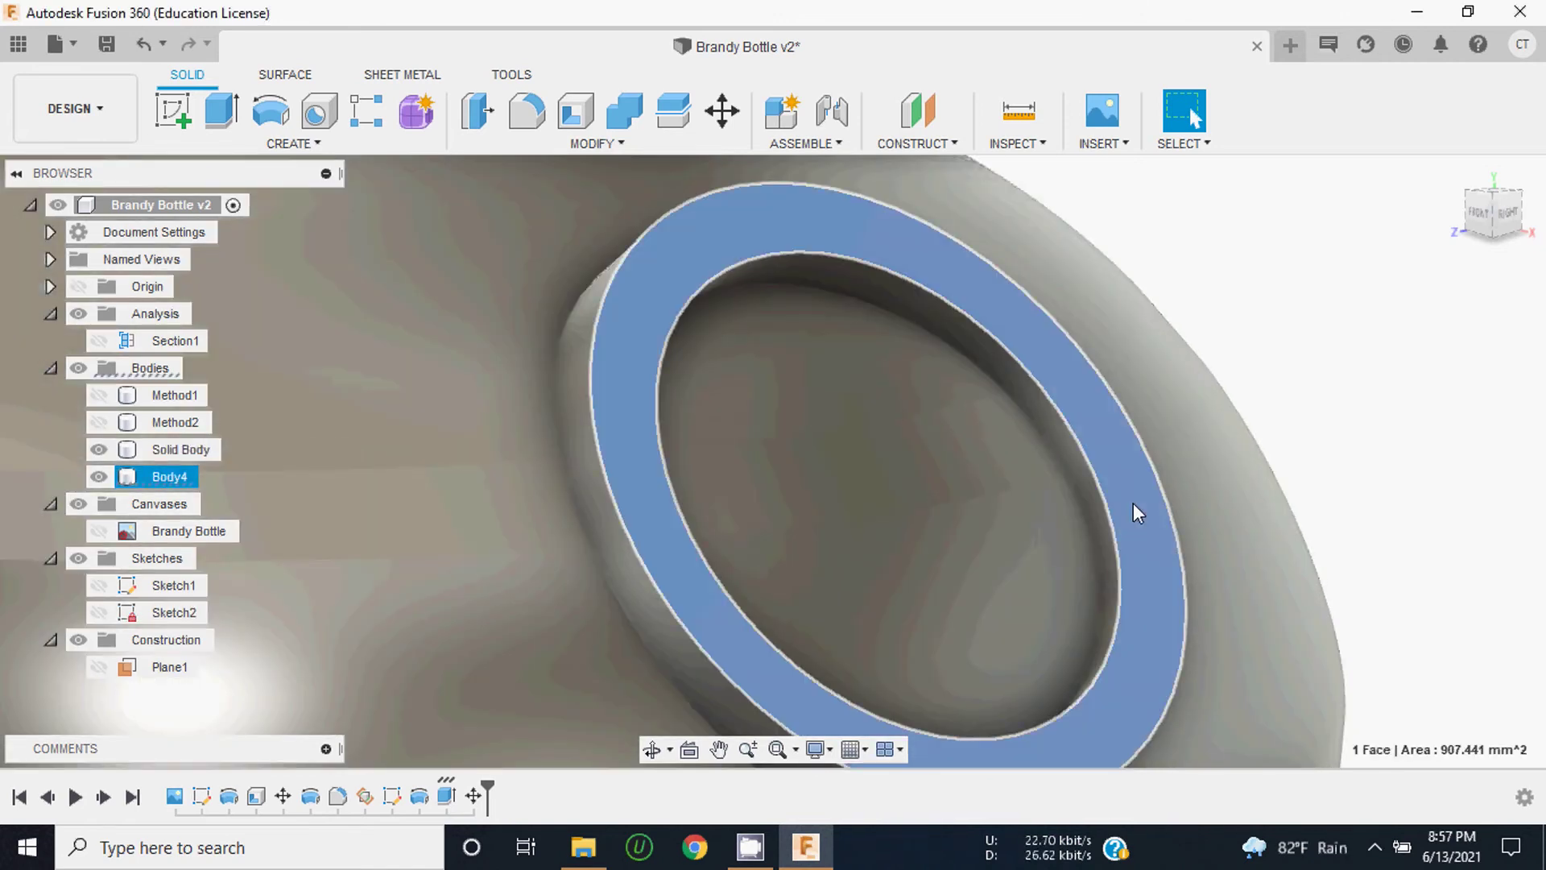
right_click(1131, 481)
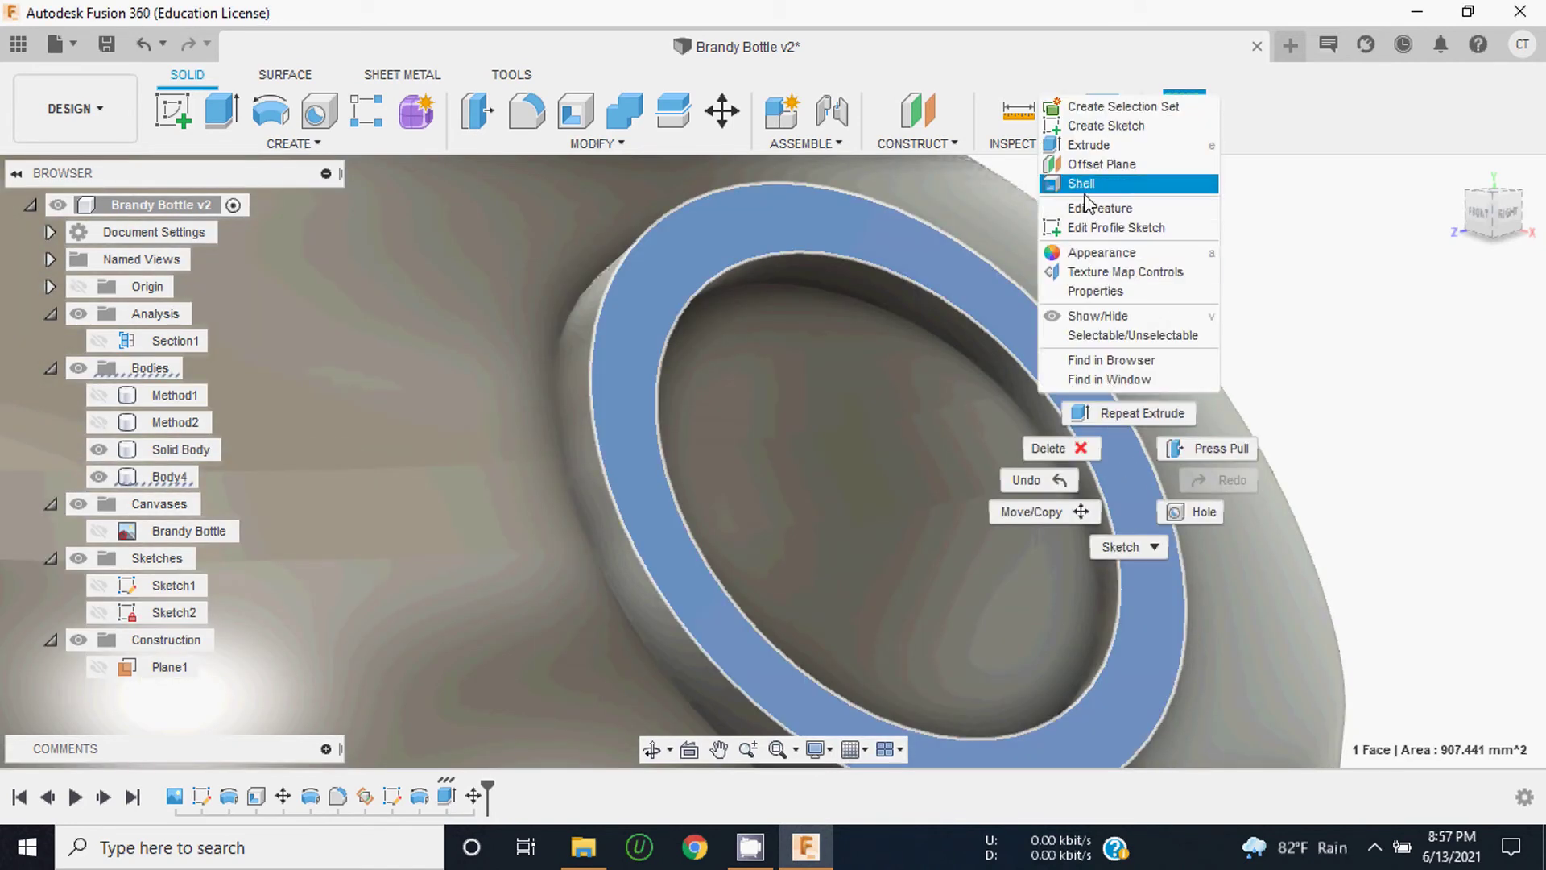
left_click(1095, 129)
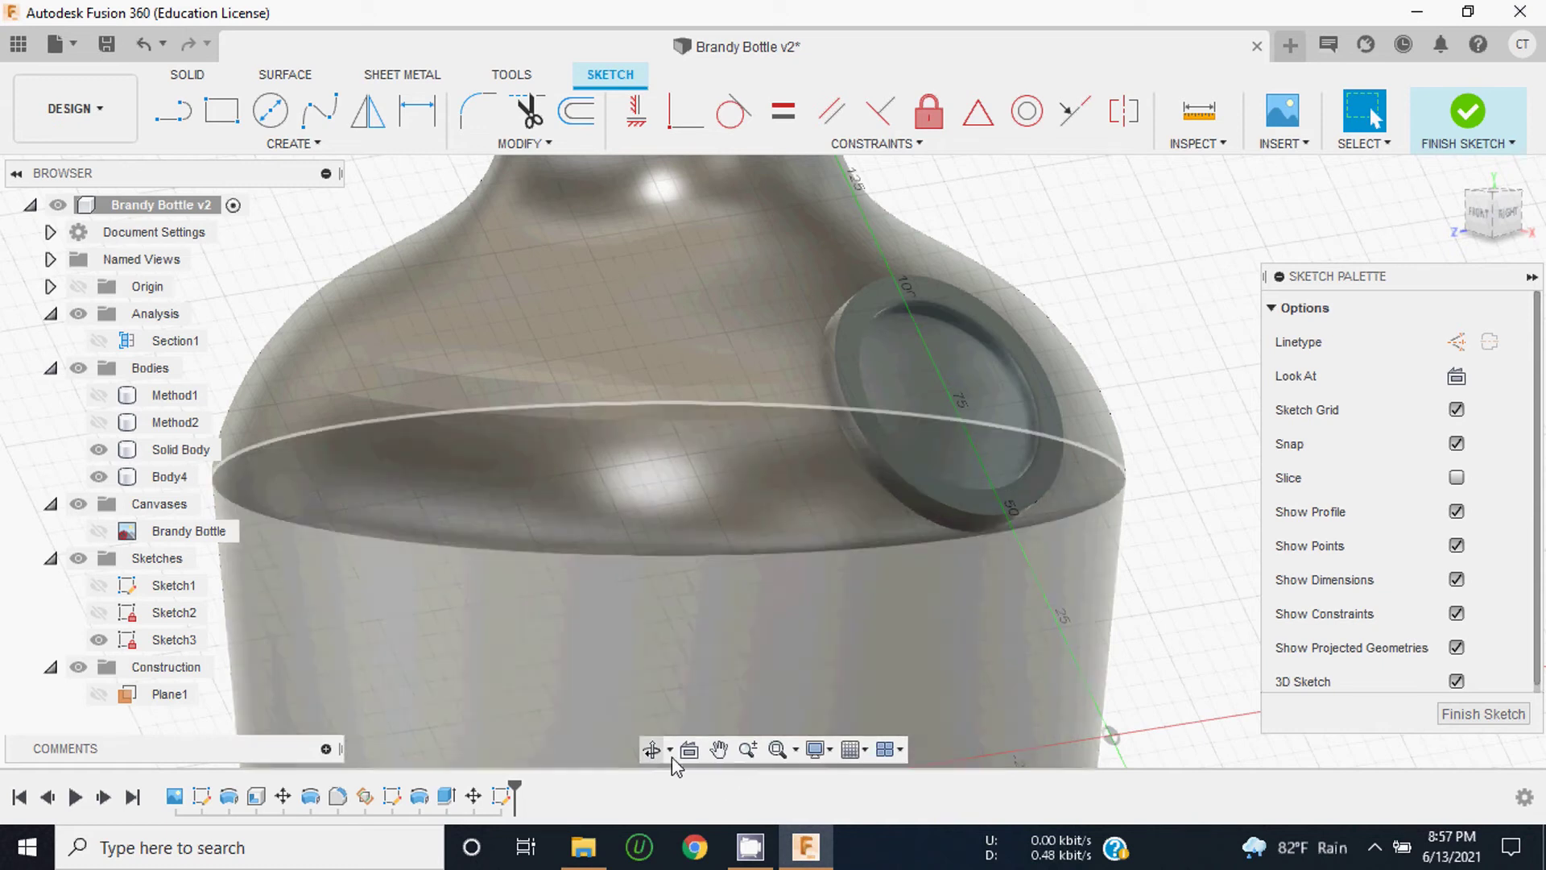
left_click(689, 753)
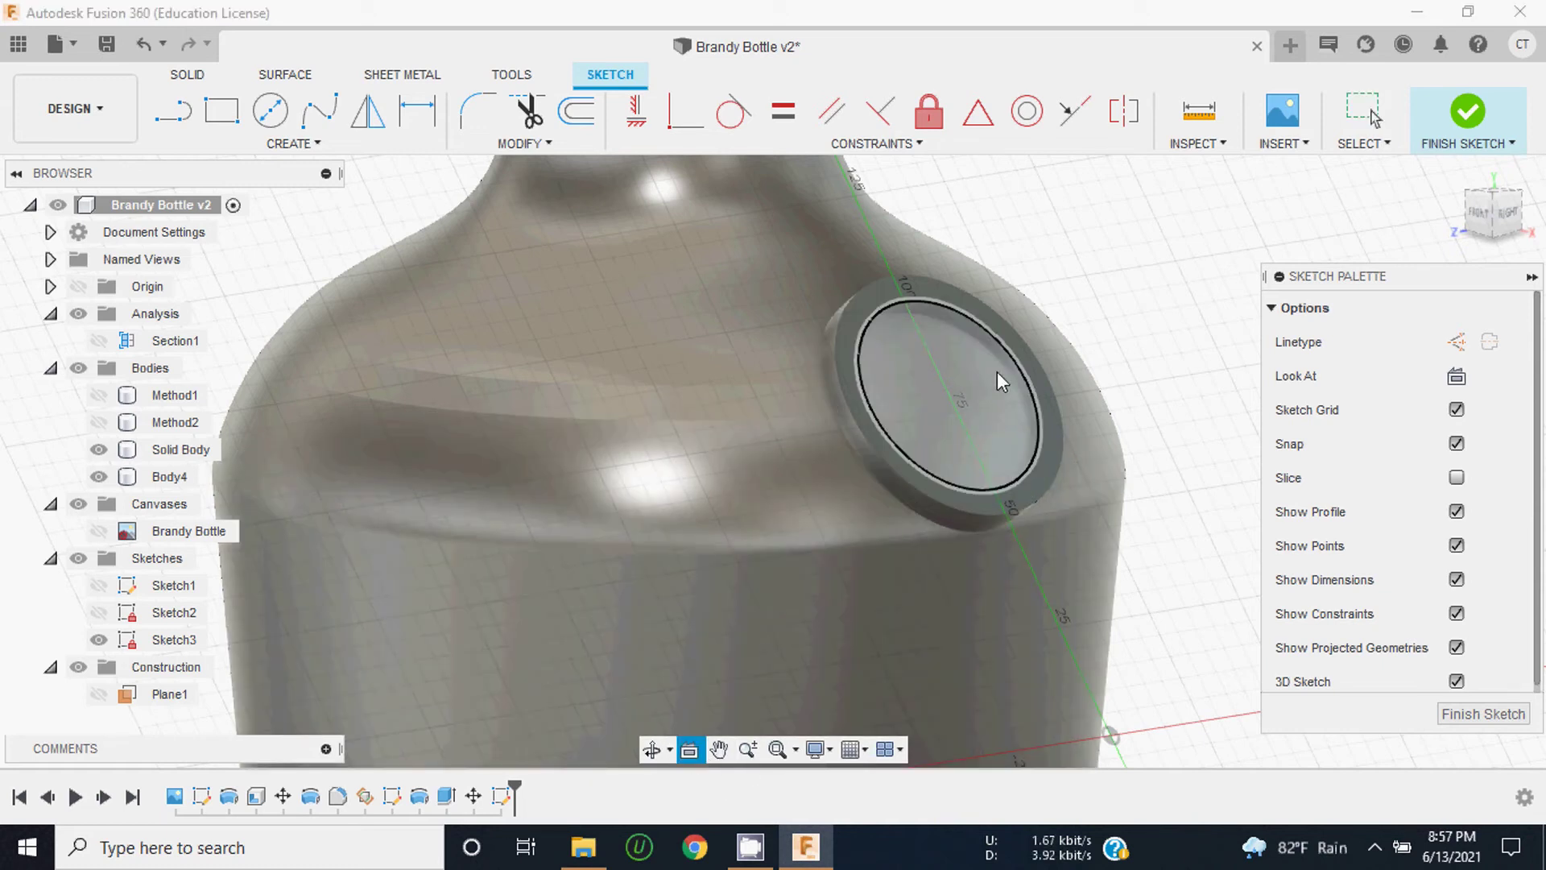
left_click(1031, 360)
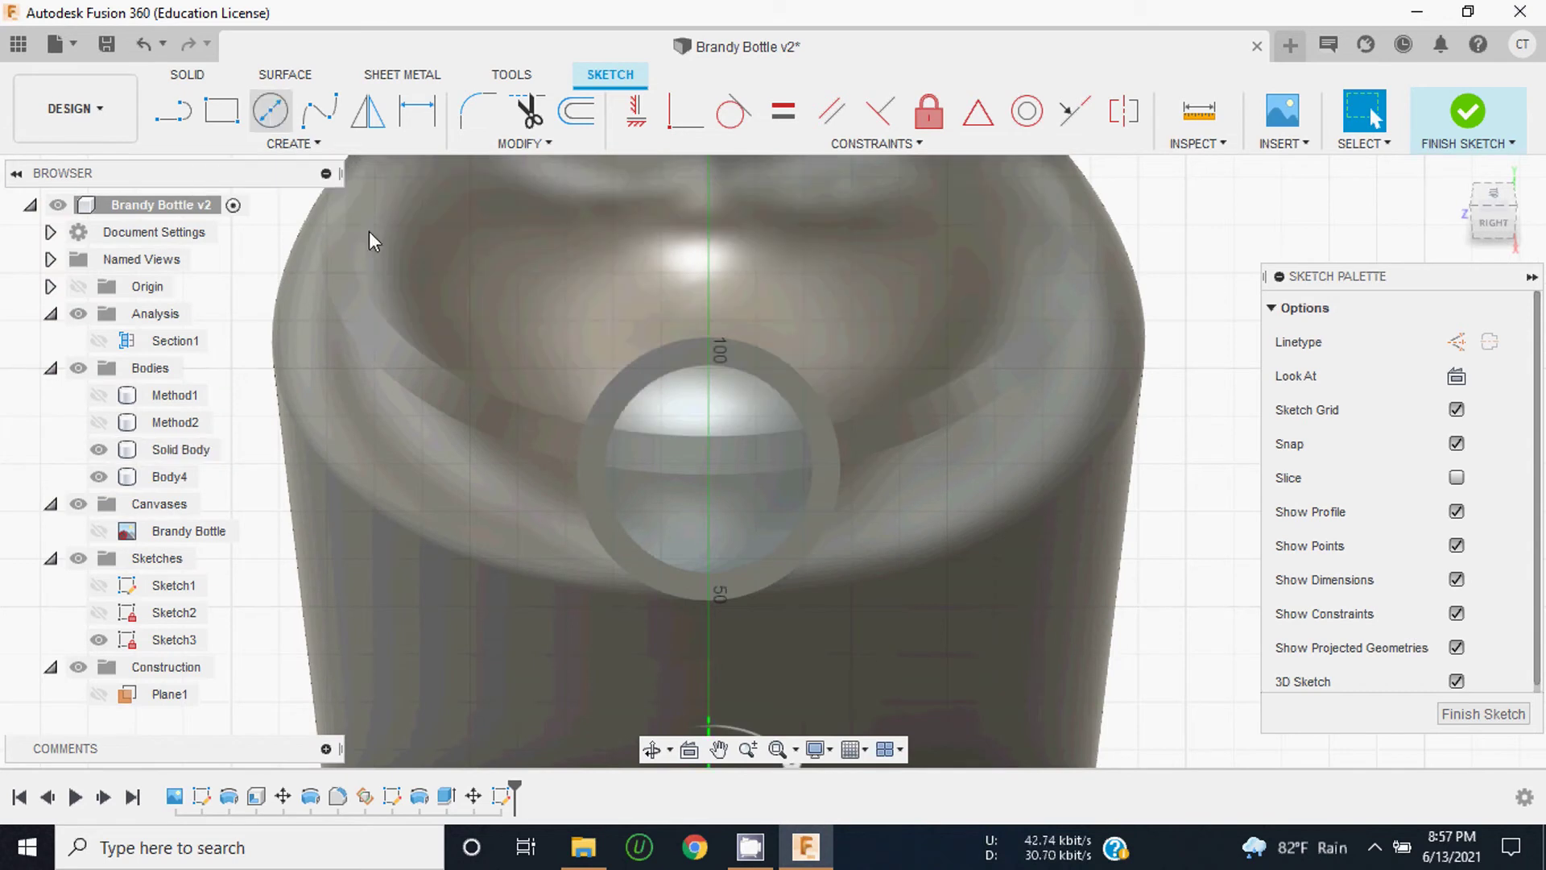
Step: Draw a centre-diameter circle centred on the ring, finish the sketch, and select its profile
left_click(269, 110)
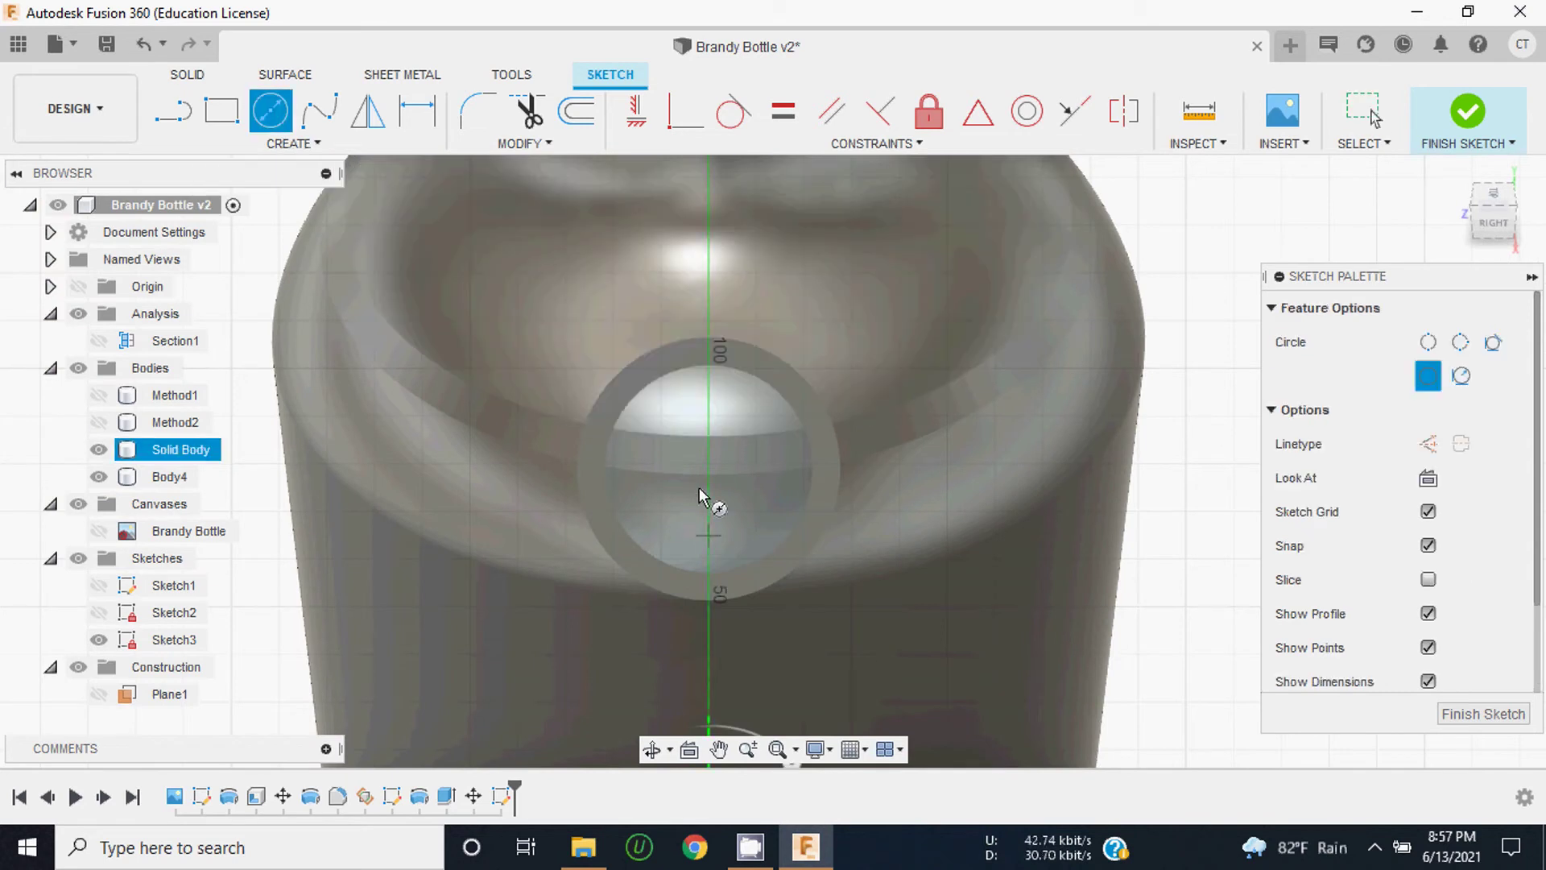
scroll(709, 477, "up", 2)
scroll(709, 477, "up", 1)
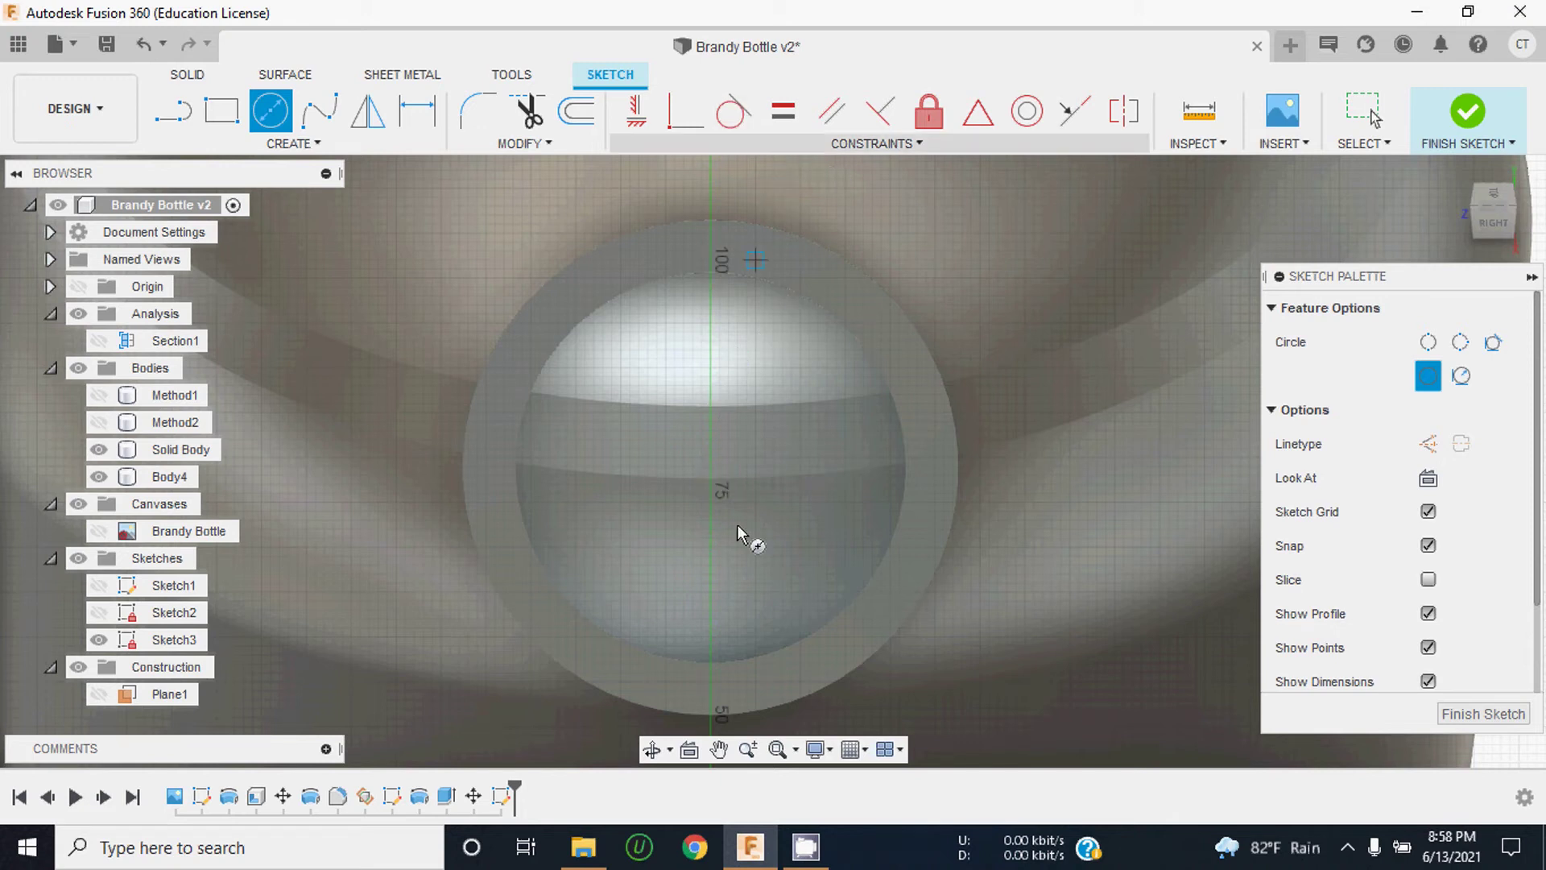
left_click(710, 467)
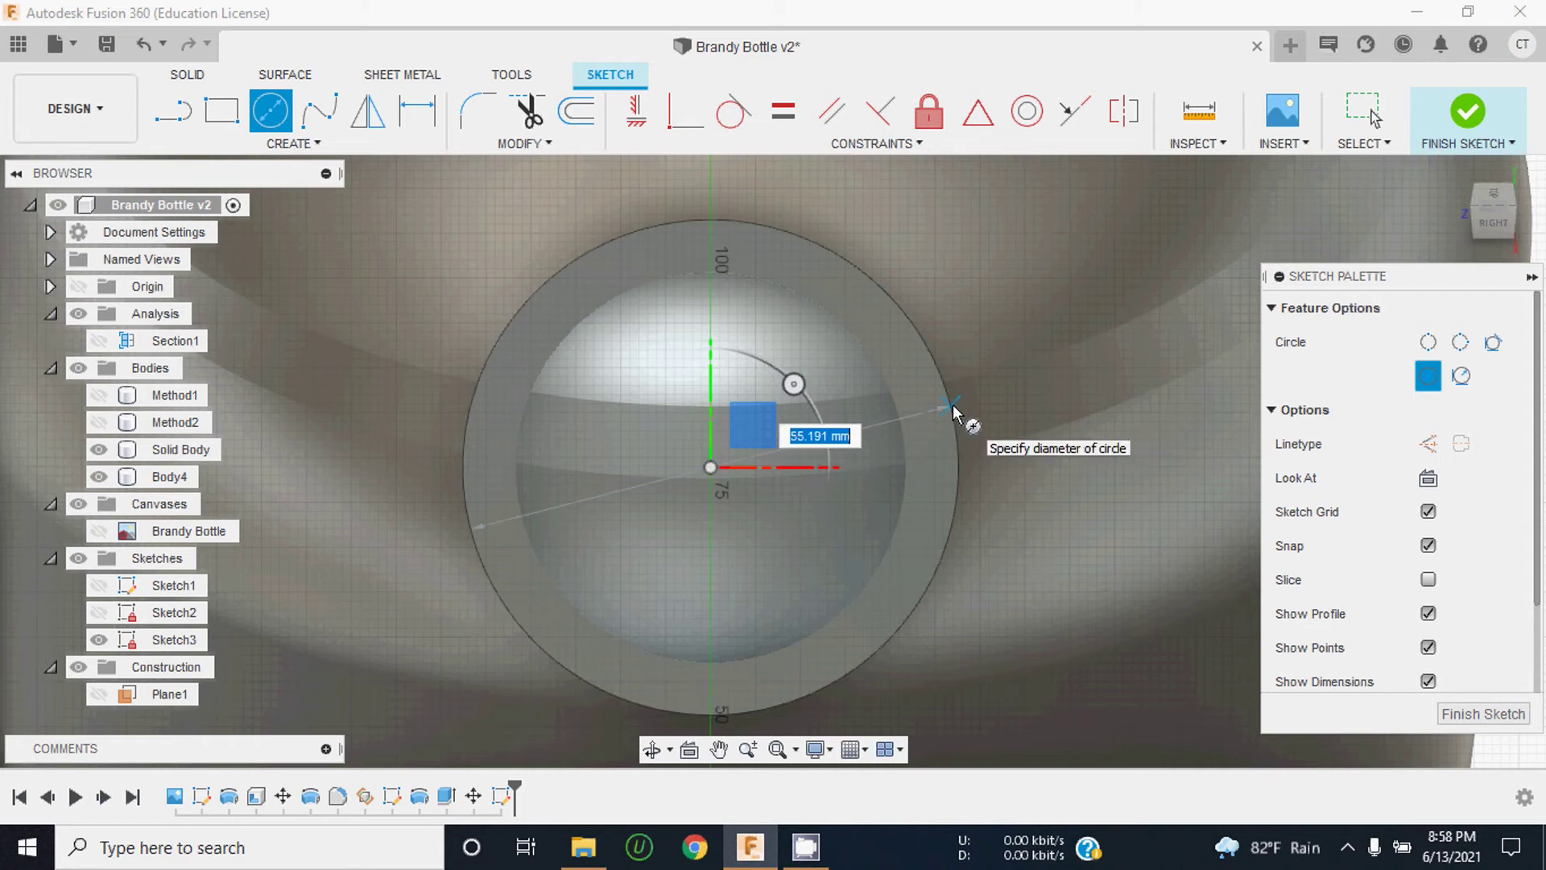
left_click(900, 413)
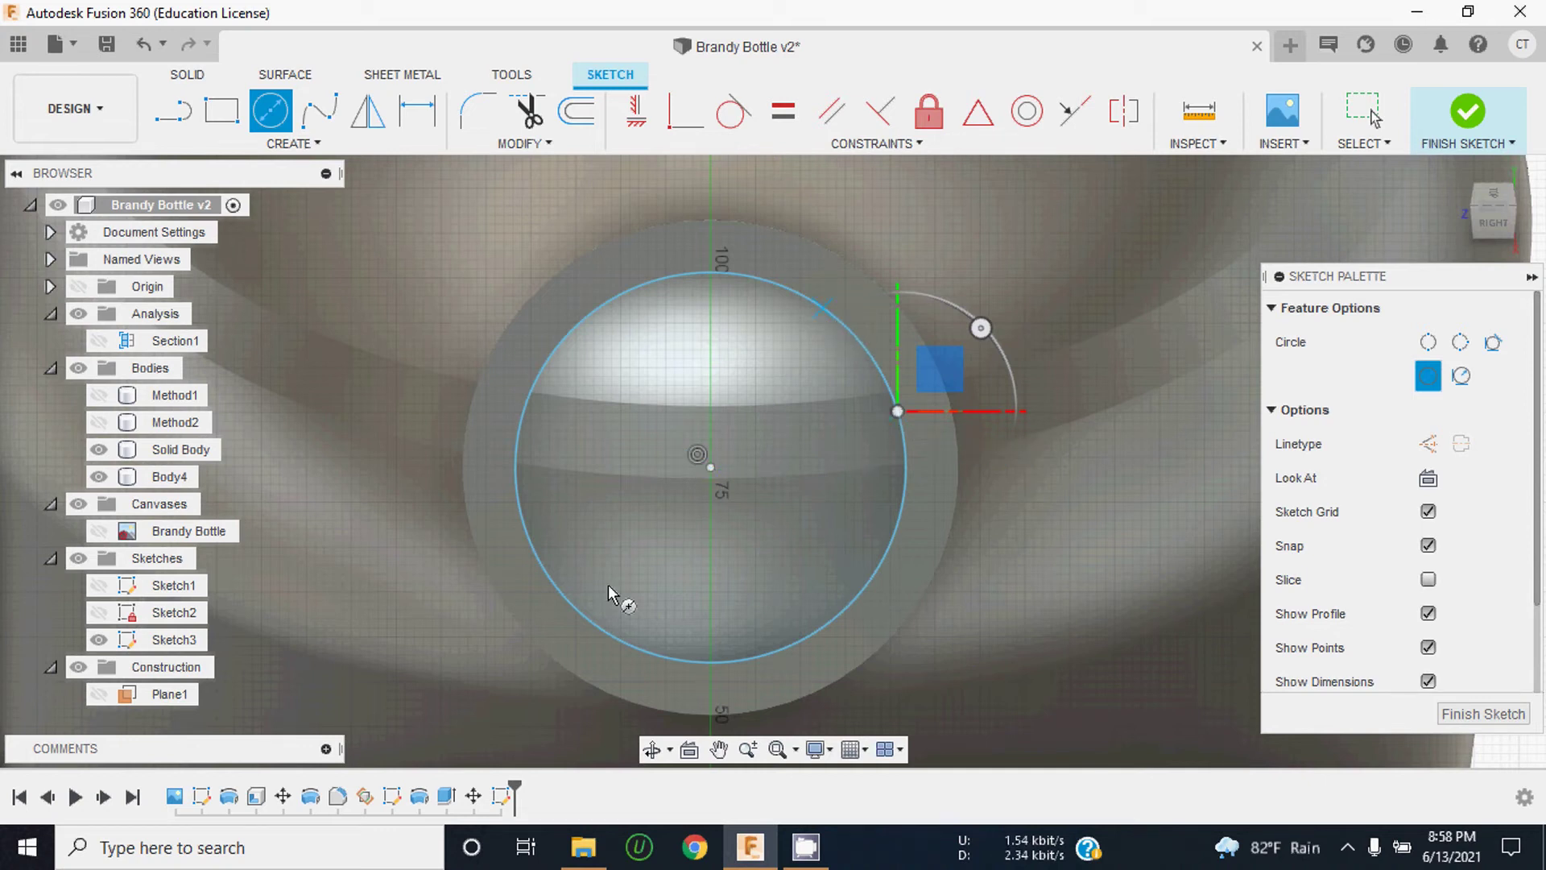
left_click(1466, 117)
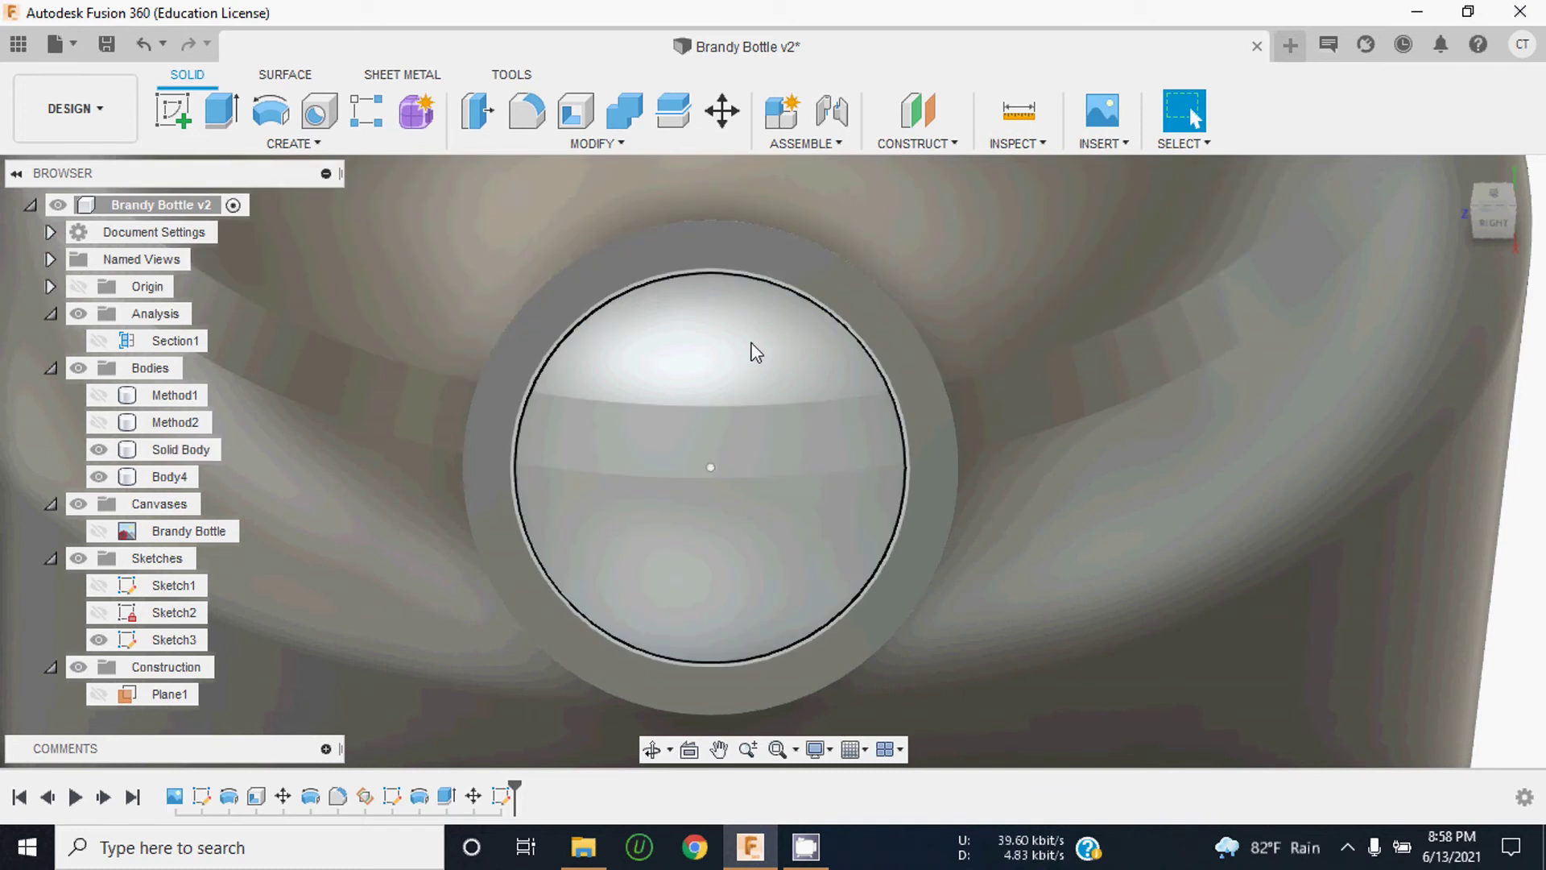
left_click(756, 352)
Step: Extrude-cut the Sketch3 circle 7 mm into the shoulder ring, then orbit to view the opening
left_click(1487, 228)
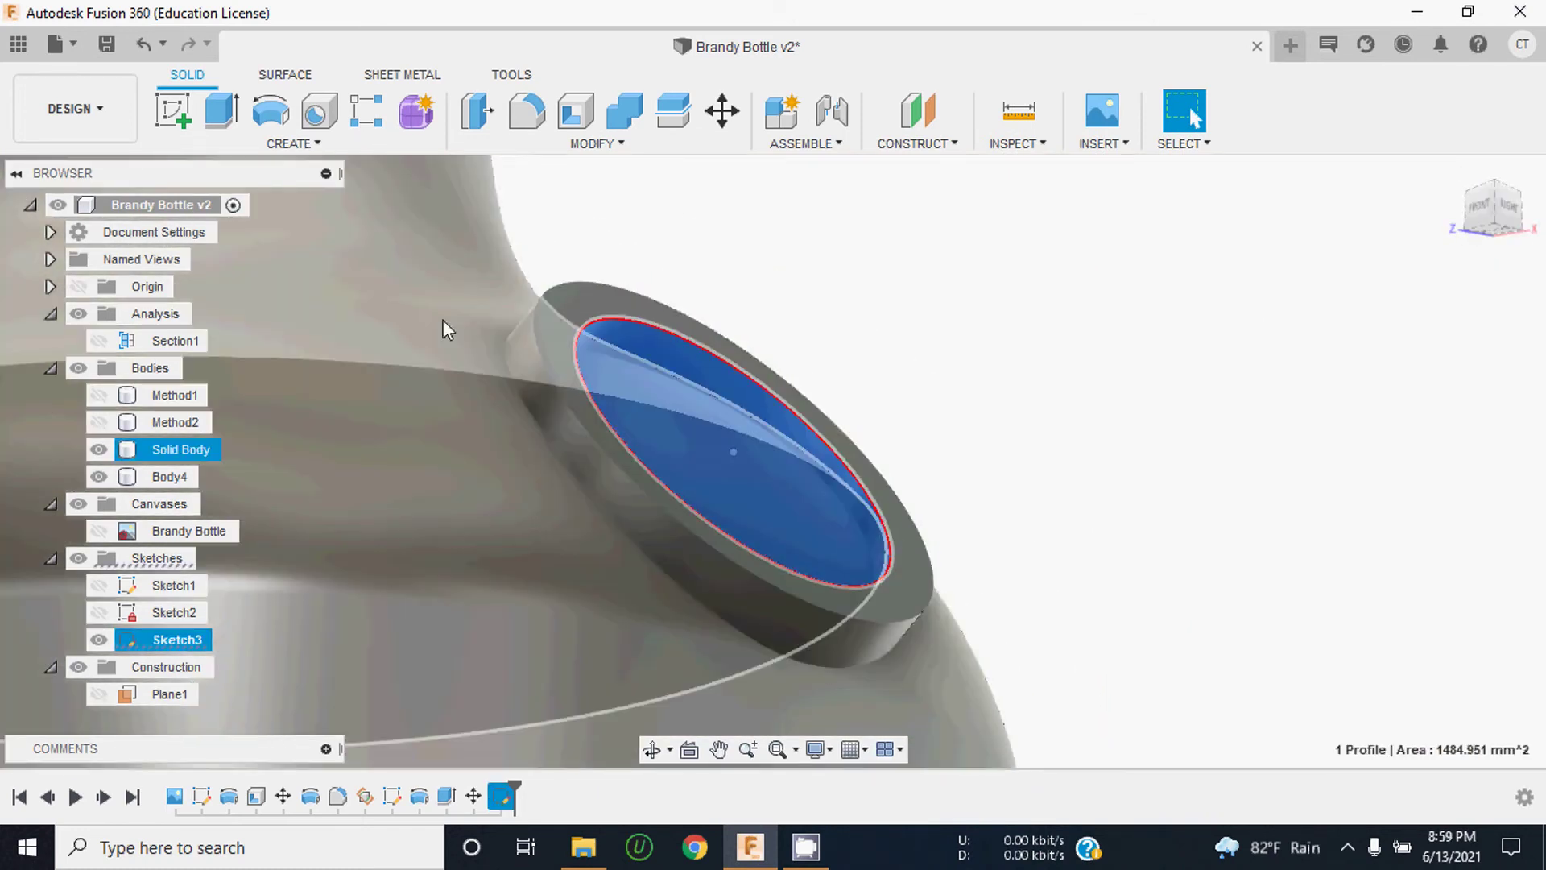
left_click(227, 120)
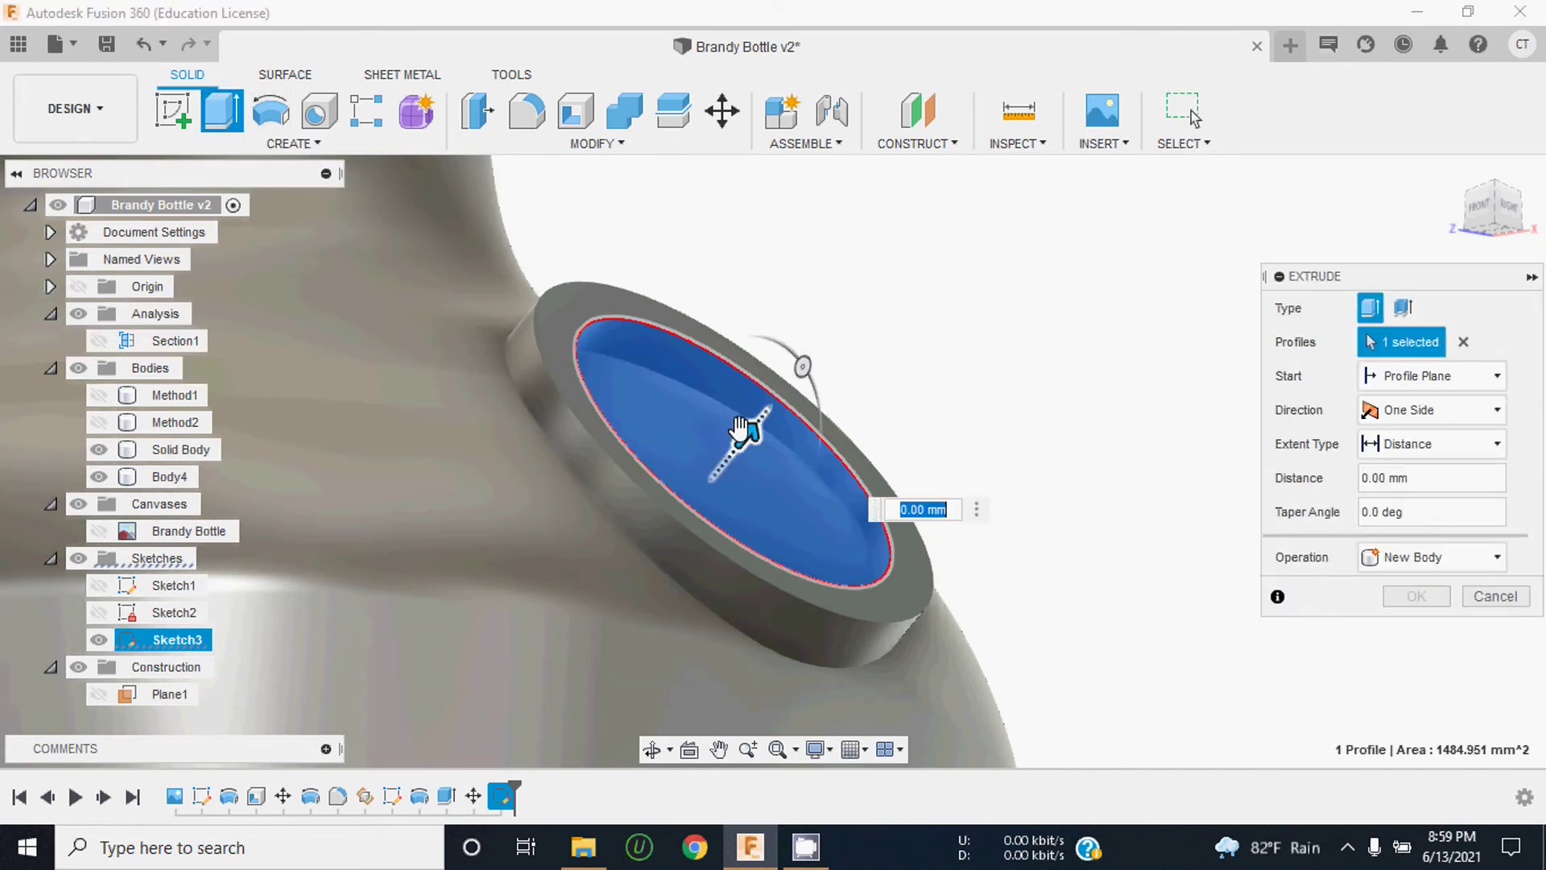
left_click_drag(747, 430, 699, 494)
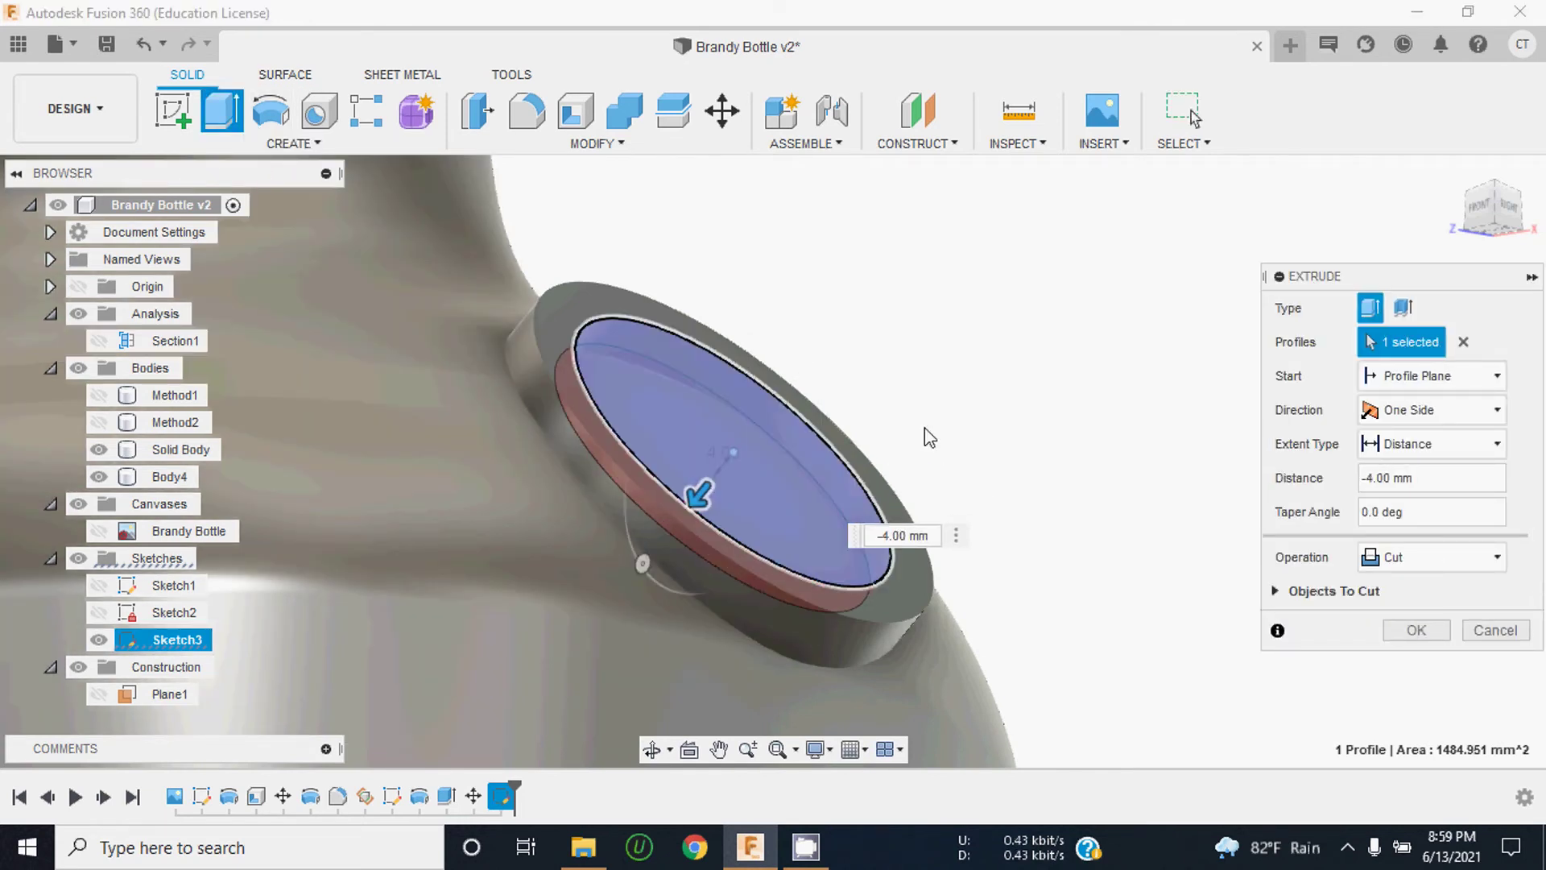
left_click(1480, 214)
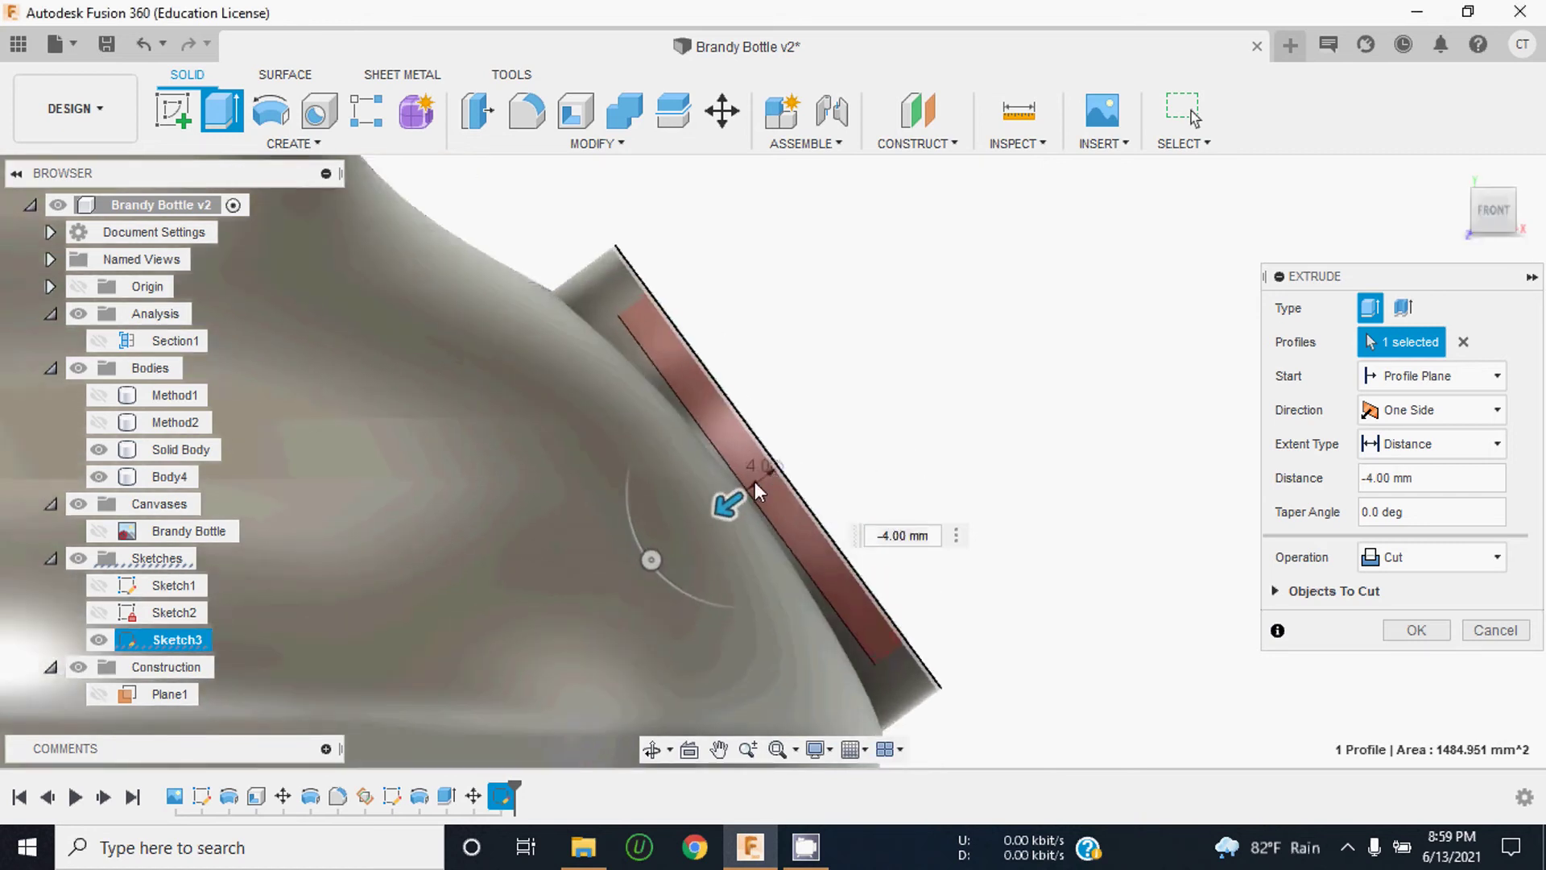
left_click_drag(728, 502, 697, 528)
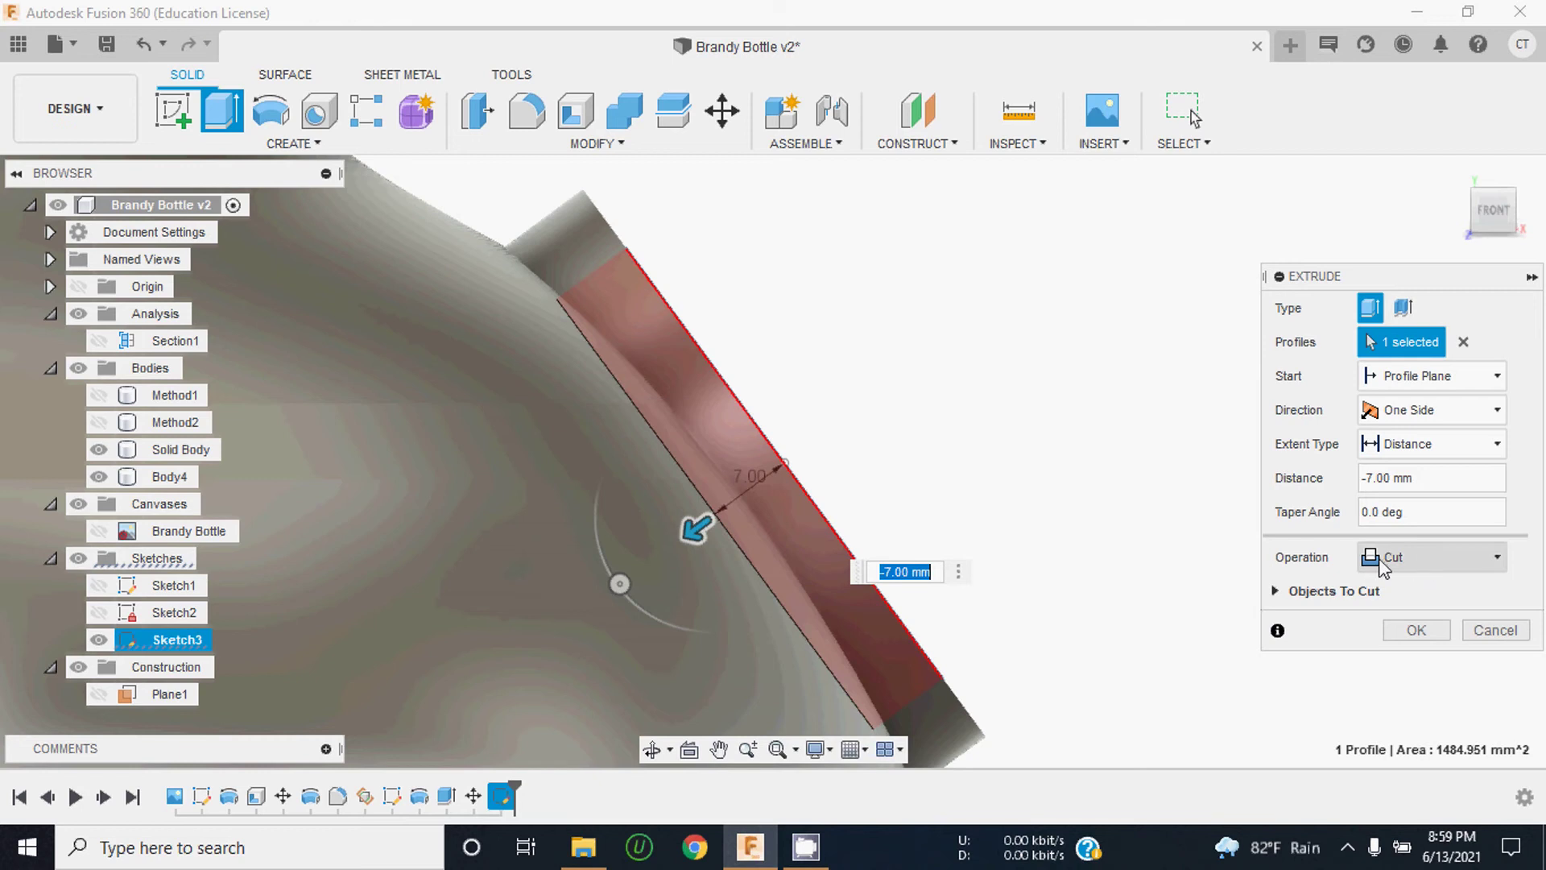
left_click(1416, 630)
left_click_drag(1486, 211, 1442, 258)
mouse_move(773, 483)
middle_mouse_down("shift")
mouse_move(790, 613)
mouse_move(757, 427)
mouse_move(723, 365)
middle_mouse_up("shift")
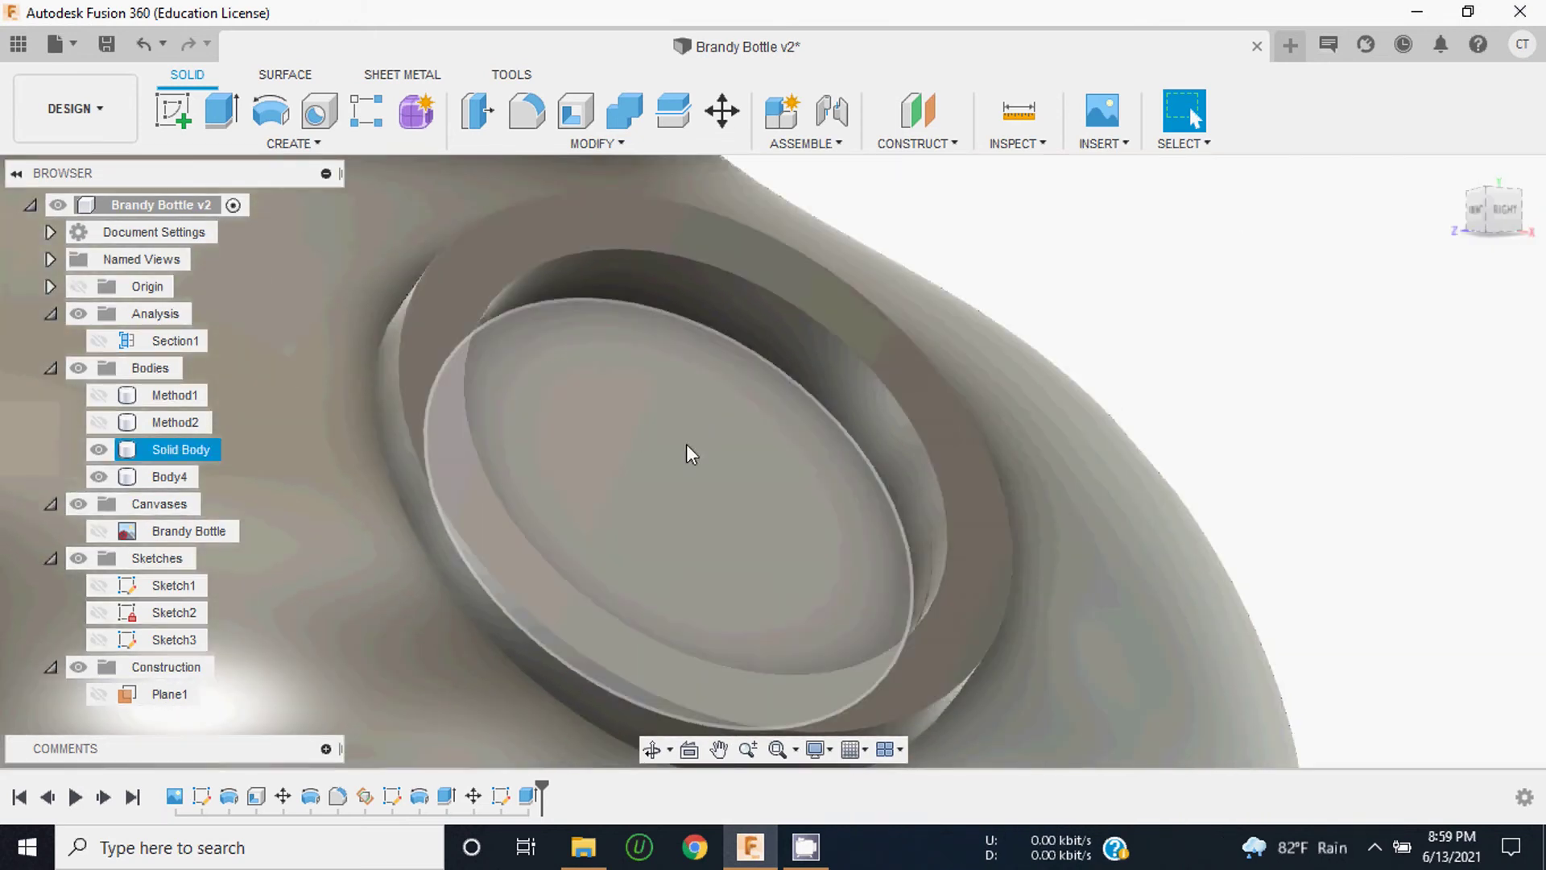
scroll(809, 382, "down", 5)
mouse_move(1499, 221)
middle_mouse_down("shift")
mouse_move(1386, 227)
mouse_move(1489, 224)
middle_mouse_up("shift")
middle_click_drag(612, 356, 558, 356, "shift")
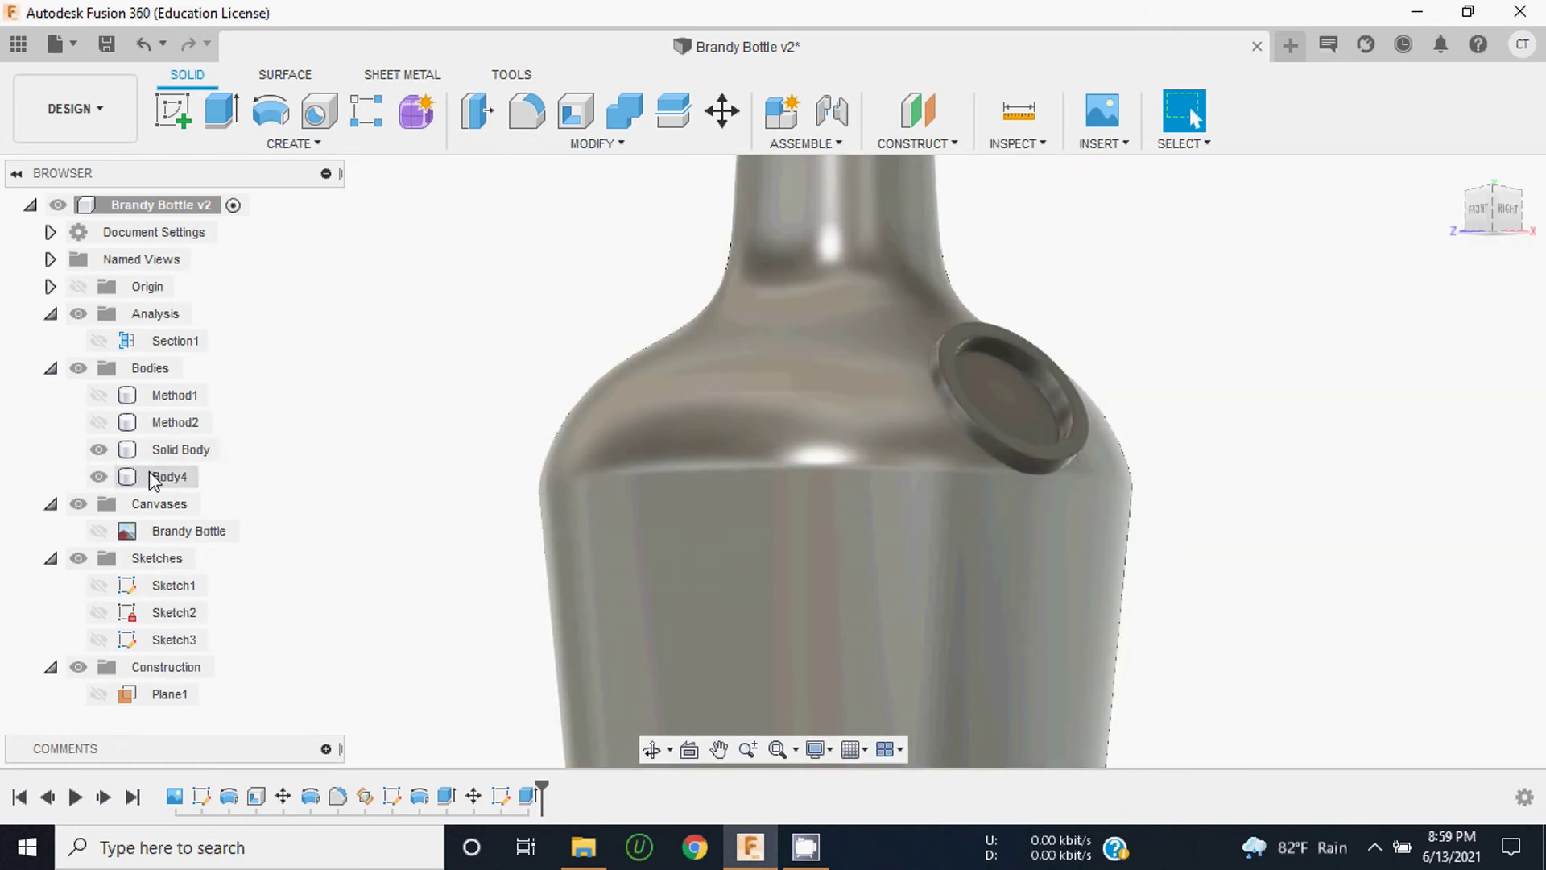
left_click(100, 454)
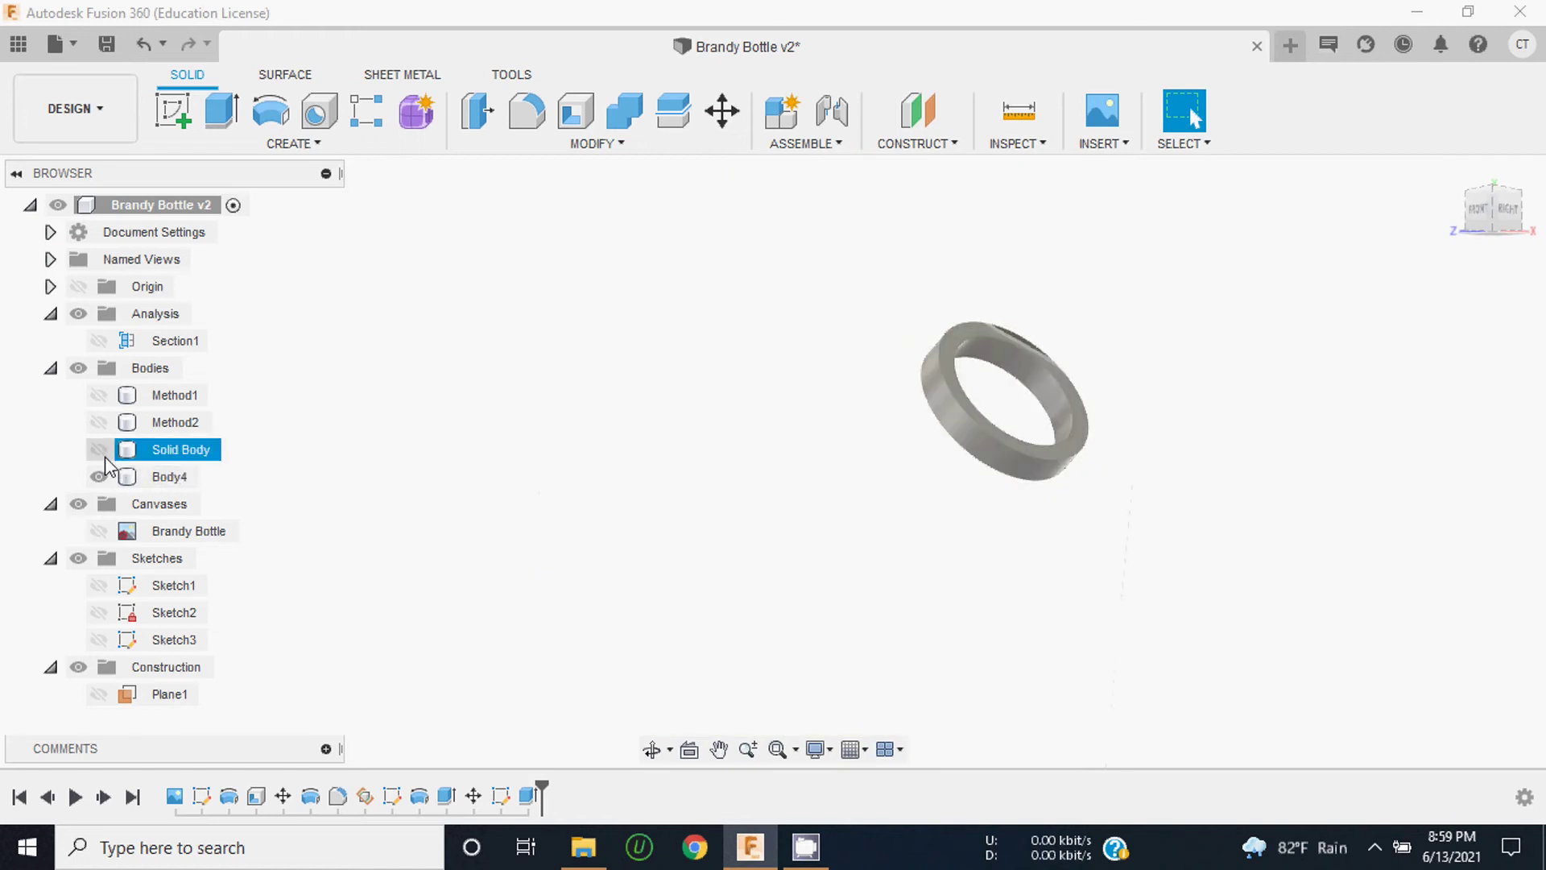
left_click(99, 449)
left_click(117, 477)
left_click(100, 477)
left_click(173, 450)
scroll(1006, 447, "up", 4)
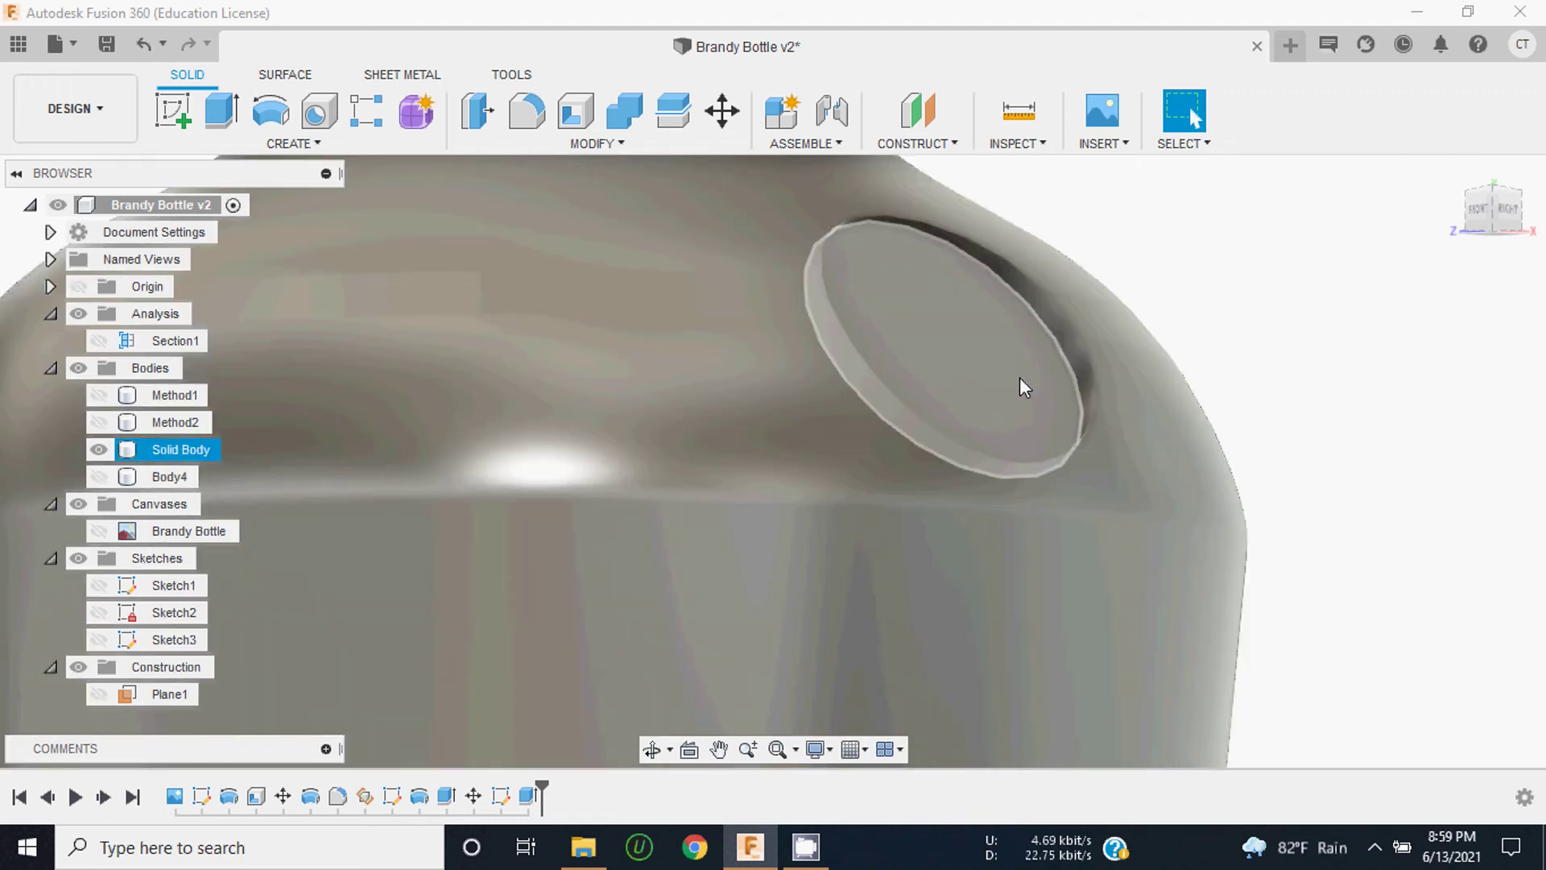
scroll(933, 337, "down", 3)
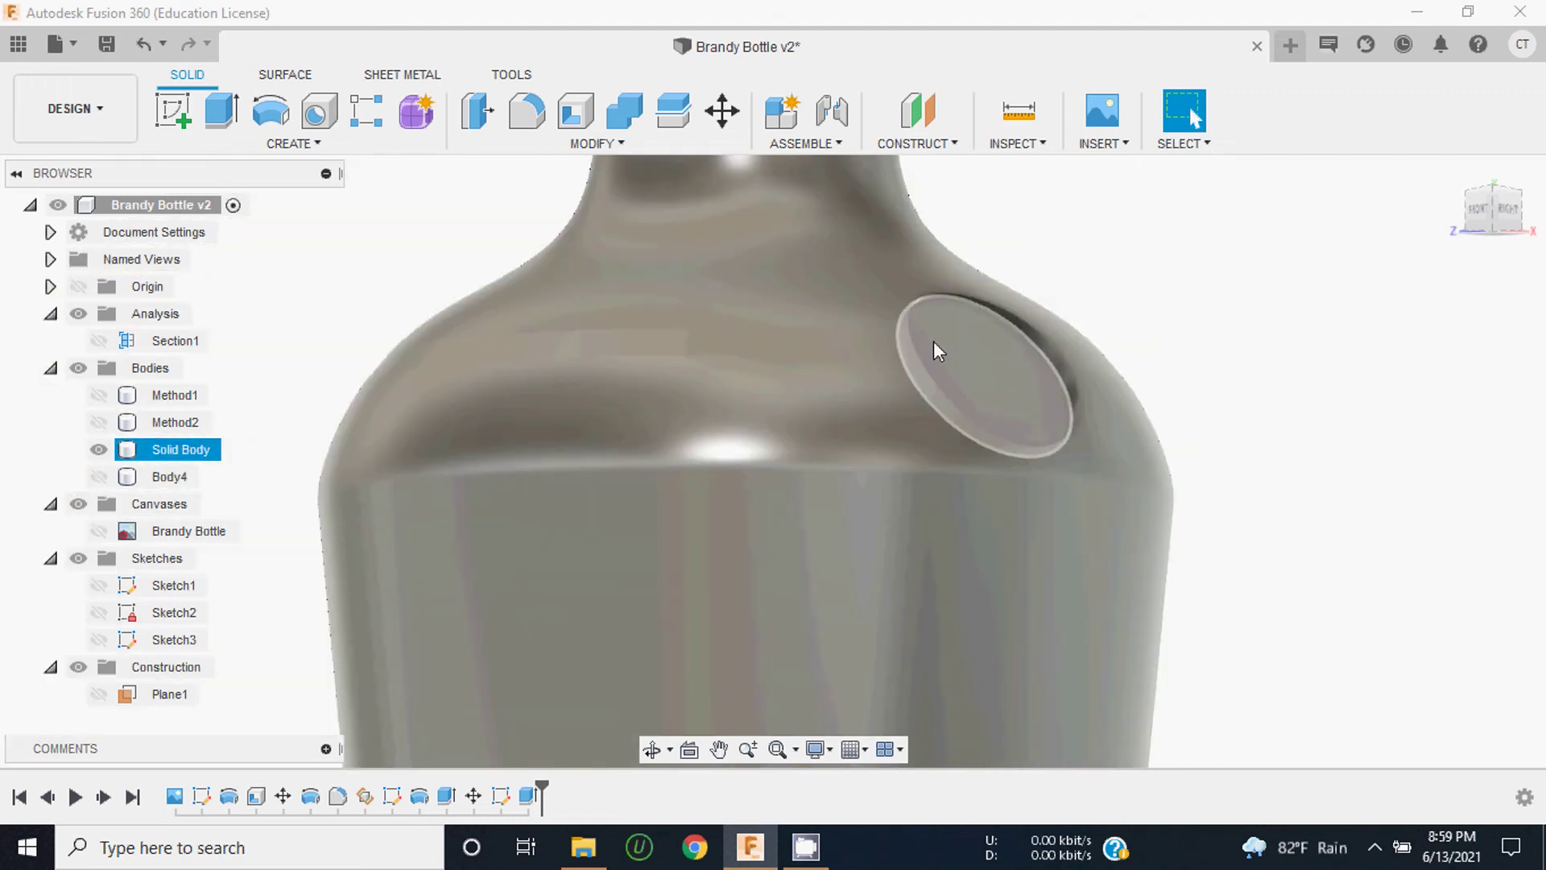
left_click(161, 476)
left_click(98, 477)
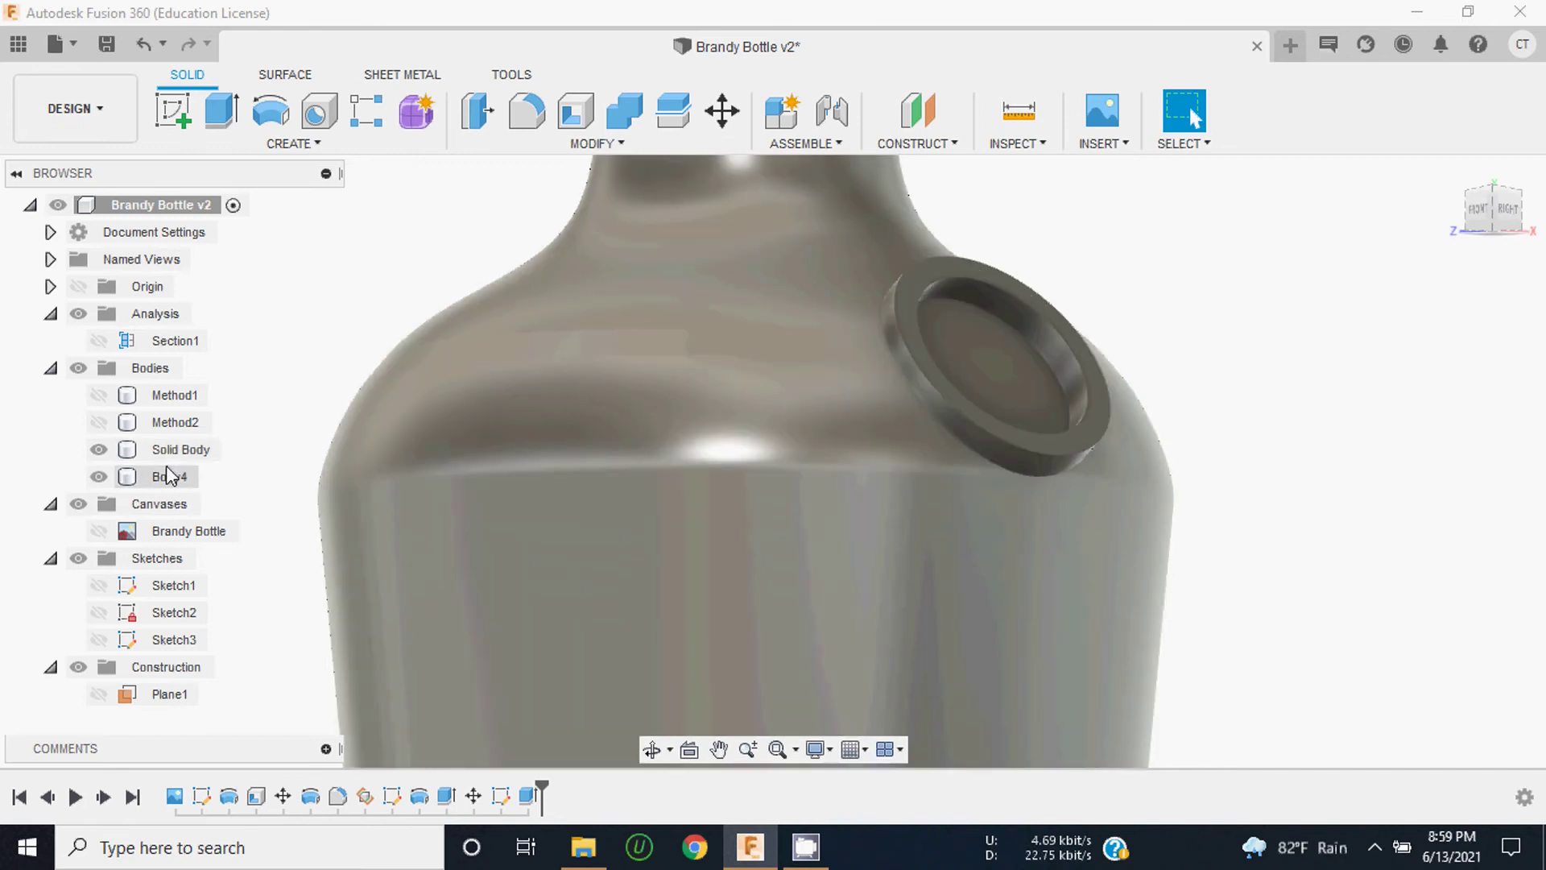
left_click(171, 457)
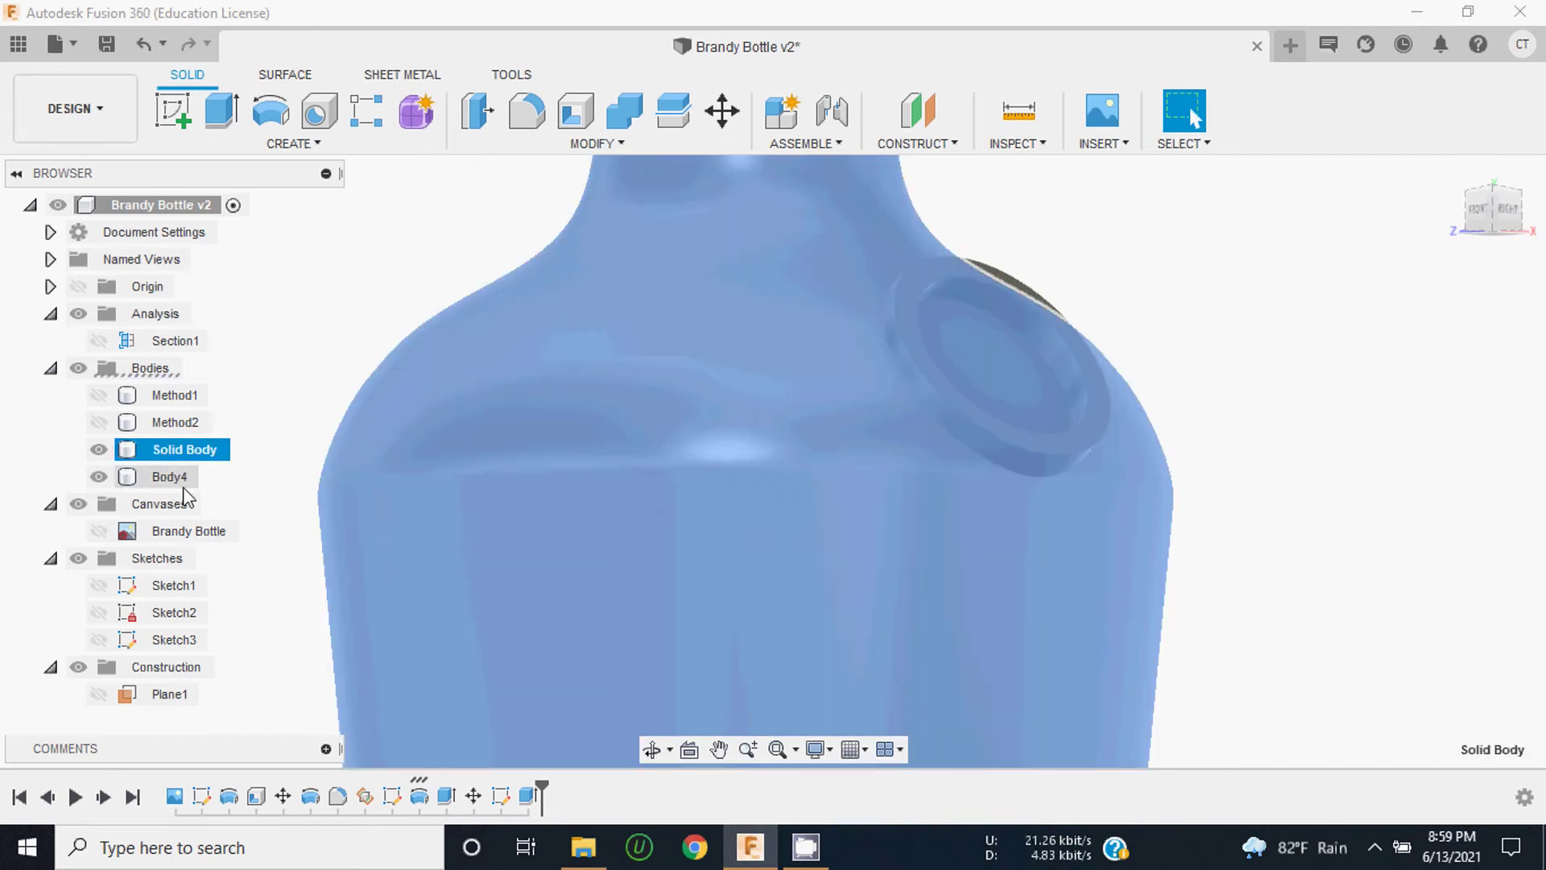
Step: Combine Body4's ring with Solid Body using the Join operation
left_click(171, 478, "ctrl")
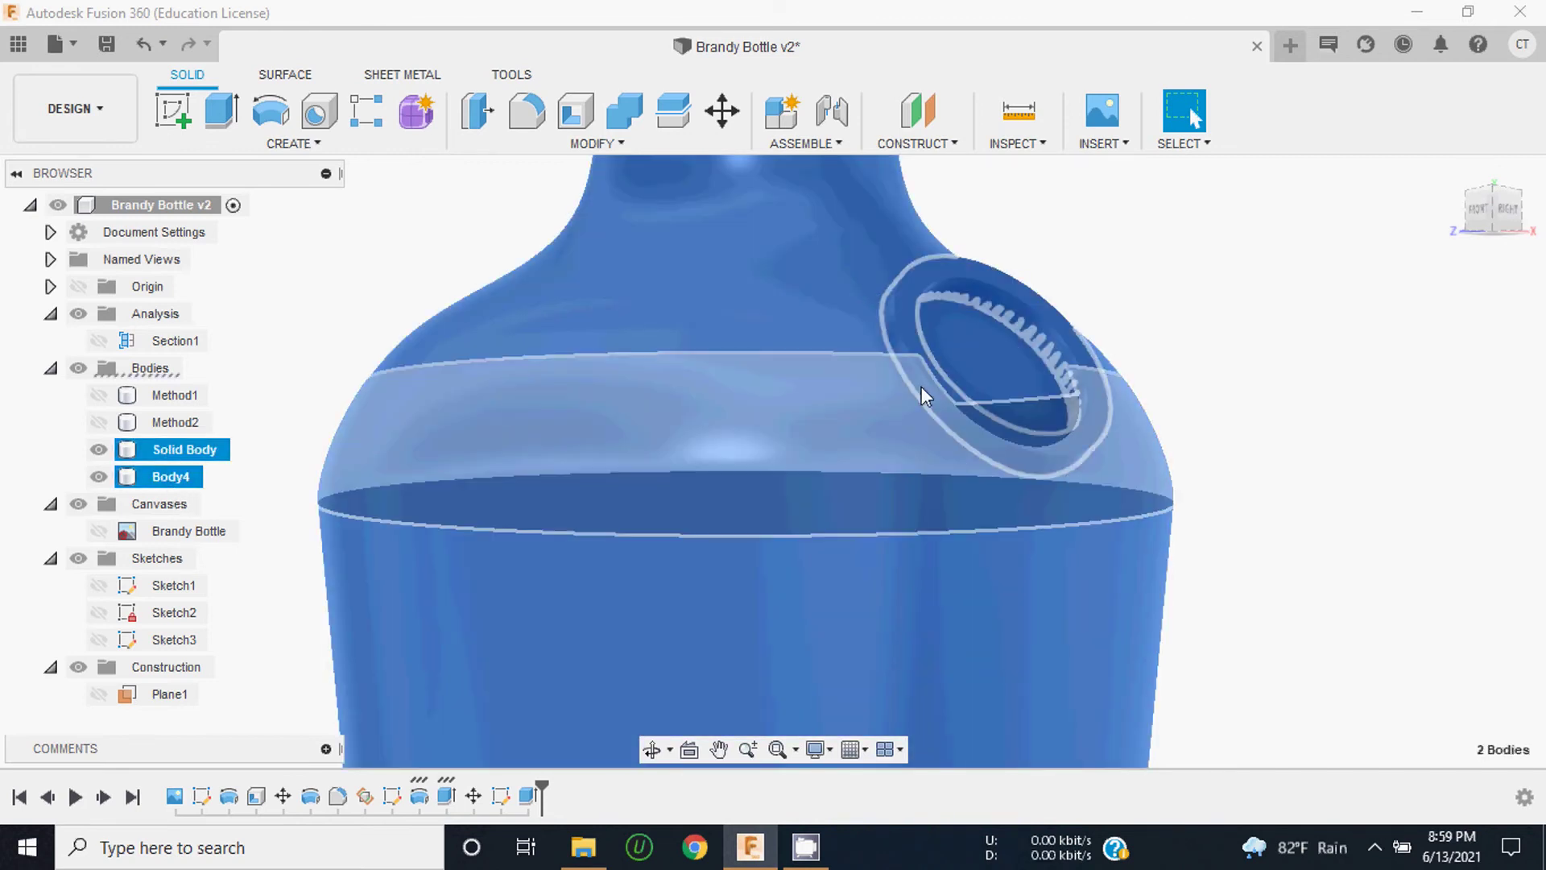
left_click(624, 113)
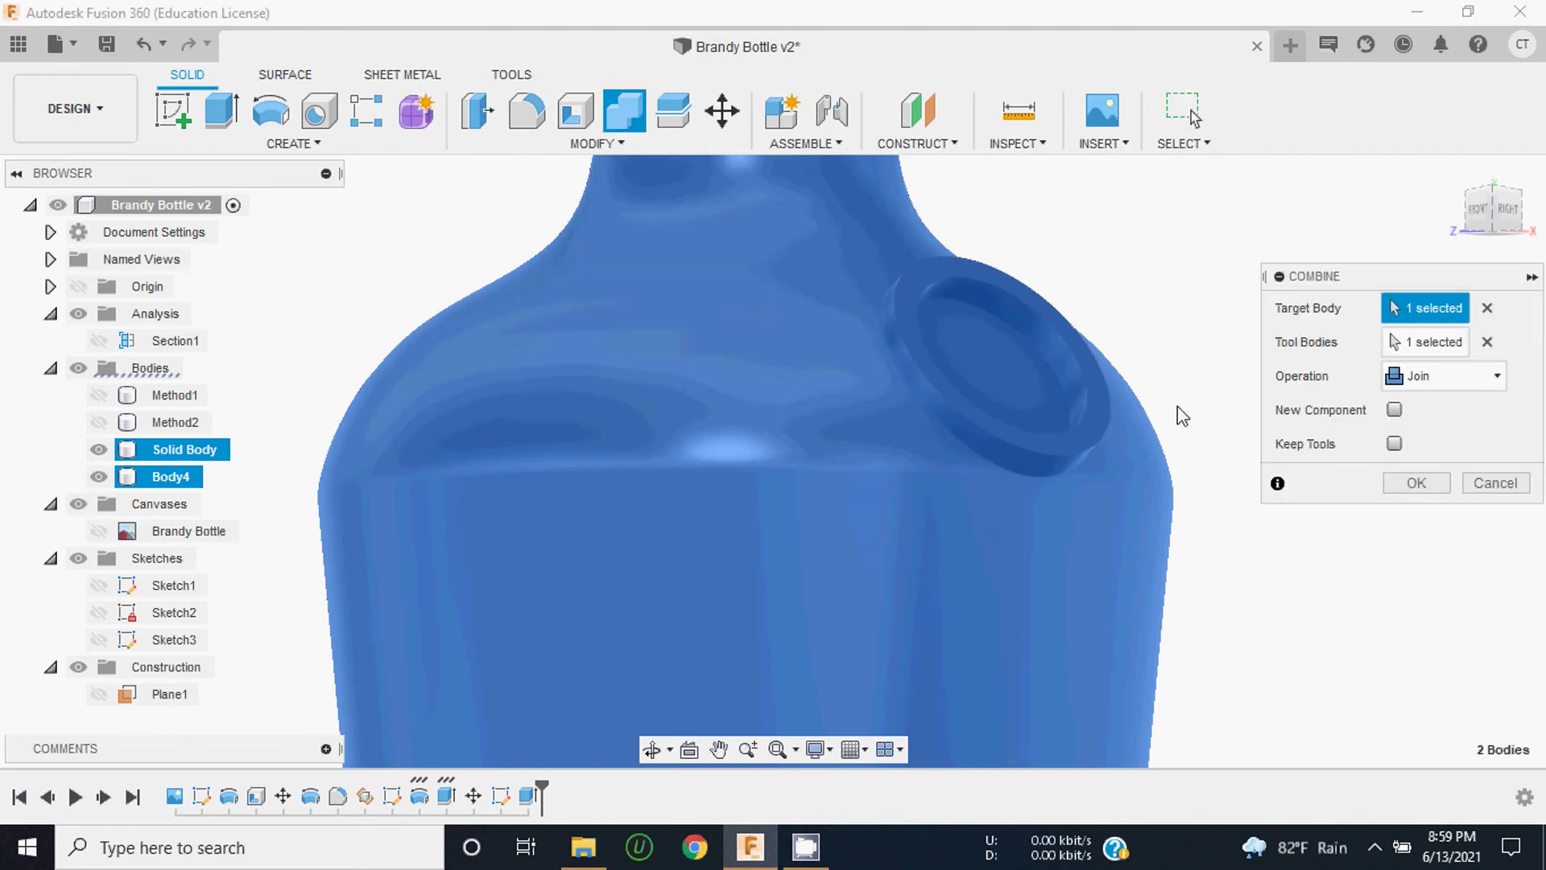
left_click(1430, 377)
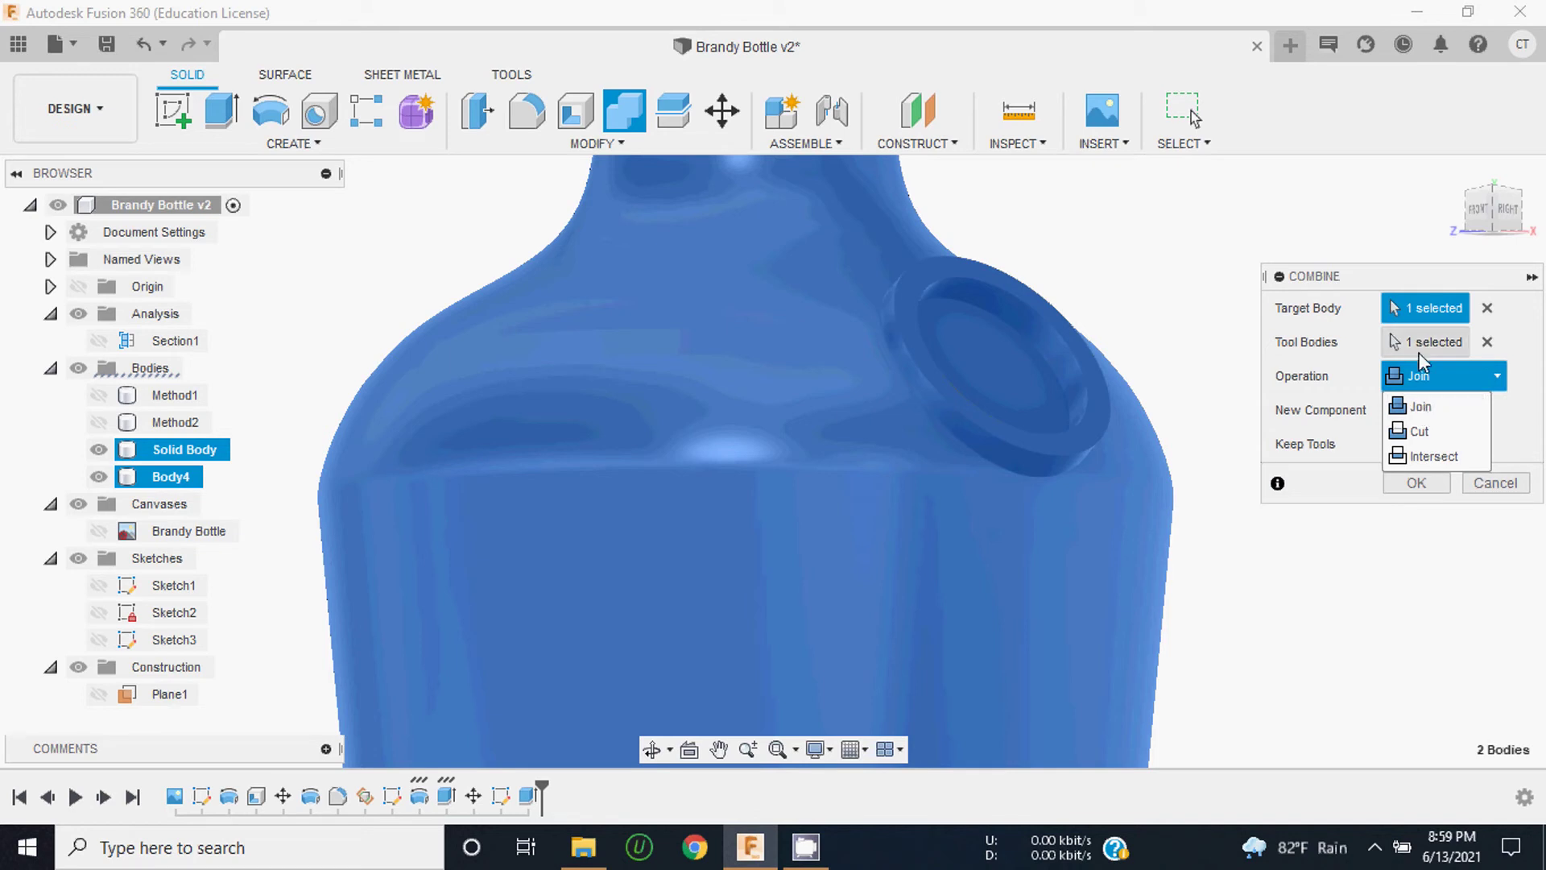
left_click(1424, 375)
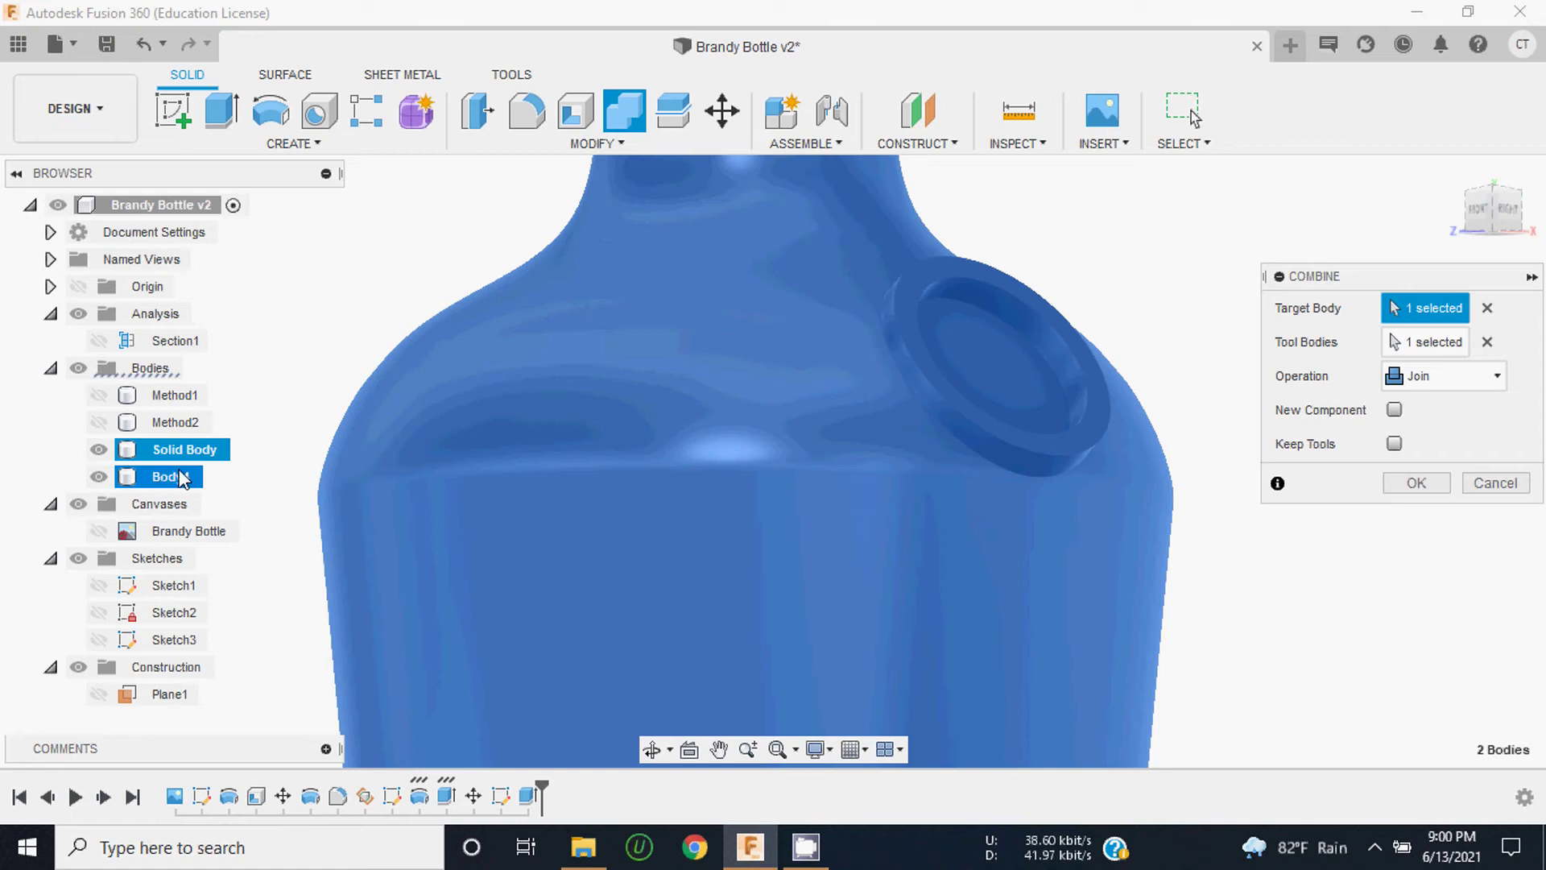
left_click(1415, 483)
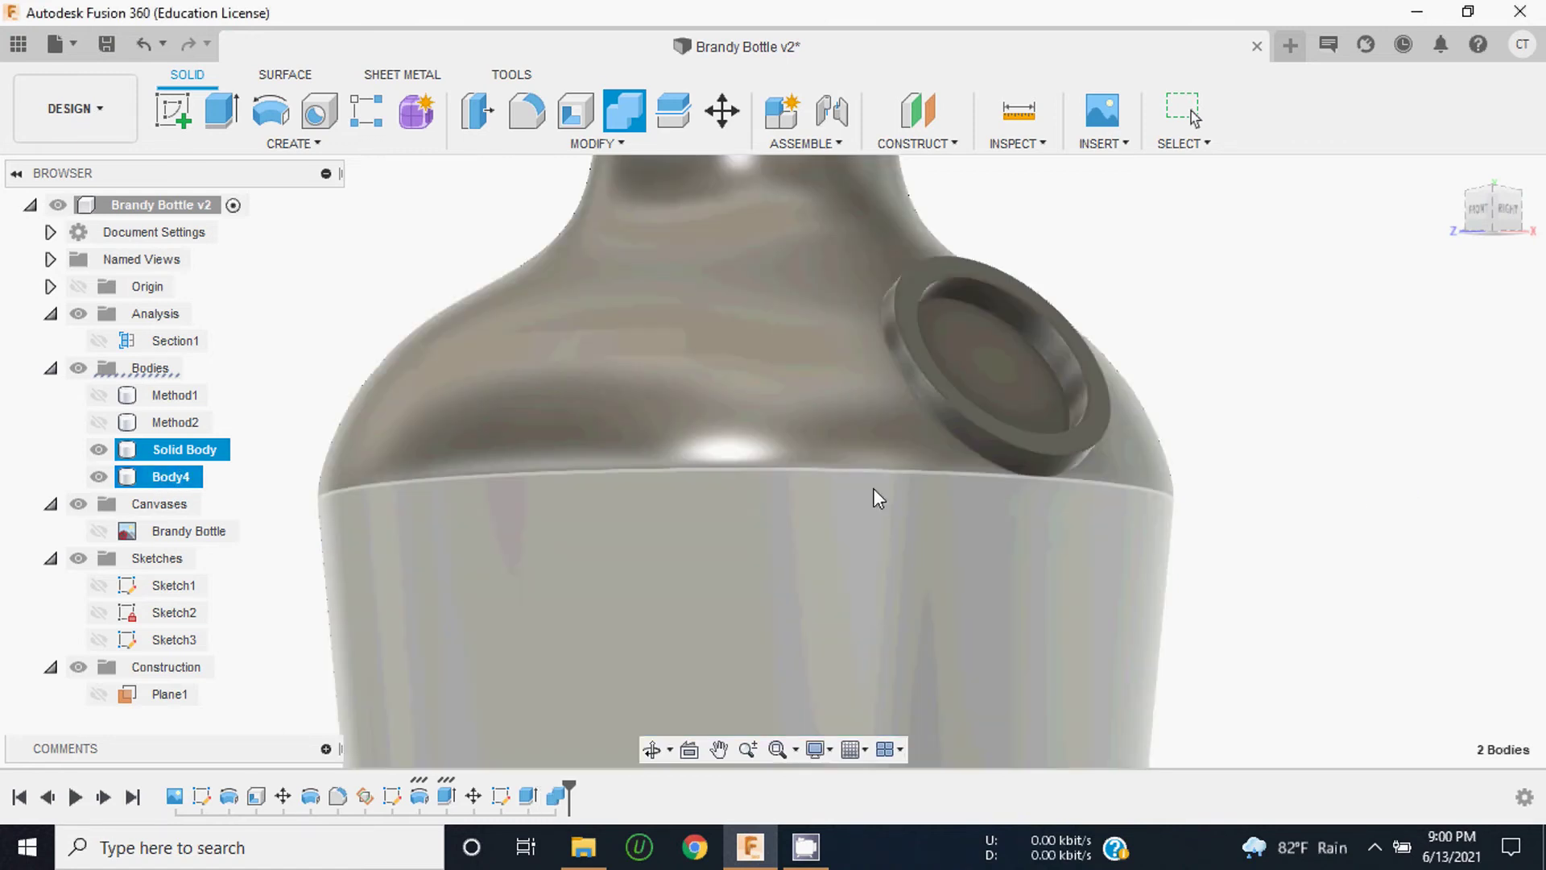
Step: Toggle the merged bottle's visibility to check it, then orbit around the shoulder ring
scroll(694, 447, "down", 5)
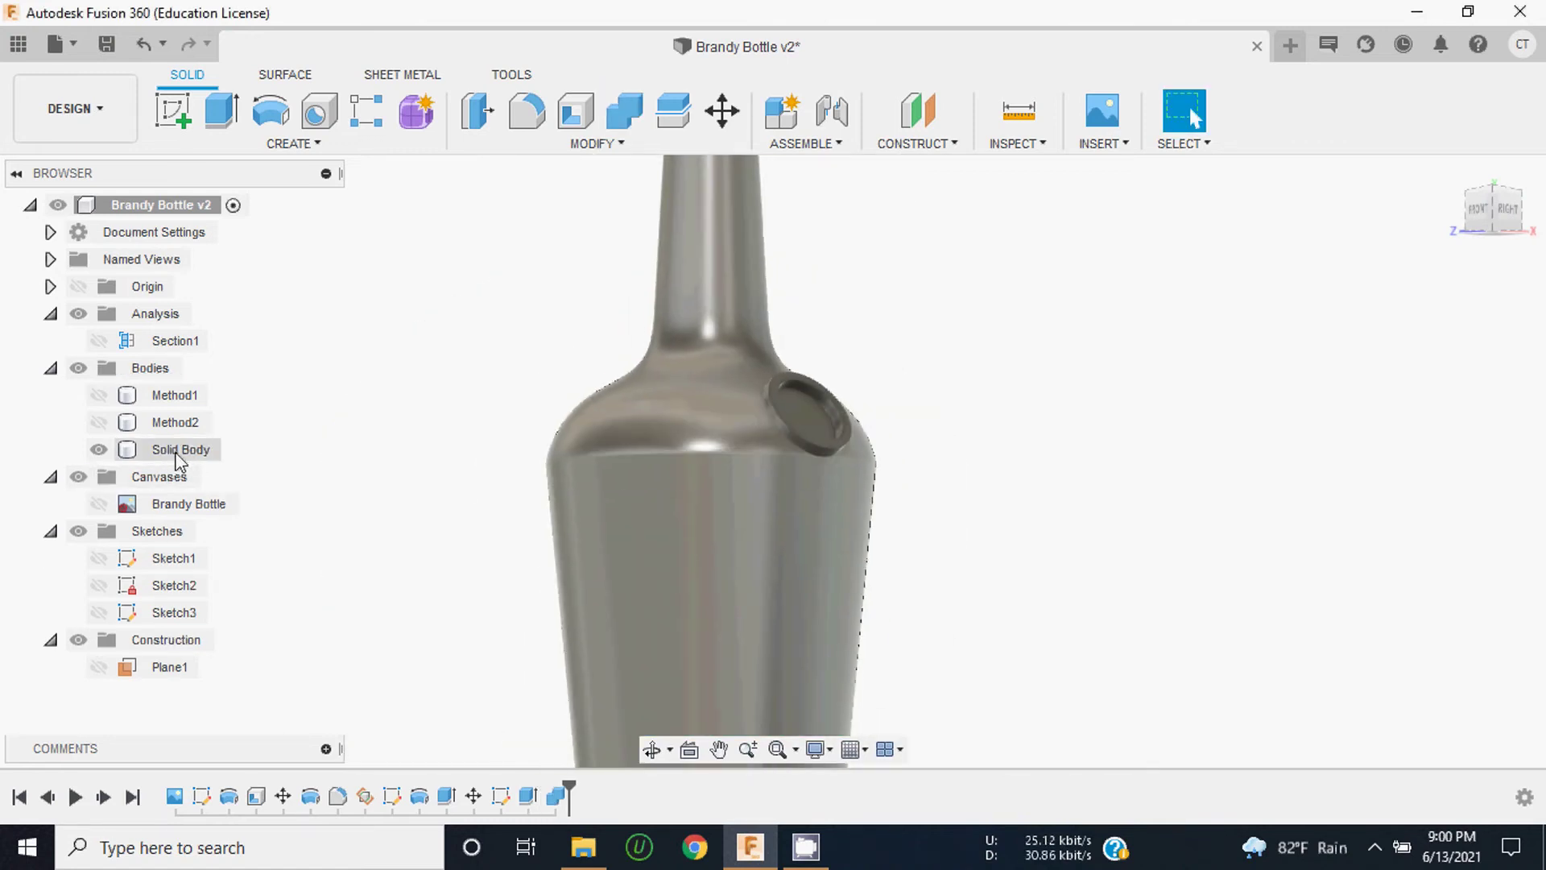
left_click(131, 456)
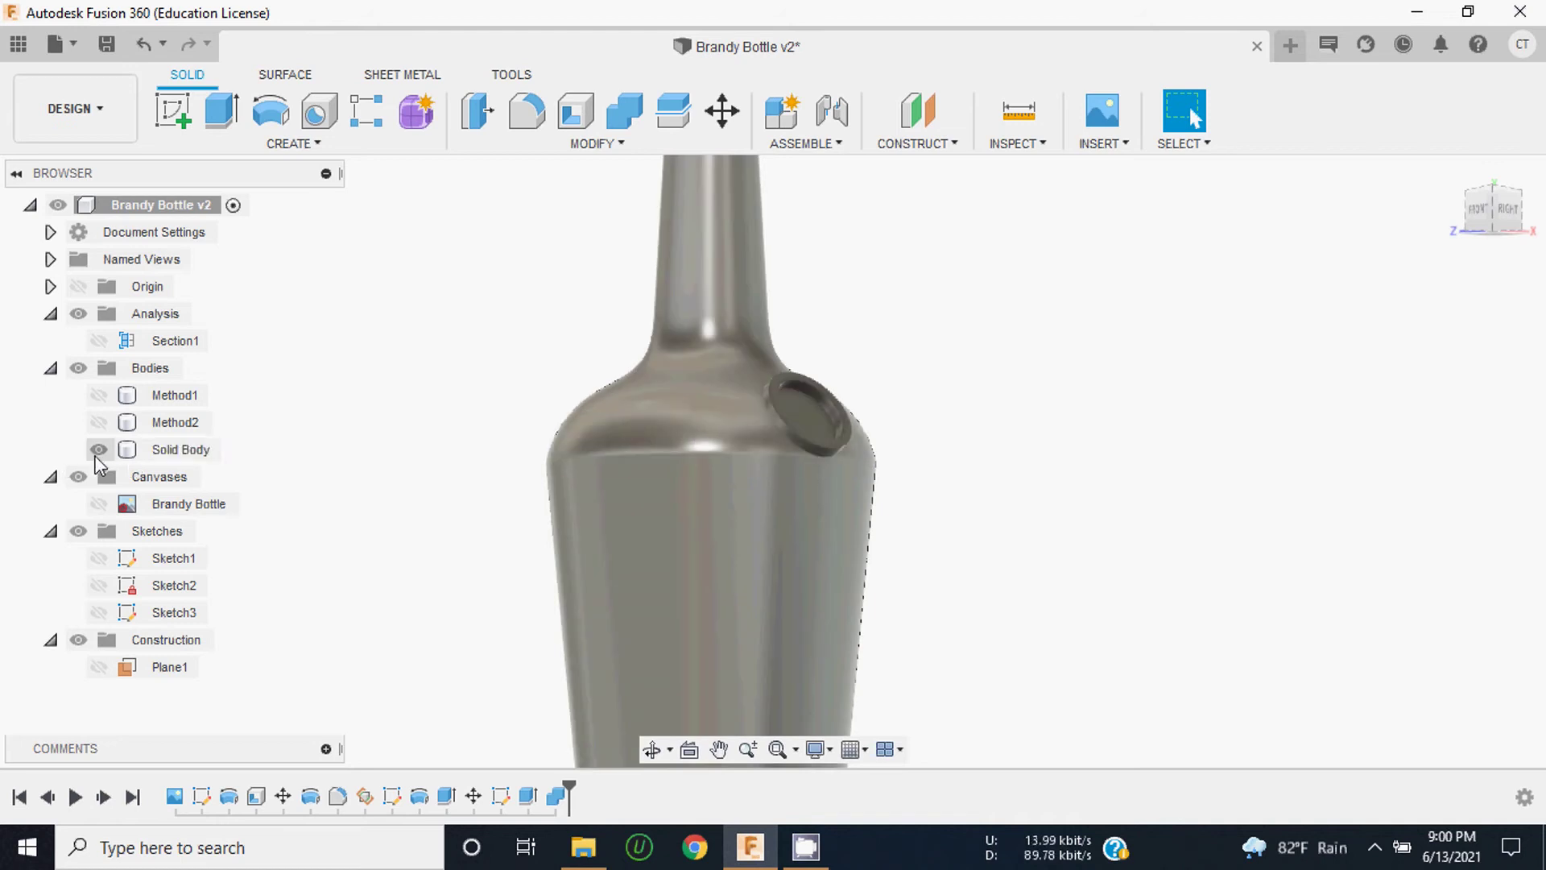
left_click(97, 451)
left_click(96, 451)
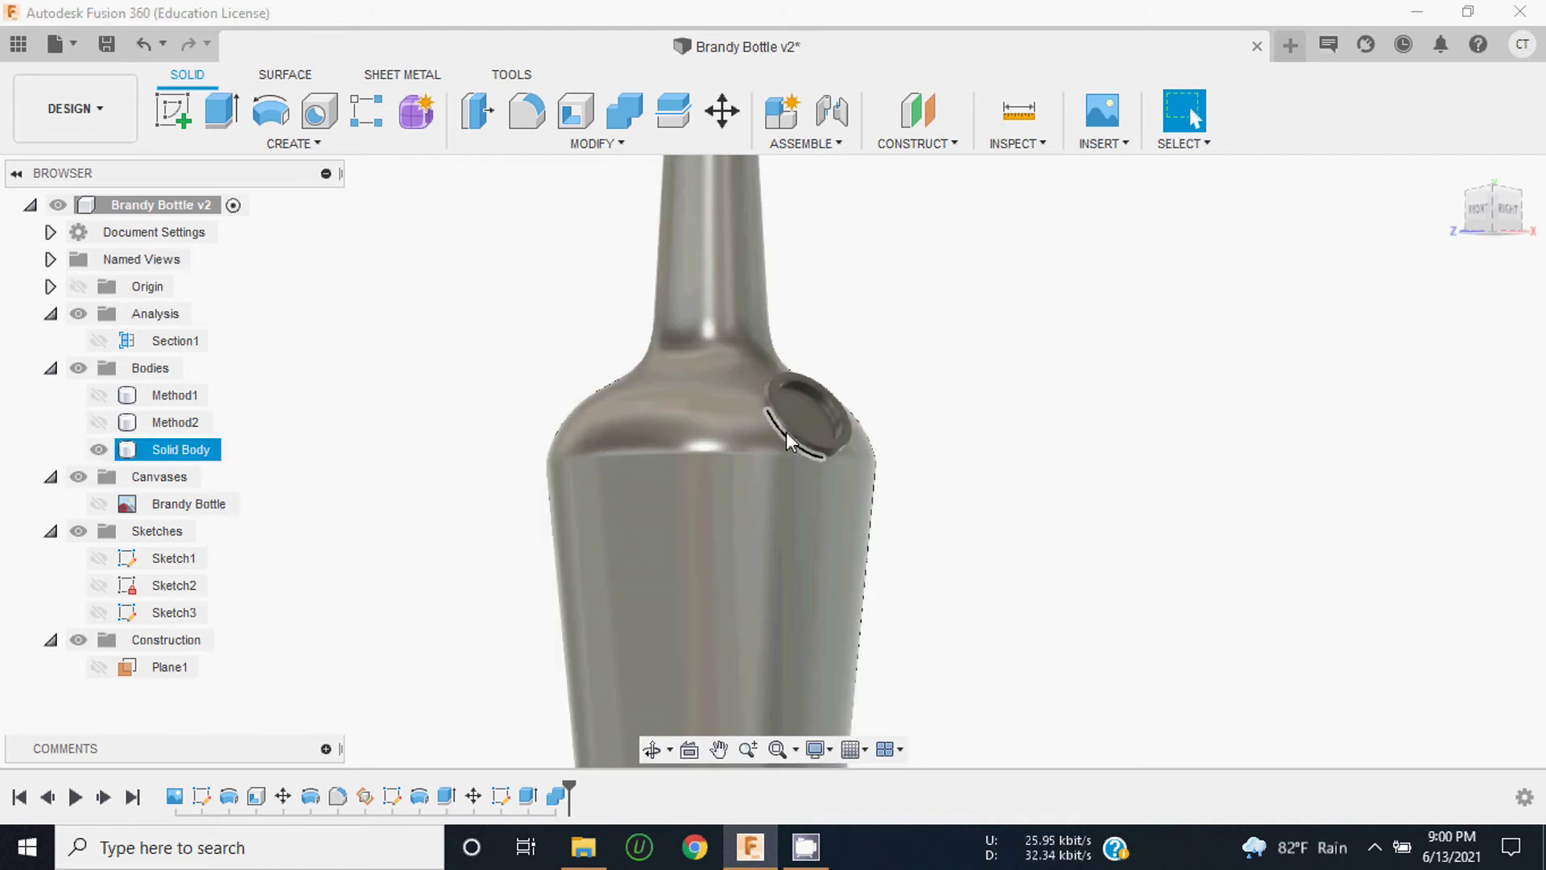
scroll(787, 441, "up", 2)
scroll(804, 434, "up", 3)
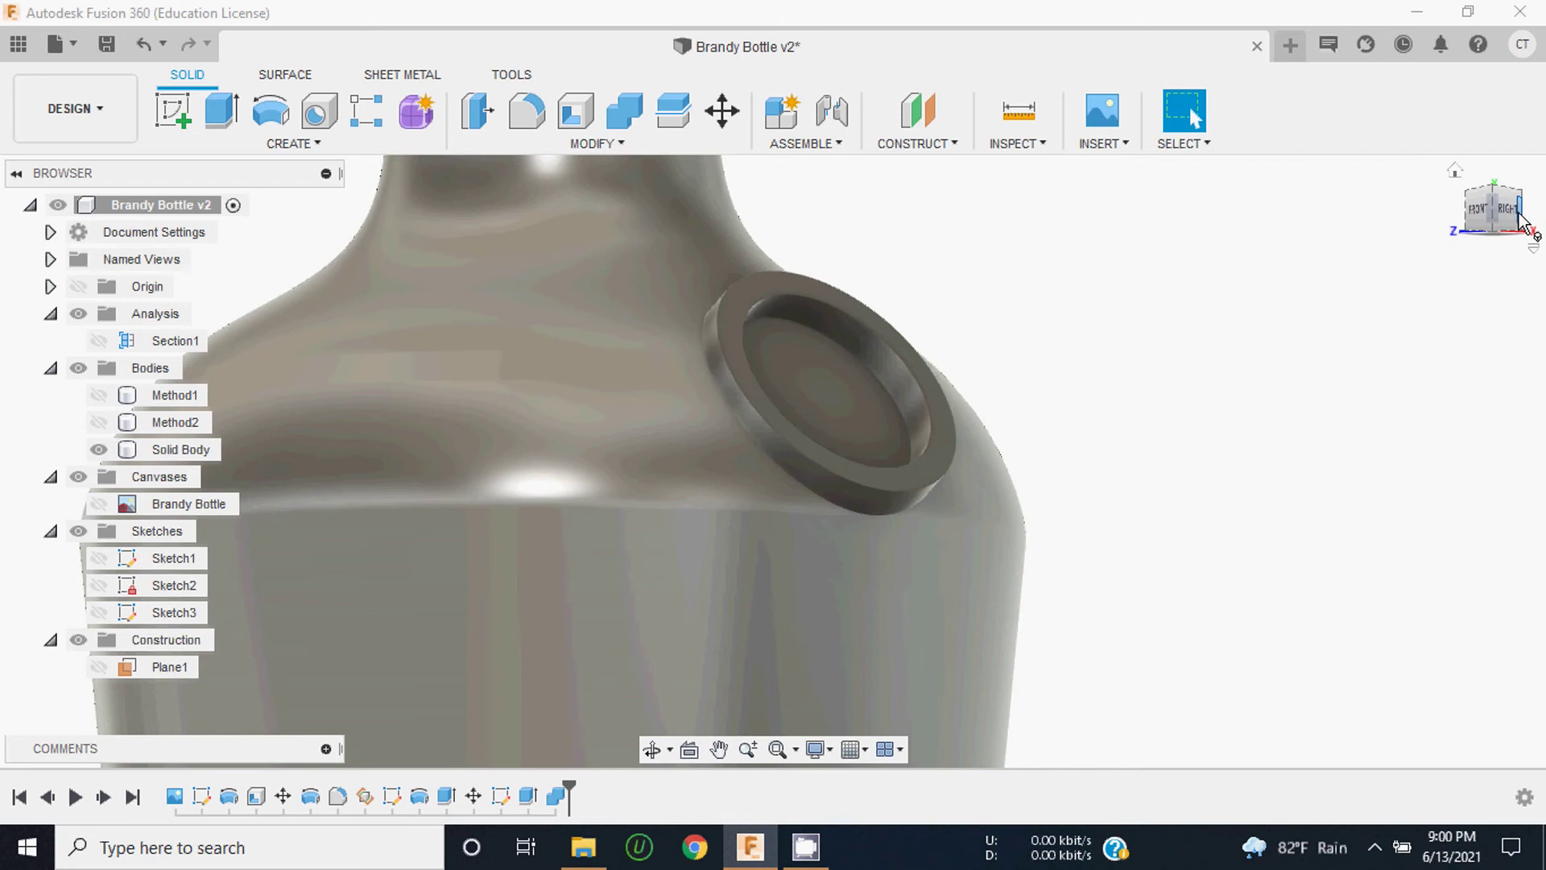
mouse_move(774, 461)
middle_mouse_down("shift")
mouse_move(773, 483)
mouse_move(1247, 219)
middle_mouse_up("shift")
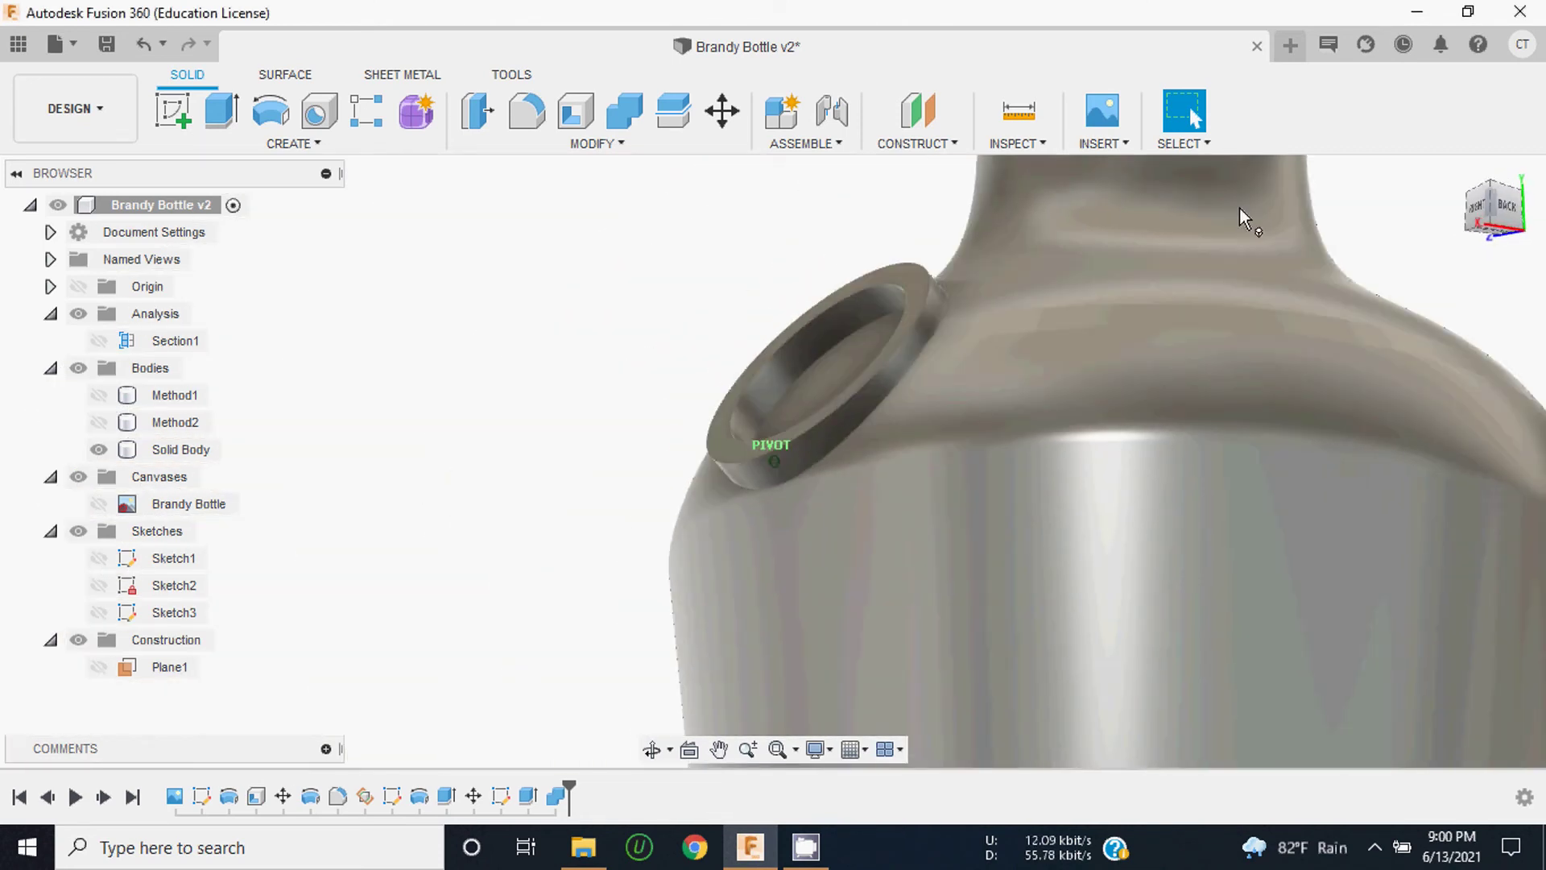
scroll(839, 341, "up", 3)
scroll(911, 336, "up", 3)
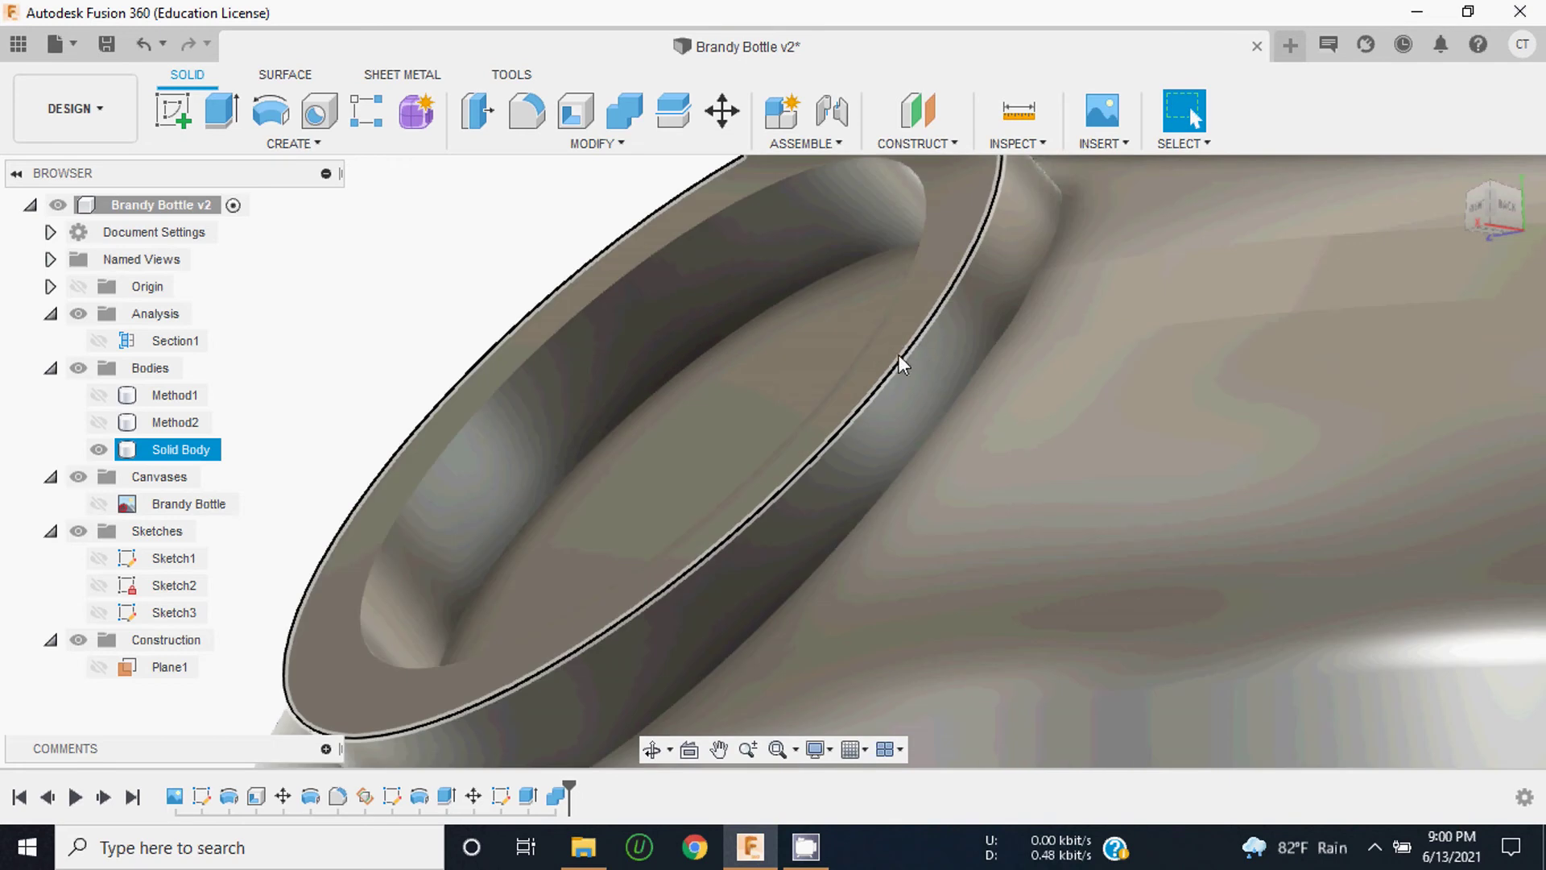
scroll(863, 355, "down", 2)
scroll(985, 369, "down", 2)
scroll(970, 355, "down", 2)
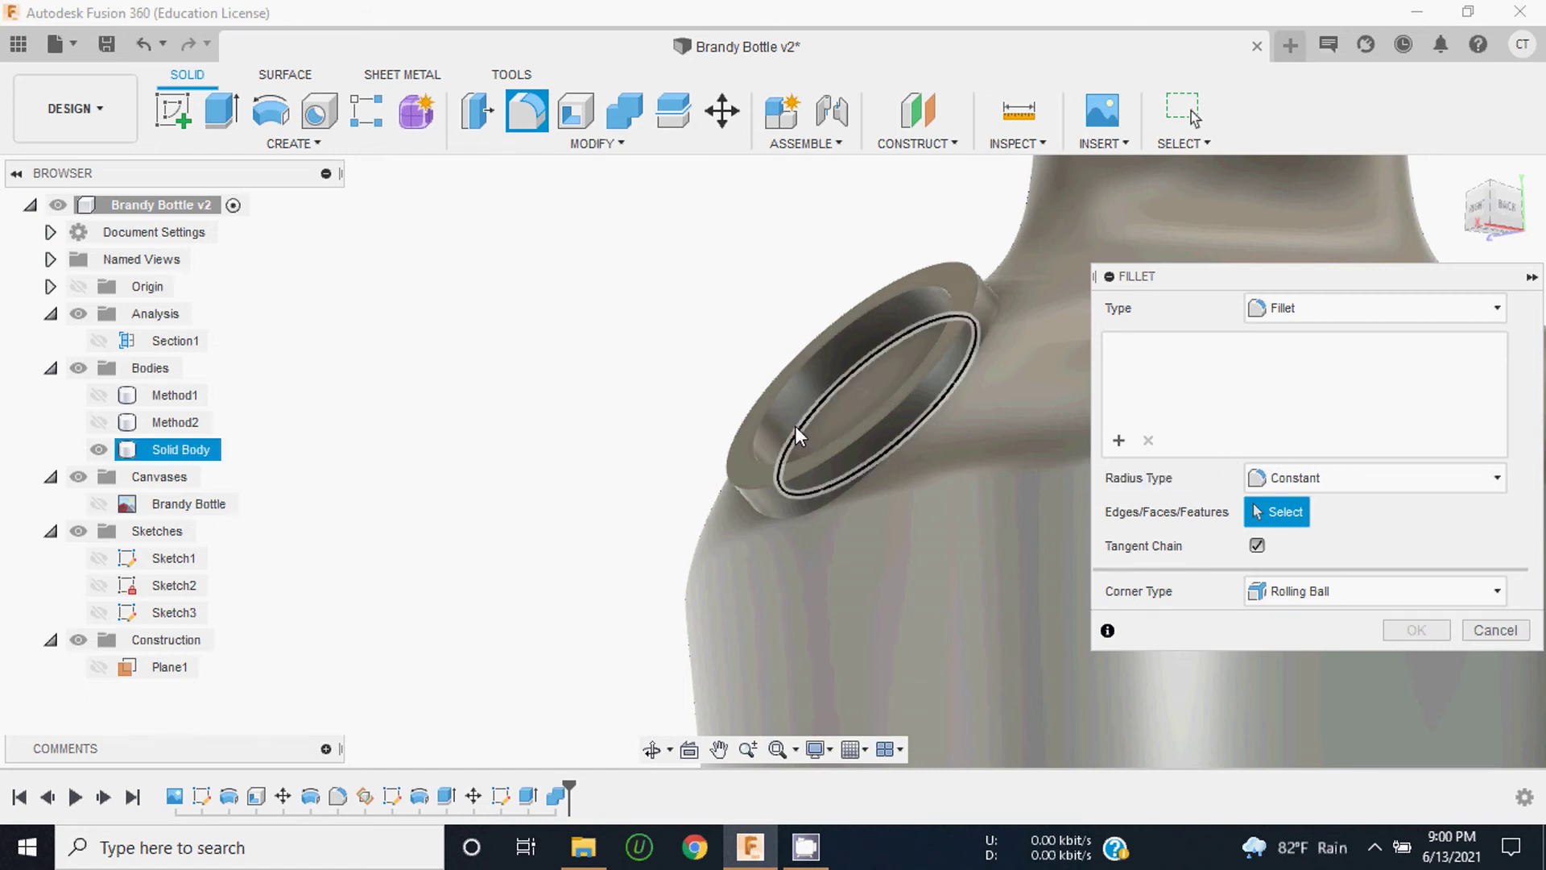
left_click(1500, 629)
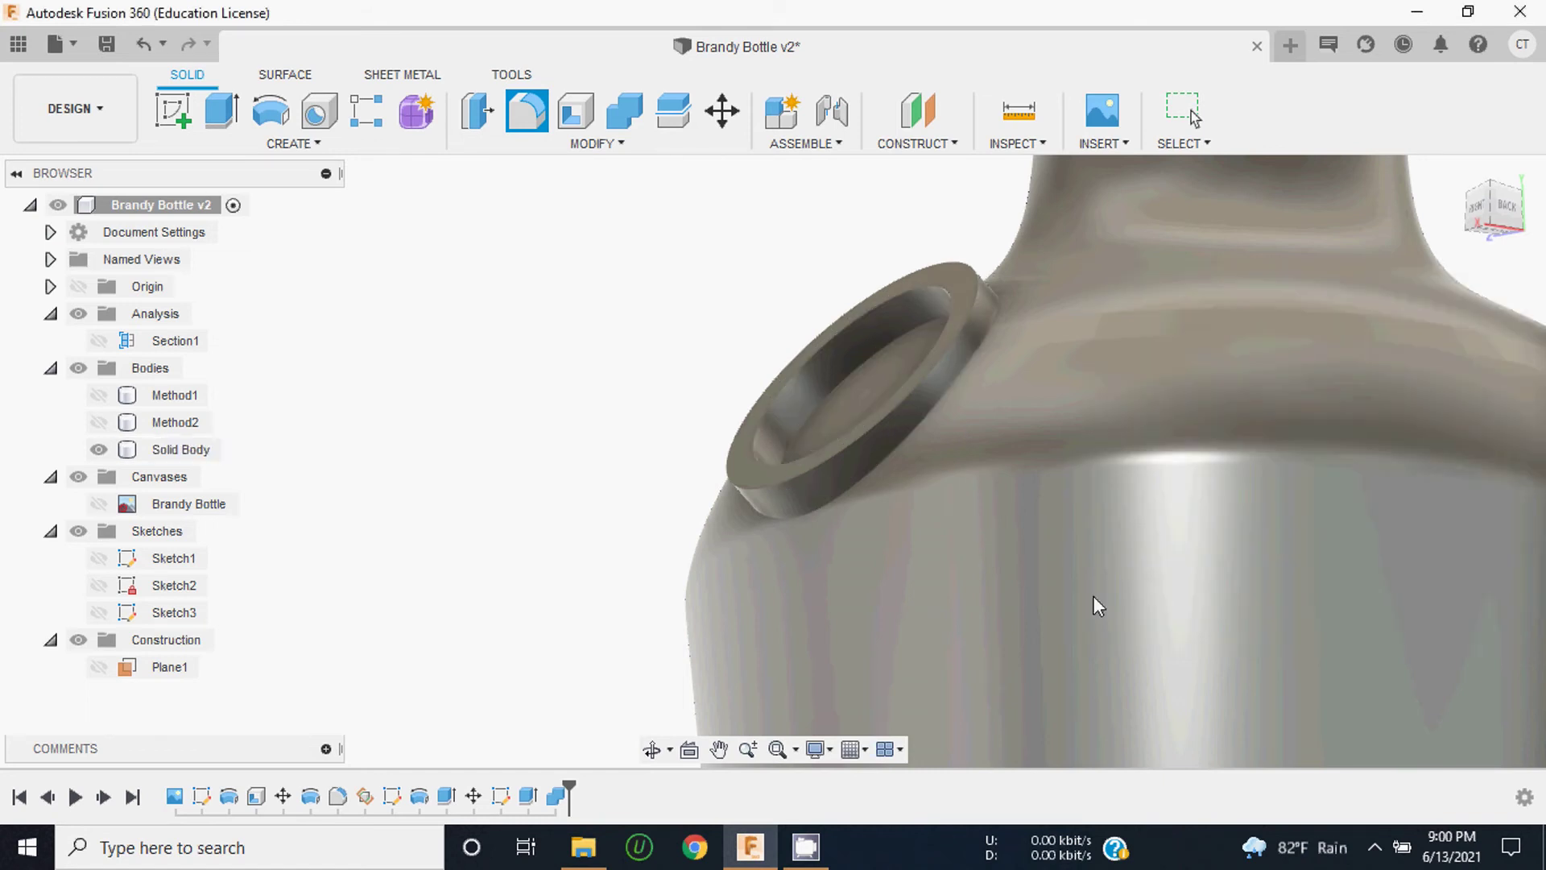
scroll(923, 399, "up", 2)
scroll(890, 403, "up", 3)
scroll(883, 396, "up", 2)
left_click(882, 396)
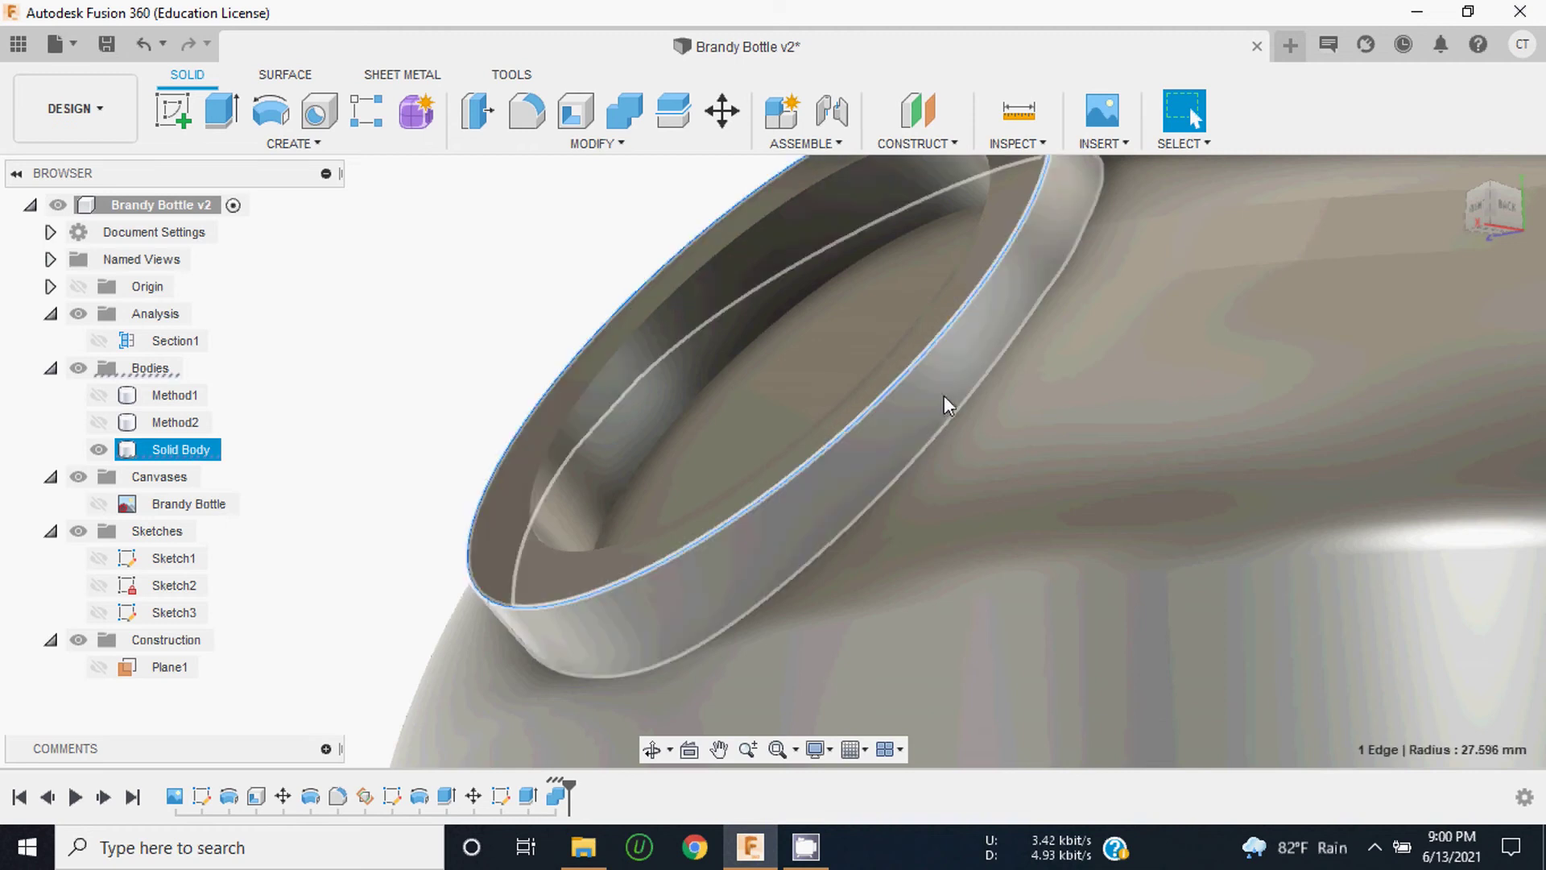
scroll(666, 565, "down", 5)
middle_click_drag(673, 563, 1319, 308, "shift")
mouse_move(1488, 214)
middle_mouse_down("shift")
mouse_move(766, 442)
mouse_move(598, 232)
middle_mouse_up("shift")
Step: Start a fillet and pick the ring's inner, lower outer and upper outer edges plus another edge
left_click(528, 113)
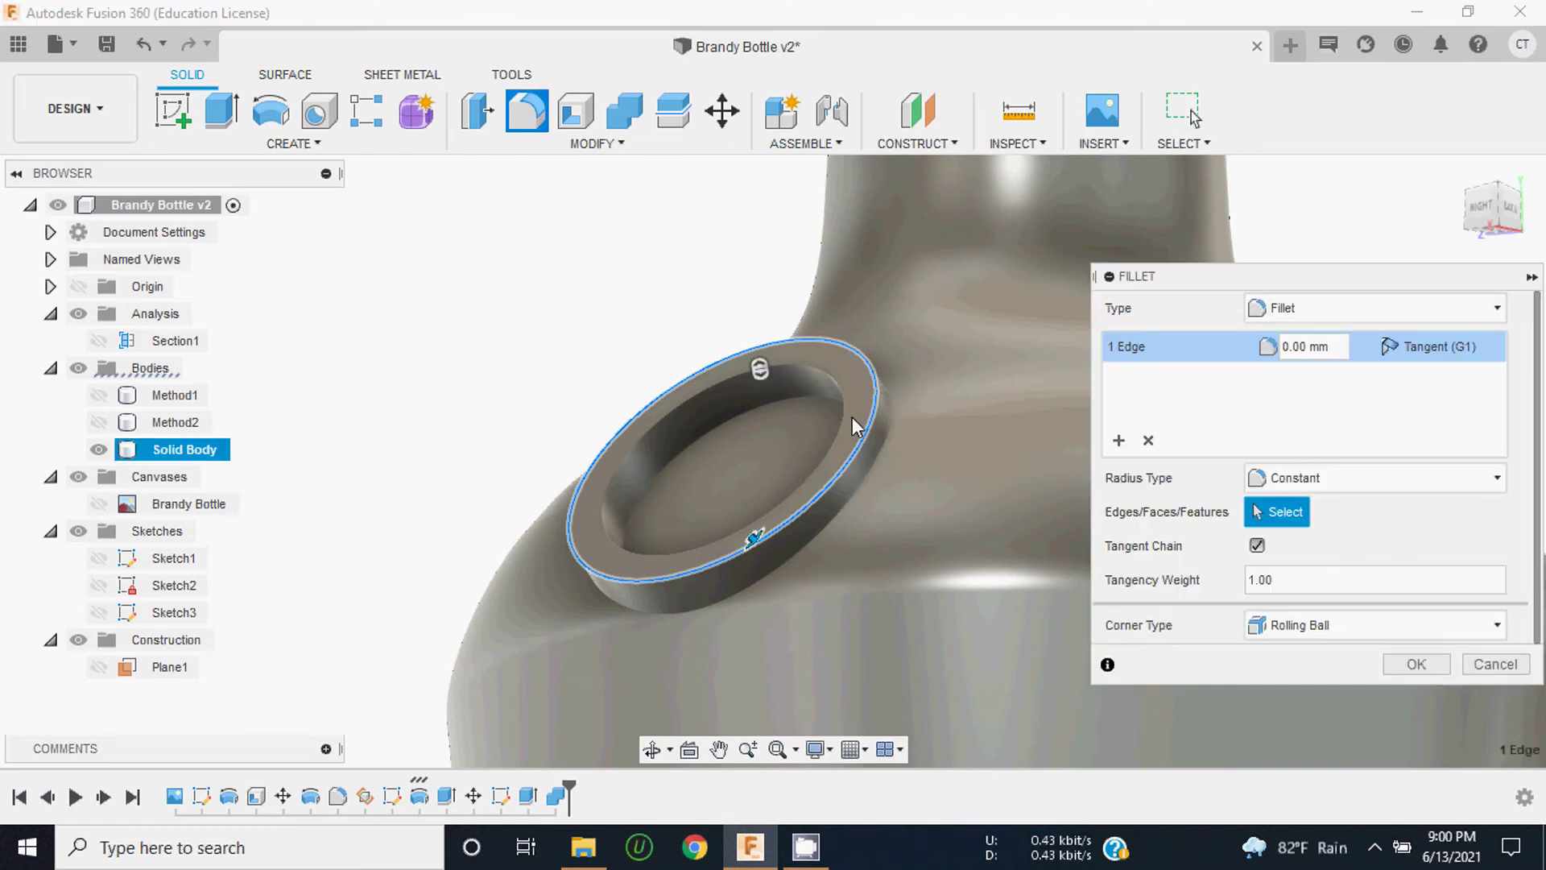
left_click(846, 428)
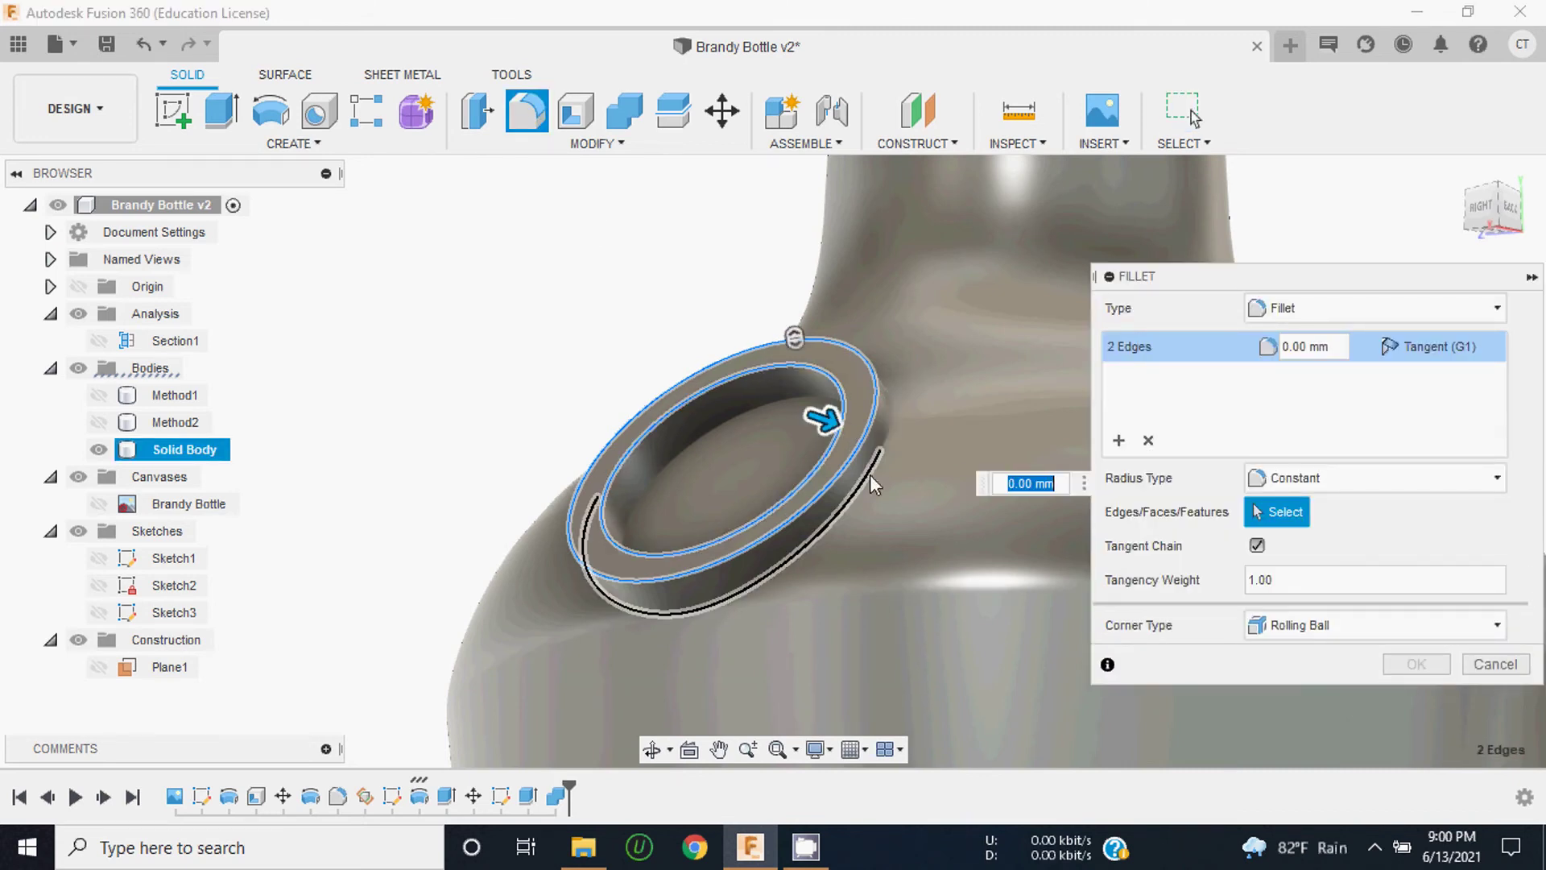
left_click(884, 439)
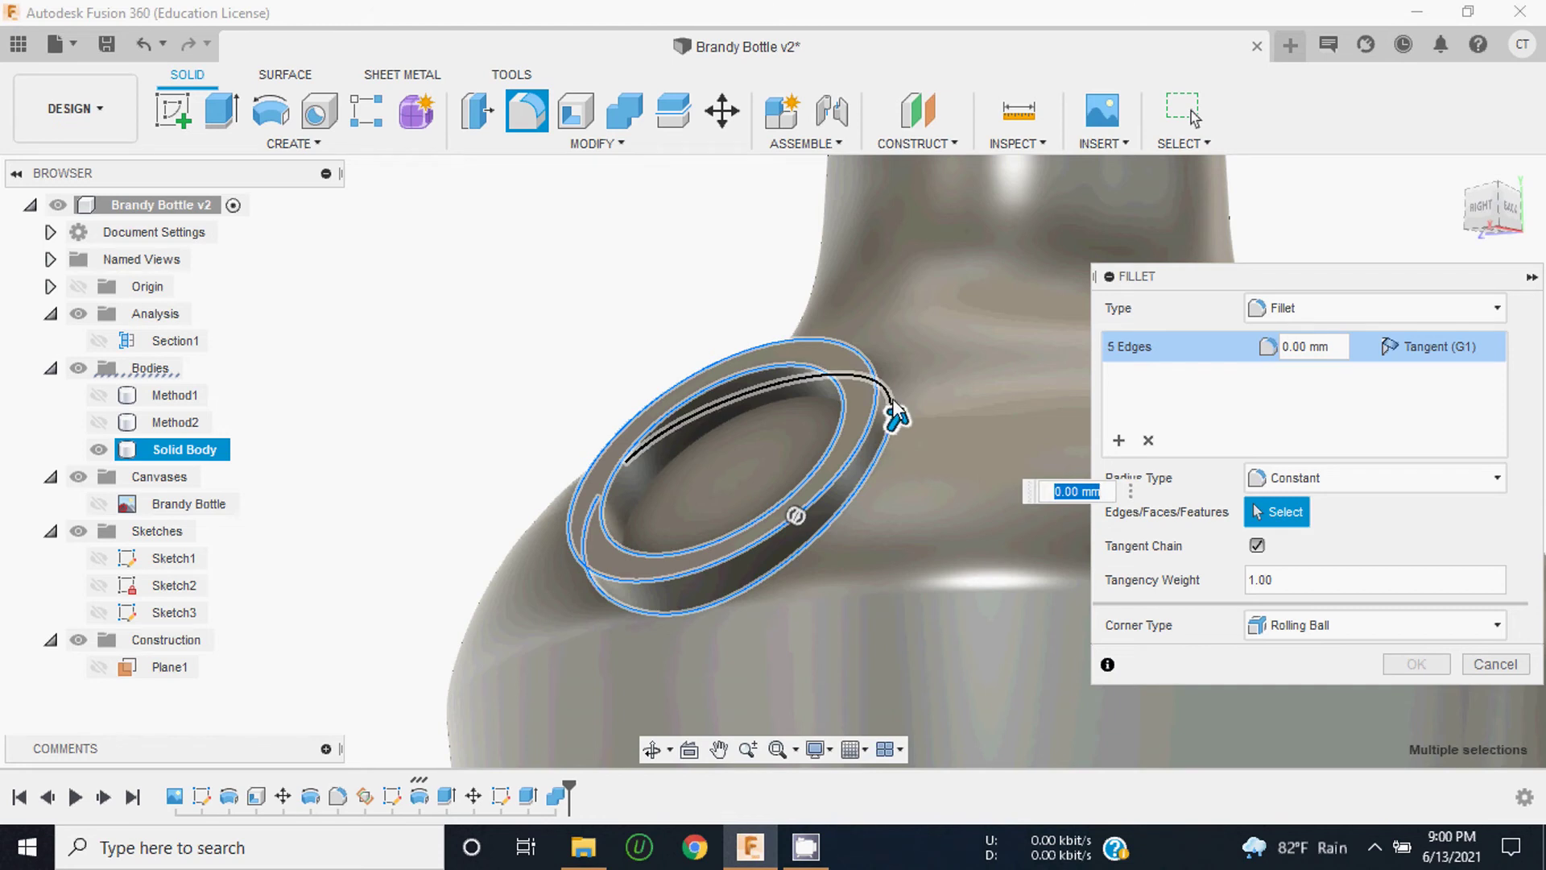
left_click(890, 413)
middle_click_drag(774, 461, 725, 483, "shift")
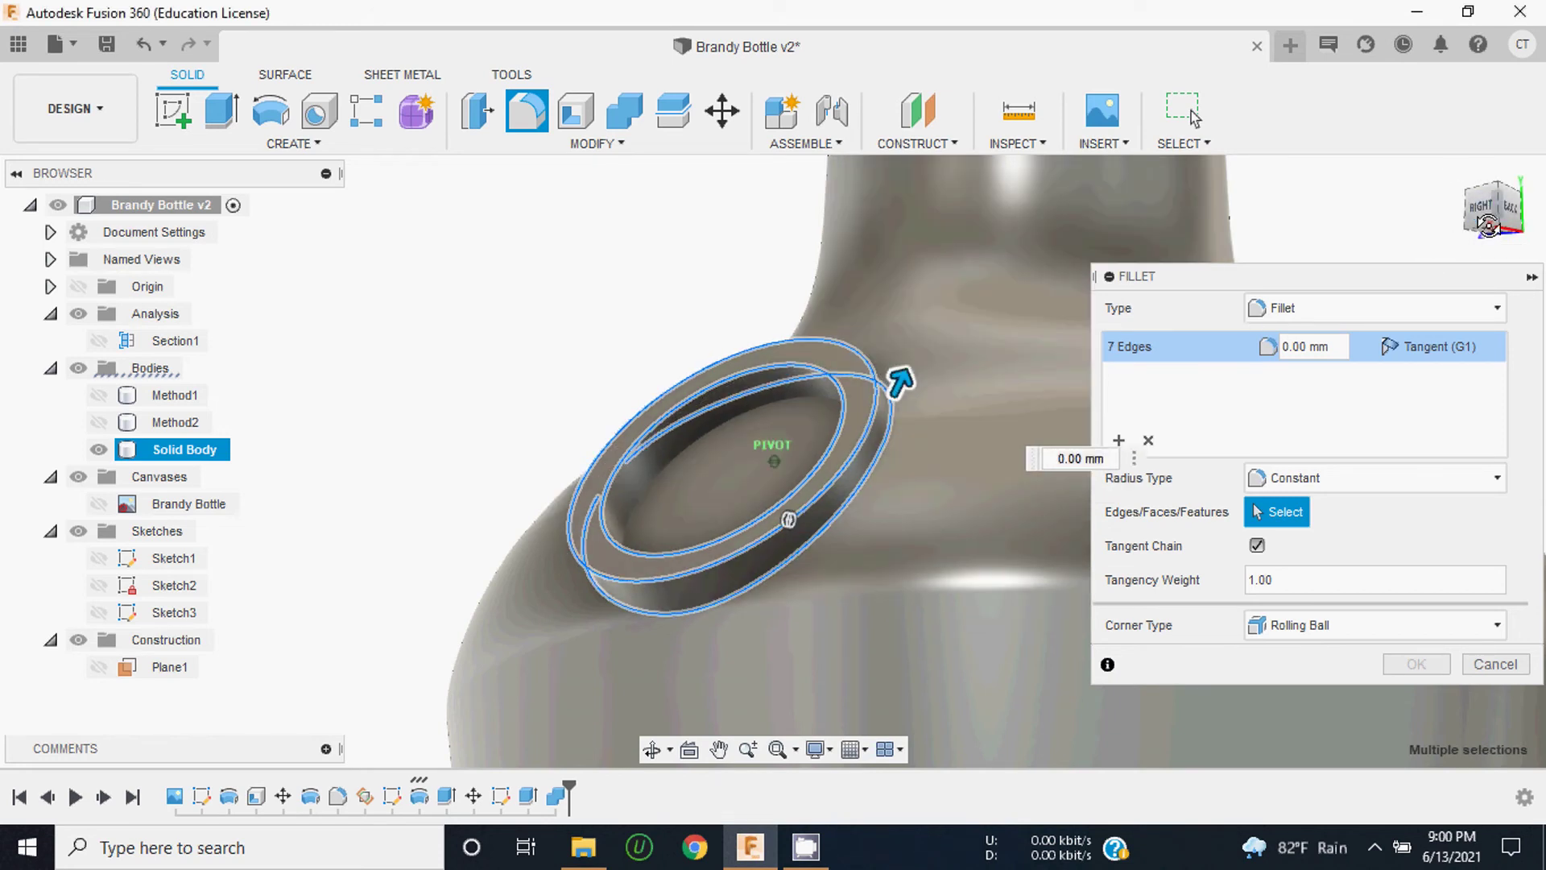
middle_click_drag(671, 421, 644, 435, "shift")
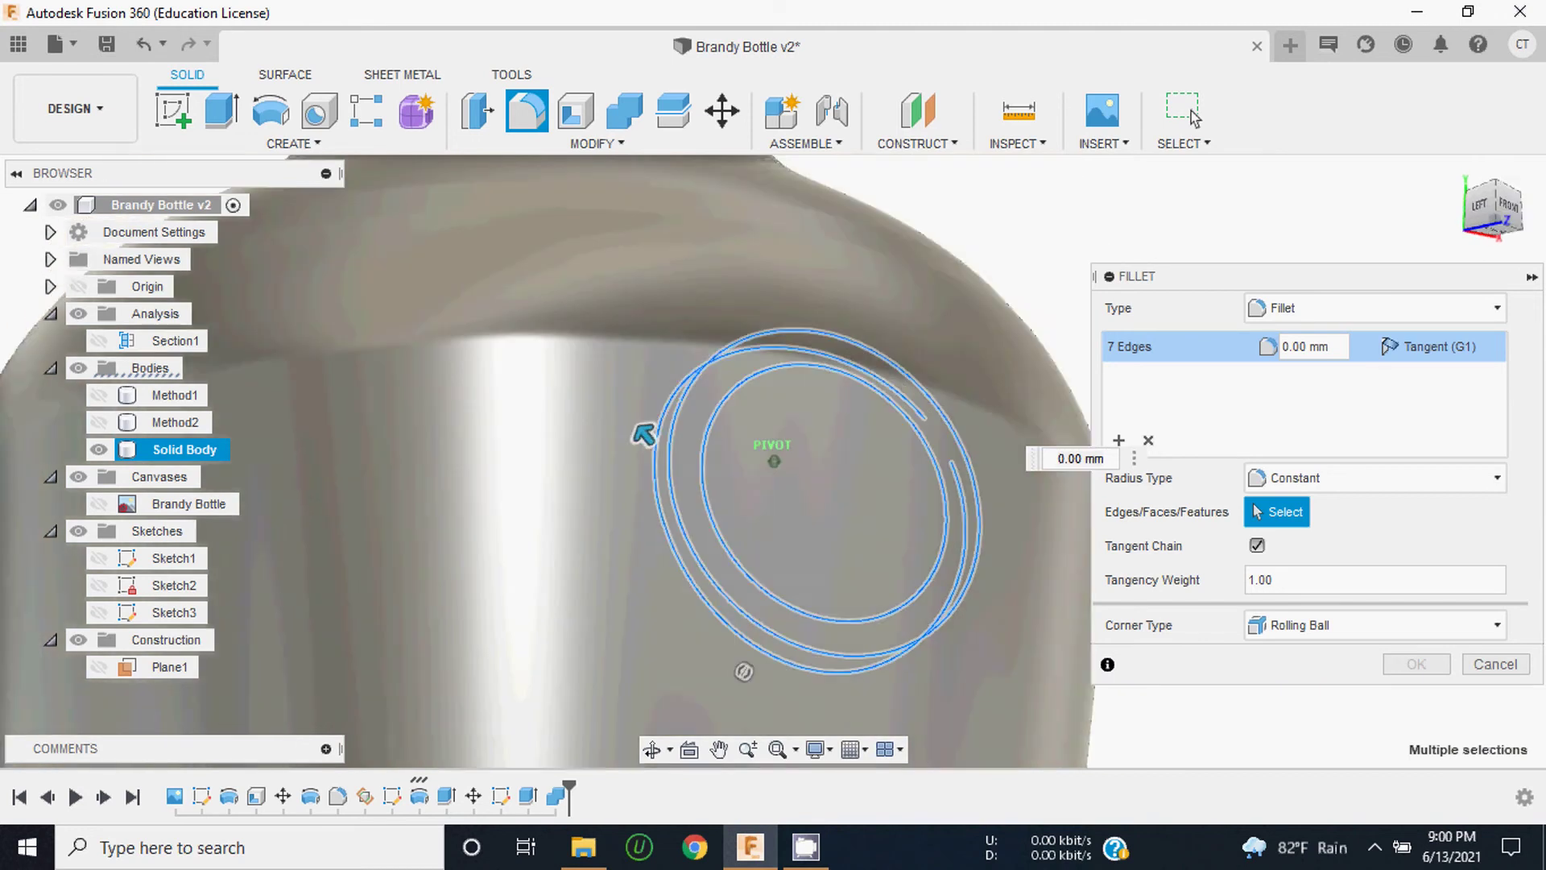
mouse_move(744, 671)
middle_mouse_down("shift")
mouse_move(699, 612)
mouse_move(644, 612)
mouse_move(660, 604)
middle_mouse_up("shift")
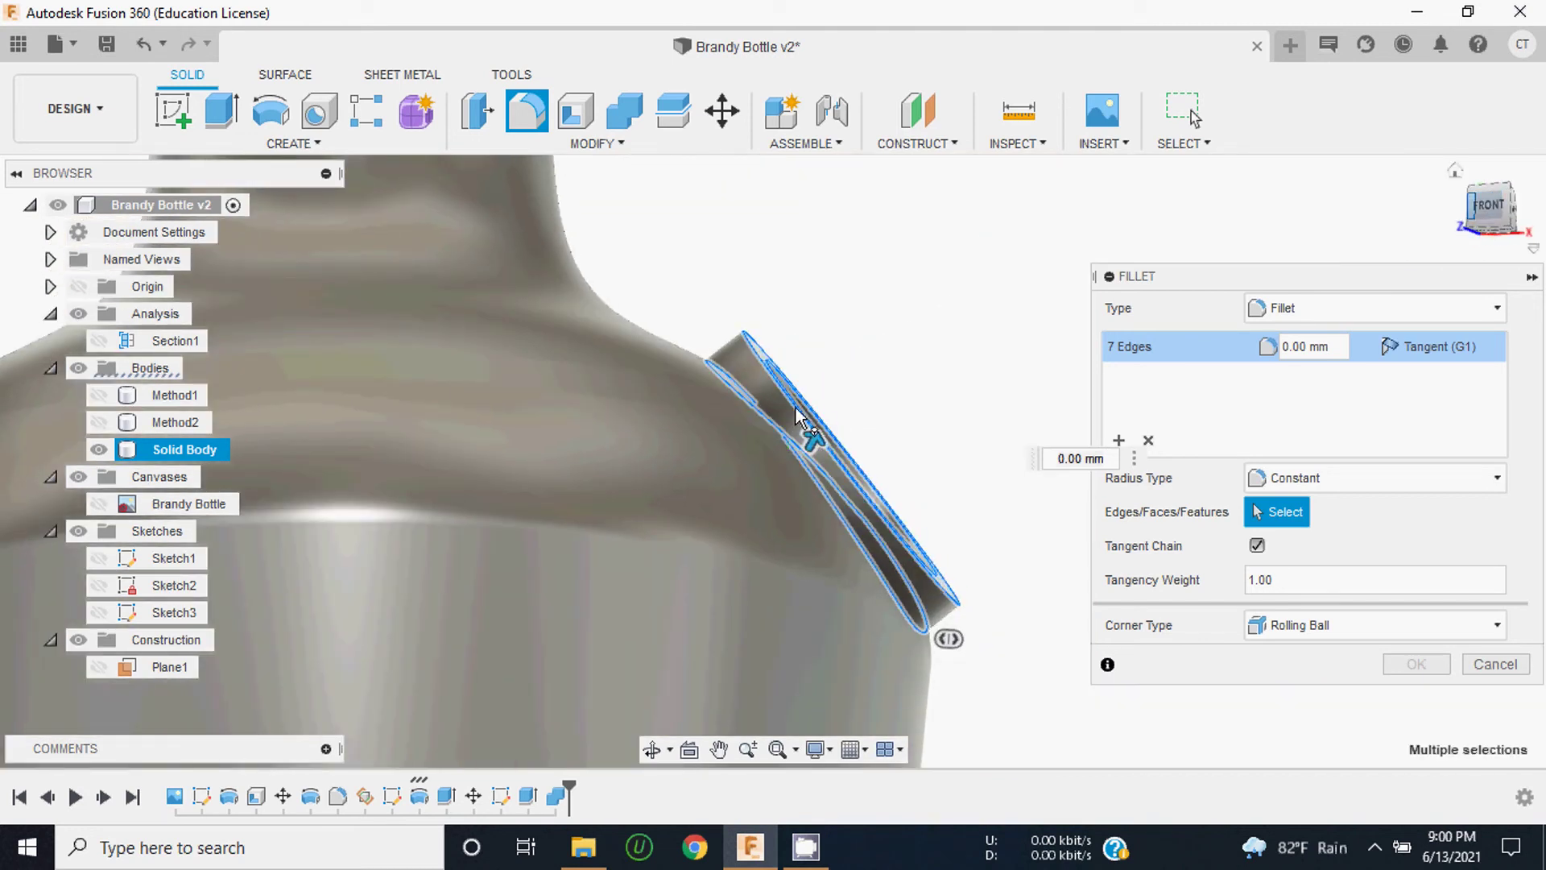
scroll(796, 415, "up", 5)
scroll(779, 452, "up", 5)
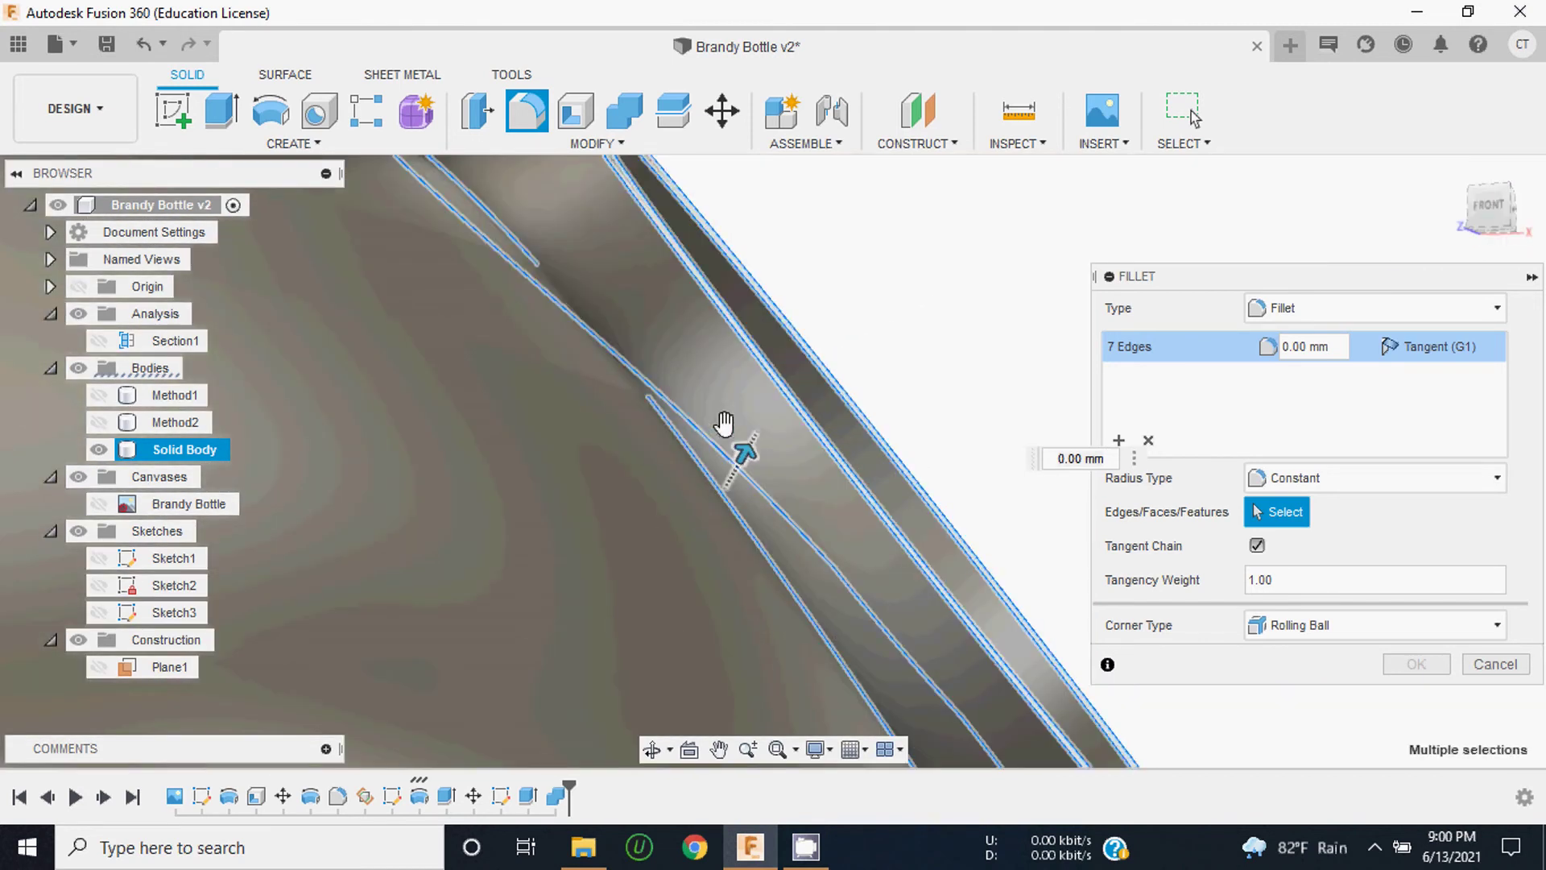
left_click(604, 353)
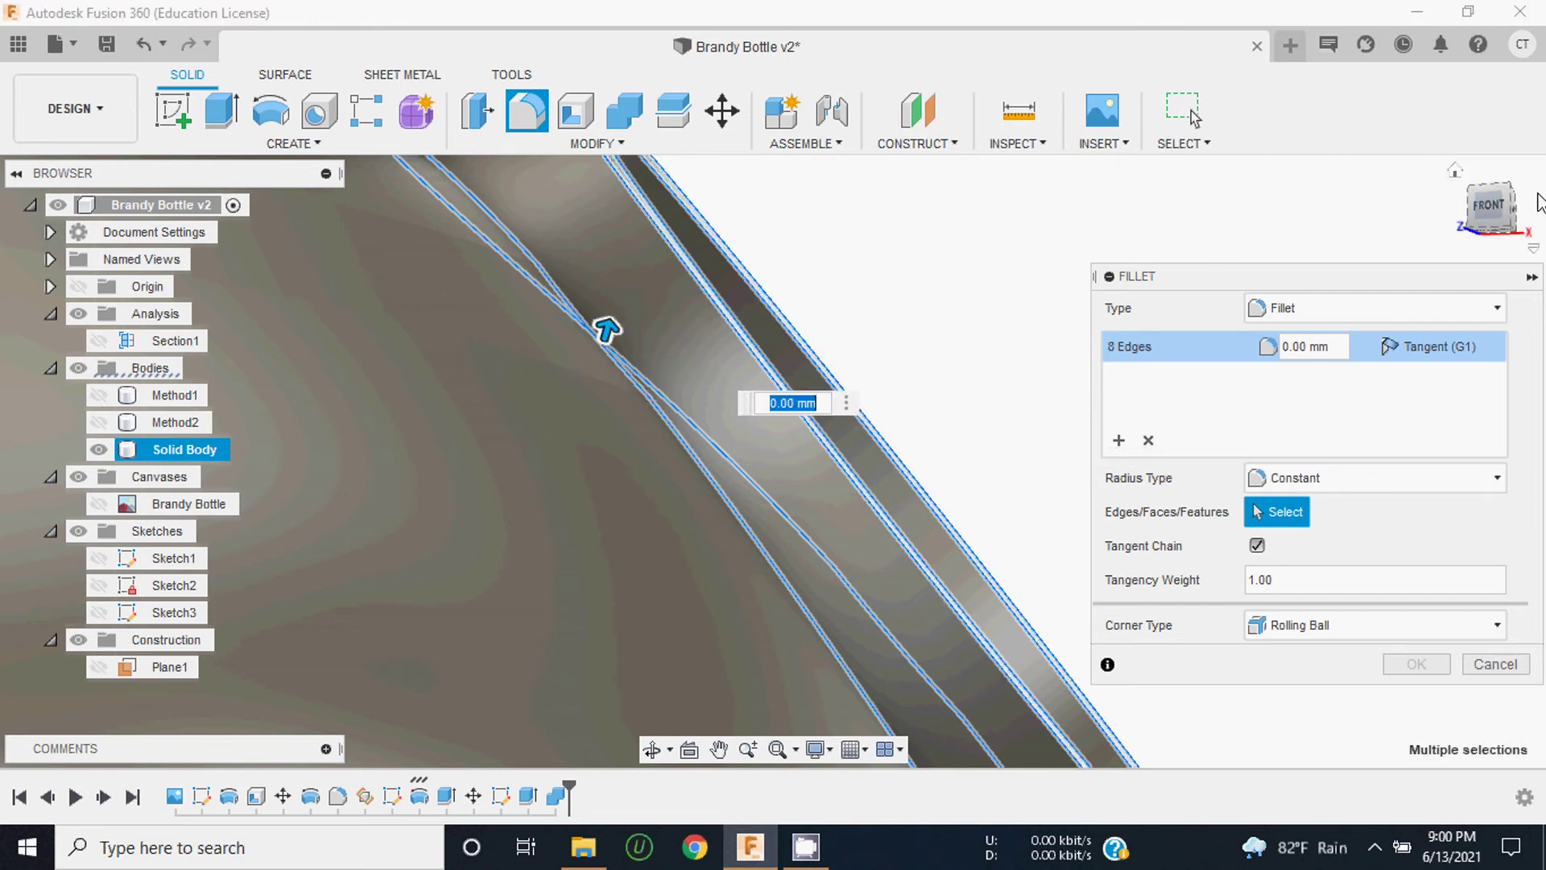
Step: Orbit above the ring and add its inner edge, bringing the fillet to nine edges
middle_click_drag(1492, 203, 1262, 235, "shift")
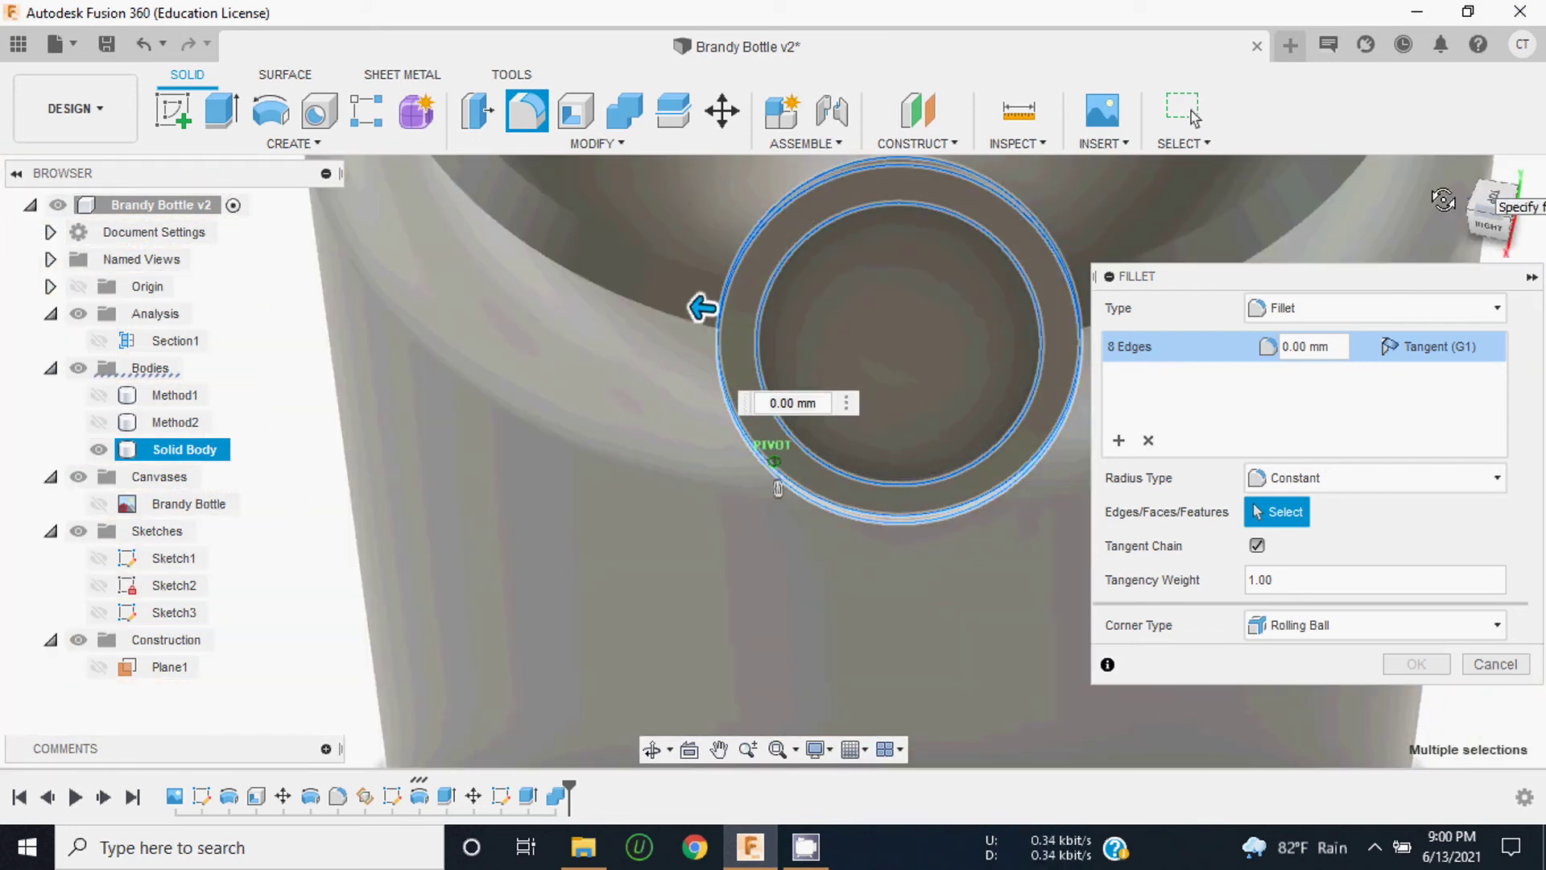
middle_click_drag(1498, 207, 1369, 233, "shift")
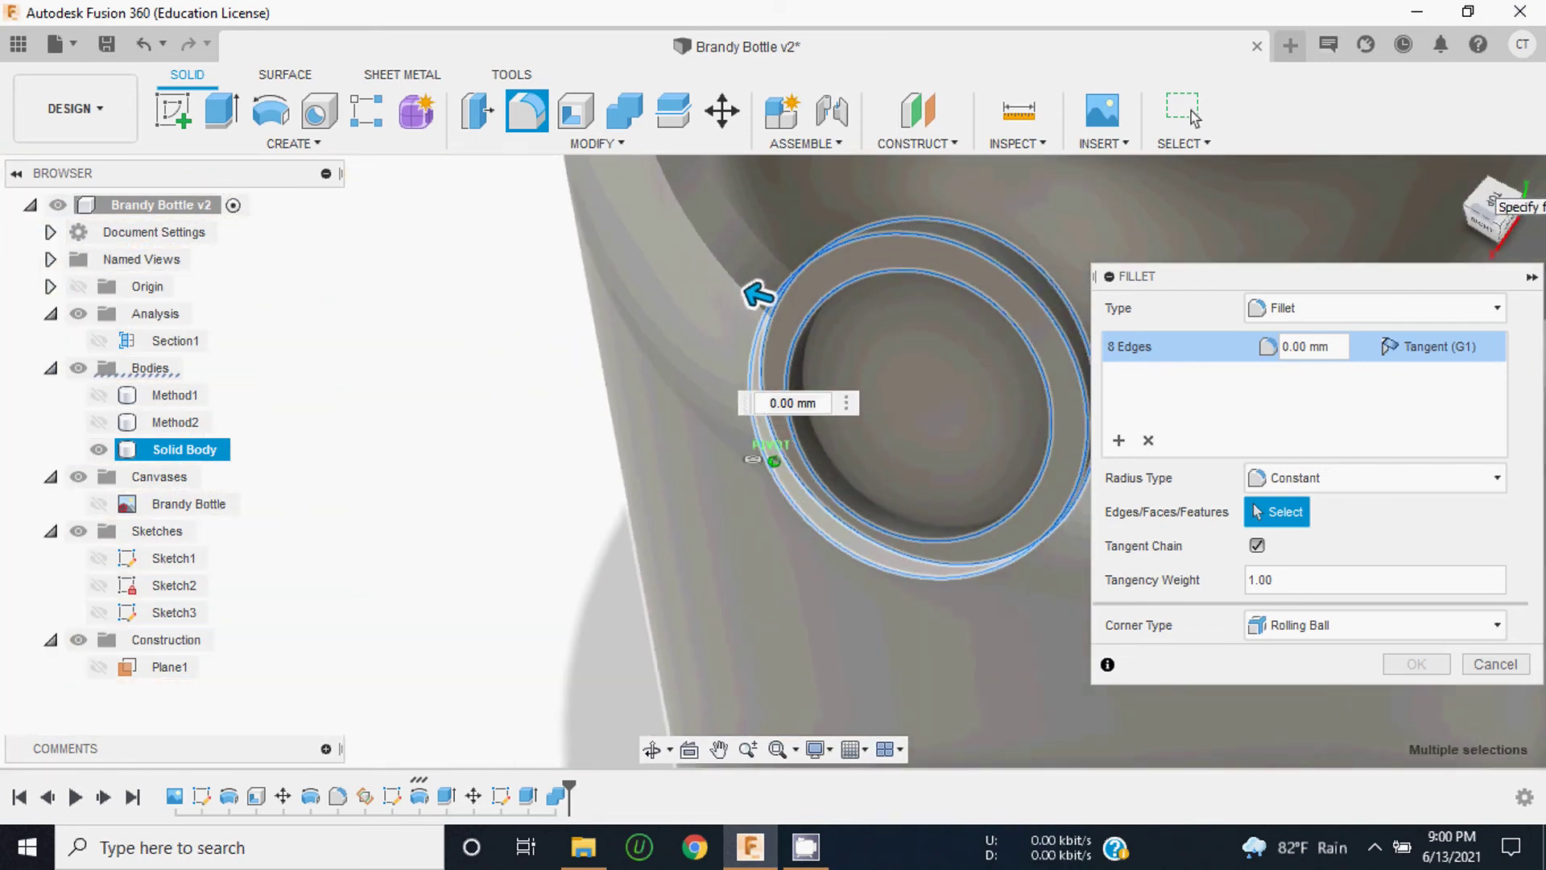
mouse_move(771, 434)
middle_mouse_down("shift")
mouse_move(795, 487)
mouse_move(758, 438)
mouse_move(752, 467)
middle_mouse_up("shift")
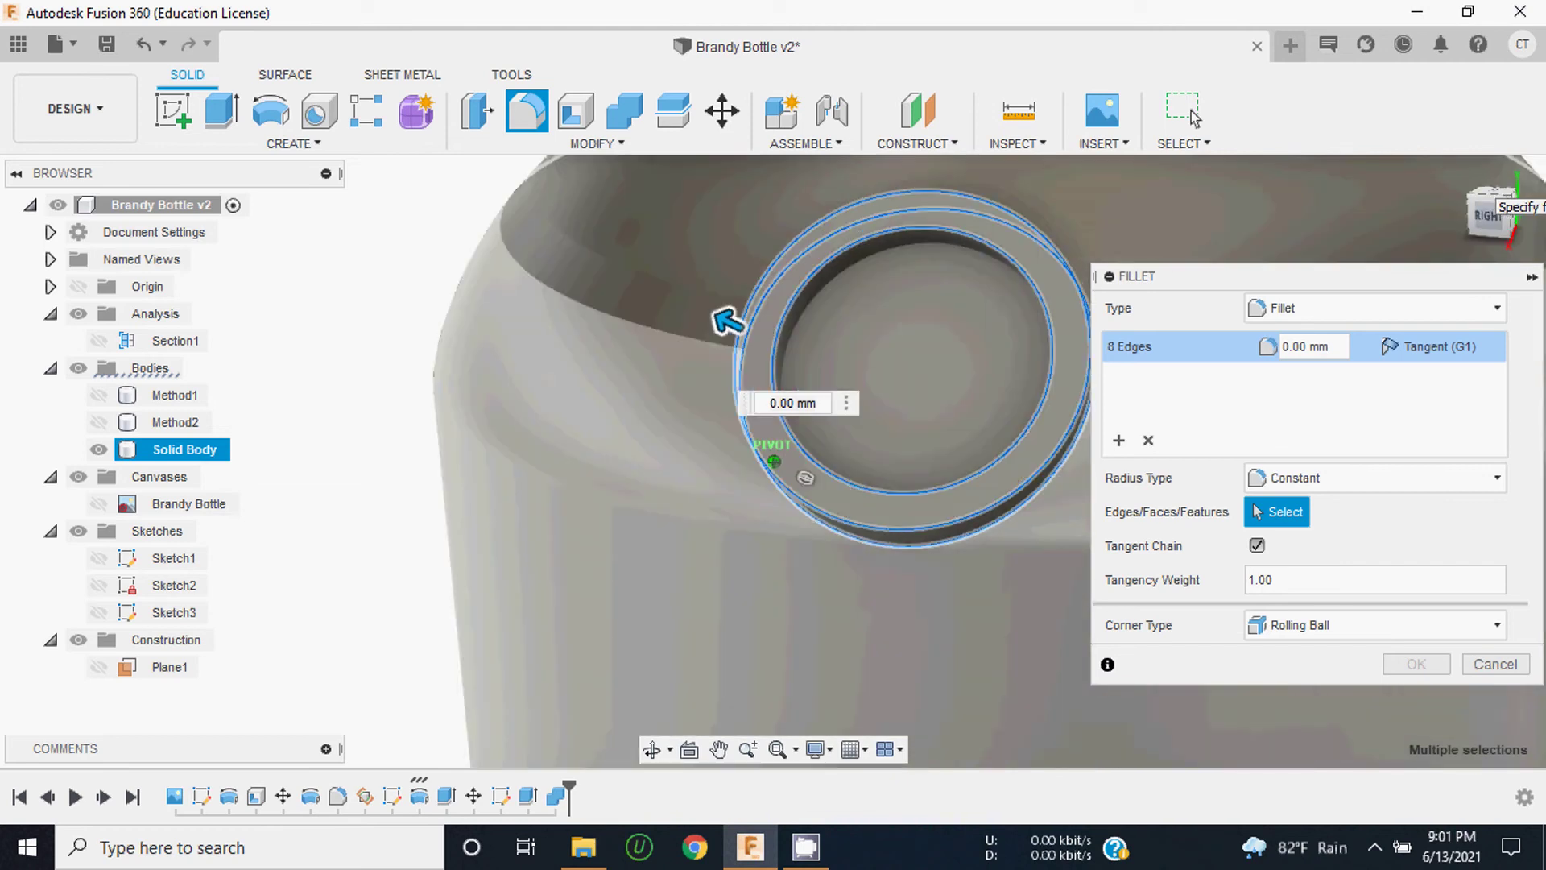
middle_click_drag(752, 467, 806, 478, "shift")
scroll(814, 342, "up", 3)
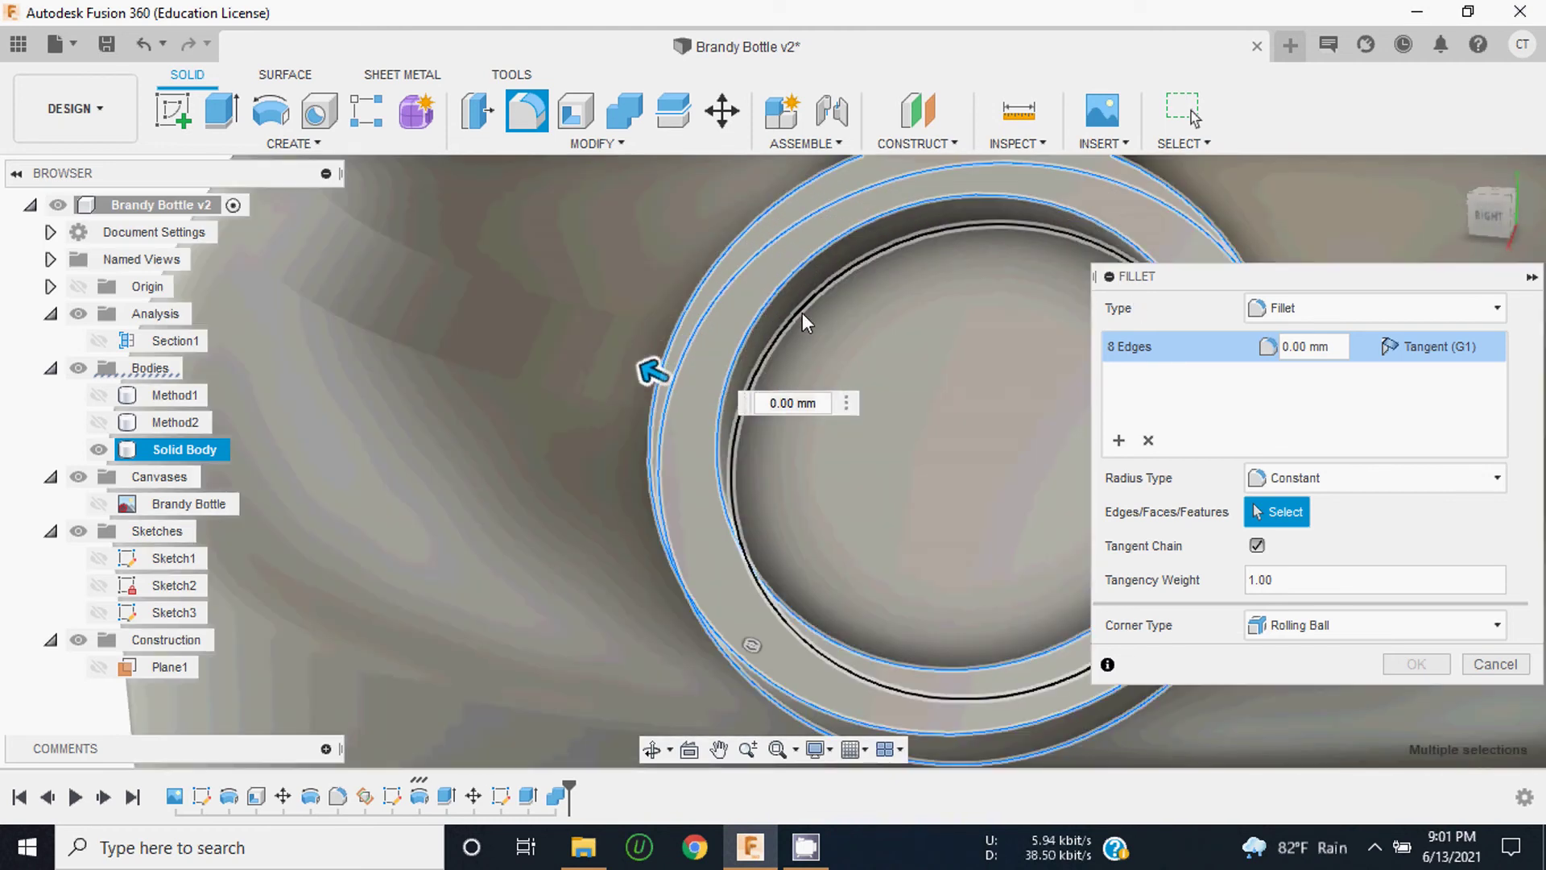
left_click(800, 320)
scroll(534, 394, "down", 3)
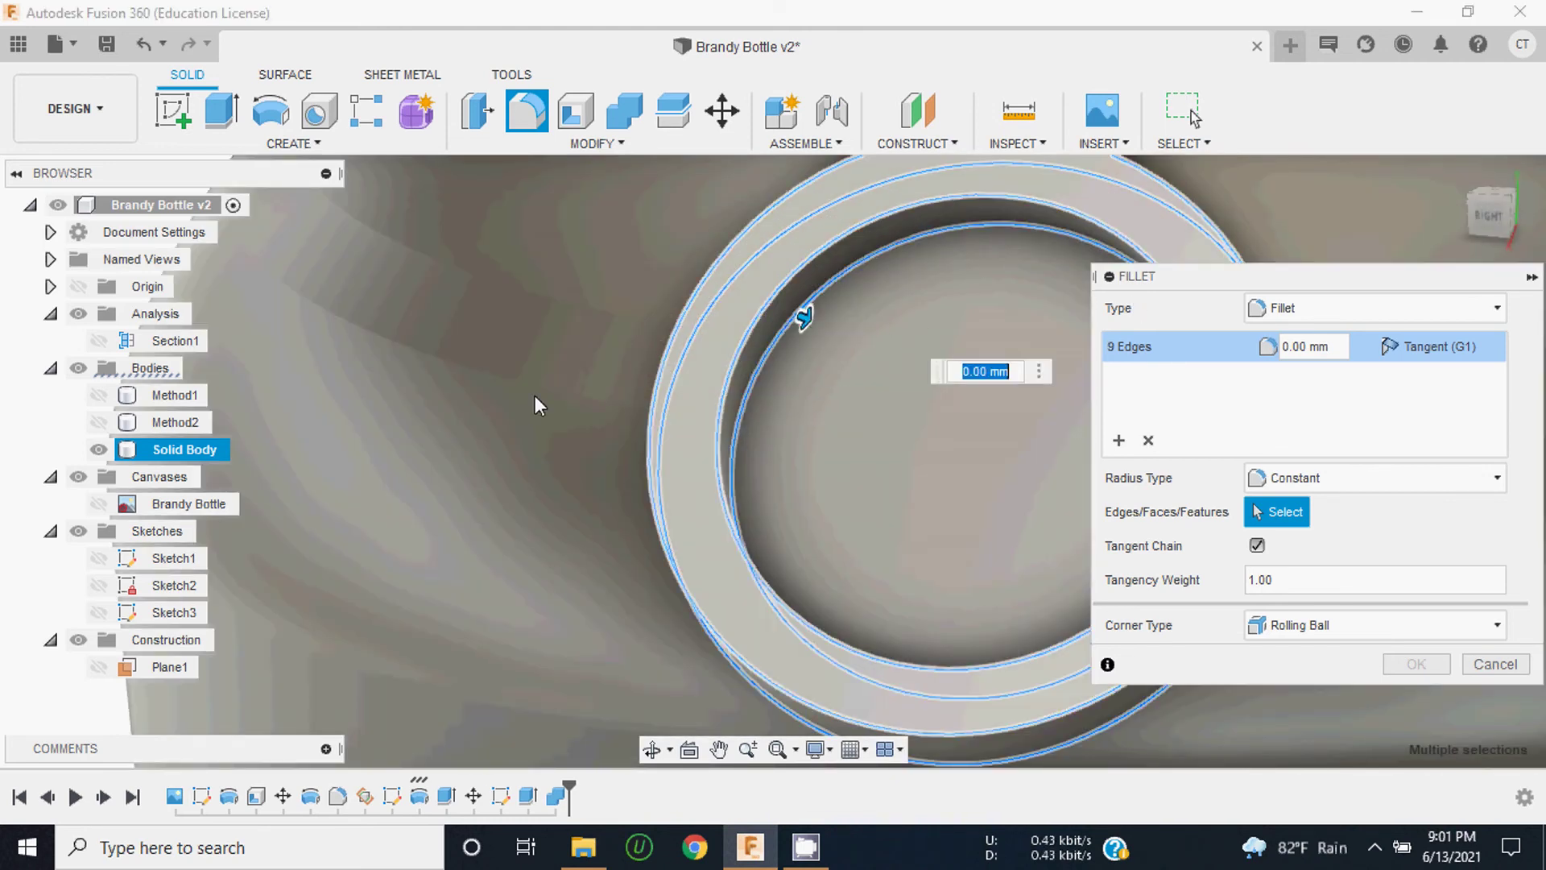
mouse_move(1488, 215)
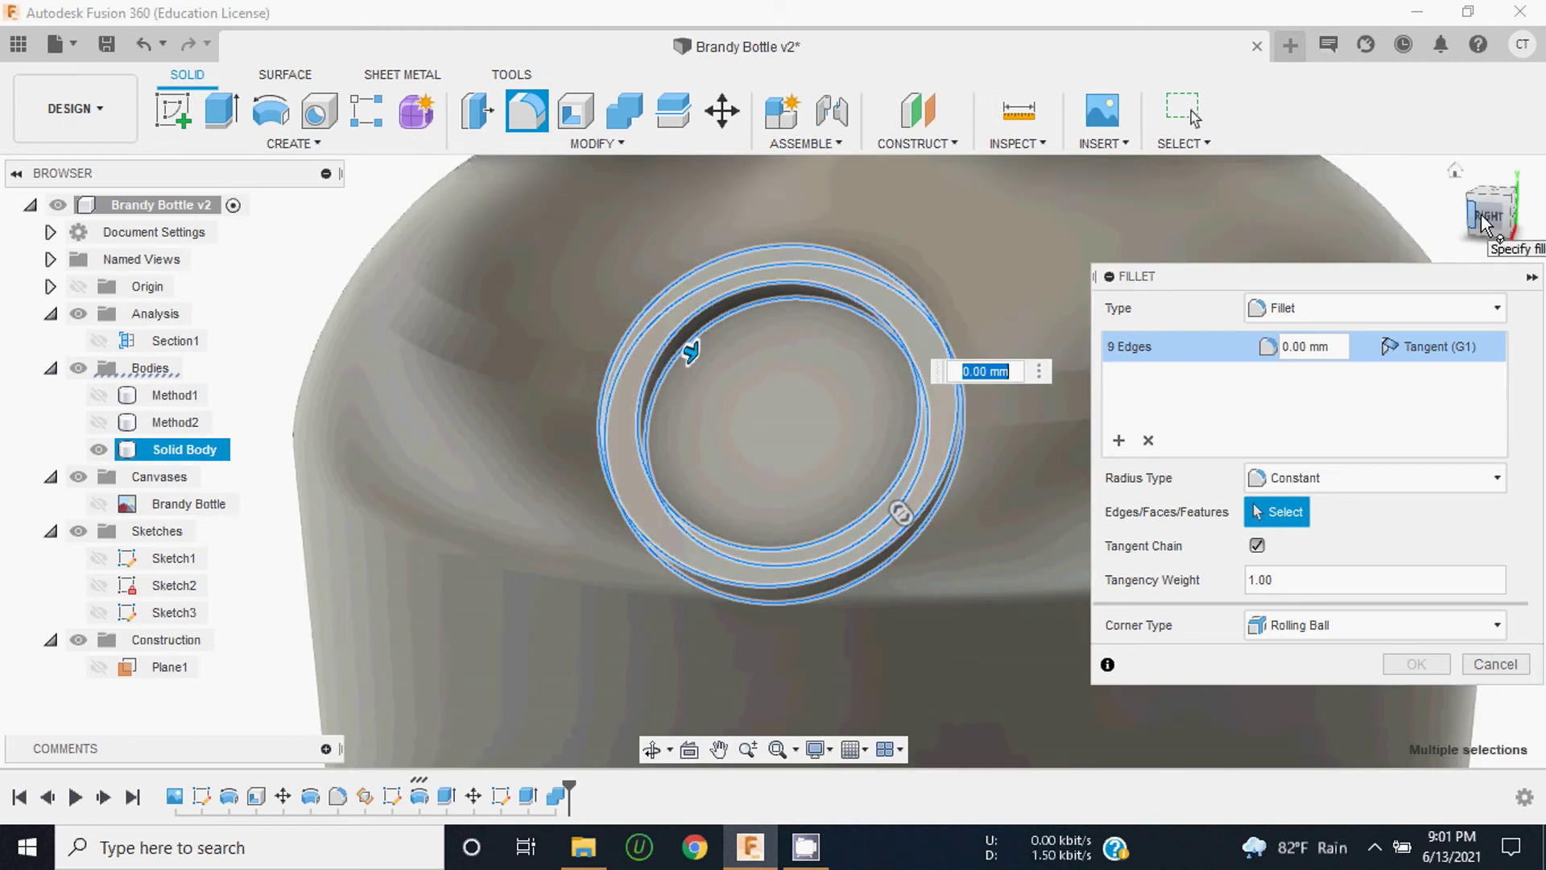
left_click_drag(1484, 224, 904, 491)
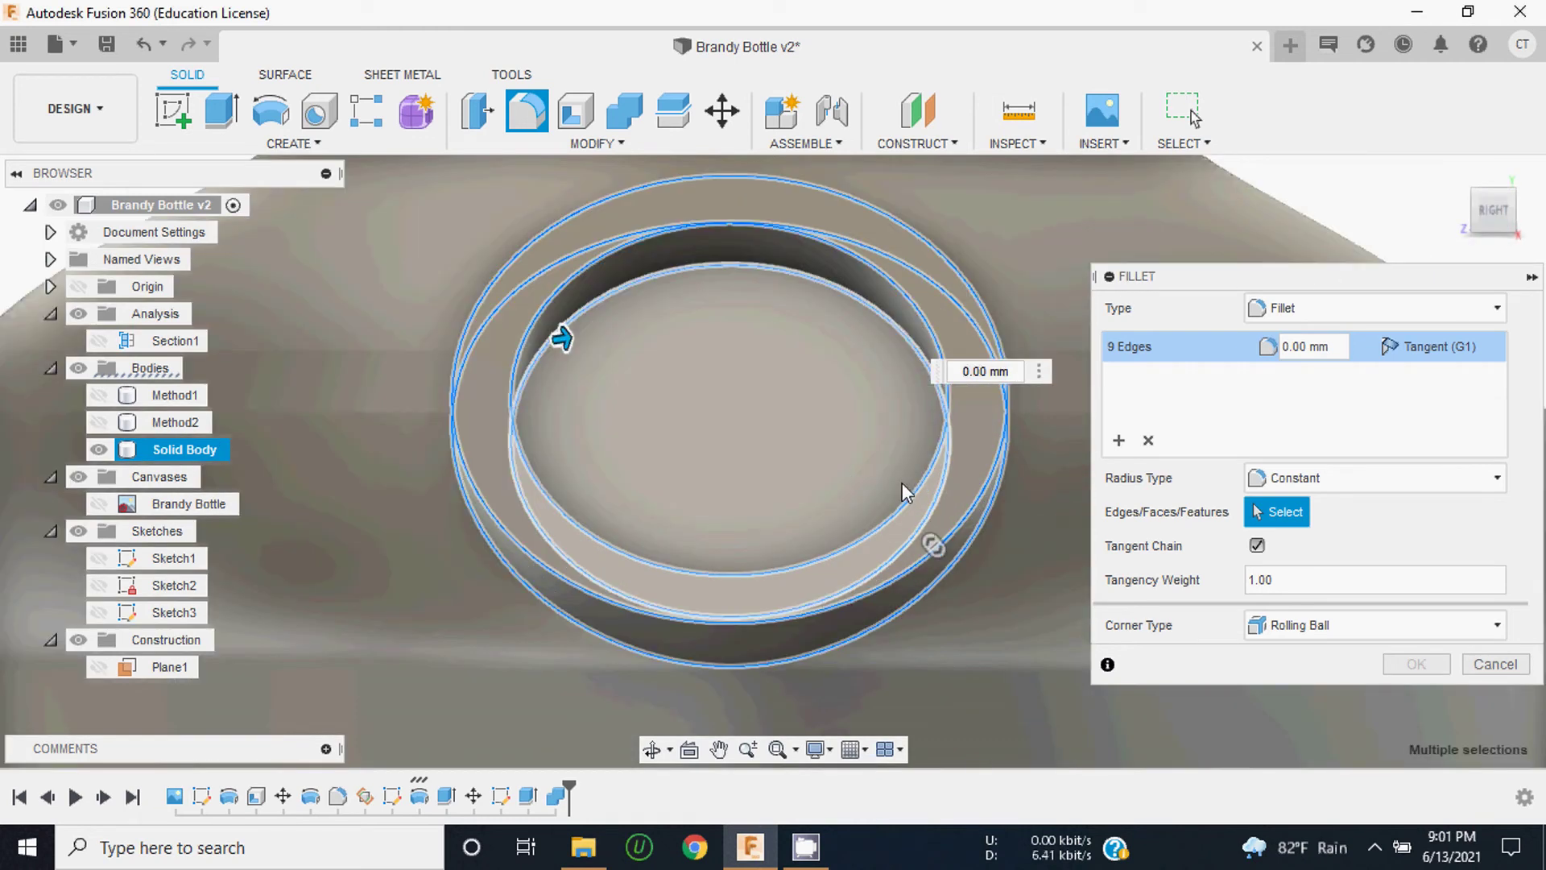
scroll(908, 493, "down", 2)
middle_click_drag(1494, 214, 1479, 208, "shift")
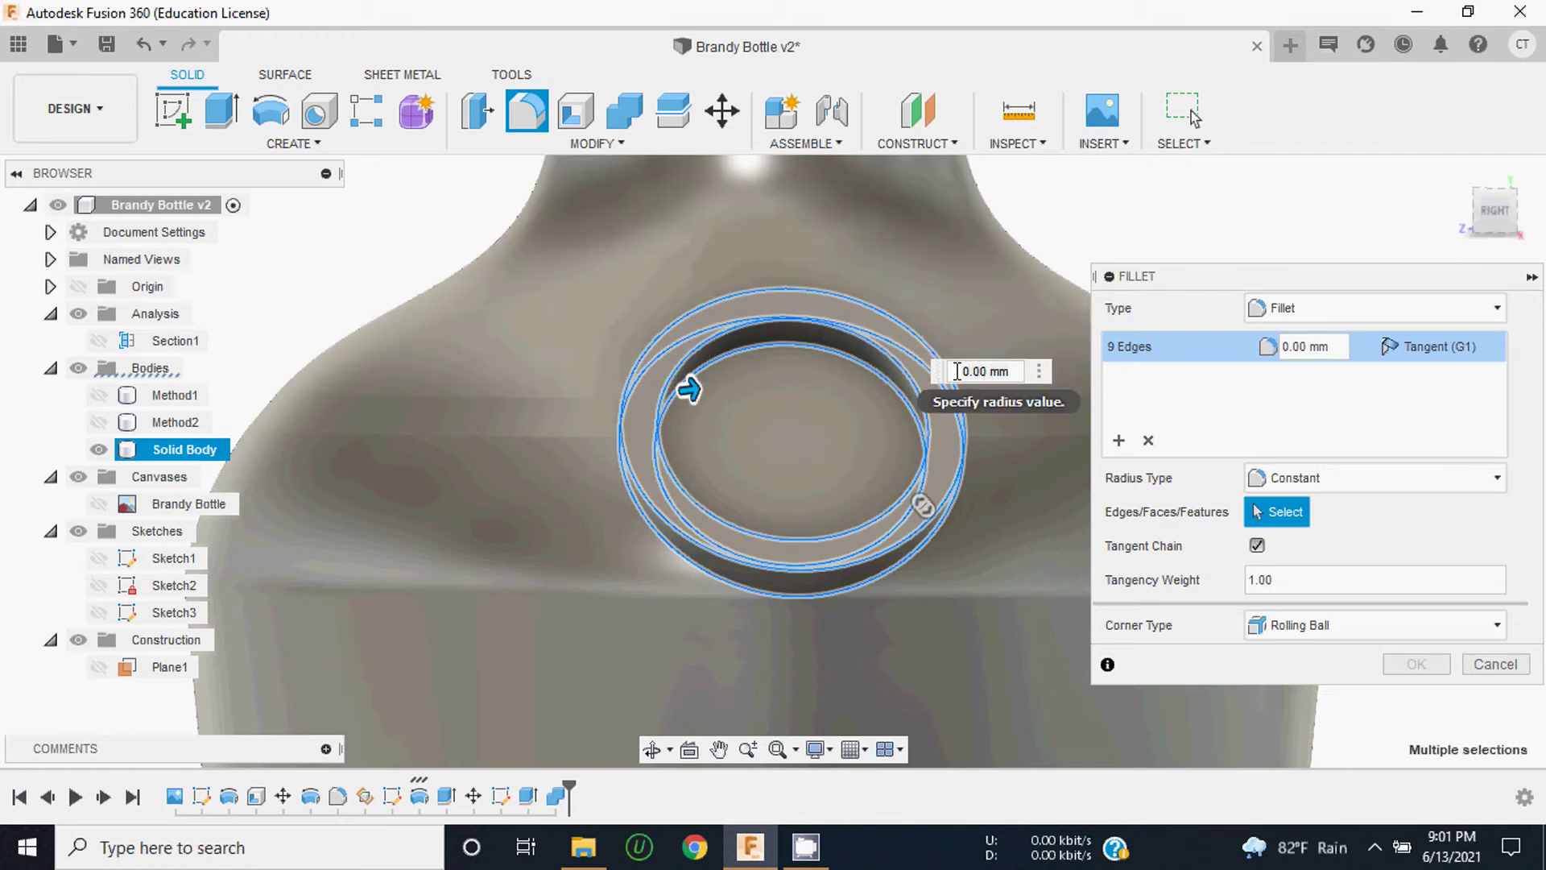
Step: Try fillet radii of 0.5, 1 and 2 mm, then set it back to 1 mm
left_click_drag(957, 371, 1049, 370)
type("0.5")
key("Return")
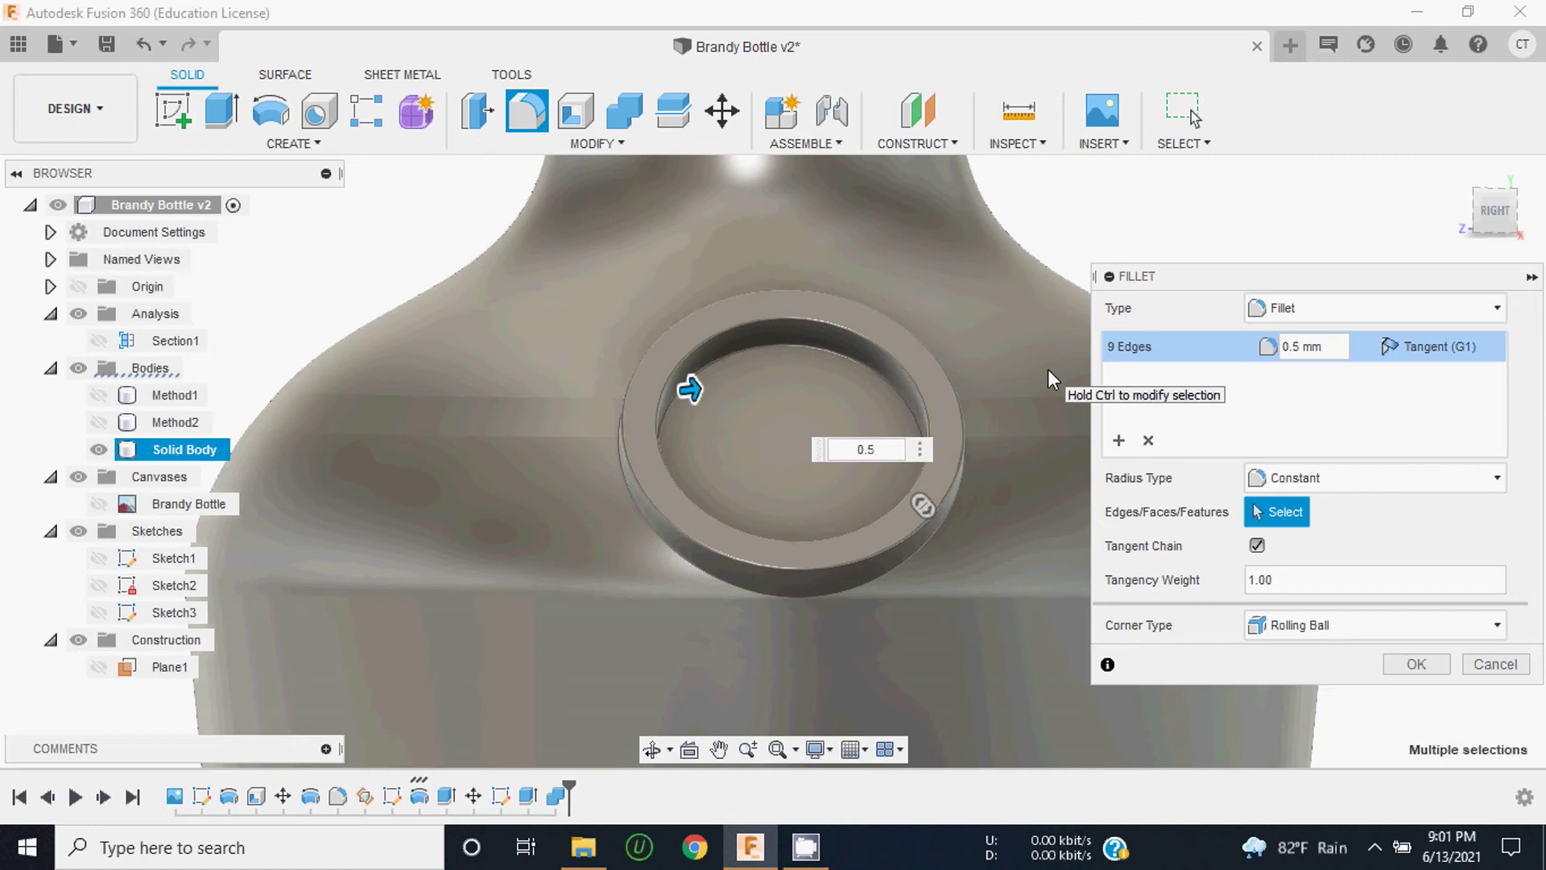
type("1")
key("Return")
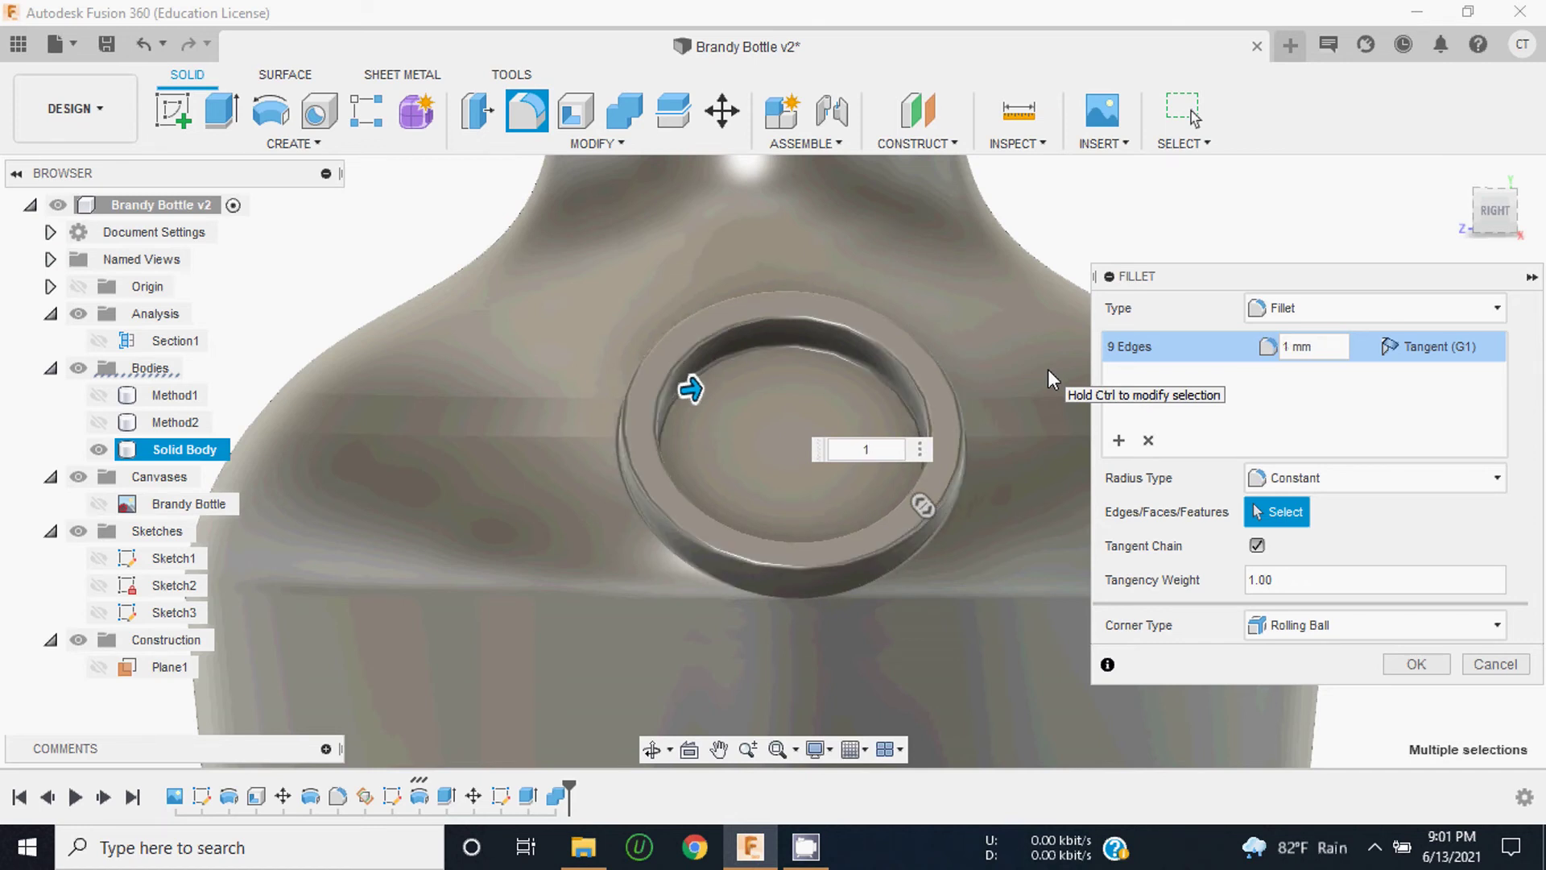
type("2")
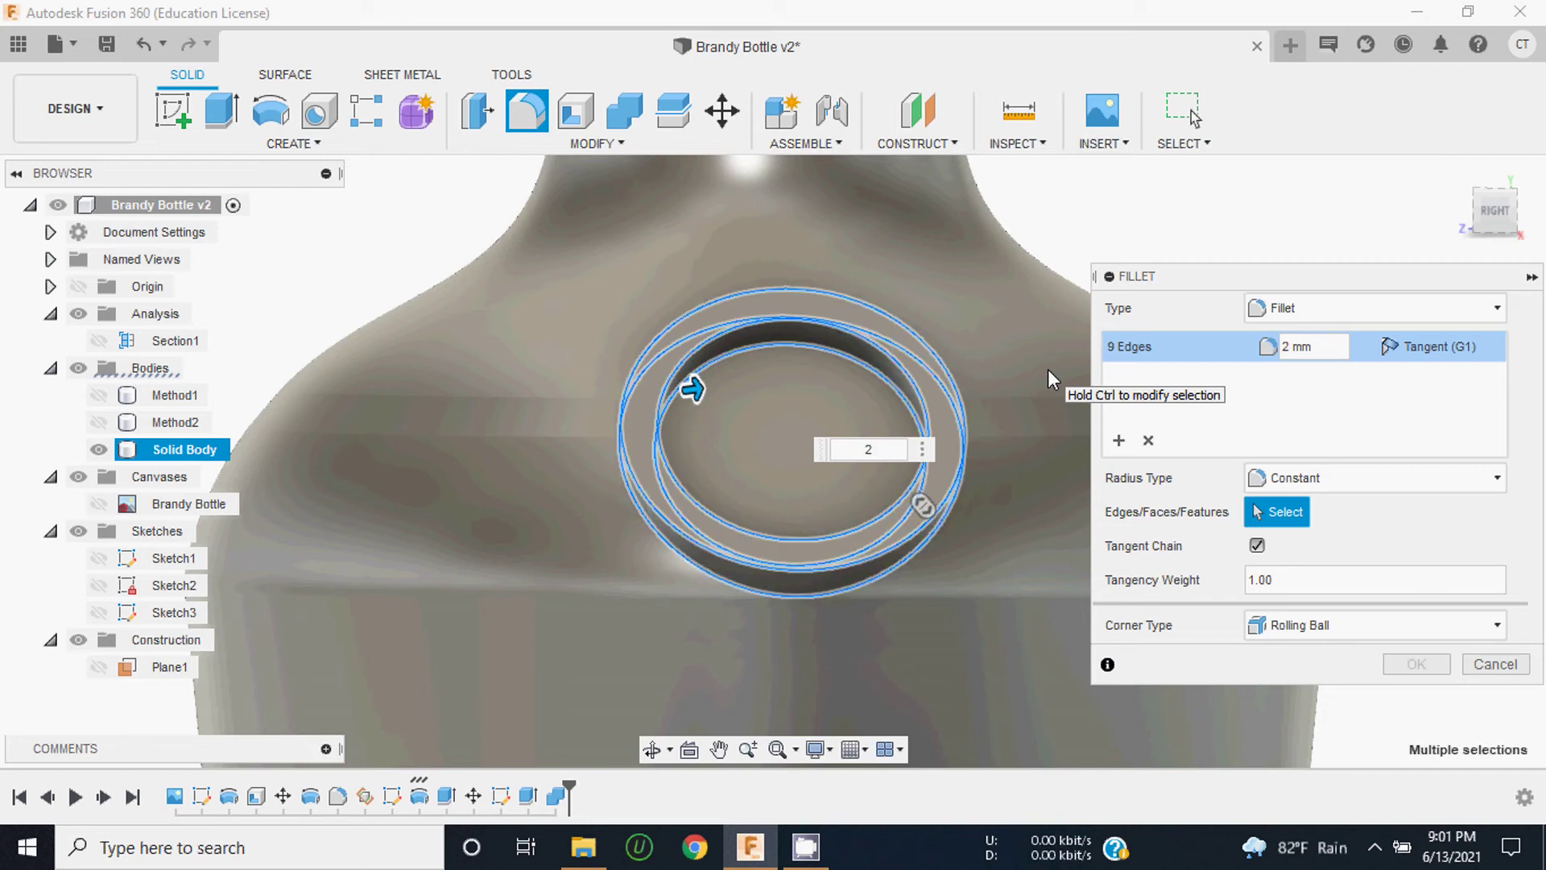
key("Return")
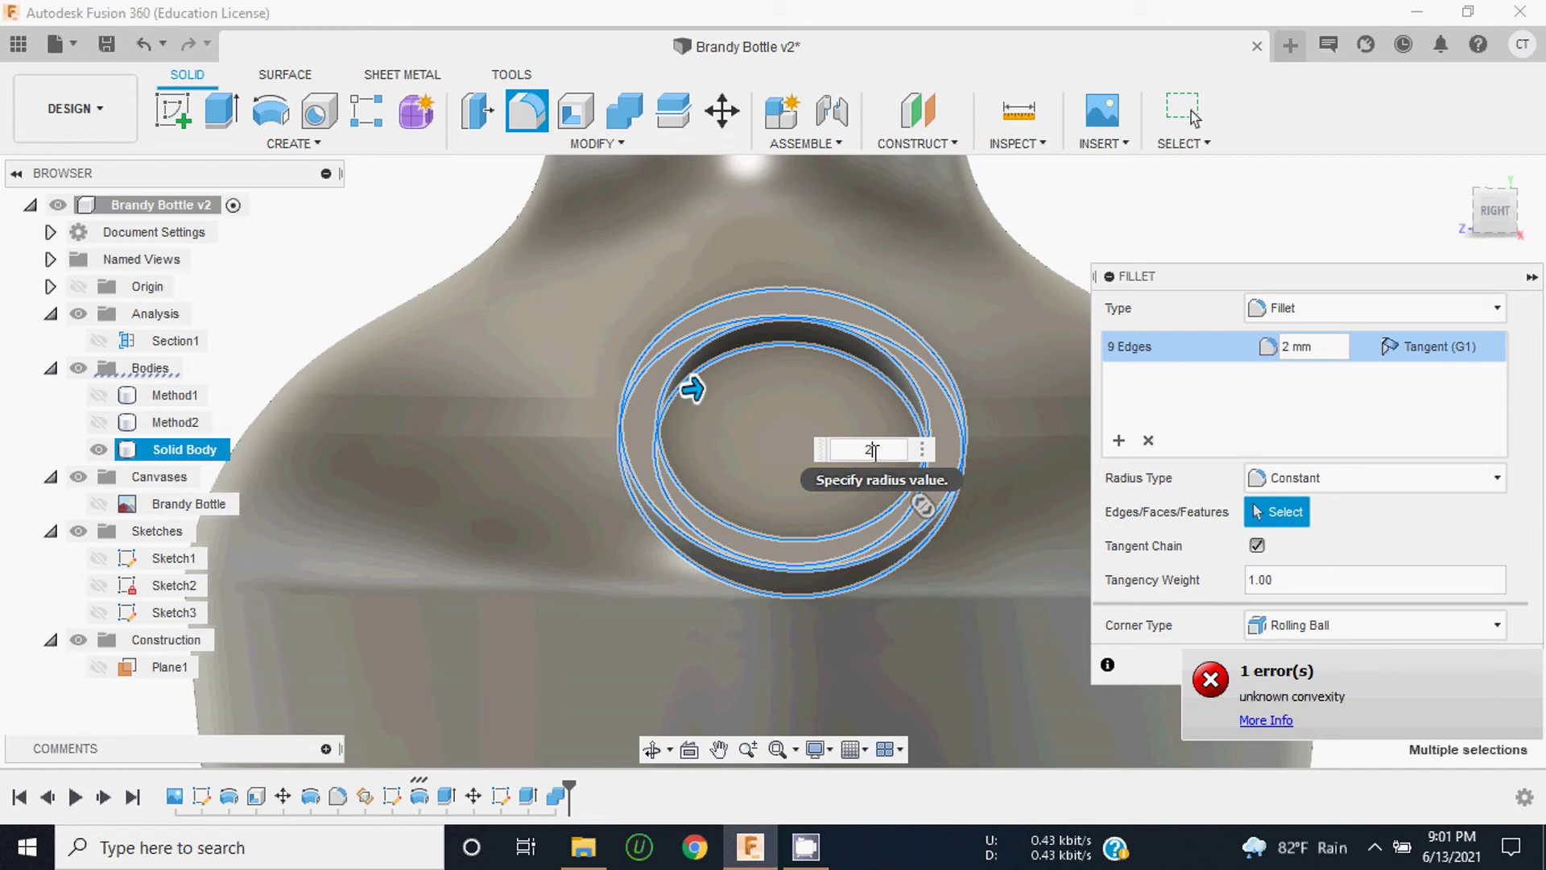
double_click(827, 444)
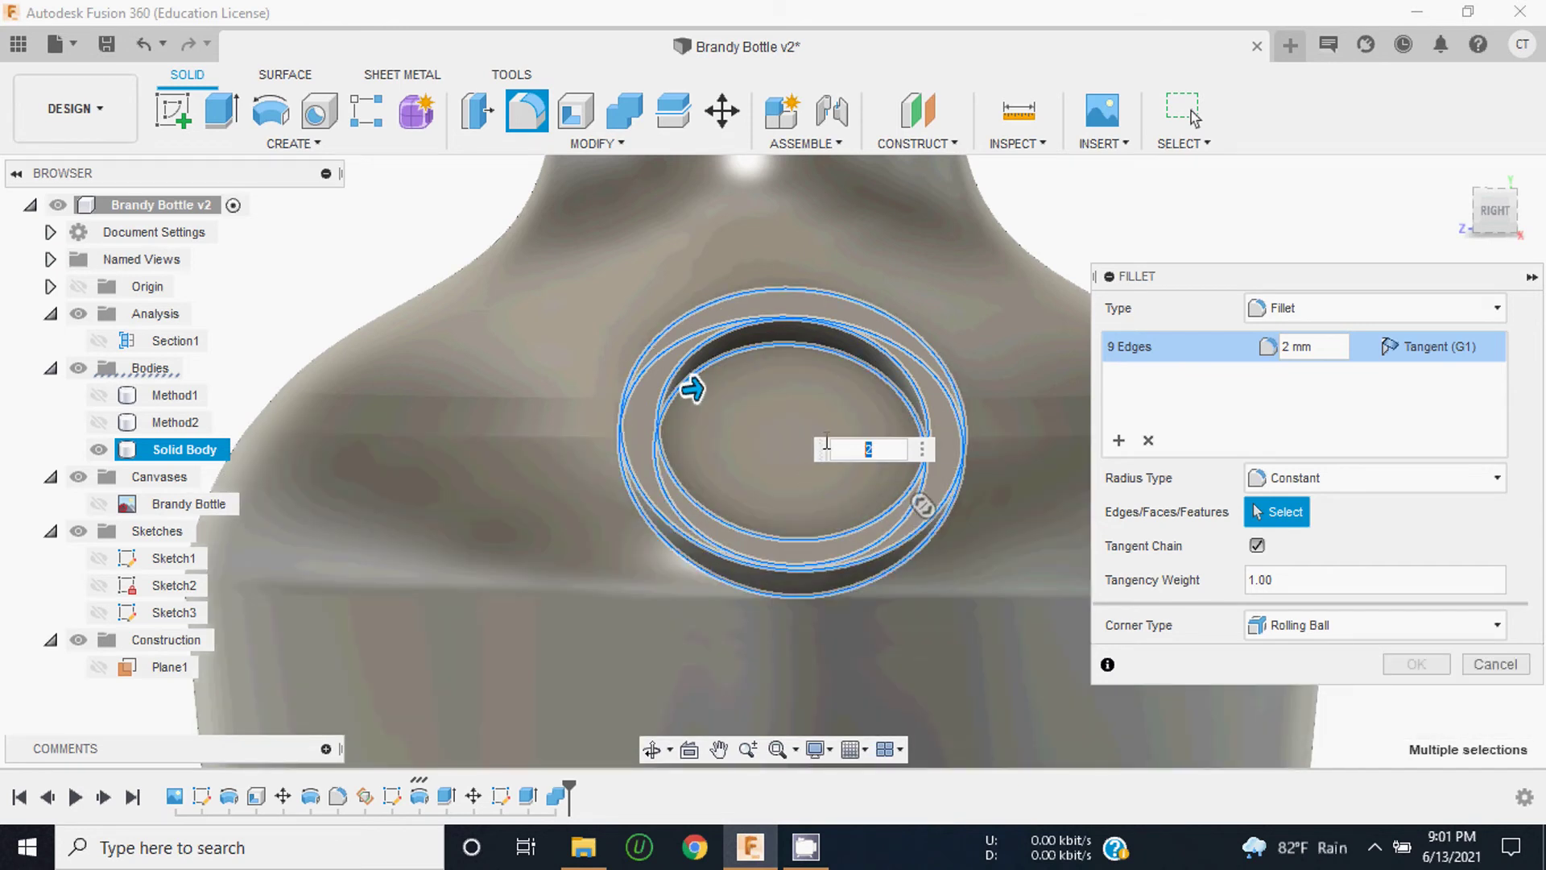
type("1")
key("Return")
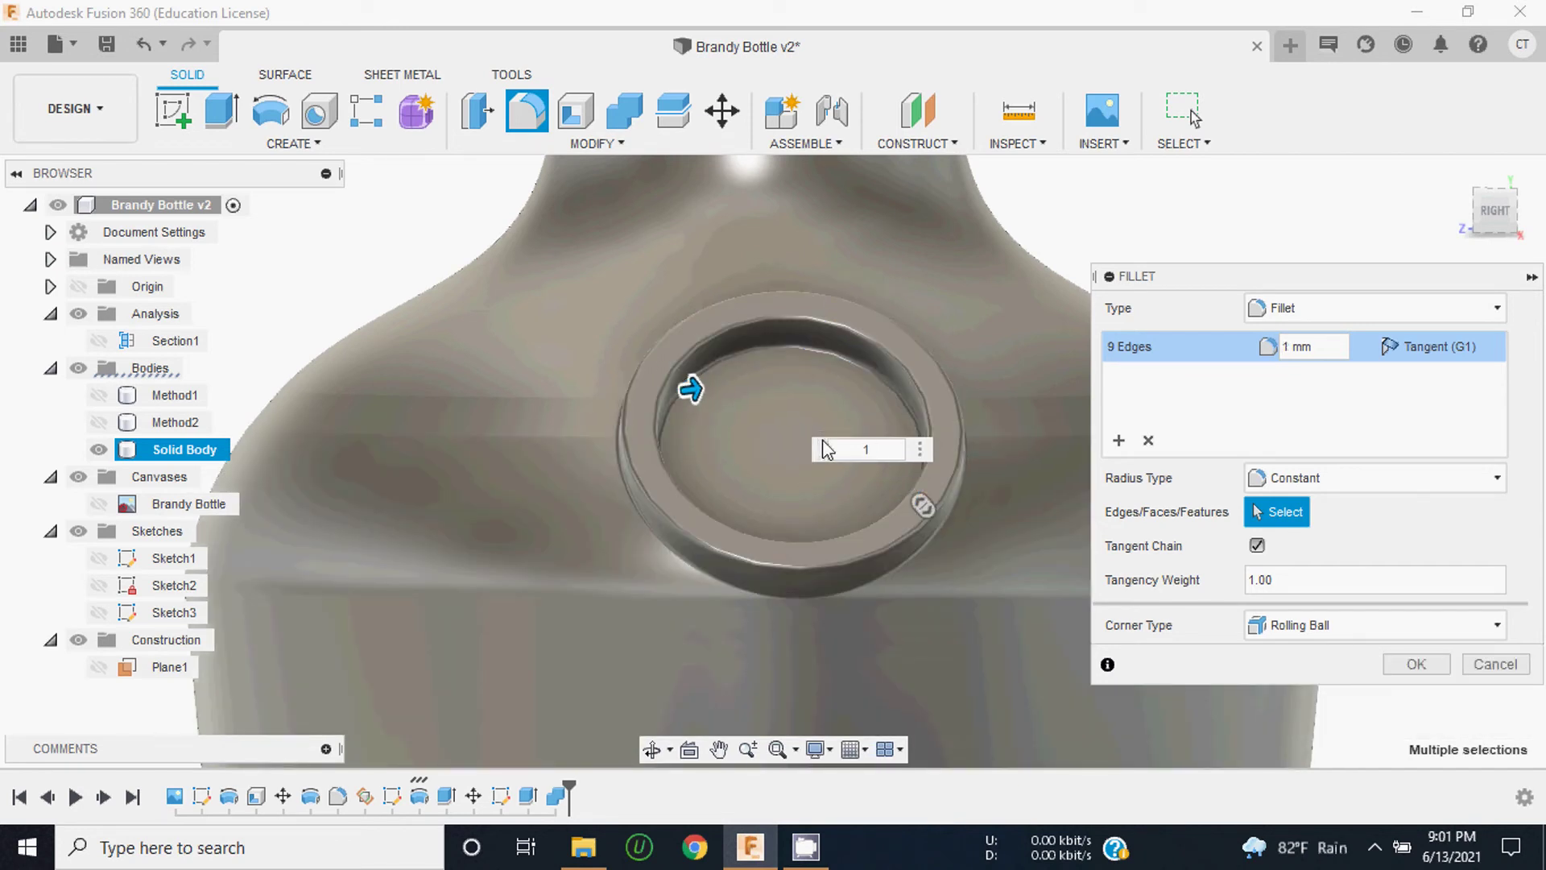
Step: Orbit to inspect the filleted ring, then cancel the fillet
middle_click_drag(818, 457, 752, 422)
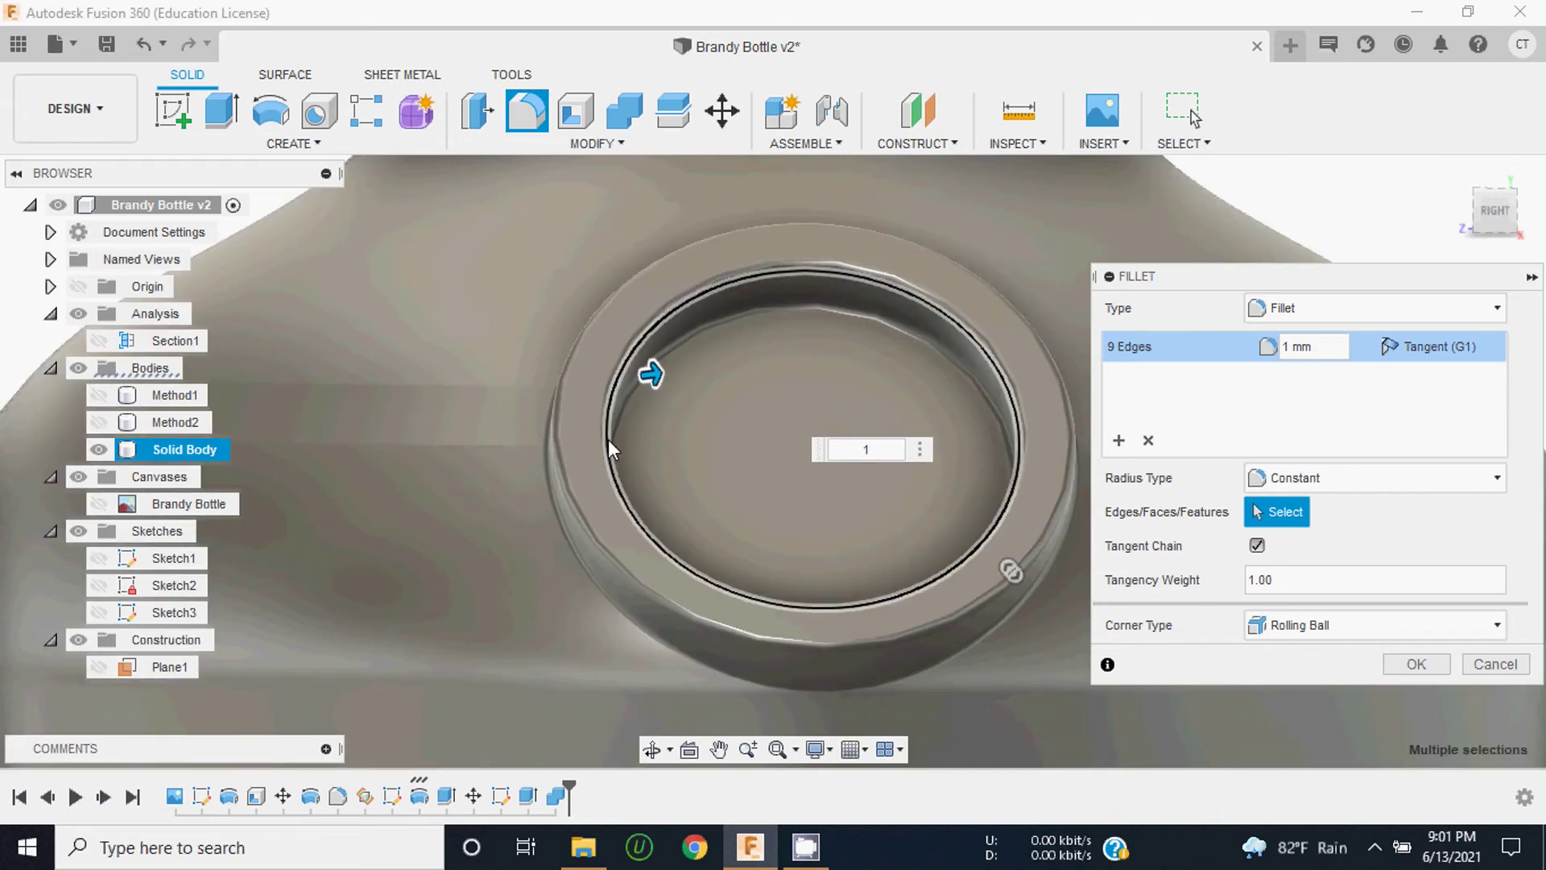
left_click_drag(1497, 211, 1459, 213)
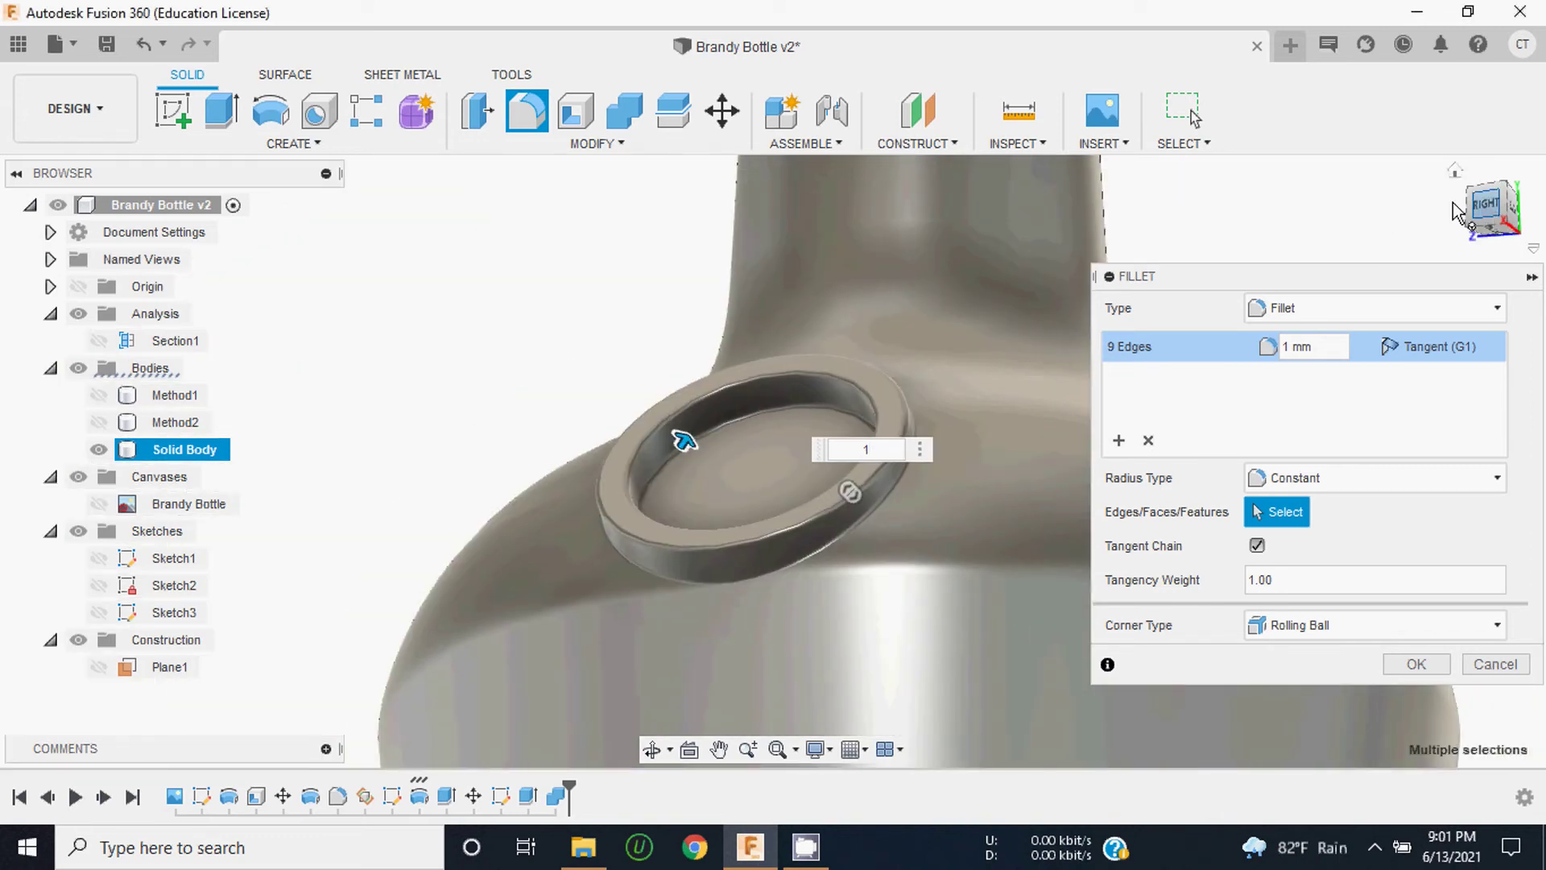
mouse_move(774, 461)
middle_mouse_down("shift")
mouse_move(733, 443)
mouse_move(941, 425)
middle_mouse_up("shift")
type(".5")
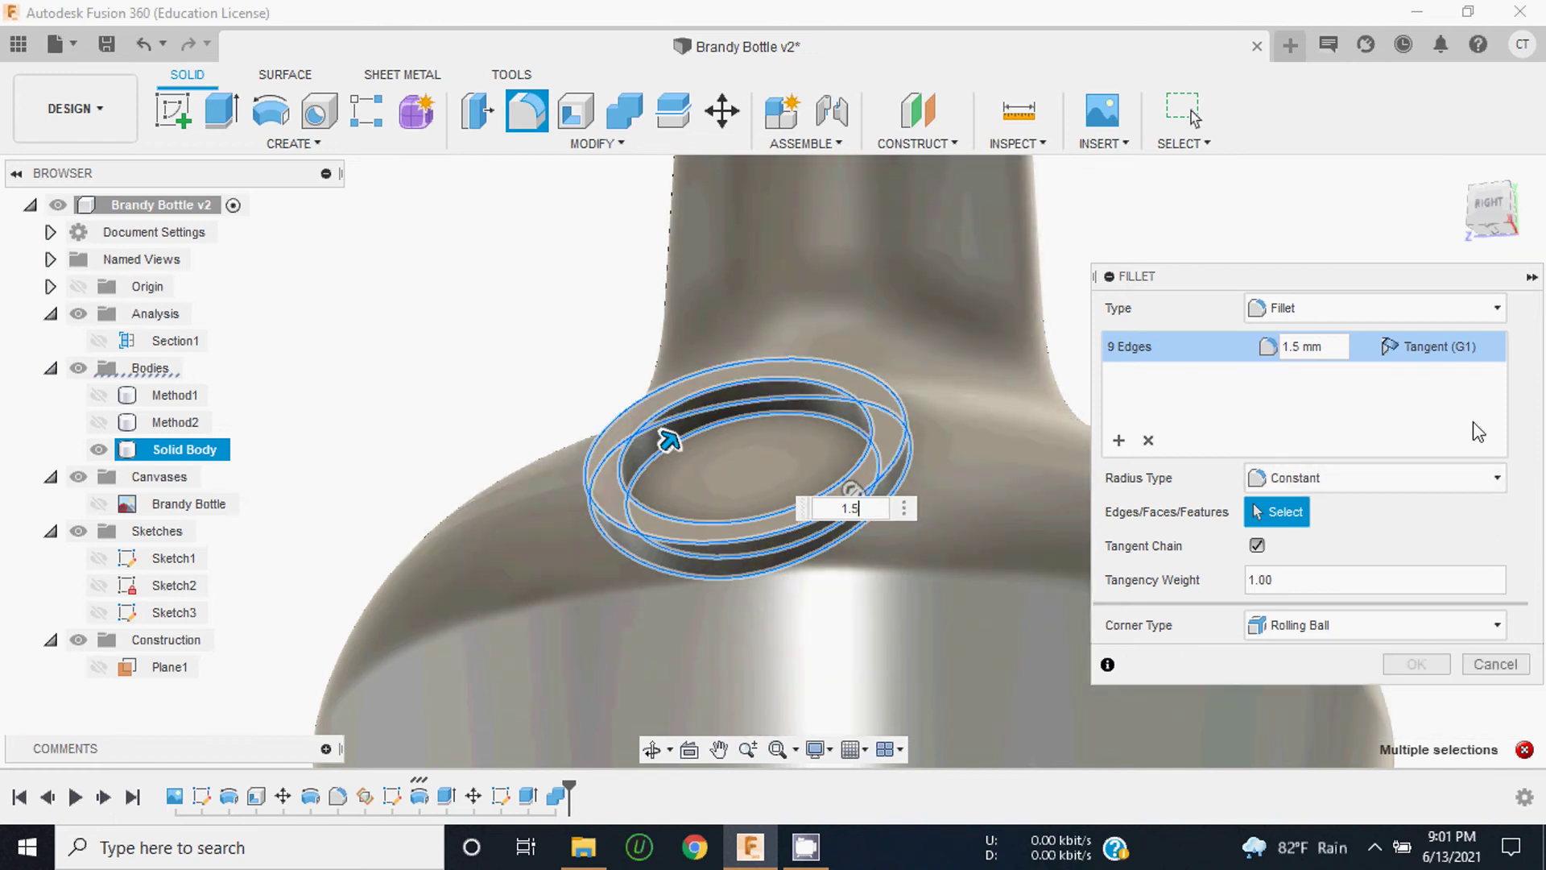
left_click(1493, 665)
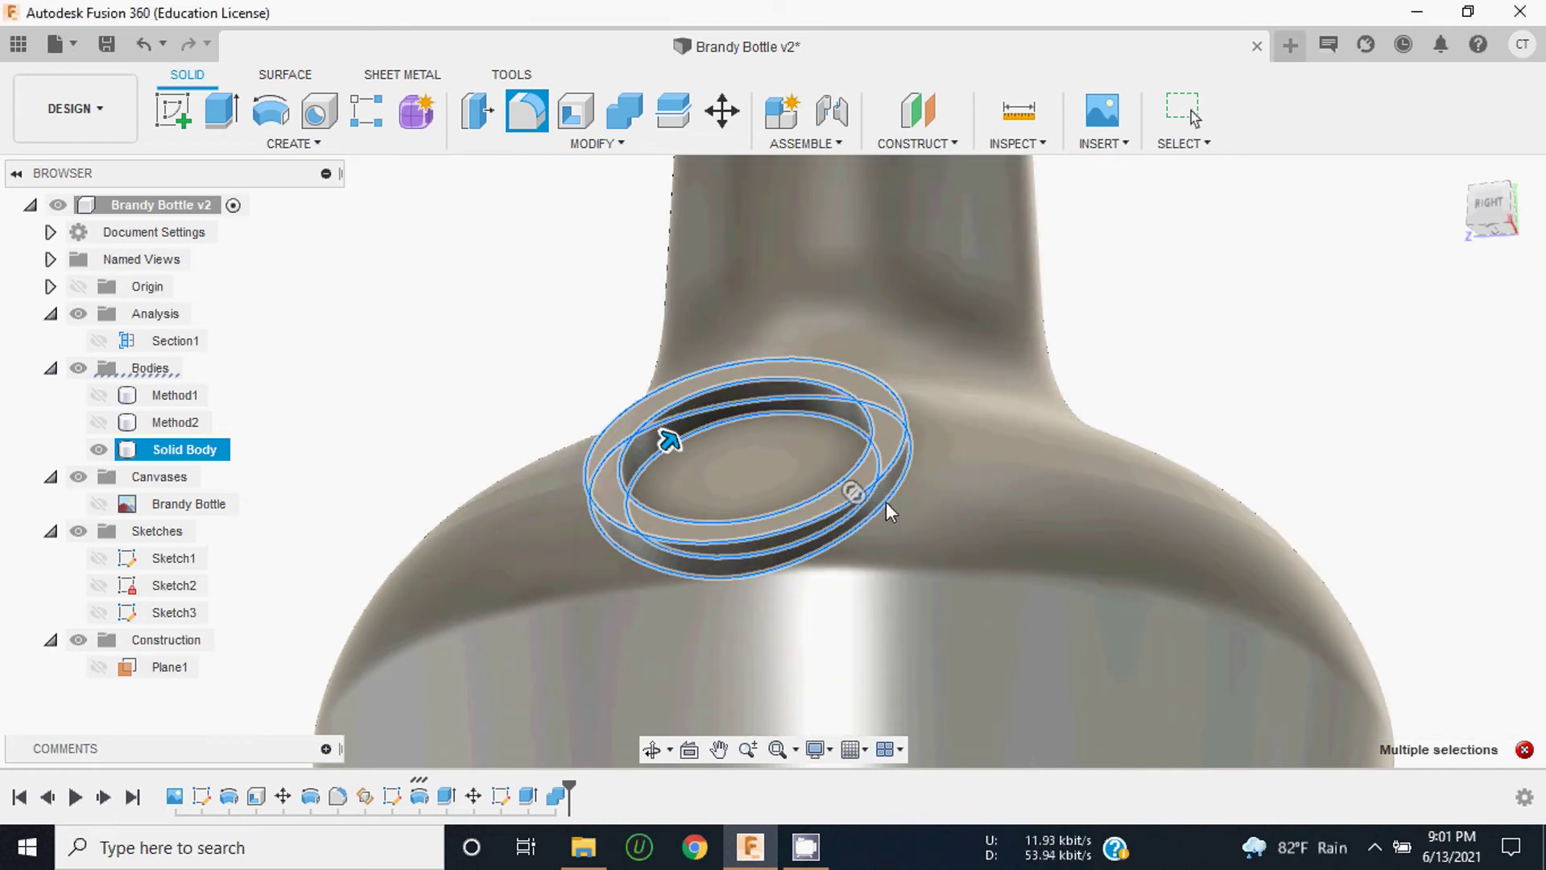
Step: Clear the previous edge and body selection, zooming in and out around the bottle
key("Escape")
scroll(898, 475, "up", 1)
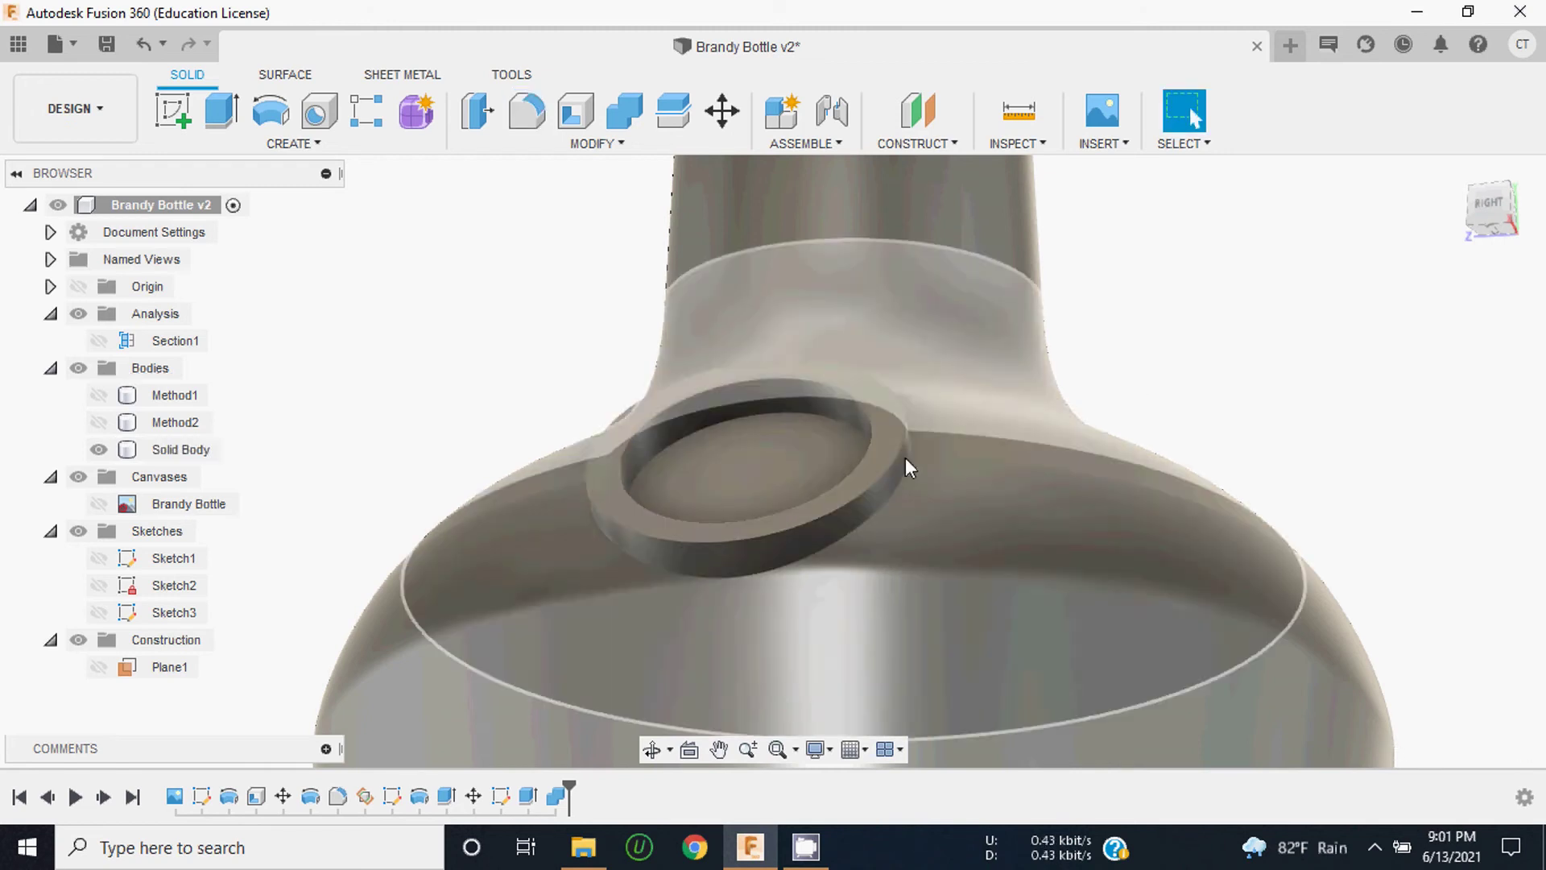
scroll(890, 503, "up", 2)
scroll(954, 490, "down", 2)
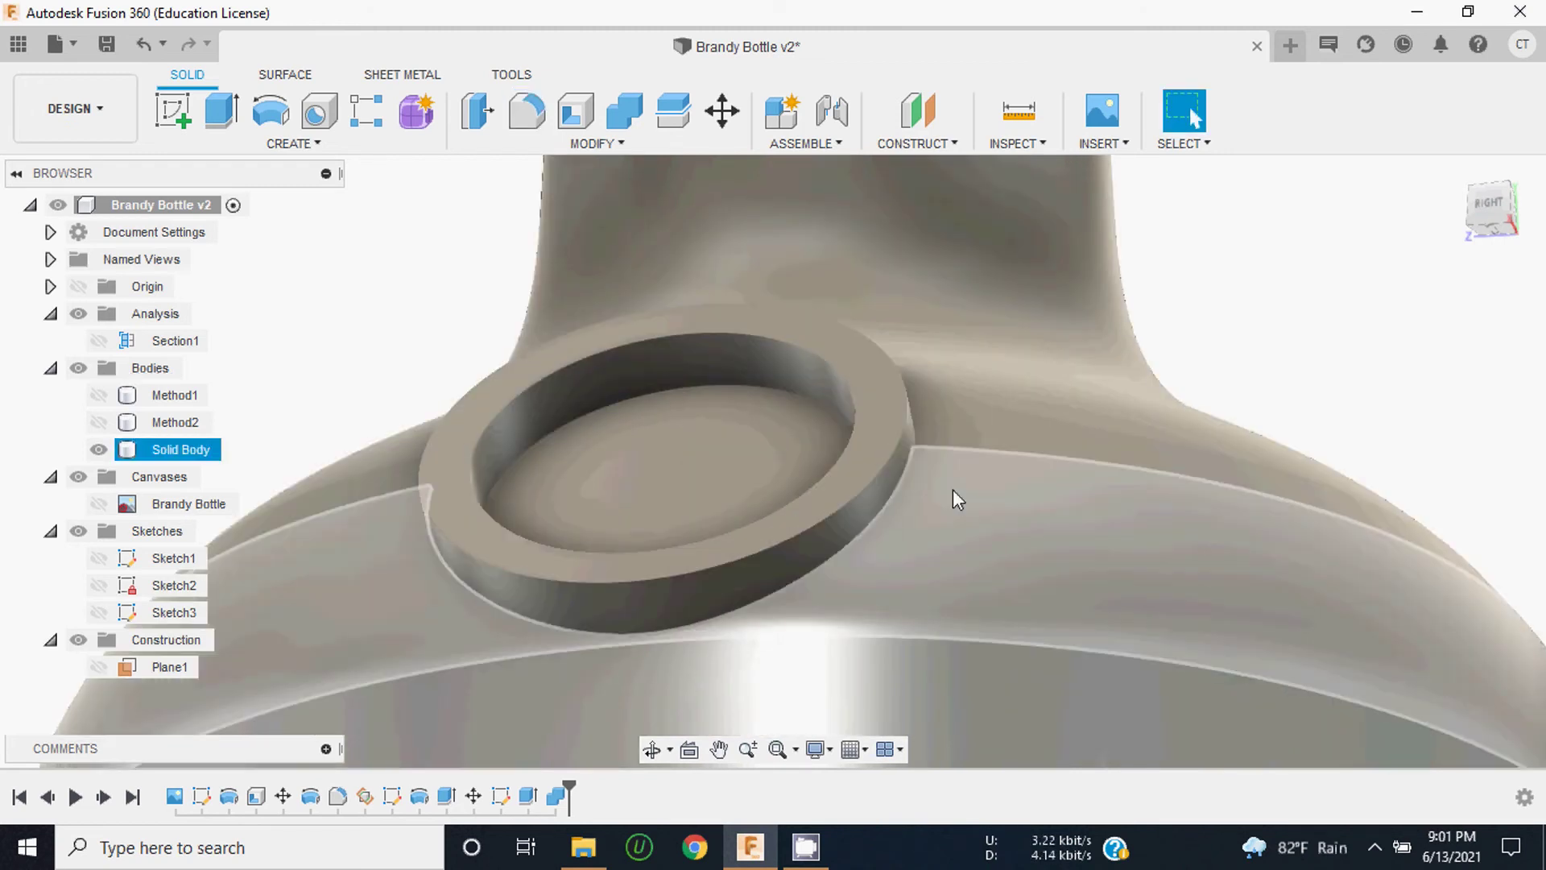
scroll(978, 473, "down", 2)
scroll(977, 475, "down", 2)
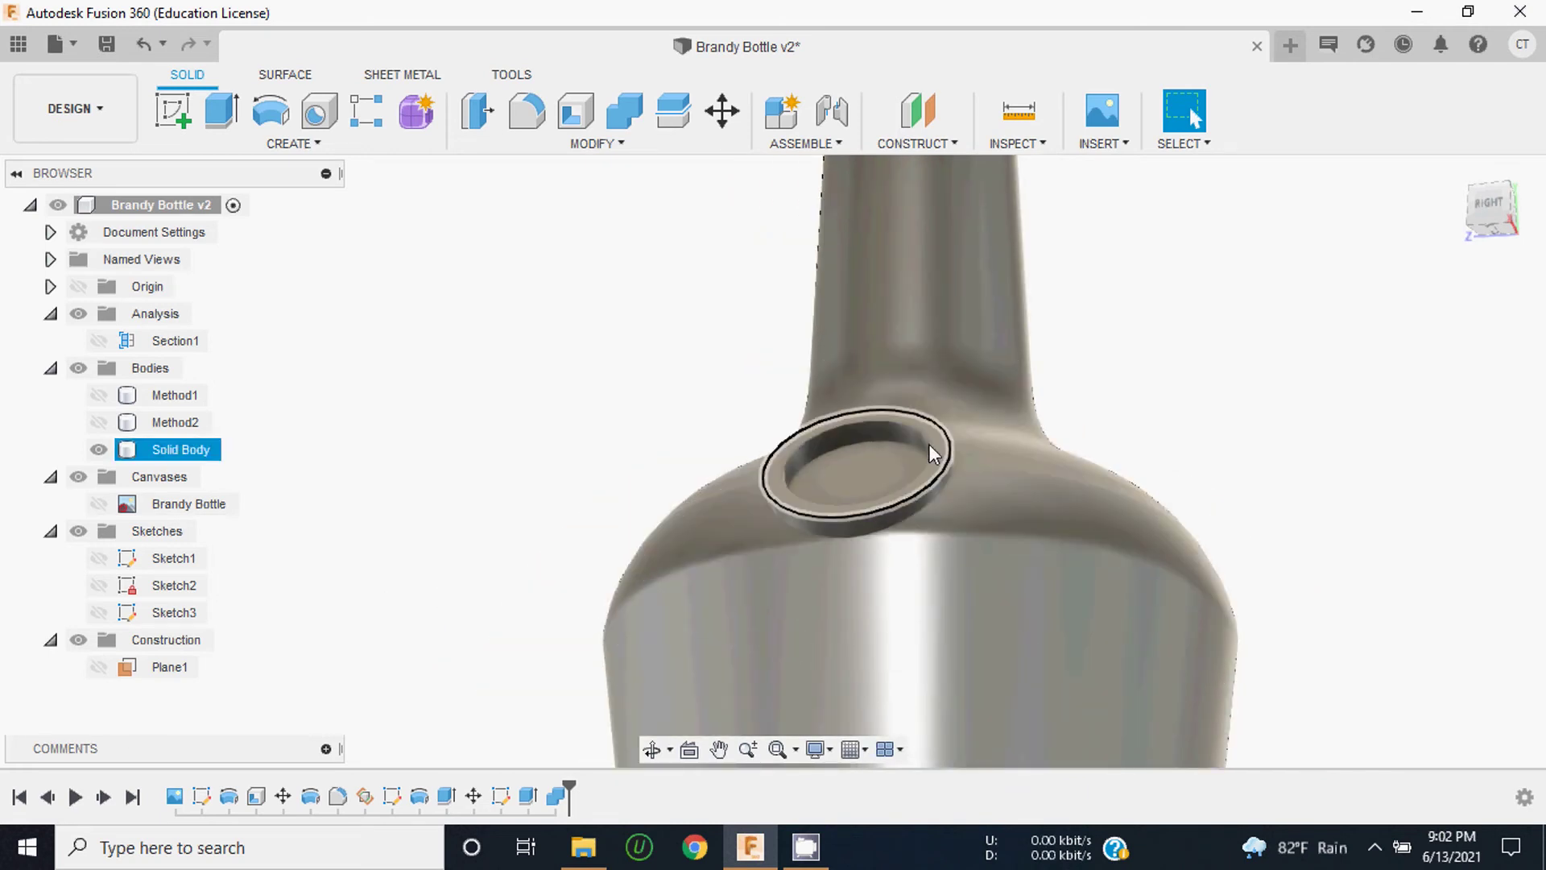
scroll(919, 441, "up", 2)
left_click(422, 206)
Step: Start a new fillet with F and pick the ring's lower edges and outer rim edge
key("f")
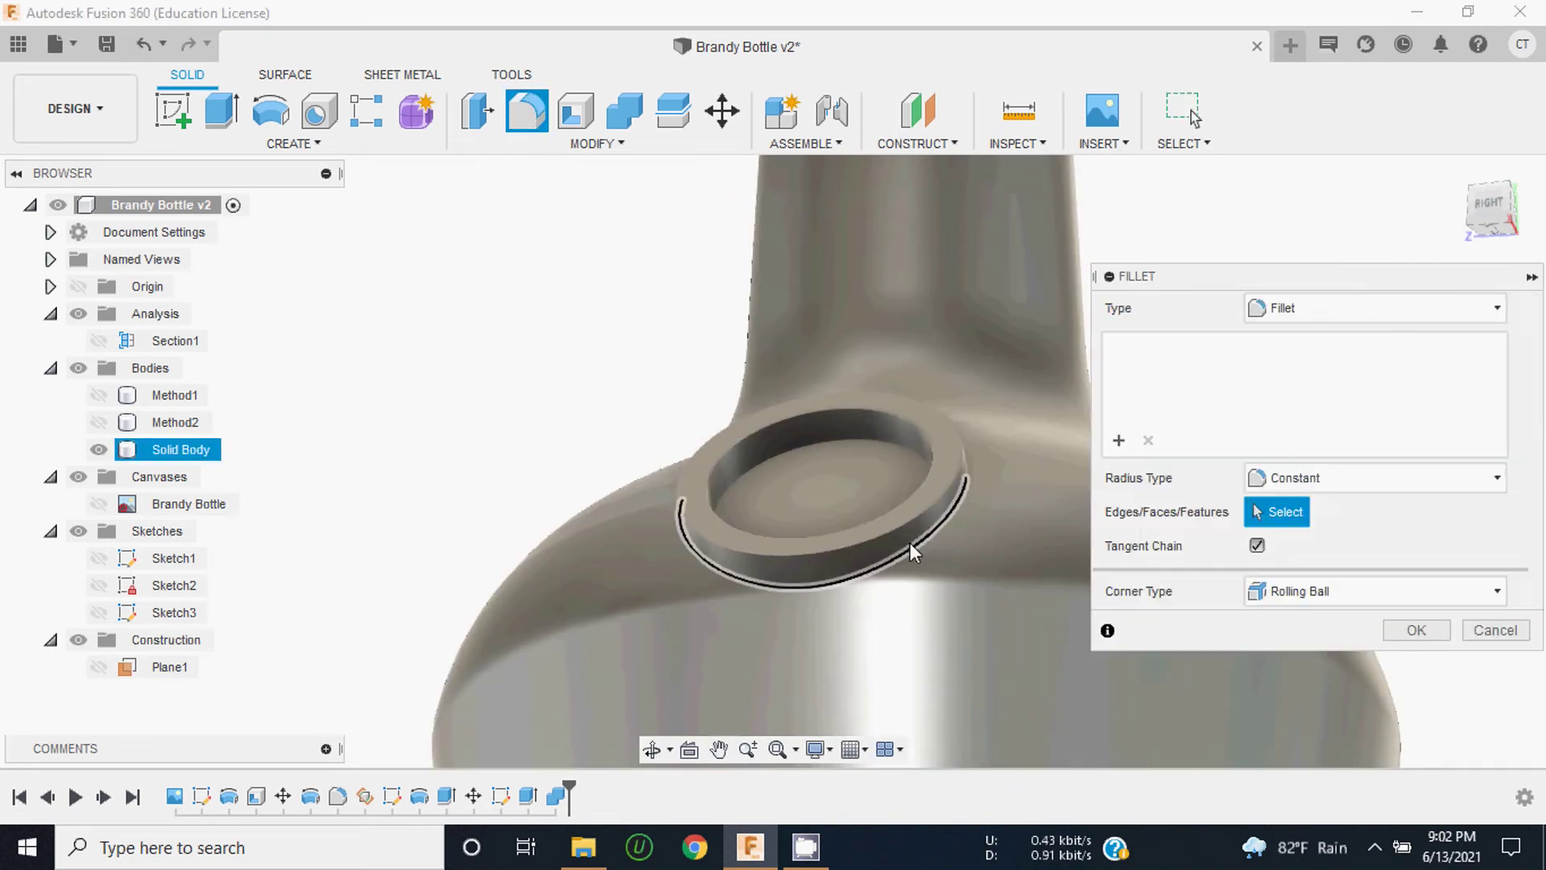
left_click(911, 556)
mouse_move(1449, 241)
middle_mouse_down("shift")
mouse_move(1460, 250)
mouse_move(927, 572)
middle_mouse_up("shift")
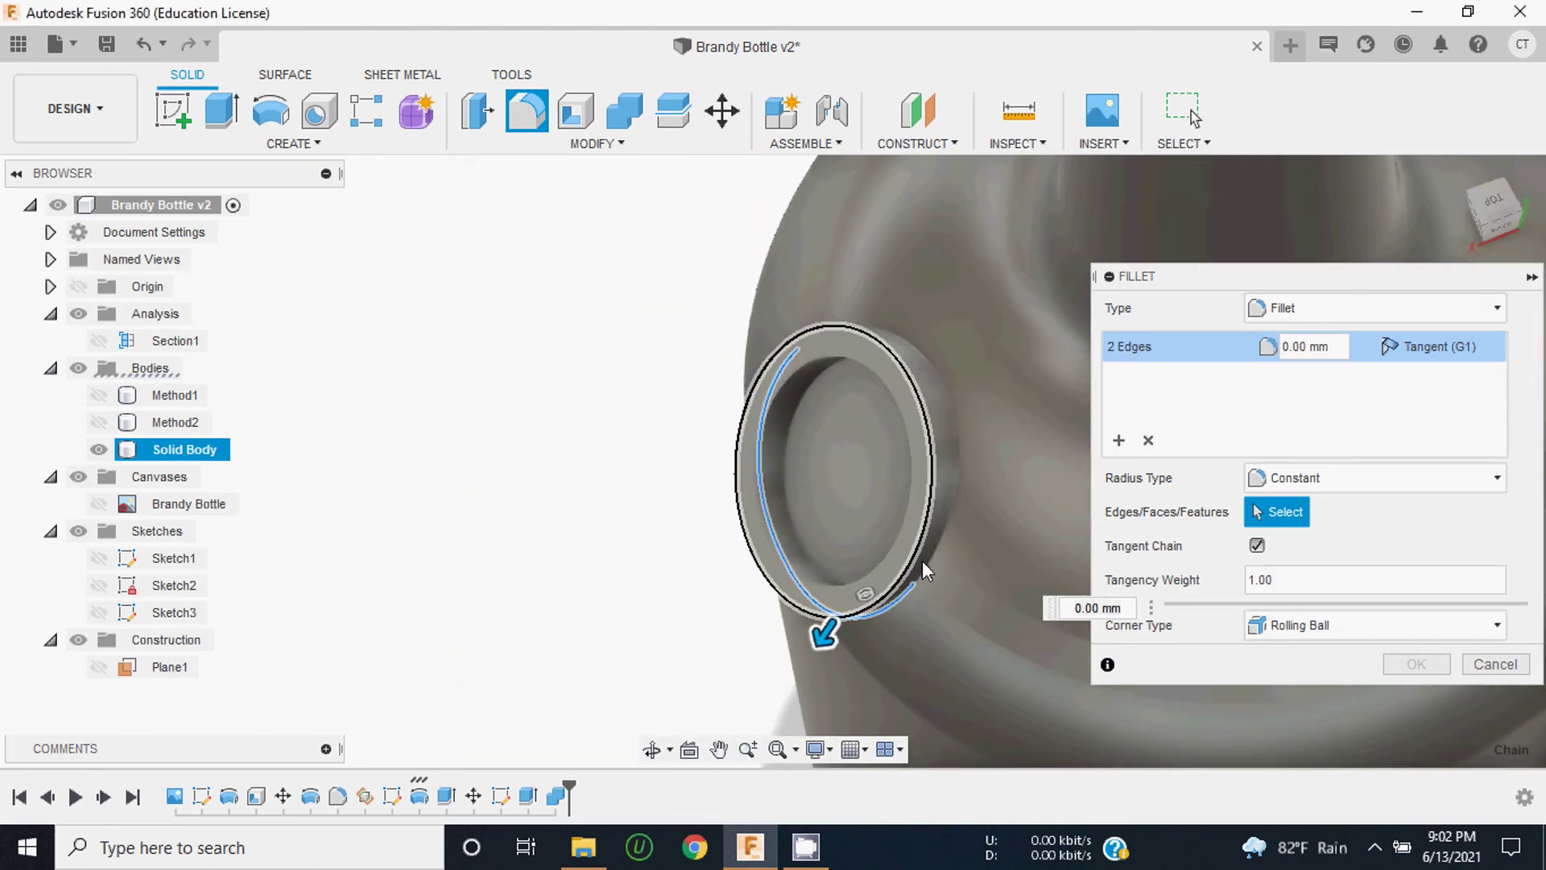
left_click(952, 522)
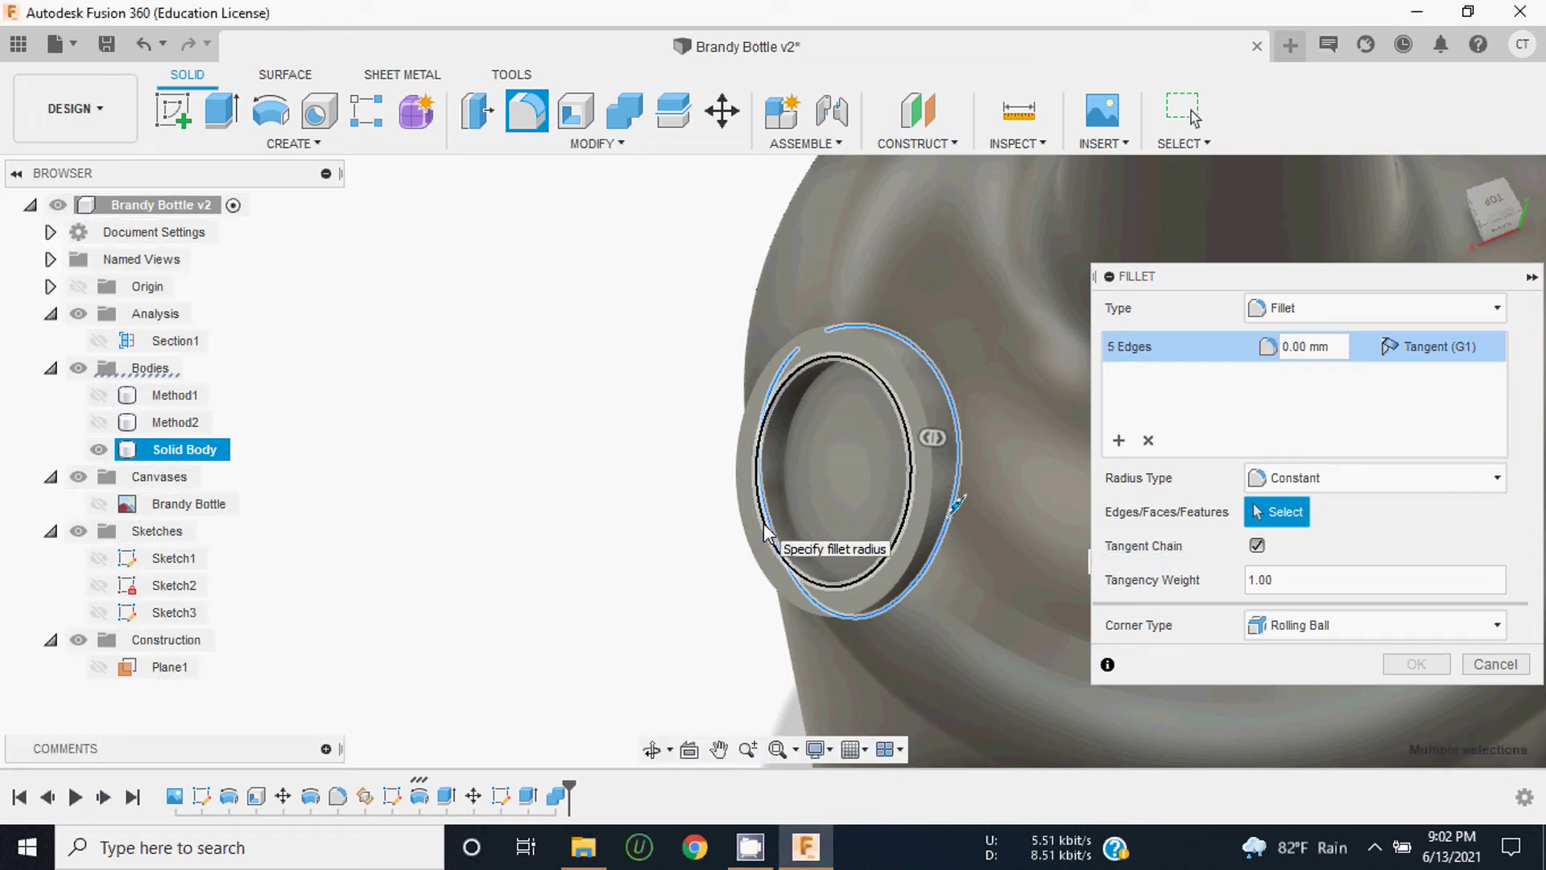
left_click_drag(1488, 211, 1490, 233)
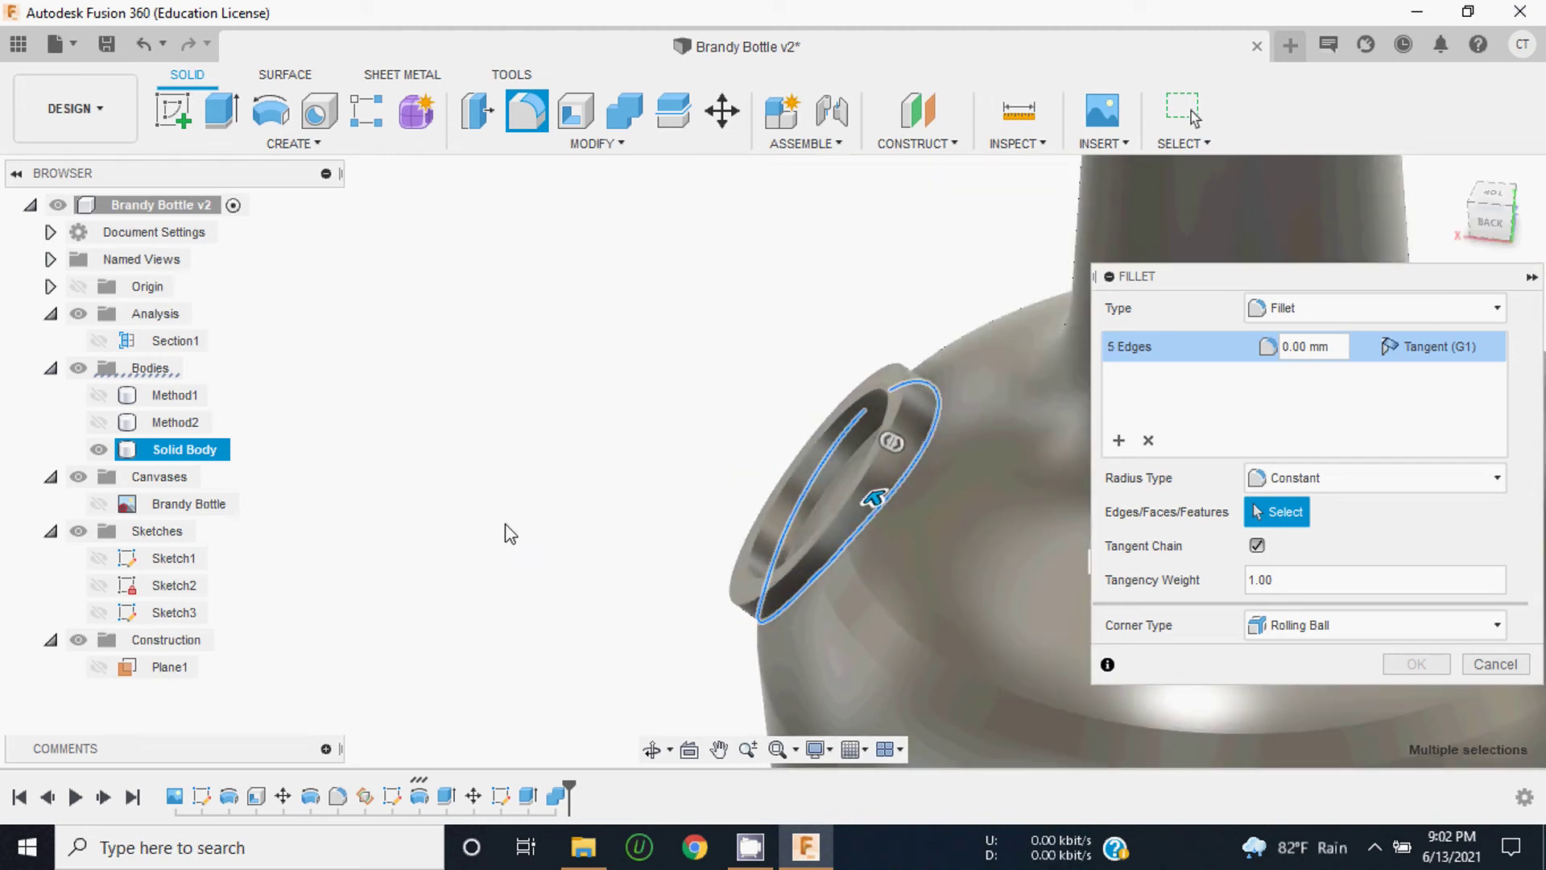
right_click(509, 532)
left_click(622, 529)
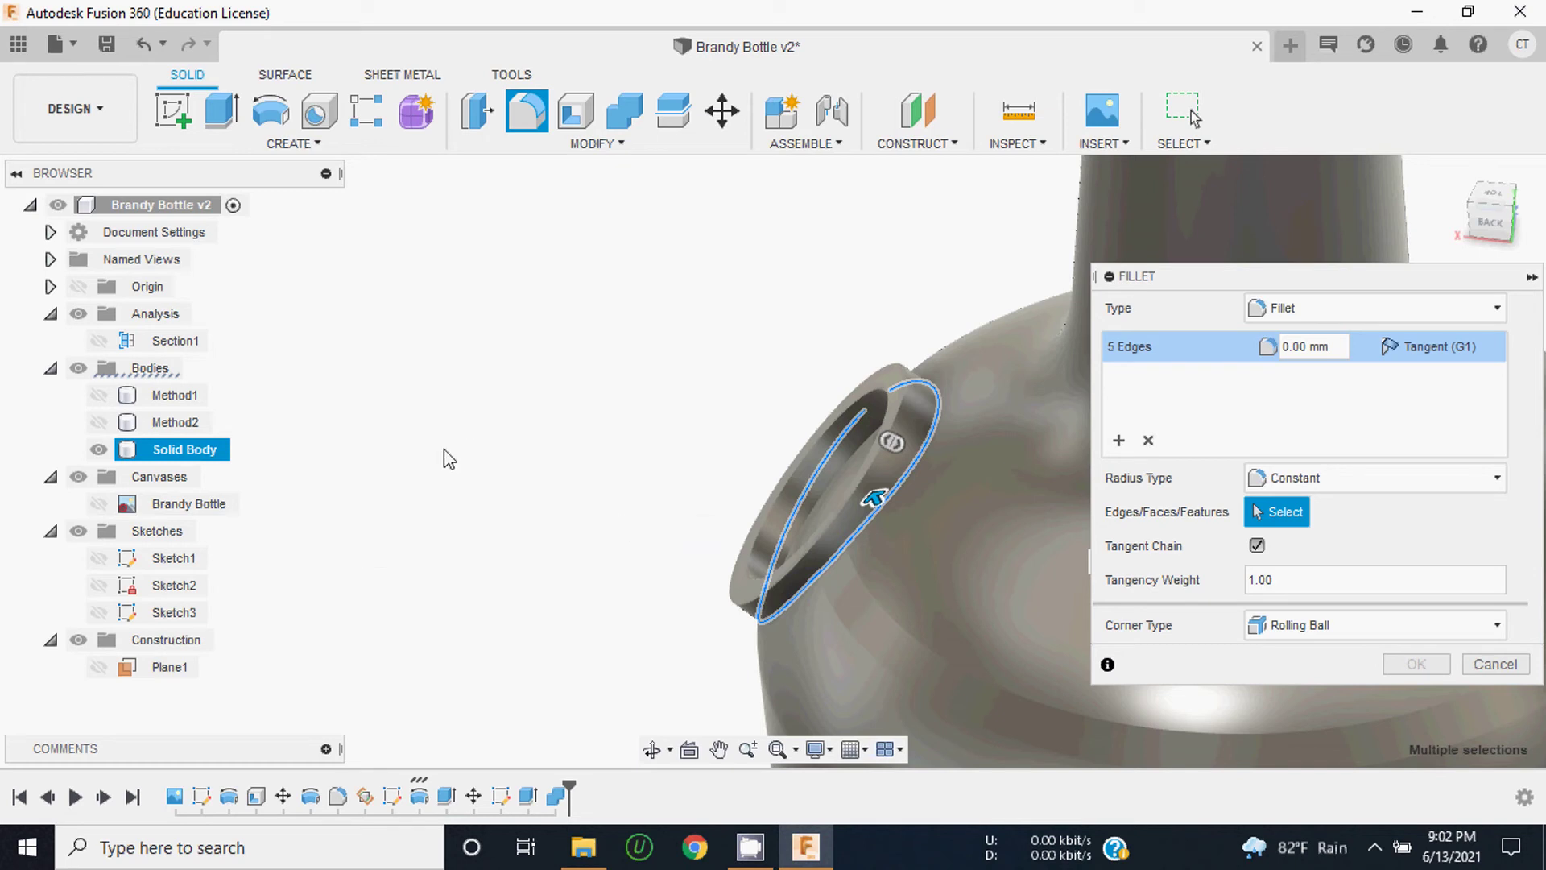
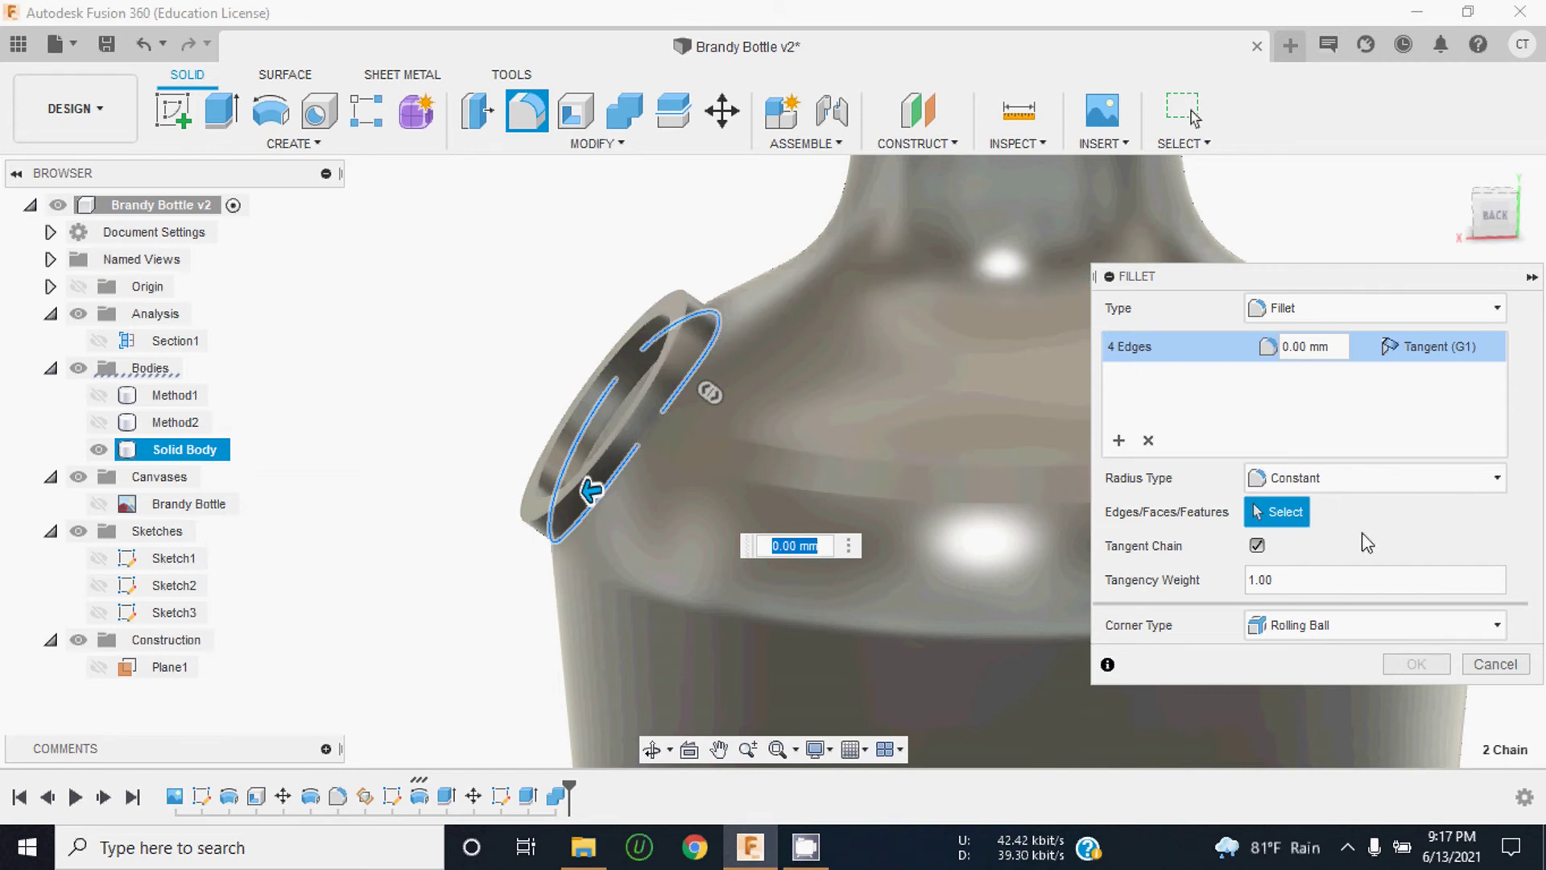
Step: Cancel the zero-radius spout fillet, clear the body selection, and select Sketch1 and Sketch2 in the Browser
left_click(1504, 665)
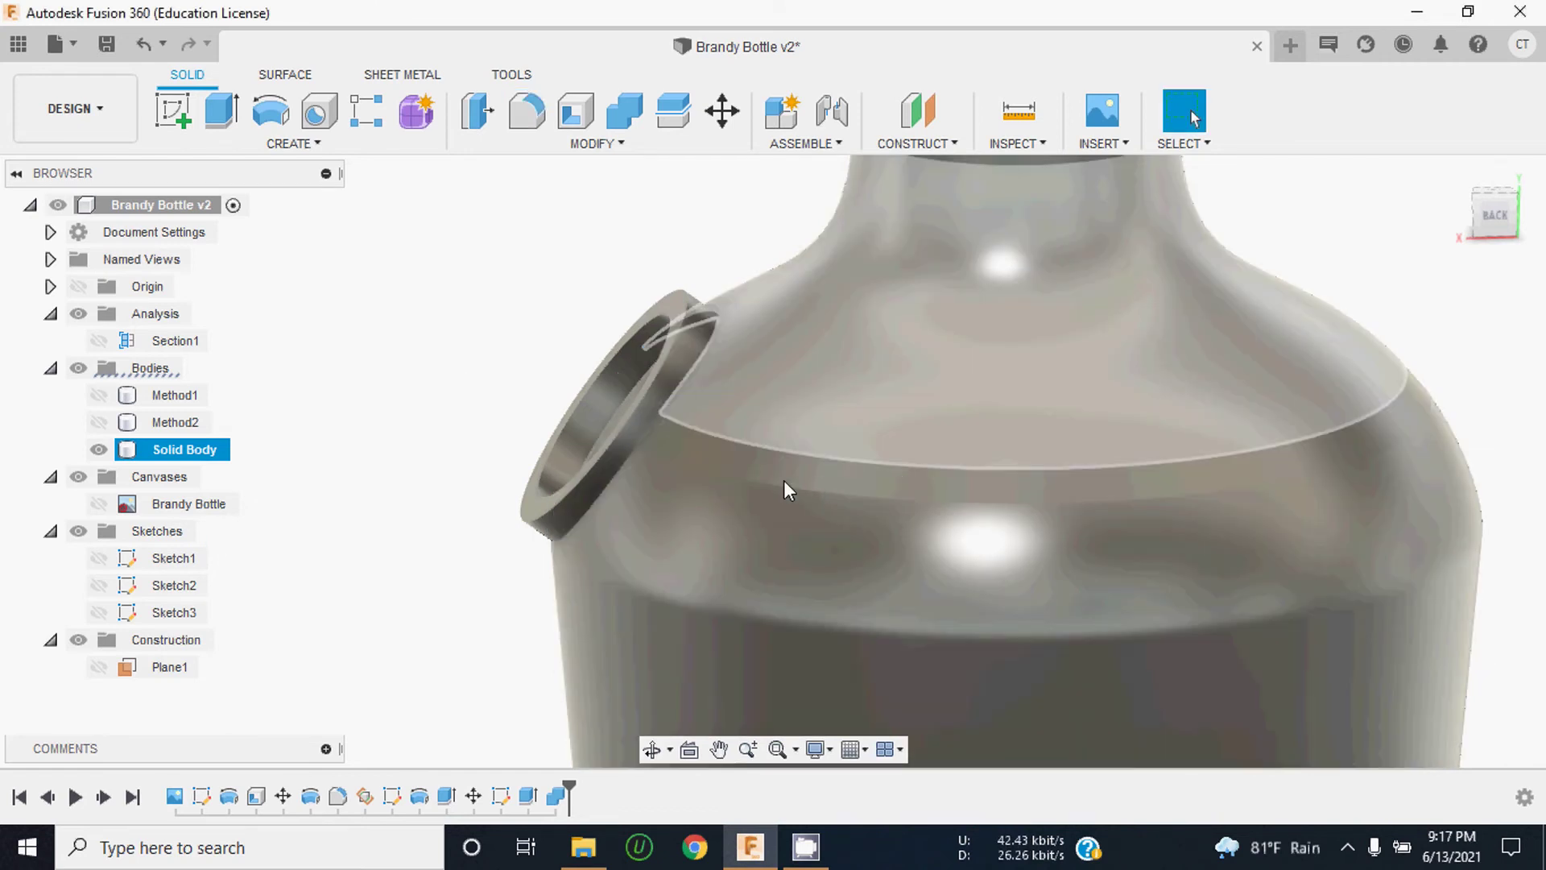
left_click(462, 431)
scroll(462, 431, "down", 2)
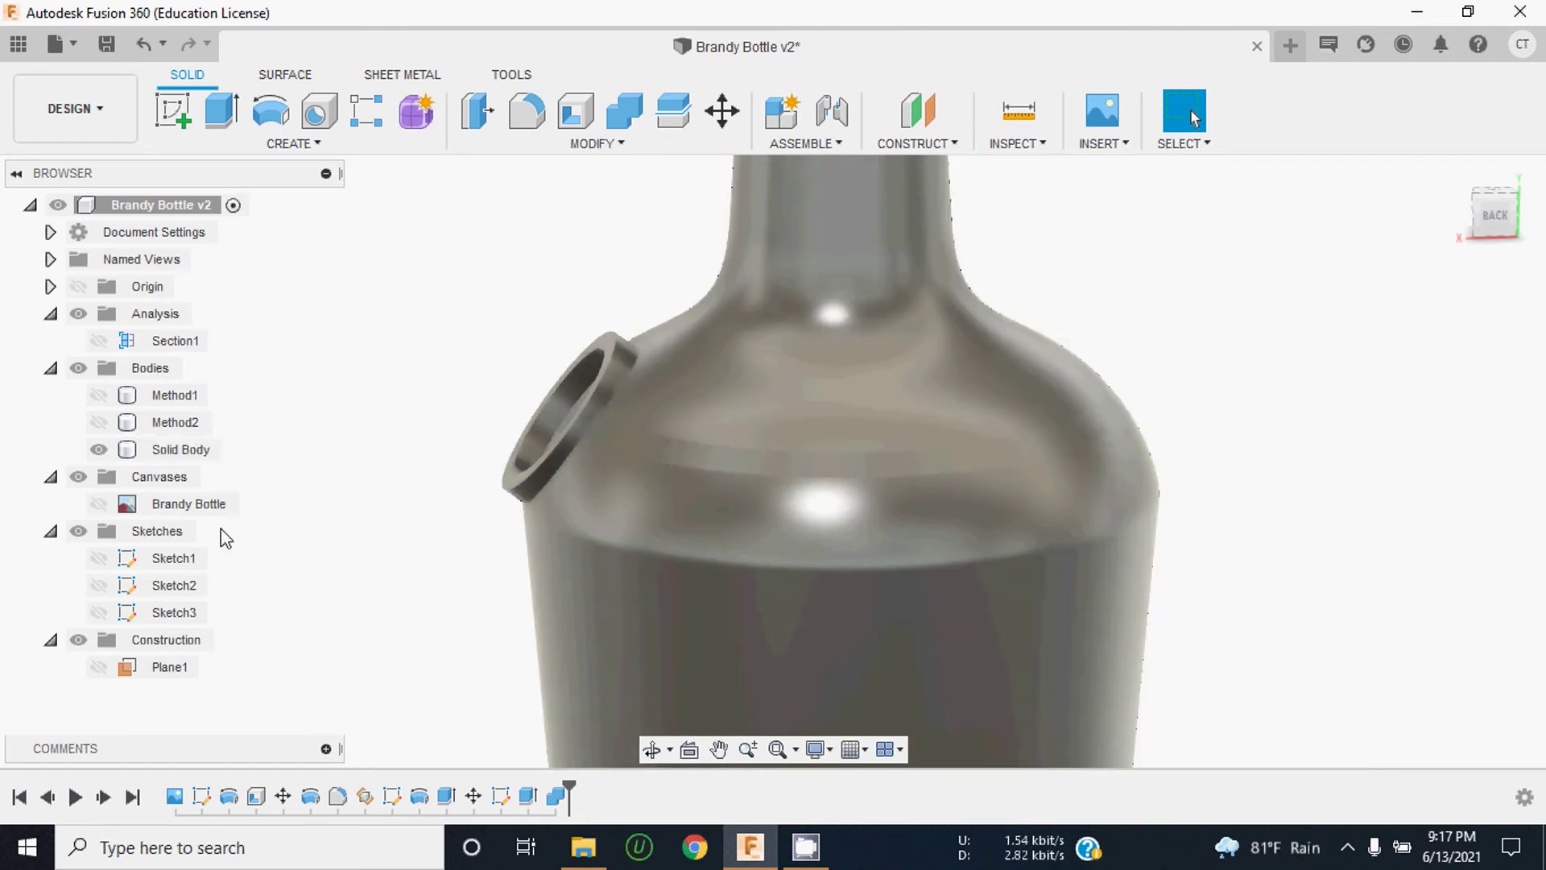
left_click(100, 559)
left_click(104, 588)
Step: Make Sketch1 and Sketch2 visible and hide the bottle's Solid Body
left_click(99, 558)
left_click(98, 586)
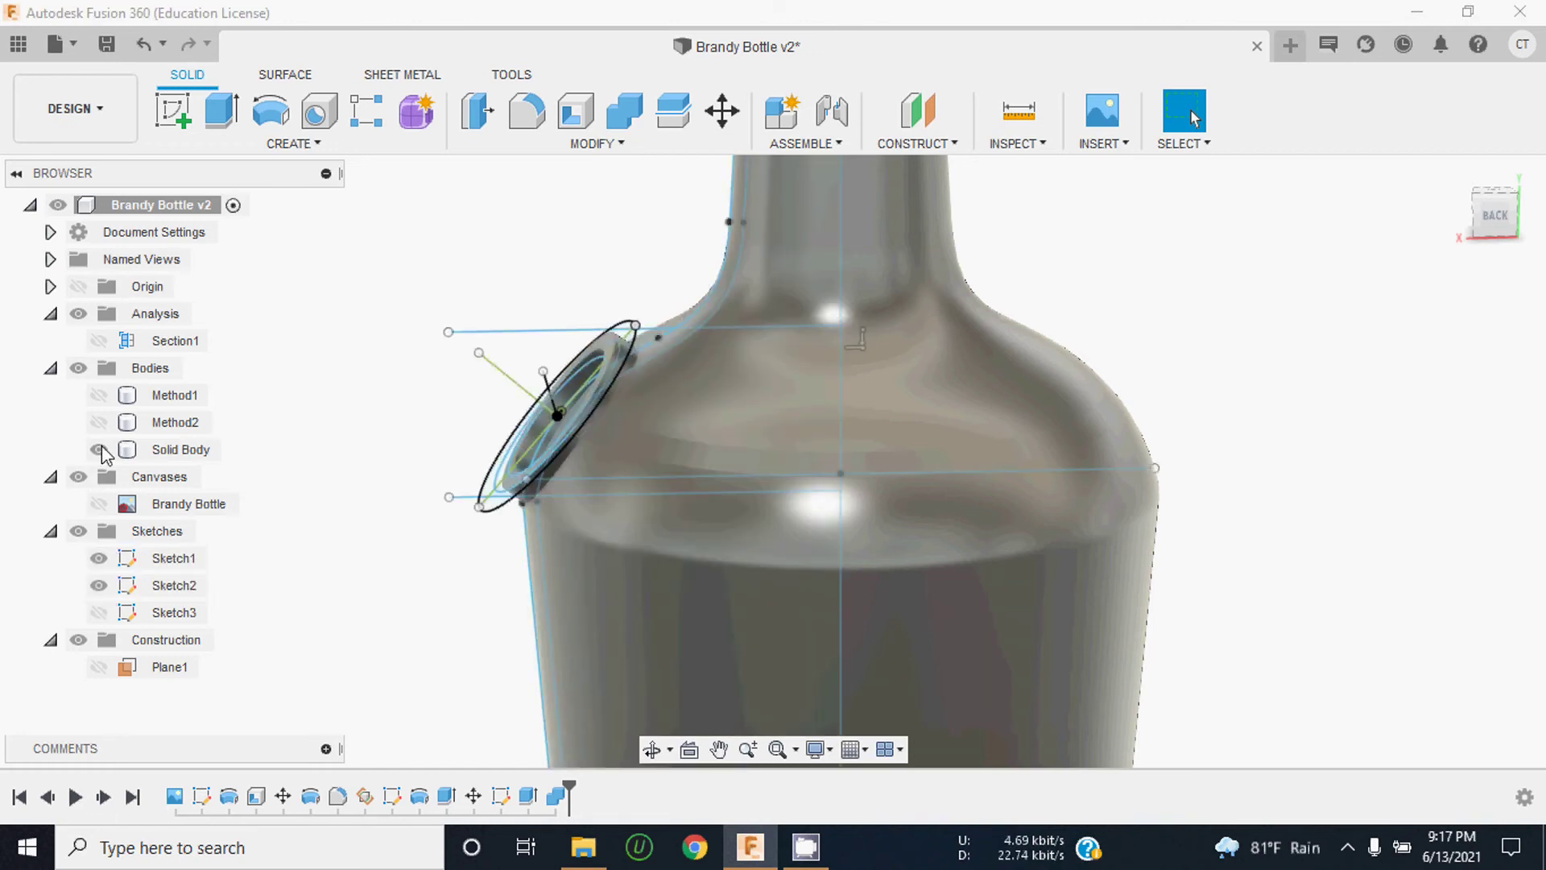
left_click(102, 451)
left_click(99, 450)
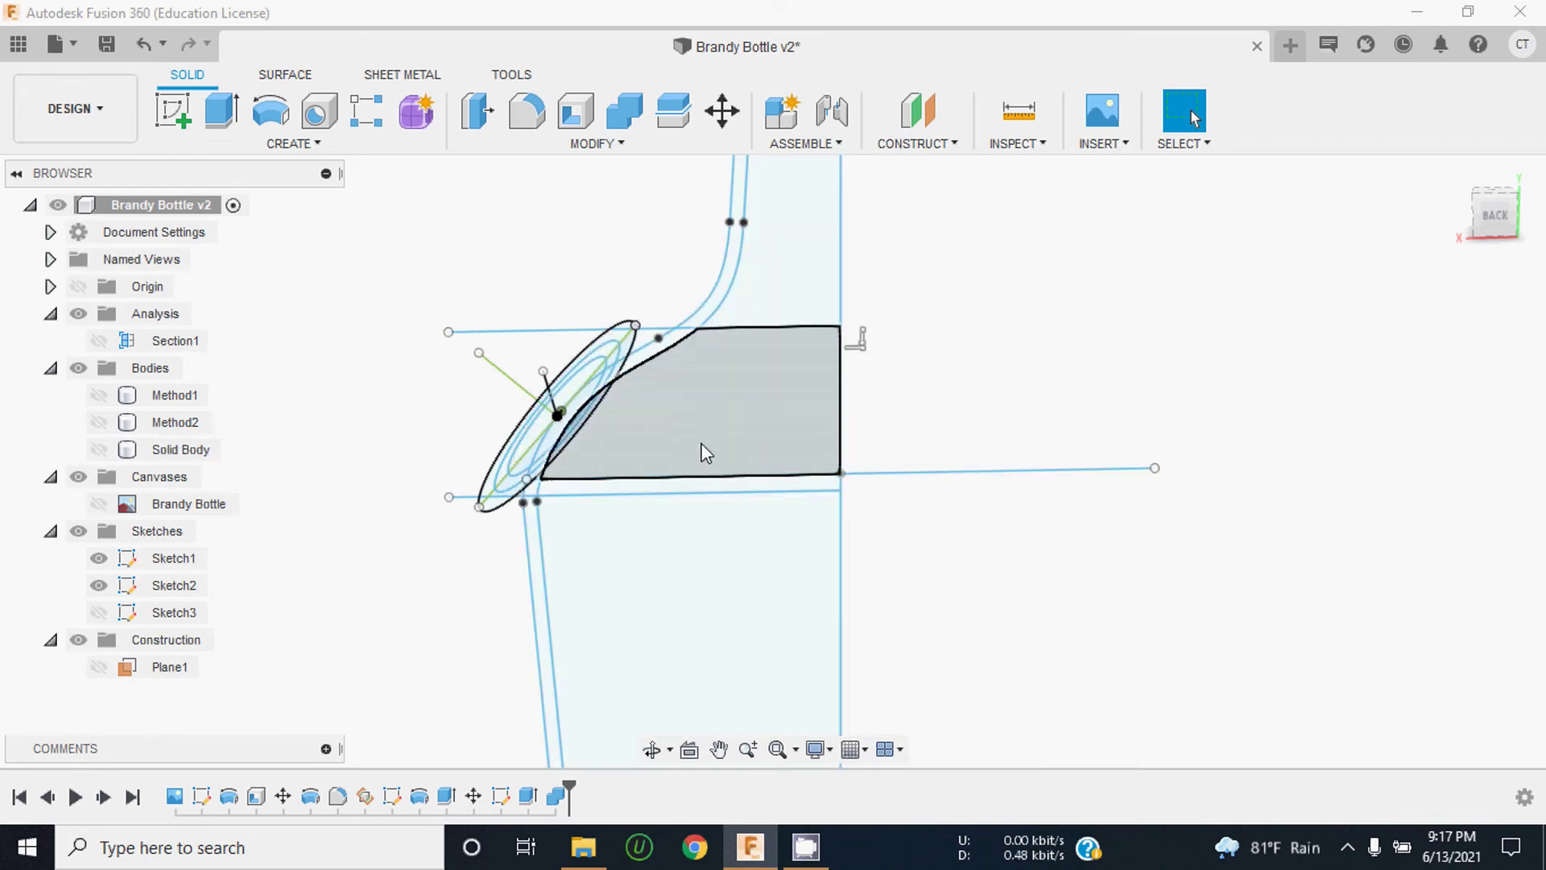
Step: Zoom into the neck and select the sketch profile between the neck lines
scroll(599, 360, "up", 3)
scroll(615, 369, "up", 2)
scroll(553, 466, "up", 2)
scroll(515, 501, "up", 2)
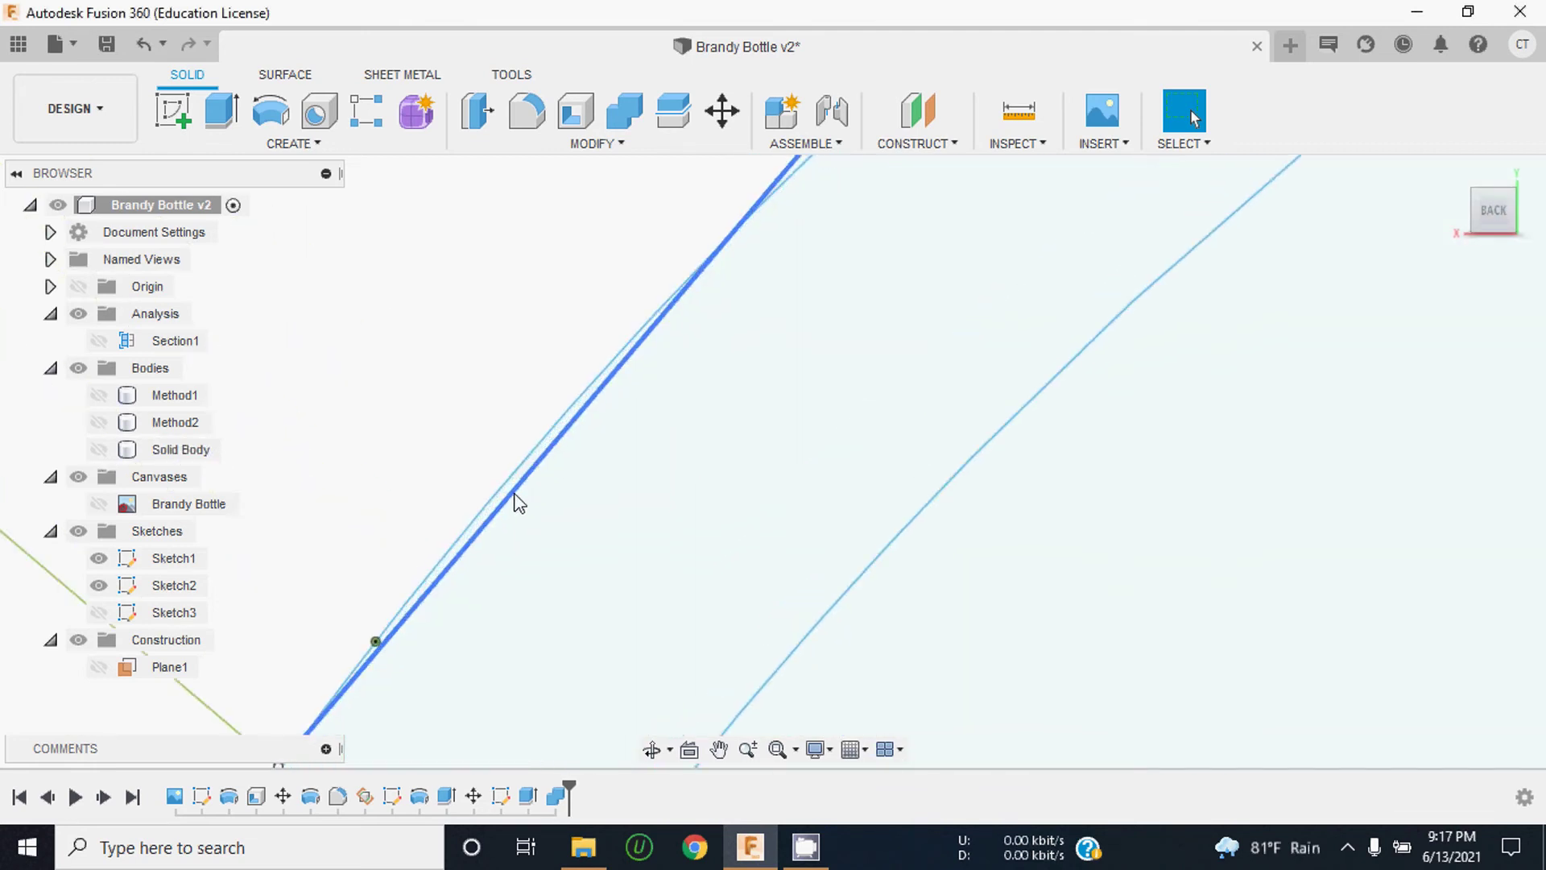
scroll(515, 488, "up", 2)
scroll(521, 486, "up", 2)
left_click(525, 481)
scroll(555, 447, "down", 1)
scroll(612, 394, "down", 2)
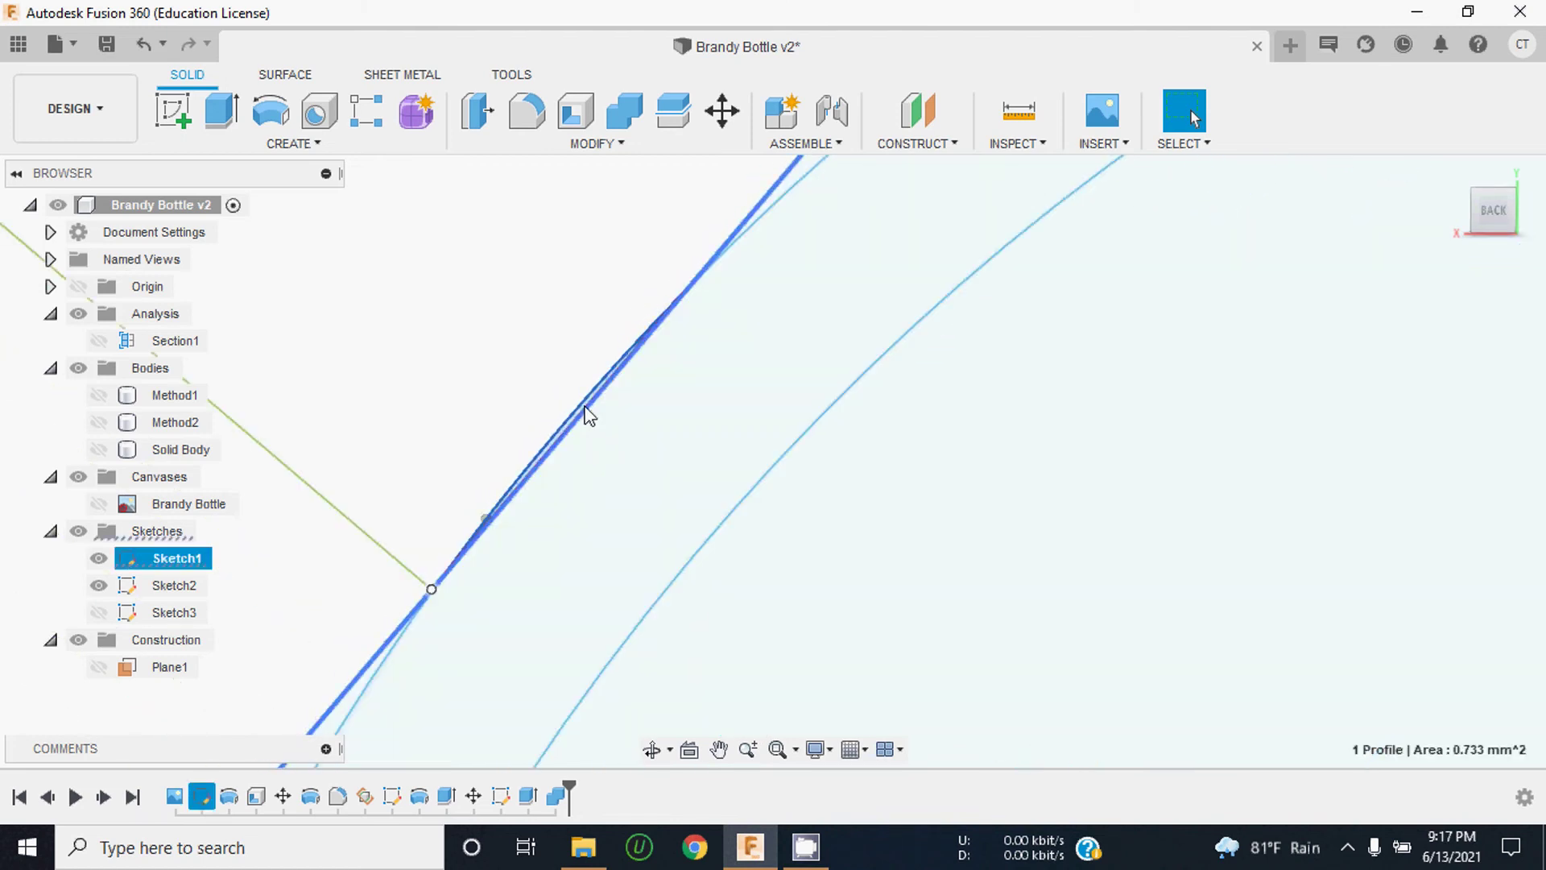
scroll(552, 463, "up", 2)
scroll(577, 442, "down", 2)
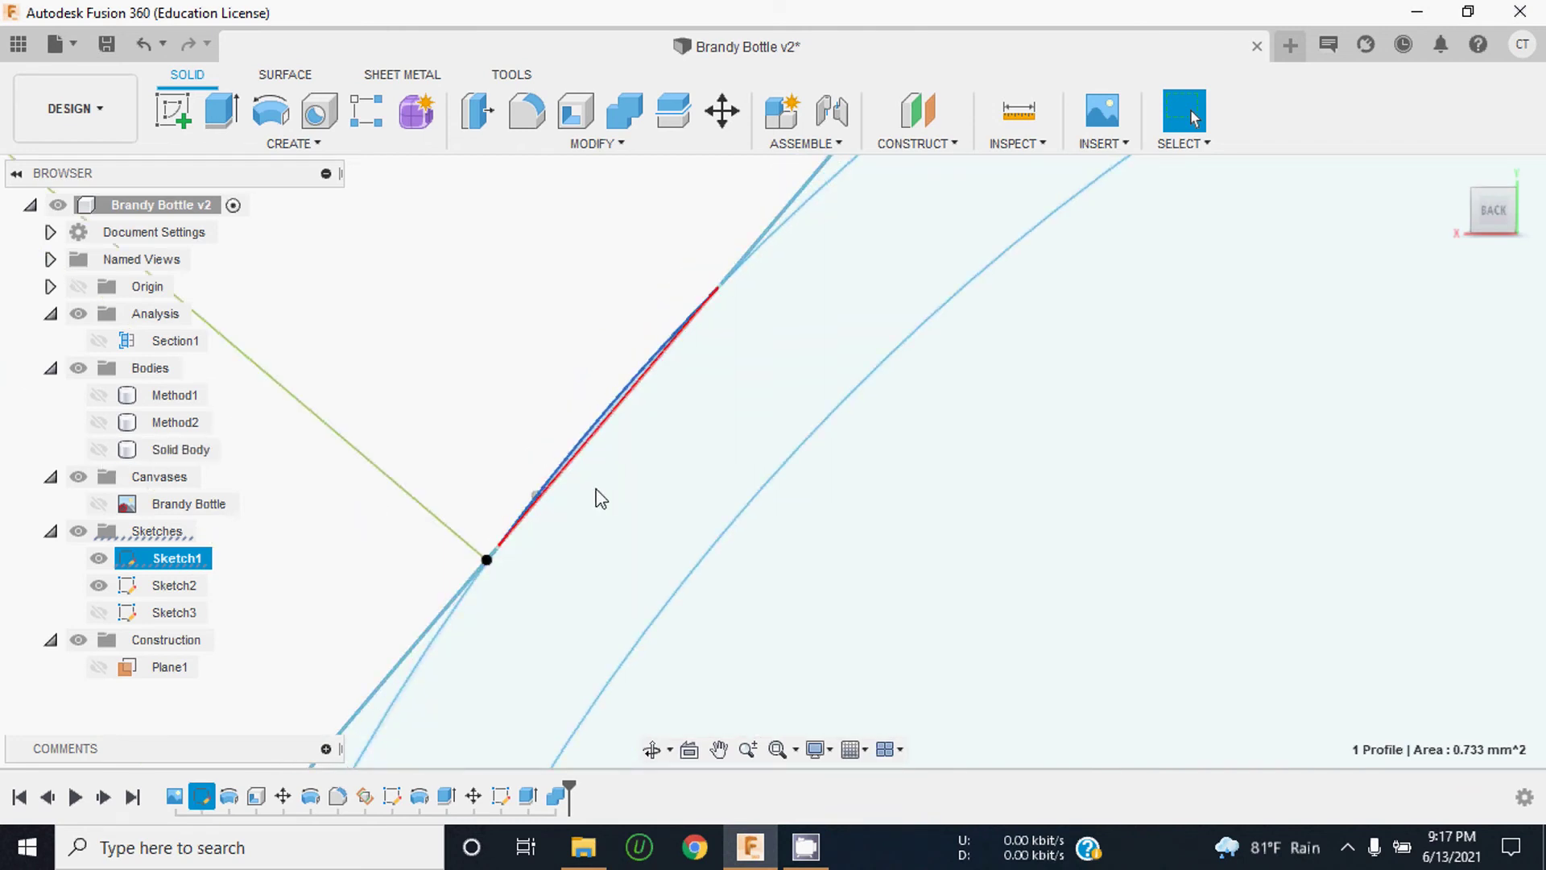
Step: Compare against the body, then select the neck line and the angled spout line and right-click Sketch1
left_click(104, 455)
scroll(574, 454, "down", 3)
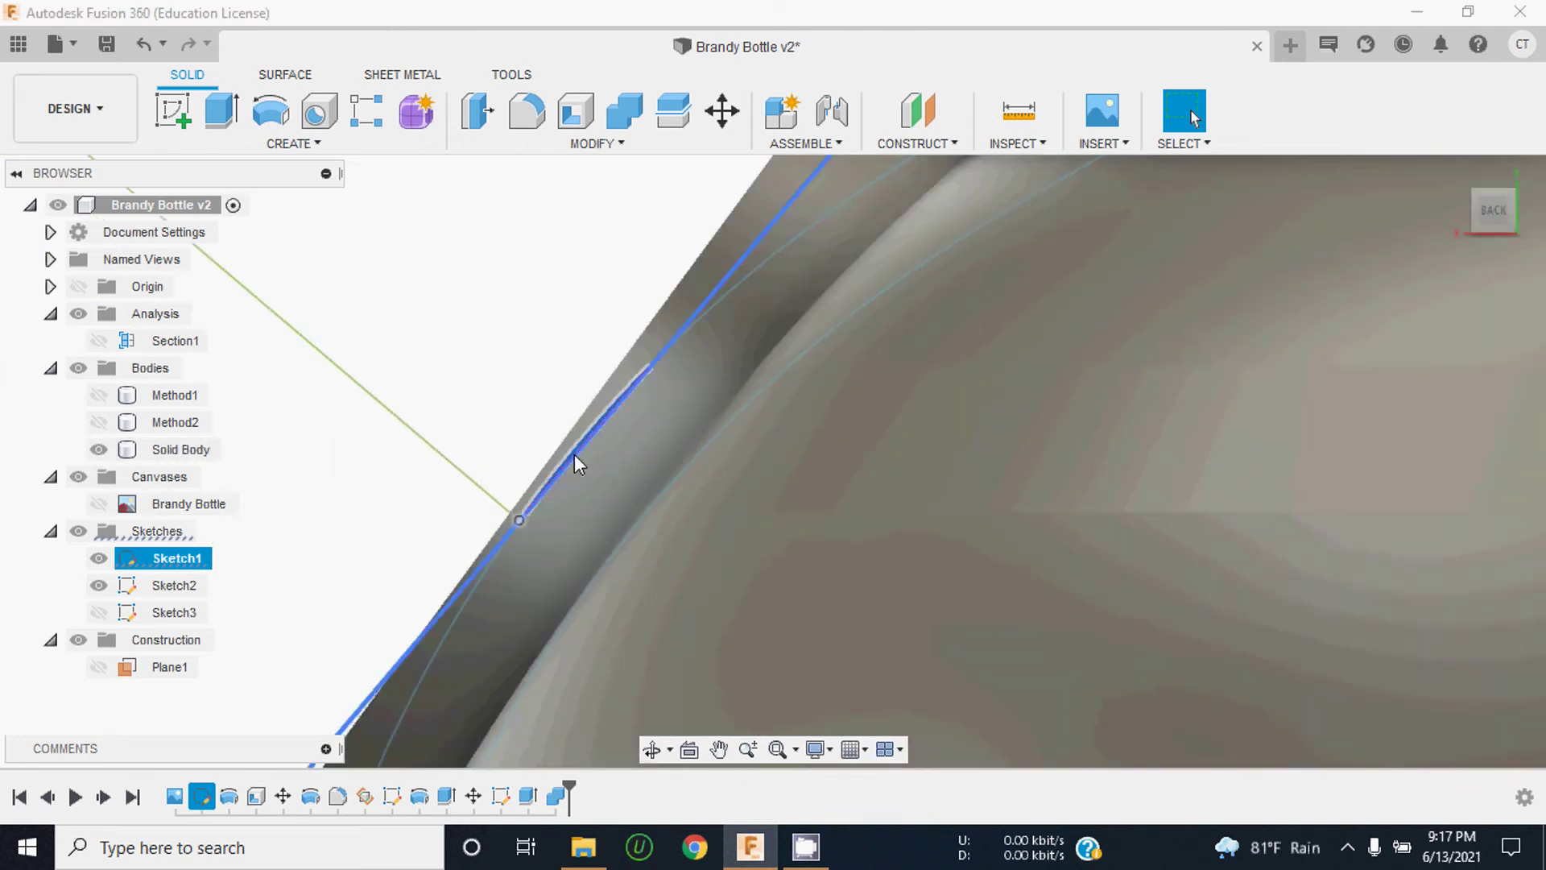
scroll(574, 454, "down", 2)
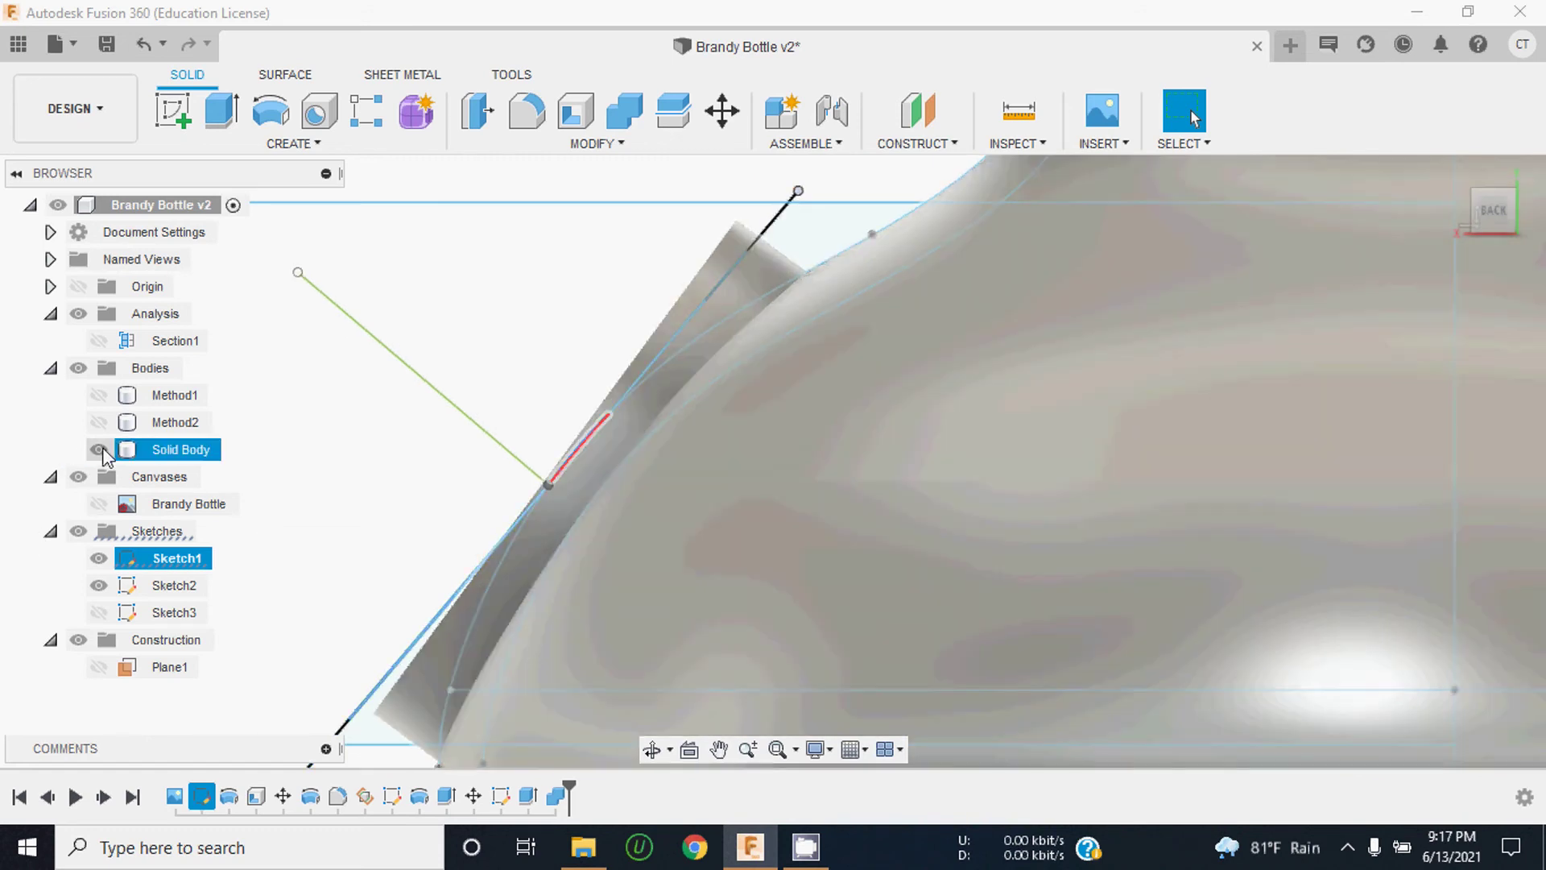
left_click(100, 450)
scroll(562, 449, "up", 2)
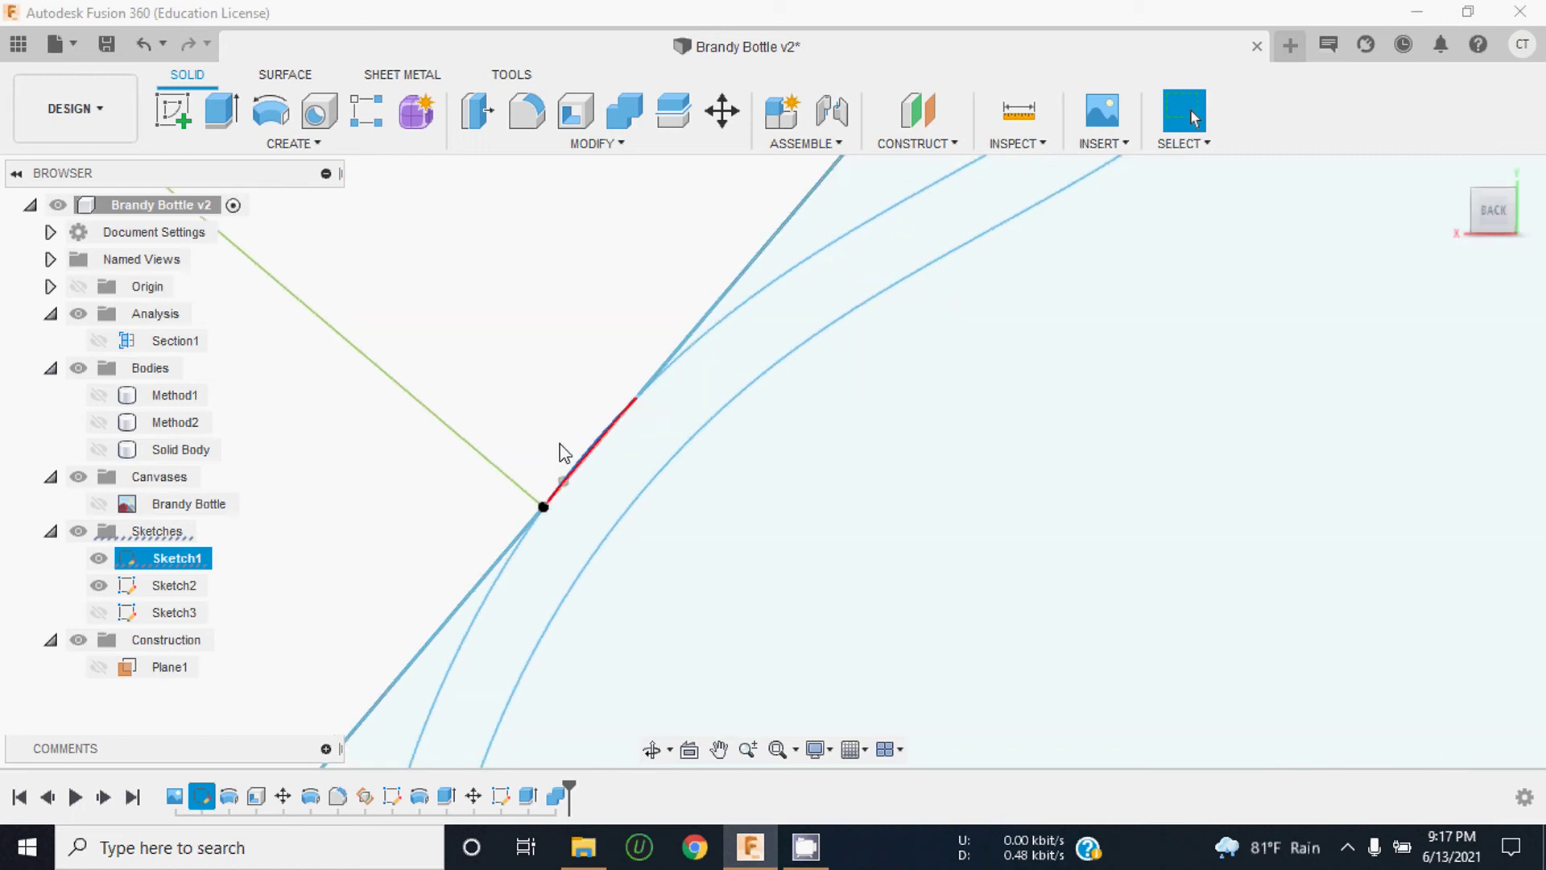
scroll(569, 441, "down", 2)
left_click(573, 439)
scroll(665, 400, "down", 1)
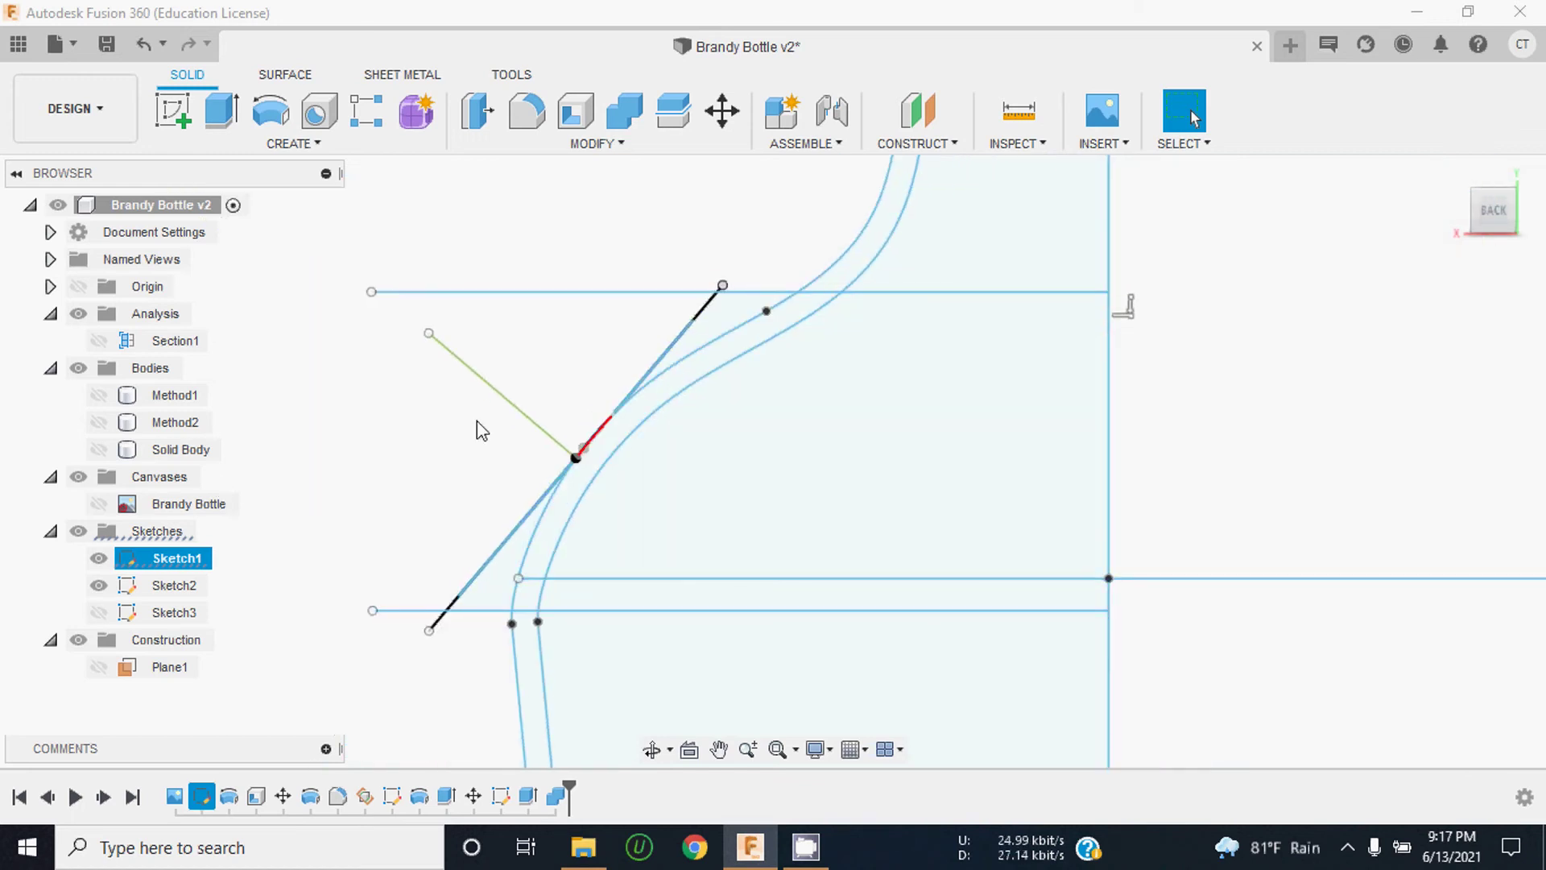
left_click(475, 372)
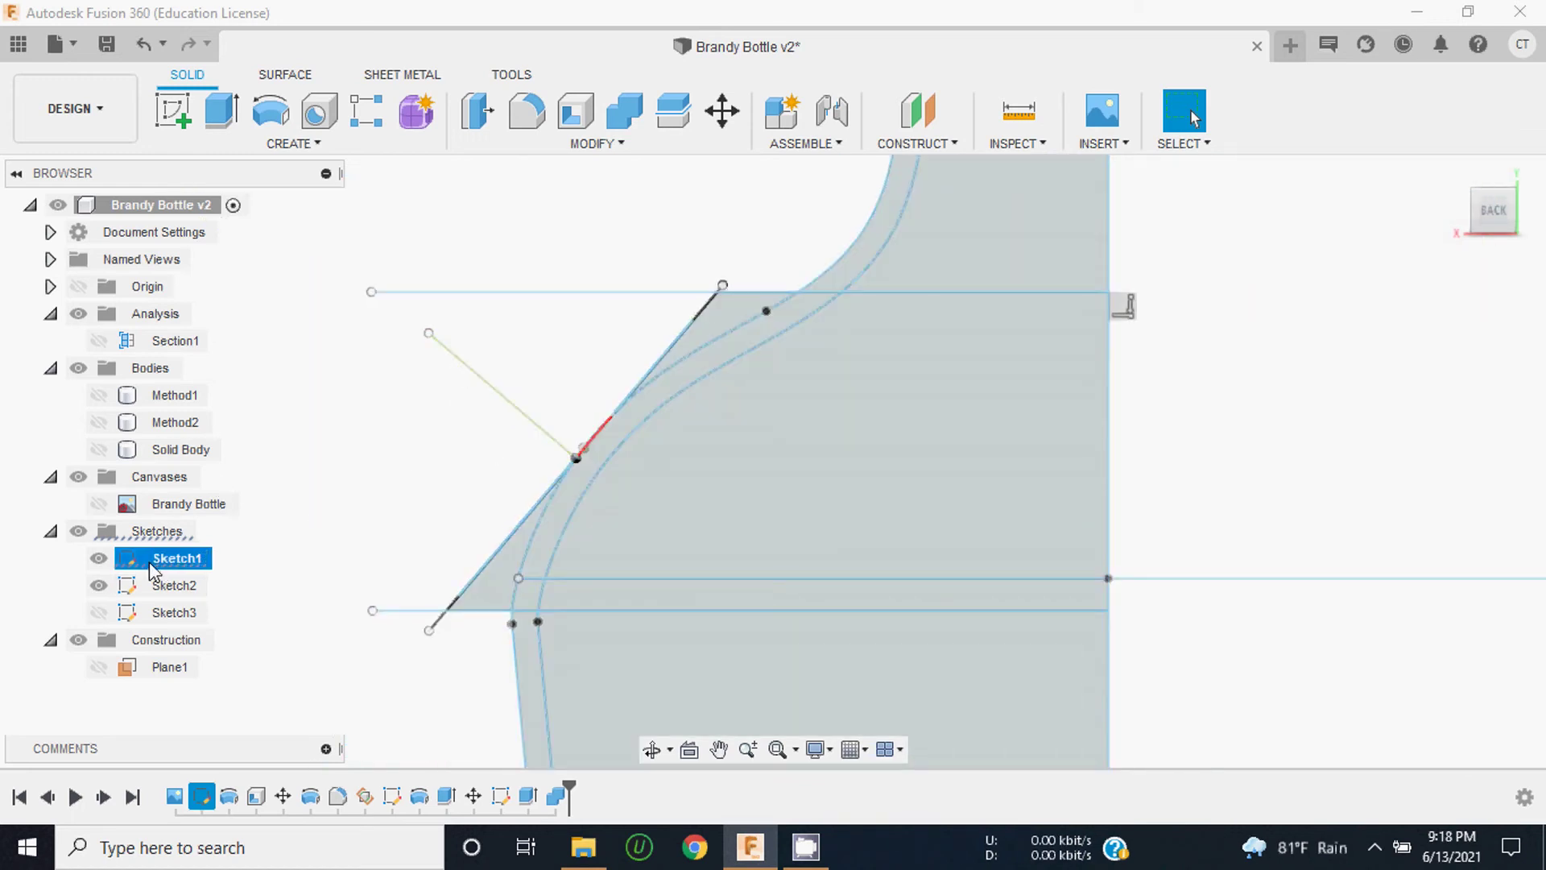
right_click(153, 568)
Step: Edit Sketch1 and orient the view to FRONT using the ViewCube
left_click(187, 636)
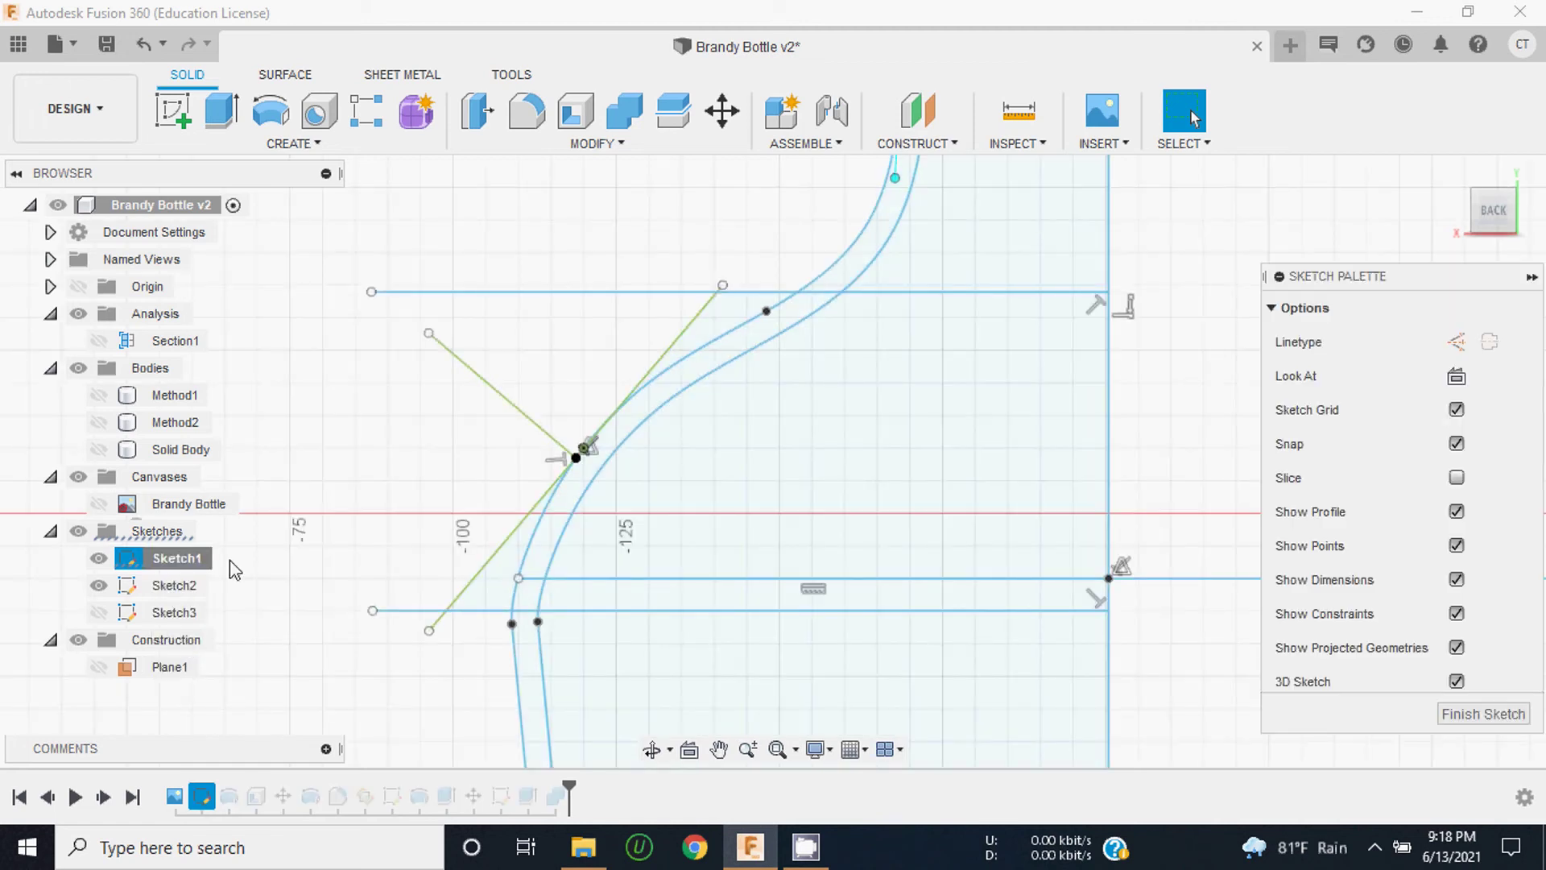
mouse_move(1493, 211)
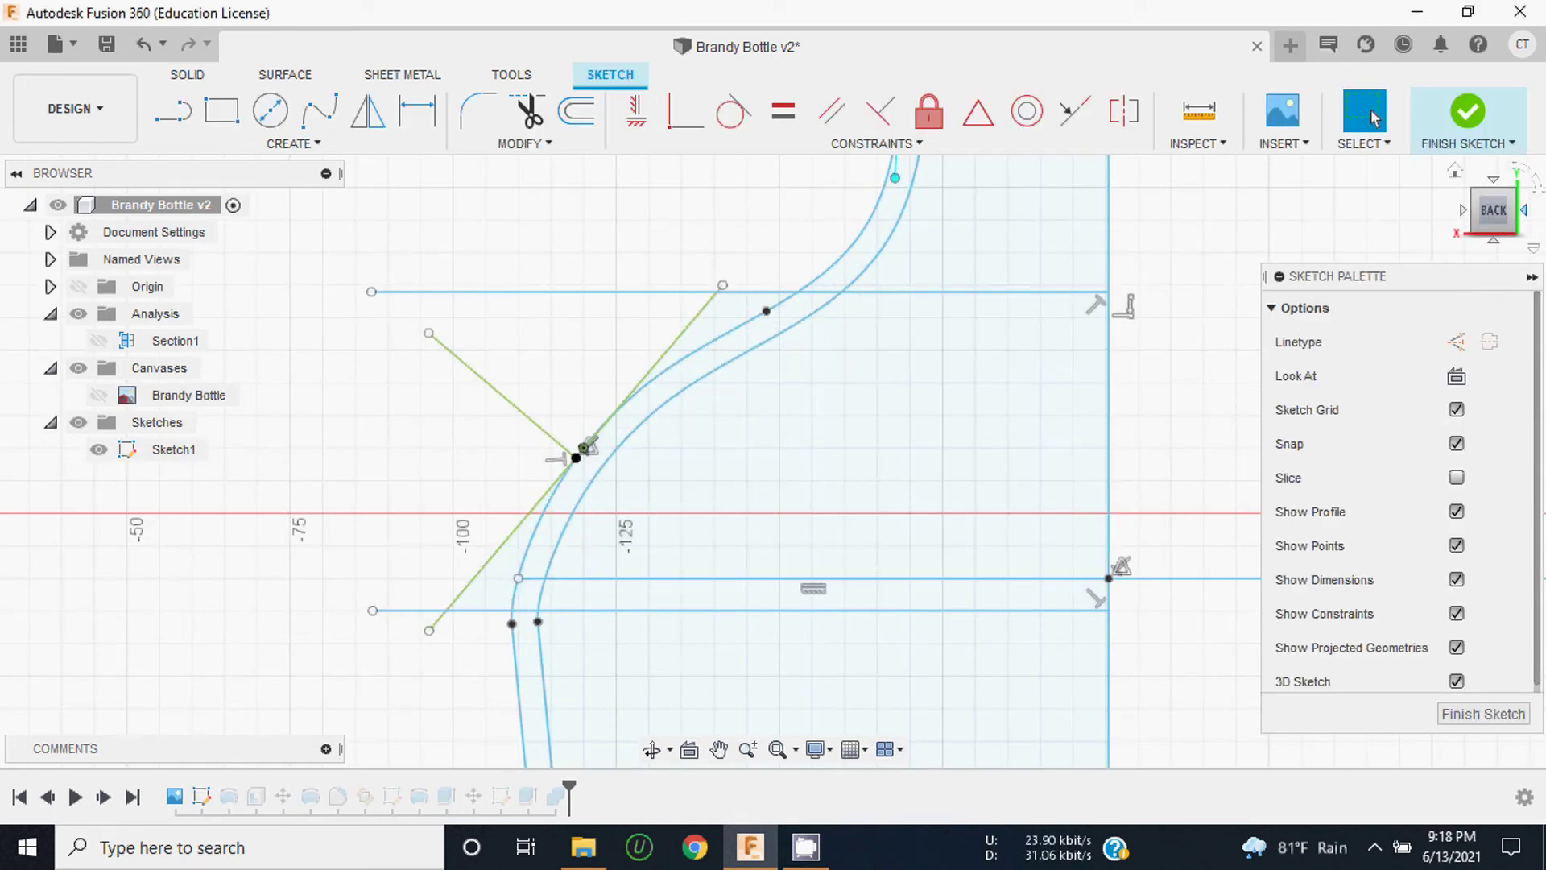
left_click_drag(1490, 214, 1486, 219)
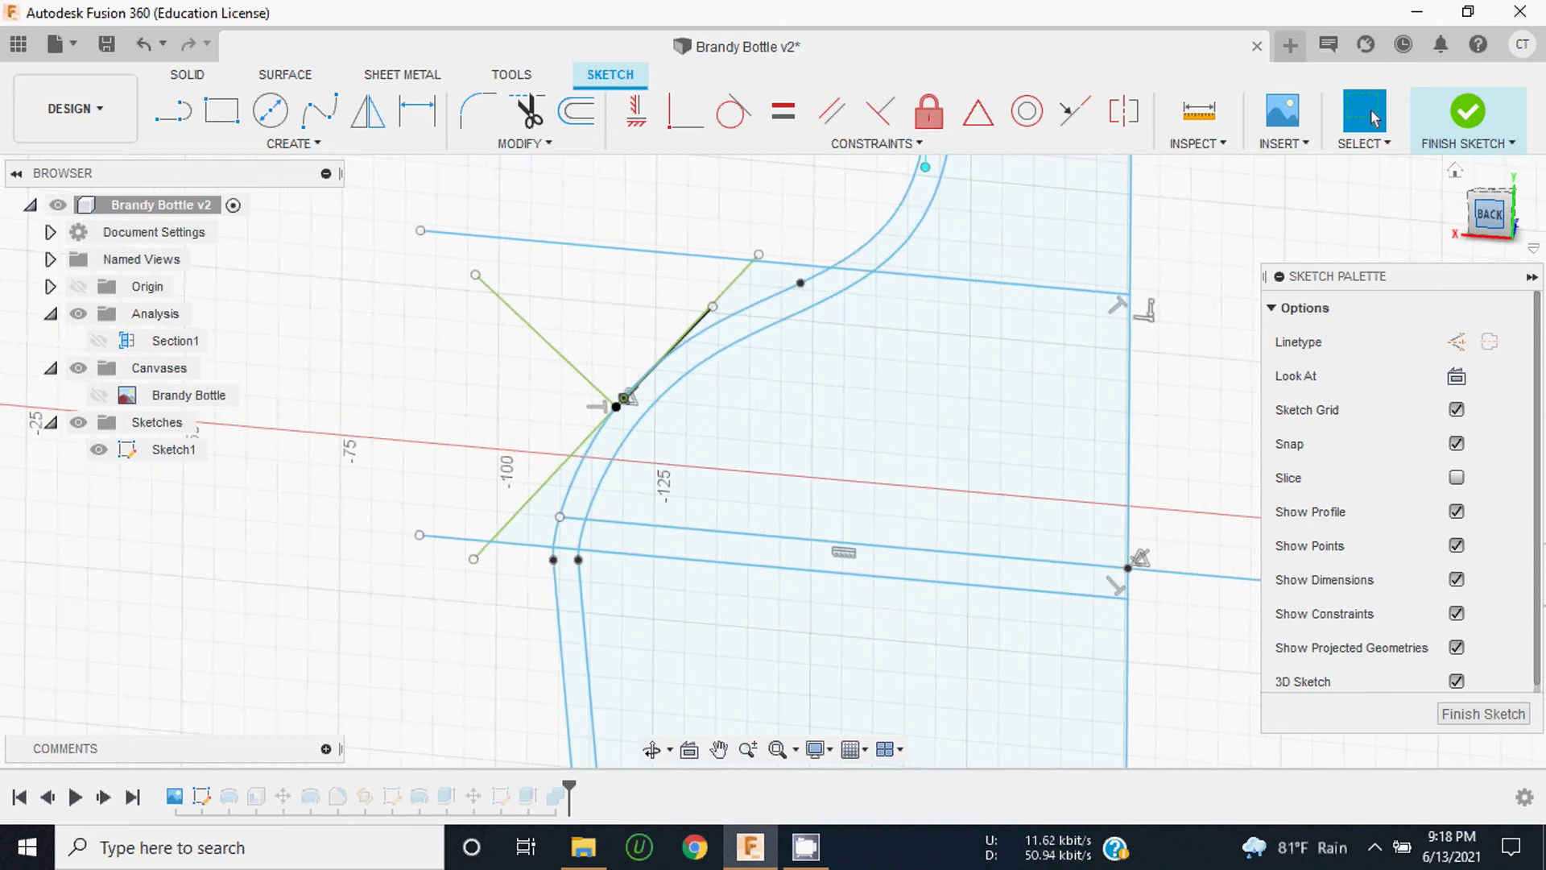
scroll(977, 266, "down", 3)
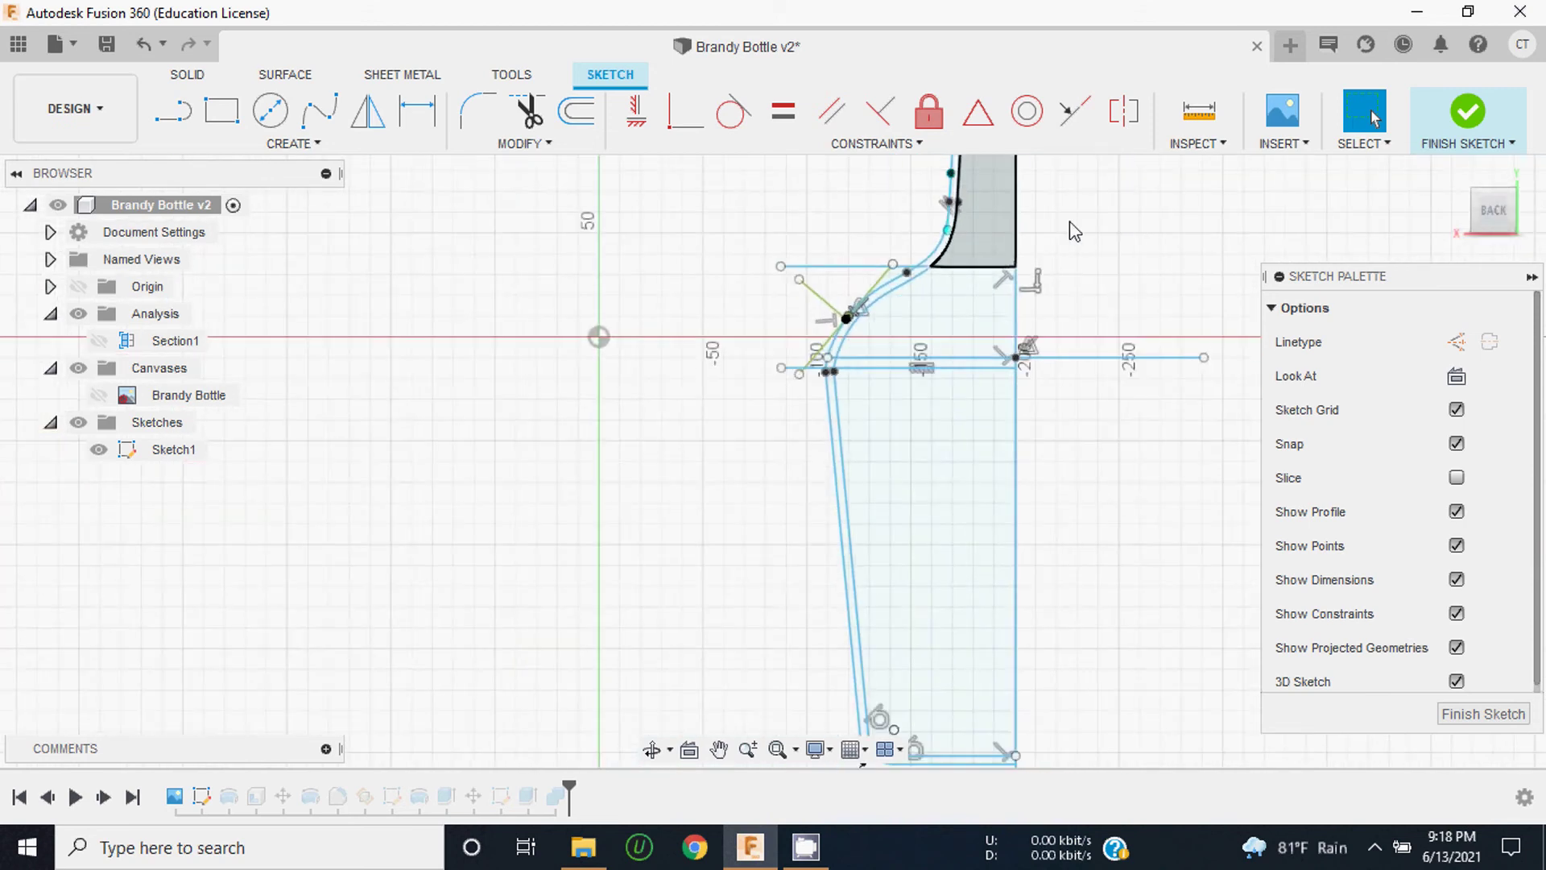
left_click_drag(1491, 214, 1492, 216)
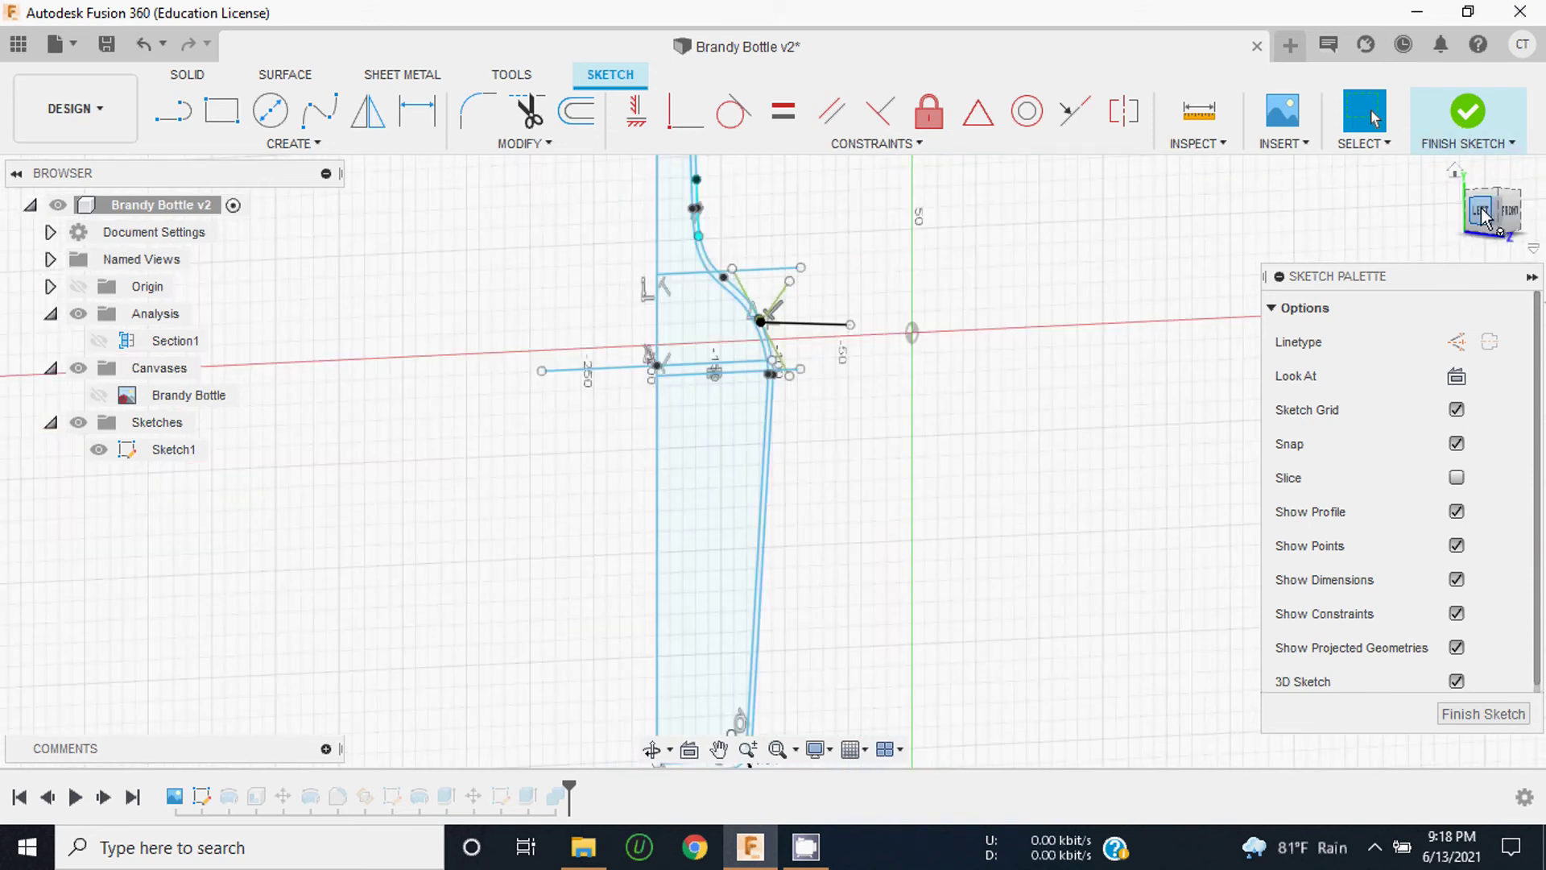
left_click(1482, 214)
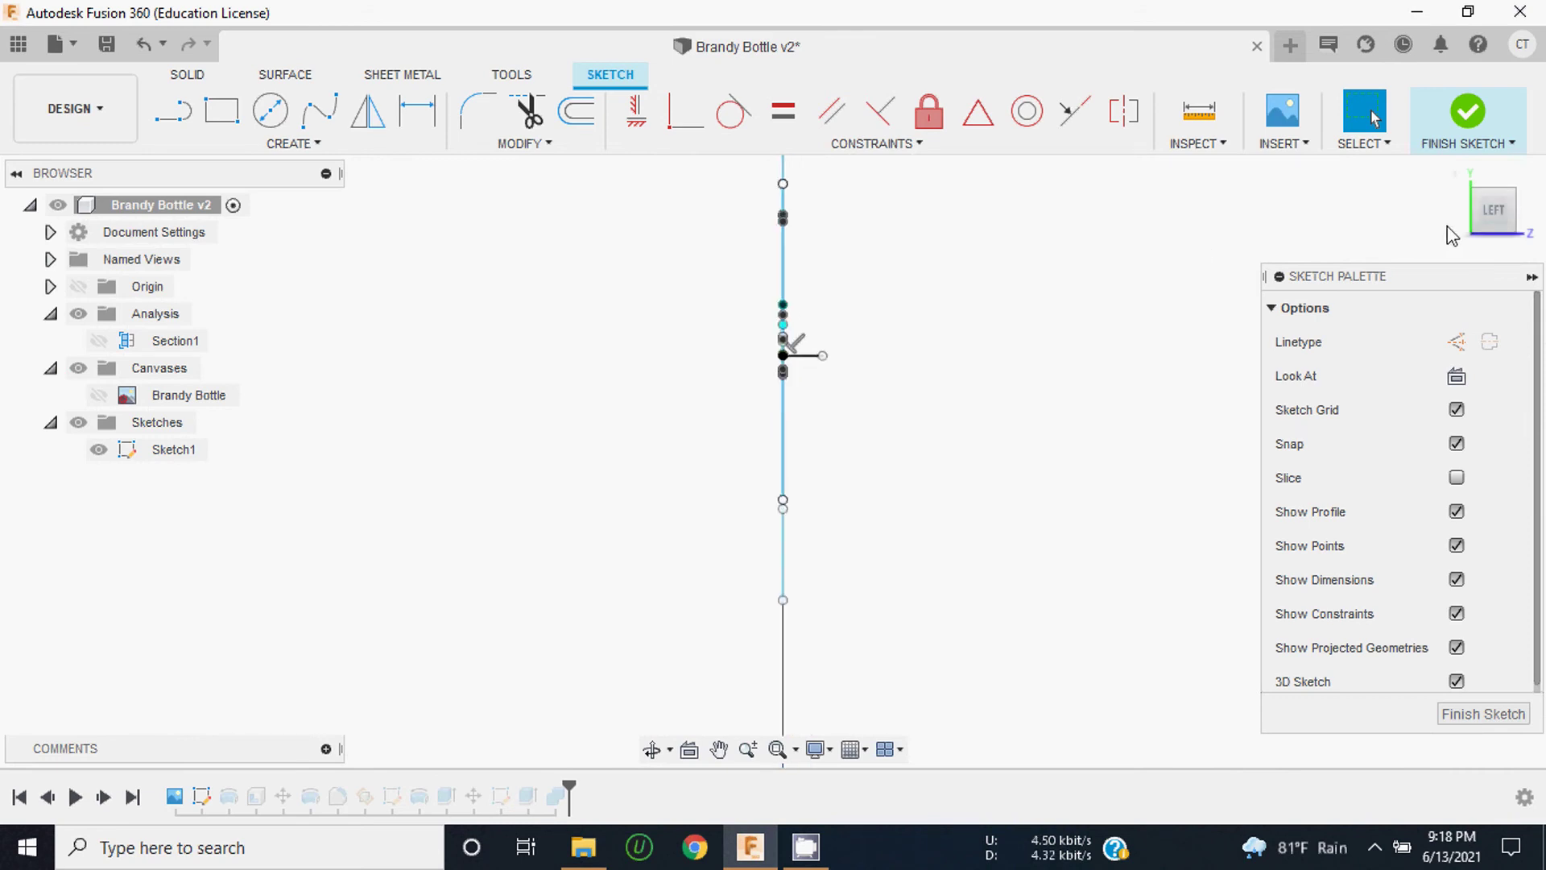
left_click(1463, 211)
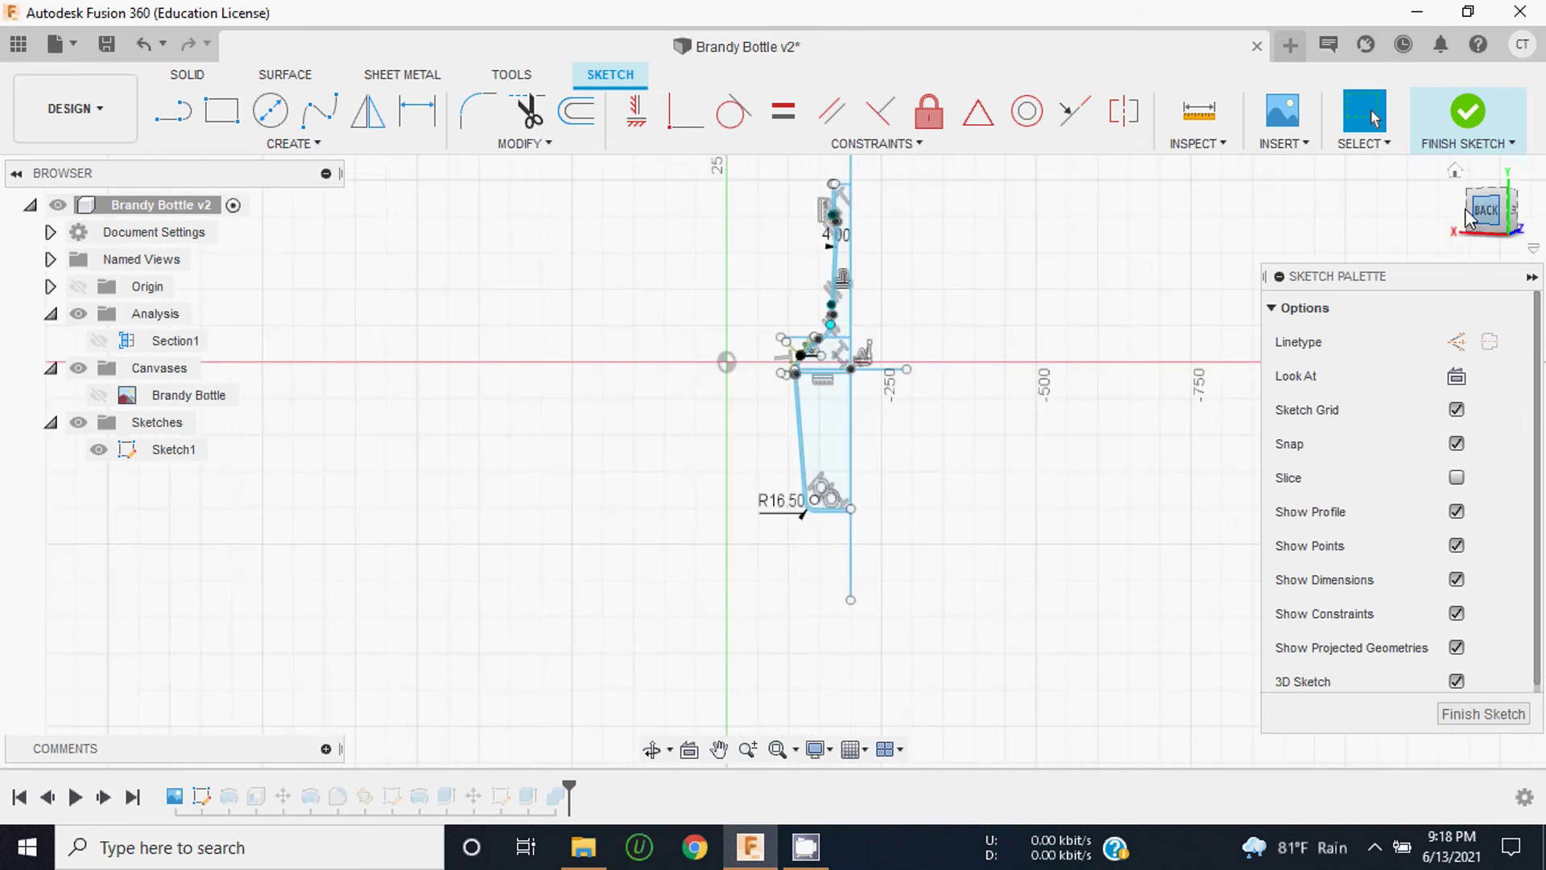
left_click(1521, 216)
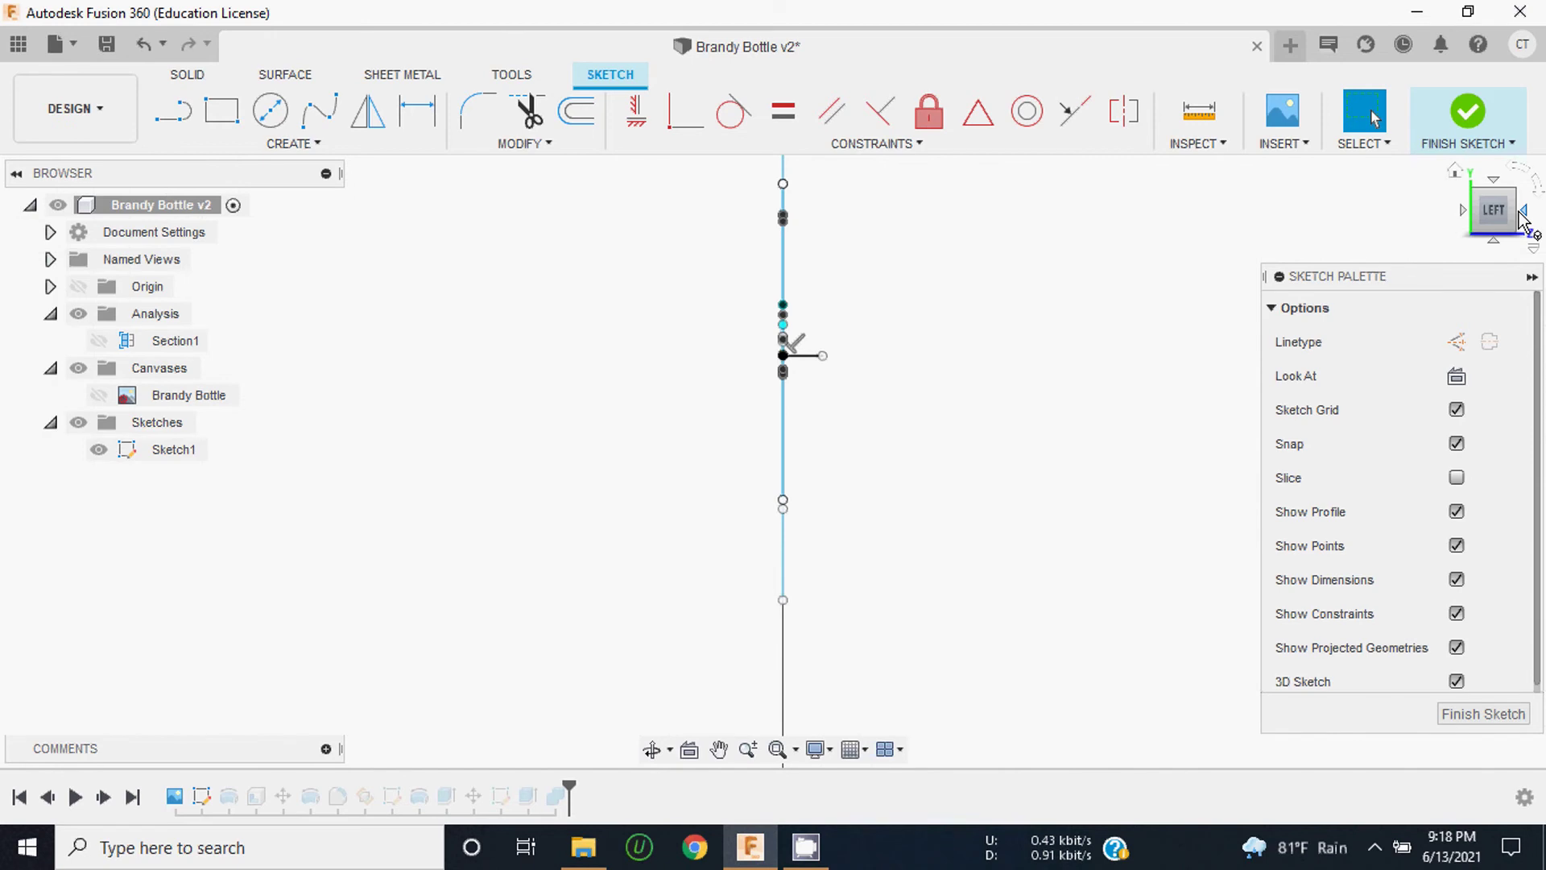
left_click(1522, 215)
scroll(747, 396, "up", 2)
scroll(747, 397, "up", 2)
scroll(748, 396, "up", 2)
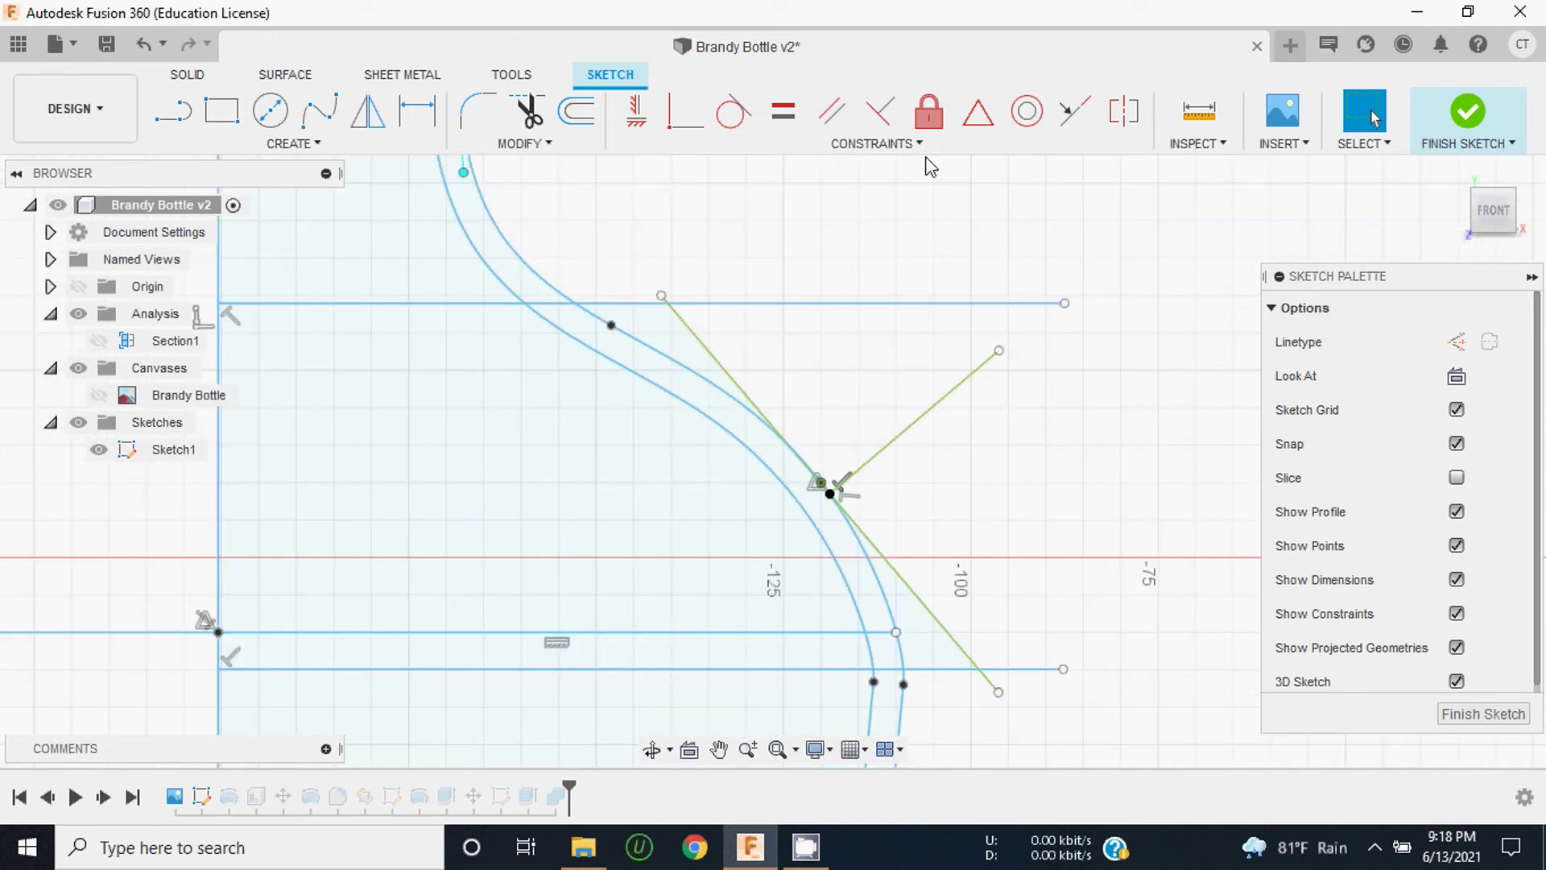
Step: Apply Fix/UnFix to the spout's tangent line and finish the sketch
left_click(931, 118)
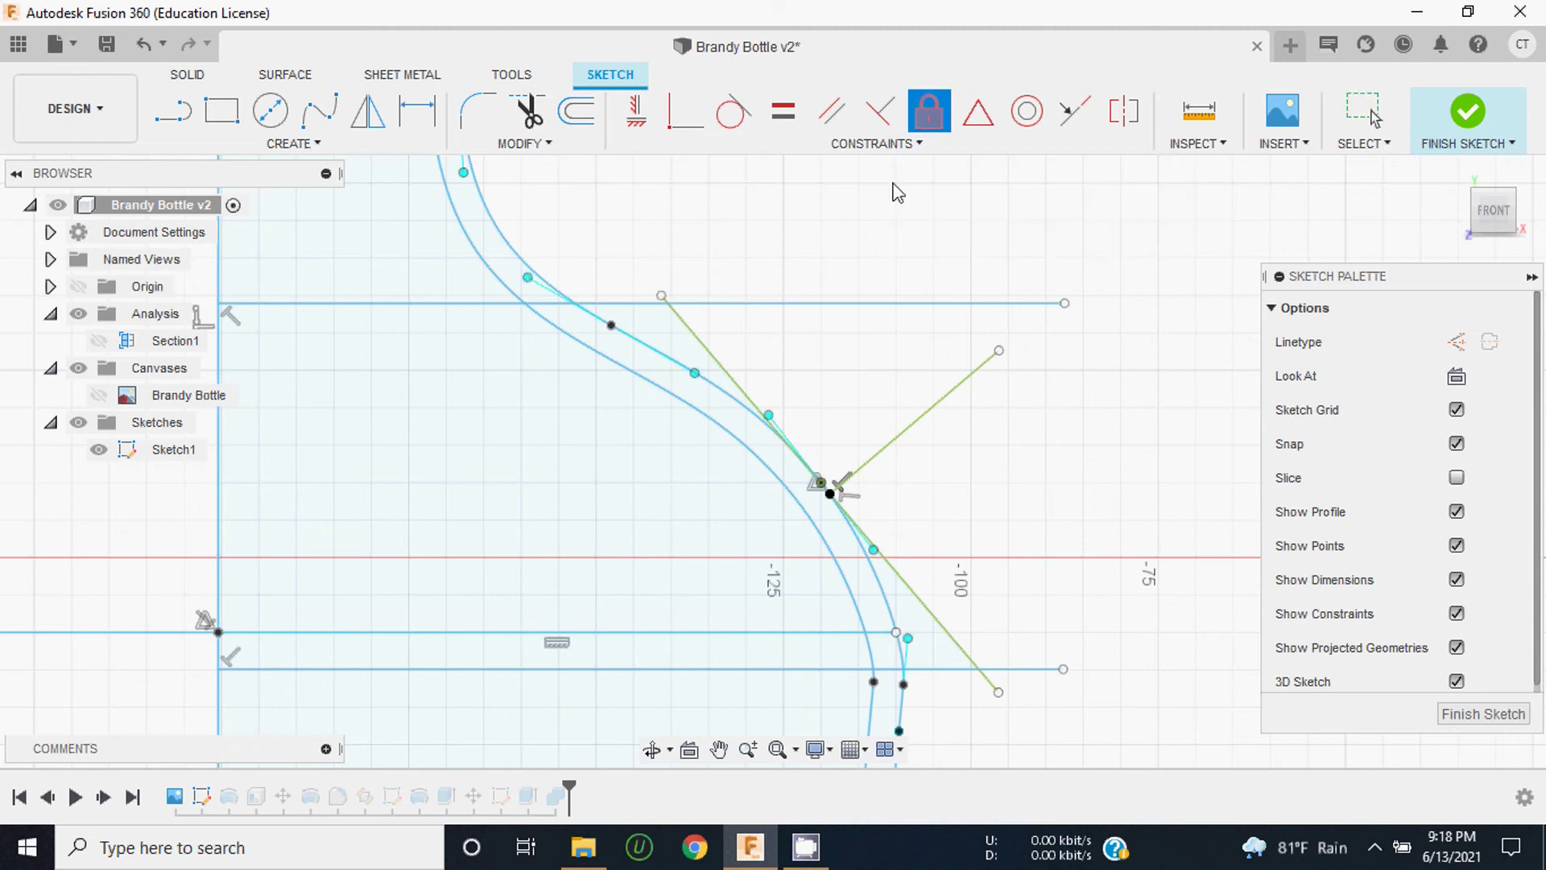
left_click(725, 375)
scroll(789, 427, "up", 3)
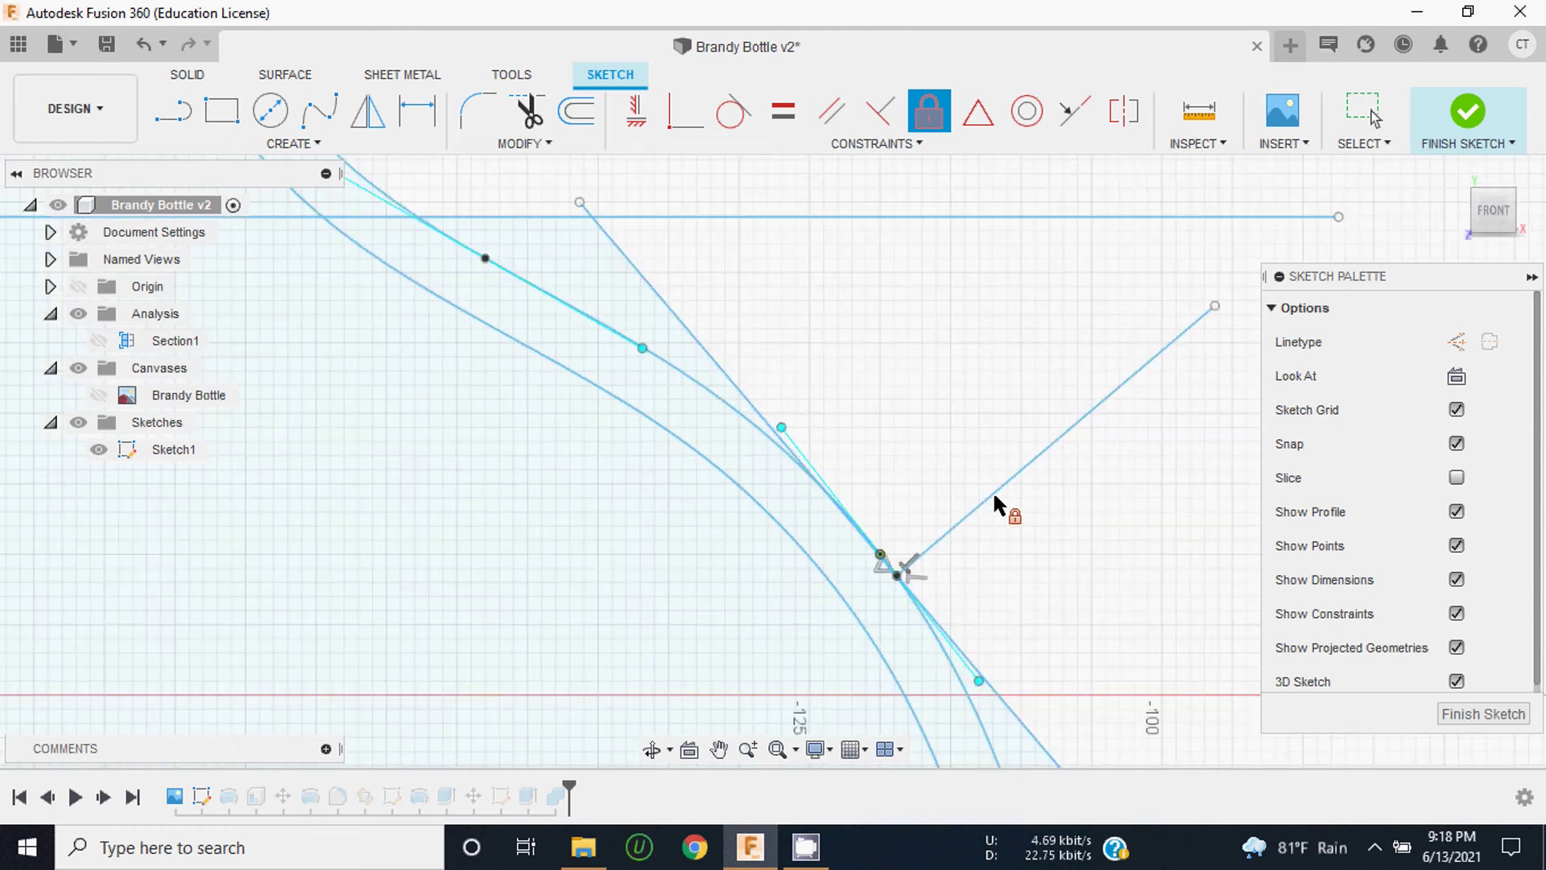
scroll(849, 359, "down", 1)
scroll(886, 323, "down", 2)
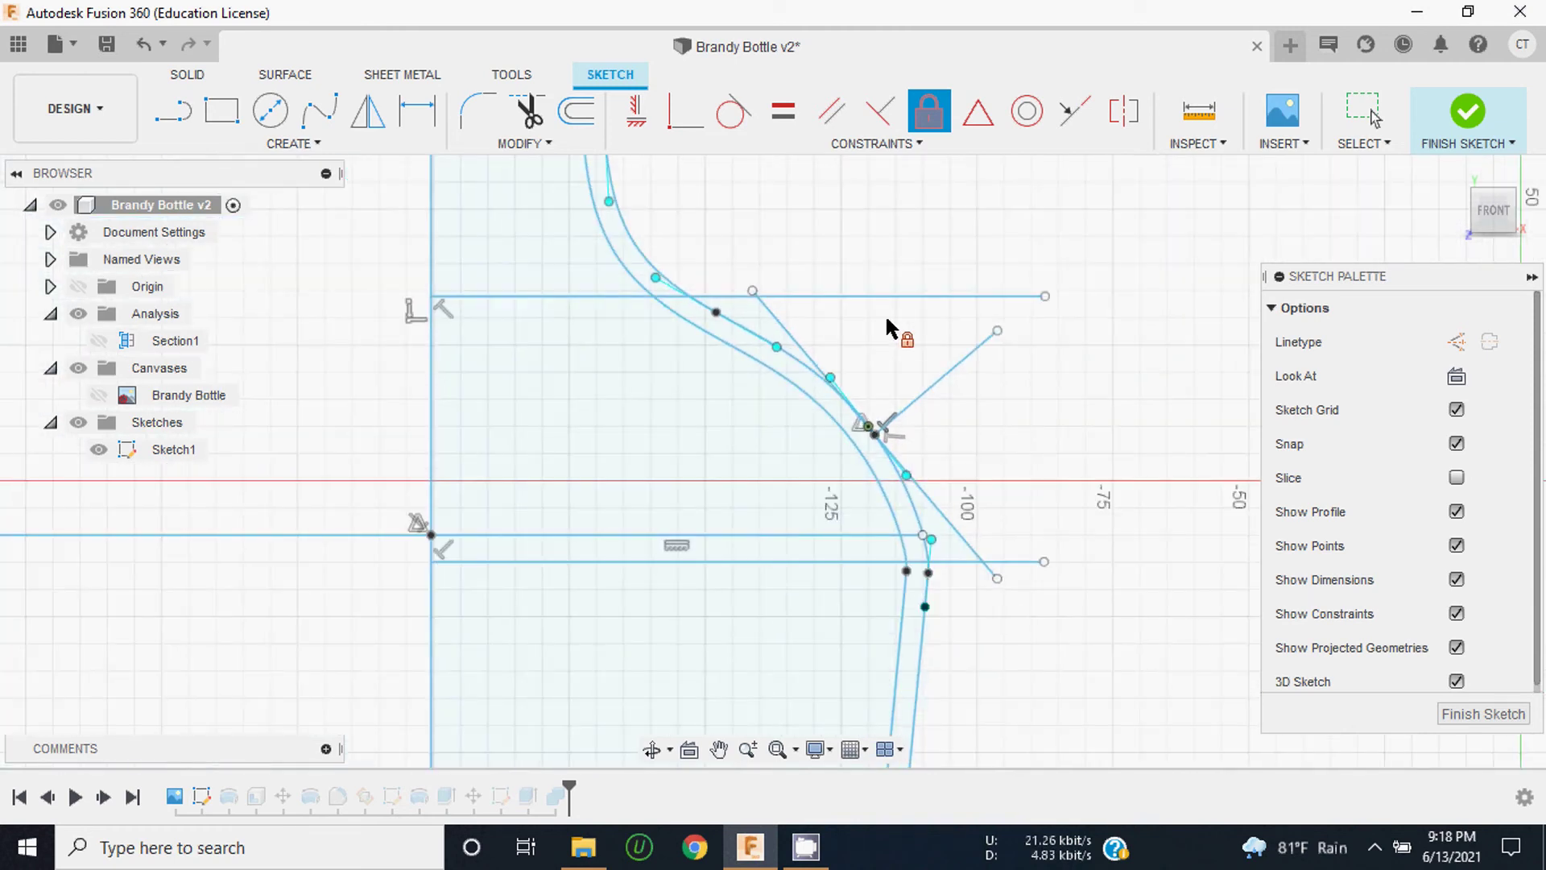
left_click(1462, 121)
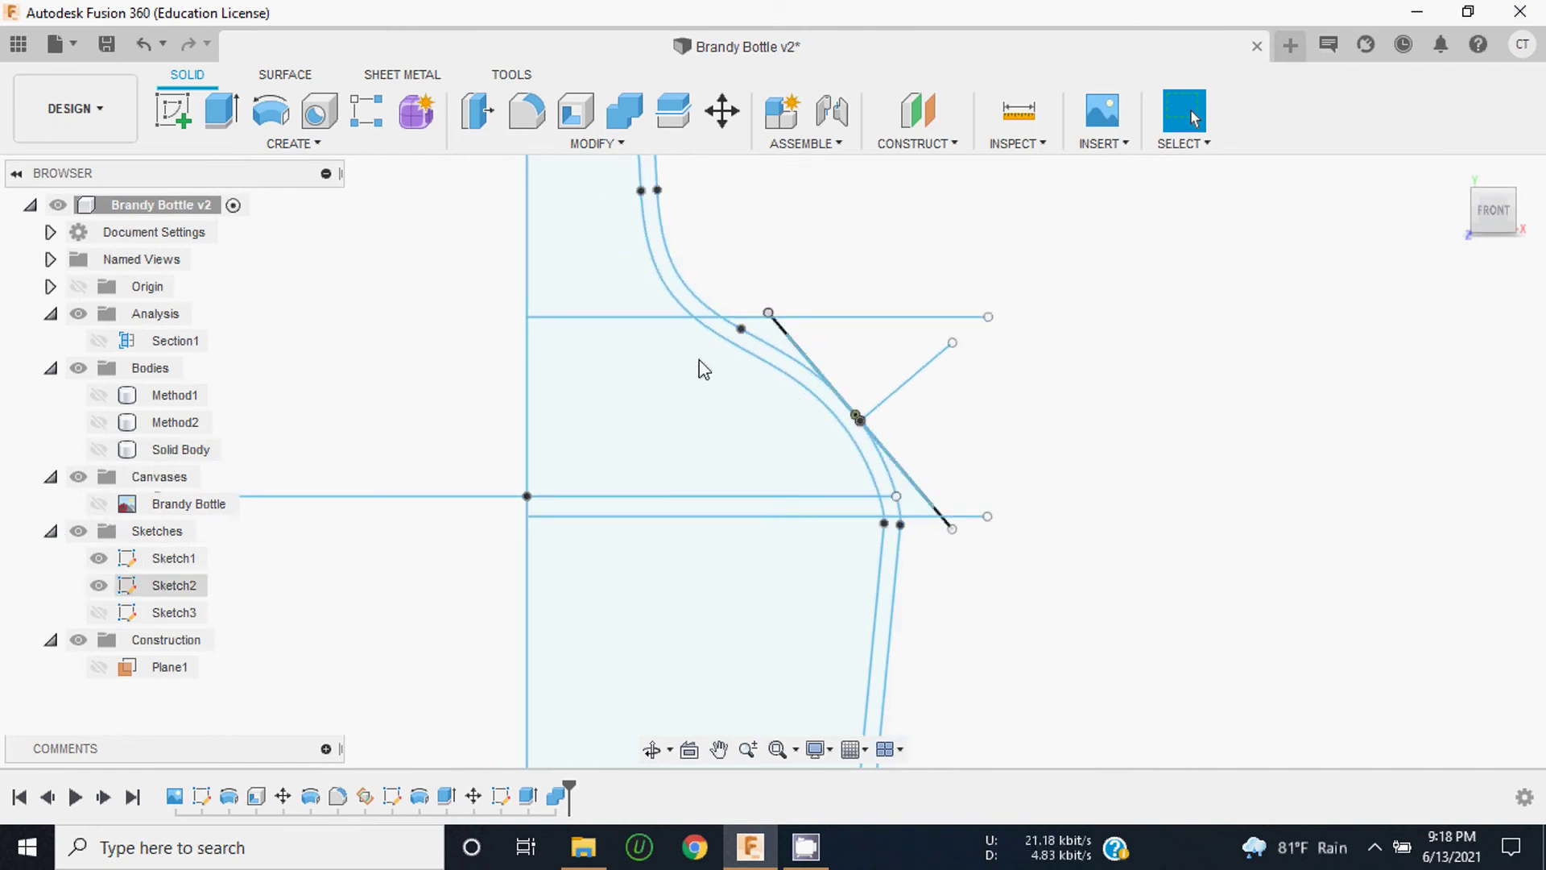
Step: Delete the top and bottom horizontal sketch lines
scroll(703, 369, "up", 3)
scroll(807, 373, "up", 2)
left_click(811, 330)
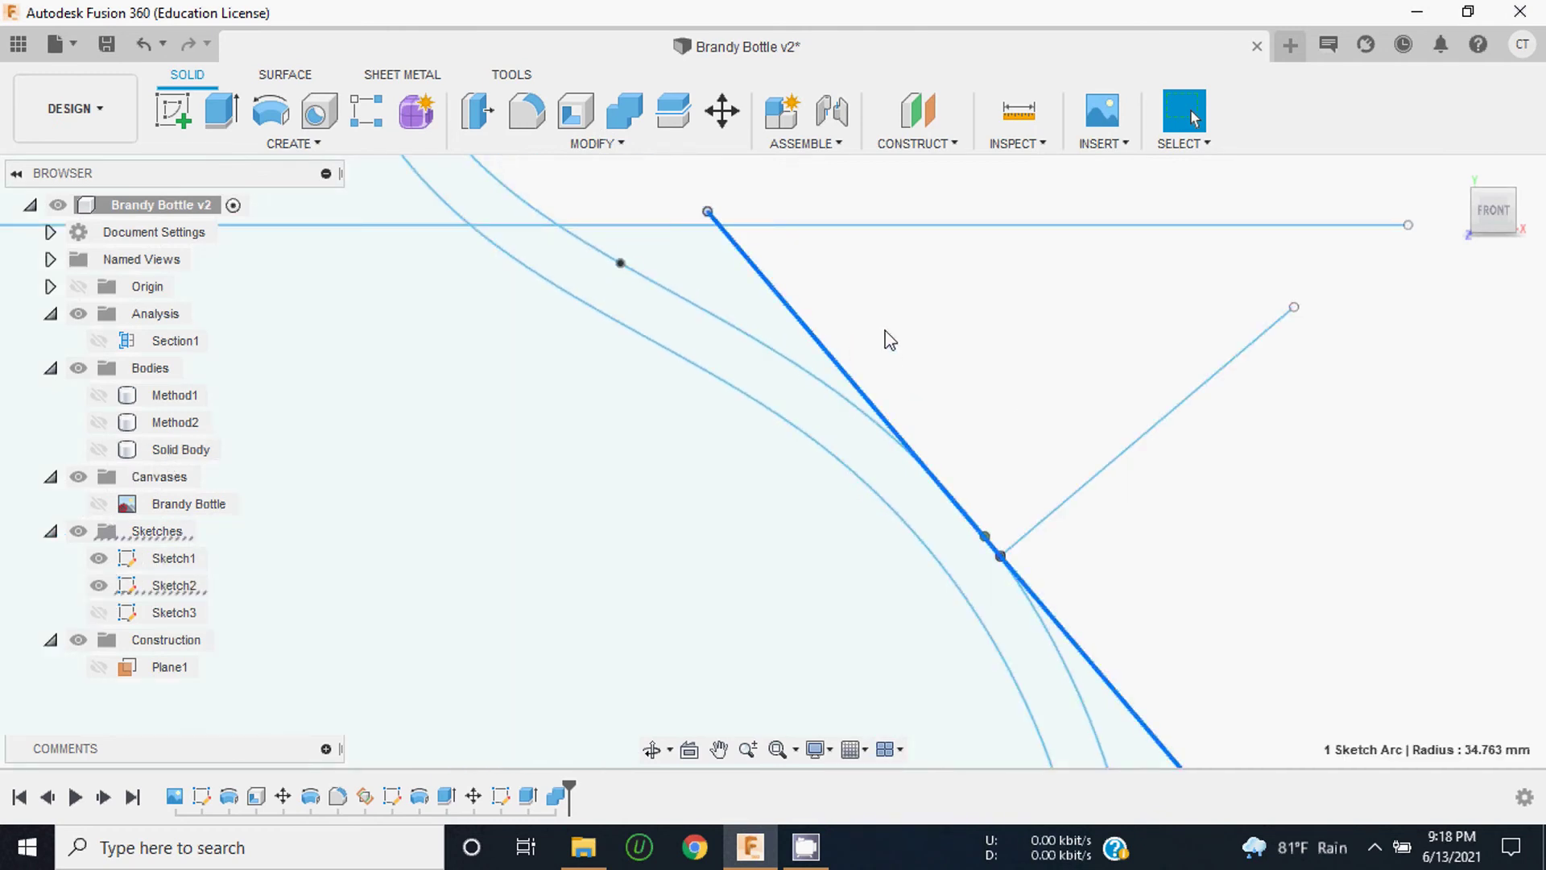
scroll(865, 332, "down", 4)
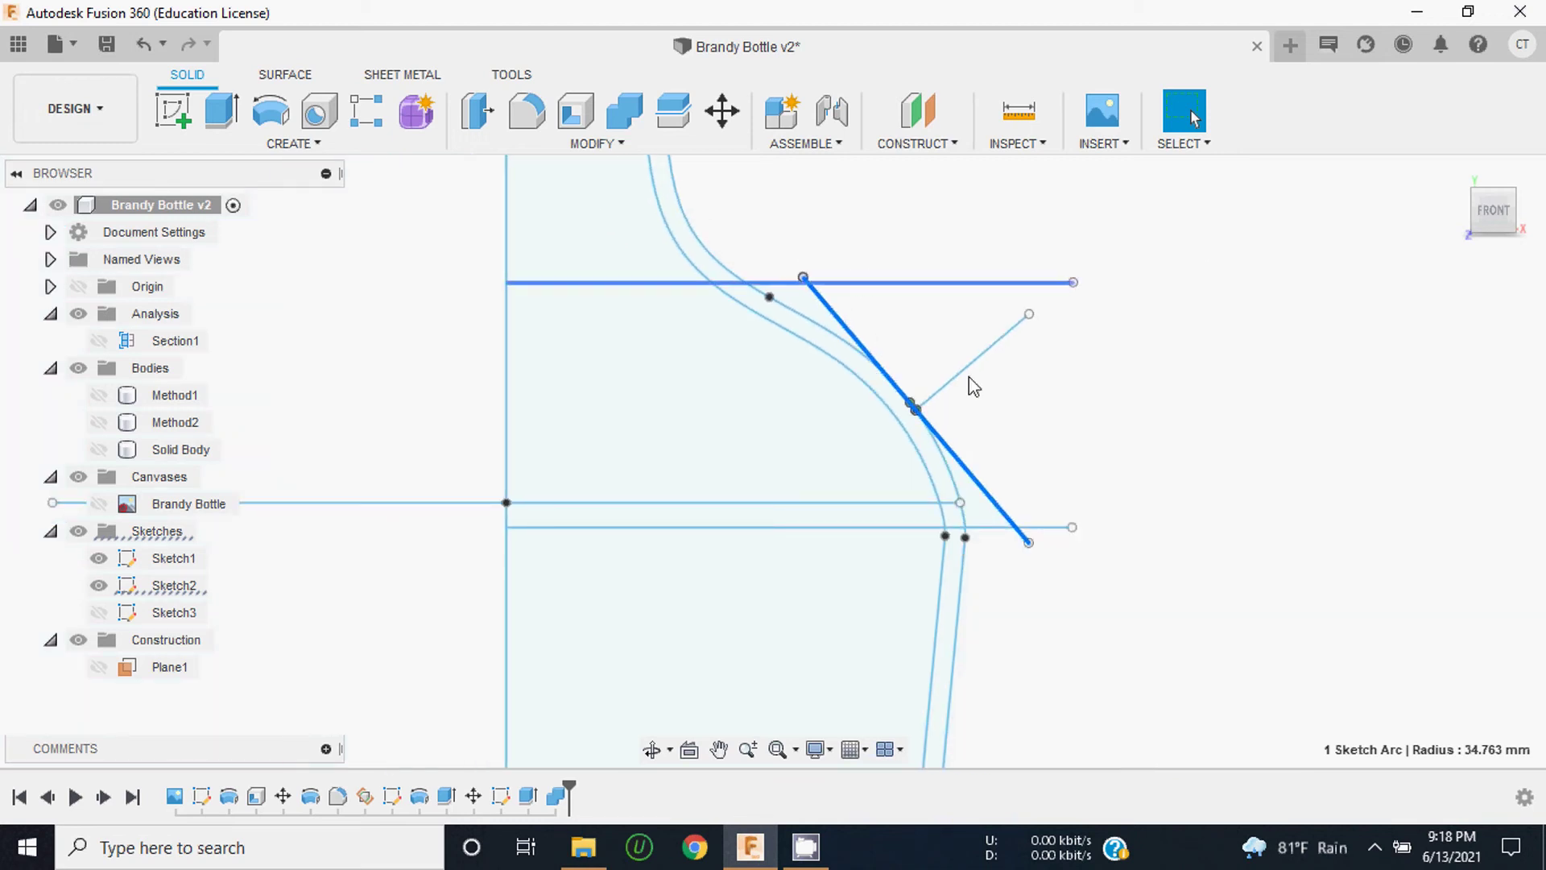
left_click(962, 282)
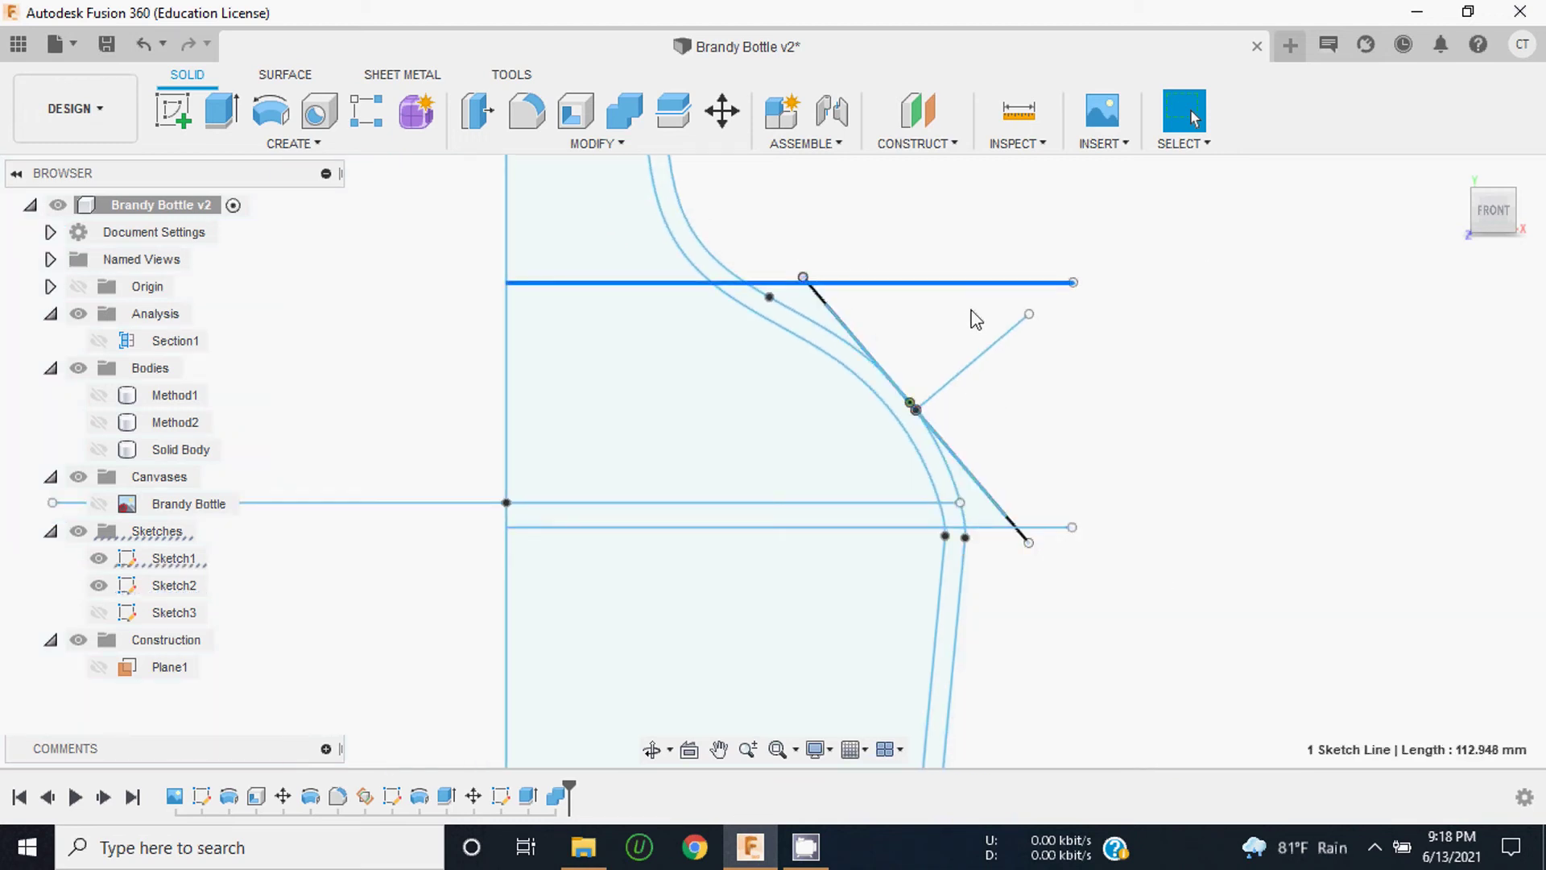
key("Delete")
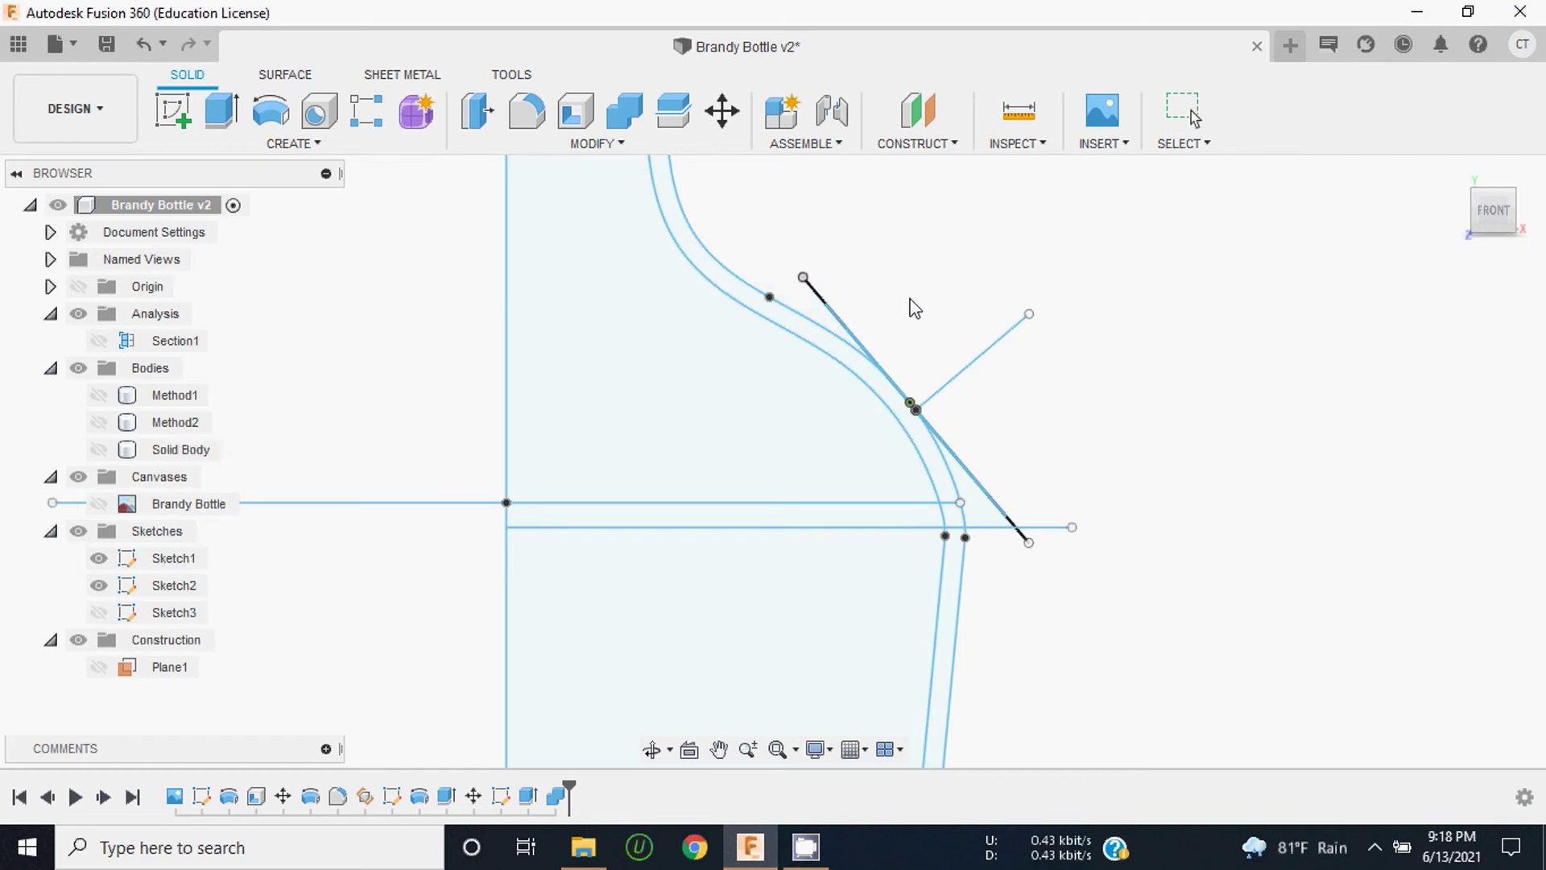
left_click(1043, 529)
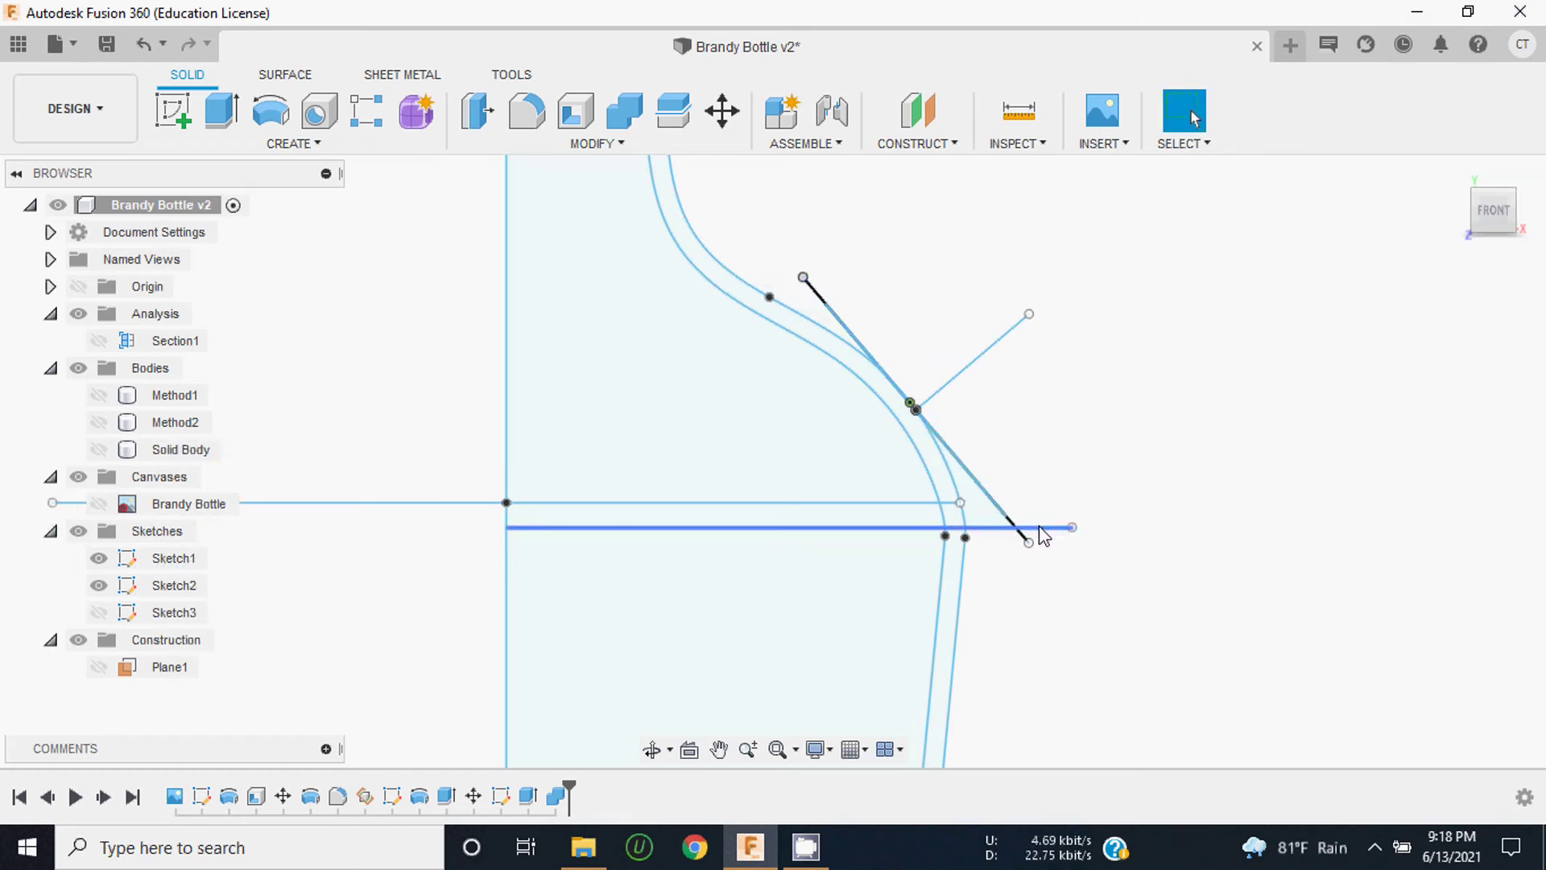
key("Delete")
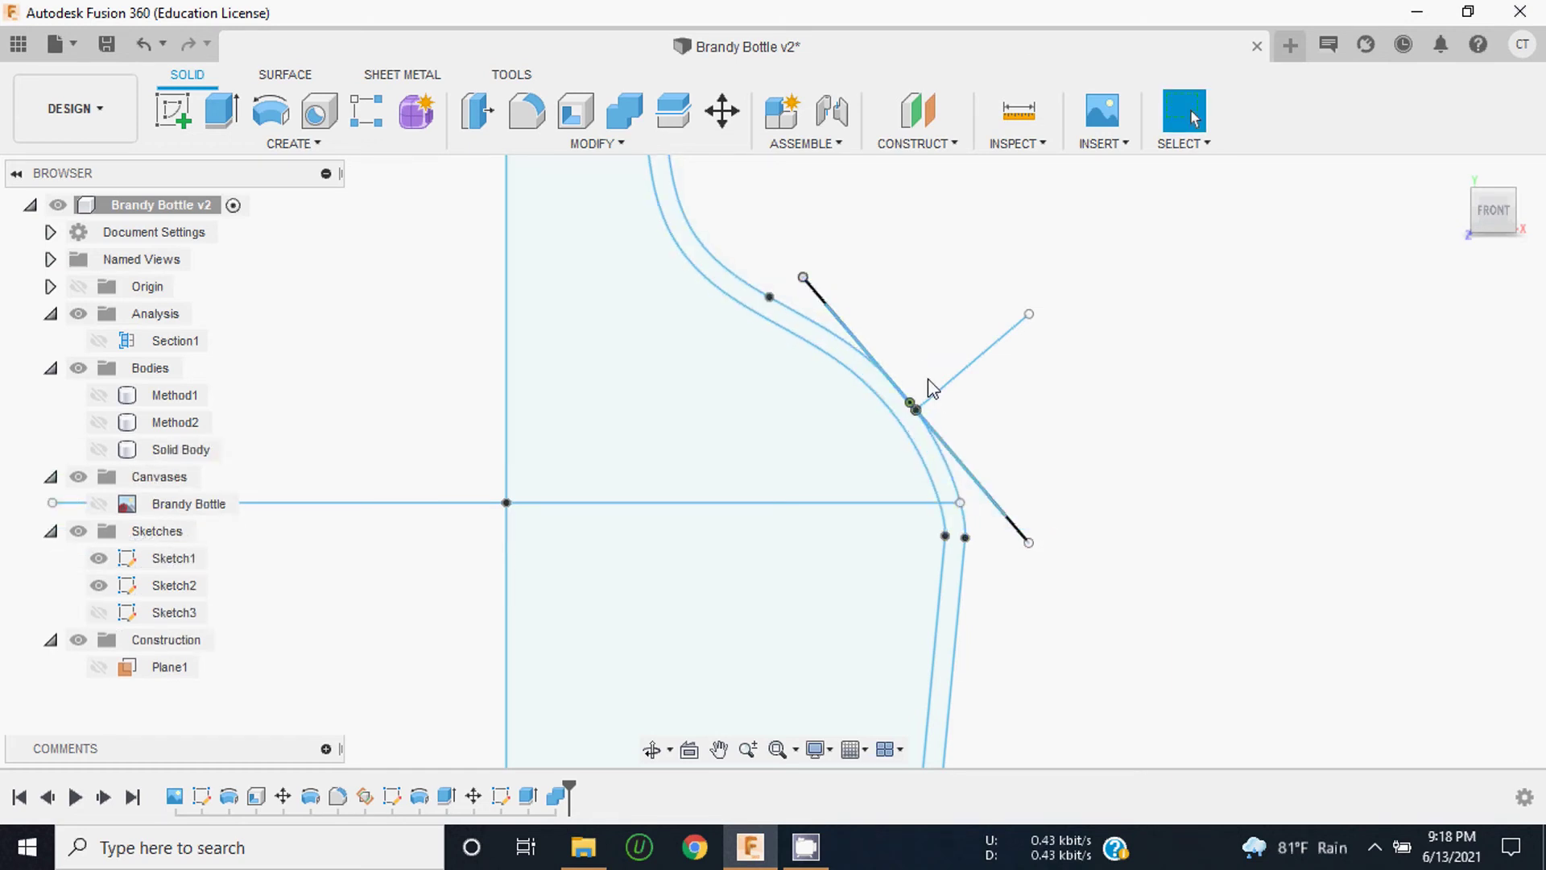
Step: Delete the sketch line running straight across the spout ring
scroll(927, 383, "up", 5)
left_click(746, 270)
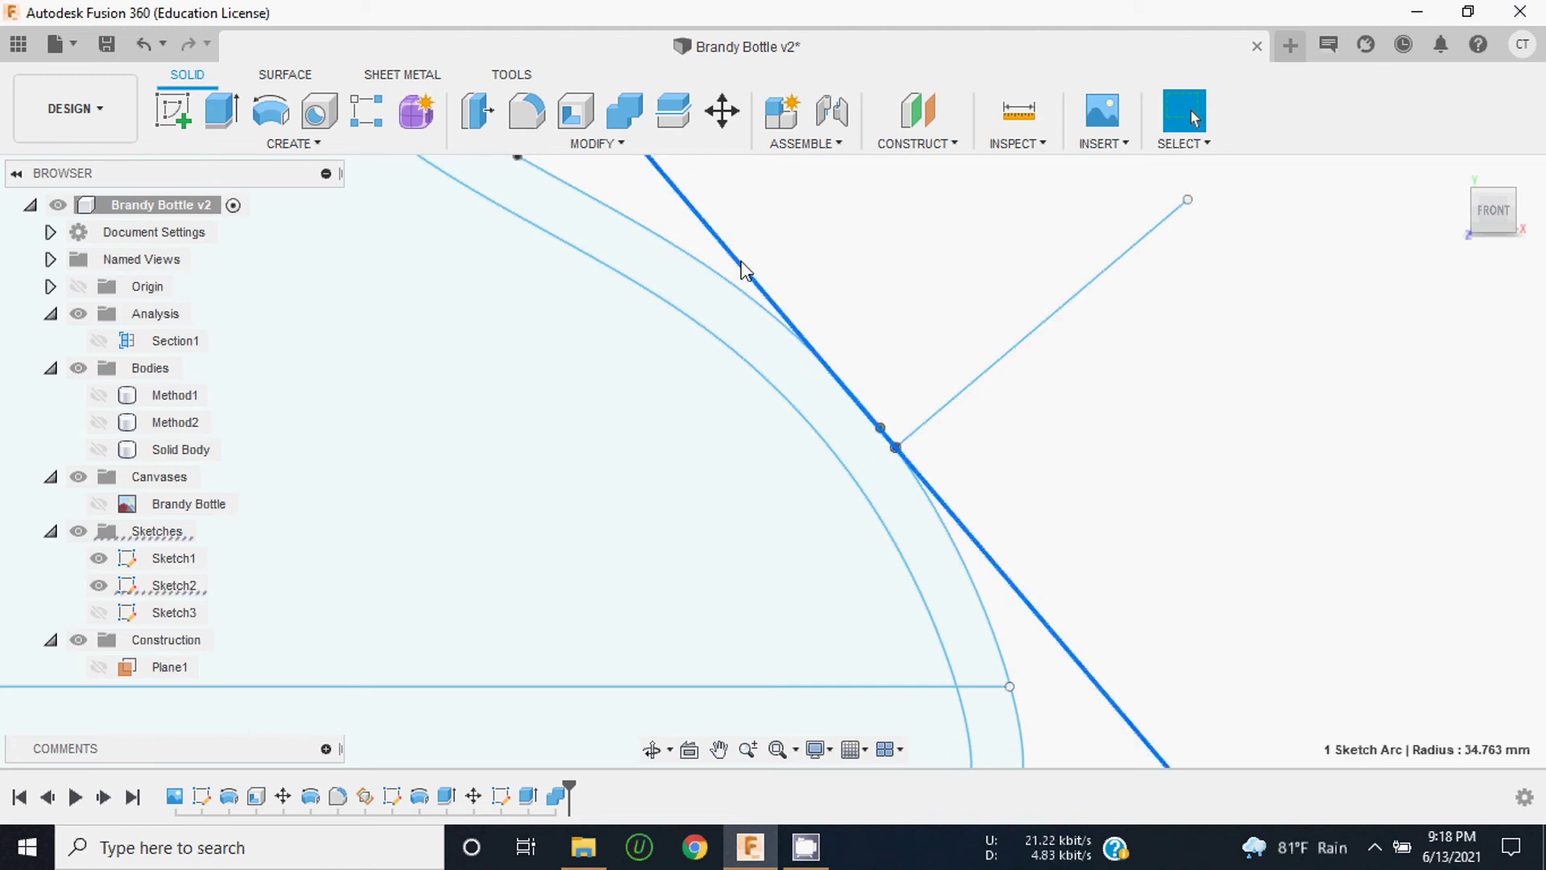
left_click(744, 277)
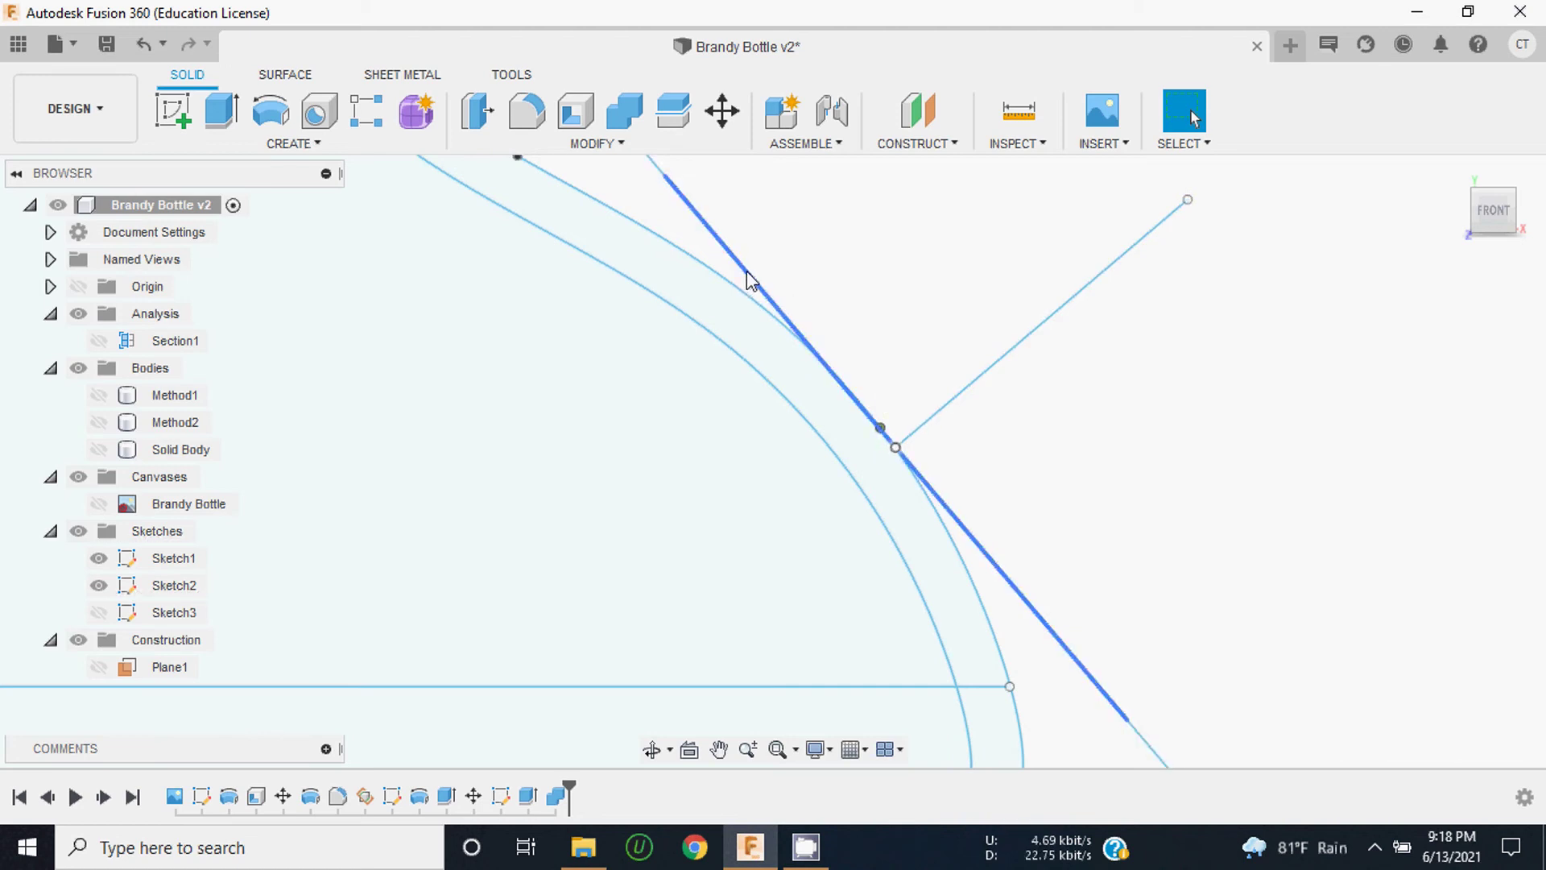
scroll(819, 318, "down", 4)
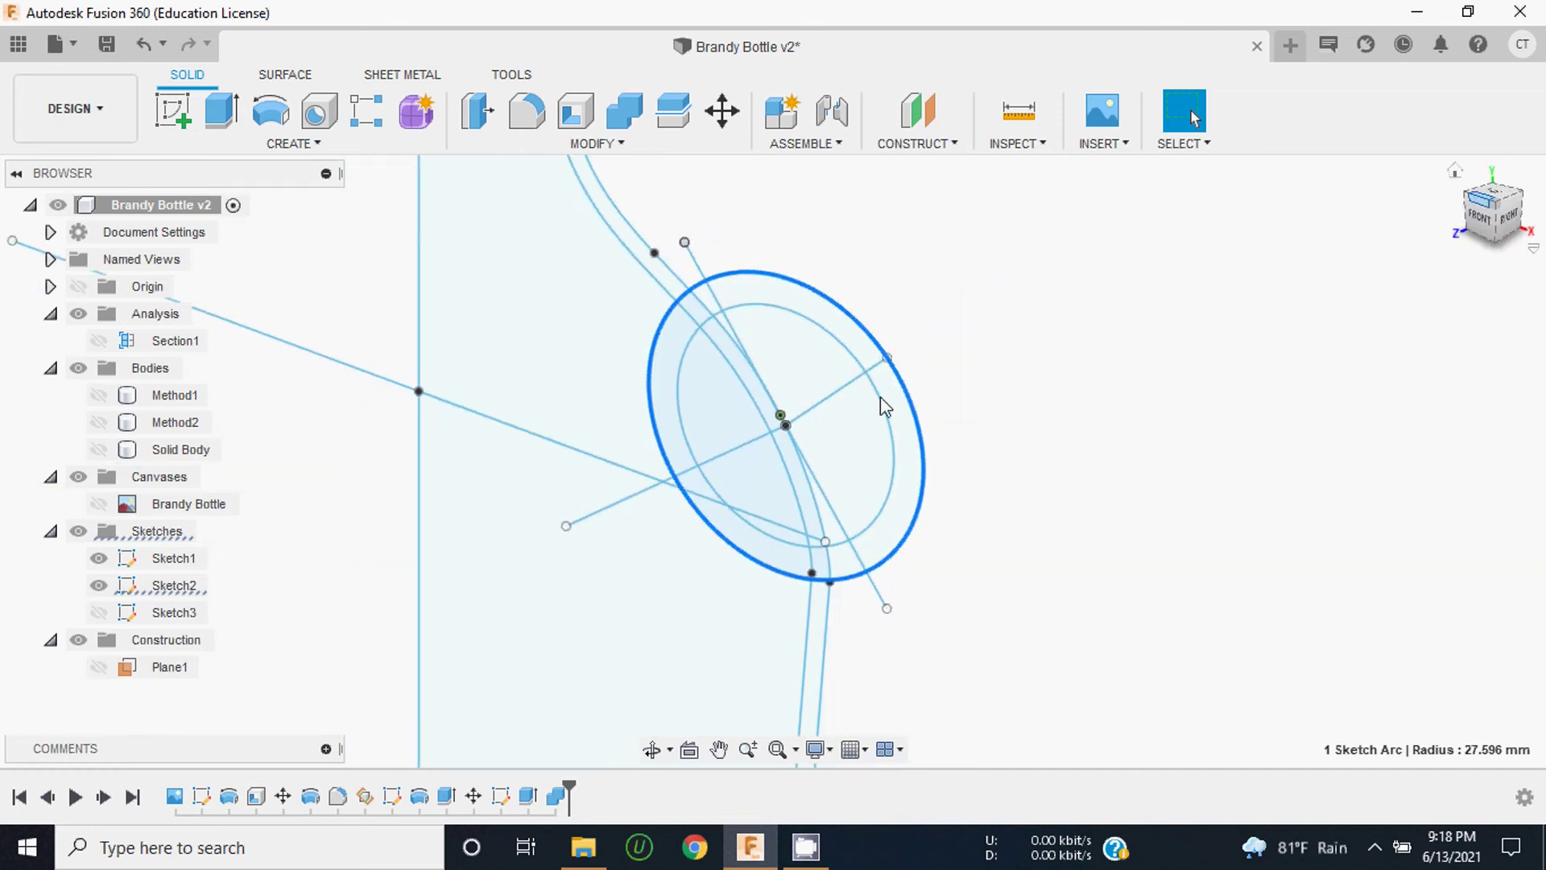
key("Escape")
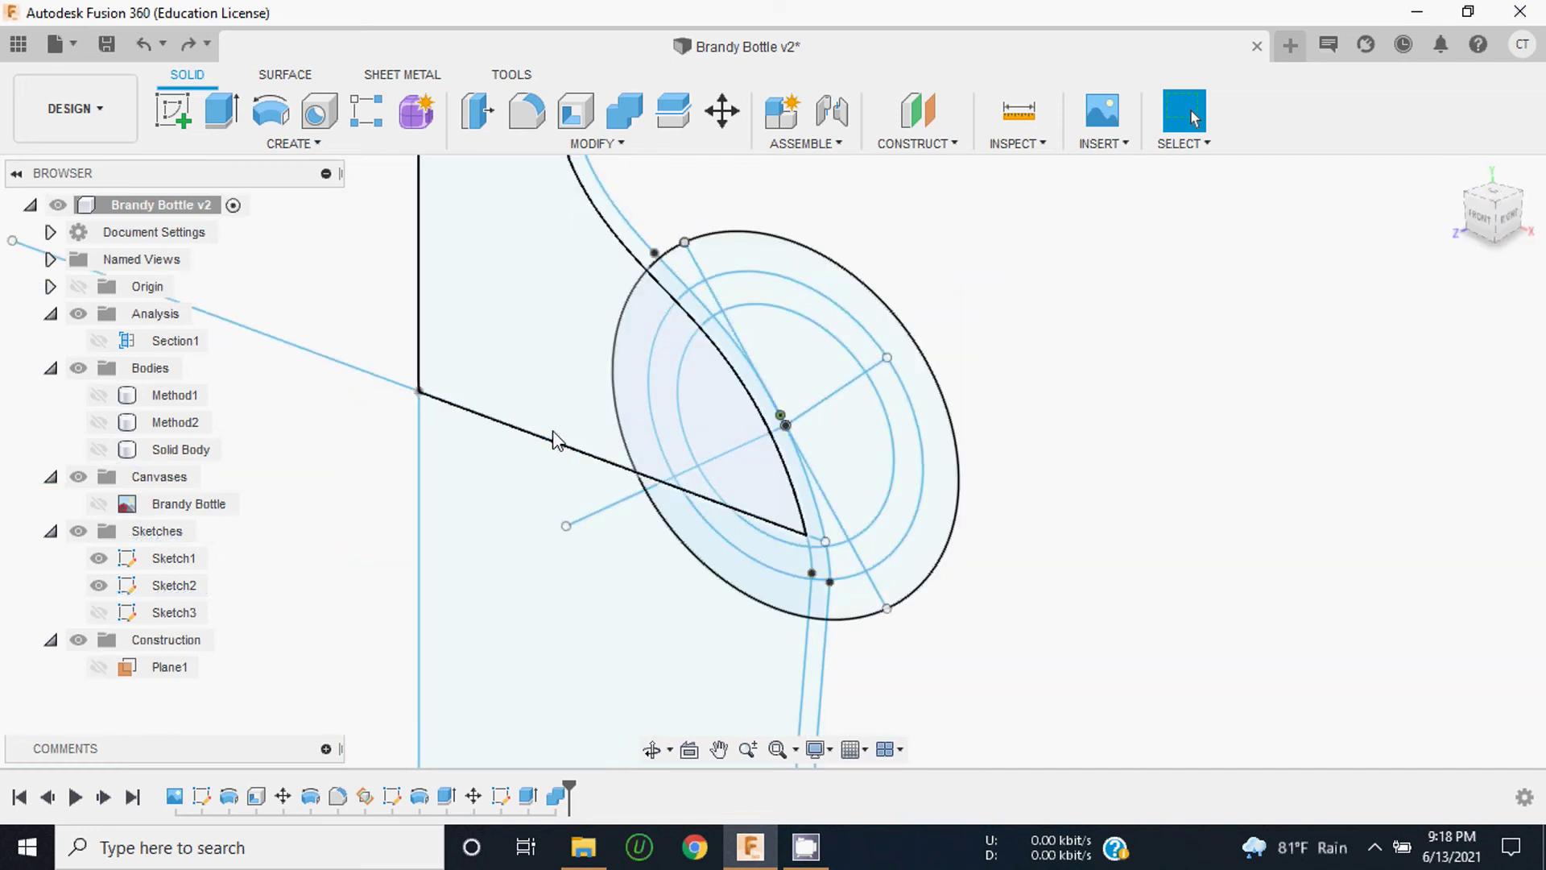
left_click(699, 261)
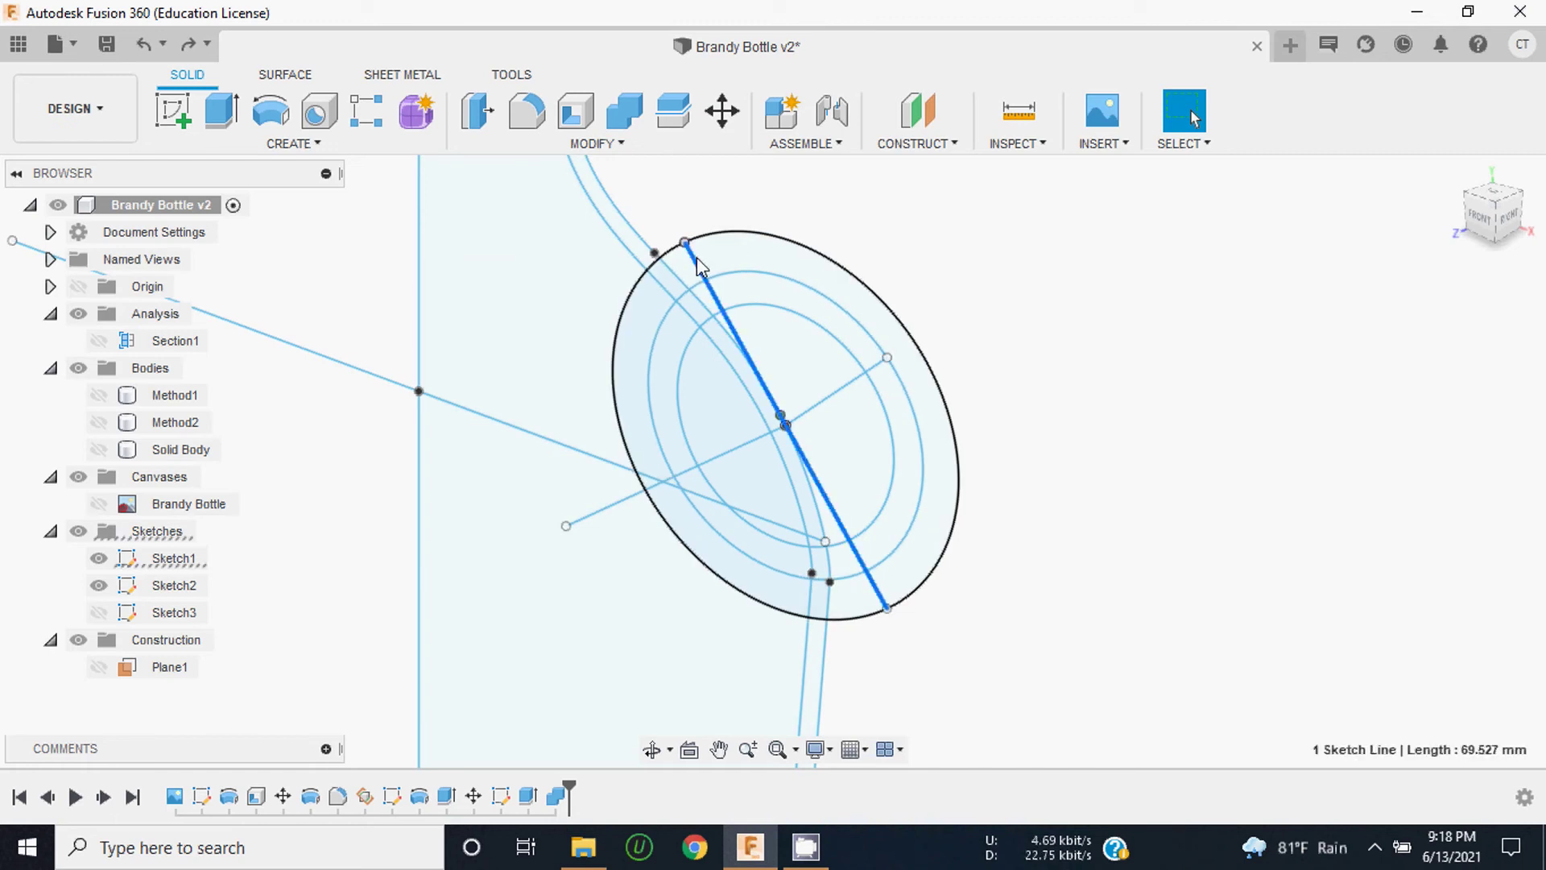
key("Delete")
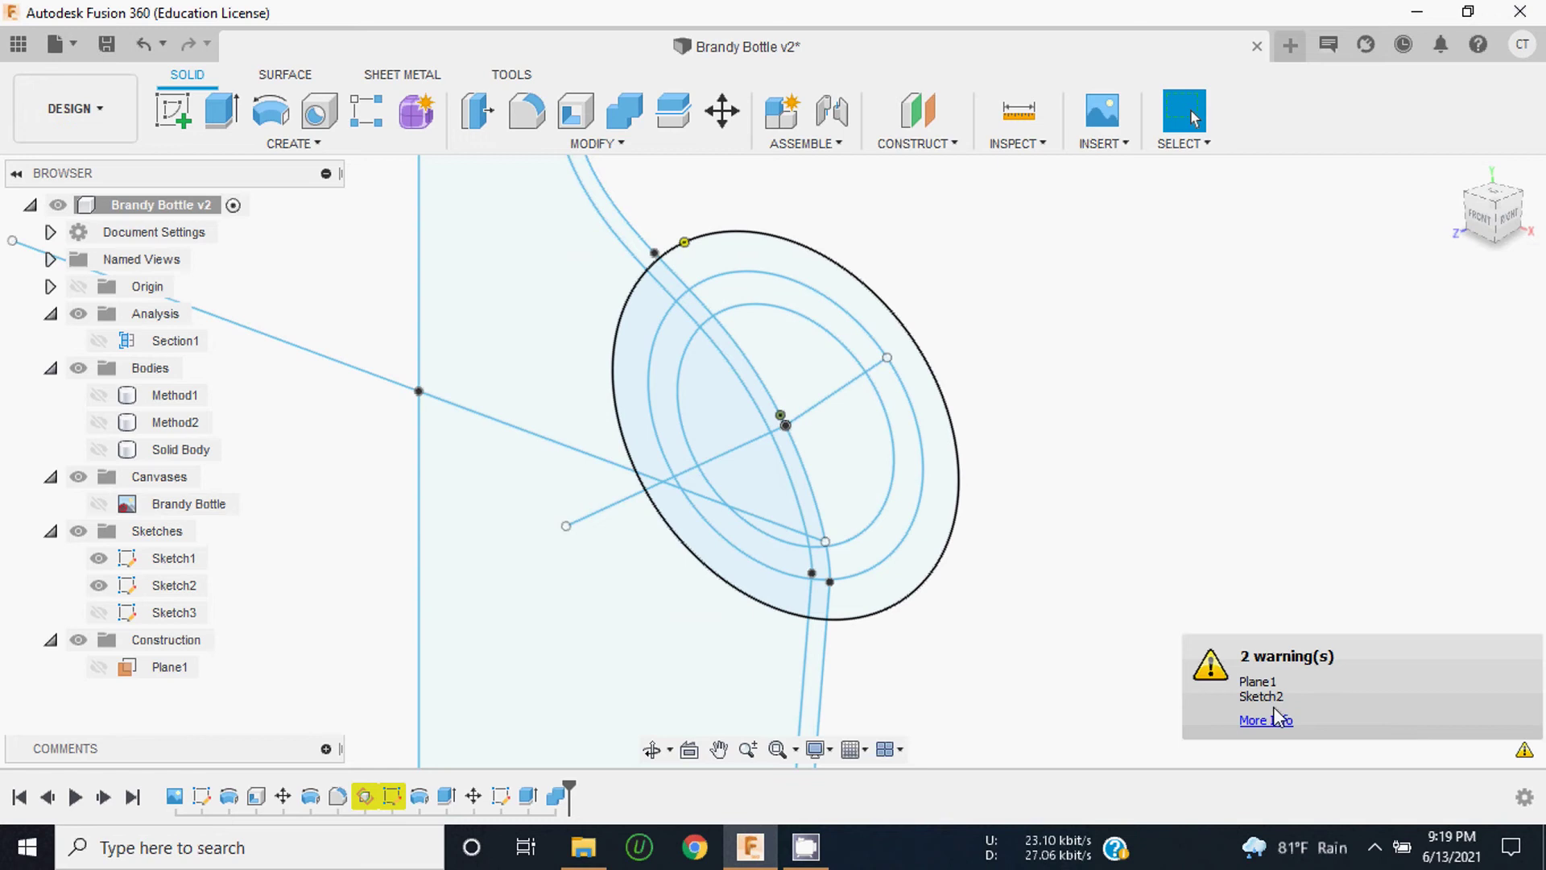
Step: Delete the long and short lines inside the spout ellipse
left_click(737, 450)
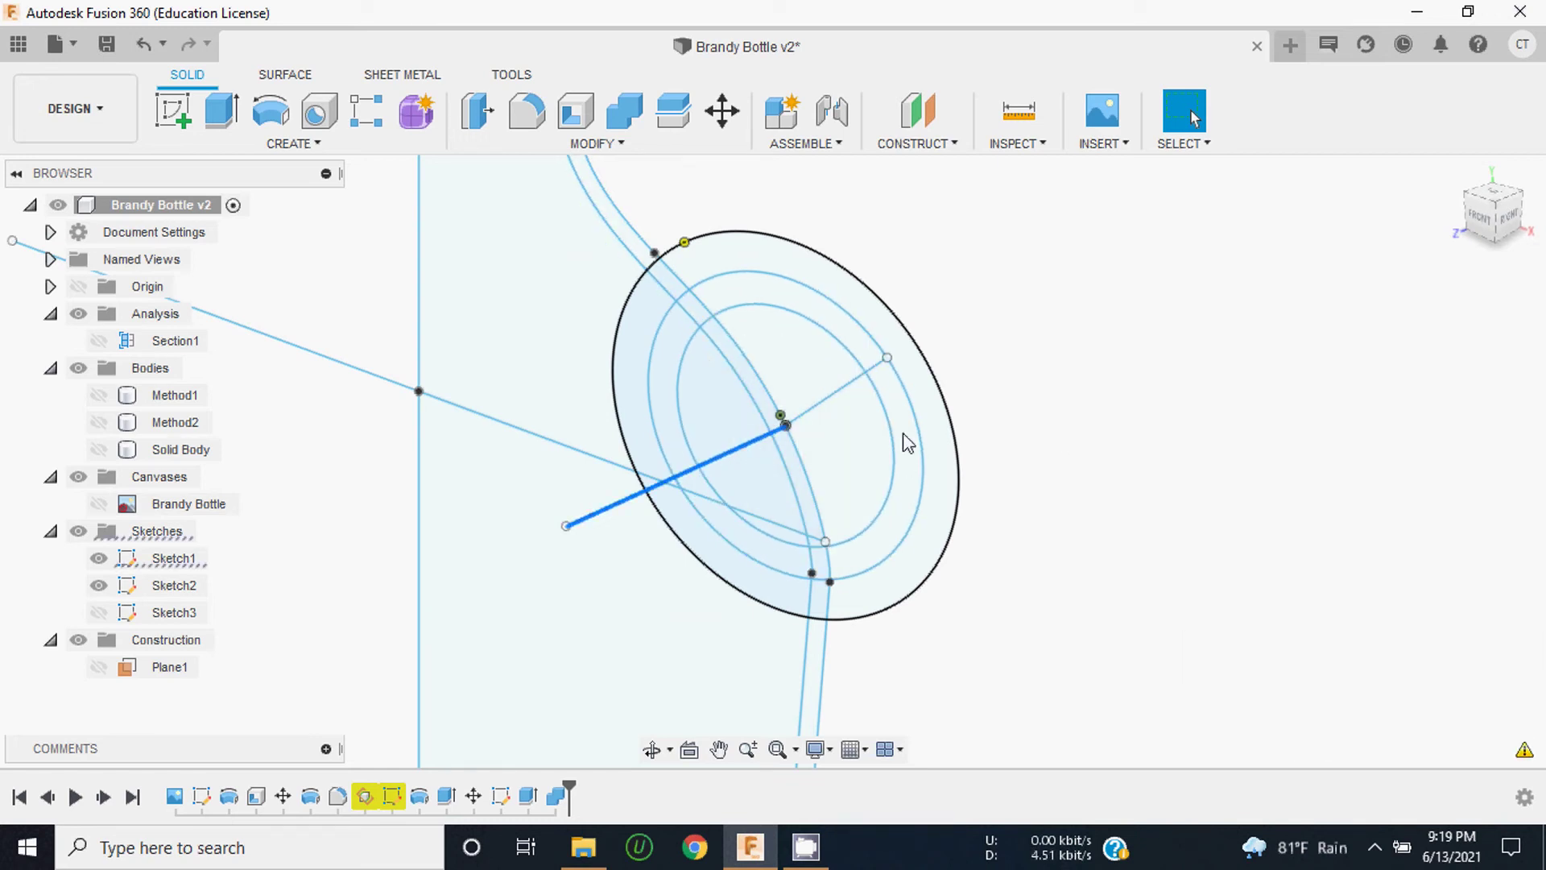
key("Delete")
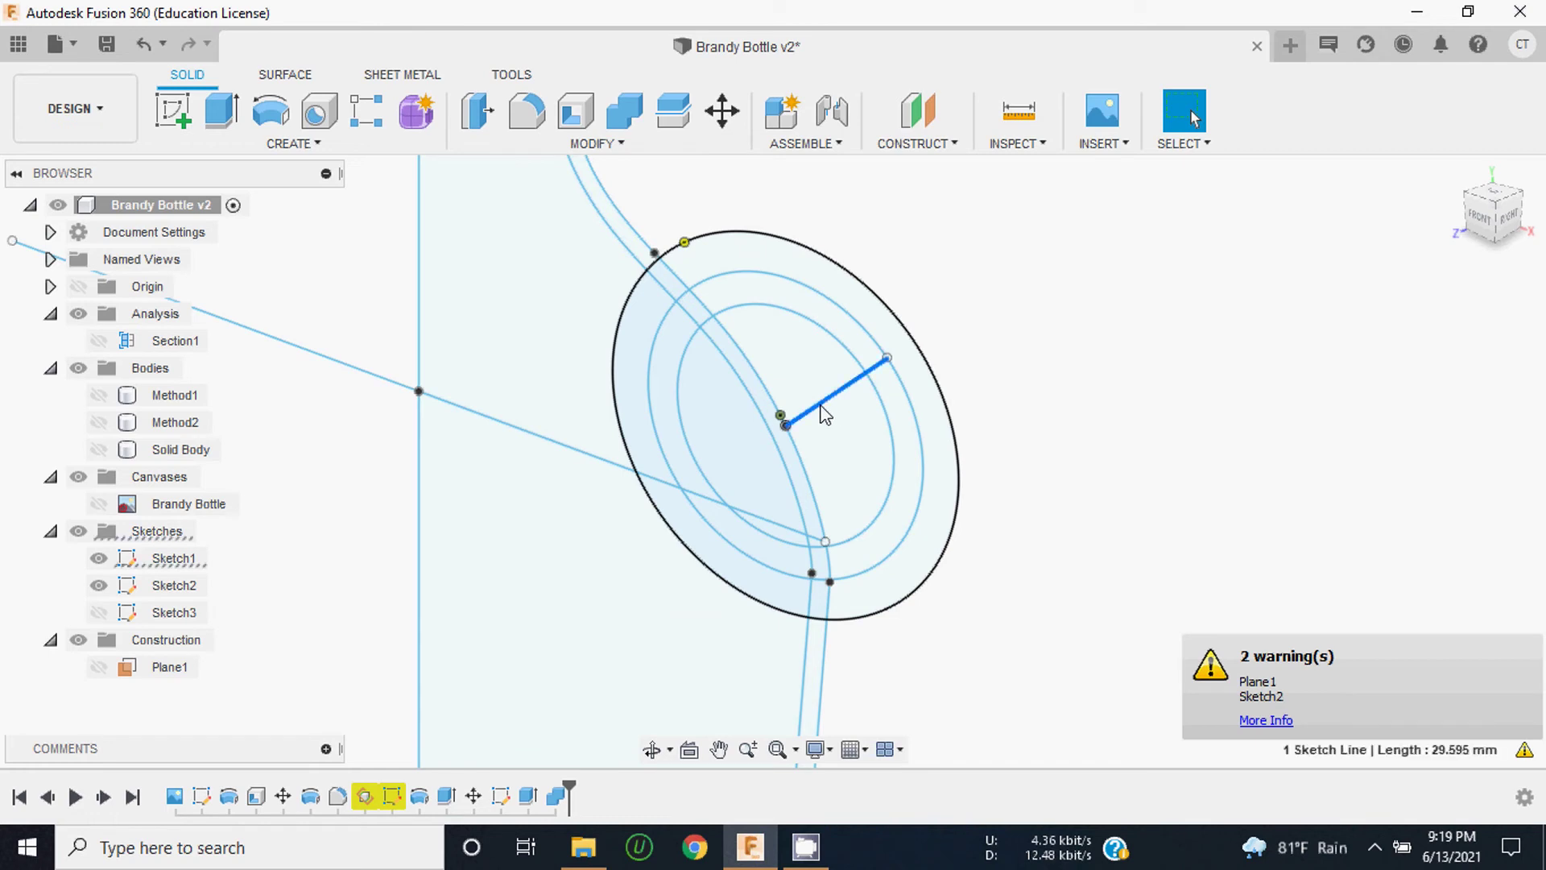
key("Delete")
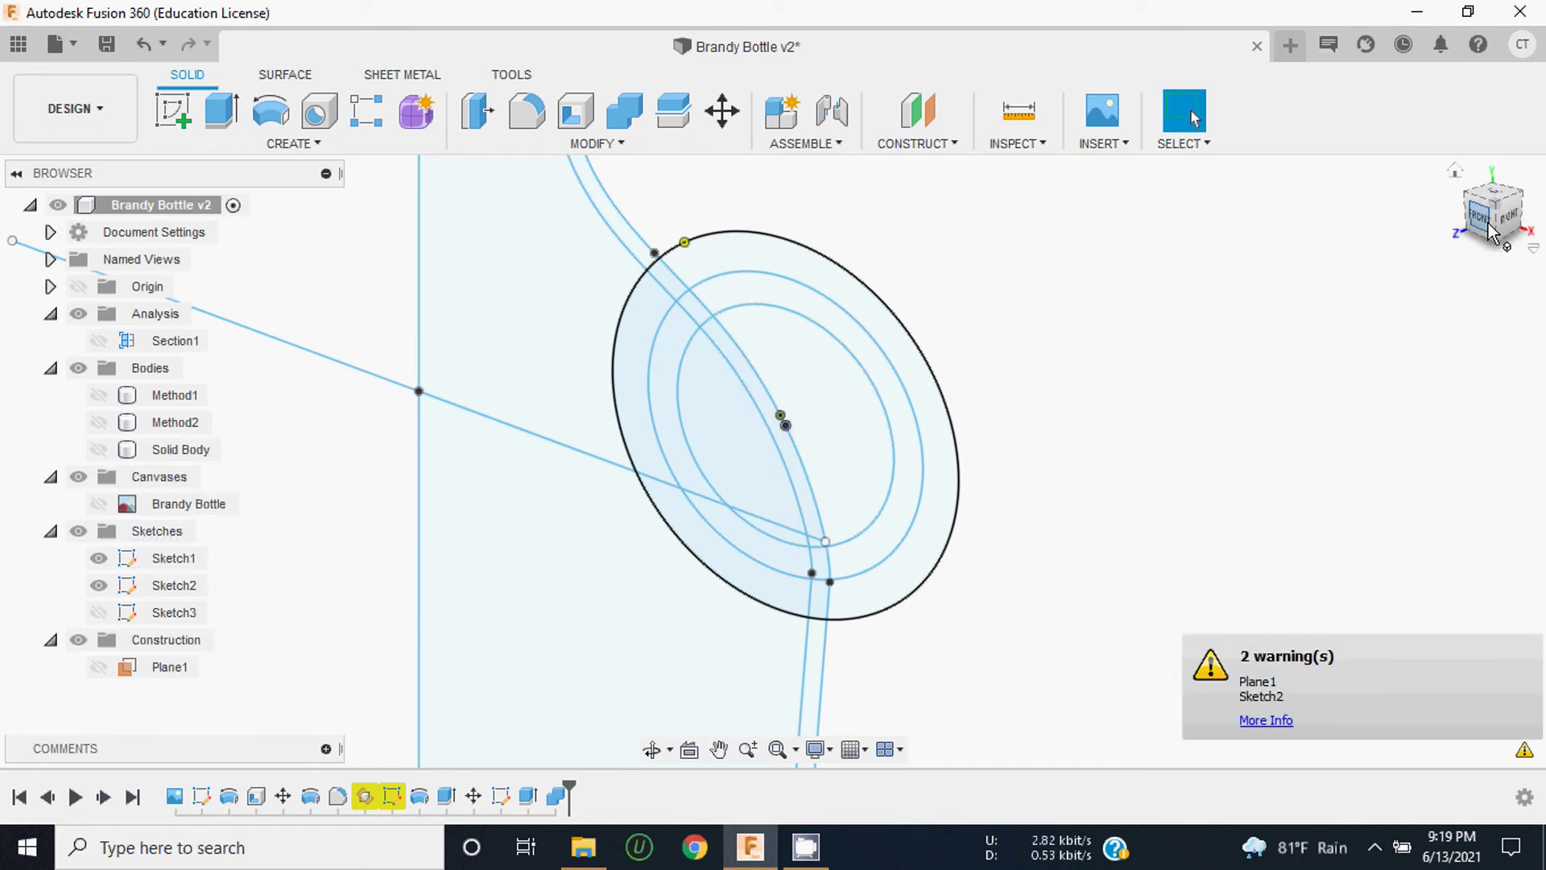
left_click_drag(1470, 234, 1517, 211)
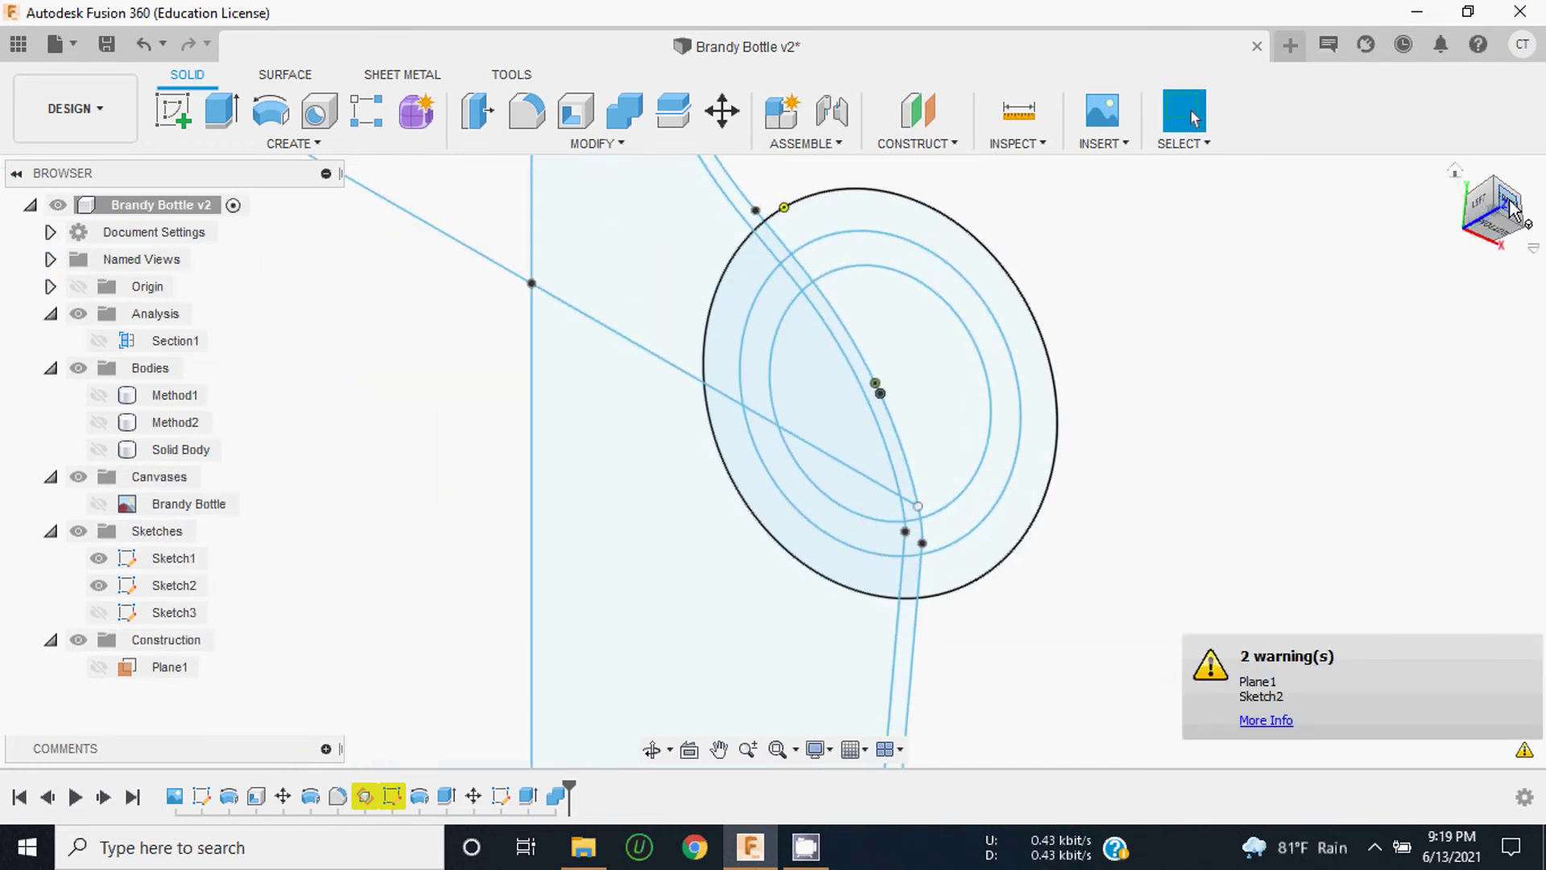
left_click(1511, 204)
left_click(783, 323)
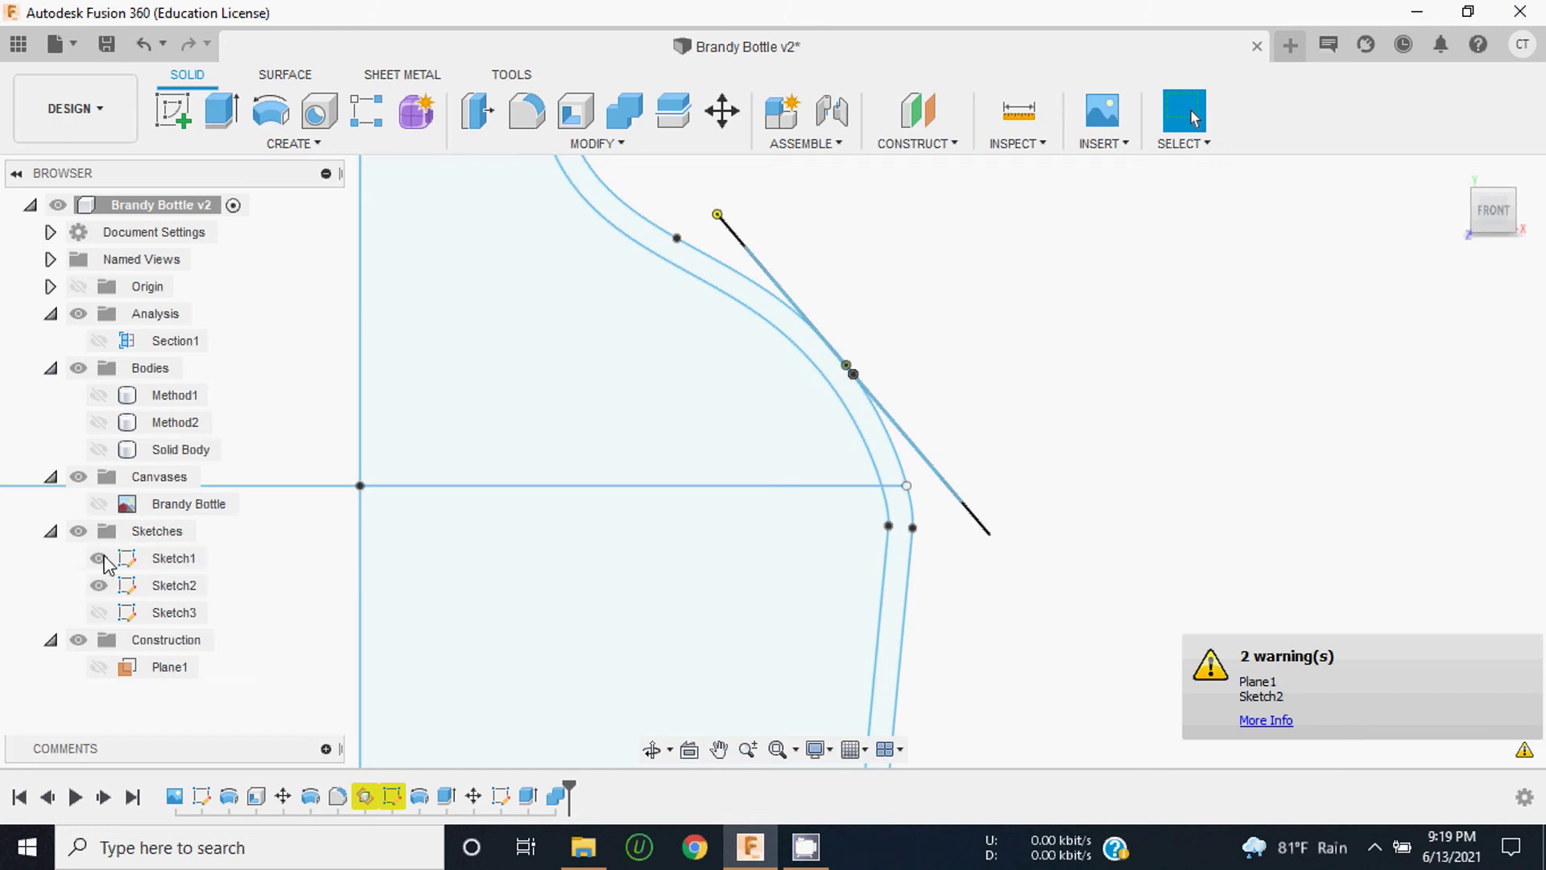
Step: Show the bottle's Solid Body and orbit to inspect the spout opening
left_click(99, 451)
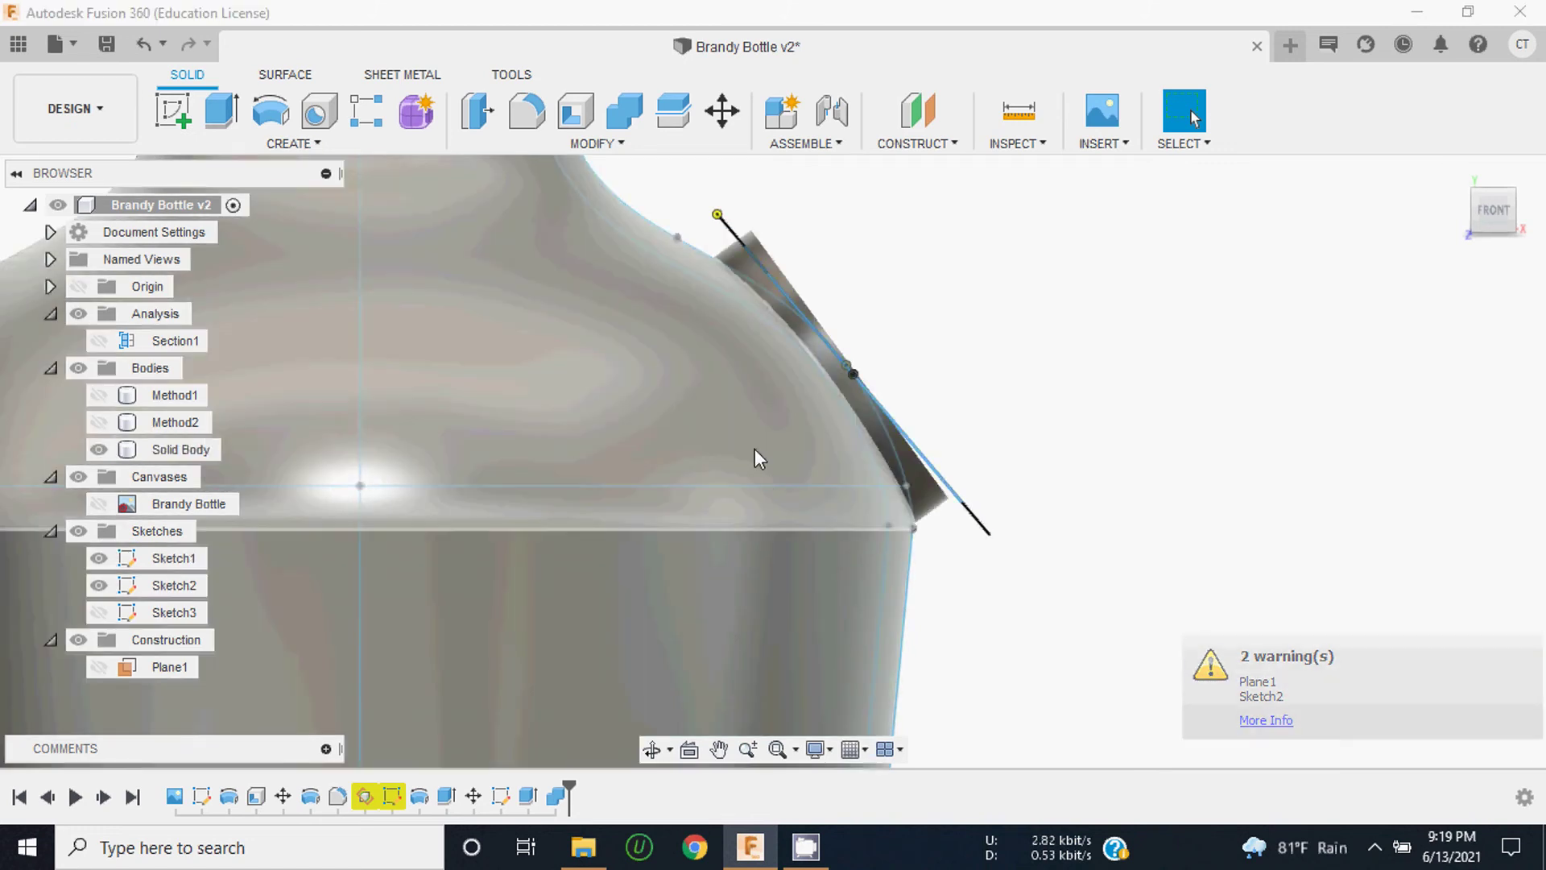
mouse_move(1493, 211)
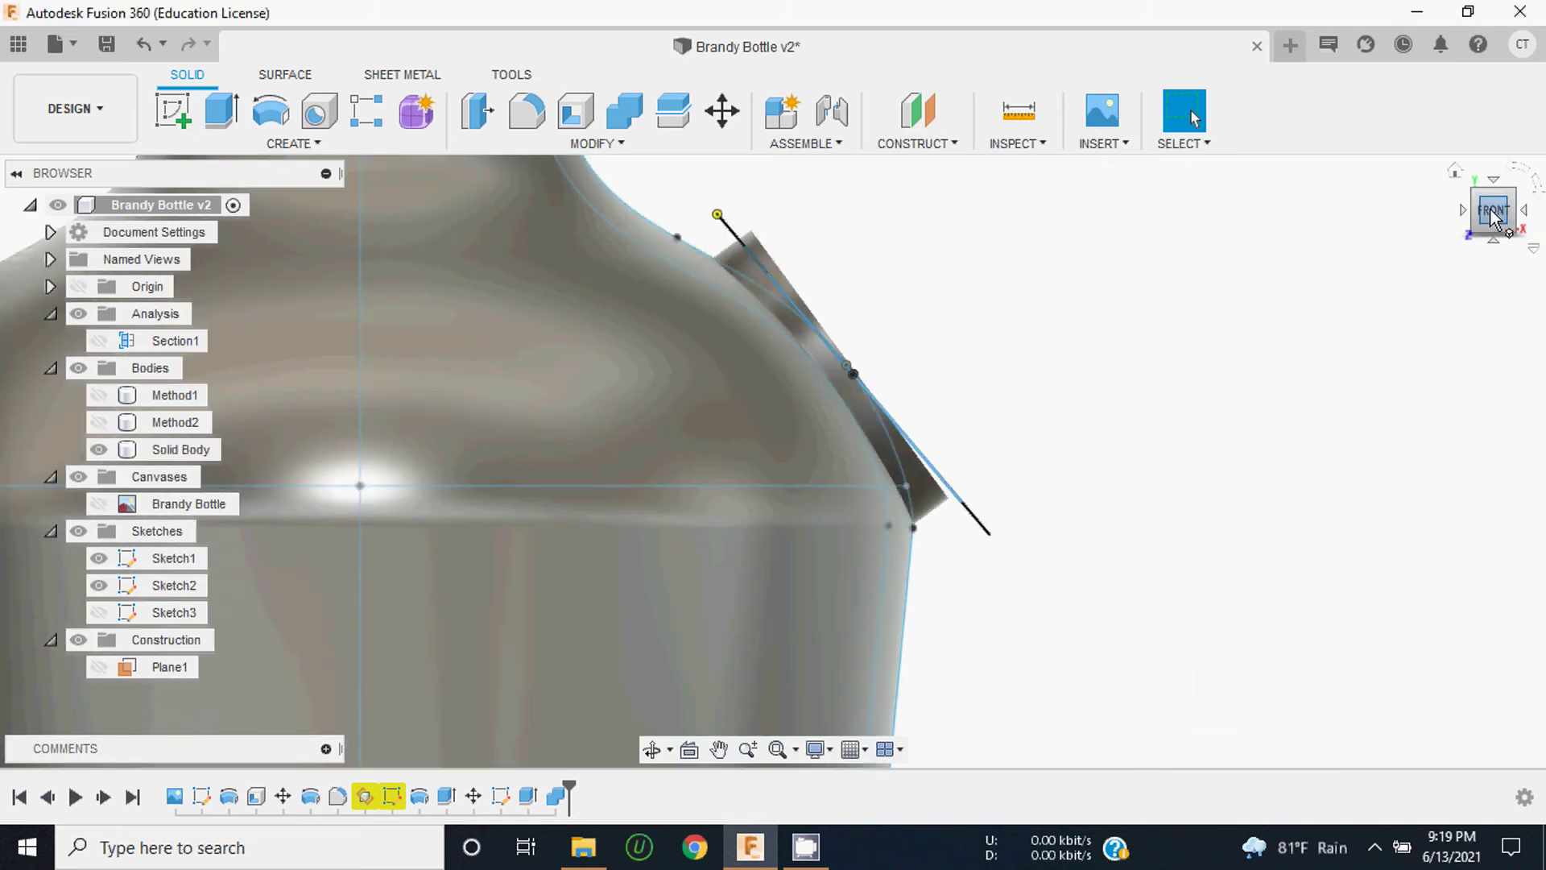
left_click_drag(1492, 216, 863, 393)
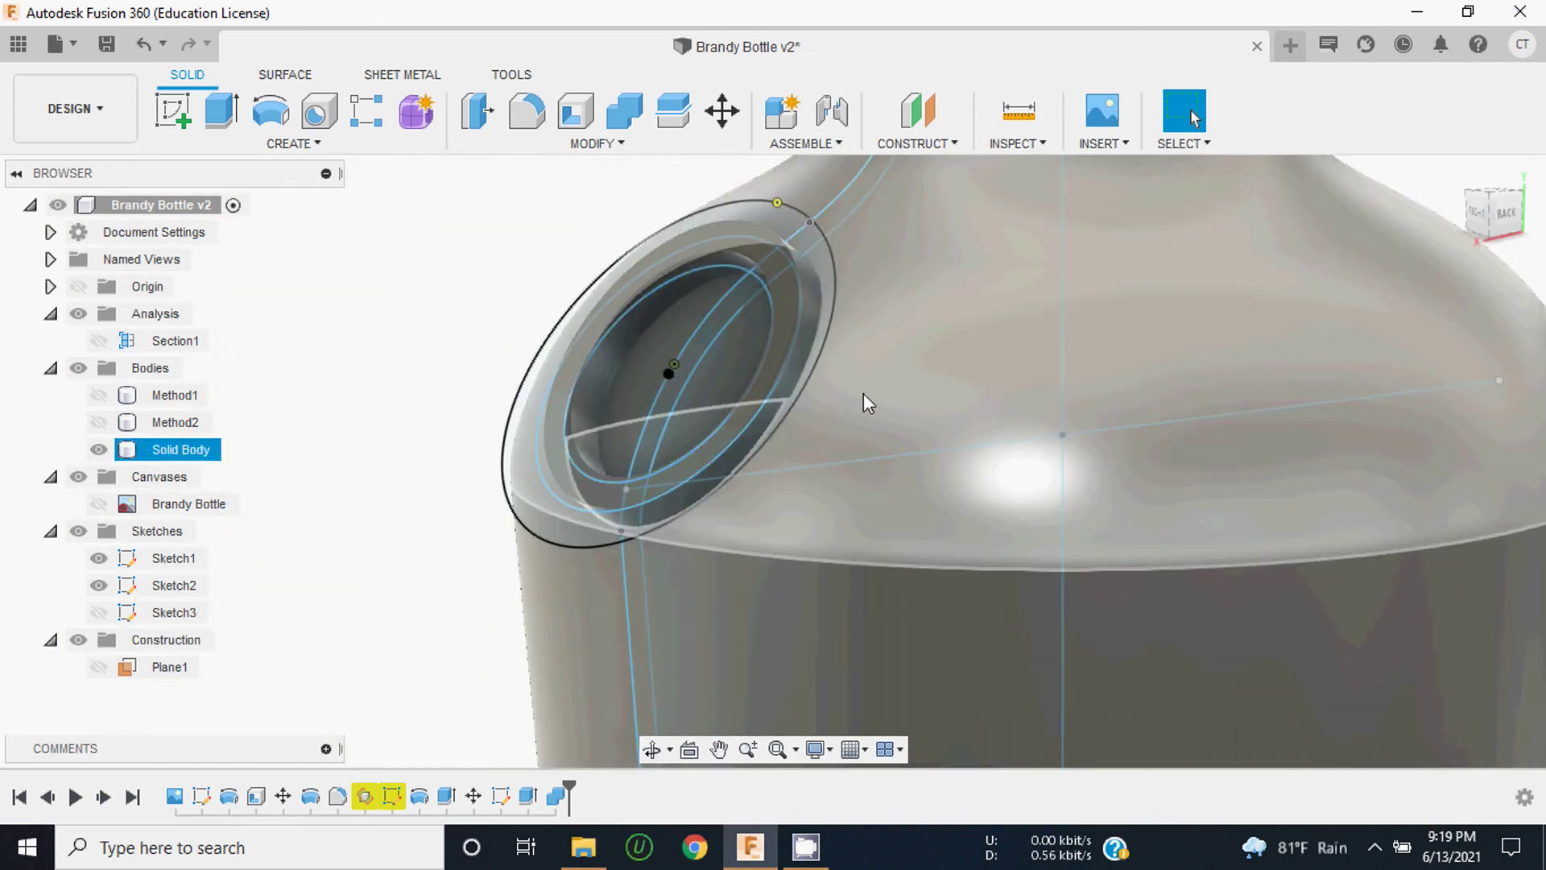
scroll(749, 390, "down", 5)
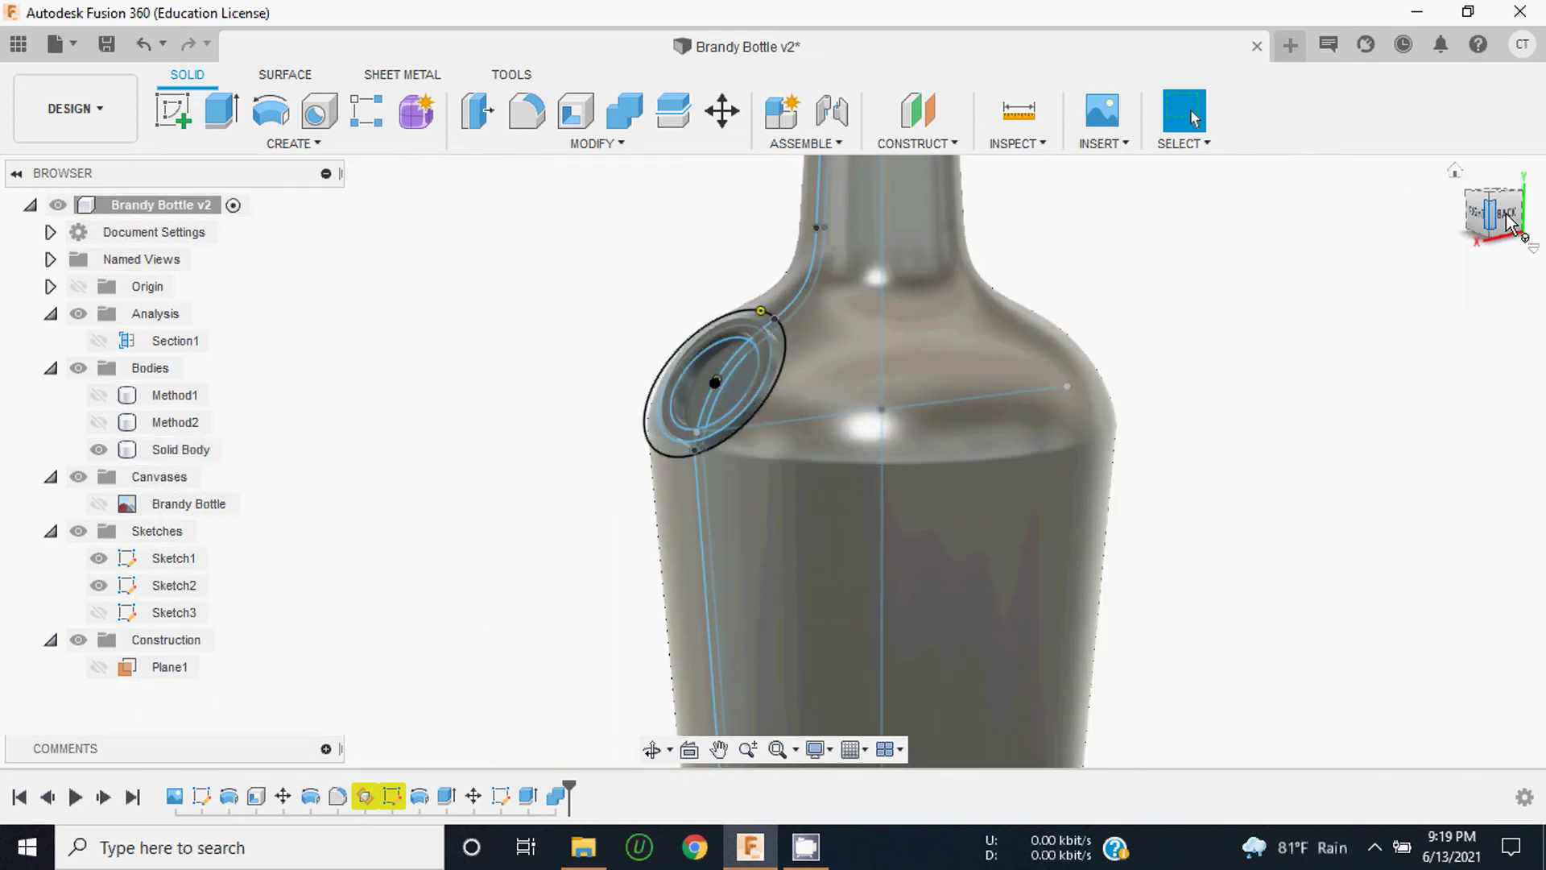
middle_click_drag(961, 373, 808, 381, "shift")
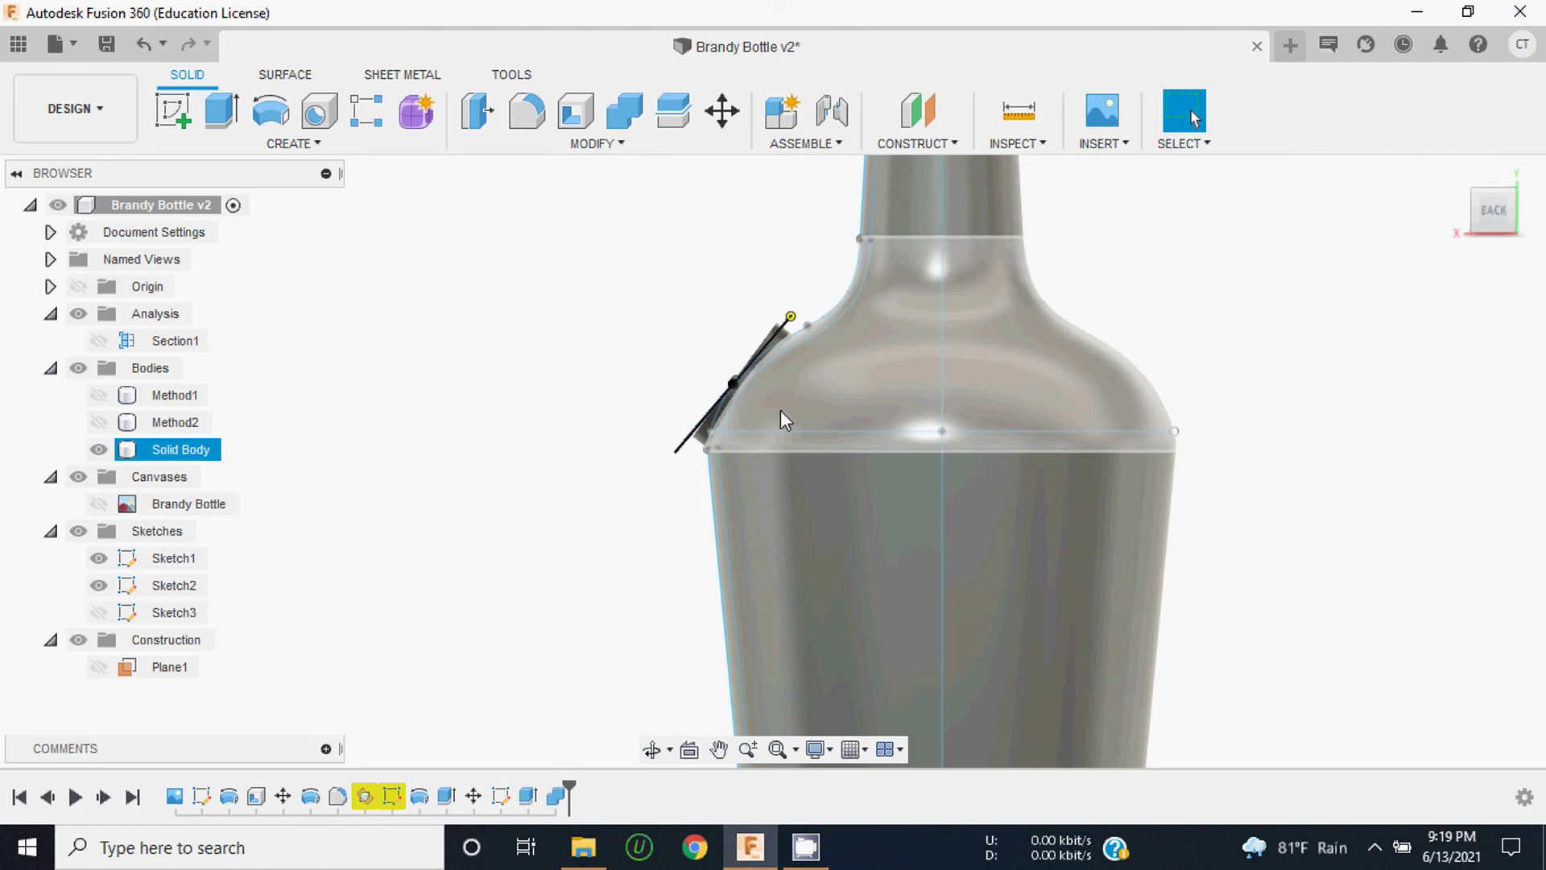
scroll(773, 419, "down", 2)
scroll(749, 425, "up", 4)
scroll(725, 424, "up", 2)
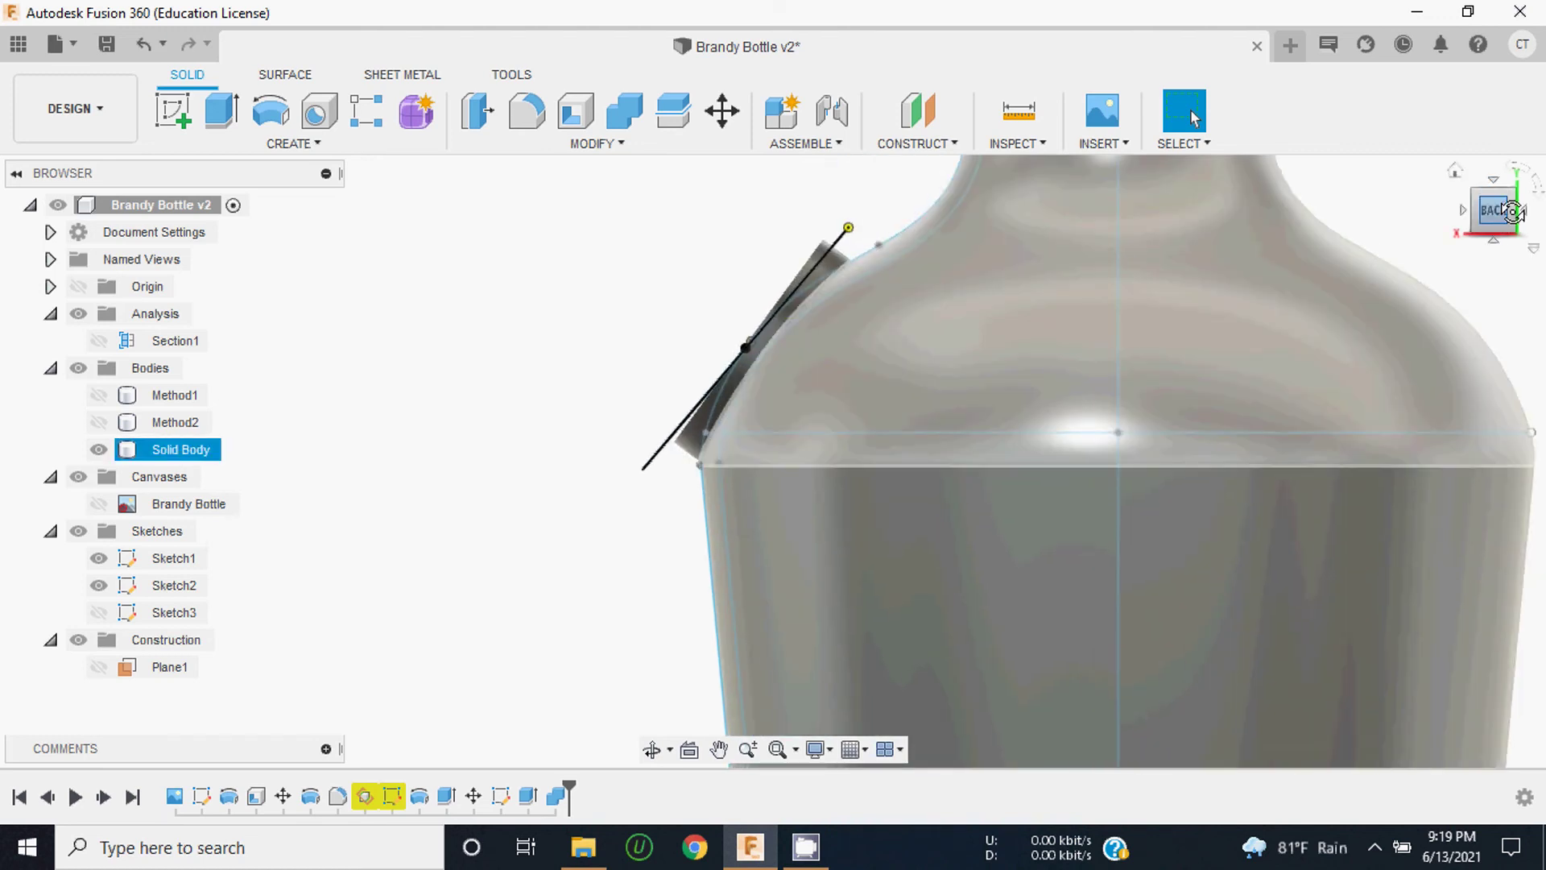
left_click_drag(1513, 211, 1424, 253)
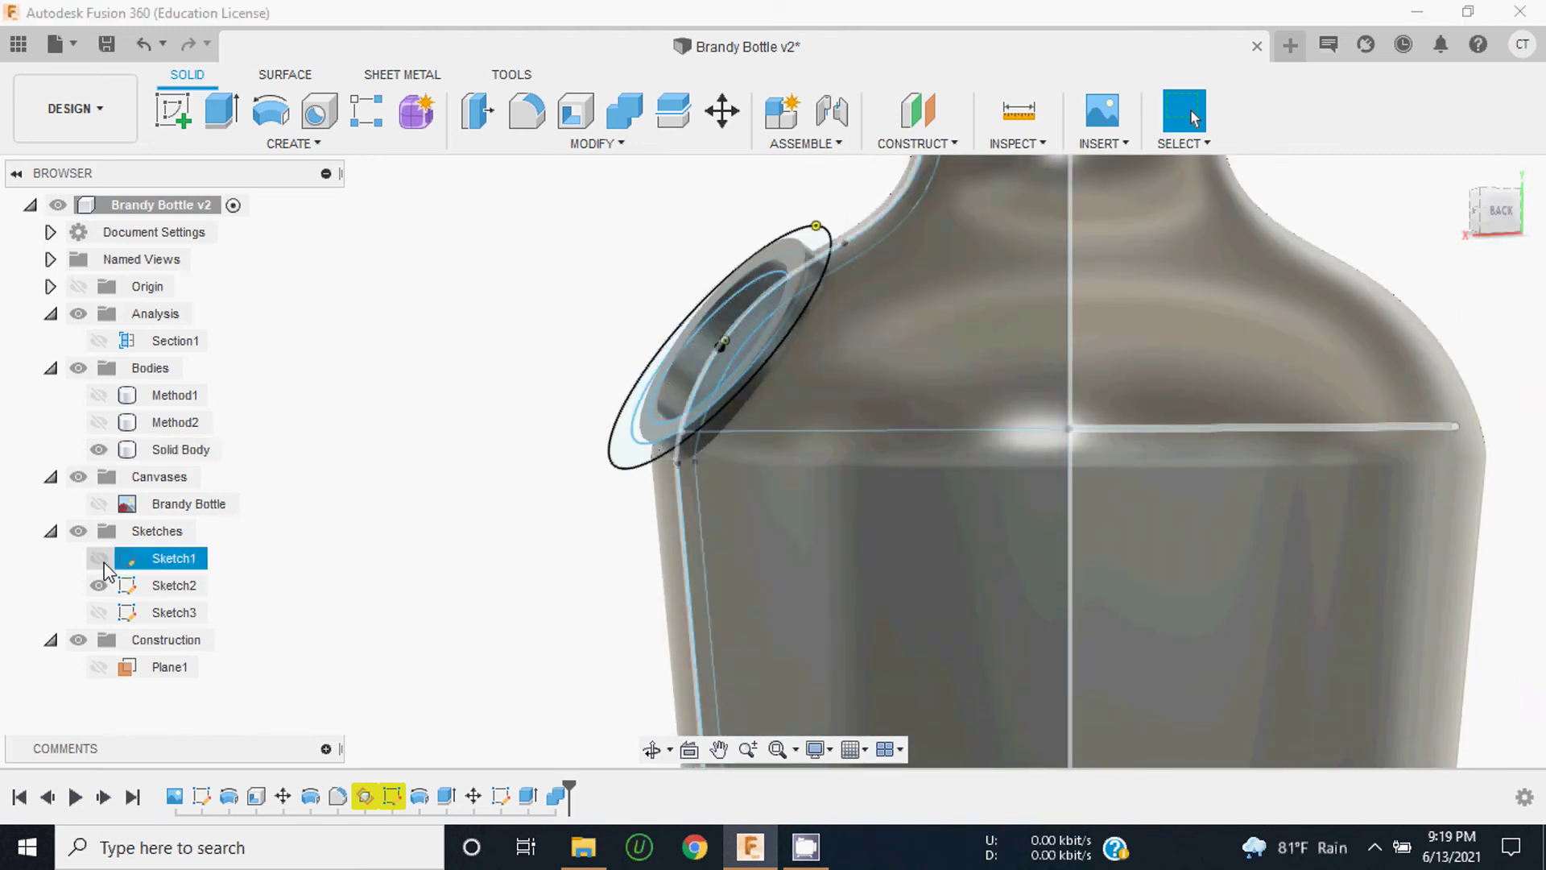
Step: Hide Sketch1 and Sketch2 and start the Fillet command
left_click(98, 558)
left_click(99, 585)
scroll(850, 399, "down", 2)
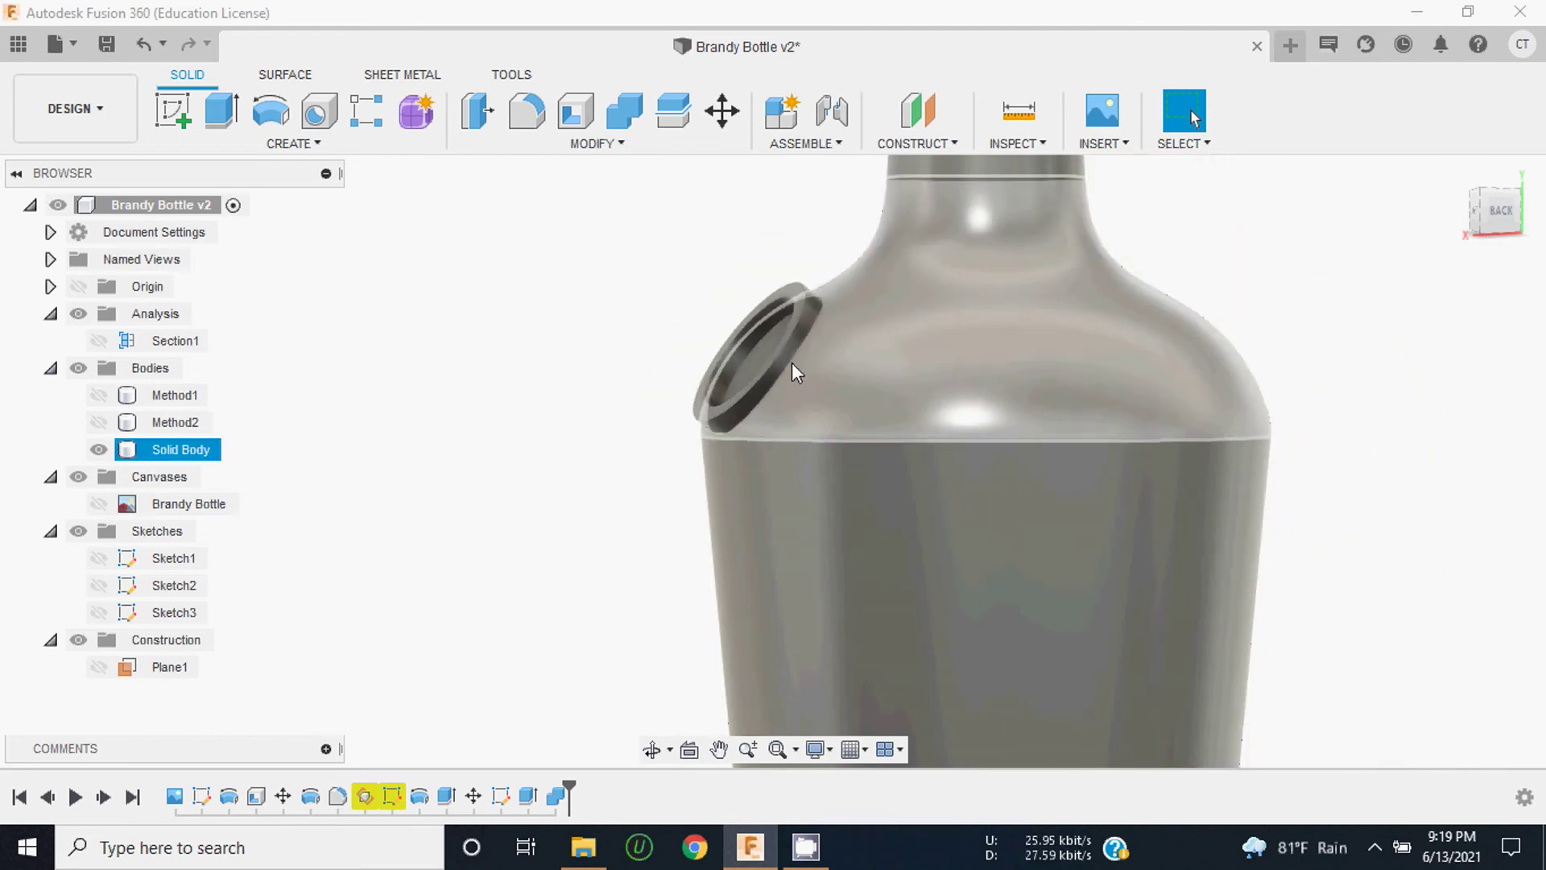
left_click(536, 115)
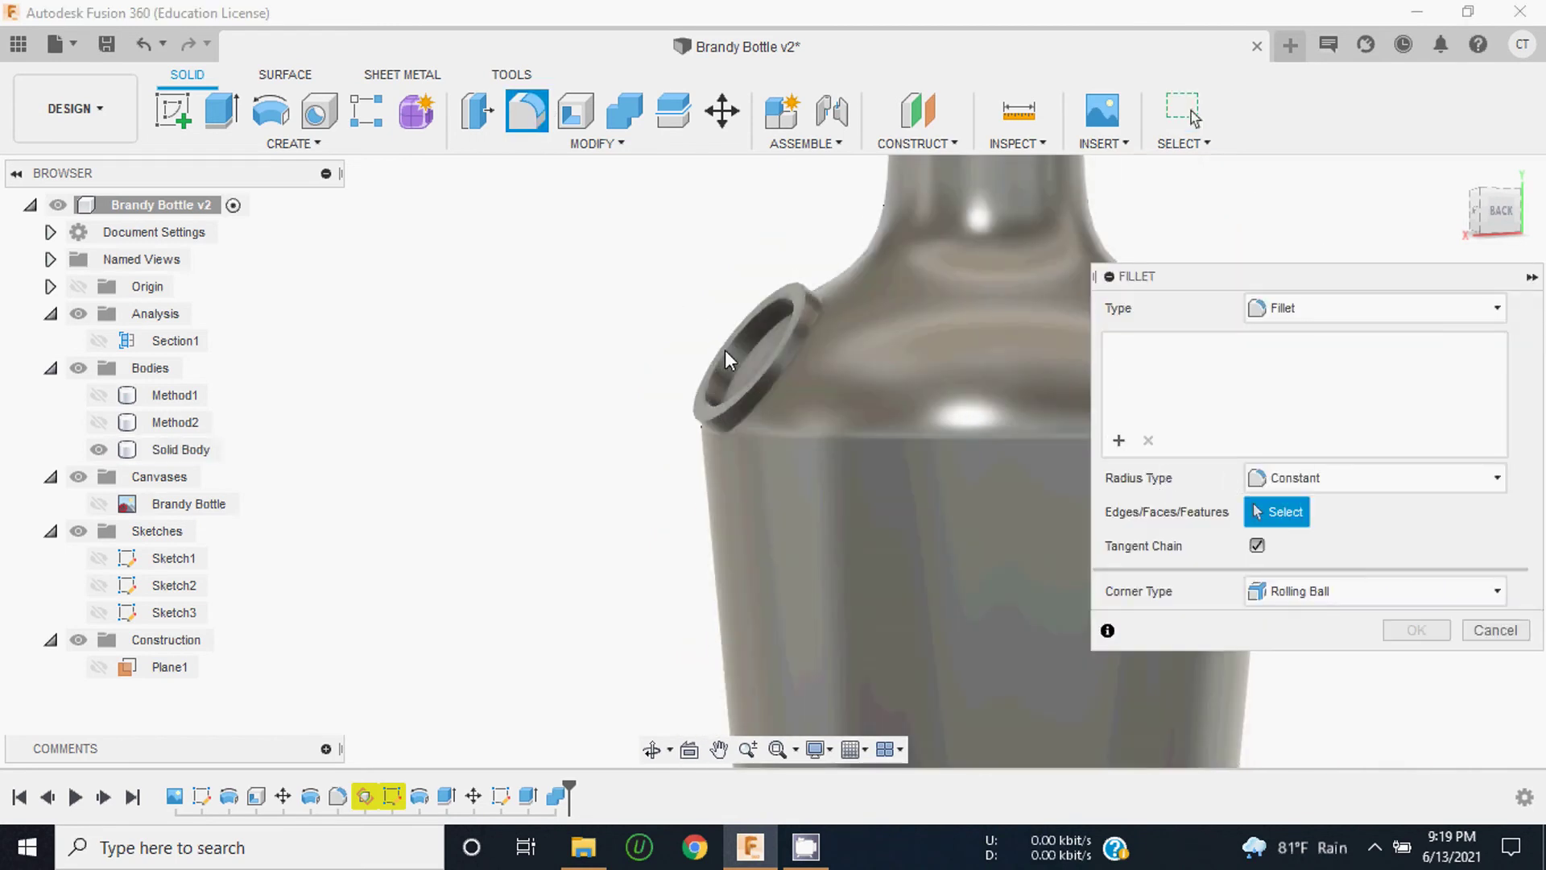
Step: Pick five spout rim edges for the fillet, leaving the radius at 0.00 mm
scroll(799, 356, "up", 2)
scroll(801, 362, "up", 2)
scroll(807, 390, "up", 2)
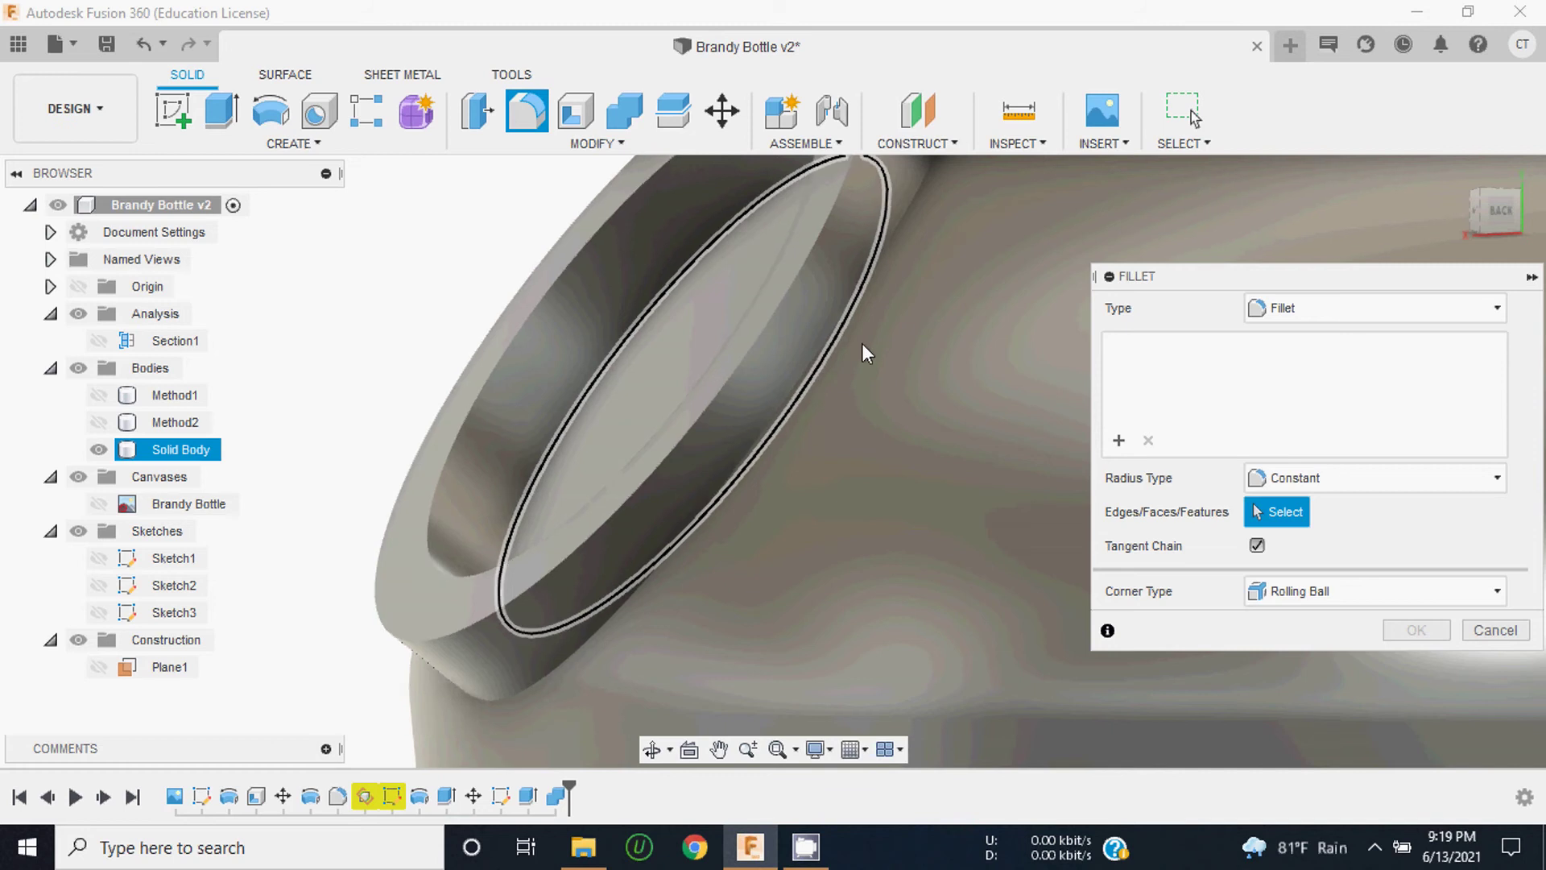
scroll(878, 294, "down", 2)
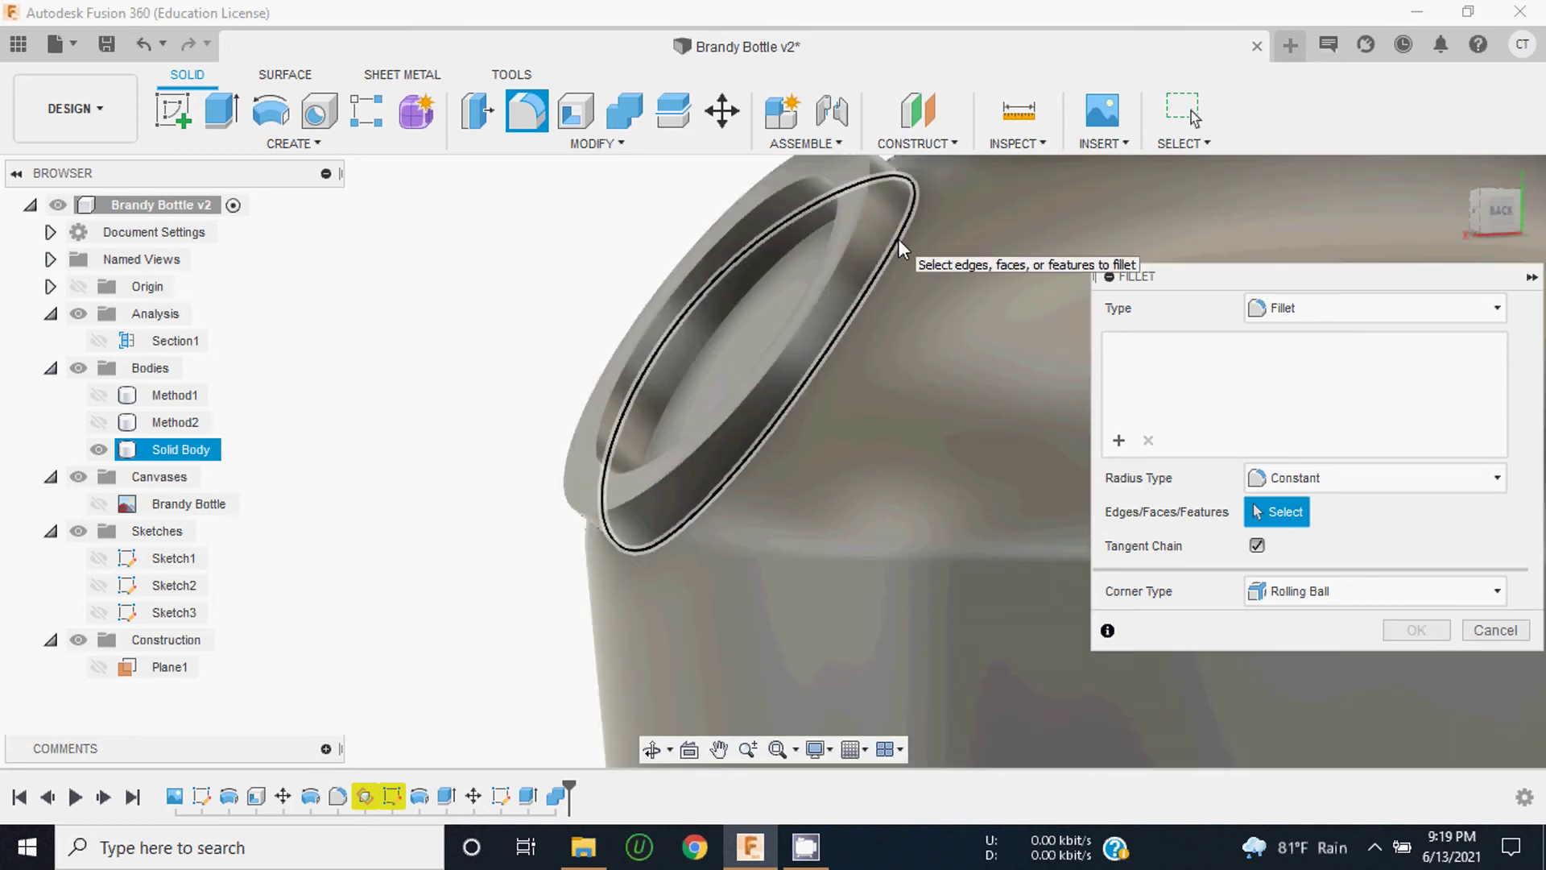
left_click(897, 239)
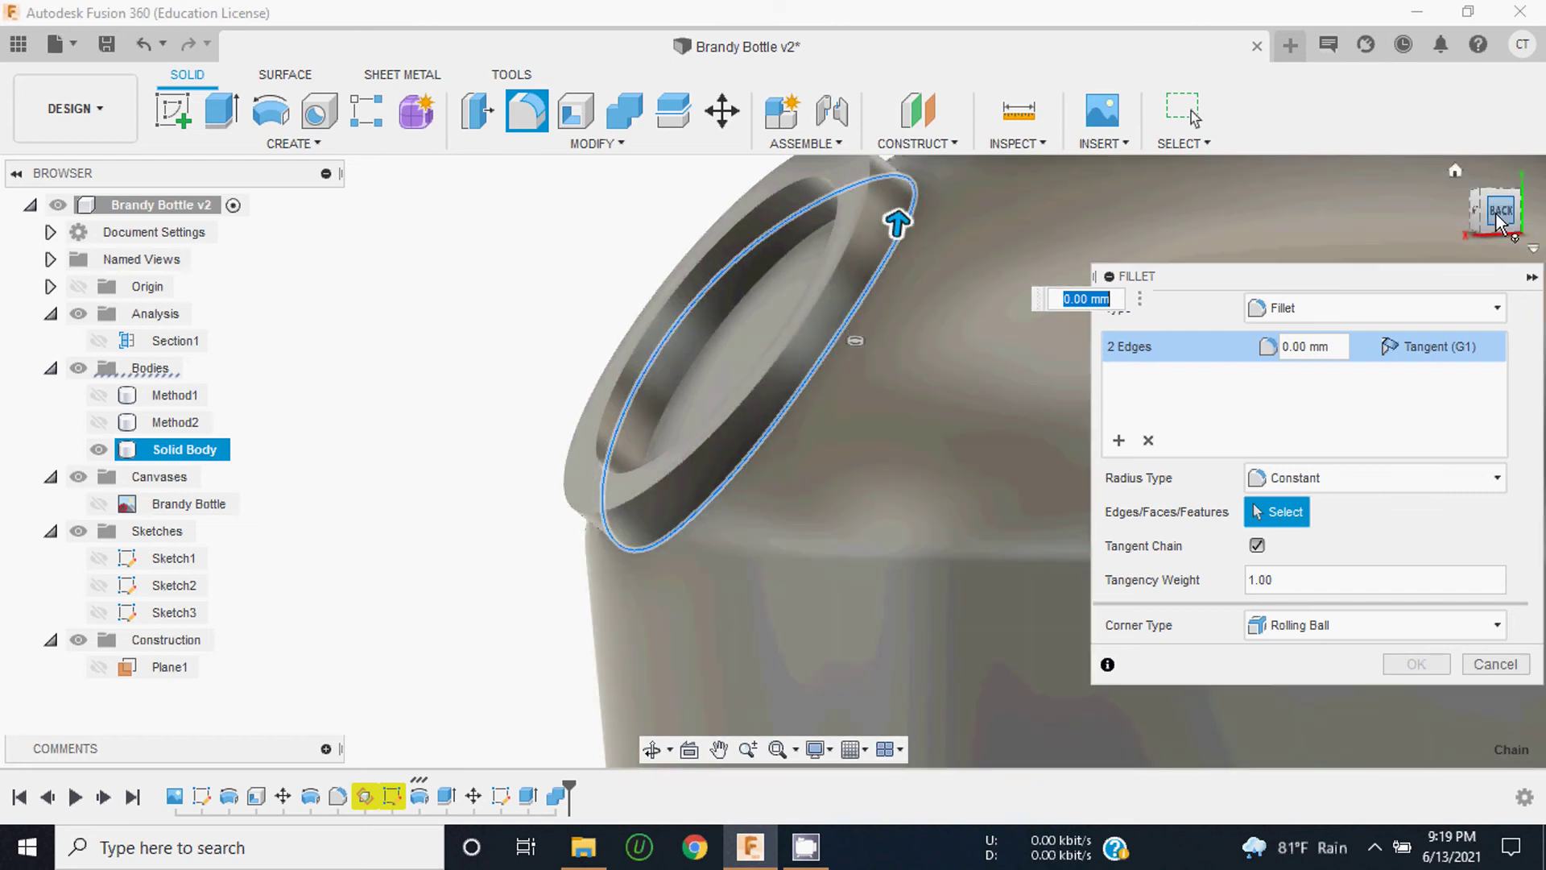
left_click_drag(1532, 216, 1040, 351)
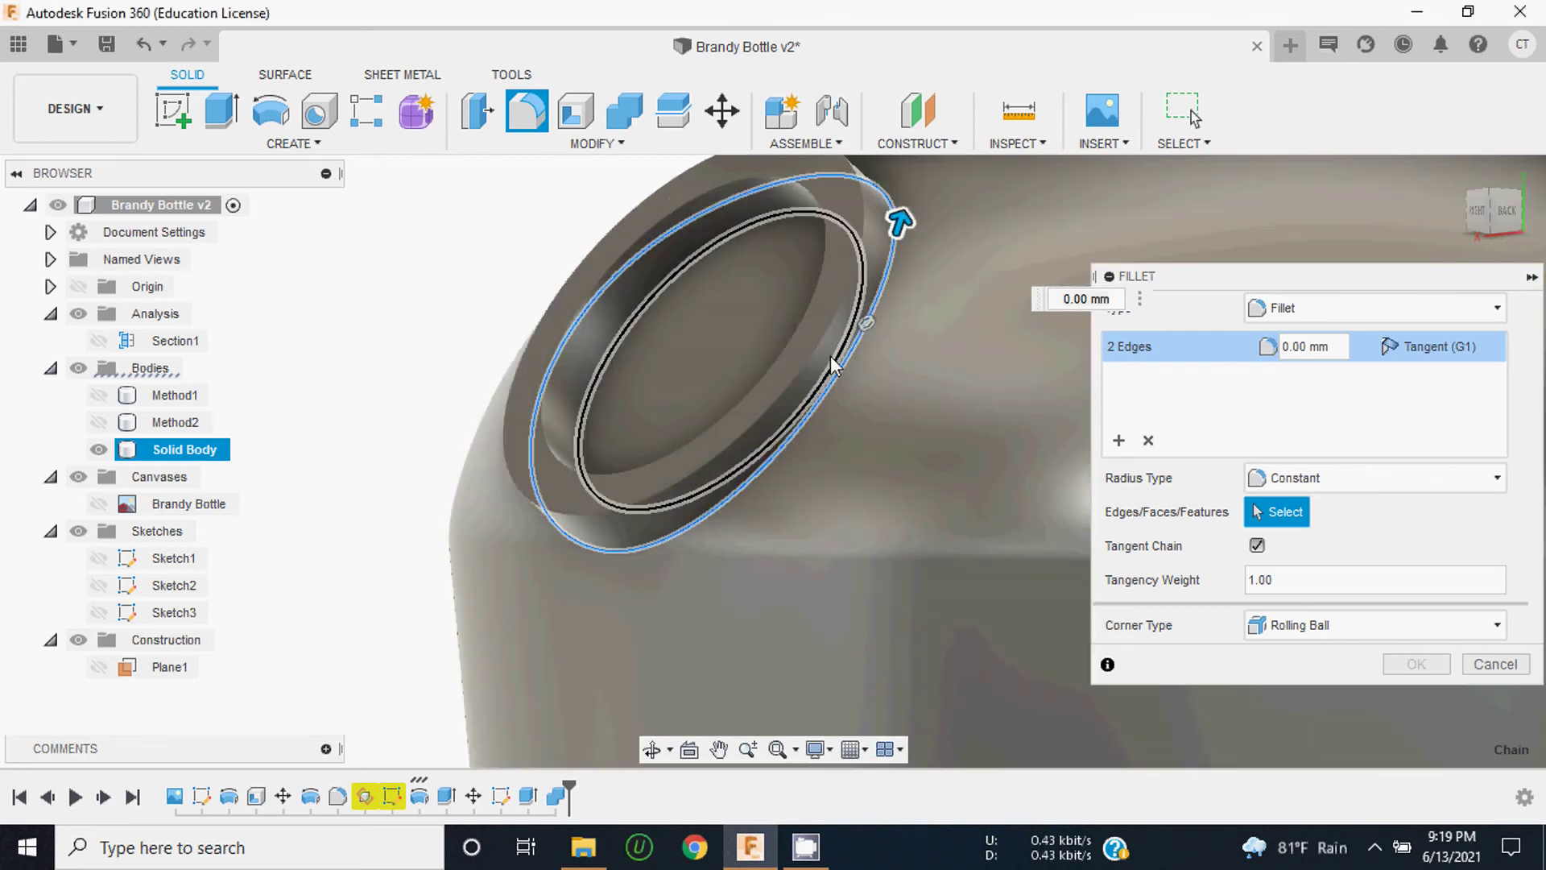
left_click(777, 343)
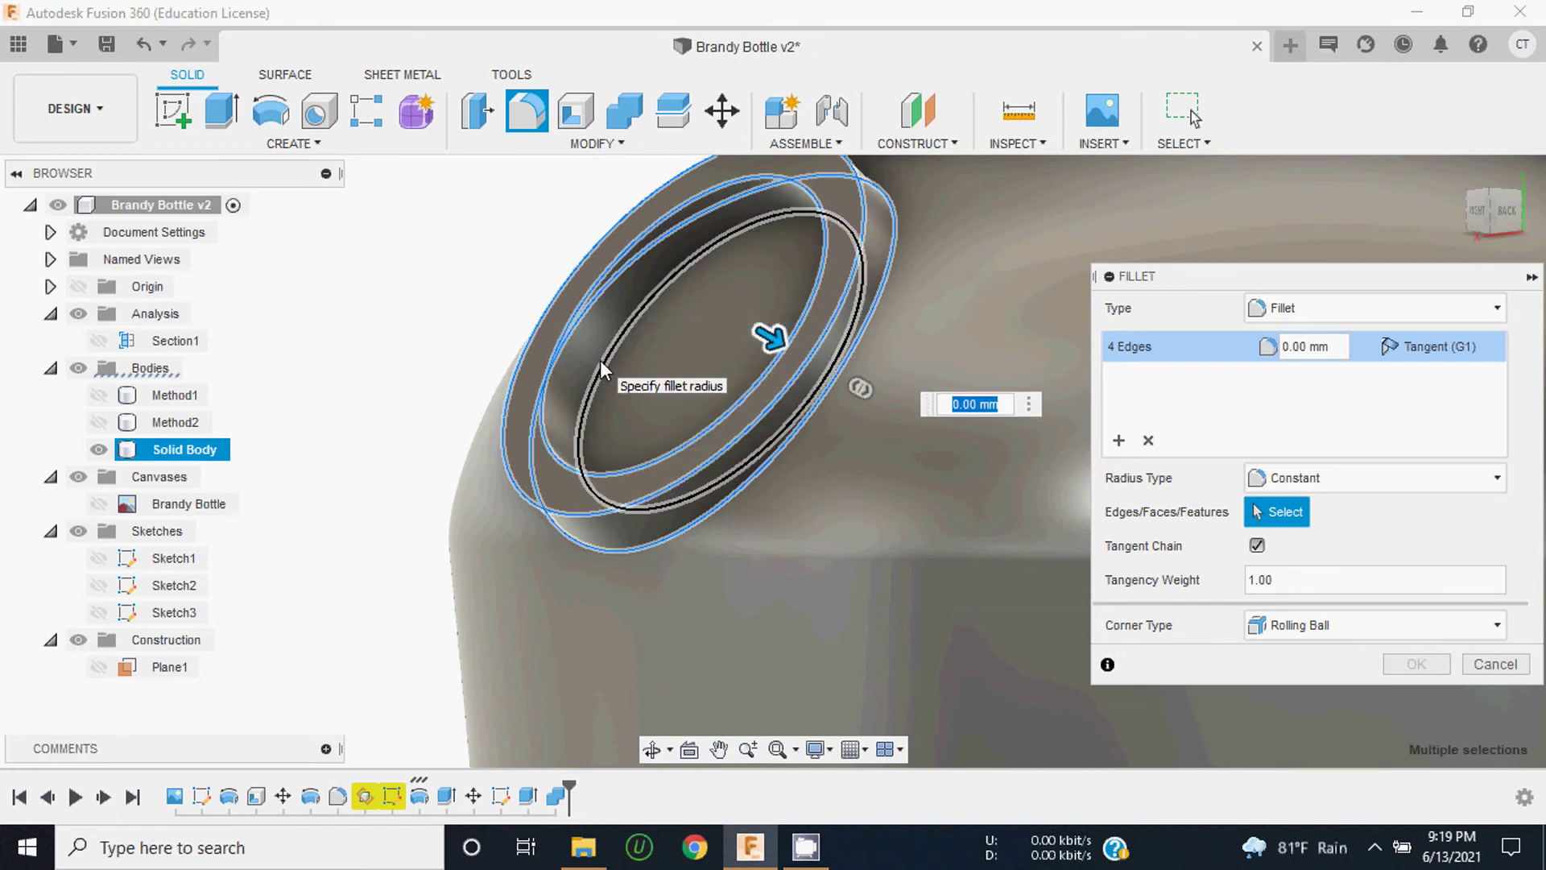
left_click(602, 360)
scroll(805, 354, "down", 3)
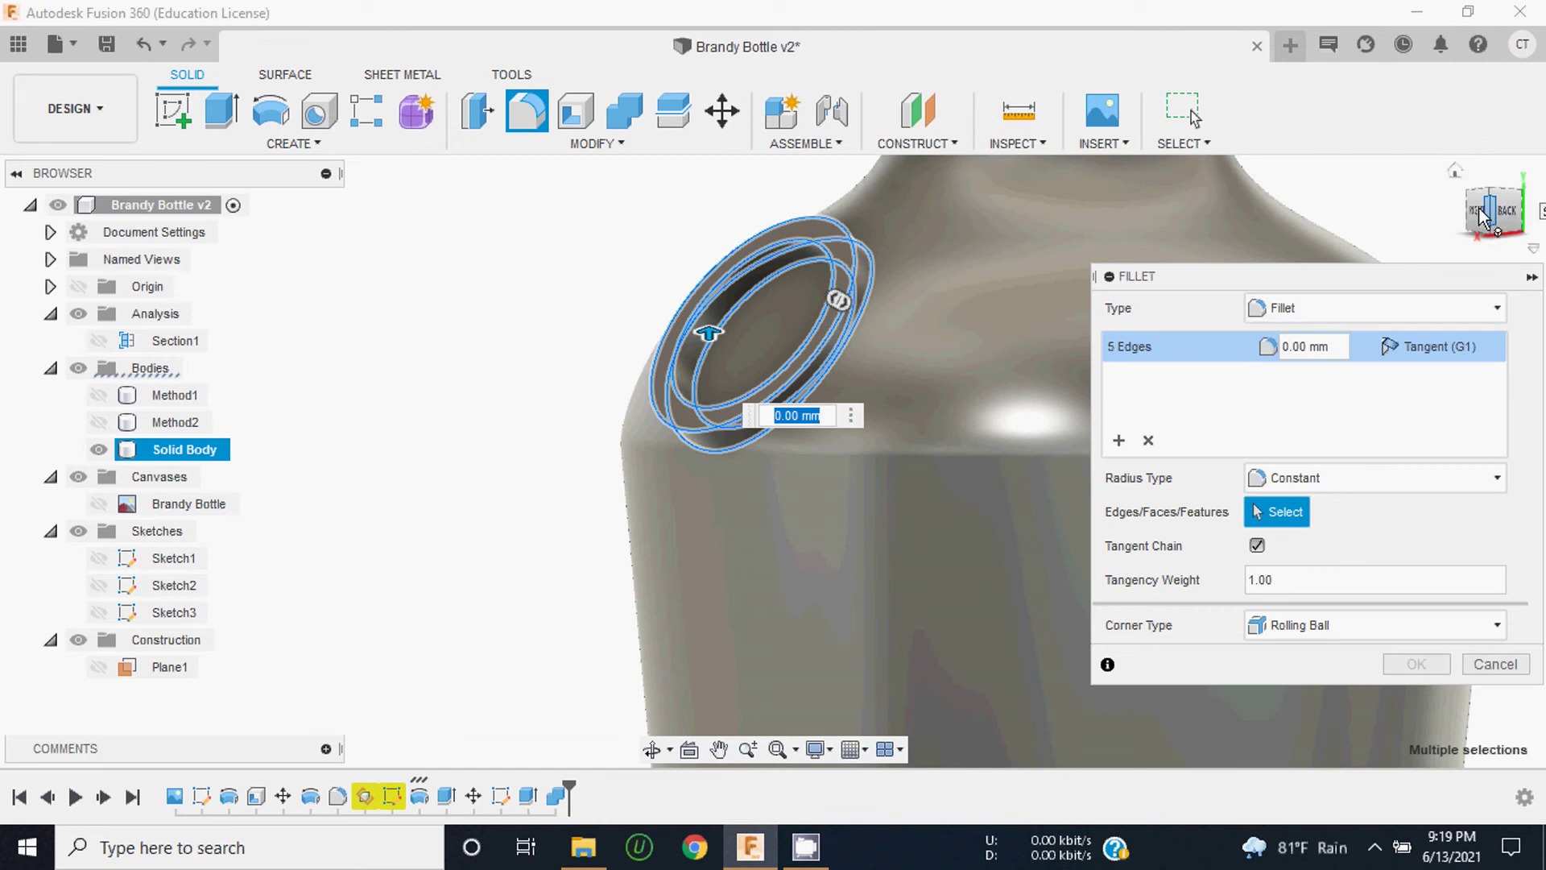
mouse_move(805, 483)
middle_mouse_down("shift")
mouse_move(966, 484)
mouse_move(805, 483)
mouse_move(926, 402)
middle_mouse_up("shift")
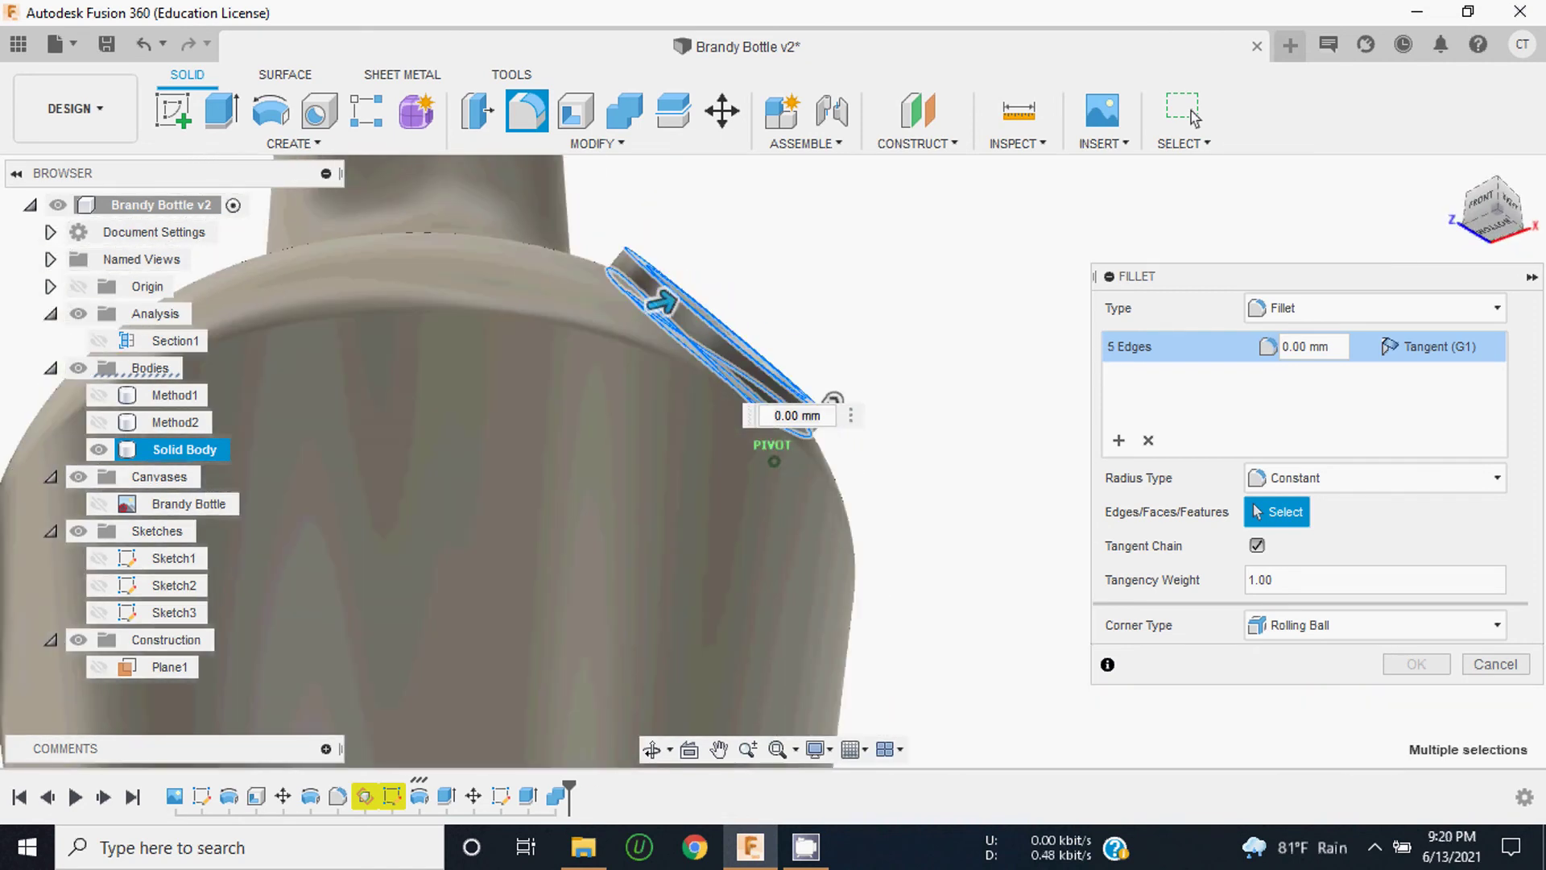
middle_click_drag(805, 403, 7, 242, "shift")
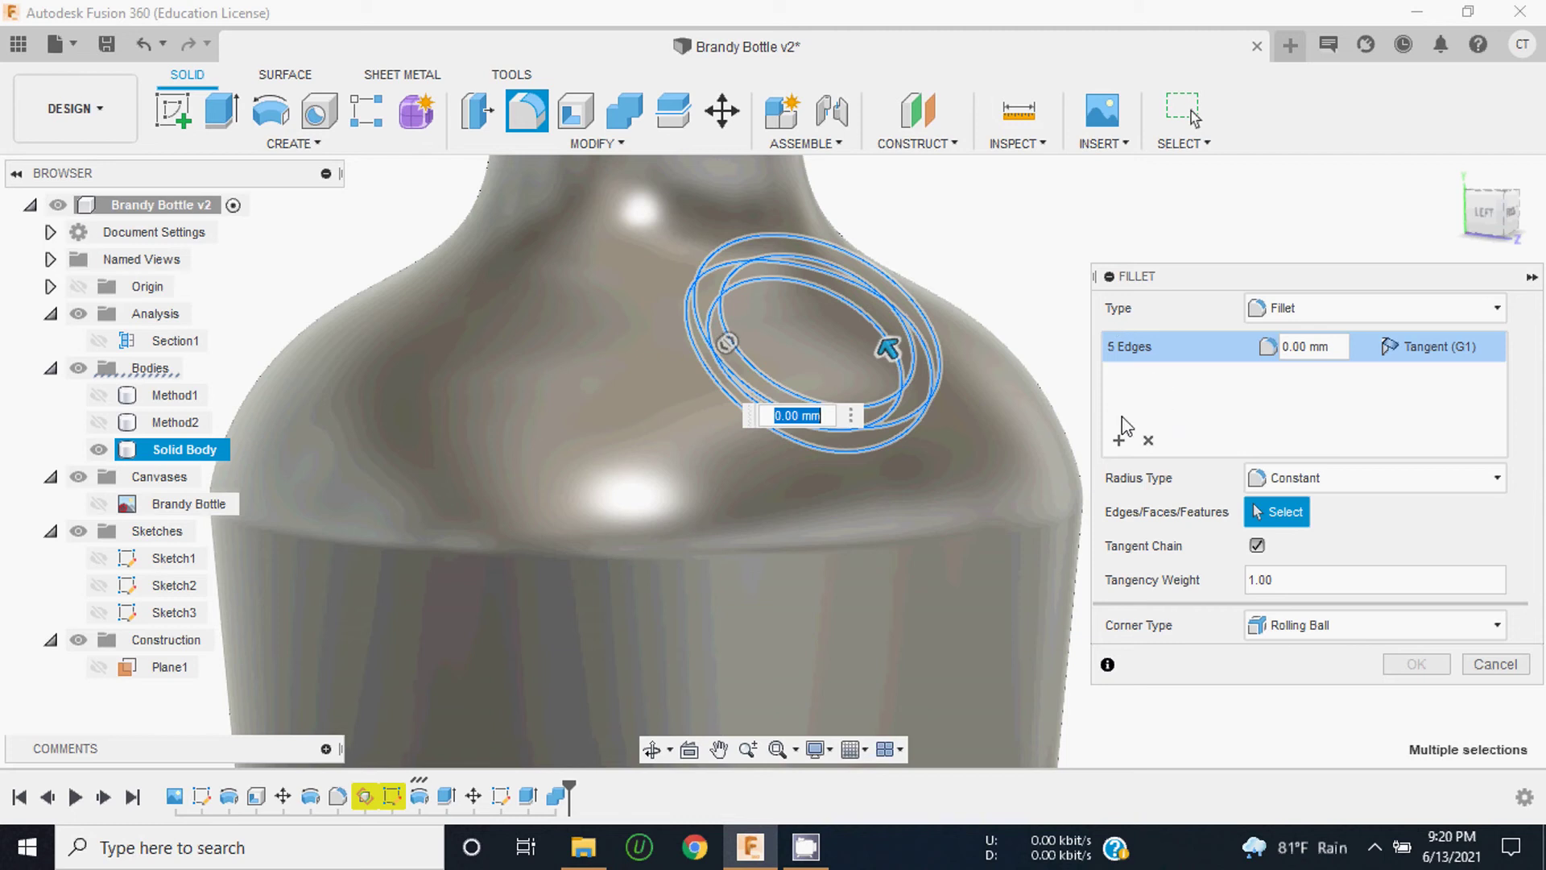
Step: Cancel the previous fillet and orbit so the round spout boss faces the view
left_click(1495, 664)
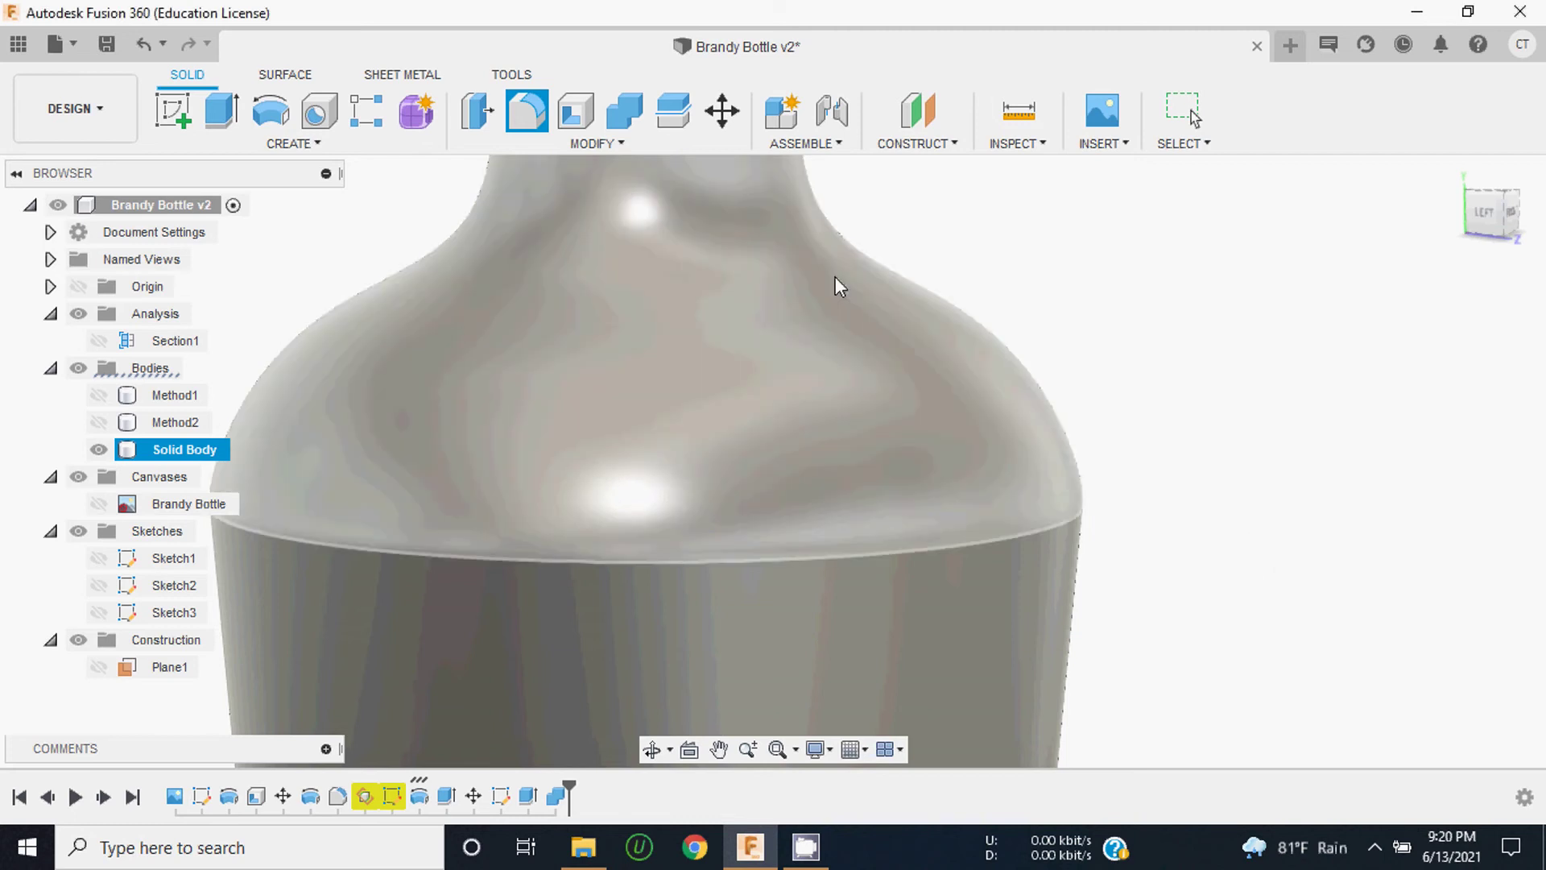
scroll(902, 317, "down", 3)
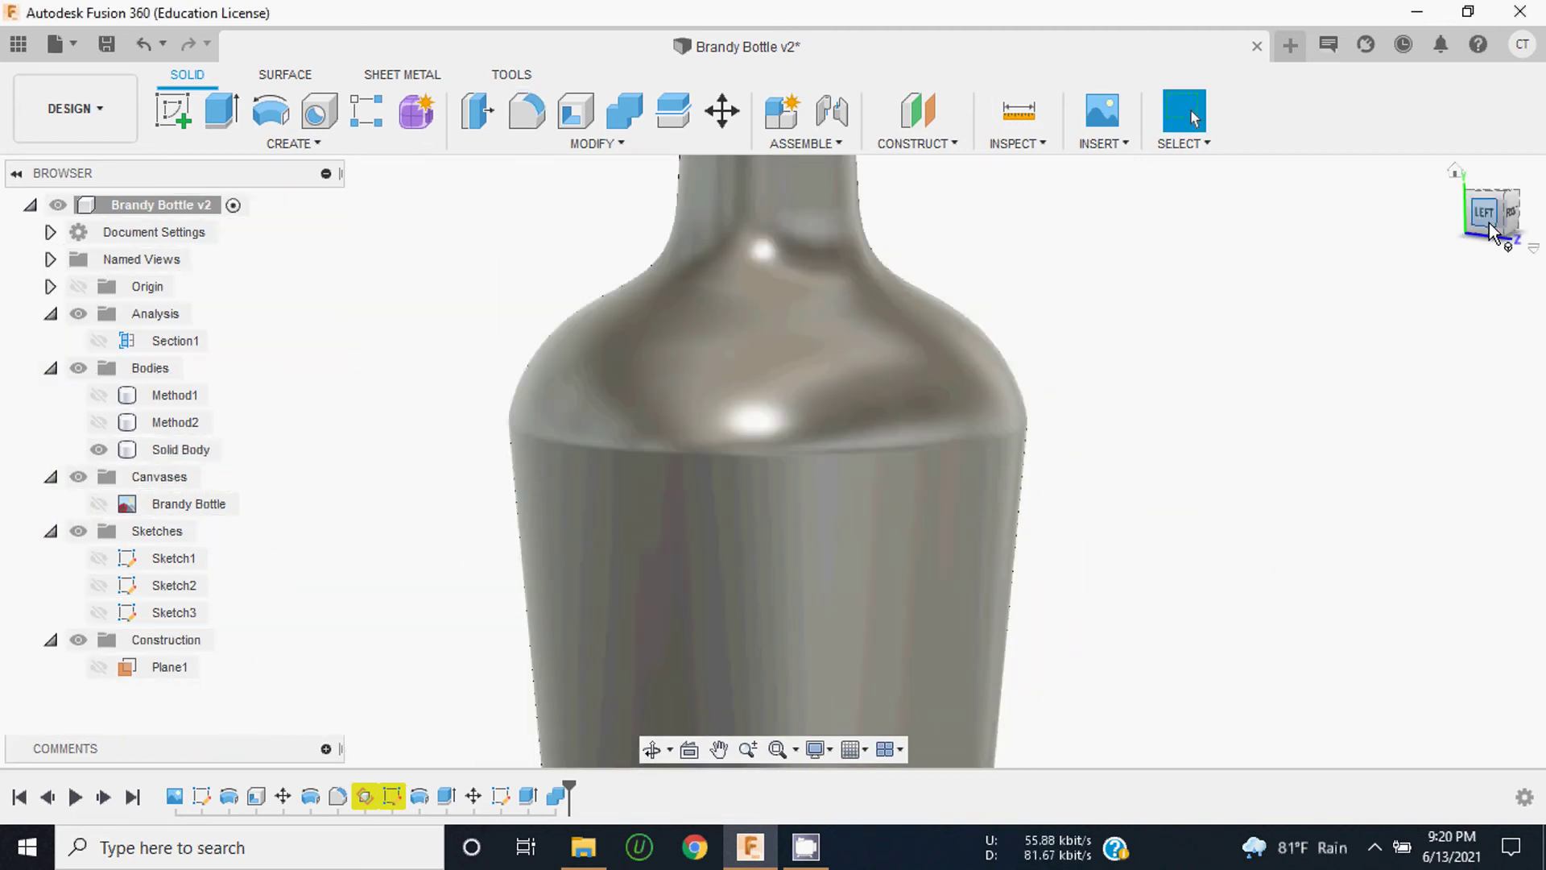
left_click(1492, 231)
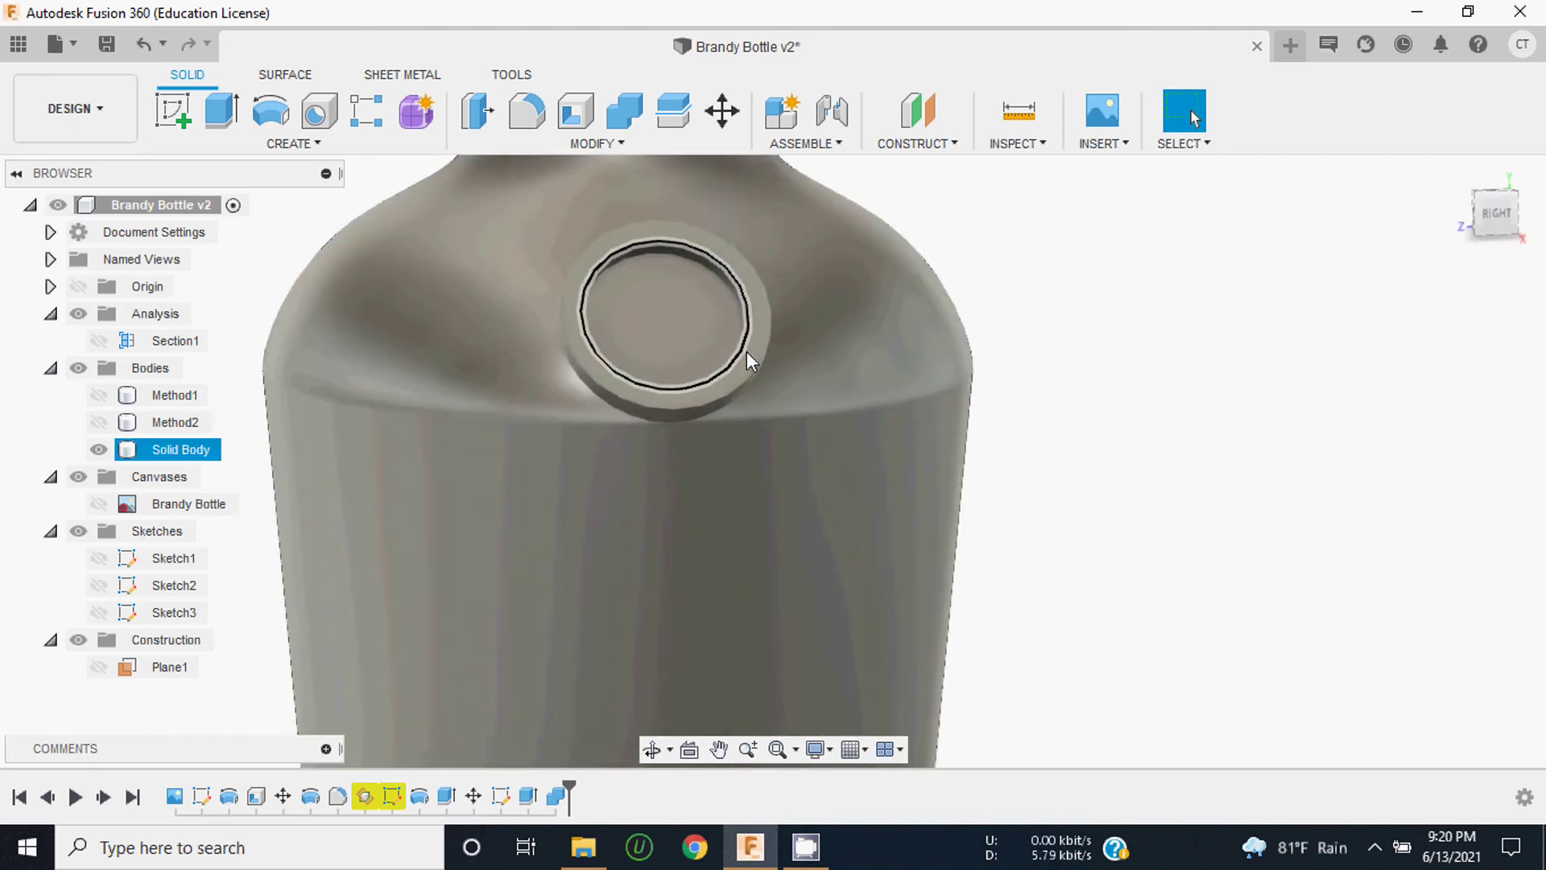
scroll(746, 359, "up", 3)
middle_click_drag(1450, 218, 1239, 264, "shift")
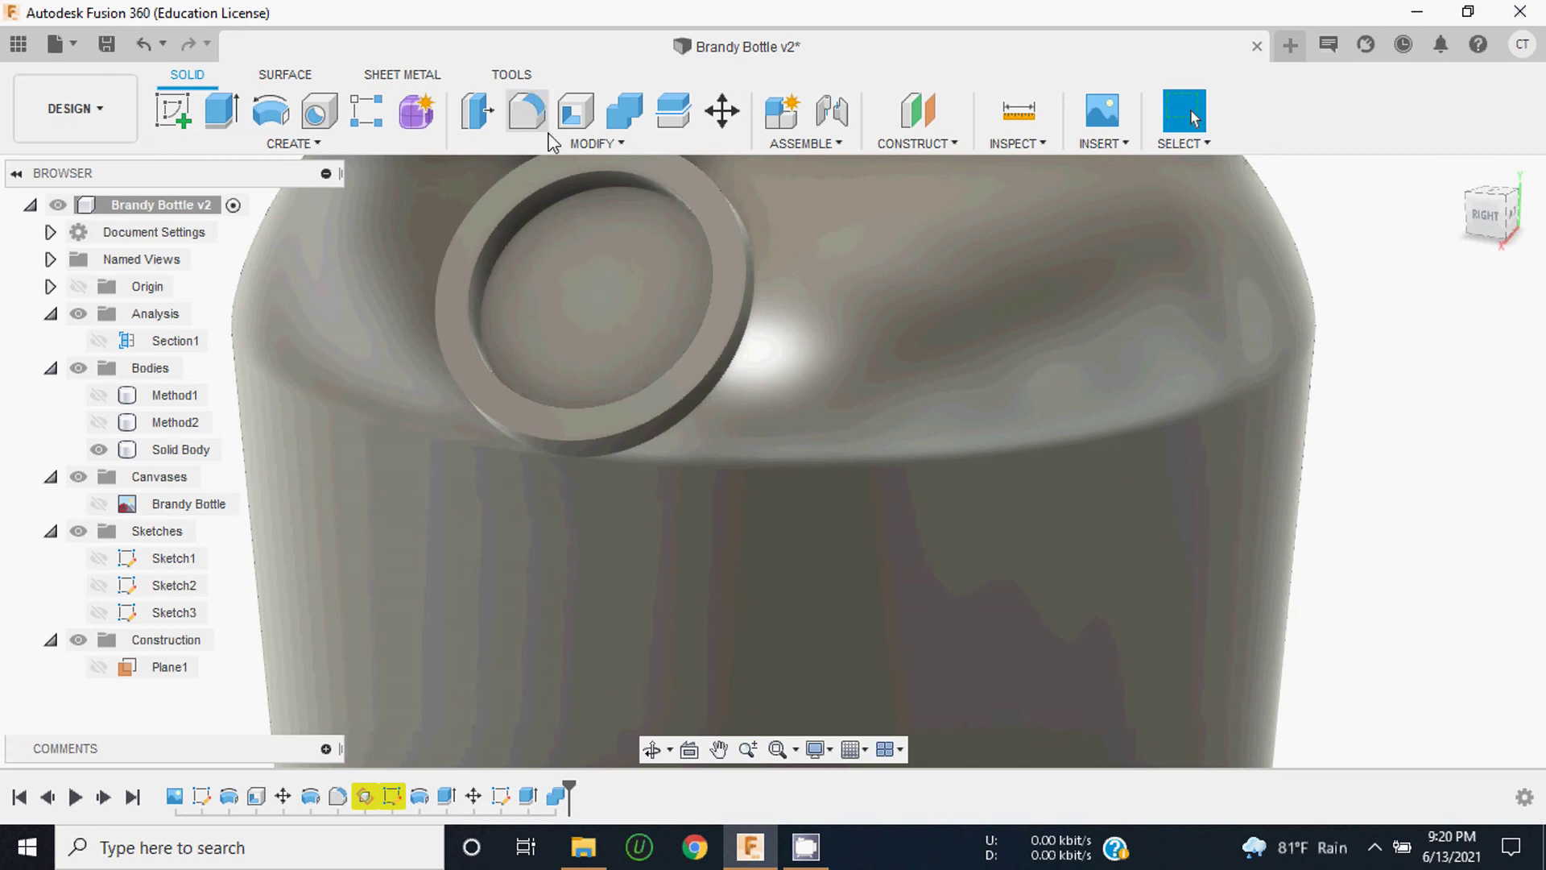
Step: Restart Fillet with F and select the boss ring's outer and inner edges
key("f")
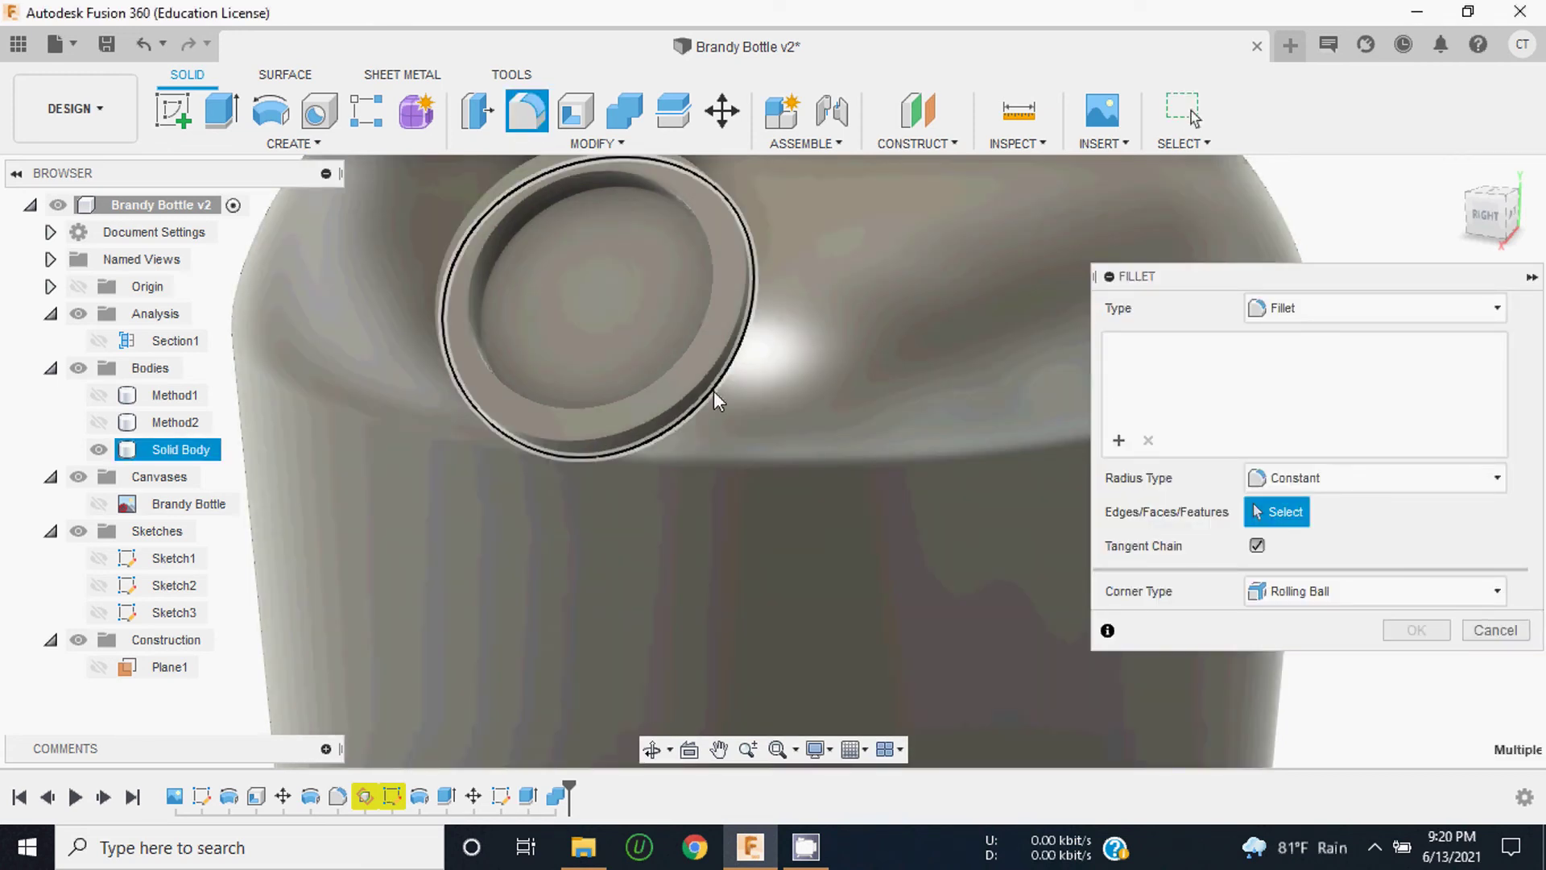
left_click(714, 389)
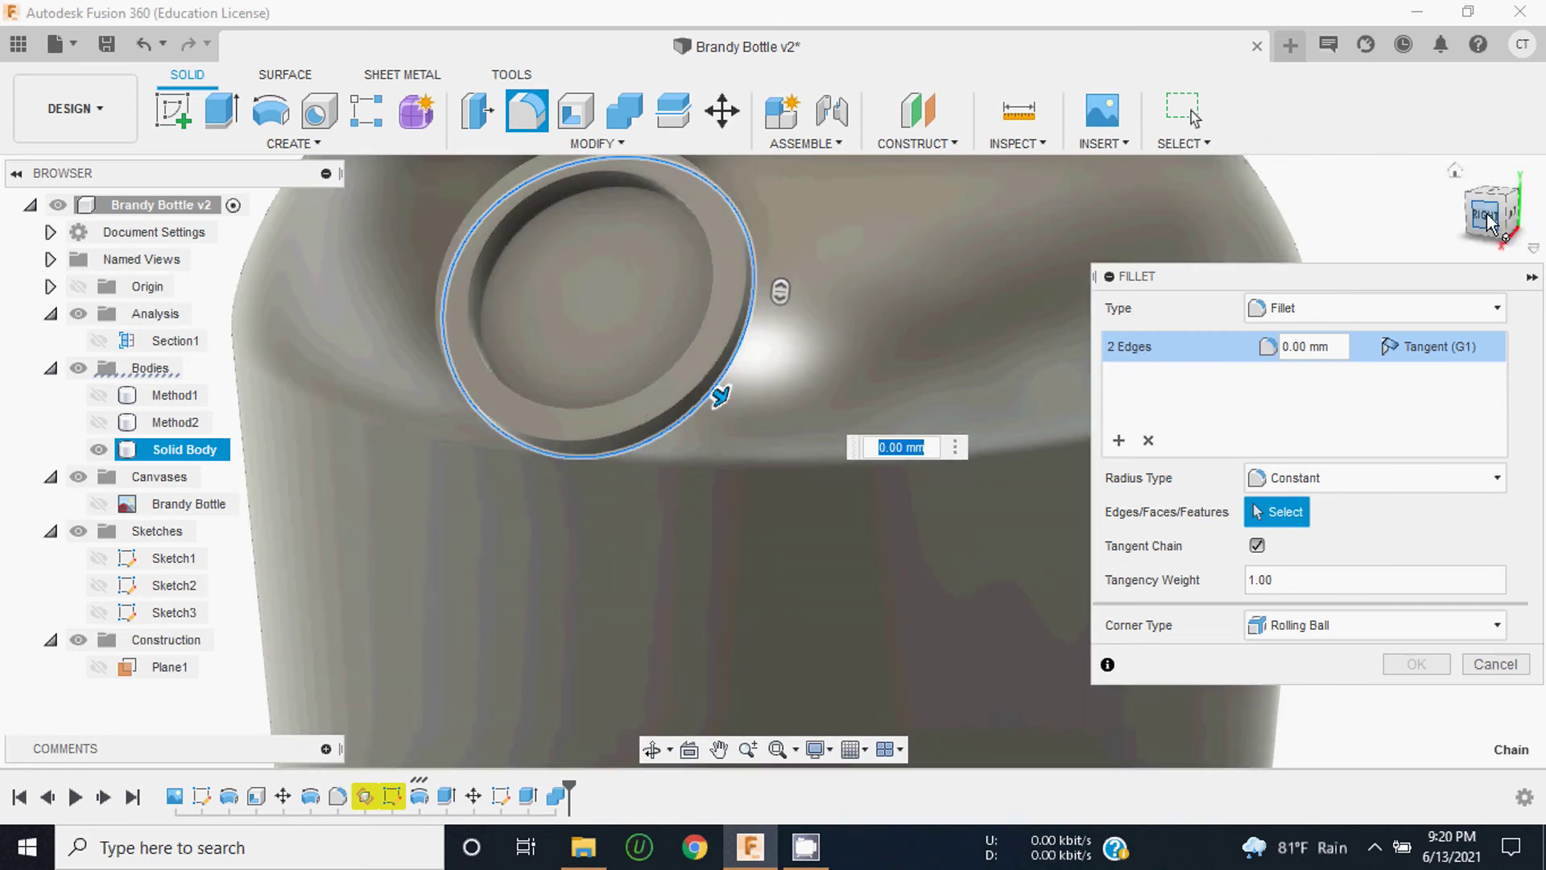
left_click(1486, 215)
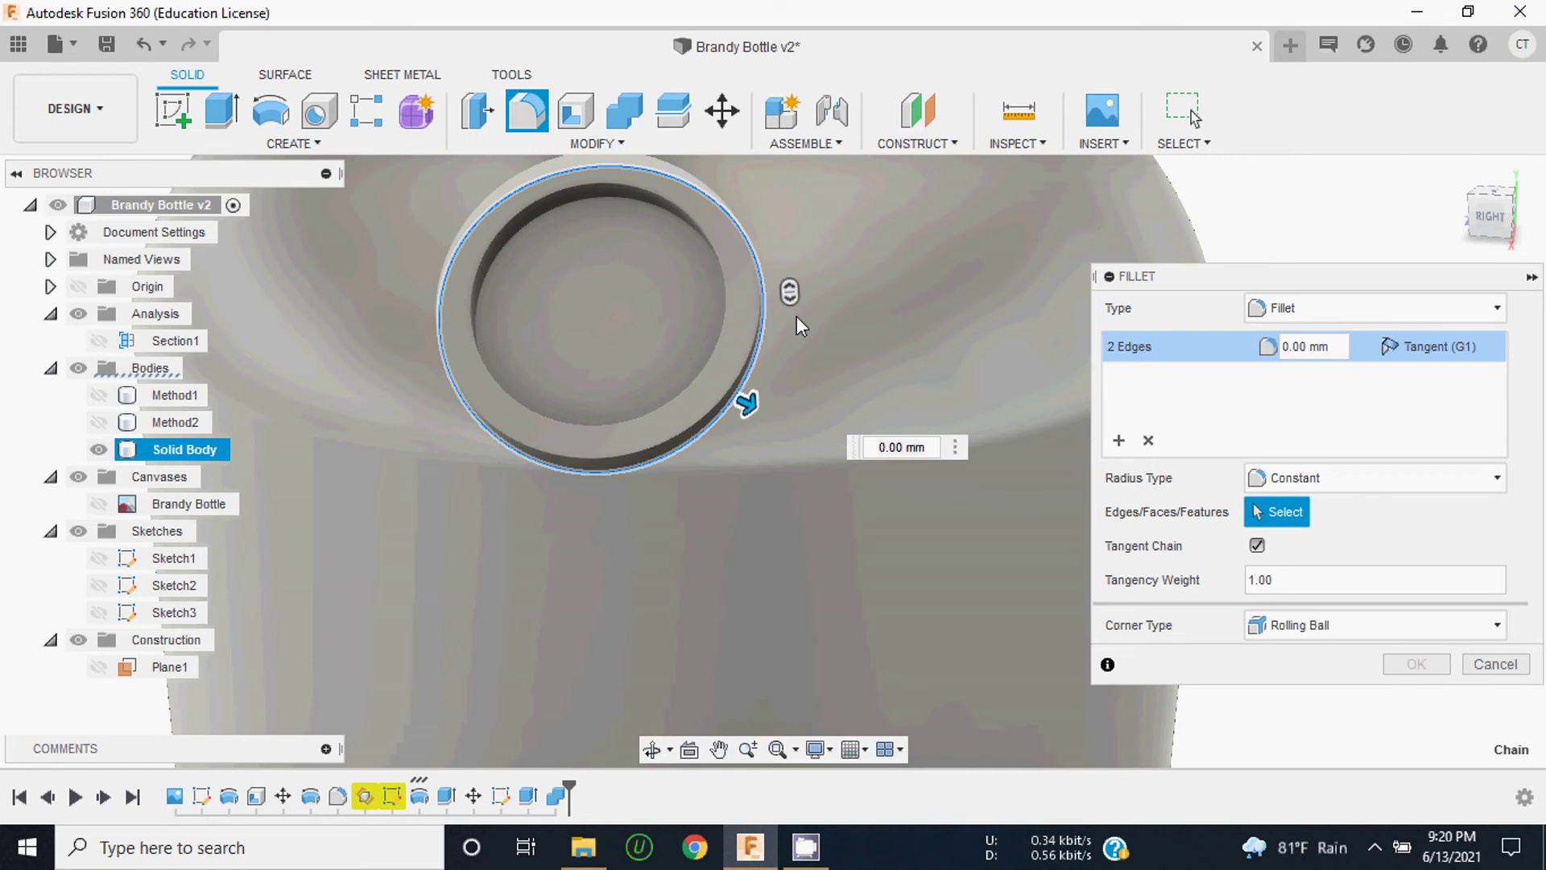
left_click(746, 354)
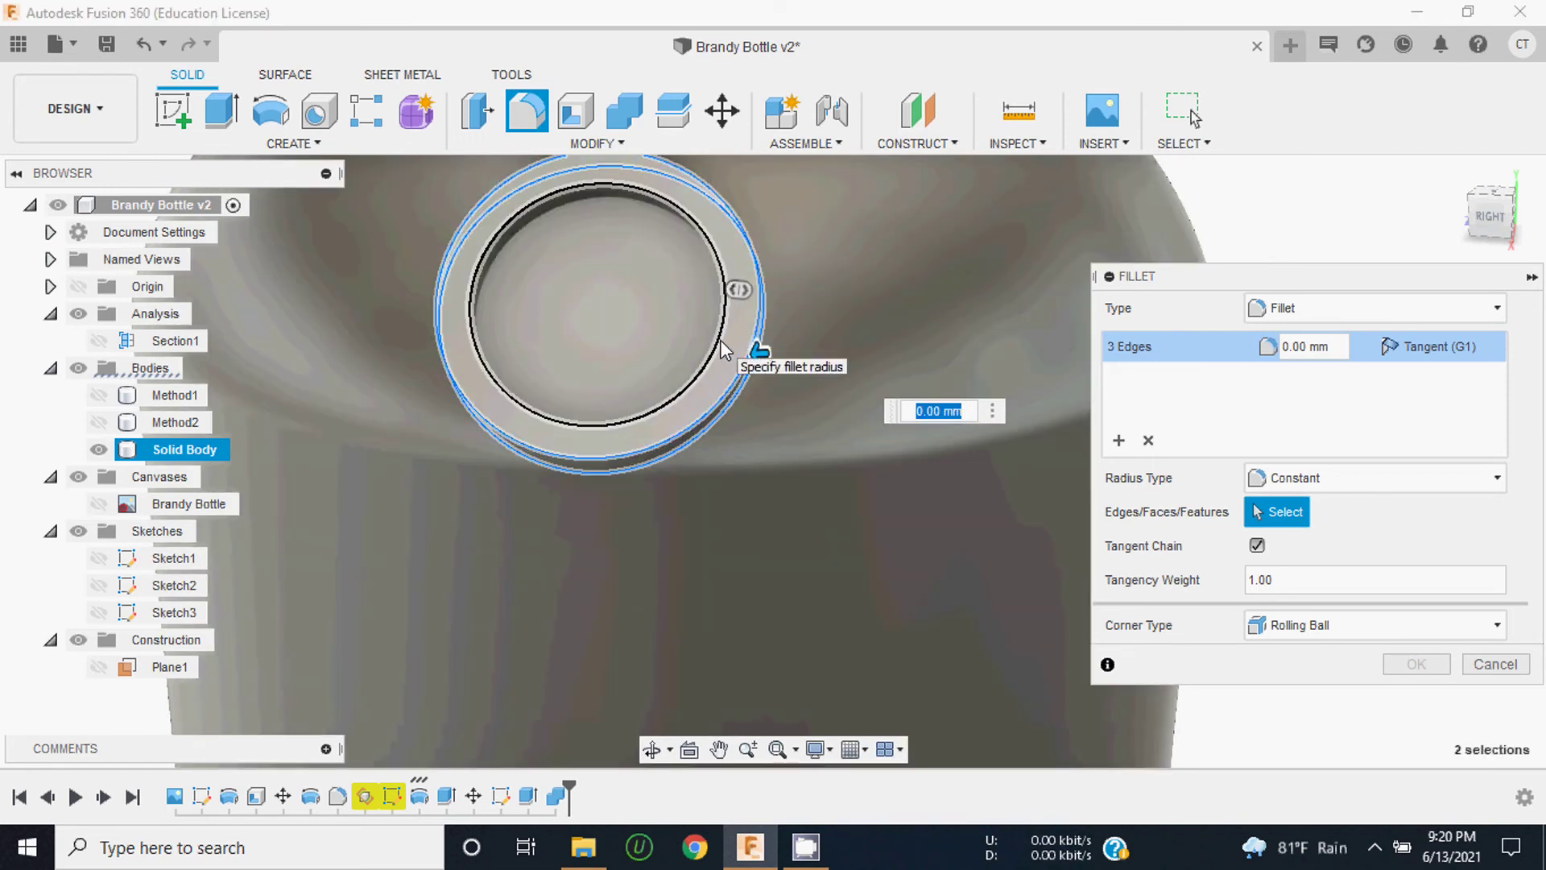
mouse_move(1491, 215)
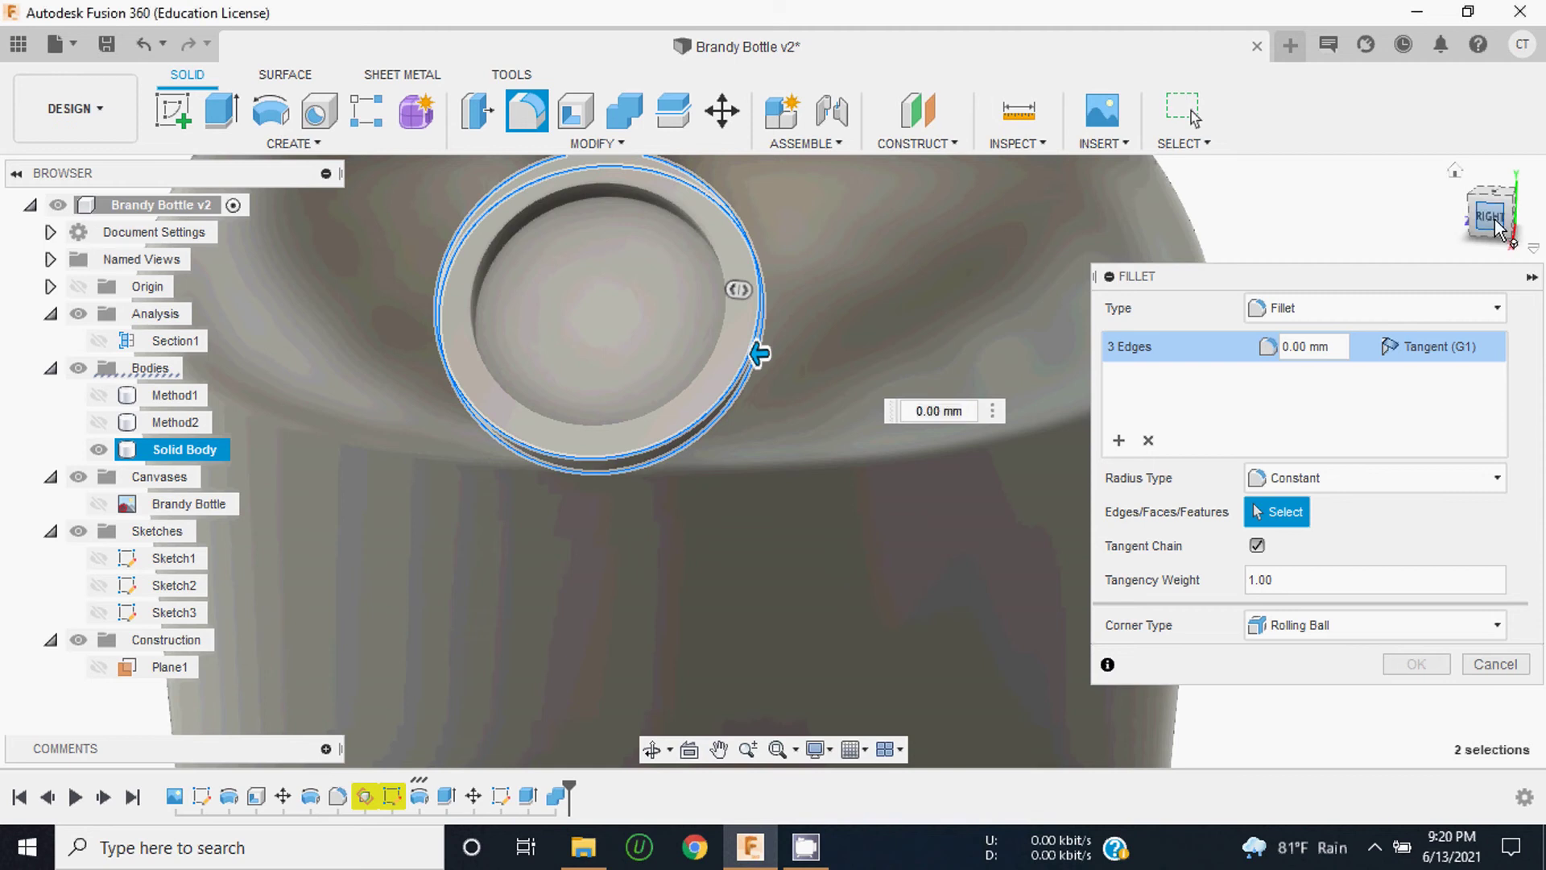
left_click_drag(1500, 230, 1482, 242)
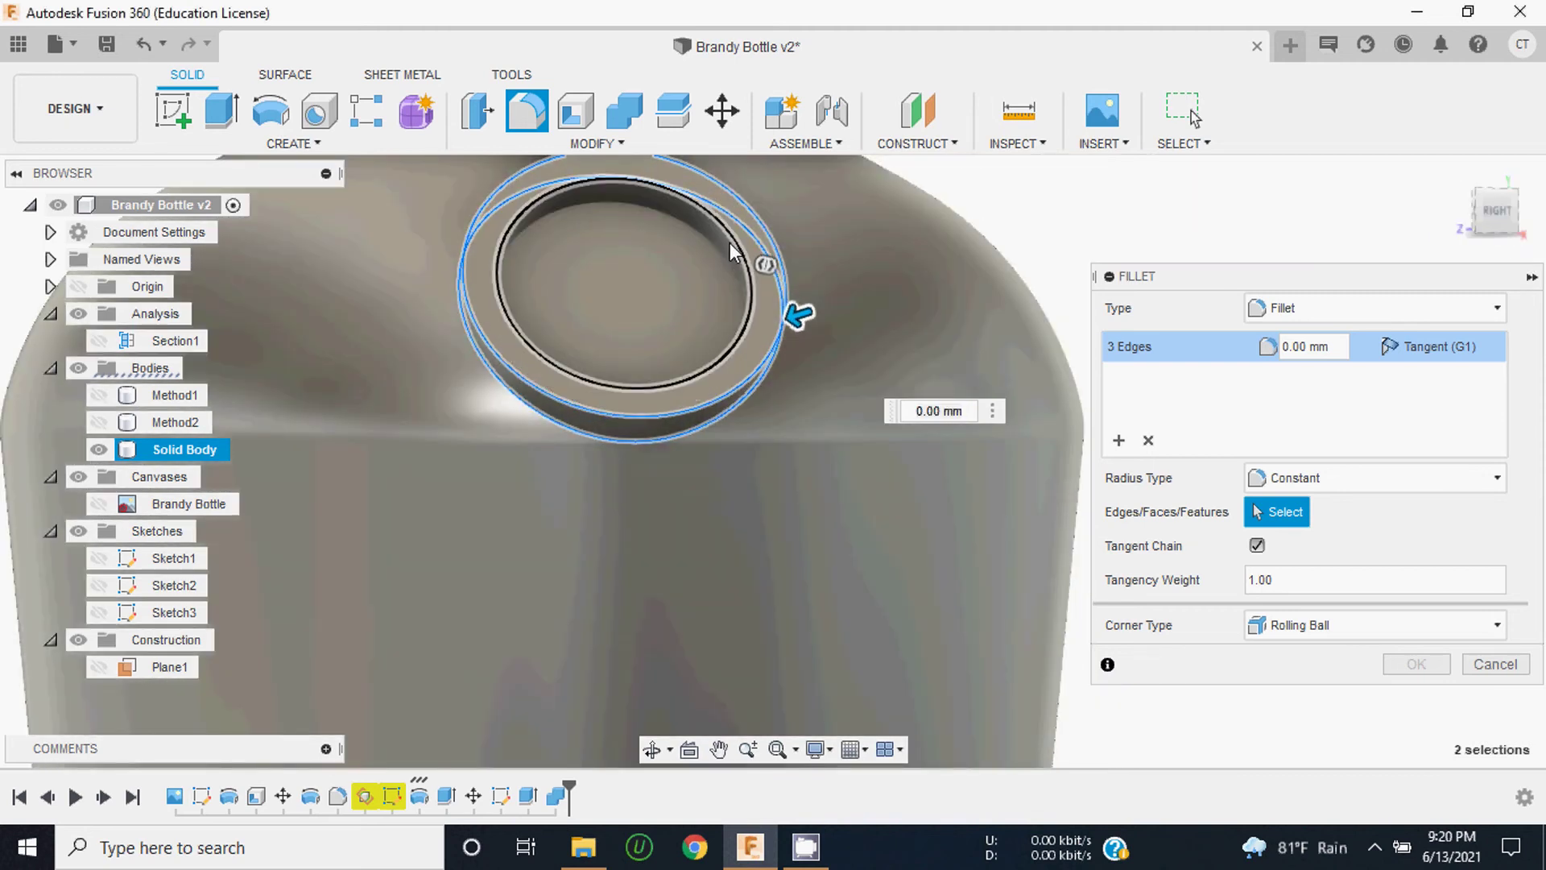
left_click(730, 243)
left_click(723, 269)
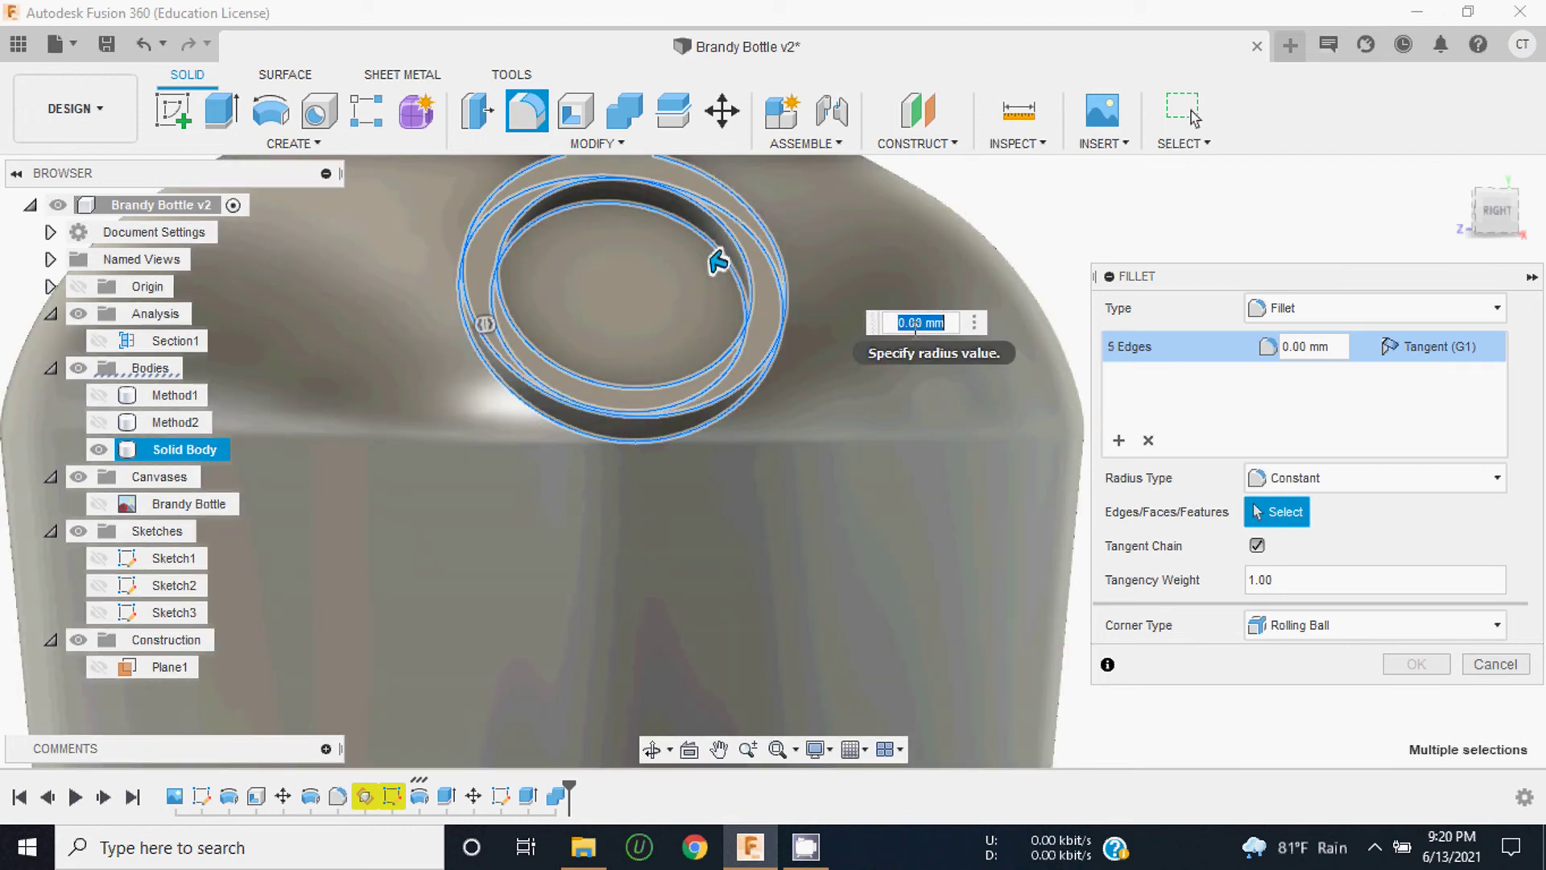
Step: Try fillet radii of 1, 2 and 0.5 mm on the ring edges
type("1")
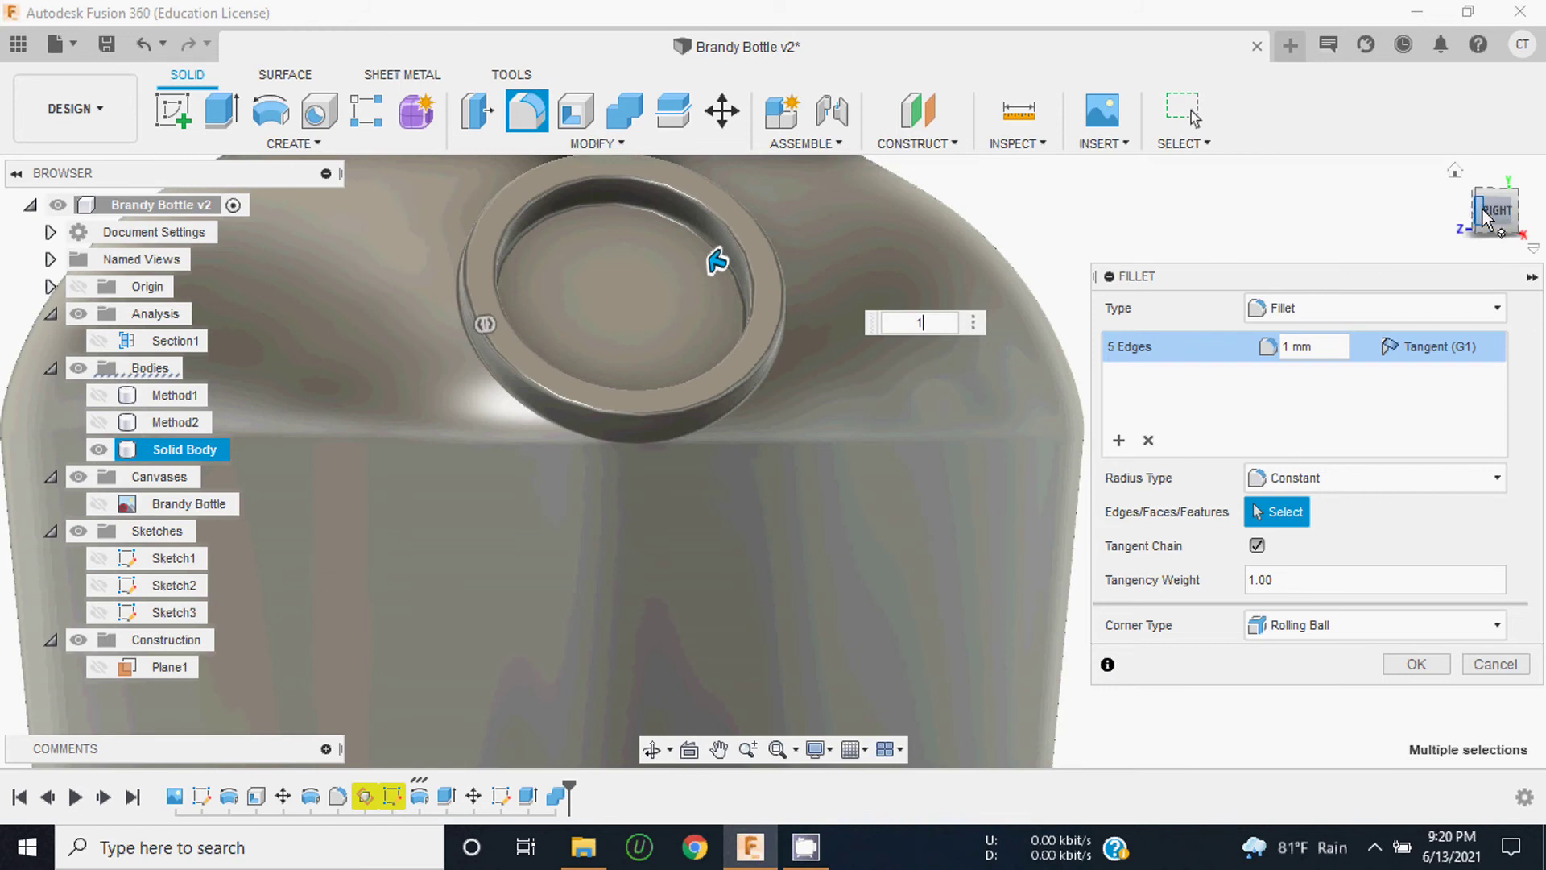
scroll(731, 378, "up", 5)
scroll(729, 367, "up", 3)
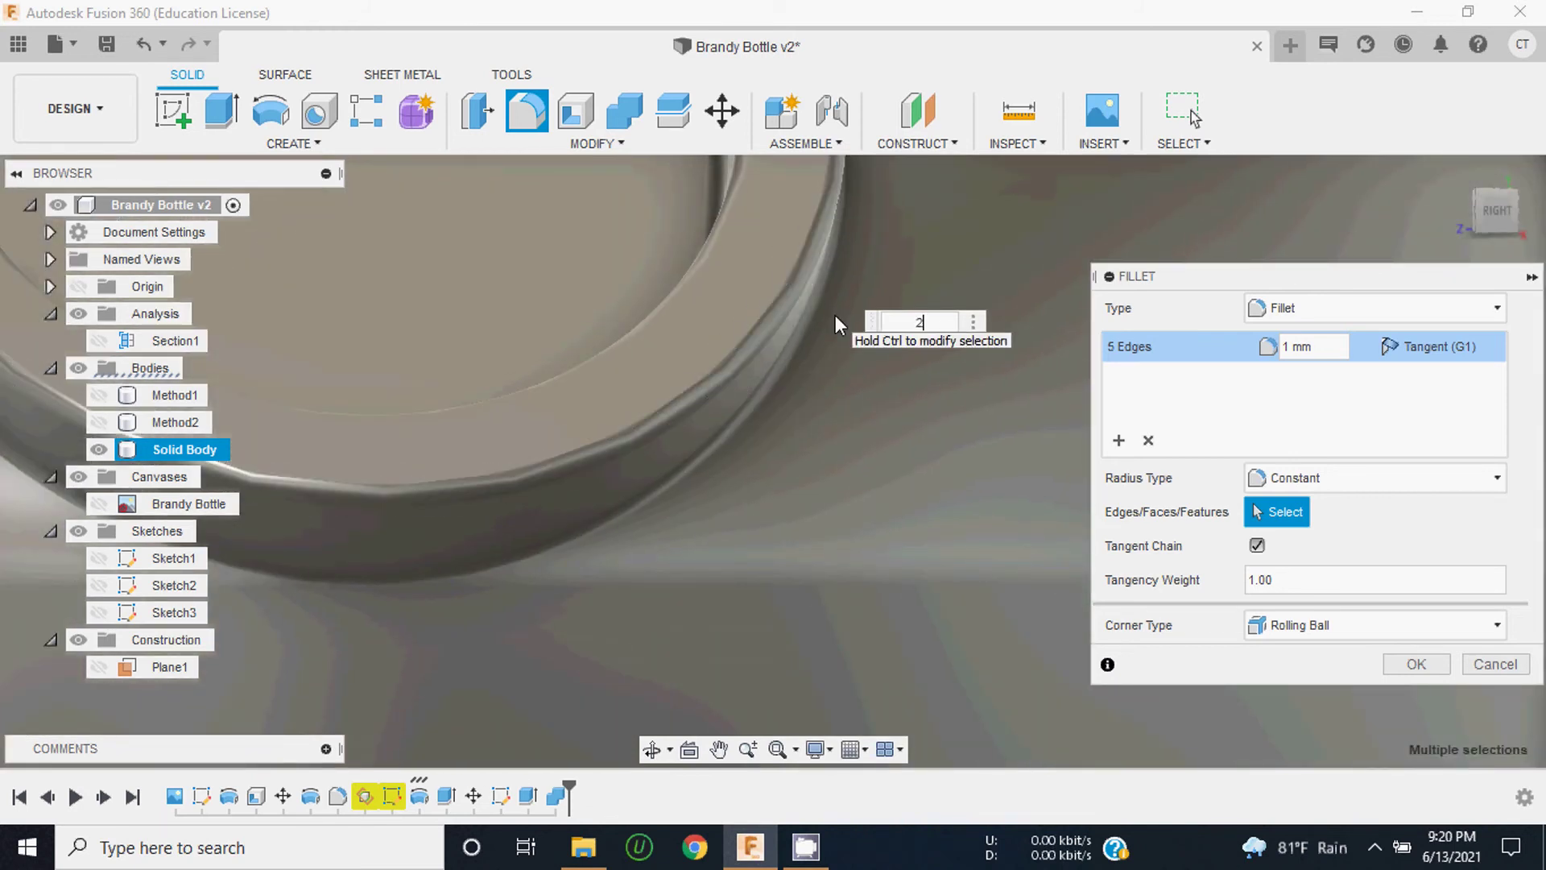
type("2")
scroll(834, 314, "down", 5)
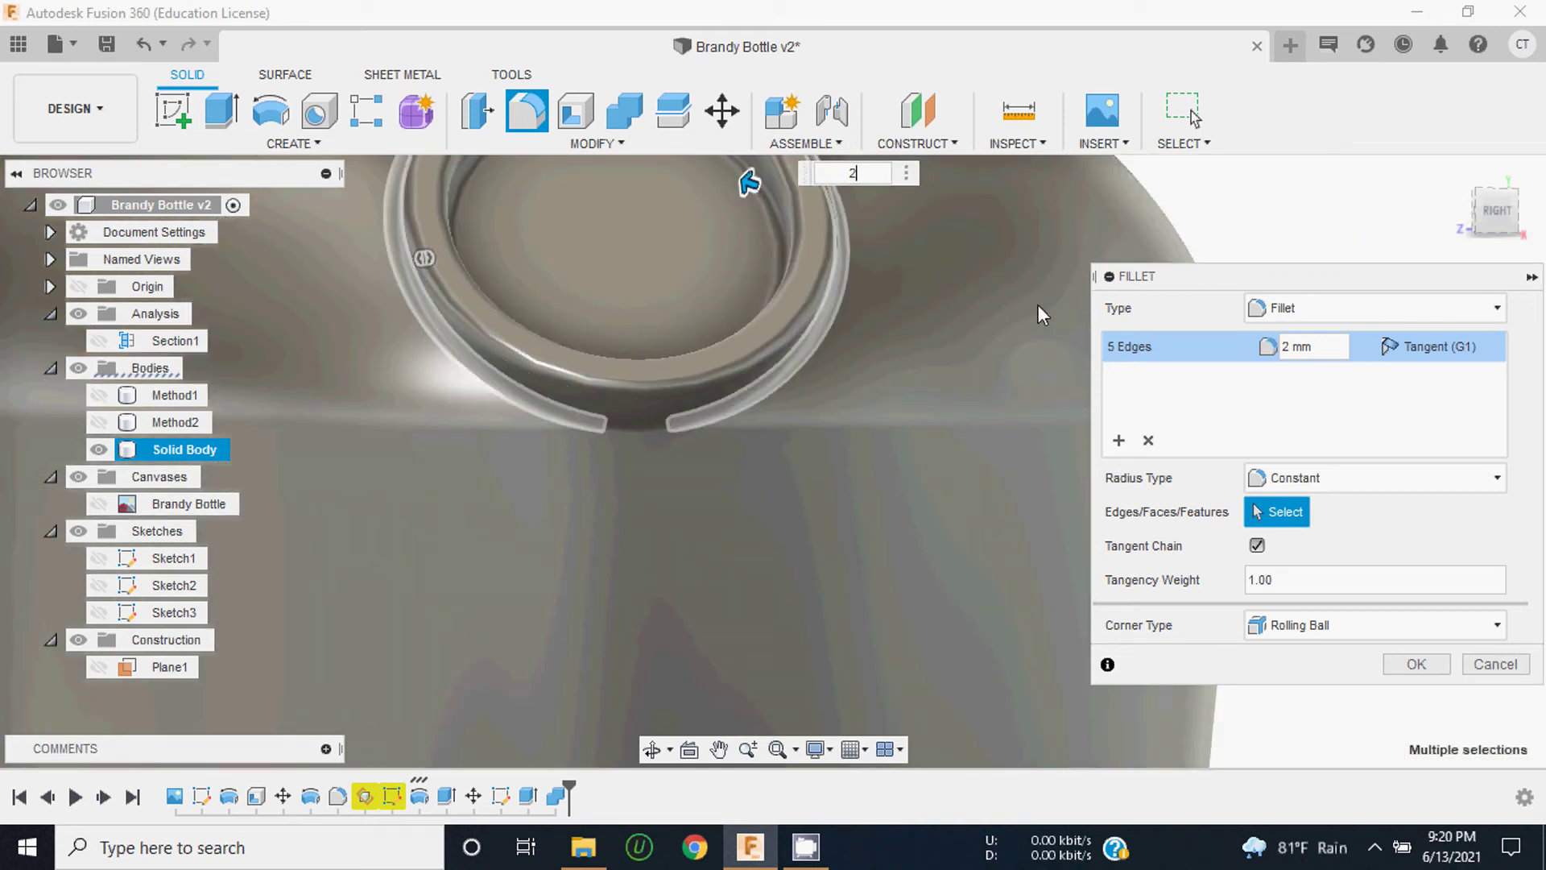
type(".5")
scroll(897, 268, "down", 5)
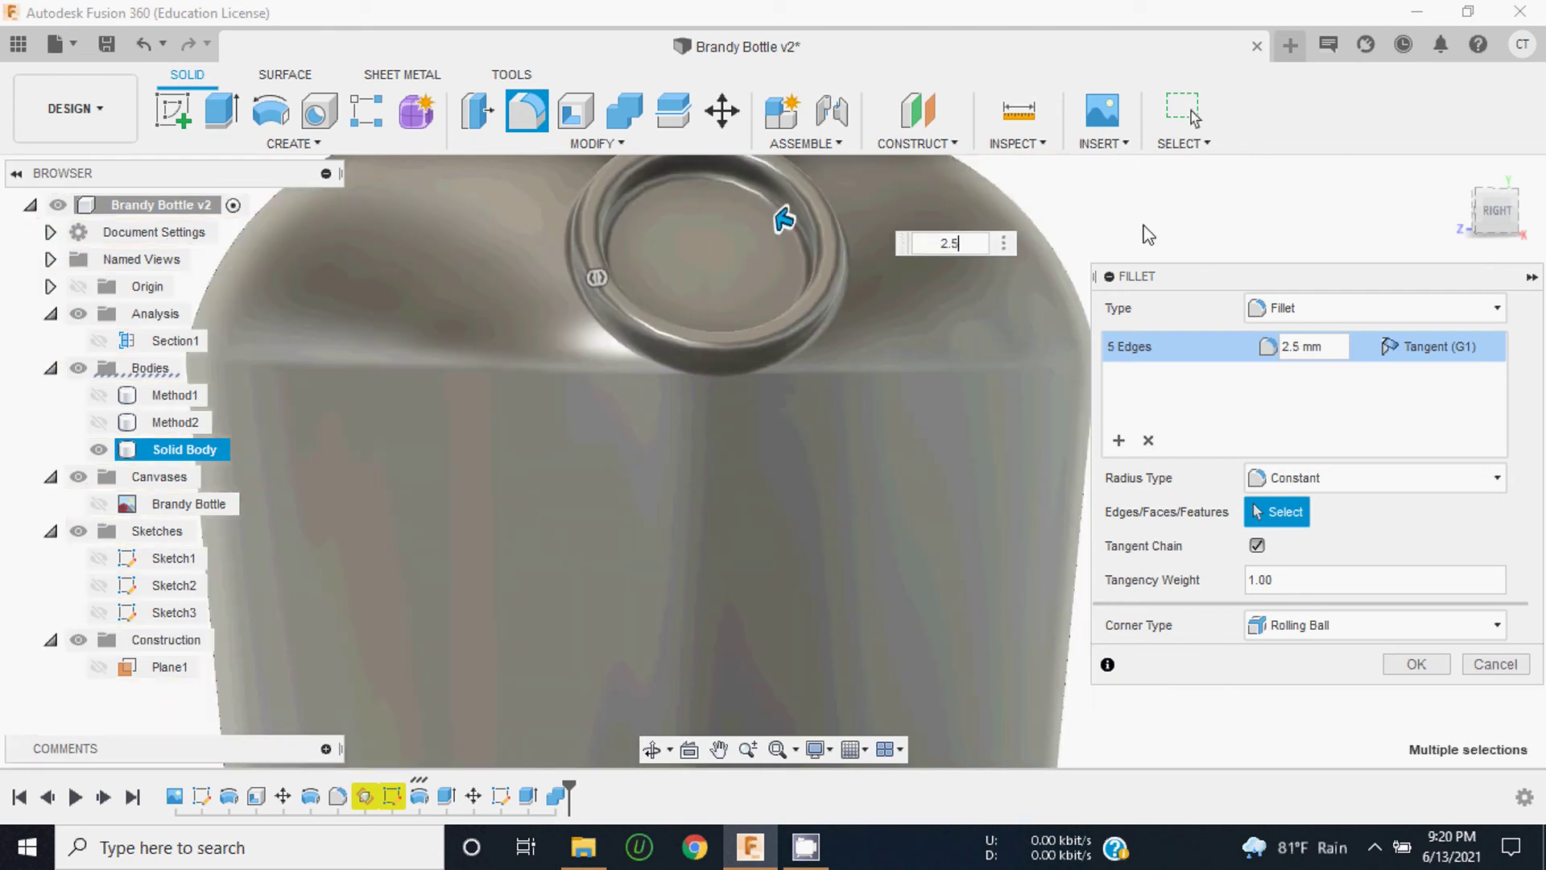
Step: Set the ring fillet radius to 3 mm and apply it
mouse_move(1490, 234)
middle_mouse_down("shift")
mouse_move(1417, 241)
mouse_move(1432, 175)
middle_mouse_up("shift")
middle_click_drag(1474, 230, 1385, 242, "shift")
middle_click_drag(736, 328, 579, 303, "shift")
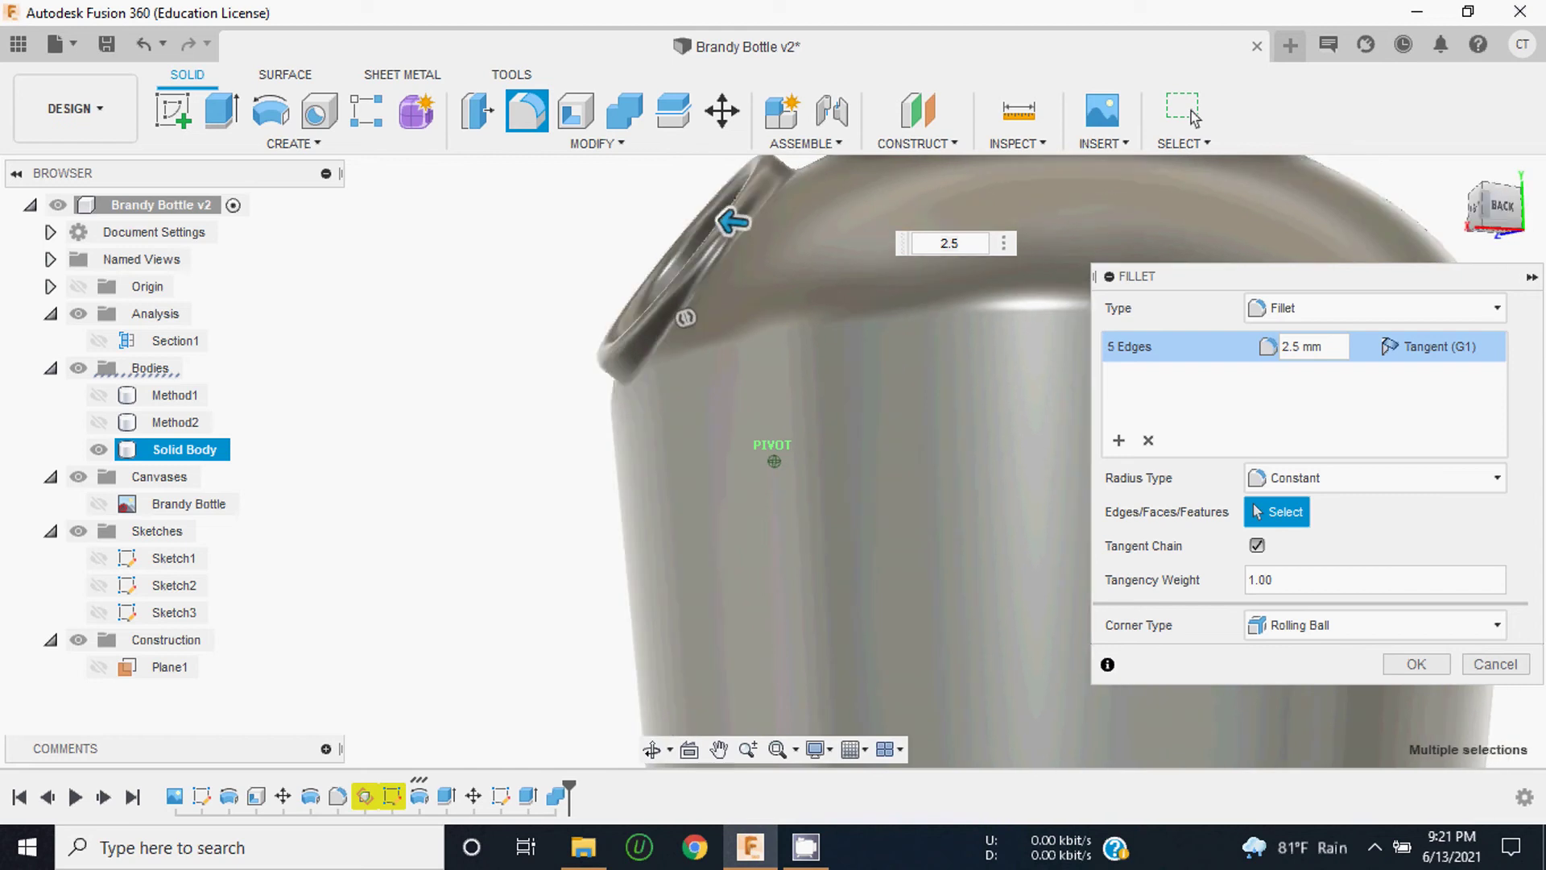
middle_click_drag(774, 460, 886, 244, "shift")
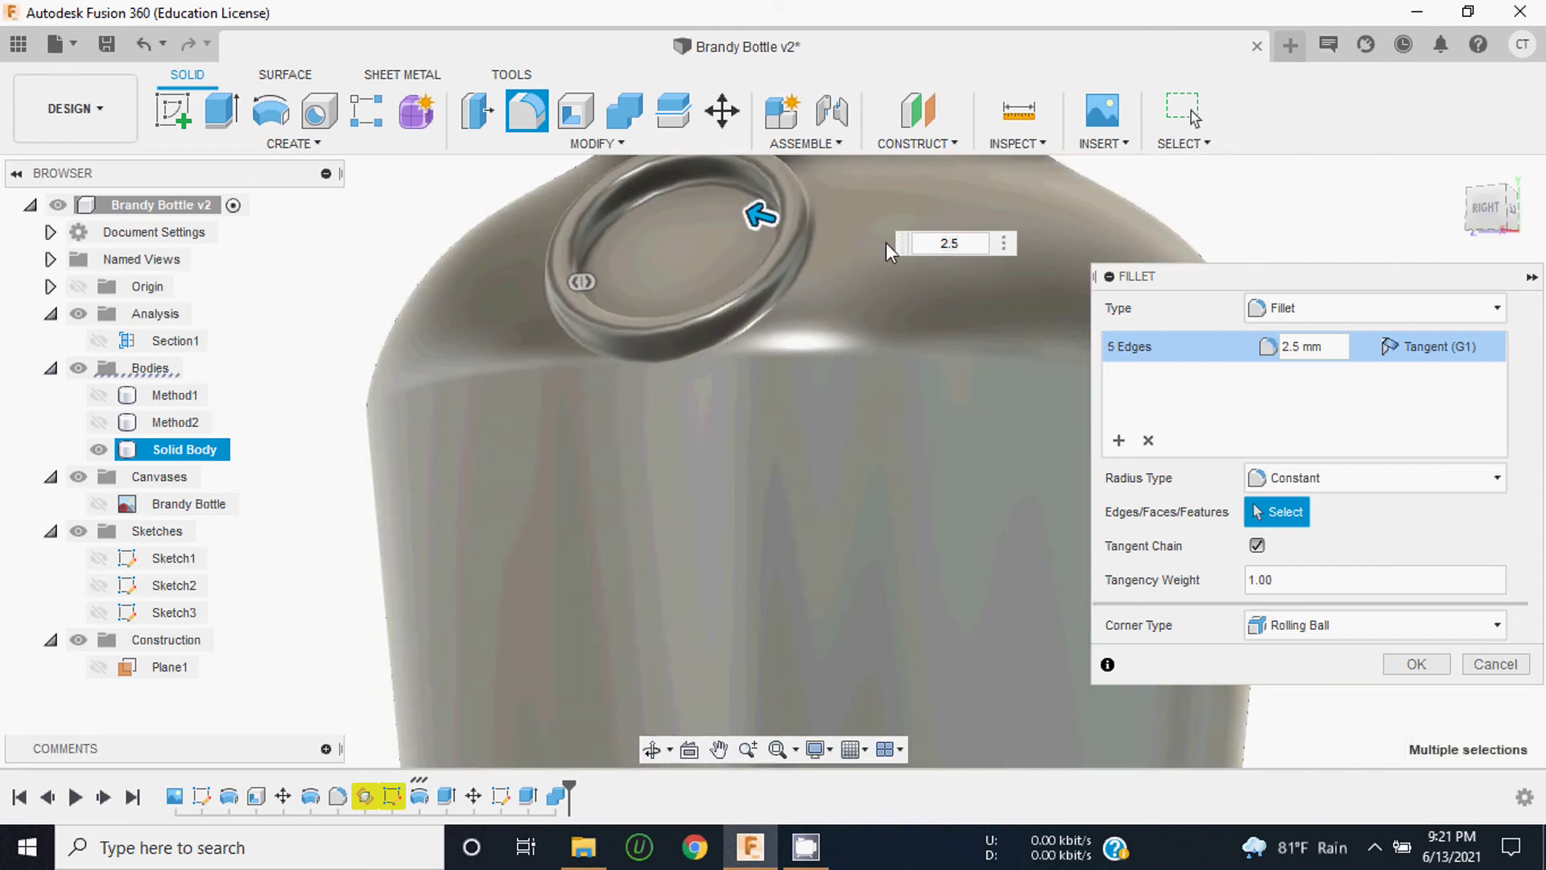
left_click(908, 241)
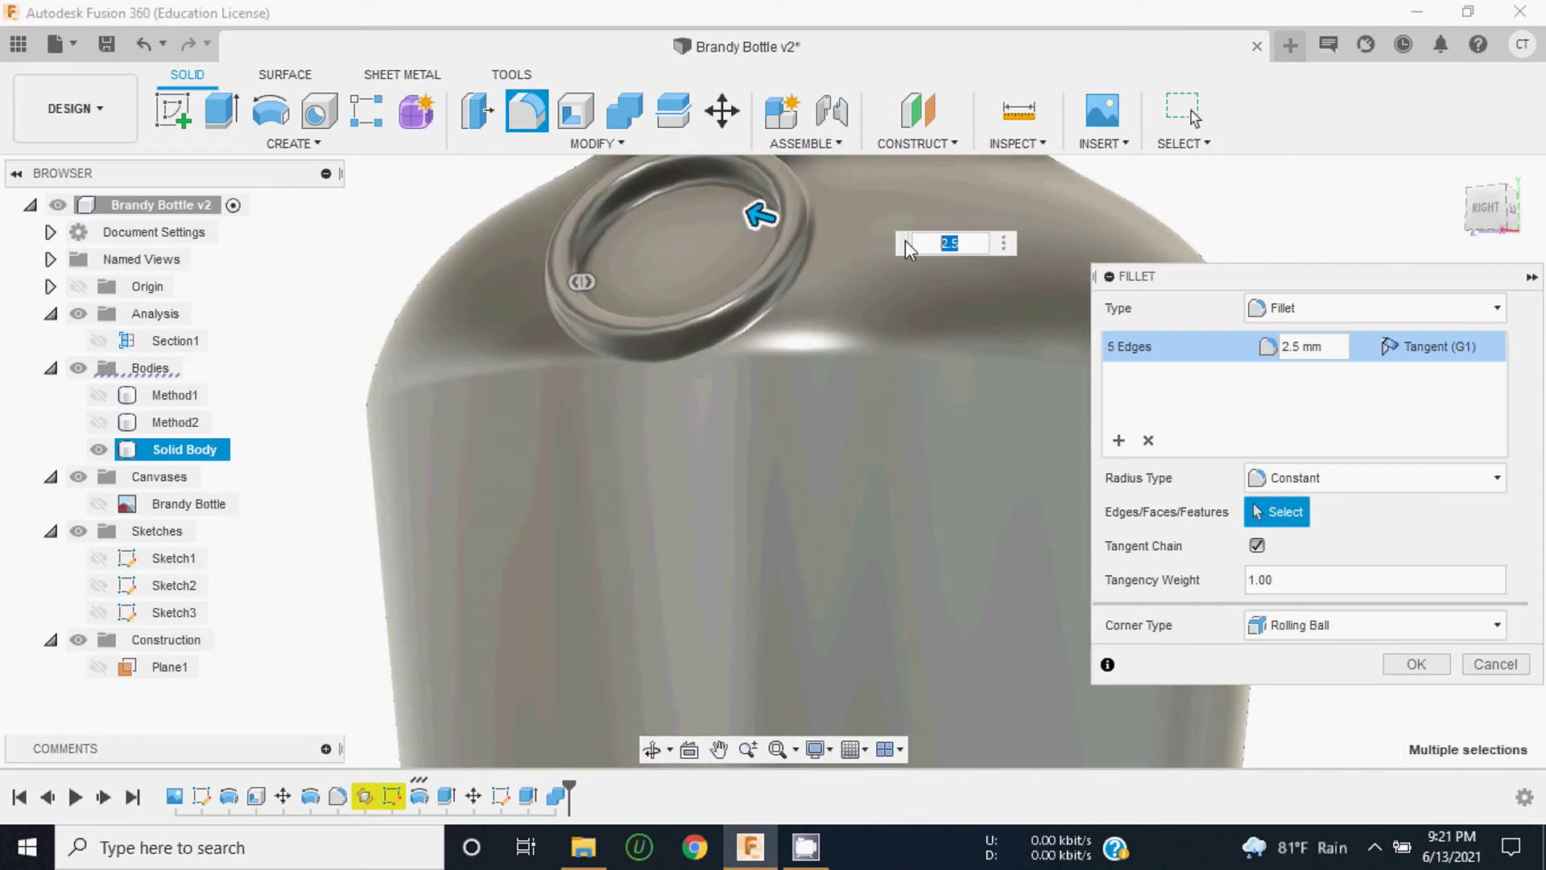
type("3")
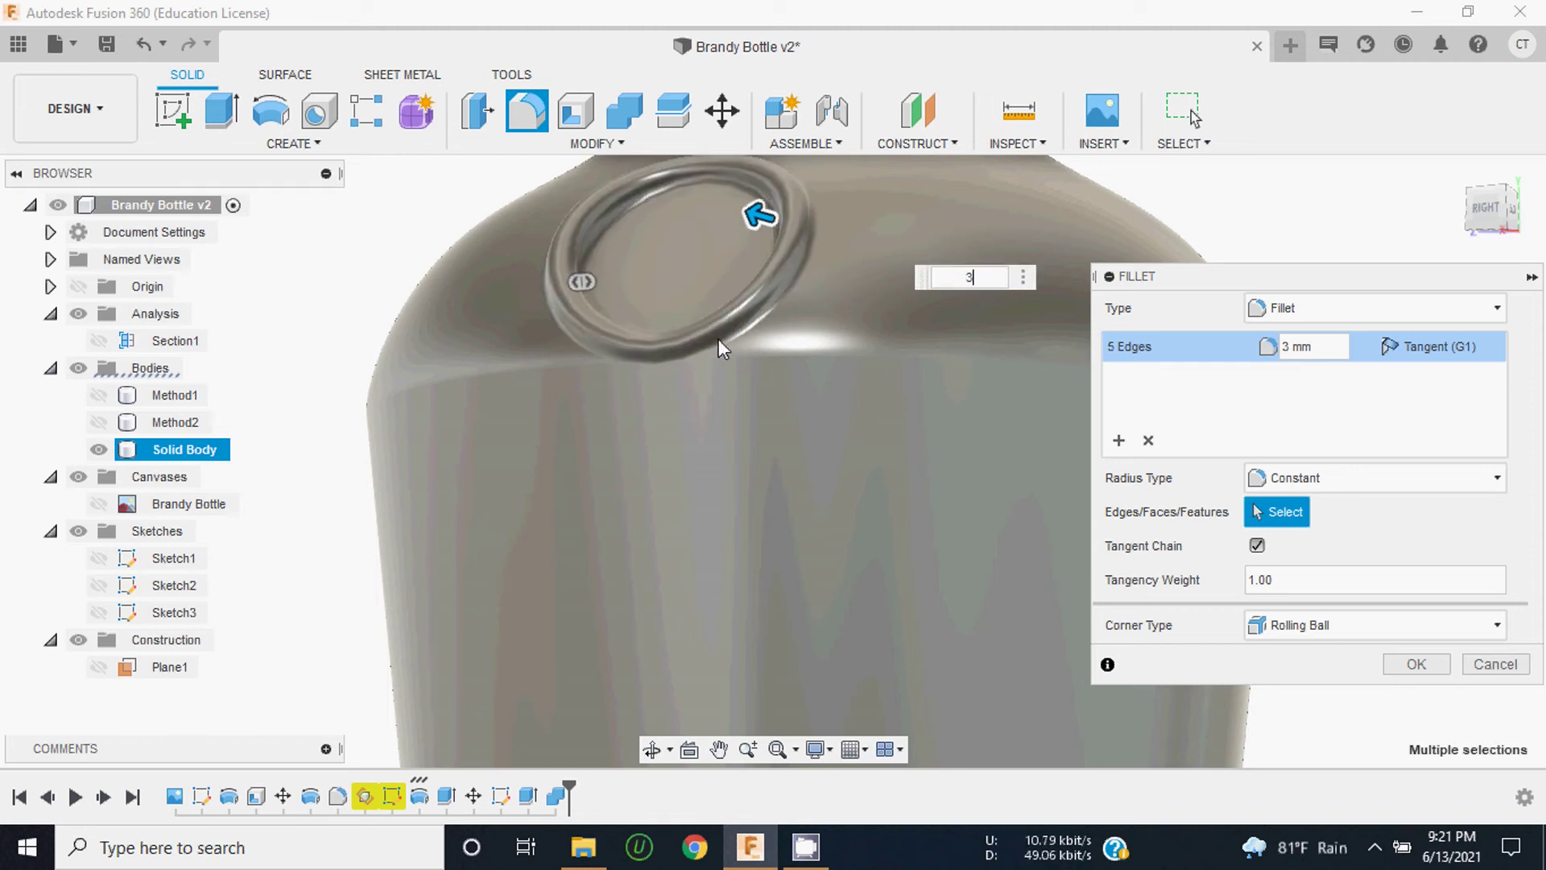
scroll(770, 287, "down", 3)
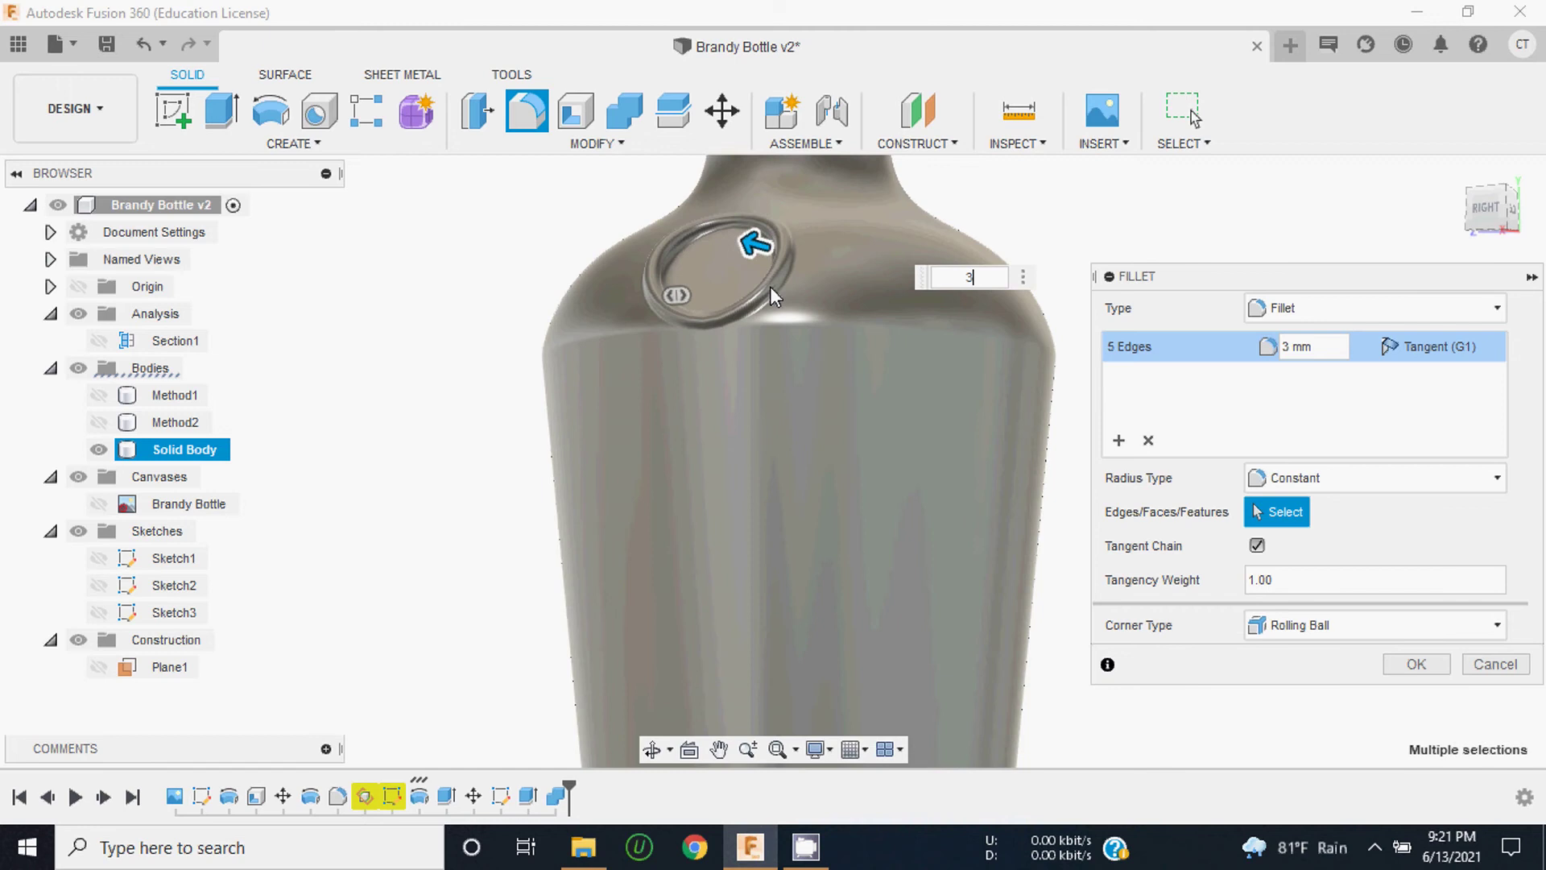
scroll(720, 211, "up", 5)
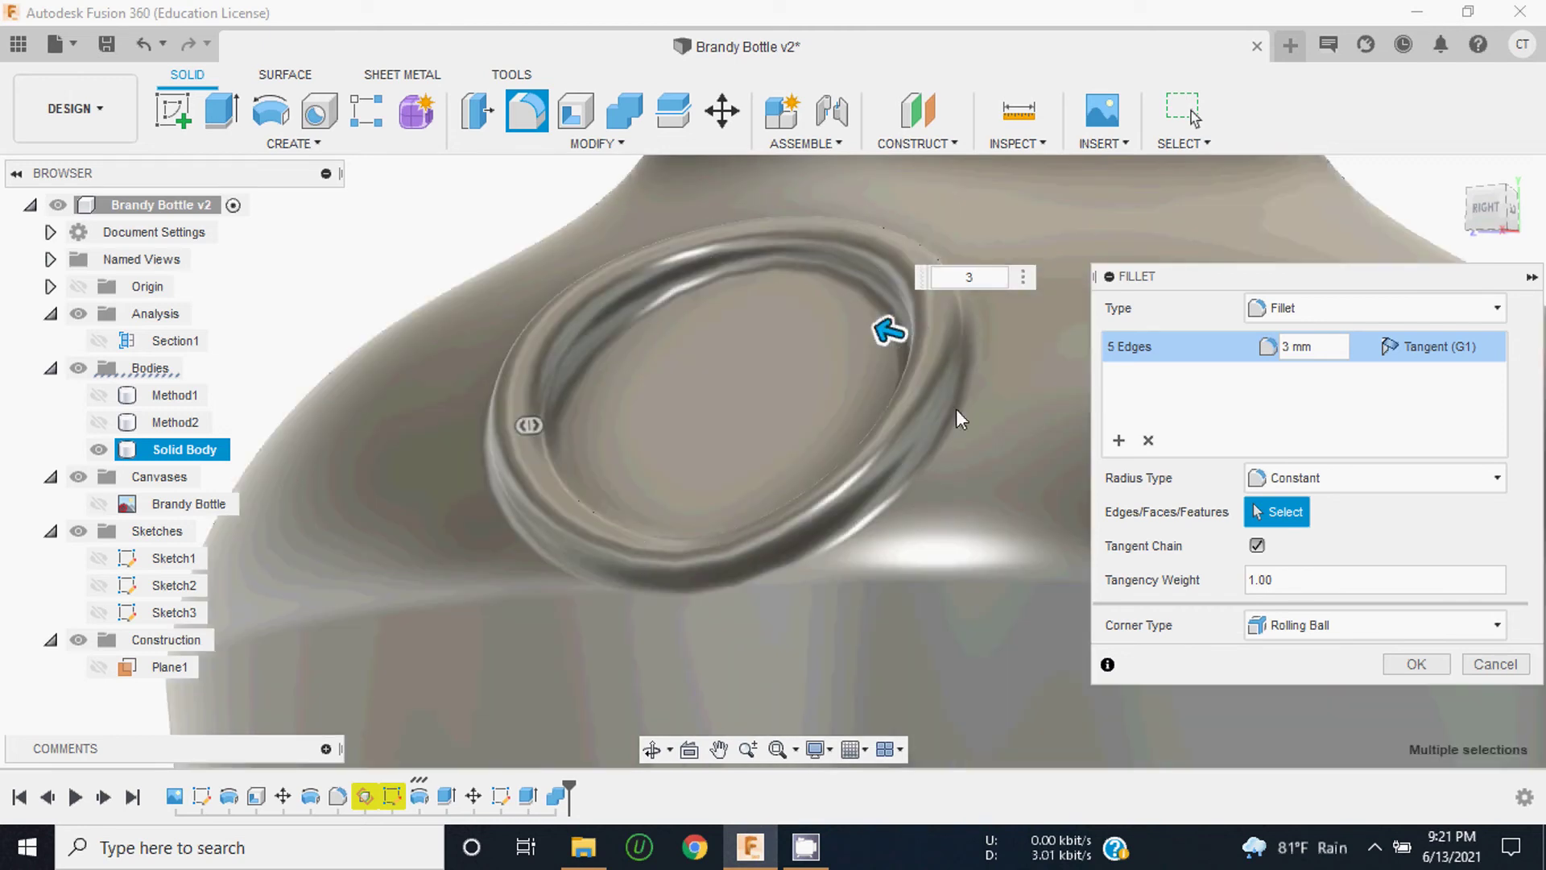
left_click(1425, 662)
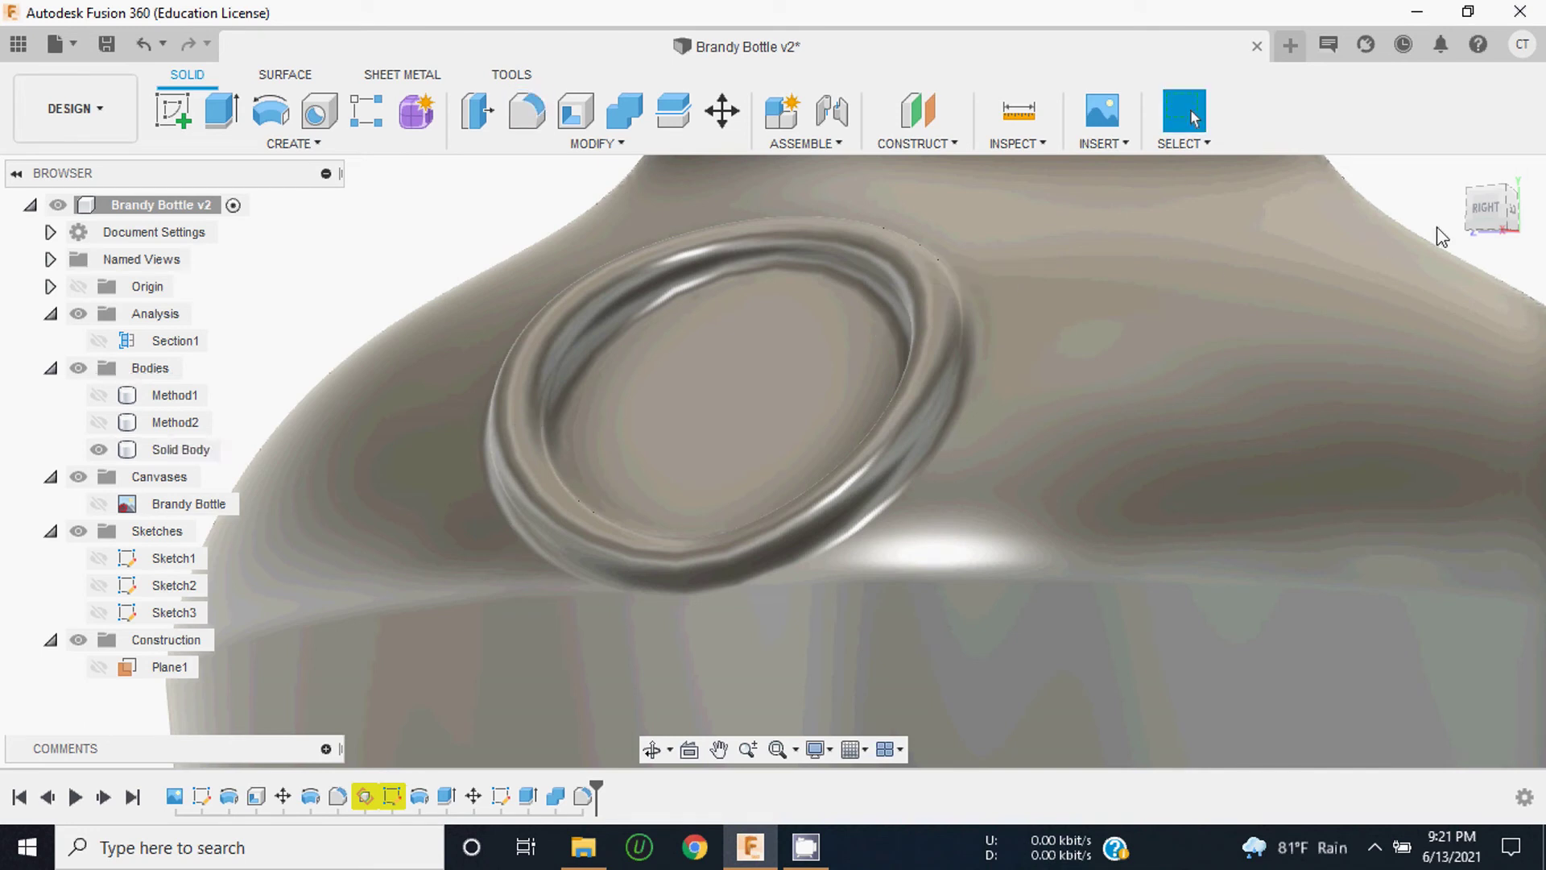
Step: Orbit around the filleted spout ring to inspect it from a corner view
middle_click_drag(1478, 210, 1369, 242, "shift")
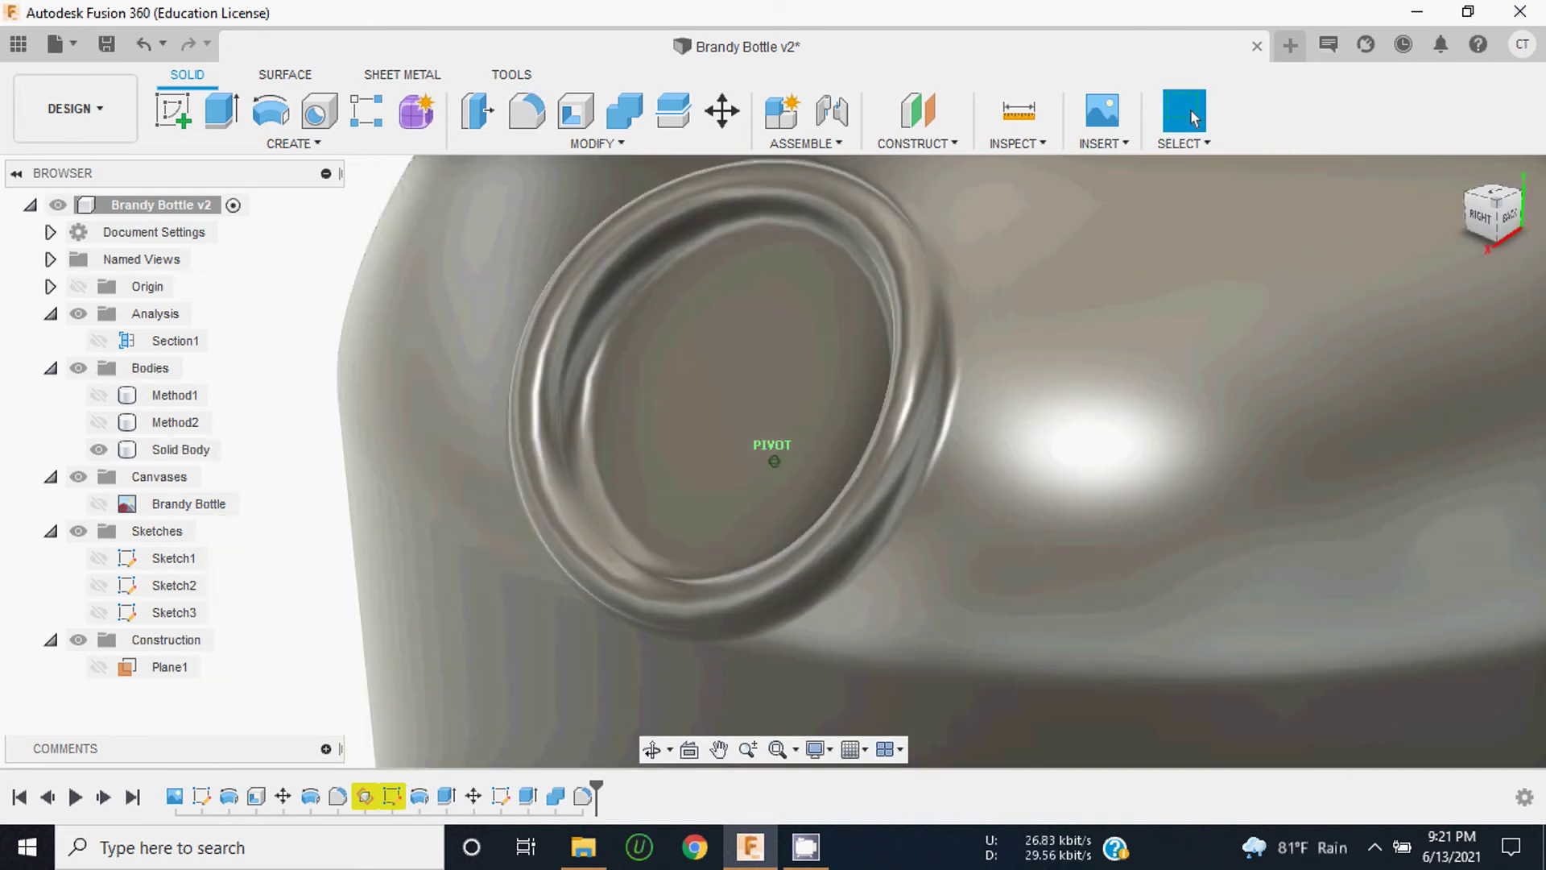
middle_click_drag(1193, 118, 1193, 117, "shift")
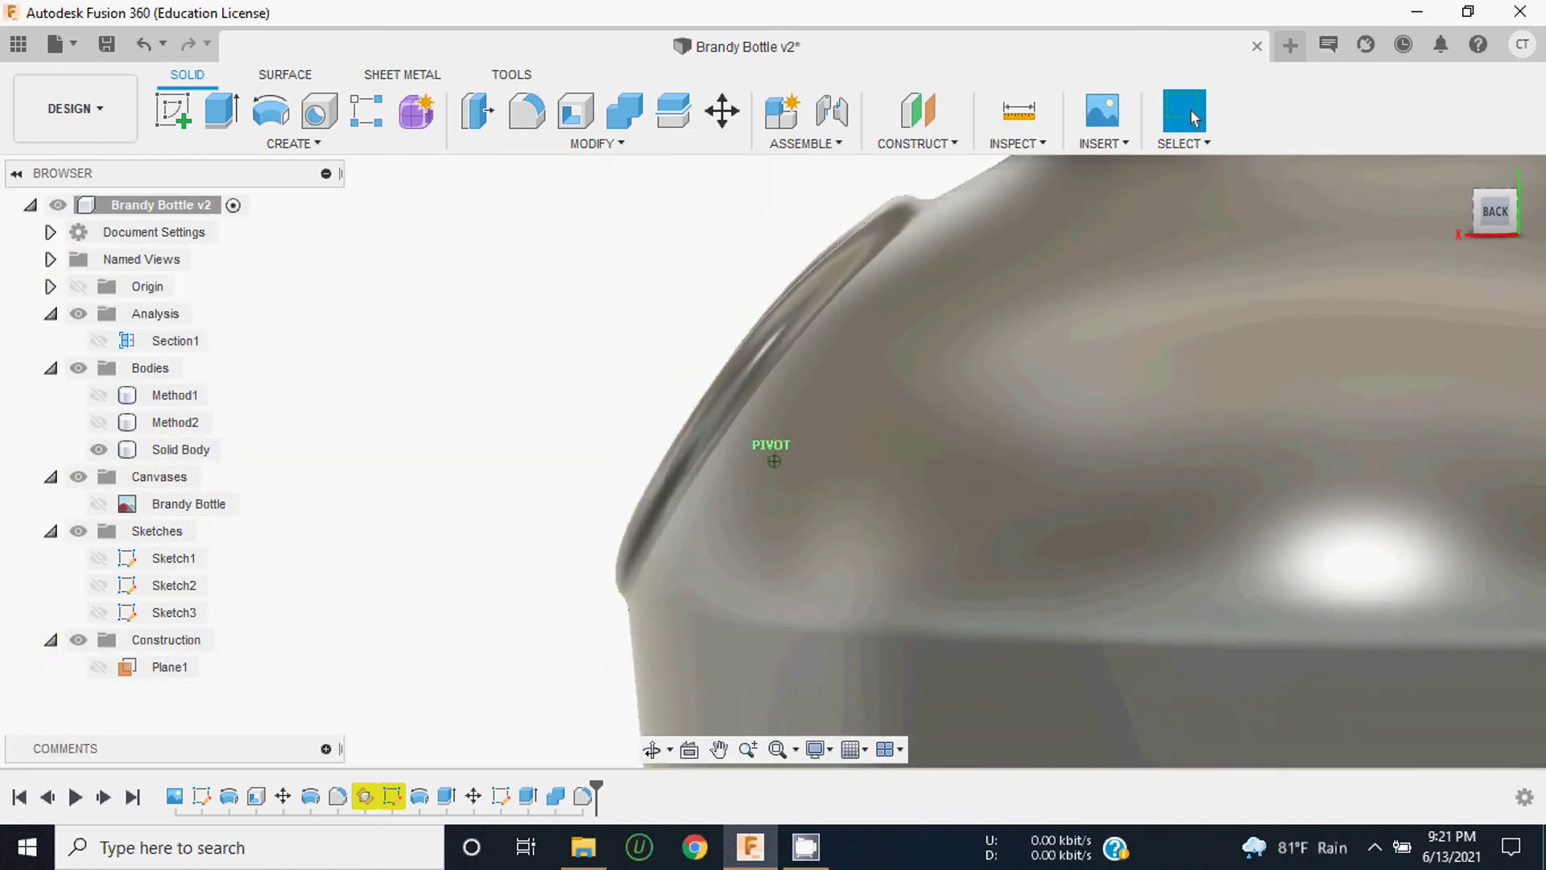
mouse_move(1369, 322)
middle_mouse_down("shift")
mouse_move(1530, 239)
mouse_move(1289, 281)
mouse_move(1332, 313)
middle_mouse_up("shift")
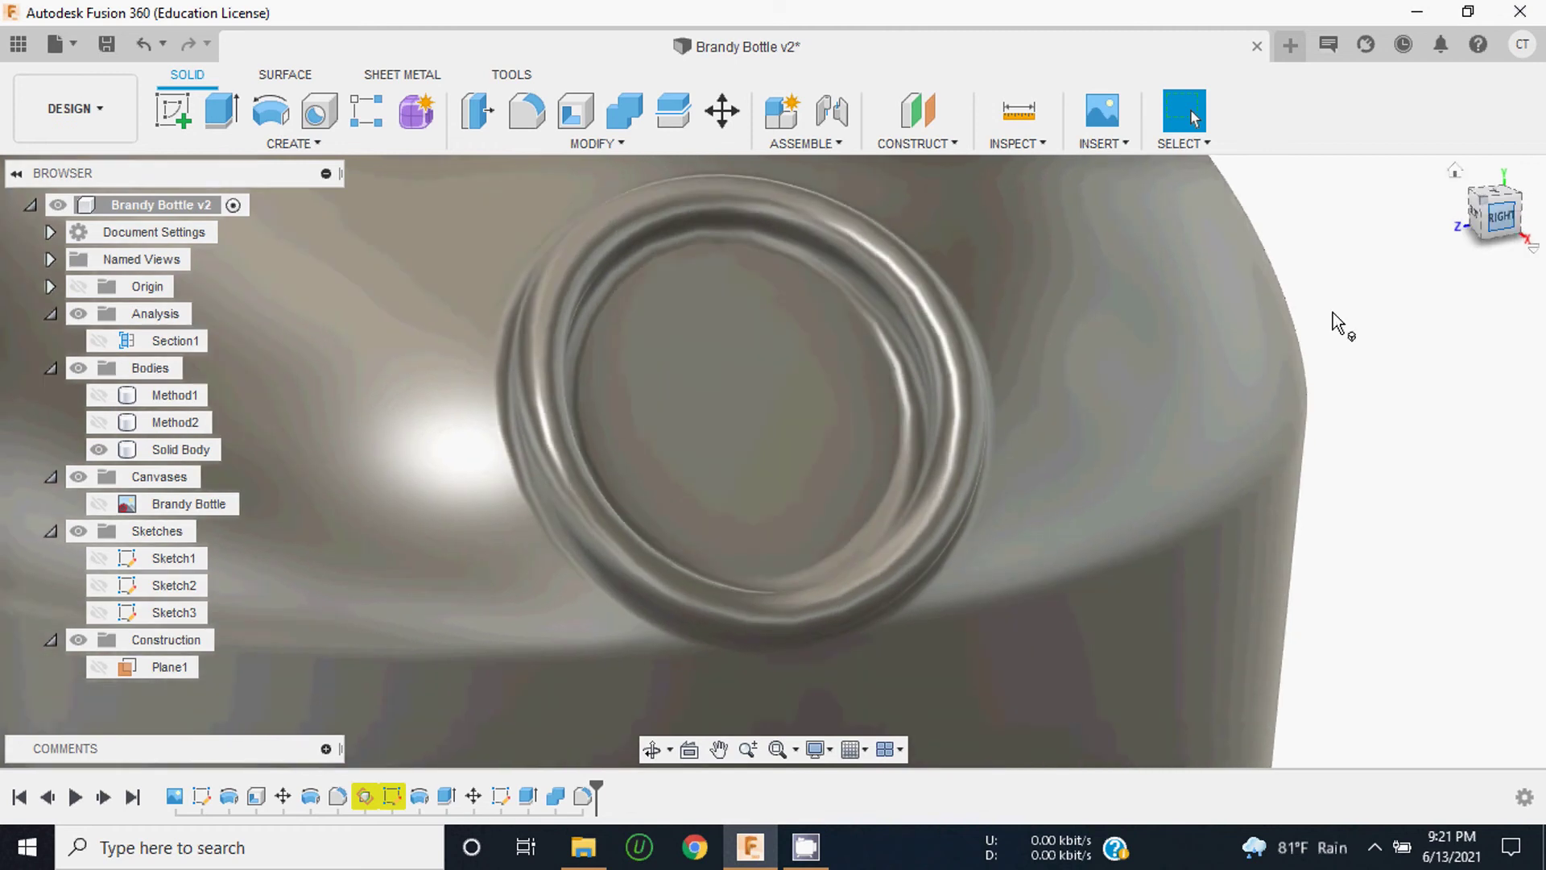
left_click(736, 389)
scroll(1011, 403, "down", 5)
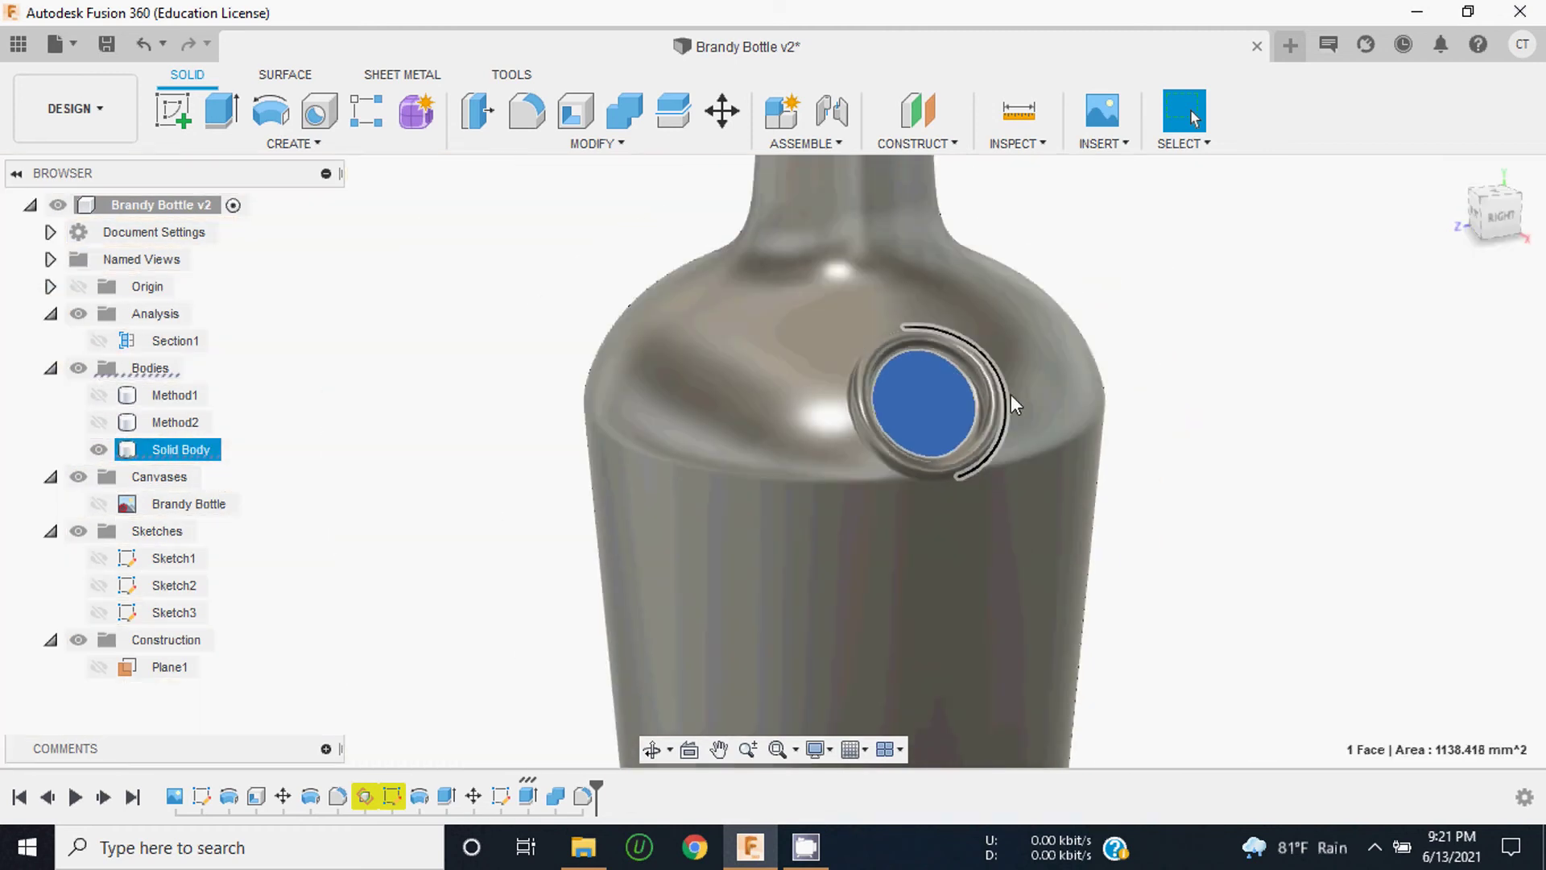
left_click(1264, 311)
Step: View the bottle from above and select the cap's flat top face (2665.672 mm²)
middle_click_drag(1009, 471, 1369, 269, "shift")
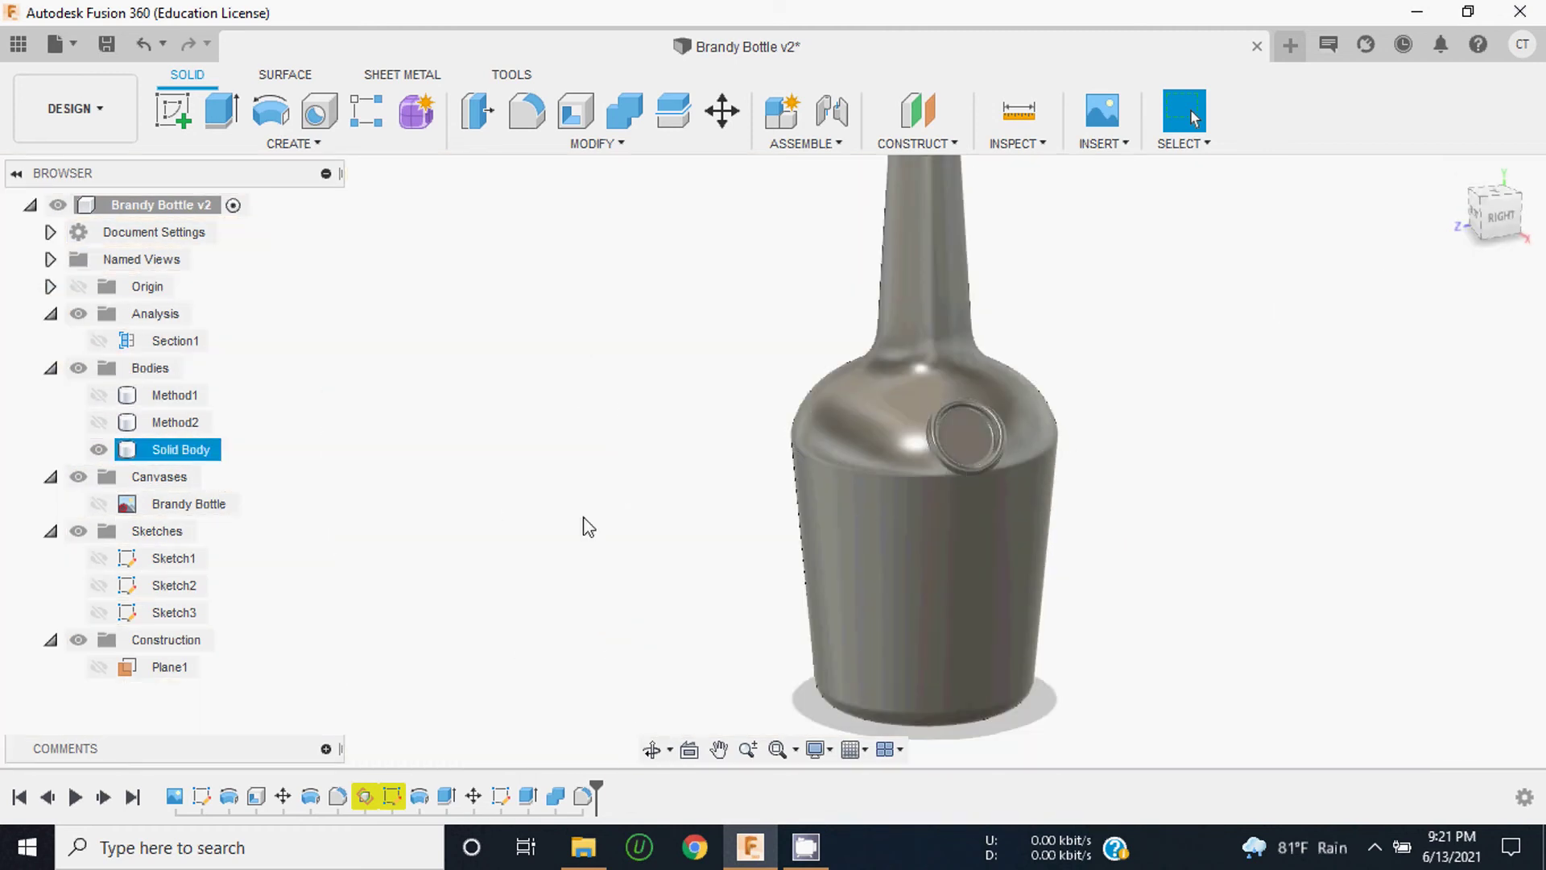
scroll(936, 398, "down", 4)
middle_click_drag(773, 448, 931, 288, "shift")
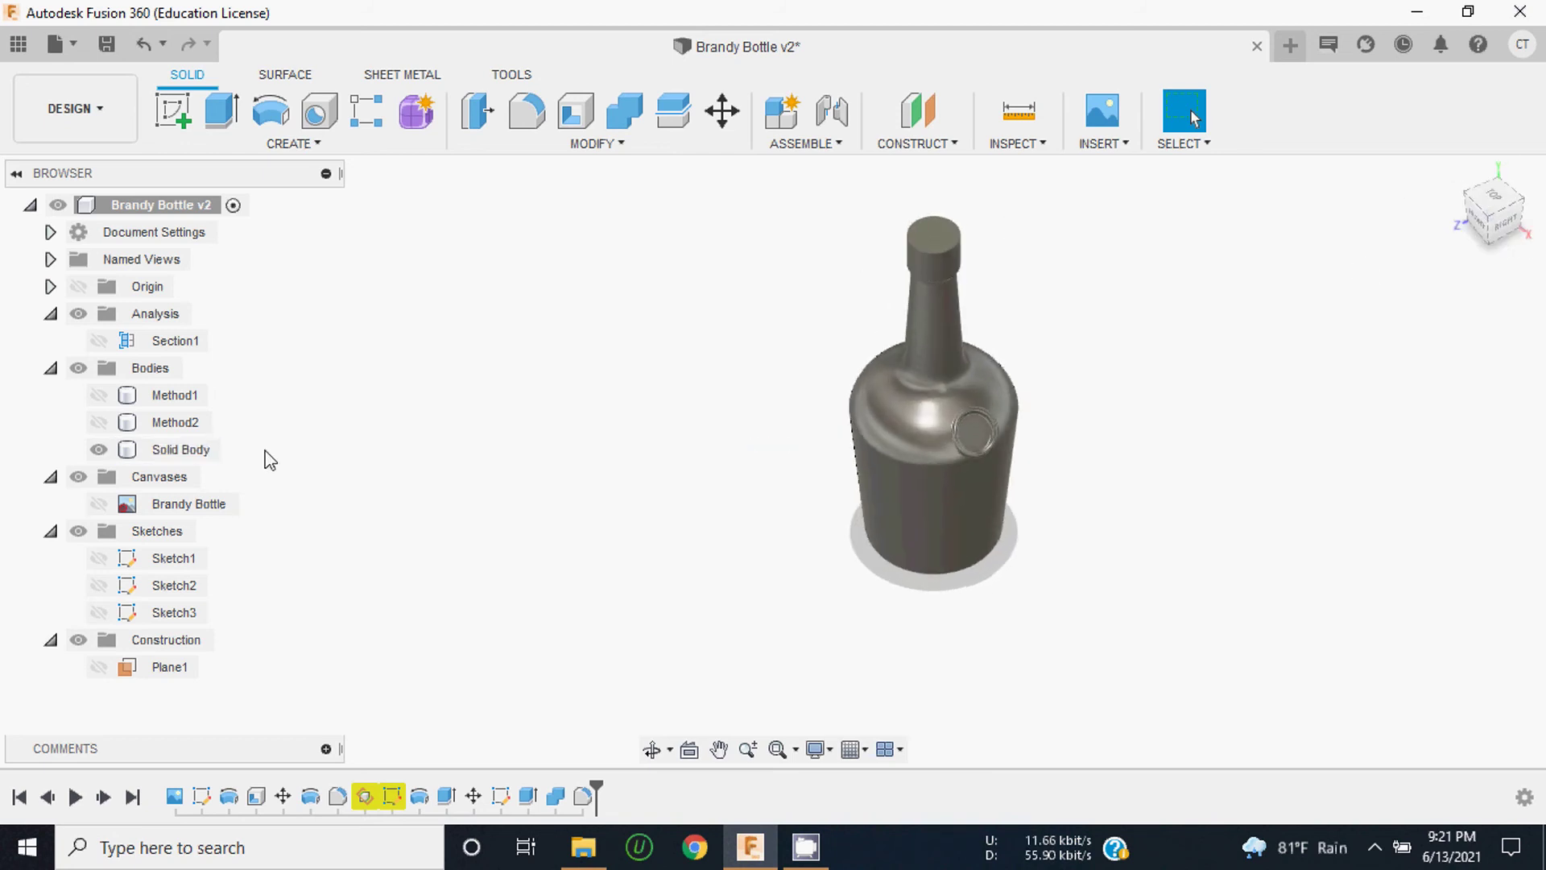
scroll(997, 245, "up", 4)
scroll(997, 246, "up", 3)
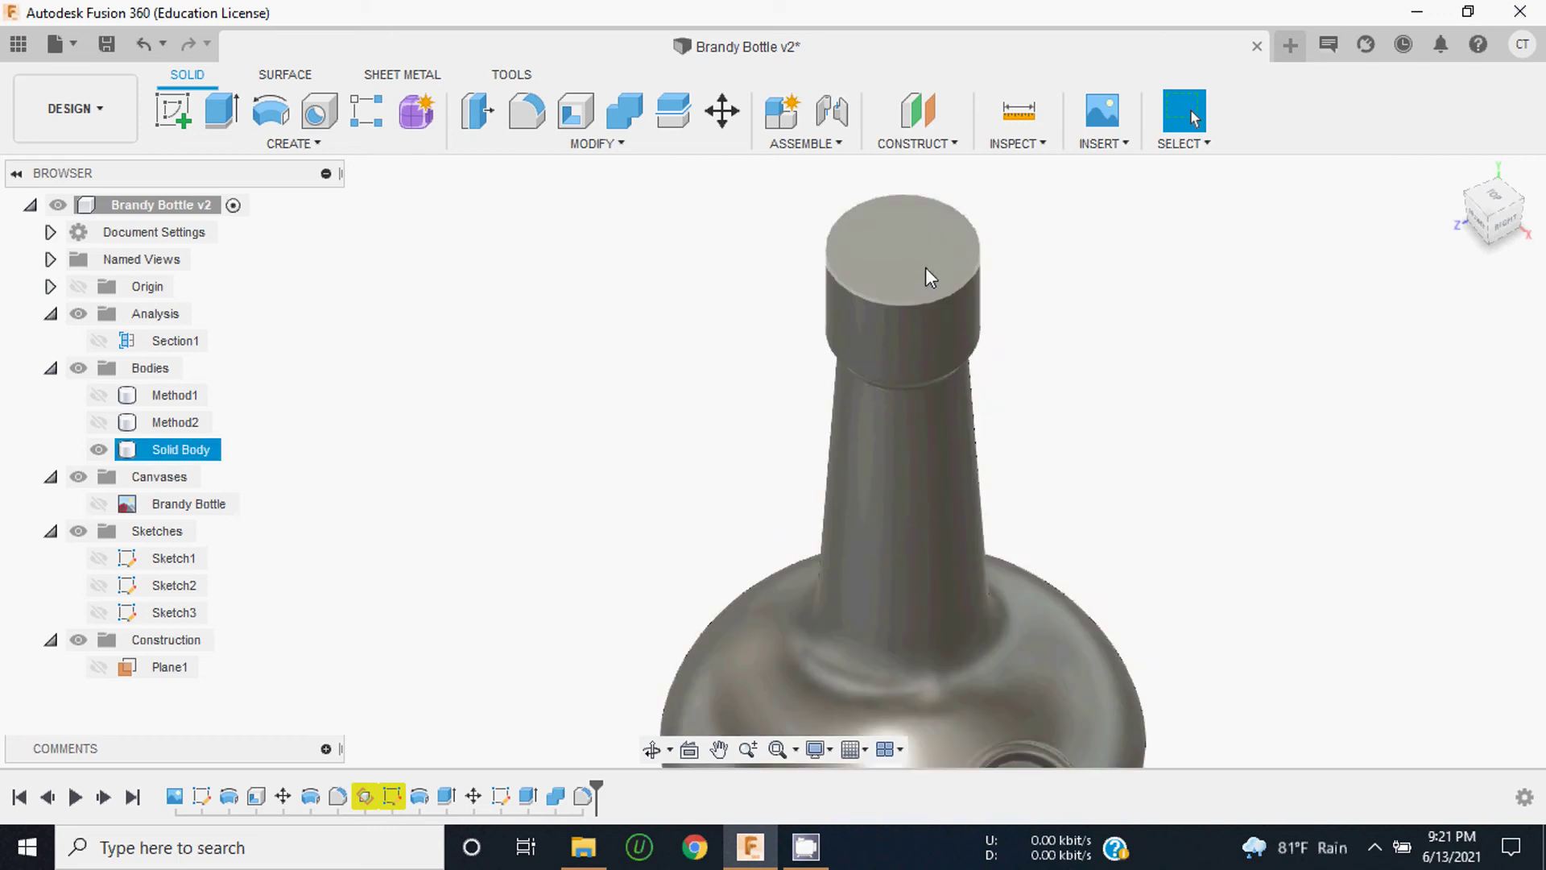
left_click(902, 263)
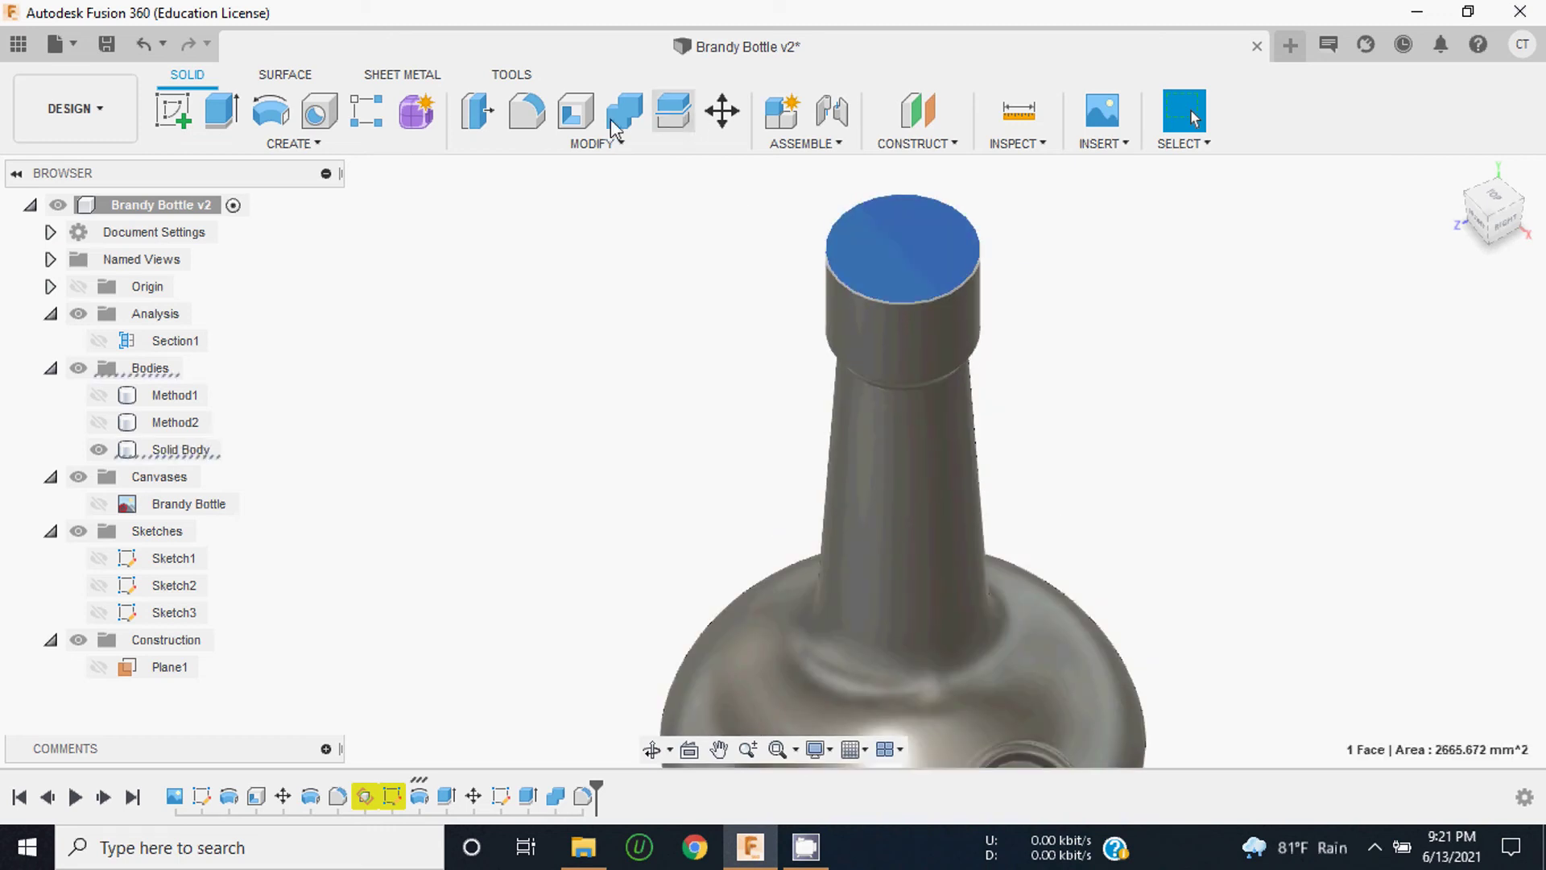
Step: Shell the bottle through its top face with a 4 mm inside wall thickness
left_click(576, 116)
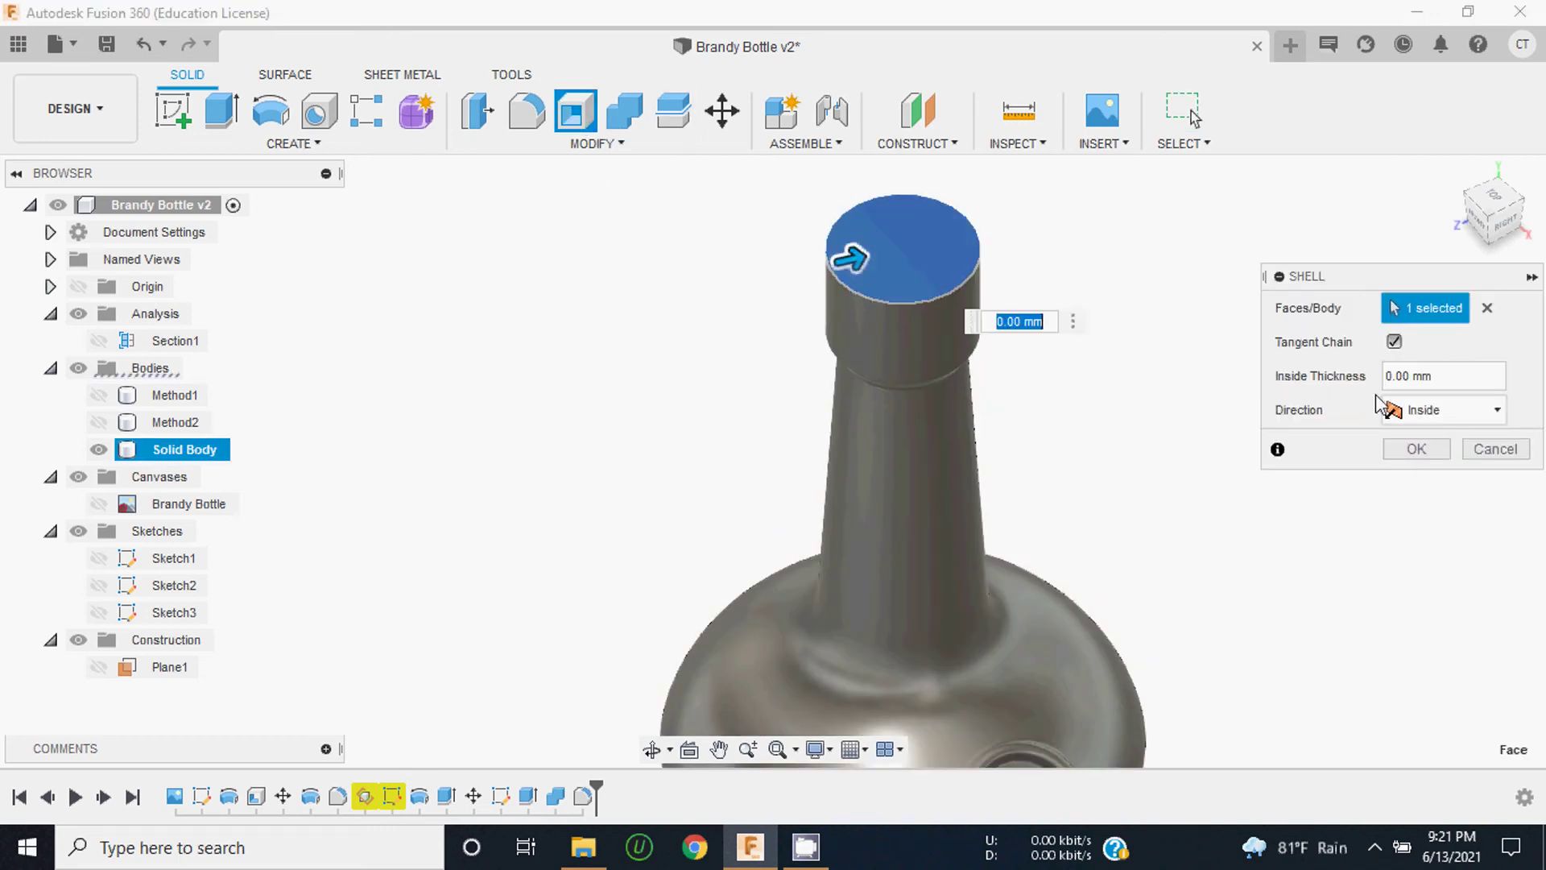
left_click(1451, 373)
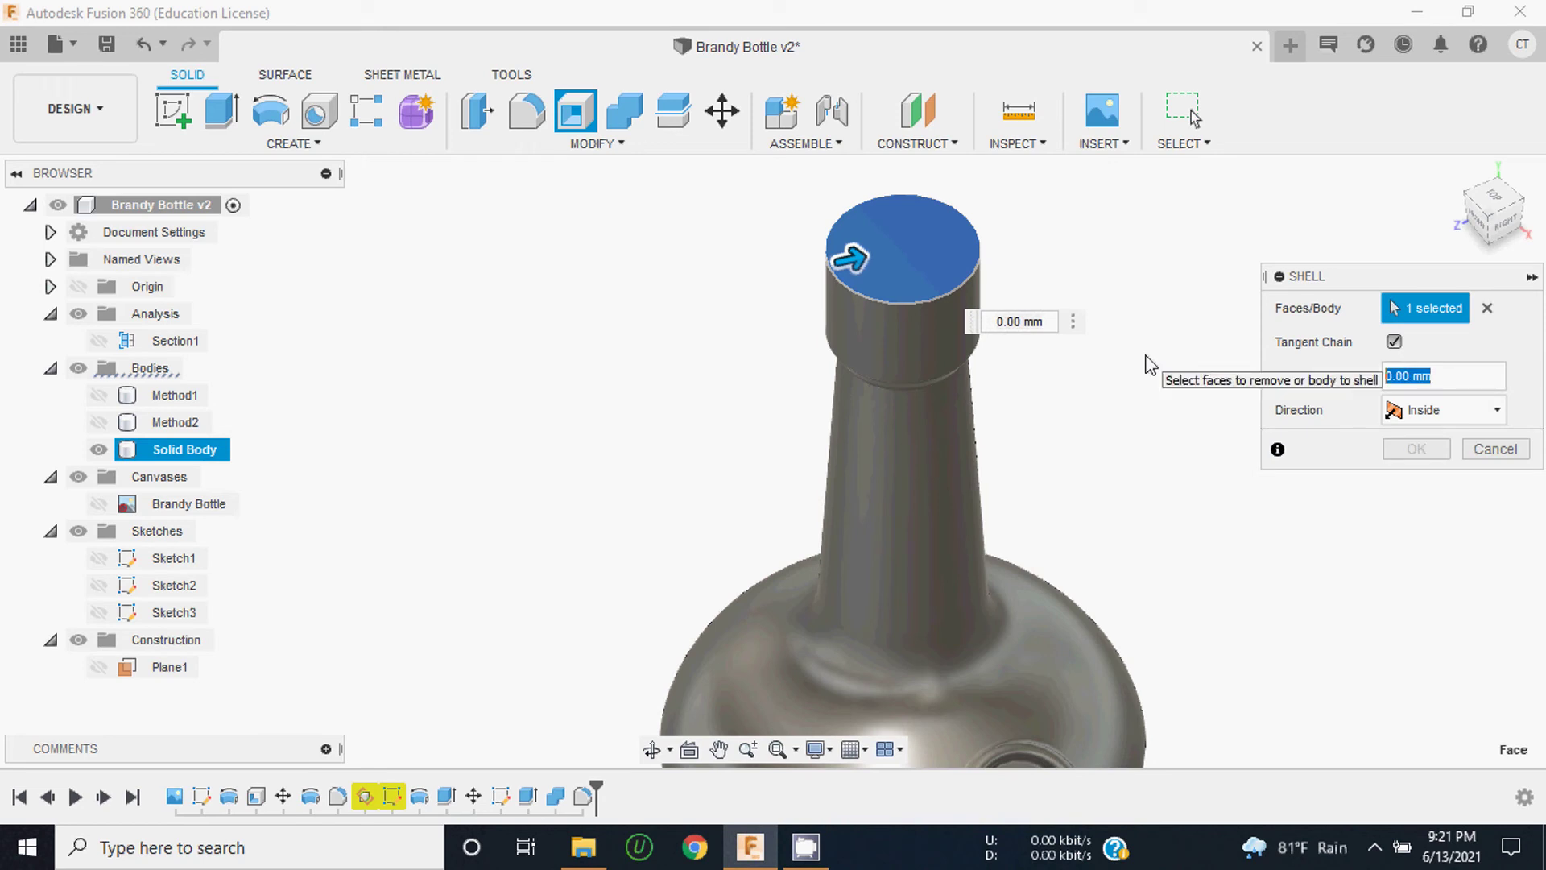
type("2")
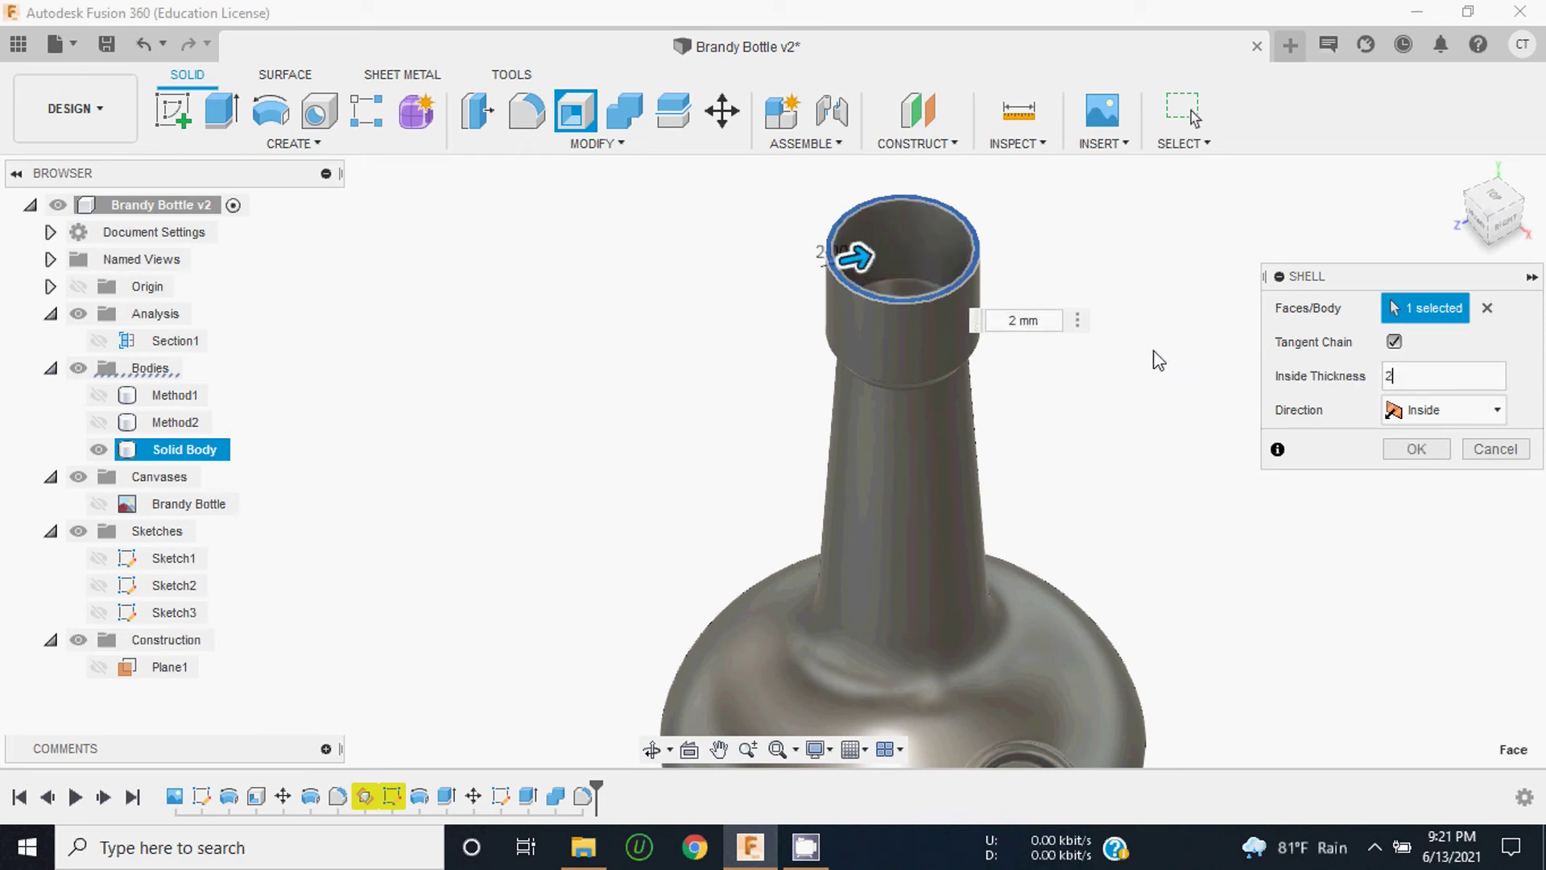
scroll(1152, 367, "up", 1)
left_click(1389, 380)
type("3")
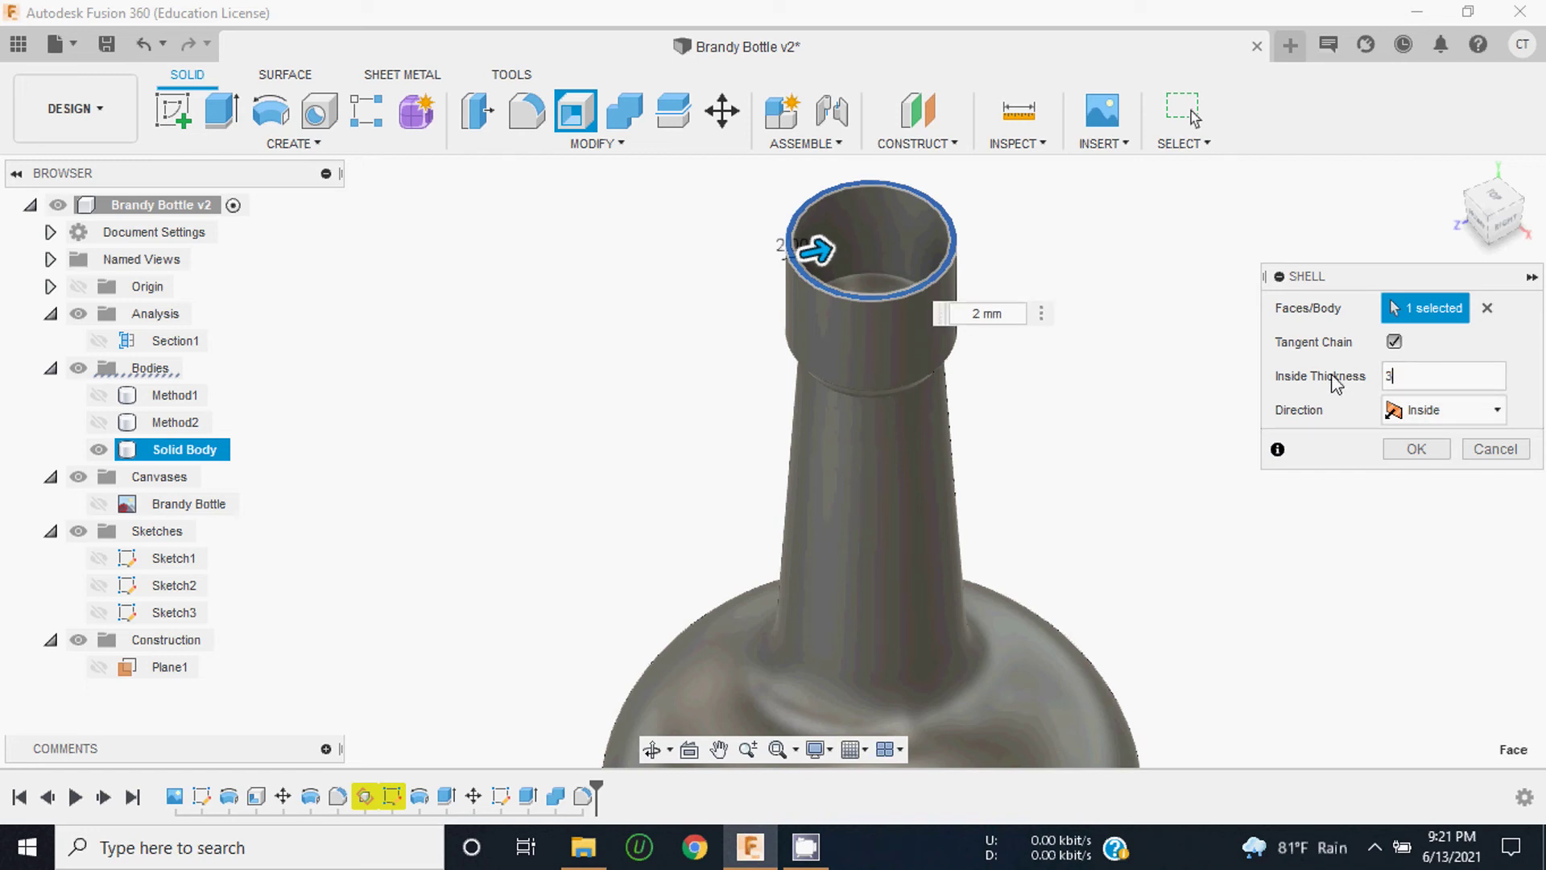
left_click(1405, 377)
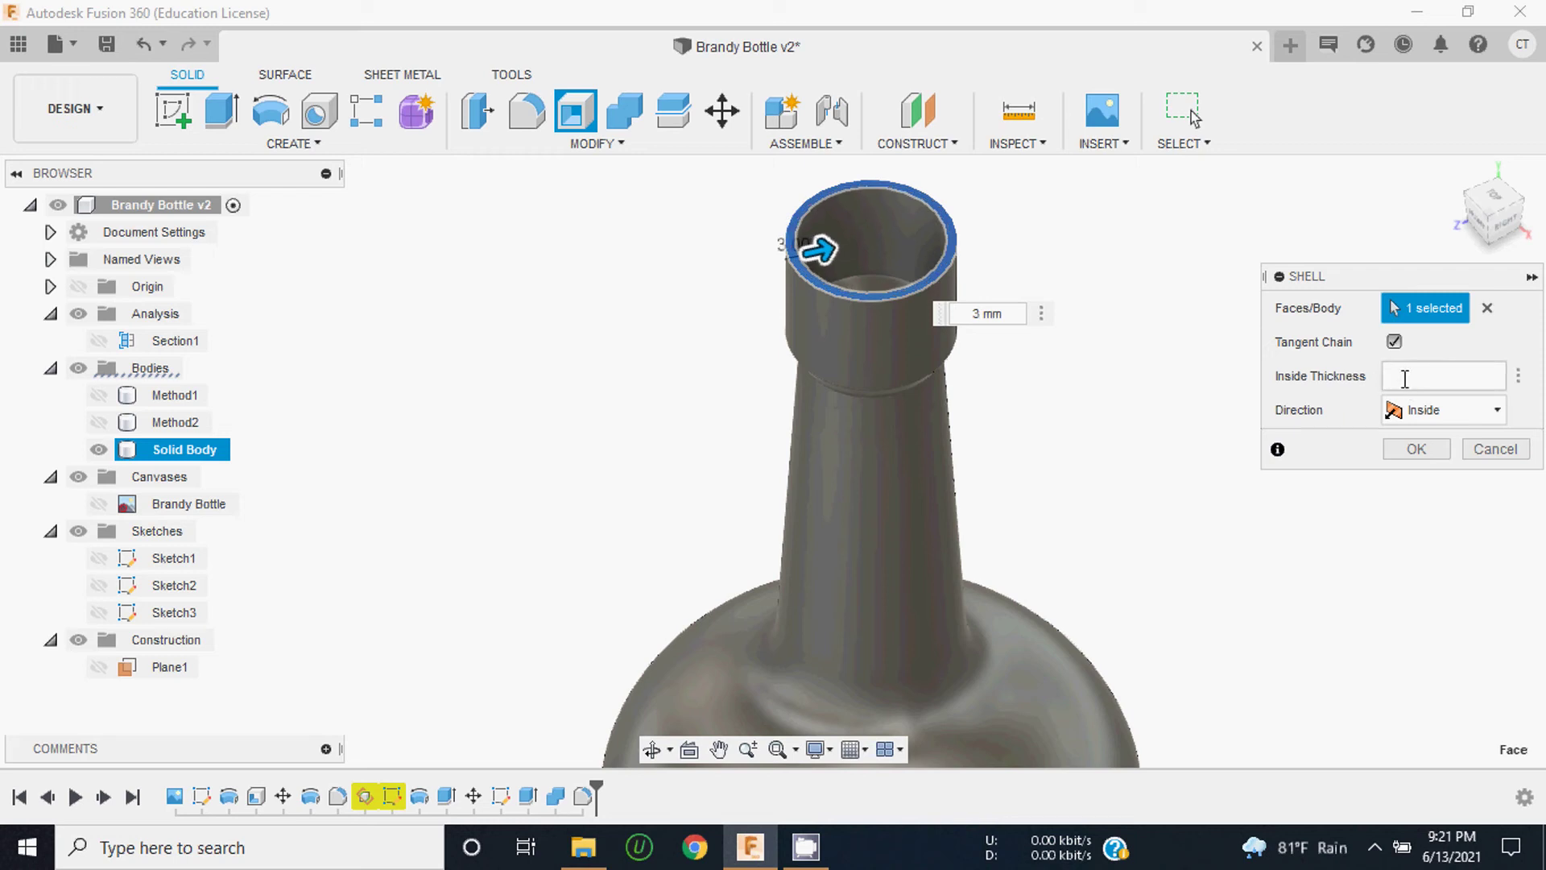
type("4")
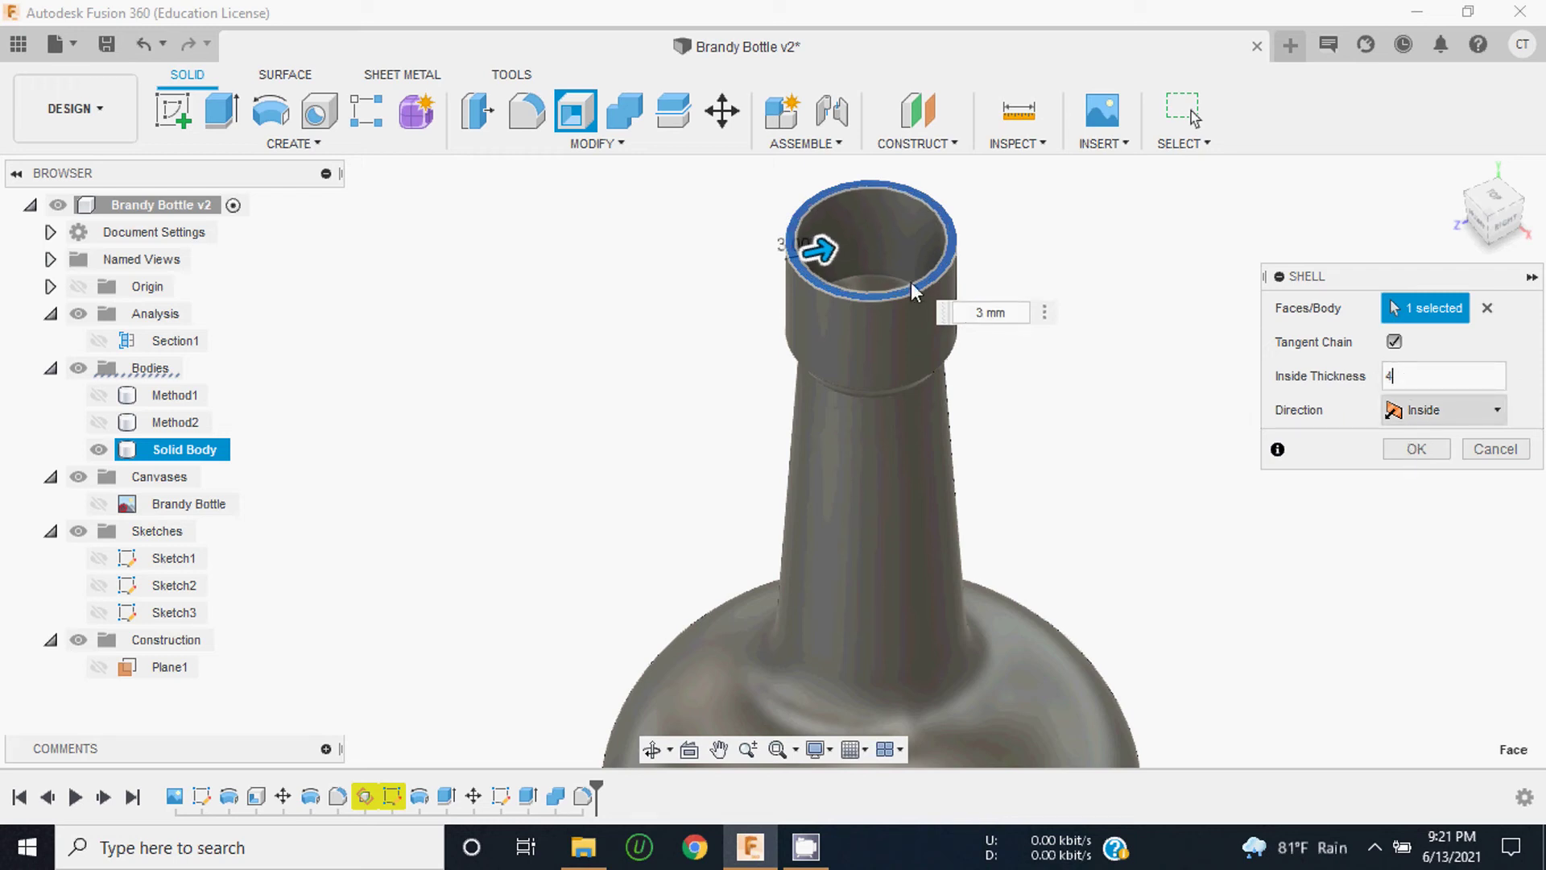
left_click(1418, 449)
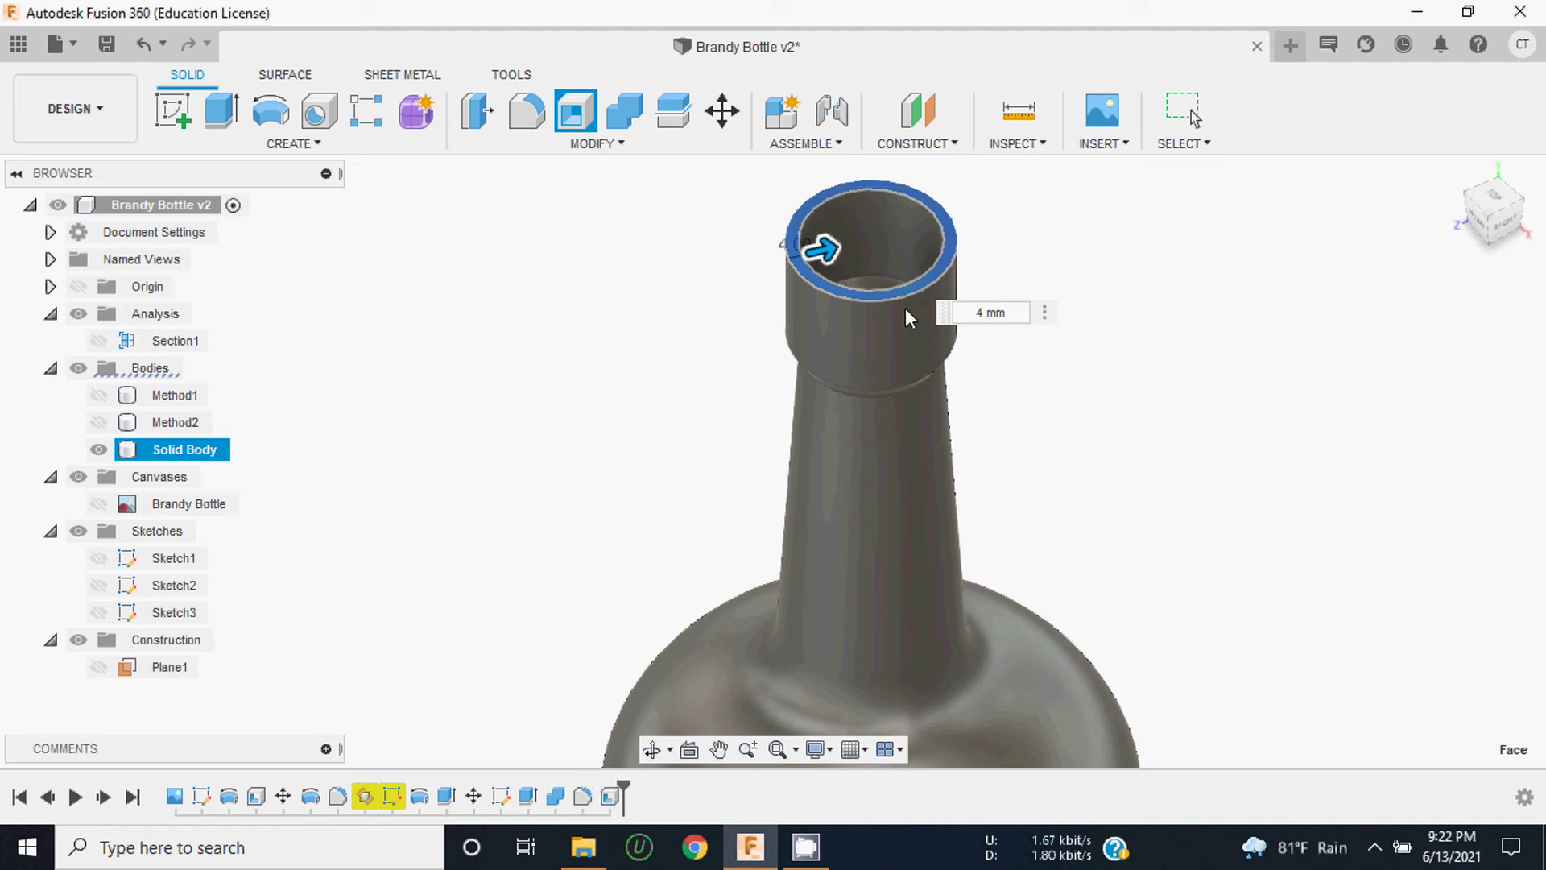
key("Escape")
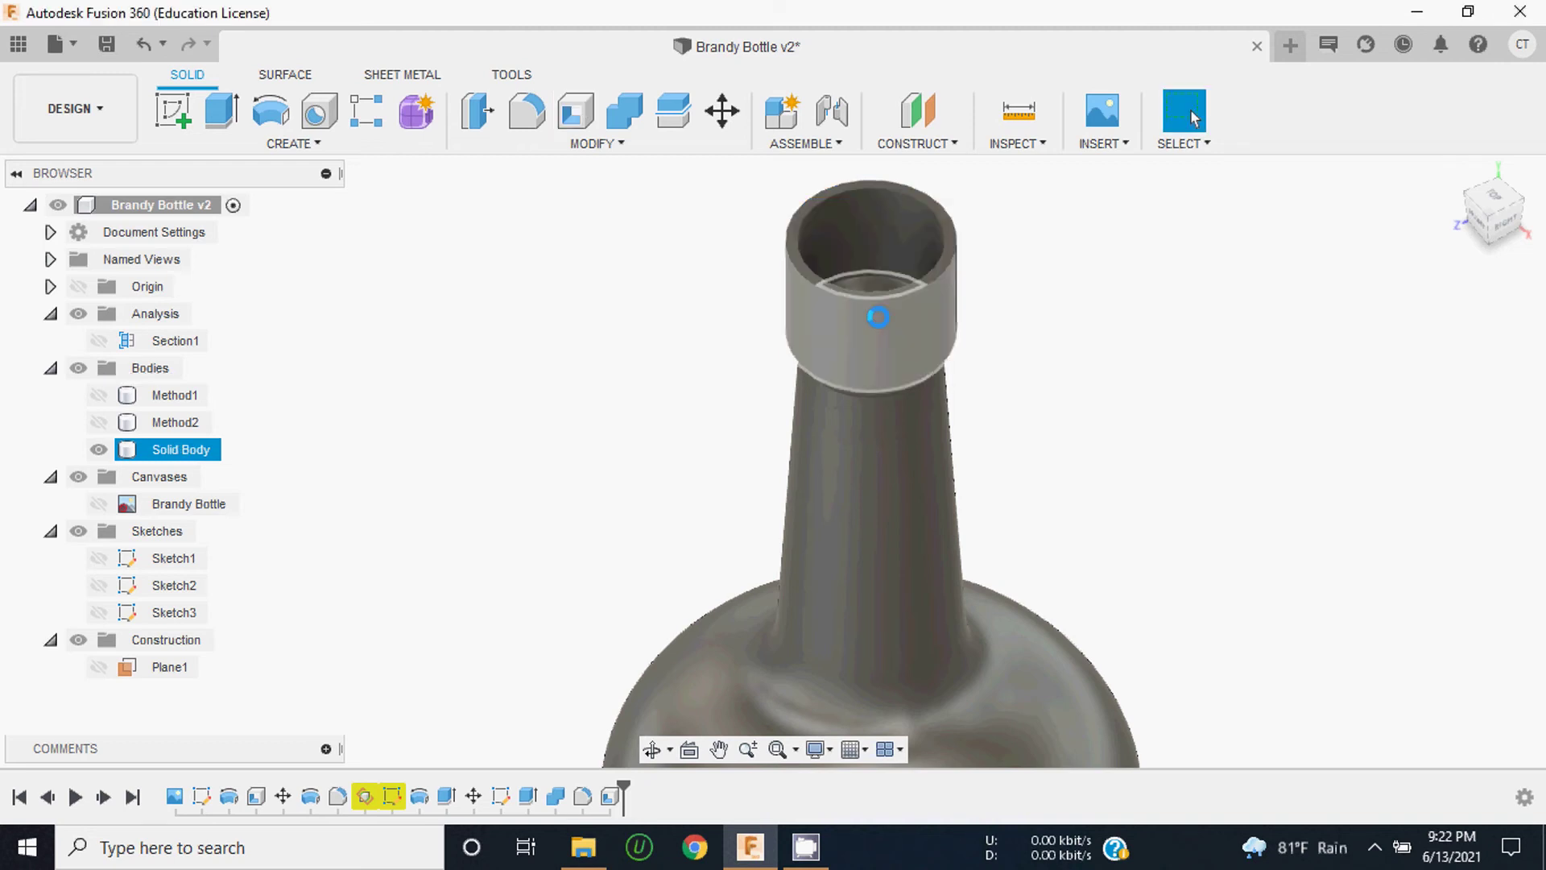
Step: Zoom in close on the rim around the bottle's neck opening
scroll(867, 336, "down", 5)
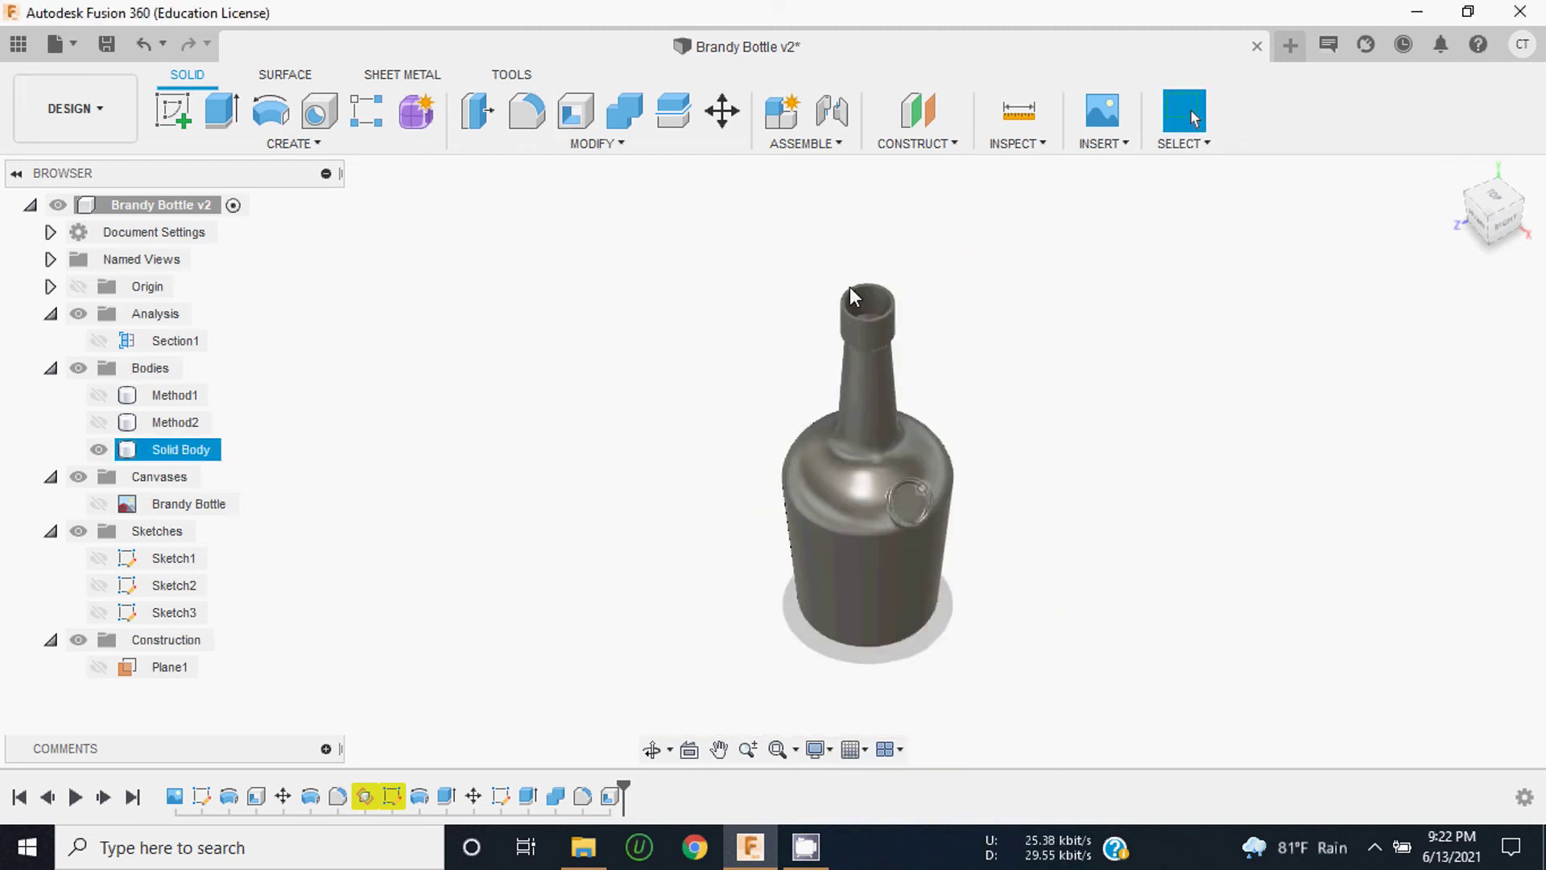
scroll(849, 287, "up", 5)
scroll(918, 334, "up", 2)
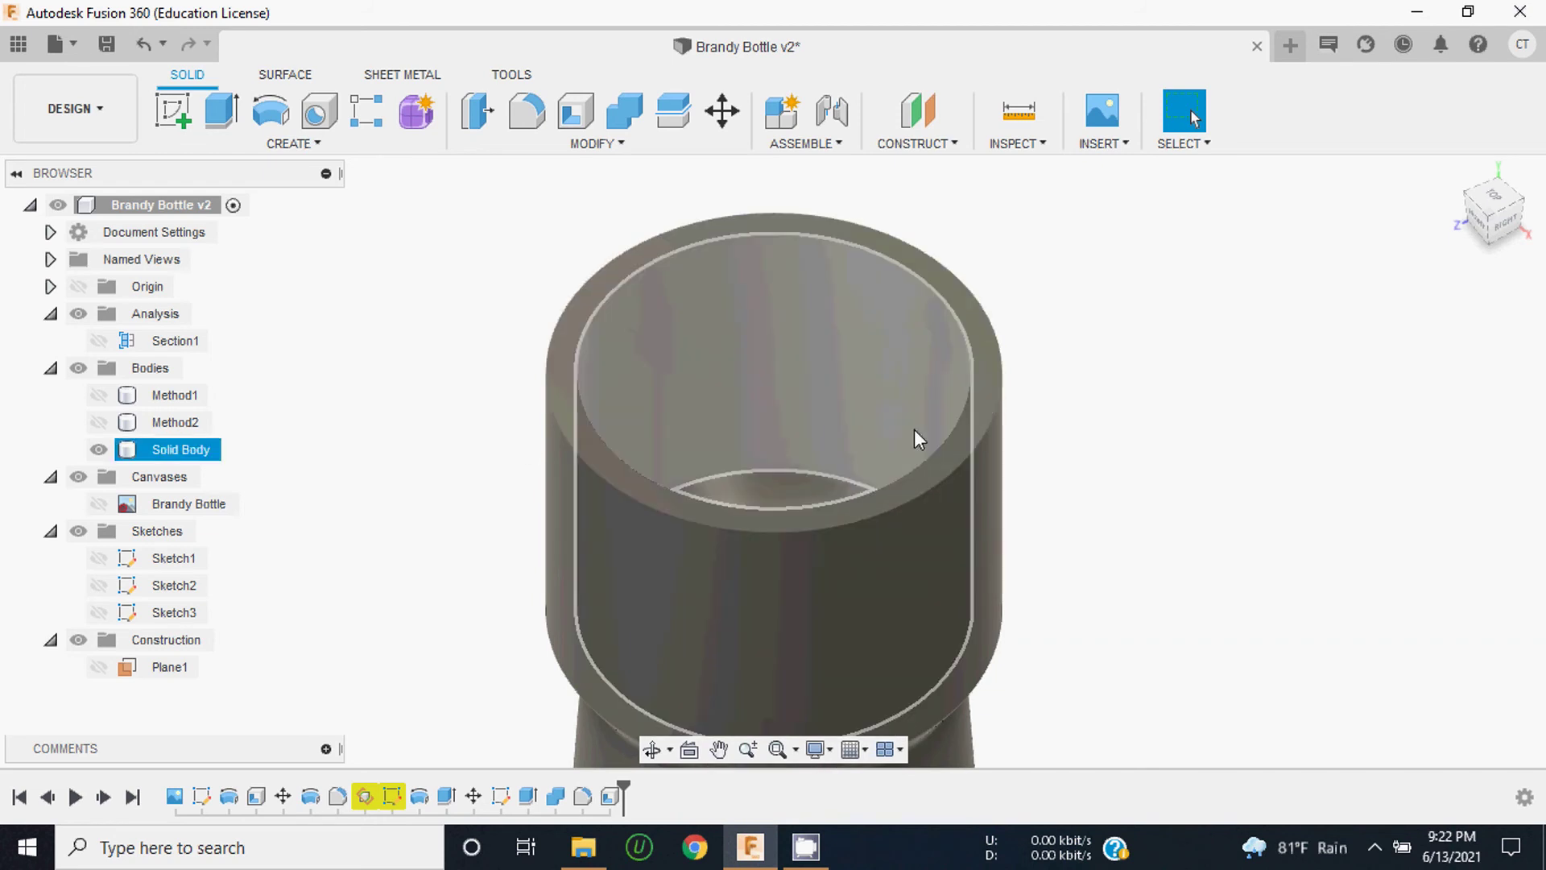
scroll(989, 425, "up", 3)
scroll(978, 427, "up", 2)
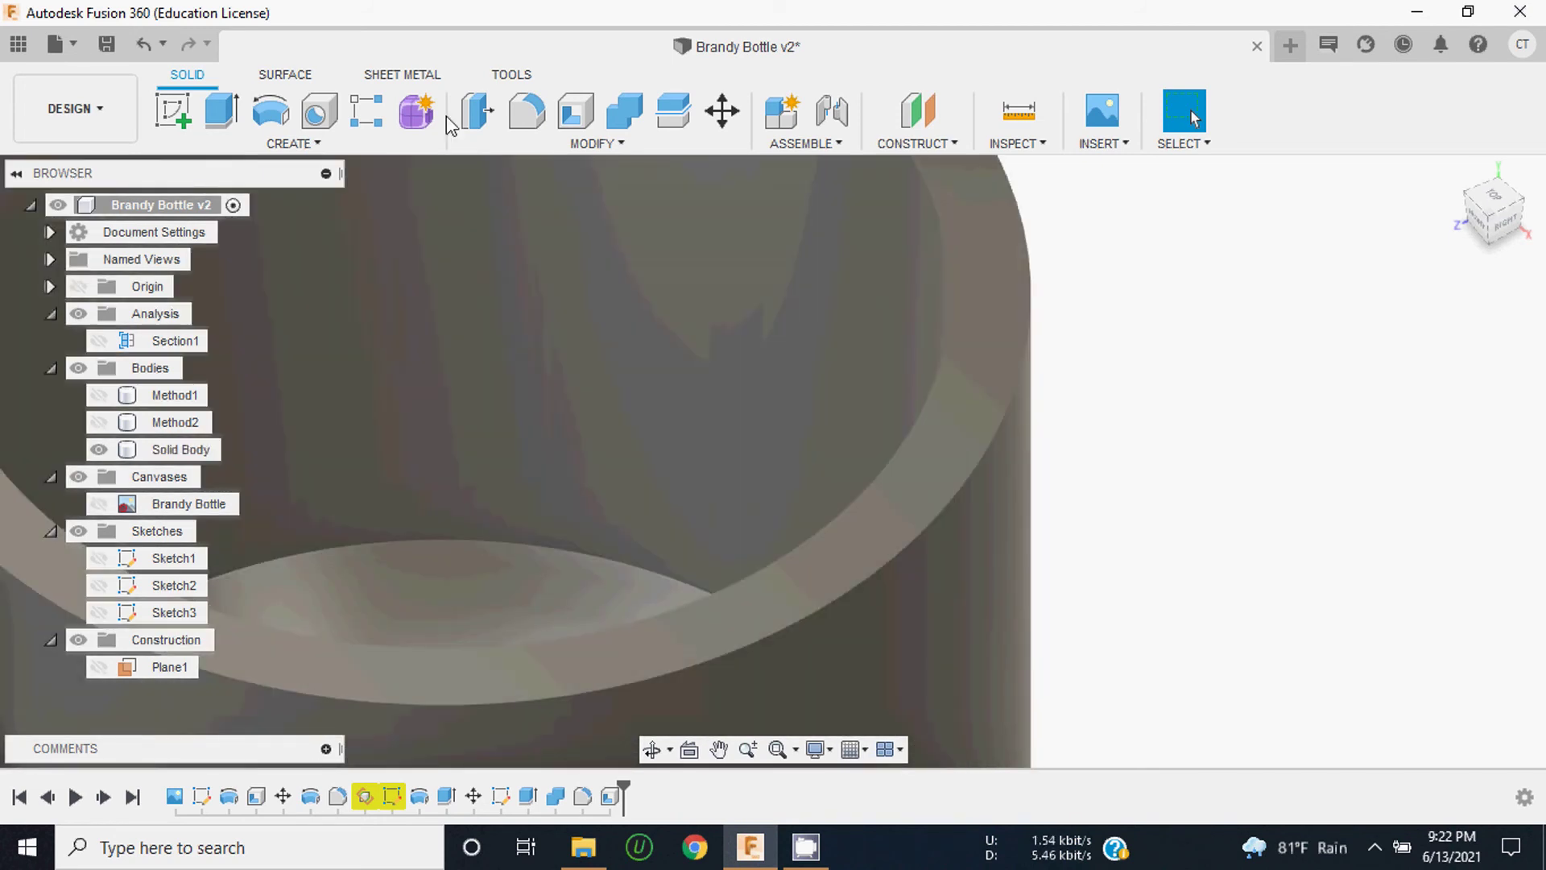
left_click(535, 119)
Step: Fillet the outer and inner edges of the neck rim with a 0.5 mm radius
left_click(1002, 428)
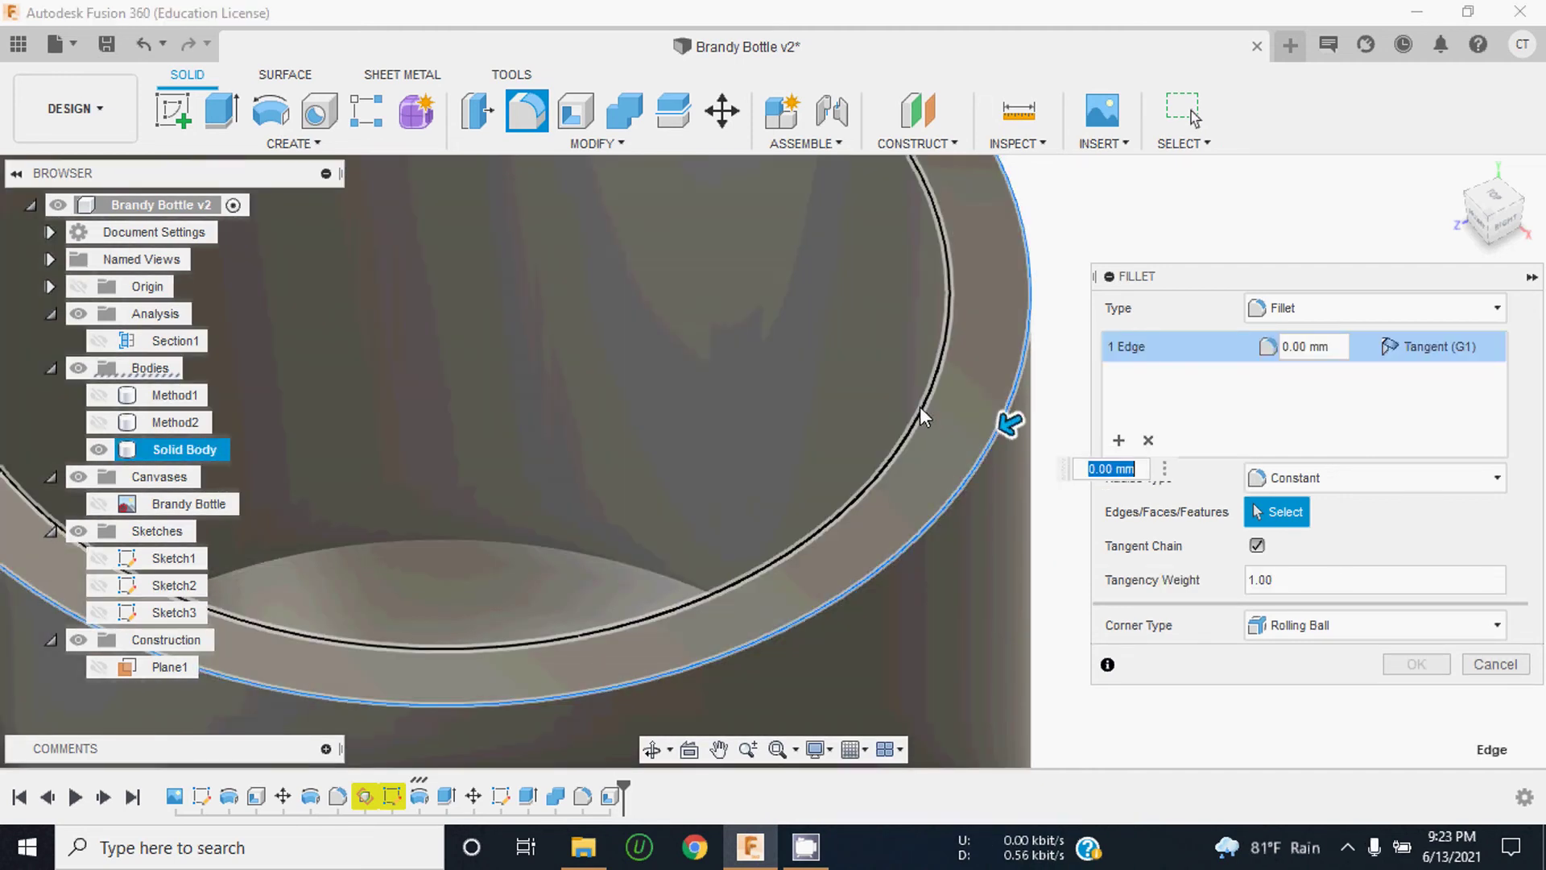
left_click(920, 406)
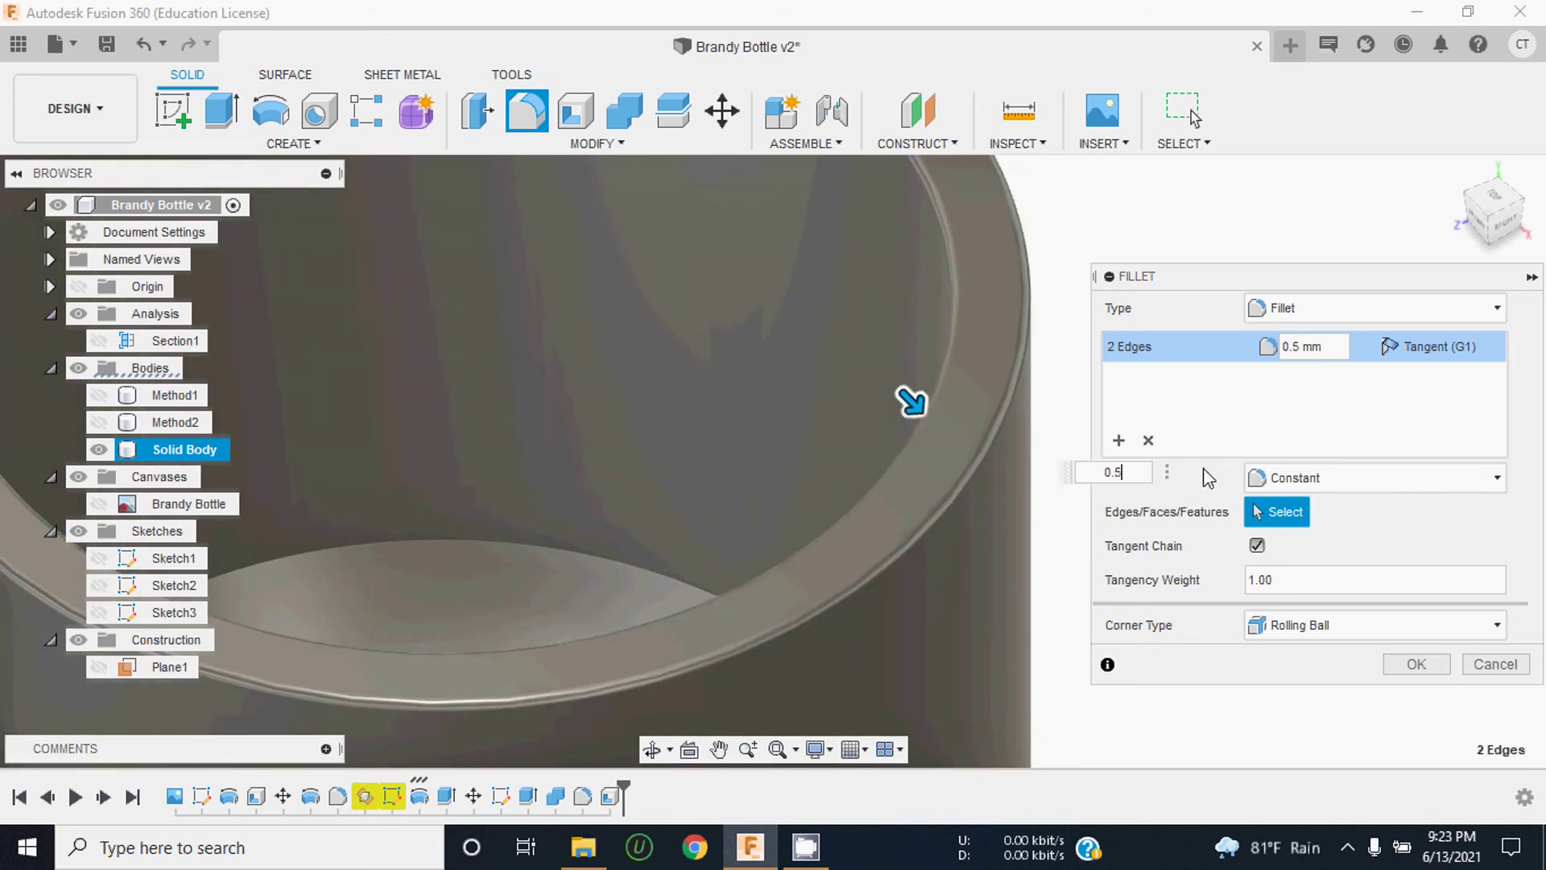
type("0.5")
left_click(1429, 658)
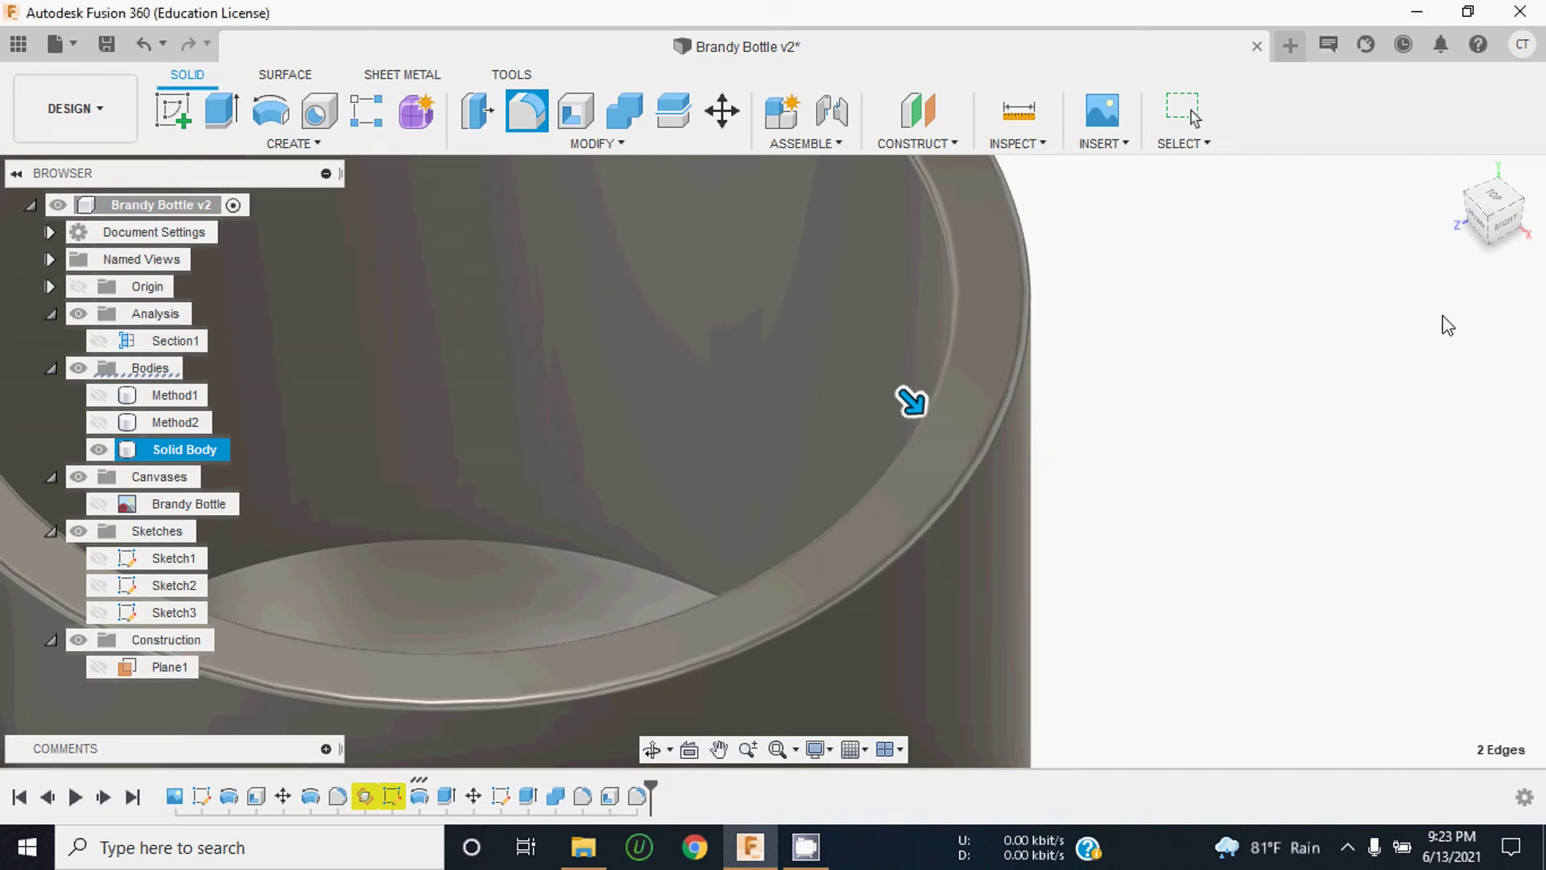
scroll(1003, 434, "down", 2)
scroll(1001, 433, "down", 4)
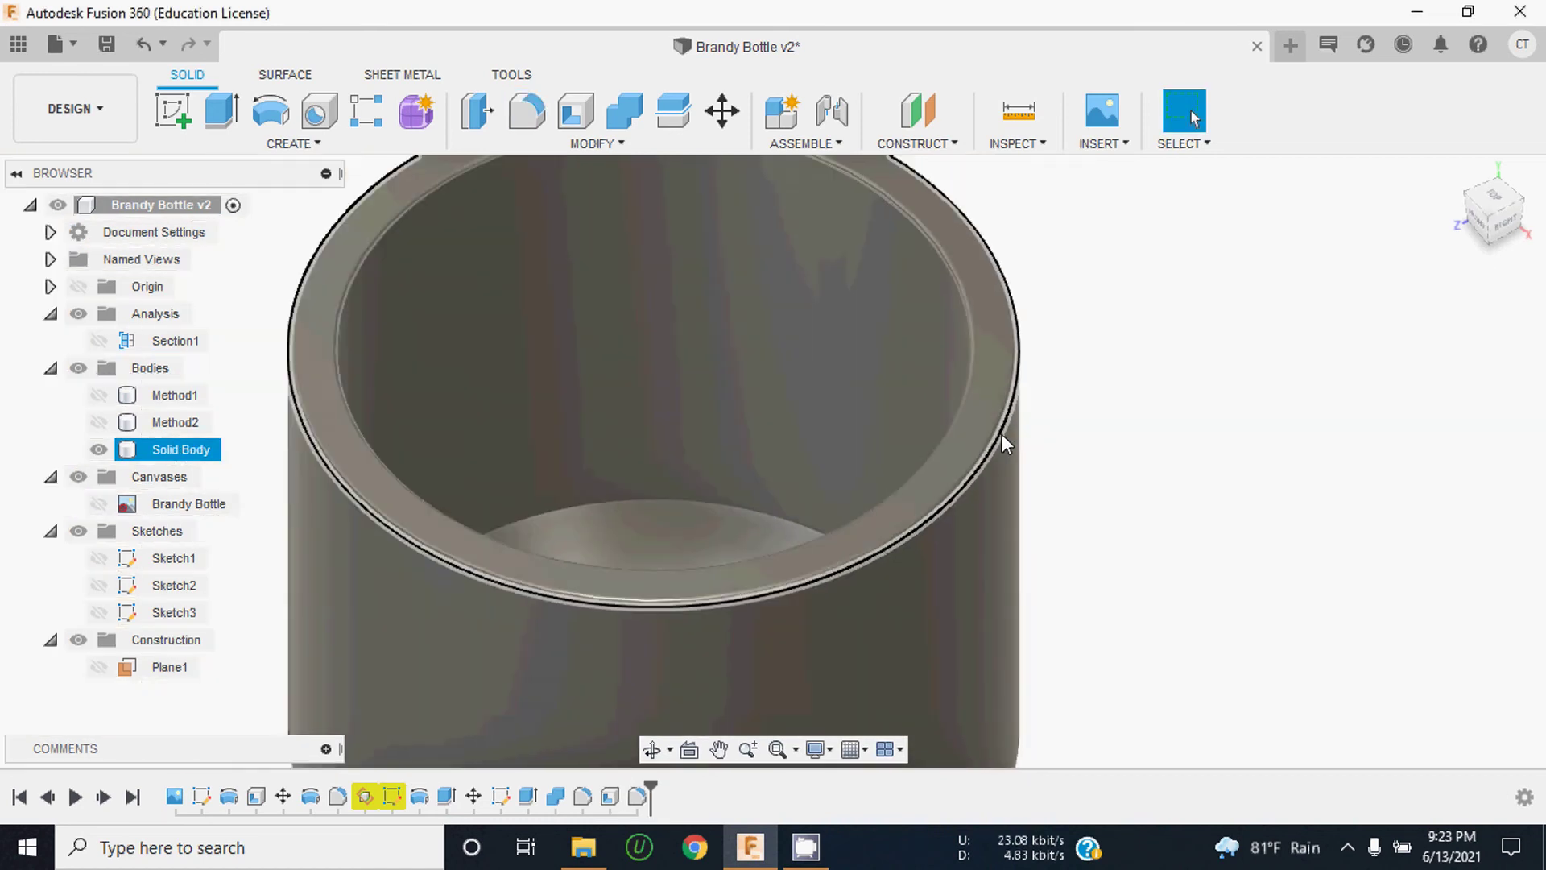
scroll(1002, 433, "down", 3)
Step: View the bottle from an angled front and show Section1's cross-section cut
left_click(1483, 235)
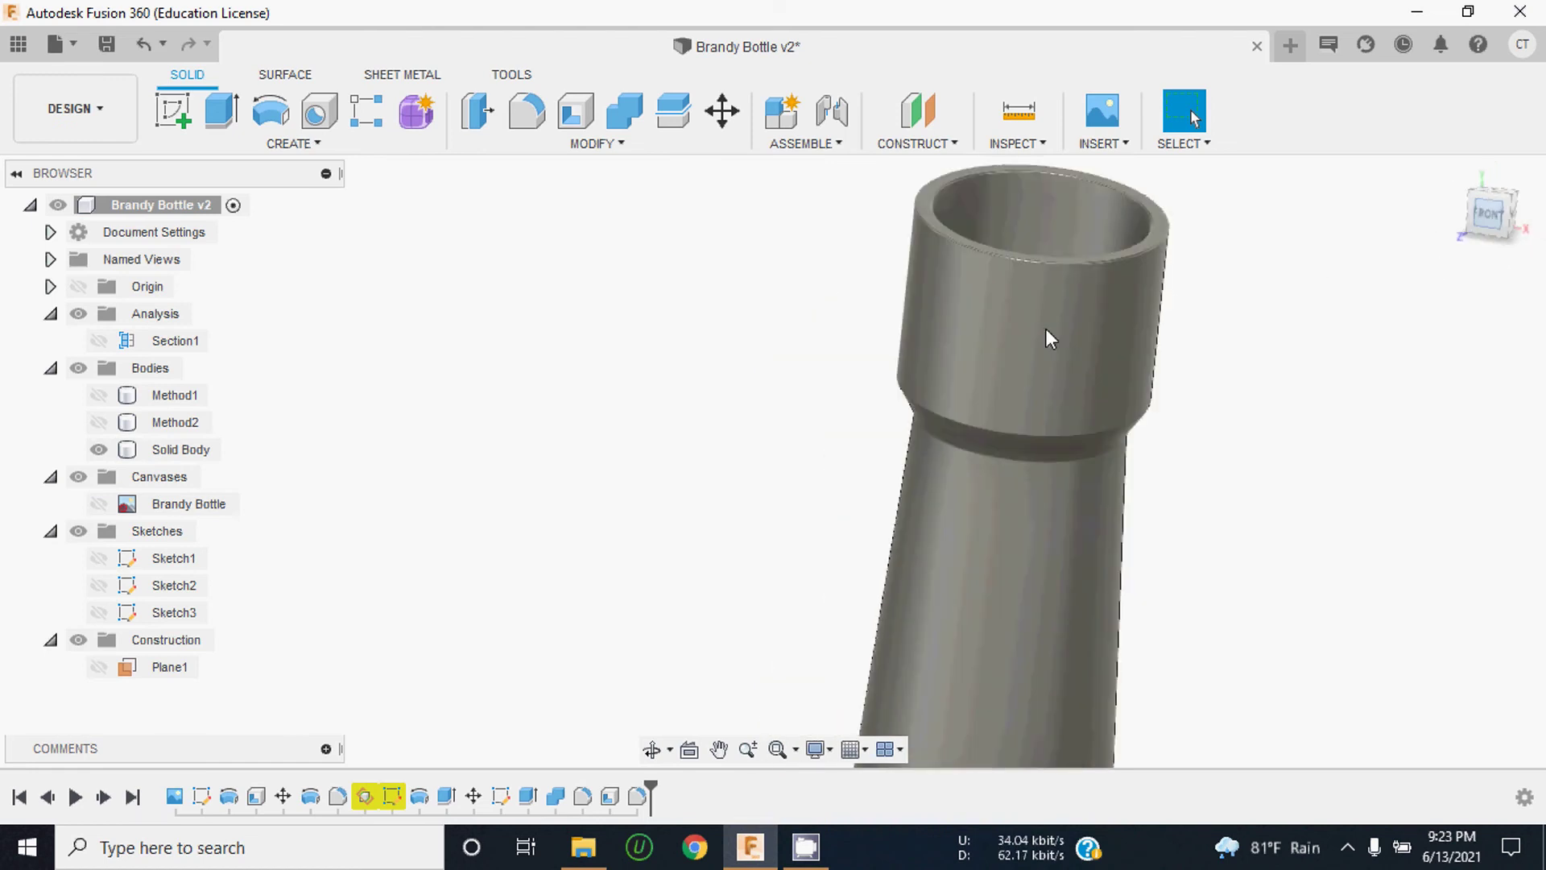
scroll(1008, 542, "up", 1)
scroll(891, 628, "up", 4)
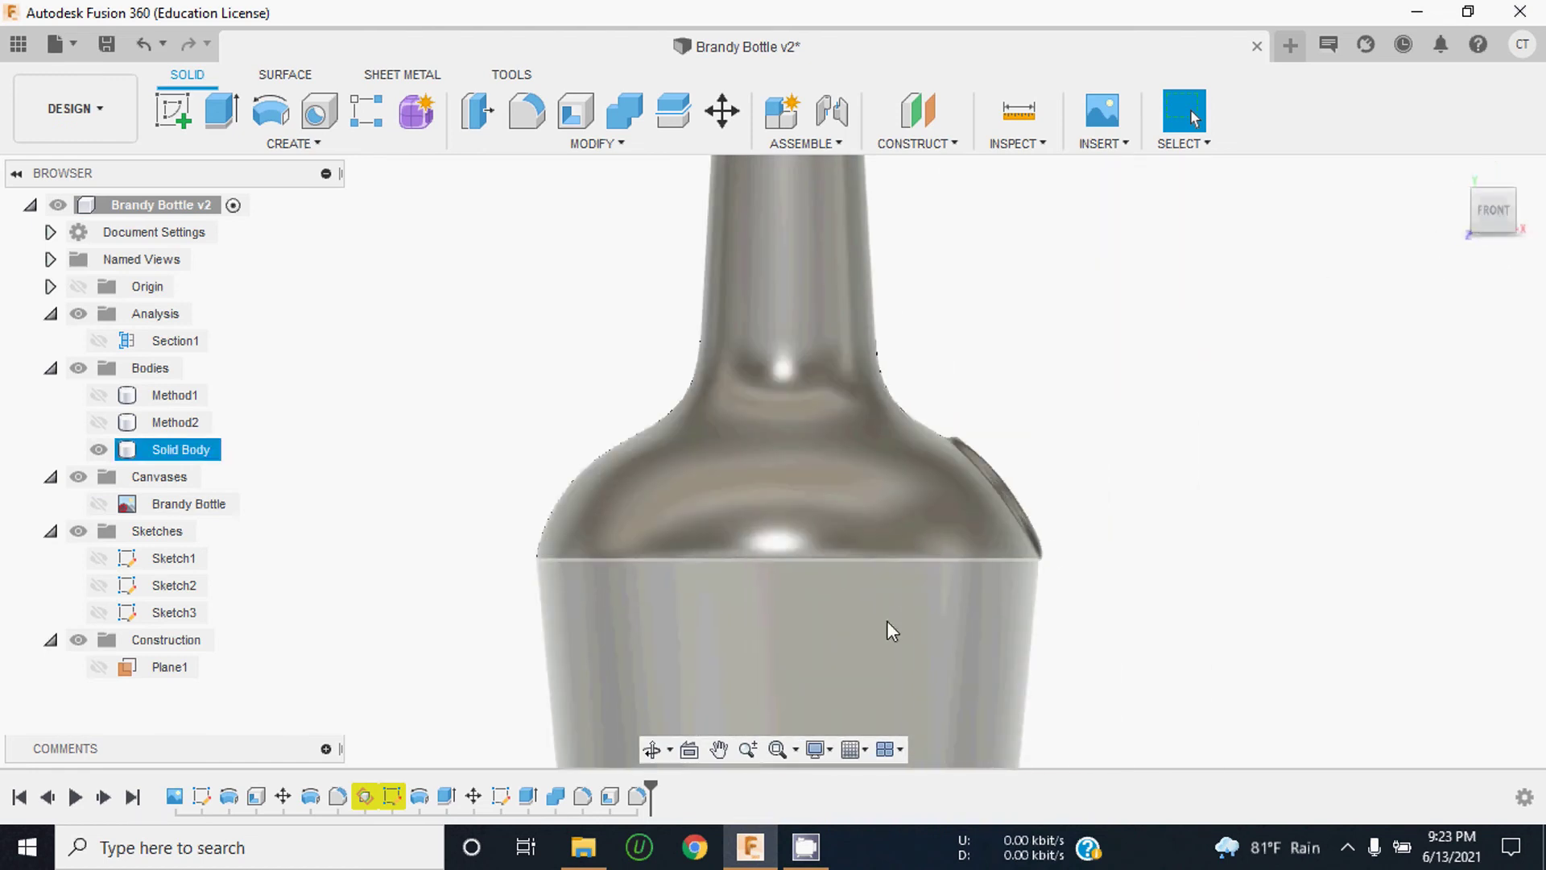
left_click_drag(1464, 224, 1417, 258)
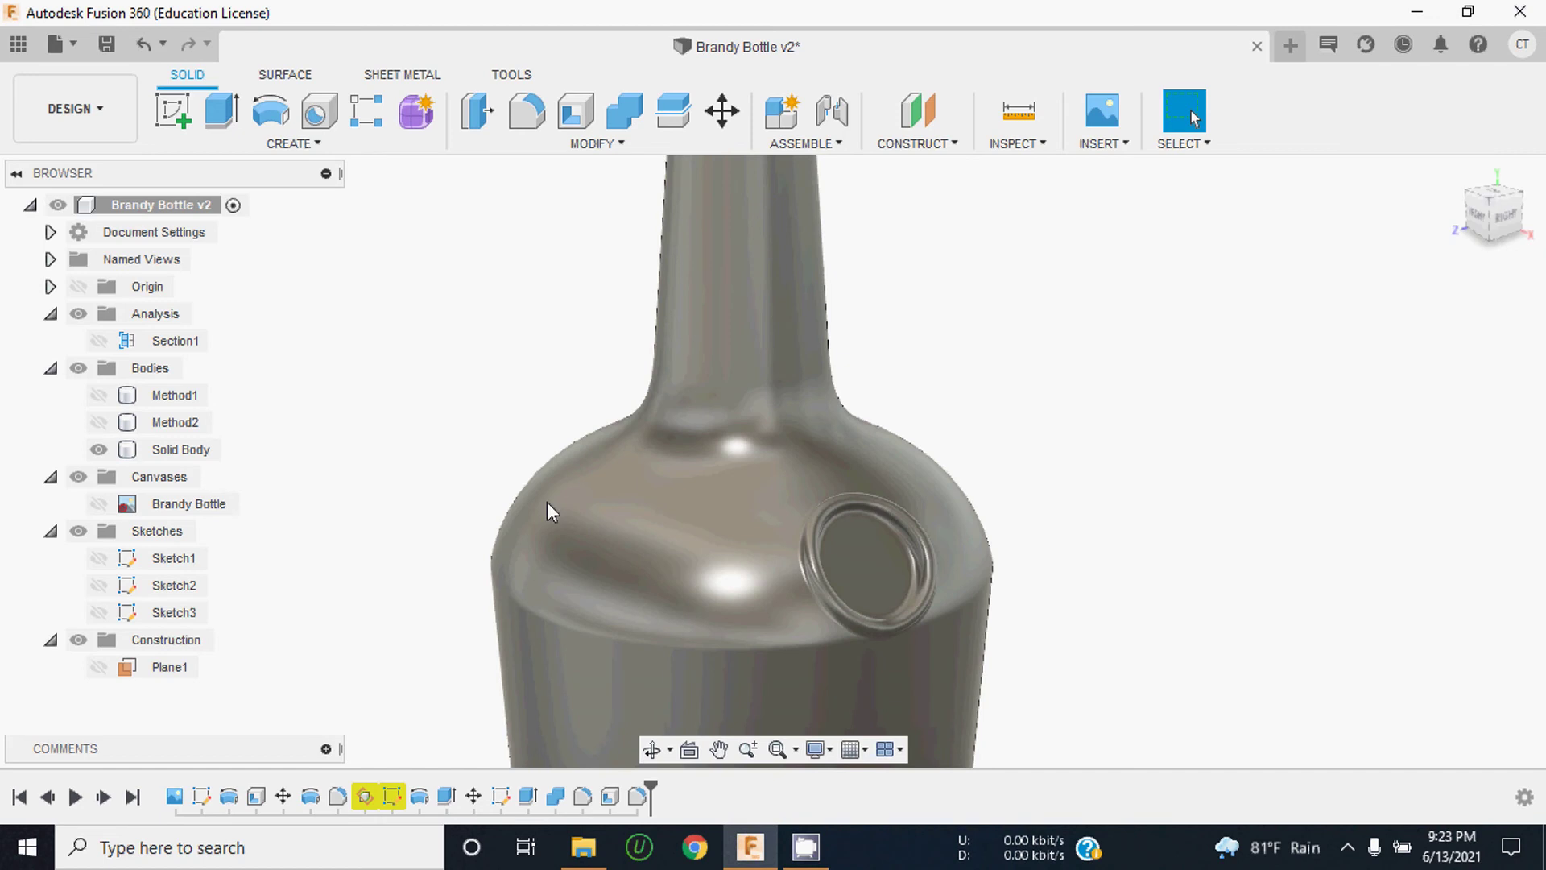
left_click(98, 341)
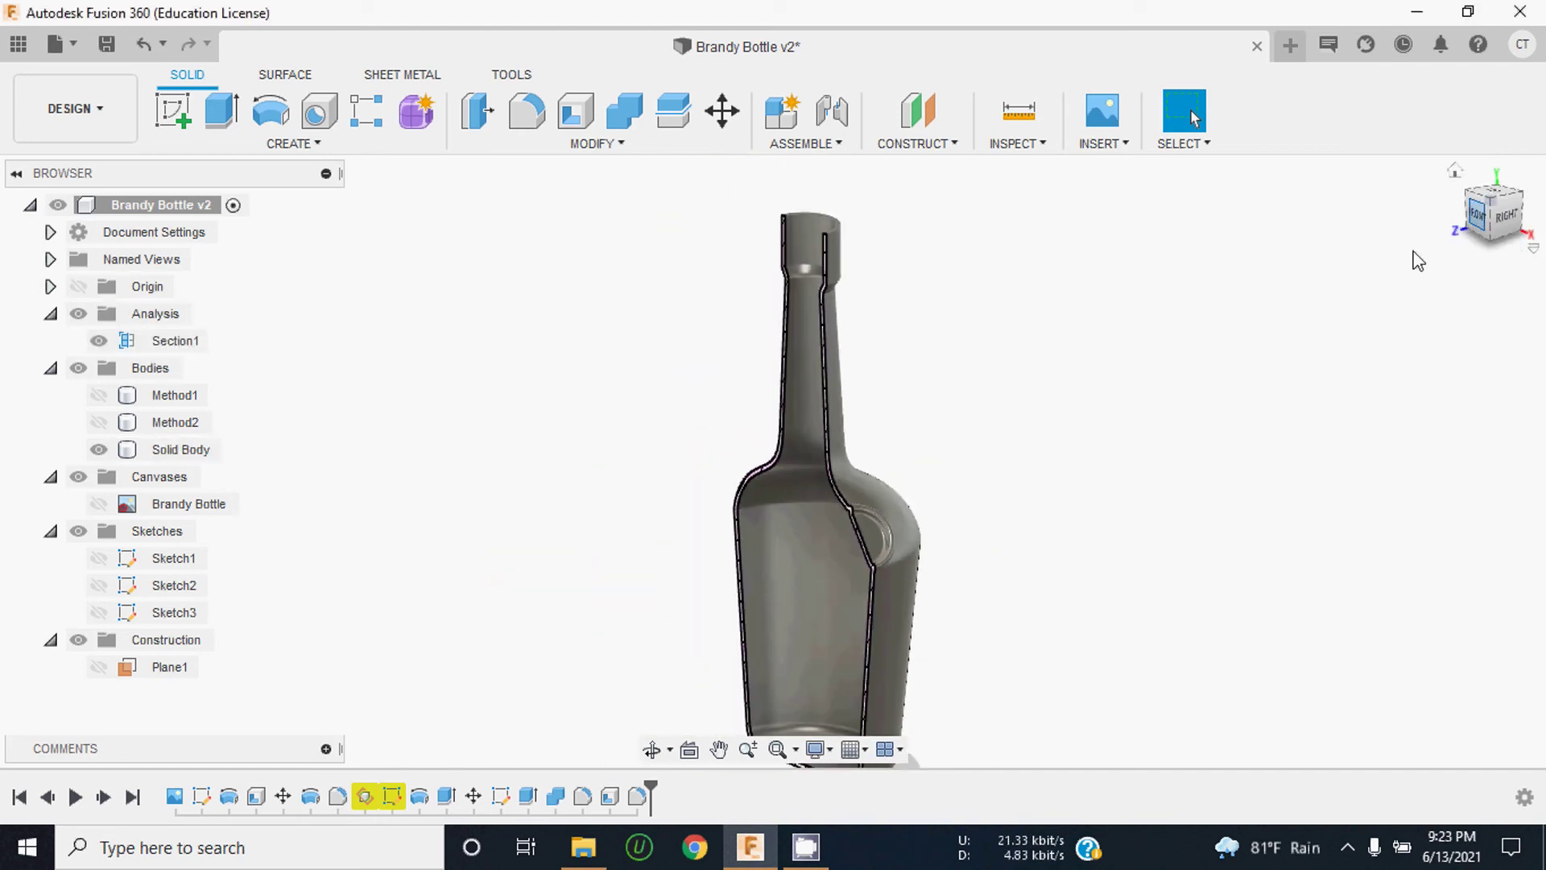
scroll(906, 528, "up", 3)
scroll(910, 500, "up", 4)
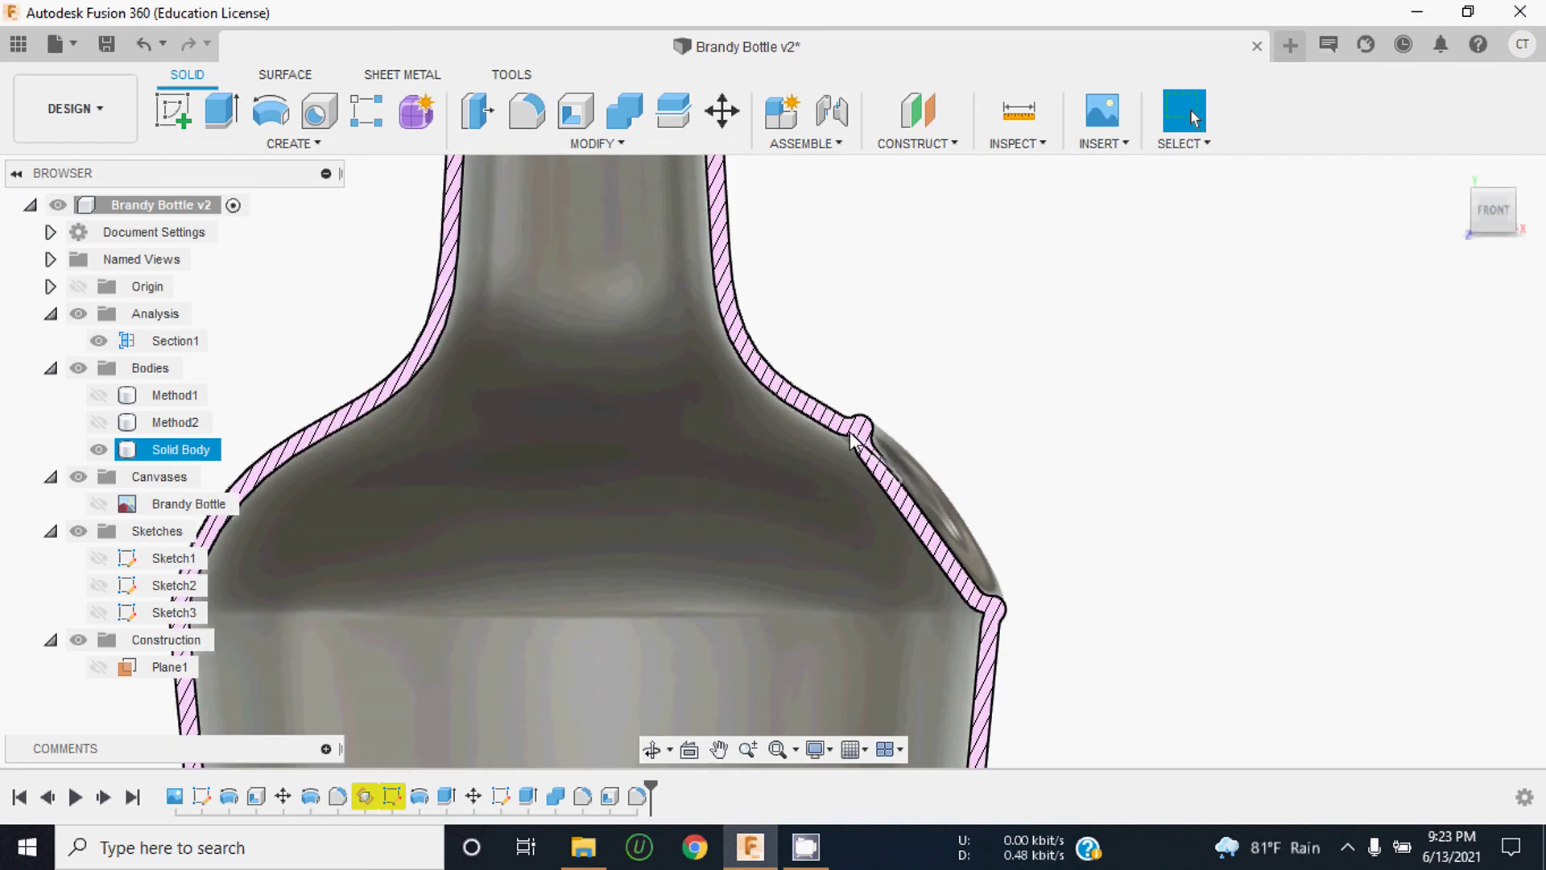
scroll(952, 534, "down", 4)
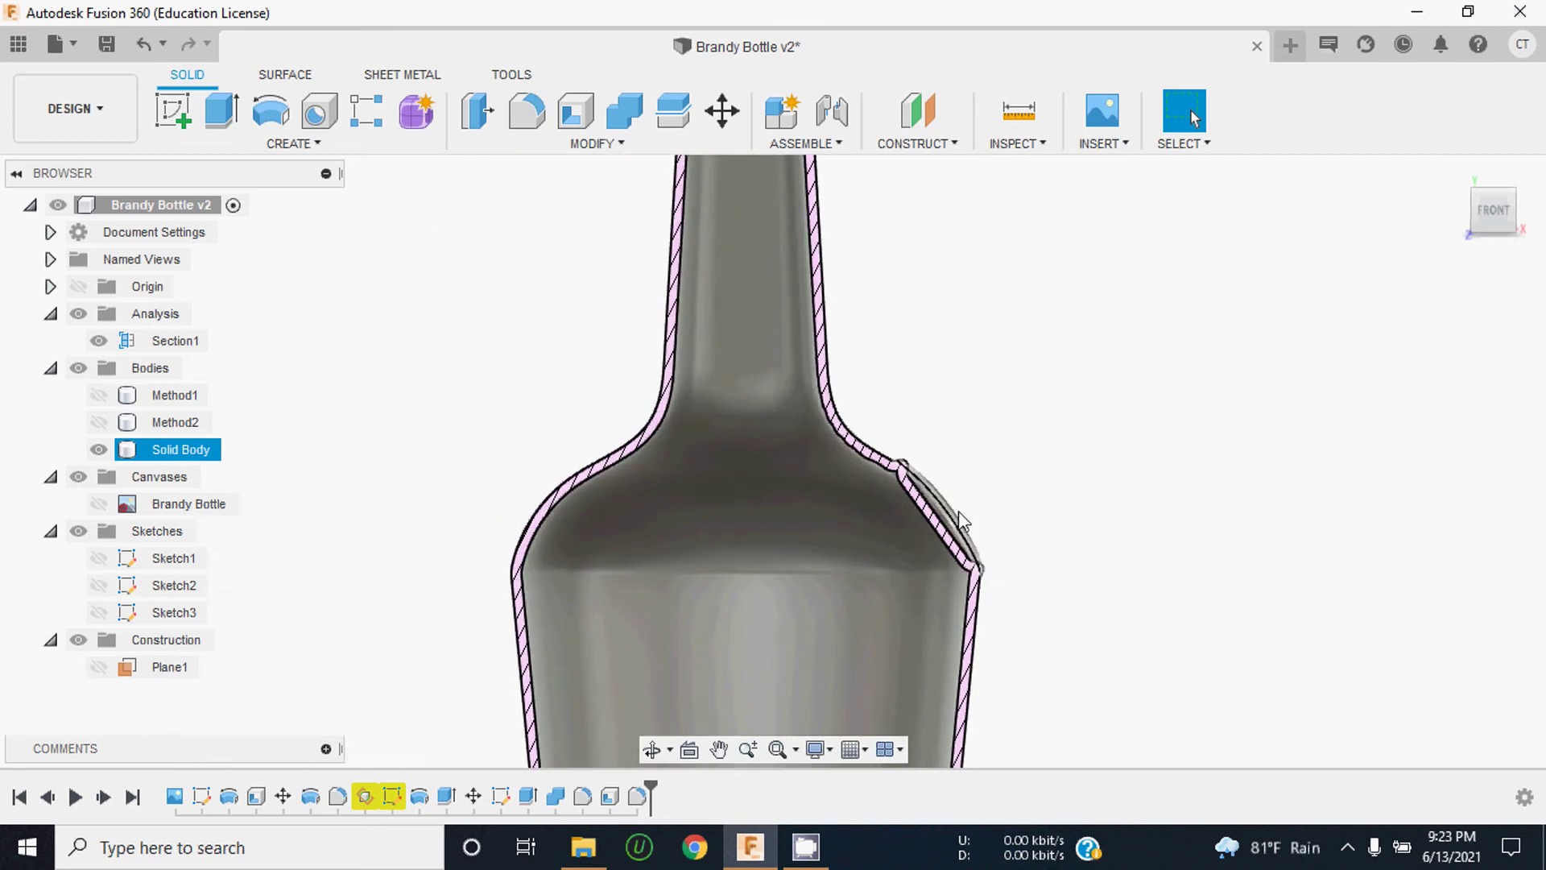
scroll(959, 519, "down", 2)
Step: Inspect the shelled wall in a three-quarter view, then hide Section1 again
left_click(829, 552)
scroll(828, 390, "down", 5)
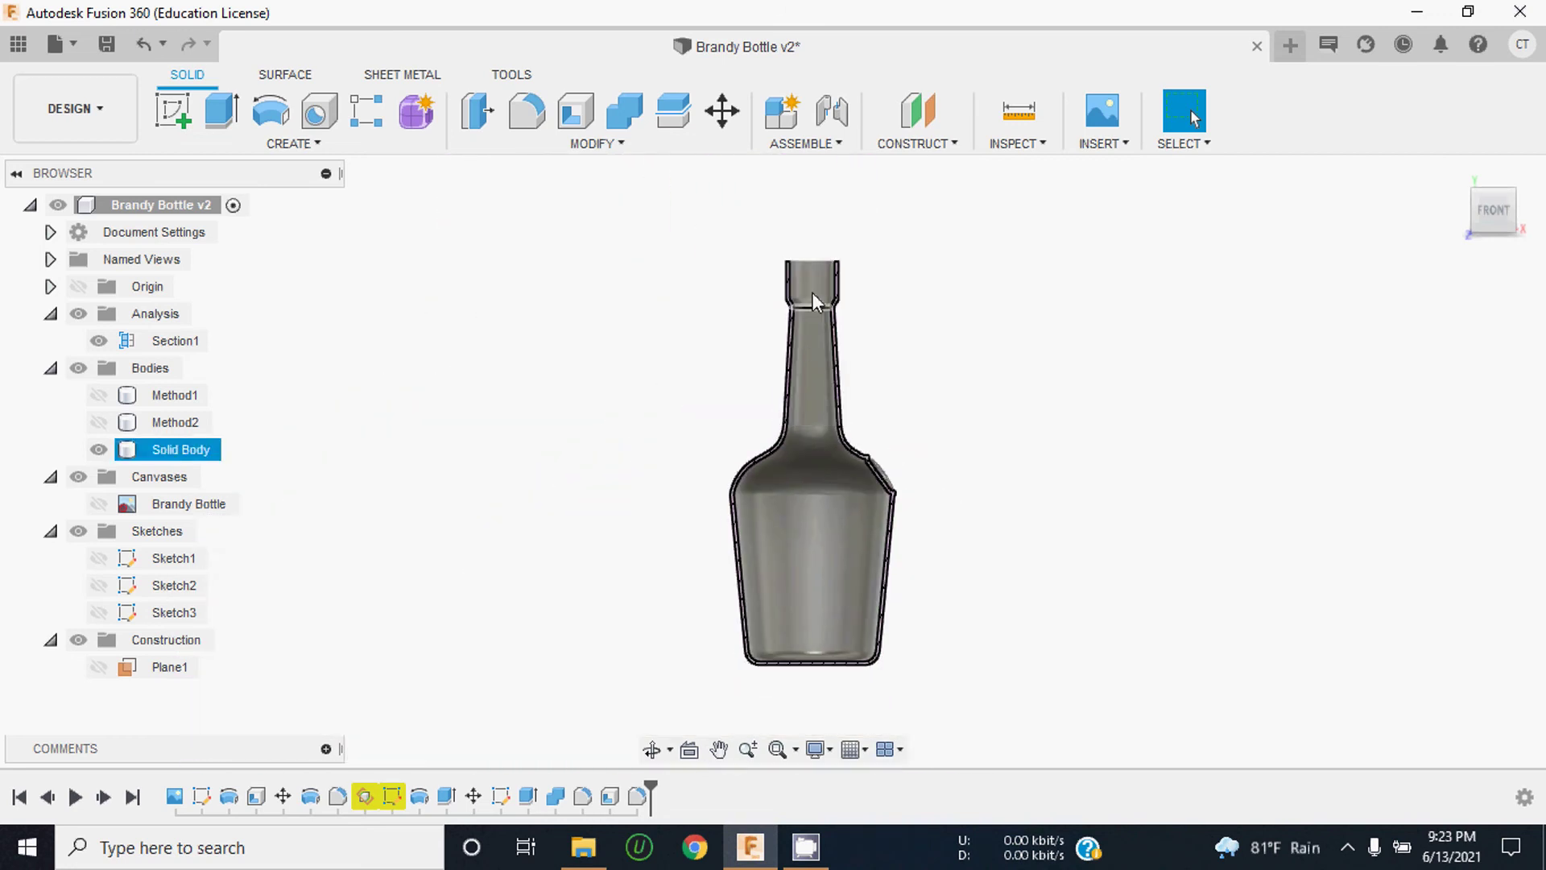
scroll(829, 475, "up", 4)
scroll(833, 461, "down", 5)
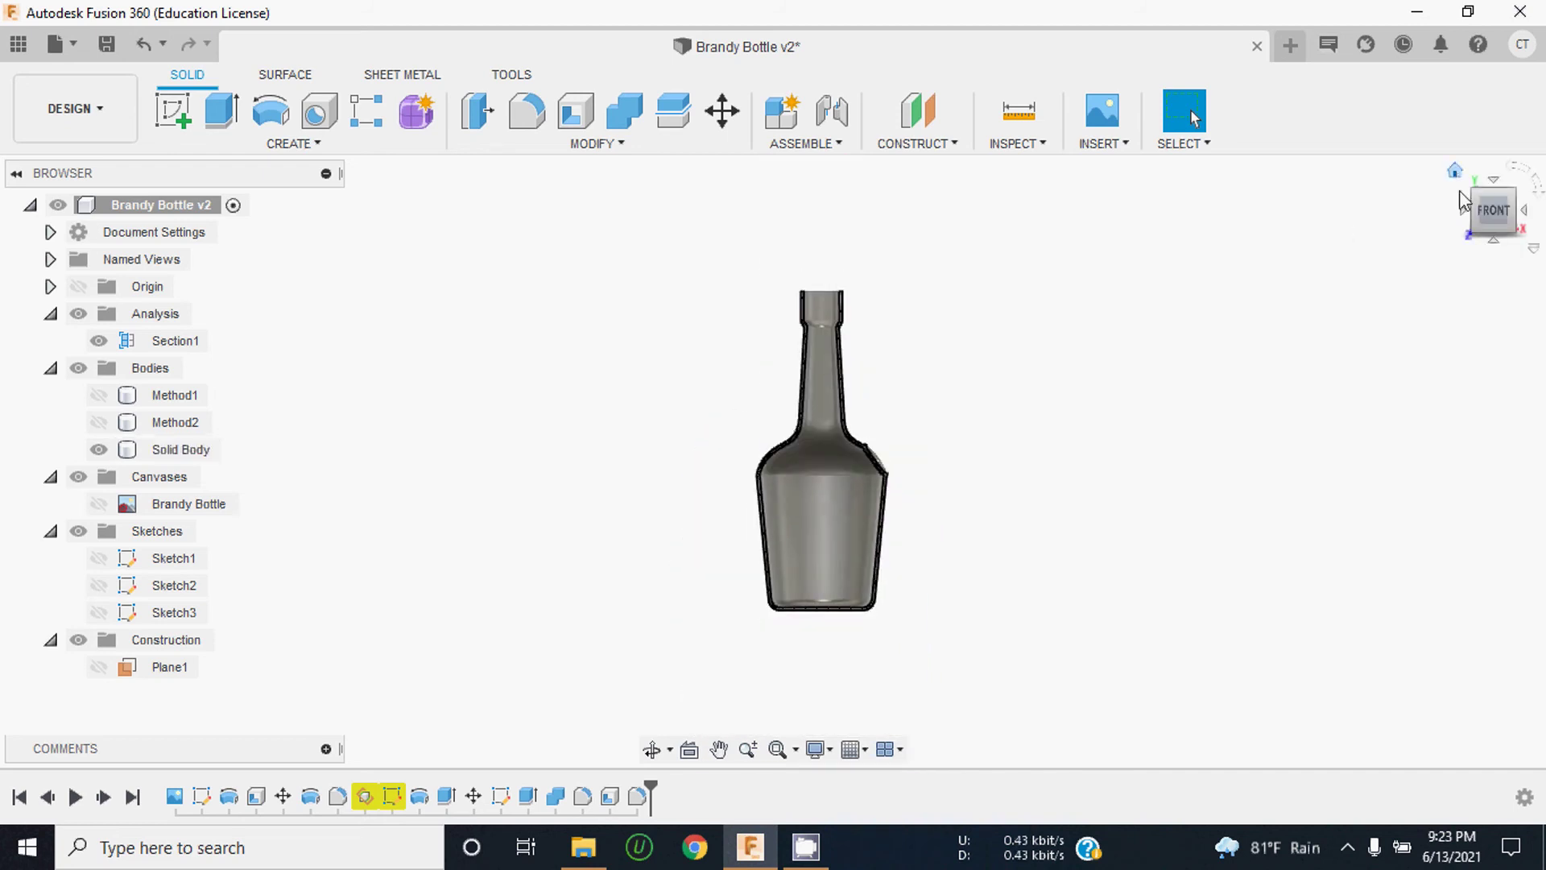
middle_click_drag(774, 460, 886, 451, "shift")
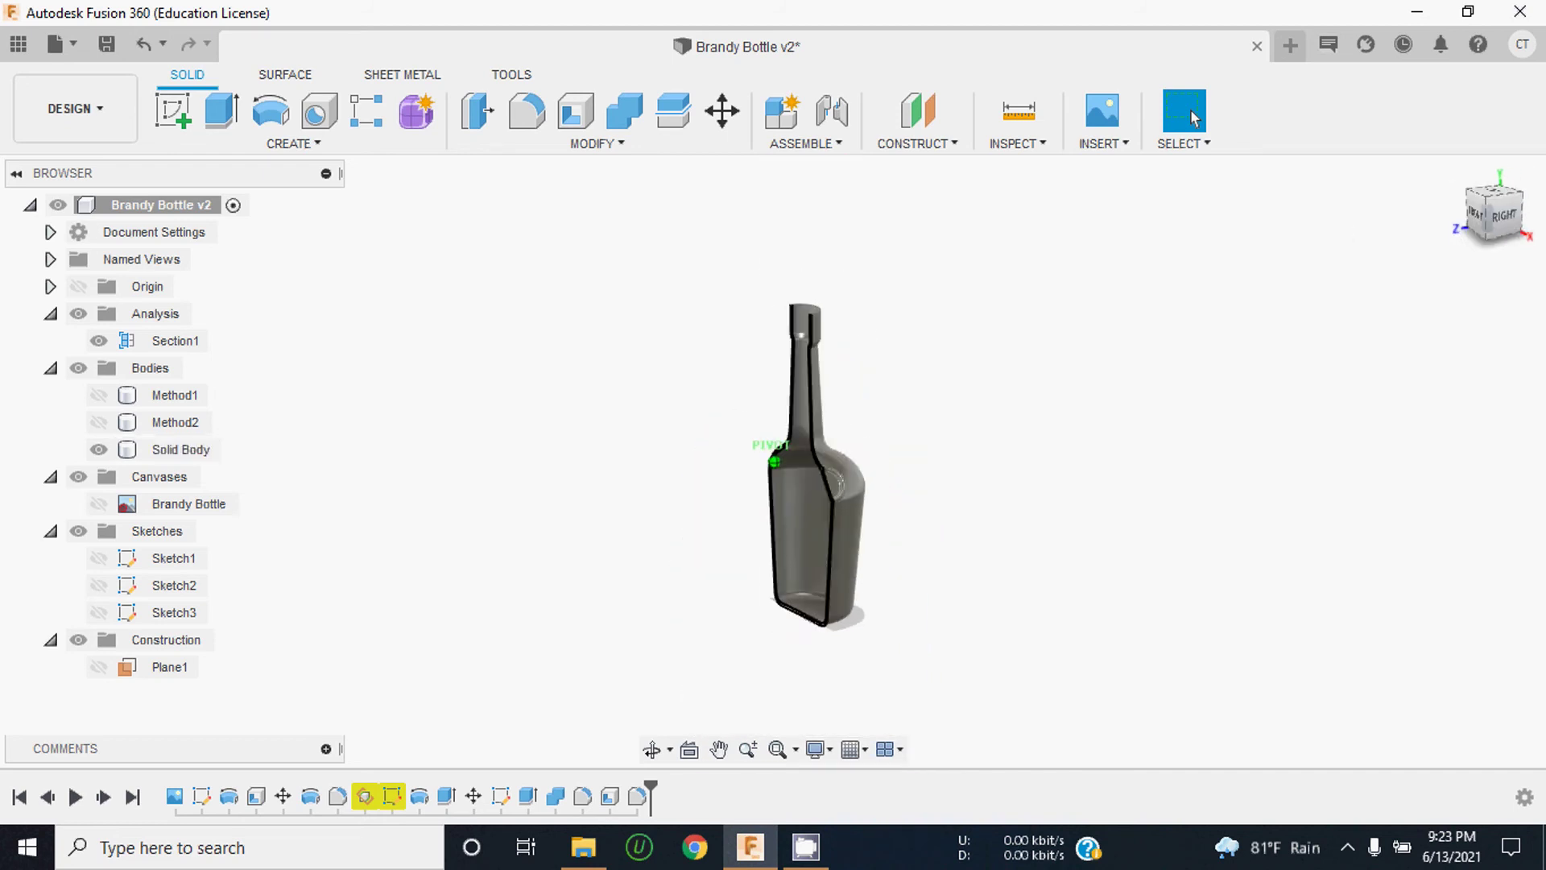
left_click(98, 340)
left_click(830, 477)
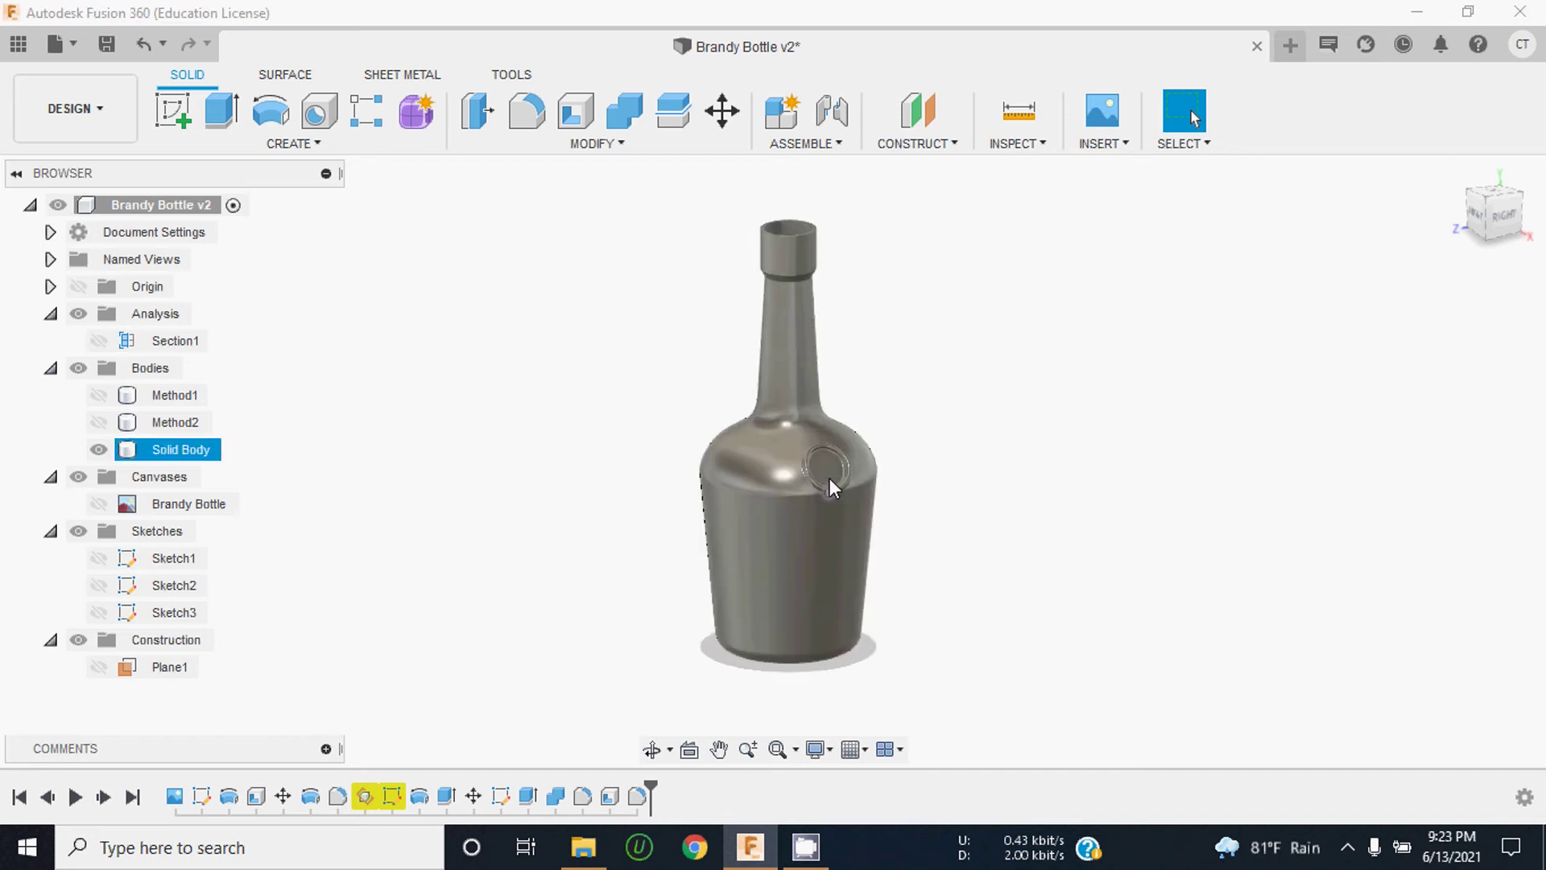
scroll(805, 344, "up", 5)
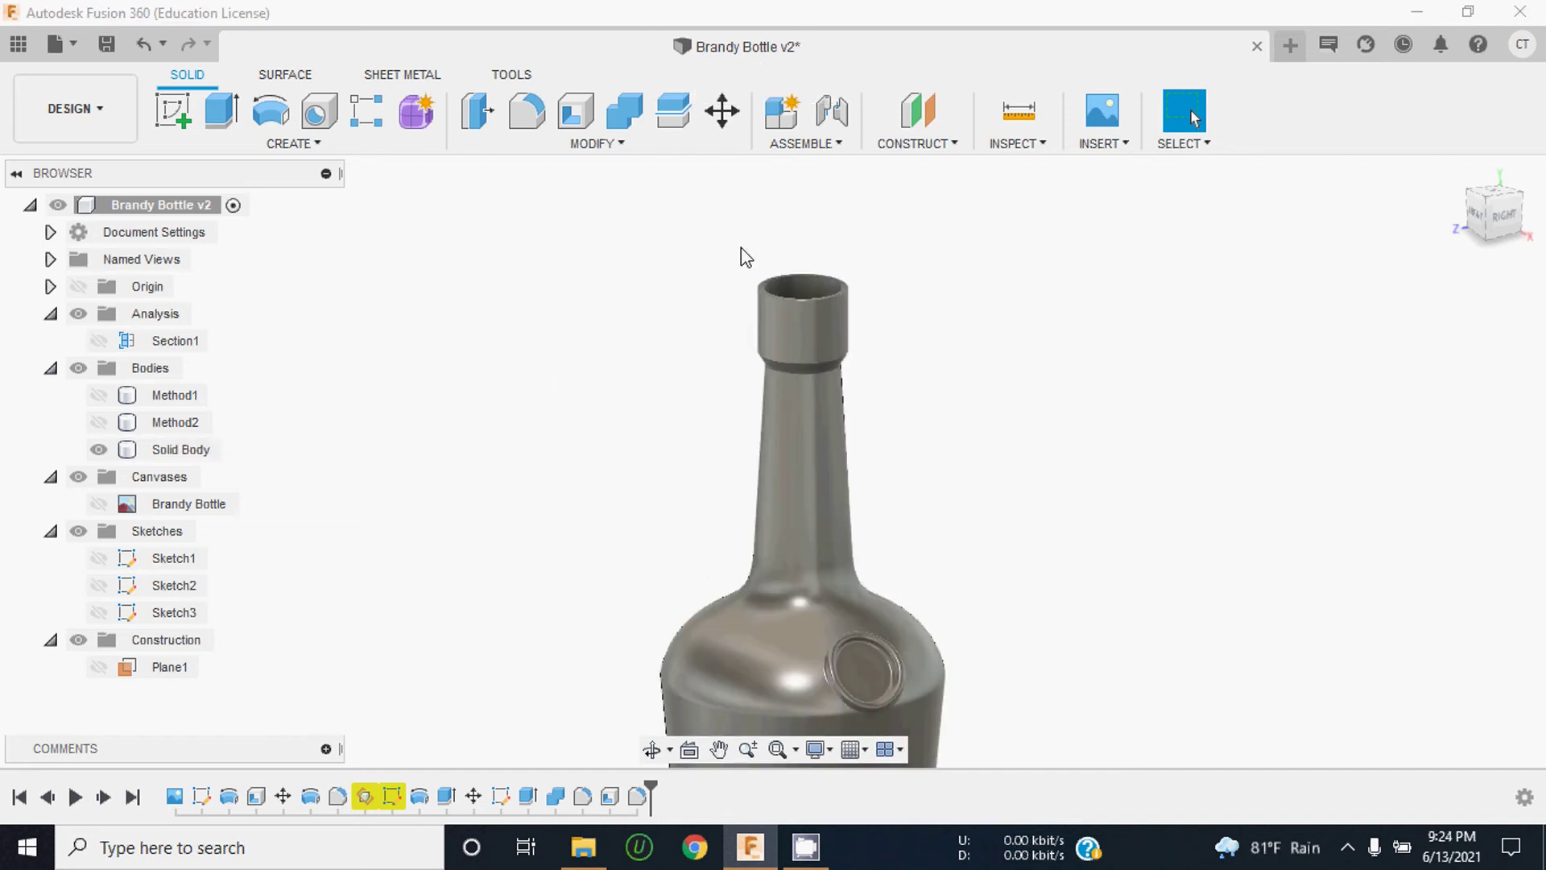
Step: Save the Brandy Bottle design as a new version
key("ctrl+s")
left_click(772, 458)
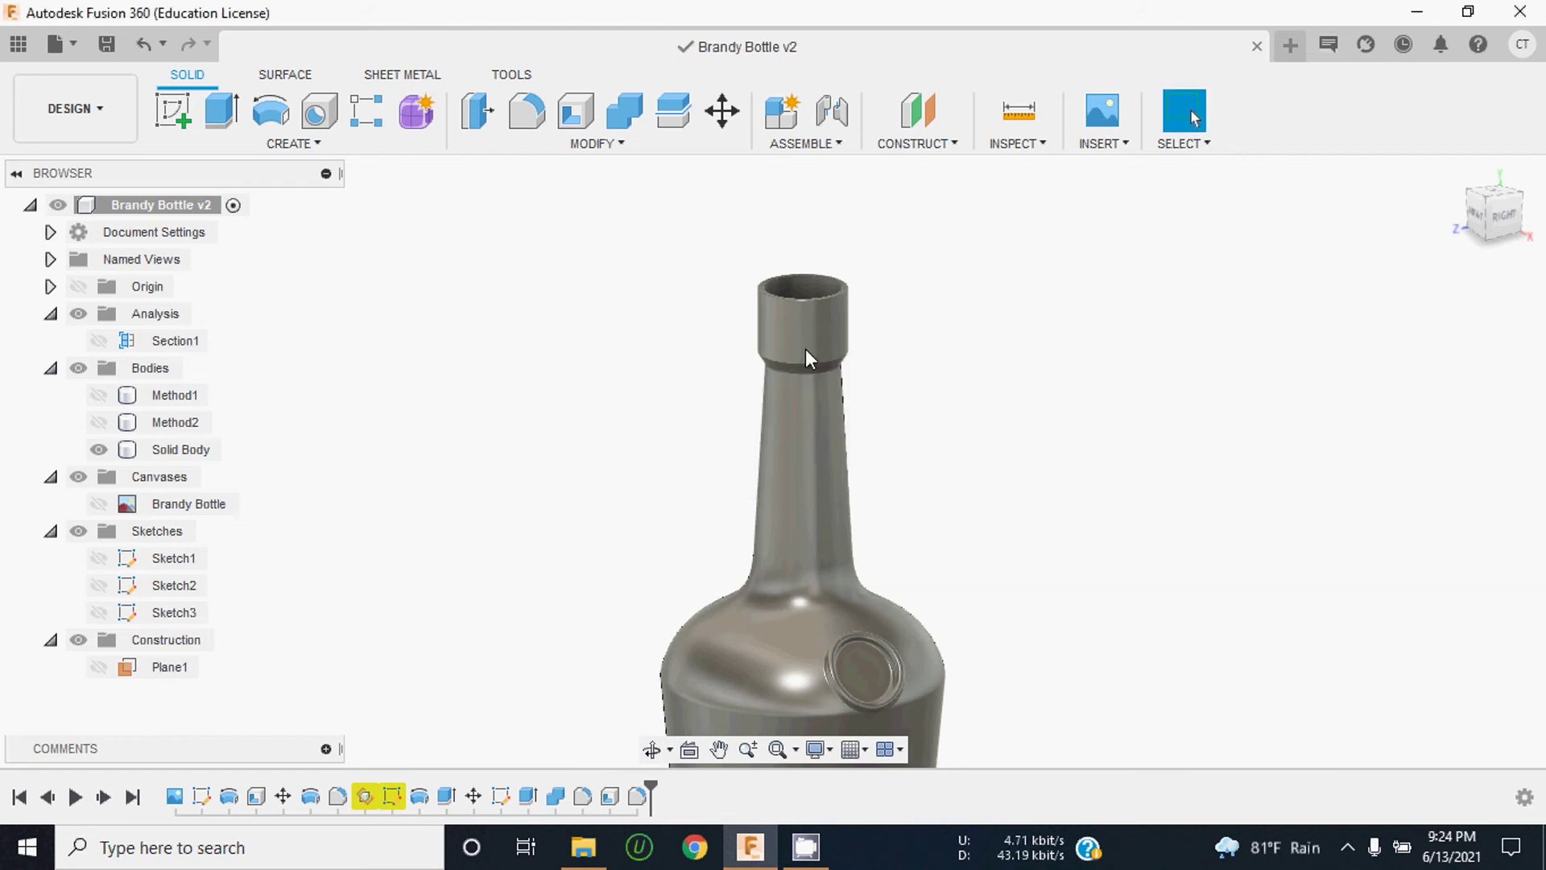
scroll(715, 373, "down", 5)
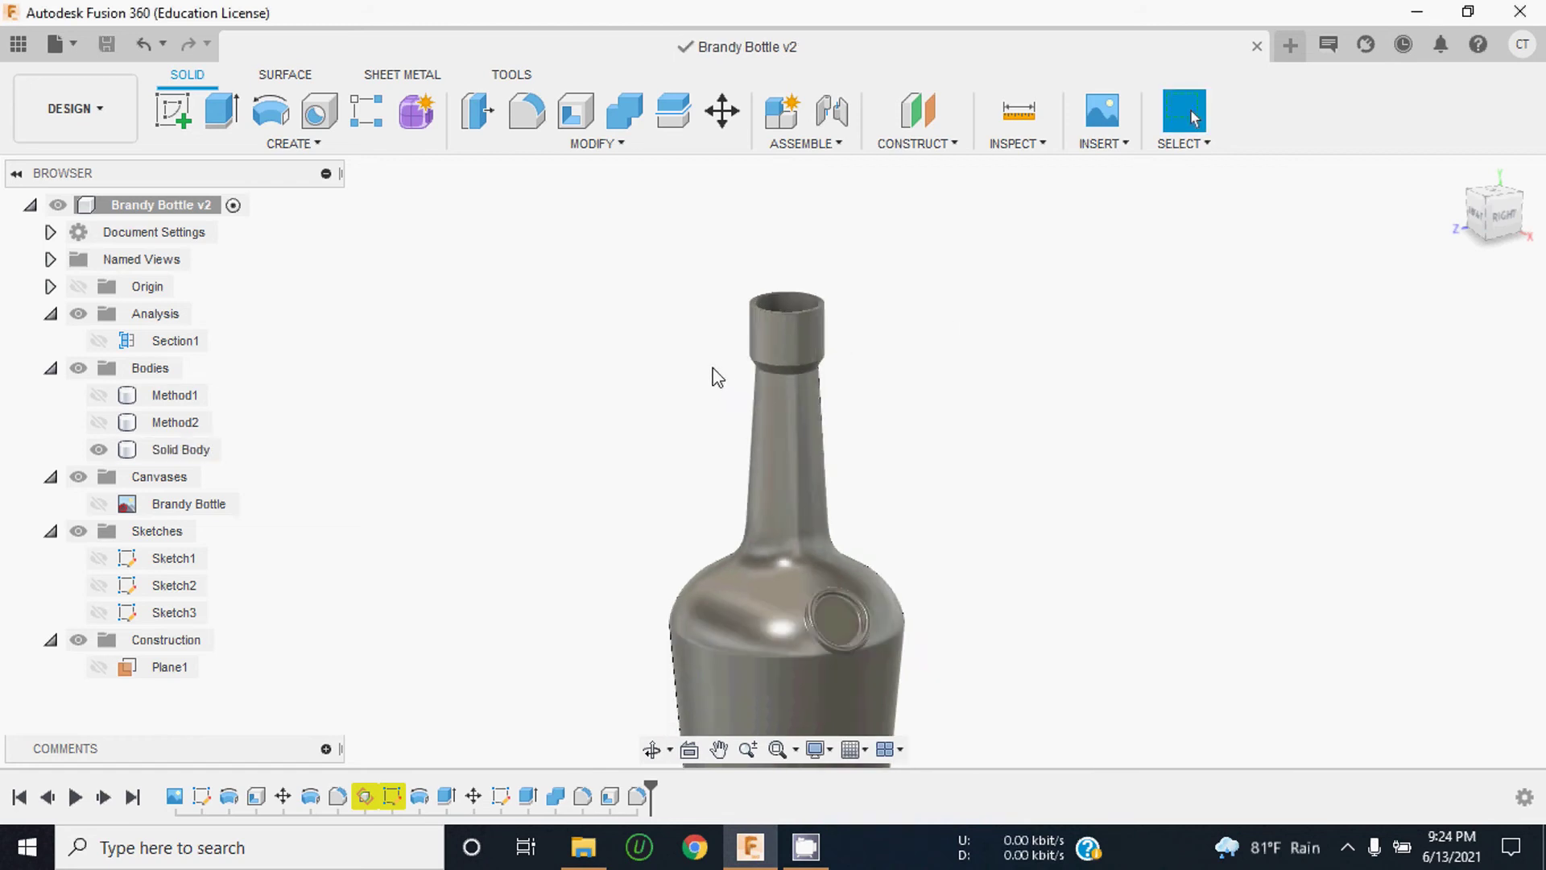
Step: Export the solid body as STL into Desktop\Brandy Bottle, typing 'Bottle' as the file name
right_click(161, 447)
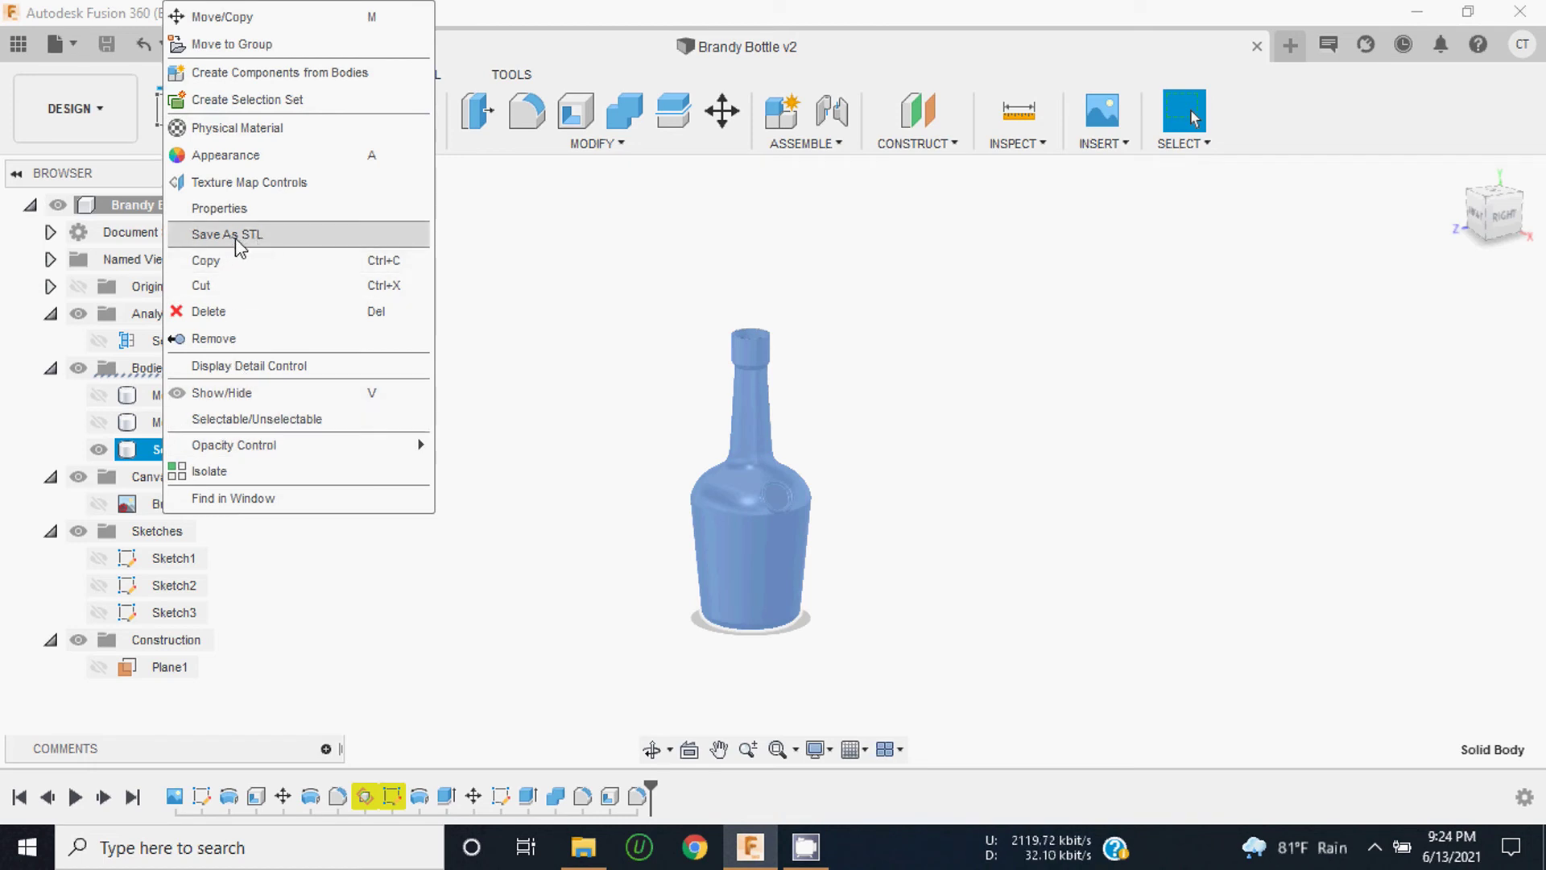
left_click(259, 237)
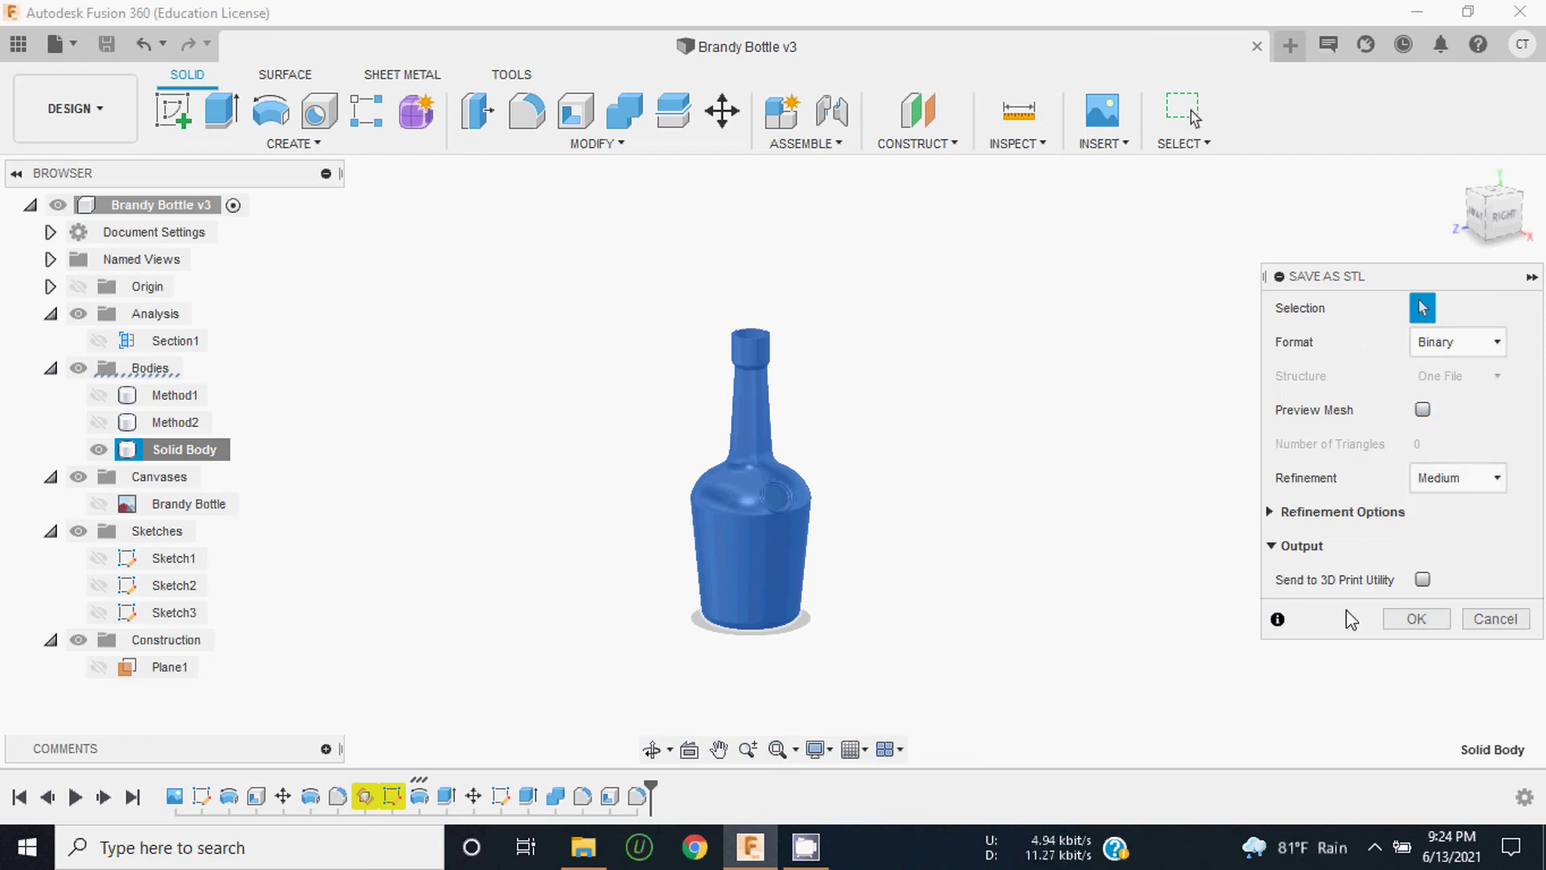
left_click(1416, 618)
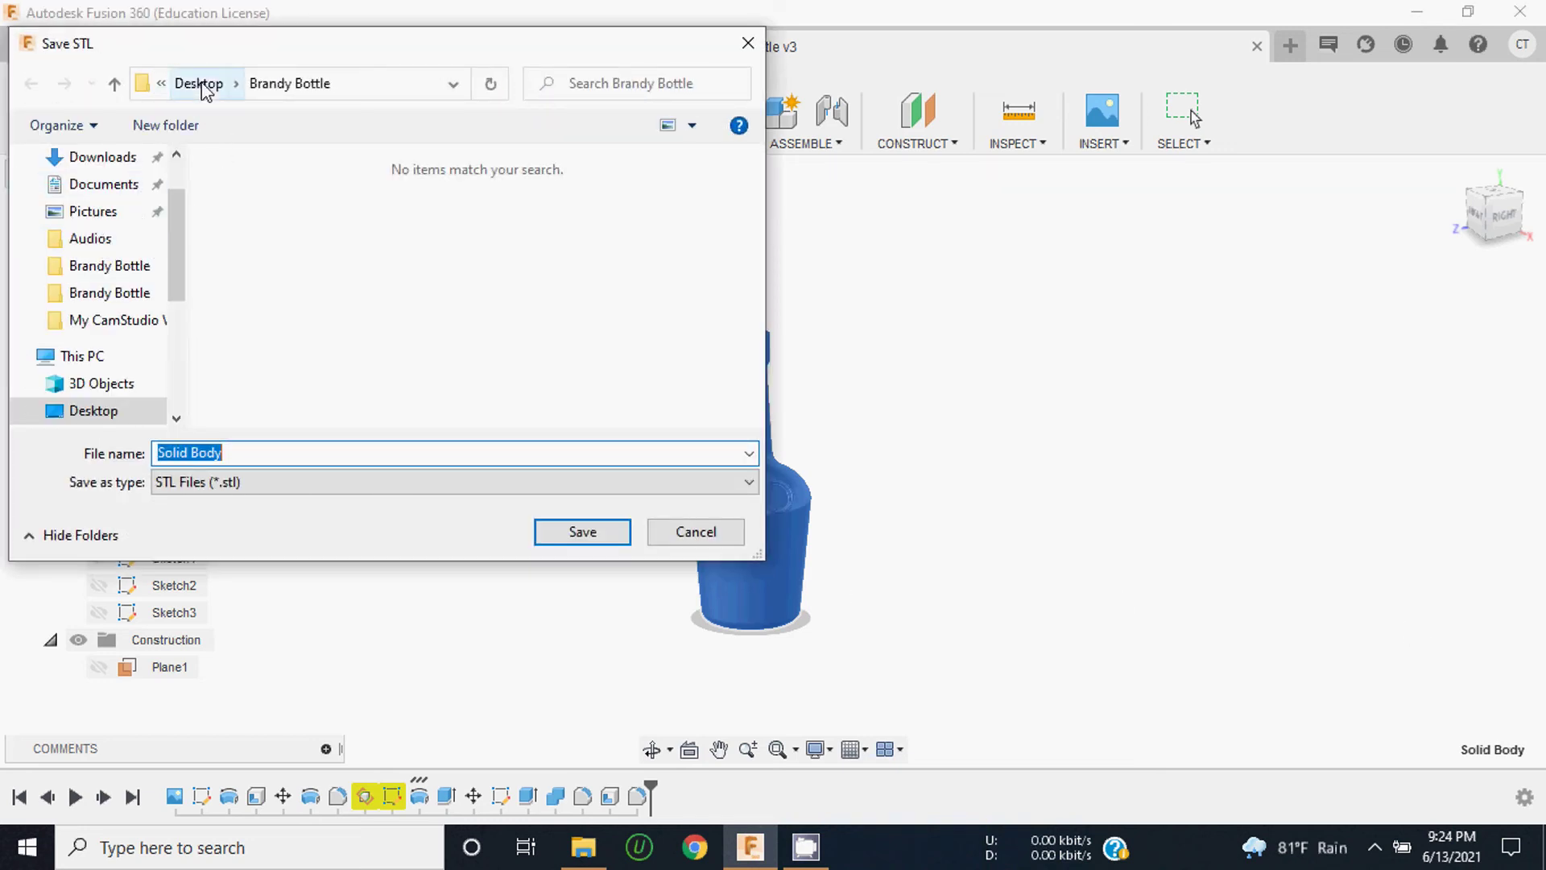
left_click_drag(179, 196, 180, 162)
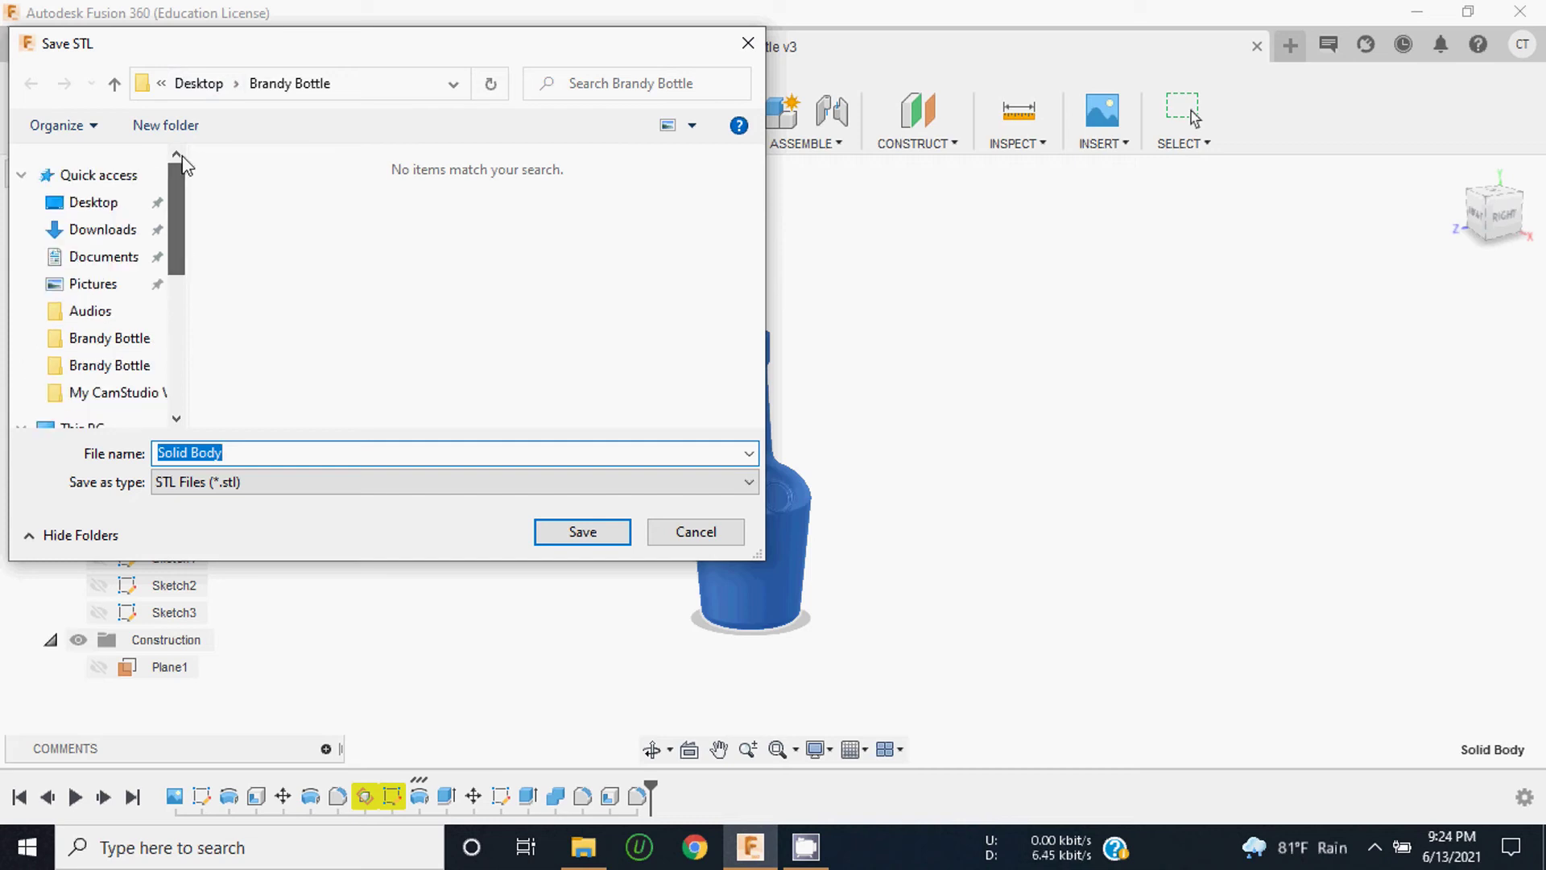
left_click(86, 205)
double_click(245, 242)
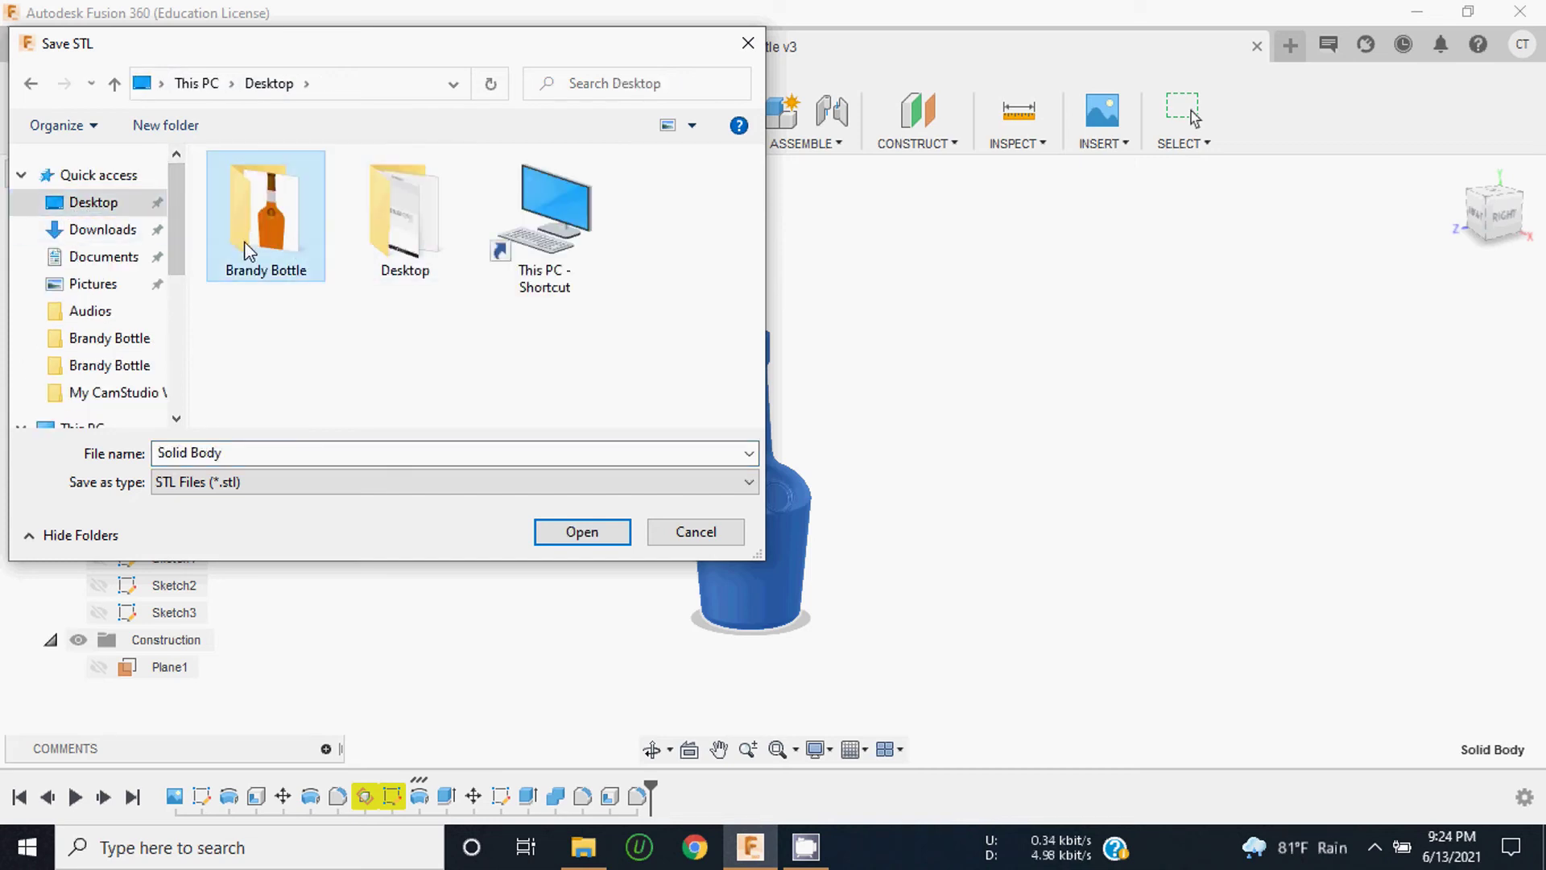
left_click(169, 452)
left_click(220, 458)
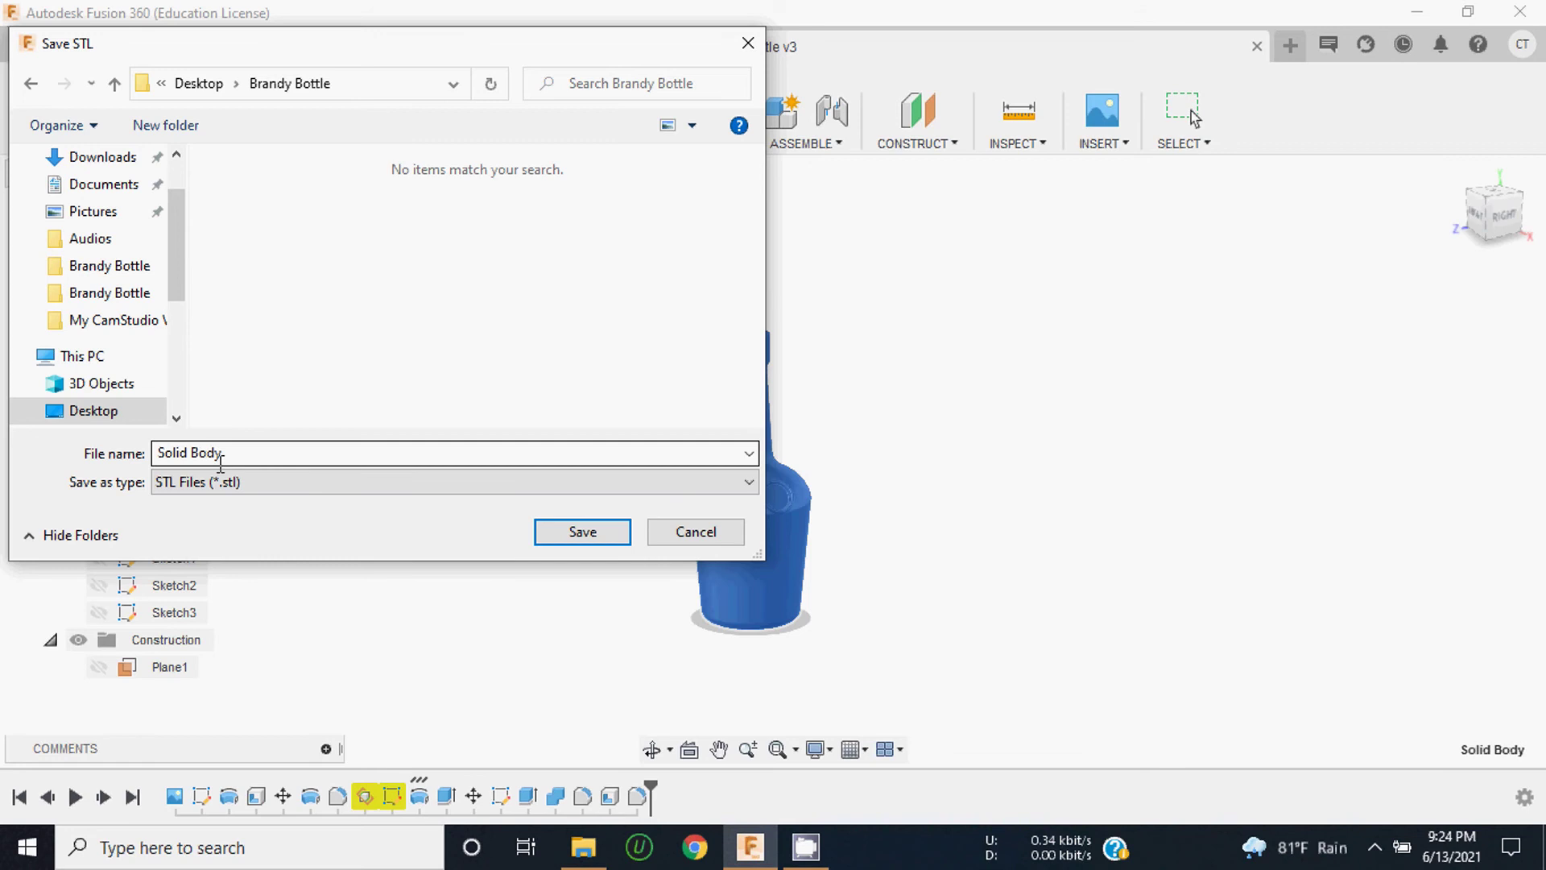
left_click(196, 488)
left_click_drag(225, 452, 48, 452)
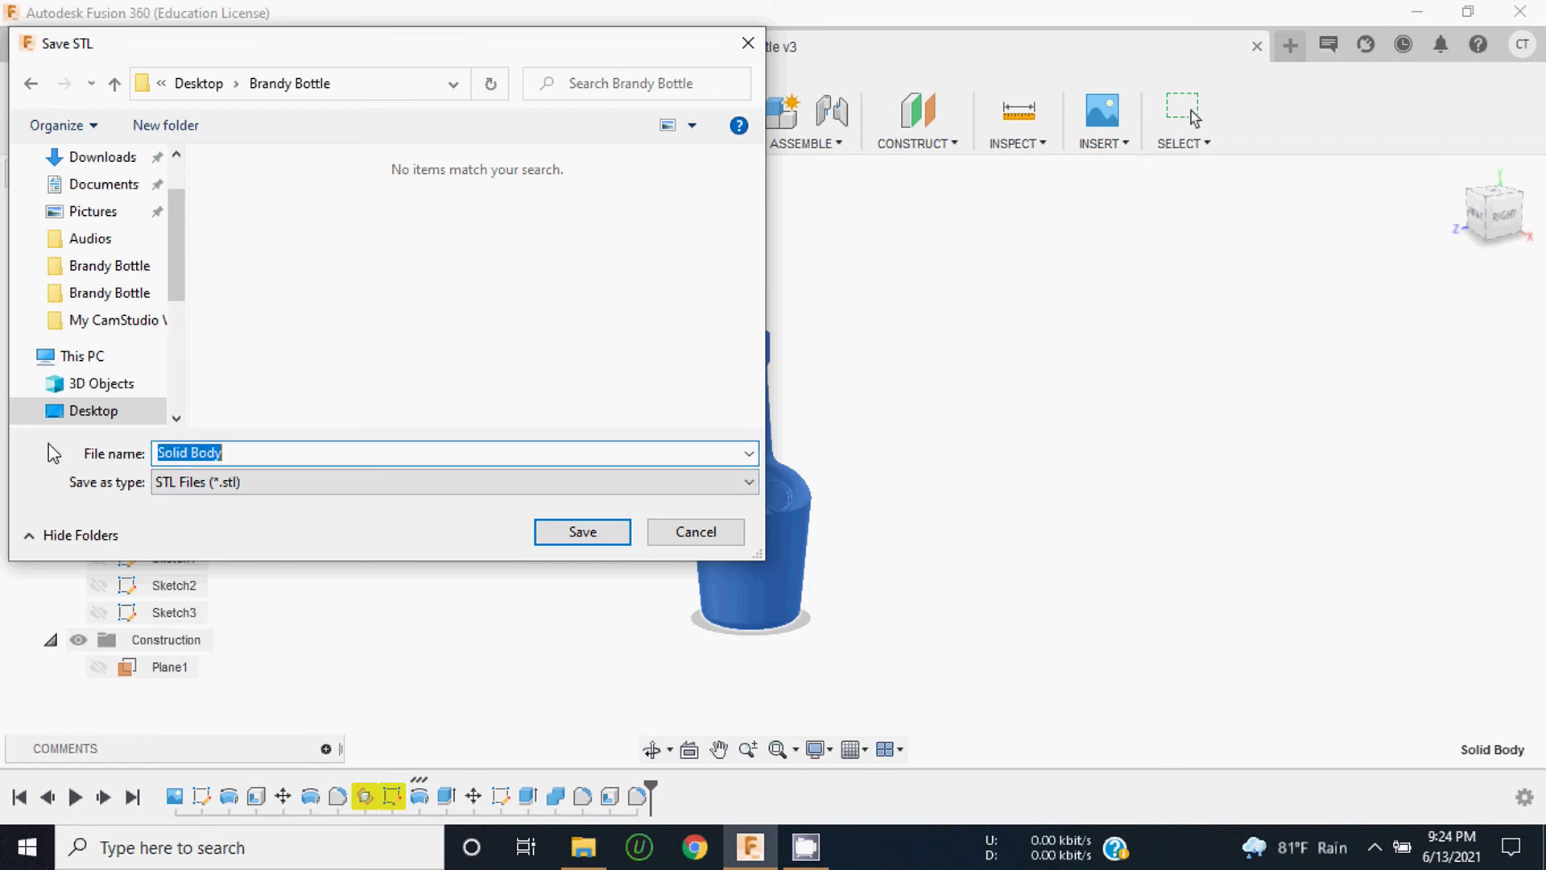
type("Brandy B")
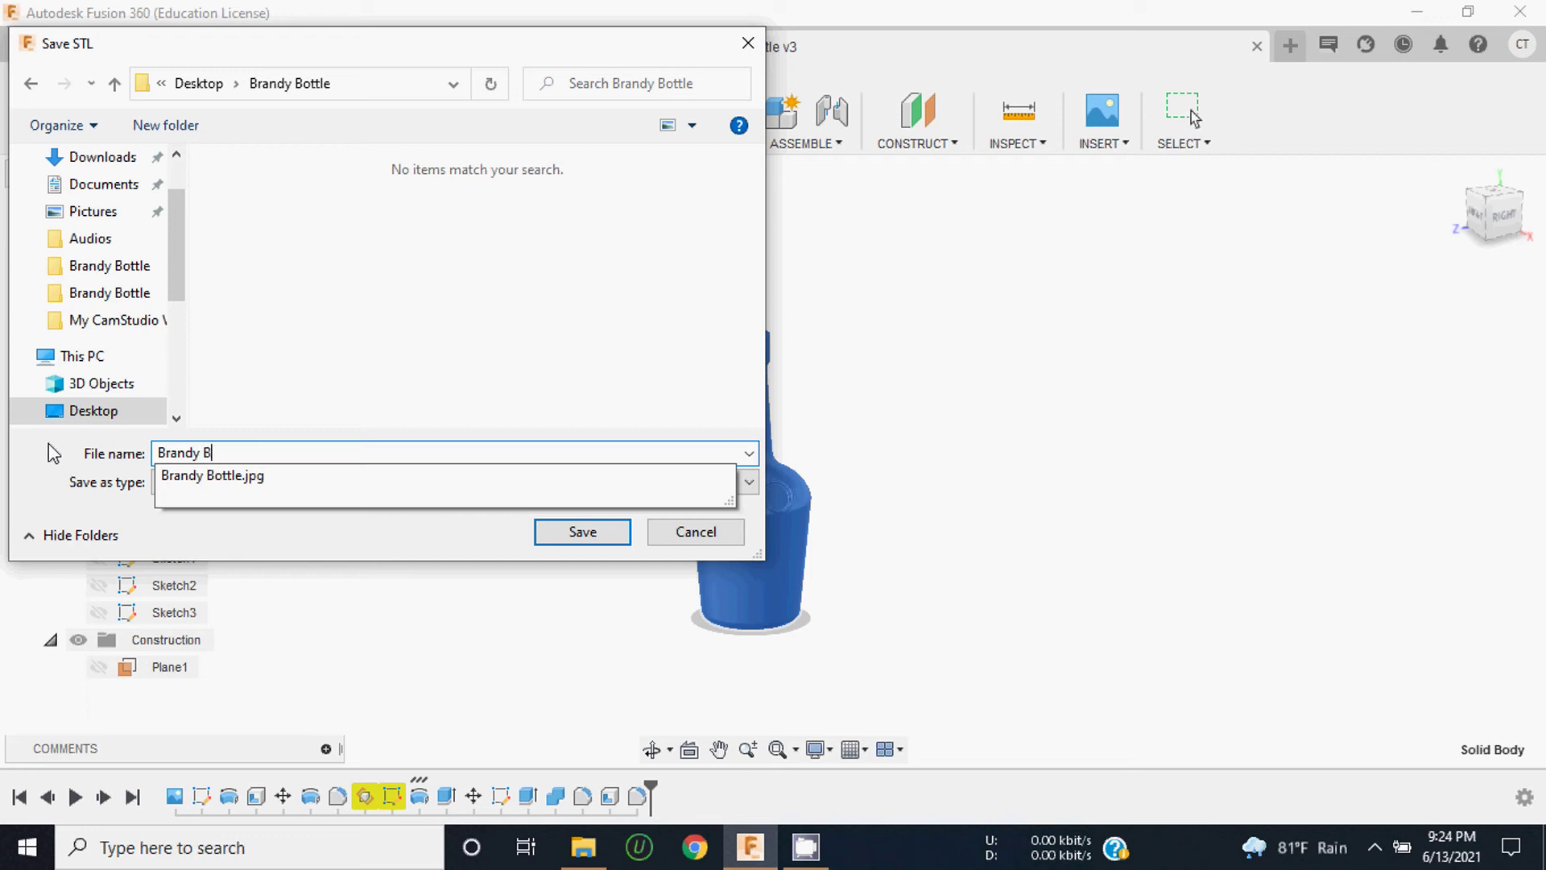
type("ottle fina")
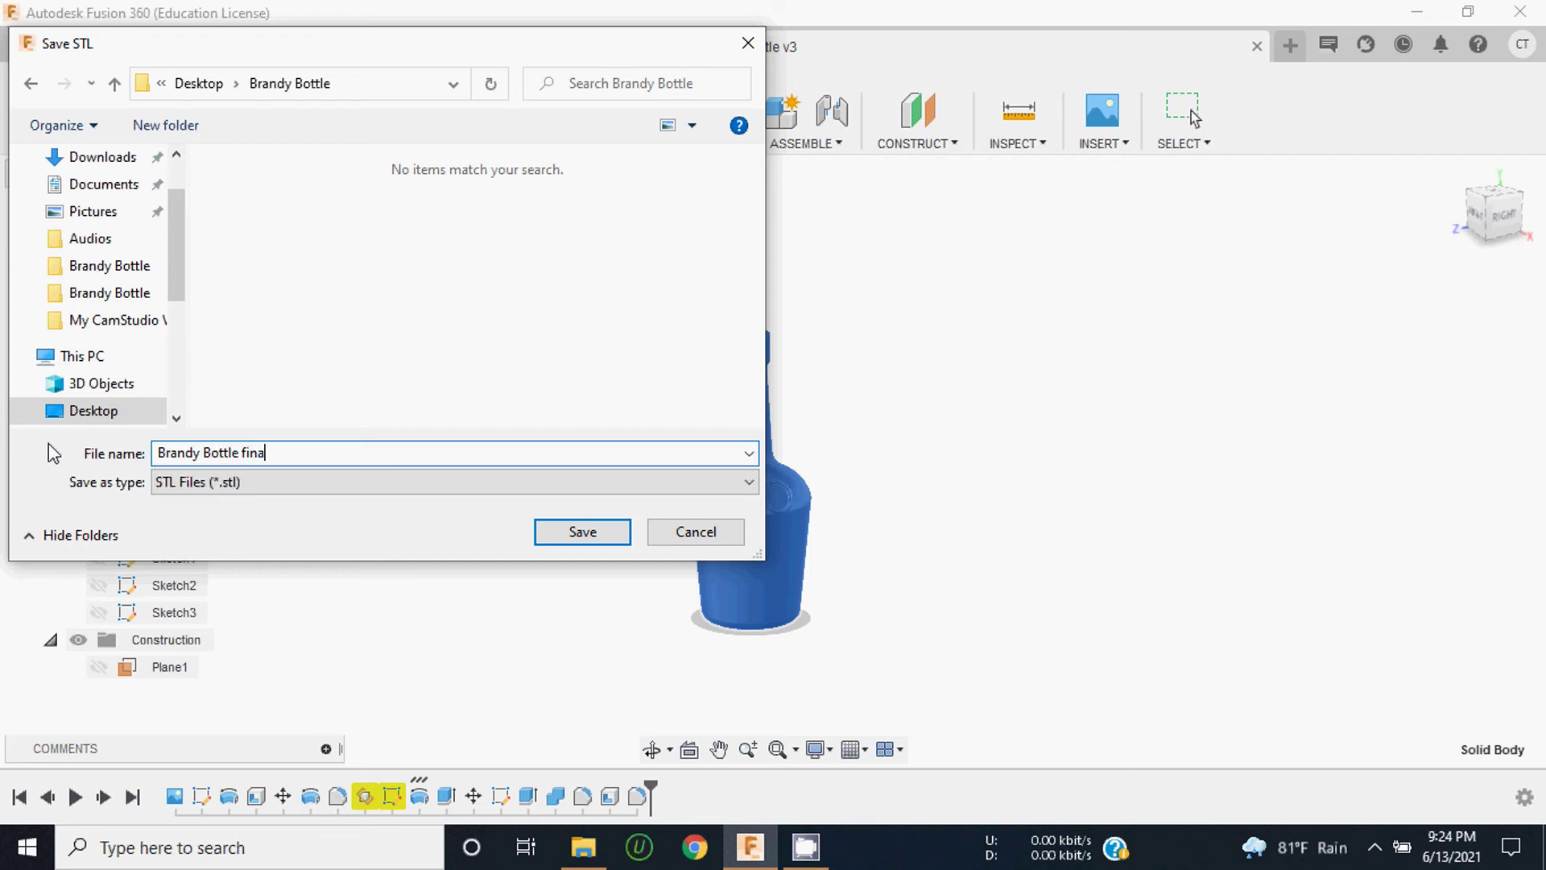
key("Return")
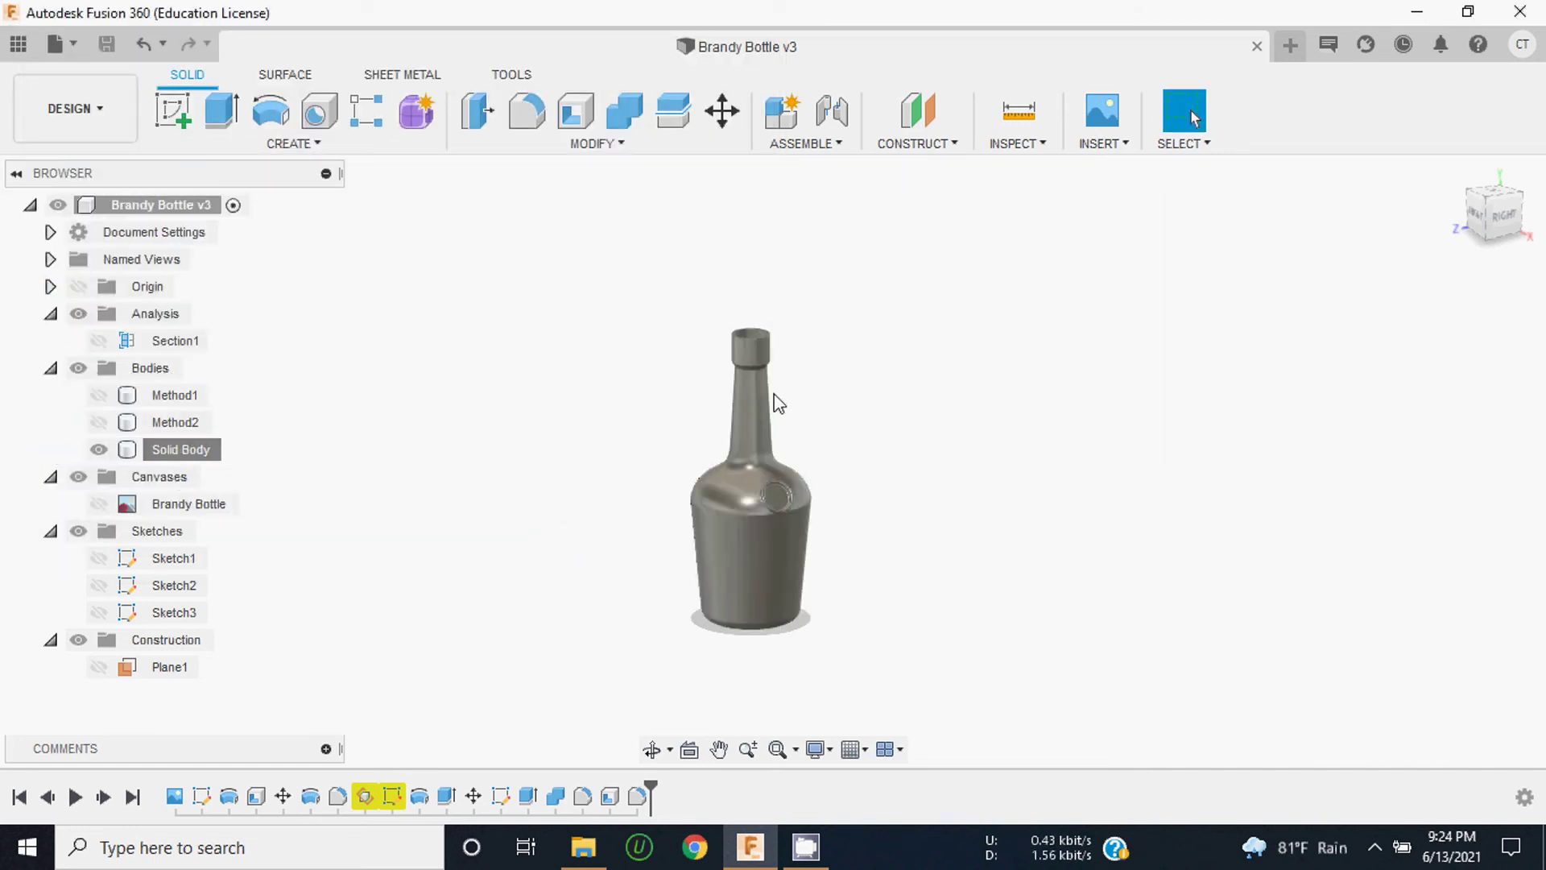
Step: Export Brandy Bottle v3 as a .f3d archive to Desktop\Brandy Bottle and reveal it
scroll(765, 419, "up", 2)
scroll(761, 433, "up", 2)
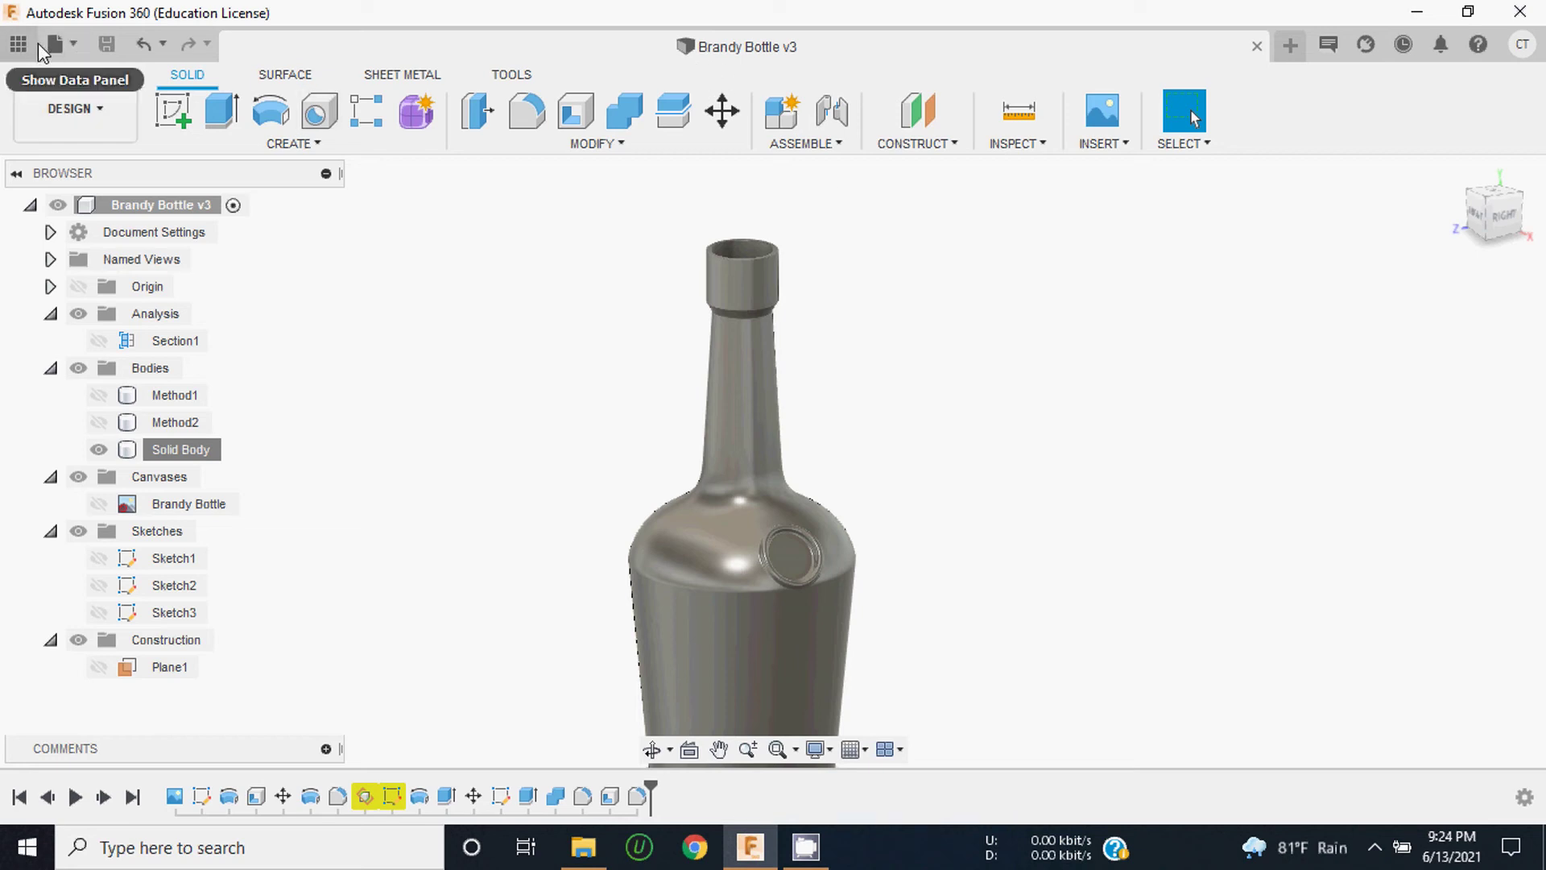
left_click(63, 51)
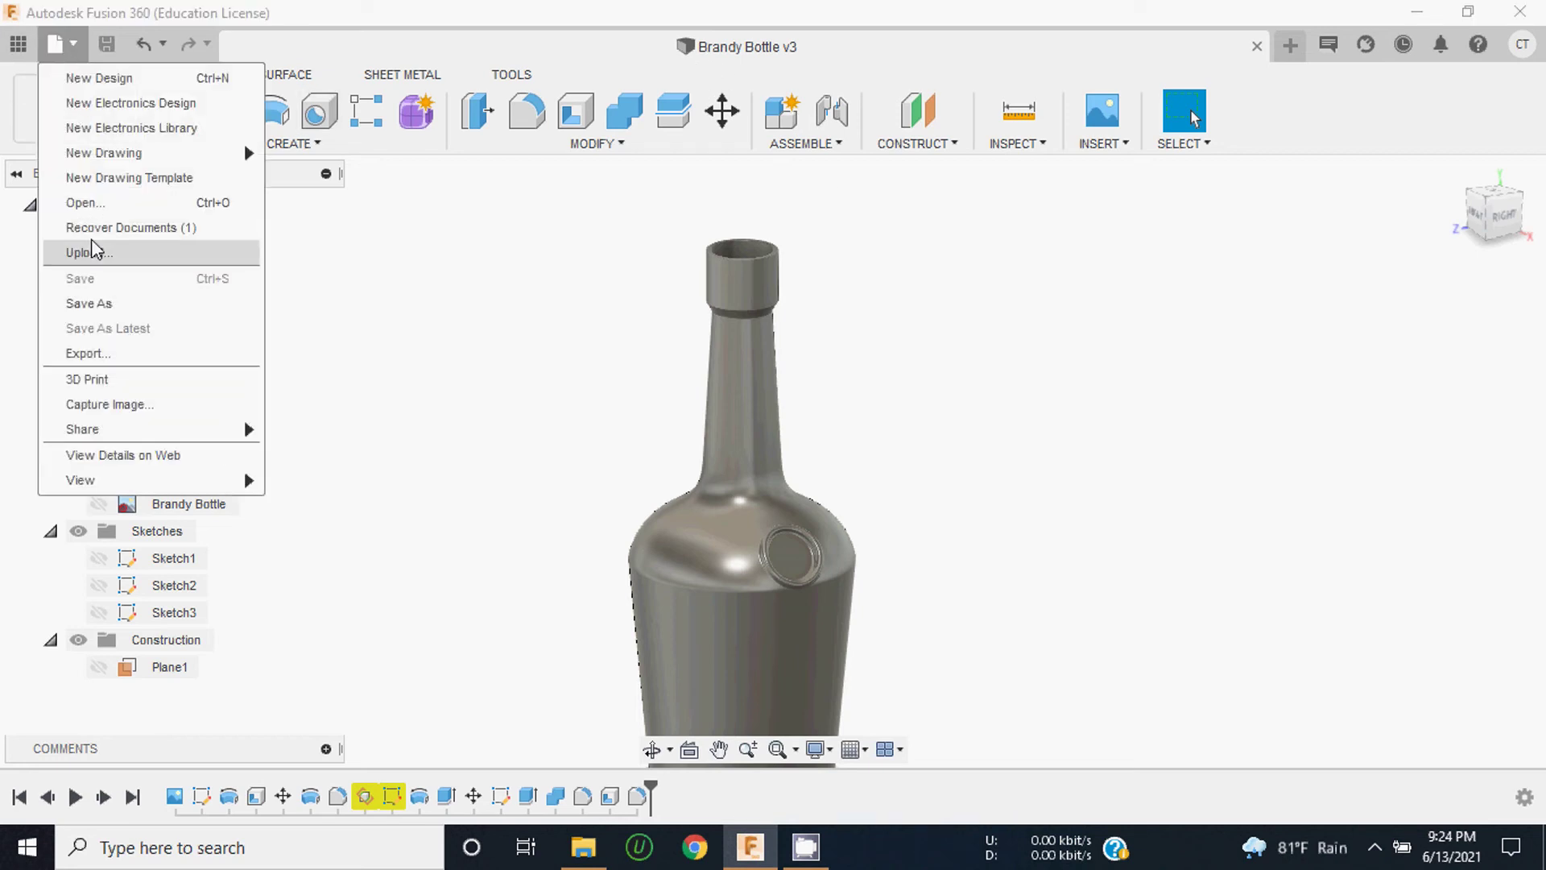
left_click(75, 359)
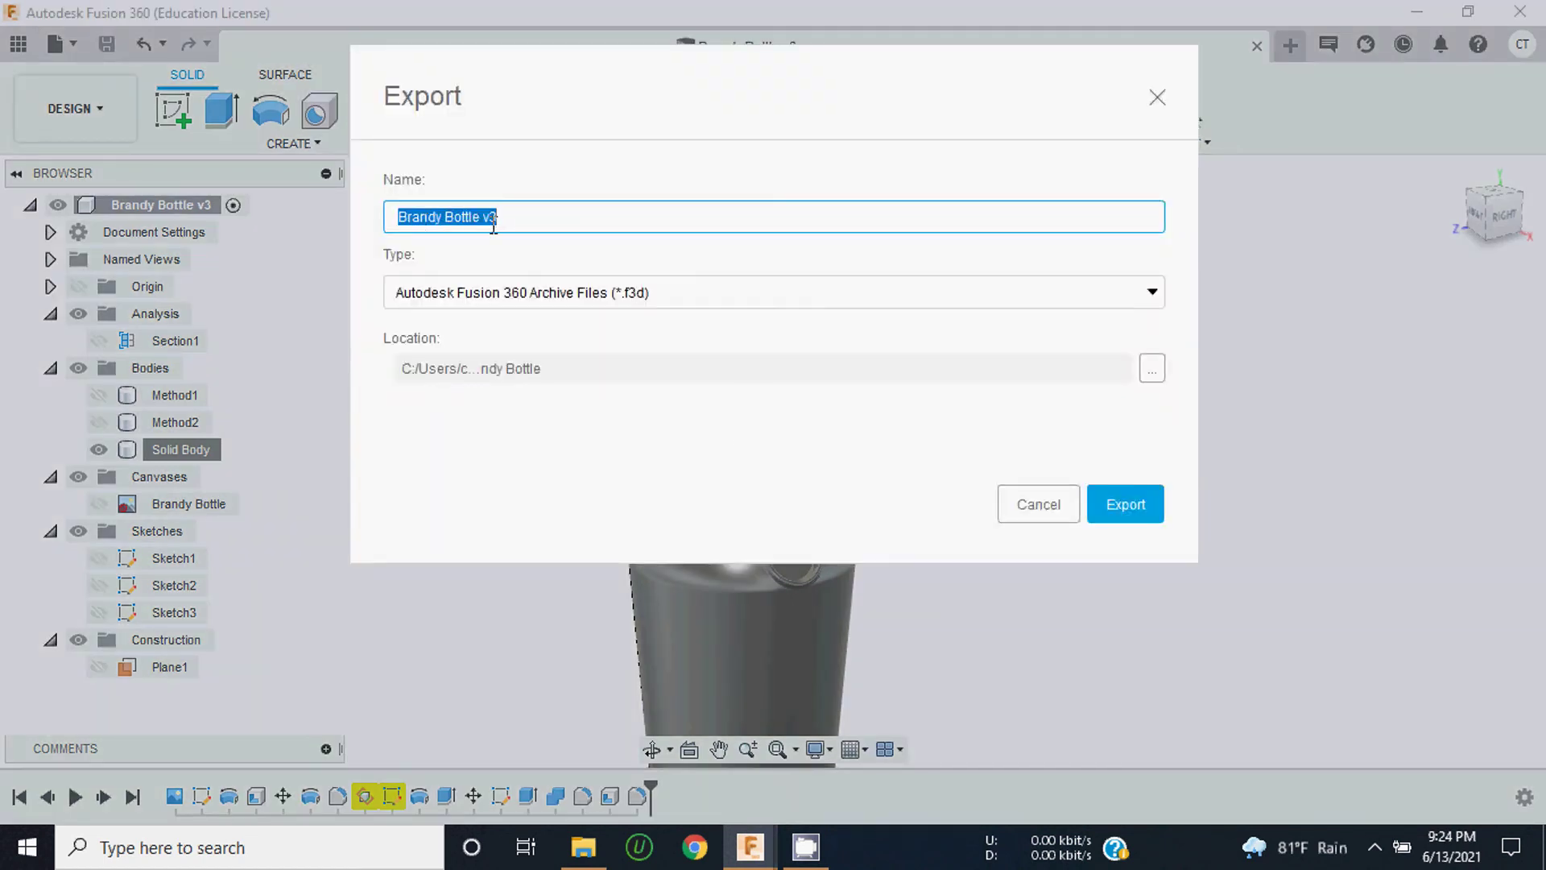
left_click(729, 301)
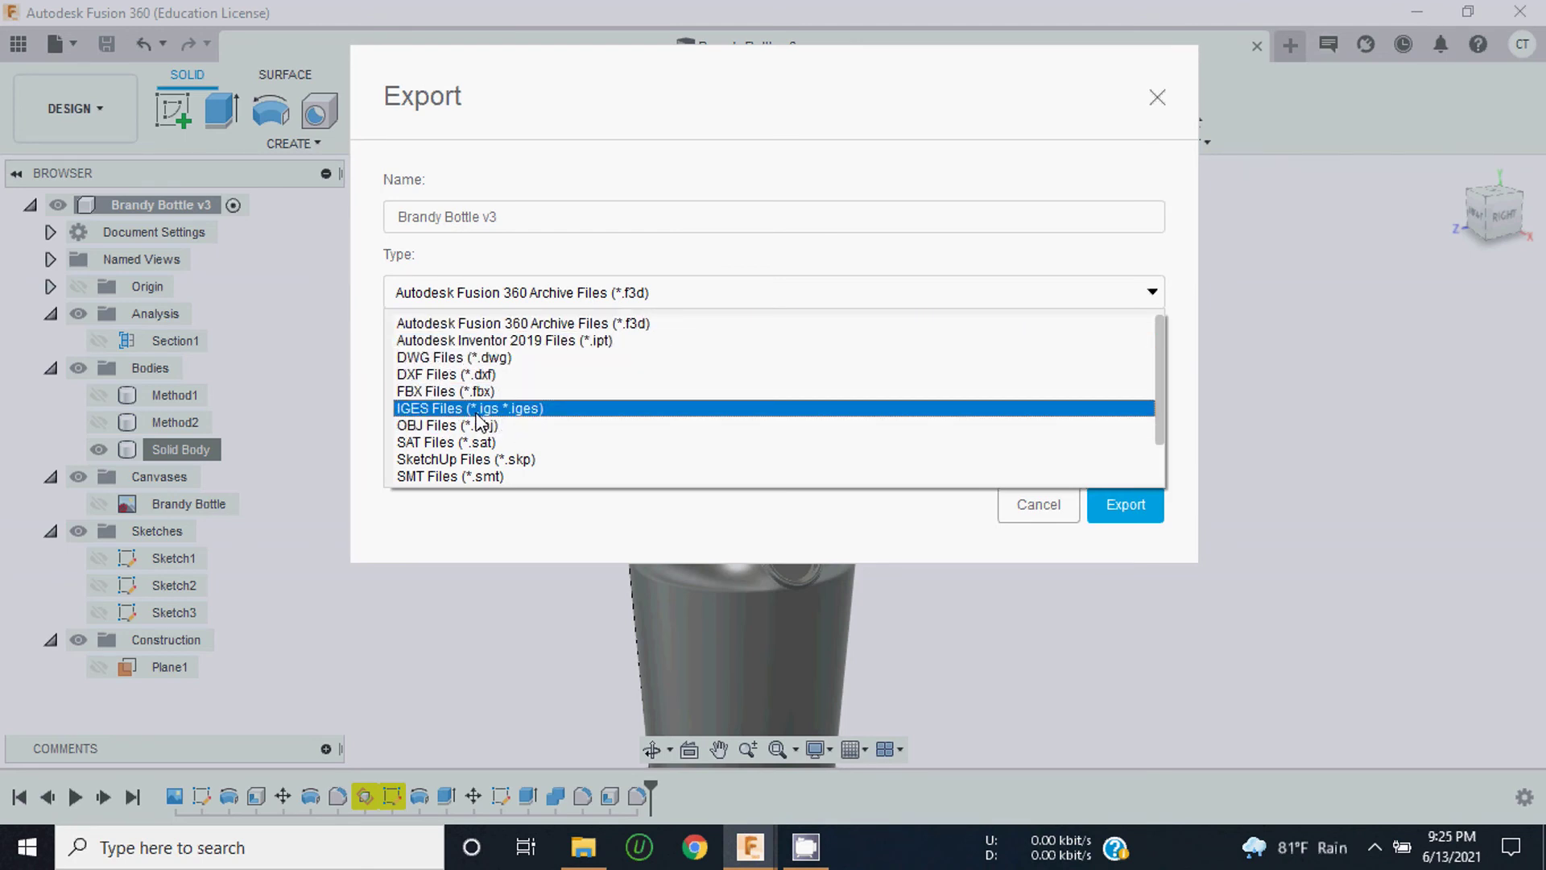
scroll(505, 476, "down", 1)
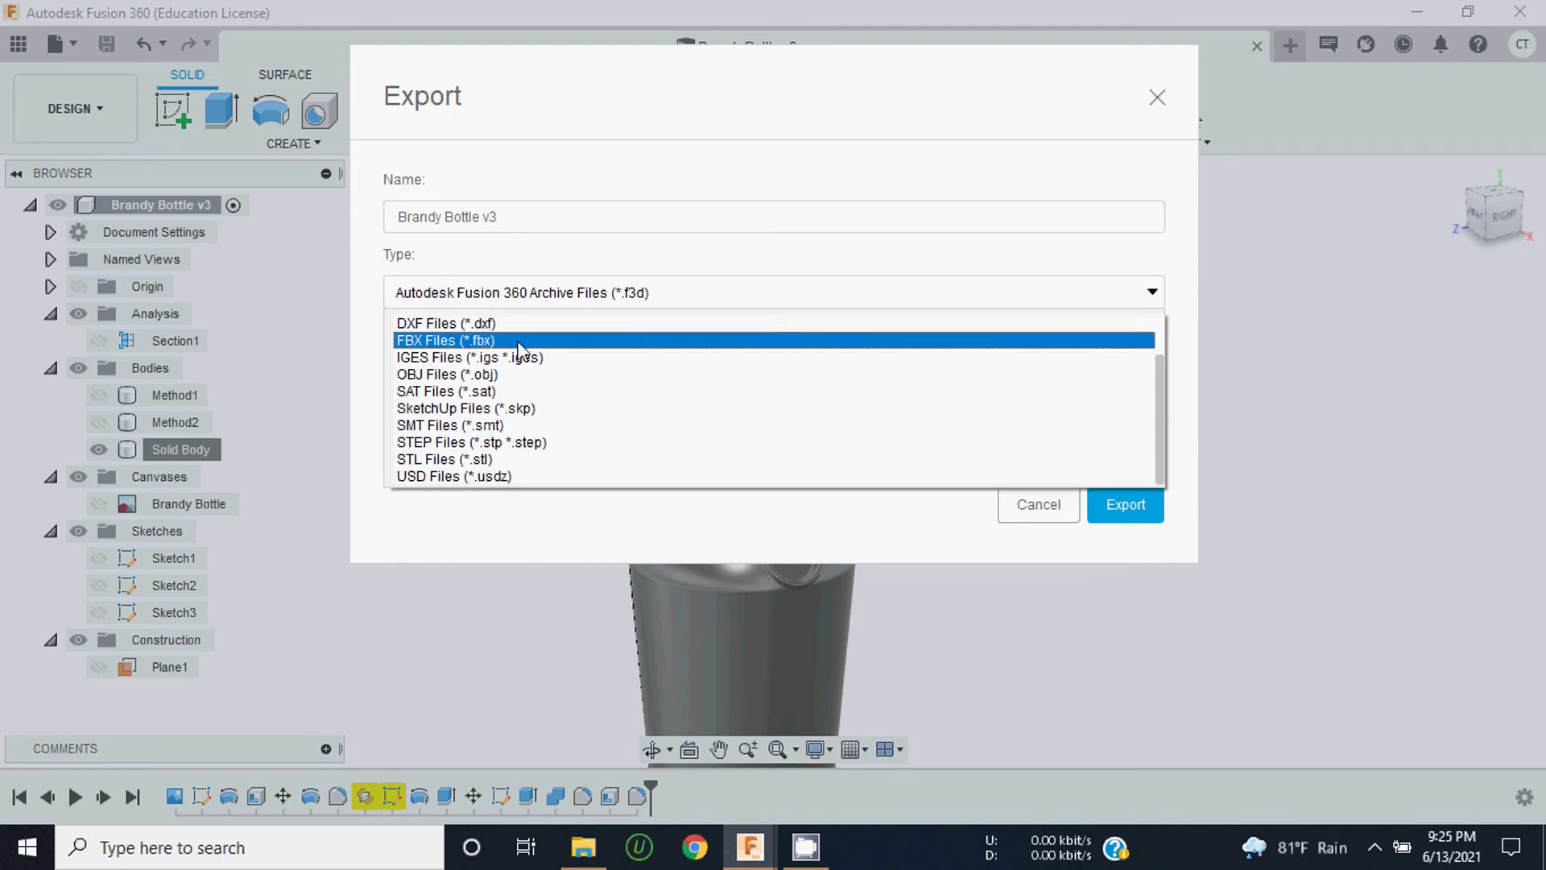
left_click(665, 302)
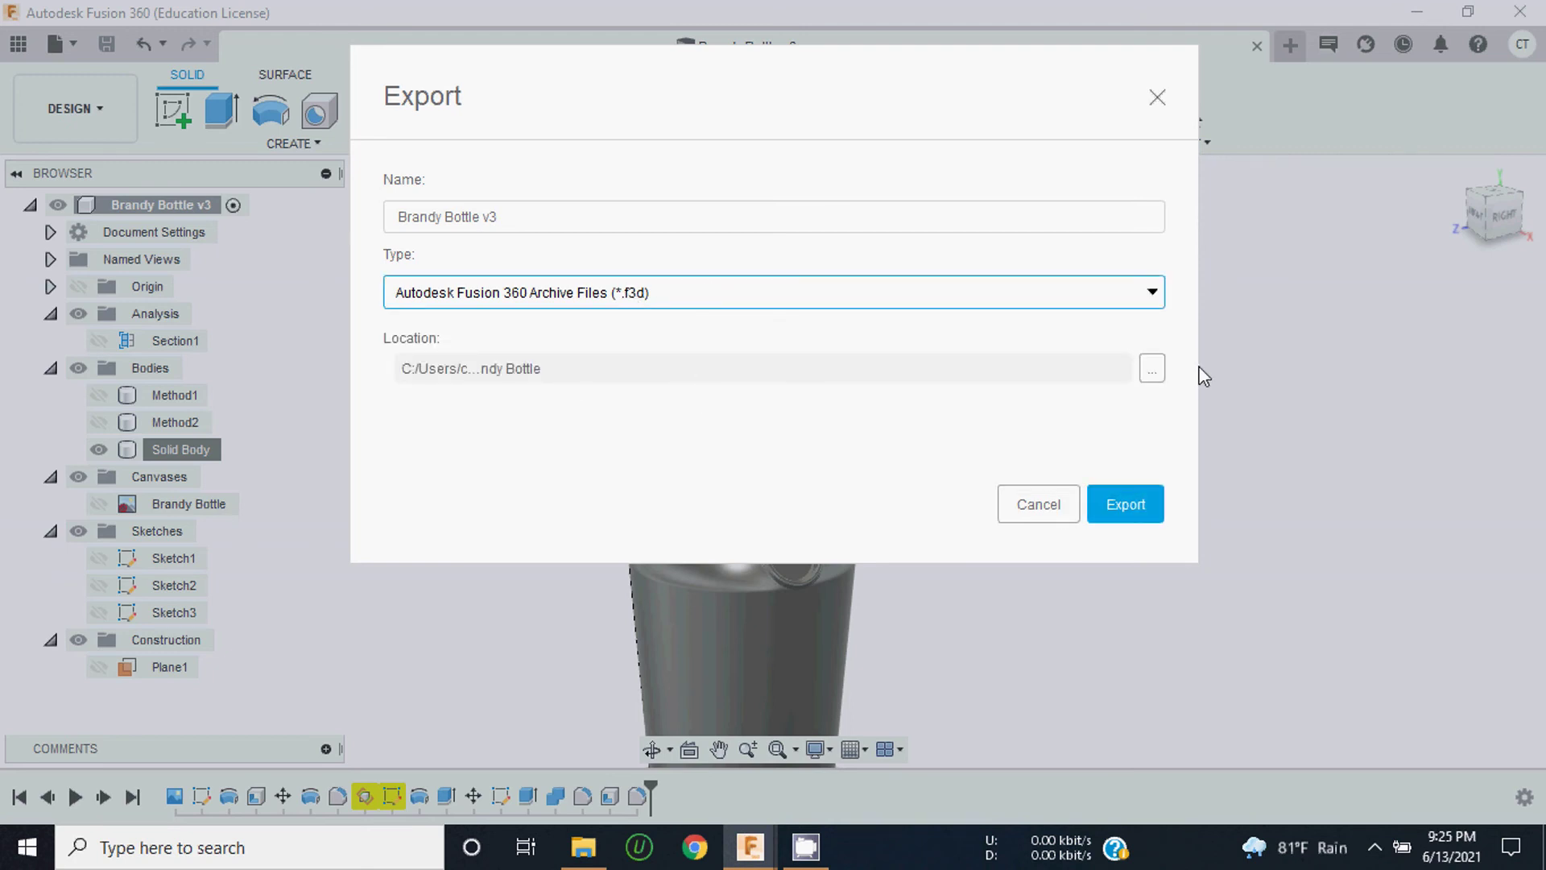
left_click(1150, 370)
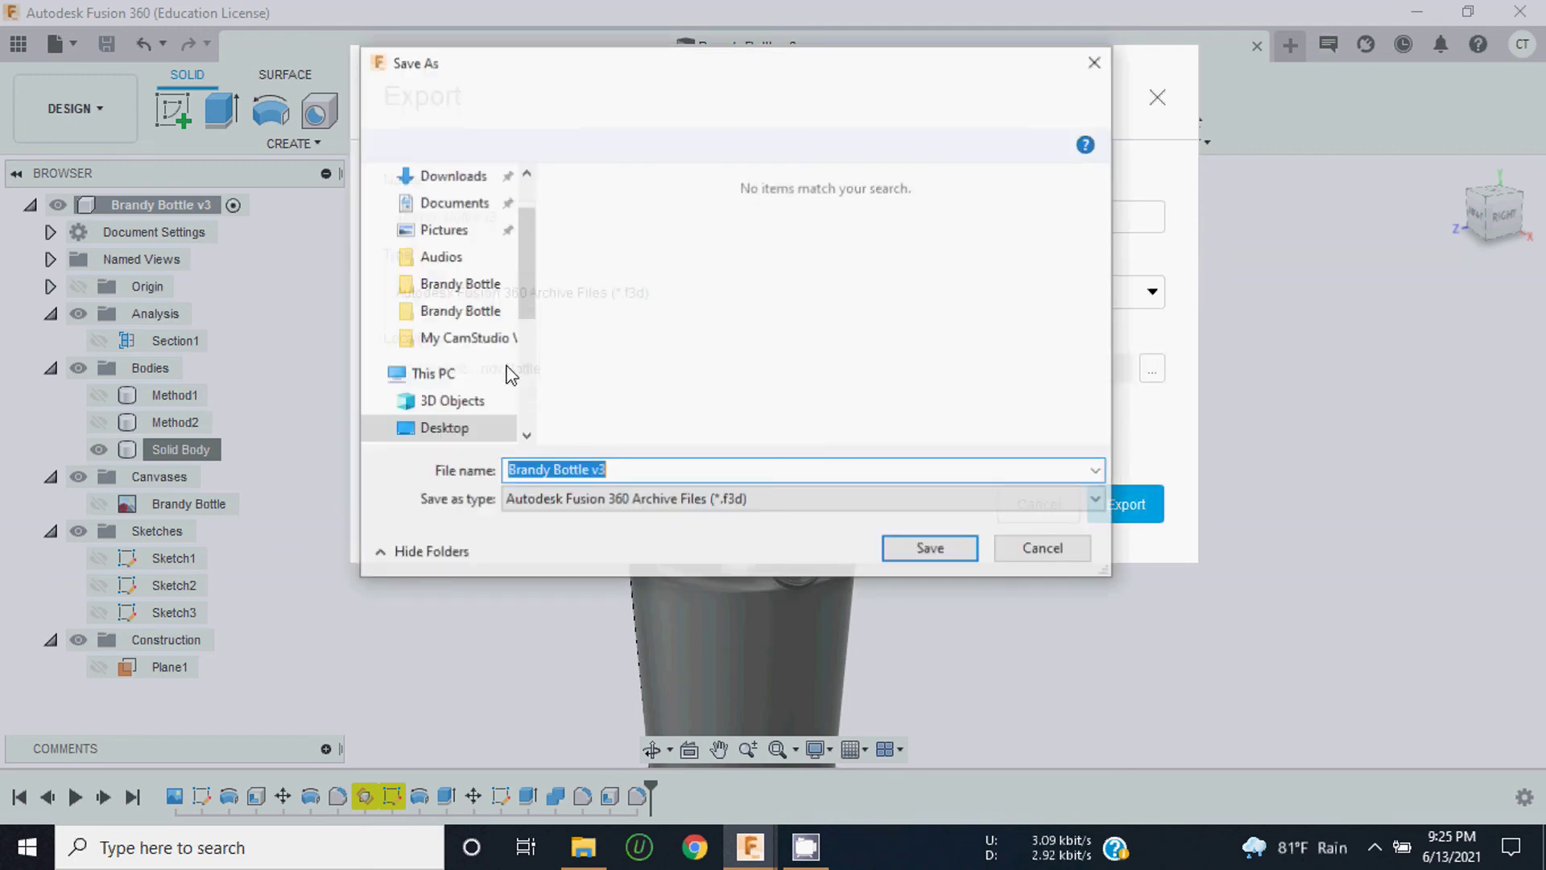
left_click(934, 554)
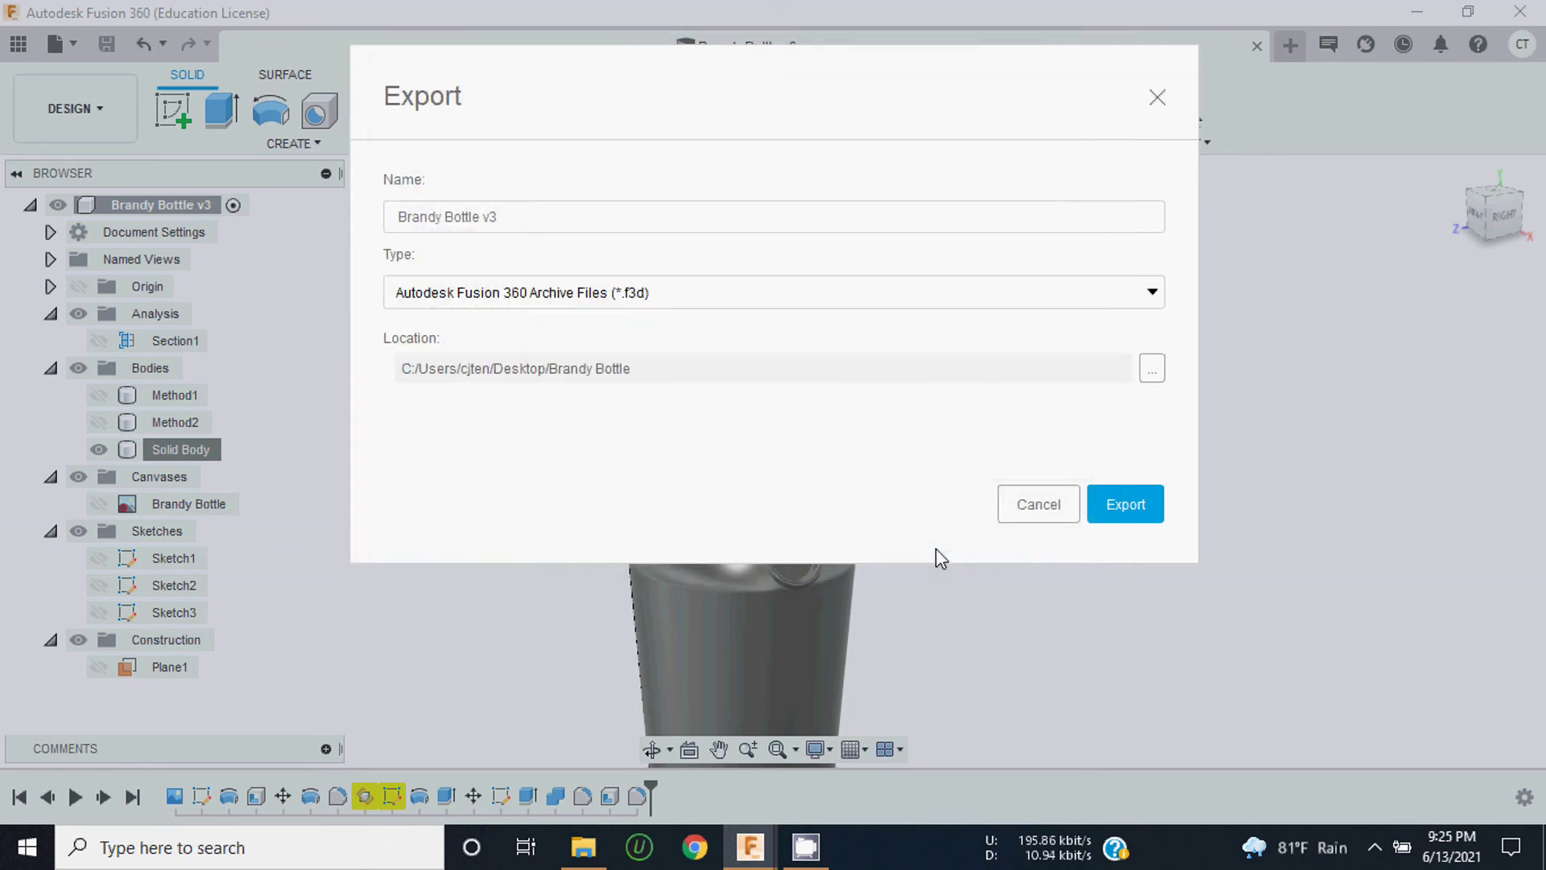
left_click(1141, 508)
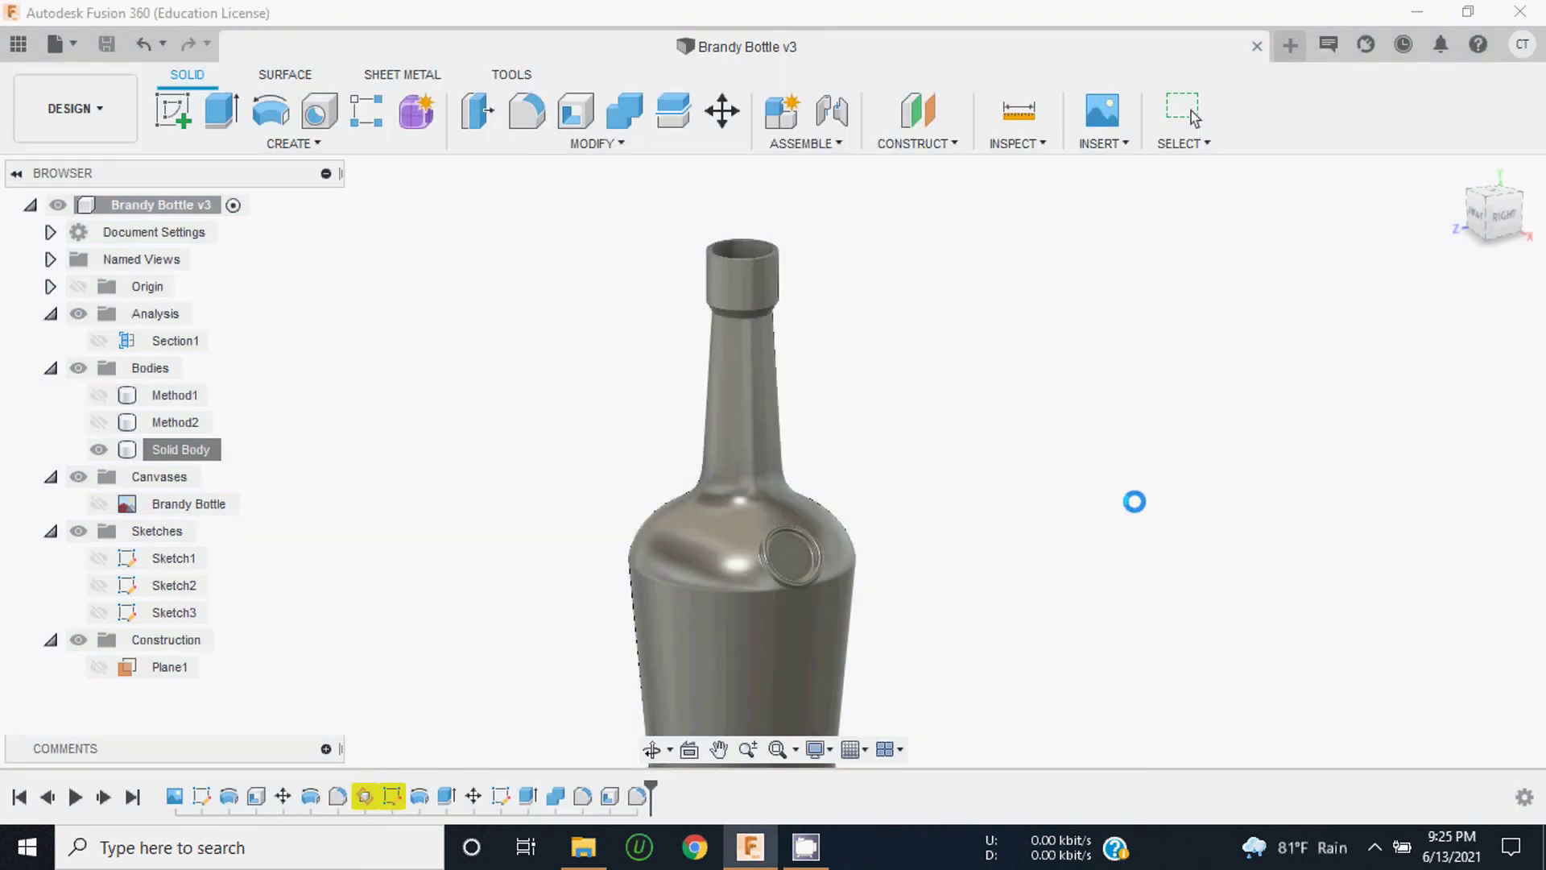
left_click(1238, 140)
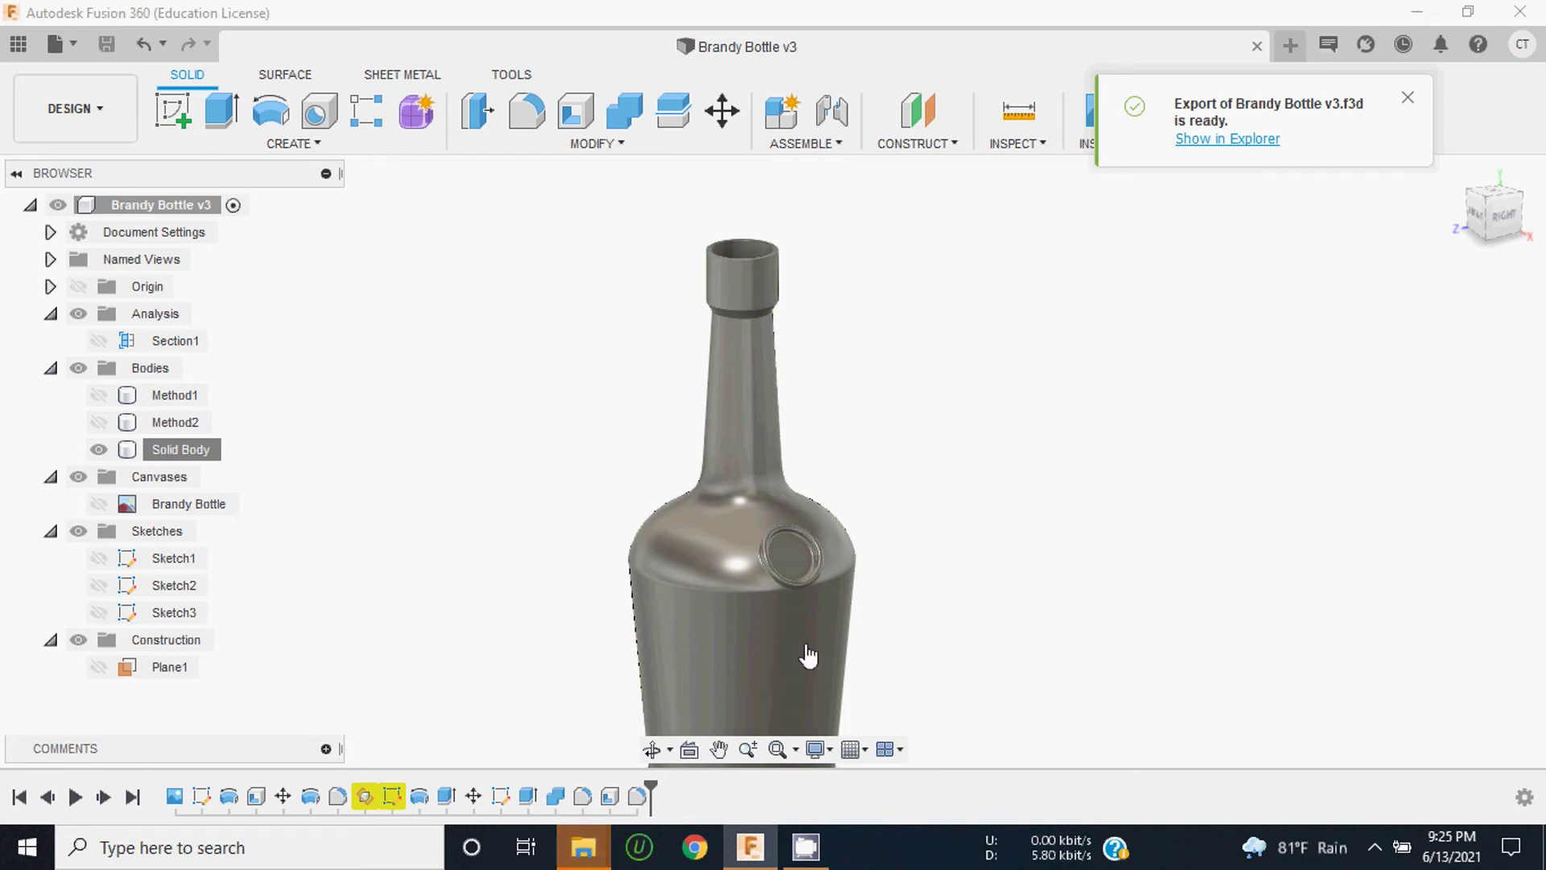
mouse_move(582, 847)
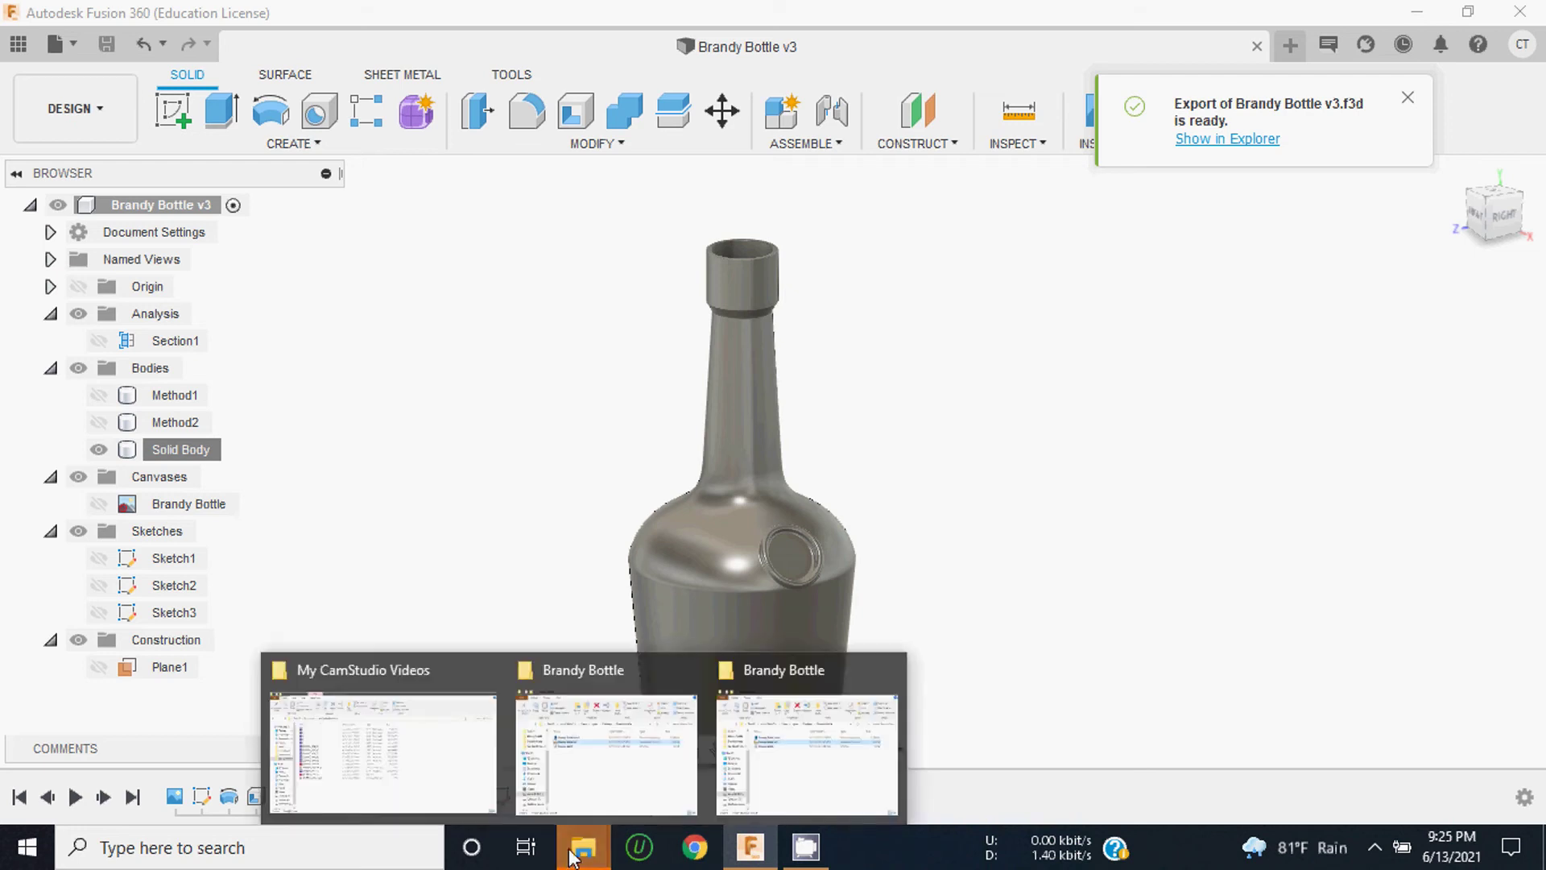
Step: Maximize the Brandy Bottle folder window and widen its Type column
left_click(680, 729)
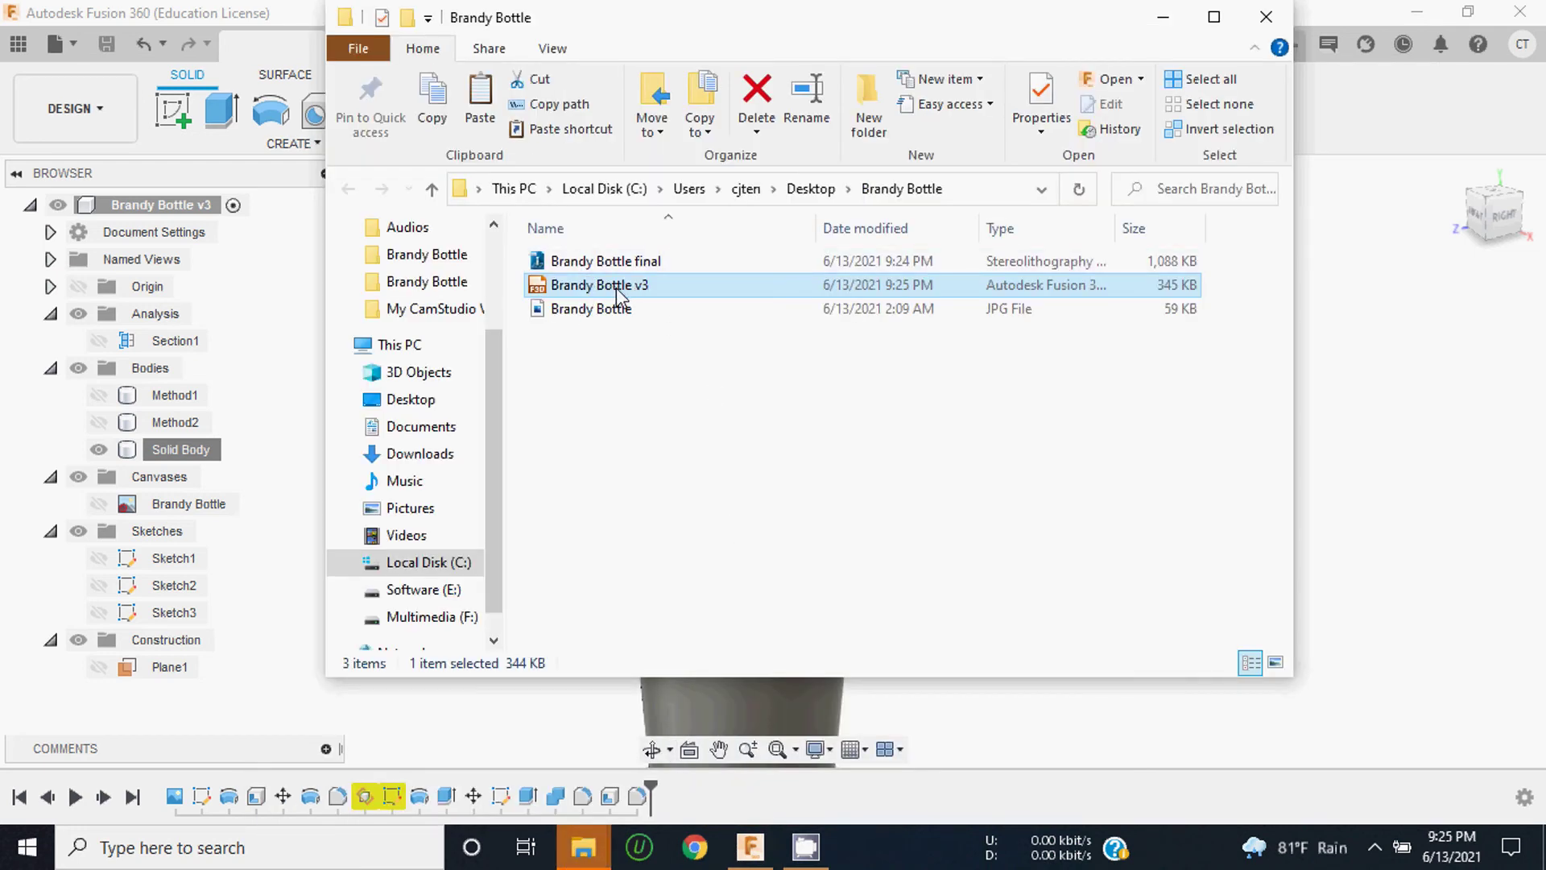
left_click(1214, 24)
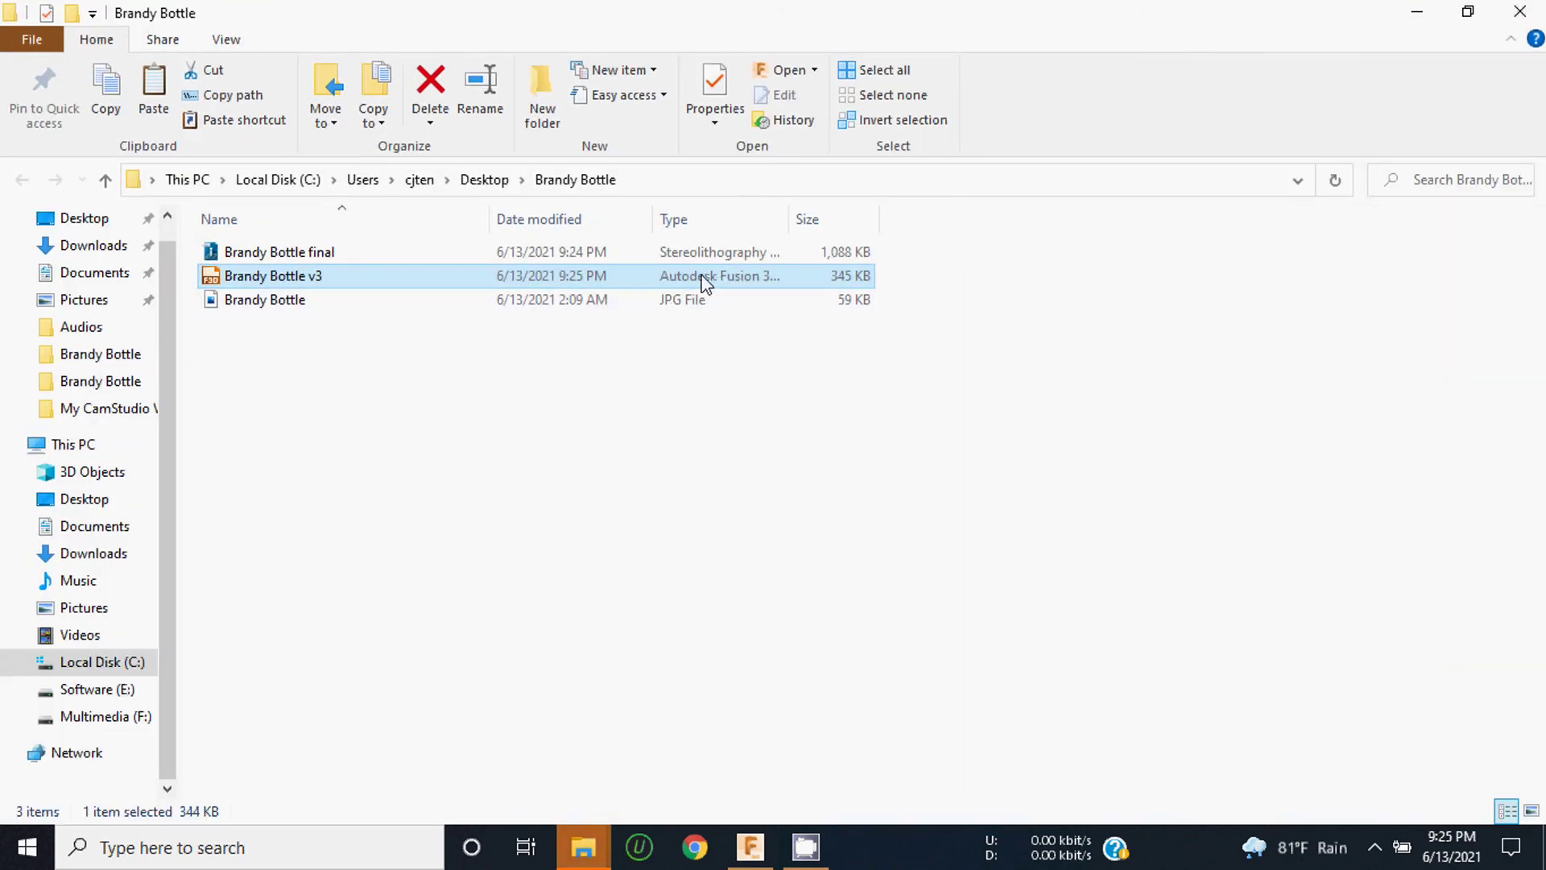
left_click_drag(787, 216, 889, 216)
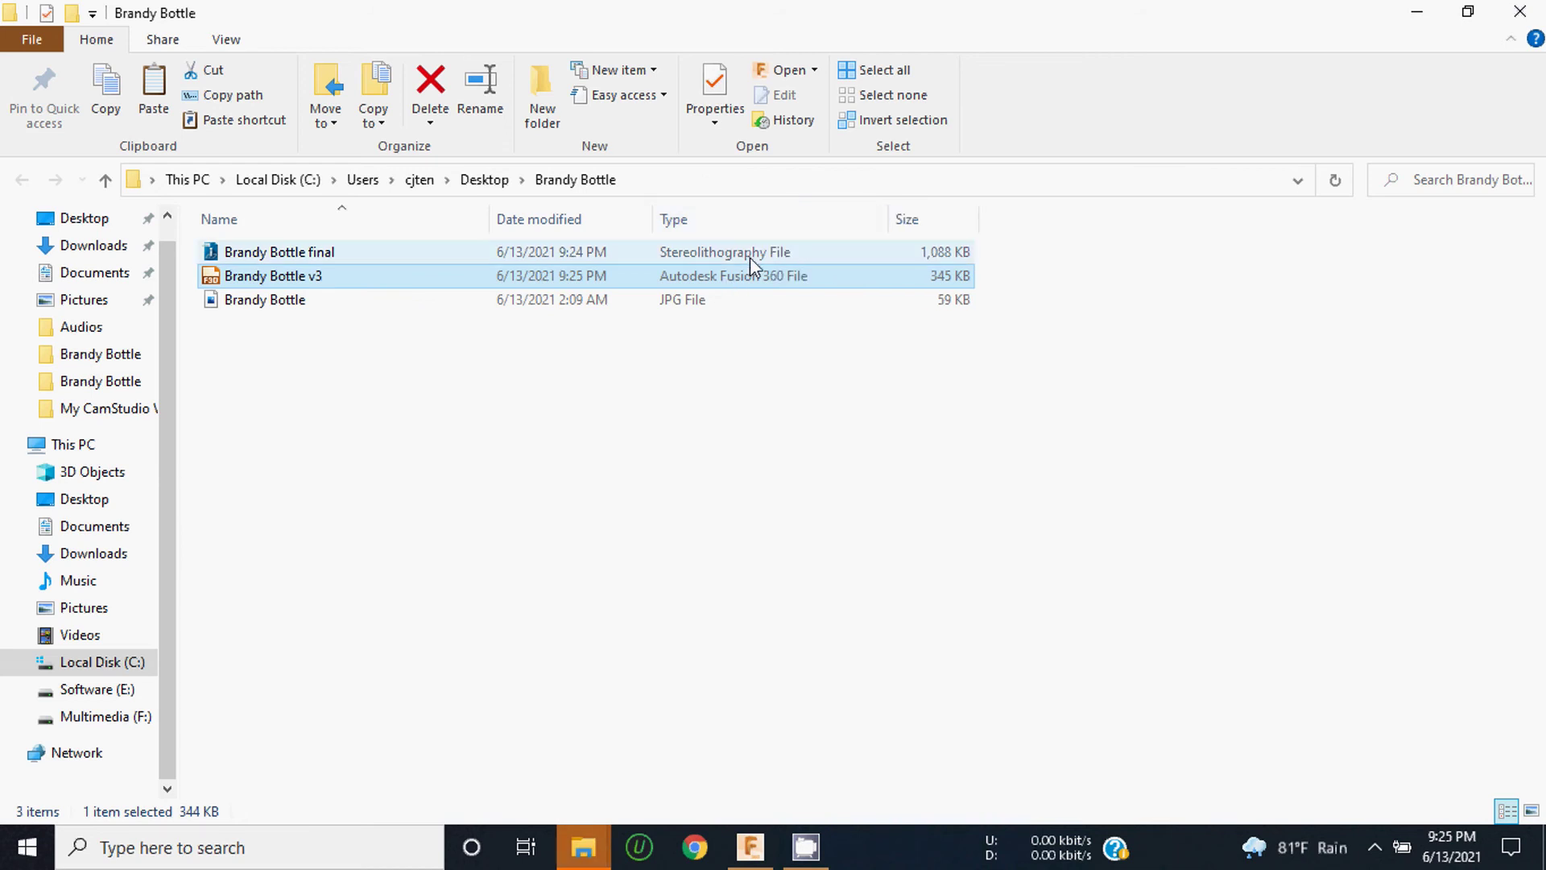
Step: Check in Properties that Brandy Bottle final is an .stl file
left_click(263, 251)
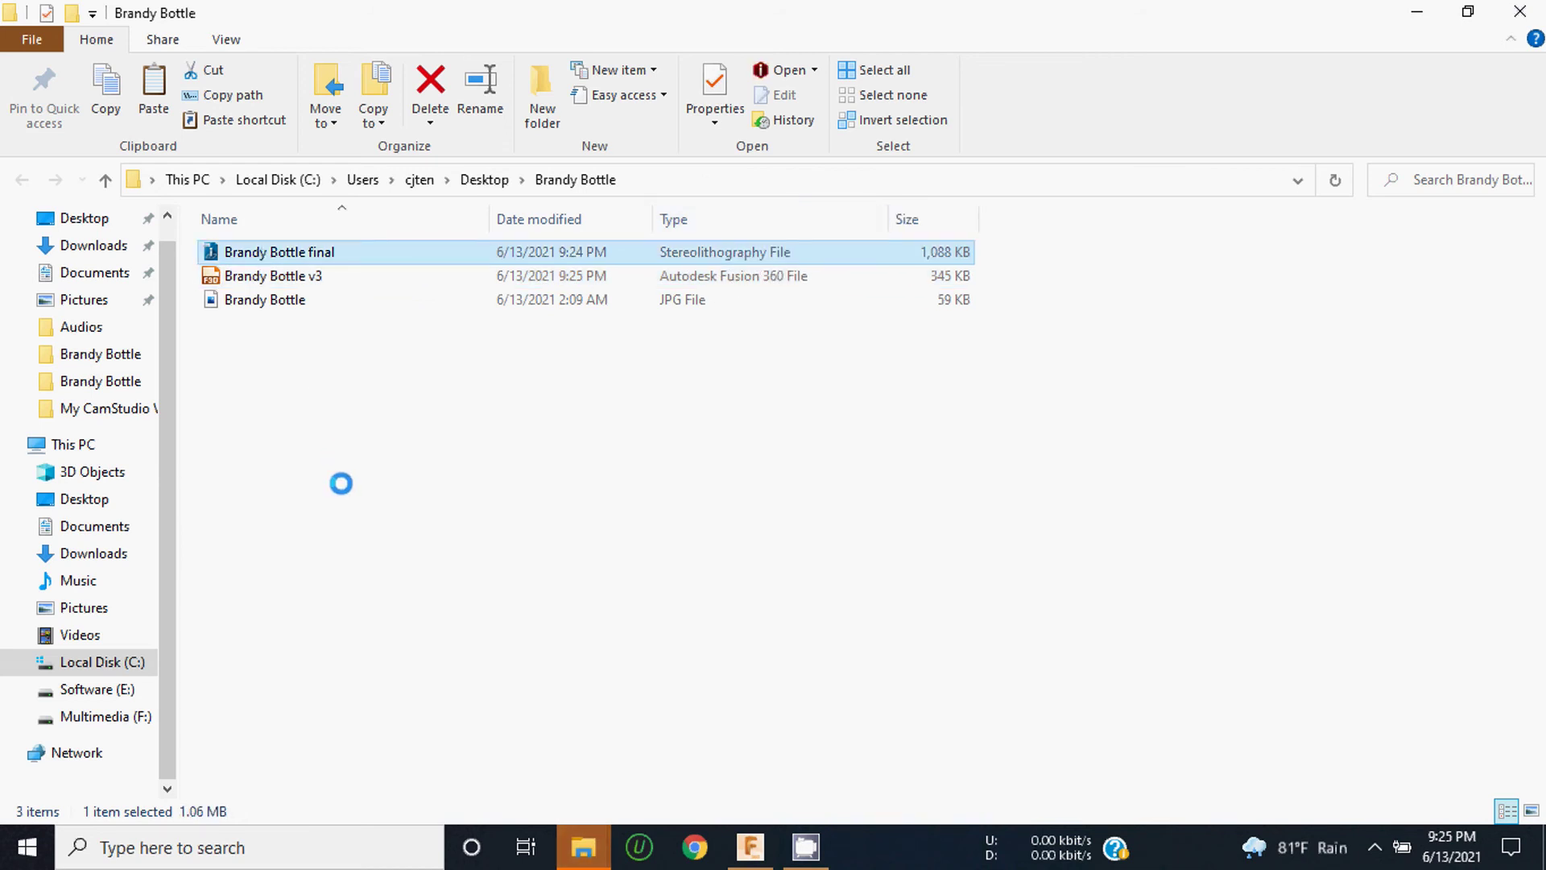
key("shift+F10")
left_click(335, 805)
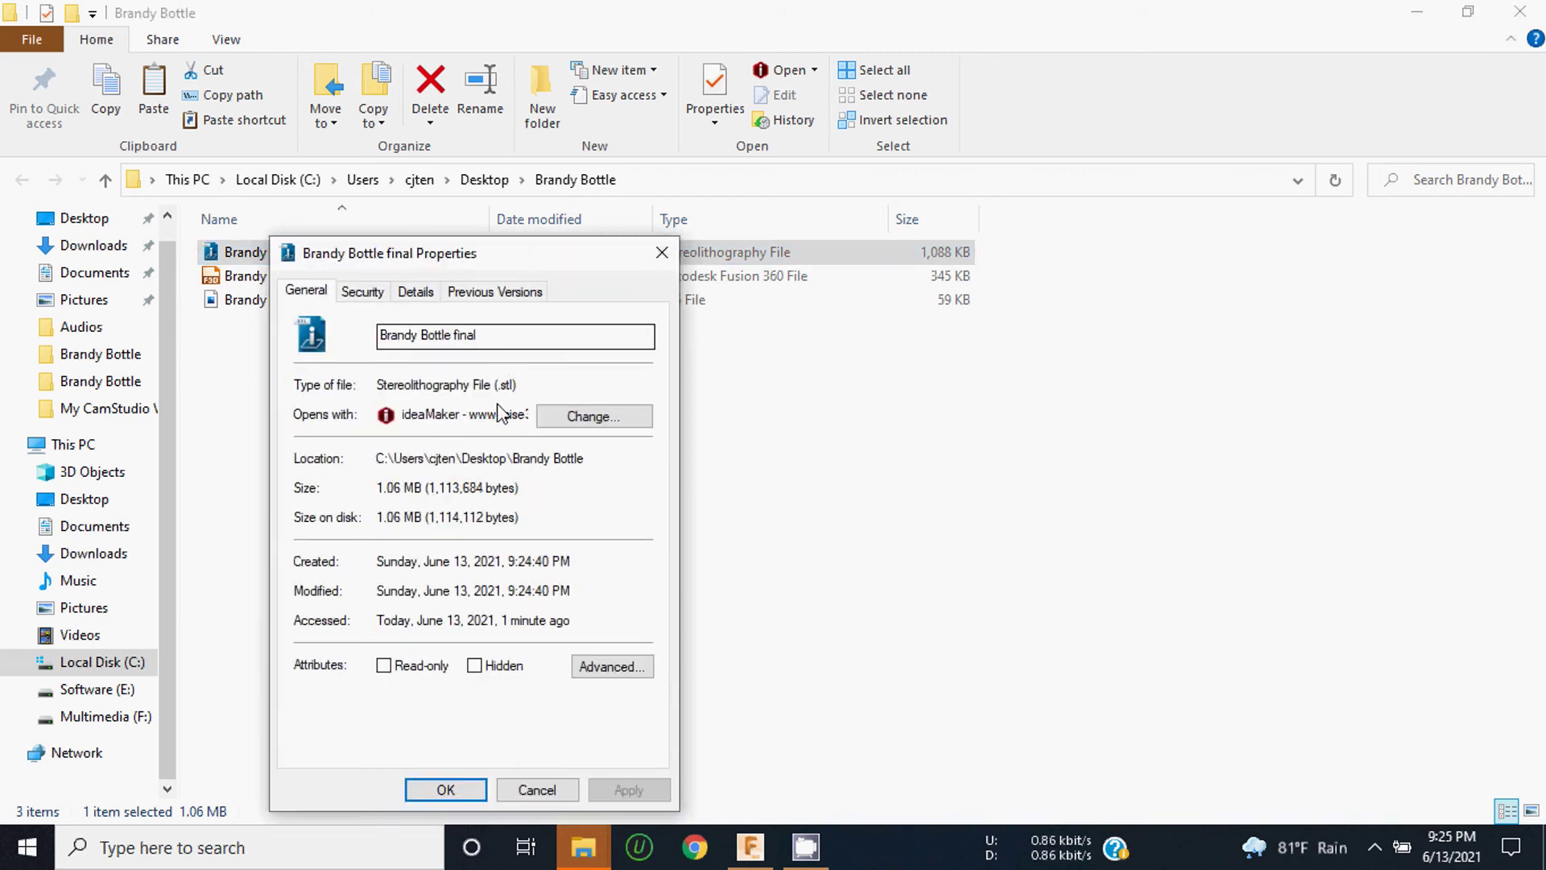
left_click_drag(517, 386, 485, 387)
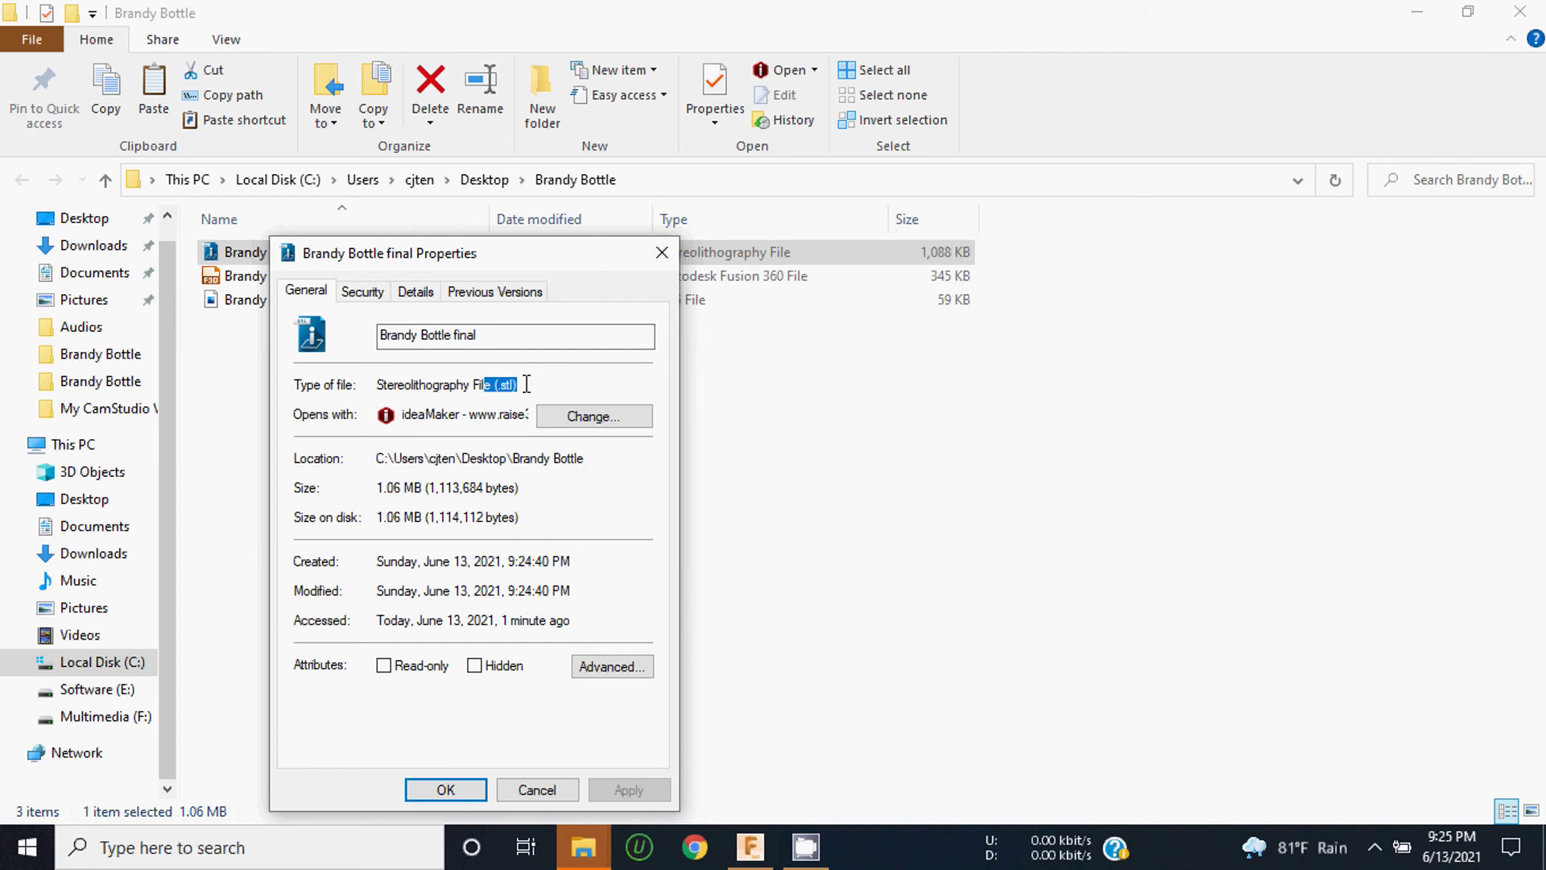
left_click(661, 251)
left_click(453, 379)
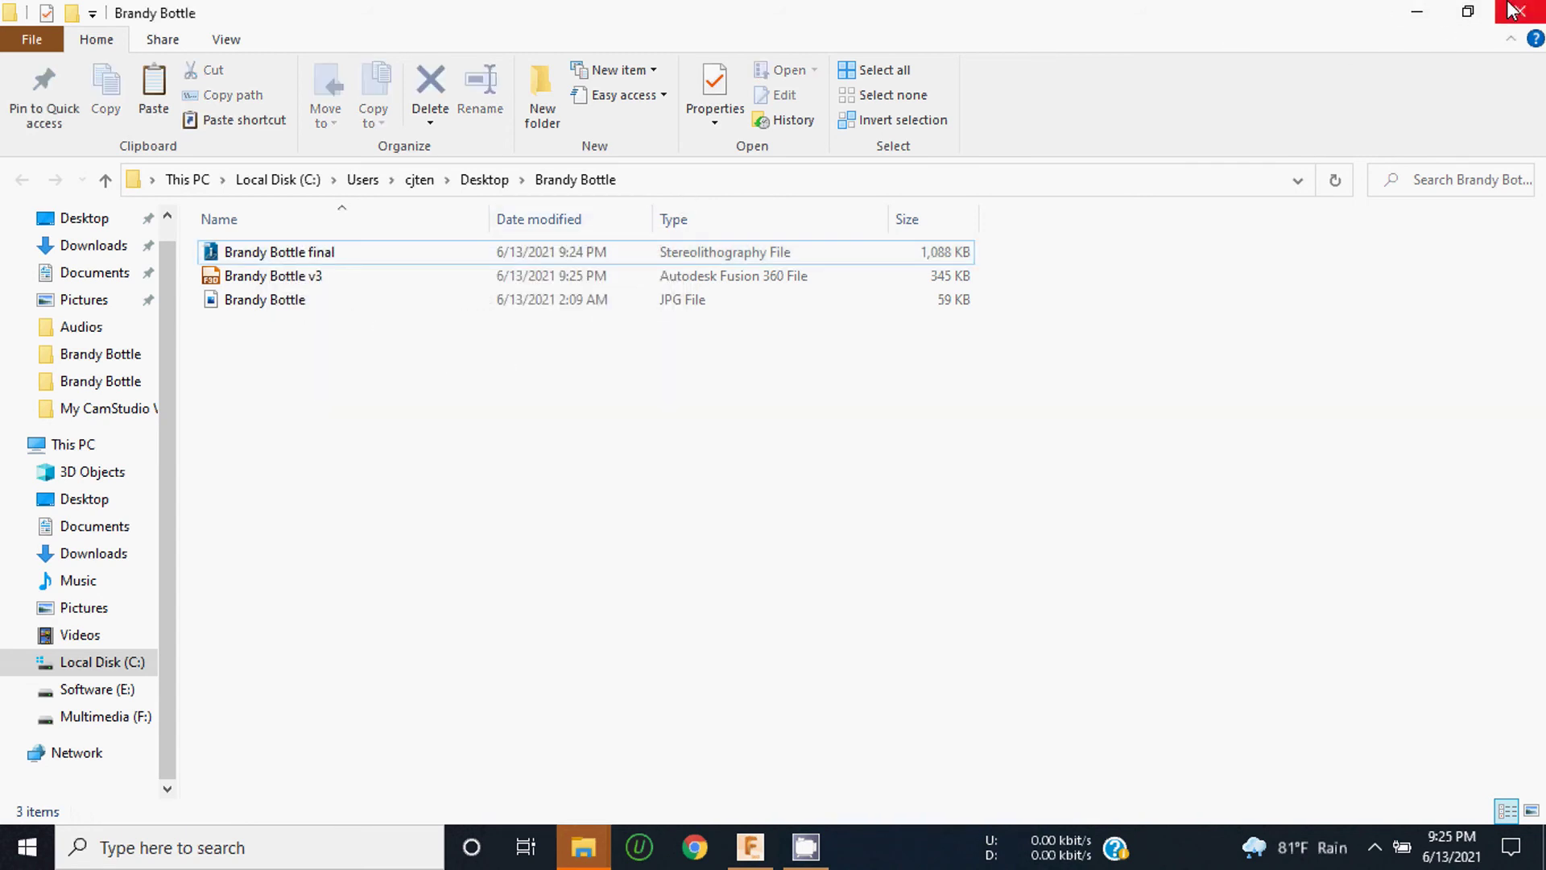
Step: Close File Explorer and dismiss Fusion's export-ready notification
left_click(1417, 11)
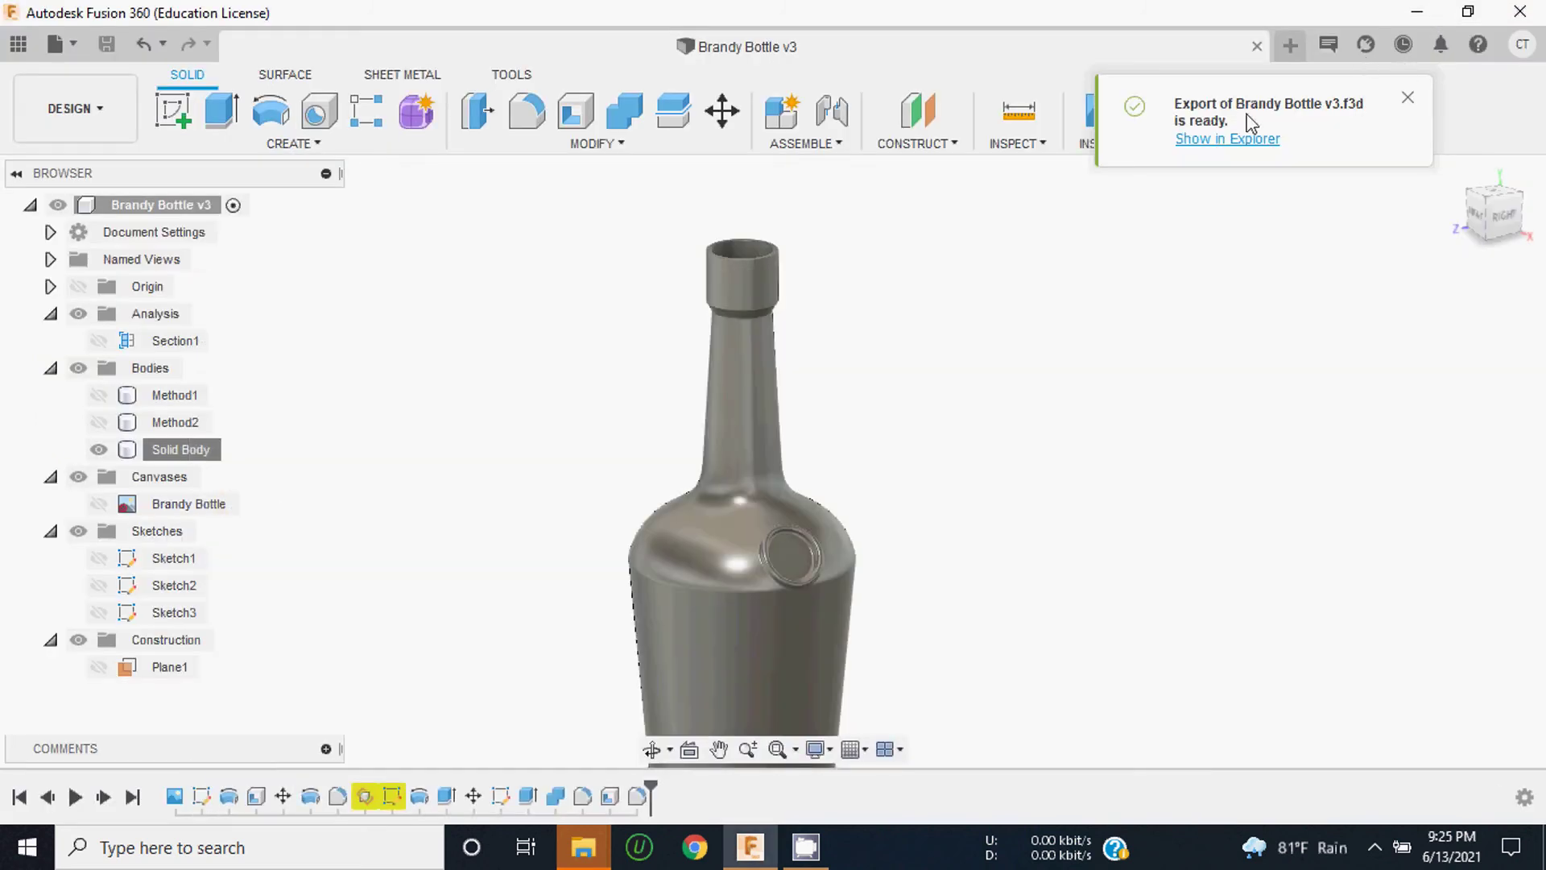
left_click(1408, 101)
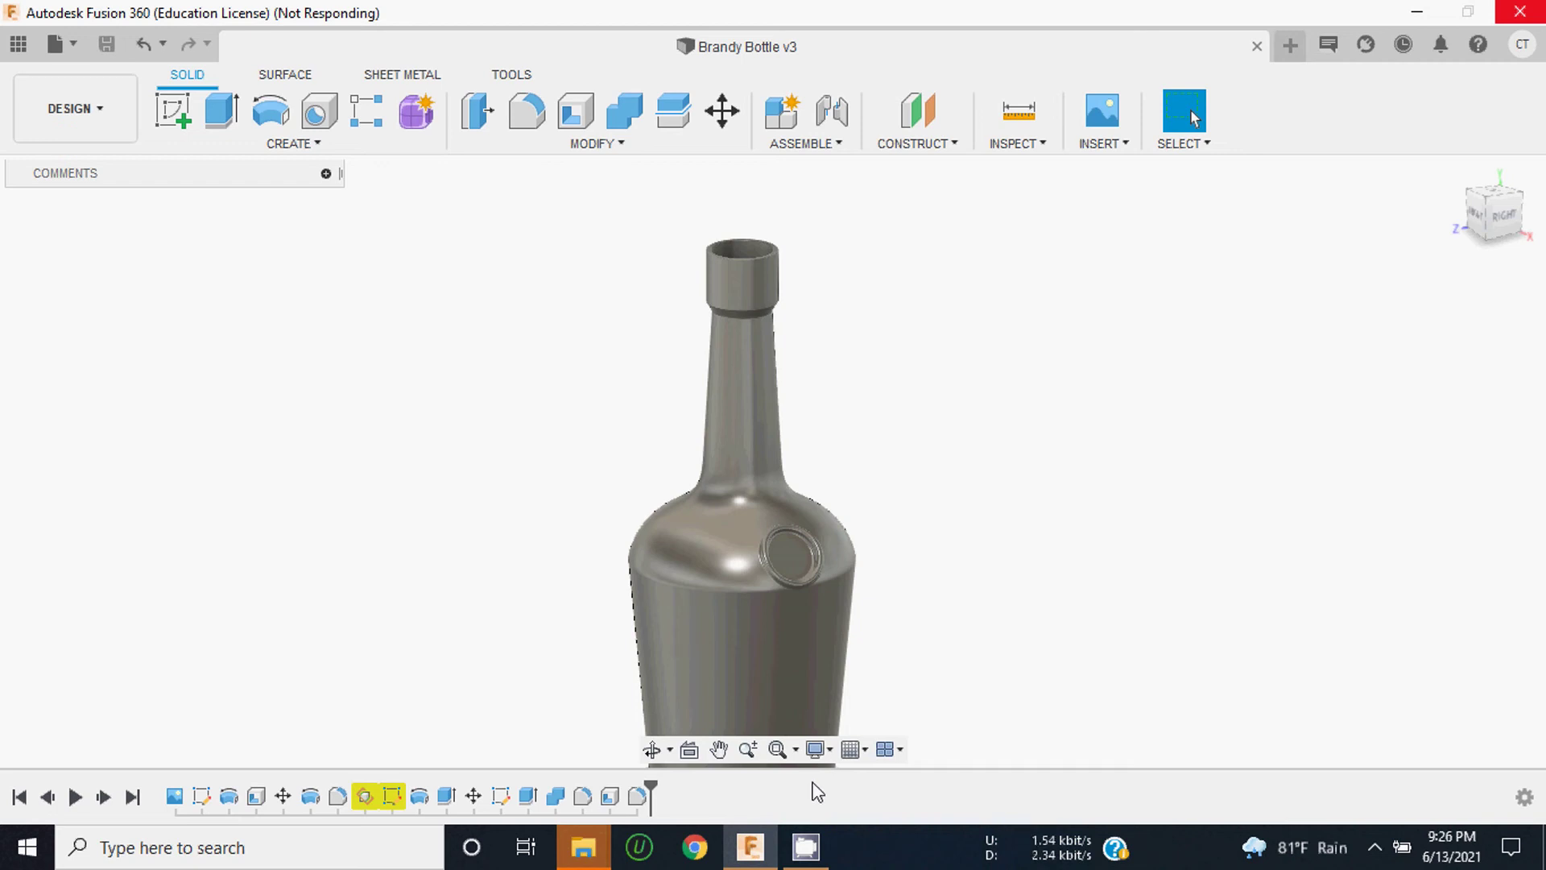
Step: Close Fusion 360 and launch Ultimaker Cura 4.9.1 from its desktop shortcut
left_click(1520, 11)
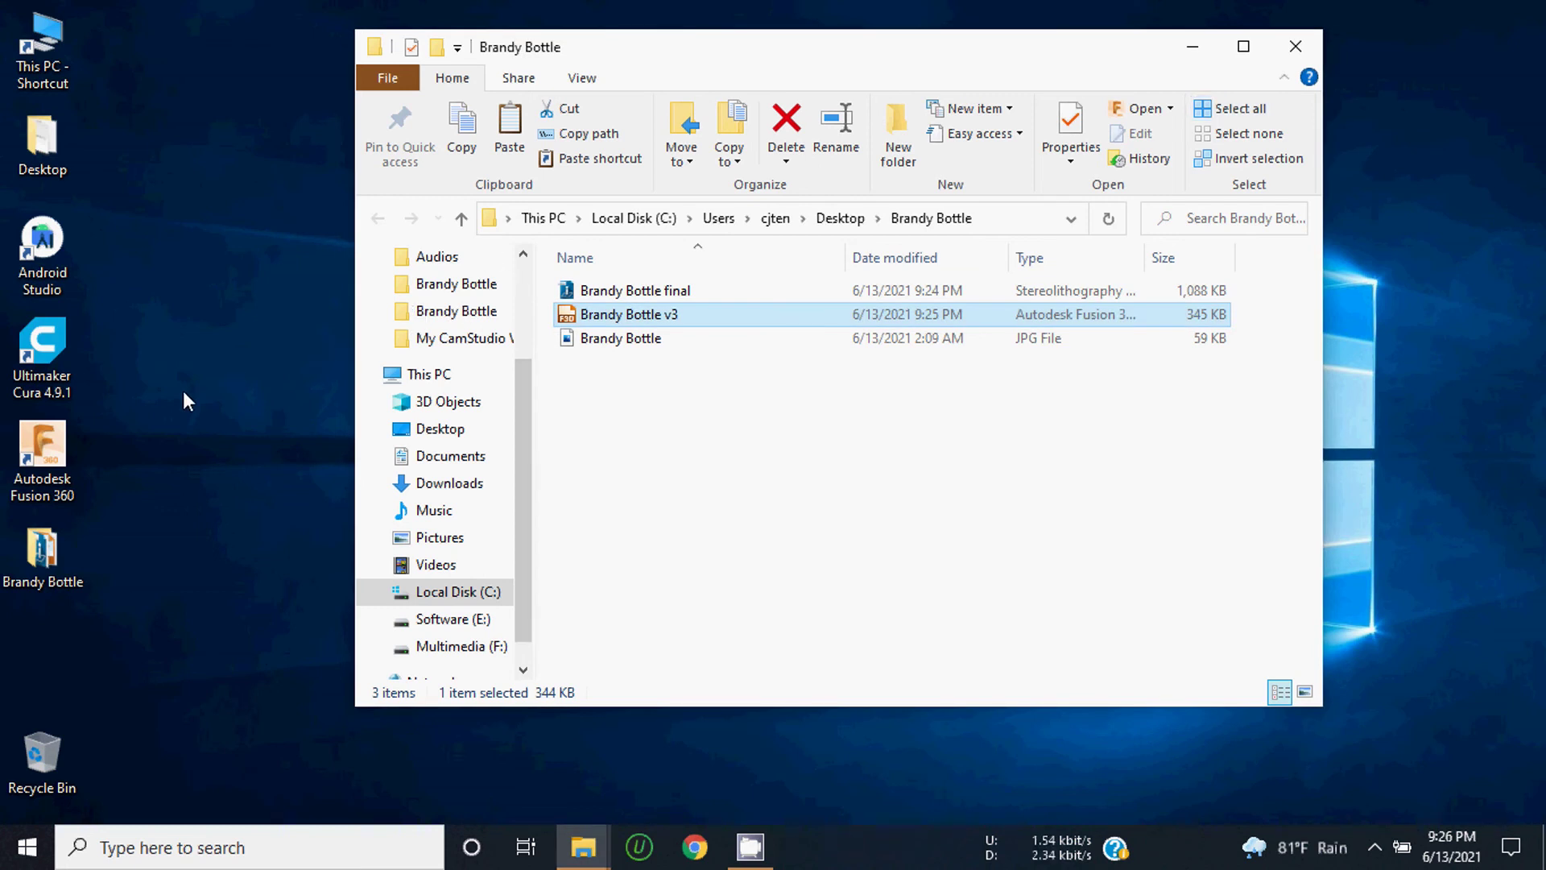
left_click(51, 360)
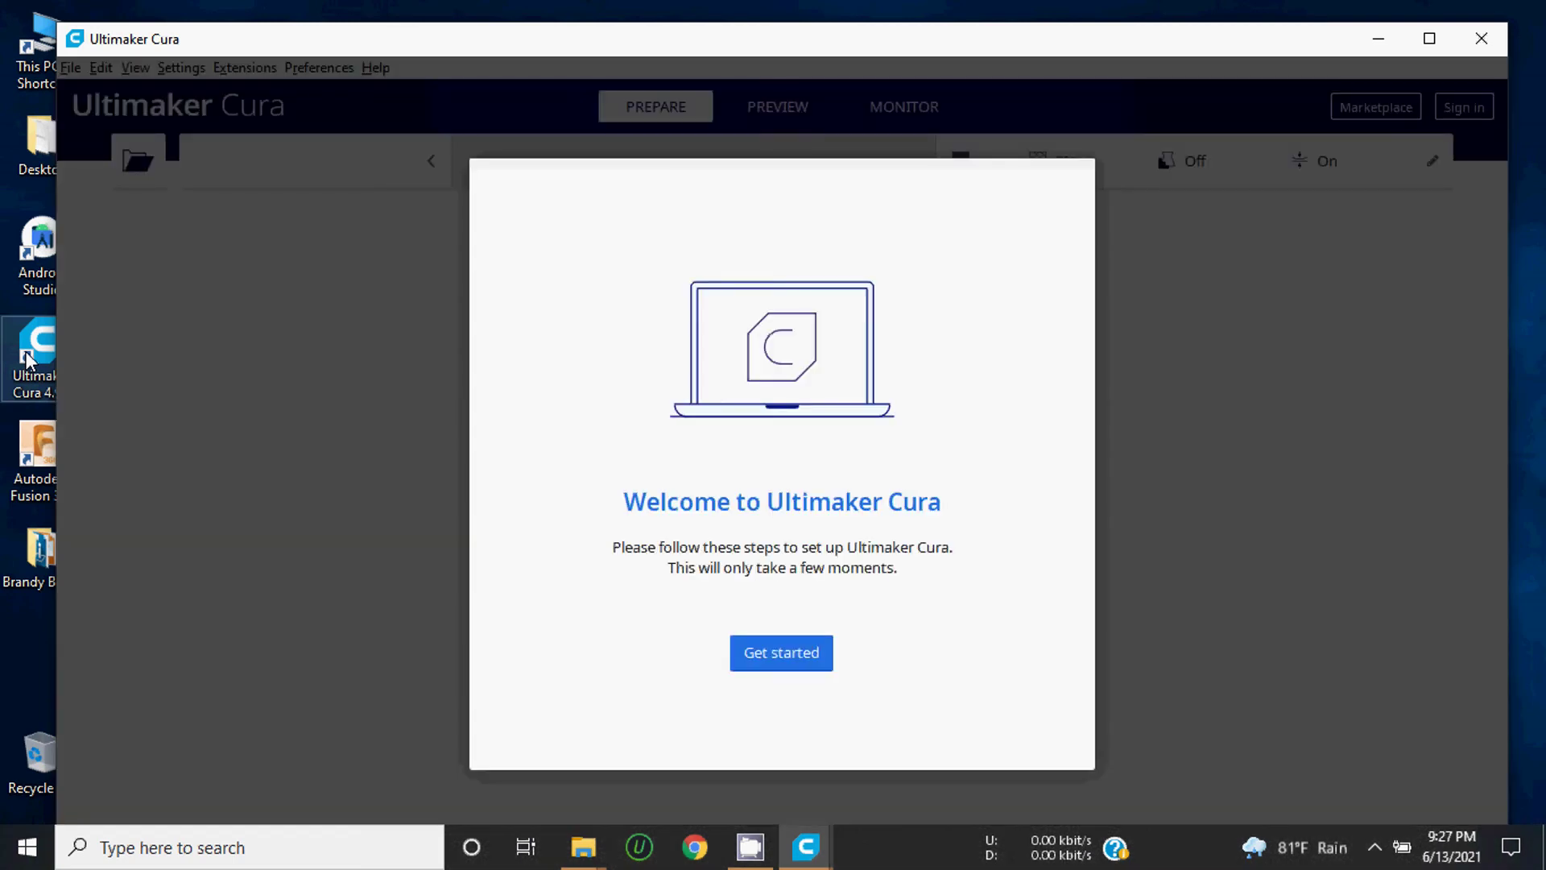
Step: Maximize Cura, accept the user agreement, pass data collection and skip sign-in
left_click(1434, 39)
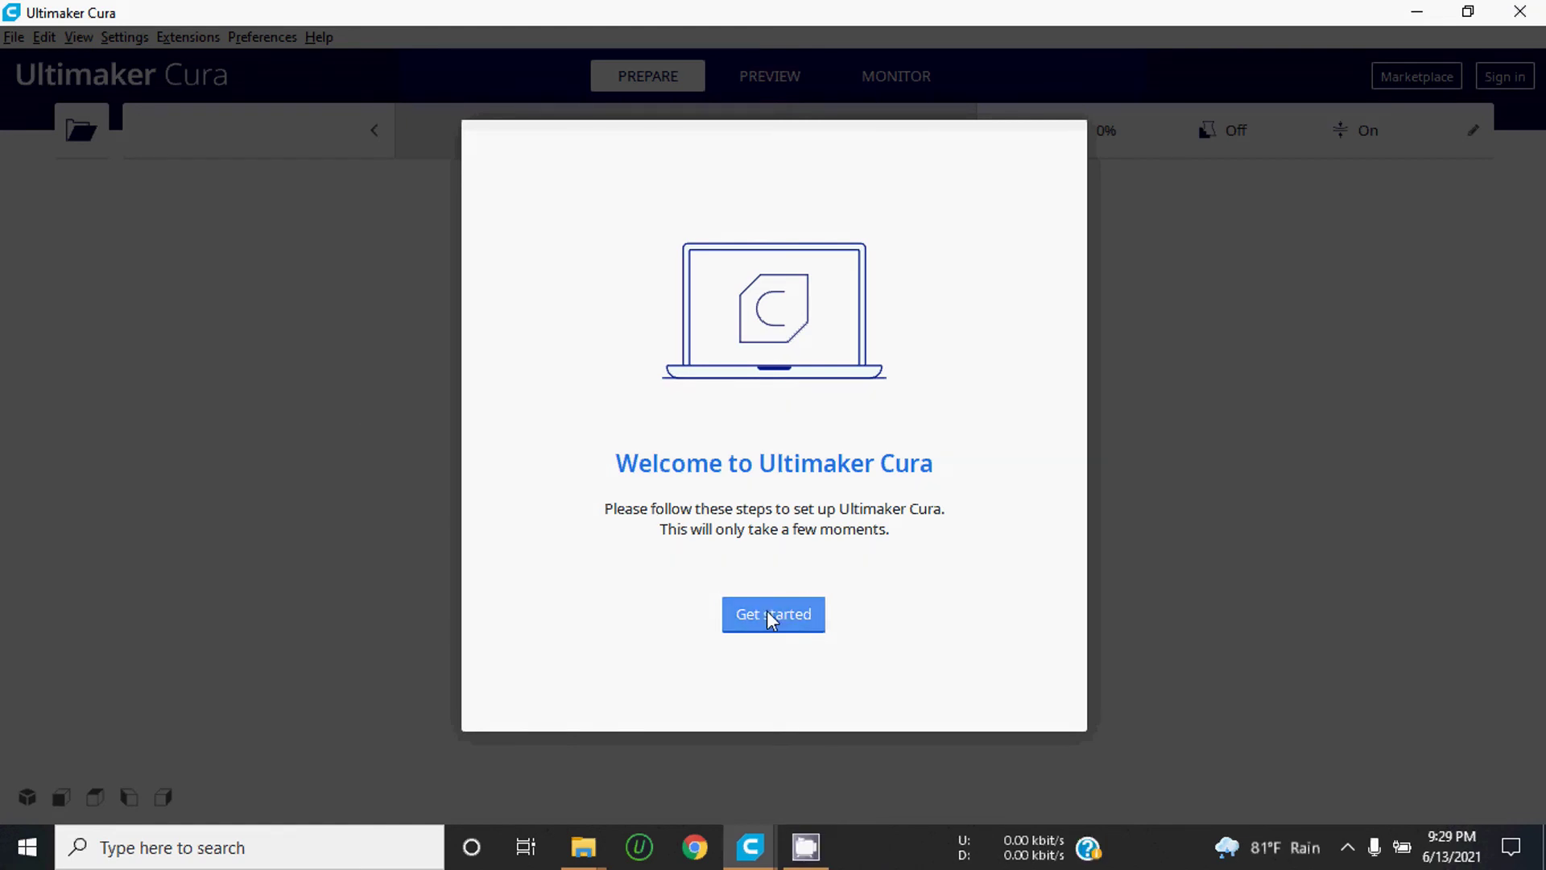
left_click(775, 615)
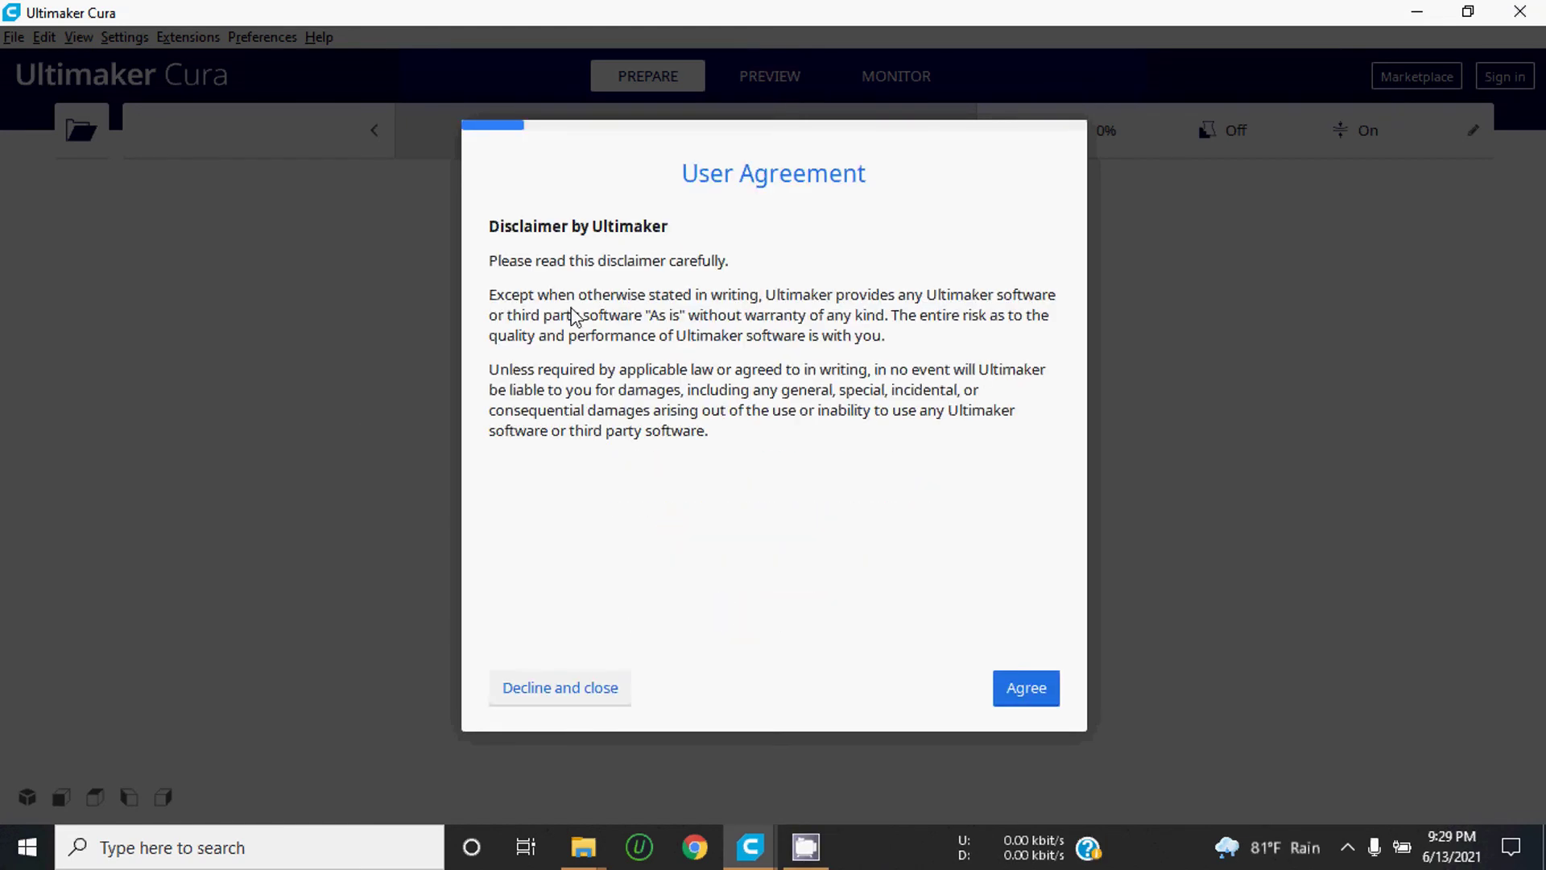
left_click(1028, 691)
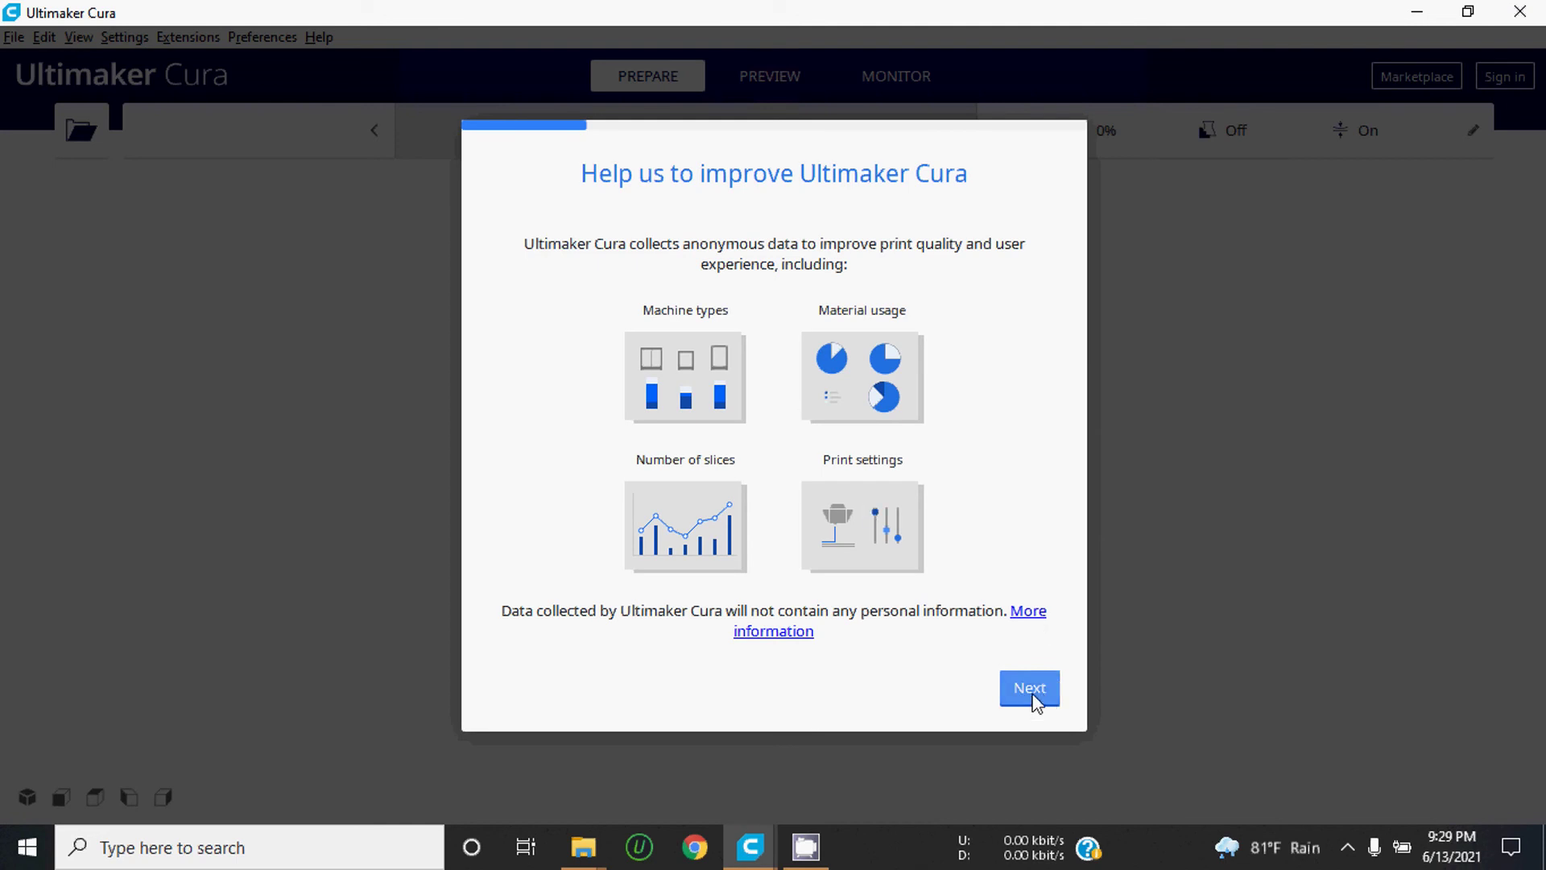
left_click(1033, 695)
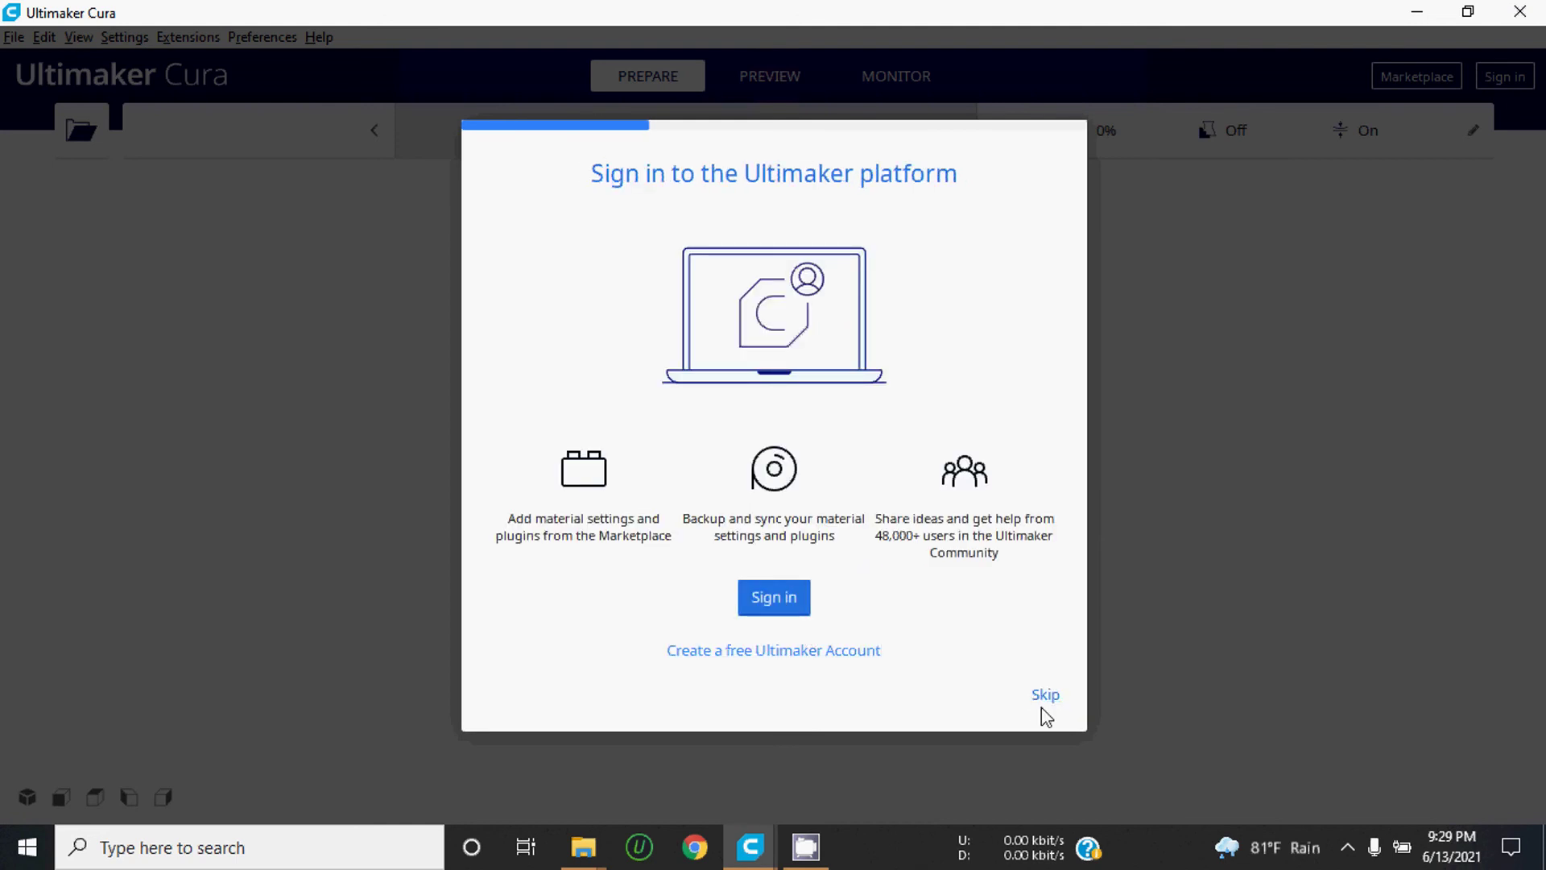
left_click(1045, 698)
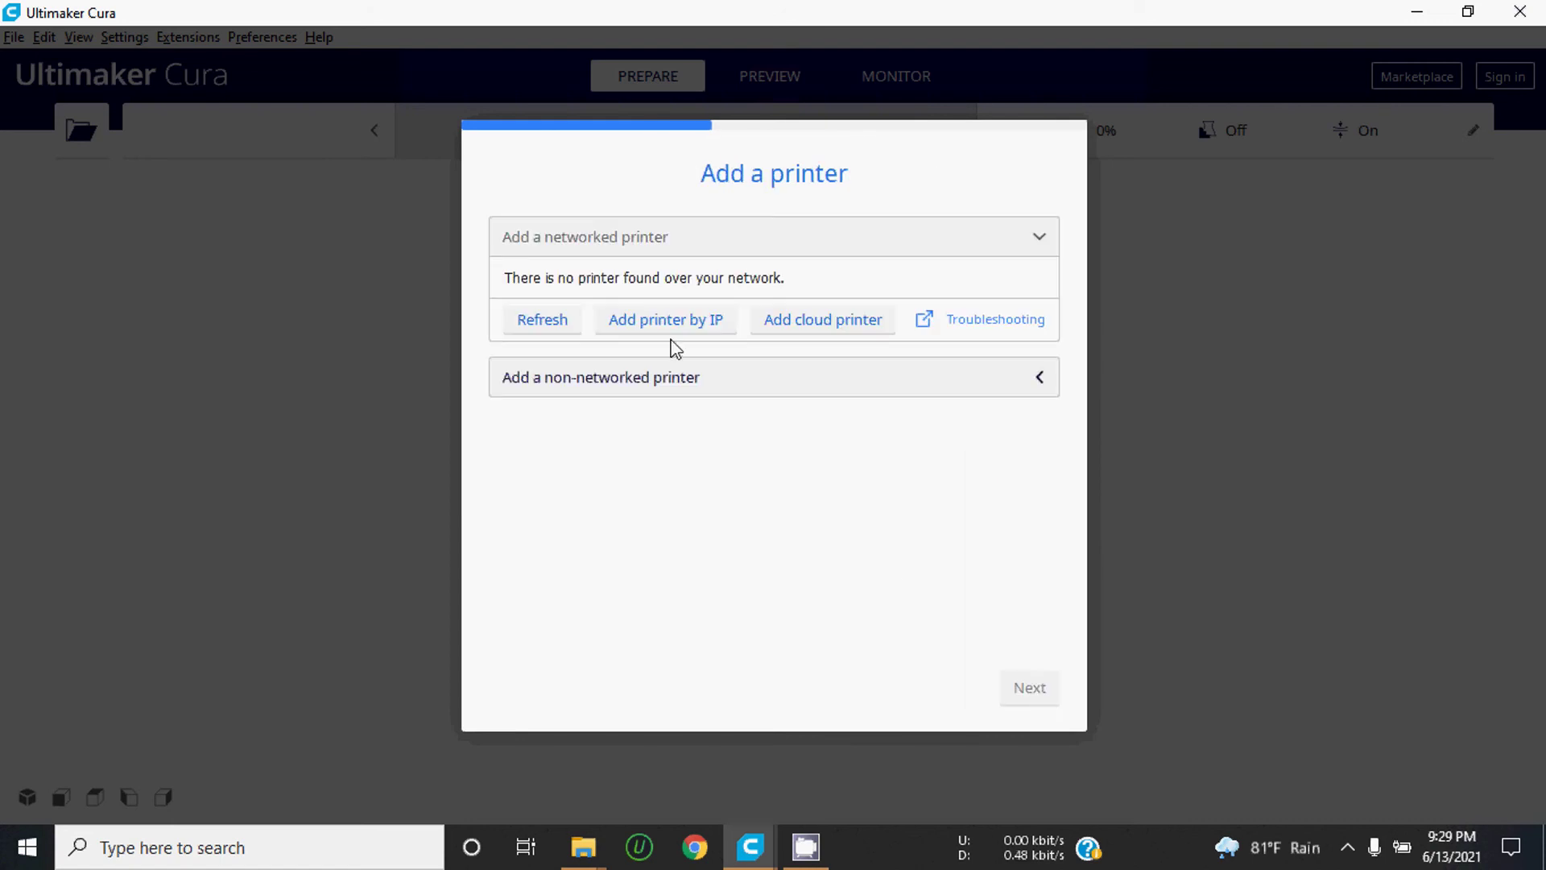
Step: Expand the non-networked printer list and browse to the Custom category
left_click(620, 385)
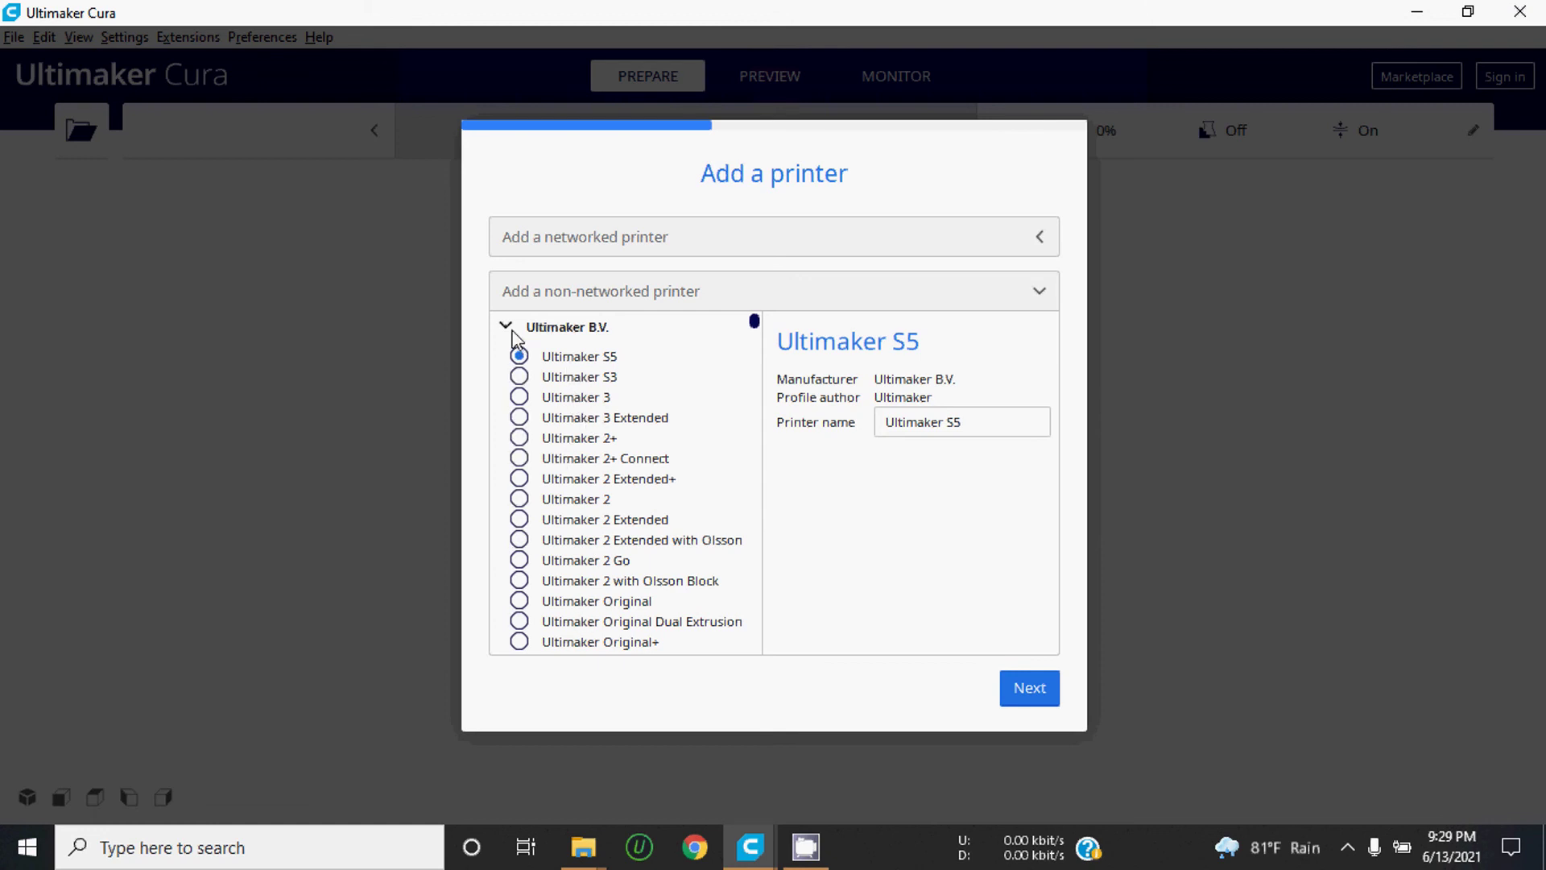
scroll(680, 404, "down", 5)
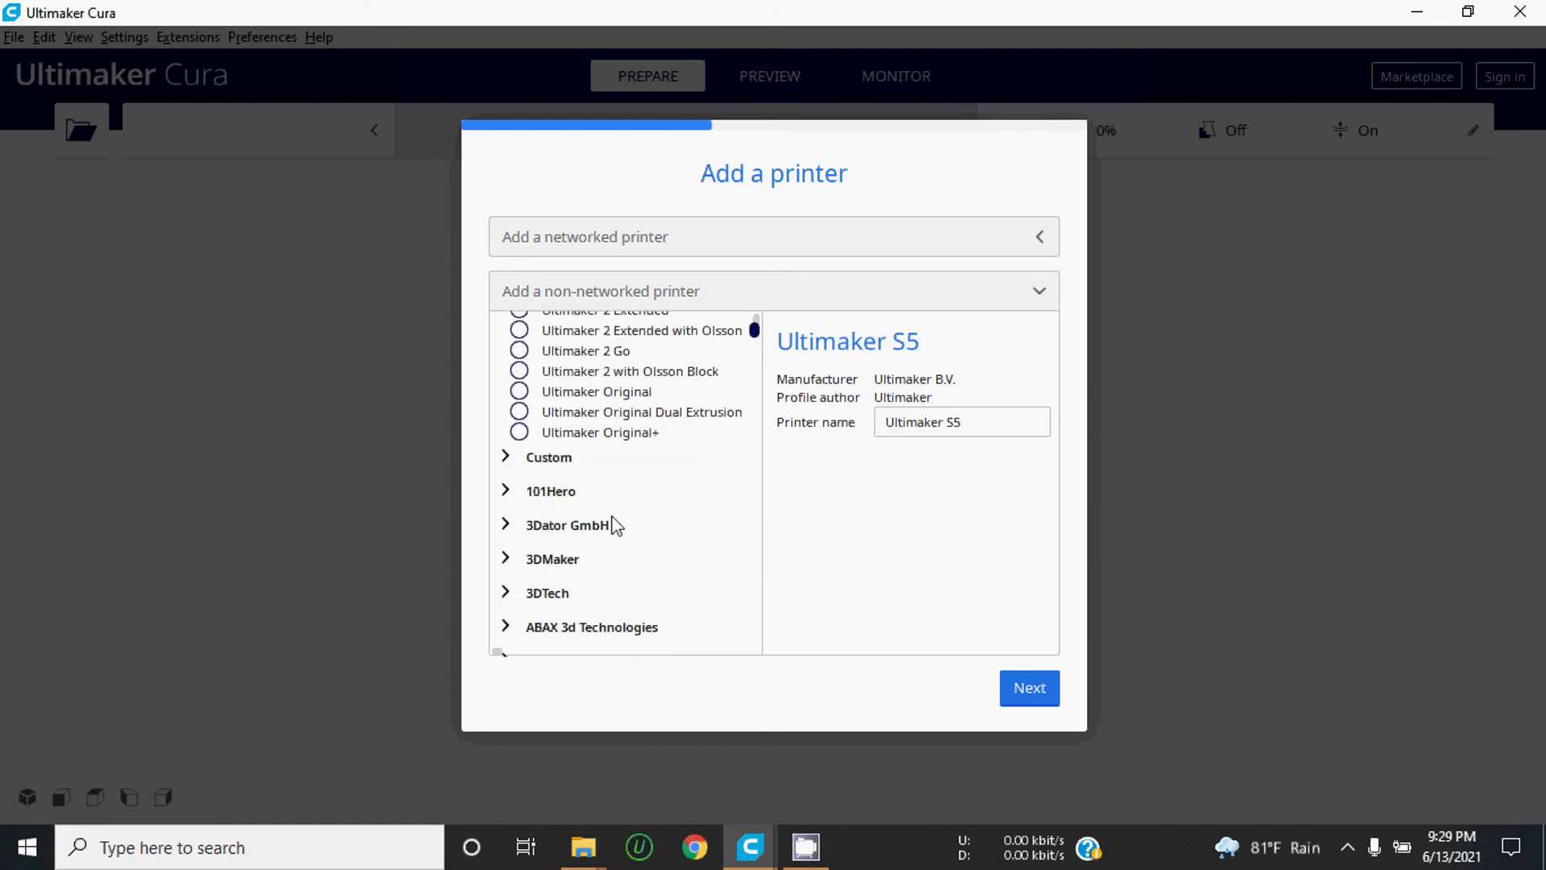
scroll(567, 588, "down", 1)
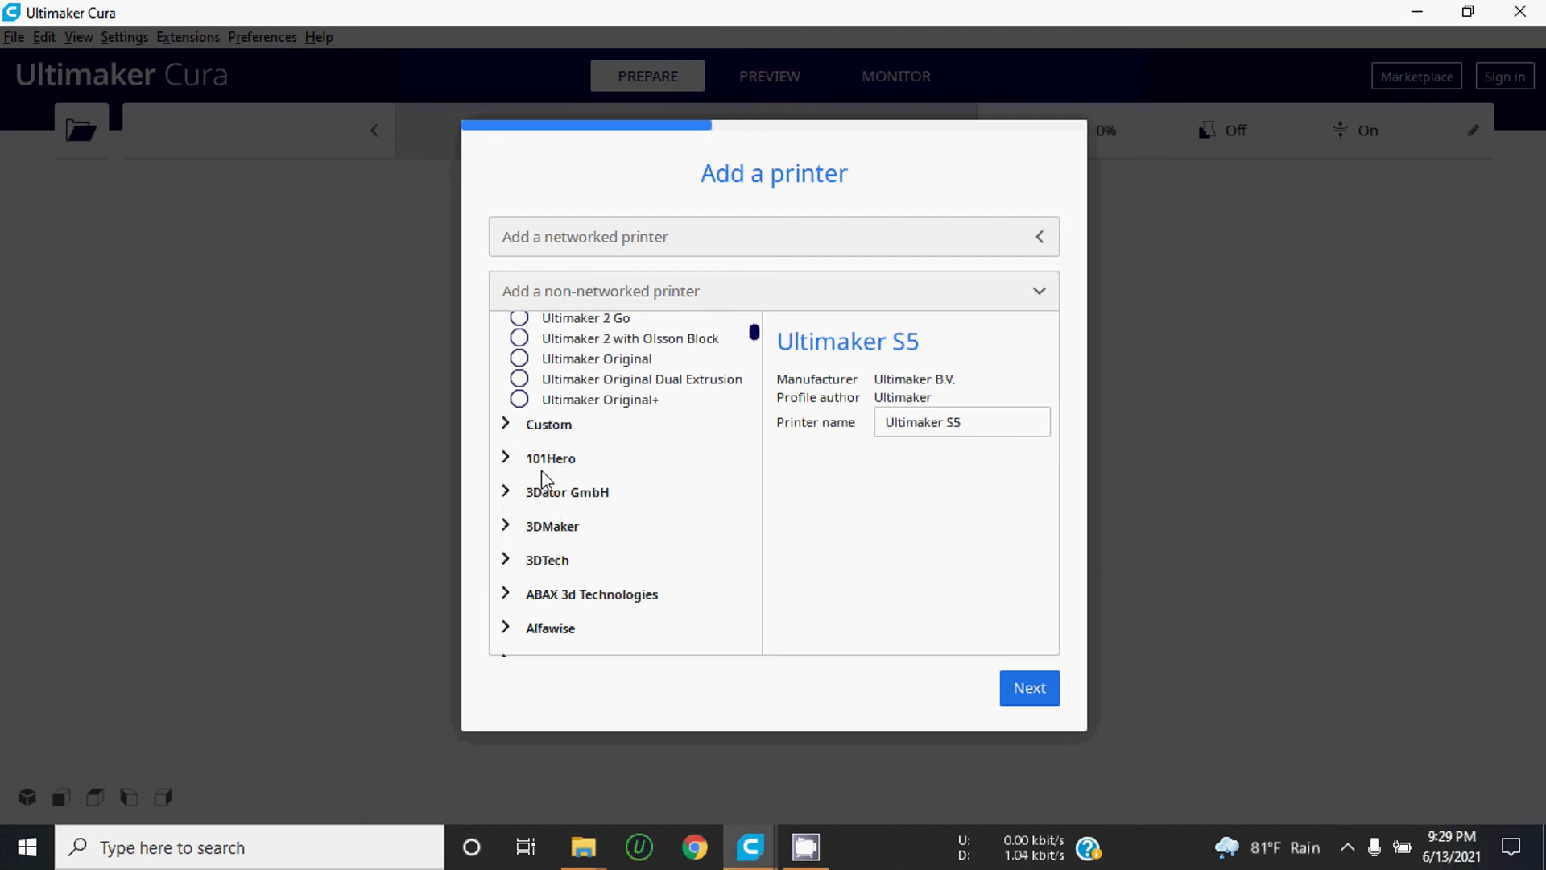
scroll(587, 576, "down", 1)
scroll(563, 631, "down", 1)
scroll(566, 594, "down", 4)
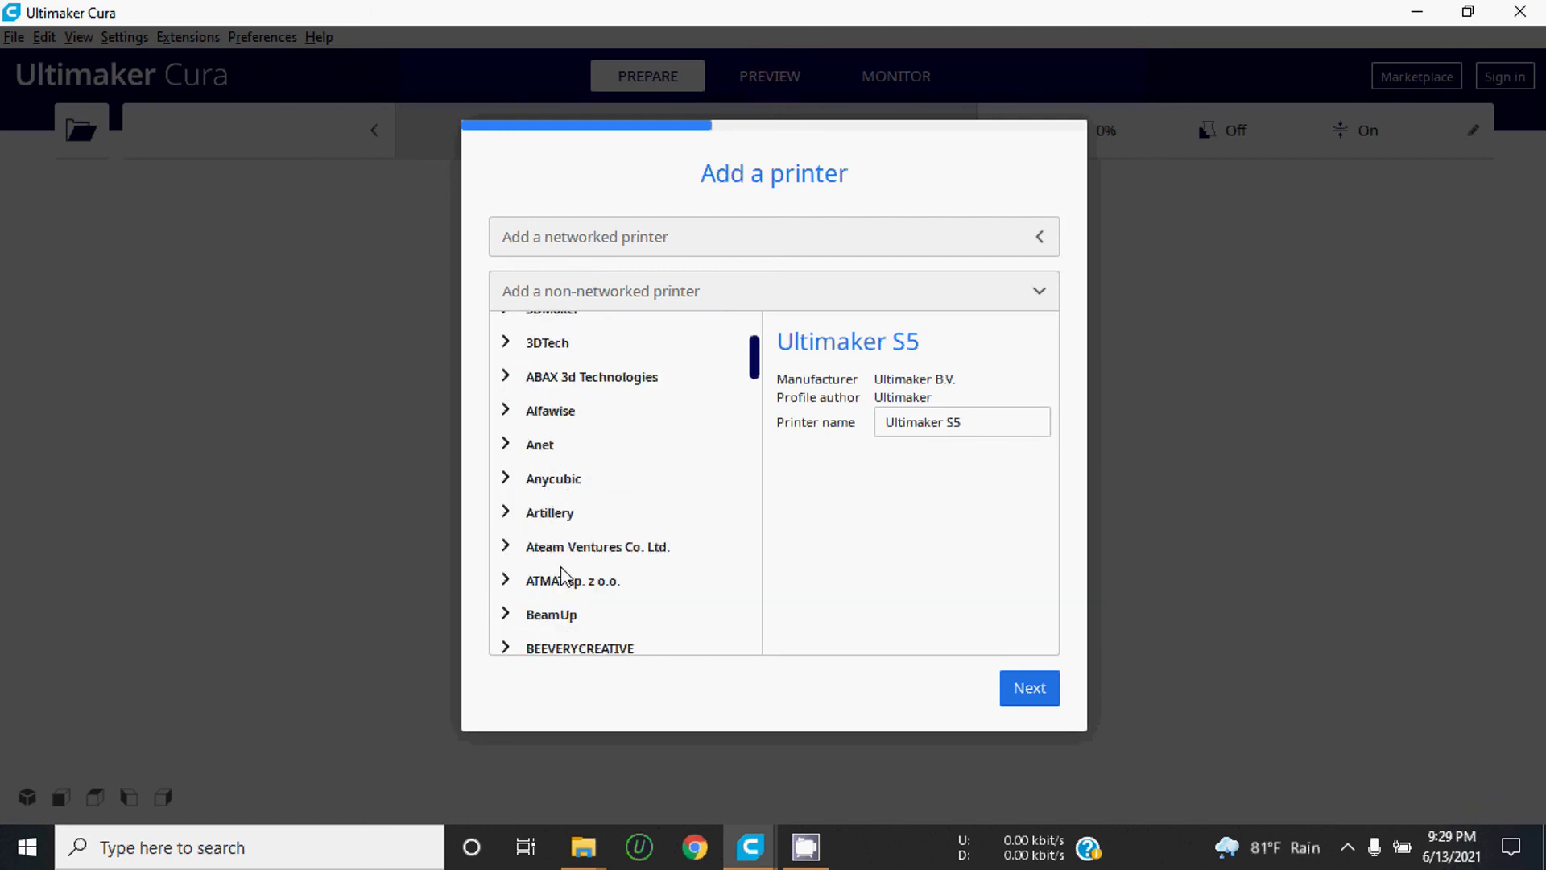
scroll(568, 632, "down", 1)
scroll(570, 635, "up", 1)
scroll(570, 596, "up", 1)
scroll(568, 588, "up", 1)
scroll(561, 439, "up", 1)
scroll(555, 439, "up", 3)
scroll(555, 483, "up", 1)
scroll(560, 564, "down", 1)
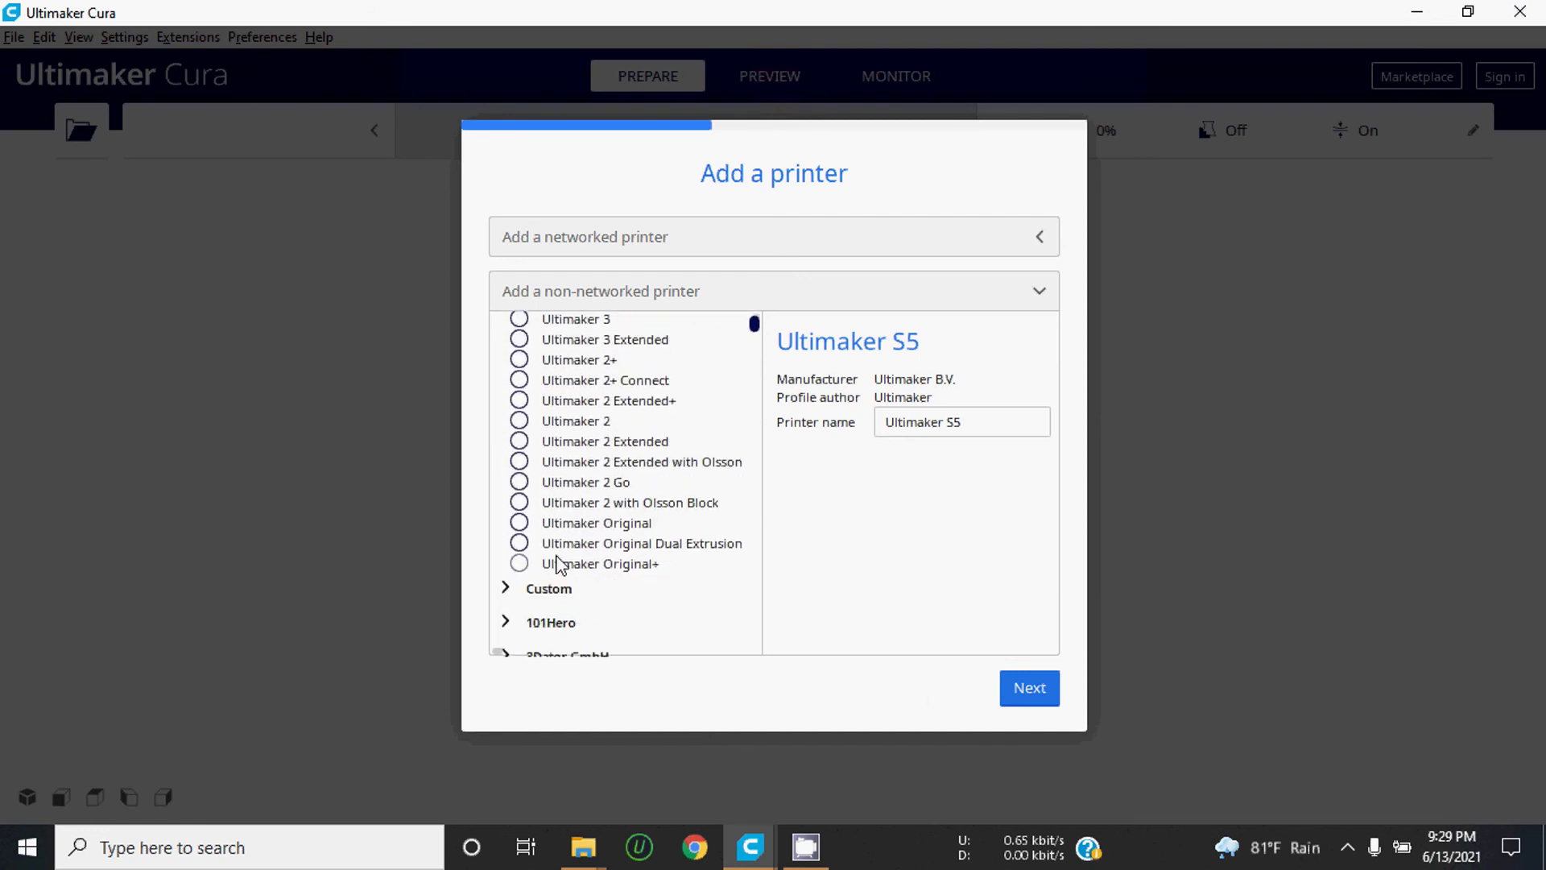
Step: Add a Custom FFF printer and skip the What's New overview
left_click(545, 588)
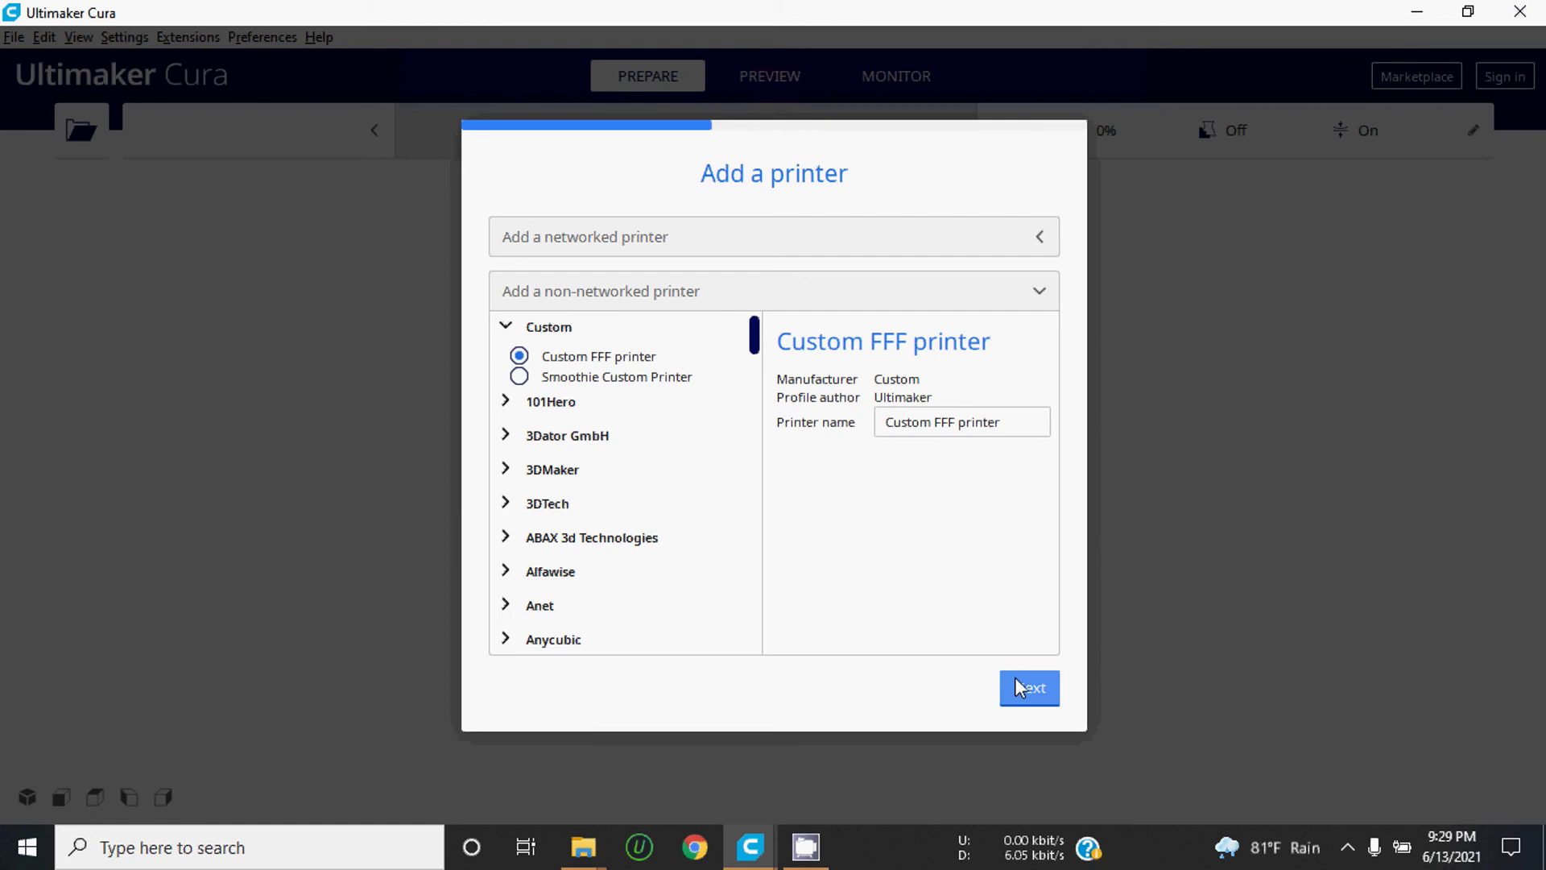
left_click(1017, 687)
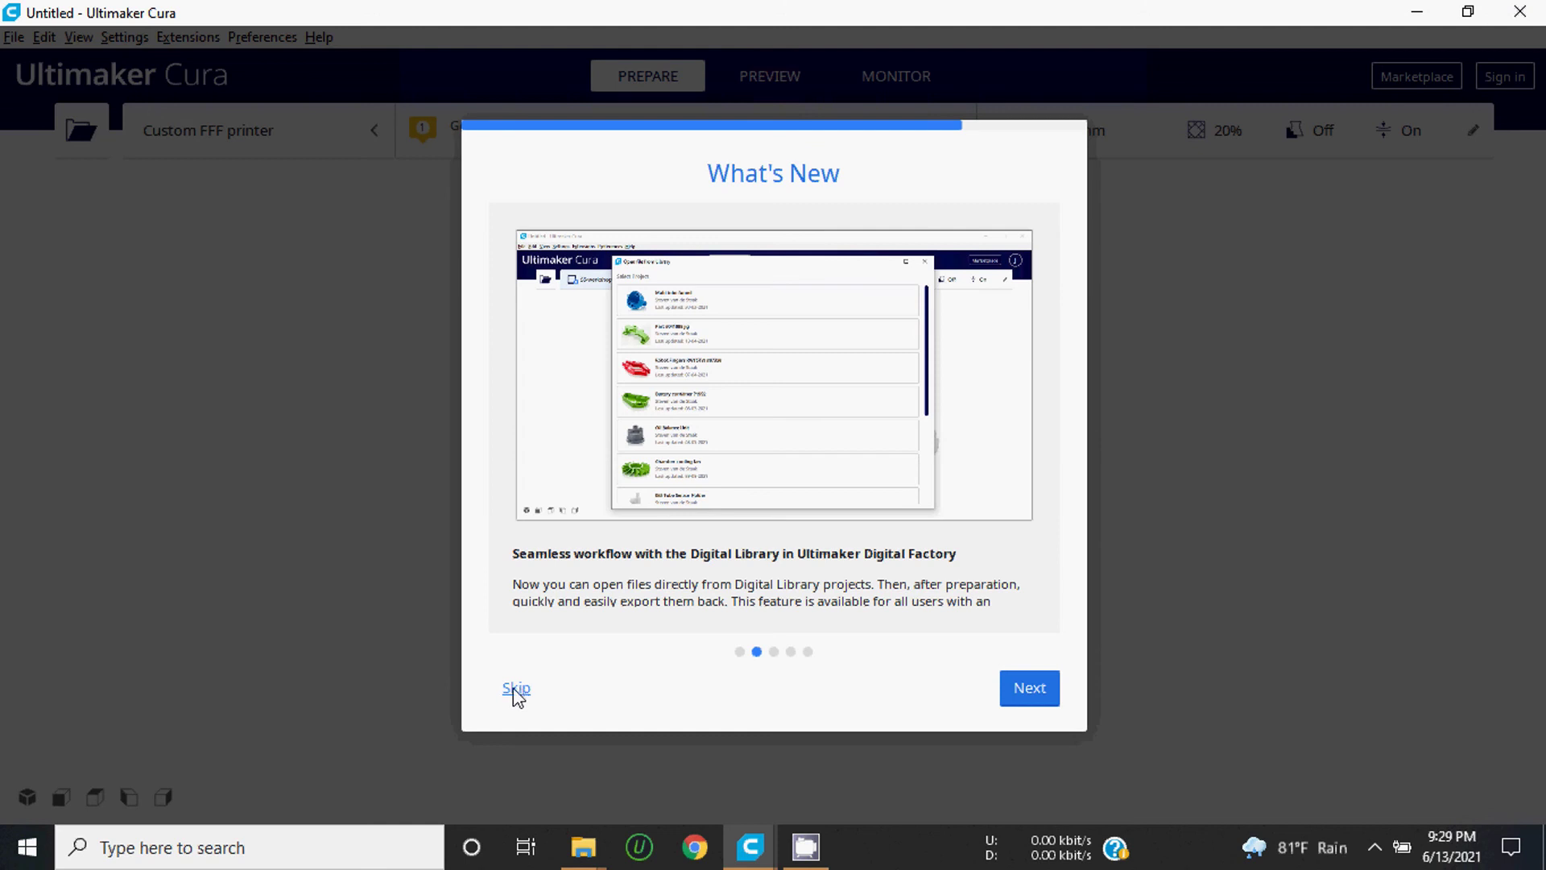
left_click(515, 690)
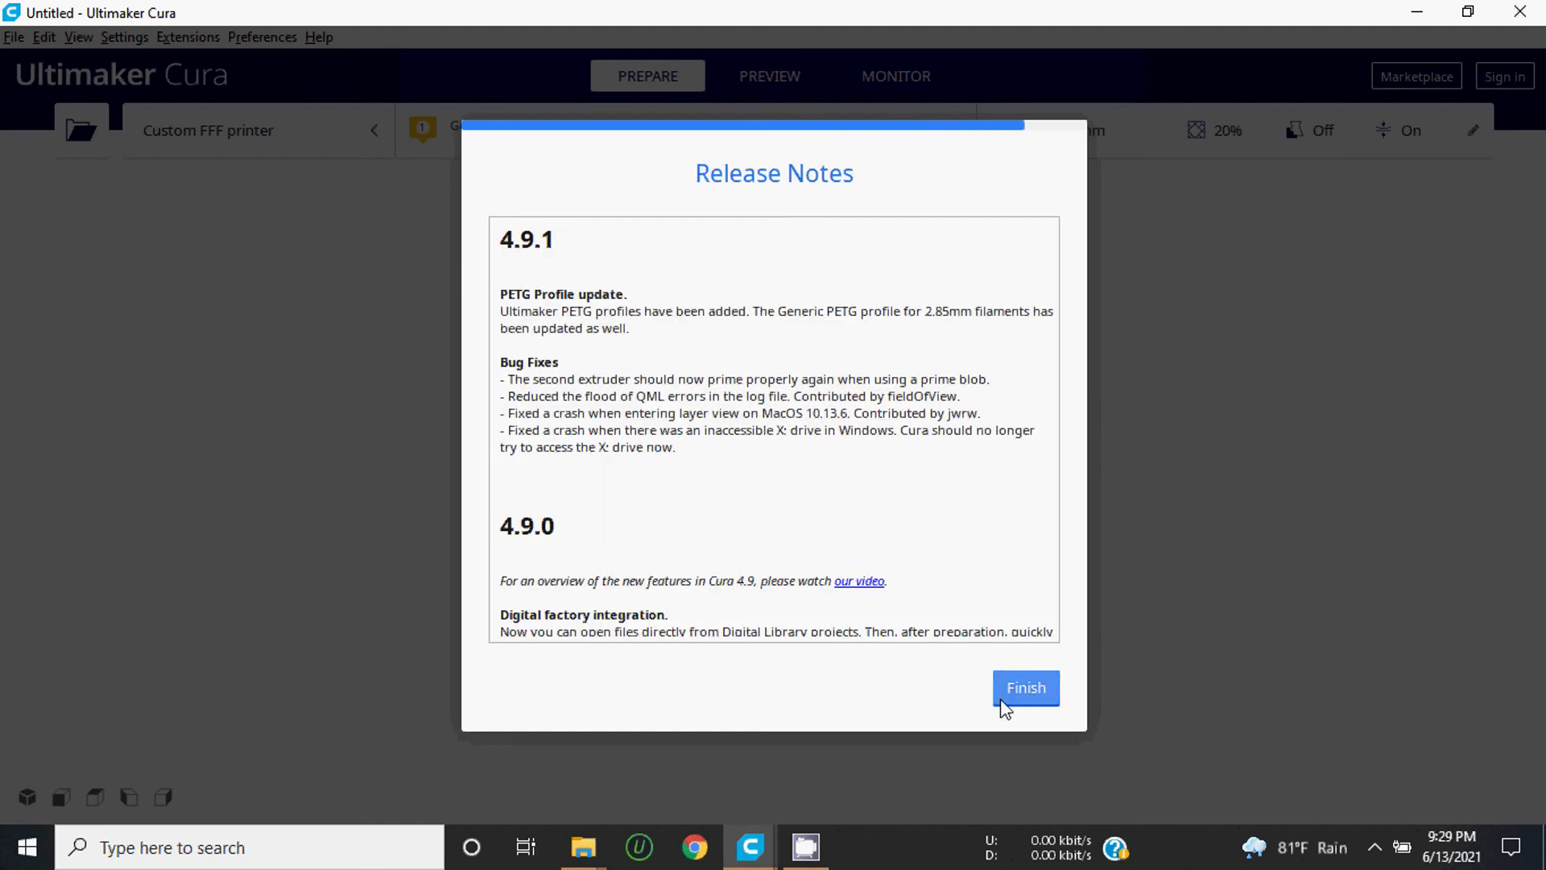
Step: Dismiss the release notes and bring up Machine Settings for the Custom FFF printer
left_click(1021, 698)
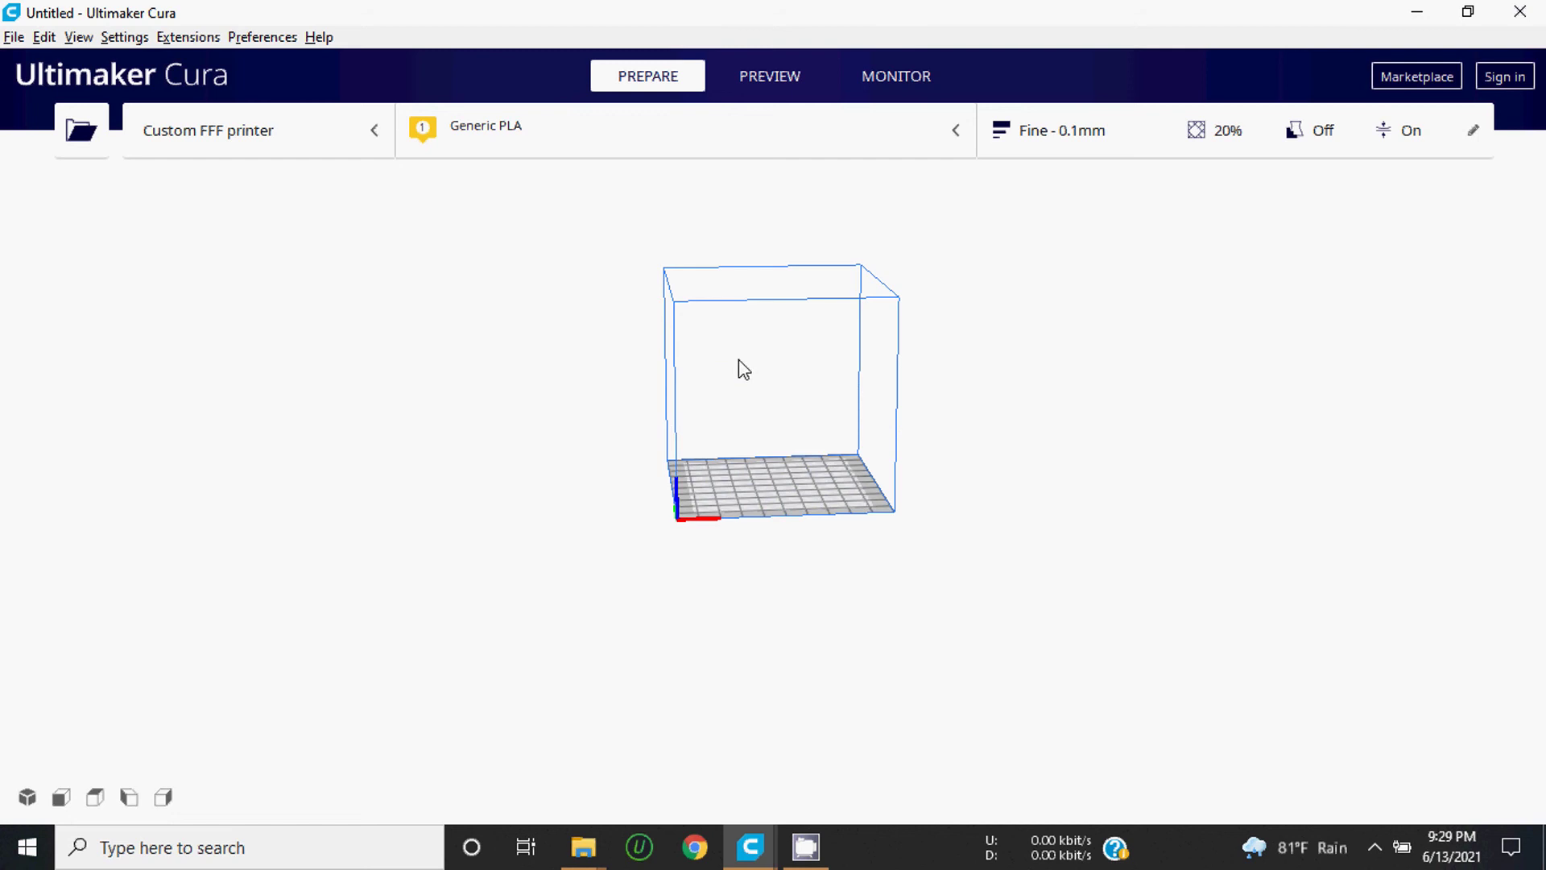
scroll(805, 312, "up", 3)
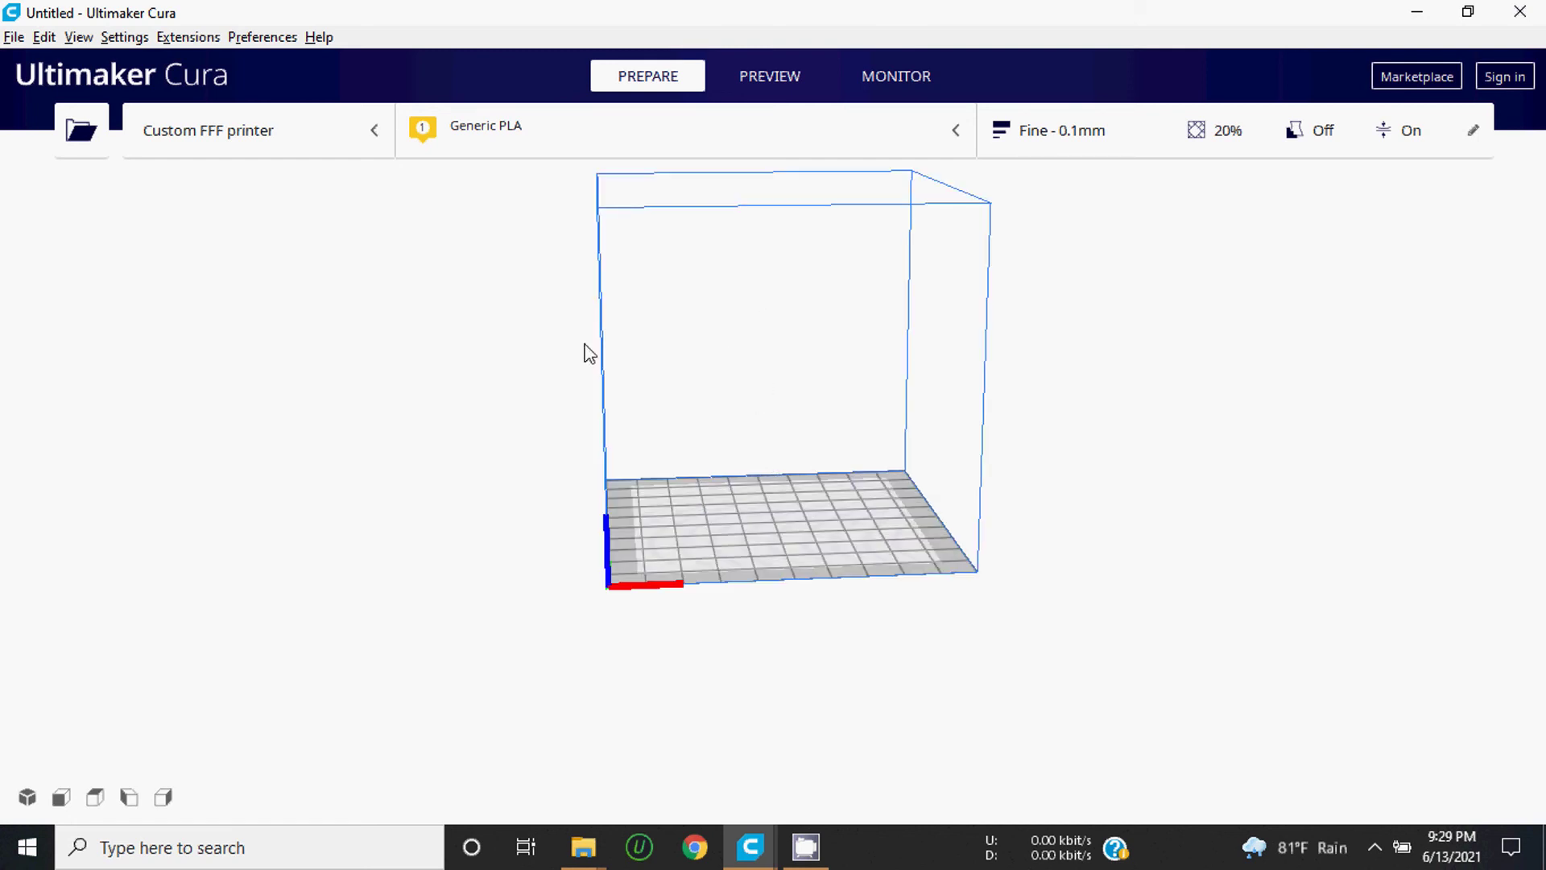
left_click(239, 140)
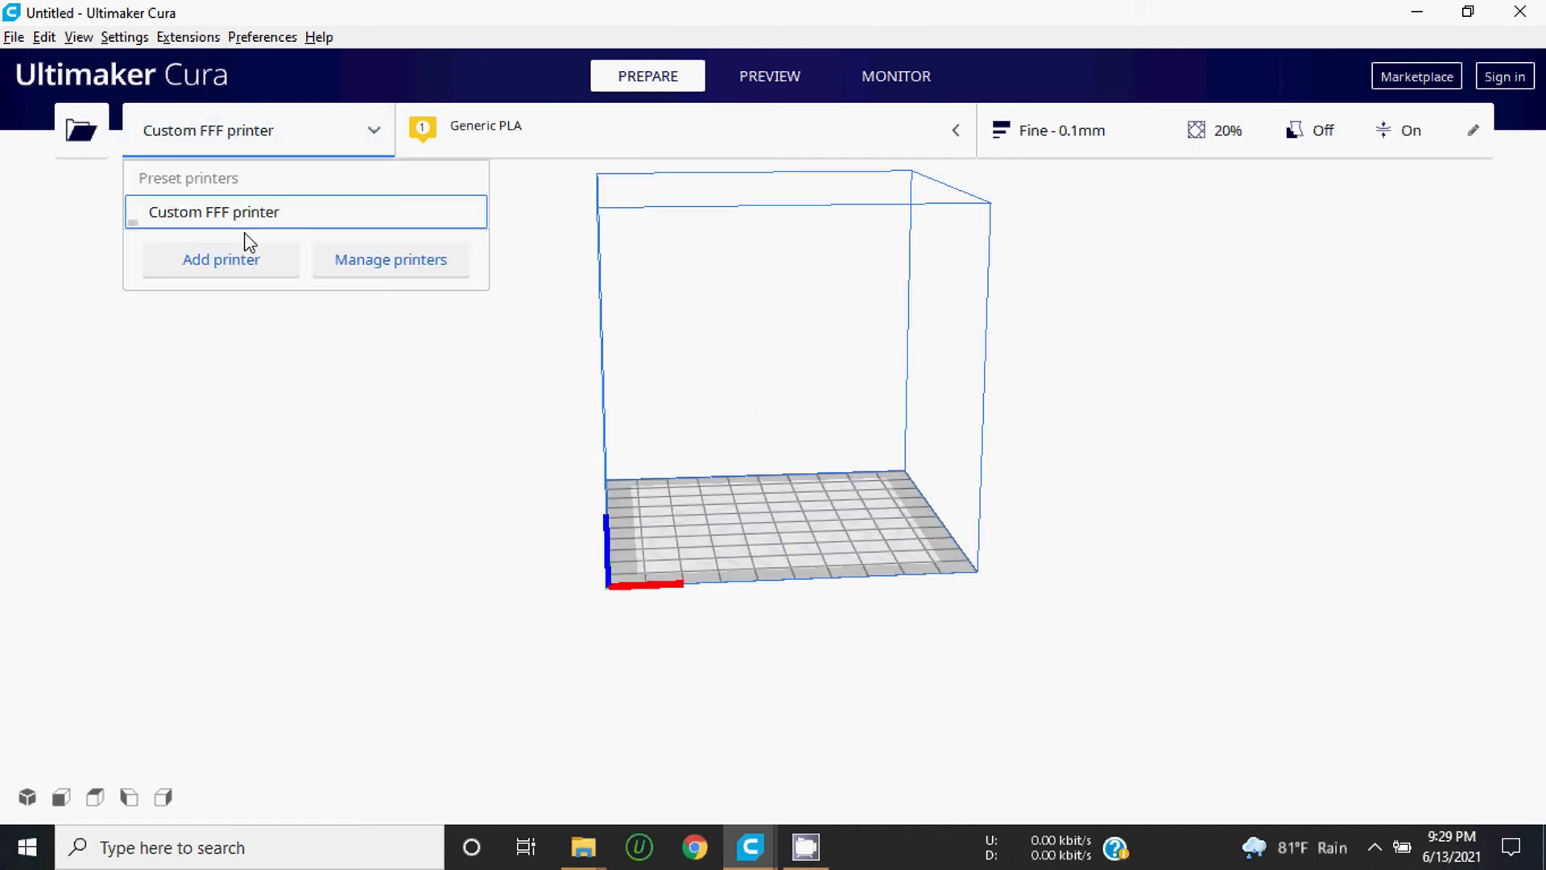
left_click(376, 265)
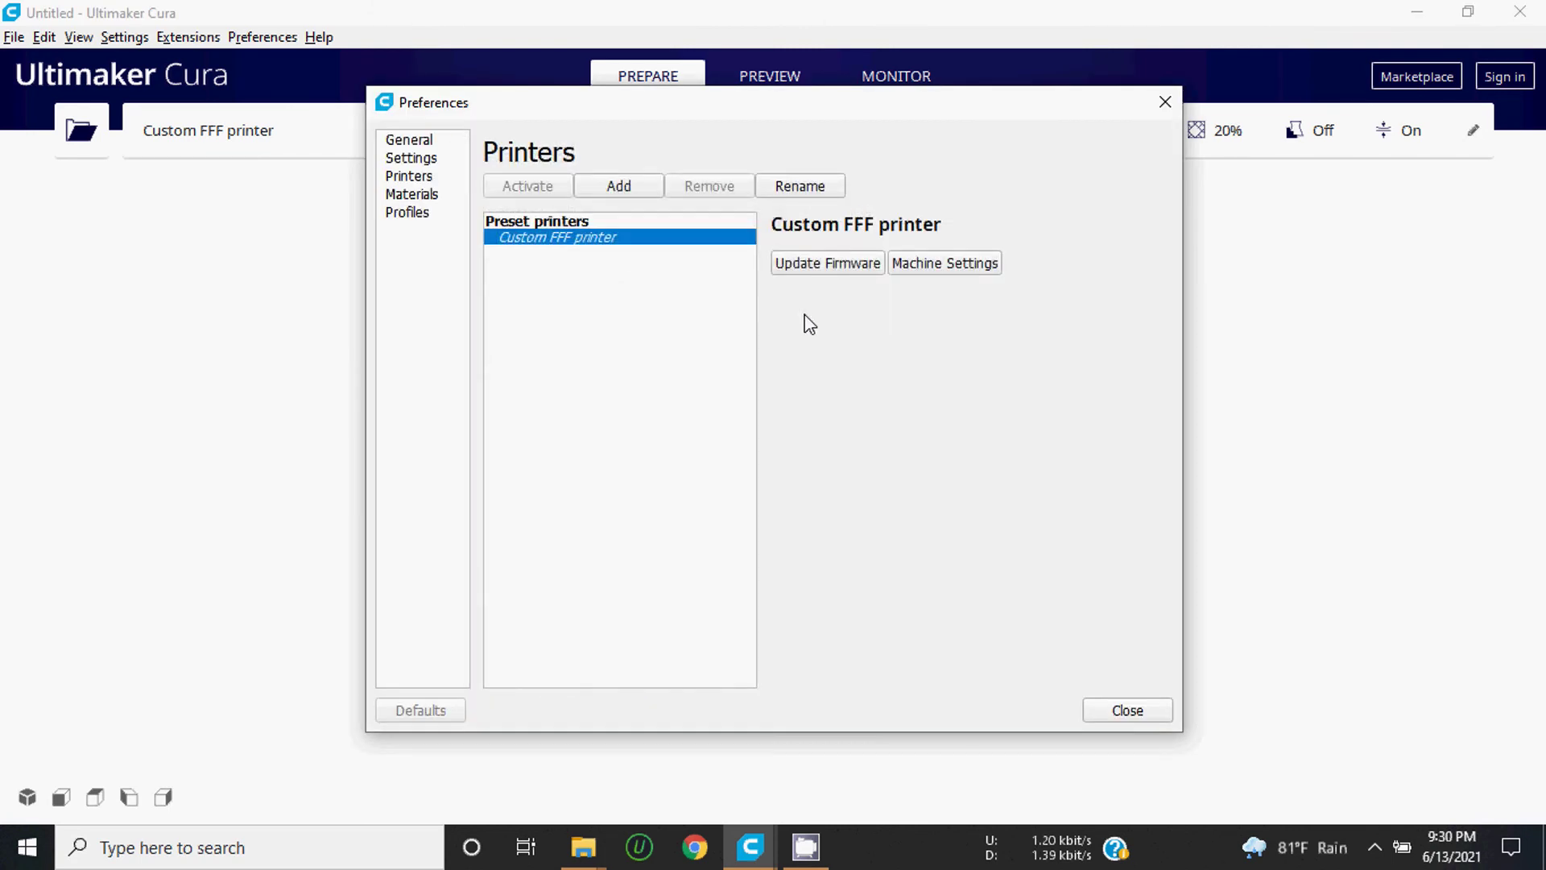
left_click(933, 264)
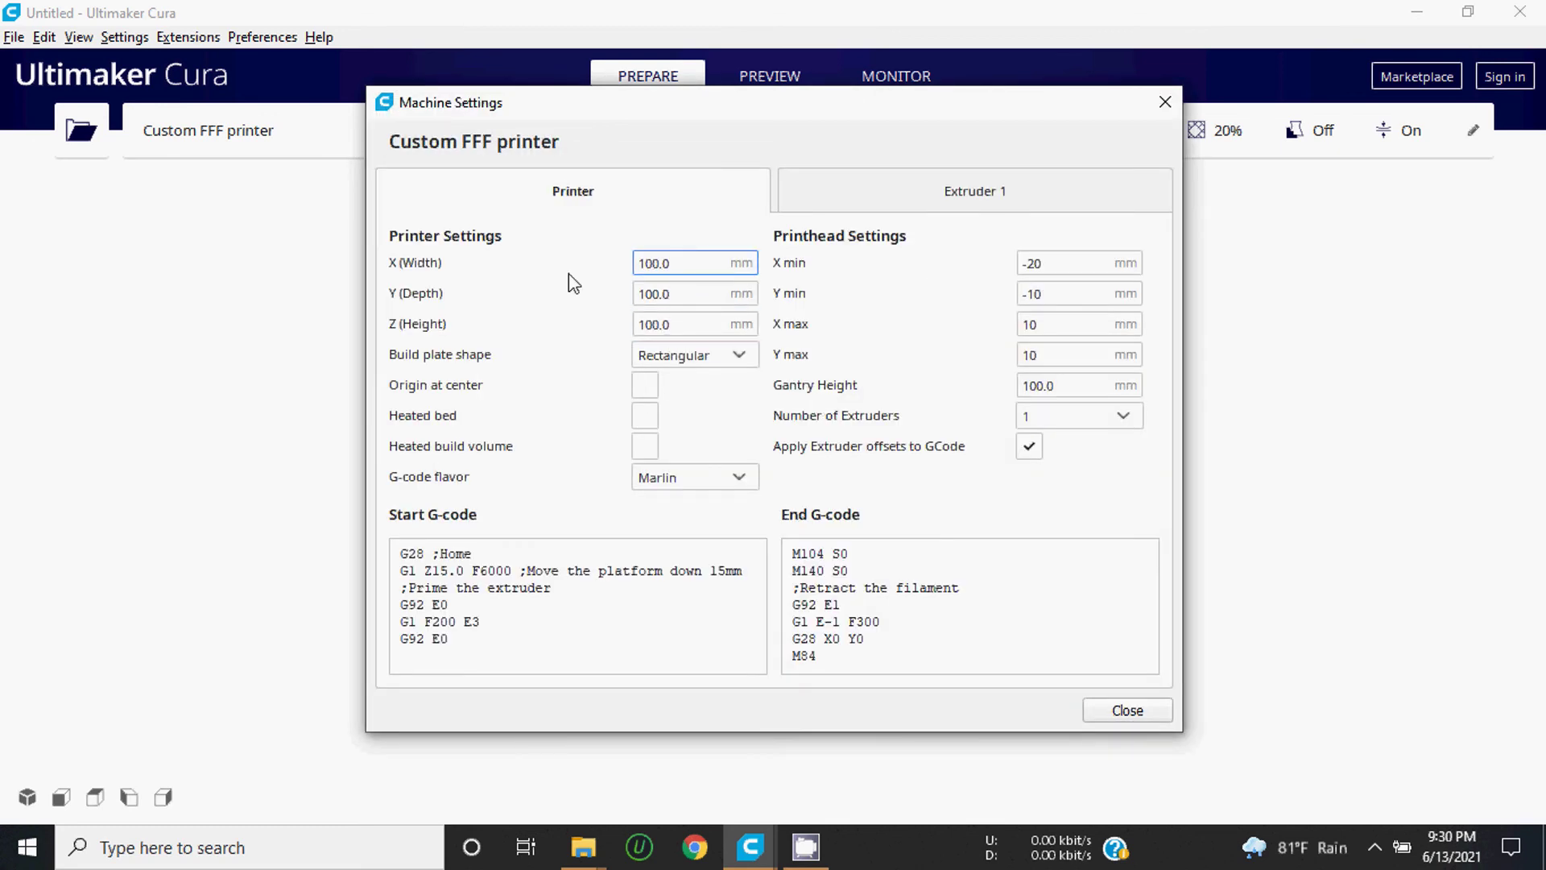
Step: Set the build volume to 200 × 200 × 250 mm and enable the heated bed
double_click(661, 257)
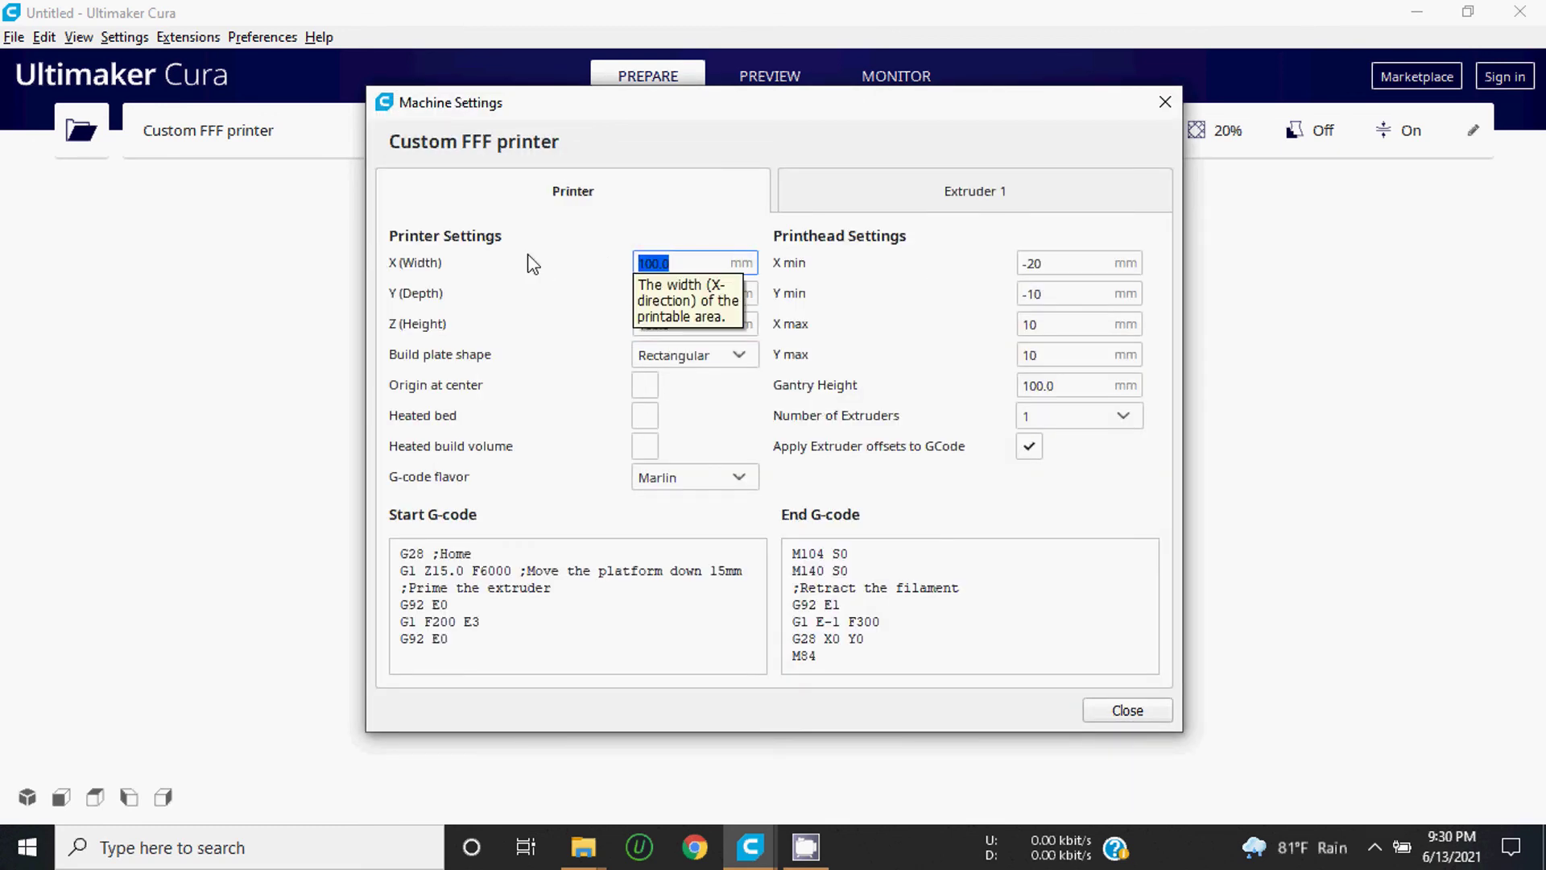
type("200")
double_click(678, 294)
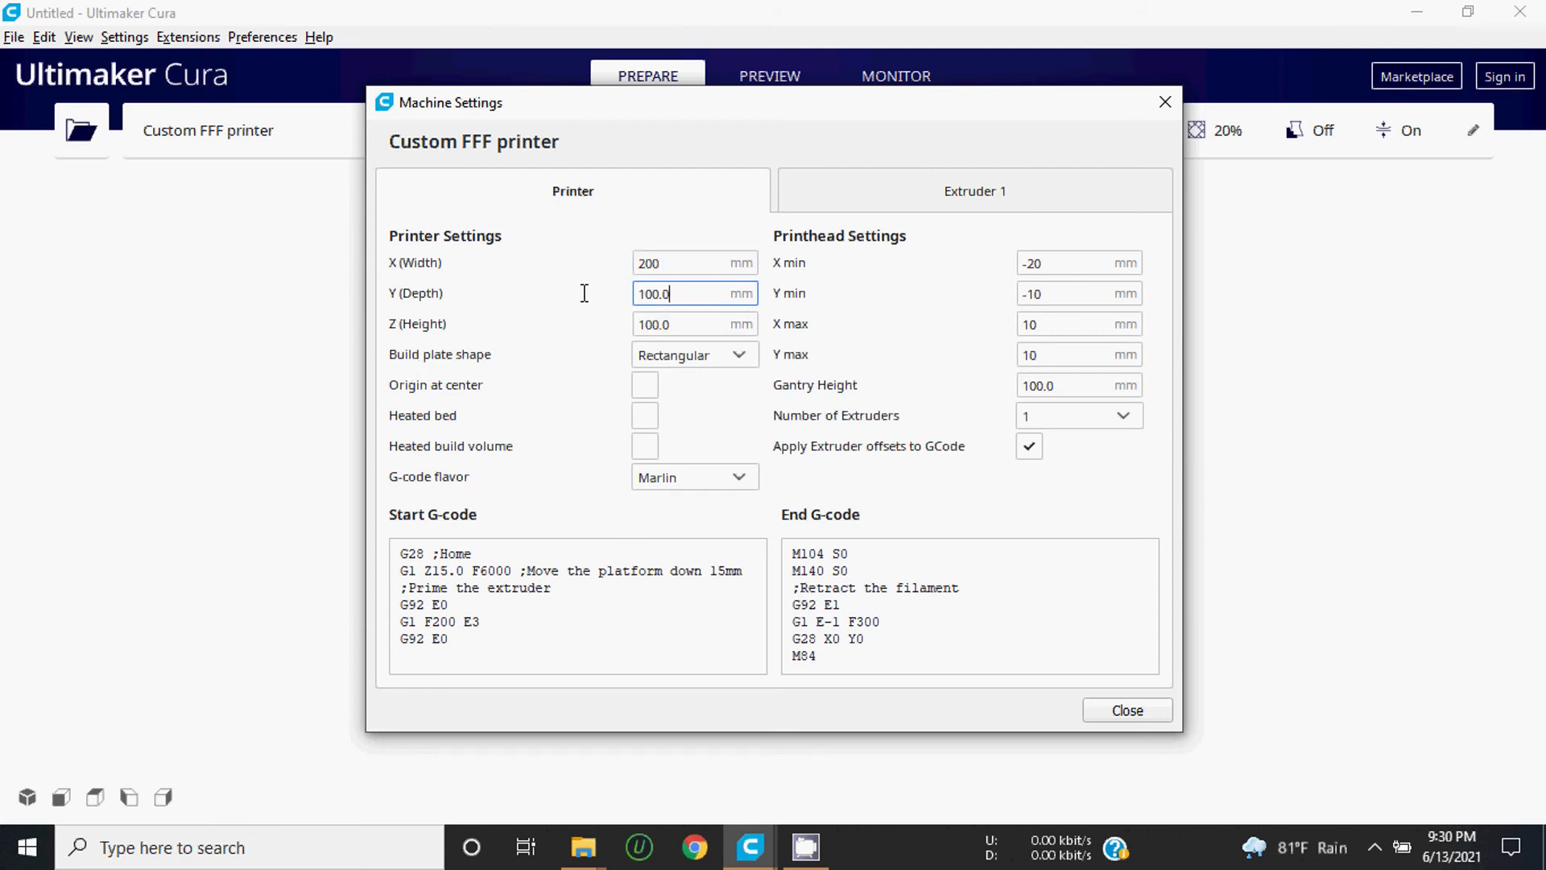
type("200")
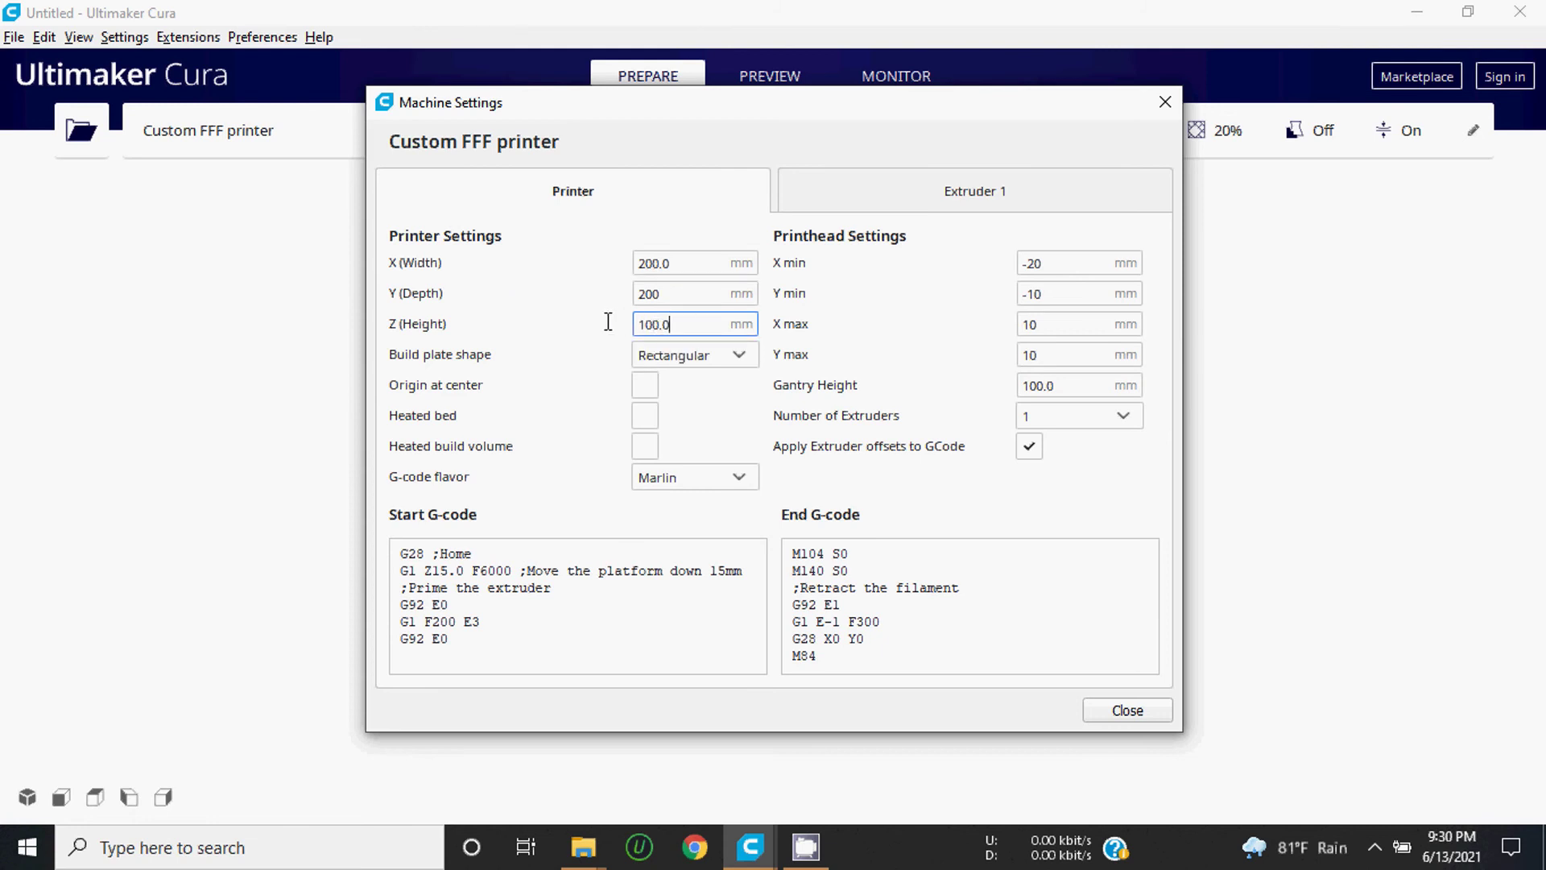
double_click(692, 323)
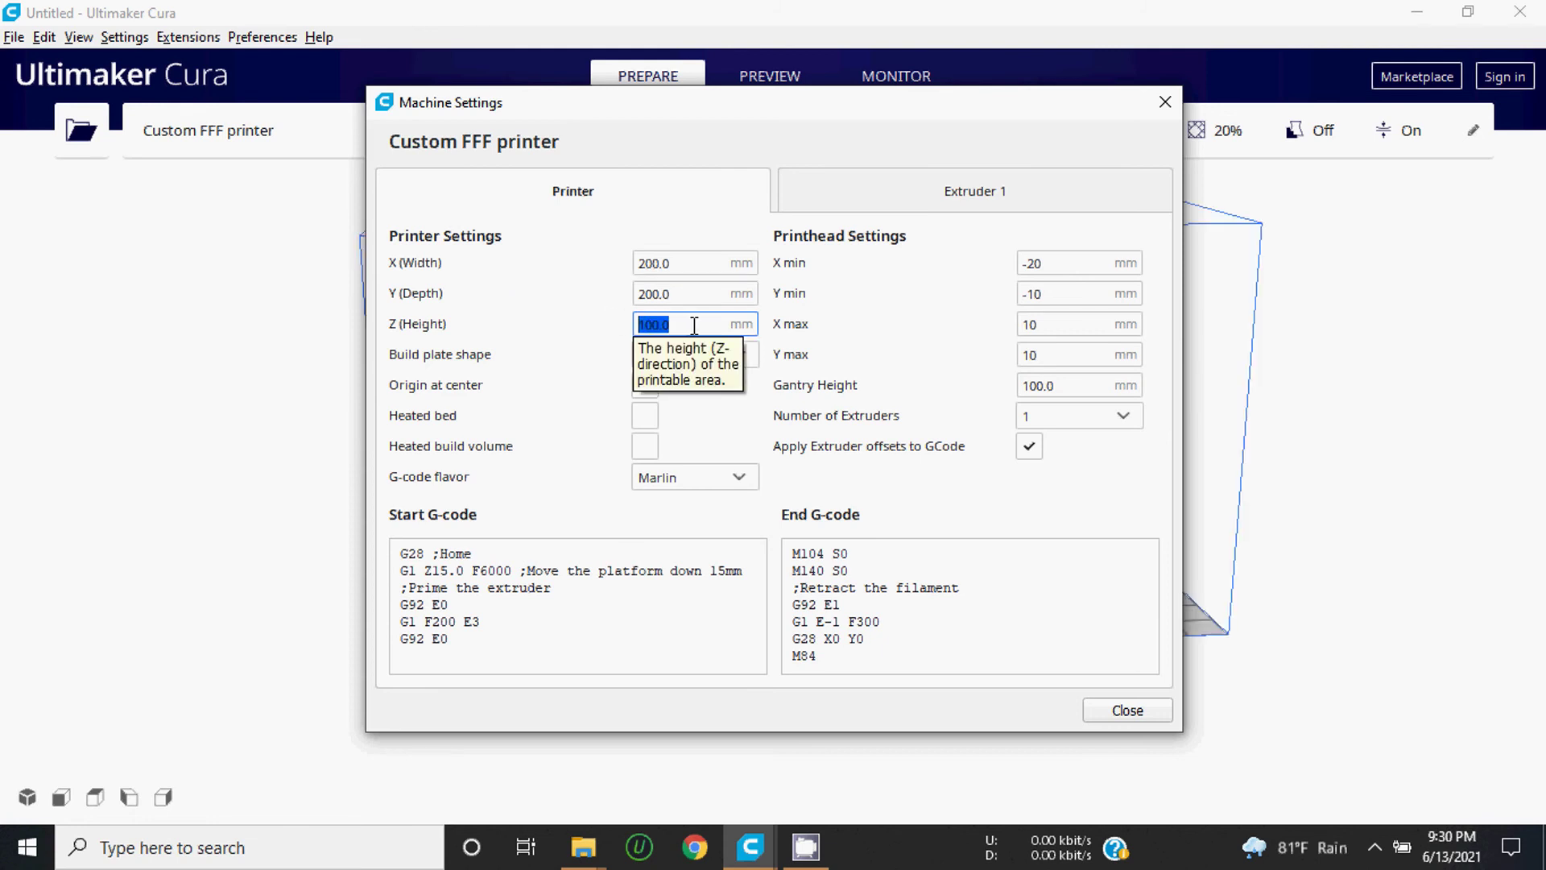
type("250")
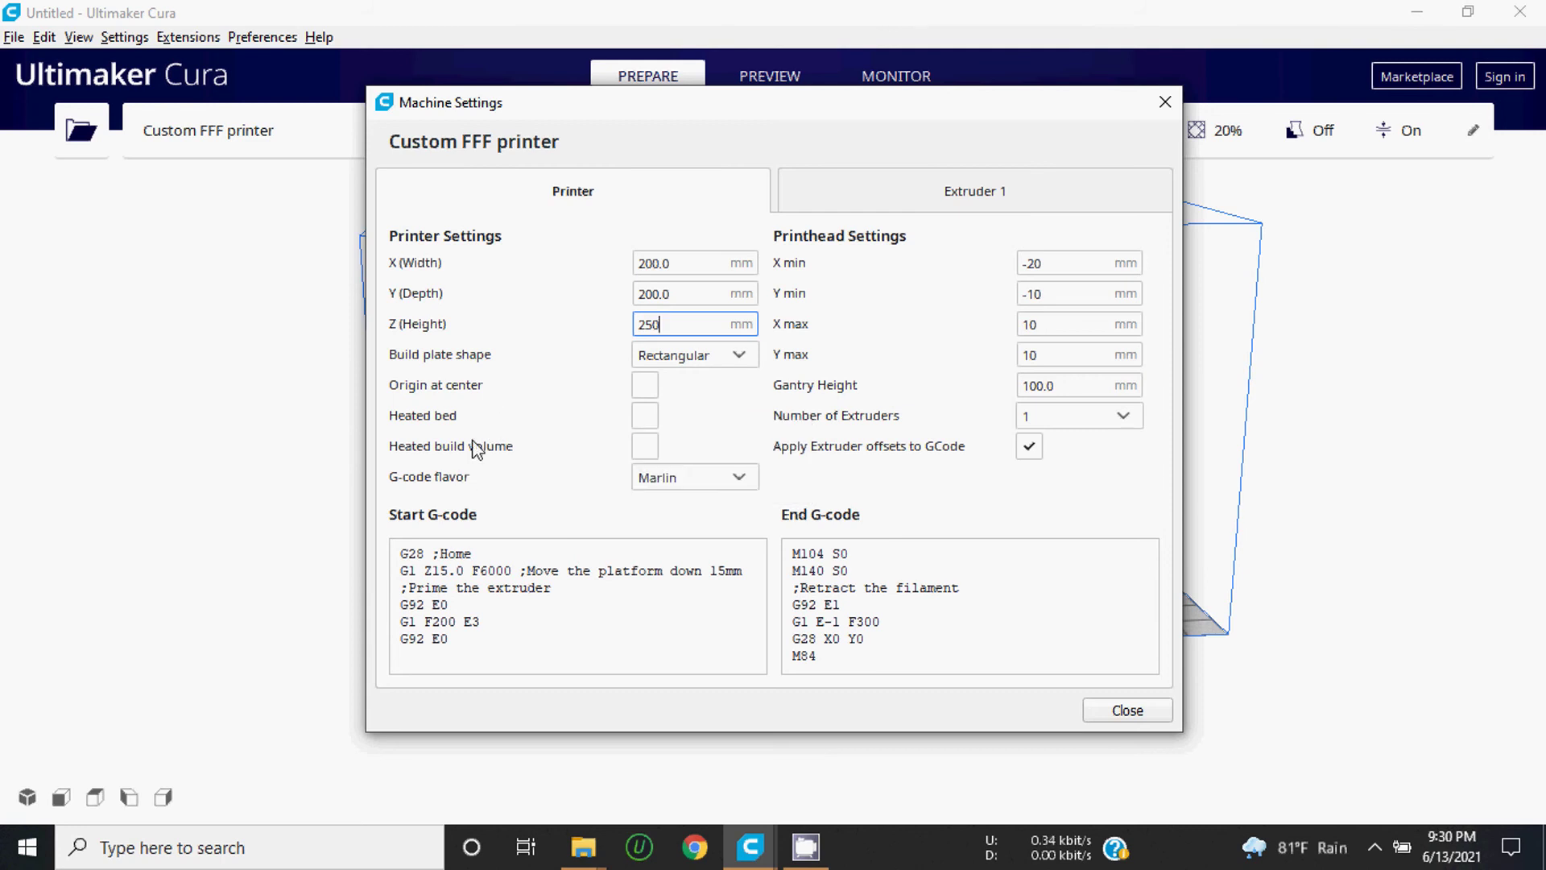
left_click(535, 452)
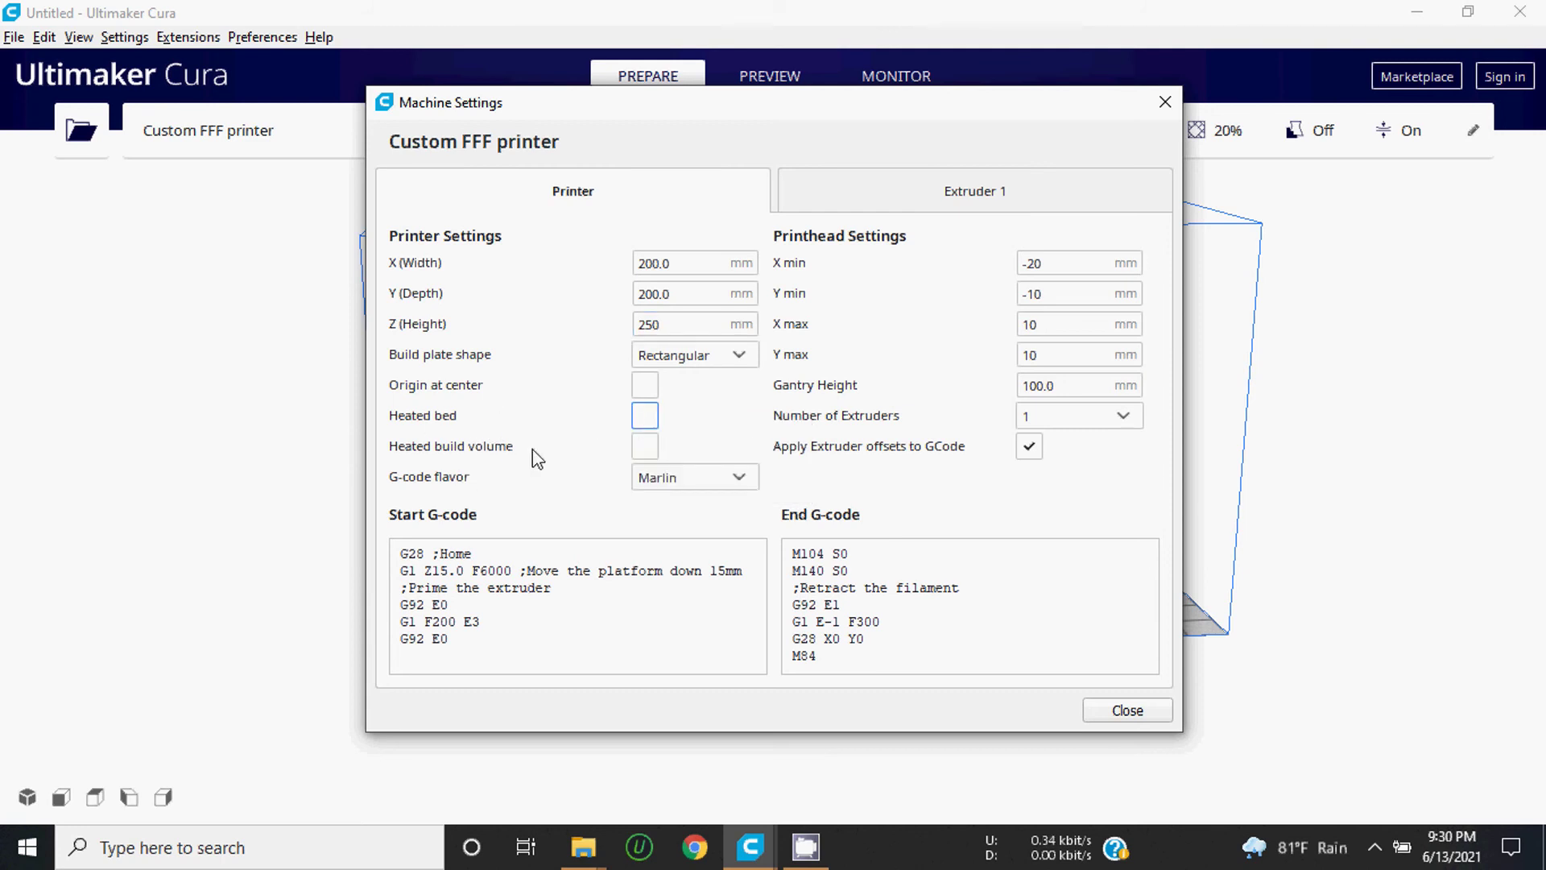
left_click(644, 416)
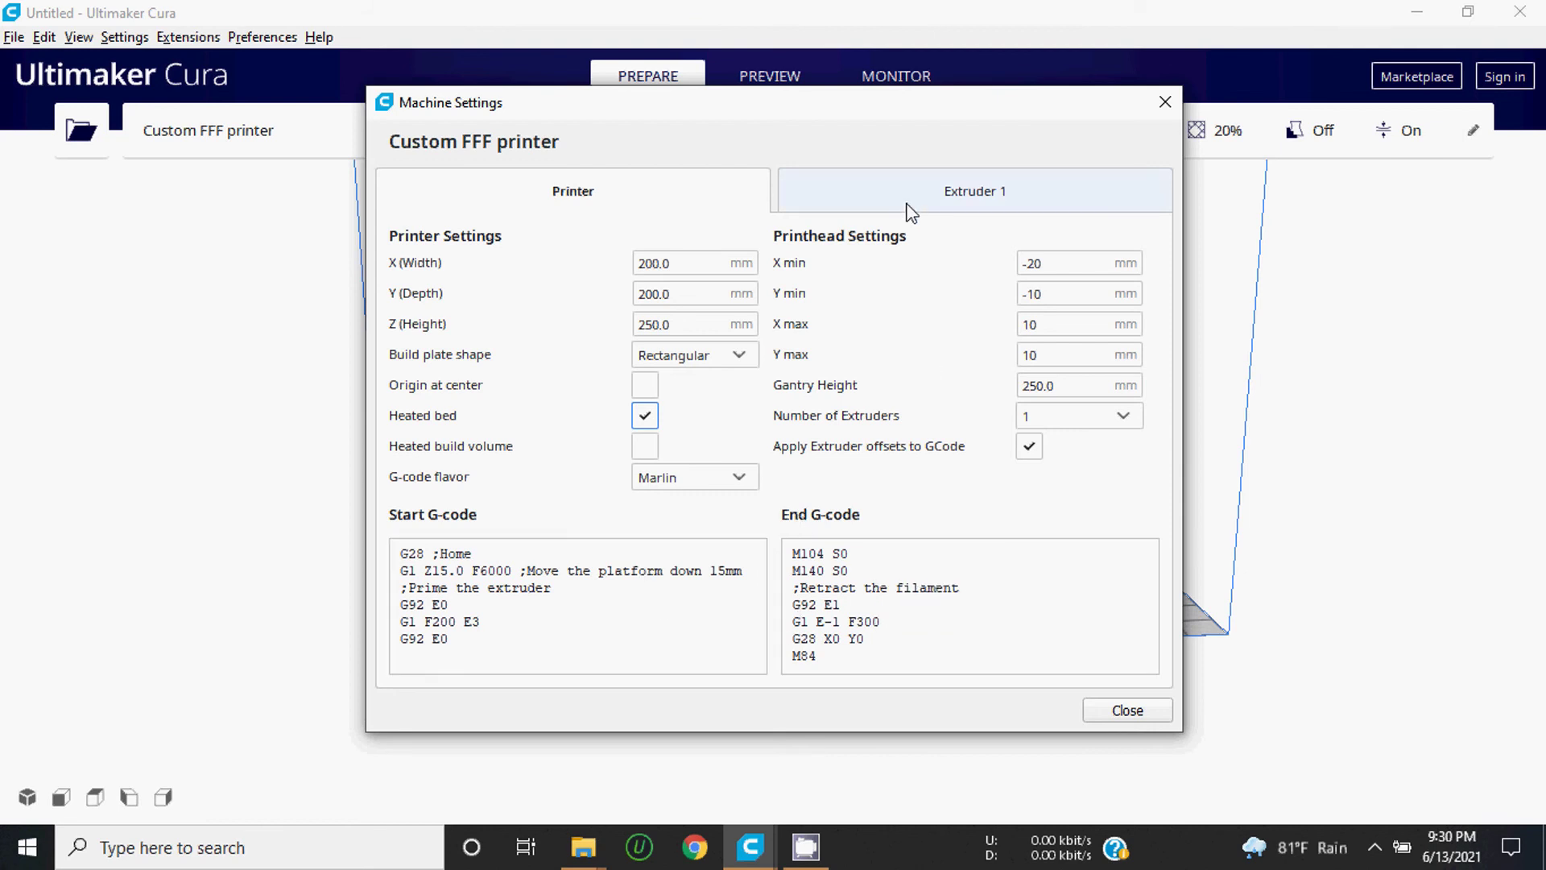
Step: Set the extruder's compatible material diameter to 1.75 mm and close Machine Settings
left_click_drag(532, 606, 378, 550)
left_click(949, 206)
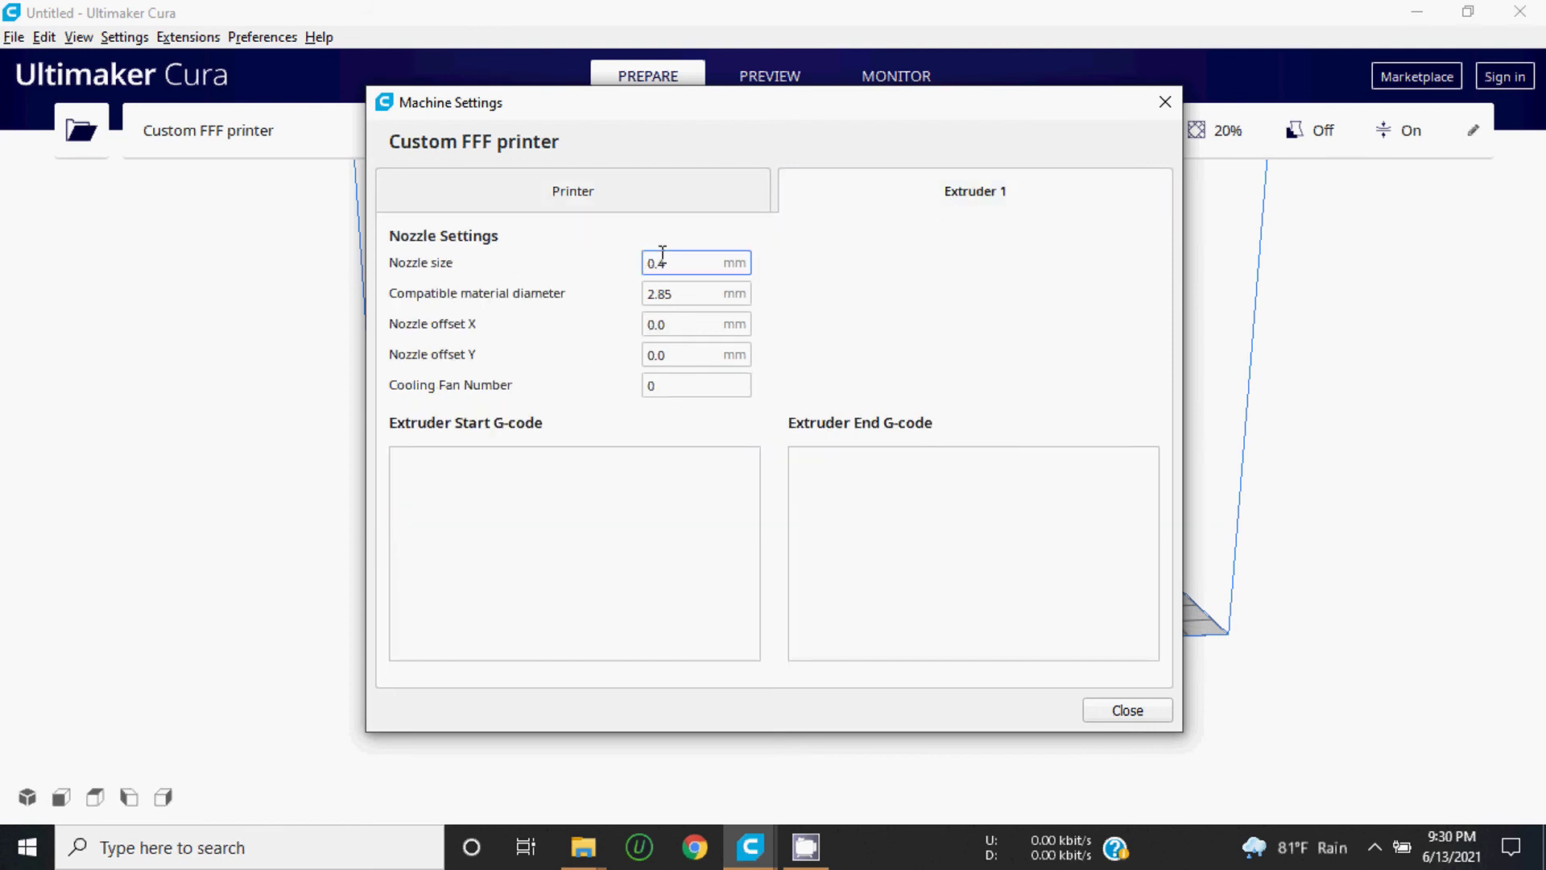
left_click(619, 305)
type("1")
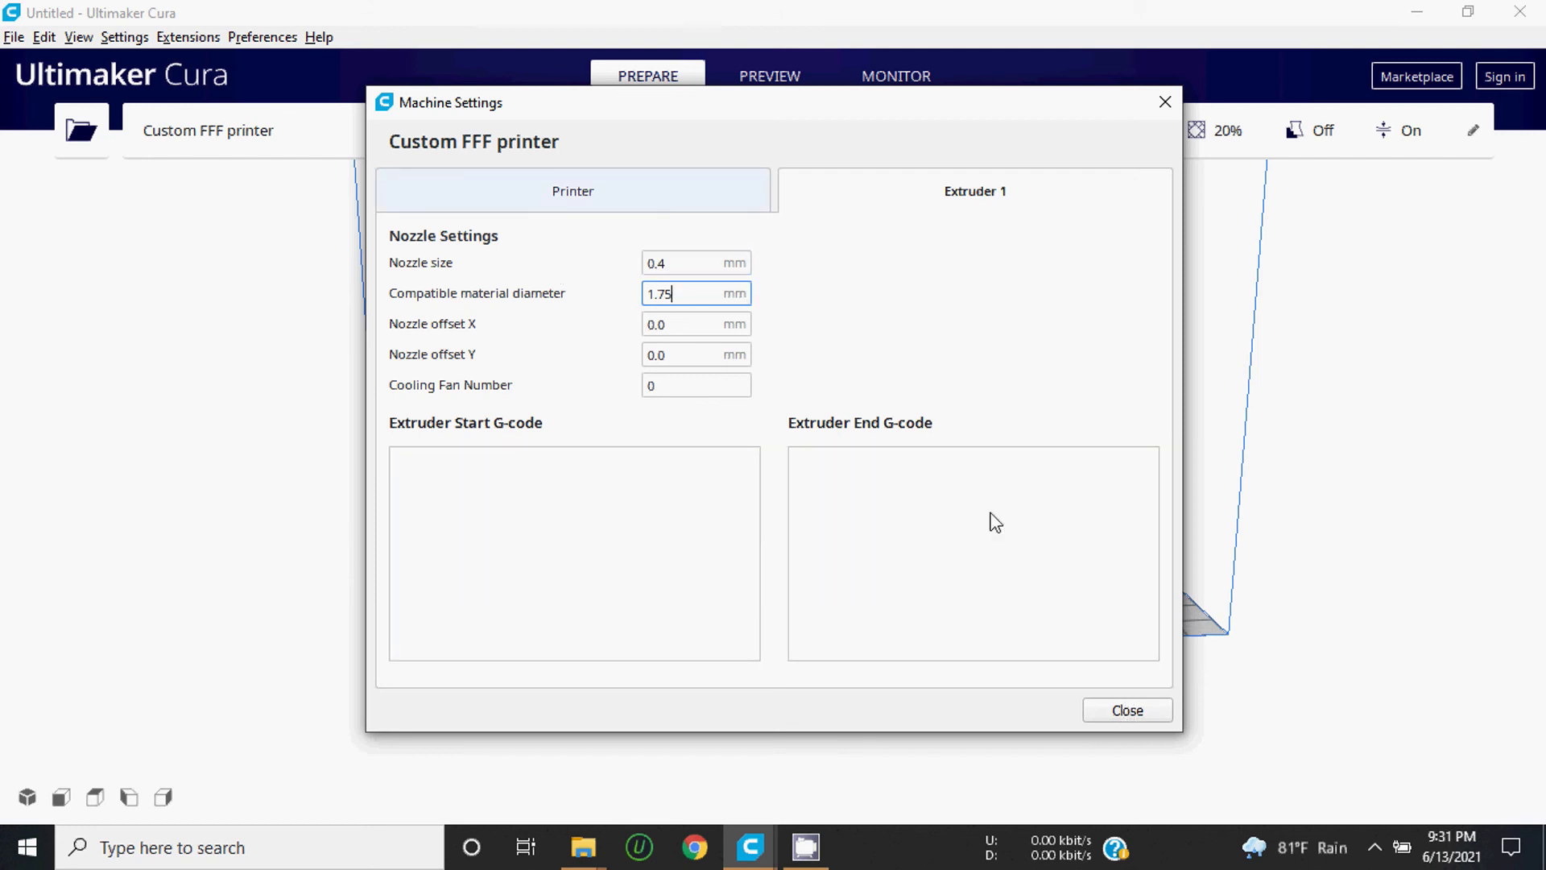
left_click(681, 198)
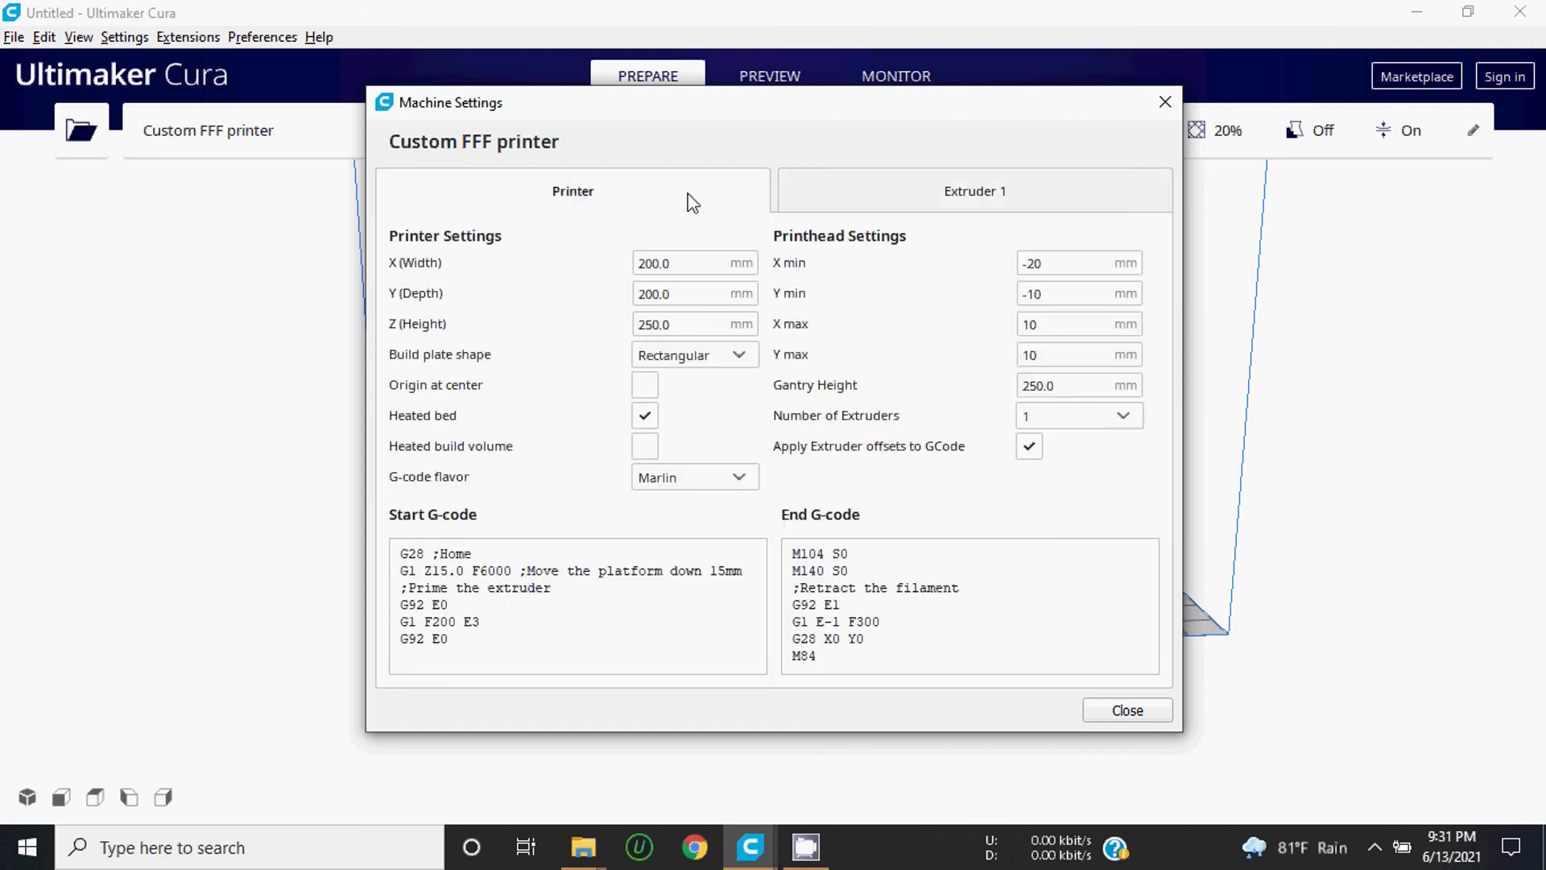
left_click(1124, 713)
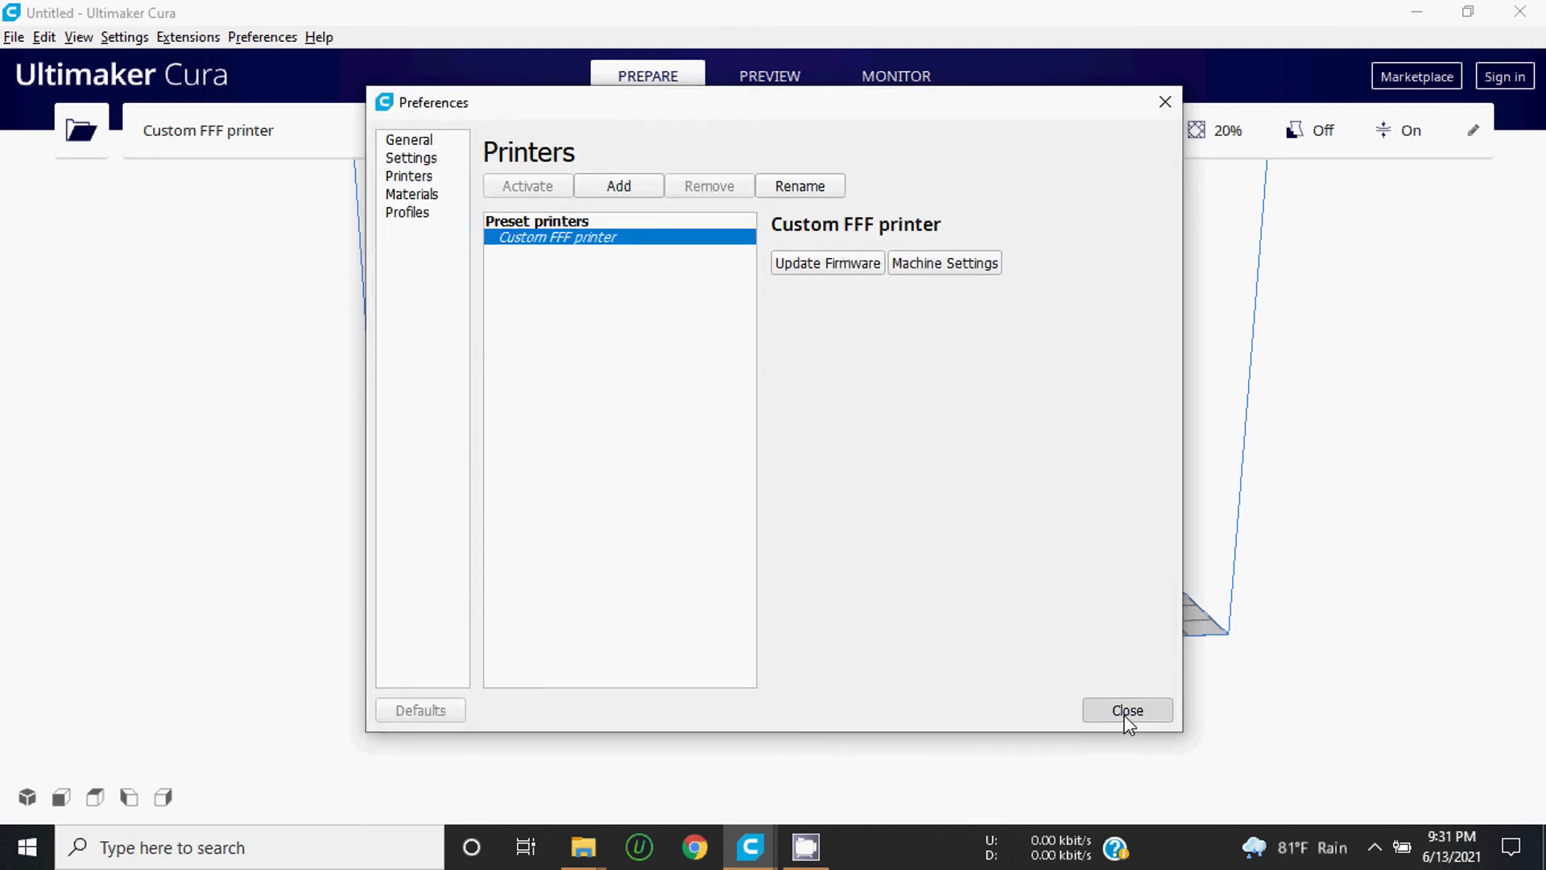
Step: Close the preferences and tilt the view down onto the enlarged empty build plate
left_click(1123, 712)
scroll(838, 686, "up", 3)
scroll(841, 691, "down", 5)
scroll(844, 694, "down", 3)
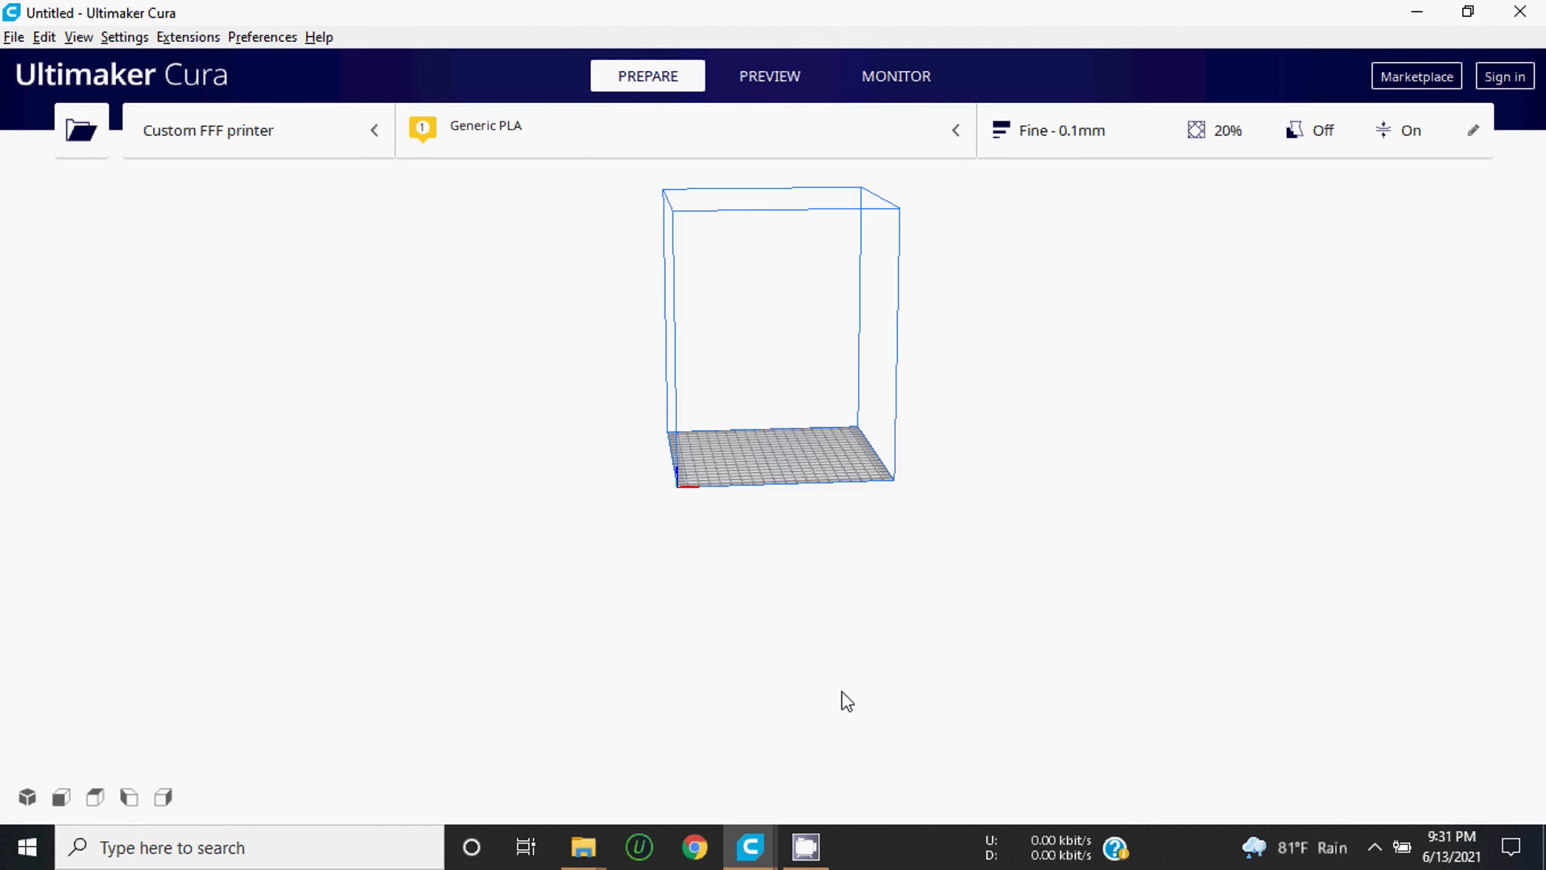
scroll(765, 438, "up", 3)
mouse_move(770, 379)
middle_mouse_down()
mouse_move(809, 483)
mouse_move(794, 683)
middle_mouse_up()
scroll(800, 507, "up", 2)
scroll(803, 507, "up", 2)
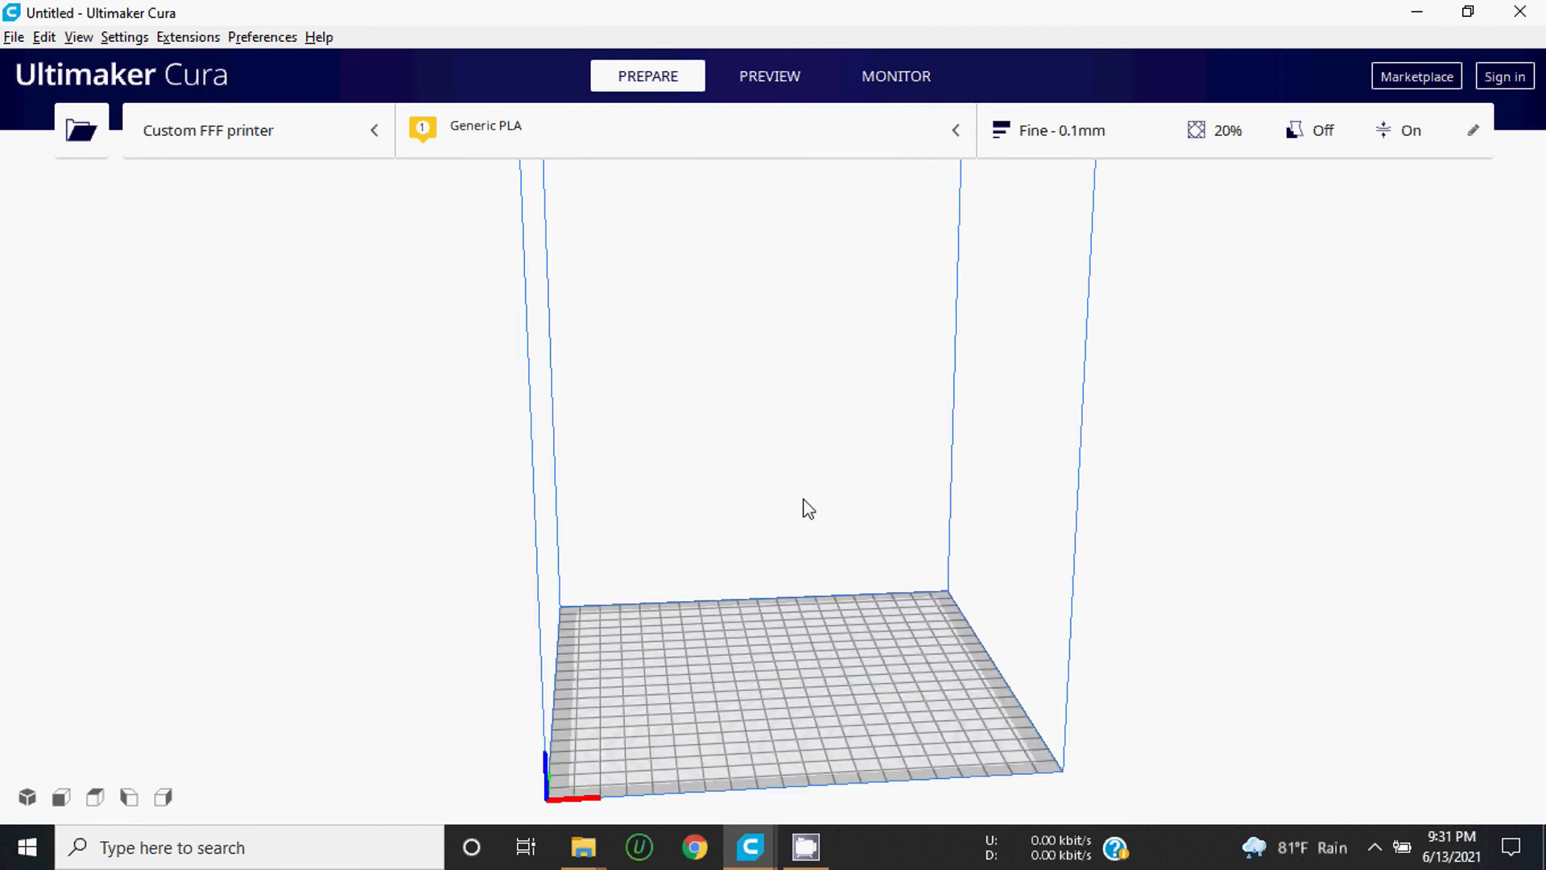
Step: Orbit and pan until the whole empty 200×200×250 mm build volume is centred
mouse_move(1111, 568)
right_mouse_down()
mouse_move(728, 532)
mouse_move(1028, 542)
mouse_move(1094, 563)
mouse_move(568, 775)
right_mouse_up()
scroll(496, 741, "down", 3)
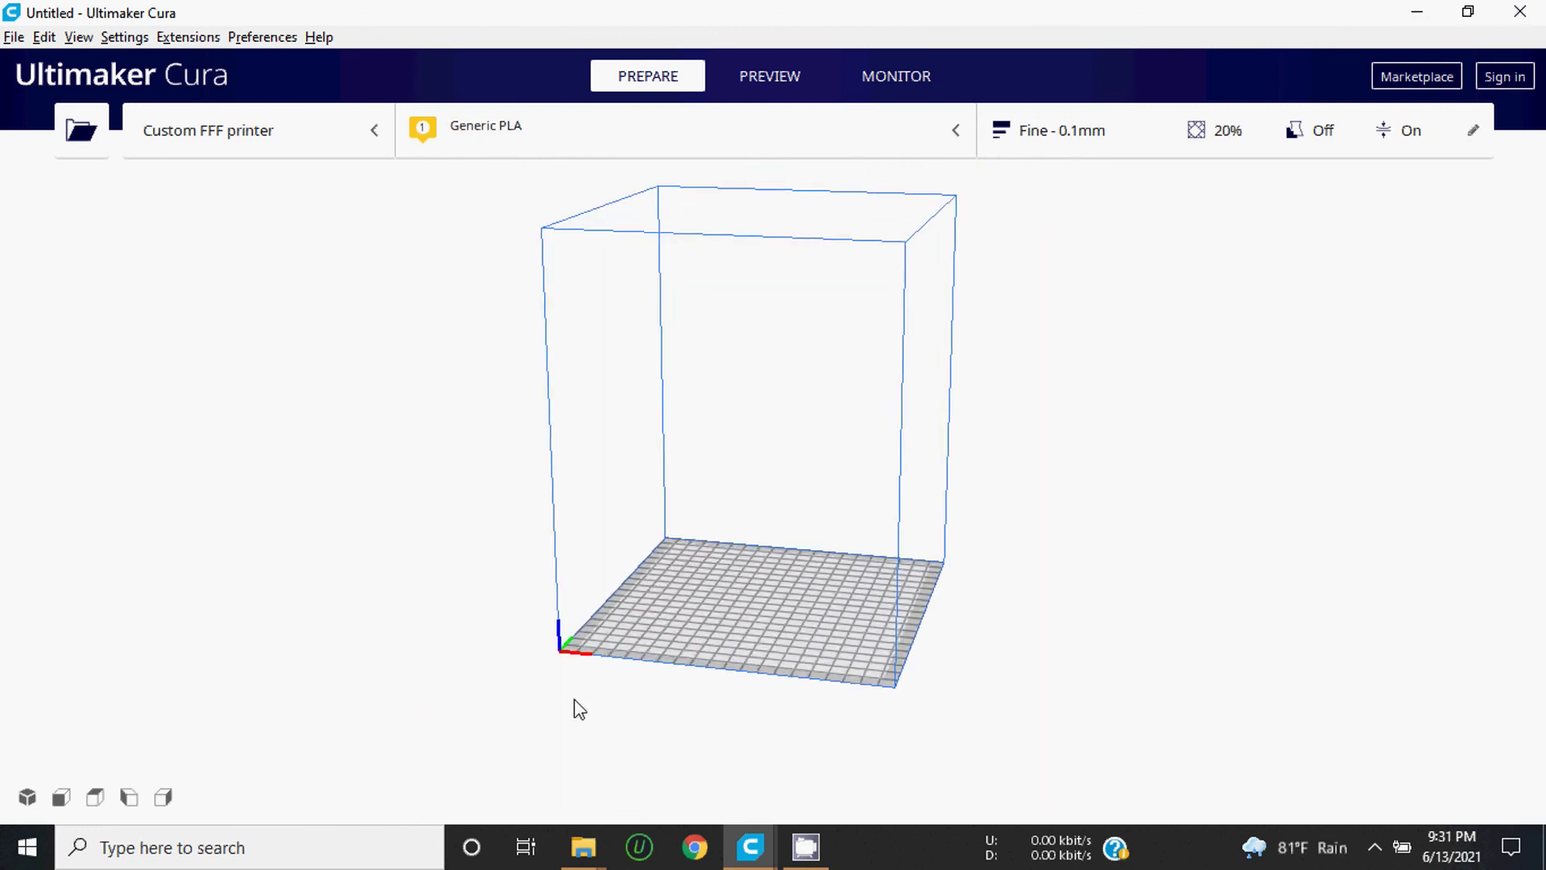
scroll(573, 699, "up", 2)
right_click_drag(703, 621, 691, 529)
scroll(507, 691, "up", 4)
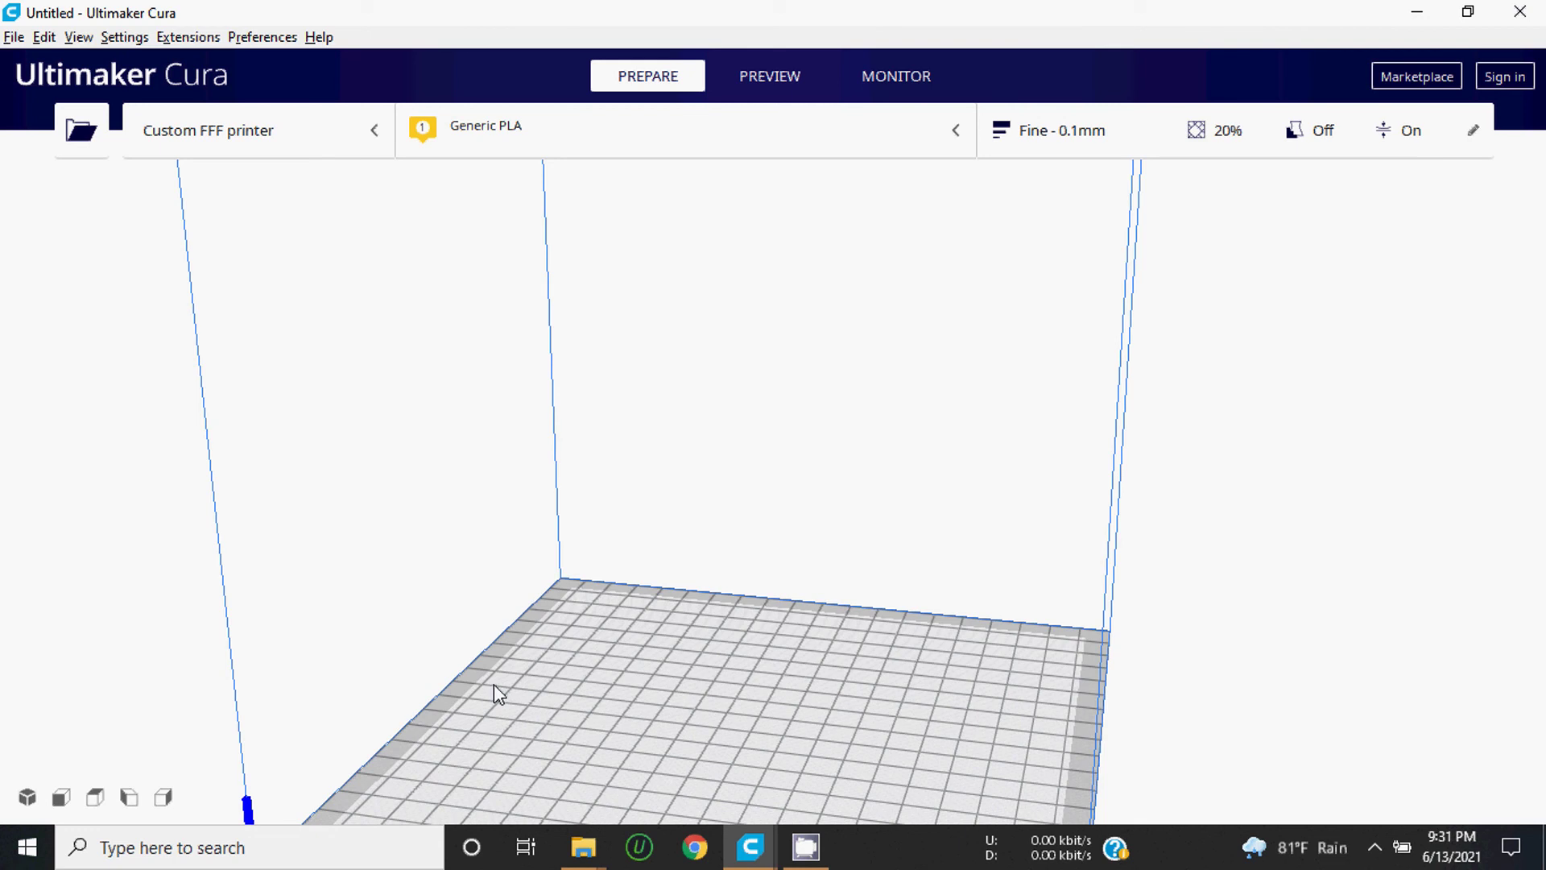
scroll(811, 369, "down", 2)
middle_click_drag(811, 369, 925, 269)
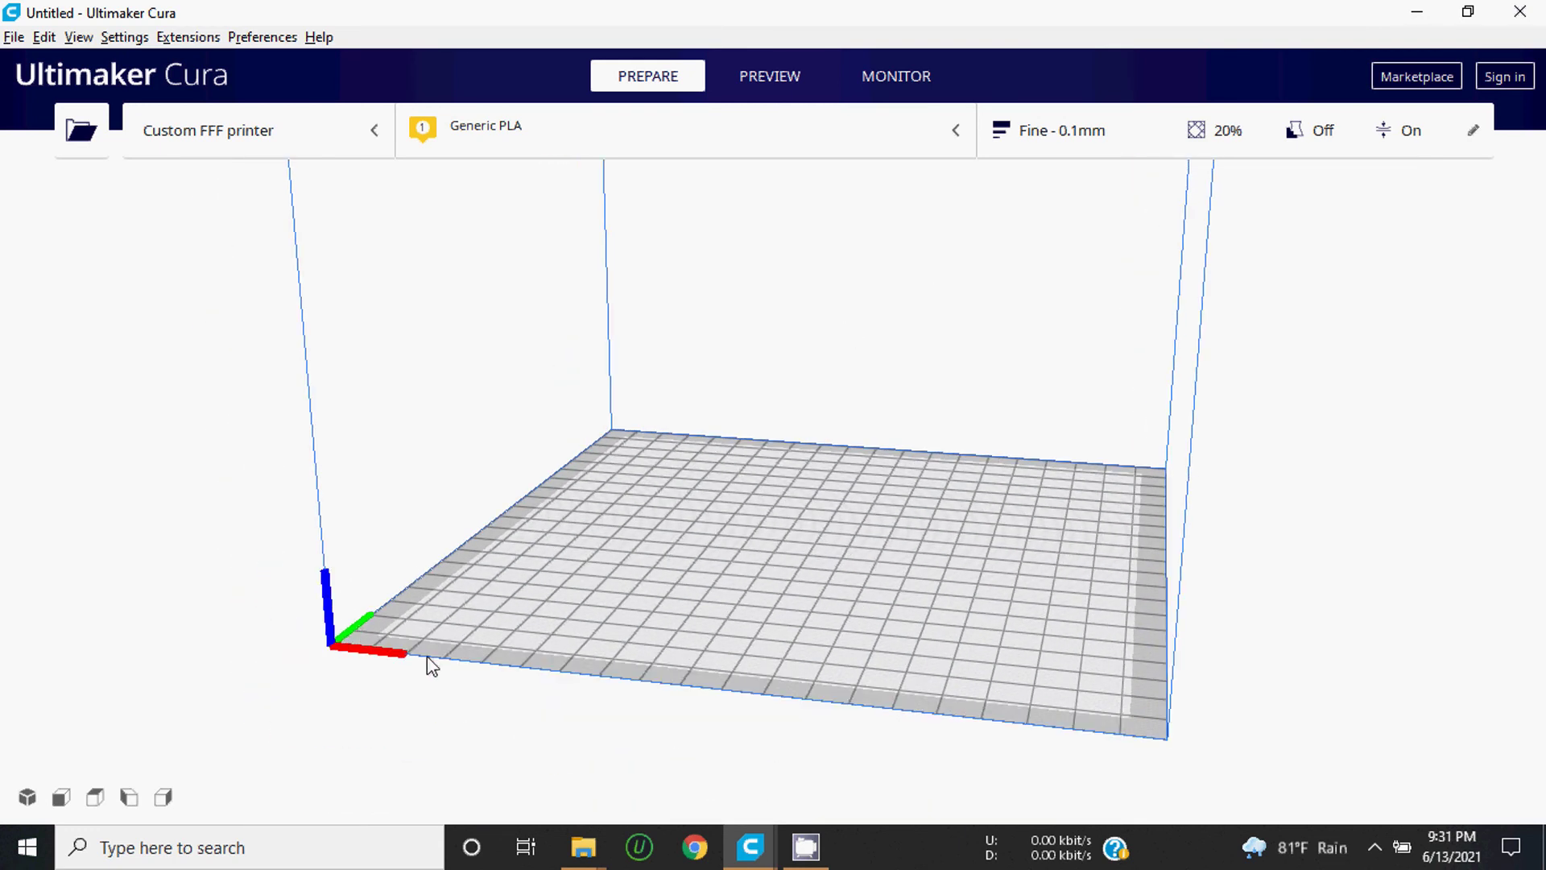
scroll(617, 588, "down", 2)
scroll(690, 646, "up", 1)
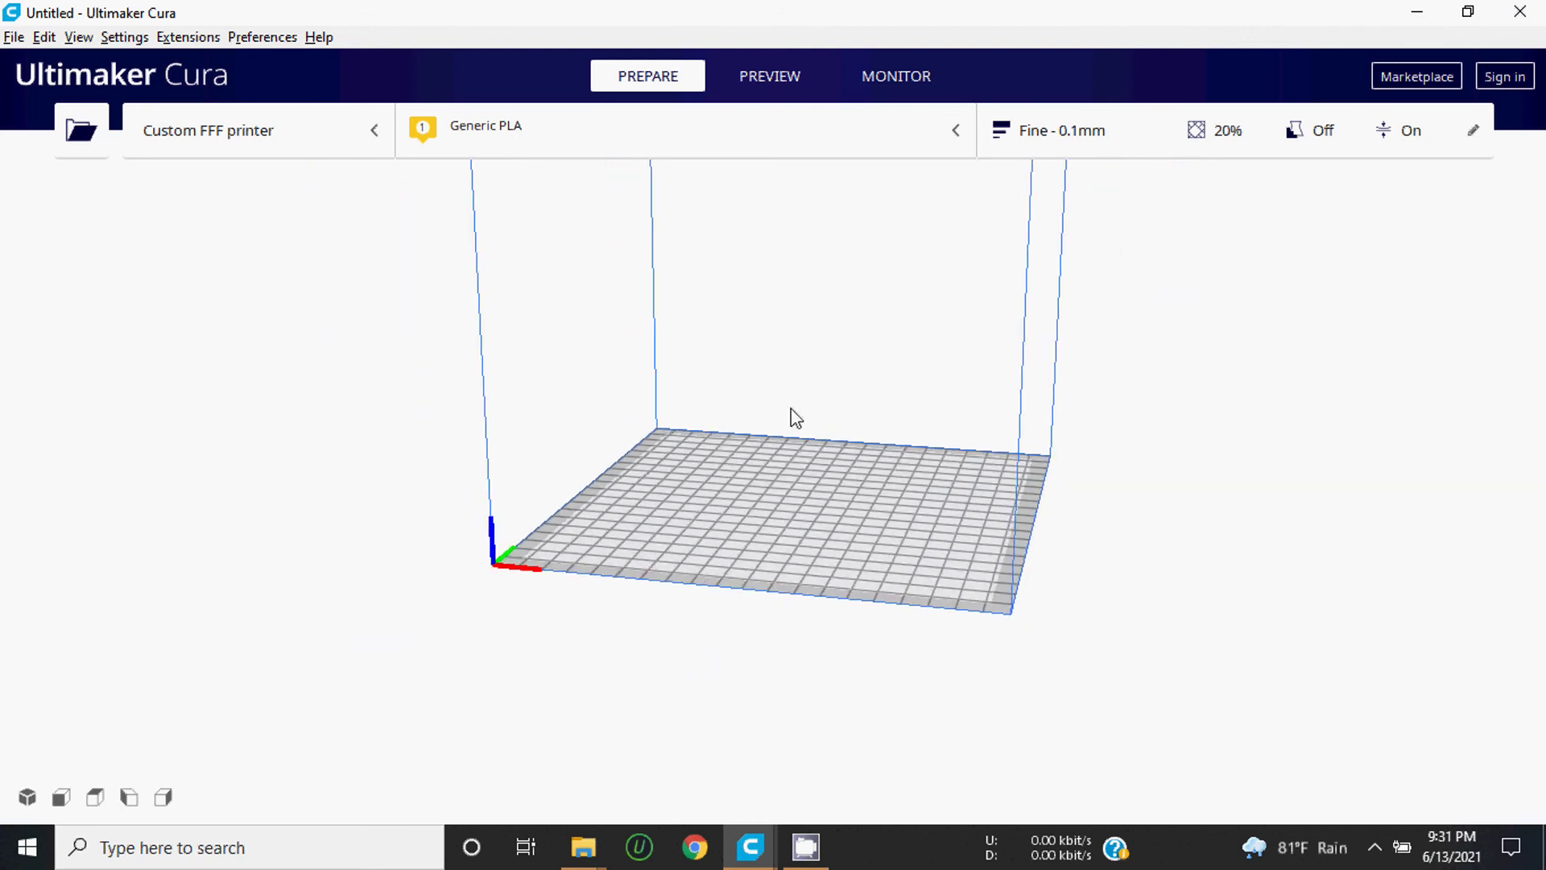
middle_click_drag(793, 367, 790, 524)
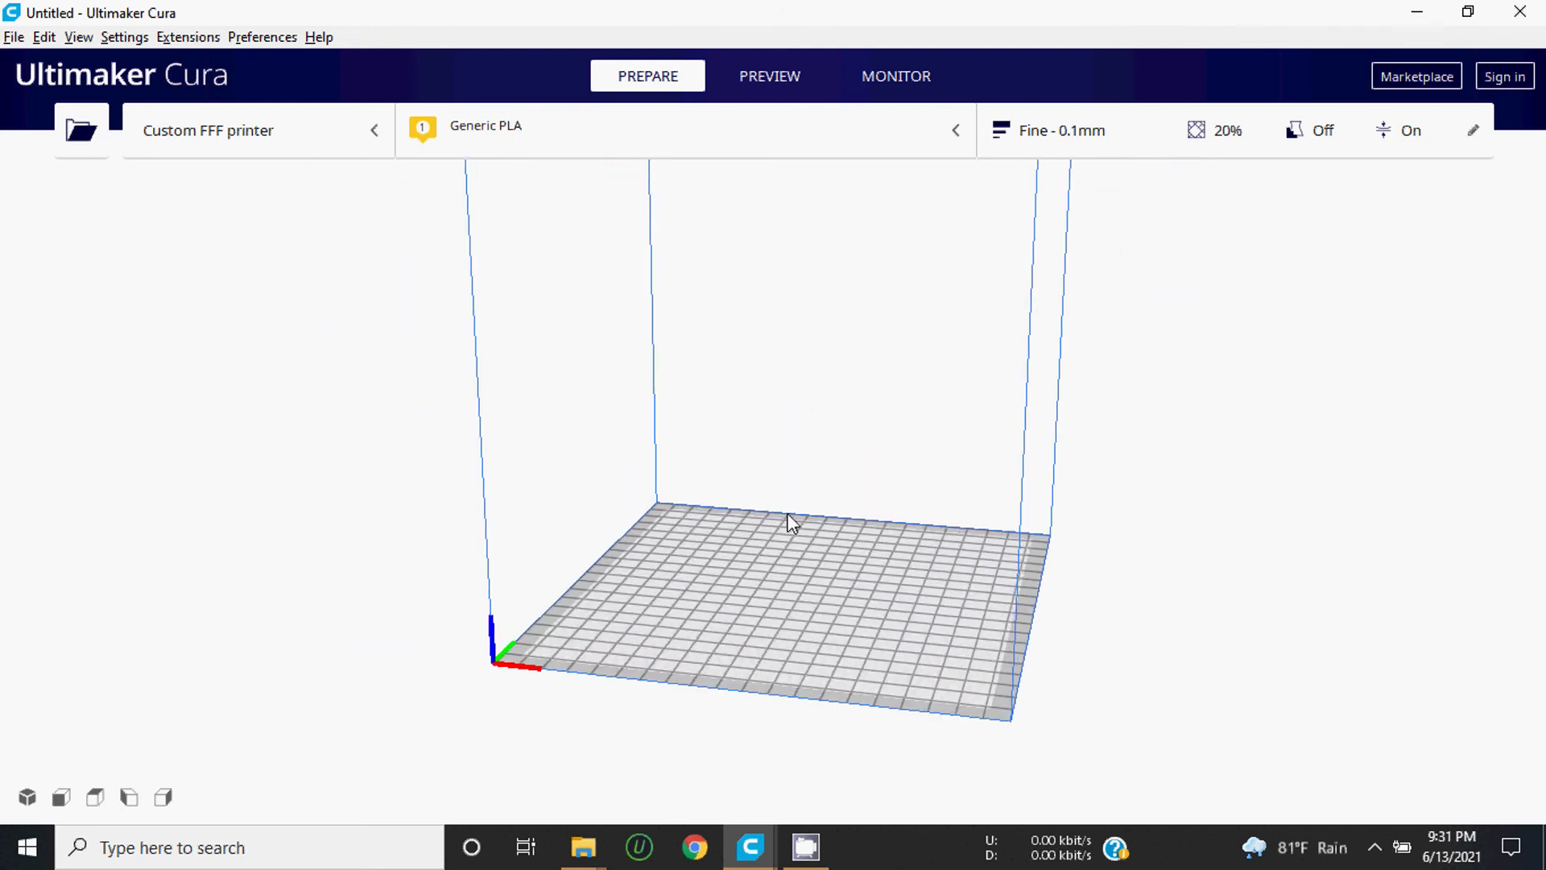
scroll(701, 471, "down", 3)
Step: Load Brandy Bottle final.stl from Desktop > Brandy Bottle and select the model
left_click(81, 129)
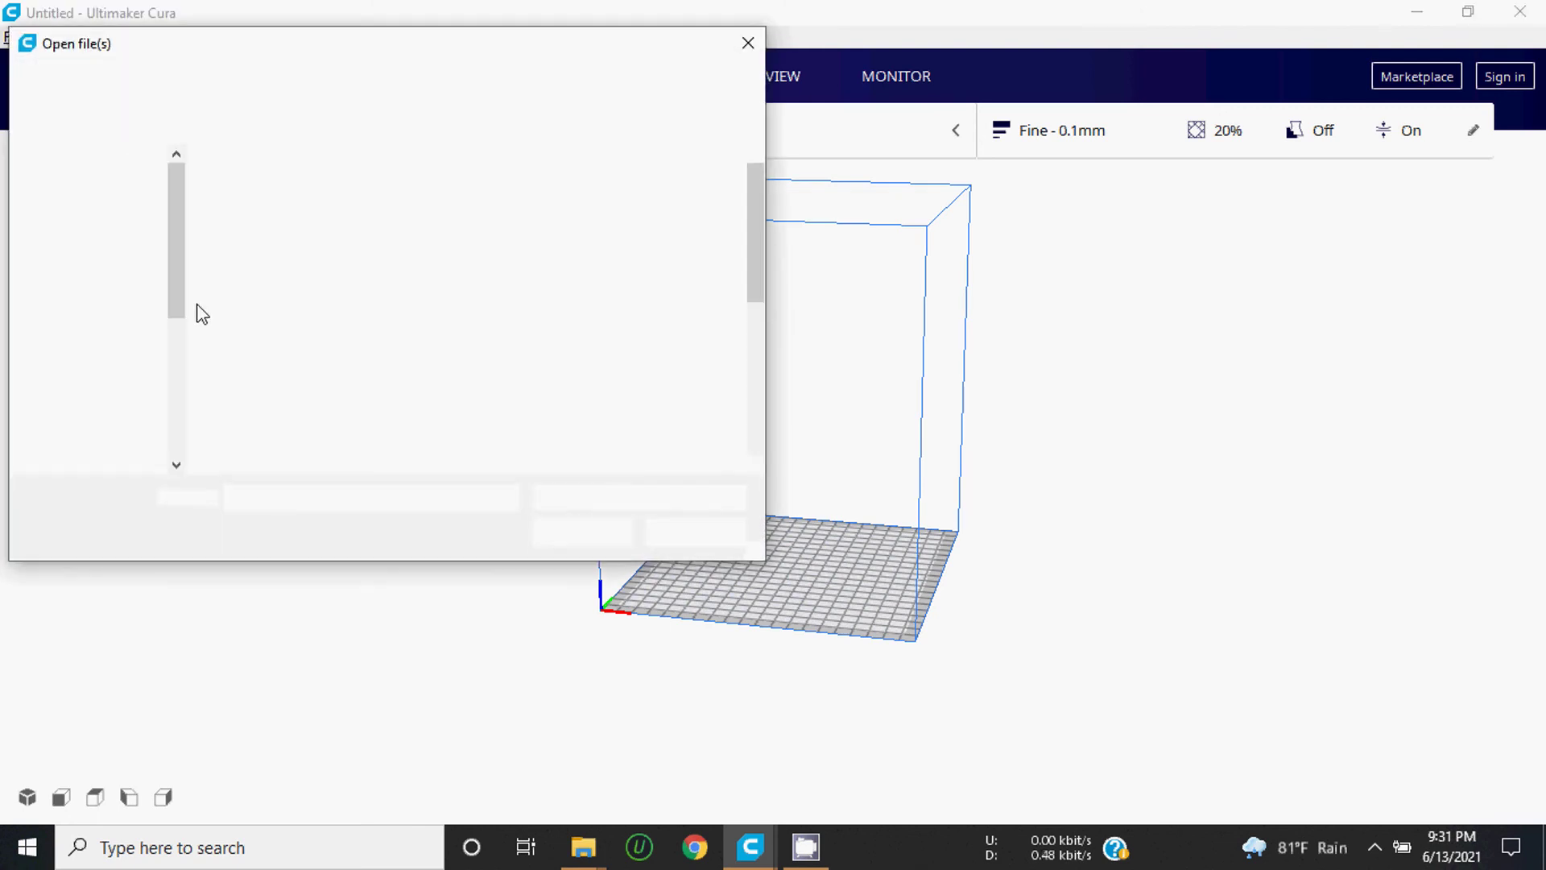
left_click(102, 207)
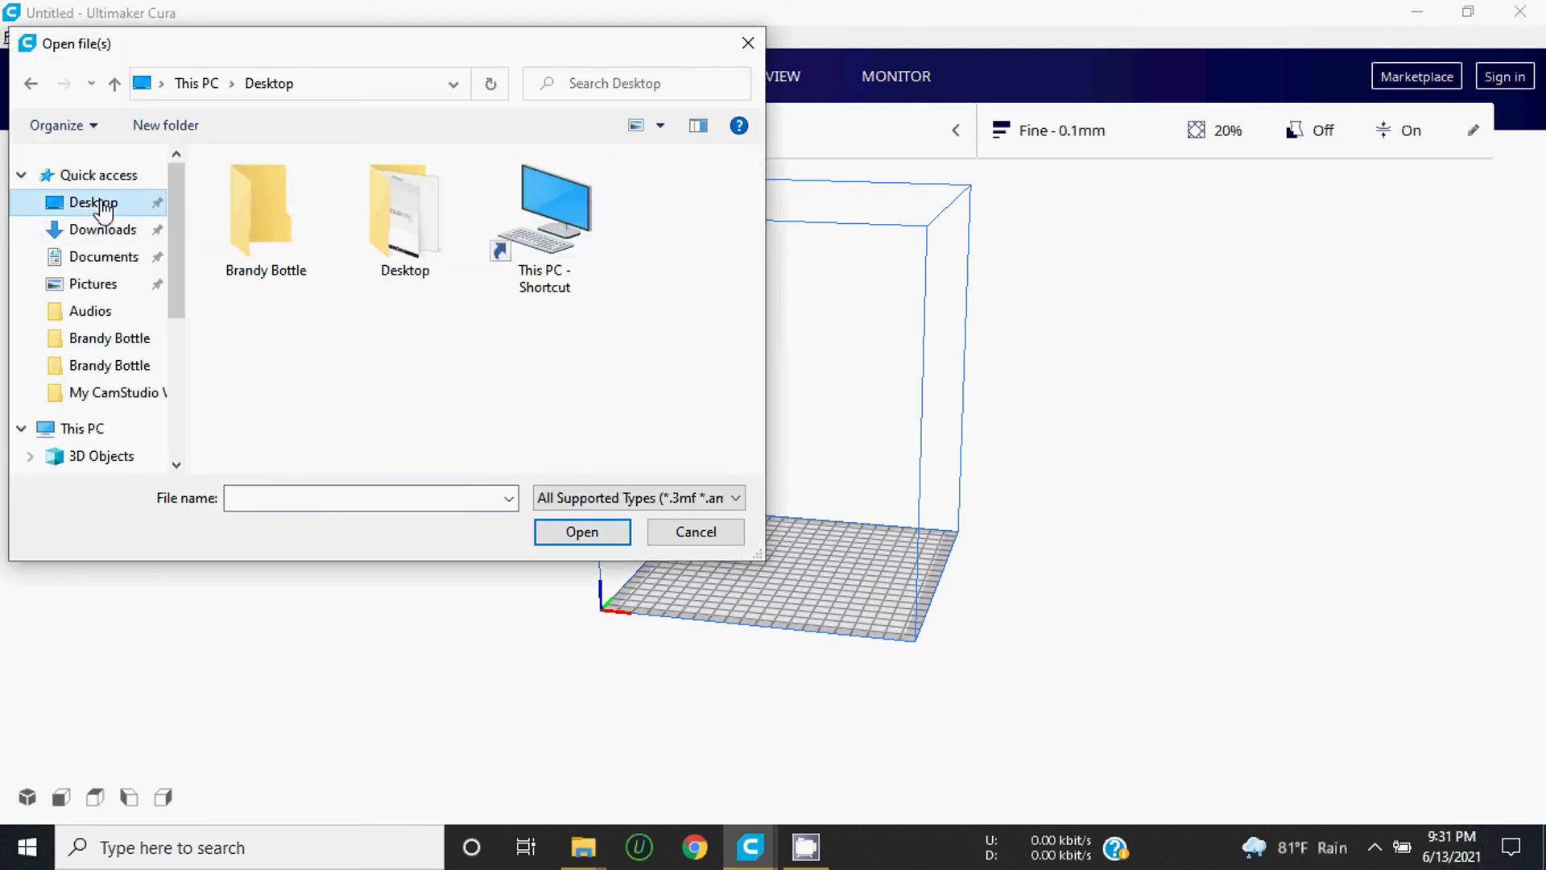
double_click(271, 248)
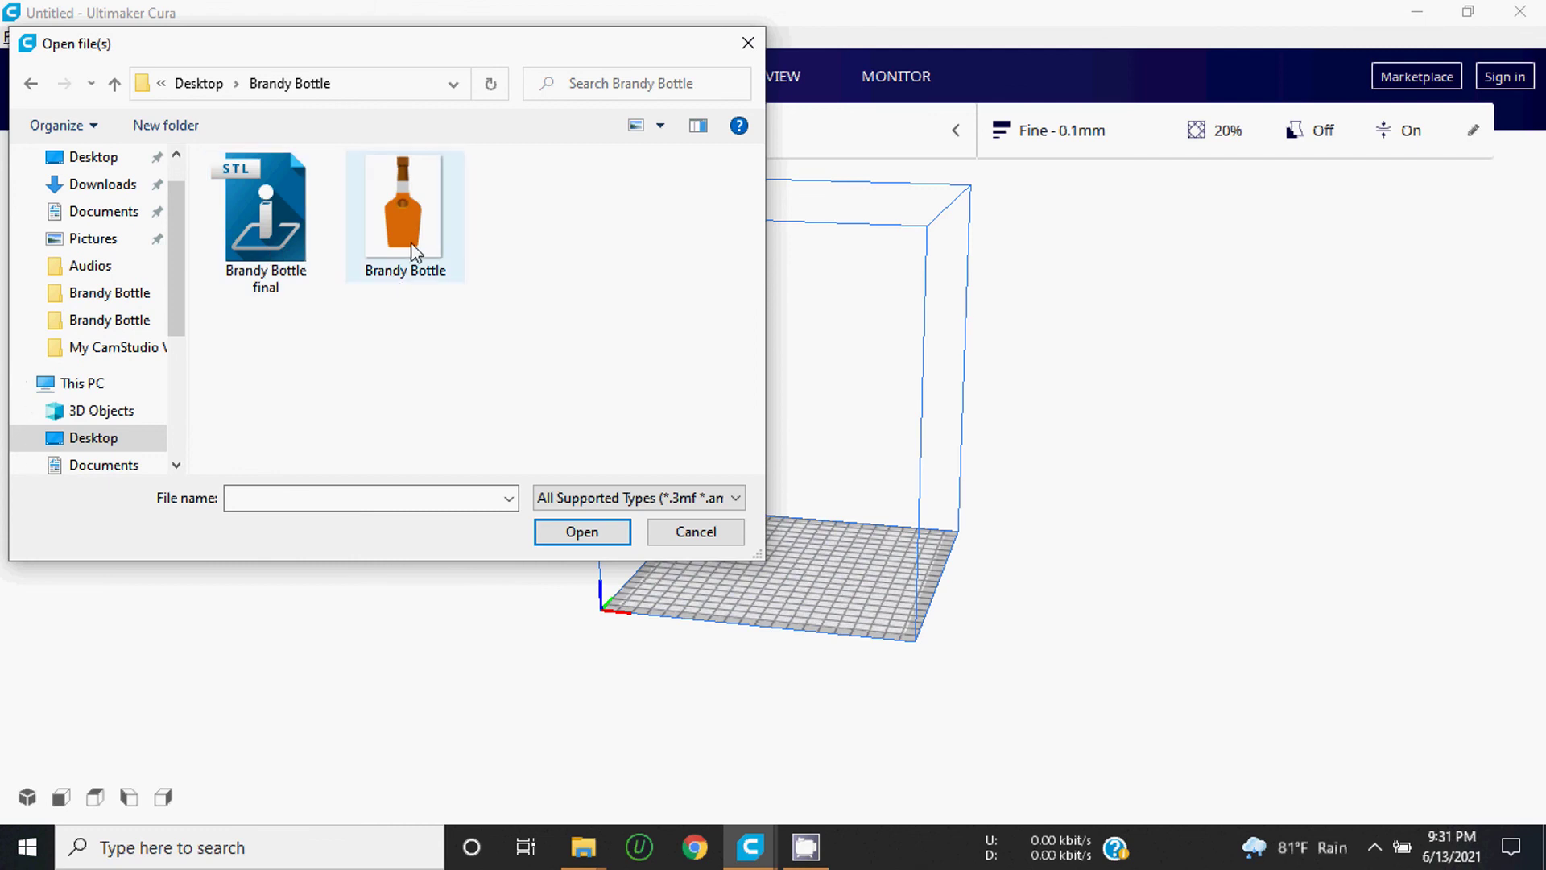
left_click(268, 240)
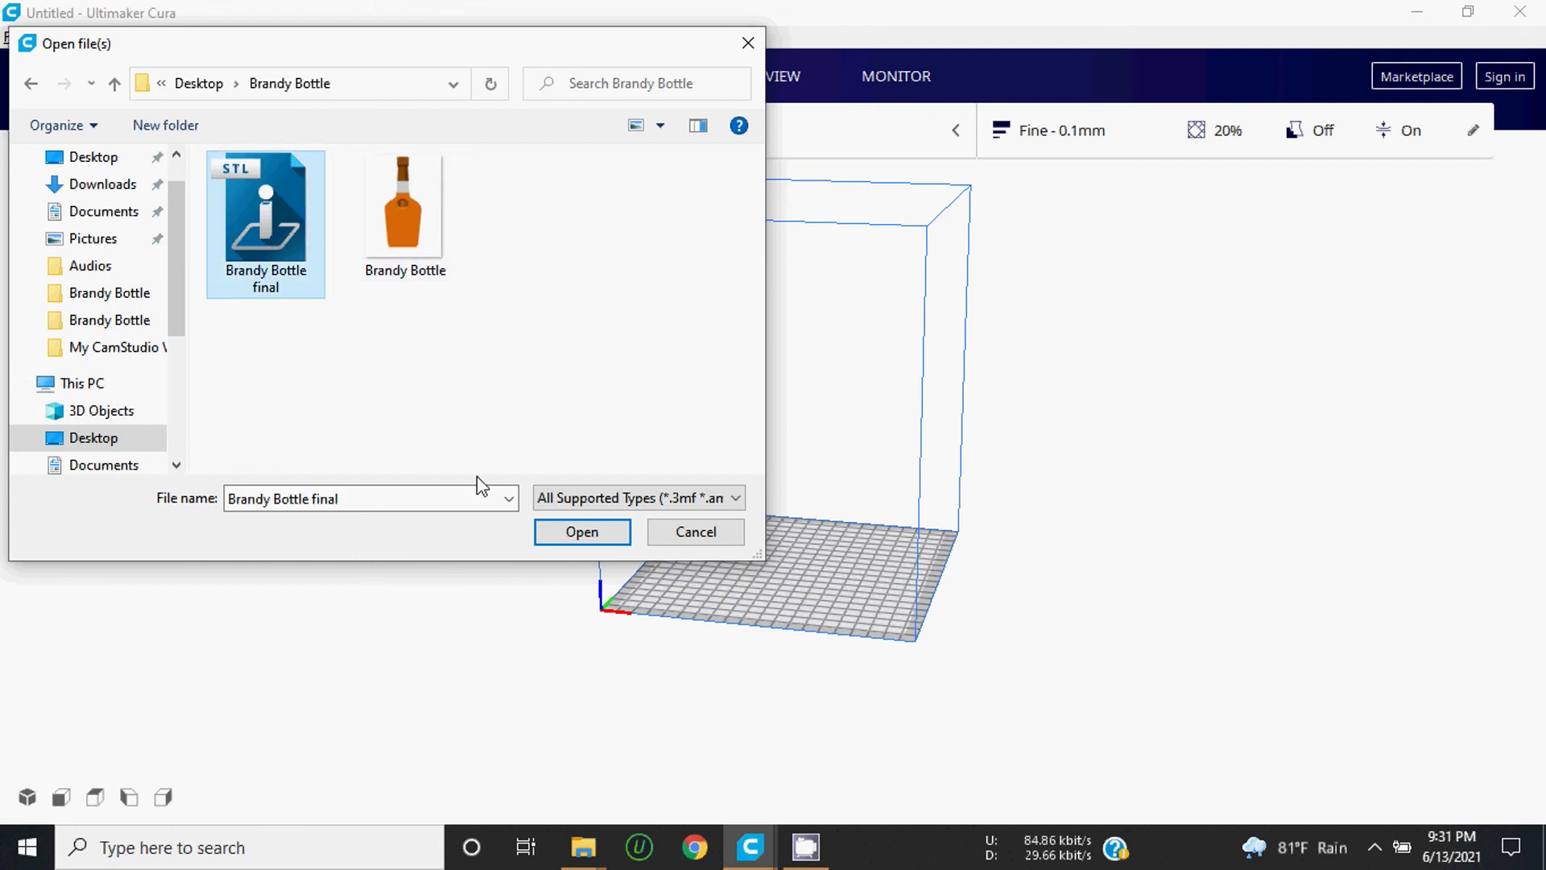
left_click(582, 532)
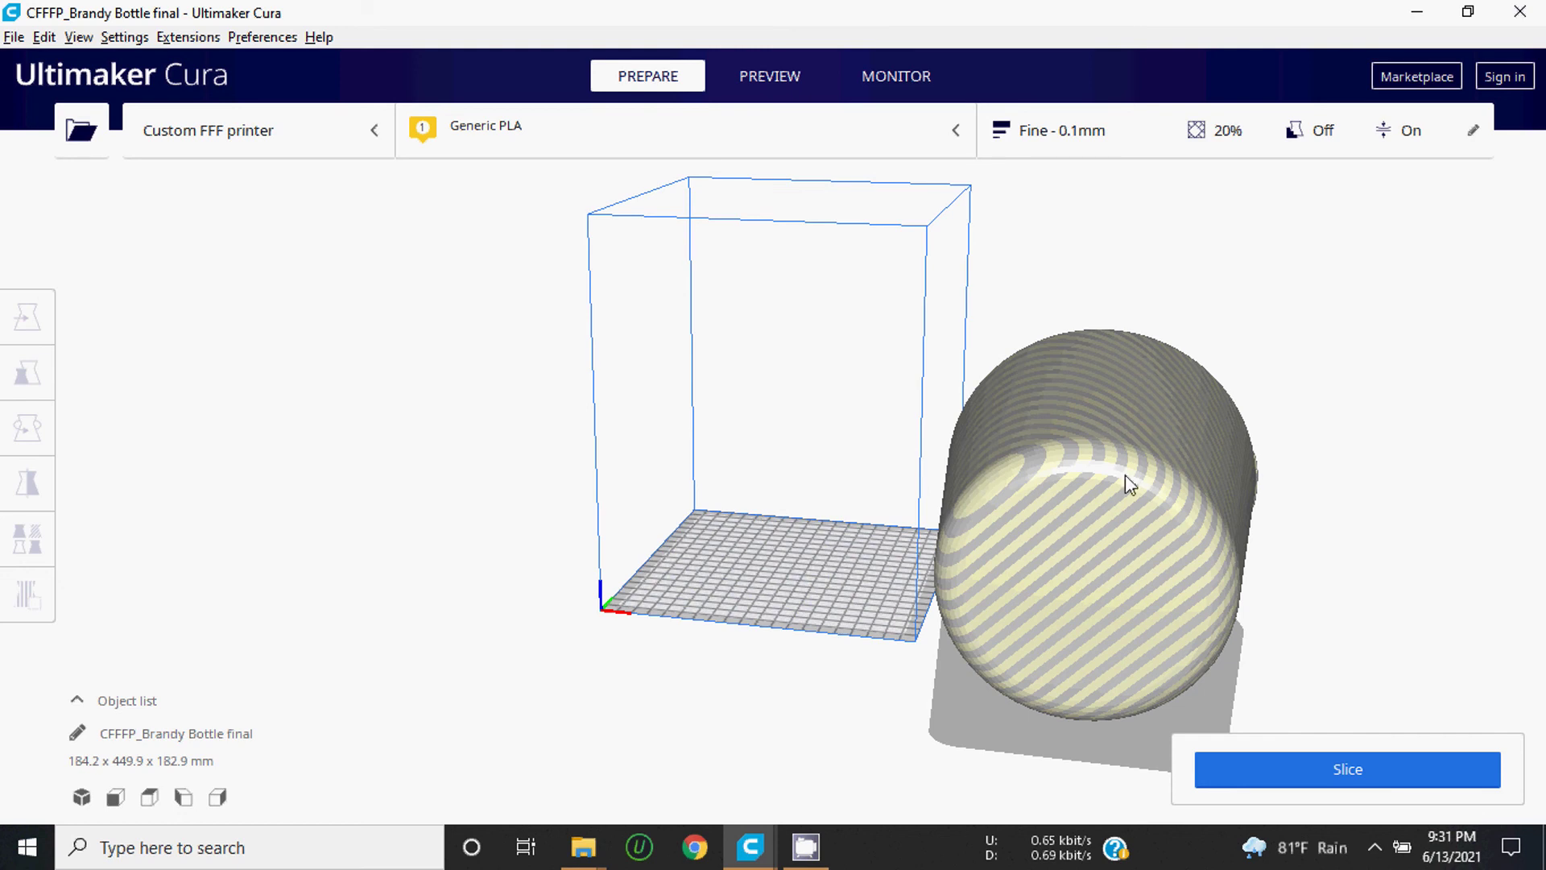
right_click_drag(1353, 466, 1020, 493)
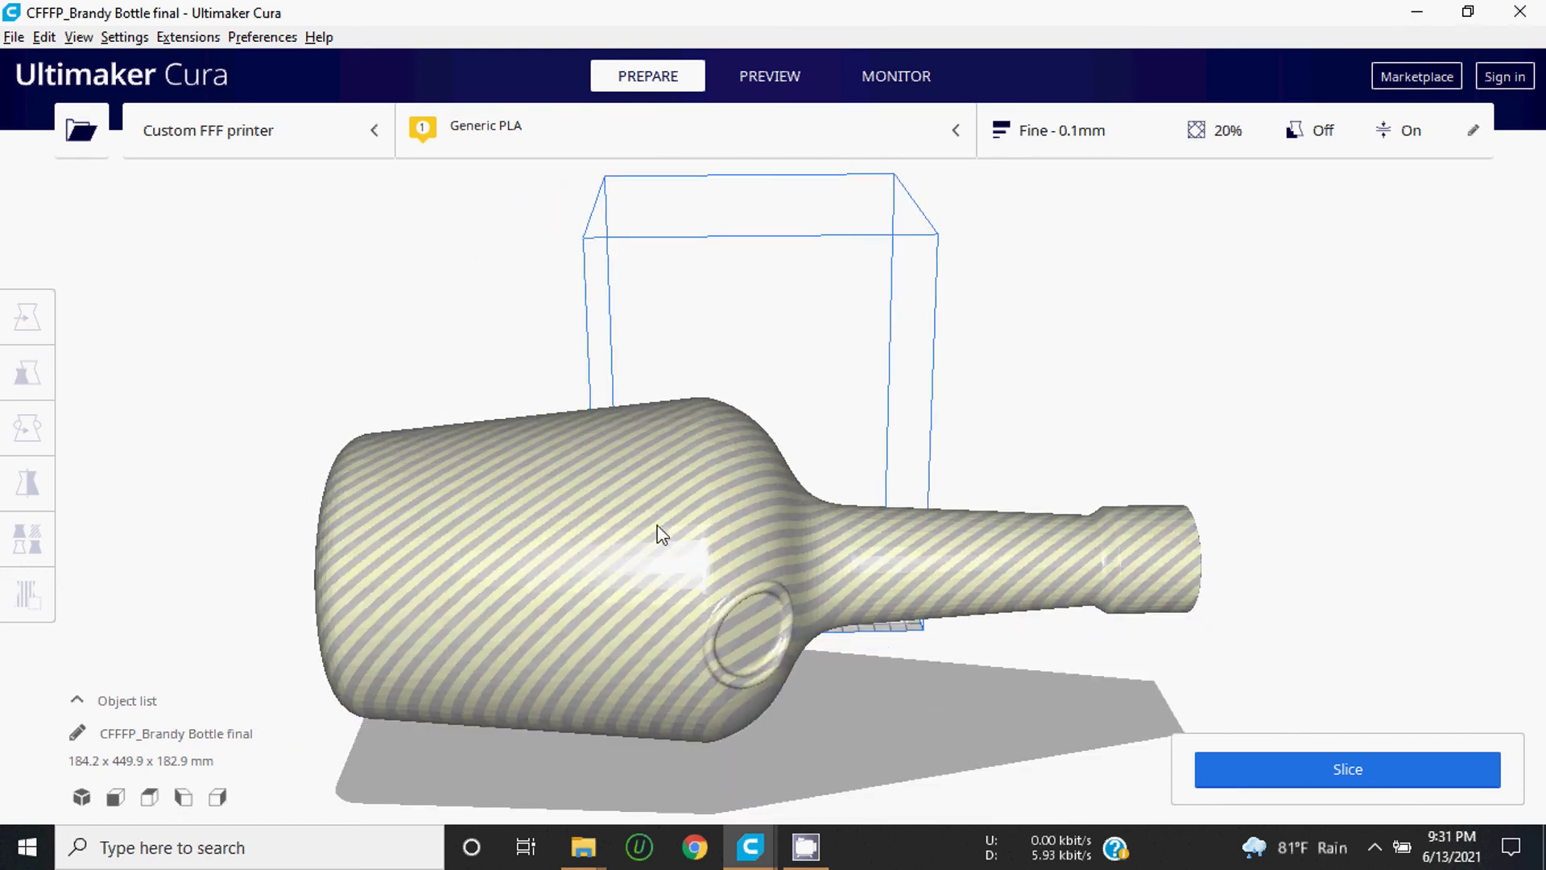
left_click(697, 534)
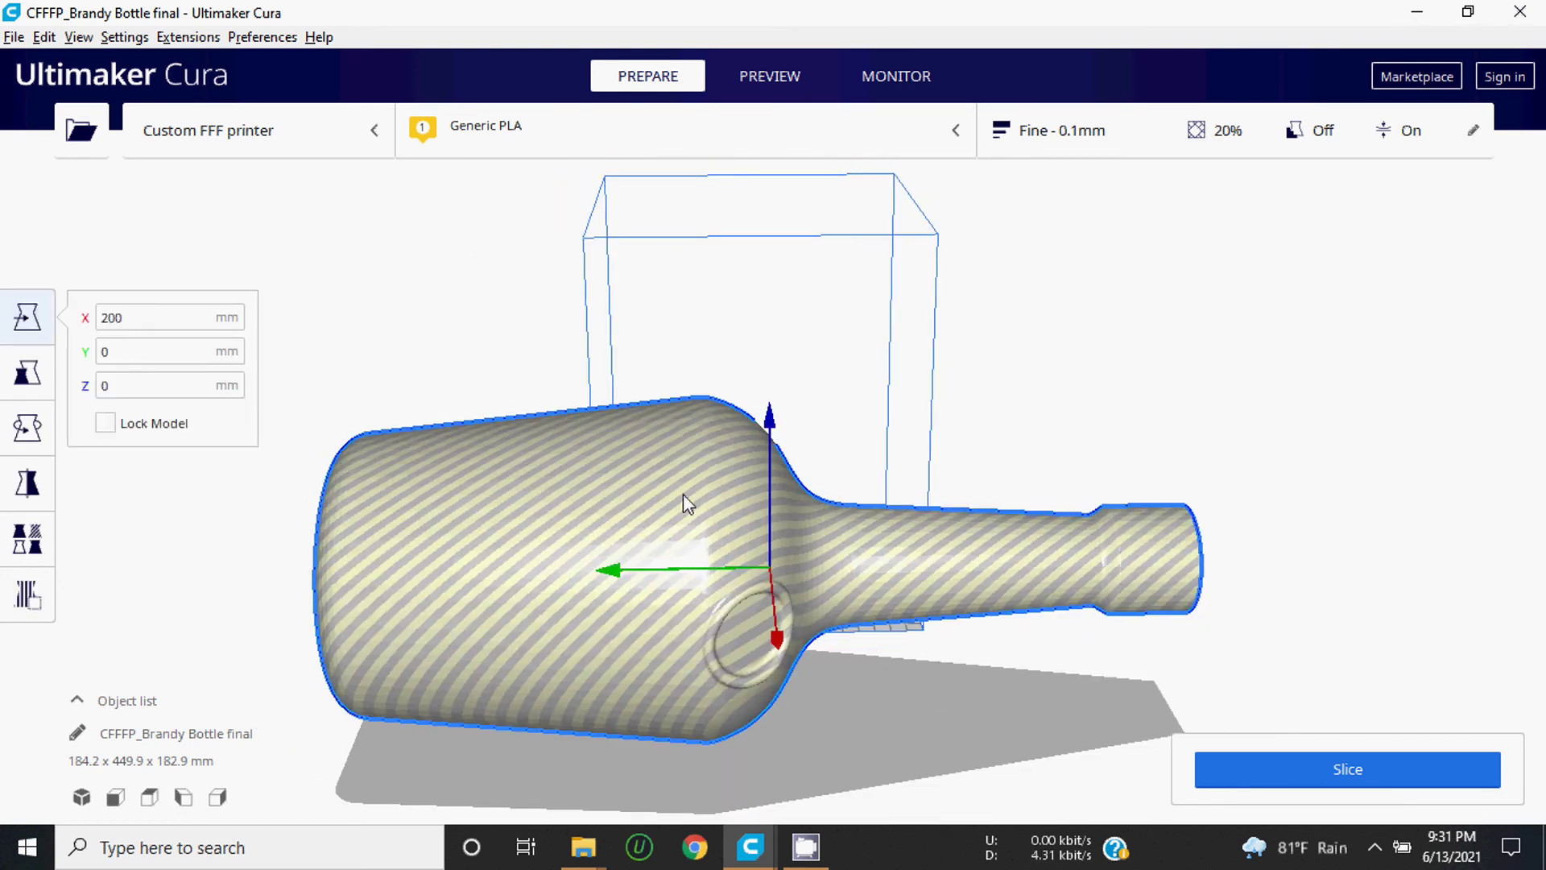
Step: Scale the bottle uniformly to 50%
left_click(28, 375)
left_click(280, 376)
left_click_drag(284, 377, 219, 375)
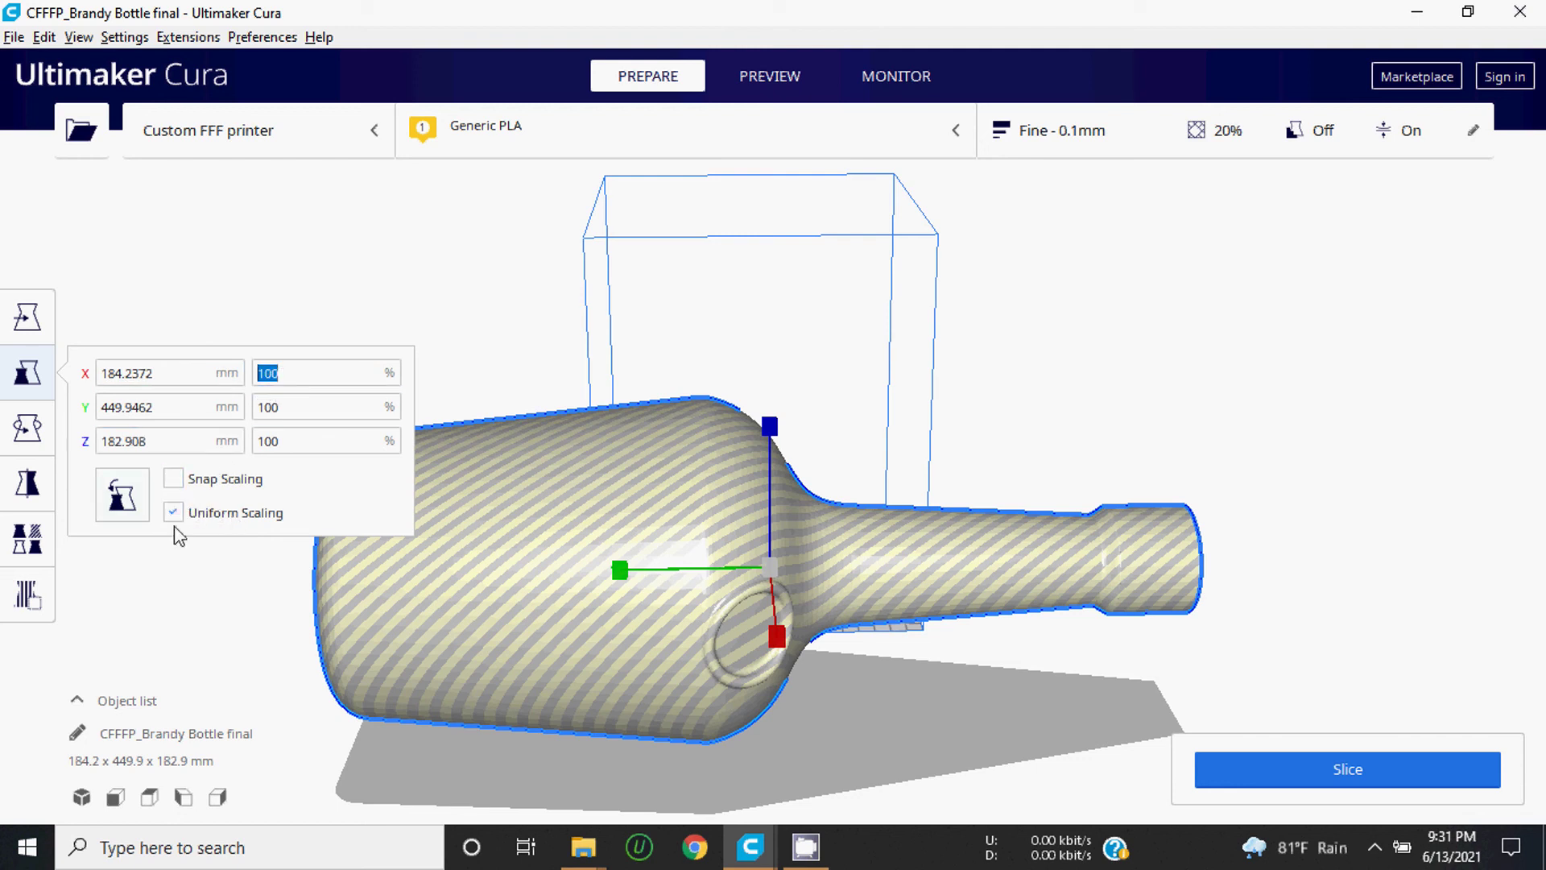
type("50")
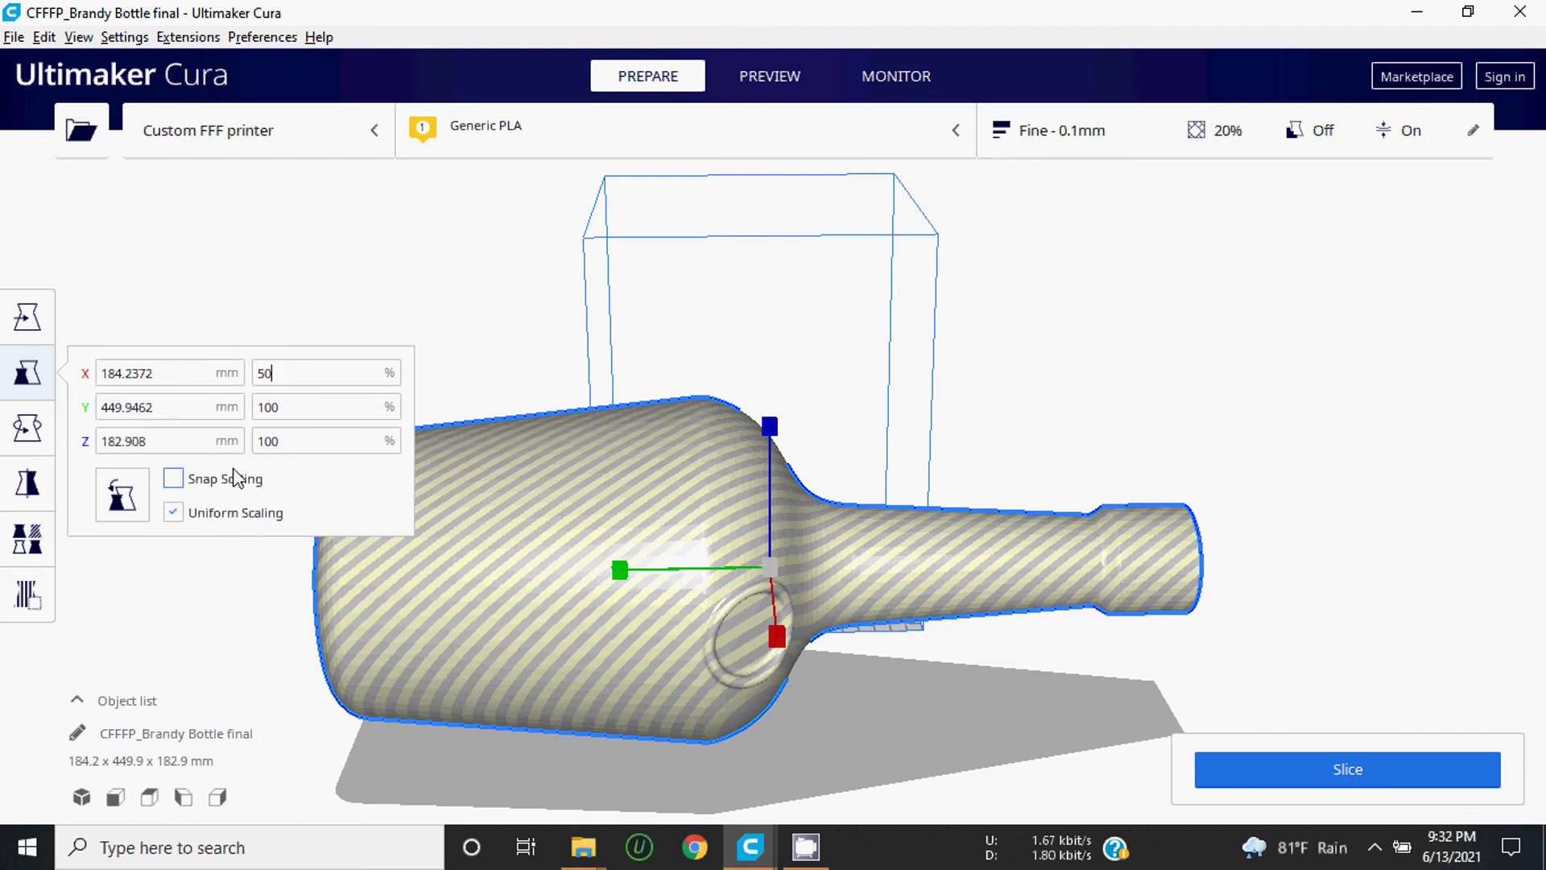
key("Return")
mouse_move(631, 501)
right_mouse_down()
mouse_move(1038, 544)
mouse_move(723, 508)
right_mouse_up()
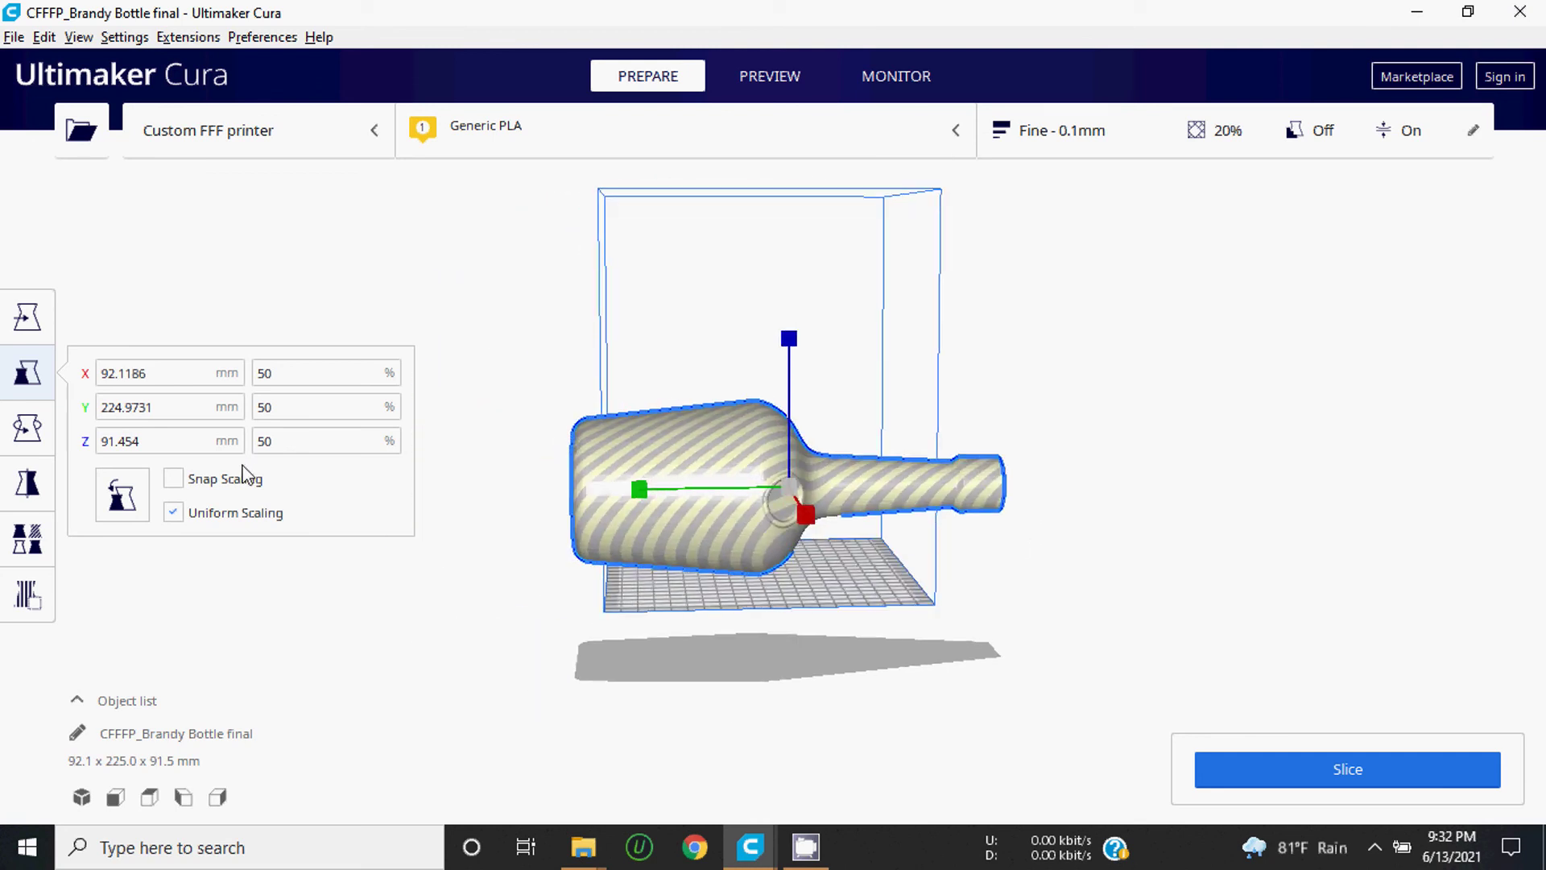
Step: Undo an accidental scale-up so the bottle returns to 50%
right_click(649, 485)
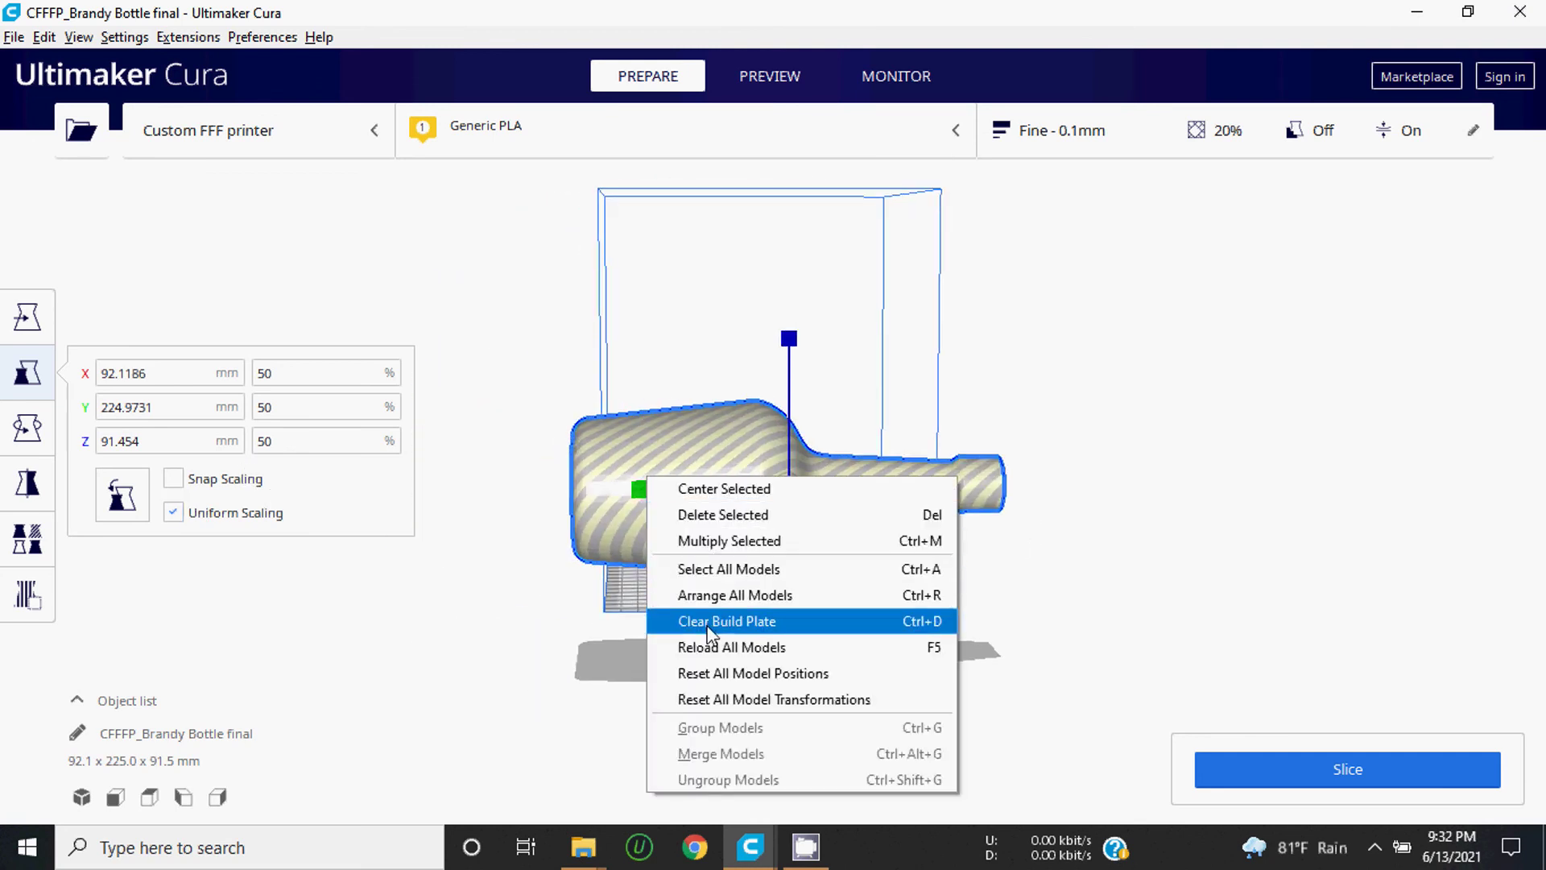
left_click(737, 603)
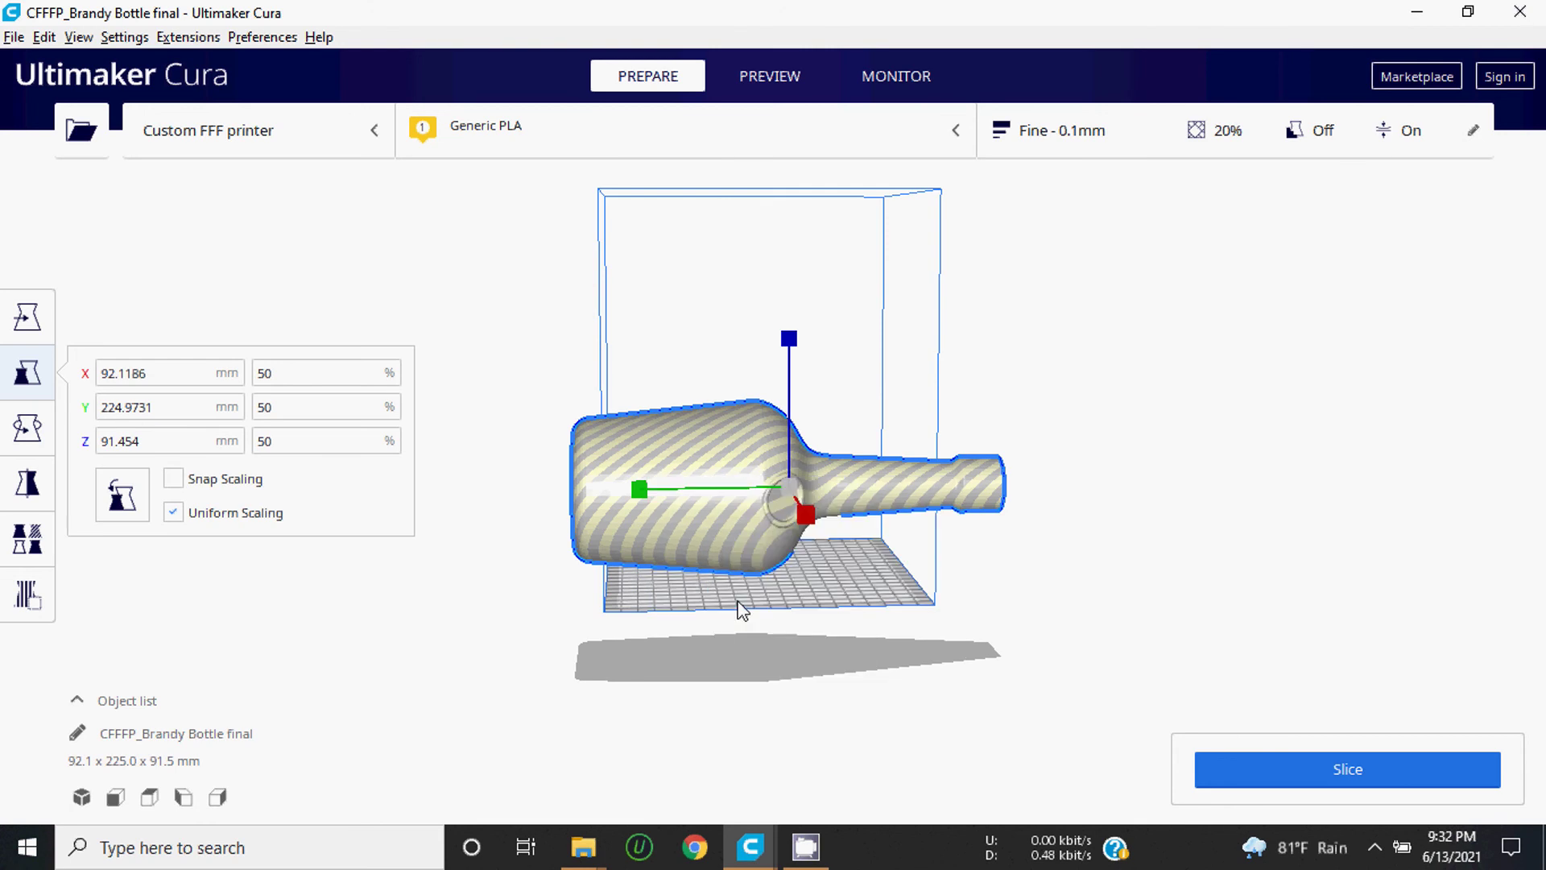
left_click(828, 583)
mouse_move(814, 576)
right_mouse_down()
mouse_move(717, 583)
mouse_move(586, 516)
right_mouse_up()
left_click(519, 493)
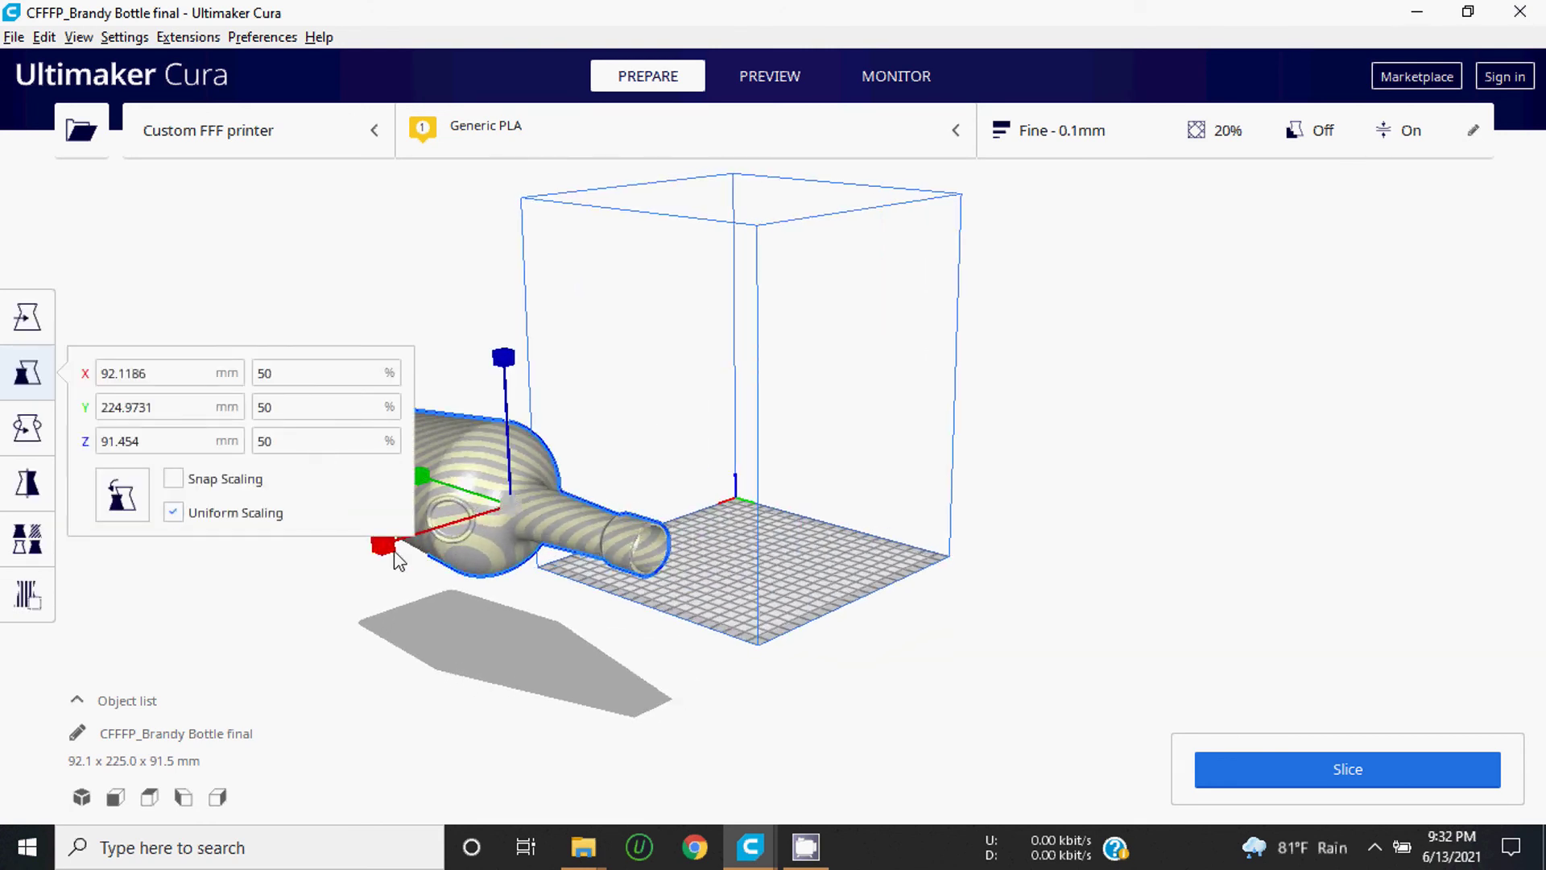
left_click_drag(433, 534, 549, 529)
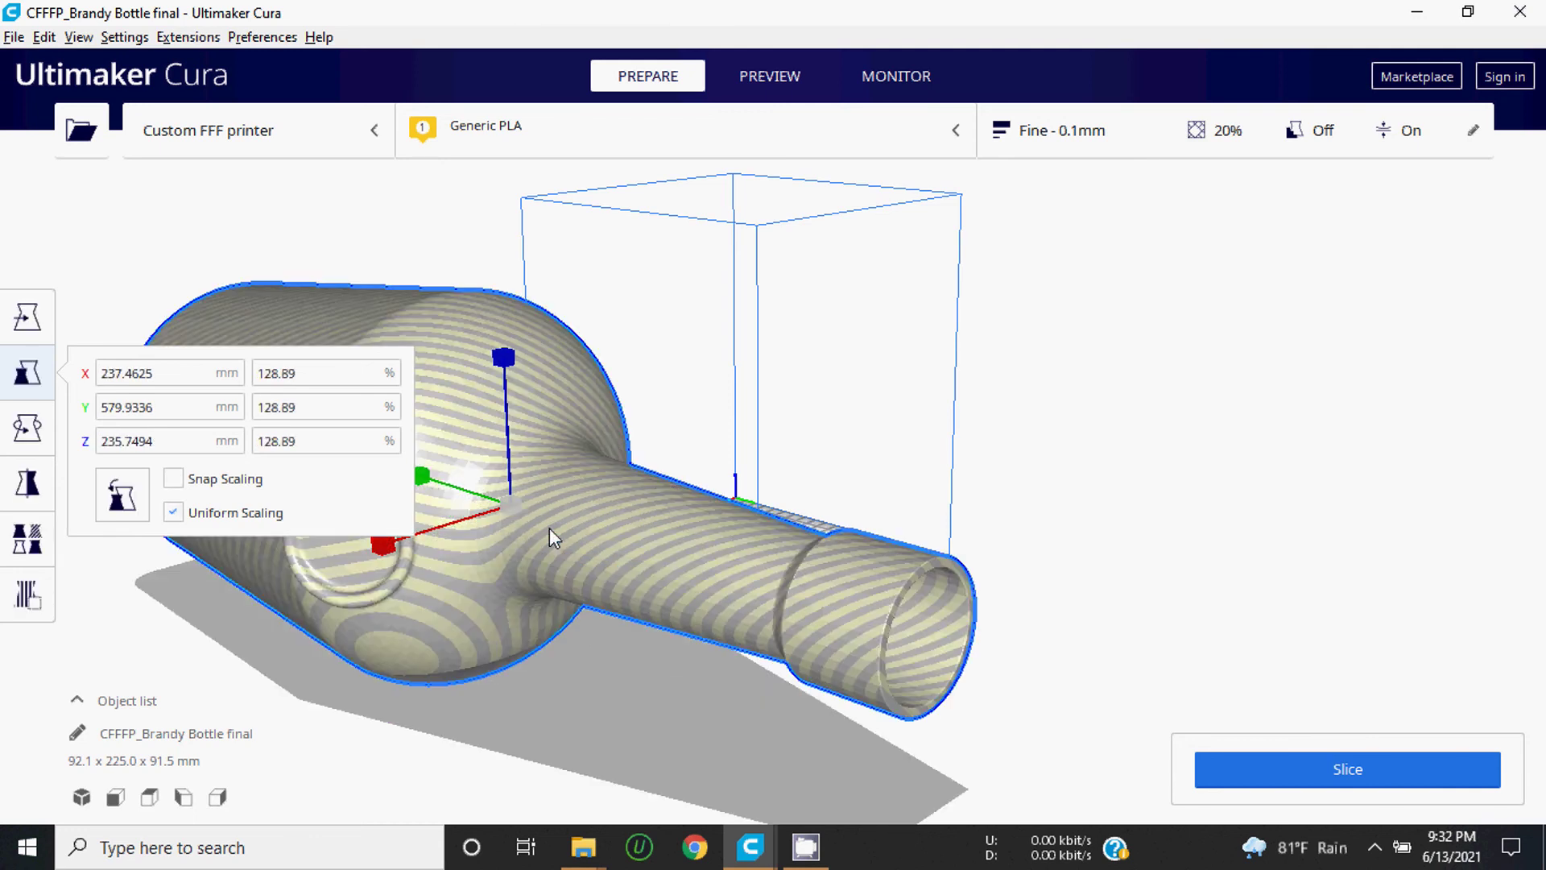
key("ctrl+z")
Step: Move the bottle along X to -29.22 mm, inside the build volume
left_click(275, 380)
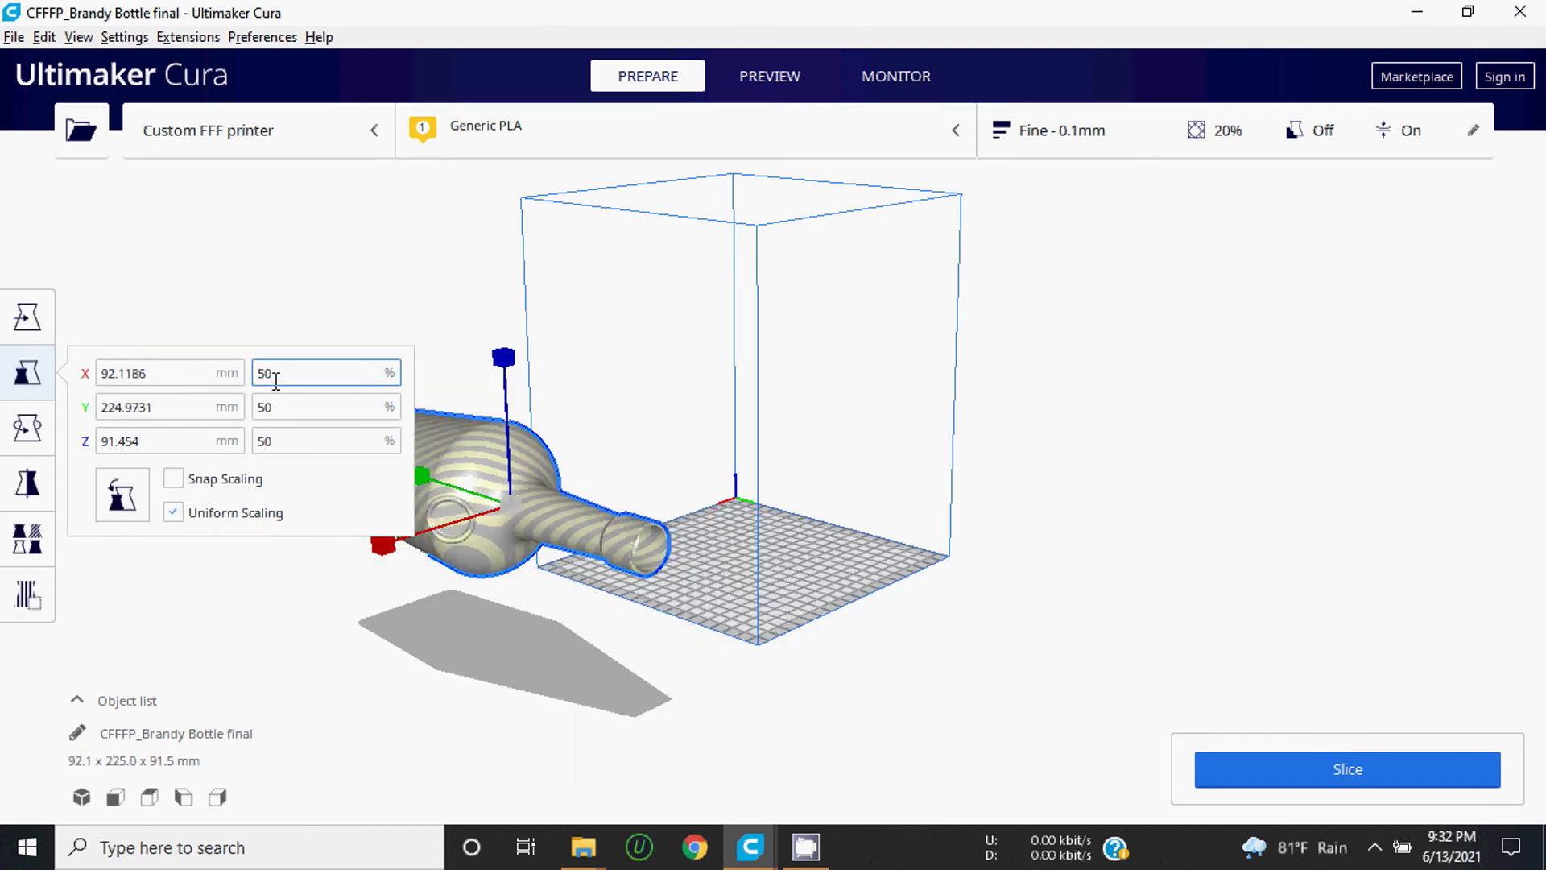
left_click(35, 348)
left_click(427, 473)
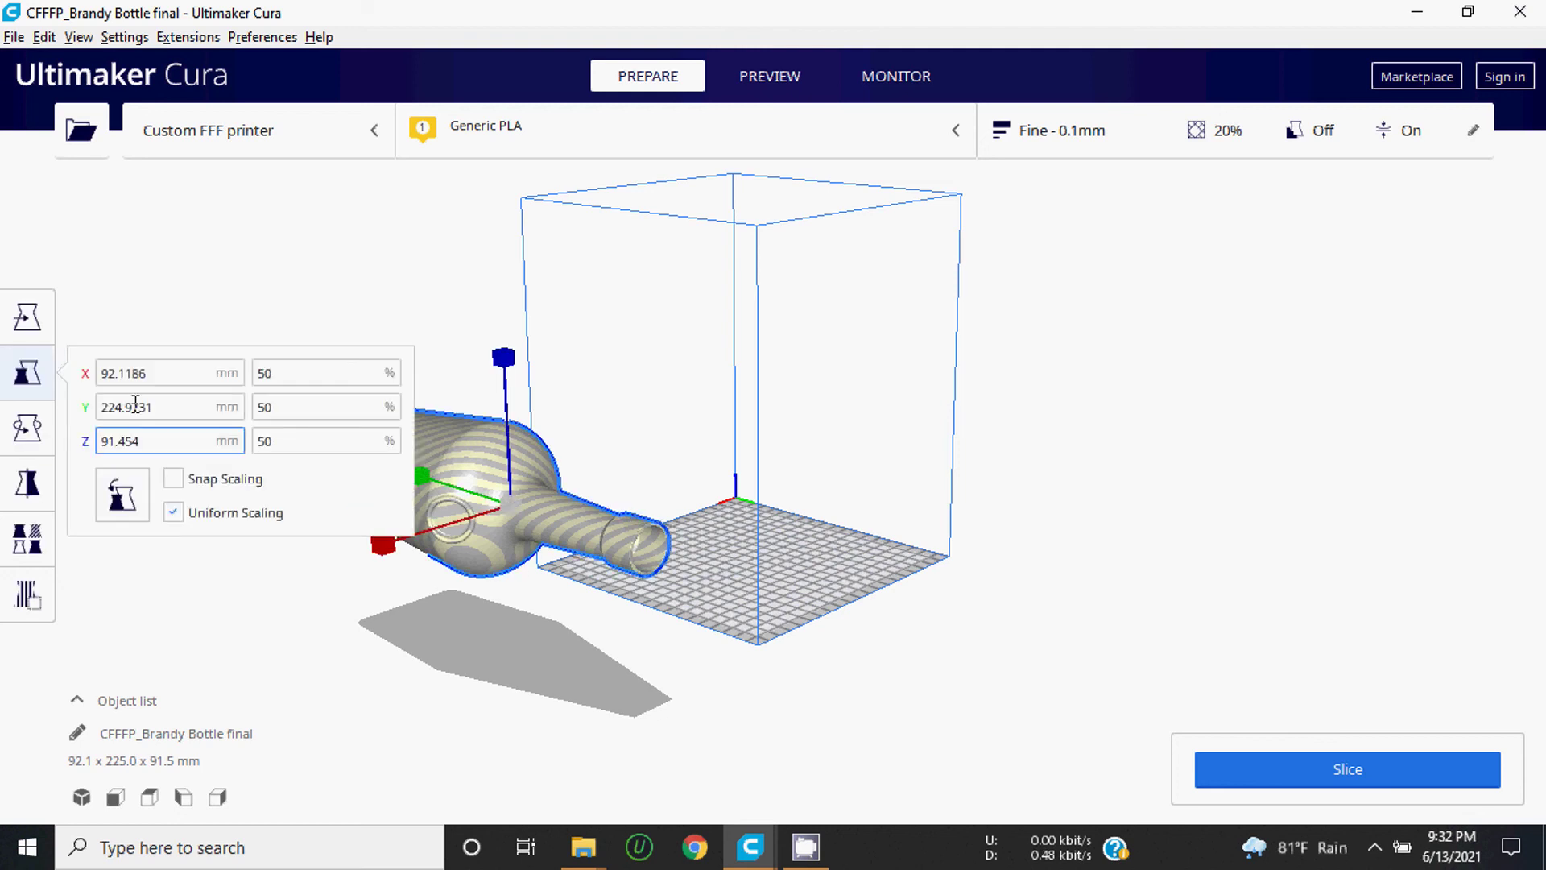
key("t")
left_click_drag(400, 555, 665, 447)
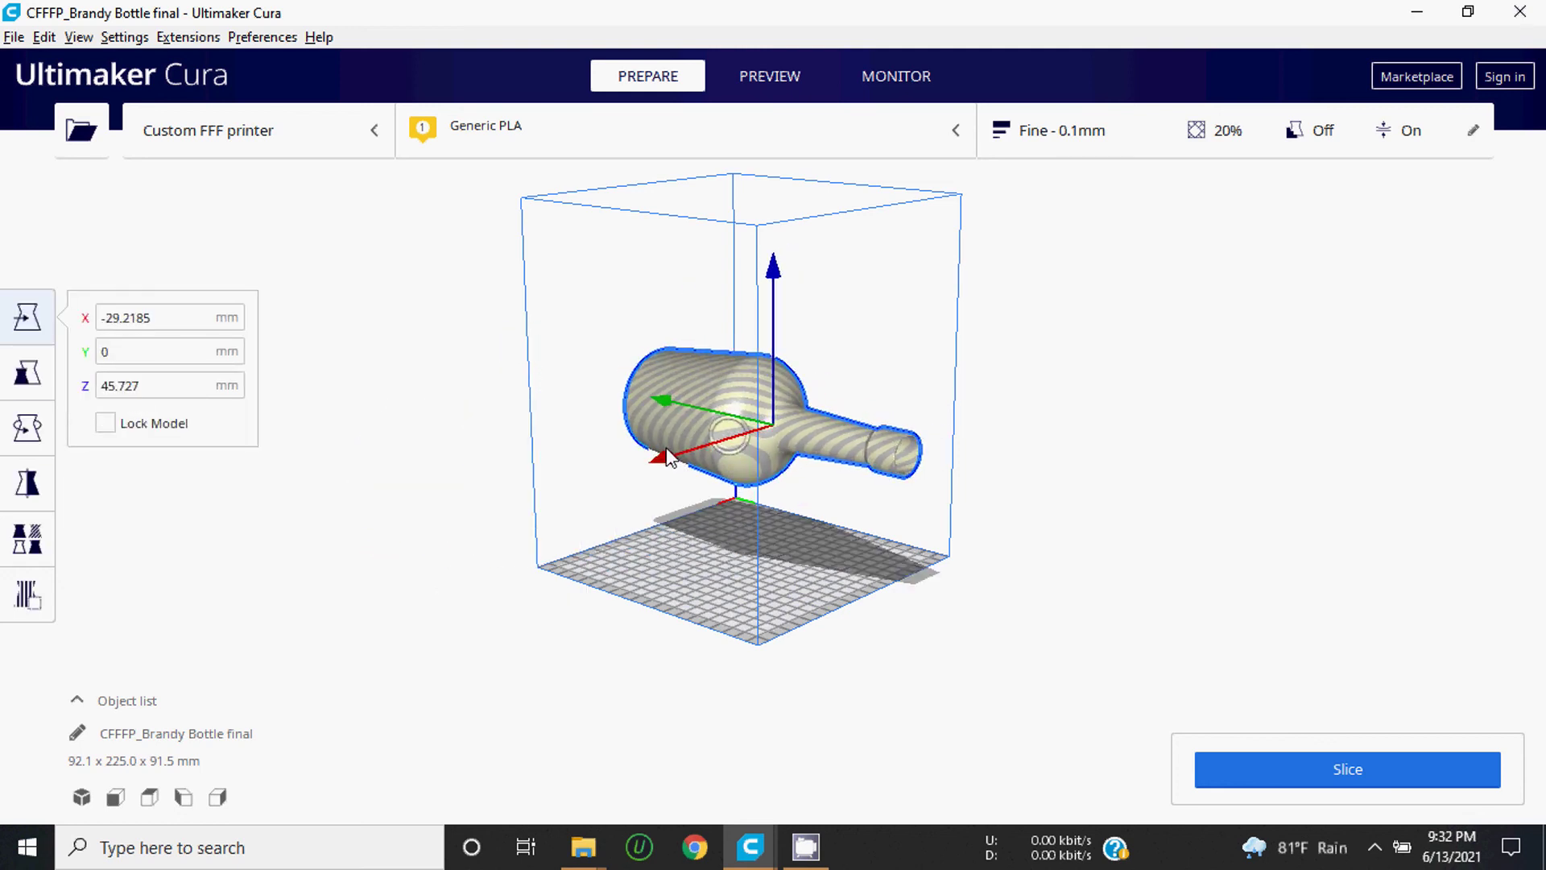
mouse_move(621, 552)
right_mouse_down()
mouse_move(924, 539)
mouse_move(665, 414)
right_mouse_up()
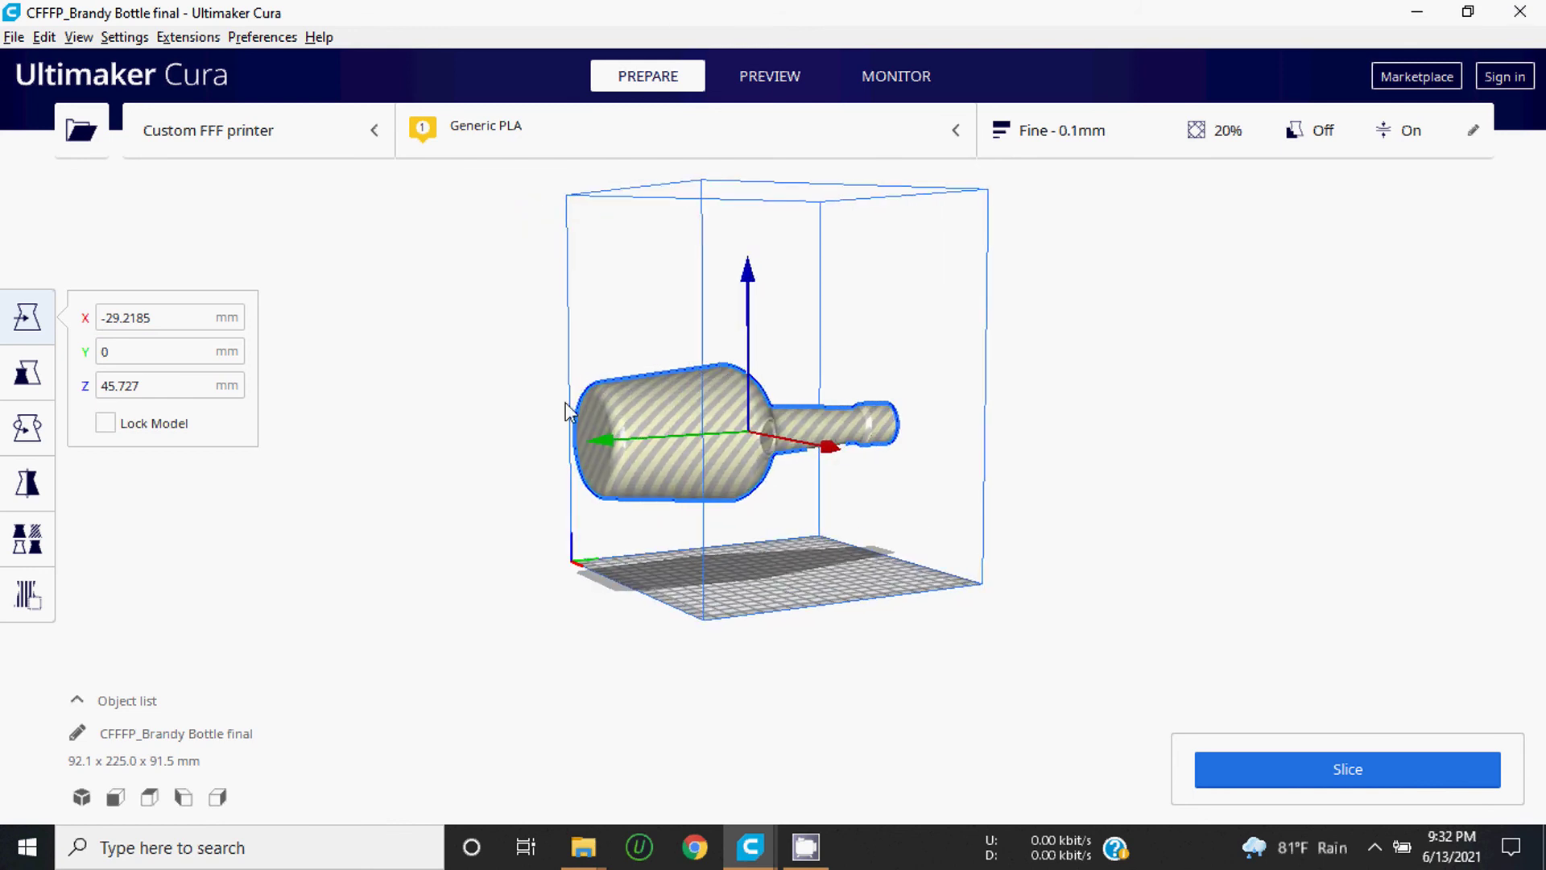
Step: Lay the bottle flat on the build plate with the Rotate tool
left_click(40, 435)
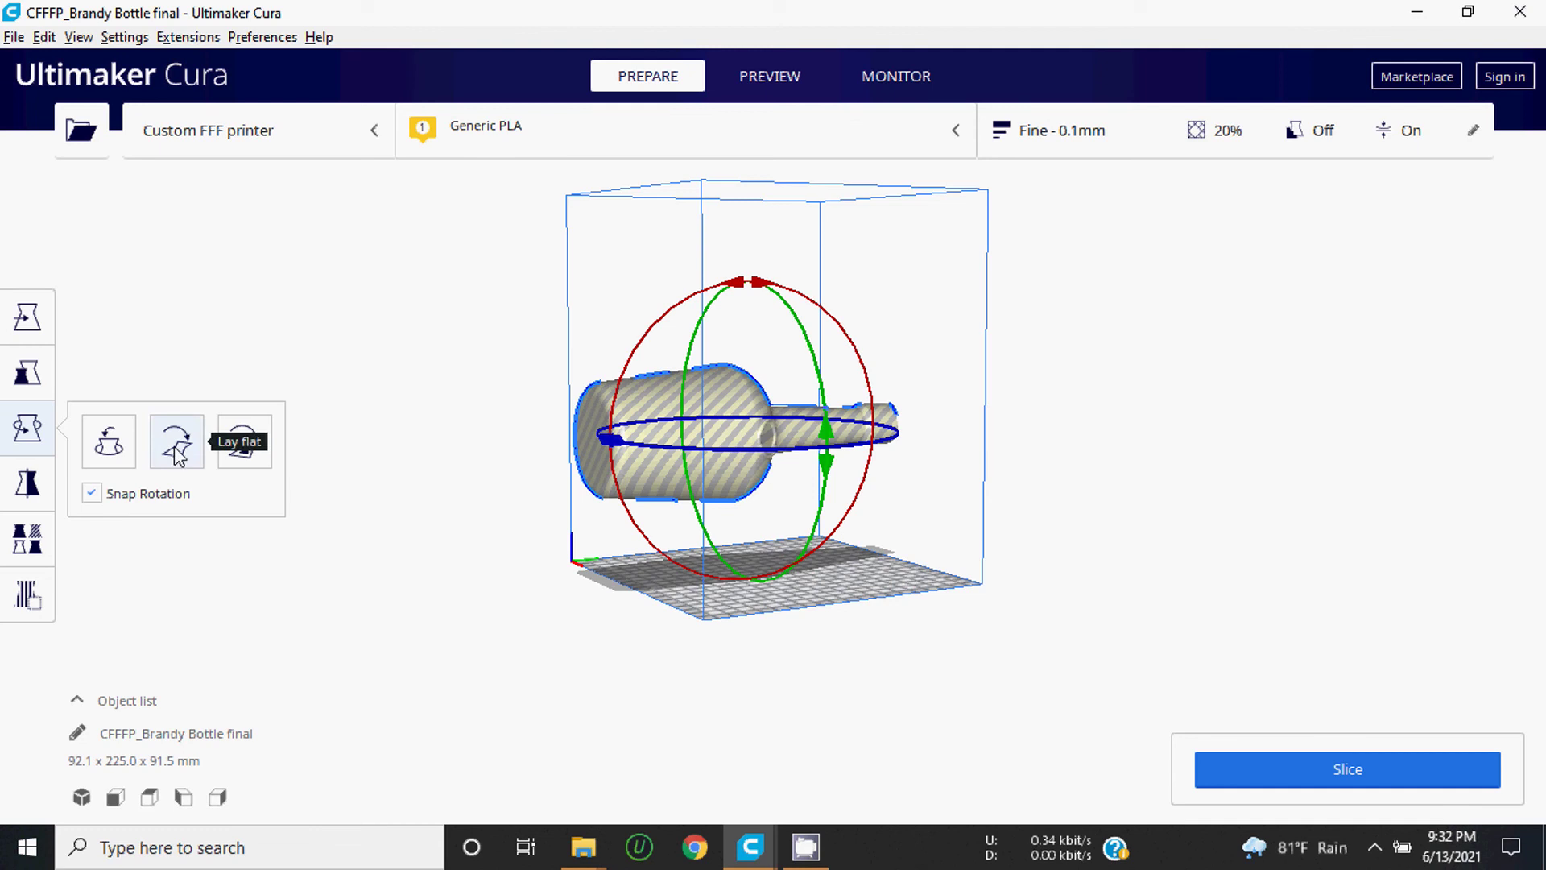
scroll(556, 463, "down", 2)
scroll(622, 464, "up", 4)
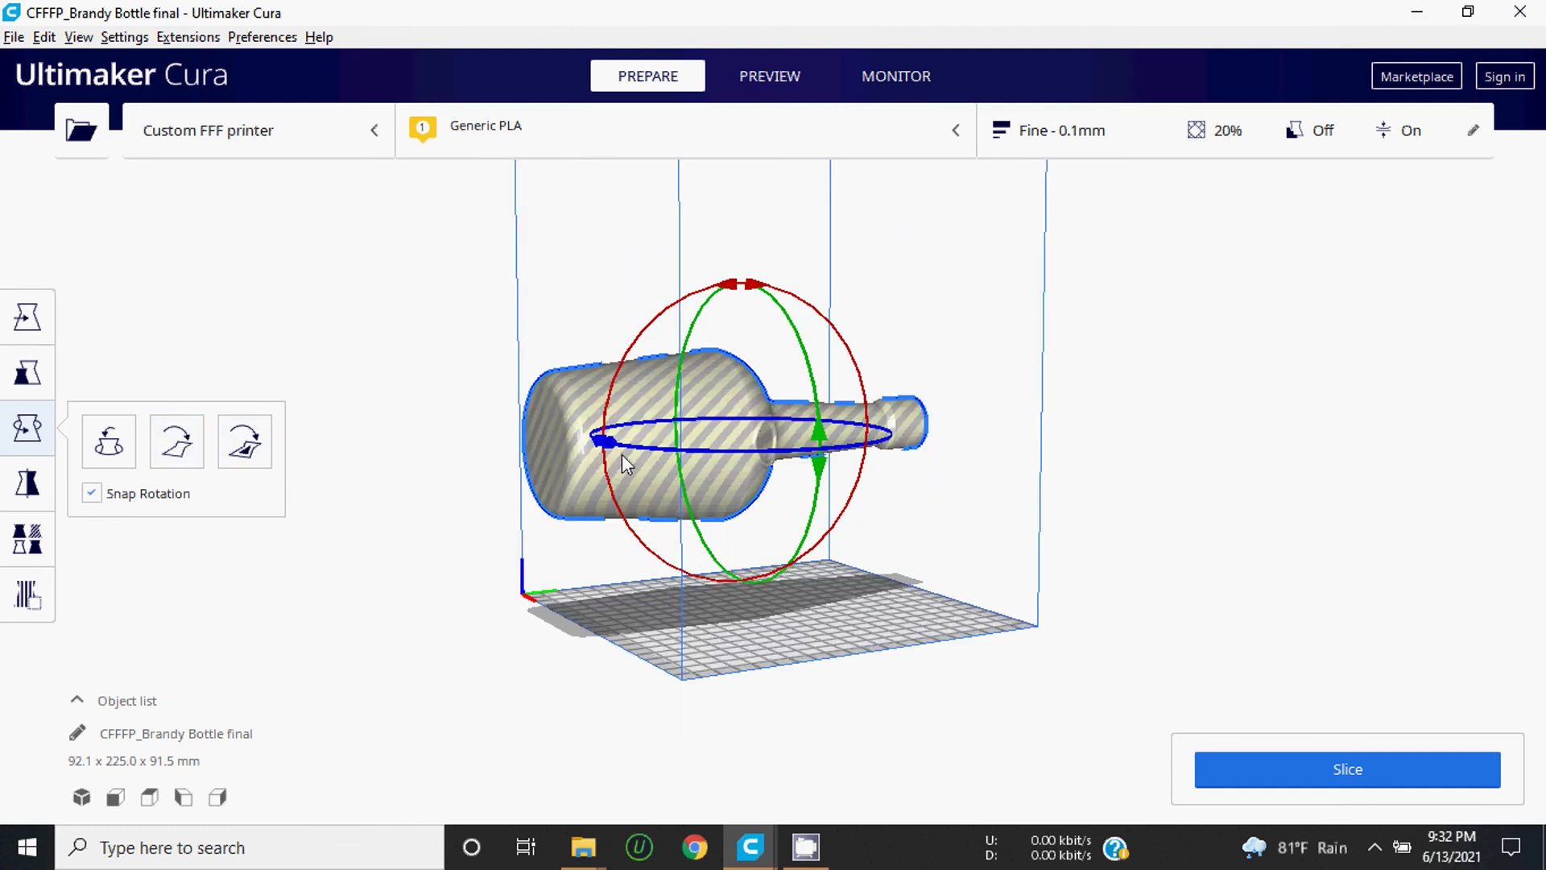
scroll(623, 456, "up", 2)
left_click(179, 443)
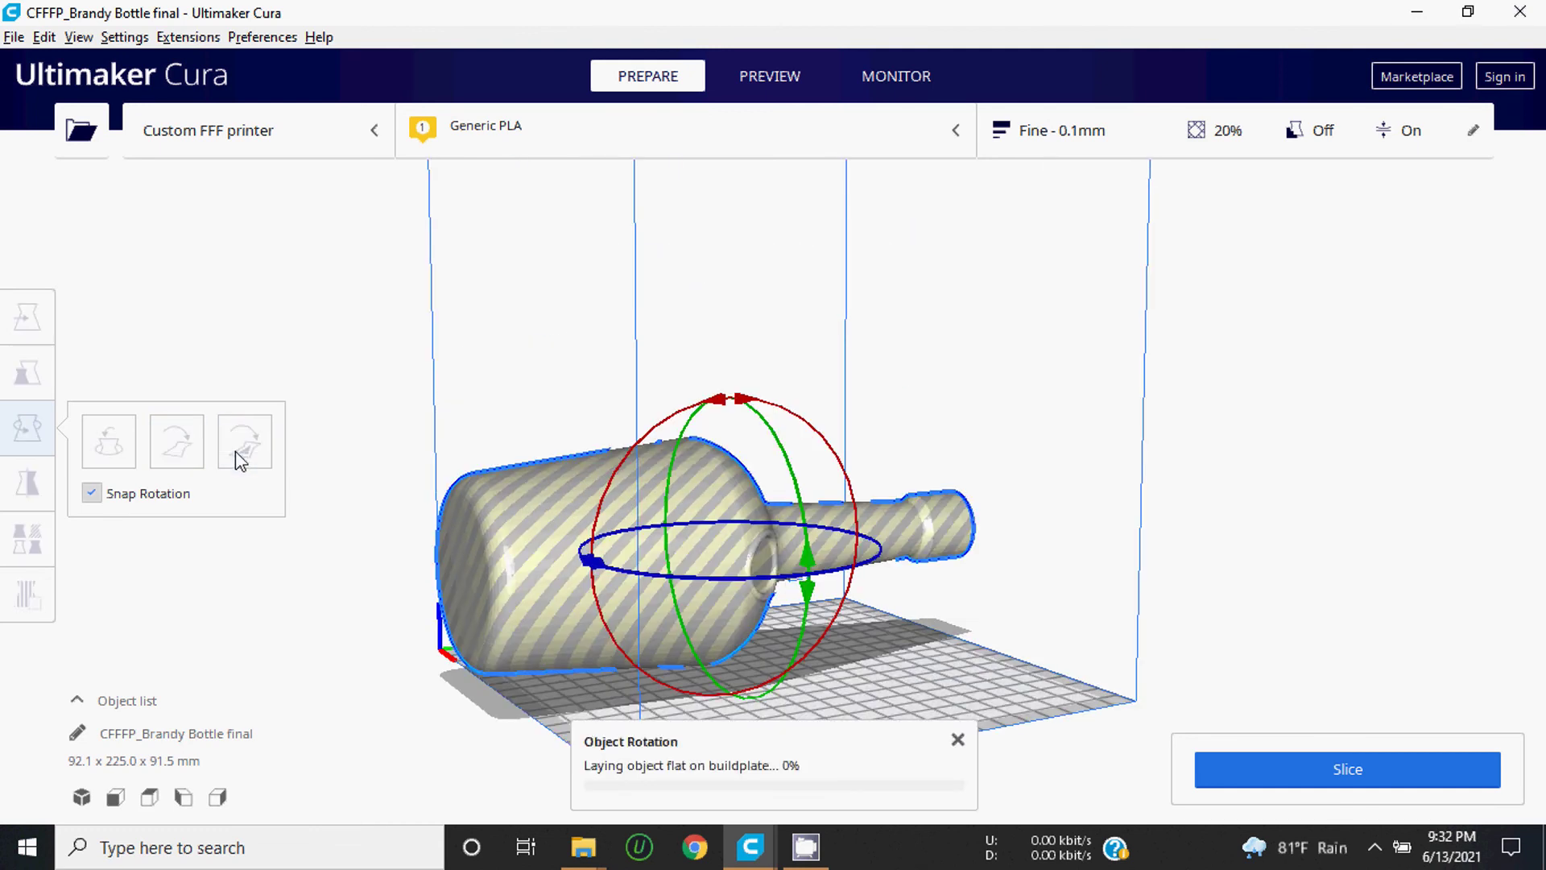
mouse_move(1191, 462)
right_mouse_down()
mouse_move(968, 513)
mouse_move(707, 459)
right_mouse_up()
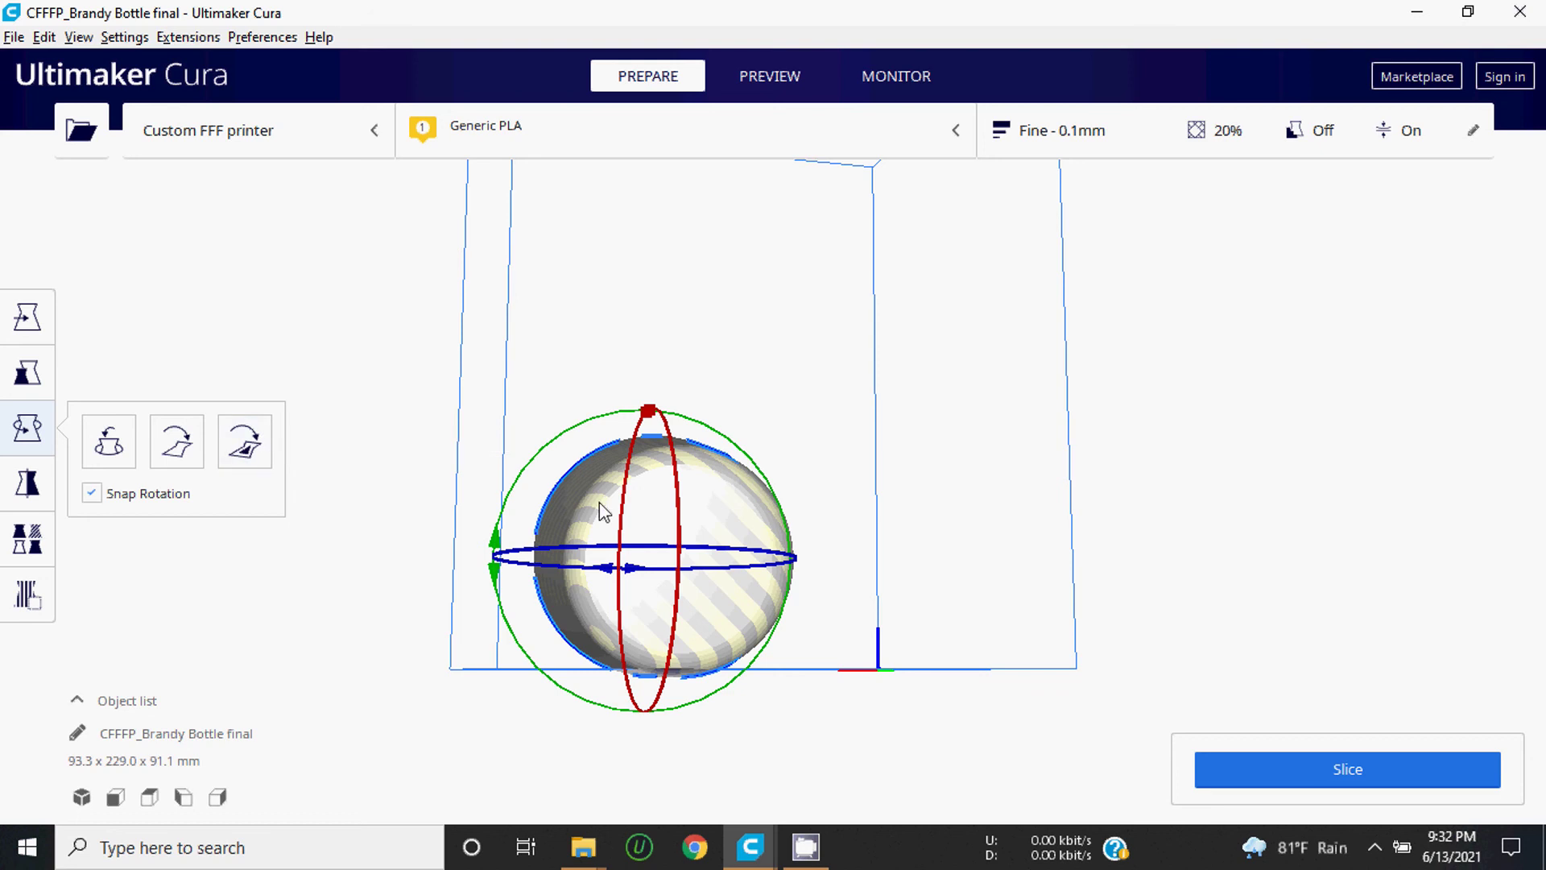
Step: Stand the bottle upright by aligning its base face to the build plate
left_click(245, 440)
left_click(245, 441)
left_click(697, 568)
right_click_drag(419, 524, 778, 595)
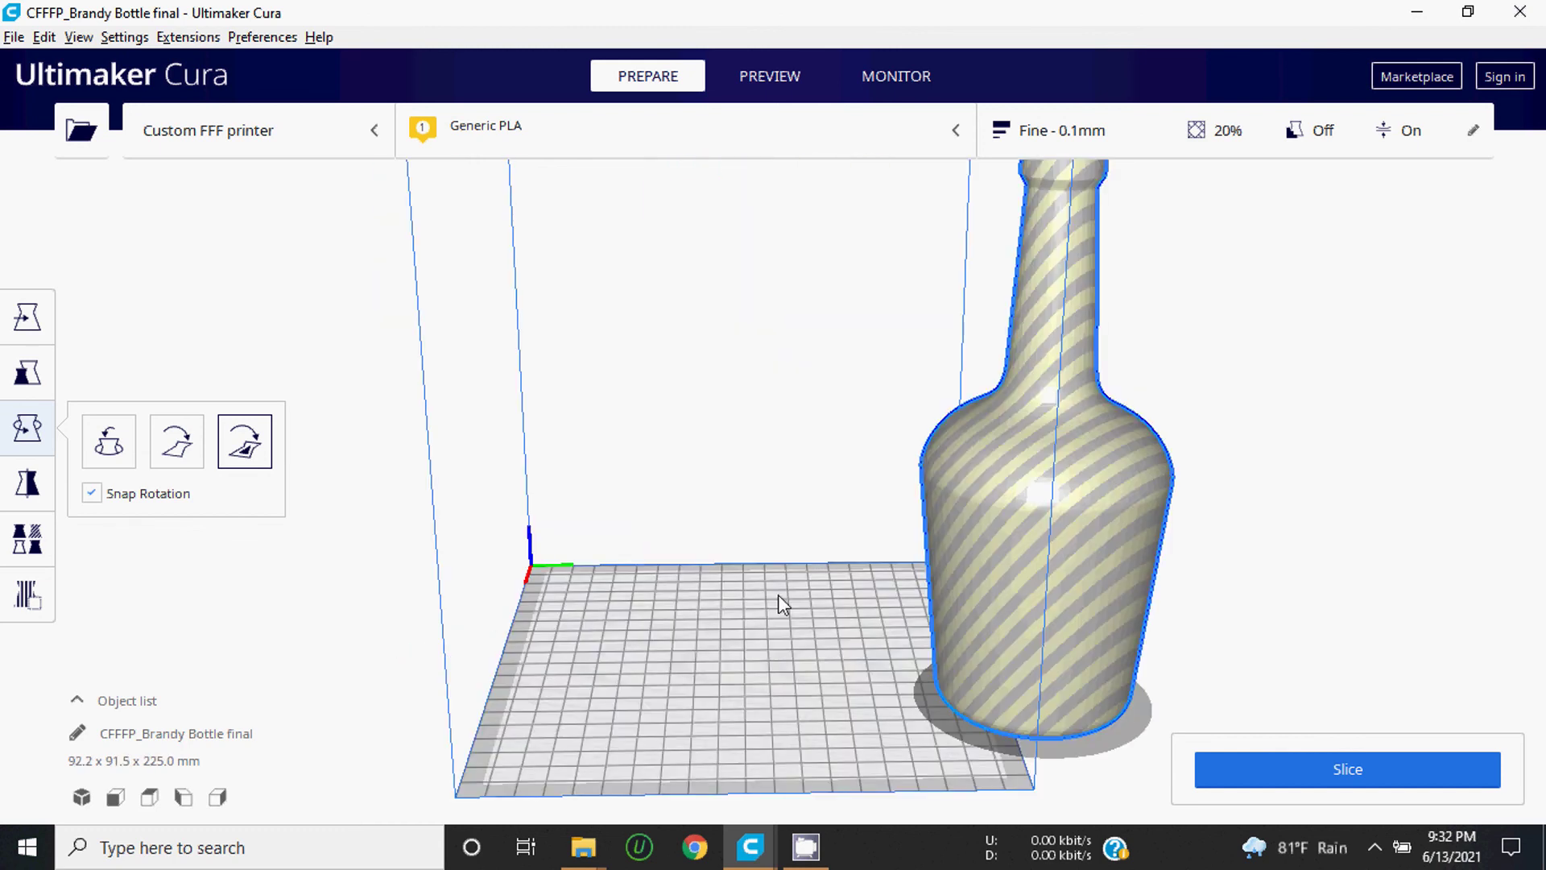
scroll(813, 588, "down", 3)
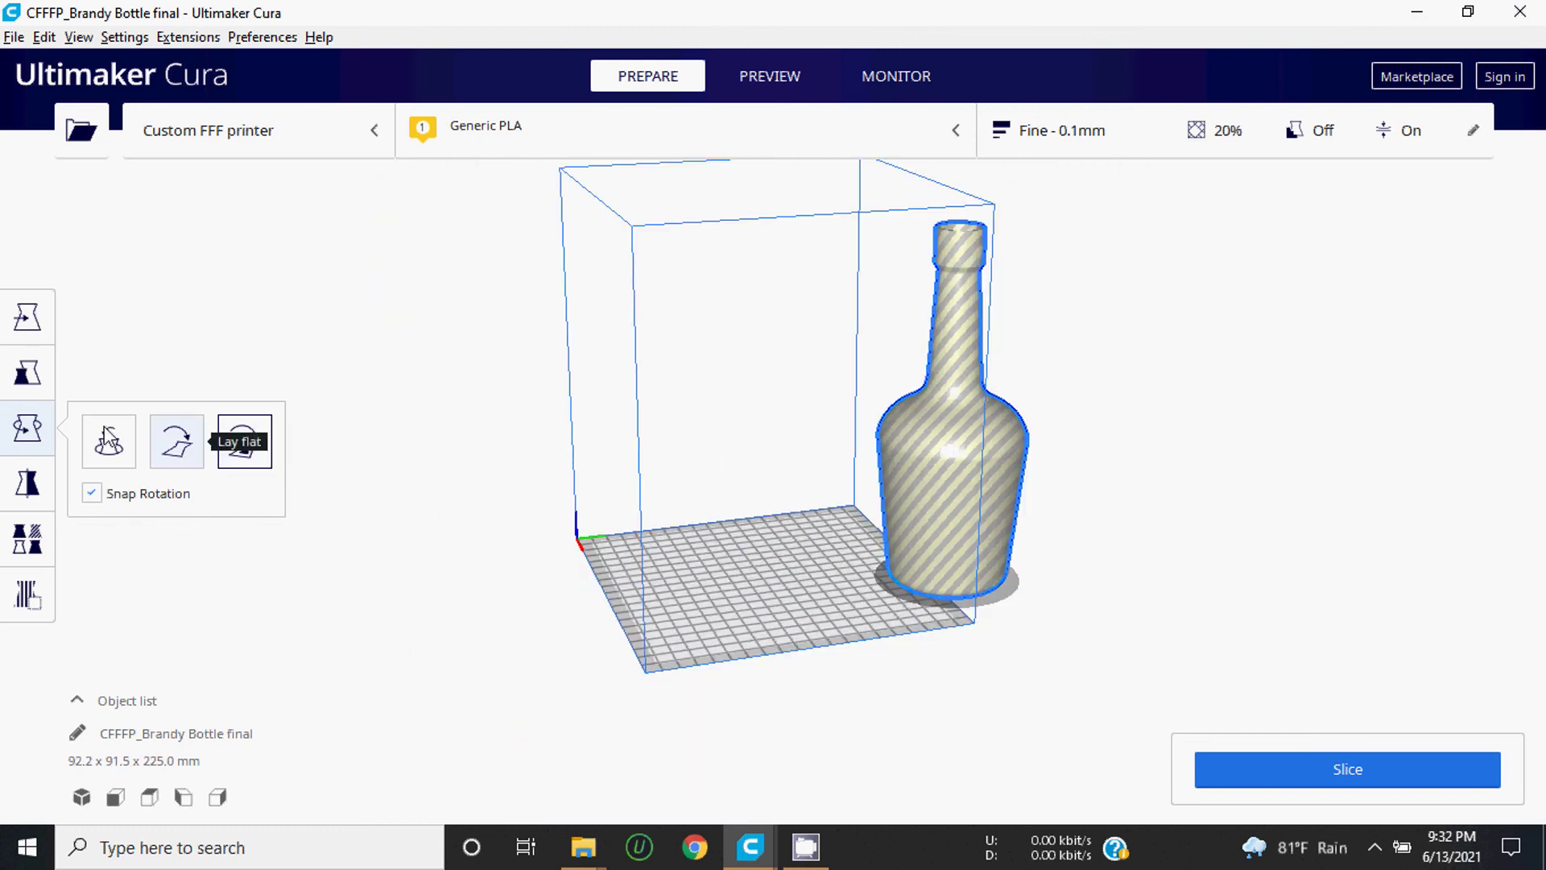
Step: Slide the bottle along Y into the build volume, to X 33.65, Y 7.02 mm
left_click(28, 316)
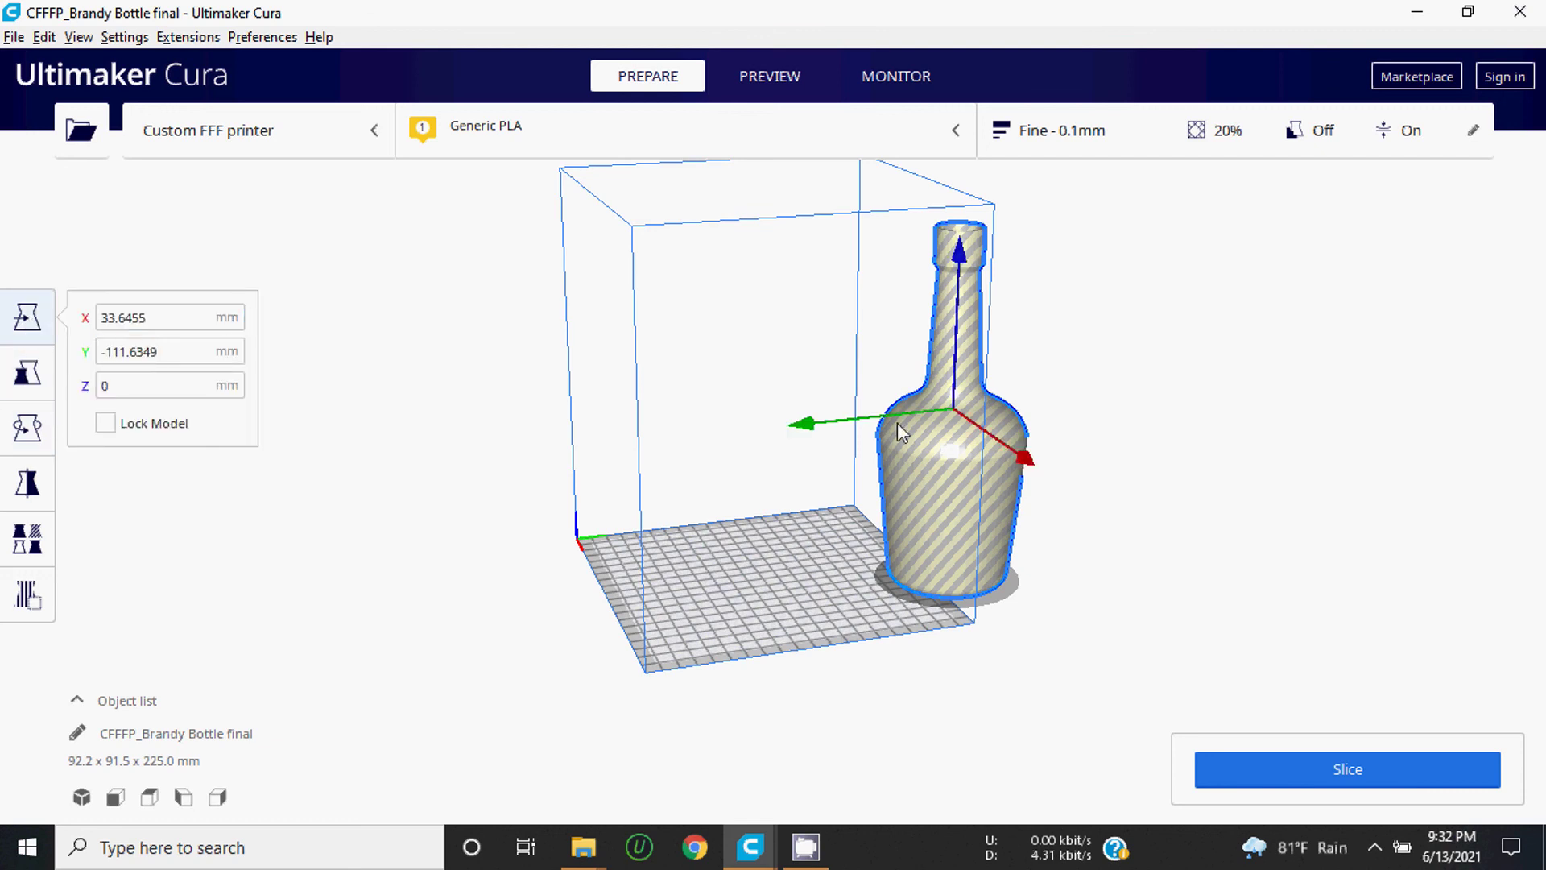
left_click_drag(801, 426, 622, 441)
mouse_move(622, 442)
right_mouse_down()
mouse_move(924, 493)
mouse_move(917, 411)
right_mouse_up()
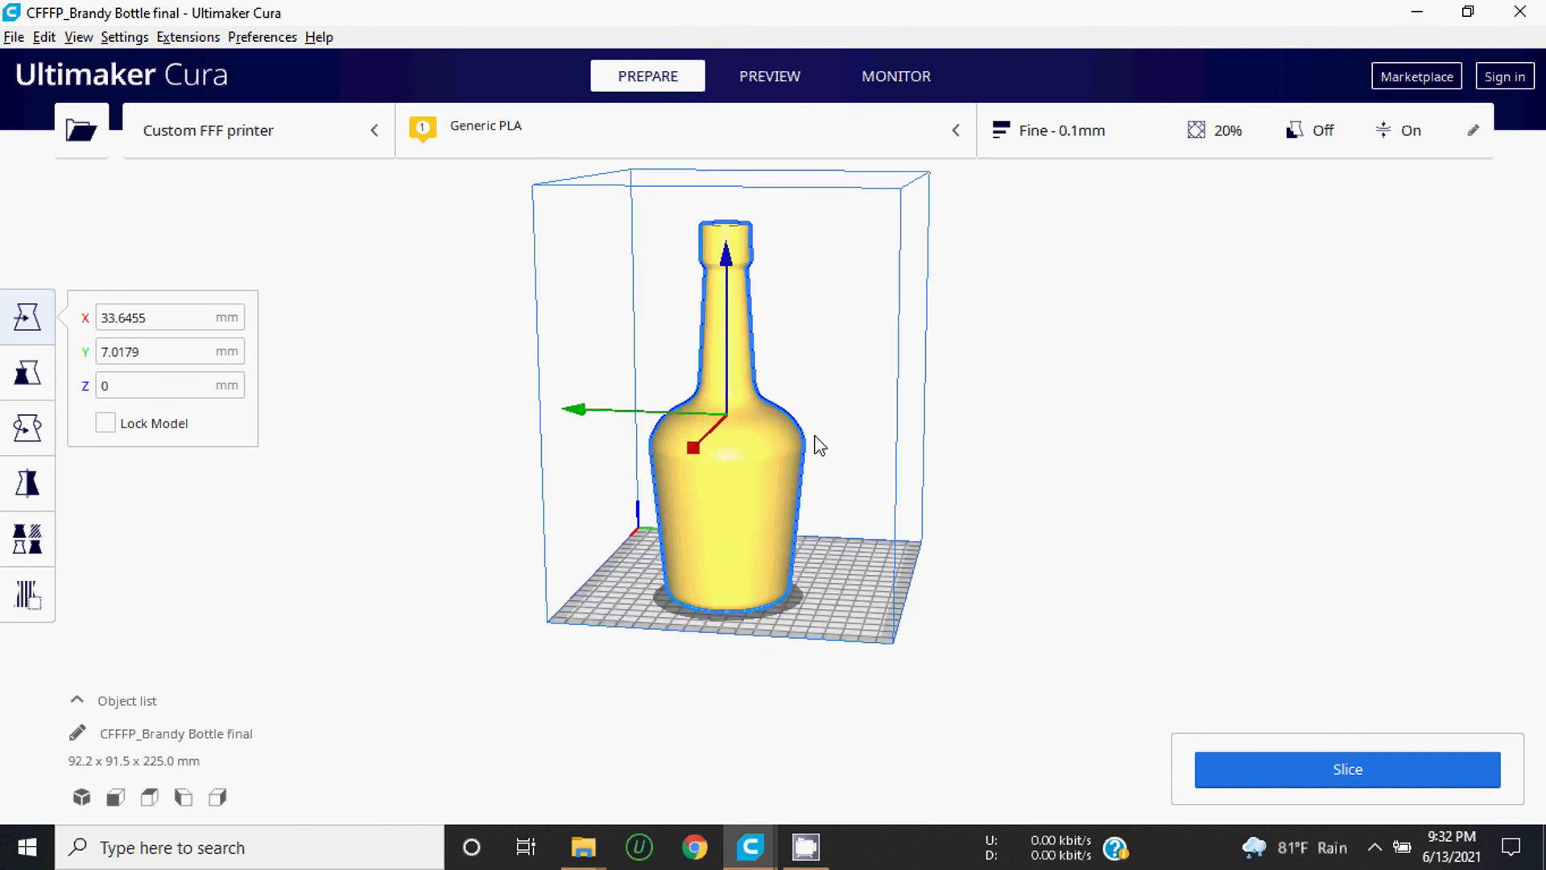
mouse_move(789, 516)
right_mouse_down()
mouse_move(932, 528)
mouse_move(618, 490)
mouse_move(1098, 511)
mouse_move(728, 549)
mouse_move(1039, 587)
mouse_move(858, 597)
mouse_move(844, 467)
right_mouse_up()
Step: Arrange the bottle onto the centre of the build plate
right_click(817, 513)
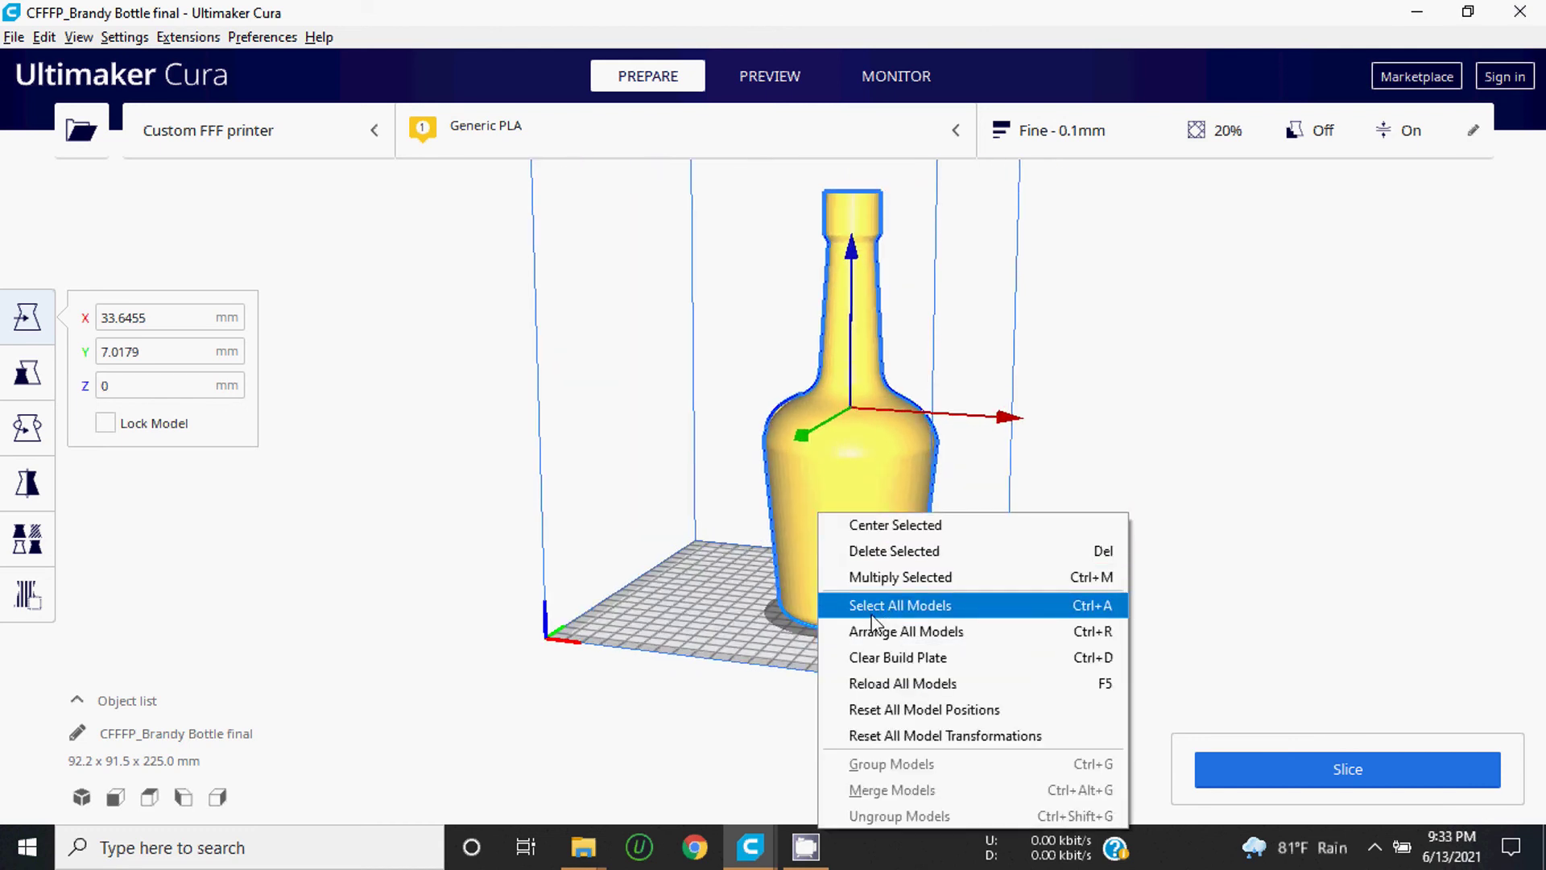
left_click(860, 631)
mouse_move(626, 596)
right_mouse_down()
mouse_move(755, 645)
mouse_move(795, 643)
right_mouse_up()
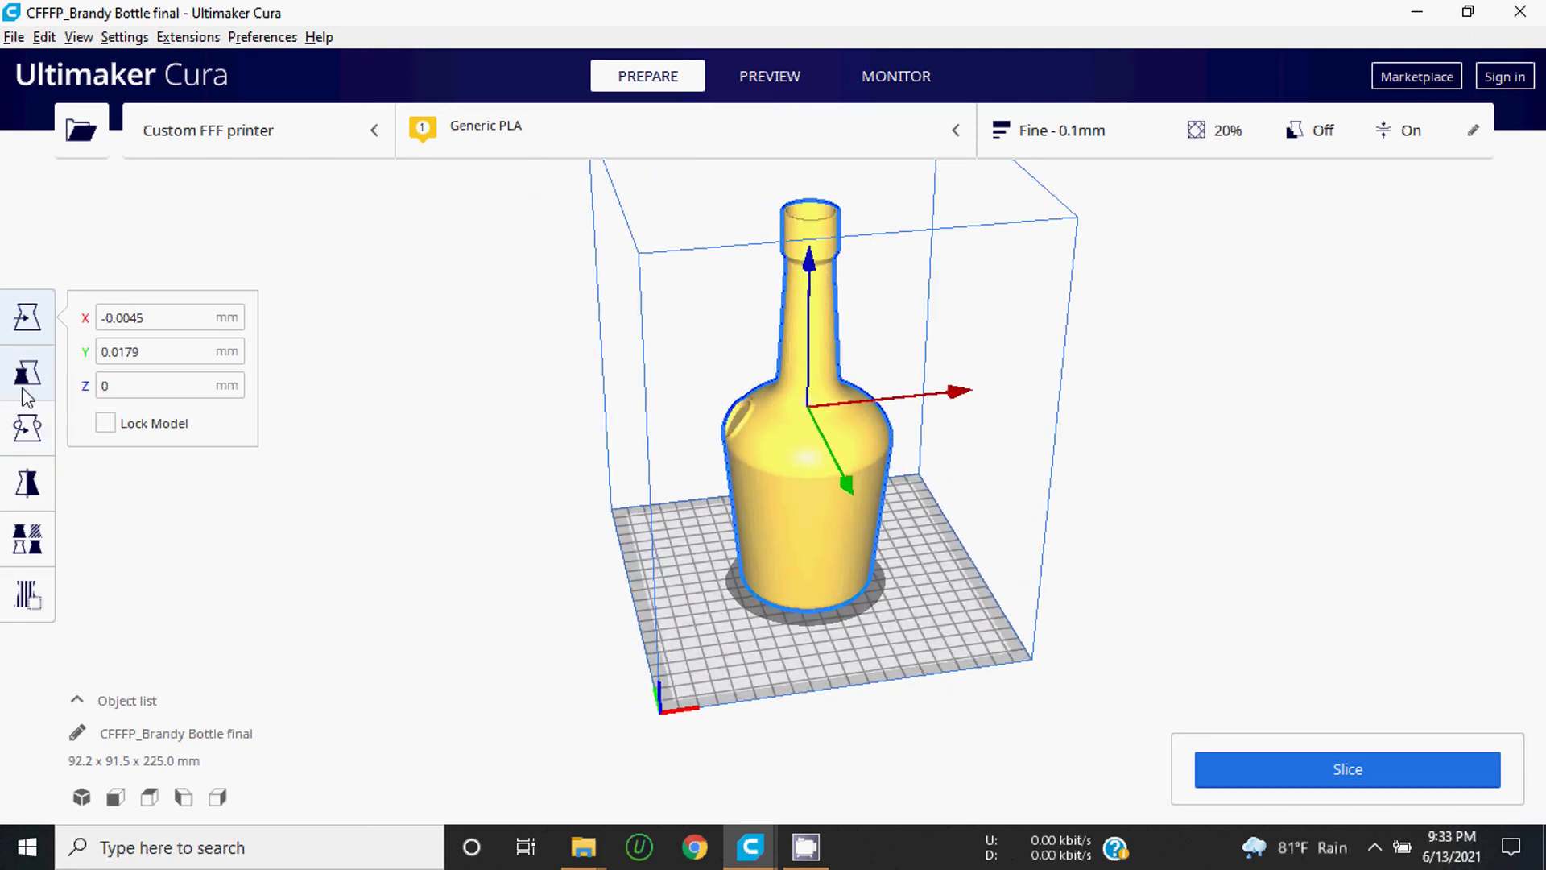
Step: Give the bottle a quarter turn so its round emblem faces the front
left_click(27, 427)
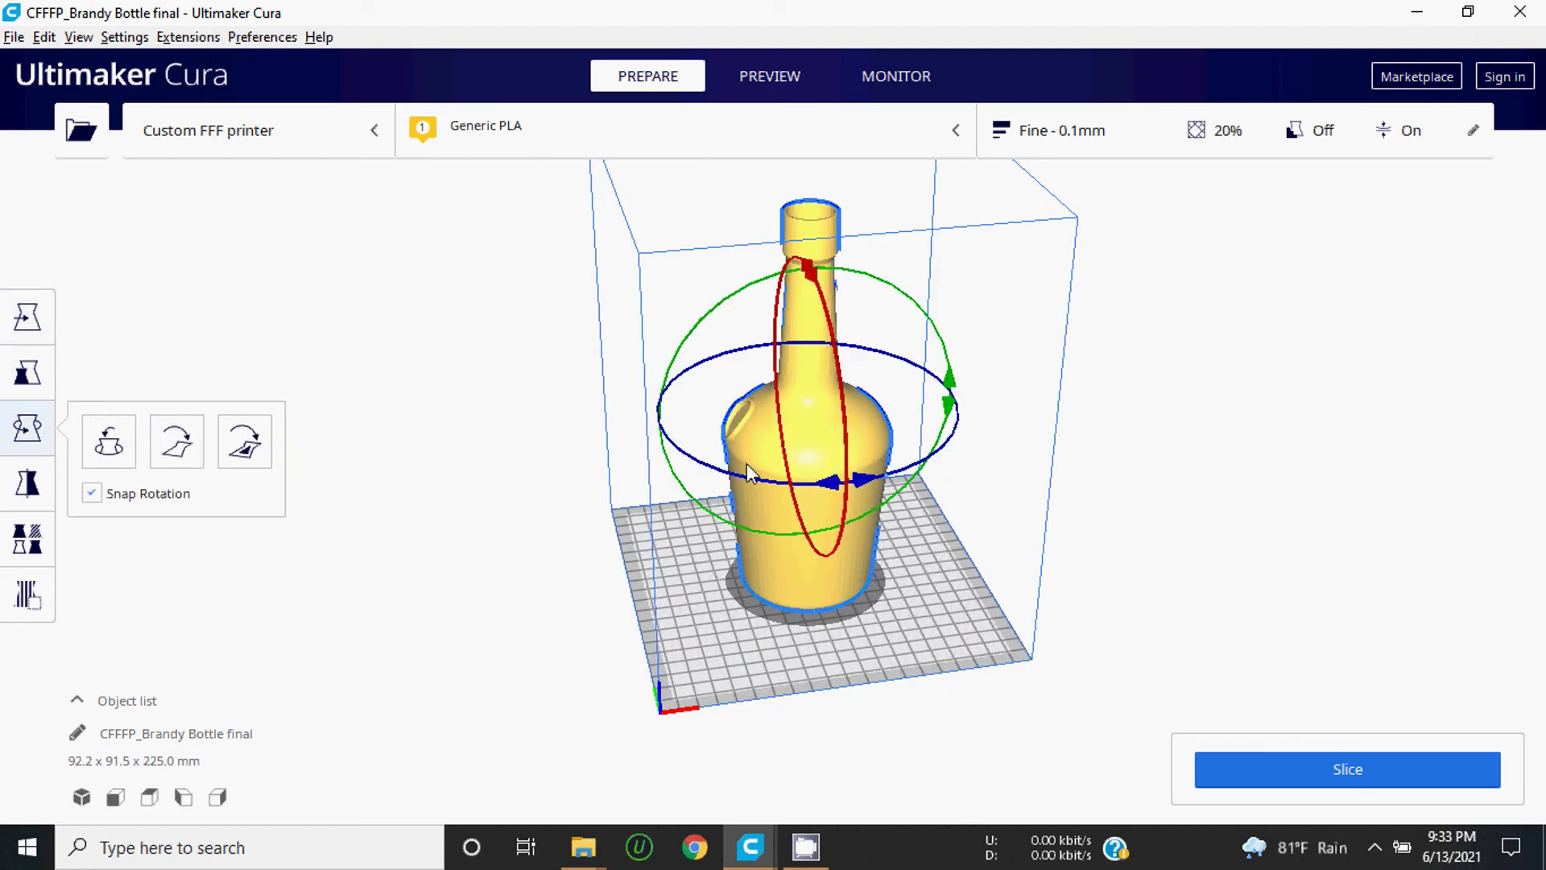
left_click_drag(864, 478, 864, 478)
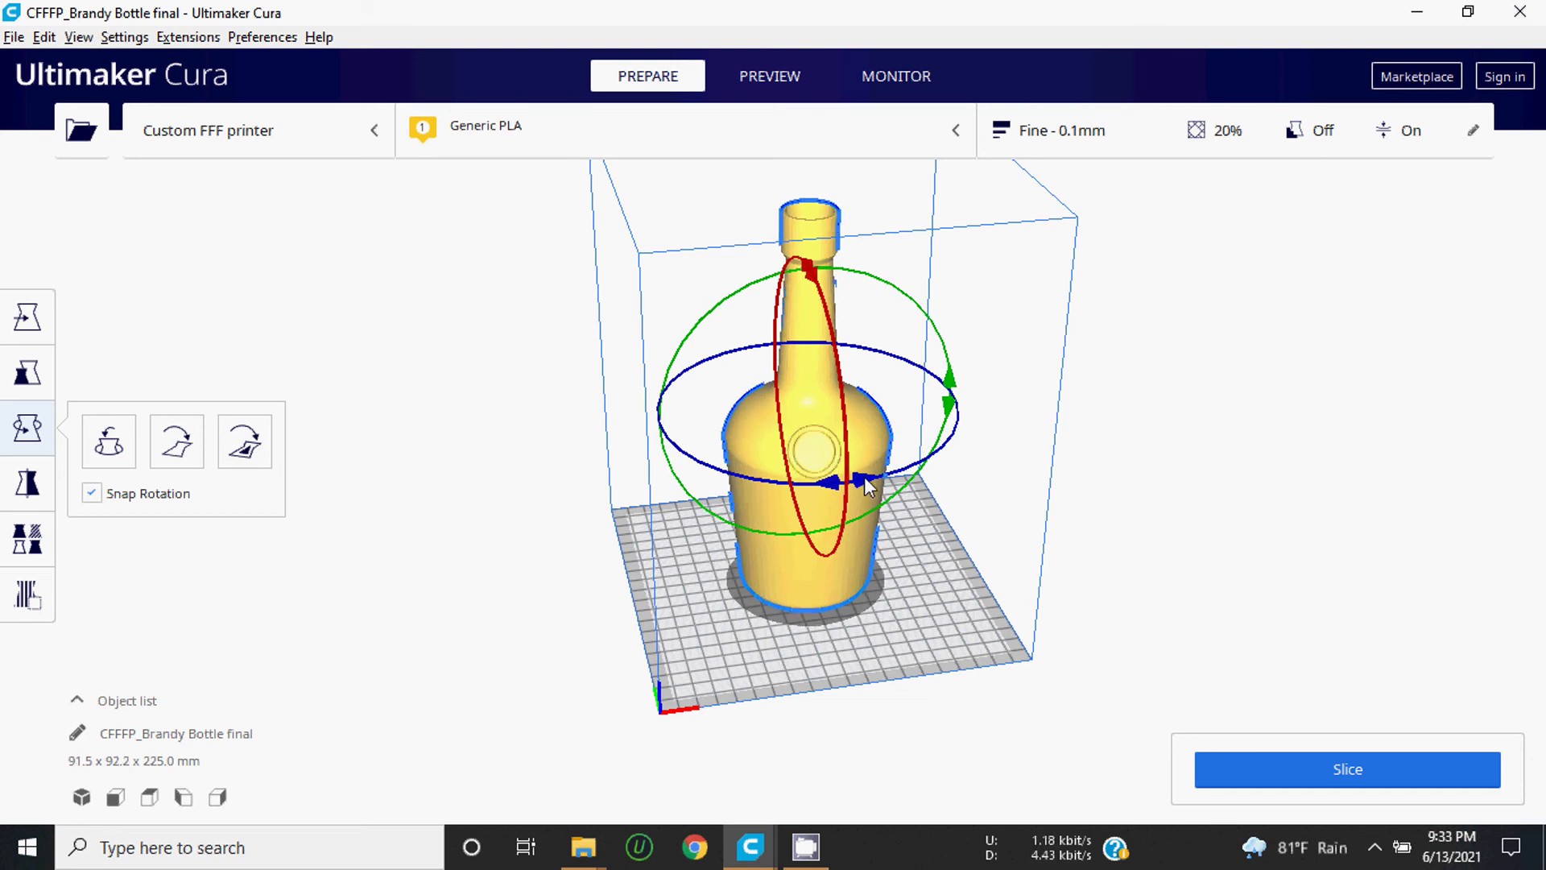
left_click(1046, 521)
mouse_move(1051, 522)
right_mouse_down()
mouse_move(748, 508)
mouse_move(1111, 445)
mouse_move(1084, 446)
mouse_move(1045, 573)
mouse_move(1127, 588)
right_mouse_up()
scroll(808, 437, "up", 2)
scroll(809, 432, "up", 2)
scroll(812, 435, "down", 3)
scroll(814, 438, "down", 2)
mouse_move(939, 522)
right_mouse_down()
mouse_move(946, 428)
mouse_move(1097, 383)
mouse_move(1028, 400)
right_mouse_up()
scroll(796, 553, "up", 2)
scroll(796, 547, "down", 1)
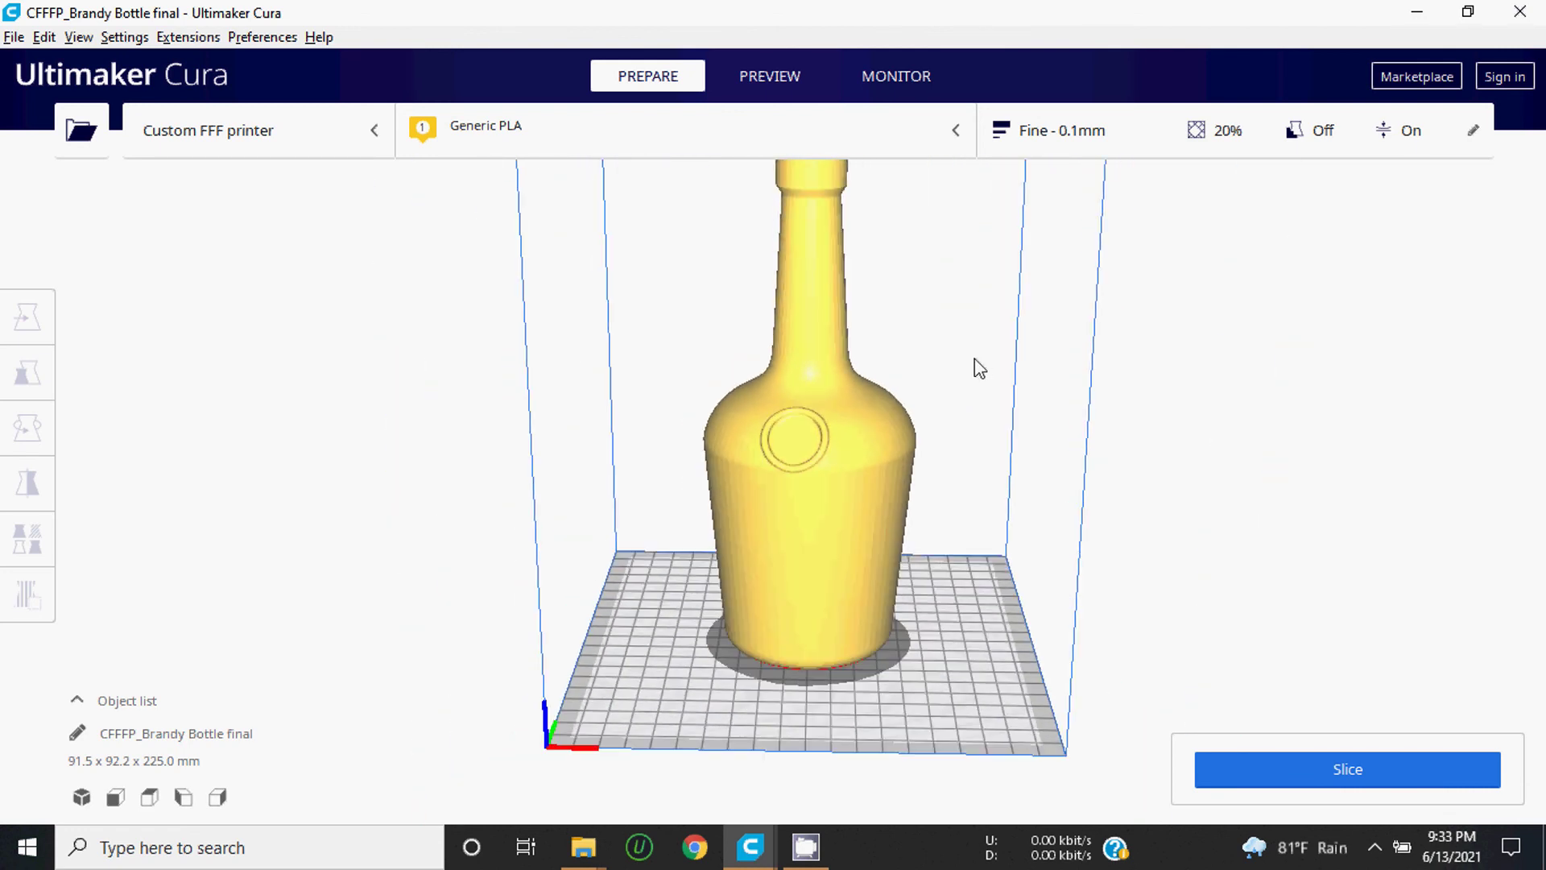
scroll(974, 359, "down", 3)
Step: Confirm Generic PLA as the material and show the Fine 0.1 mm print settings
left_click(541, 124)
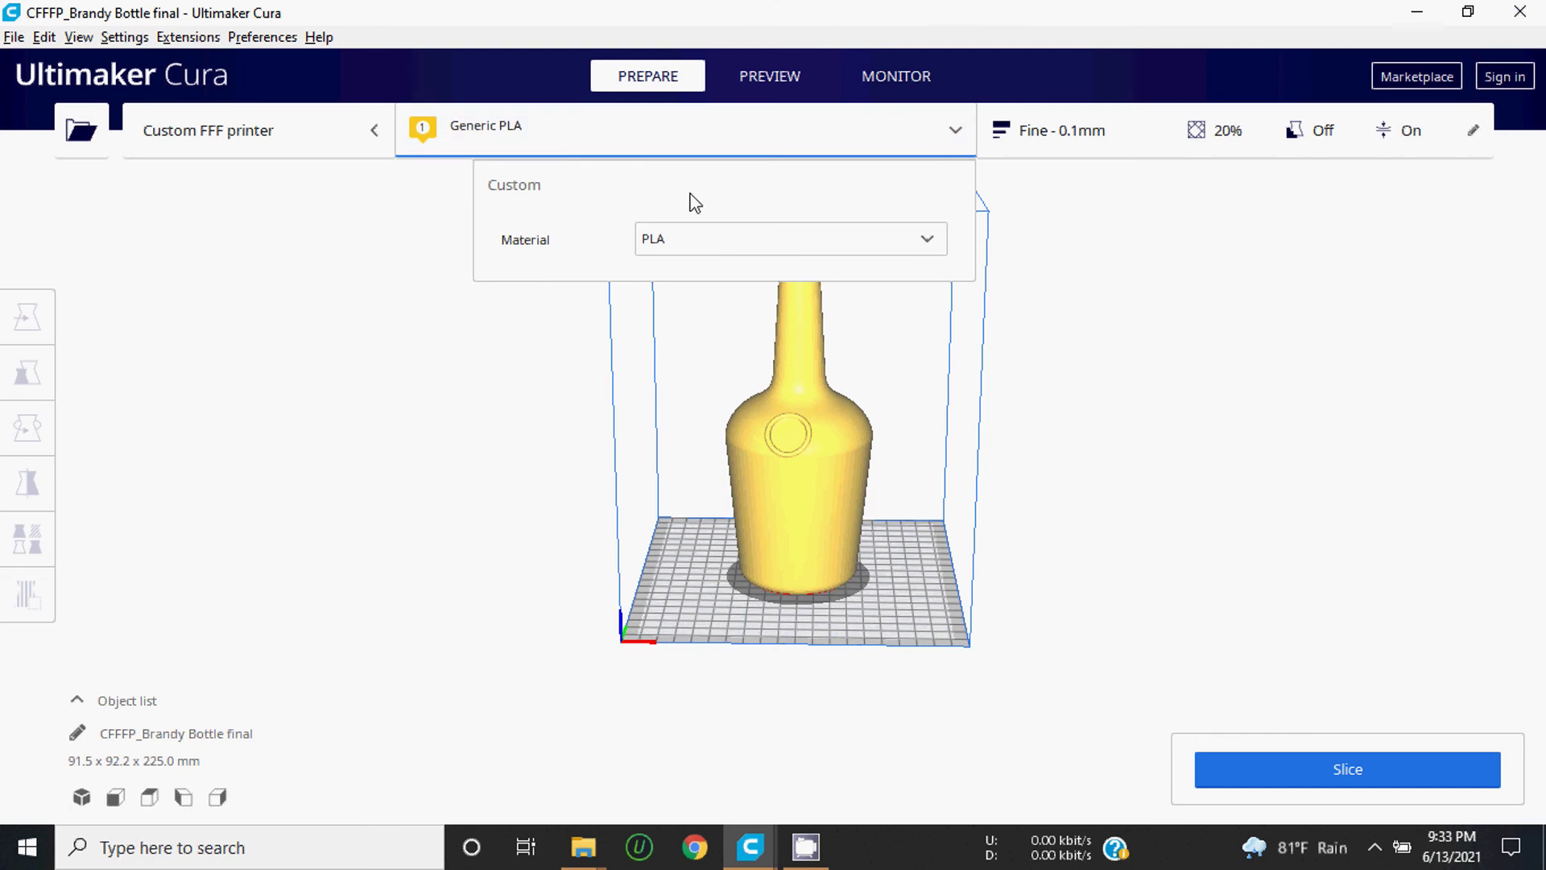
left_click(708, 238)
mouse_move(867, 252)
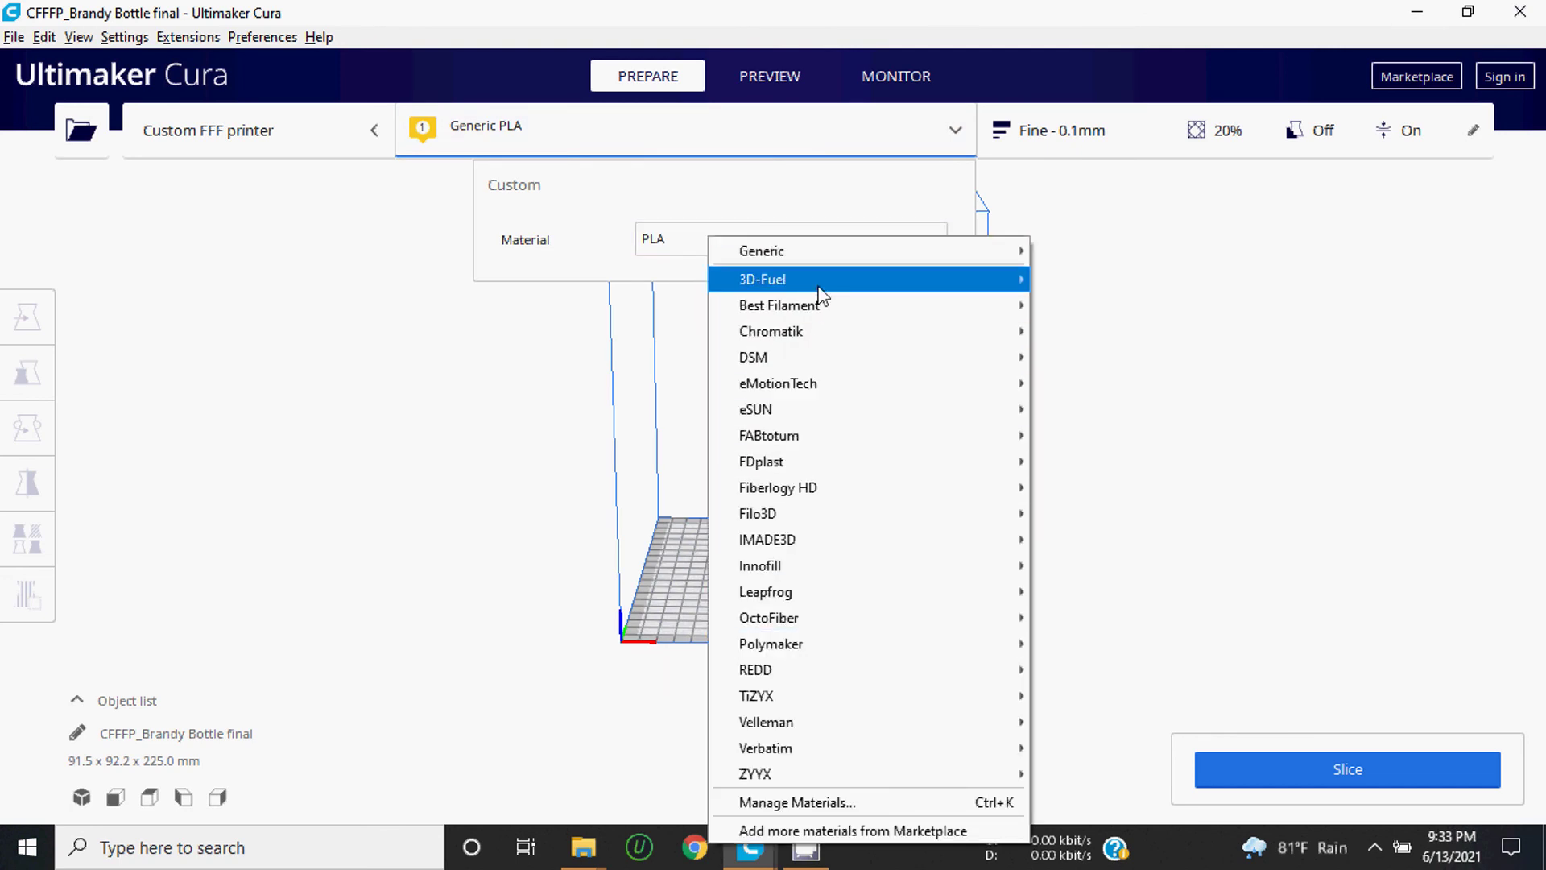
mouse_move(762, 251)
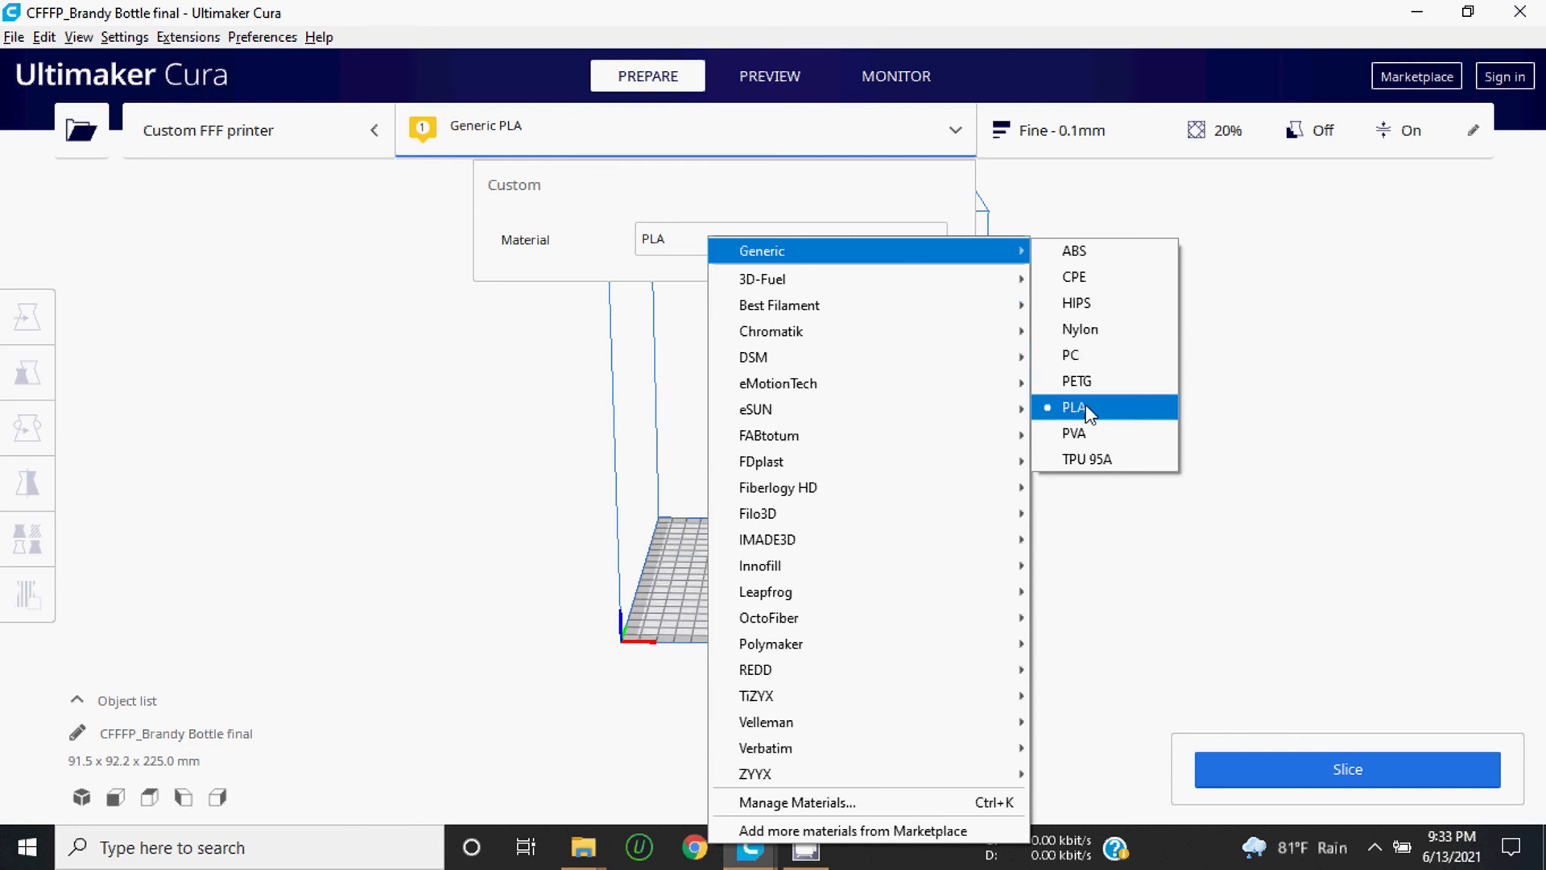
left_click(1087, 411)
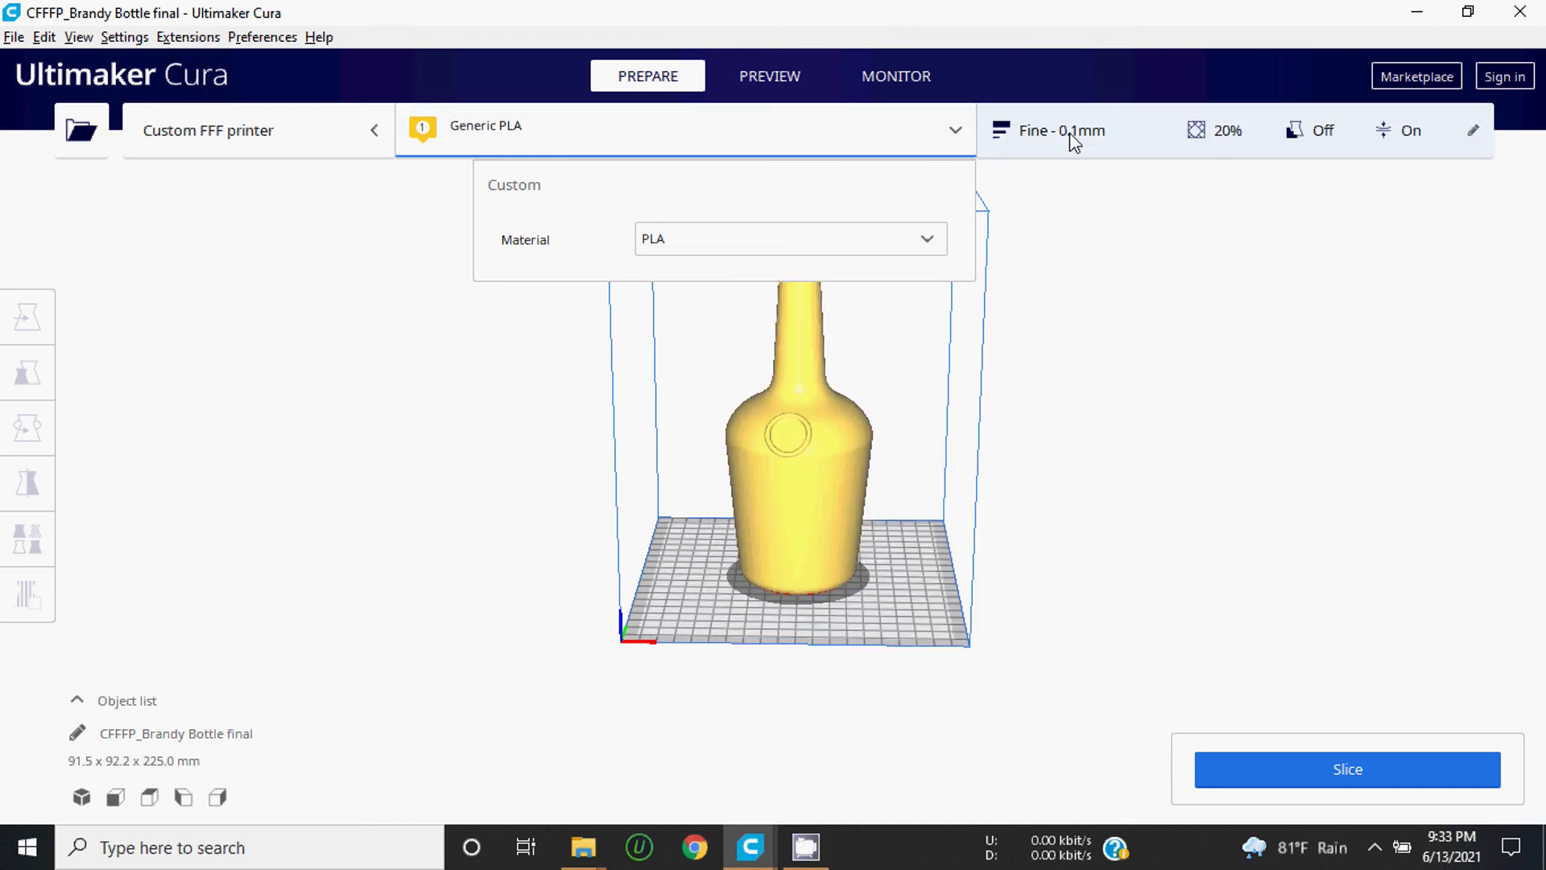
left_click(1093, 135)
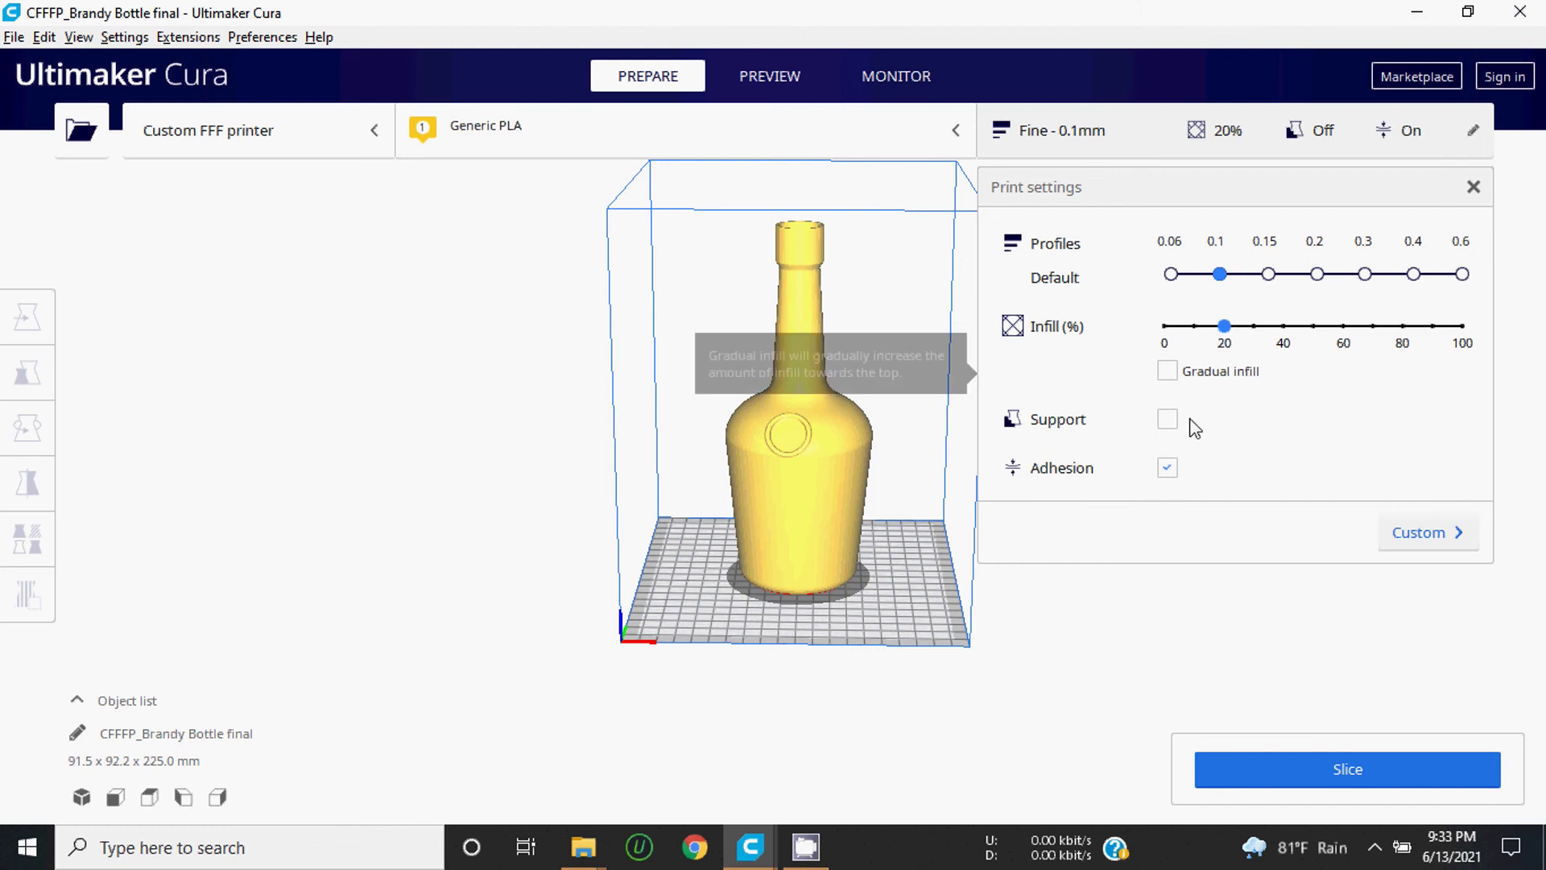
Step: Switch to Custom print settings, keeping the Fine 0.1 mm quality profile
left_click(1399, 533)
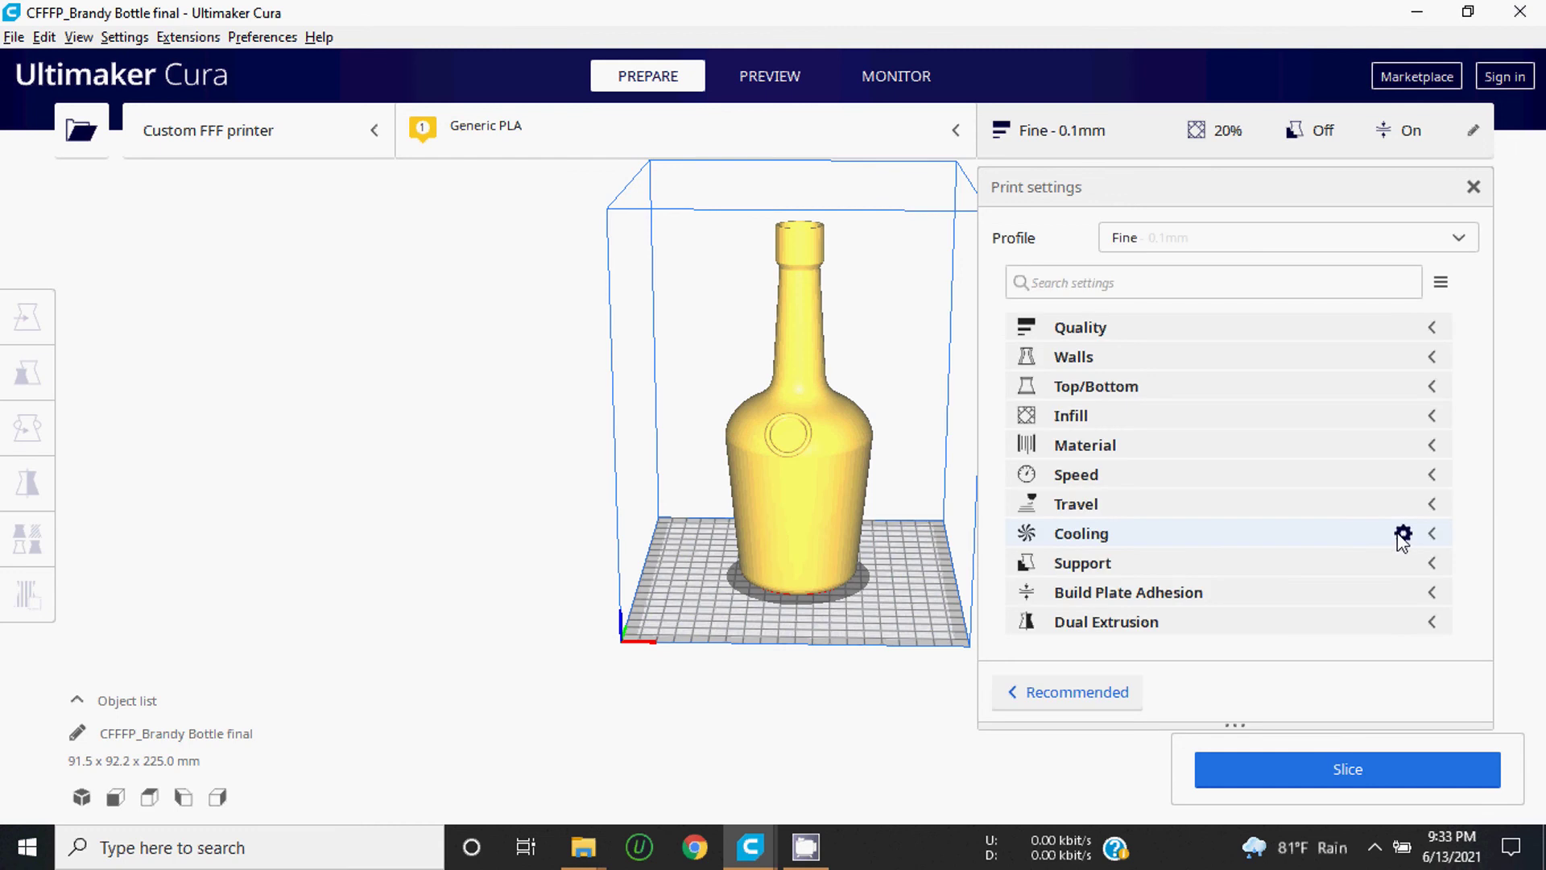
left_click(1253, 241)
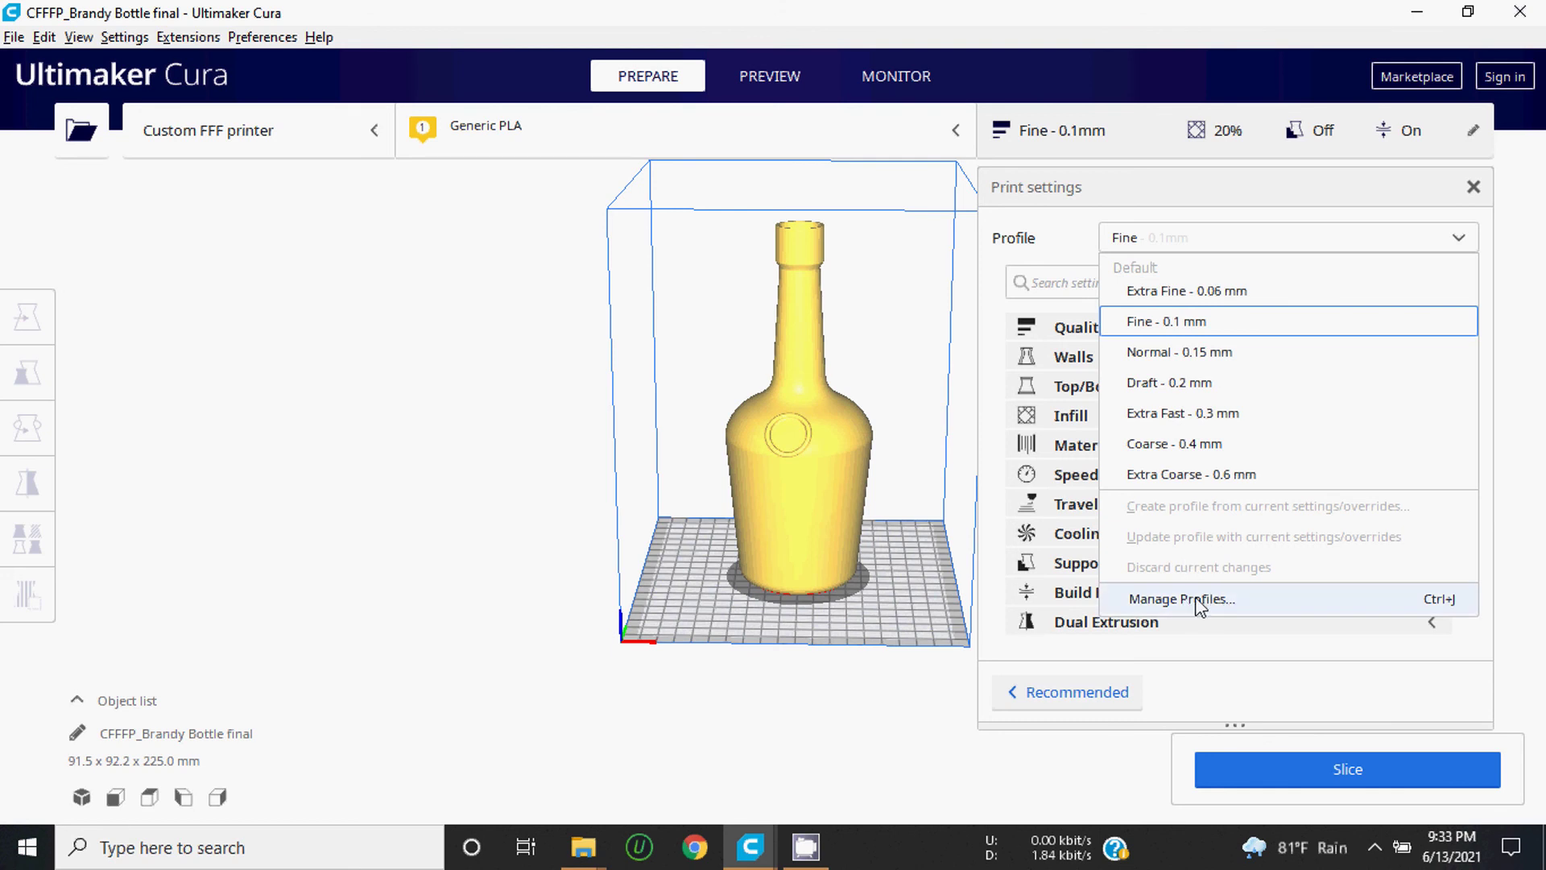
left_click(1160, 333)
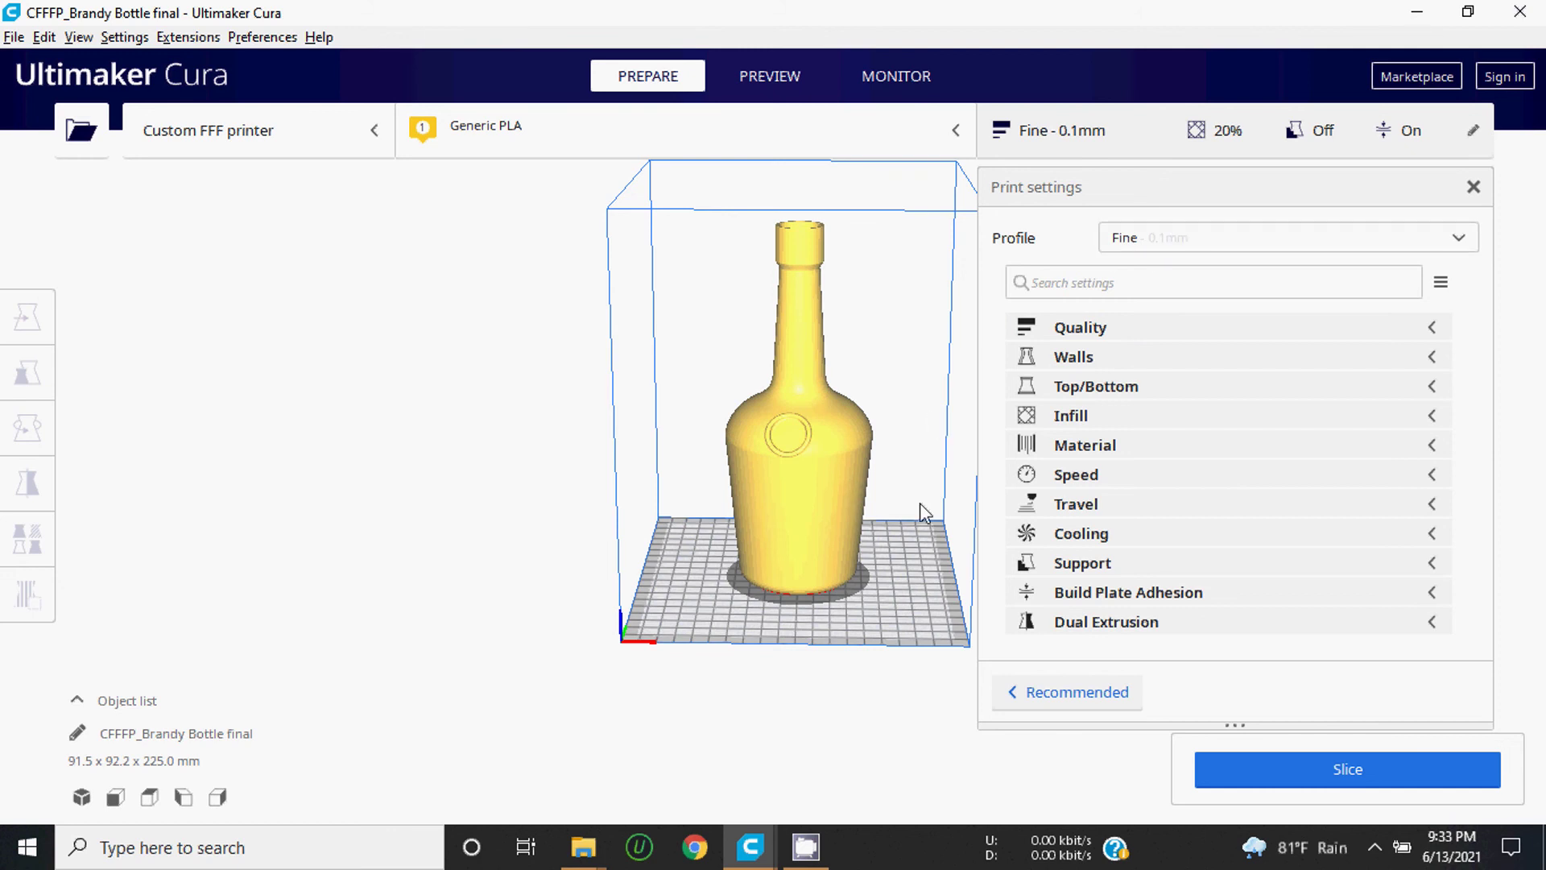
left_click(1432, 330)
mouse_move(1053, 356)
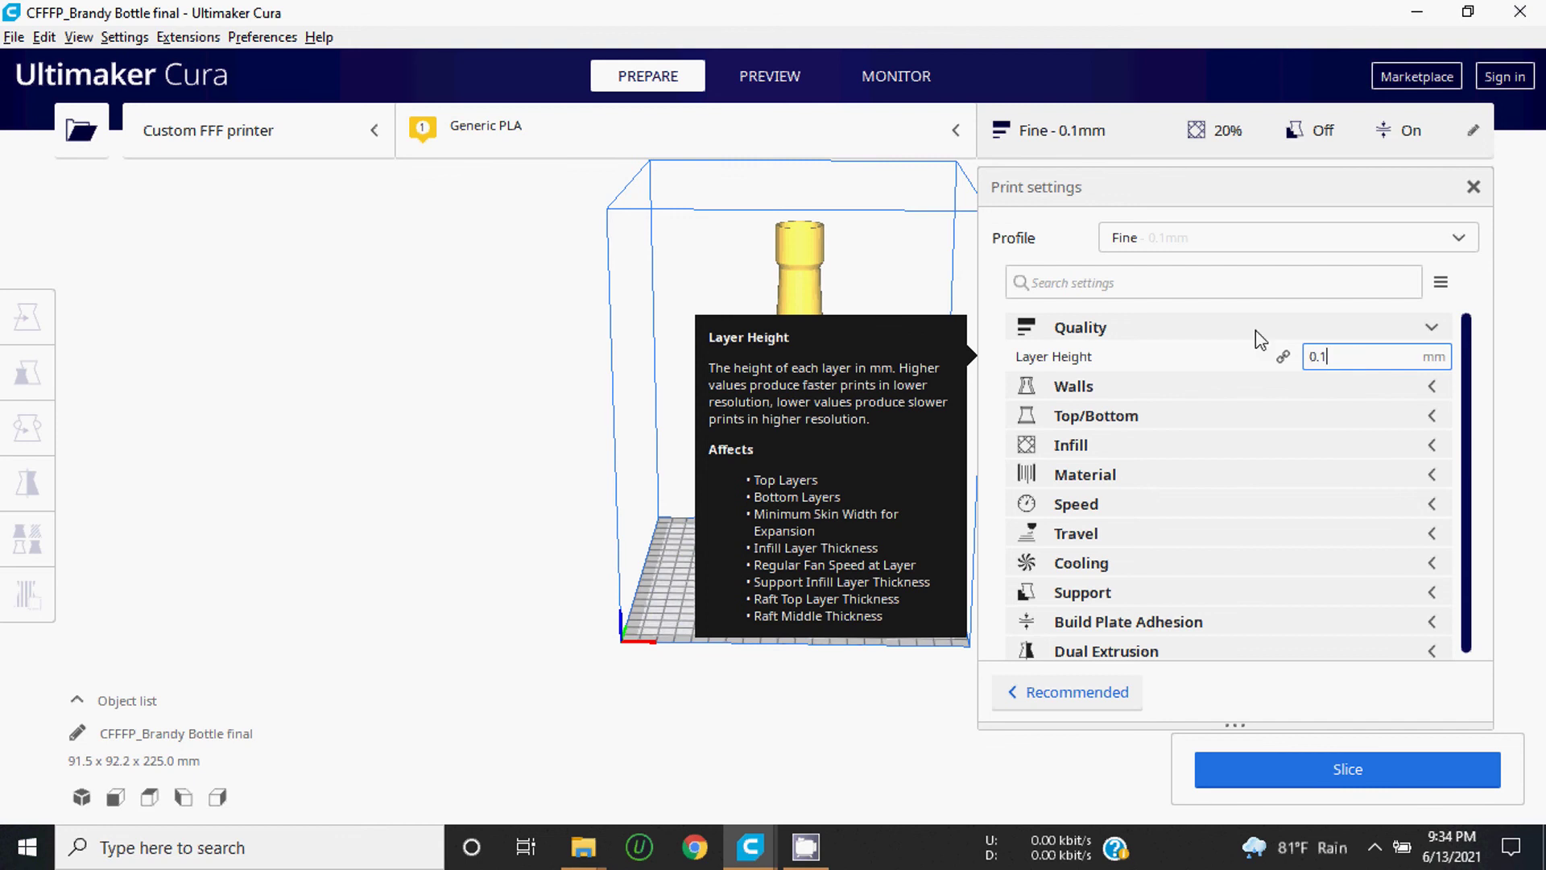
left_click(1433, 327)
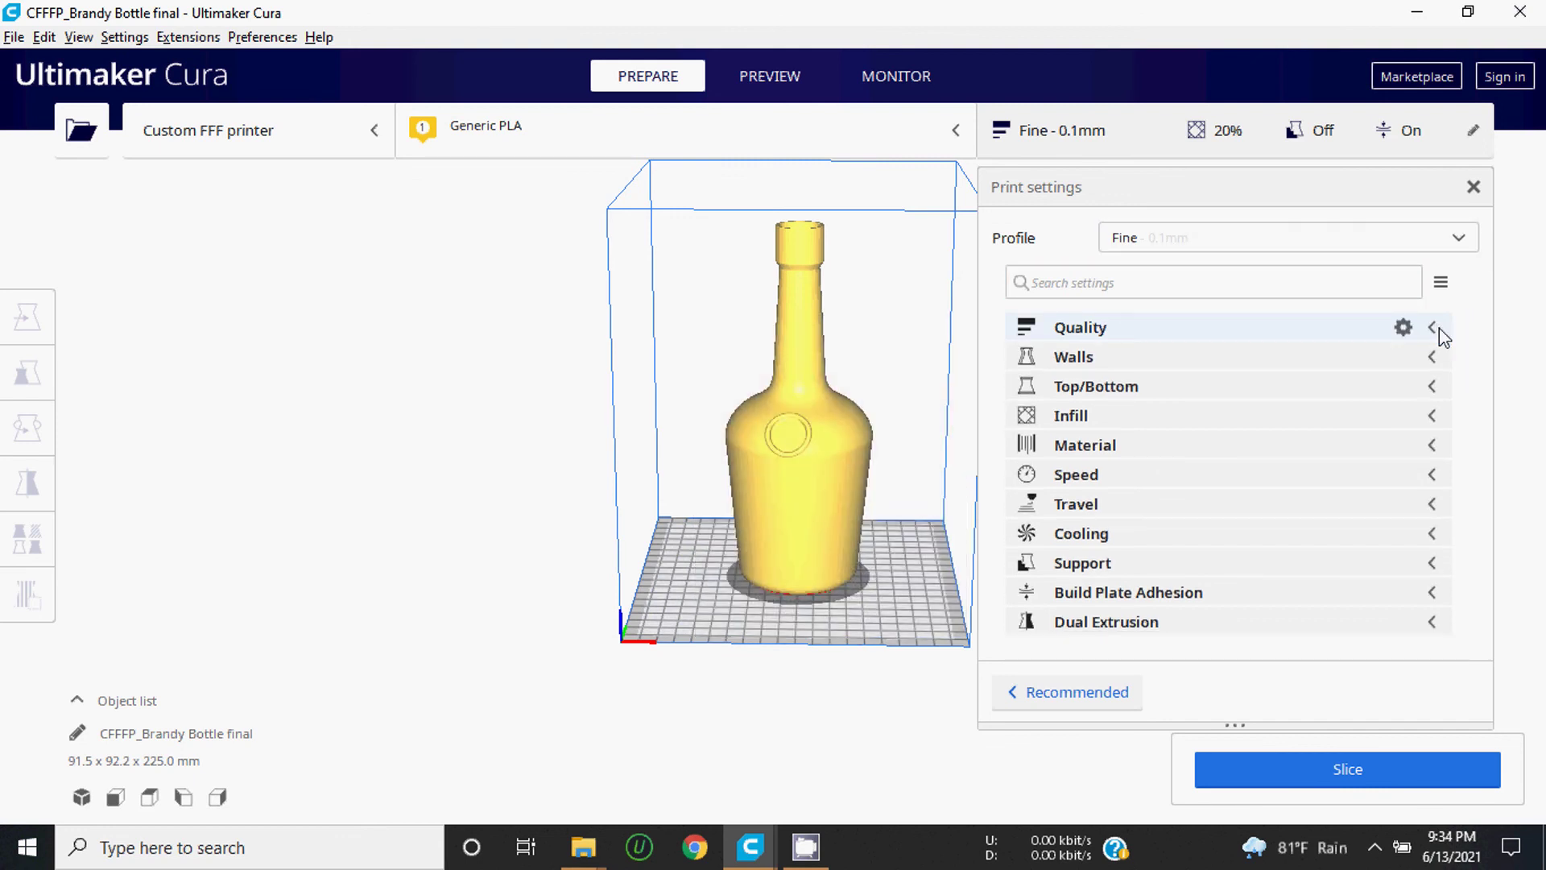
Step: Expand the Walls settings, leaving 0.8 mm wall thickness and 2 wall lines
left_click(1112, 357)
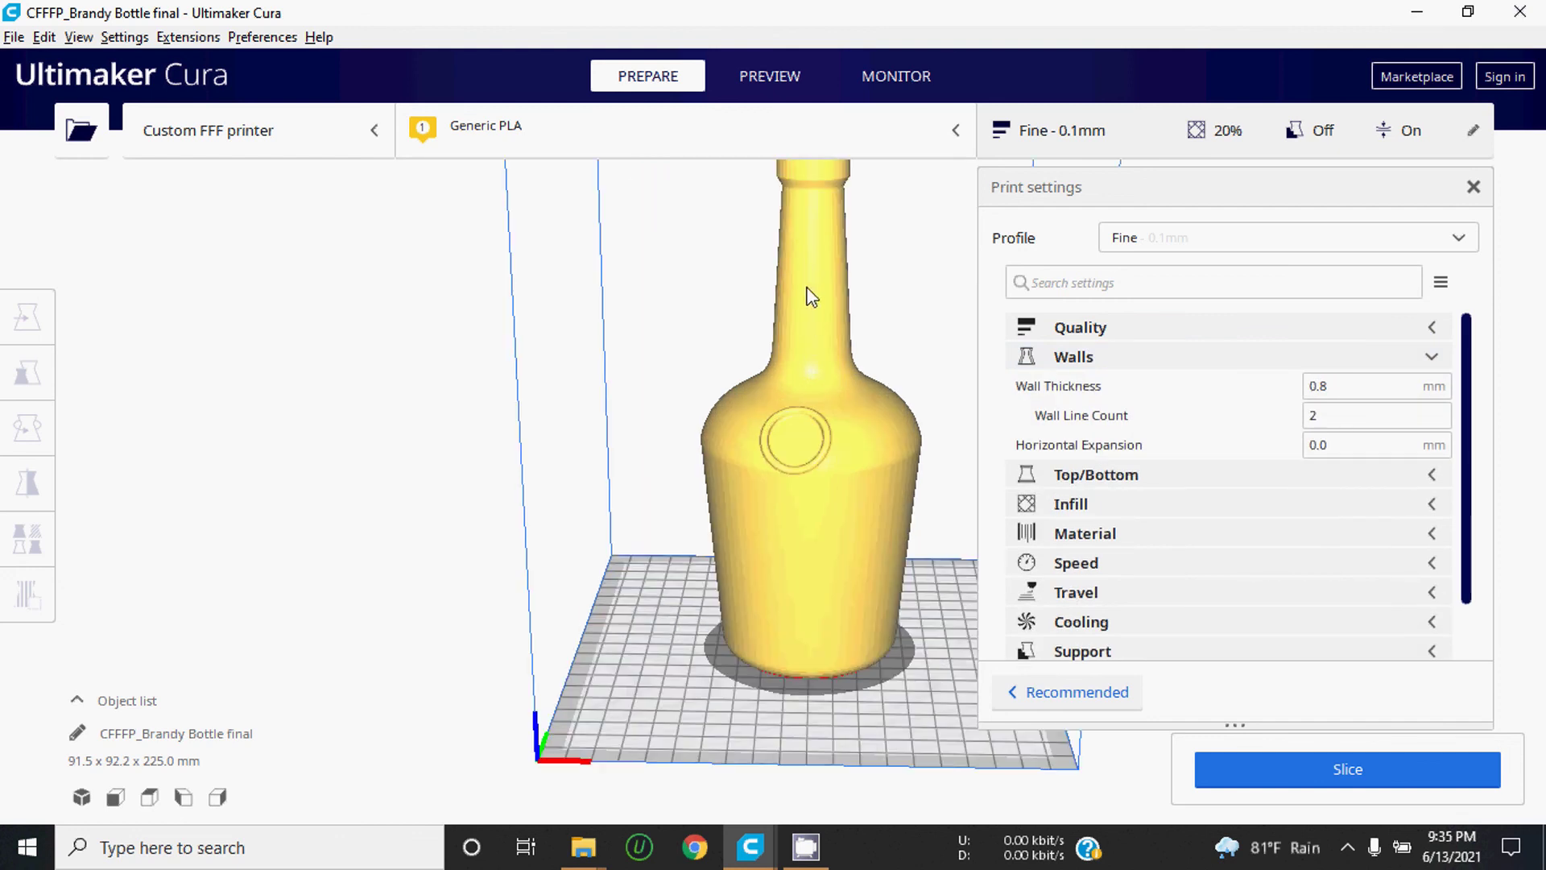
scroll(811, 293, "up", 5)
scroll(777, 335, "down", 6)
right_click_drag(860, 306, 838, 394)
scroll(838, 394, "down", 3)
scroll(800, 395, "up", 3)
scroll(903, 268, "up", 3)
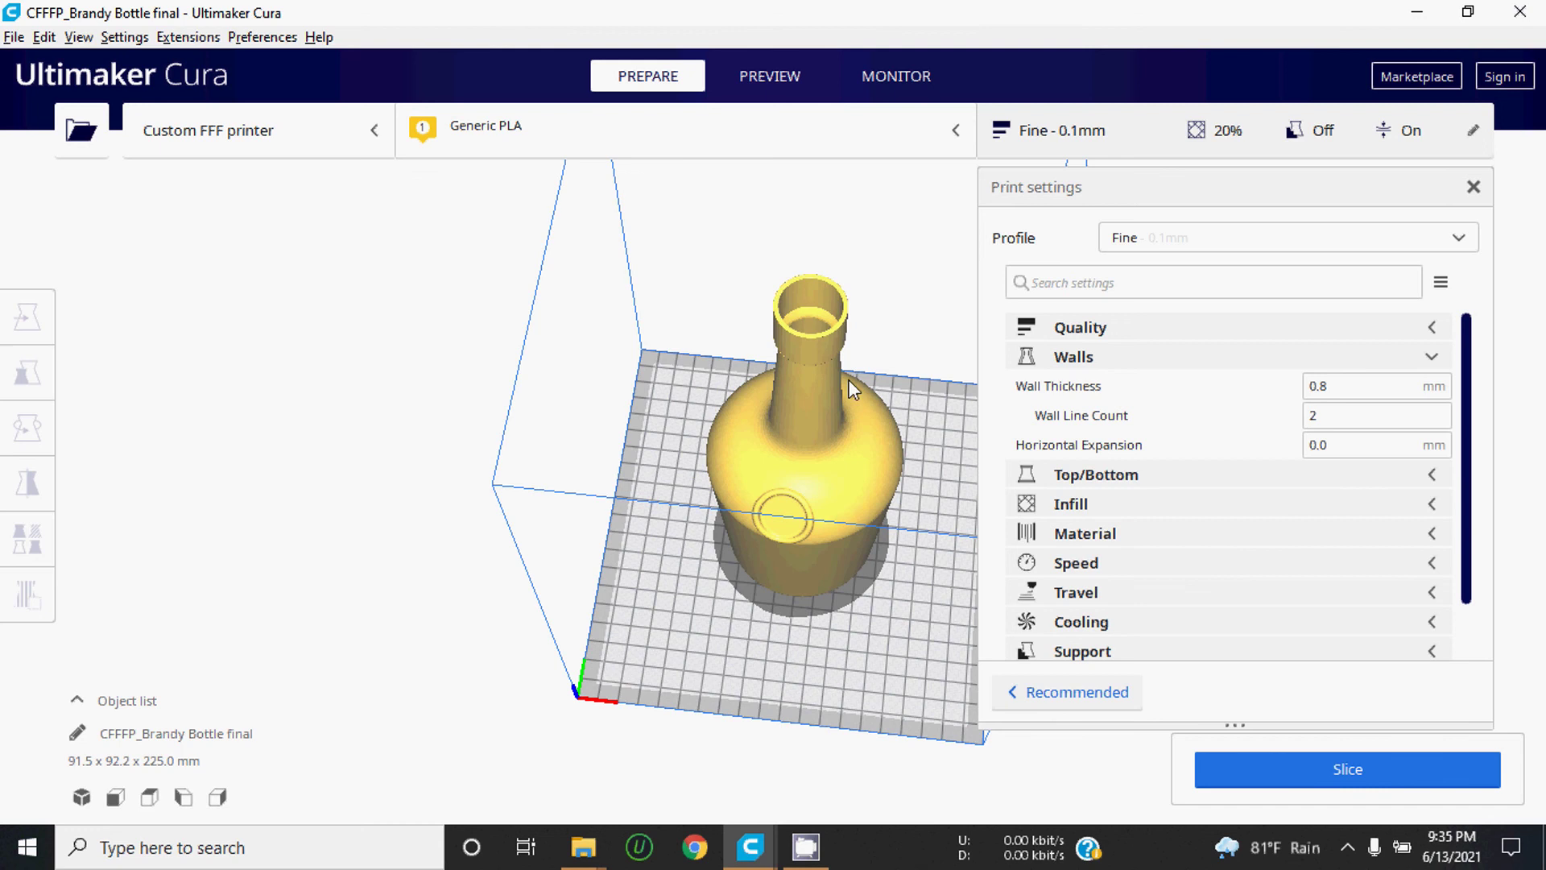
Step: Orbit around the bottle to look down into its neck
mouse_move(886, 370)
right_mouse_down()
mouse_move(931, 363)
mouse_move(954, 584)
mouse_move(616, 280)
right_mouse_up()
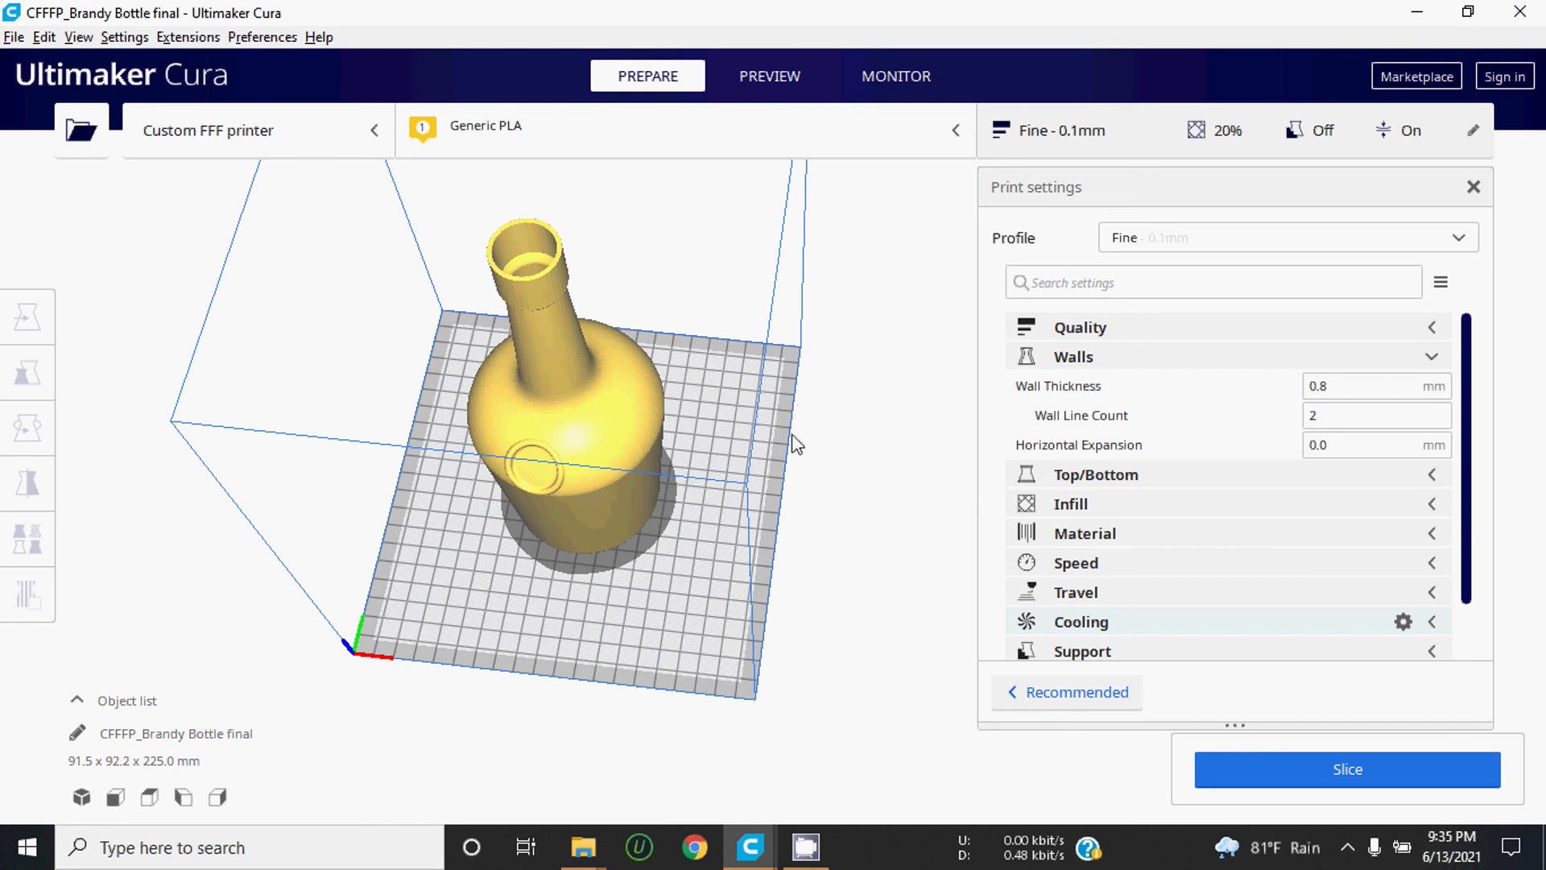
mouse_move(714, 322)
right_mouse_down()
mouse_move(846, 397)
mouse_move(1079, 483)
right_mouse_up()
scroll(670, 374, "up", 2)
scroll(497, 228, "up", 3)
mouse_move(496, 225)
right_mouse_down()
mouse_move(787, 335)
mouse_move(757, 402)
right_mouse_up()
scroll(757, 403, "up", 2)
scroll(757, 403, "up", 3)
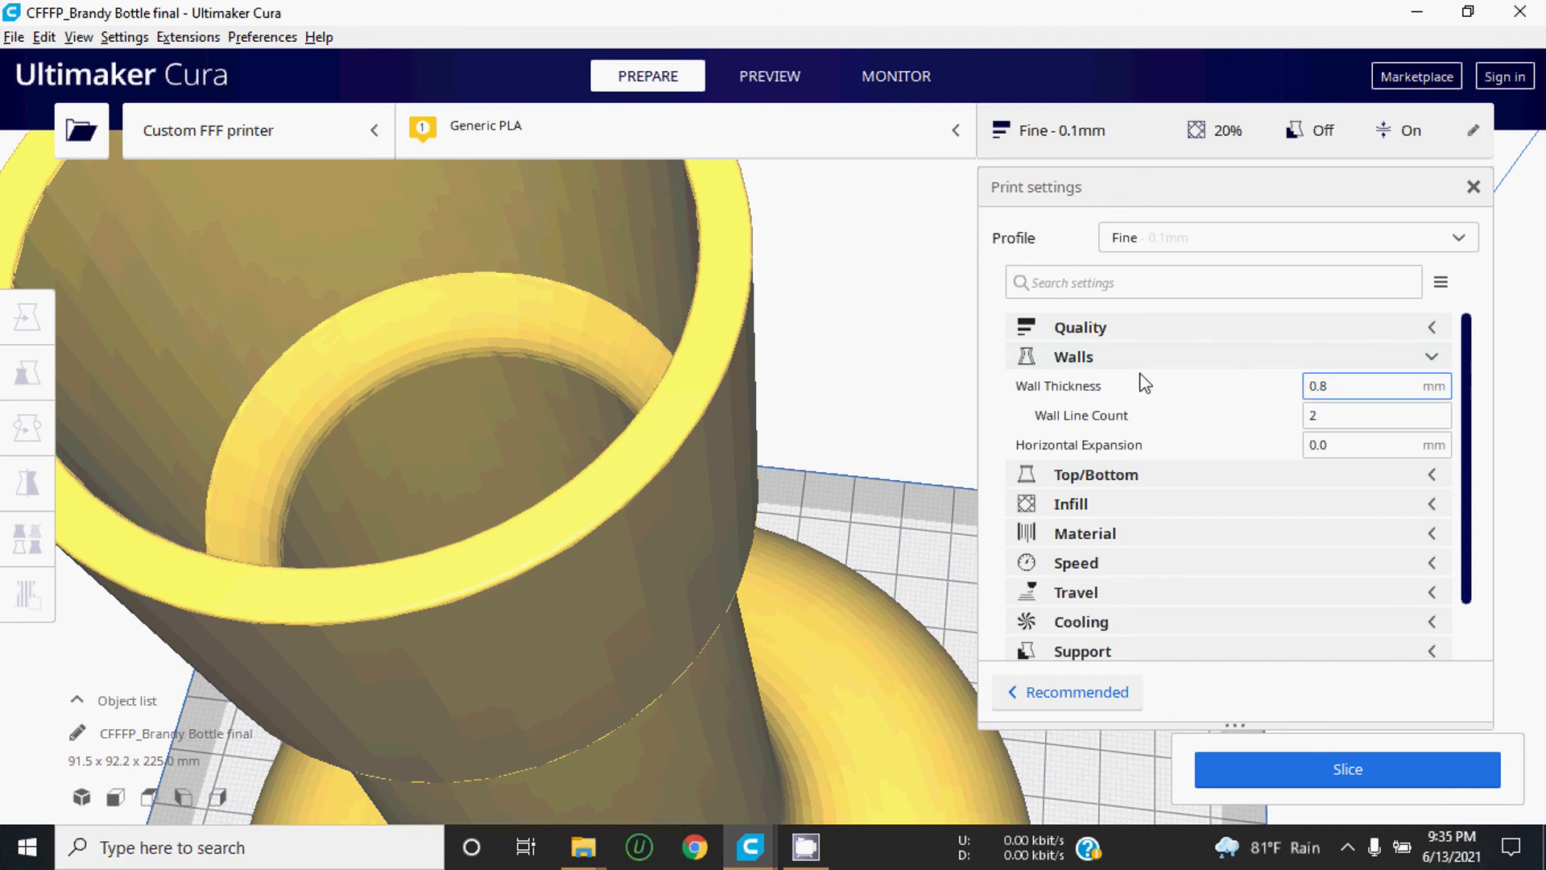
mouse_move(1365, 384)
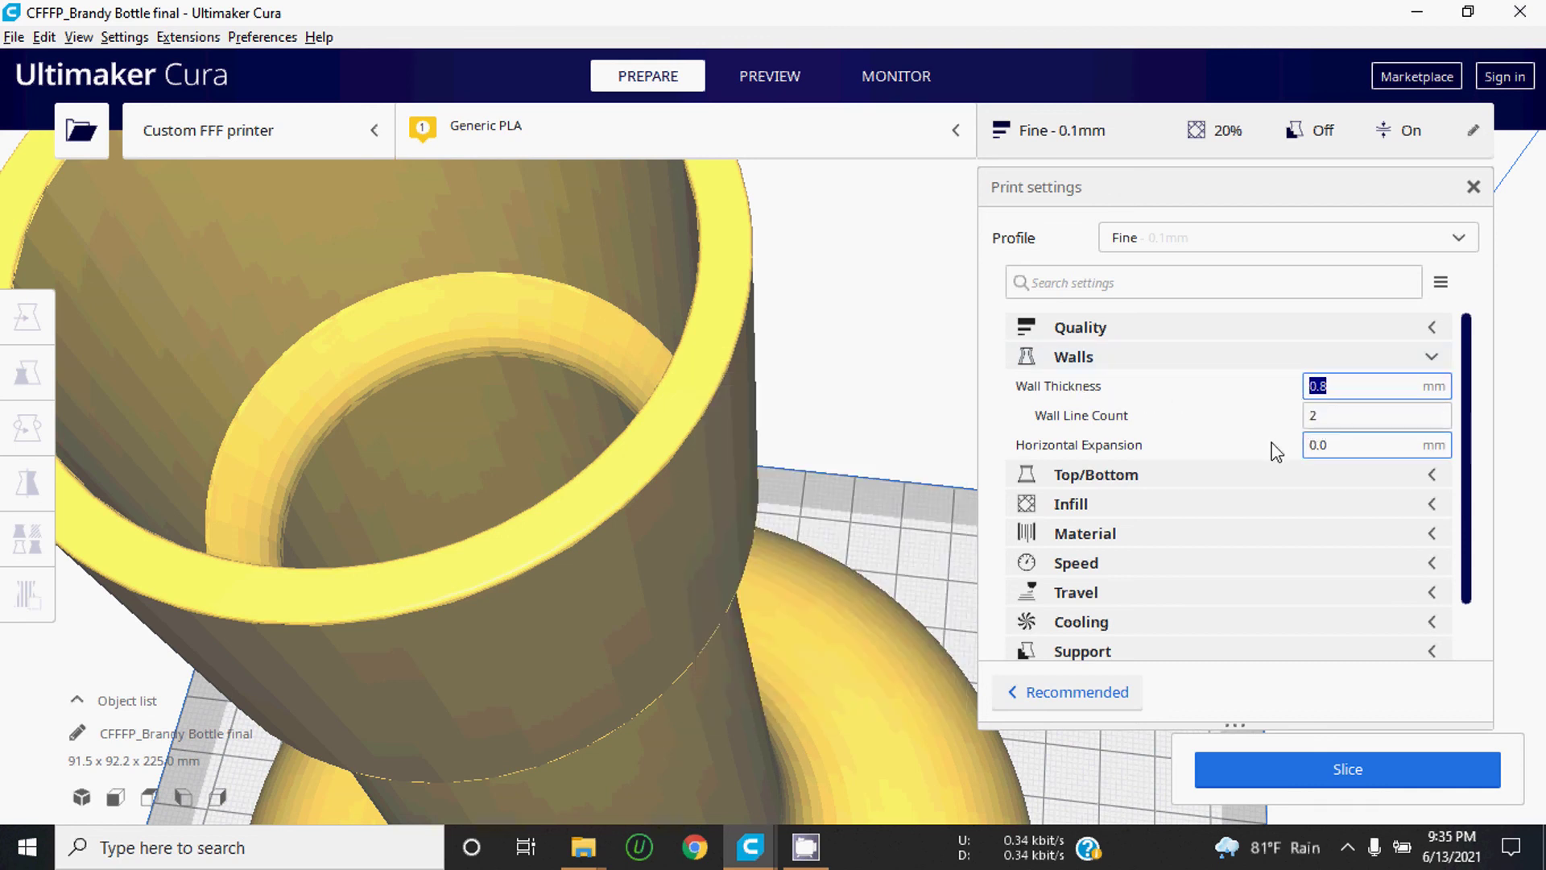
scroll(1272, 443, "down", 2)
scroll(1417, 362, "up", 2)
Step: Collapse Walls and review the Top/Bottom settings while inspecting the bottle's underside
left_click(1432, 358)
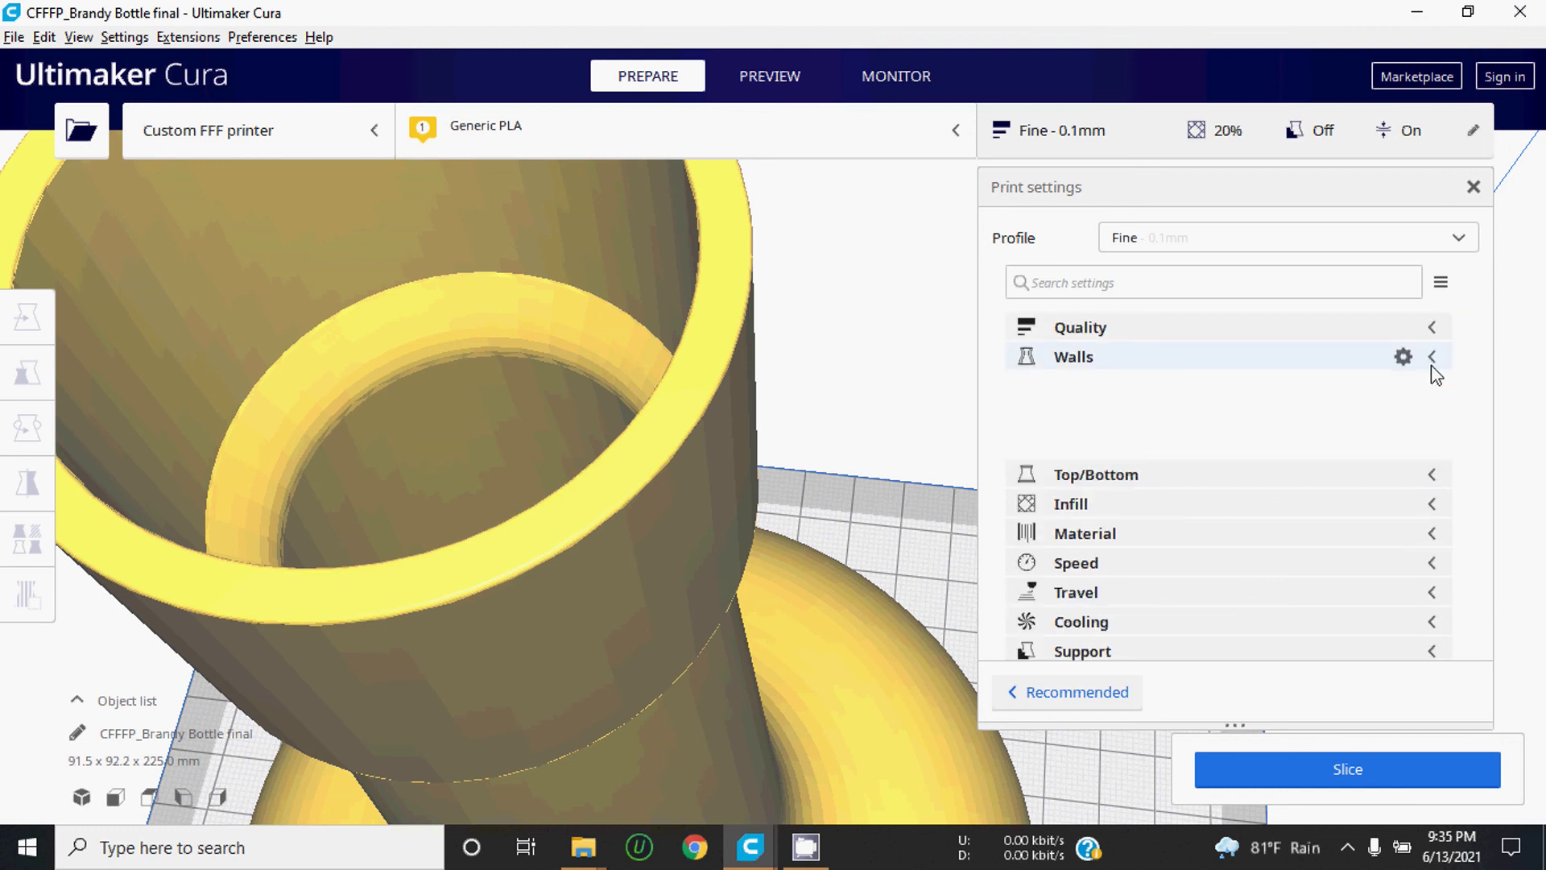
left_click(1433, 387)
scroll(775, 426, "up", 2)
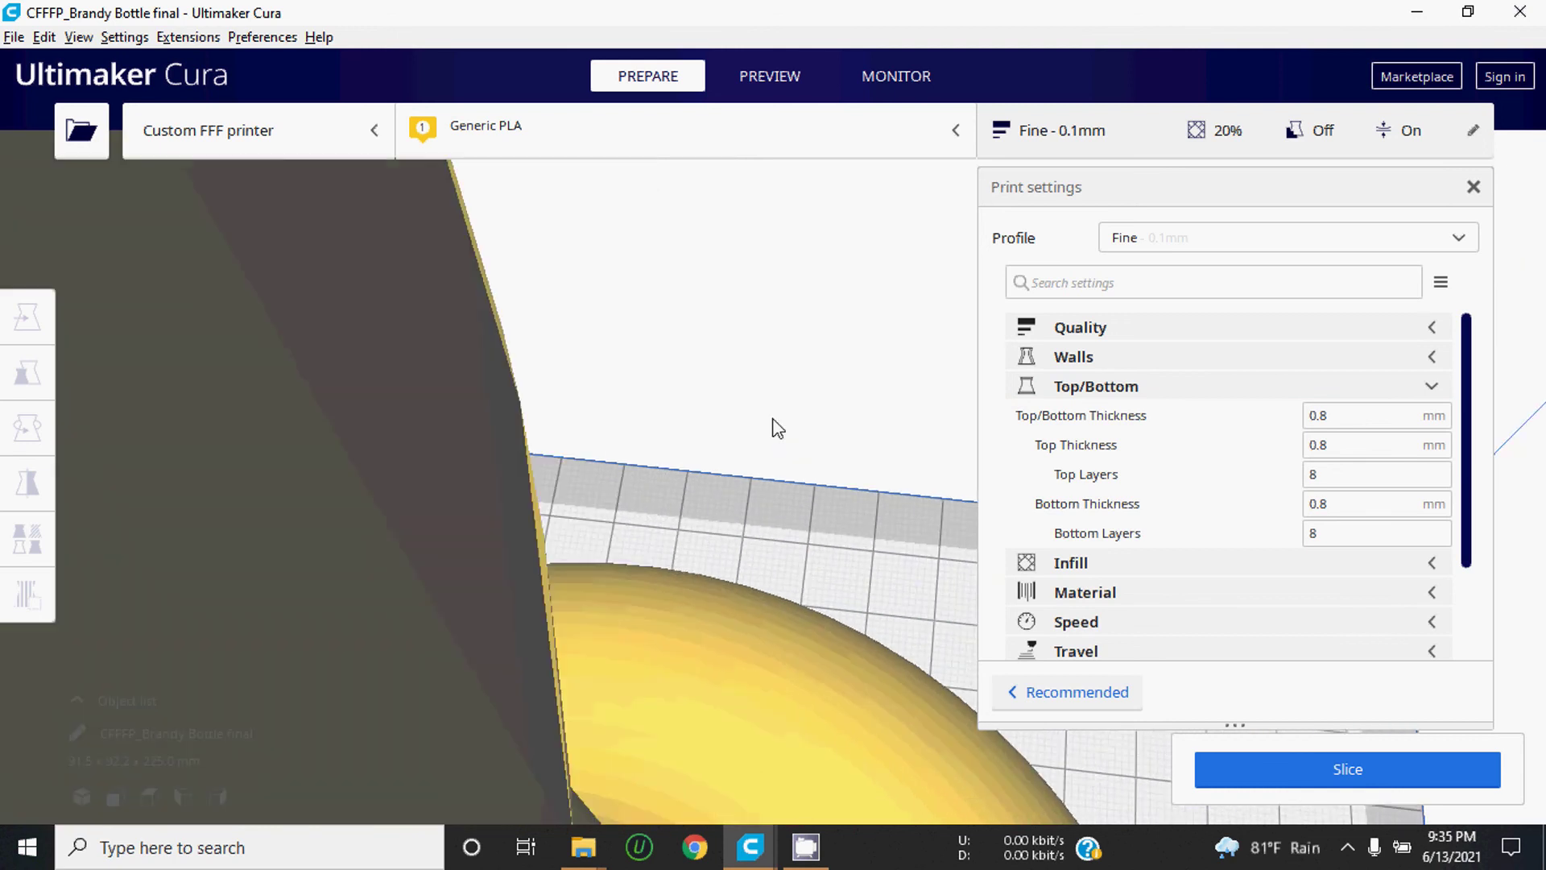
scroll(774, 427, "down", 4)
scroll(773, 420, "down", 1)
right_click_drag(857, 395, 806, 173)
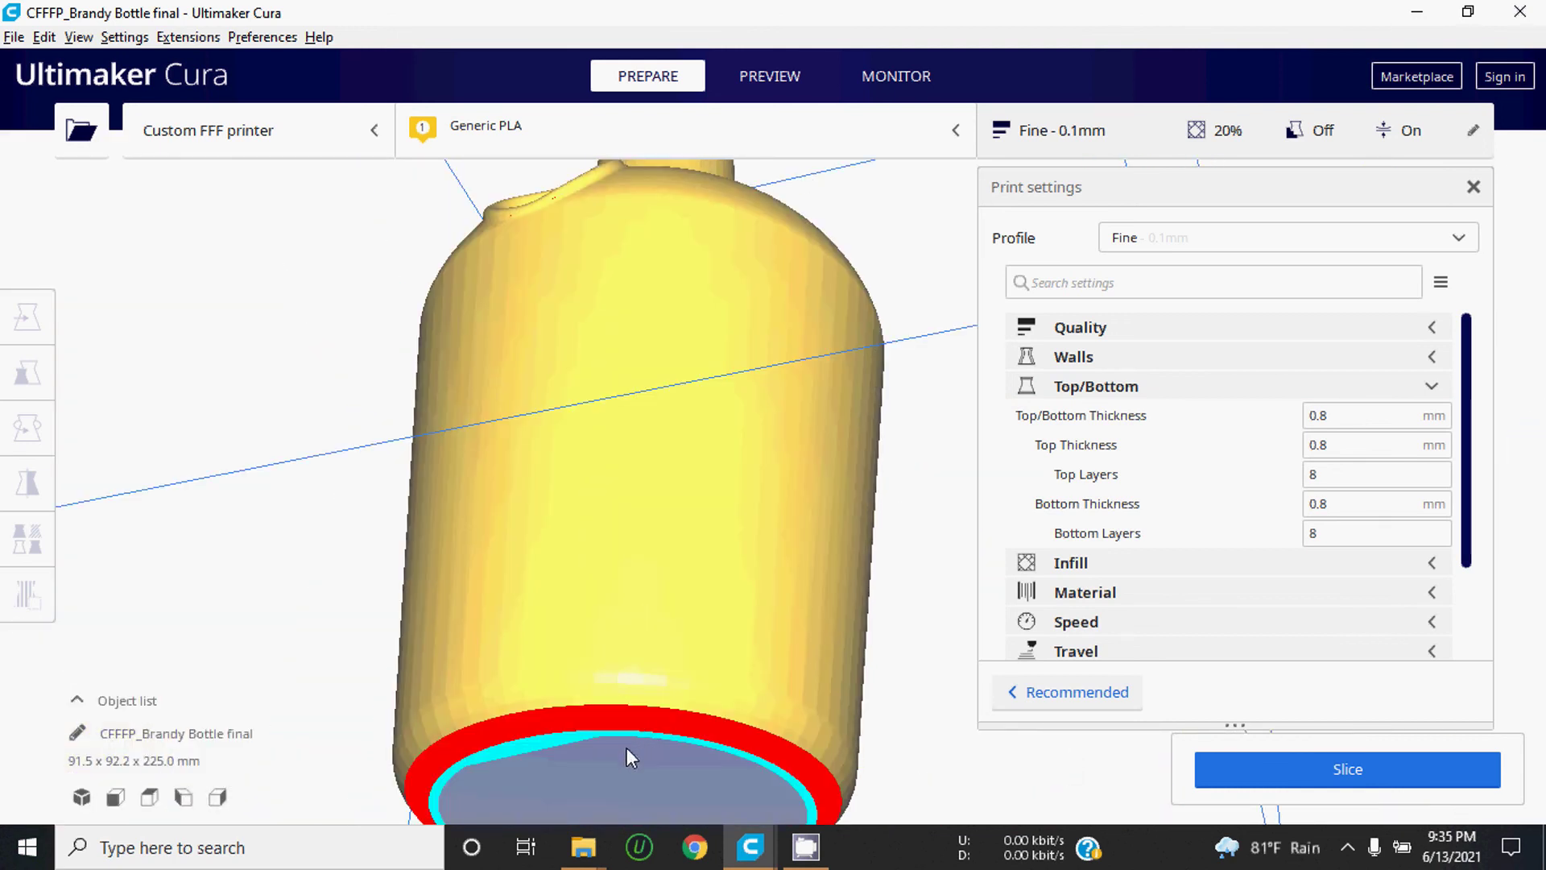
scroll(688, 610, "up", 1)
scroll(689, 610, "down", 3)
mouse_move(689, 610)
right_mouse_down()
mouse_move(763, 395)
mouse_move(838, 397)
mouse_move(844, 471)
right_mouse_up()
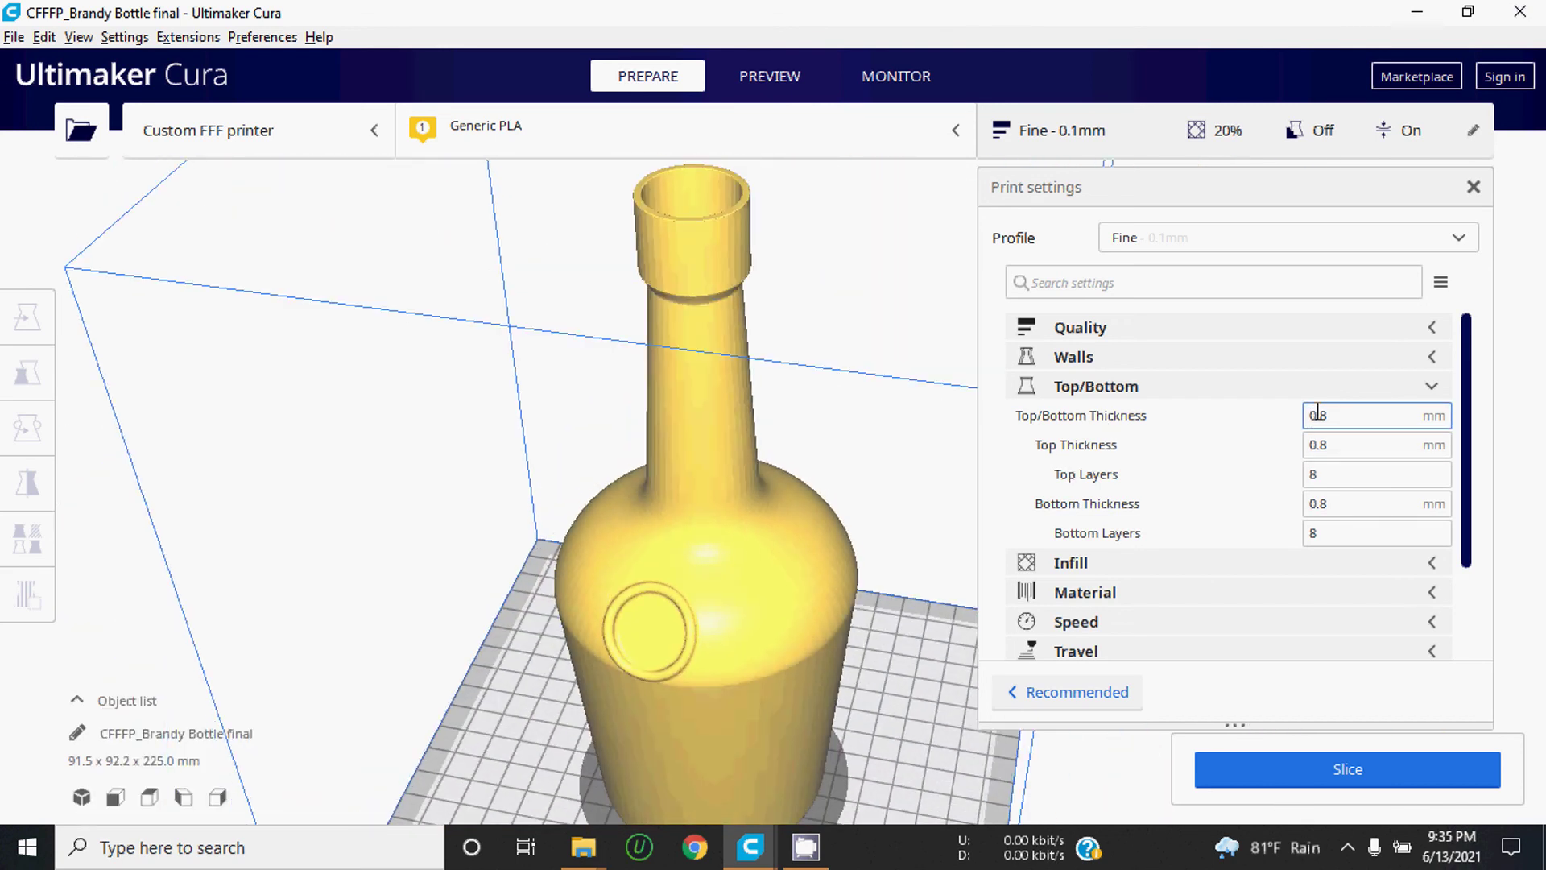
left_click(1431, 393)
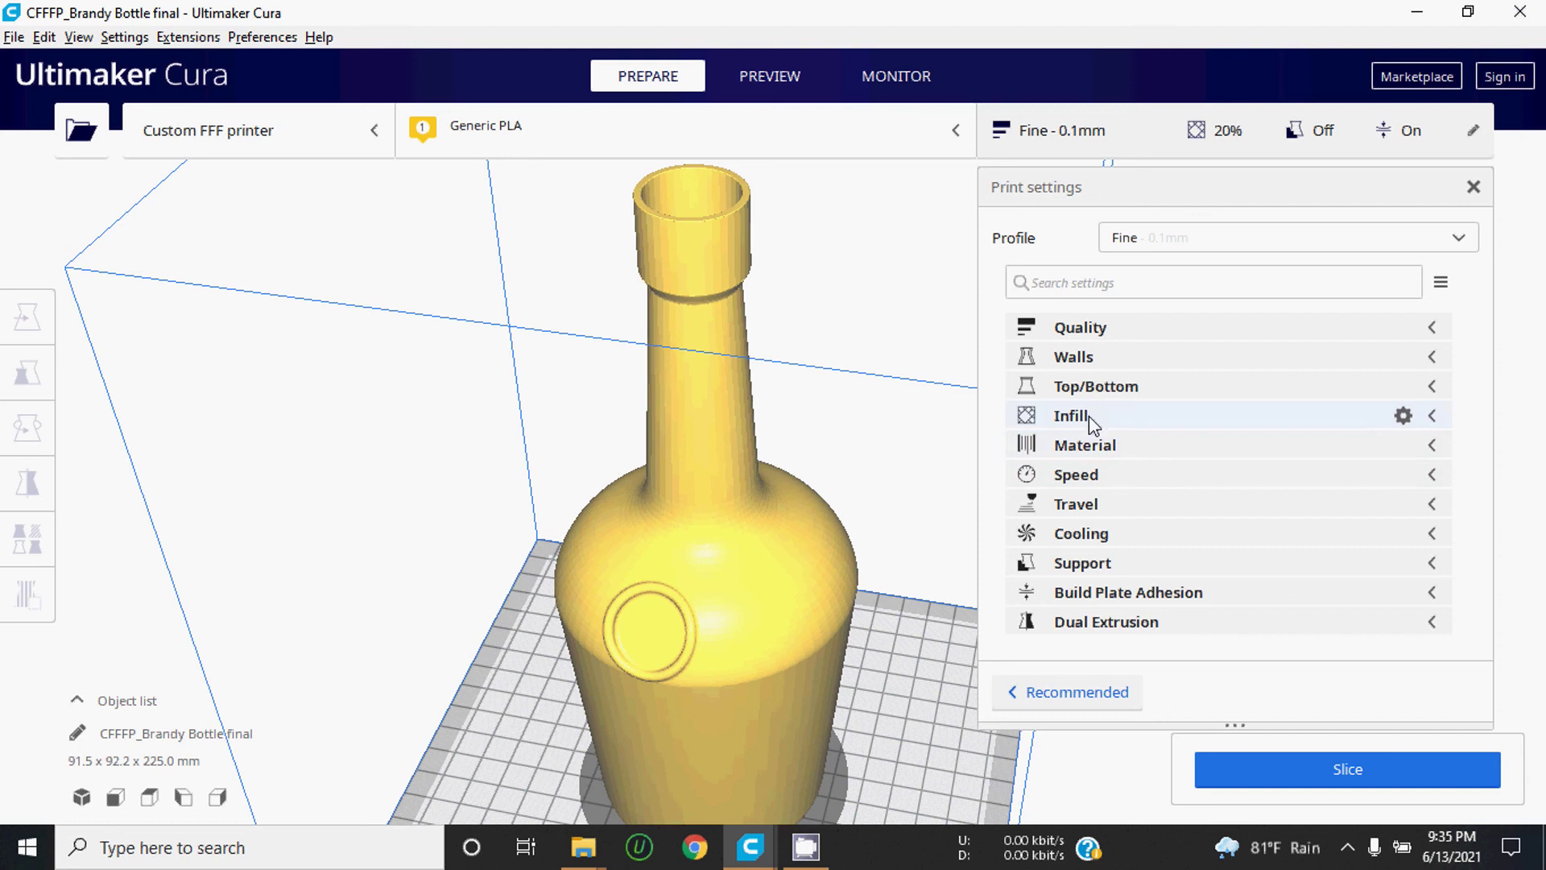
Step: Set Infill Density to 100%, switching the infill pattern to Lines
left_click(1434, 416)
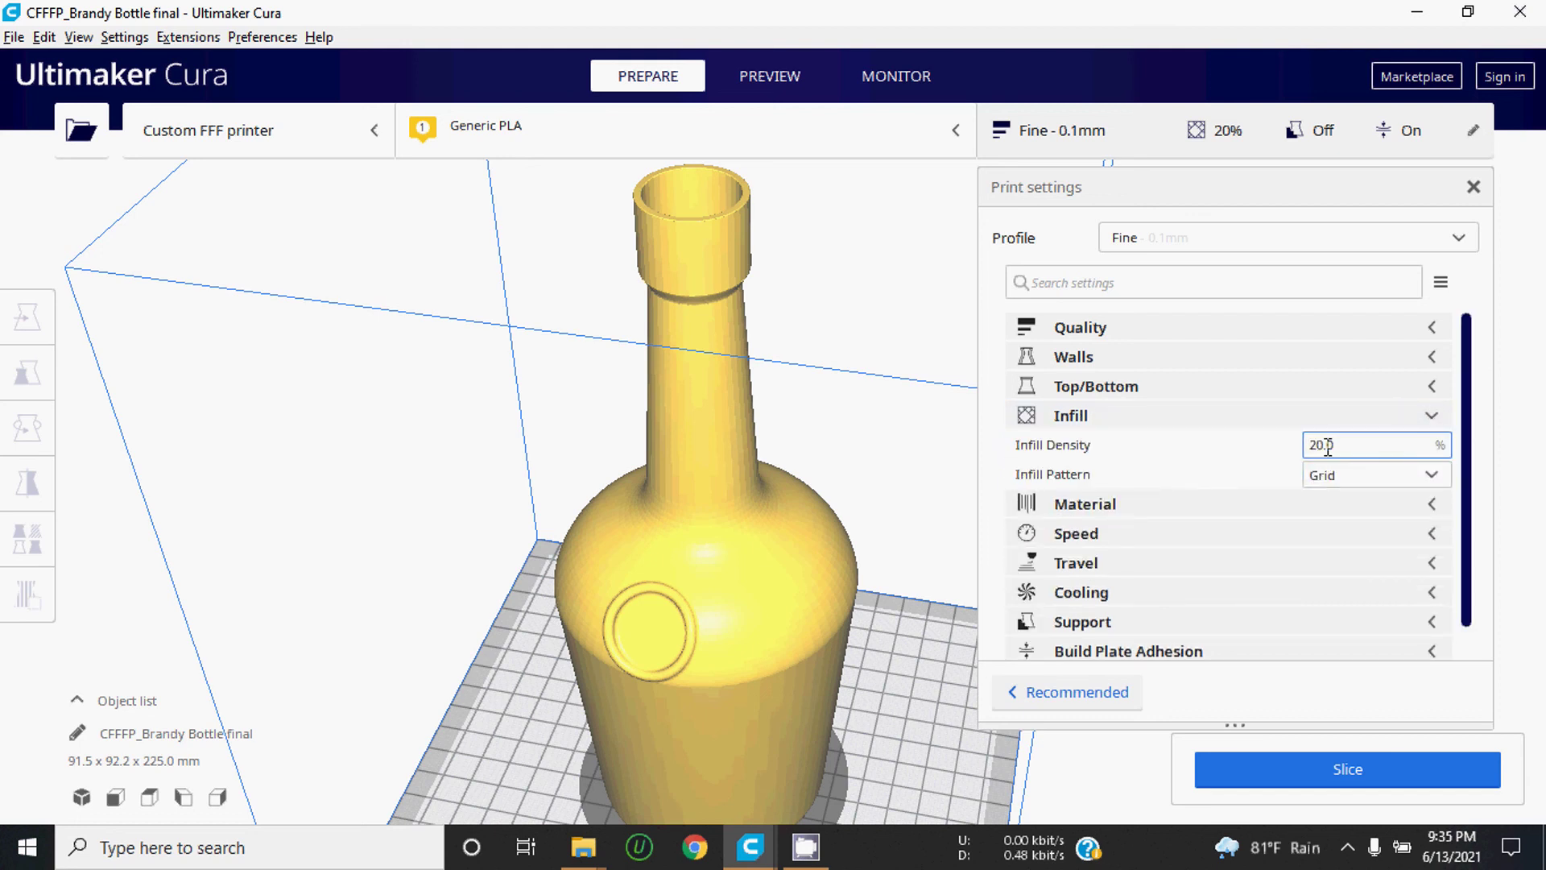
left_click_drag(1344, 443, 1266, 451)
mouse_move(615, 389)
right_mouse_down()
mouse_move(800, 301)
mouse_move(818, 366)
right_mouse_up()
left_click_drag(1344, 444, 1270, 448)
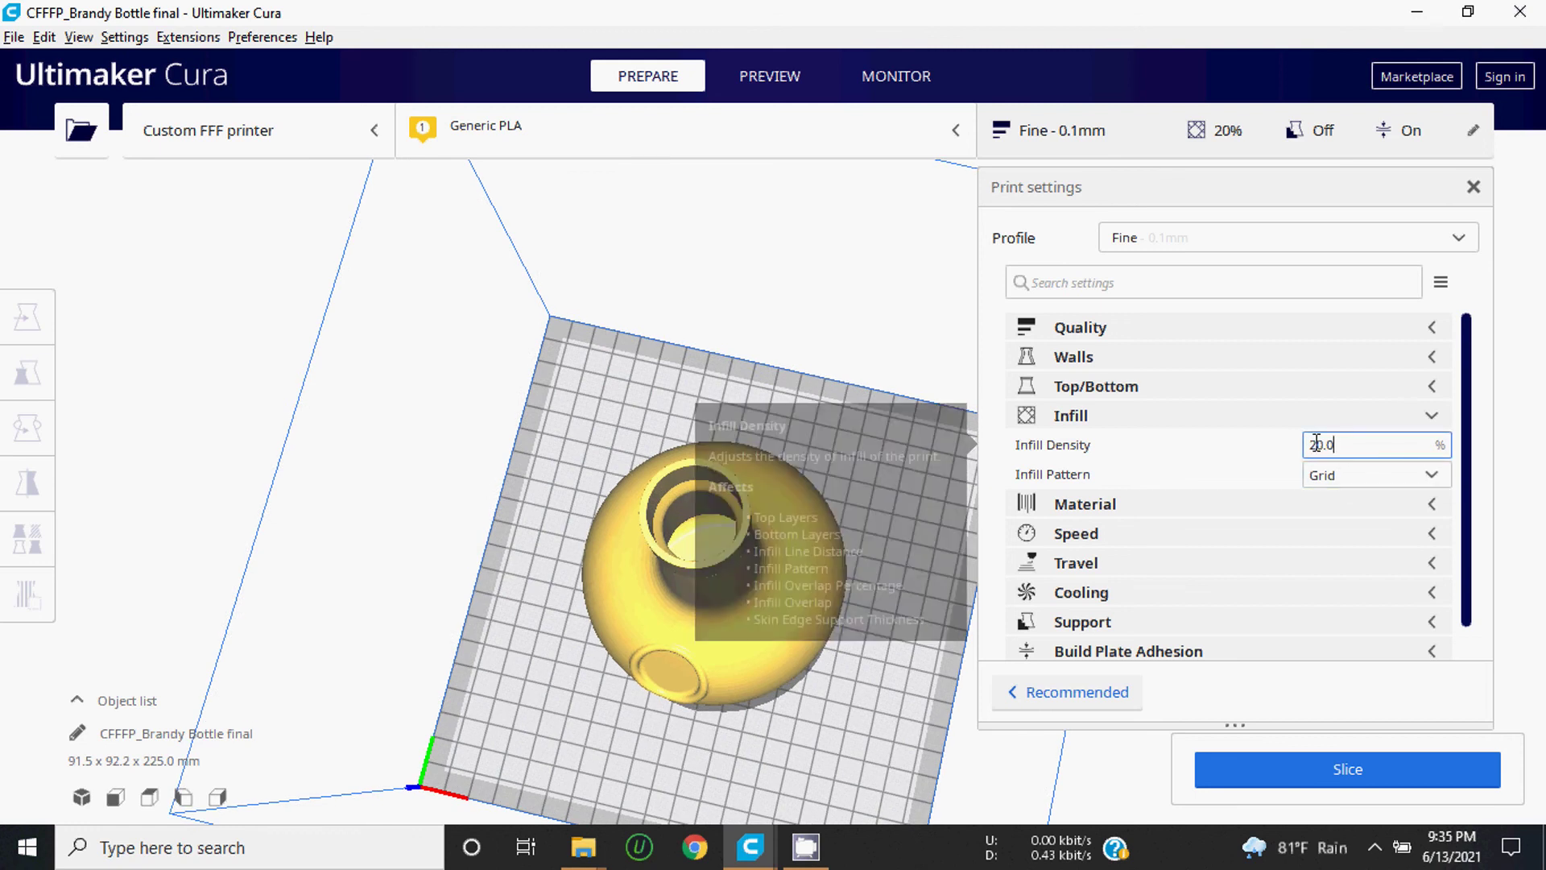
type("100")
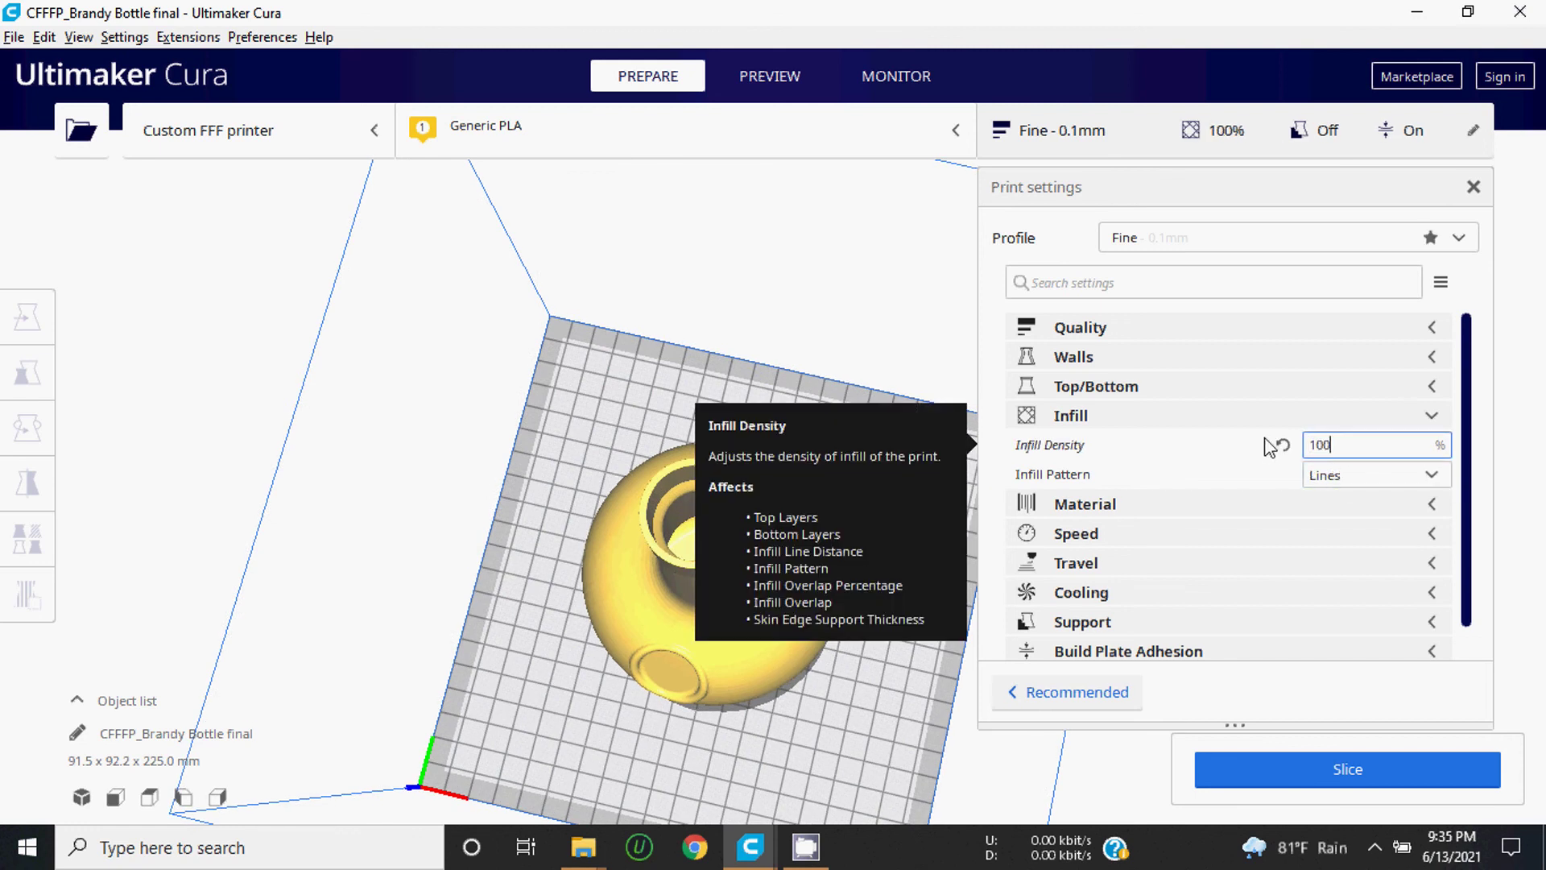
scroll(736, 523, "down", 3)
scroll(733, 515, "up", 6)
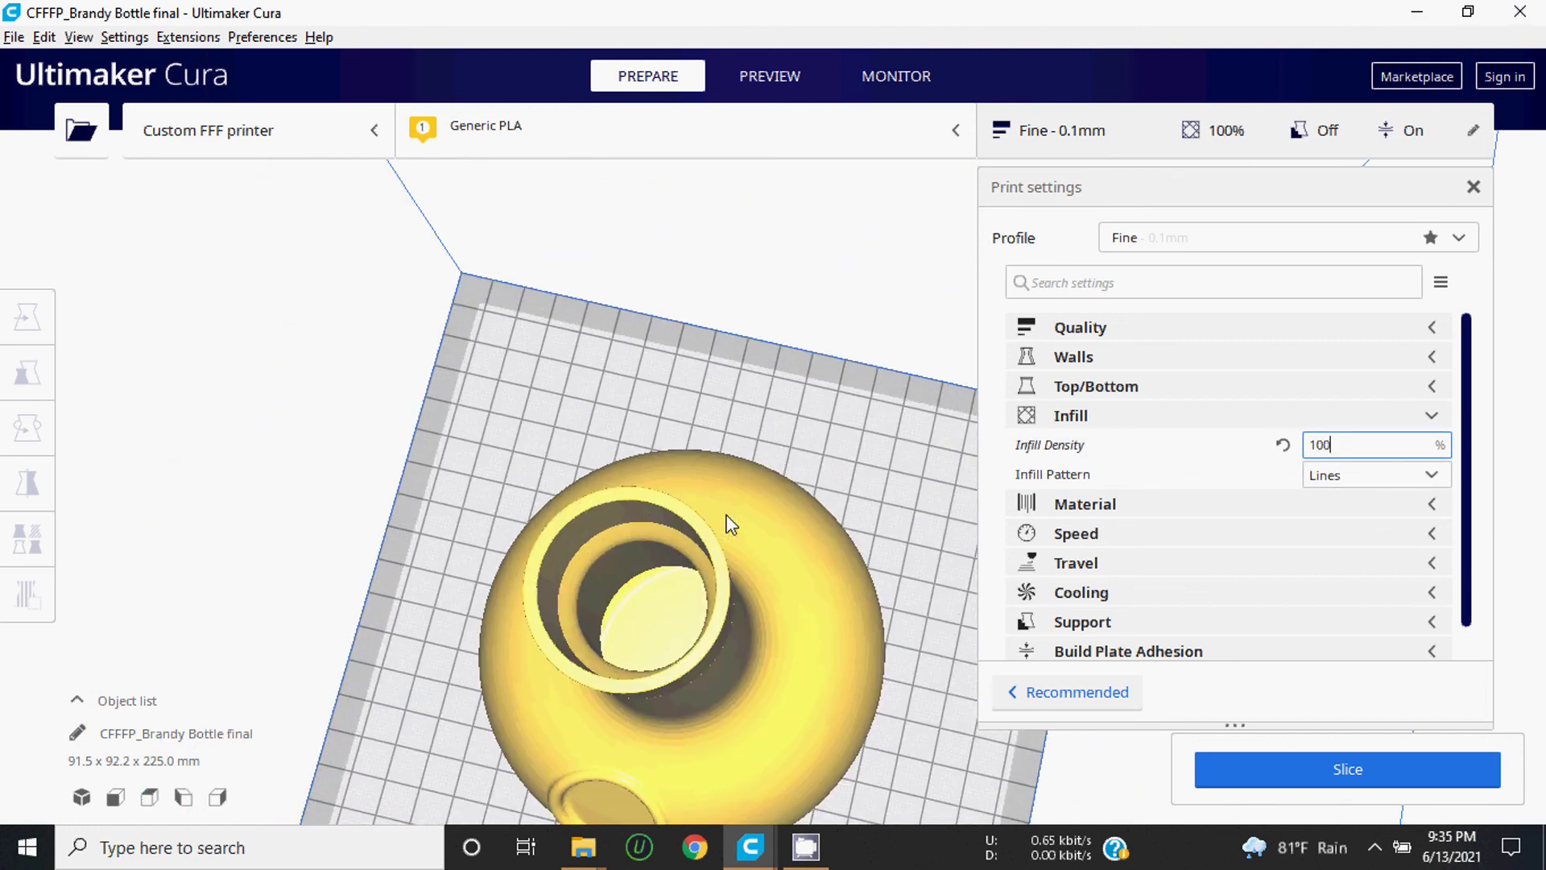
right_click_drag(621, 608, 745, 304)
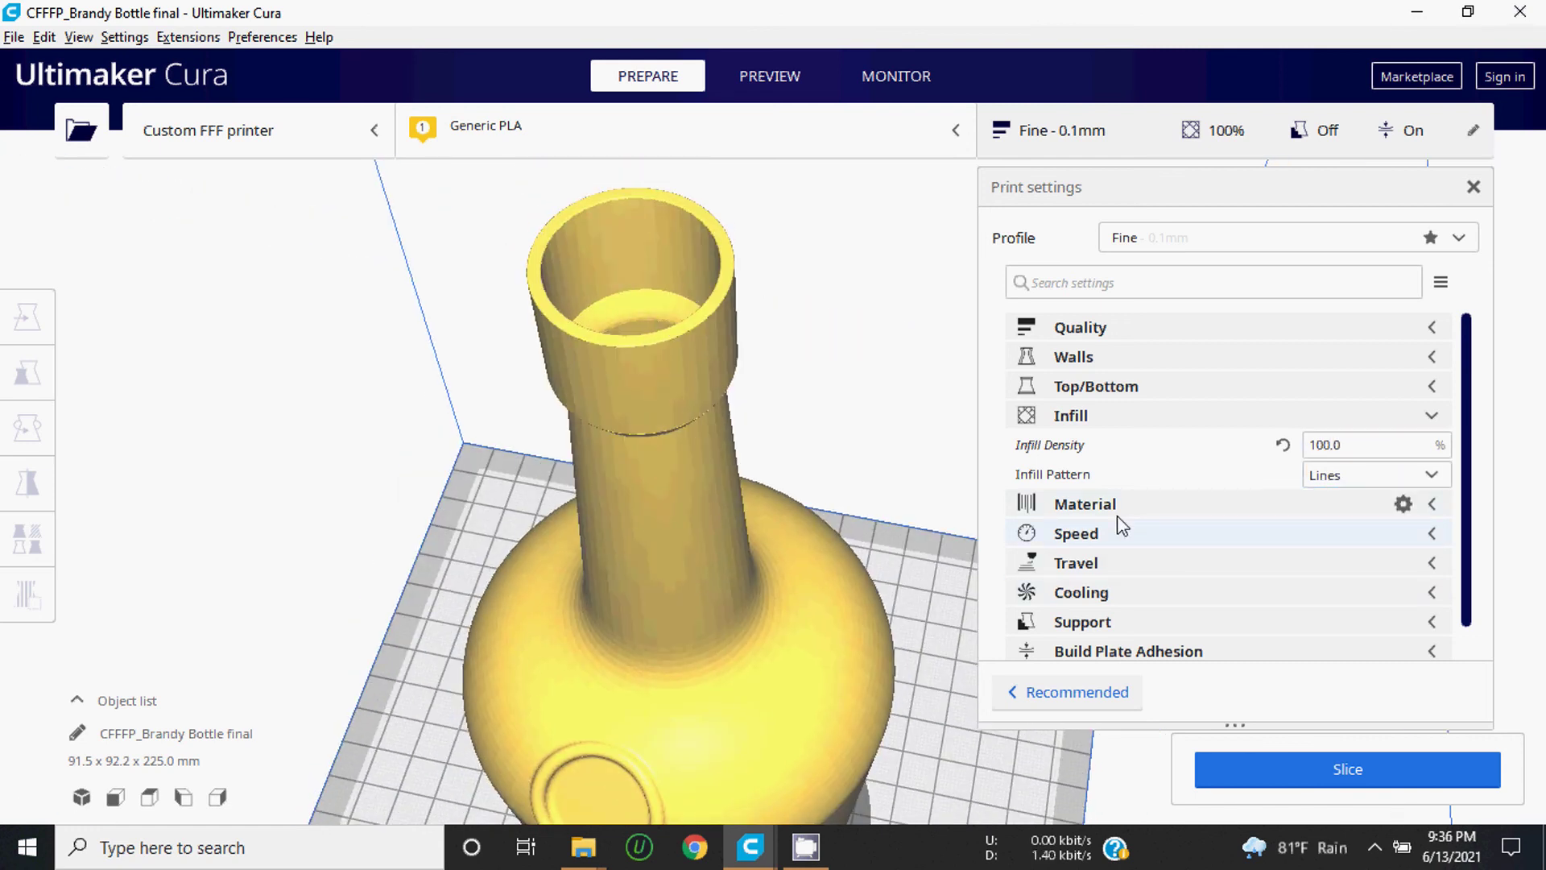
Step: Check the material temperatures: printing at 200 °C and build plate at 60 °C
left_click(1255, 507)
double_click(1328, 531)
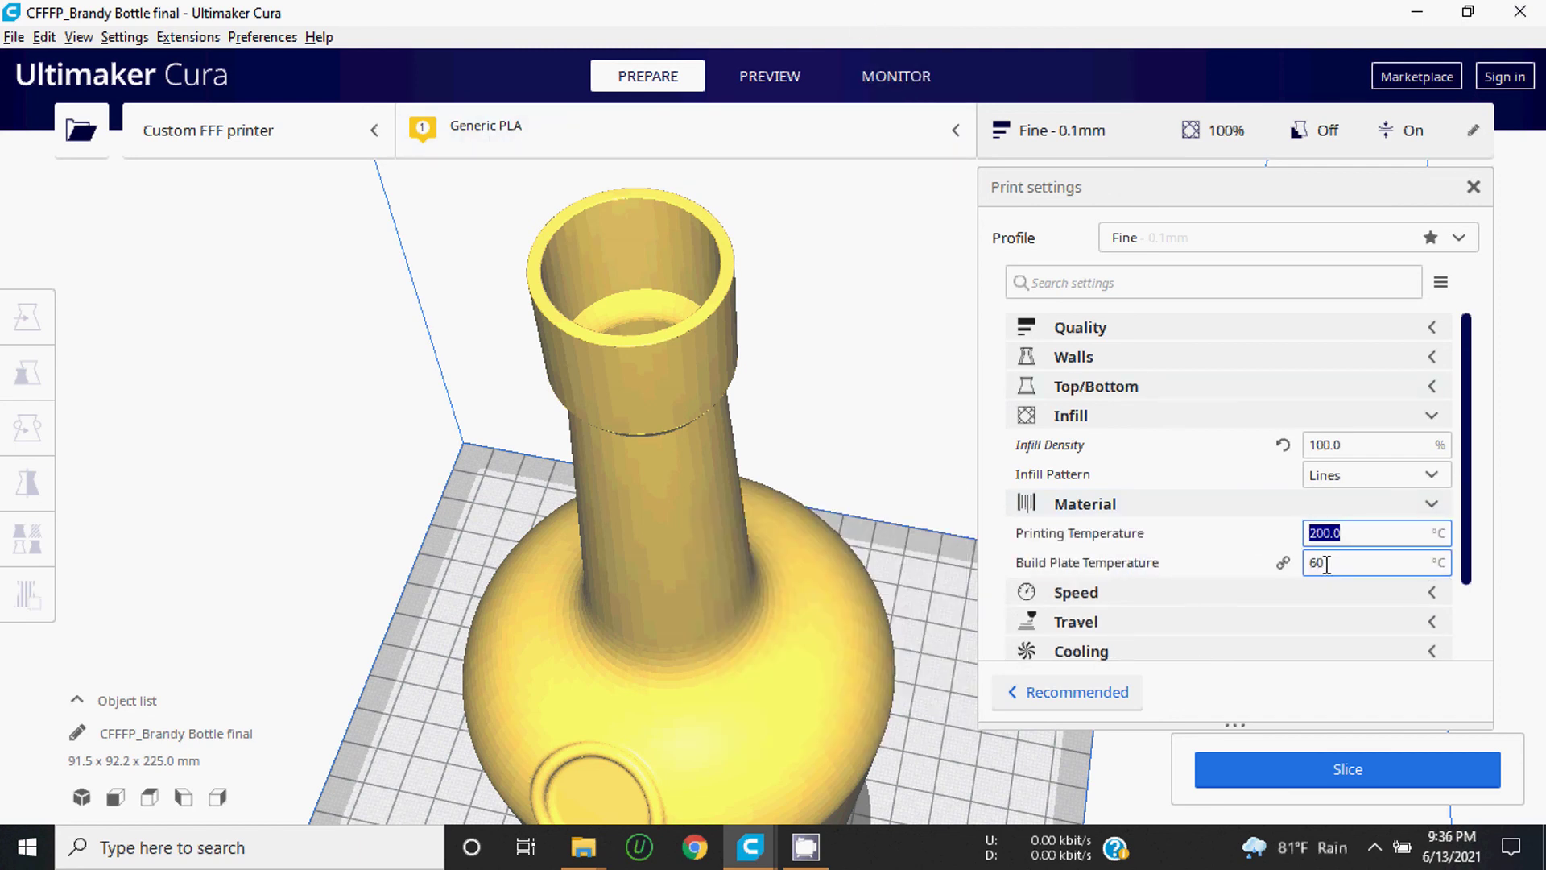
key("Tab")
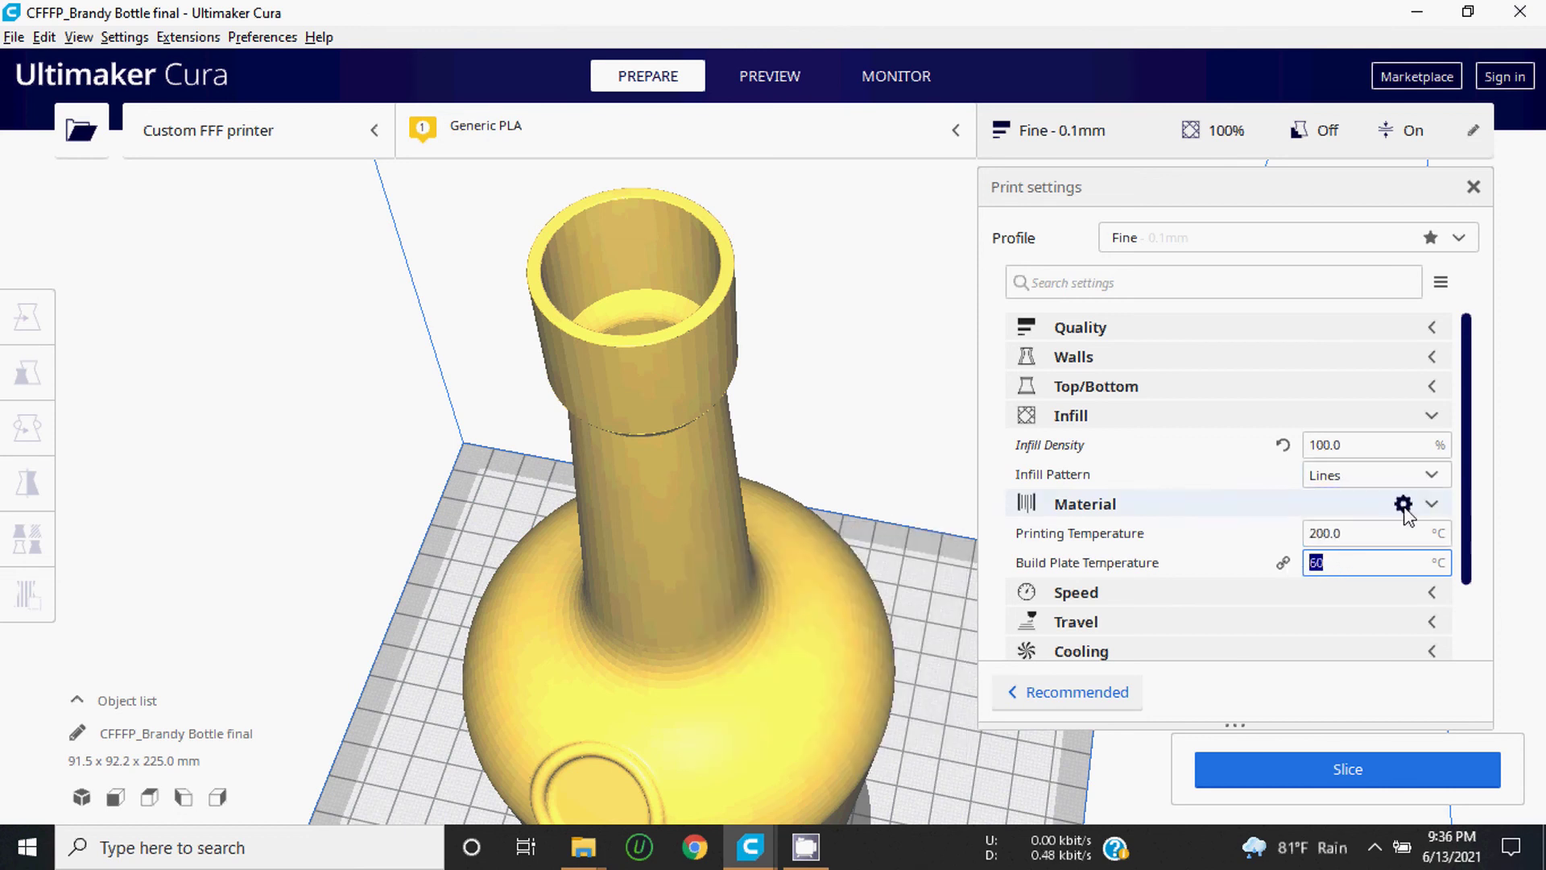
left_click(1435, 418)
left_click(1433, 445)
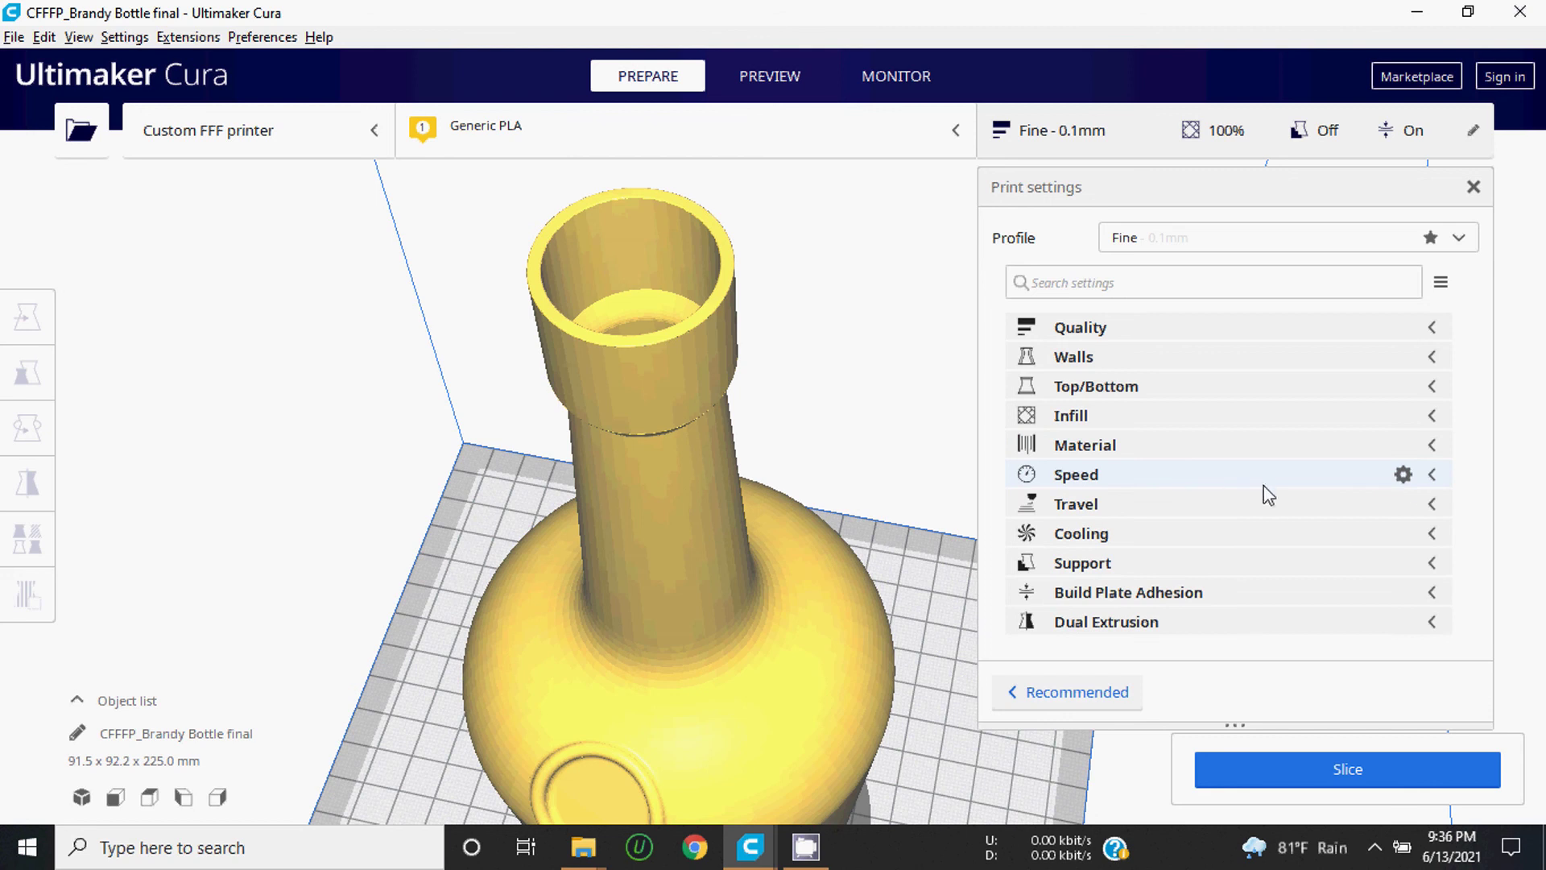
Step: Lower Print Speed from 60 to 50 mm/s, then bring up the Travel settings
left_click(1431, 476)
left_click_drag(1376, 509, 1258, 516)
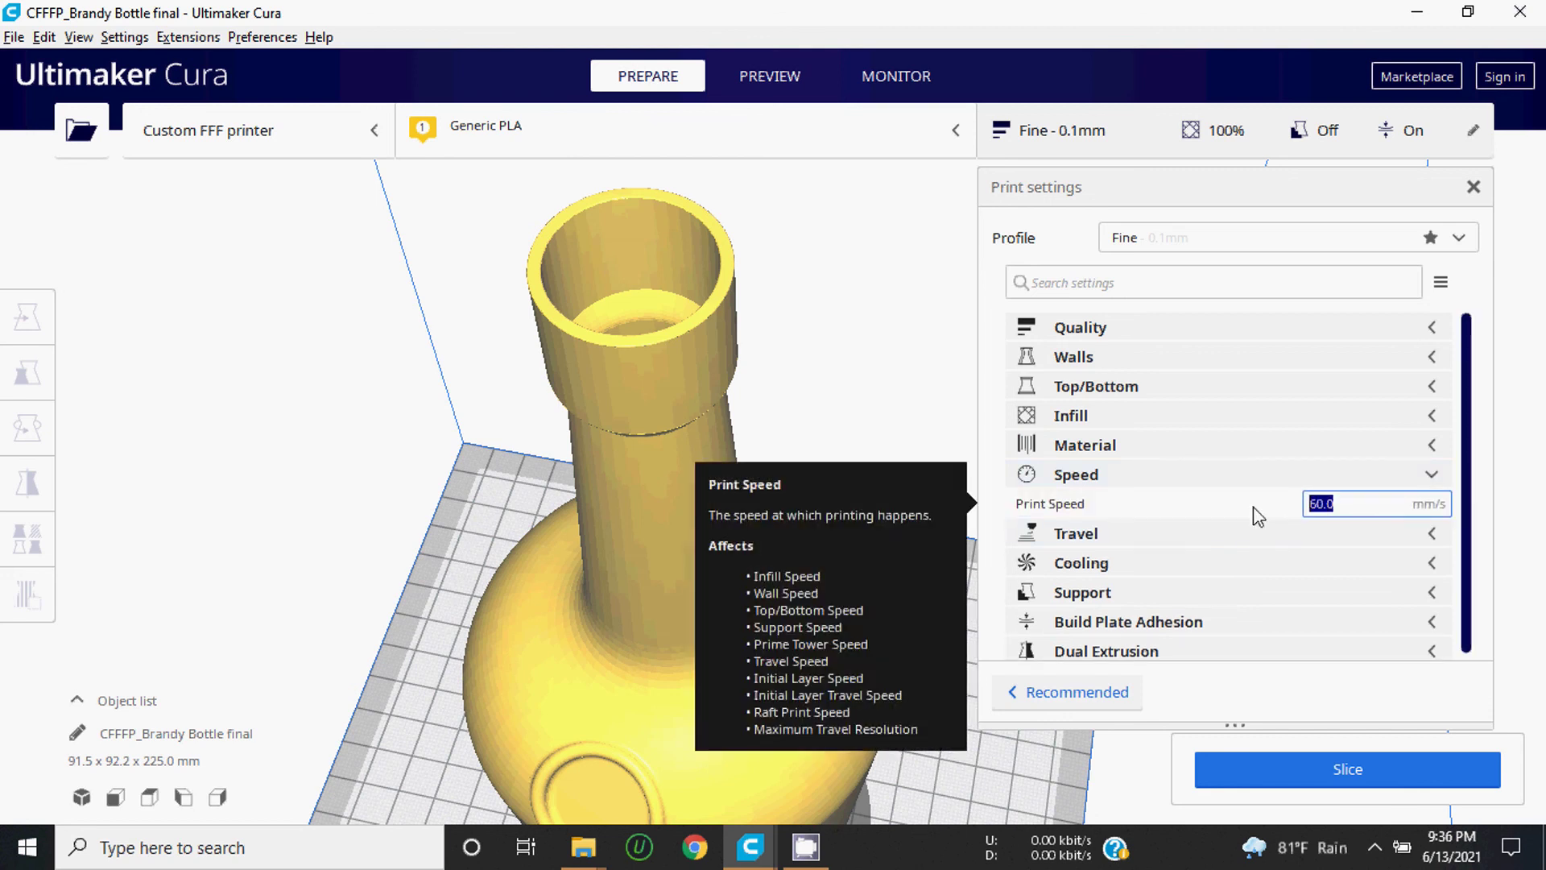
type("50")
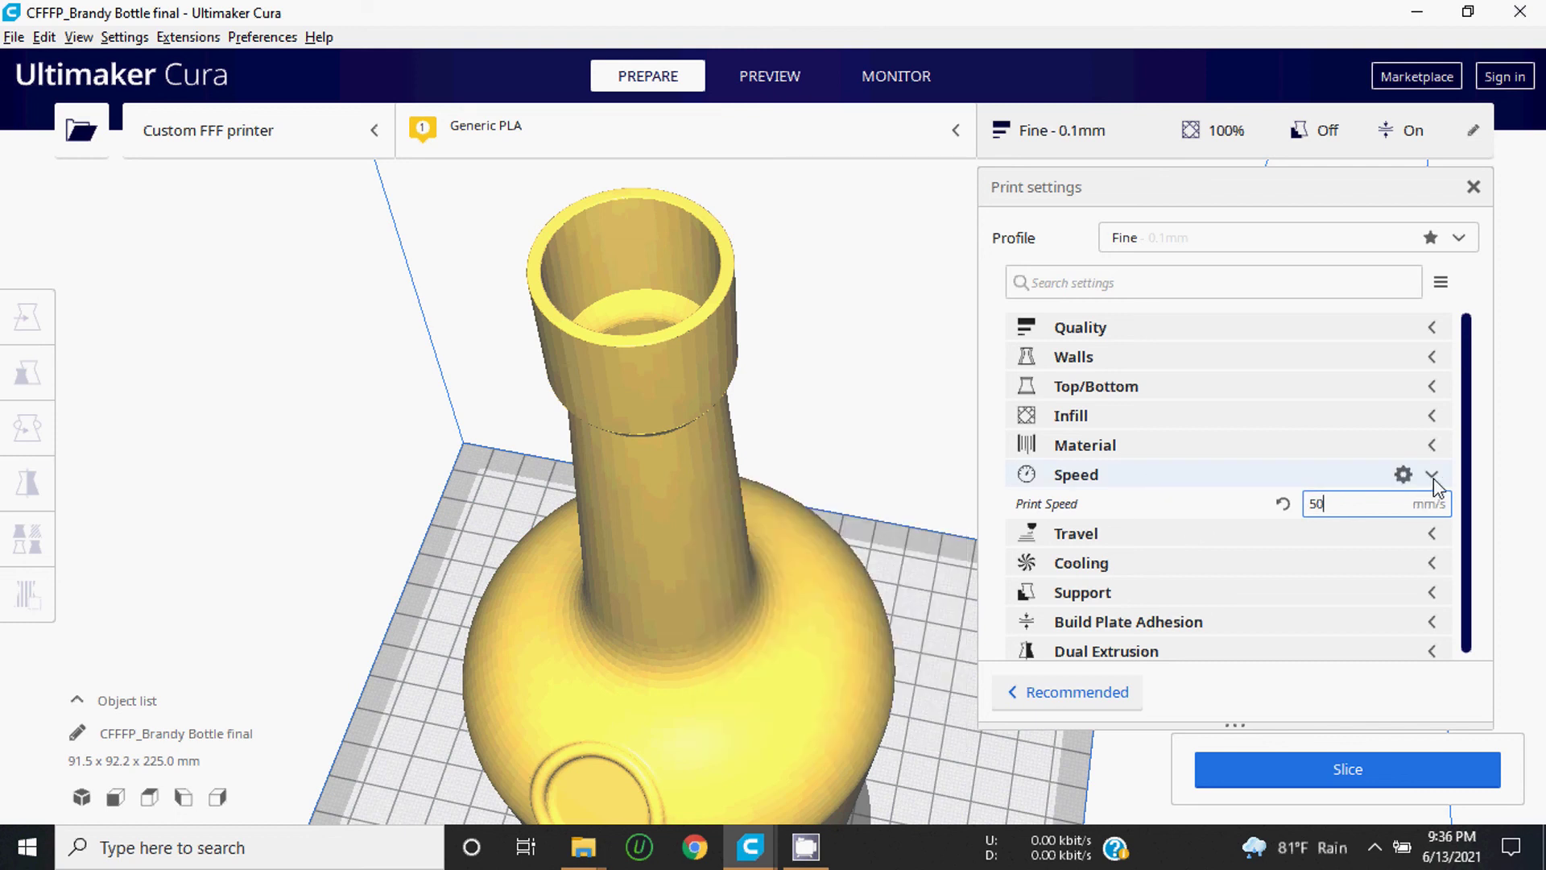
left_click(1427, 482)
left_click(1263, 512)
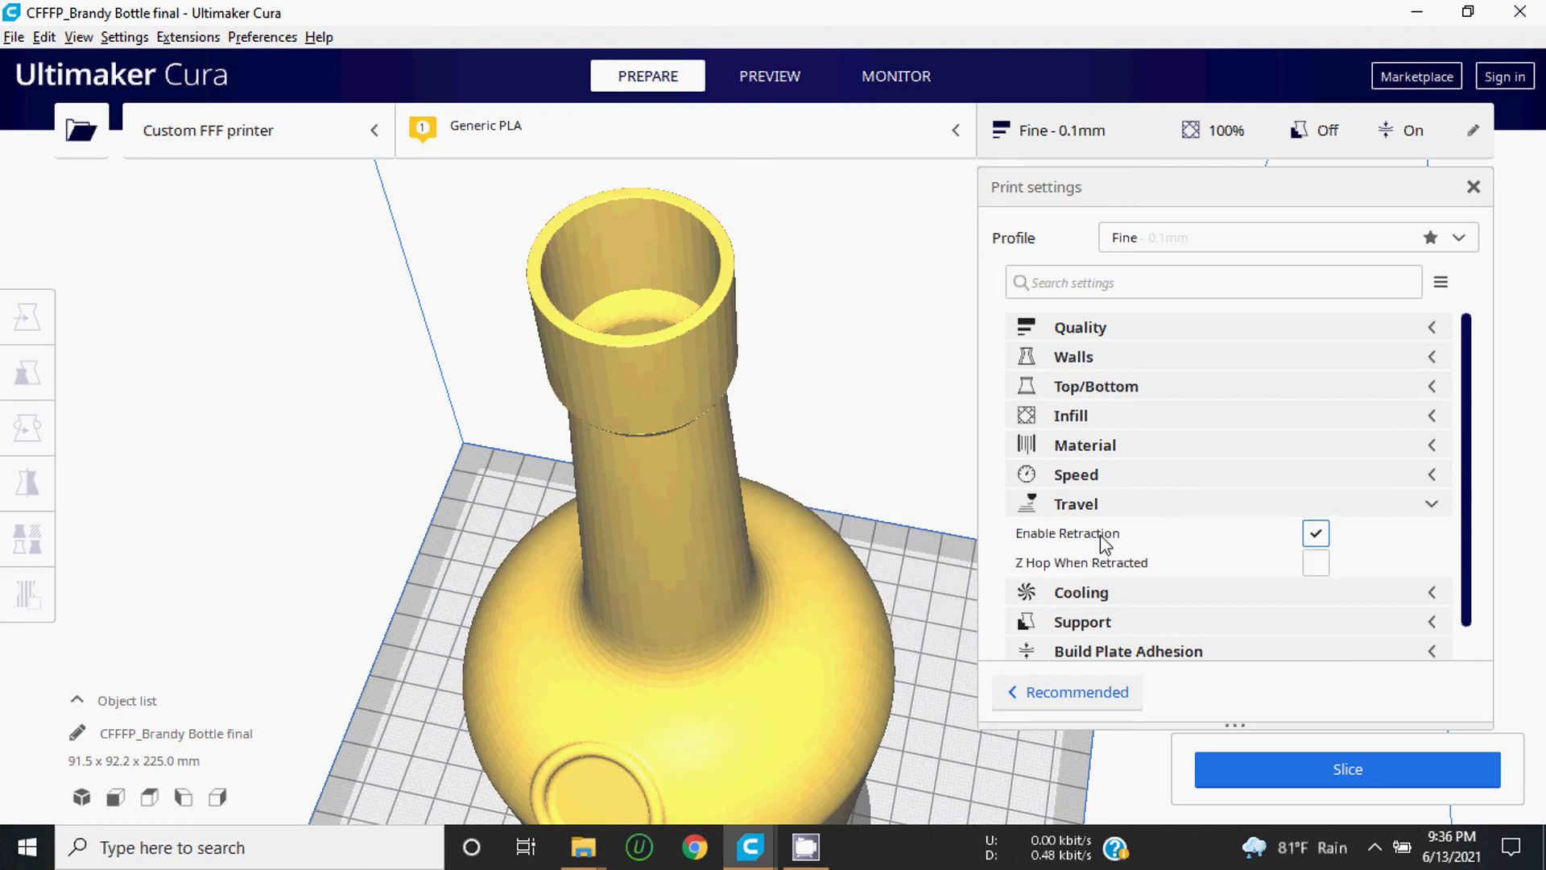
Step: Toggle retraction off and on, then slice the bottle (126 g, 42.24 m of filament)
left_click(1314, 533)
left_click(1314, 533)
left_click(1320, 773)
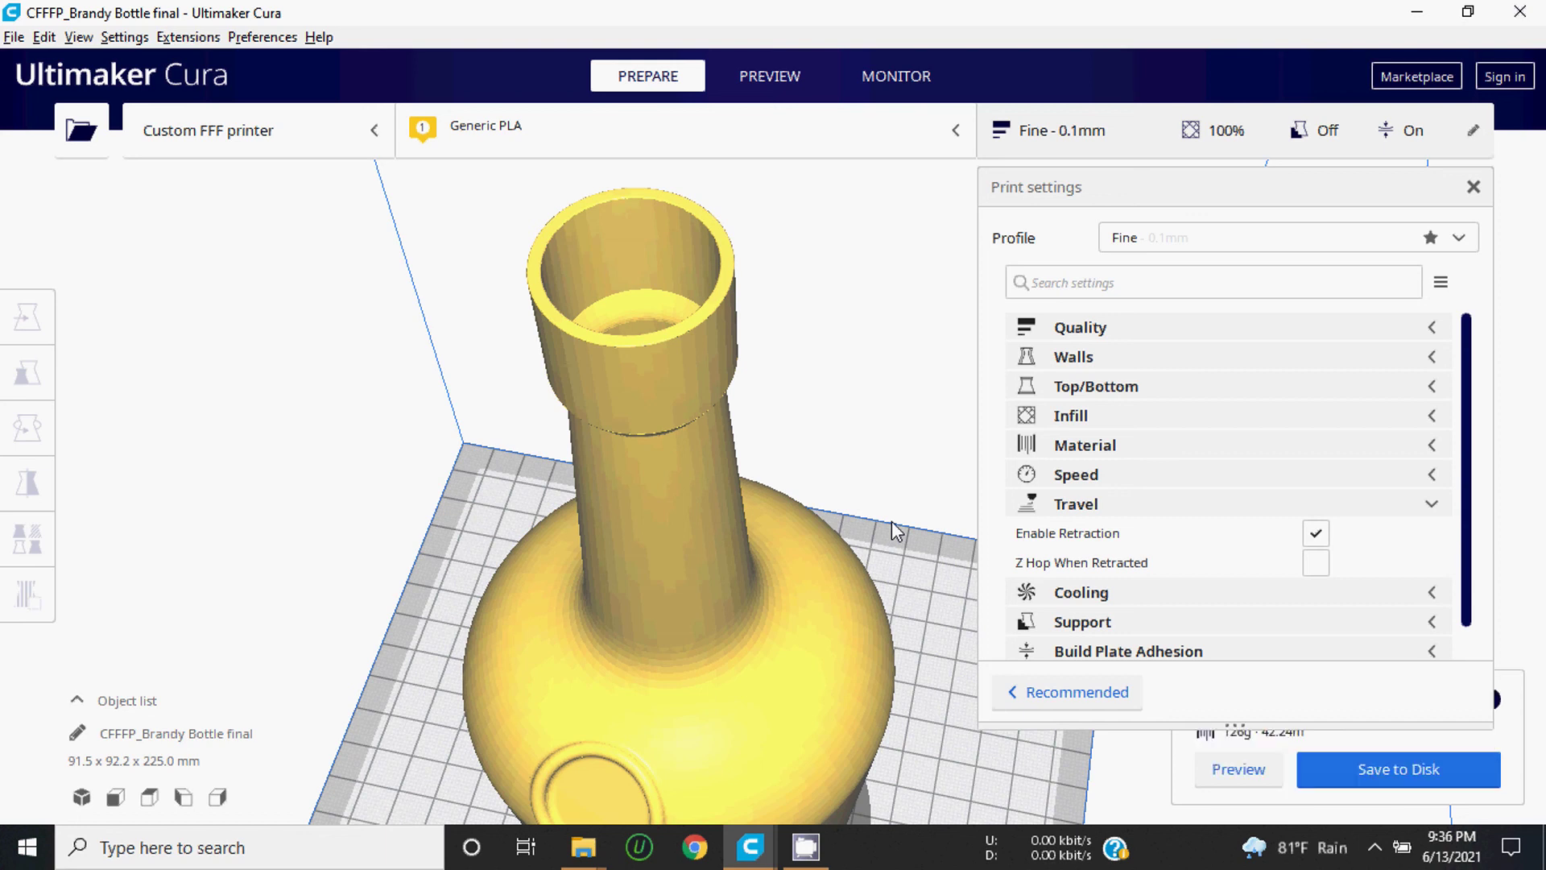
scroll(835, 656, "up", 3)
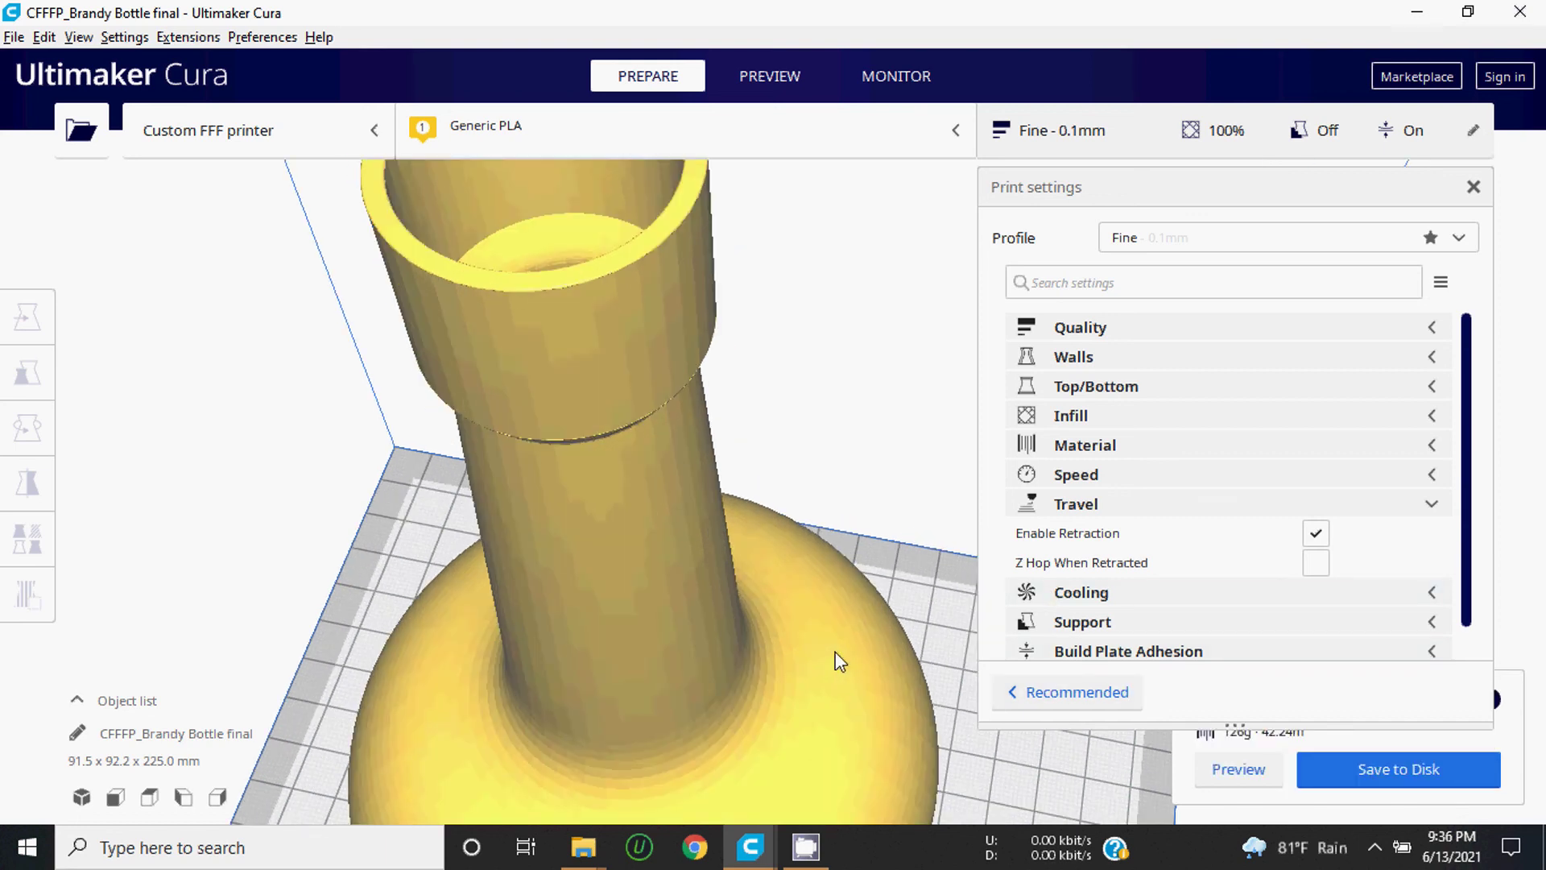
scroll(836, 656, "down", 5)
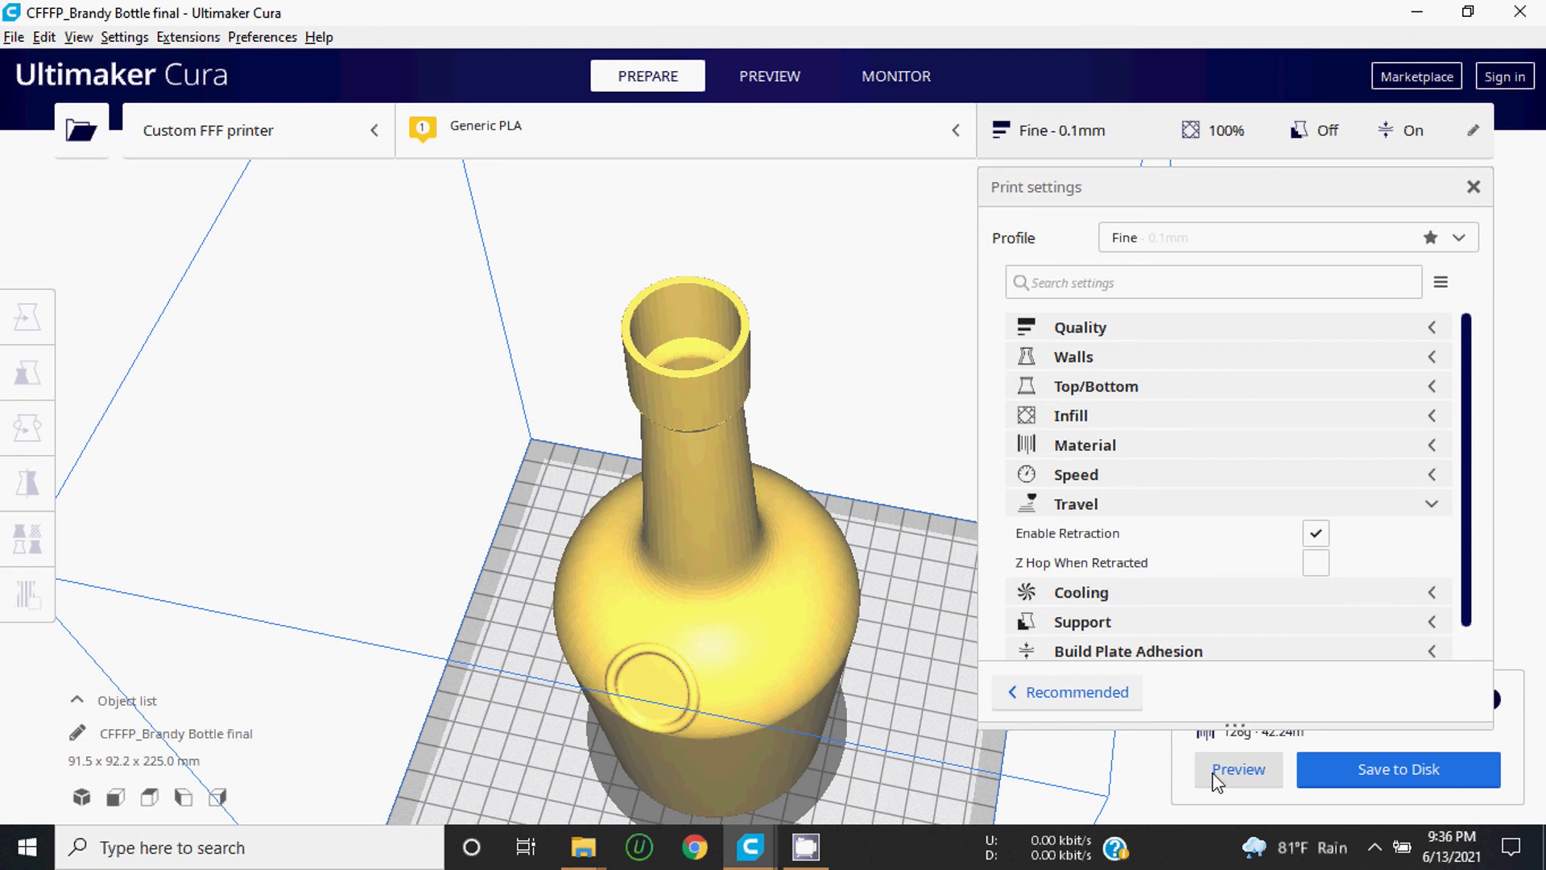
Step: Preview the sliced bottle's layers coloured by Line Type
left_click(756, 75)
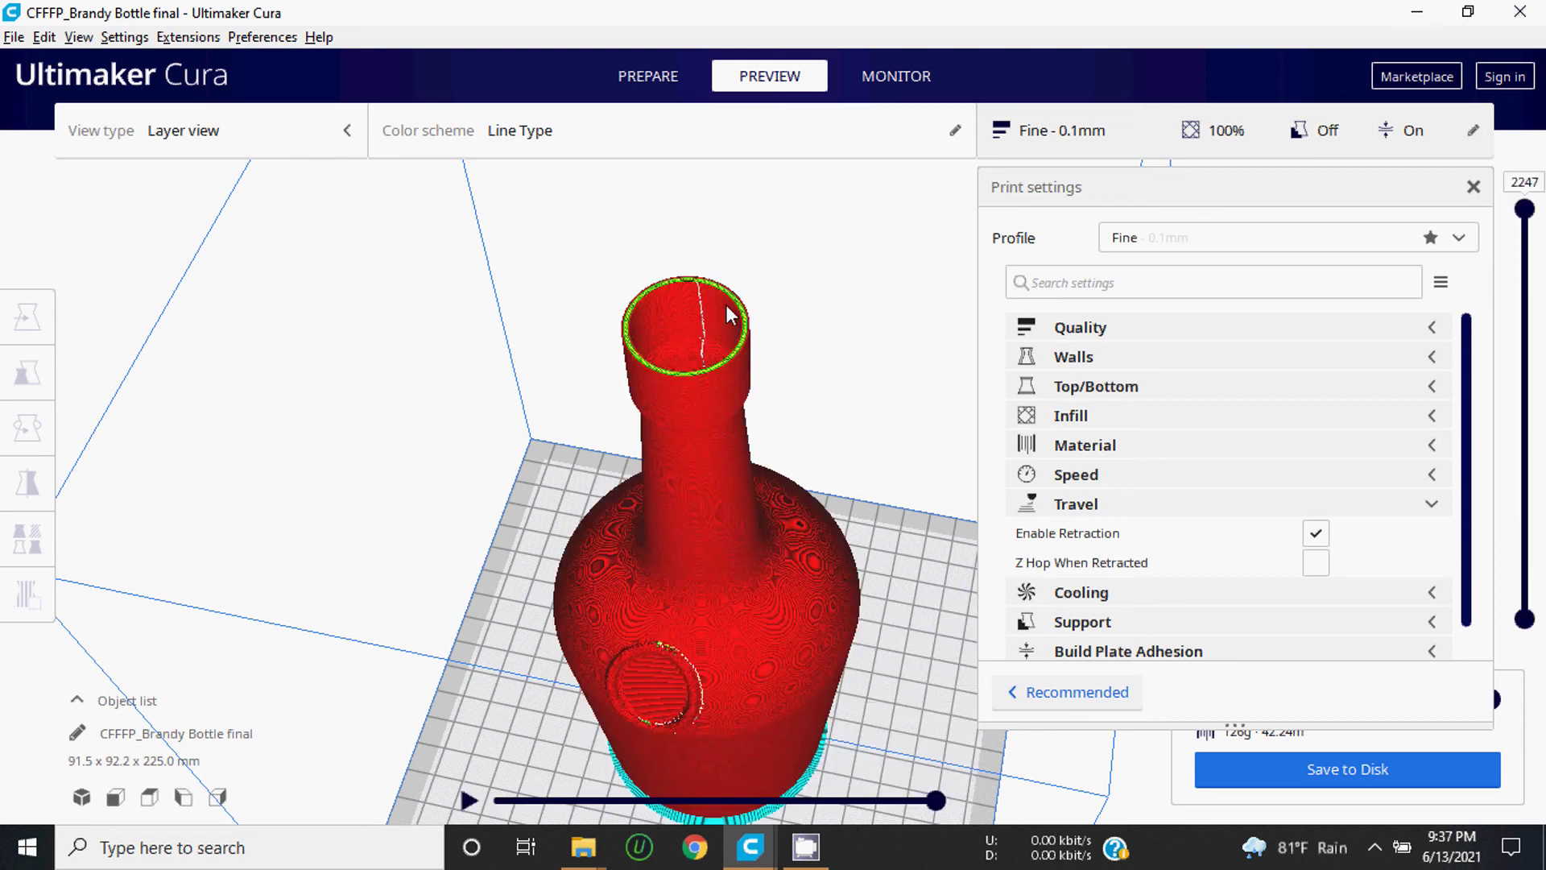
scroll(729, 305, "up", 1)
scroll(733, 299, "up", 1)
scroll(719, 290, "down", 2)
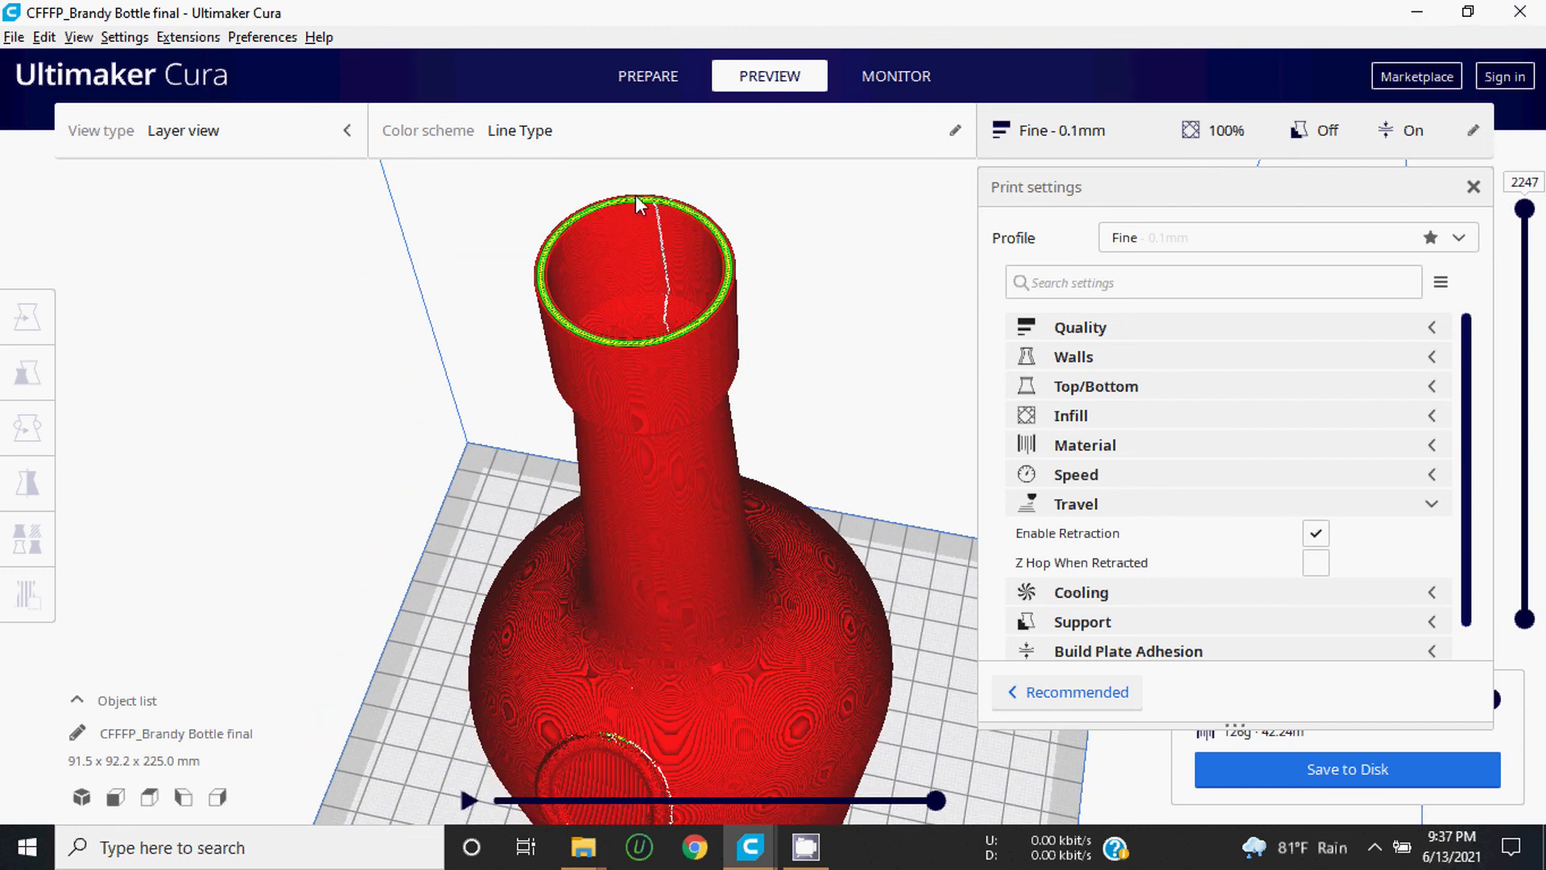
scroll(754, 245, "down", 1)
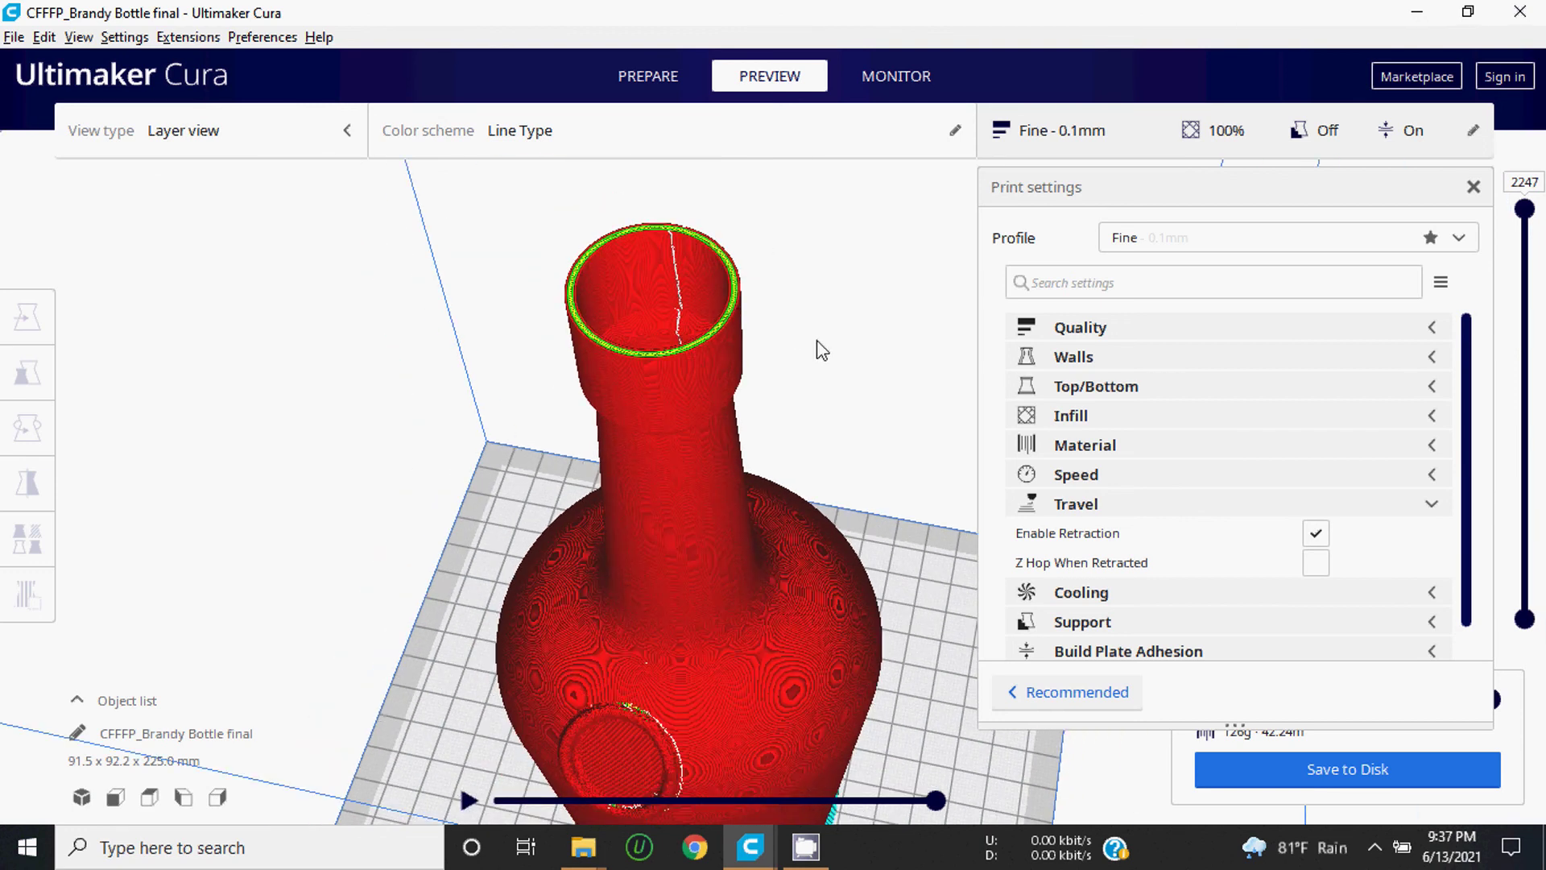
left_click(514, 134)
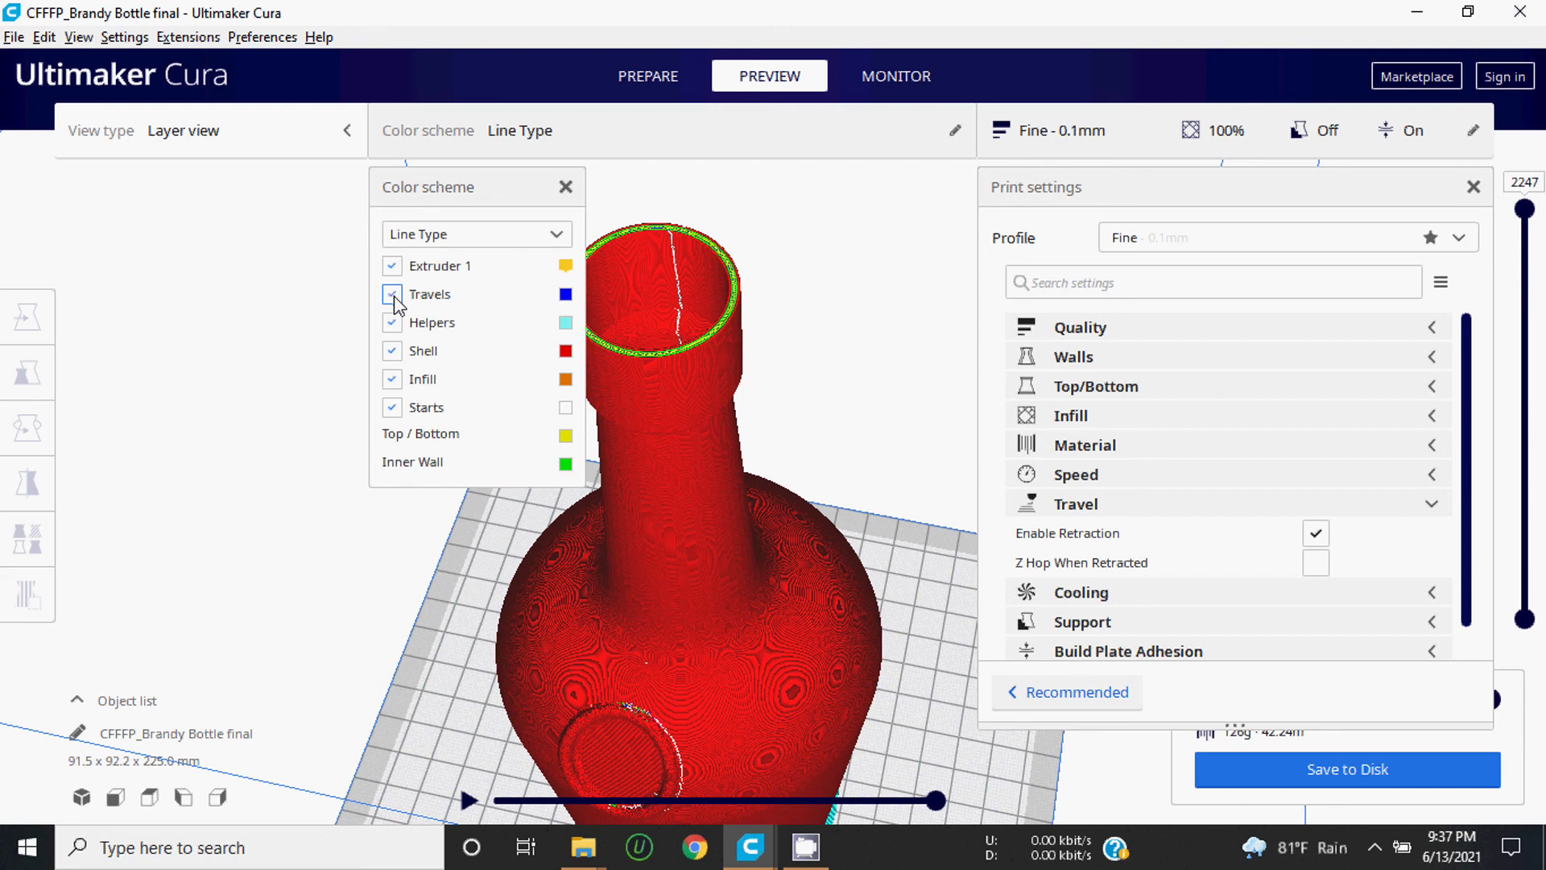
scroll(790, 494, "up", 2)
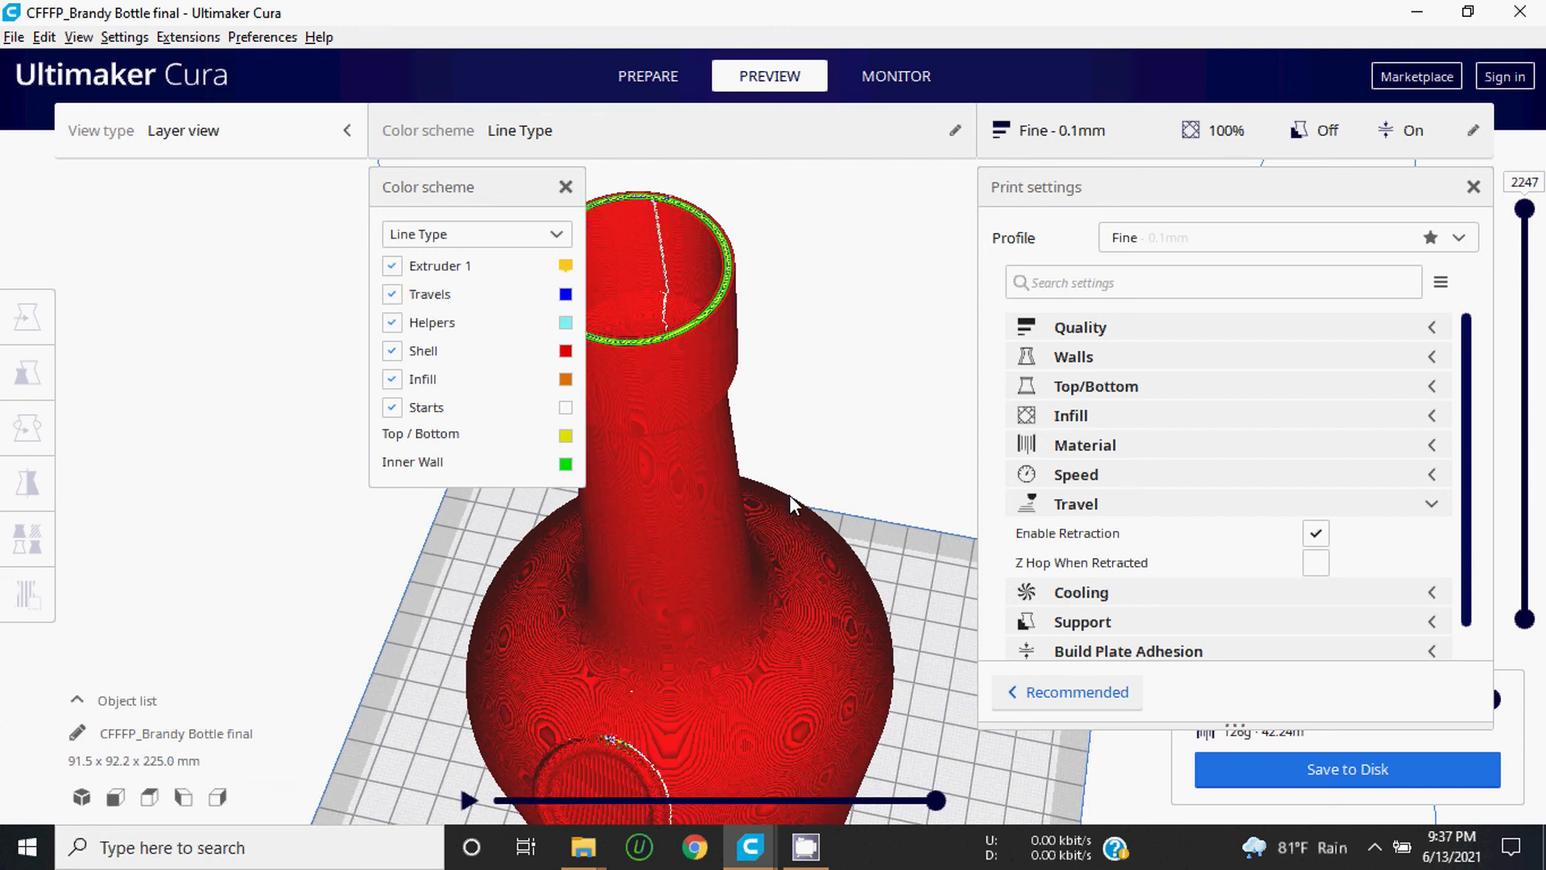
scroll(791, 499, "up", 1)
scroll(791, 505, "up", 1)
scroll(791, 505, "up", 1)
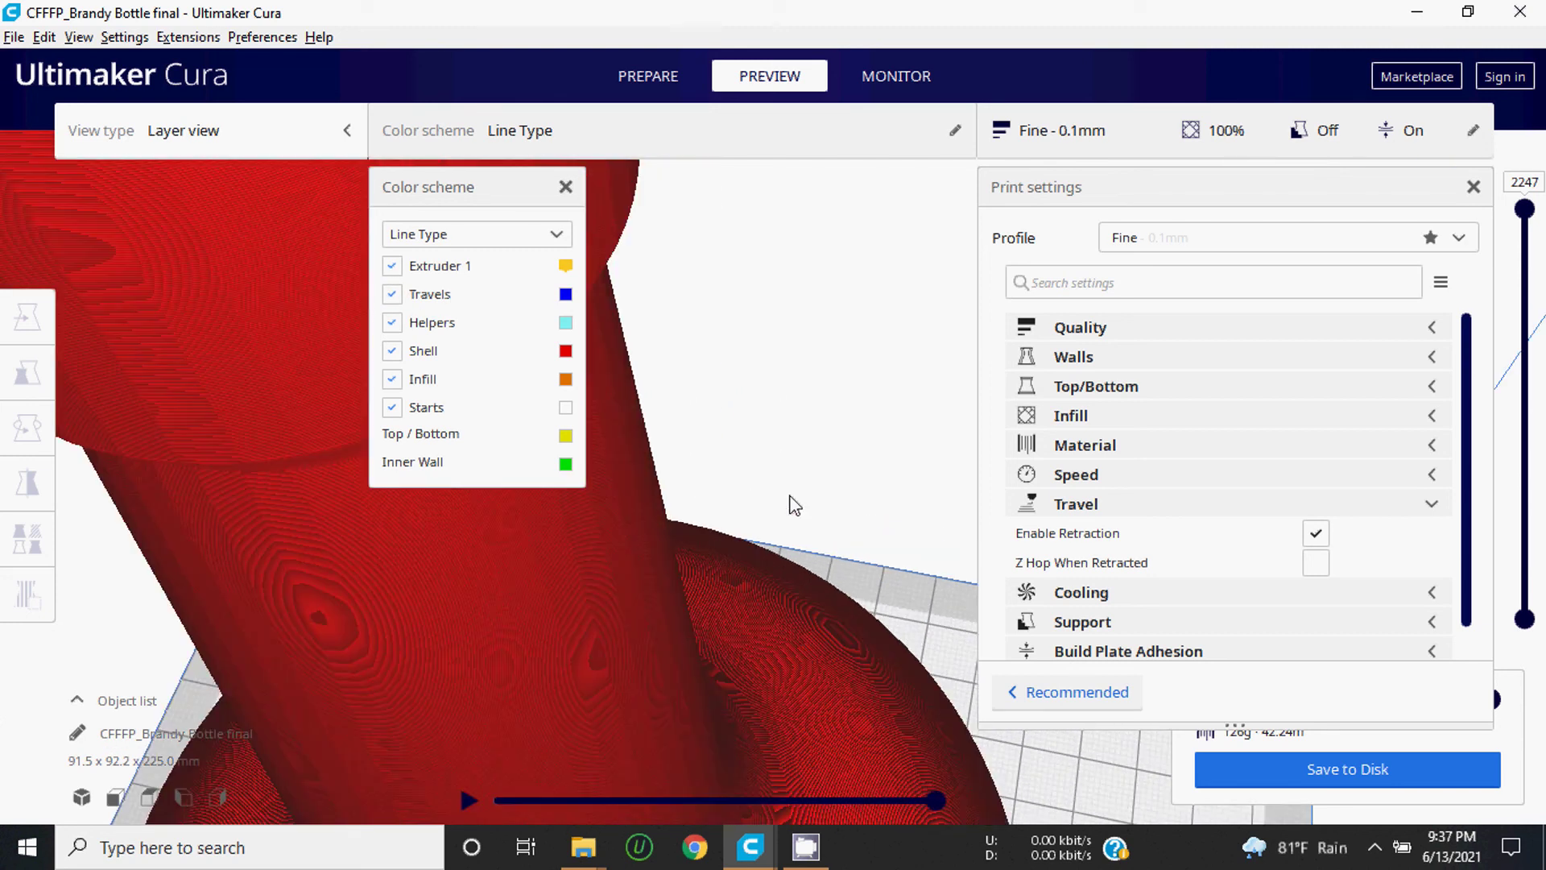
scroll(795, 504, "up", 1)
scroll(790, 497, "down", 3)
scroll(852, 491, "down", 1)
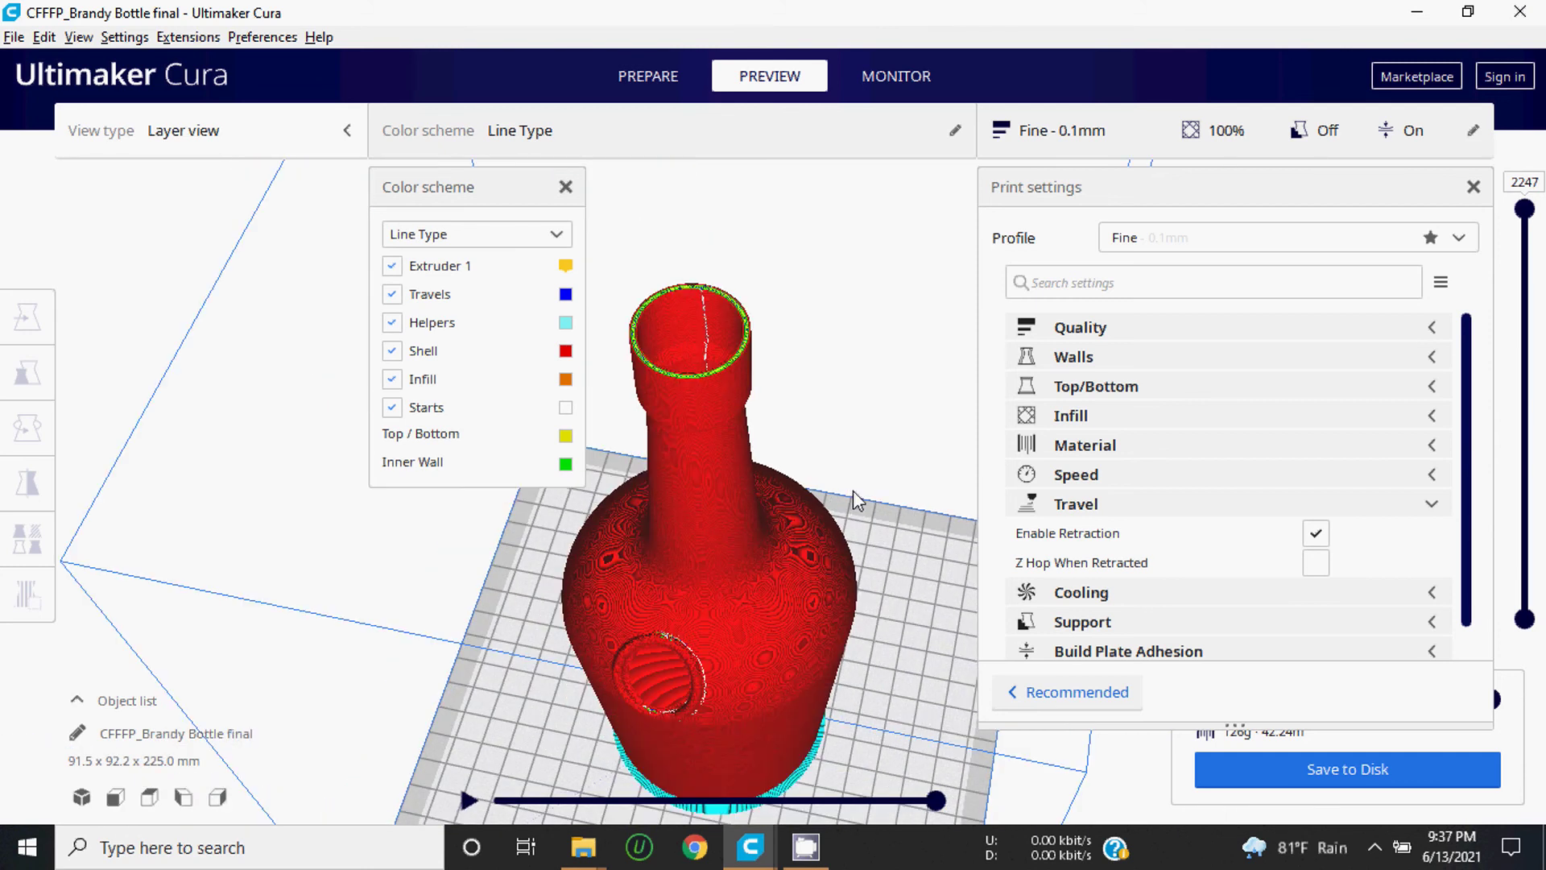
scroll(853, 490, "up", 4)
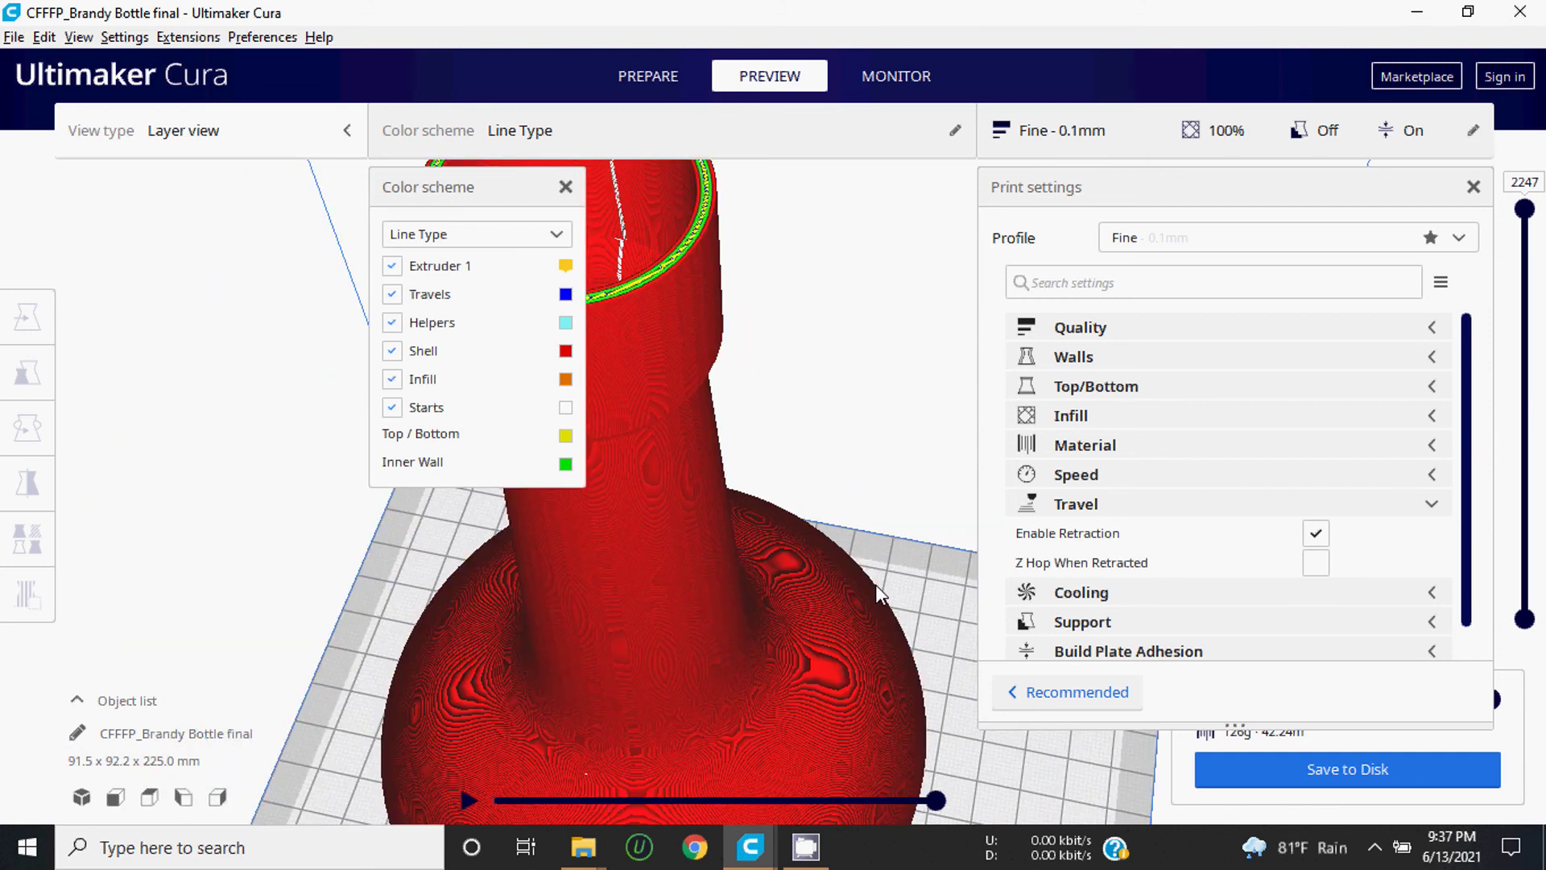
scroll(877, 585, "down", 2)
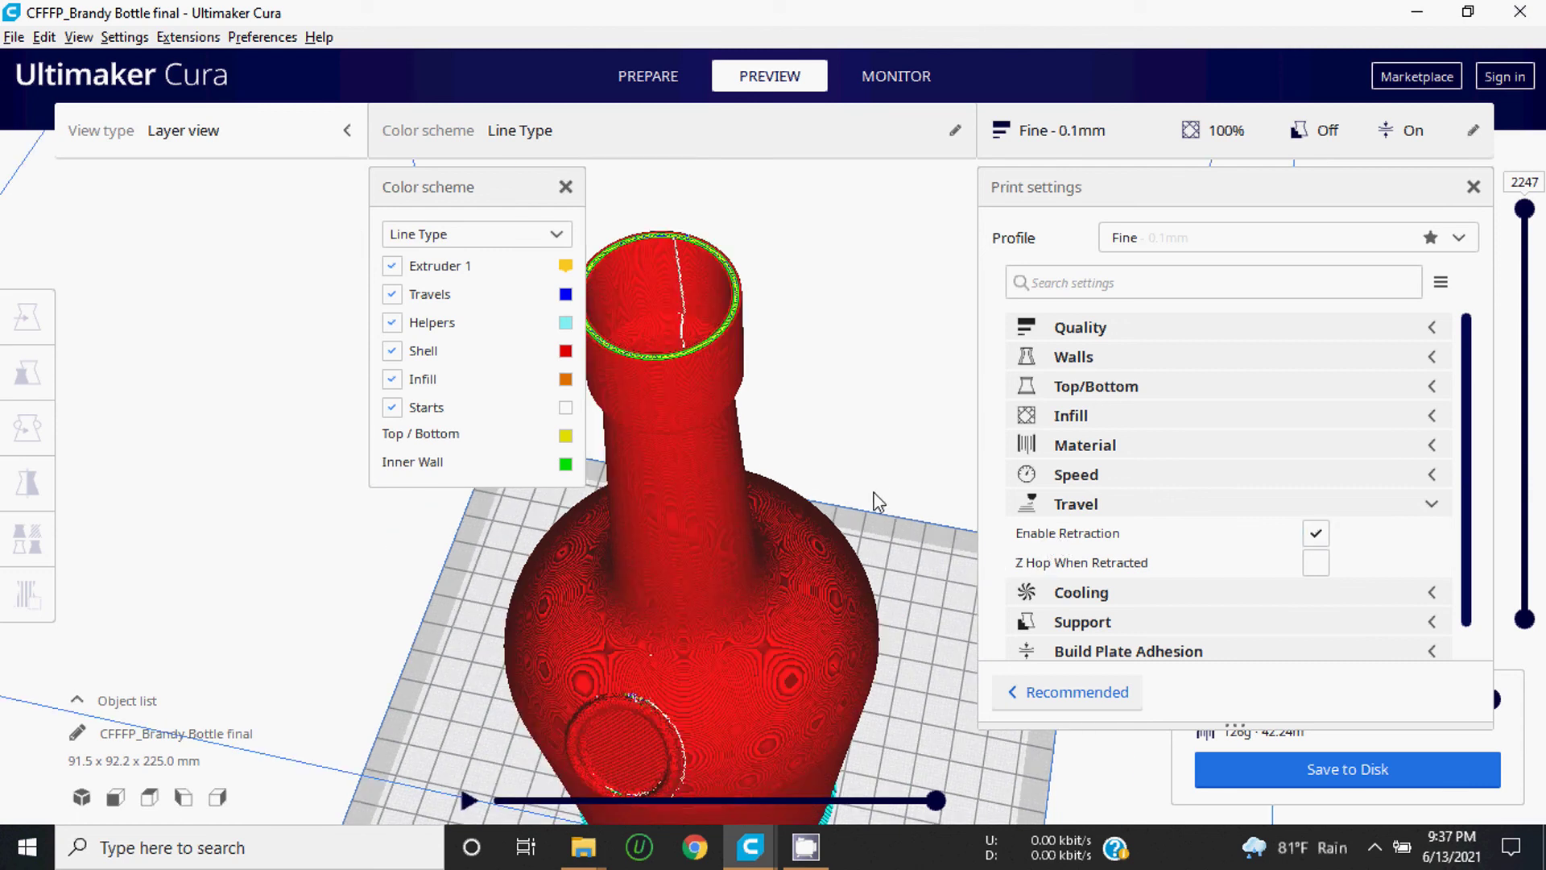
scroll(829, 447, "down", 1)
scroll(832, 431, "down", 1)
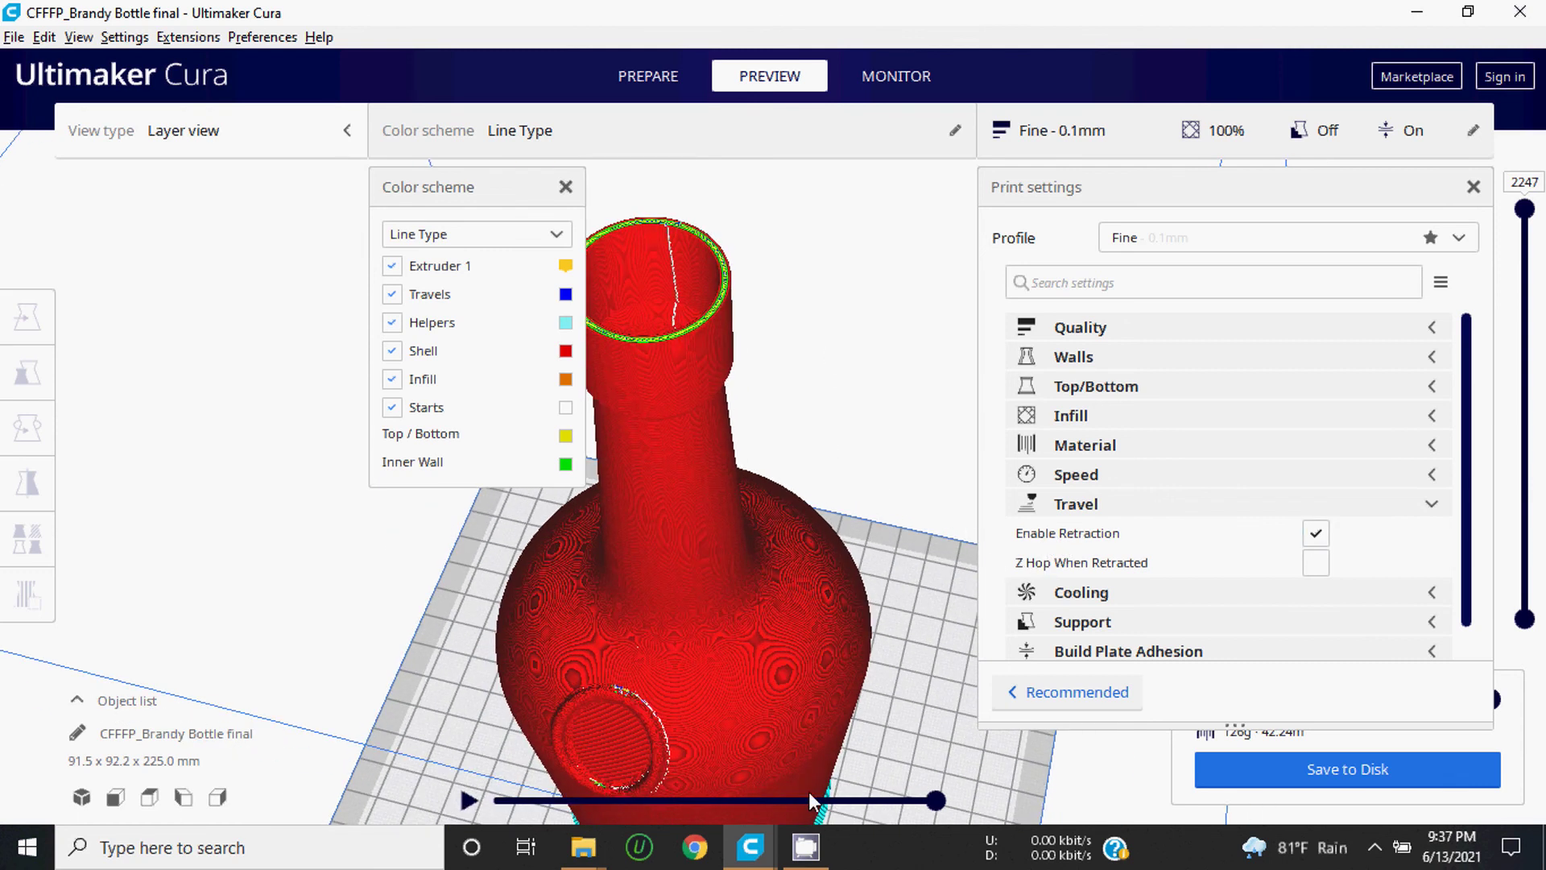
scroll(810, 798, "up", 2)
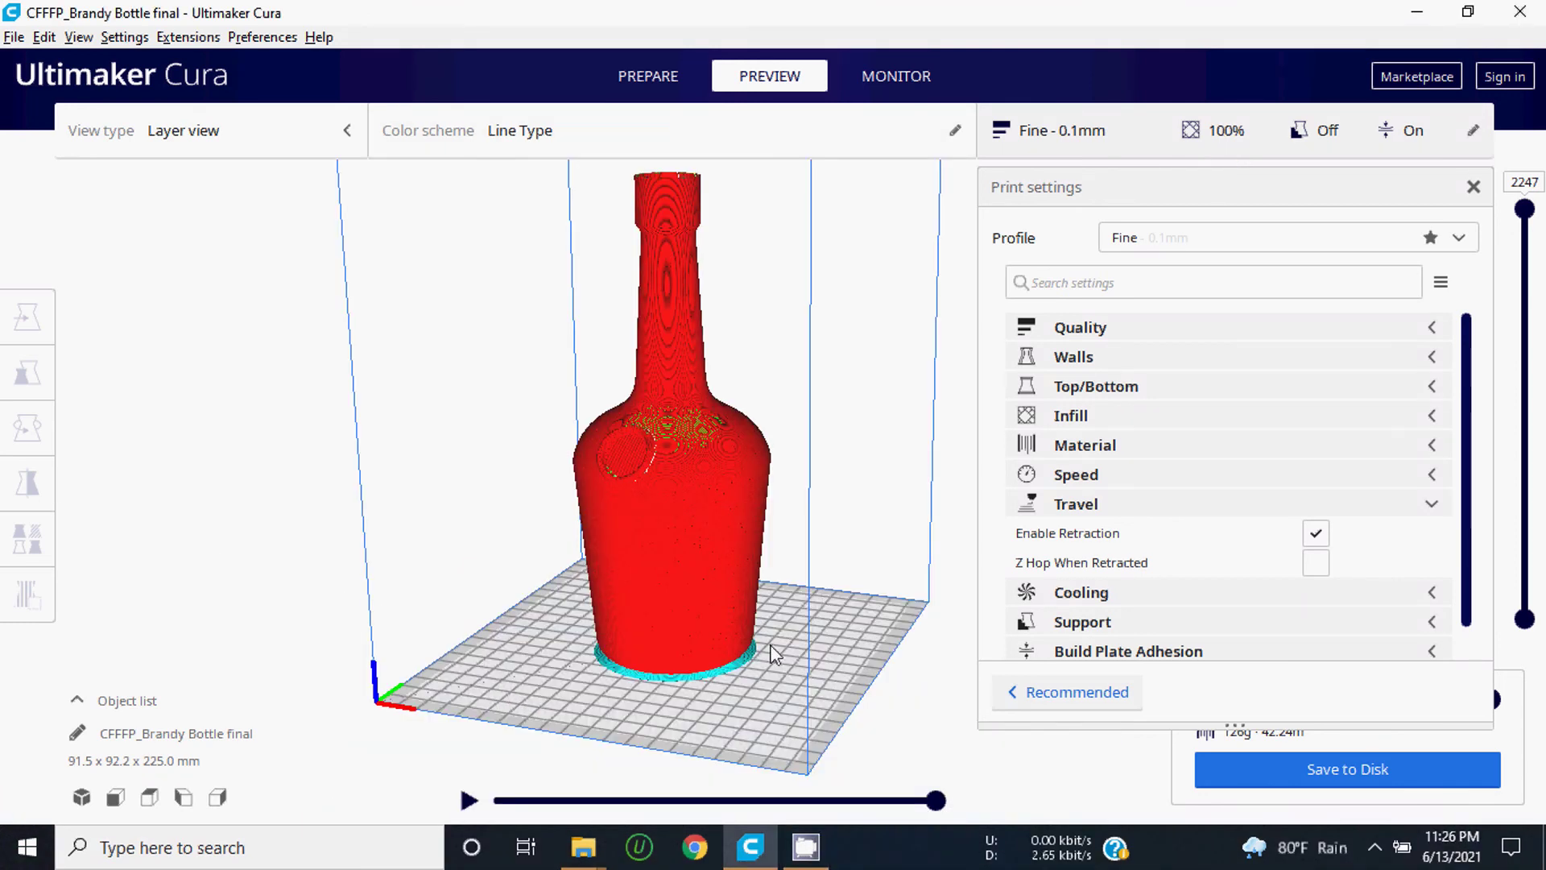
left_click(494, 131)
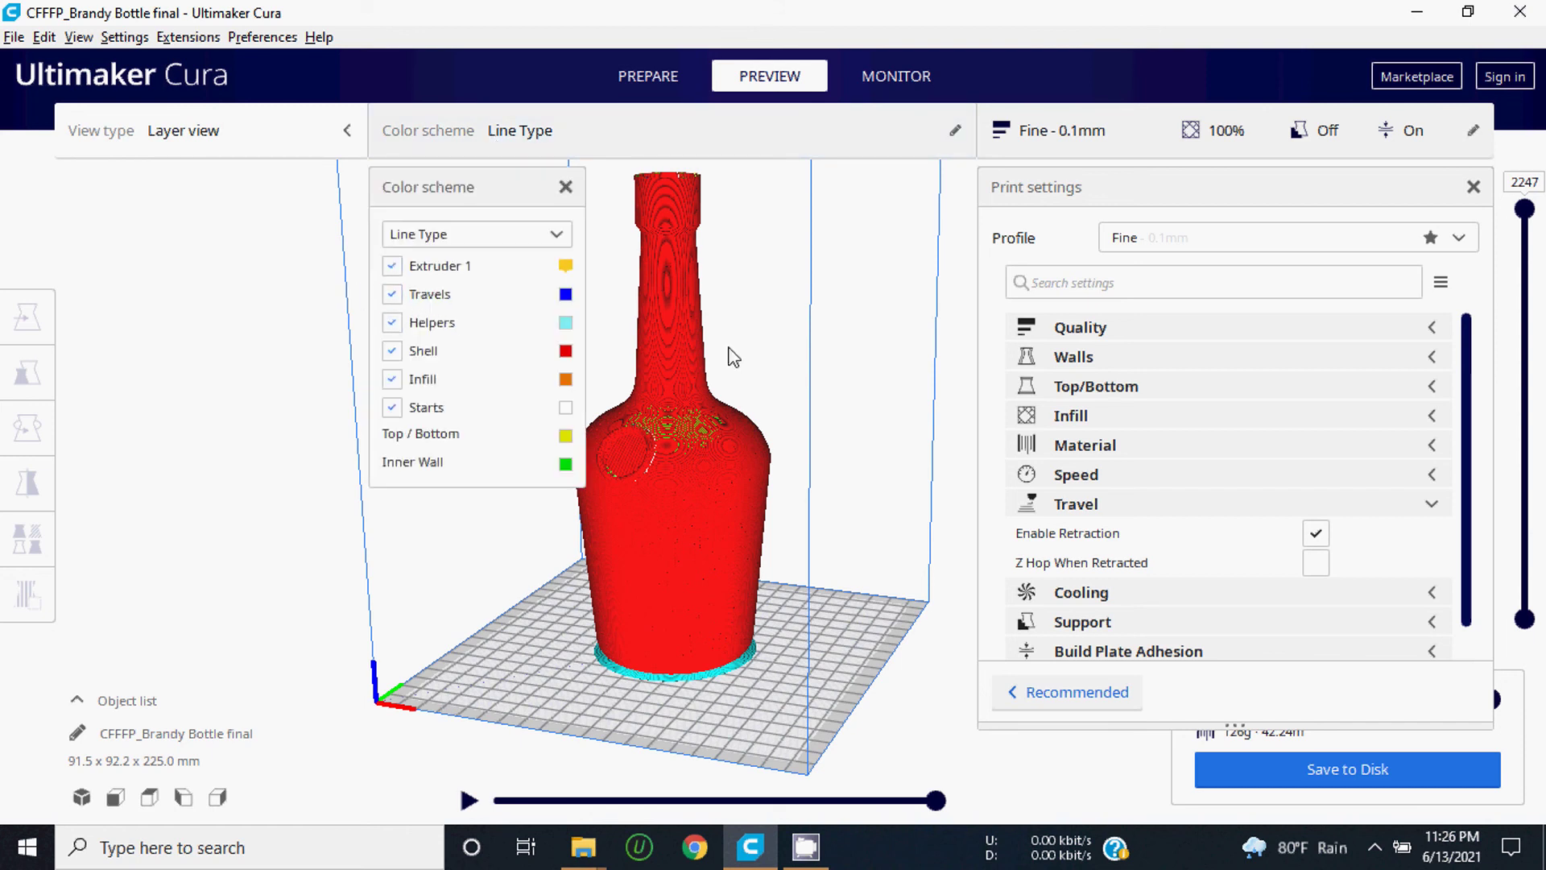
Step: Collapse Travel and show Cooling, confirming print cooling is enabled at 100% fan speed
left_click(631, 375)
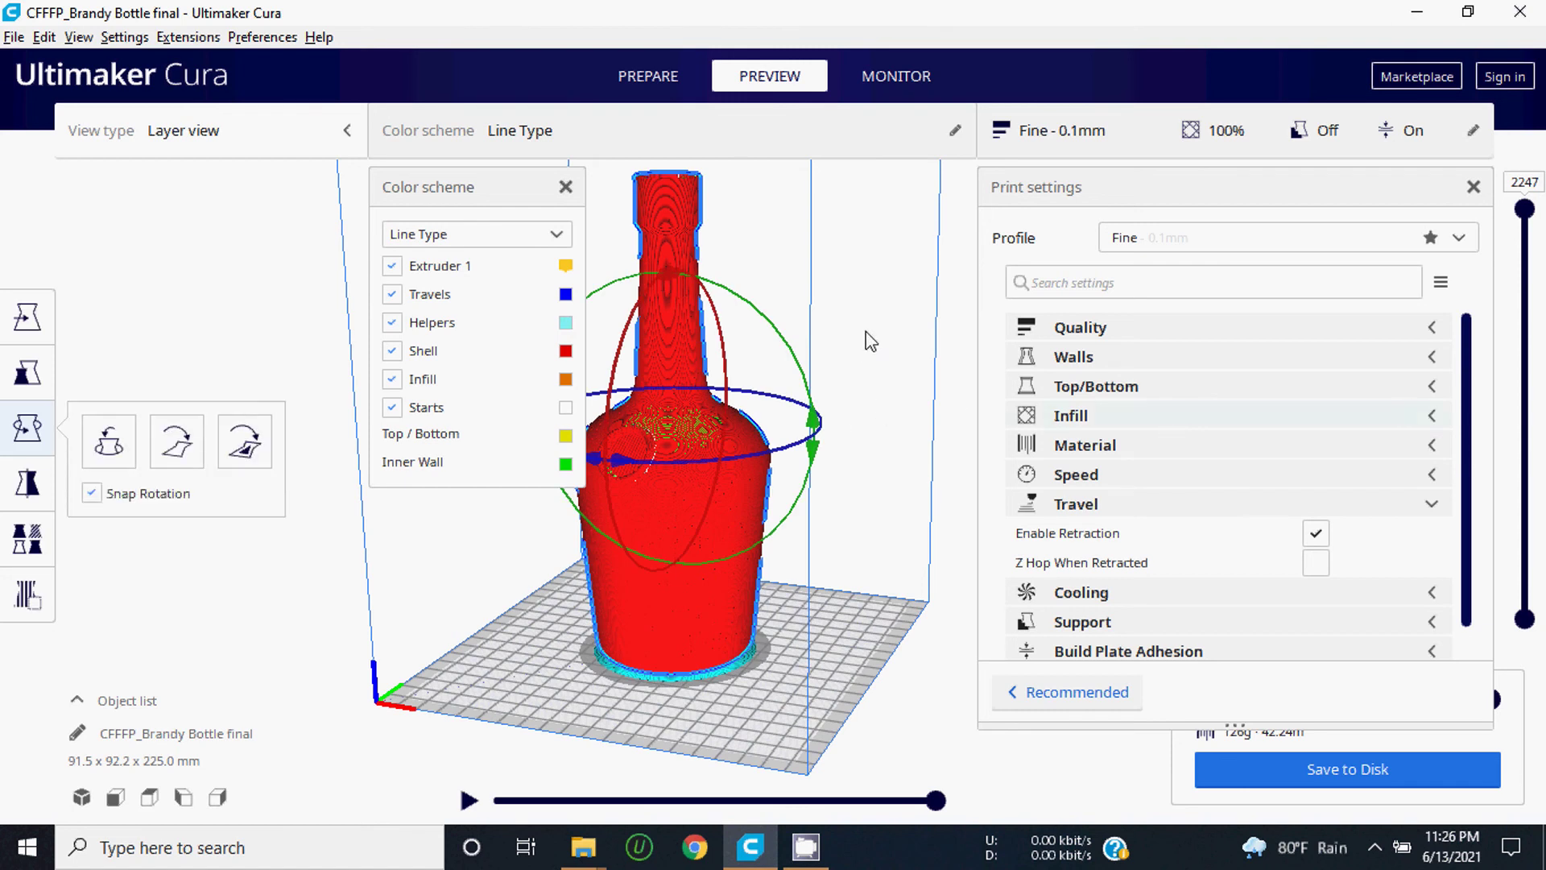
left_click(1327, 546)
left_click(1432, 508)
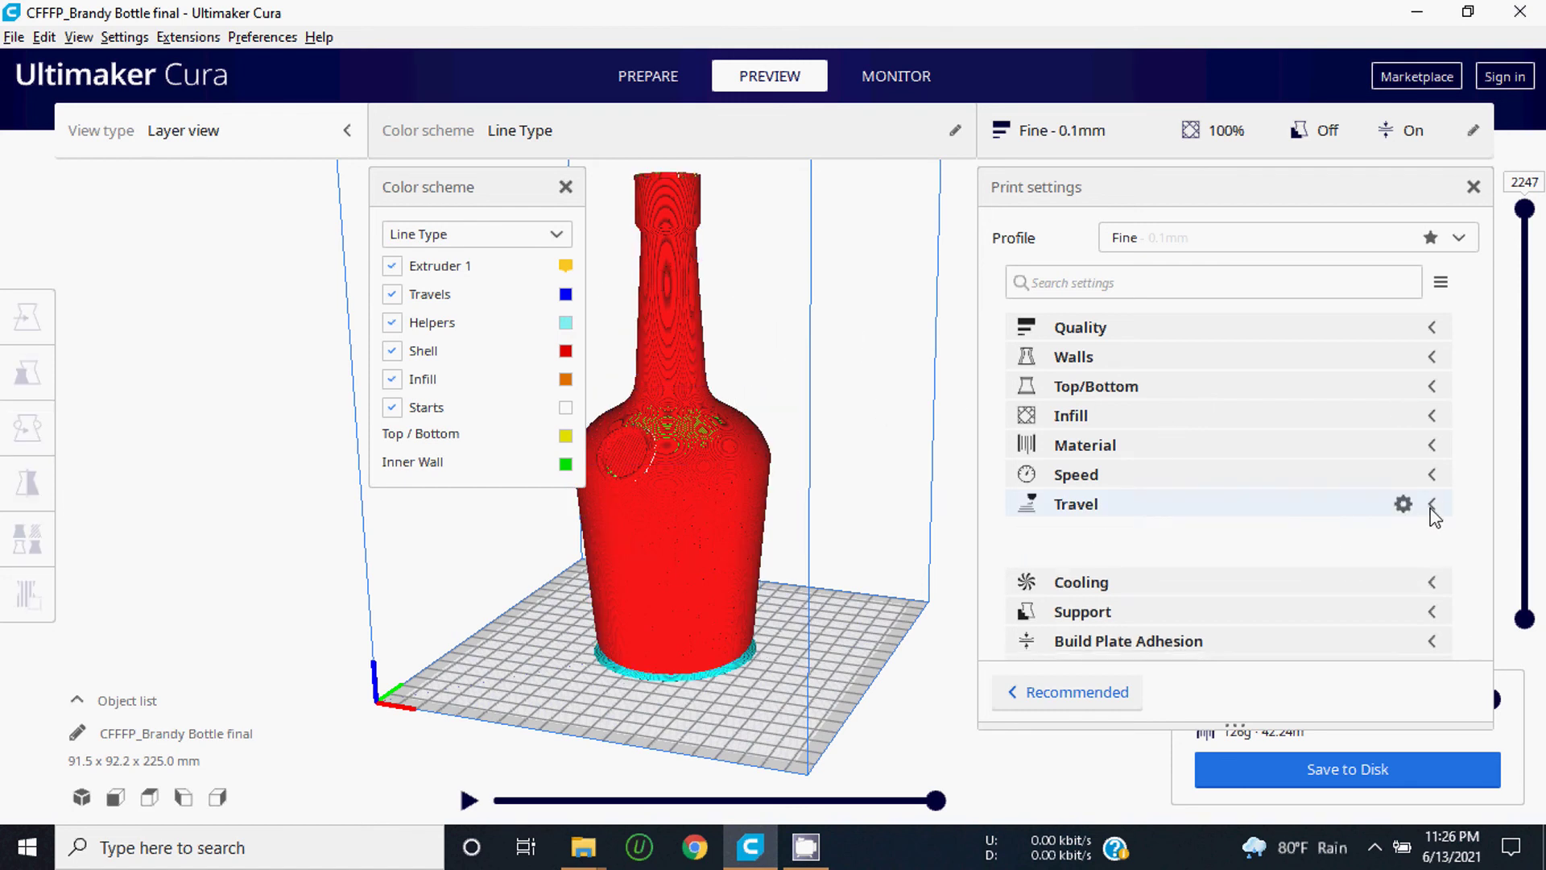
left_click(1432, 547)
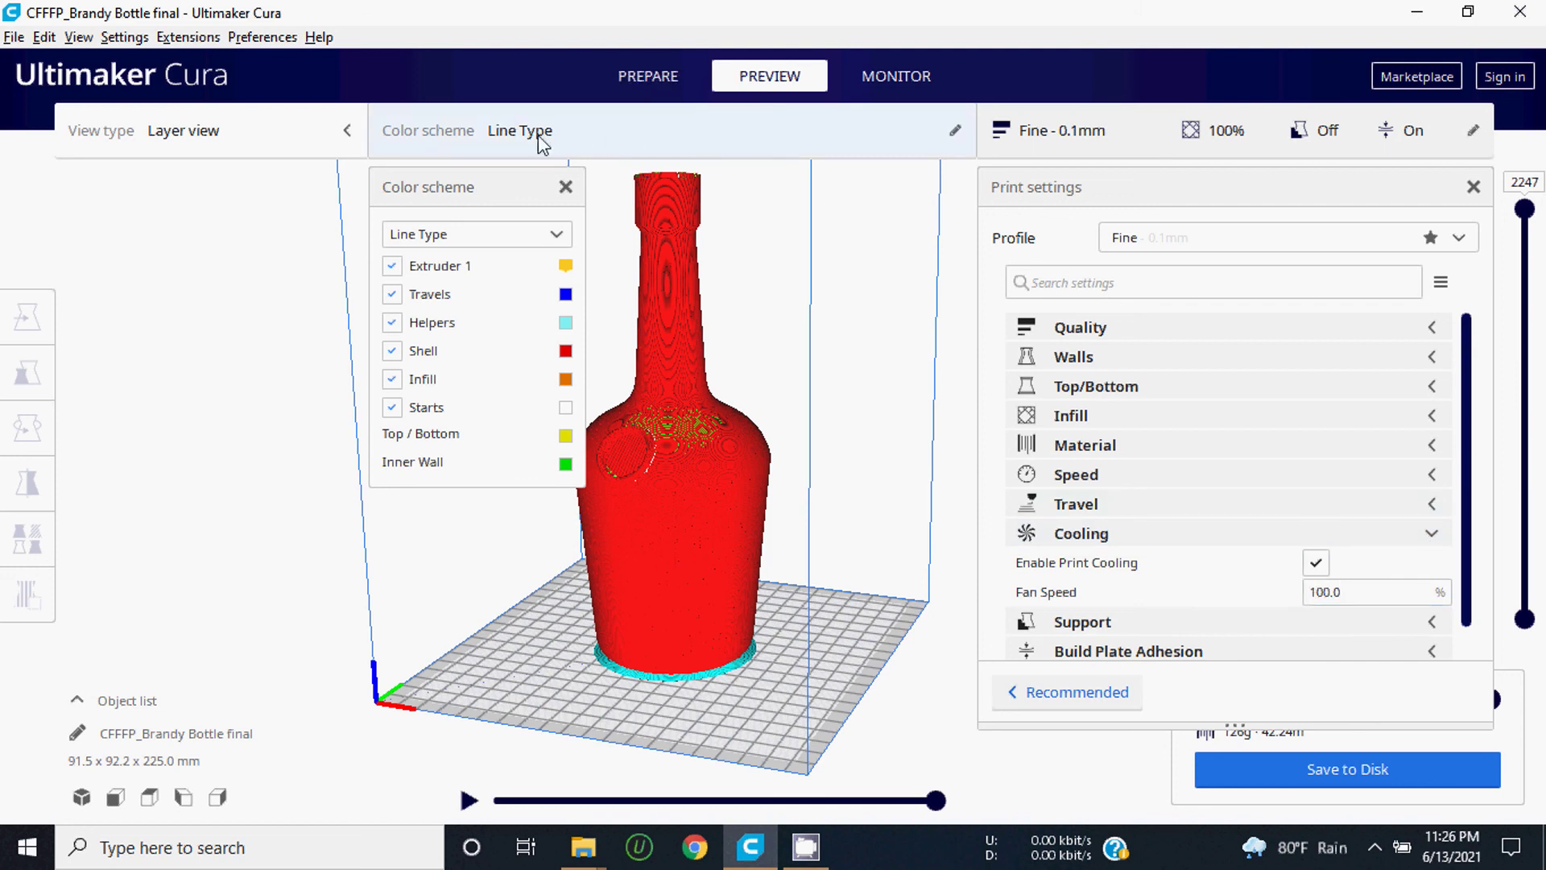
Step: Back in Prepare, expand the Support settings and orbit to inspect the bottle's underside
left_click(640, 80)
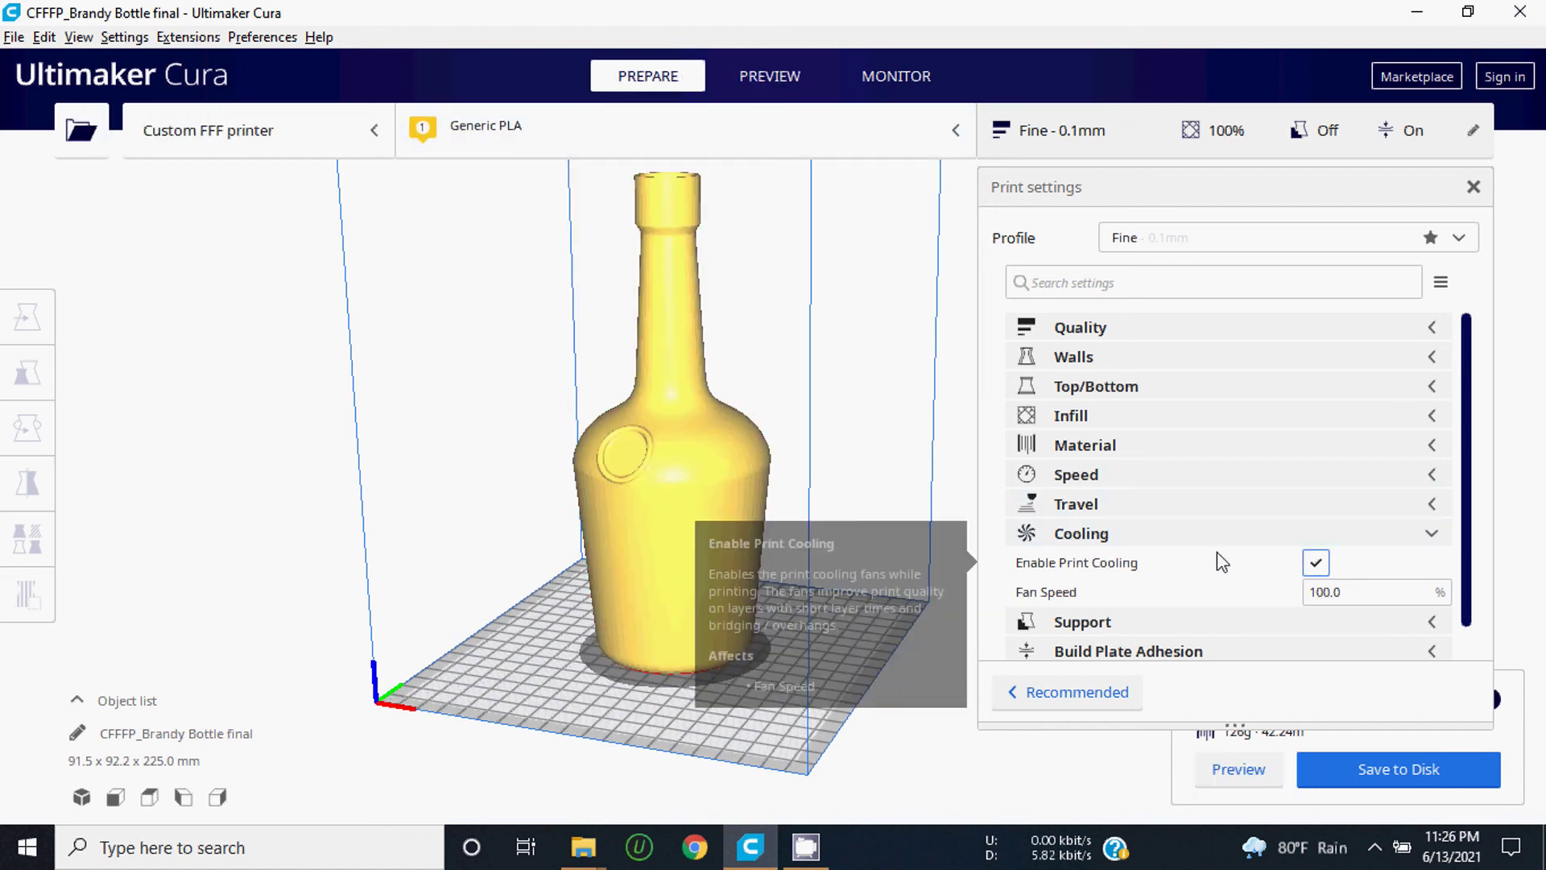
scroll(1256, 576, "down", 1)
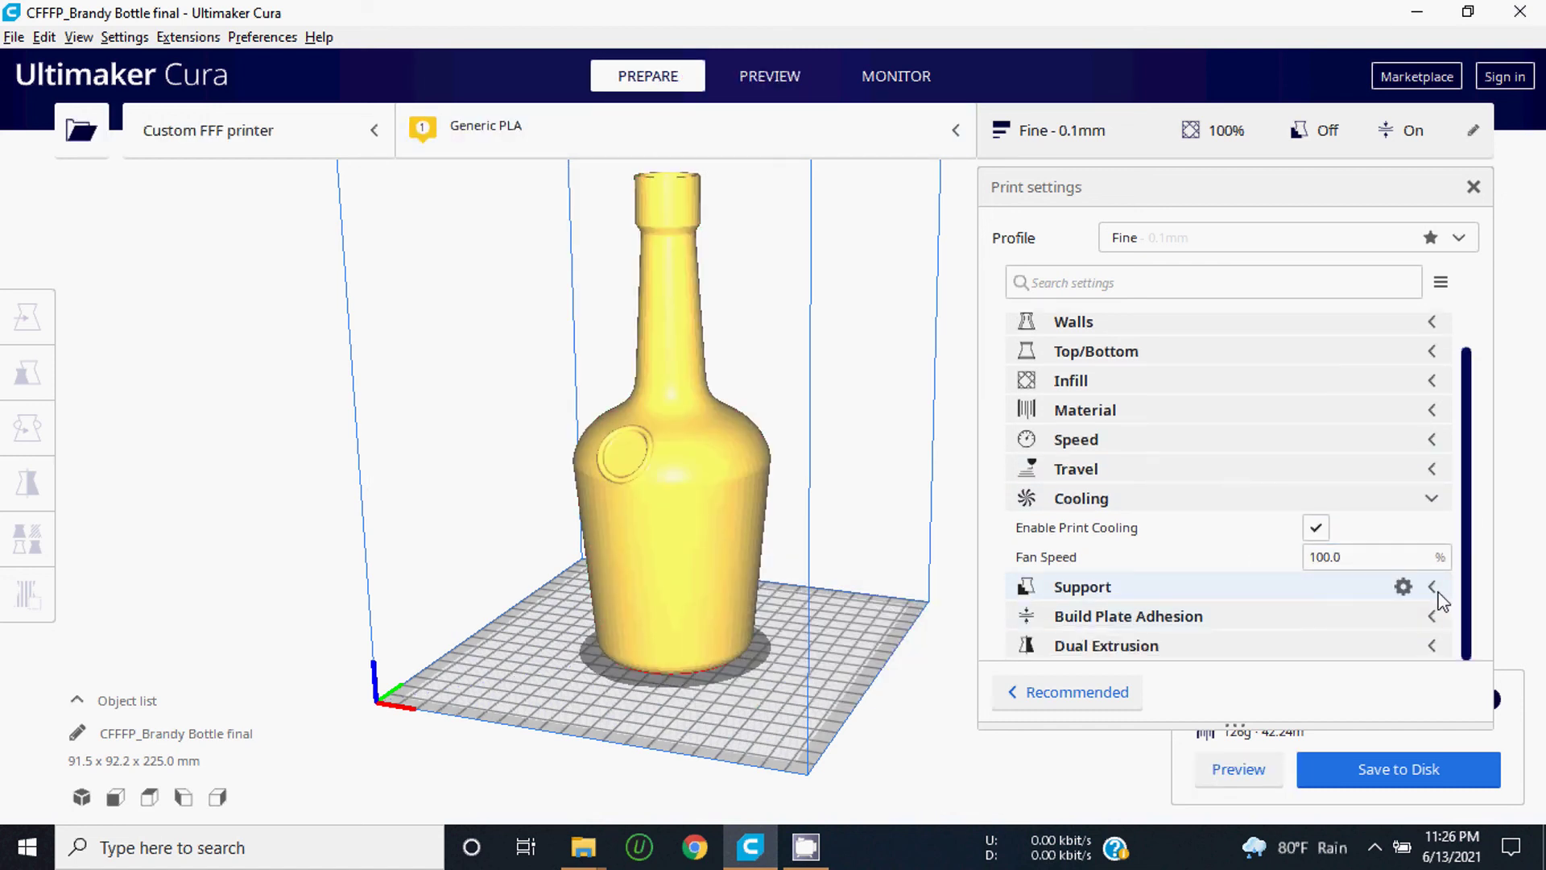
left_click(1353, 587)
right_click_drag(757, 452, 881, 505)
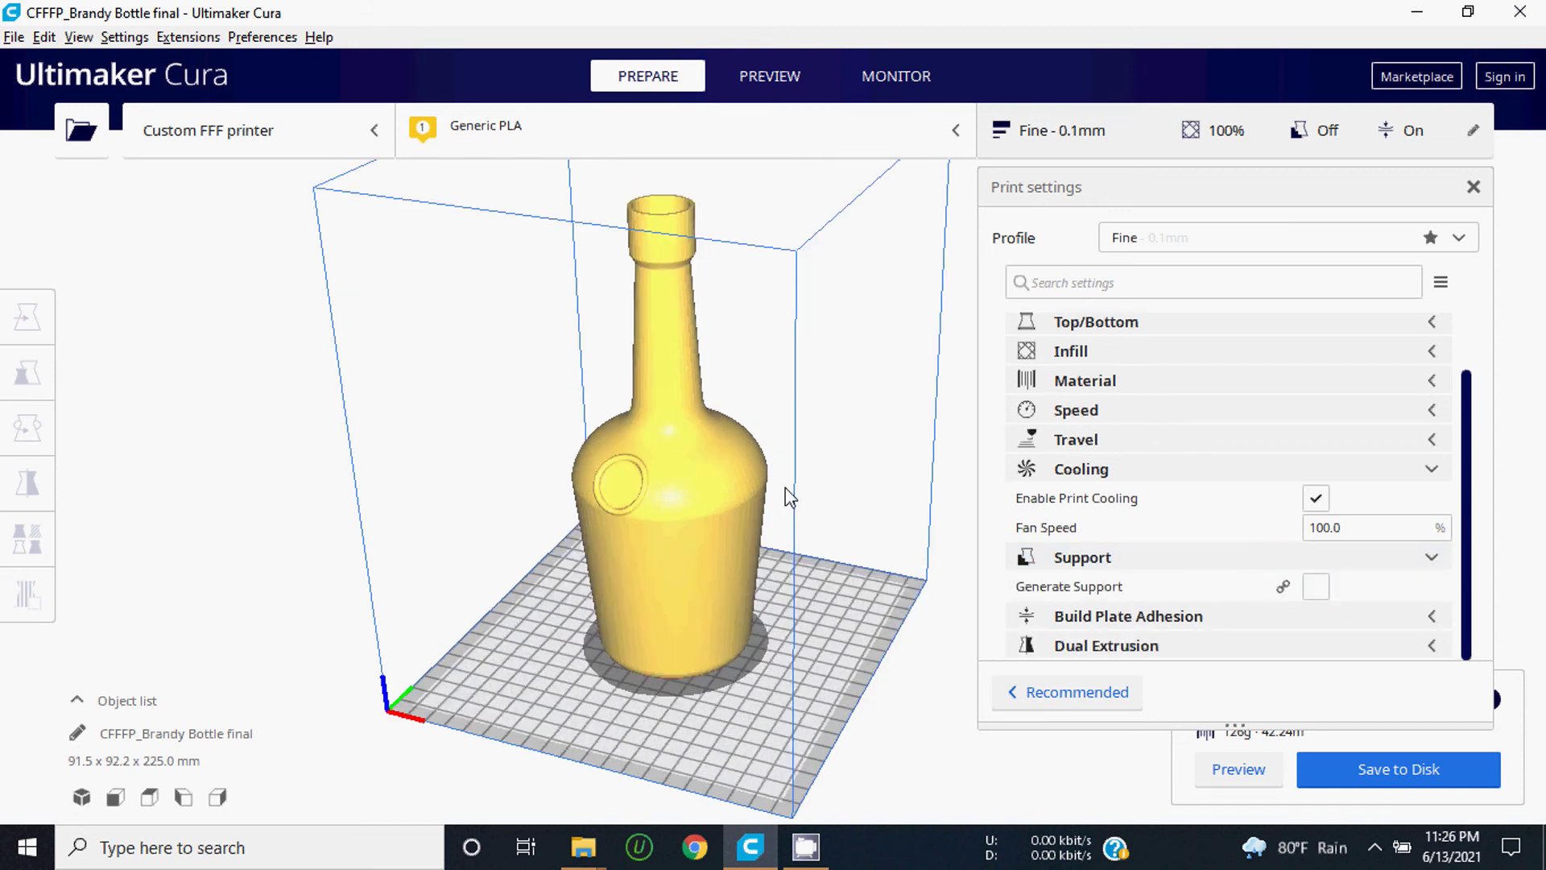
scroll(675, 405, "up", 3)
mouse_move(675, 405)
right_mouse_down()
mouse_move(752, 438)
mouse_move(832, 441)
right_mouse_up()
scroll(869, 528, "down", 3)
mouse_move(870, 528)
right_mouse_down()
mouse_move(697, 486)
mouse_move(728, 383)
mouse_move(655, 611)
mouse_move(682, 574)
mouse_move(766, 639)
mouse_move(852, 632)
mouse_move(694, 587)
mouse_move(781, 645)
mouse_move(748, 694)
right_mouse_up()
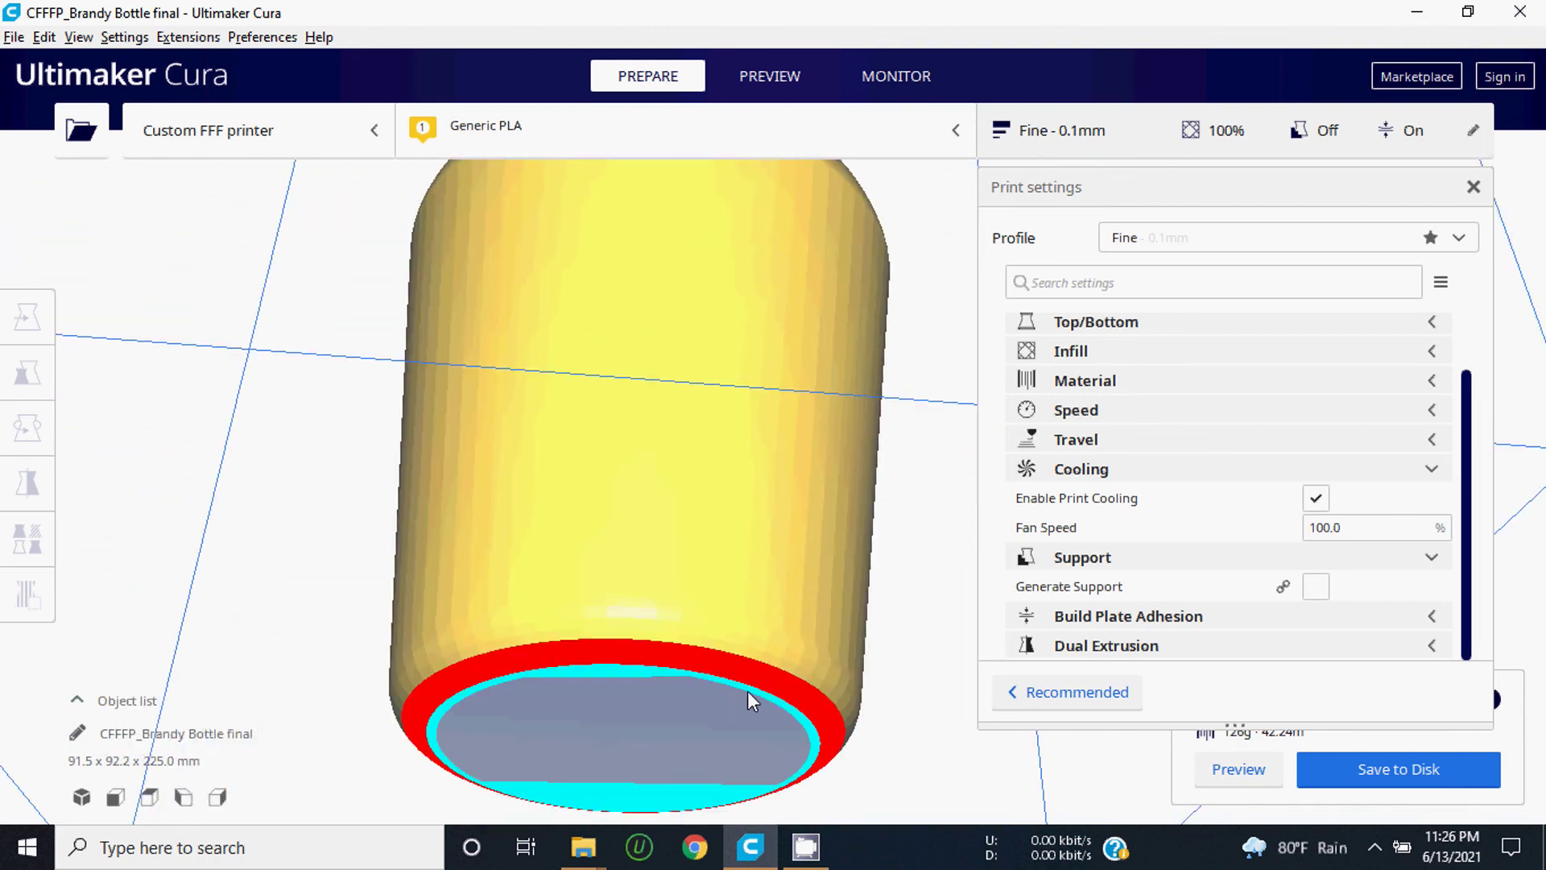
Step: Enable Generate Support, placed Everywhere with a 50.0° overhang angle
left_click(1319, 589)
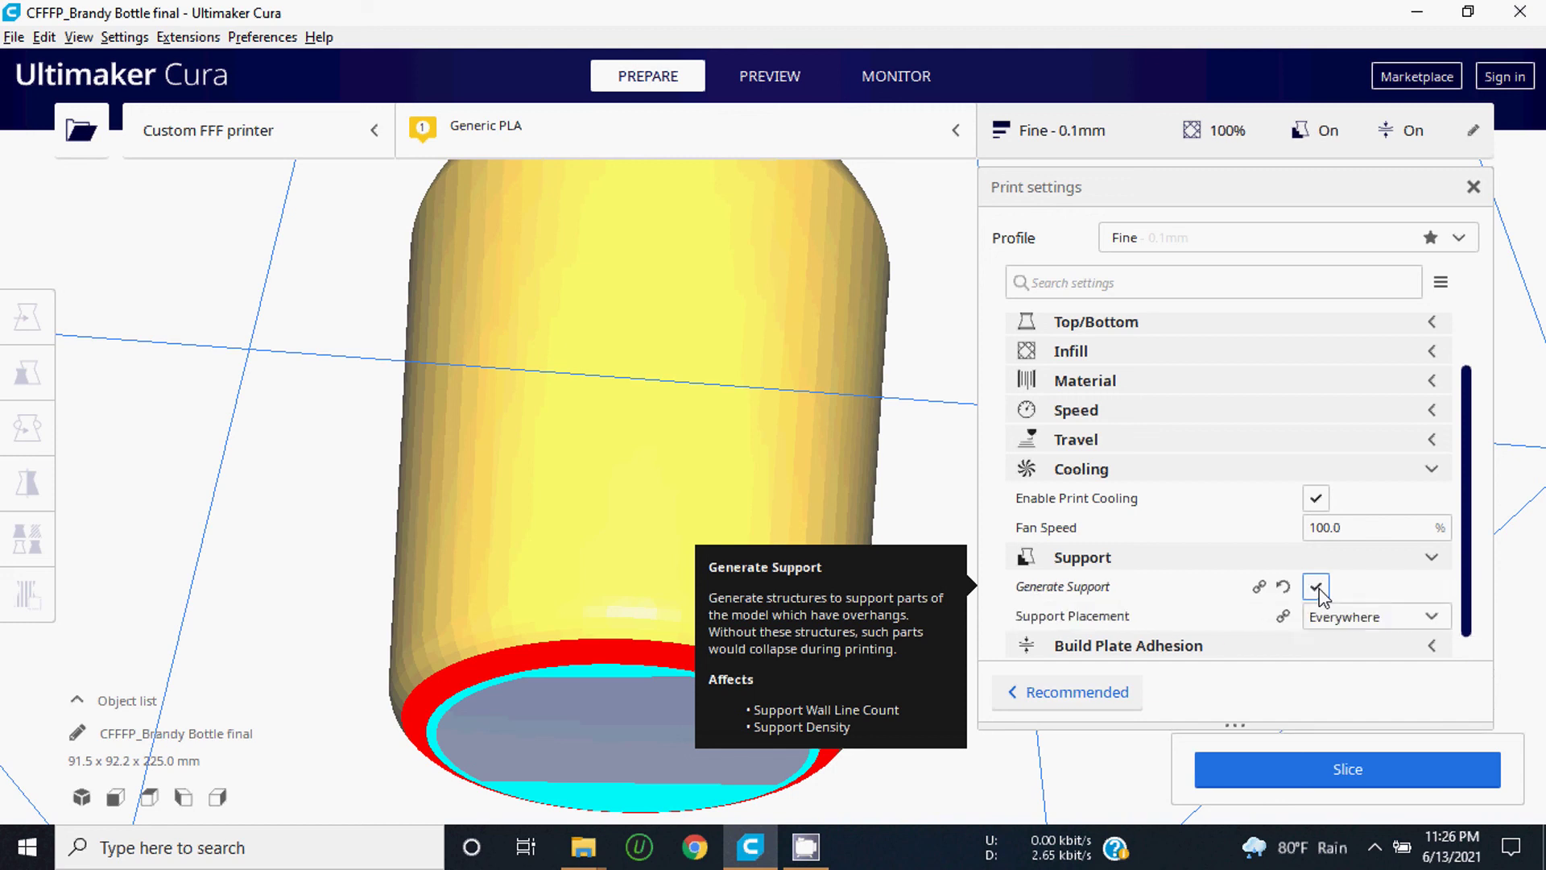
left_click(1316, 586)
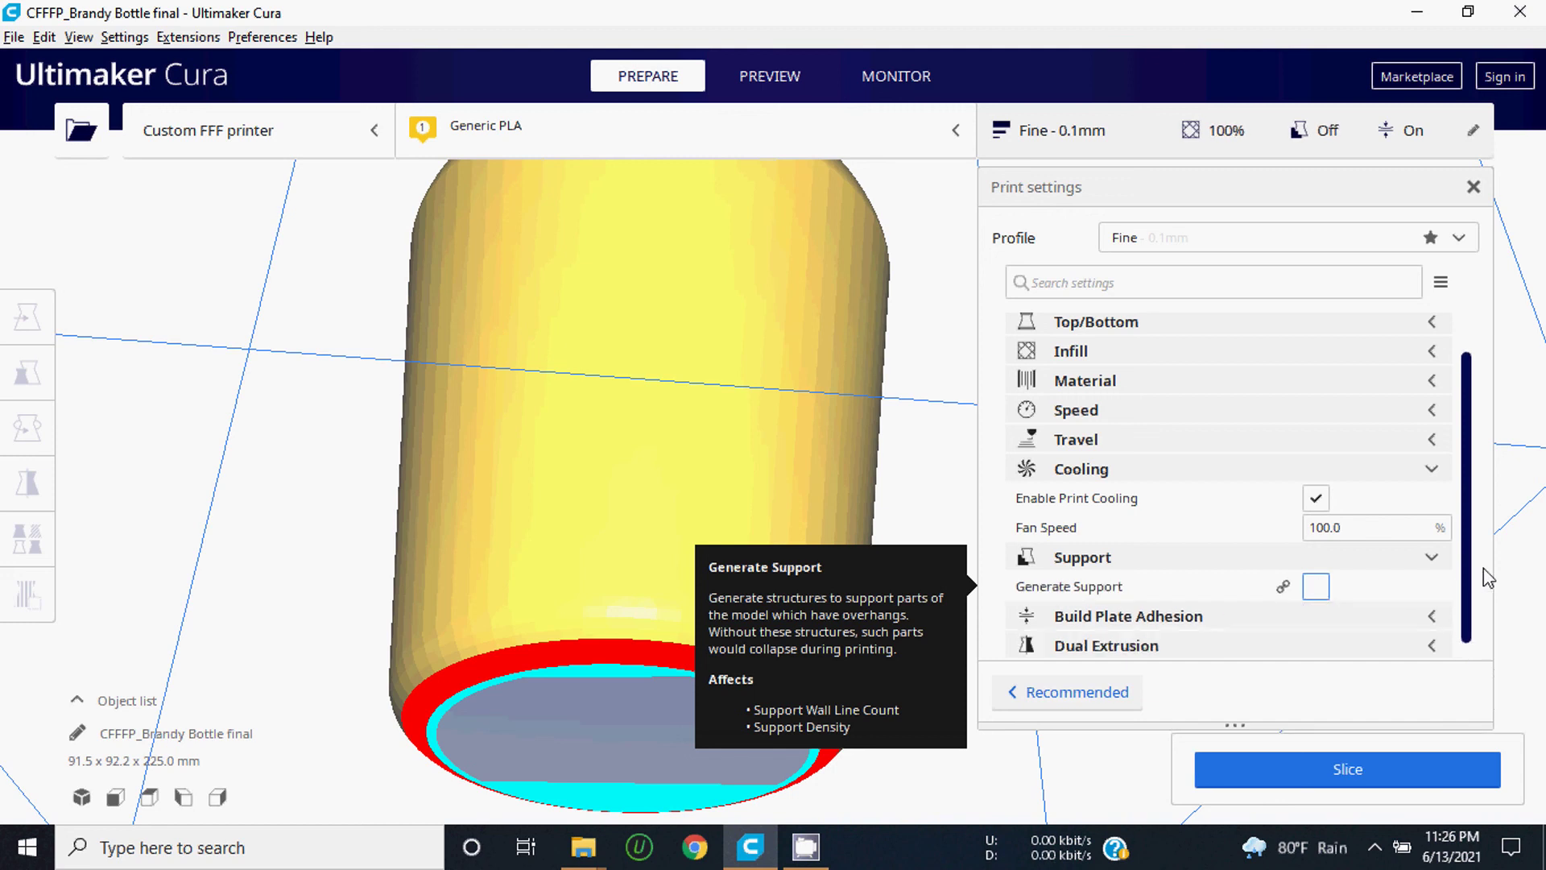
left_click(1318, 588)
left_click(1316, 586)
left_click(1316, 586)
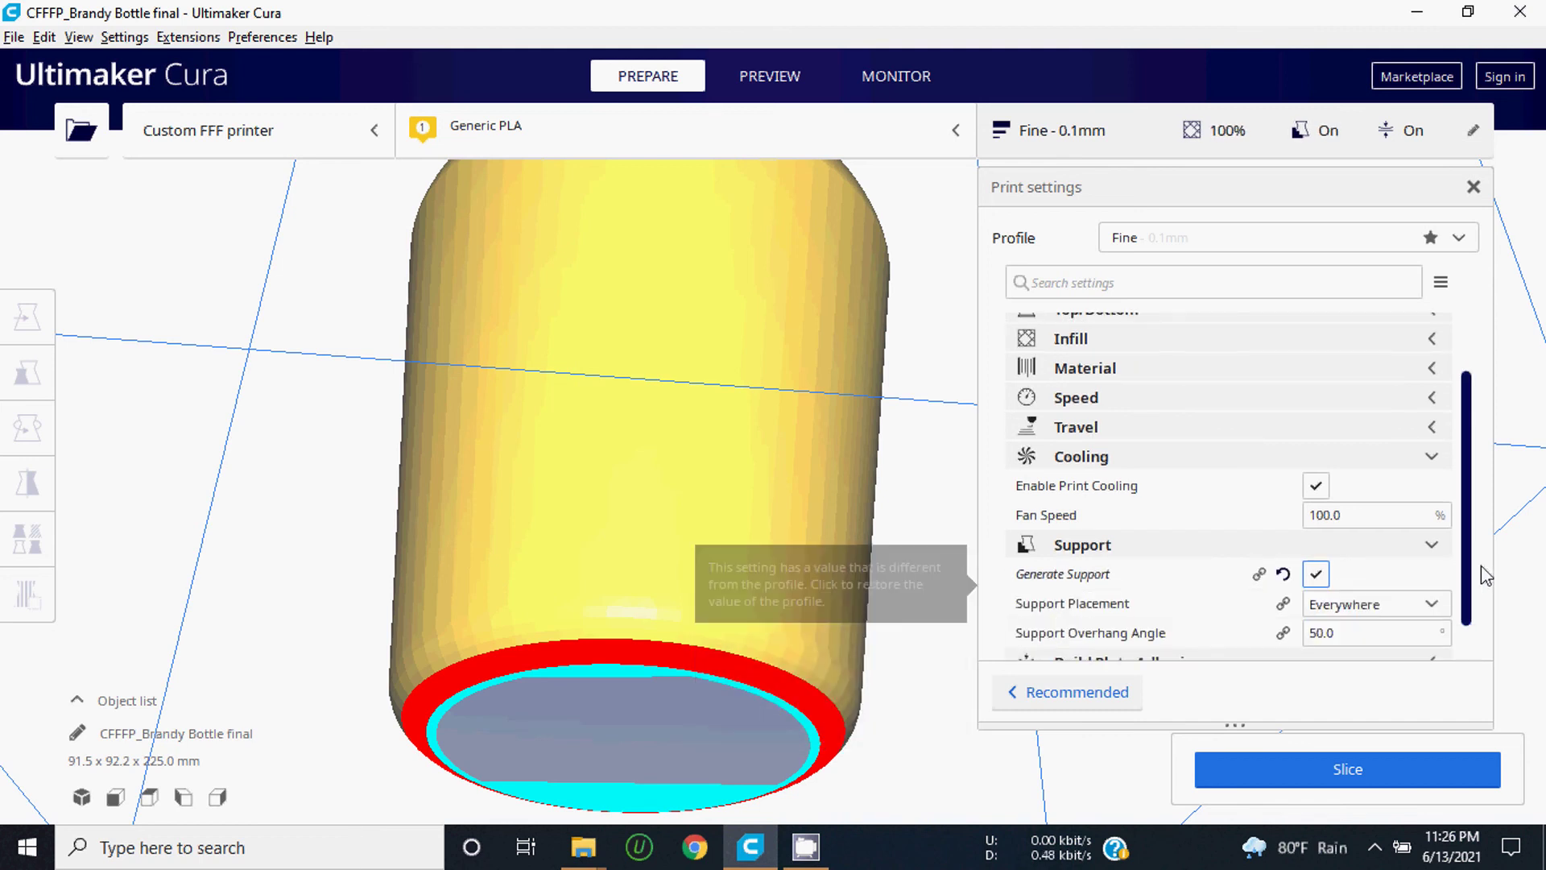
scroll(1473, 577, "down", 2)
left_click(1344, 588)
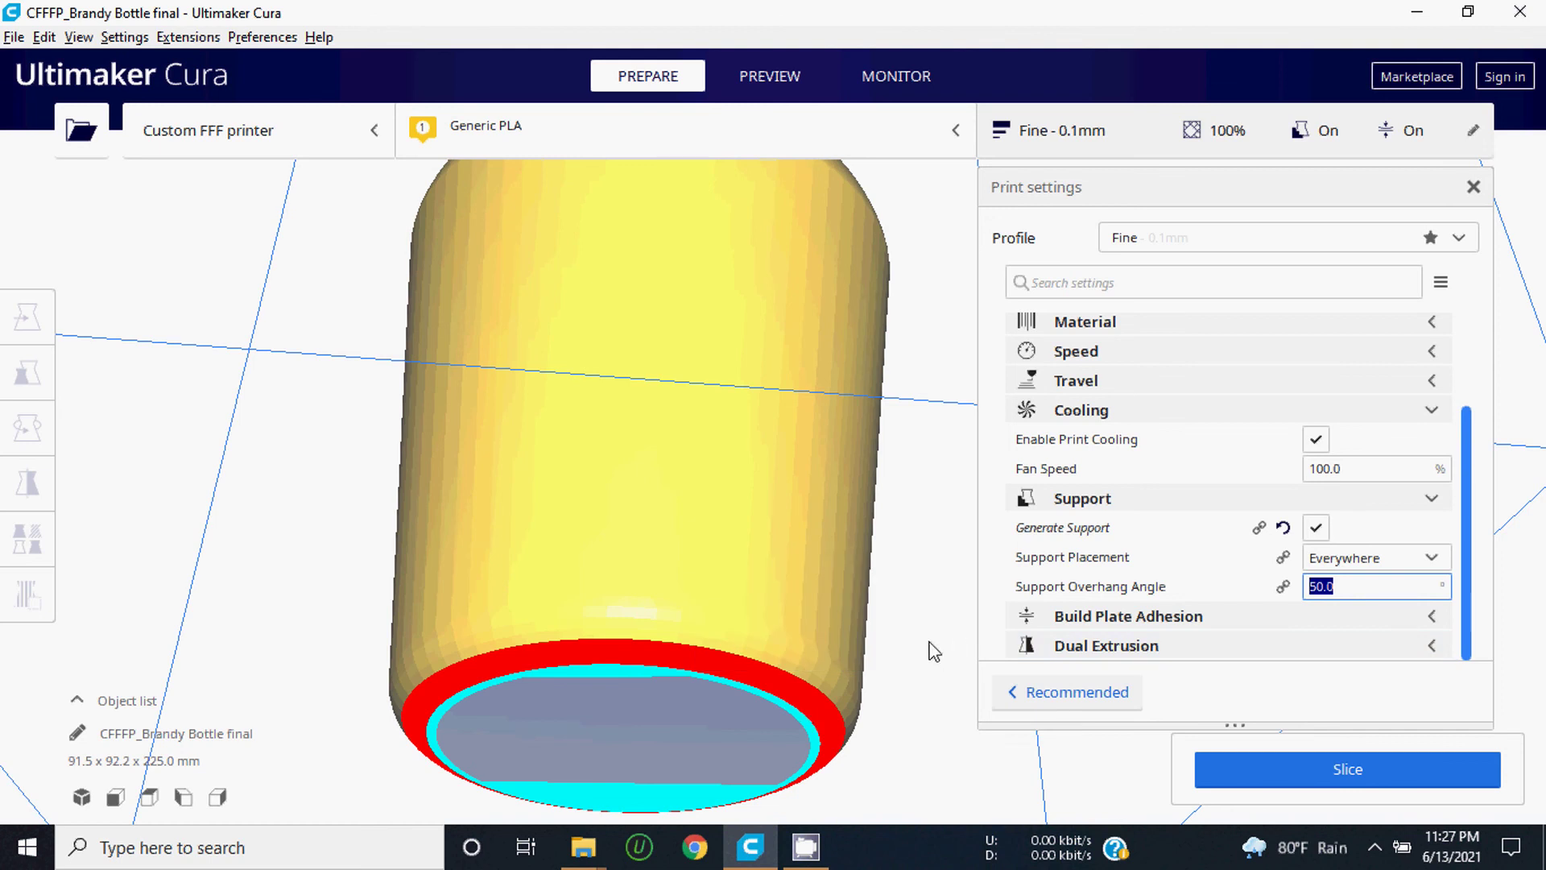
mouse_move(316, 572)
right_mouse_down()
mouse_move(338, 587)
mouse_move(297, 546)
mouse_move(290, 563)
mouse_move(494, 586)
right_mouse_up()
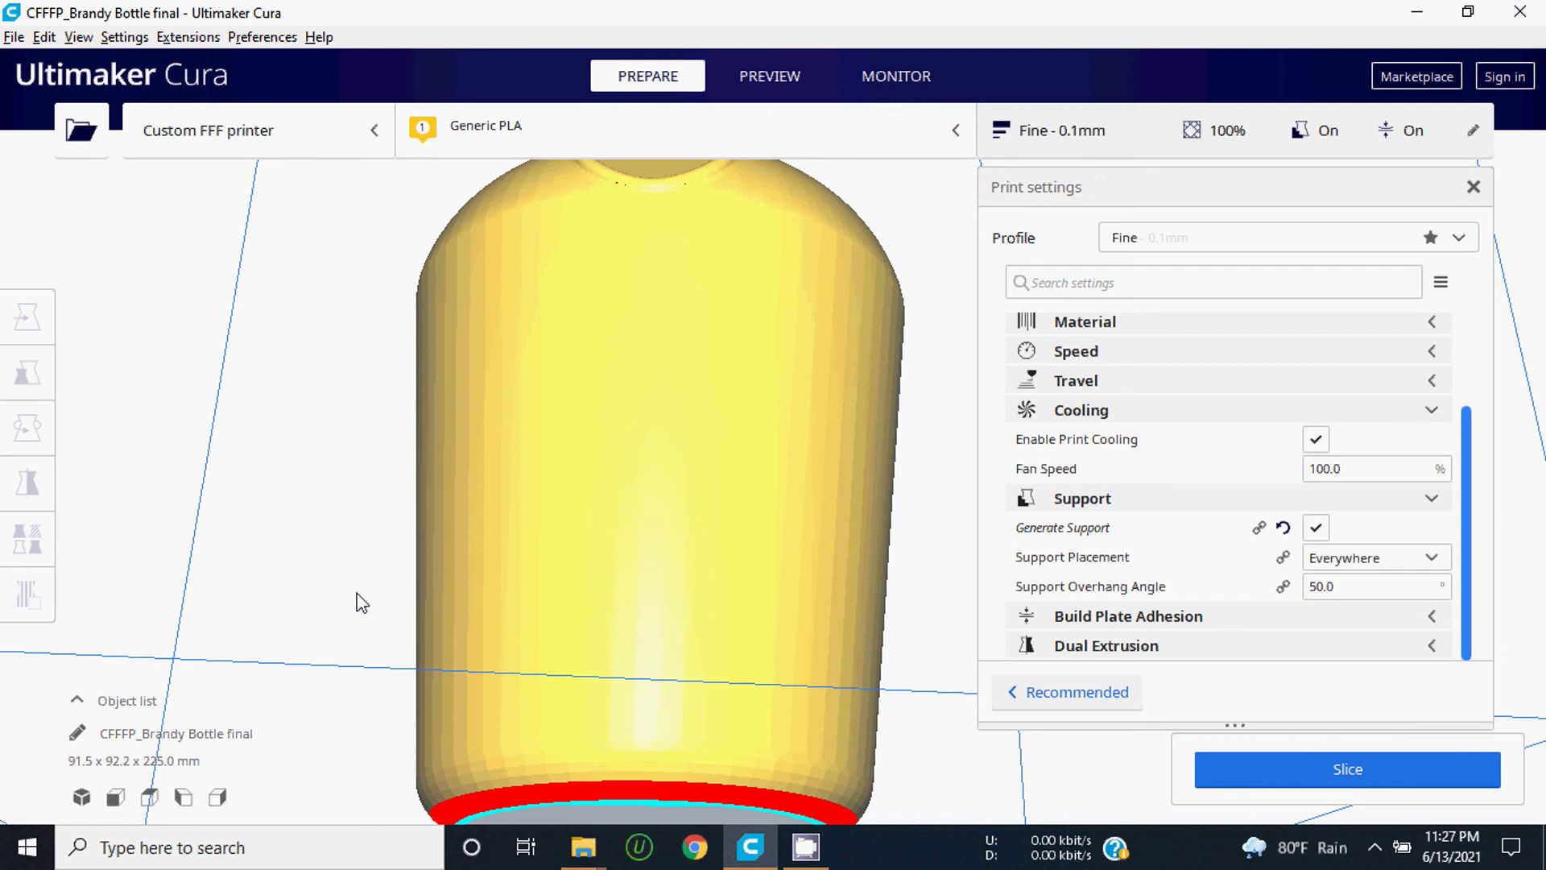
mouse_move(349, 574)
right_mouse_down()
mouse_move(314, 445)
mouse_move(736, 519)
right_mouse_up()
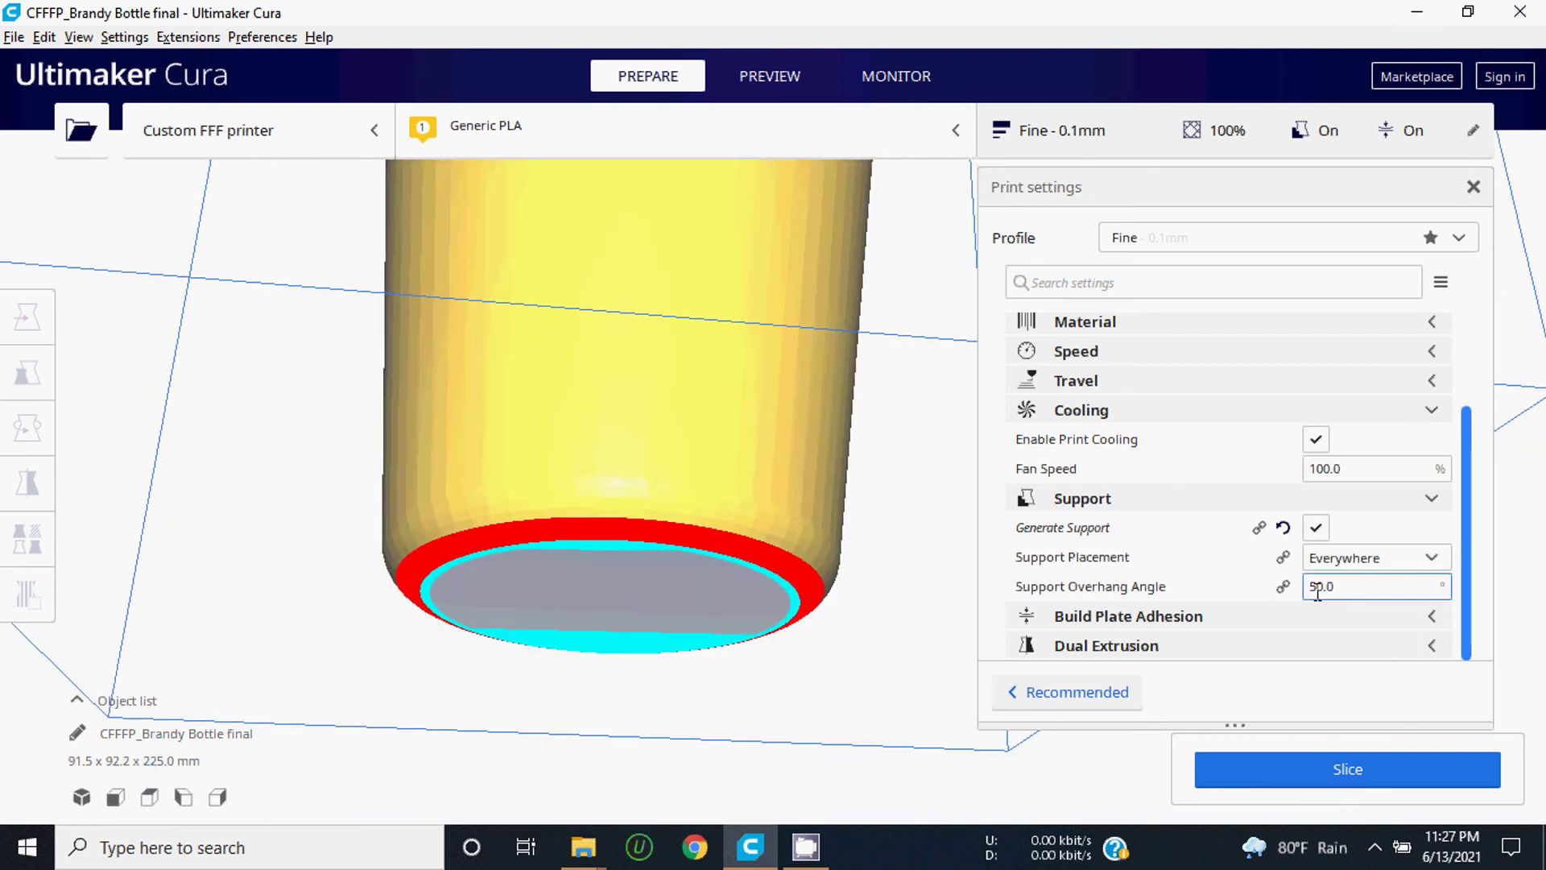
Step: Untick Generate Support and set Build Plate Adhesion Type to Raft
left_click(1318, 531)
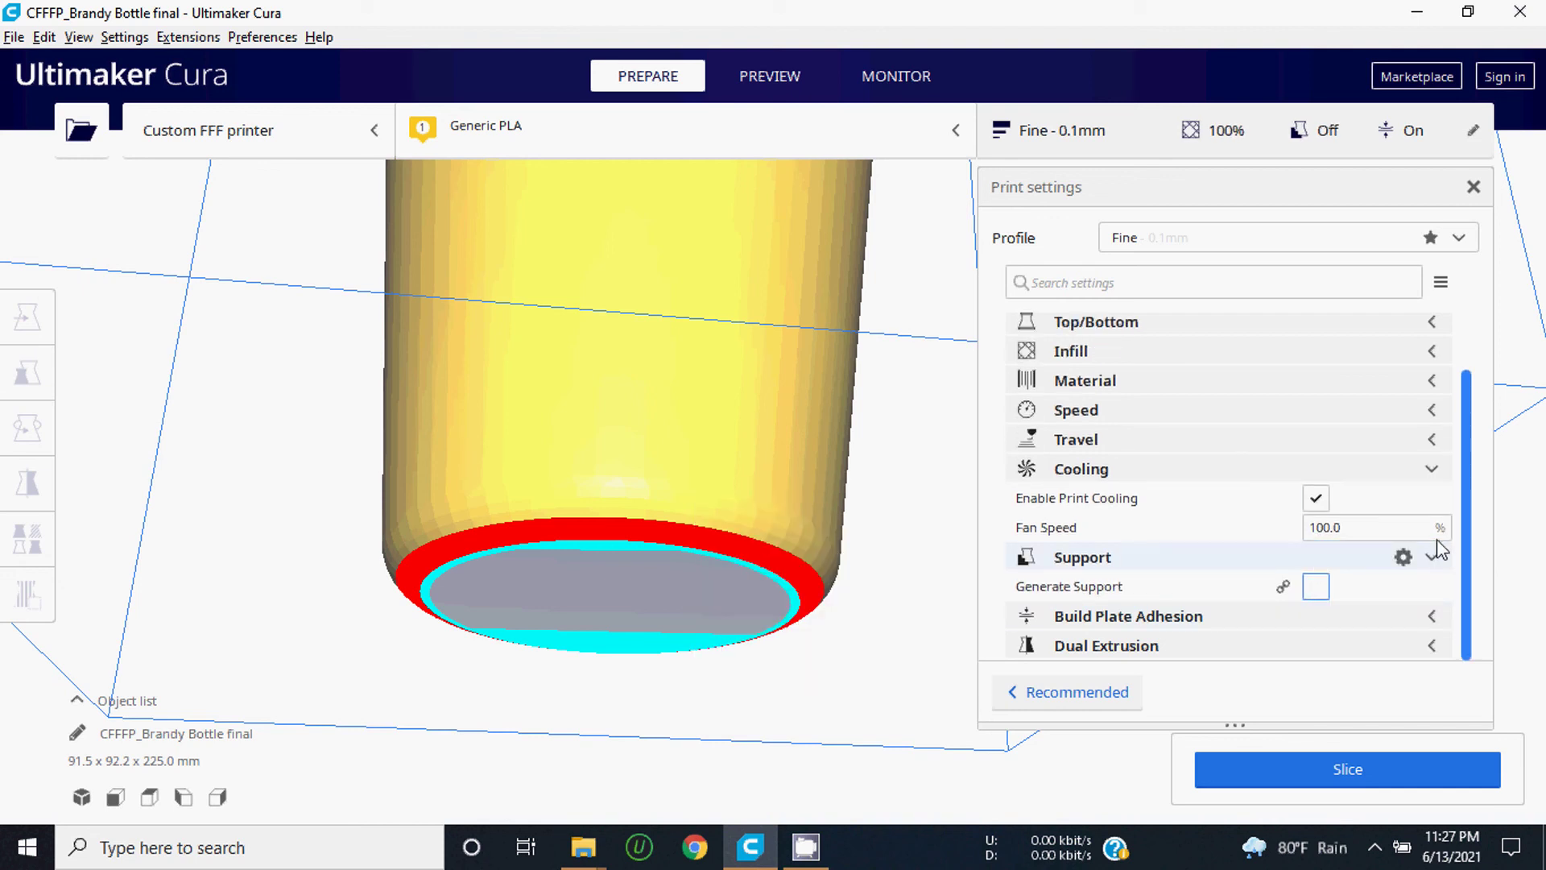
left_click(1434, 469)
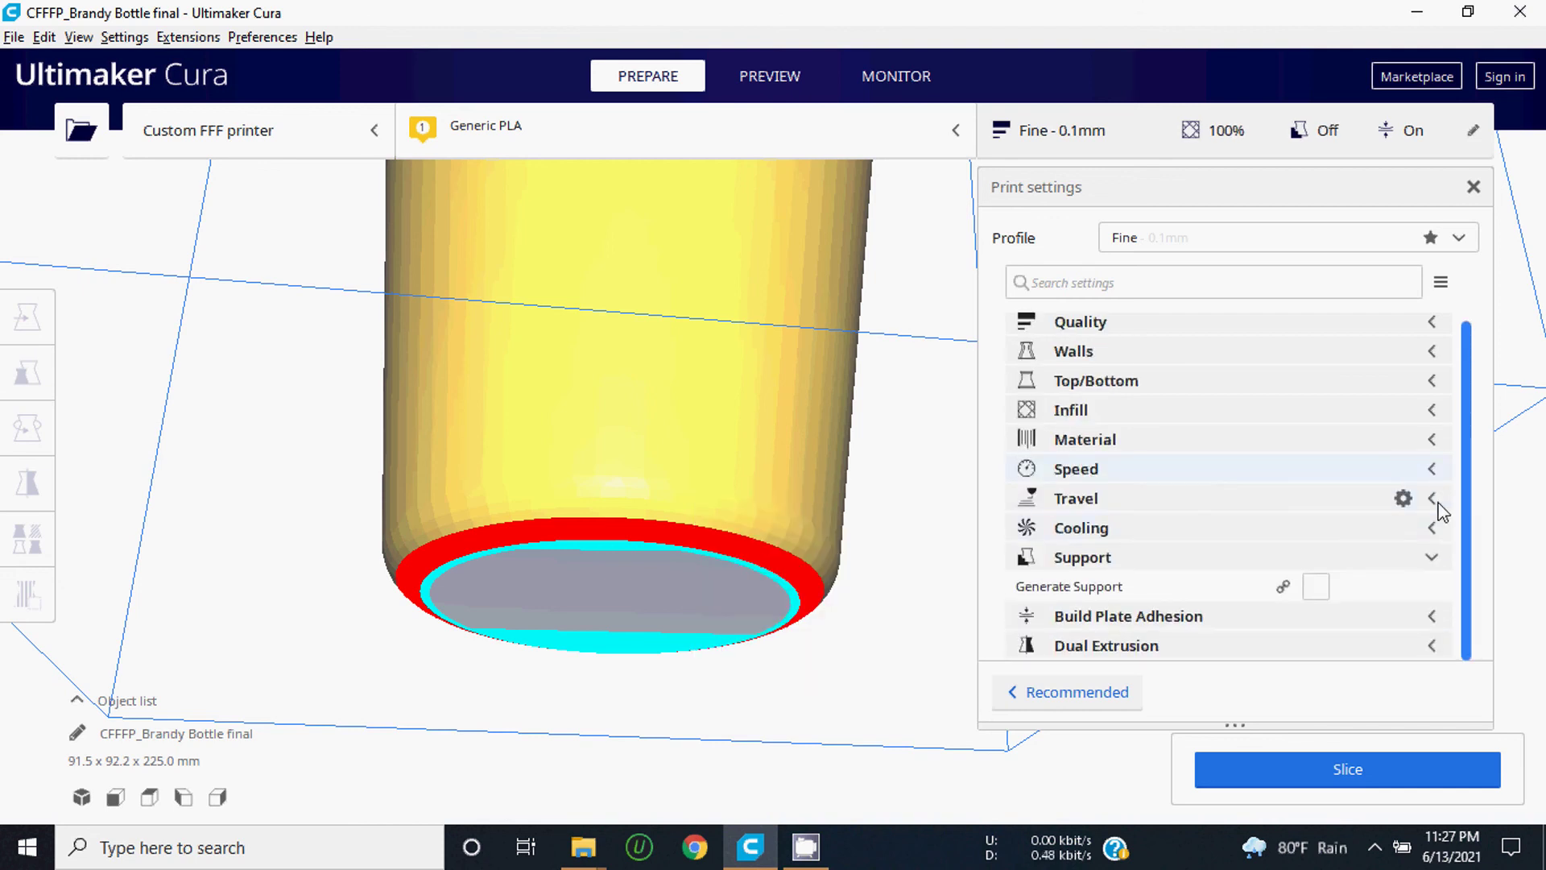
left_click(1433, 557)
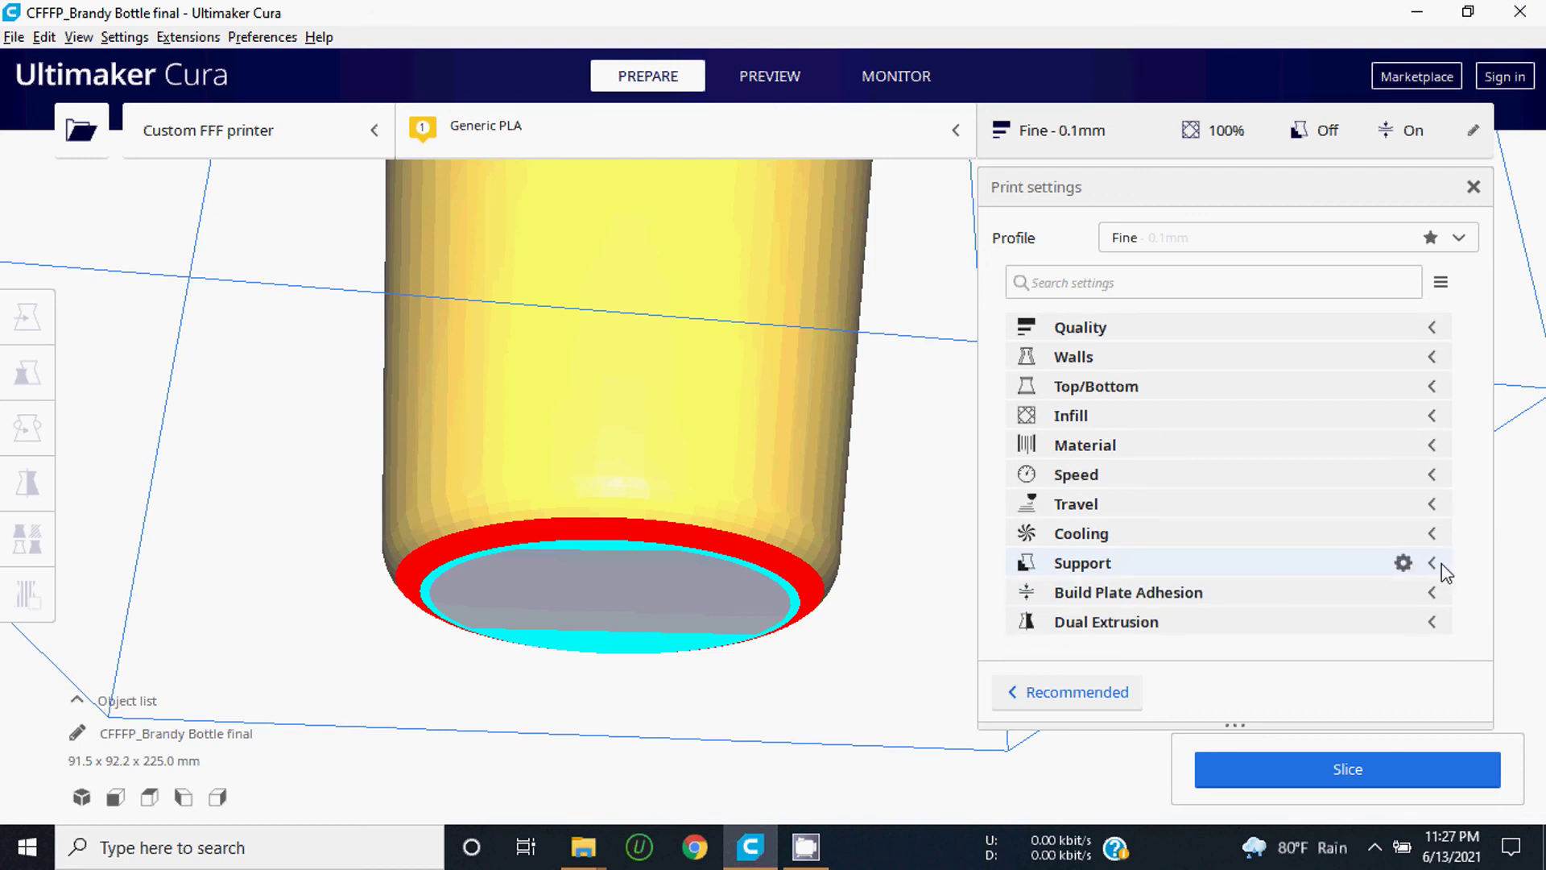
left_click(1434, 593)
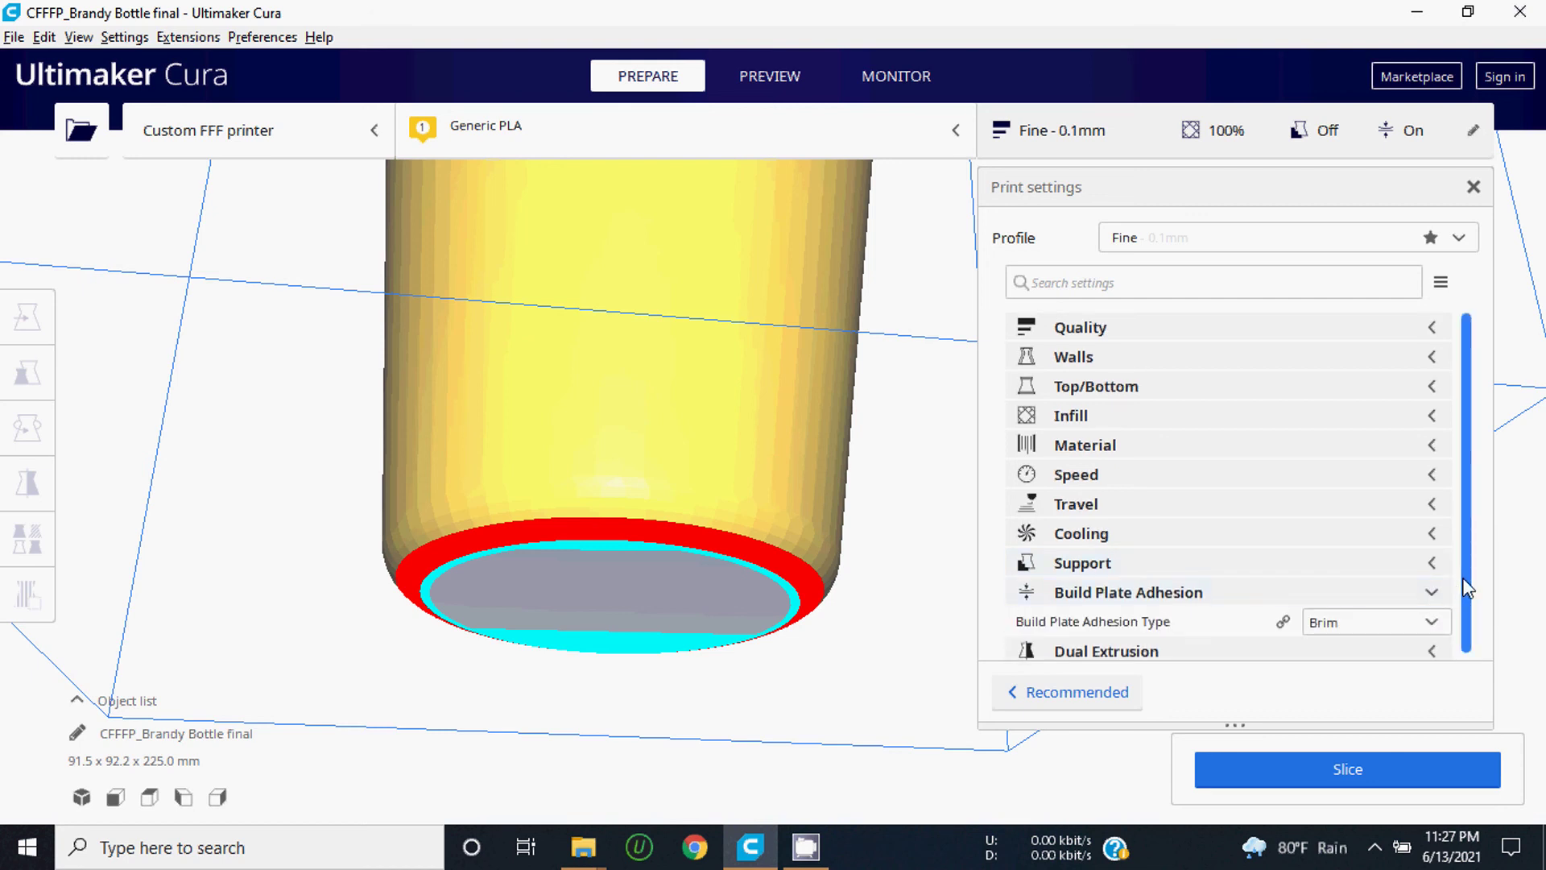
left_click(1404, 622)
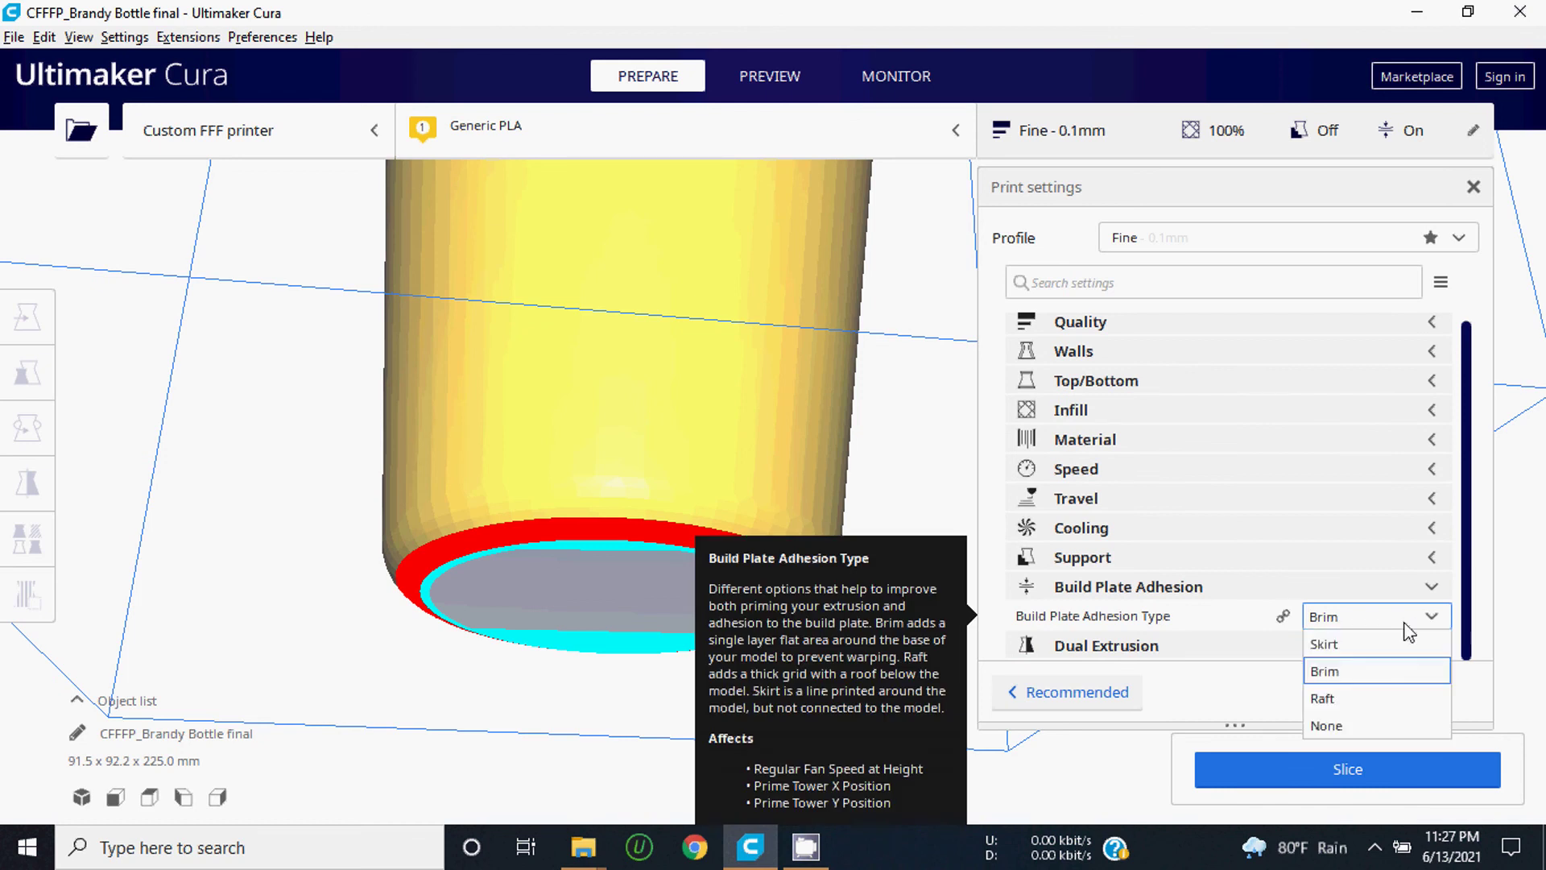
left_click(1327, 703)
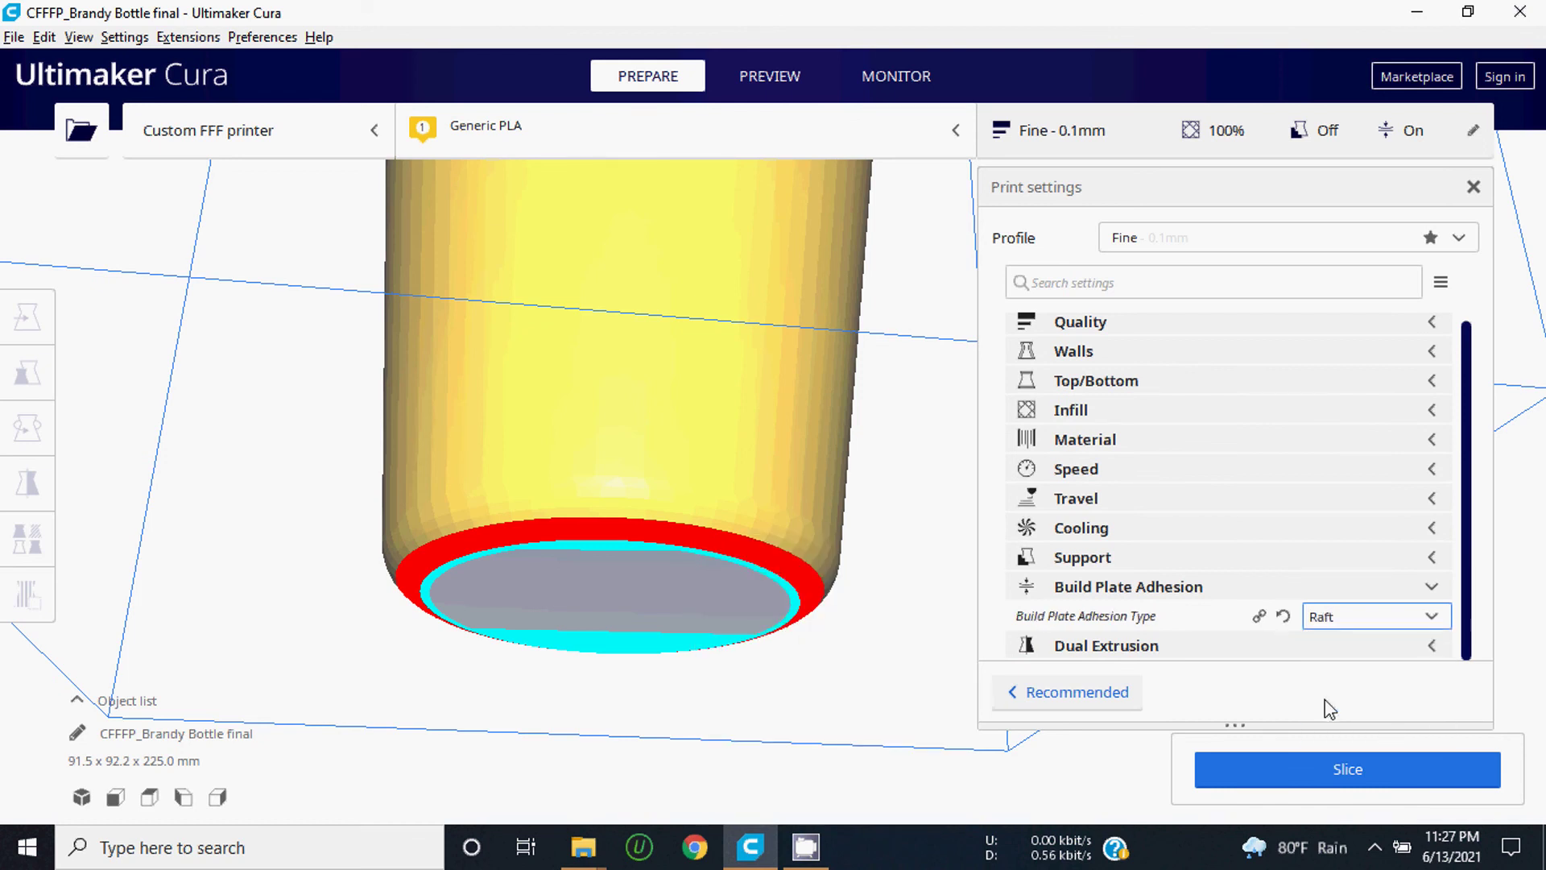
Step: Collapse Build Plate Adhesion and orbit to inspect the raft beneath the bottle
mouse_move(897, 537)
right_mouse_down()
mouse_move(794, 593)
mouse_move(660, 565)
right_mouse_up()
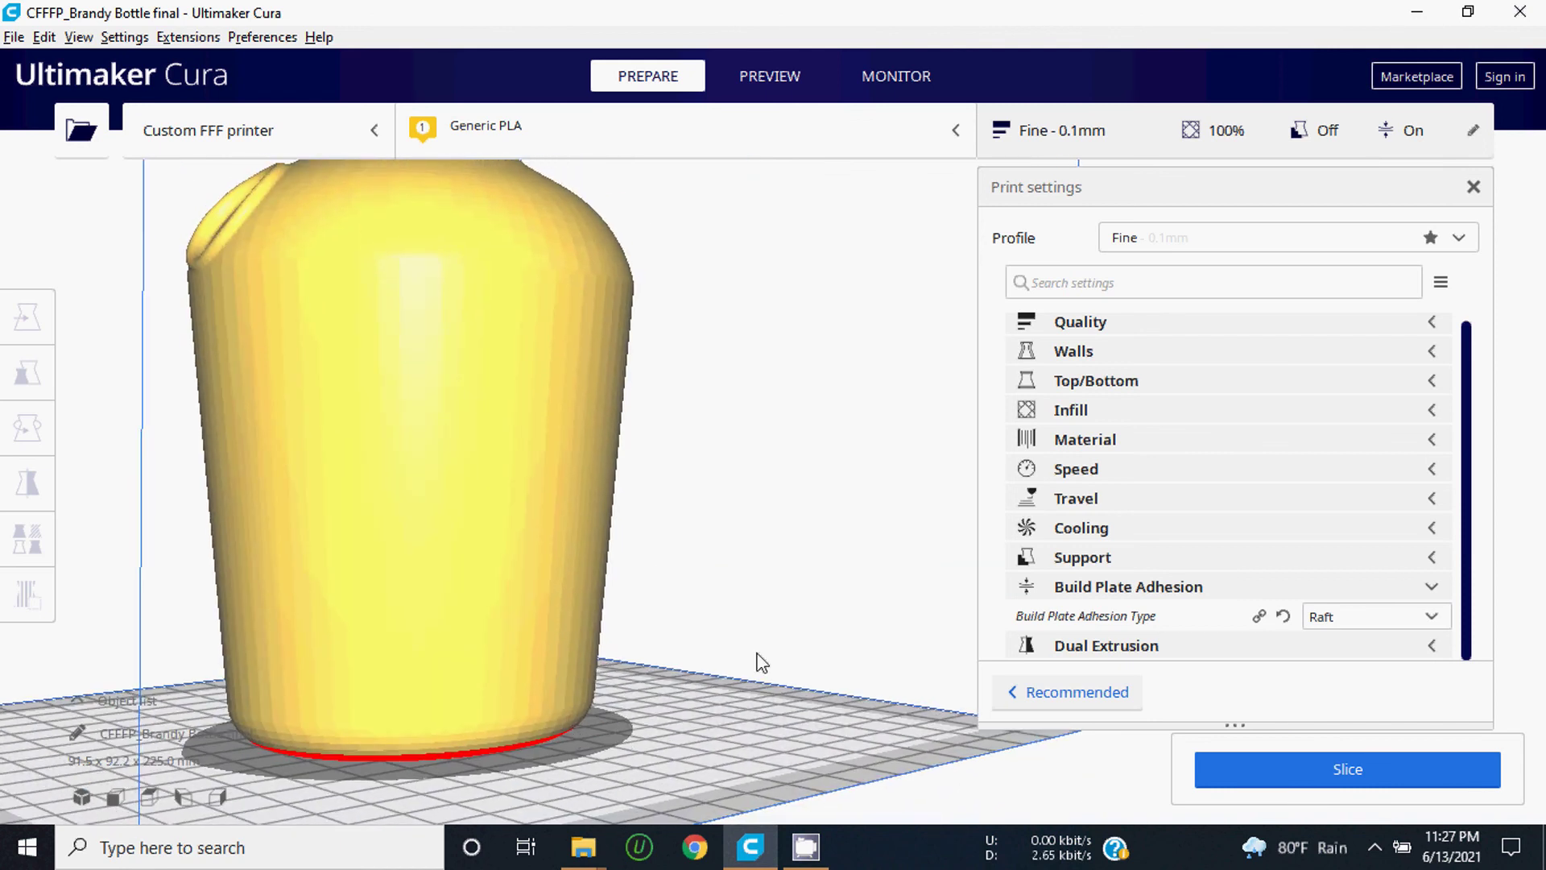
scroll(757, 660, "down", 3)
scroll(757, 661, "down", 3)
left_click(1435, 589)
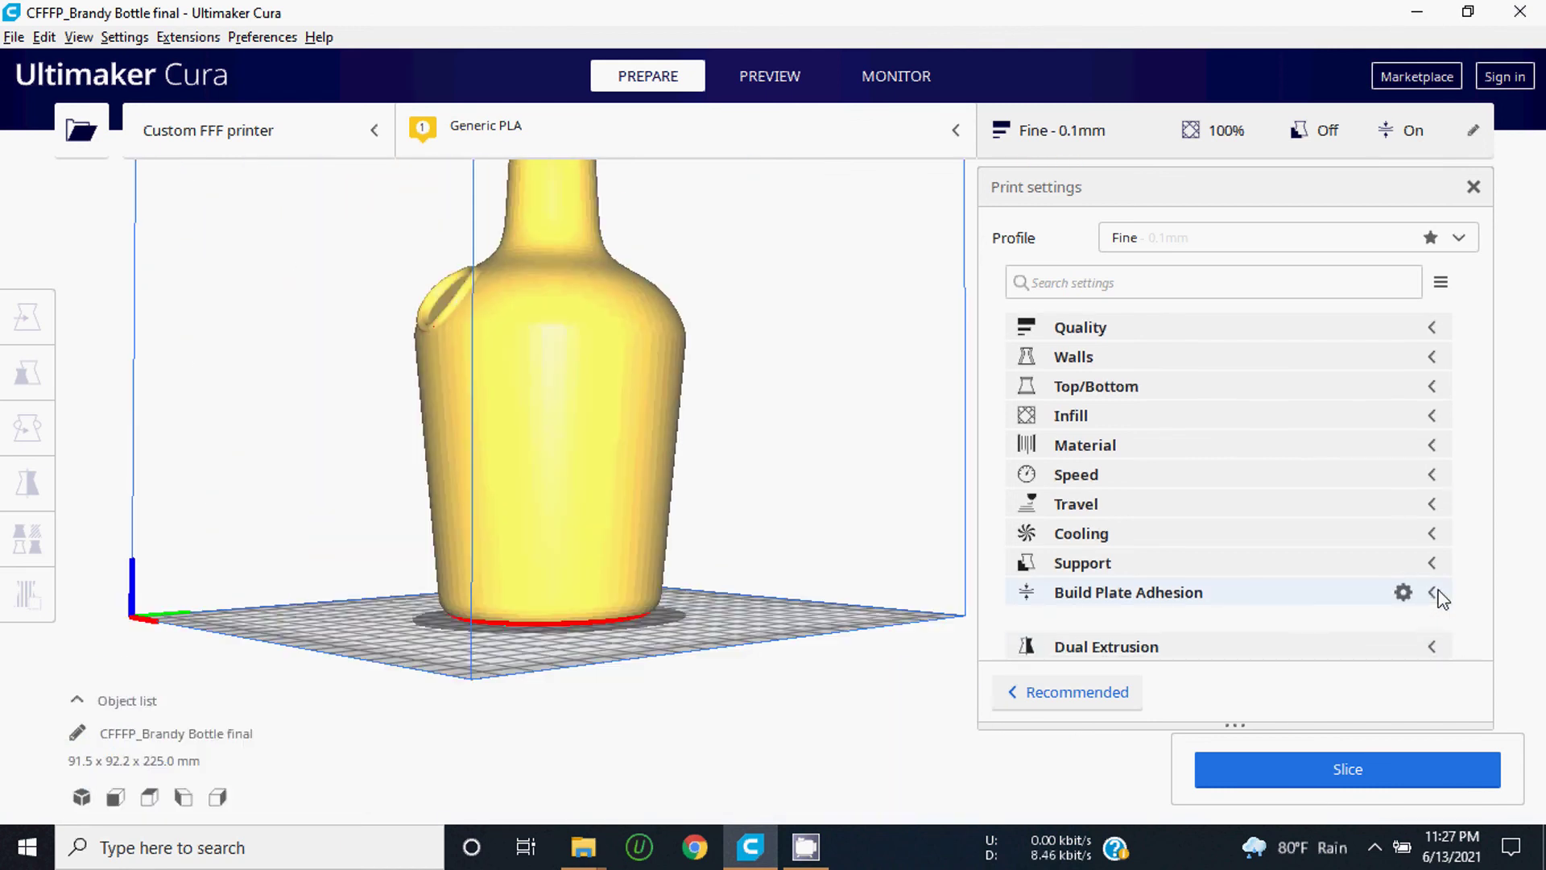
scroll(681, 670, "up", 3)
scroll(681, 657, "down", 3)
right_click_drag(683, 642, 788, 645)
scroll(830, 621, "up", 3)
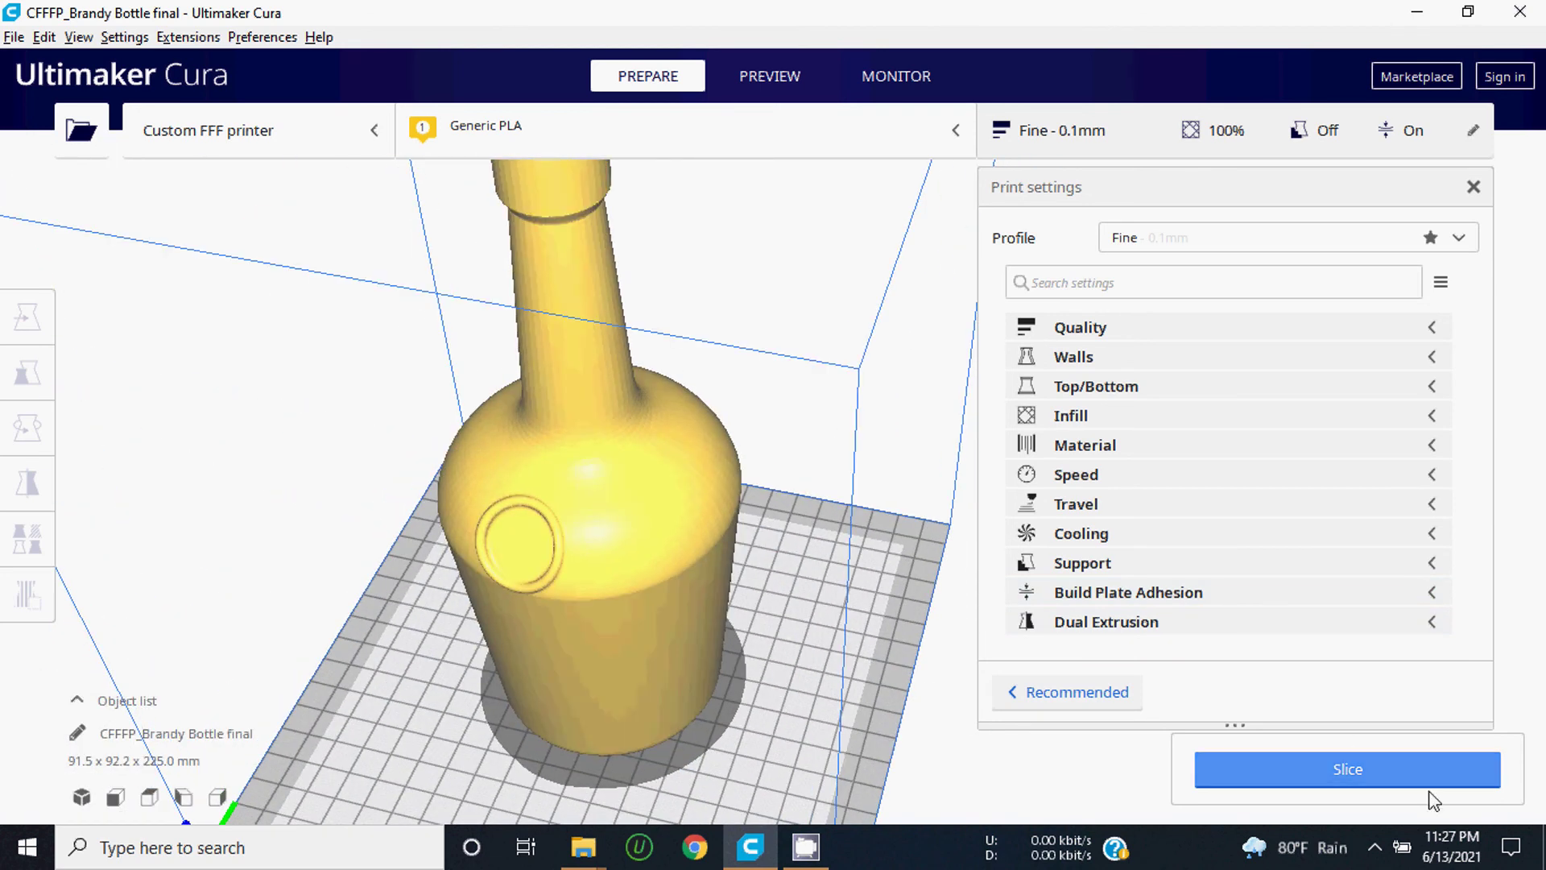
Step: Re-slice the bottle with Raft adhesion and close the print settings panel
left_click(1304, 768)
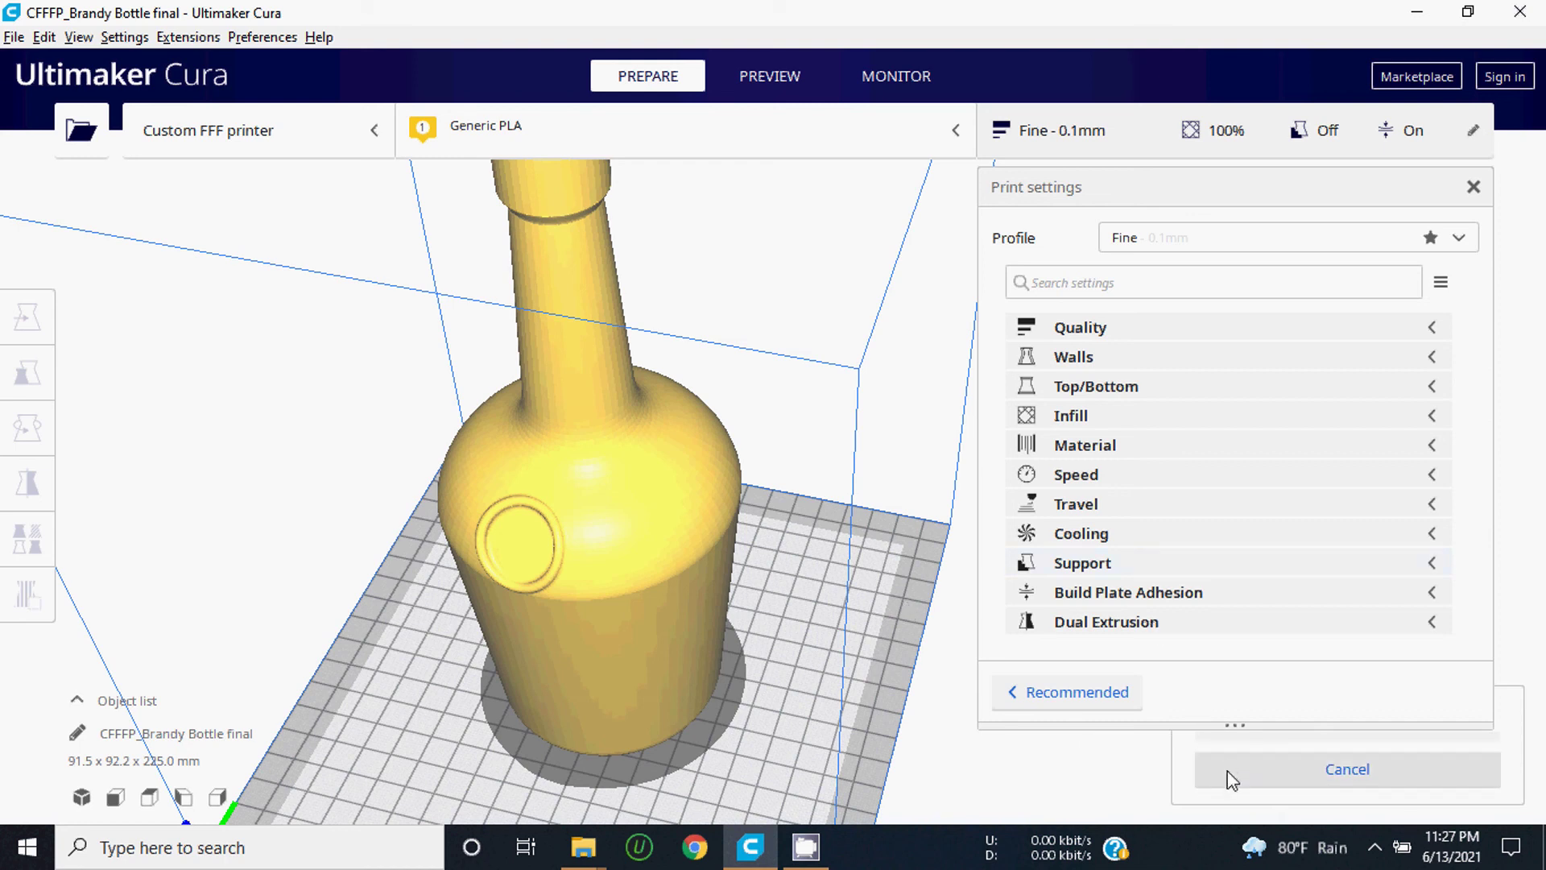
left_click(1126, 138)
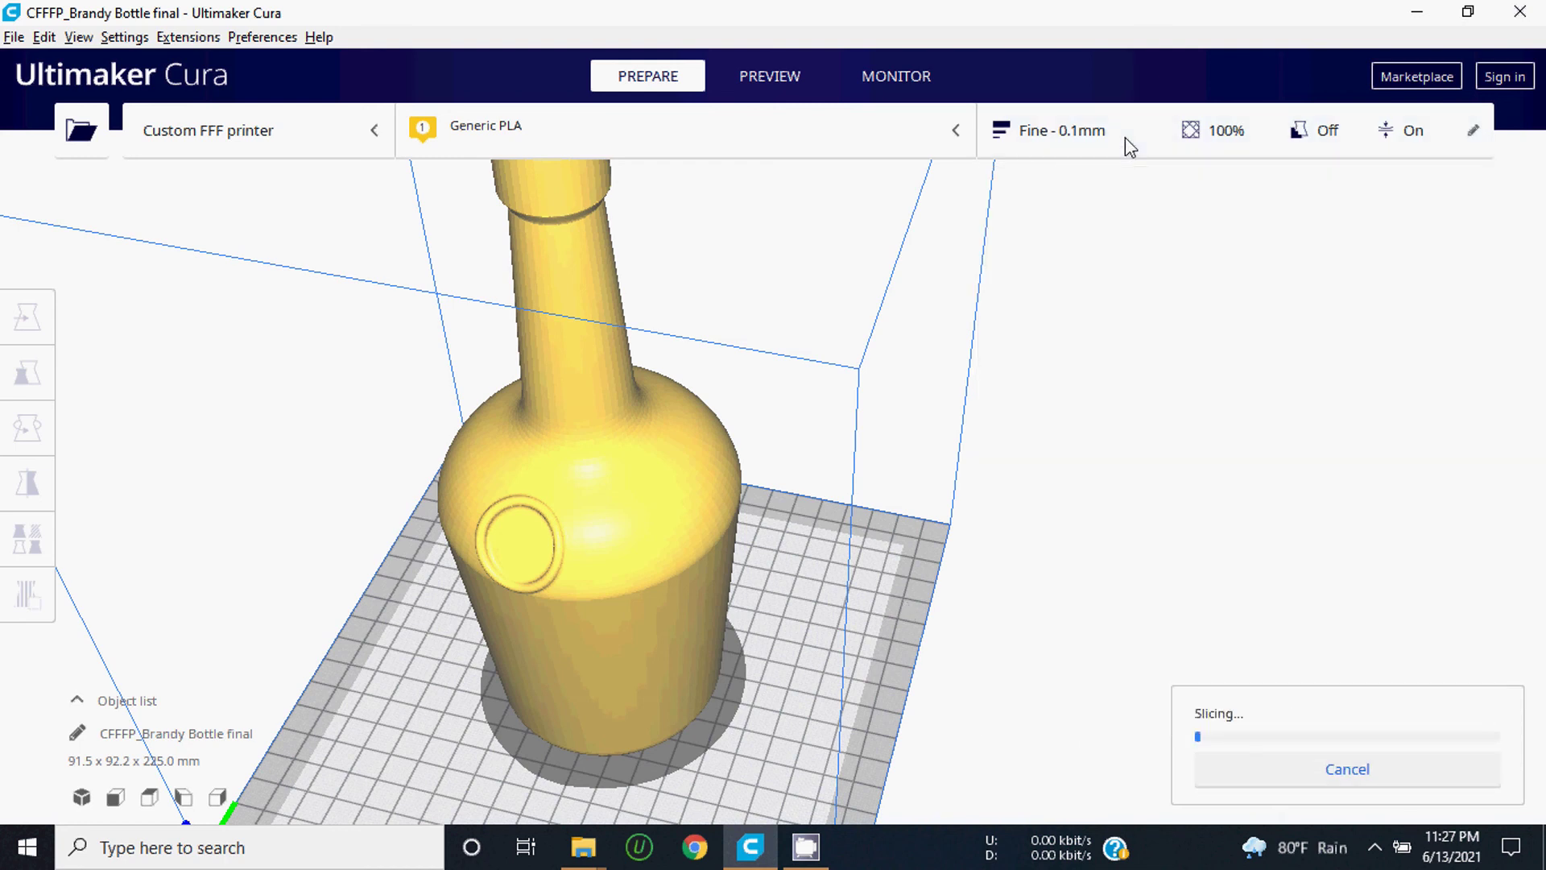
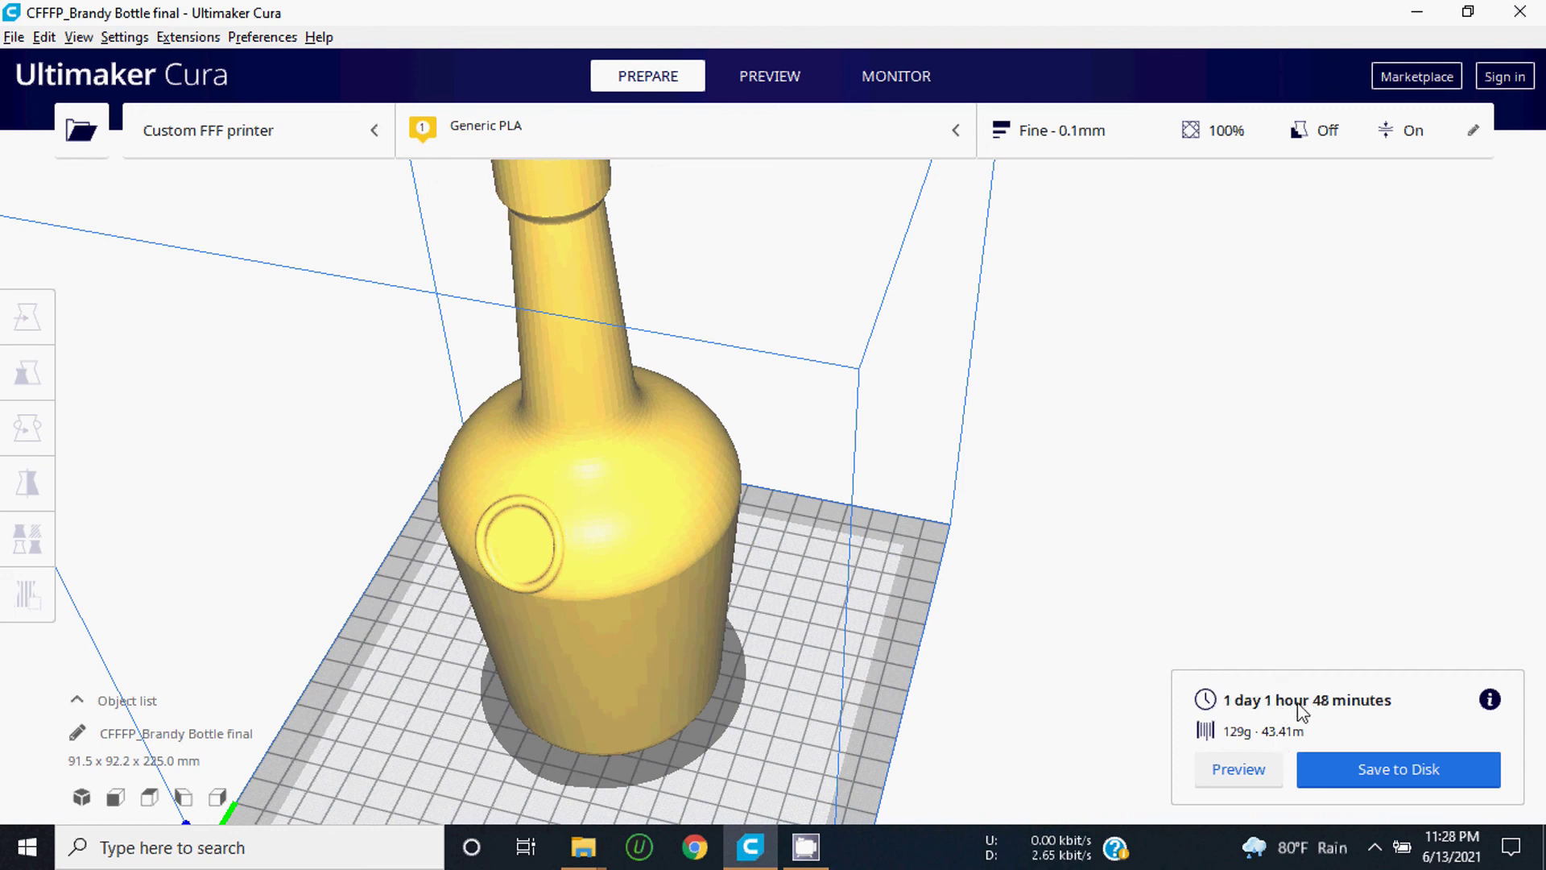
Step: Switch to the layer preview of the sliced brandy bottle (2251 layers, 1 day 1 hour 48 minutes)
left_click(1237, 771)
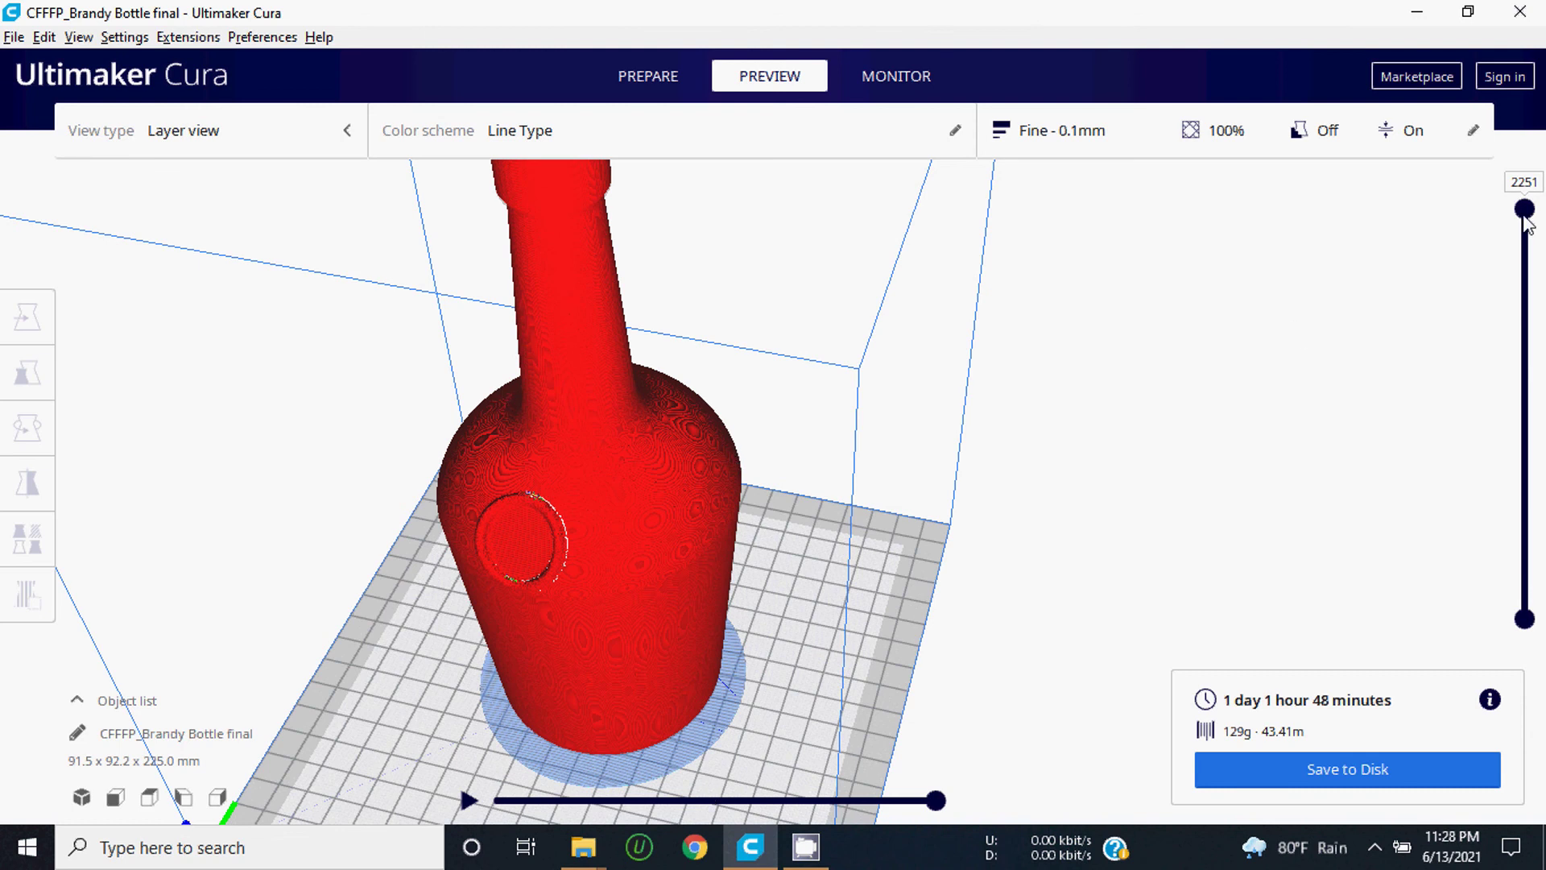
Step: Step the preview down to layer 1129 and run its nozzle path around the rim to the end
left_click(1525, 413)
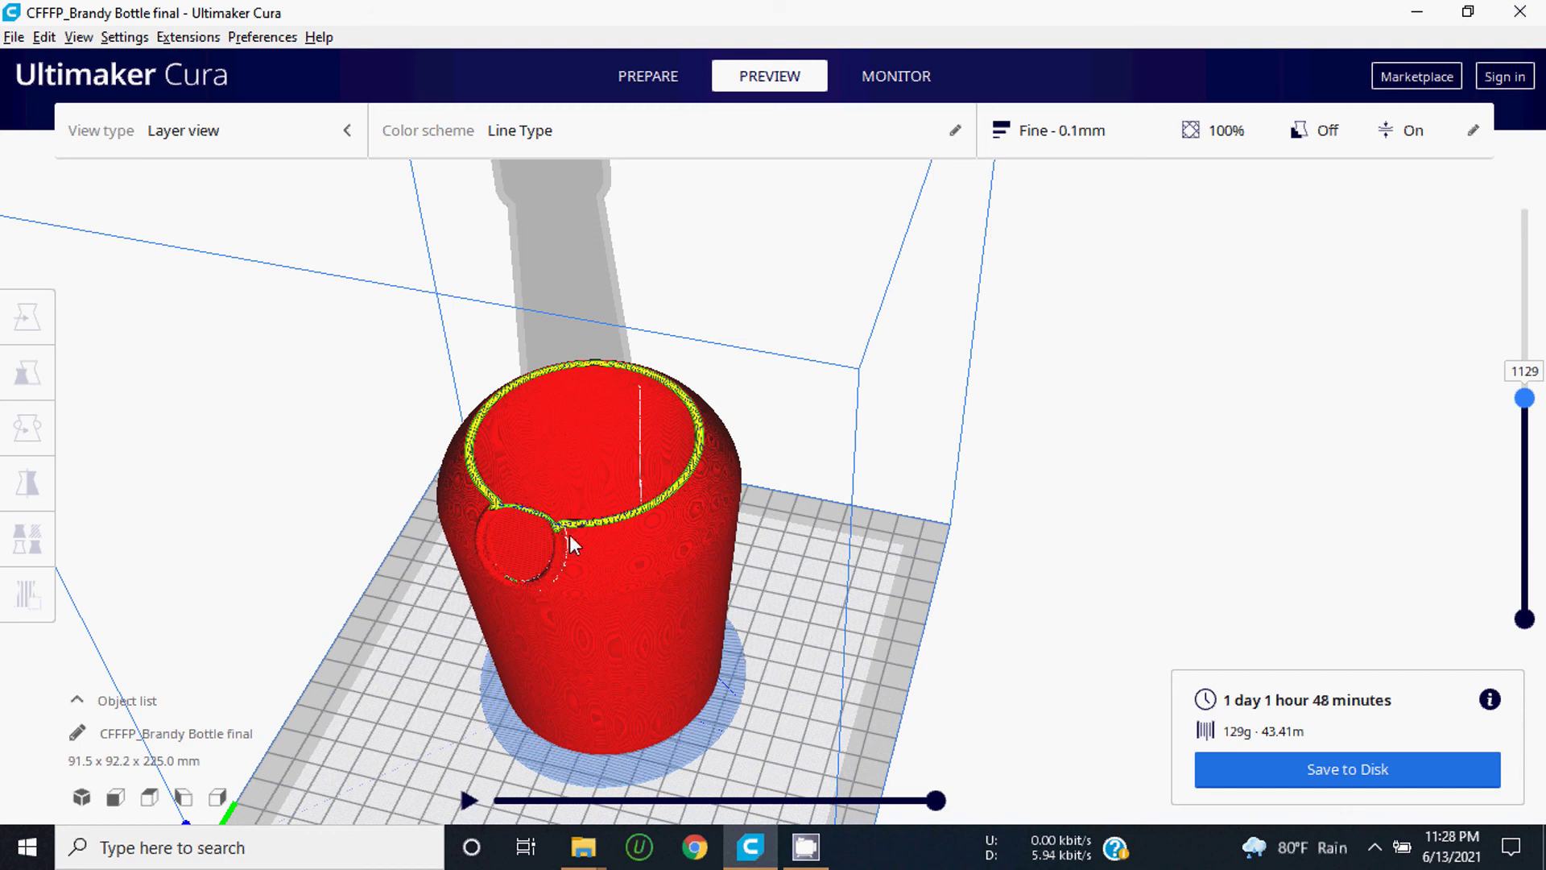
left_click(467, 801)
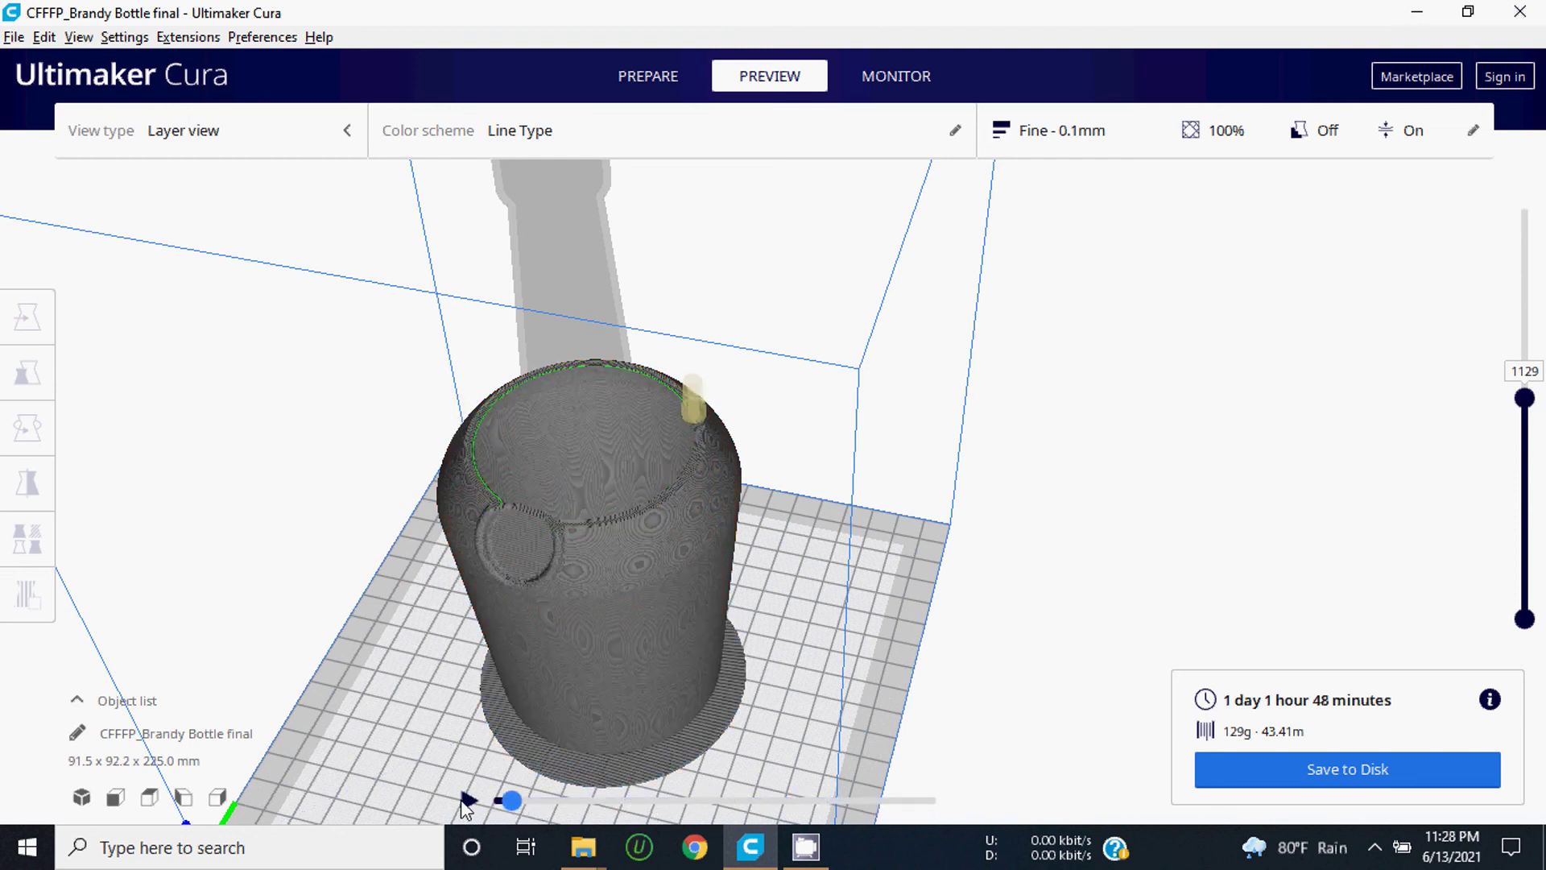
left_click(469, 802)
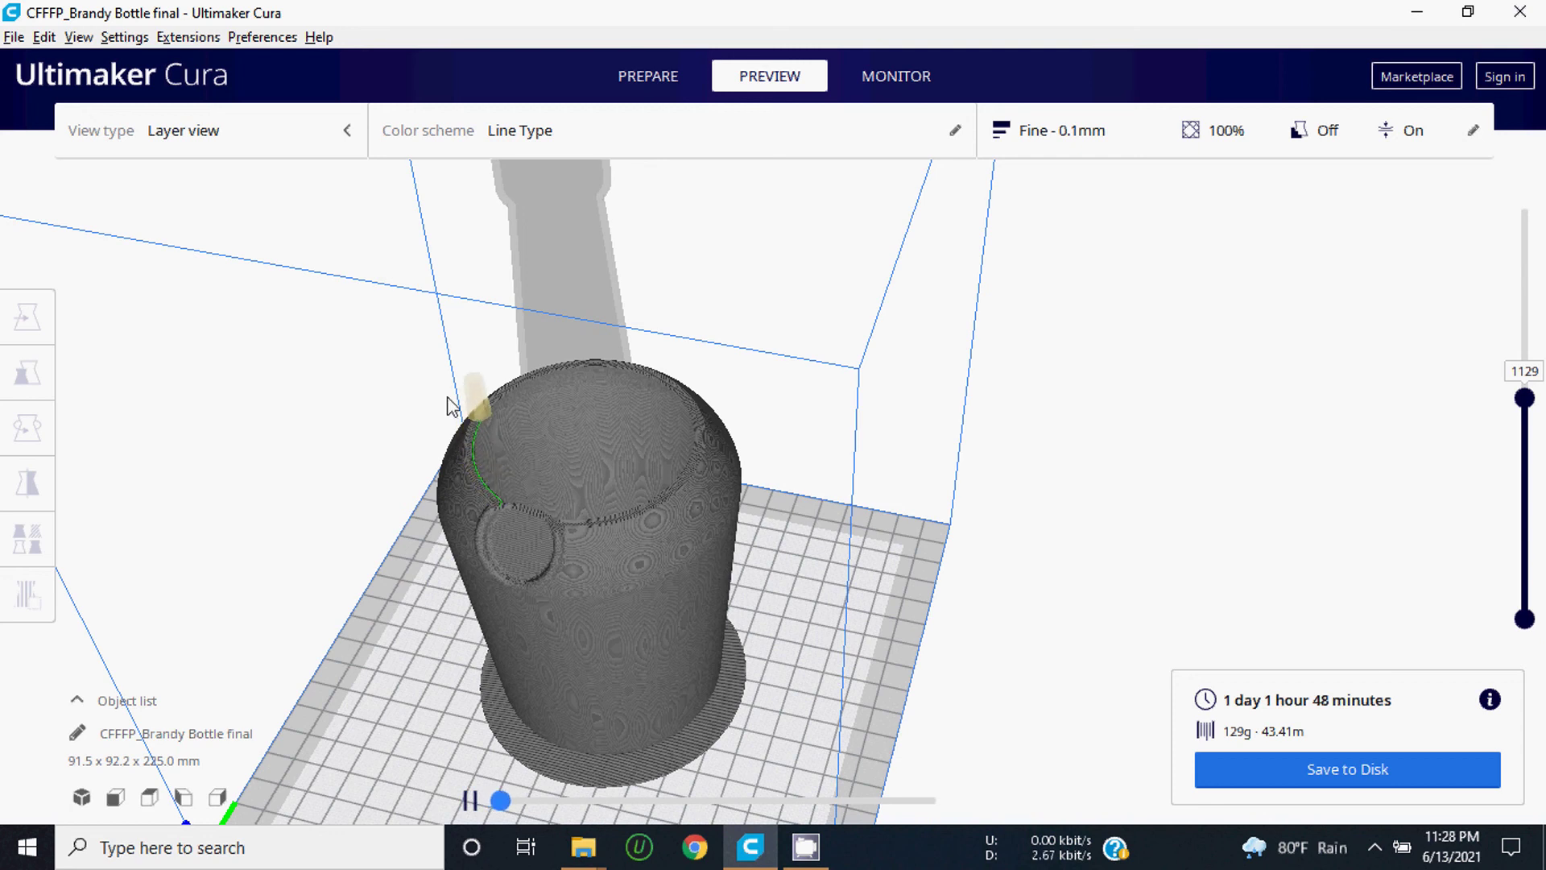
scroll(447, 397, "up", 2)
scroll(447, 397, "up", 1)
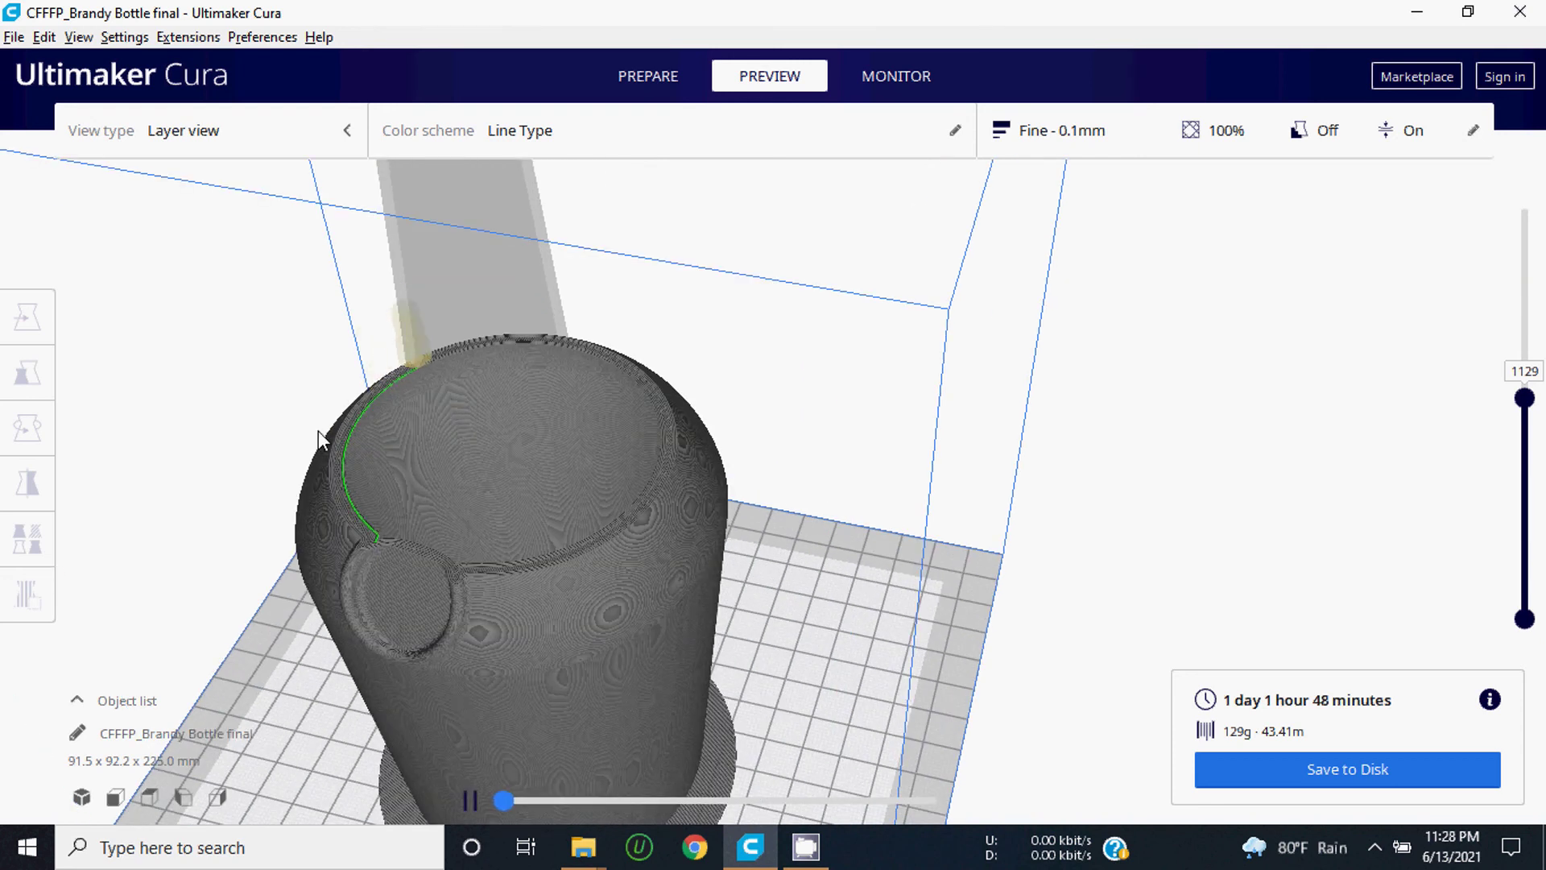
left_click(508, 801)
mouse_move(547, 800)
left_mouse_down()
mouse_move(526, 801)
mouse_move(838, 797)
left_mouse_up()
left_click_drag(866, 800, 1008, 801)
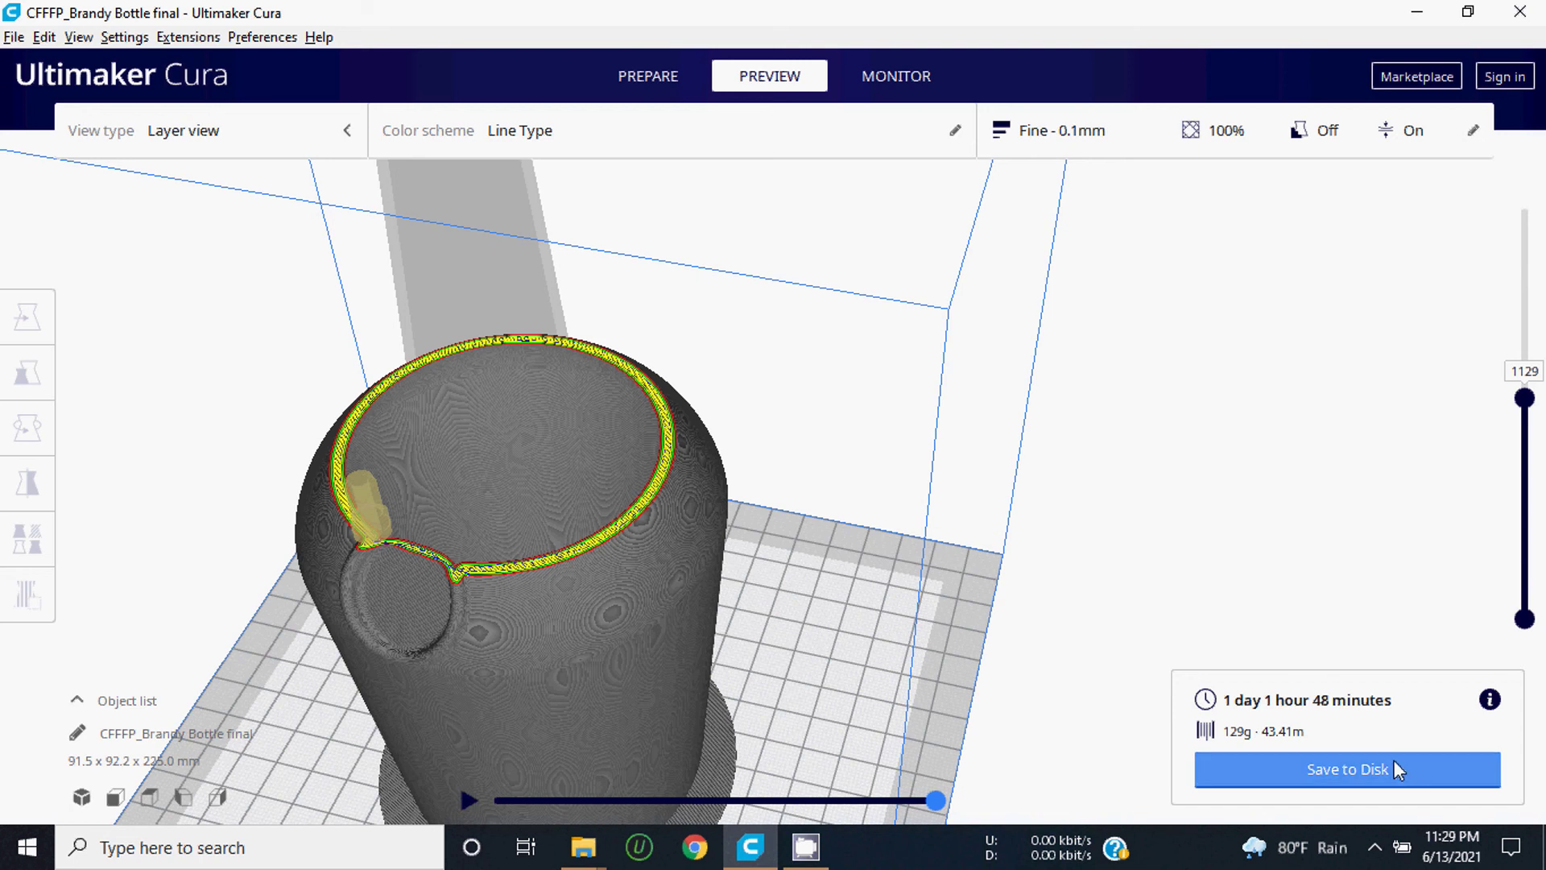
Step: Save CFFFP_Brandy Bottle final.gcode into the Desktop's Brandy Bottle folder, then close Cura
left_click(1314, 767)
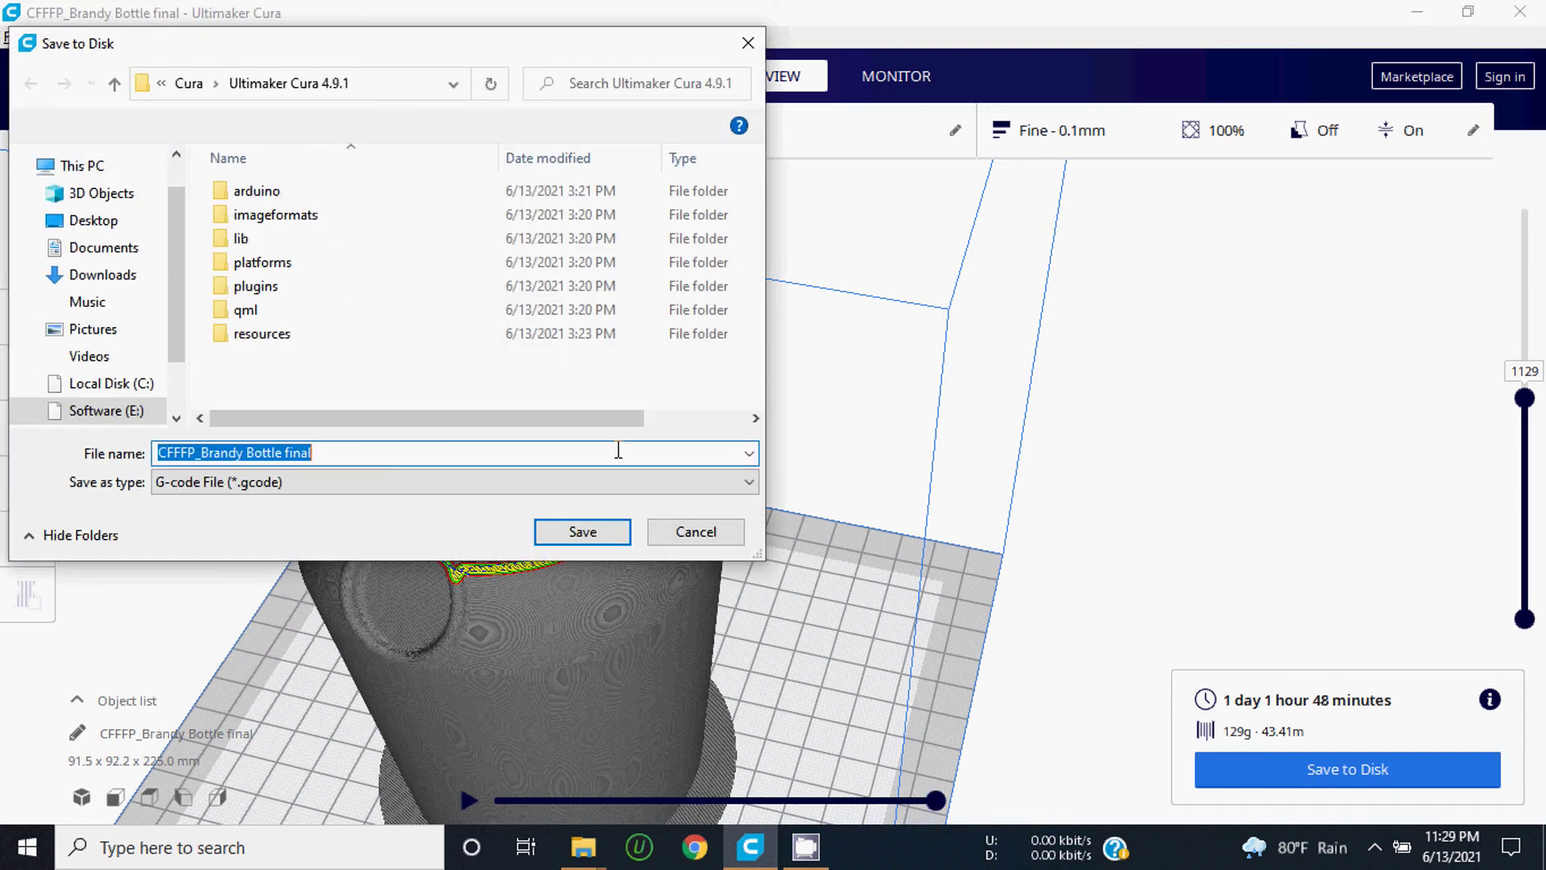
left_click(110, 221)
double_click(266, 213)
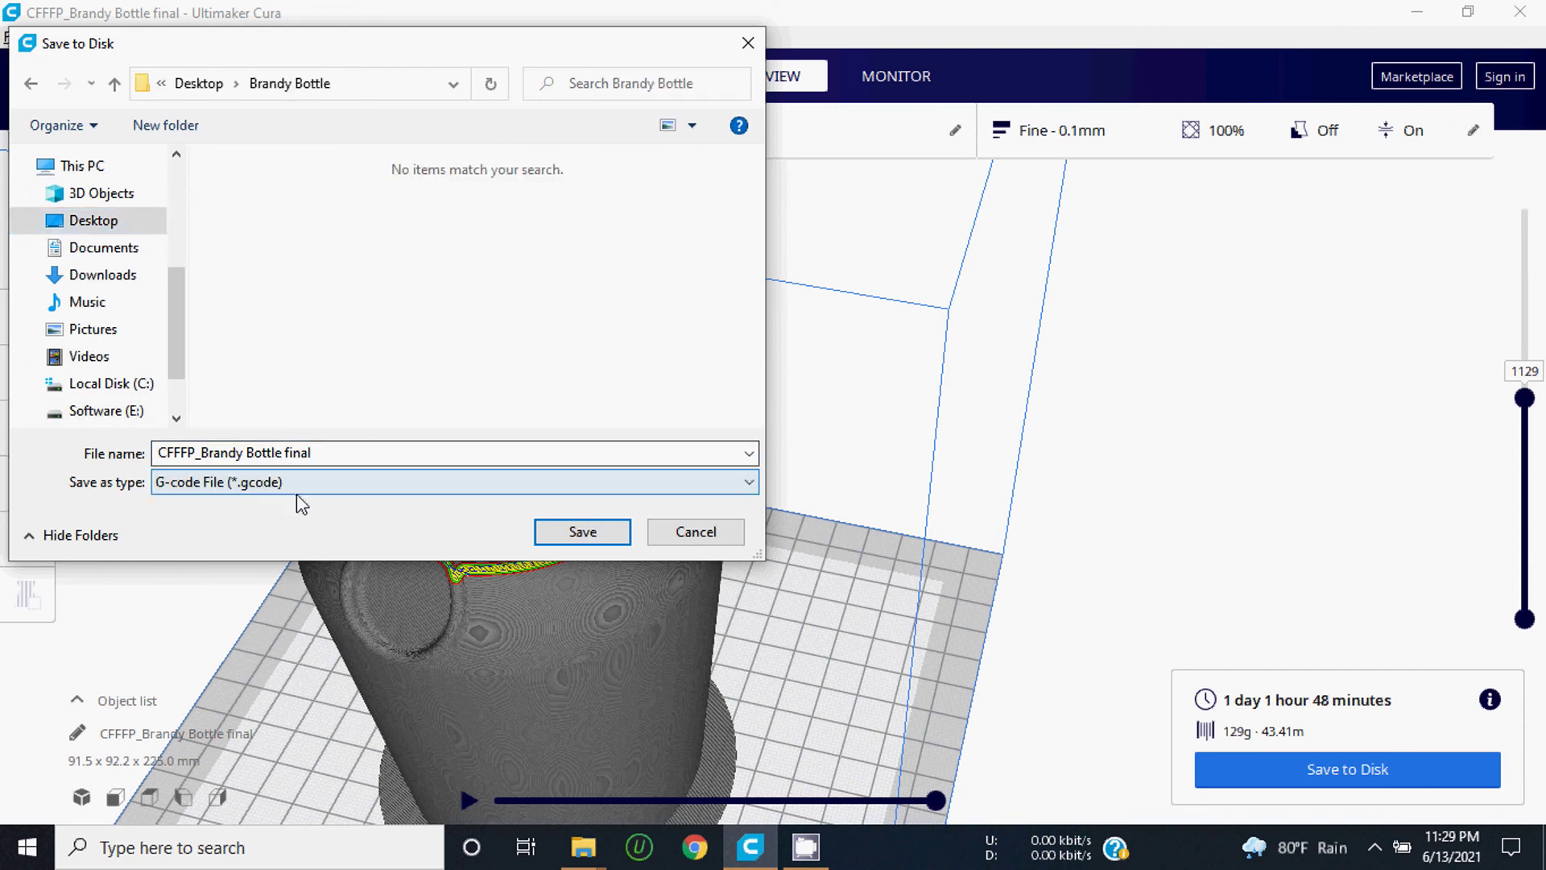
left_click(578, 531)
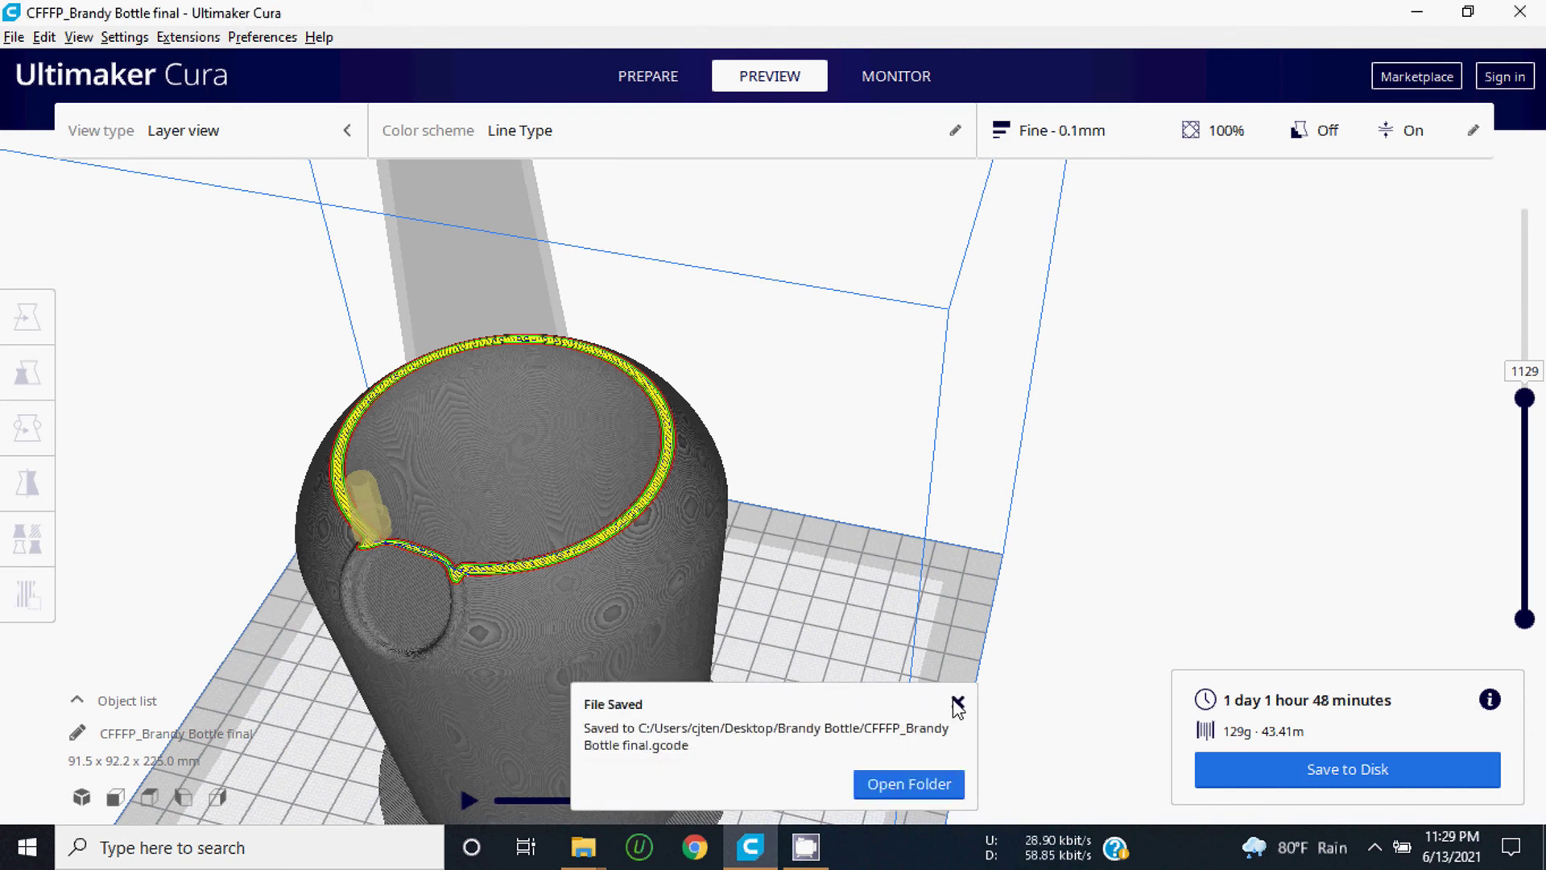
left_click(956, 704)
left_click(1516, 9)
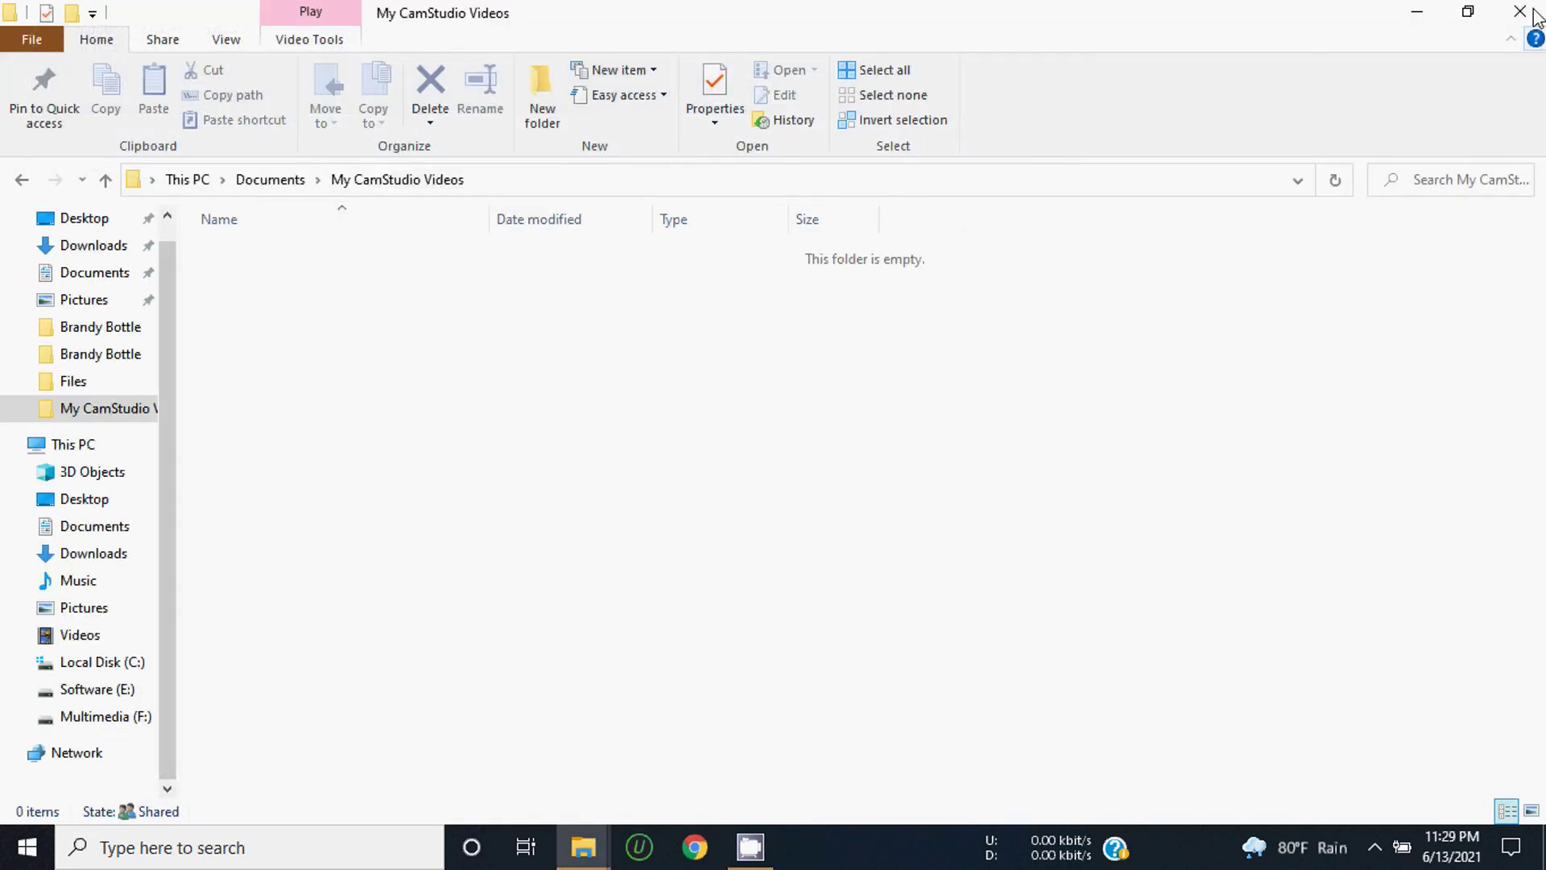
Step: Close the My CamStudio Videos window and delete the stray Desktop shortcut from the Brandy Bottle folder
left_click(1530, 14)
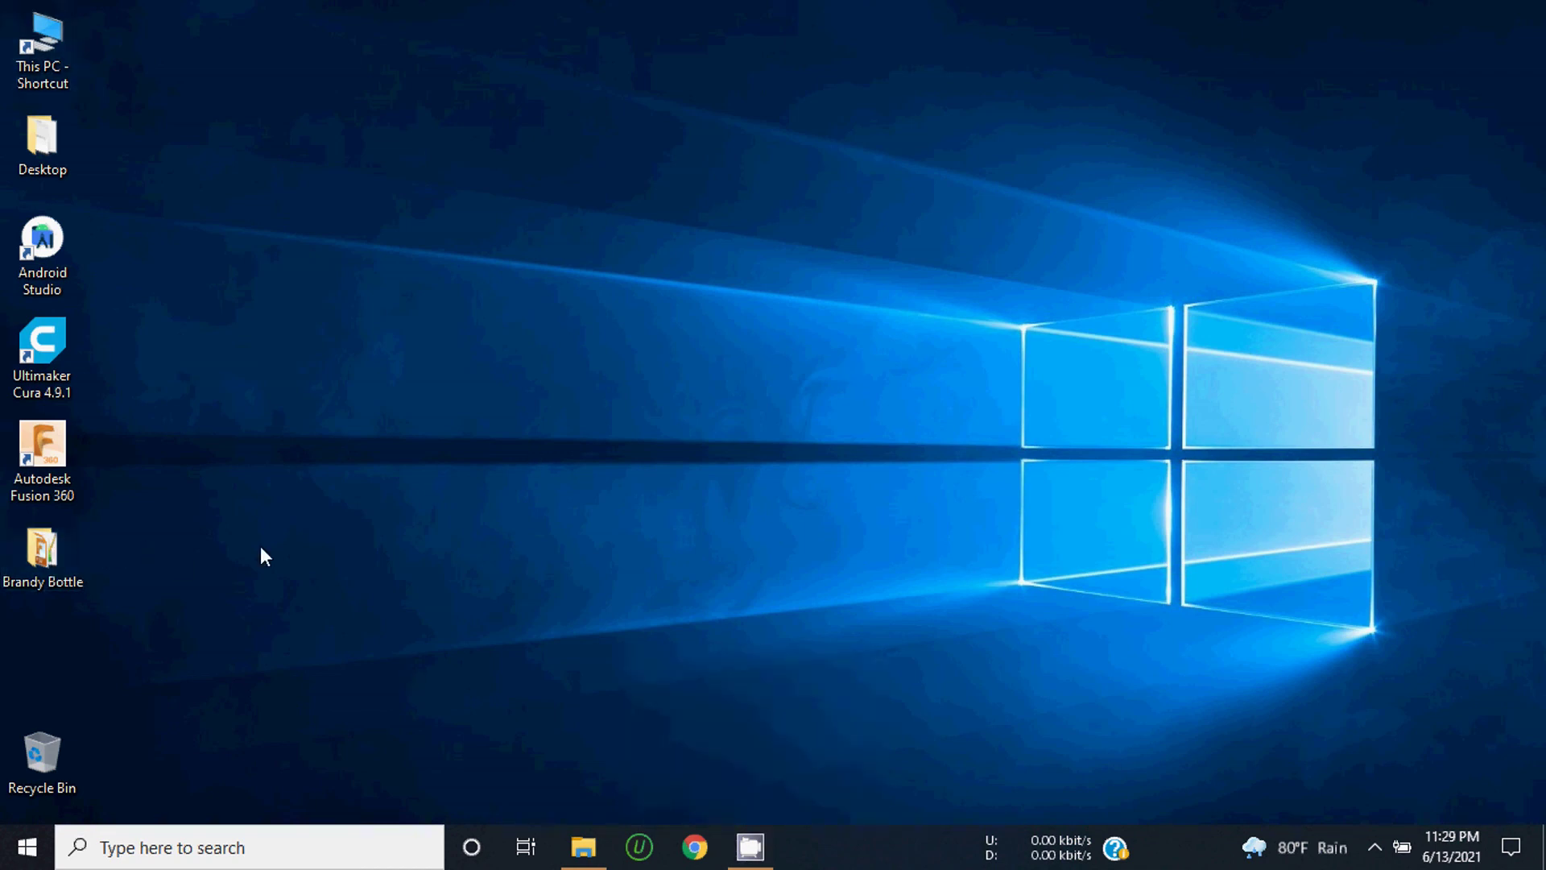
double_click(50, 554)
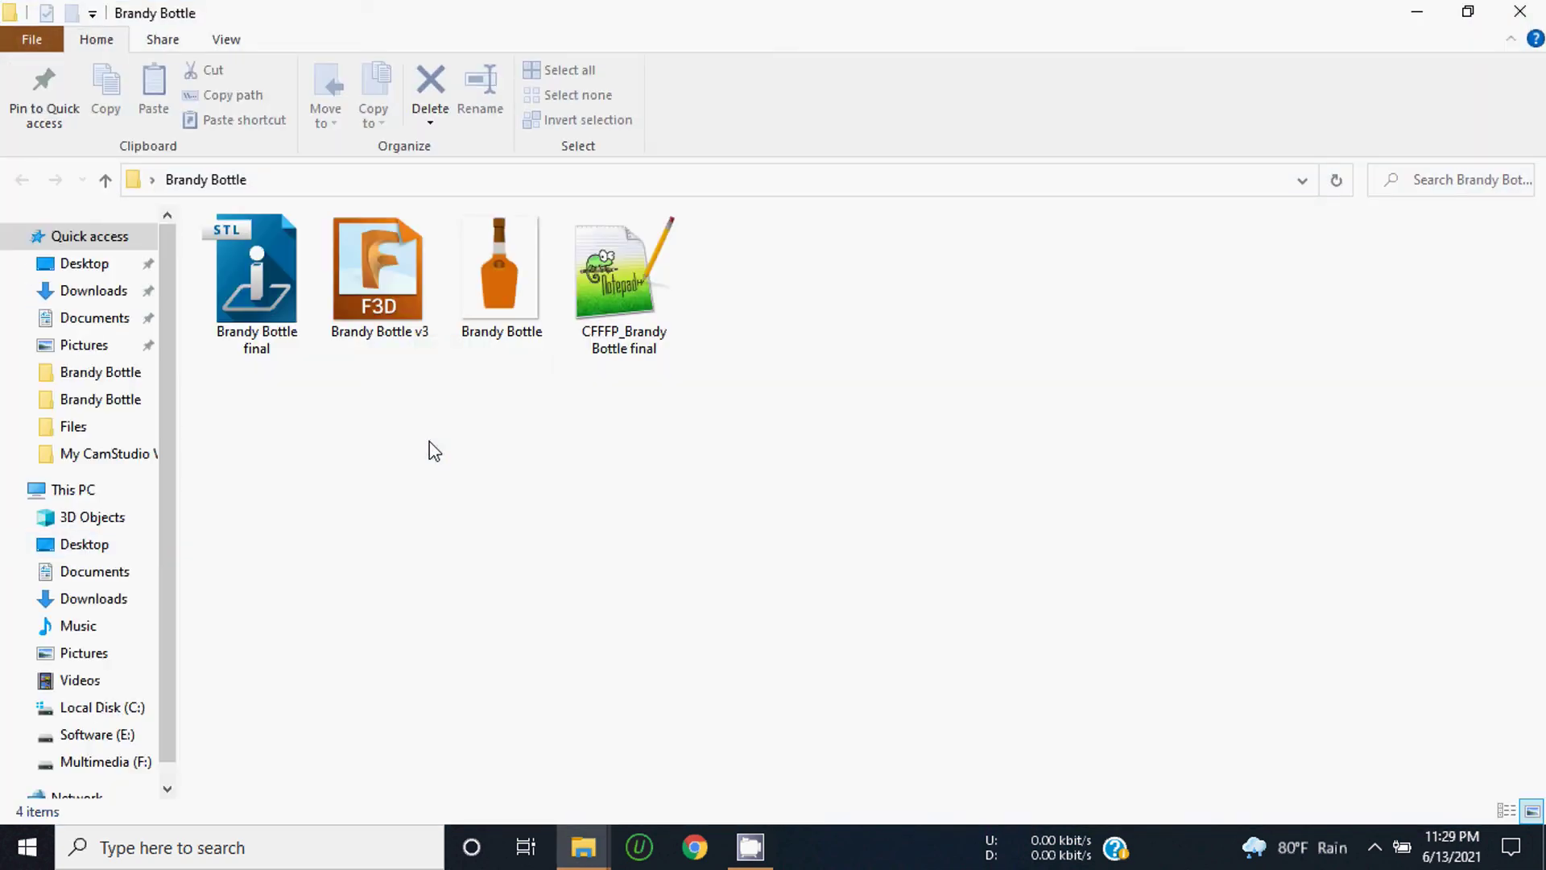
left_click(242, 347)
left_click(779, 325)
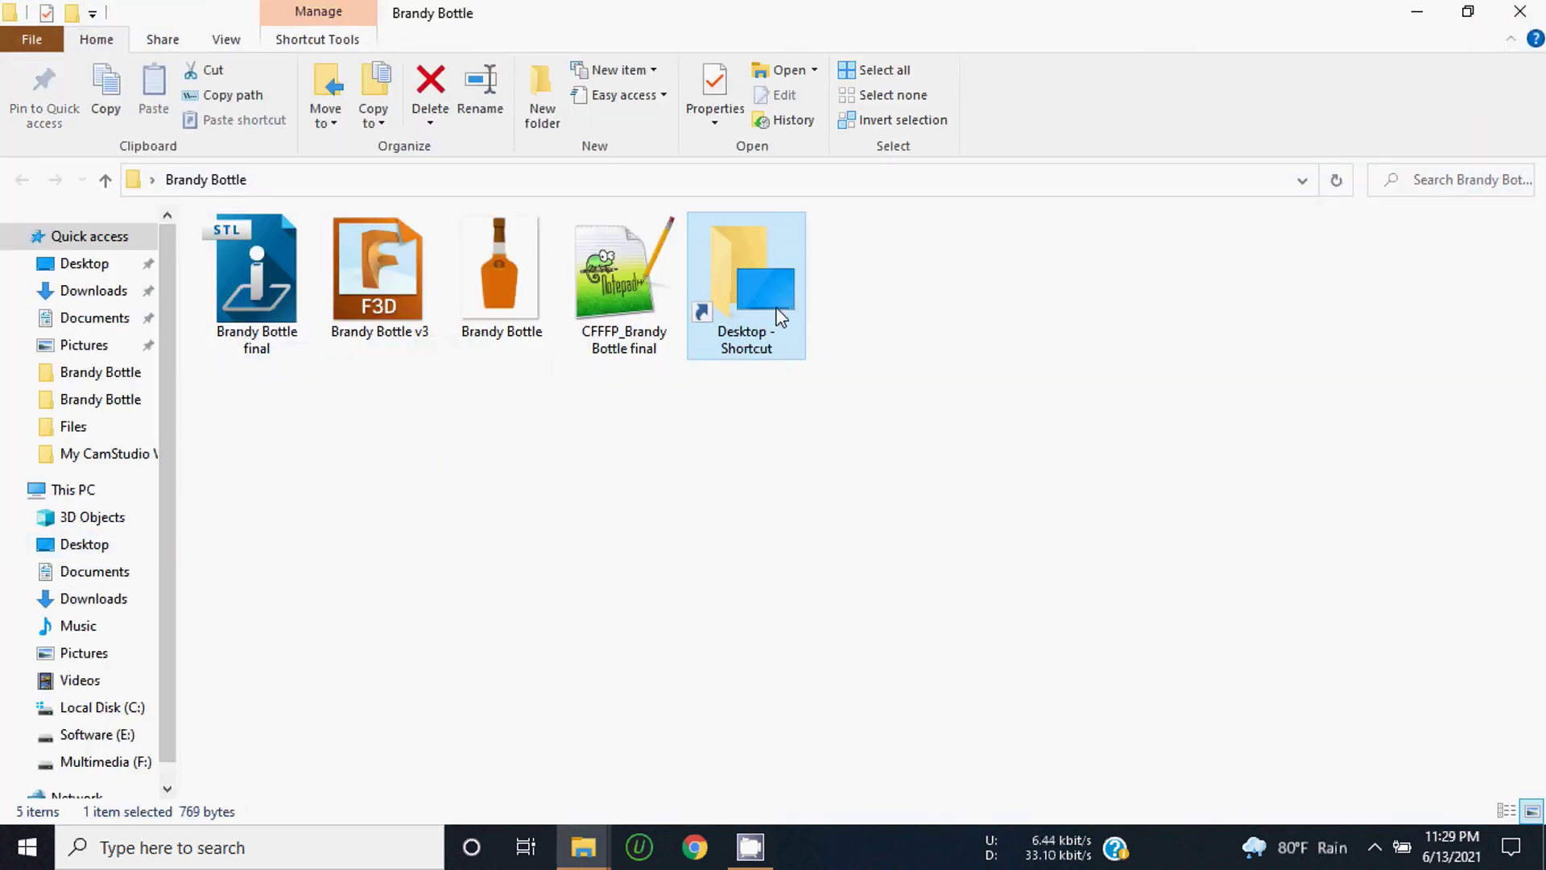
key("Delete")
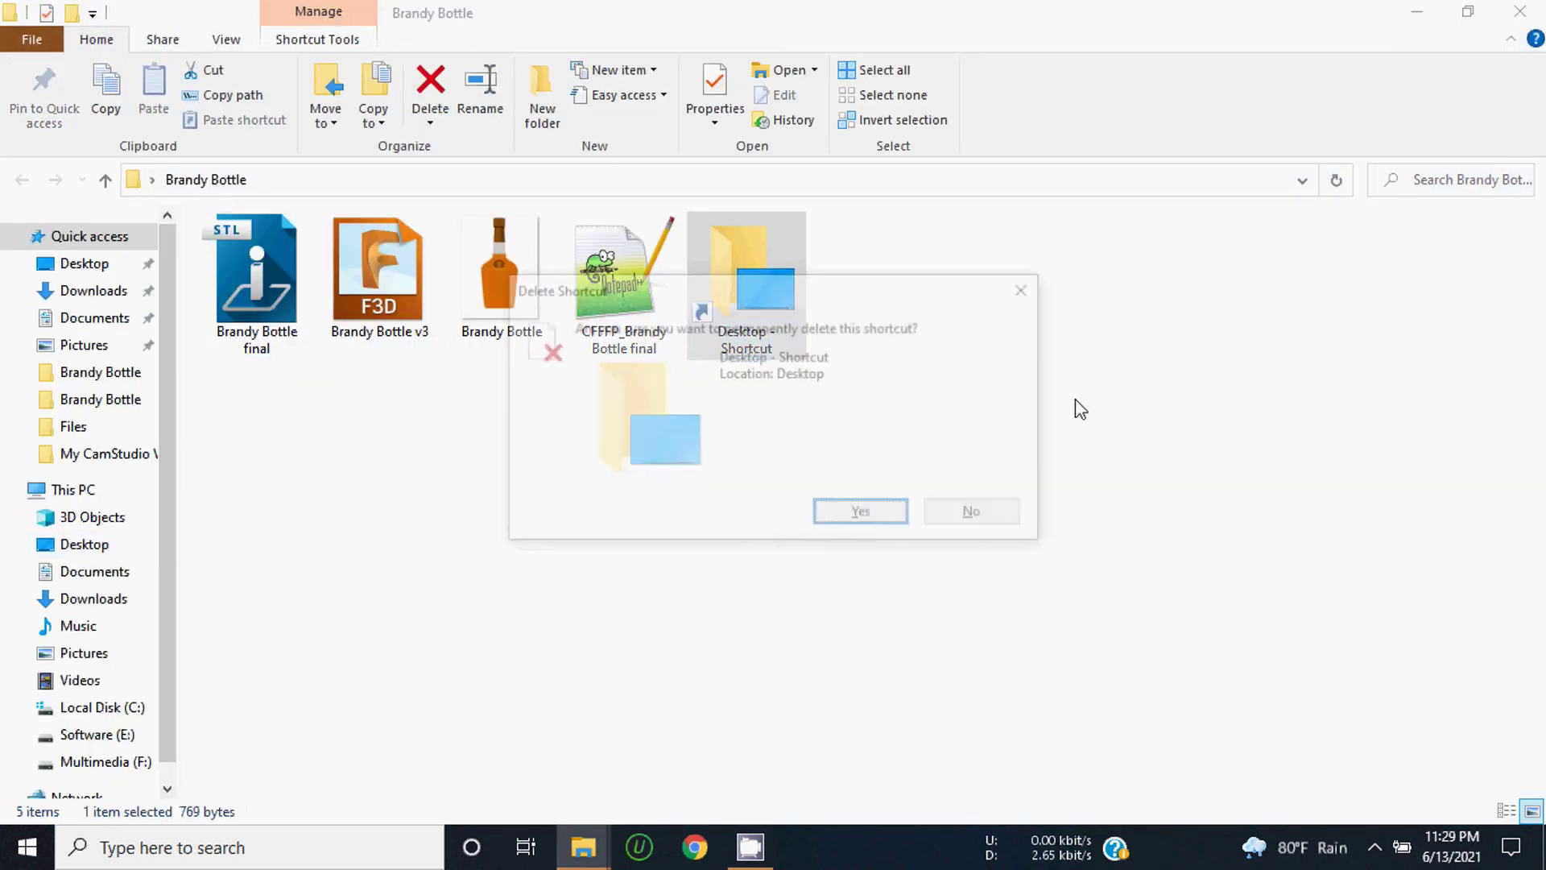
left_click(882, 512)
Step: Select the remaining Brandy Bottle v3, image and CFFFP_Brandy Bottle final G-code files
double_click(274, 299)
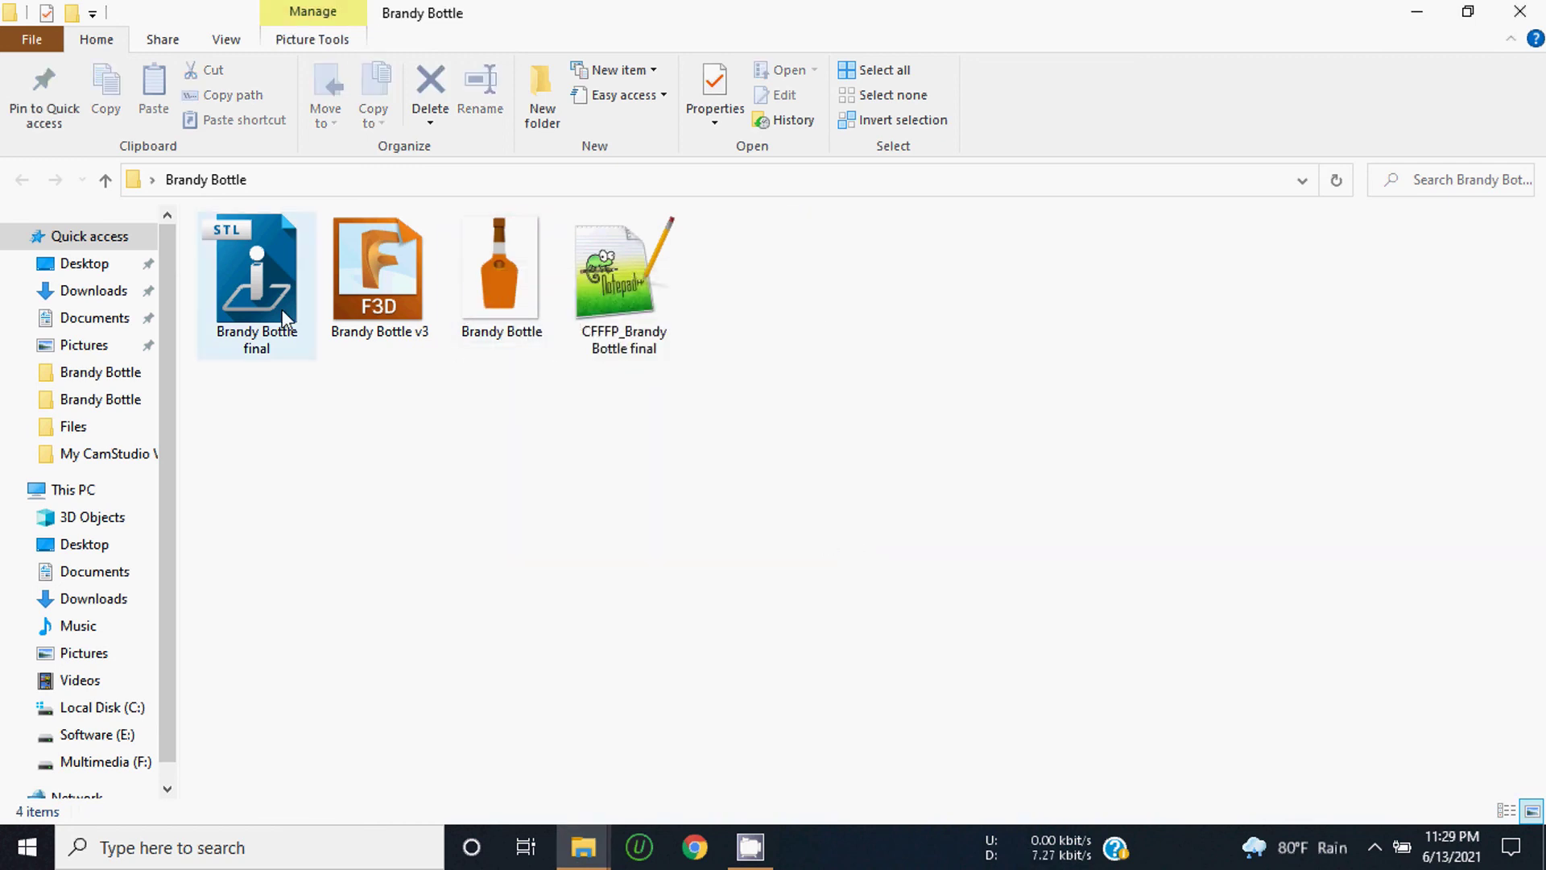
left_click(393, 321)
left_click(495, 316)
left_click(635, 358)
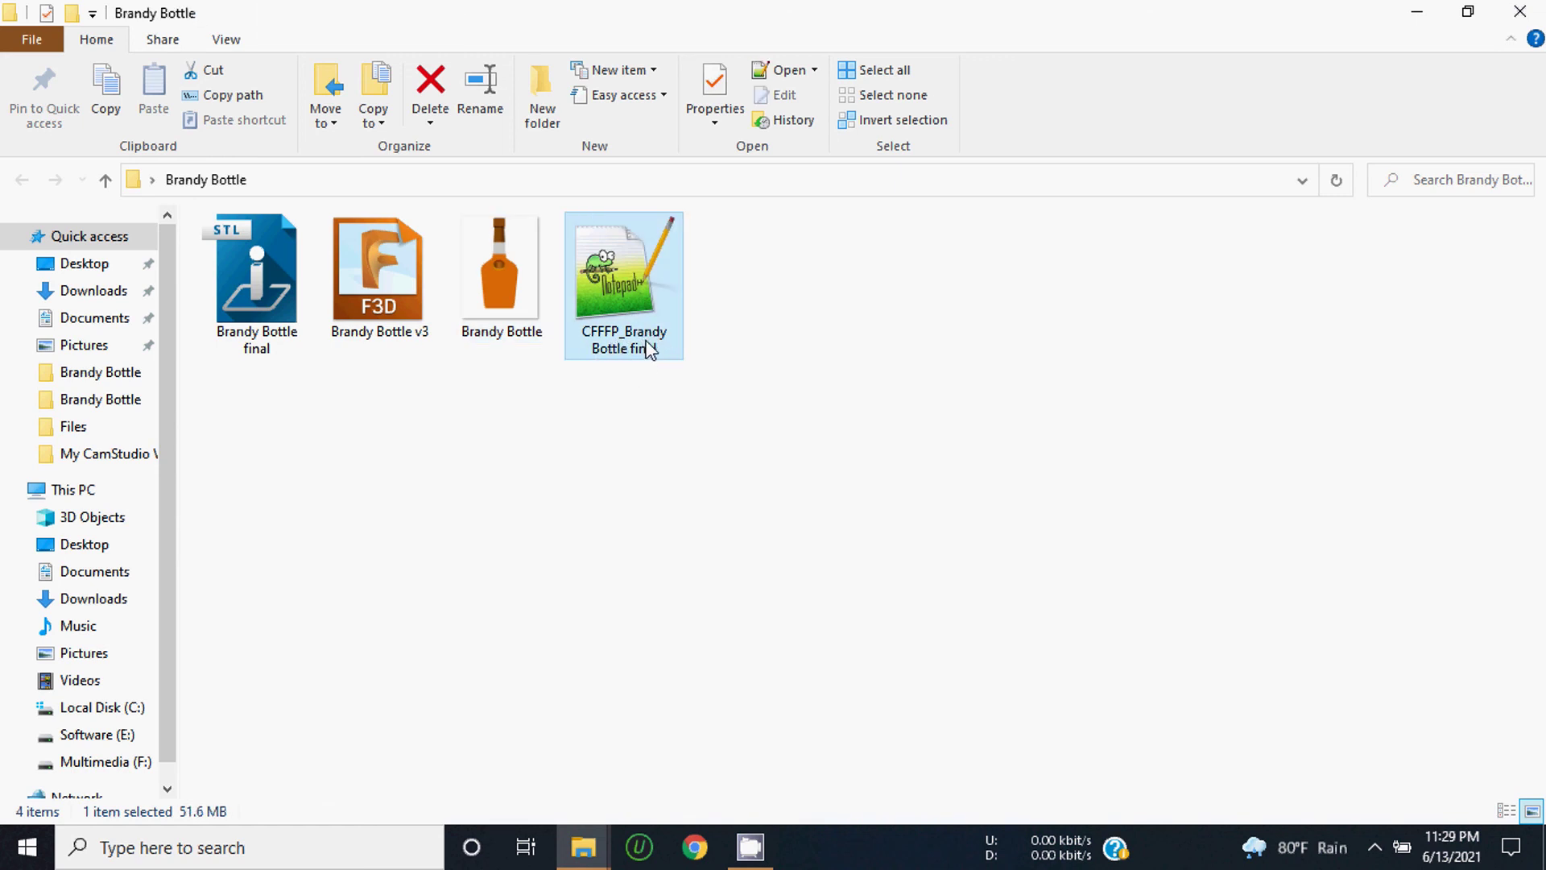
right_click(651, 456)
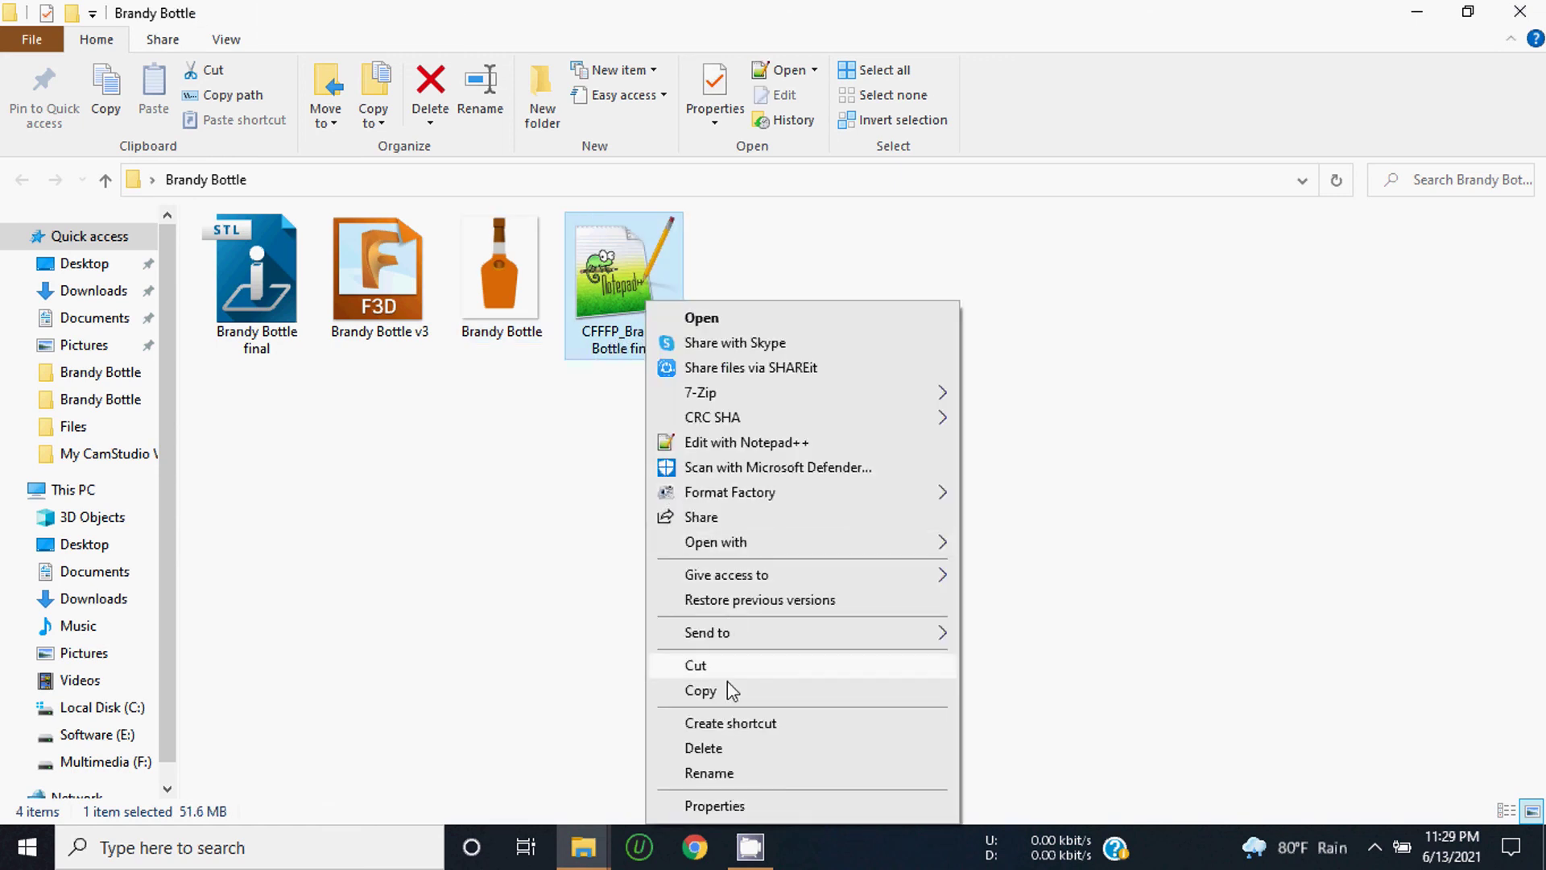
left_click(725, 808)
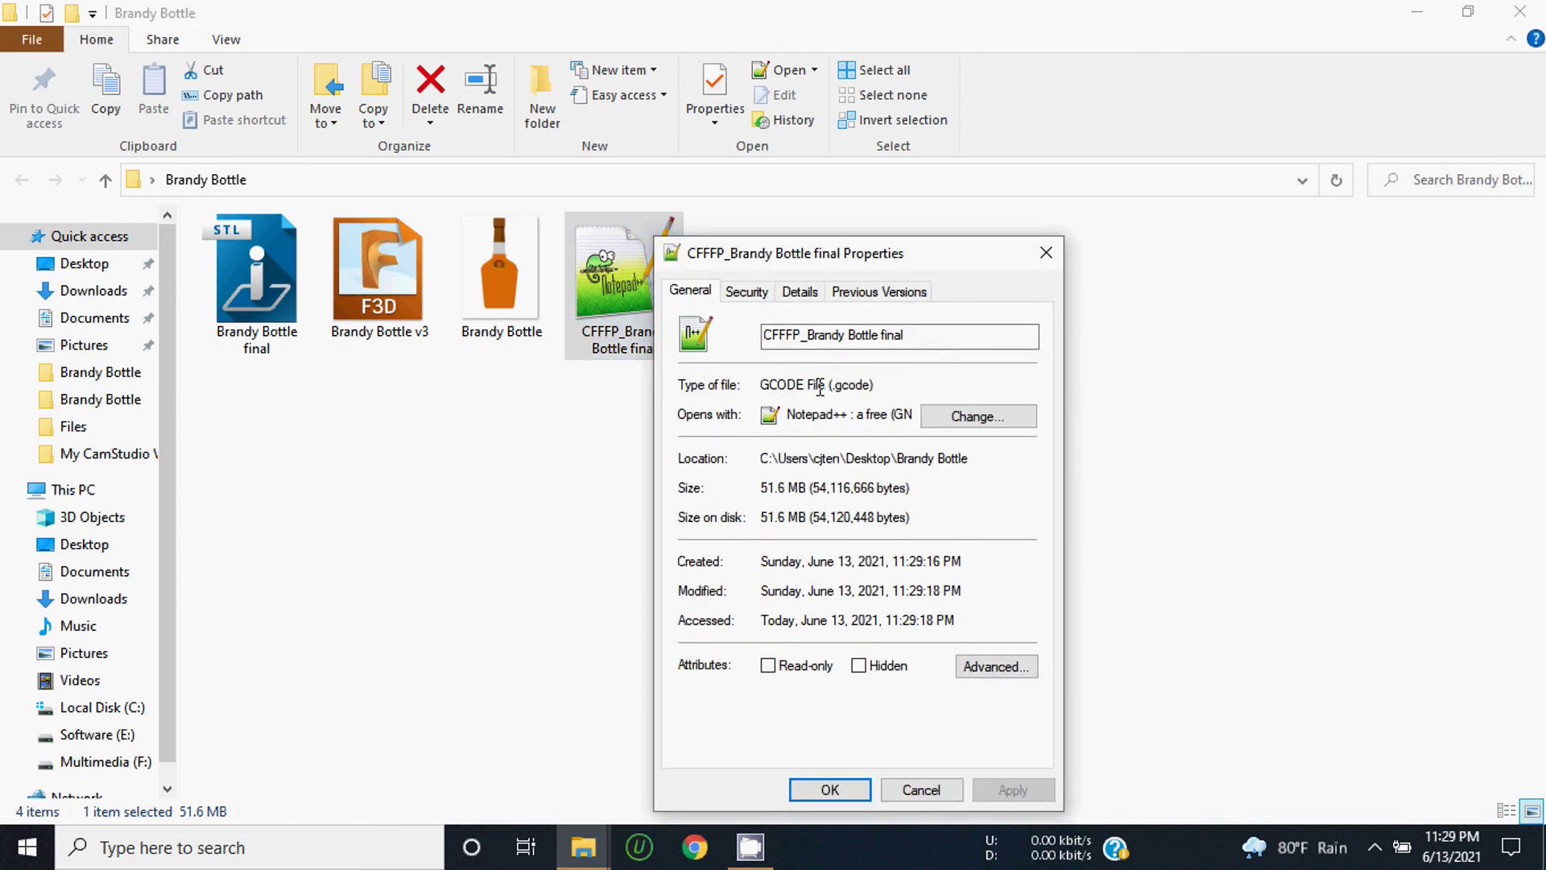
left_click(834, 789)
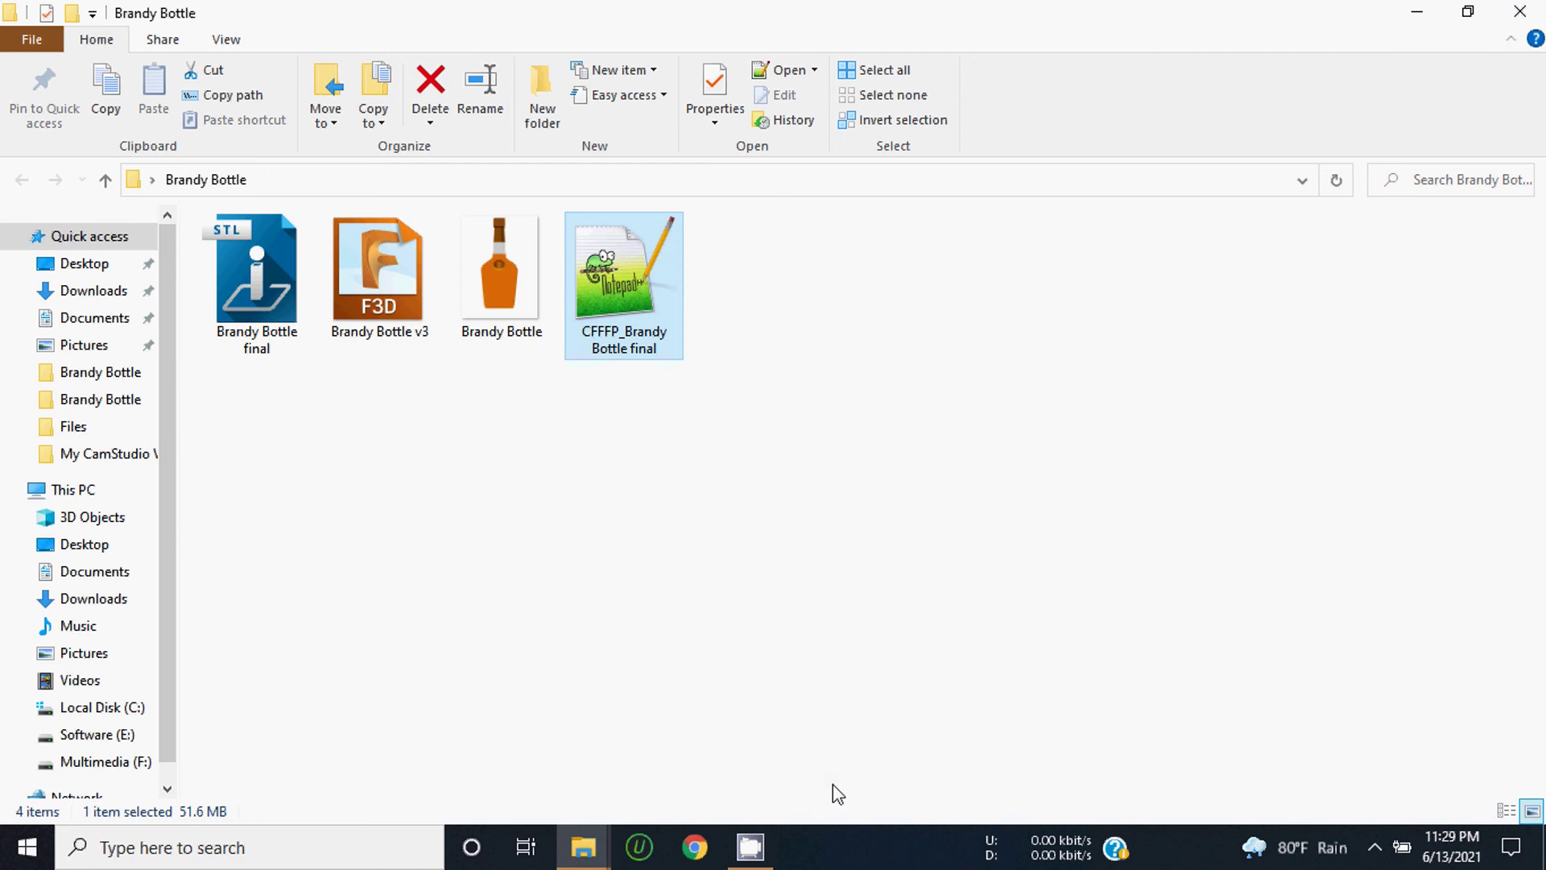